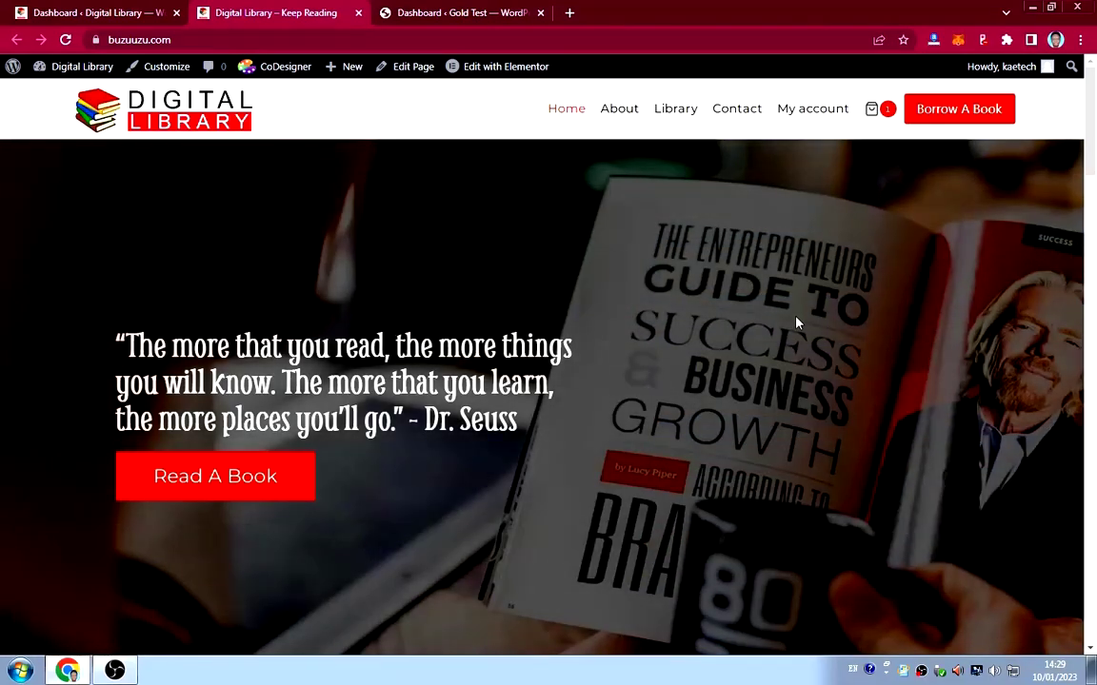
Look through the Digital Library home page, from the hero banner to the closing quote banner.
scroll(806, 336, down, 10)
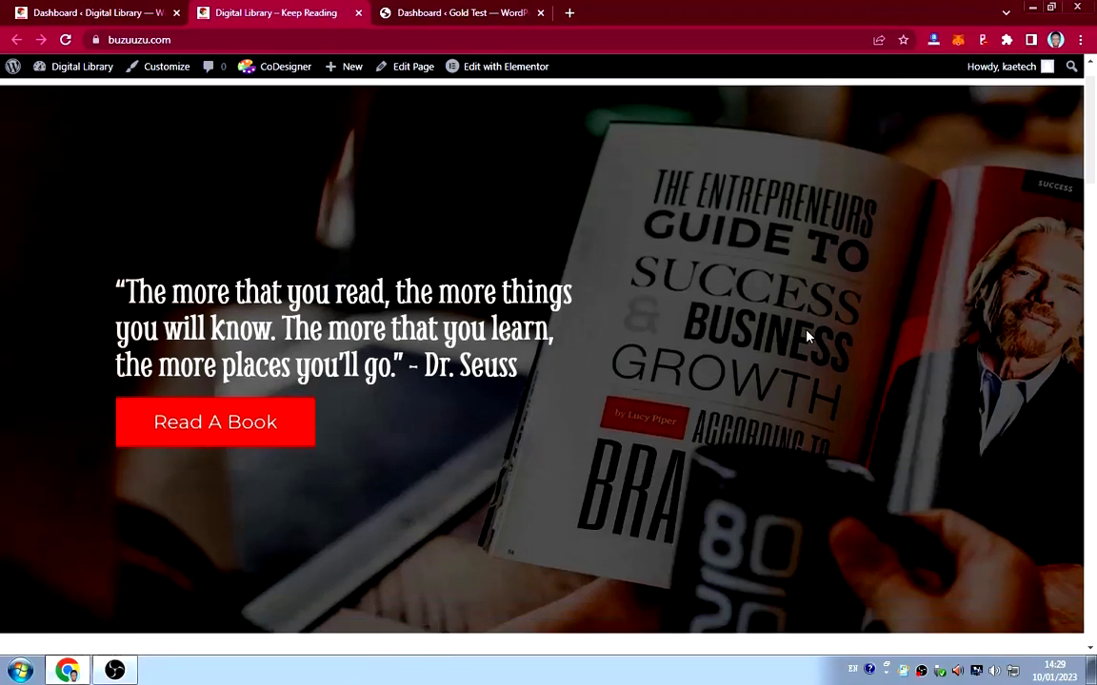
scroll(807, 336, up, 8)
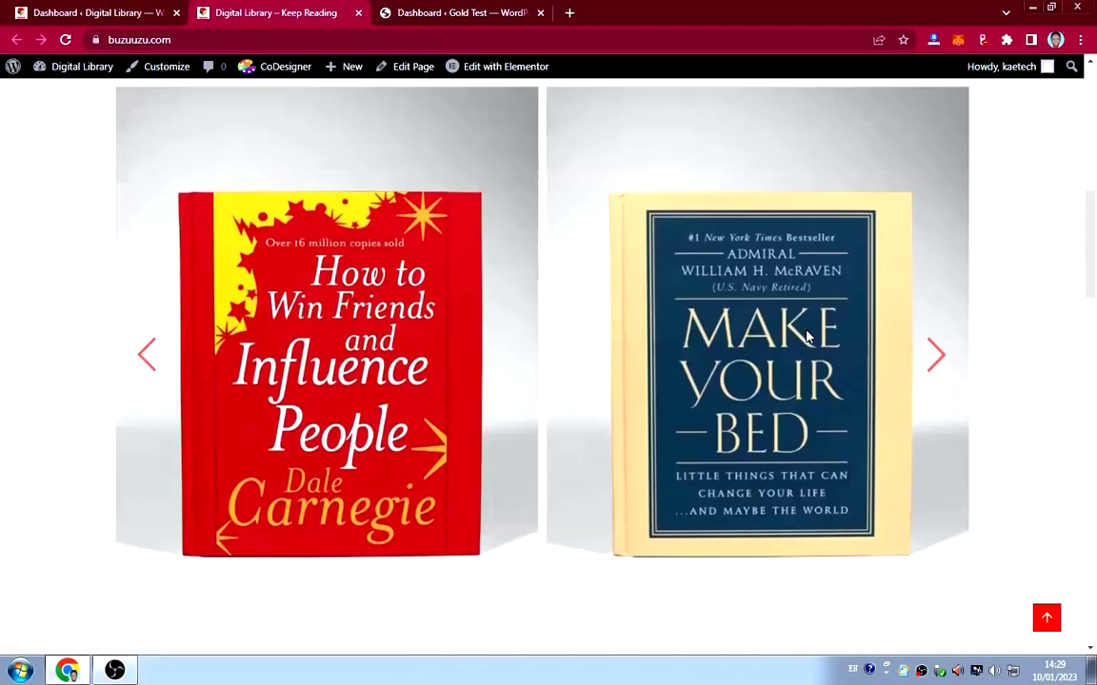
scroll(806, 336, down, 10)
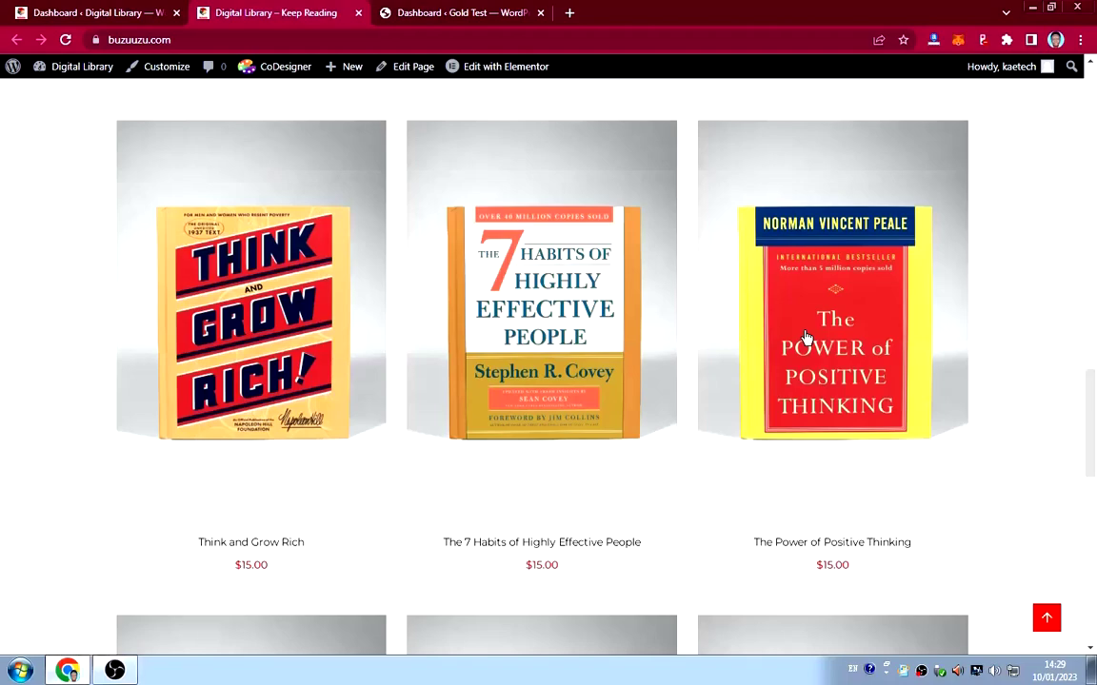
scroll(807, 339, down, 5)
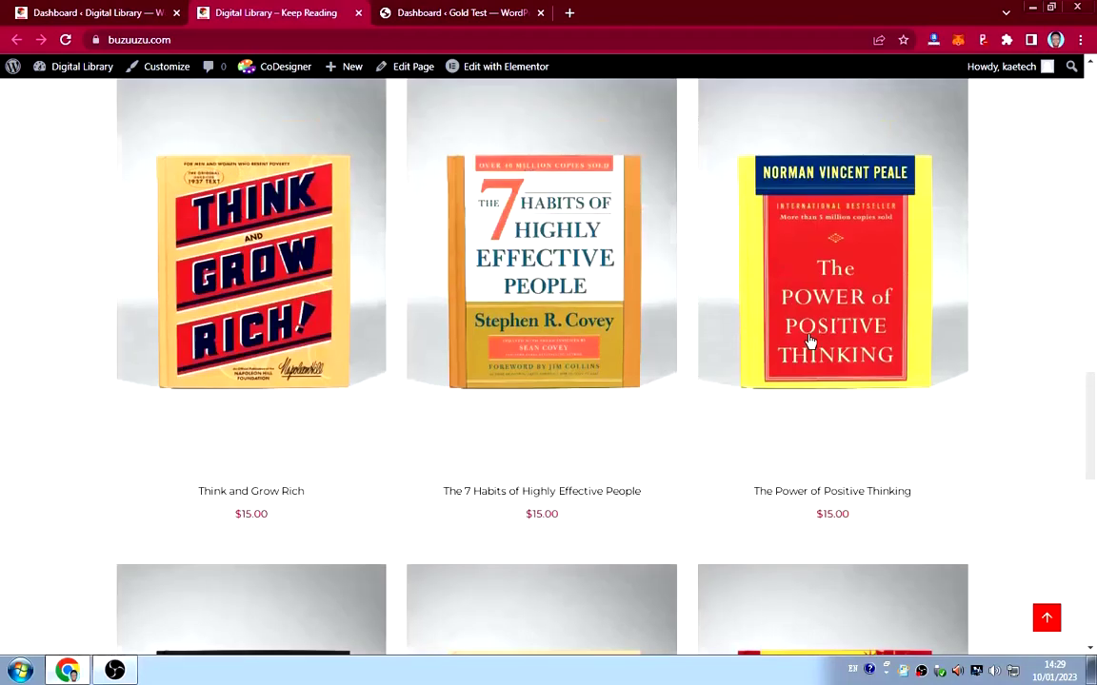
scroll(810, 342, down, 5)
scroll(811, 342, up, 10)
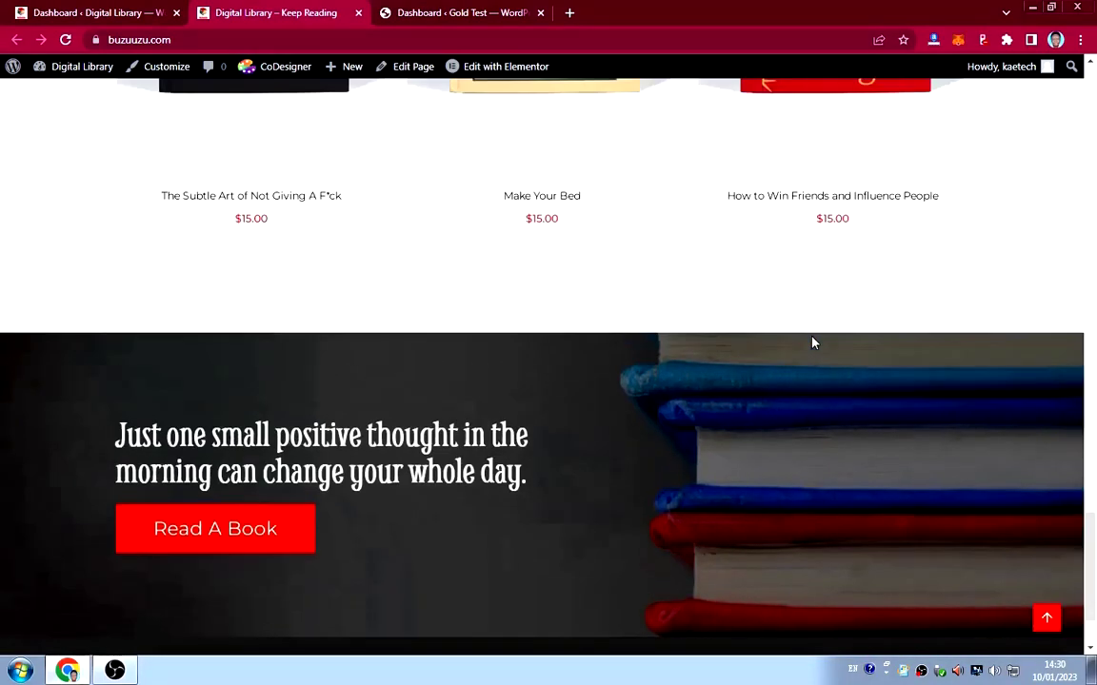
scroll(811, 341, up, 10)
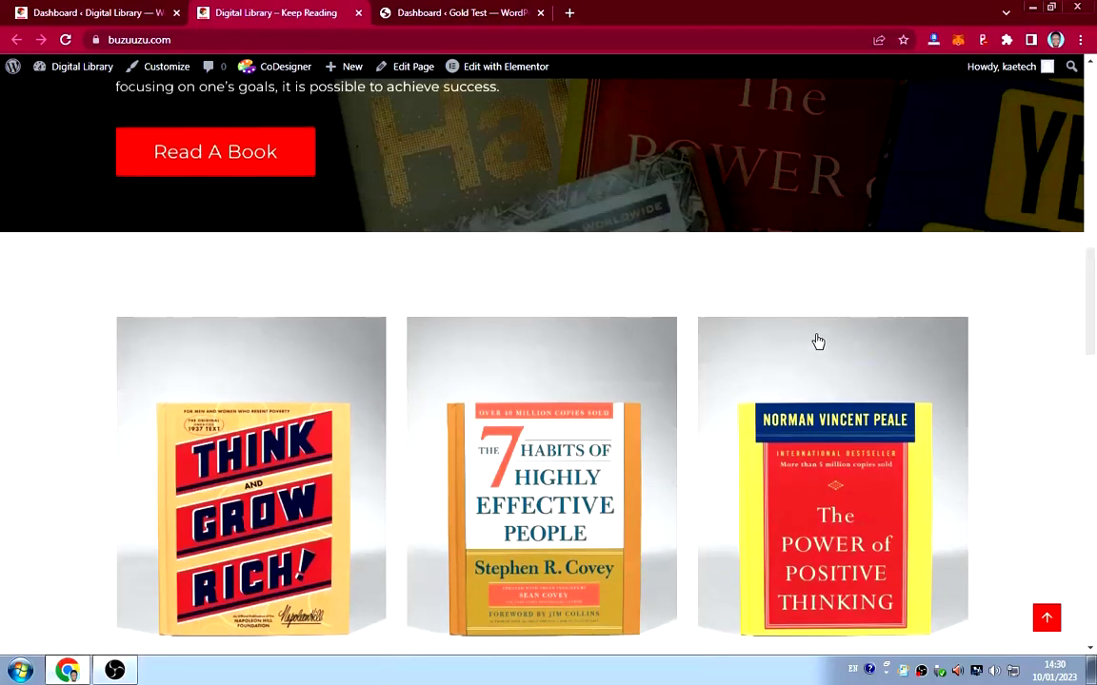
scroll(812, 338, up, 3)
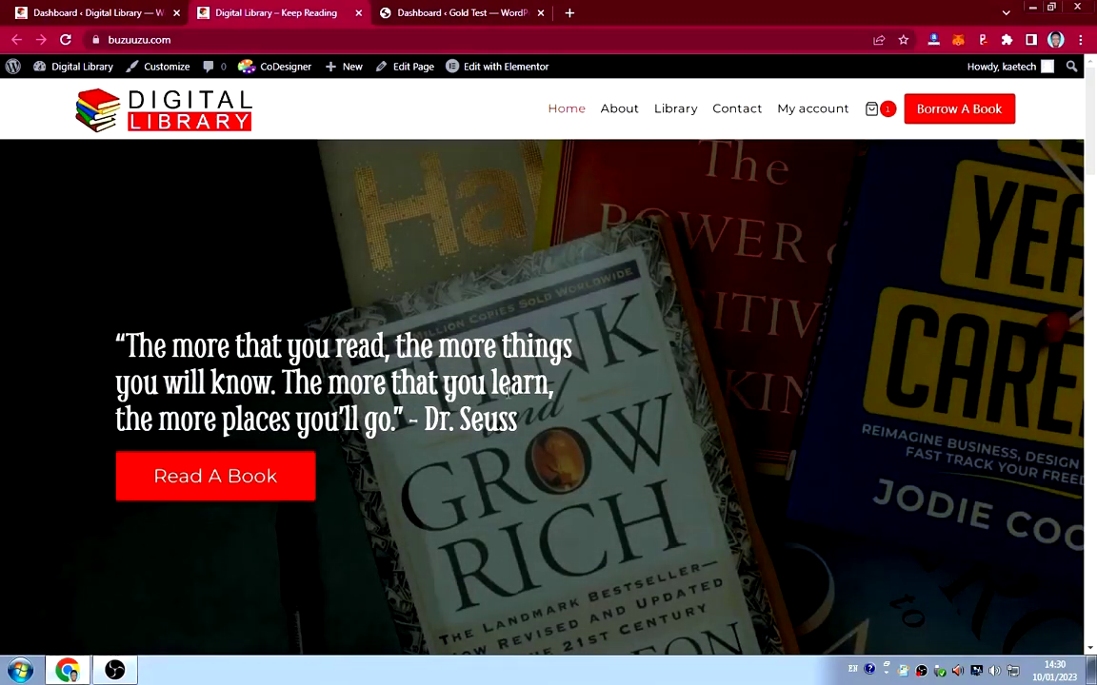
Browse the home page's book carousel below the hero section, advancing it by three books.
scroll(507, 385, down, 1)
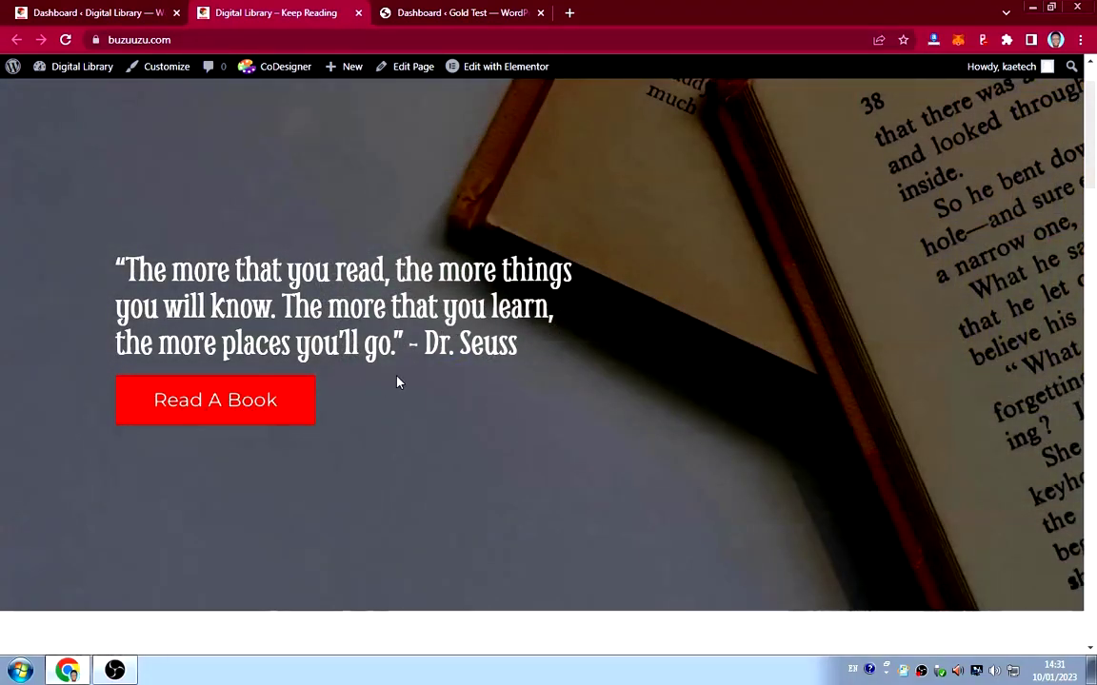
scroll(652, 379, down, 6)
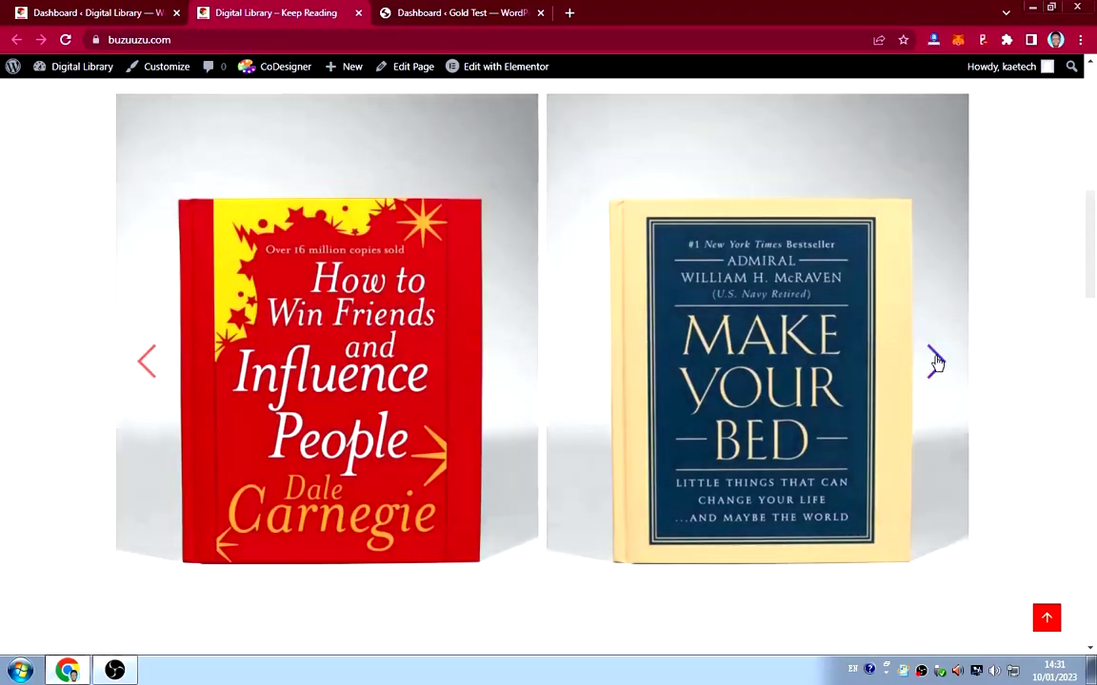
click(936, 362)
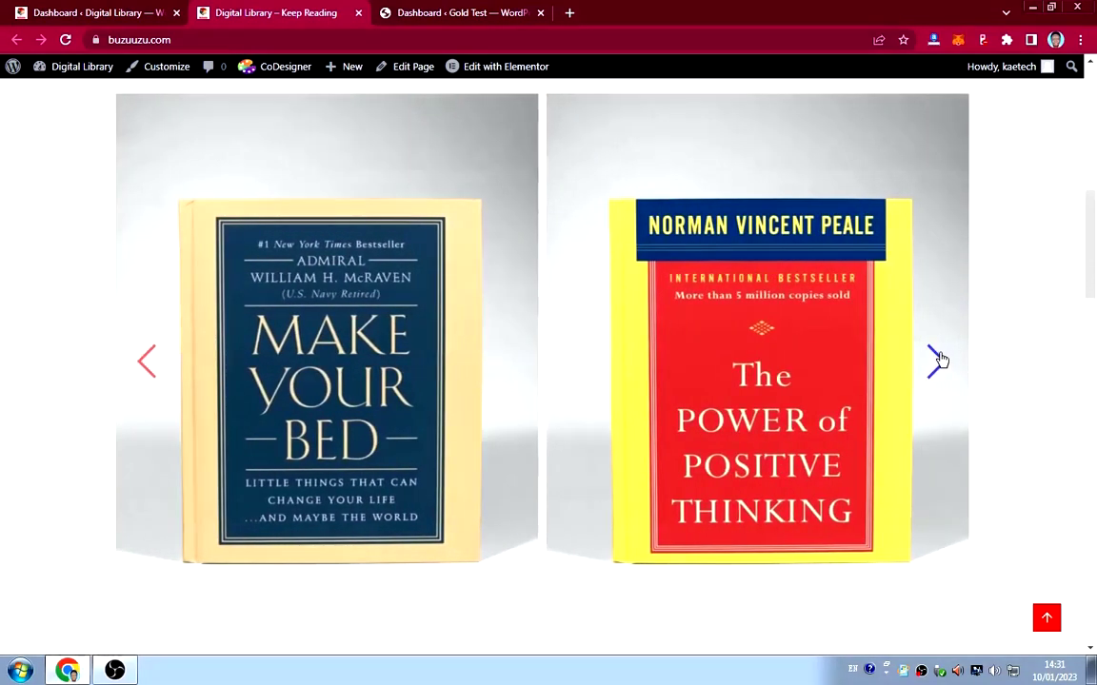
click(937, 360)
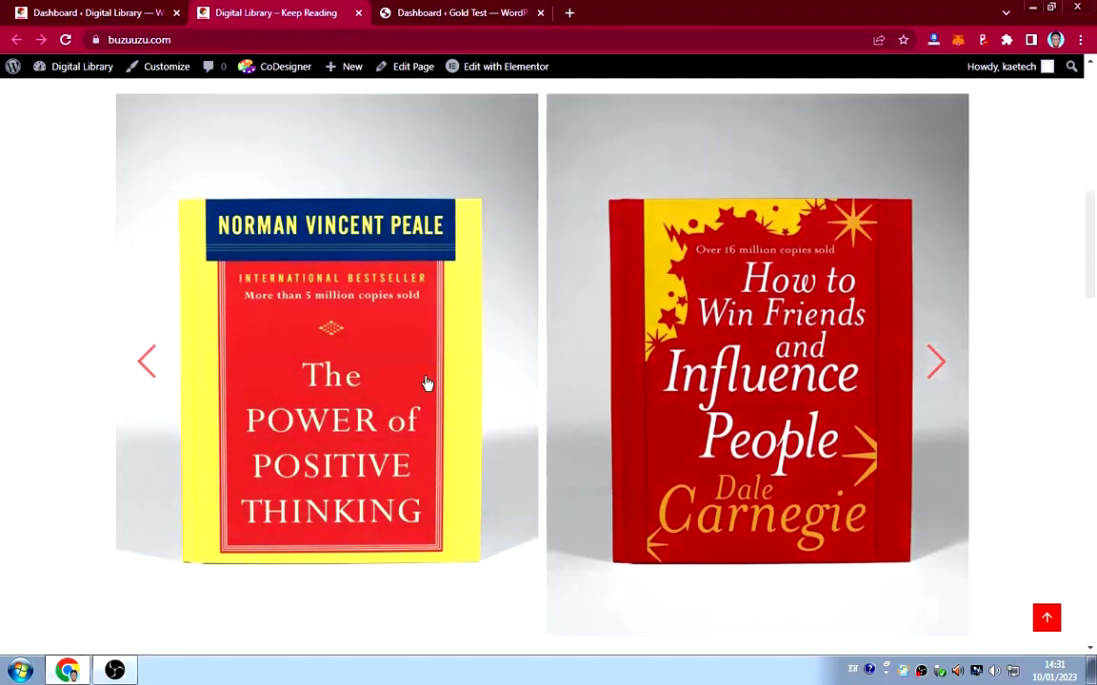
scroll(781, 338, up, 1)
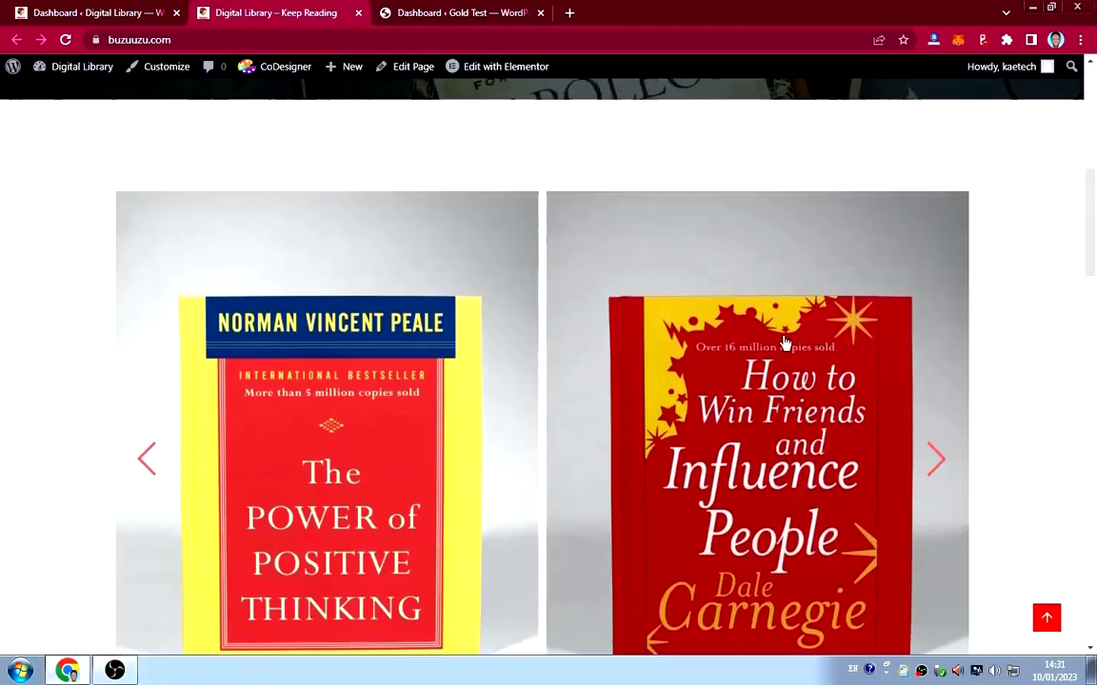
scroll(783, 341, up, 1)
scroll(783, 343, down, 3)
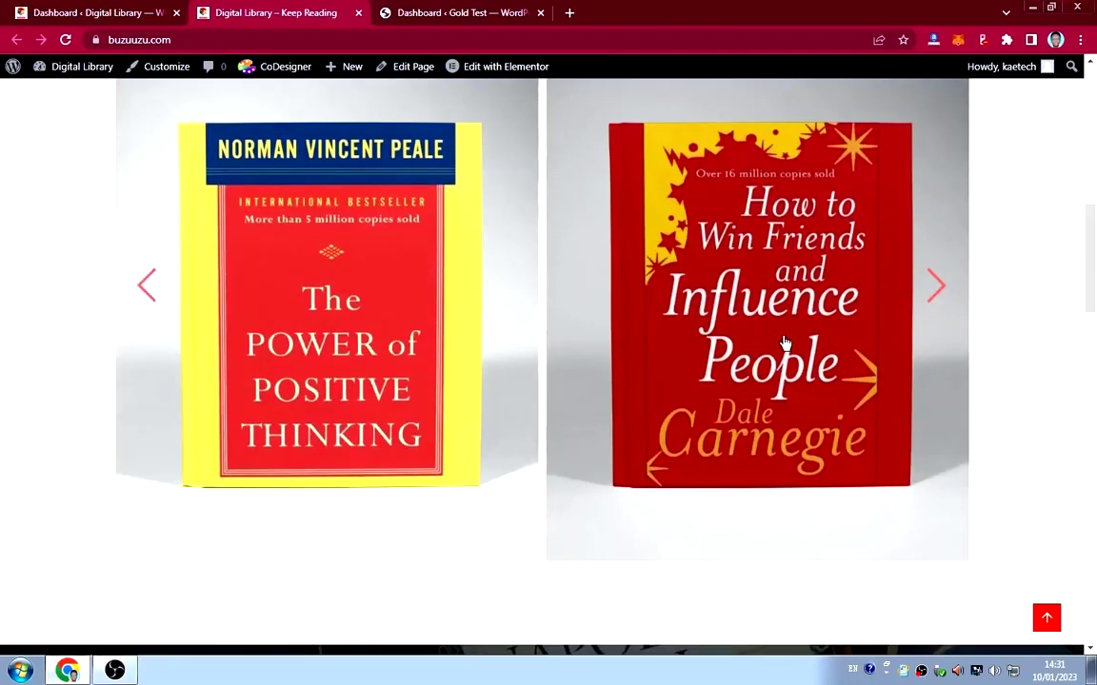
scroll(783, 343, up, 1)
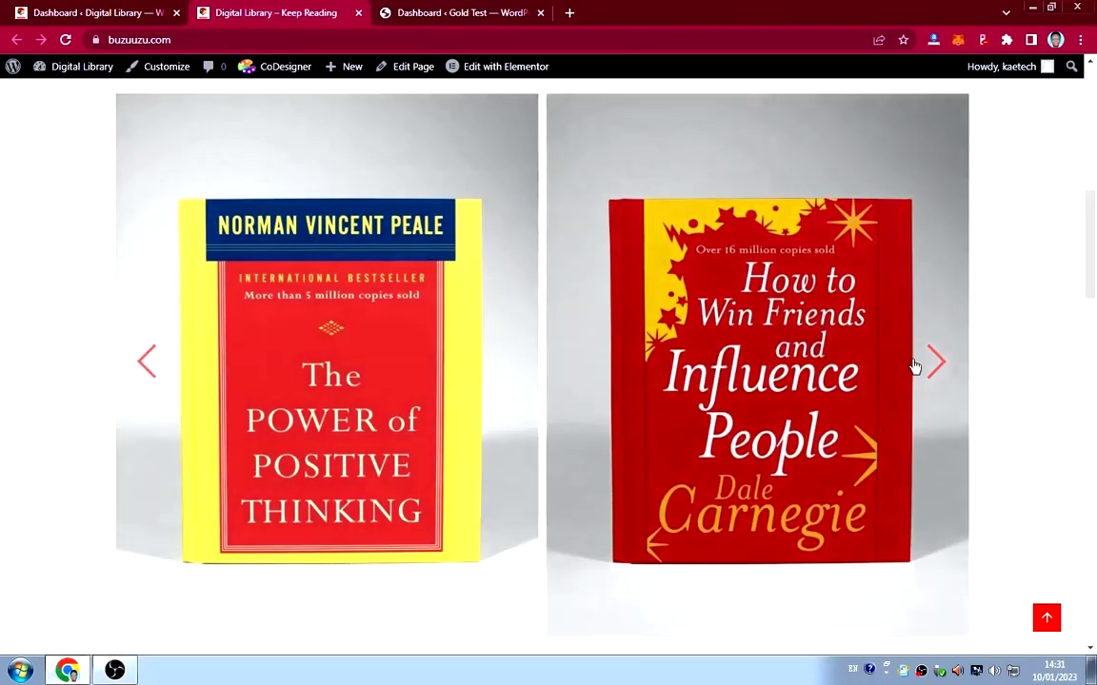
click(934, 361)
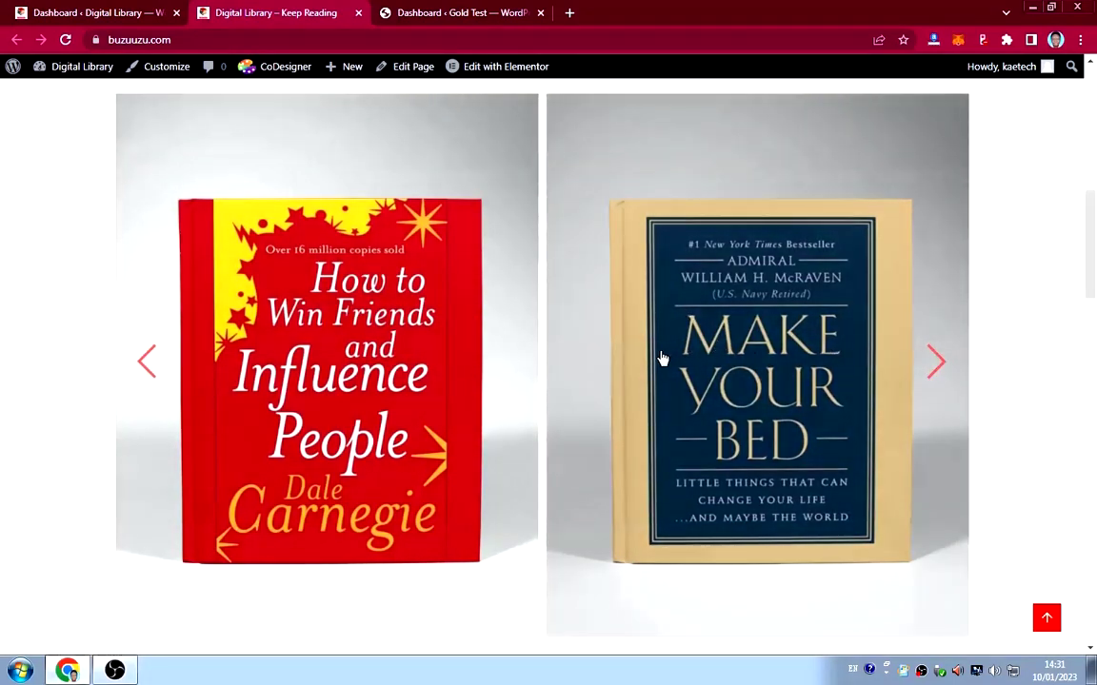
Examine the Powerful Motivational Books banner, the book grid with prices, and the closing banner above the footer.
scroll(663, 358, down, 6)
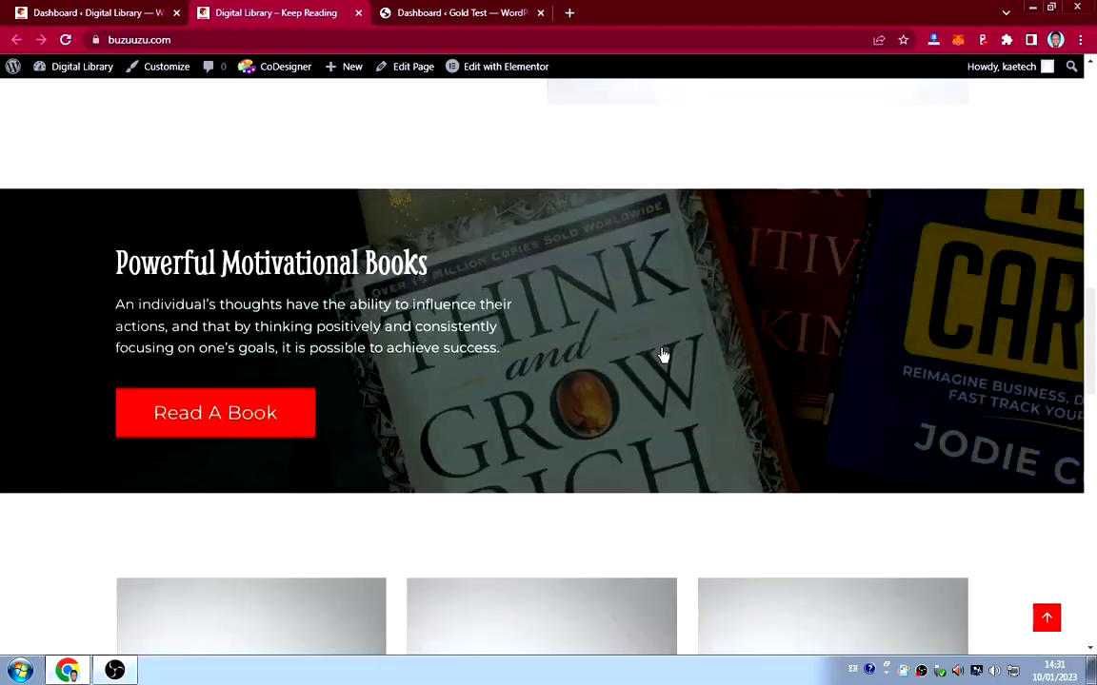
scroll(661, 355, up, 1)
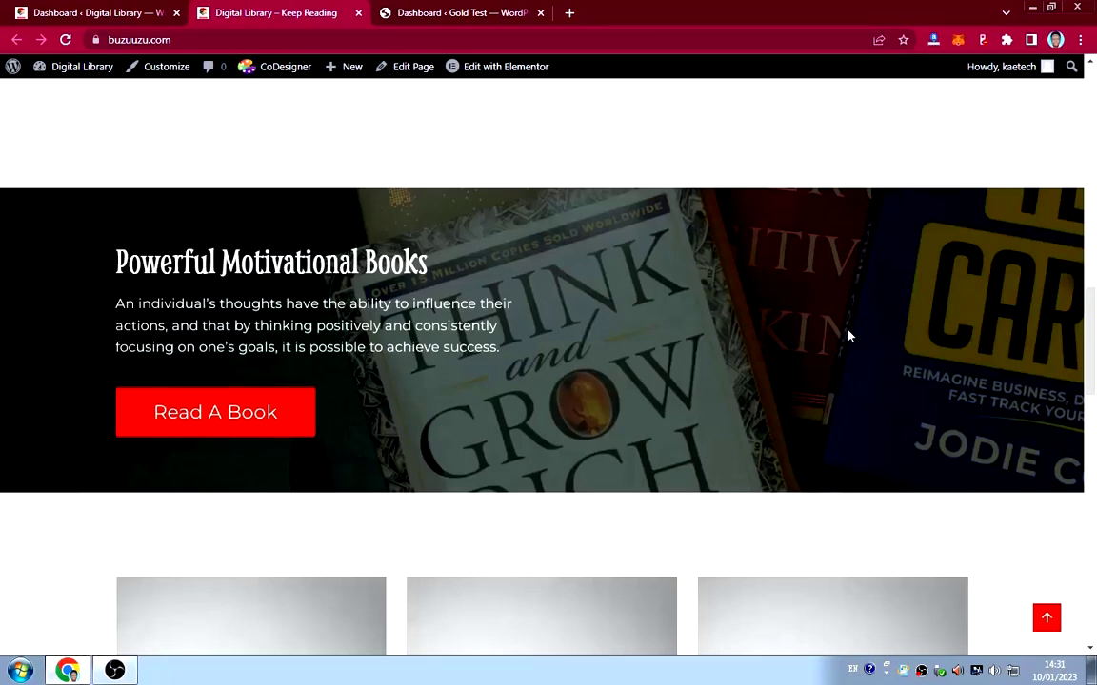
scroll(849, 336, down, 4)
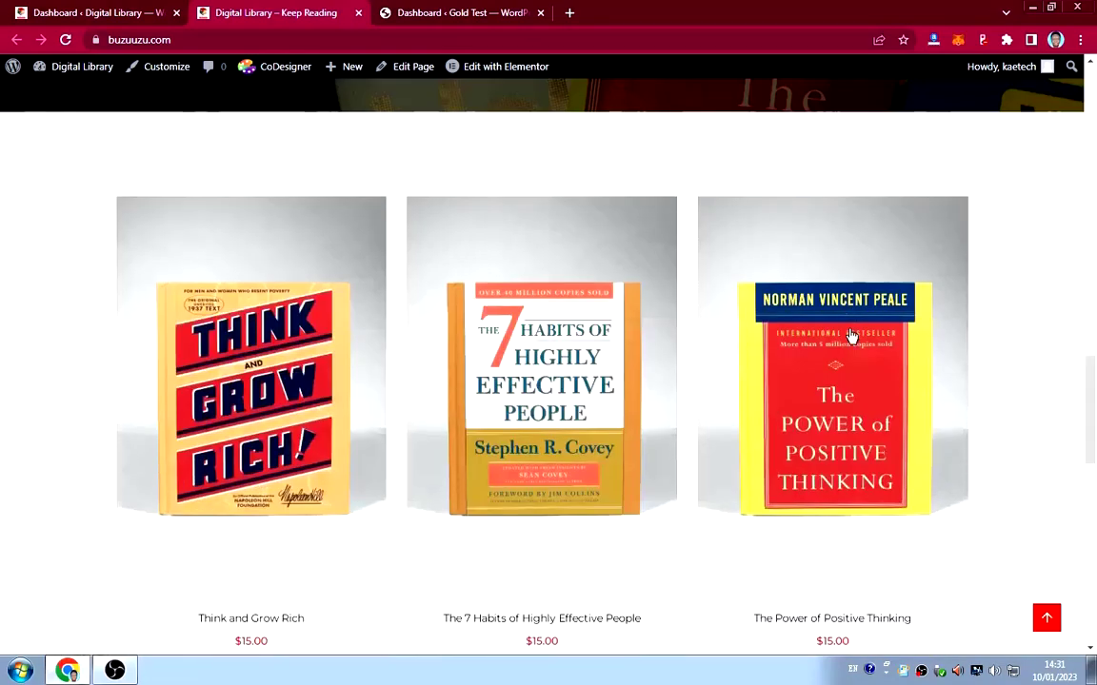
scroll(853, 336, down, 3)
scroll(852, 336, down, 5)
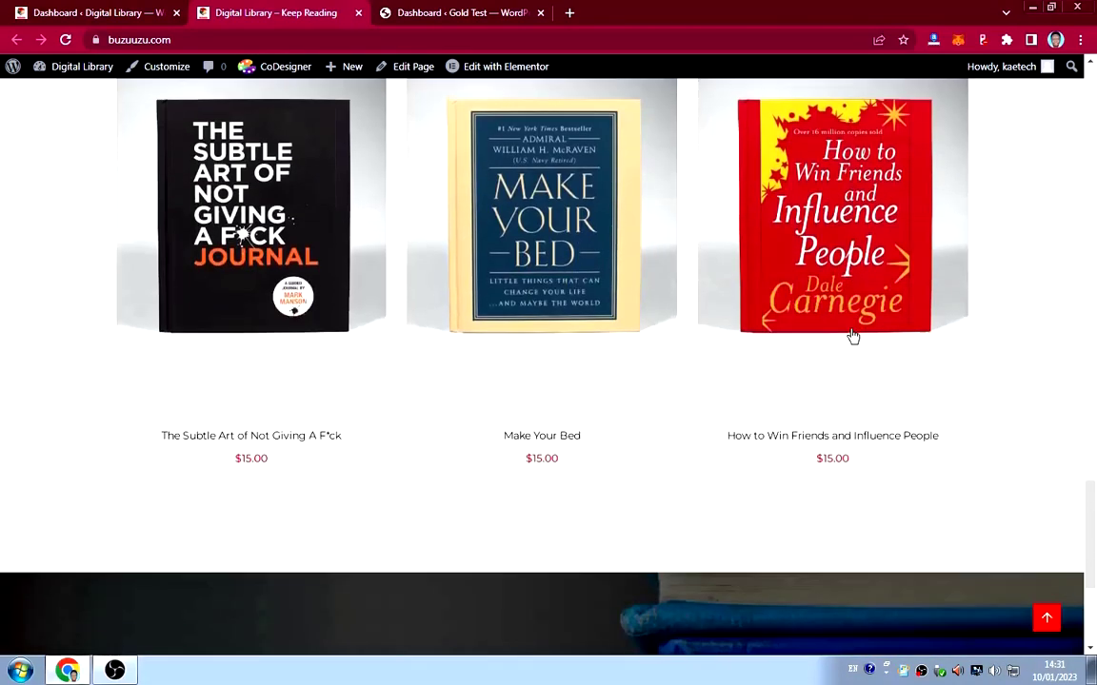
scroll(855, 335, up, 7)
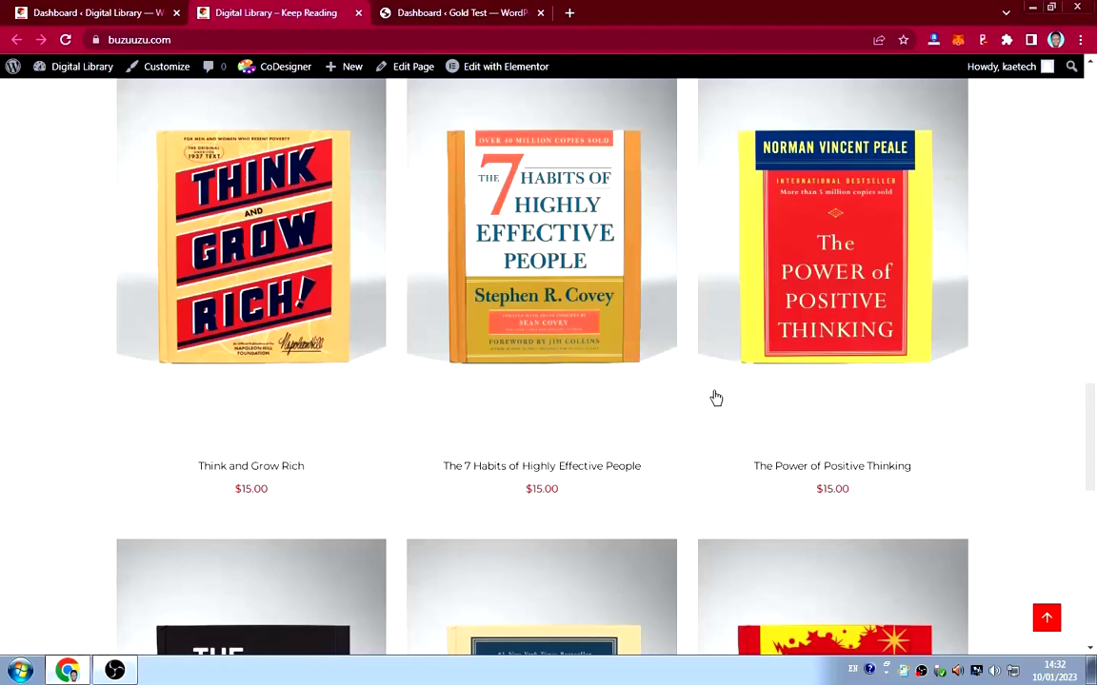
scroll(600, 422, down, 8)
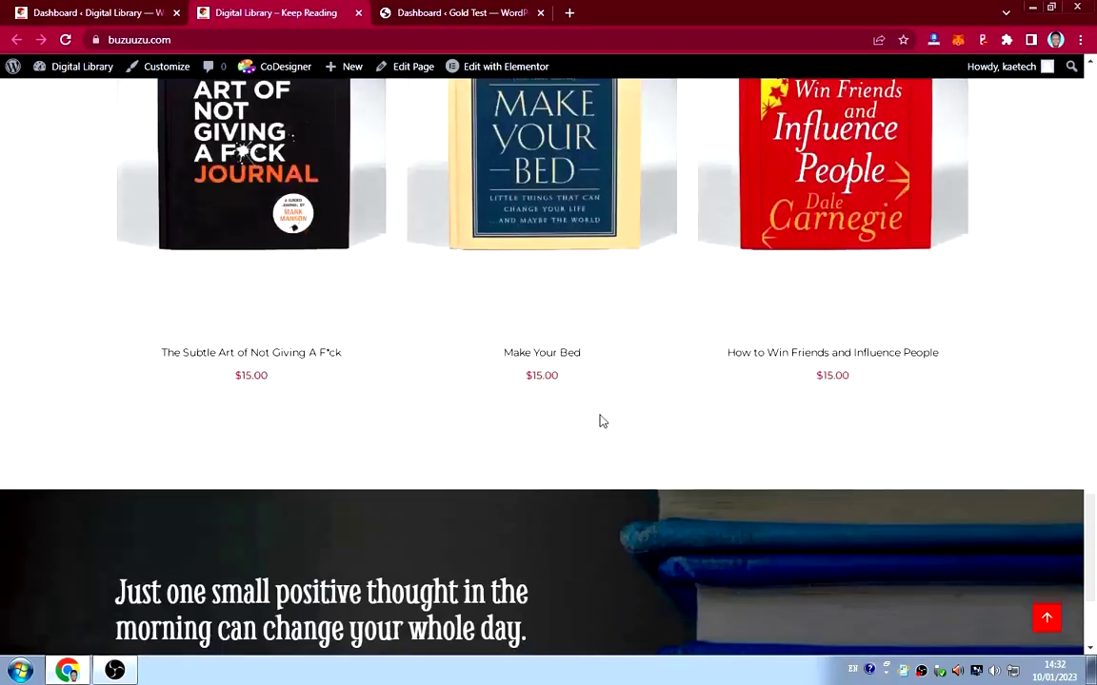
scroll(601, 419, down, 1)
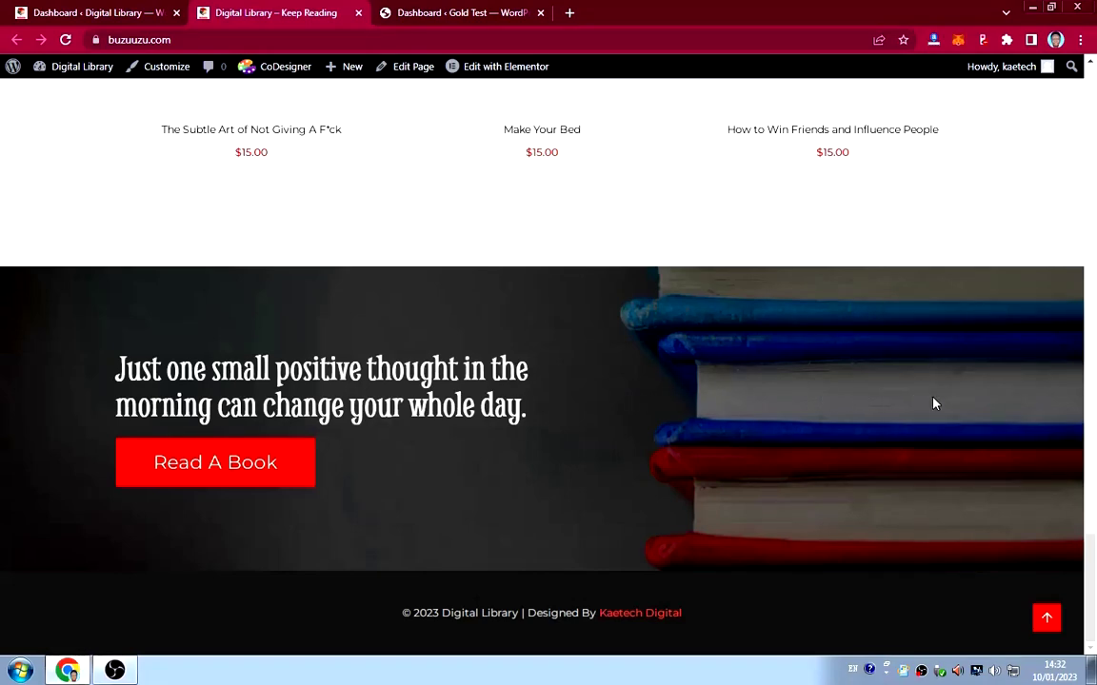
Review the whole home page layout once more and return to the site header.
scroll(947, 406, up, 10)
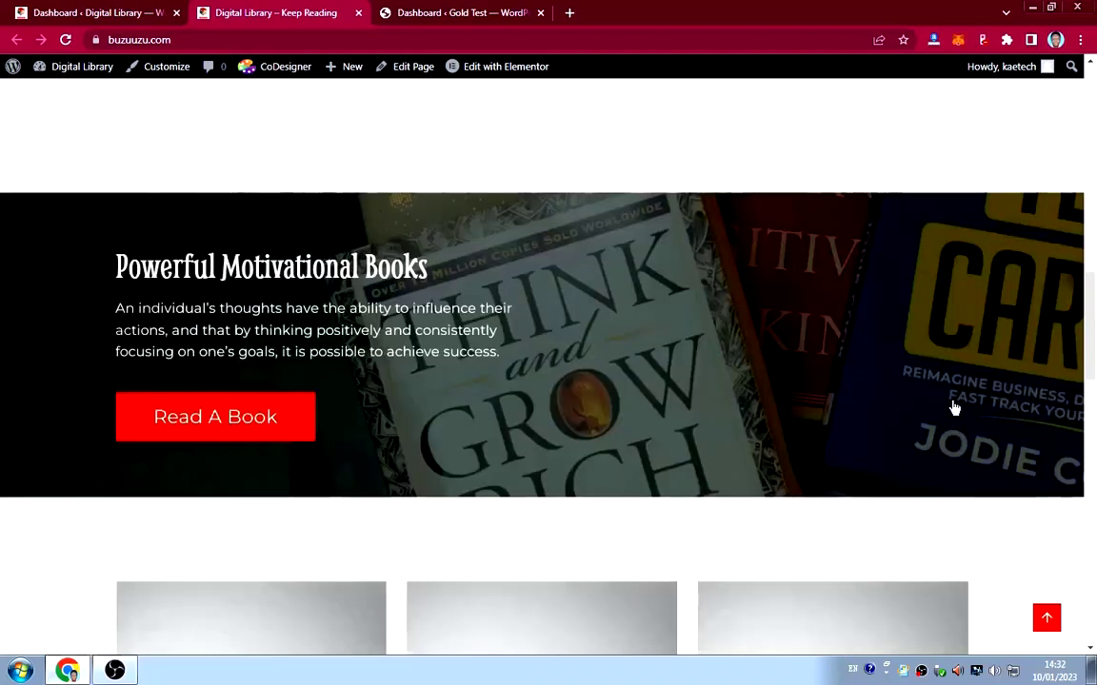
scroll(954, 407, up, 15)
scroll(953, 408, down, 1)
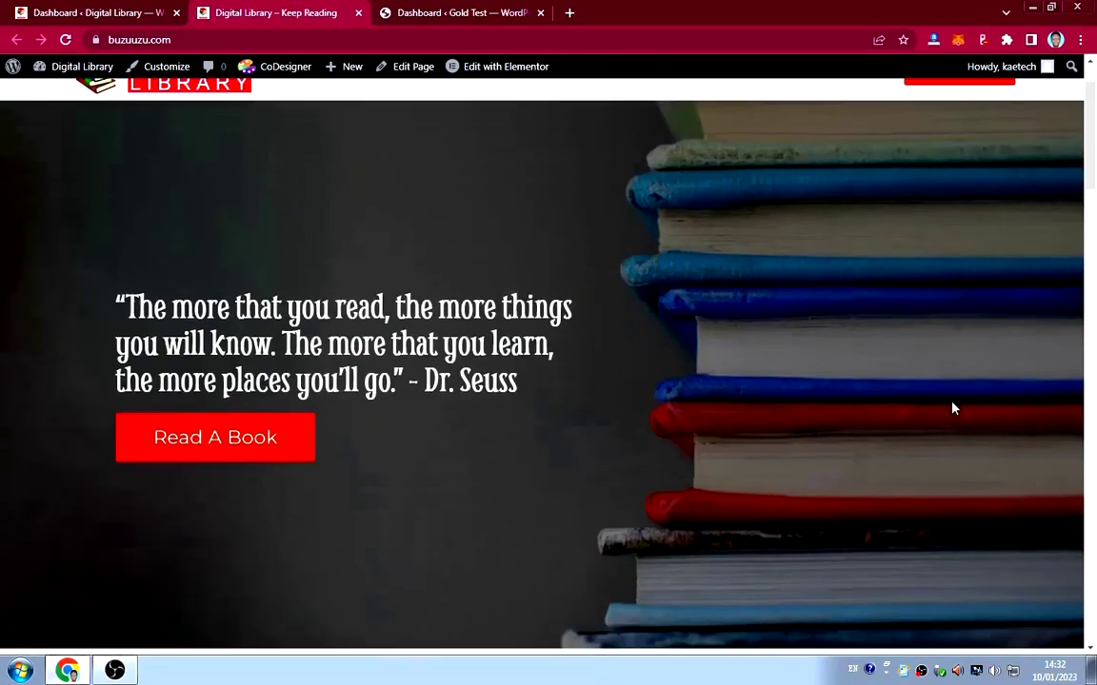
scroll(952, 407, down, 18)
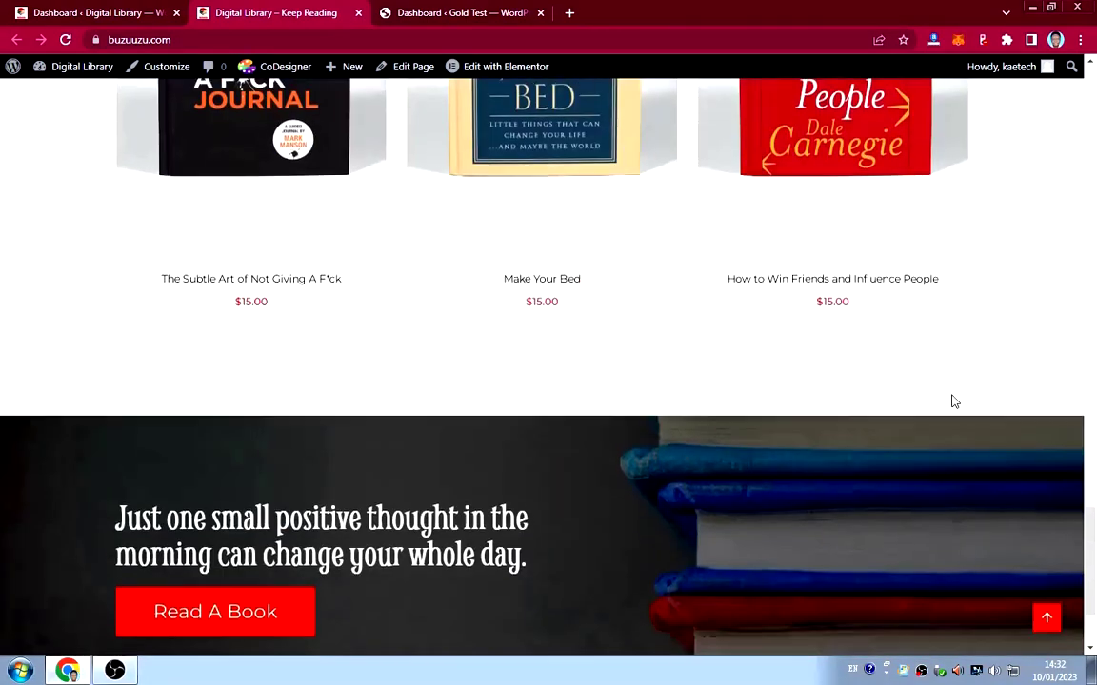
scroll(955, 401, up, 10)
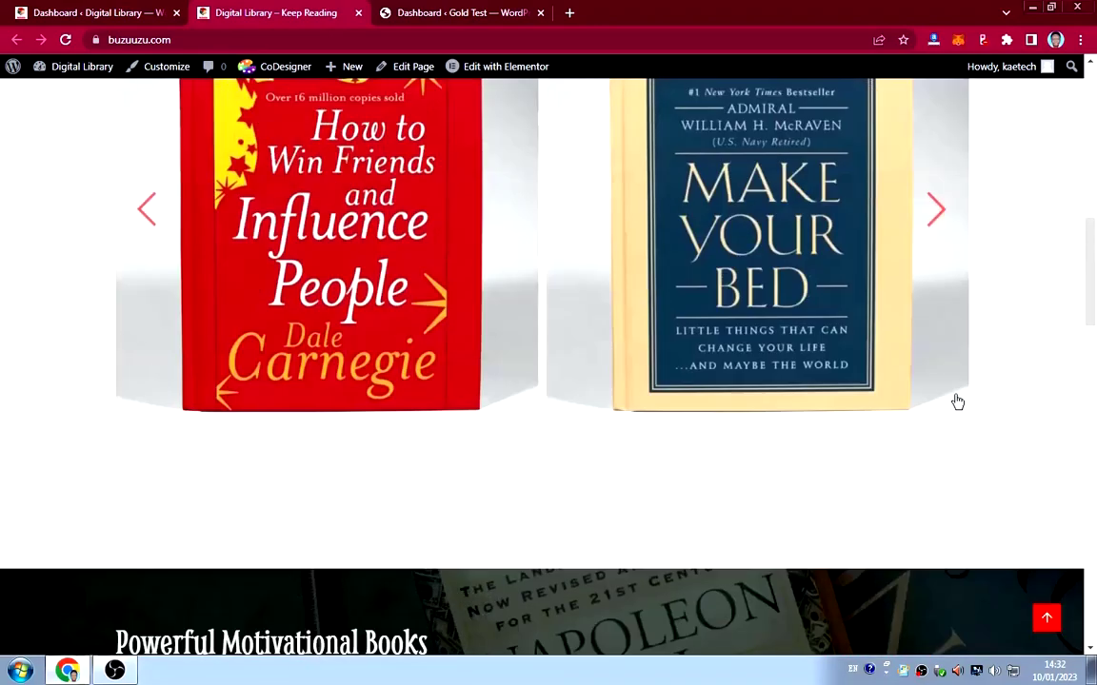
scroll(958, 401, up, 5)
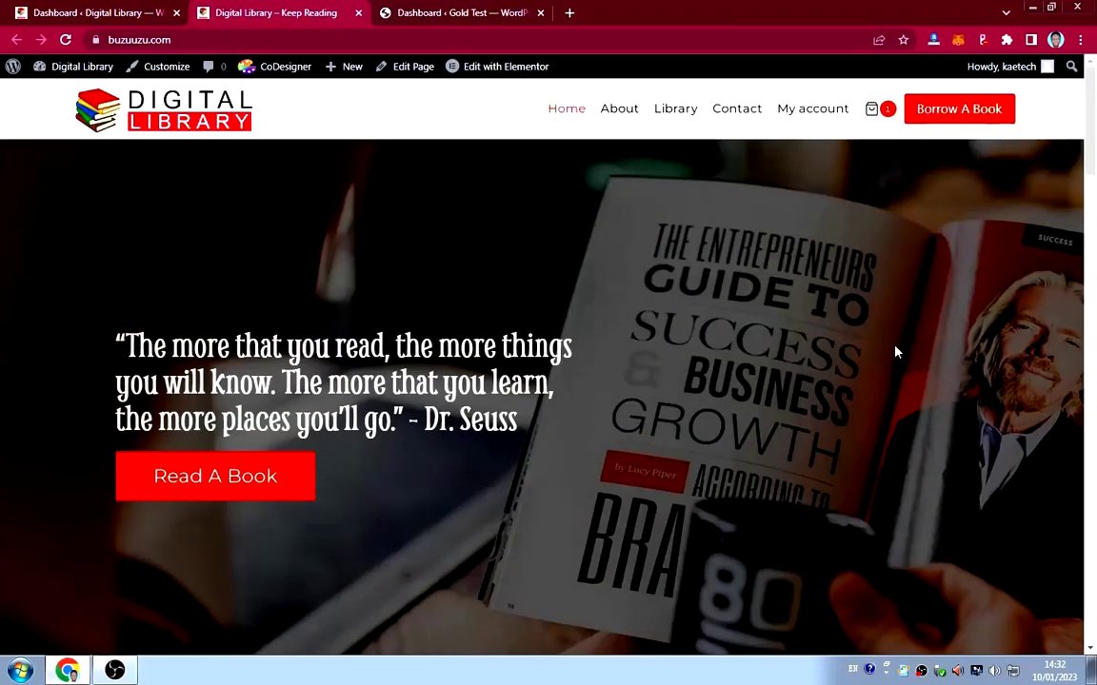
Open the site's Library page and examine its book listings, prices and Borrow Book options.
click(677, 118)
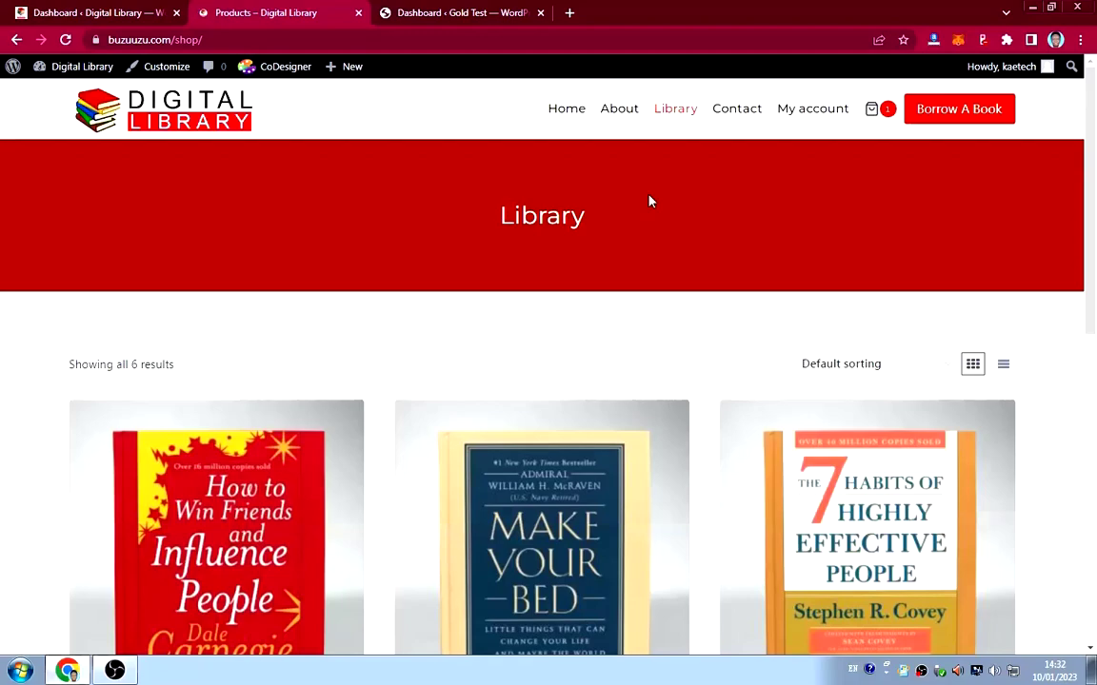
scroll(595, 314, down, 5)
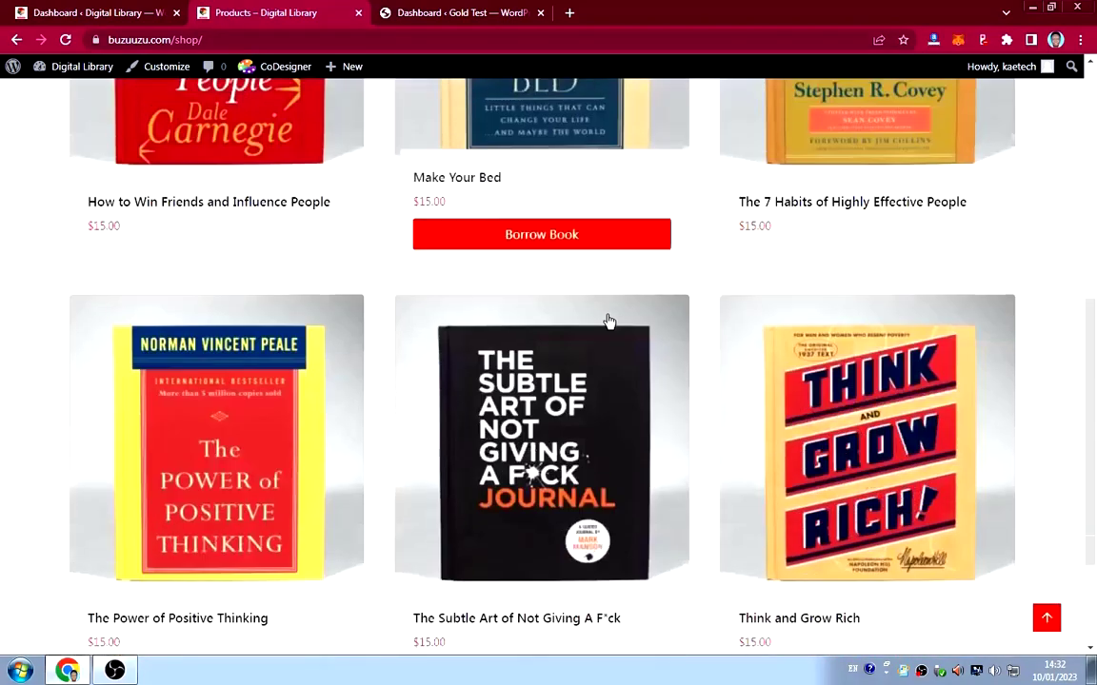
scroll(681, 357, down, 2)
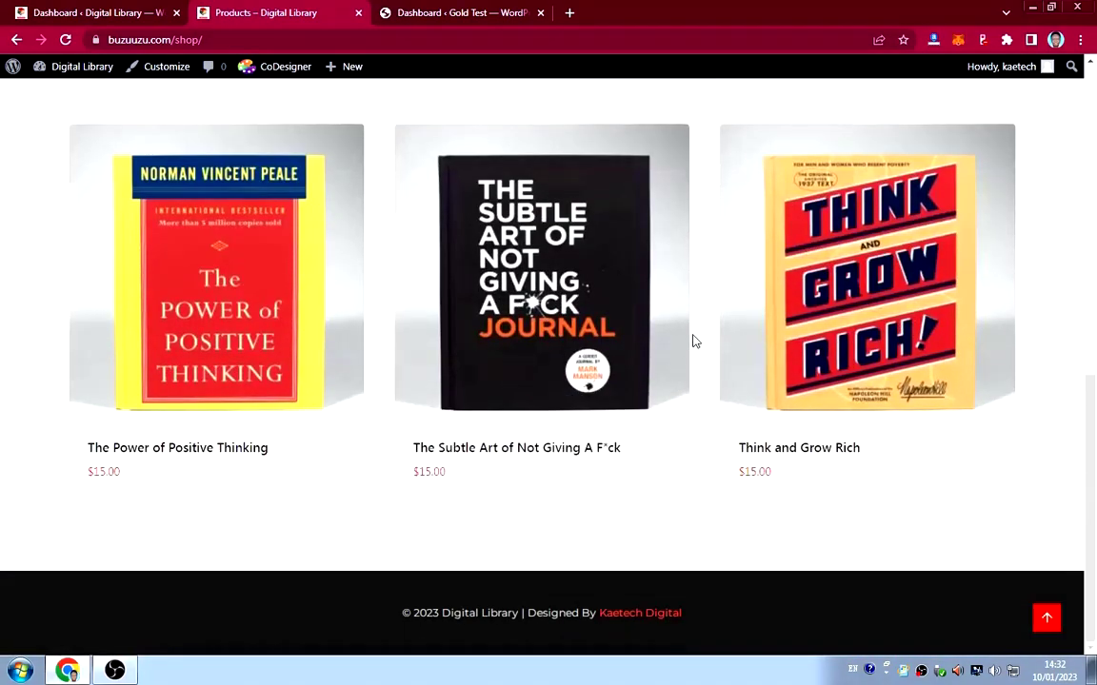
scroll(694, 340, up, 7)
scroll(696, 340, down, 2)
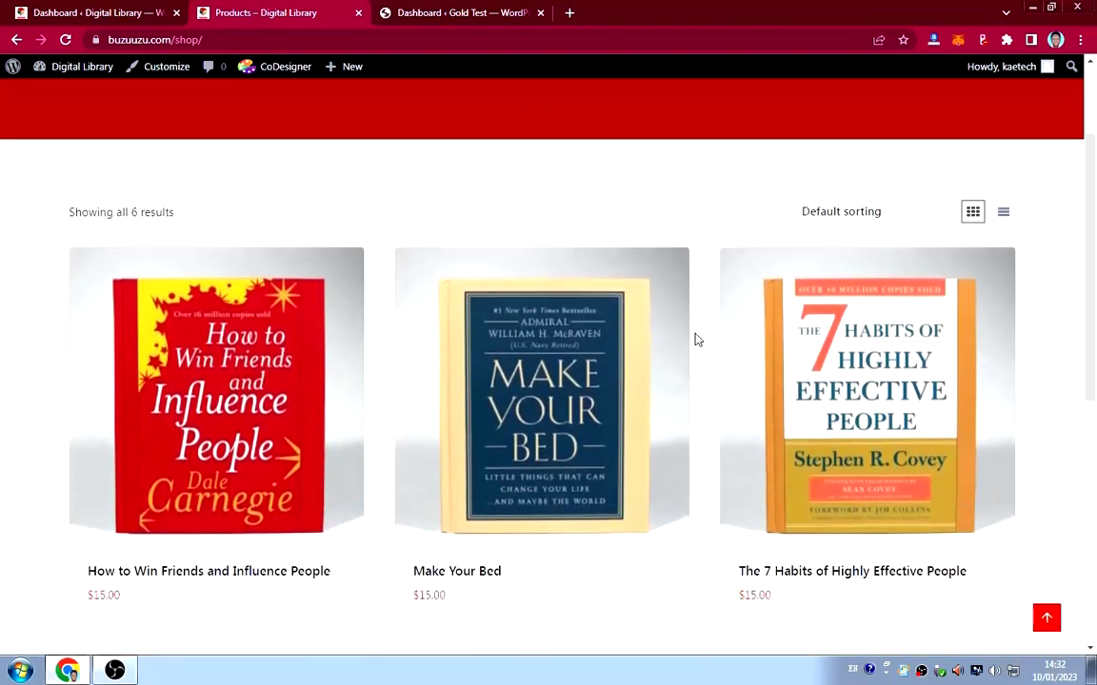
scroll(695, 338, up, 2)
scroll(695, 336, down, 4)
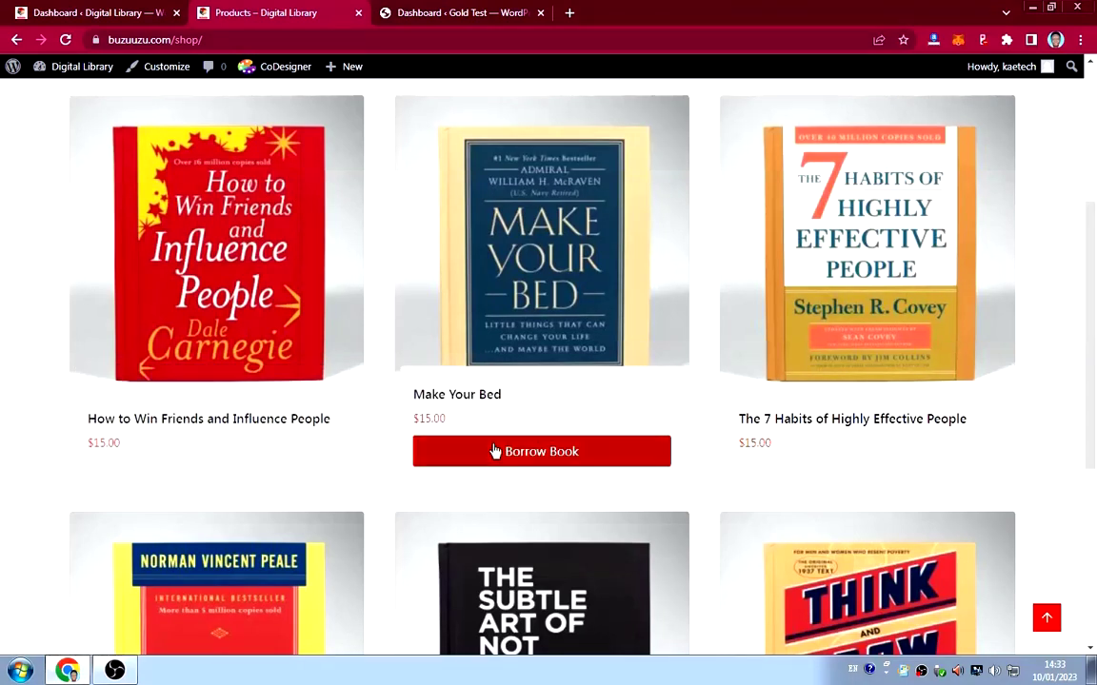
scroll(686, 450, down, 3)
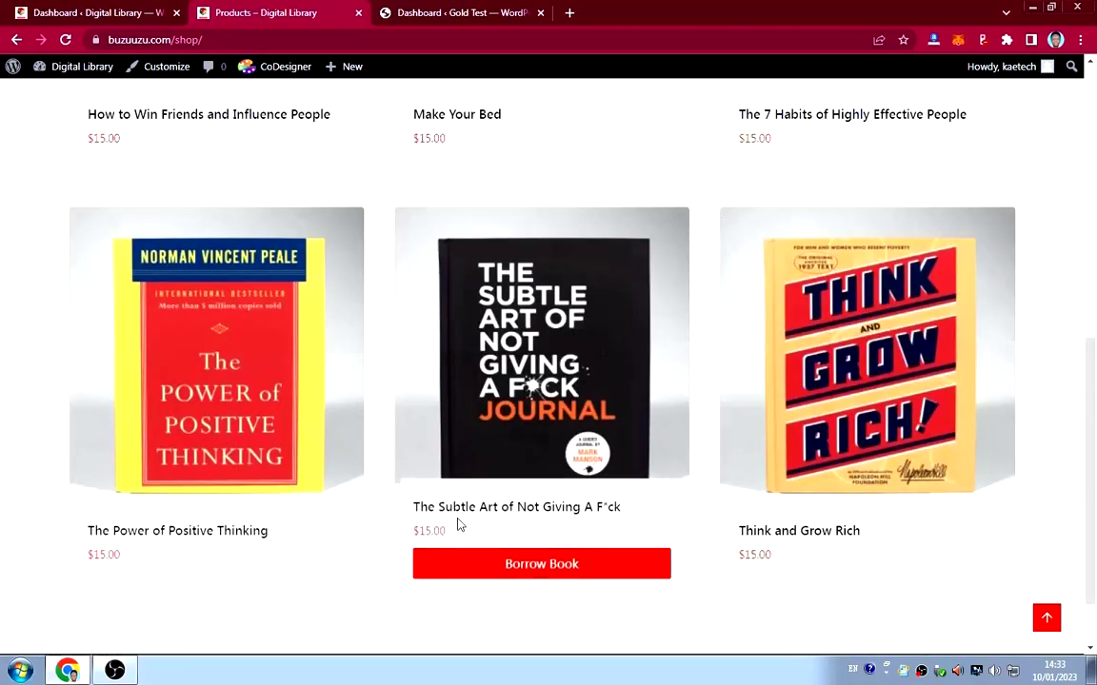
scroll(600, 348, down, 2)
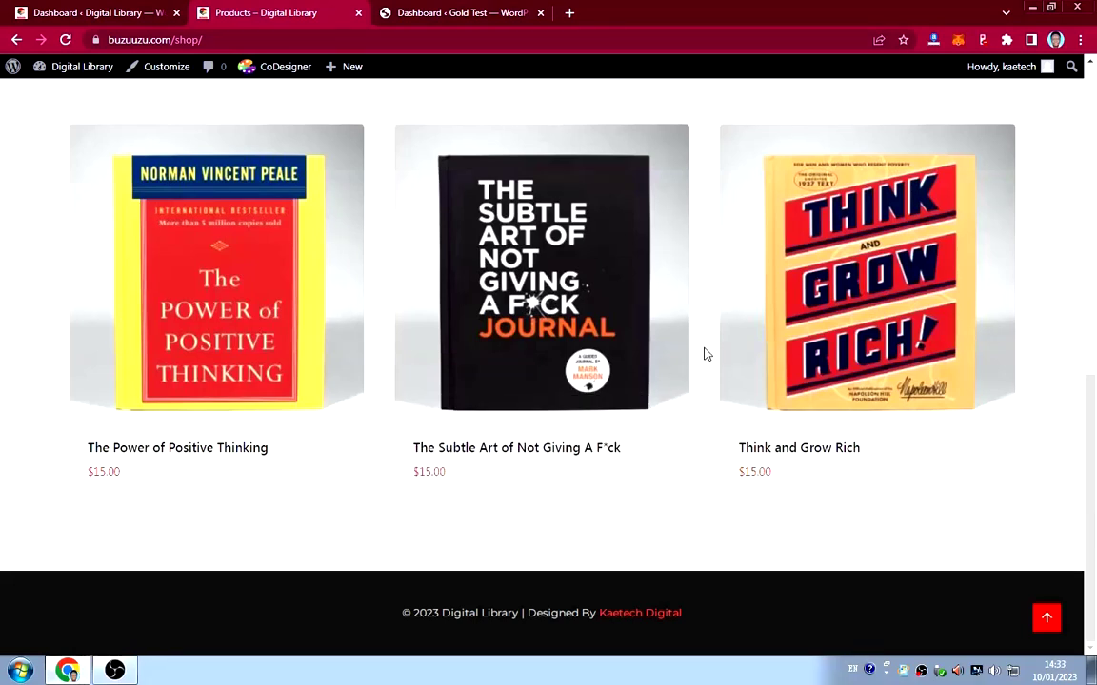
scroll(706, 354, up, 6)
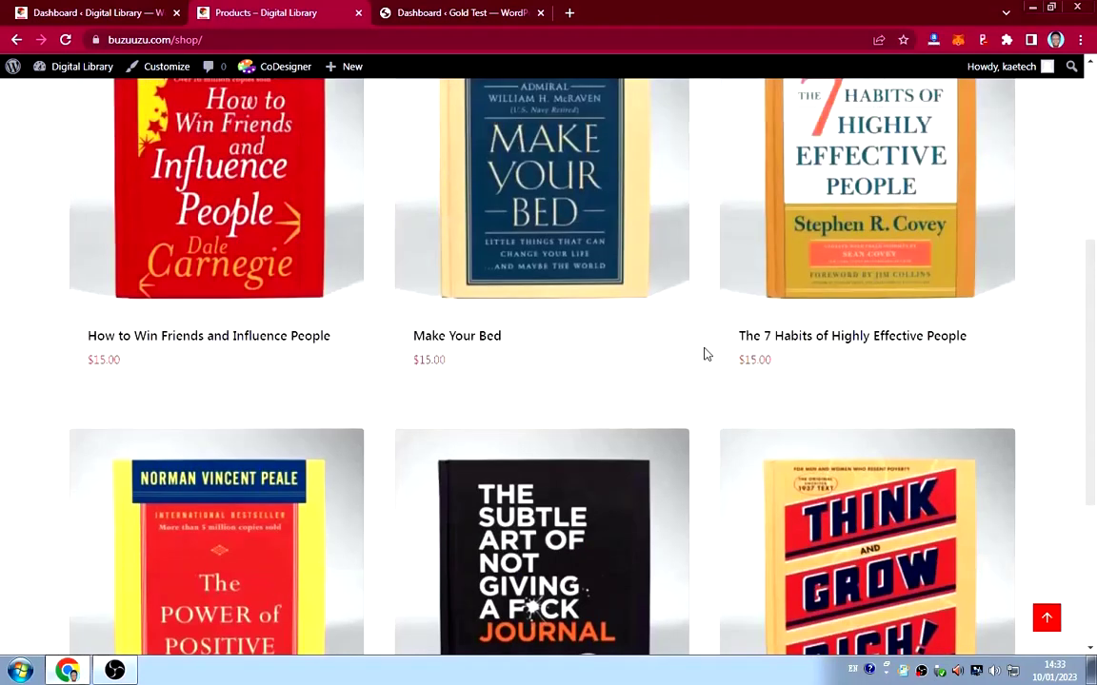
Look over the Library page from its header to the footer, checking the Borrow Book option on the first-row books.
scroll(705, 354, up, 1)
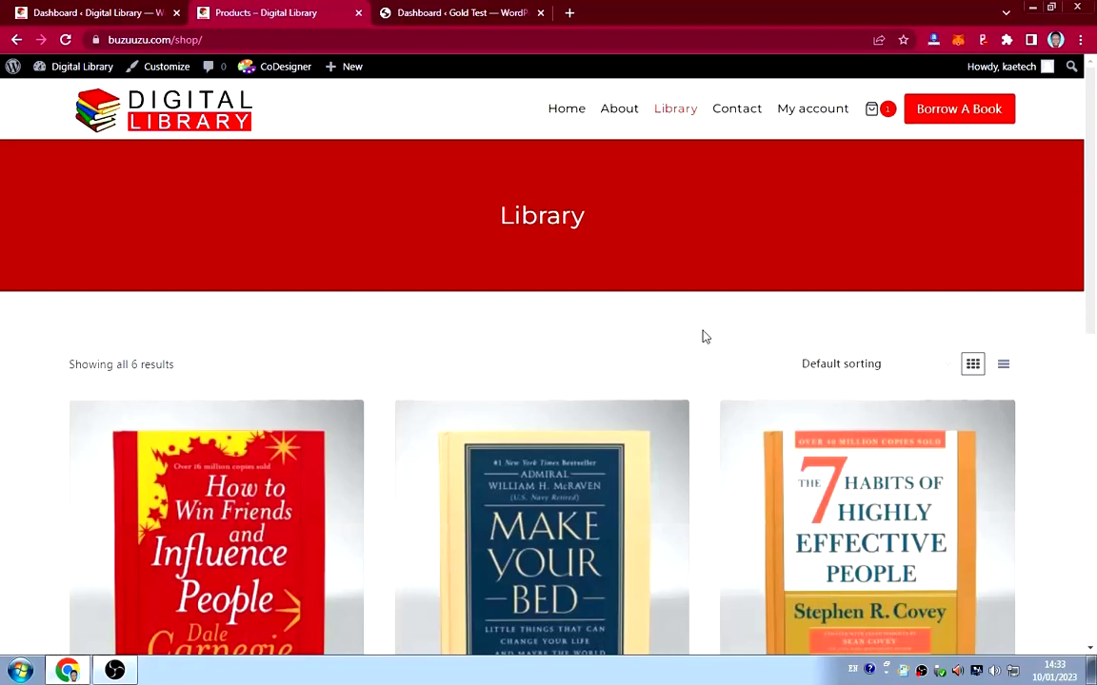
scroll(705, 335, down, 7)
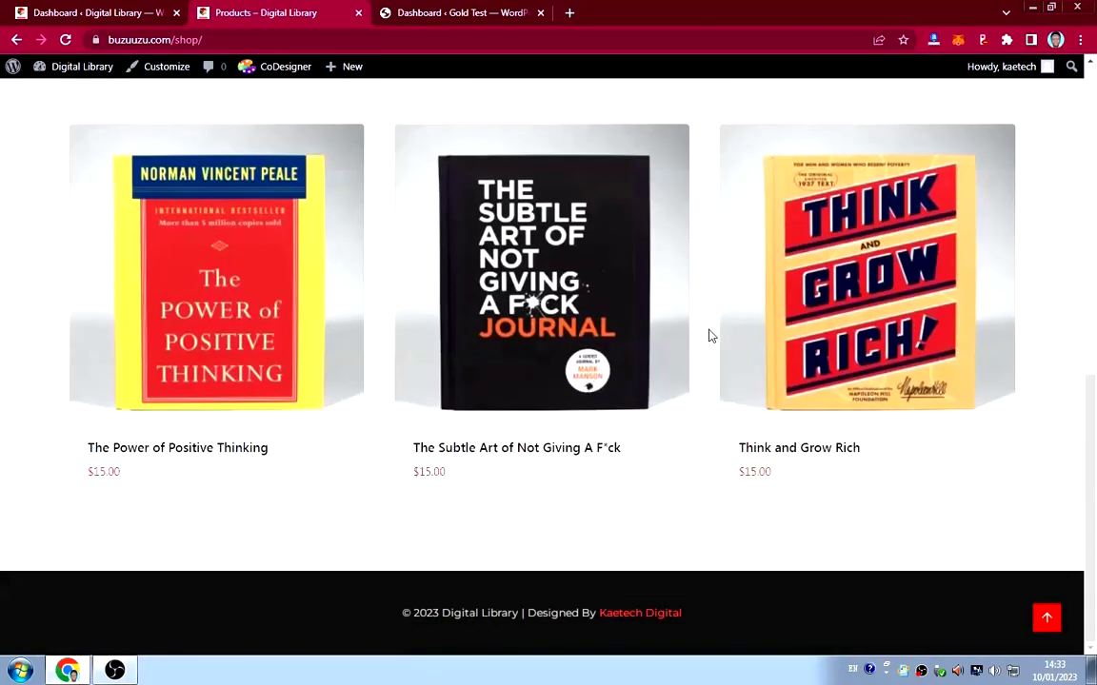
scroll(711, 335, up, 8)
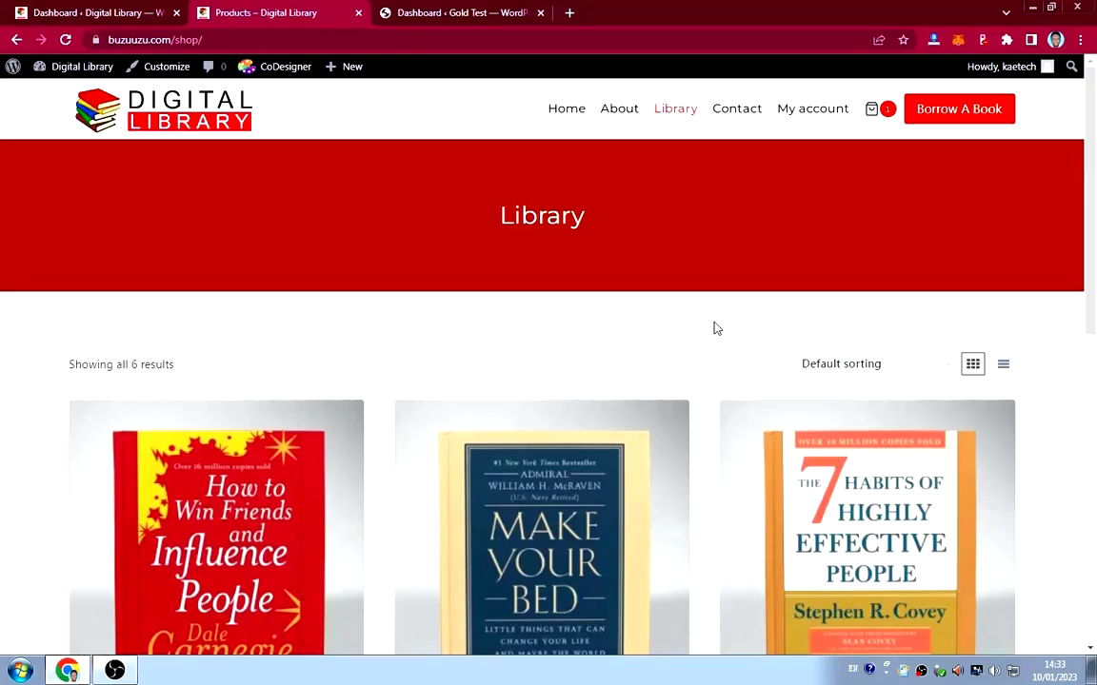
scroll(716, 329, down, 3)
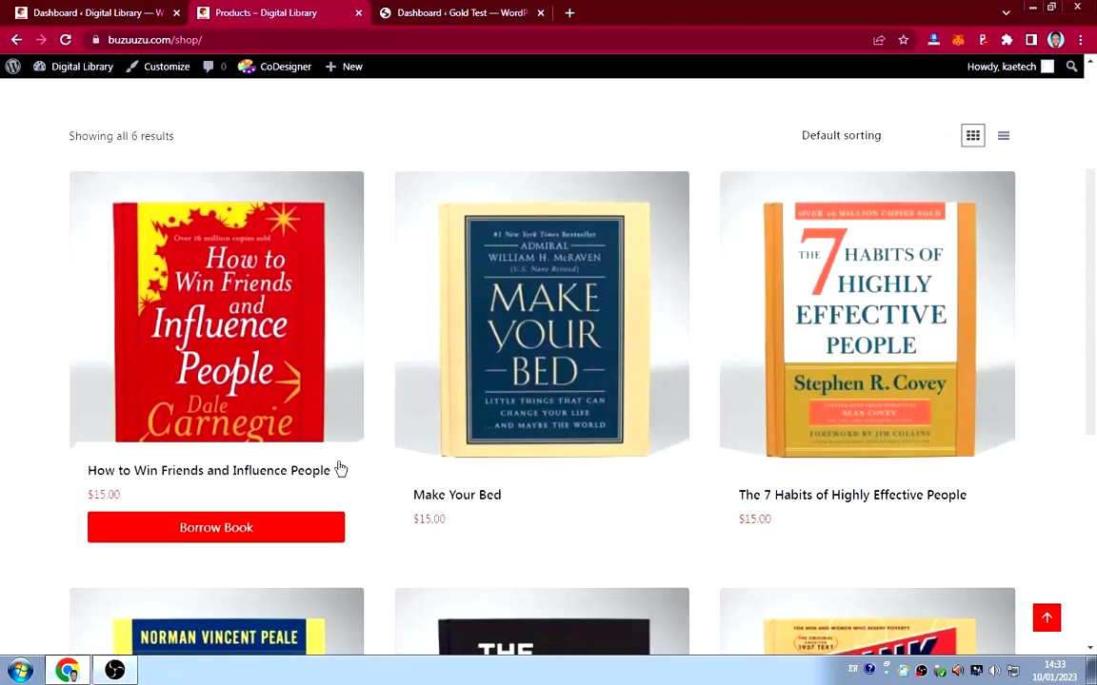
mouse_move(230, 536)
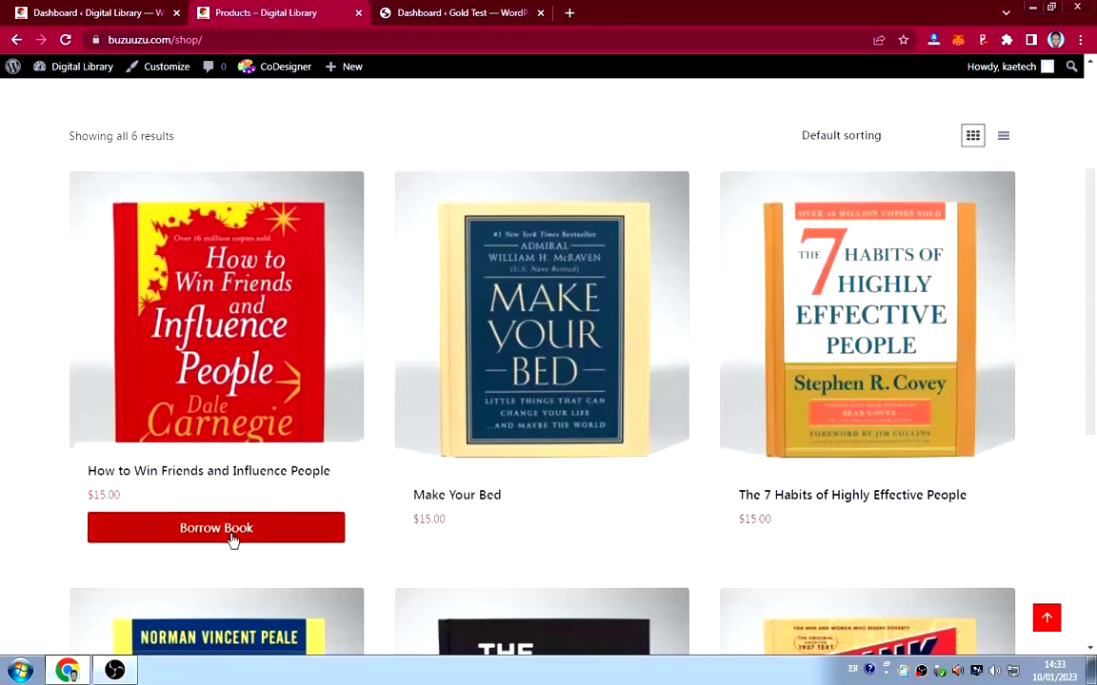
mouse_move(554, 443)
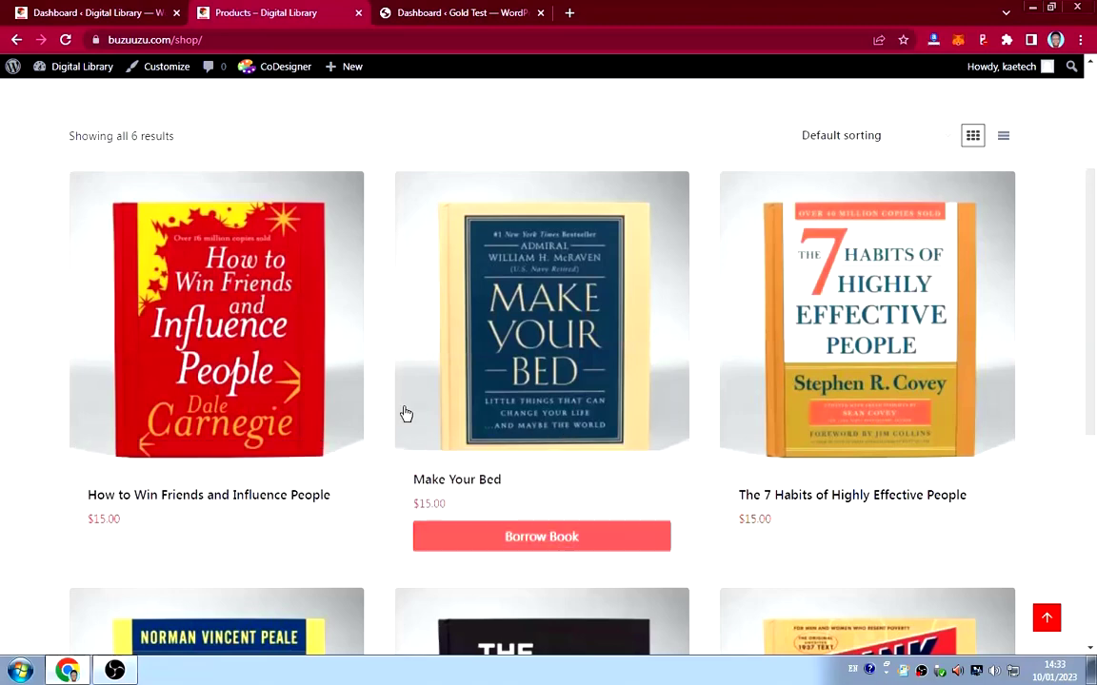
Borrow the book Think and Grow Rich from the Library page and view the cart.
scroll(584, 398, down, 4)
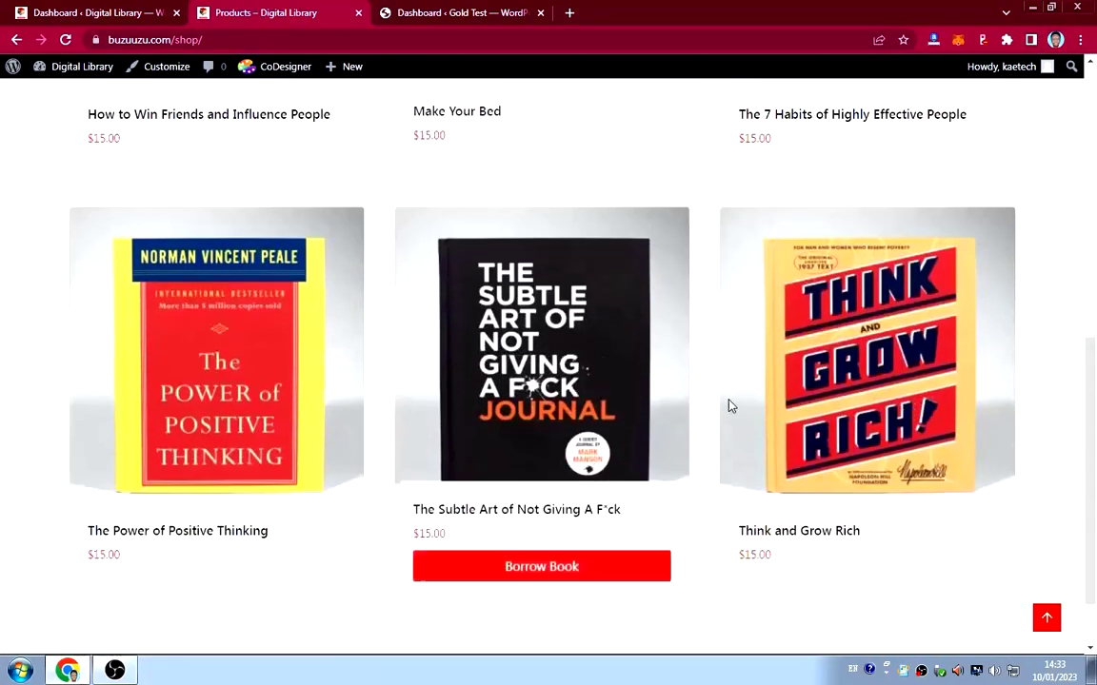
mouse_move(924, 386)
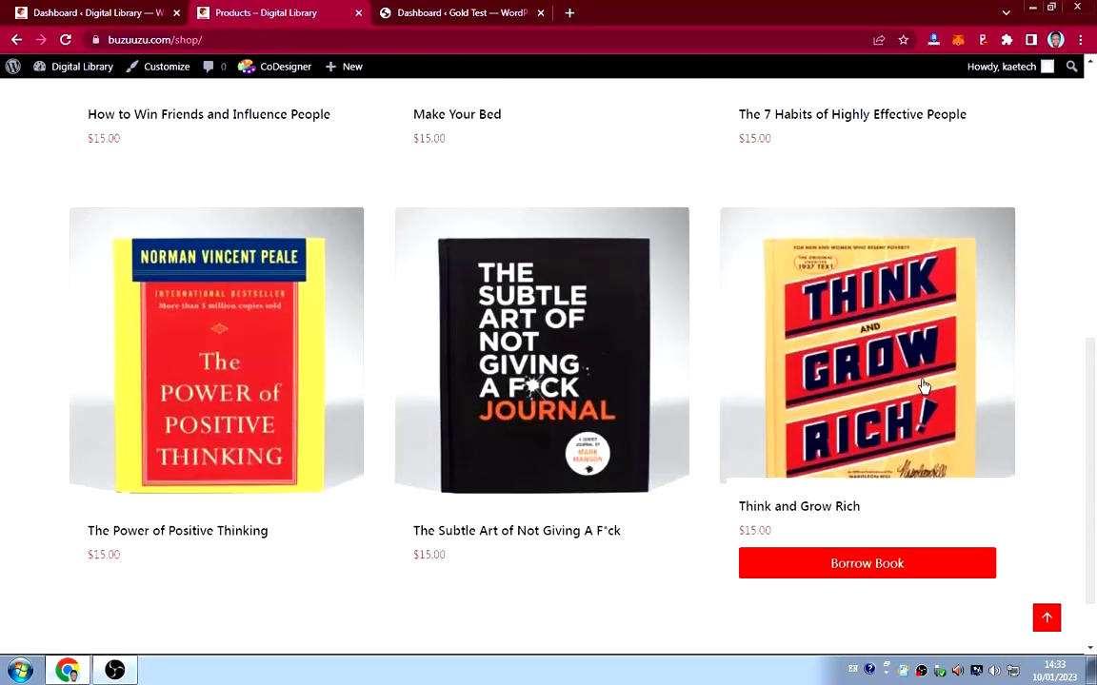
click(856, 567)
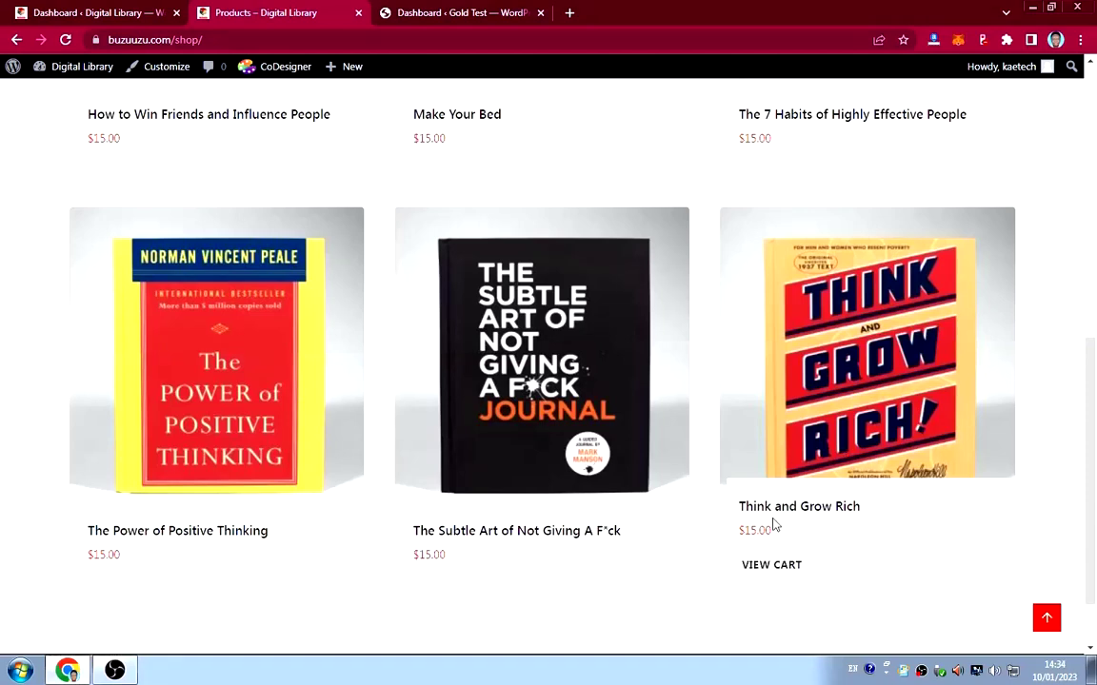
click(787, 567)
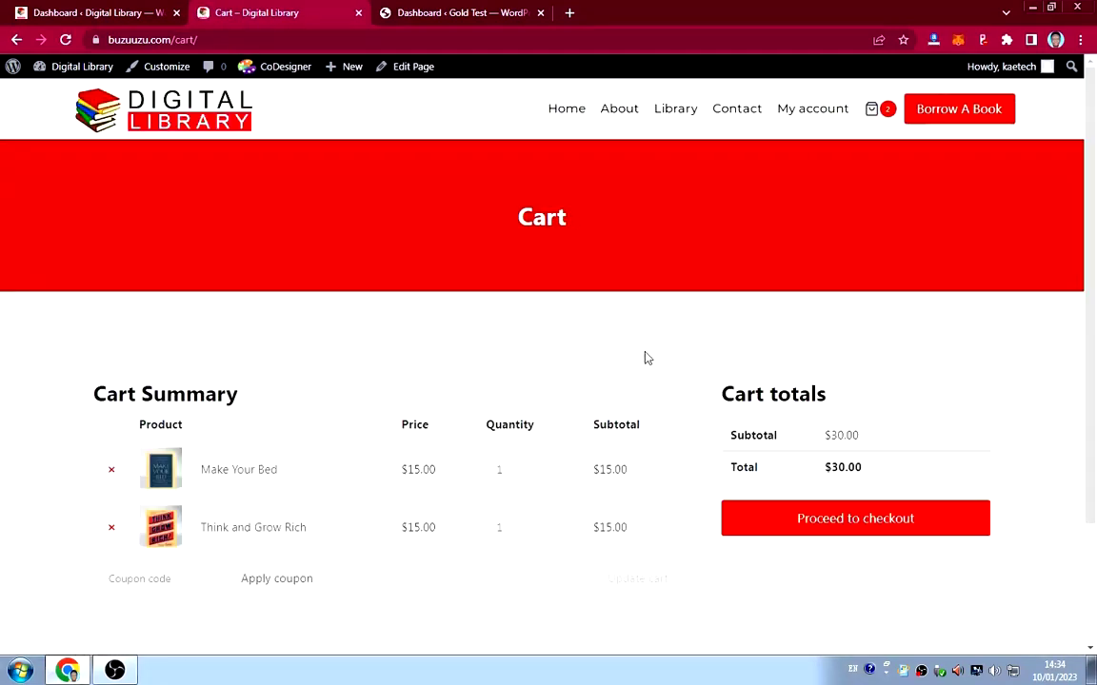
Remove Make Your Bed from the cart and proceed to checkout with Think and Grow Rich.
scroll(646, 355, down, 1)
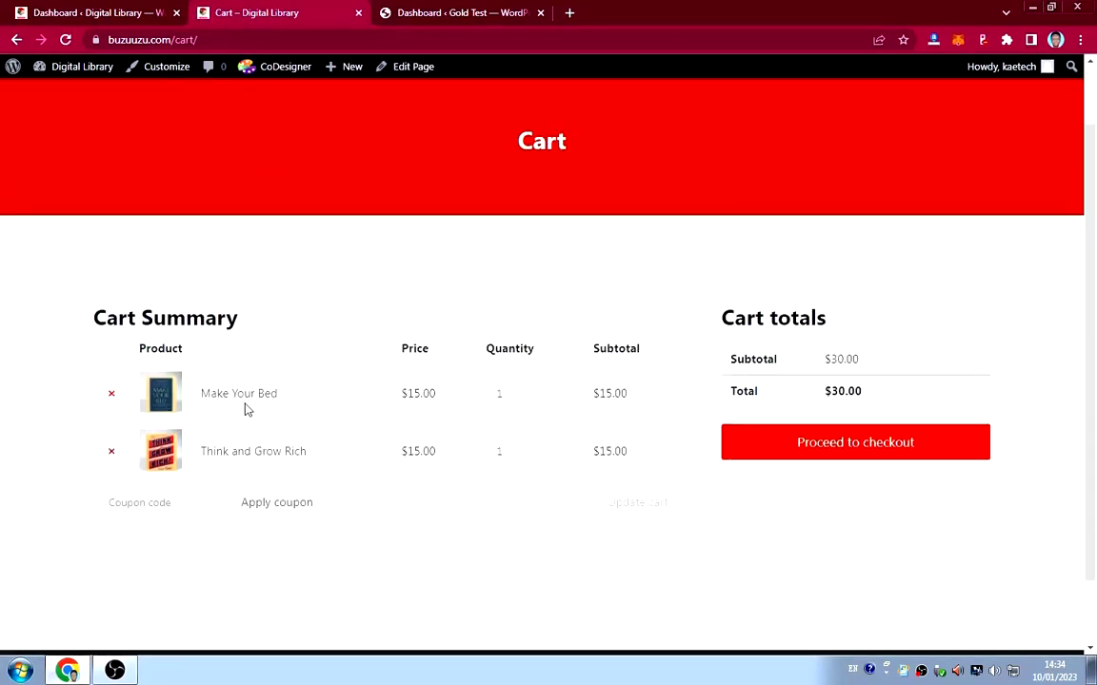
click(111, 394)
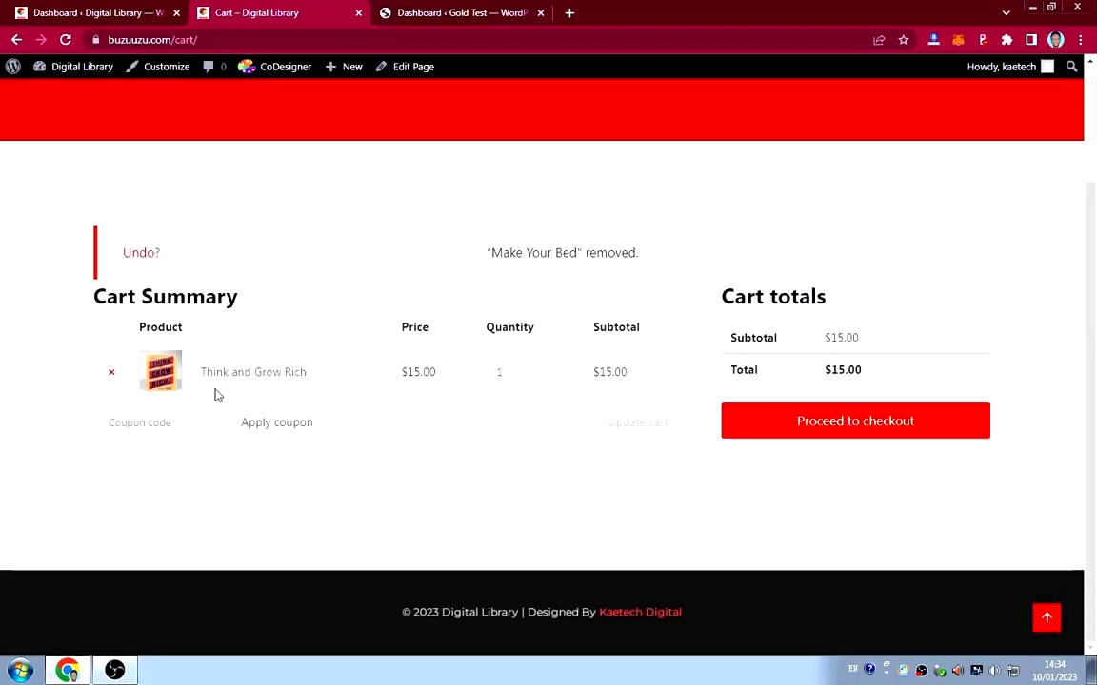
click(834, 424)
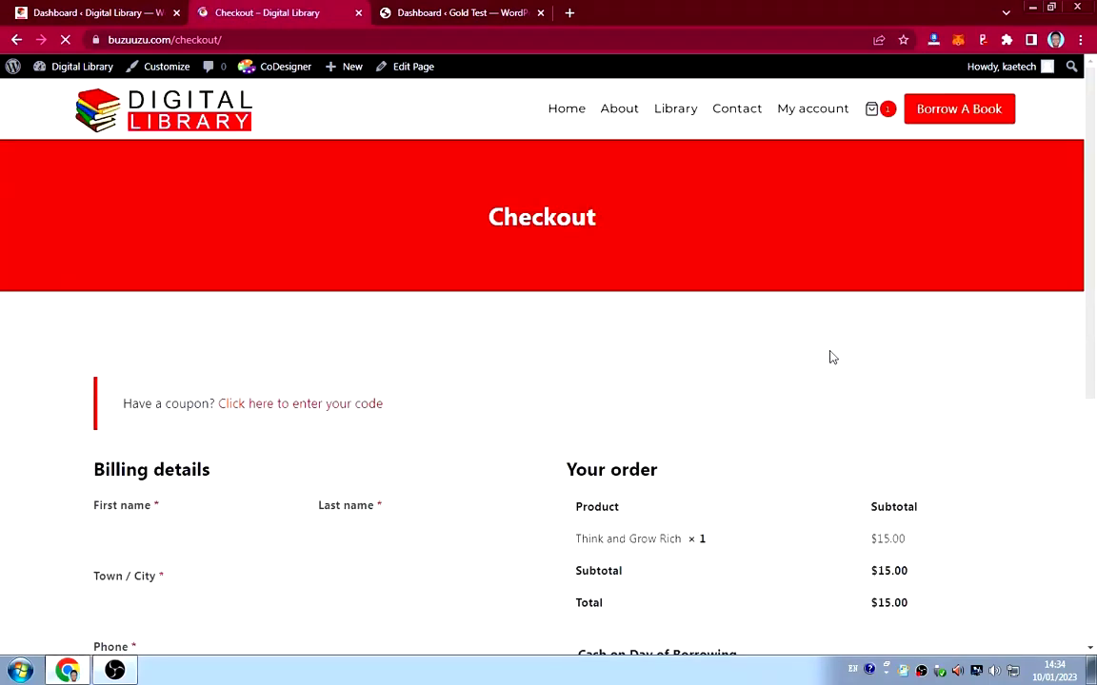
Examine the checkout page's billing fields, order notes and order summary, returning to the page header.
scroll(756, 363, down, 5)
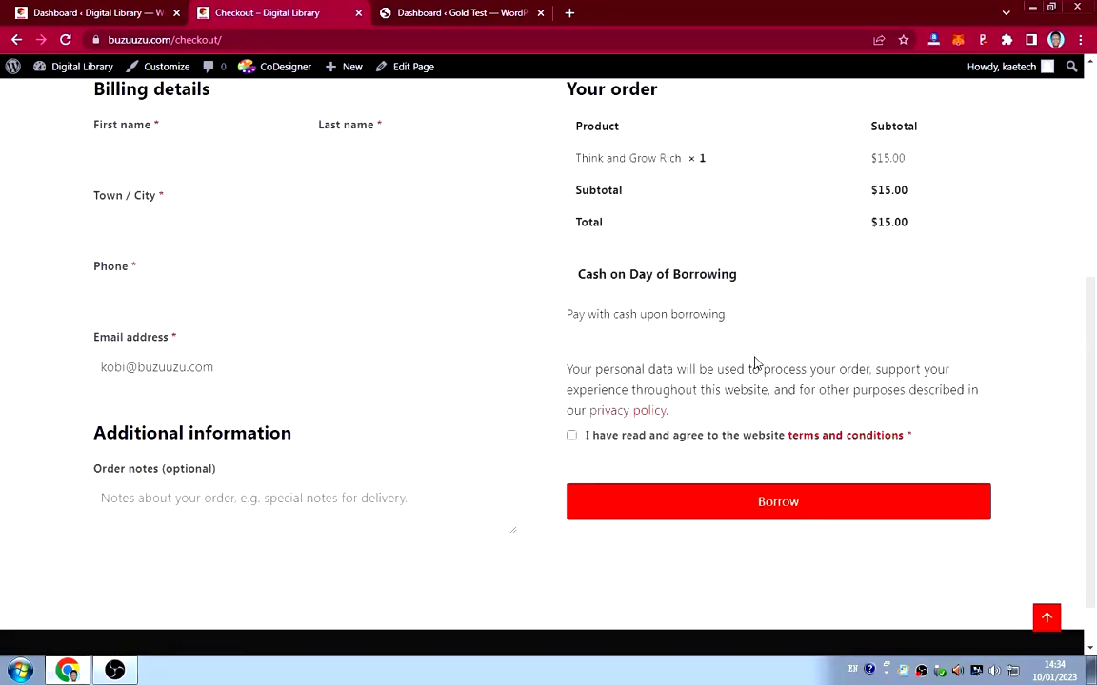
scroll(757, 364, up, 2)
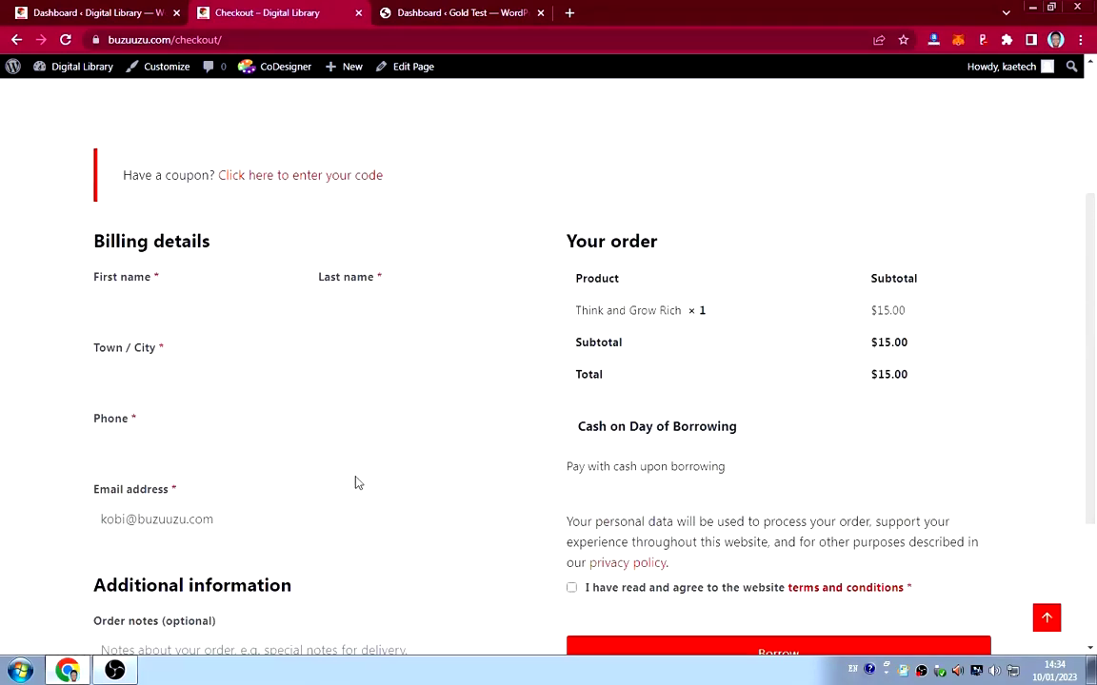
scroll(469, 375, down, 1)
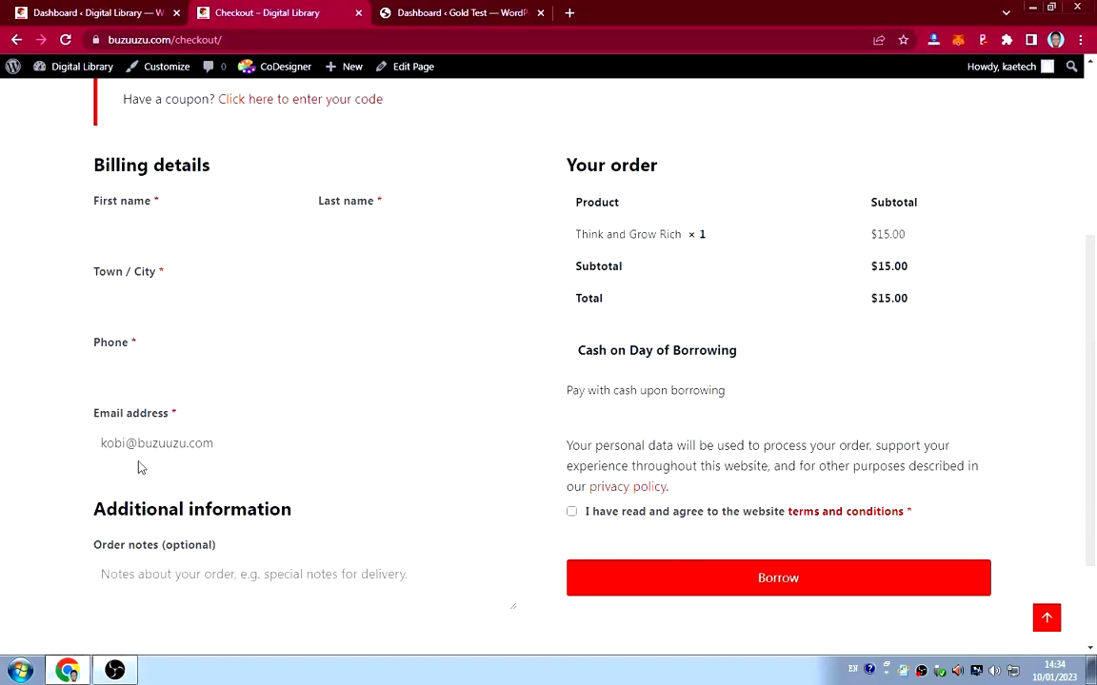
scroll(324, 441, down, 2)
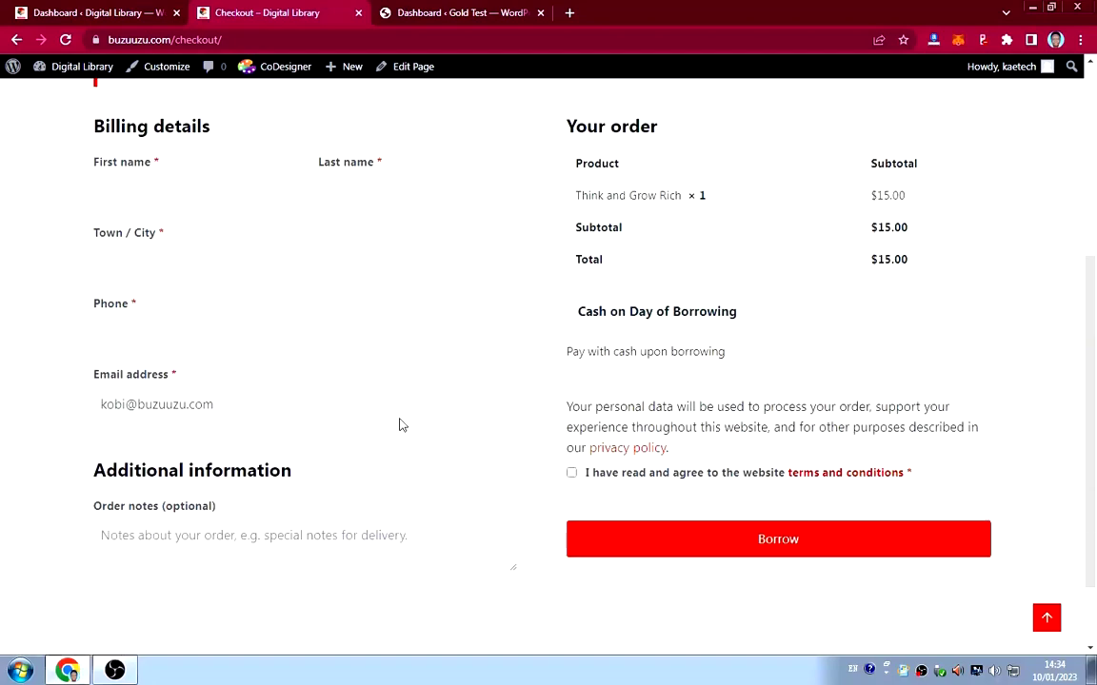
scroll(519, 300, up, 5)
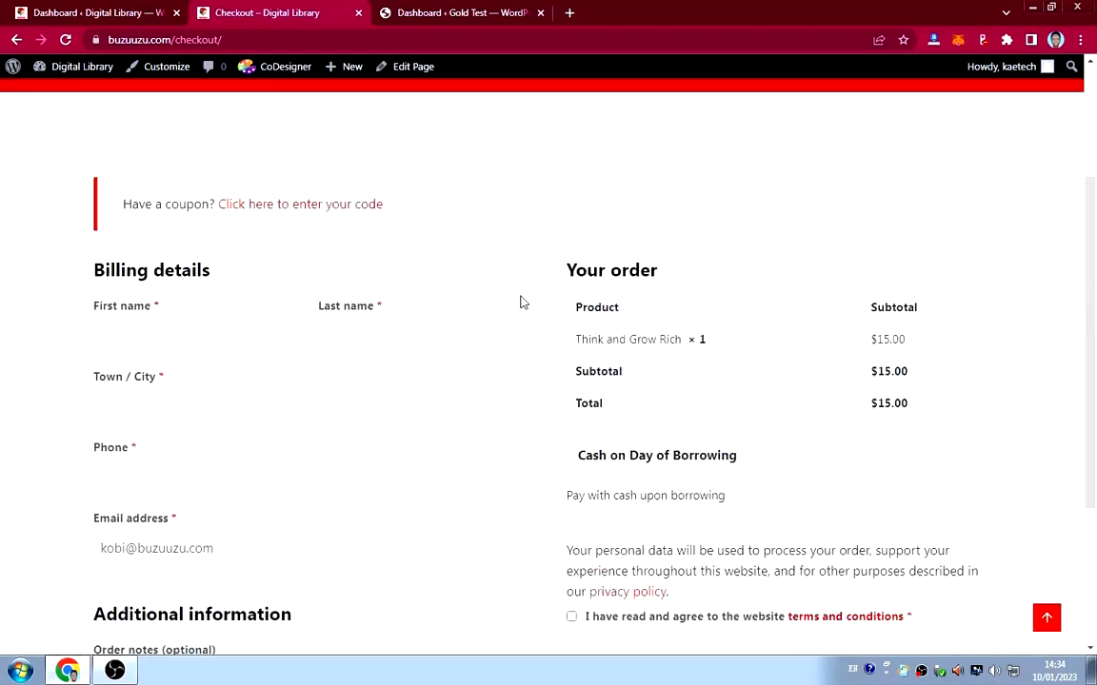
scroll(521, 302, down, 4)
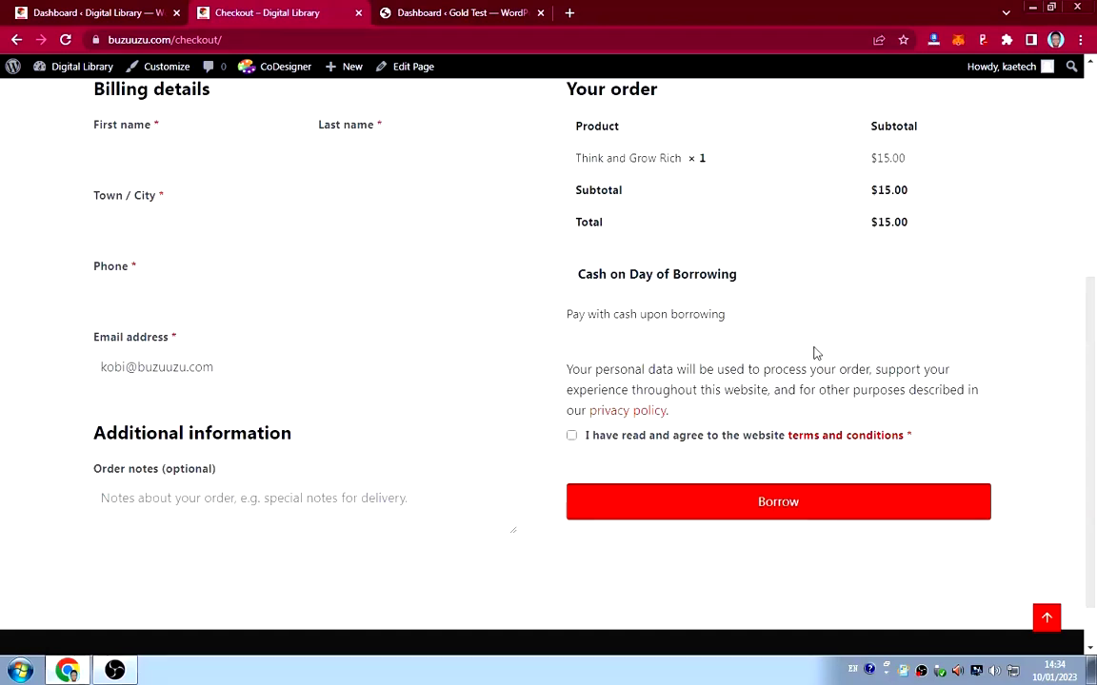
scroll(815, 352, up, 3)
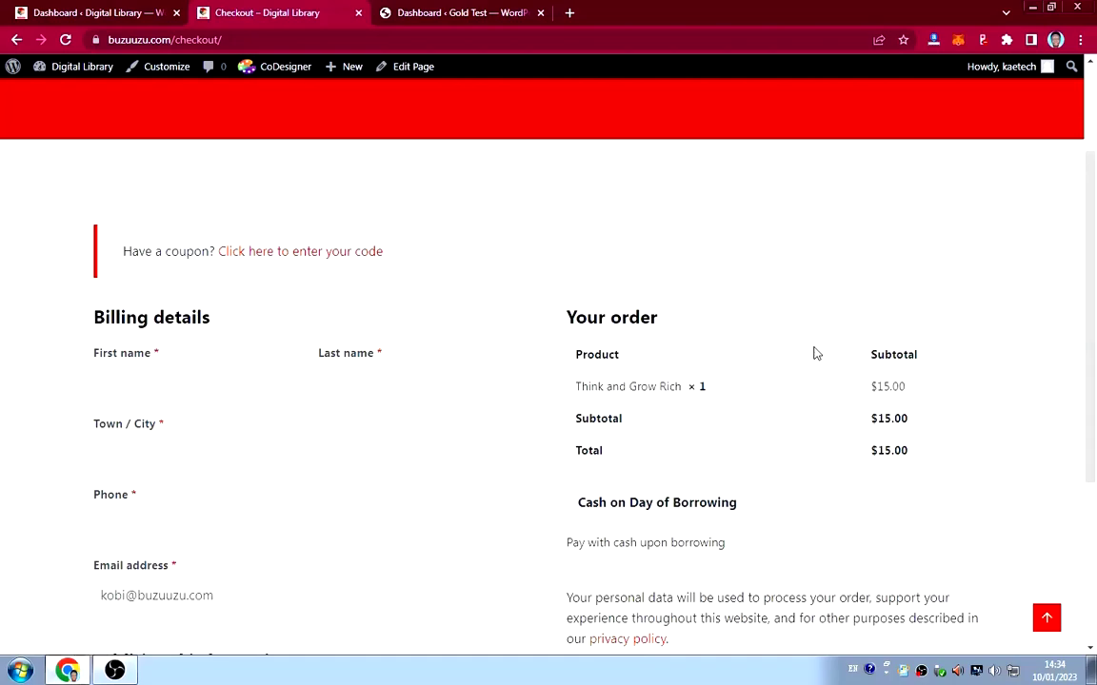
scroll(815, 353, up, 2)
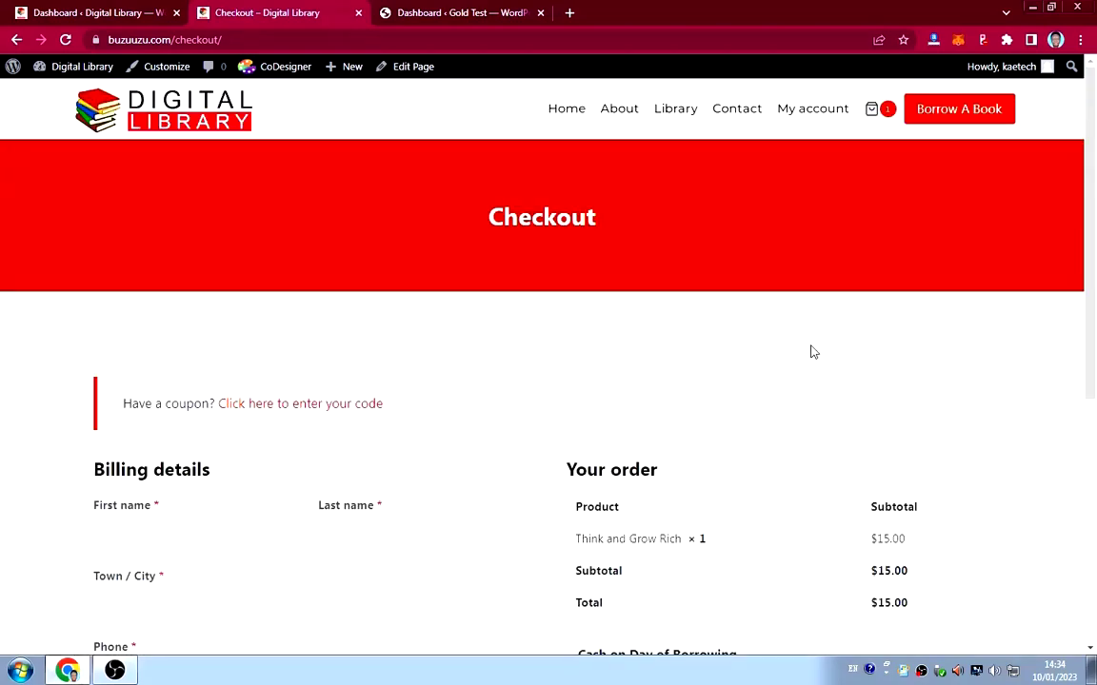
Review the checkout page's Cash on Day of Borrowing payment option, terms and conditions checkbox and Borrow option.
scroll(811, 352, down, 3)
scroll(807, 348, up, 2)
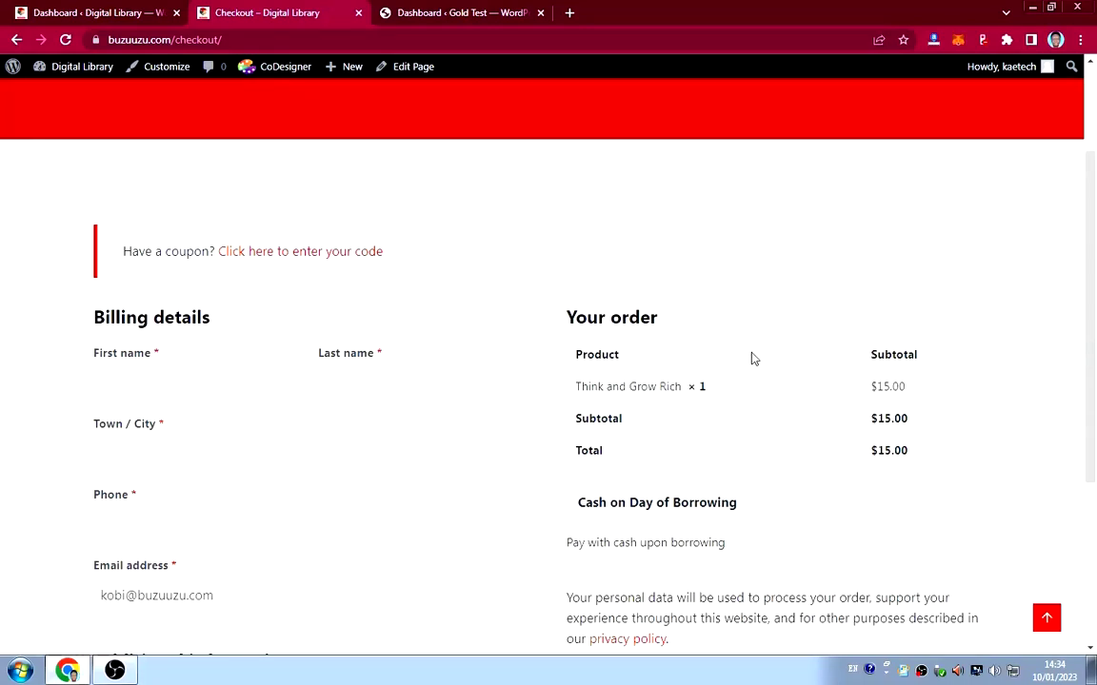
scroll(767, 359, down, 2)
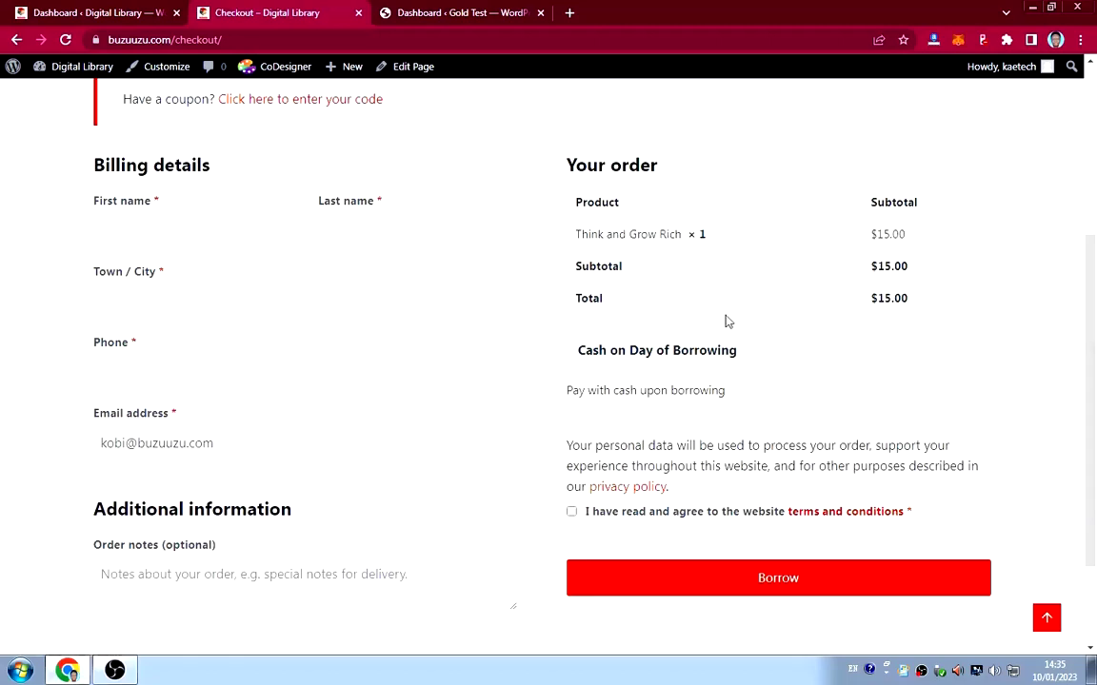
scroll(724, 319, down, 1)
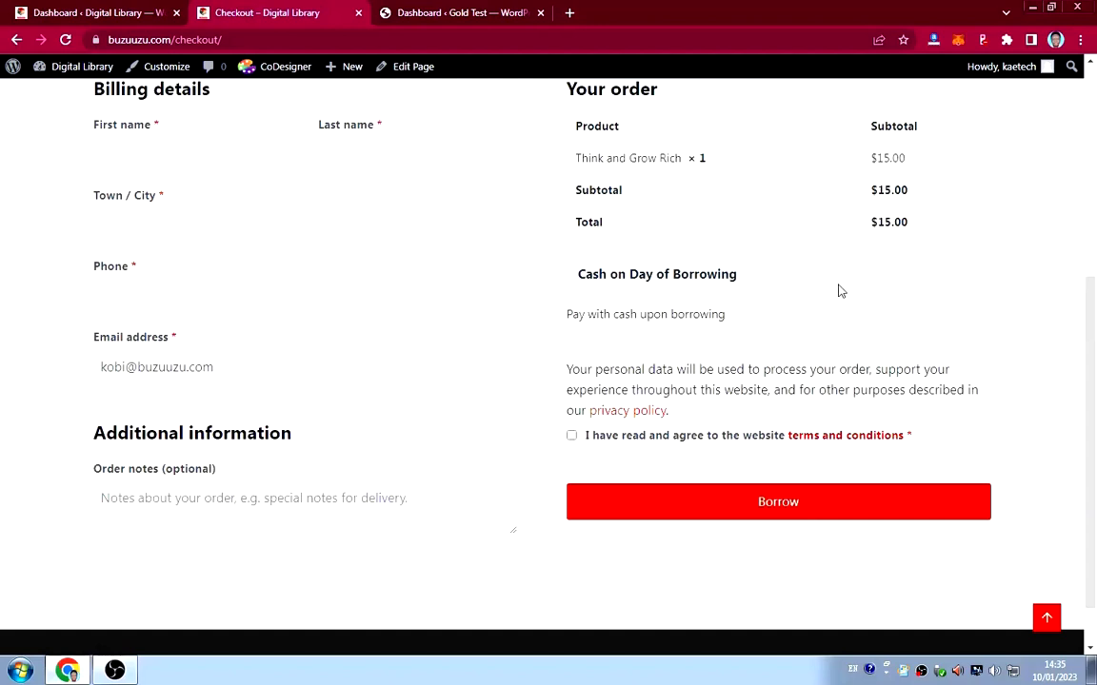
scroll(769, 283, up, 1)
scroll(767, 281, up, 1)
scroll(761, 284, down, 2)
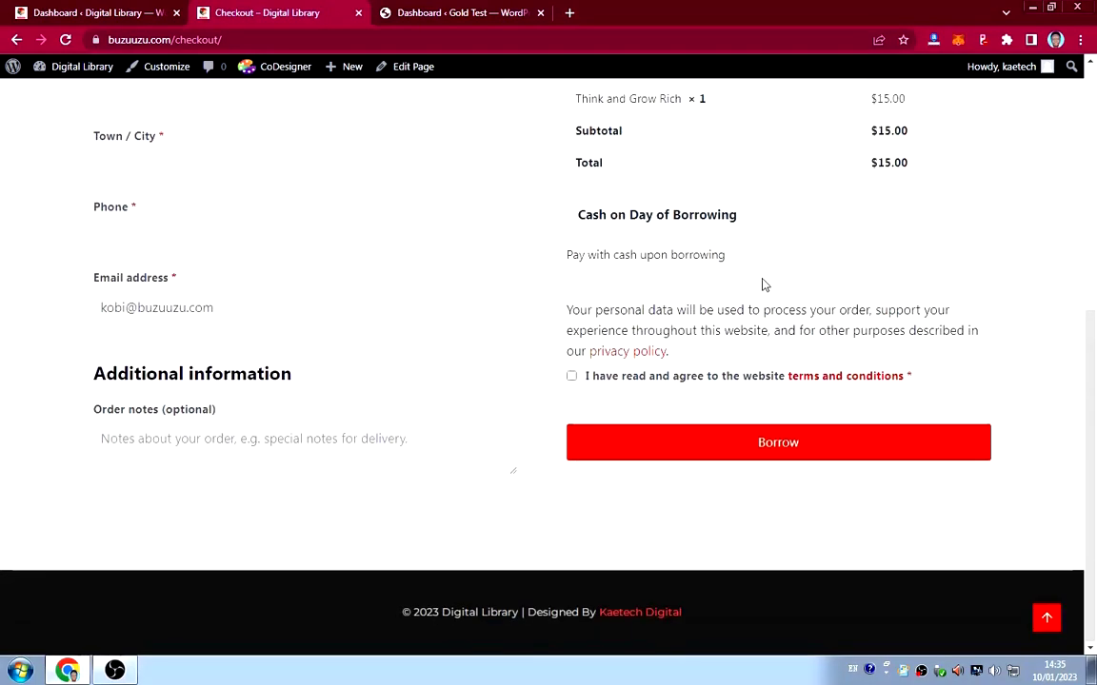
scroll(166, 178, up, 2)
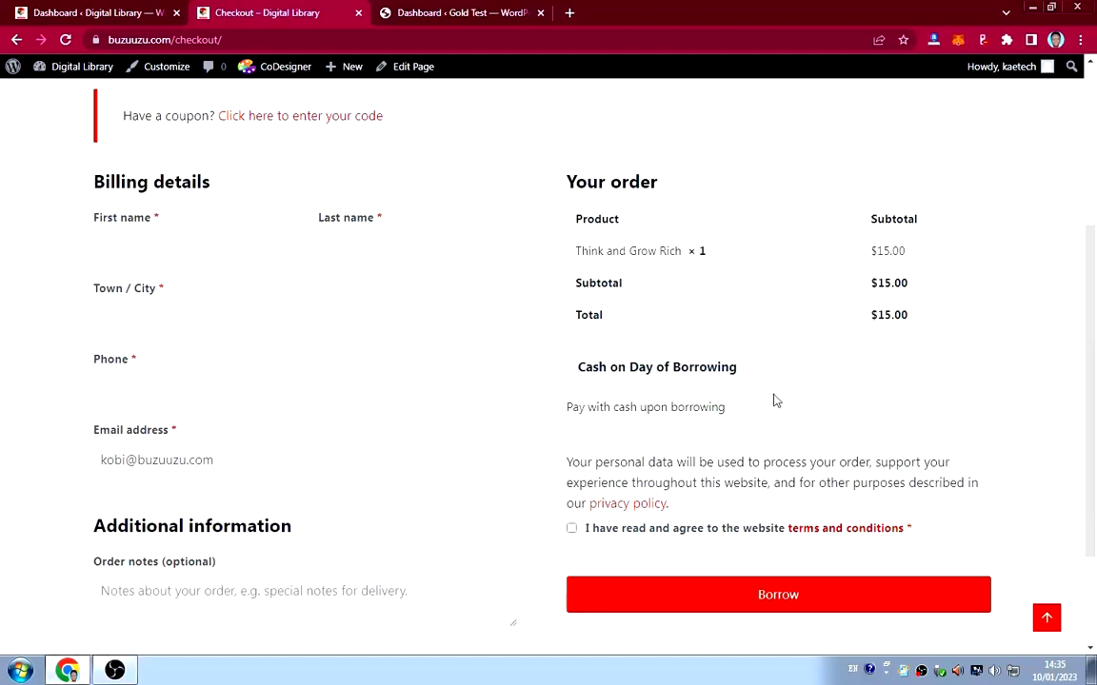
scroll(767, 409, down, 3)
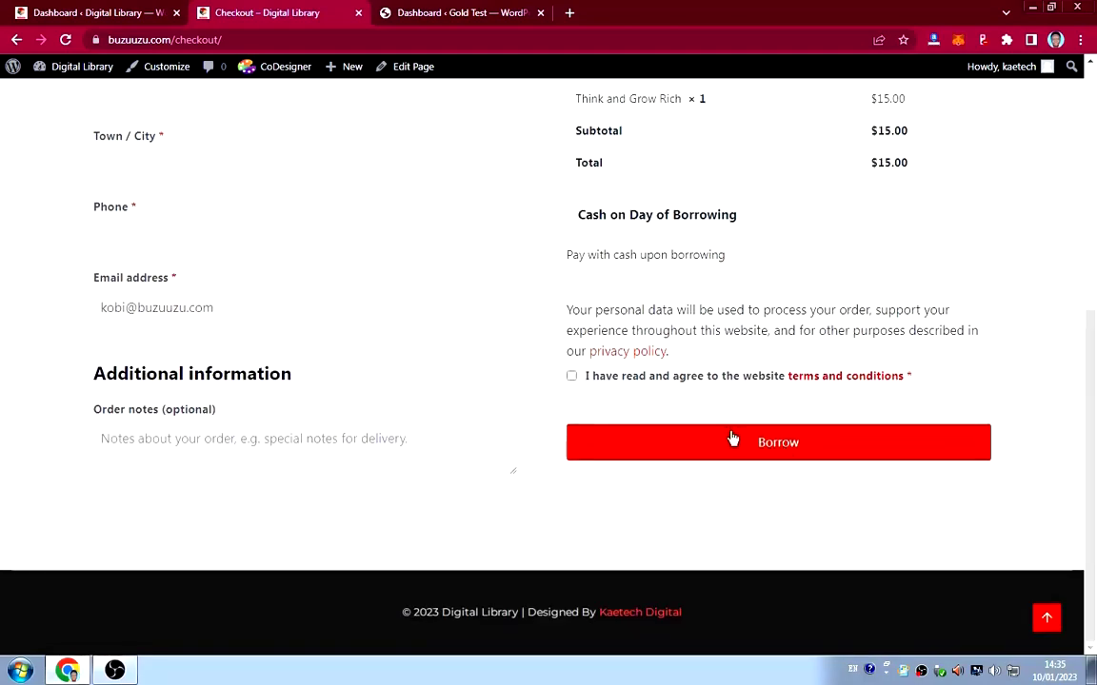
scroll(716, 276, up, 2)
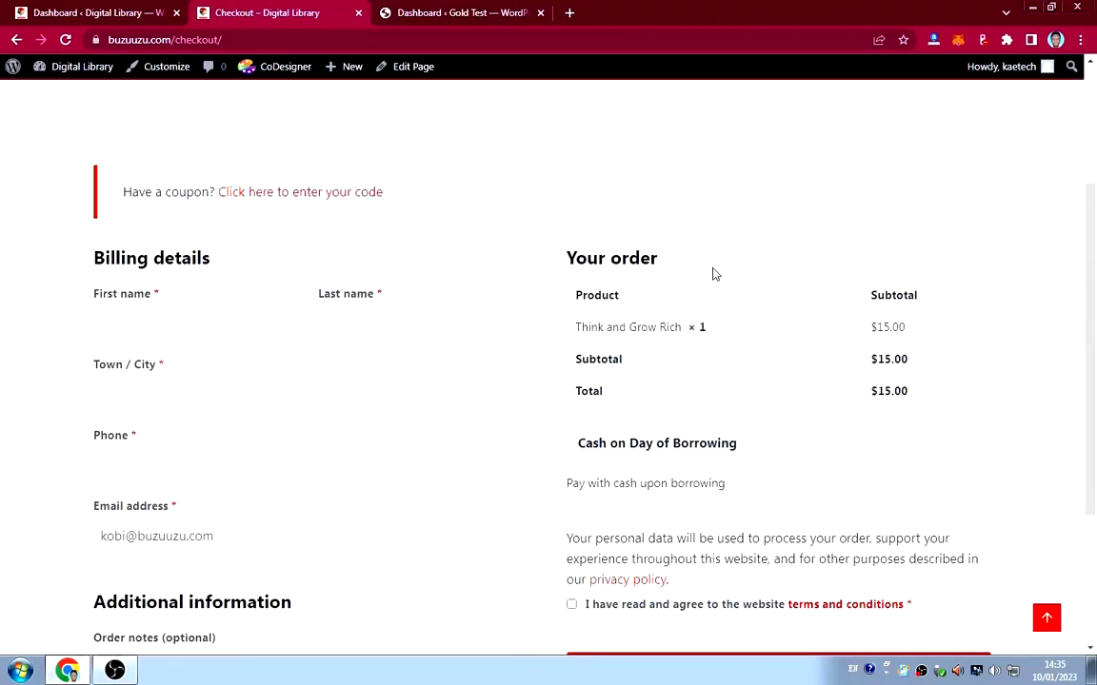
scroll(709, 269, up, 2)
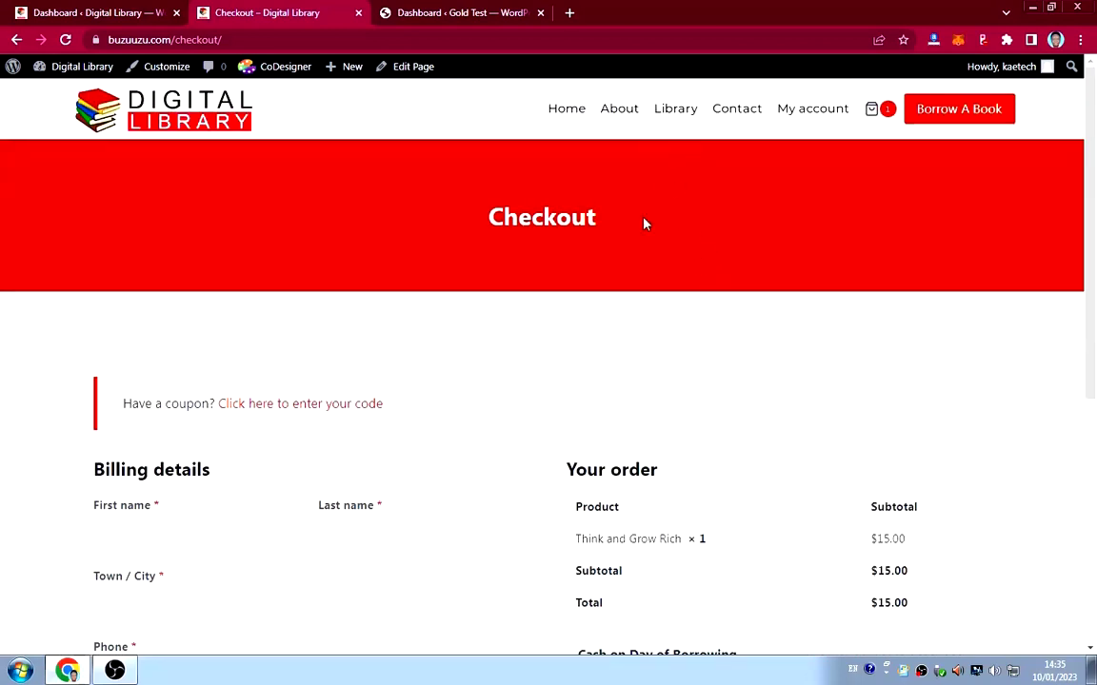
Open the About page and examine its hero image, Digital Library description and closing Read A Book banner.
click(618, 110)
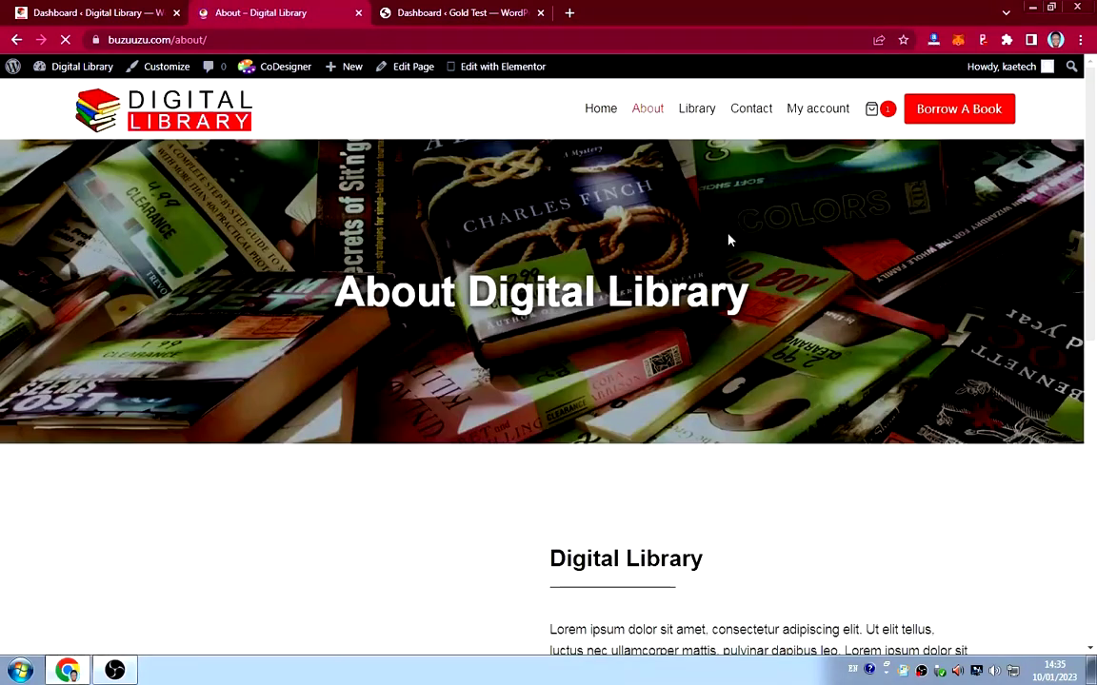
scroll(857, 271, down, 3)
scroll(872, 274, down, 4)
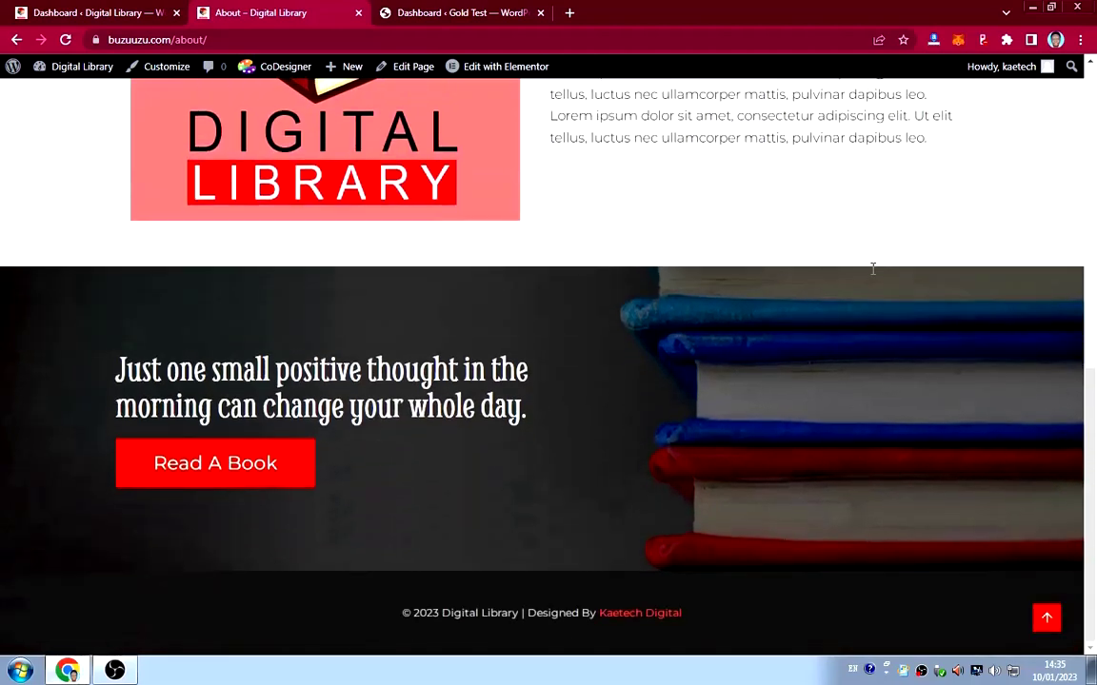
scroll(872, 275, up, 6)
scroll(779, 292, down, 4)
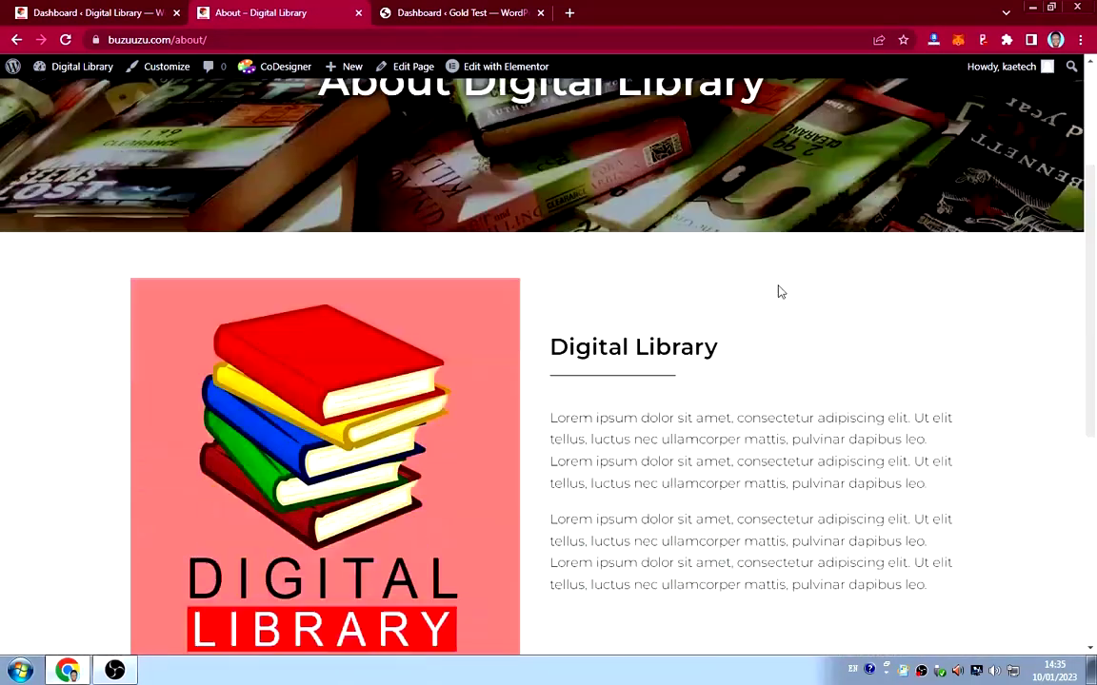
scroll(724, 280, up, 4)
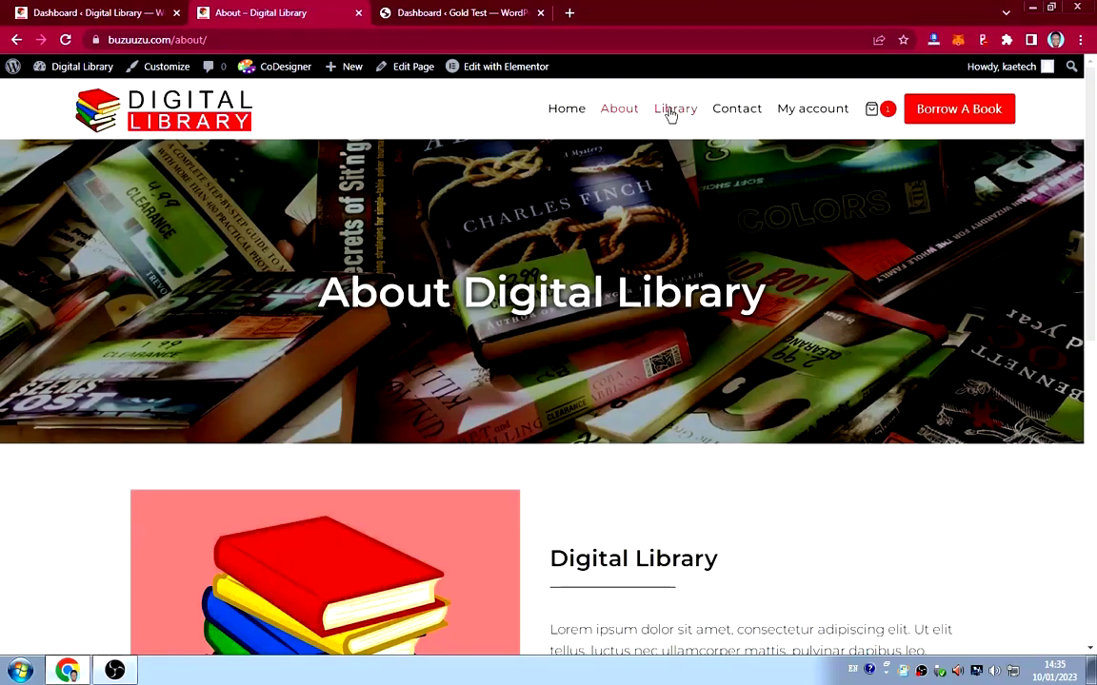
Open the Contact page and examine the fields of its contact form.
click(743, 115)
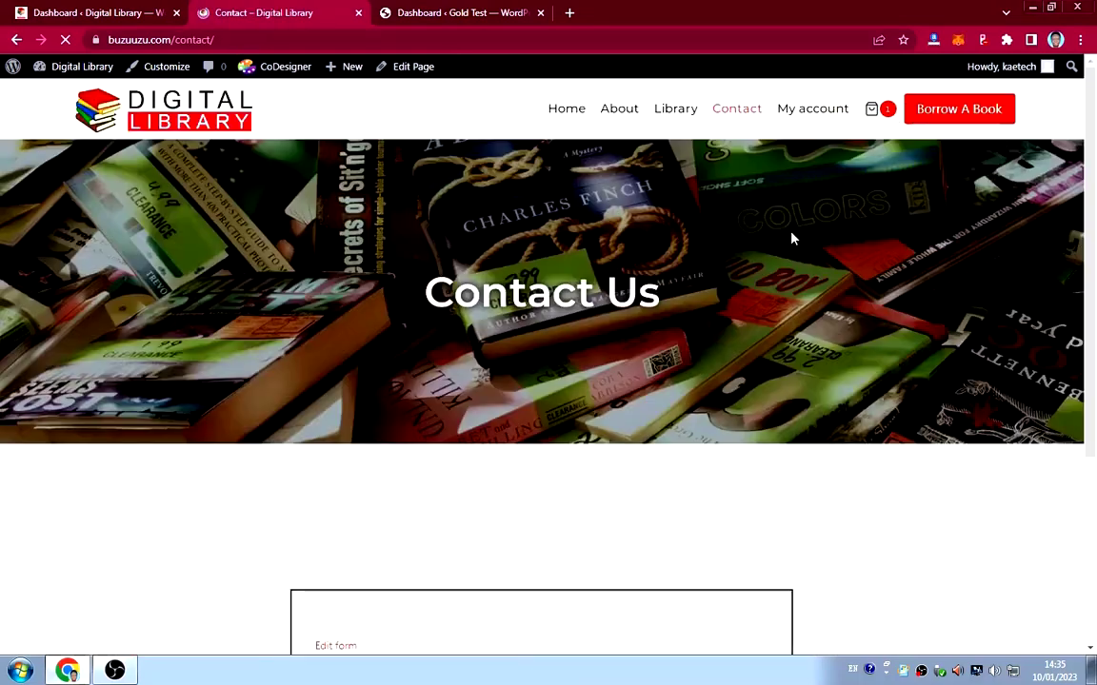
scroll(852, 275, down, 4)
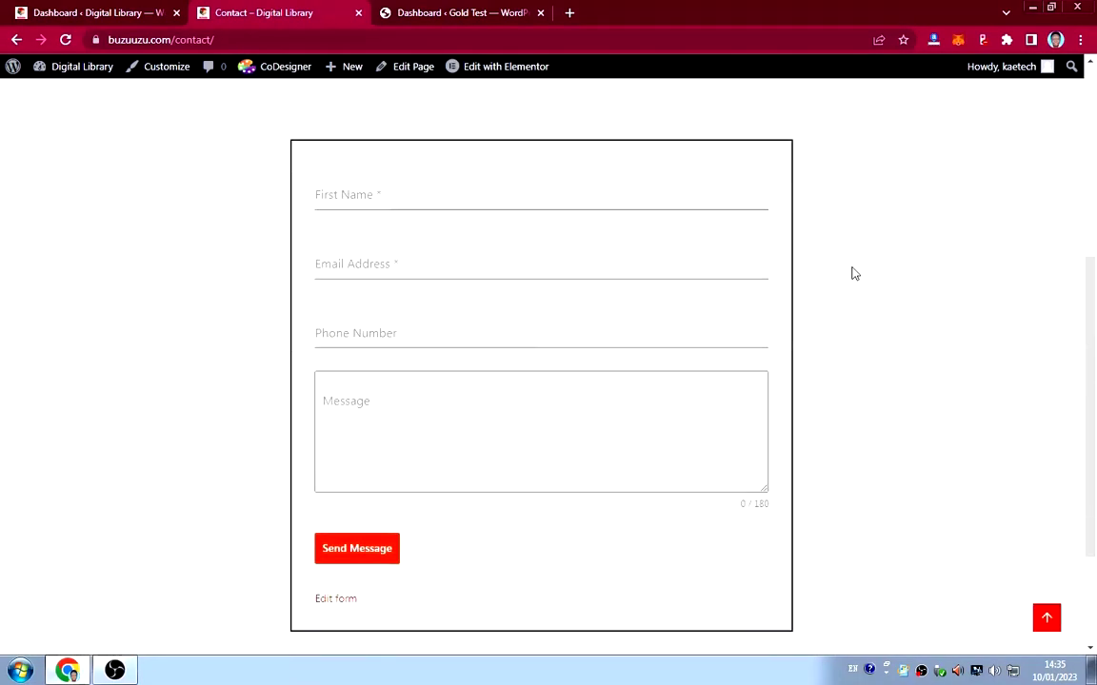
Review the Contact page's form down to the Send Message option, then its Contact Us banner and header.
scroll(854, 274, down, 1)
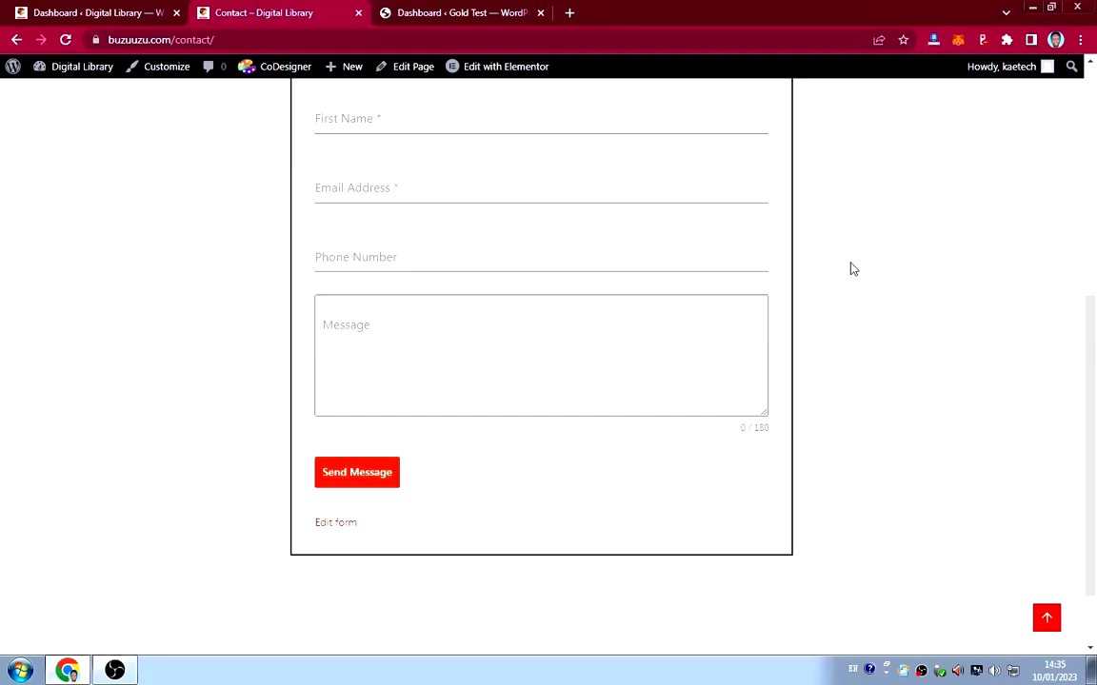
scroll(852, 269, up, 4)
scroll(851, 267, down, 2)
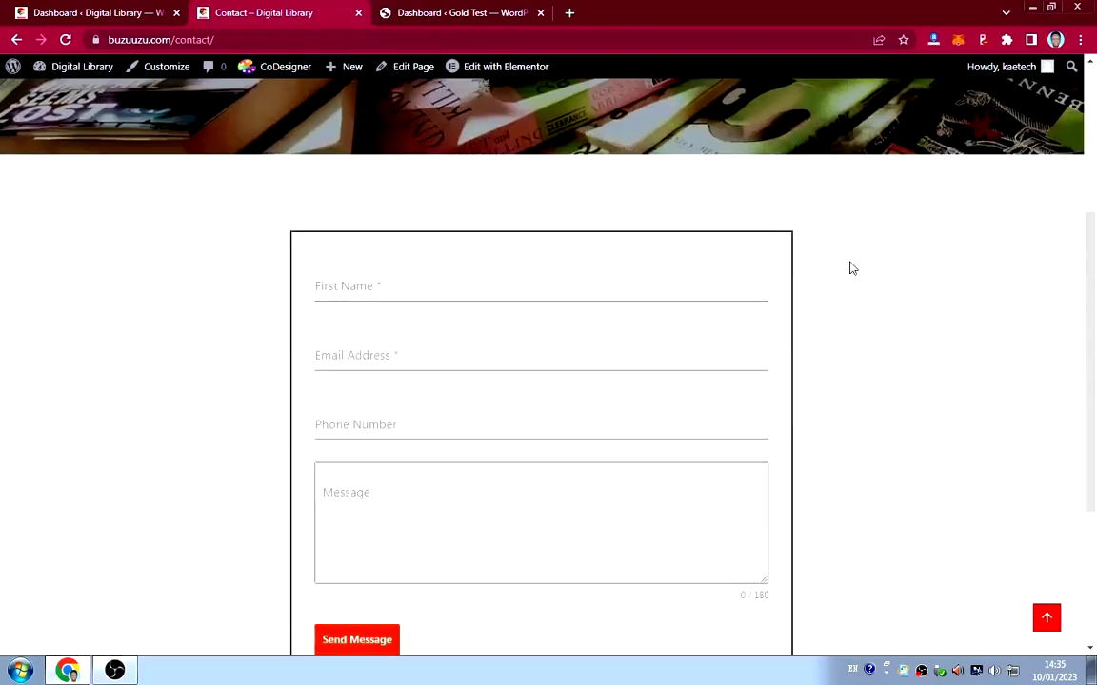
scroll(850, 266, up, 3)
scroll(849, 263, up, 1)
scroll(844, 265, down, 3)
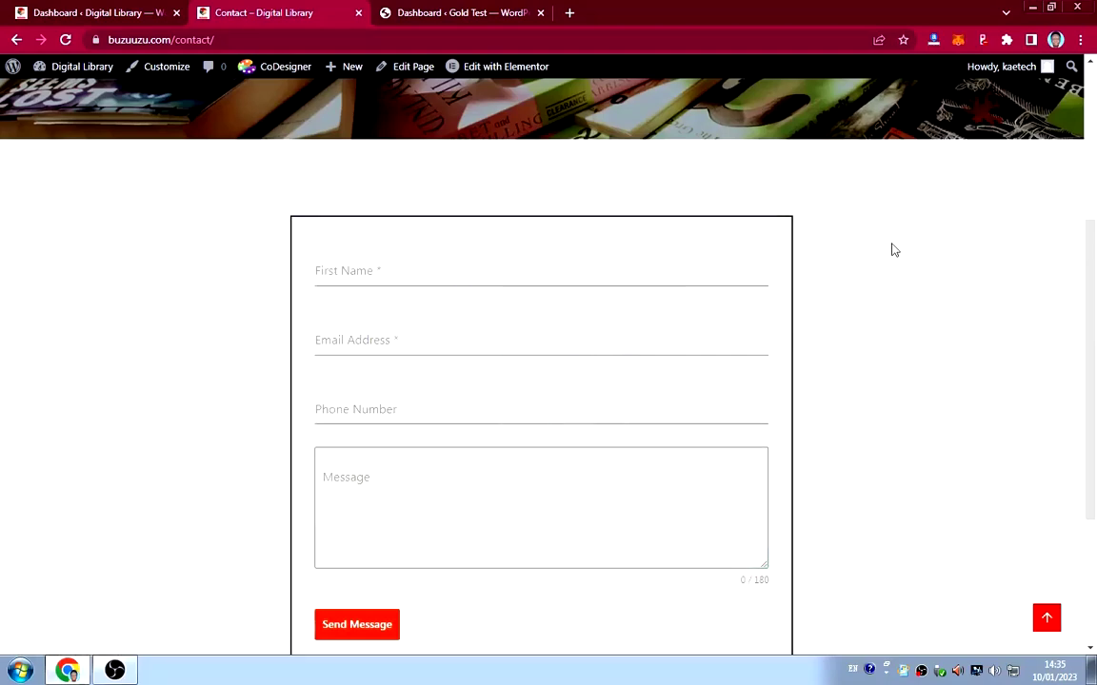
scroll(857, 247, up, 3)
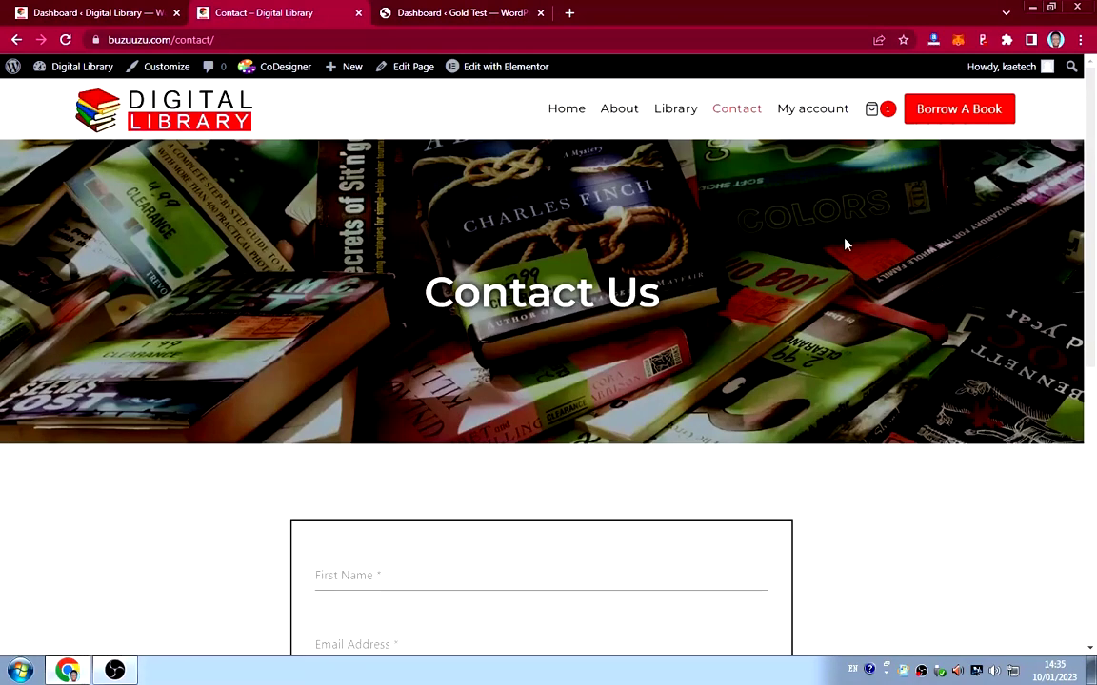
Open the My account page and examine its dashboard text and account navigation links.
click(810, 110)
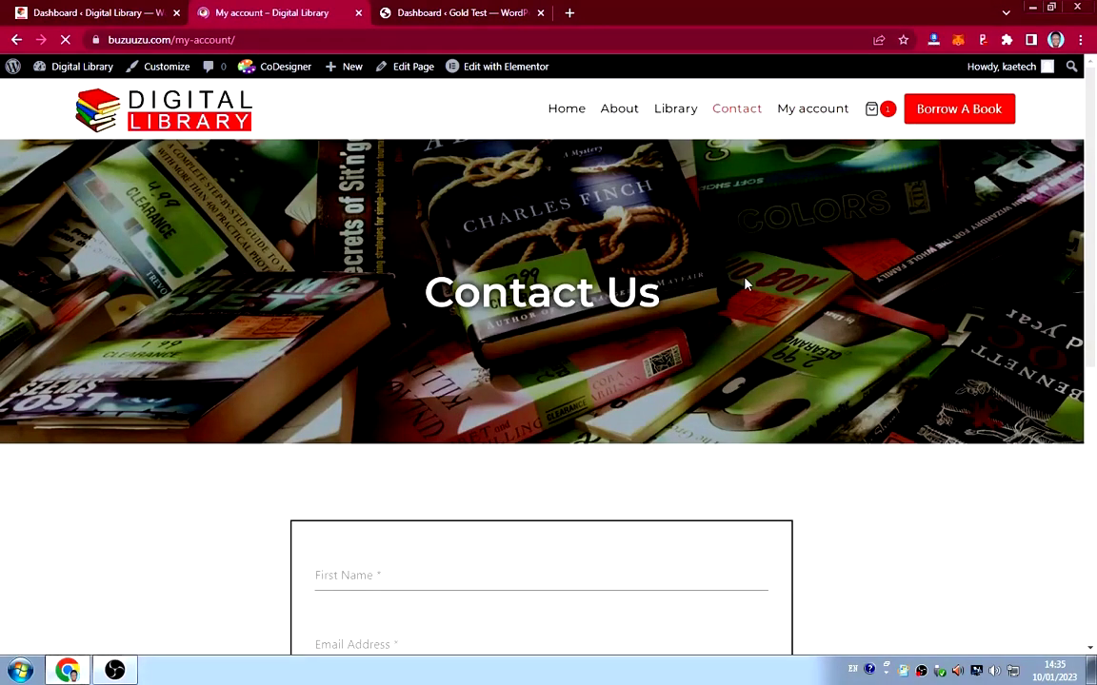
scroll(729, 290, down, 1)
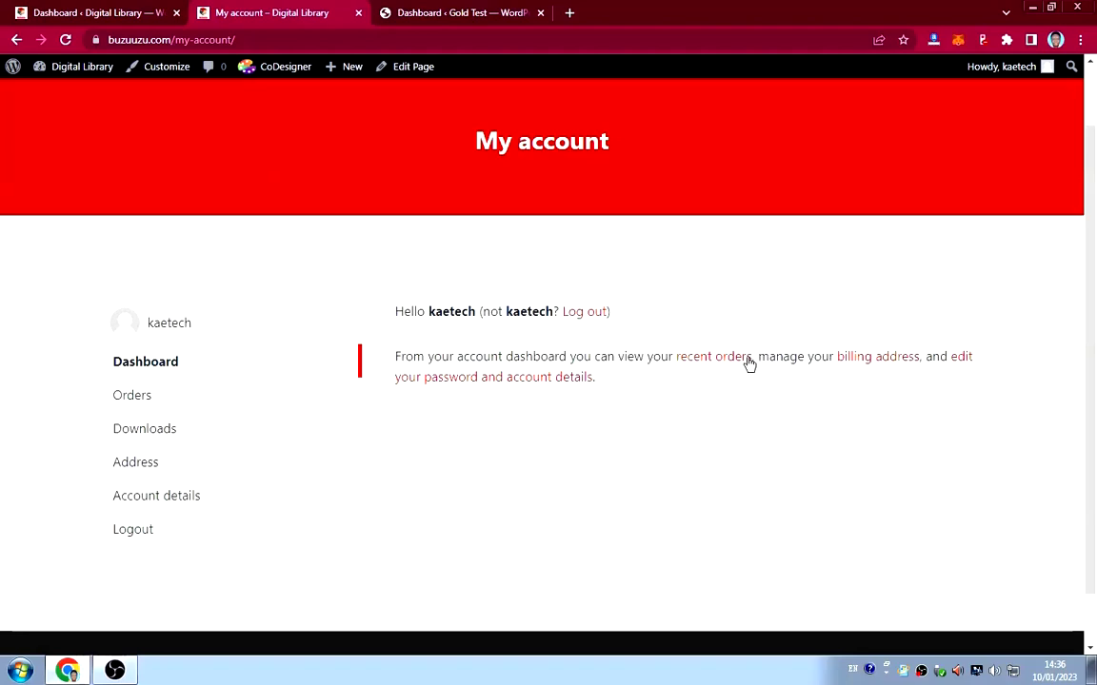
scroll(643, 308, up, 1)
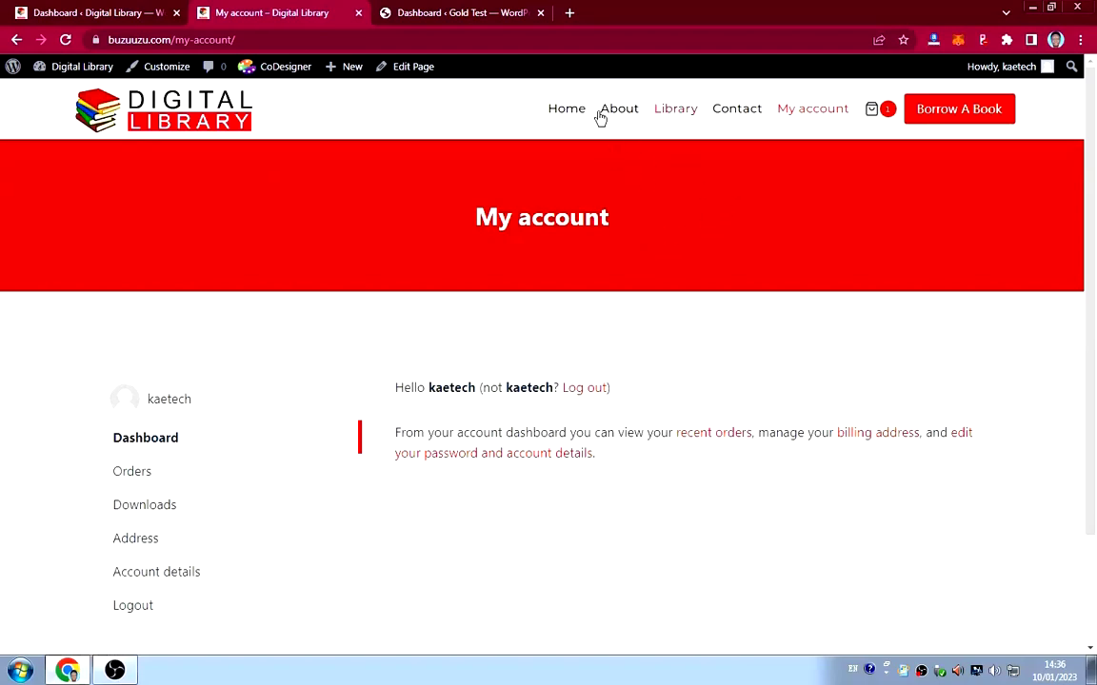
Open the Library through the Borrow A Book link and look through the listed books.
click(956, 115)
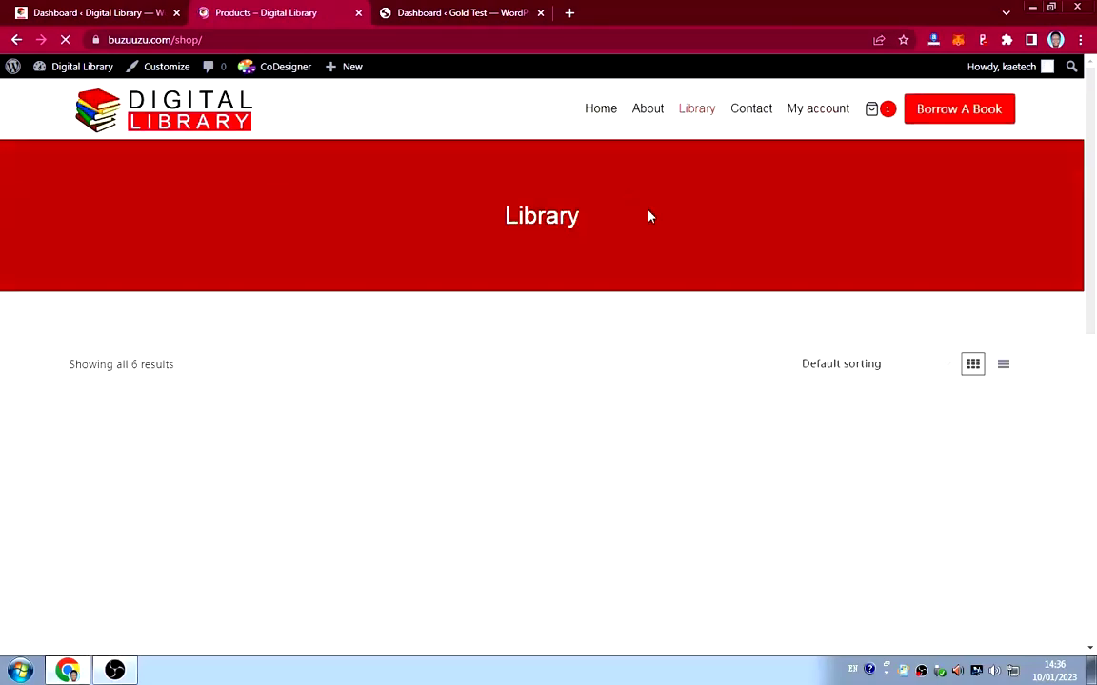
scroll(705, 233, down, 7)
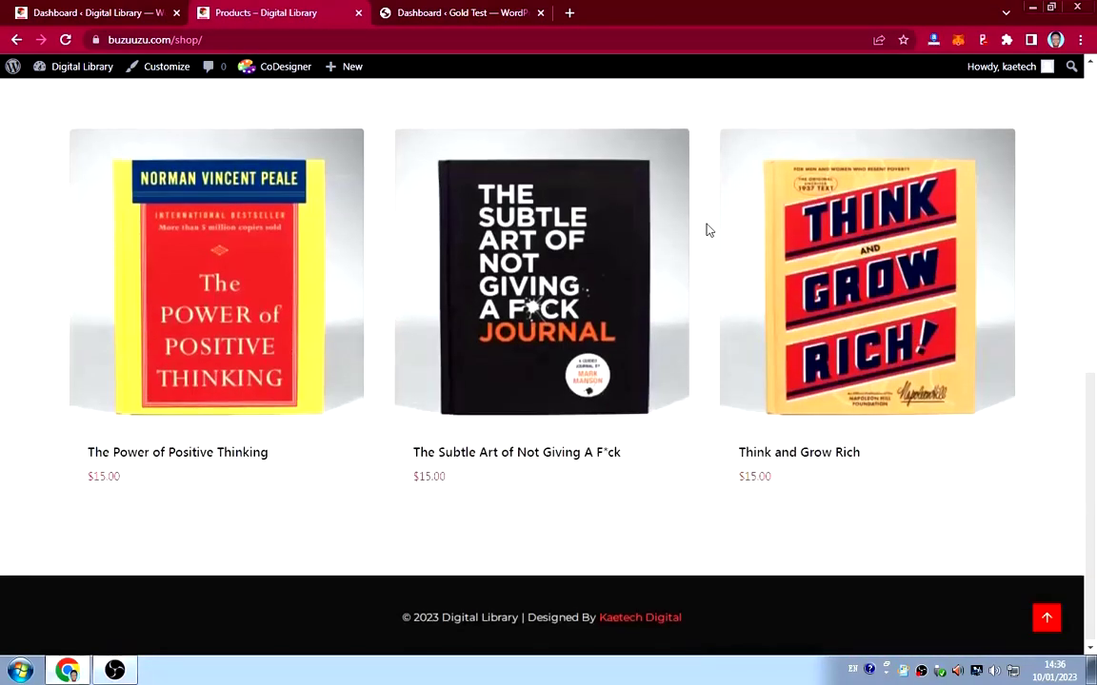
scroll(705, 230, up, 7)
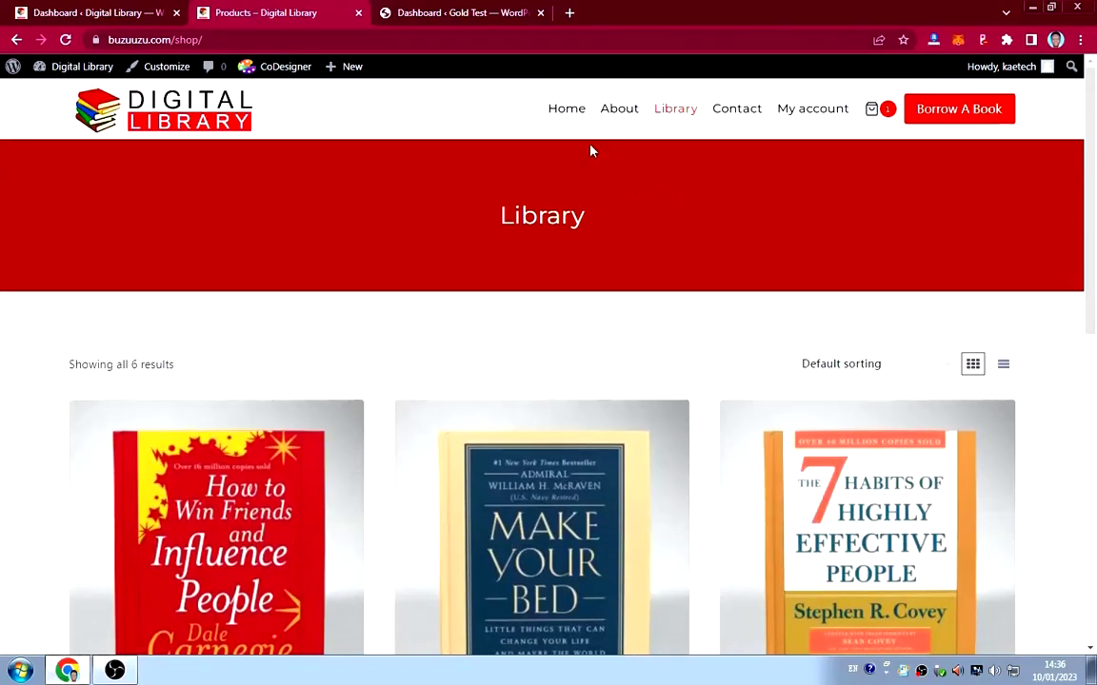
Open the Home page and review its hero banner, book carousel, Read A Book banner and book grid.
click(573, 114)
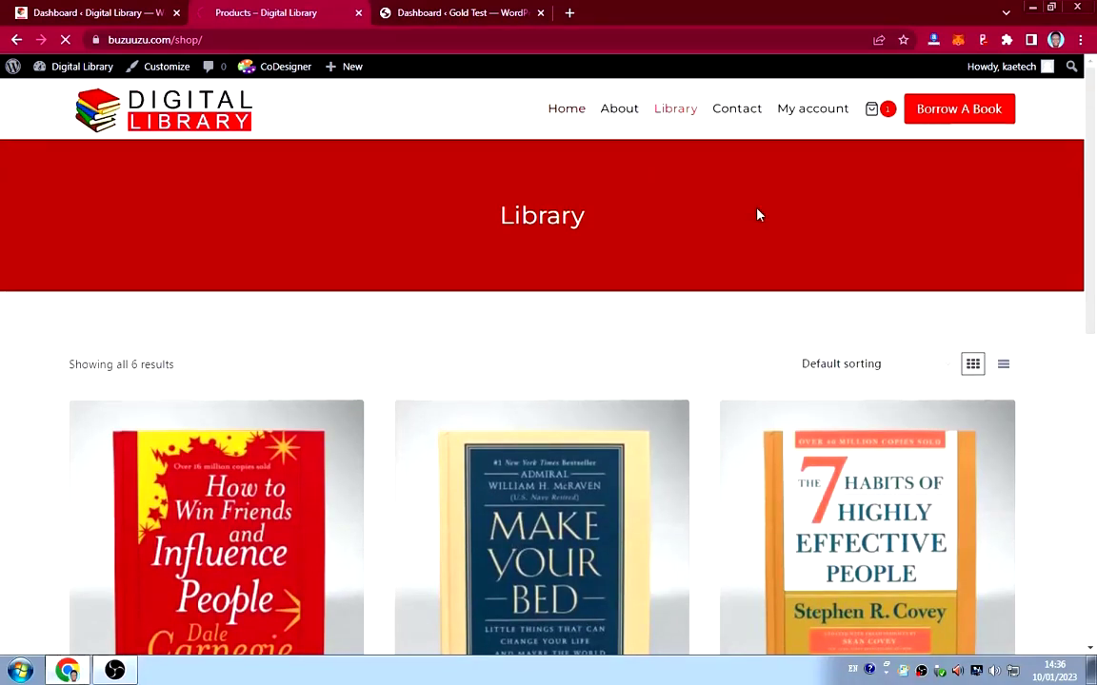
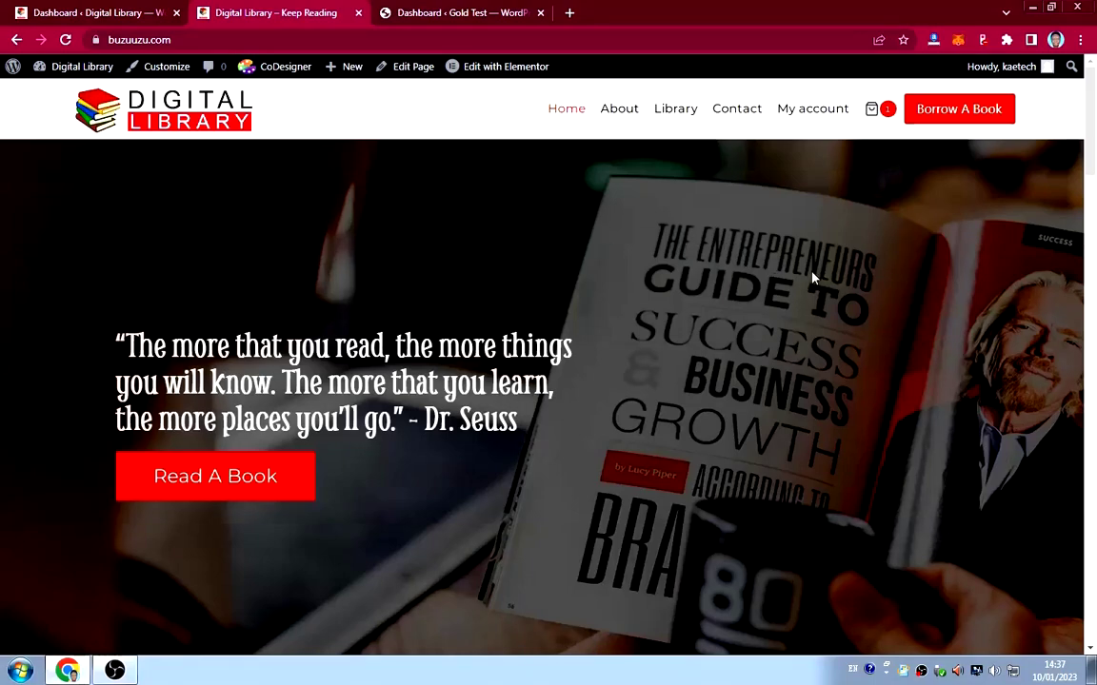
scroll(715, 335, down, 5)
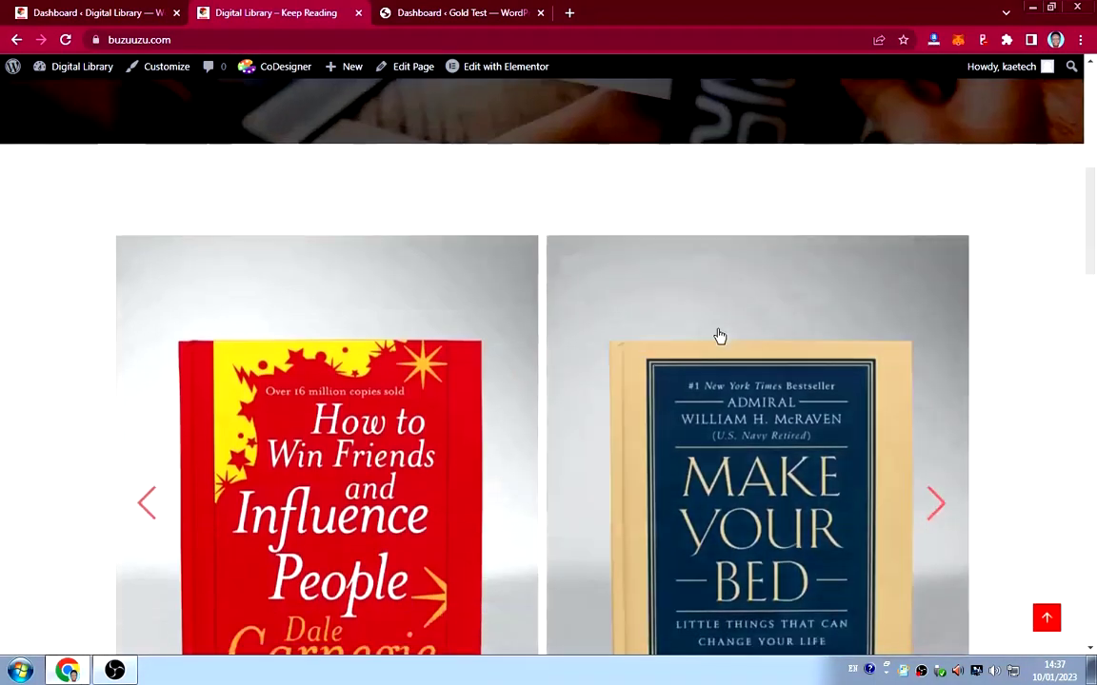
scroll(720, 336, down, 10)
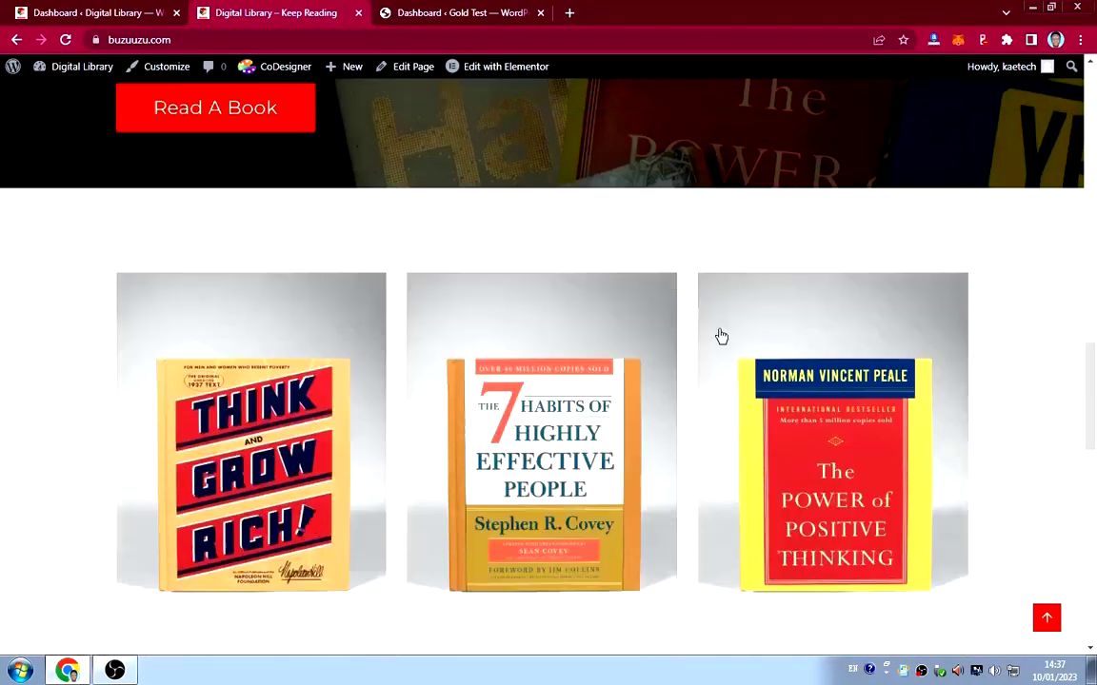
scroll(721, 335, down, 4)
scroll(721, 330, up, 4)
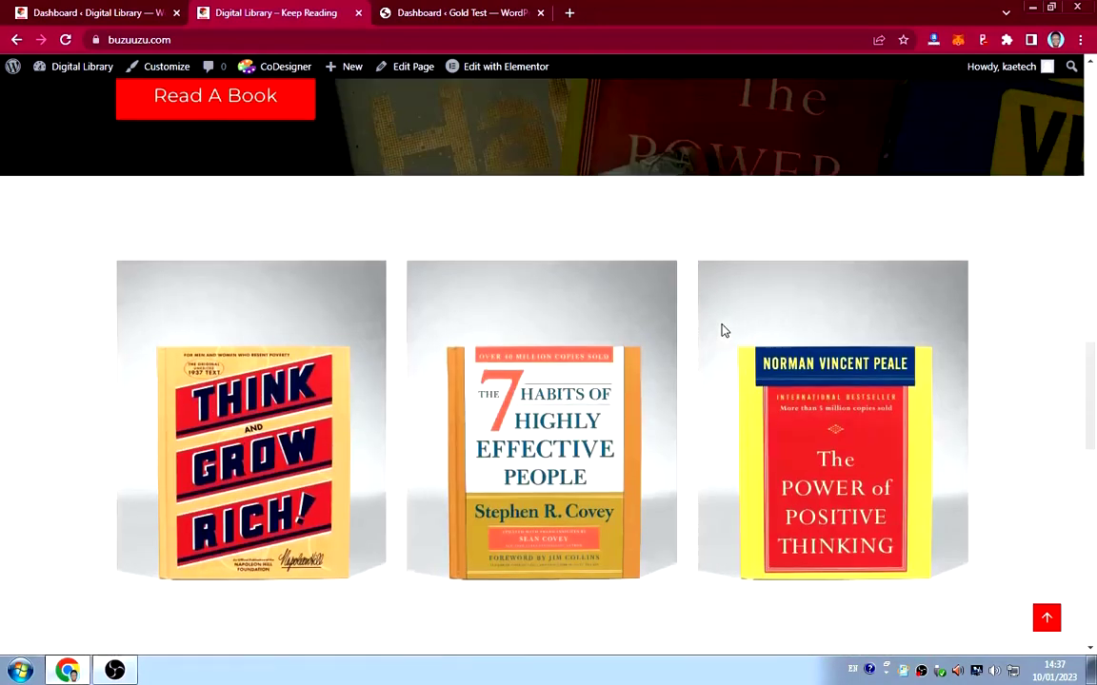
scroll(722, 331, up, 15)
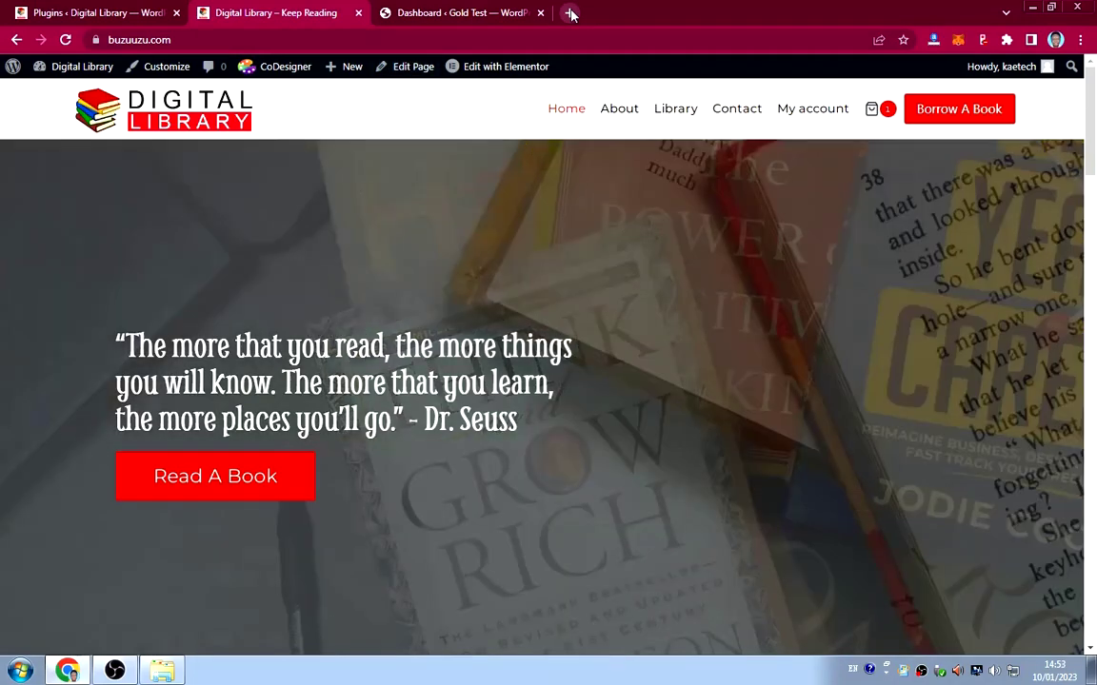
Open kaetechdigital.com/namecheap in a new browser tab to reach the Namecheap site.
click(571, 13)
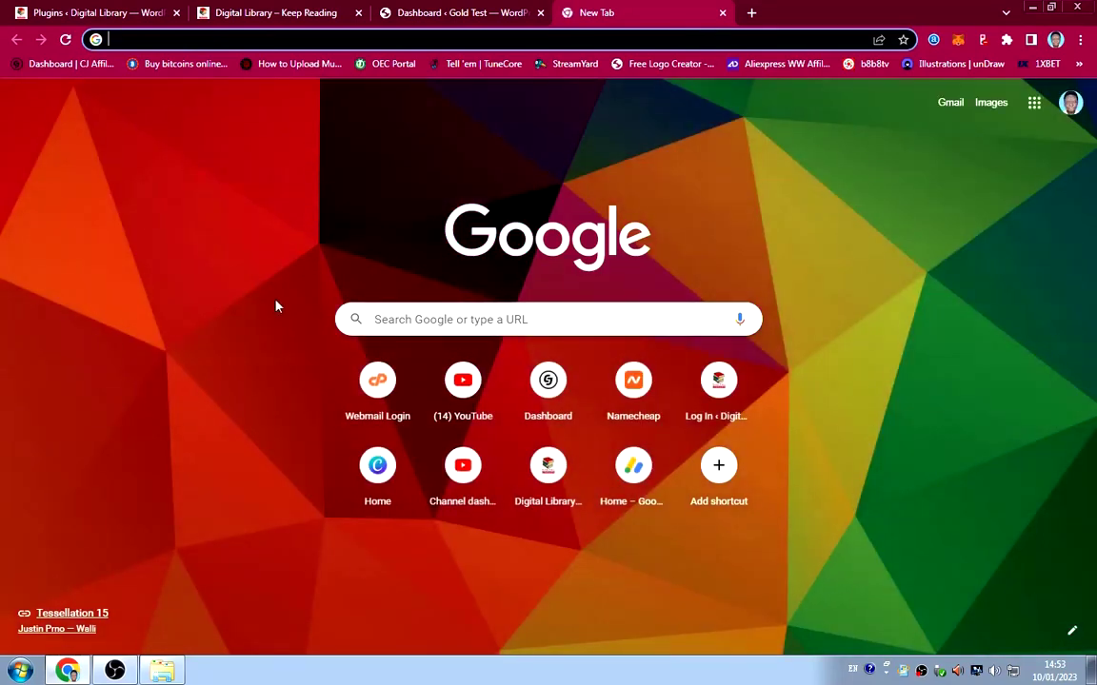
text(kae)
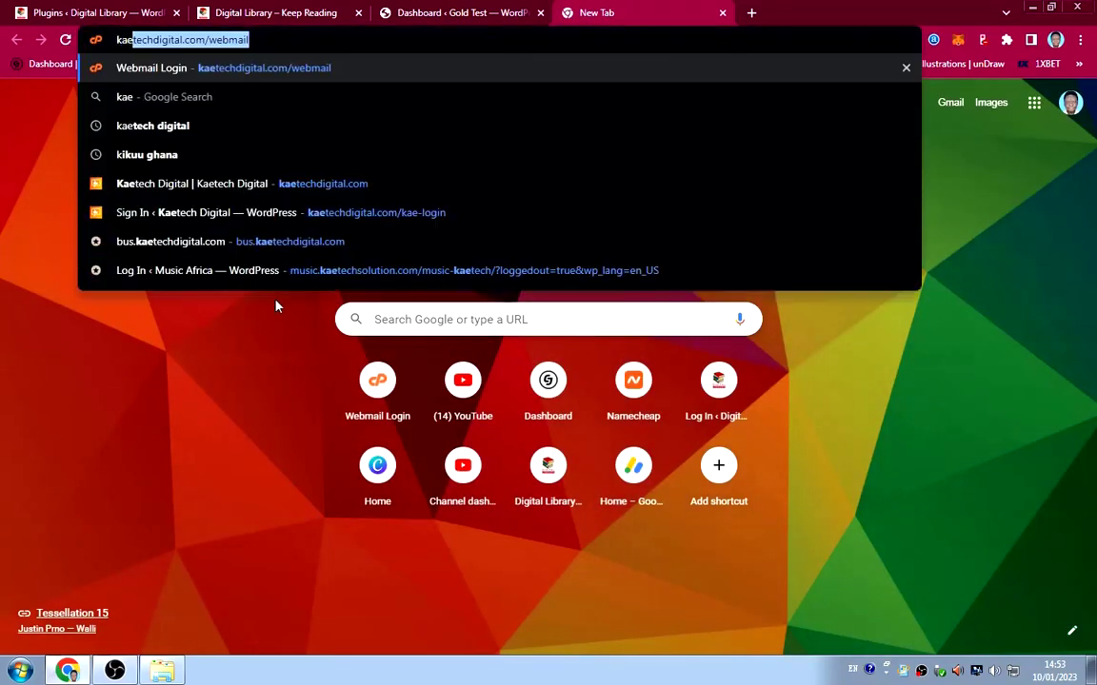
text(techdigita)
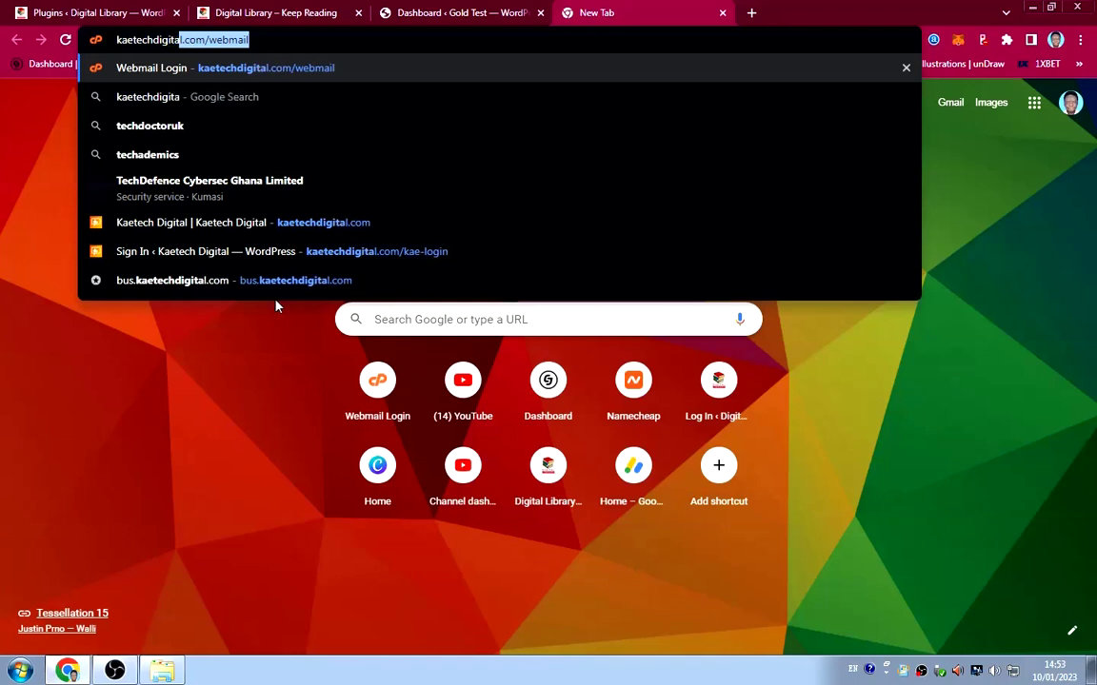
text(l.co)
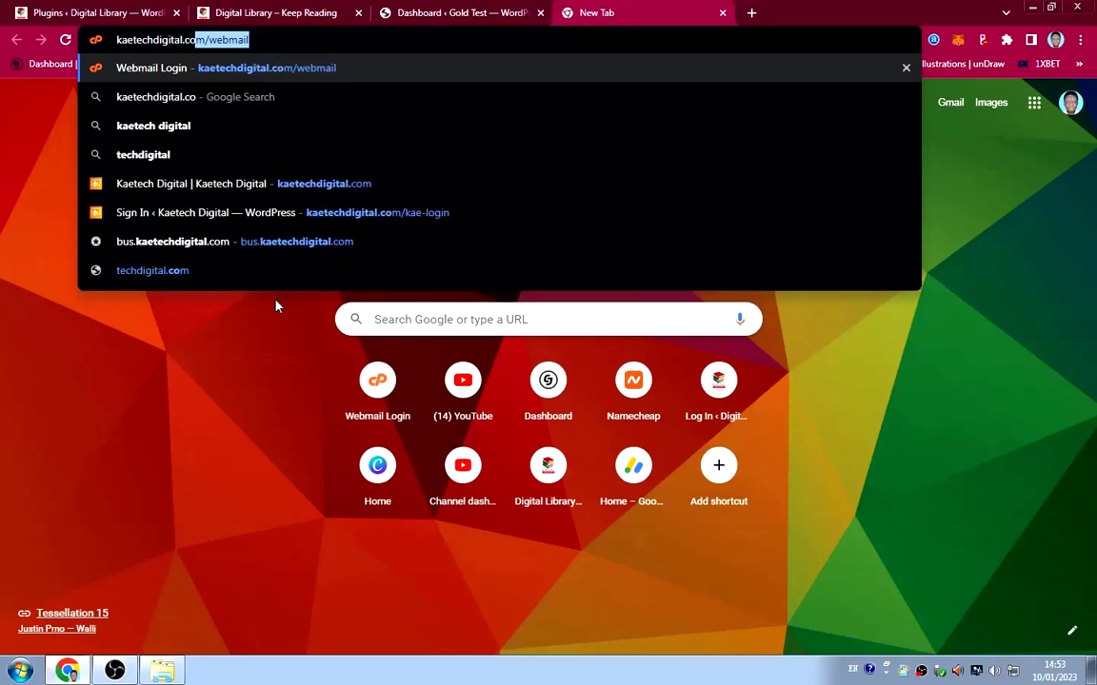
text(m/namec)
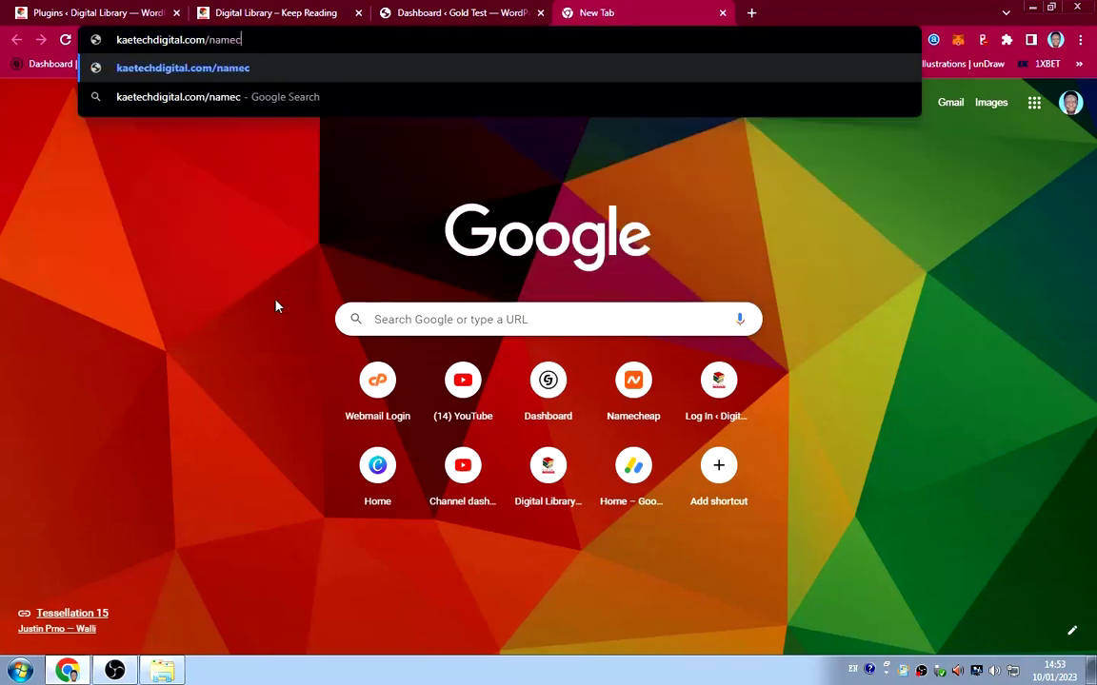
text(heap)
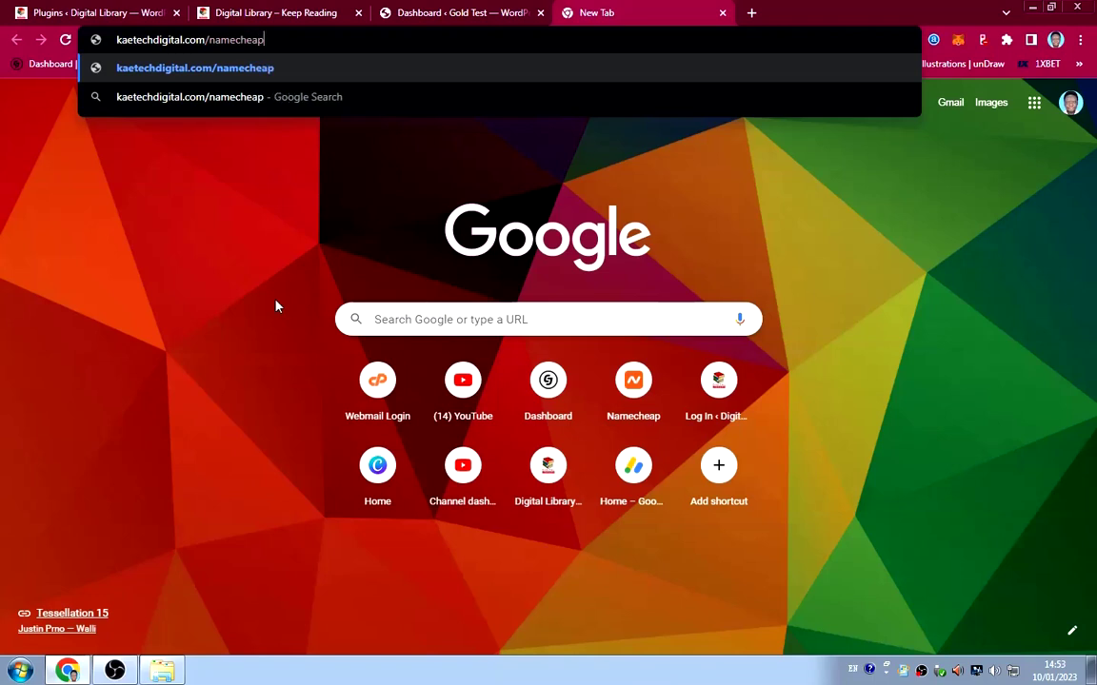
key(Return)
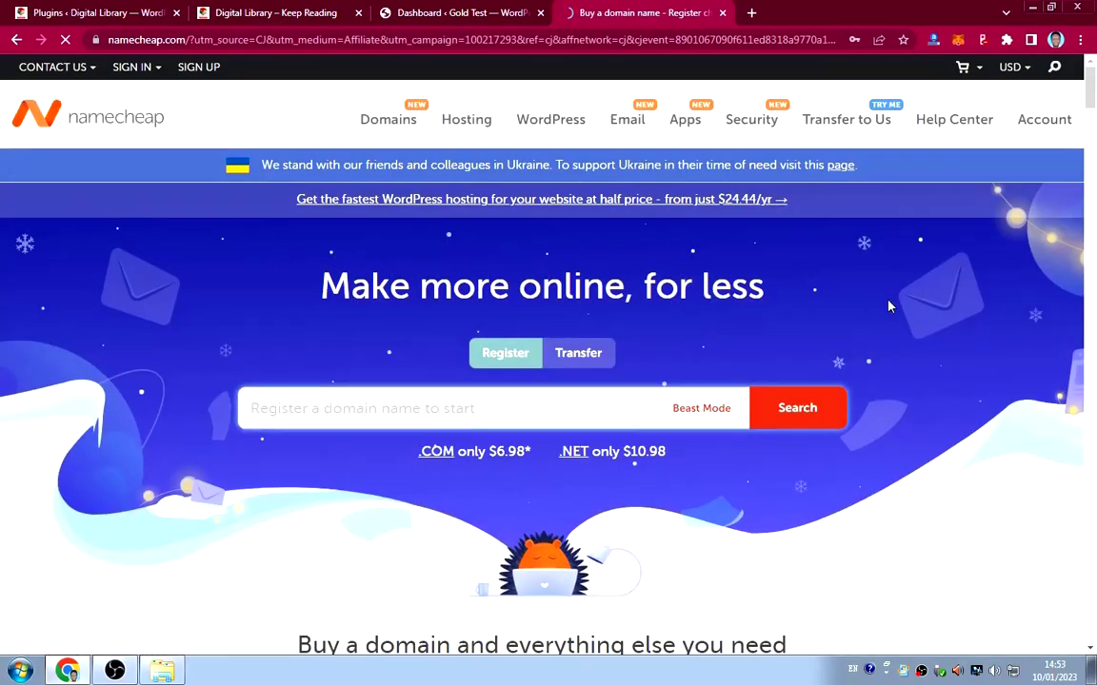
Look through the current top deals on Namecheap's home page.
scroll(888, 305, down, 3)
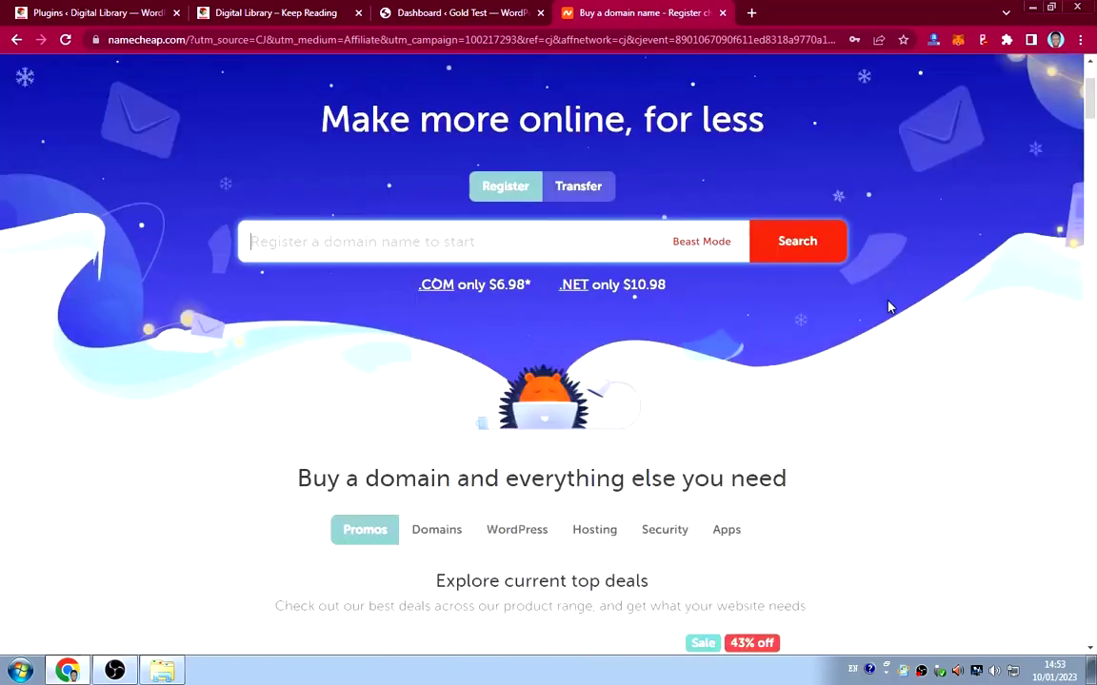
scroll(888, 307, down, 5)
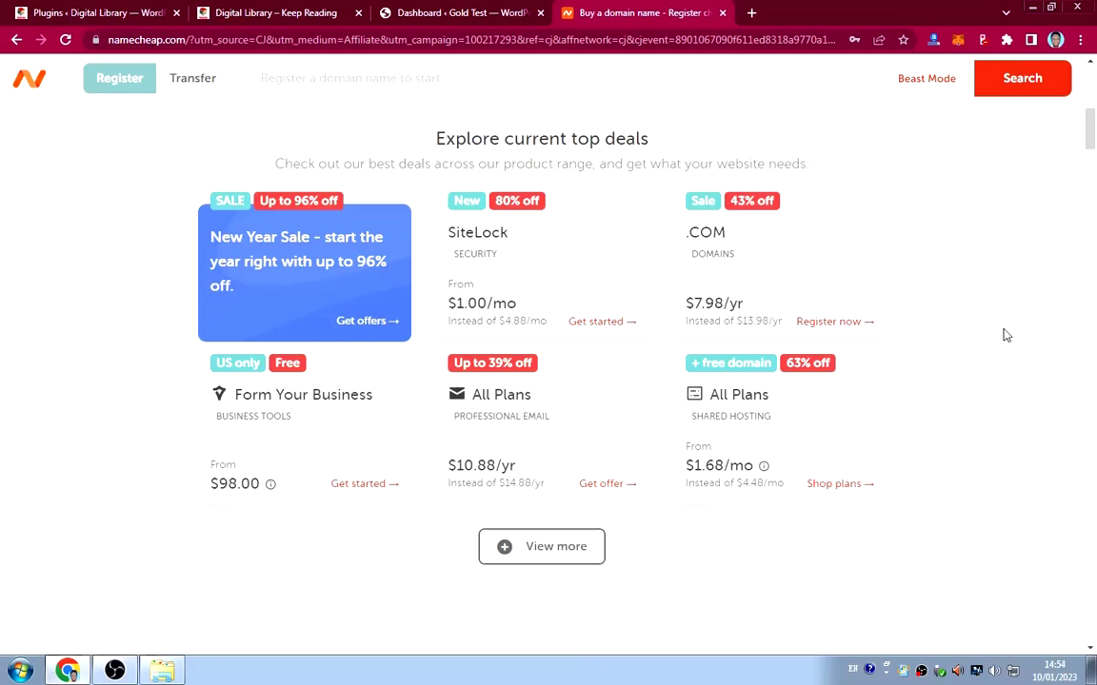
scroll(1004, 335, up, 5)
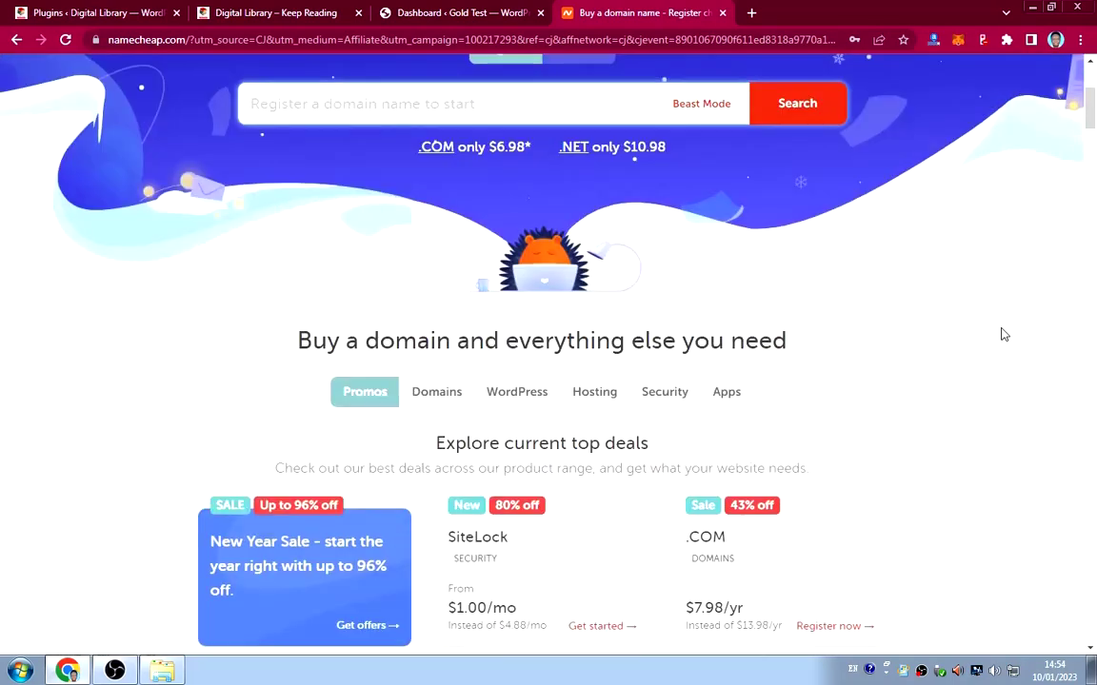
Show the Hosting offers on Namecheap's home page and examine the shared hosting deal with a free domain.
scroll(1000, 335, down, 1)
click(592, 315)
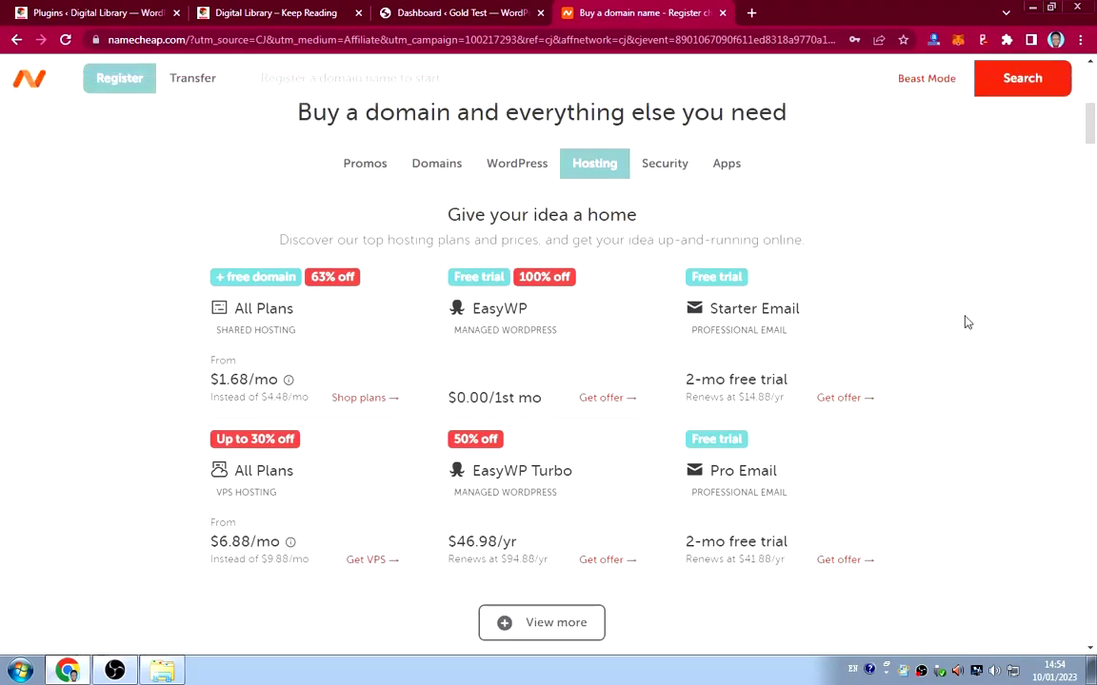
mouse_move(331, 345)
mouse_move(228, 282)
Search for the domain buzuuzuweb.com and add it to the cart.
scroll(986, 268, up, 5)
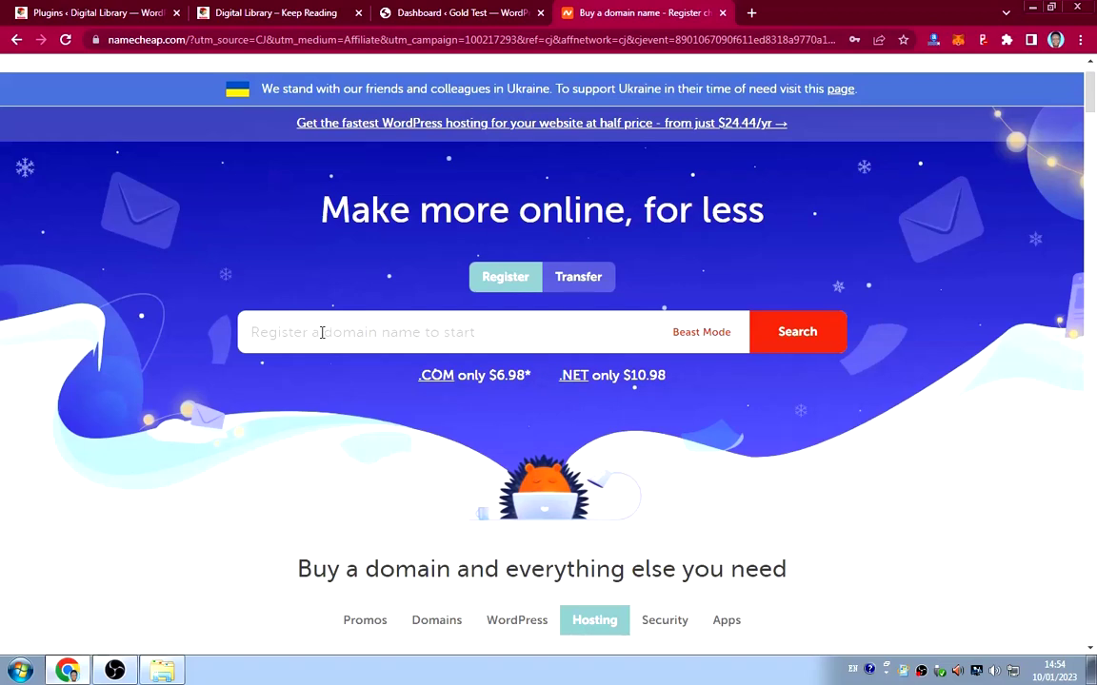
click(321, 333)
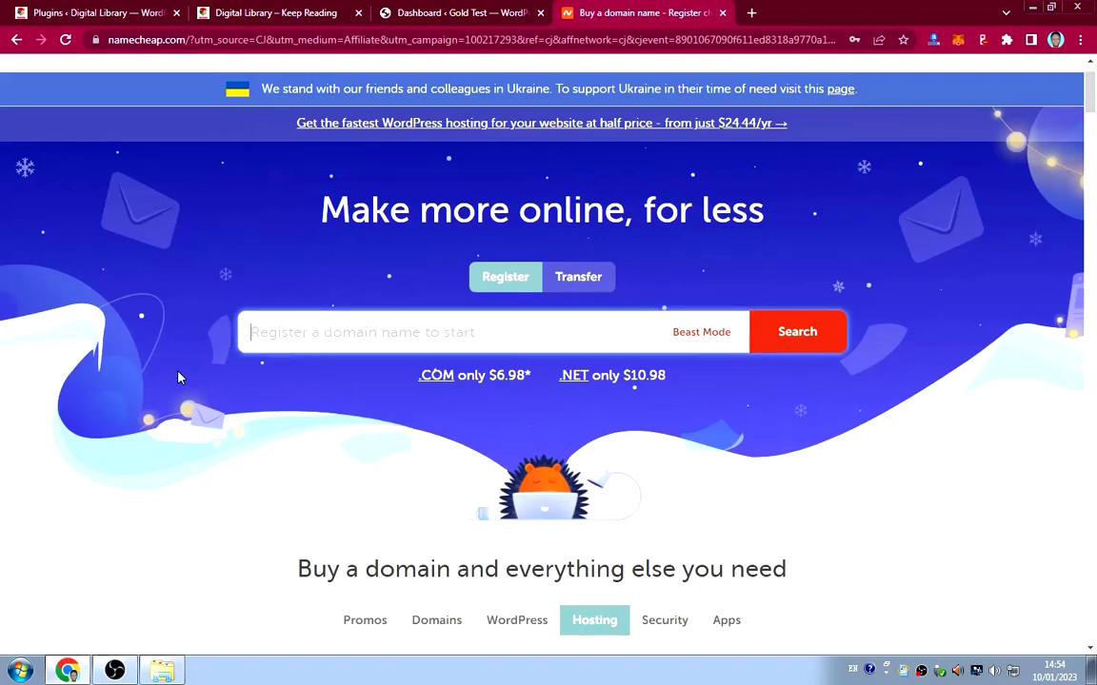
text(buzuuzu)
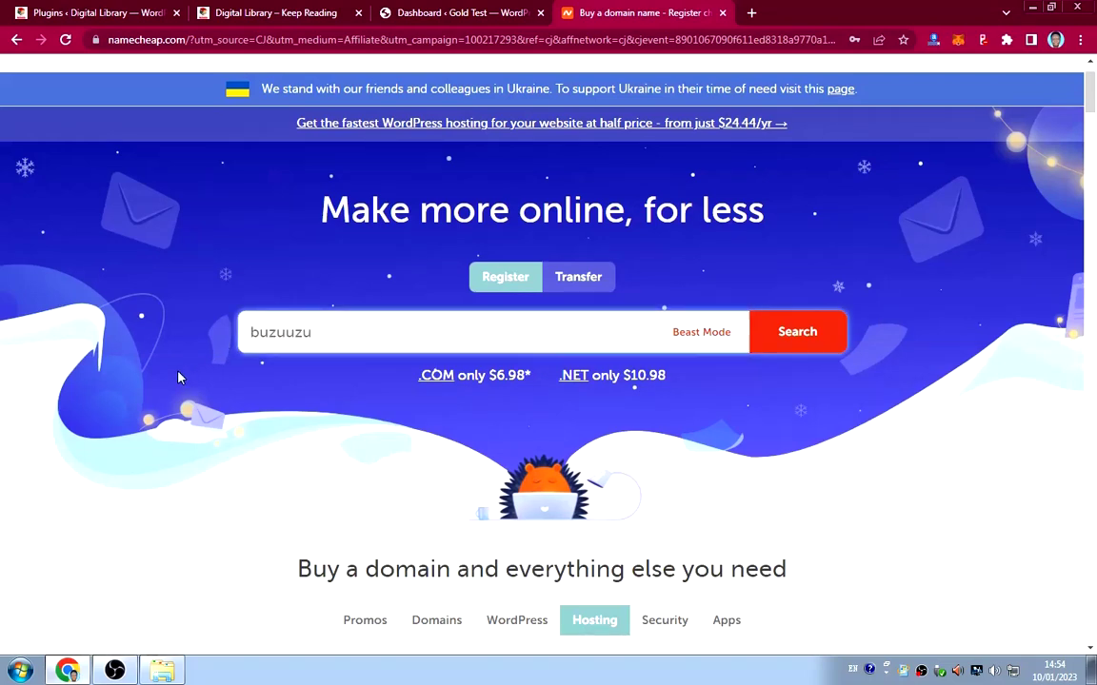
text(web.com)
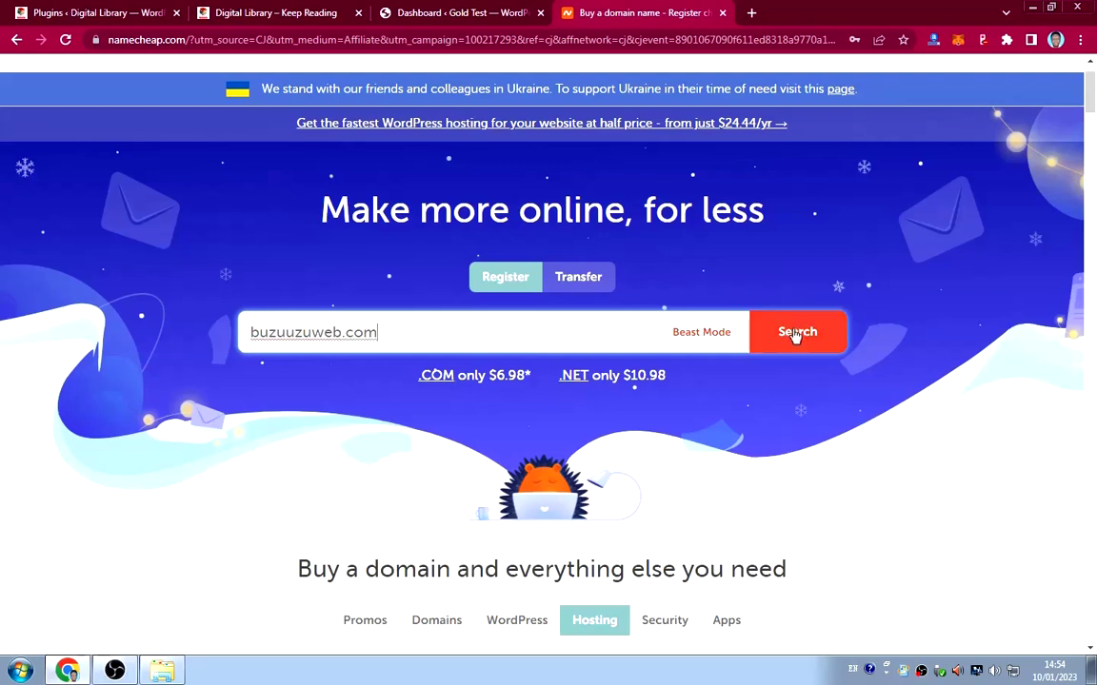
click(795, 336)
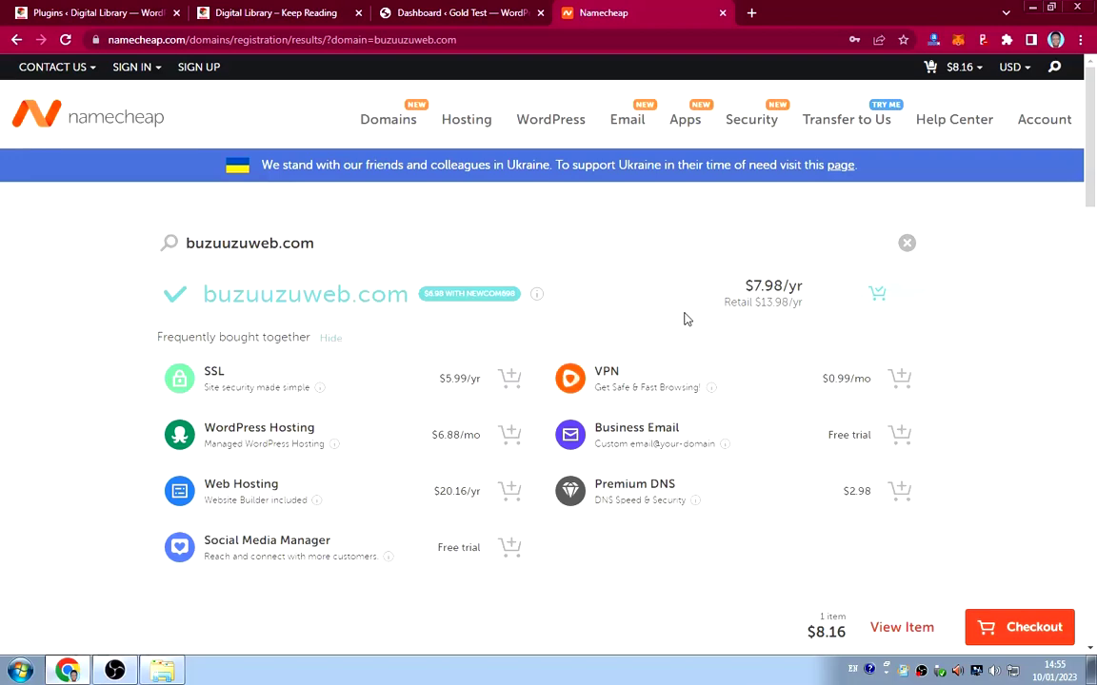
Open Namecheap's Shared Hosting page and view the Stellar, Stellar Plus and Stellar Business plans.
mouse_move(471, 126)
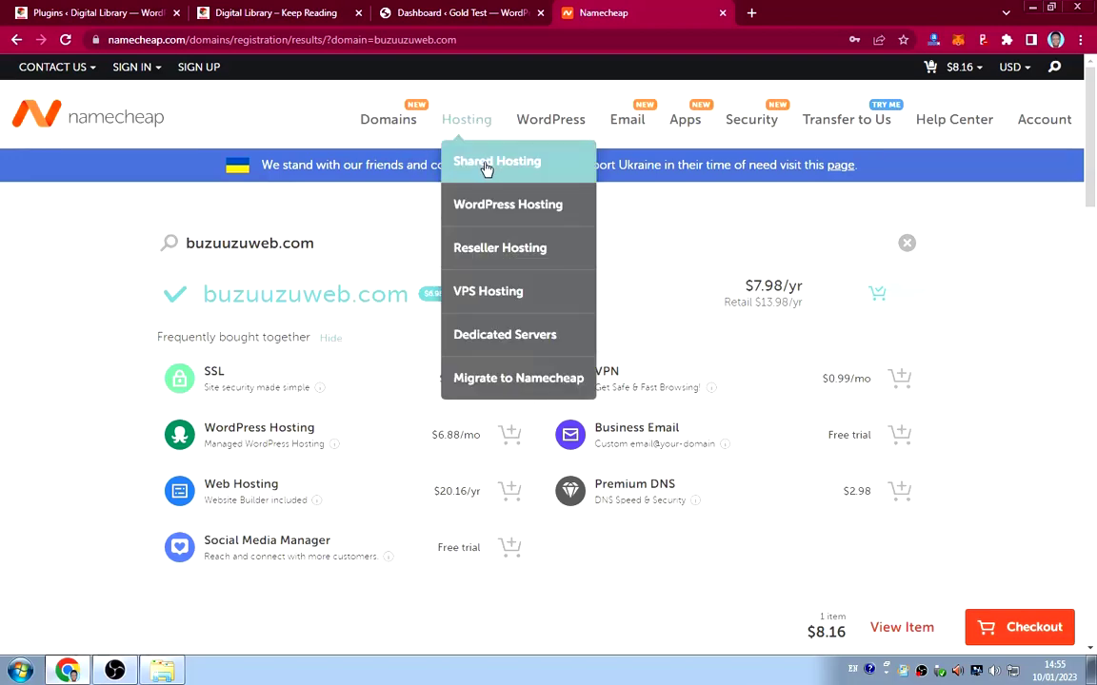
click(481, 164)
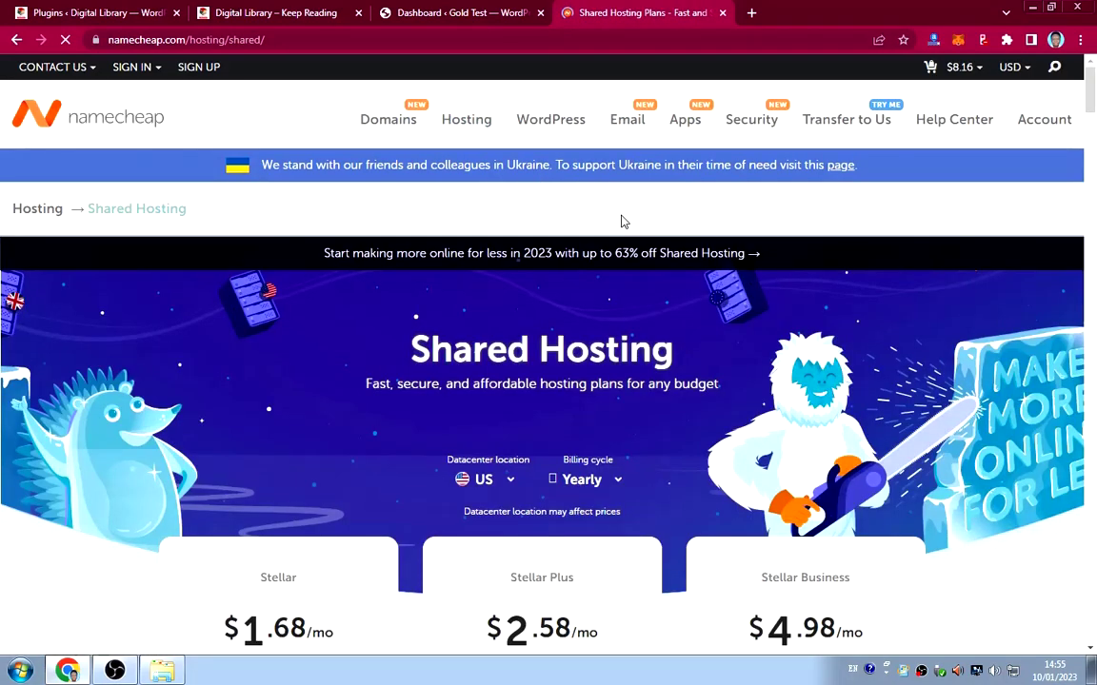
scroll(621, 221, down, 4)
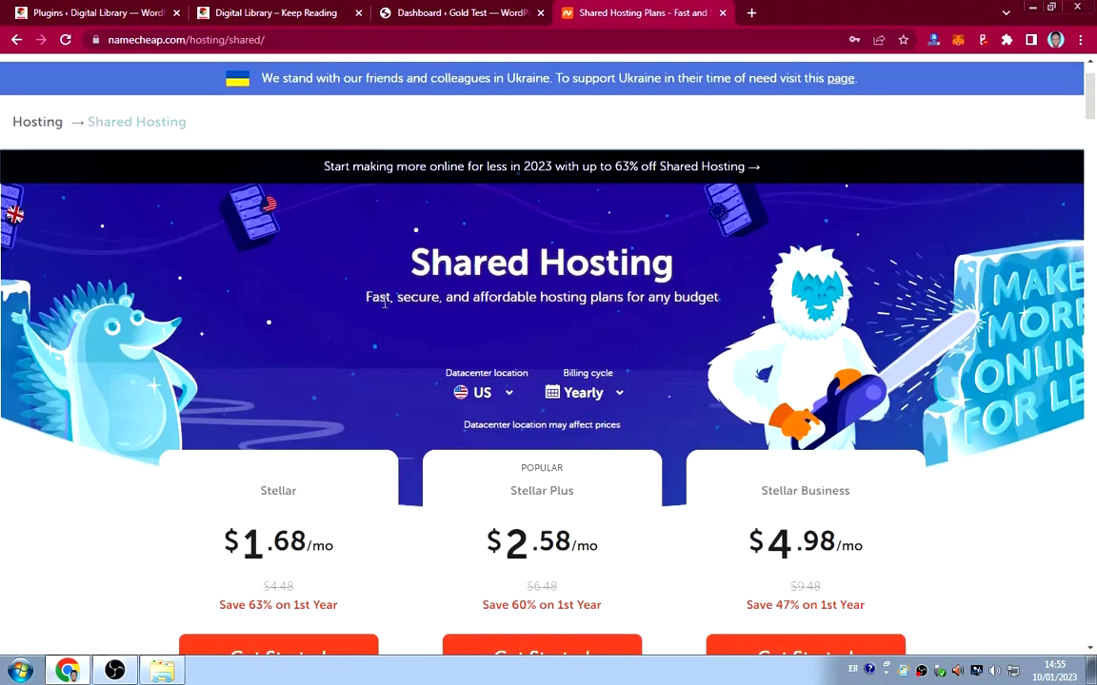
Choose the Stellar Plus hosting plan, connect it to buzuuzuweb.com from the cart, and add the plan to the cart.
scroll(384, 303, down, 3)
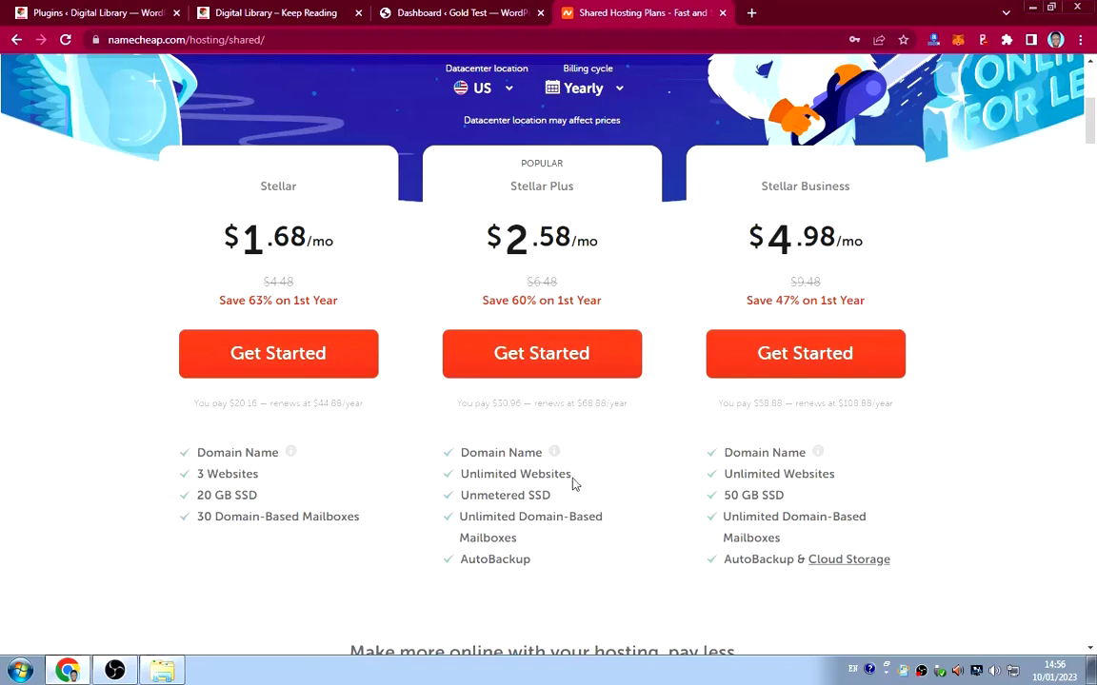
mouse_move(554, 455)
click(541, 358)
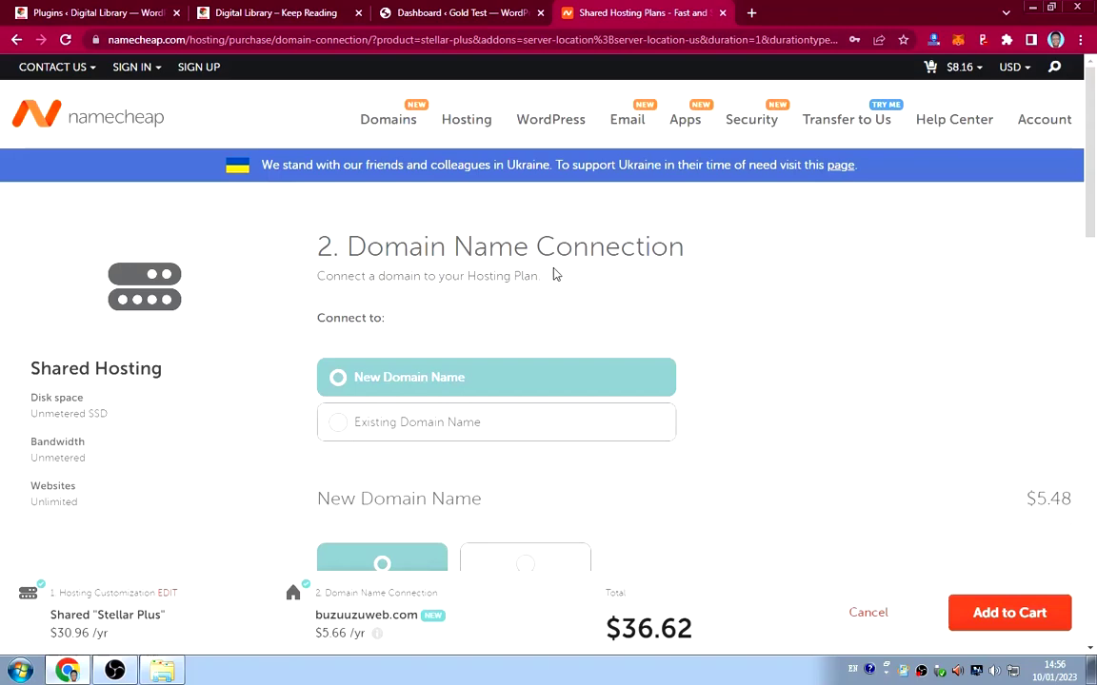
scroll(759, 316, down, 2)
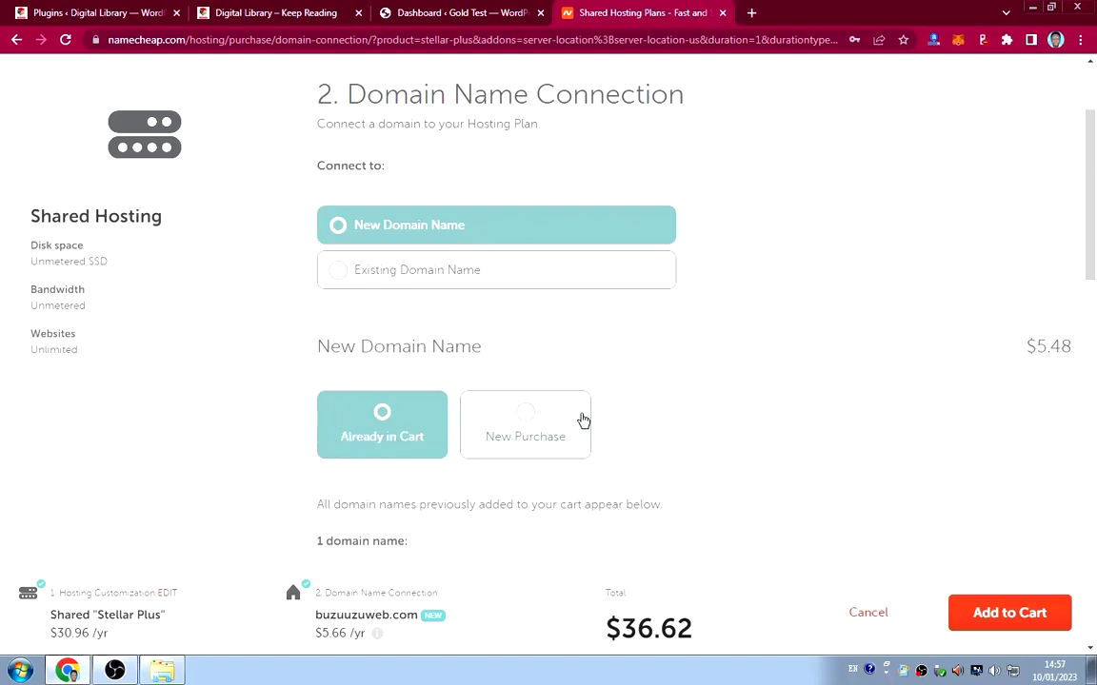
scroll(668, 411, down, 2)
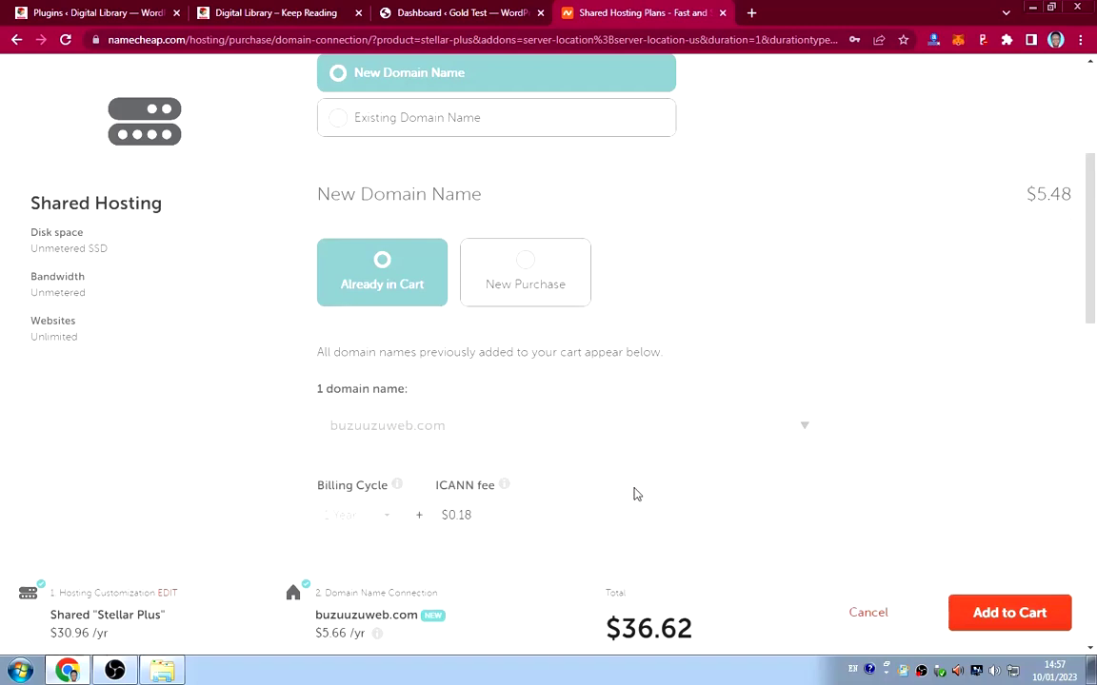
scroll(632, 512, down, 2)
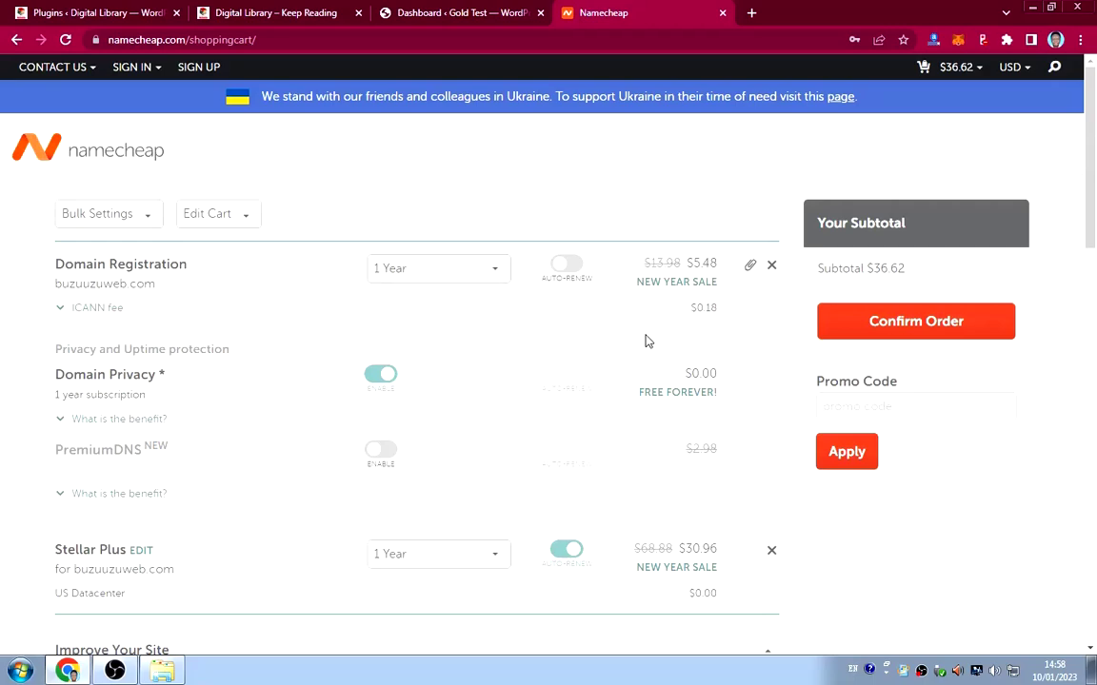
Review the domain and Stellar Plus hosting items in the shopping cart and confirm the order.
scroll(644, 342, down, 3)
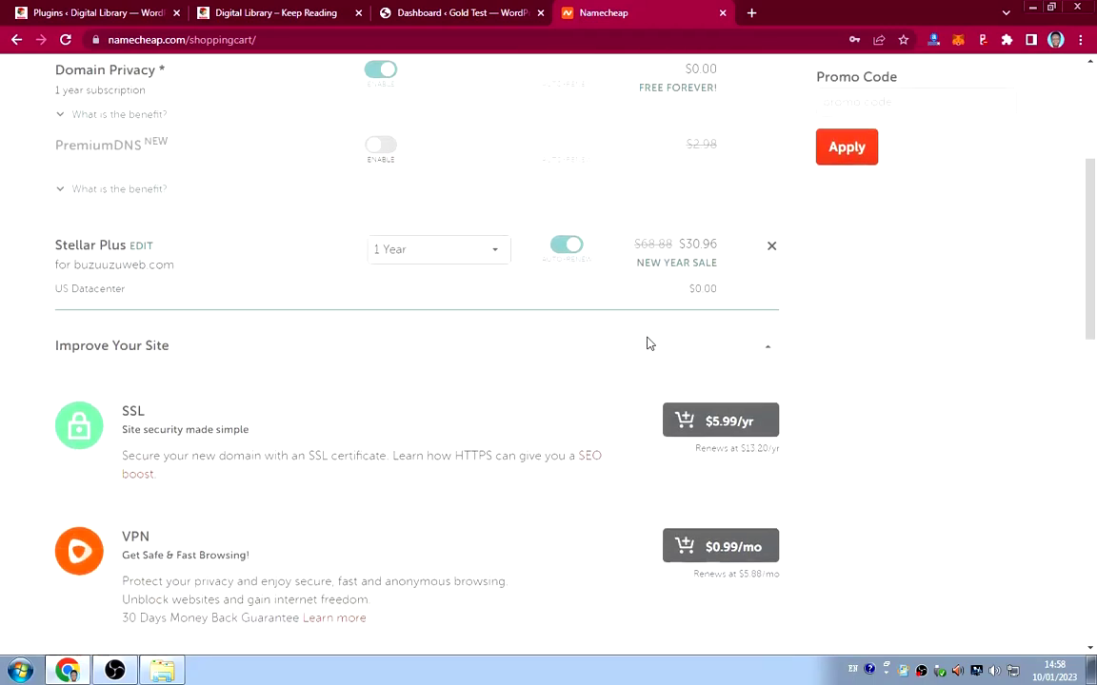
scroll(647, 346, up, 2)
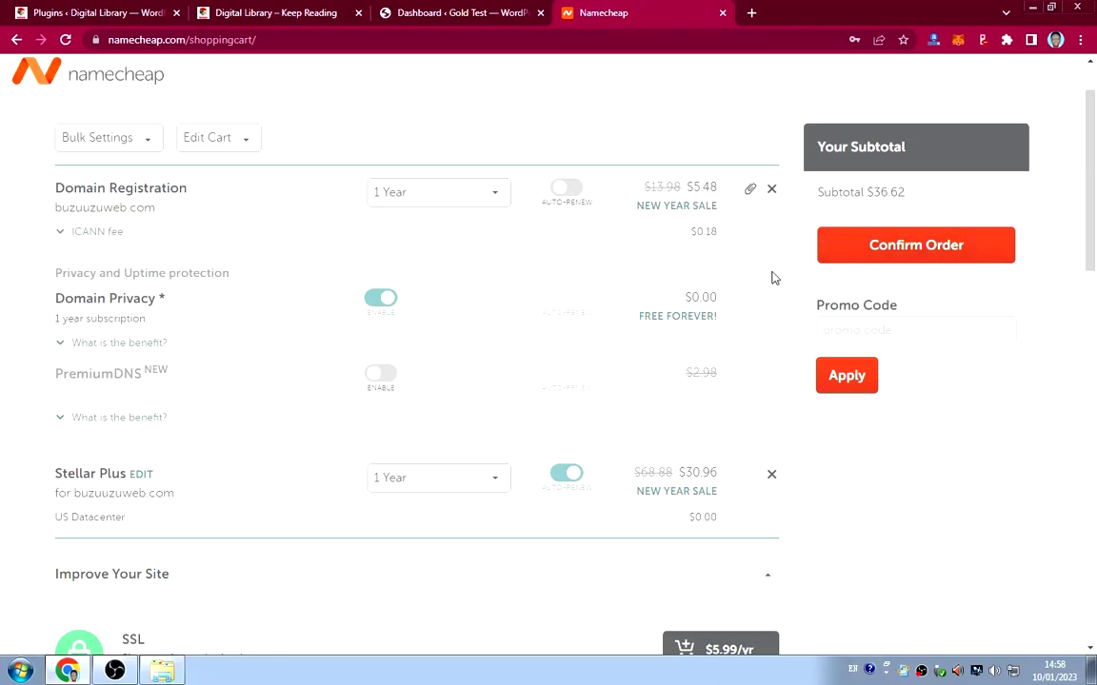
click(892, 254)
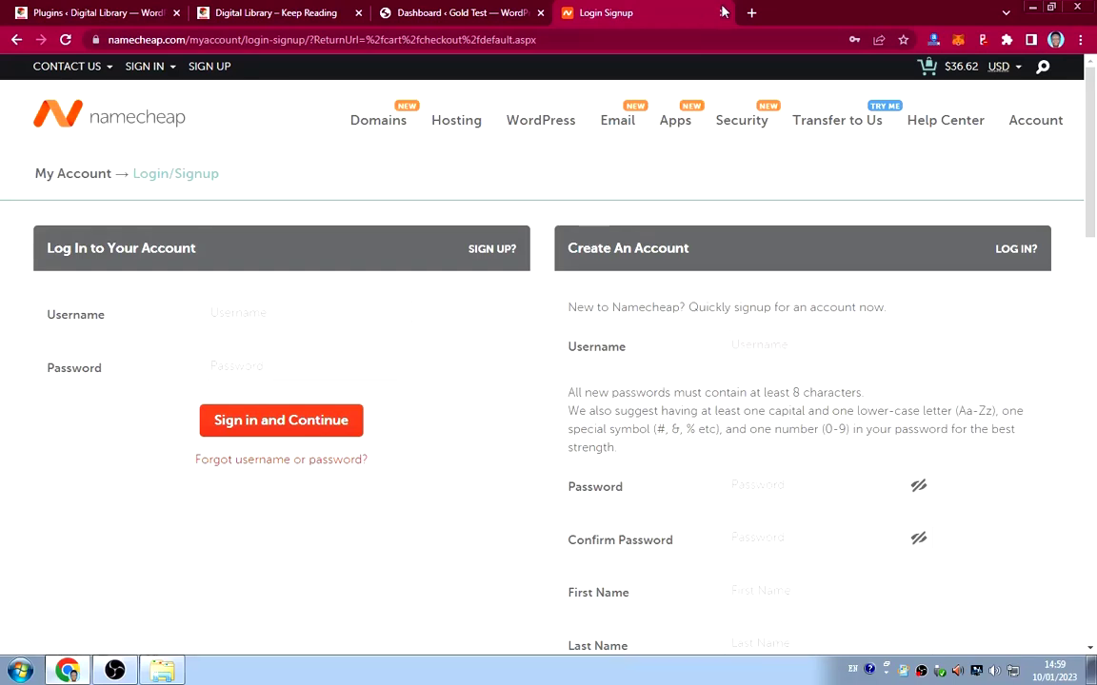
Close the Namecheap page and look over the Gold Test site's WordPress dashboard.
middle_click(650, 14)
click(458, 16)
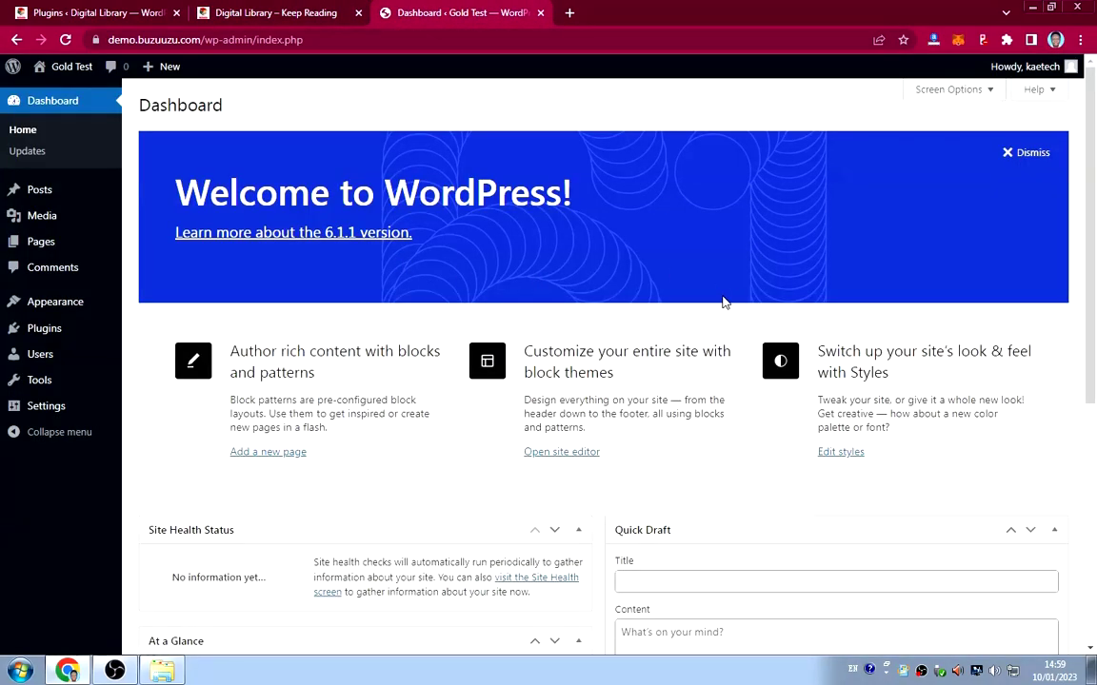
scroll(725, 301, down, 4)
scroll(712, 302, up, 4)
Open the Gold Test site's front end in a separate browser tab and look through its default home page.
right_click(53, 92)
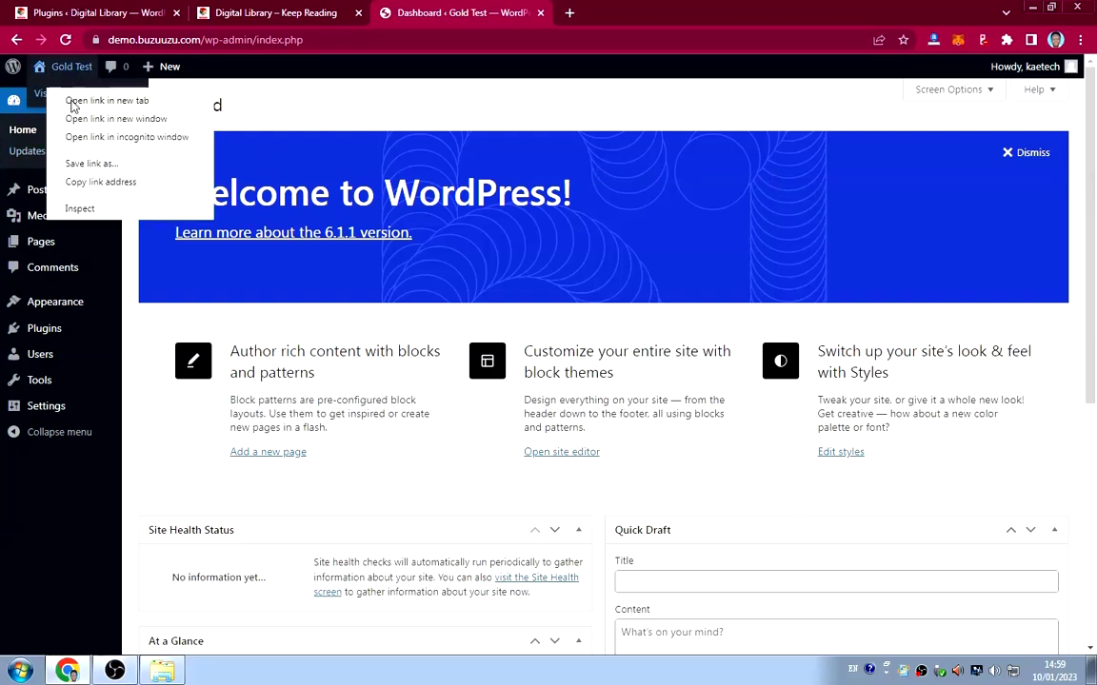
click(143, 100)
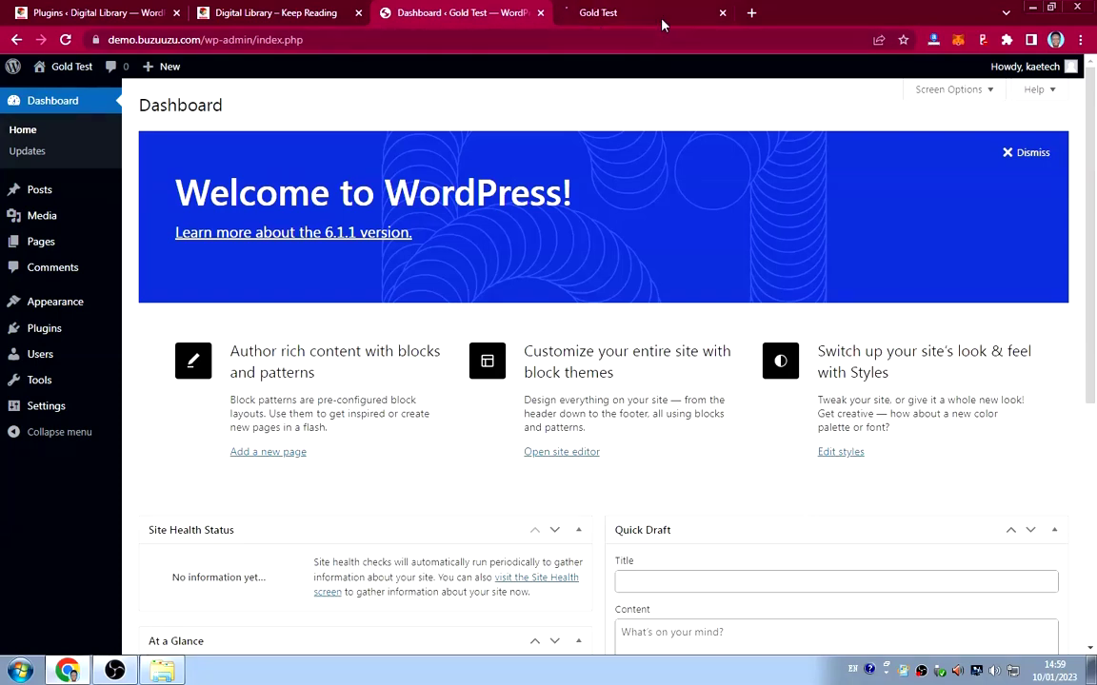
click(633, 16)
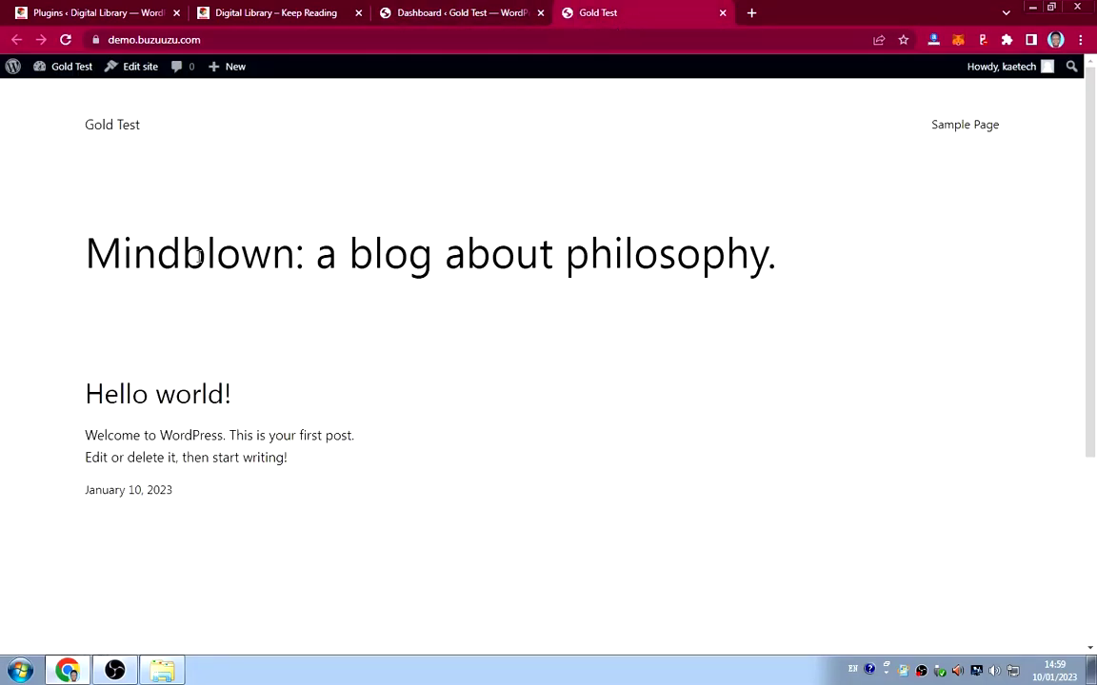
scroll(712, 379, down, 3)
scroll(710, 378, up, 3)
Hide all dashboard elements: Site Health Status, At a Glance, Activity, Quick Draft, WordPress Events and News, and Welcome.
click(454, 14)
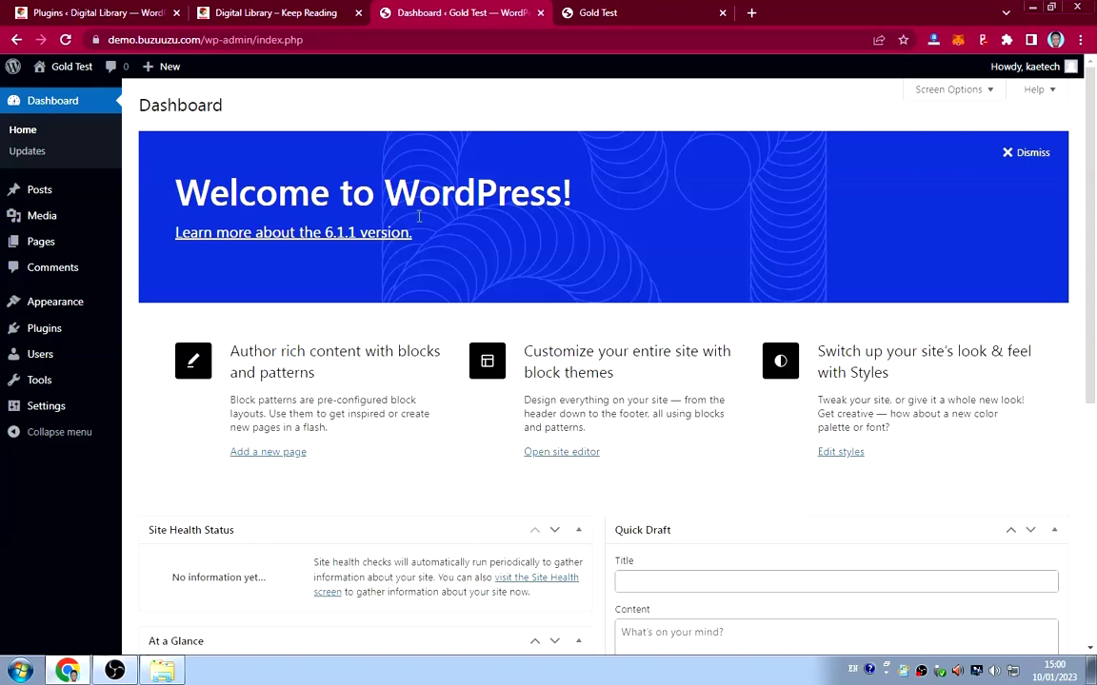
click(952, 91)
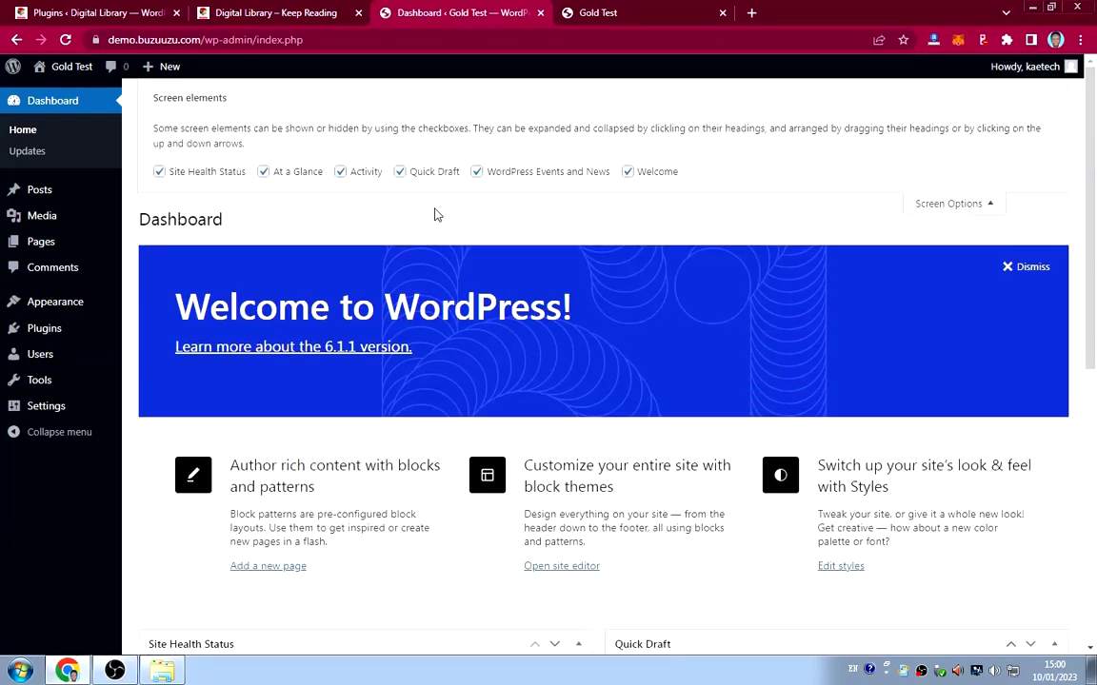
click(159, 173)
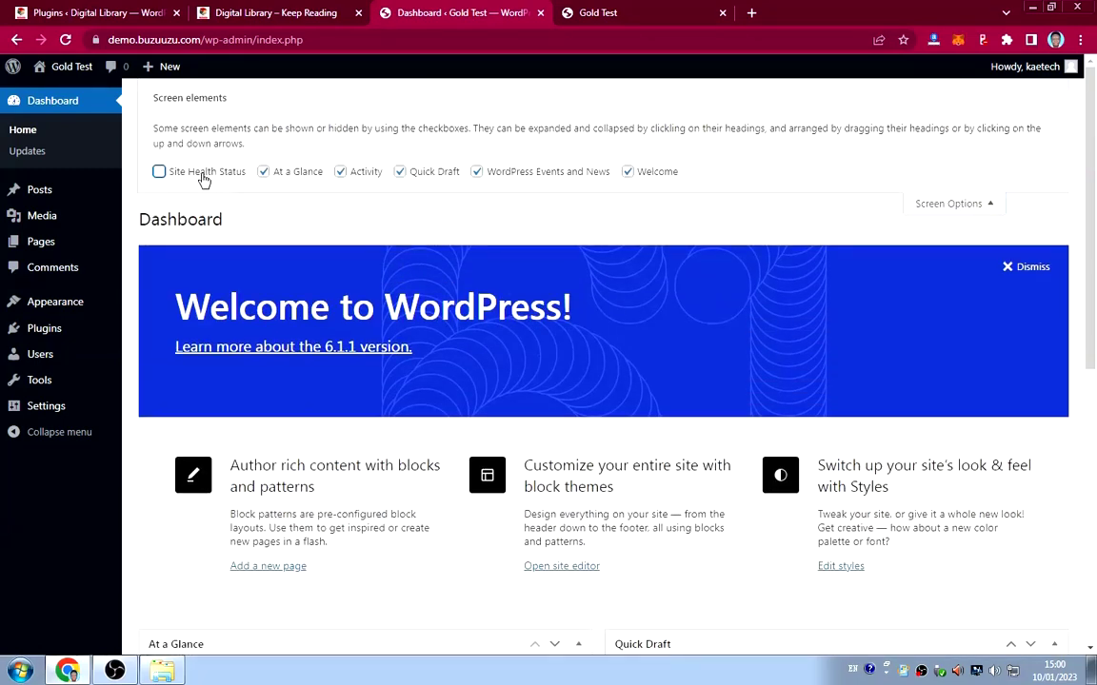
click(264, 172)
click(341, 172)
click(400, 172)
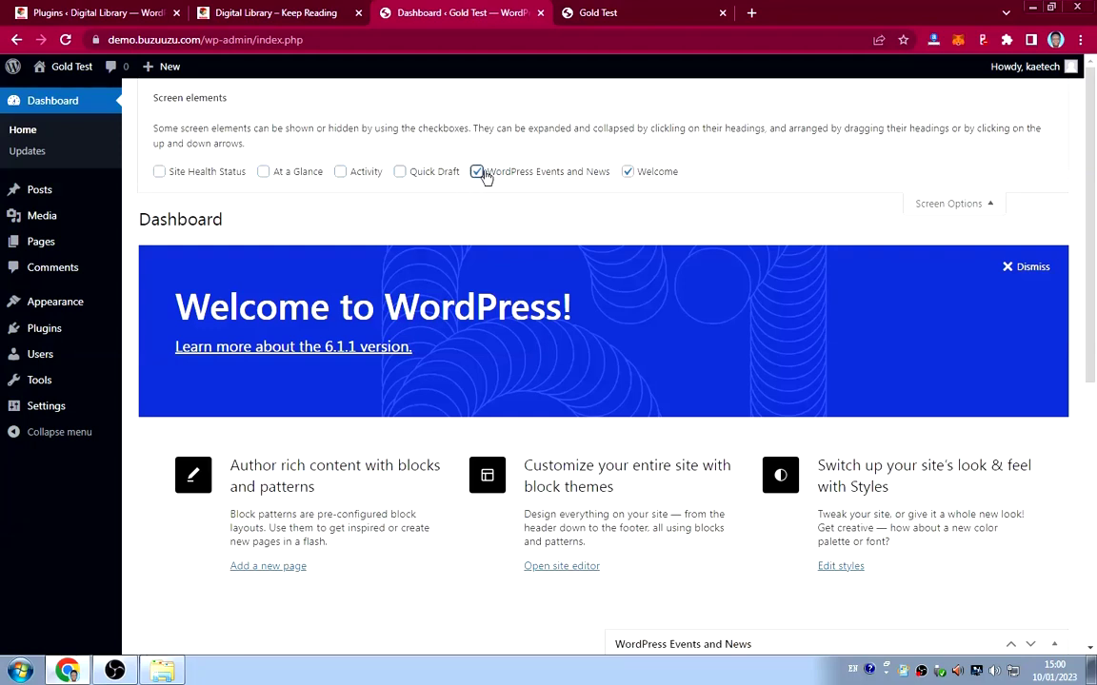
click(477, 173)
click(628, 172)
click(947, 204)
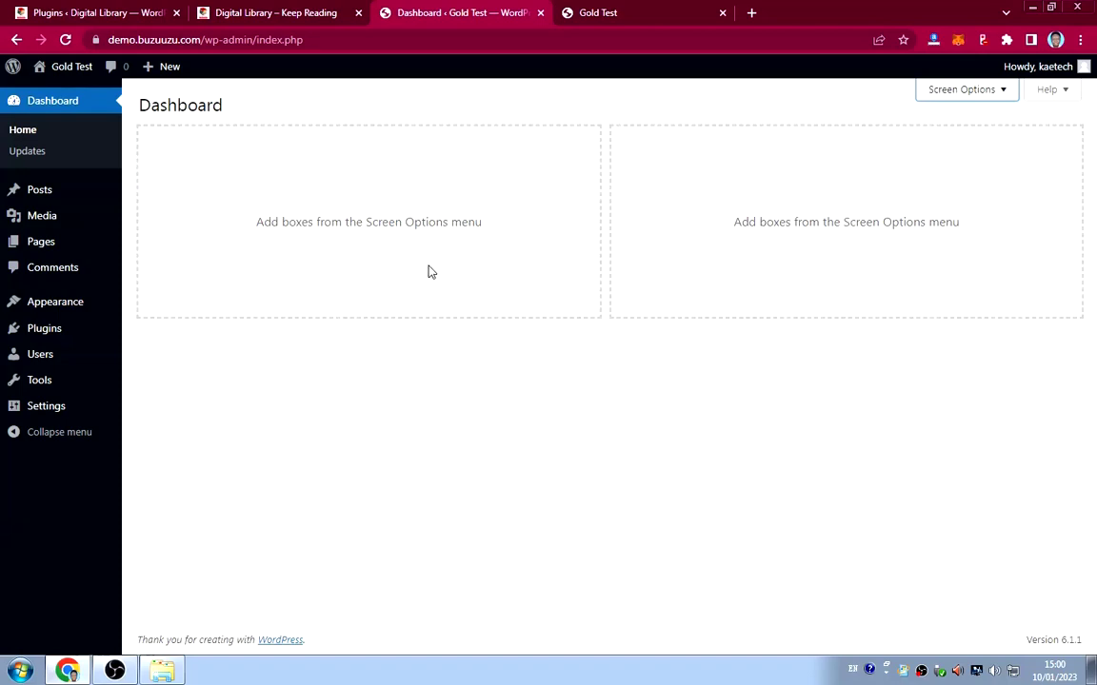
Change the site title to "Digital Library" in the General Settings.
click(45, 409)
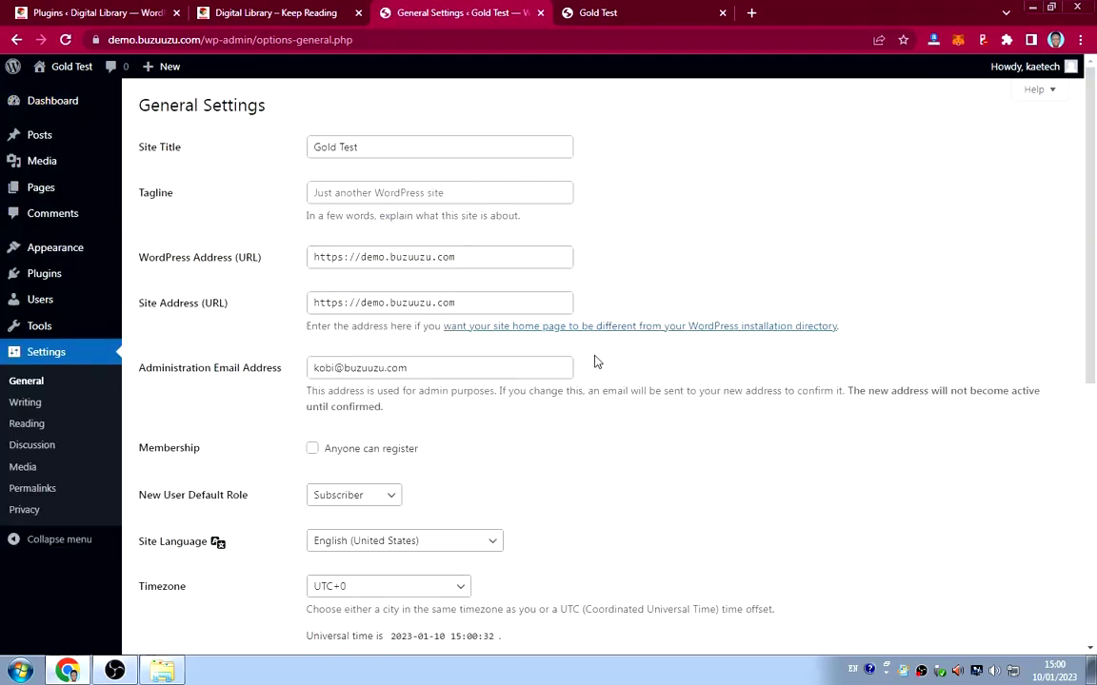
scroll(595, 357, down, 5)
scroll(595, 357, up, 5)
drag(373, 150, 248, 151)
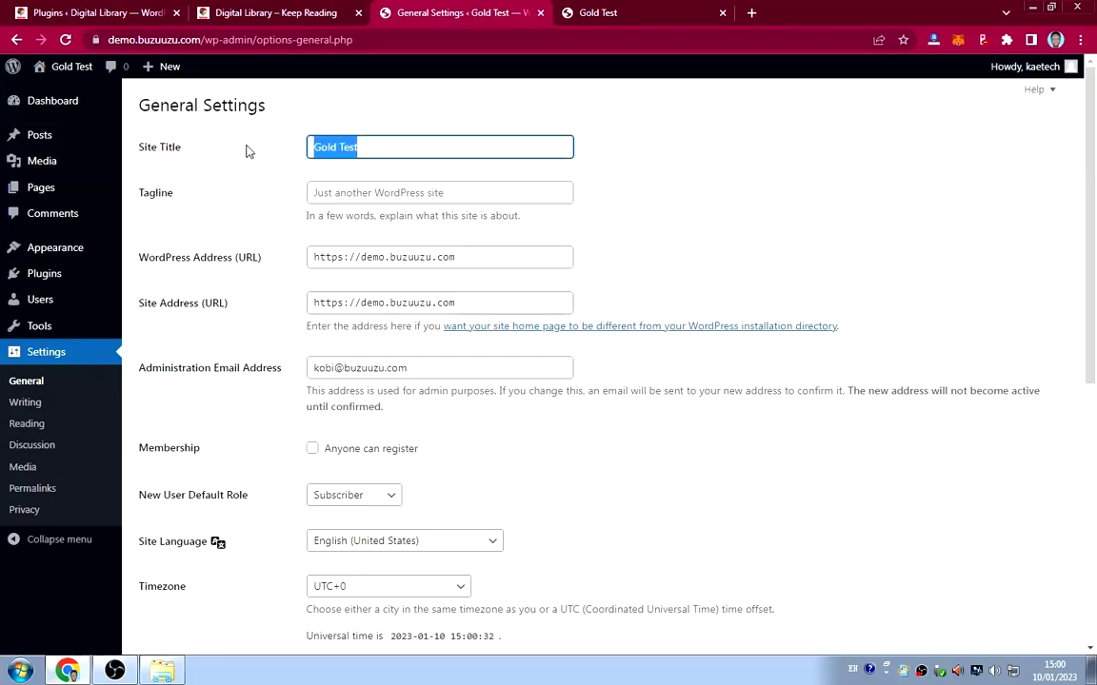
text(Digital)
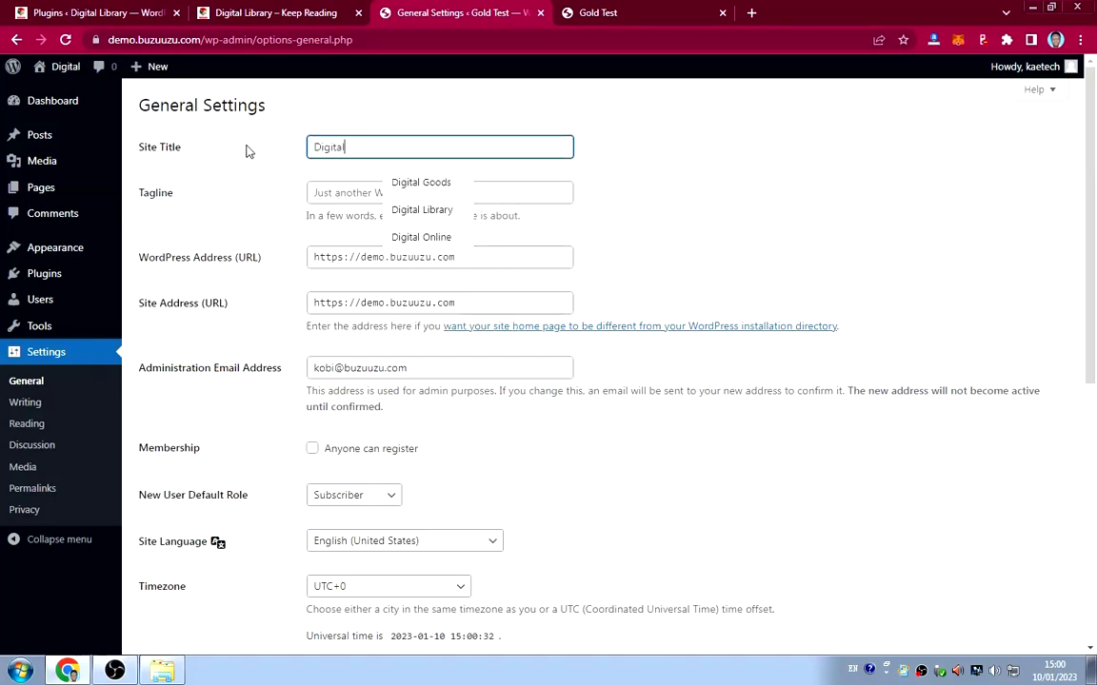
text( Library)
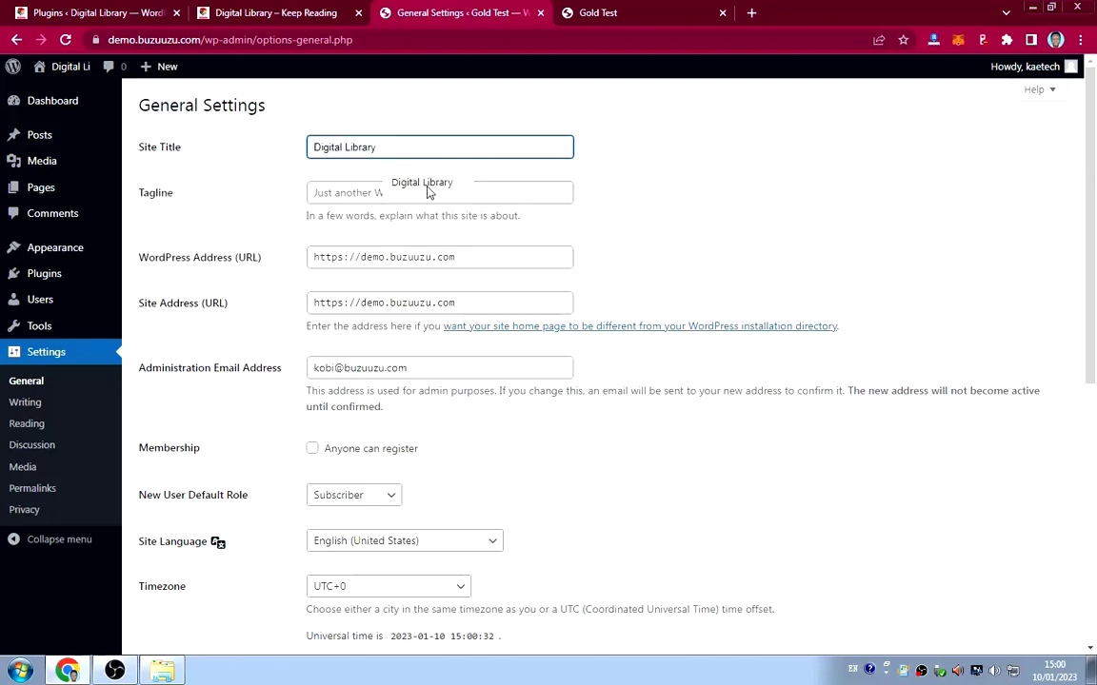
click(426, 190)
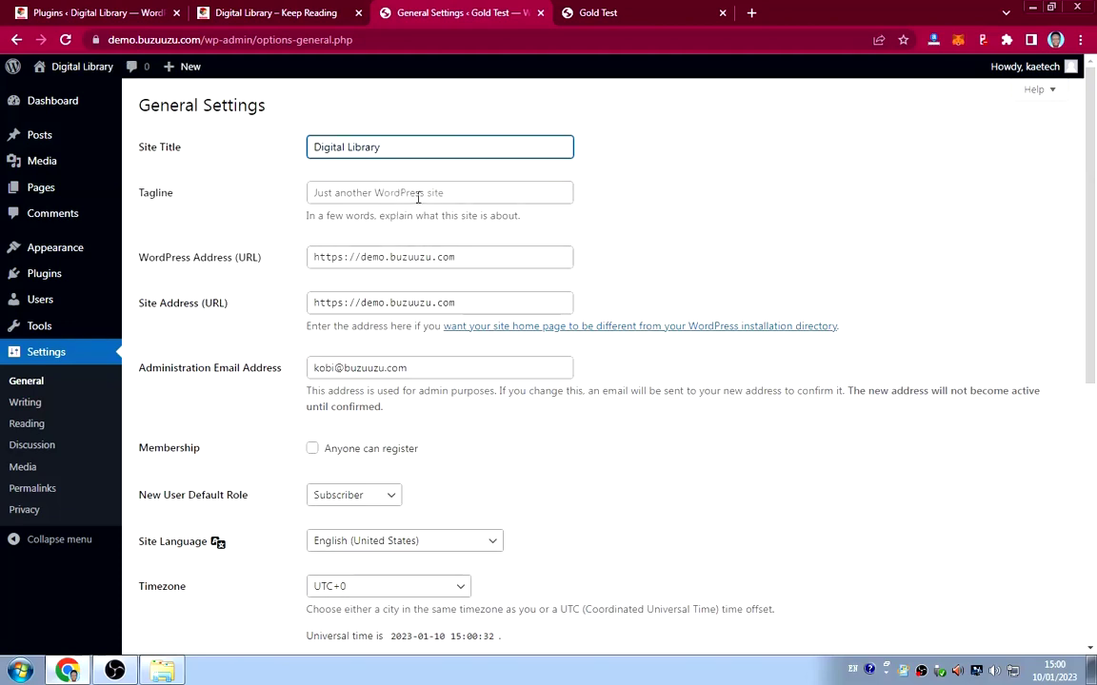
Set the site's tagline to "Keep Reading".
click(418, 194)
text(Keep Reading)
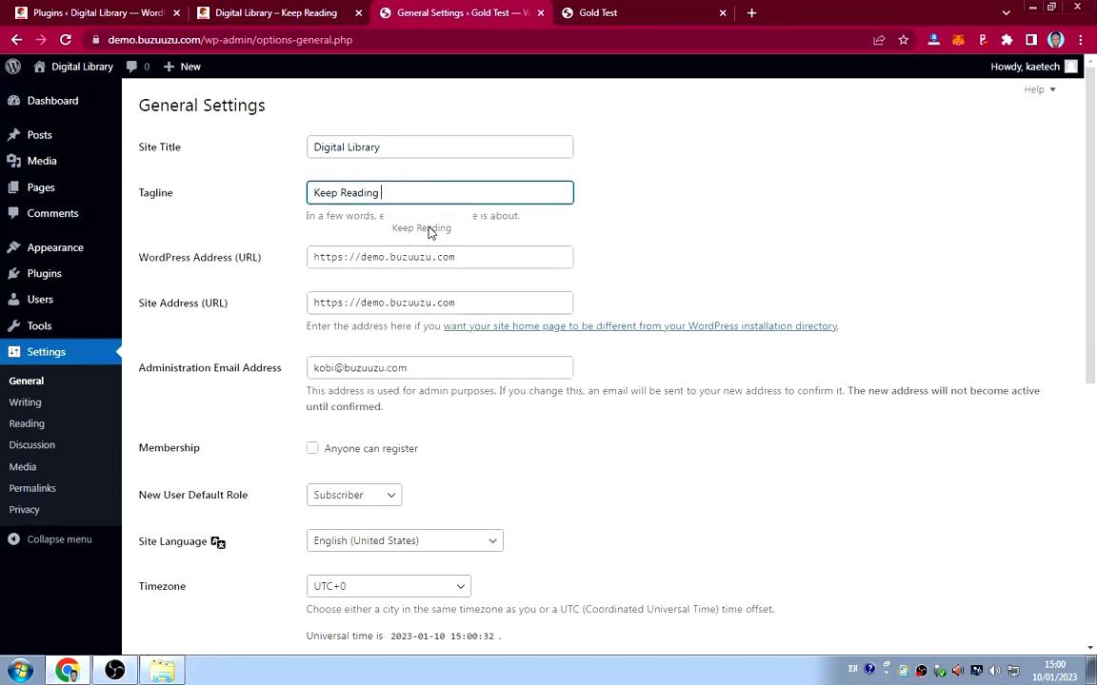
click(429, 232)
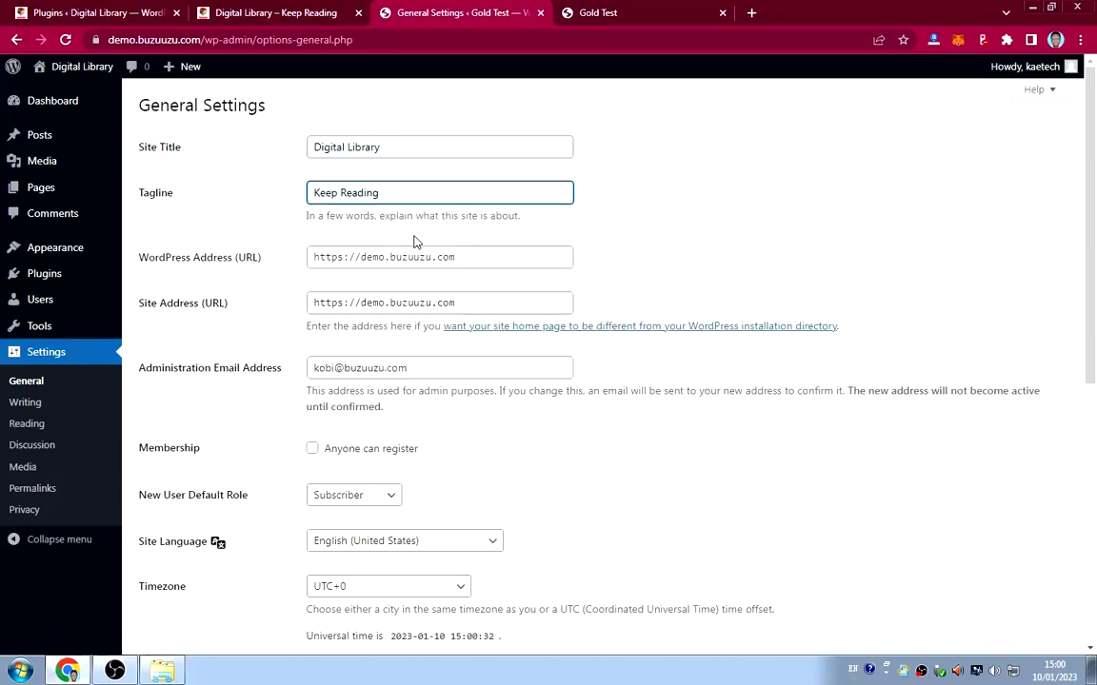
click(638, 252)
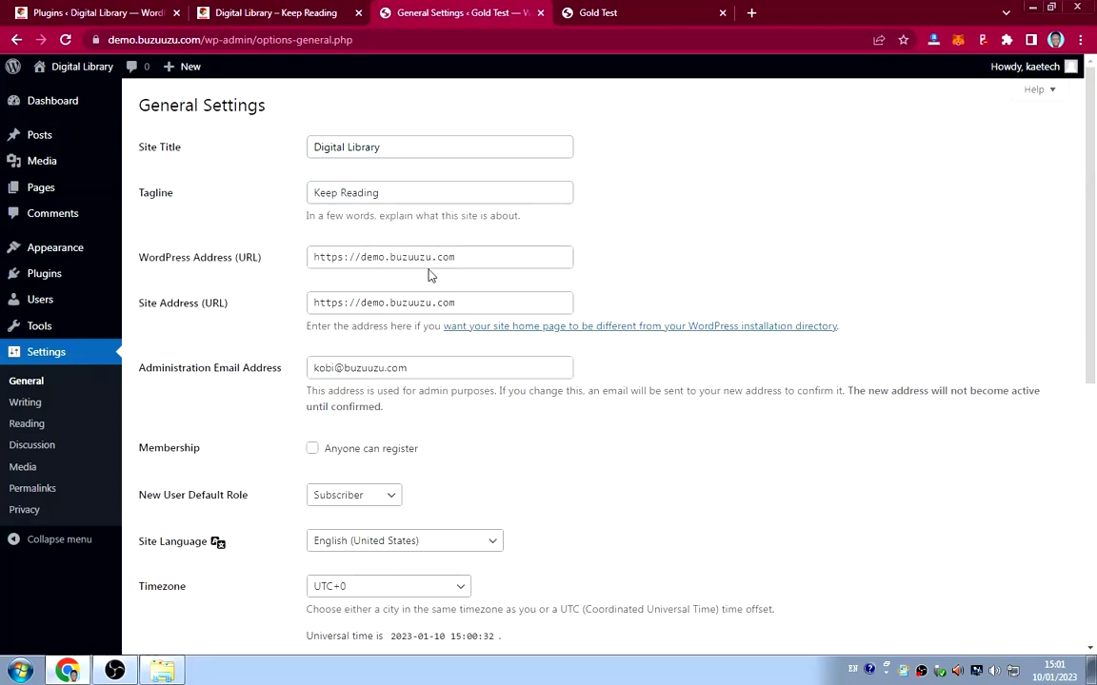
Allow anyone to register as a member and save the General Settings.
scroll(616, 405, down, 2)
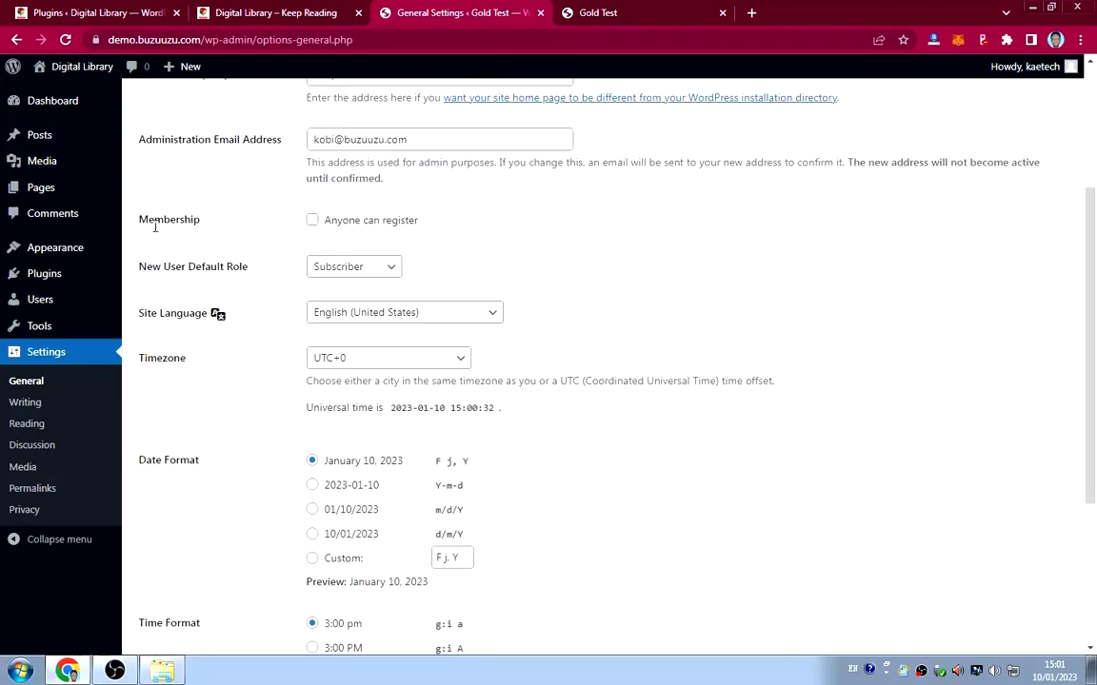
click(314, 222)
scroll(268, 431, down, 3)
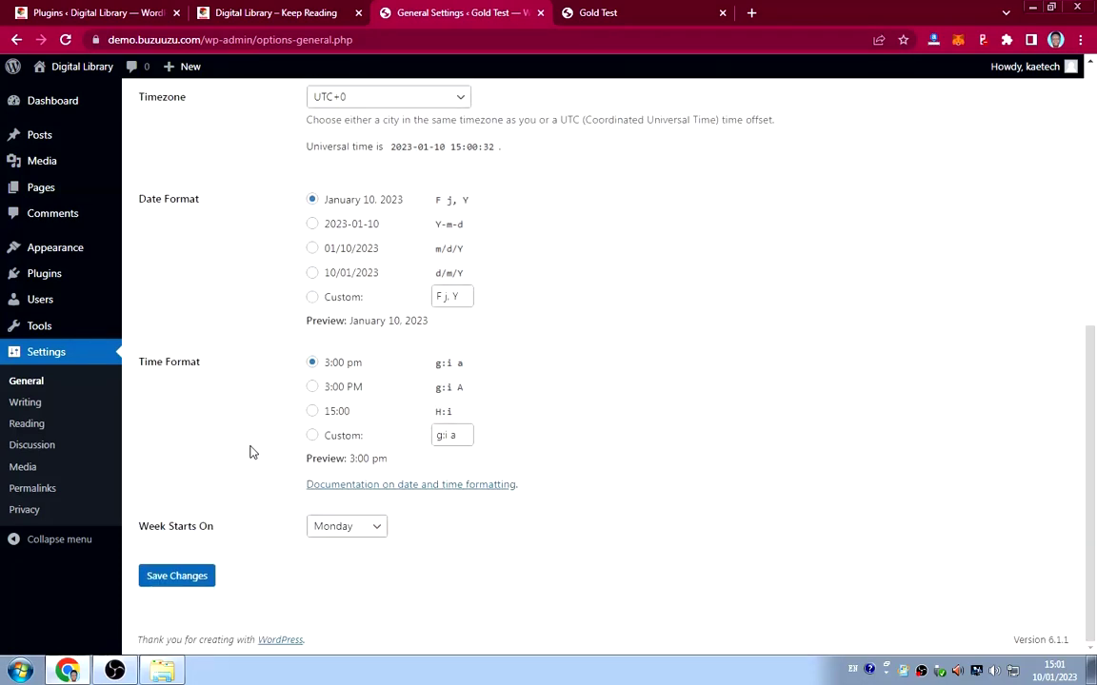
click(176, 578)
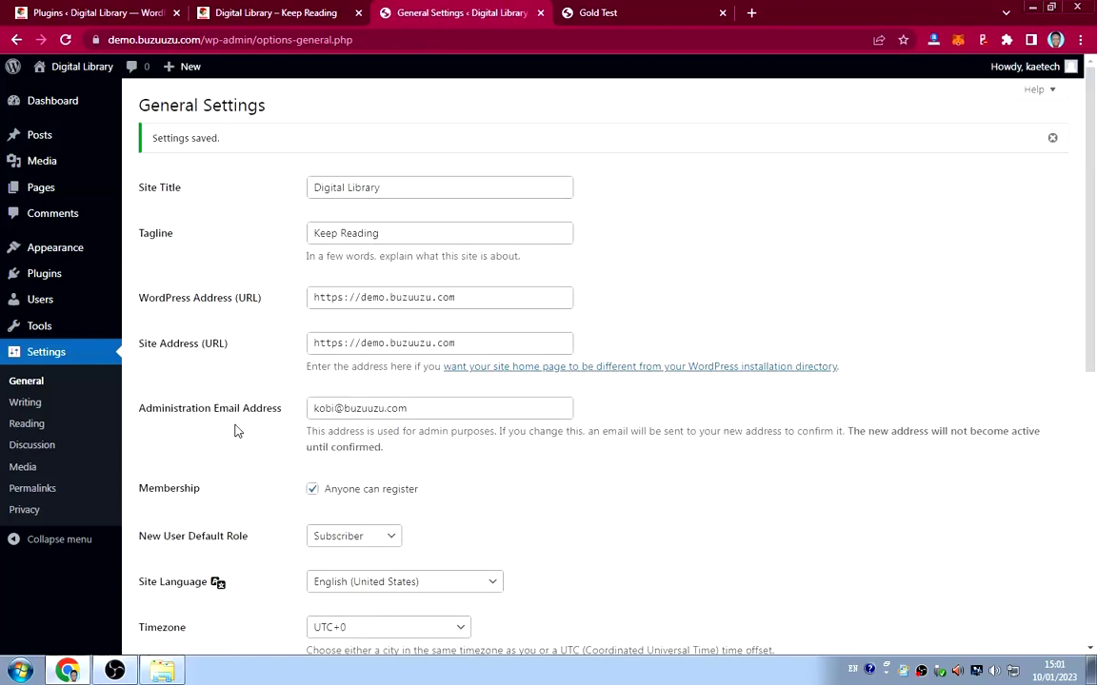
Set the site's permalink structure to Post name and save the change, checking the finished Digital Library site's address for reference.
scroll(237, 432, down, 5)
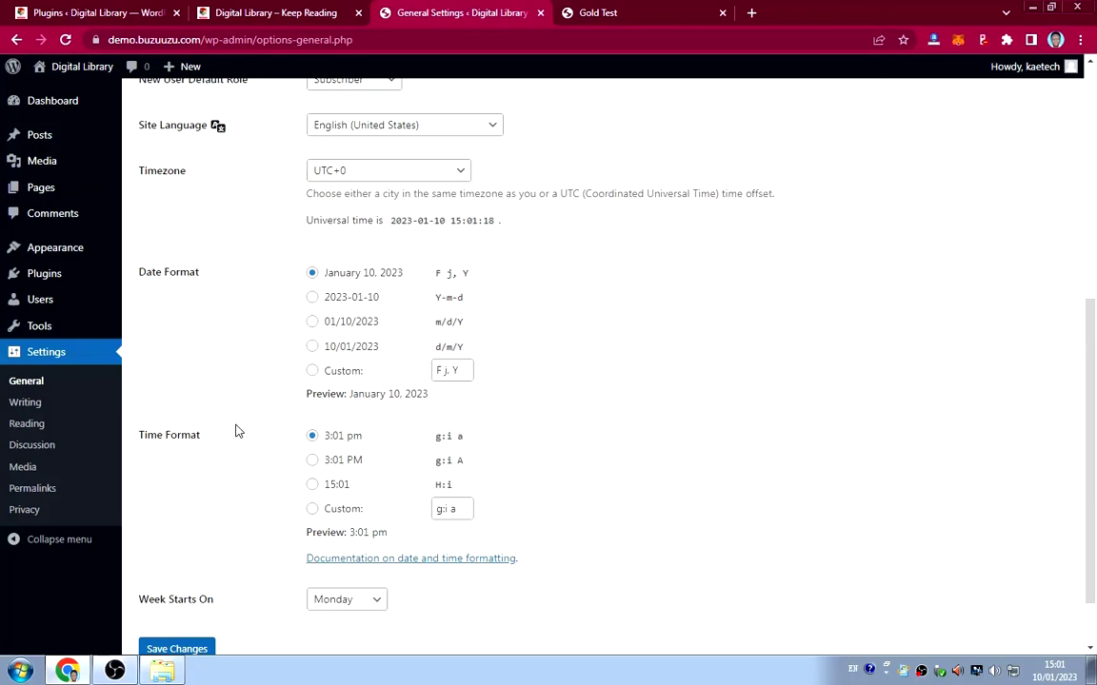
scroll(237, 432, up, 1)
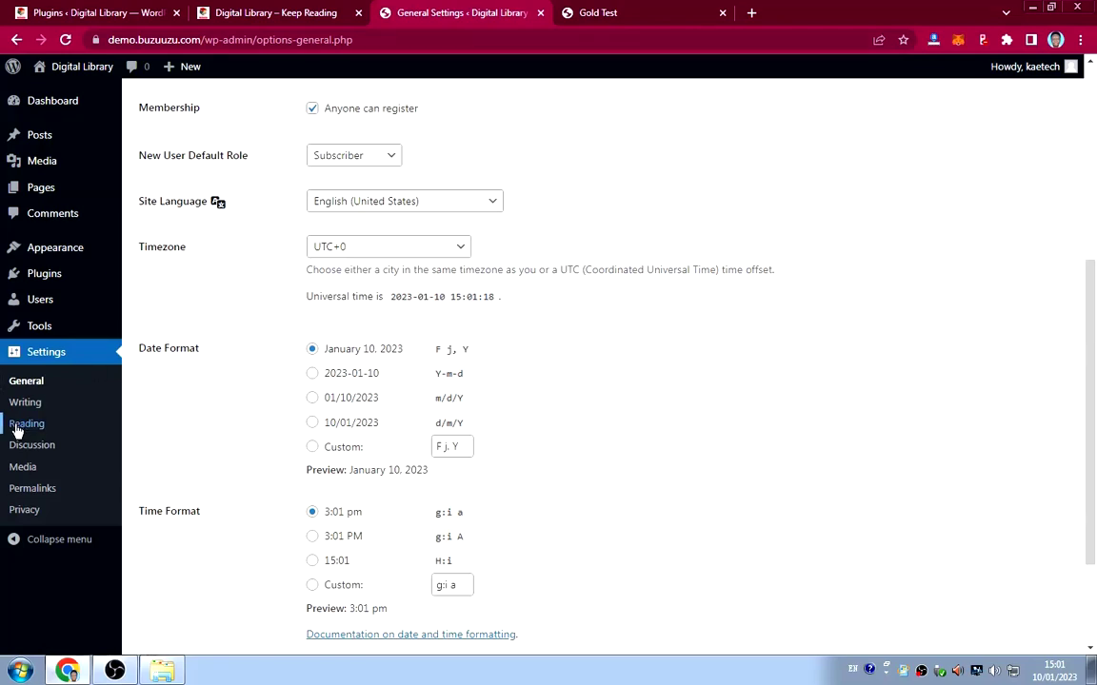
click(31, 489)
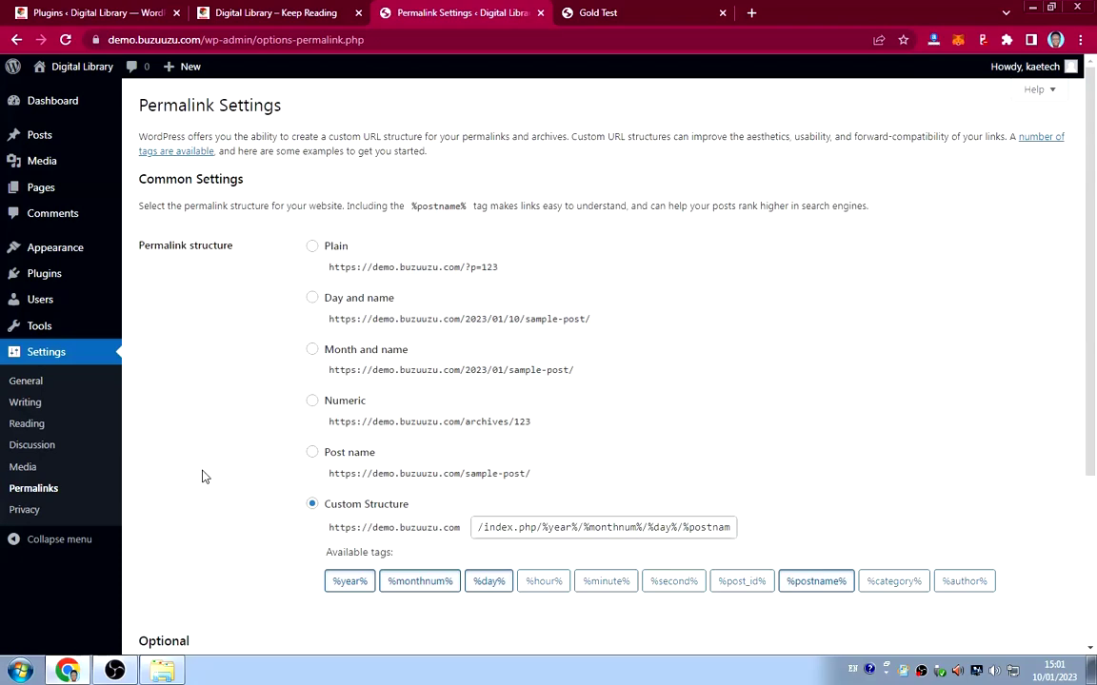
click(250, 13)
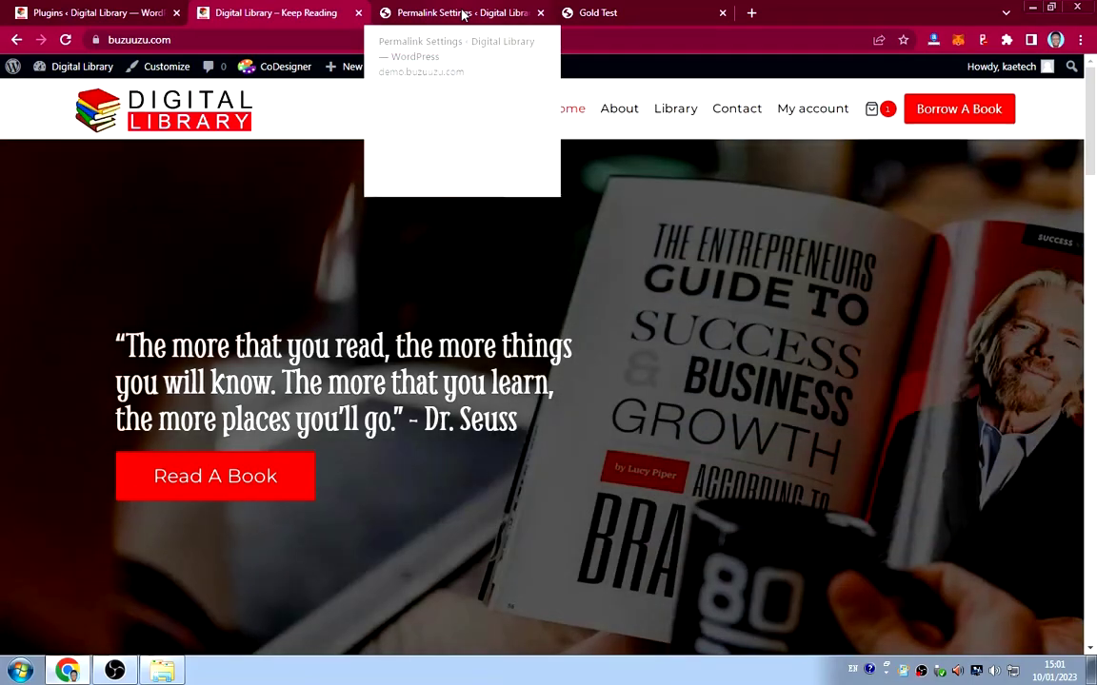
click(463, 14)
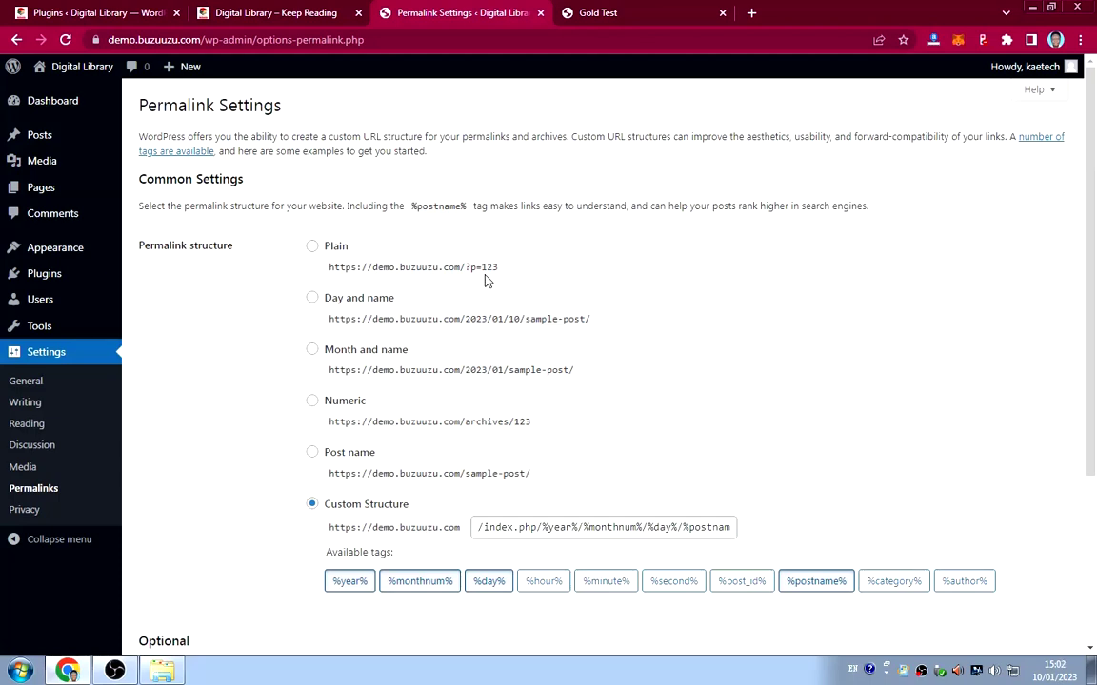
click(311, 455)
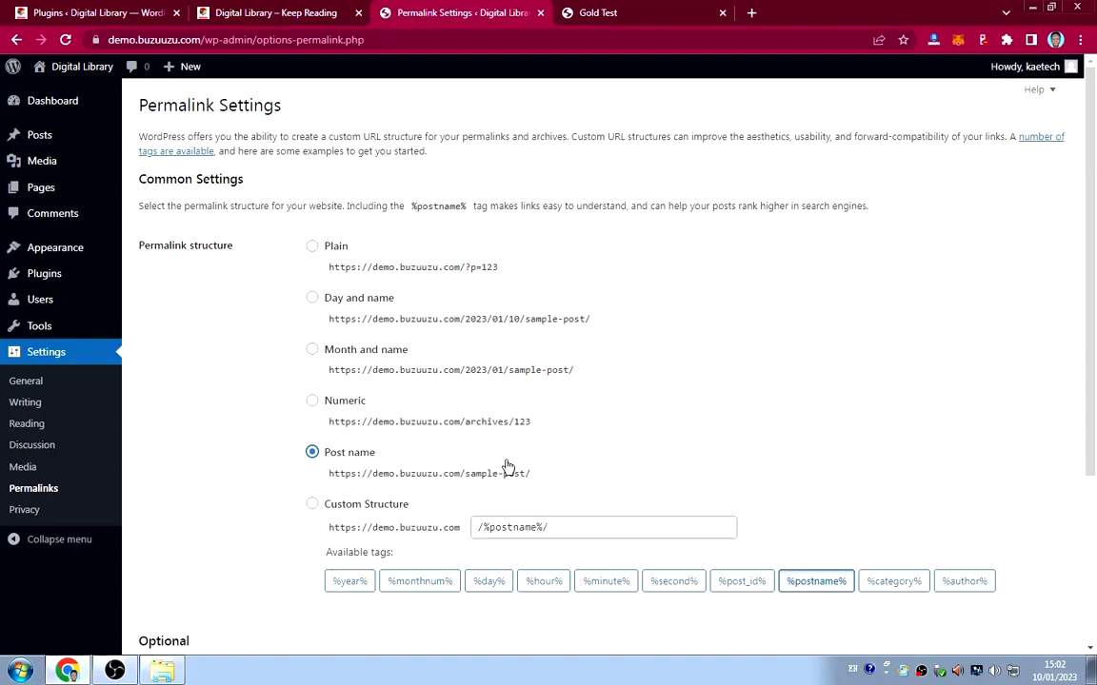
scroll(636, 465, down, 3)
click(187, 579)
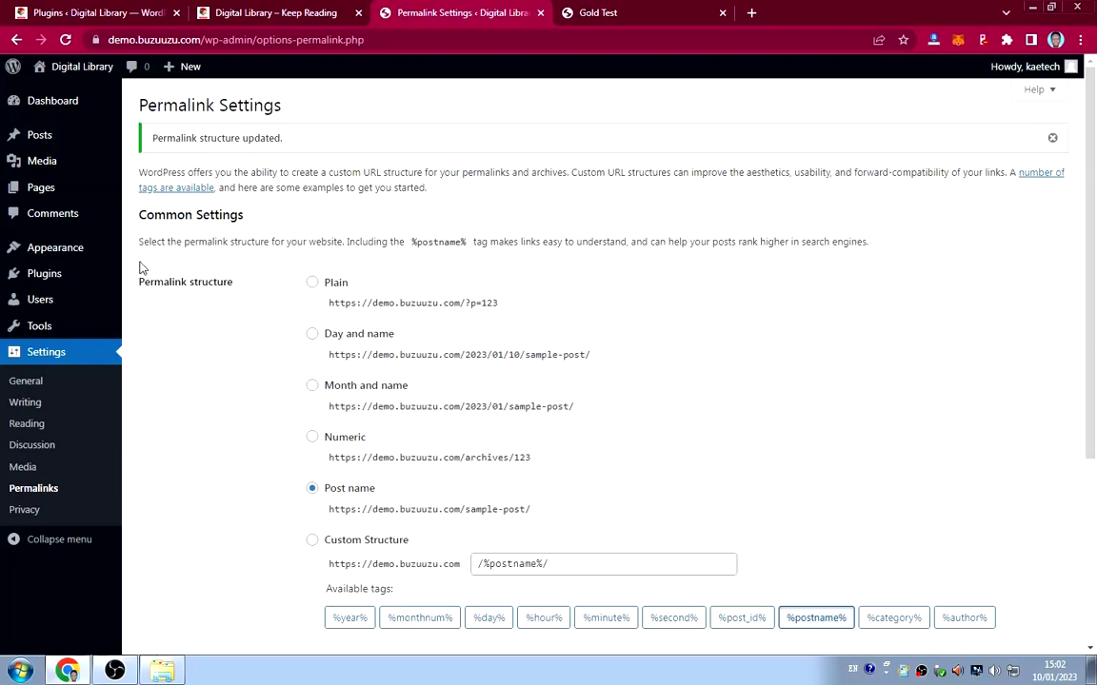
Review the site's installed themes and open the Add Themes page.
mouse_move(44, 254)
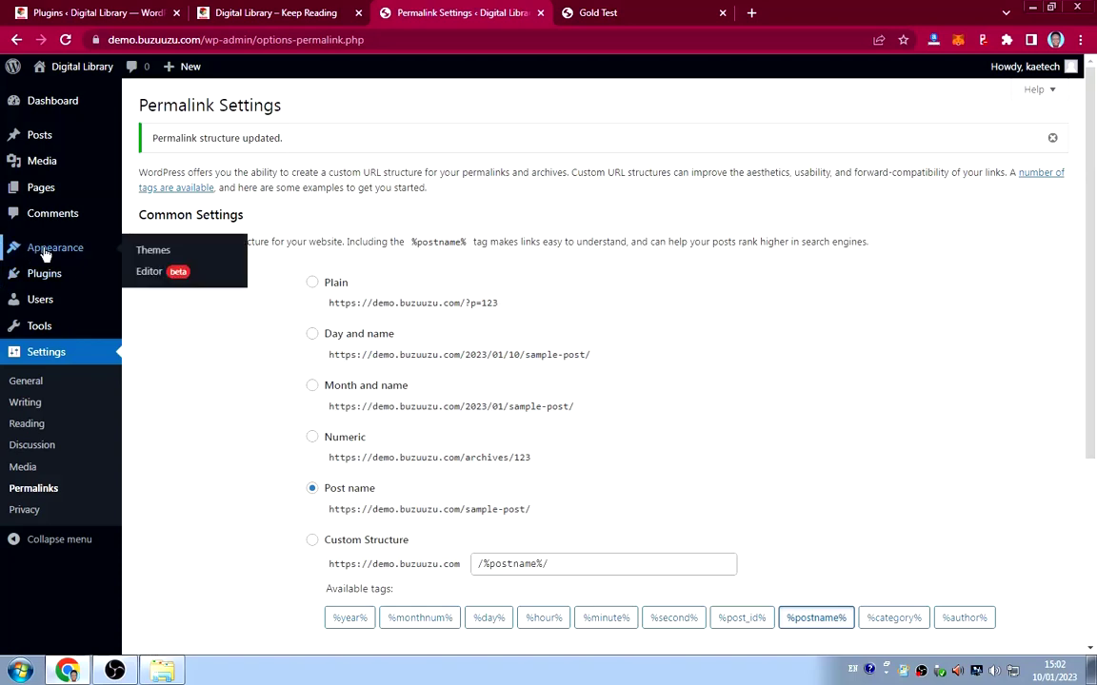
click(156, 254)
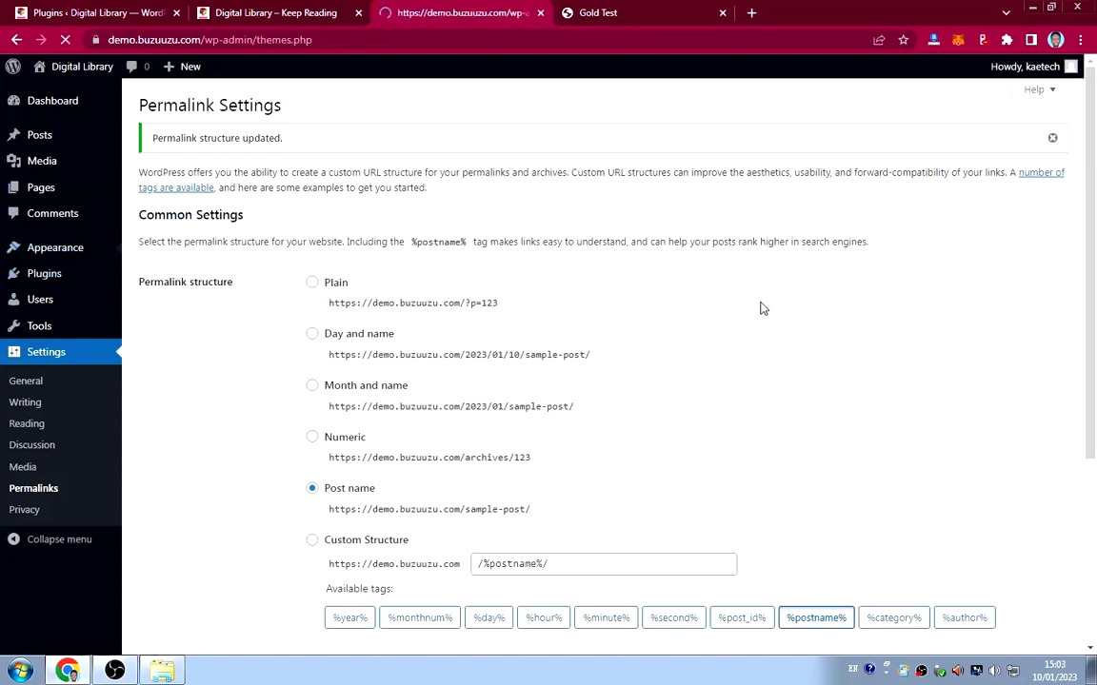
mouse_move(485, 337)
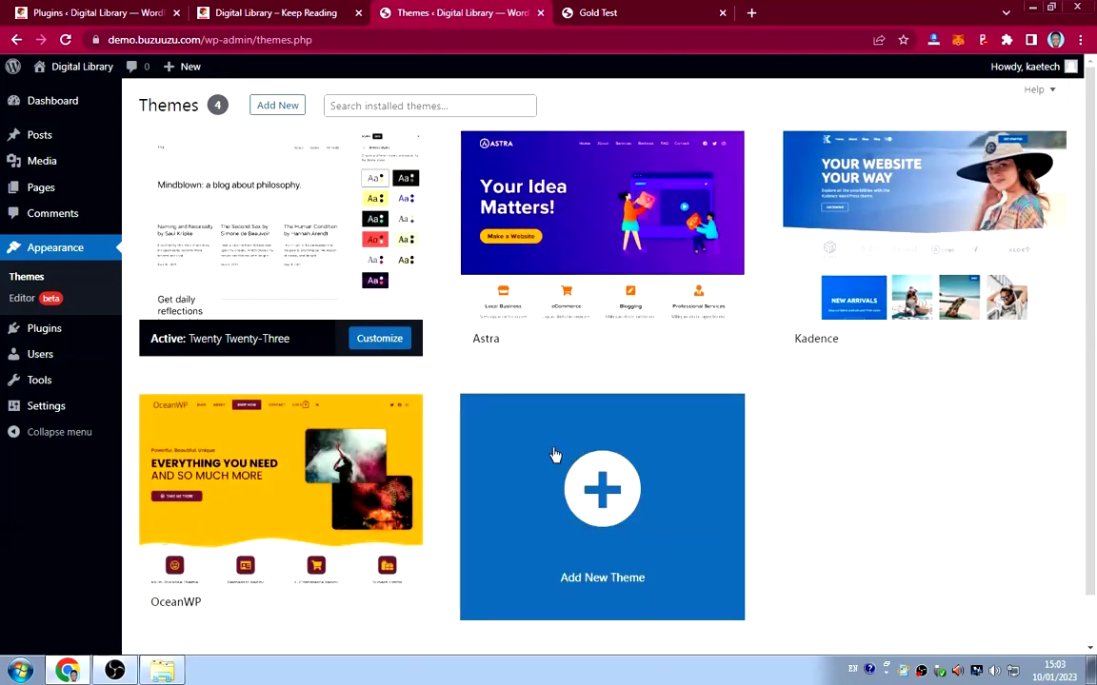
mouse_move(245, 164)
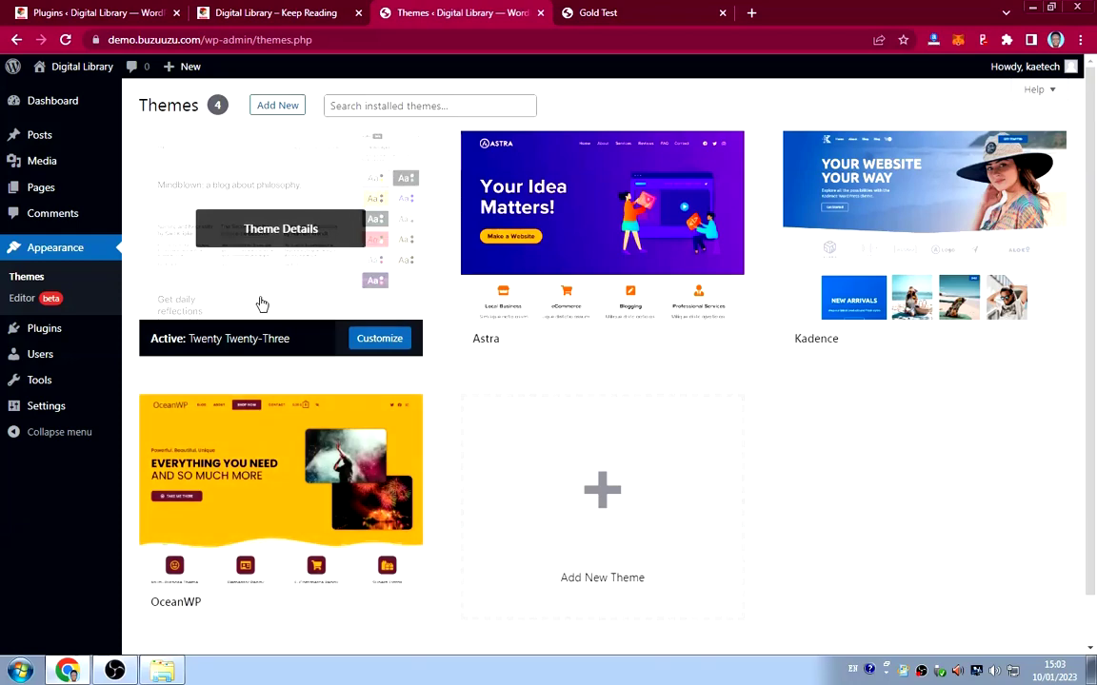
mouse_move(551, 355)
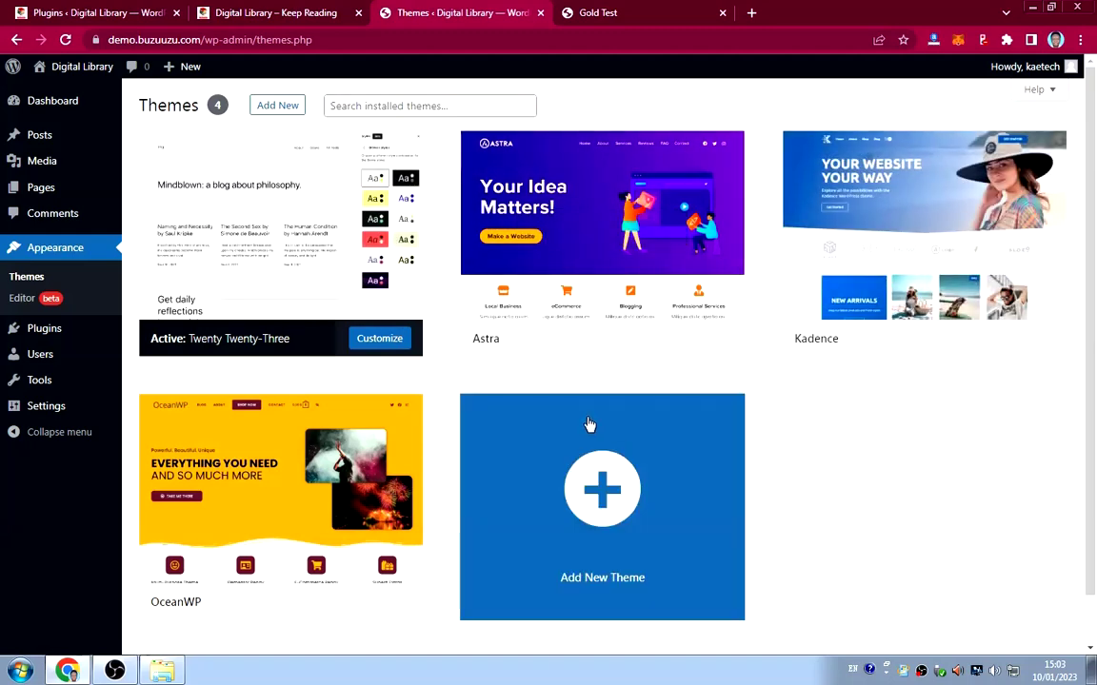
mouse_move(831, 269)
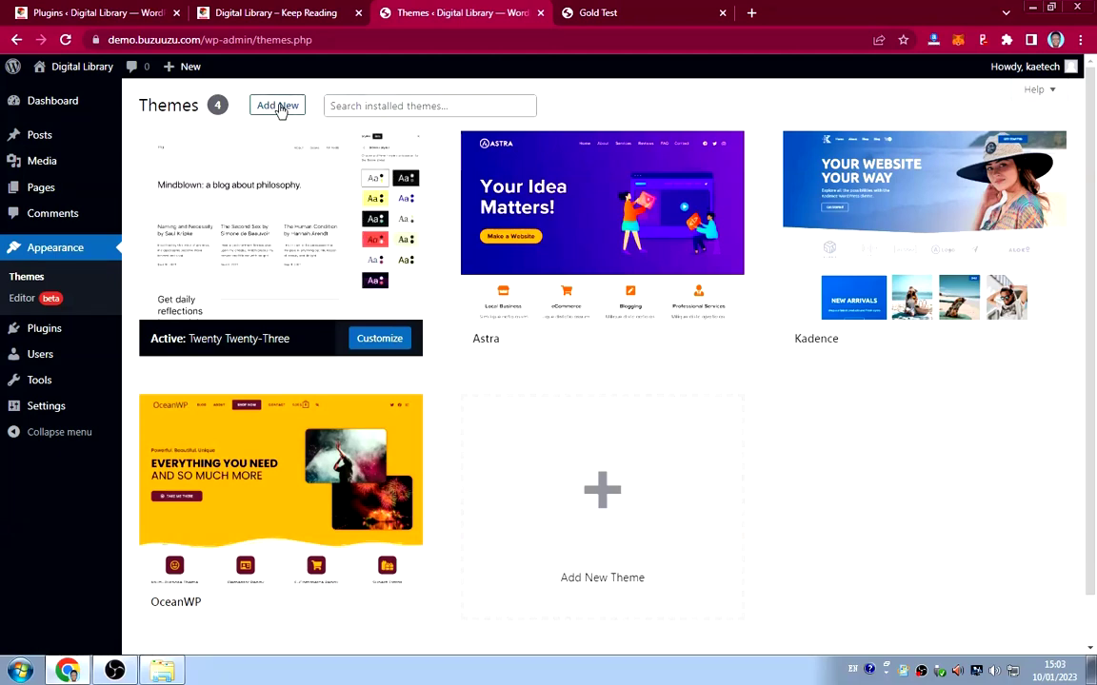
click(278, 105)
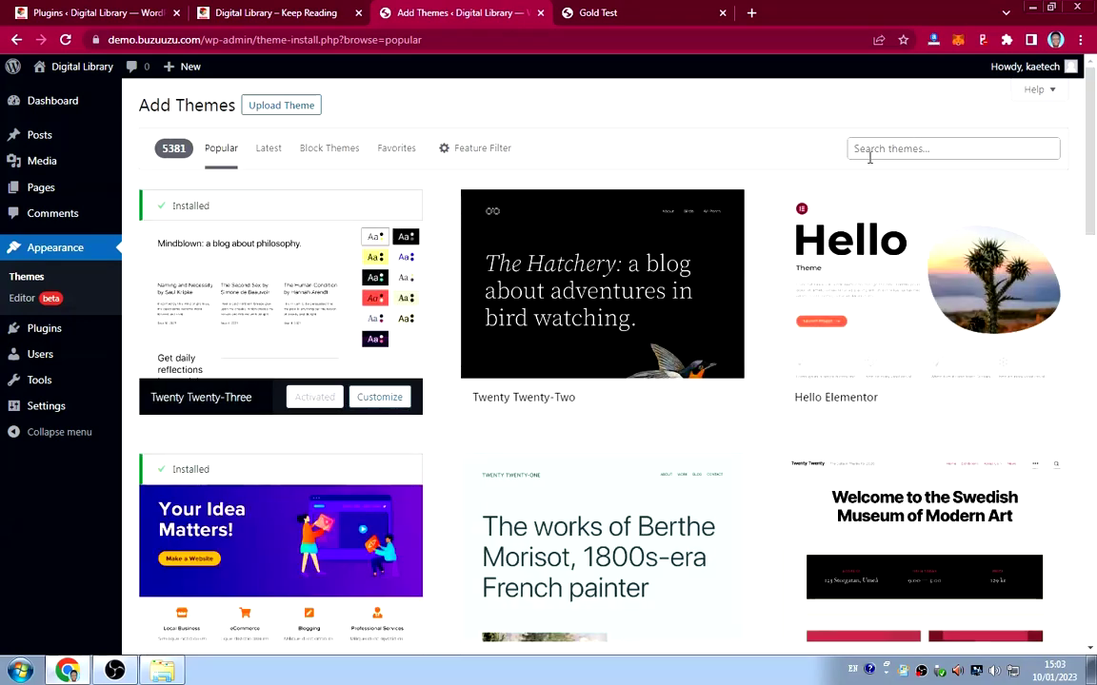
Browse the popular themes and search the theme directory for "kadence".
mouse_move(788, 423)
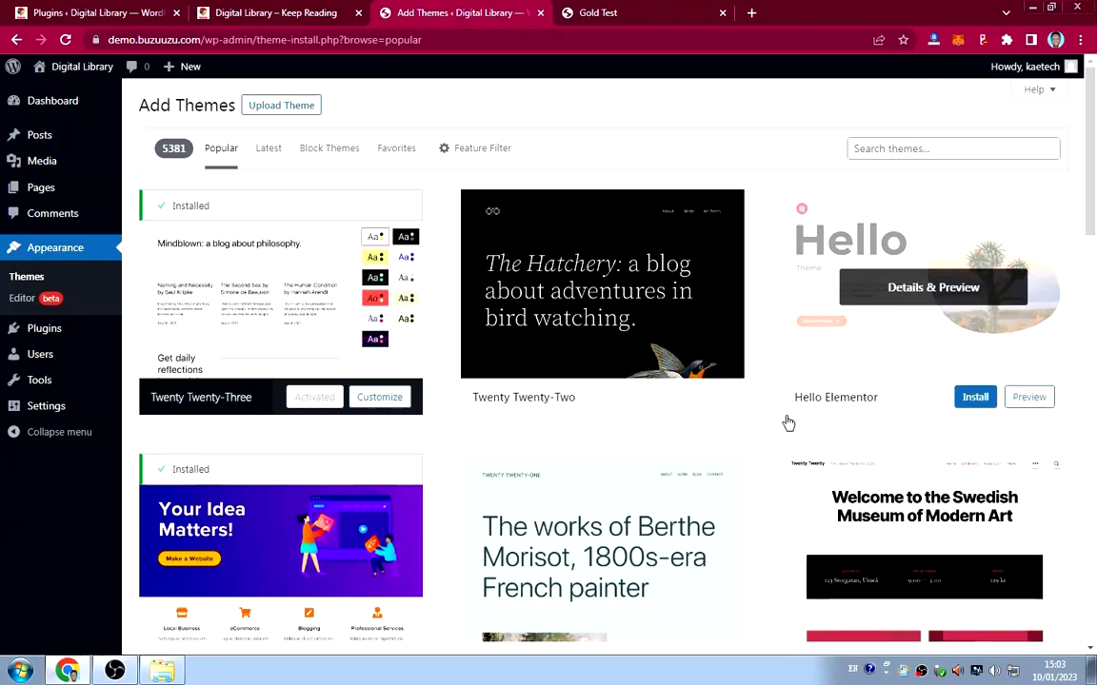
scroll(788, 423, down, 2)
scroll(788, 423, down, 1)
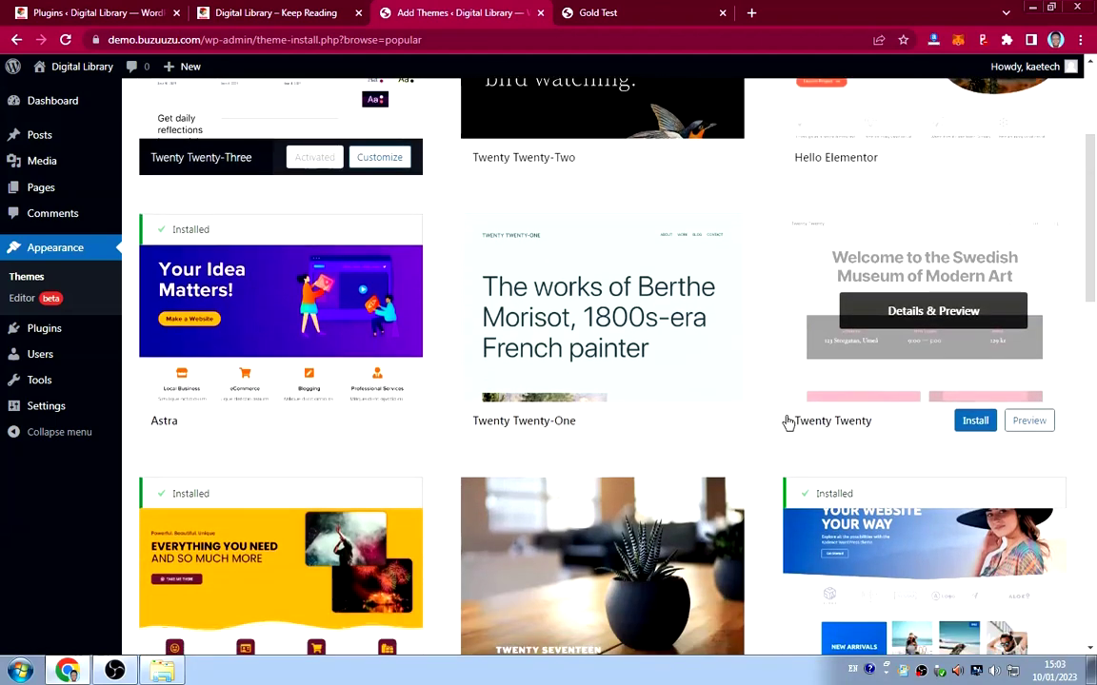
scroll(788, 423, down, 1)
scroll(773, 411, down, 1)
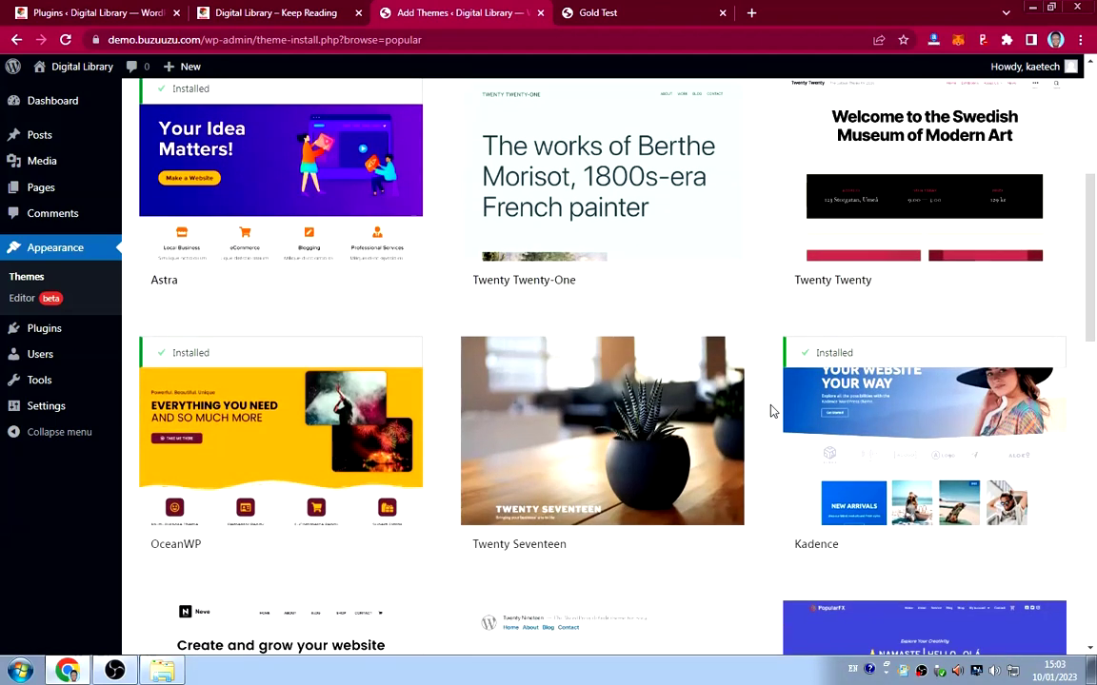
scroll(847, 434, up, 4)
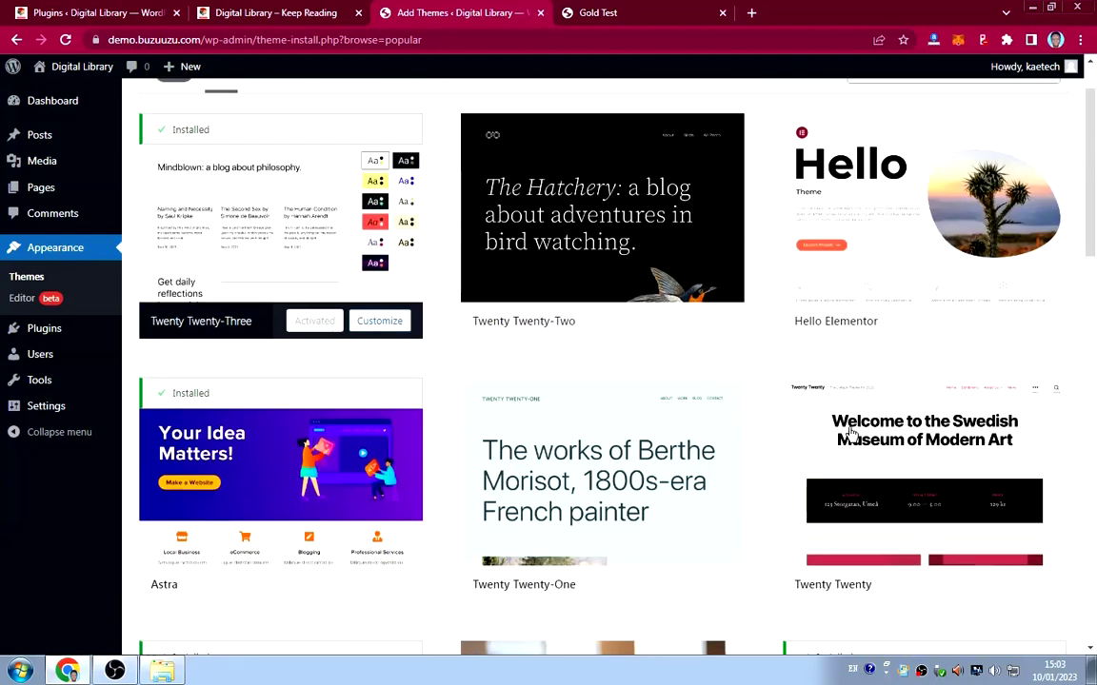
scroll(850, 433, up, 1)
click(899, 149)
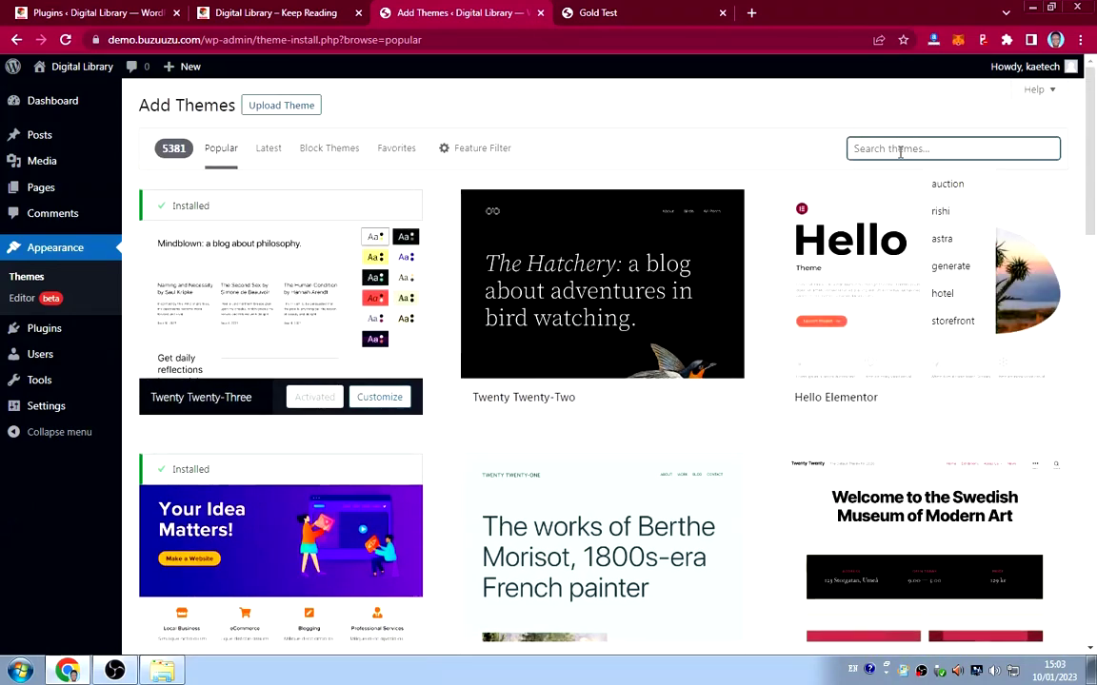
text(kad)
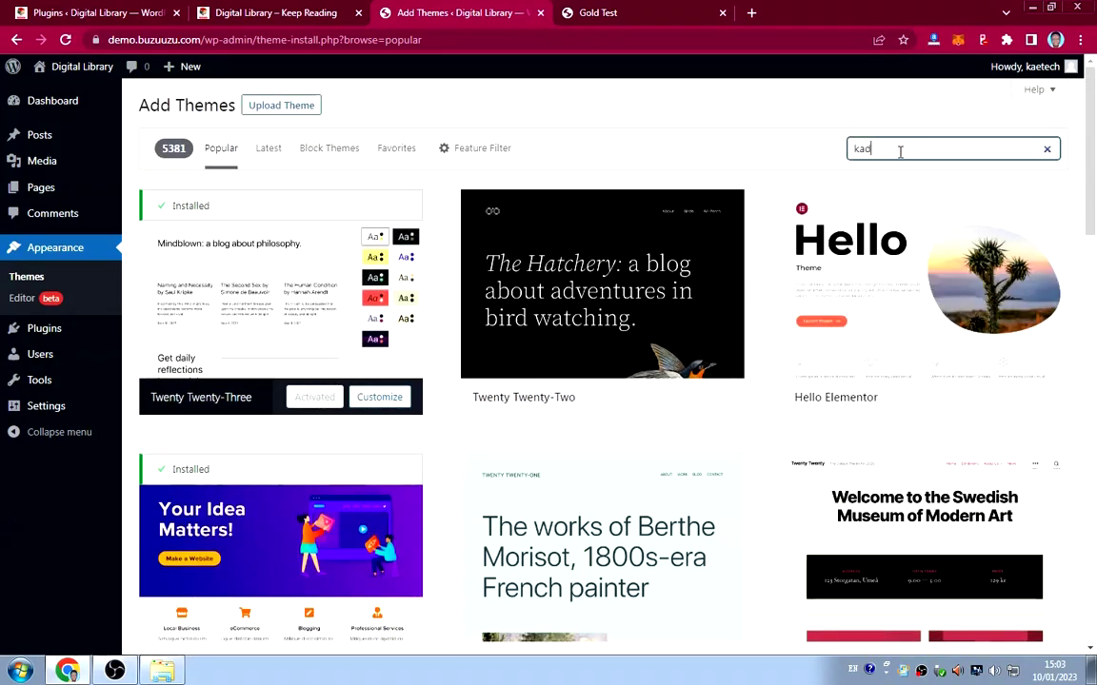
text(ence)
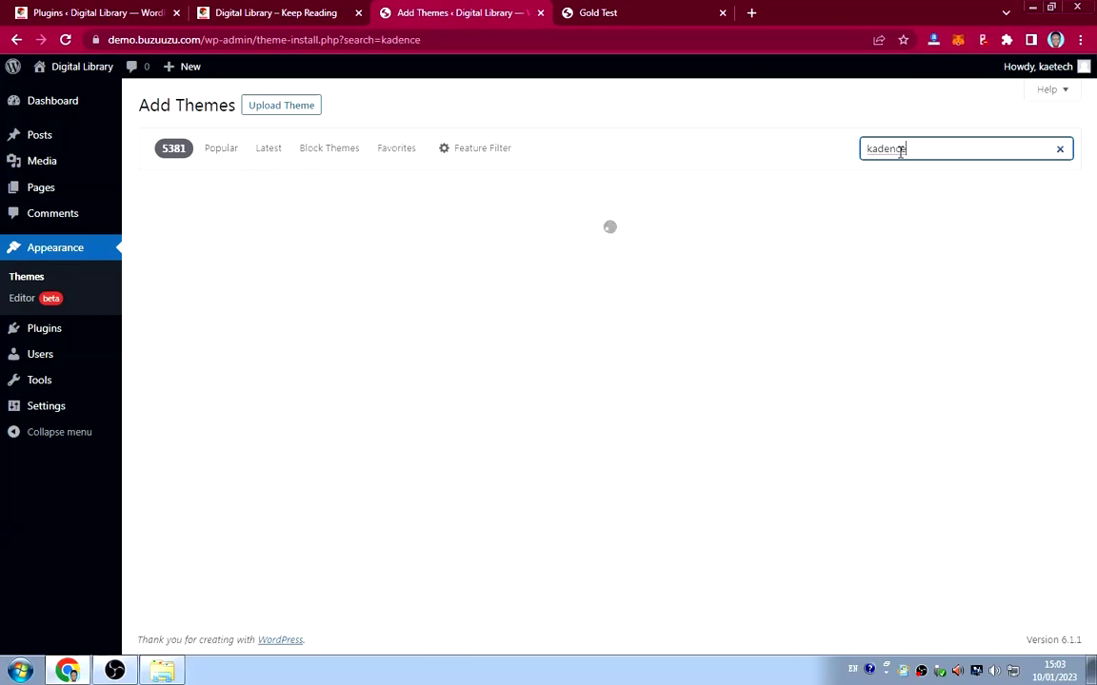
Activate the installed Kadence theme from the search results.
mouse_move(282, 279)
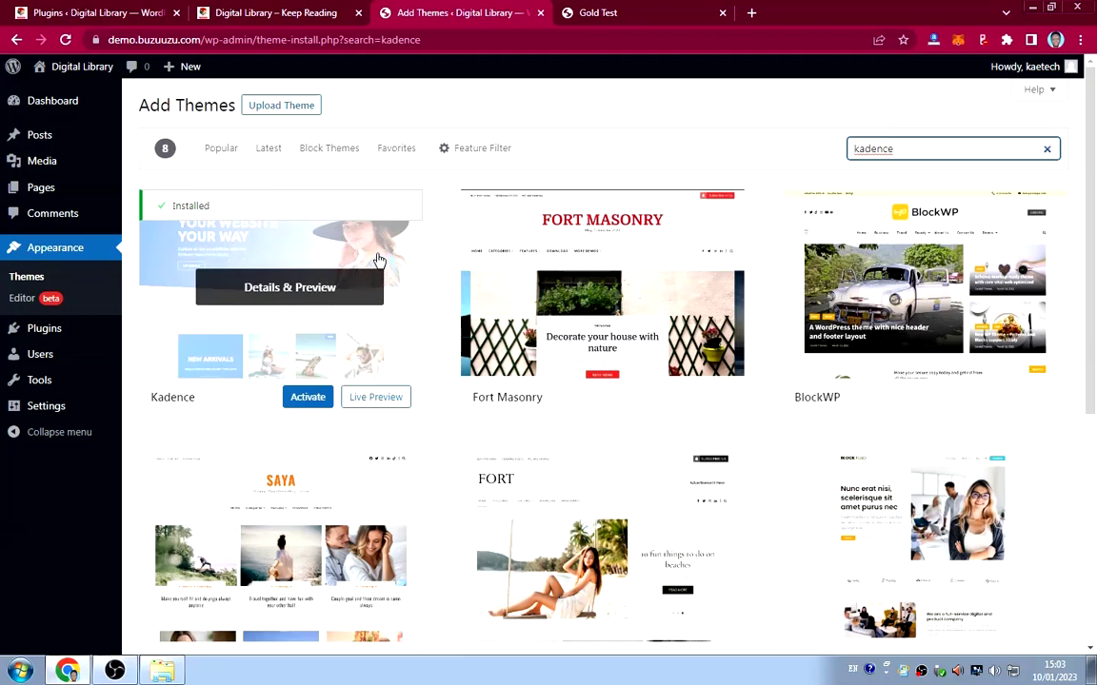
click(310, 392)
click(304, 396)
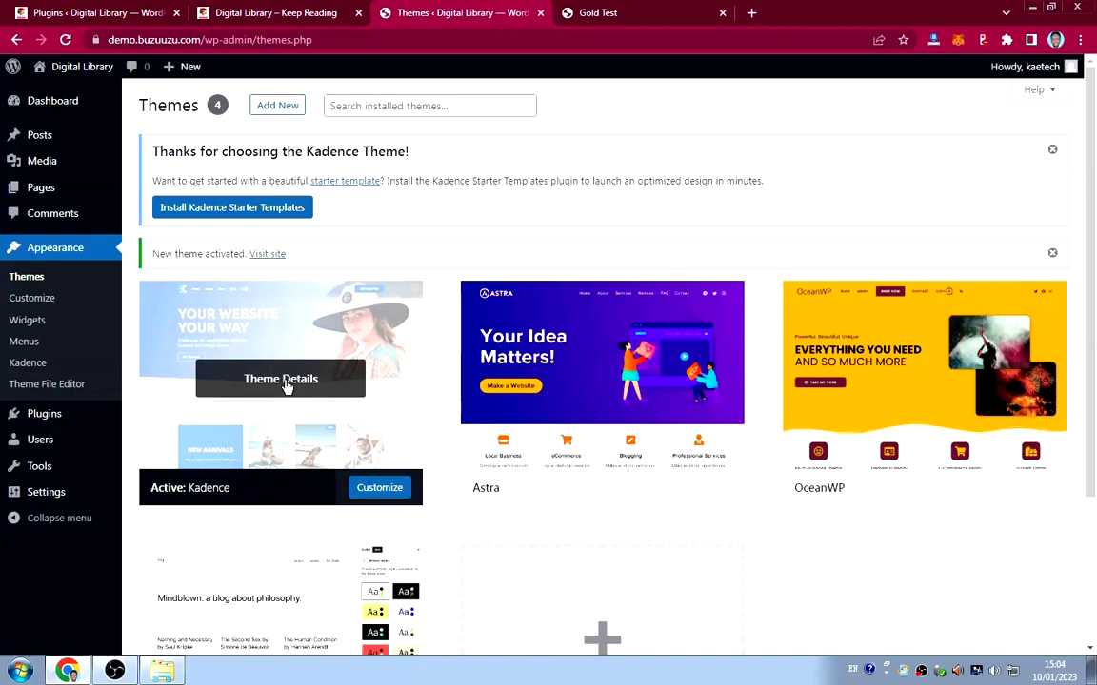
Reload the demo site's front page to check its look with the new theme, and return to the Themes page.
click(633, 17)
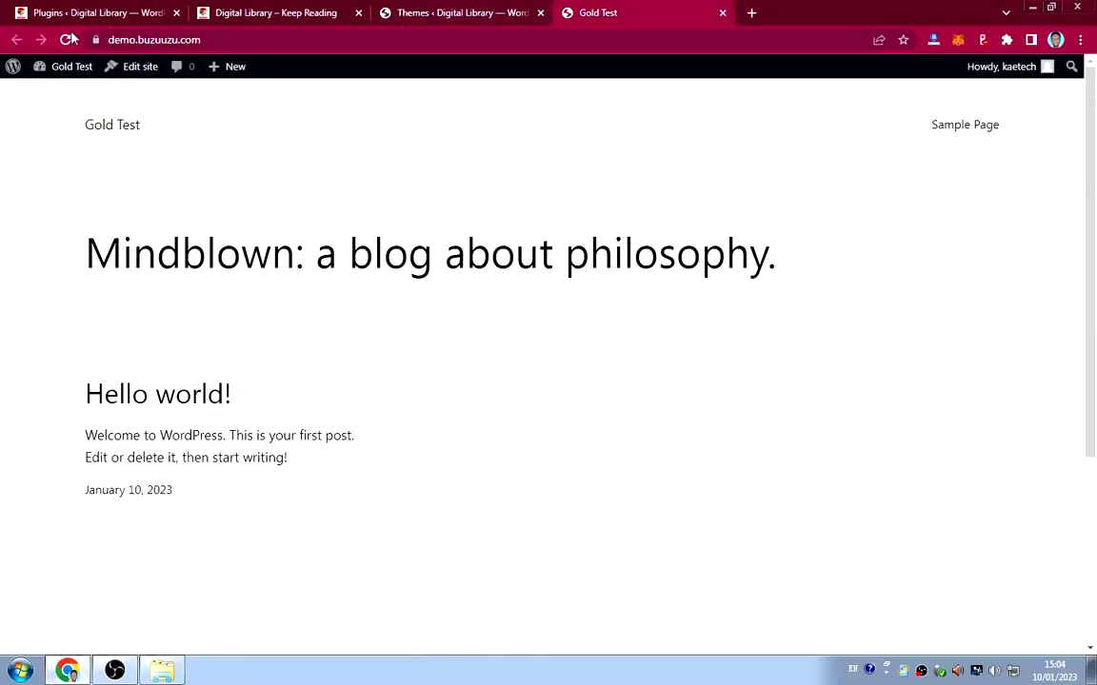
click(65, 40)
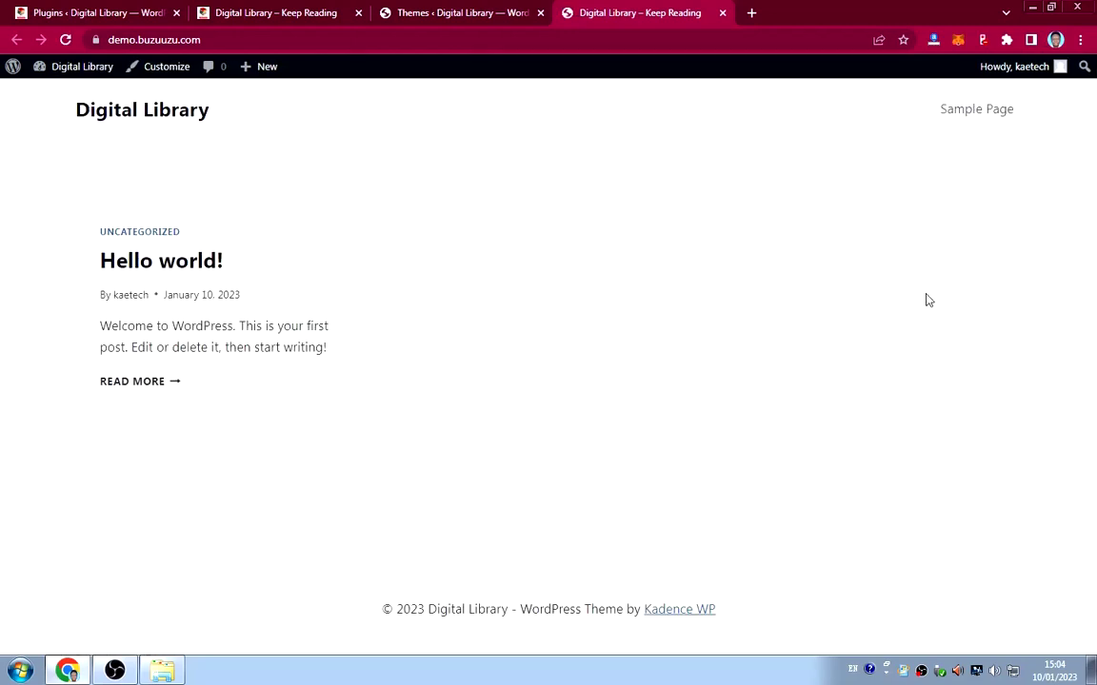
click(473, 13)
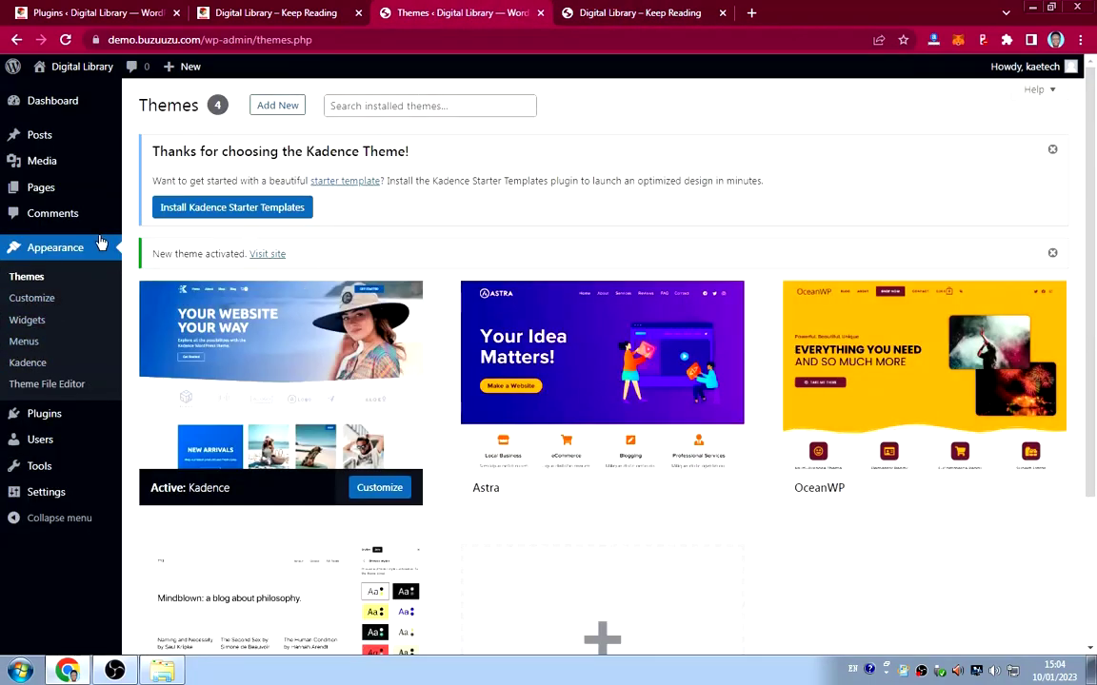
Open the list of installed plugins and dismiss the Kadence starter templates notice.
mouse_move(43, 420)
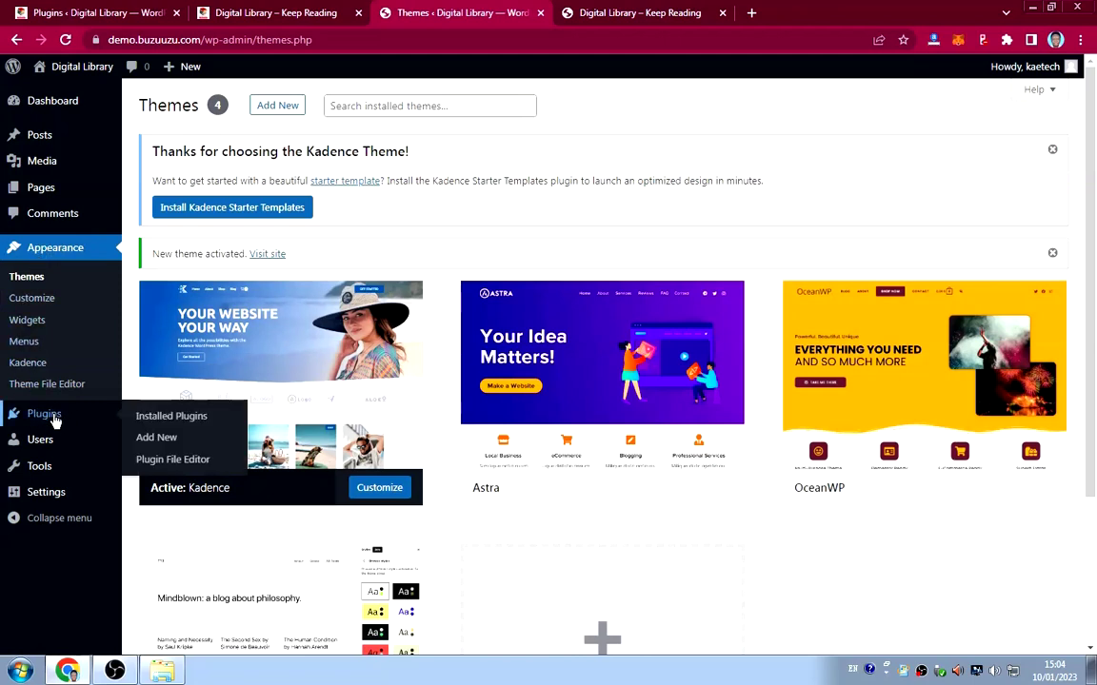
click(163, 418)
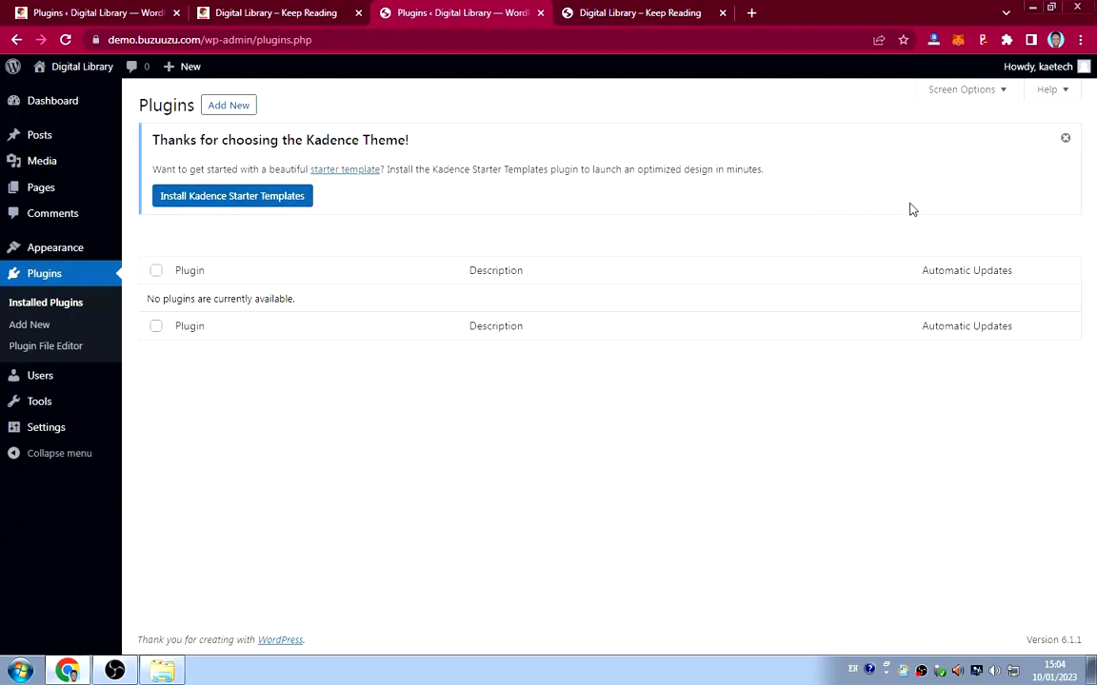
click(1065, 142)
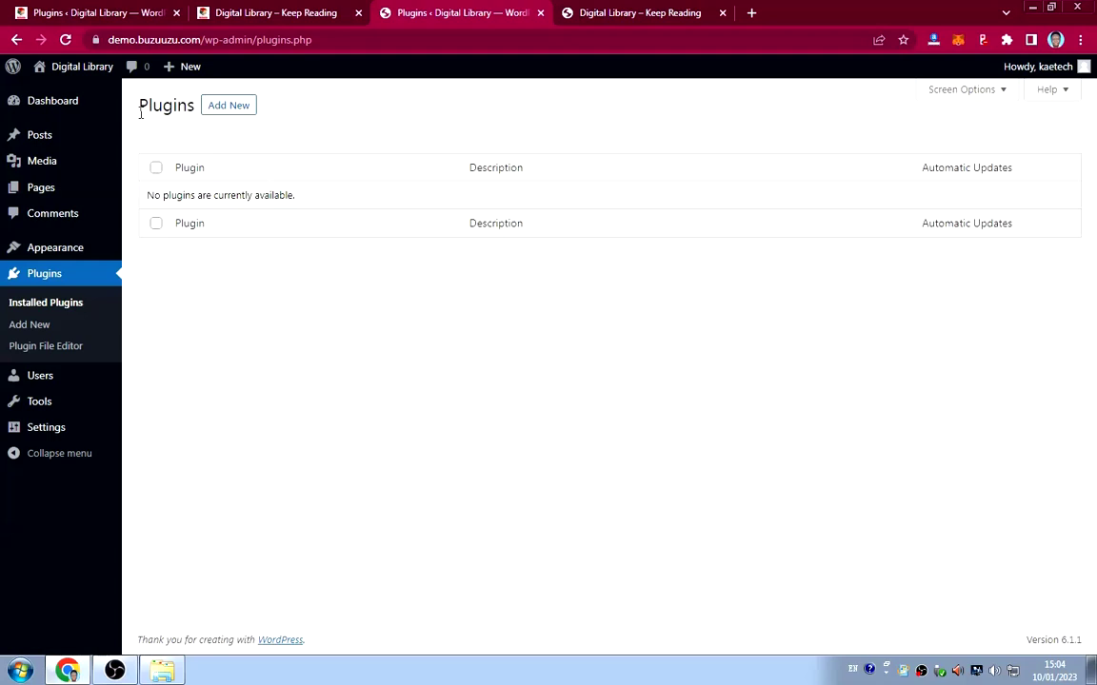
Search for "elementor" among new plugins and install Elementor Website Builder.
click(220, 108)
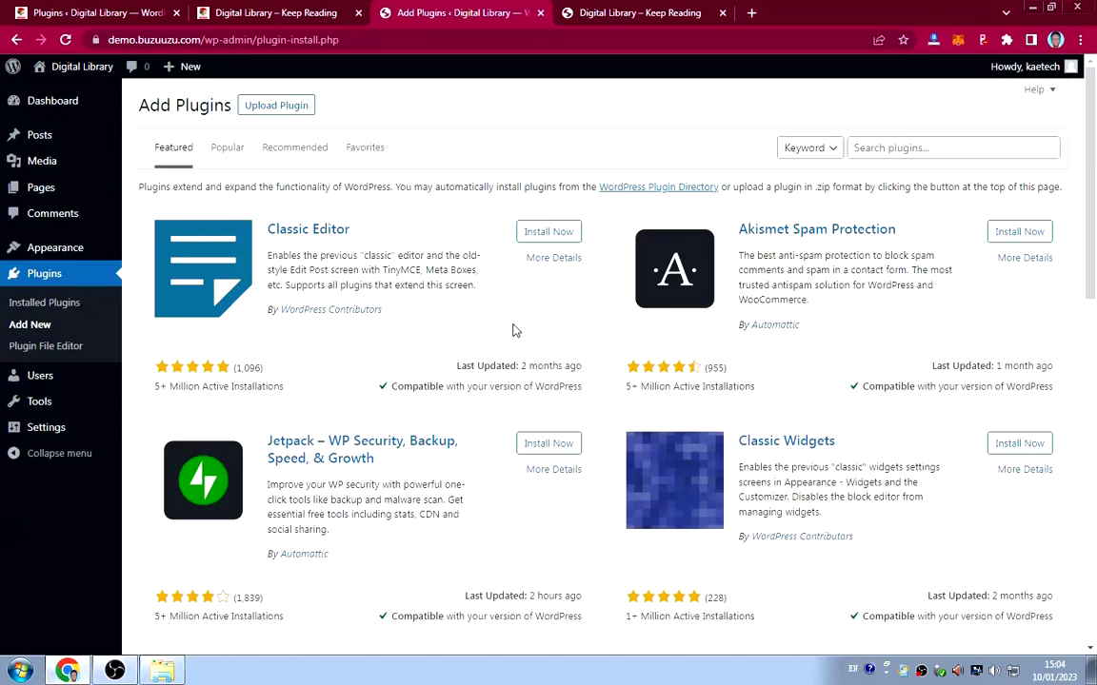
click(894, 150)
text(ele)
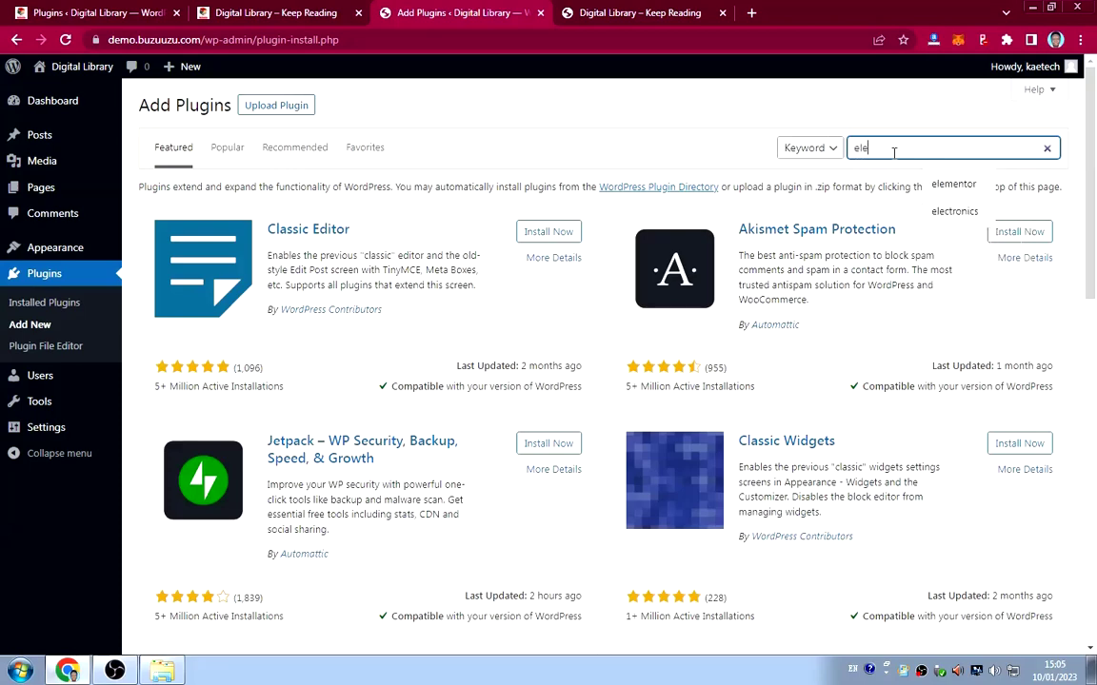
text(mentor)
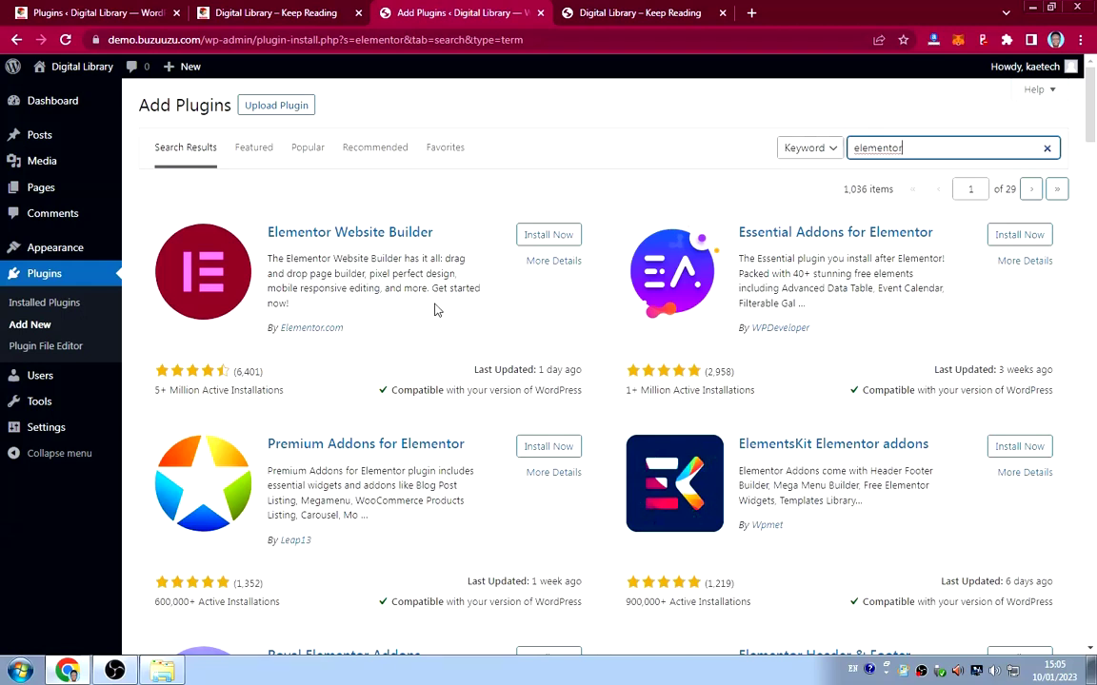
click(548, 234)
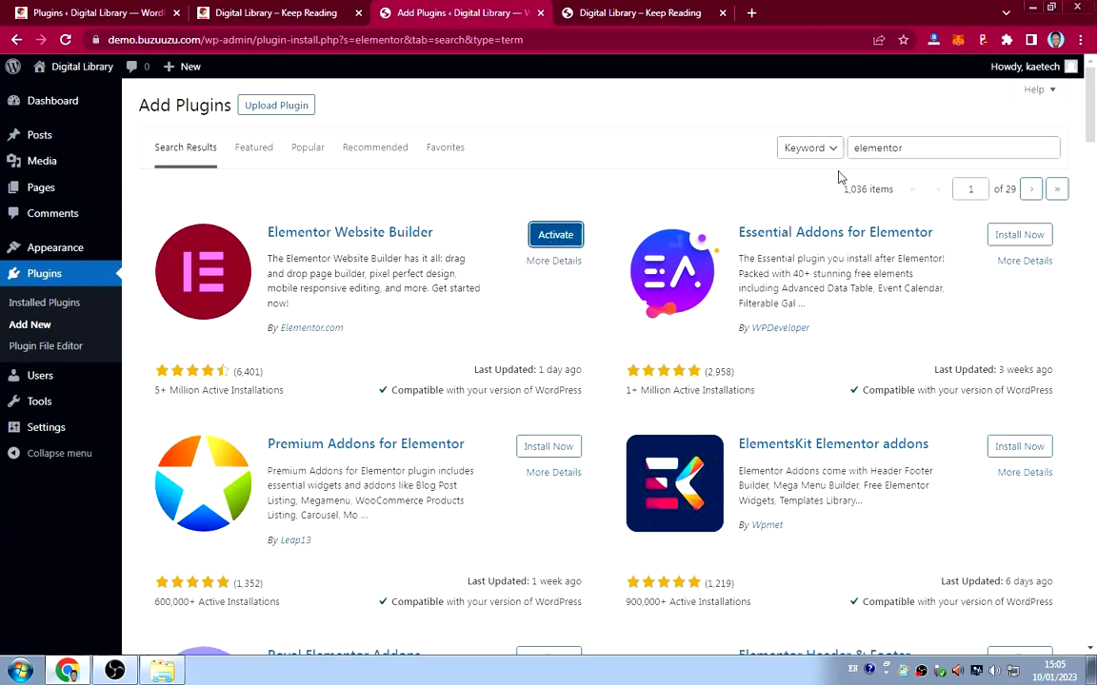
Search the plugin directory for "codesigner" and install the CoDesigner WooCommerce builder addon for Elementor.
drag(909, 148, 842, 149)
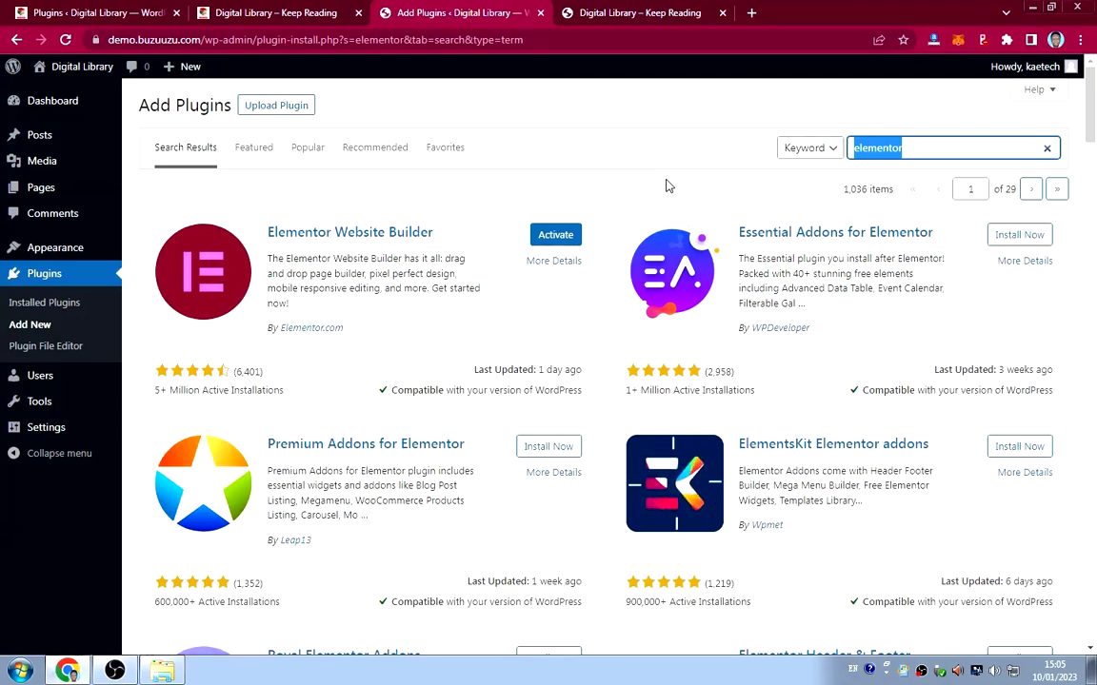
text(c)
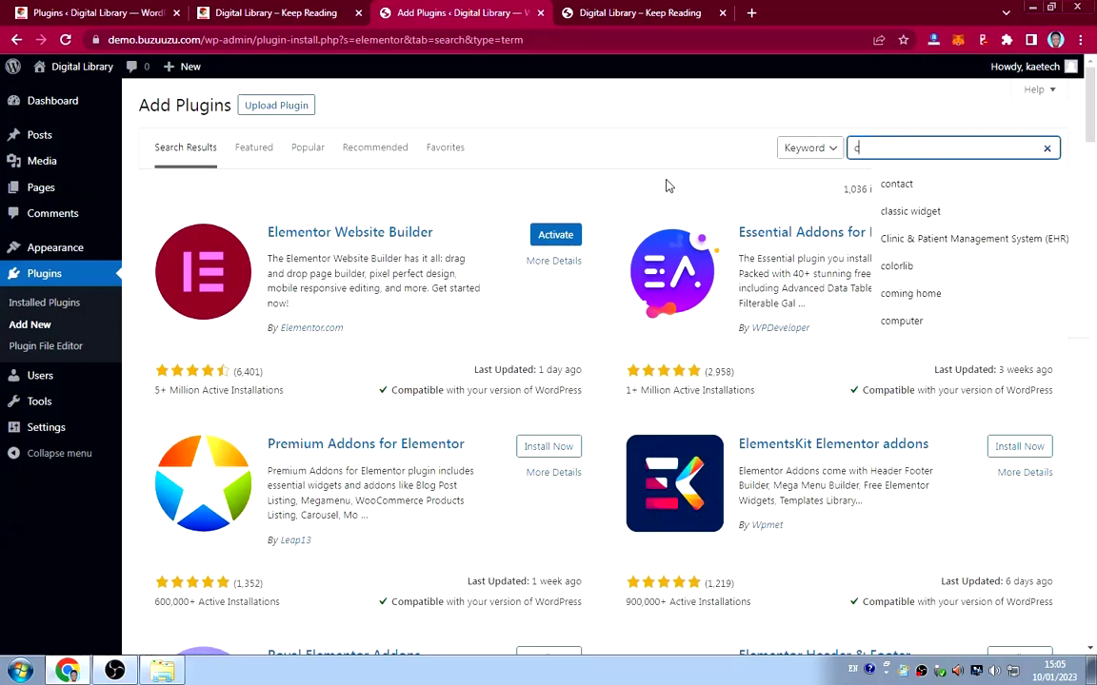
text(odesign)
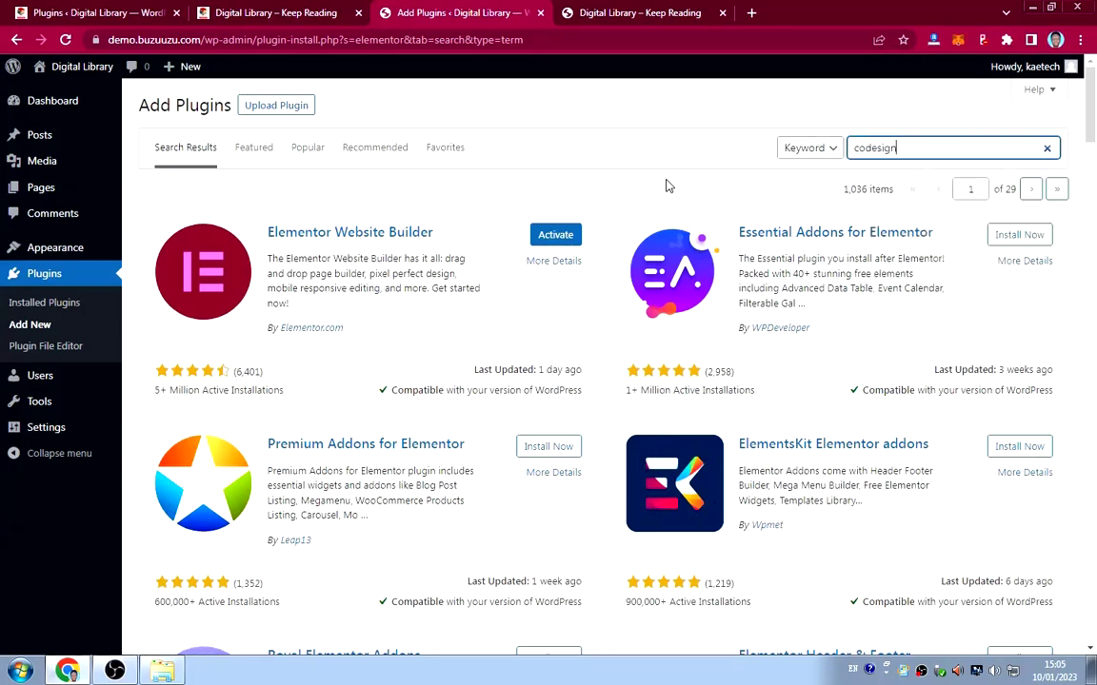
text(er)
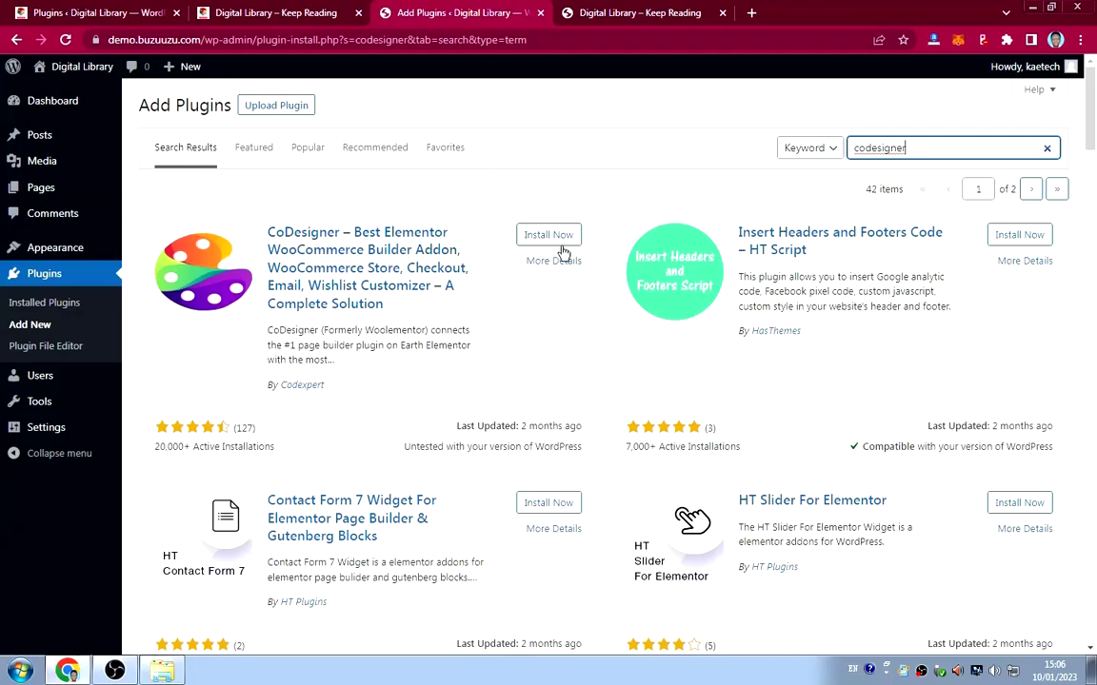
click(533, 235)
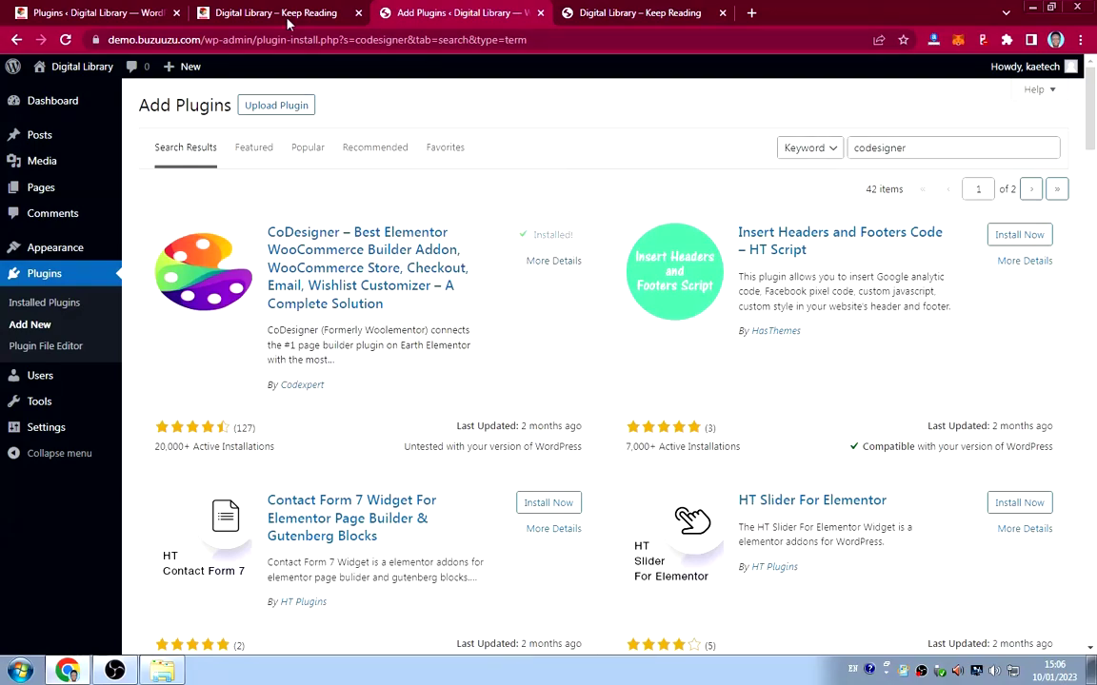
Switch to the finished Digital Library site and examine its home page book slider and product grid.
click(257, 14)
scroll(492, 265, down, 12)
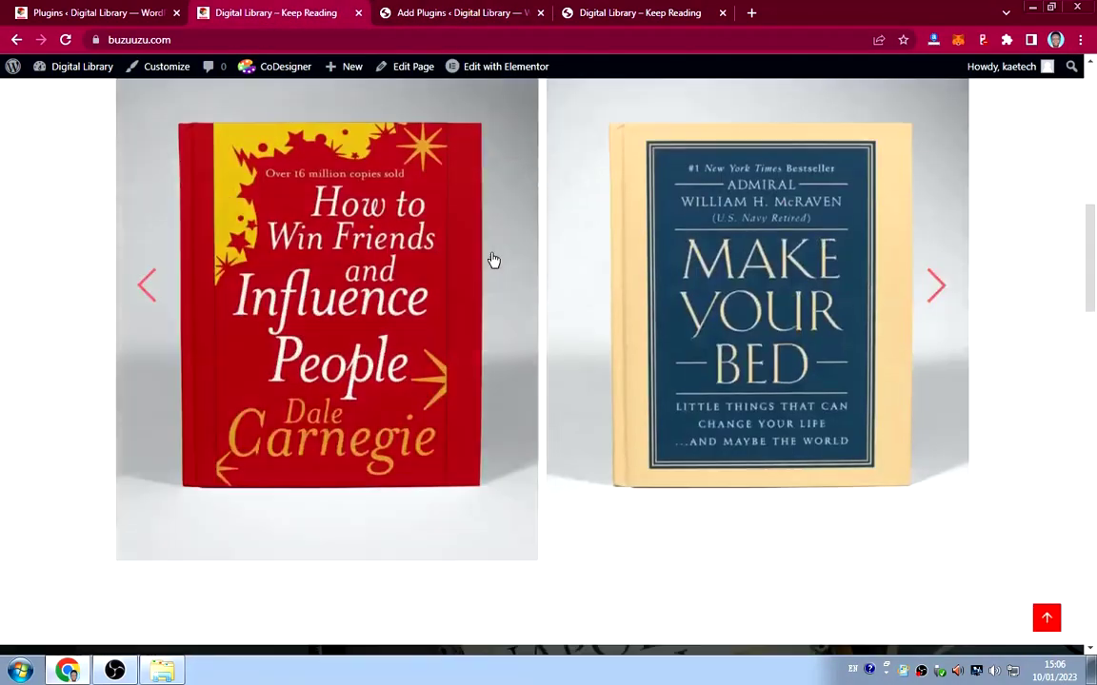
scroll(490, 252, down, 4)
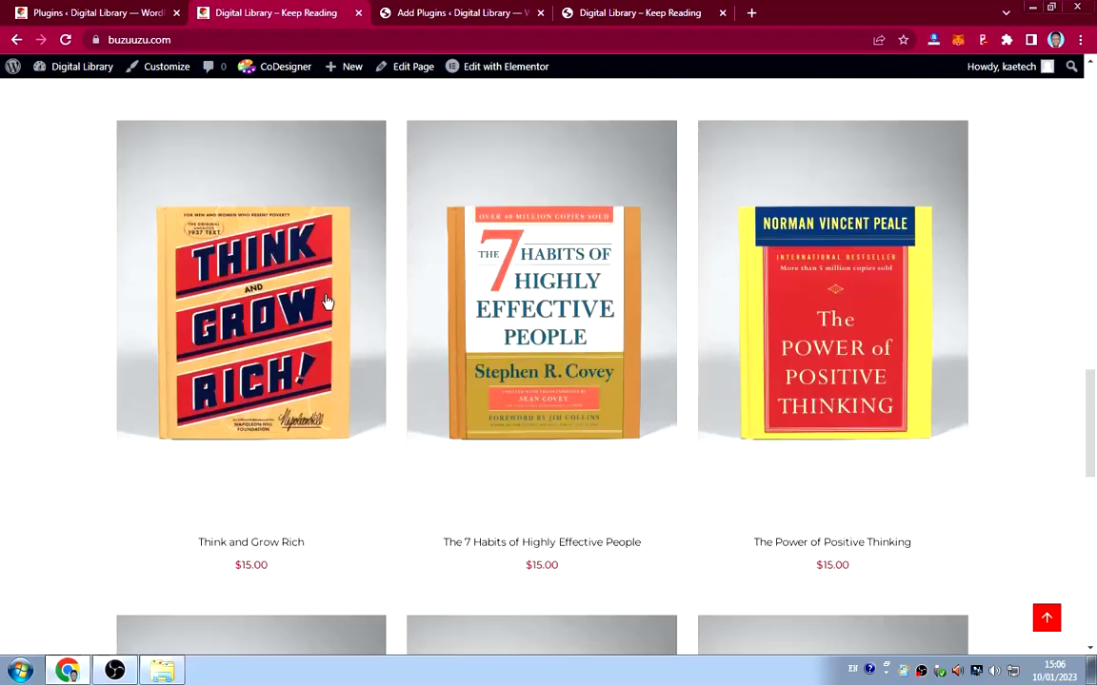
scroll(676, 360, down, 3)
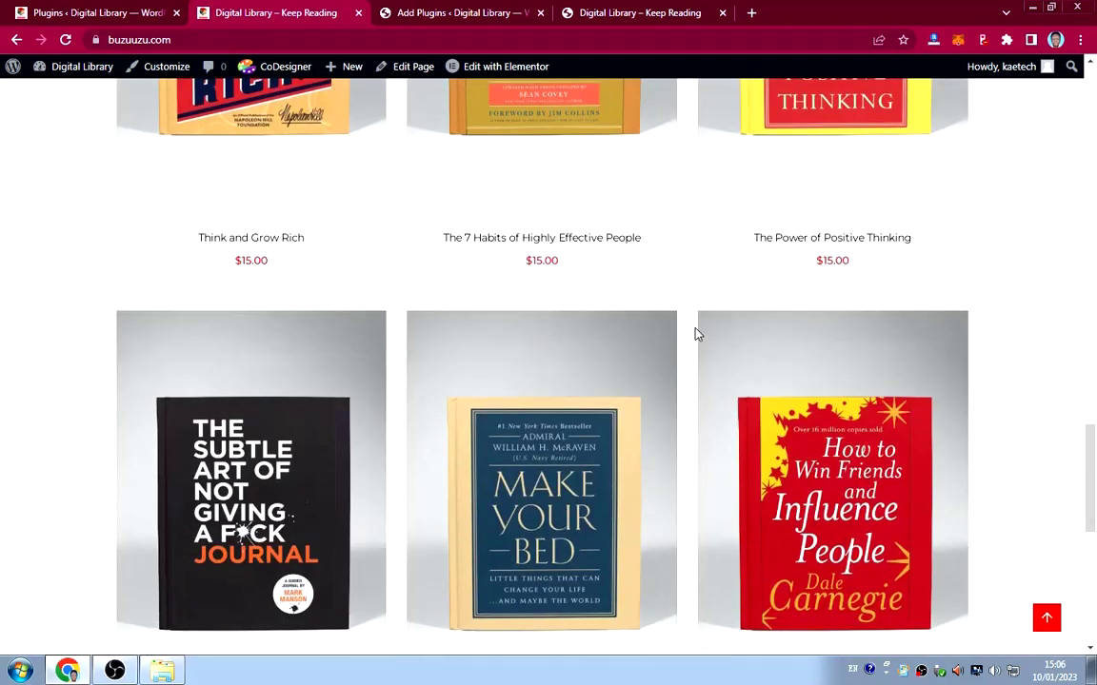
scroll(698, 333, down, 4)
scroll(692, 279, up, 12)
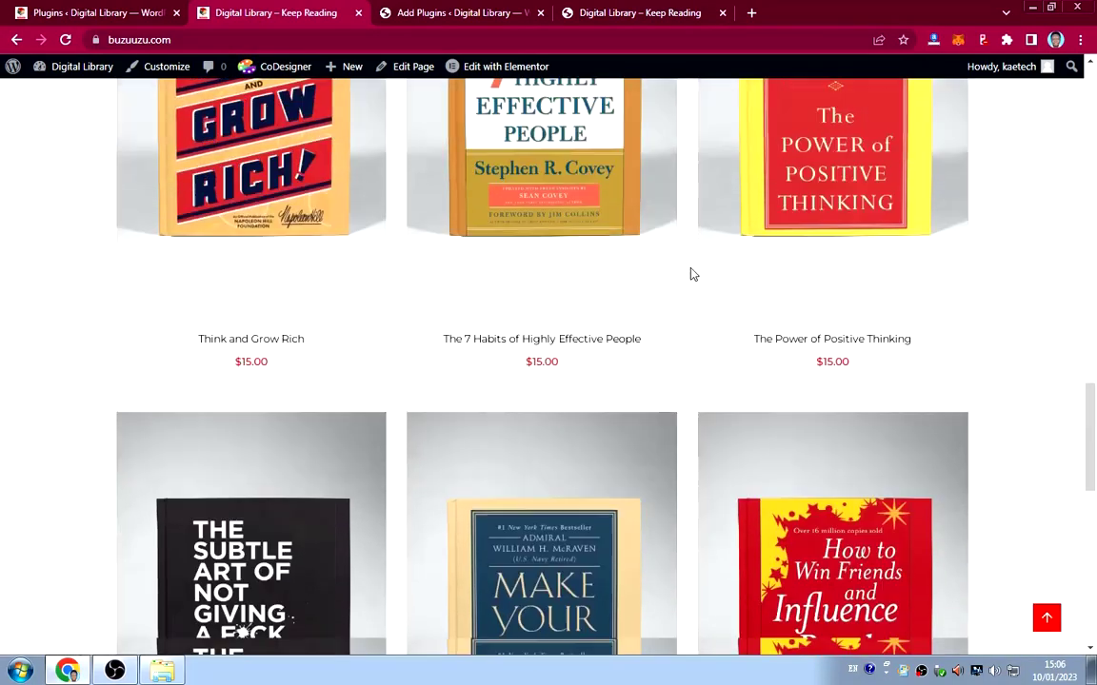
Return to the demo site's plugin directory, search for "royal elementor" and install Royal Elementor Addons.
scroll(657, 266, up, 10)
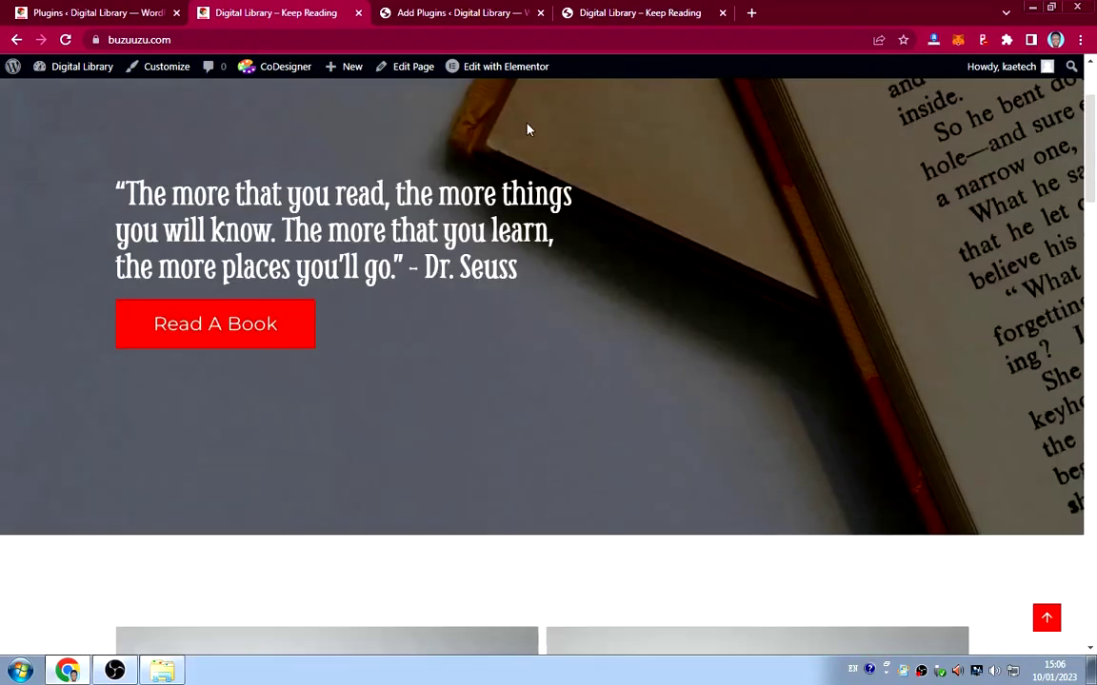
click(443, 15)
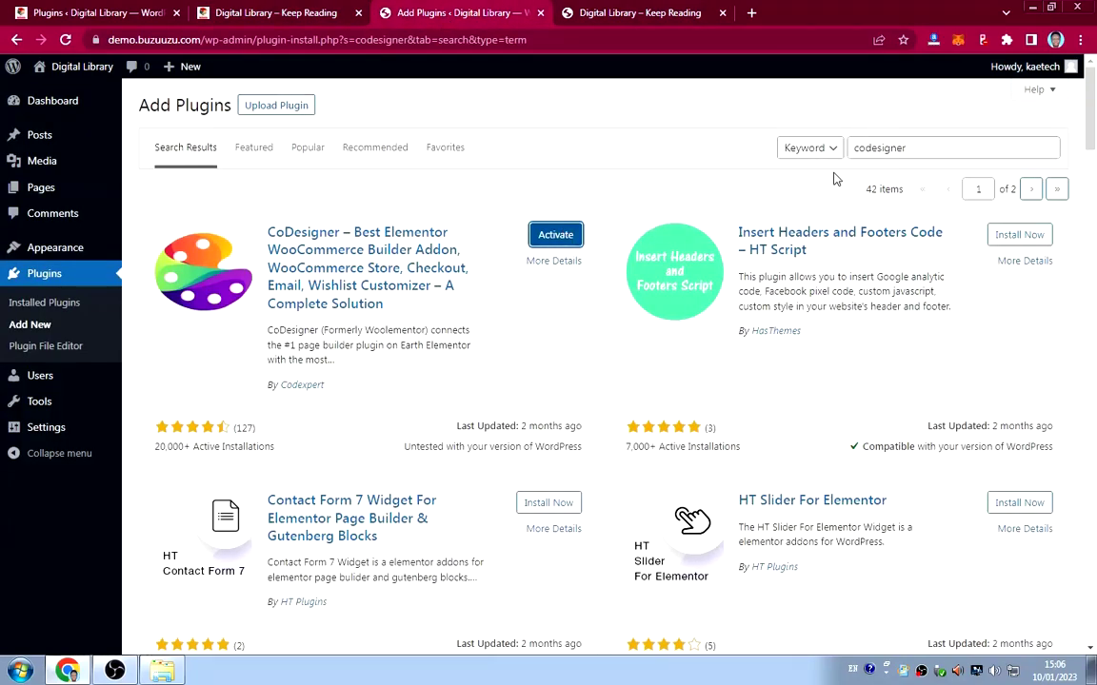
drag(933, 148, 843, 149)
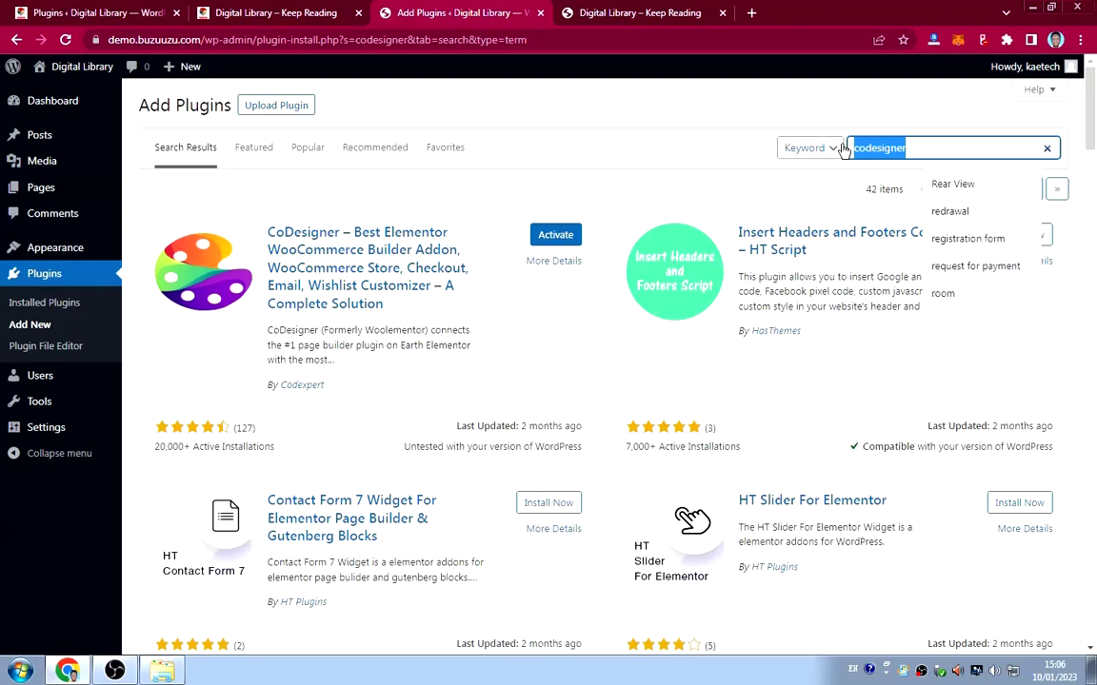
text(royal )
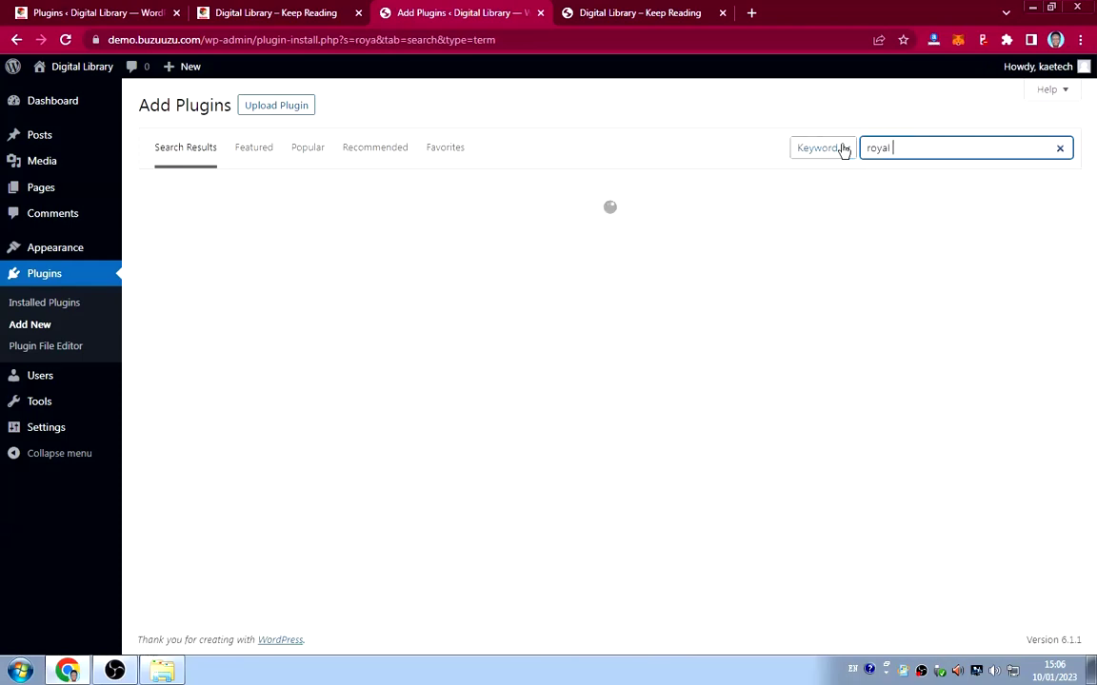
text(elem)
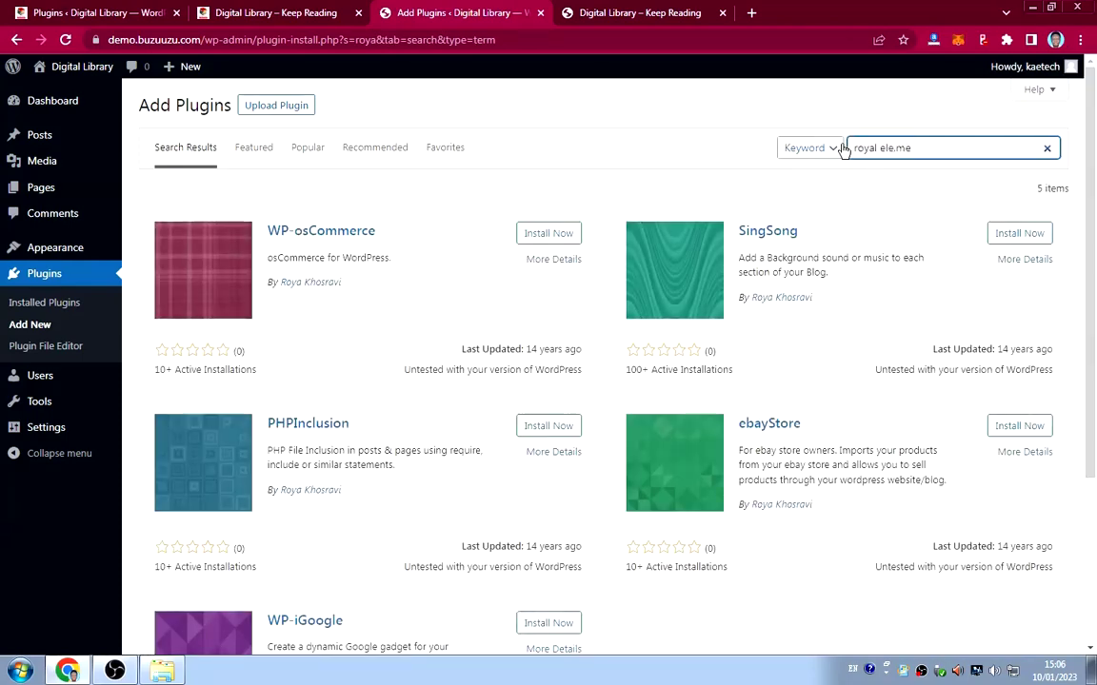
key(BackSpace)
text(mentor)
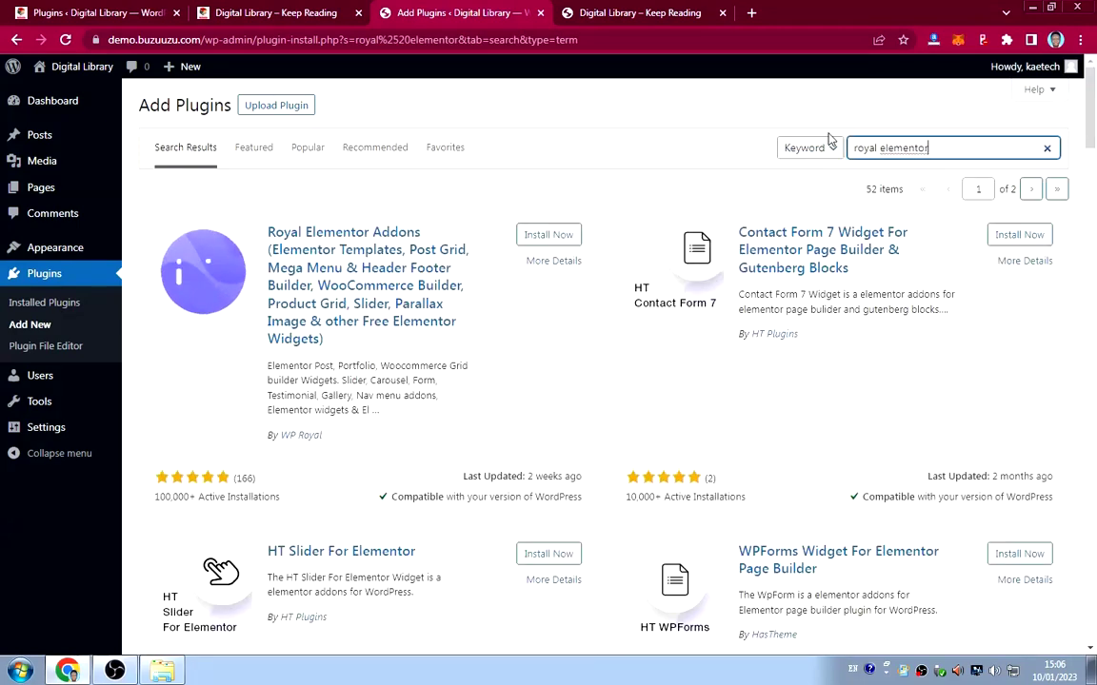
click(541, 240)
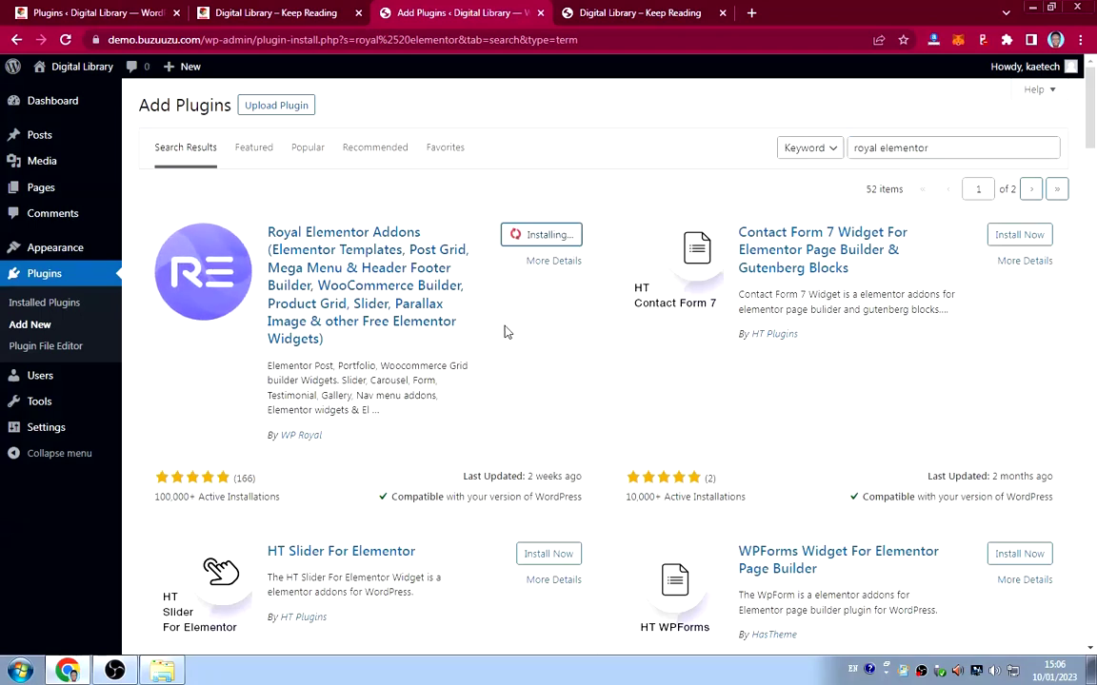
Switch to the finished Digital Library home page and advance its book slider to examine how it works.
click(273, 11)
scroll(521, 328, down, 3)
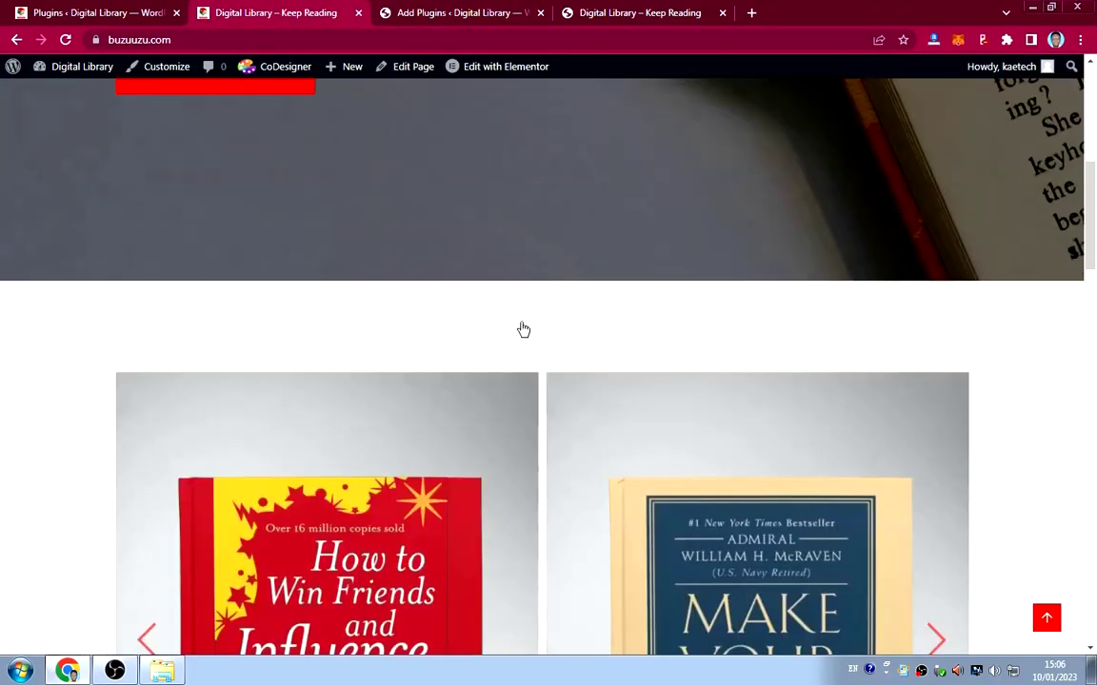
scroll(523, 330, down, 4)
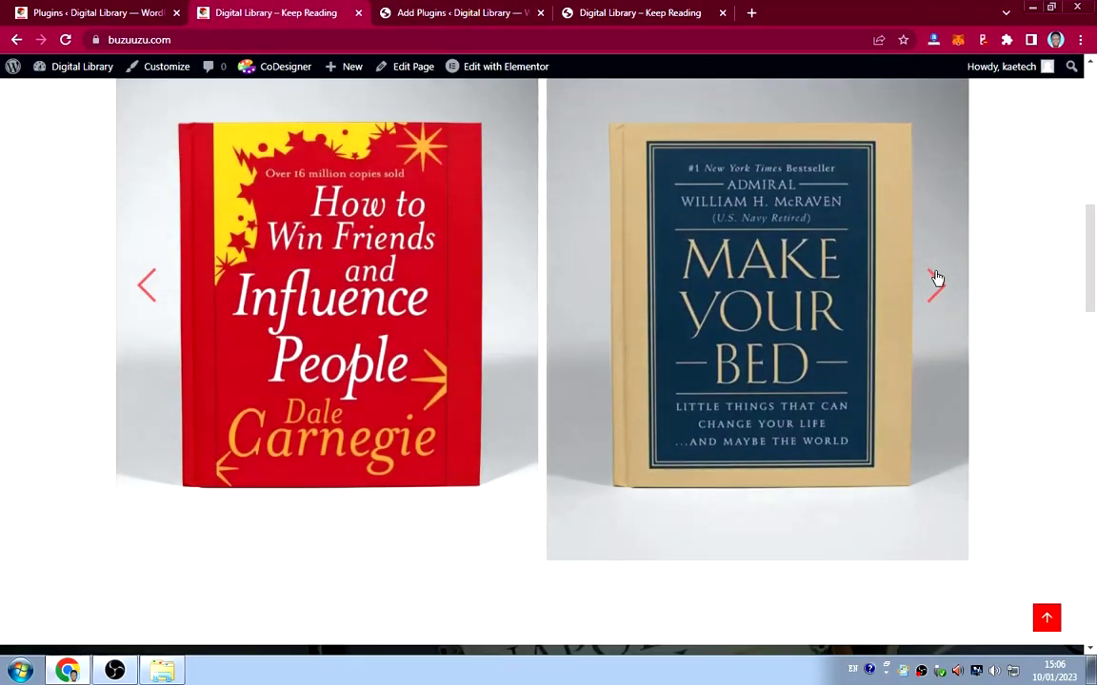
click(934, 283)
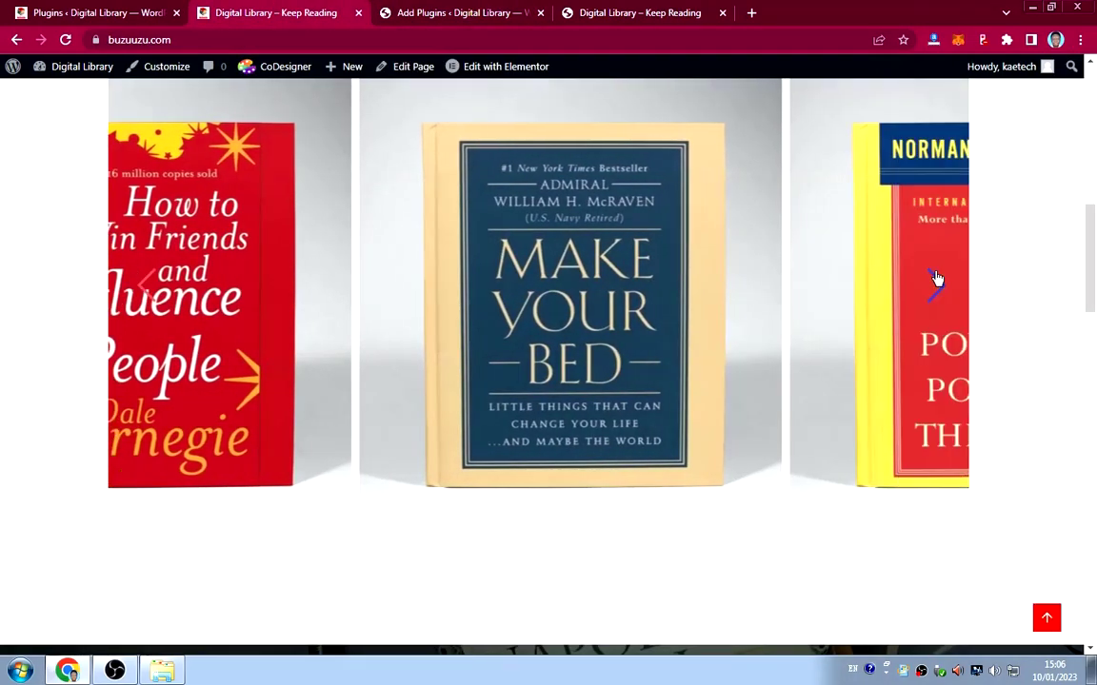
click(934, 283)
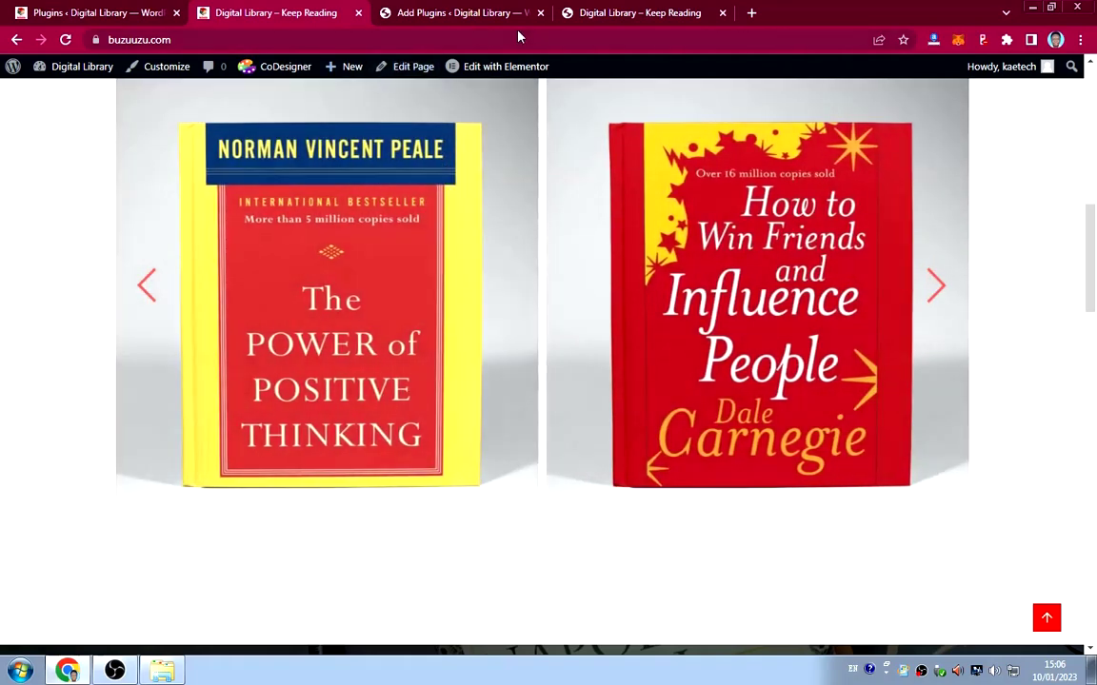
Return to the demo site's plugin directory, search for "woocommerce" and install the WooCommerce plugin by Automattic.
click(433, 19)
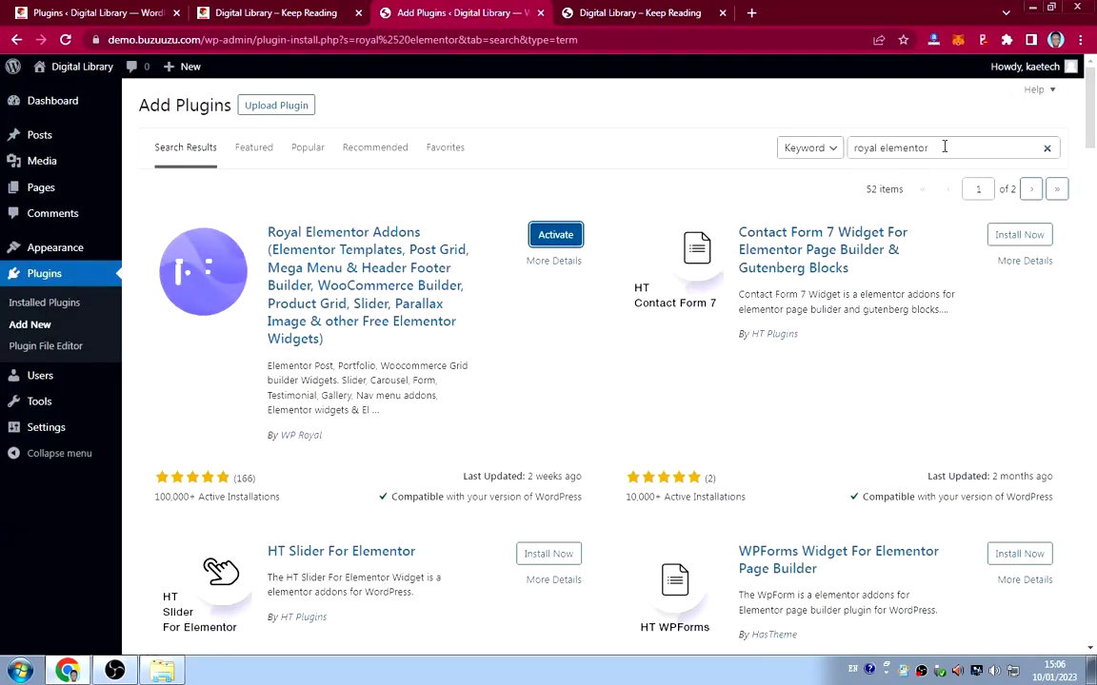
drag(946, 148, 848, 147)
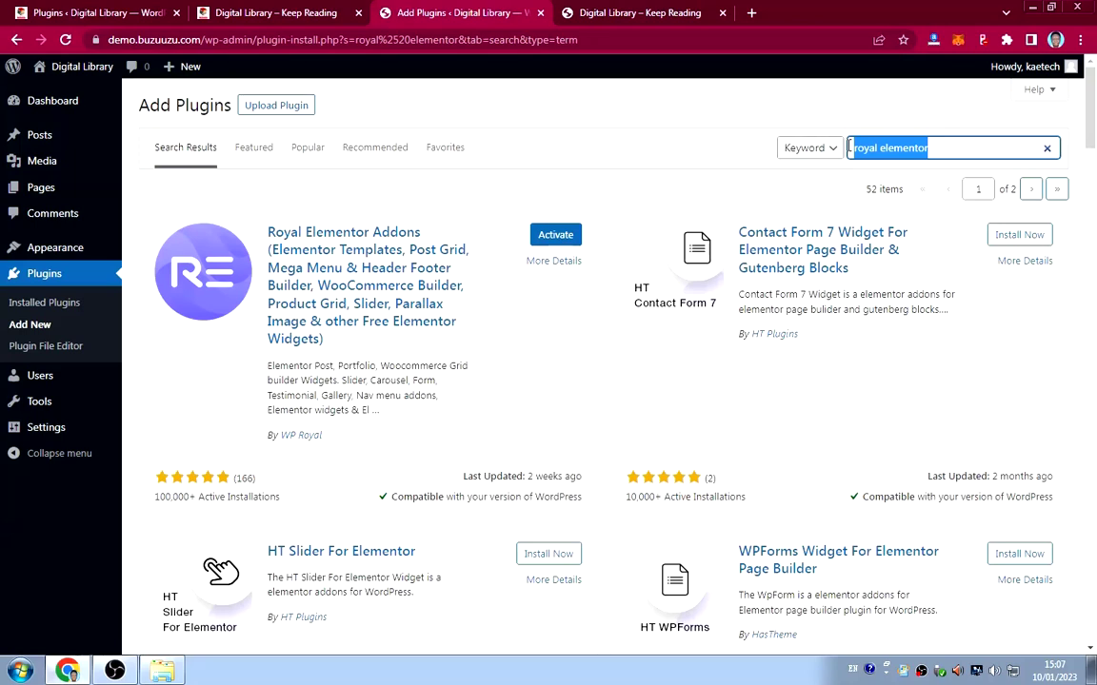
text(wooco)
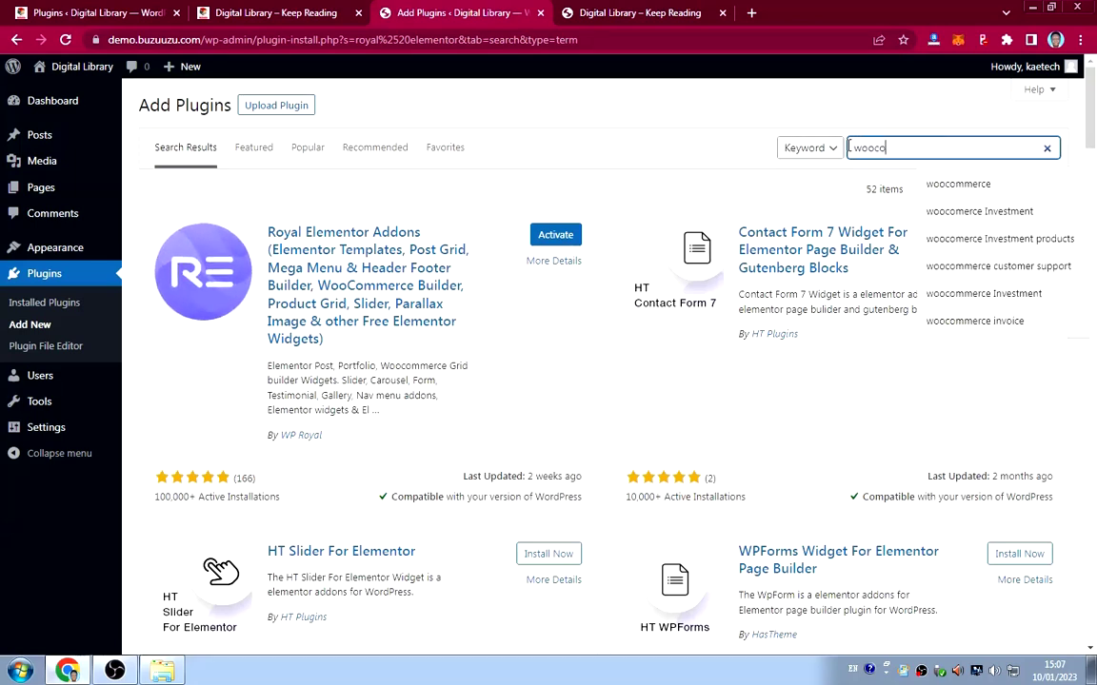
text(mmerce)
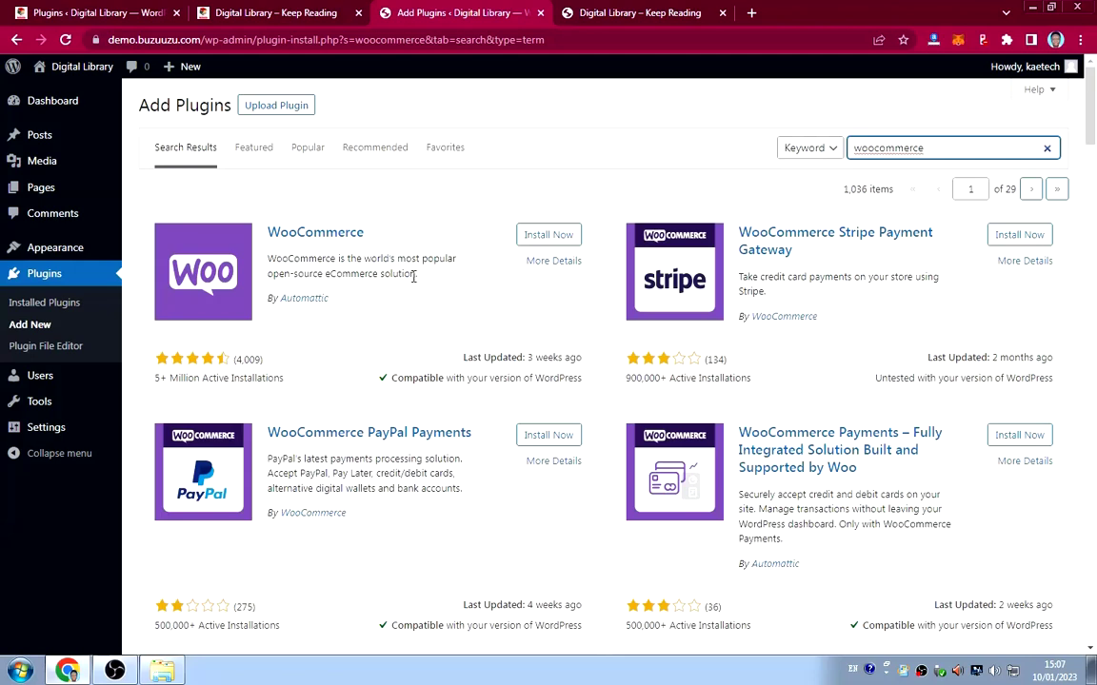
click(542, 240)
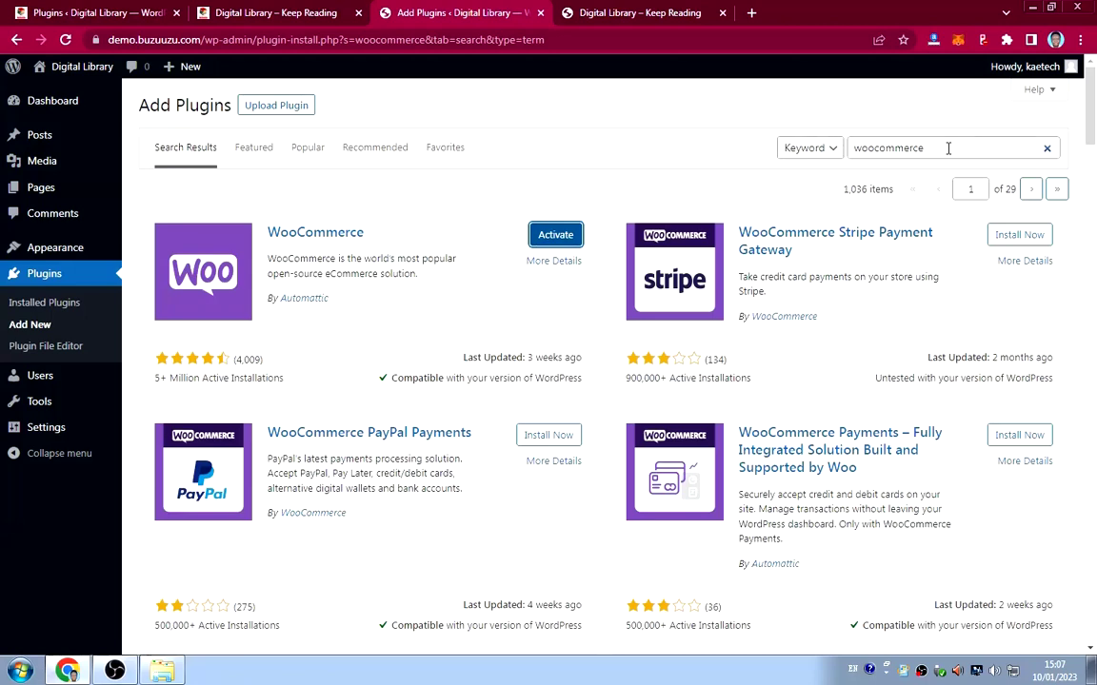
Search the plugin directory for "code snippet".
double_click(947, 148)
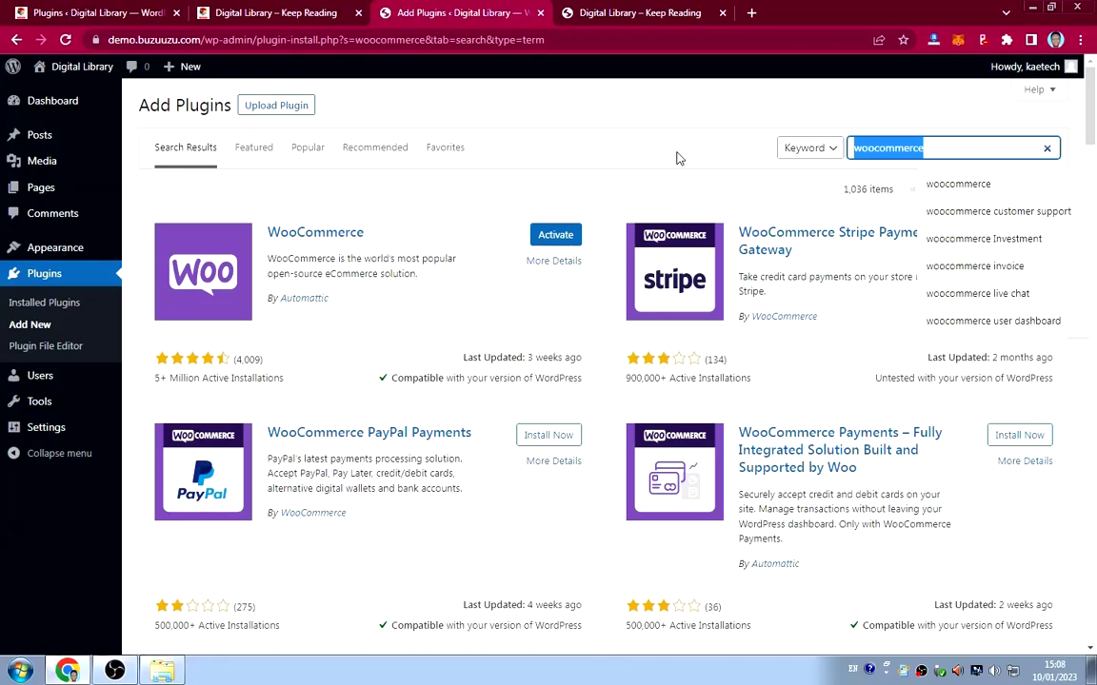
text(code s)
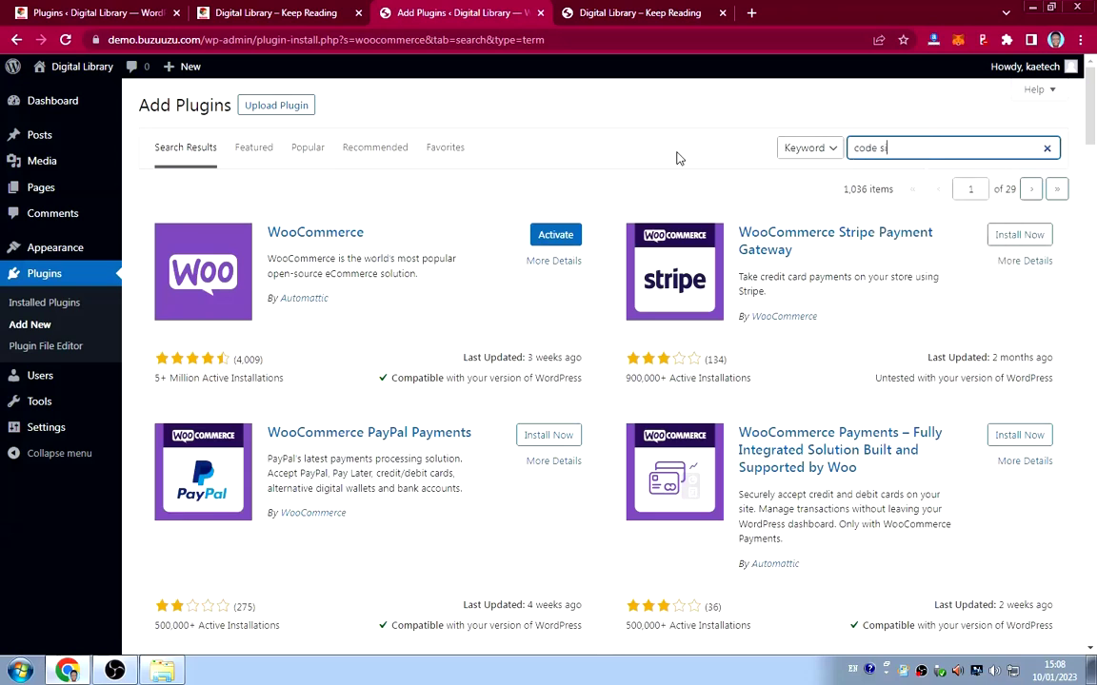
text(nippet)
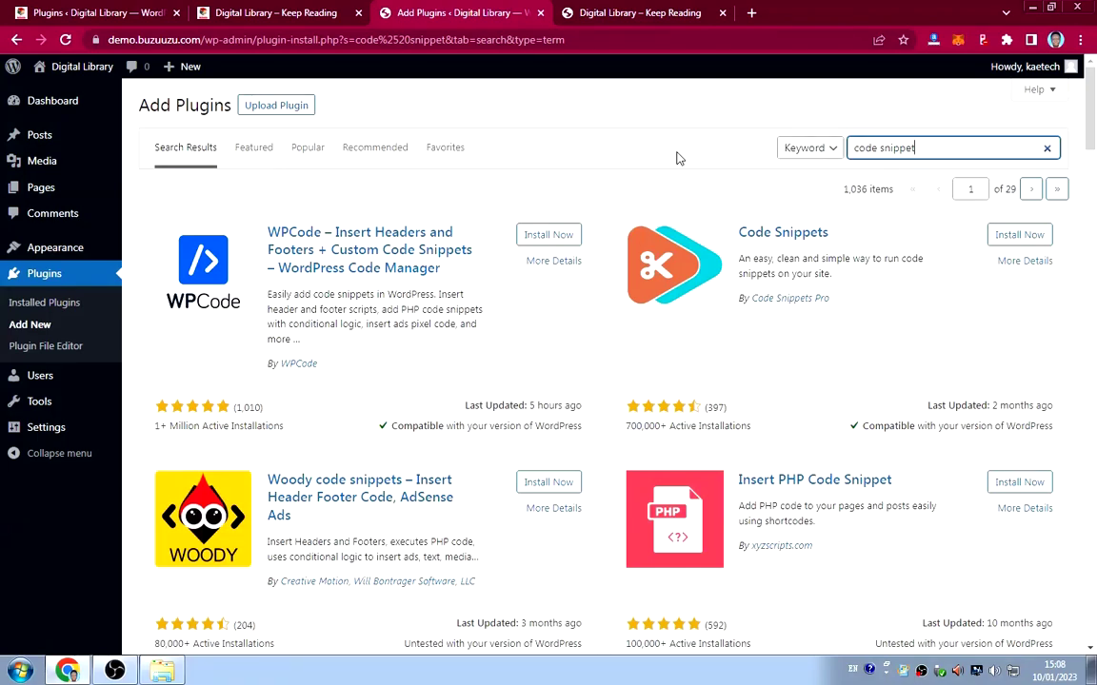
Open the Library page of the finished Digital Library site and examine its title, book grid and Borrow Book buttons.
click(246, 13)
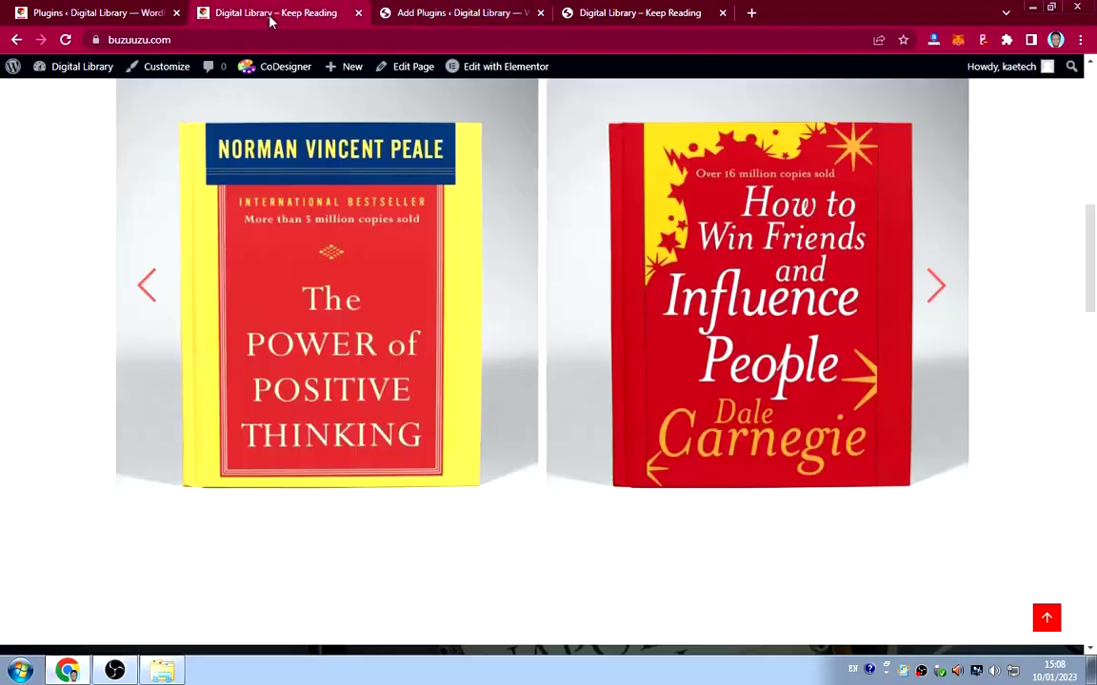
scroll(506, 251, up, 7)
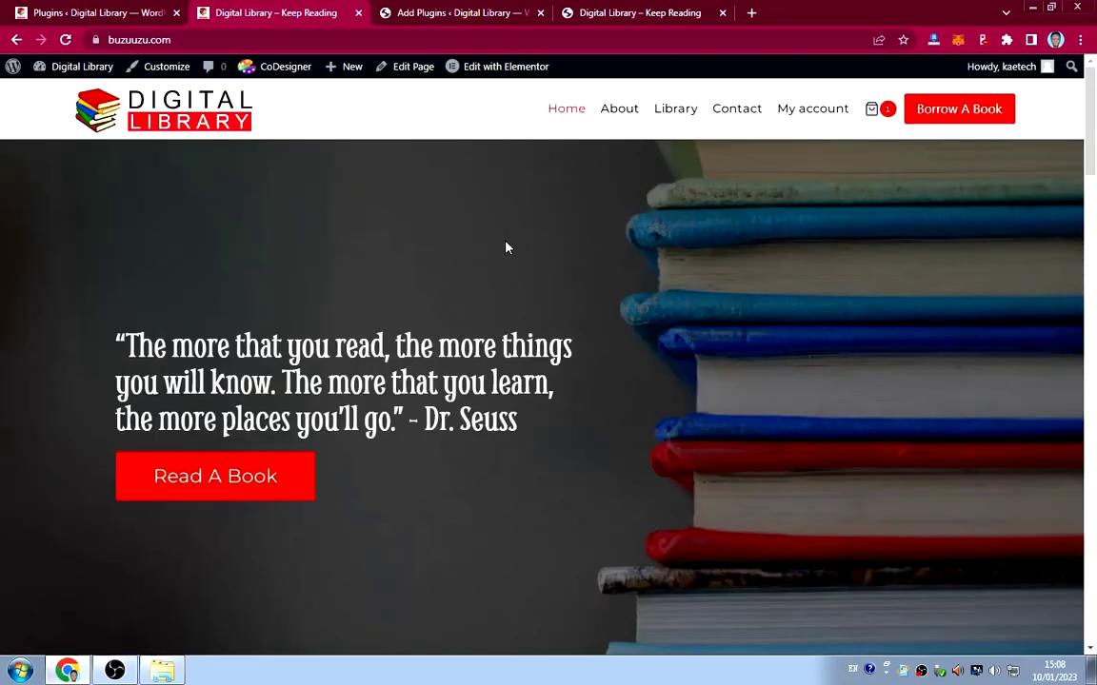
click(677, 109)
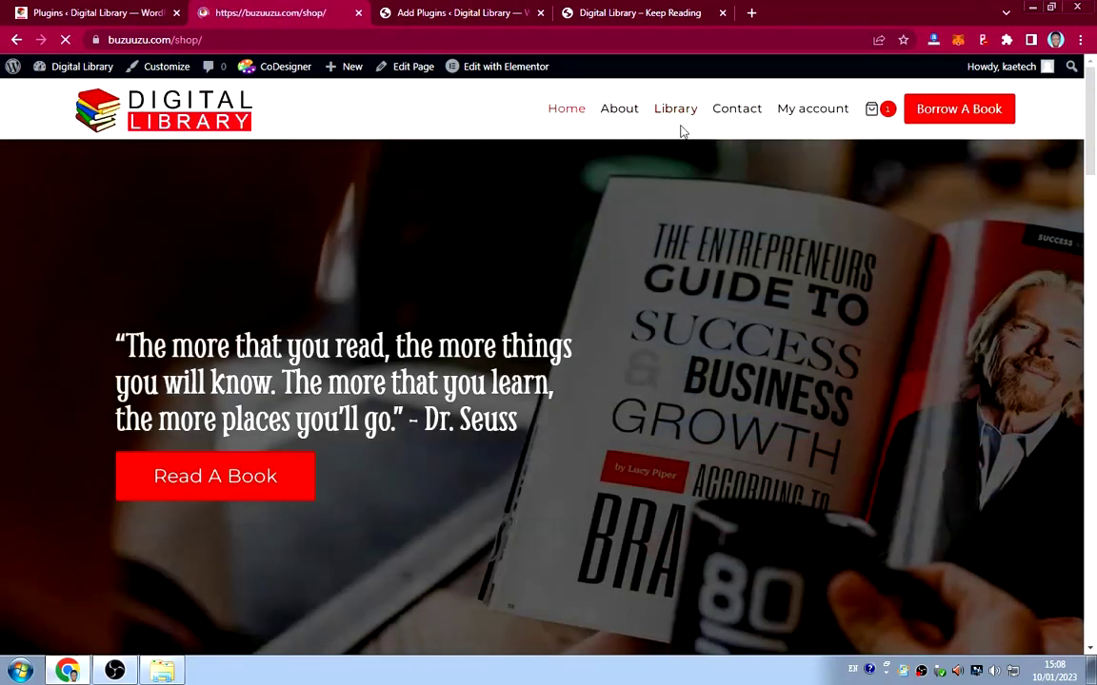
scroll(727, 269, down, 4)
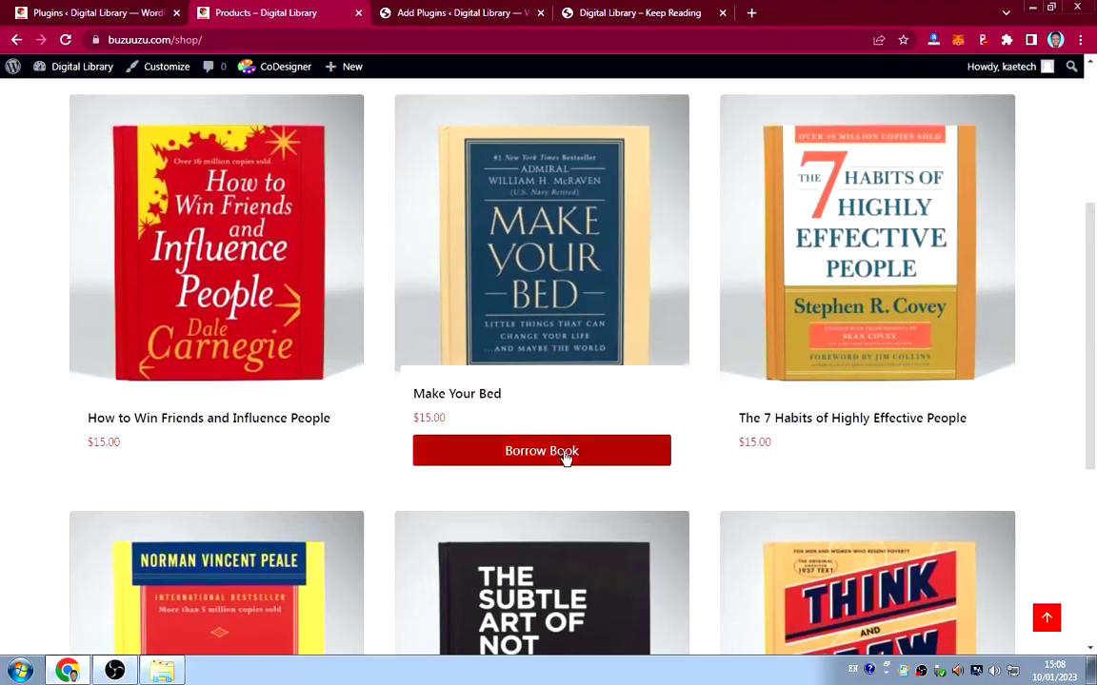
mouse_move(226, 459)
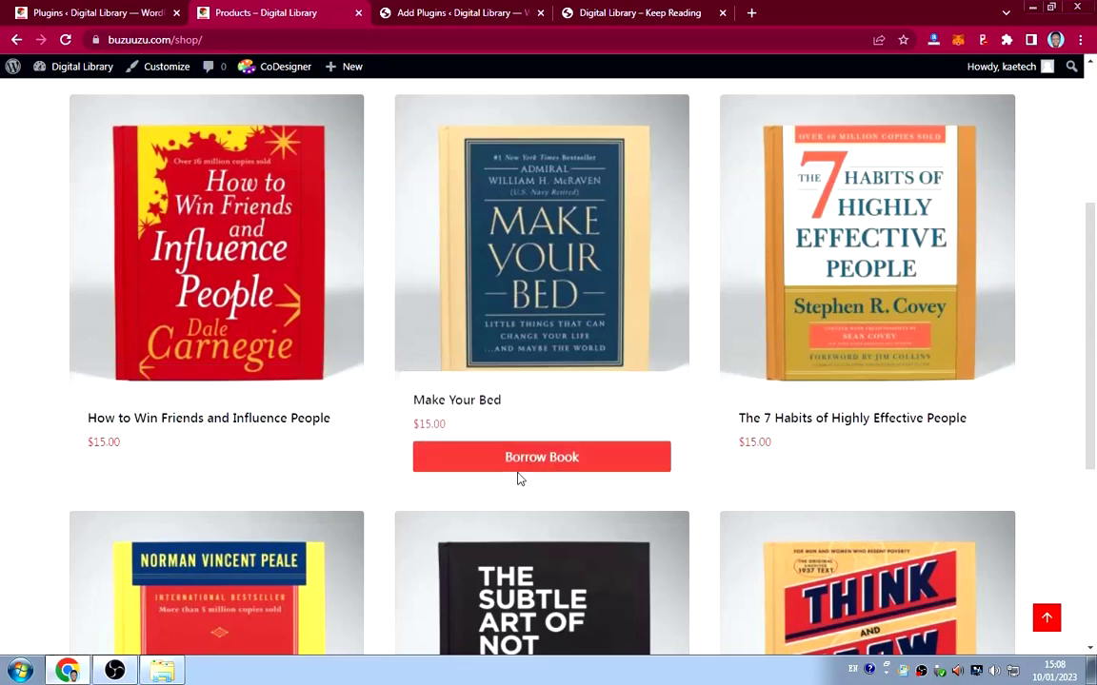
click(558, 475)
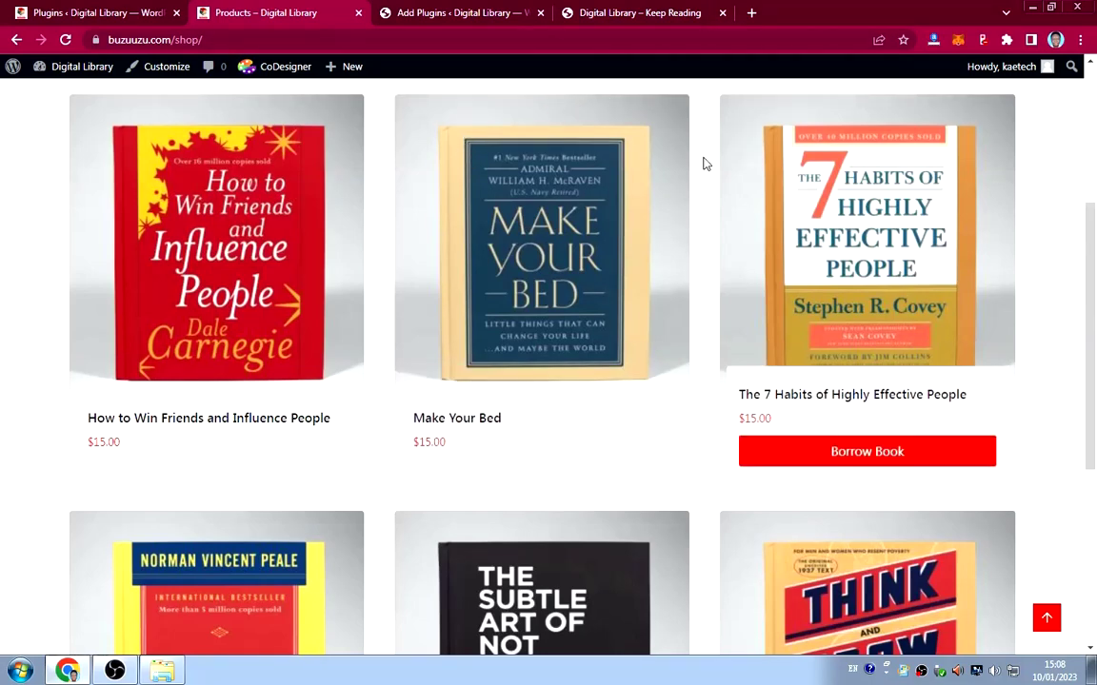
scroll(703, 164, up, 3)
scroll(700, 169, up, 1)
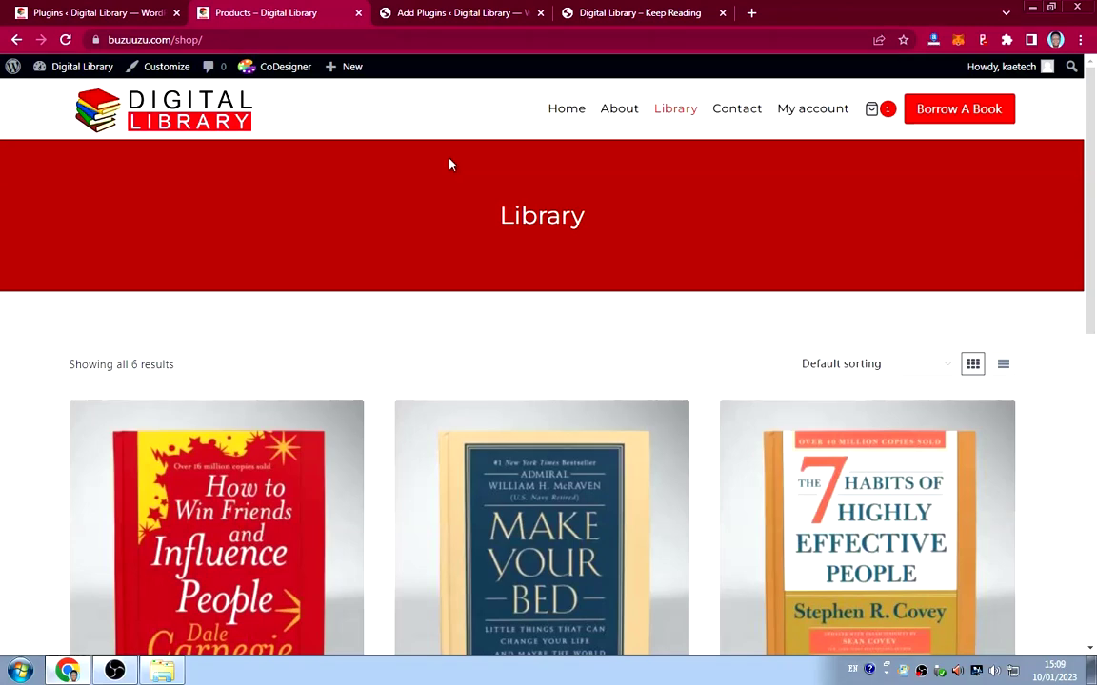
scroll(452, 164, down, 3)
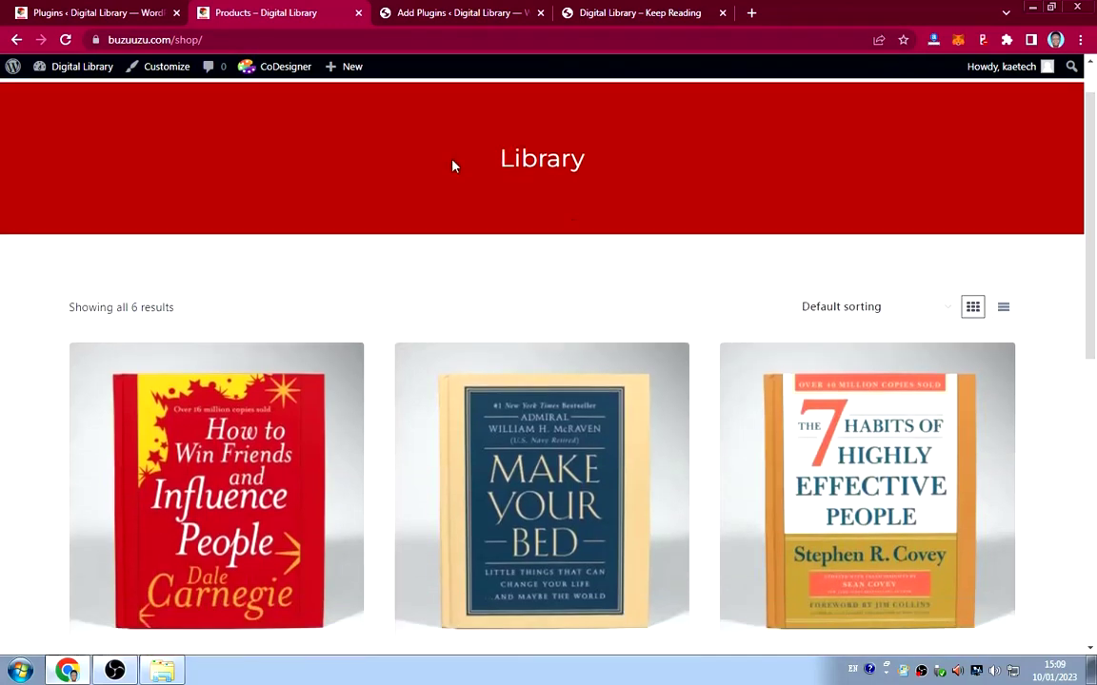
mouse_move(510, 409)
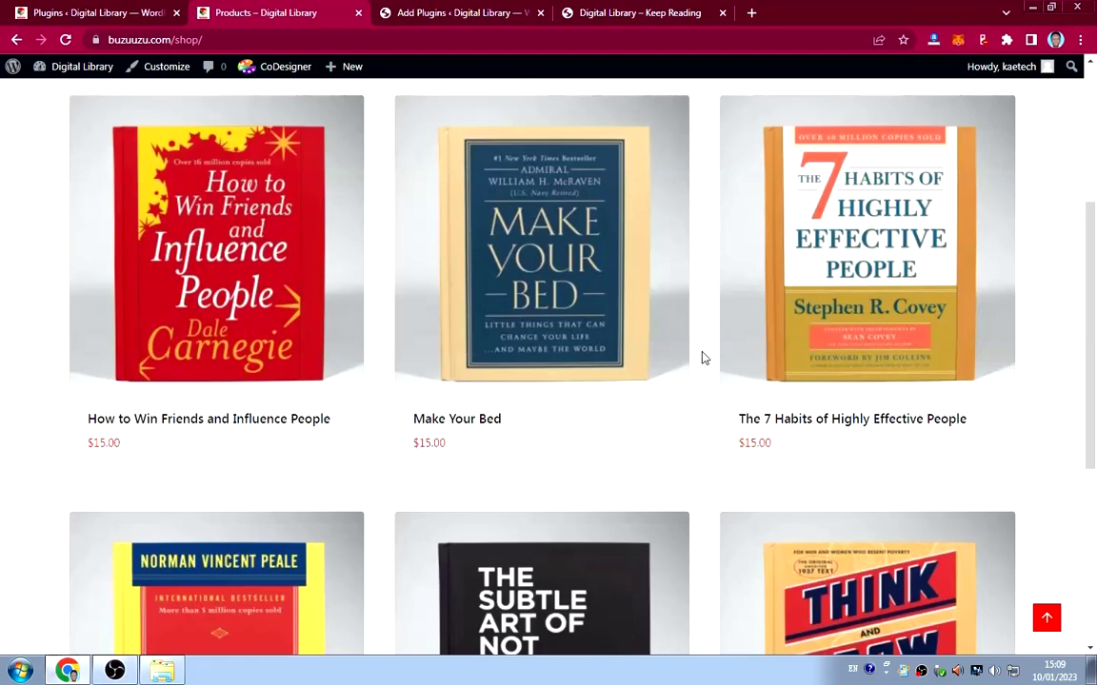
scroll(703, 357, up, 3)
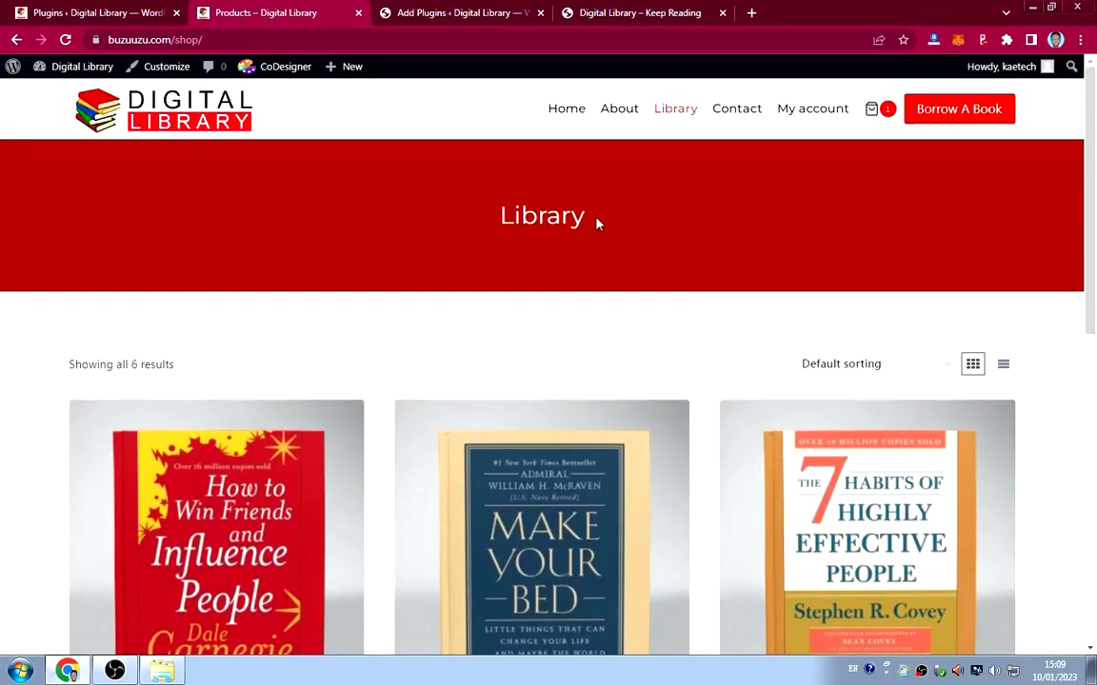
scroll(655, 247, down, 3)
scroll(655, 247, down, 1)
mouse_move(558, 305)
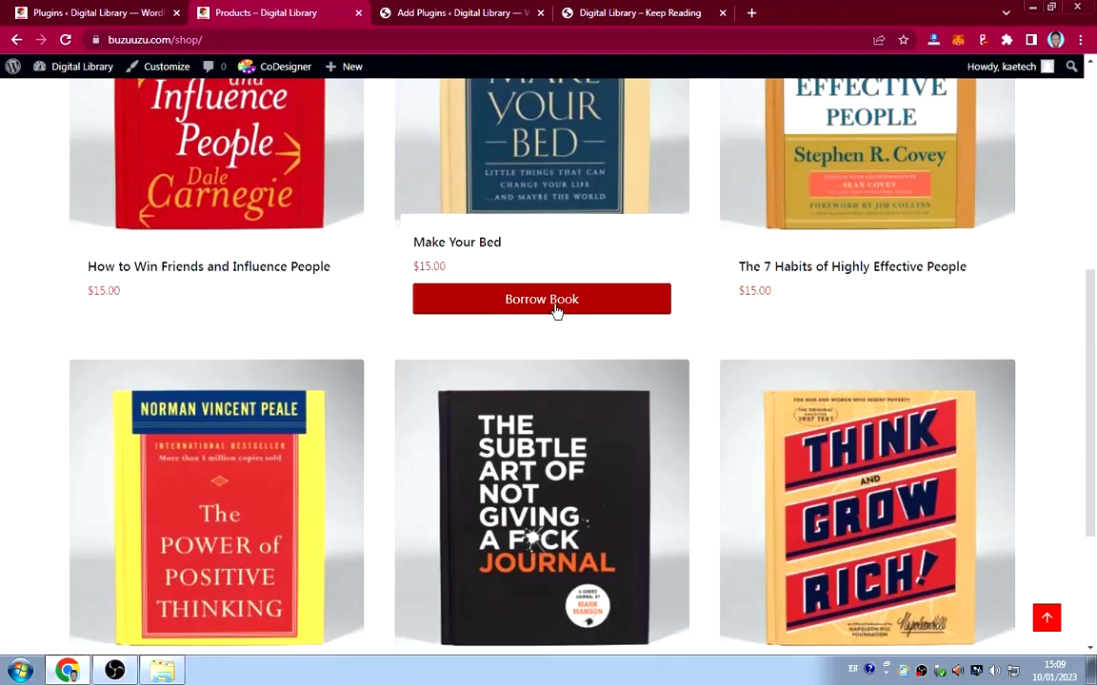
scroll(693, 290, up, 1)
scroll(693, 290, up, 3)
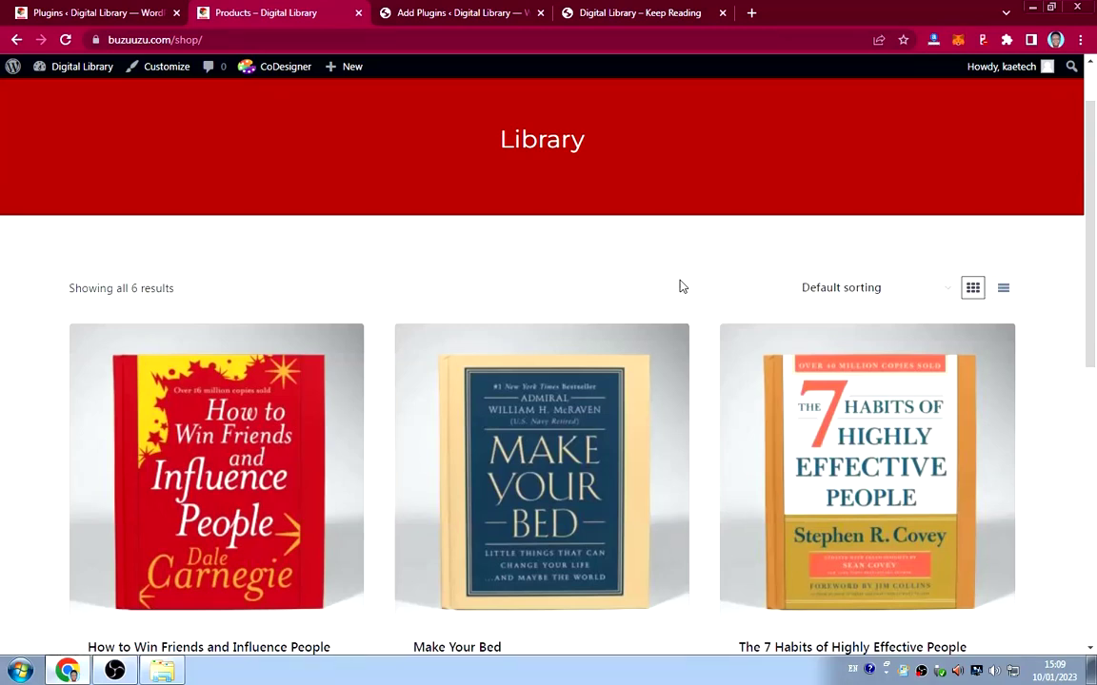
Return to the demo site's code snippet results and install WPCode – Insert Headers and Footers + Custom Code Snippets.
click(453, 15)
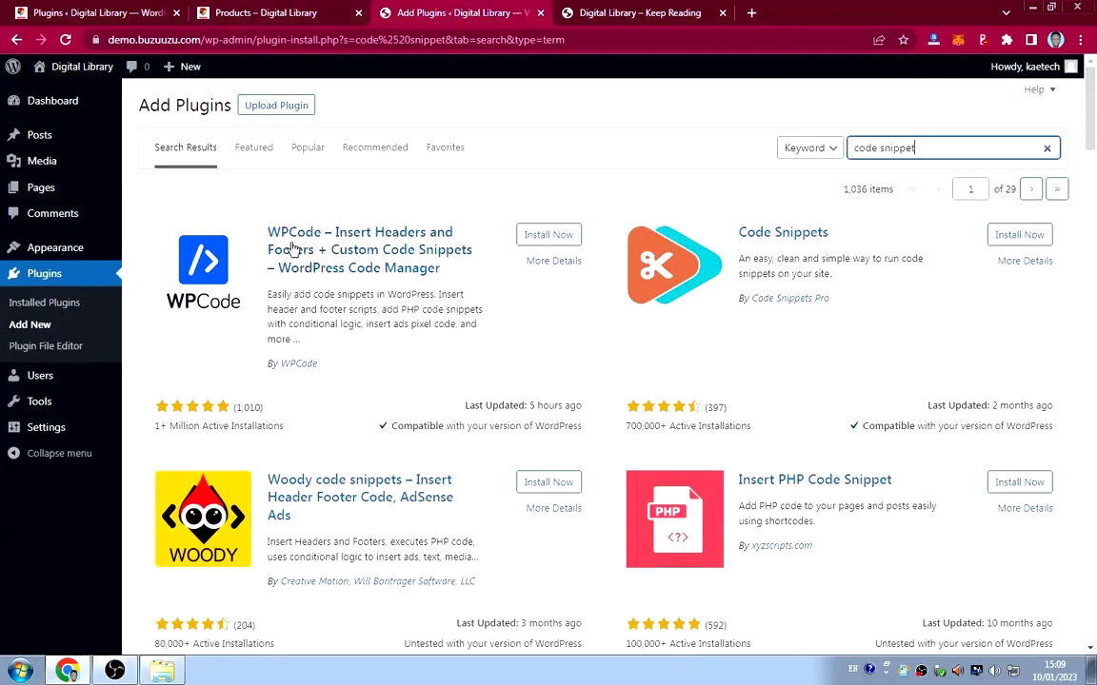
click(549, 235)
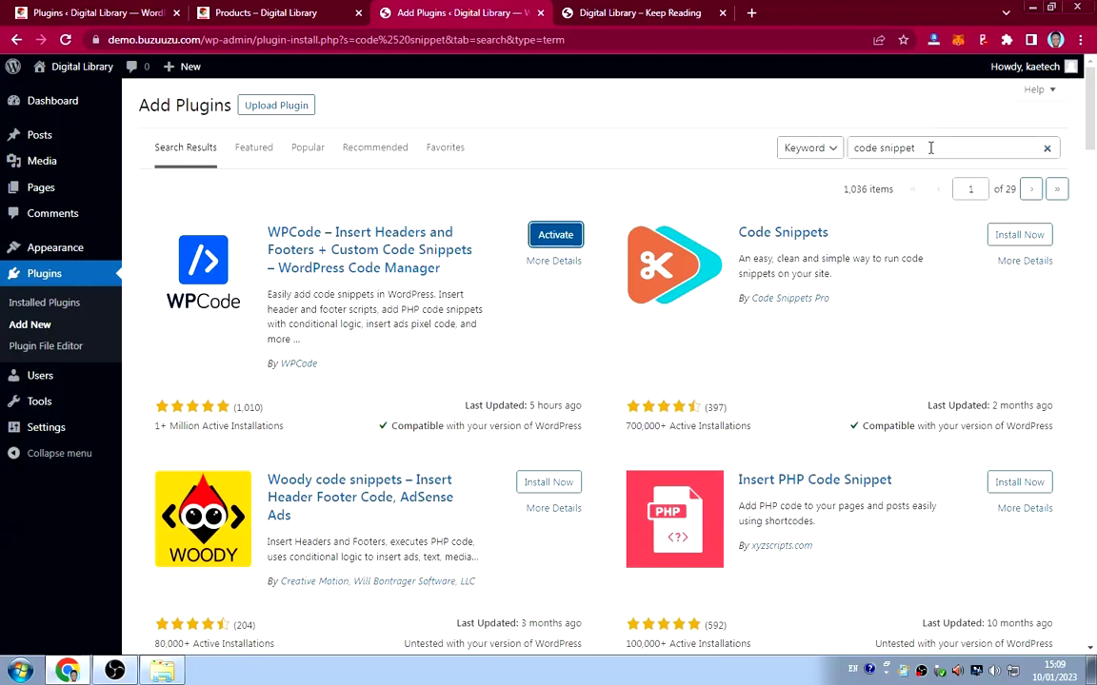
Search the plugin directory for "forminator" and install Forminator – Contact Form, Payment Form & Custom Form Builder.
drag(930, 147, 815, 151)
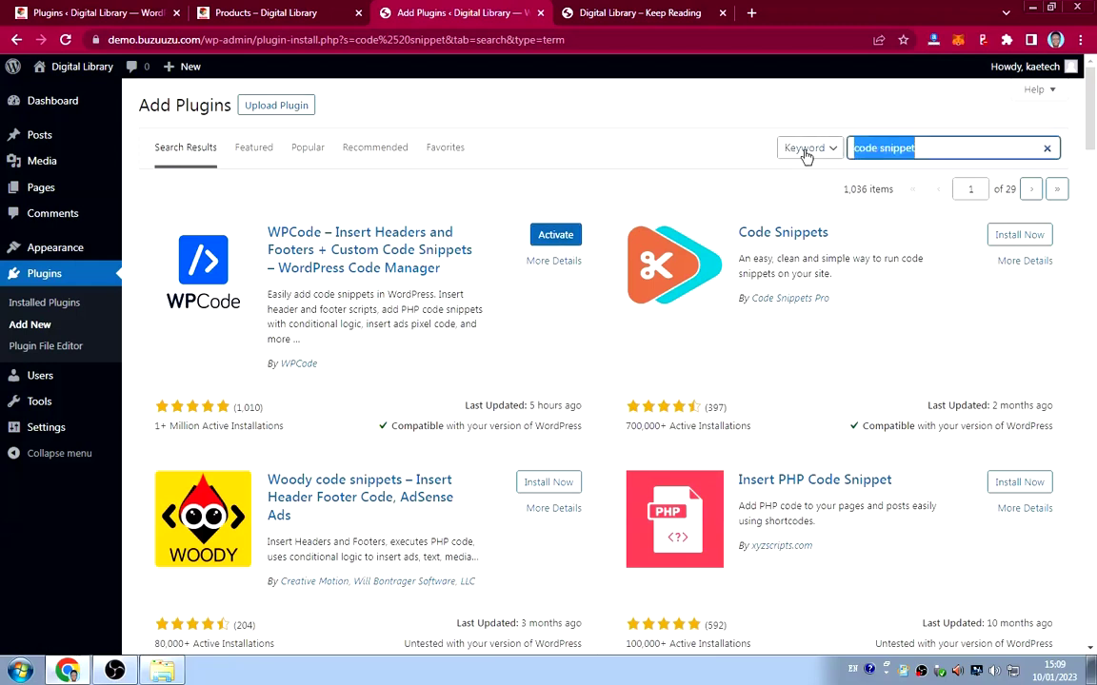
text(fo)
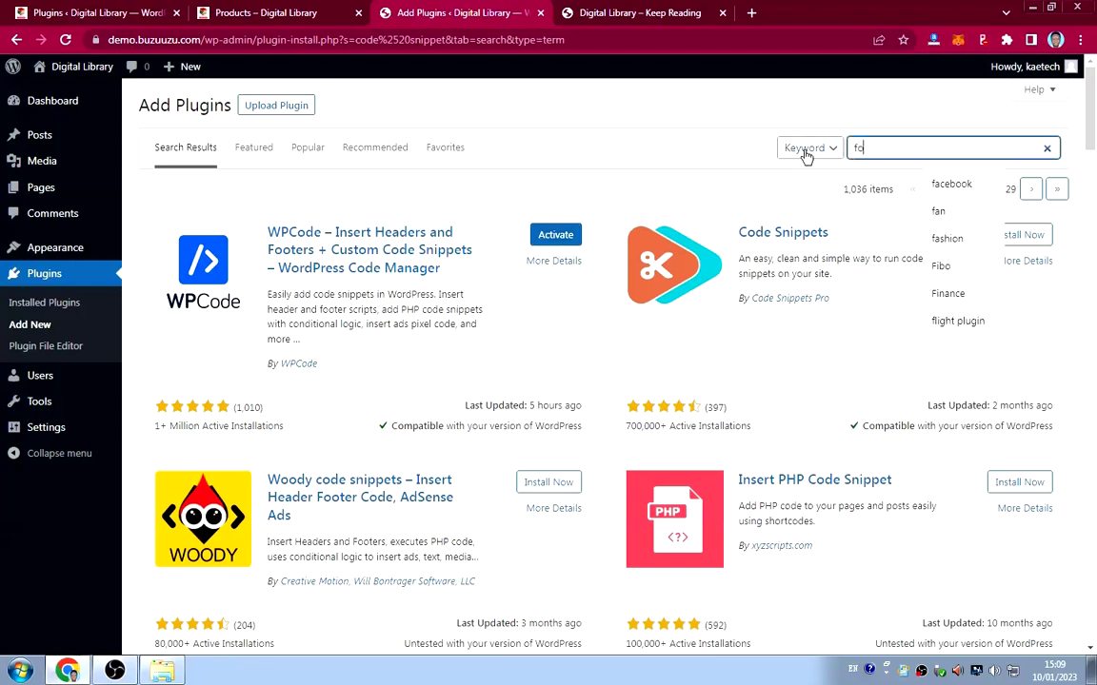
text(rmin)
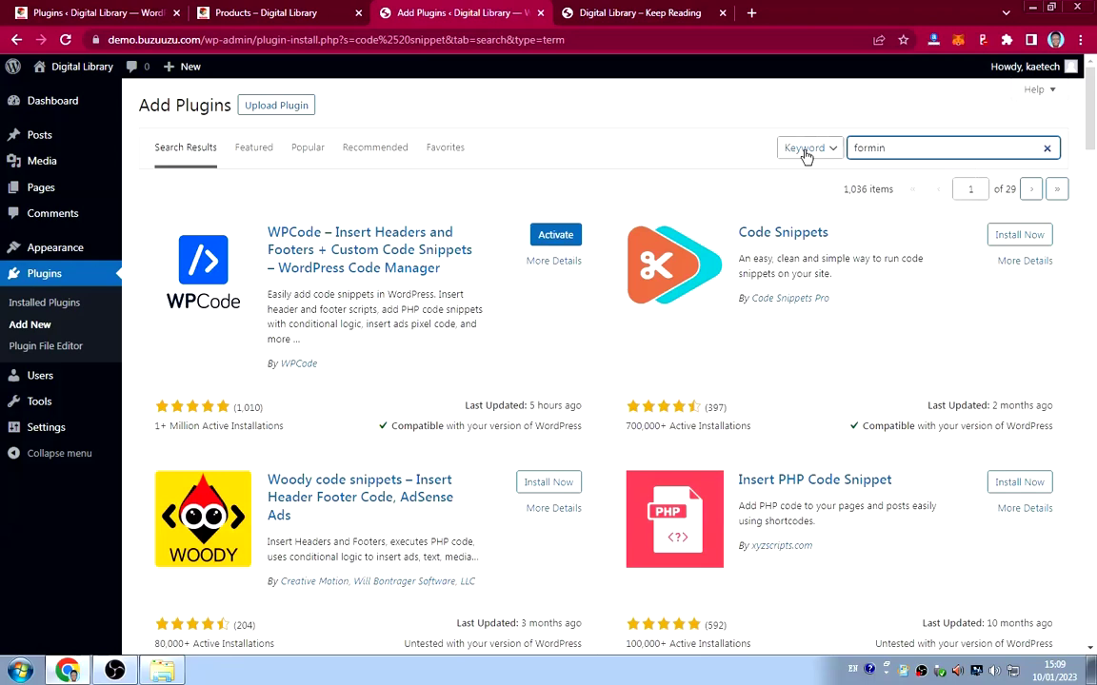
text(ator)
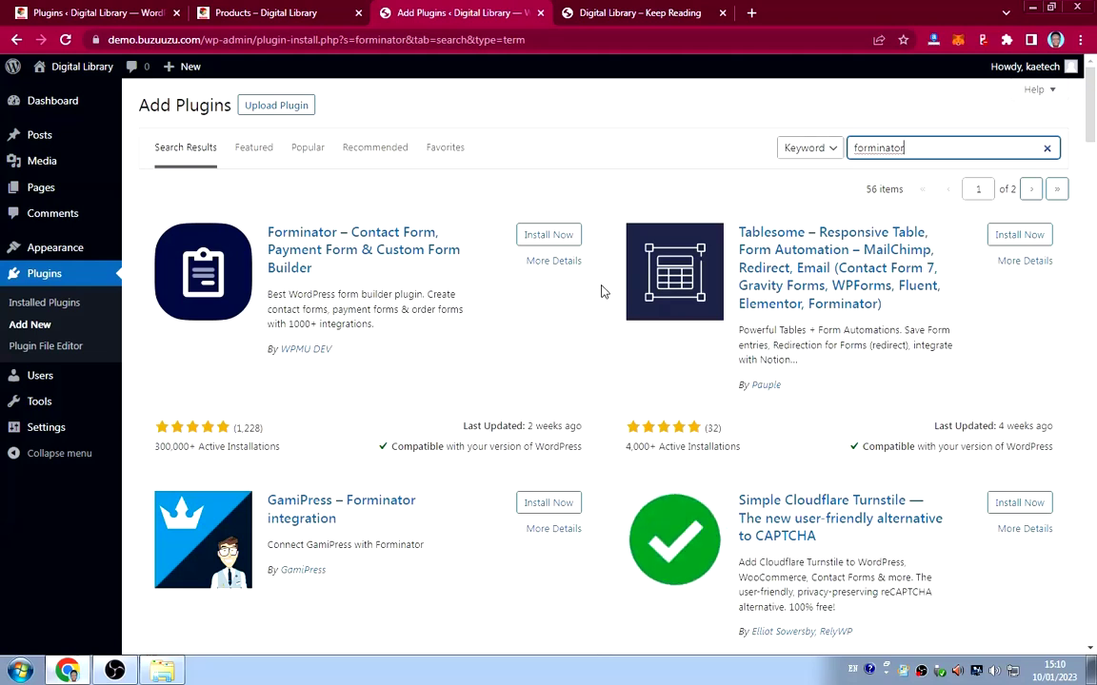
click(556, 237)
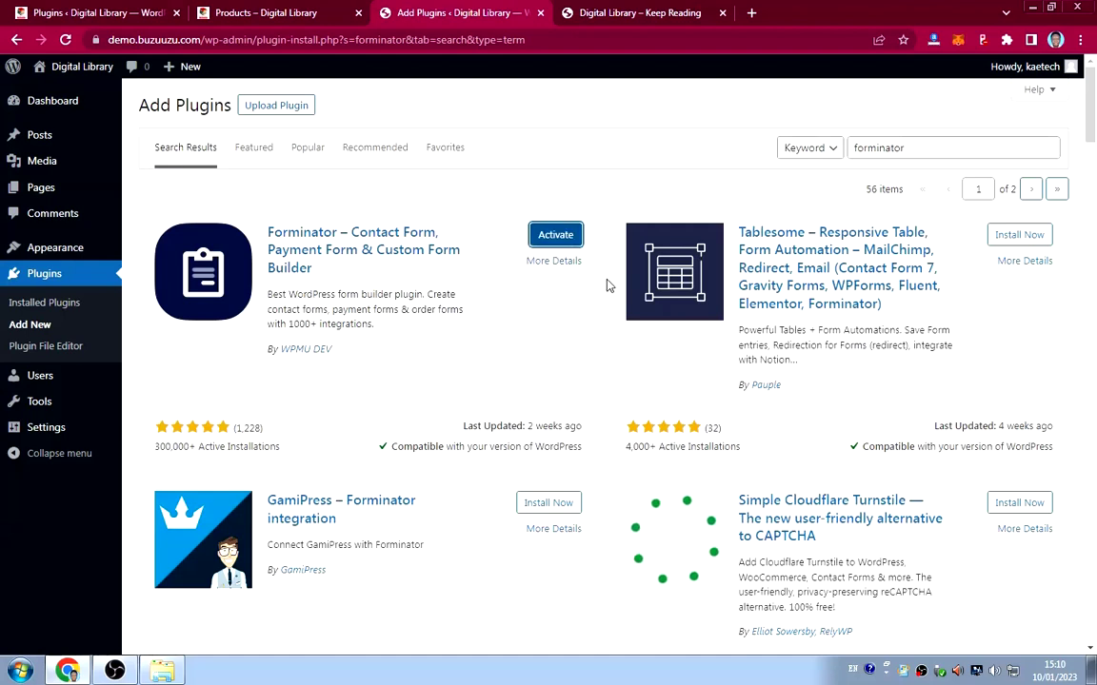
Search the plugin directory for "checkout field editor".
double_click(909, 147)
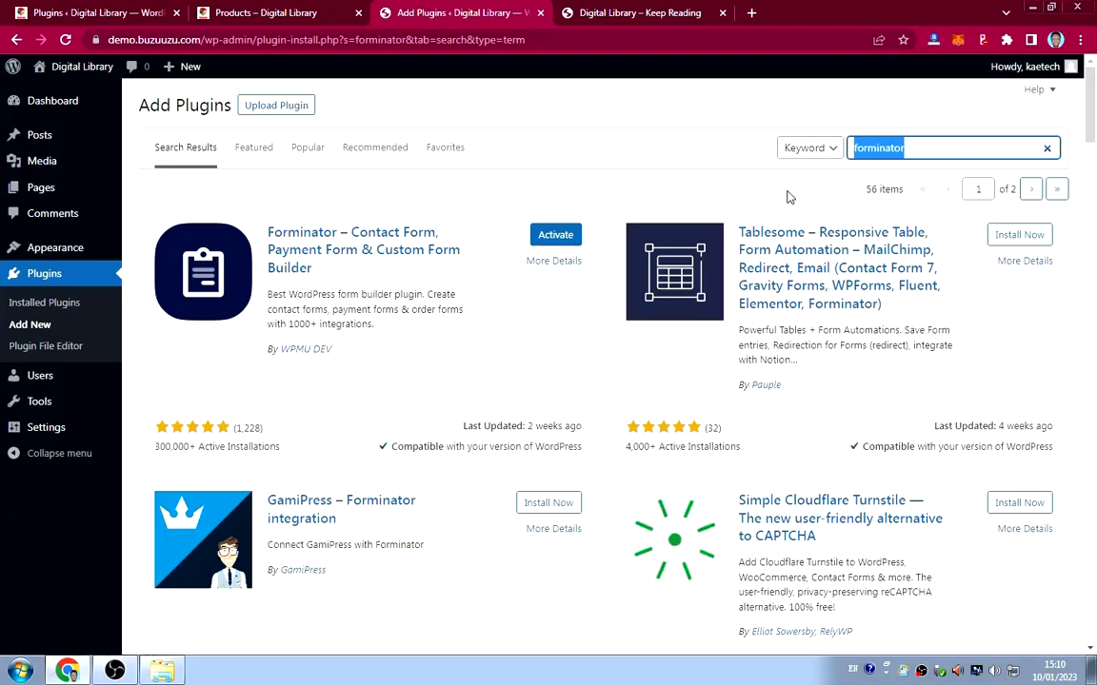
text(check)
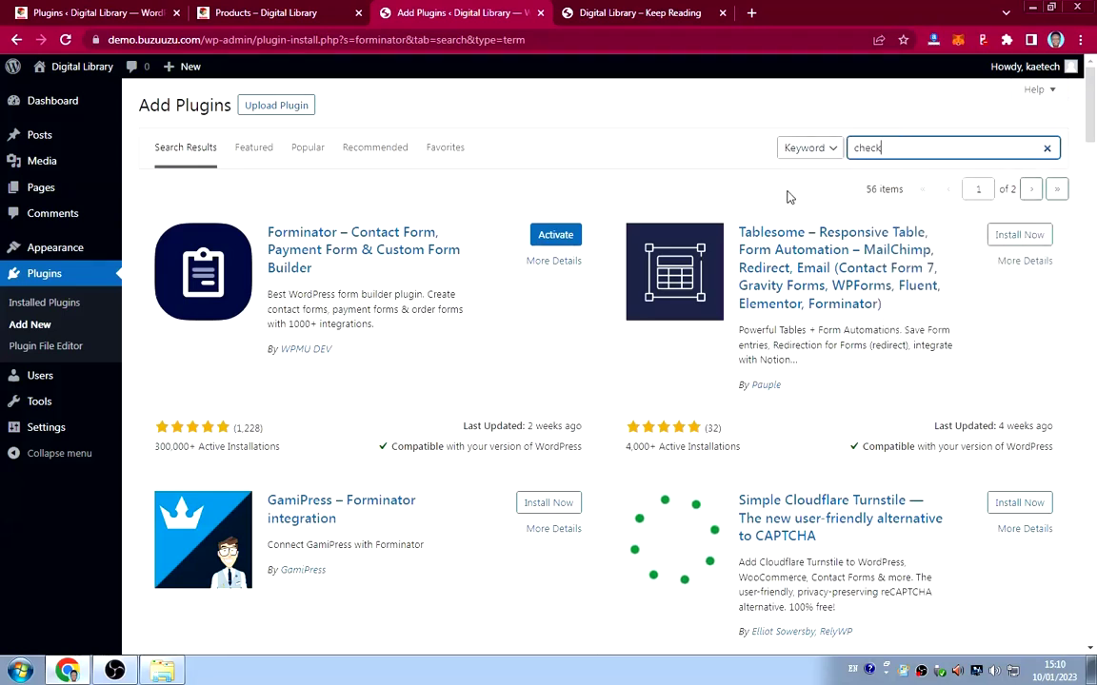
text(out fi)
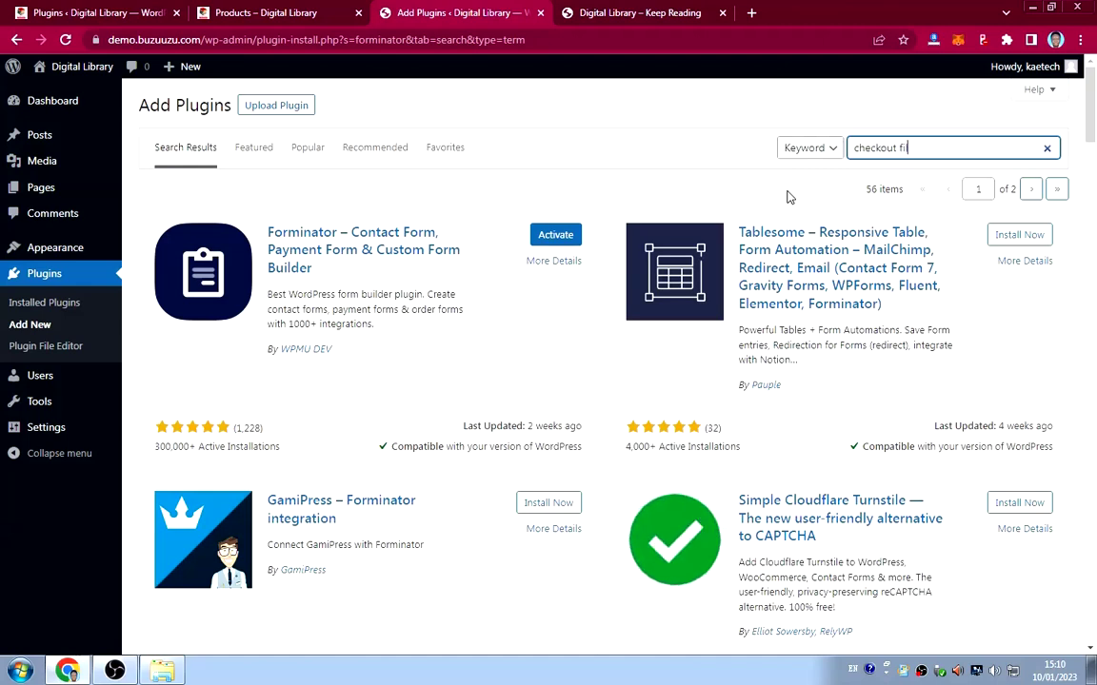
text(eld e)
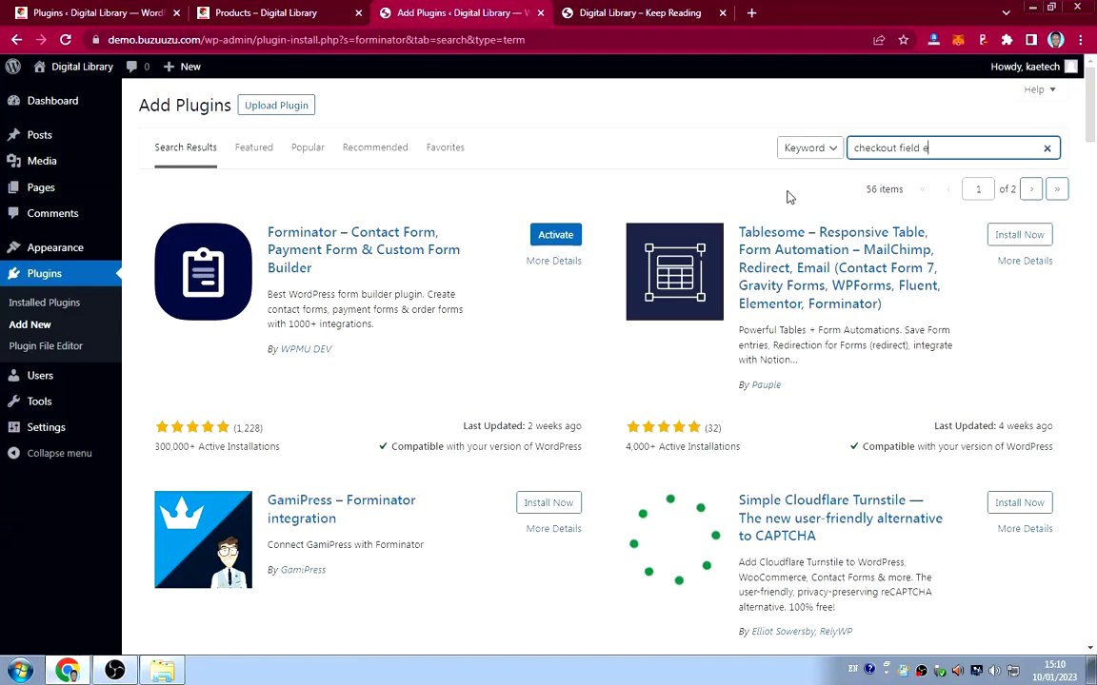
text(ditor)
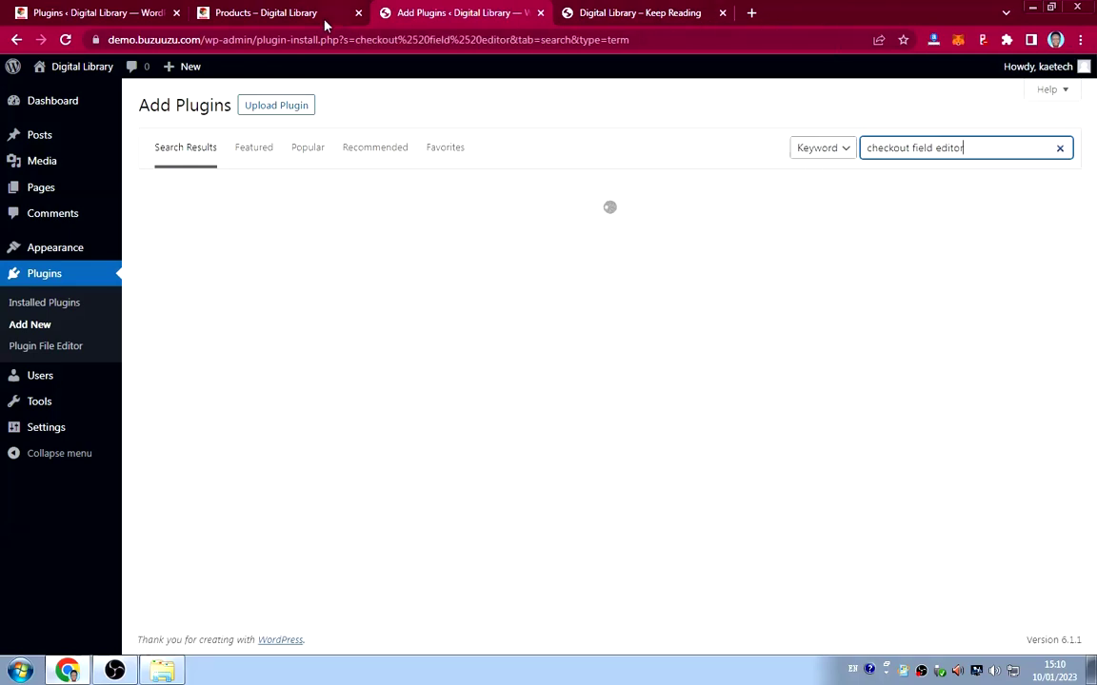
Switch to the finished Digital Library site's shop page, review the cart and proceed to checkout.
click(291, 12)
scroll(573, 308, down, 3)
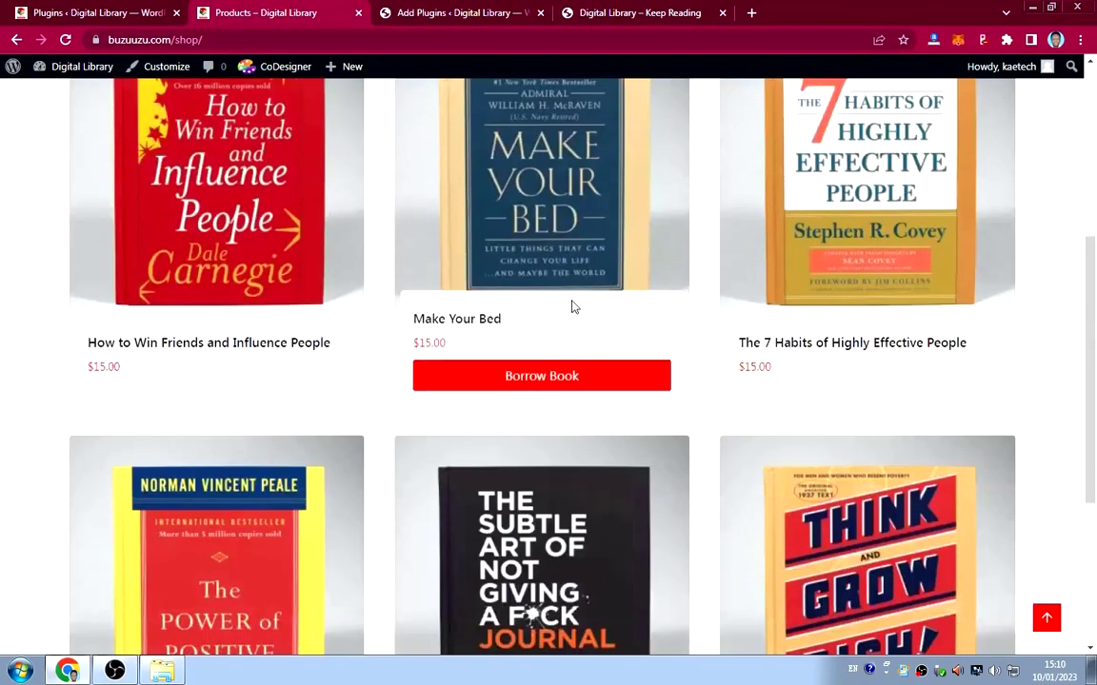
scroll(574, 306, up, 4)
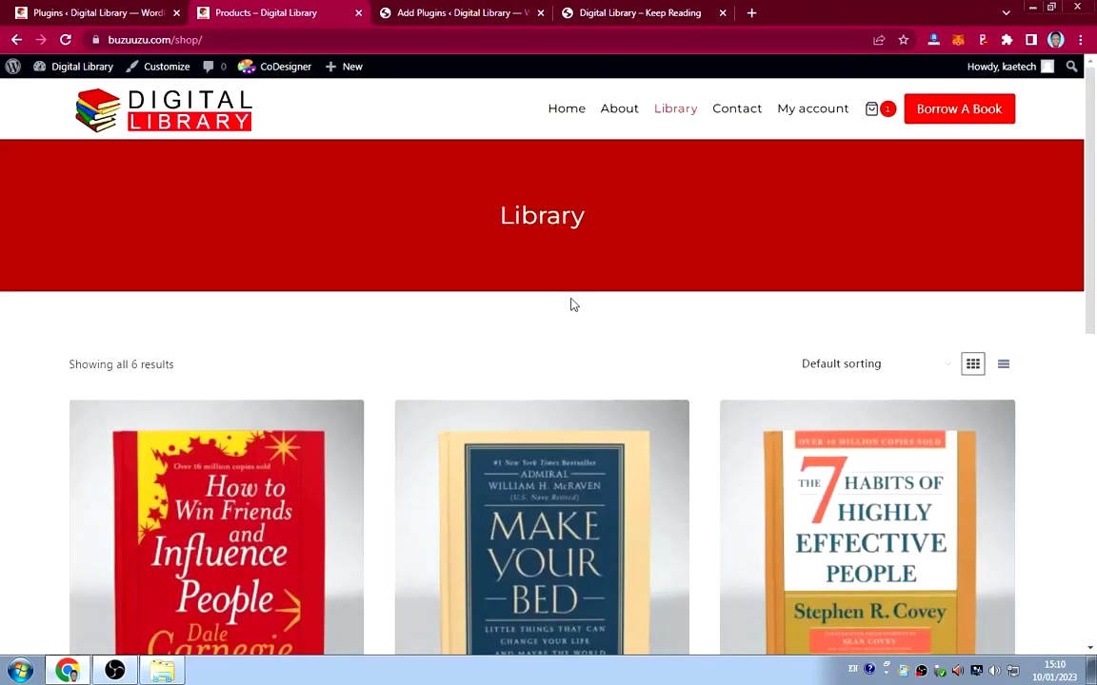
click(875, 111)
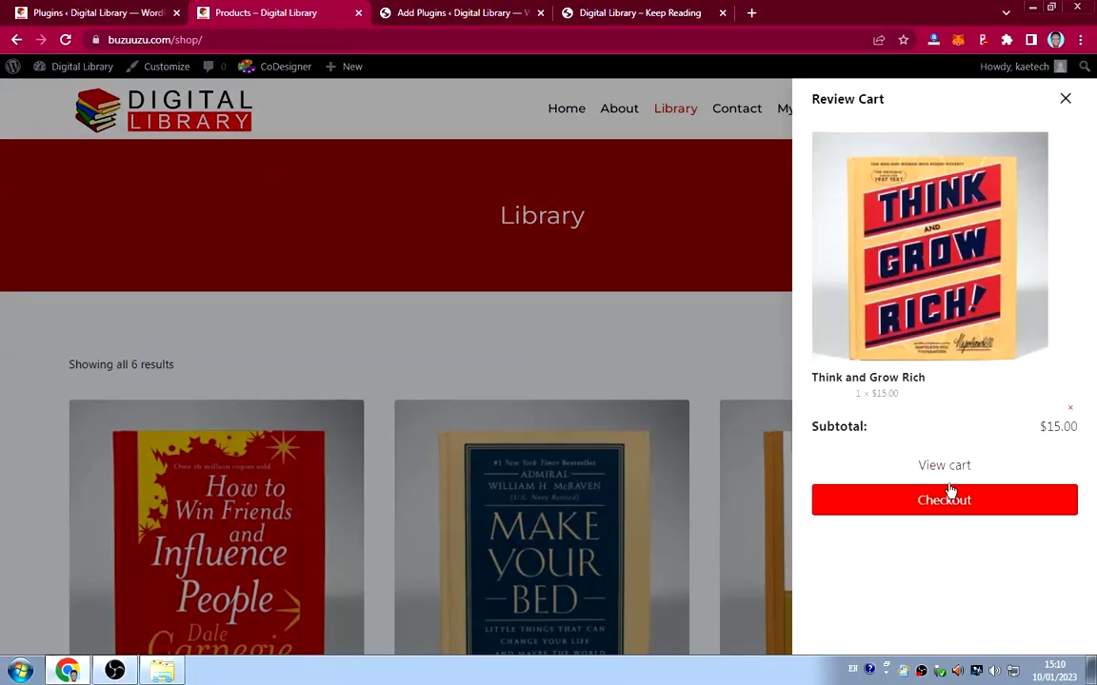
click(821, 498)
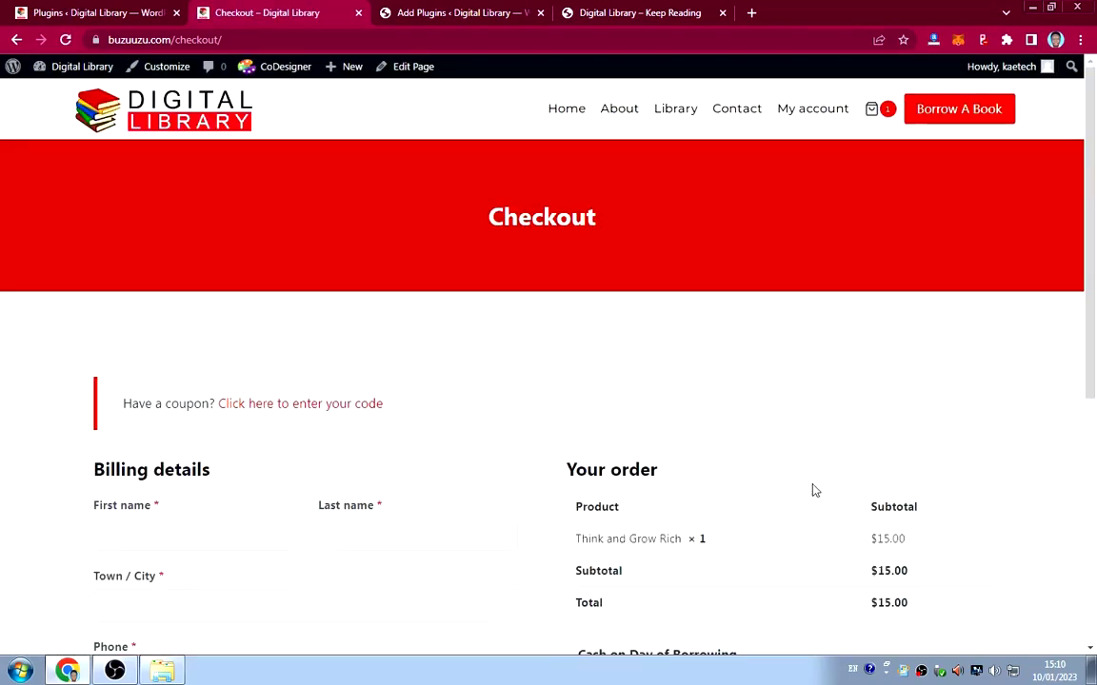
Examine the finished site's checkout page, including its billing fields, order summary and Borrow button.
scroll(511, 487, down, 4)
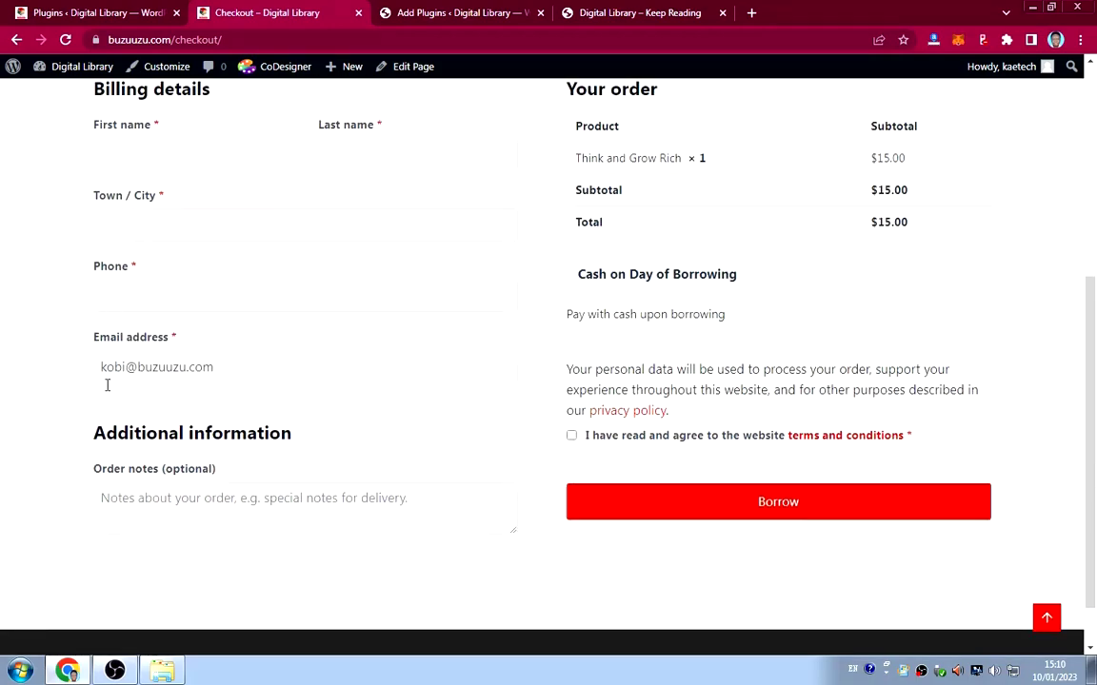
scroll(101, 418, down, 1)
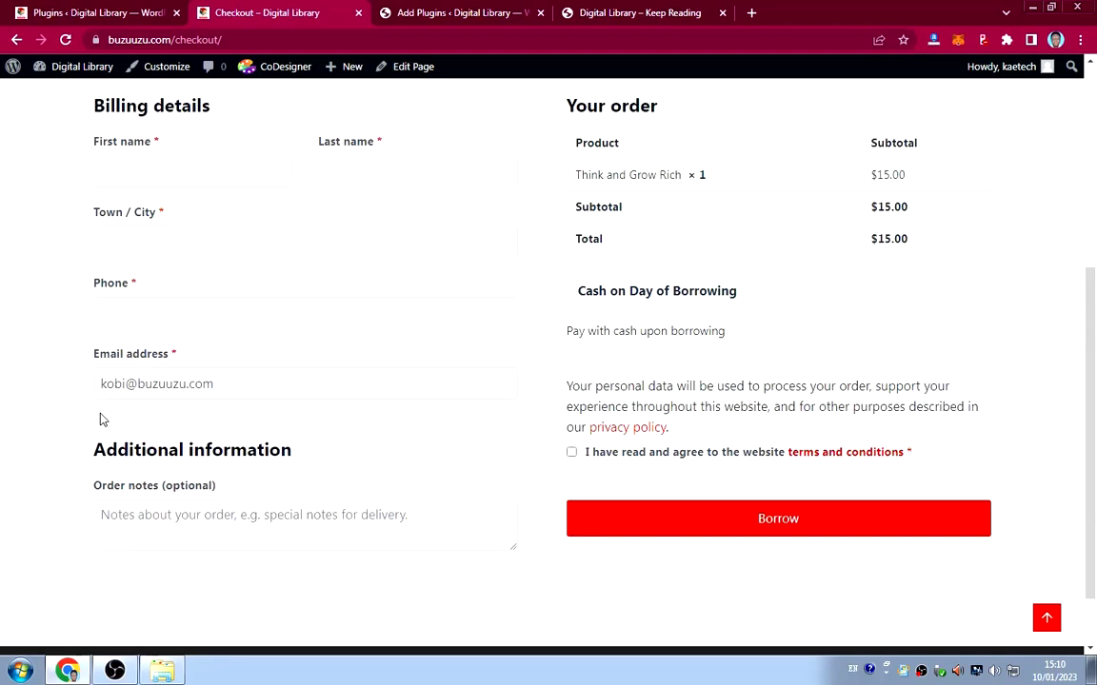
scroll(101, 420, up, 2)
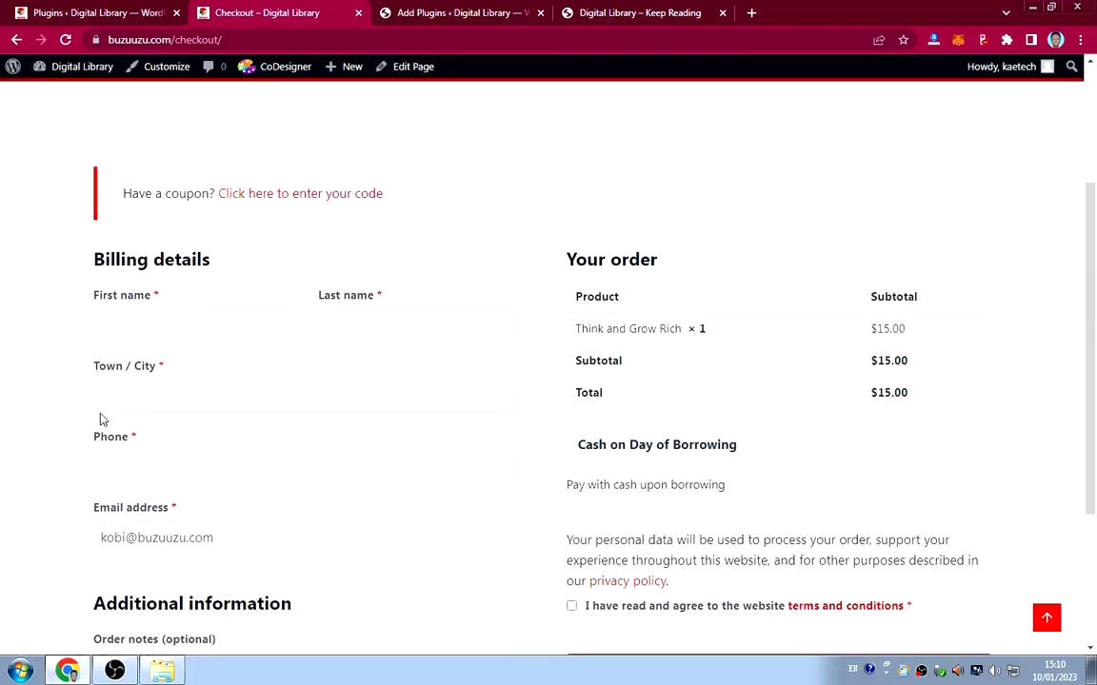
scroll(101, 419, down, 2)
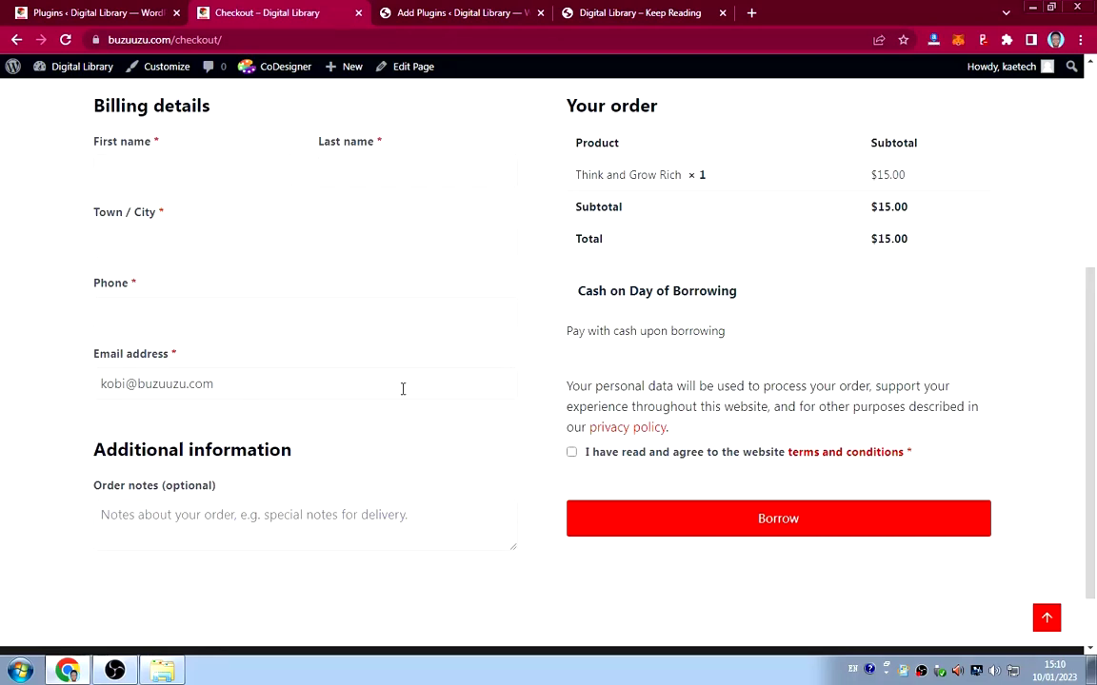
scroll(402, 389, up, 1)
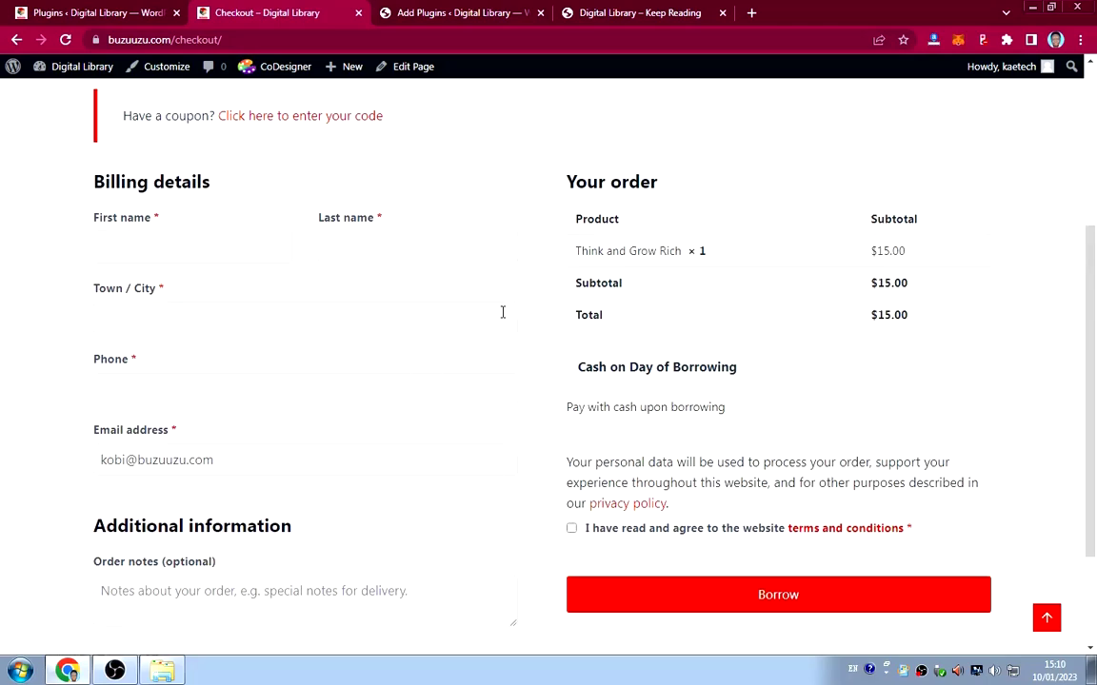
scroll(502, 311, down, 2)
scroll(501, 311, up, 6)
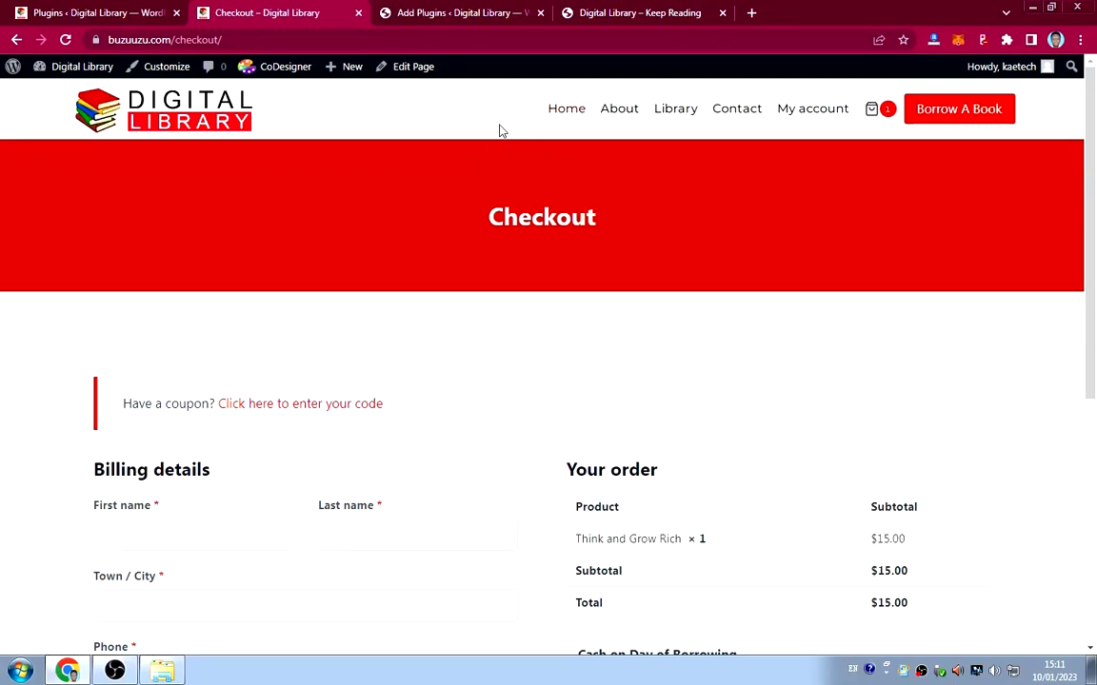
Inspect the checkout page in the browser's iPhone XR device preview and review its mobile layout.
right_click(403, 116)
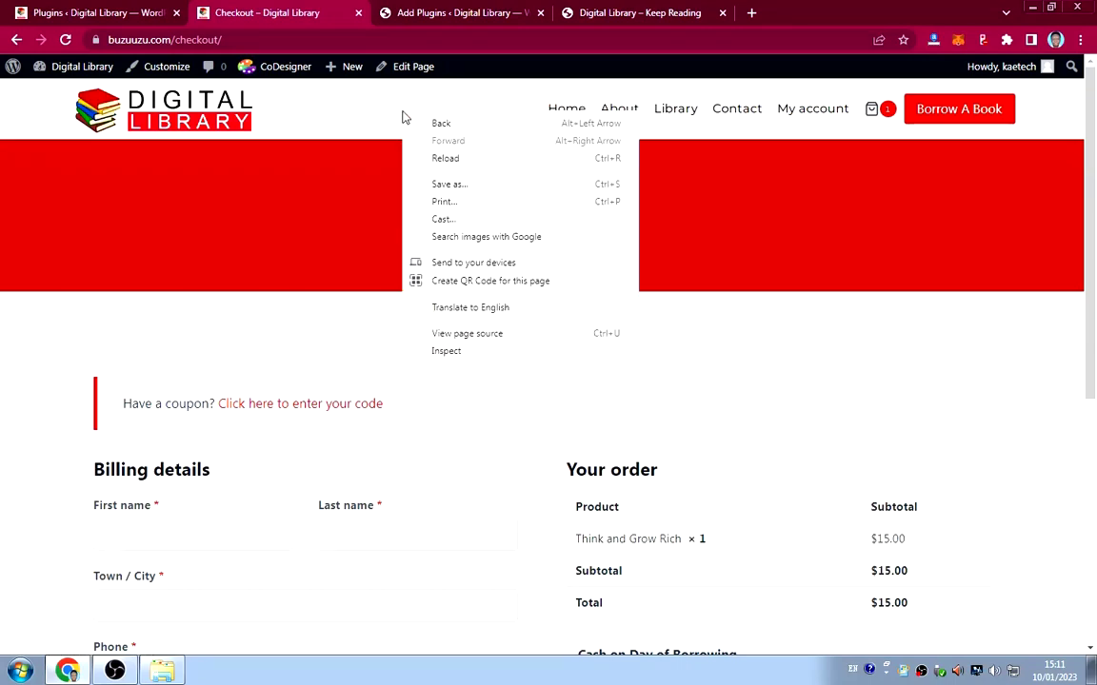
click(445, 352)
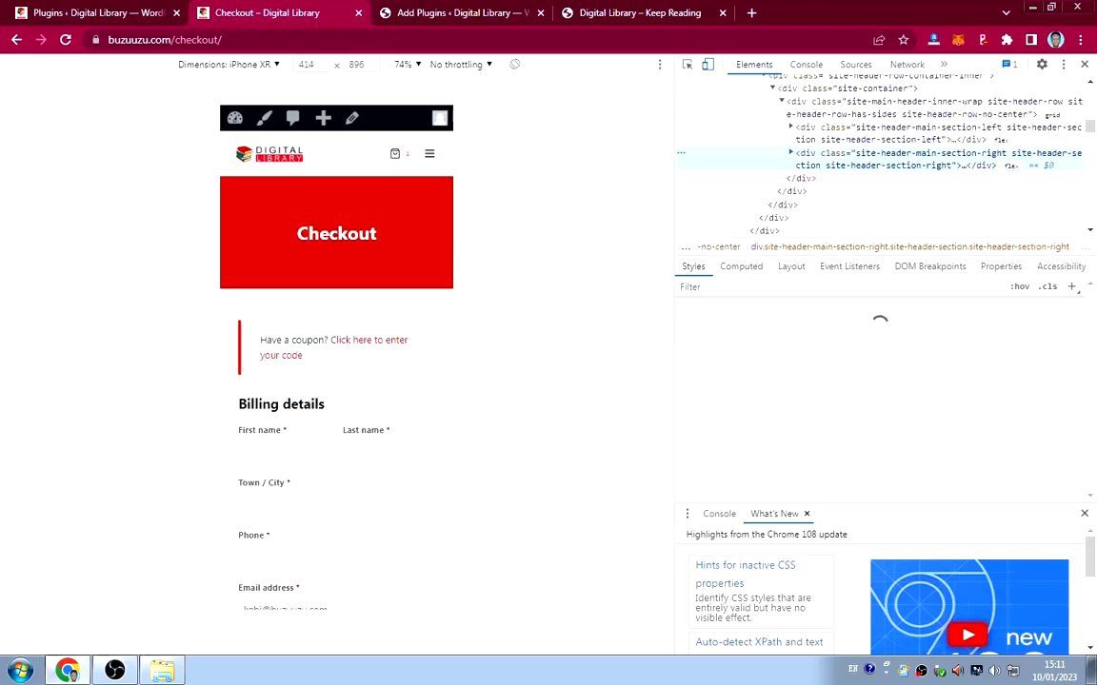
scroll(323, 307, down, 10)
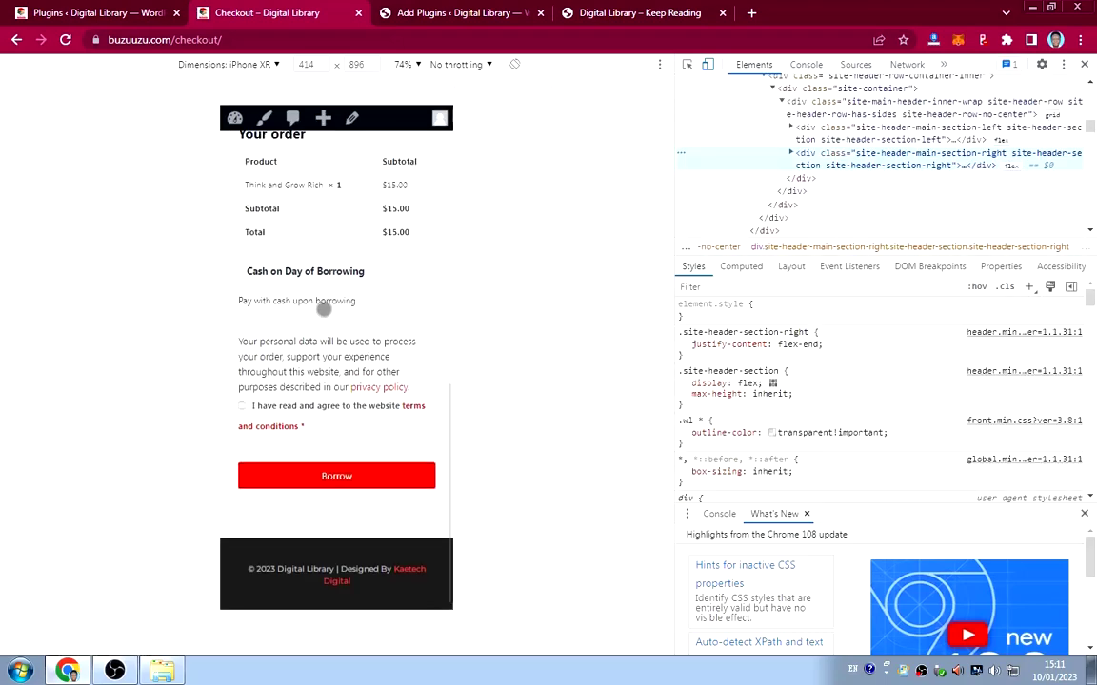
scroll(324, 307, up, 10)
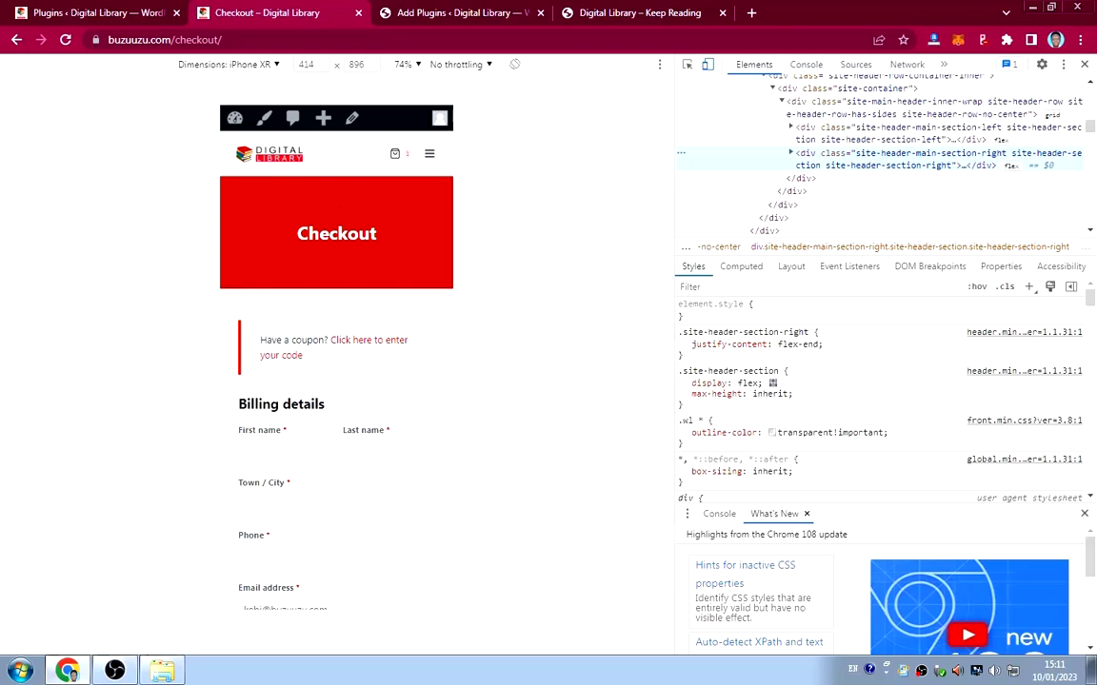
Load the finished site's home page in the mobile preview, examine its sections and book listings, and close the developer tools.
key(F5)
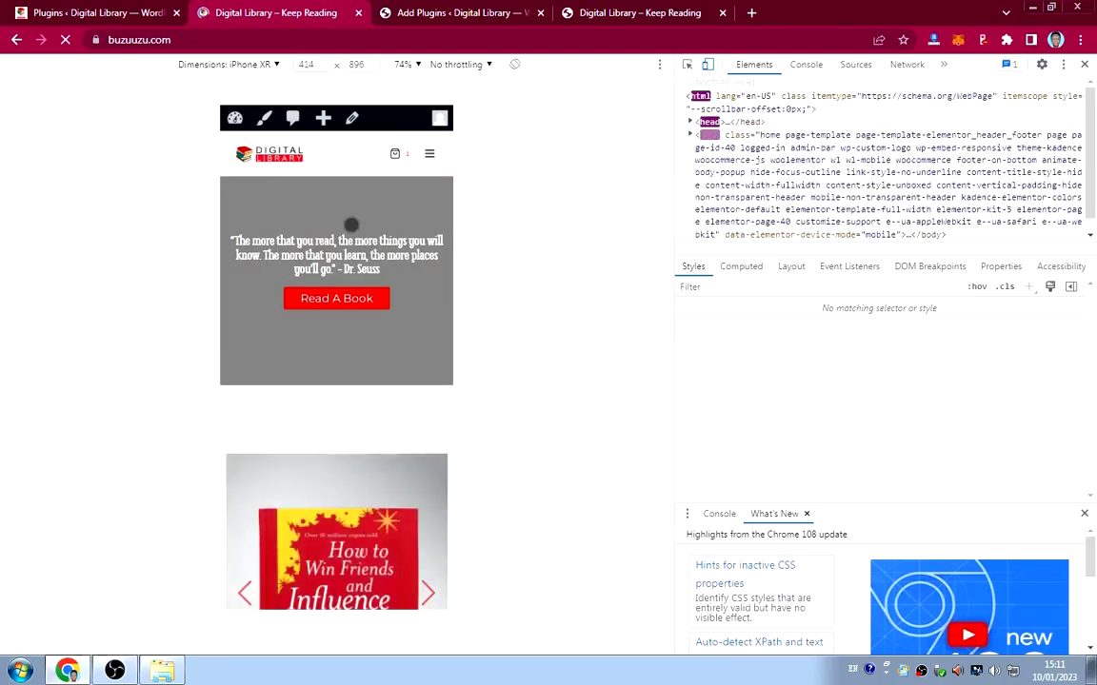
scroll(351, 225, down, 8)
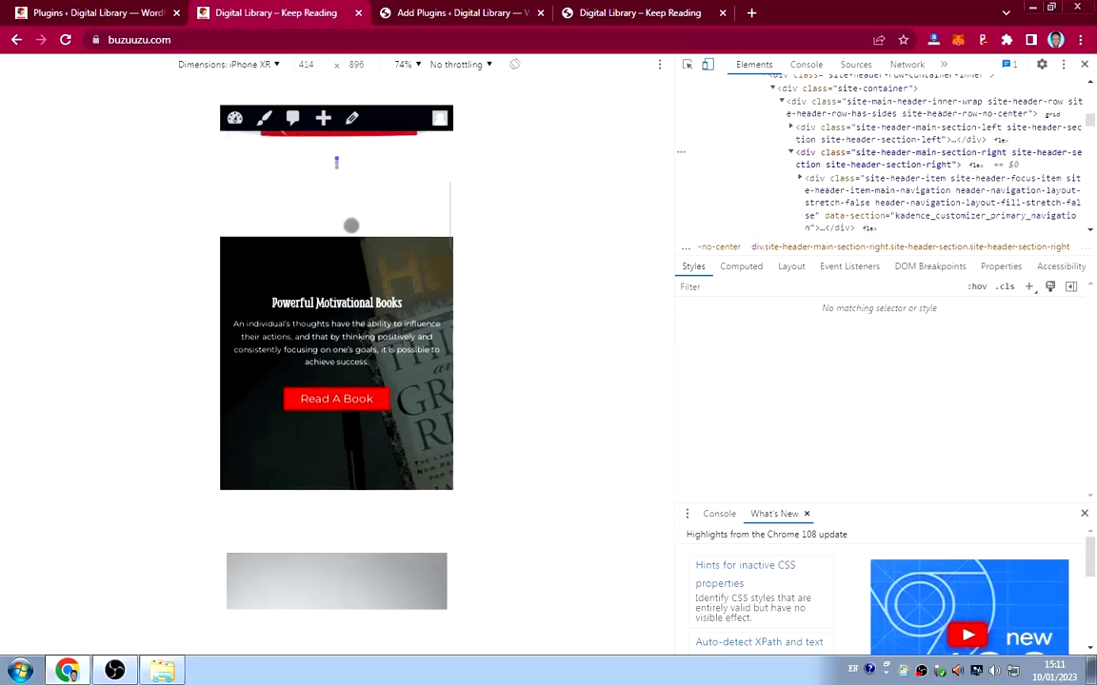
scroll(351, 225, down, 15)
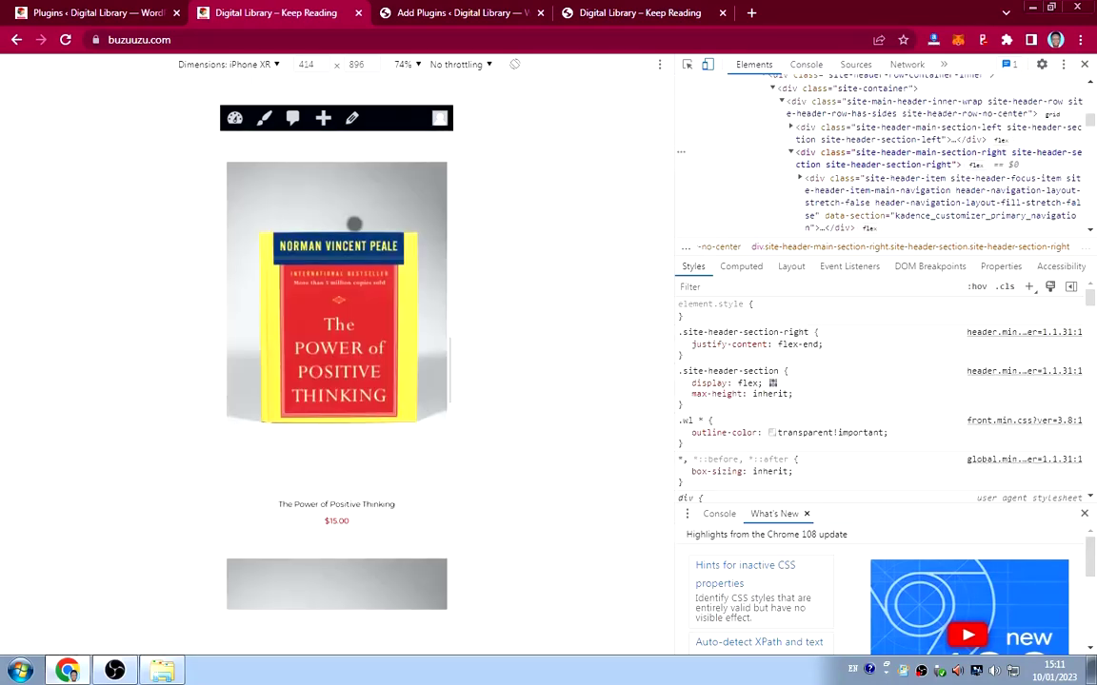
scroll(354, 224, down, 15)
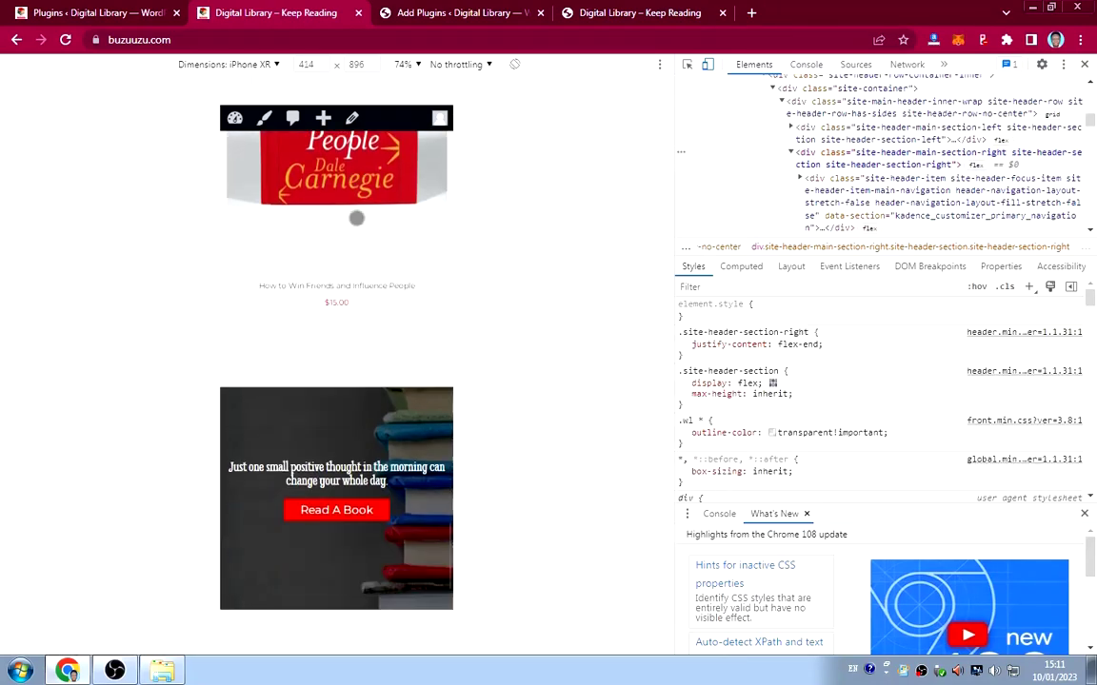
scroll(357, 217, down, 3)
scroll(358, 219, up, 8)
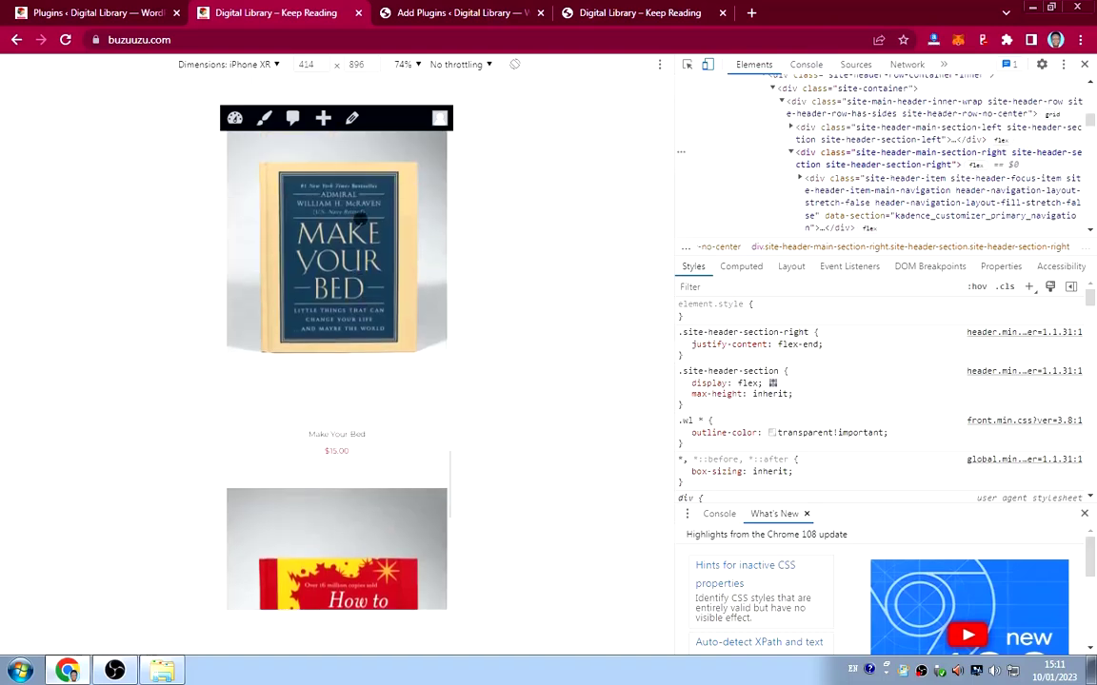
scroll(361, 220, up, 10)
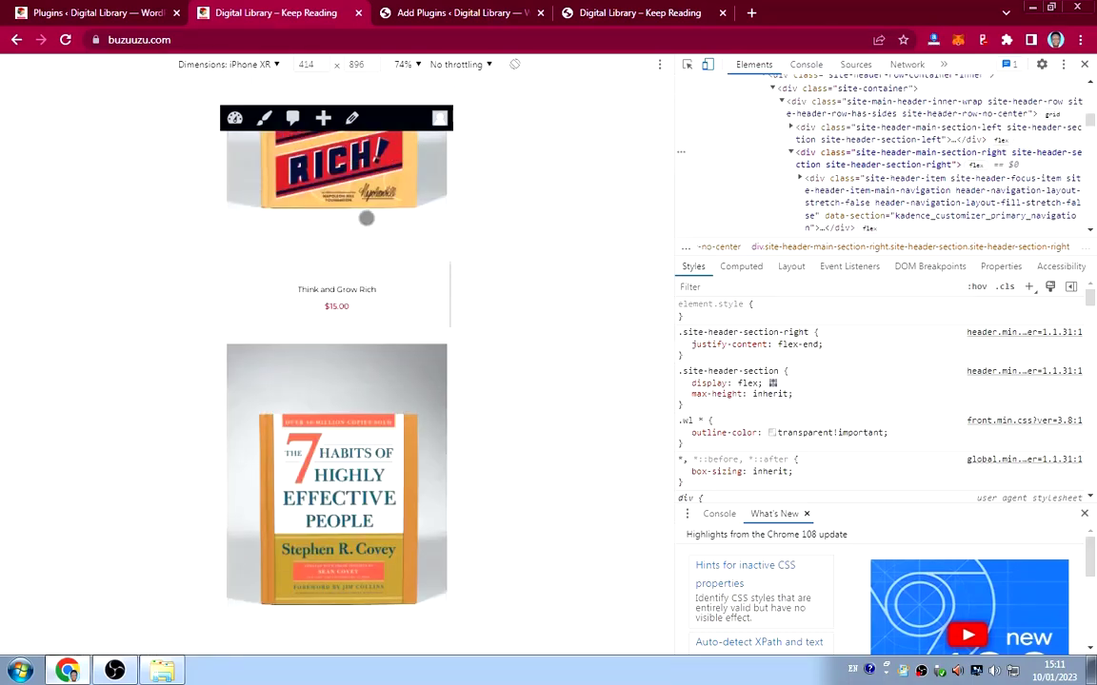
scroll(366, 218, up, 15)
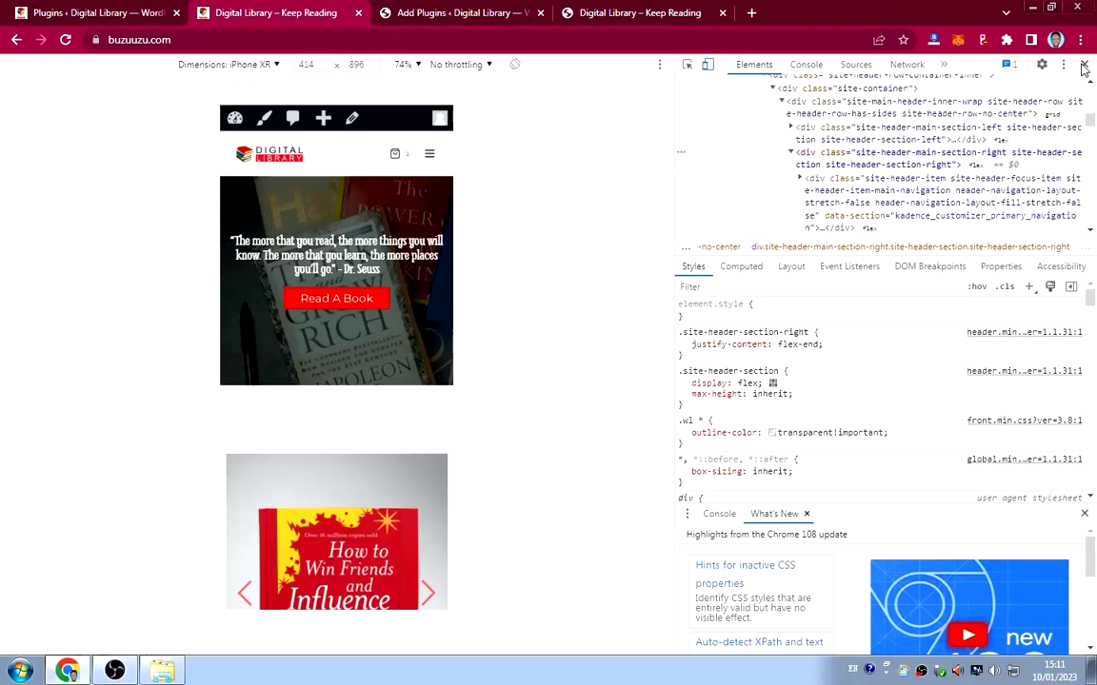
click(1083, 65)
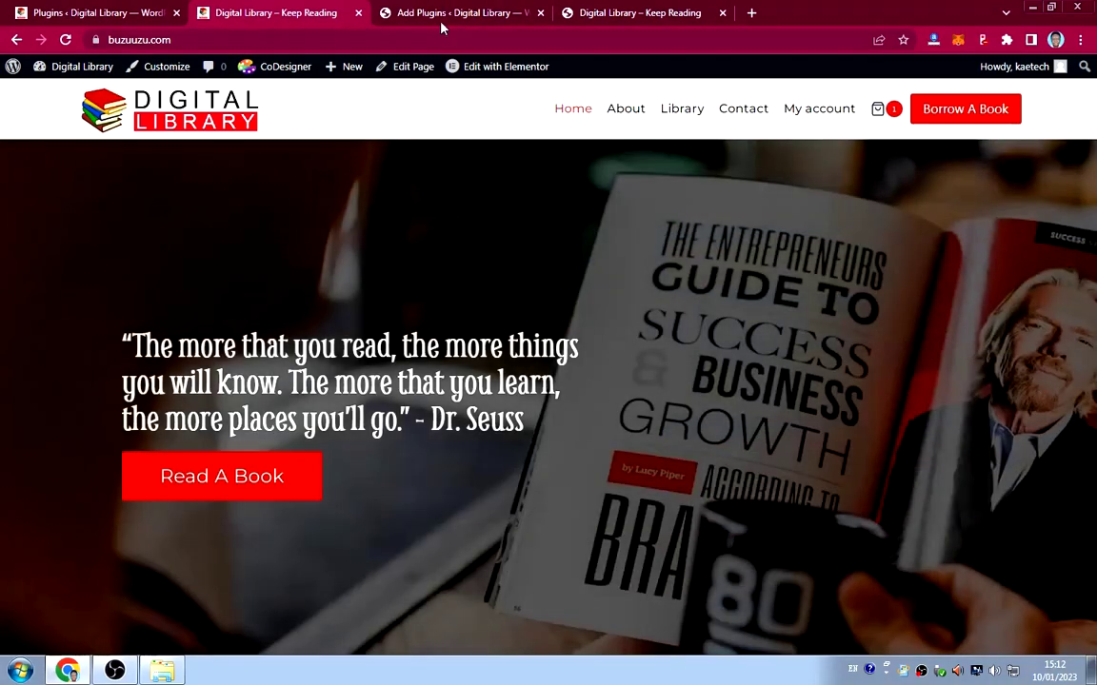
Return to the demo site's results, install Checkout Field Editor (Checkout Manager) for WooCommerce and open the installed plugins list.
click(398, 17)
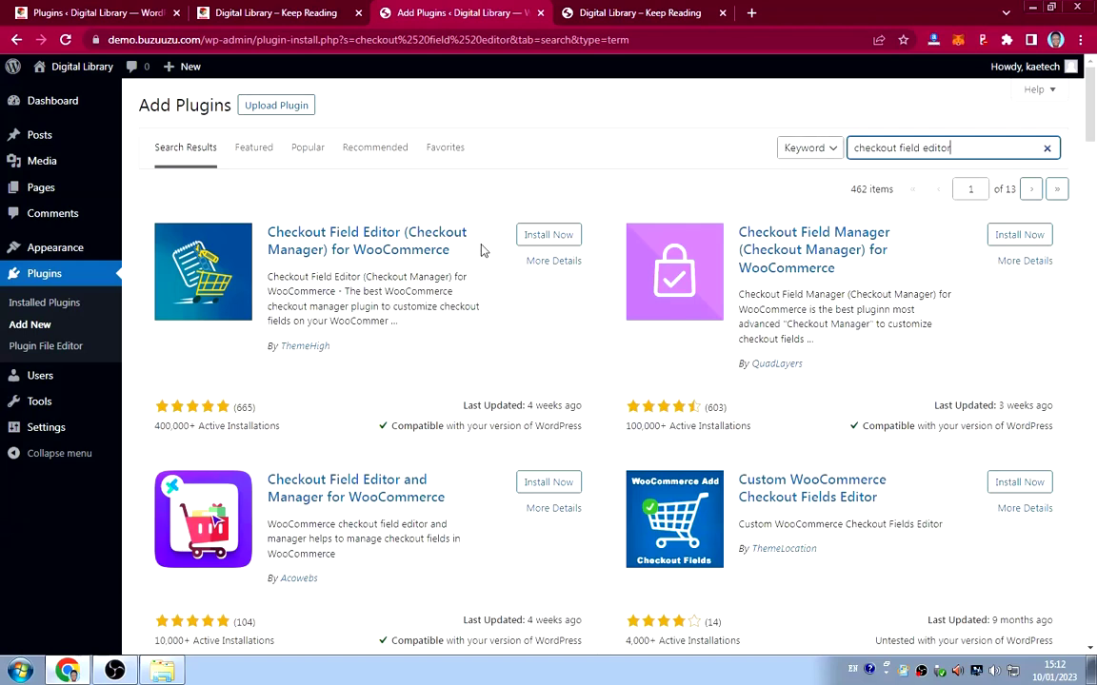
click(546, 235)
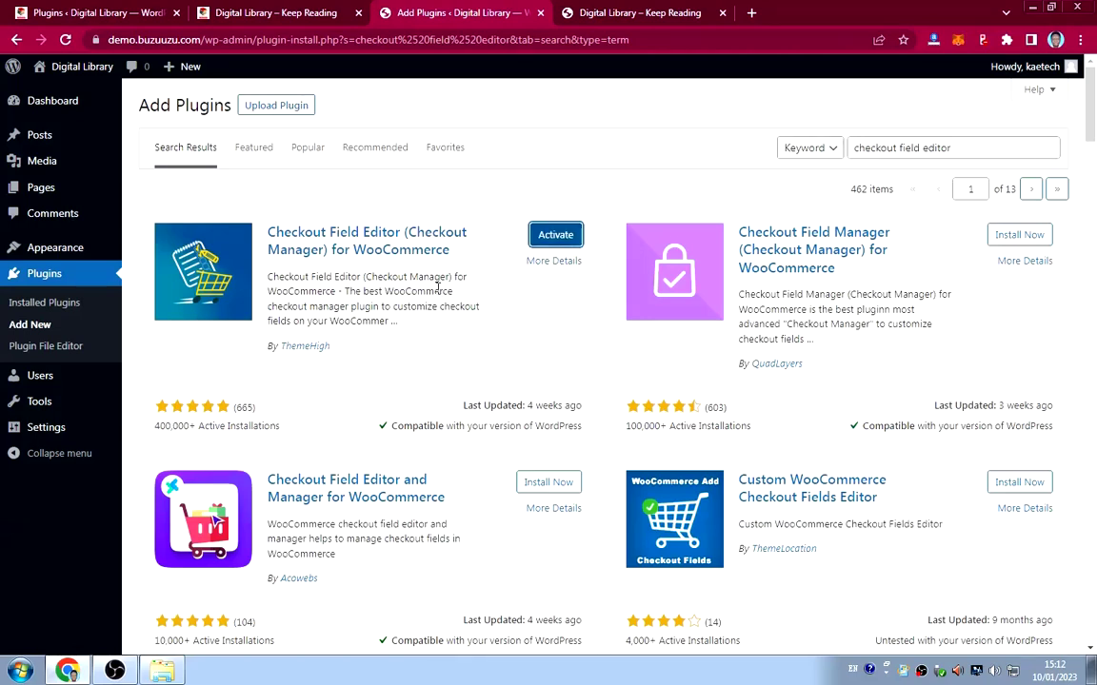
click(59, 301)
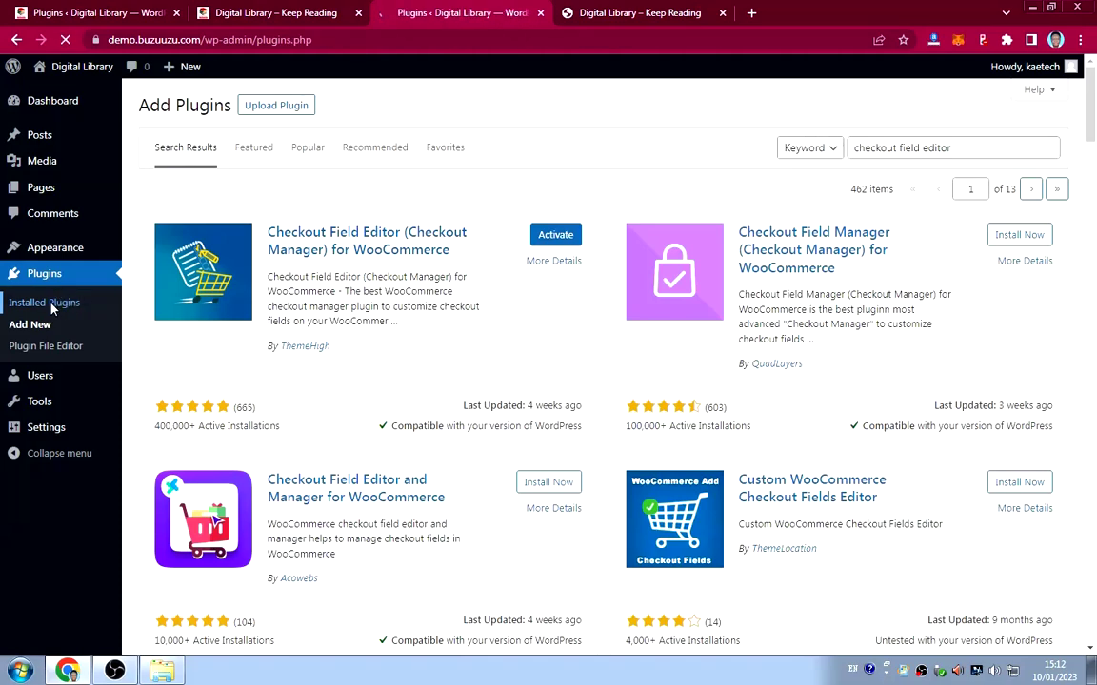
Filter the installed plugins to the inactive ones, select all of them and activate them in bulk.
scroll(369, 312, down, 2)
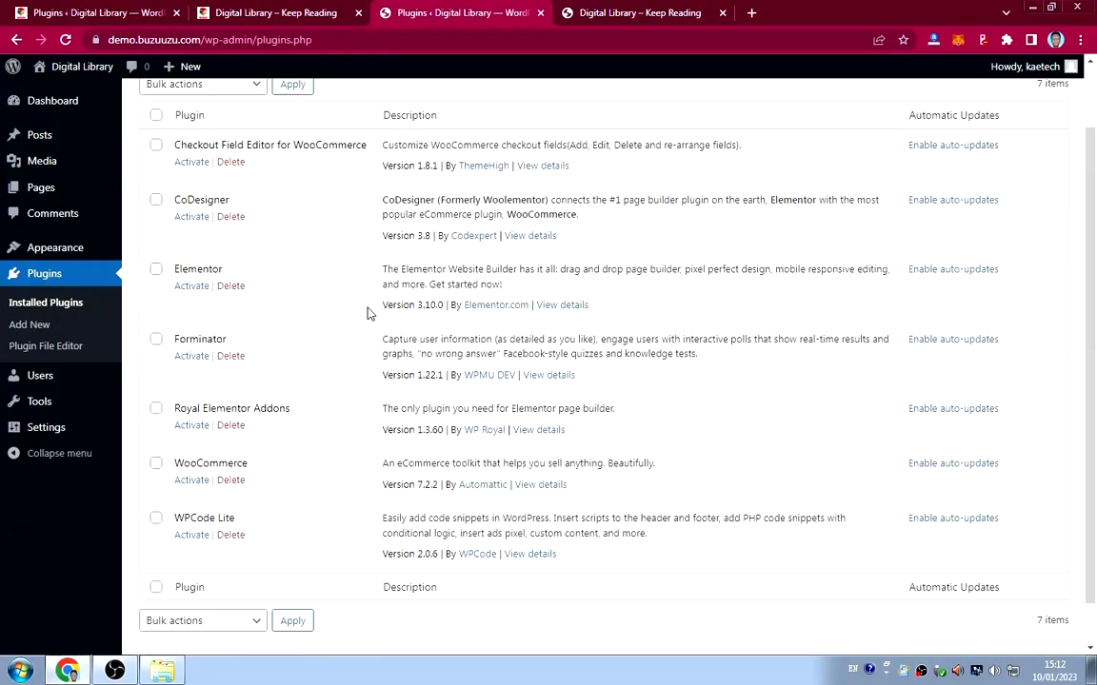
scroll(370, 312, up, 2)
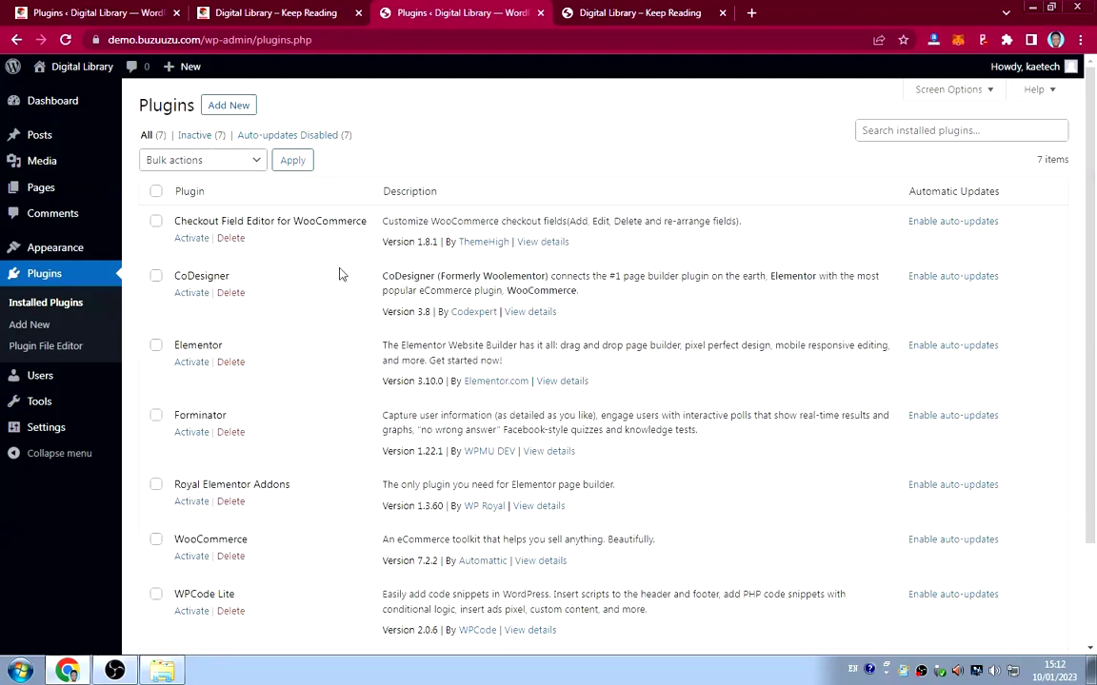
click(198, 135)
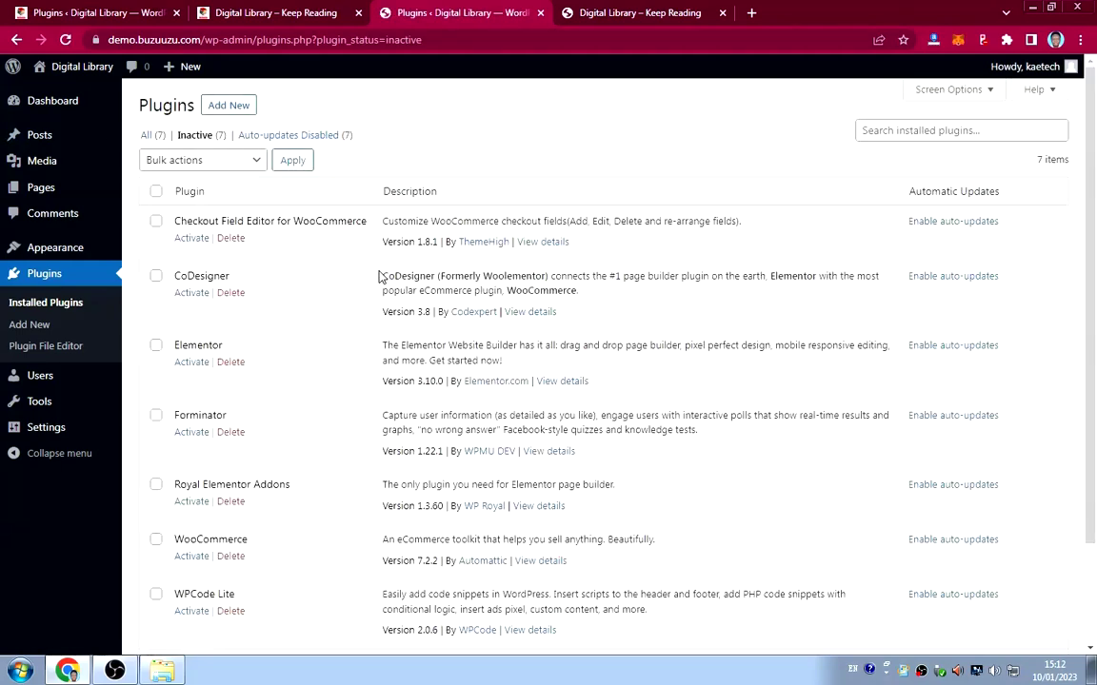
click(155, 191)
click(216, 160)
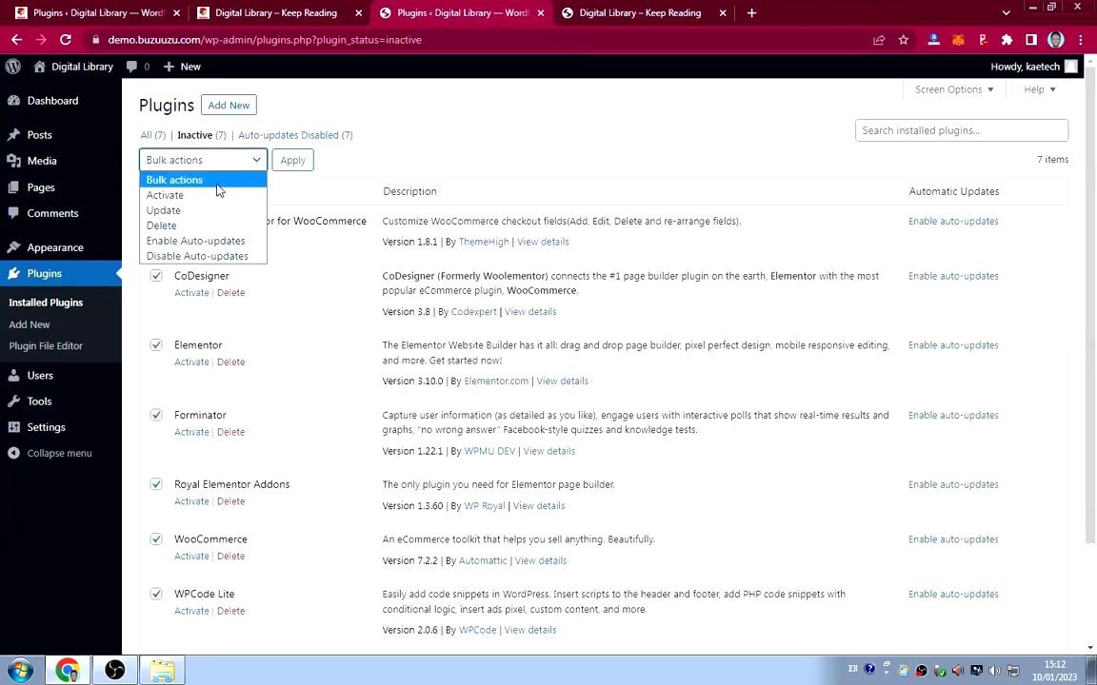
click(165, 195)
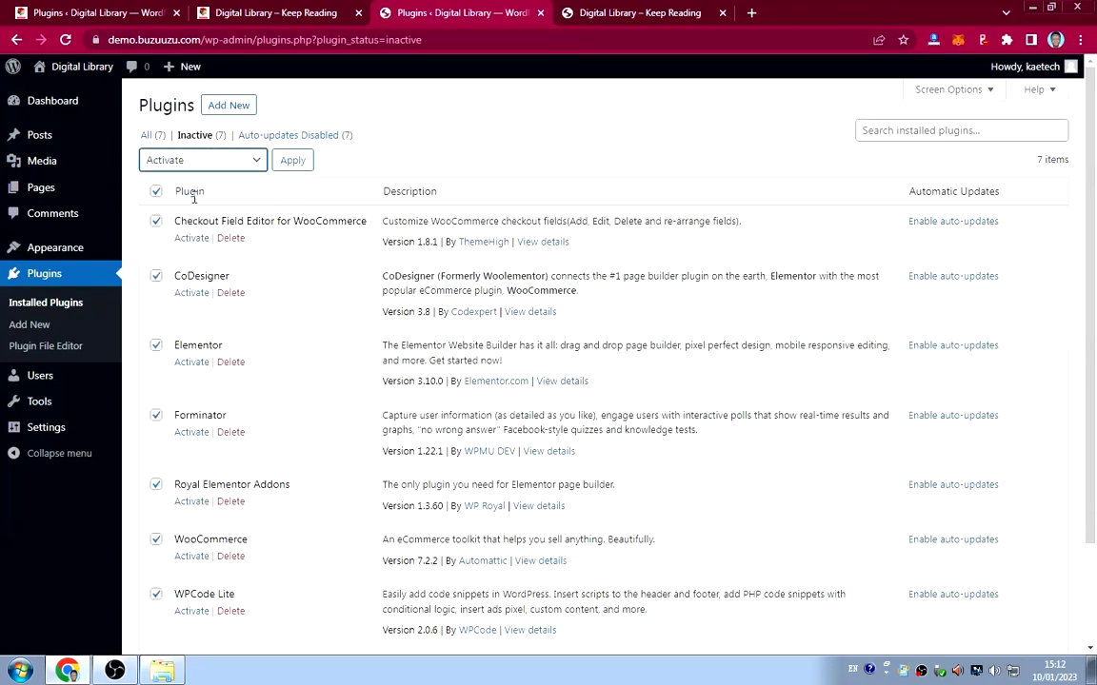
click(292, 162)
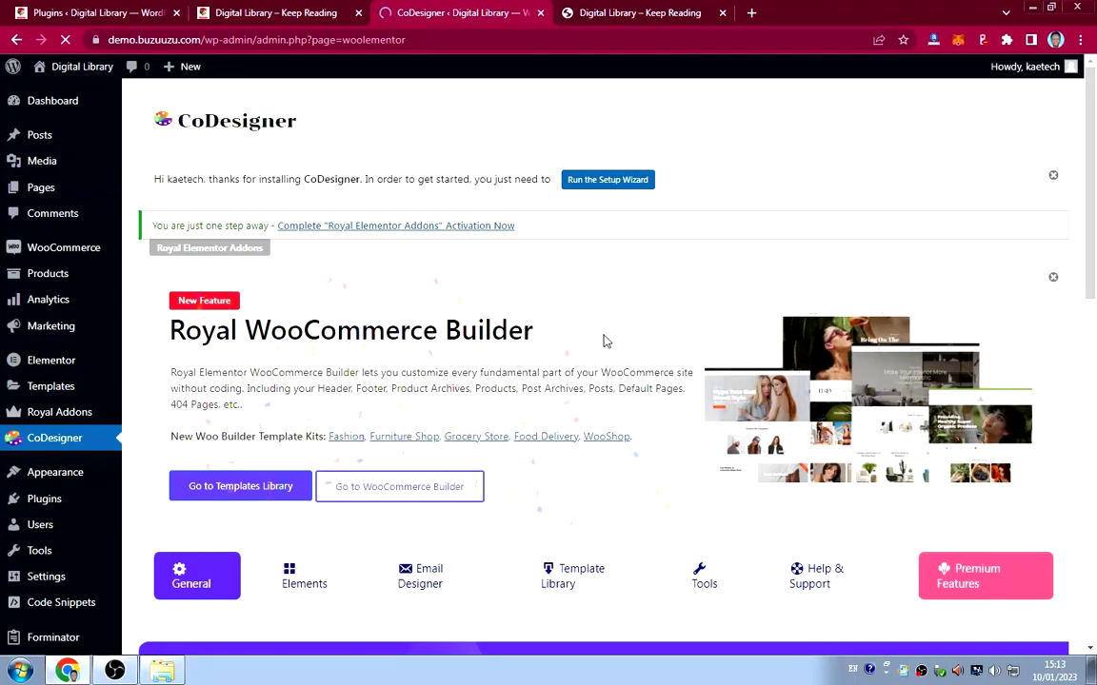
Look over CoDesigner's General page, including its feature overview, documentation and support sections.
scroll(600, 338, down, 8)
scroll(603, 322, down, 2)
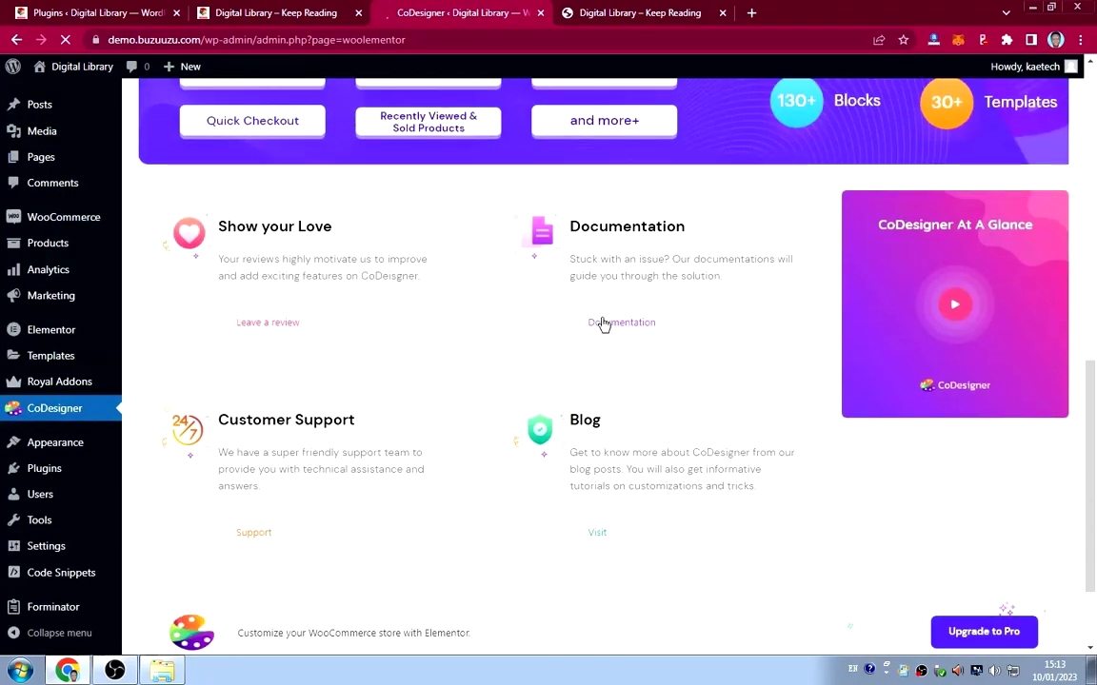
scroll(602, 318, up, 2)
scroll(601, 314, up, 7)
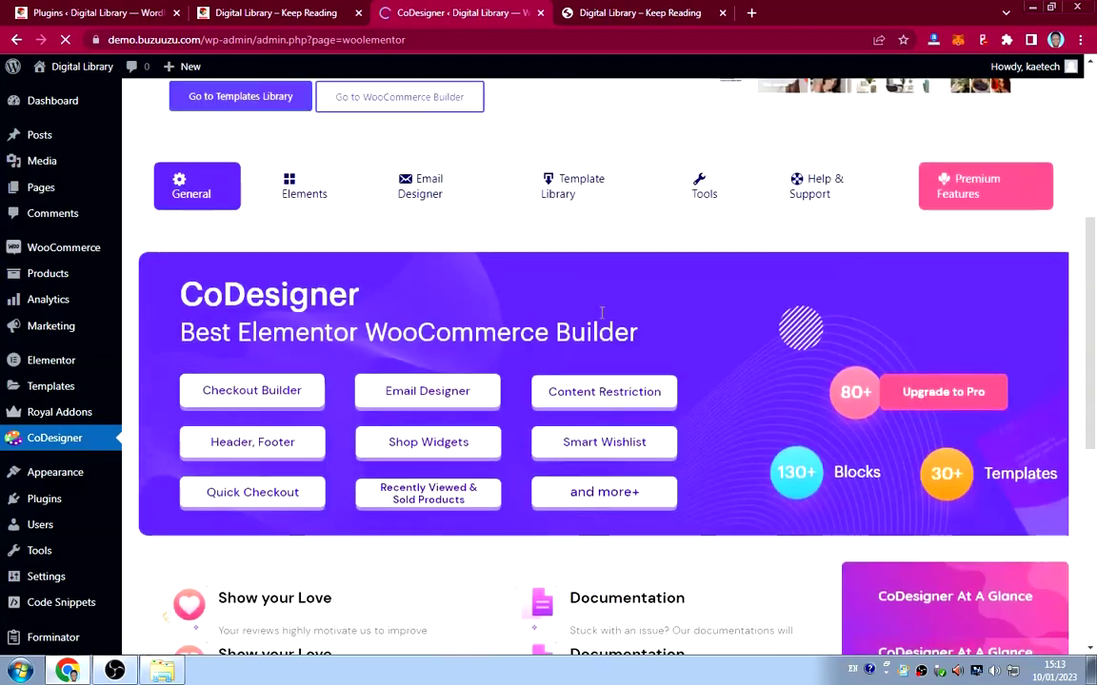
scroll(600, 314, down, 2)
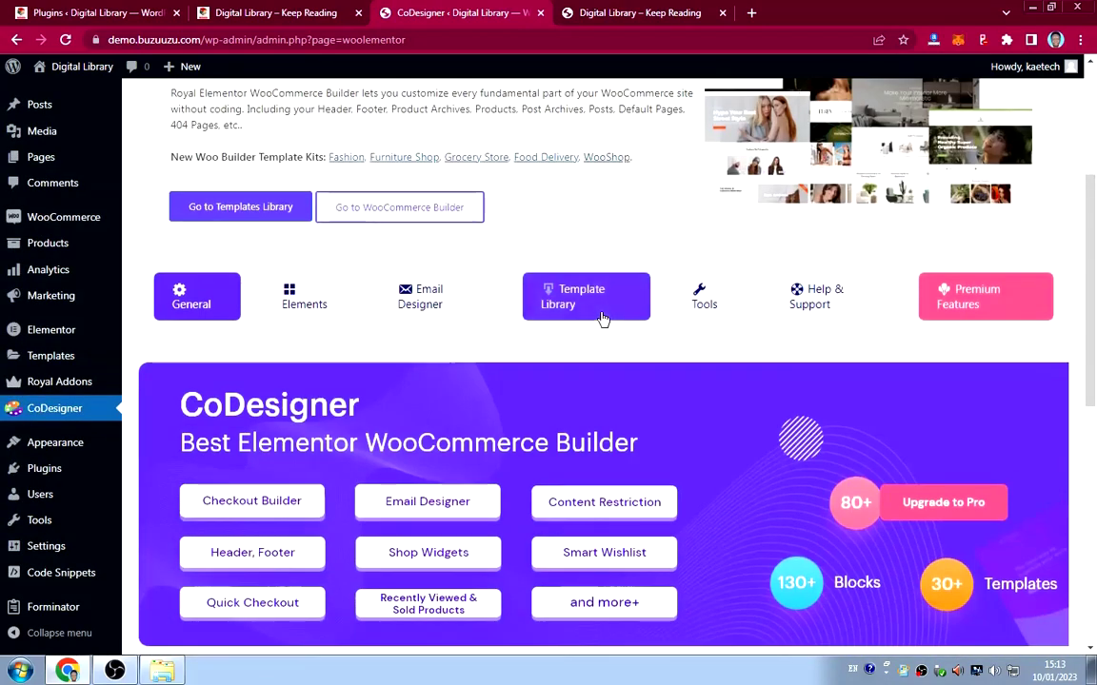
Open CoDesigner's Elements settings and enable the Shop Classic, Shop Standard and Shop Slider widgets.
click(316, 306)
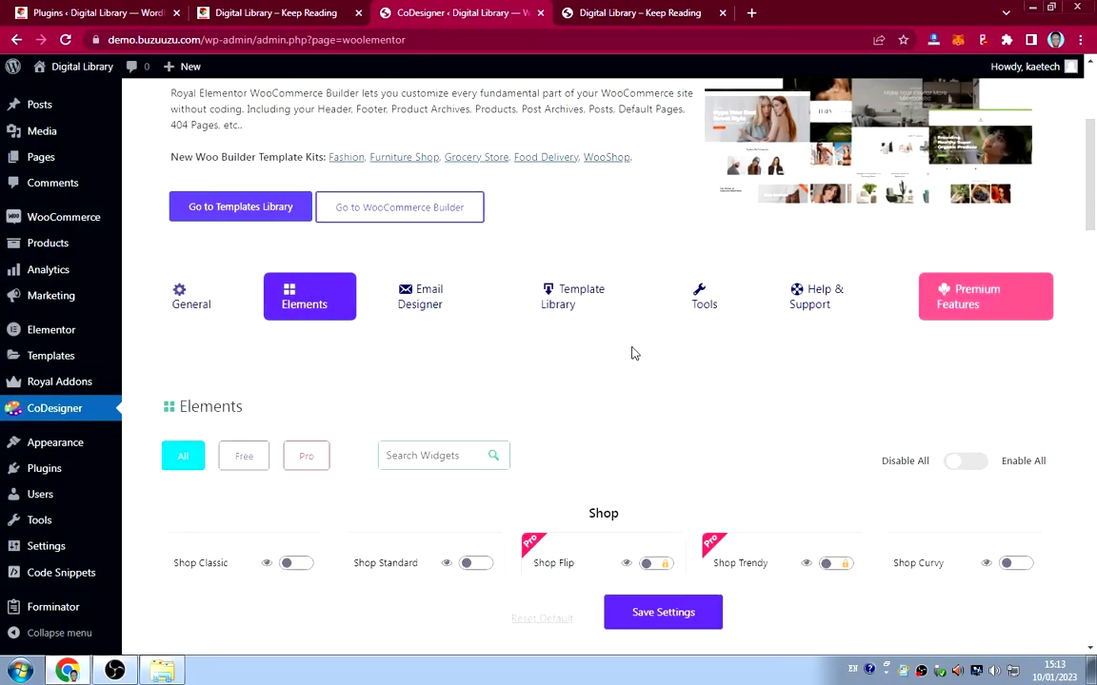
scroll(631, 351, down, 2)
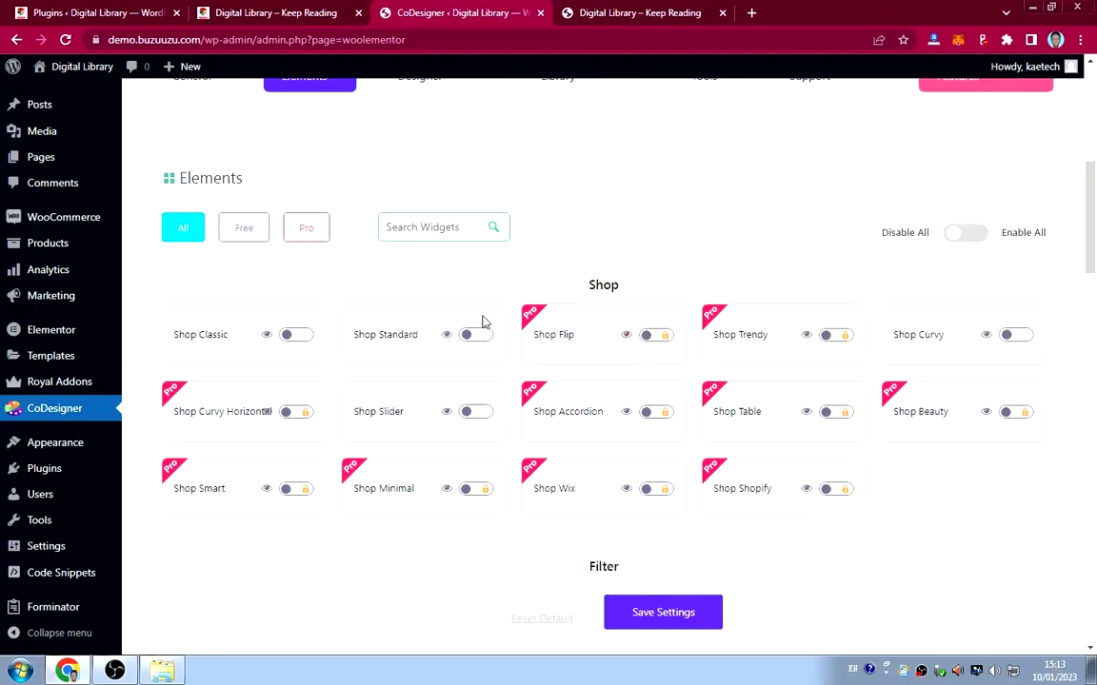
scroll(759, 273, down, 2)
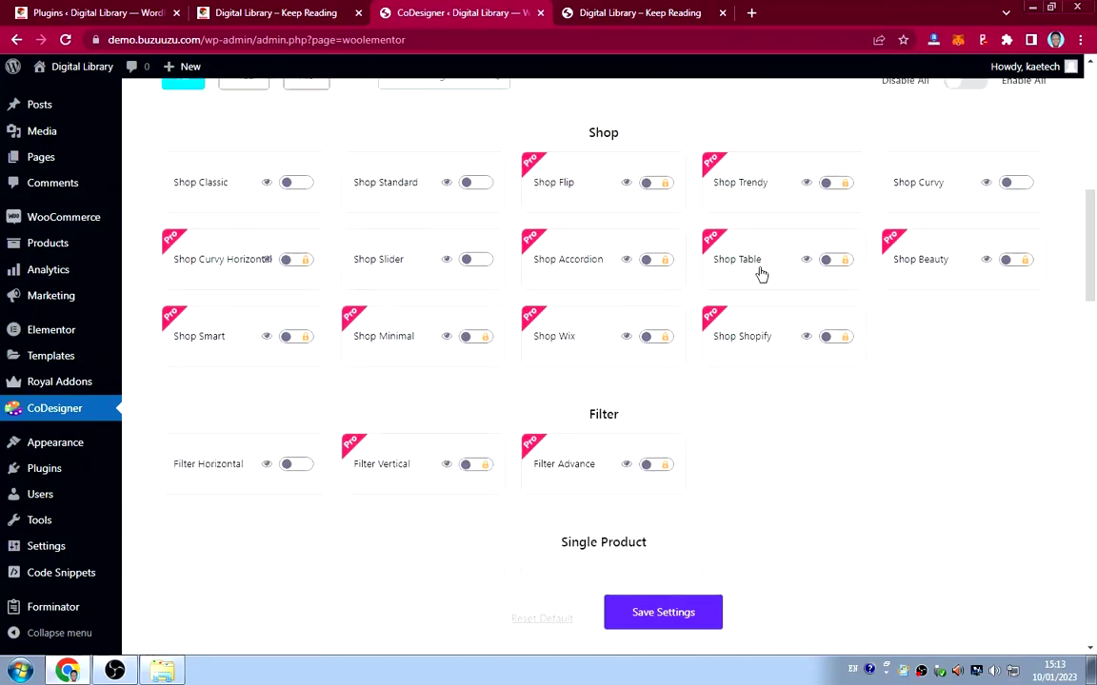
scroll(759, 275, up, 1)
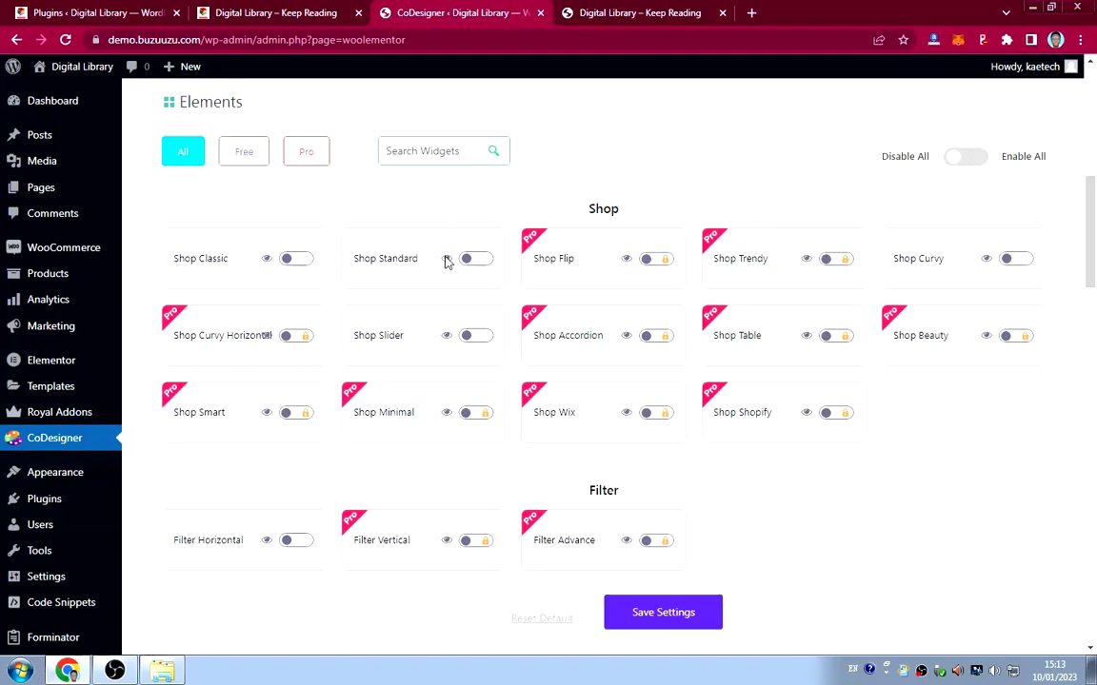
scroll(798, 497, down, 5)
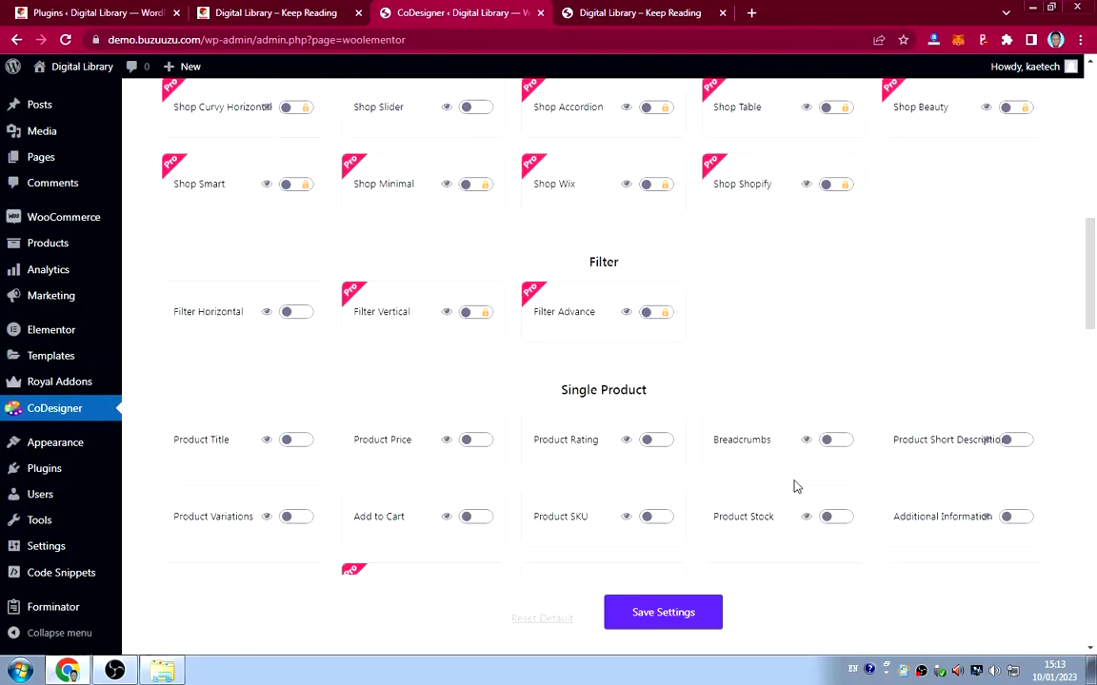
scroll(790, 473, down, 2)
scroll(789, 471, up, 8)
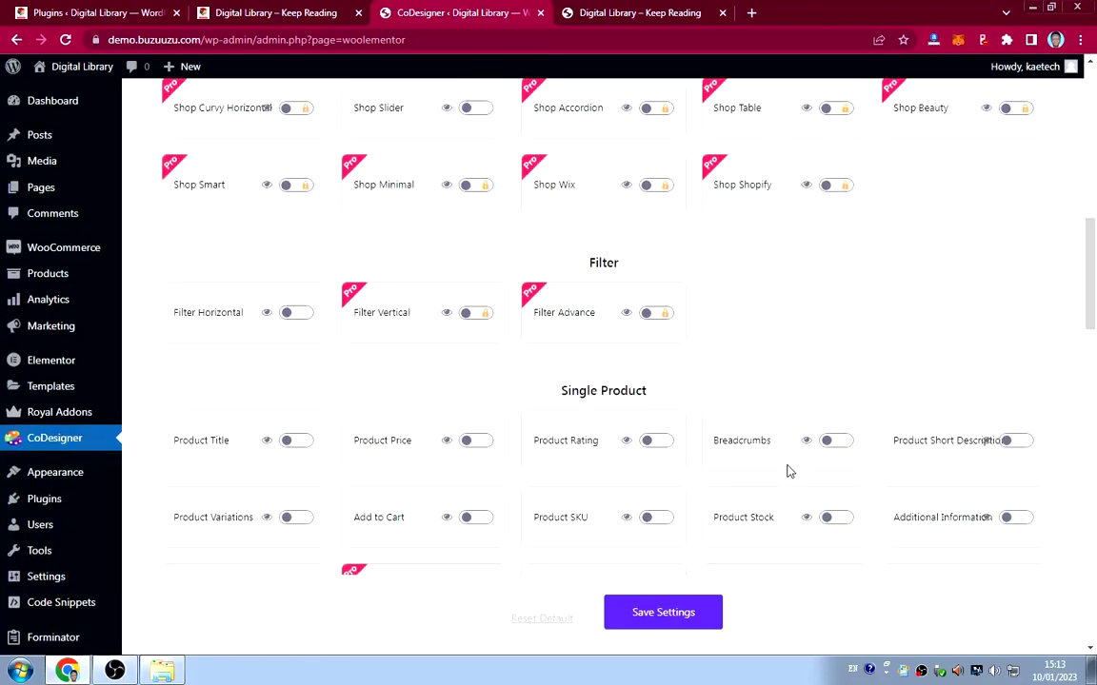
scroll(788, 471, down, 2)
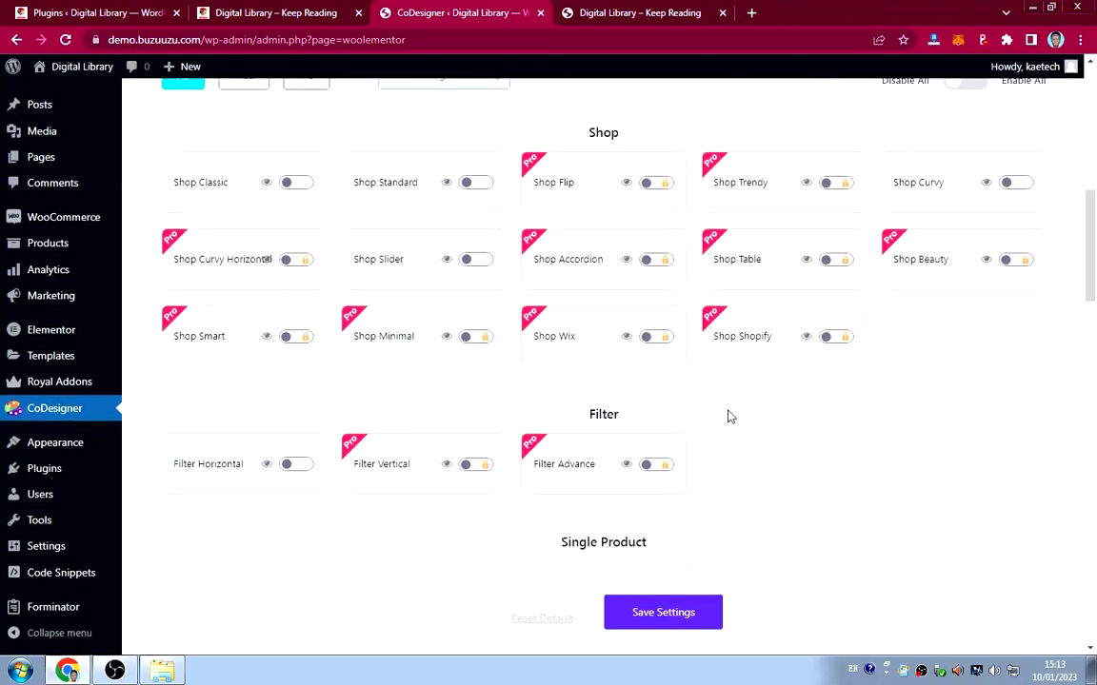
click(295, 183)
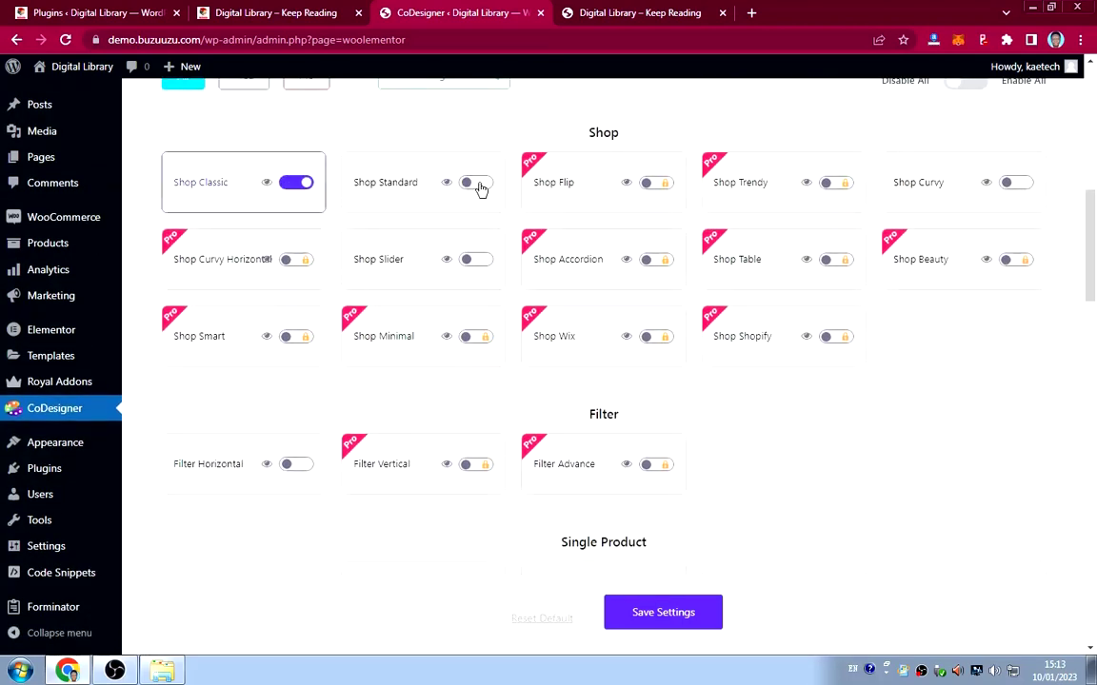
click(478, 185)
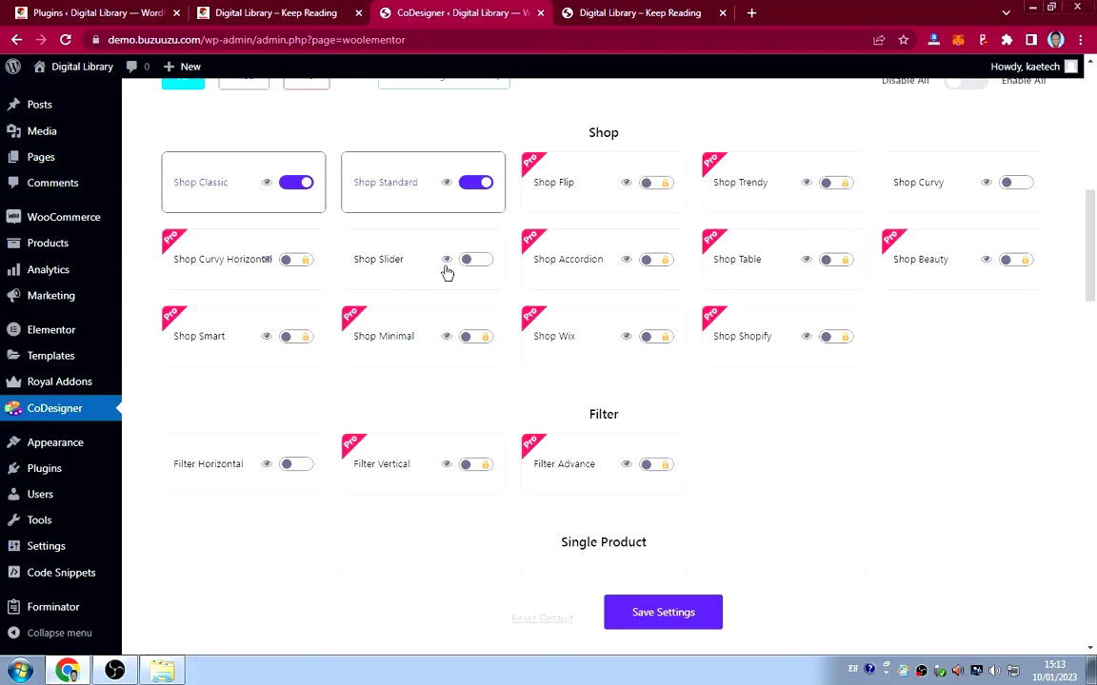
click(477, 261)
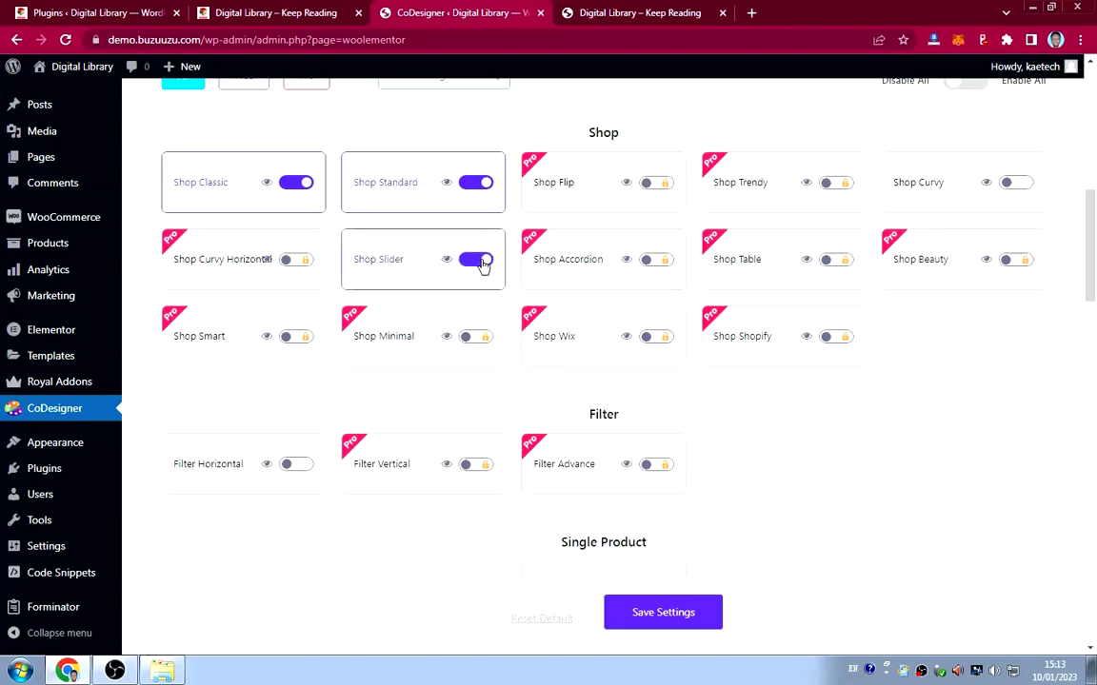
Enable the Tabs Beauty and Tabs Classic widgets in the Others group of CoDesigner's elements.
scroll(789, 367, down, 3)
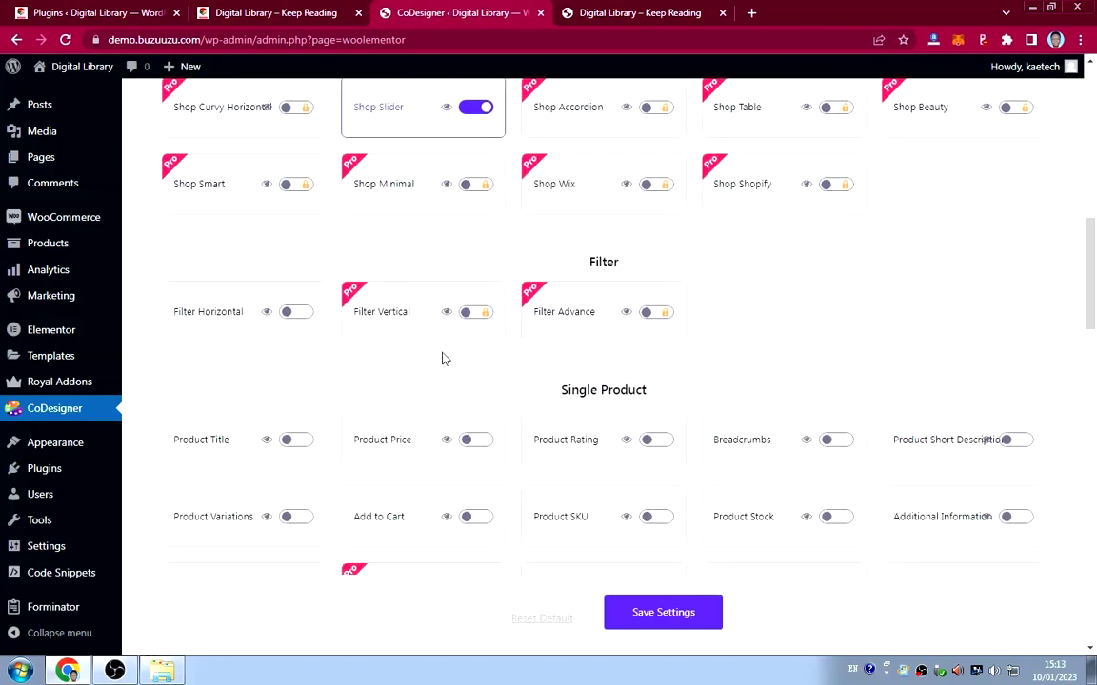
scroll(443, 357, down, 3)
scroll(404, 329, down, 1)
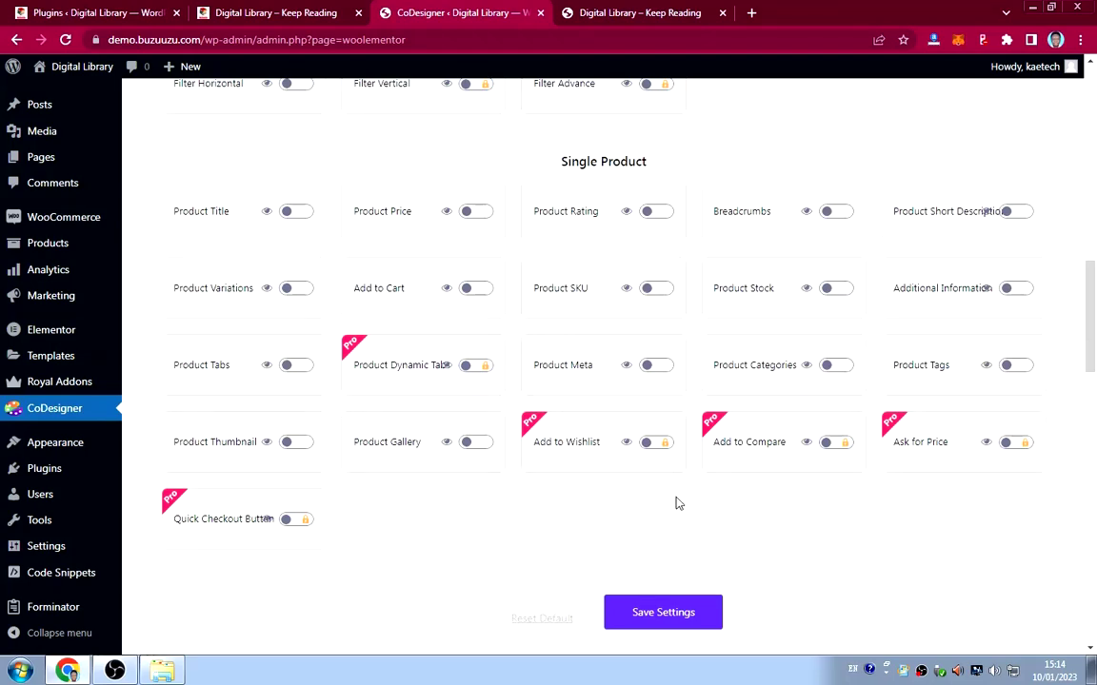
scroll(675, 502, down, 2)
scroll(675, 499, down, 1)
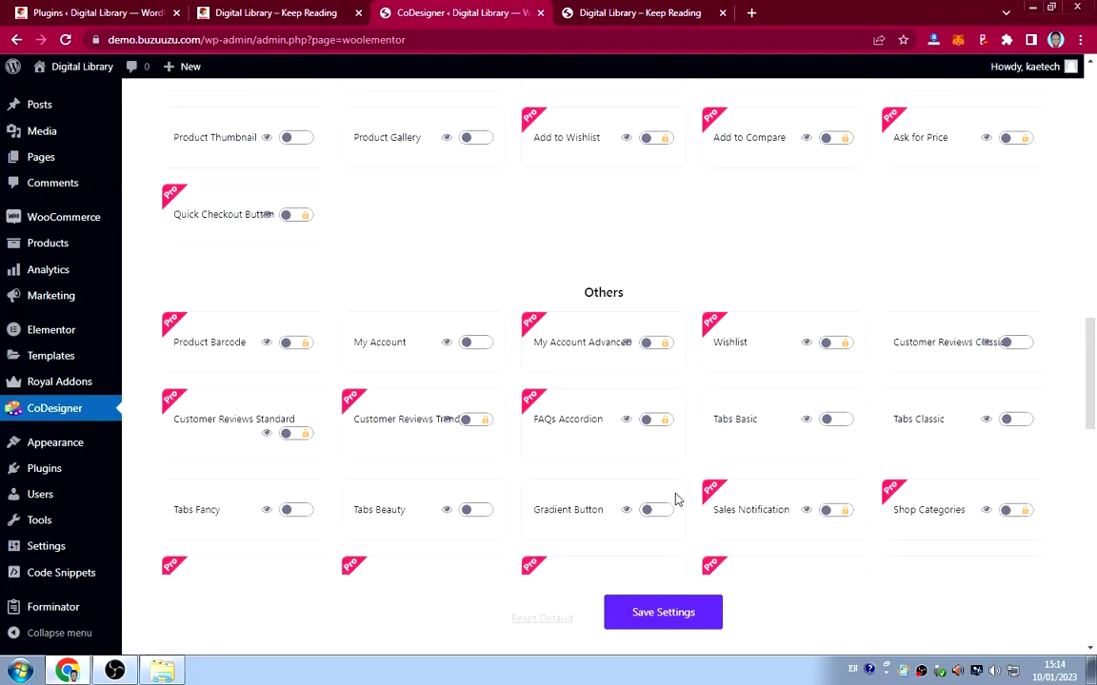
scroll(676, 497, down, 1)
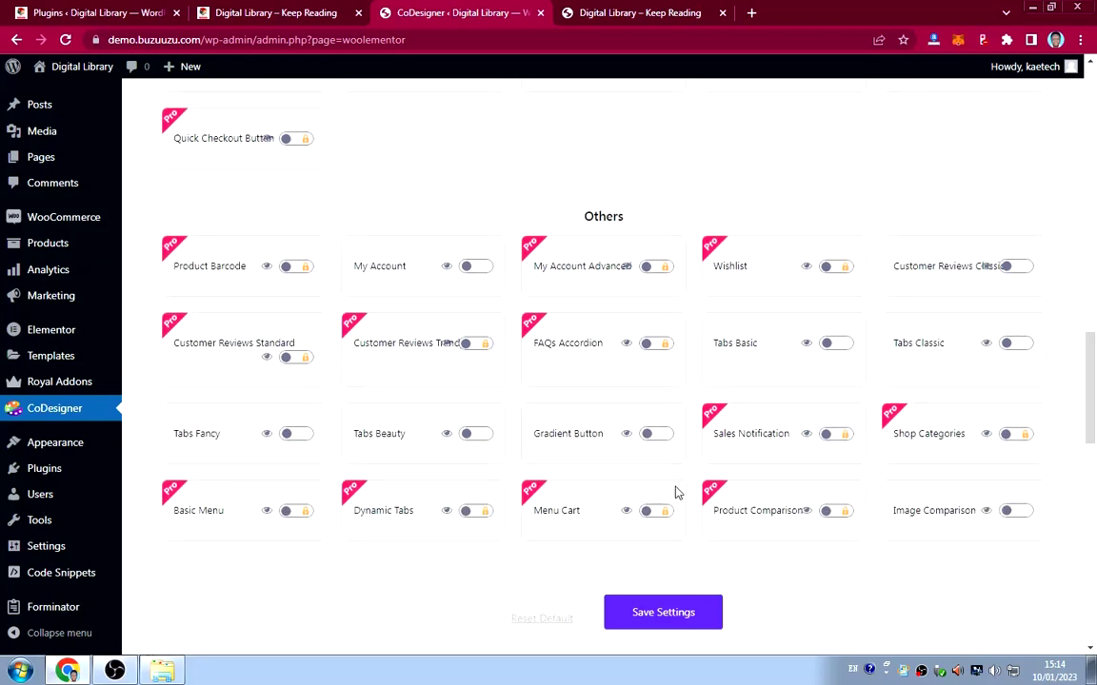
click(473, 435)
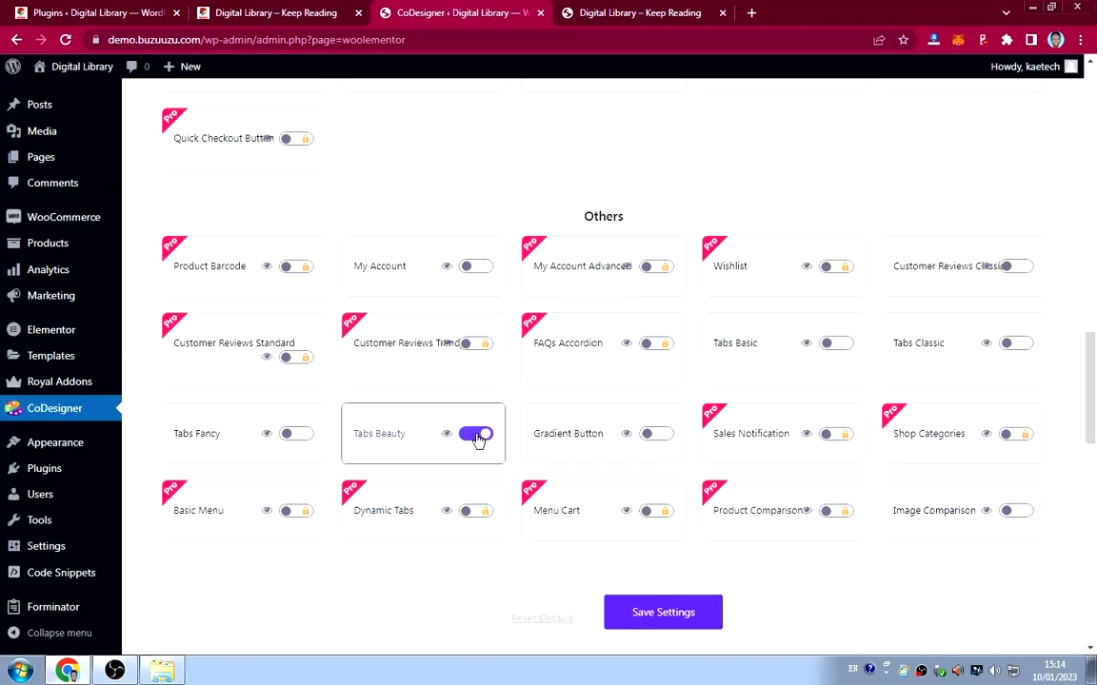
click(1017, 344)
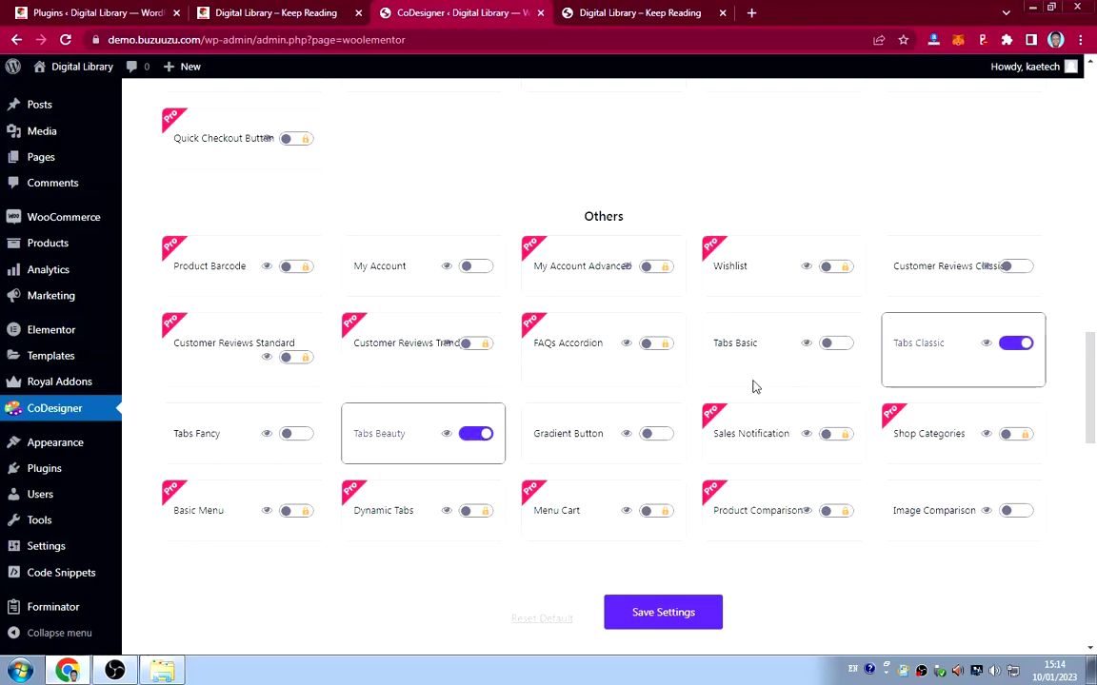
Examine the remaining CoDesigner widget groups: Pricing Table, Related Products, Image Gallery, Cart, Checkout and Email.
scroll(753, 386, down, 4)
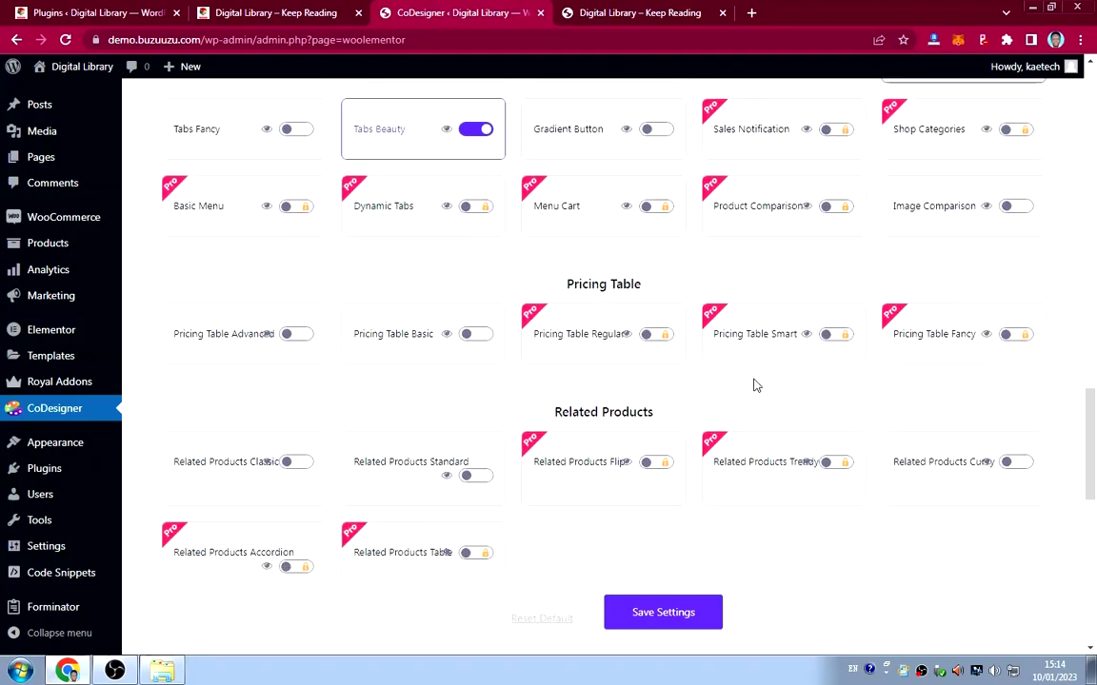
scroll(753, 385, down, 1)
scroll(753, 387, down, 1)
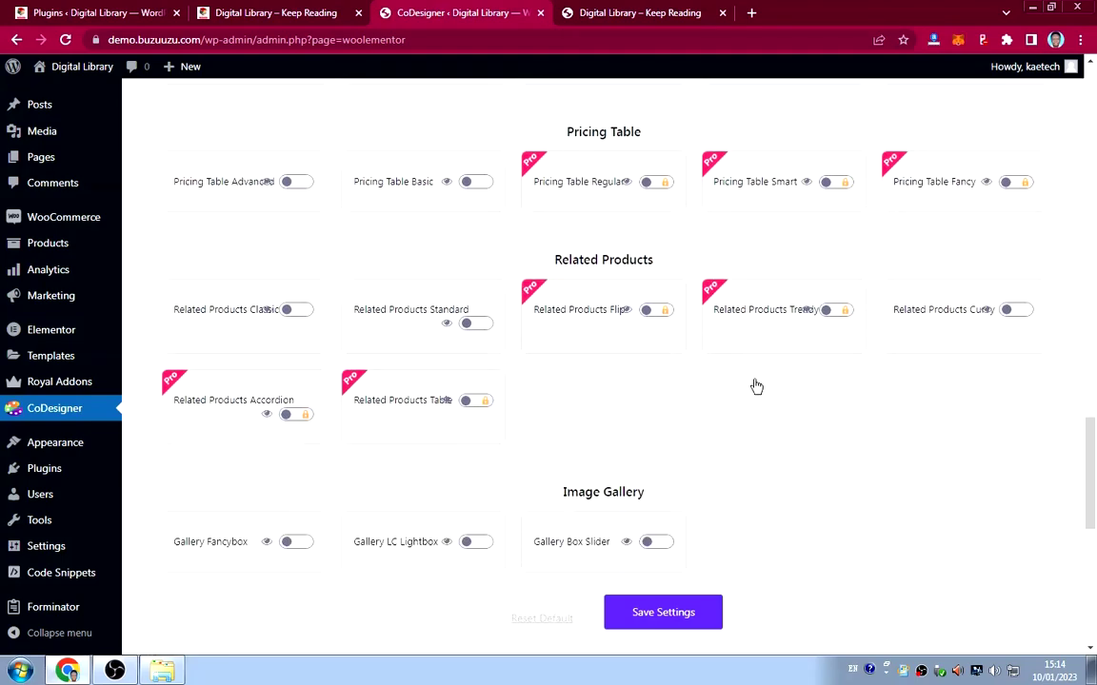
scroll(756, 386, down, 1)
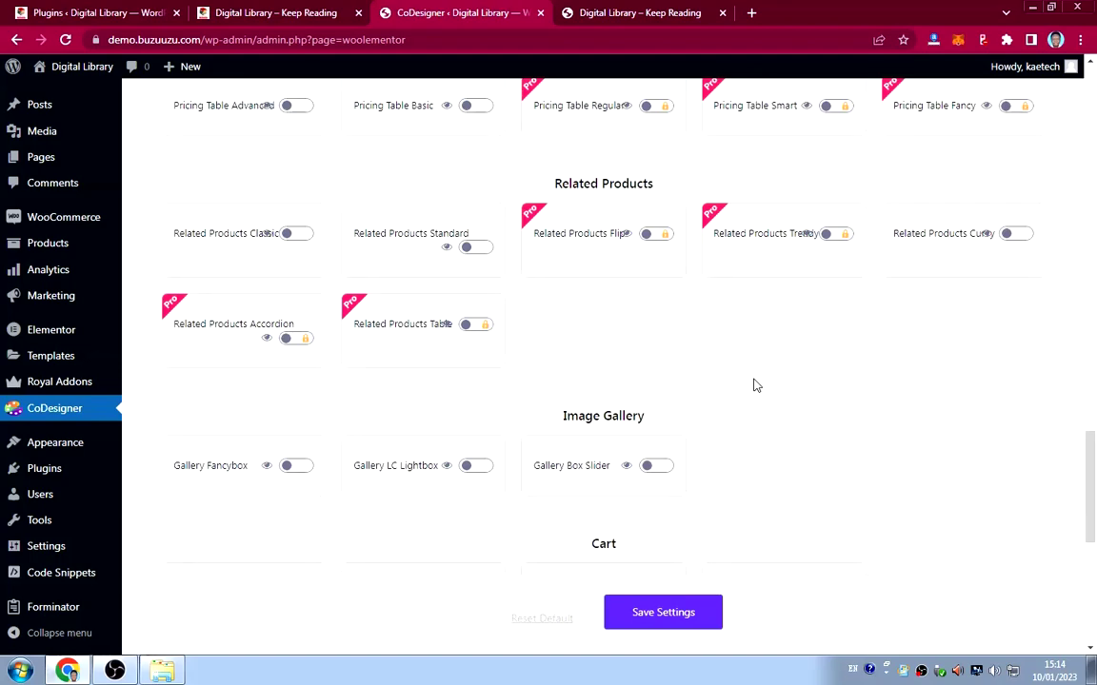
scroll(756, 385, down, 2)
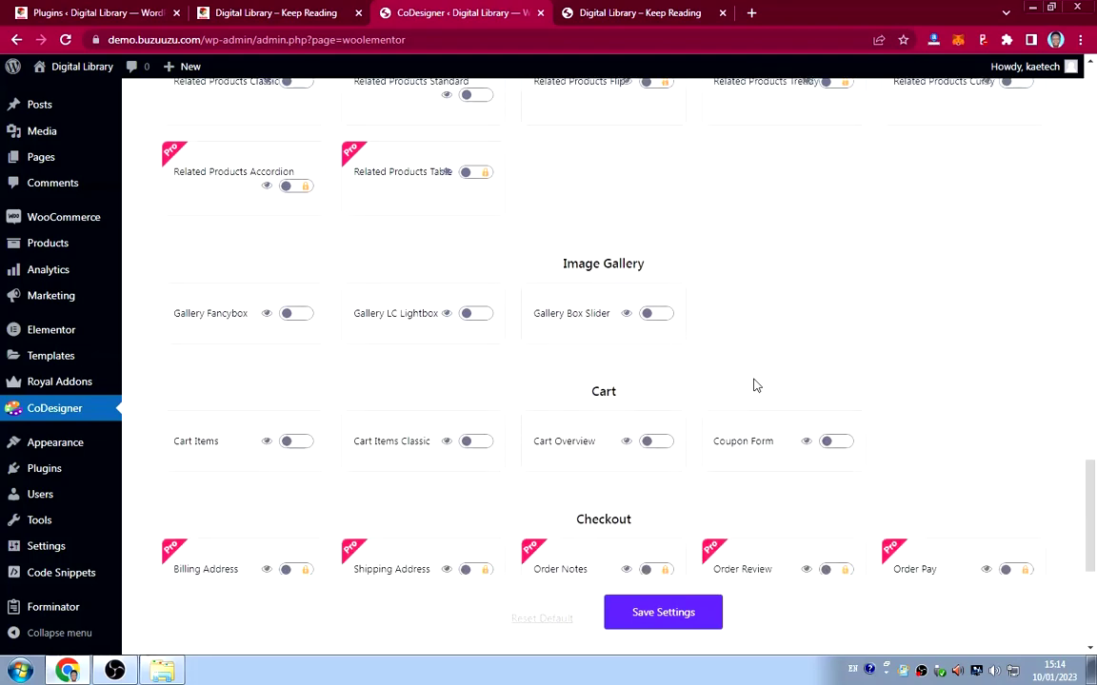
scroll(756, 386, down, 2)
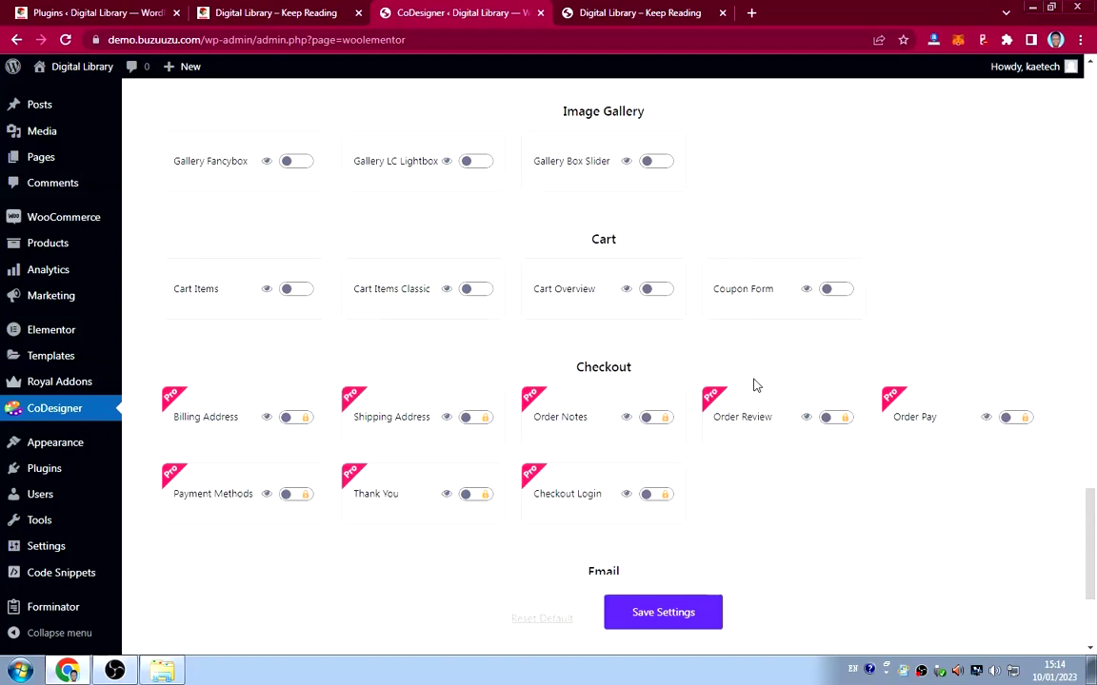
scroll(756, 385, down, 3)
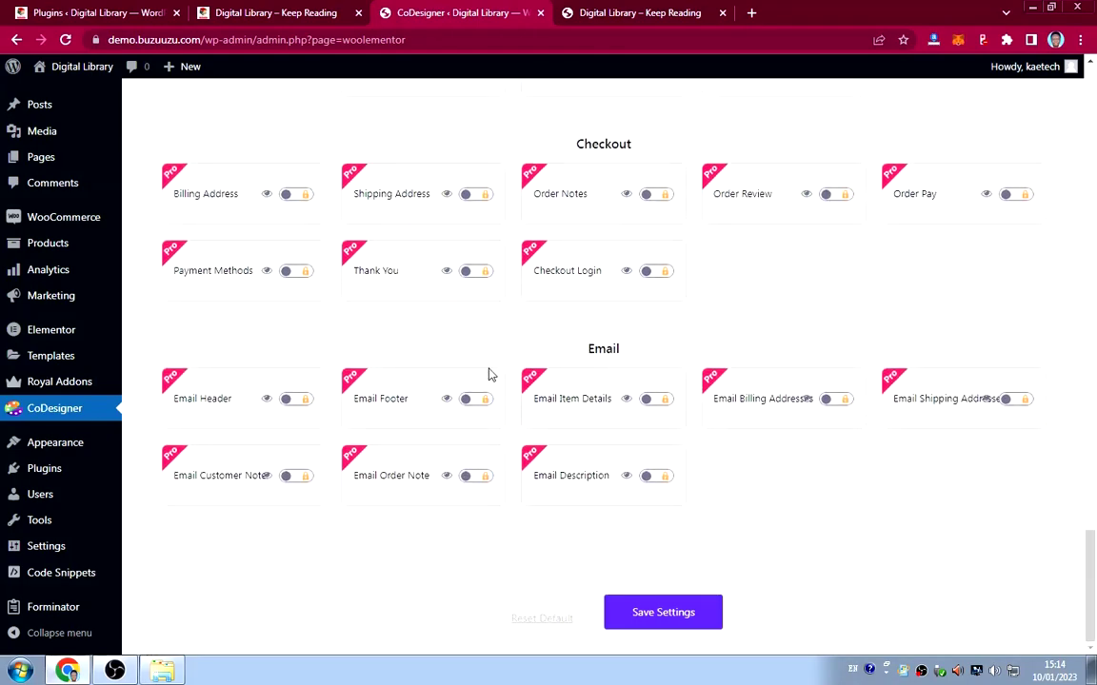
scroll(771, 351, up, 4)
scroll(773, 357, up, 20)
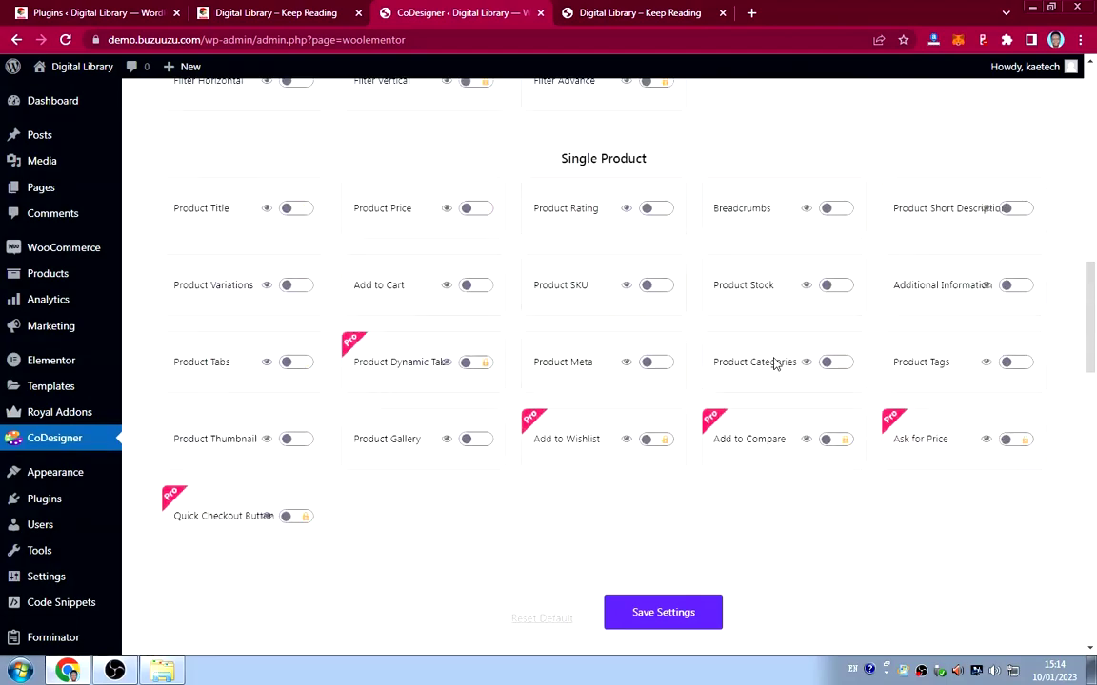
Save the CoDesigner element settings and return to the start of the page.
scroll(682, 457, down, 3)
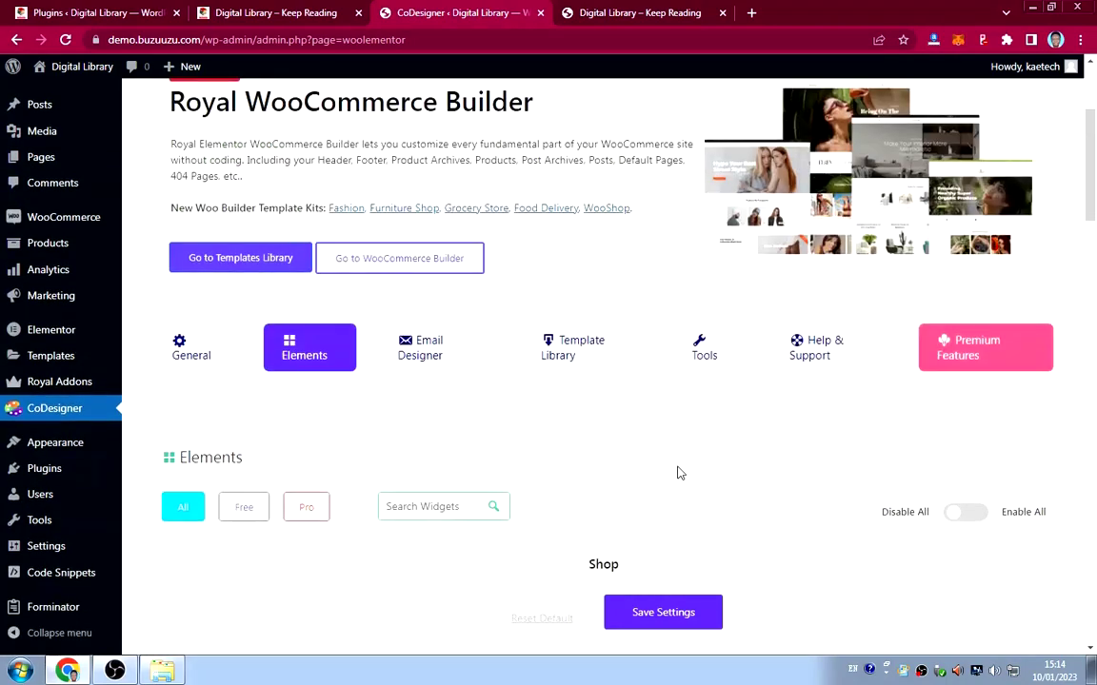
click(660, 613)
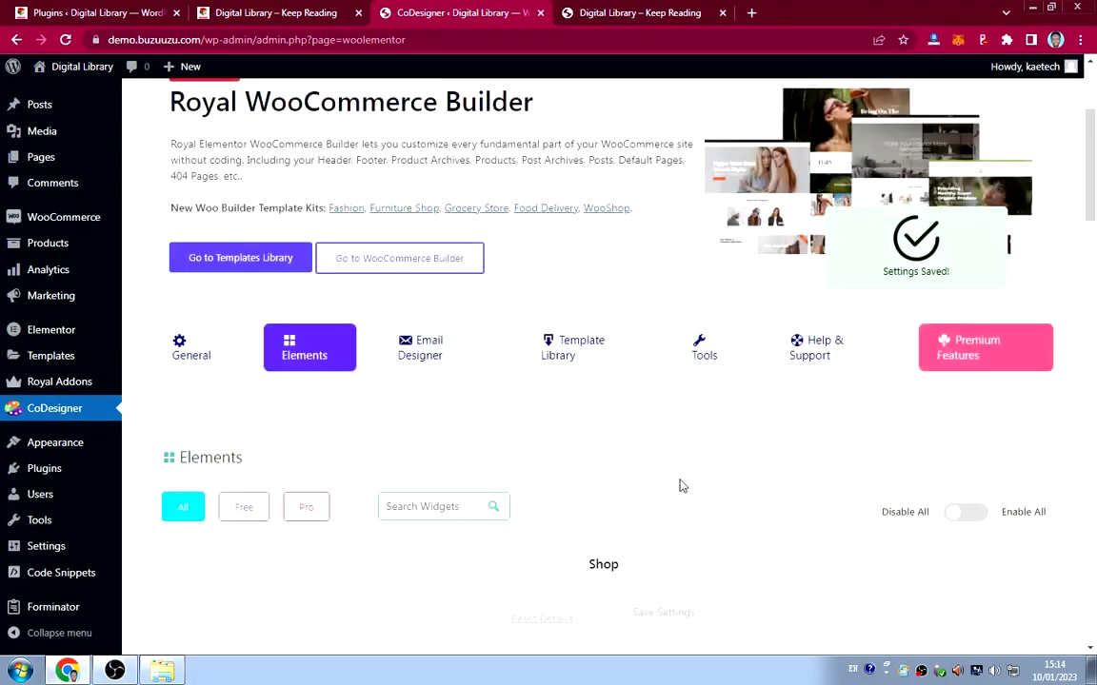
scroll(641, 465, up, 3)
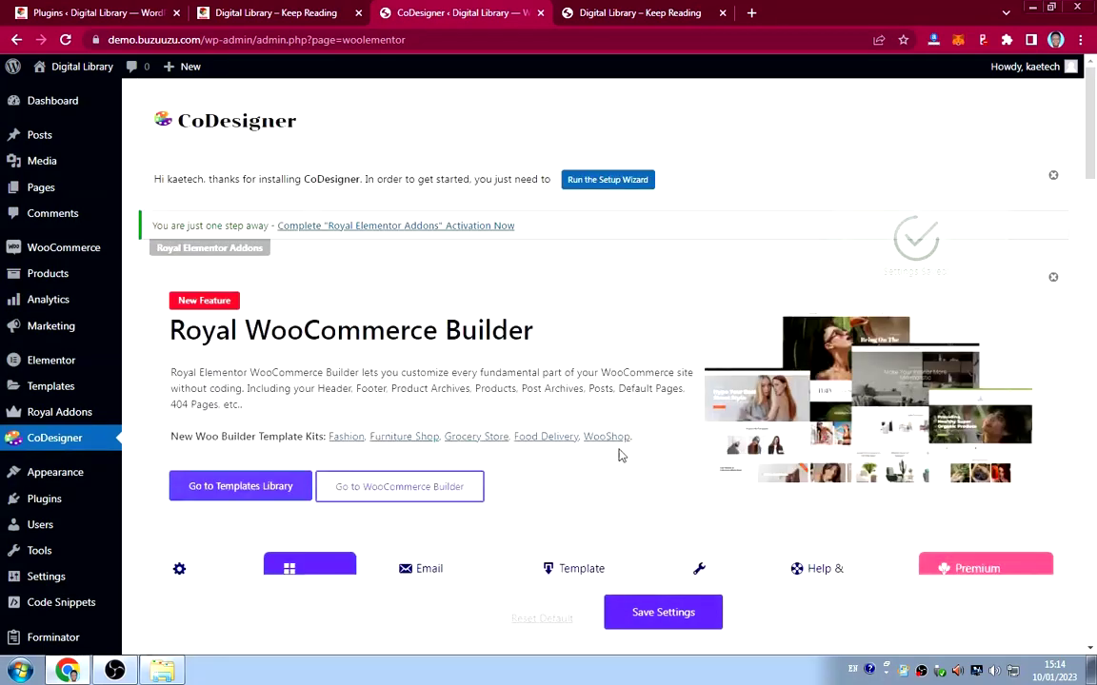
Dismiss the setup wizard notice and the Royal WooCommerce Builder banner on the CoDesigner page.
click(1053, 176)
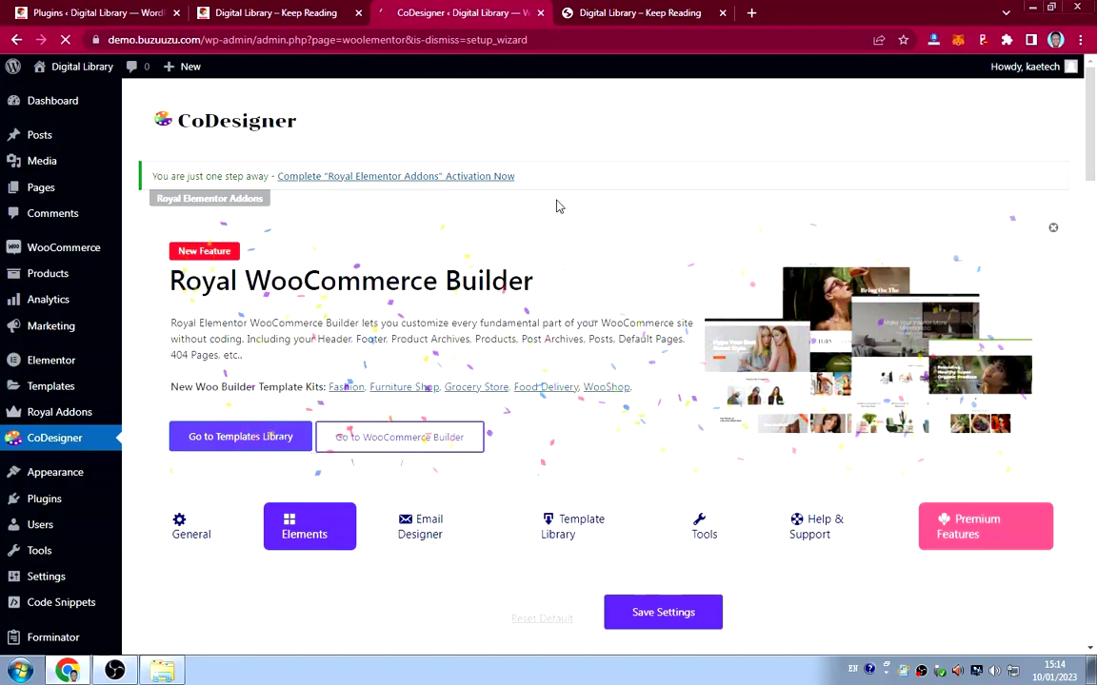
click(1053, 228)
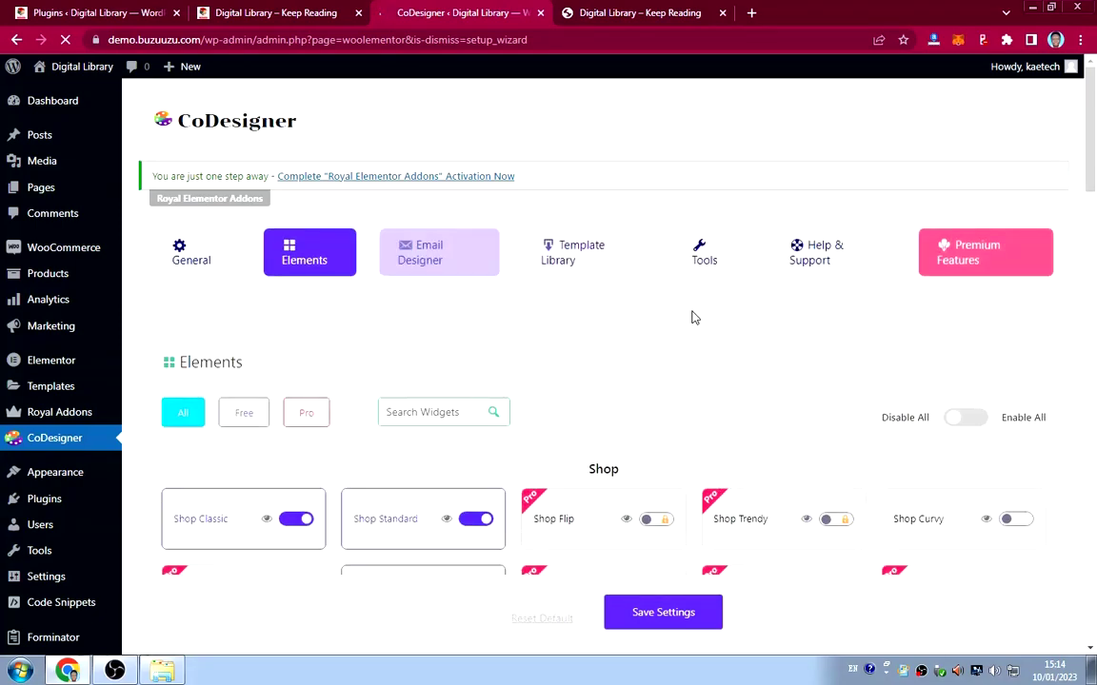
scroll(267, 365, down, 3)
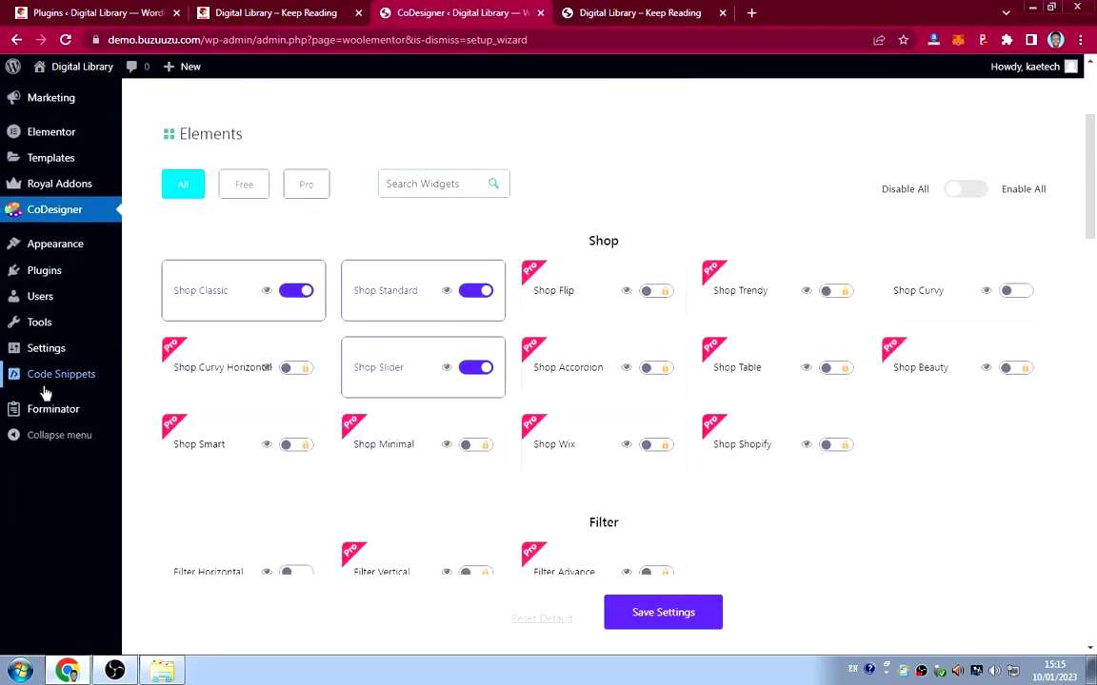
scroll(340, 288, up, 3)
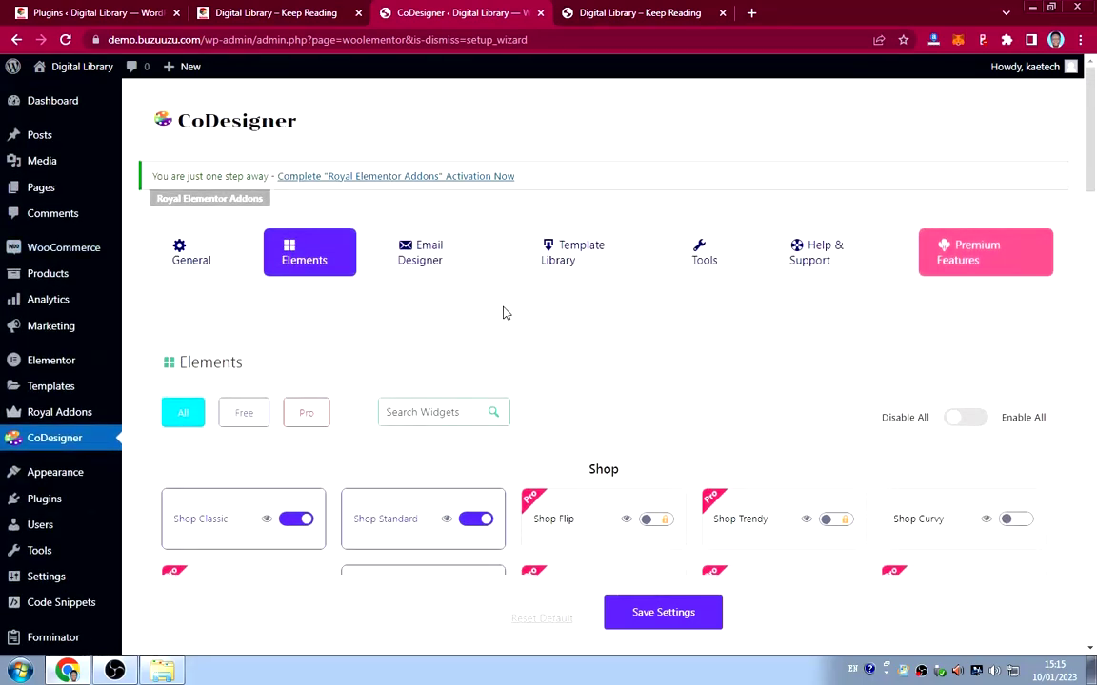
scroll(297, 339, down, 2)
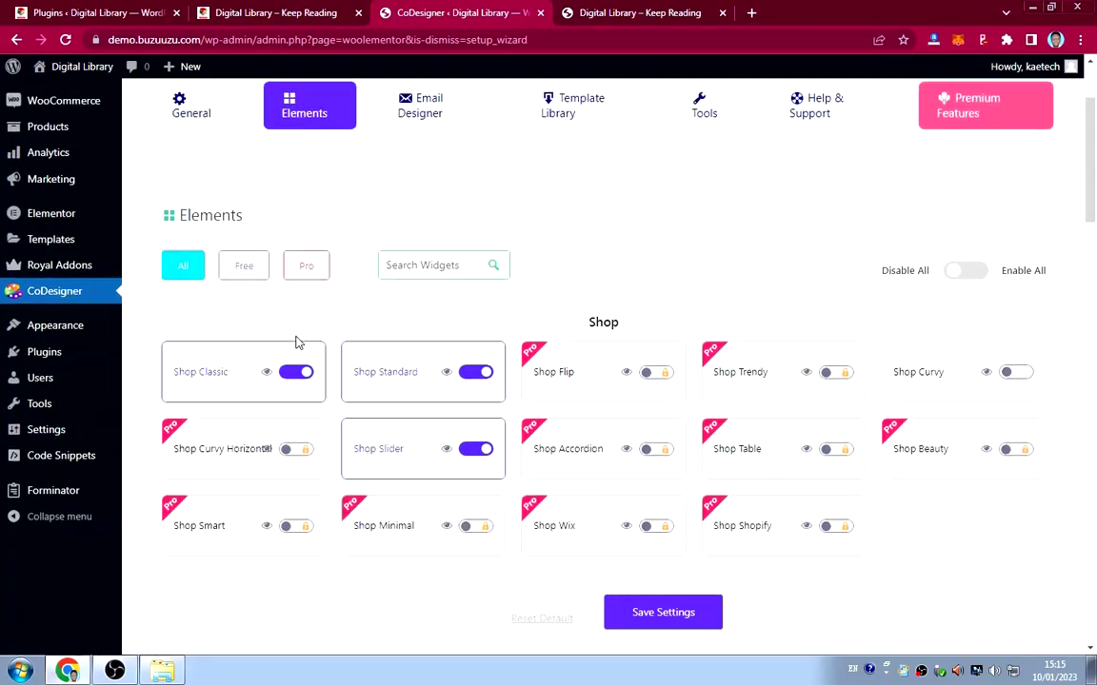
Go to the installed plugins list and open WooCommerce's settings from there.
click(45, 348)
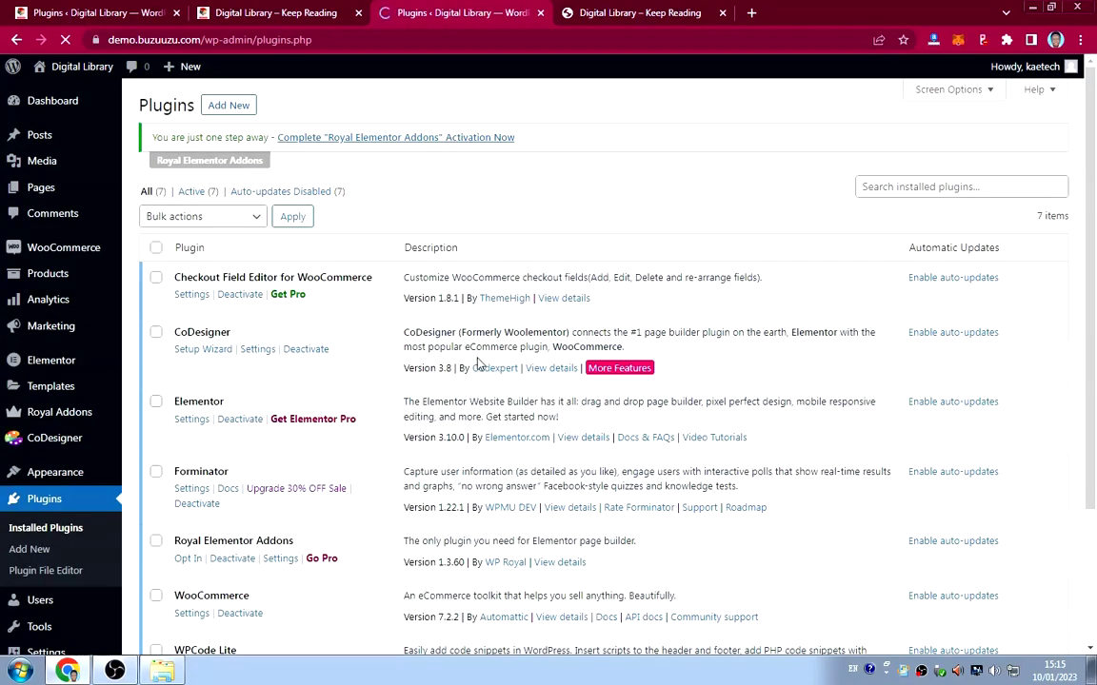
scroll(405, 362, down, 3)
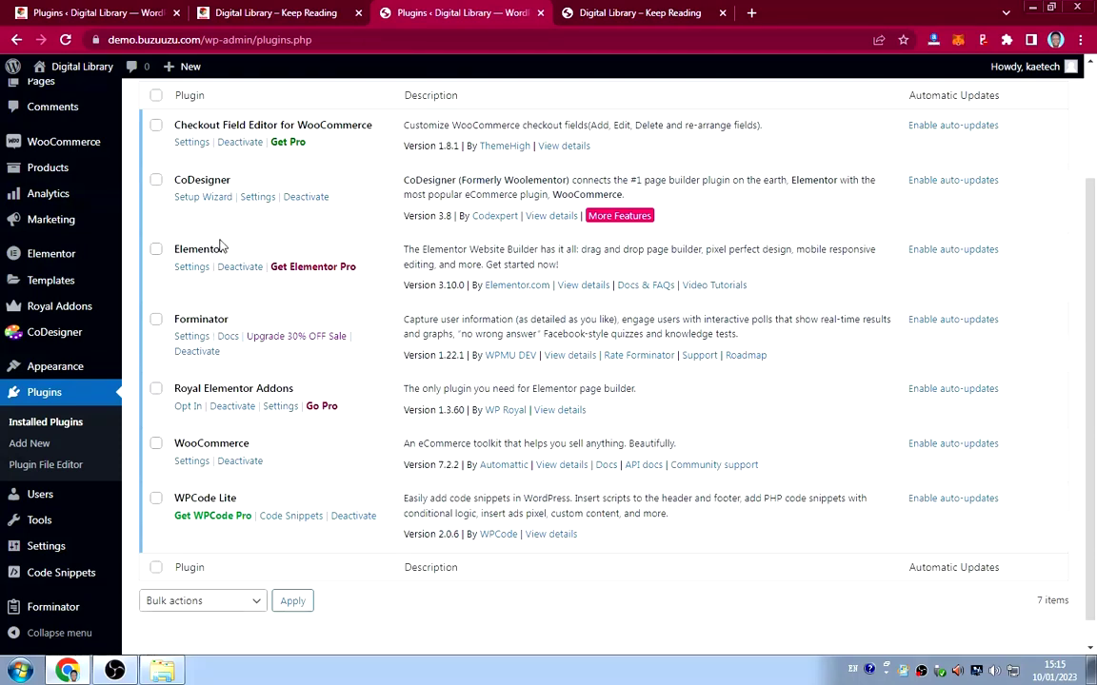
click(193, 462)
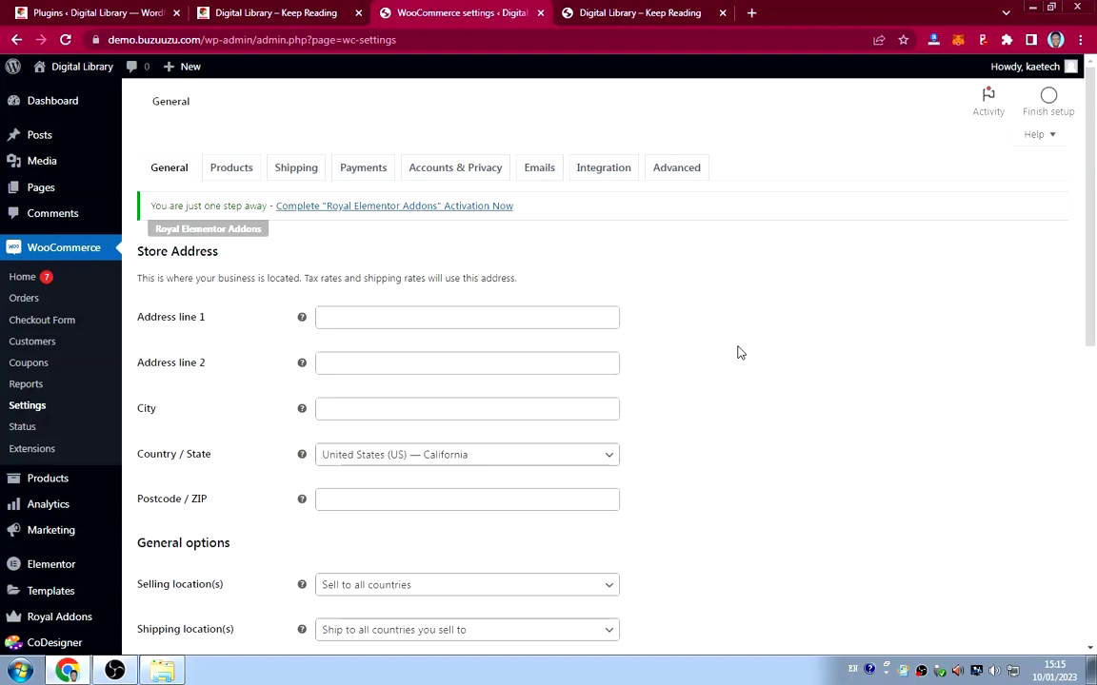
Fill in the WooCommerce store address, city and postcode with the saved post office box address.
scroll(740, 353, down, 1)
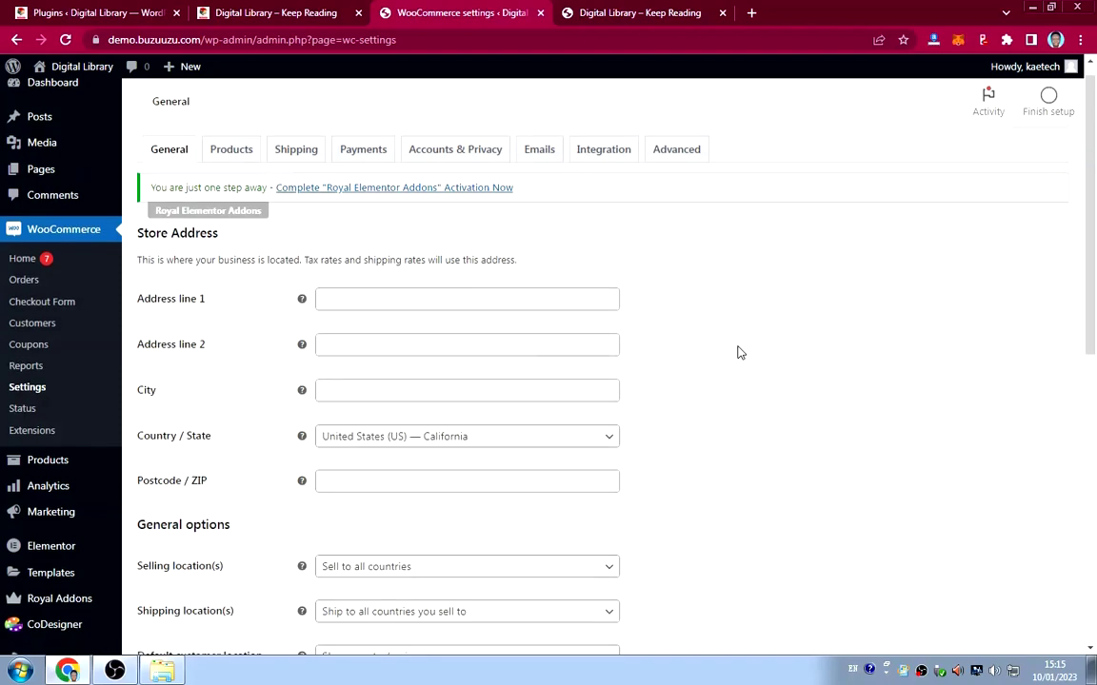
scroll(741, 354, down, 3)
scroll(739, 350, up, 2)
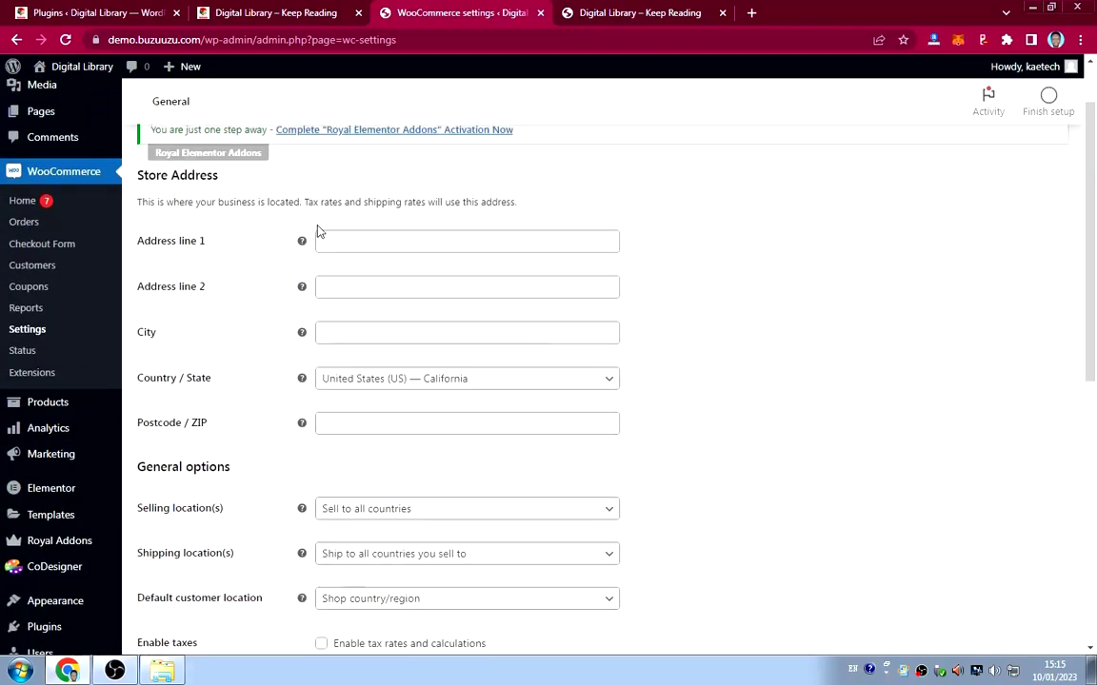
click(347, 241)
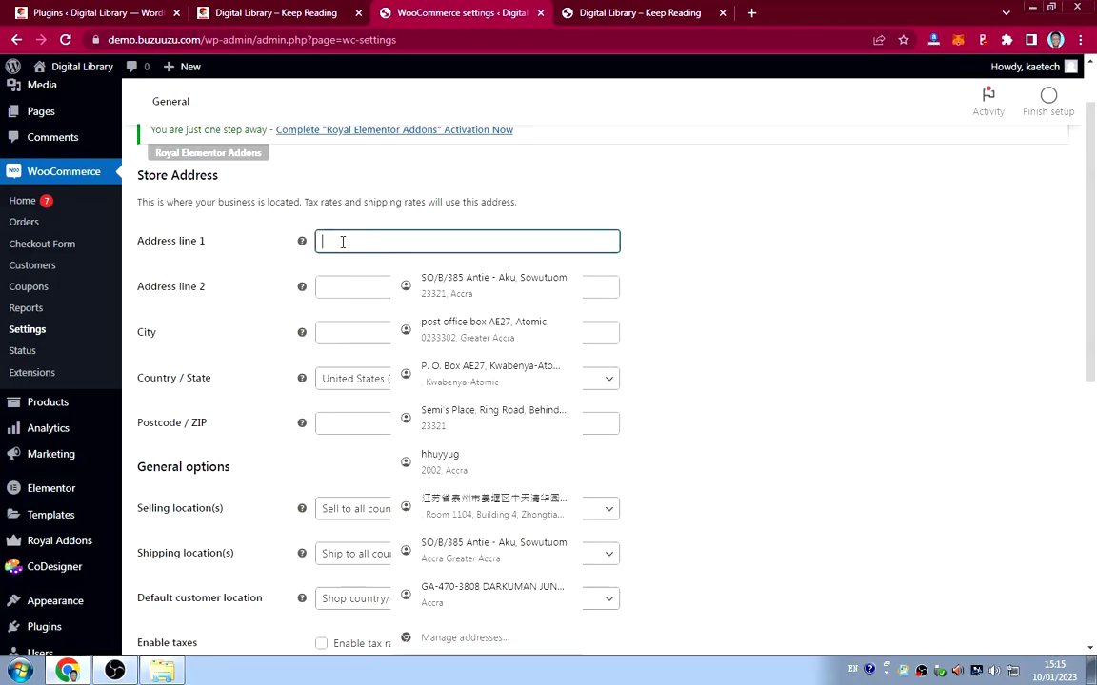
click(452, 333)
Set the store's Country / State to Ghana — Greater Accra.
scroll(571, 361, down, 2)
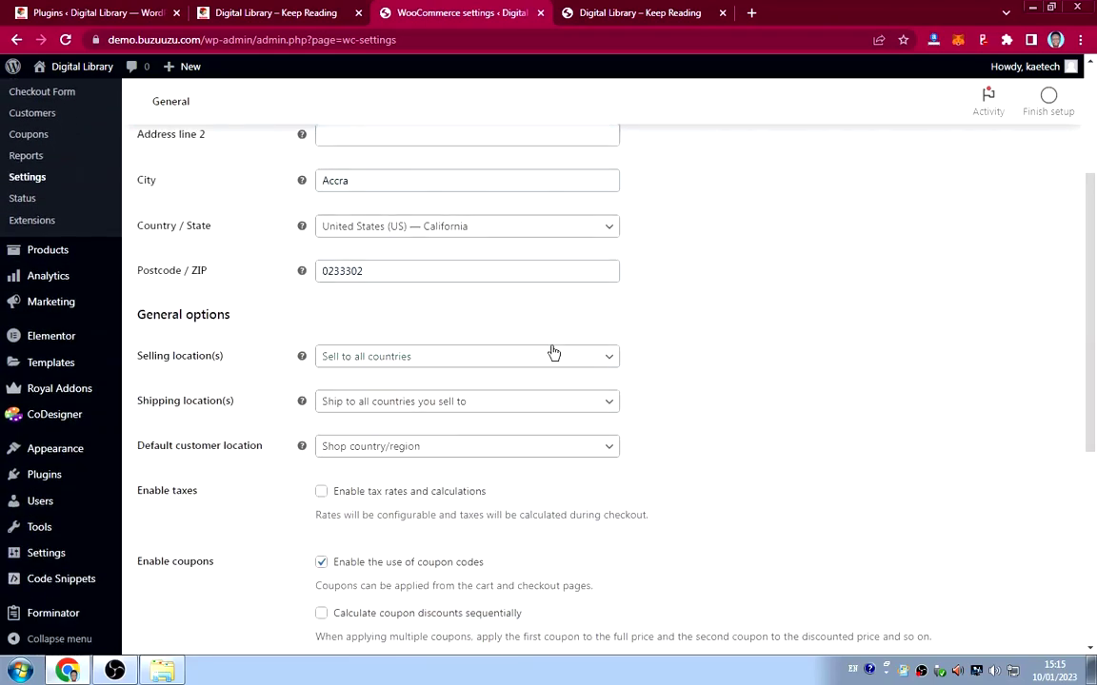
click(426, 228)
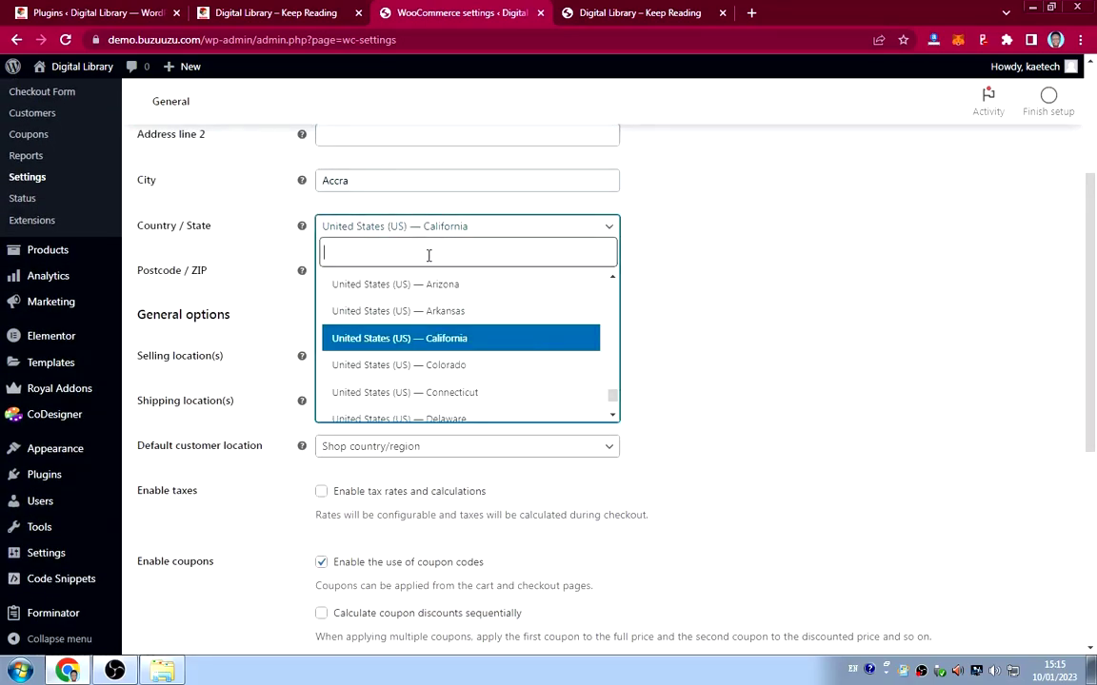
text(ghan)
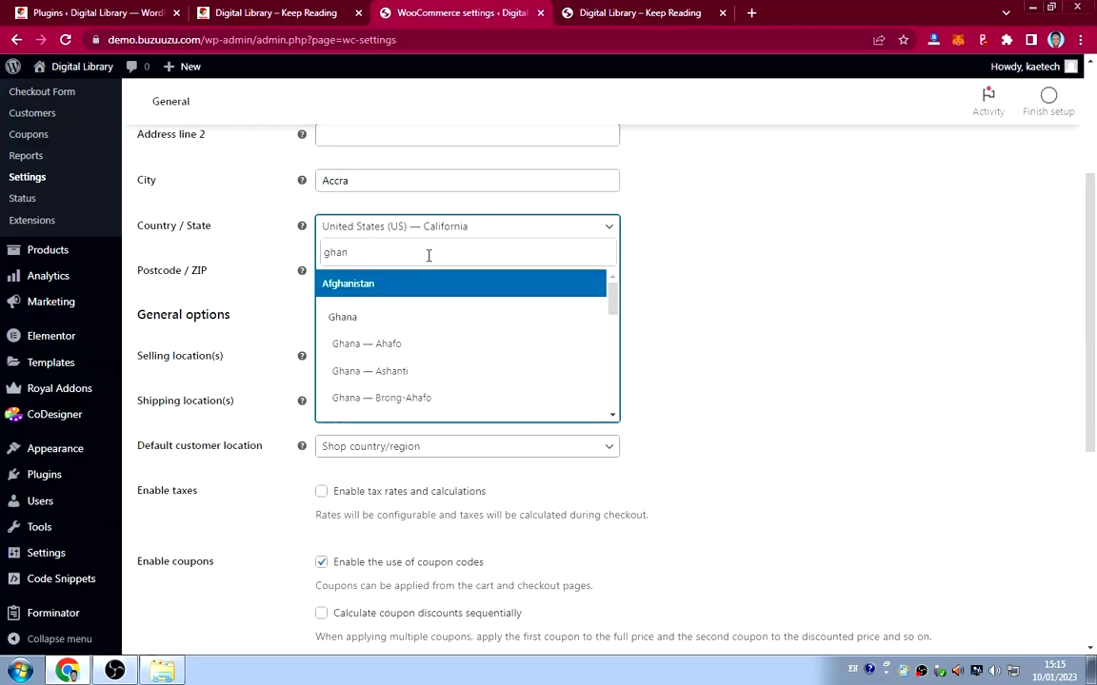
scroll(426, 366, down, 1)
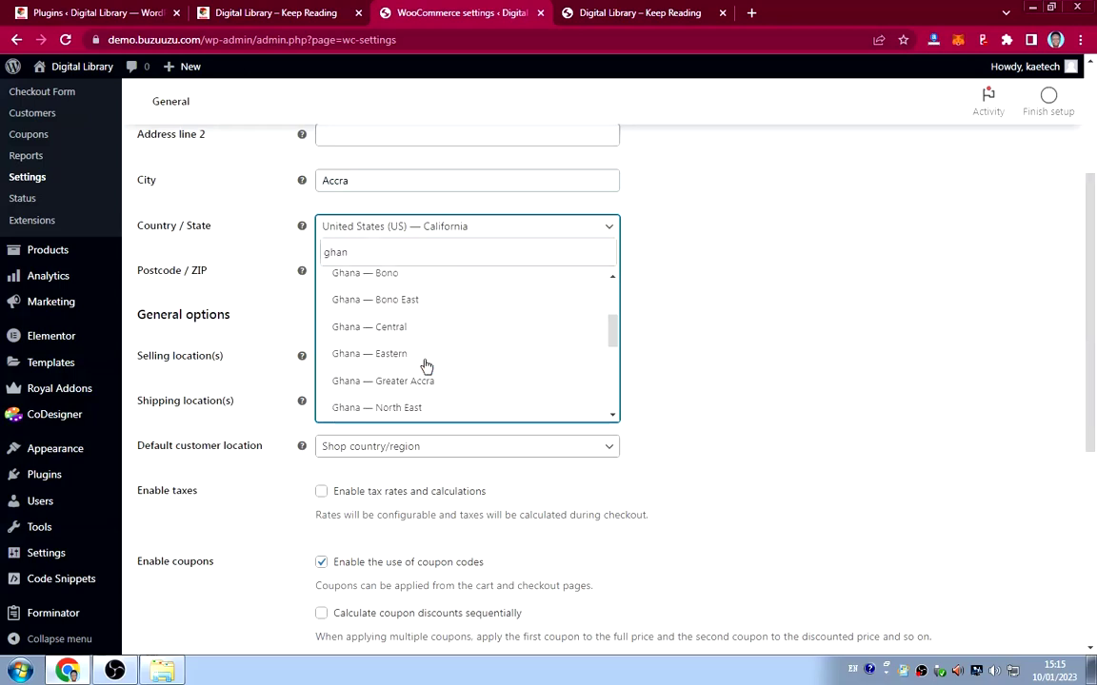
click(398, 384)
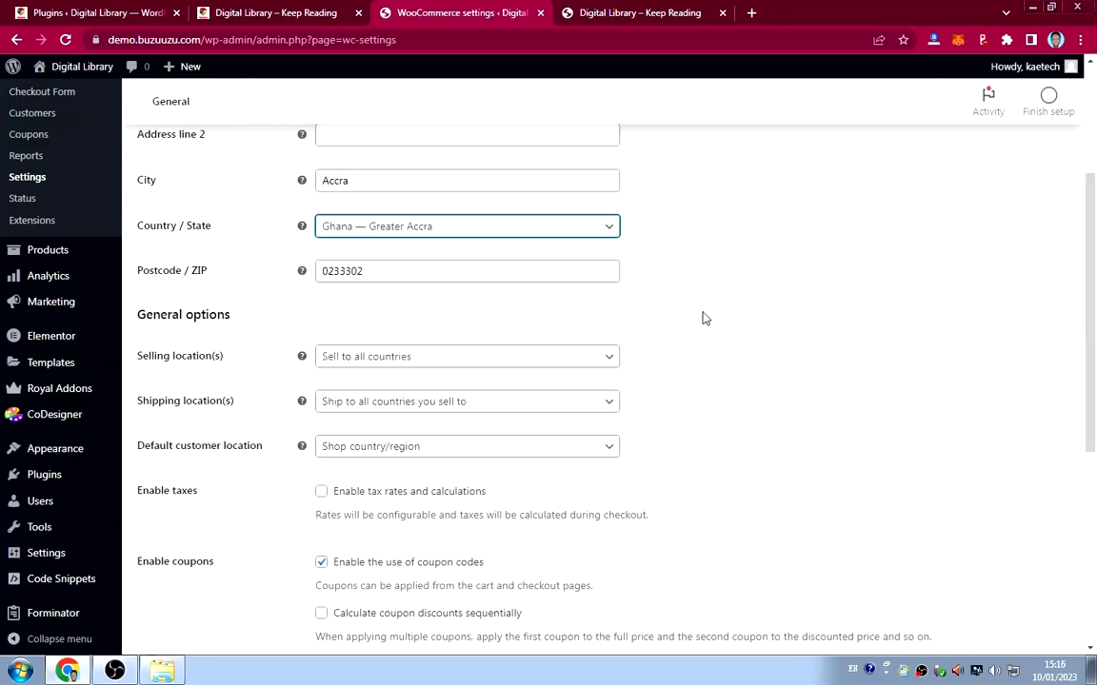
Restrict the selling locations to specific countries and add Ghana as the only country.
scroll(657, 352, down, 1)
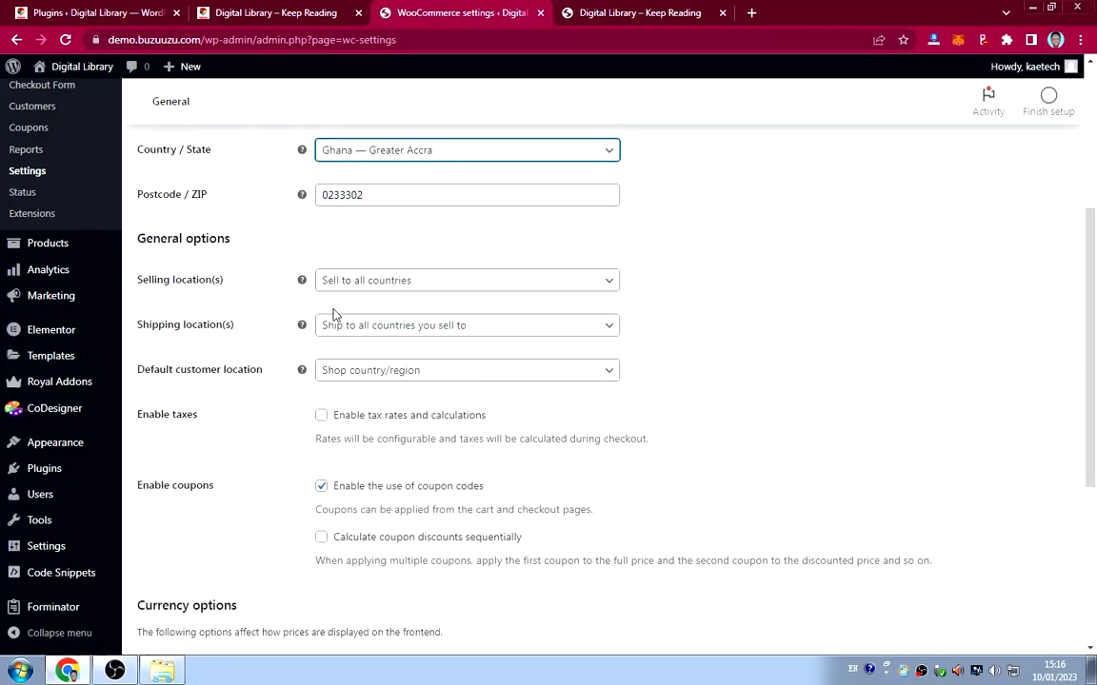
click(409, 281)
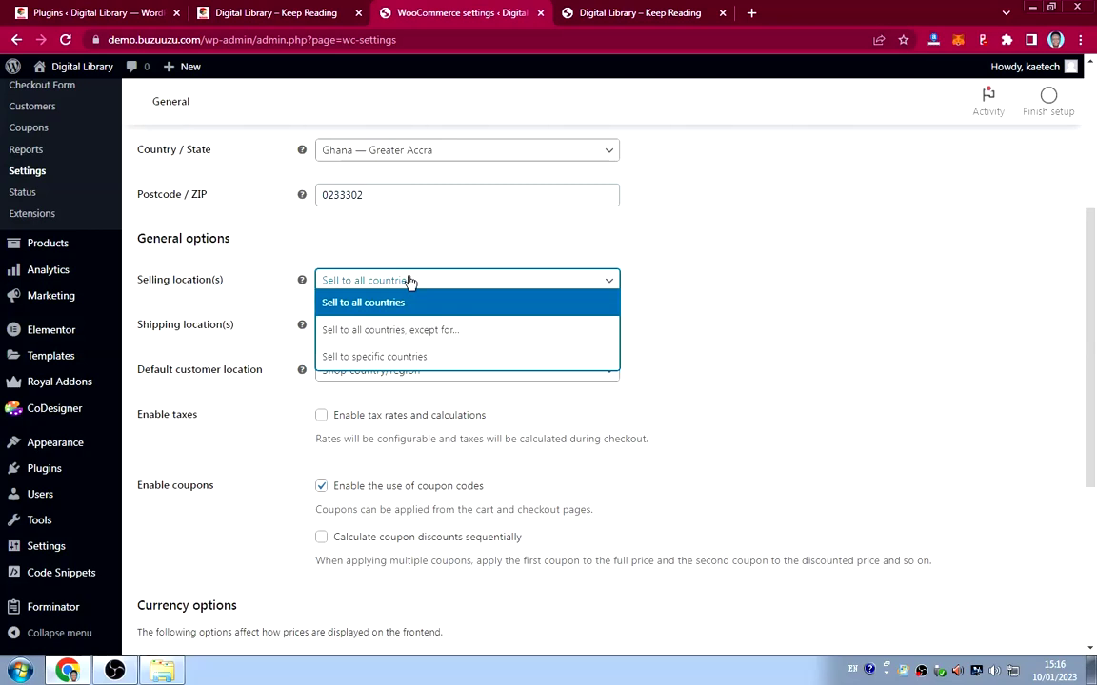
click(391, 358)
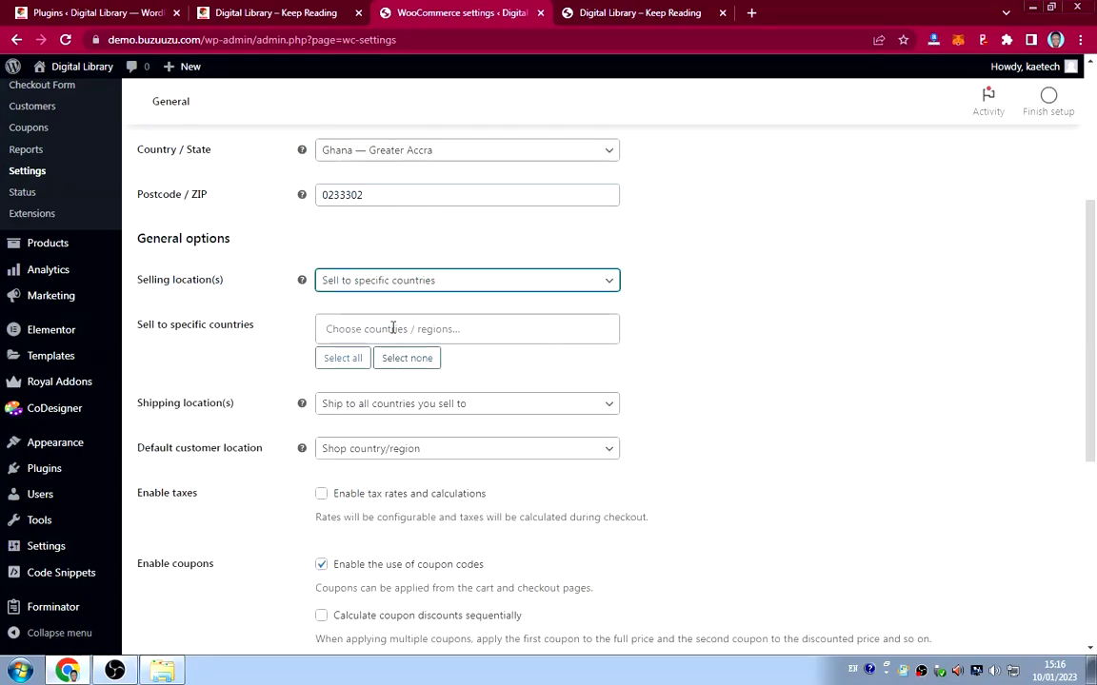
click(392, 329)
text(Ghana)
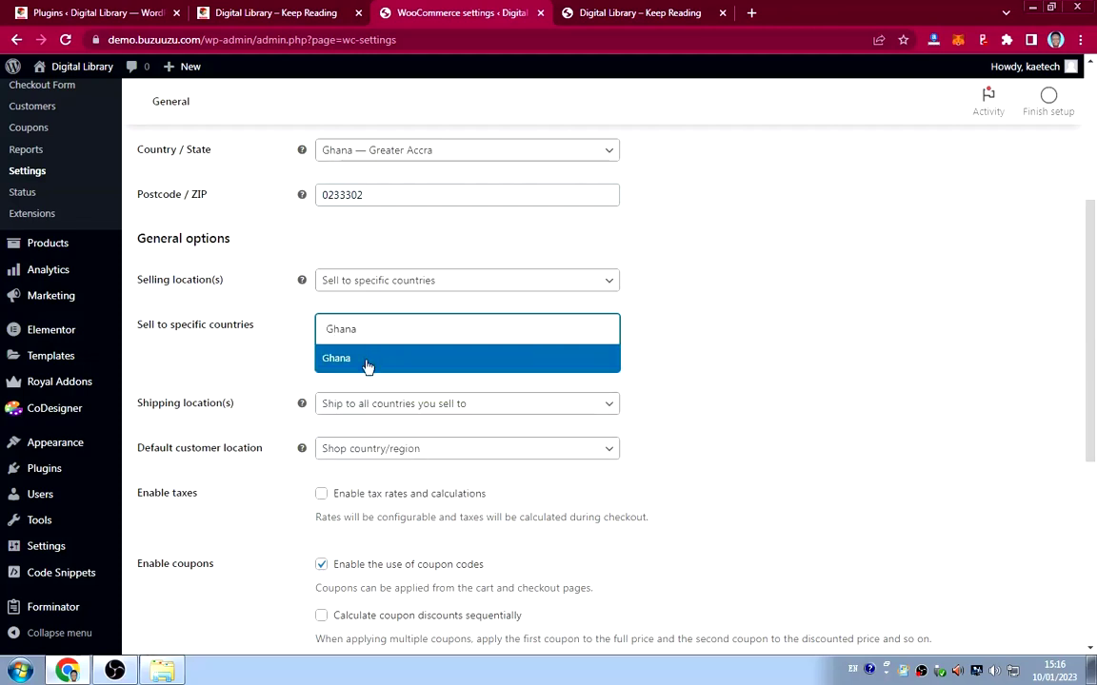
click(367, 360)
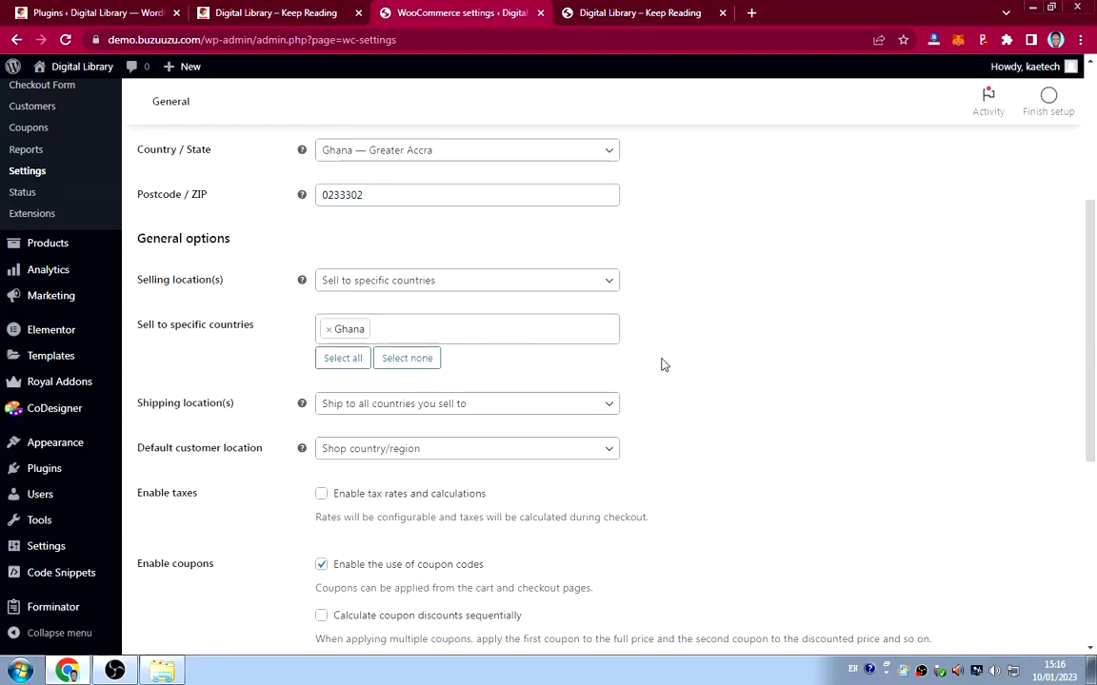
Set the shipping locations option to Disable shipping & shipping calculations.
scroll(664, 364, down, 1)
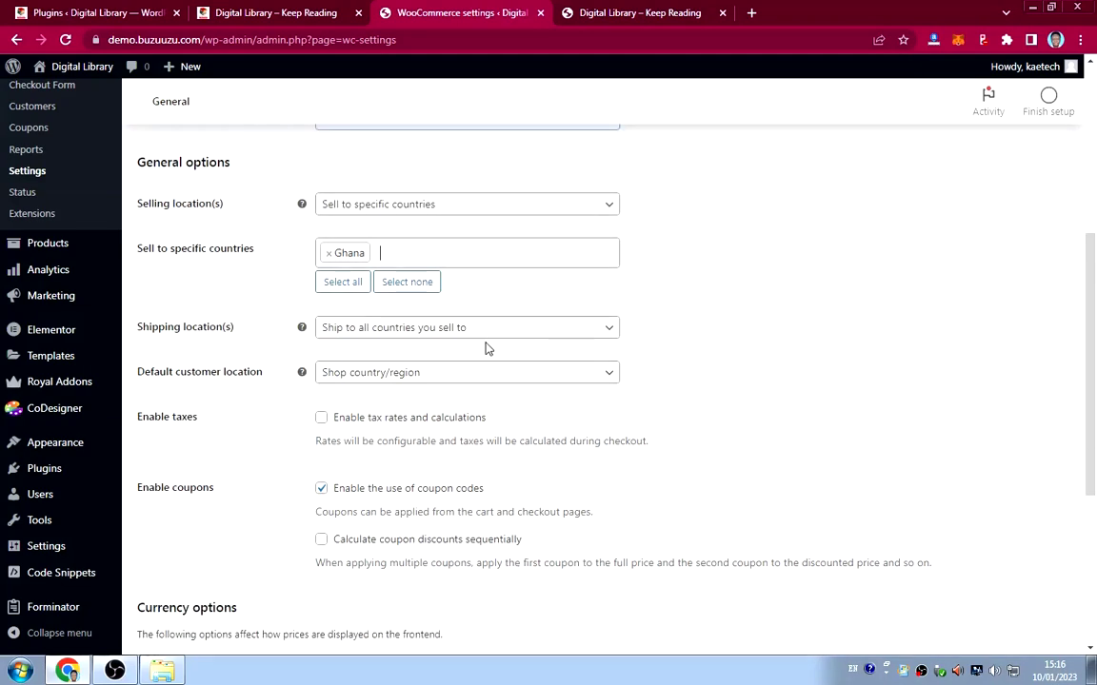
click(424, 338)
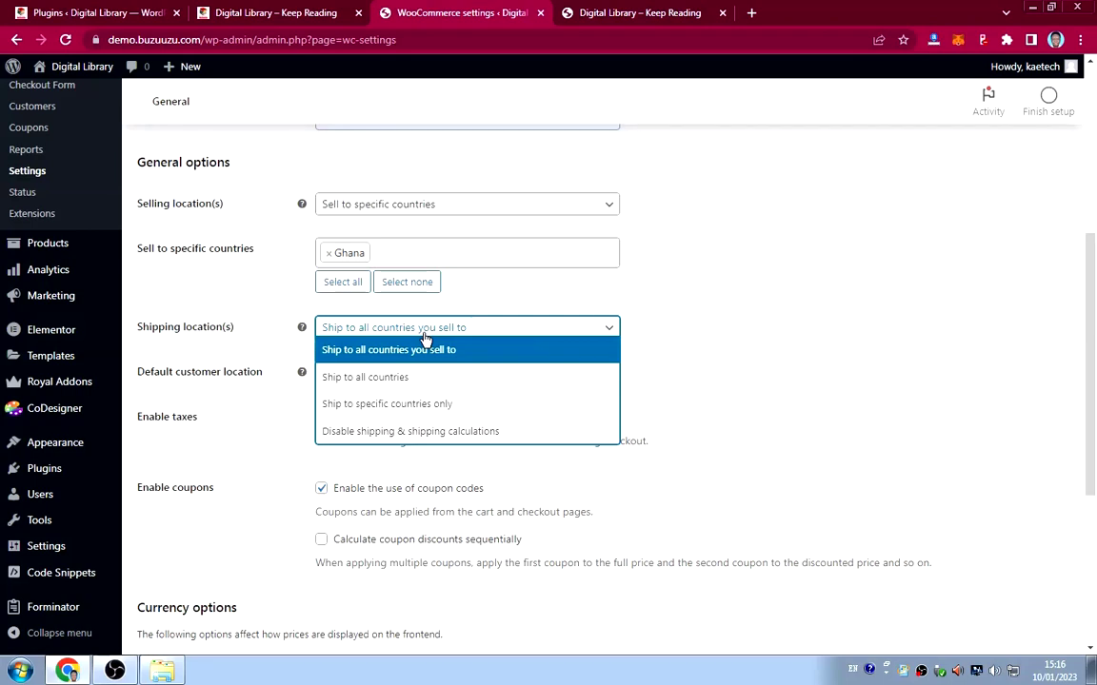
click(390, 433)
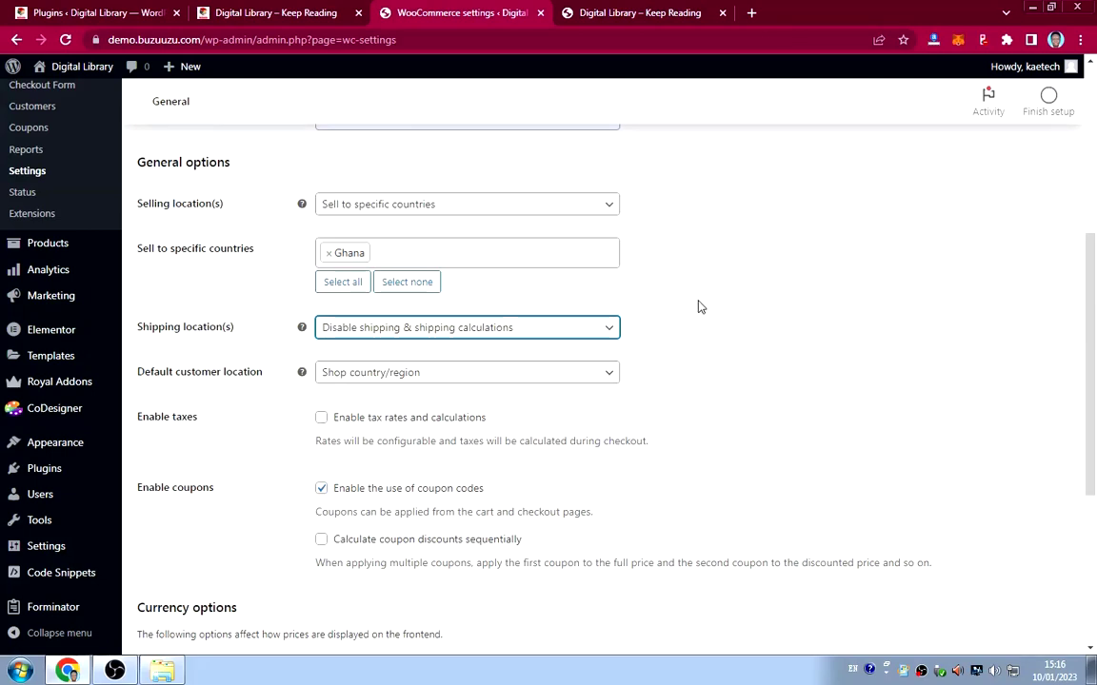
Save the WooCommerce general settings with the currency options left as they are and review the saved page.
scroll(700, 308, down, 3)
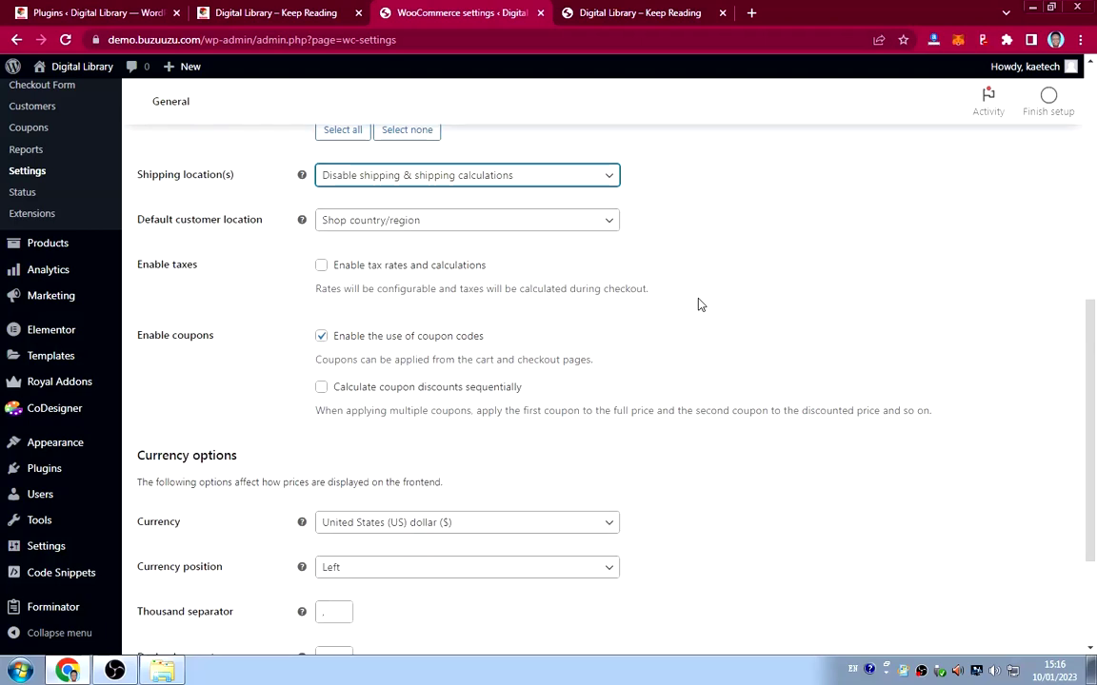
scroll(700, 305, down, 3)
scroll(700, 304, down, 1)
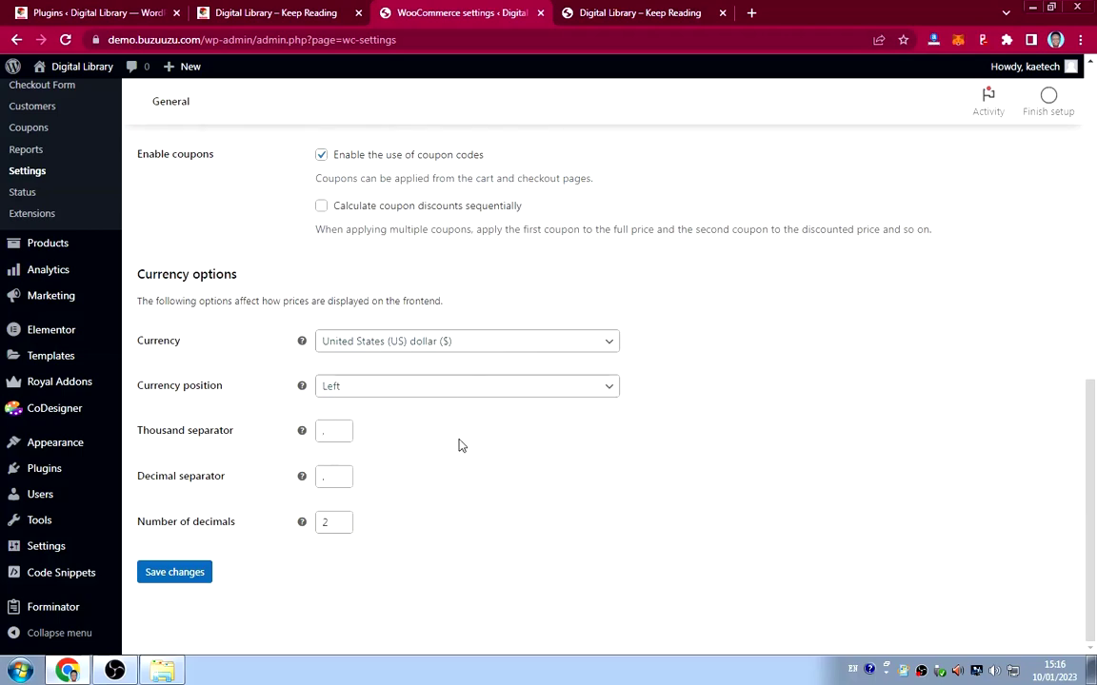
click(181, 572)
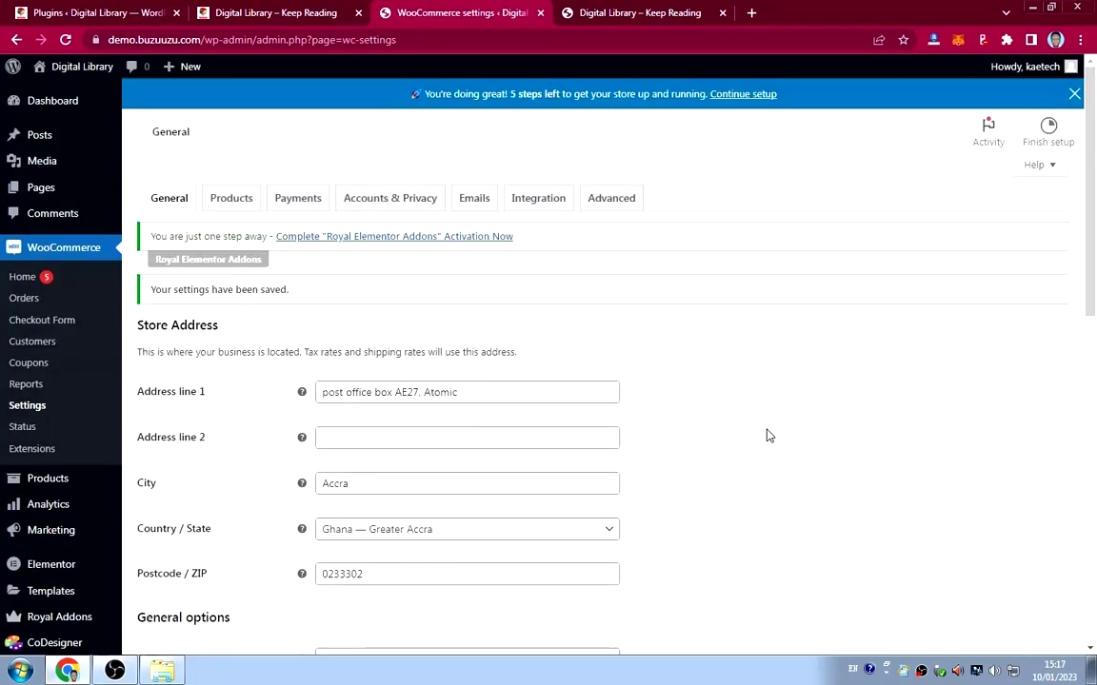
scroll(770, 435, down, 8)
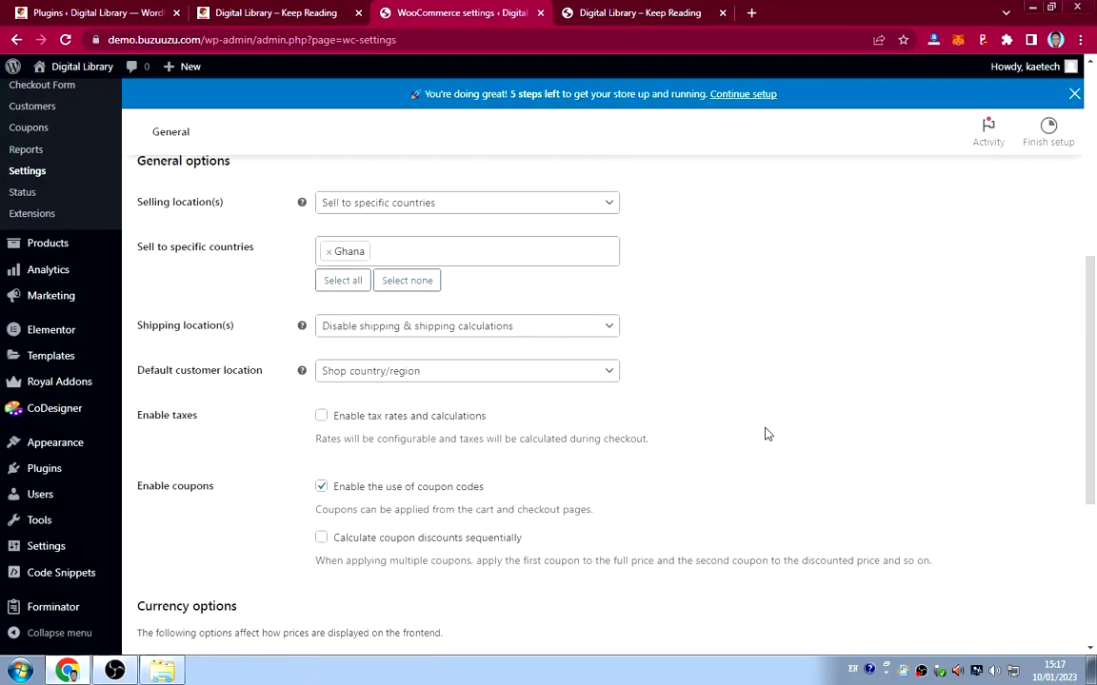
scroll(765, 434, up, 10)
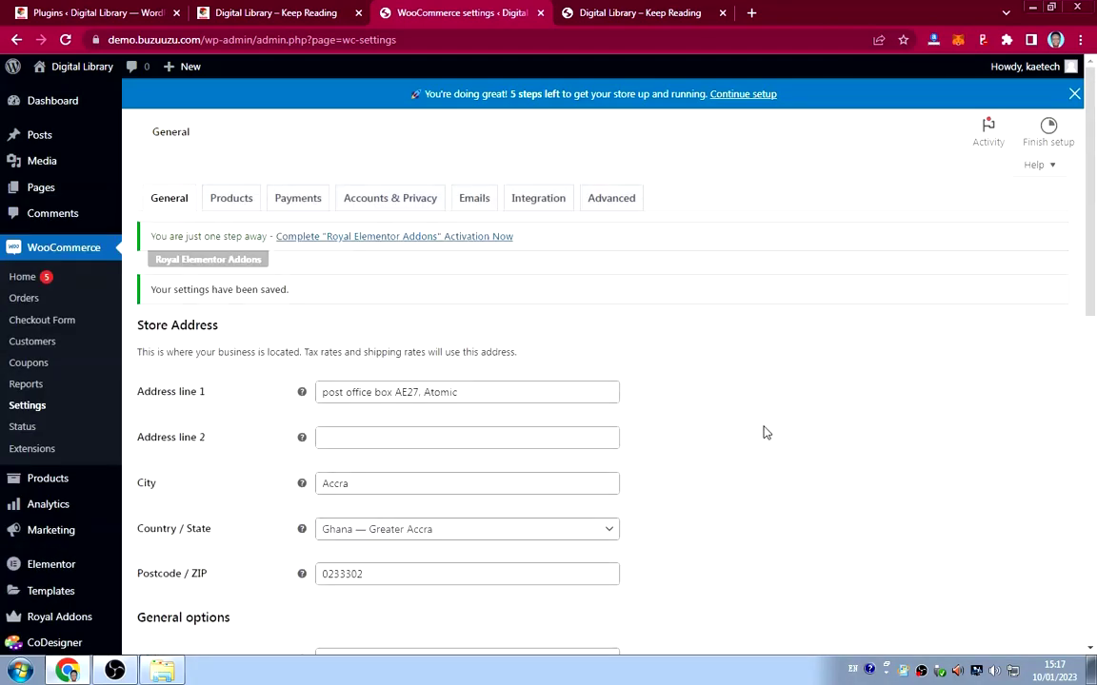
In the WooCommerce Products settings, enable redirecting to the cart page after successful addition, keep AJAX add to cart enabled, and save.
click(231, 202)
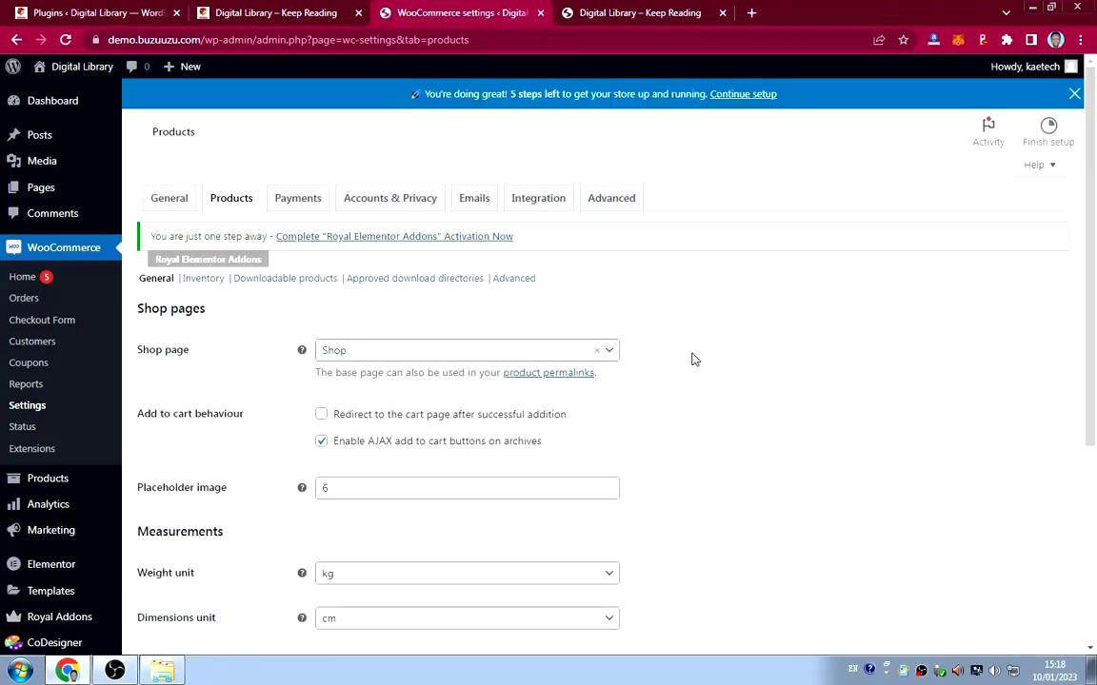
scroll(693, 359, down, 4)
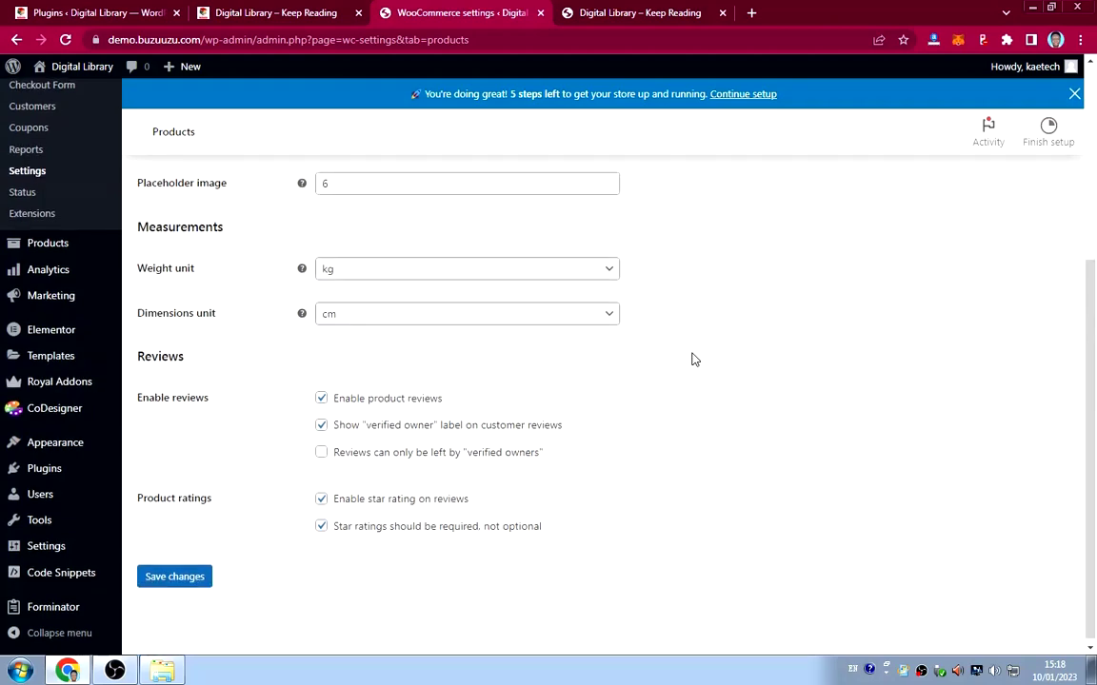
scroll(693, 359, up, 3)
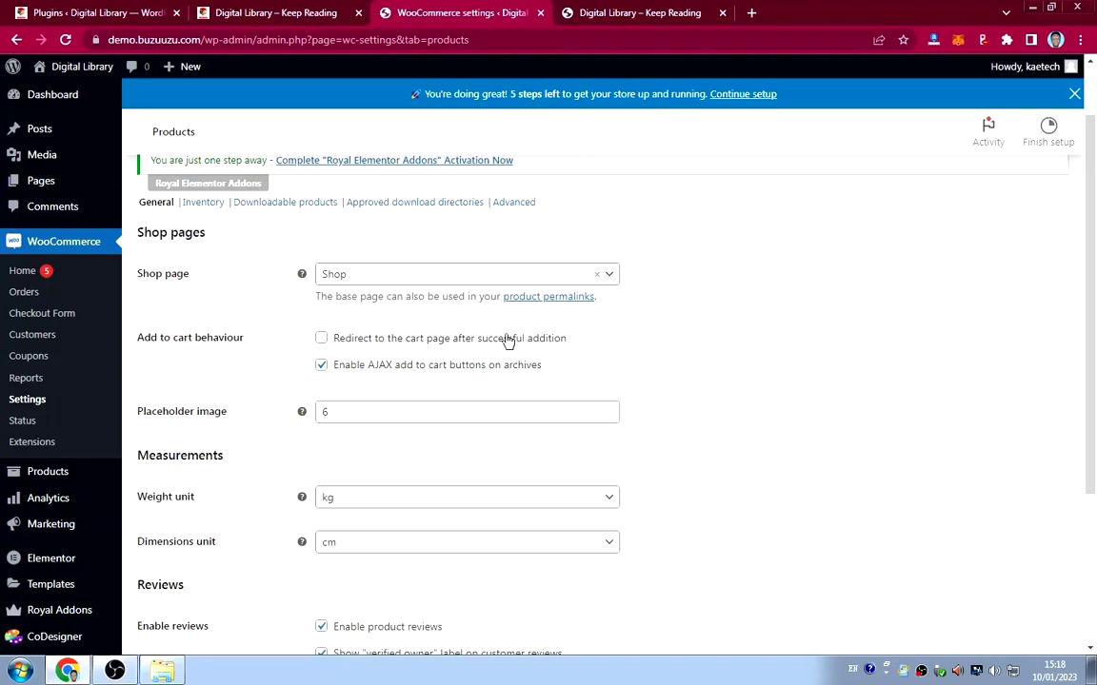
click(323, 338)
click(322, 367)
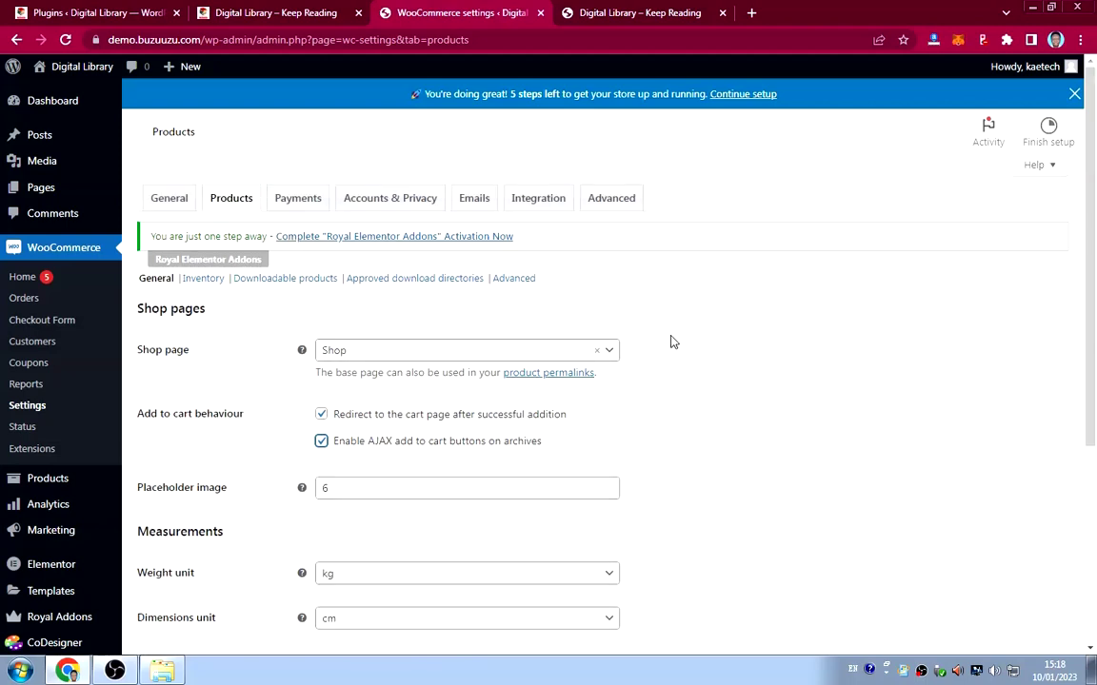
scroll(754, 335, down, 3)
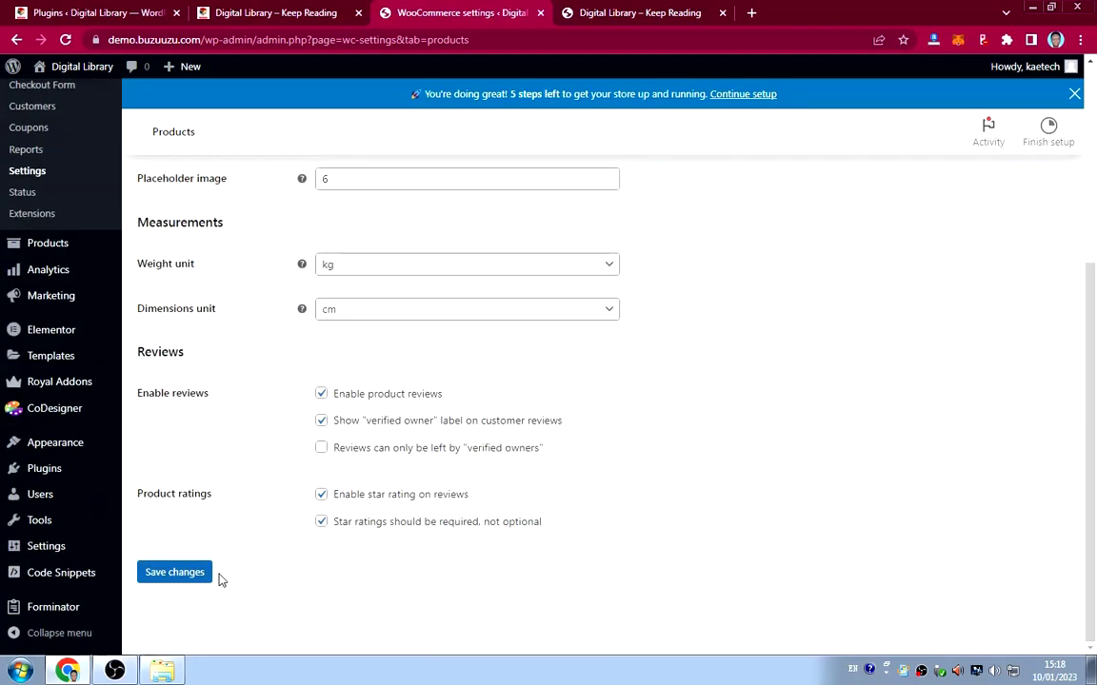
click(198, 569)
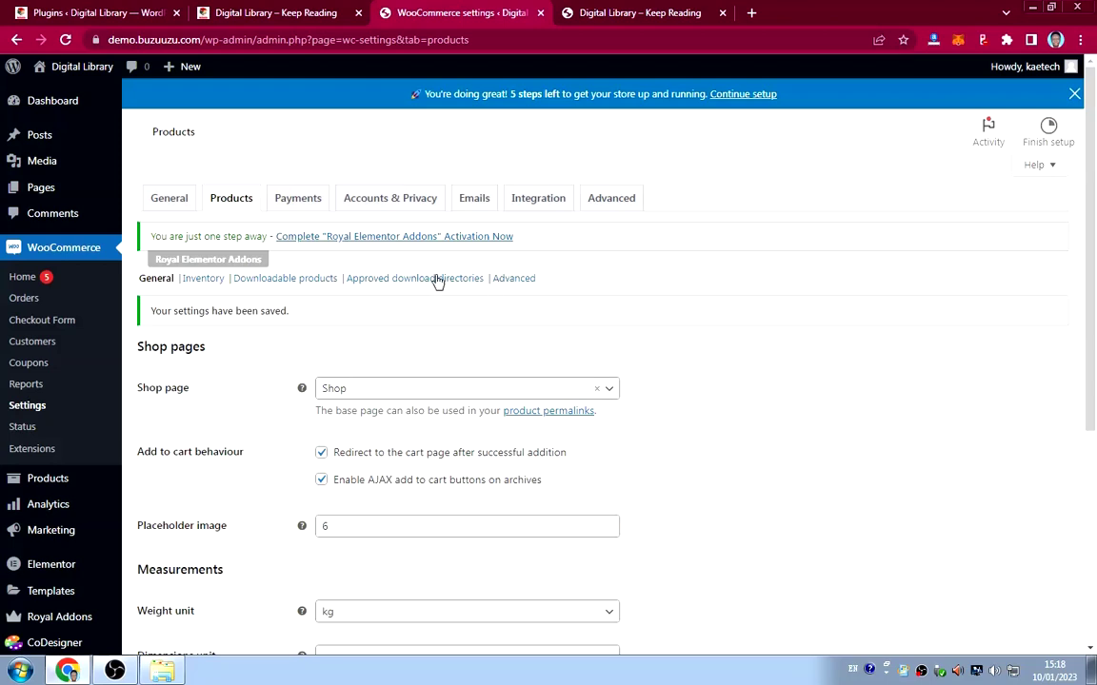
In the WooCommerce payment settings, enable the Cash on delivery method and open its setup page.
click(291, 201)
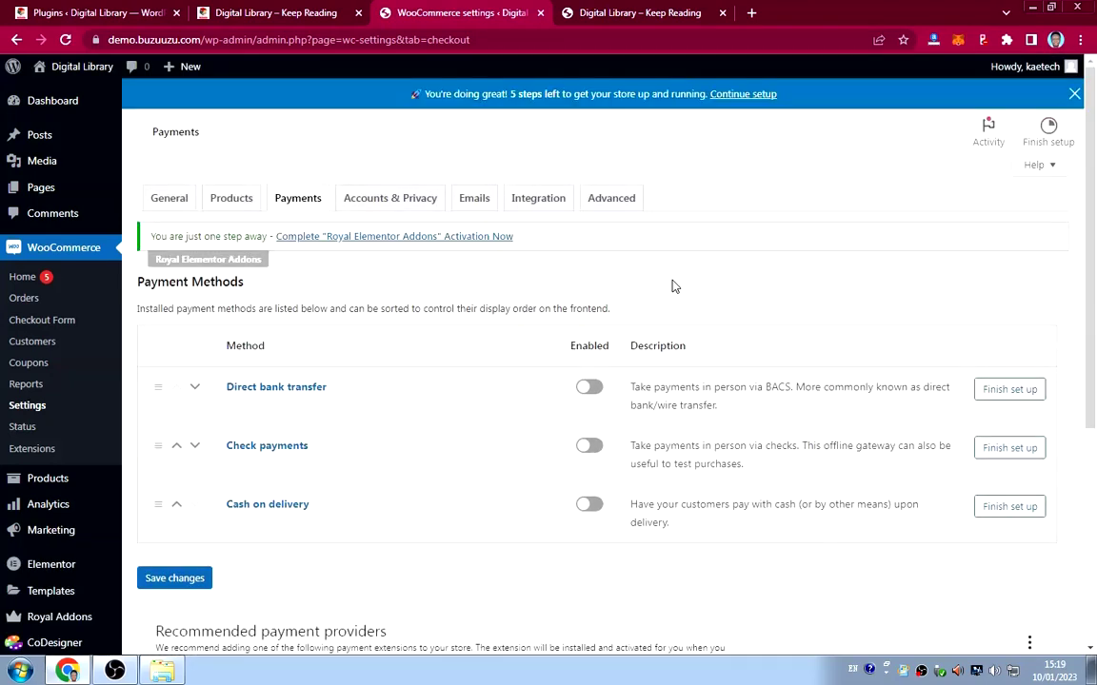
scroll(673, 285, down, 2)
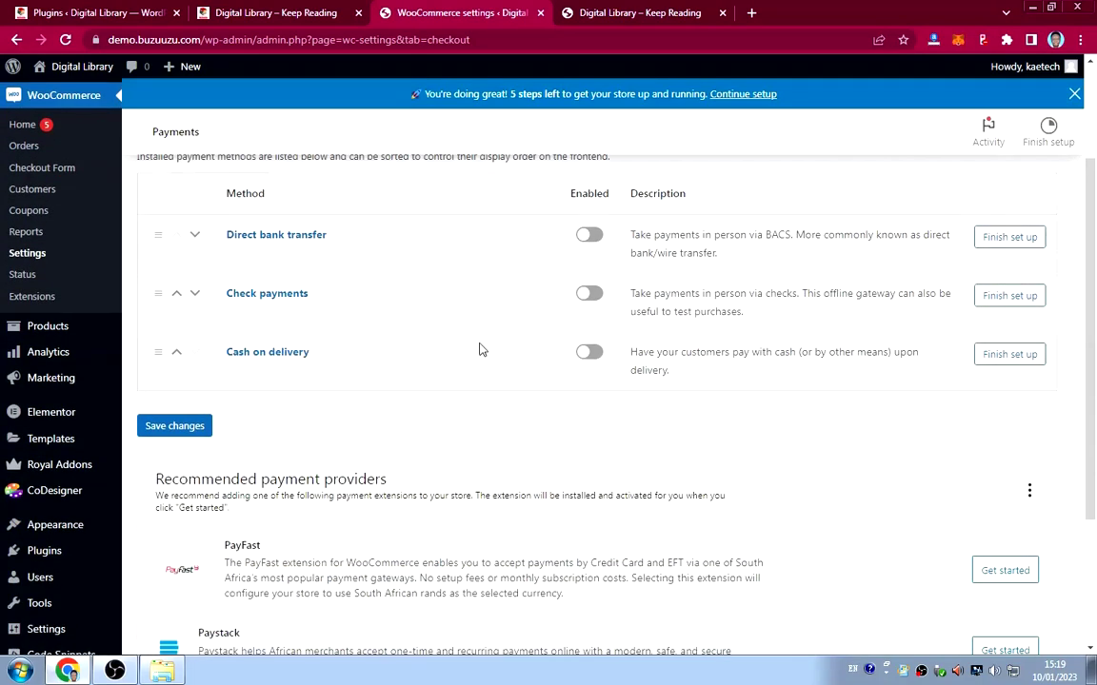
click(592, 354)
click(1004, 357)
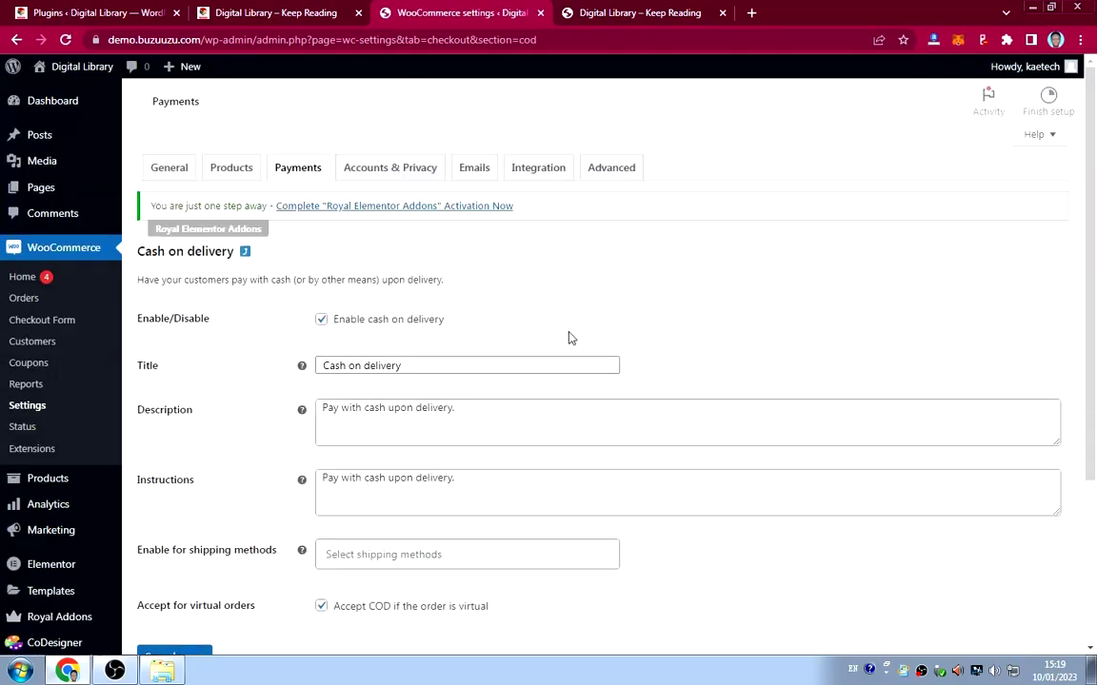
Copy the payment method title from the reference site's checkout and set the Cash on delivery title to "Cash on Day of Borrowing".
click(245, 15)
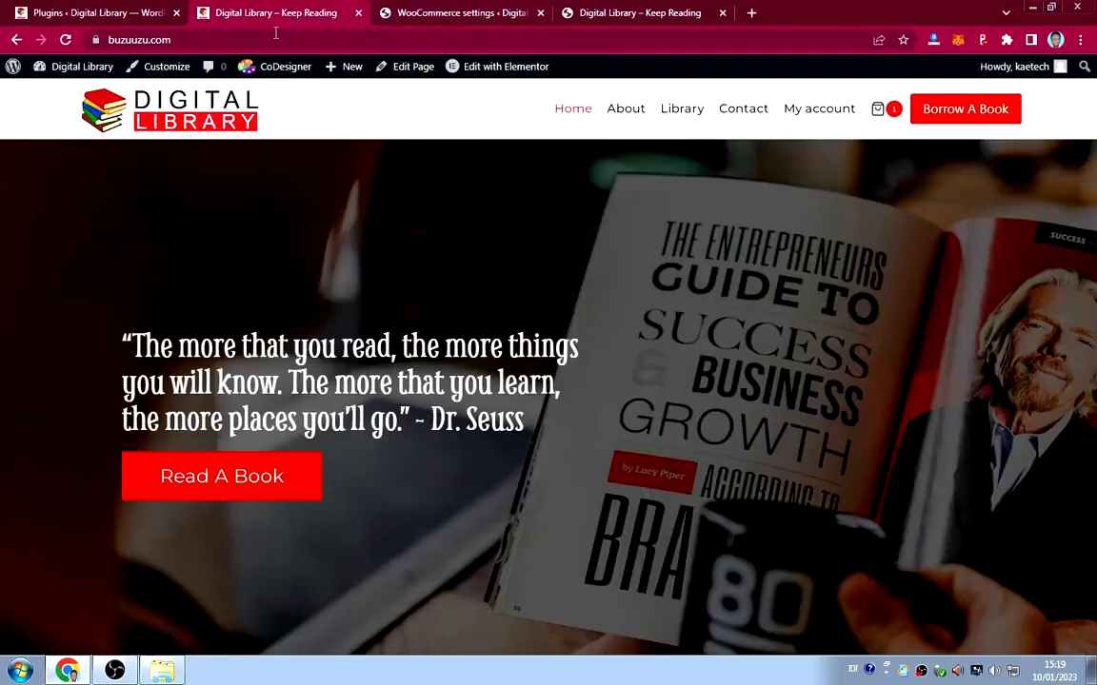
click(879, 109)
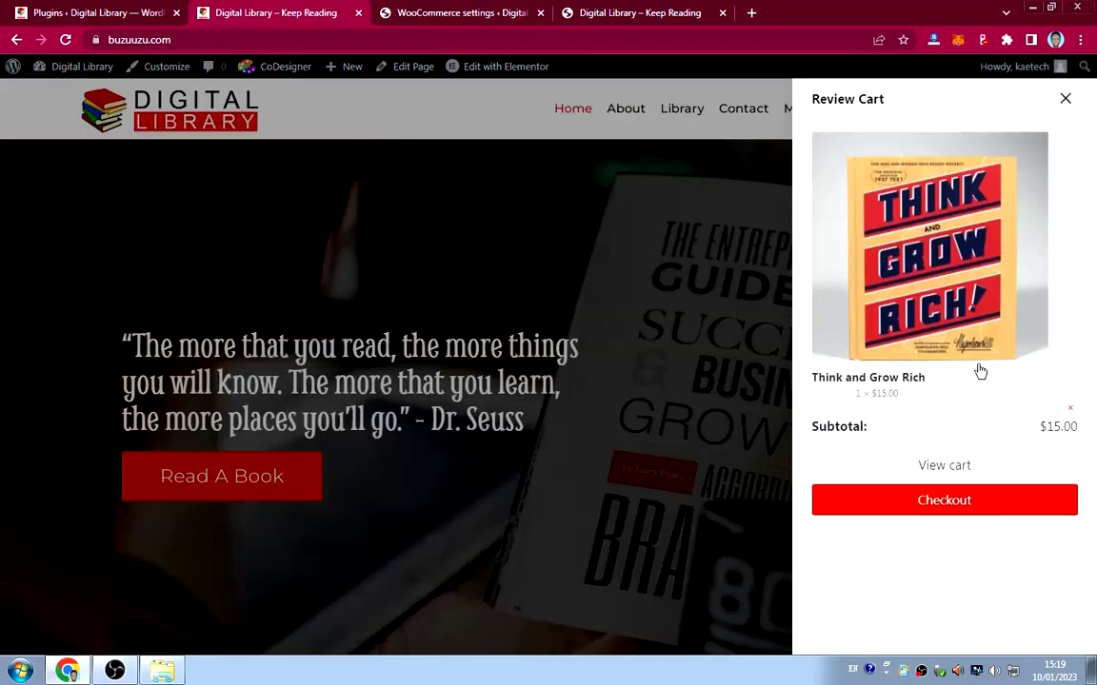
click(941, 505)
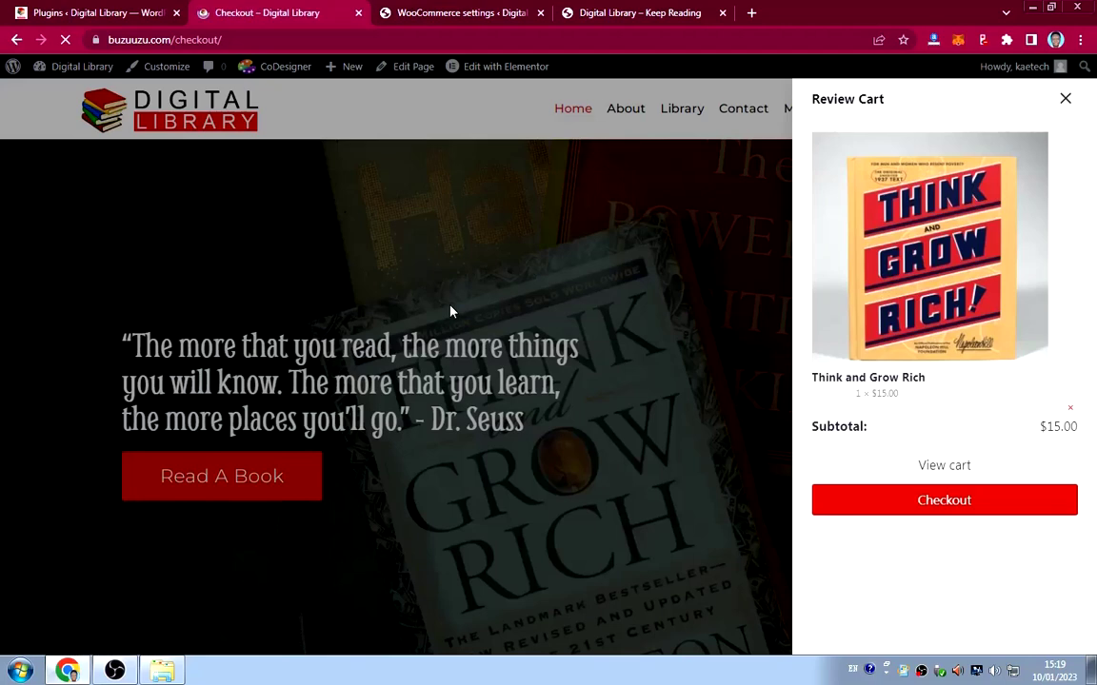
scroll(495, 312, down, 4)
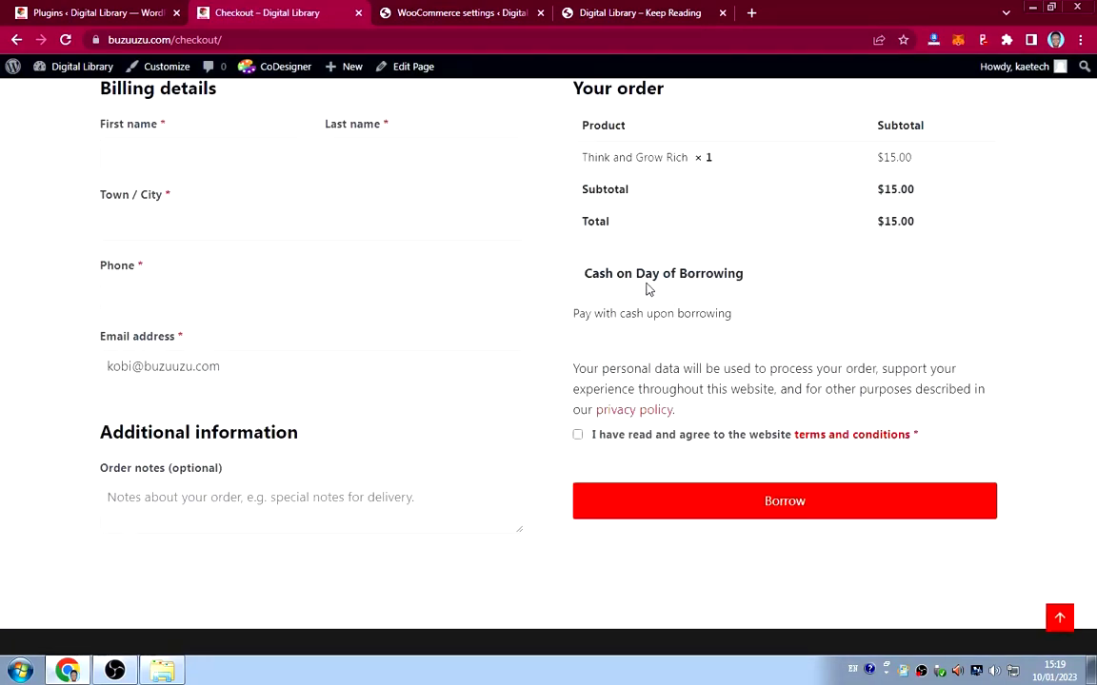
drag(753, 279, 586, 281)
right_click(614, 272)
click(637, 280)
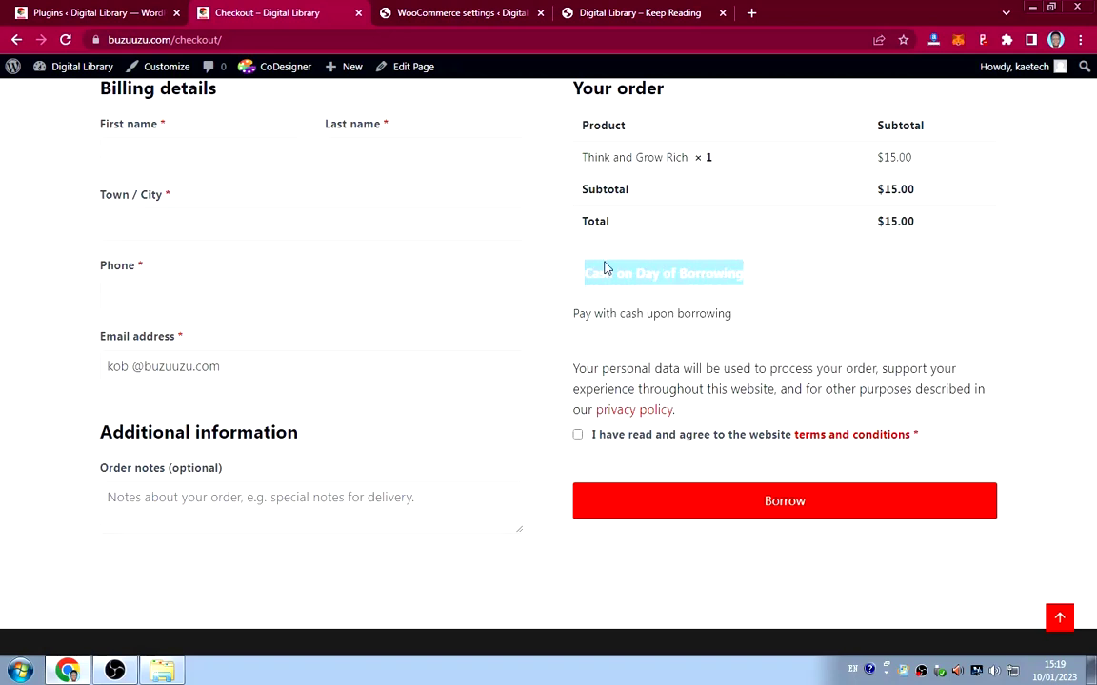
click(456, 13)
scroll(416, 360, down, 1)
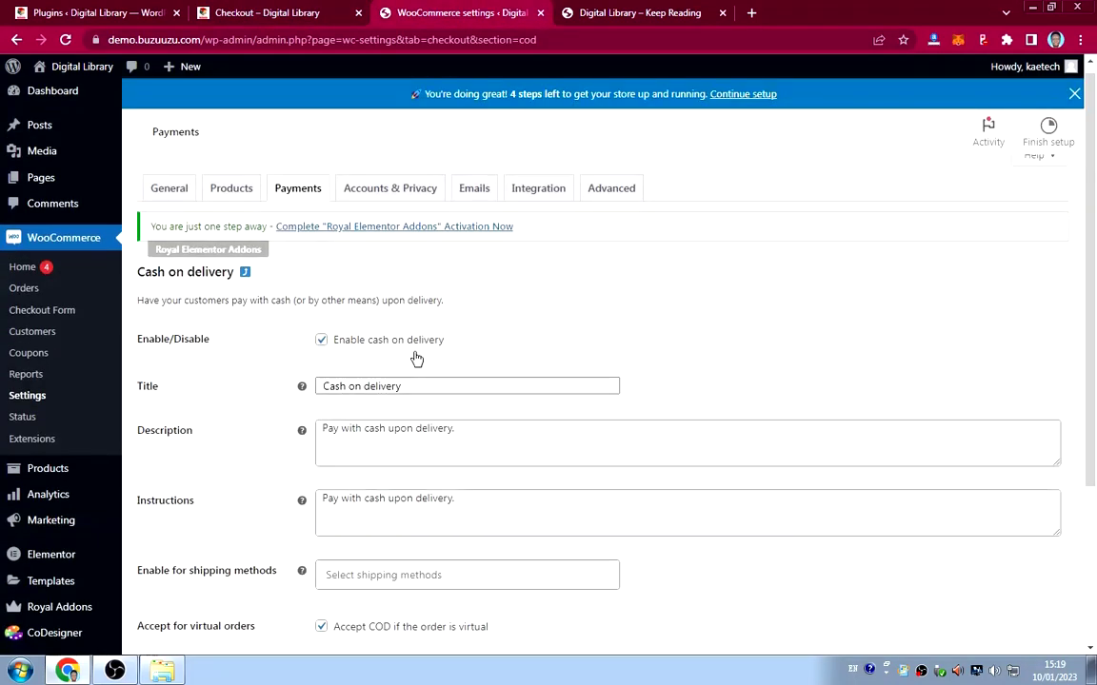
drag(411, 318, 285, 327)
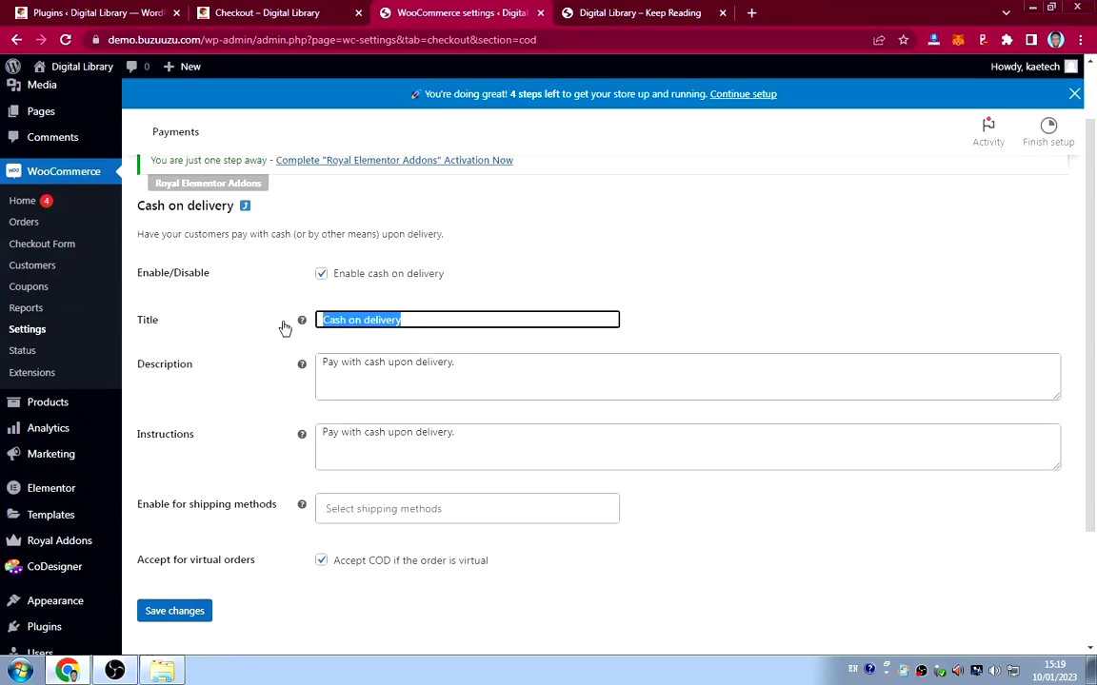
key(ctrl+v)
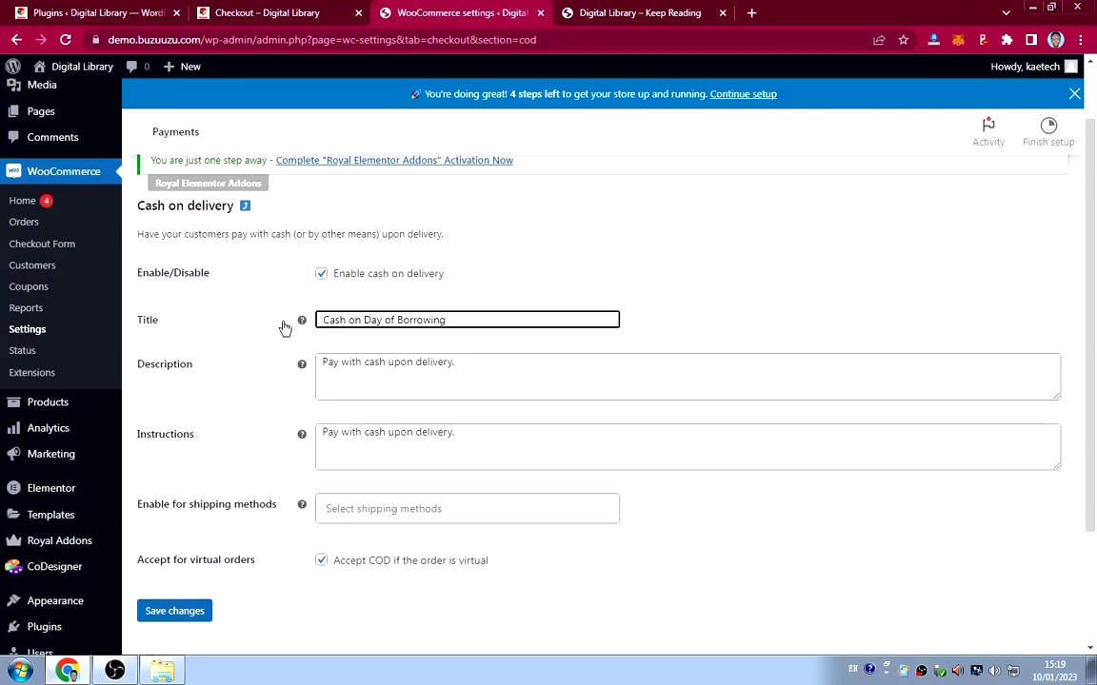
Copy the payment note from the reference checkout and set both the description and the instructions to "Pay with cash upon borrowing.".
click(231, 17)
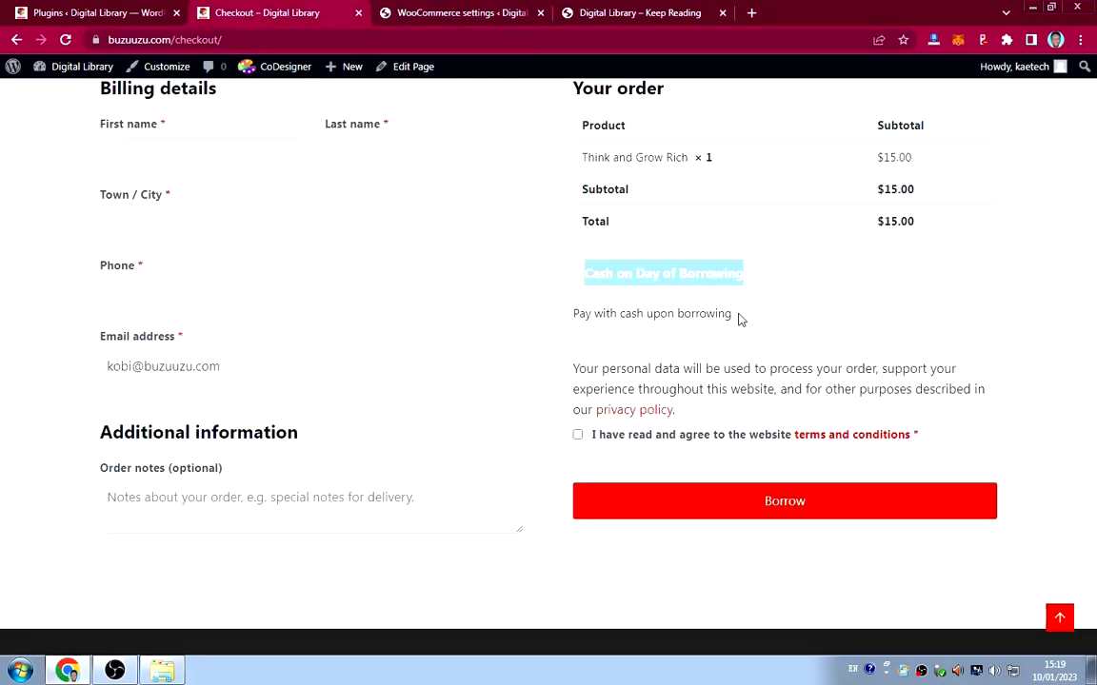
drag(739, 318, 577, 308)
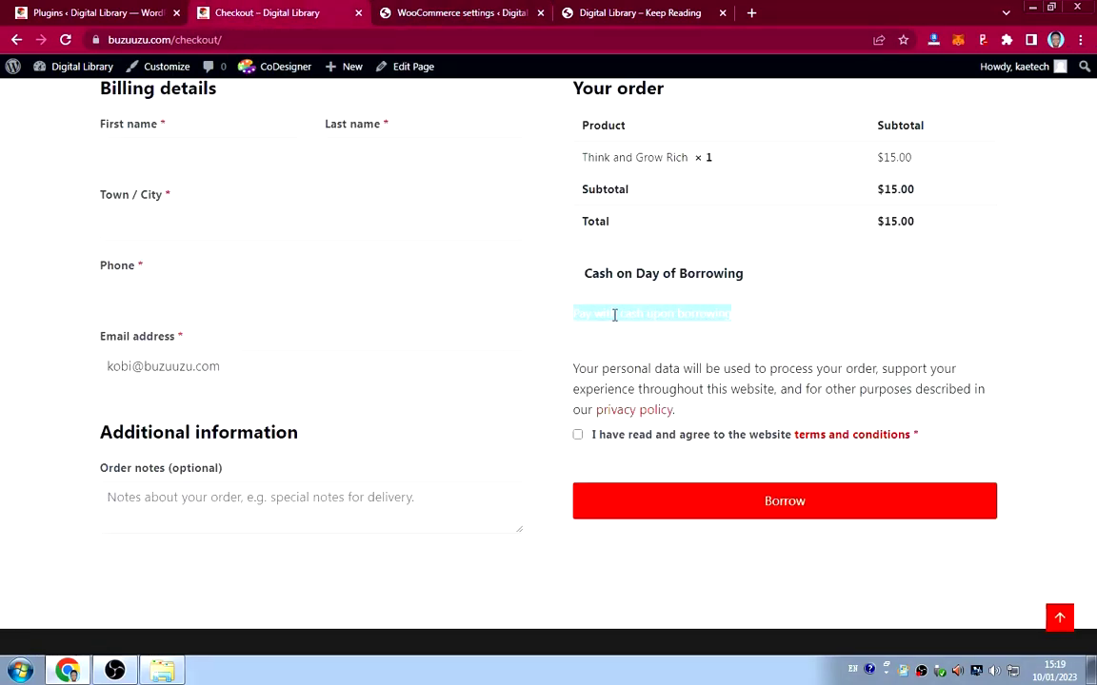
right_click(614, 315)
click(636, 325)
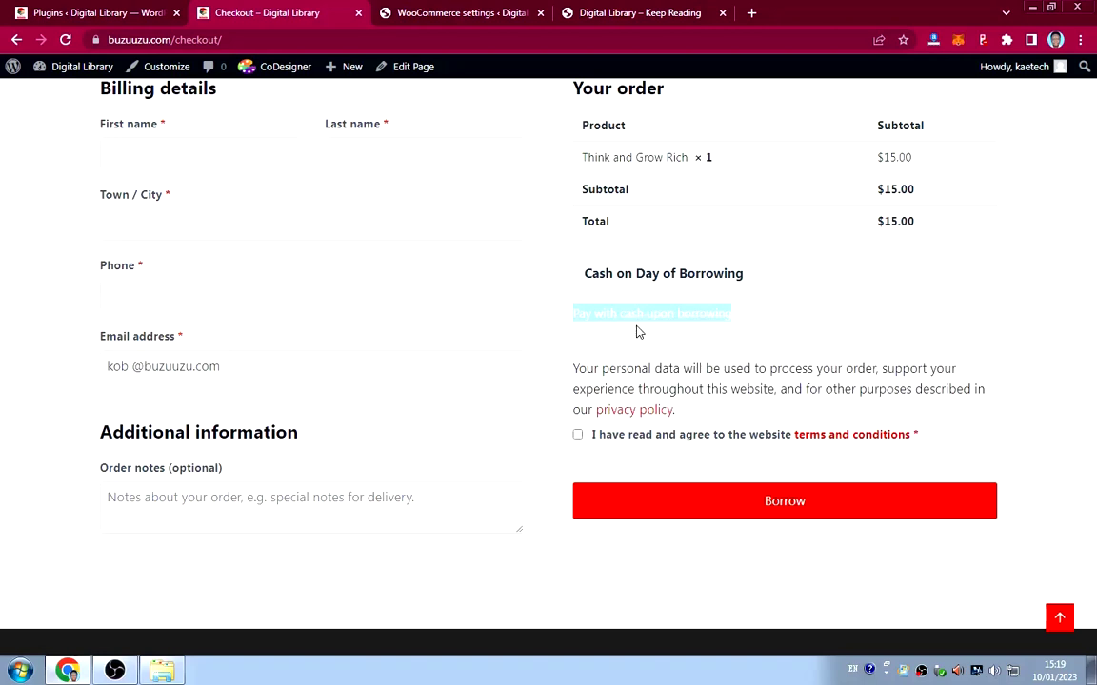
click(437, 17)
click(475, 362)
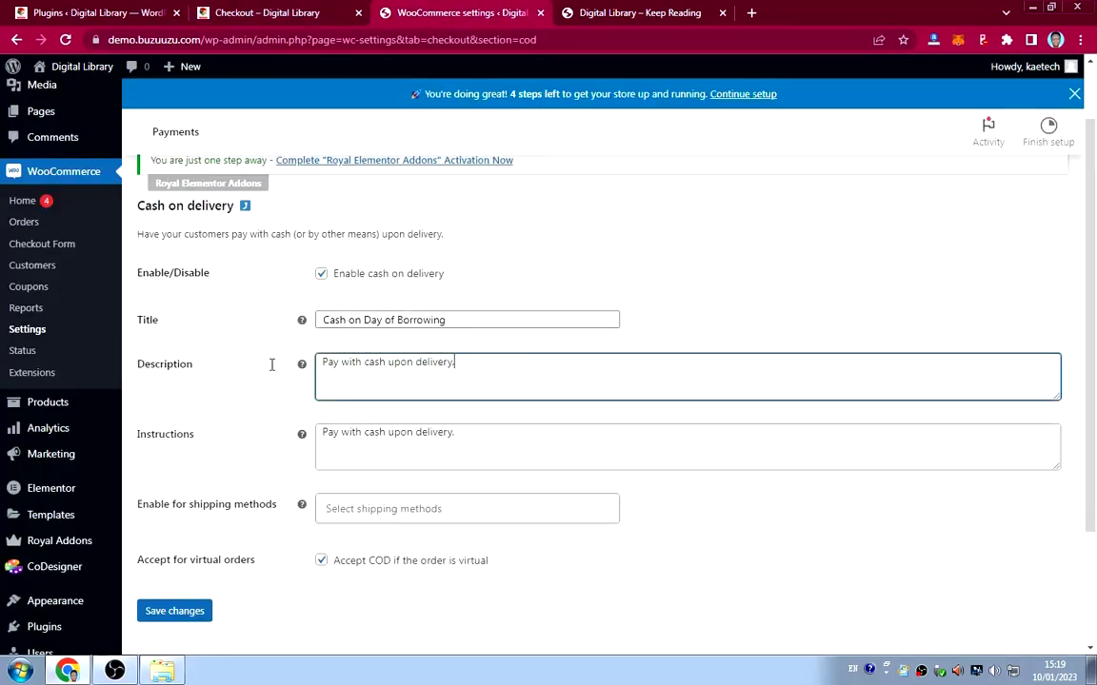
triple_click(430, 373)
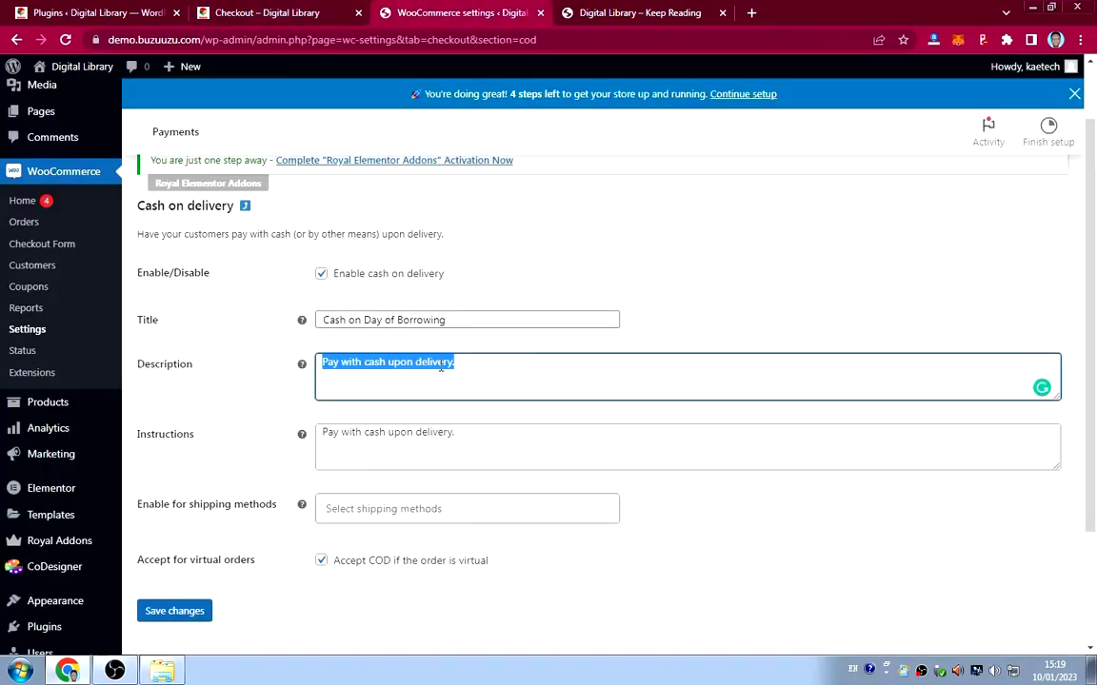
key(ctrl+v)
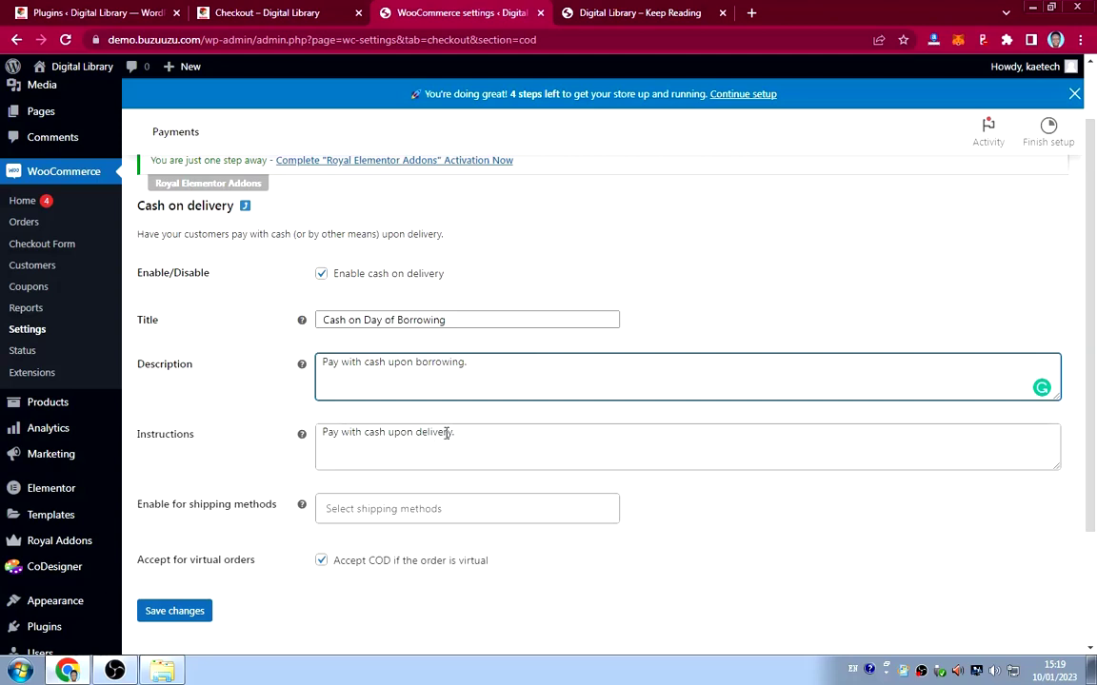
drag(453, 432, 291, 426)
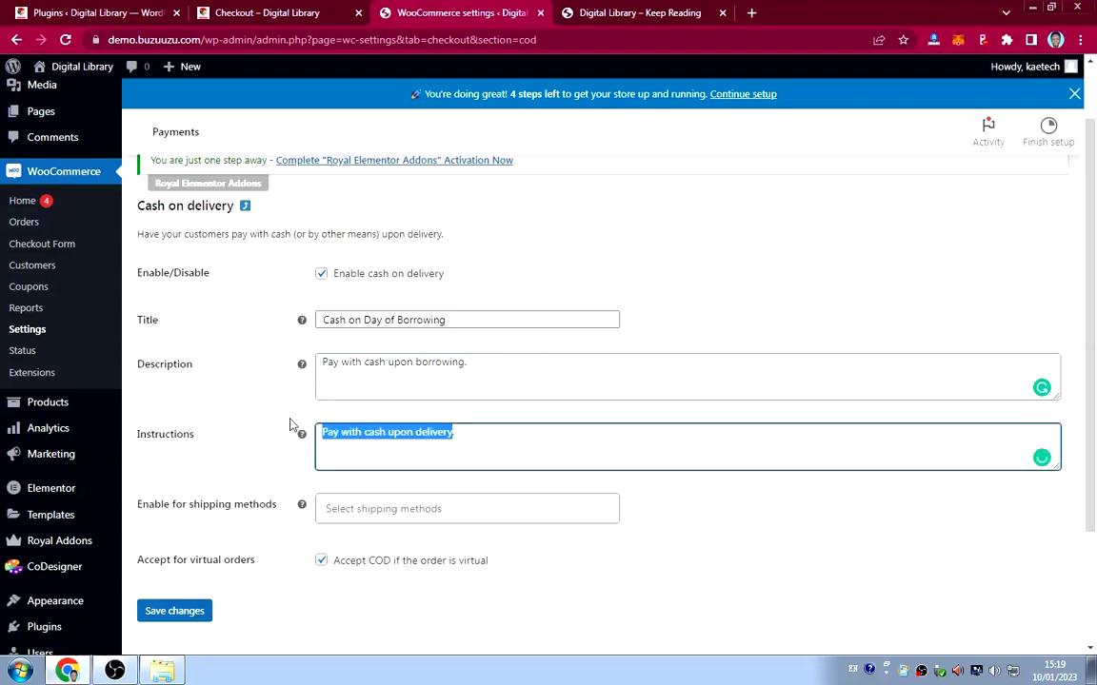
key(ctrl+v)
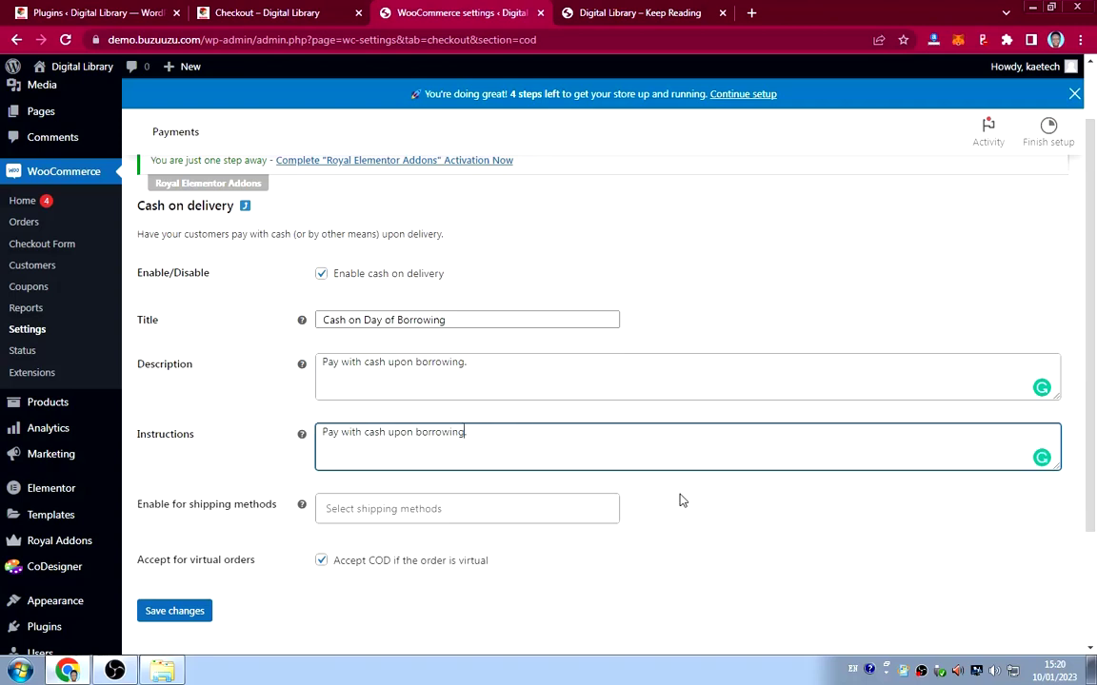
Enable the payment method for Any "Local pickup" method and save the Cash on delivery settings.
scroll(680, 500, down, 2)
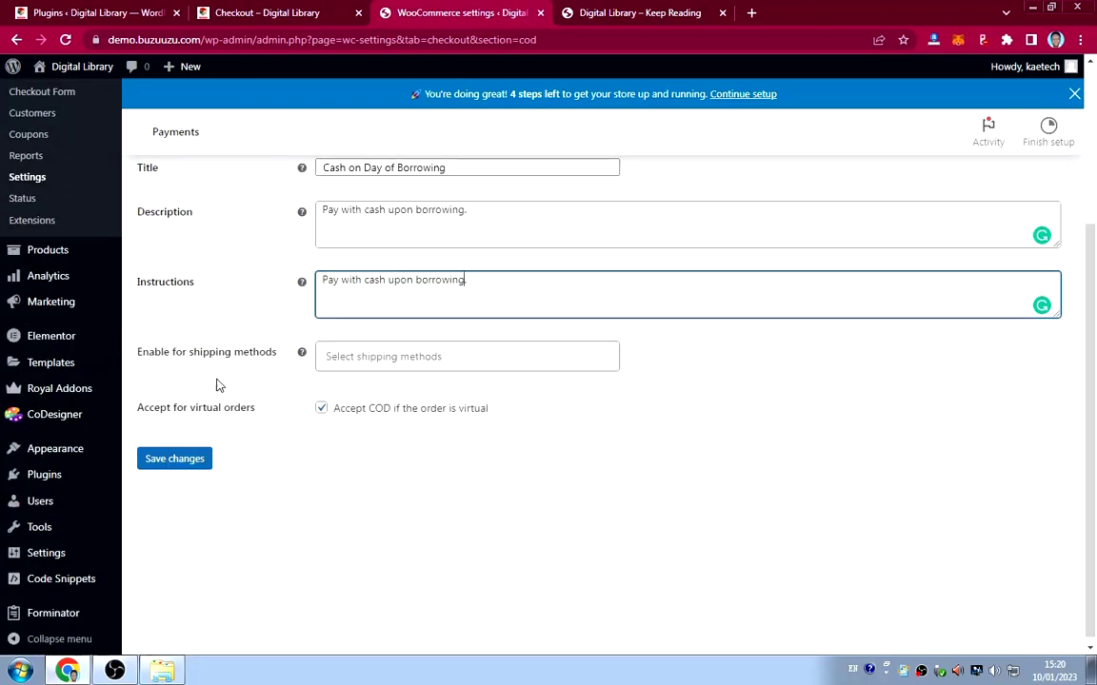
click(422, 356)
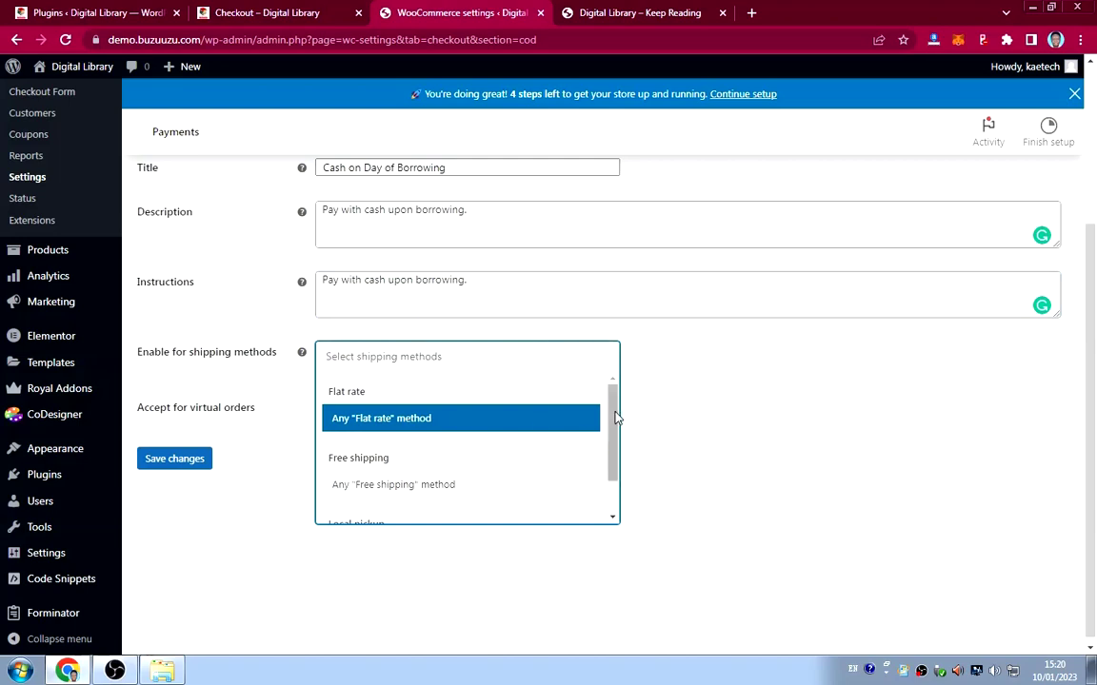
drag(614, 418, 612, 485)
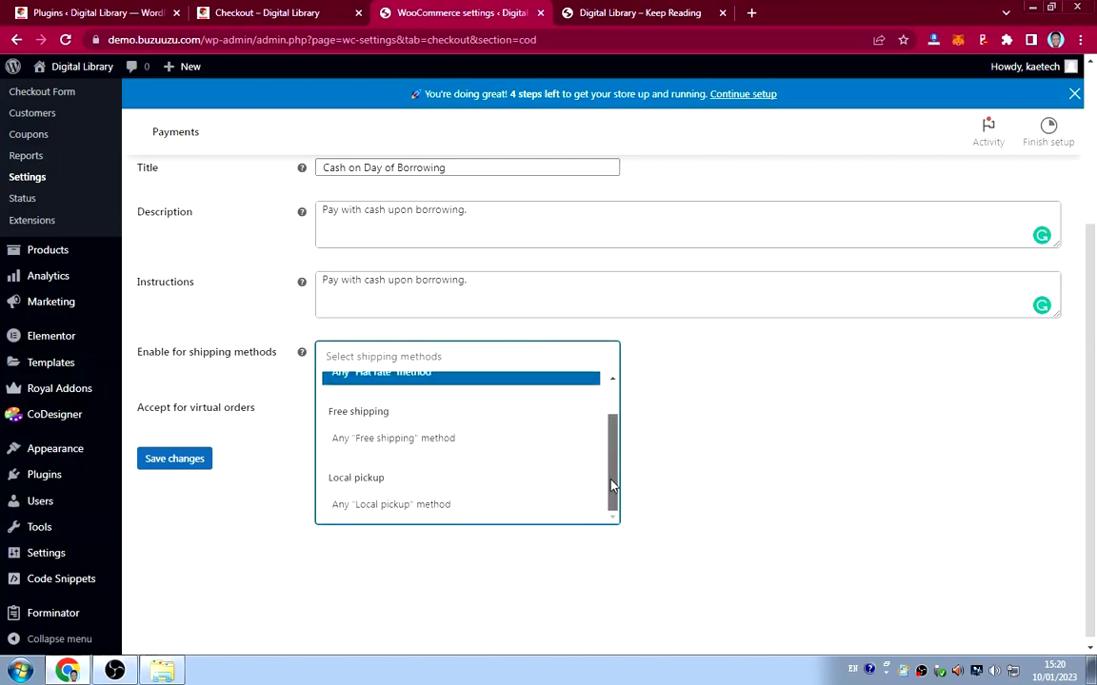
click(419, 504)
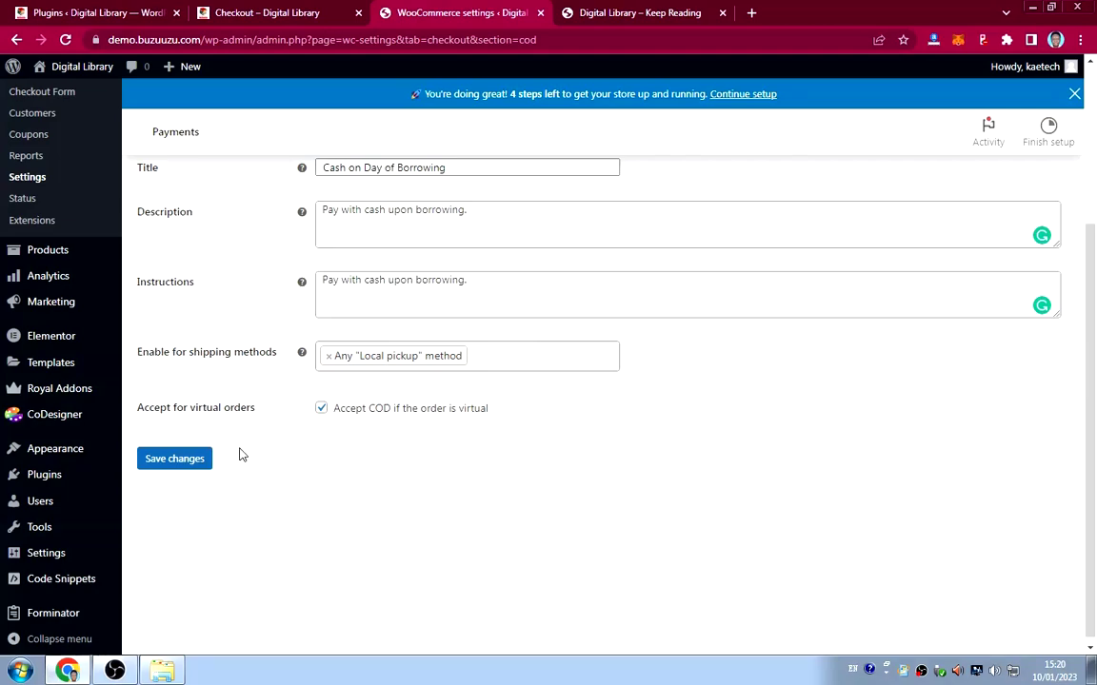
scroll(276, 458, up, 3)
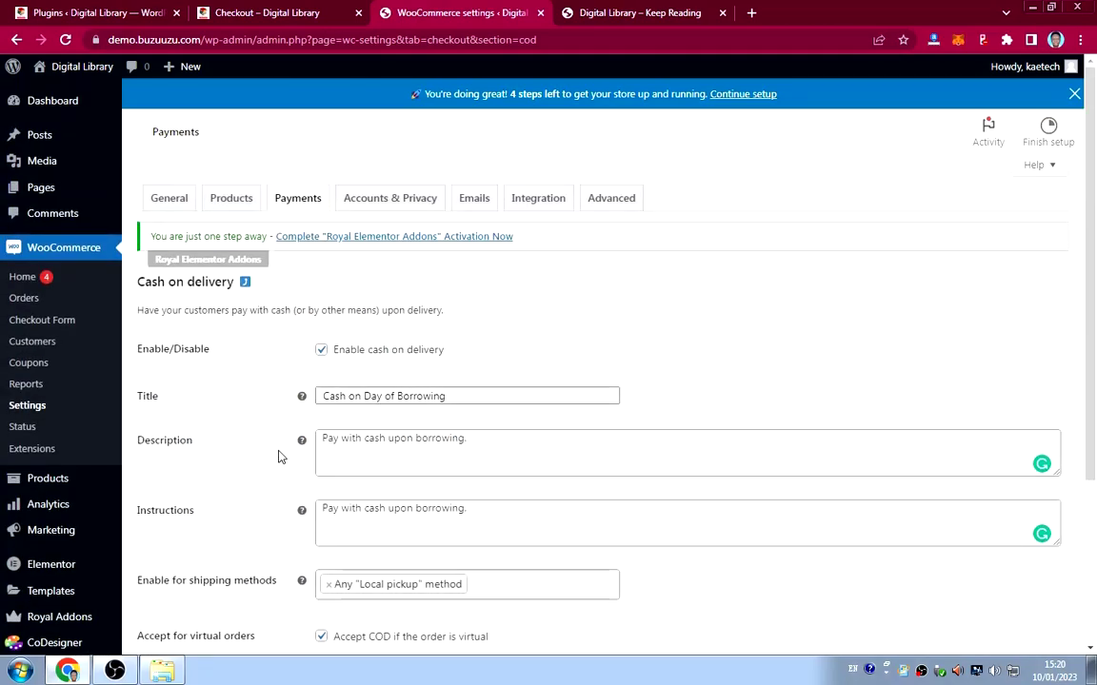
scroll(278, 457, down, 3)
click(181, 464)
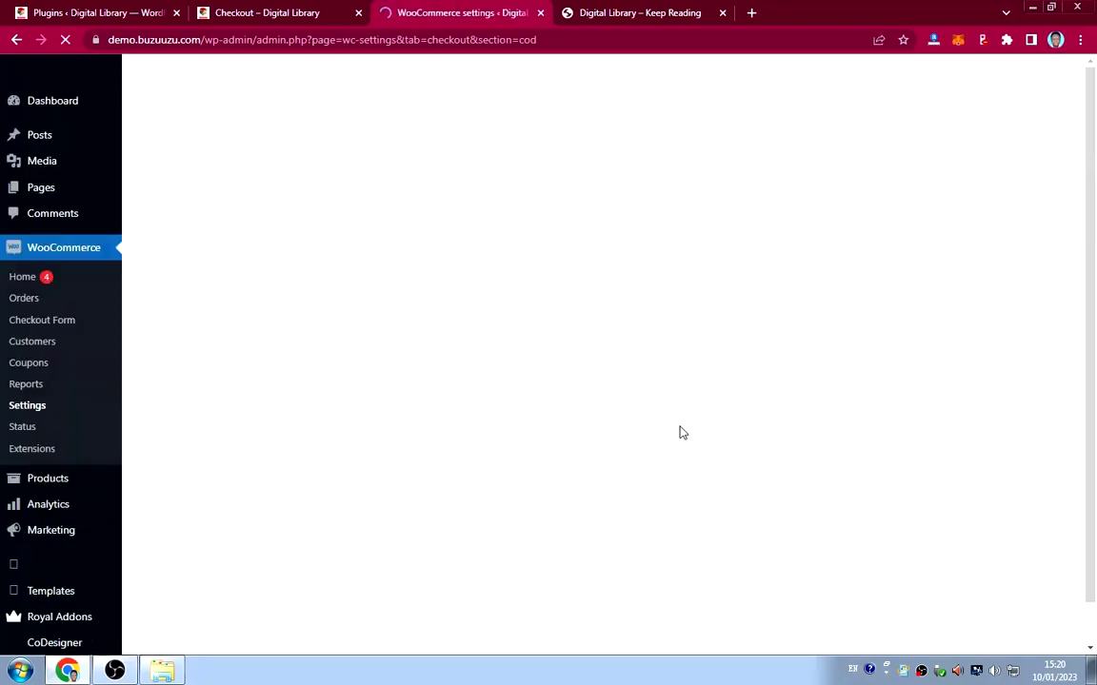
scroll(663, 368, down, 3)
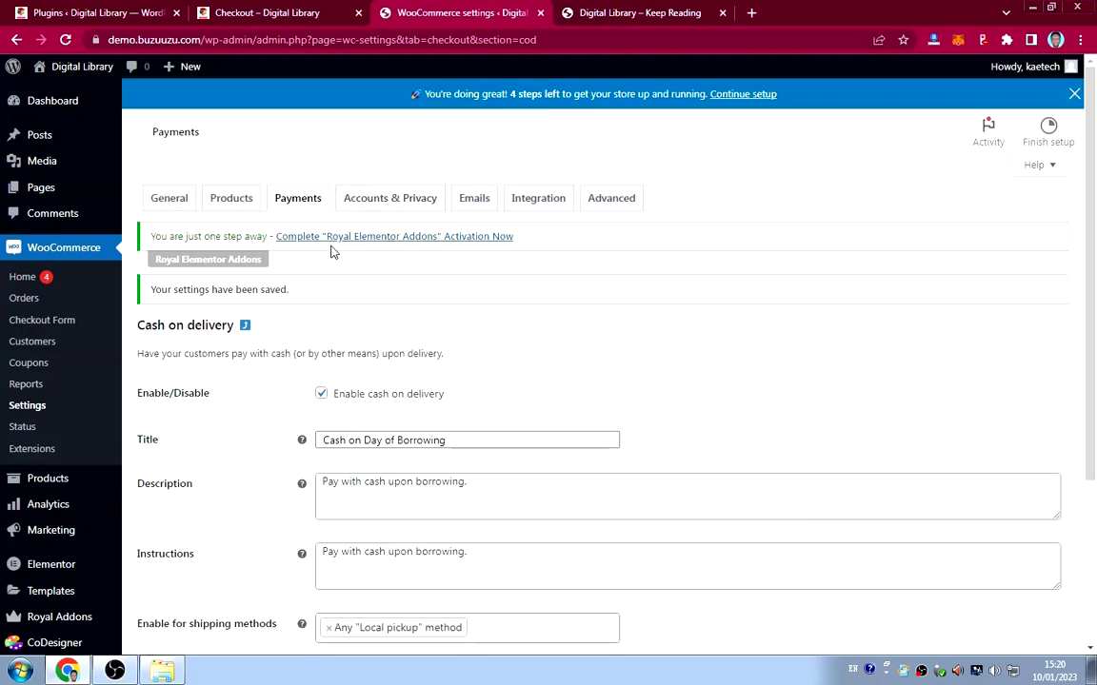
In the Accounts & Privacy settings, disallow orders without an account and allow customers to log into an existing account during checkout.
click(372, 202)
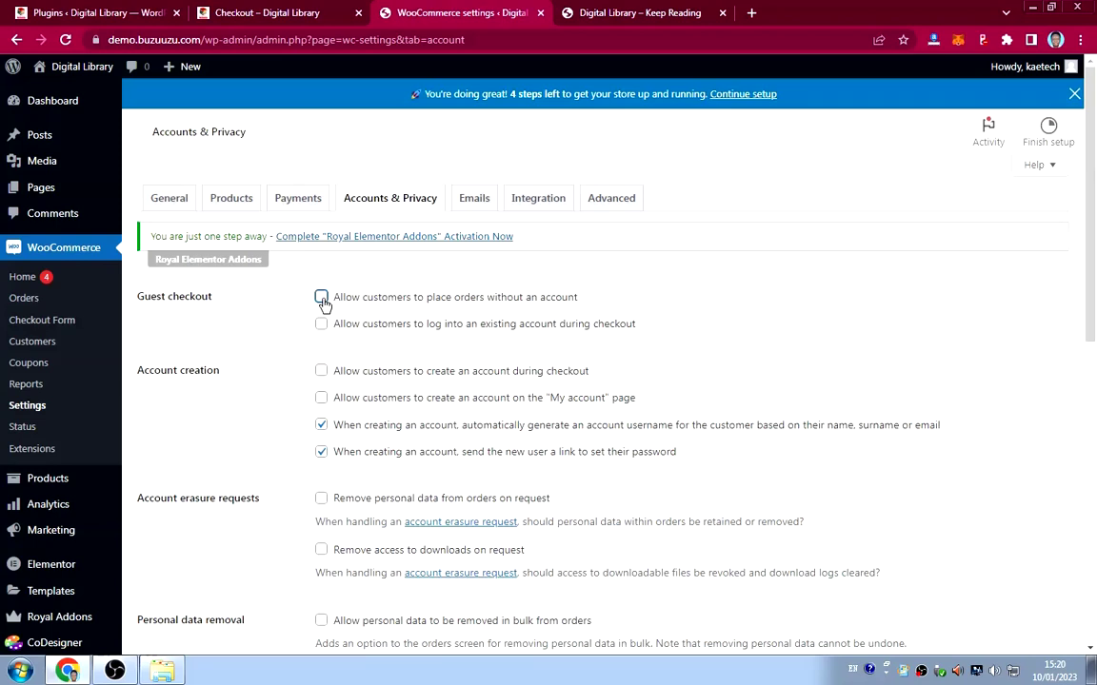
click(321, 298)
click(321, 325)
Allow account creation during checkout and on the "My account" page, and disable automatic username generation and the password setup link.
scroll(582, 346, down, 1)
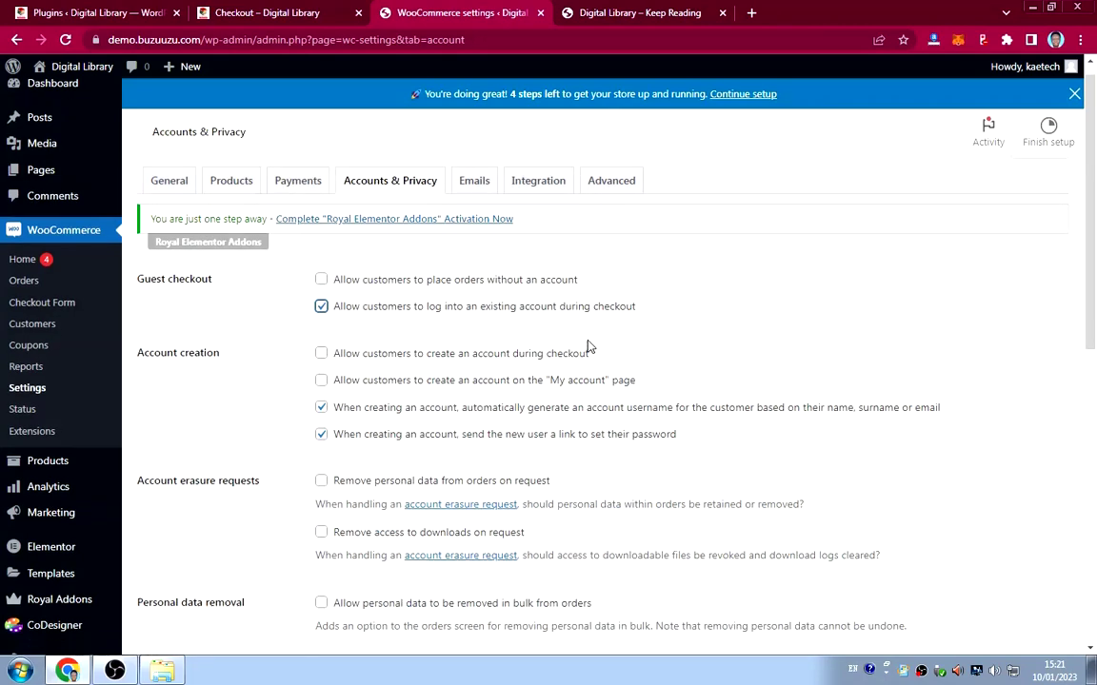
scroll(588, 346, down, 1)
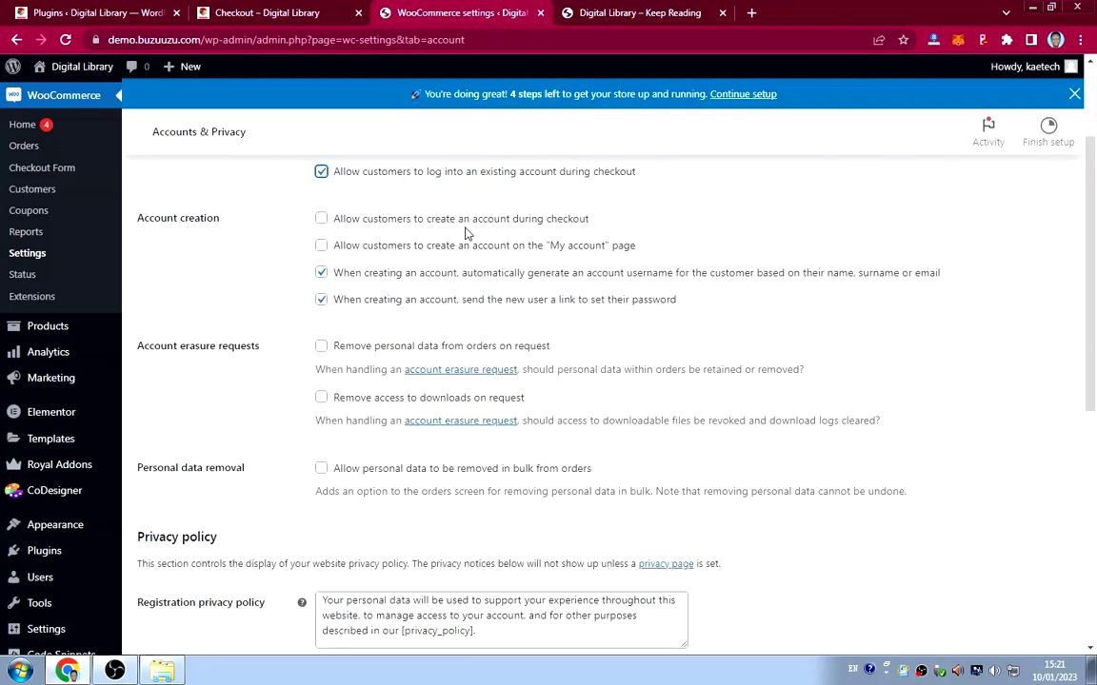
click(321, 220)
click(321, 246)
click(321, 273)
click(322, 301)
Leave the privacy policy texts and data retention periods as they are and save the Accounts & Privacy settings.
scroll(557, 327, down, 1)
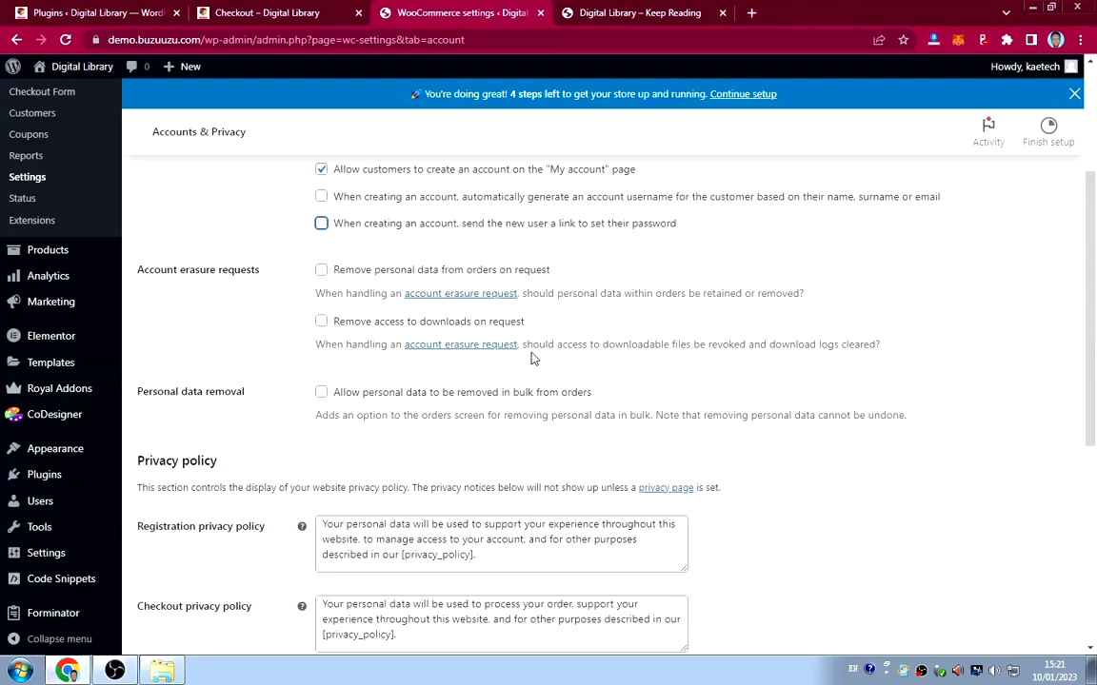
scroll(632, 365, down, 3)
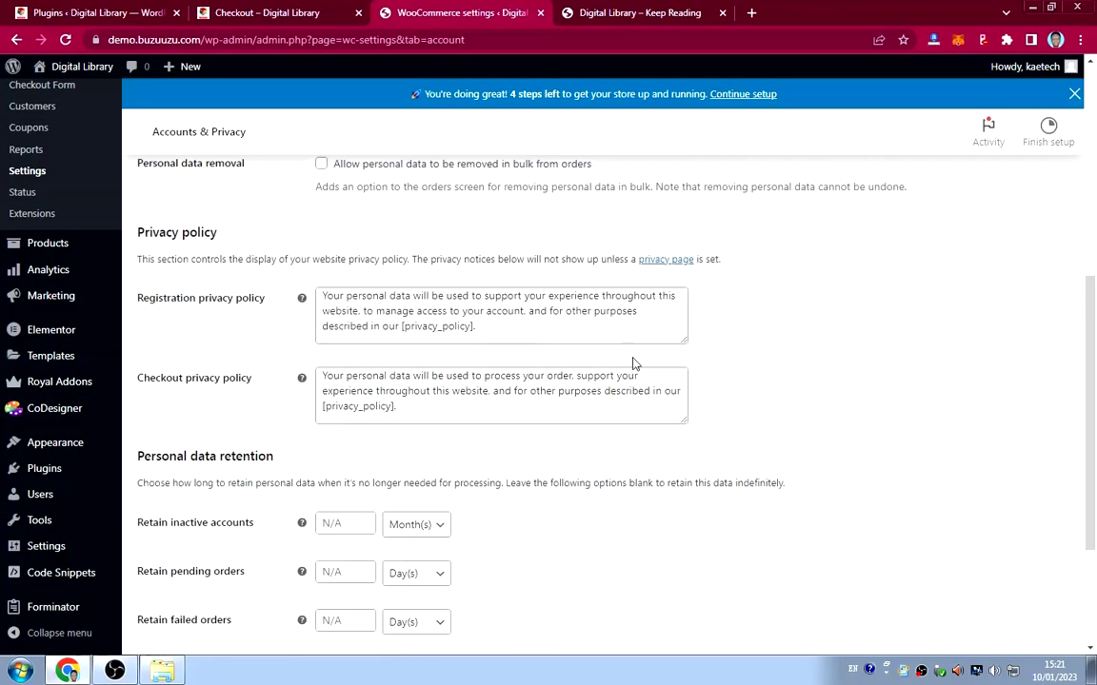
scroll(495, 461, down, 2)
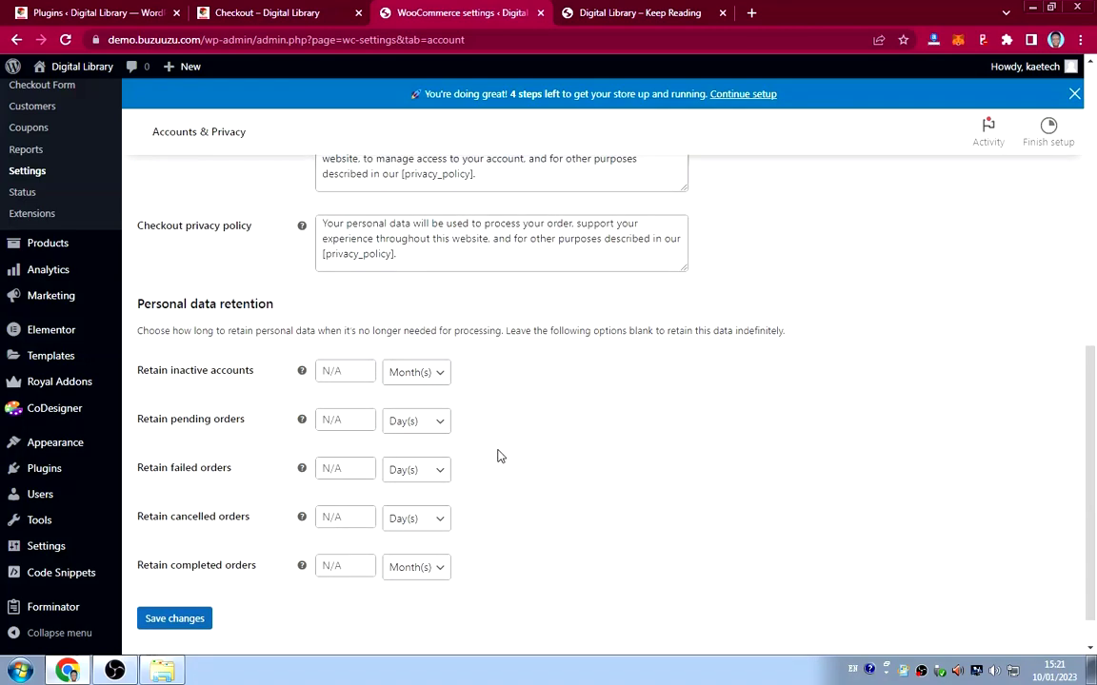
scroll(499, 455, up, 1)
scroll(497, 456, down, 1)
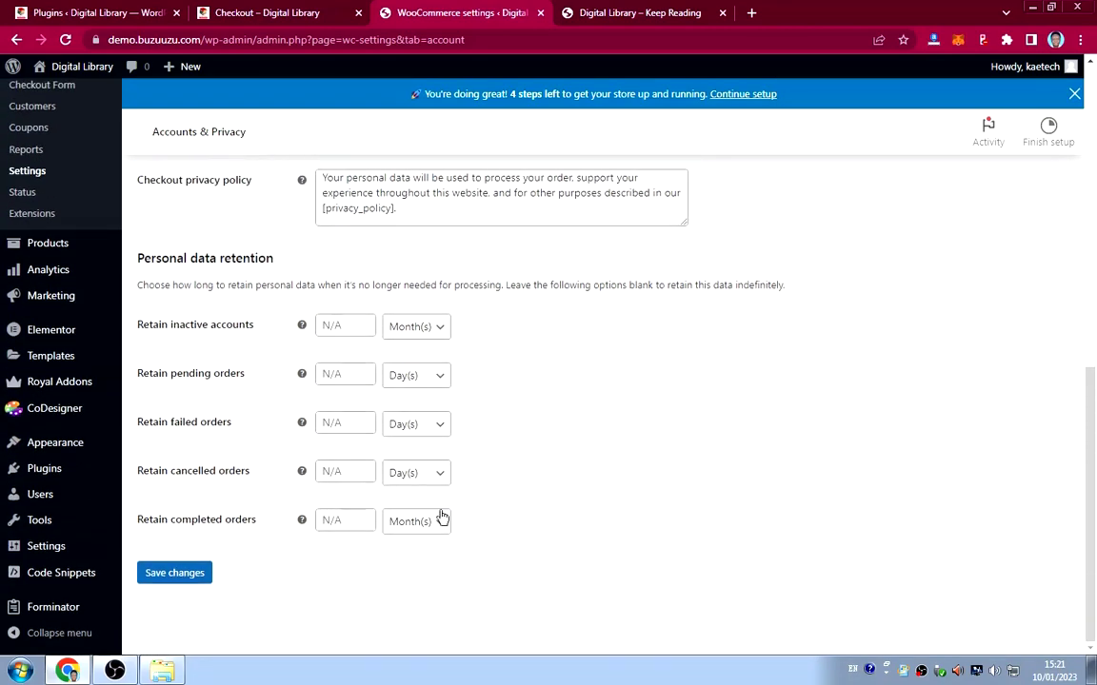
click(201, 573)
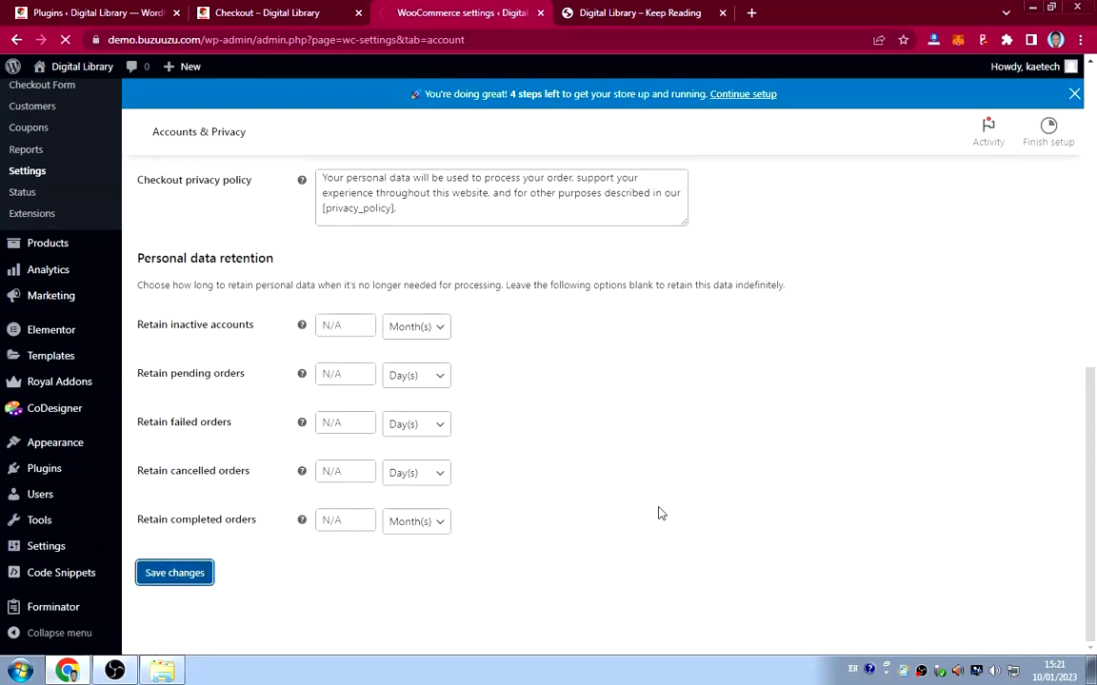
scroll(656, 512, up, 7)
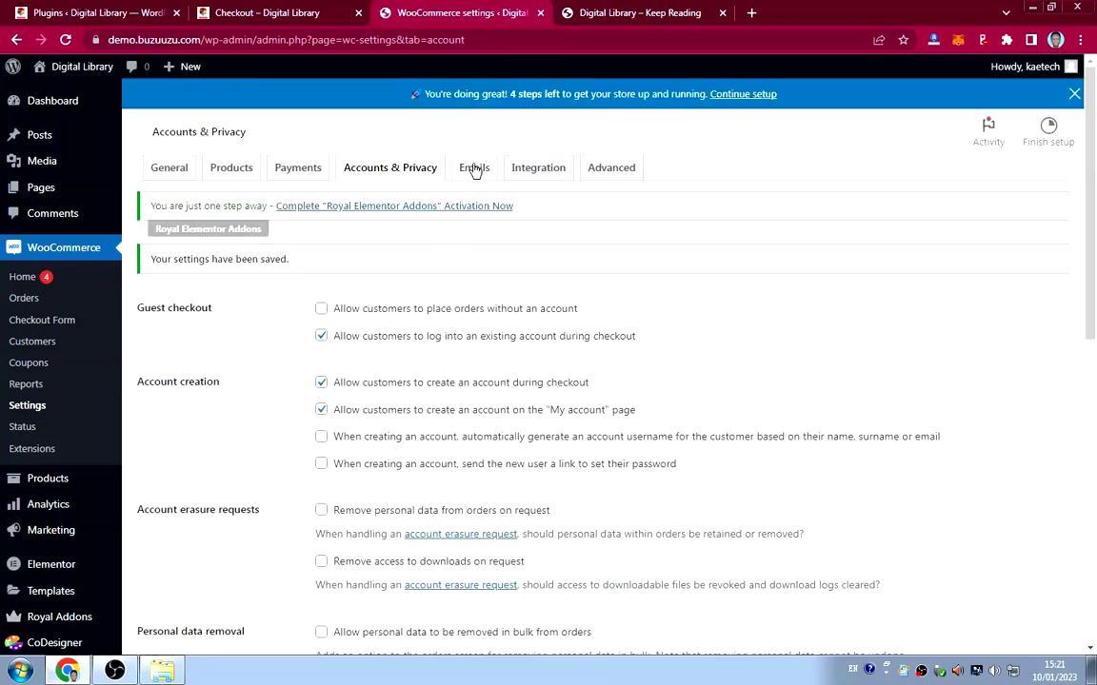
In the WooCommerce Emails settings, change the email template's footer text to "{site_title} &mdash; Powered By Kaetech Digital".
click(476, 198)
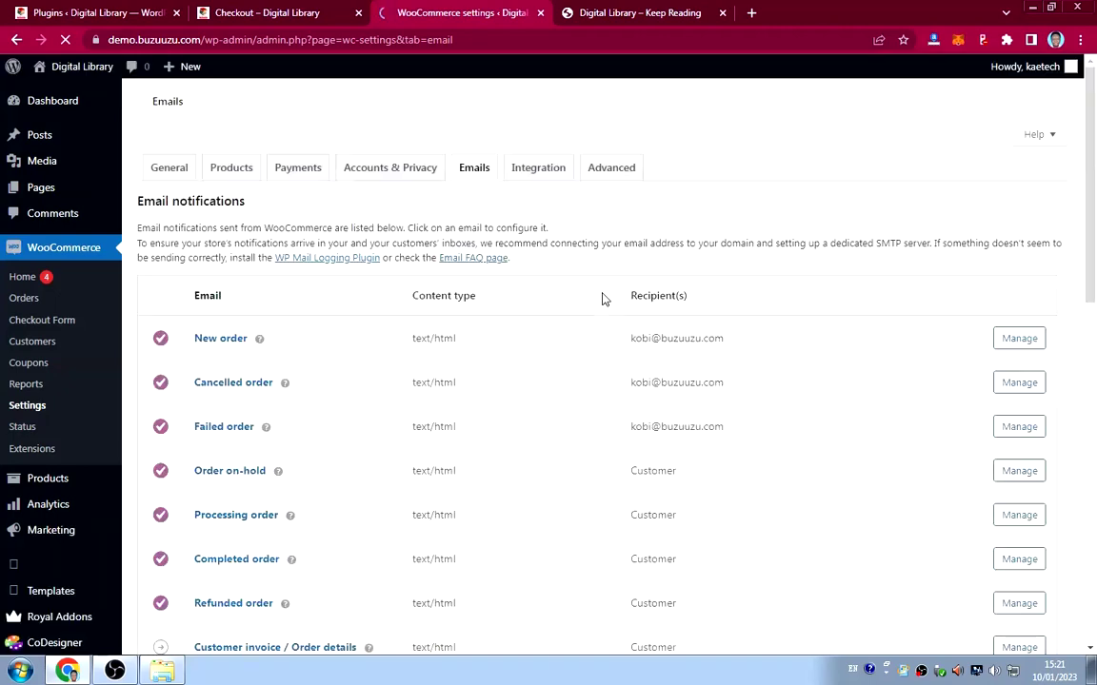
scroll(502, 340, down, 4)
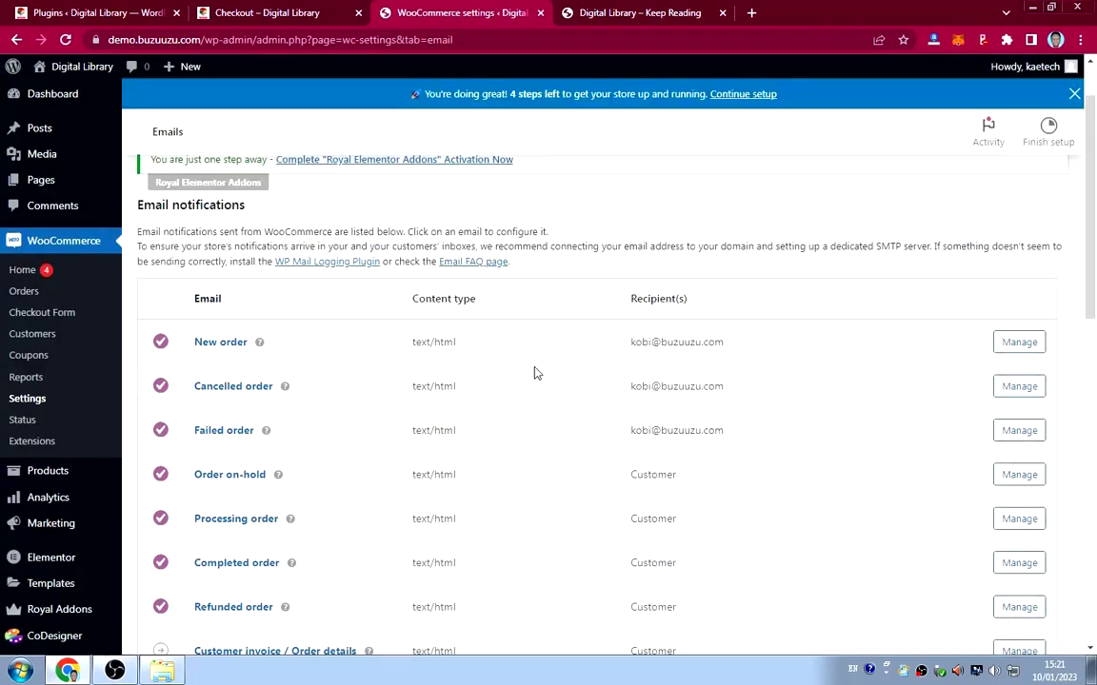
scroll(535, 373, down, 1)
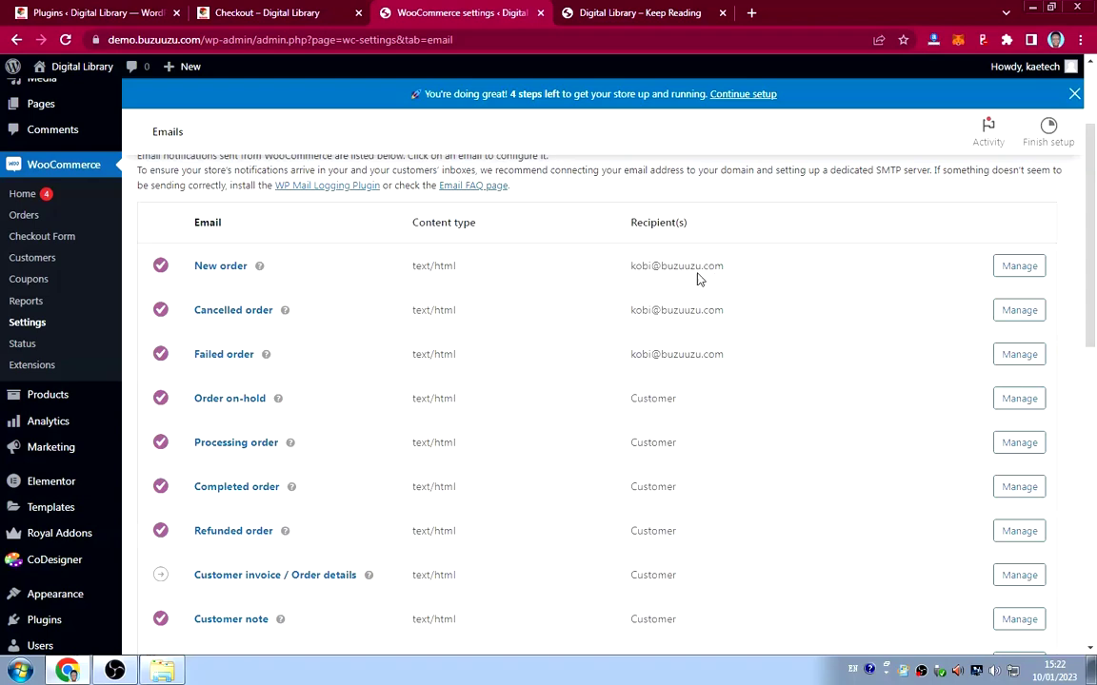
scroll(519, 301, down, 5)
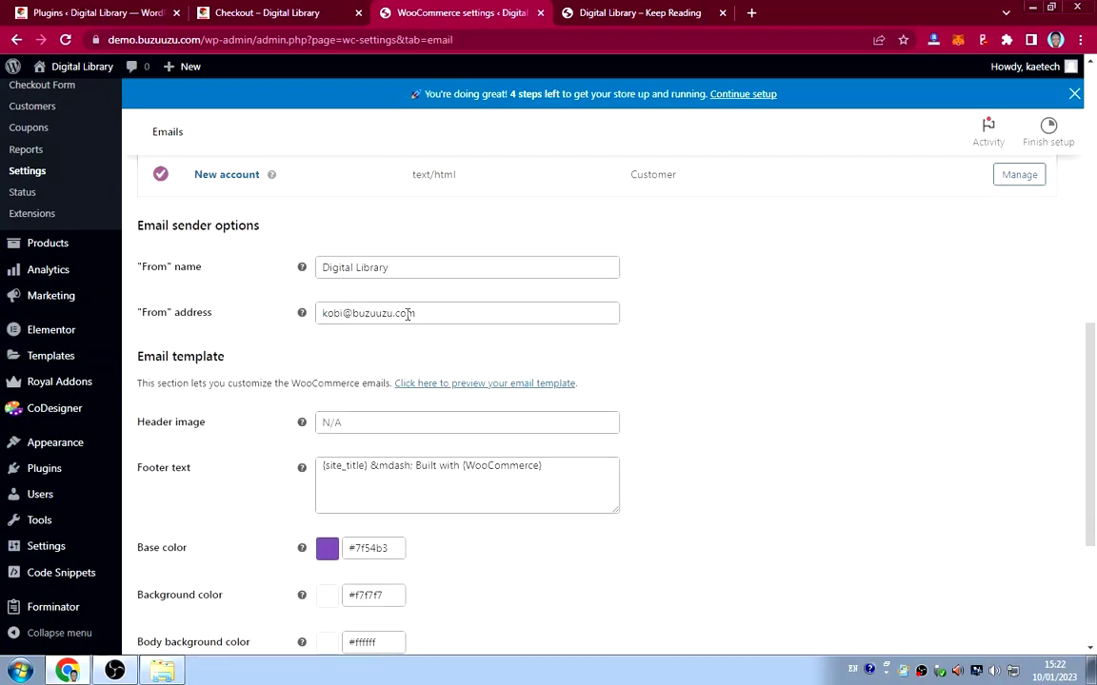
scroll(362, 352, down, 1)
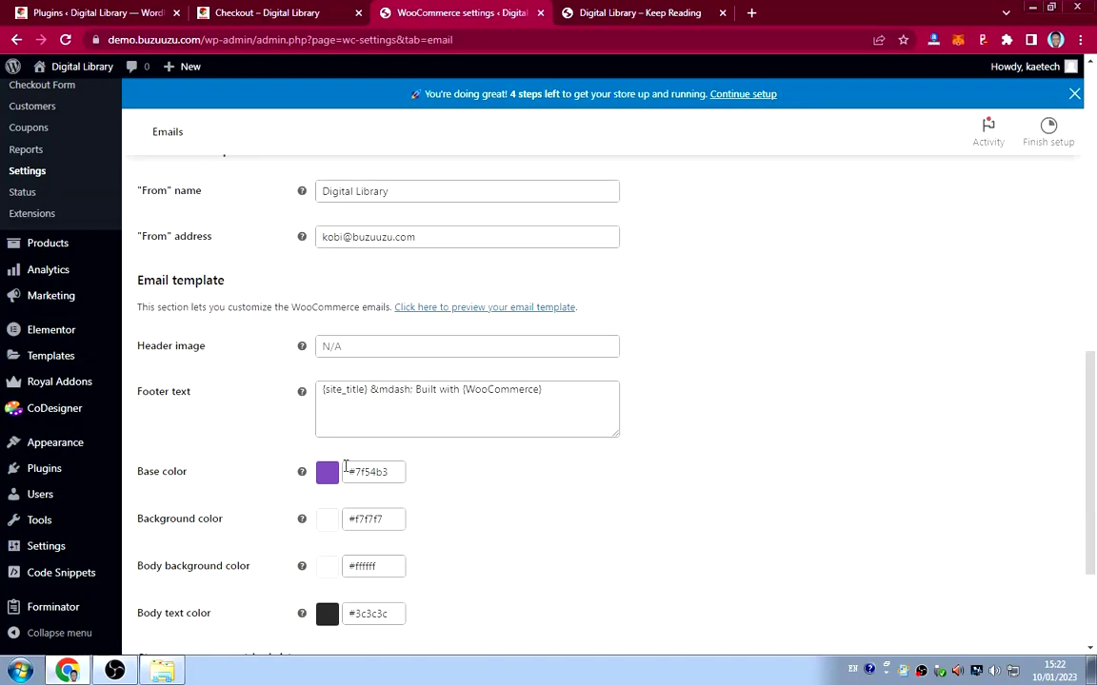
click(440, 390)
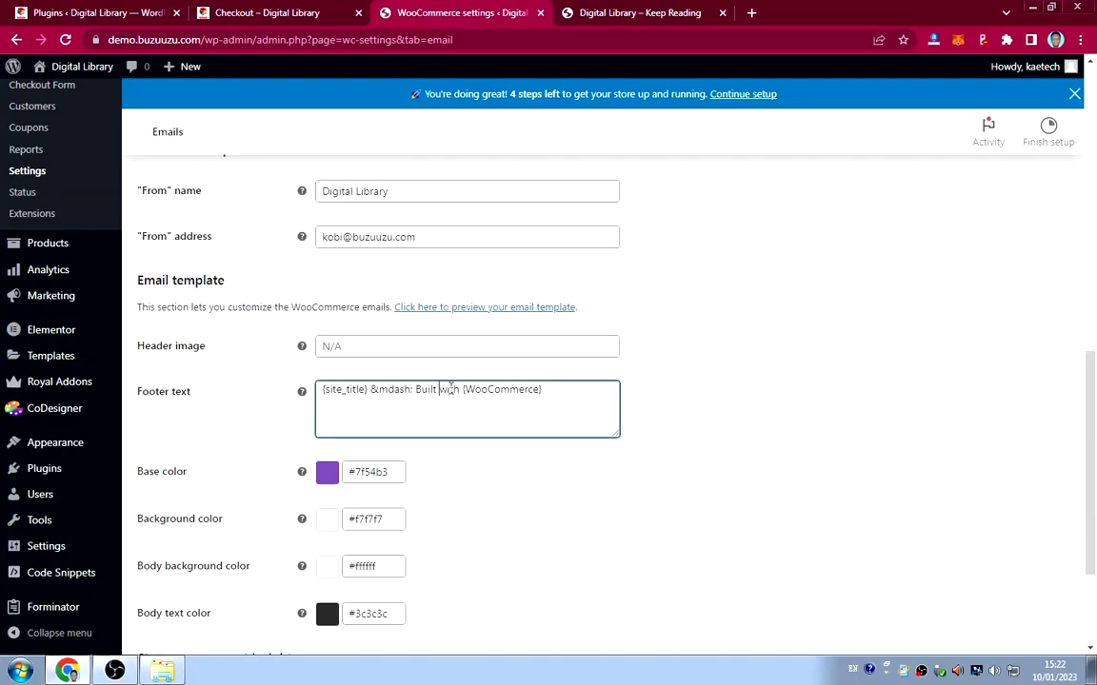
shift+click(548, 390)
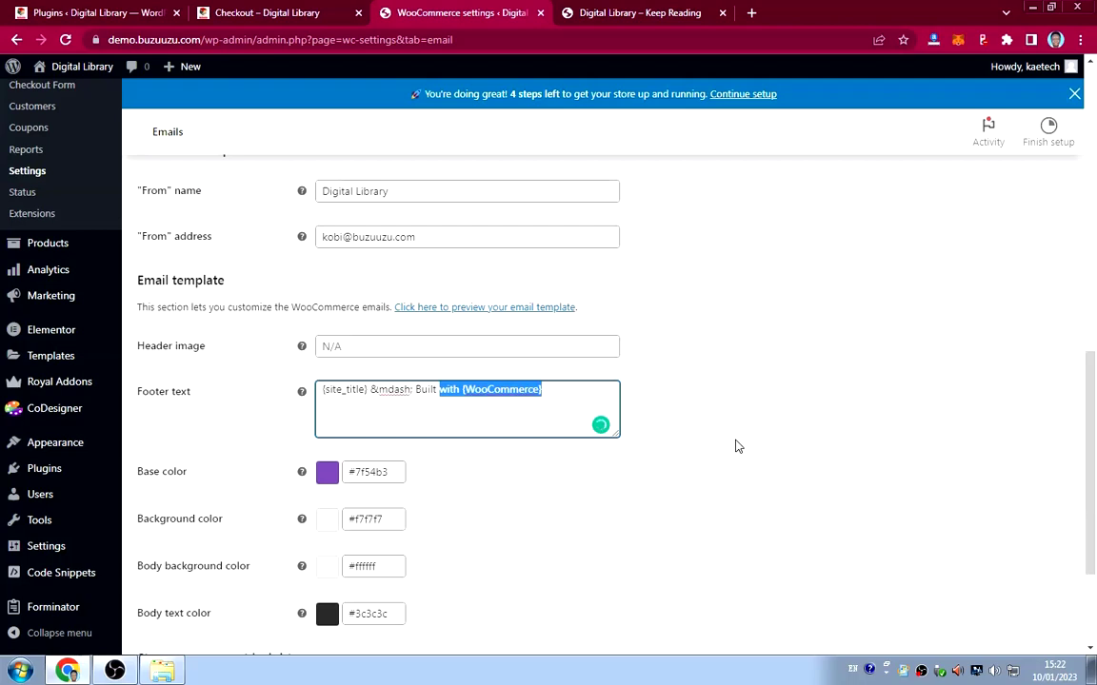
key(BackSpace)
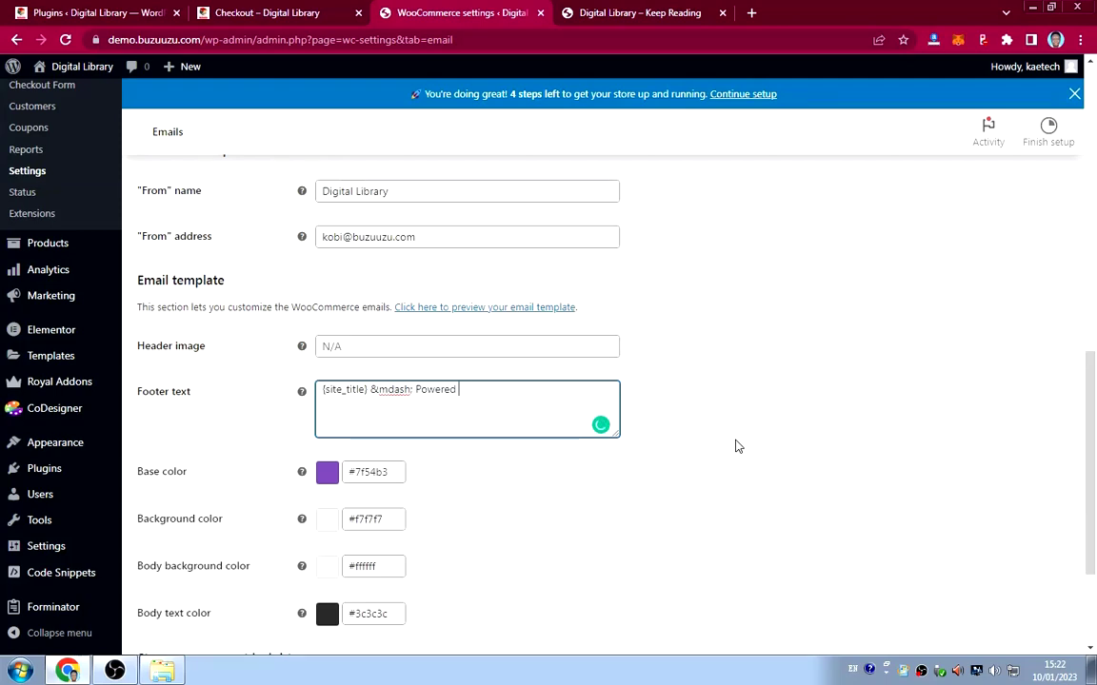
text(etech Digita)
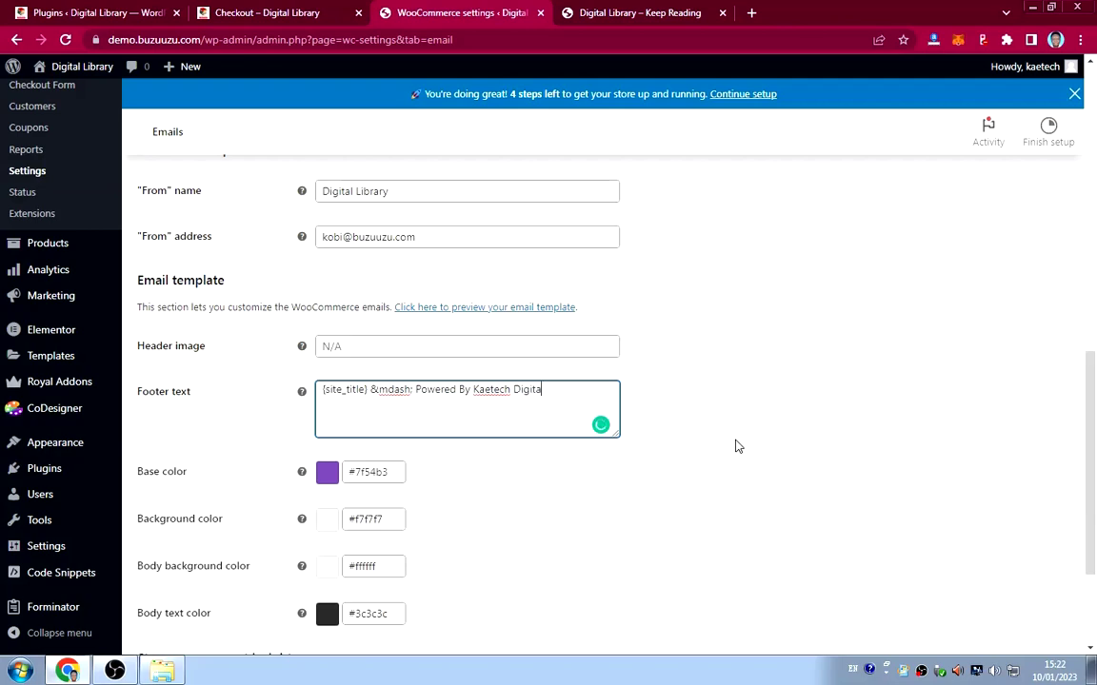
text(l)
scroll(447, 443, down, 3)
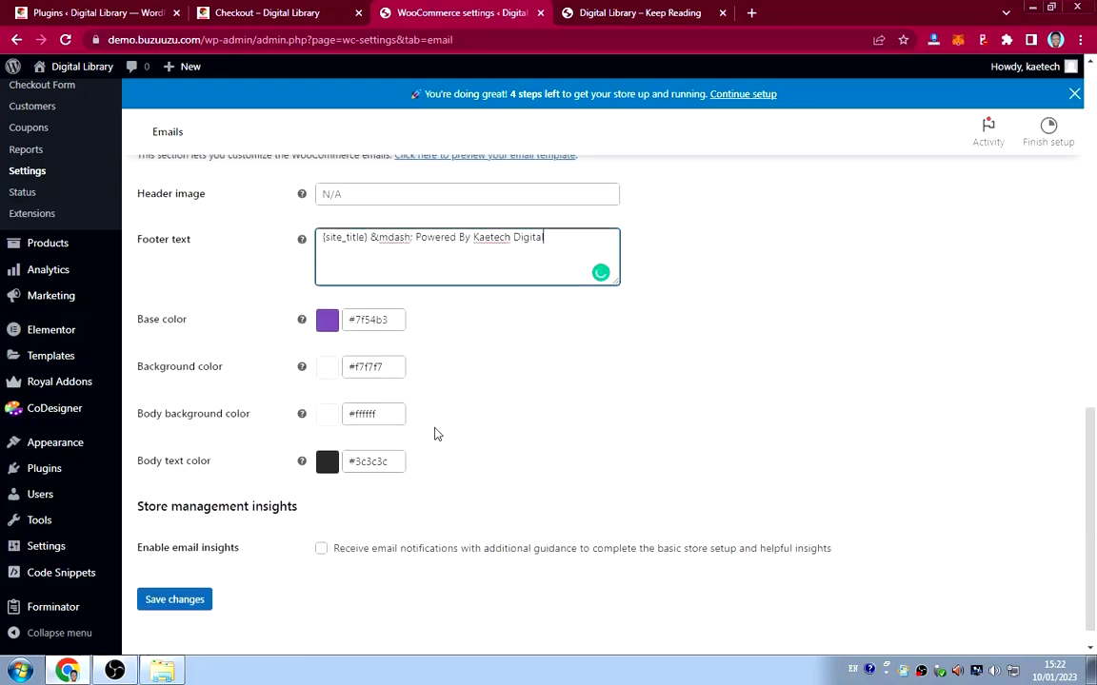
Set the email template's base color to red #ef0f0f and save the email settings.
click(368, 320)
drag(451, 421, 446, 336)
click(445, 338)
click(370, 321)
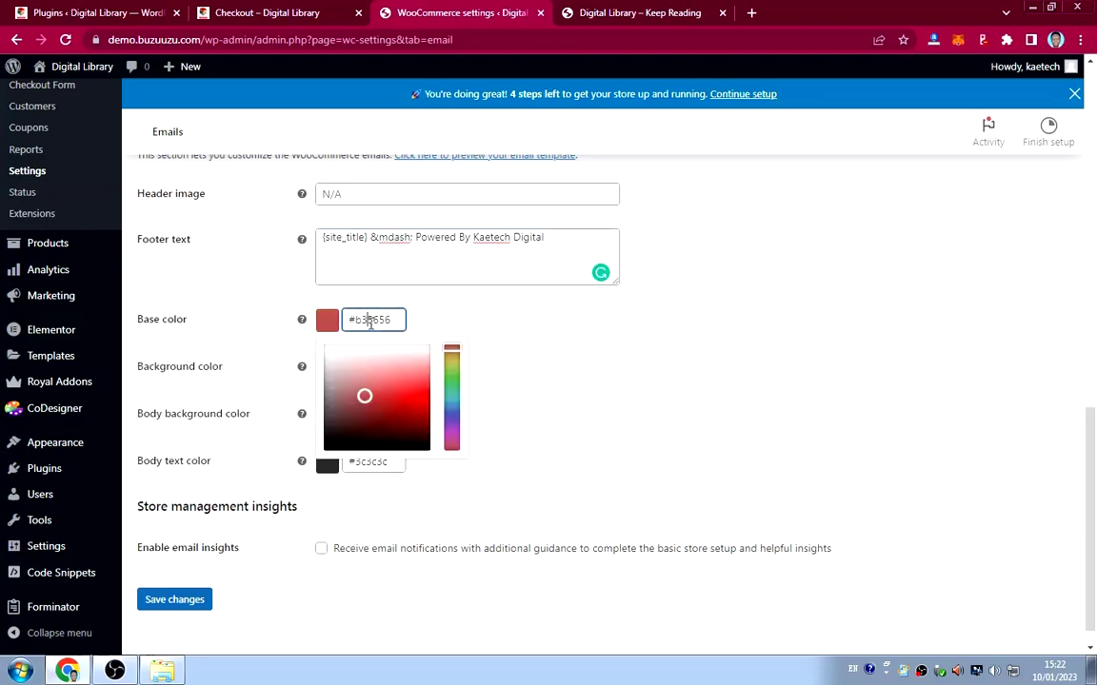
drag(417, 397, 424, 352)
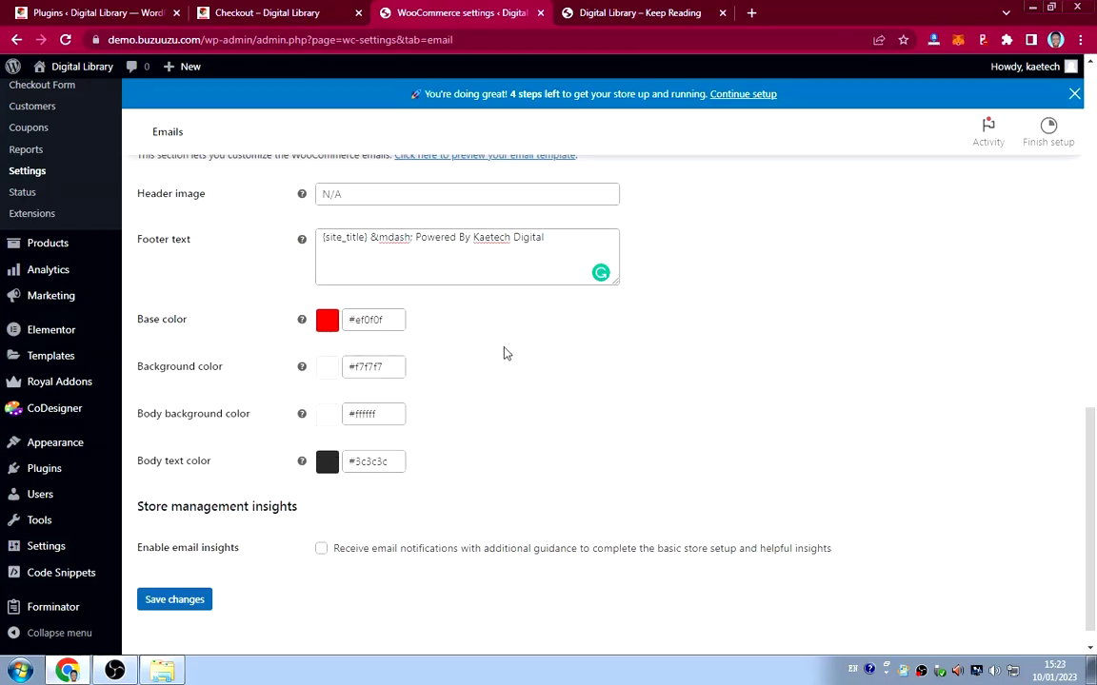
scroll(655, 410, up, 3)
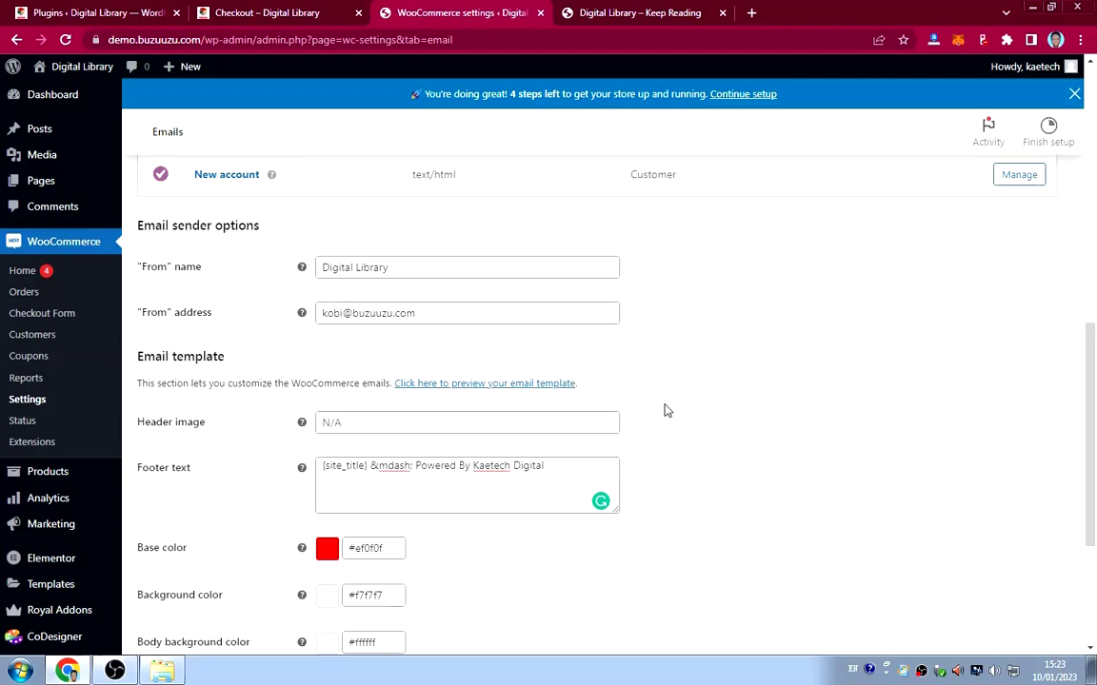
scroll(665, 409, down, 3)
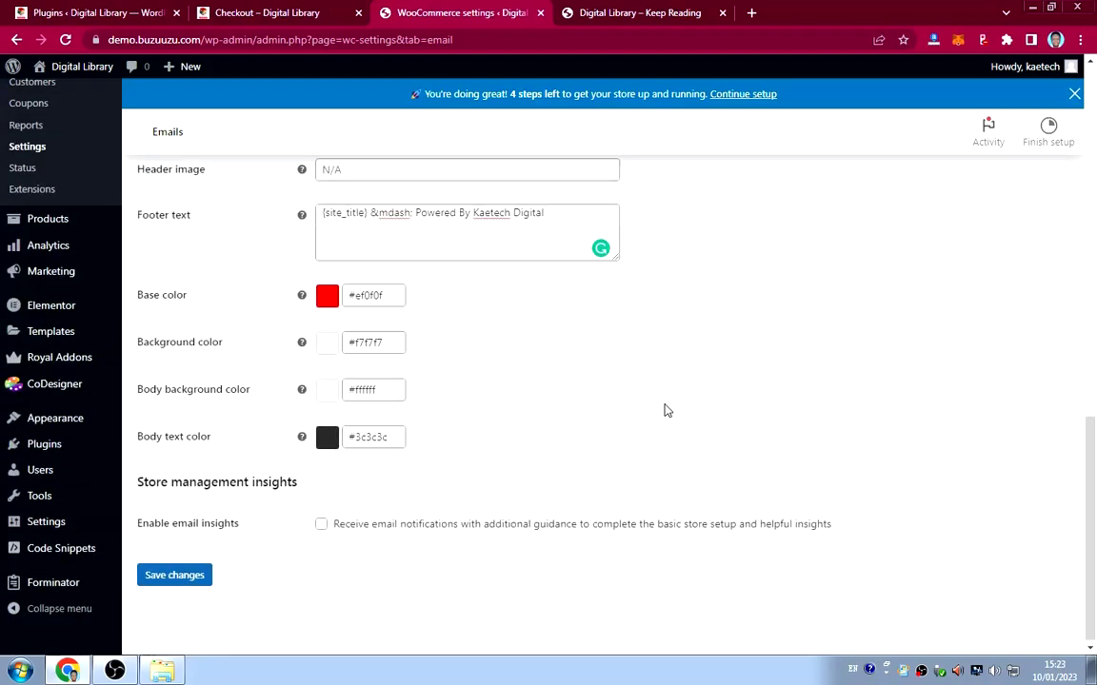
click(192, 572)
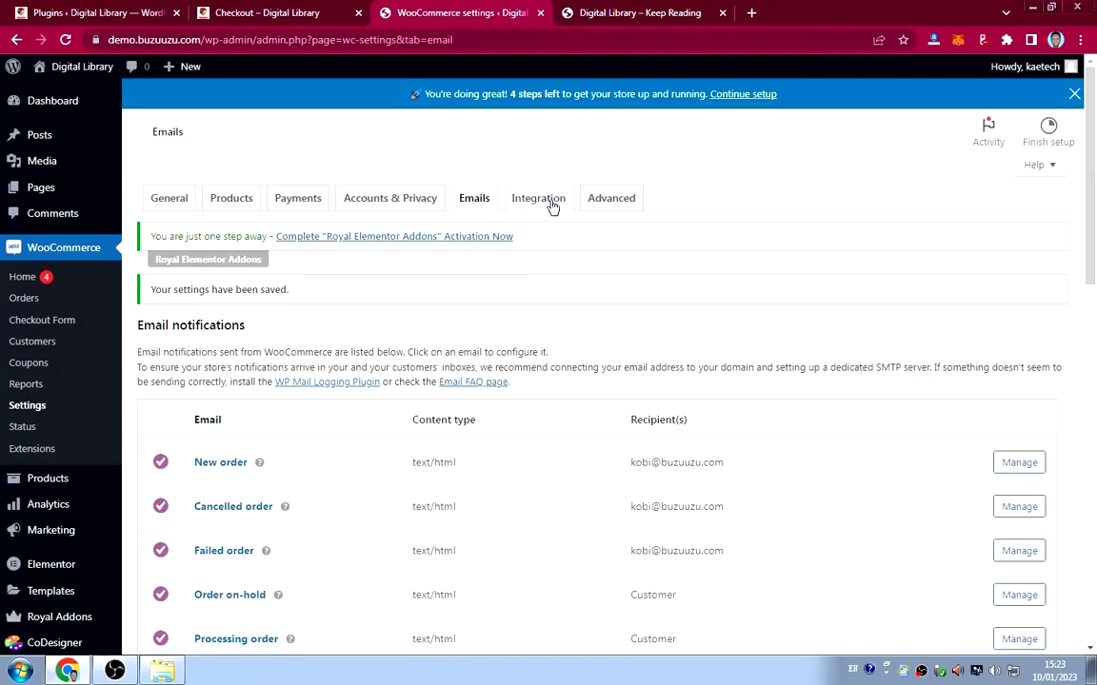
Review the WooCommerce Integration settings and the Advanced page setup, checkout endpoints and account endpoints.
click(547, 204)
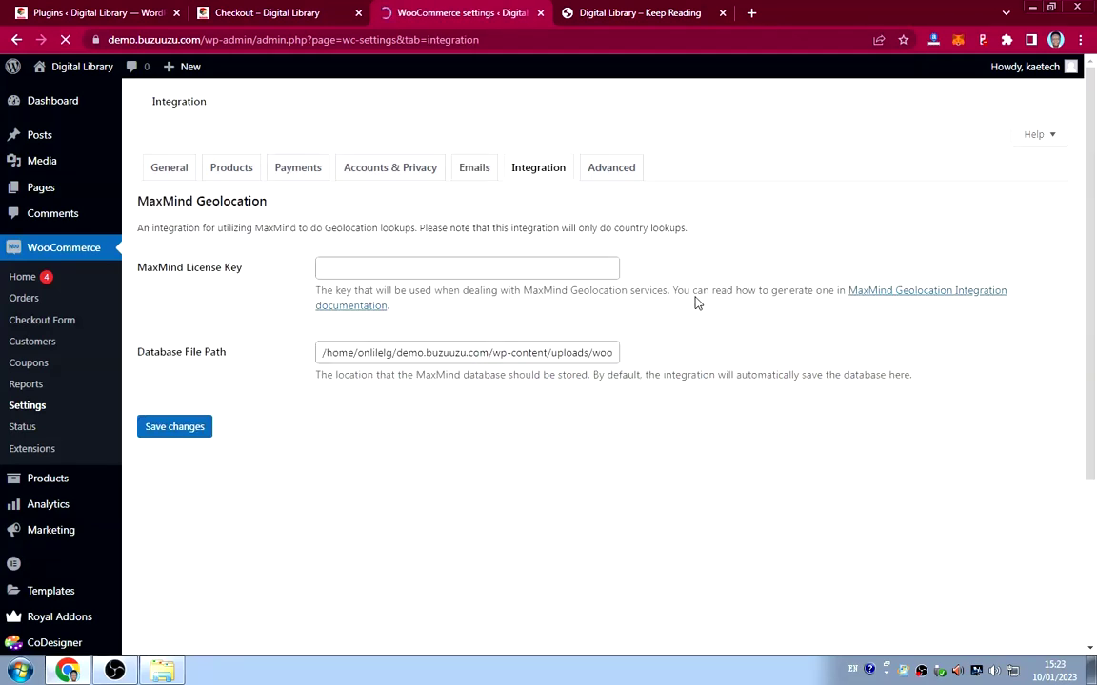
click(629, 174)
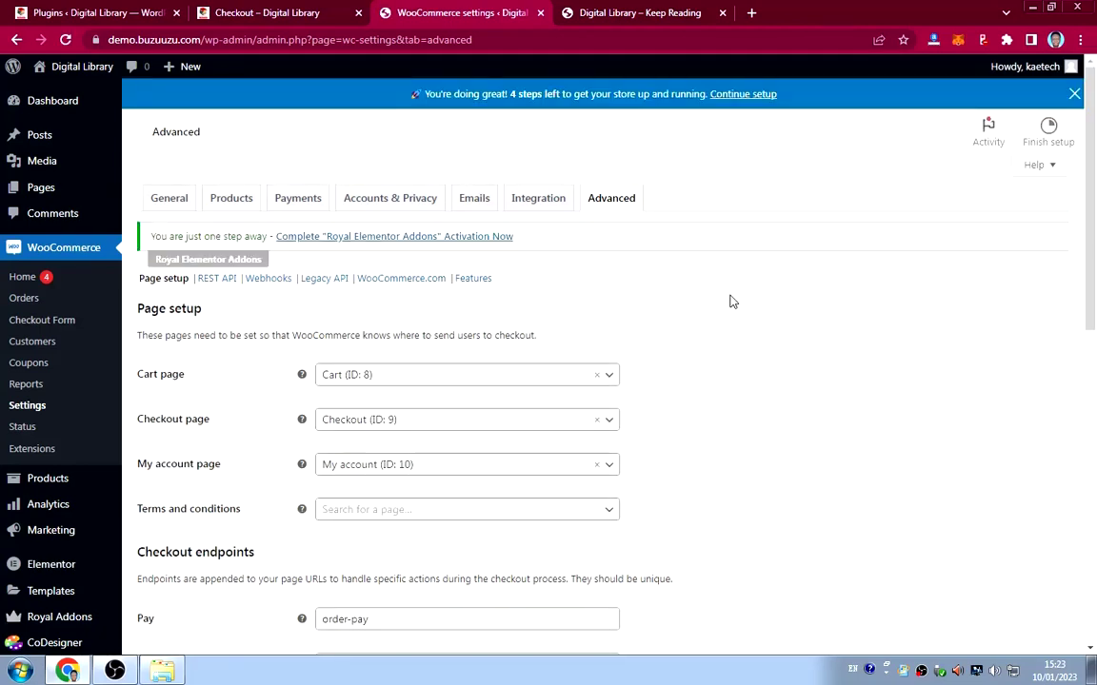
scroll(732, 302, down, 2)
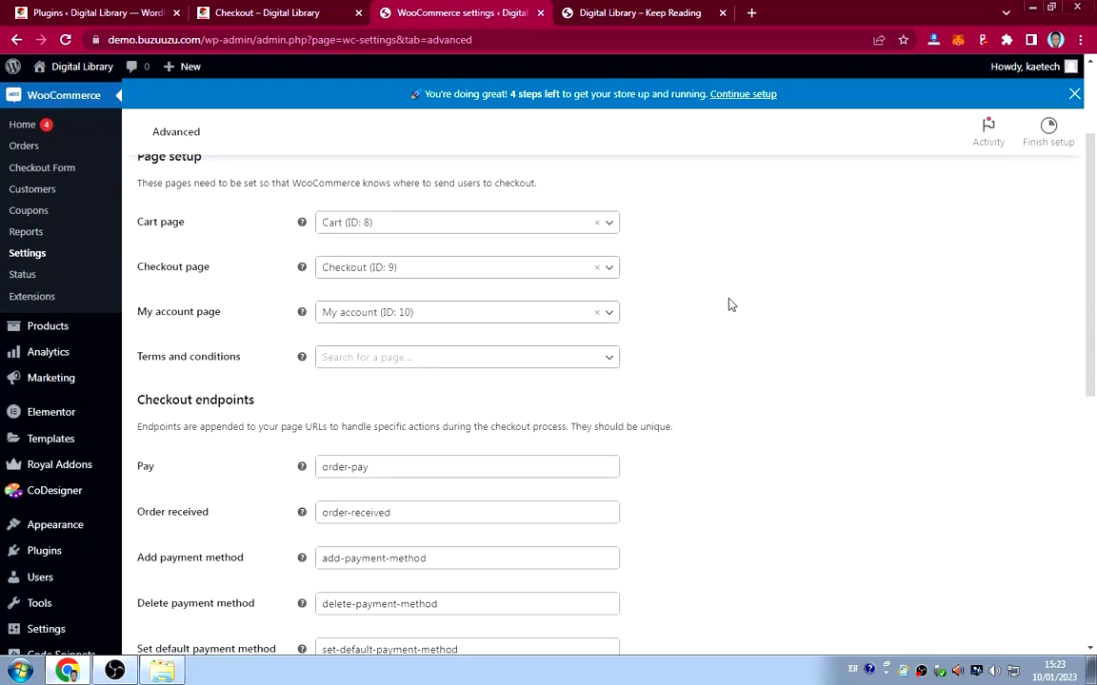
scroll(731, 304, down, 5)
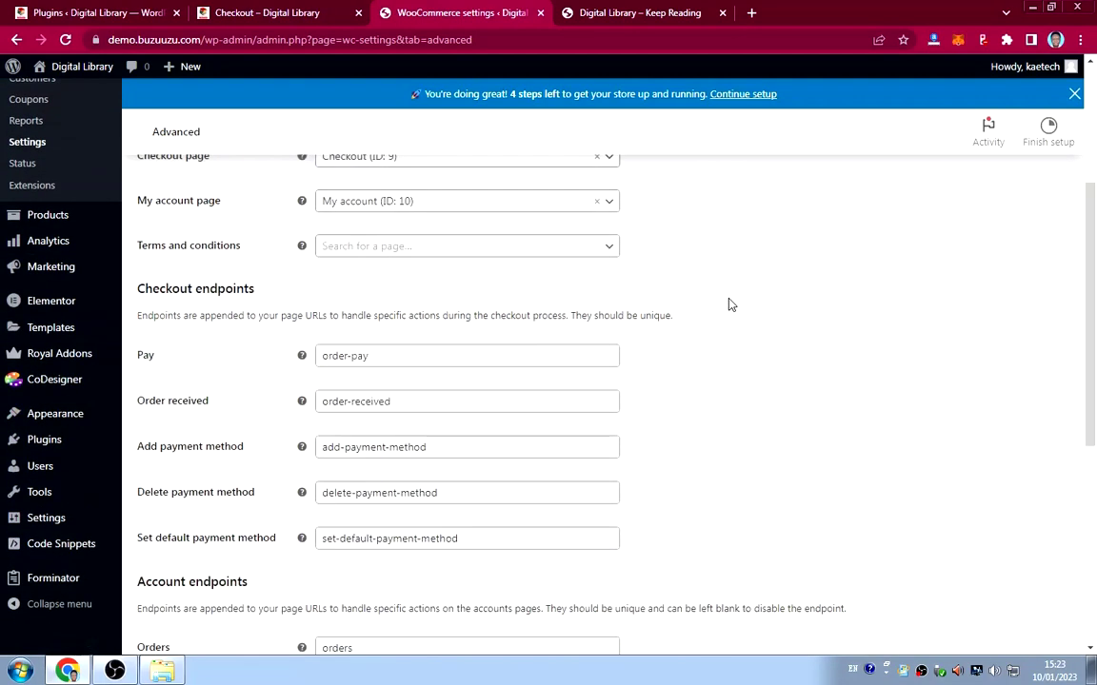
scroll(731, 302, down, 2)
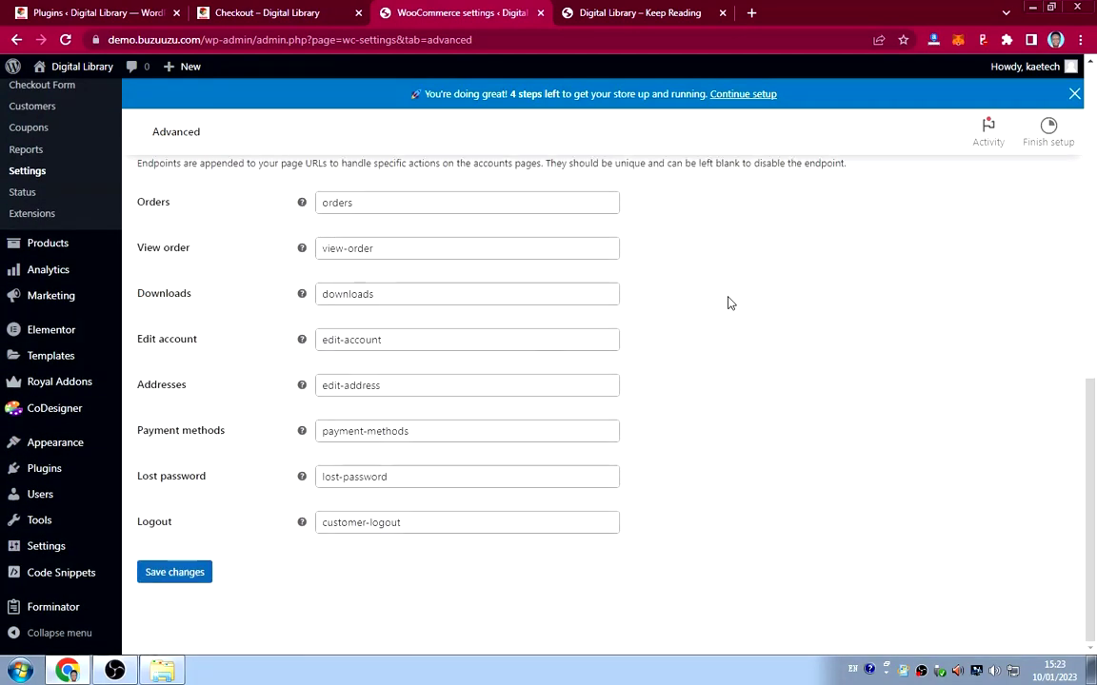
scroll(731, 302, up, 5)
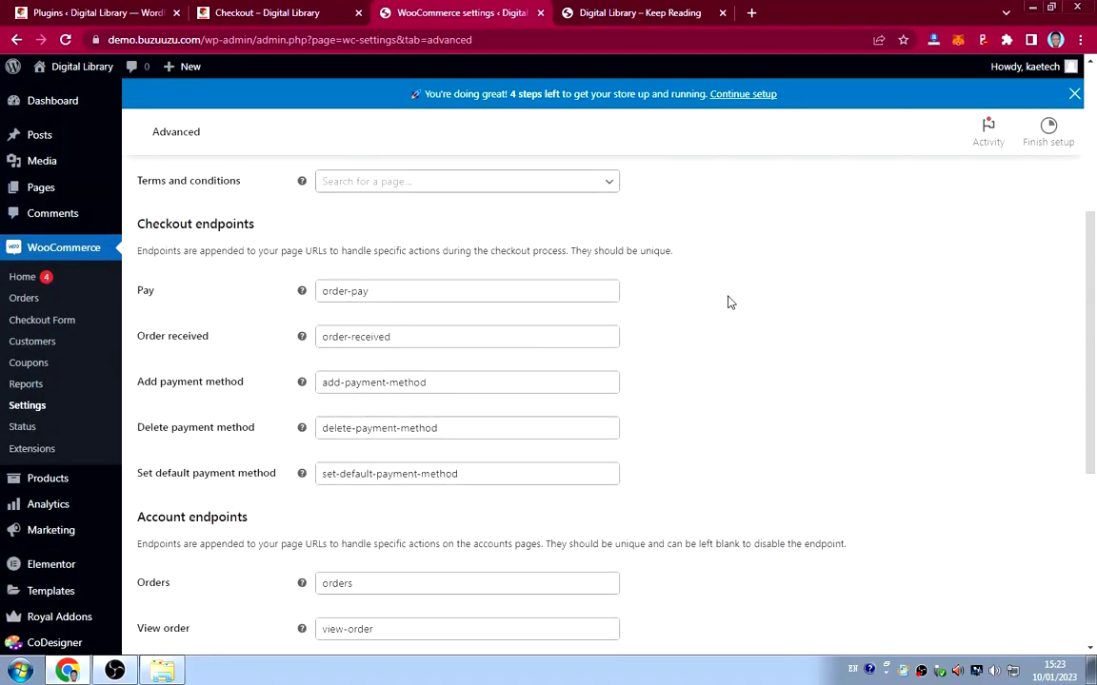
scroll(731, 301, up, 3)
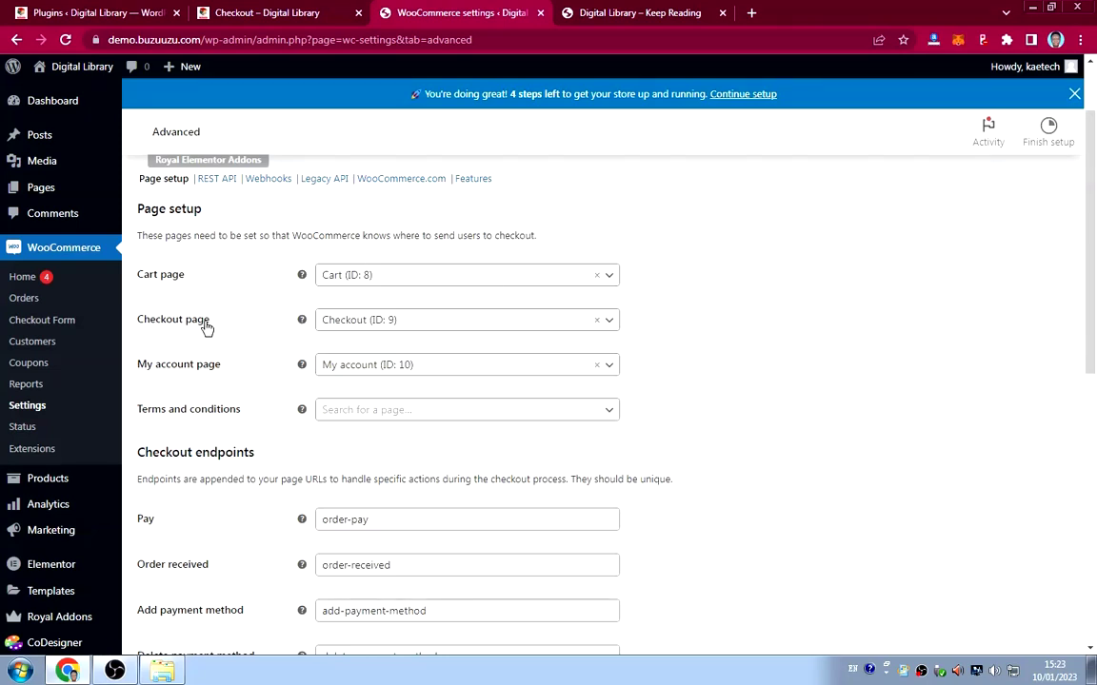
scroll(207, 326, up, 1)
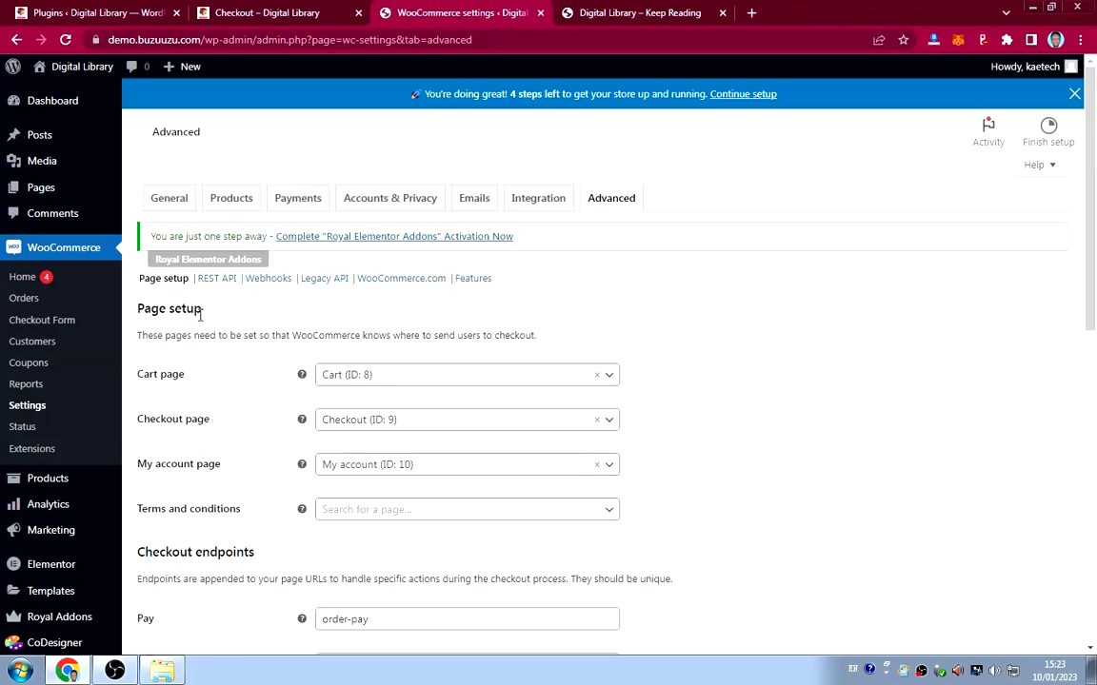
Go to the site's pages, then create and publish a new page titled Home.
mouse_move(42, 189)
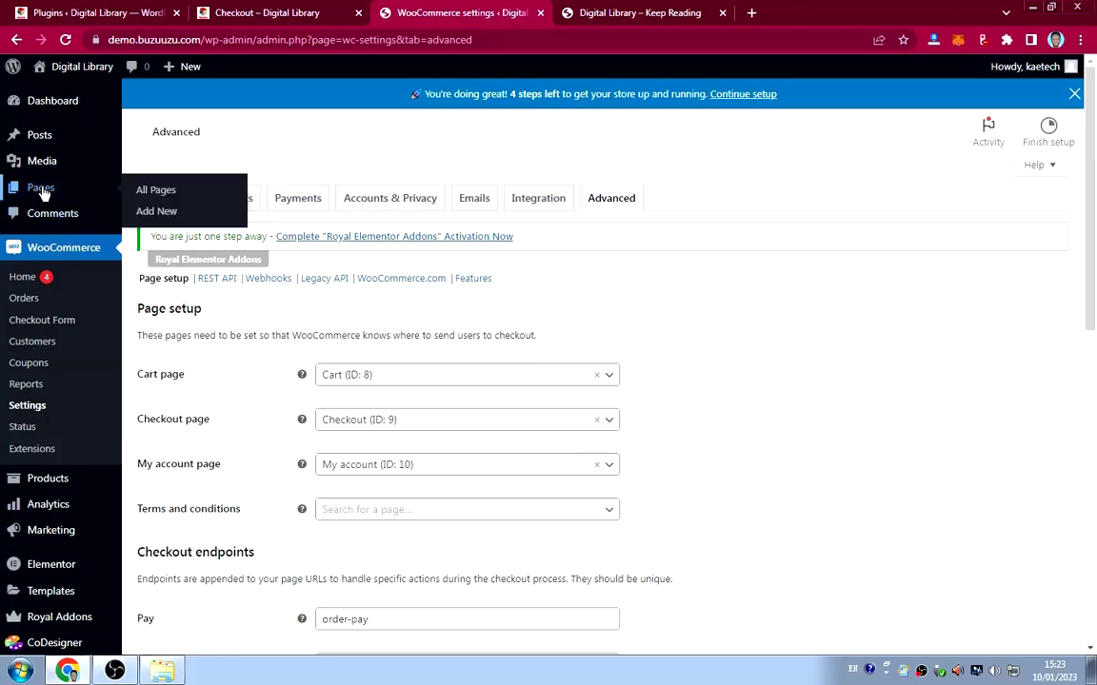
click(148, 192)
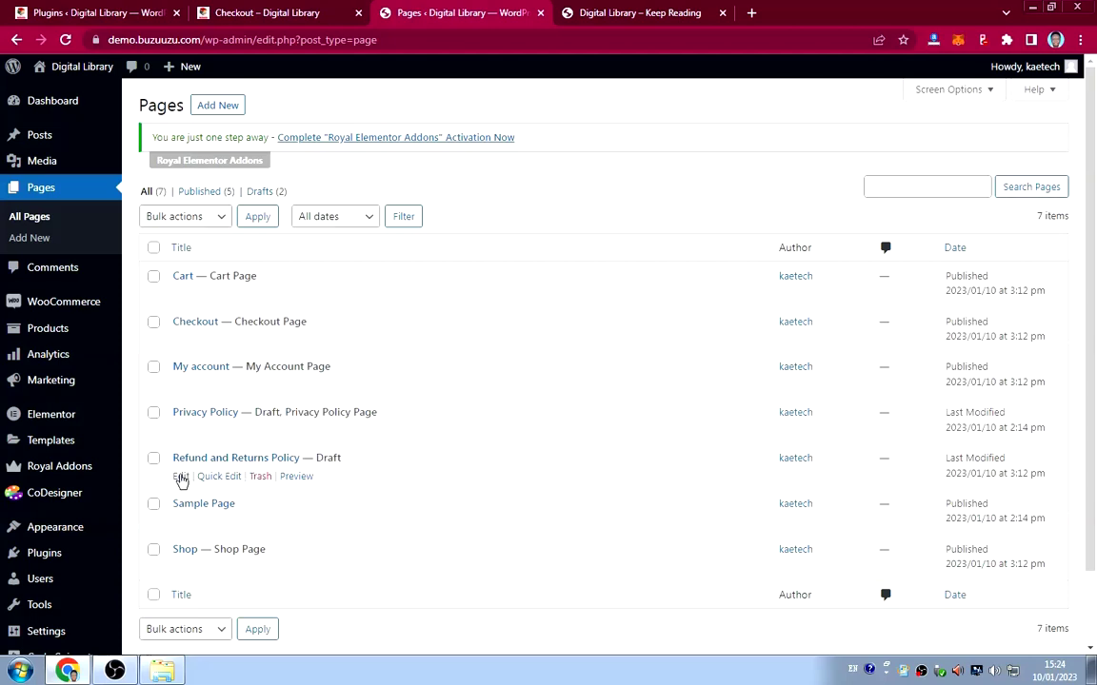
scroll(217, 509, down, 1)
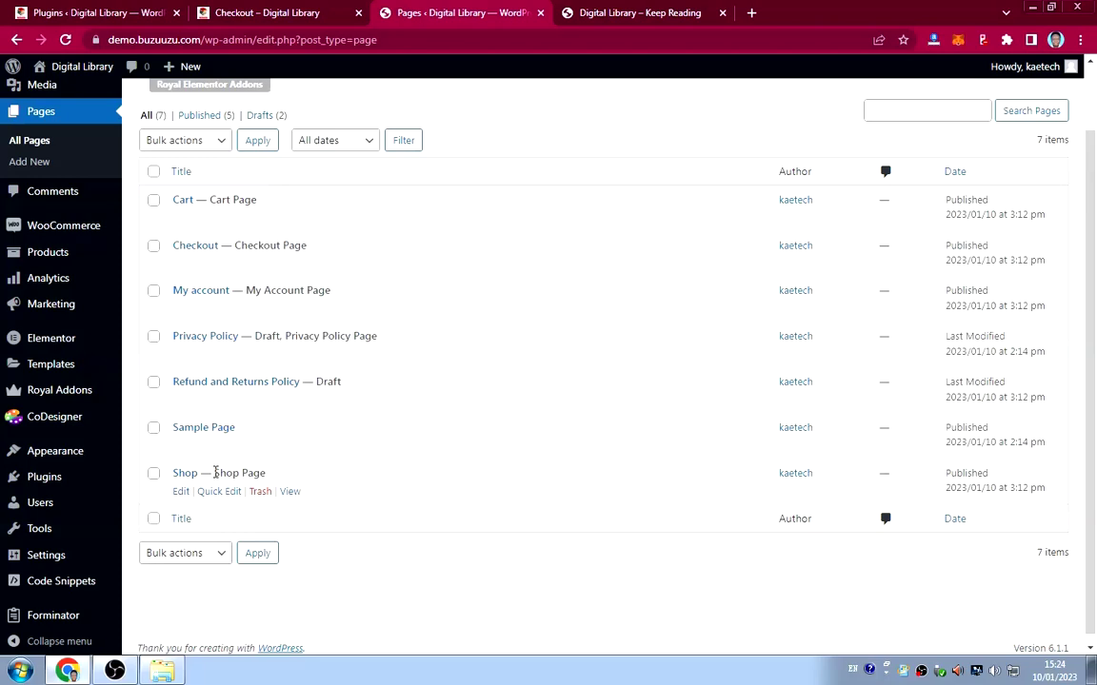
scroll(217, 461, up, 3)
click(218, 104)
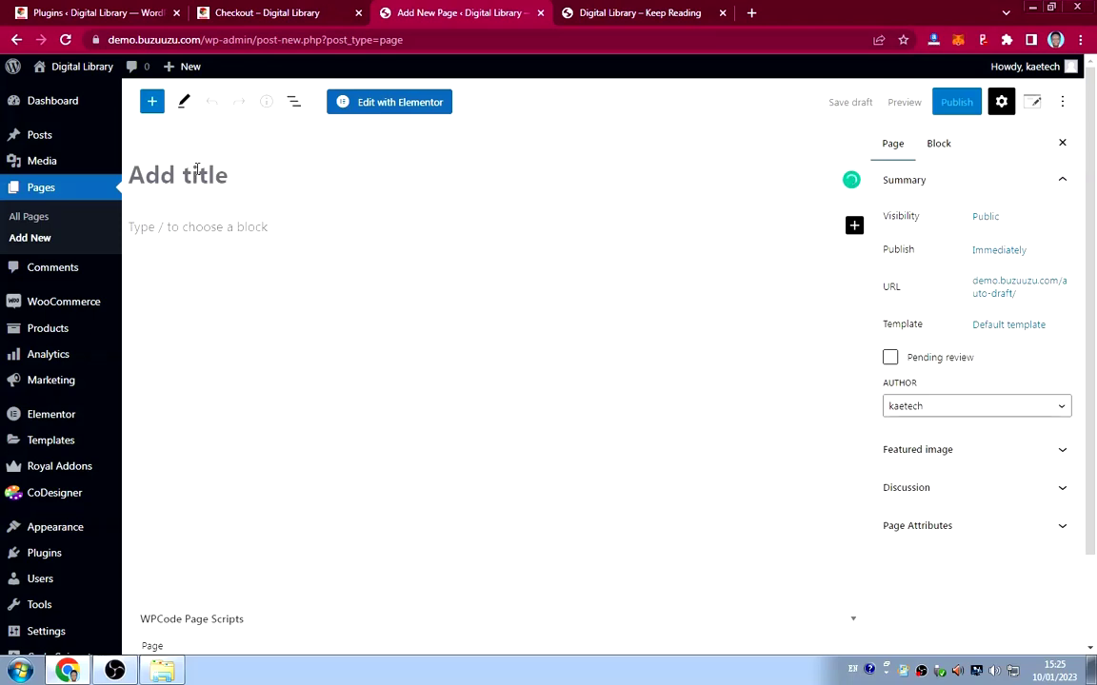
text(Home)
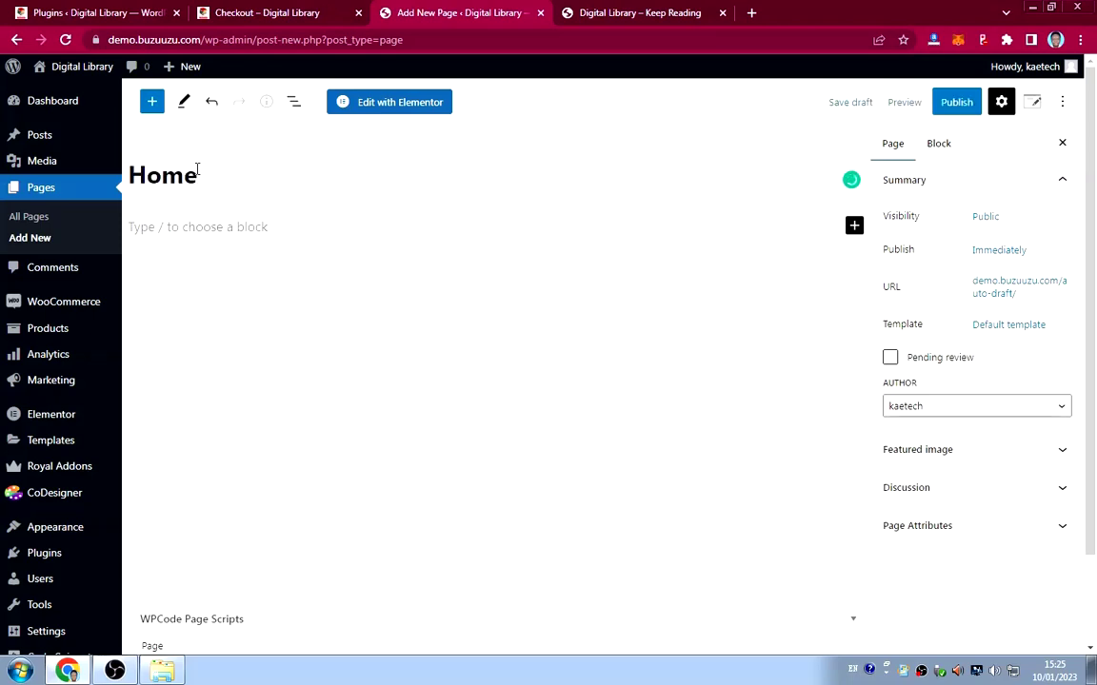
click(959, 108)
click(922, 112)
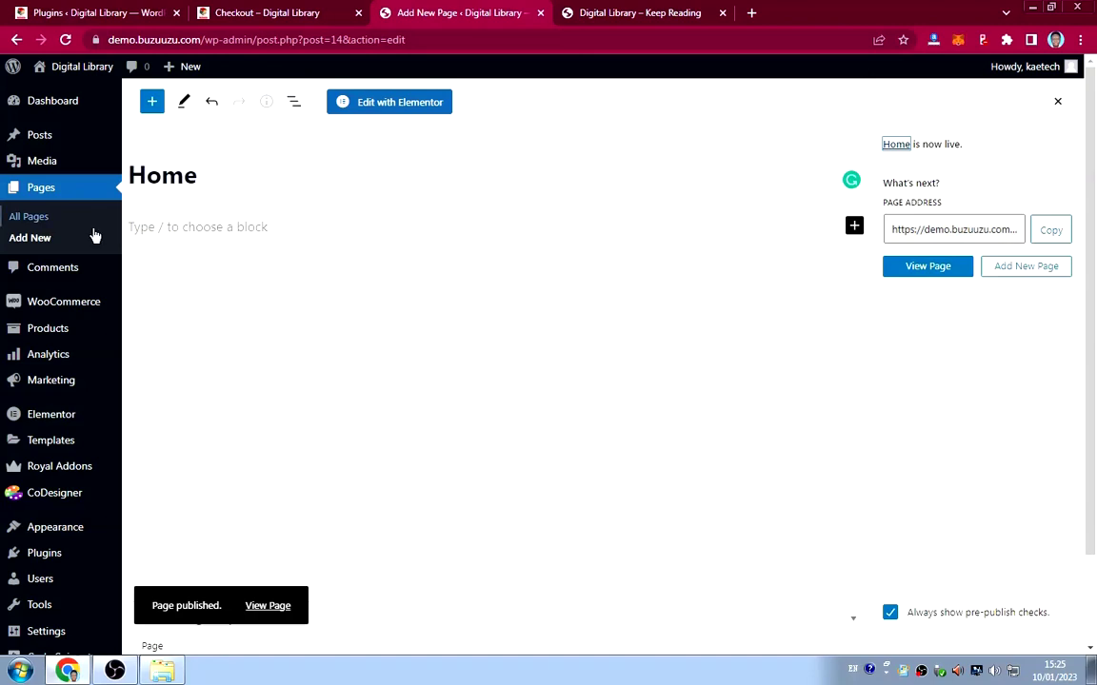
Create and publish another new page titled About.
click(35, 237)
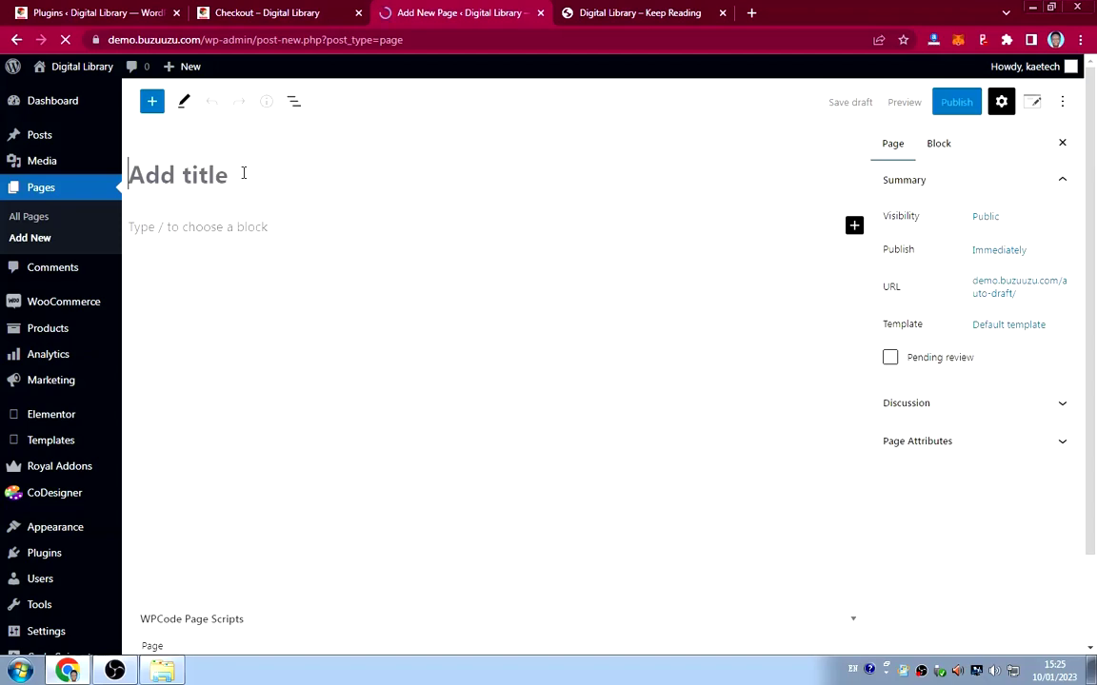
text(Abou)
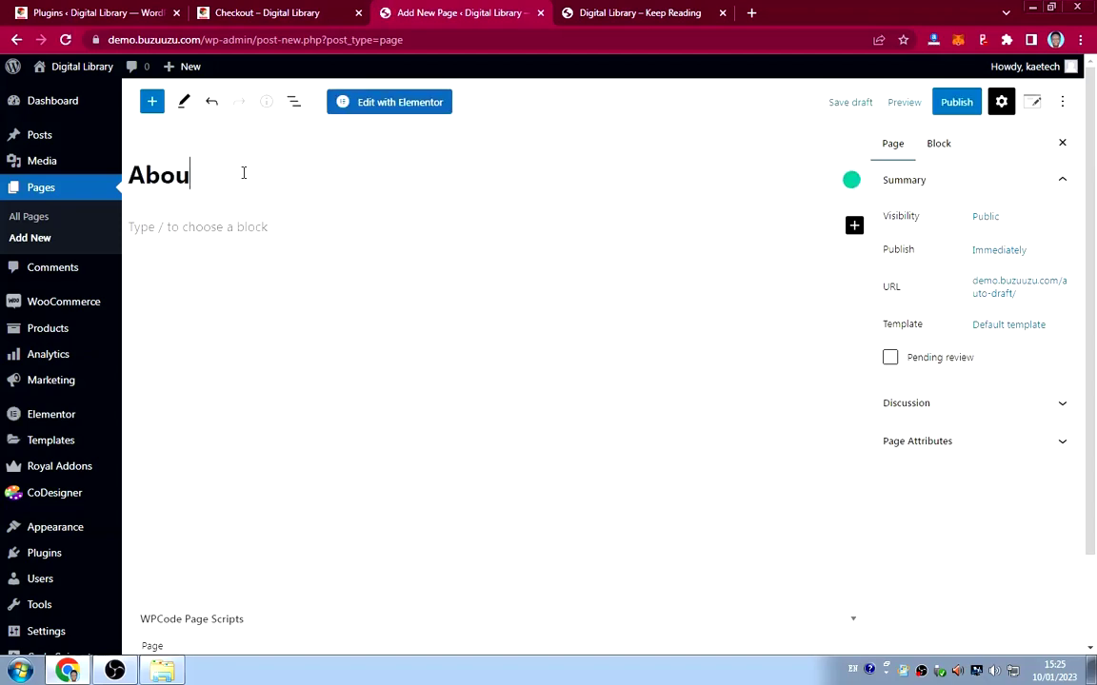
text(t)
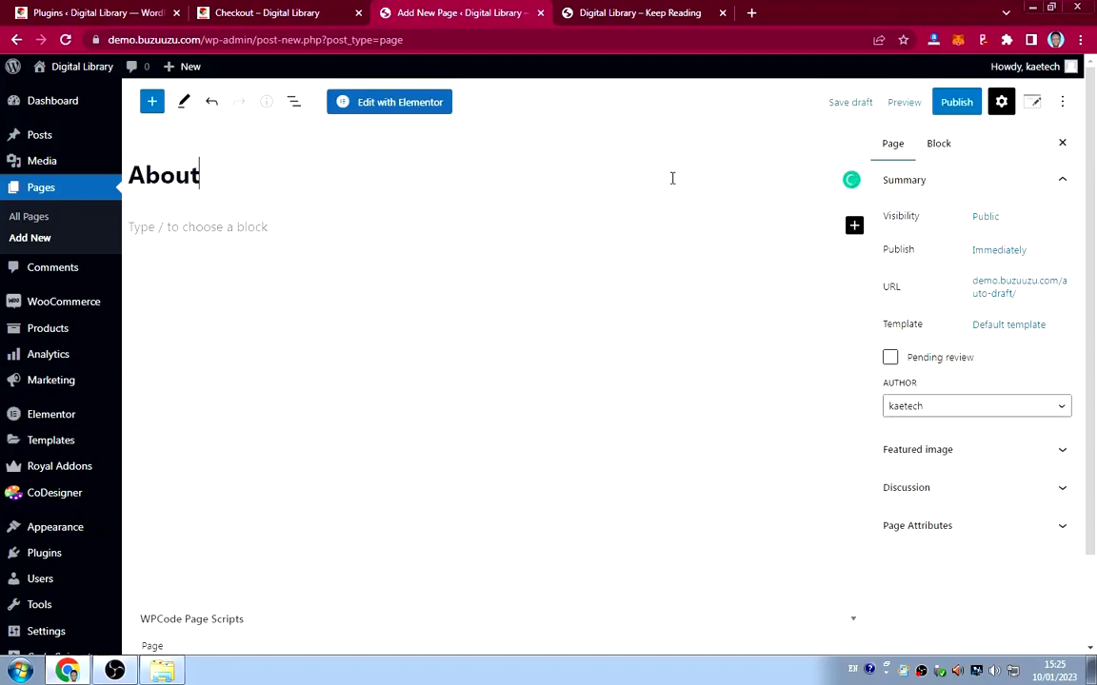
click(957, 102)
click(945, 108)
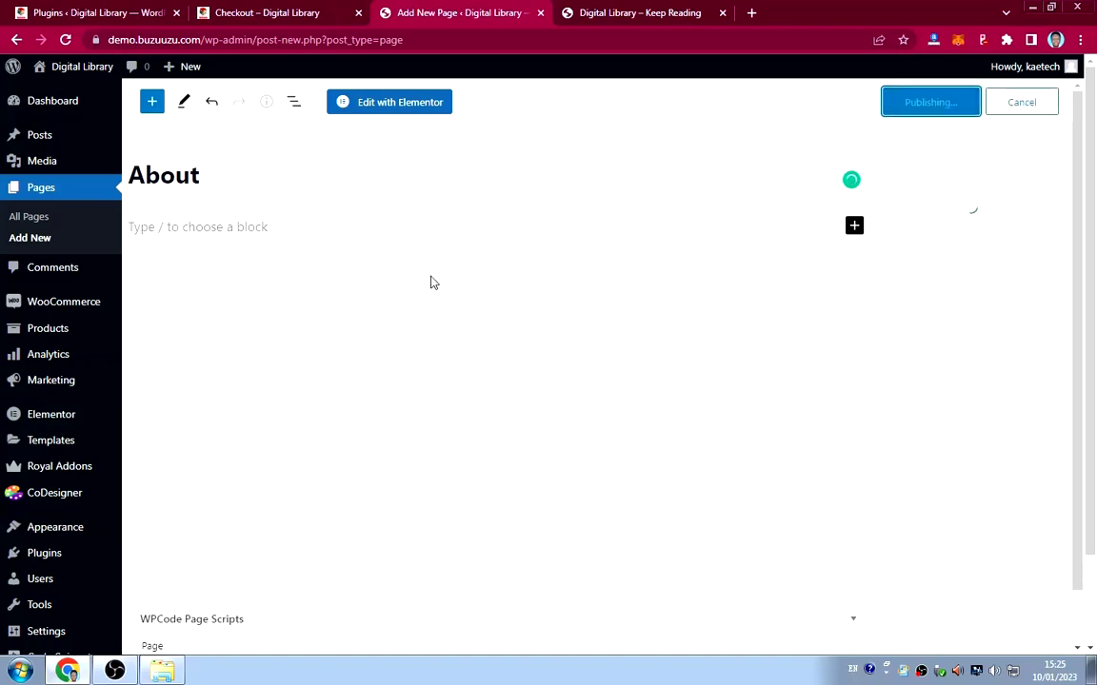
Create a new page with the title Contact and publish it.
click(28, 238)
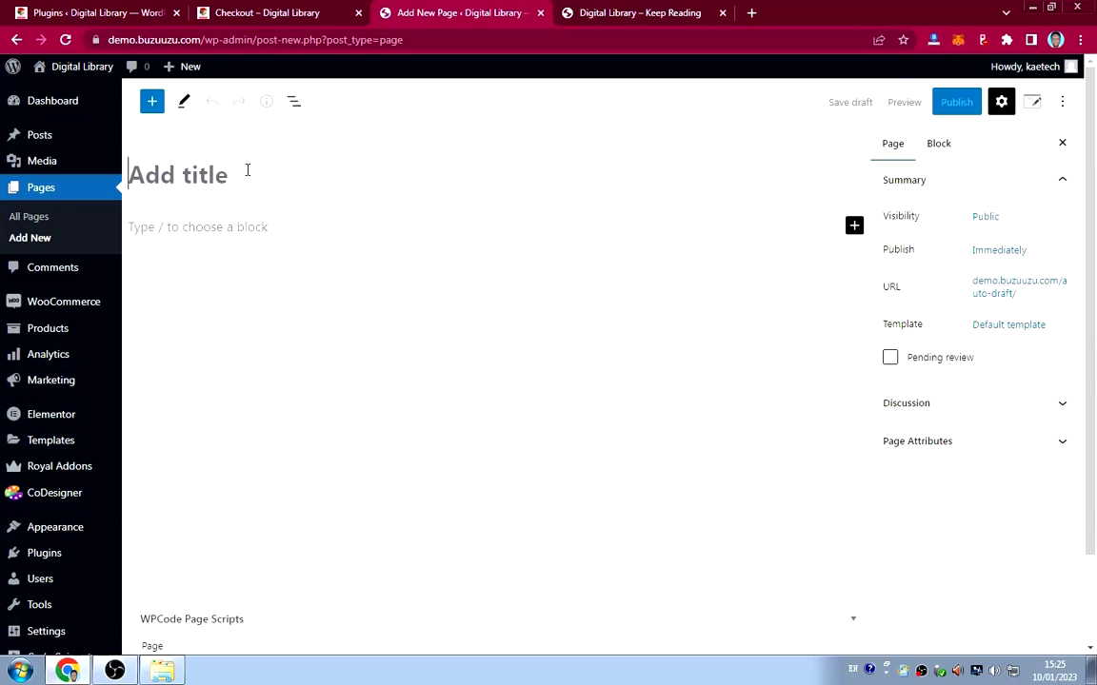
text(Ciontact)
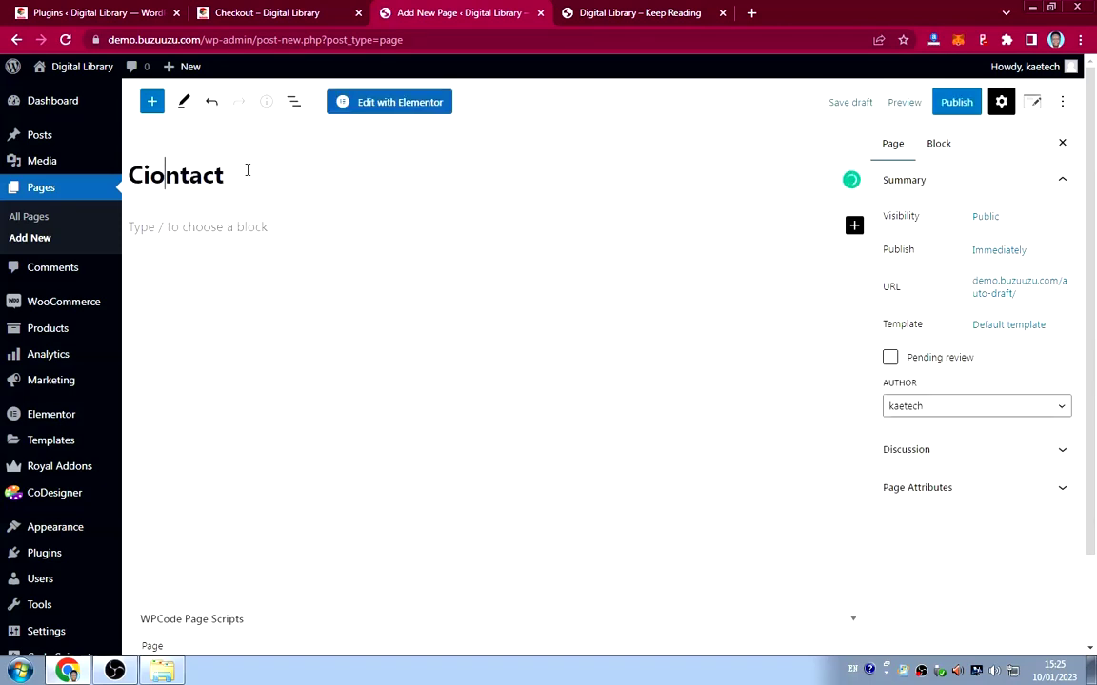
key(Left)
key(BackSpace)
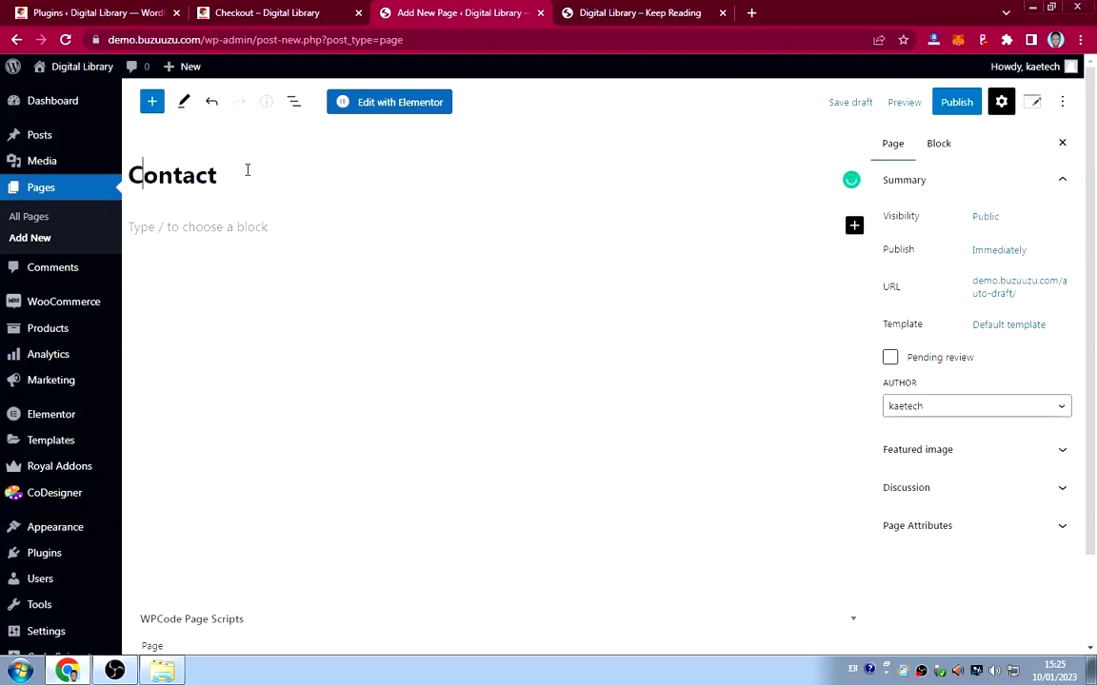
click(960, 107)
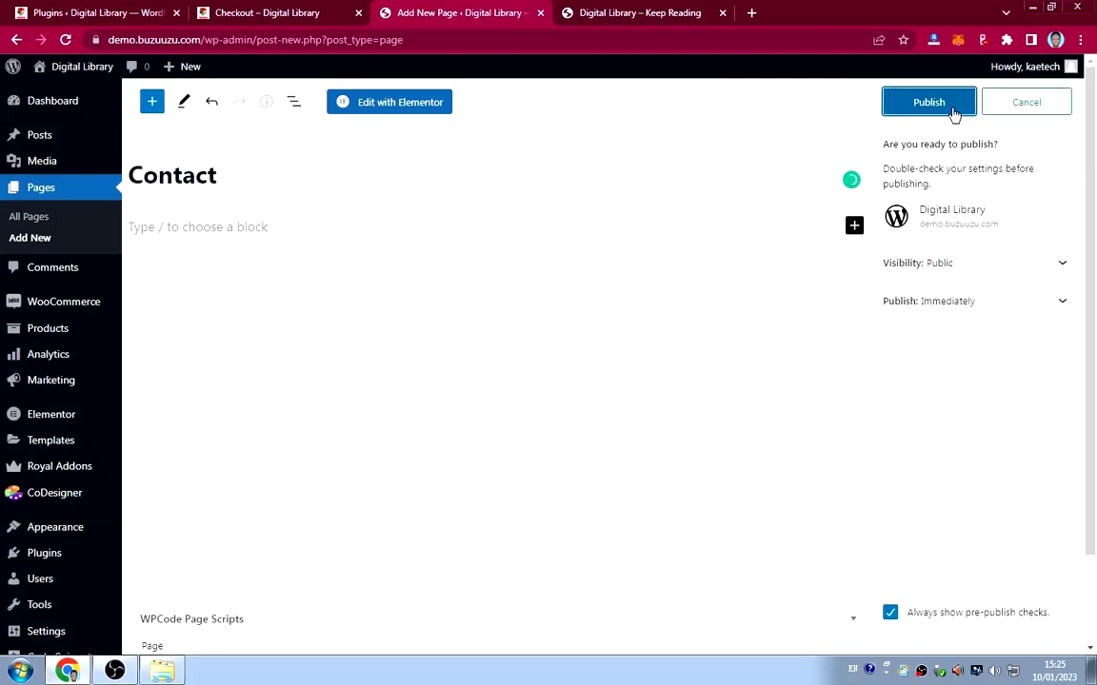
click(929, 111)
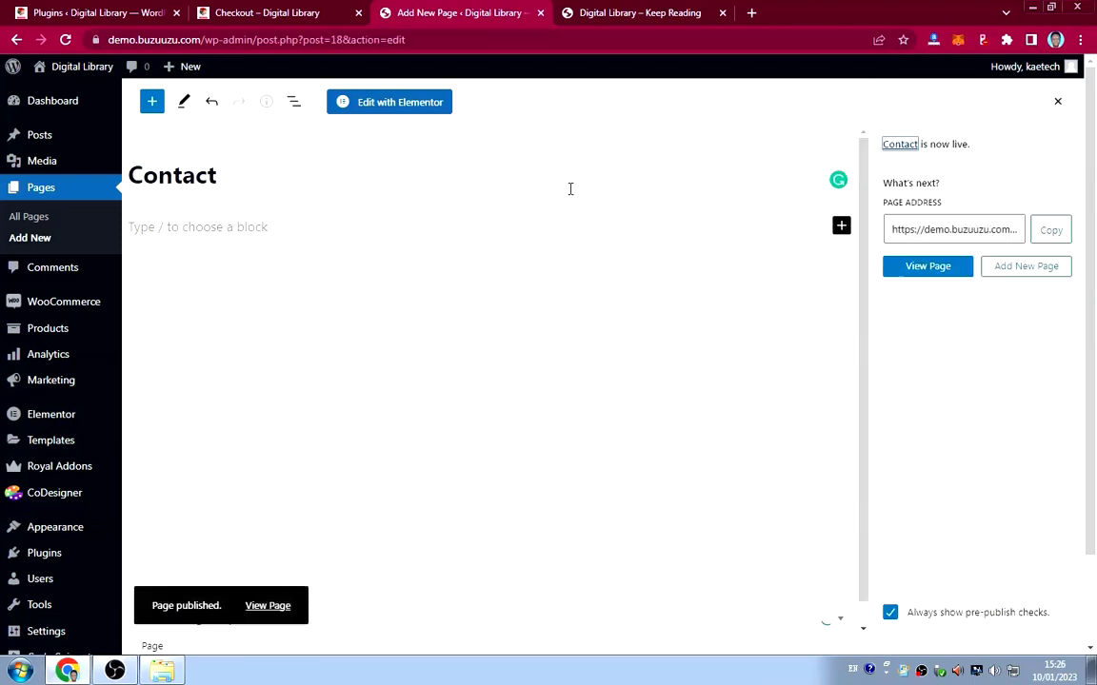
Add a new page titled Terms and publish it.
click(21, 239)
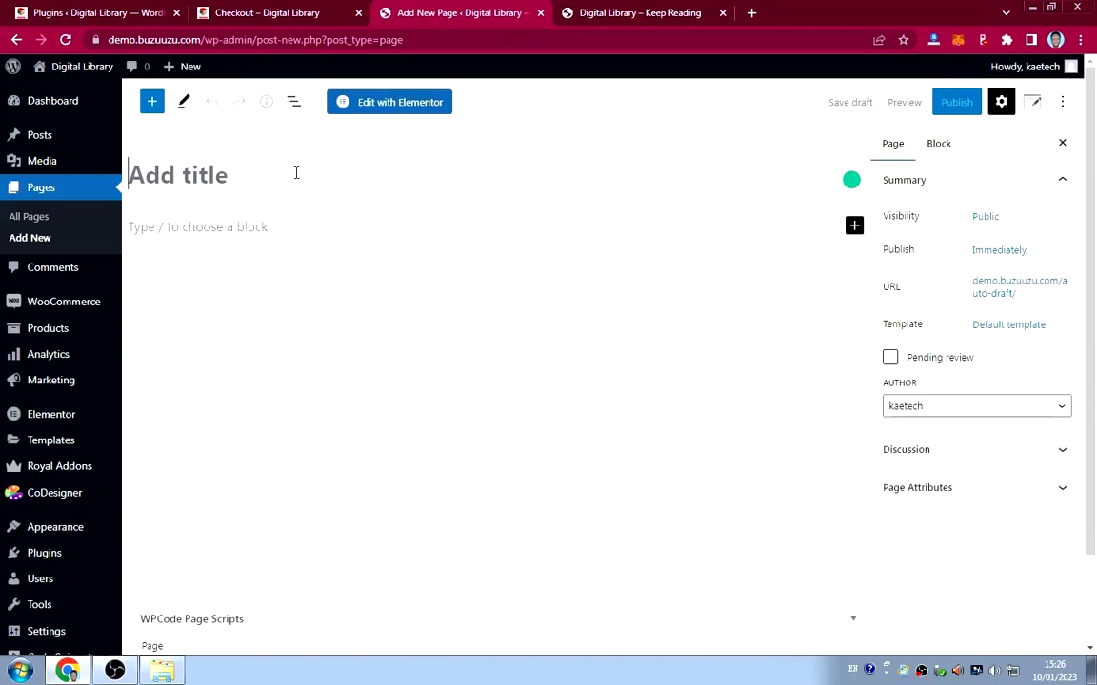
text(Terms)
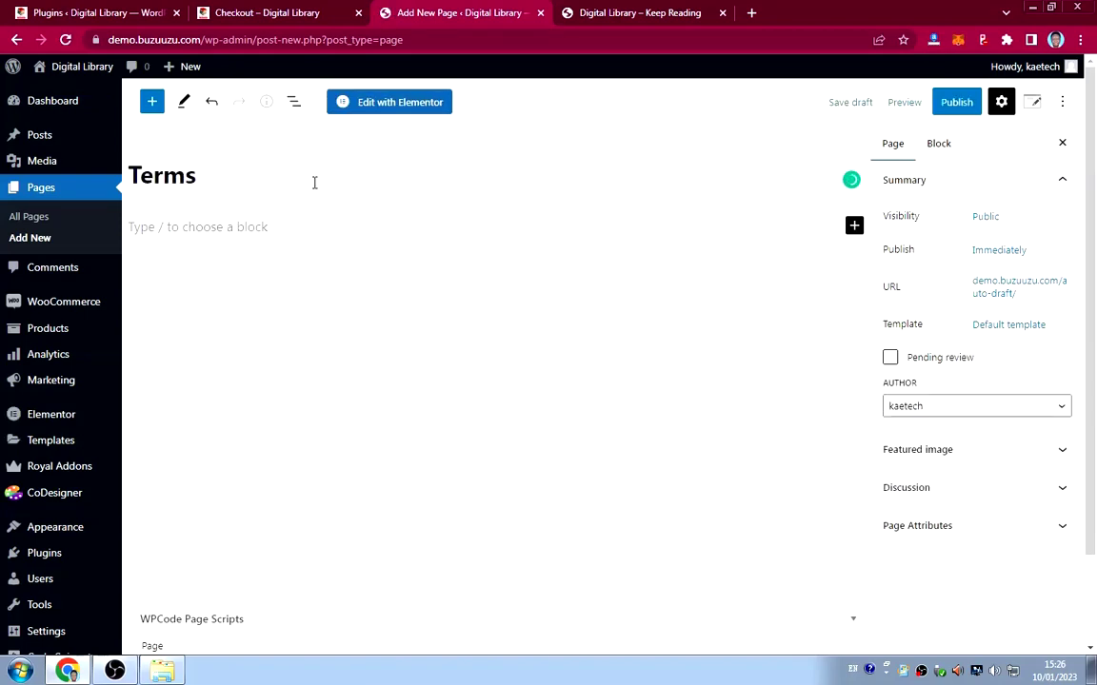
click(970, 114)
click(959, 110)
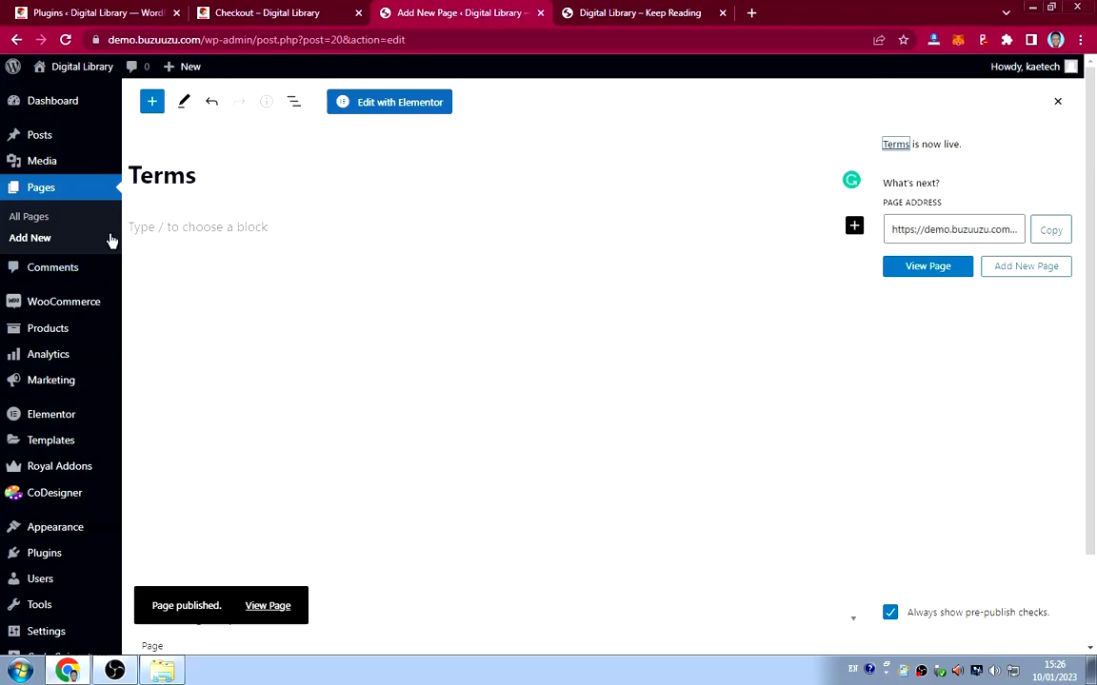
Open the list of all pages and look through the site's published and draft pages.
click(29, 216)
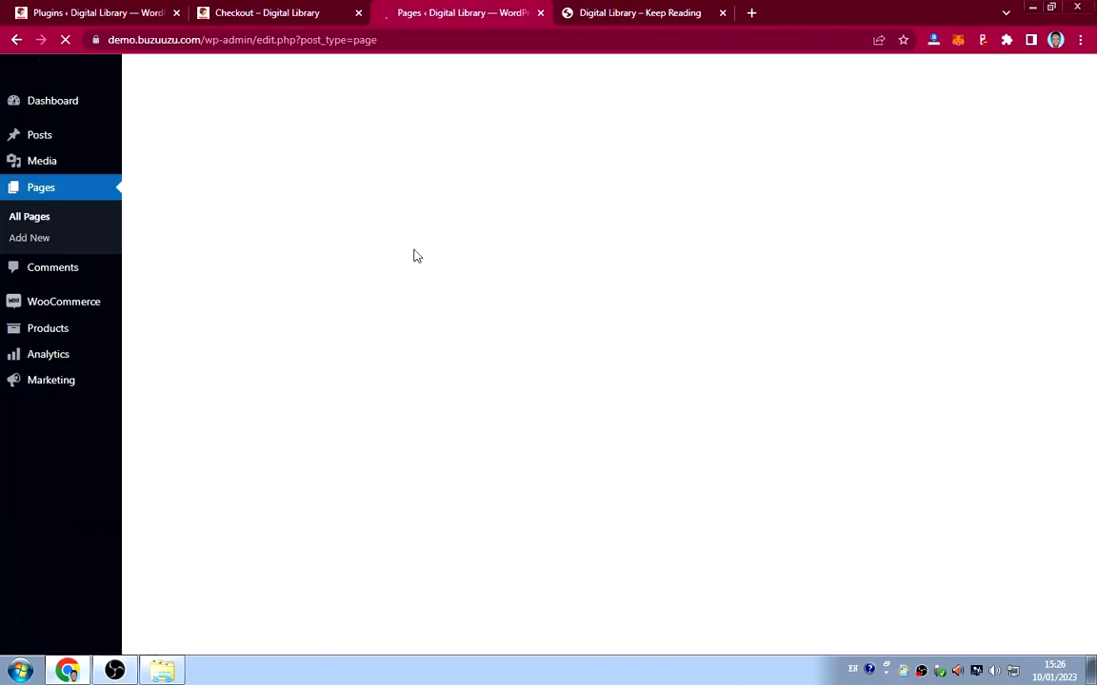
scroll(436, 329, down, 1)
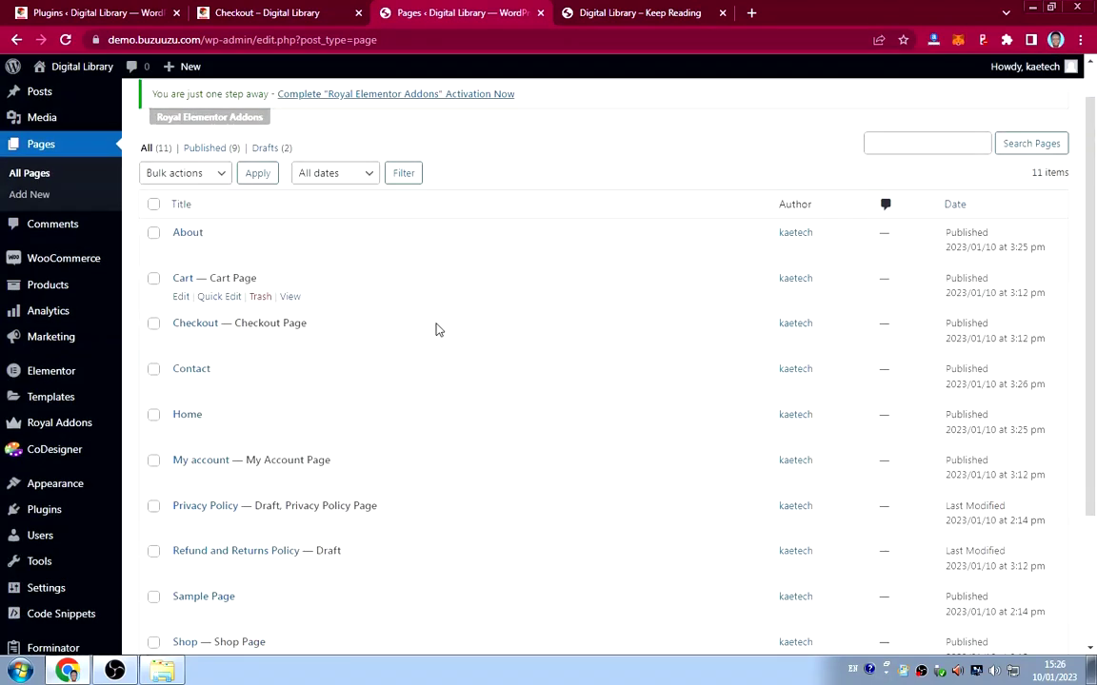
scroll(435, 329, down, 2)
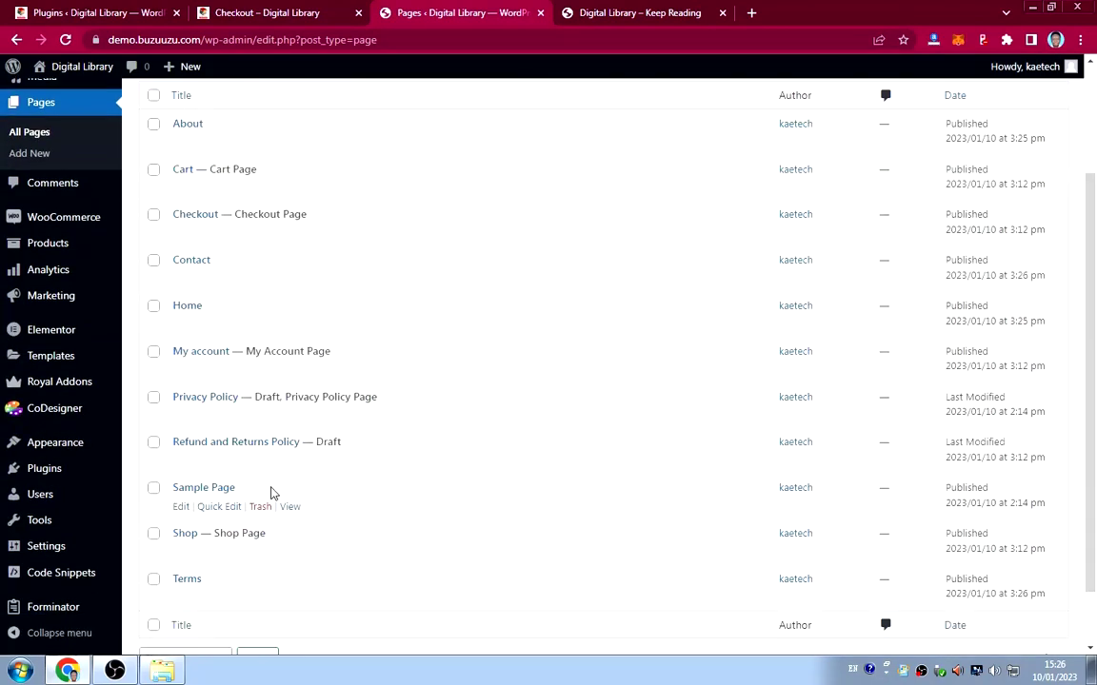
scroll(271, 492, down, 2)
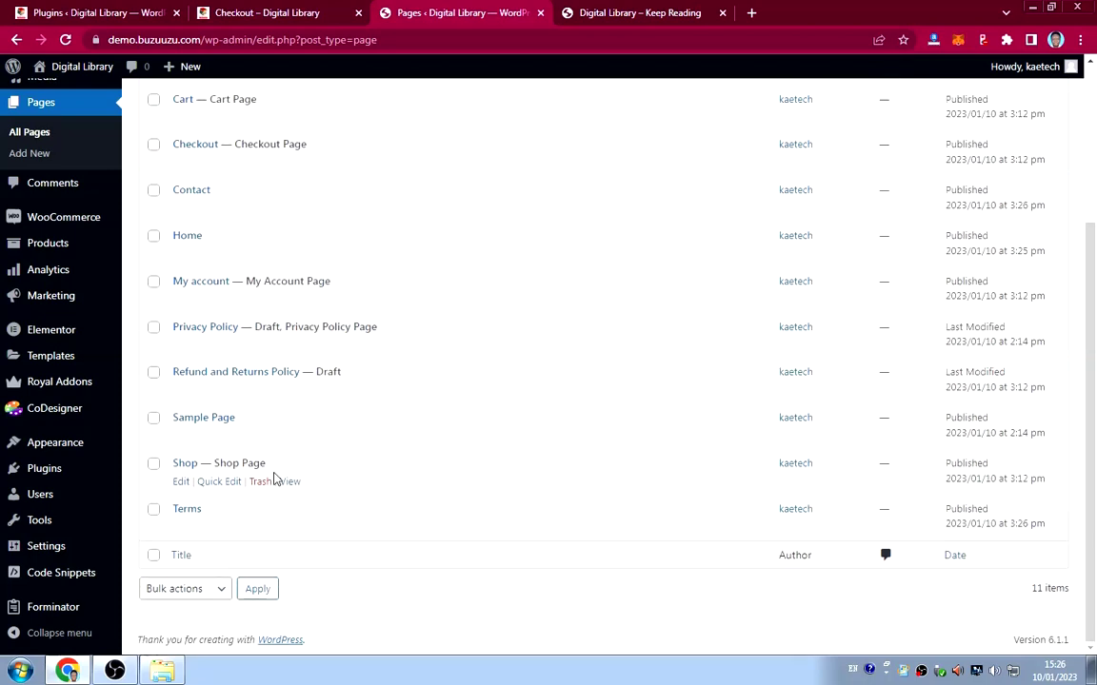
Rename the Shop page as Library, update it, and go back to the list of all pages.
click(181, 484)
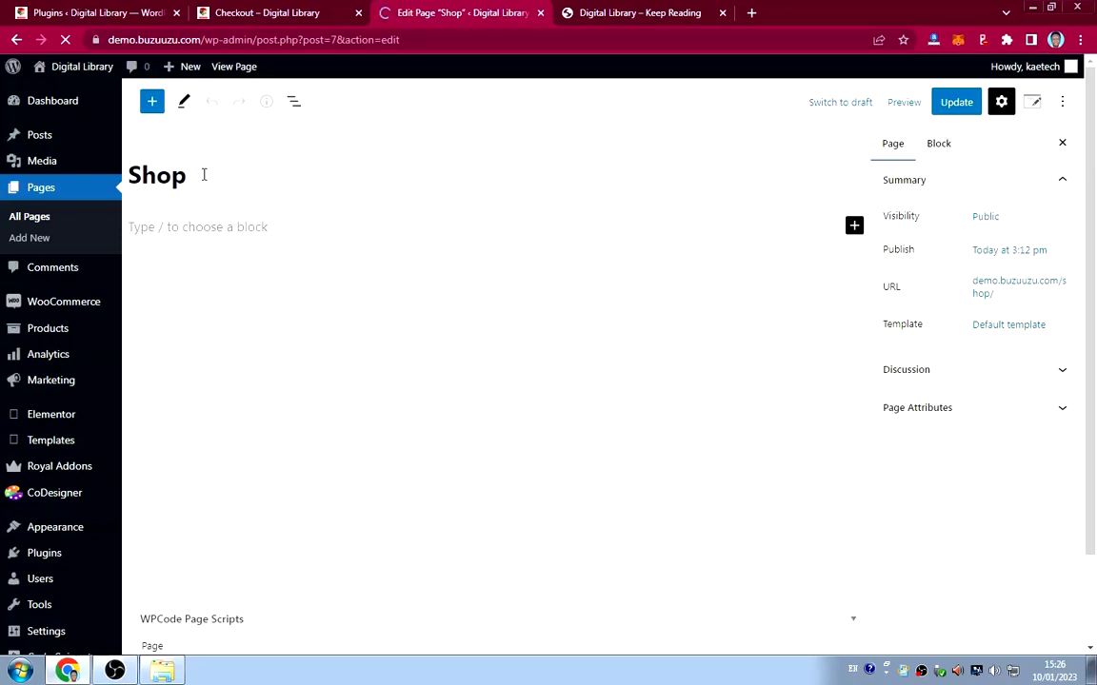
click(201, 174)
drag(202, 174, 120, 185)
mouse_move(114, 178)
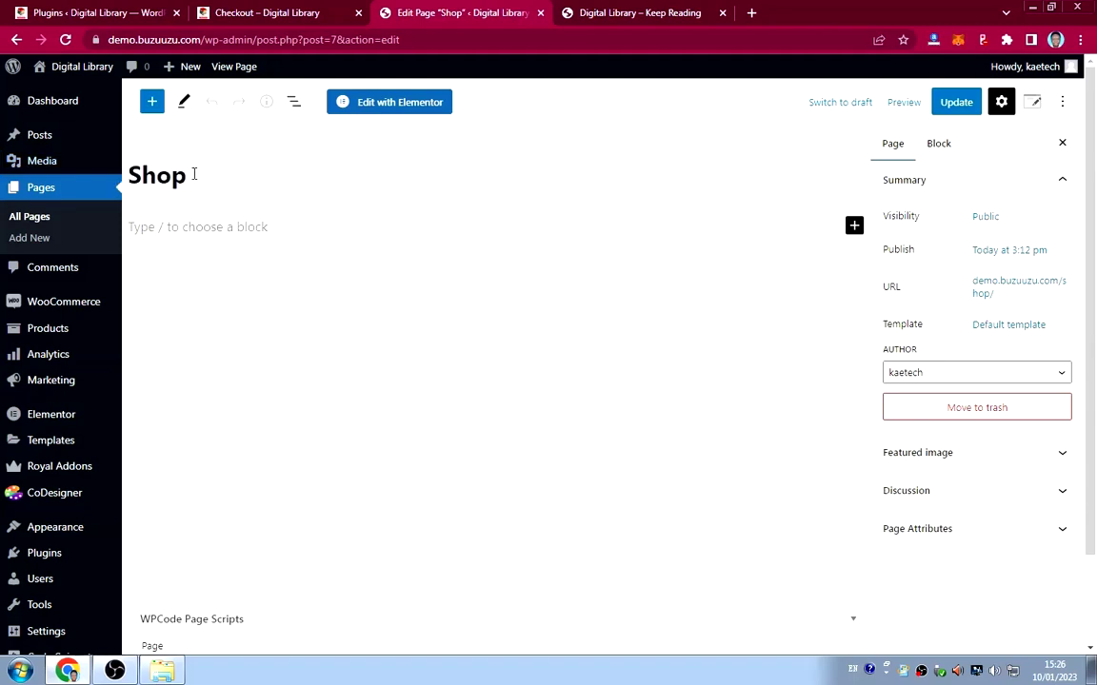
drag(195, 175, 128, 176)
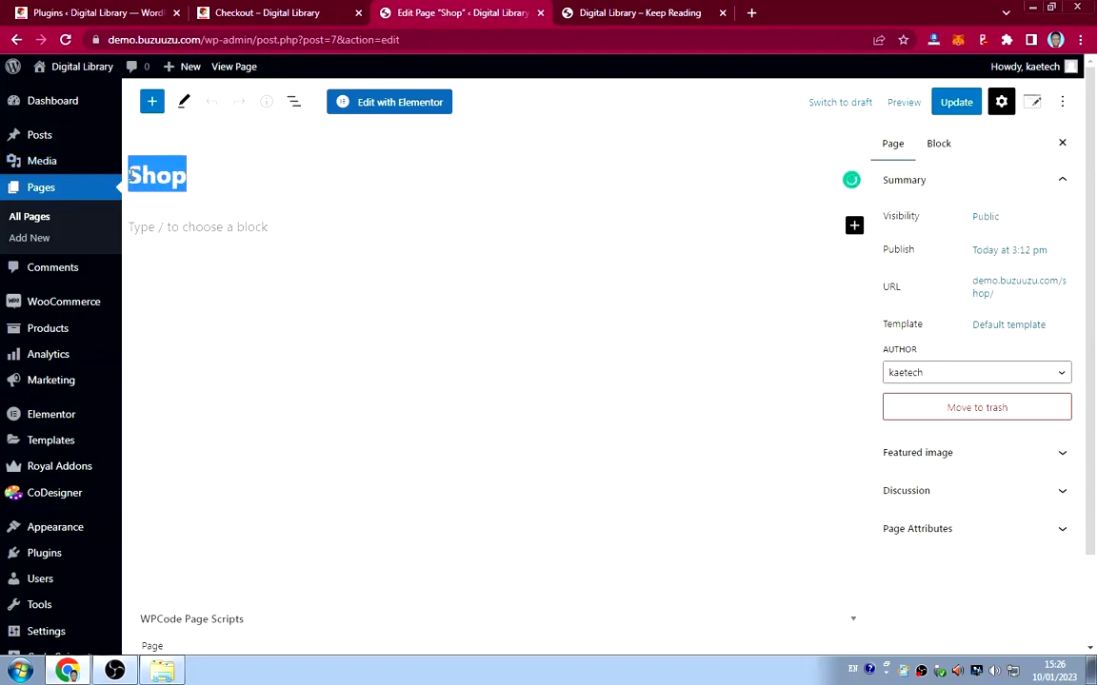
text(Library)
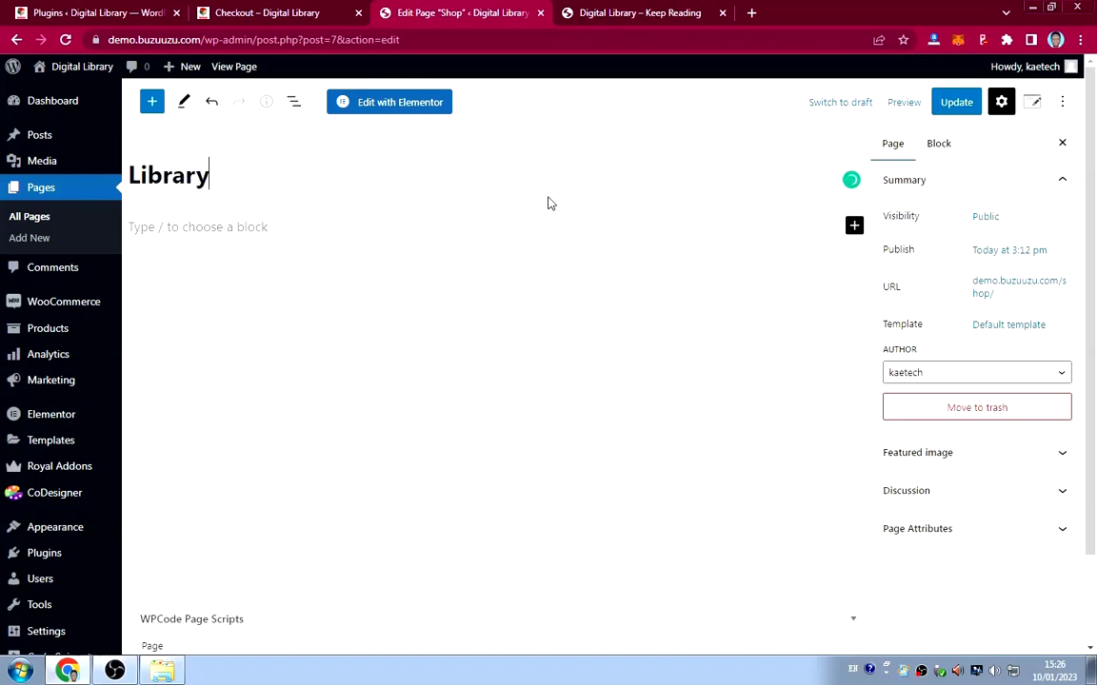
click(960, 105)
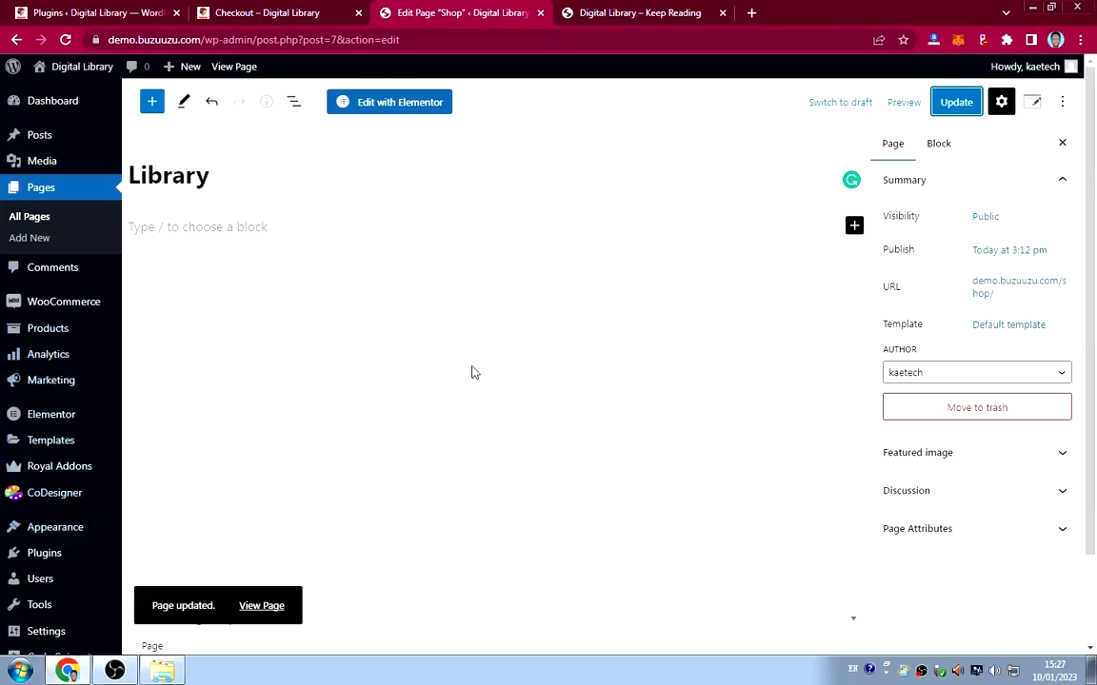
click(29, 217)
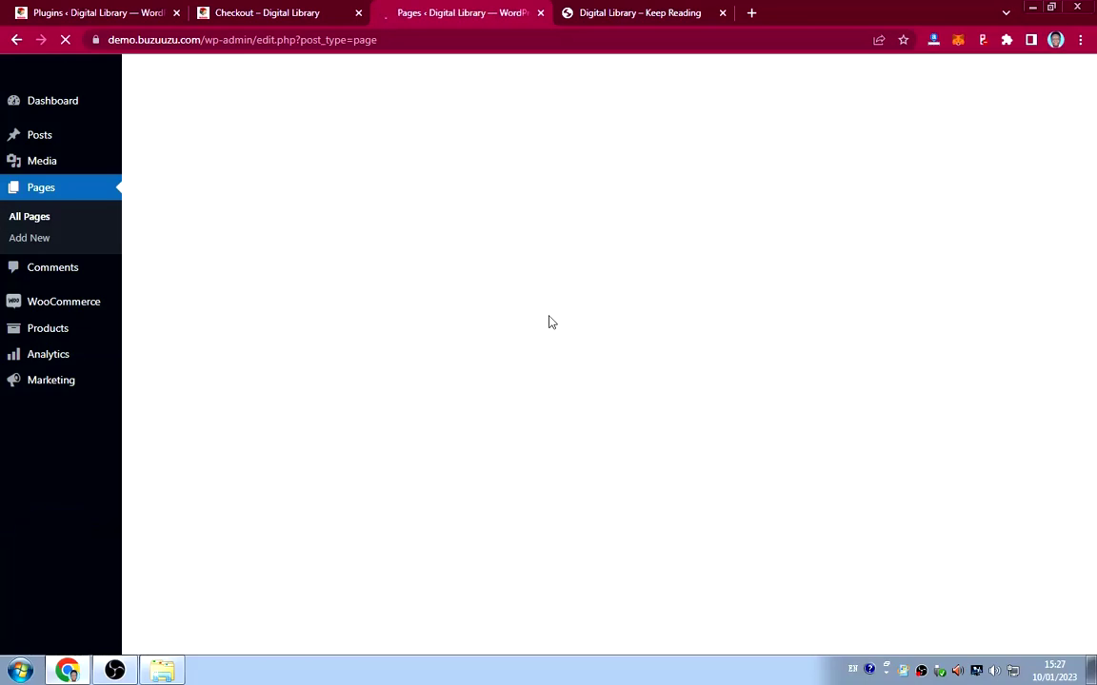
scroll(267, 392, down, 3)
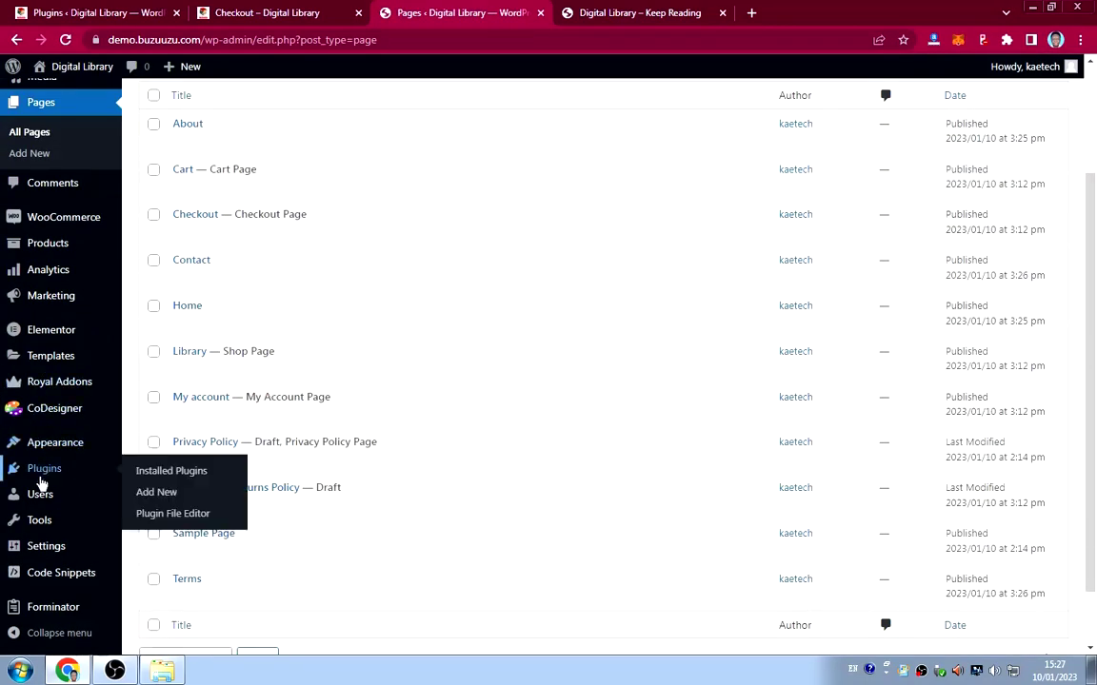
Open the site's Reading settings, and view the live site's Home page at demo.buzuuzu.com/home.
mouse_move(41, 552)
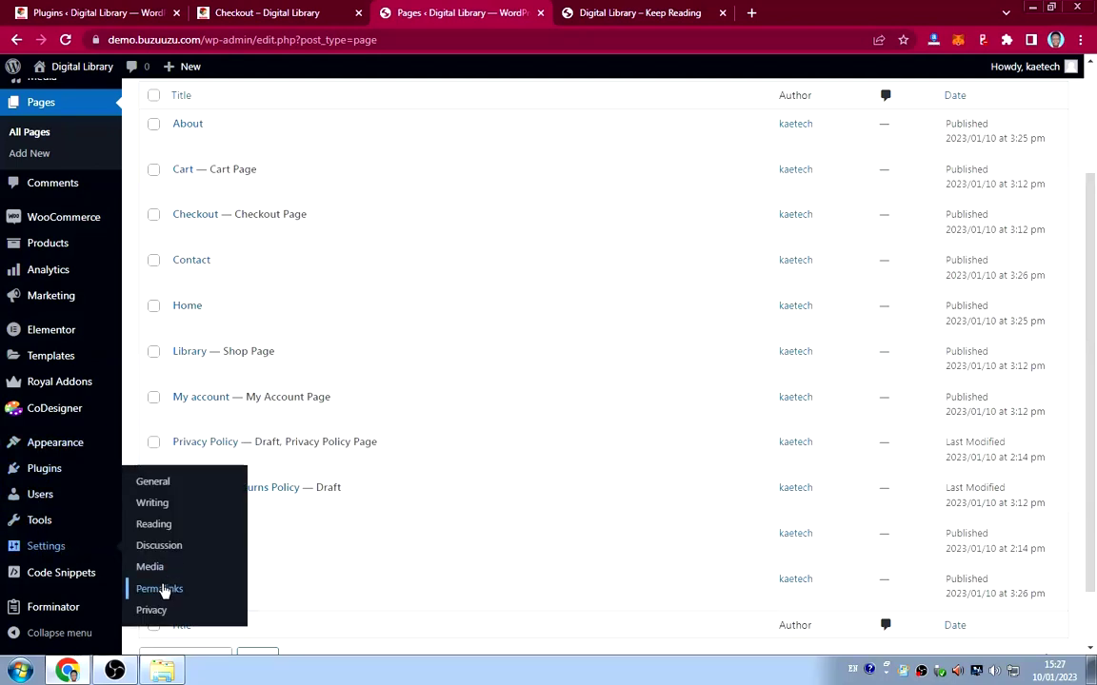
click(152, 526)
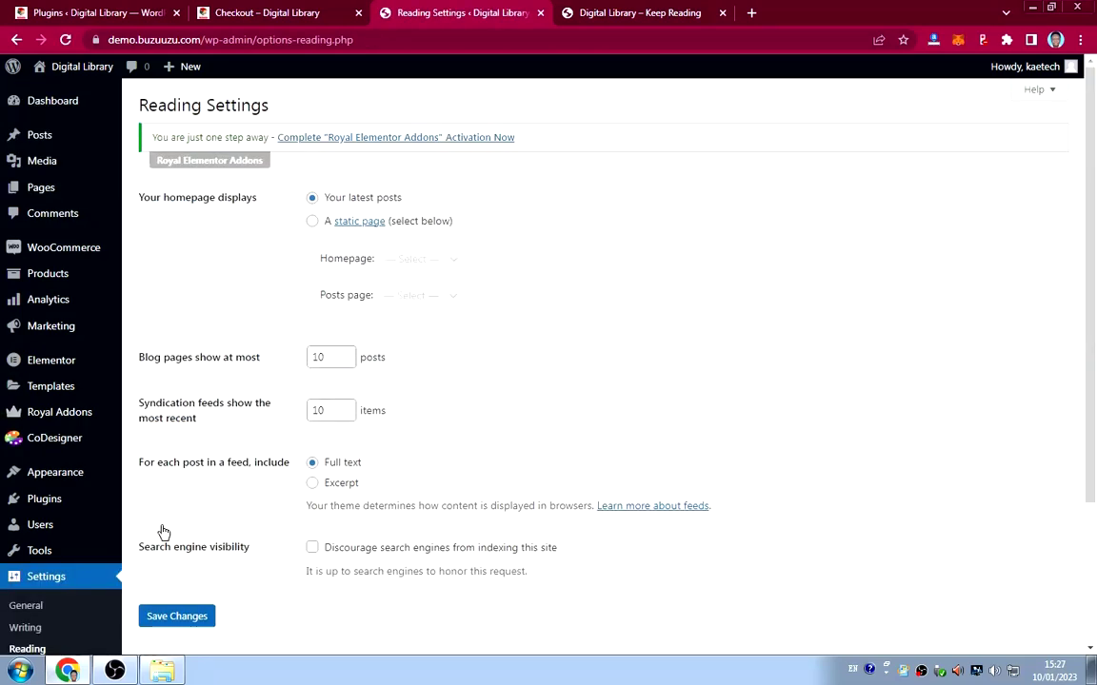
click(568, 13)
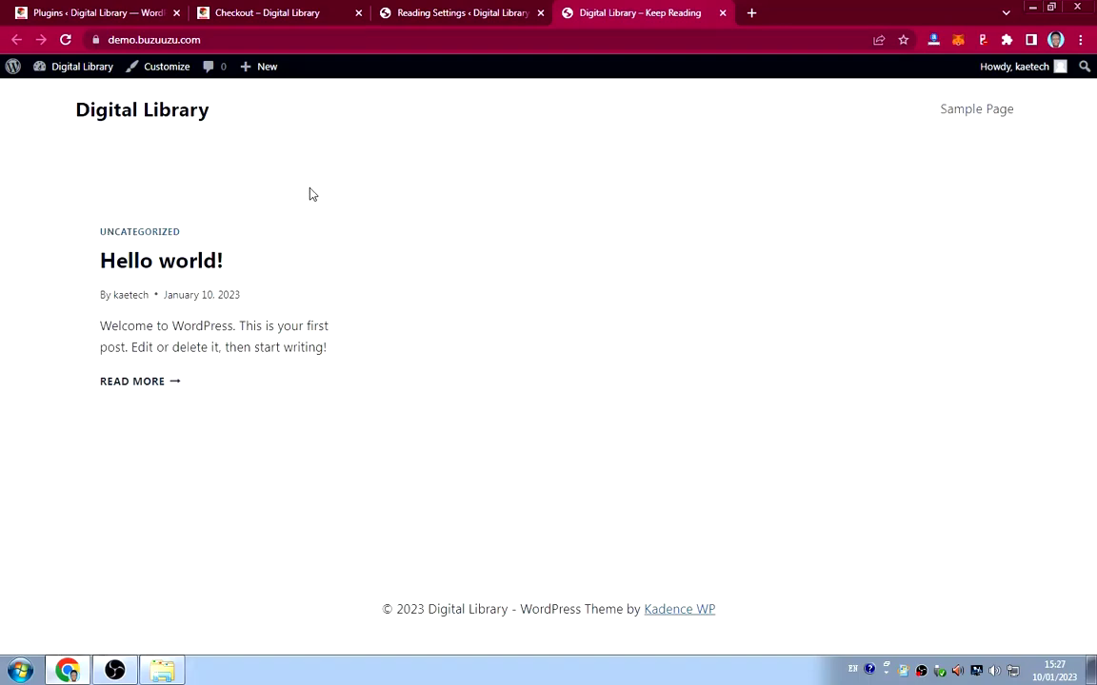
click(233, 36)
click(233, 38)
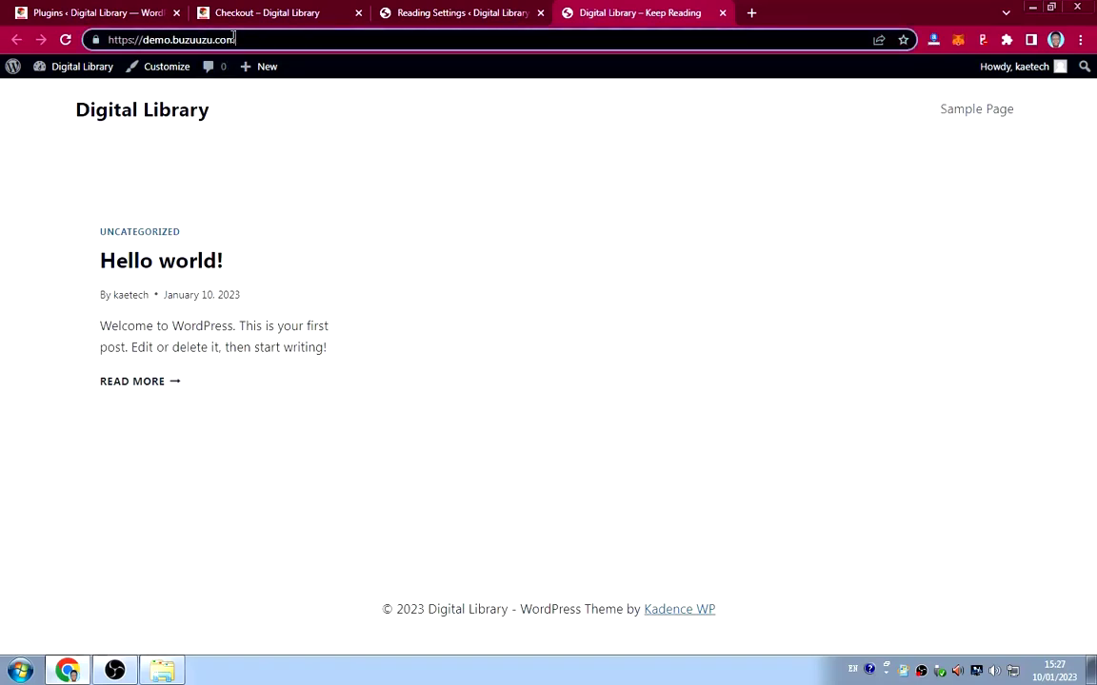
text(/home)
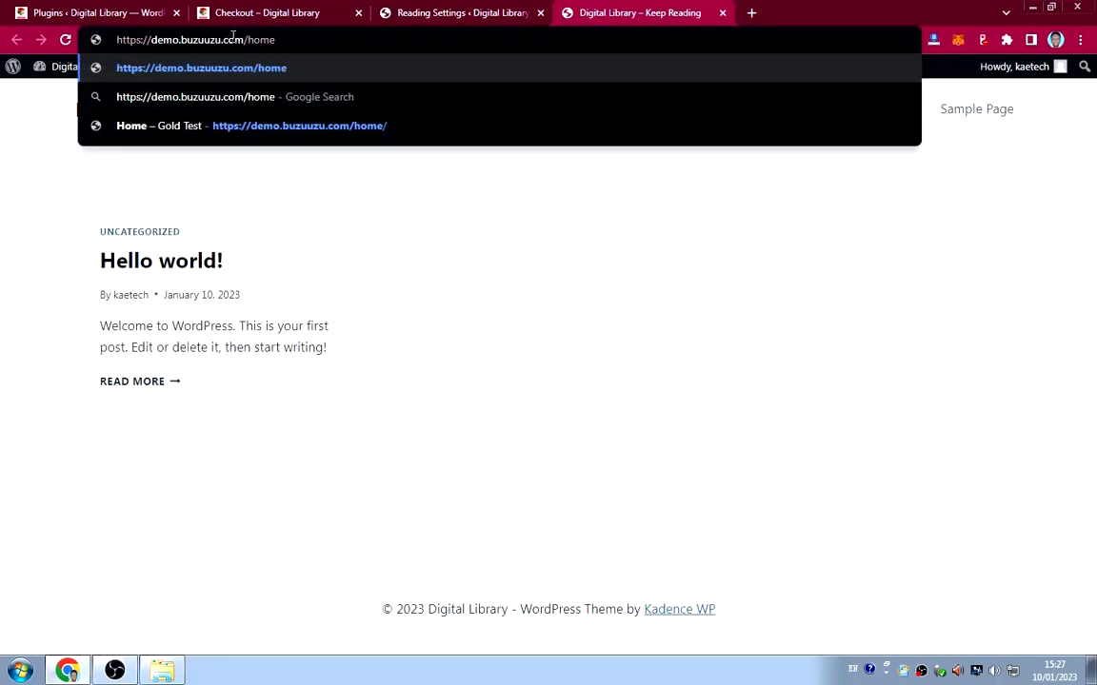
key(Return)
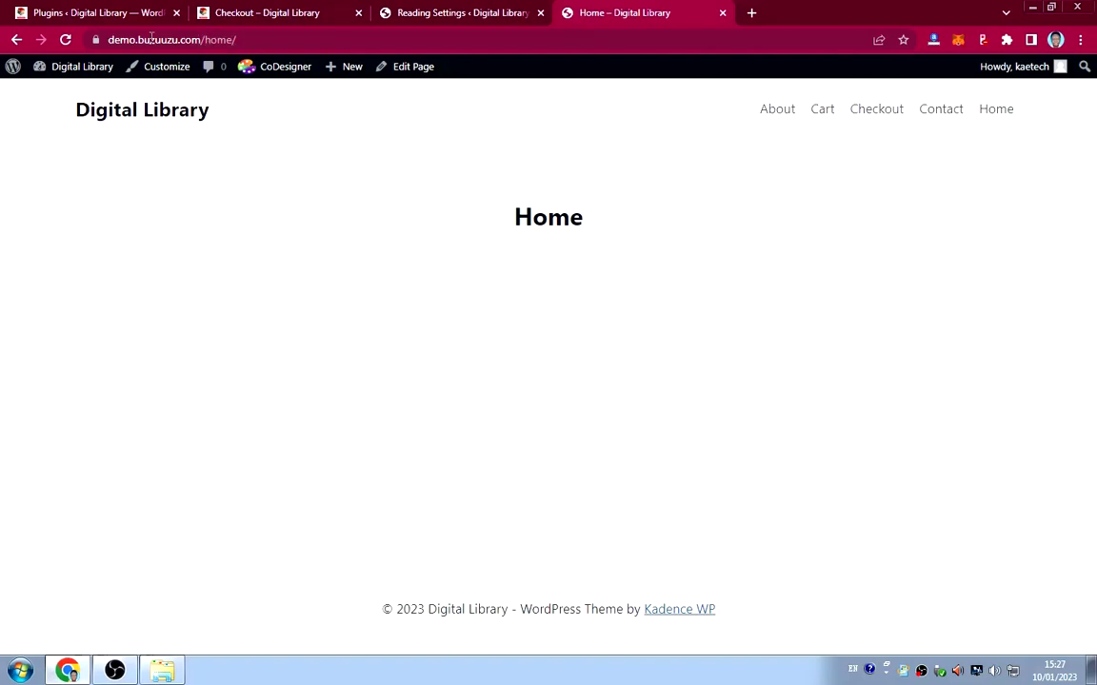
In the Reading settings, make the homepage a static page, choose Home as the homepage, and save the changes.
click(447, 12)
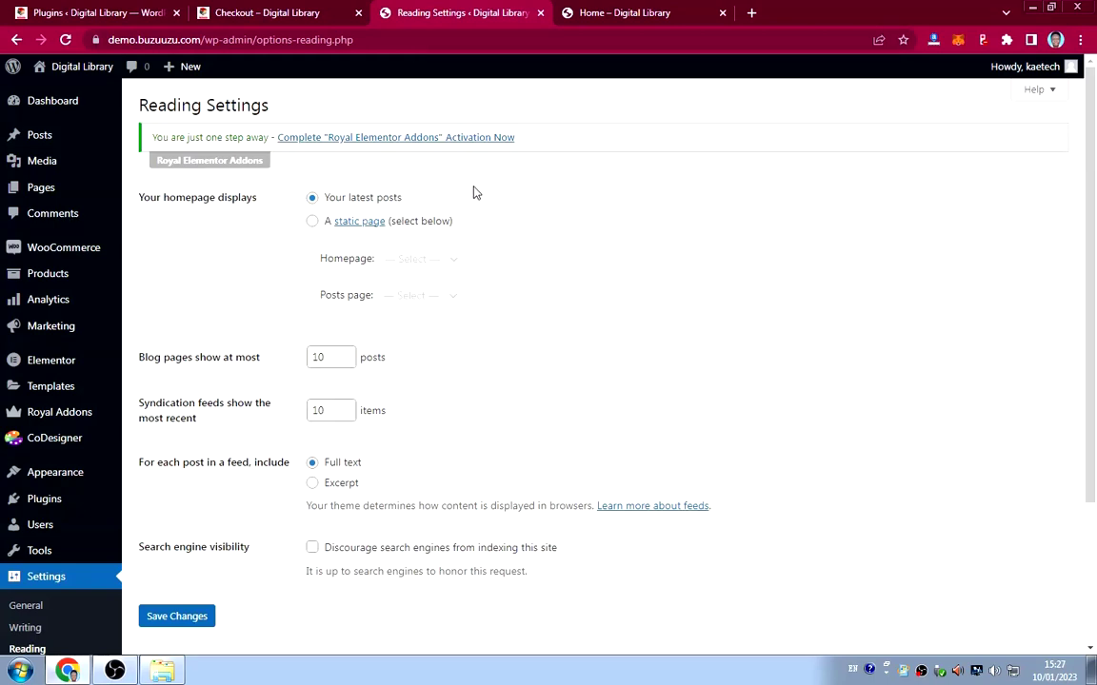
click(312, 222)
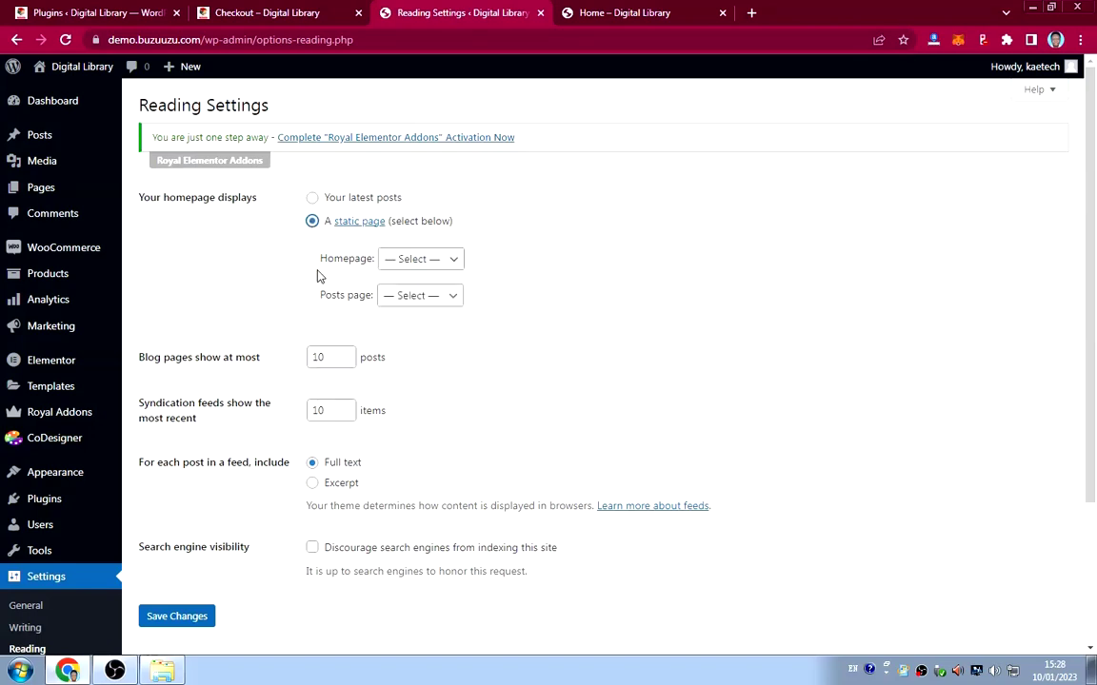
click(453, 260)
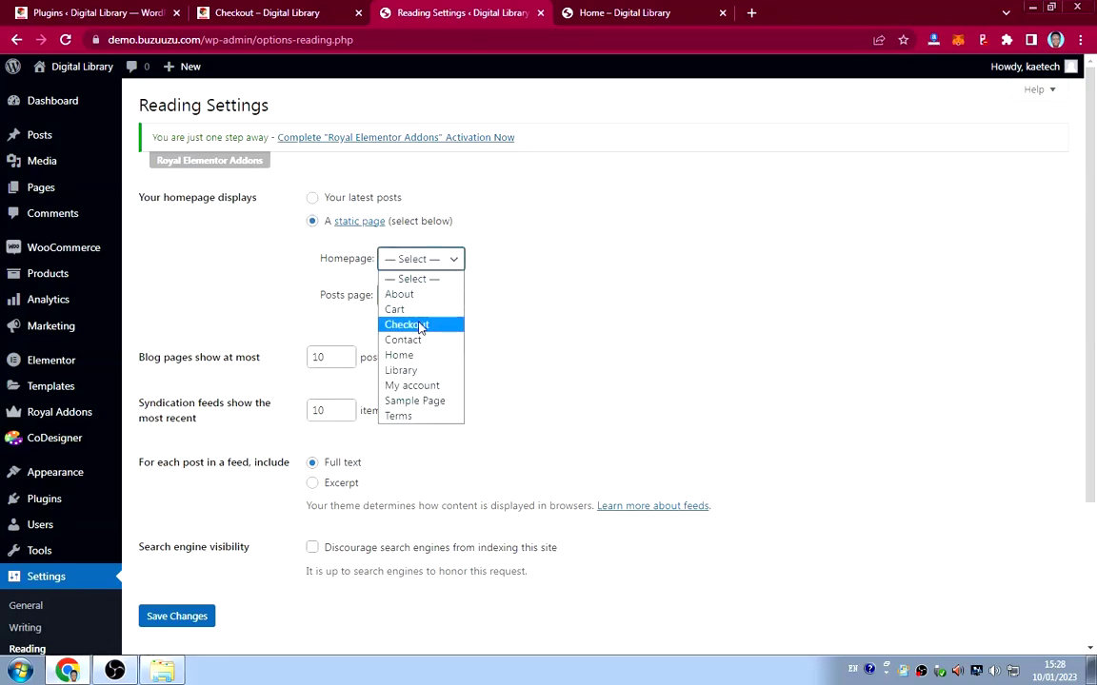
click(400, 355)
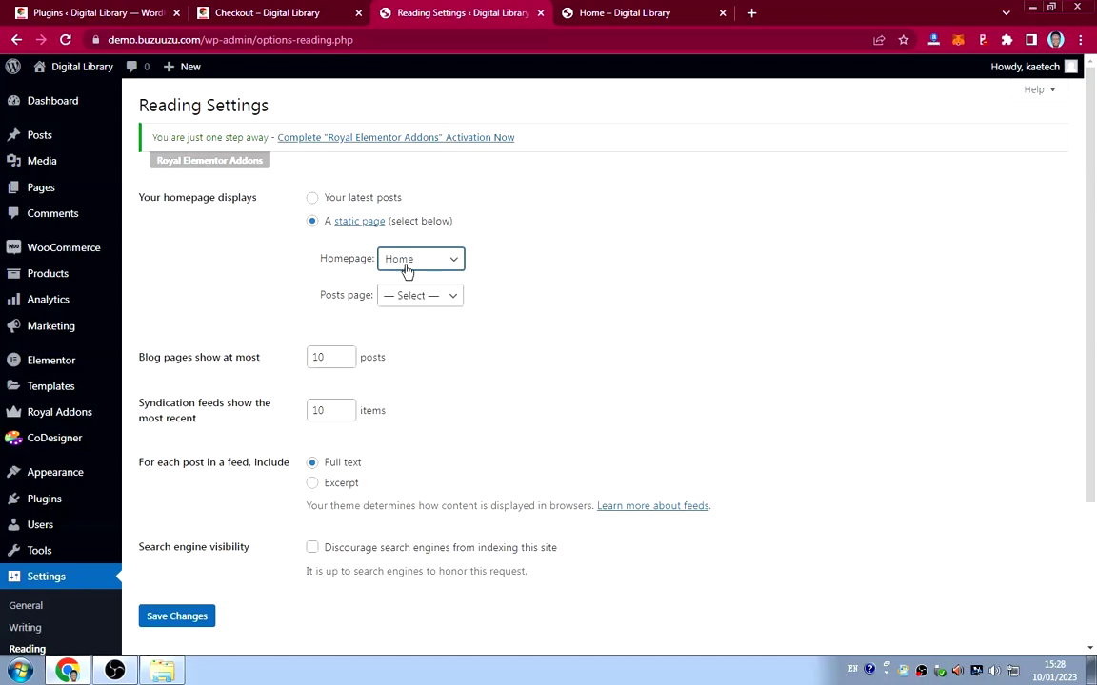
scroll(514, 304, down, 1)
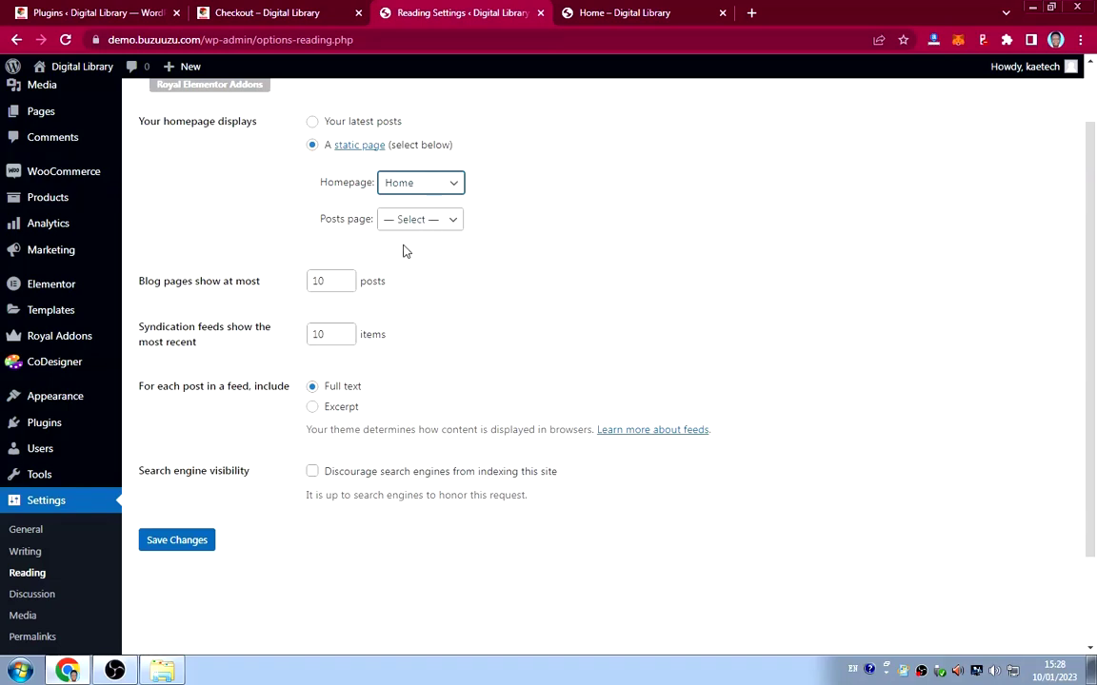
scroll(395, 290, down, 1)
click(172, 464)
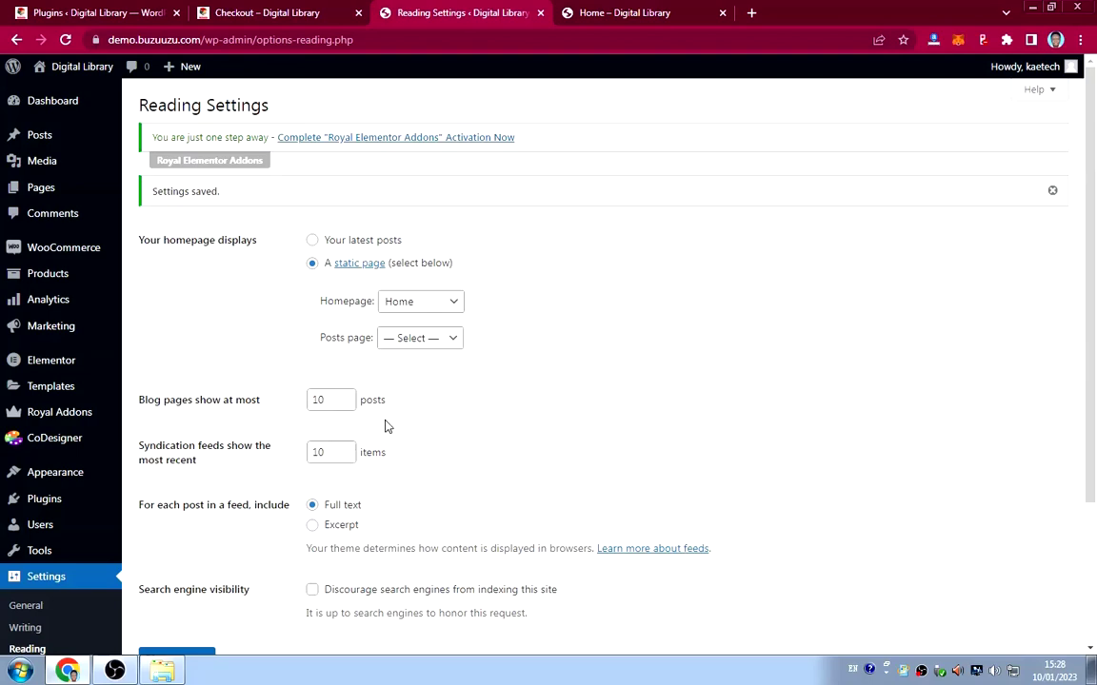
Reload the live site at demo.buzuuzu.com to check which page its front address displays.
scroll(481, 403, down, 2)
scroll(481, 402, up, 2)
click(638, 21)
click(65, 40)
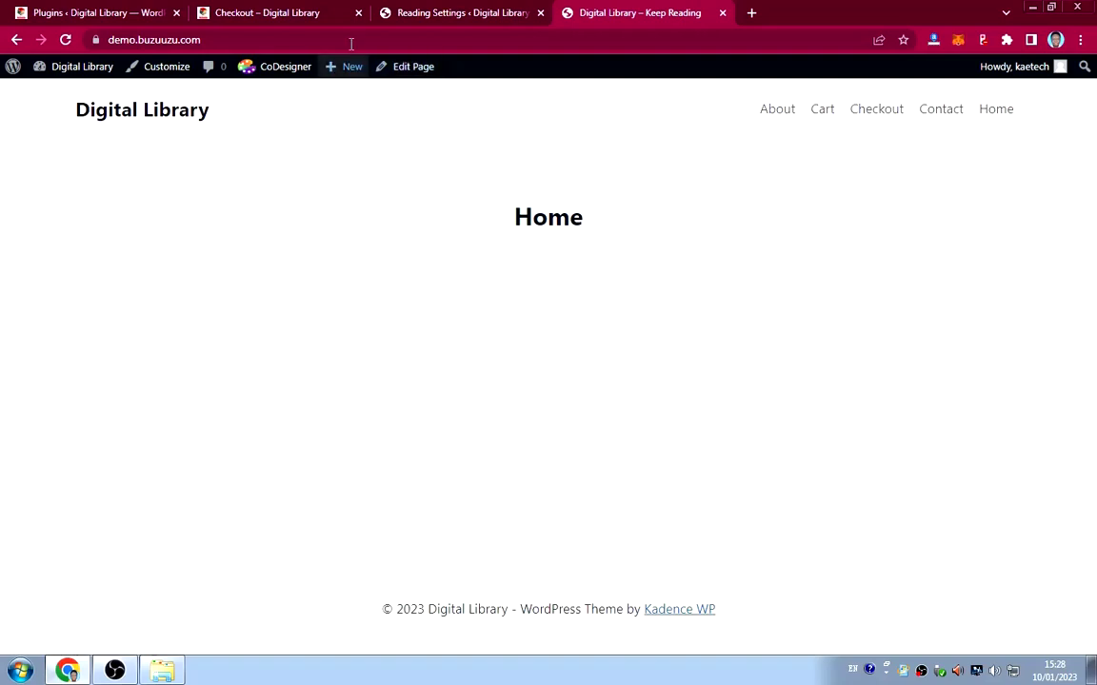
Open the store's product categories and add a new category named Motivational Books.
click(437, 14)
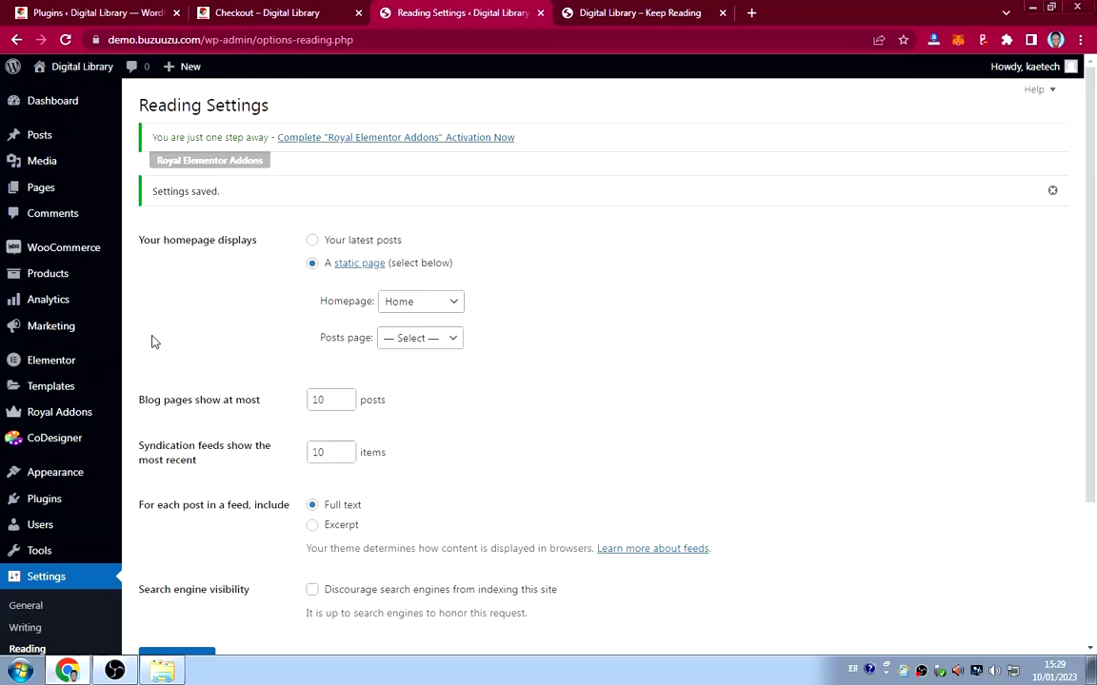
mouse_move(47, 248)
mouse_move(43, 276)
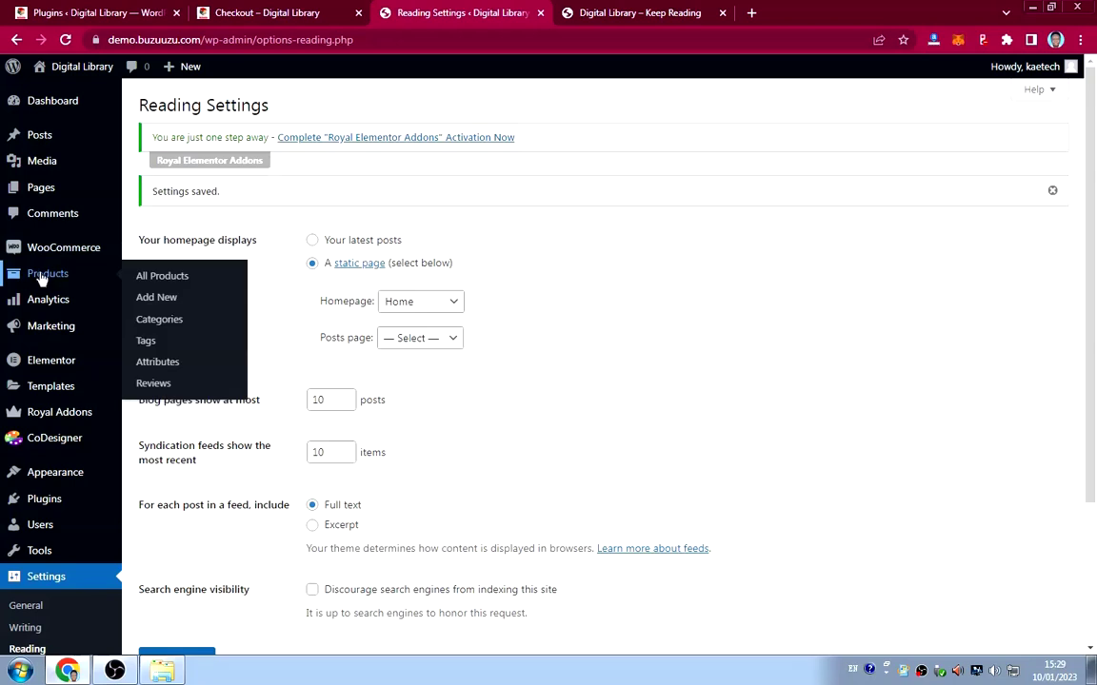
click(148, 320)
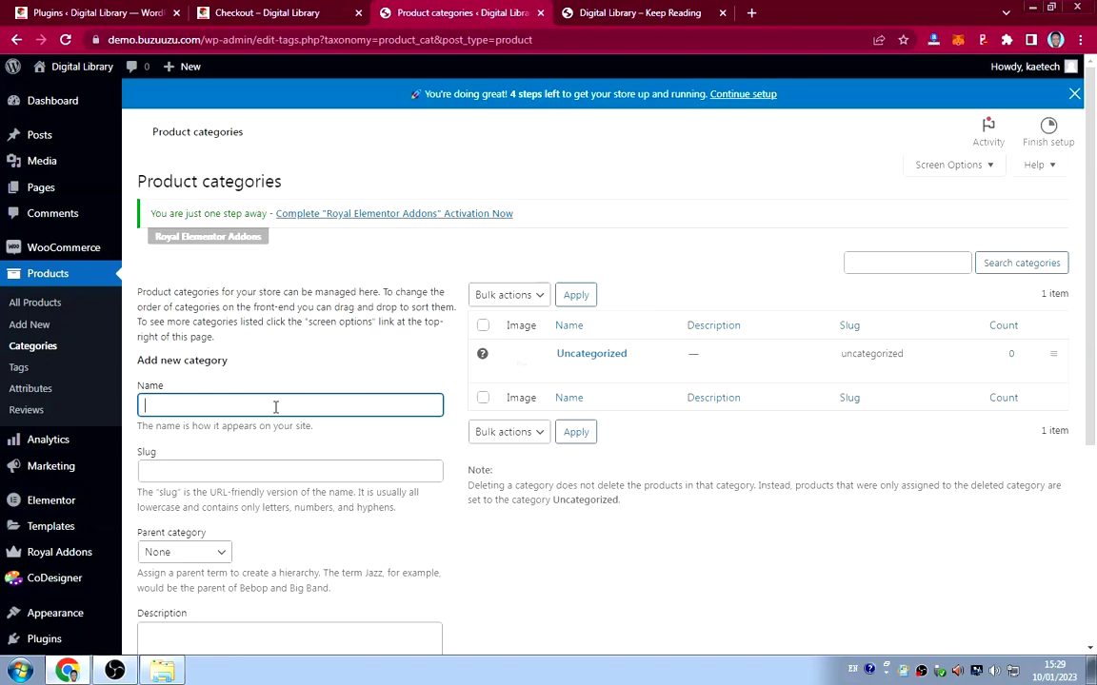
text(Motivational Books)
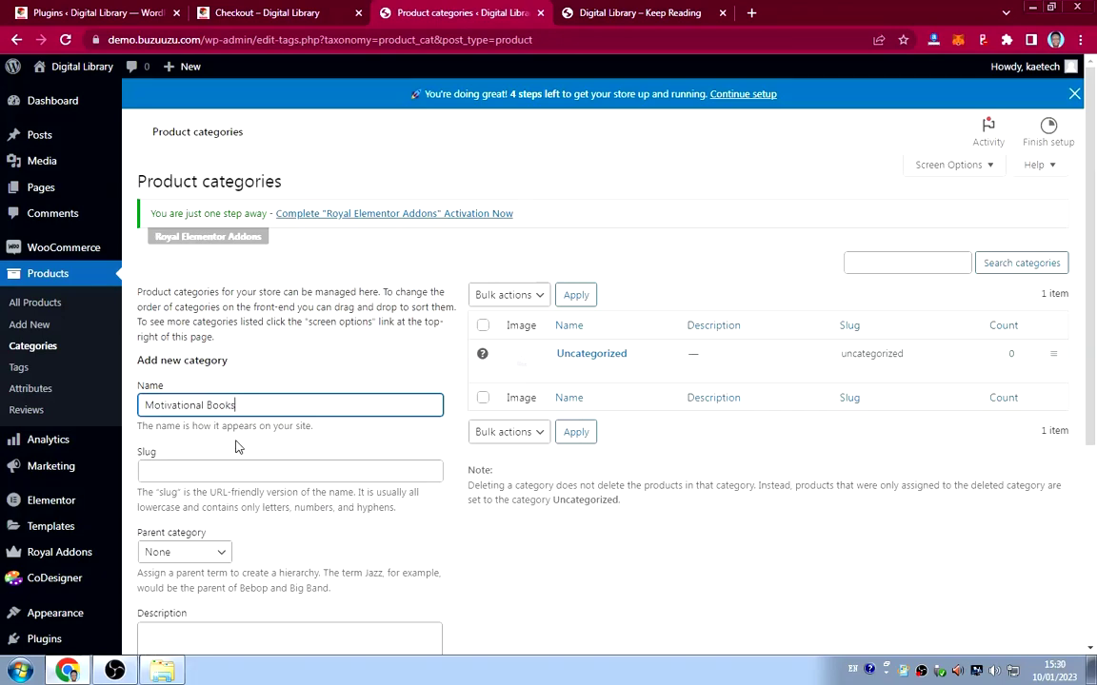
scroll(257, 457, down, 3)
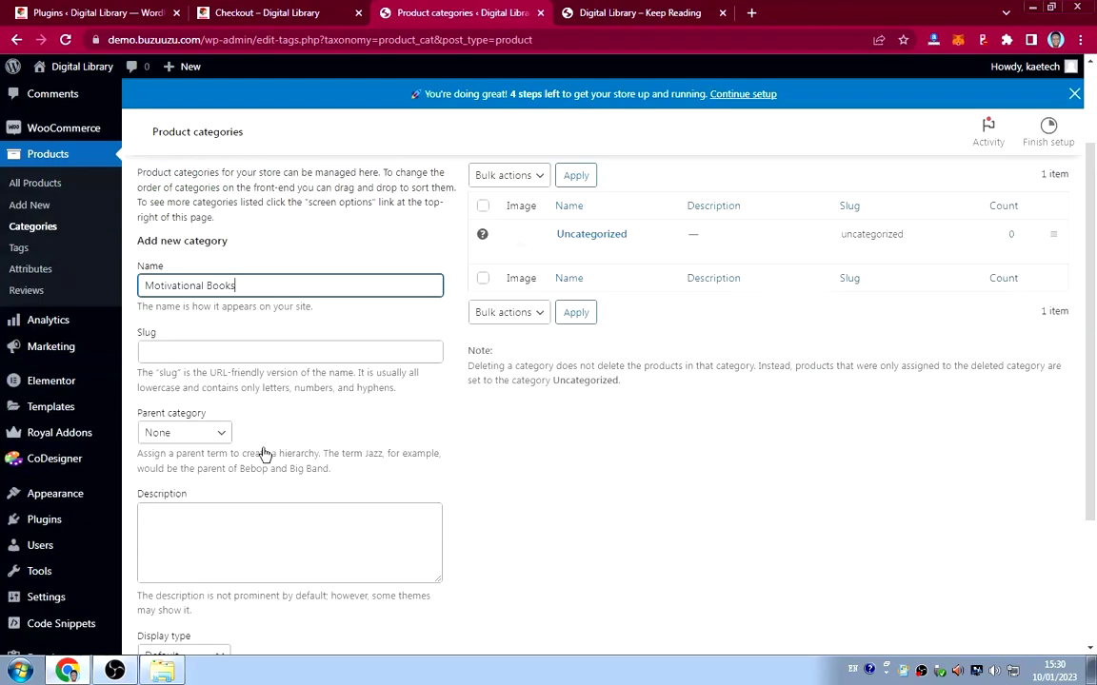
click(190, 579)
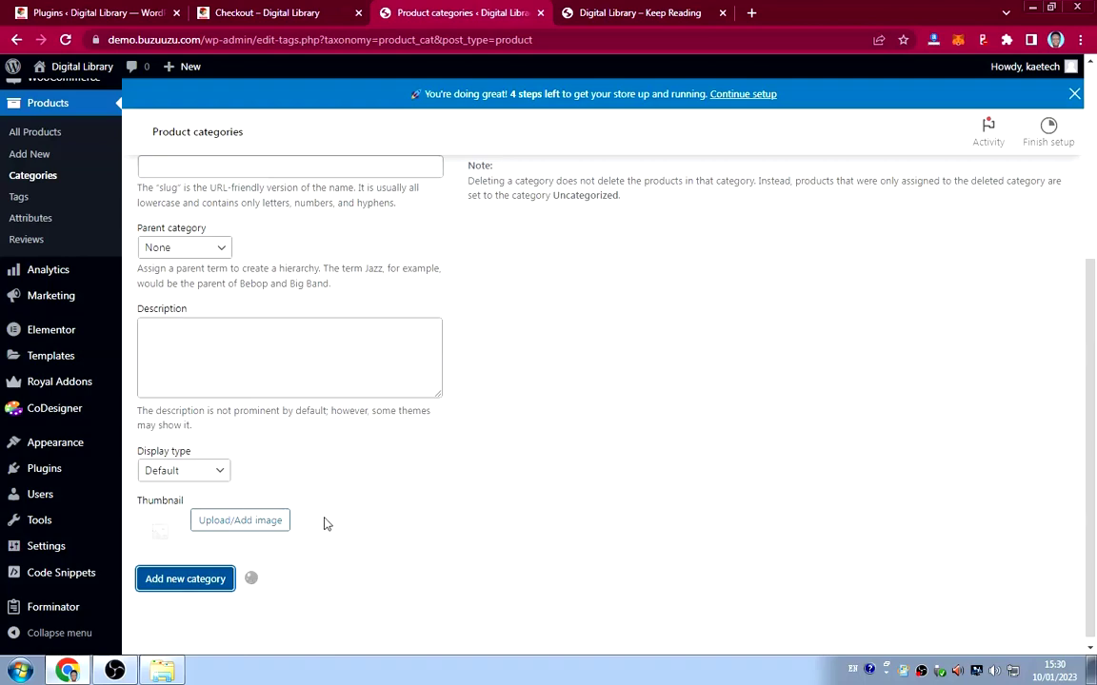
Add another product category named Educational Books.
scroll(323, 521, up, 5)
click(206, 330)
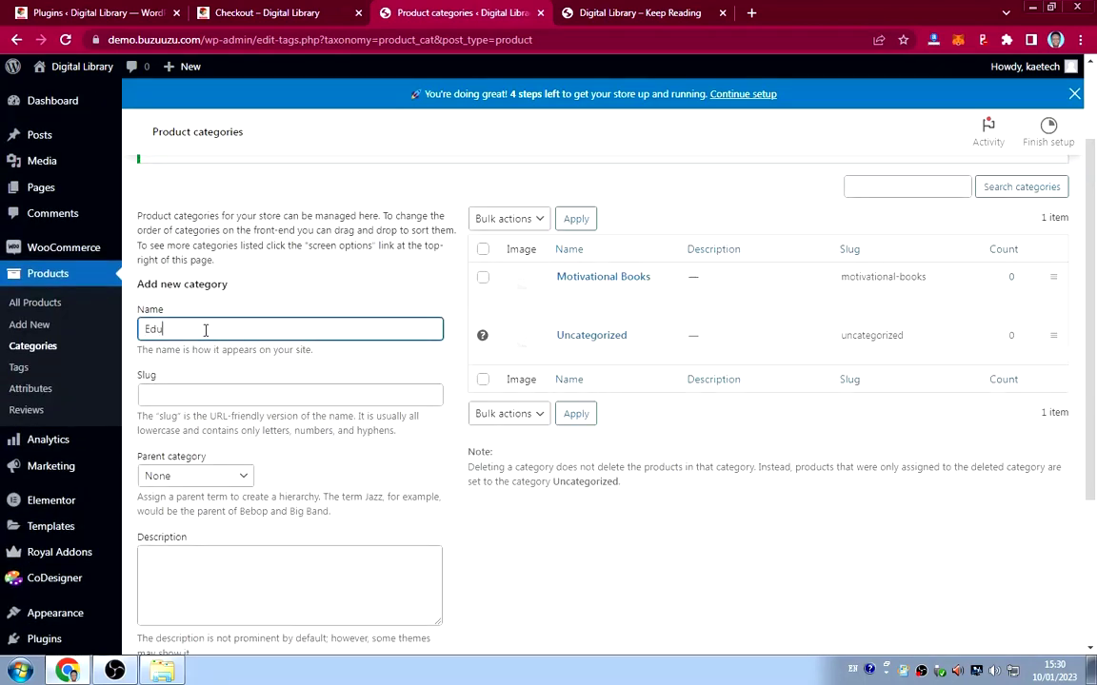
text(Educational Books)
scroll(229, 400, down, 2)
click(195, 580)
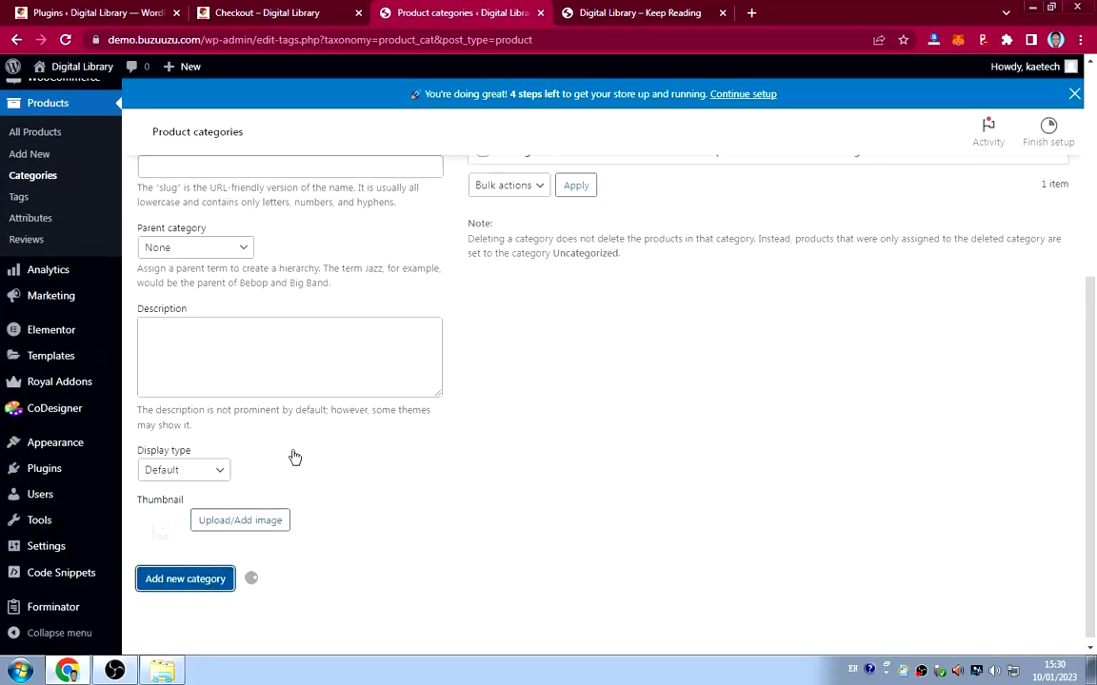
Create a product category named Marketing Books and check the category list.
scroll(296, 443, up, 2)
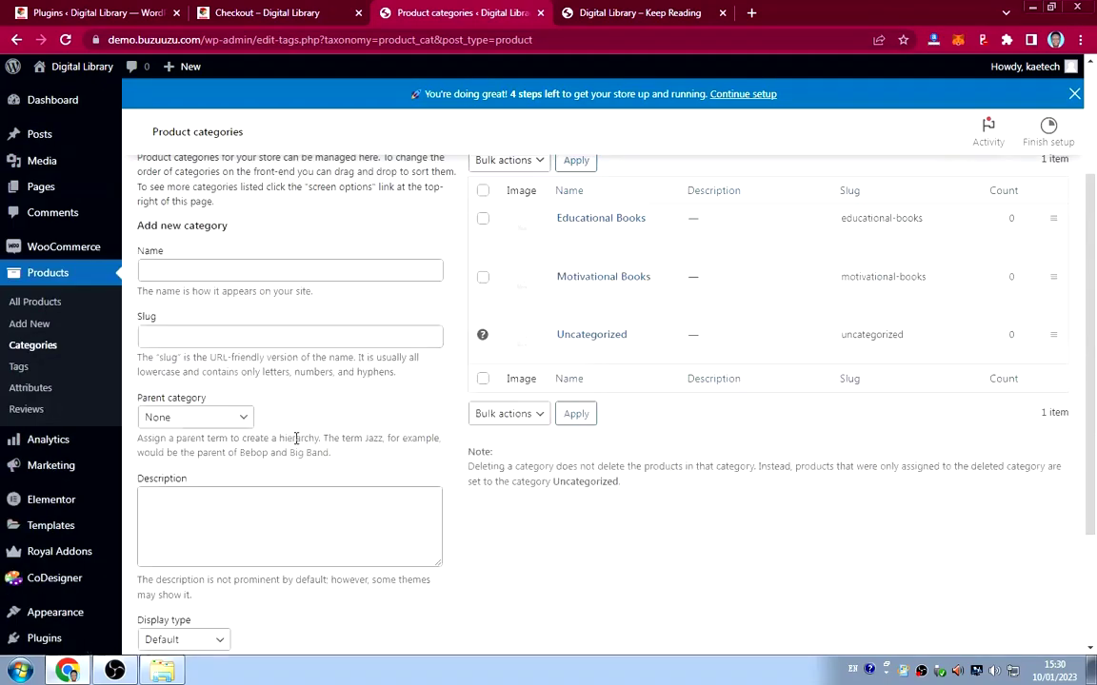
scroll(296, 438, up, 2)
click(228, 403)
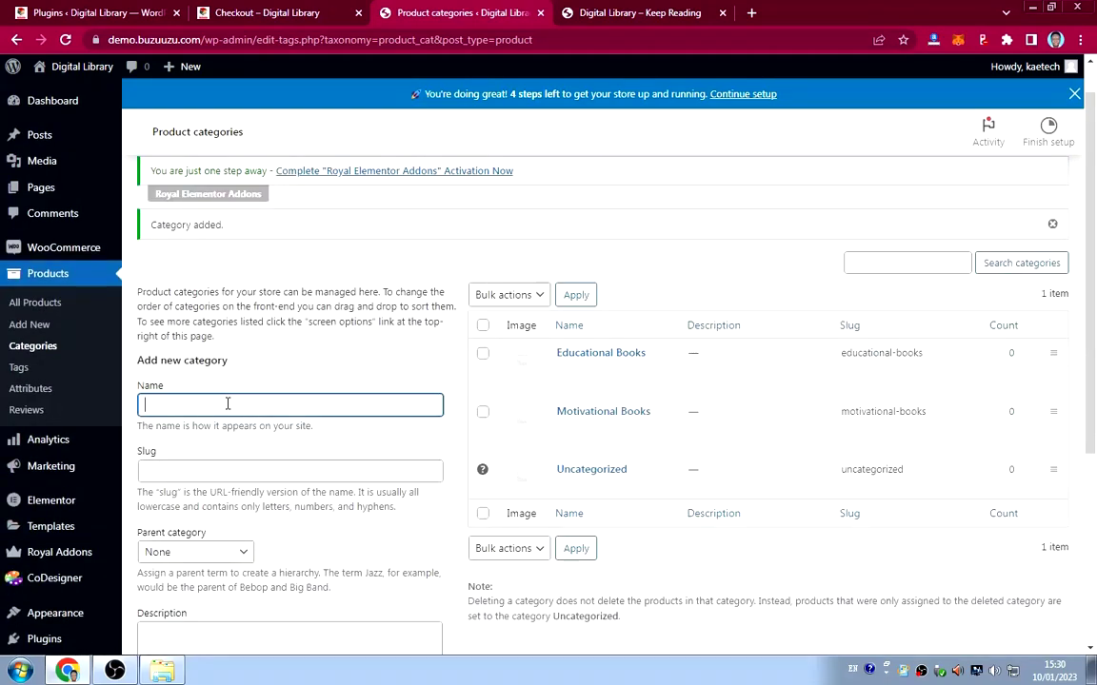
text(Marketing Books)
scroll(326, 440, down, 5)
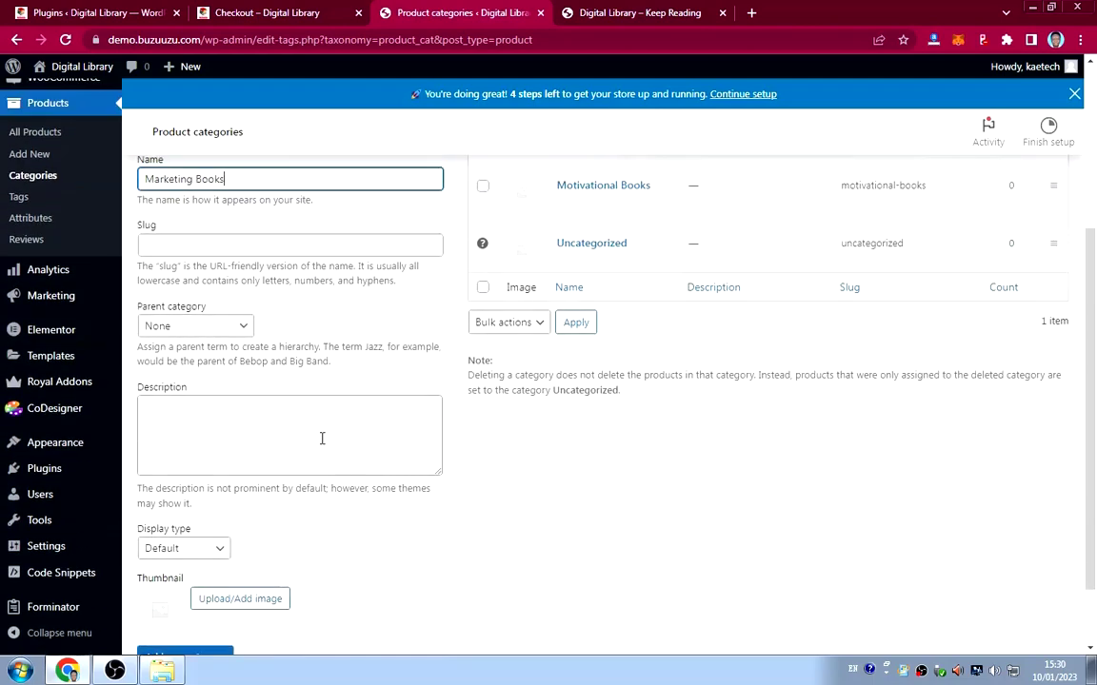
click(179, 580)
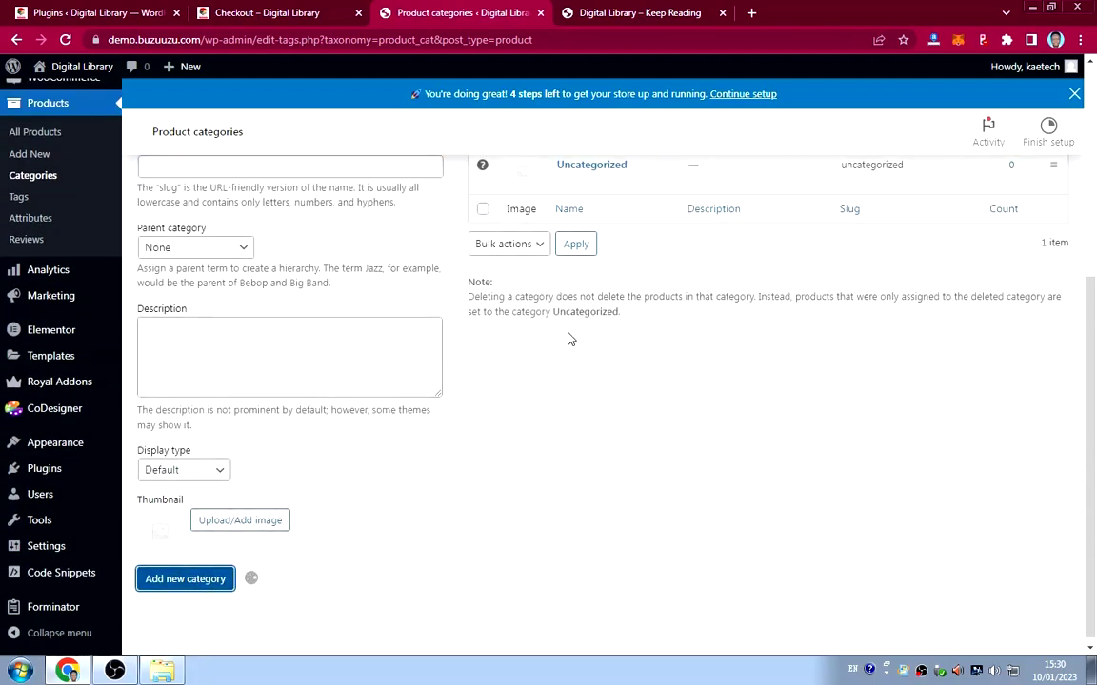
scroll(569, 338, up, 4)
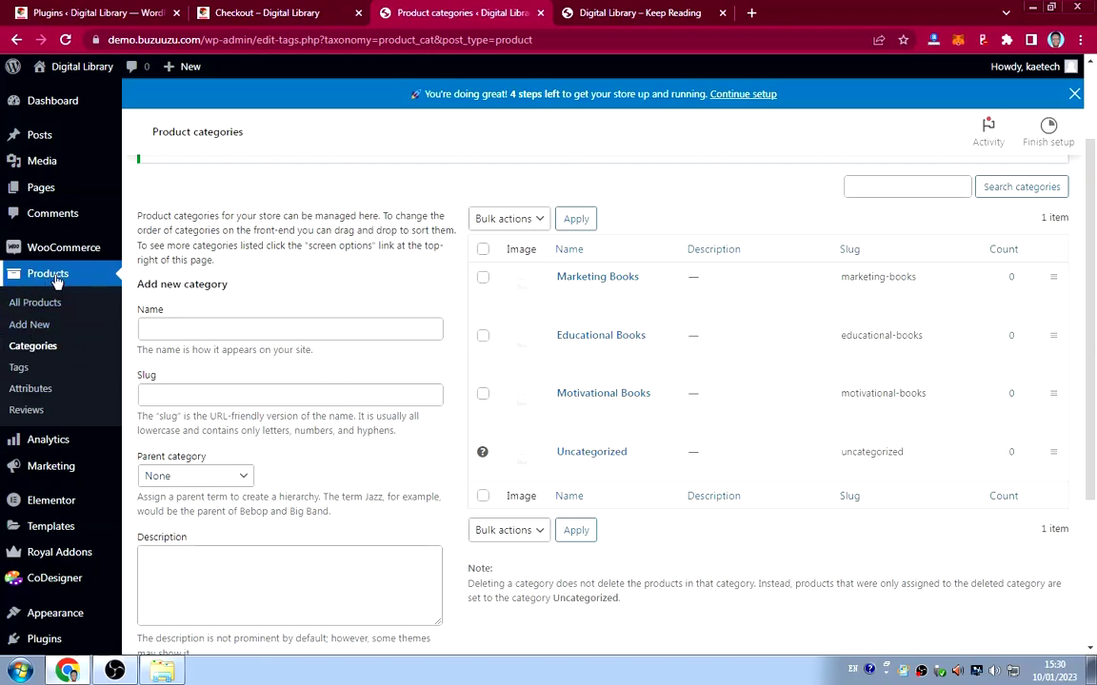
Start a new product and browse the books on the existing Library page at buzuuzu.com/shop for reference.
click(41, 325)
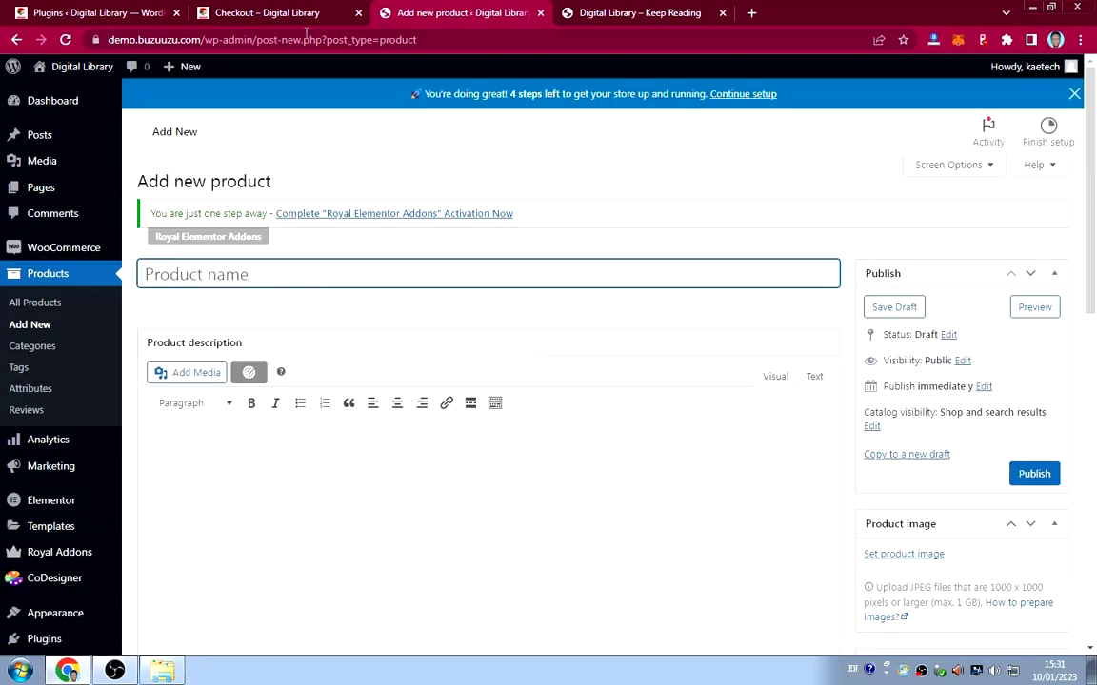
click(233, 14)
scroll(544, 245, up, 4)
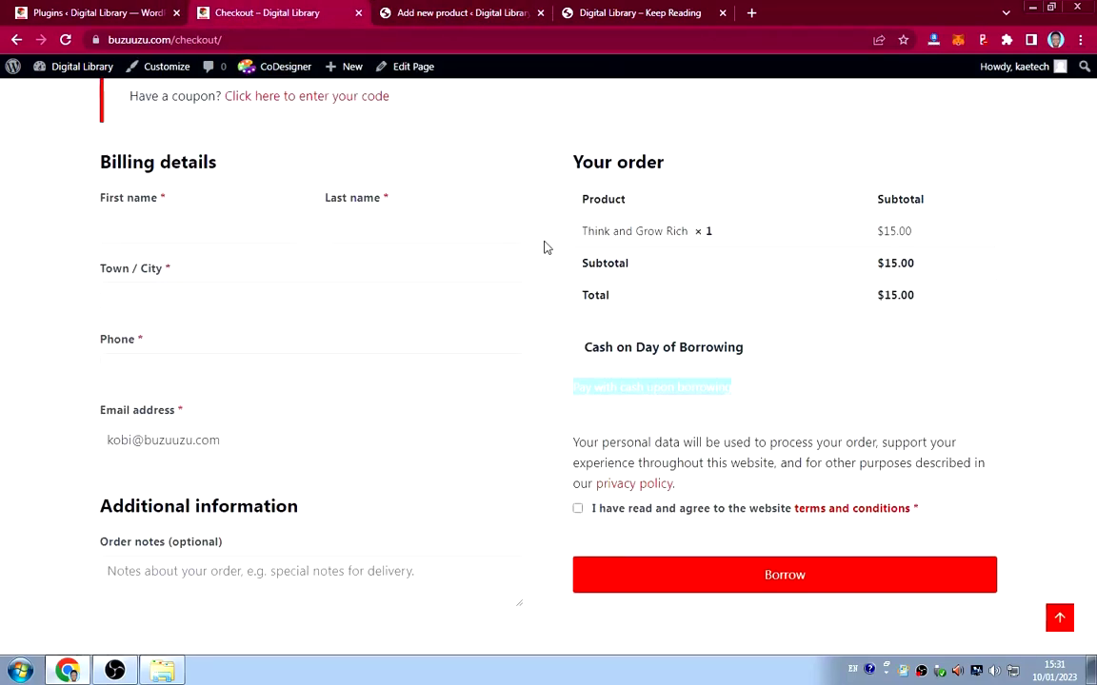
click(680, 110)
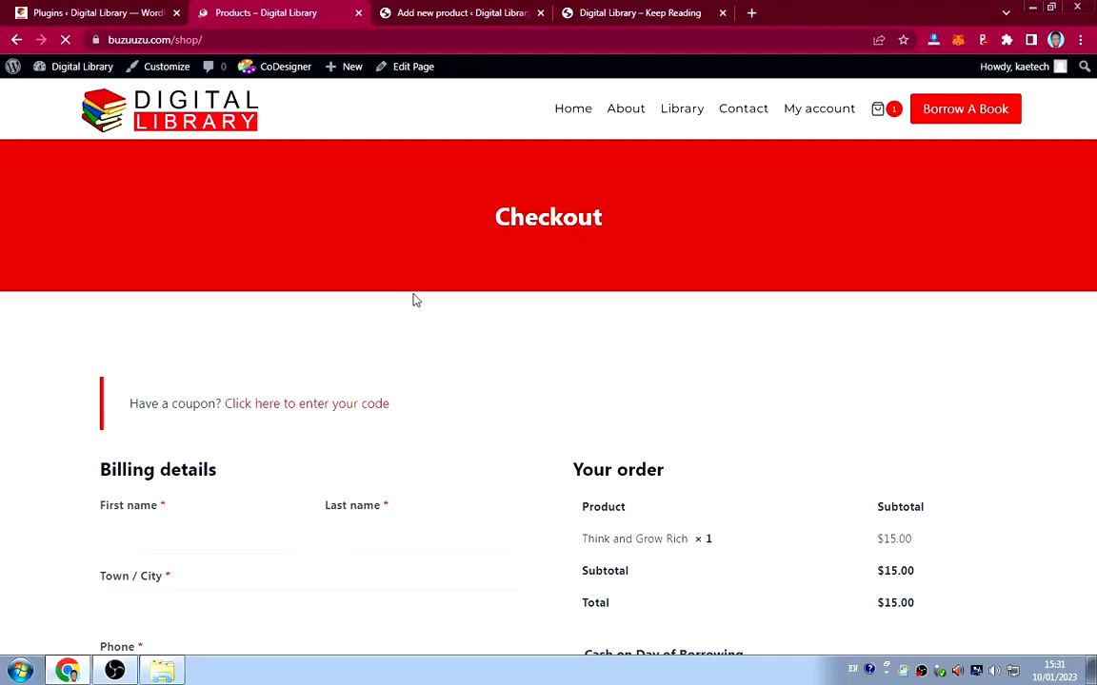
scroll(417, 307, down, 2)
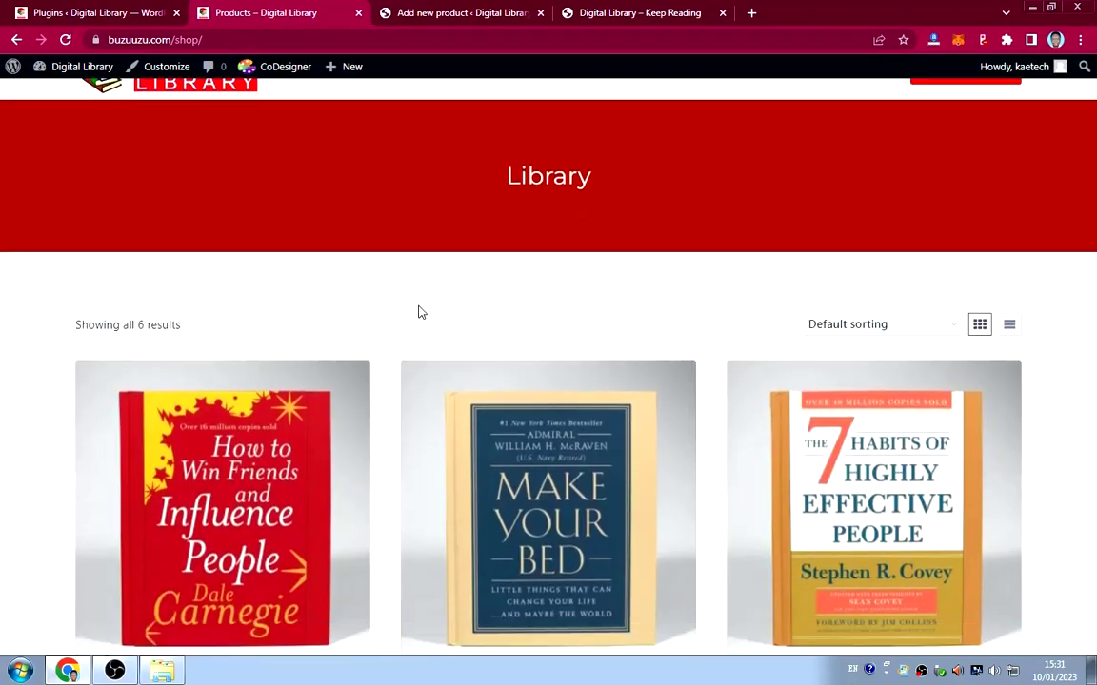
scroll(420, 315, down, 2)
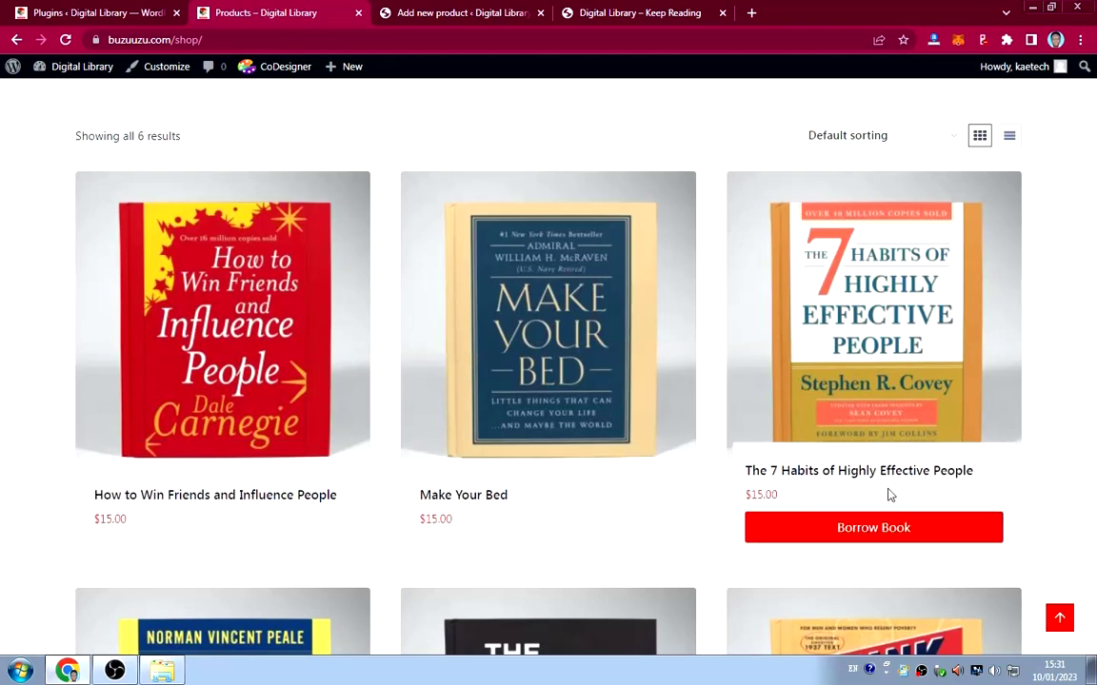
scroll(603, 497, down, 4)
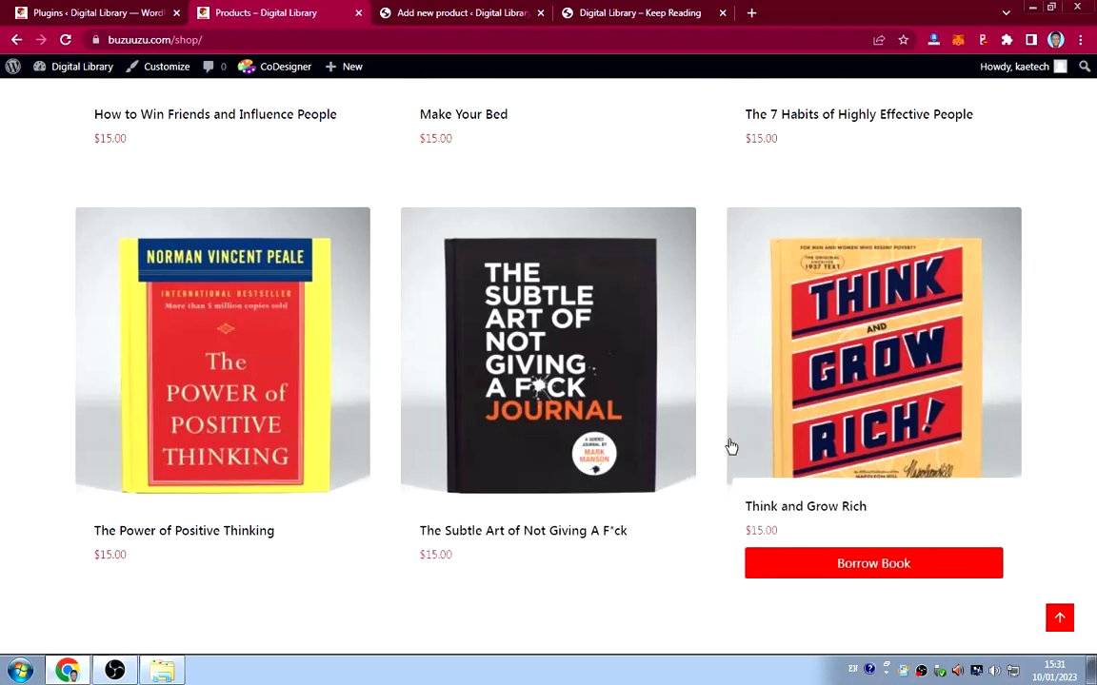
Name the new product Think and Grow Rich.
click(448, 14)
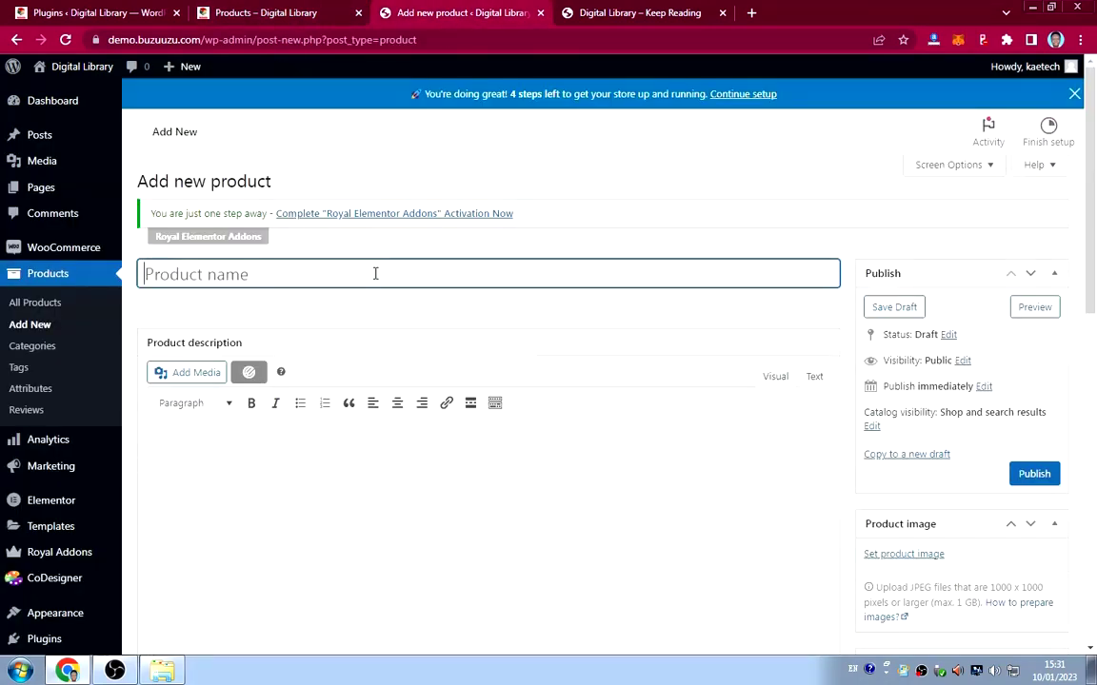
text(Think )
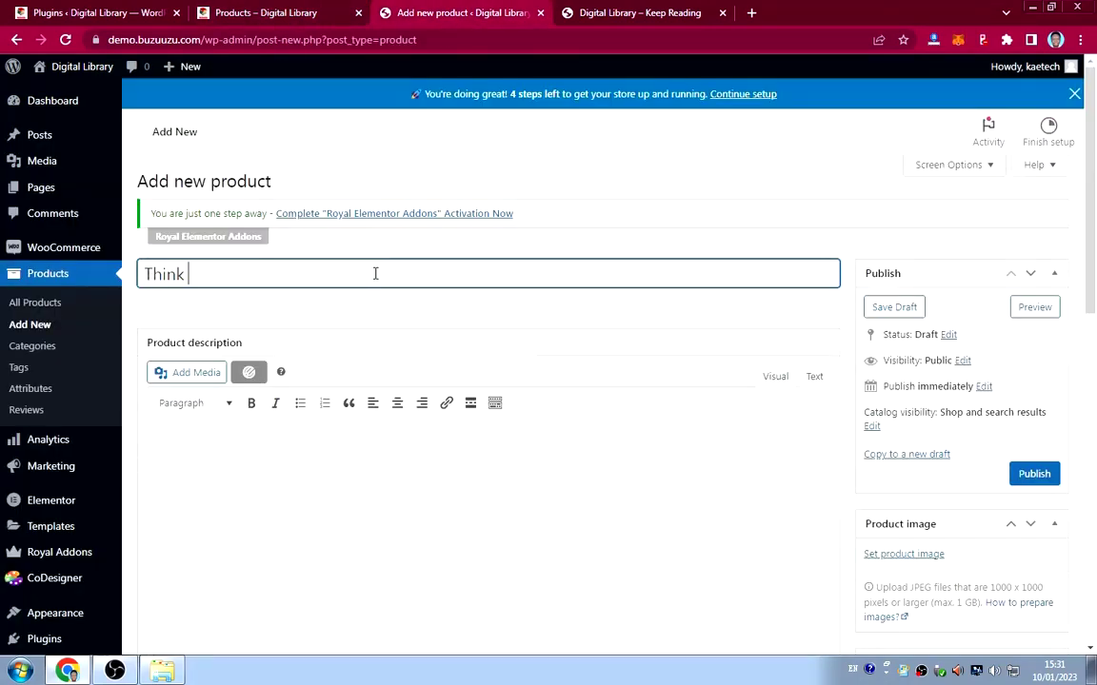
text(and Grow Rich)
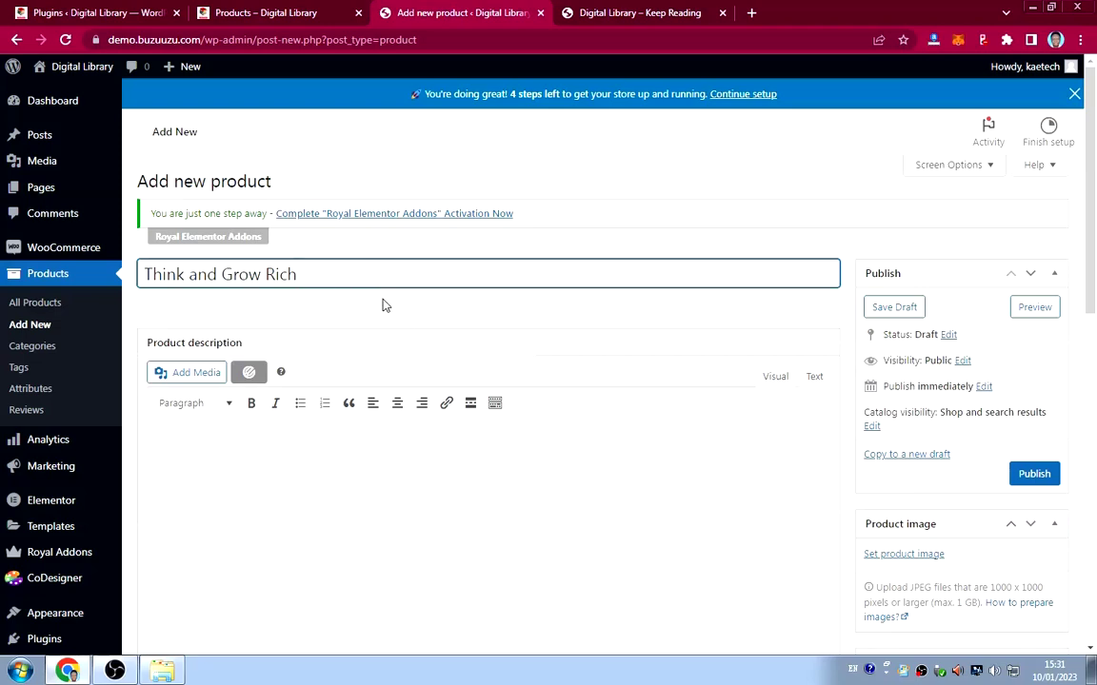
scroll(448, 311, down, 2)
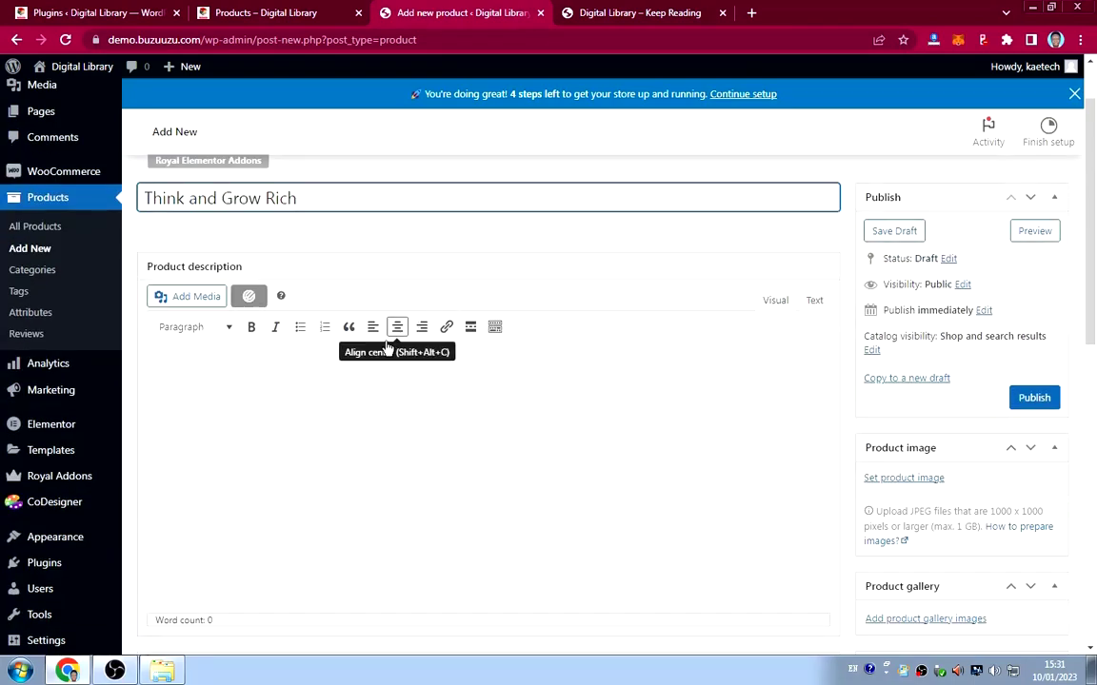
Open the Think and Grow Rich book on the existing library site and examine its short summary and full description.
click(606, 14)
click(276, 13)
mouse_move(805, 416)
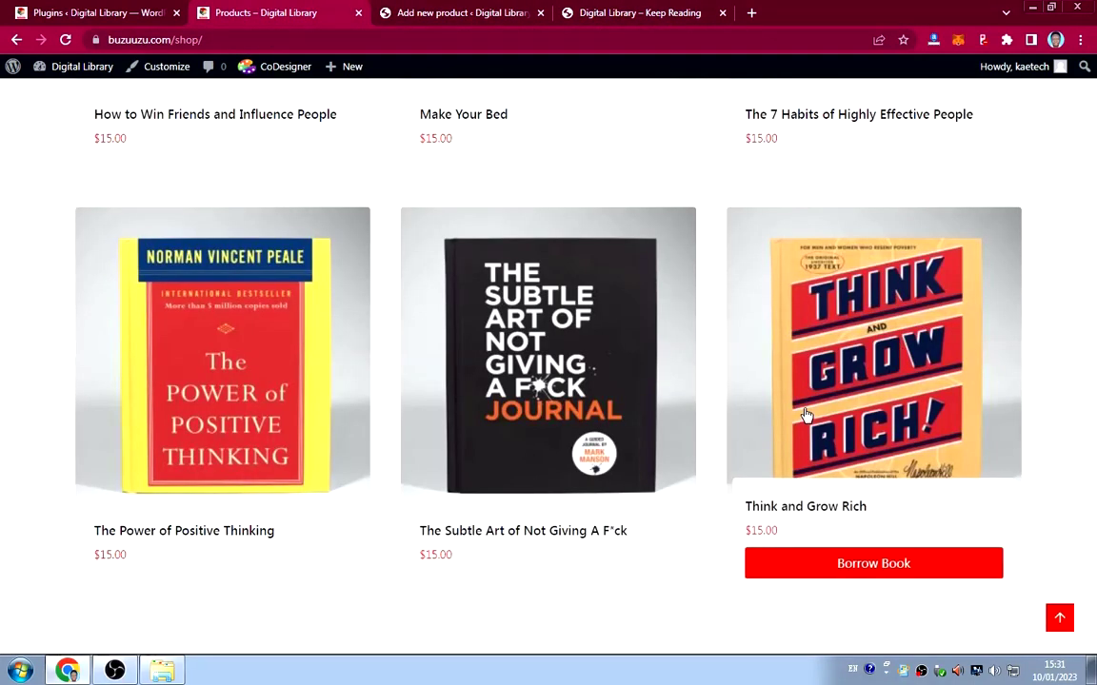
scroll(805, 416, down, 1)
click(781, 434)
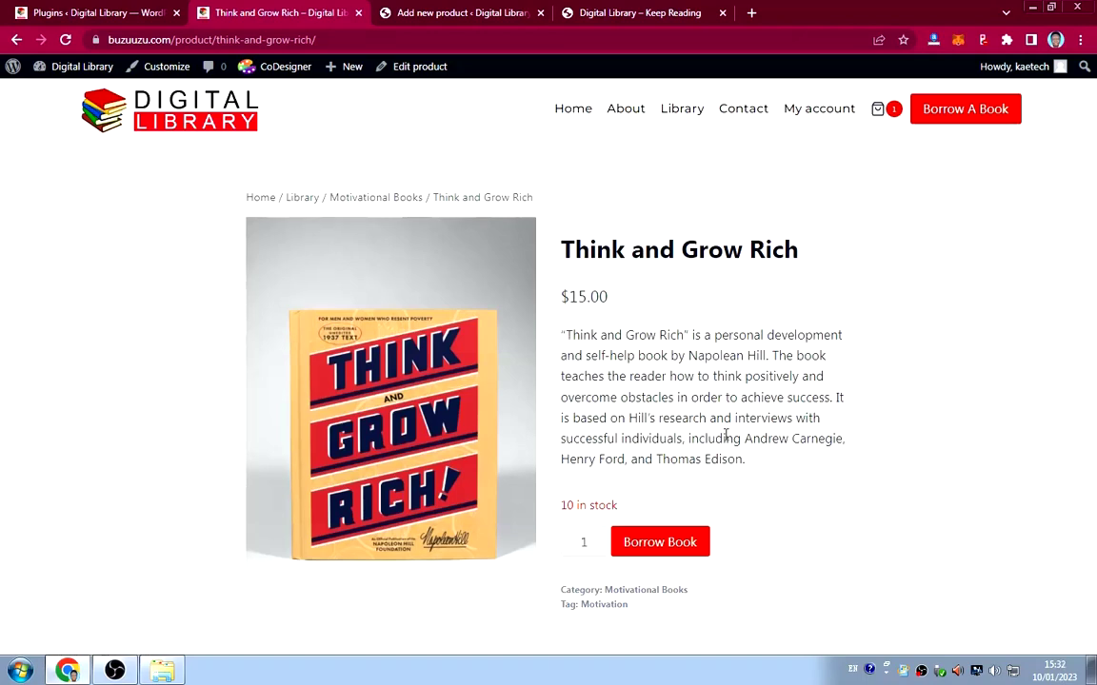
scroll(724, 436, down, 7)
scroll(725, 436, up, 3)
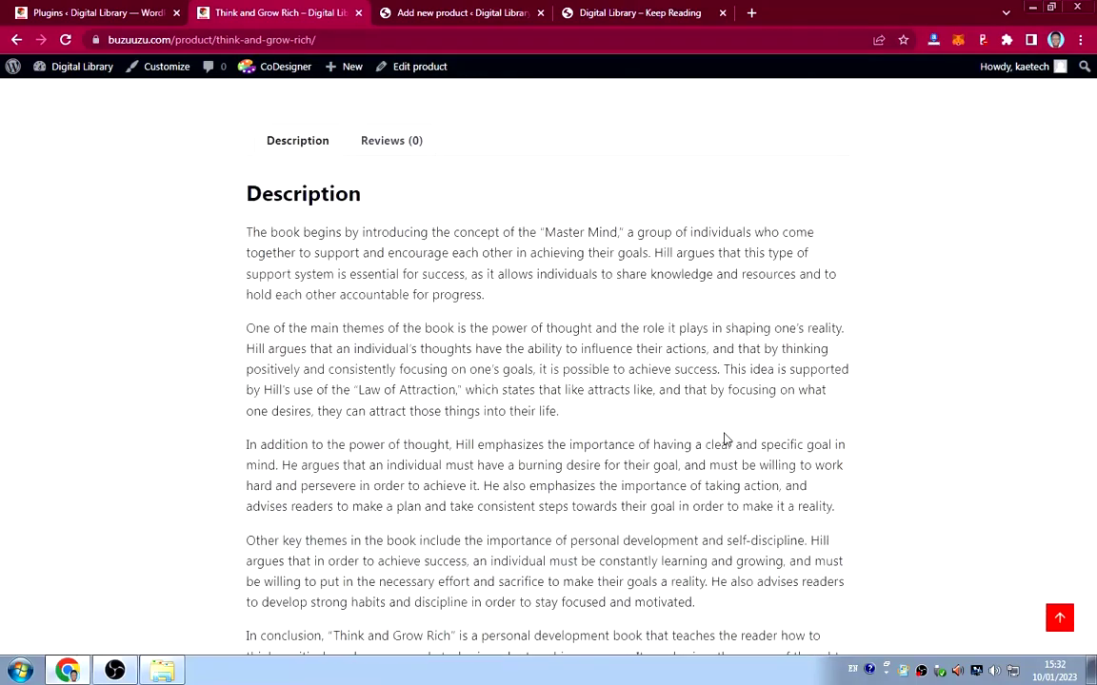
scroll(724, 436, down, 1)
scroll(725, 434, up, 4)
scroll(725, 433, down, 3)
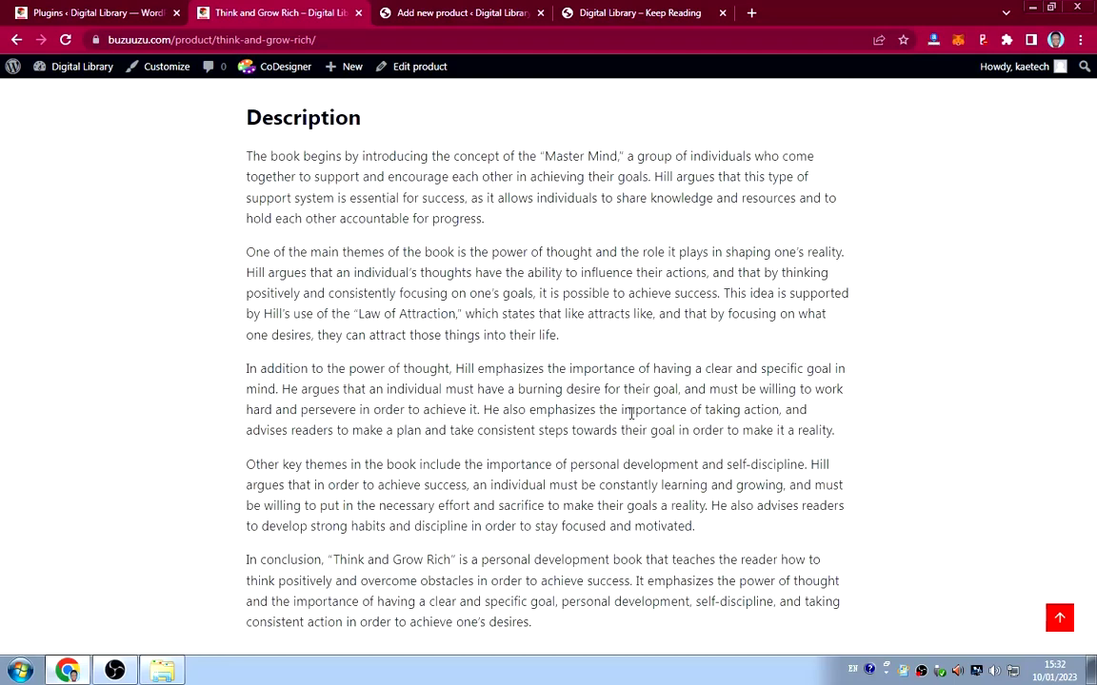
Open ChatGPT at chat.openai.com/chat in a new browser tab.
click(752, 11)
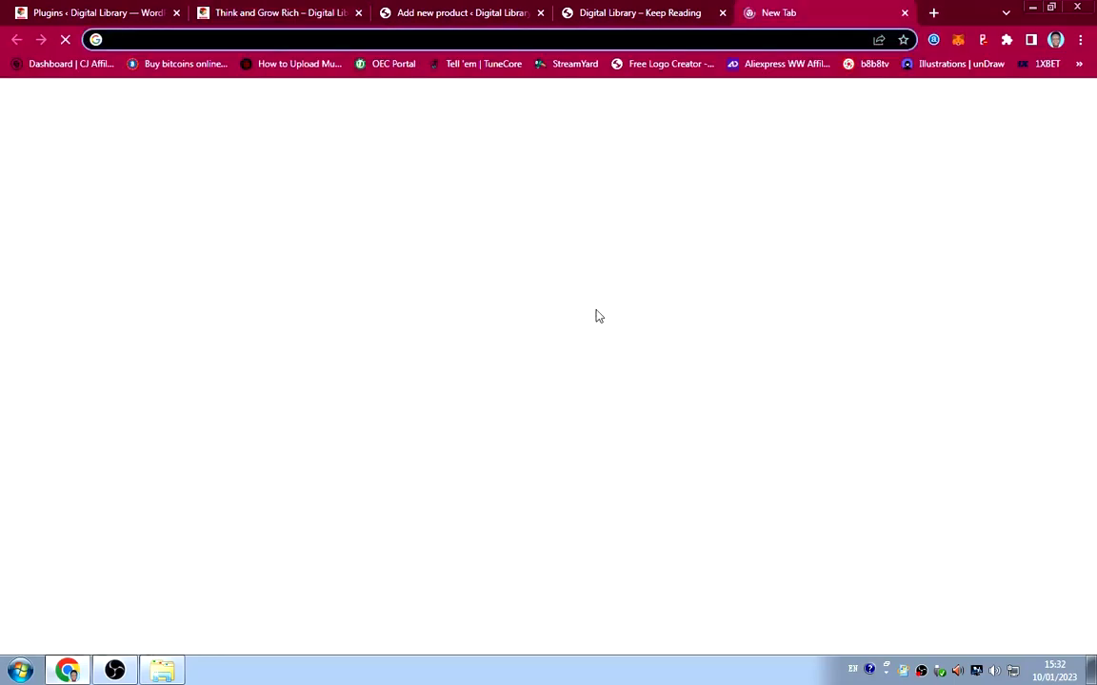
text(ope)
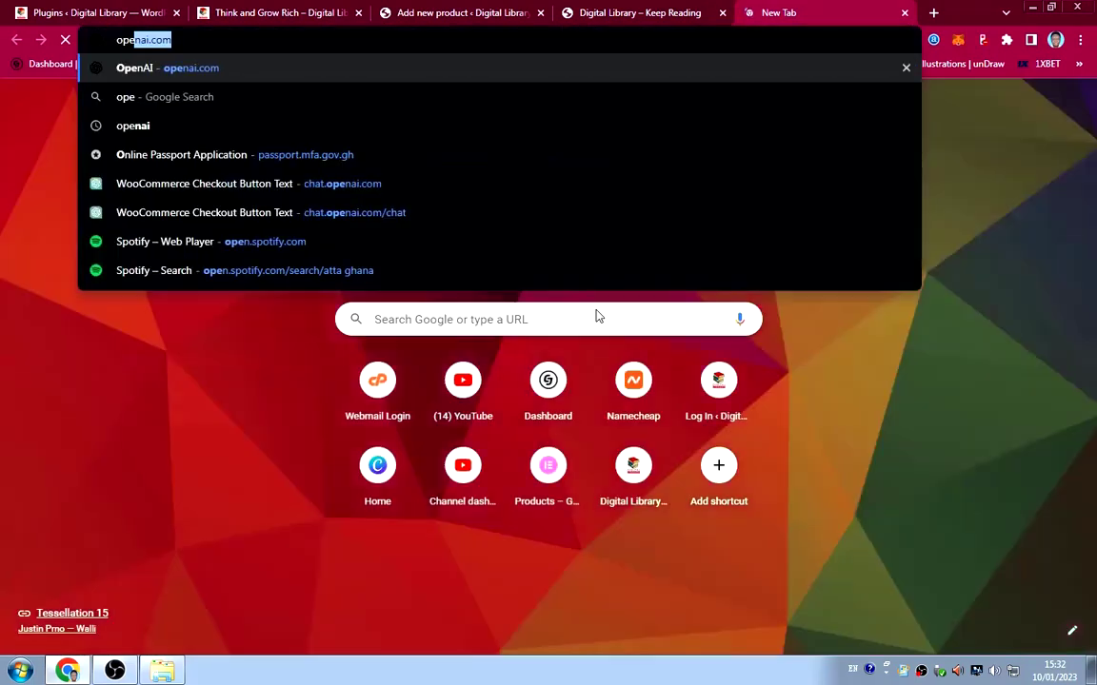
text(nai)
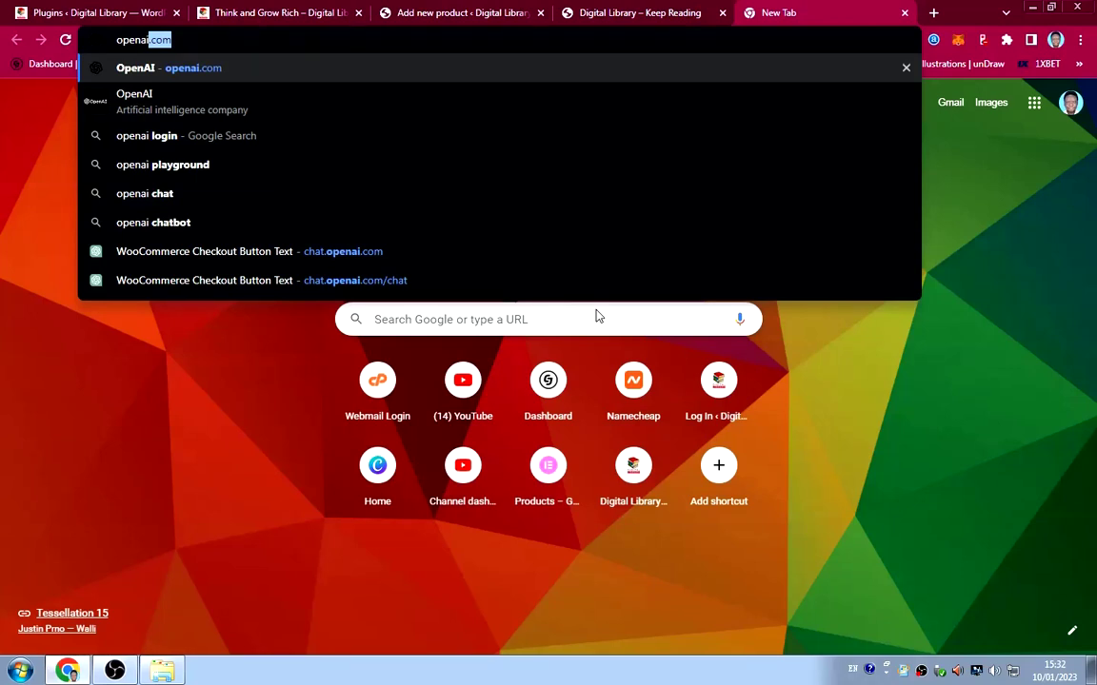
key(Home)
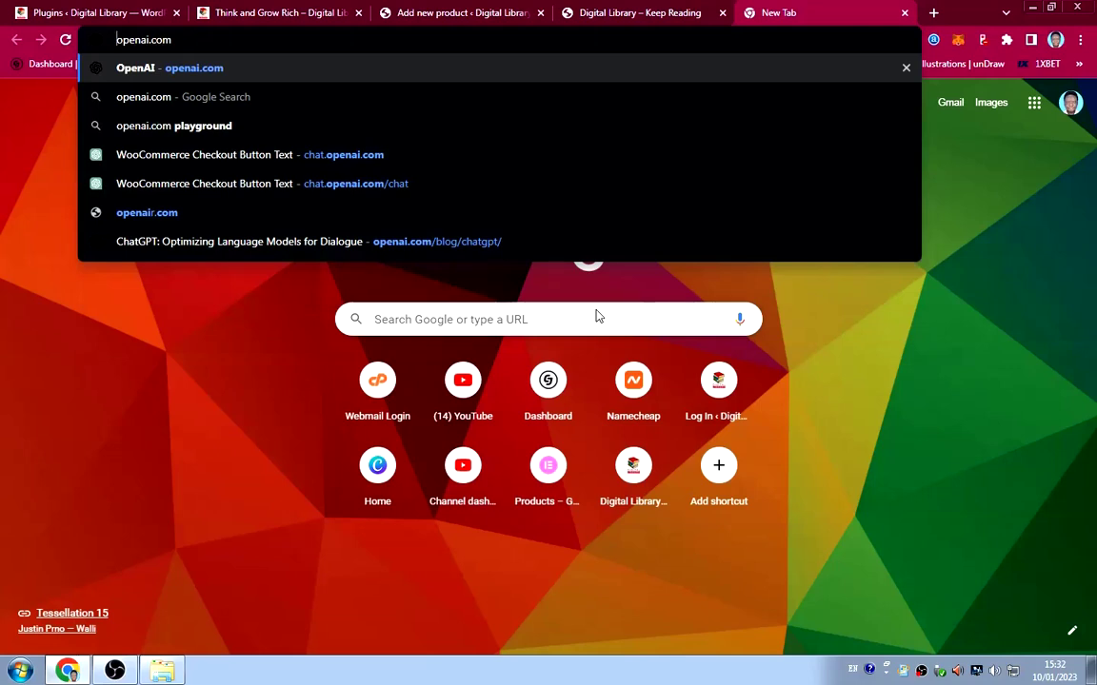
text(chat.)
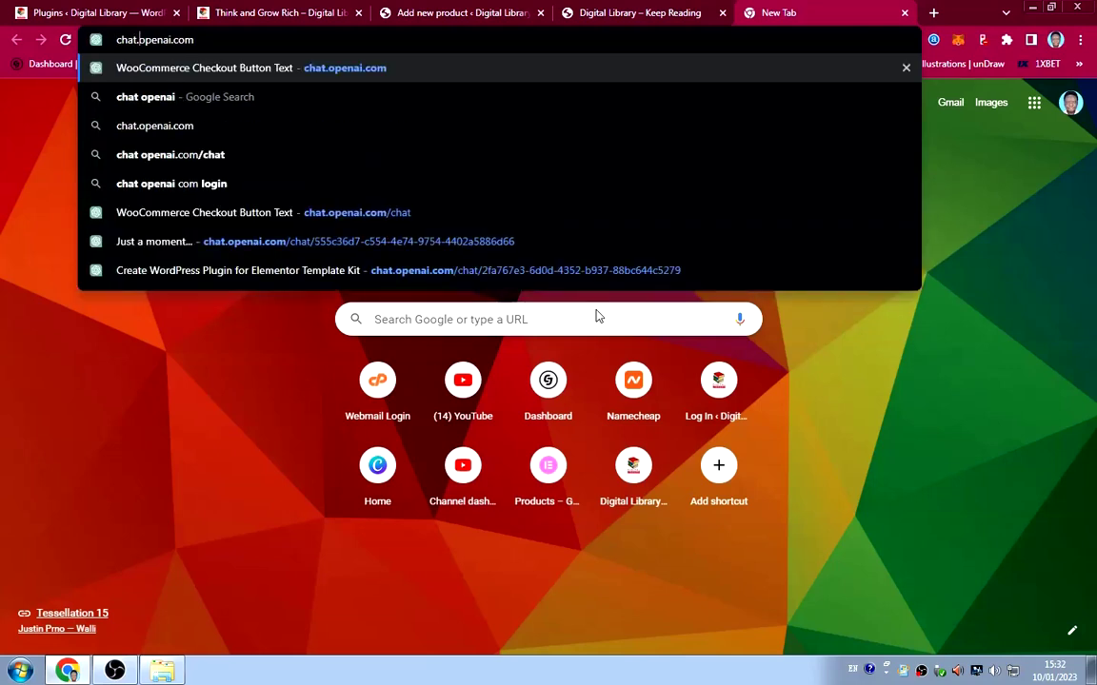
key(Delete)
text(om)
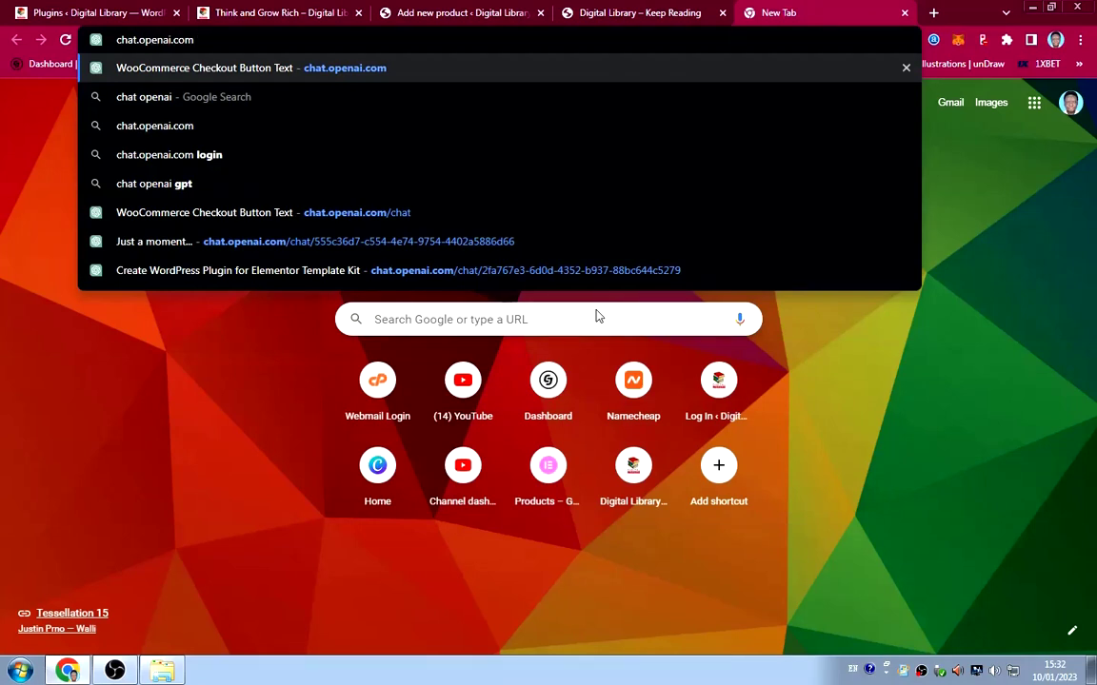
text(/chat)
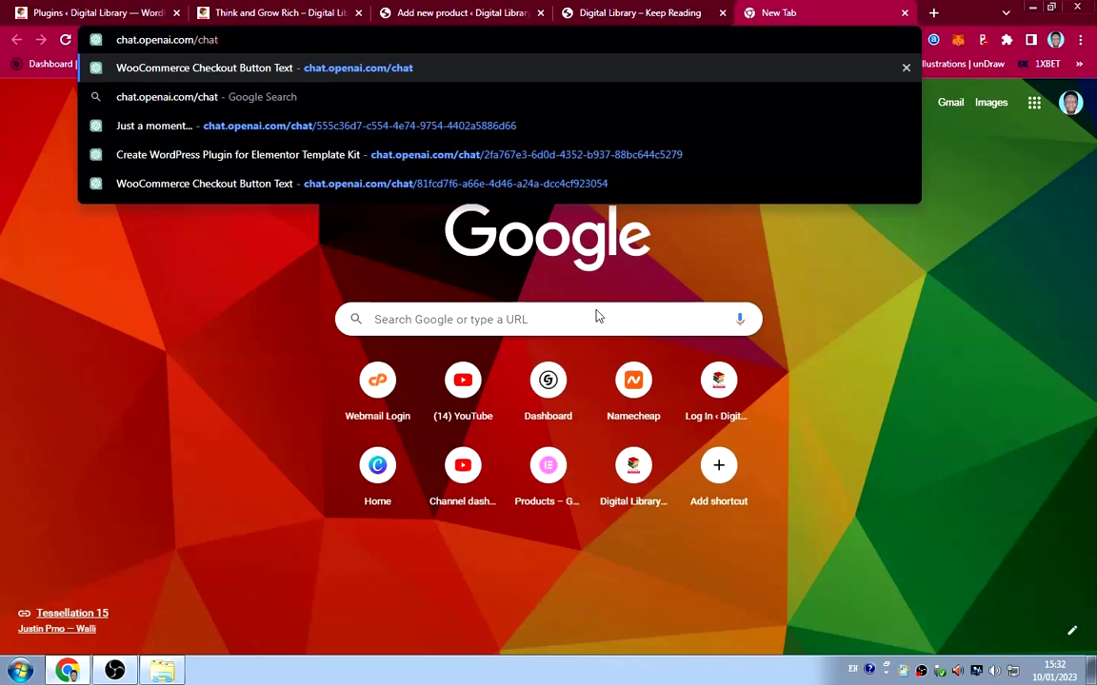
key(Return)
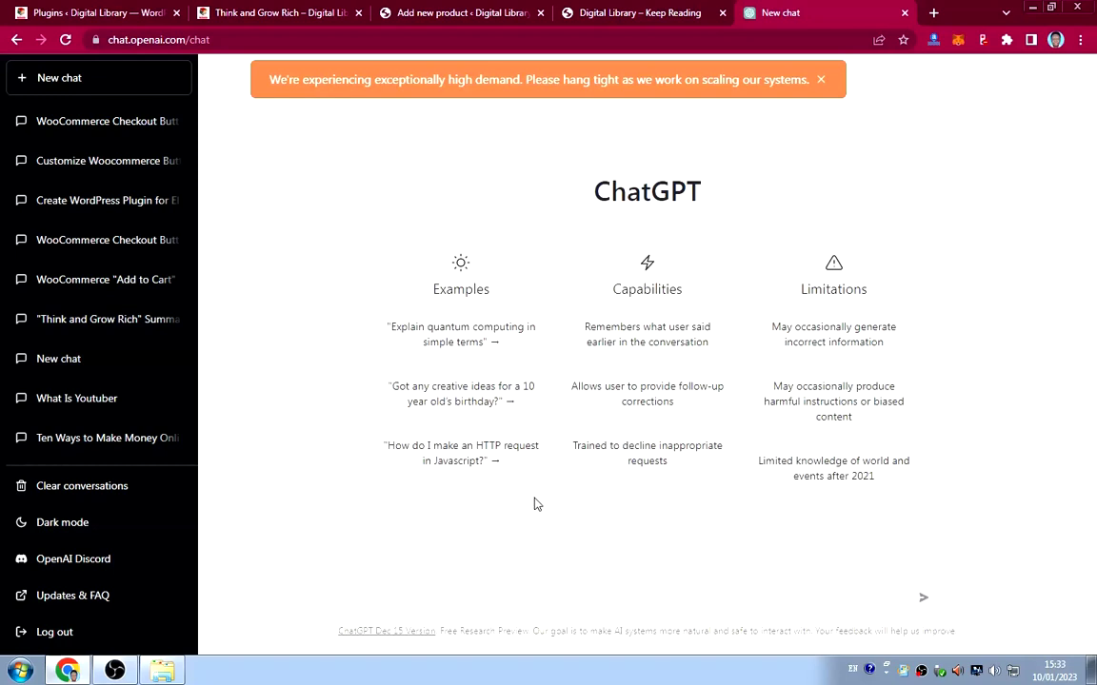
Return to the new product form and select its full product name for reuse in the ChatGPT prompt.
scroll(181, 397, down, 2)
scroll(89, 357, up, 2)
click(615, 12)
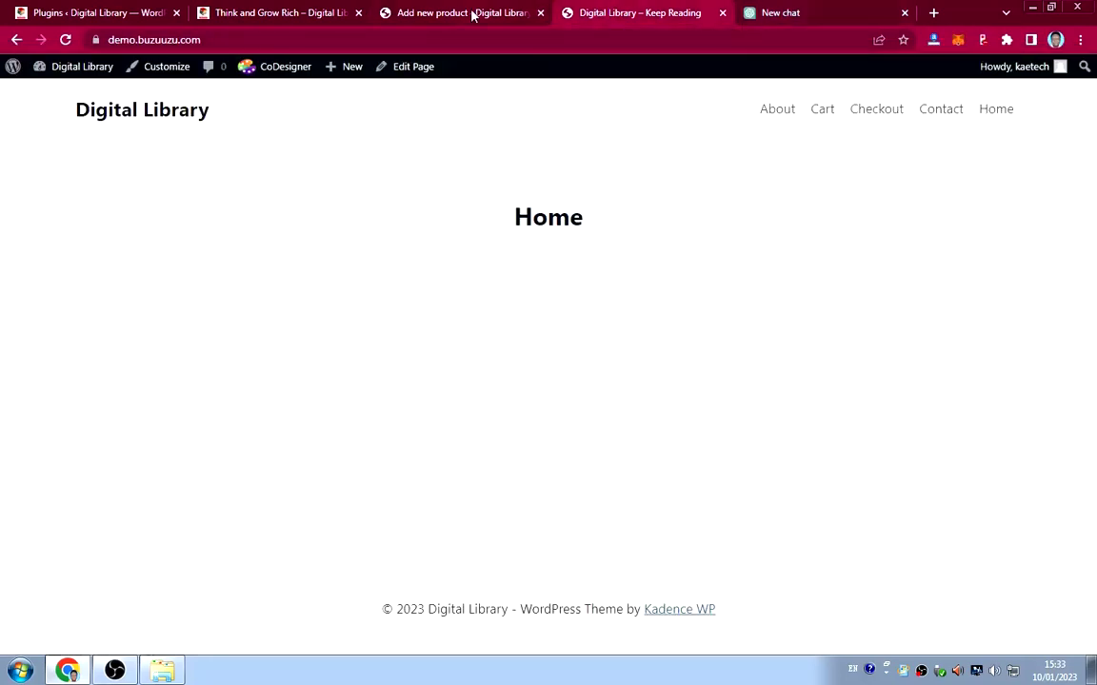
click(472, 14)
drag(299, 197, 137, 202)
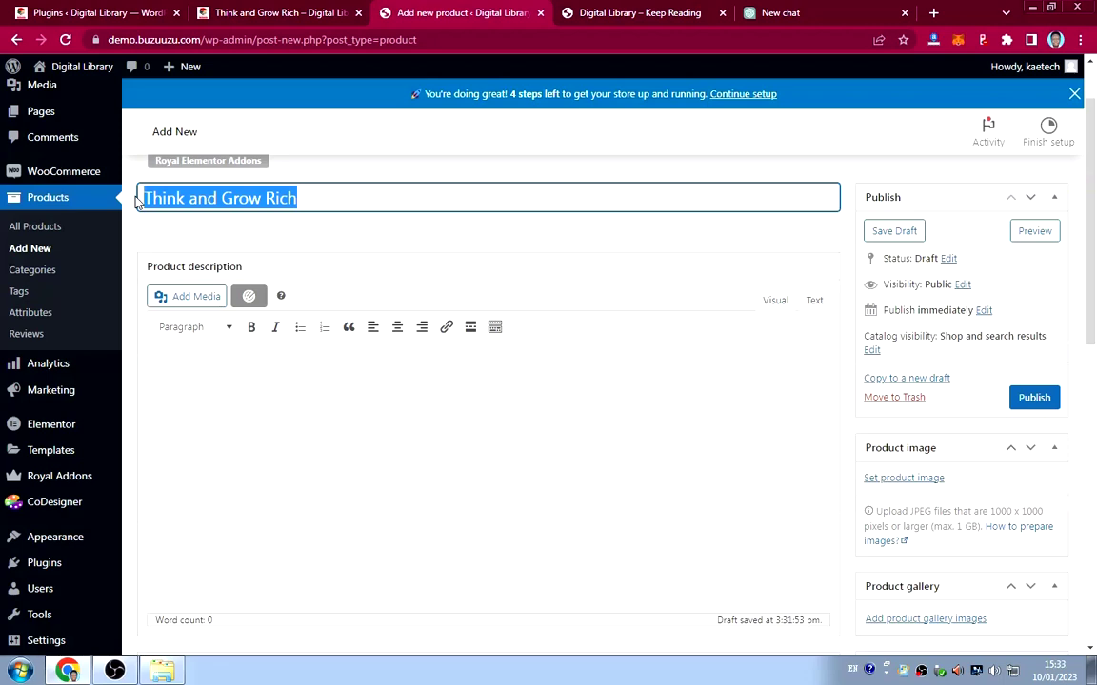
Ask ChatGPT to "Write a summary about the book "Think and Grow Rich"" and dismiss the high-demand notice.
click(767, 13)
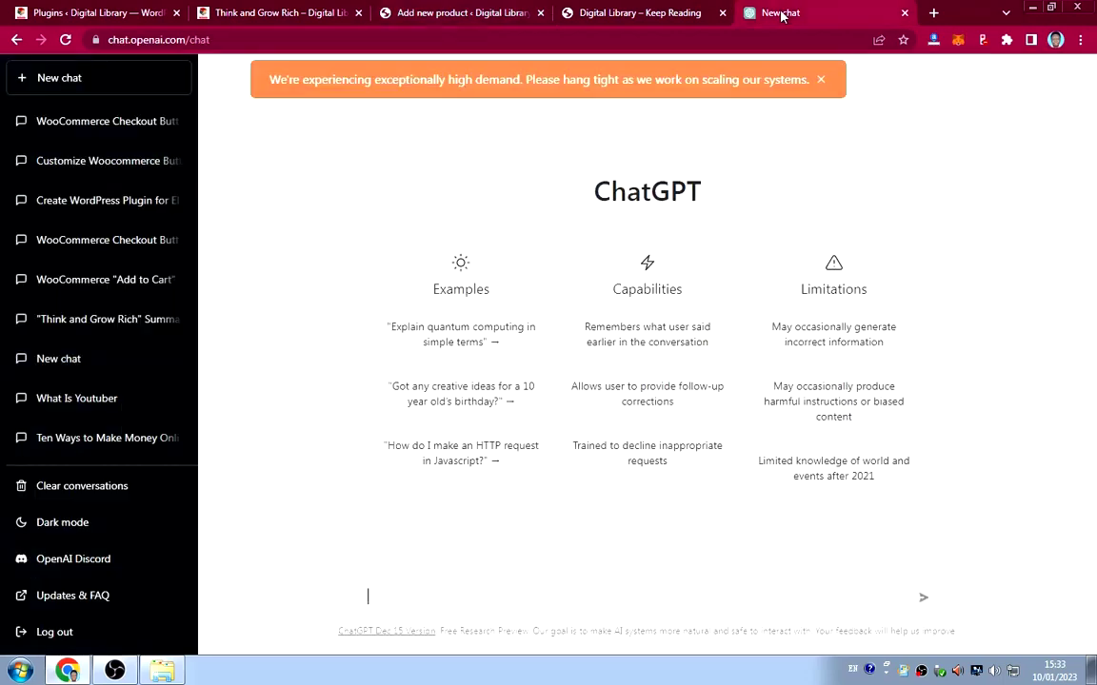
click(502, 590)
text(Write a summary)
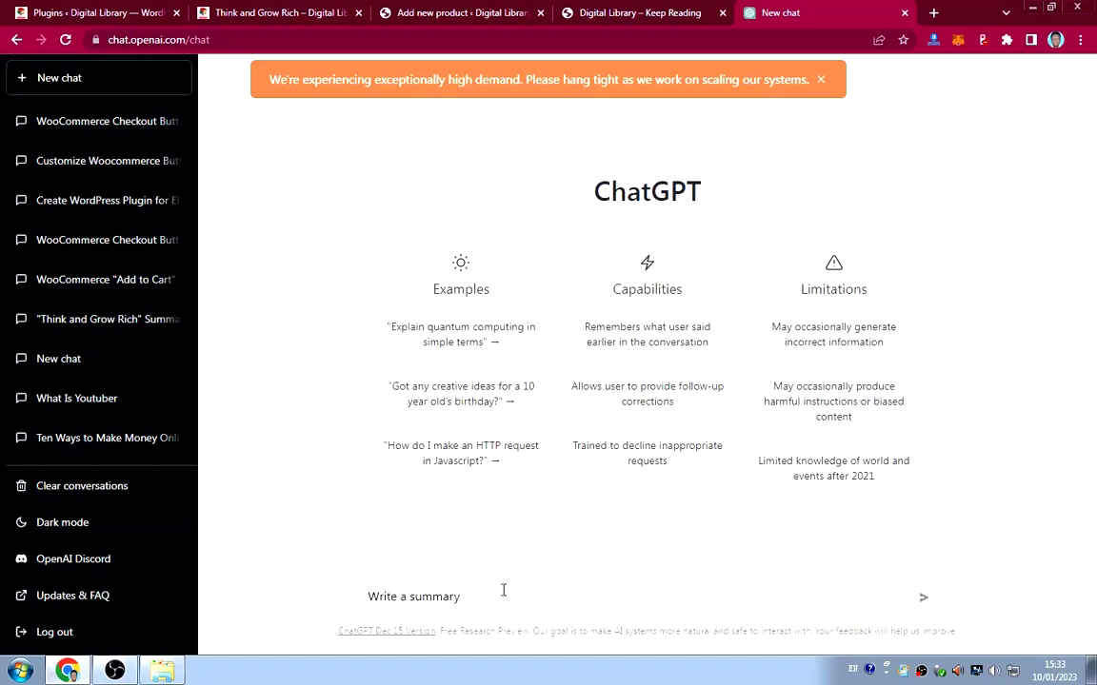
text( about the book "Think and Grow Rich)
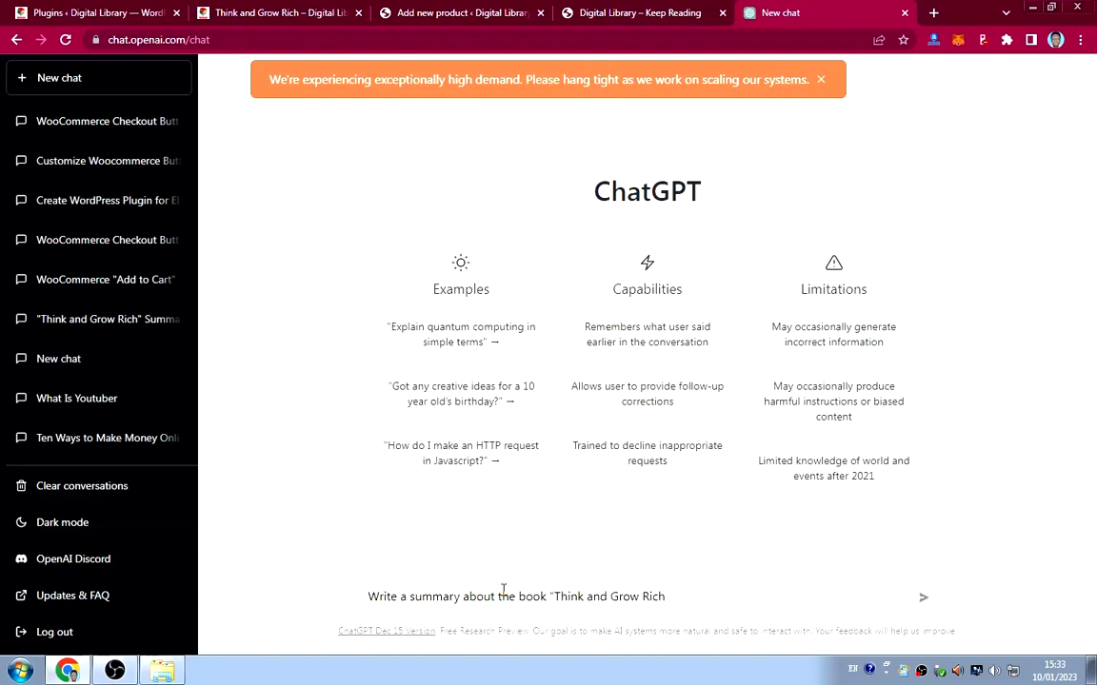
text(")
key(Return)
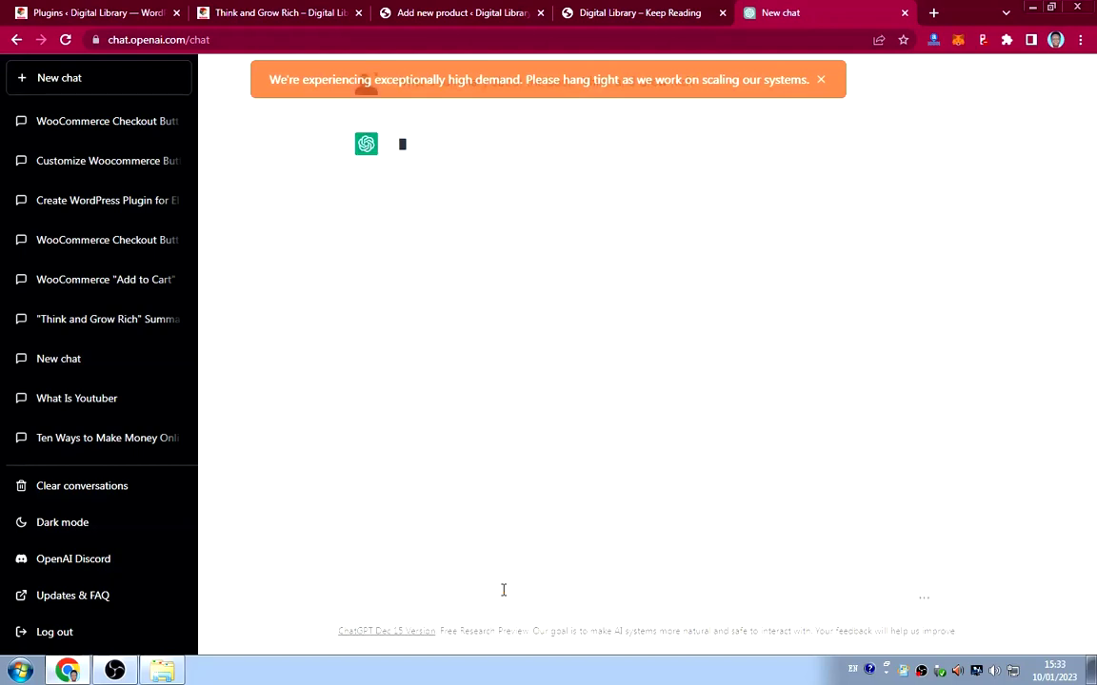
click(821, 80)
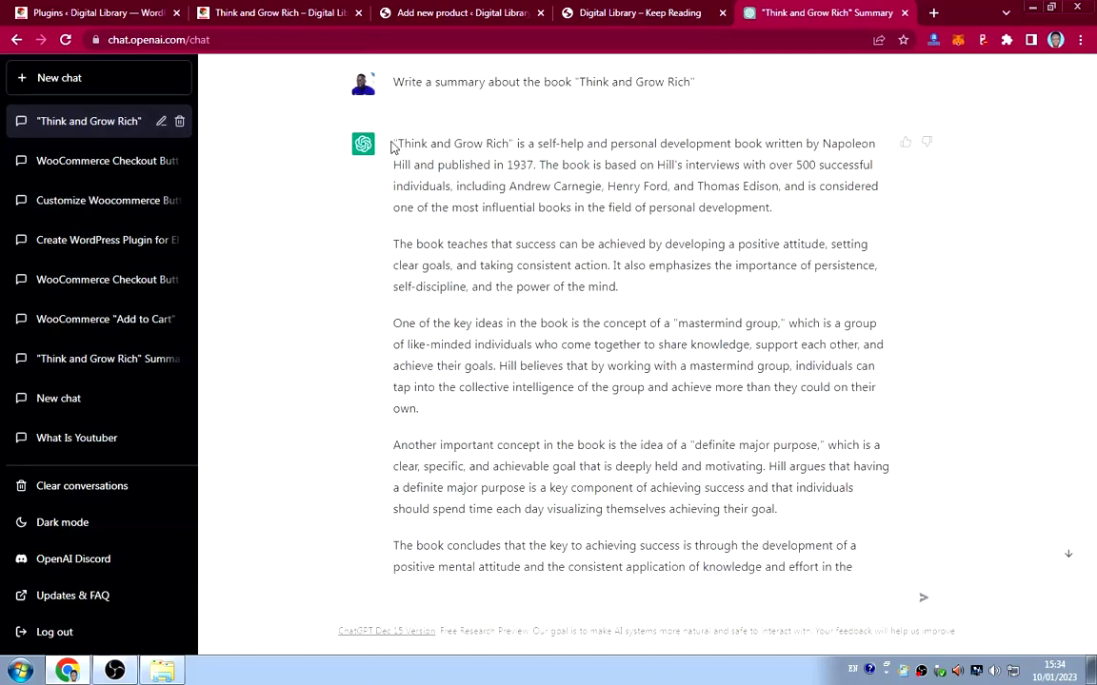
Copy the complete ChatGPT summary and paste it into the new product's description.
drag(395, 138, 566, 485)
scroll(547, 429, down, 1)
scroll(547, 428, down, 1)
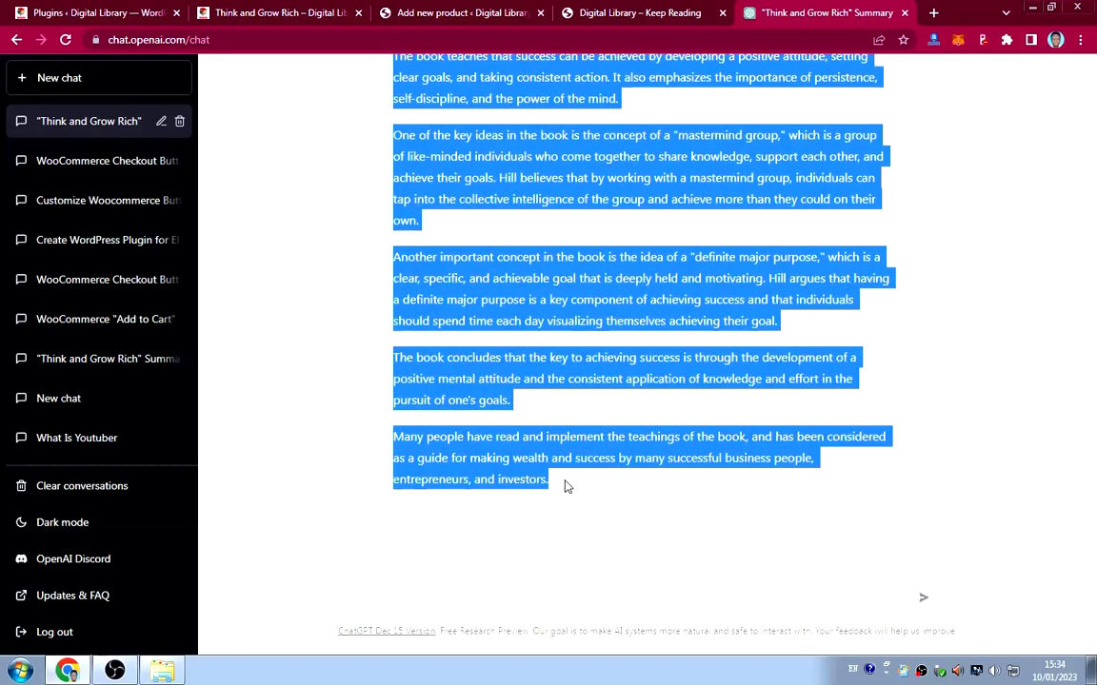
right_click(524, 298)
click(552, 304)
click(465, 16)
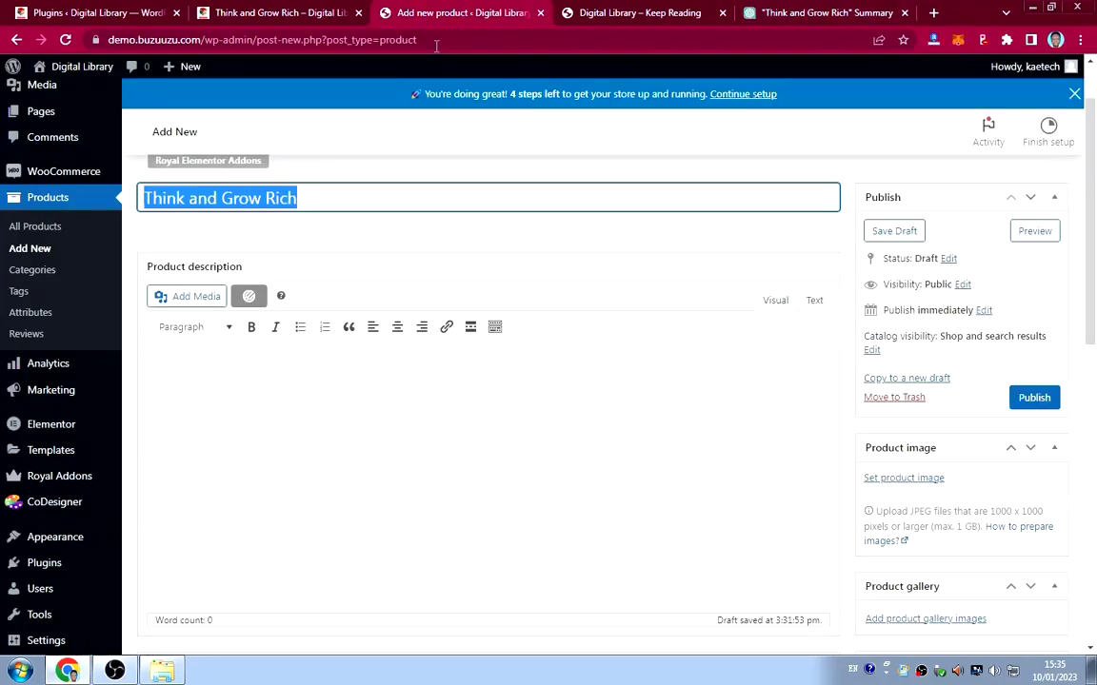
click(324, 351)
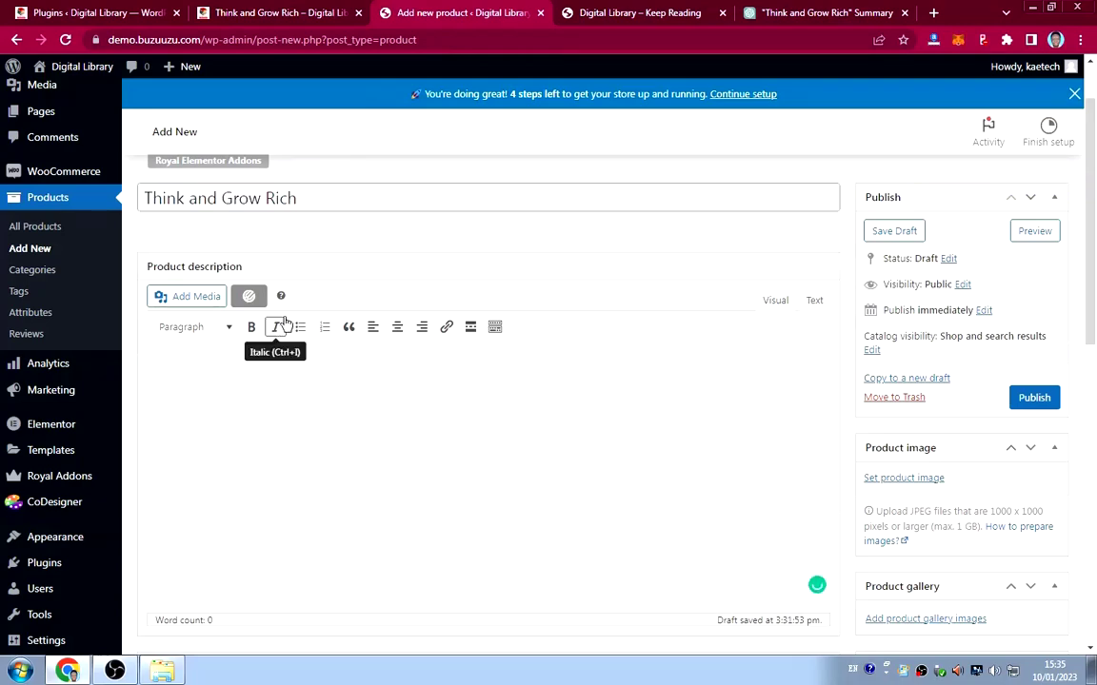
key(ctrl+v)
scroll(384, 396, up, 3)
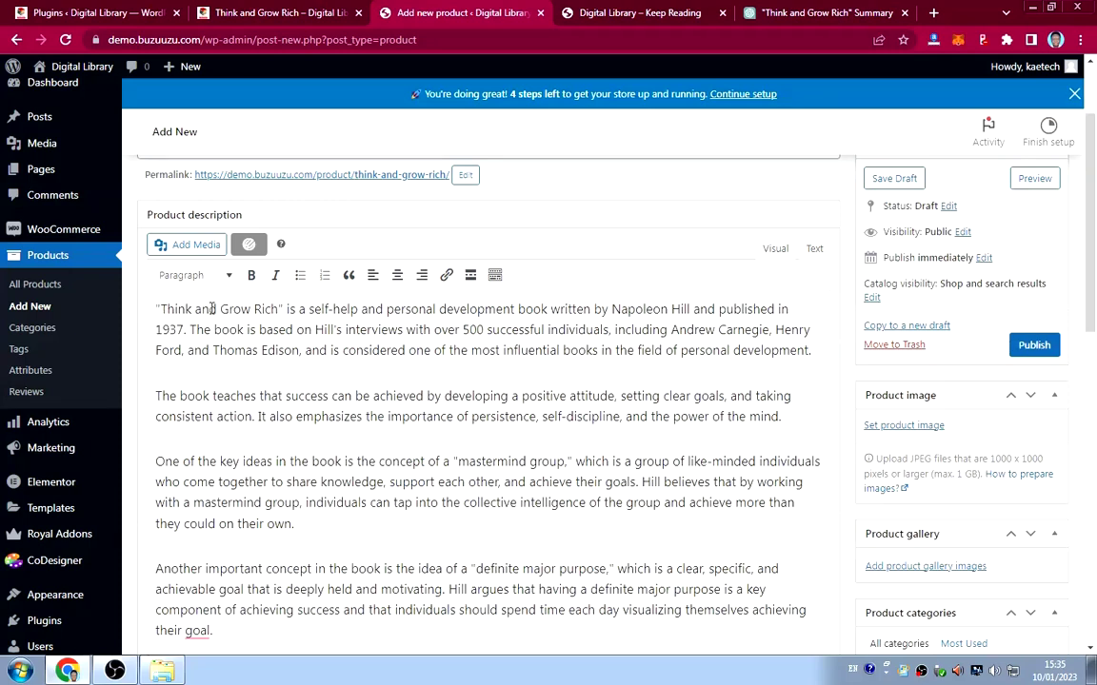
Remove the opening paragraph, which introduces the book and its author, from the product description.
key(ctrl+Home)
drag(815, 350, 142, 302)
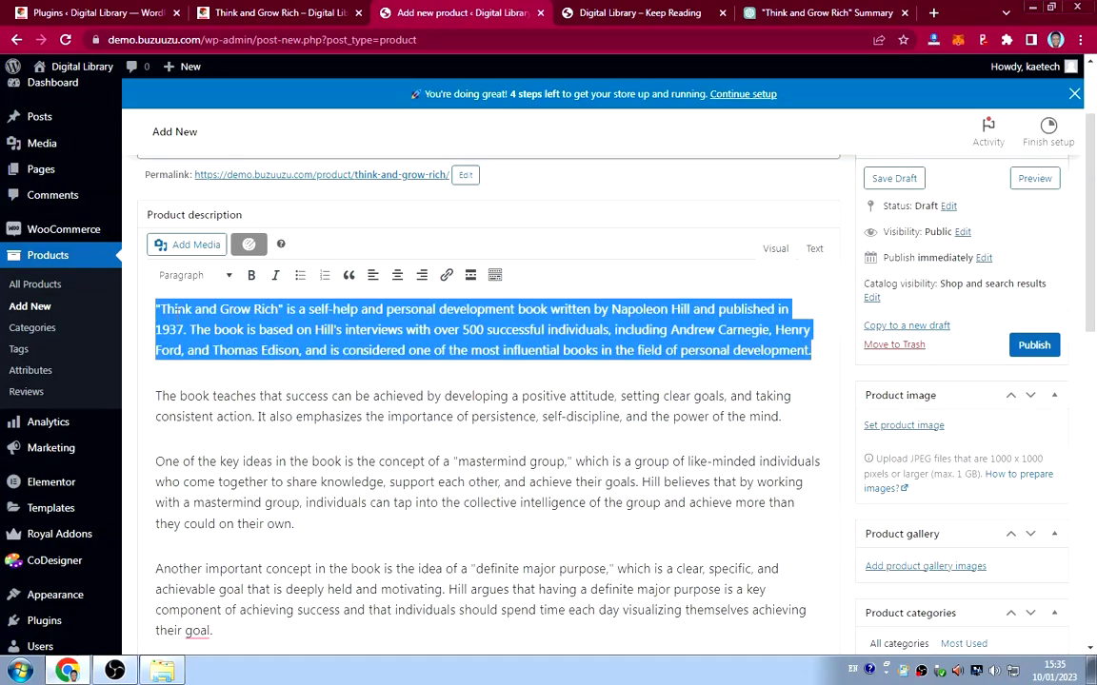
key(BackSpace)
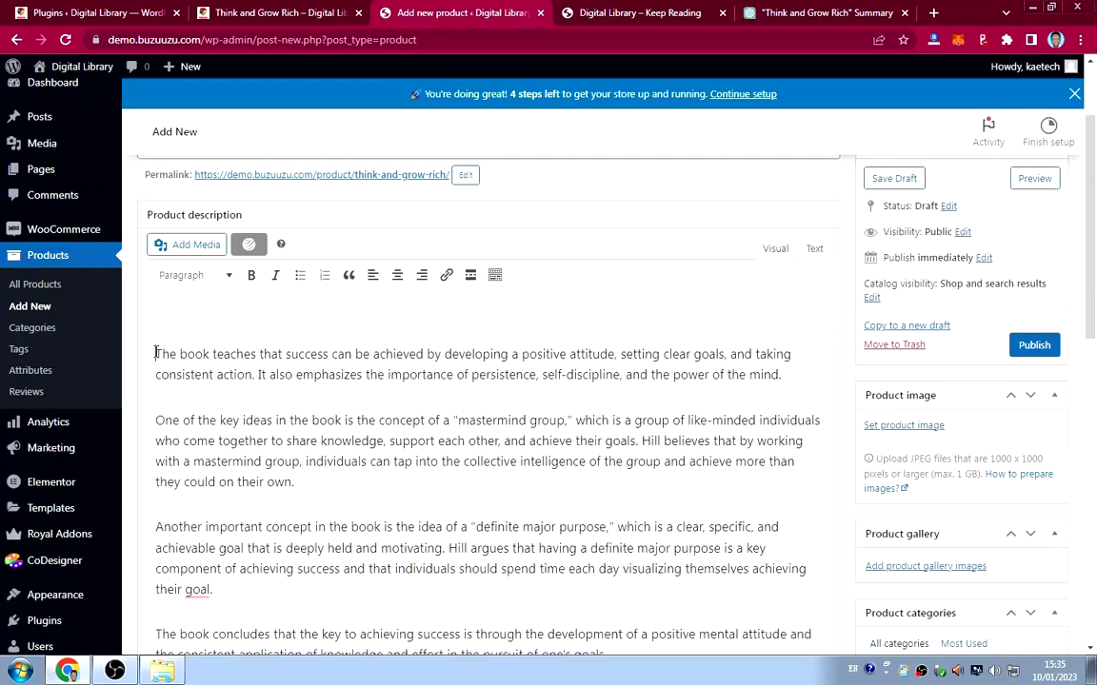
Delete the blank space above the product description and paste the removed opening paragraph into the product short description.
click(155, 353)
key(BackSpace)
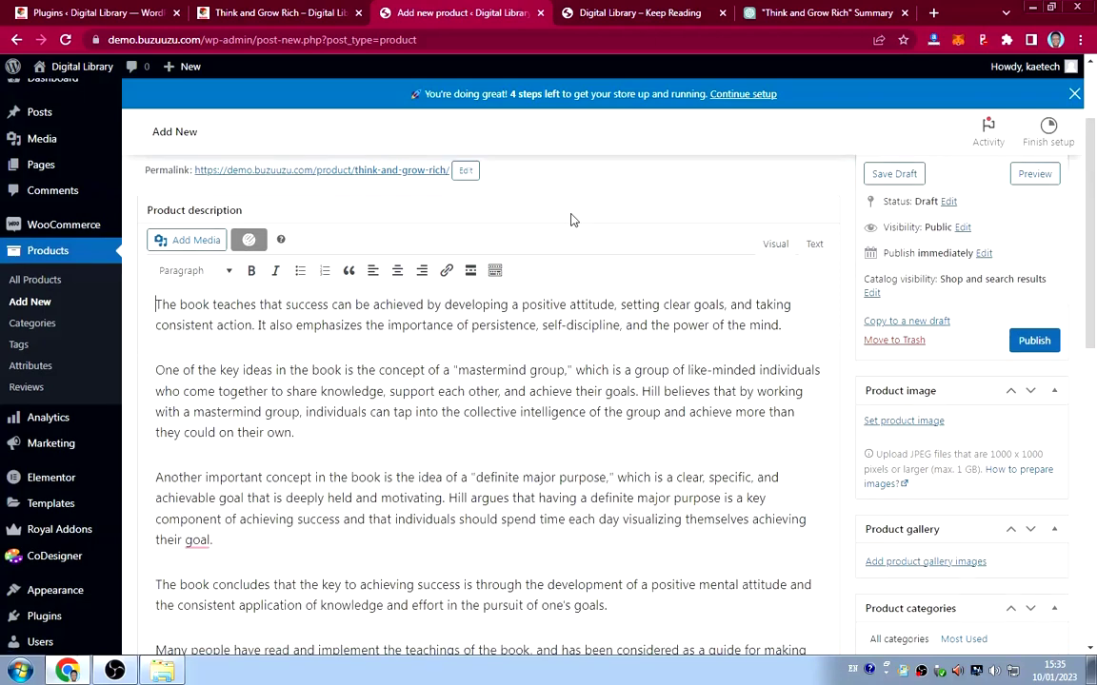
scroll(573, 218, down, 10)
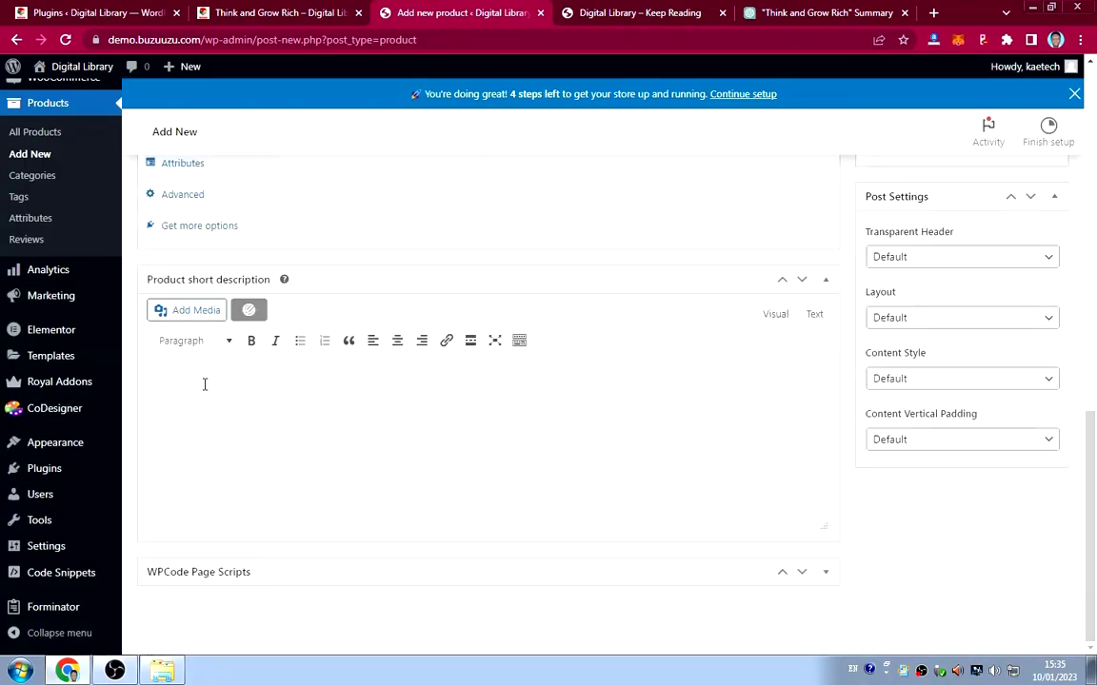
key(ctrl+v)
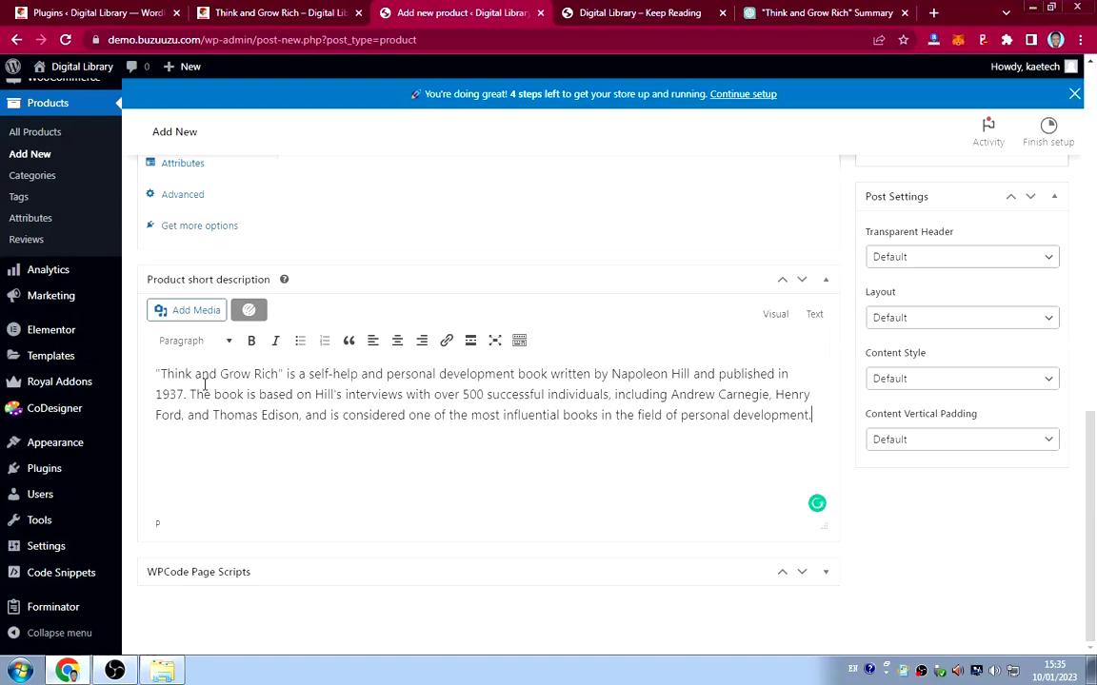
Set the product's regular price to $15.
scroll(533, 380, up, 3)
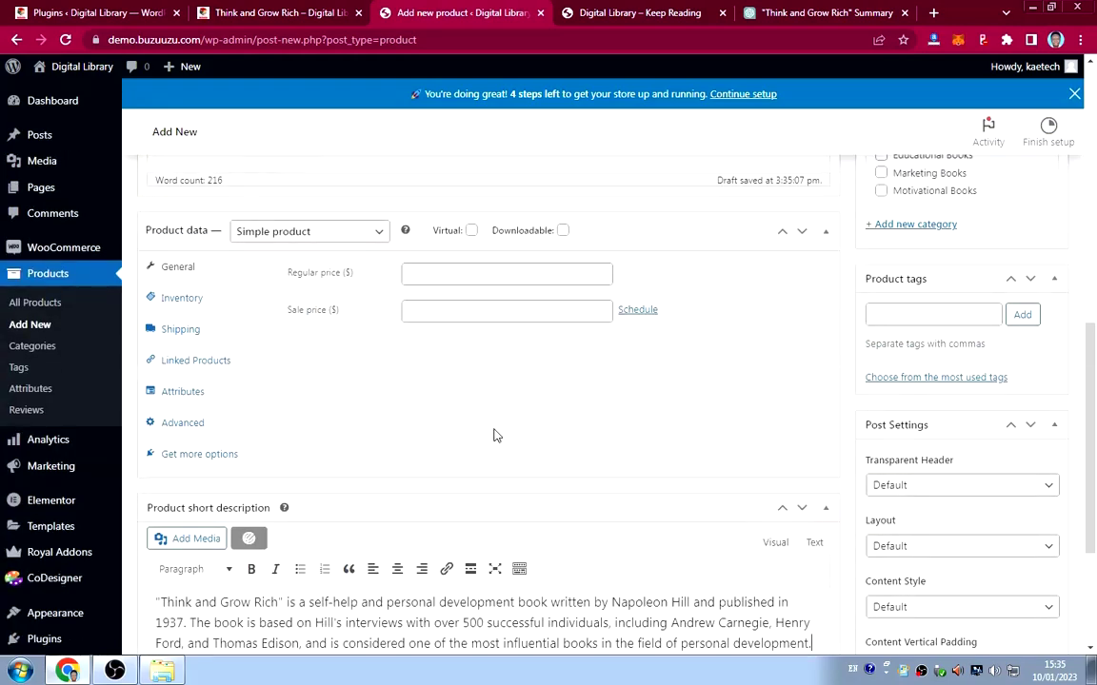
scroll(494, 435, up, 1)
scroll(494, 435, down, 1)
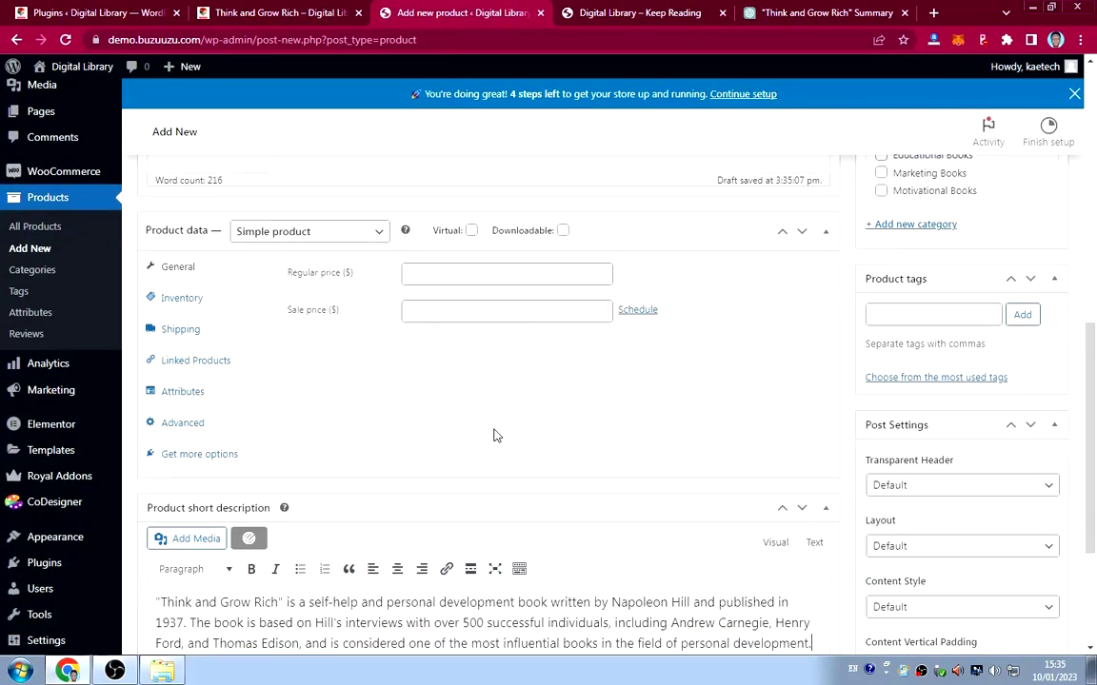
click(425, 271)
click(489, 312)
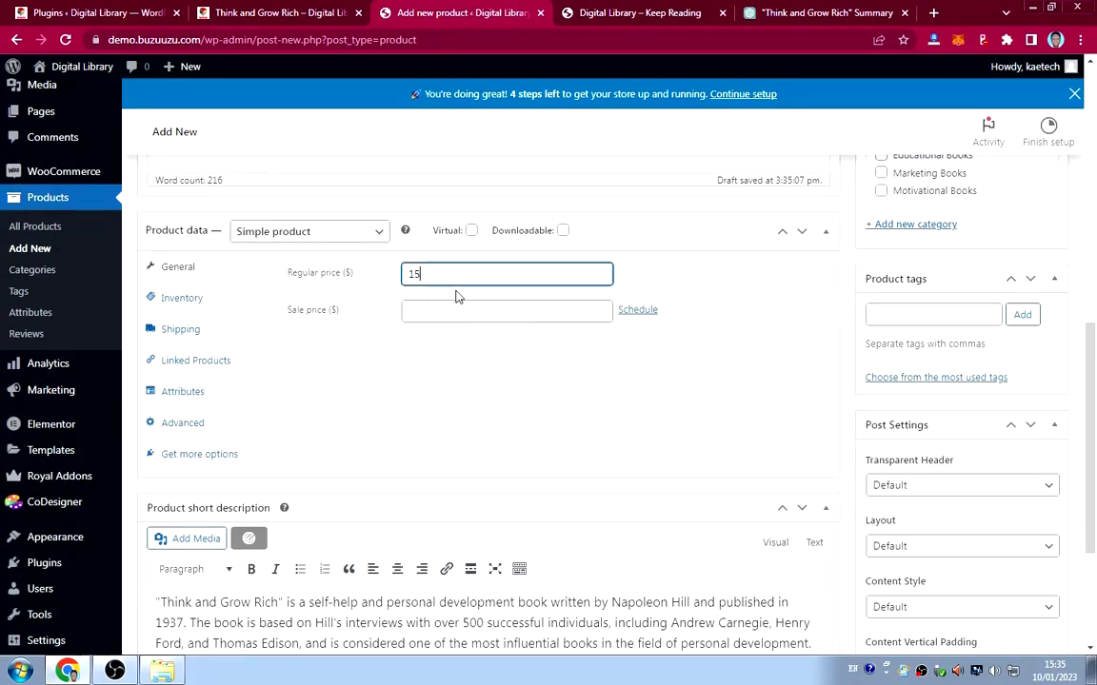
Enable stock management for the product and set its stock quantity to 50.
click(201, 300)
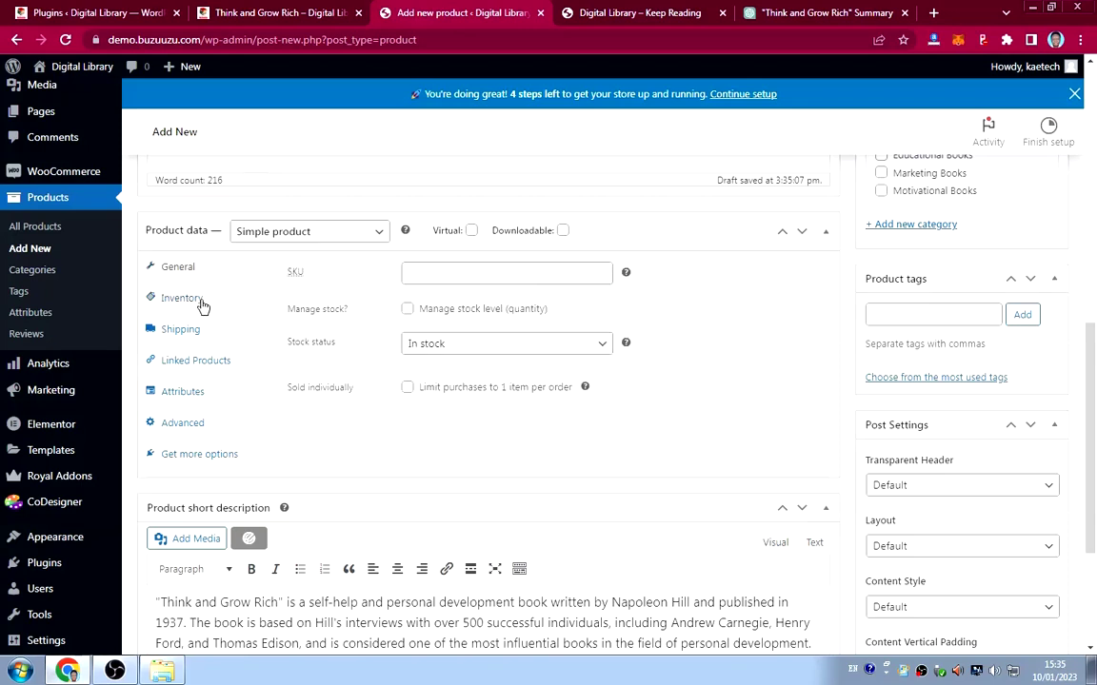
click(407, 309)
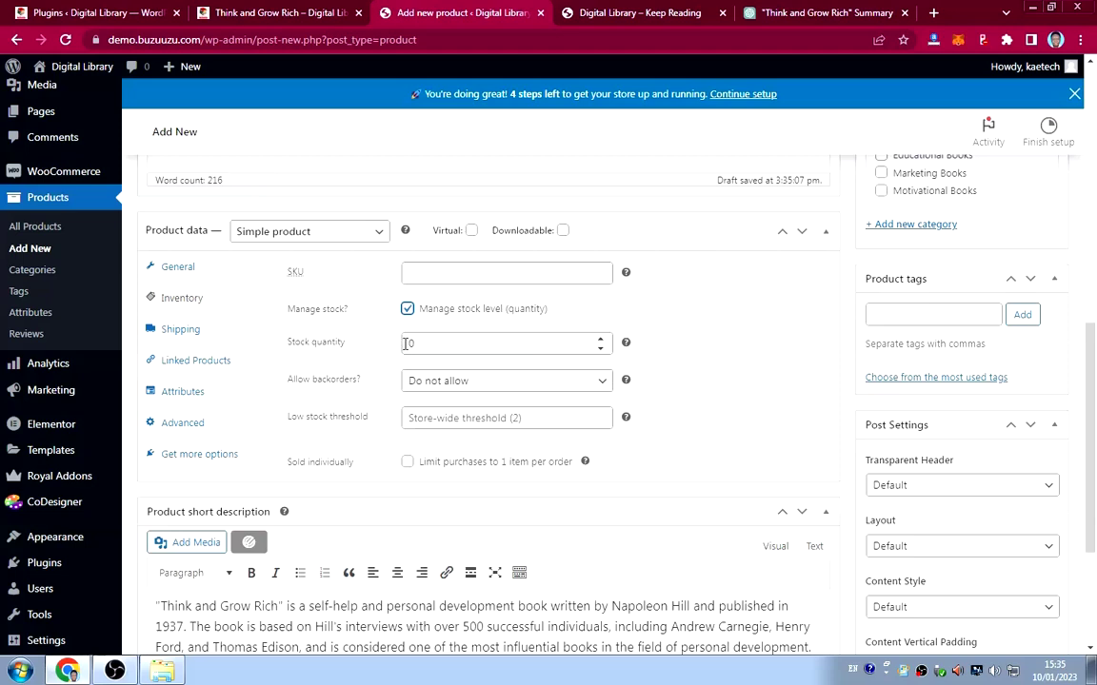
click(407, 344)
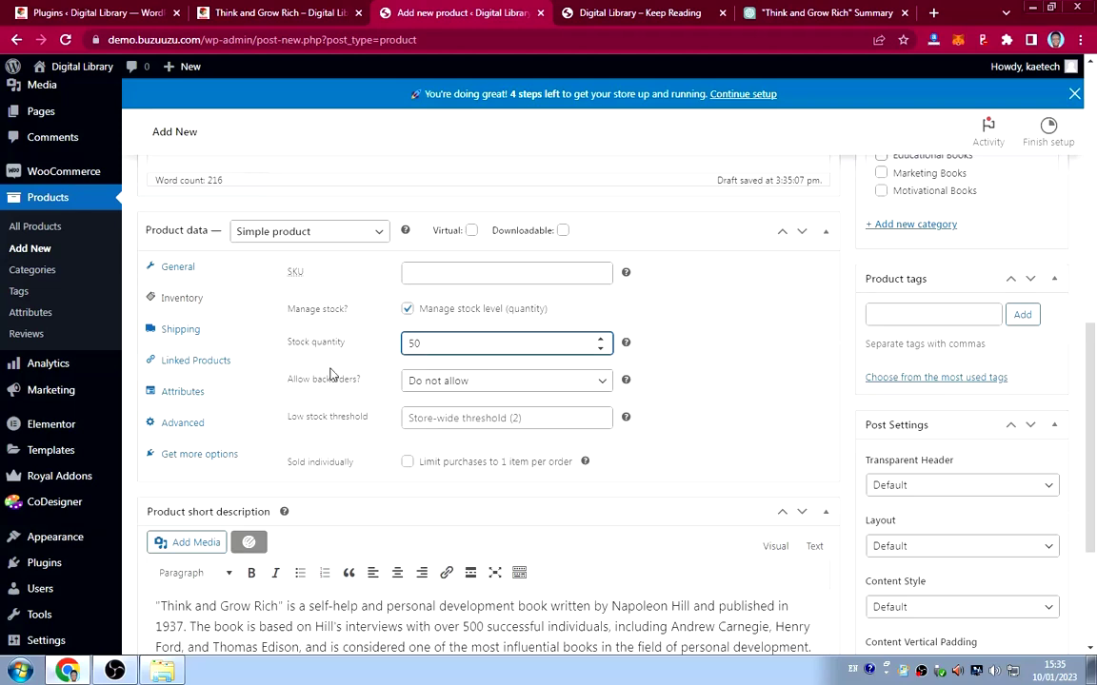
click(225, 341)
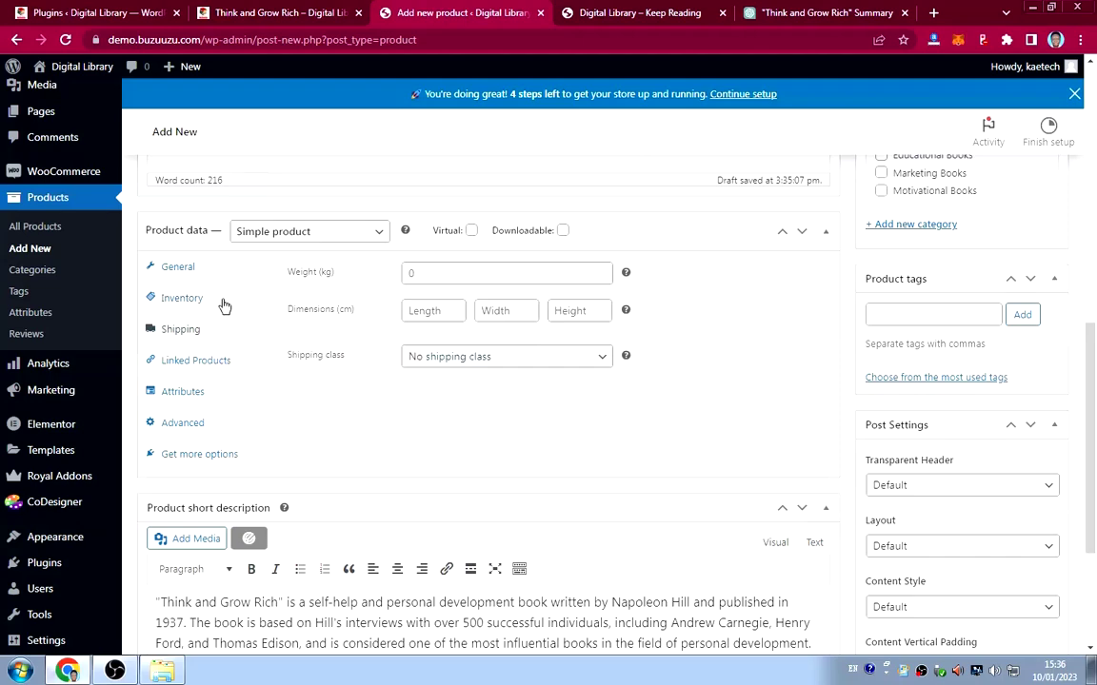
click(224, 305)
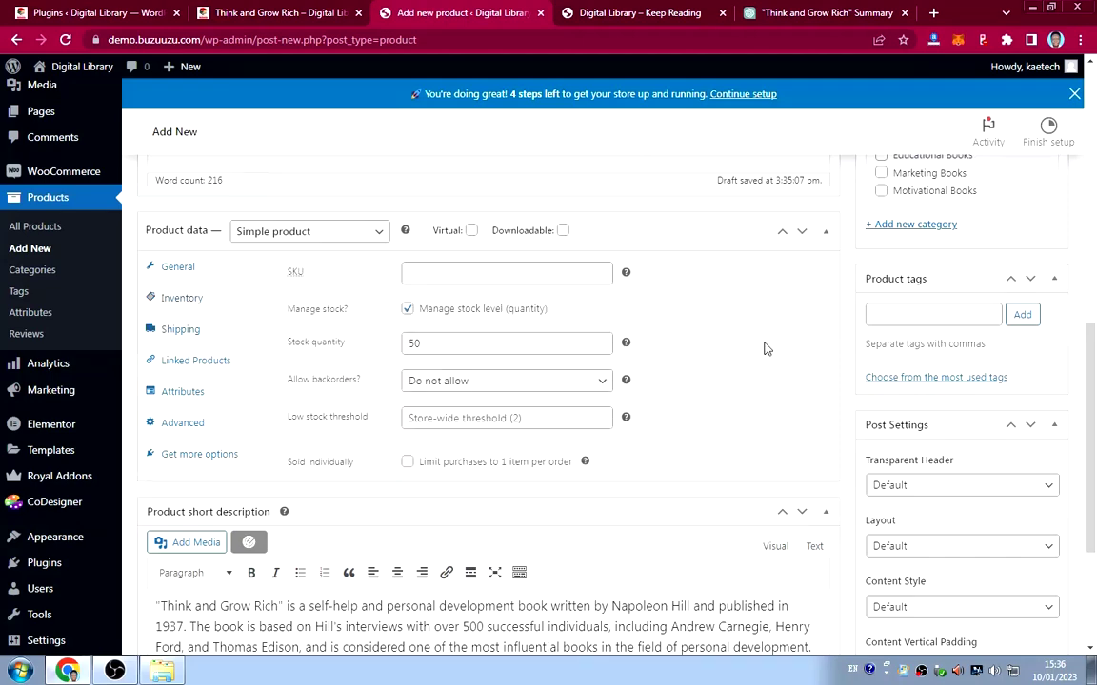
Start uploading files for the product image and browse to the folder Downloads > Websites > Library > 1.
scroll(764, 348, up, 5)
scroll(764, 350, up, 2)
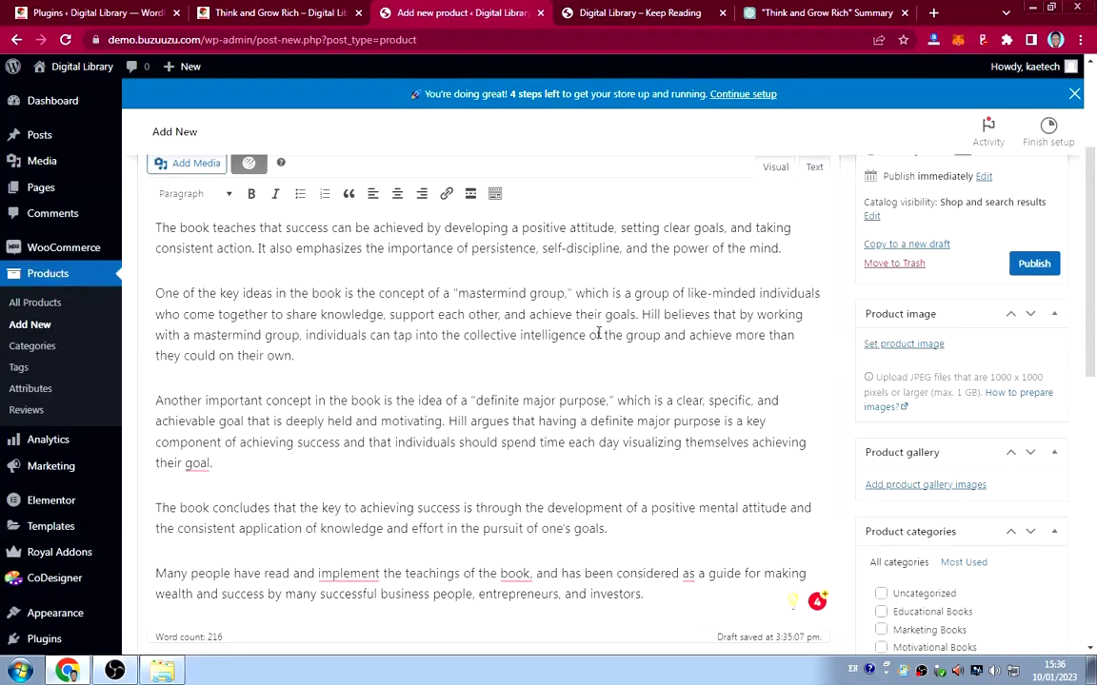
click(895, 346)
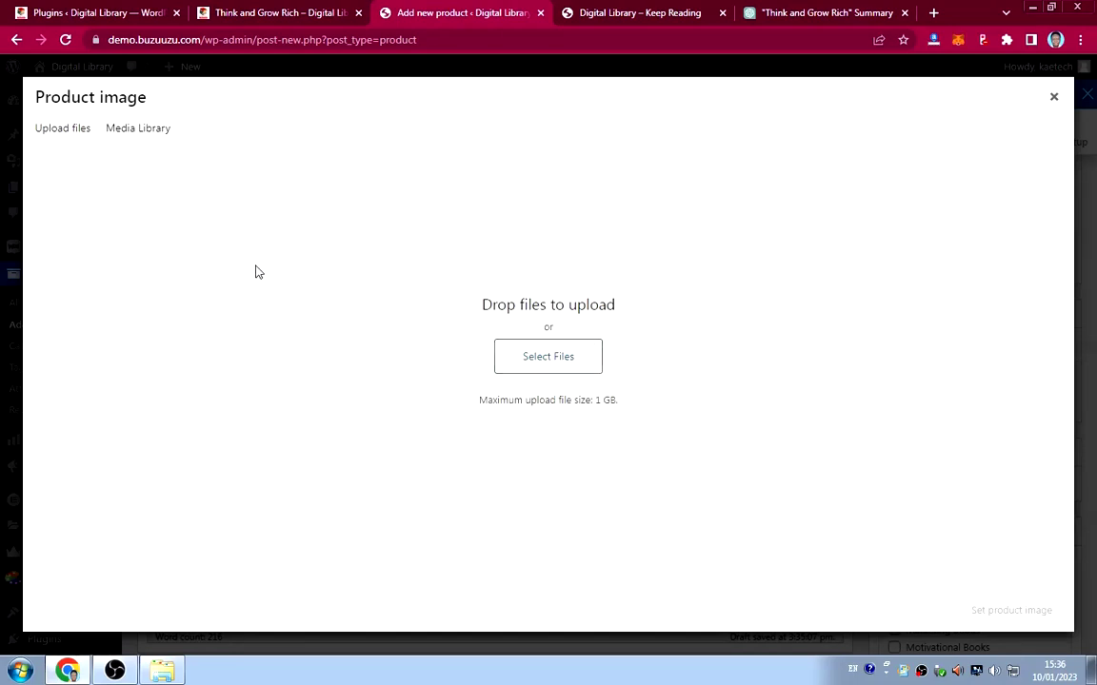
click(558, 363)
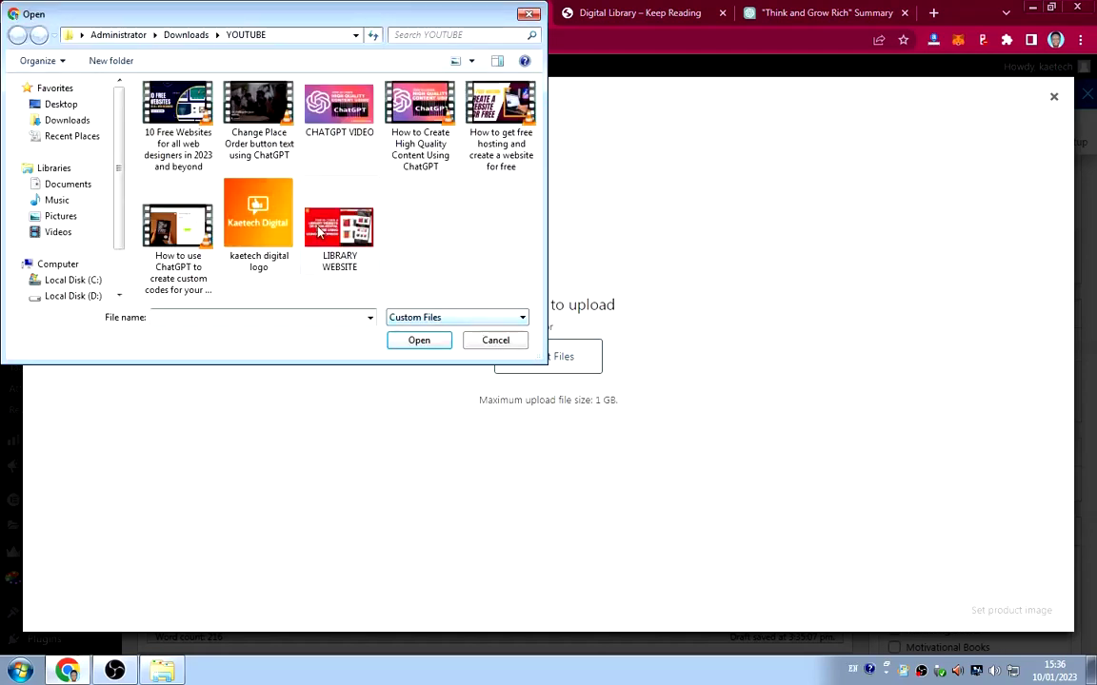
click(66, 121)
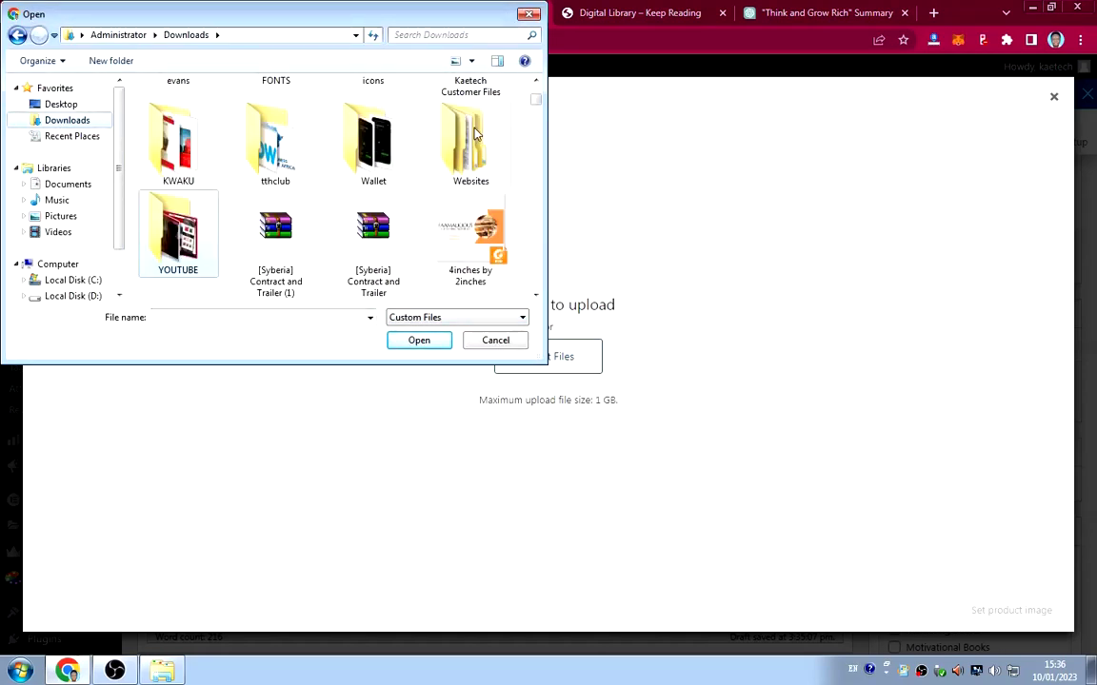
click(476, 149)
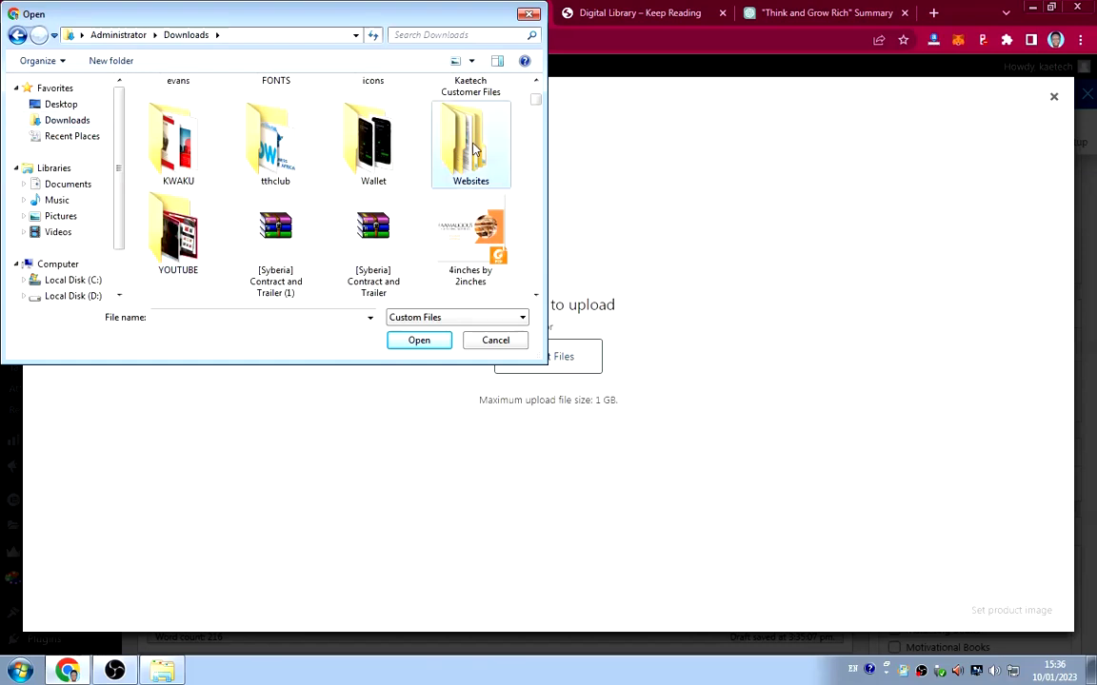
double_click(476, 149)
double_click(151, 95)
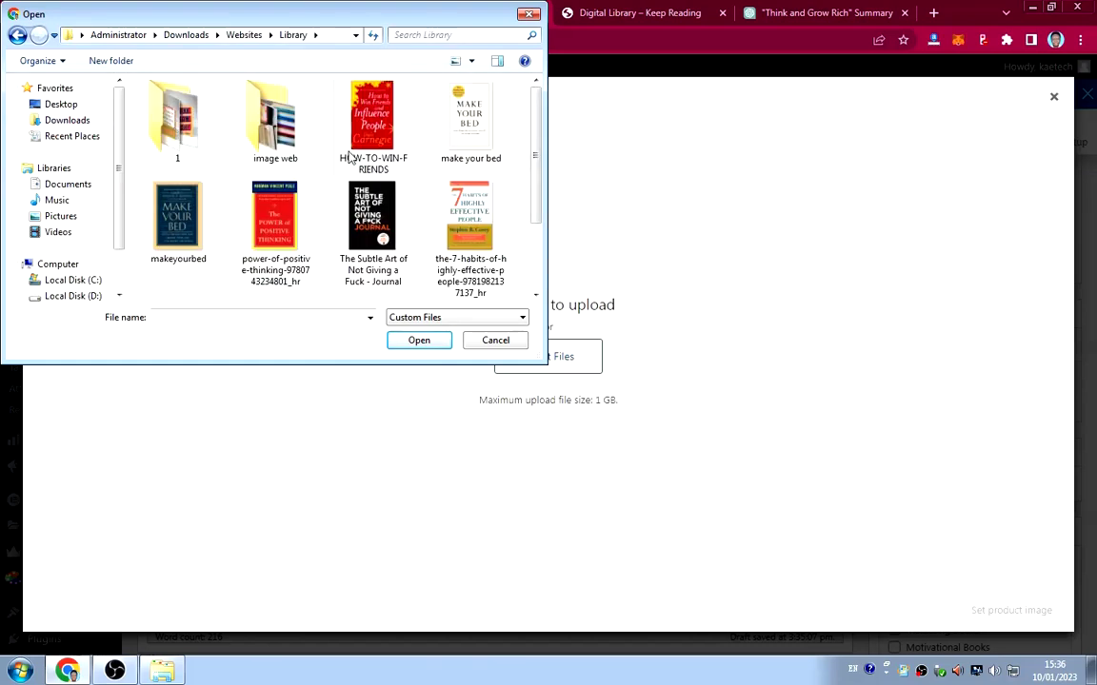
double_click(181, 125)
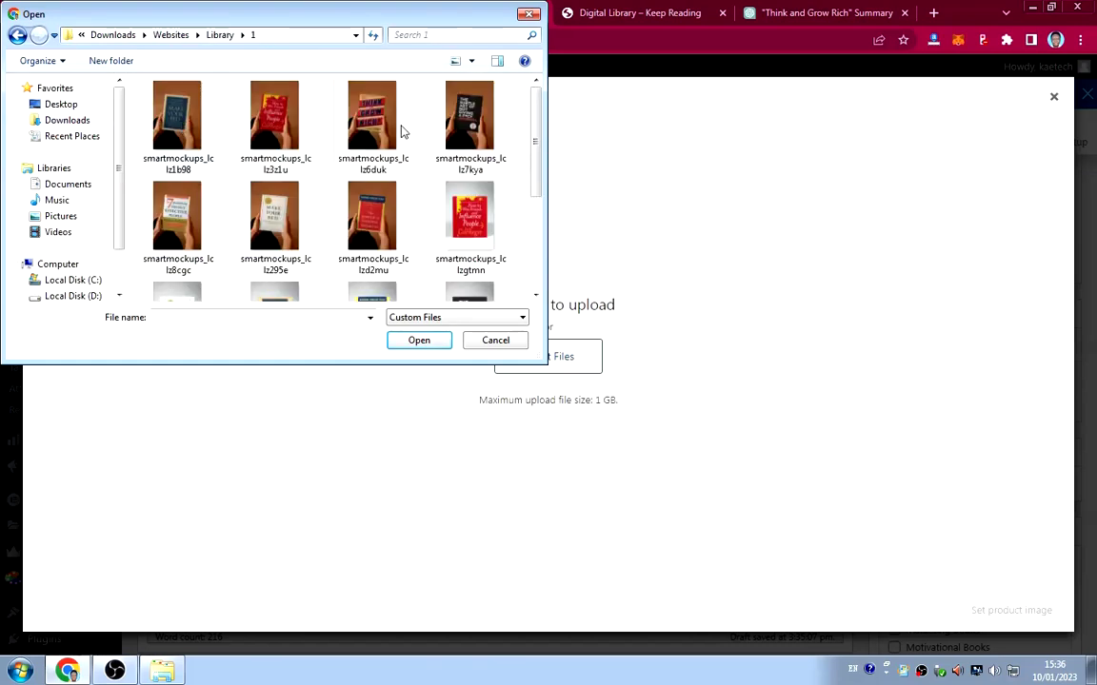
Upload the seven light-background book mockups, smartmockups_lclzgtmn through smartmockups_lclzl8eu, and set the Think and Grow Rich cover as product image.
drag(533, 127, 497, 133)
click(198, 121)
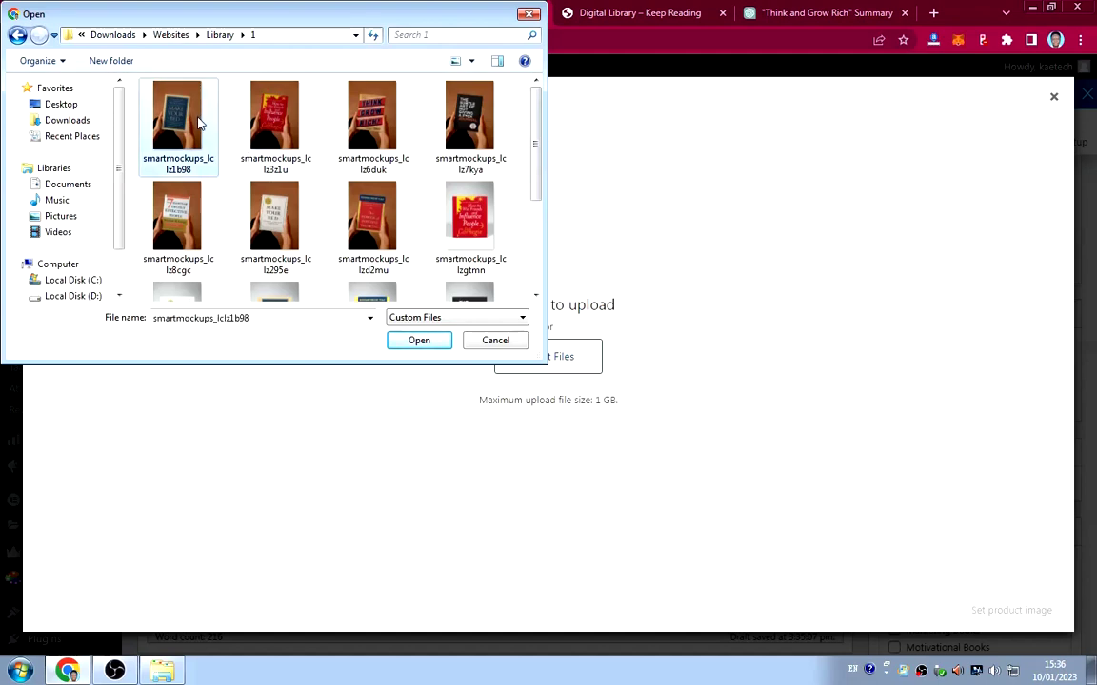
scroll(217, 162, down, 3)
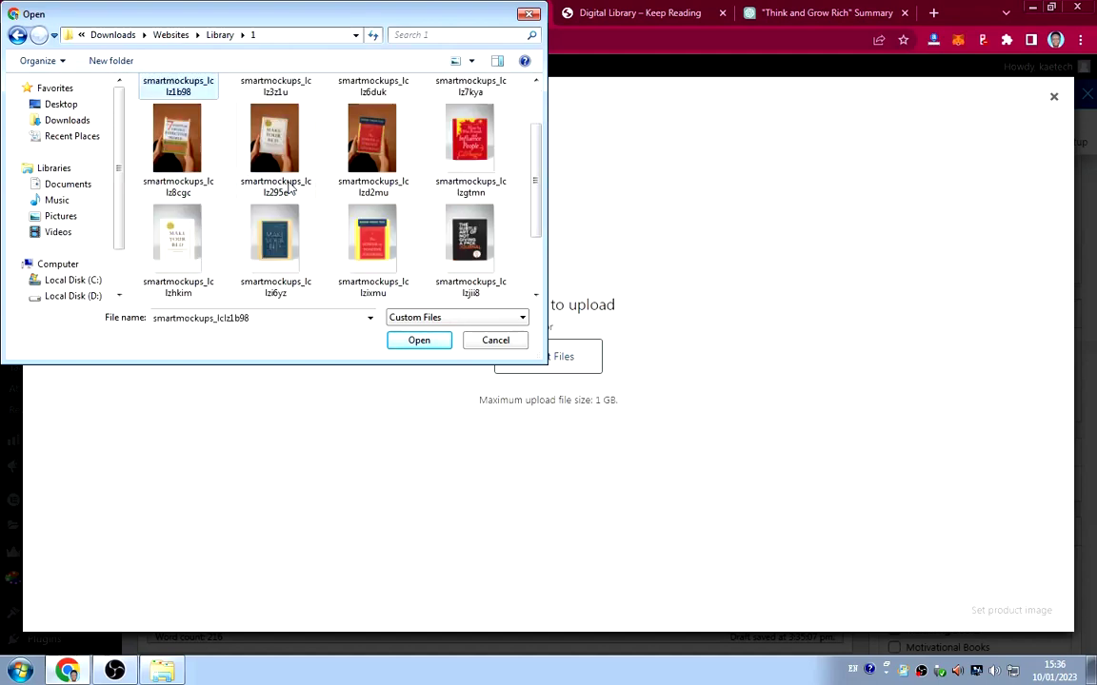
click(275, 238)
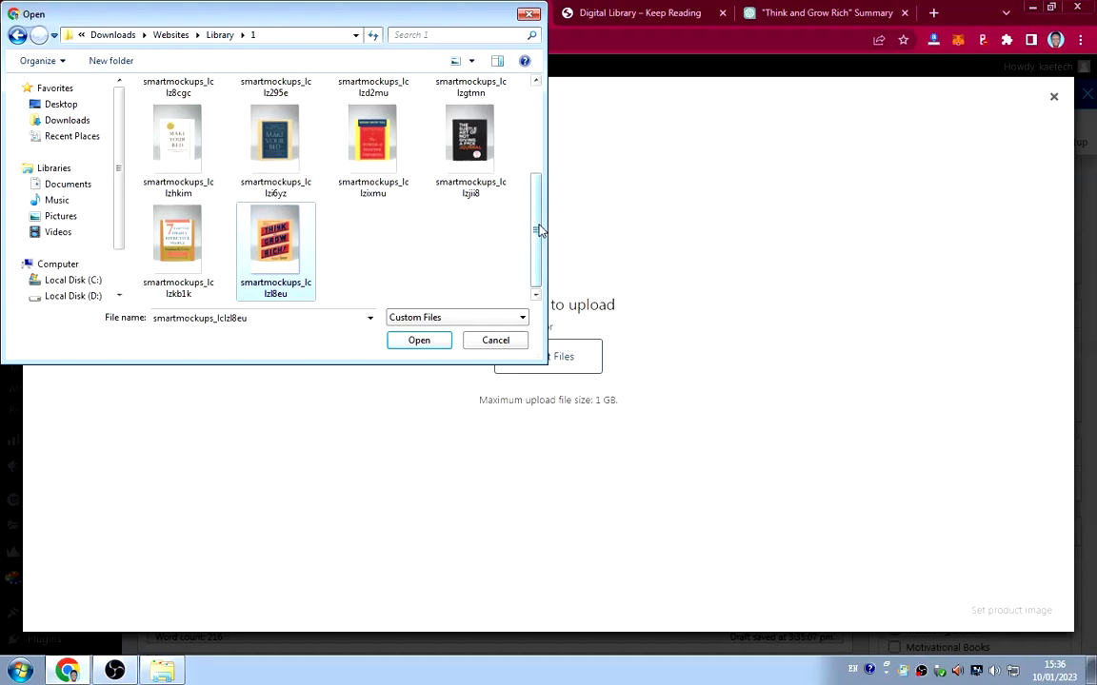
drag(534, 233, 534, 197)
shift+click(479, 119)
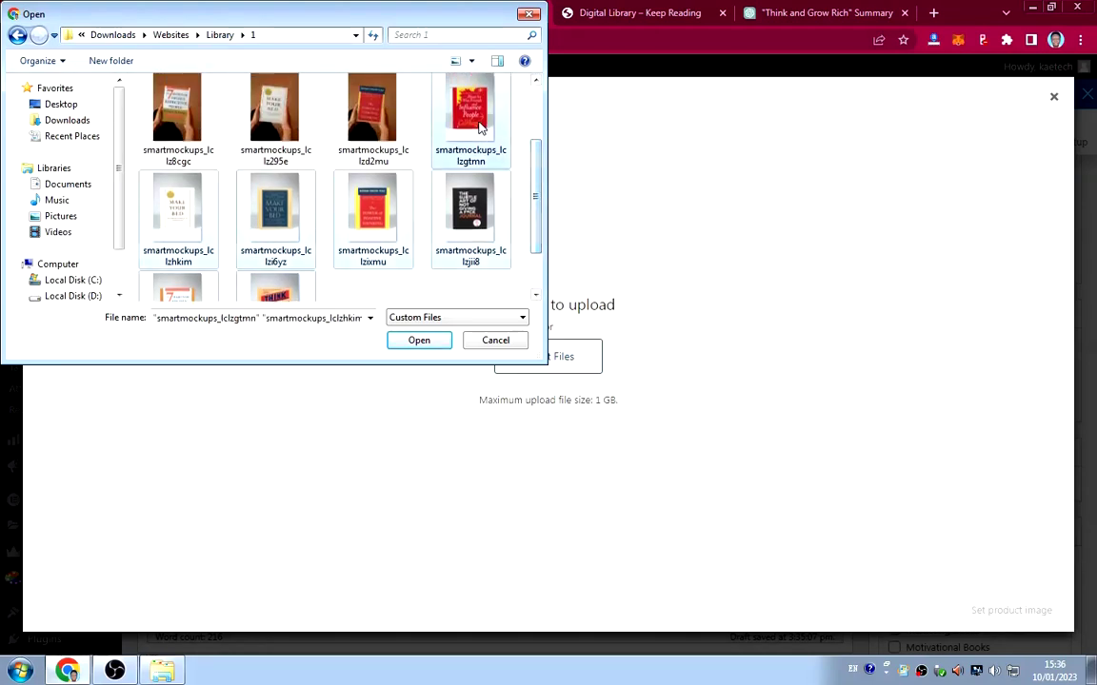
click(419, 341)
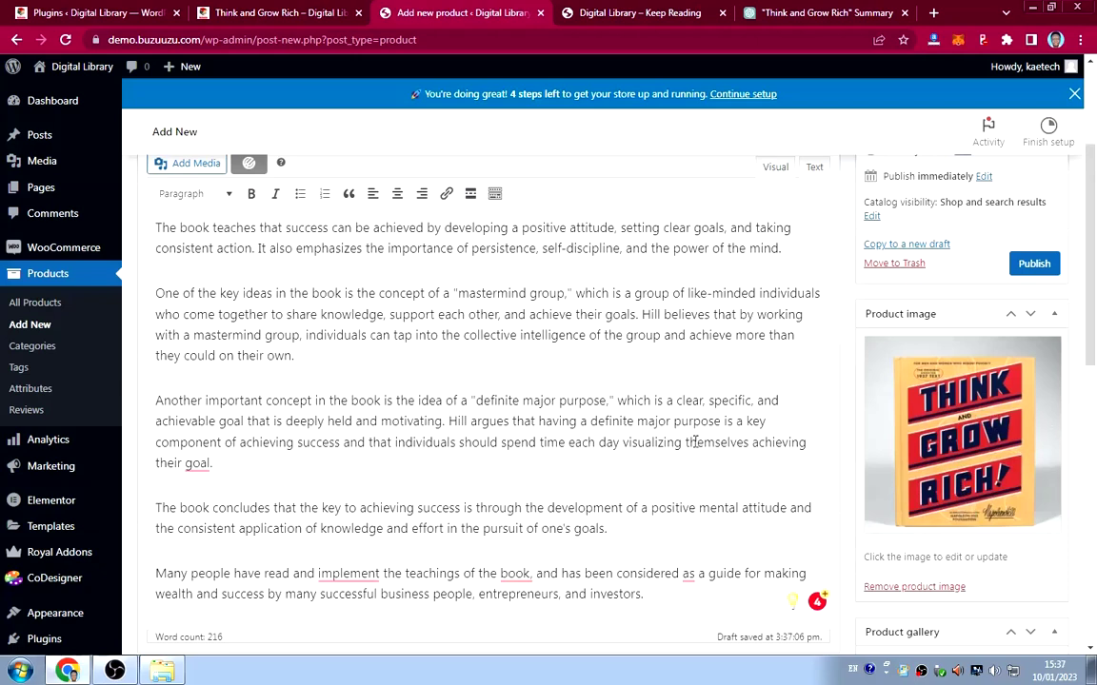
Assign the product to the Educational Books and Motivational Books categories.
scroll(849, 447, down, 4)
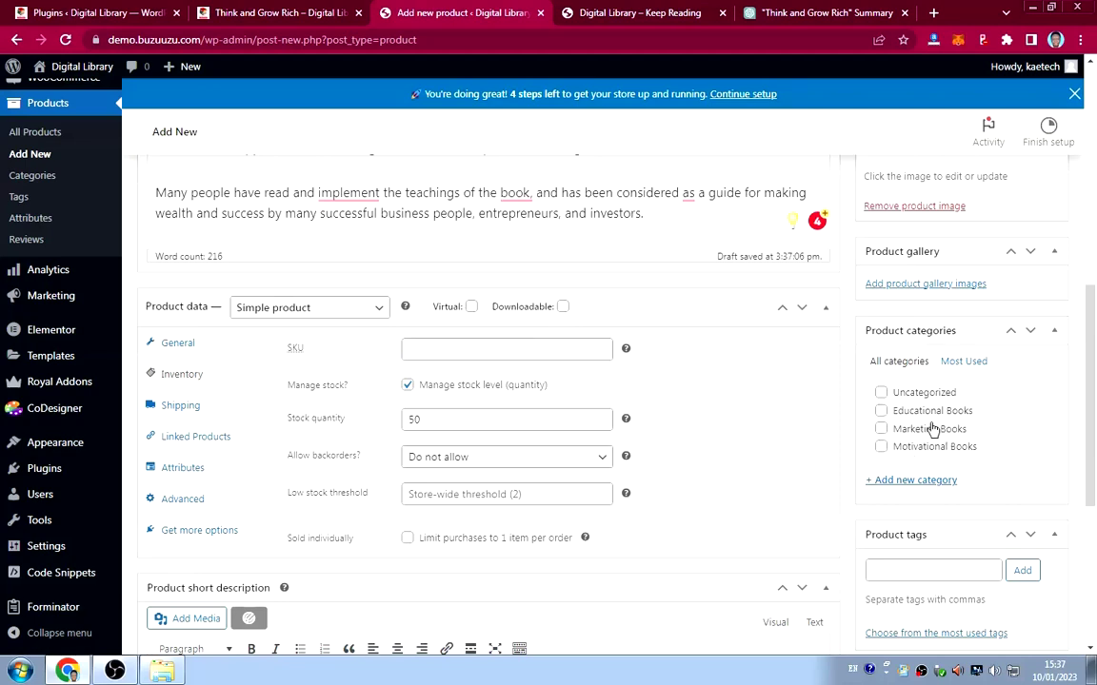
click(881, 411)
click(880, 447)
scroll(989, 496, down, 4)
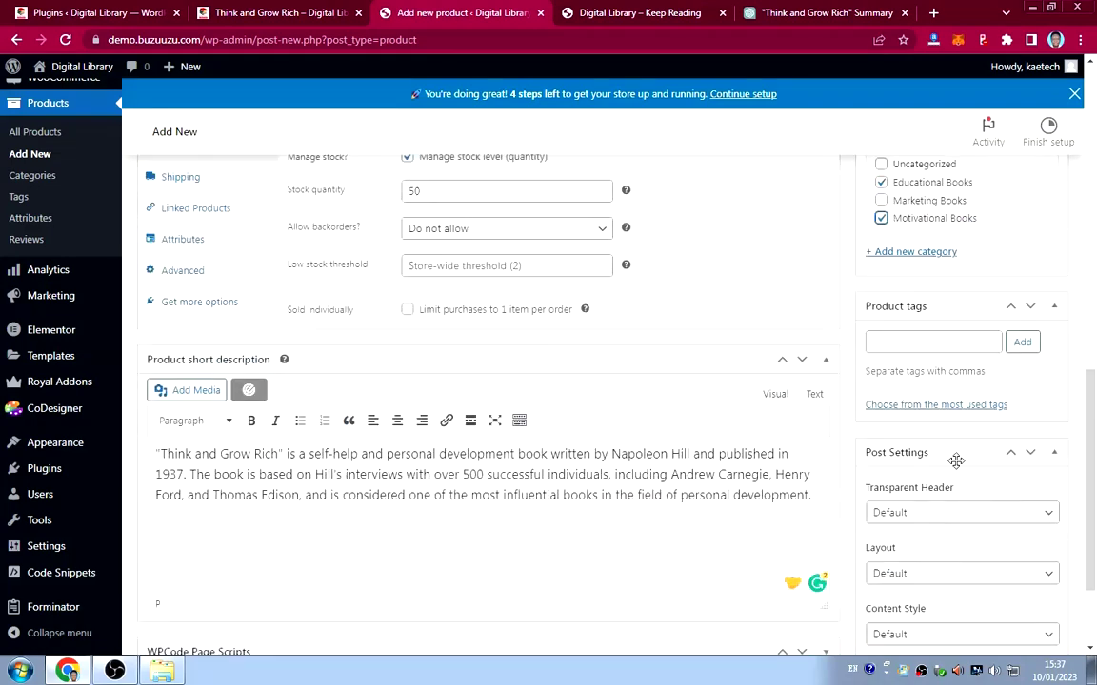
Publish the Think and Grow Rich product.
scroll(989, 335, up, 4)
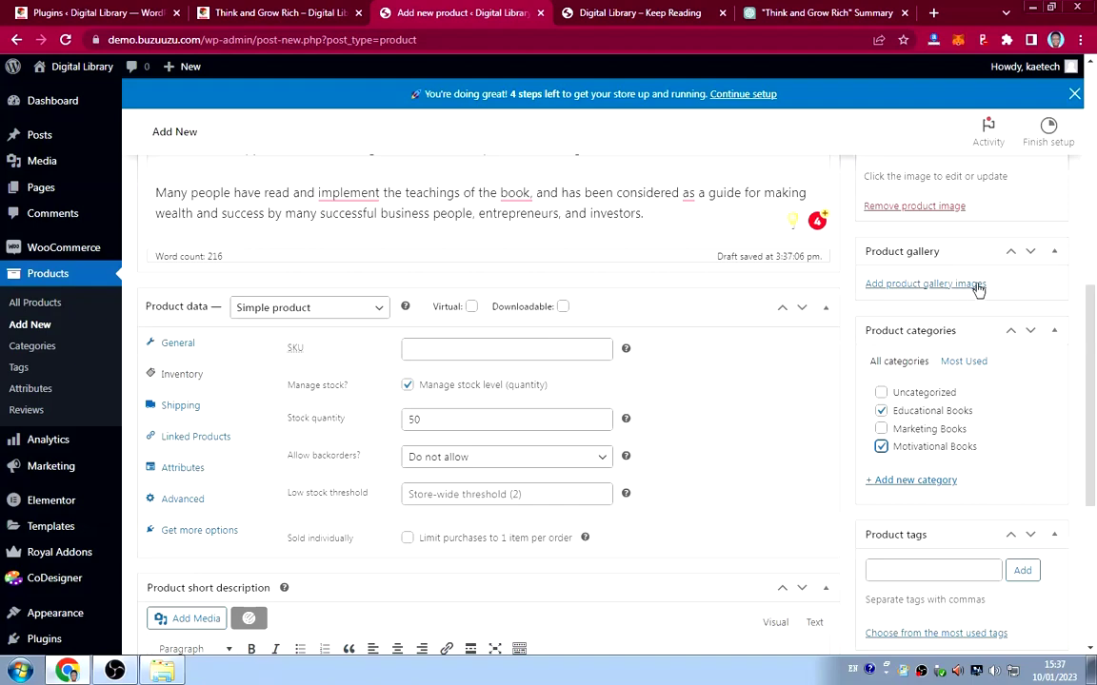
scroll(985, 293, up, 4)
scroll(986, 347, up, 4)
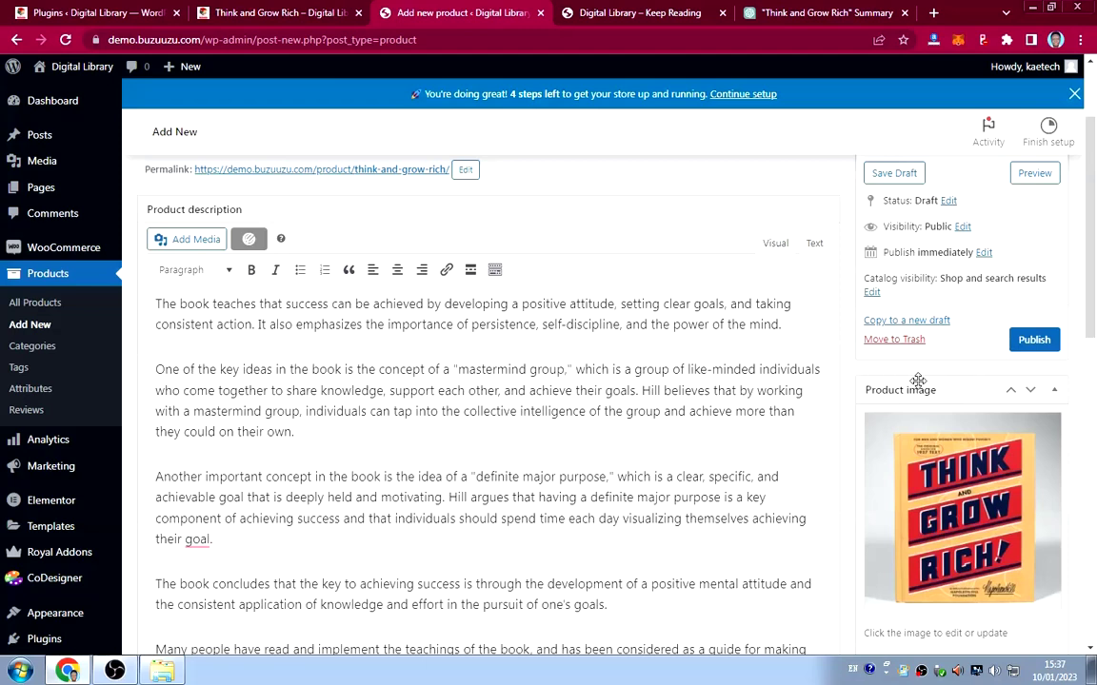
click(1035, 341)
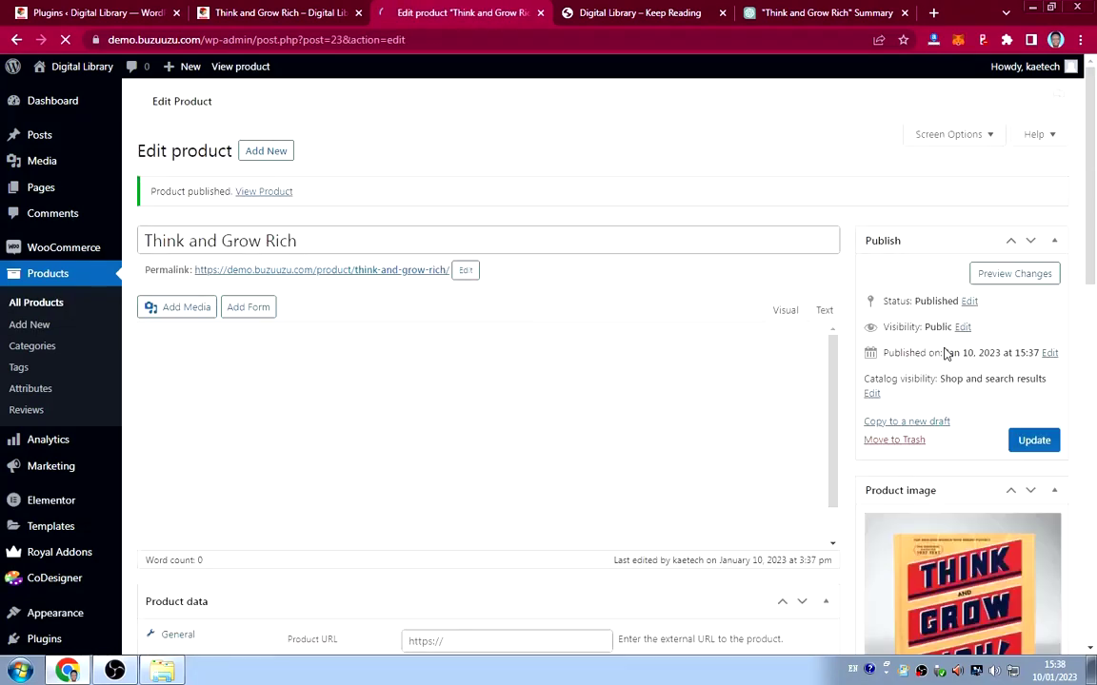
Switch to the Digital Library storefront and open its /shop page to check the product listing.
click(642, 14)
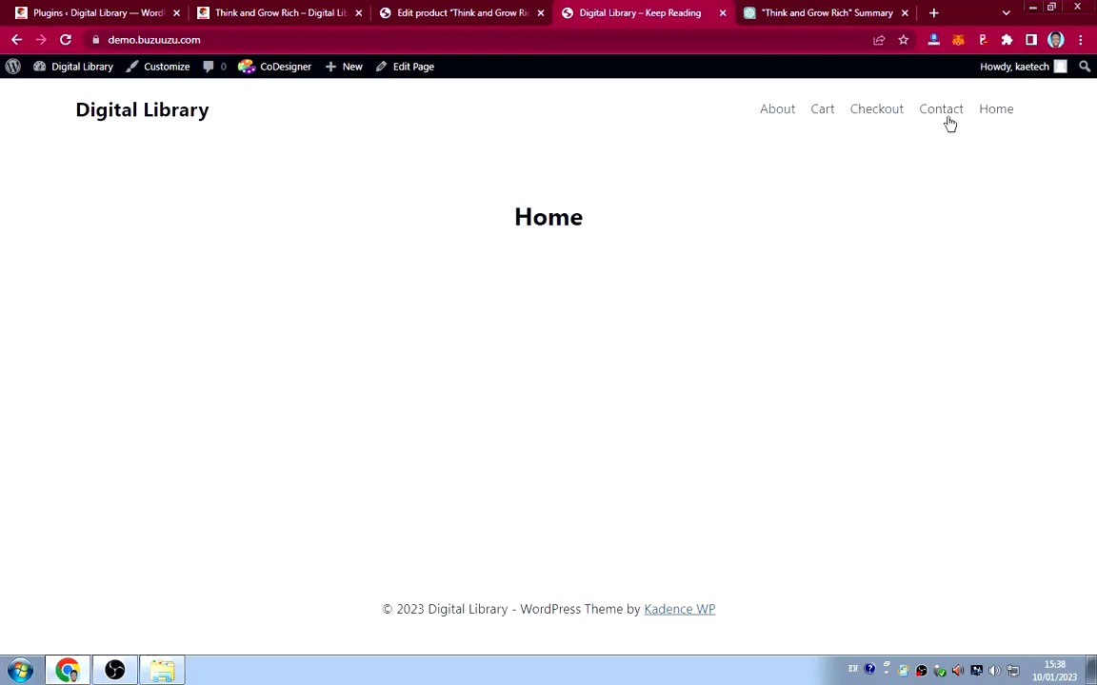
click(301, 36)
click(304, 36)
text(/shop)
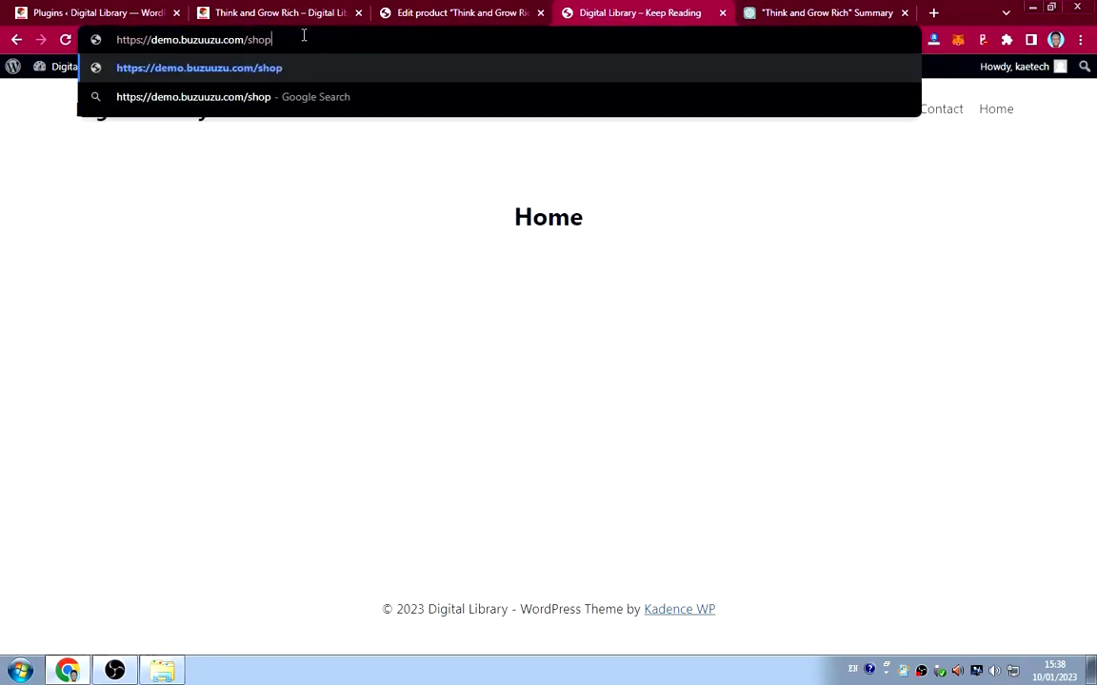
key(Return)
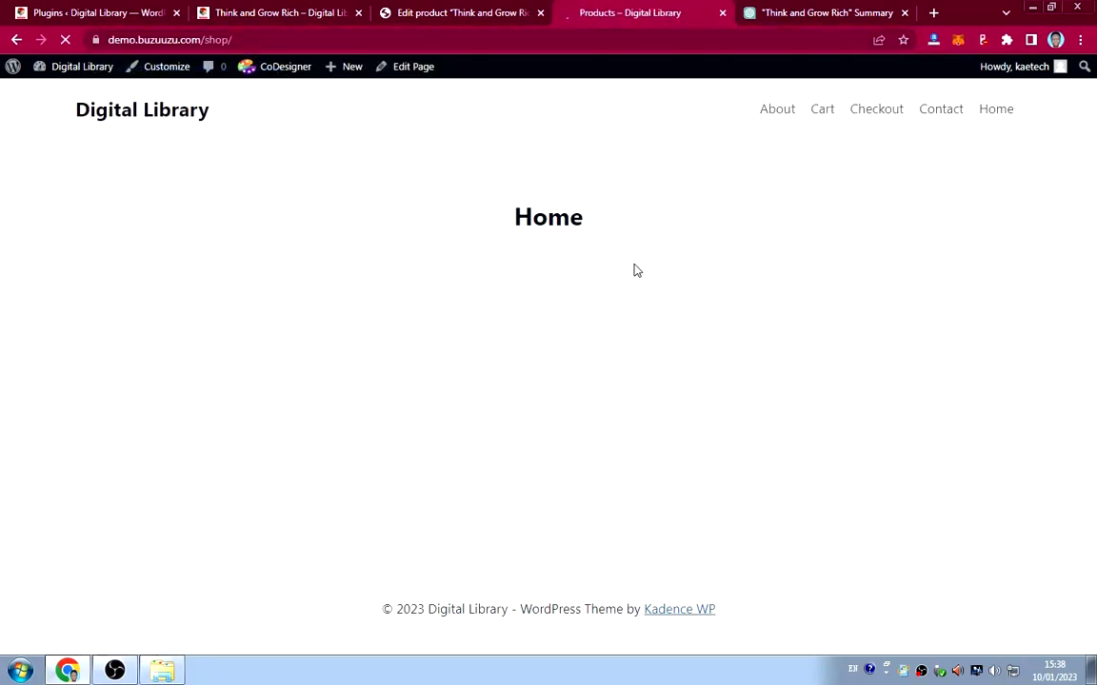
scroll(257, 345, down, 3)
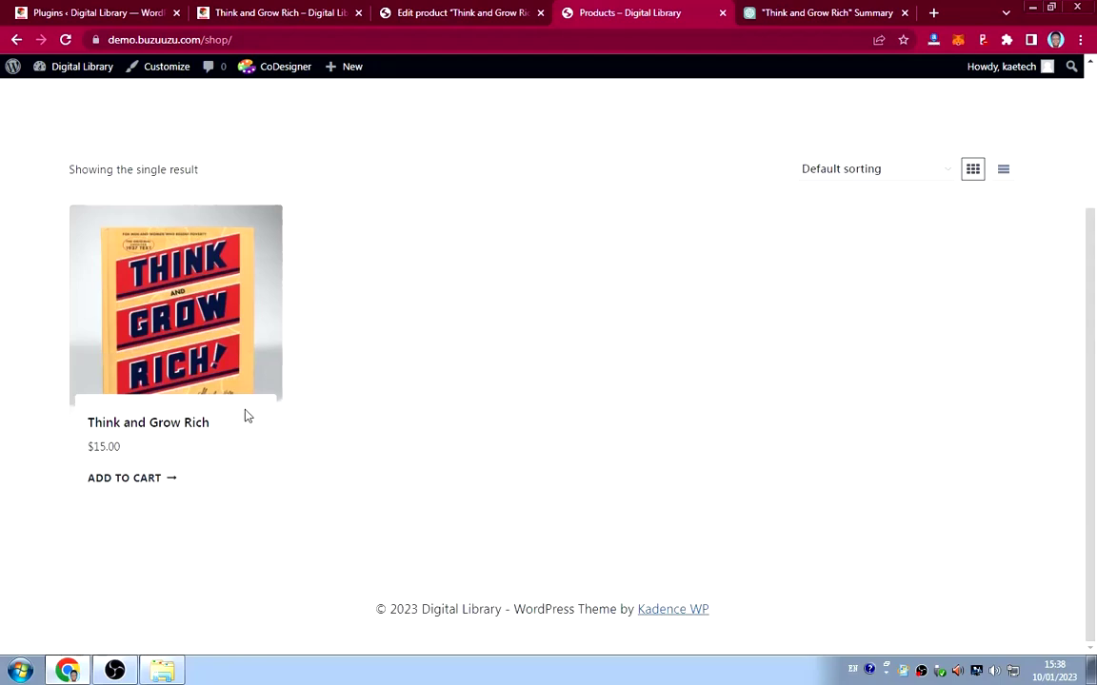
Open the Think and Grow Rich product page and review its details and description.
click(190, 425)
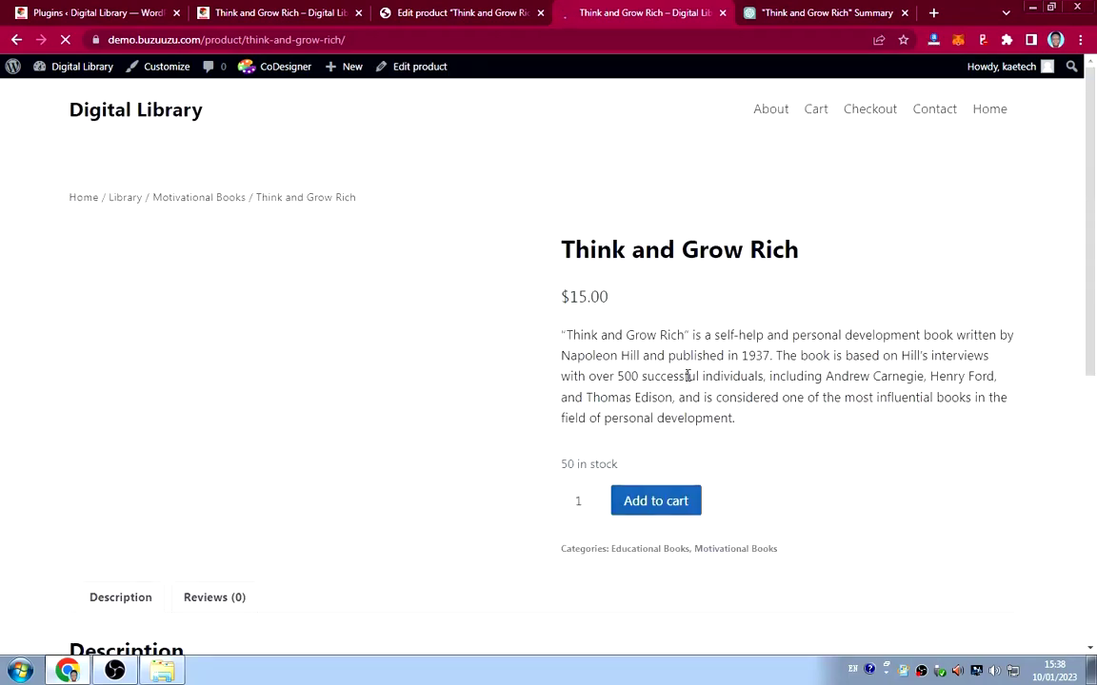
scroll(751, 385, down, 5)
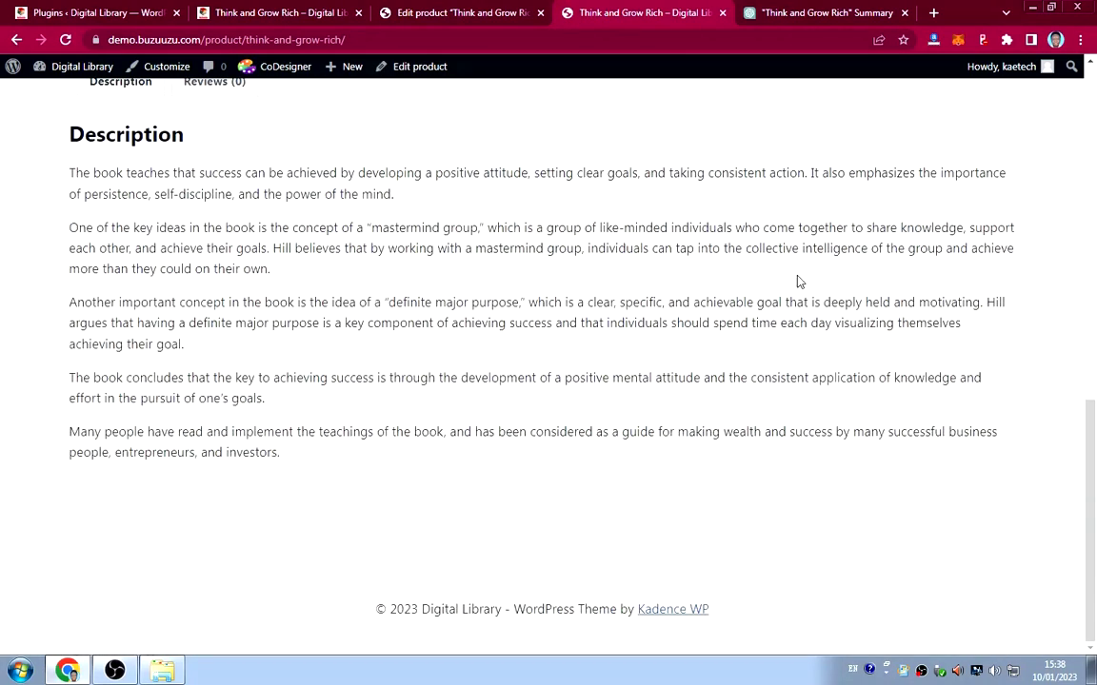
scroll(782, 327, up, 5)
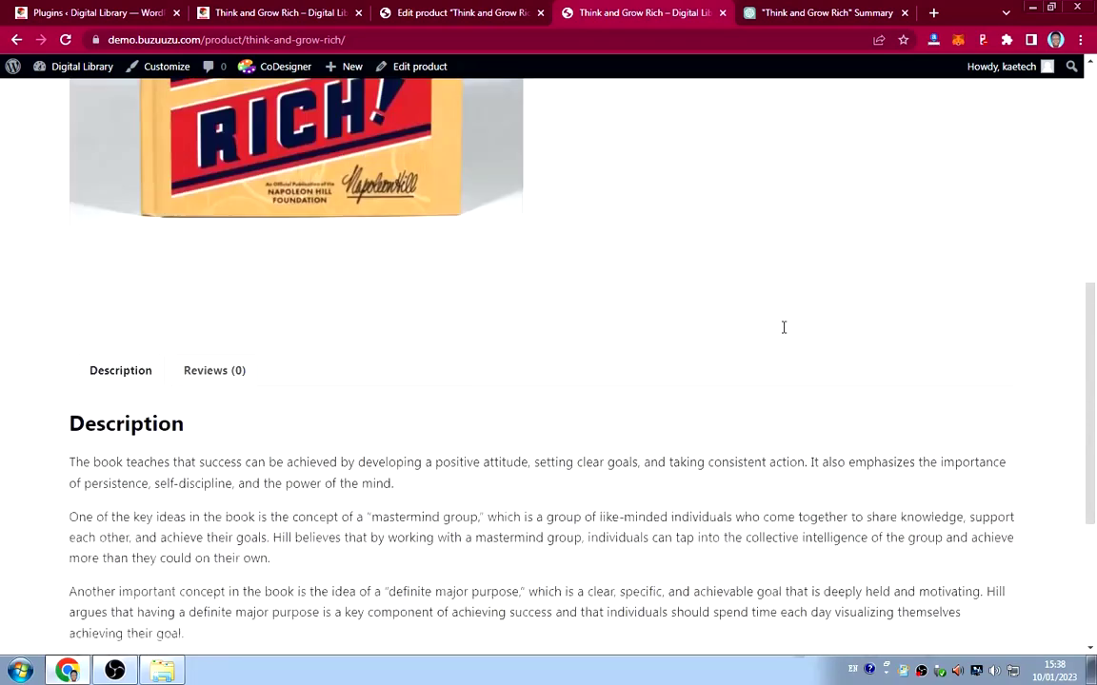
Review the rest of the Think and Grow Rich page and the list of all products in the WordPress admin.
scroll(783, 327, down, 5)
scroll(781, 320, up, 7)
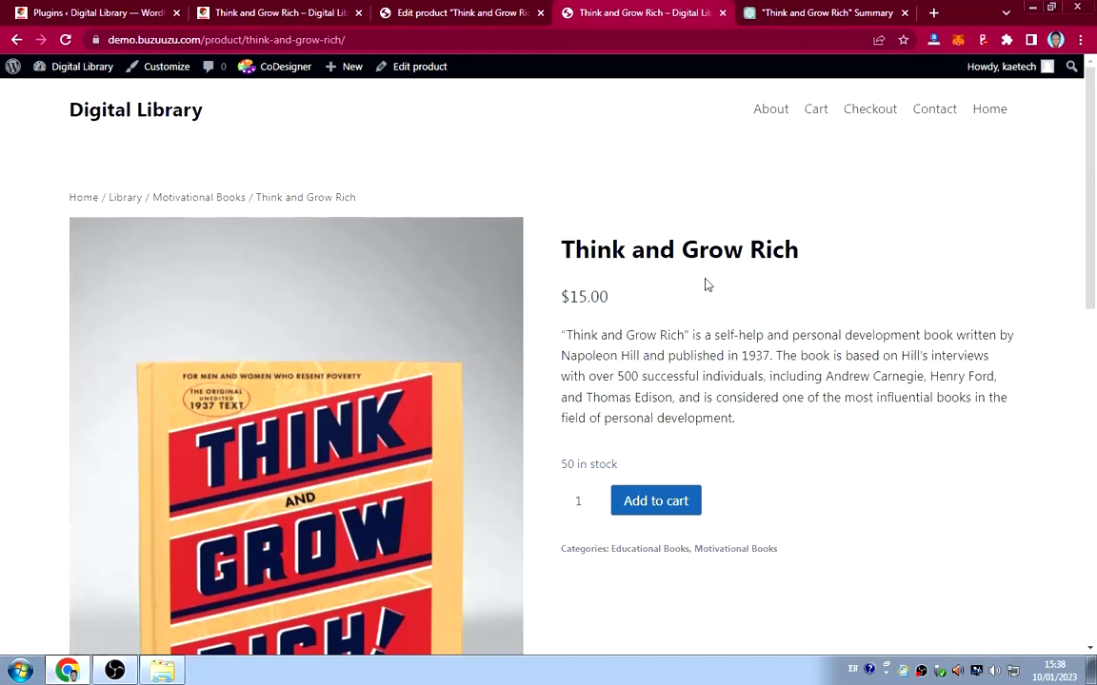
click(453, 14)
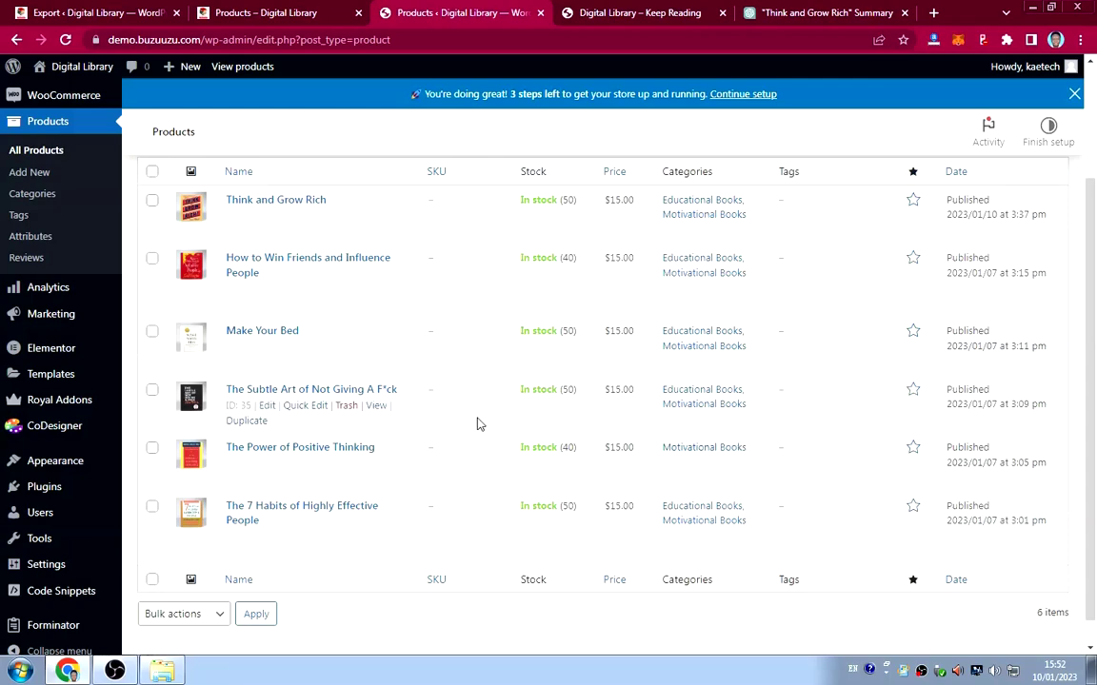
scroll(479, 423, up, 2)
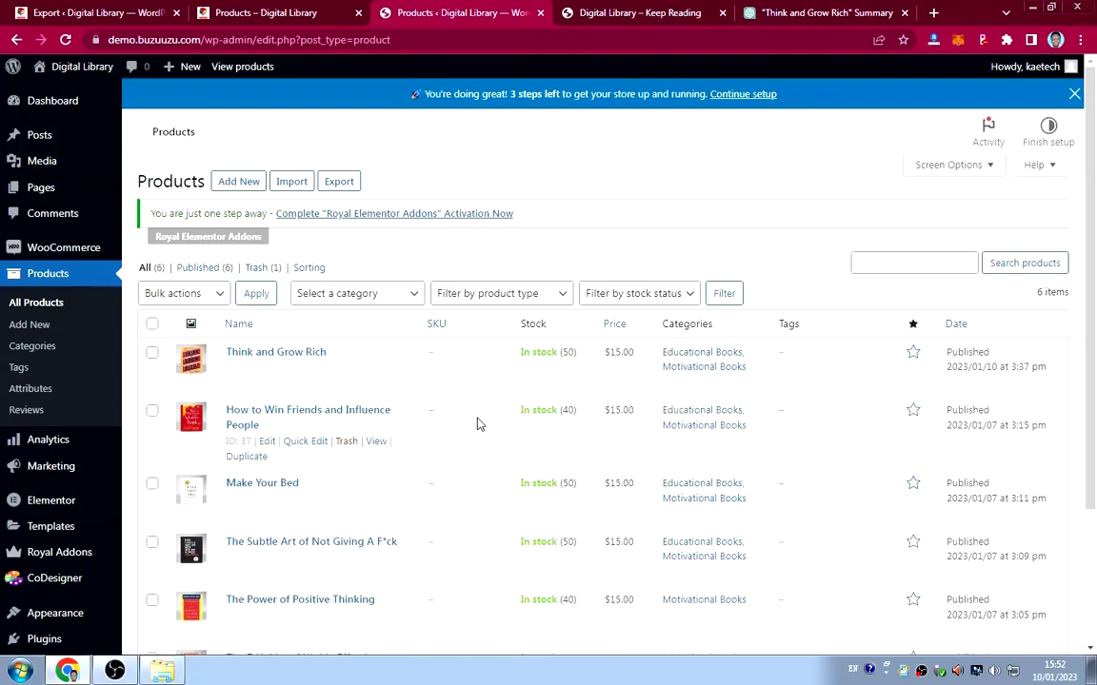
scroll(479, 424, down, 1)
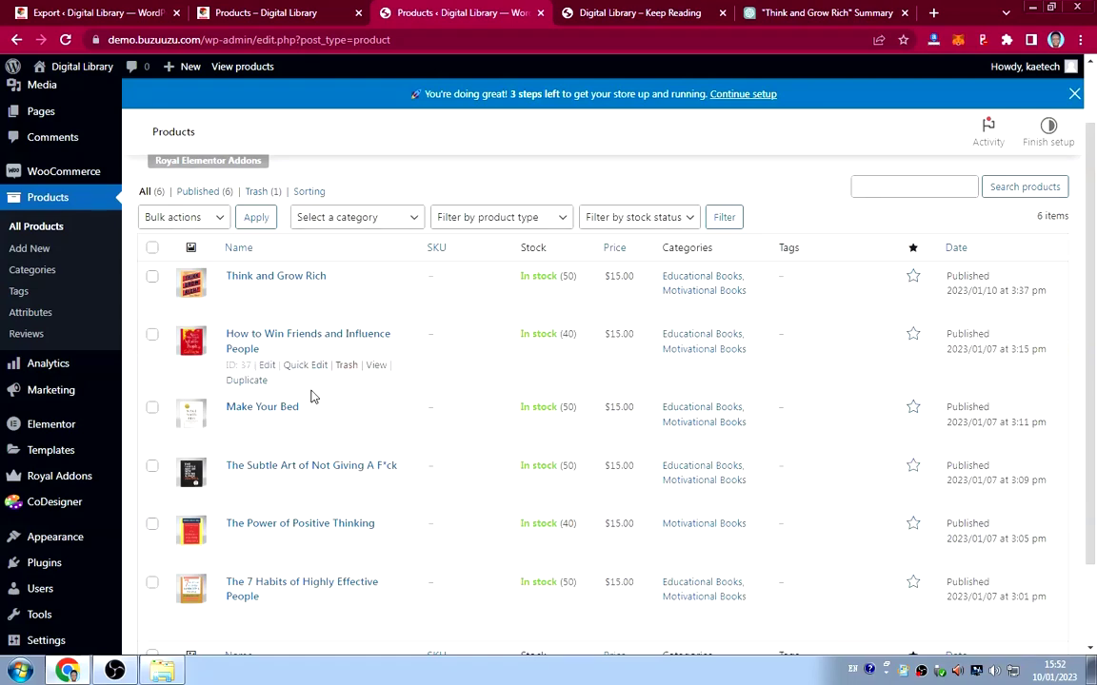
scroll(297, 289, down, 1)
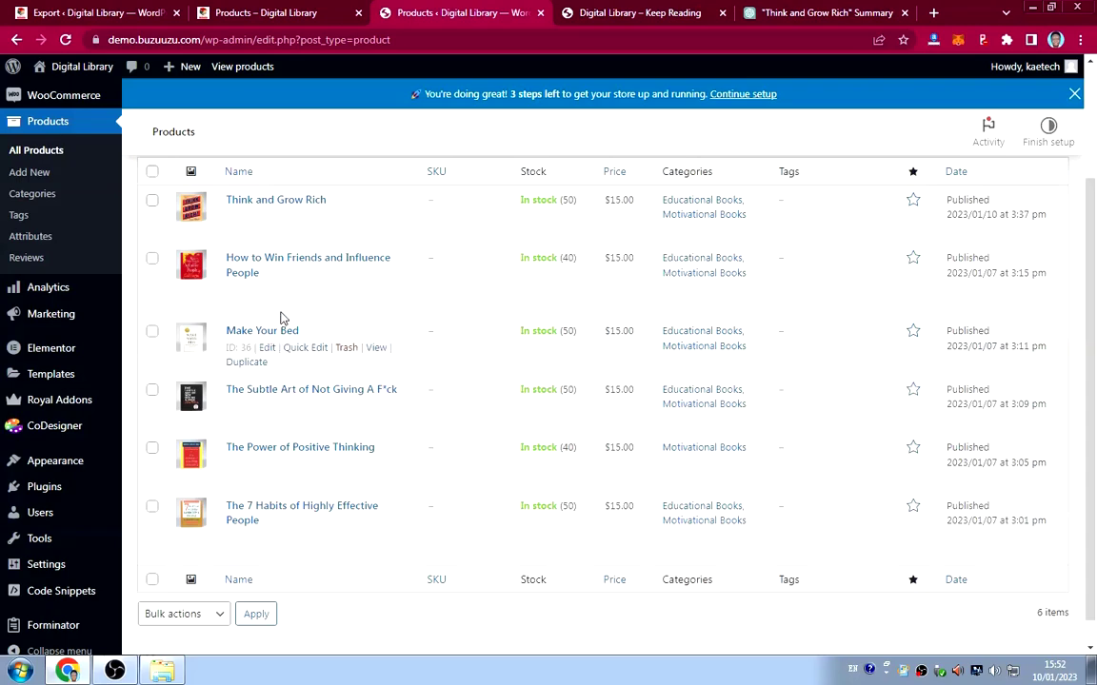
scroll(419, 435, up, 1)
scroll(419, 435, up, 3)
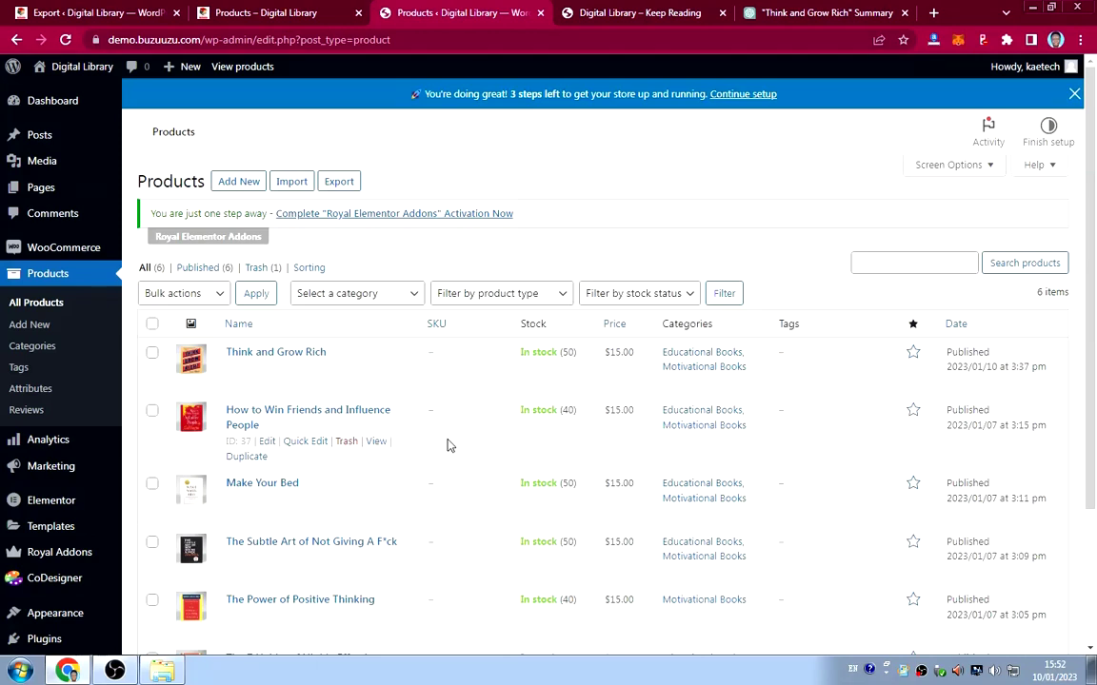
Check the header navigation on the storefront's home page and open the menu editor in the WordPress admin.
click(628, 14)
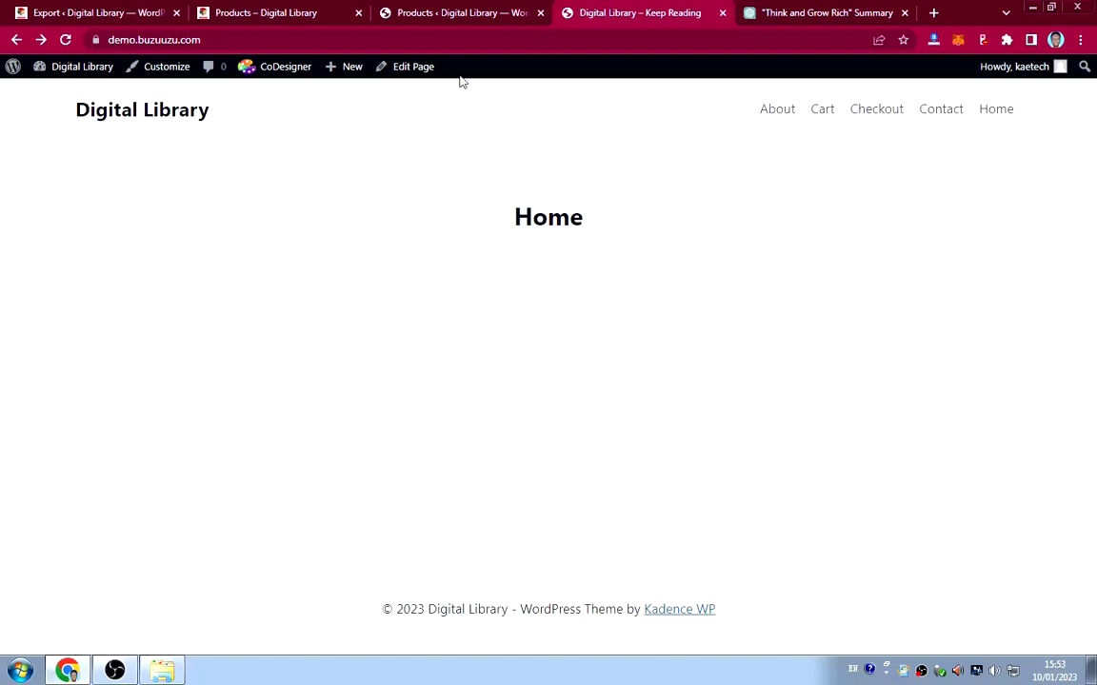
click(445, 20)
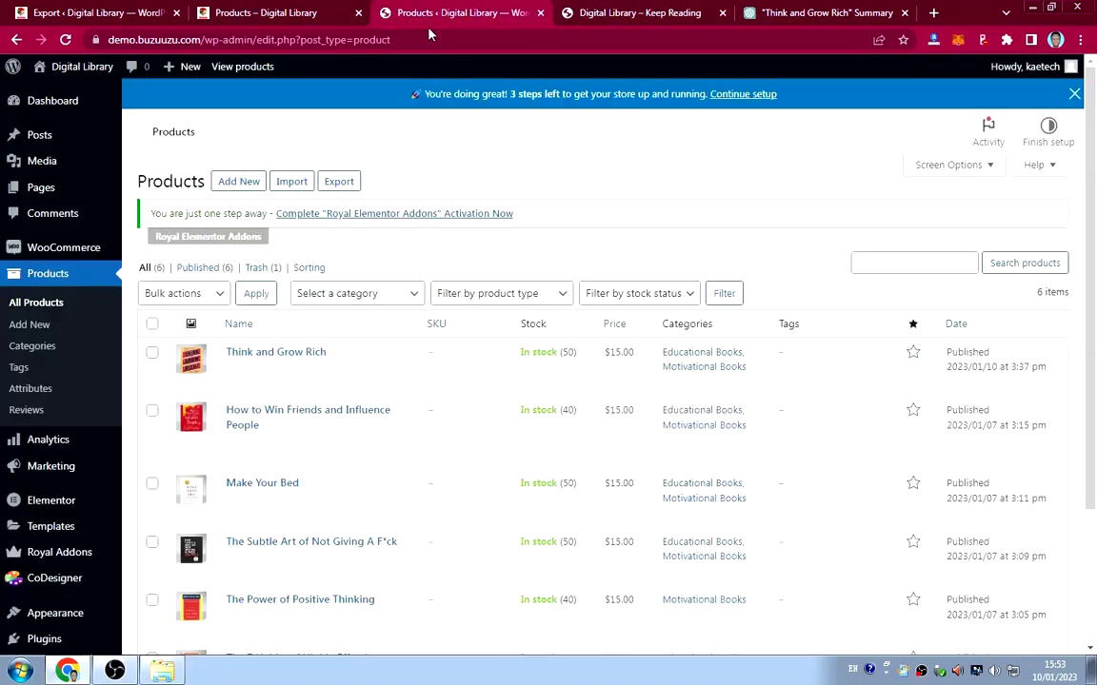
scroll(42, 419, down, 2)
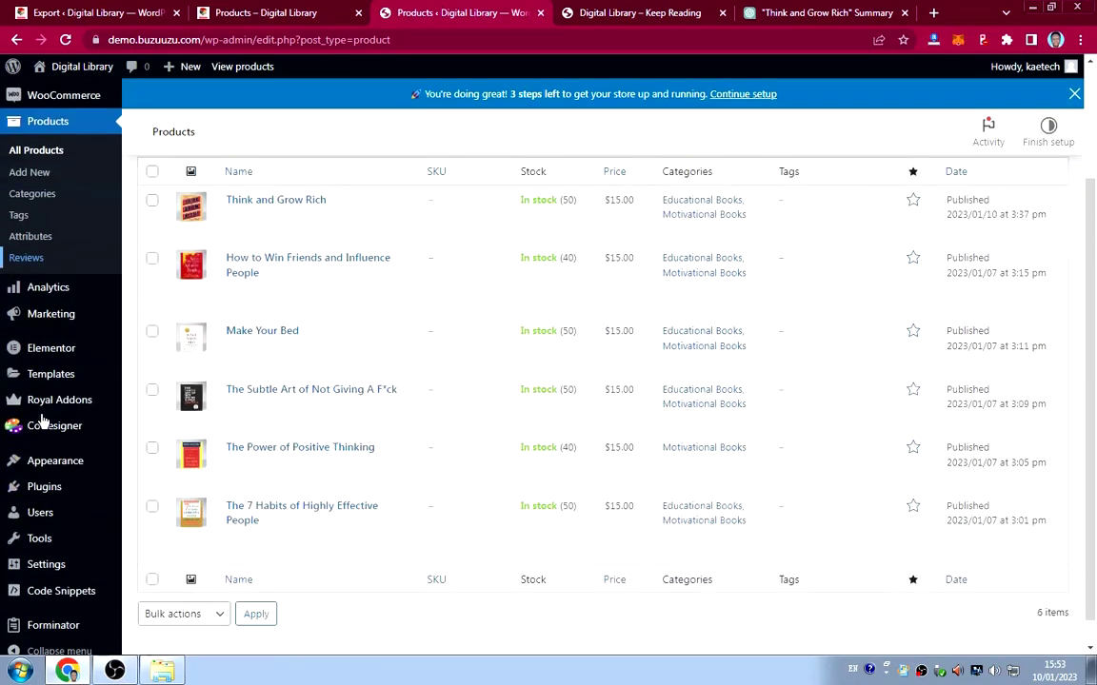
mouse_move(32, 463)
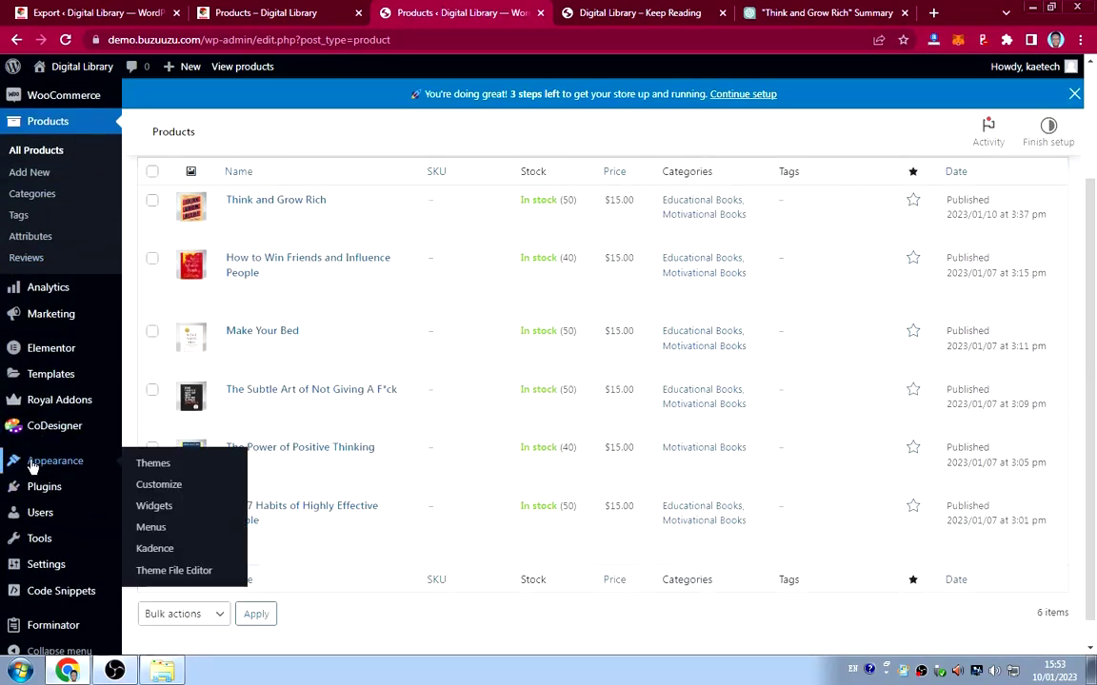
click(149, 529)
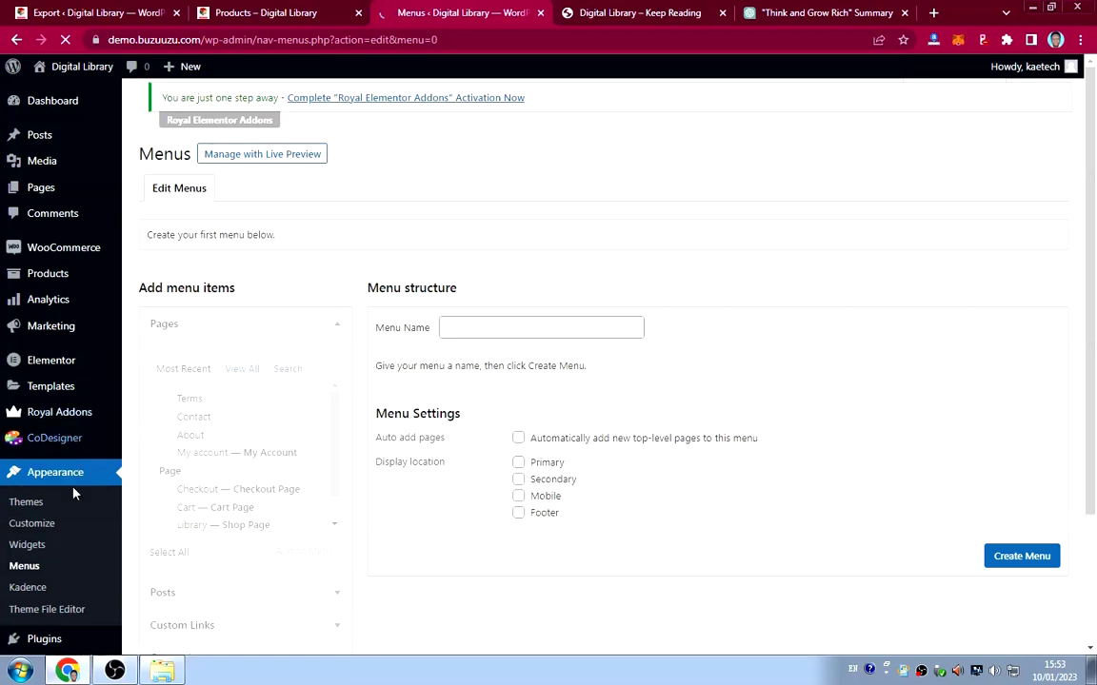
scroll(74, 492, down, 1)
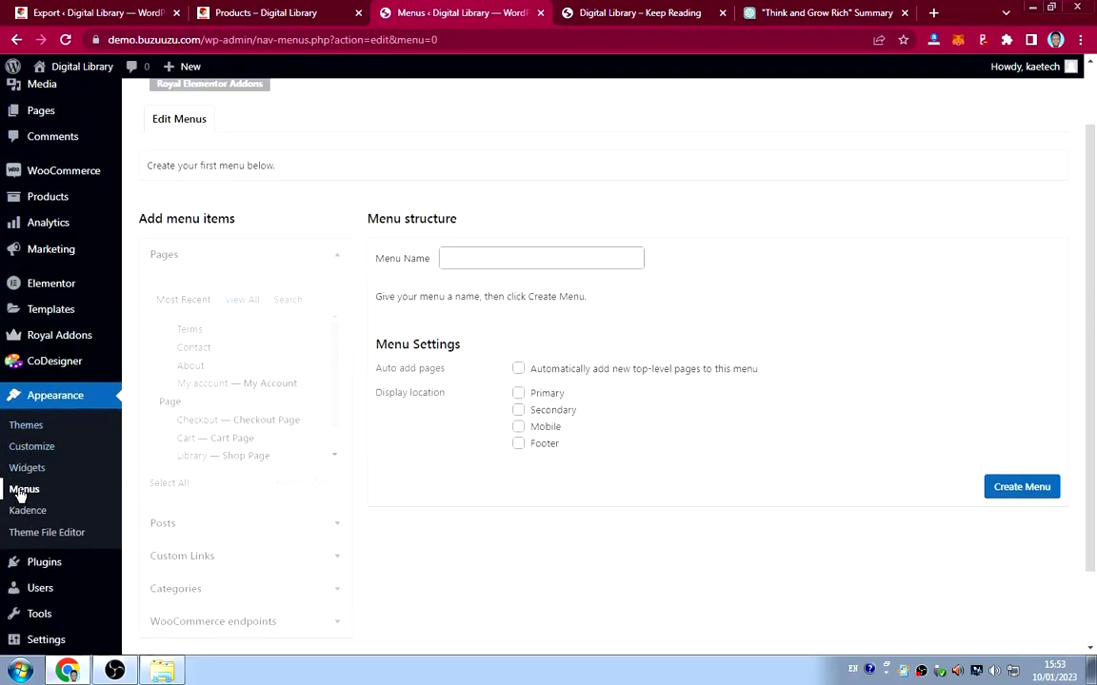
scroll(530, 347, up, 1)
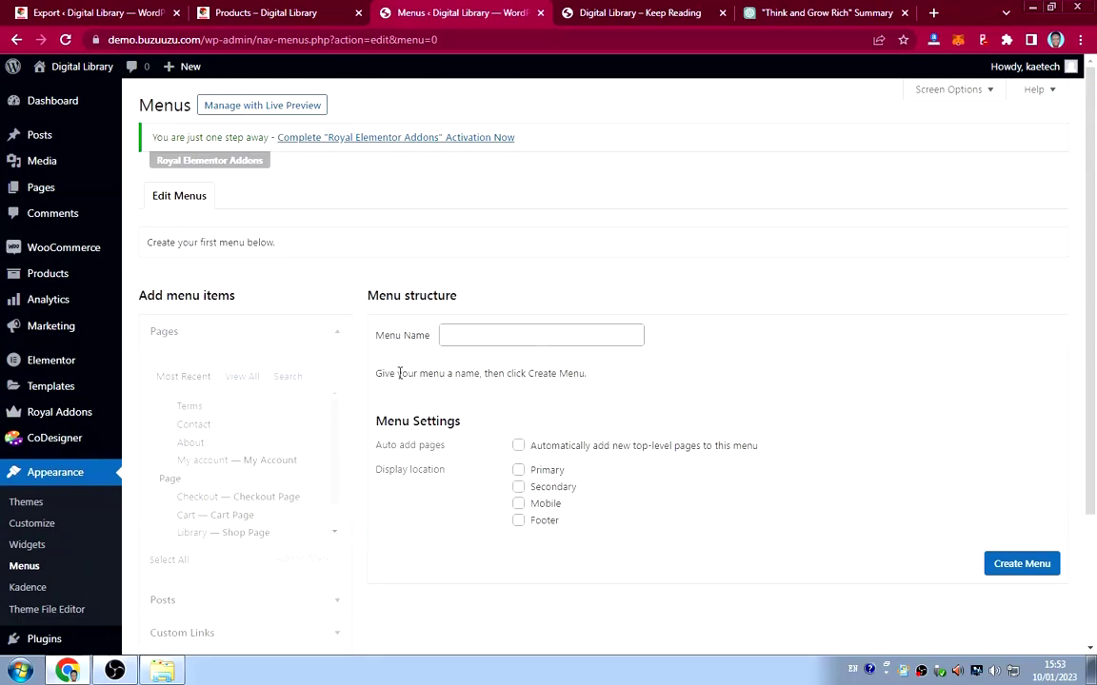
Create a menu named Primary Menu assigned to the Primary and Mobile display locations.
click(496, 338)
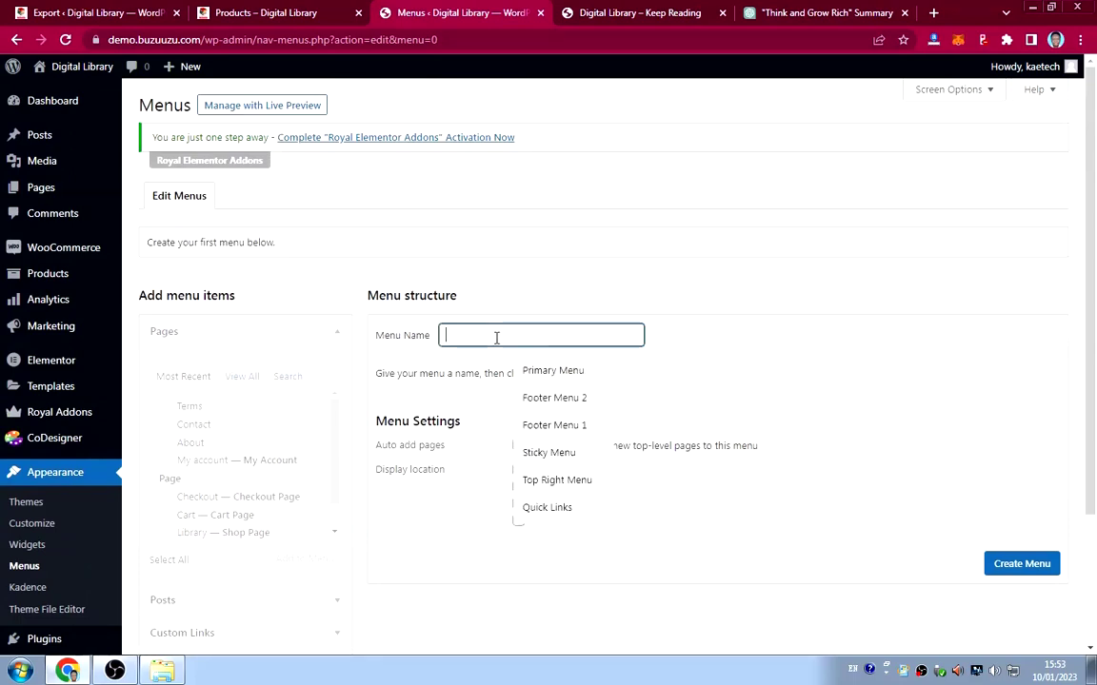
click(535, 370)
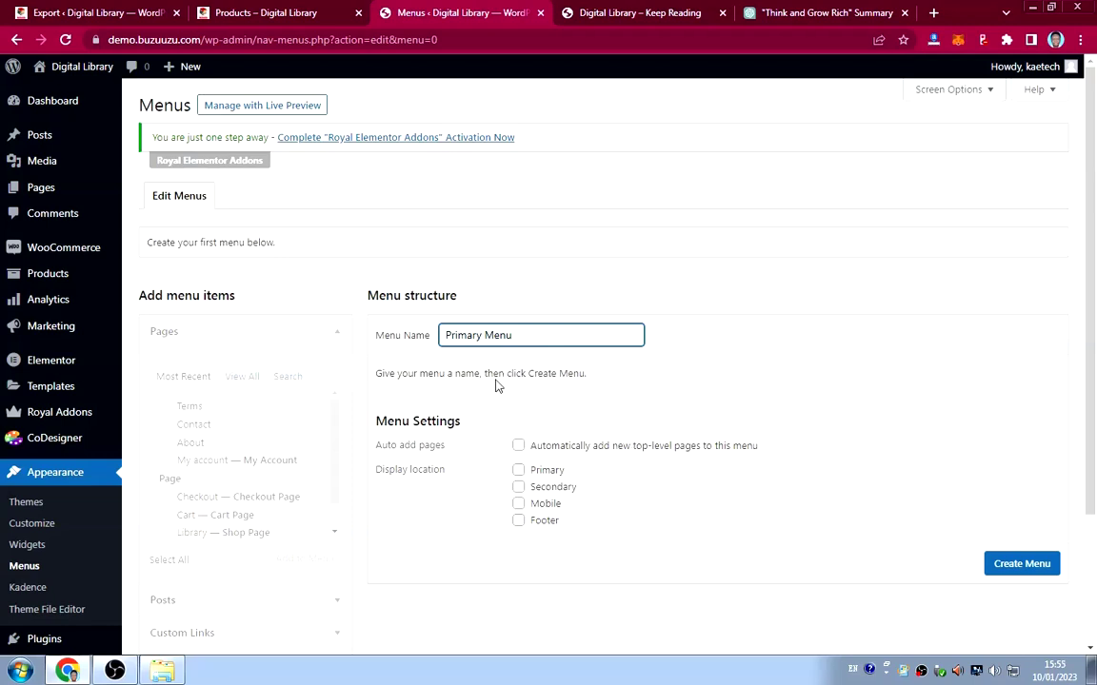
click(519, 472)
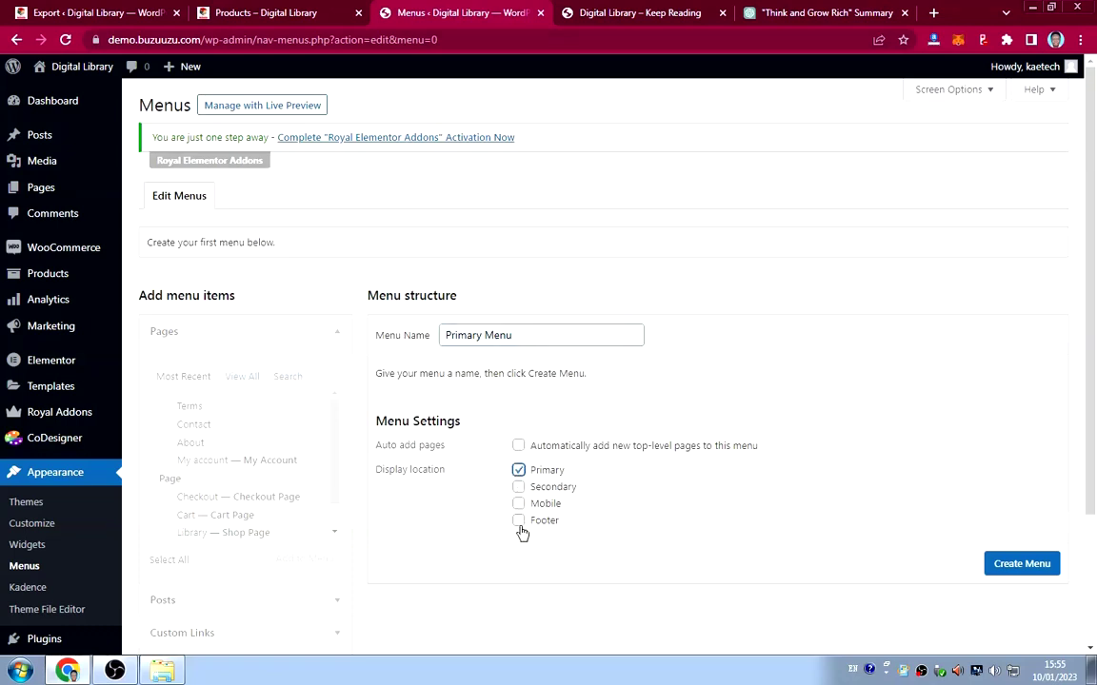
click(519, 504)
click(1020, 572)
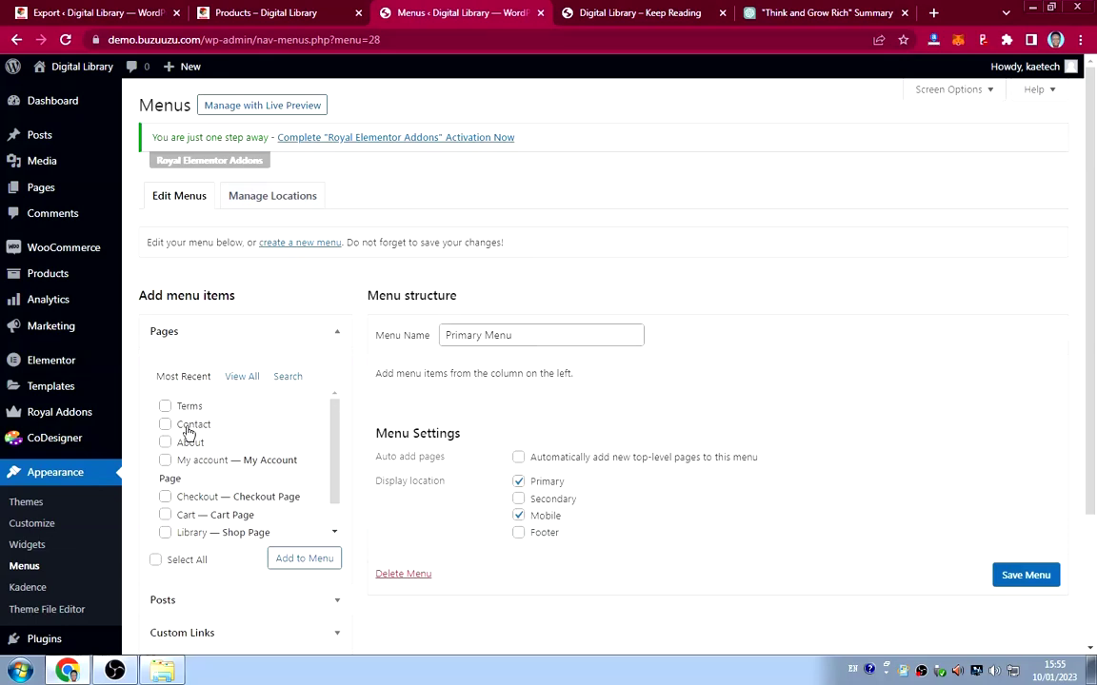
Add the Home, About, Contact, Library and My account pages to the Primary Menu.
click(241, 377)
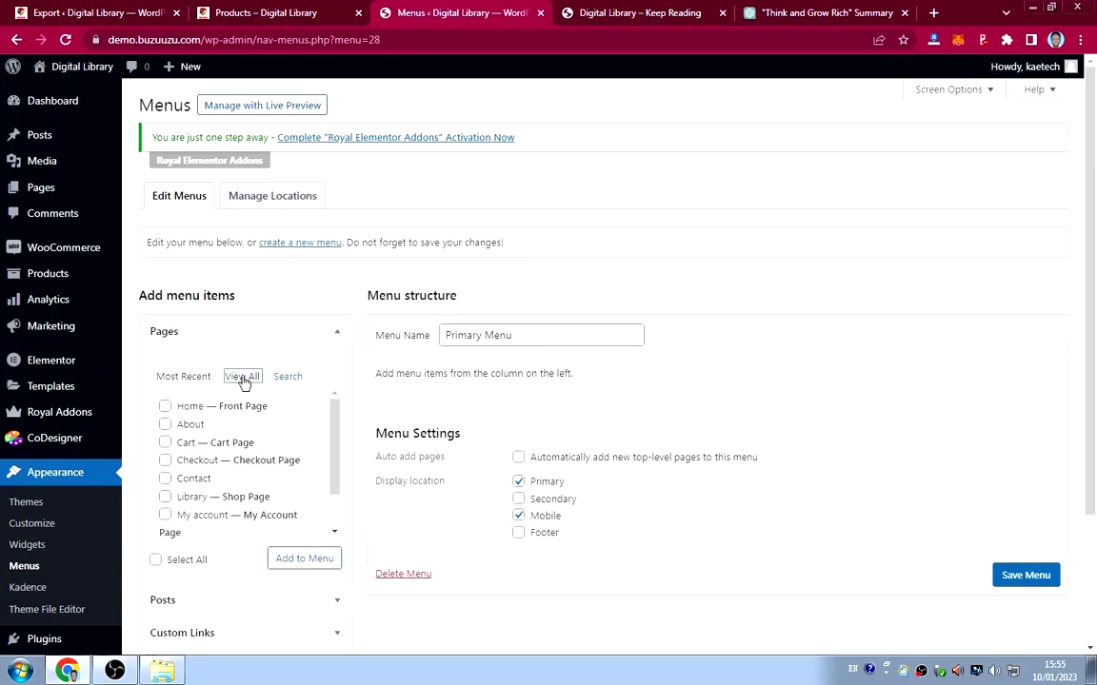
click(276, 334)
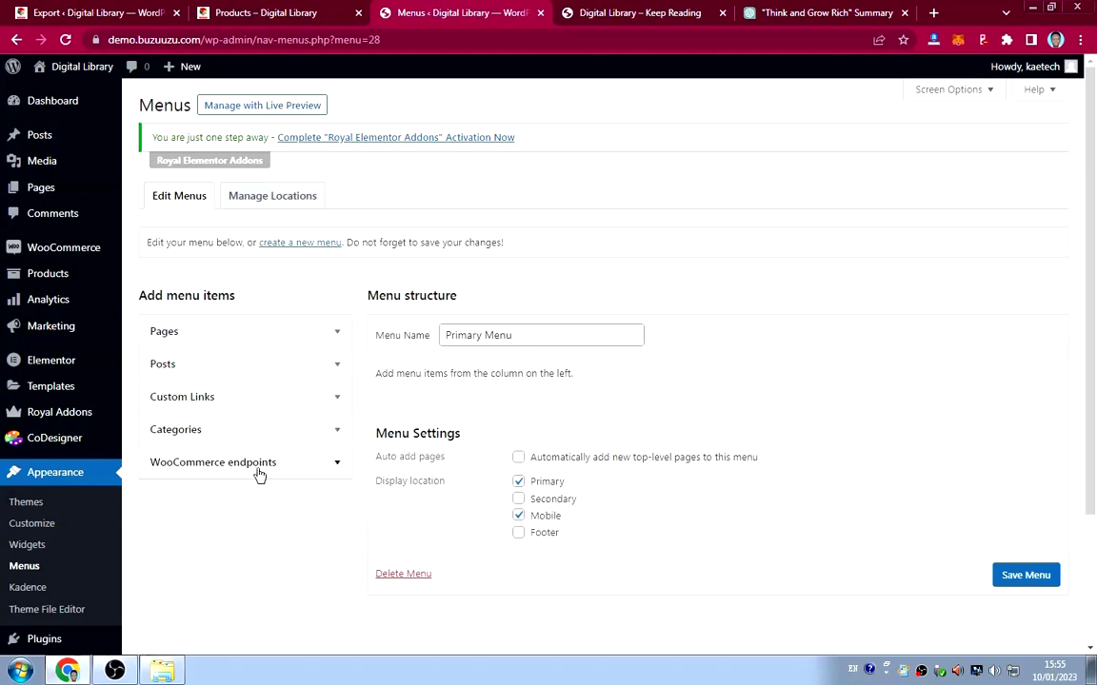
click(227, 340)
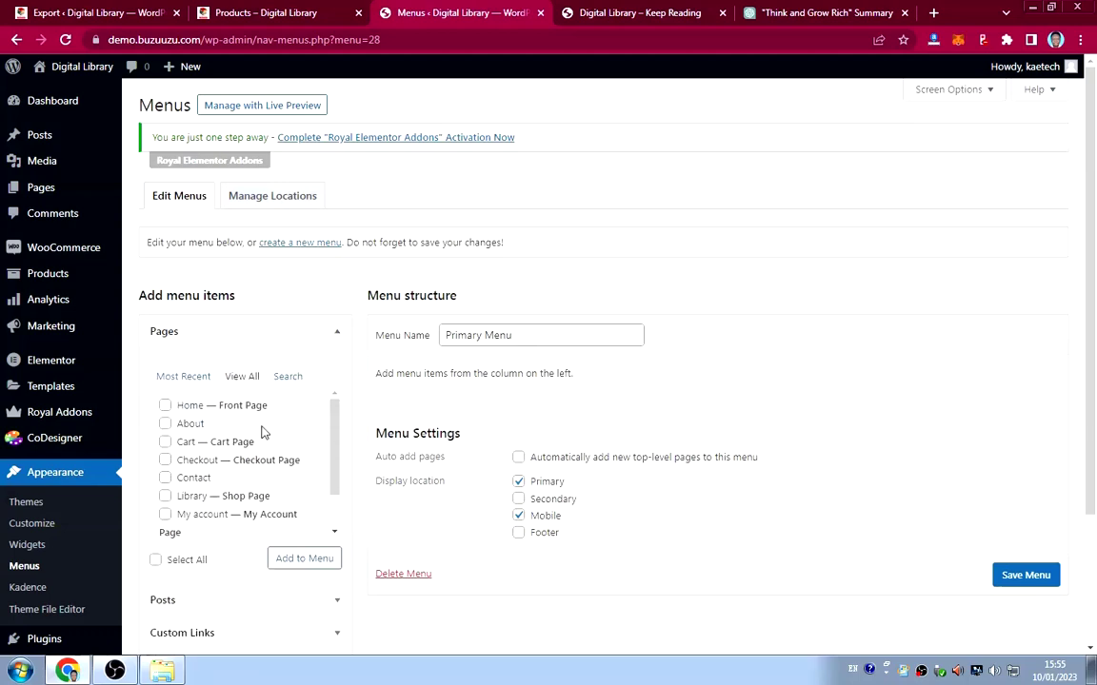
click(165, 408)
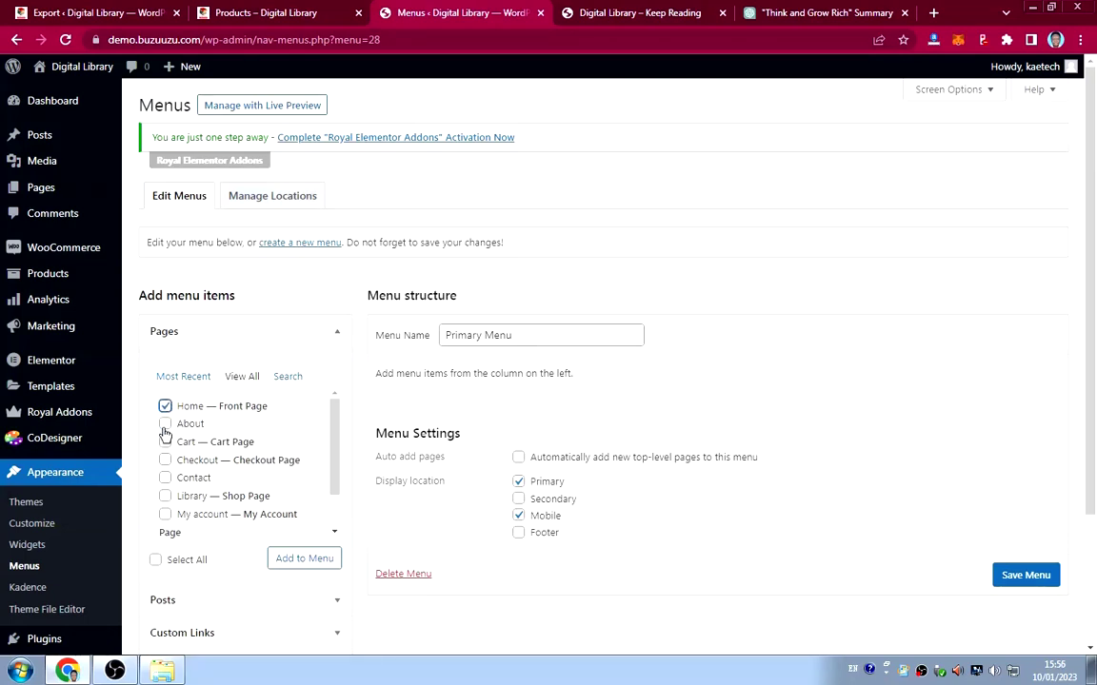
click(165, 426)
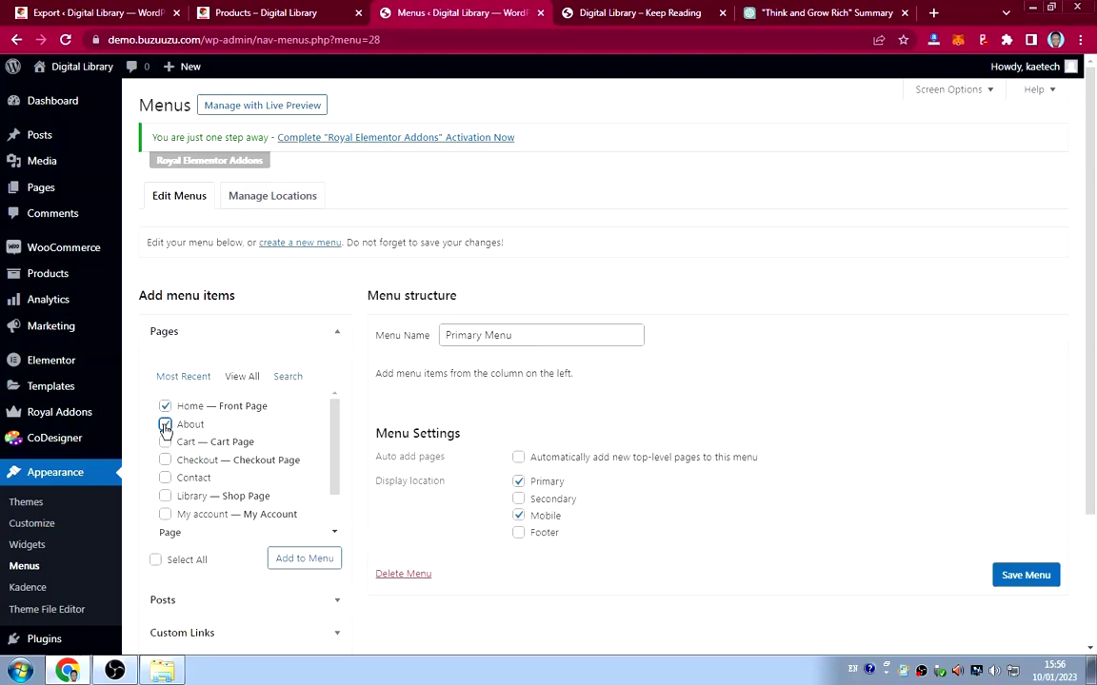
click(165, 479)
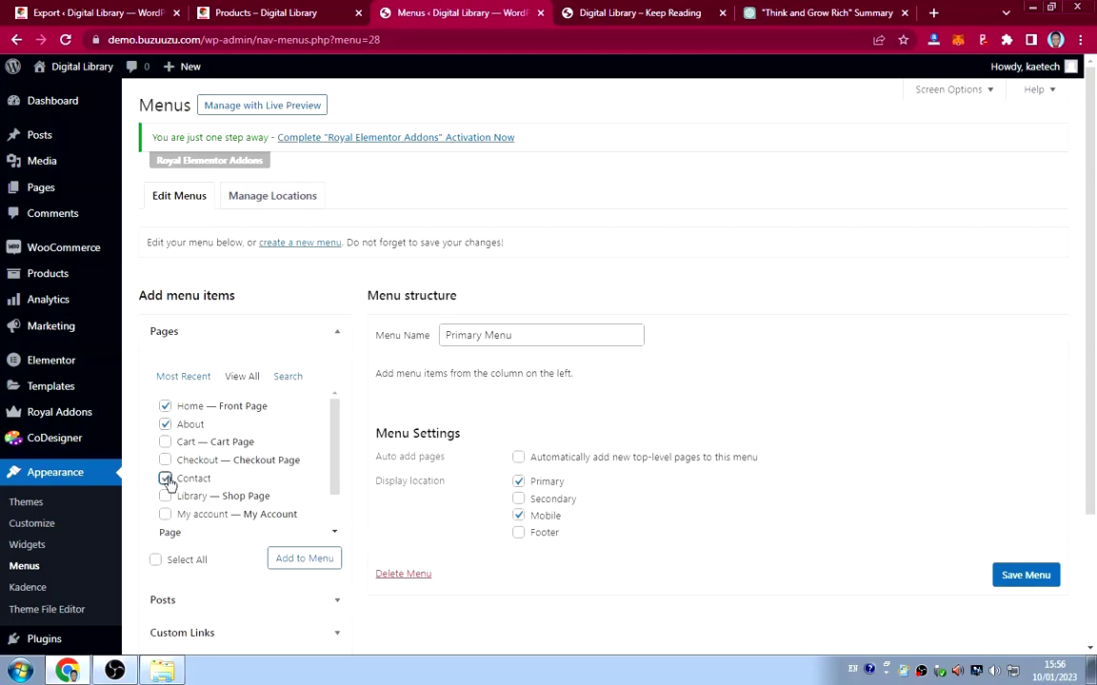
scroll(169, 481, down, 2)
click(166, 448)
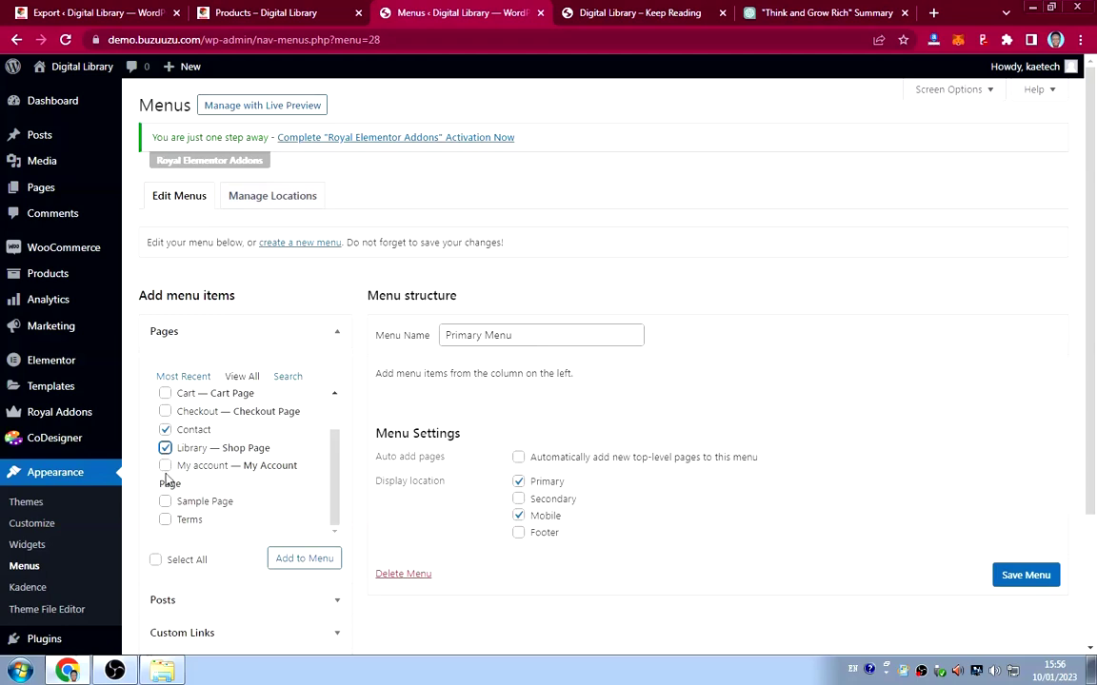
click(168, 481)
click(165, 466)
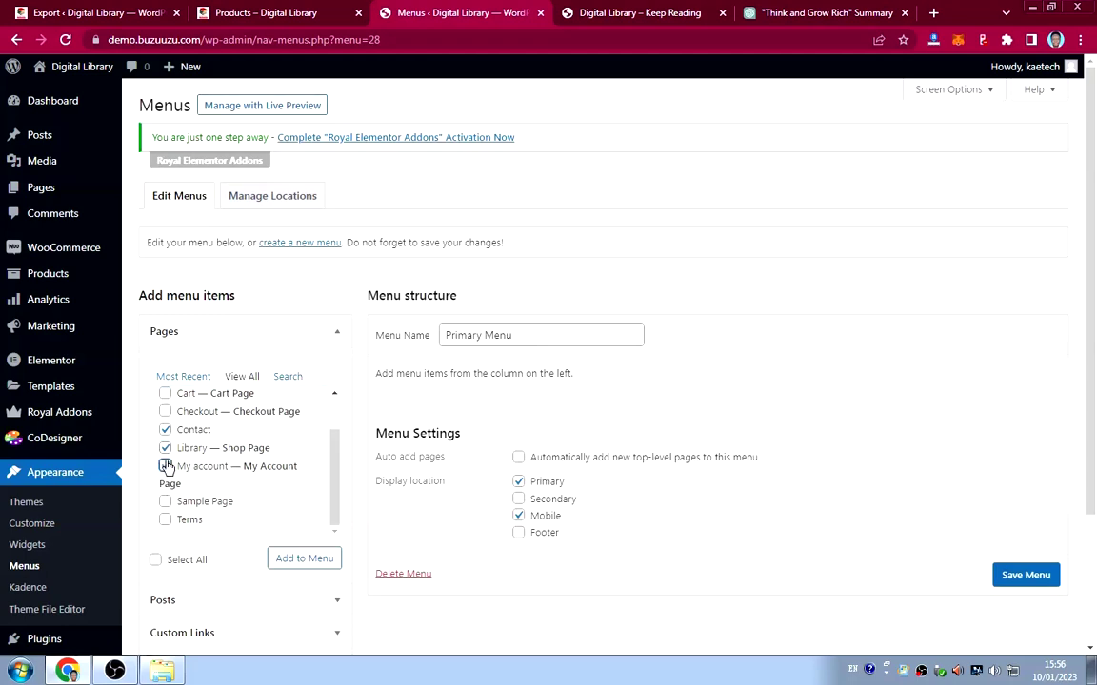
scroll(223, 471, up, 2)
scroll(237, 474, down, 2)
click(301, 562)
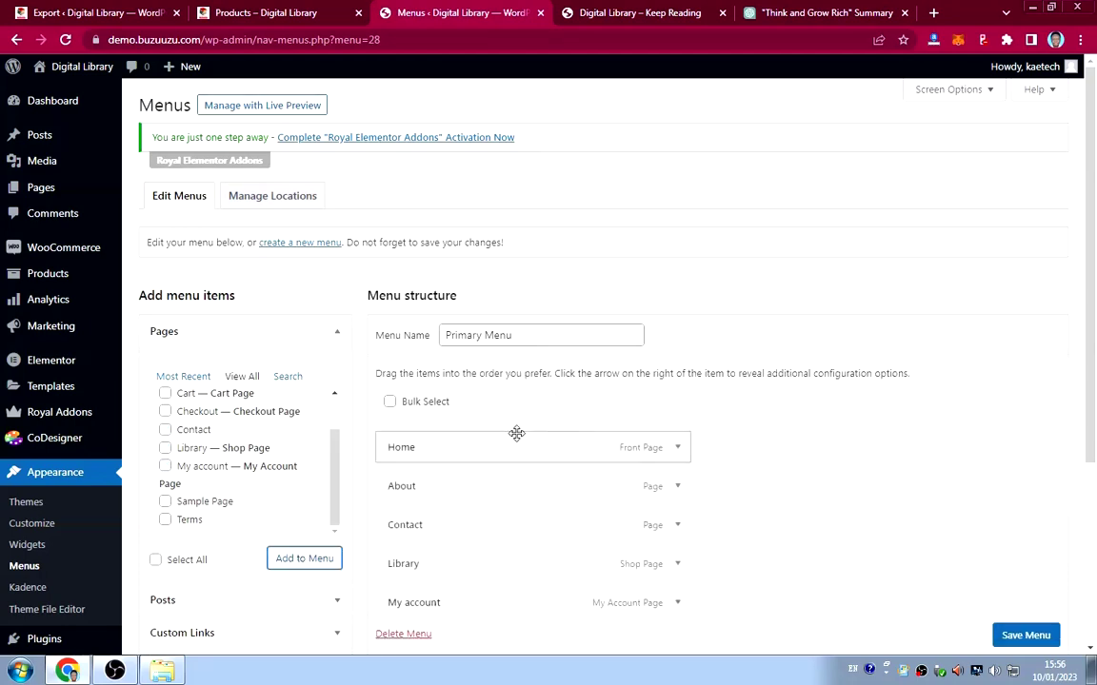
Compare the menu order with the finished Digital Library site and move Contact below Library in the Primary Menu.
scroll(803, 483, down, 1)
scroll(802, 482, down, 3)
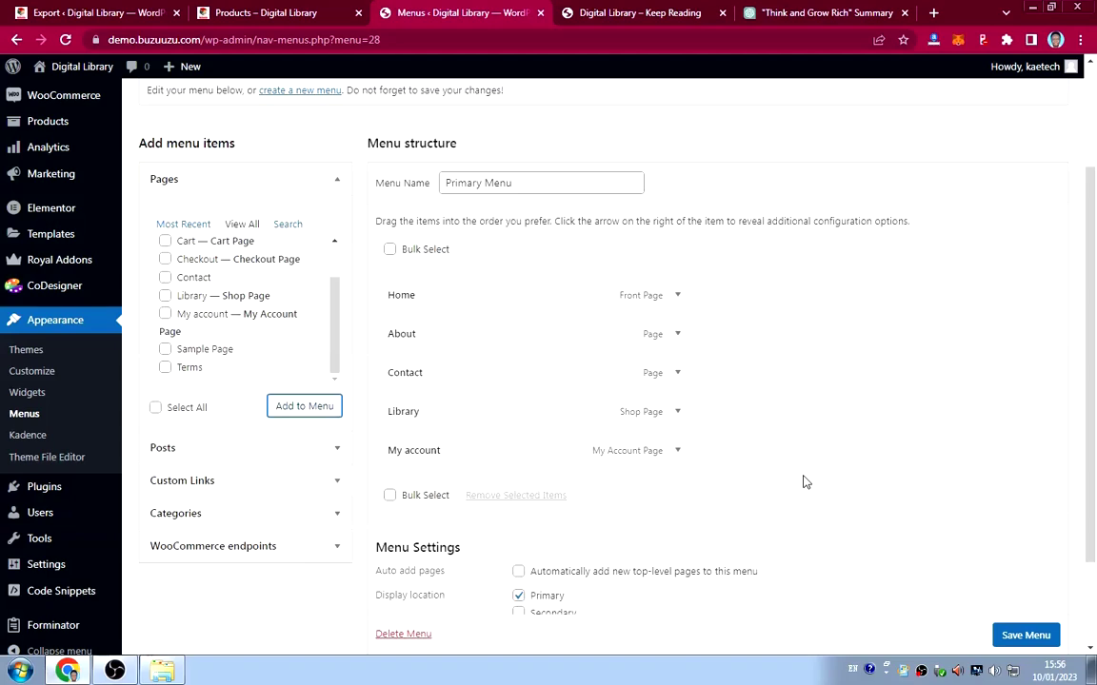
click(259, 11)
scroll(700, 228, up, 10)
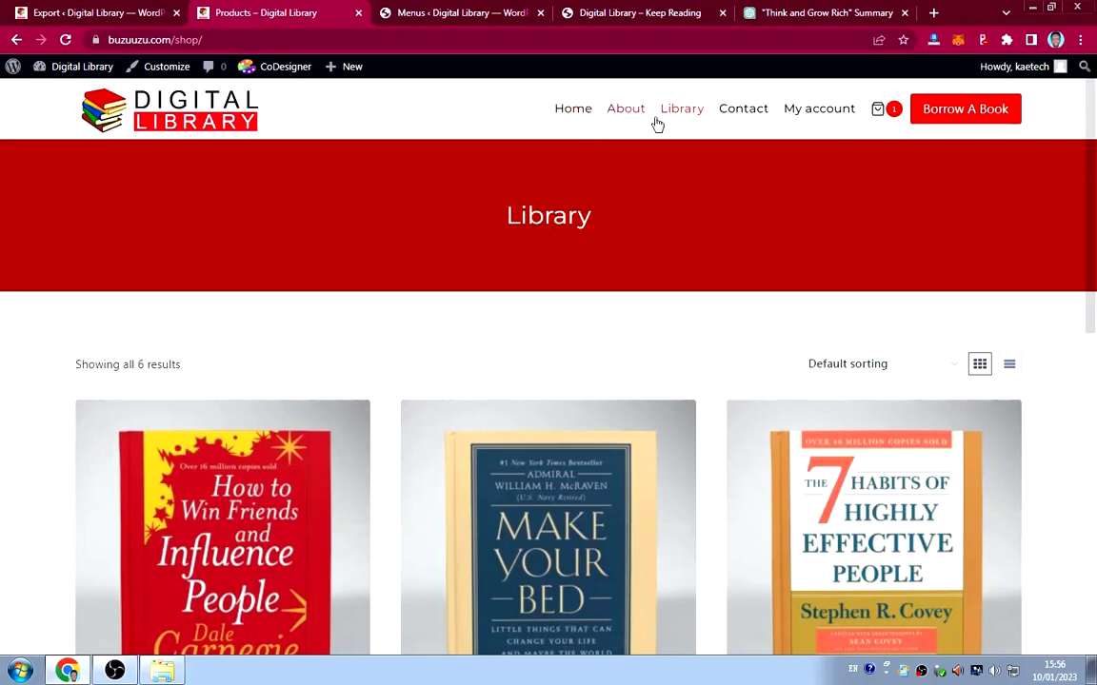
click(489, 18)
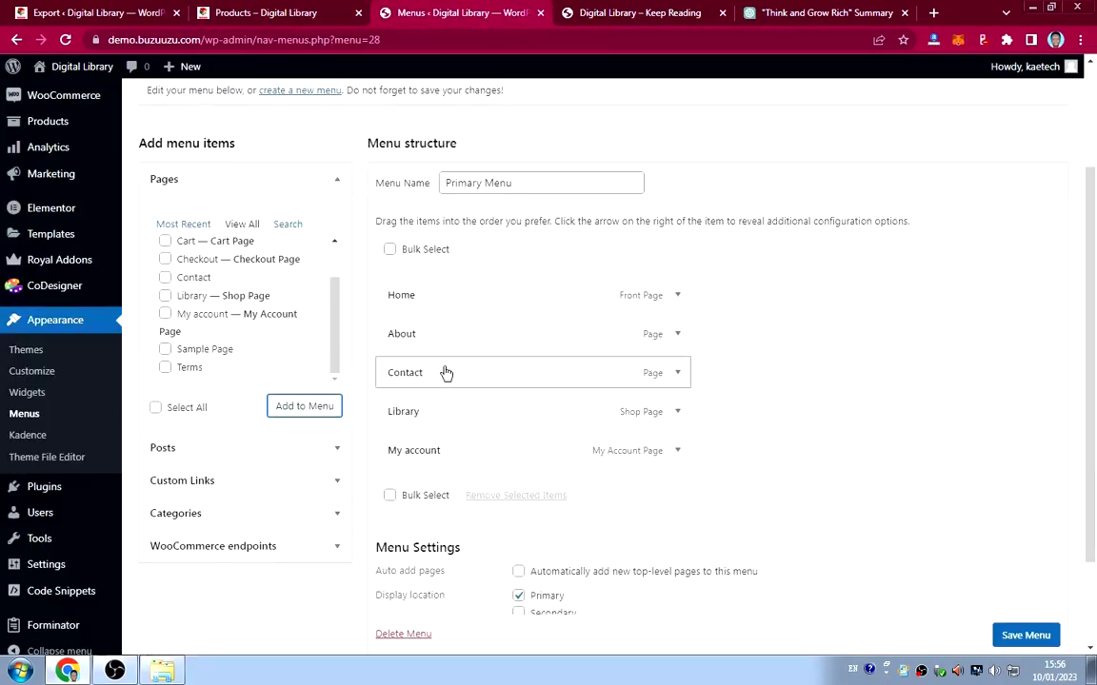
drag(446, 374, 446, 415)
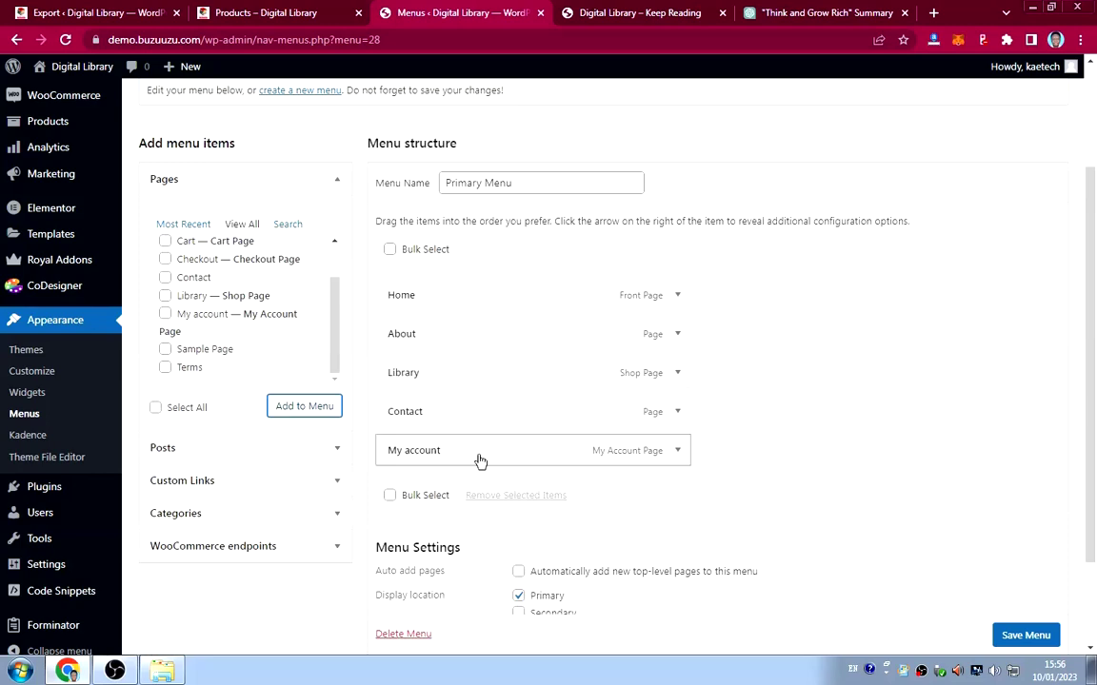
Change the navigation label of the My account menu item to "My Account".
click(677, 451)
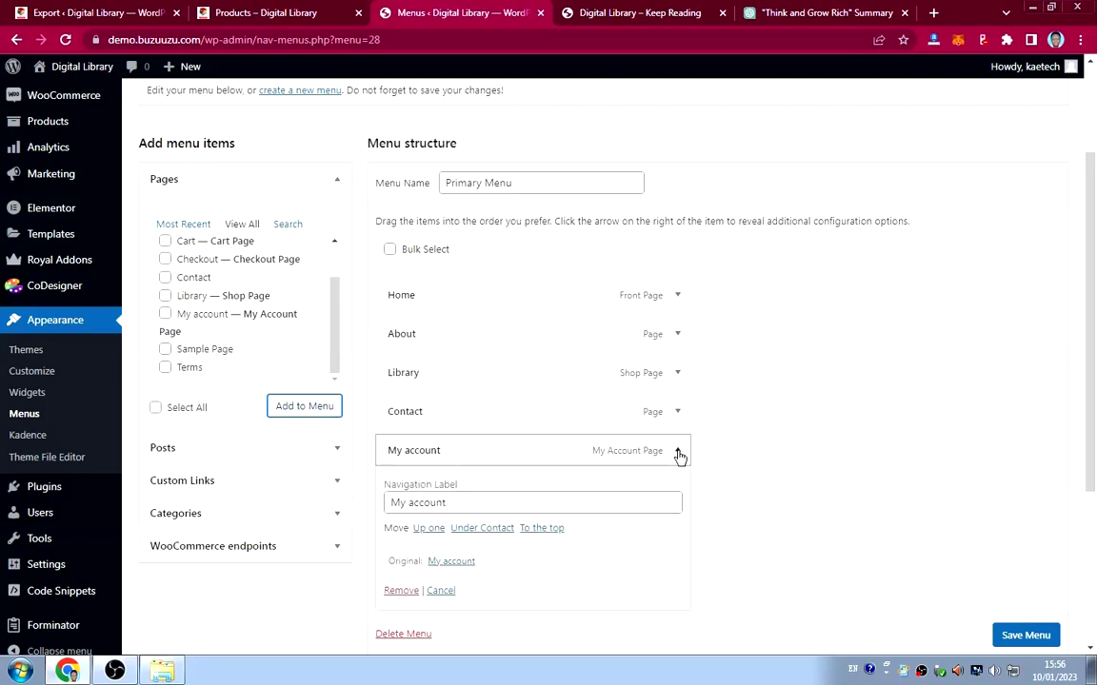
click(419, 503)
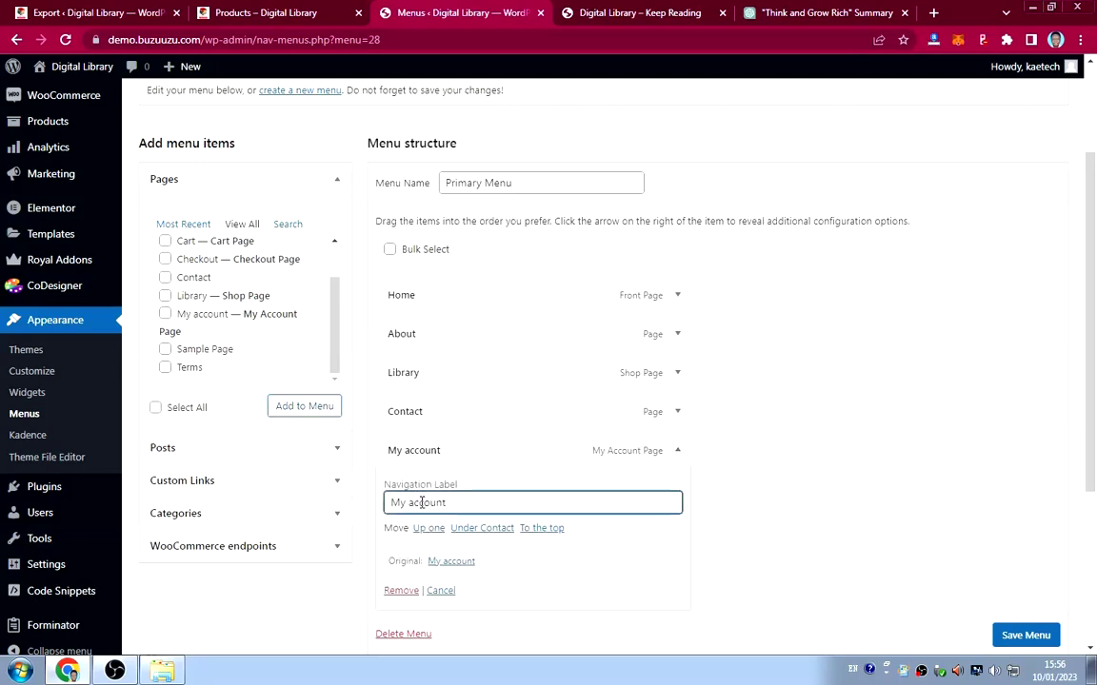
key(BackSpace)
text(A)
click(678, 450)
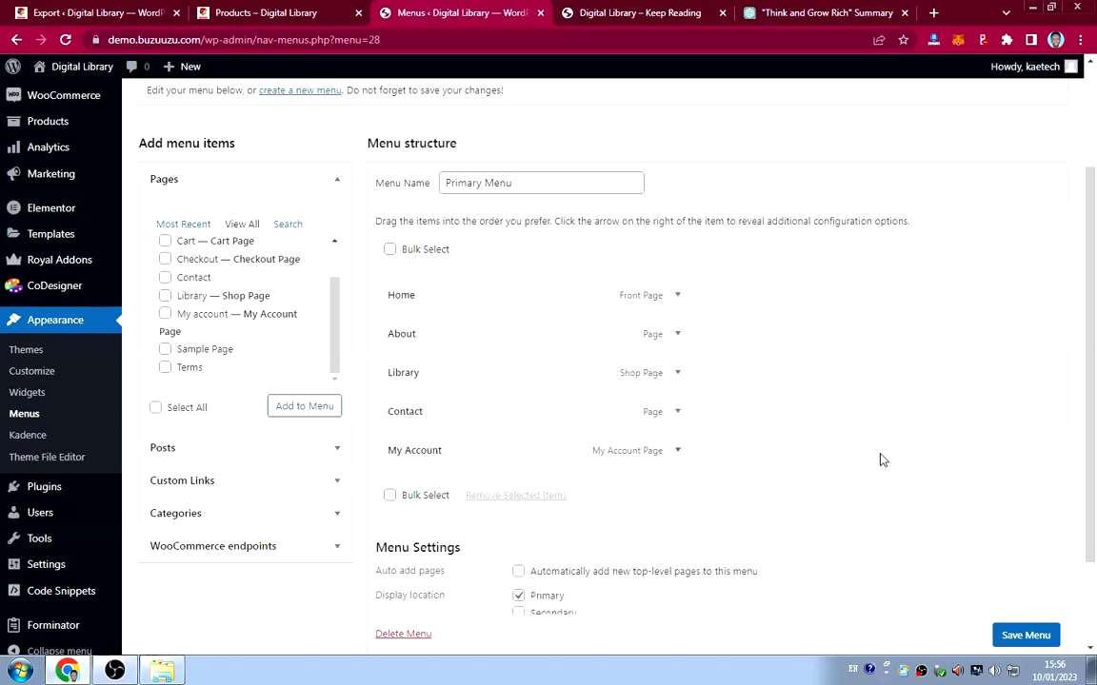
Save the Primary Menu and check its items on the storefront's home page.
scroll(847, 519, down, 1)
click(996, 590)
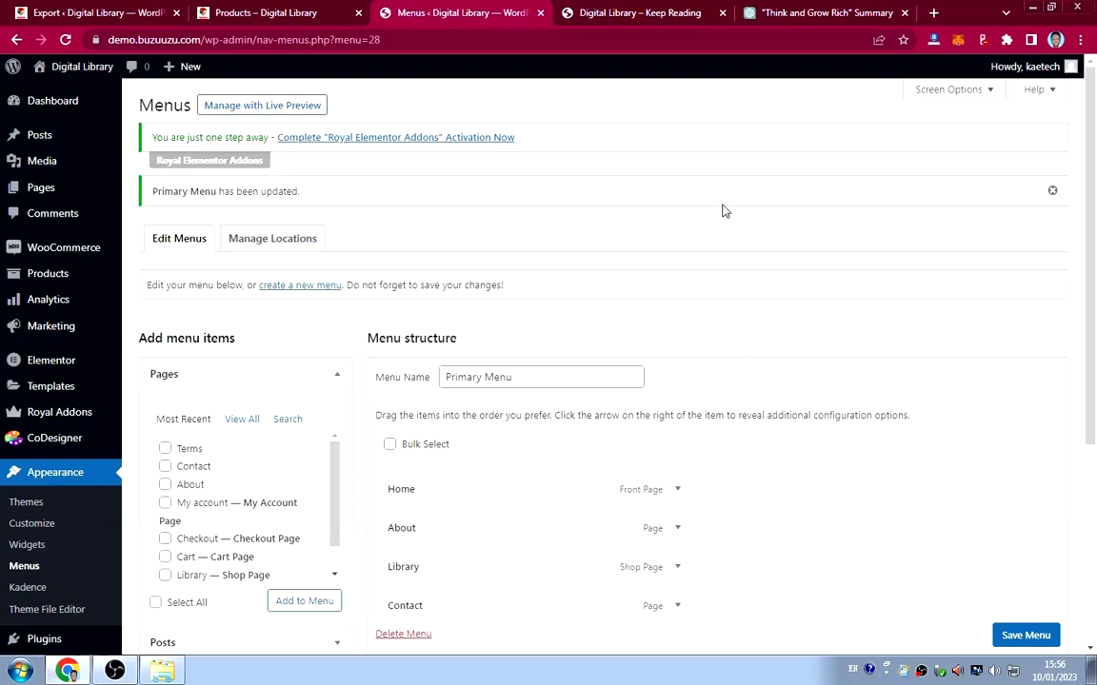
click(636, 15)
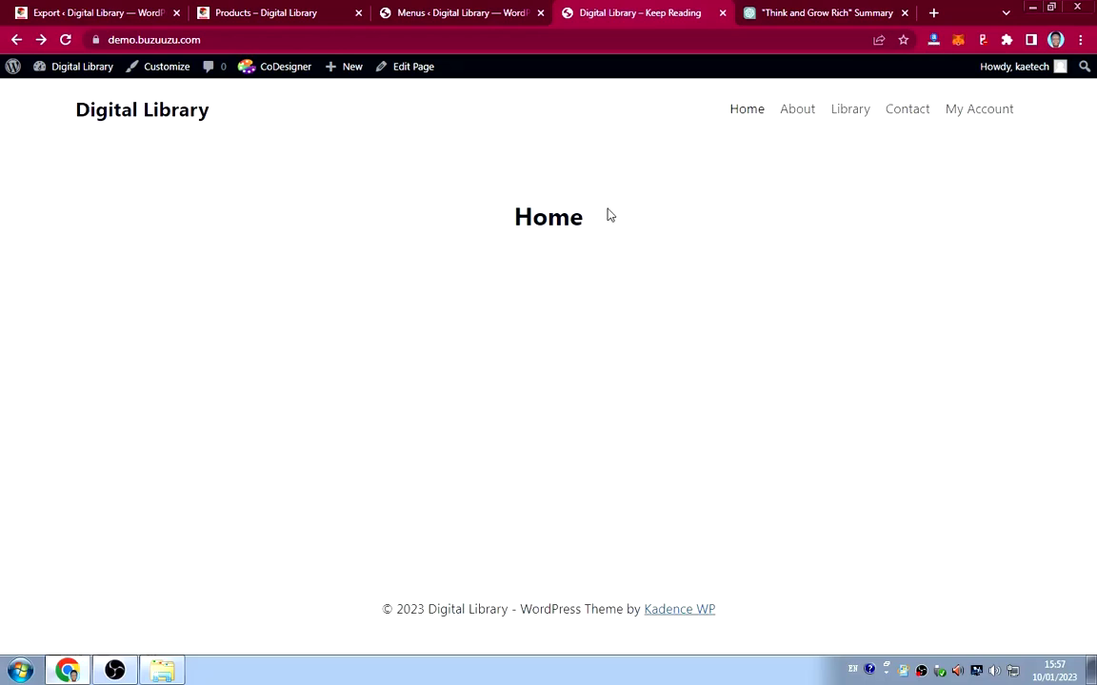
Open the list of all site pages and view the published Home page in a separate tab.
click(460, 15)
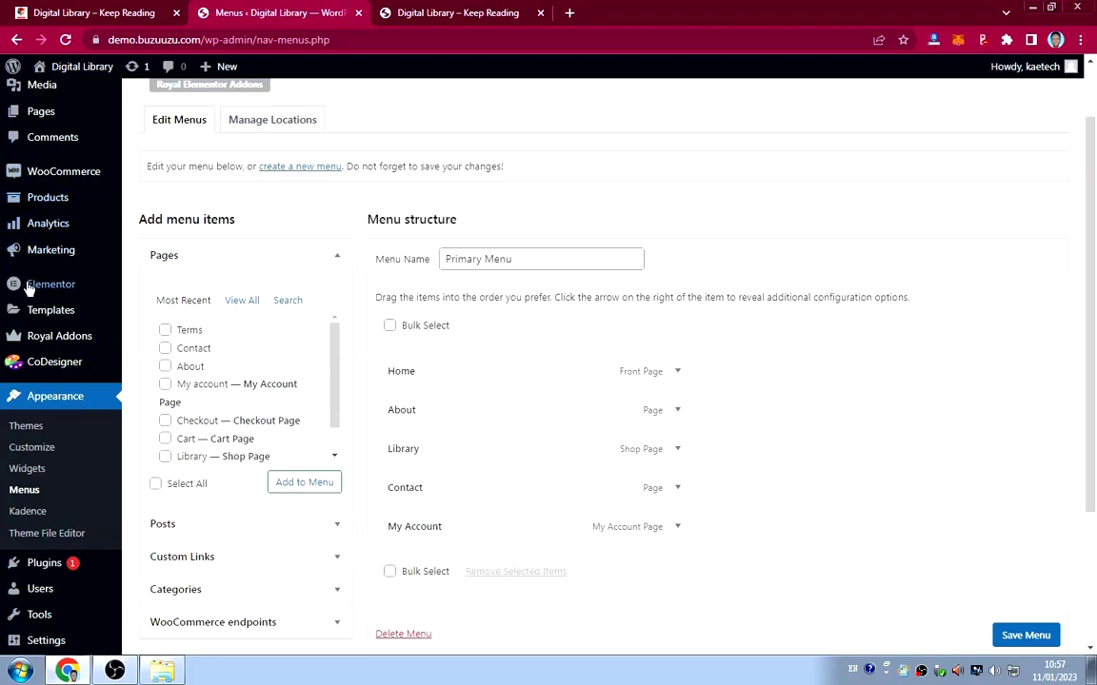
mouse_move(45, 315)
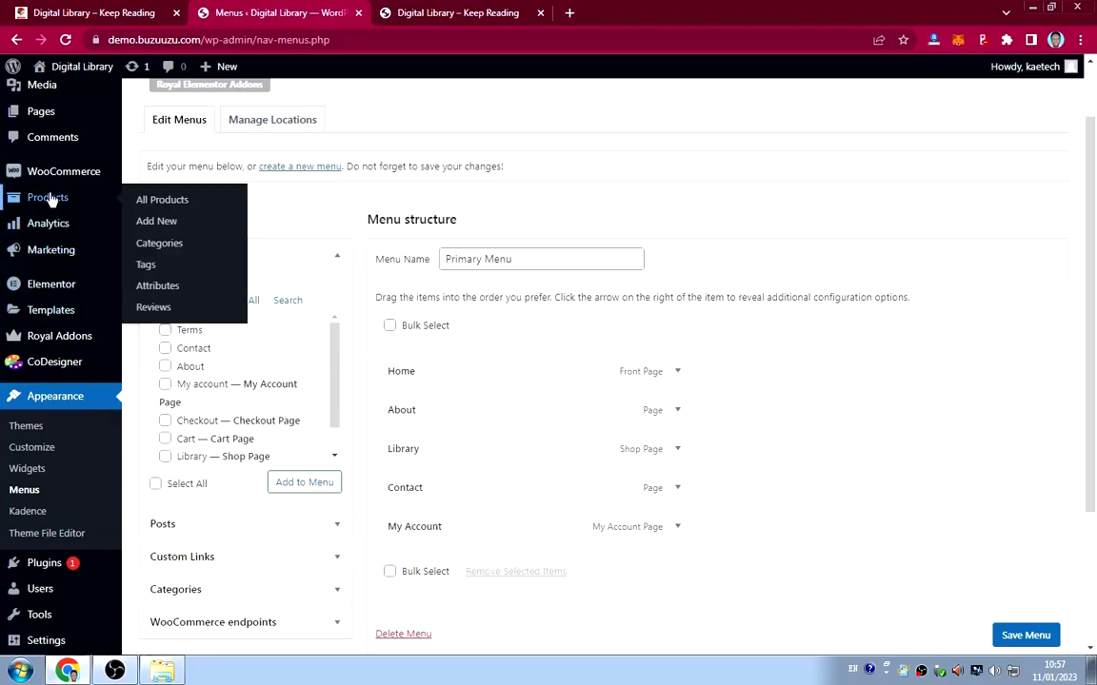
scroll(41, 168, up, 2)
mouse_move(39, 188)
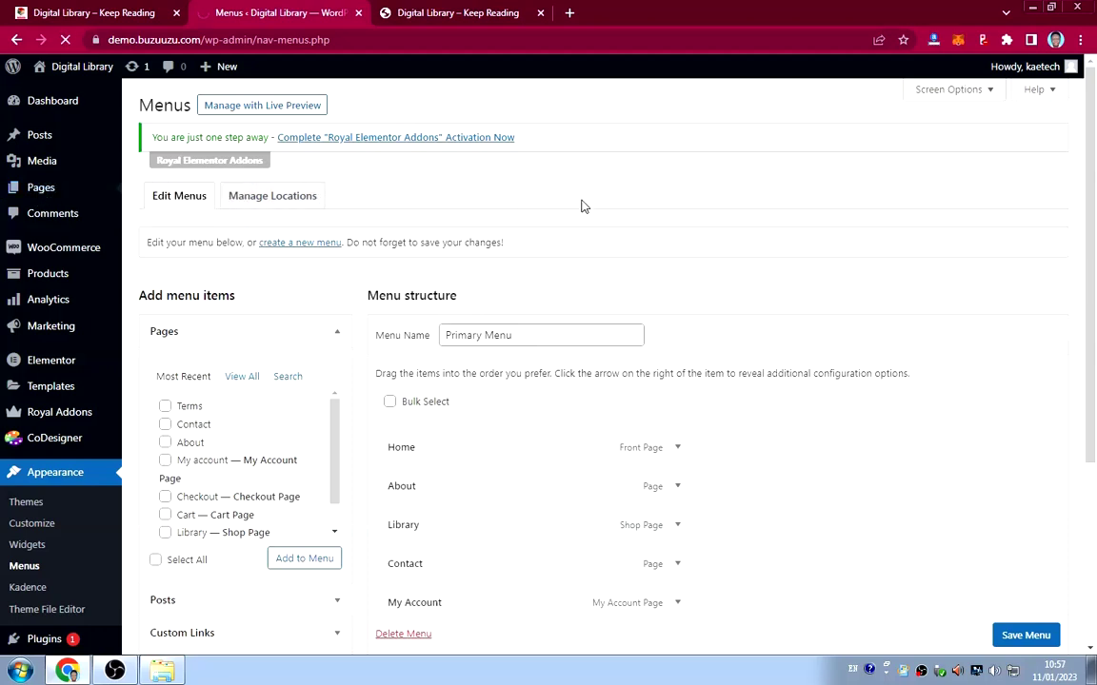
scroll(277, 305, down, 1)
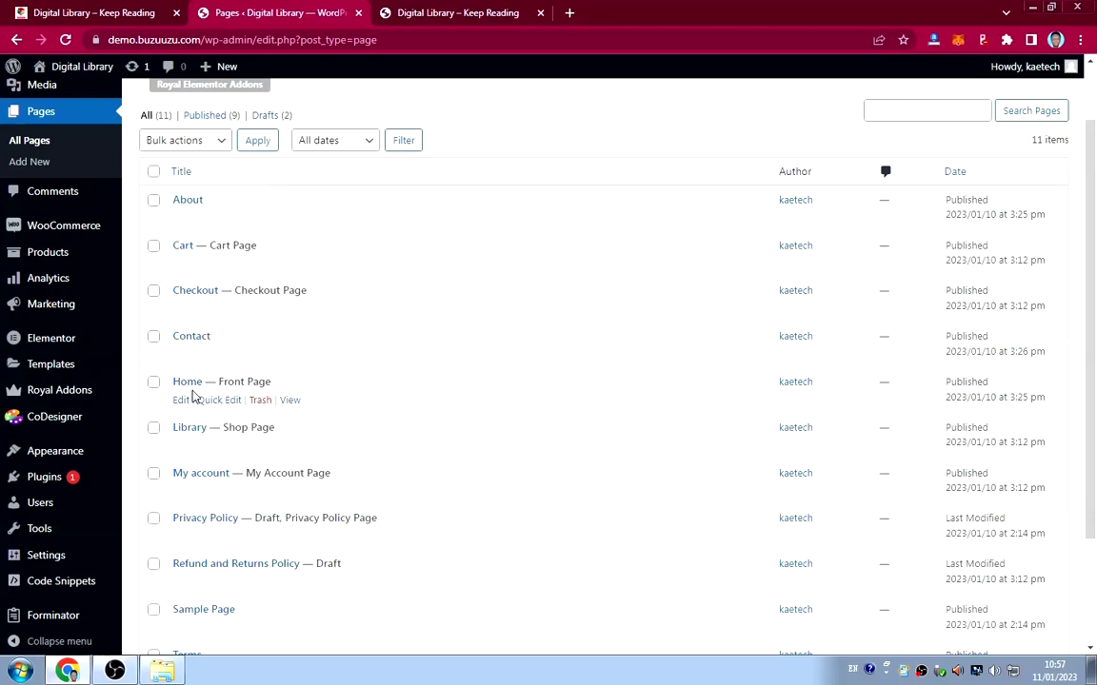
right_click(290, 400)
click(325, 415)
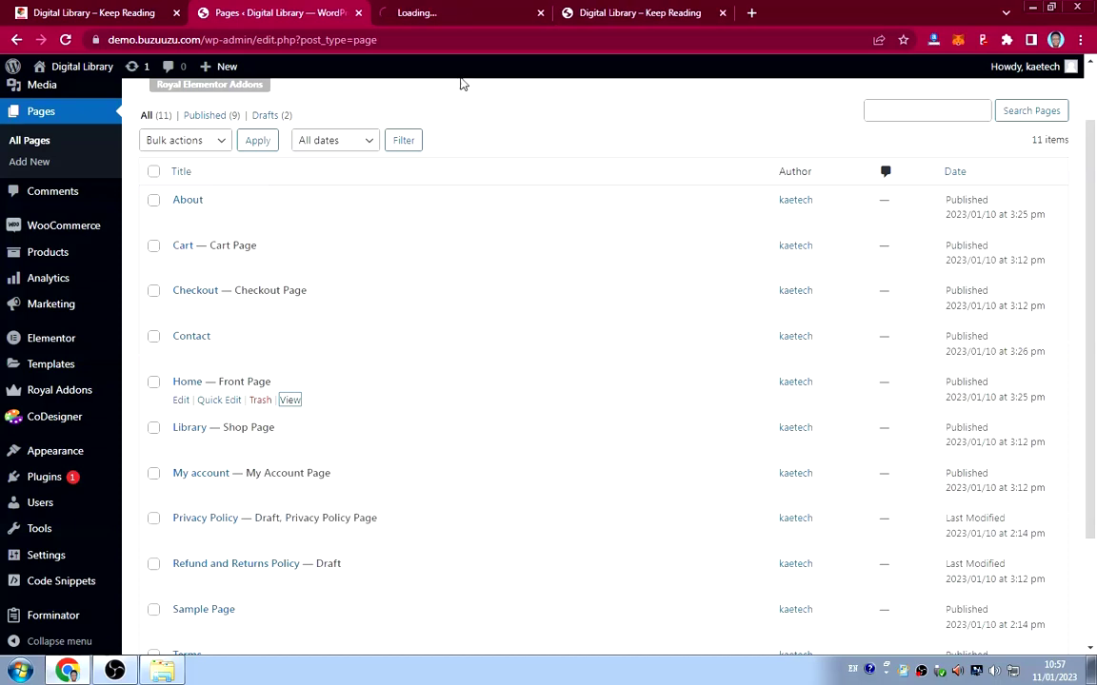
click(453, 11)
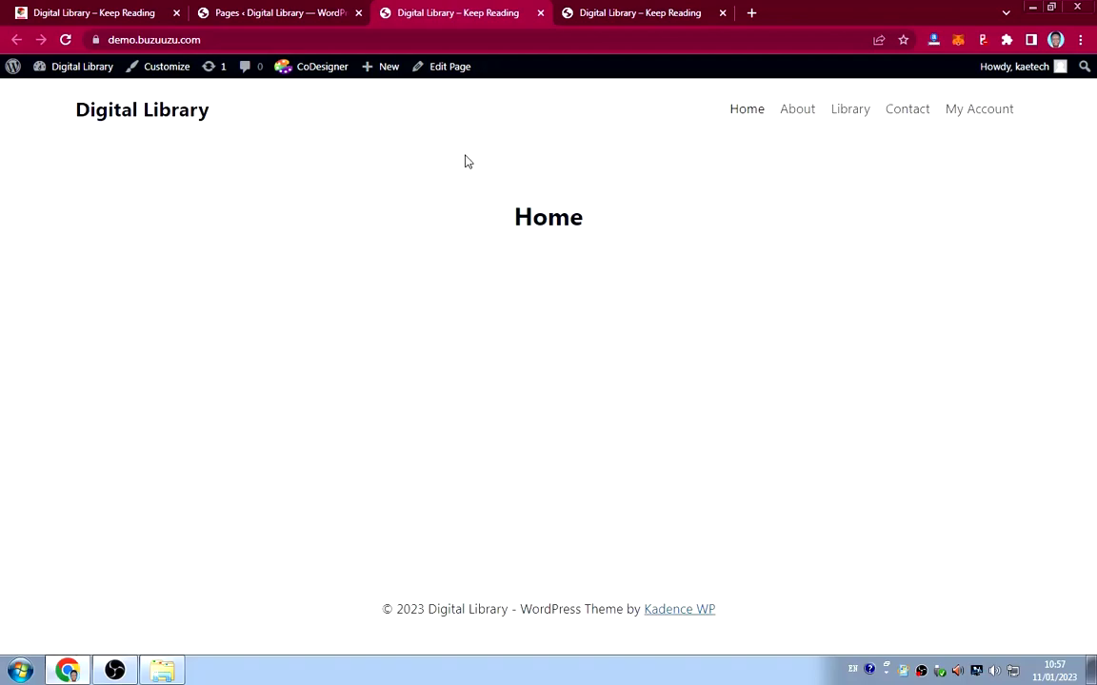
Examine the finished Digital Library home page from its hero banner down to the book product grid.
click(69, 14)
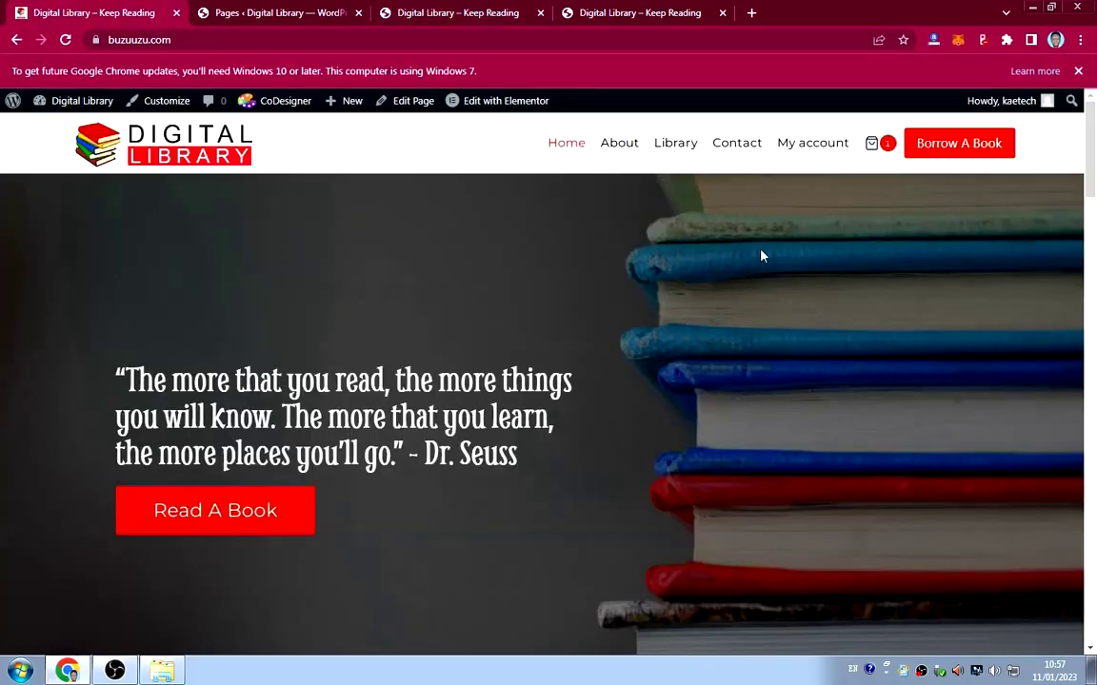
scroll(761, 255, down, 15)
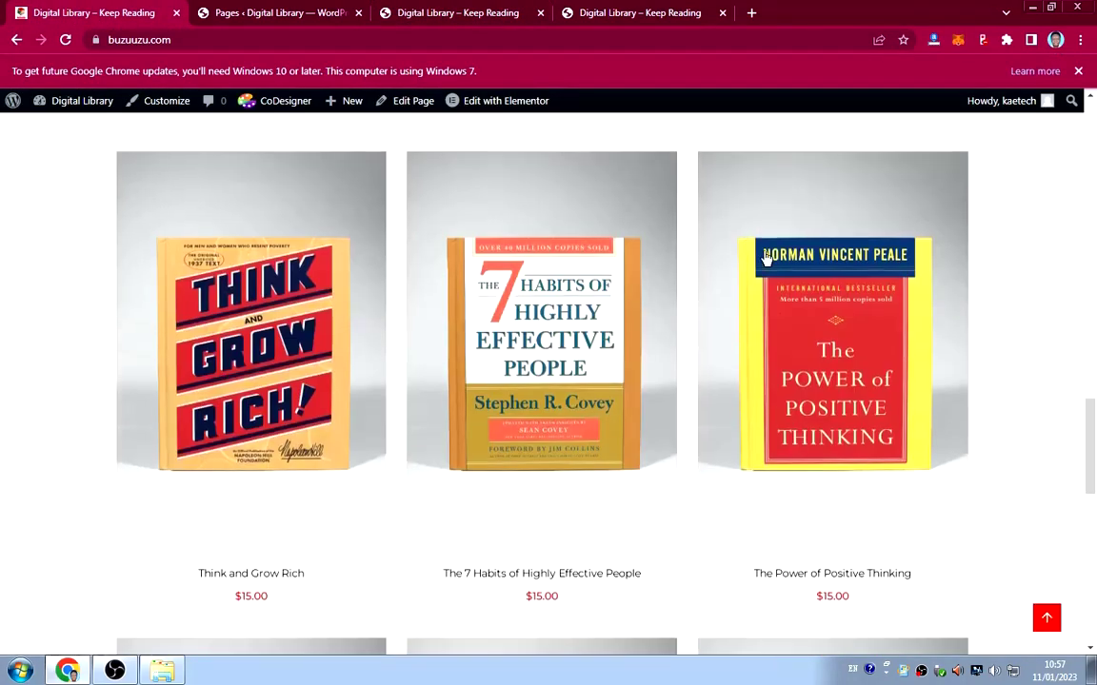
scroll(767, 257, down, 10)
scroll(766, 257, up, 5)
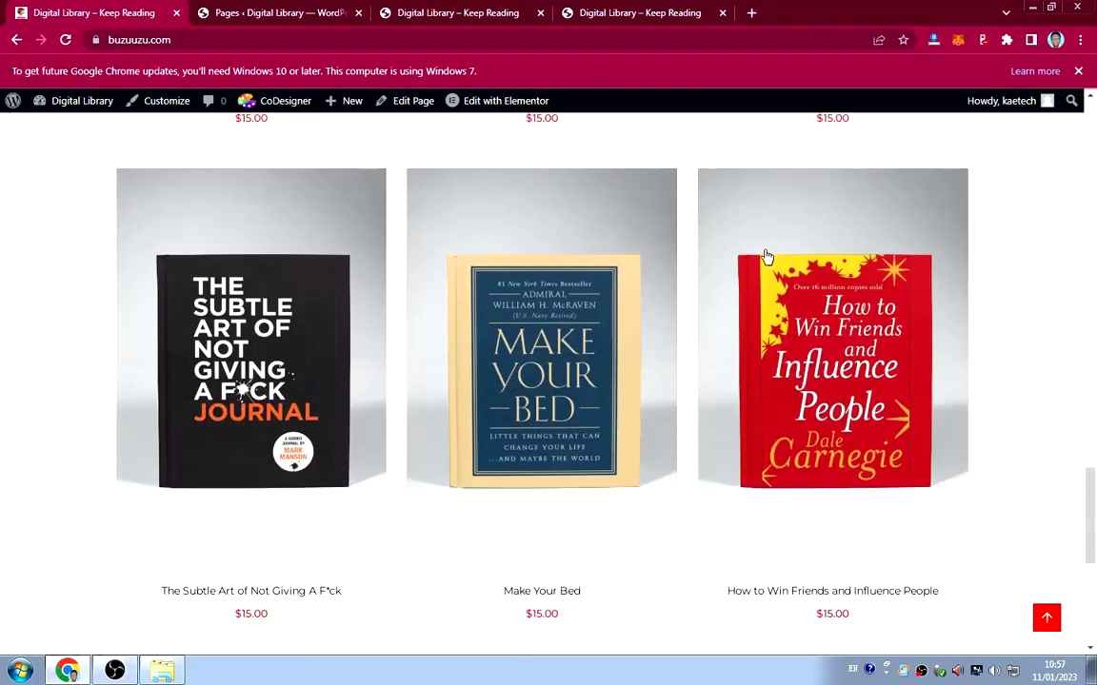
scroll(767, 257, up, 15)
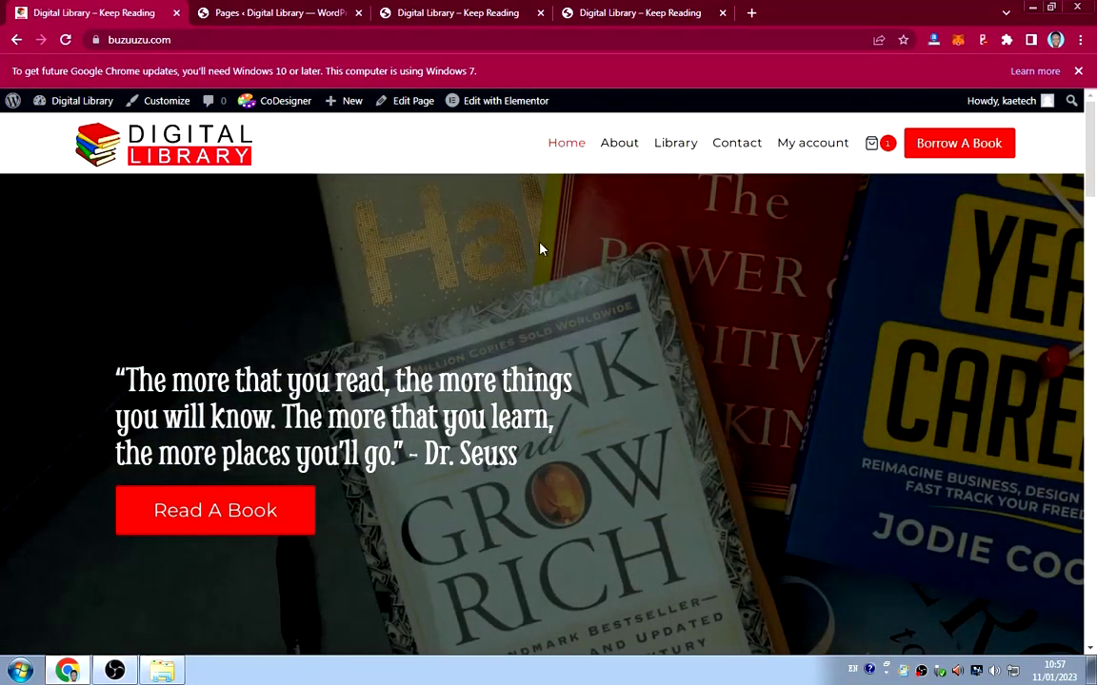
scroll(615, 283, down, 15)
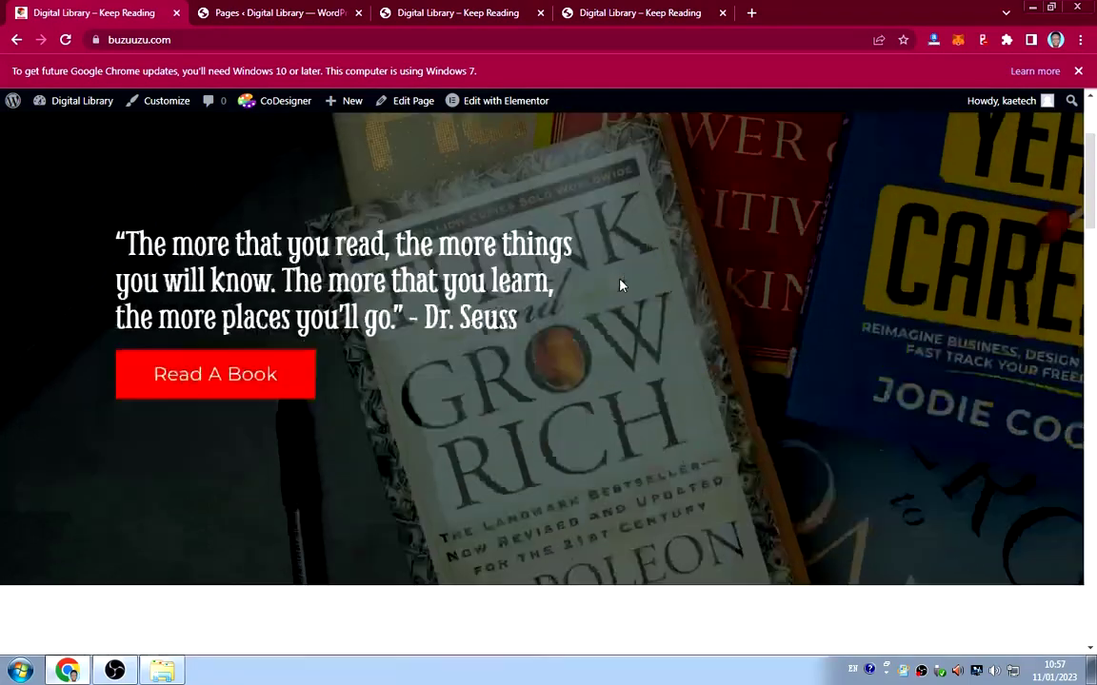
scroll(624, 288, up, 15)
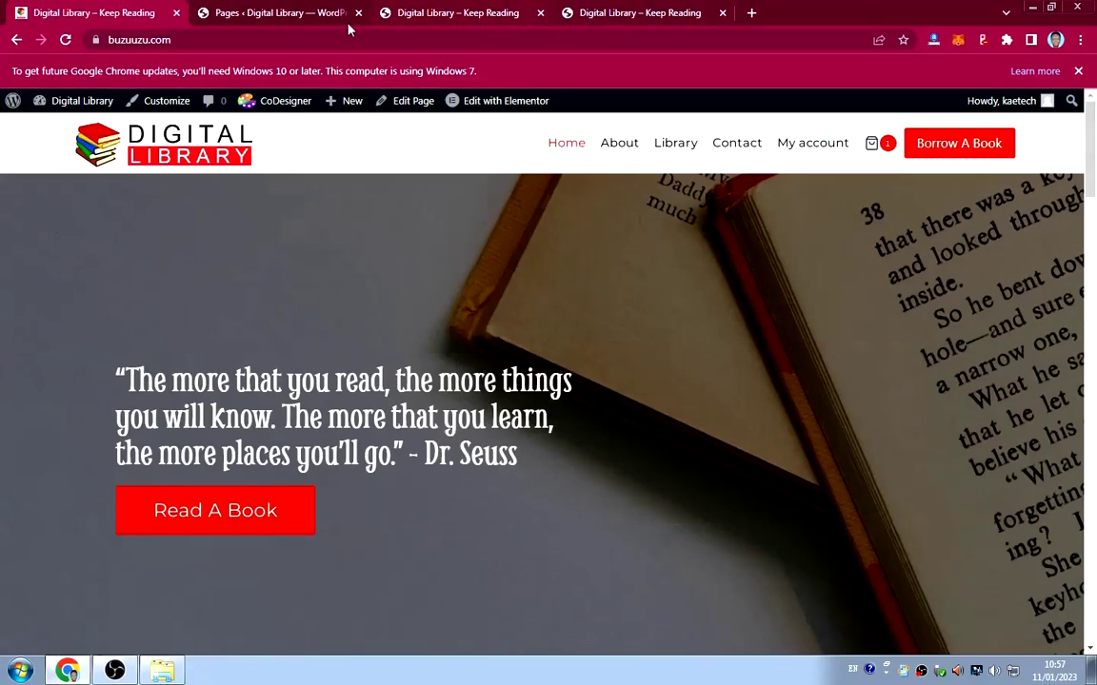
Edit the Home page, set its template to Elementor Full Width and update the page.
click(293, 18)
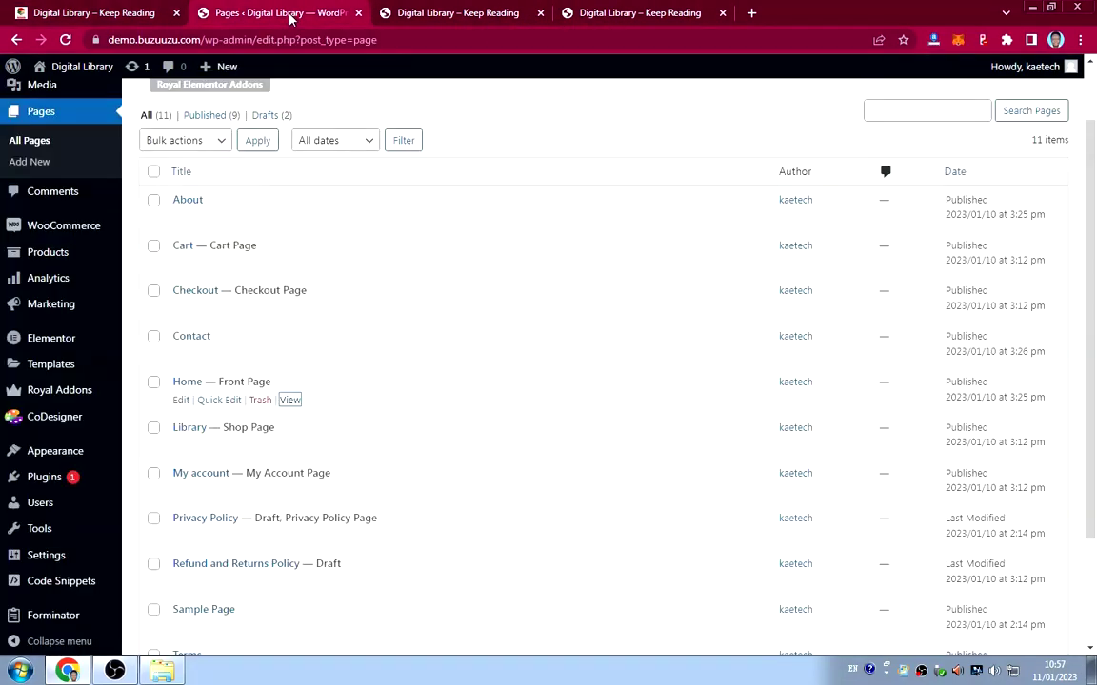
click(180, 401)
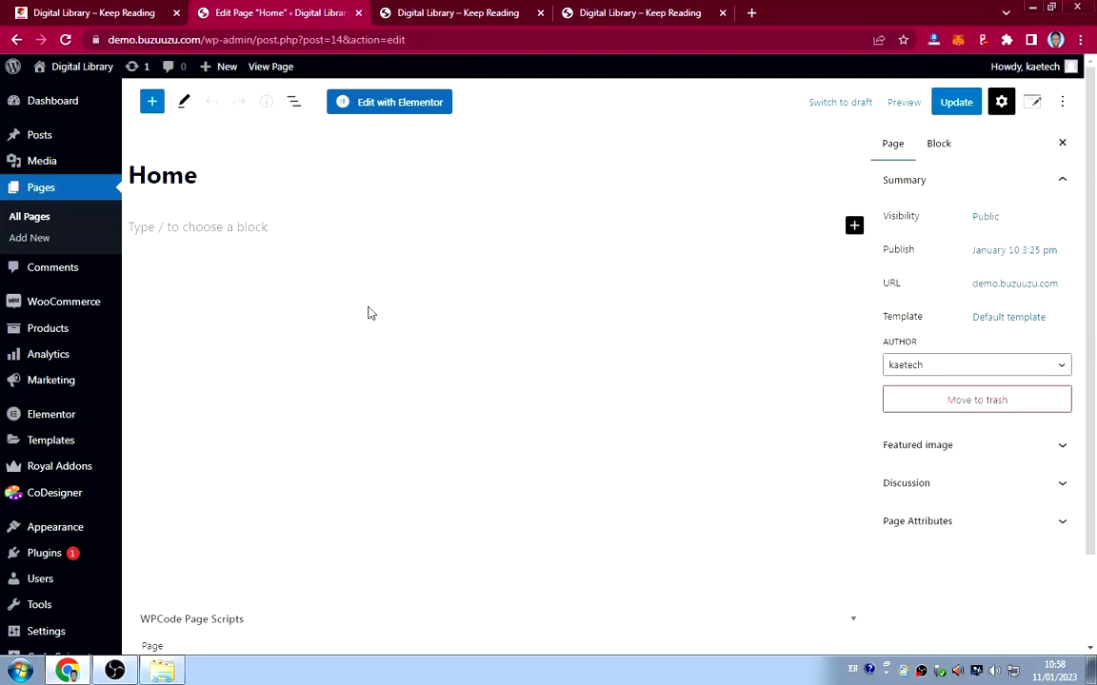
click(108, 14)
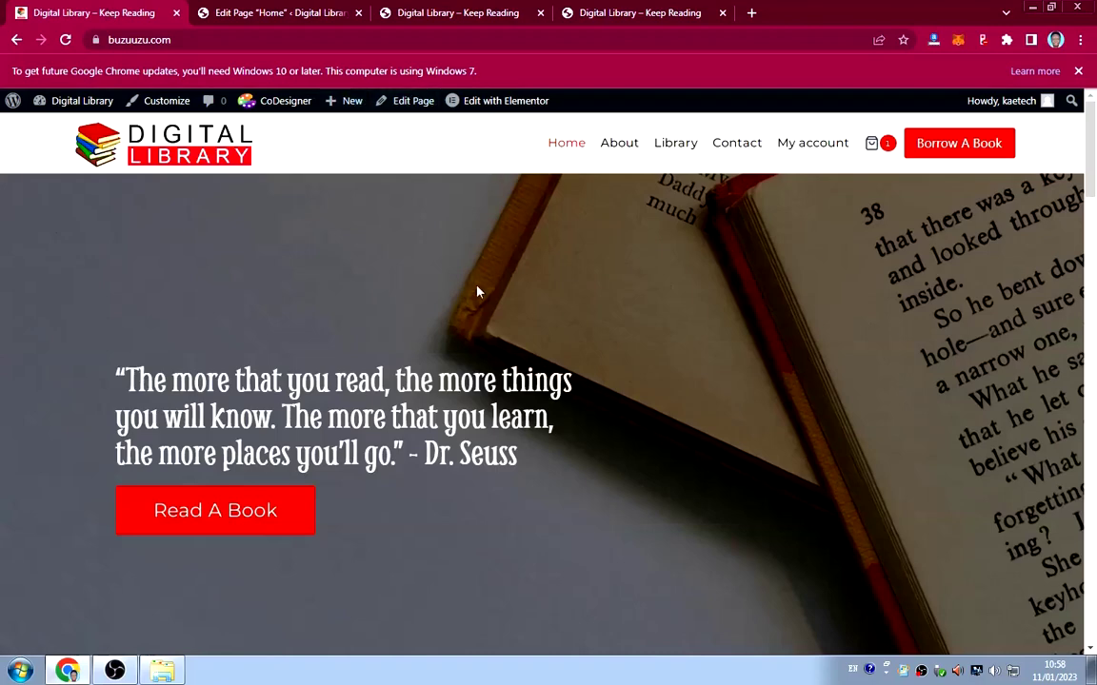
click(290, 12)
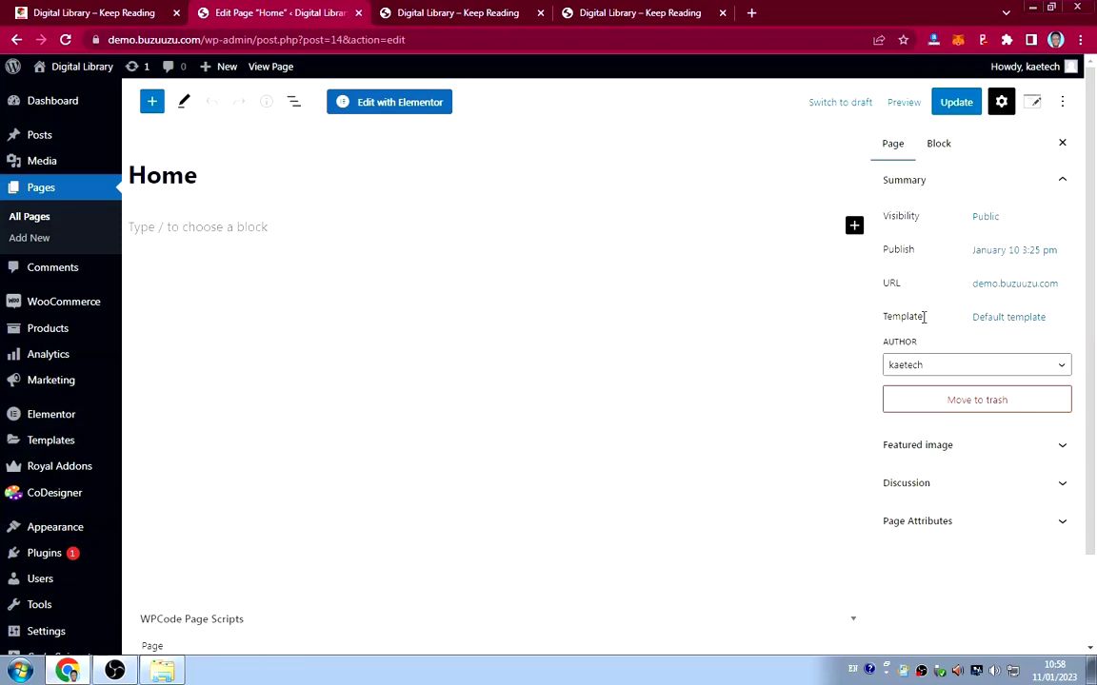
click(1006, 320)
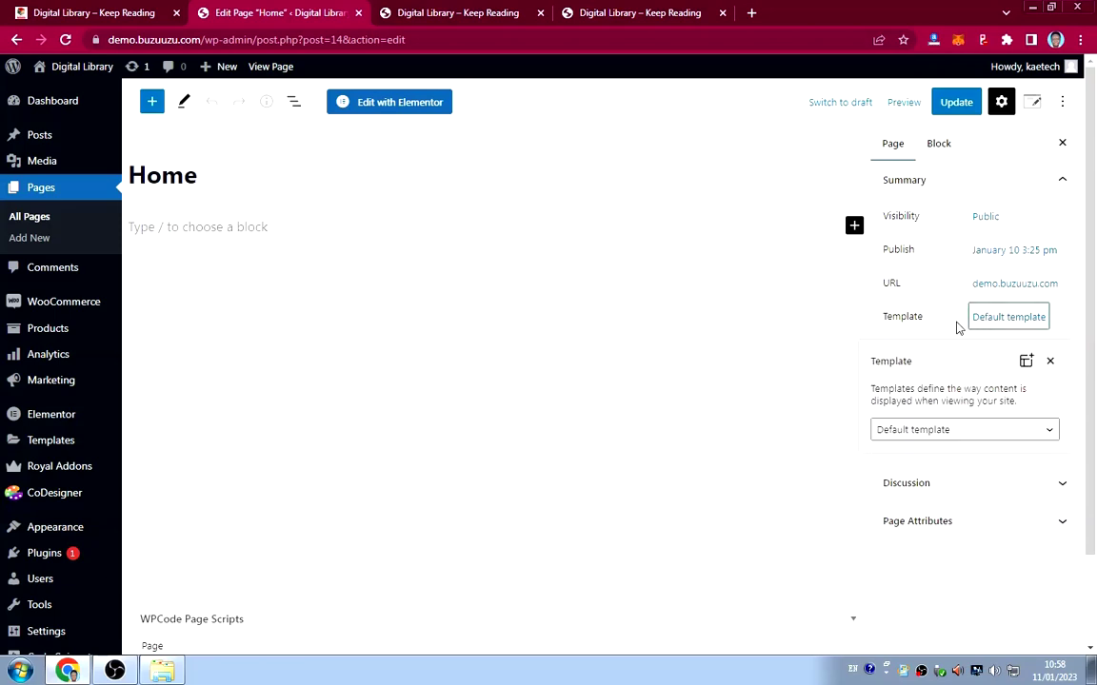
click(948, 431)
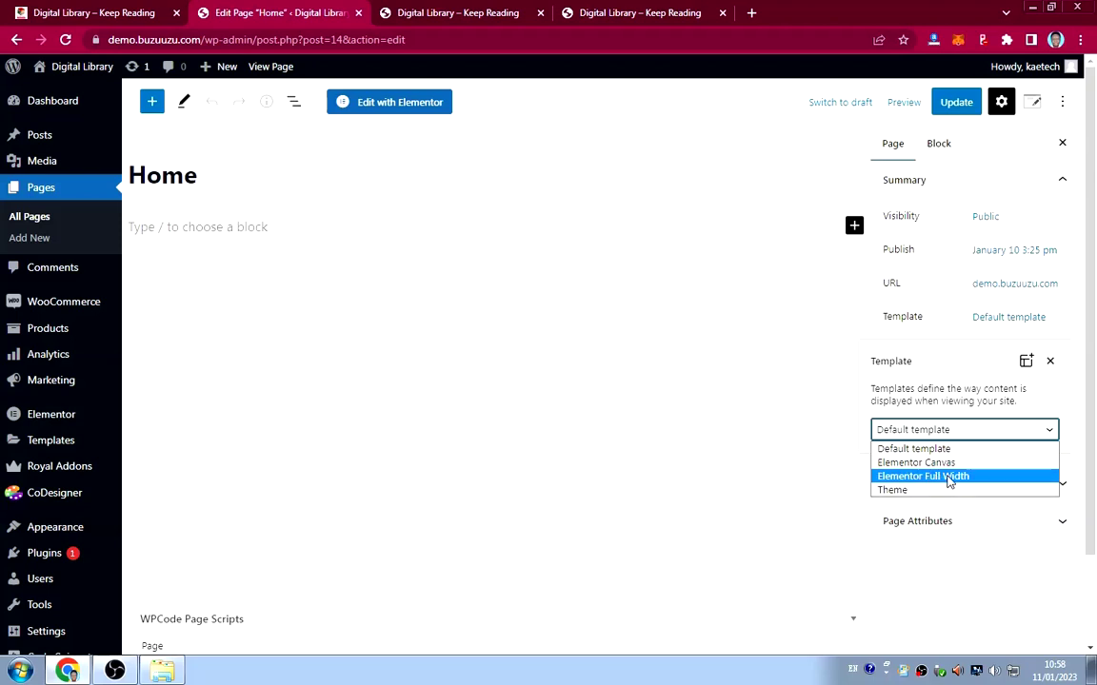
click(949, 478)
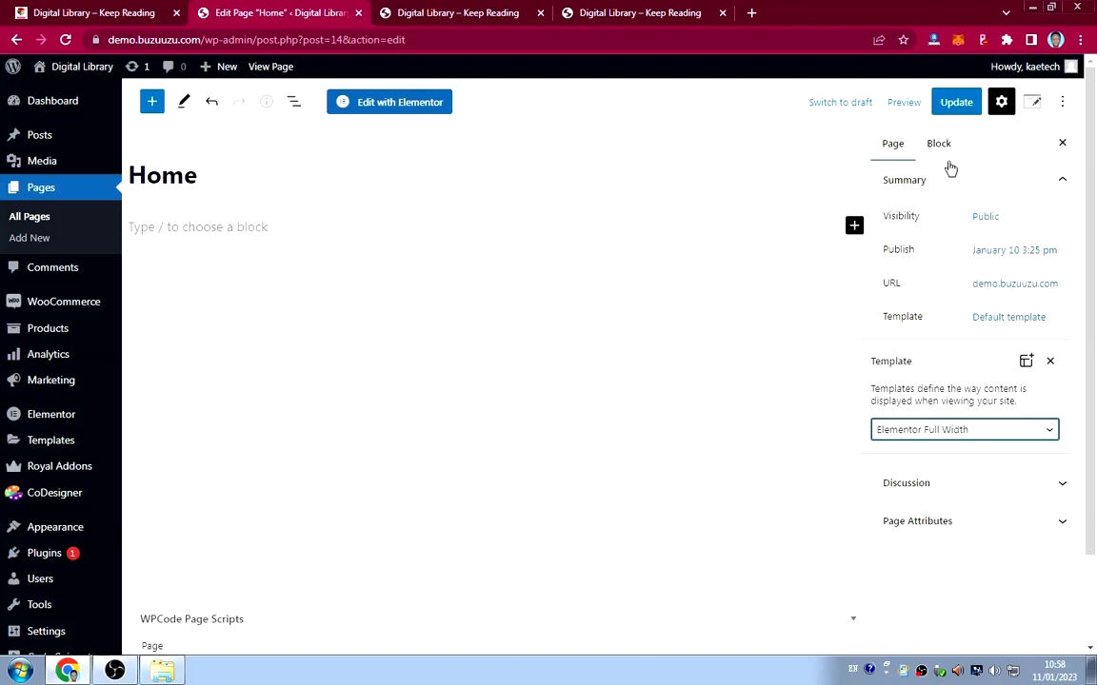
click(934, 105)
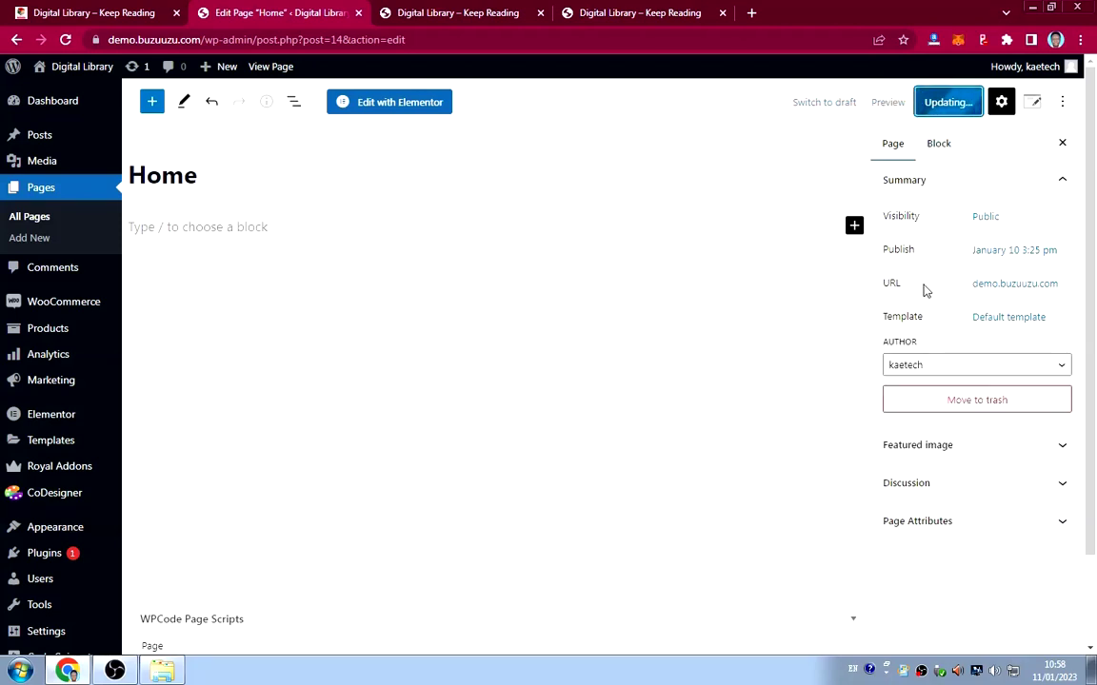
Open the Home page in Elementor and look at the available section structures without adding one.
click(394, 105)
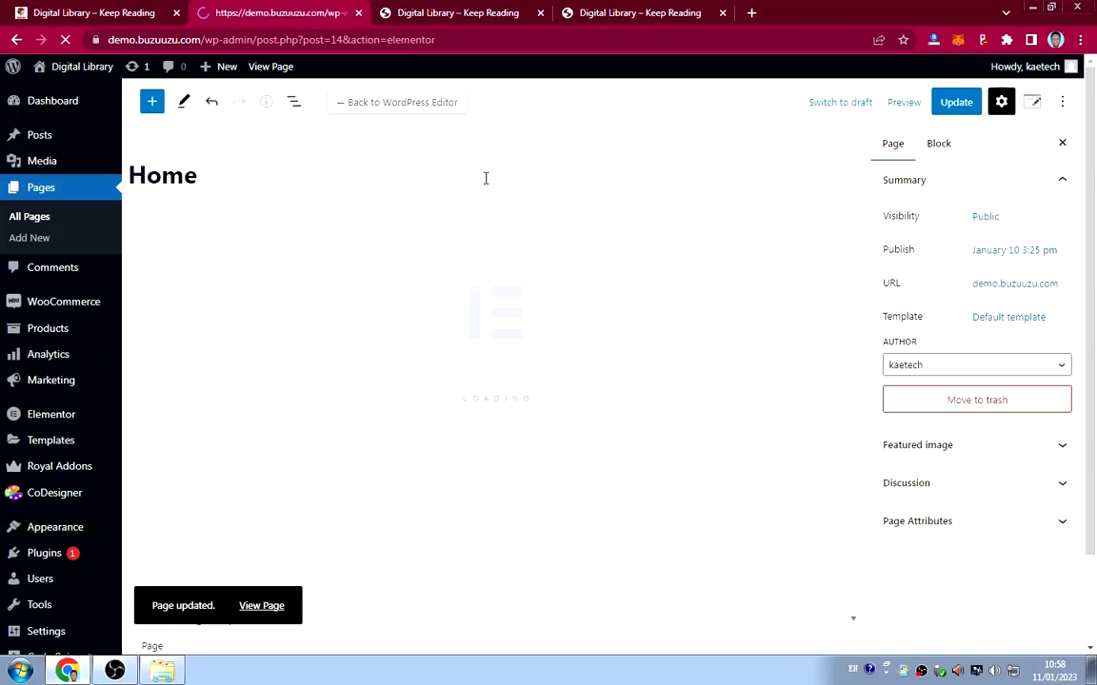
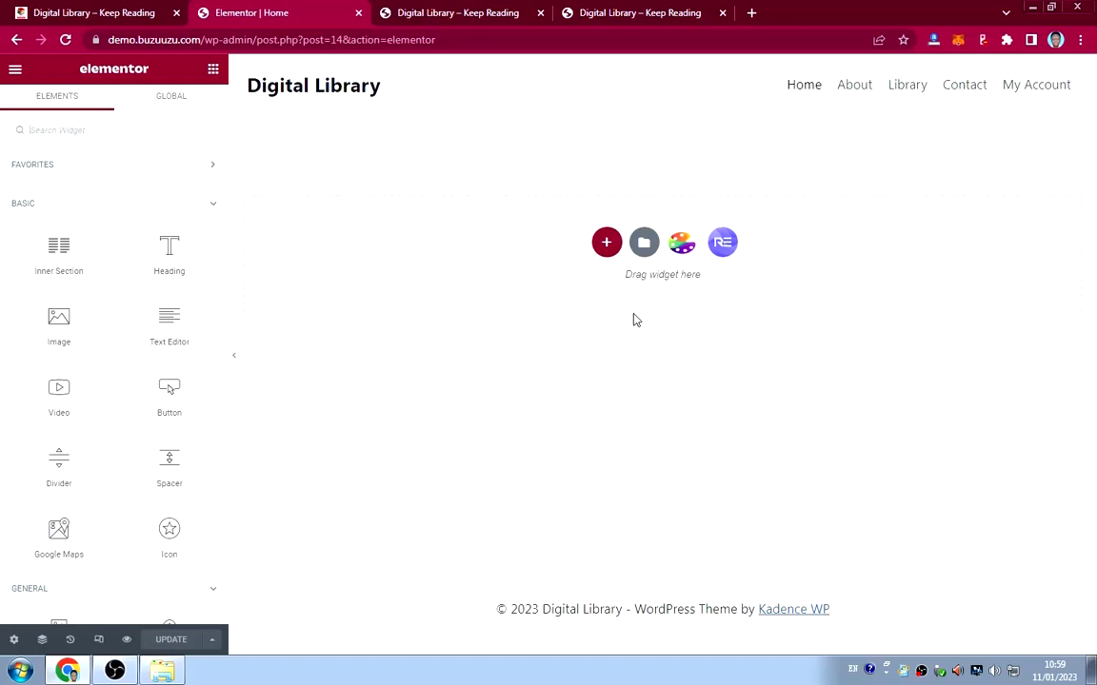
click(605, 244)
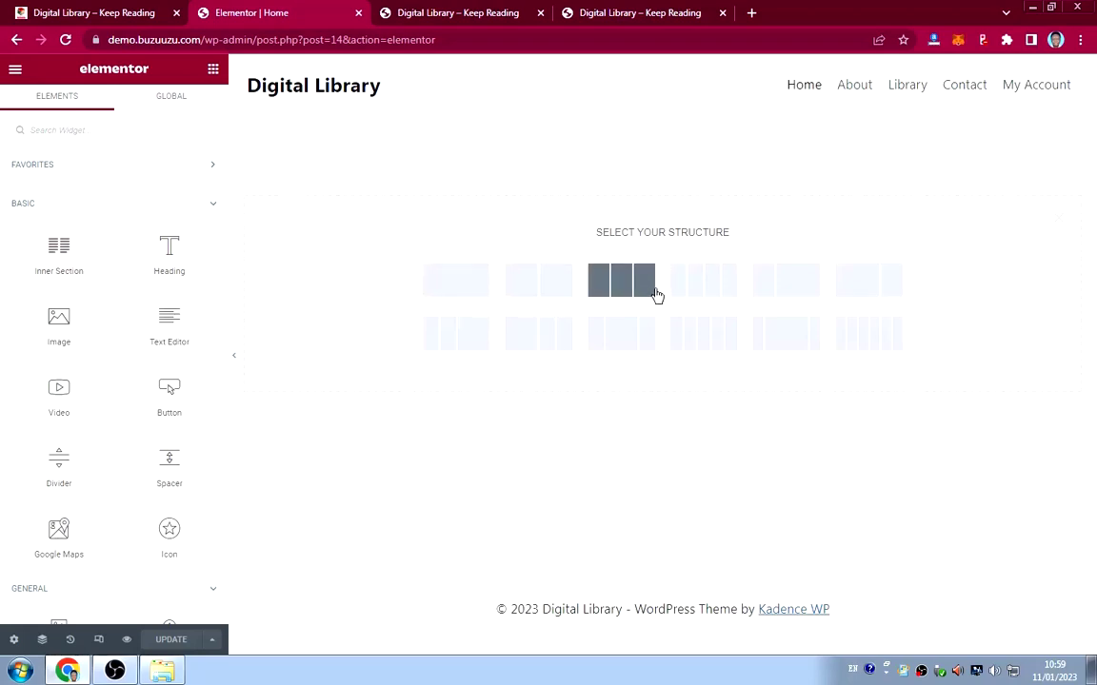
click(1053, 212)
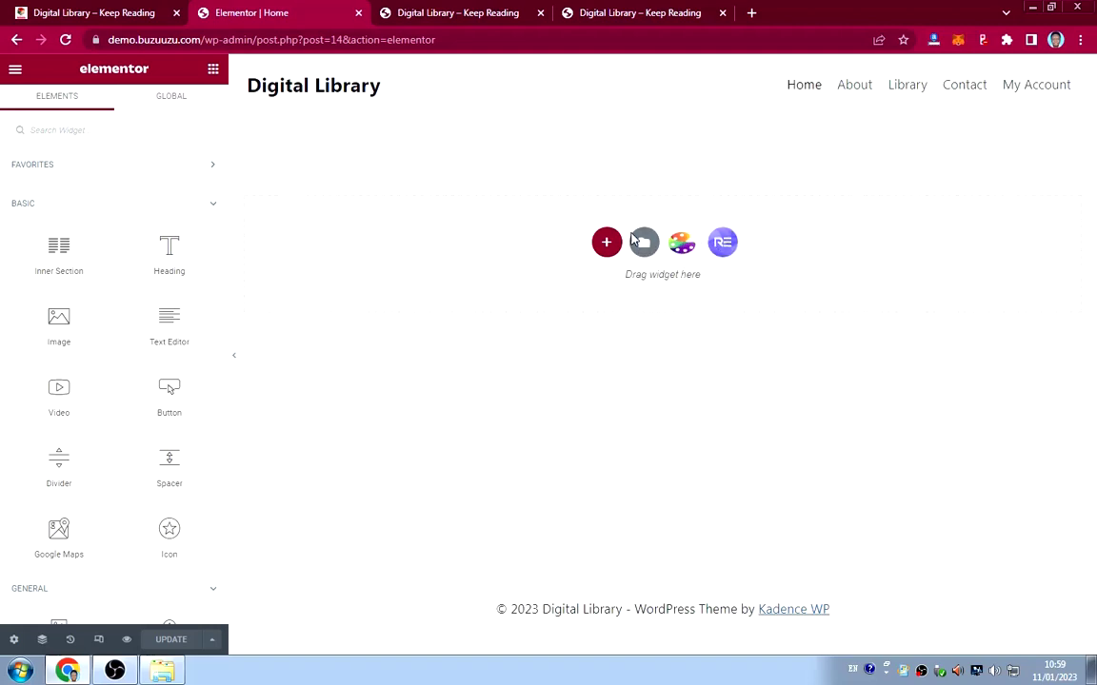
Browse the Royal Elementor Addons page templates and preview the Digital Marketing About template without inserting it.
click(723, 244)
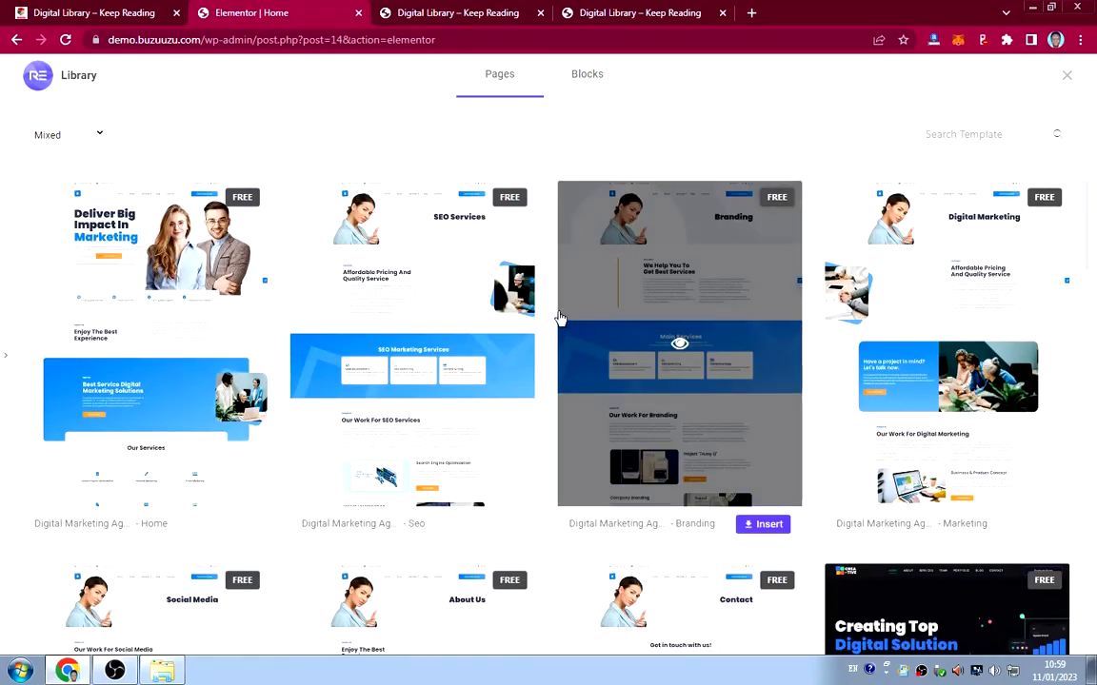
scroll(560, 317, down, 3)
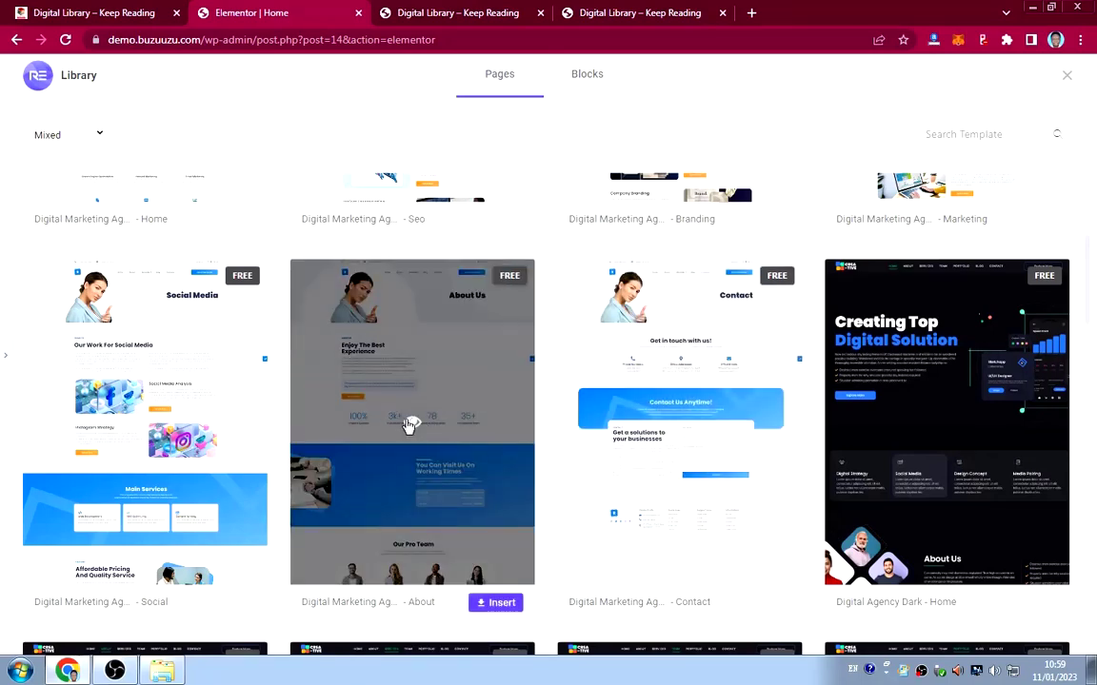
click(409, 426)
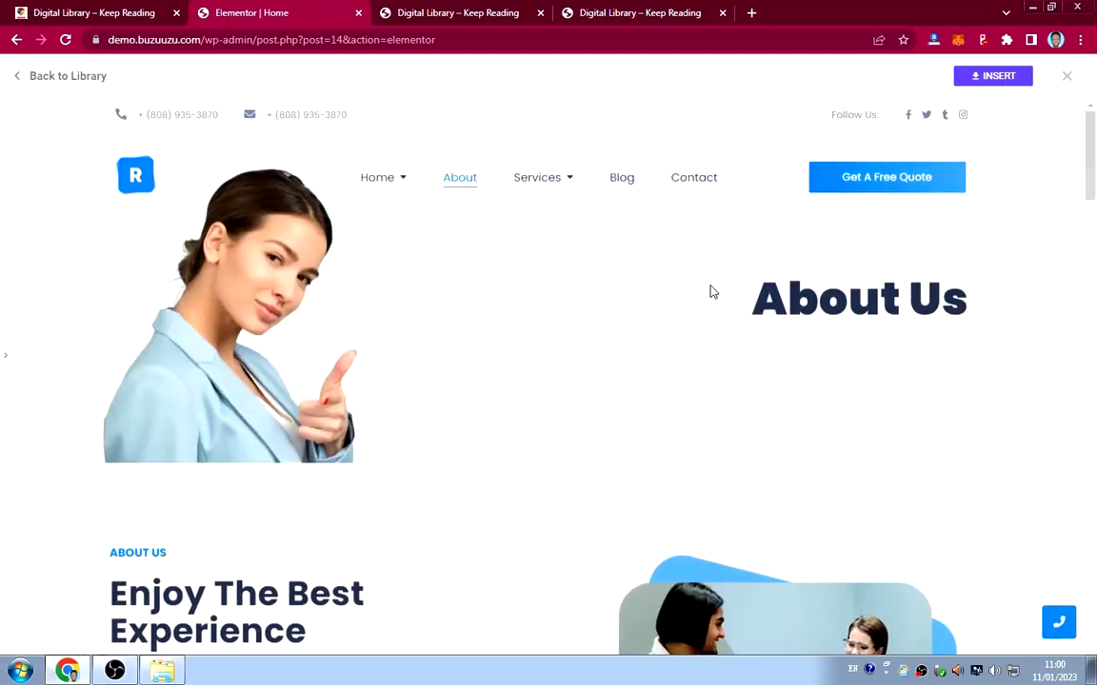
scroll(709, 293, down, 12)
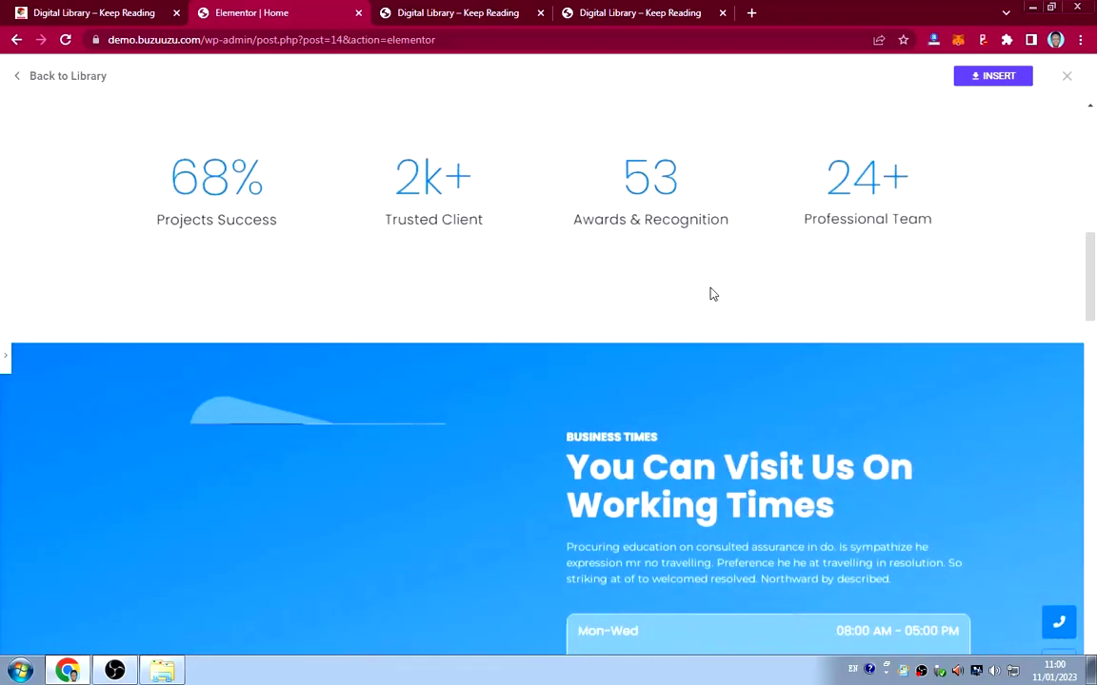
scroll(709, 293, down, 1)
scroll(709, 290, down, 4)
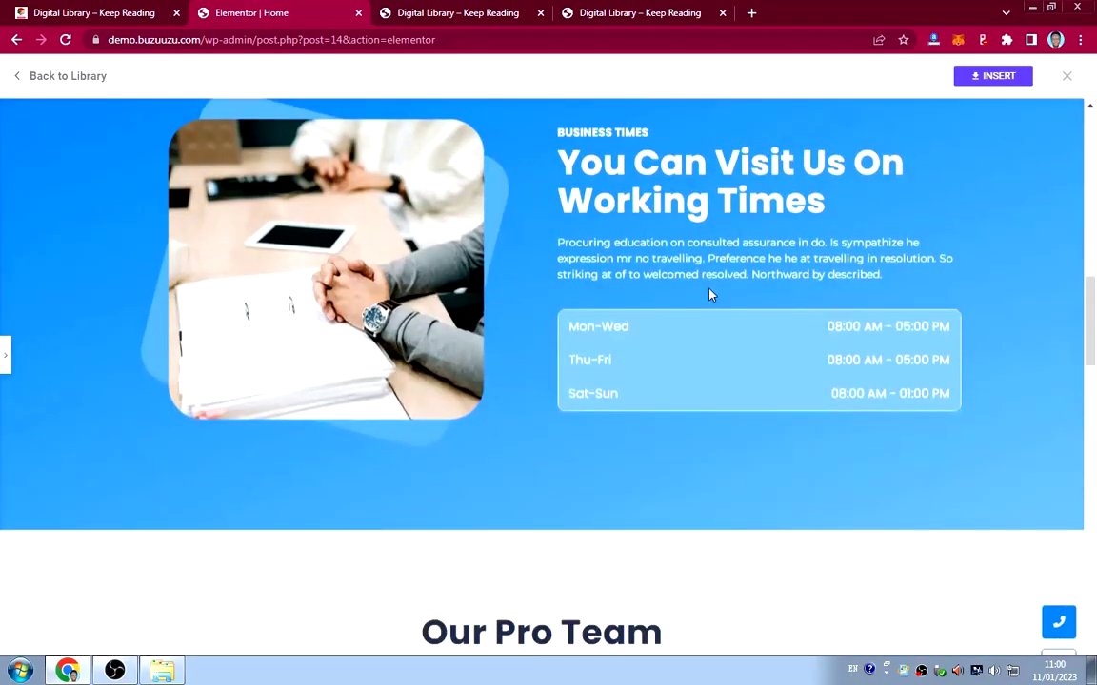
scroll(706, 295, up, 17)
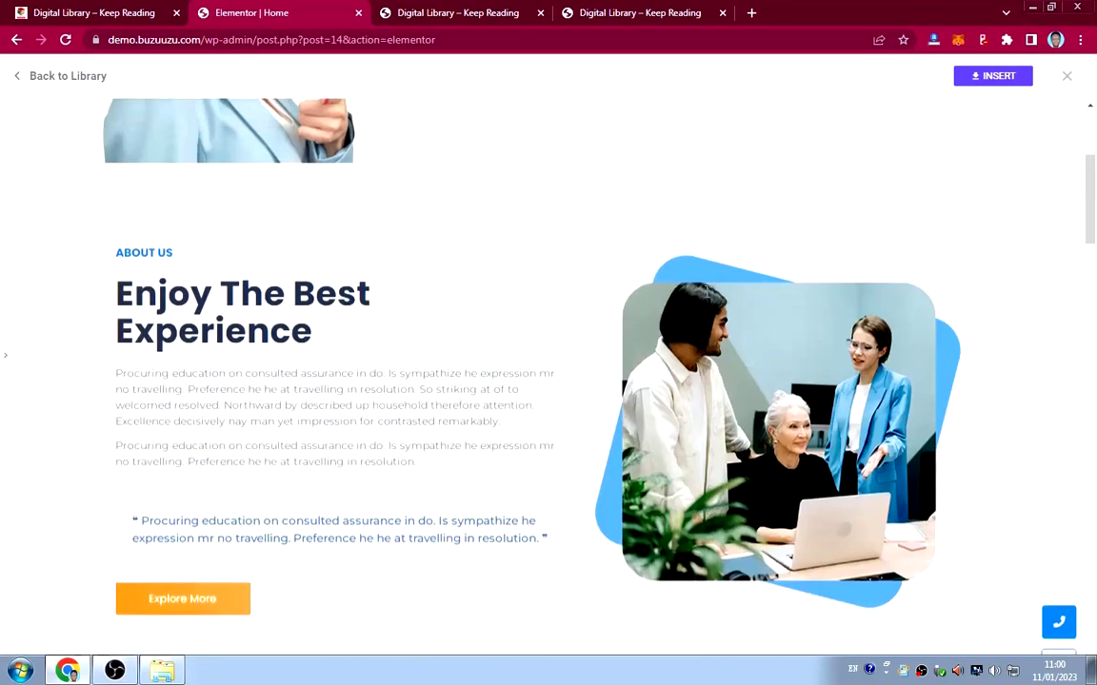
click(1066, 78)
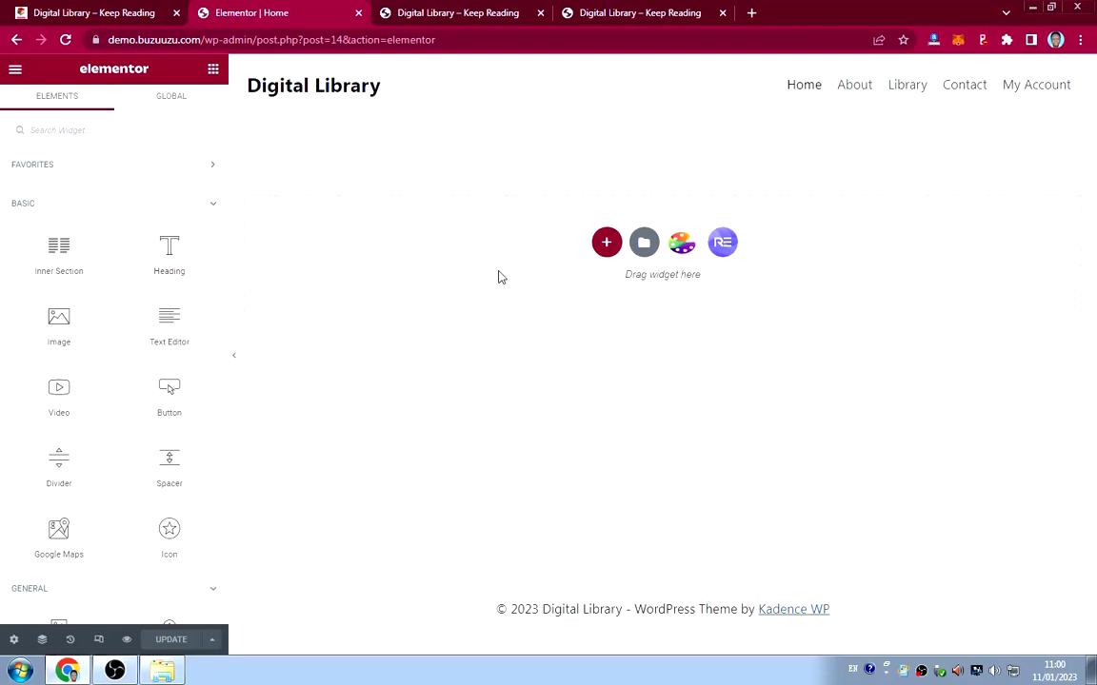
Review the finished site's home page layout, including the hero, book carousel and Powerful Motivational Books banner.
click(81, 14)
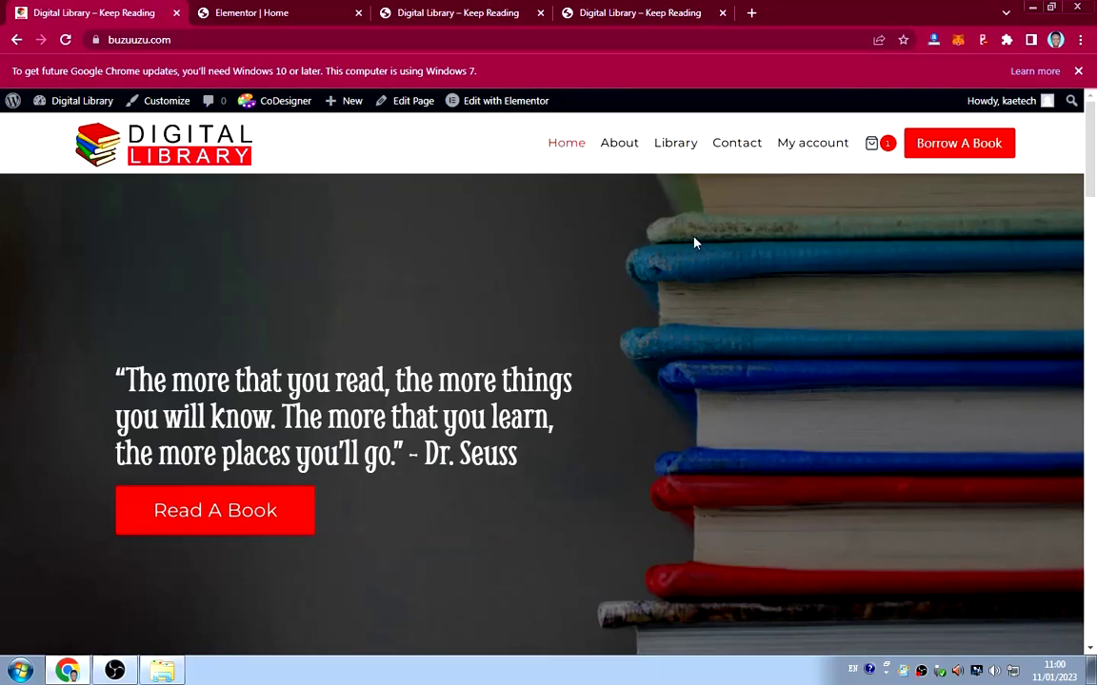
scroll(445, 188, down, 1)
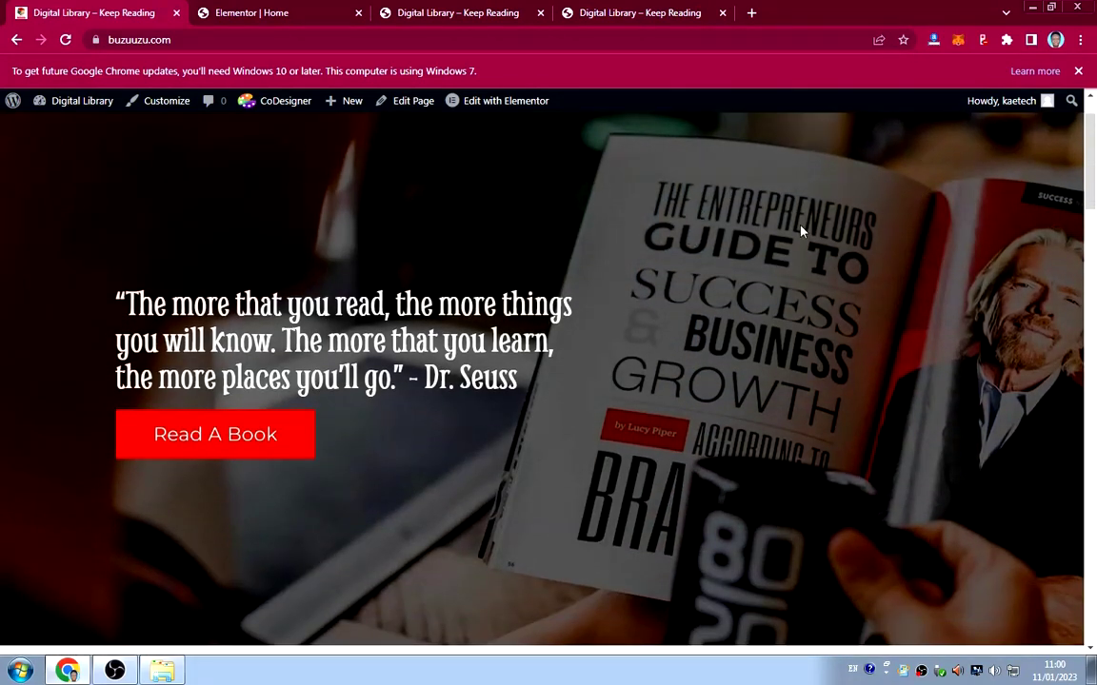
scroll(699, 321, down, 7)
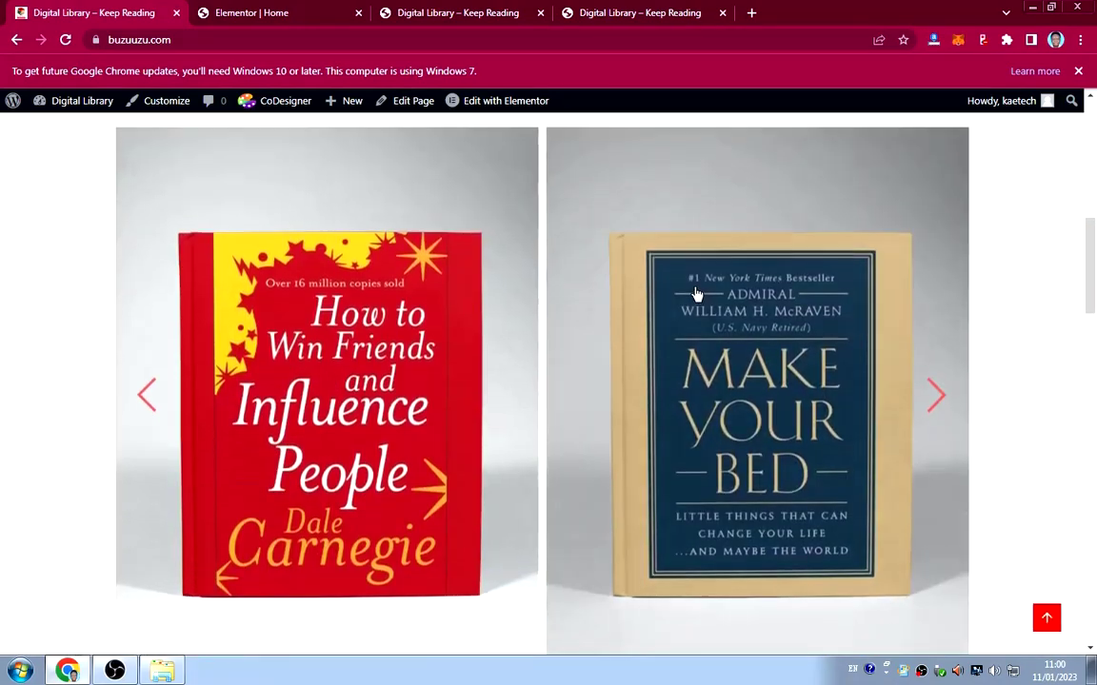
scroll(1003, 311, down, 6)
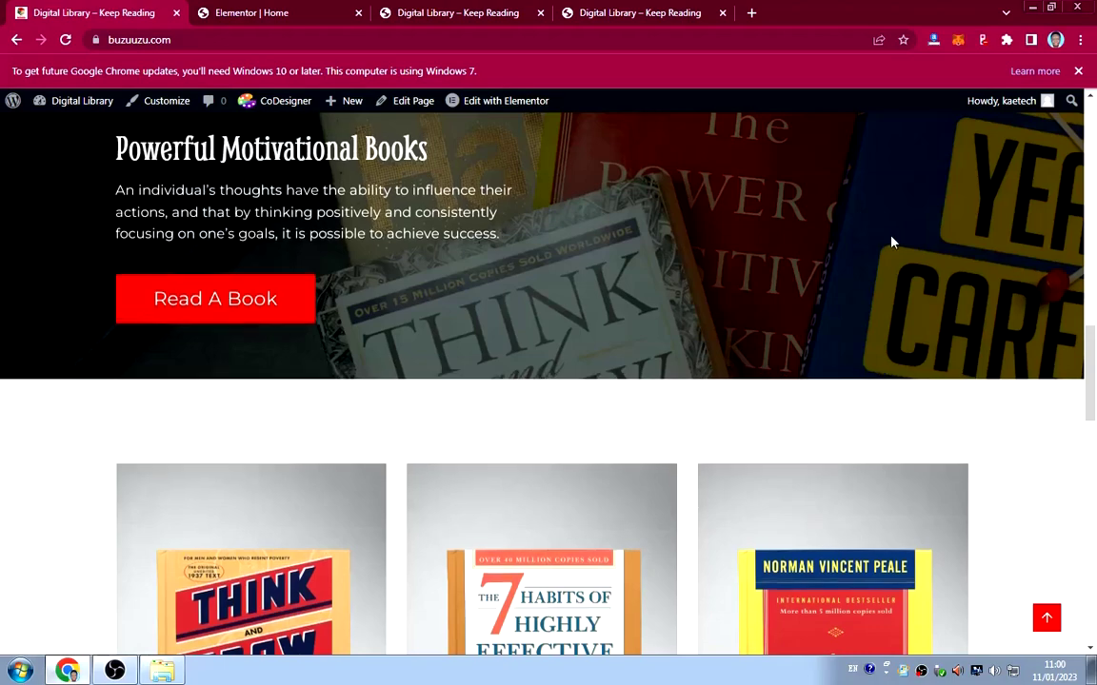
Review the finished site's book product grid, closing Read A Book banner and footer for the Home page layout.
scroll(615, 251, up, 2)
scroll(727, 281, down, 4)
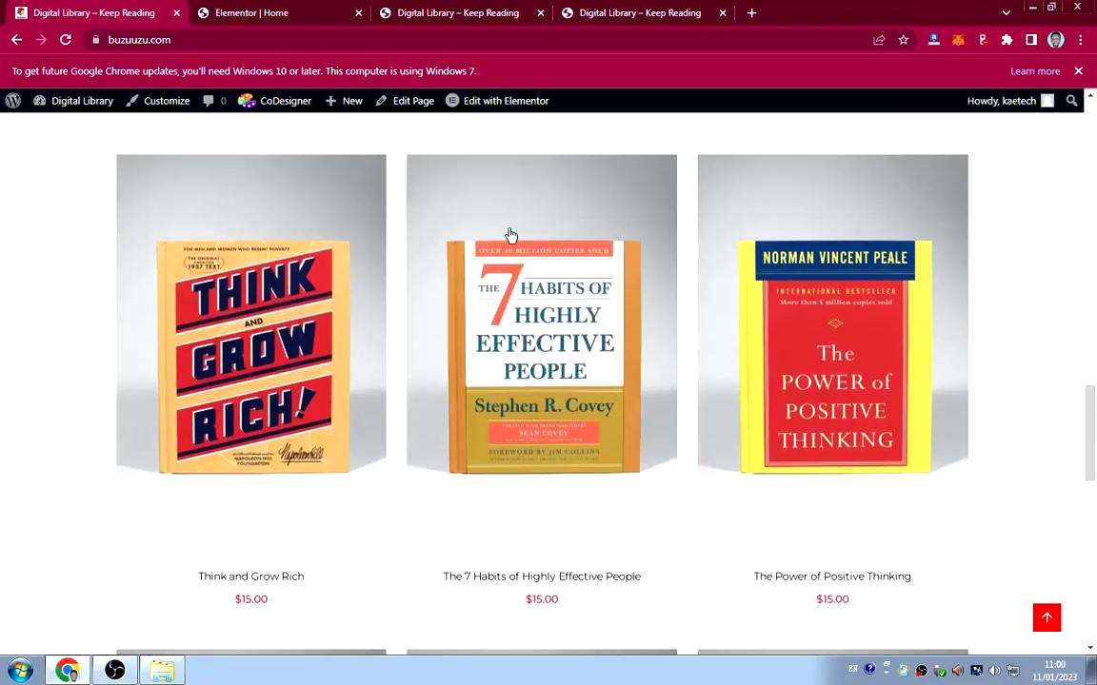
scroll(881, 319, down, 4)
scroll(874, 311, down, 3)
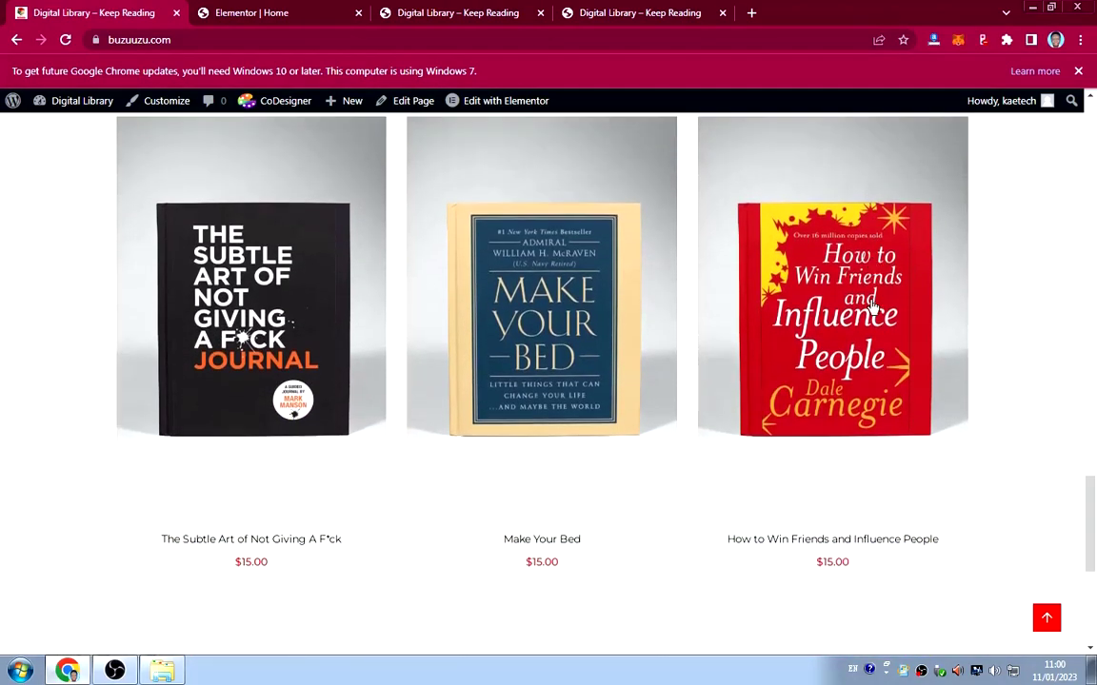
scroll(871, 304, down, 3)
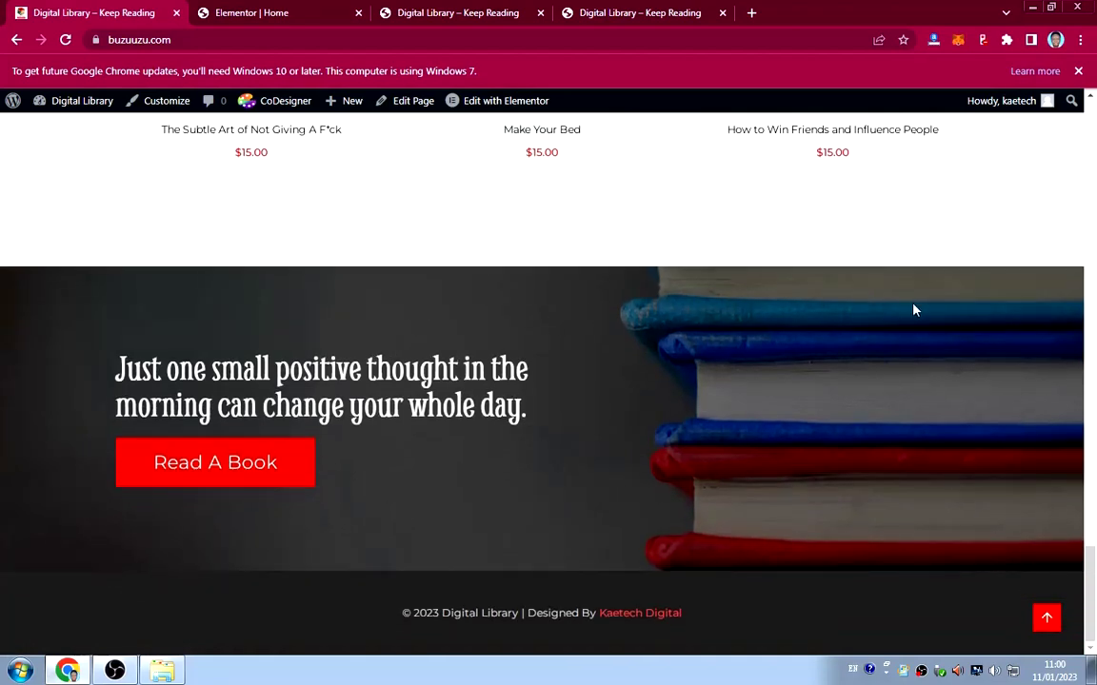
scroll(736, 363, up, 10)
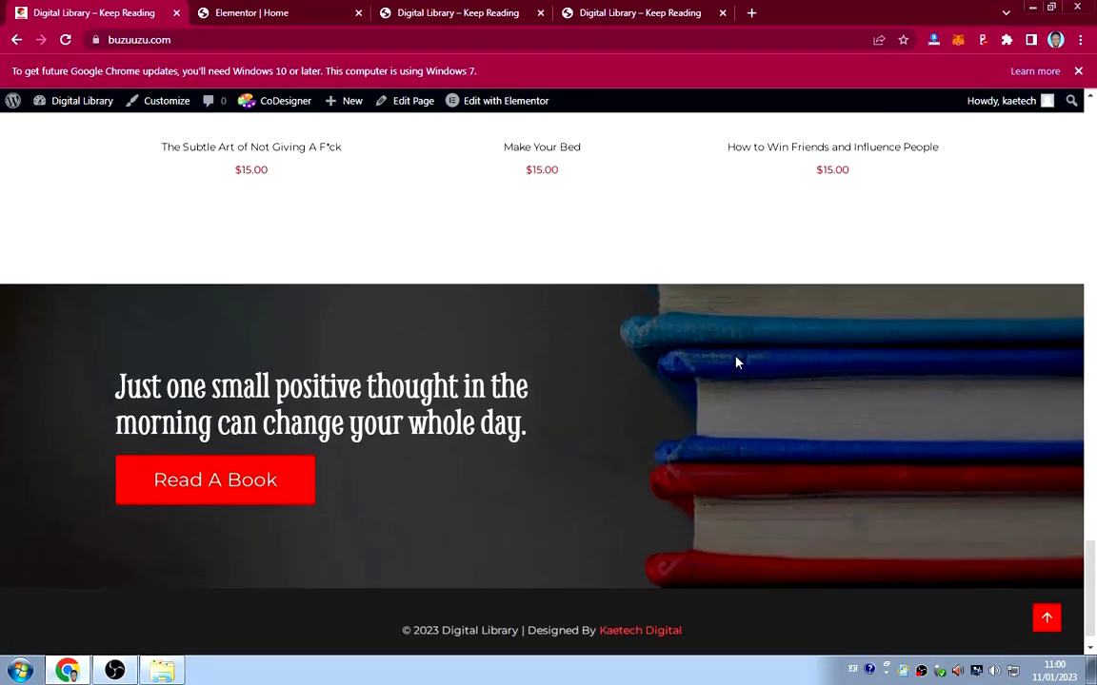
scroll(733, 343, up, 10)
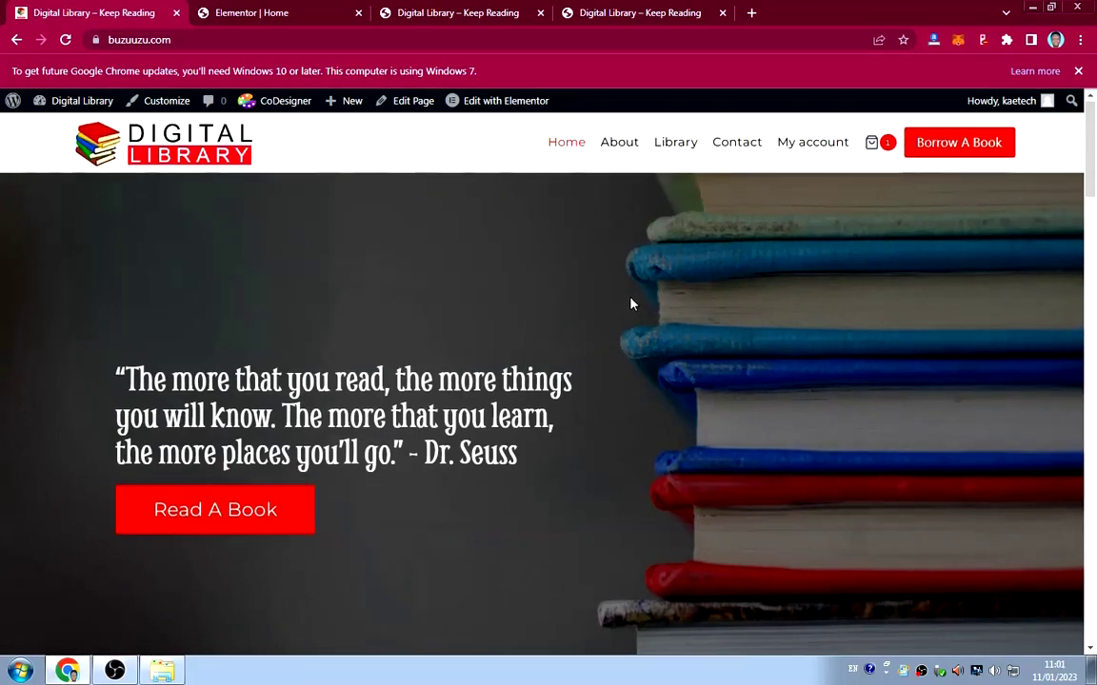
scroll(632, 304, down, 10)
scroll(631, 304, down, 8)
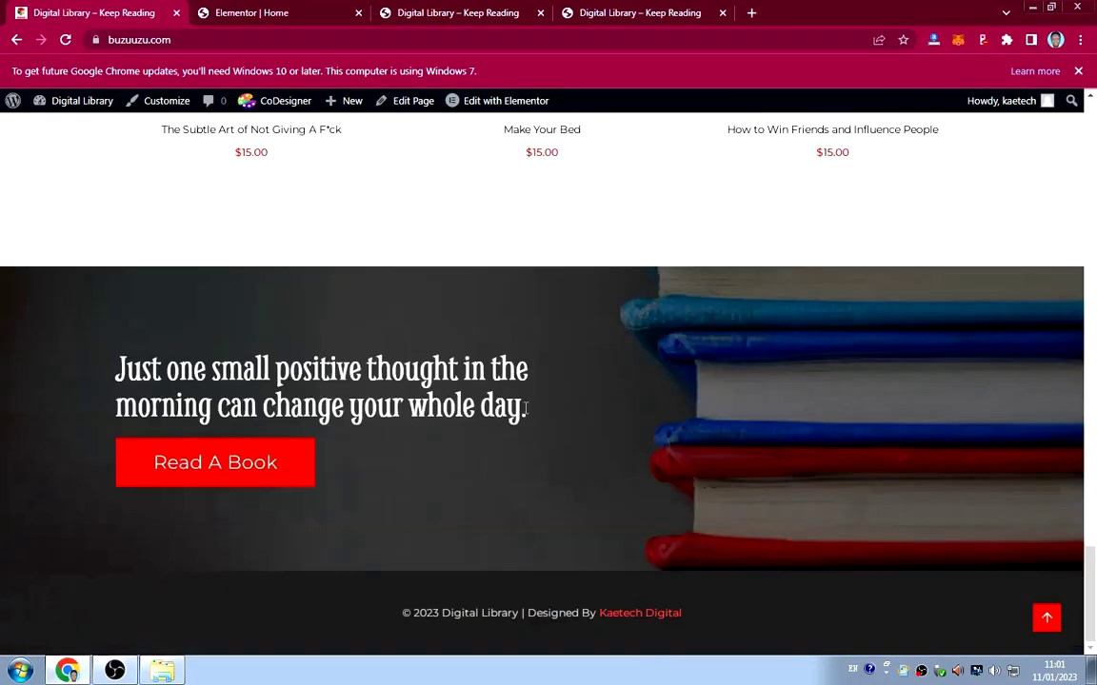
scroll(574, 281, up, 8)
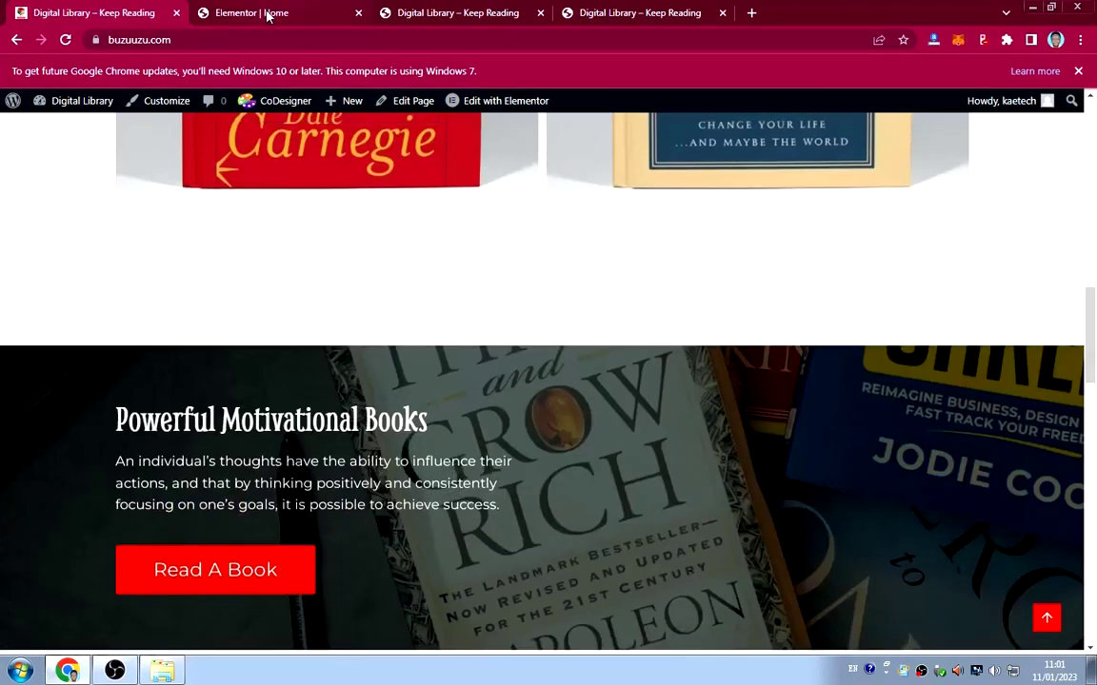
Check the blank Home page in Elementor, then examine the finished site's hero heading, button and background images.
click(271, 12)
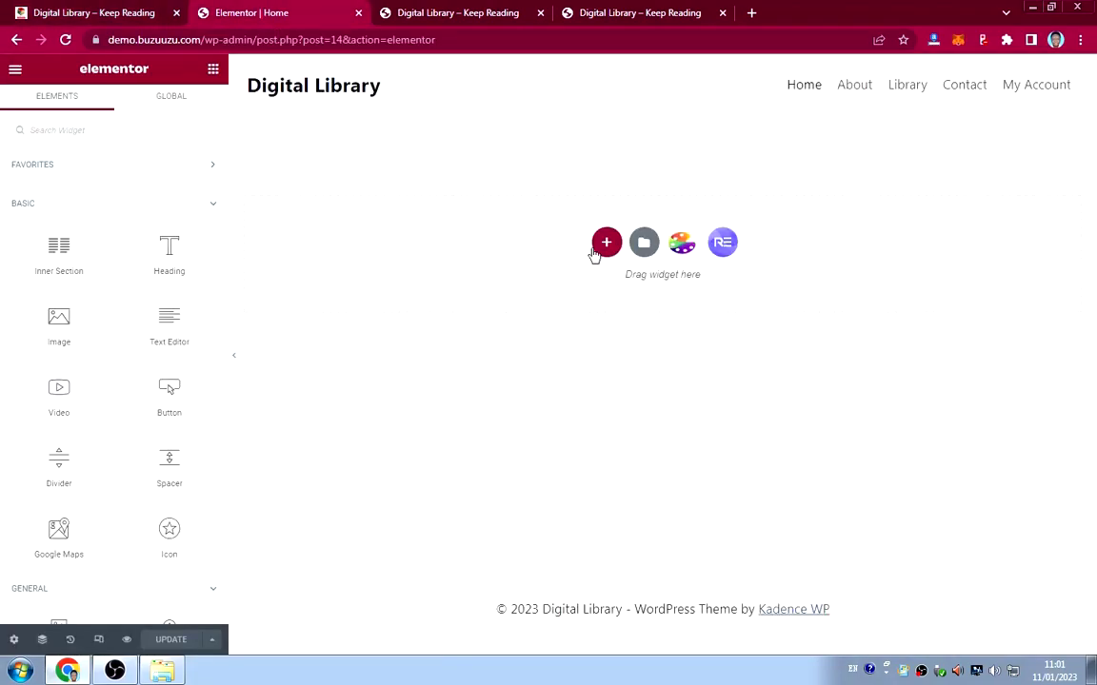
click(88, 14)
scroll(688, 293, up, 6)
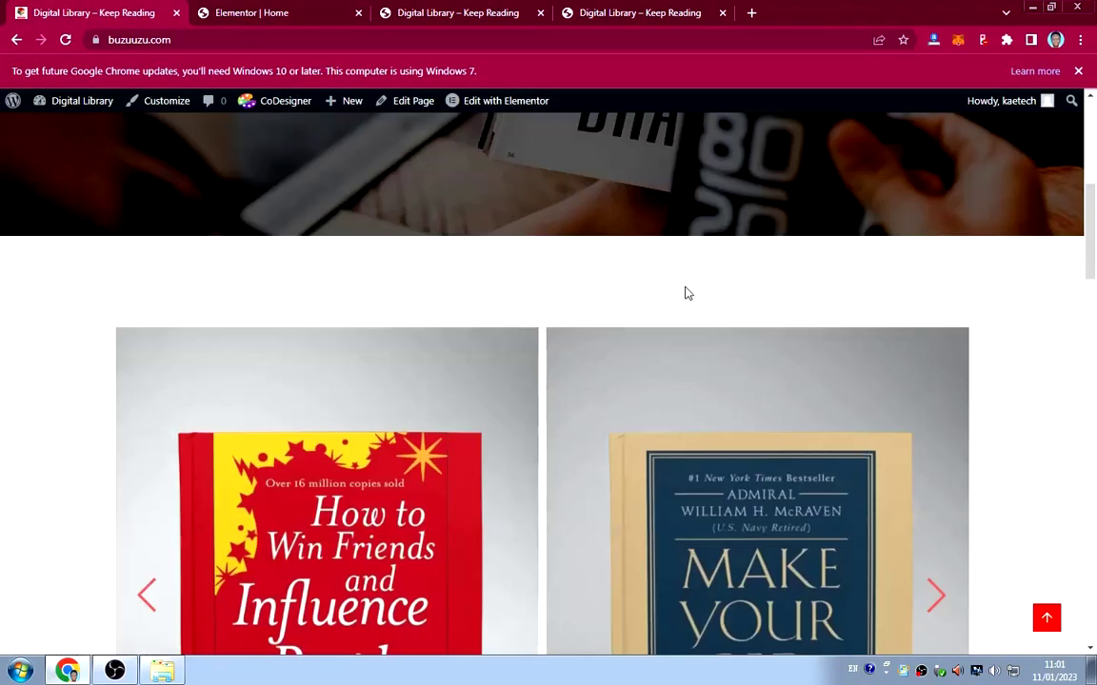
scroll(616, 296, down, 2)
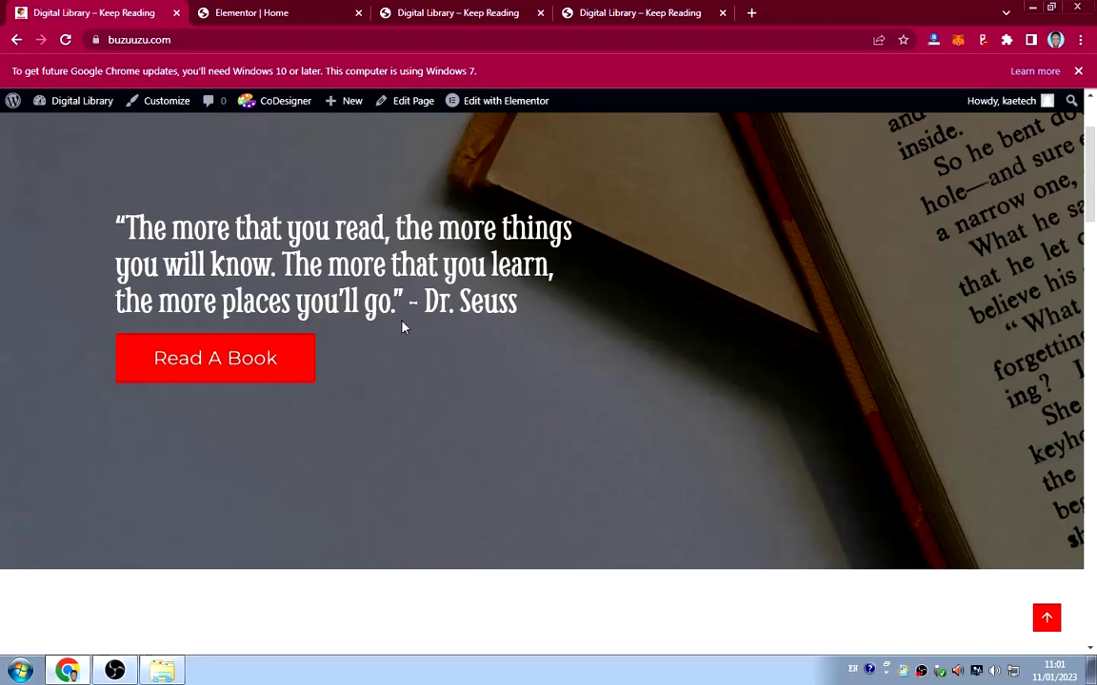
scroll(401, 327, up, 2)
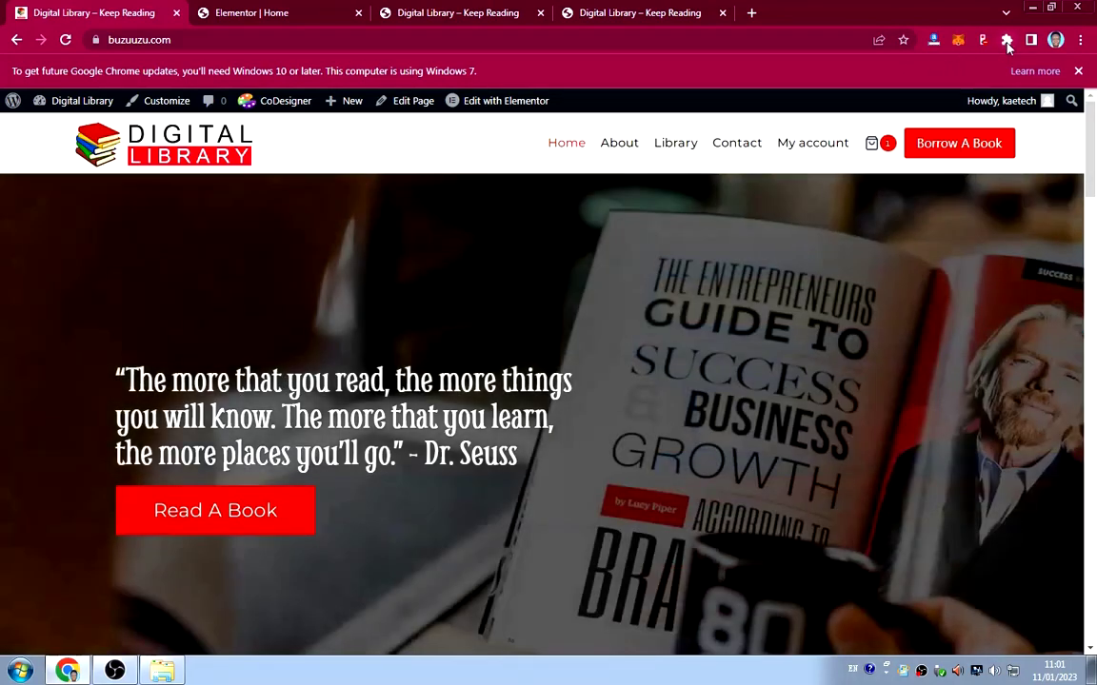
Sample the red of the hero's Read A Book button with ColorPick Eyedropper and copy its hex code.
click(1005, 42)
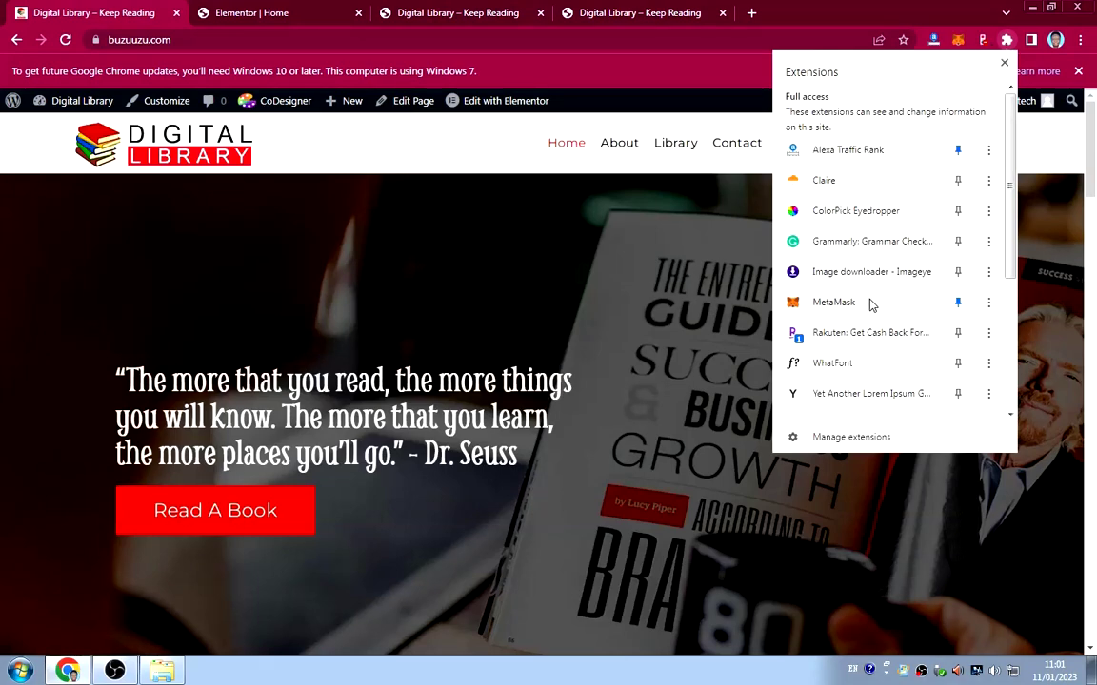
scroll(870, 305, down, 3)
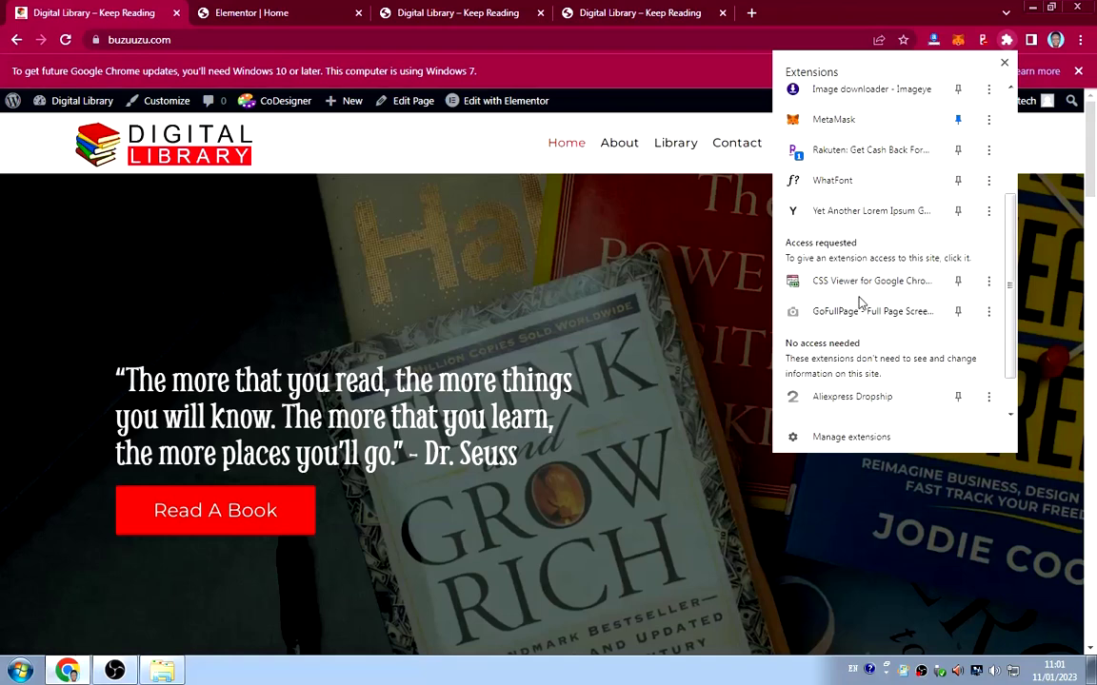
scroll(860, 303, down, 1)
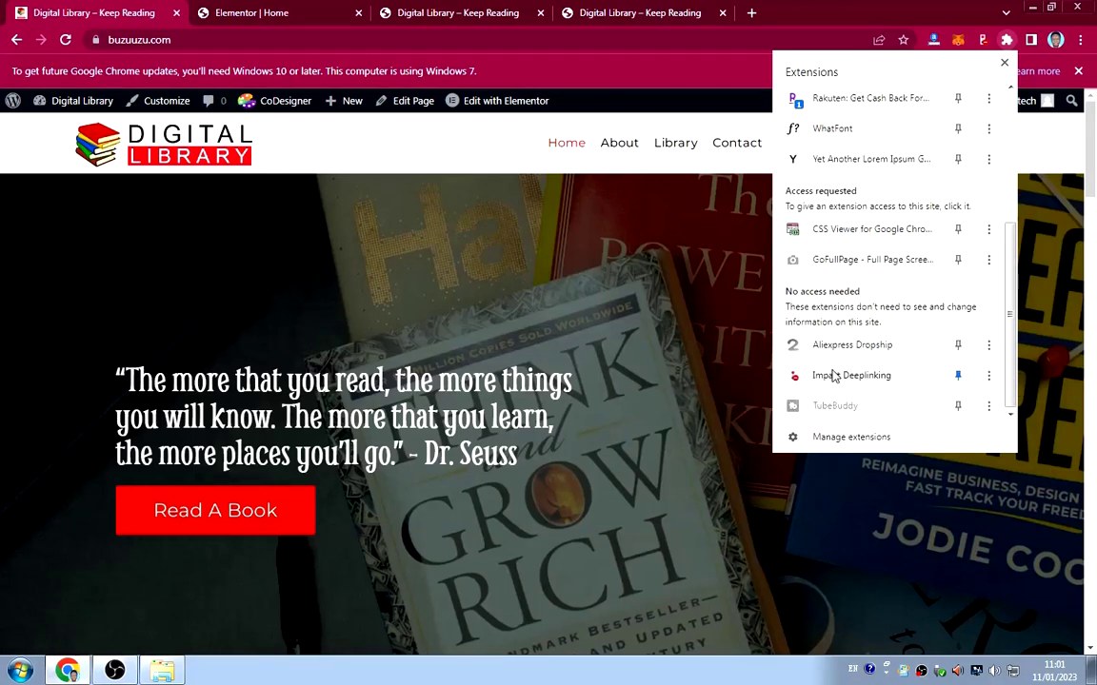
scroll(850, 388, up, 3)
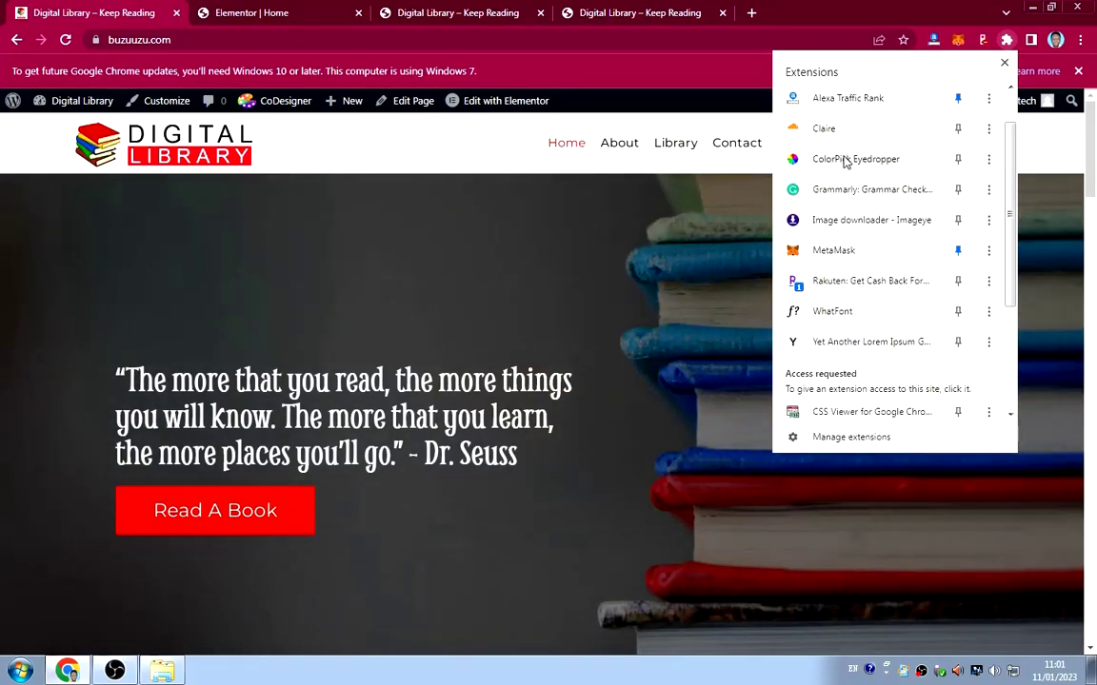
click(844, 161)
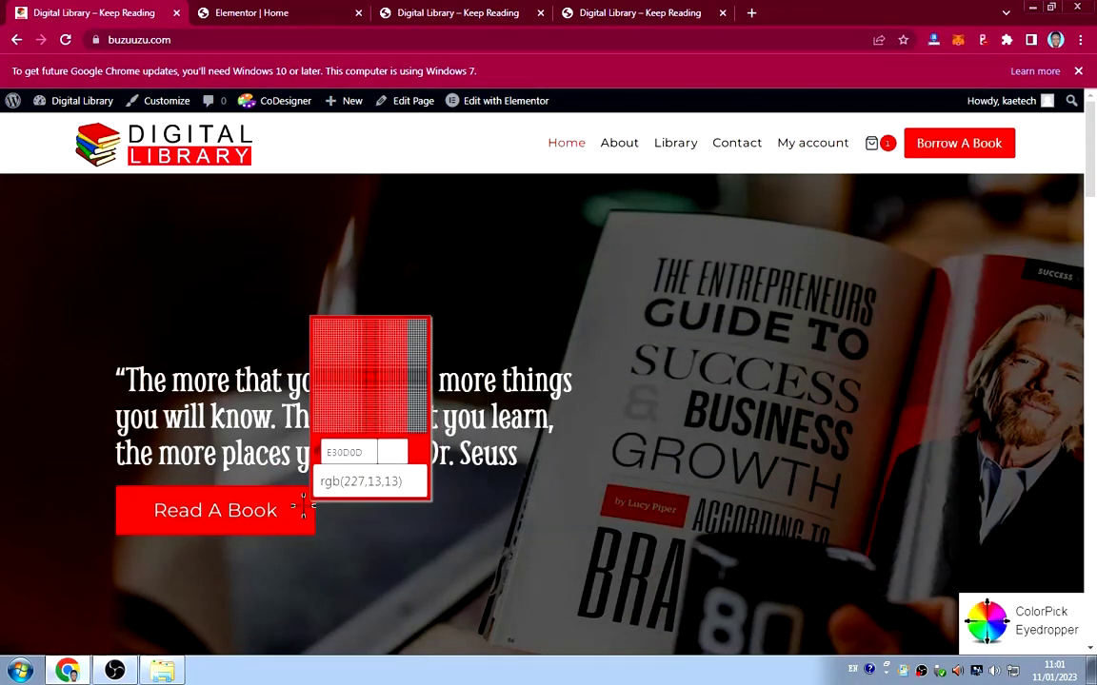
click(297, 505)
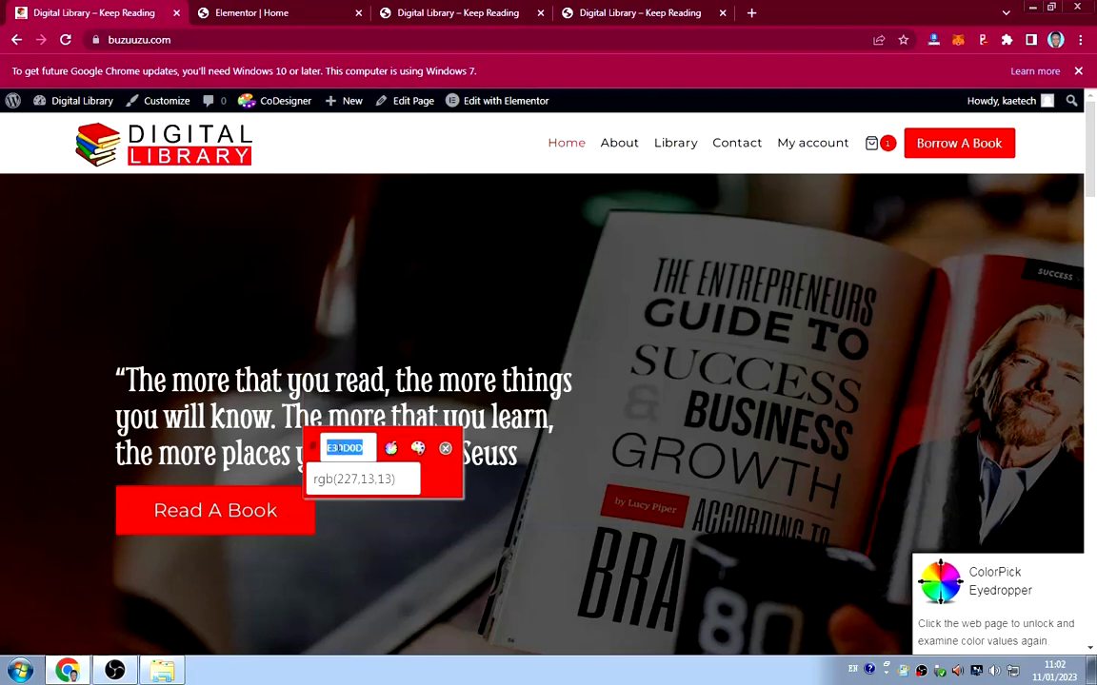
right_click(340, 446)
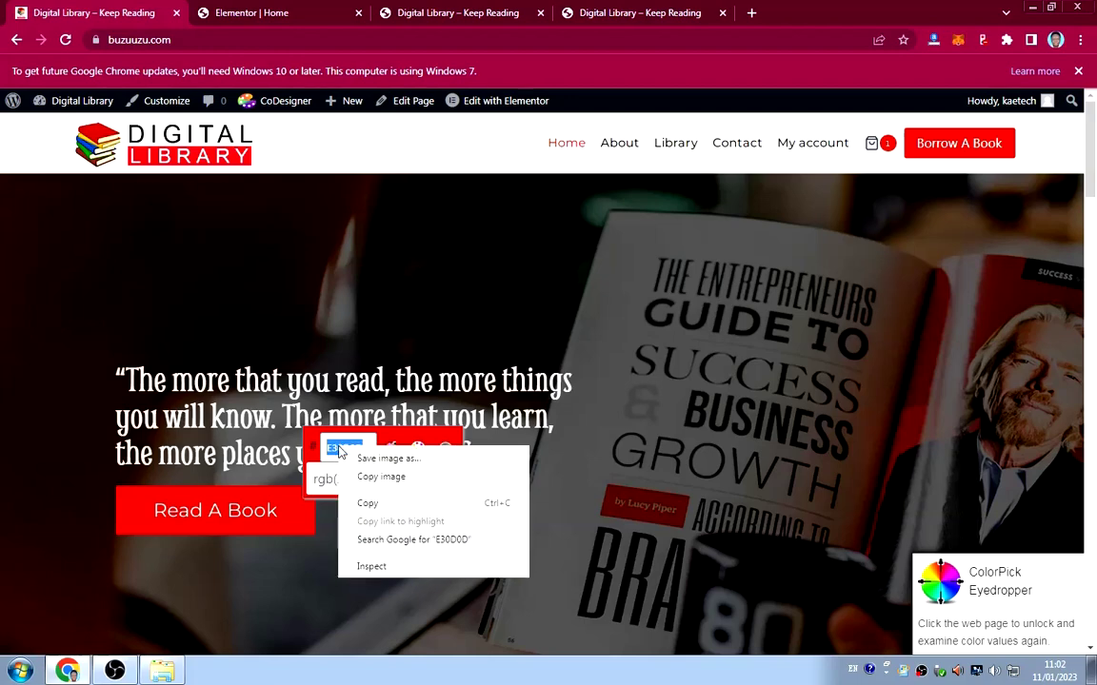
click(368, 503)
click(354, 479)
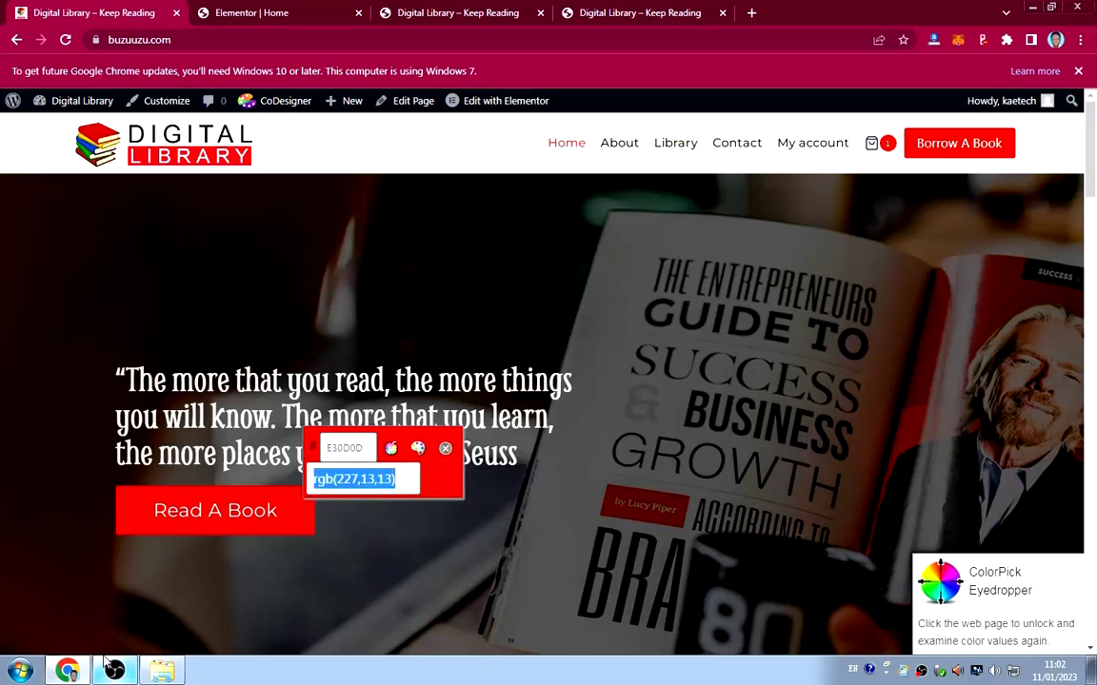
Paste the colour code E30D0D into a new Notepad note and close the eyedropper on the finished site.
click(23, 671)
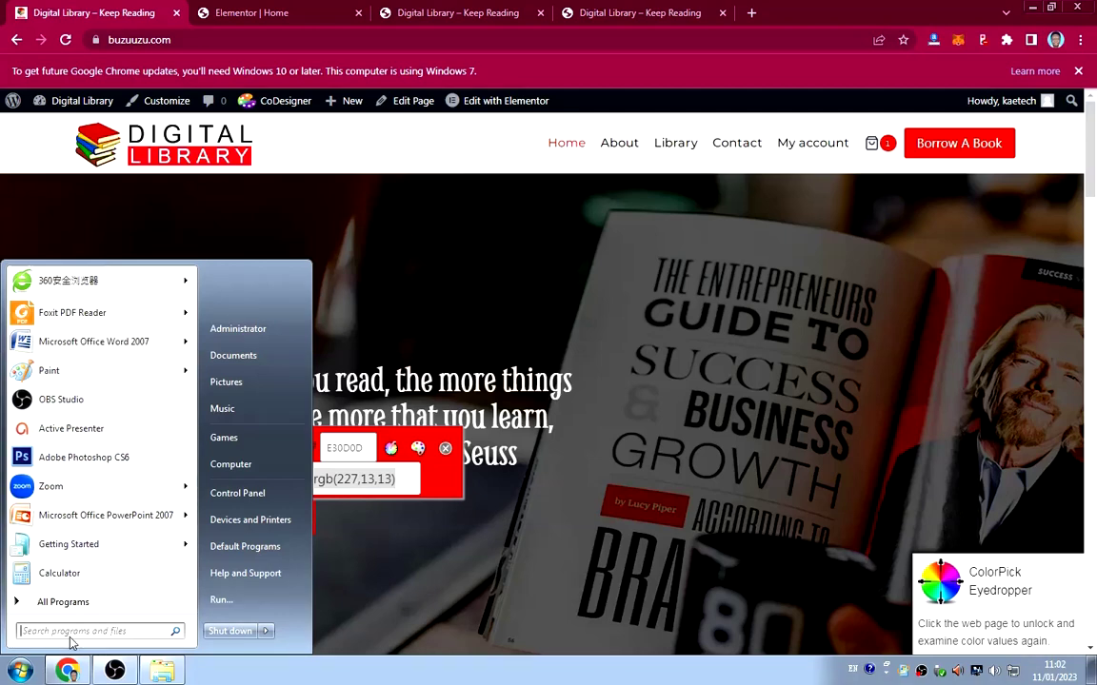
text(bl)
click(47, 301)
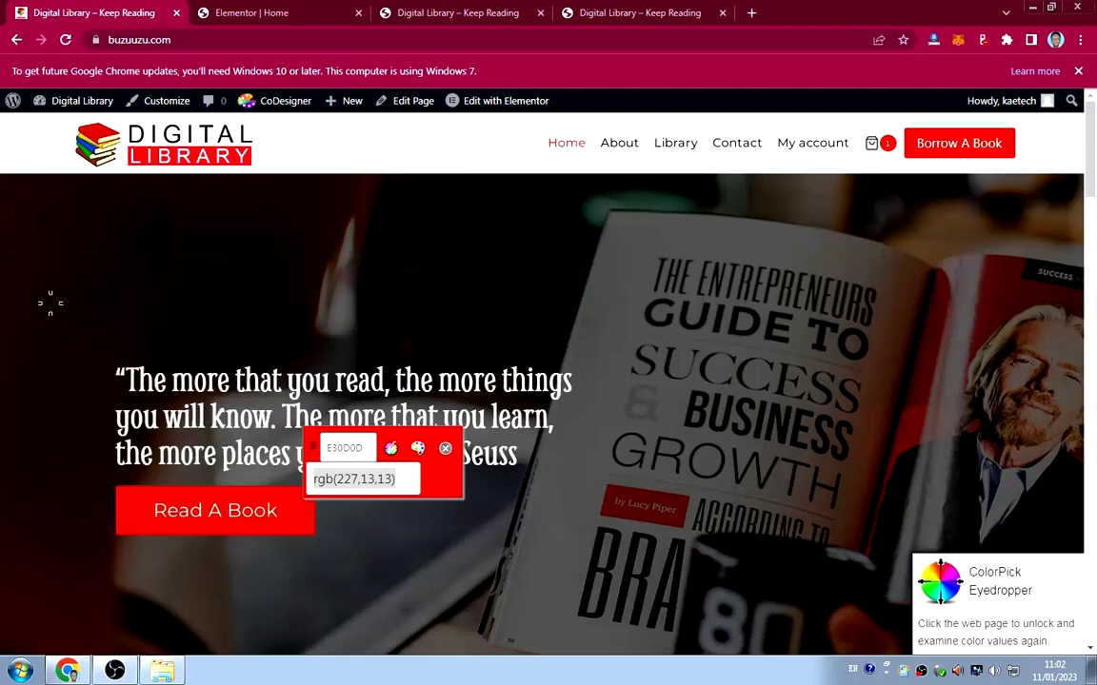
click(164, 59)
click(173, 74)
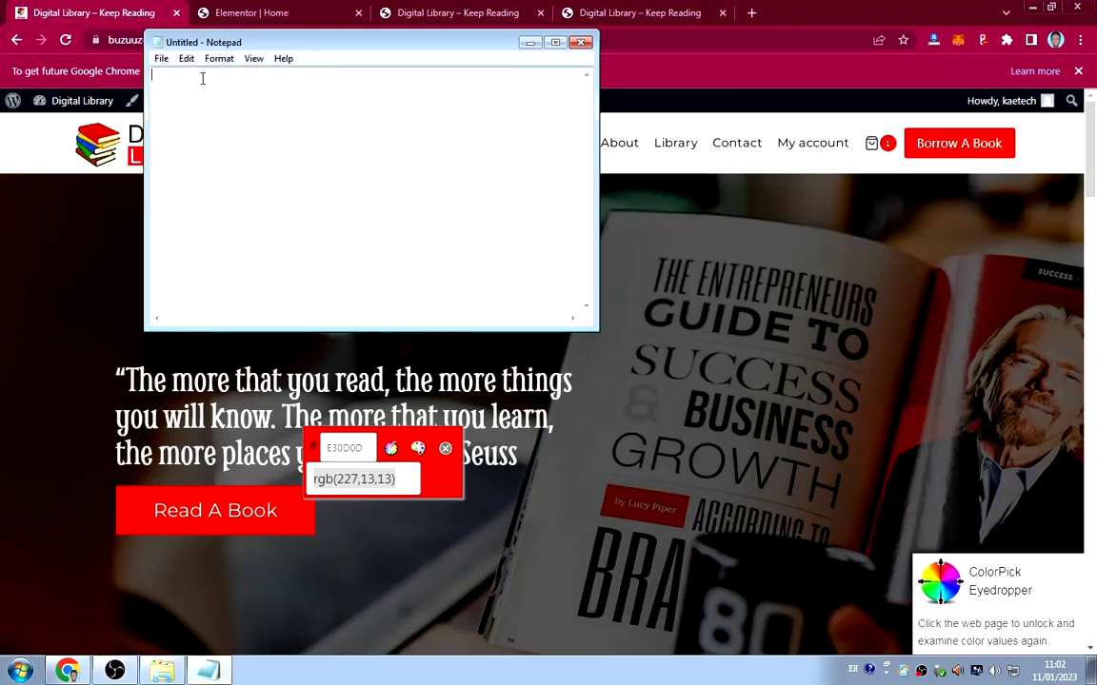
key(ctrl+v)
click(812, 26)
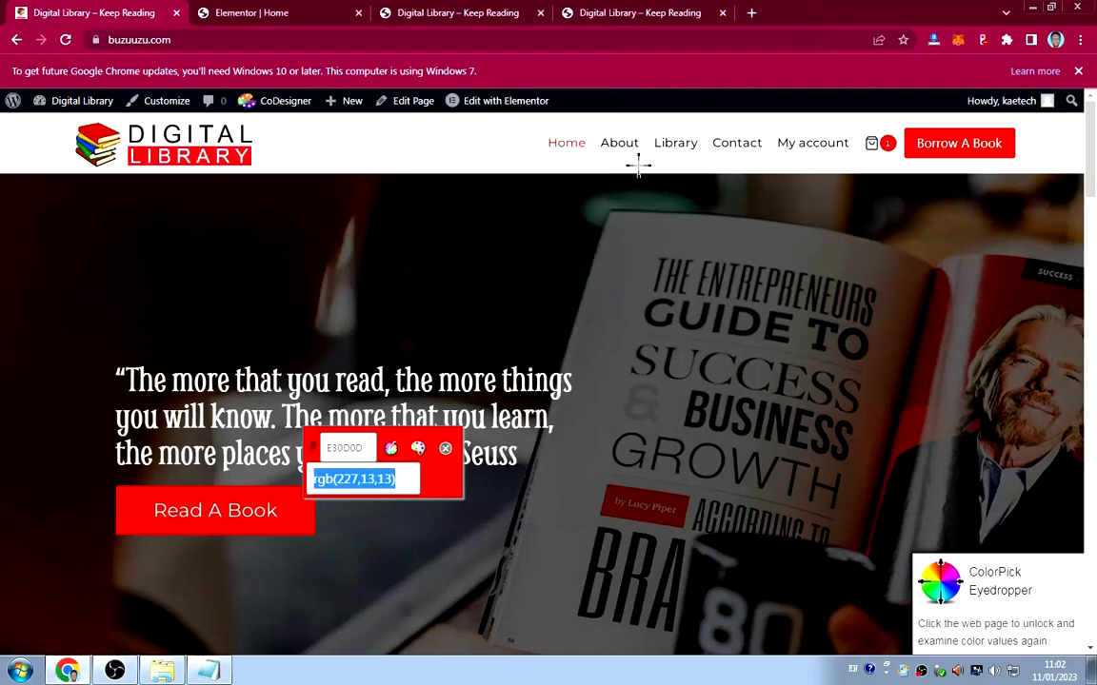
click(444, 447)
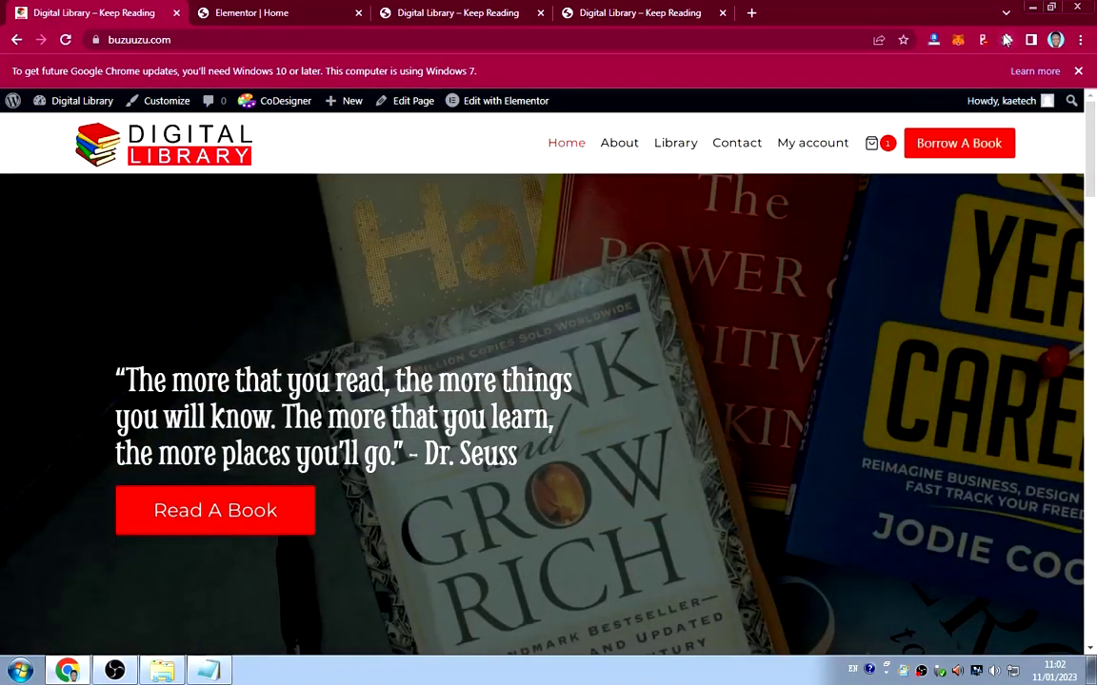
Inspect the fonts used on the finished site's home page with the WhatFont extension and exit it.
click(1007, 39)
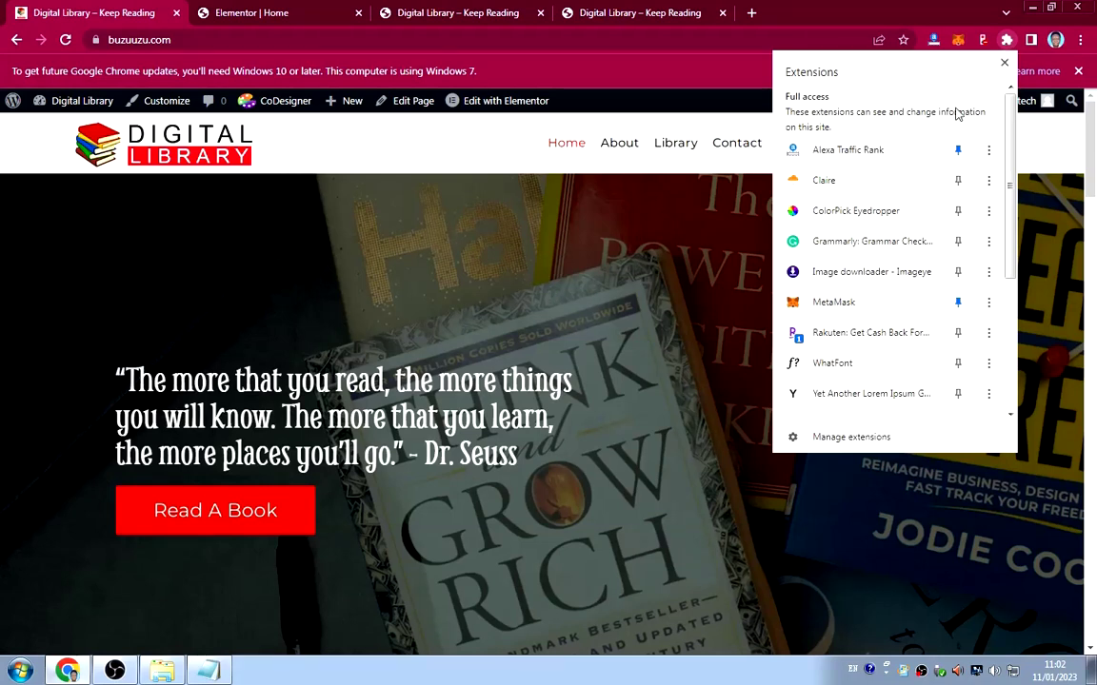
scroll(860, 237, down, 3)
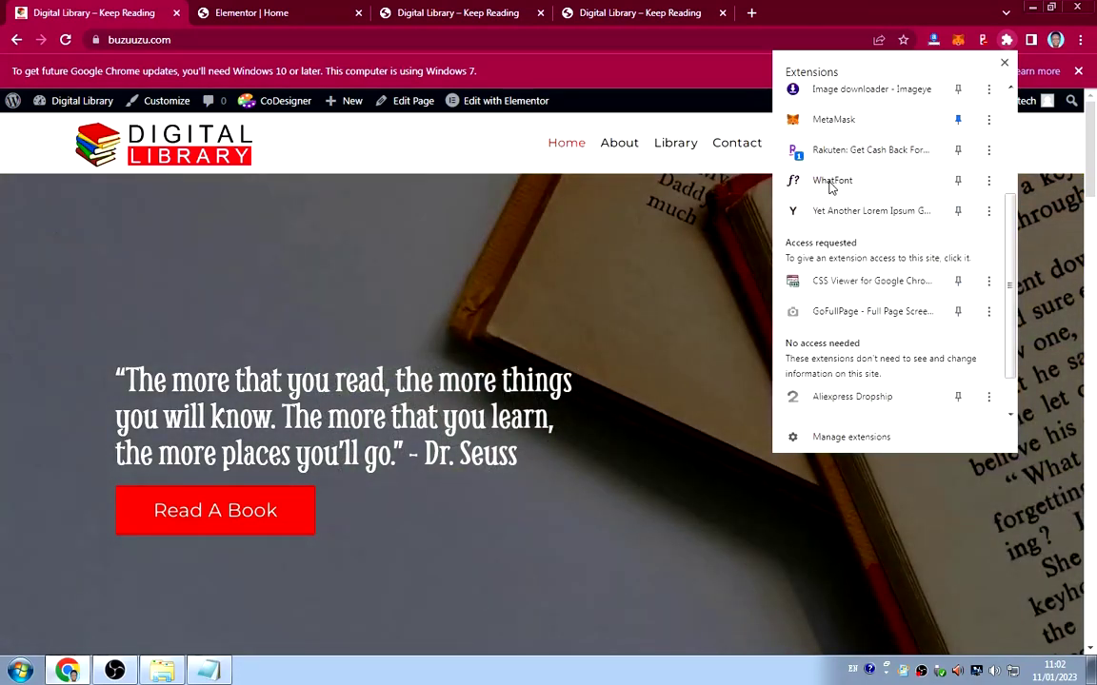
click(831, 181)
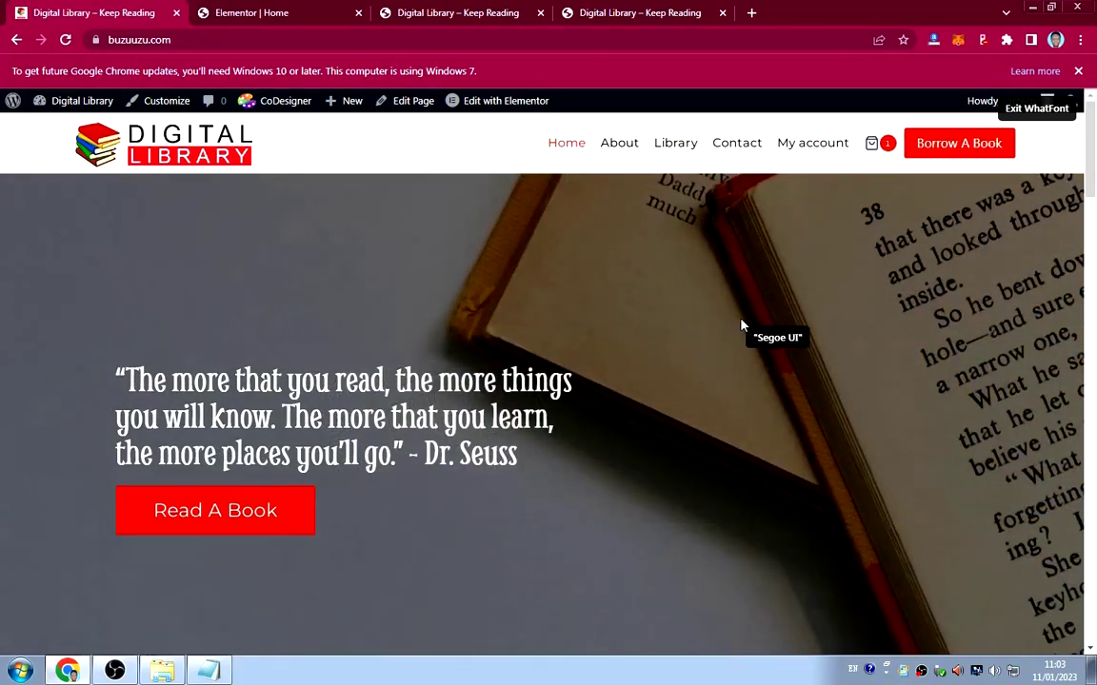
key(Escape)
Add the lines "Font: Hero: Smythe" and "Montserat" below the colour code in the Notepad note and return to the site.
click(208, 670)
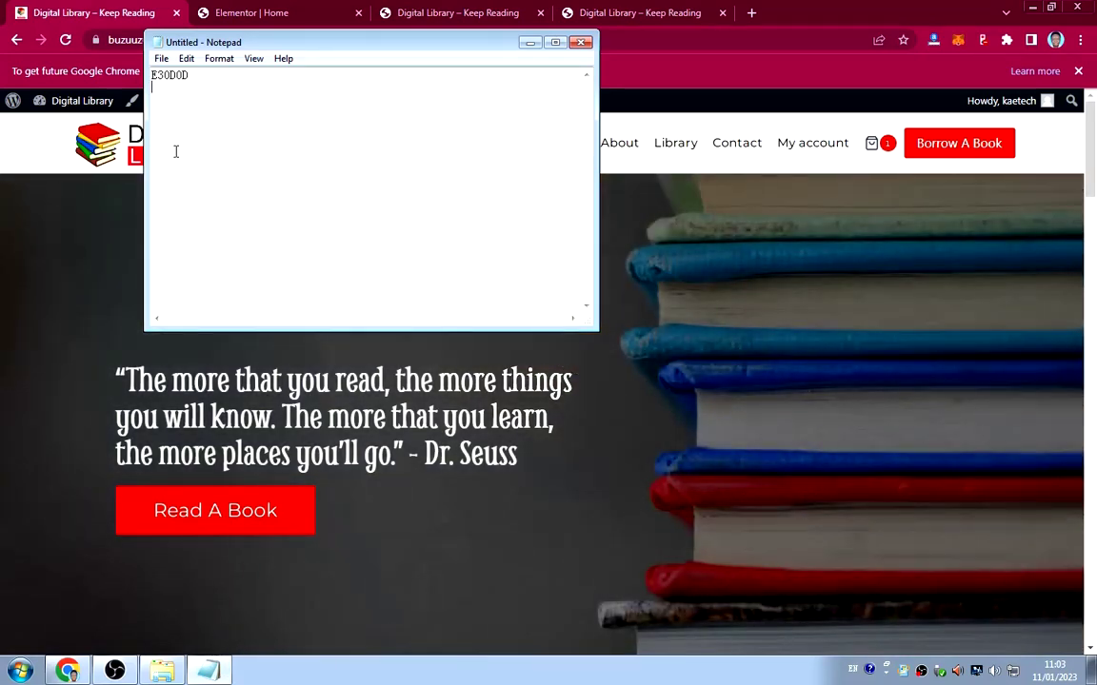
key(Return)
text(Font:)
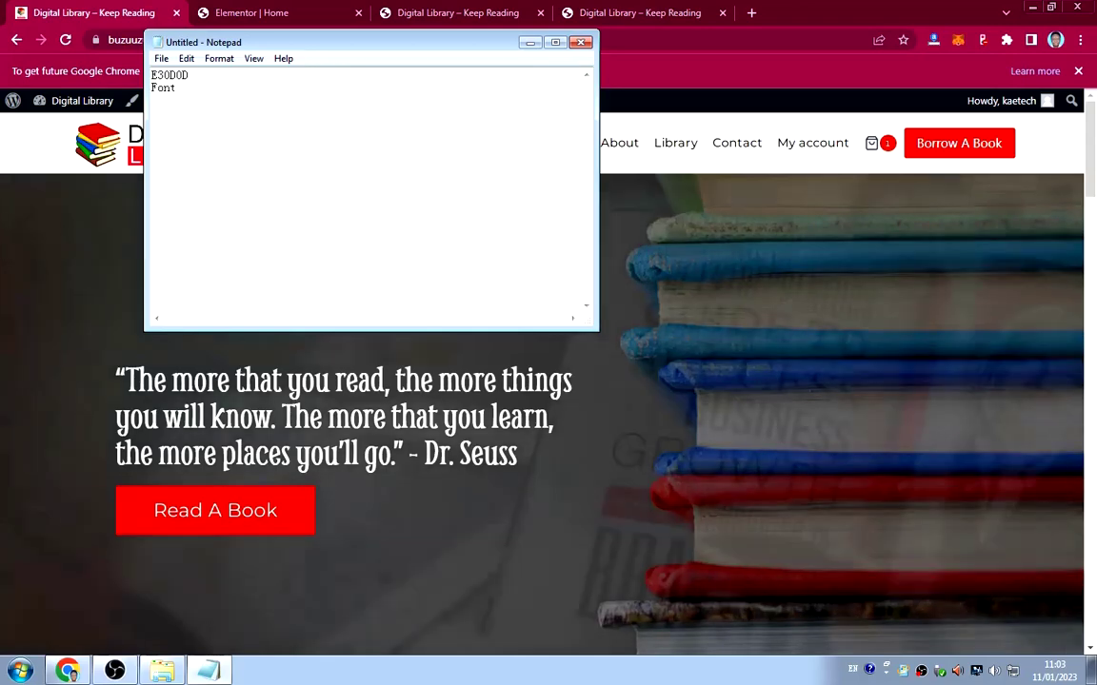
key(BackSpace)
text(: )
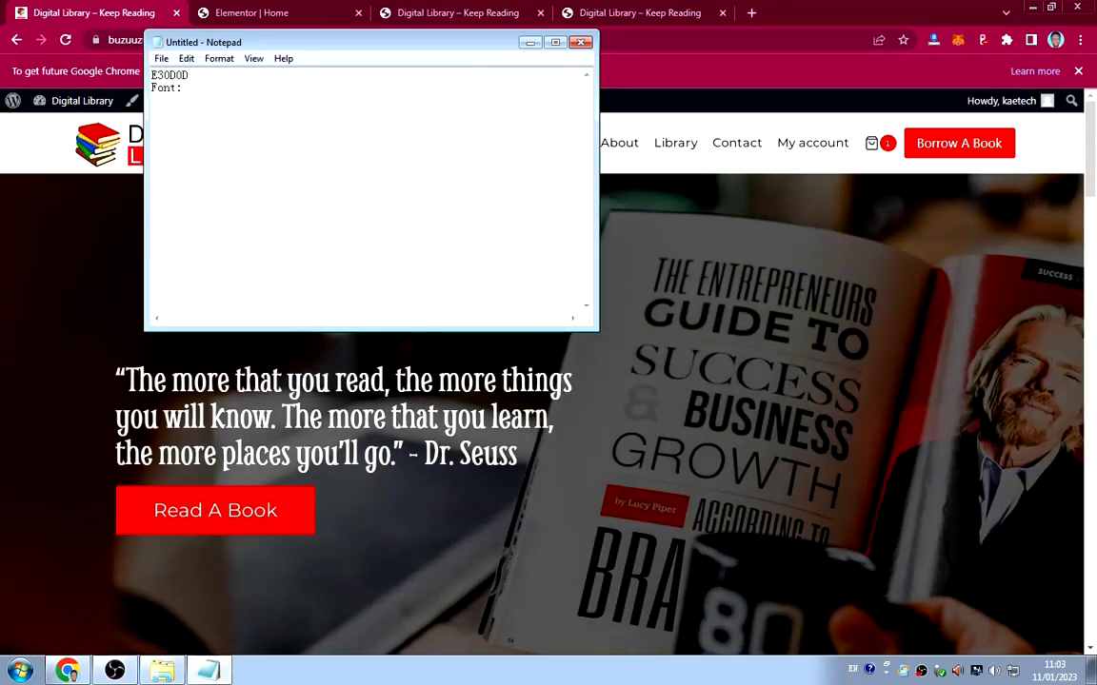
text(Hero: )
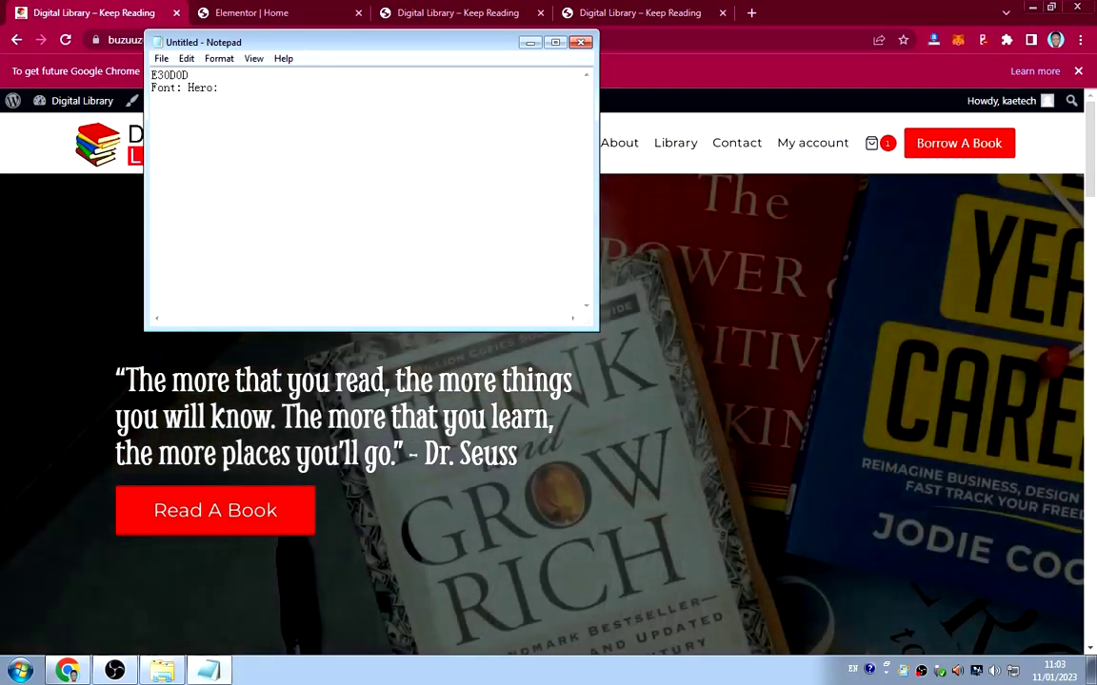
text(Smy)
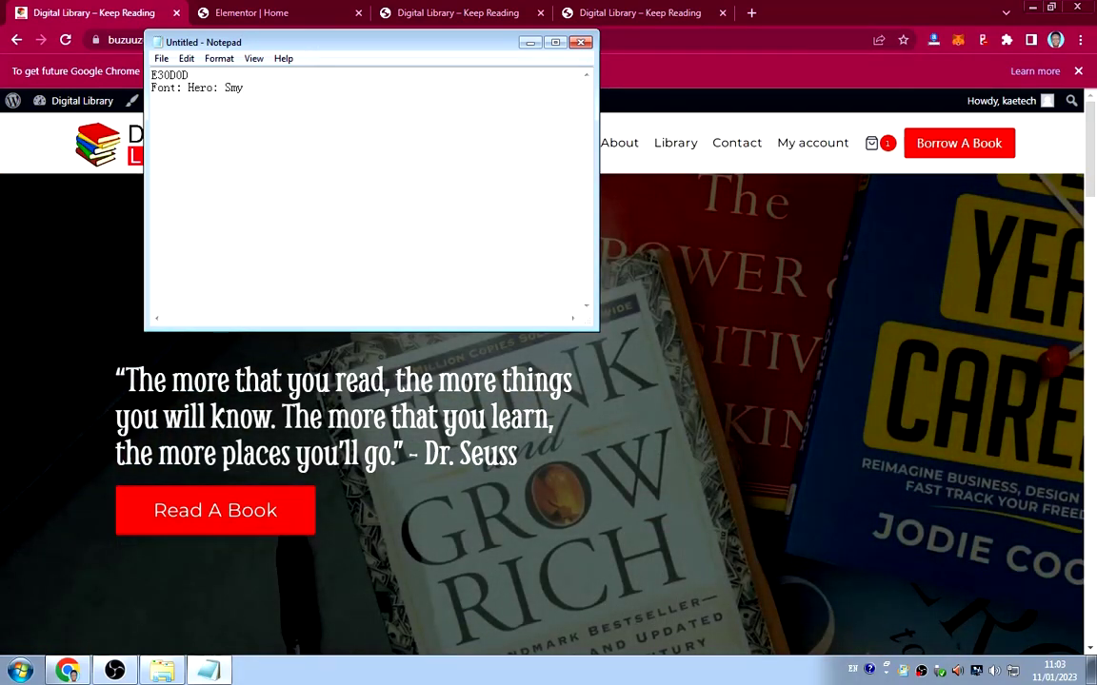
text(the)
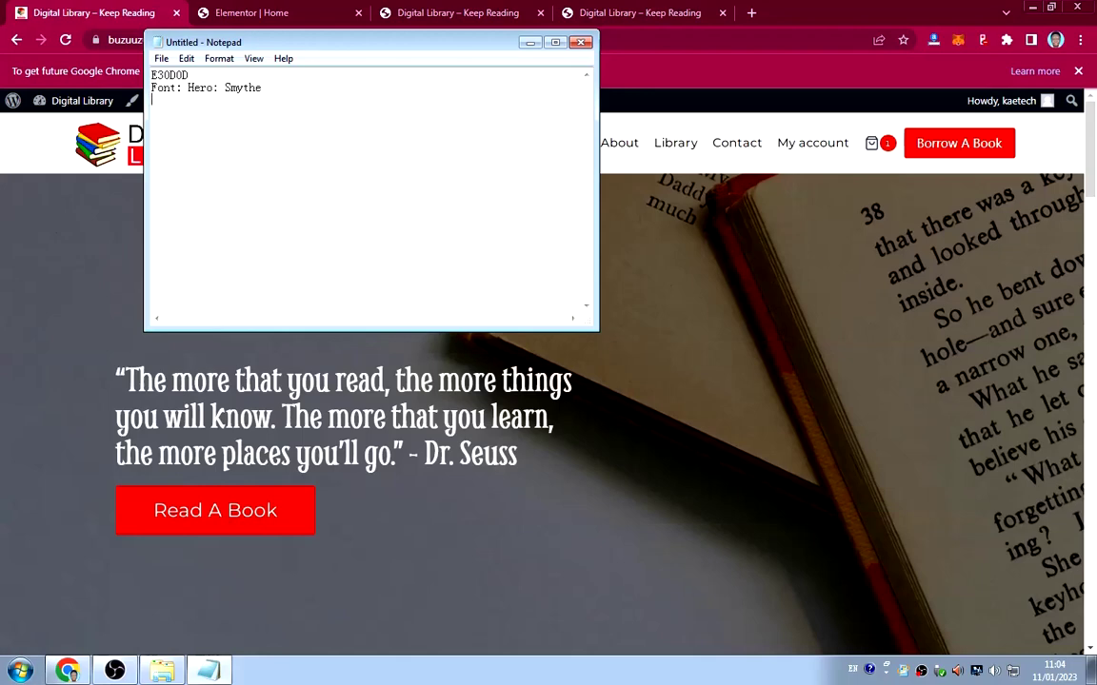
key(Return)
text(Montserat)
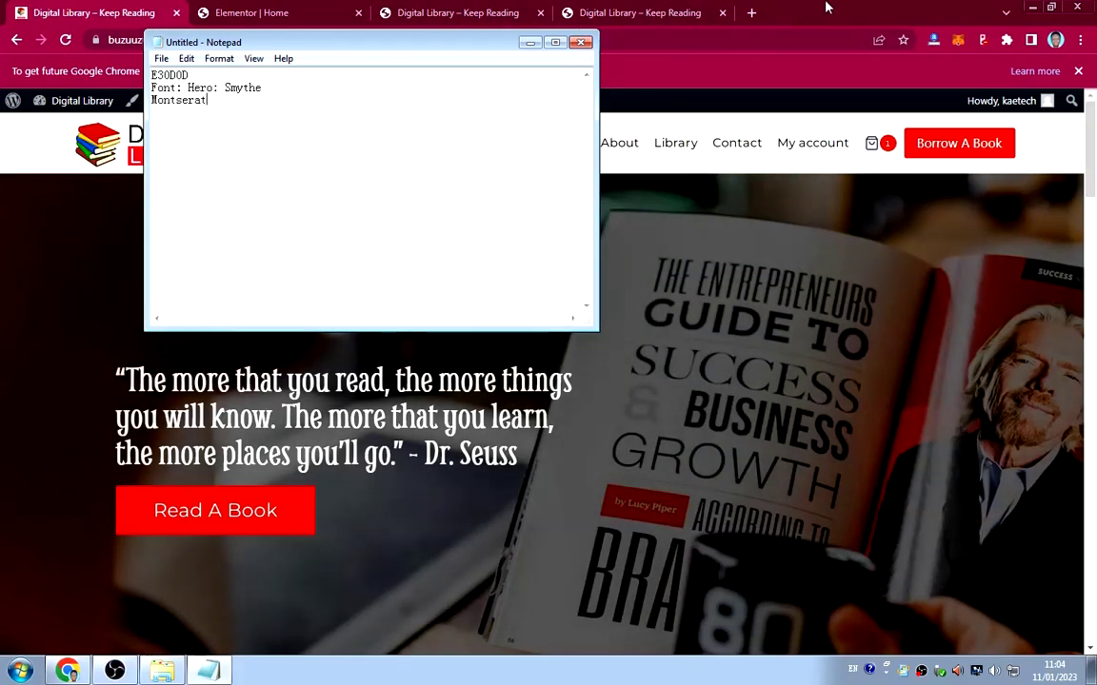
click(778, 27)
scroll(520, 288, down, 6)
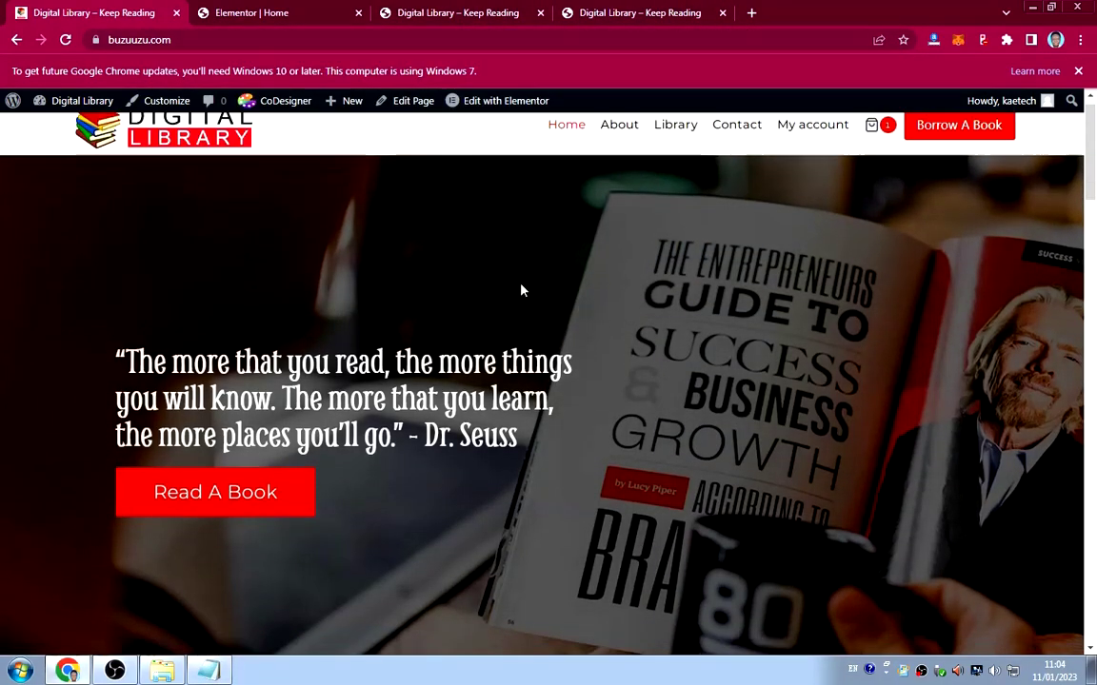
Switch to the Elementor editor of the Home page and add a section with two equal columns.
scroll(523, 287, up, 5)
scroll(522, 288, up, 1)
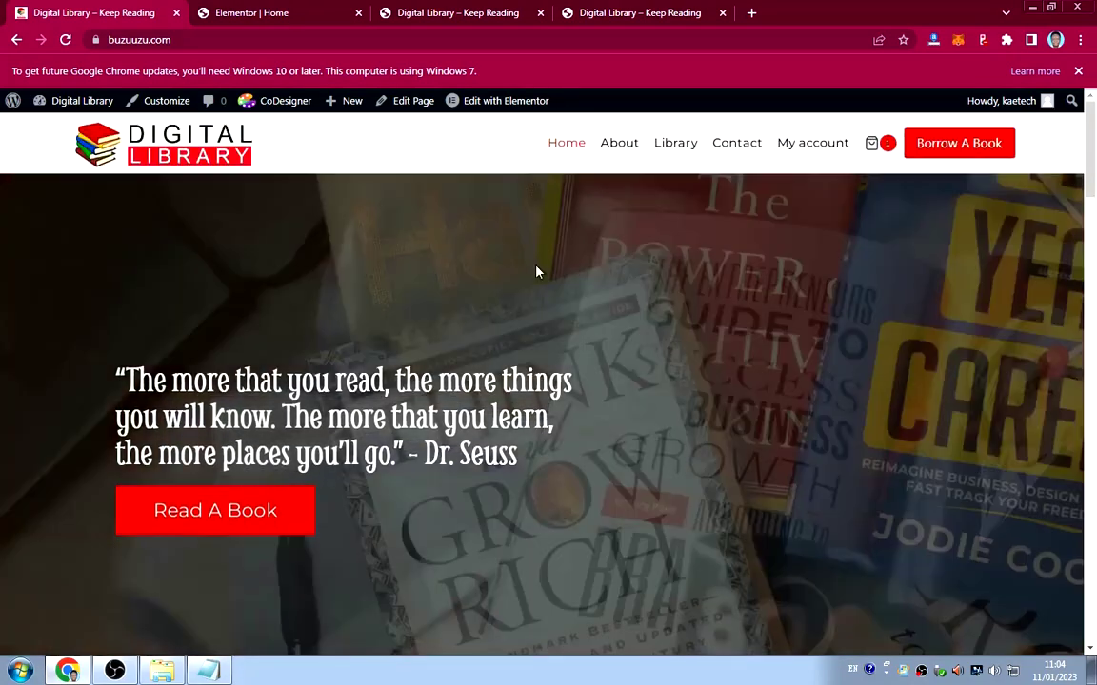
click(267, 11)
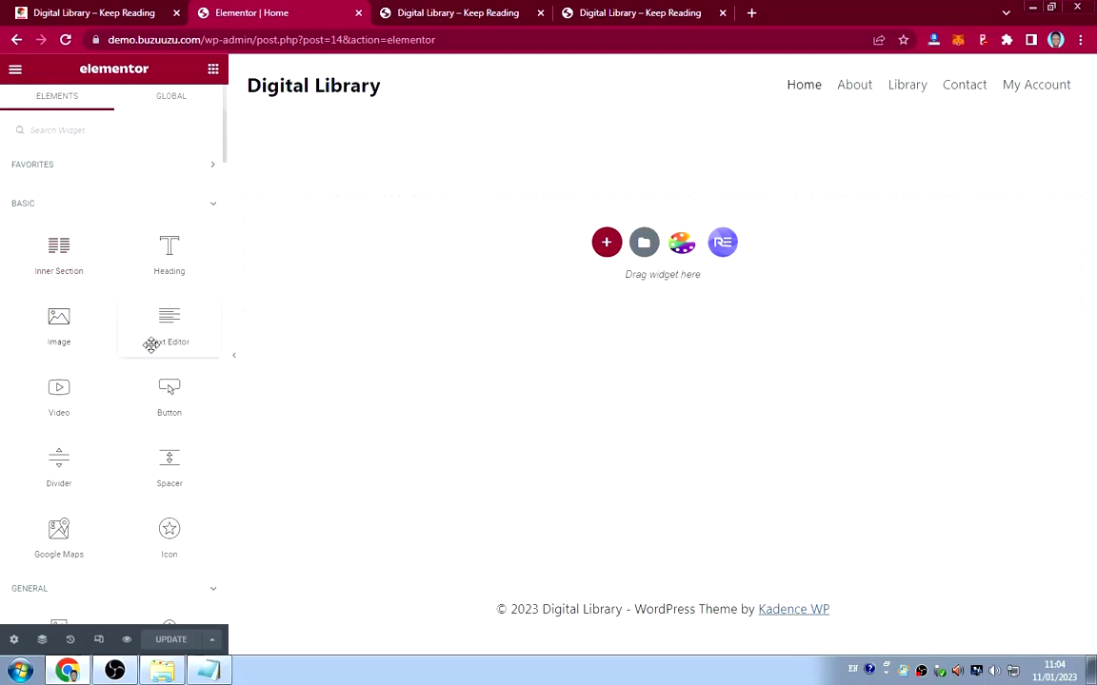
click(116, 13)
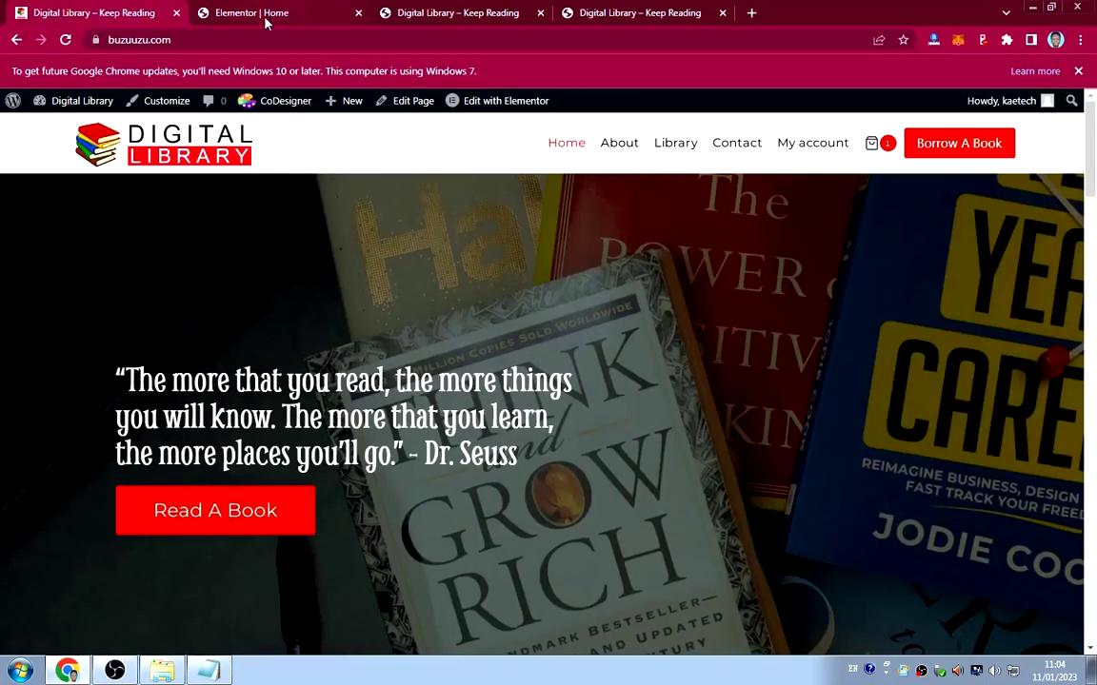
click(266, 13)
click(605, 243)
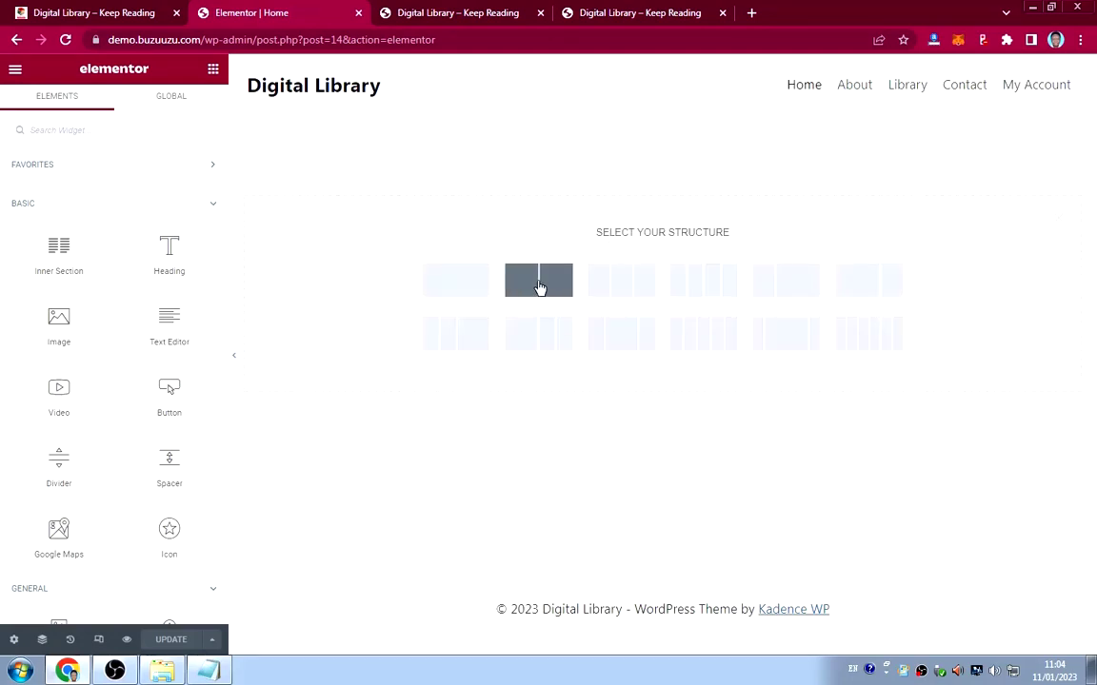
click(539, 286)
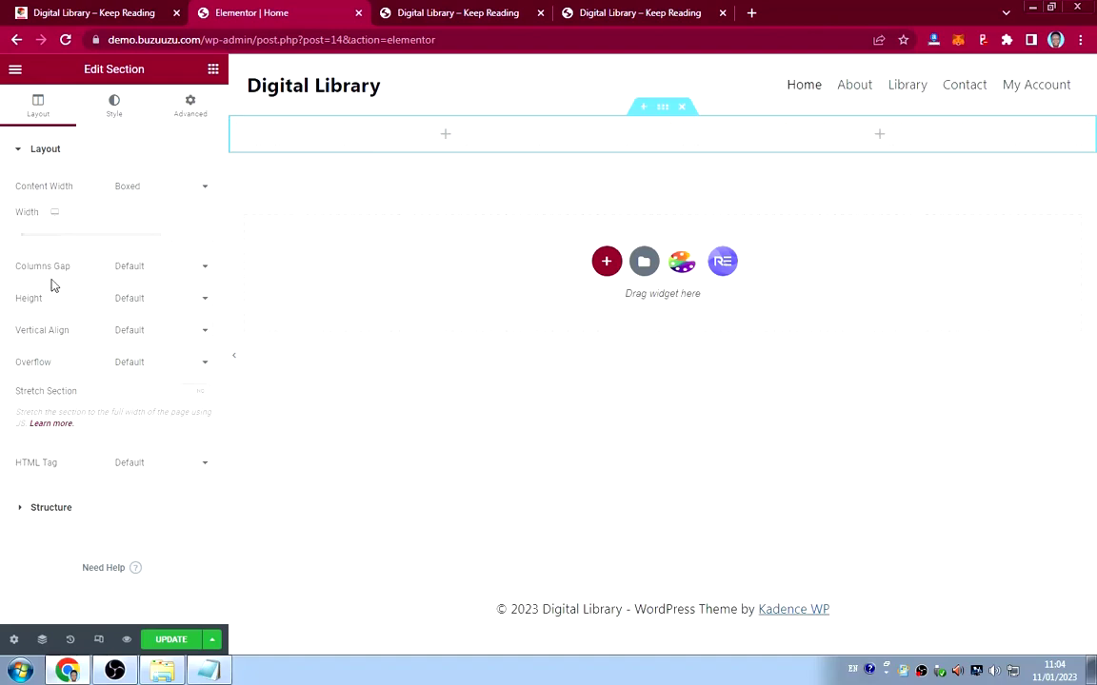
Set the new section's height to Min Height with a minimum of 700 px.
click(162, 301)
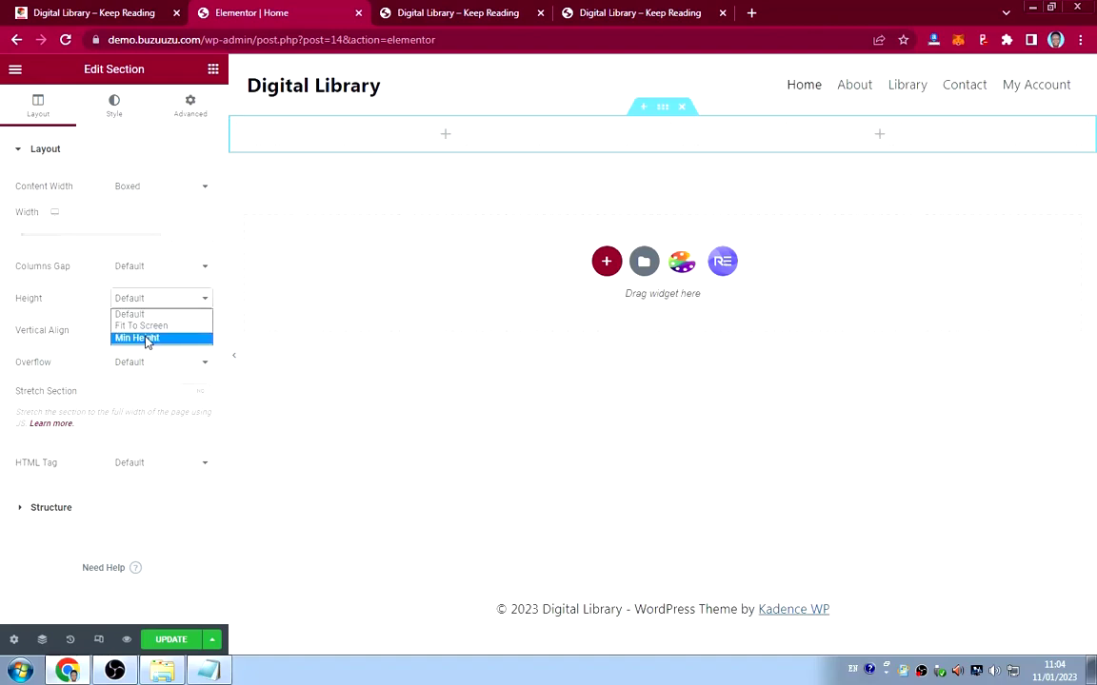
click(150, 339)
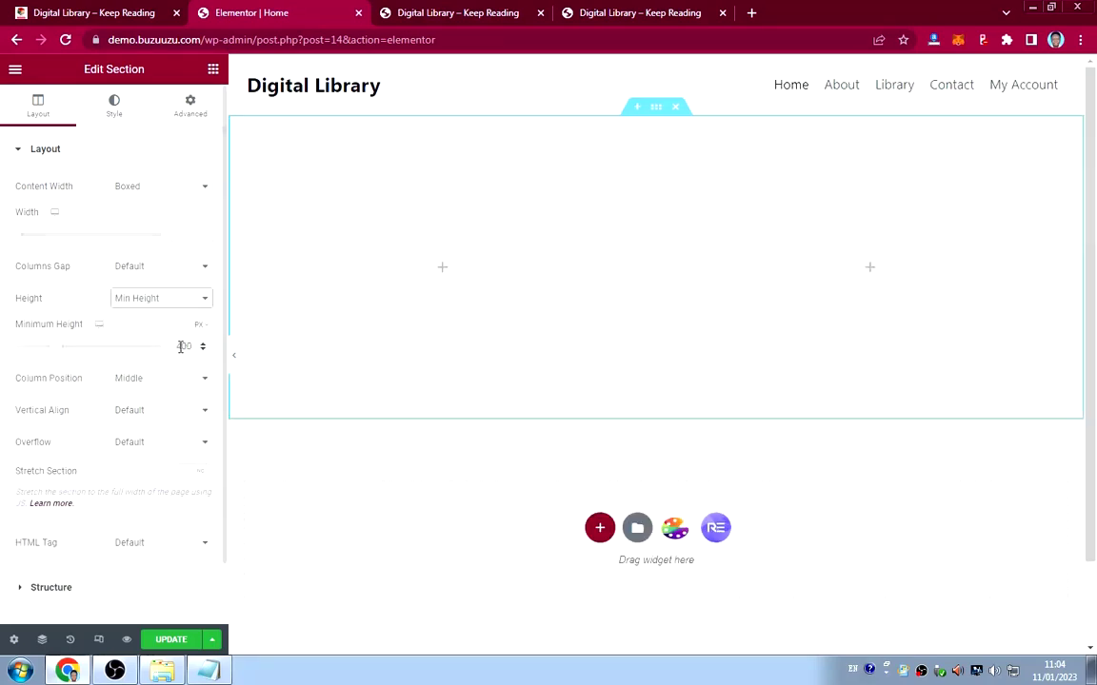
click(179, 345)
text(7)
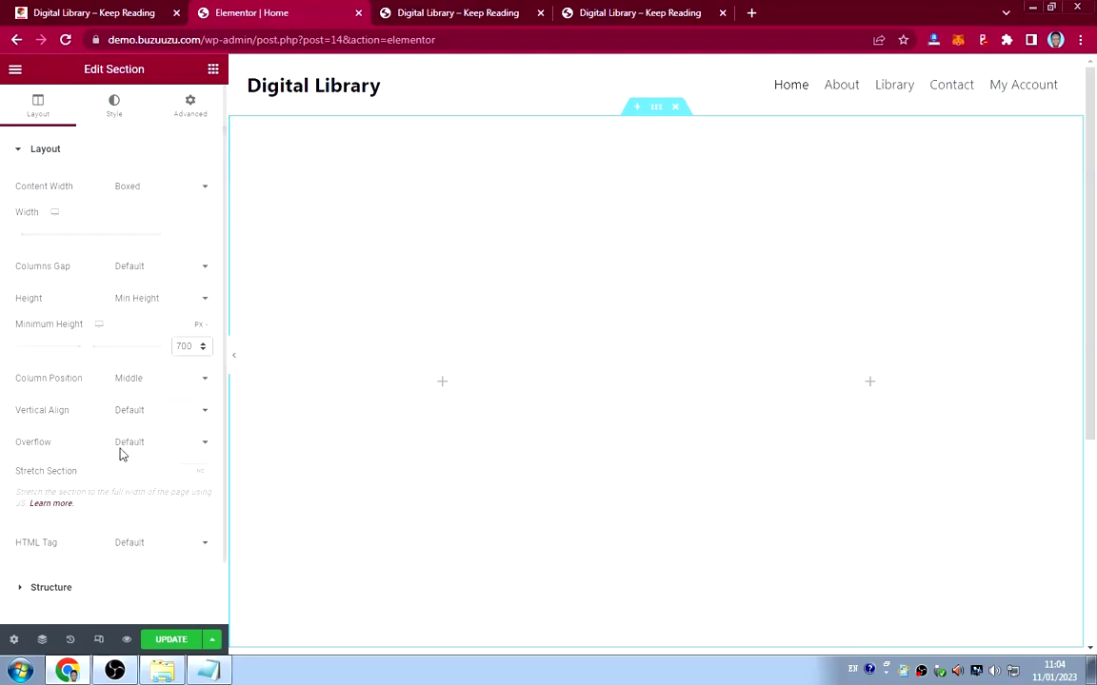
Give the section a Classic background and upload all six banner and hero images from the "image web" folder through its image chooser.
click(112, 107)
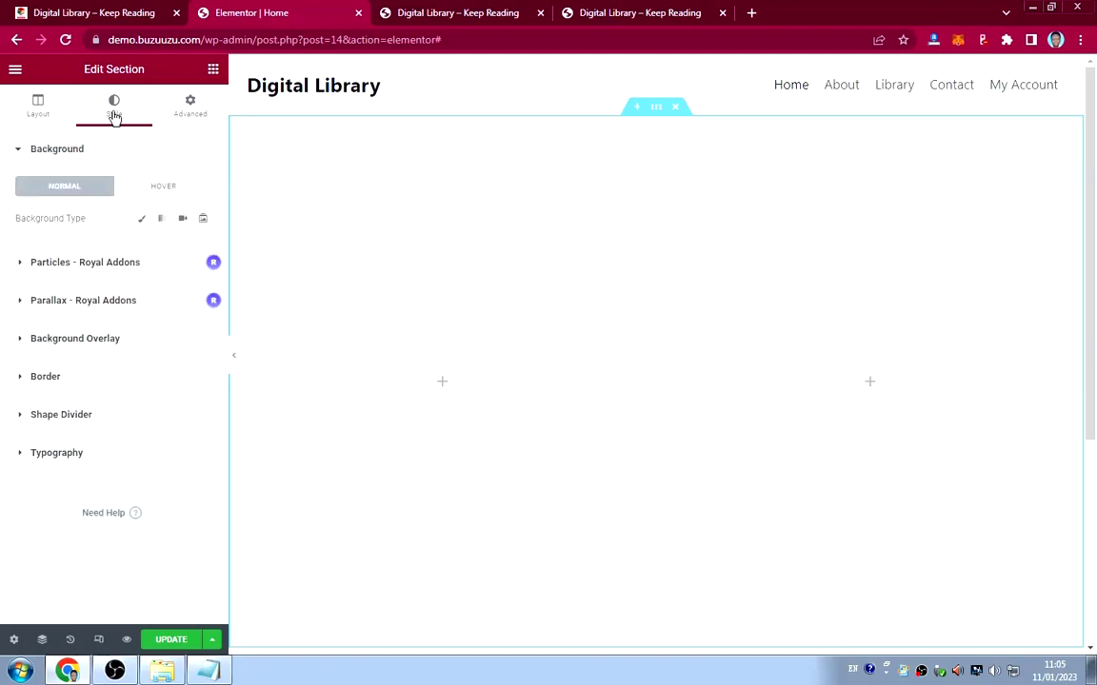
click(142, 220)
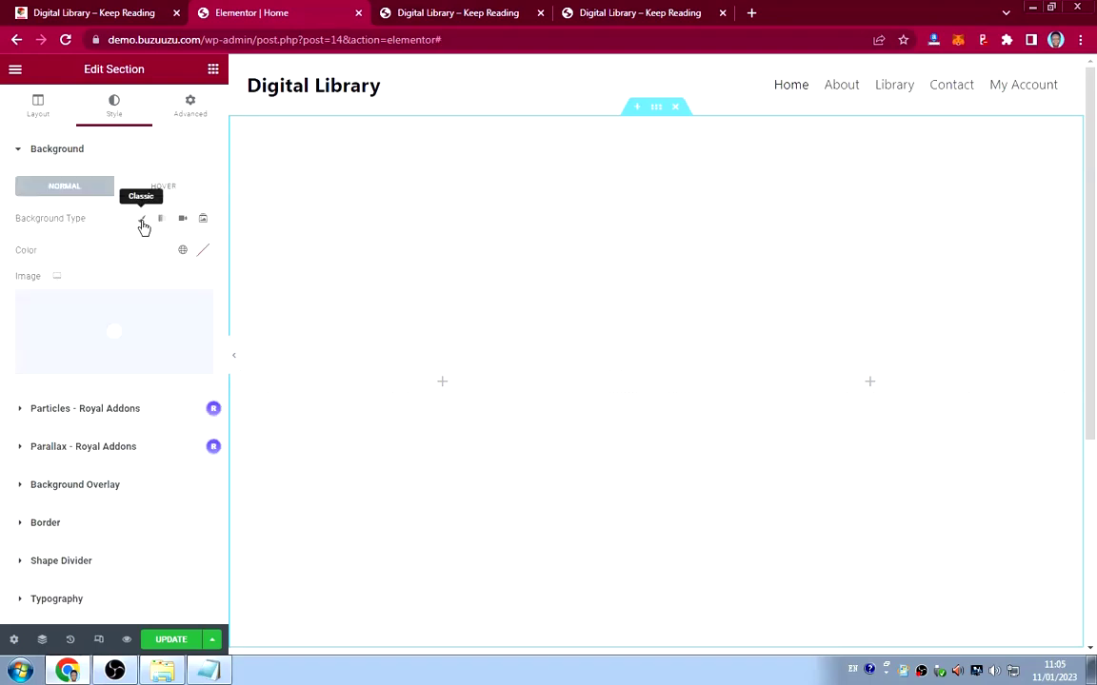
click(124, 312)
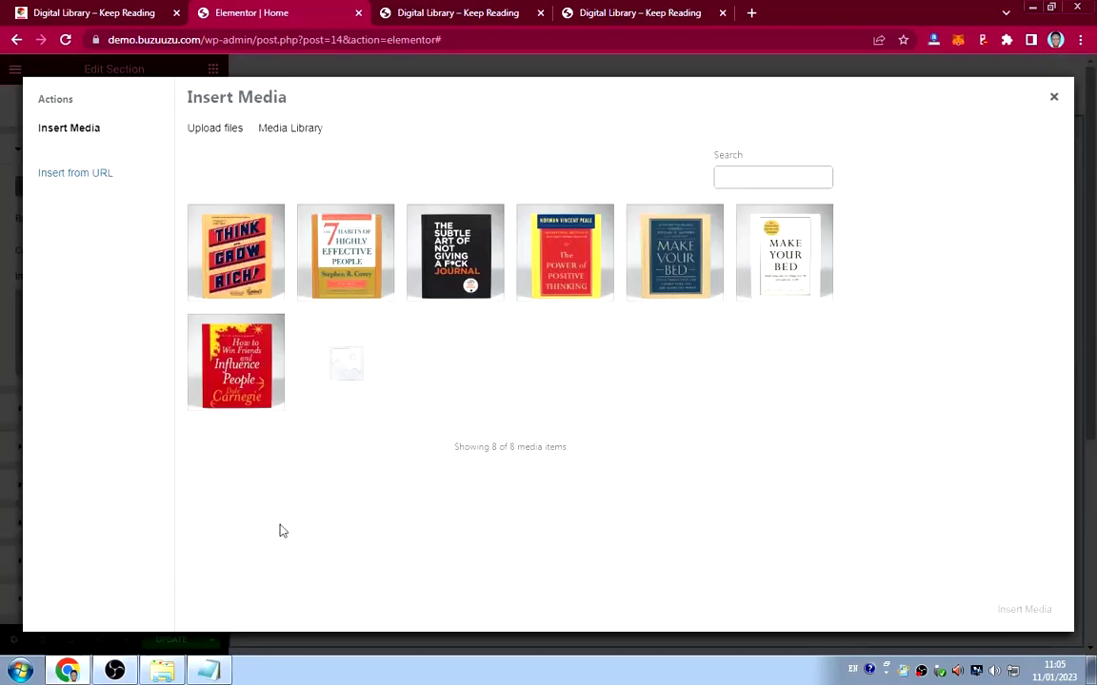
click(162, 671)
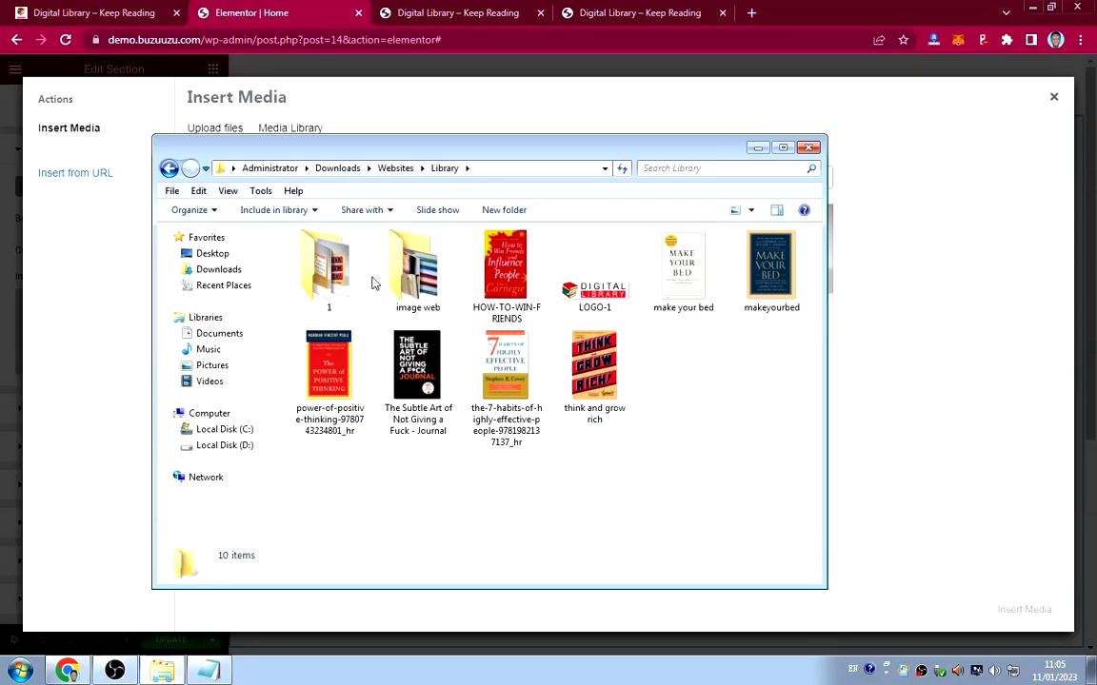
double_click(424, 284)
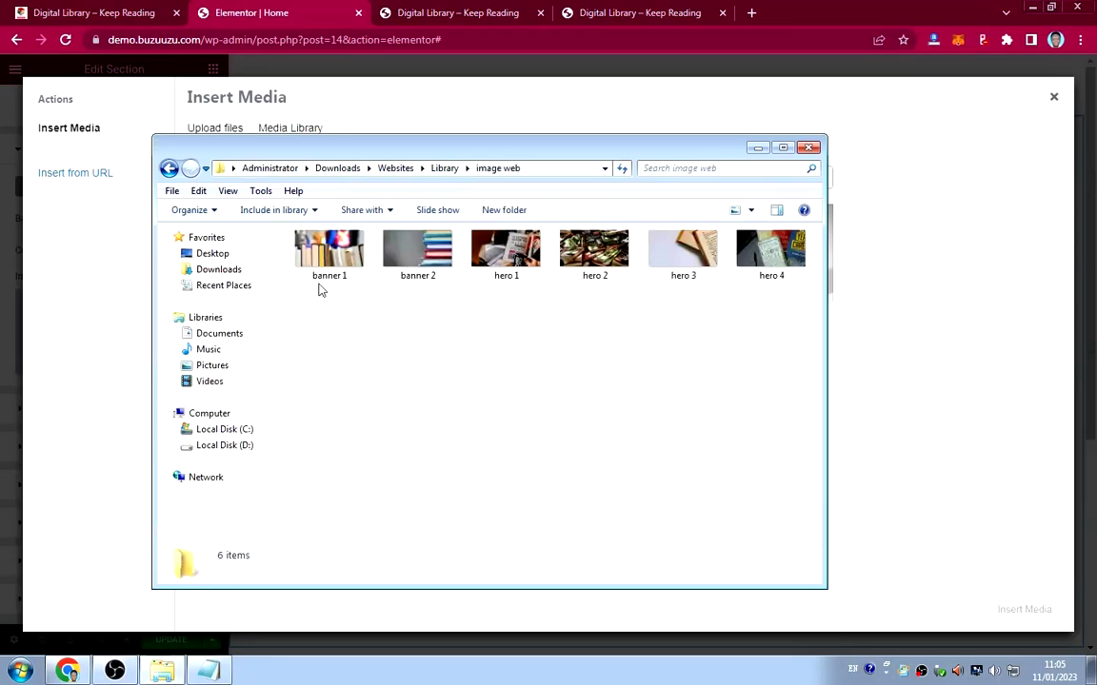
click(327, 234)
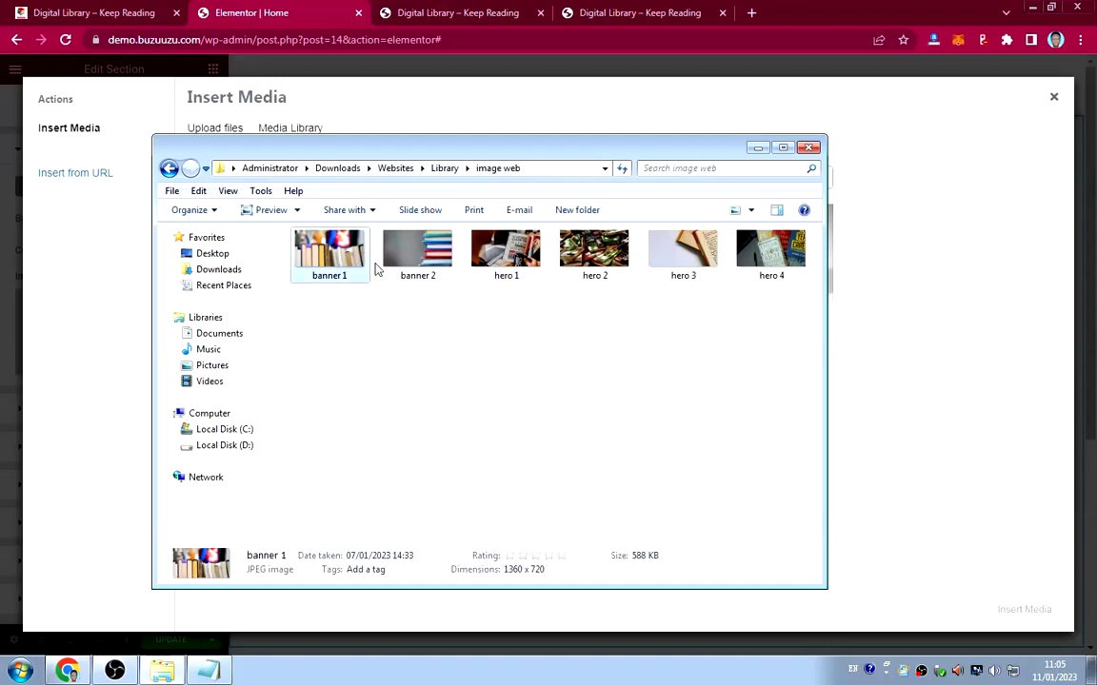
key(ctrl+a)
drag(318, 225, 901, 310)
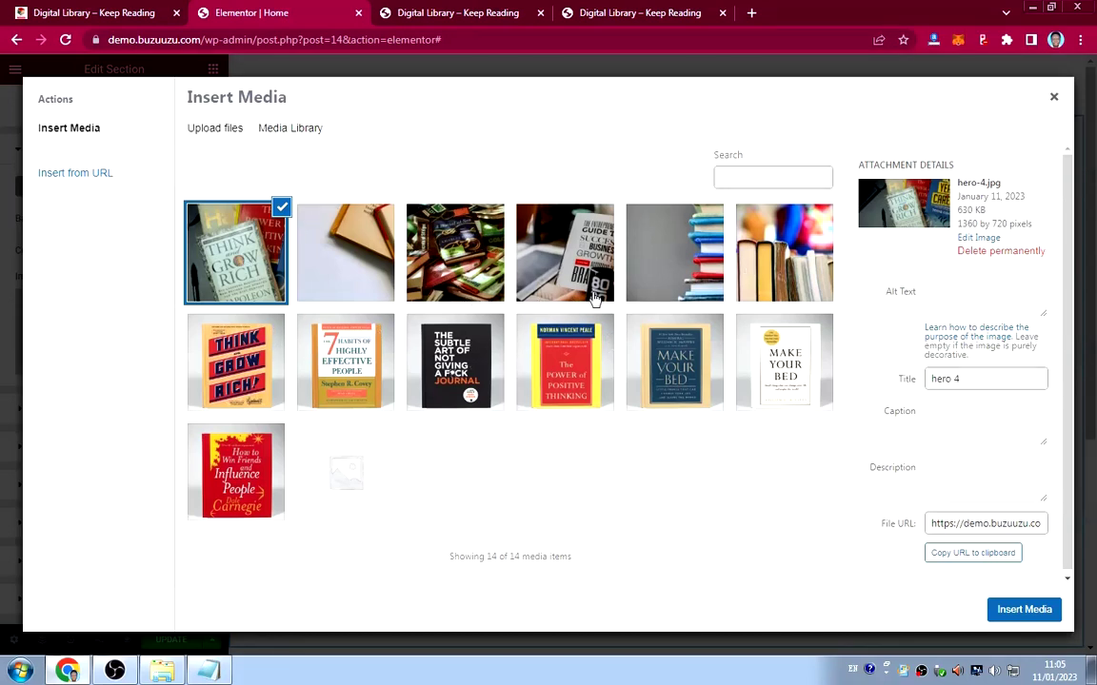
Upload the LOGO-1 image from the Library folder to the media library.
click(162, 671)
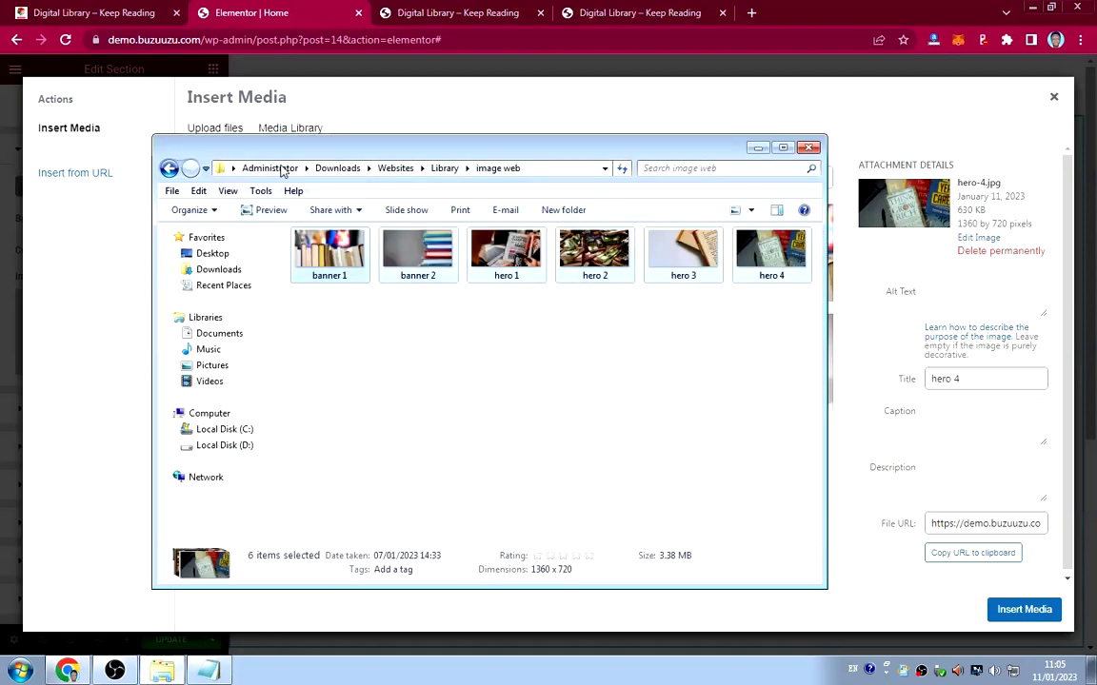
click(445, 169)
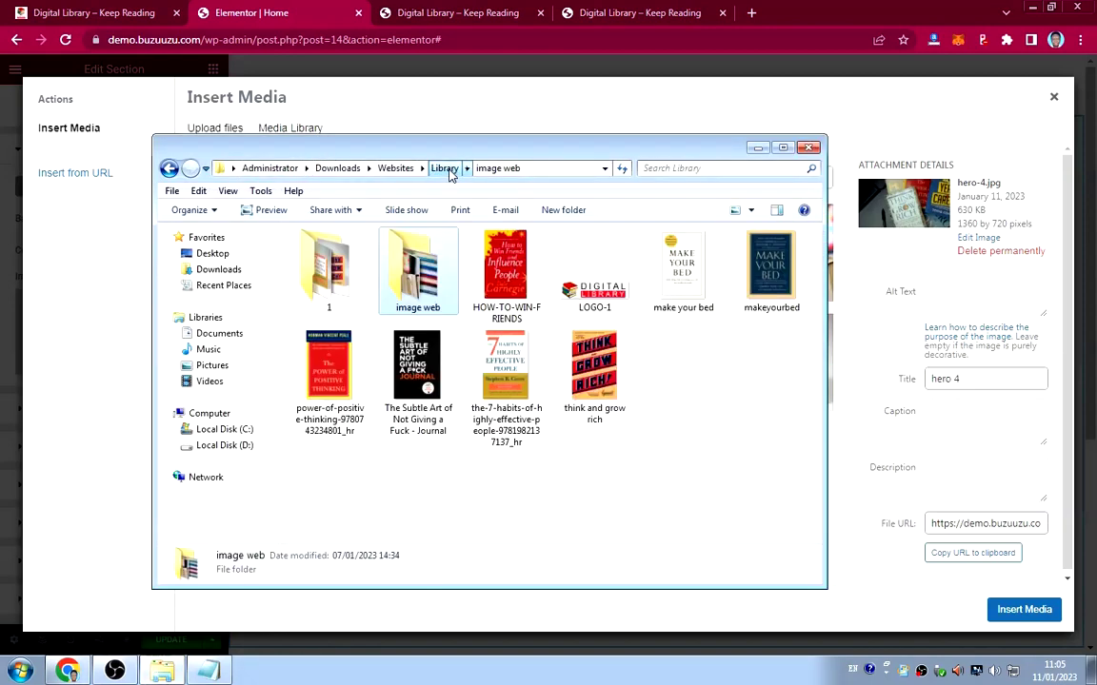
click(595, 271)
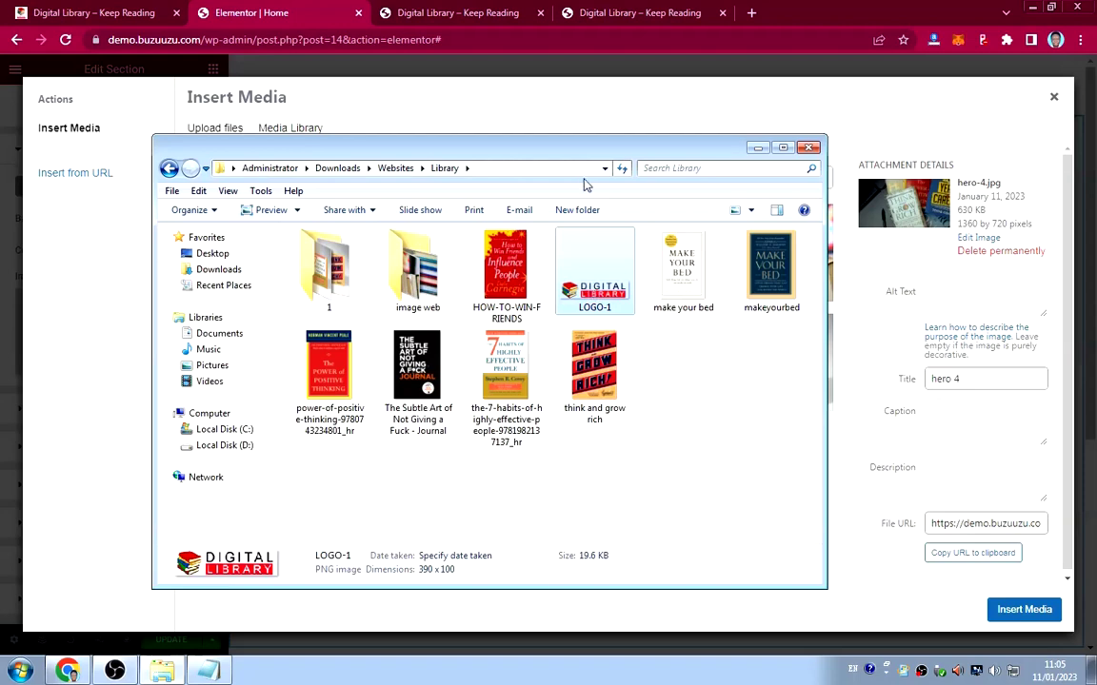
drag(438, 144, 307, 120)
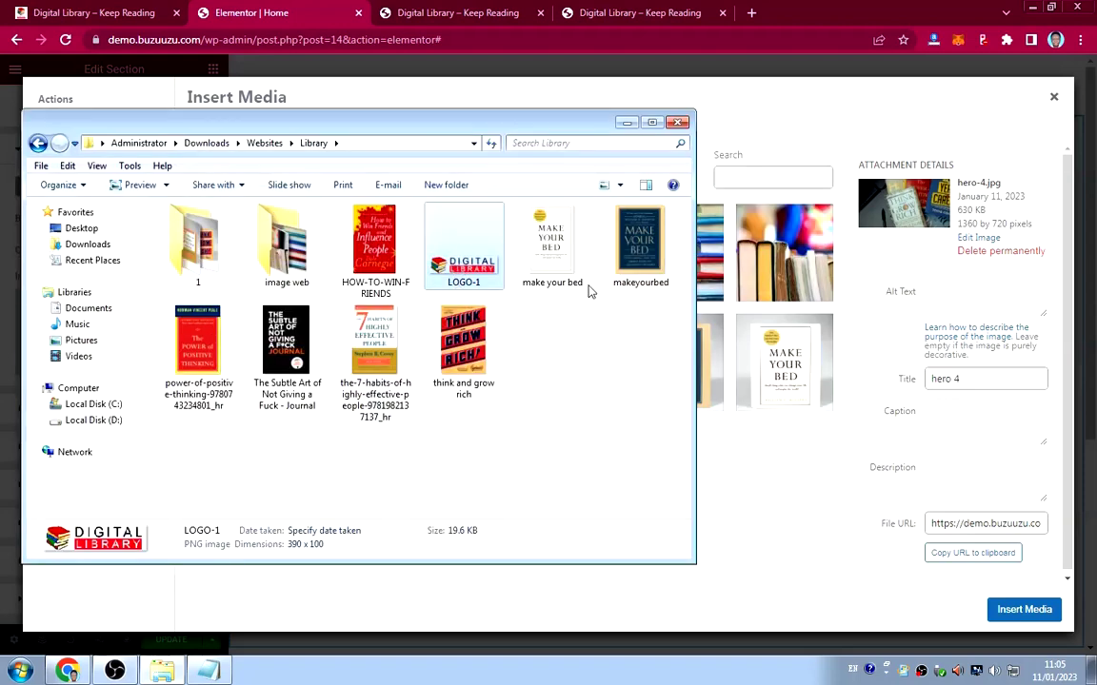
drag(591, 291, 330, 454)
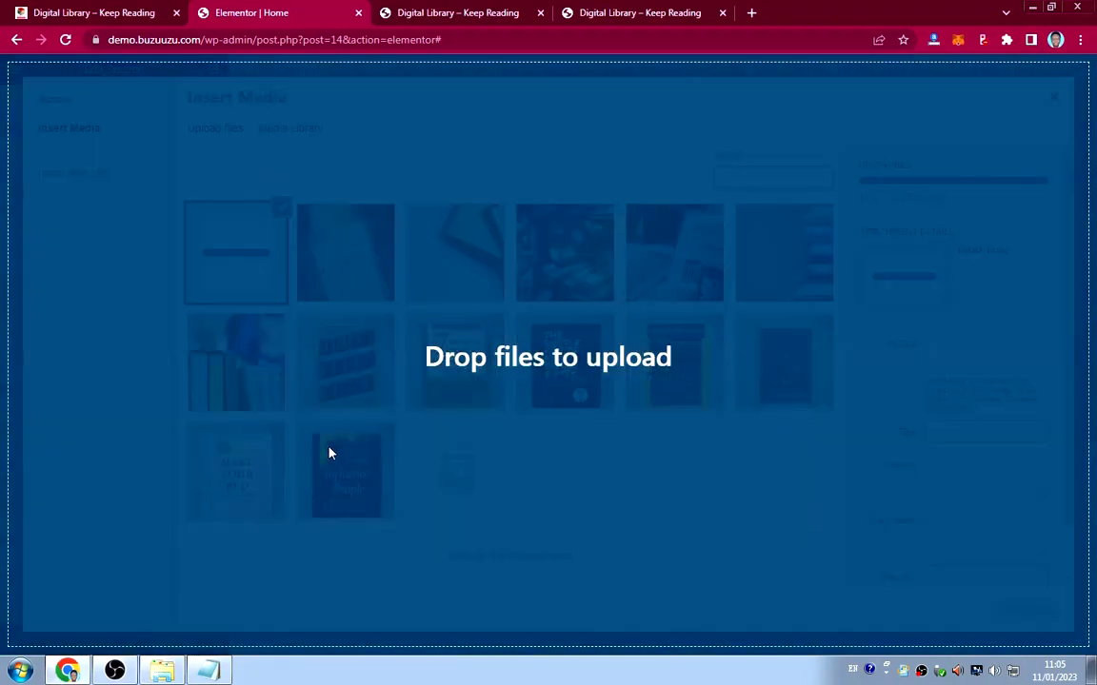
Clear the stuck file-upload overlay by reloading the Elementor editor page.
click(177, 671)
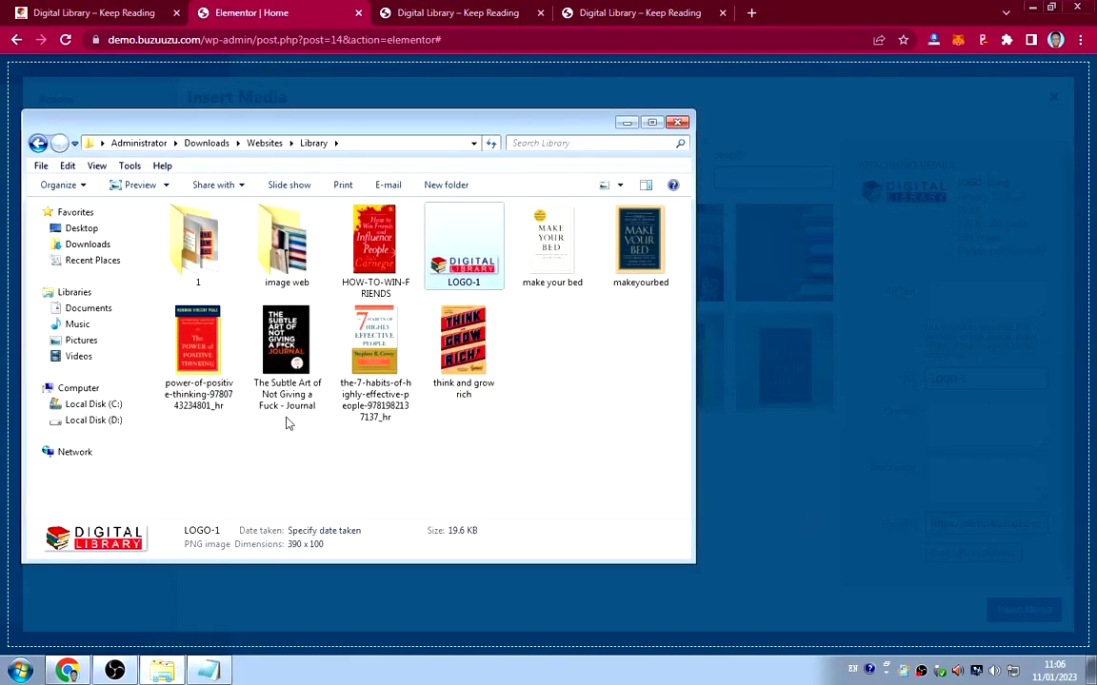
drag(406, 390, 786, 130)
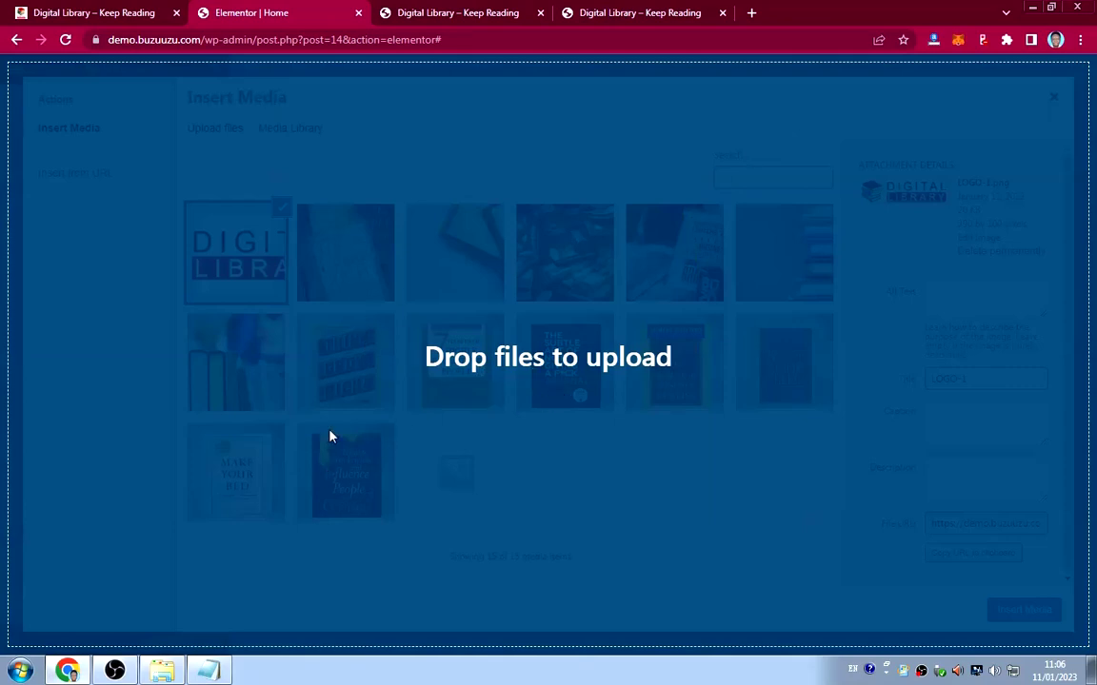
drag(329, 437, 42, 55)
drag(12, 67, 64, 39)
click(64, 40)
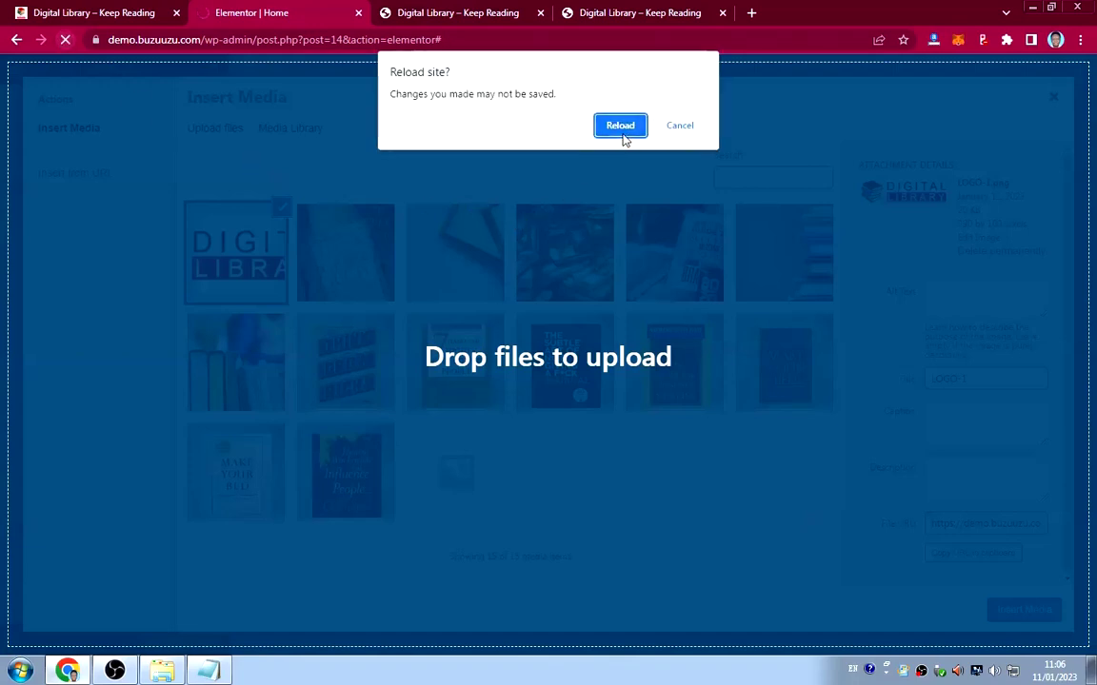
click(629, 125)
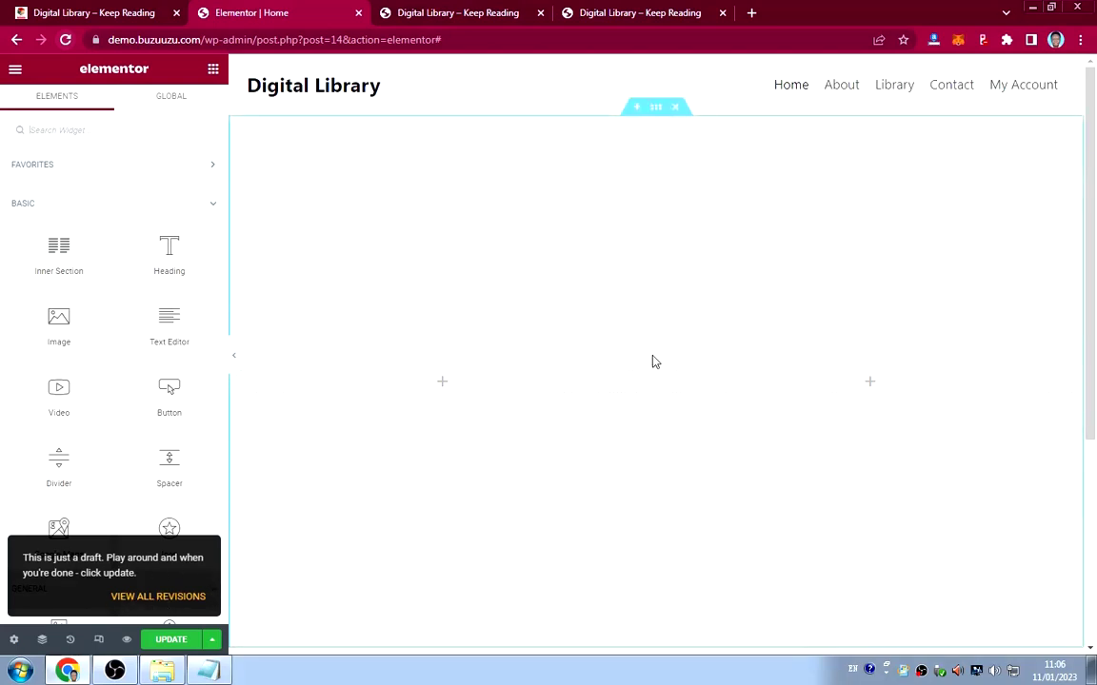
Reopen the two-column section's style settings and change its background type to Slideshow.
scroll(653, 363, down, 3)
scroll(653, 363, up, 3)
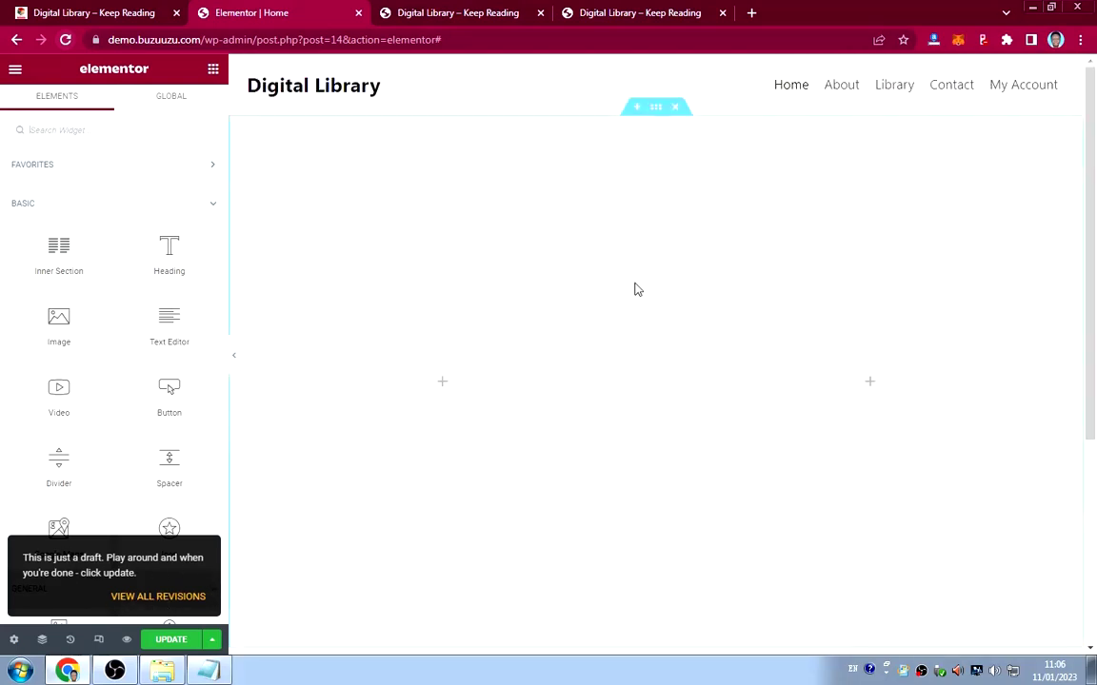
click(656, 109)
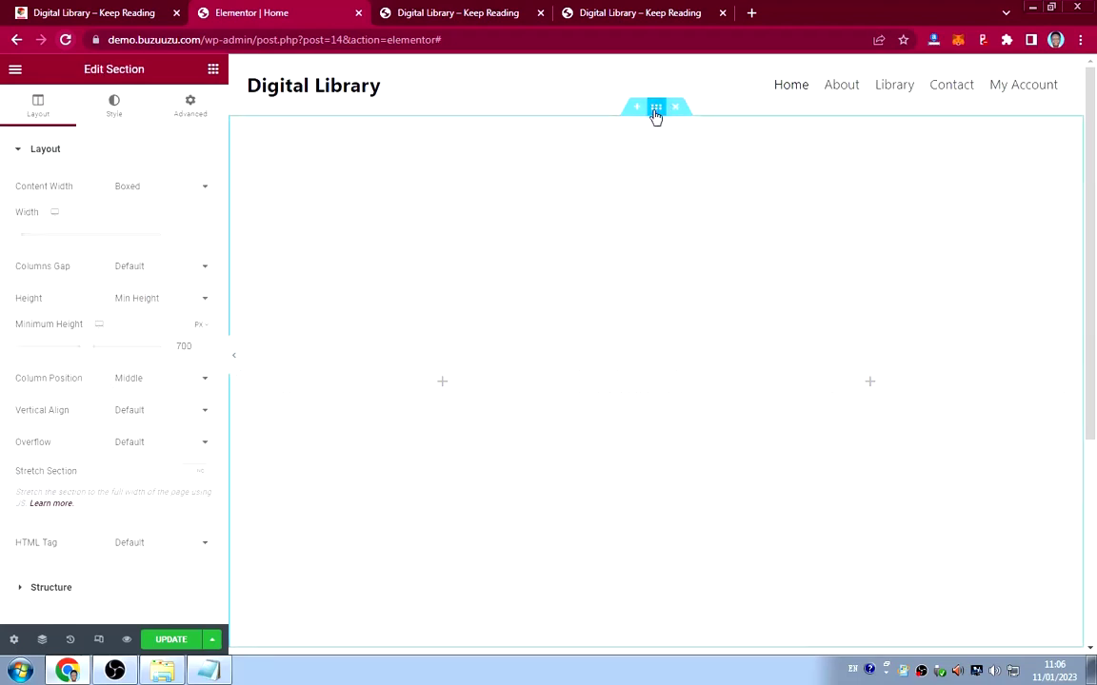
click(110, 111)
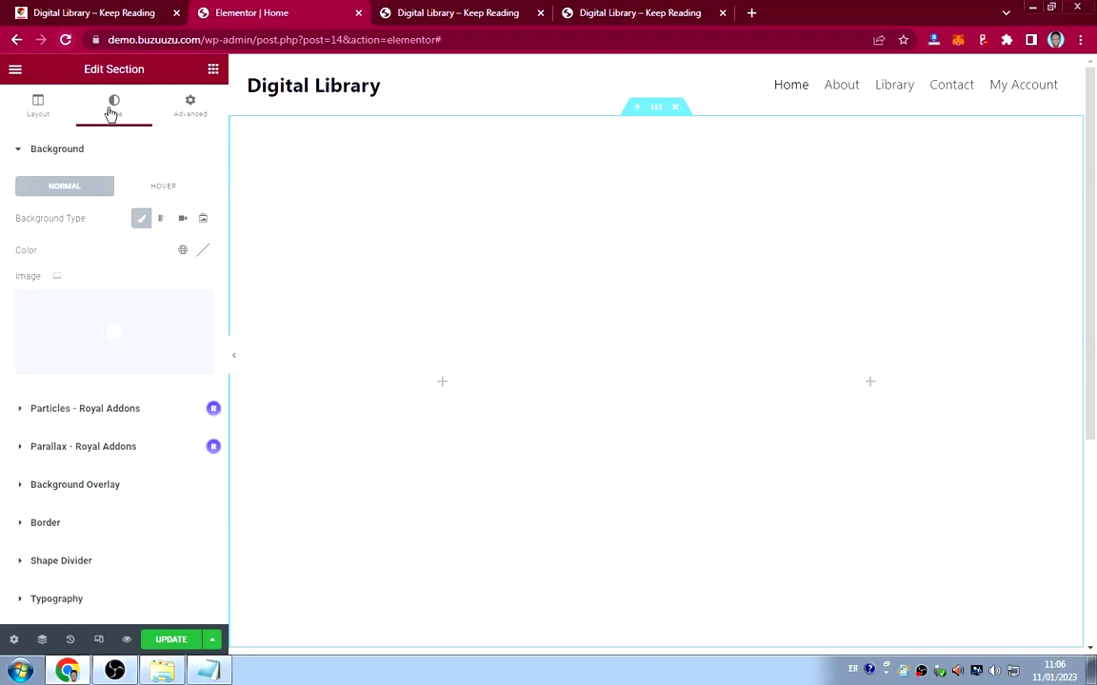
click(115, 330)
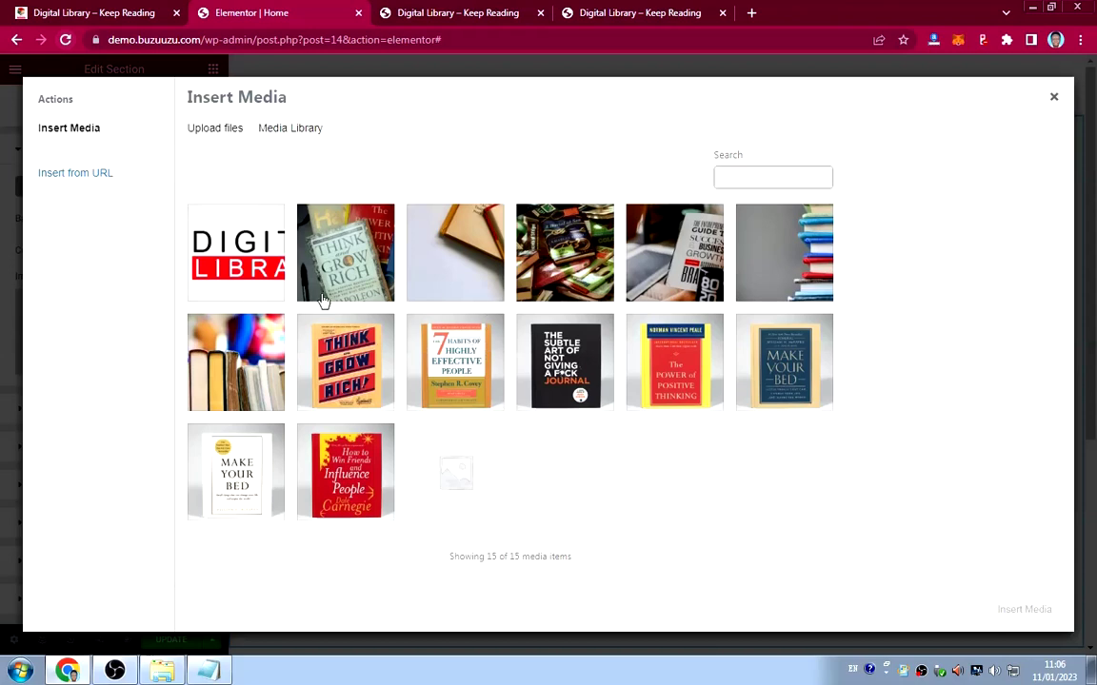
click(1054, 97)
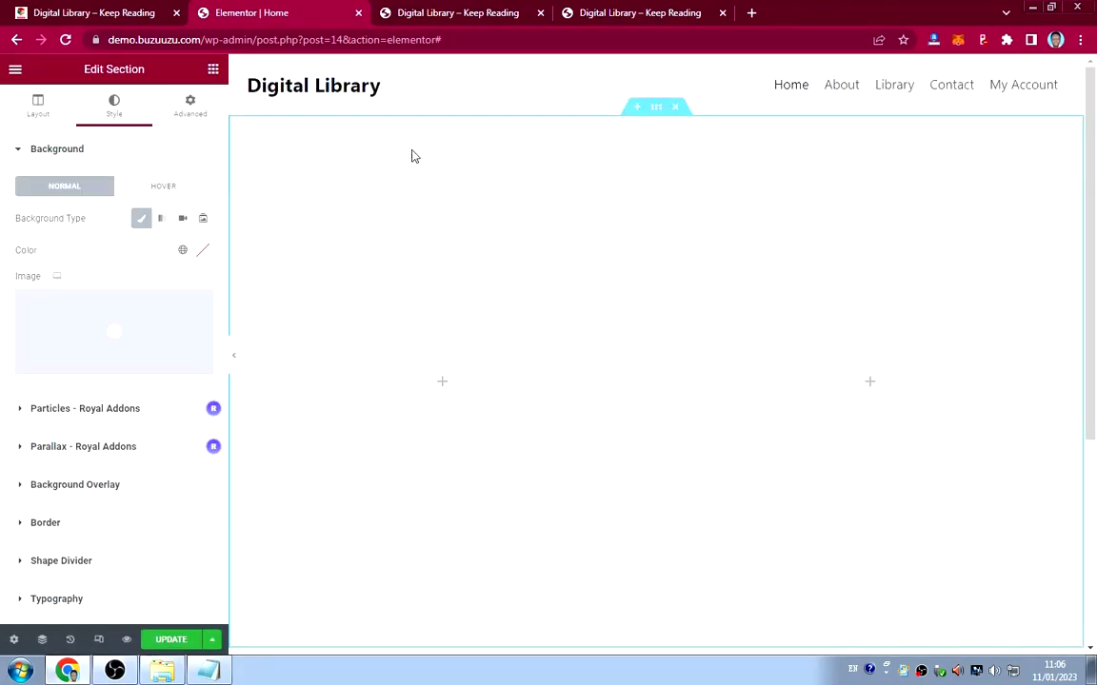
click(203, 220)
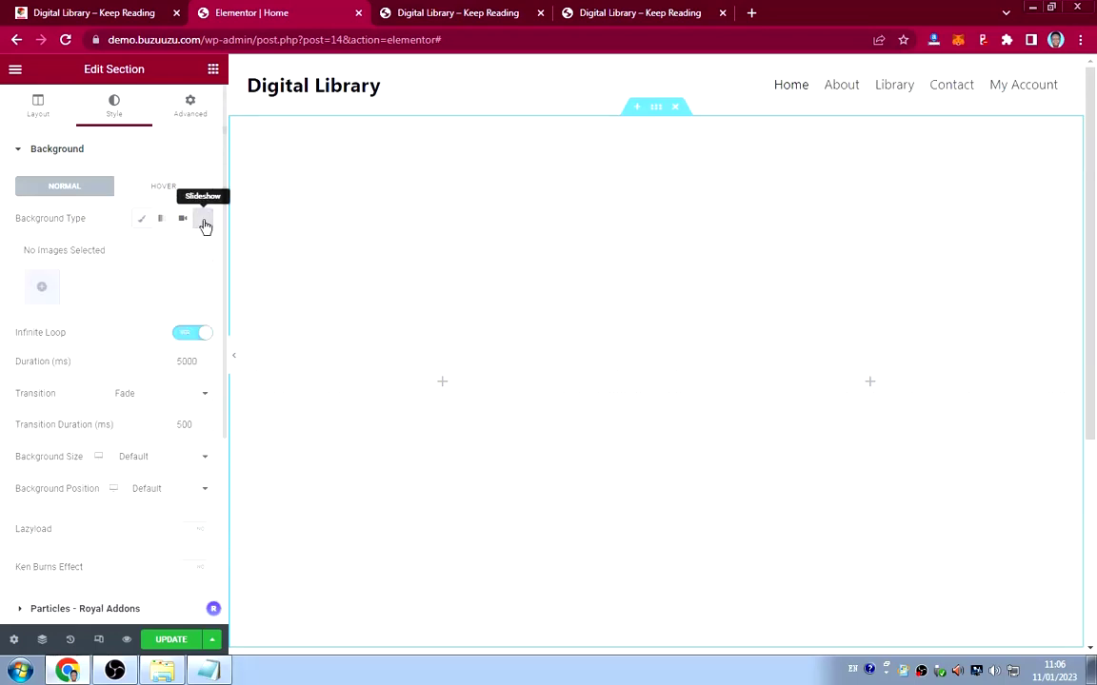
Create a gallery from hero 4, hero 3, hero 2, hero 1 and banner 2 and insert it as the section's slideshow background.
click(57, 290)
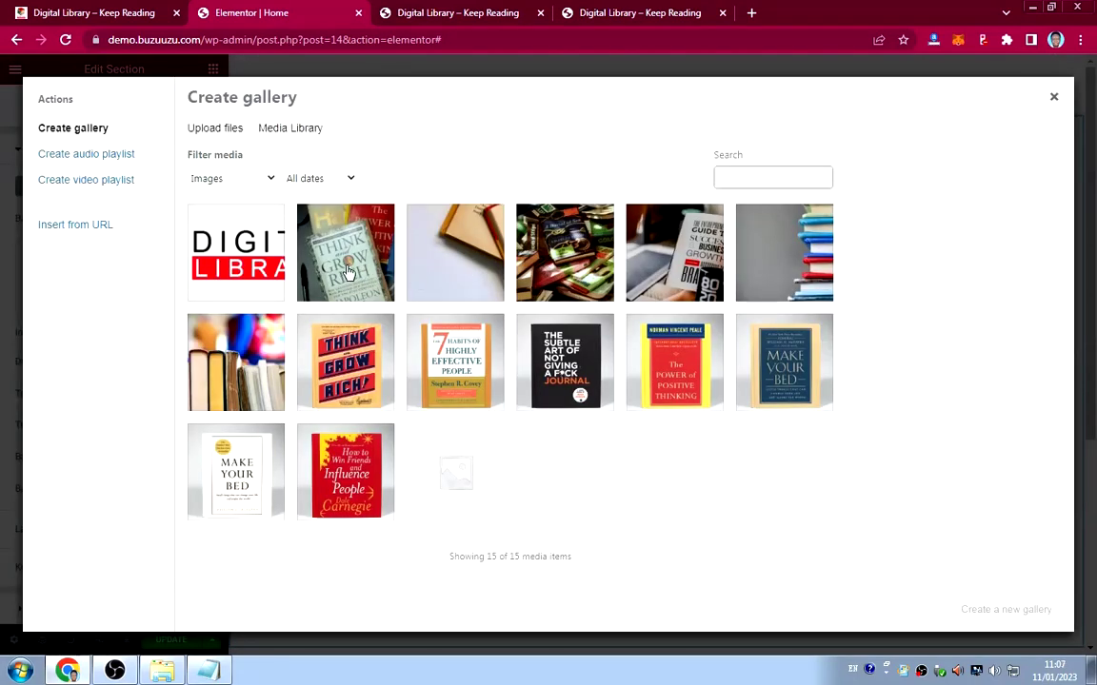
click(347, 270)
click(463, 267)
click(566, 250)
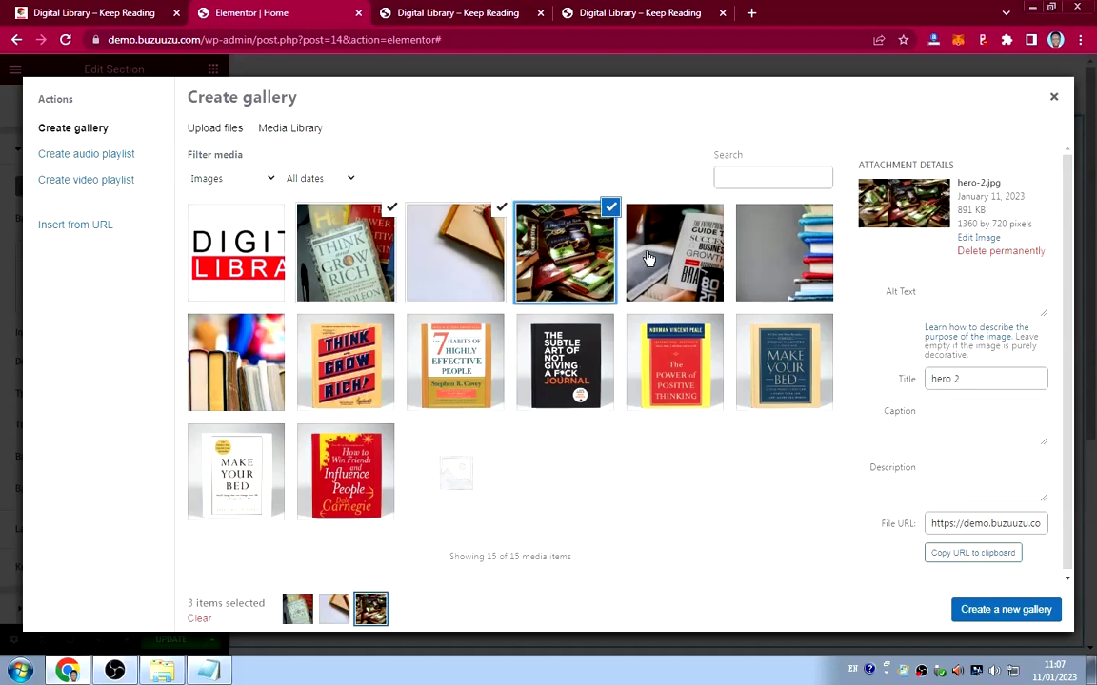
click(647, 257)
click(767, 269)
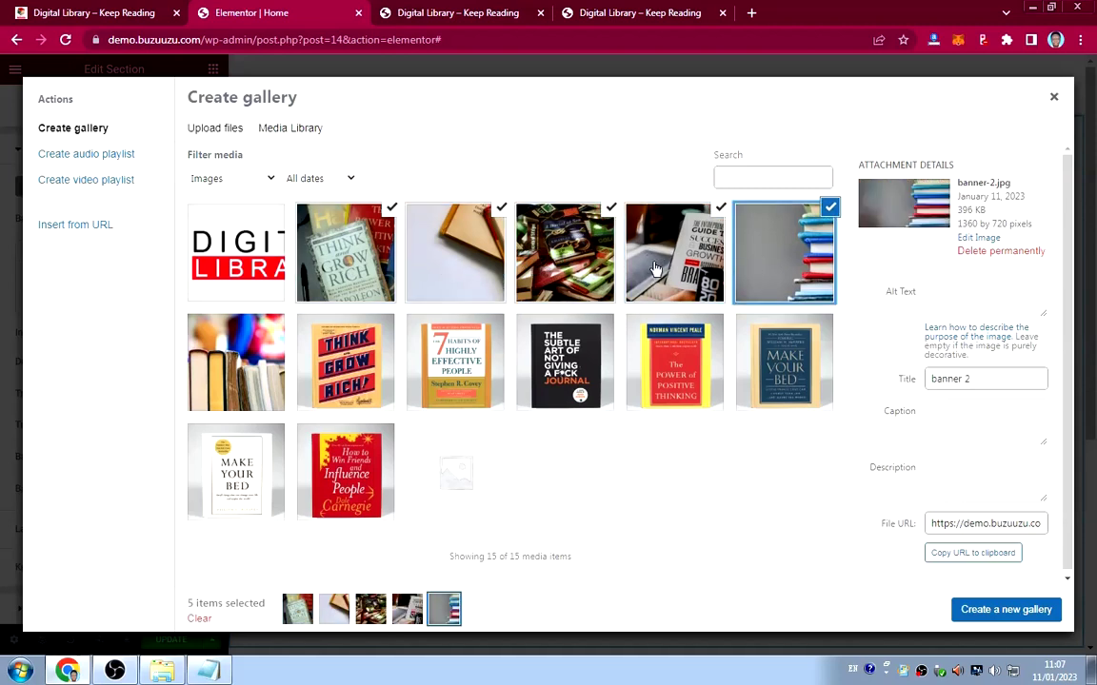
click(997, 613)
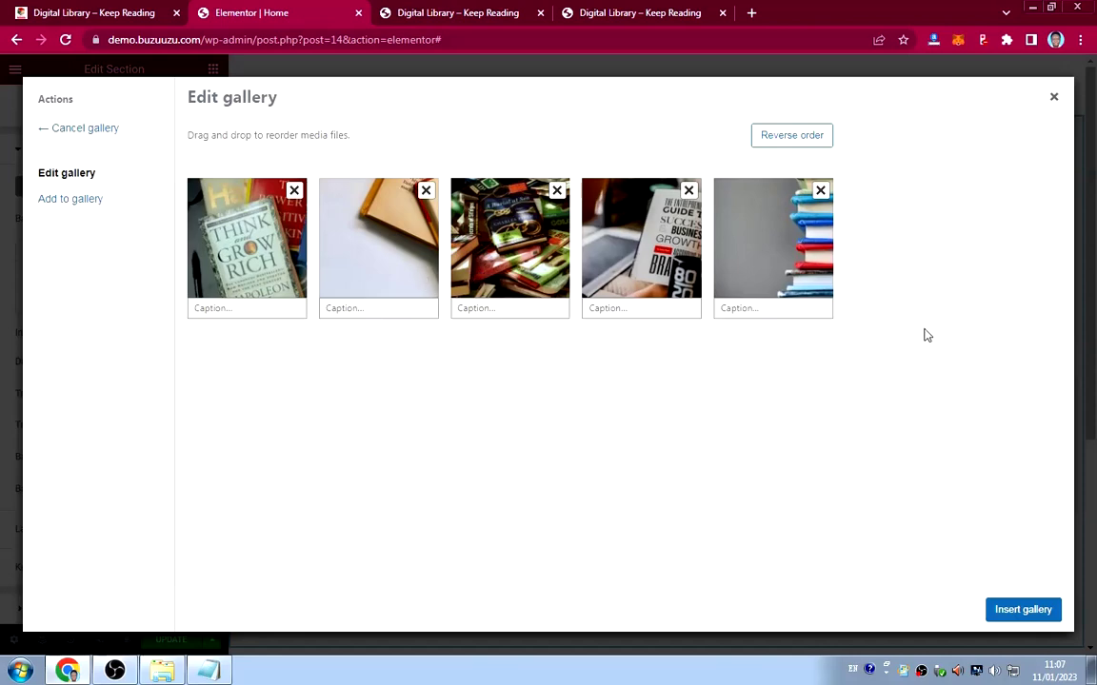
click(1014, 611)
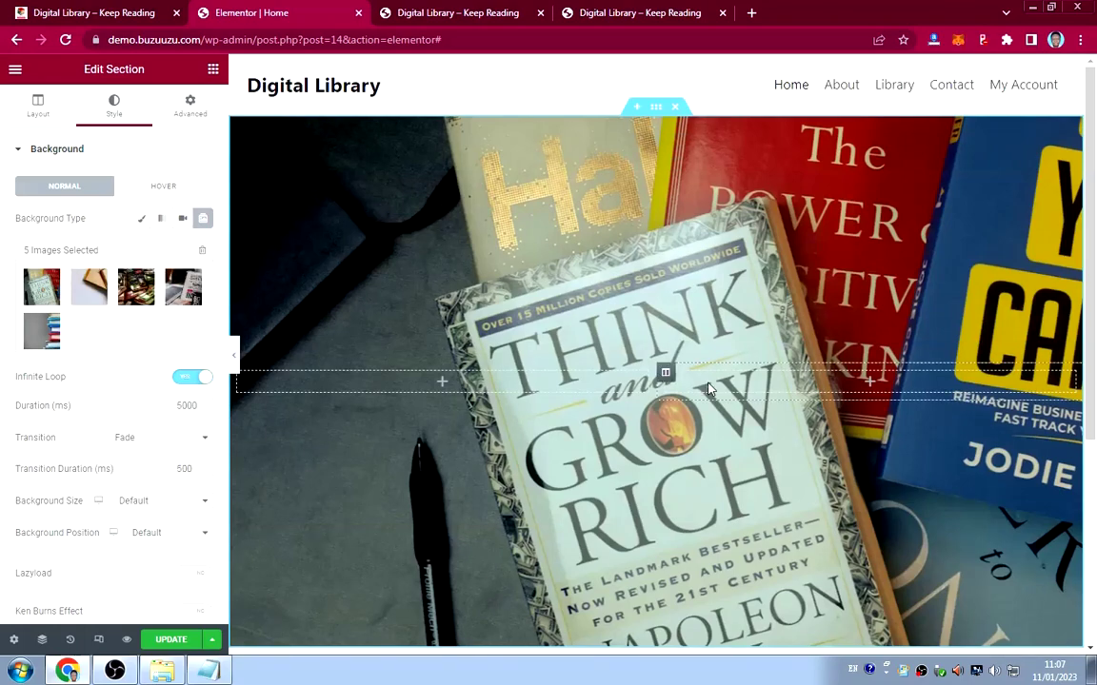
Set the section slideshow's background size to Cover and position to Center Center, and preview the section without the editing panel.
scroll(686, 380, down, 3)
scroll(710, 391, up, 3)
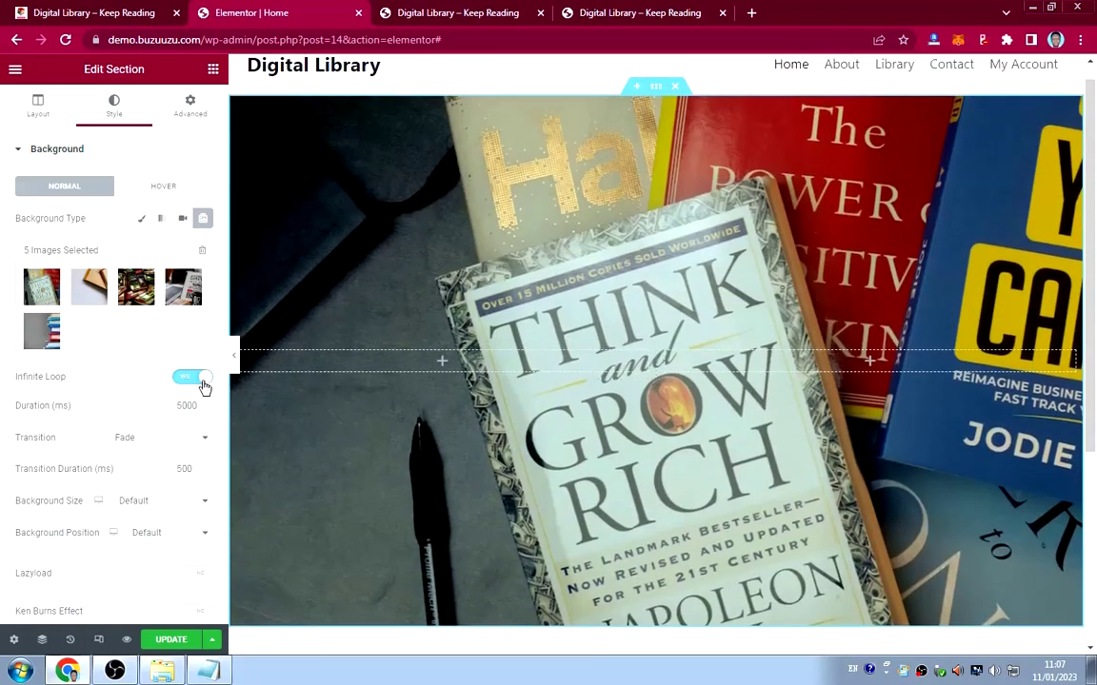
scroll(93, 381, down, 3)
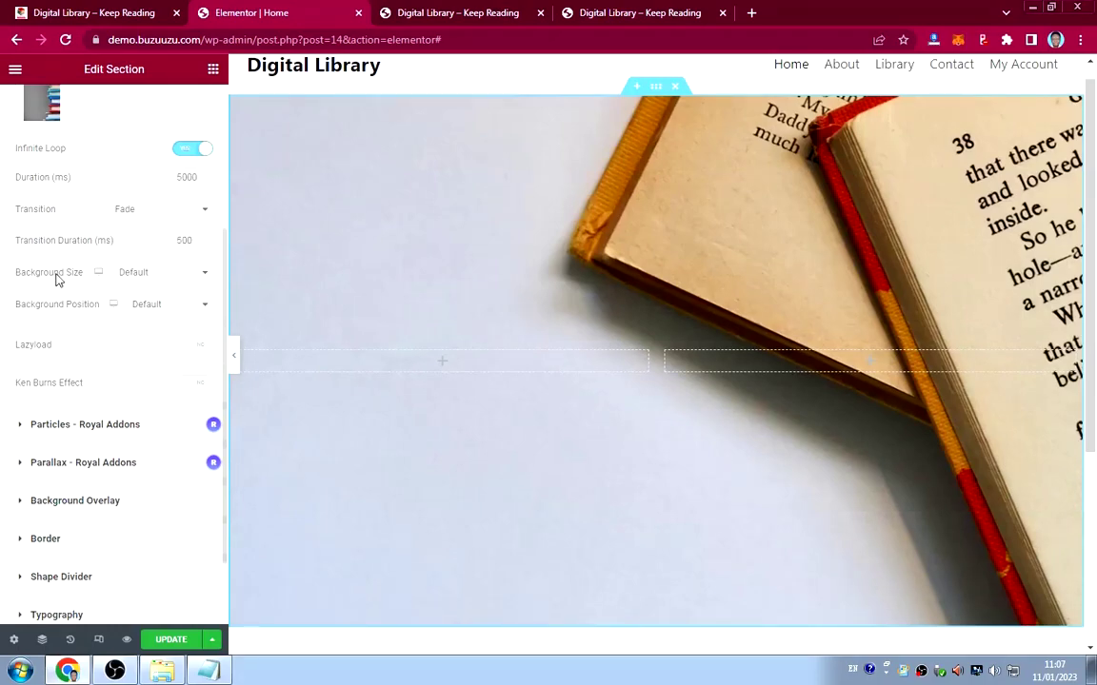
click(155, 276)
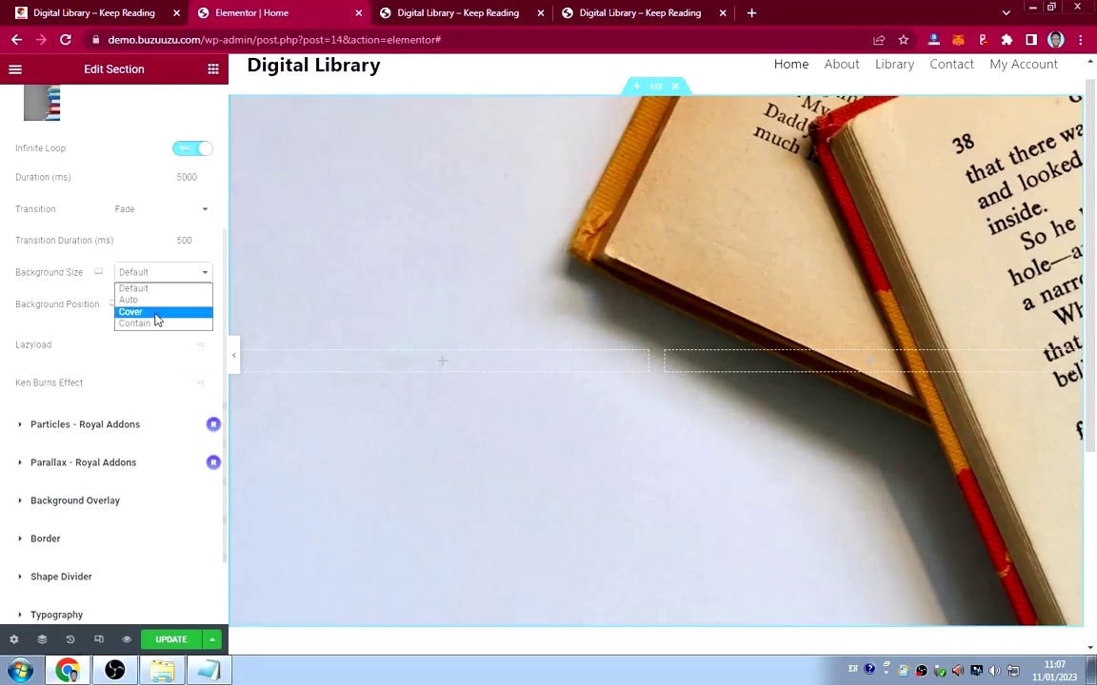
click(155, 313)
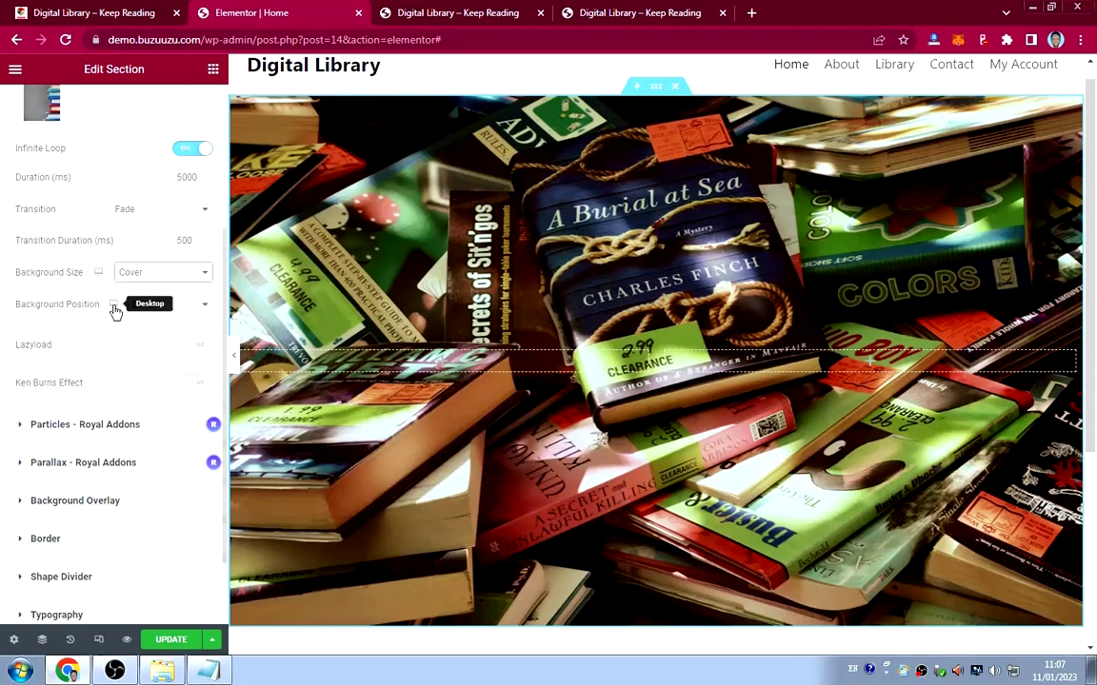
click(169, 306)
click(165, 331)
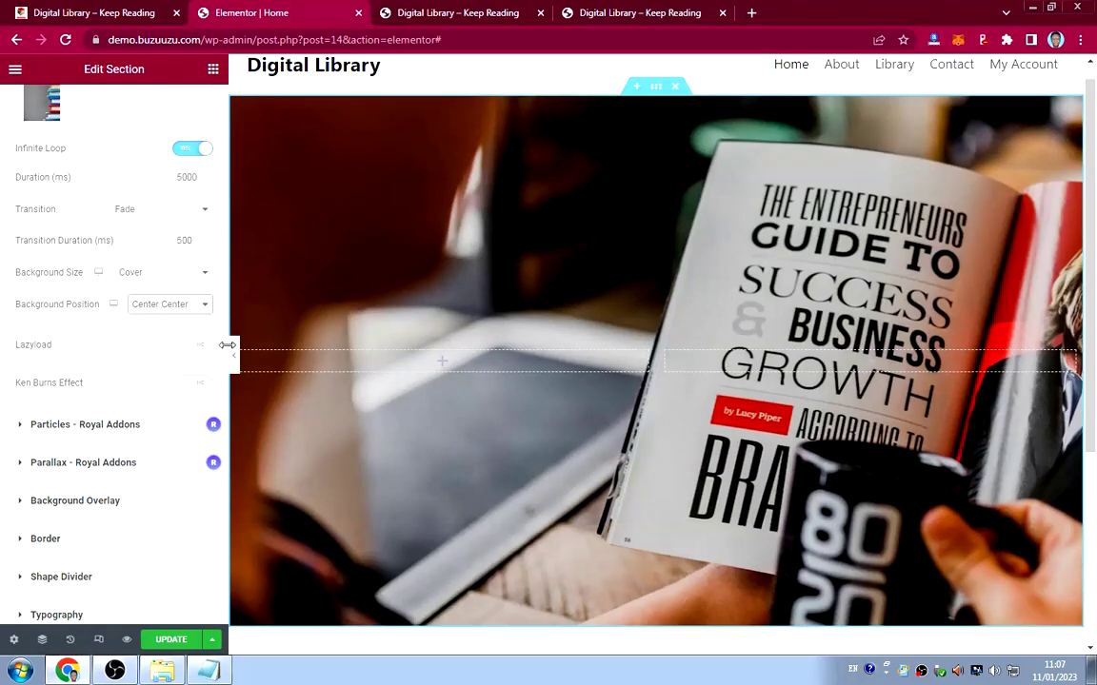
click(235, 356)
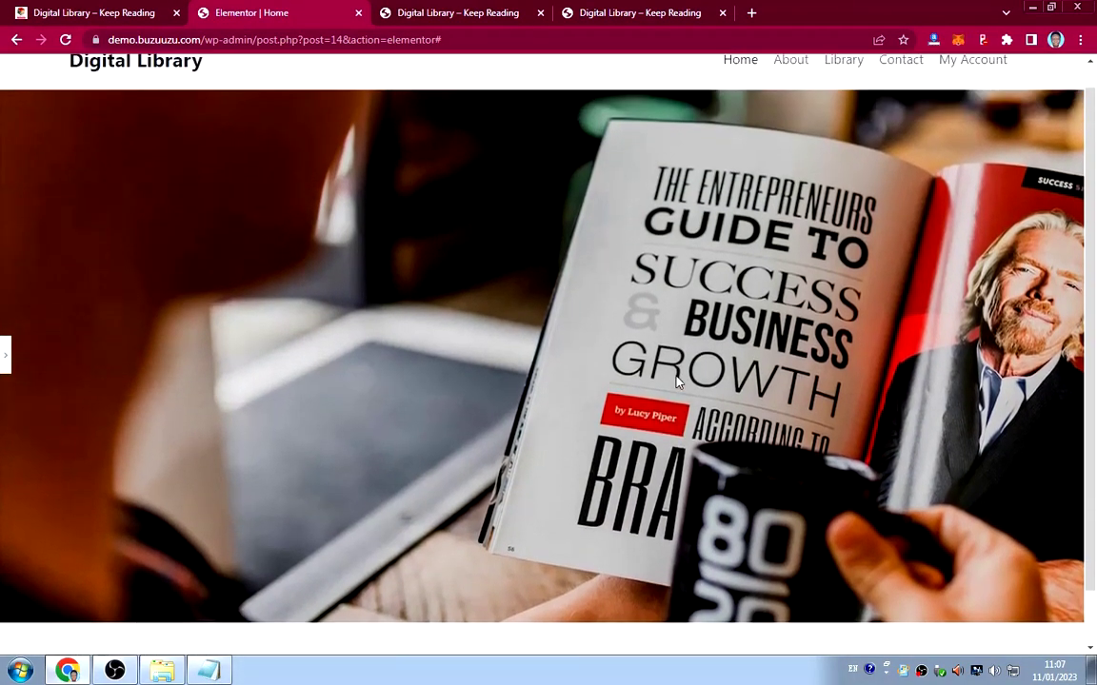
scroll(677, 381, up, 1)
Copy the Dr. Seuss quote from the hero section of the finished Digital Library site.
click(110, 12)
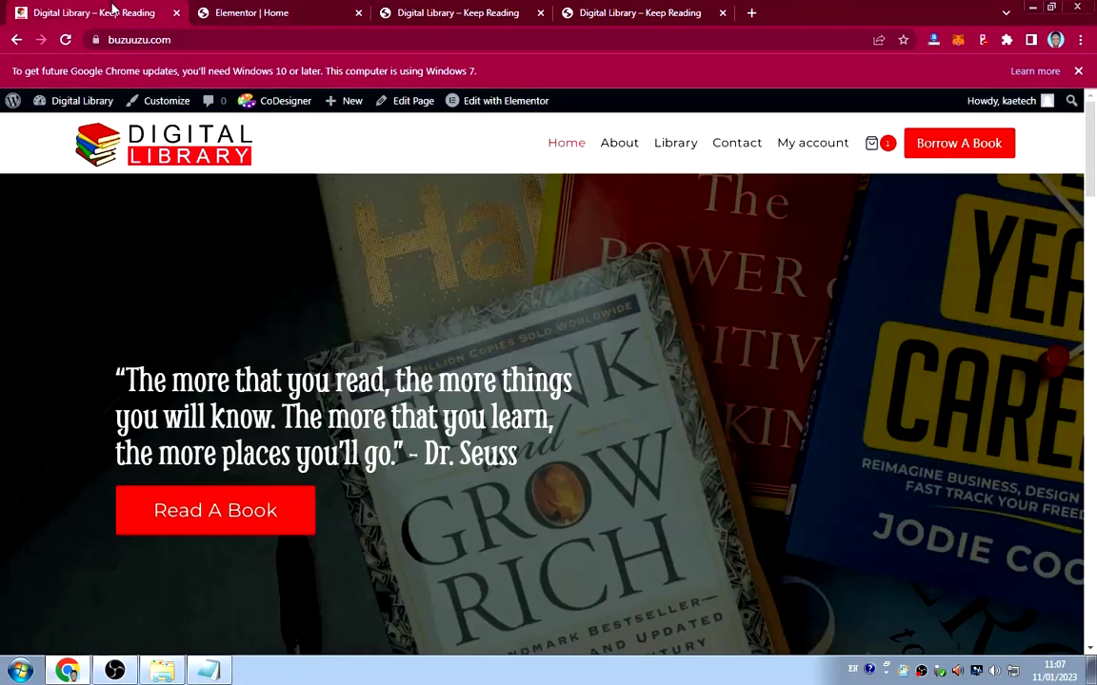
scroll(629, 382, down, 5)
scroll(629, 383, up, 5)
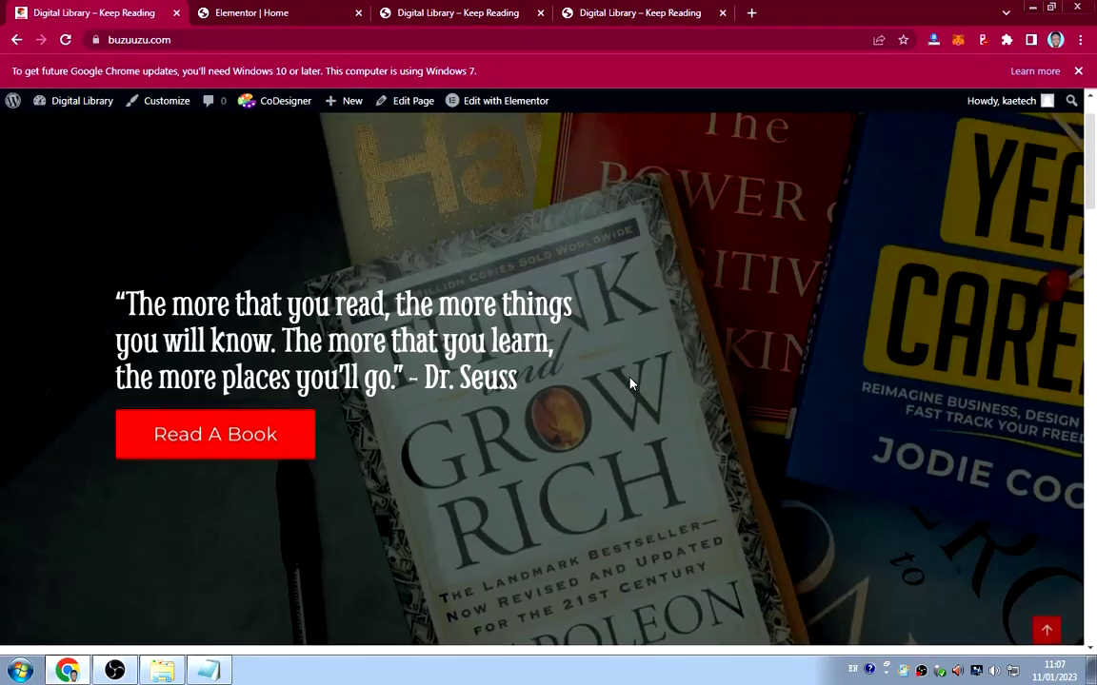
scroll(630, 384, up, 1)
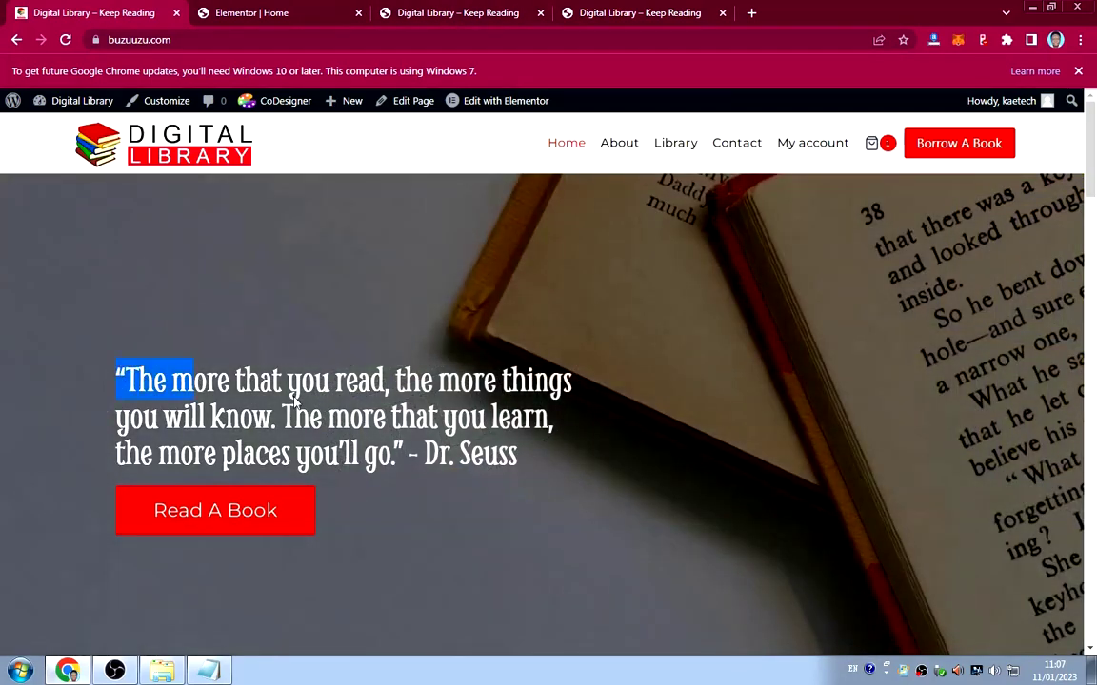
drag(295, 401, 541, 458)
key(ctrl+c)
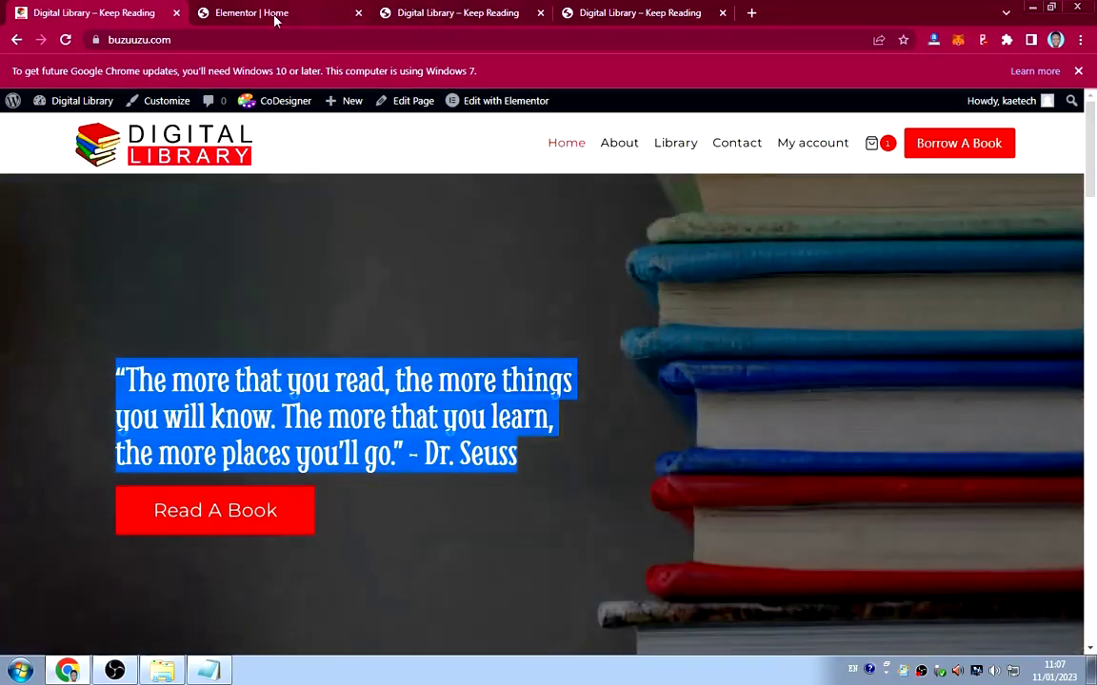
Back in the Elementor editor, add a Heading widget to the hero section's first column and replace its title with the copied quote.
click(276, 17)
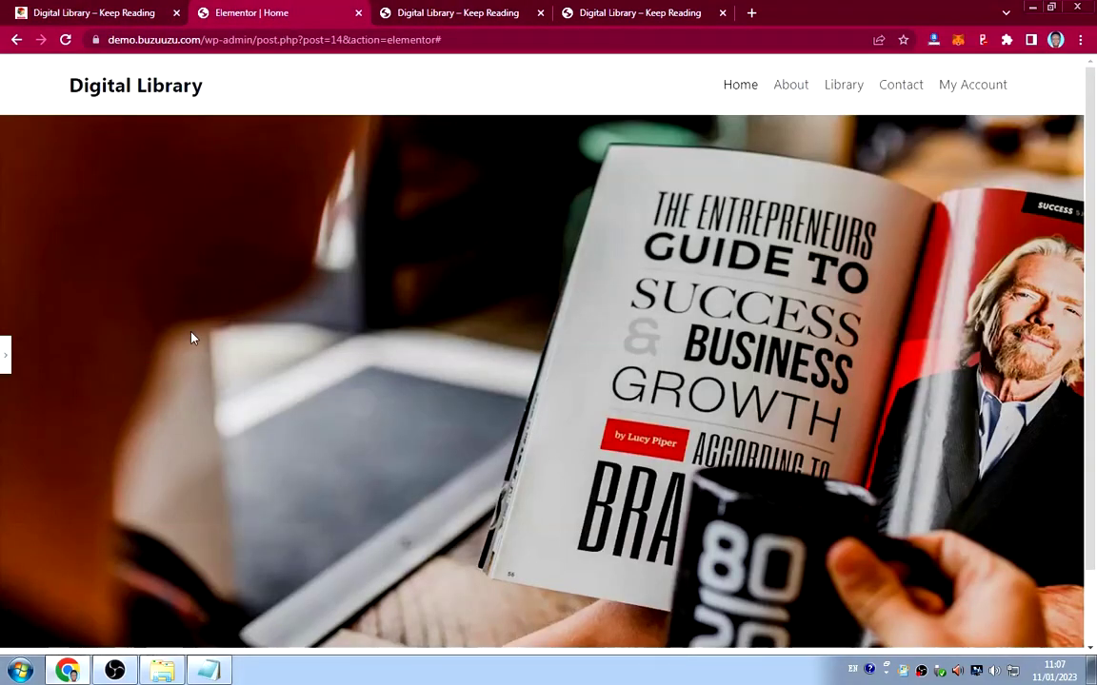
click(7, 355)
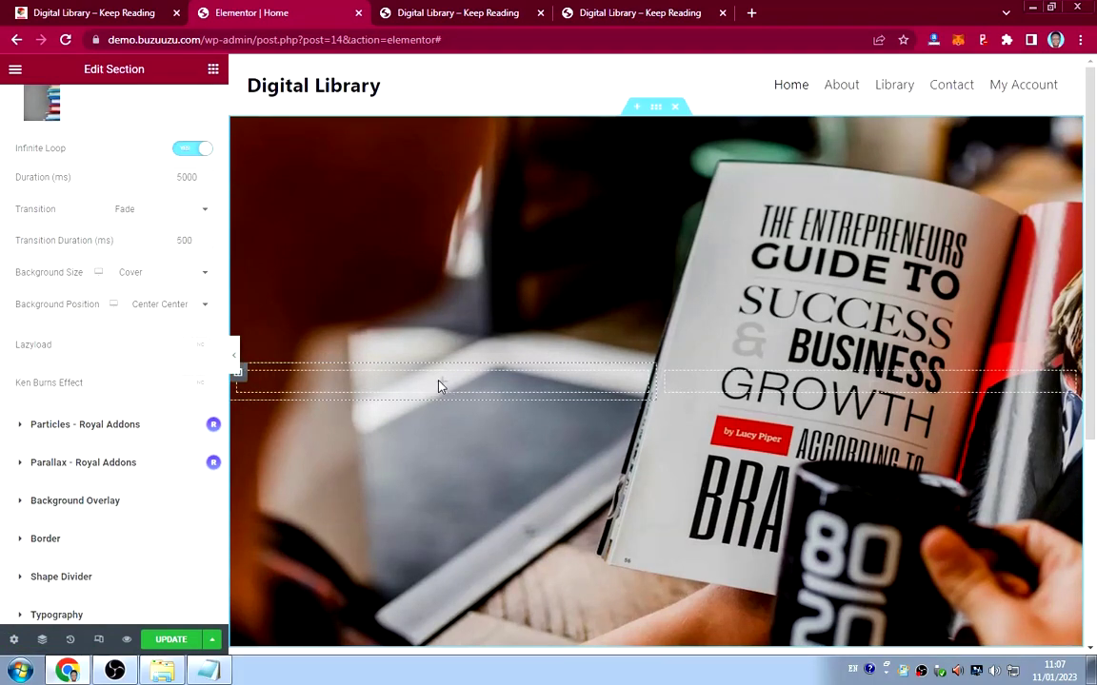
click(442, 384)
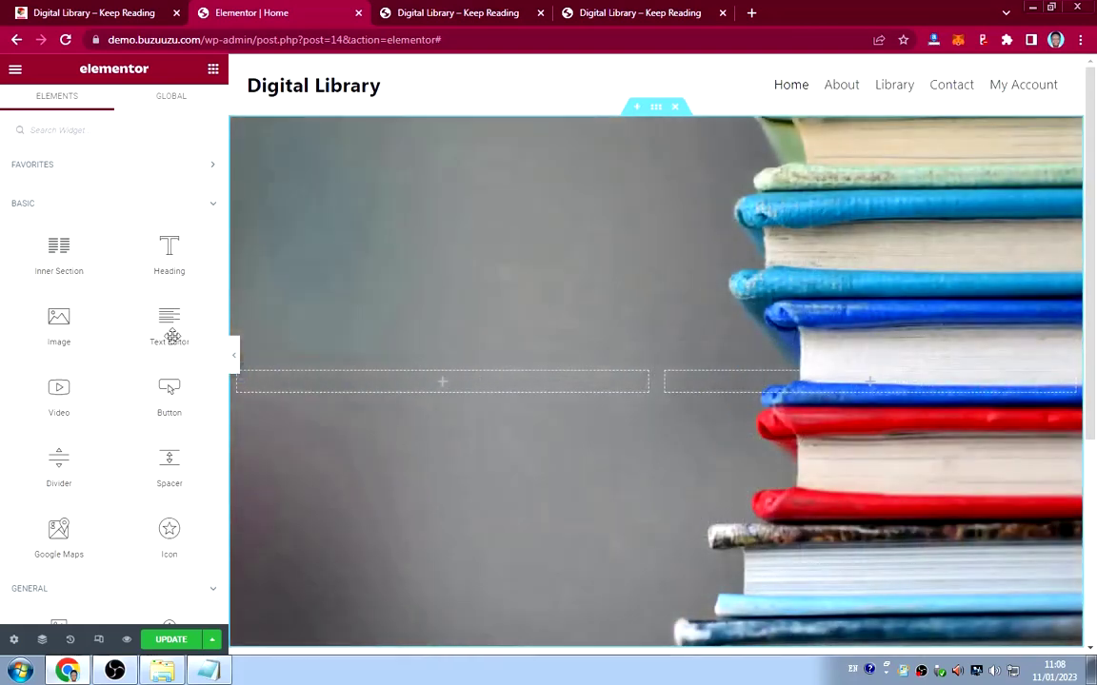
drag(162, 252, 400, 386)
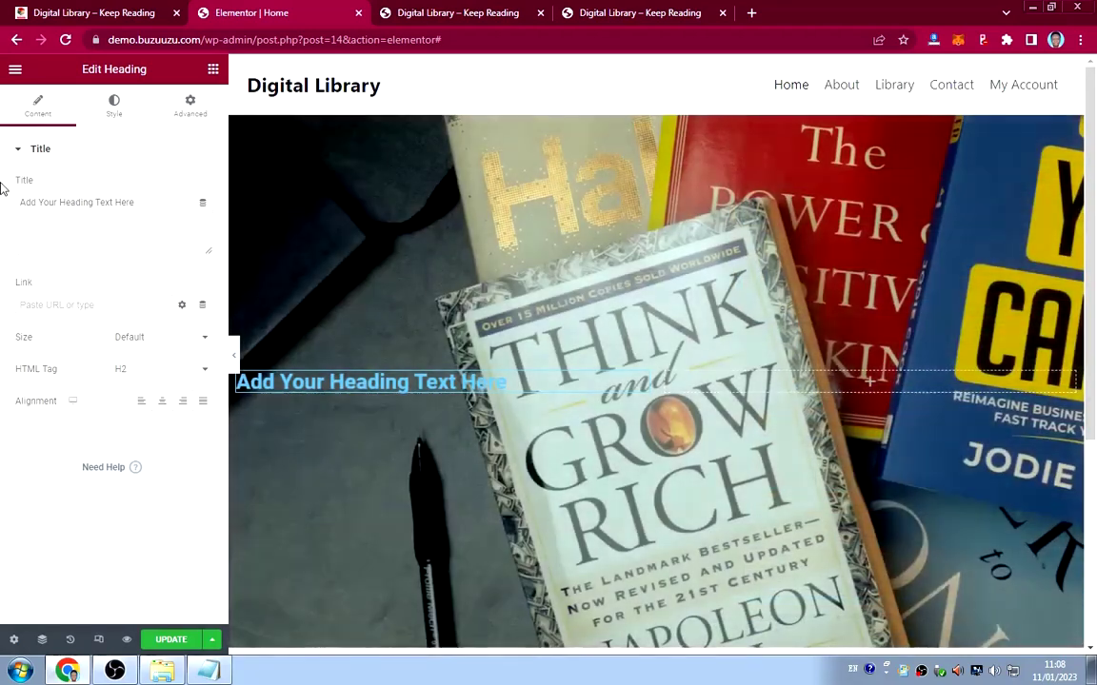
drag(158, 205, 1, 181)
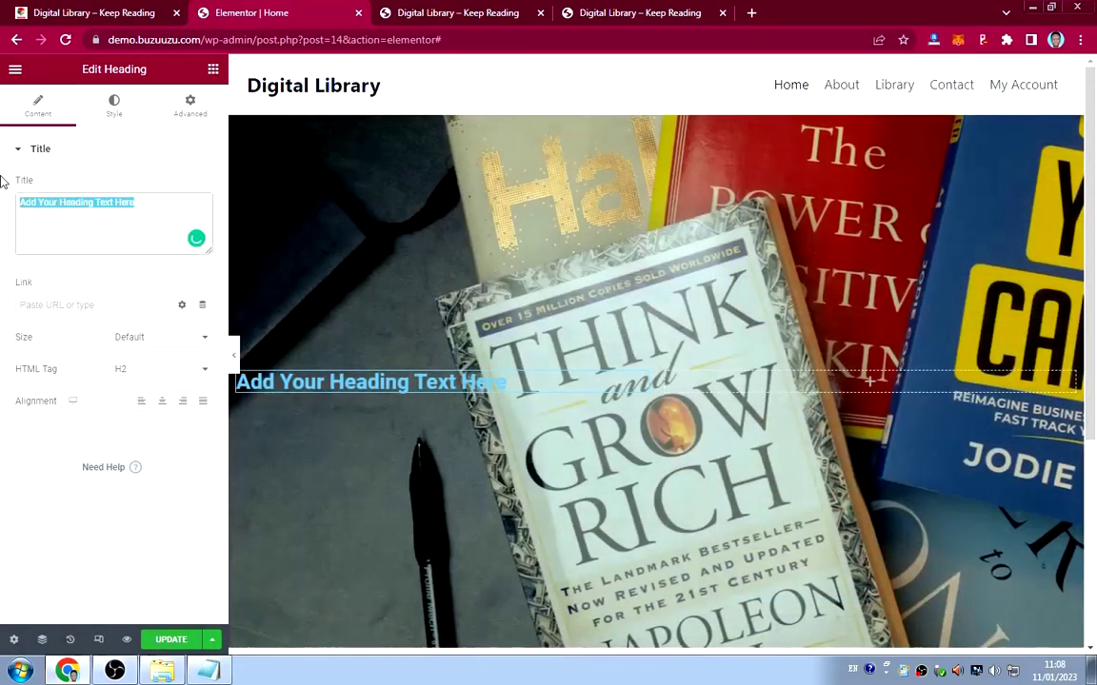
key(ctrl+v)
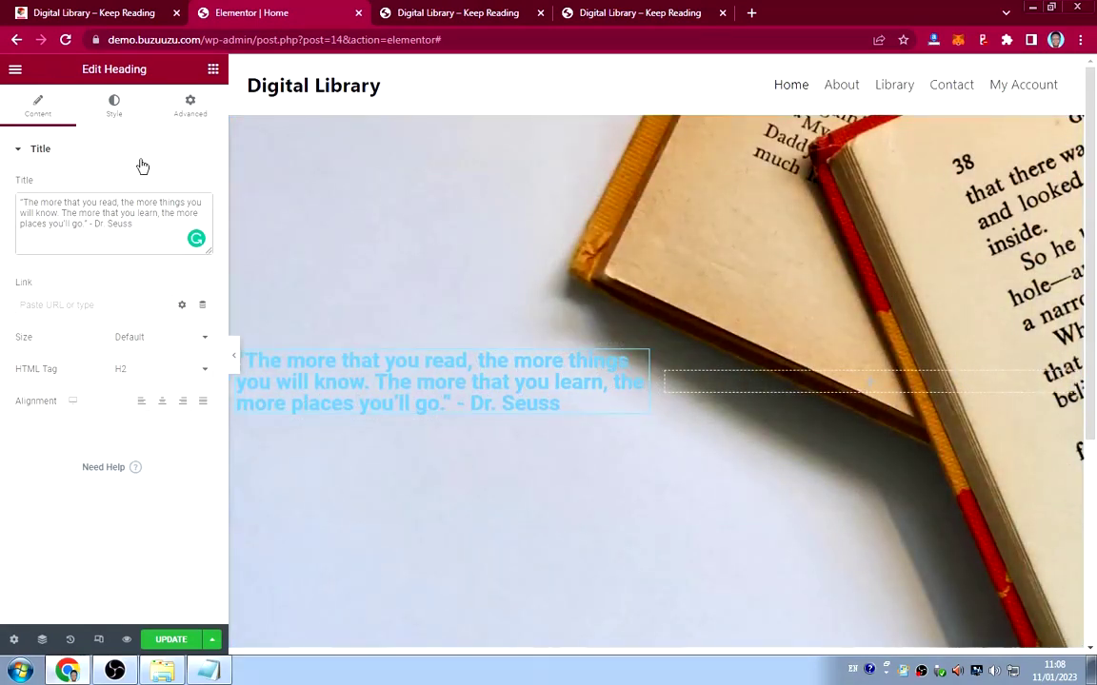
Set the quote heading's text colour to white (#FFFFFF).
click(113, 115)
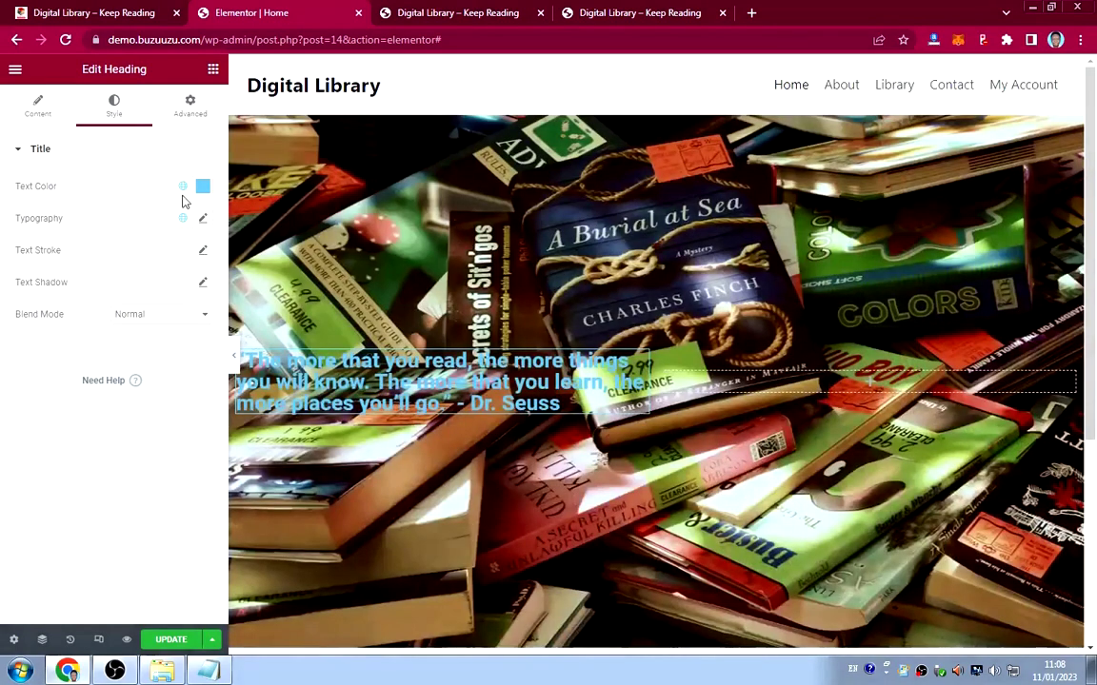
click(203, 185)
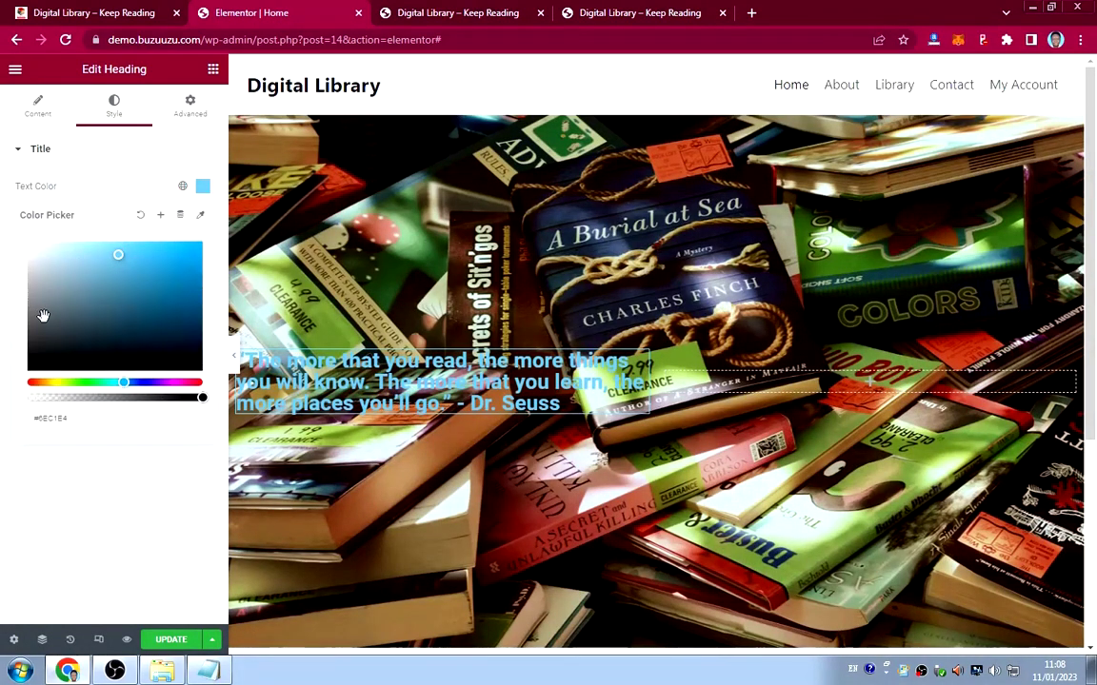
drag(43, 315, 27, 228)
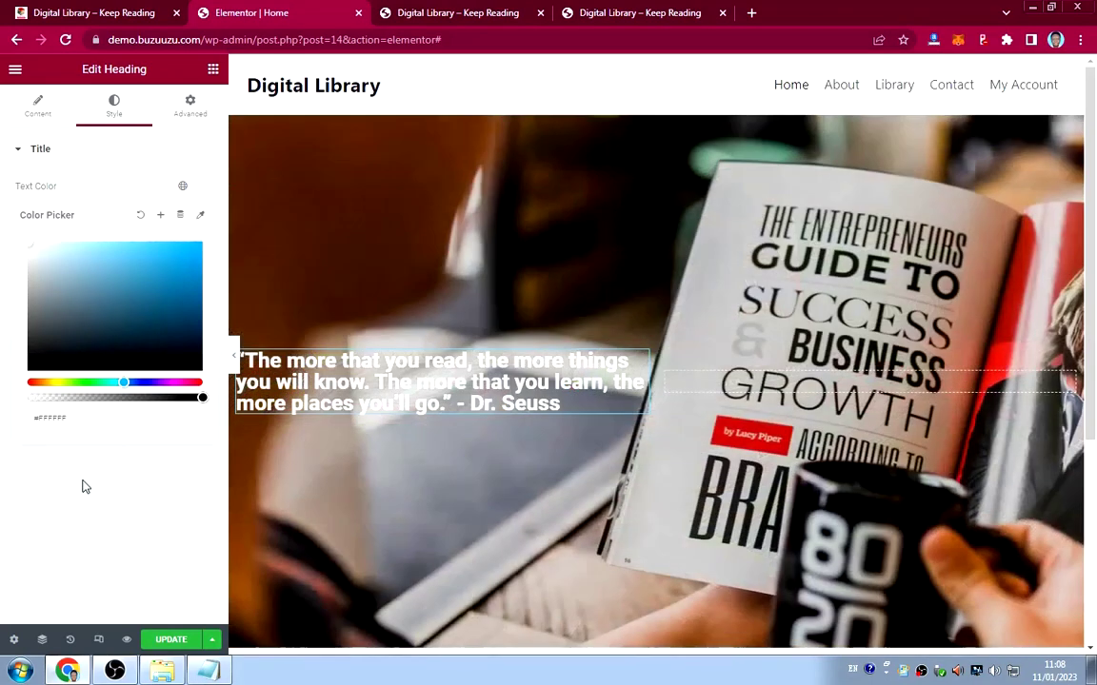
click(82, 485)
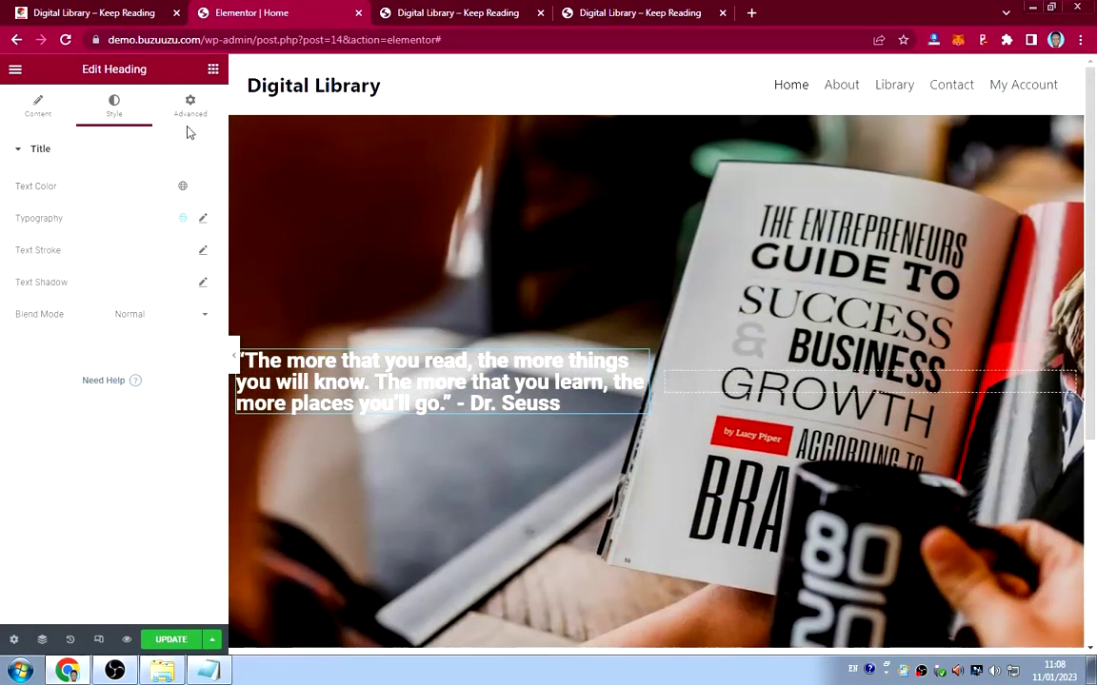
Check the dark overlay on the finished site's hero, and give the hero section a Classic background overlay in black (#000000).
click(107, 17)
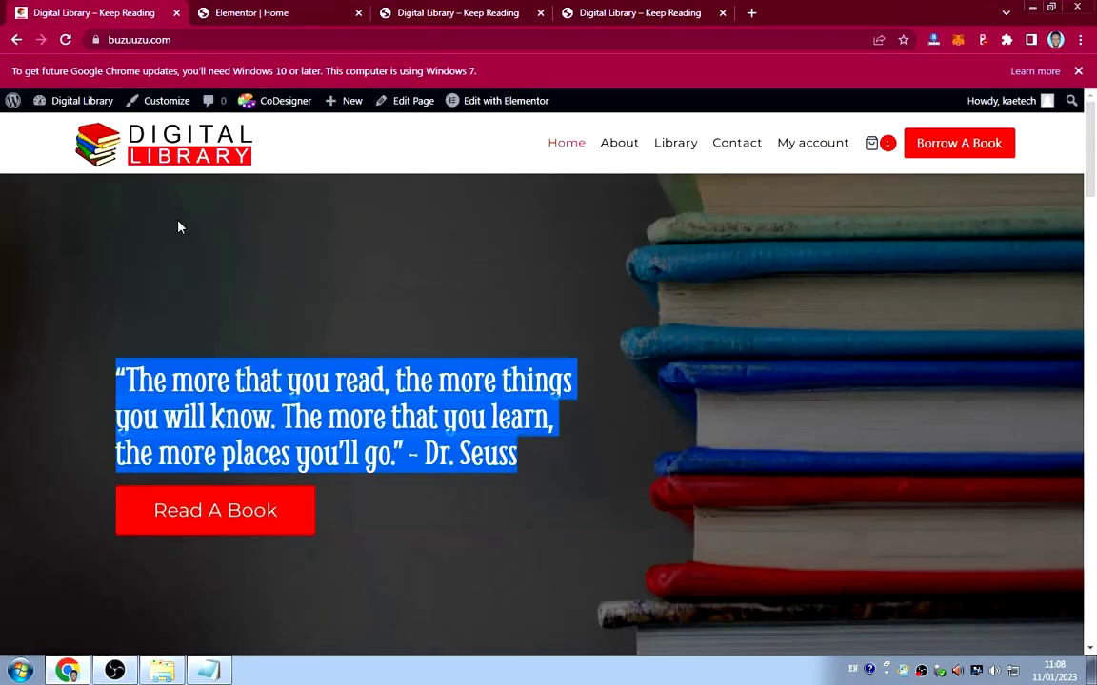
click(466, 246)
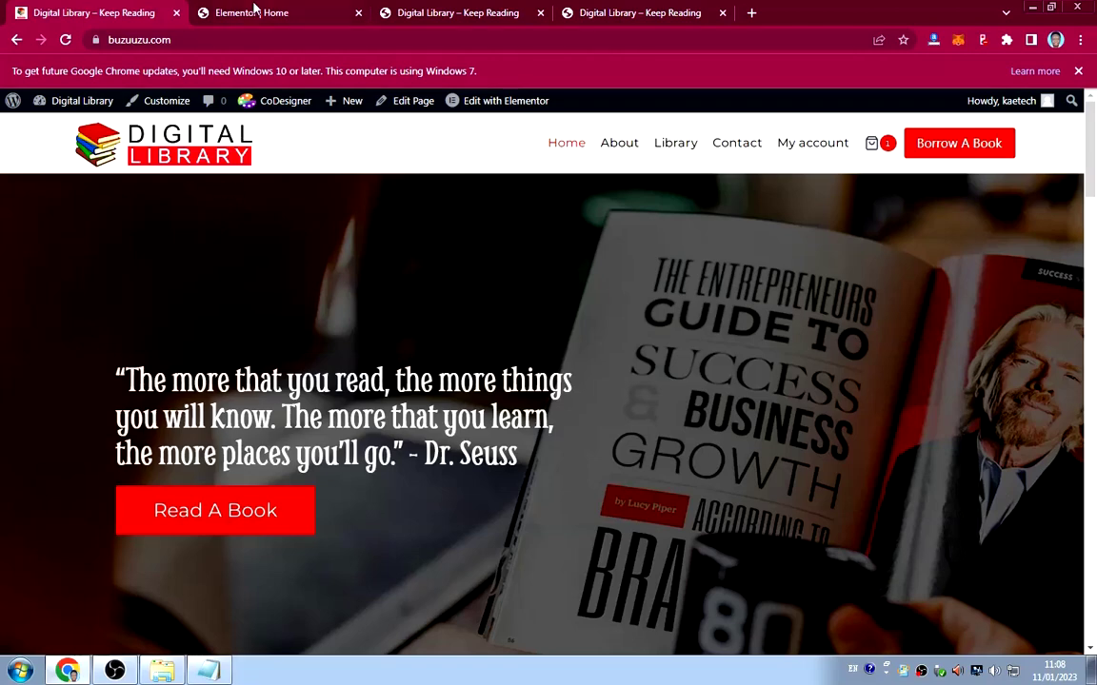
click(255, 12)
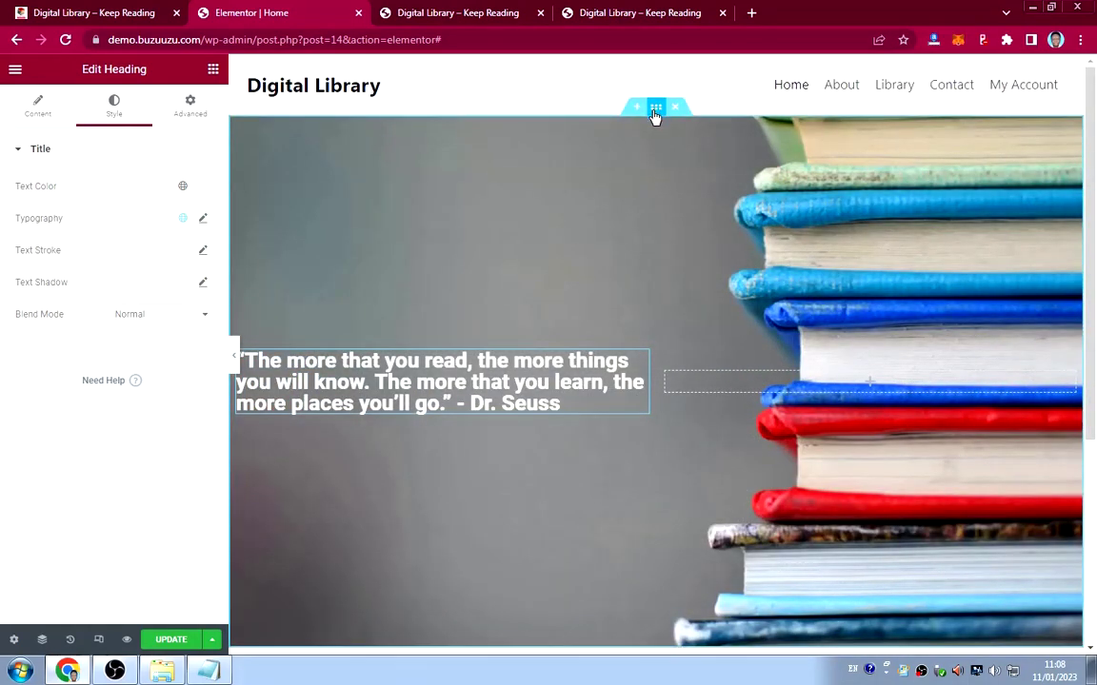
click(655, 109)
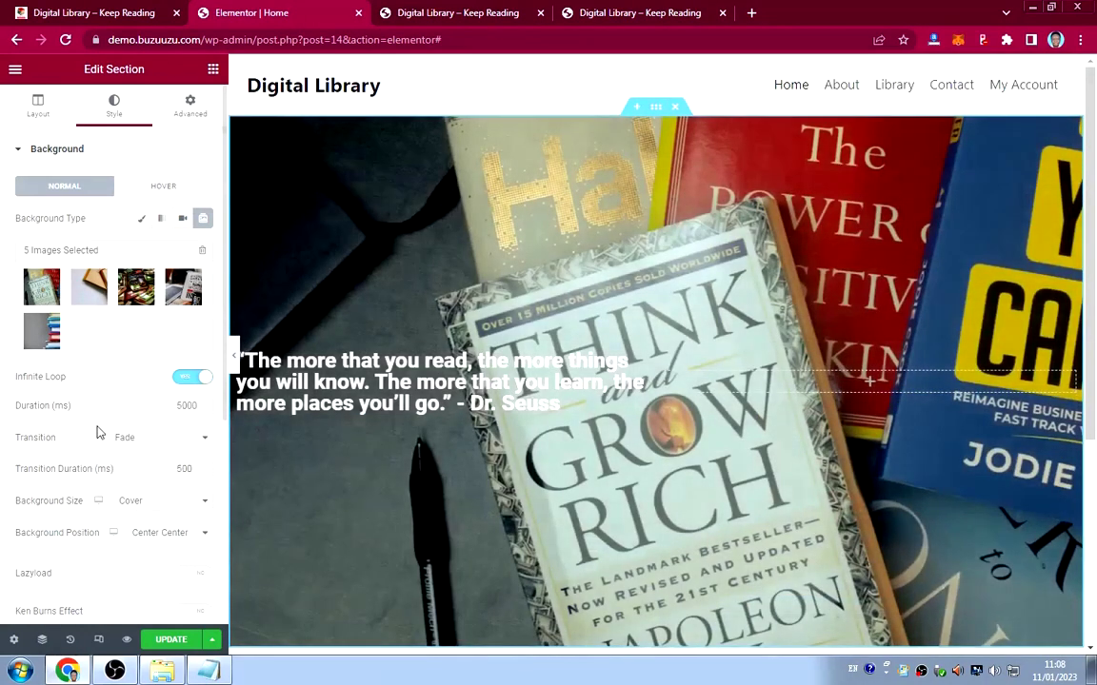
scroll(86, 453, down, 4)
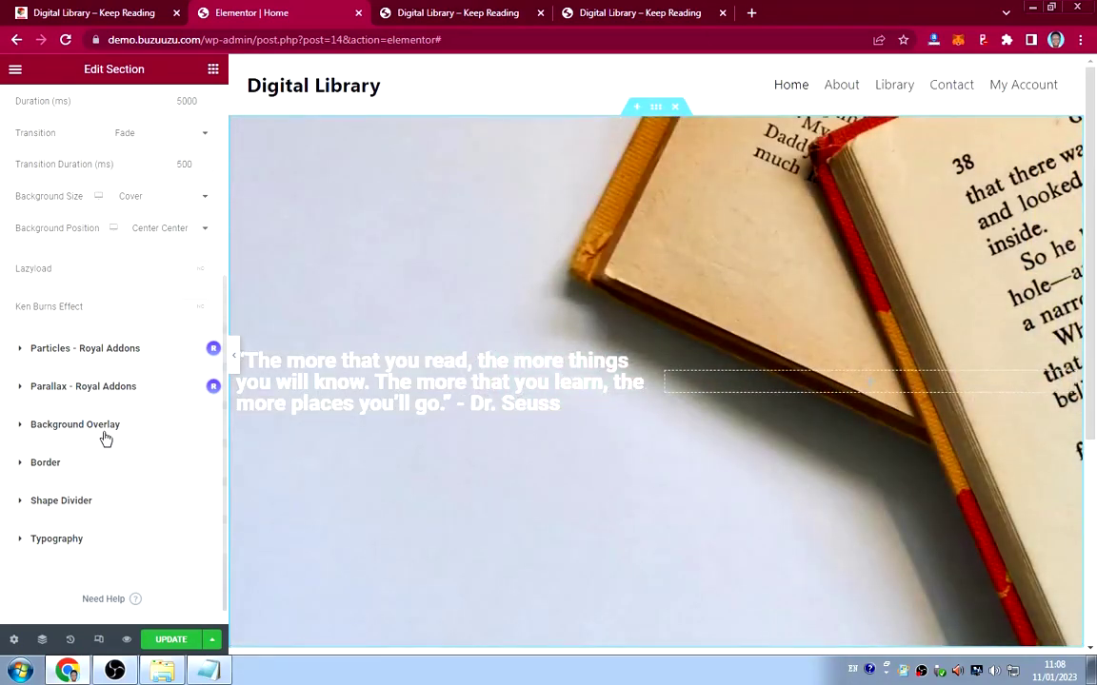
click(84, 429)
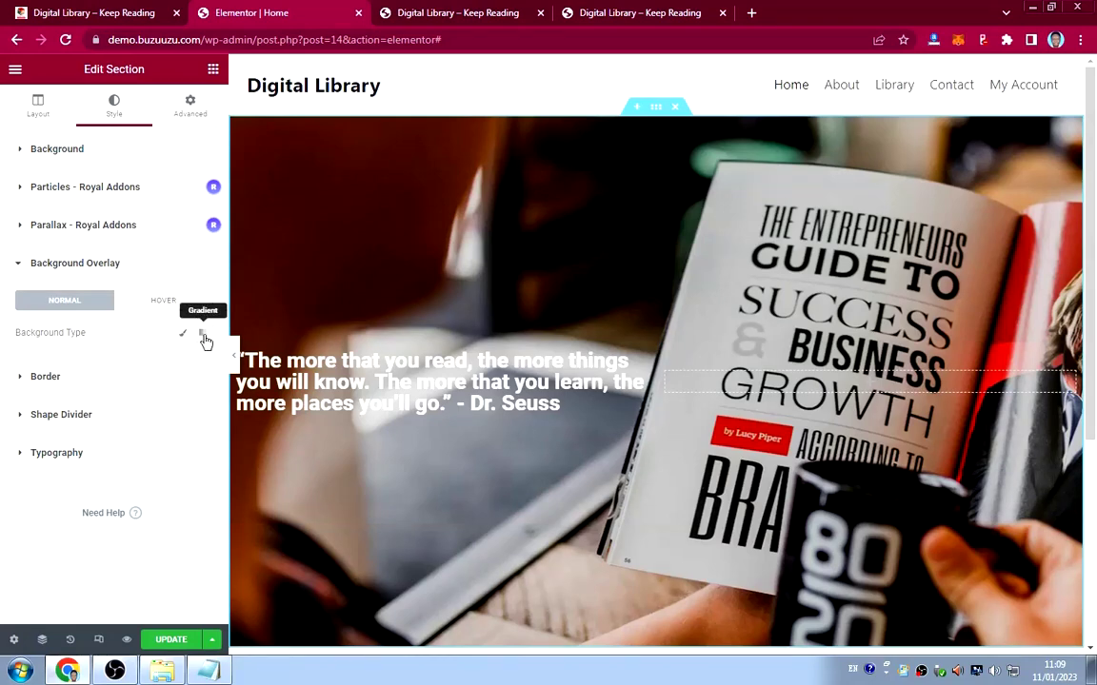
click(181, 333)
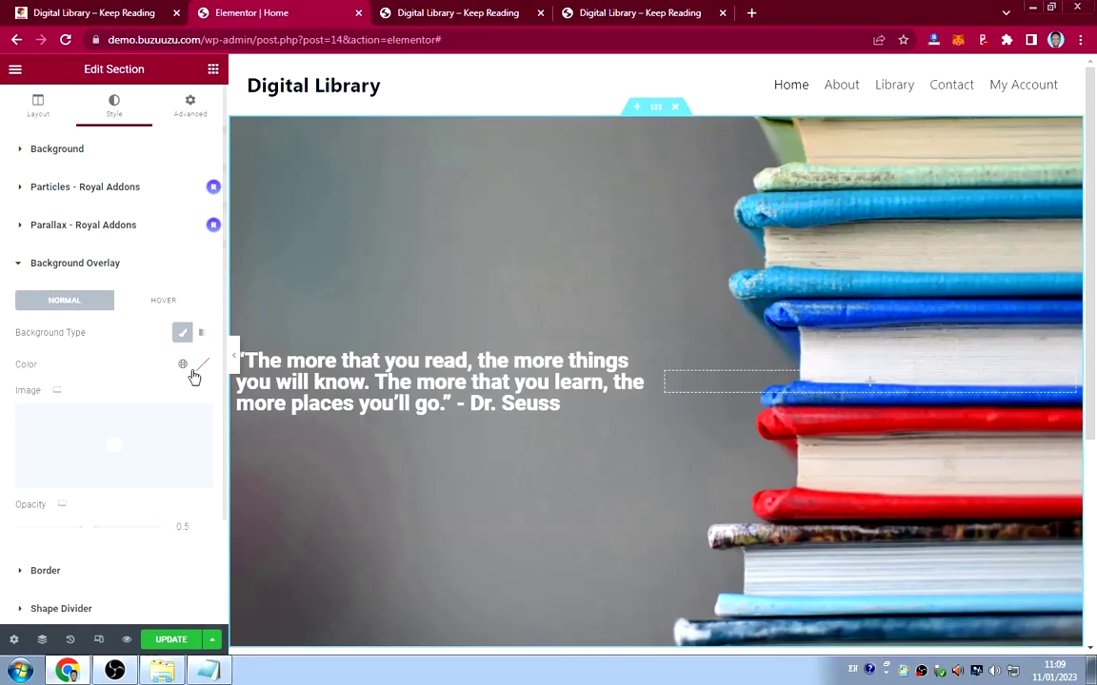
click(203, 368)
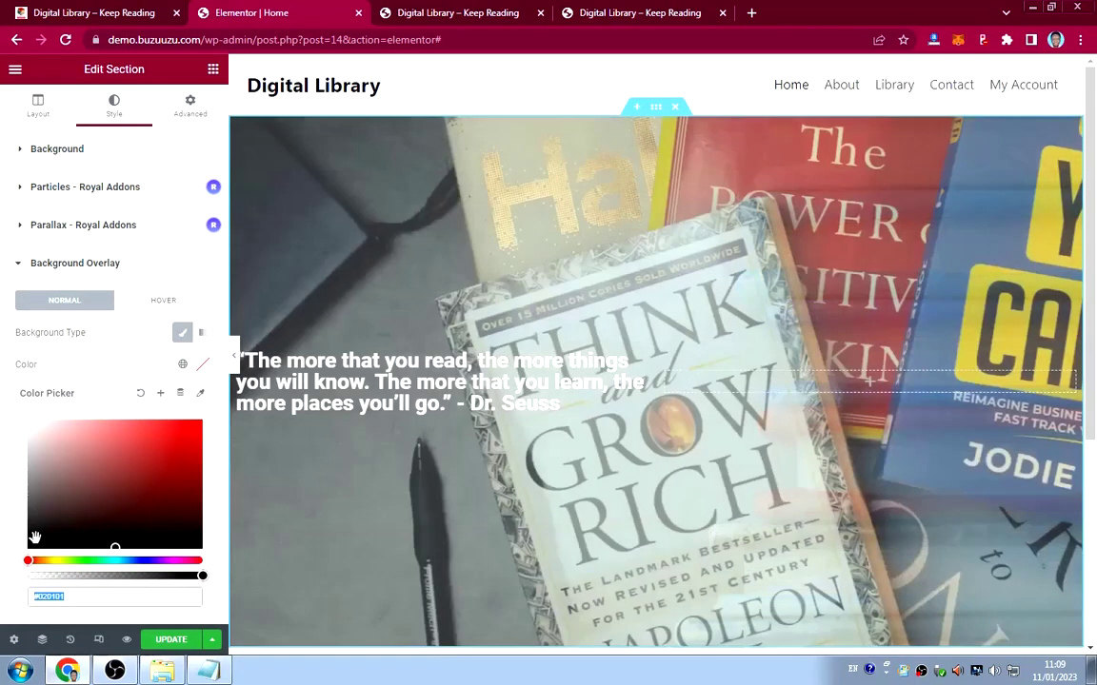
drag(35, 534, 7, 570)
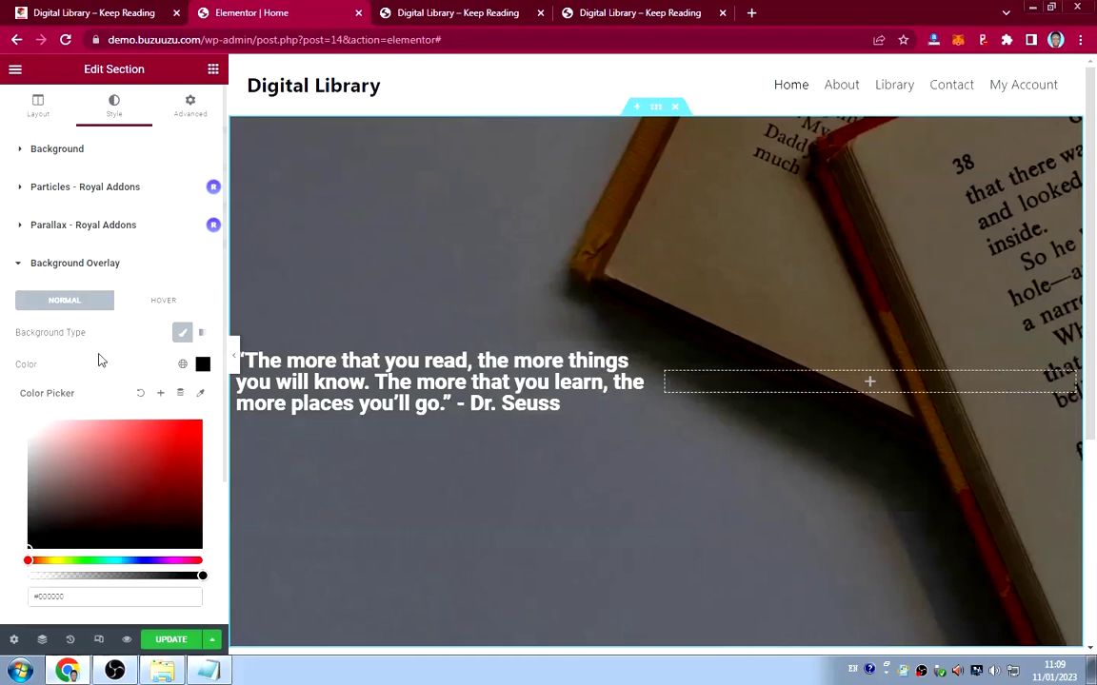
click(99, 359)
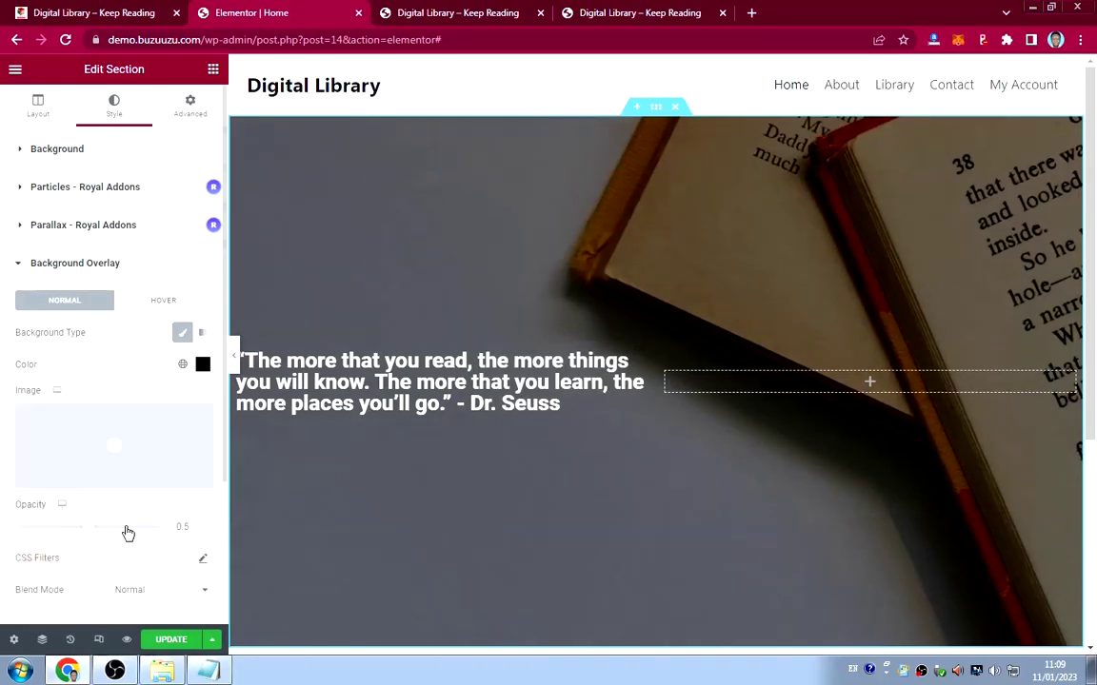
Raise the hero section's background overlay opacity to 0.72.
click(202, 526)
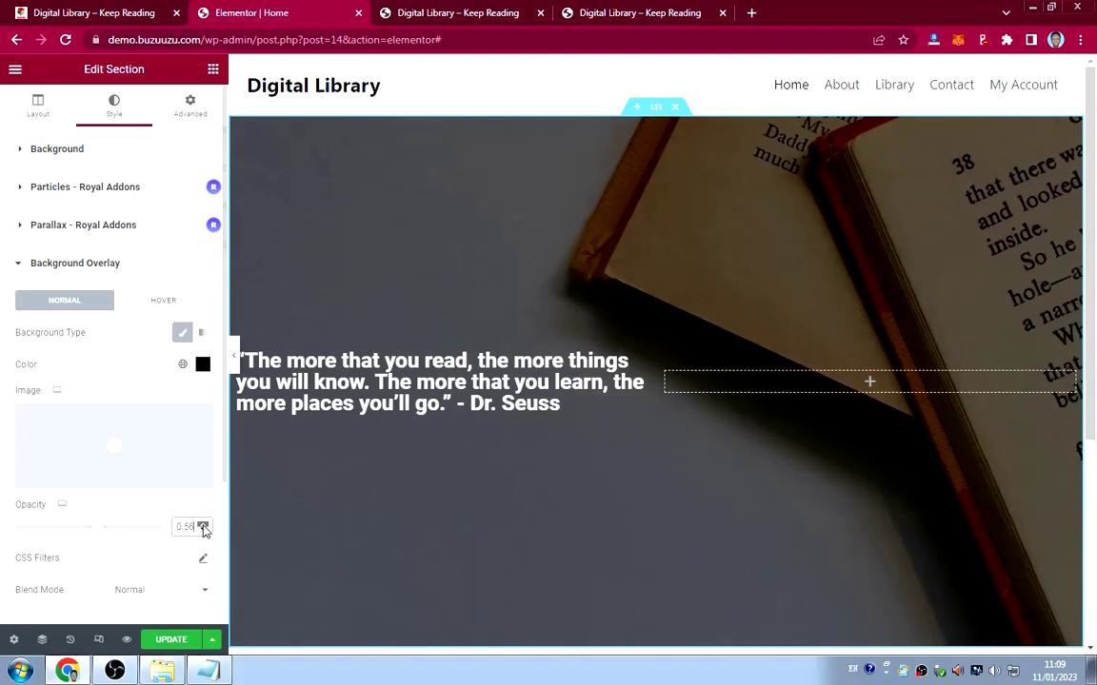
click(203, 527)
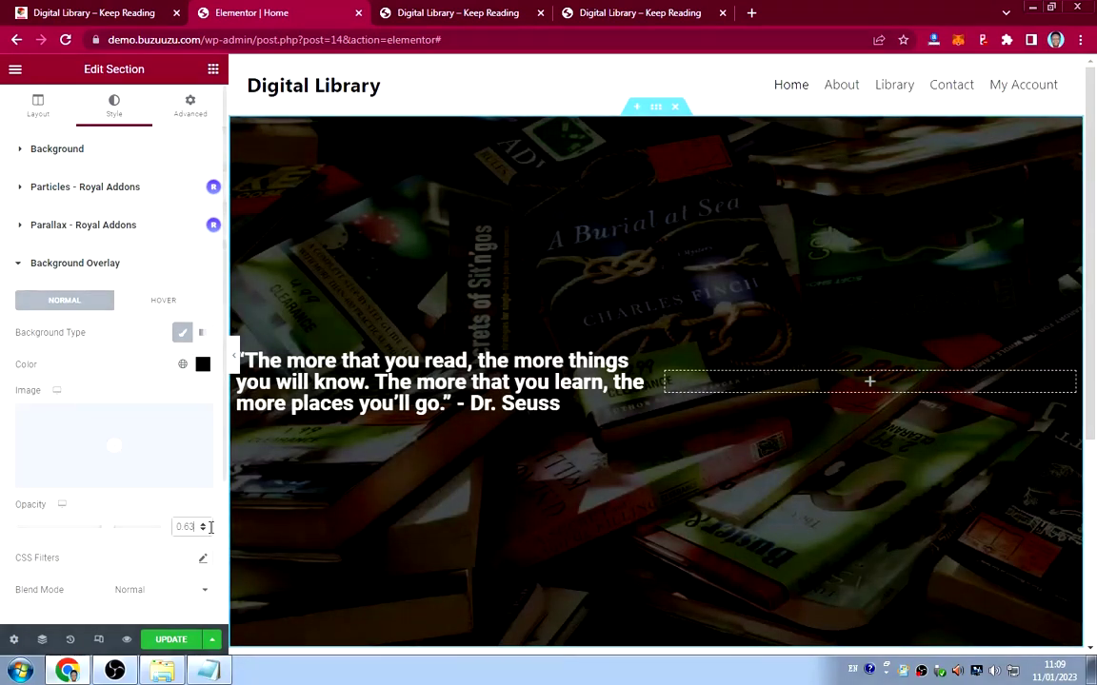
click(203, 527)
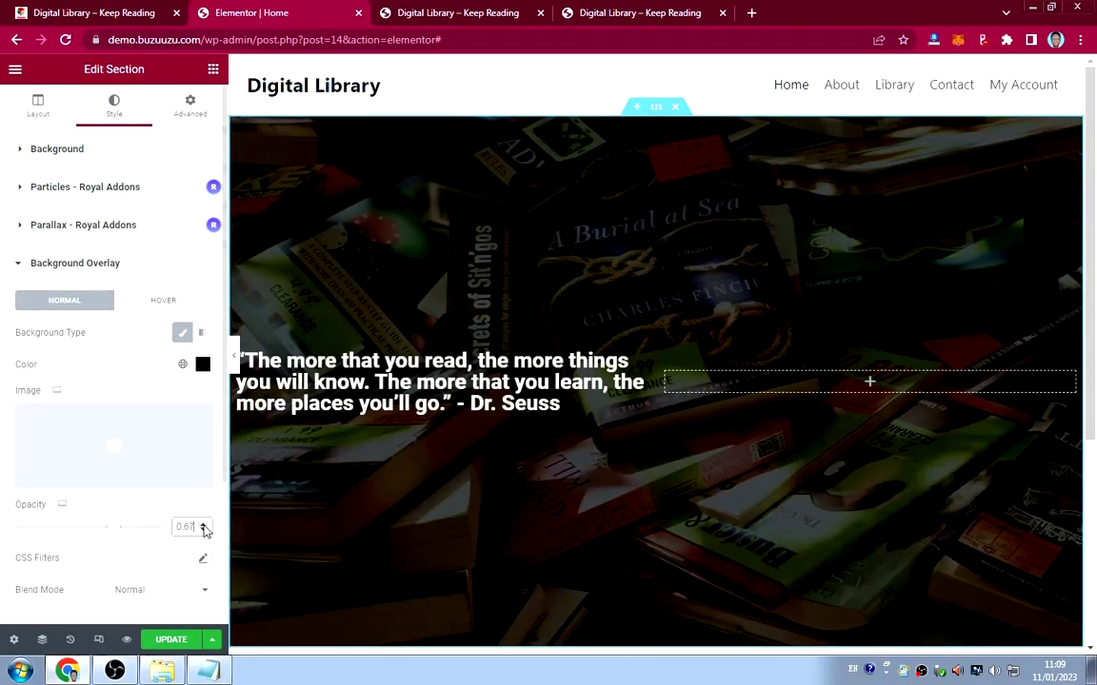
click(202, 526)
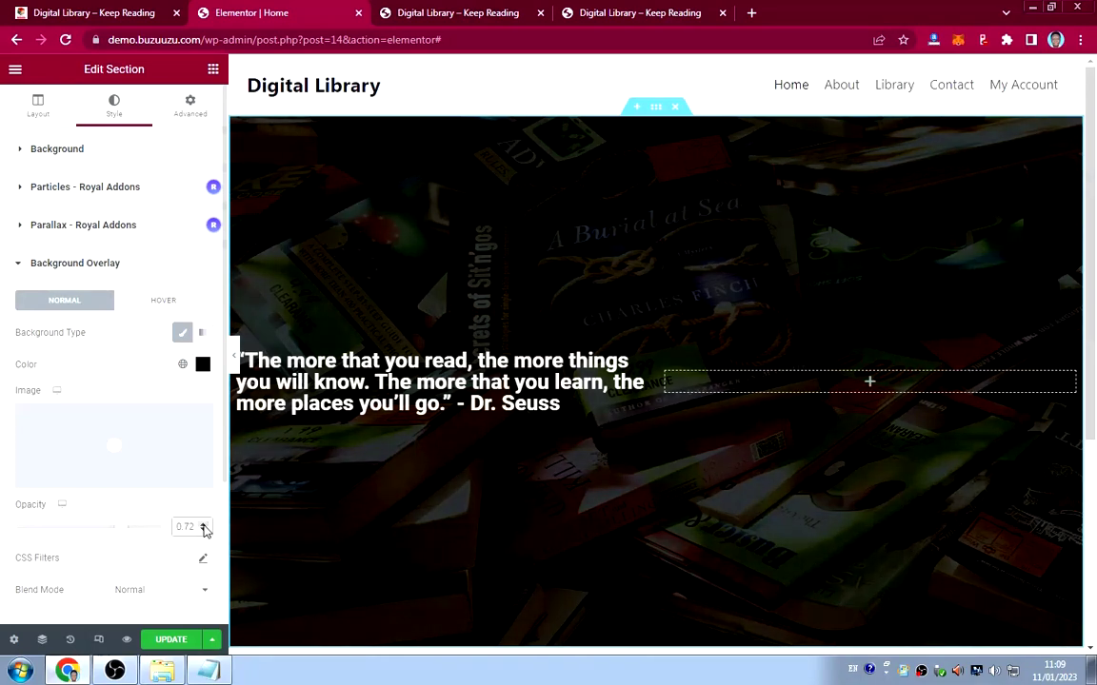
click(202, 527)
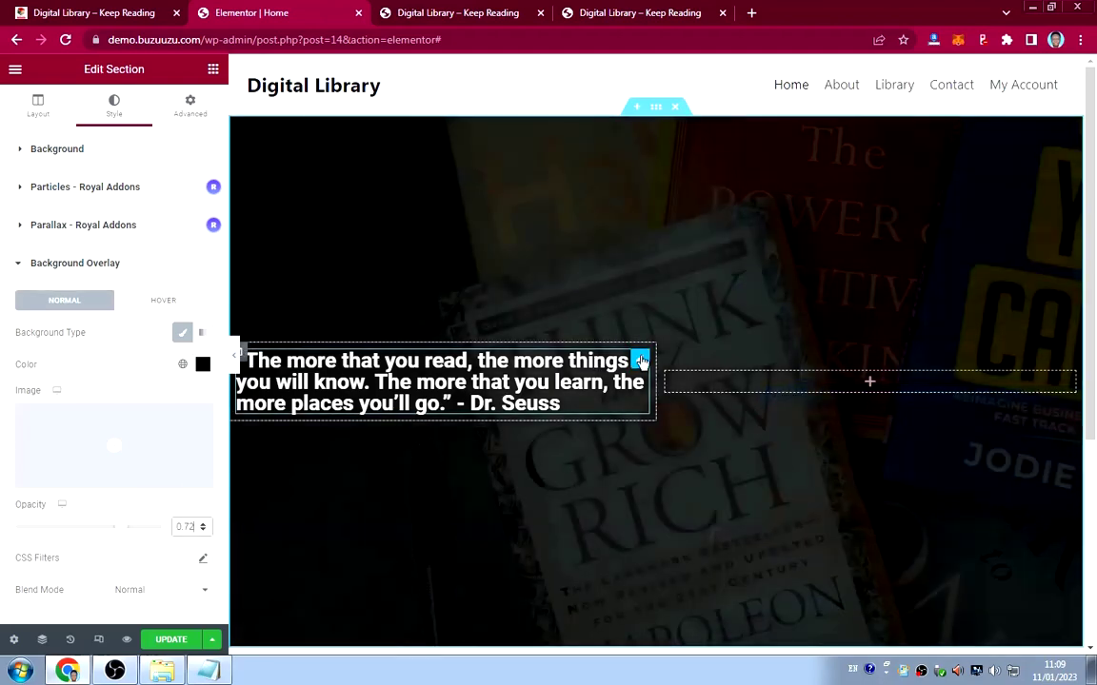
Look up the hero font in the Notepad notes and set the quote heading's font family to Smythe.
click(644, 363)
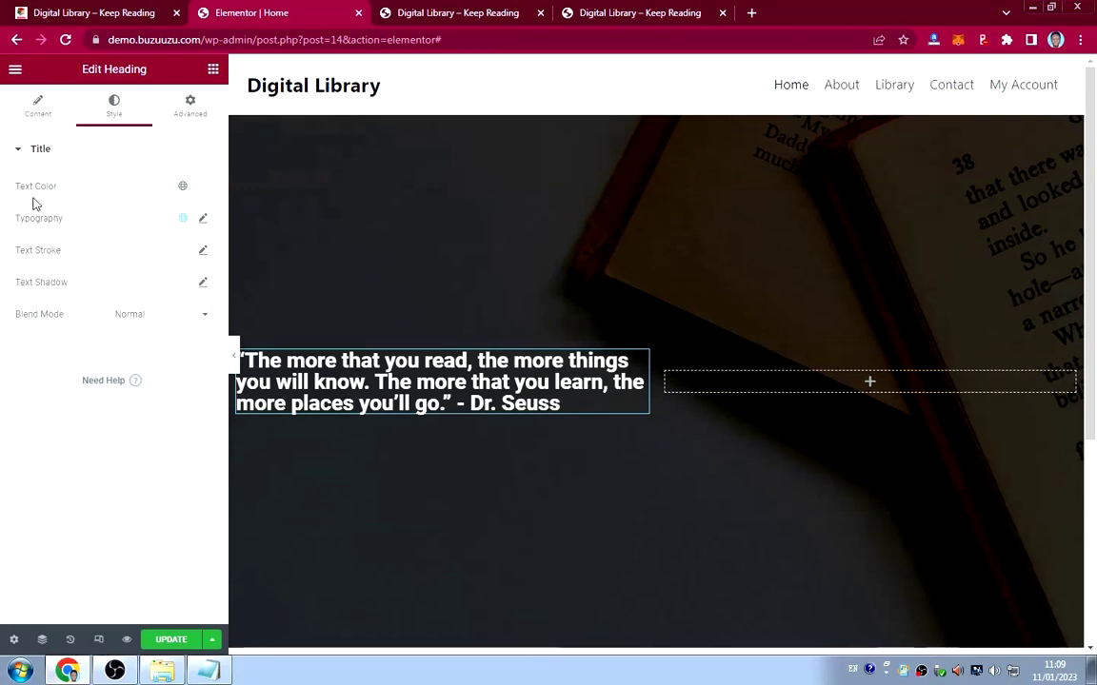
click(202, 220)
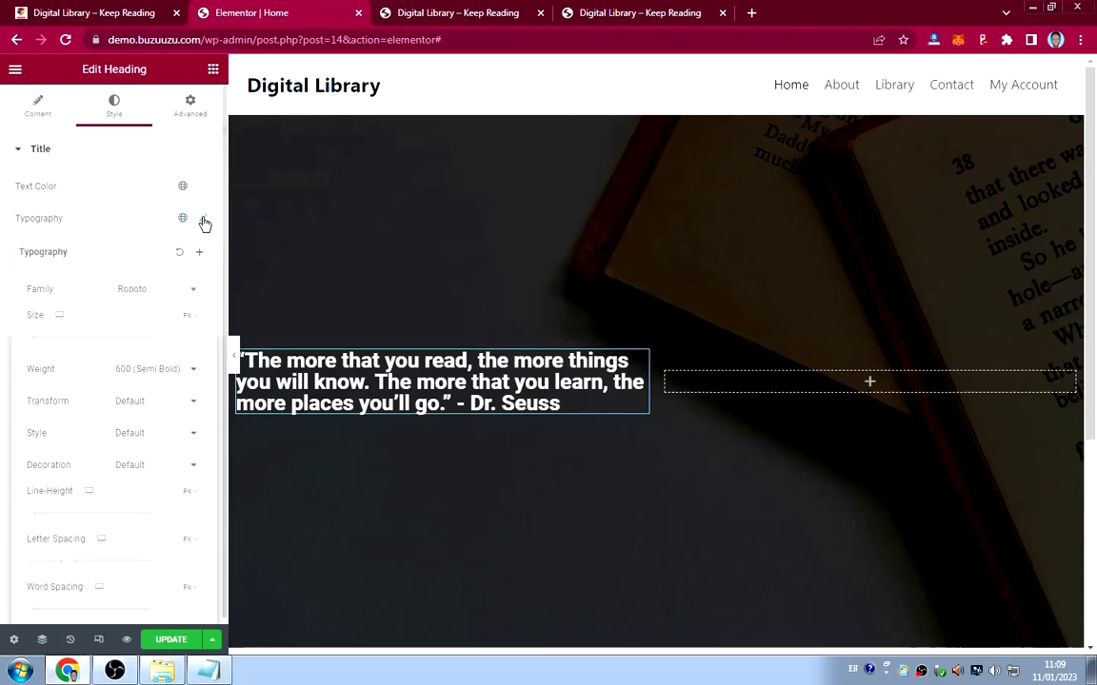
click(159, 292)
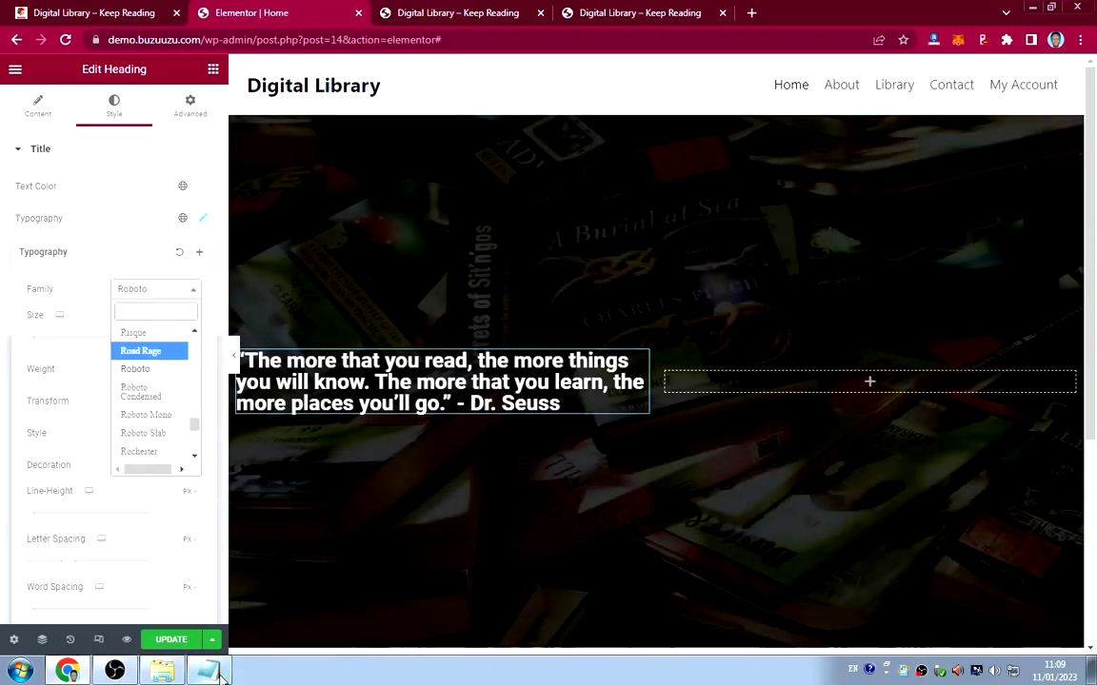
click(217, 674)
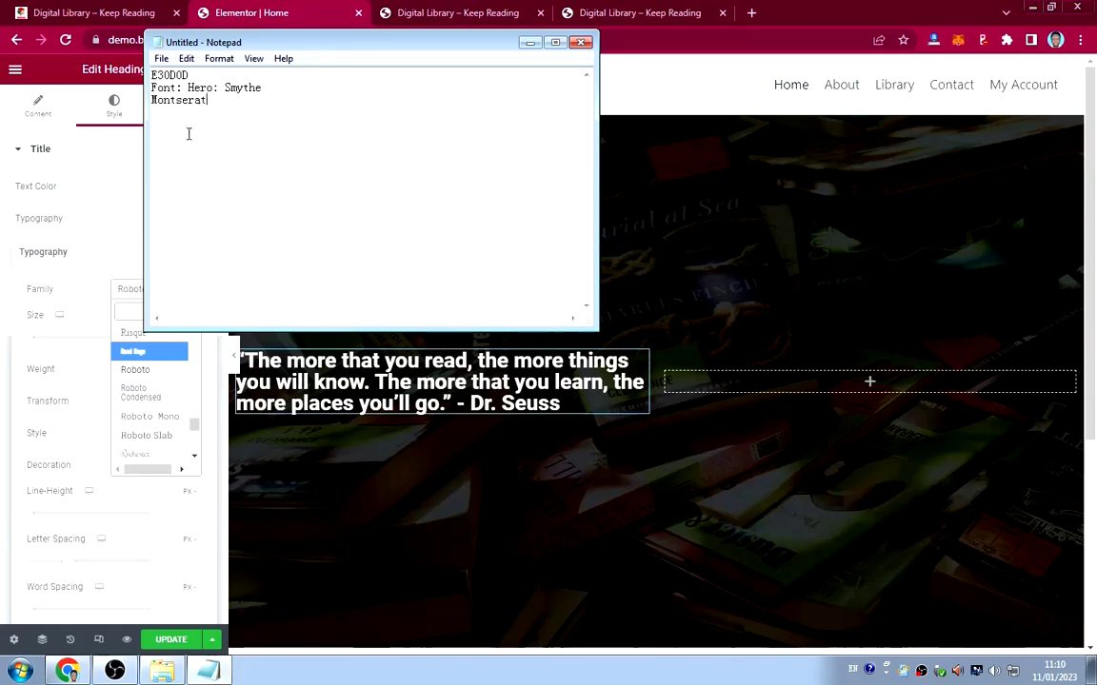
click(124, 310)
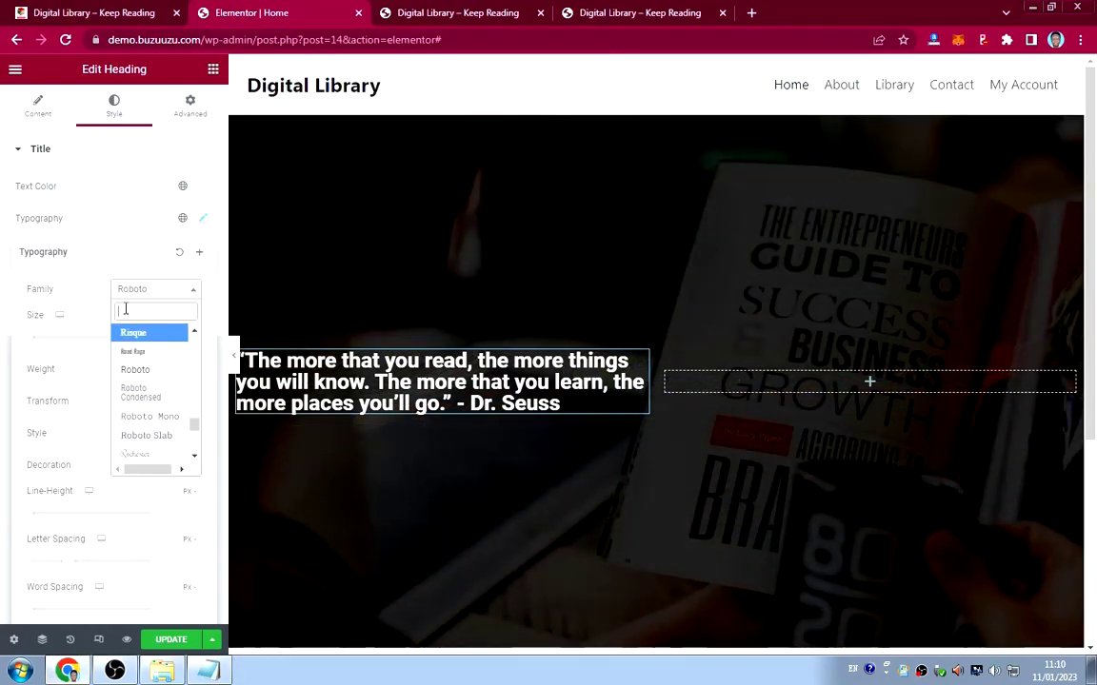
text(smy)
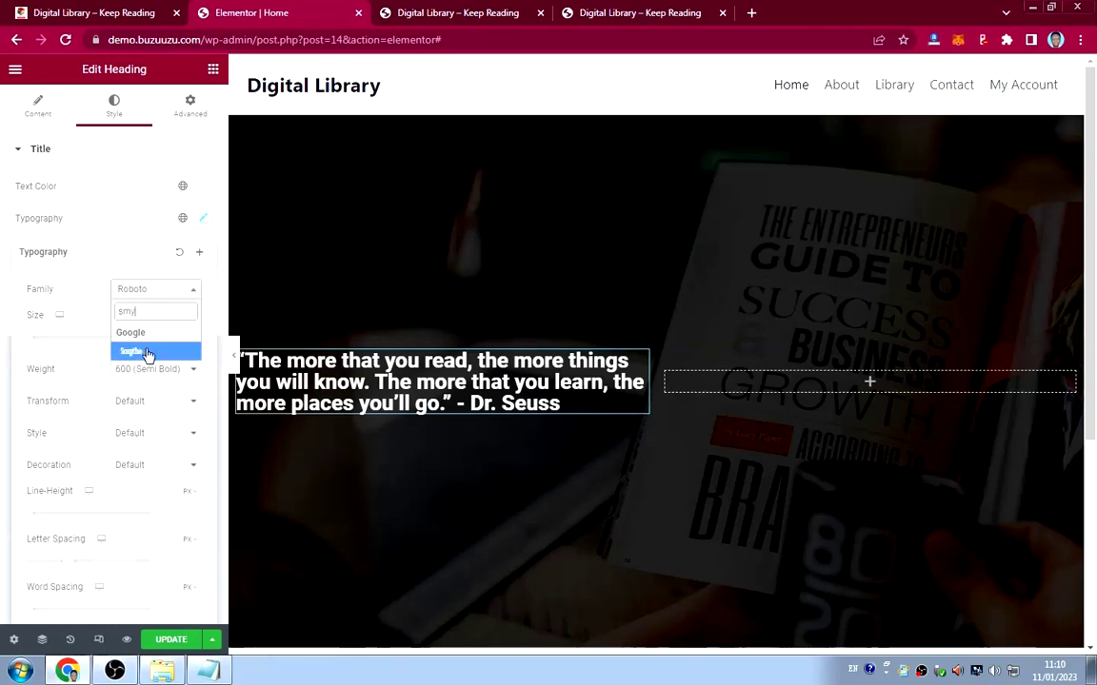
click(147, 351)
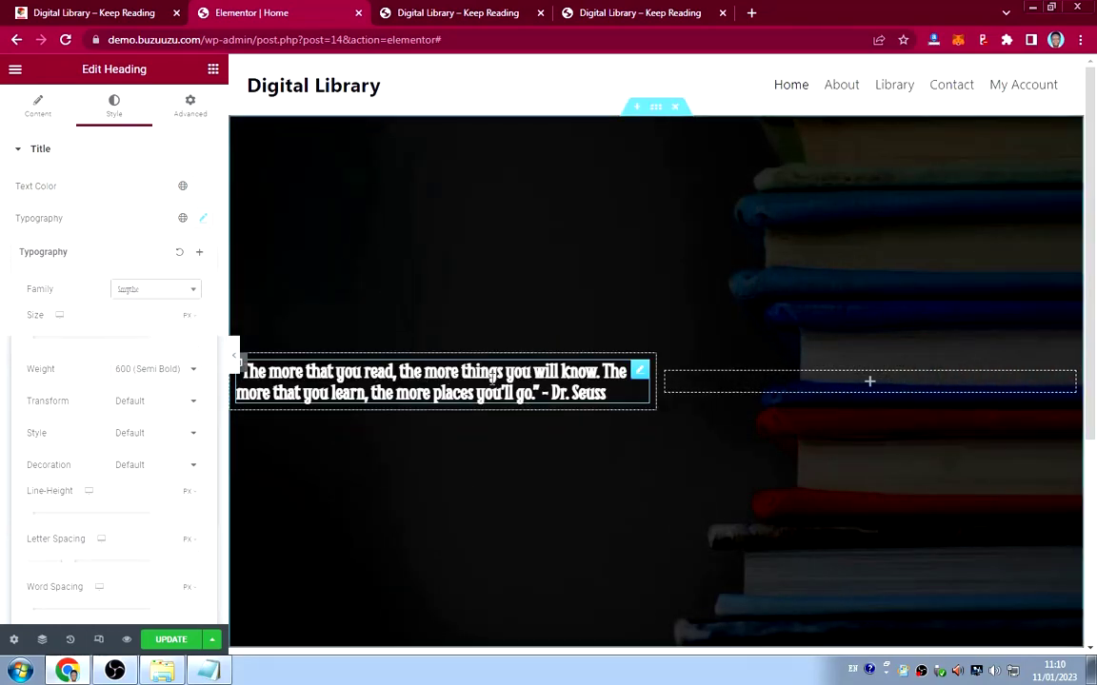
Set the quote heading's font size to 45 px and weight to 400 (Normal), and preview it at full width.
click(170, 333)
text(55)
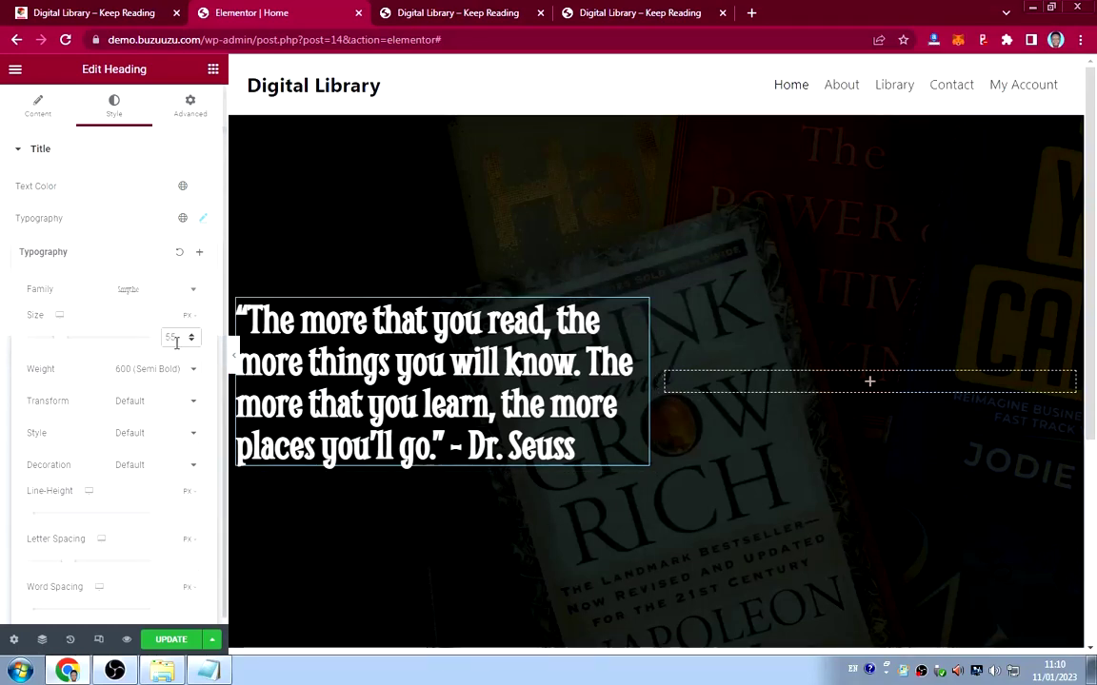
key(BackSpace)
text(4)
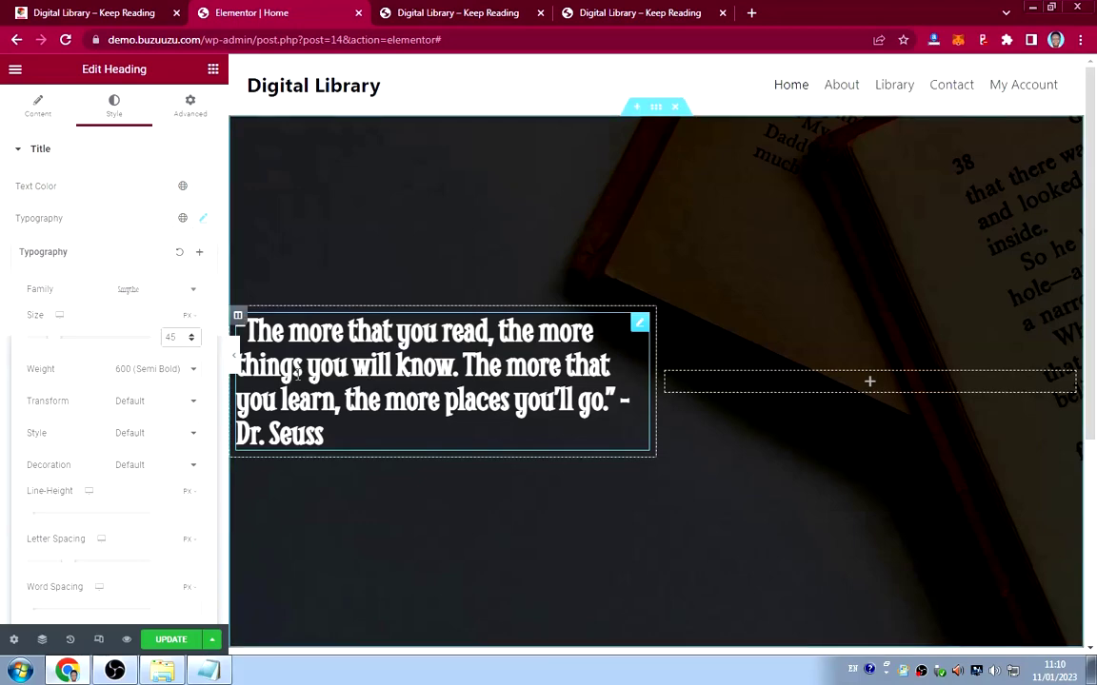
click(147, 378)
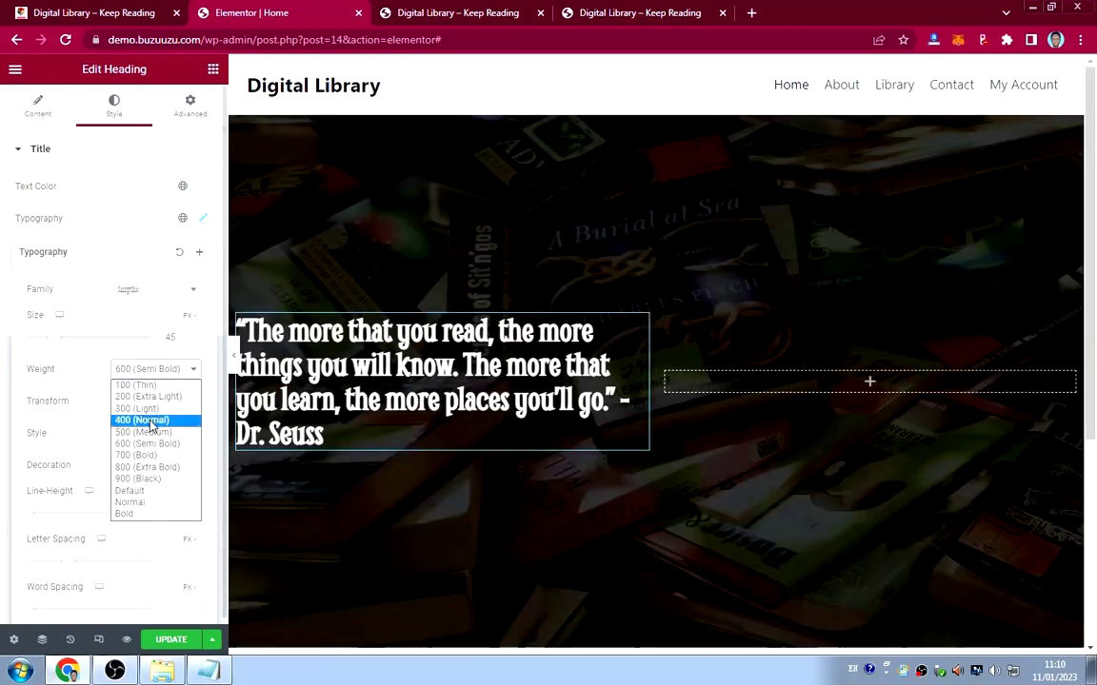
click(143, 420)
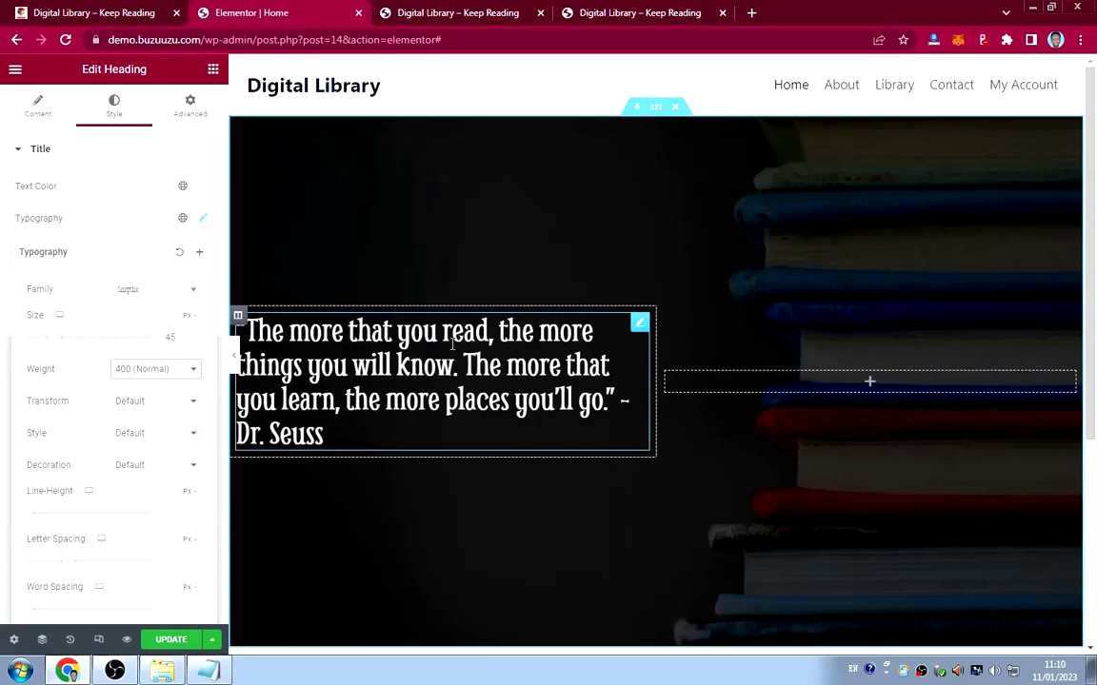
click(234, 359)
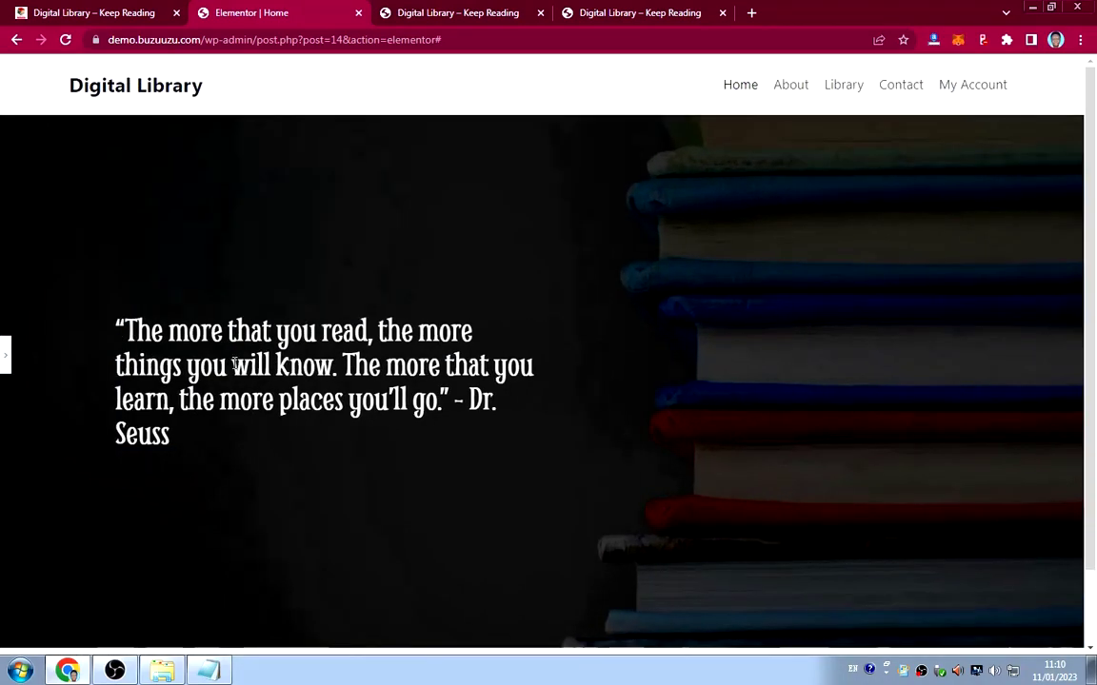
click(6, 357)
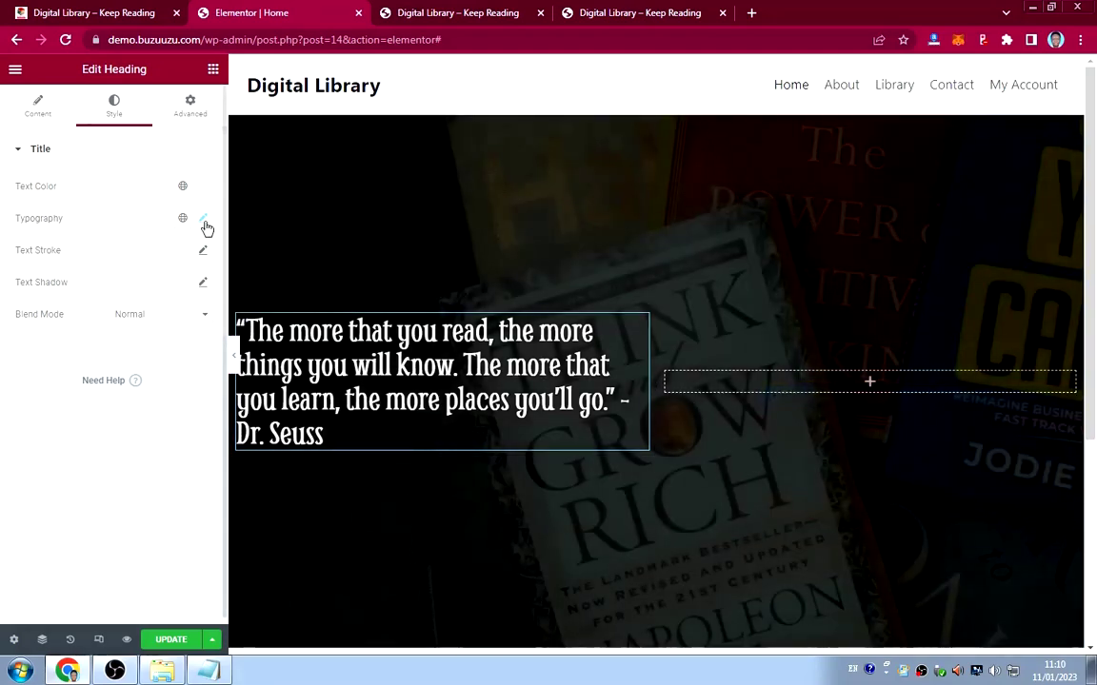
Try a 47 px font size on the quote heading and preview the hero at full width.
click(204, 221)
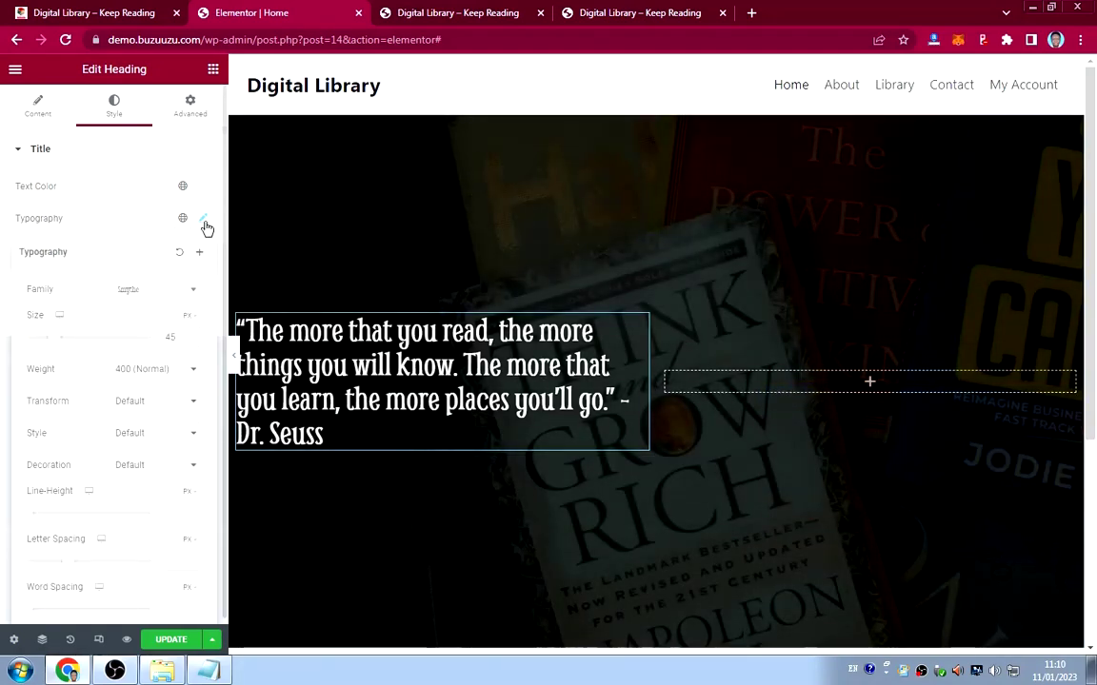
click(192, 335)
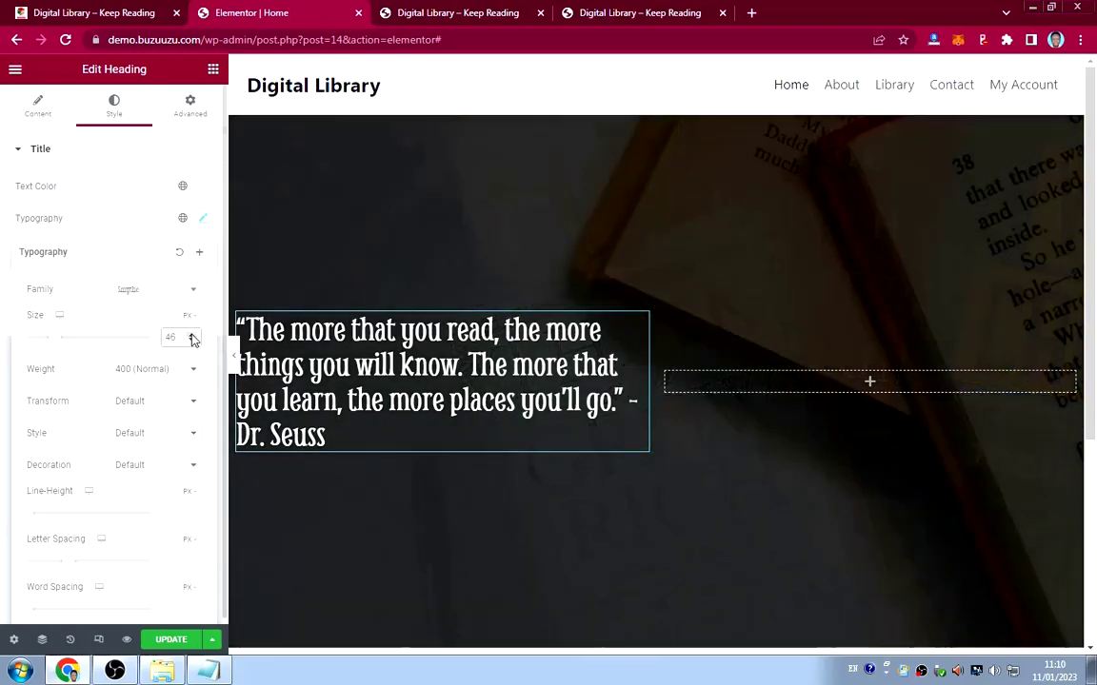
click(192, 337)
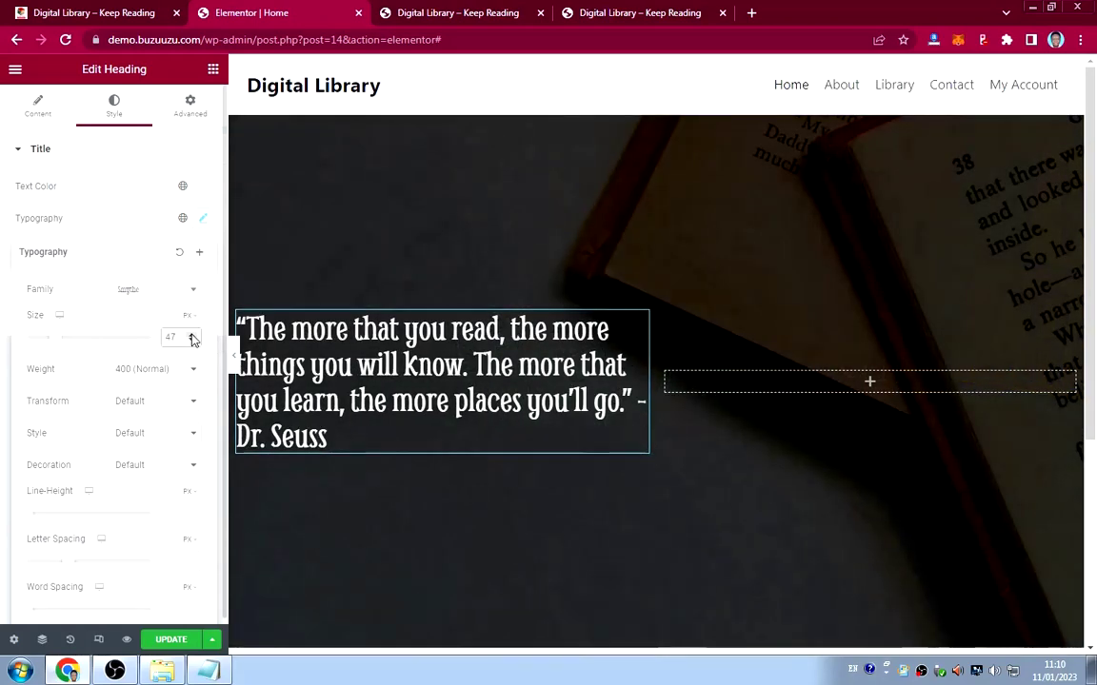
click(234, 359)
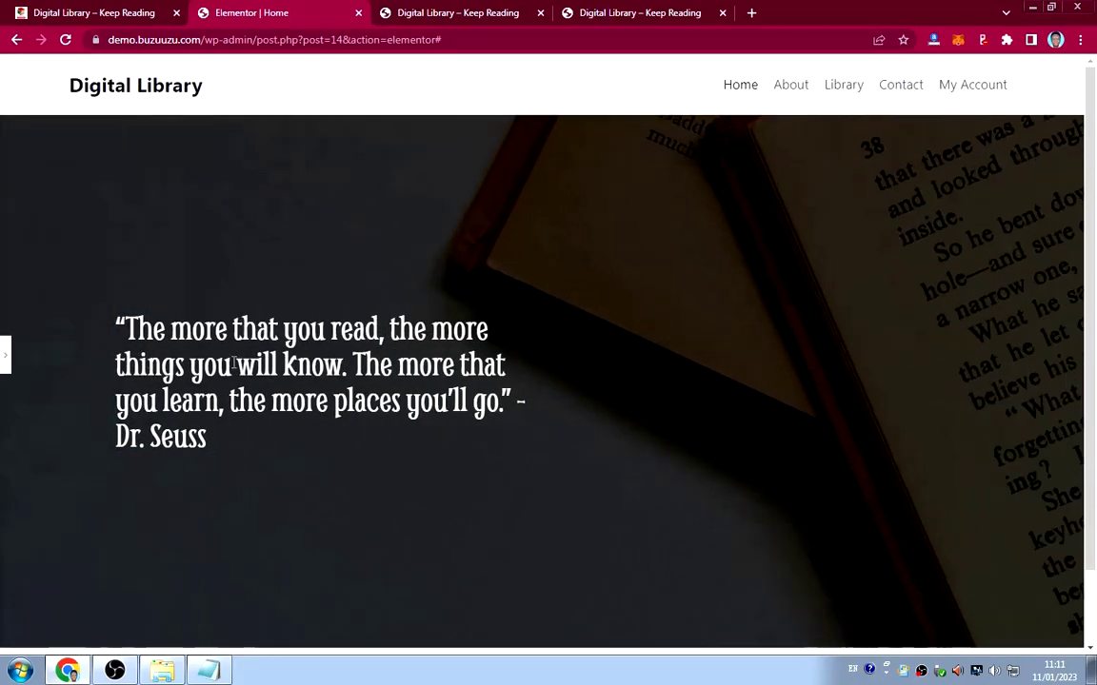
click(8, 361)
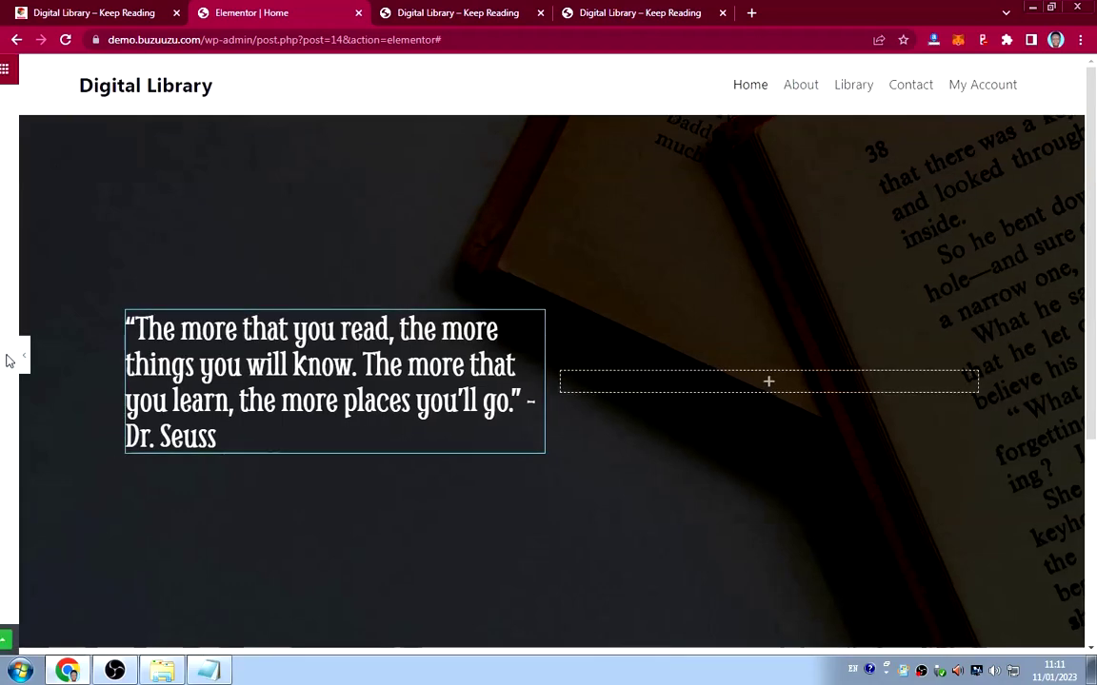
Reduce the quote heading's font size to 43 px and preview the hero section at full width.
click(202, 220)
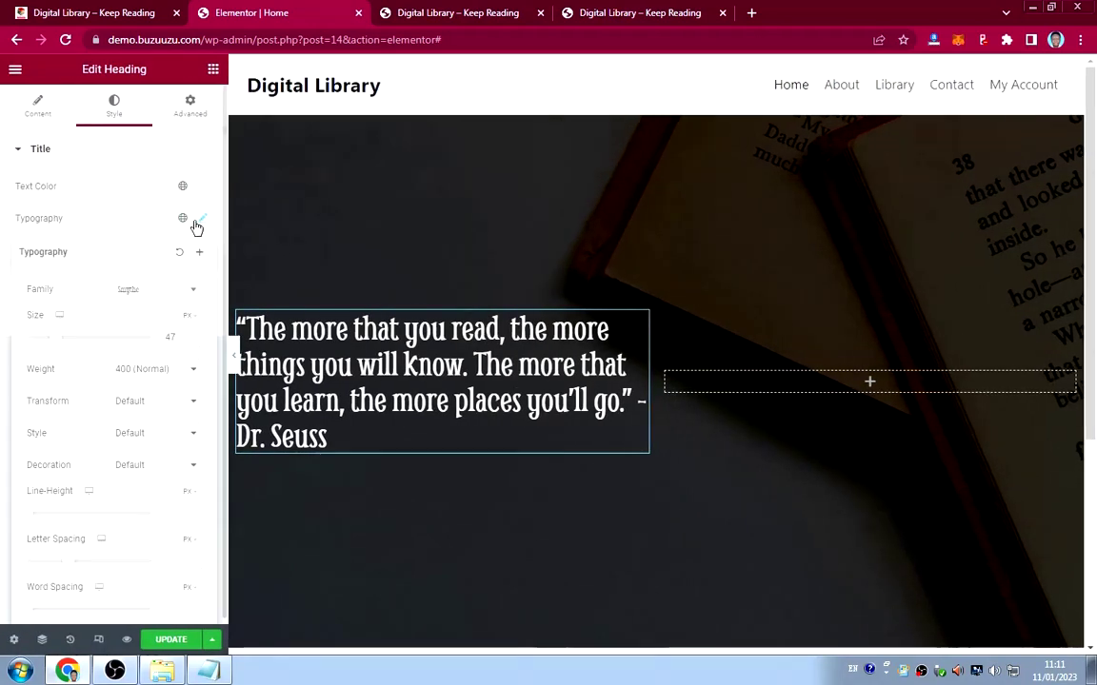
click(191, 341)
click(192, 341)
click(192, 341)
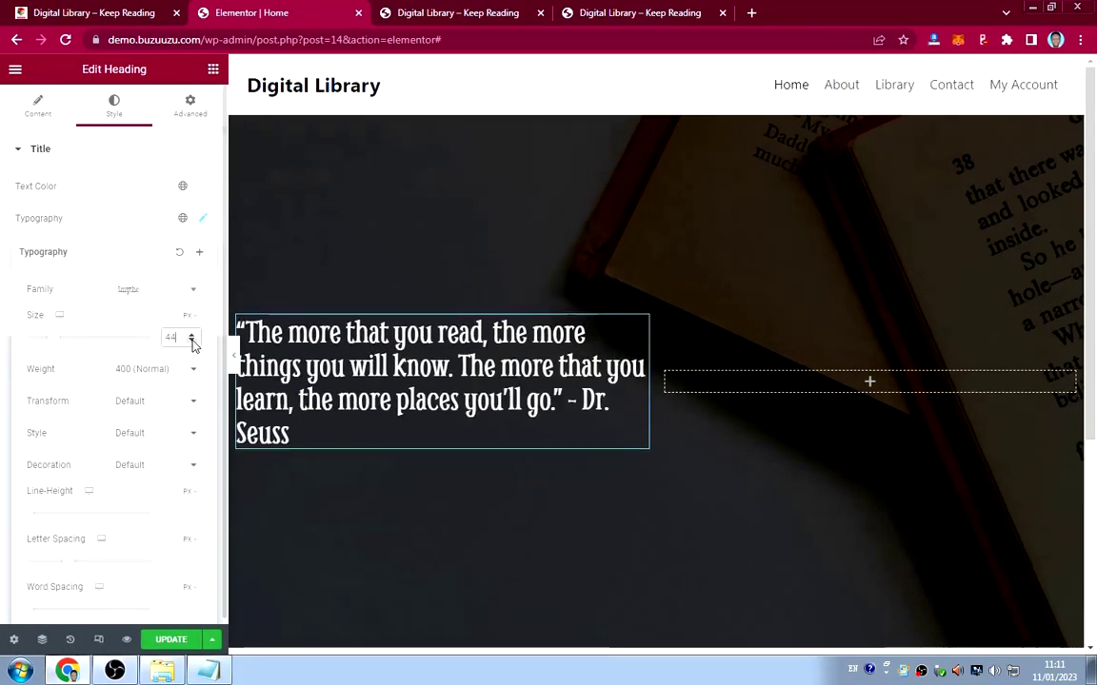
click(191, 340)
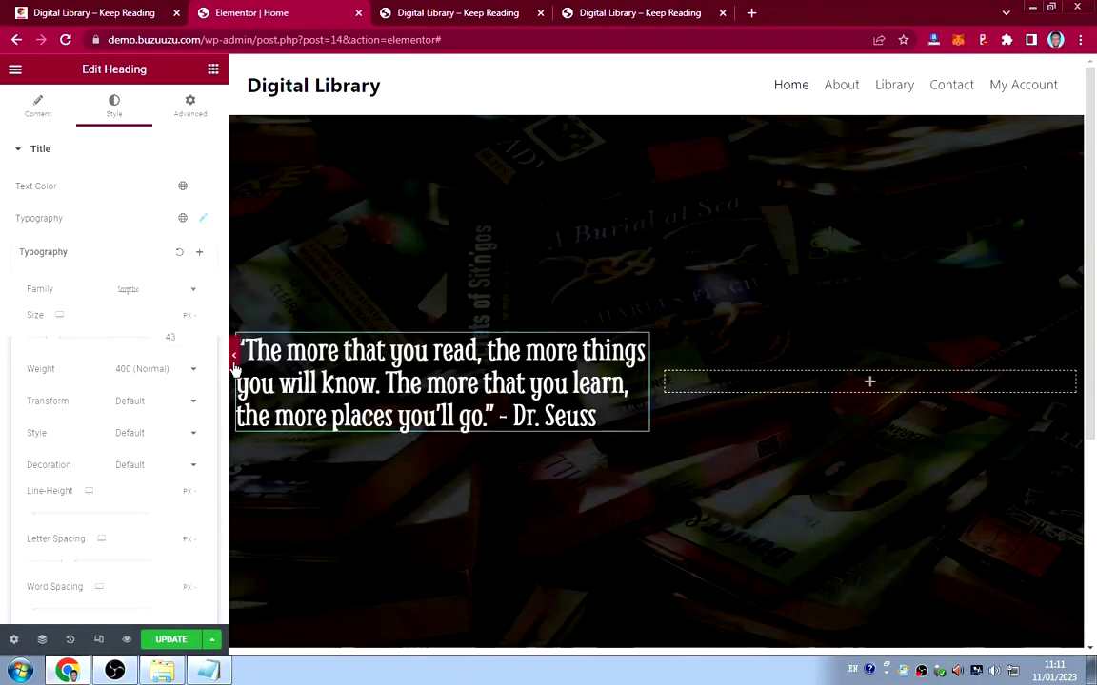
click(233, 354)
click(234, 354)
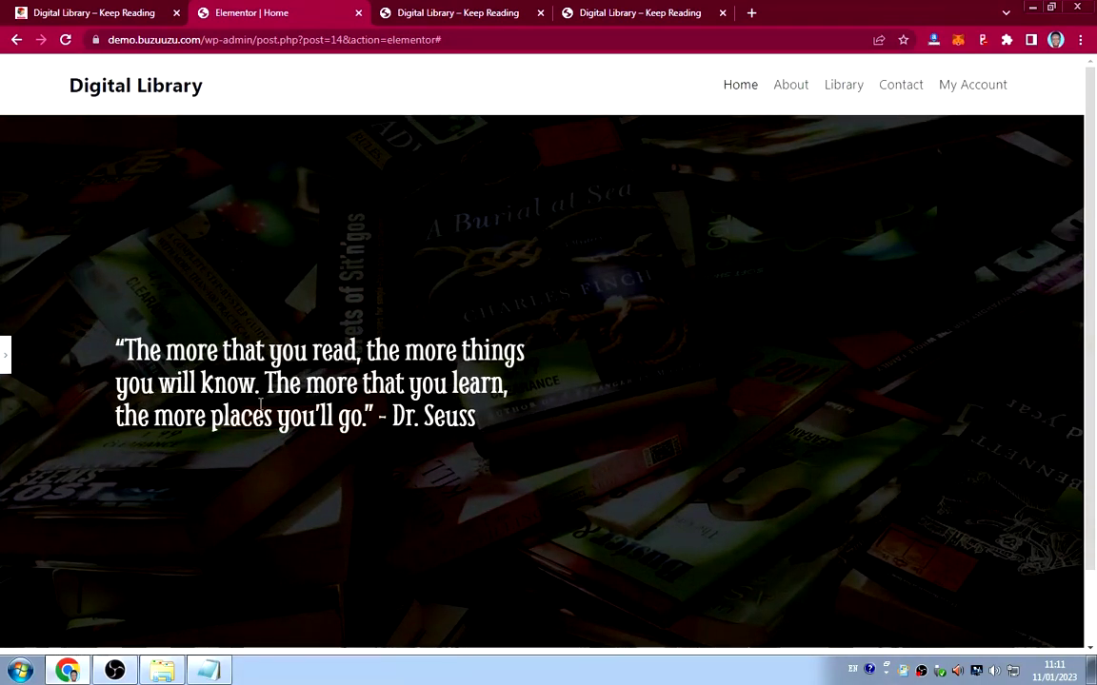
click(4, 358)
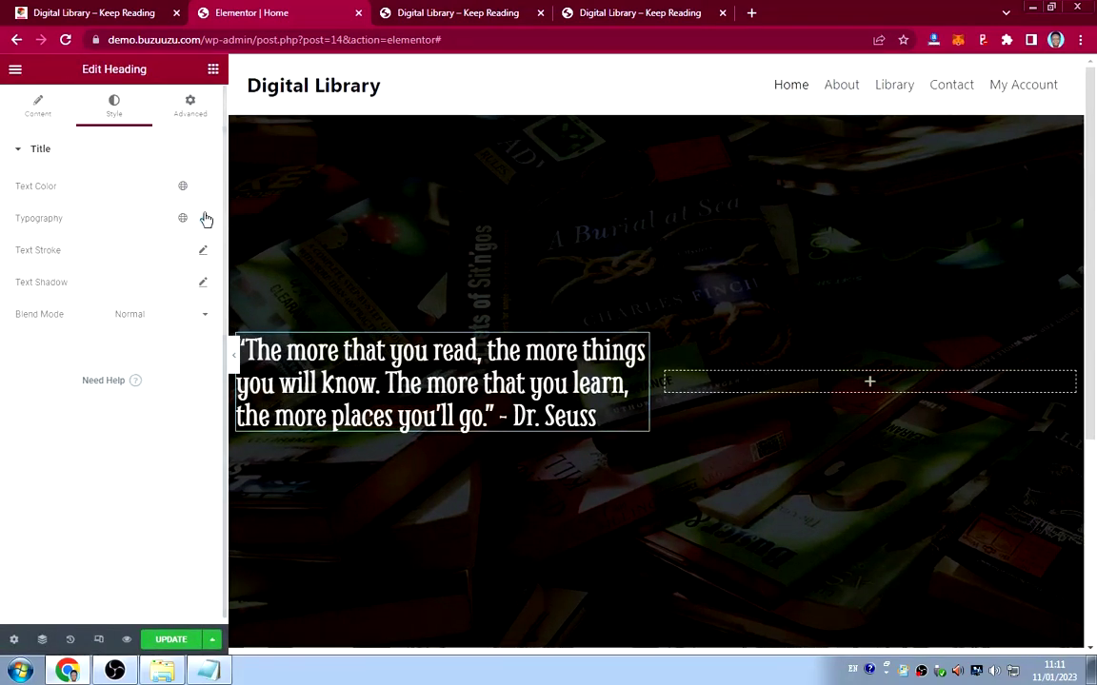
click(205, 218)
click(206, 220)
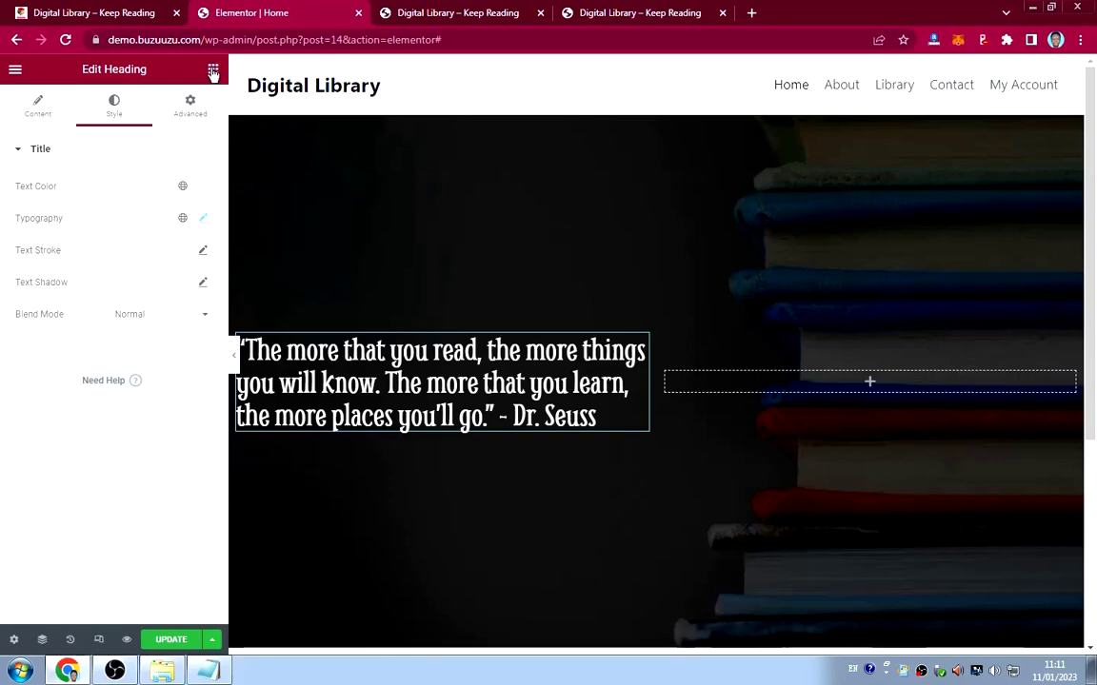
Add a Button widget beneath the quote, check the finished site's hero button, and set its text to "Read A Book".
click(214, 71)
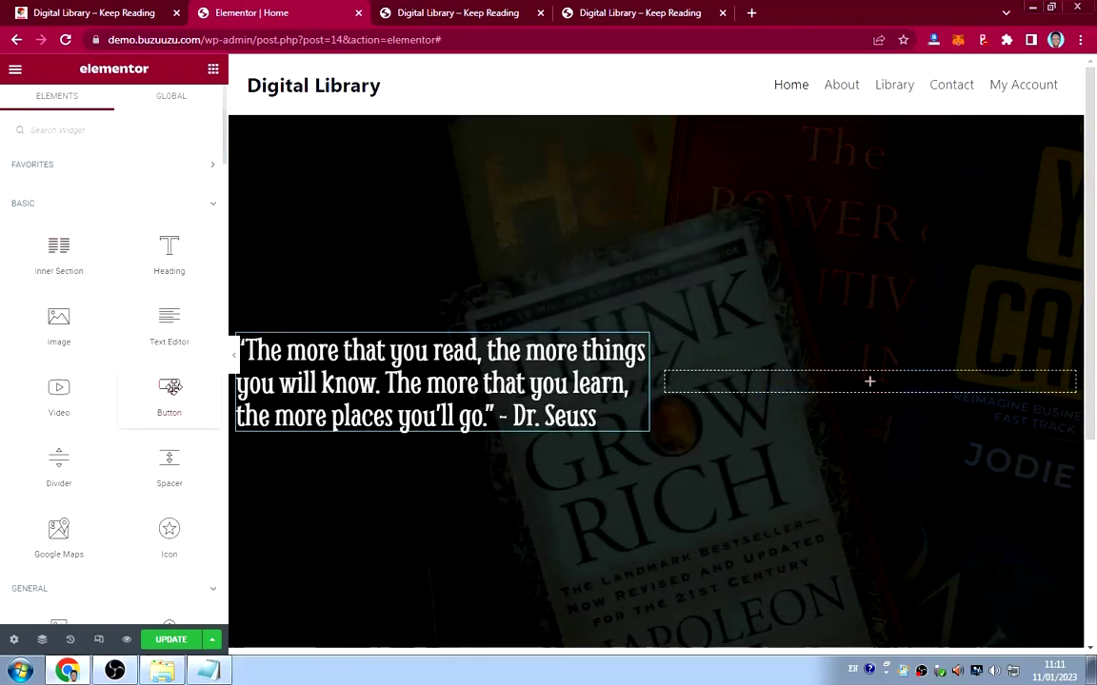
drag(169, 386, 327, 381)
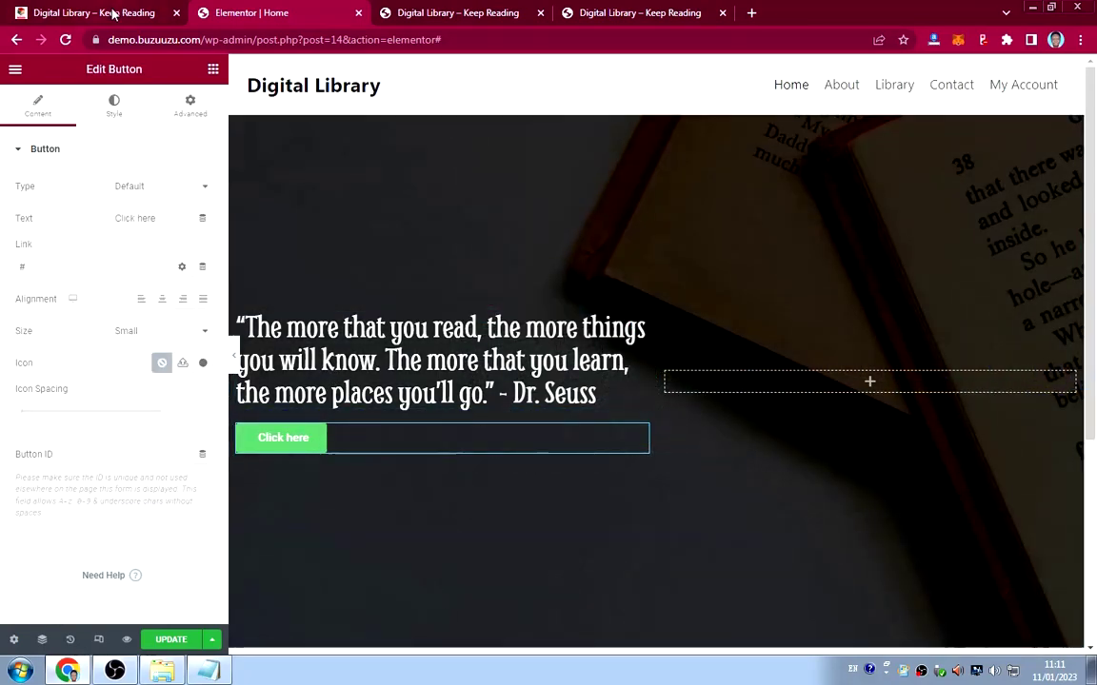
click(112, 14)
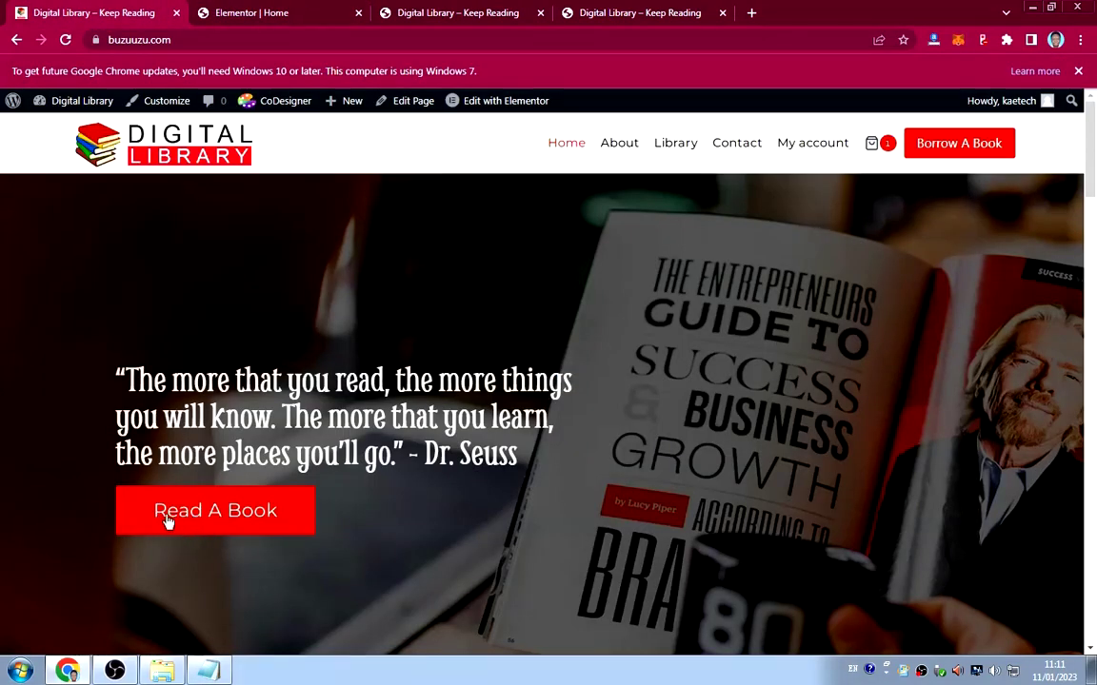
click(238, 13)
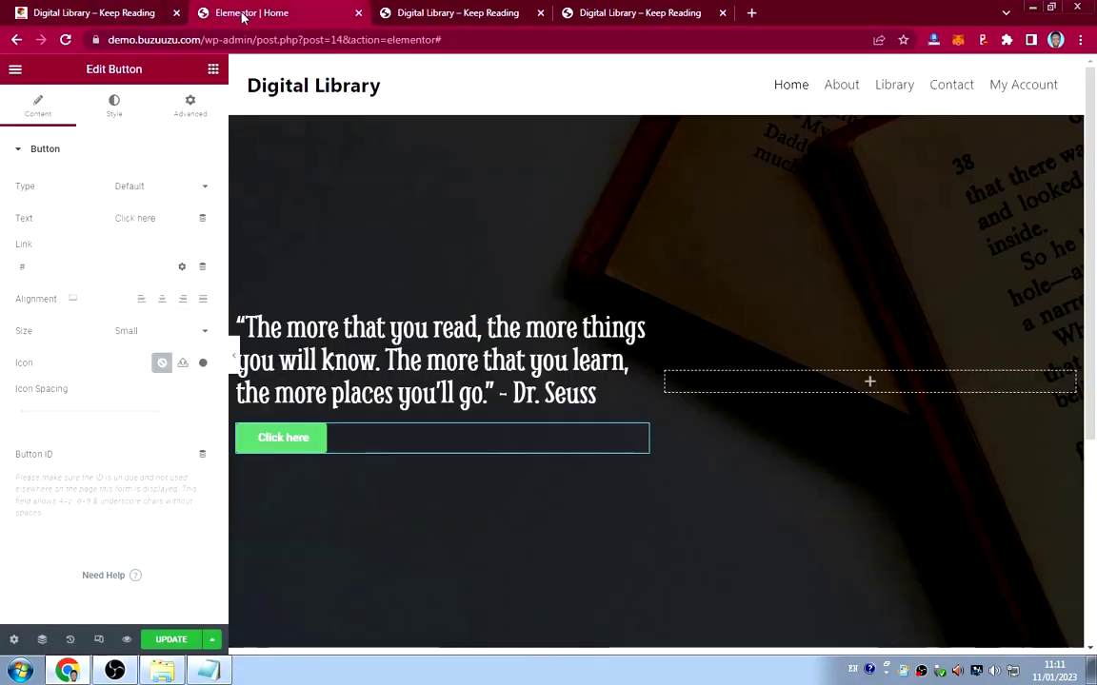
drag(158, 223, 100, 222)
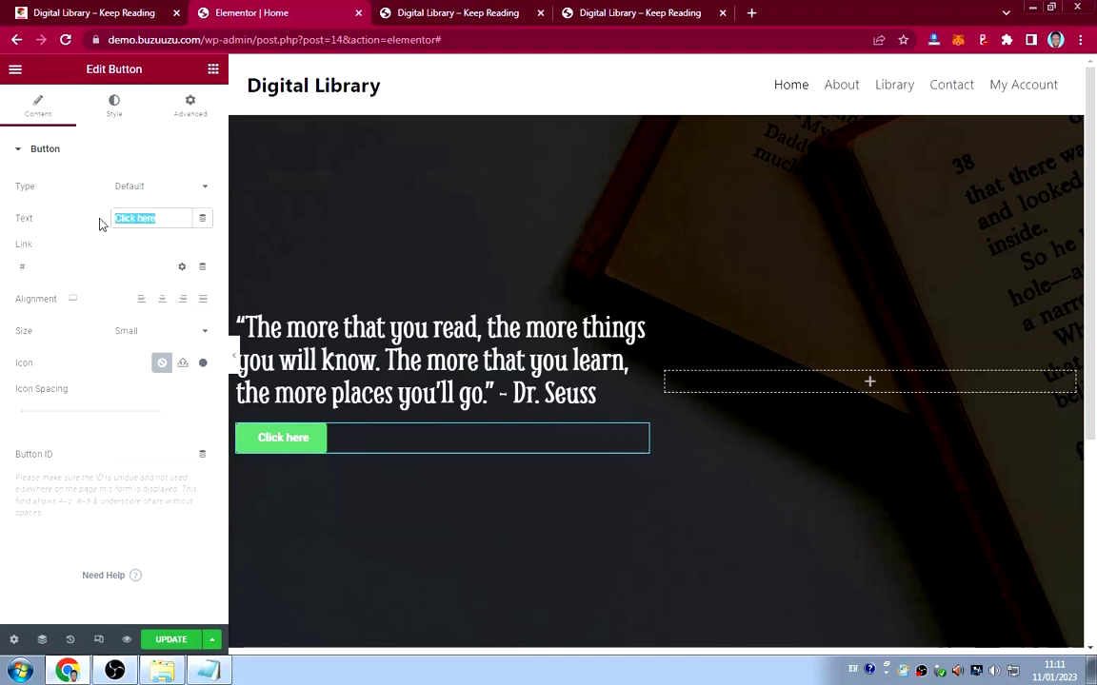
text(Rea)
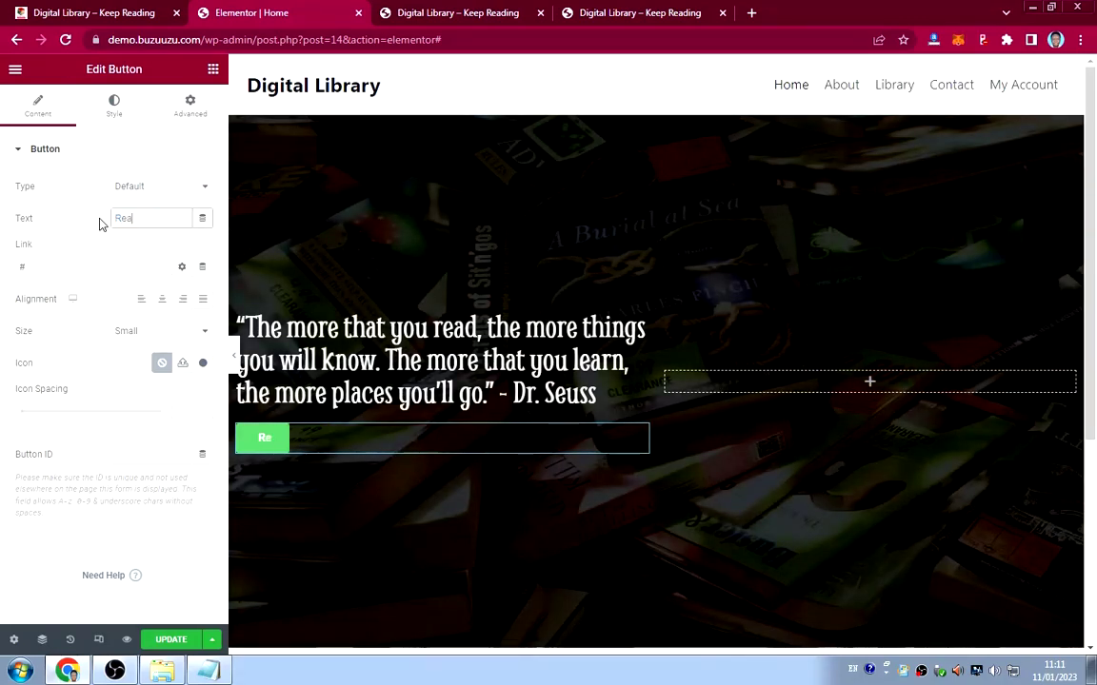
text(d A Book)
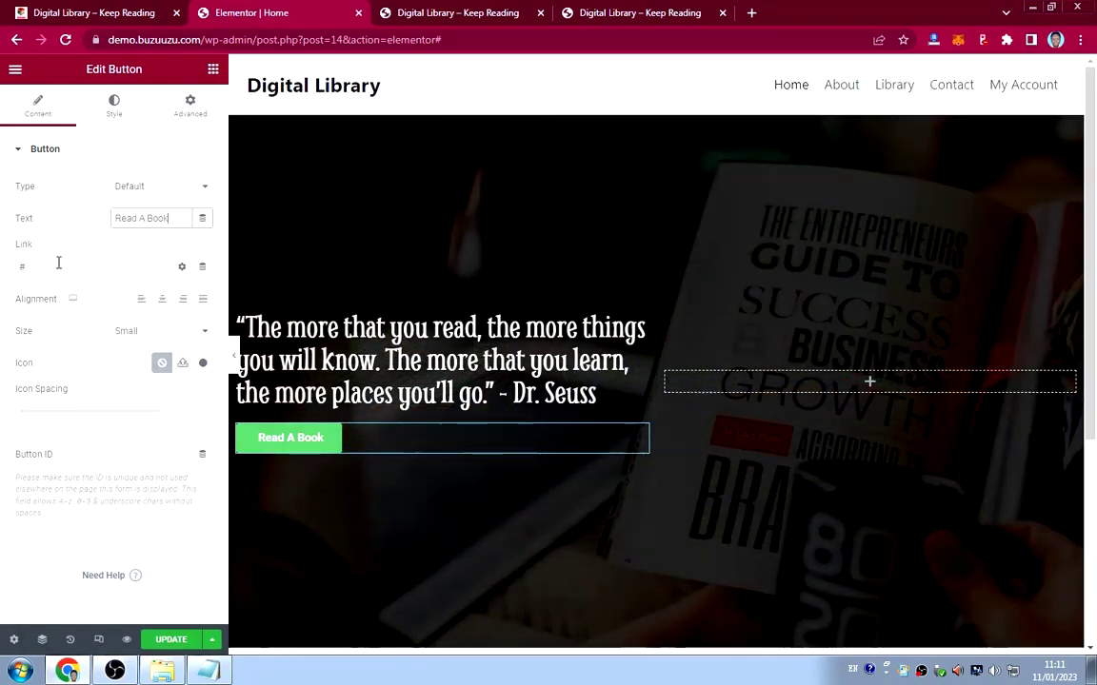
Link the "Read A Book" button to the existing Library page instead of the placeholder link.
click(54, 264)
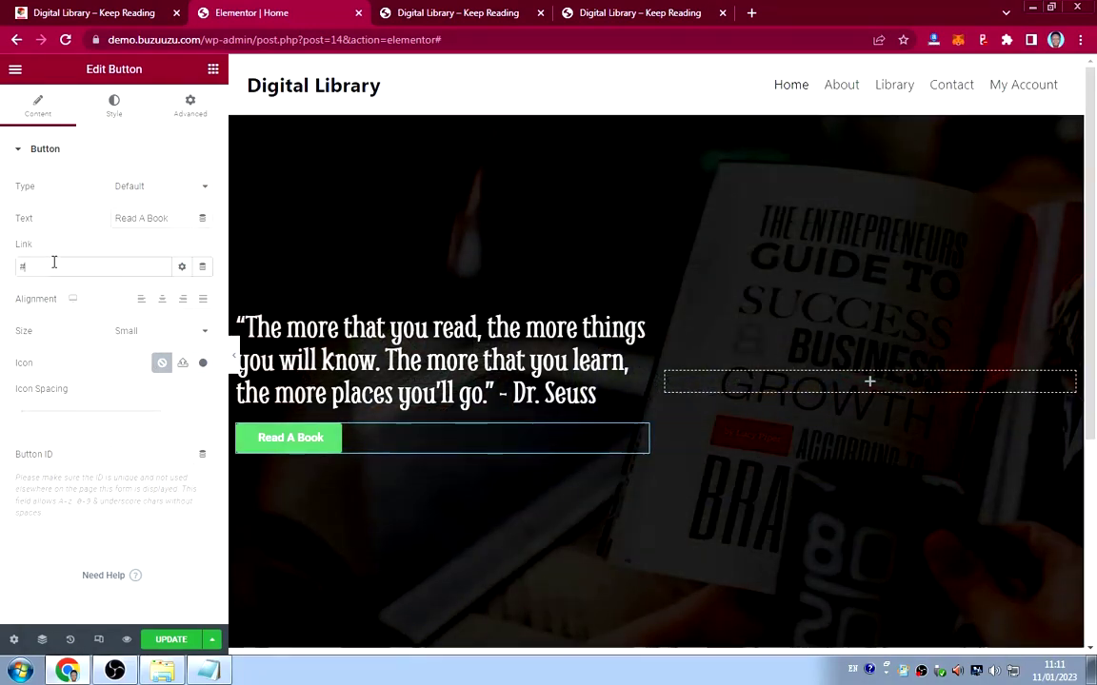
drag(53, 264, 2, 269)
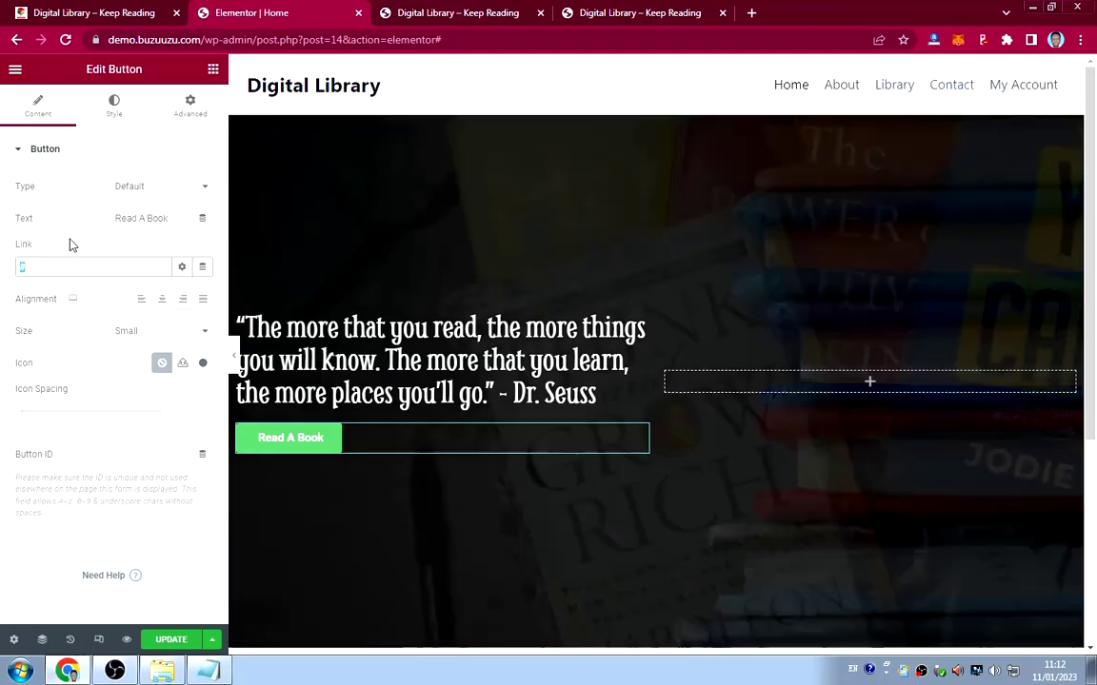
text(sho)
text(c)
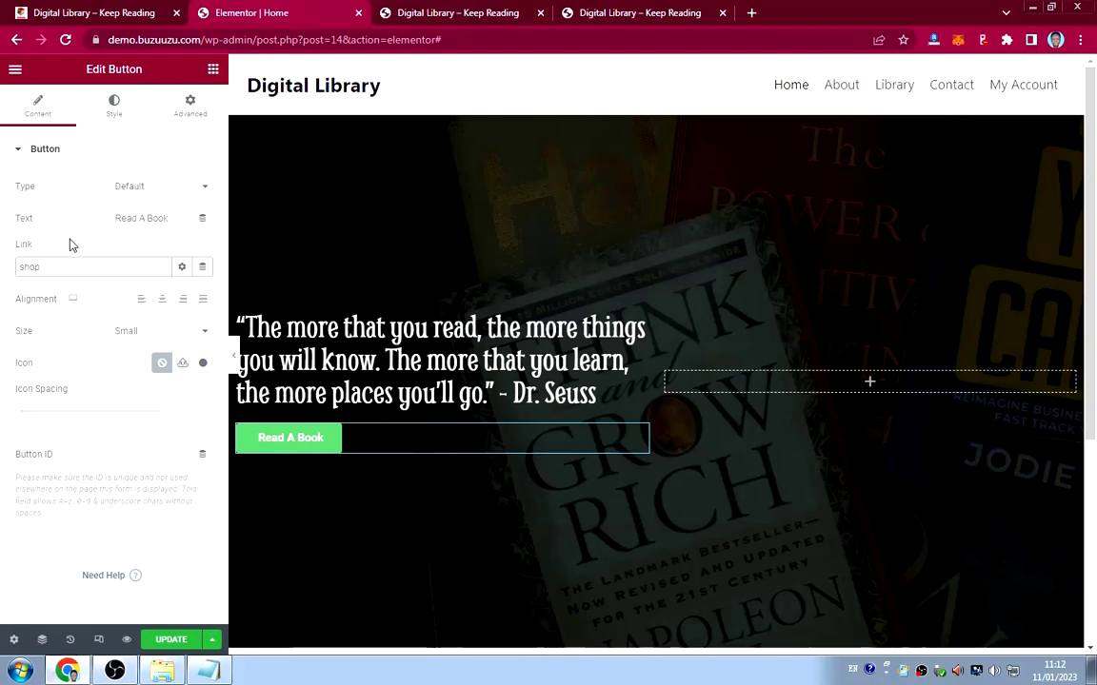
key(BackSpace)
key(BackSpace)
text(lib)
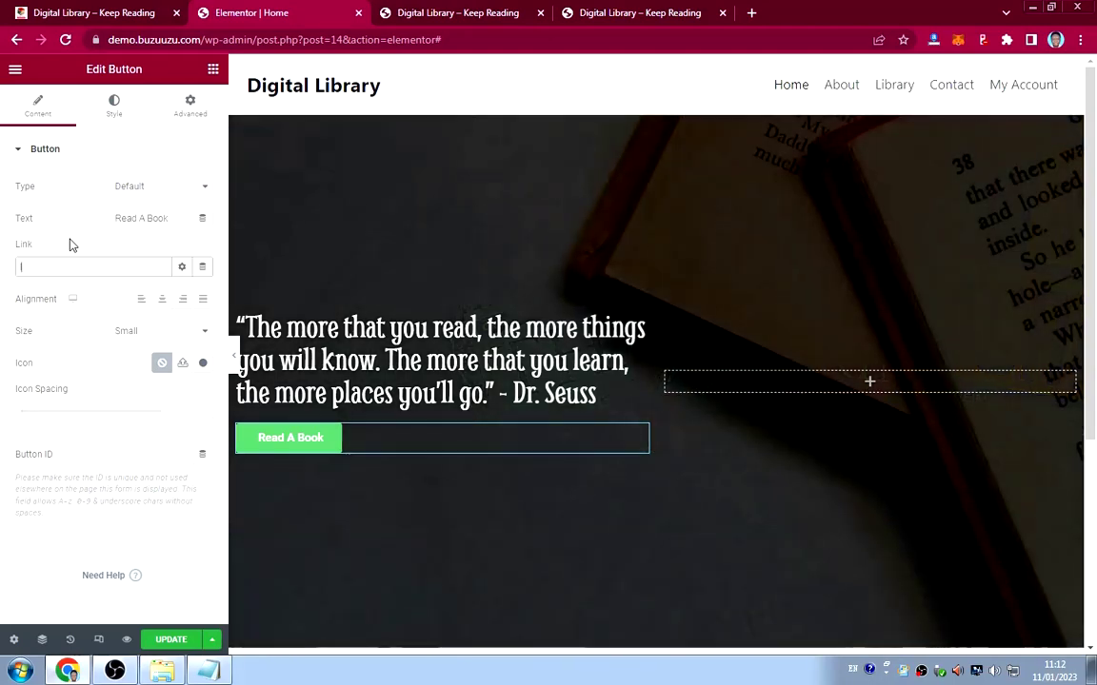
text(rary)
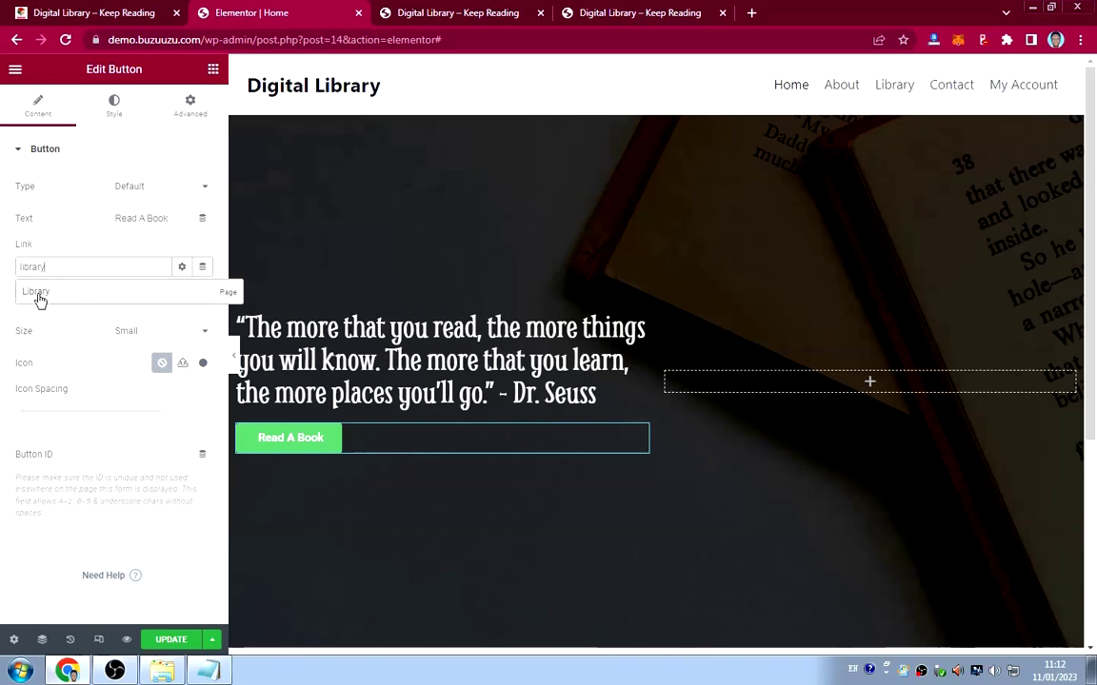
click(39, 295)
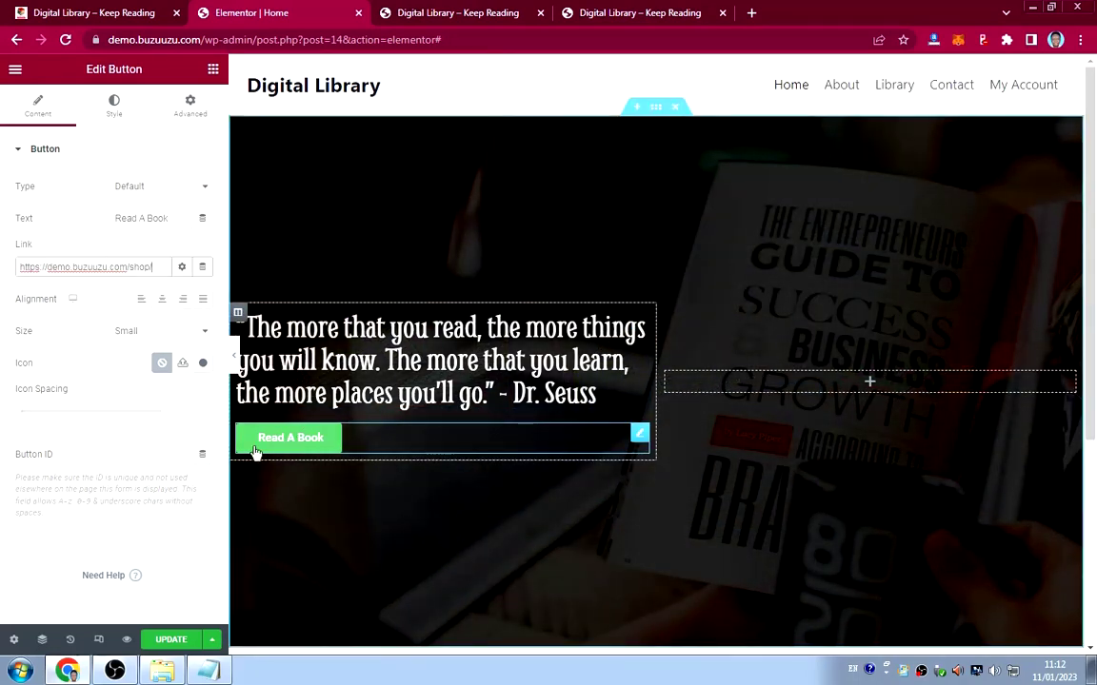
Set the "Read A Book" button's font family to Montserrat.
click(116, 112)
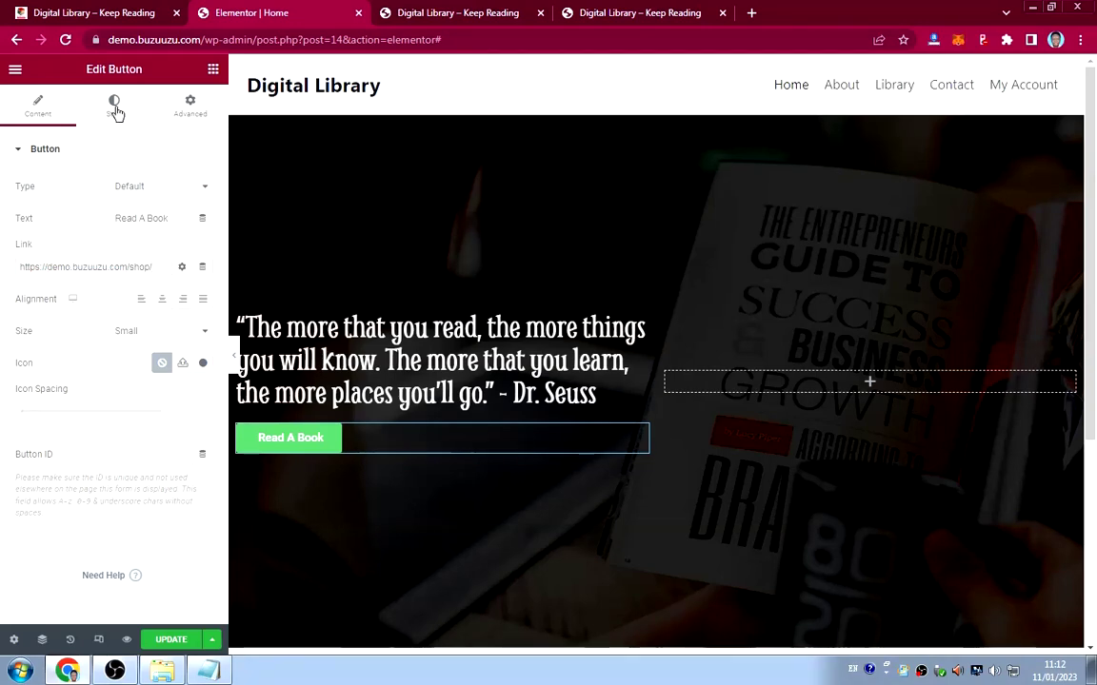
click(116, 113)
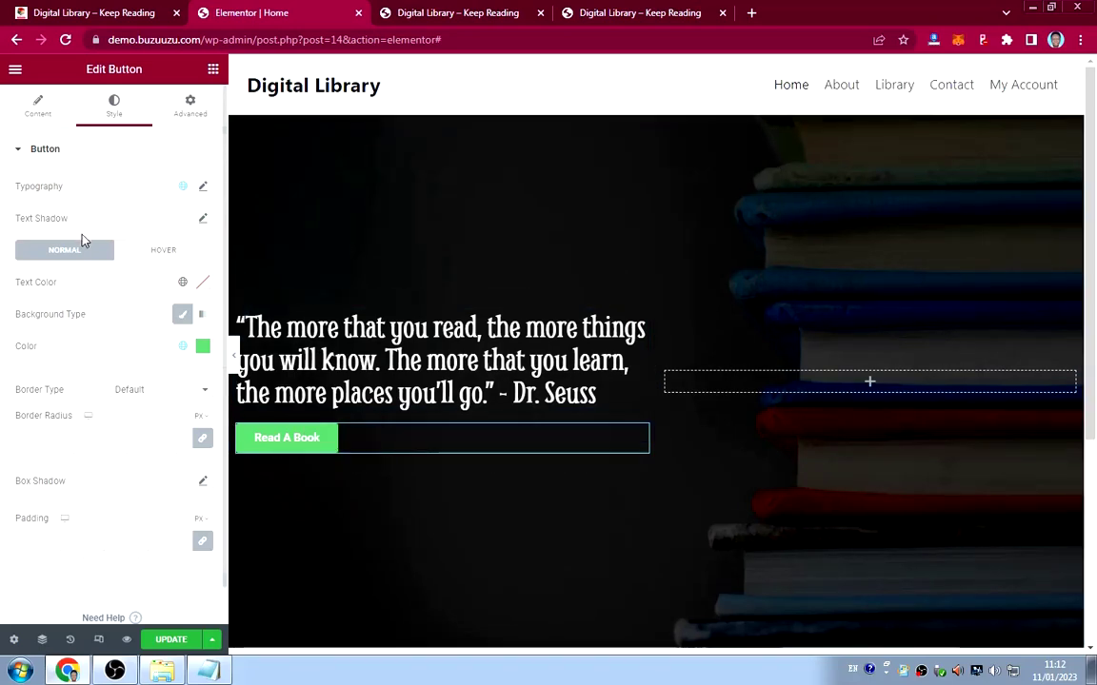
click(203, 190)
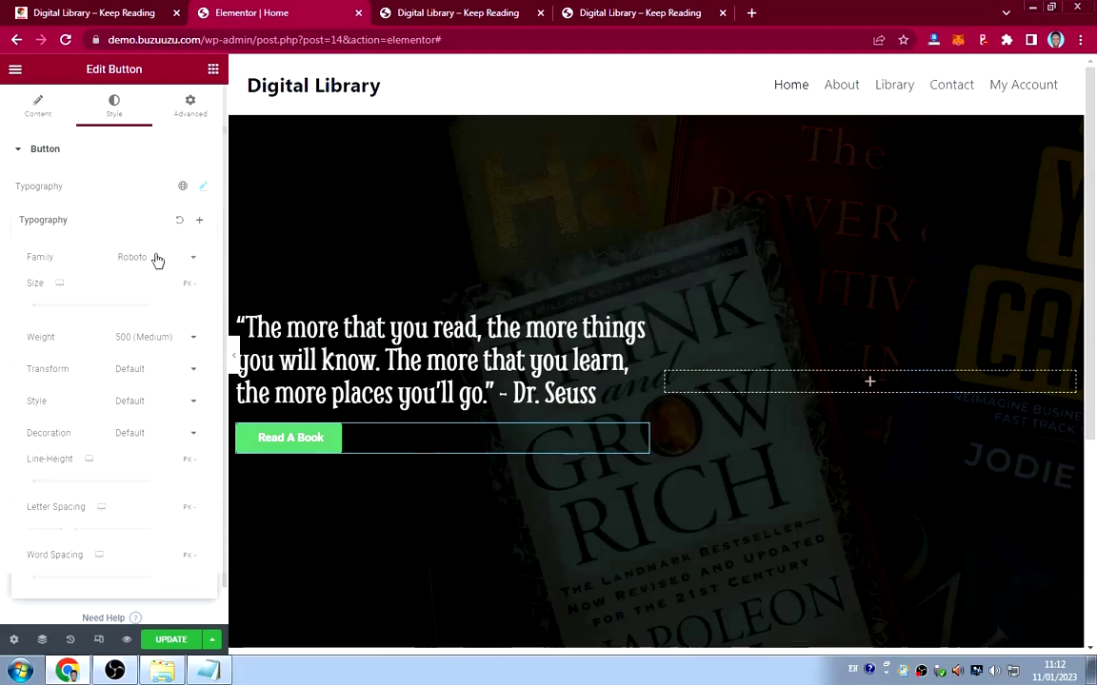
click(152, 259)
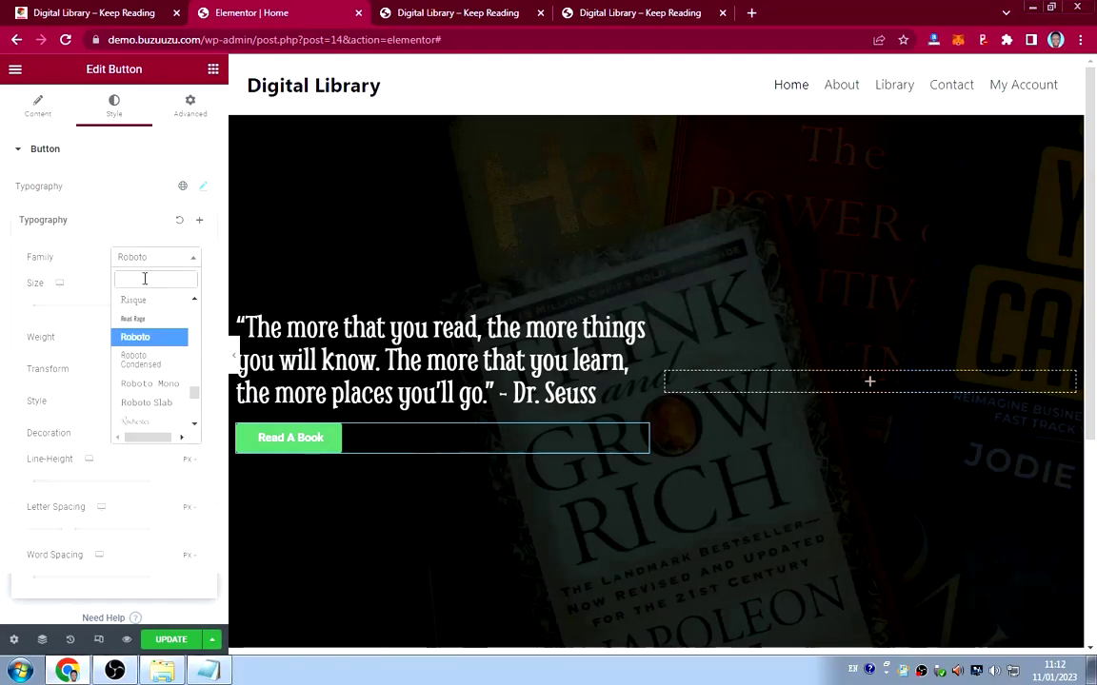
text(monts)
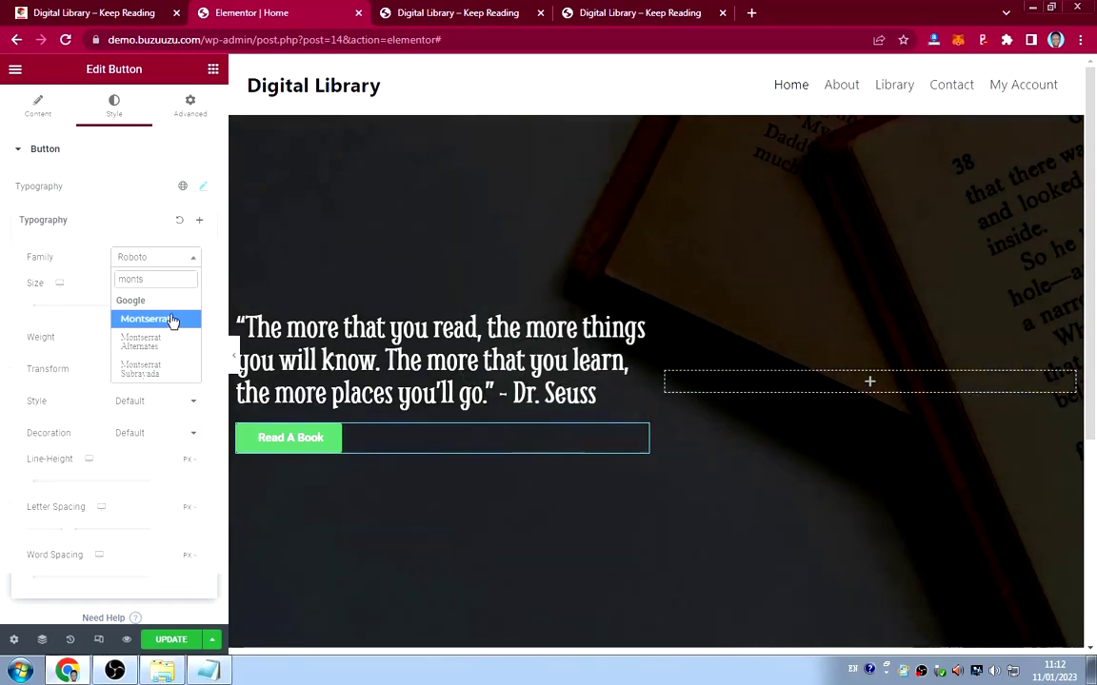
click(171, 315)
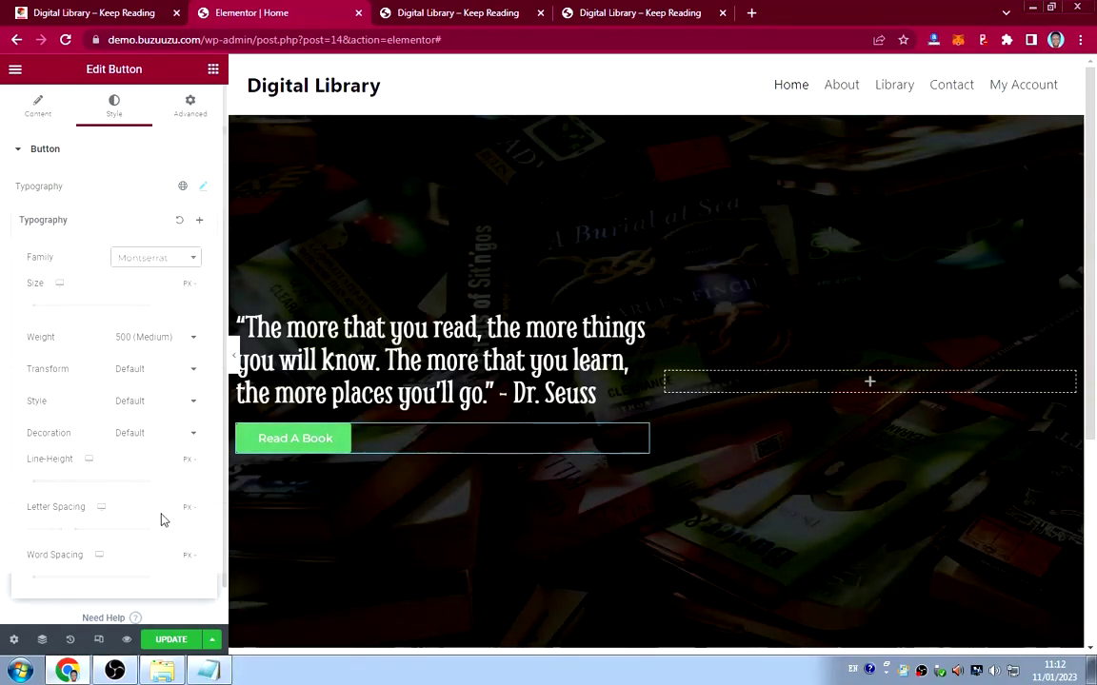
click(112, 191)
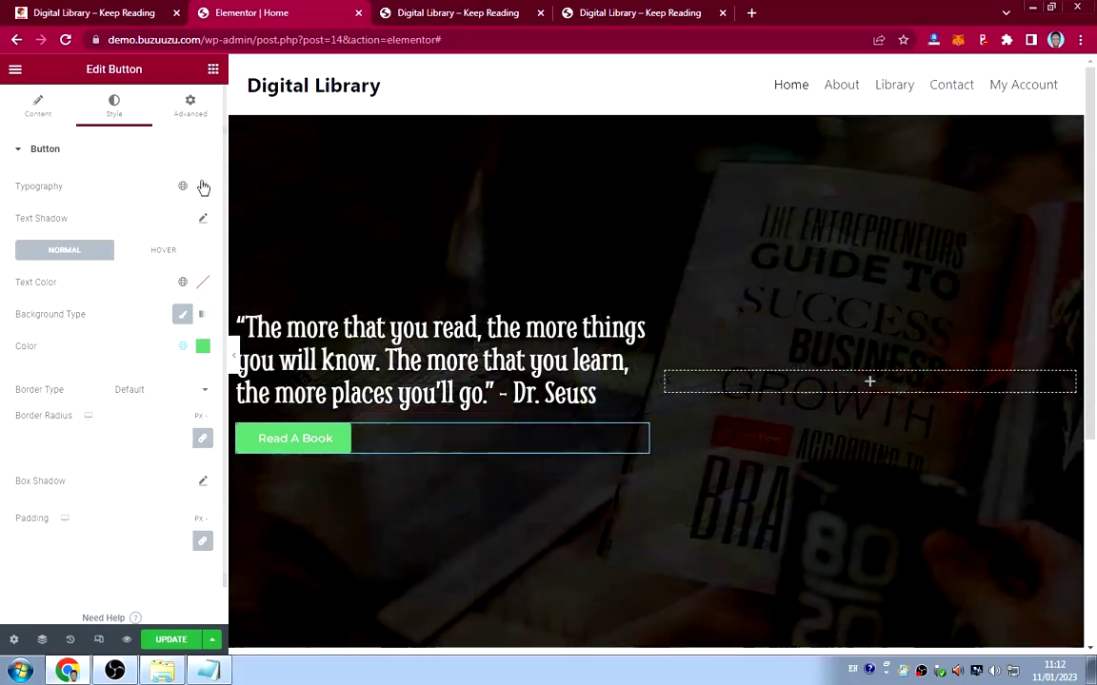
Open the font size in the "Read A Book" button's typography settings for editing.
click(203, 185)
click(172, 306)
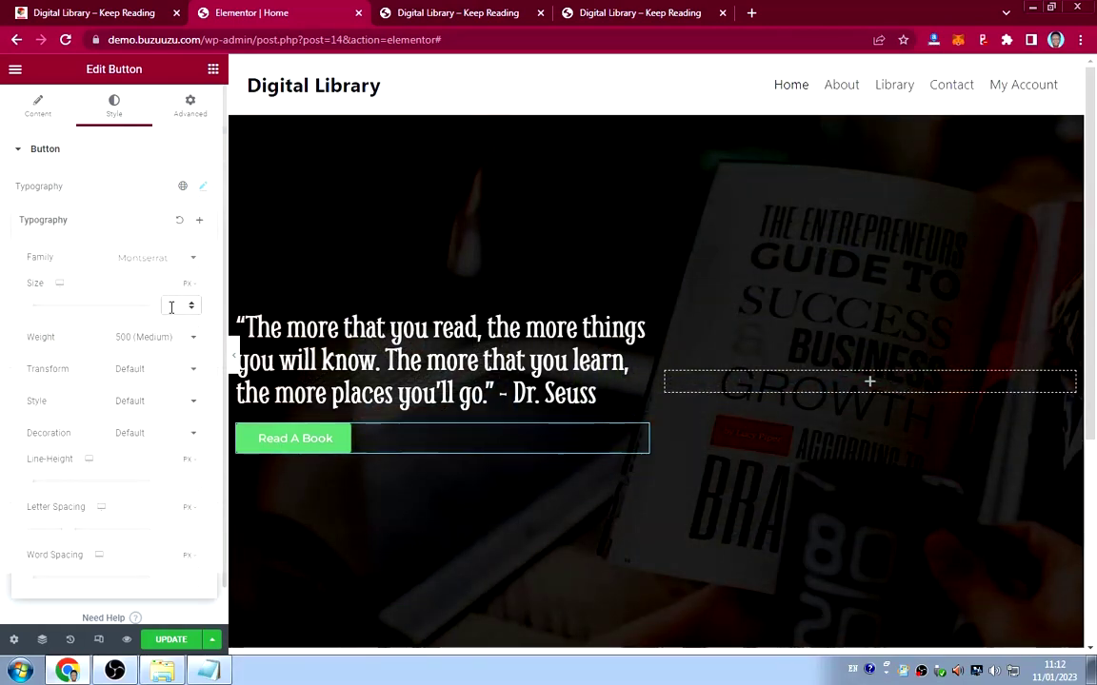
Set the Read A Book button's font size to 18 px and its weight to 600 (Semi Bold).
text(18)
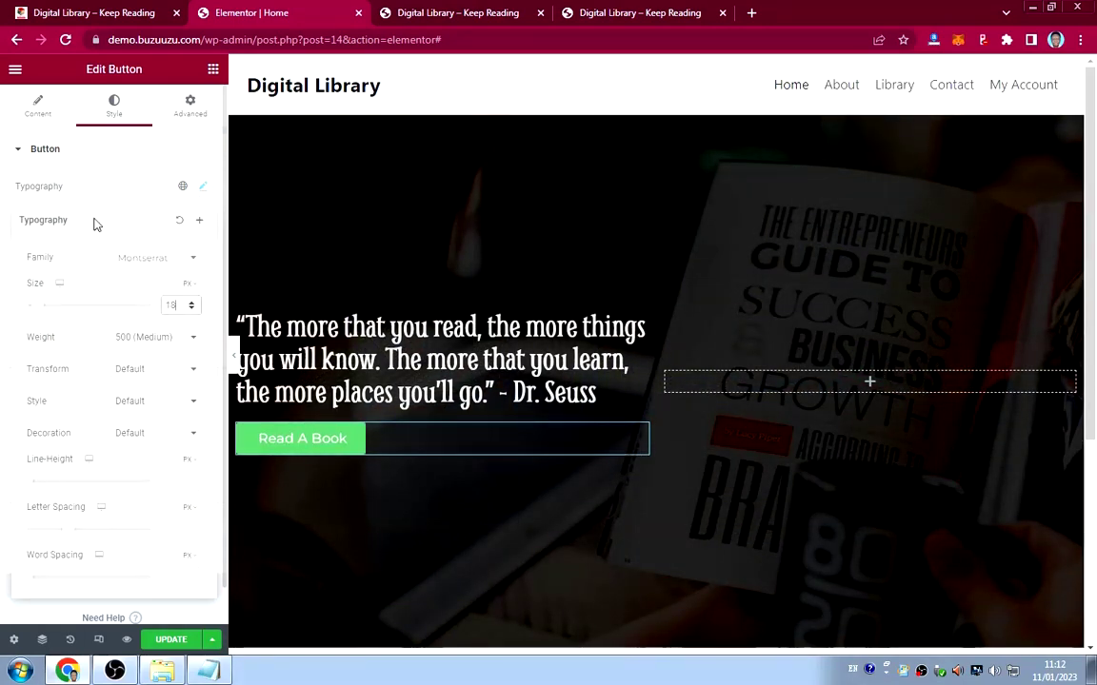
click(162, 341)
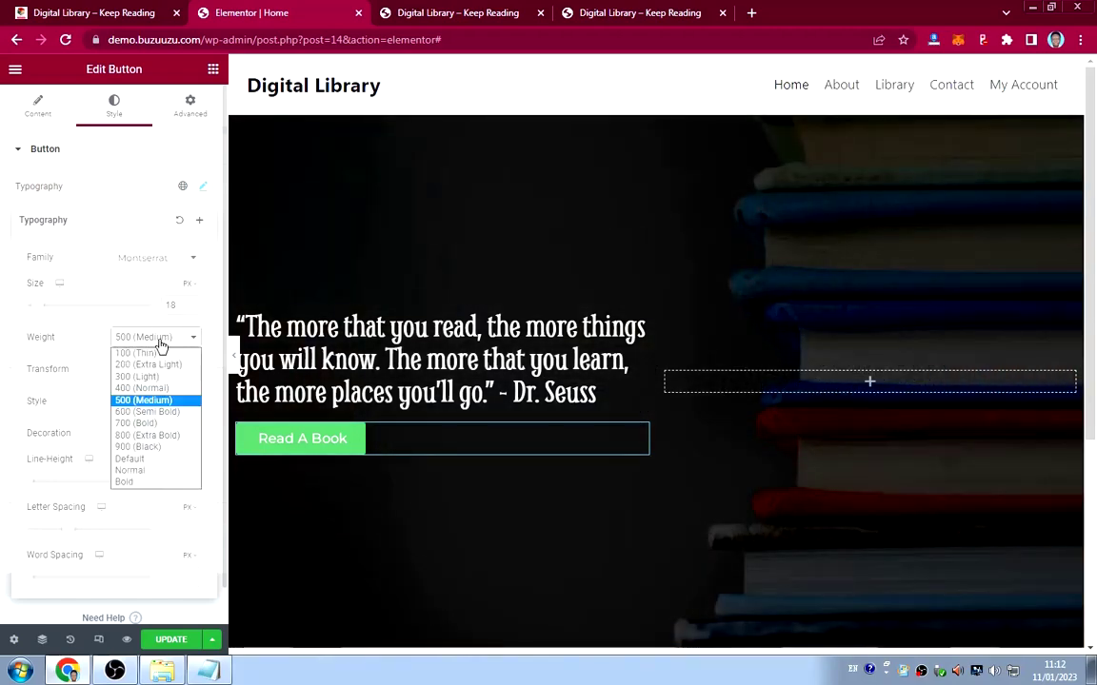
click(138, 410)
click(100, 193)
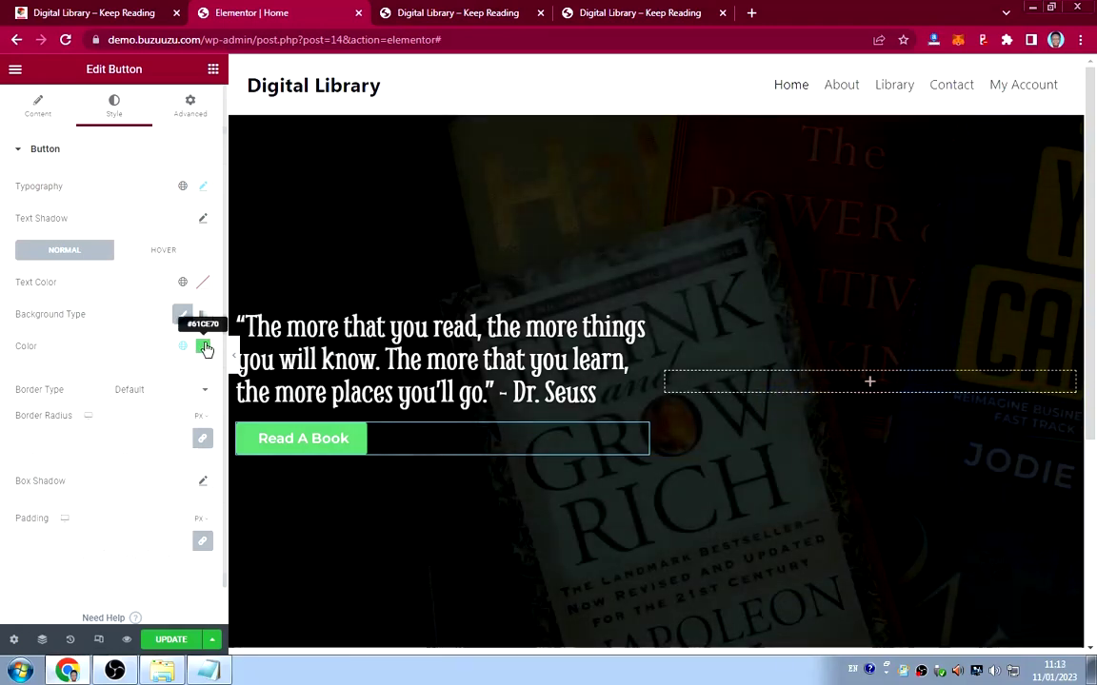
Copy the hex code E30D0D from the Notepad notes and apply it as the button's normal background color.
click(202, 345)
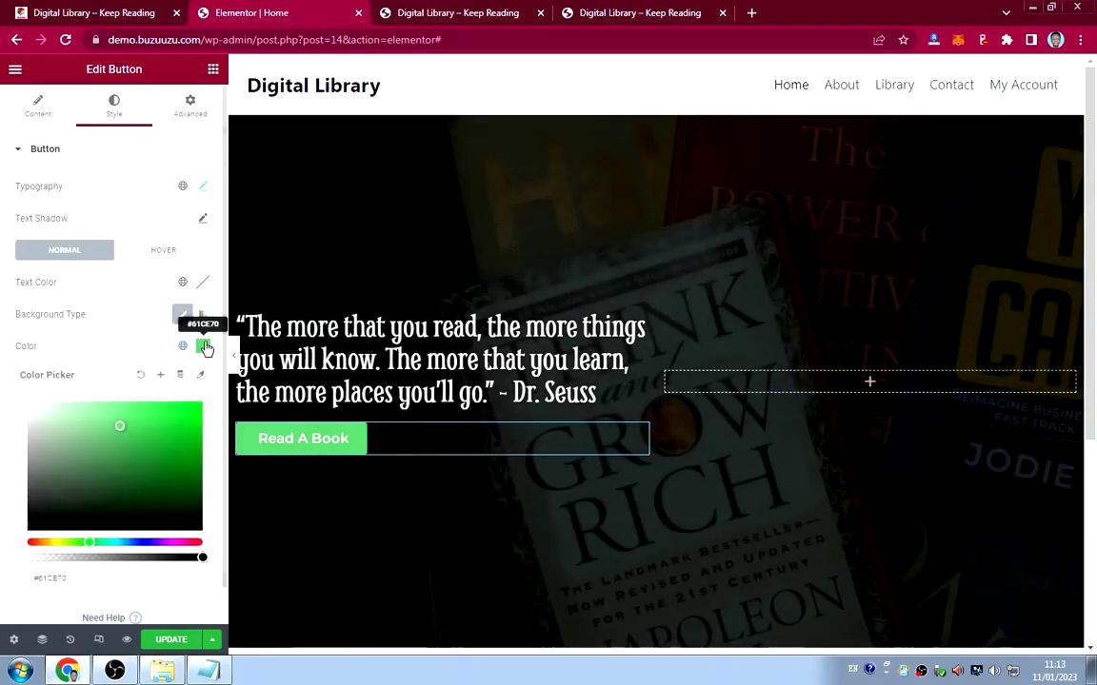
click(209, 670)
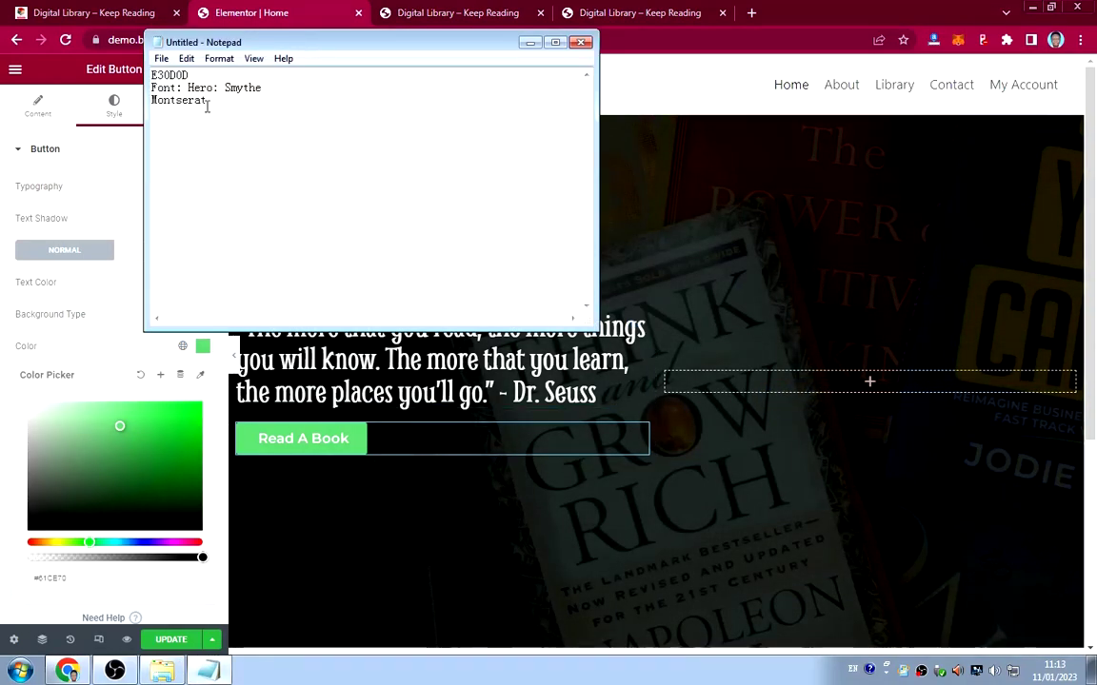
double_click(152, 76)
right_click(154, 76)
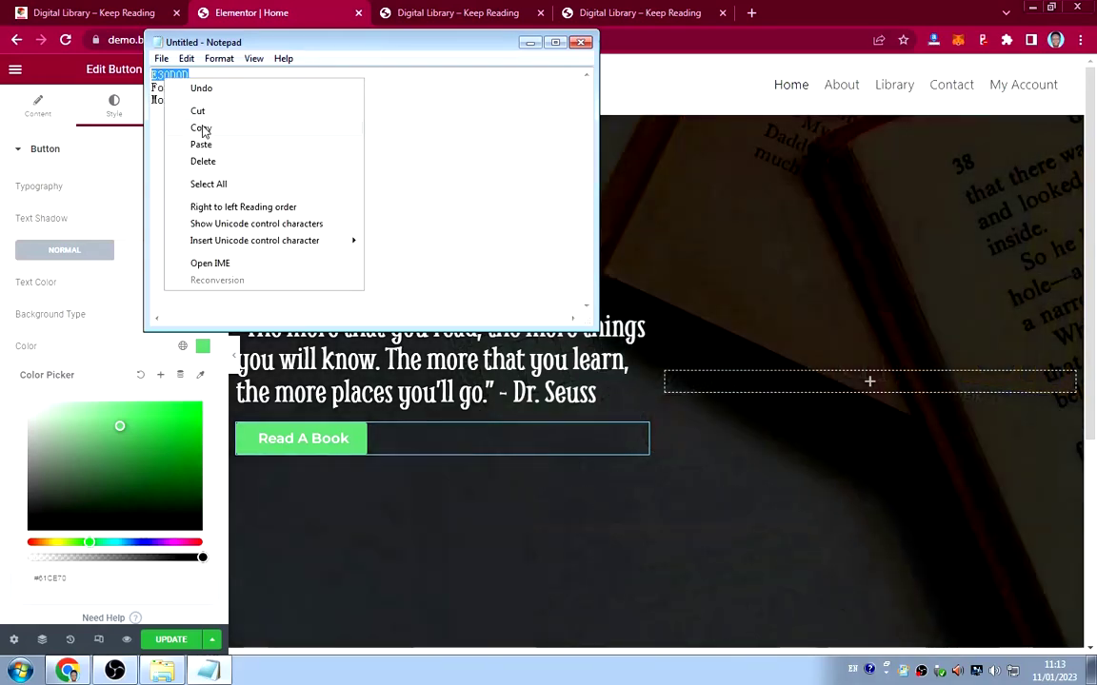
click(200, 127)
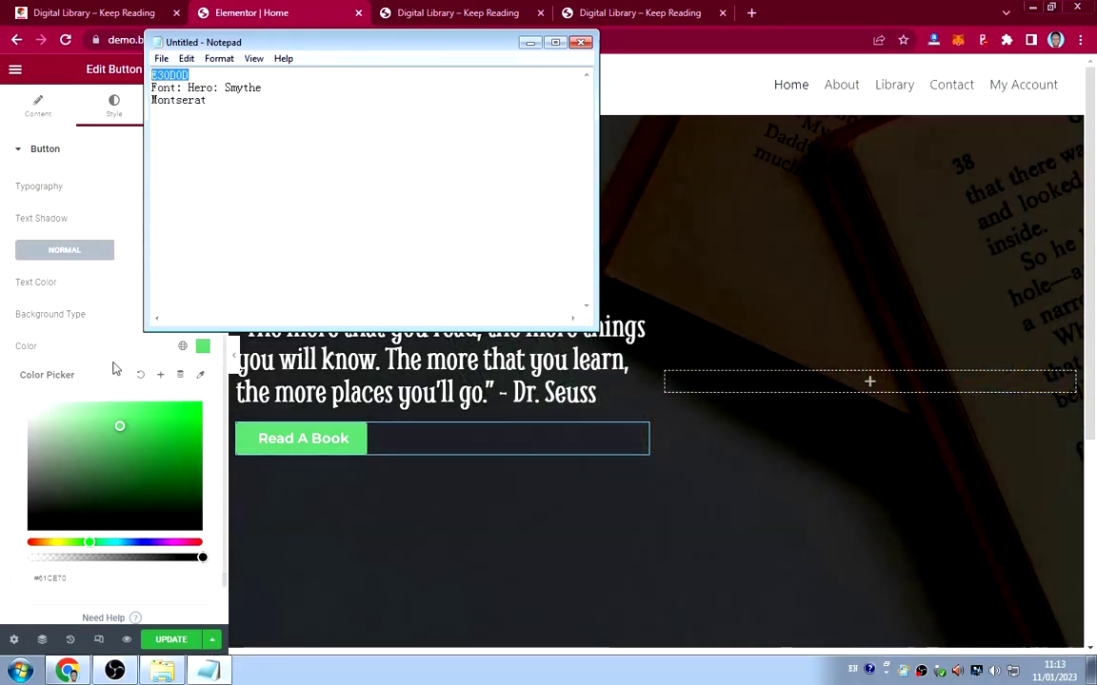
click(107, 379)
drag(78, 583, 43, 573)
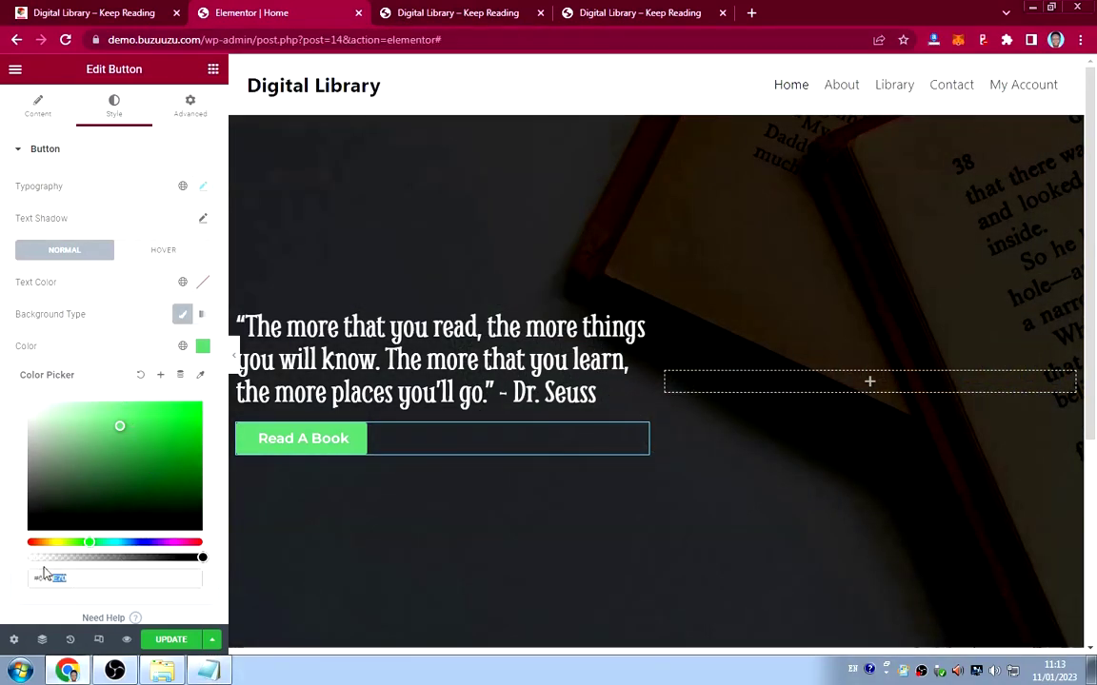
key(ctrl+v)
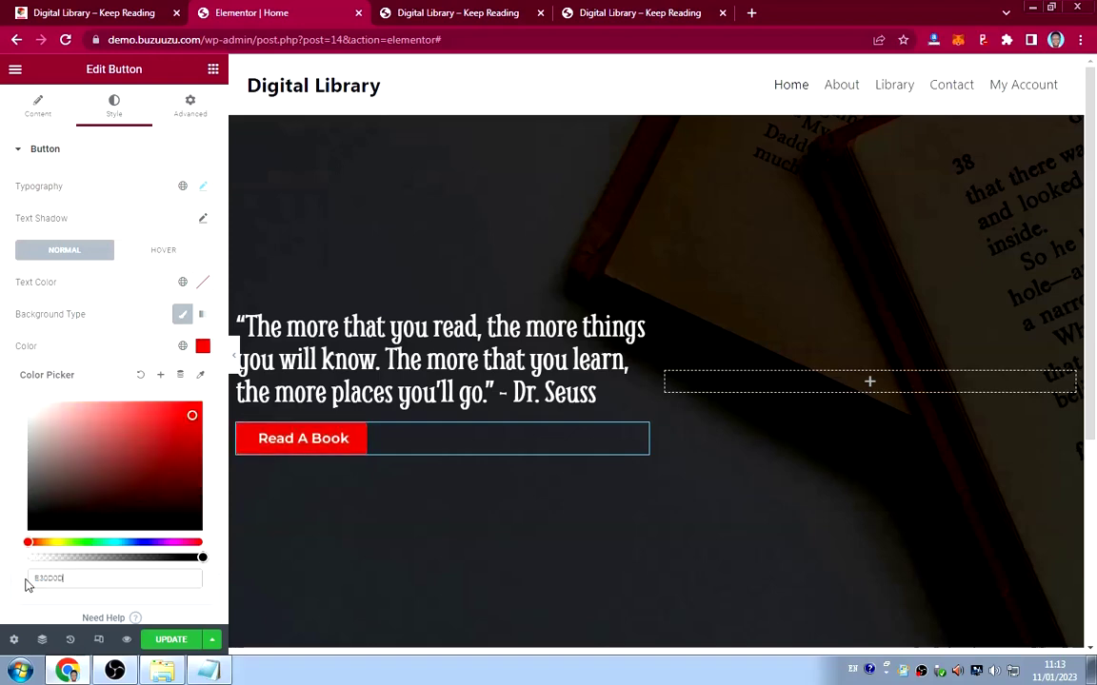
click(104, 344)
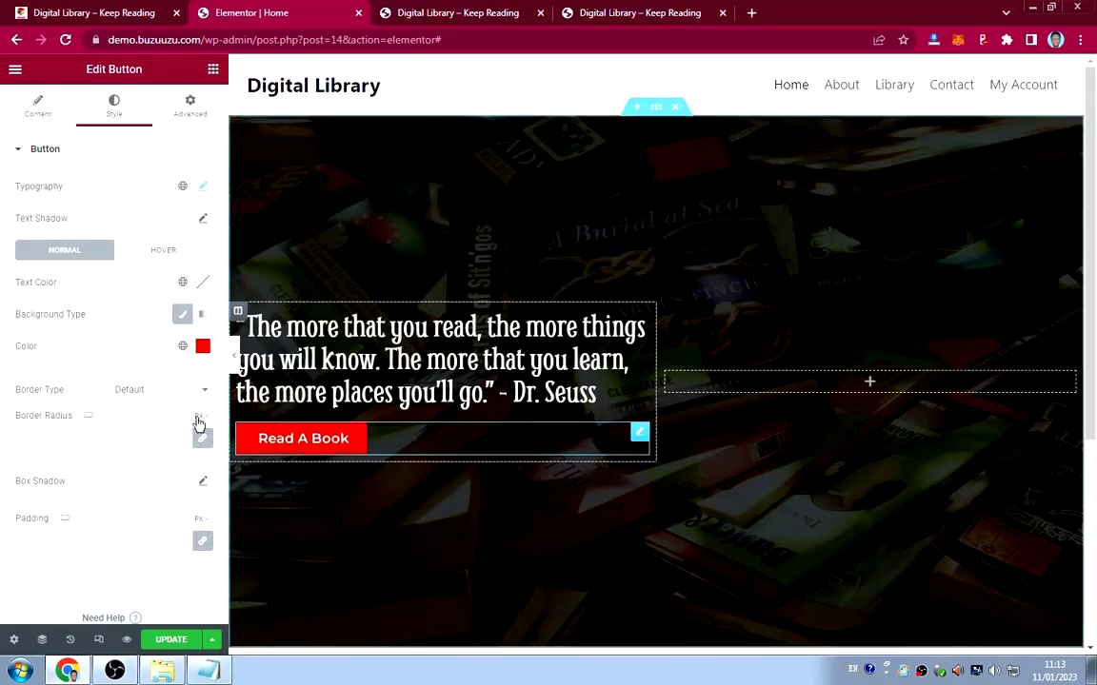
Check the Read A Book button on the buzuuzu.com reference page and give the edited button unlinked top and bottom padding of 15 px.
scroll(155, 416, down, 1)
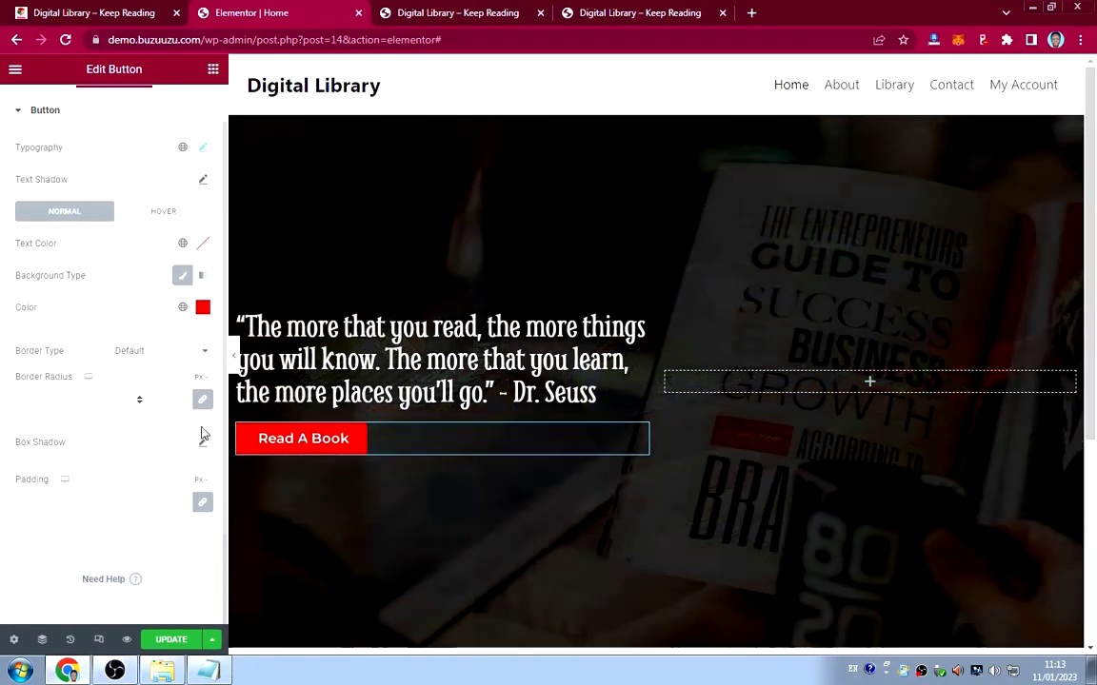
click(95, 14)
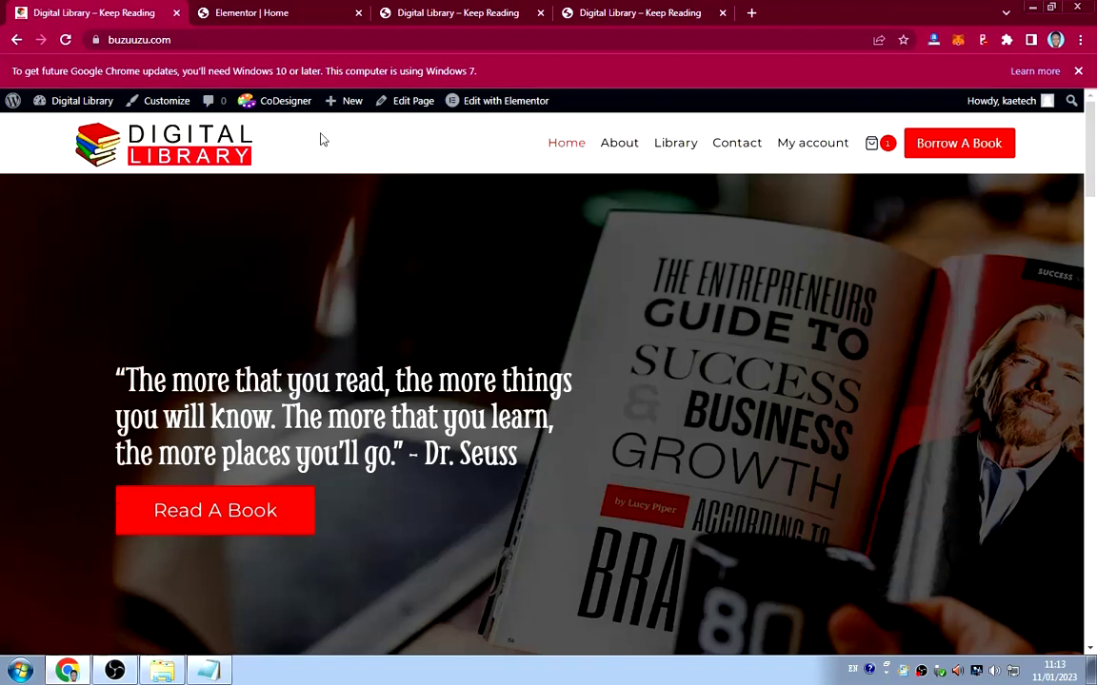
click(229, 13)
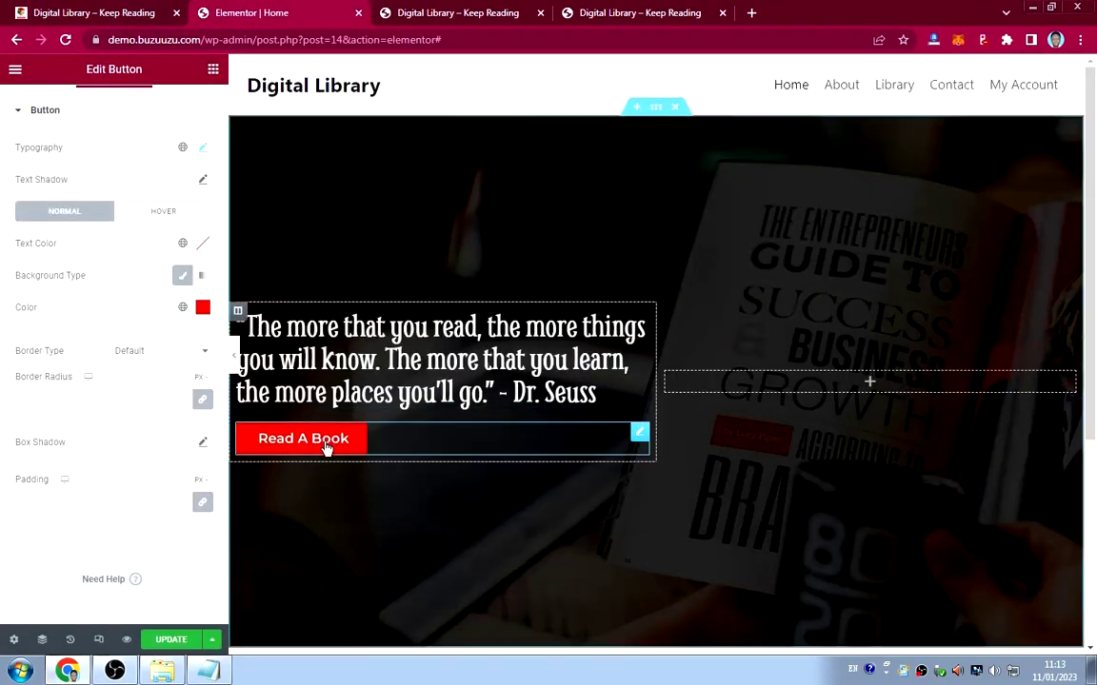
click(203, 503)
click(24, 501)
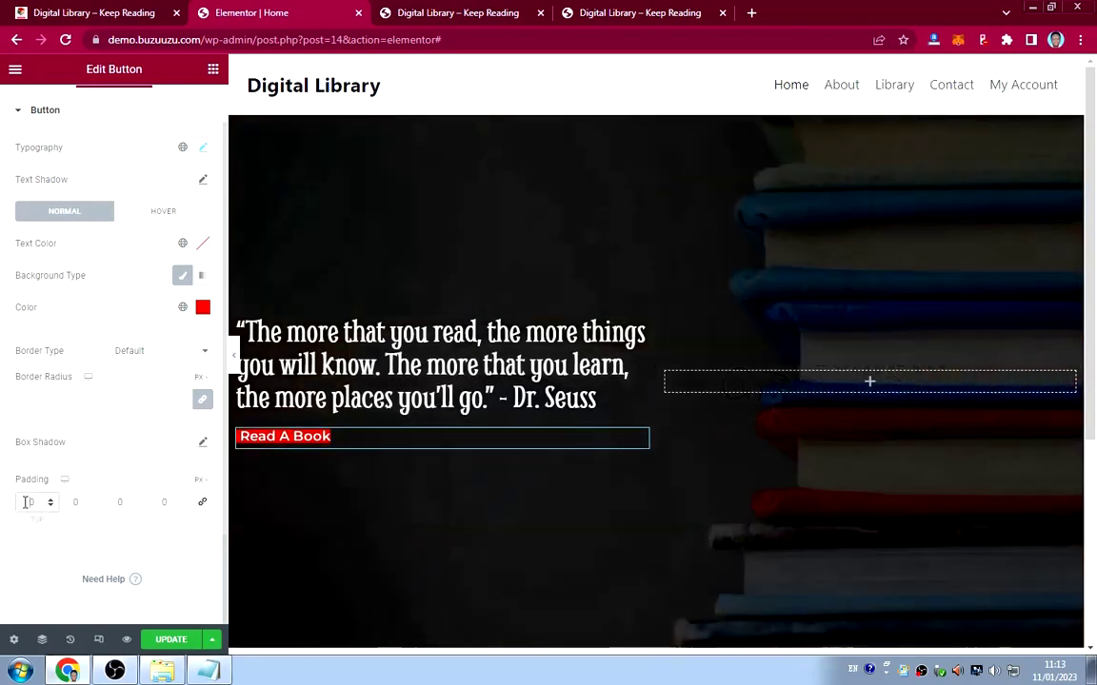
text(150)
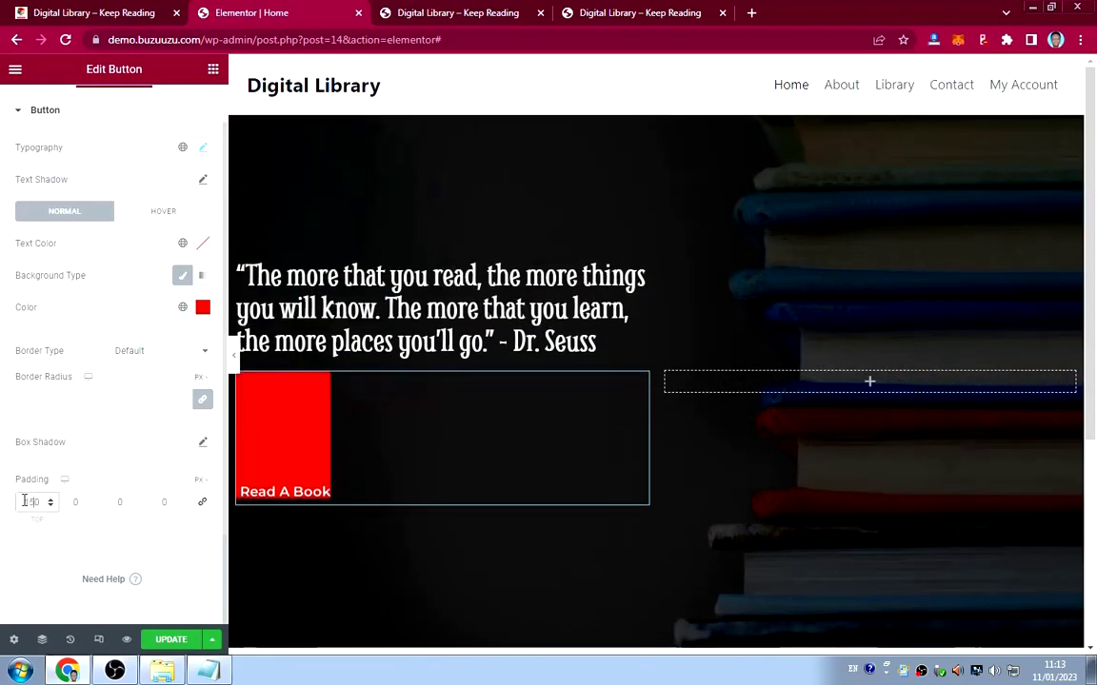
key(BackSpace)
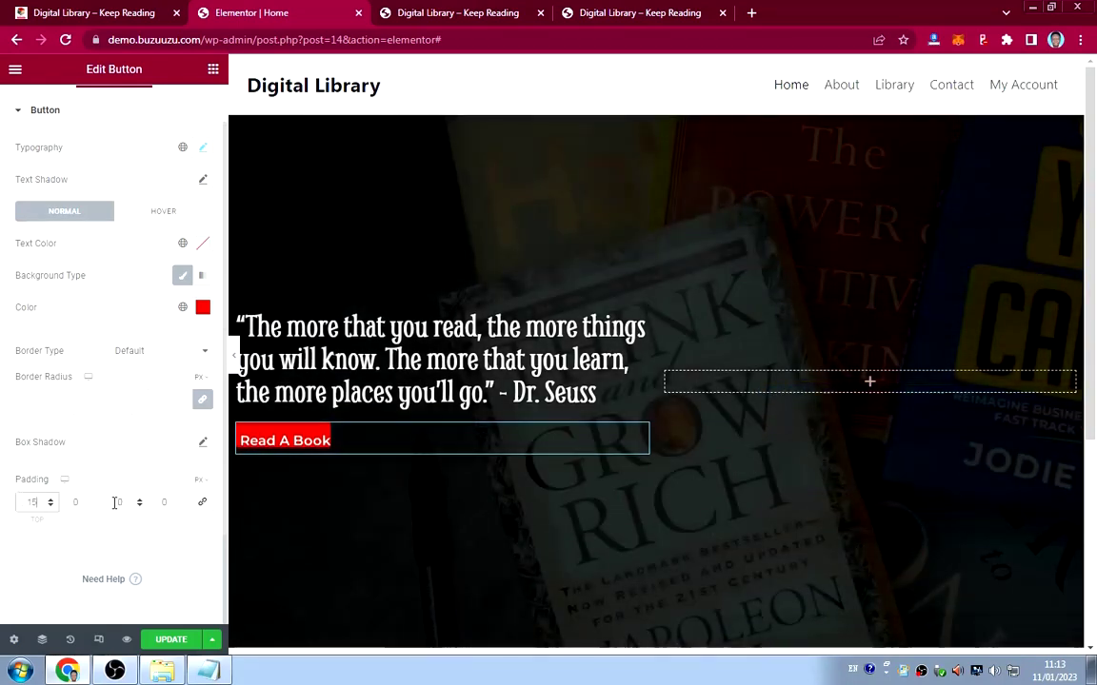
click(114, 501)
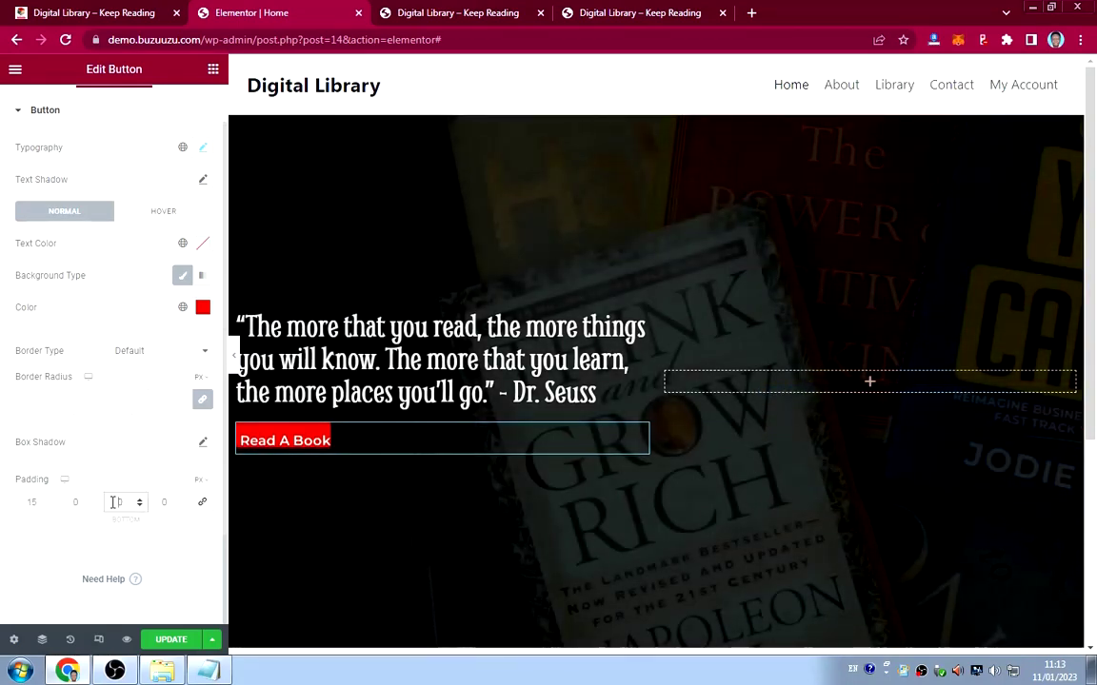
text(150)
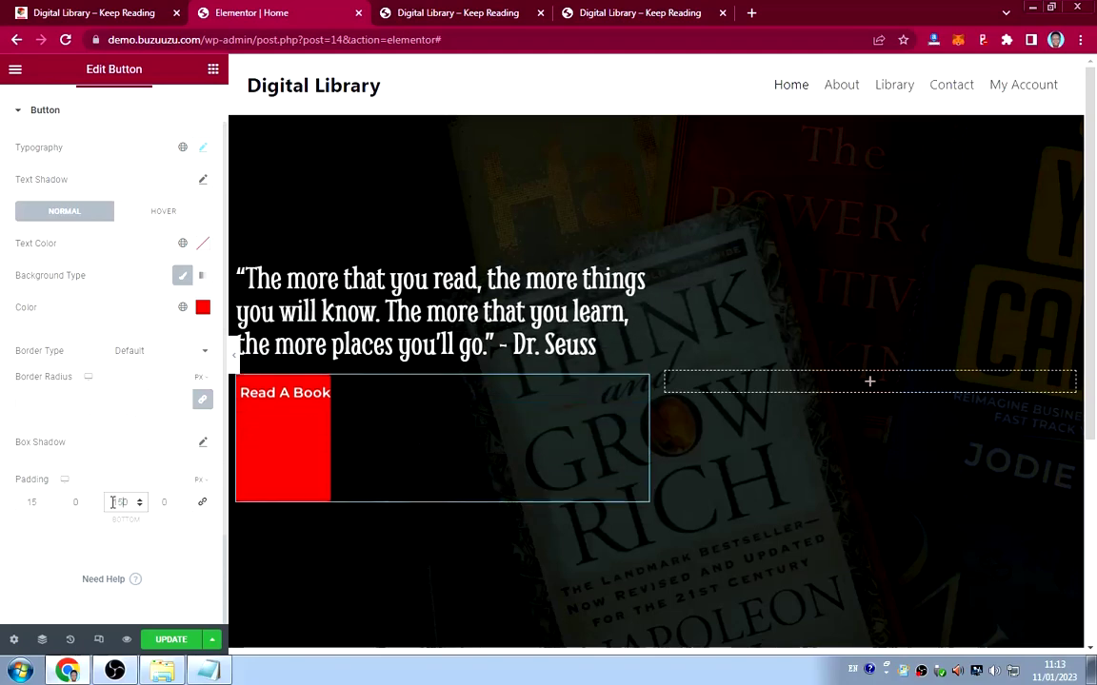
key(BackSpace)
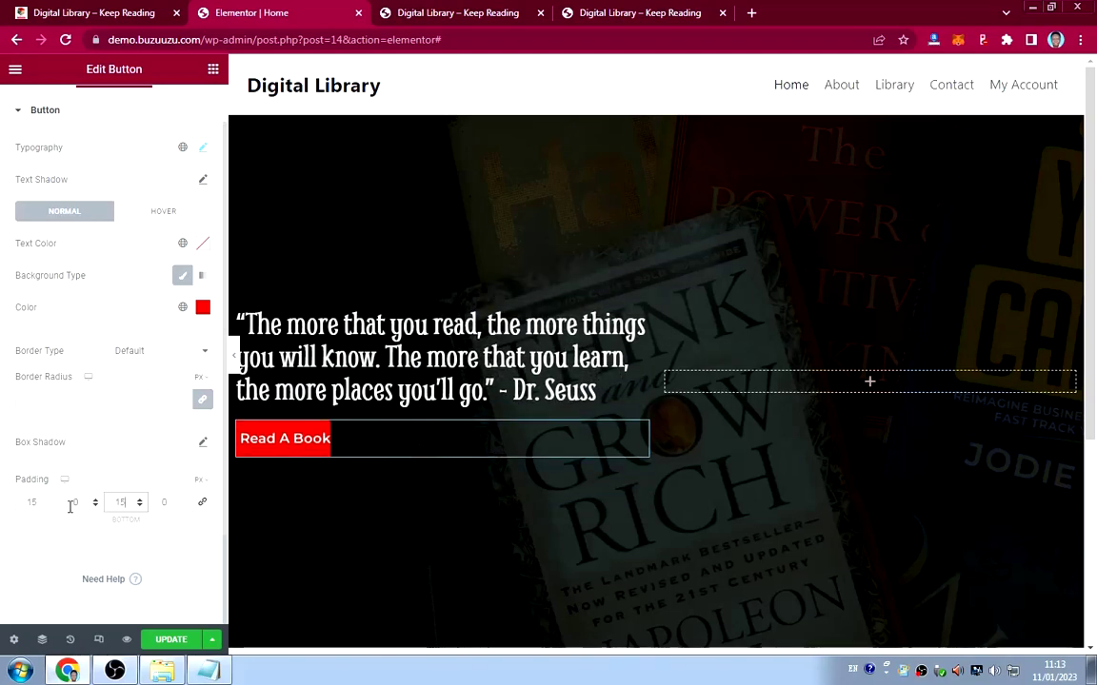
Set the button's right and left padding to 40 px each.
click(70, 502)
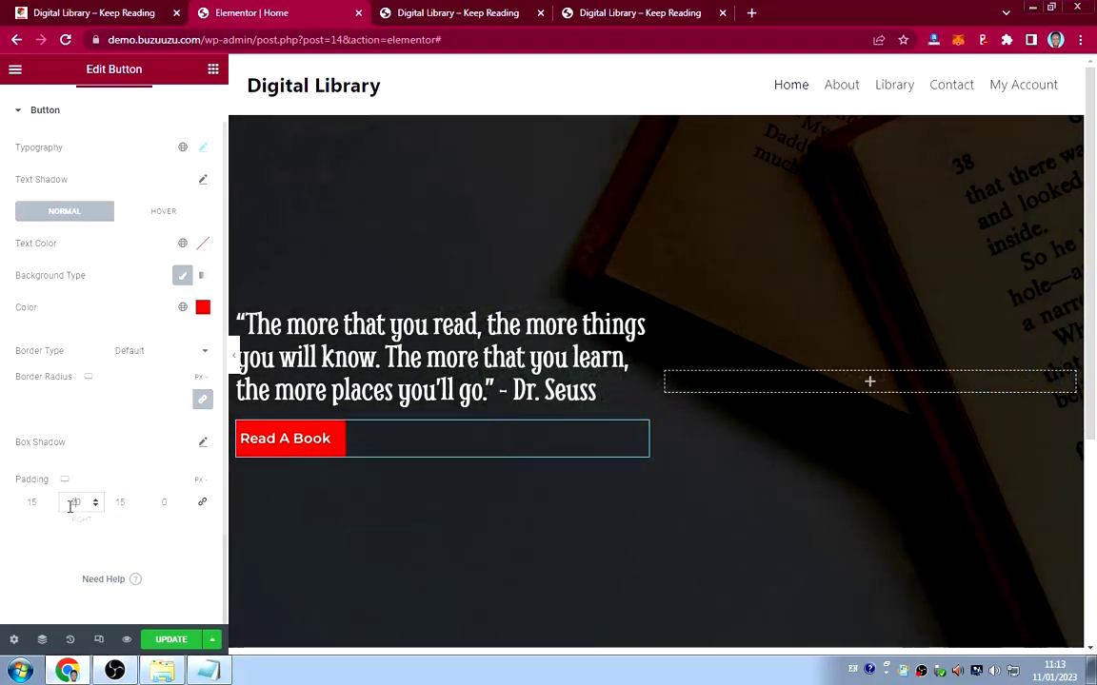
key(BackSpace)
key(BackSpace)
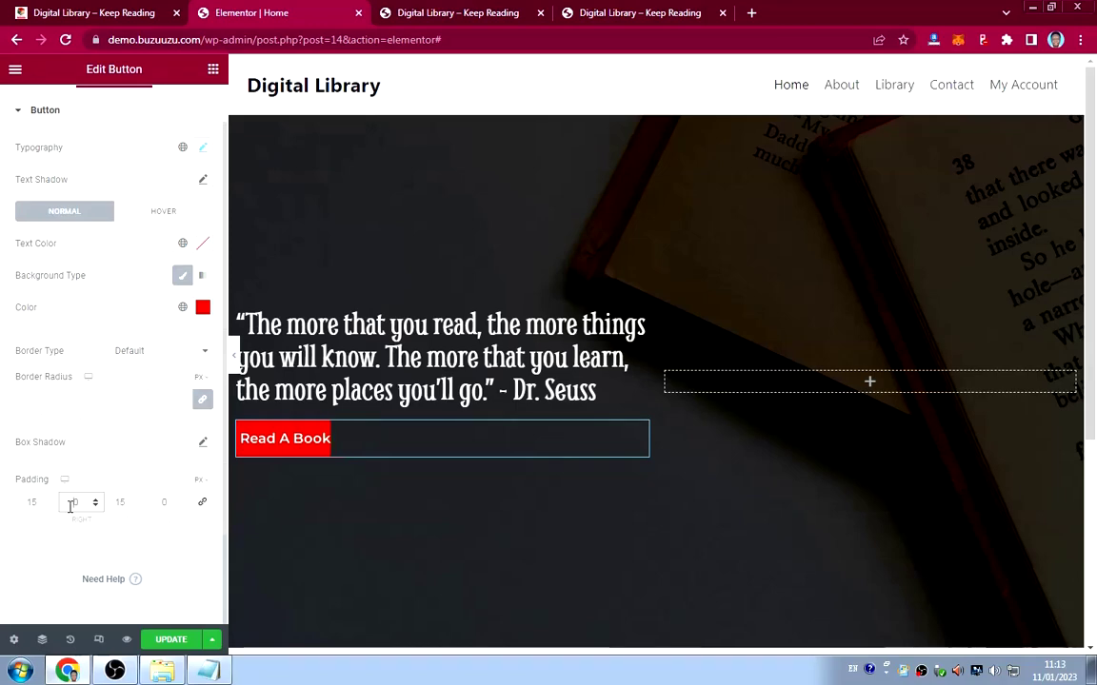
text(40)
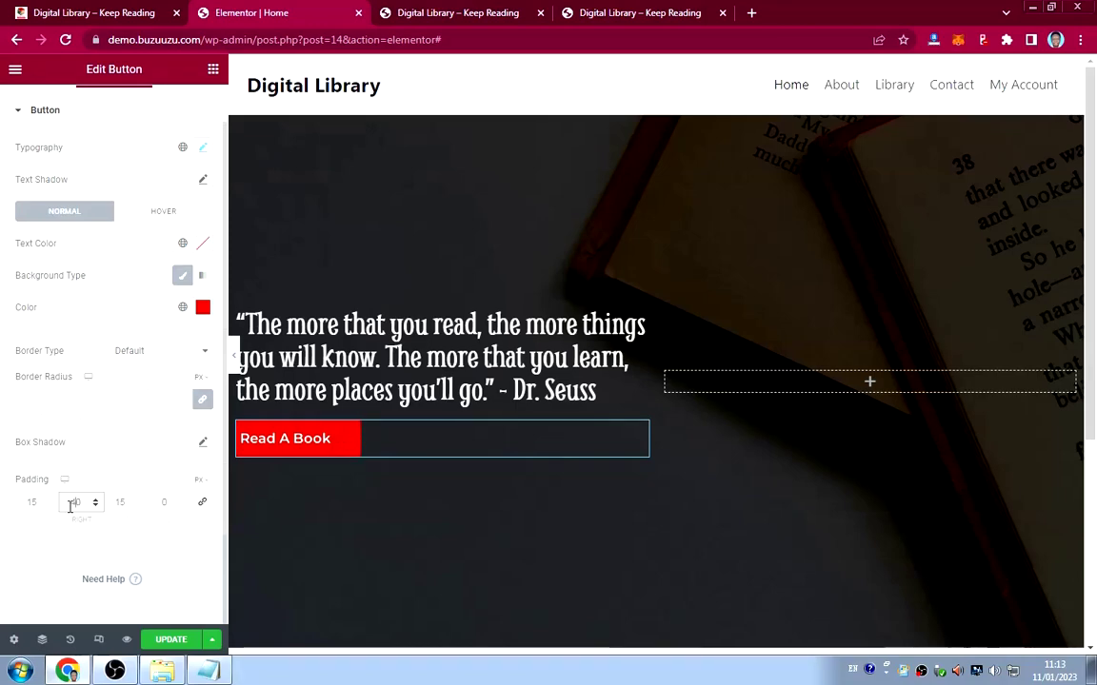
click(156, 503)
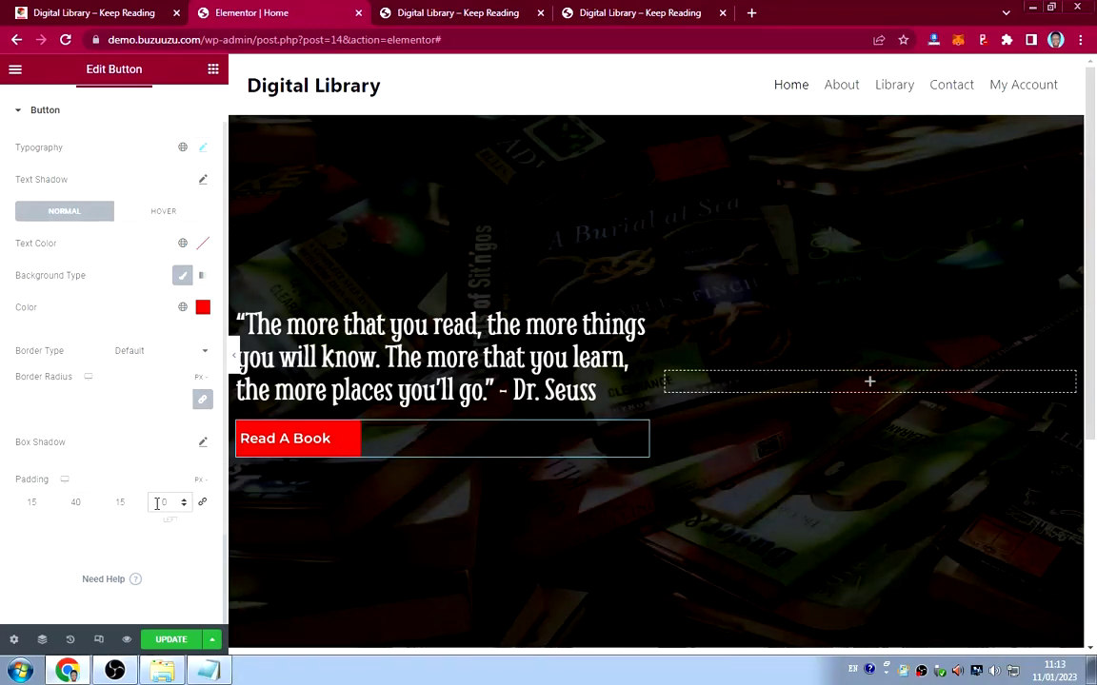
key(BackSpace)
key(BackSpace)
text(40)
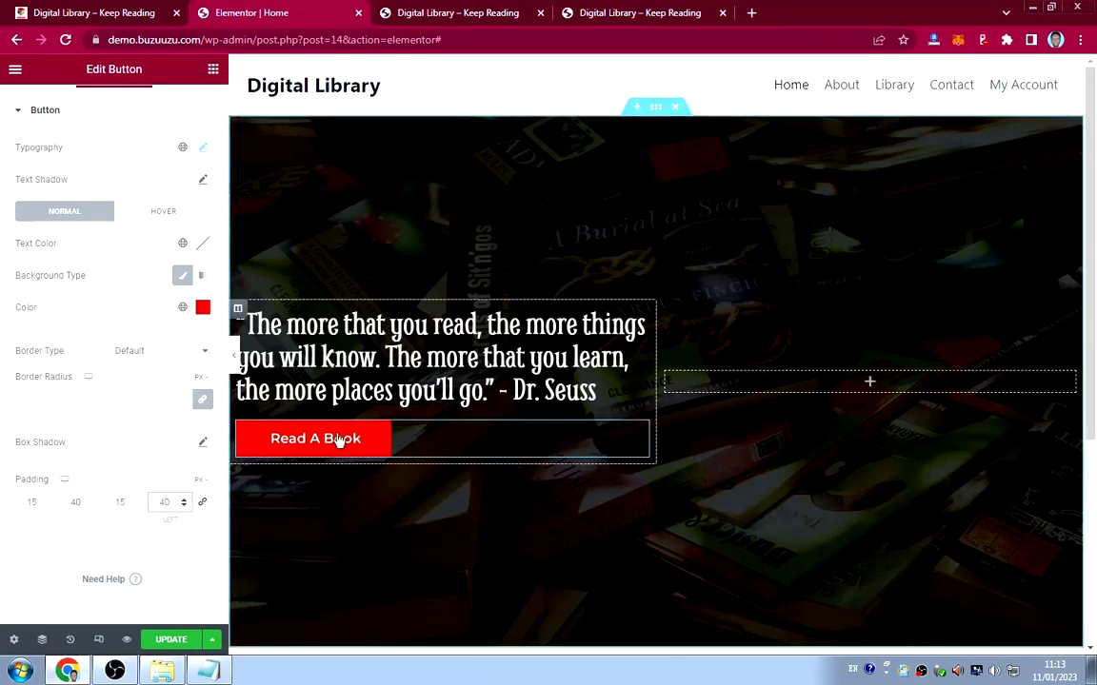
Increase the button's top and bottom padding to 20 px each.
click(38, 502)
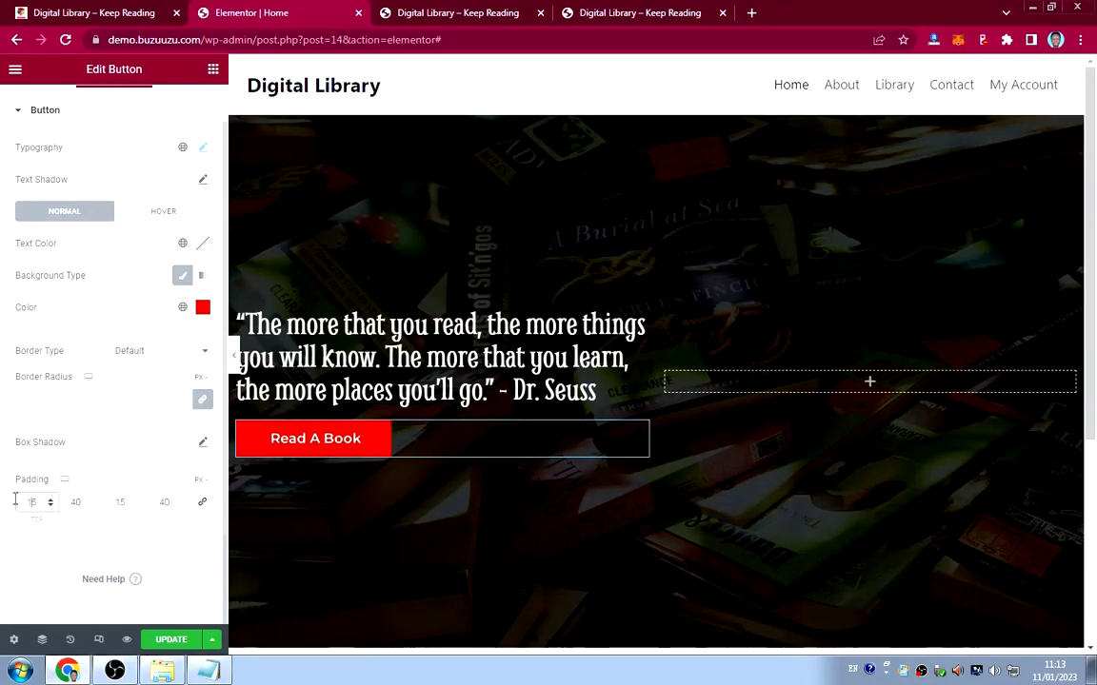
drag(16, 500, 8, 499)
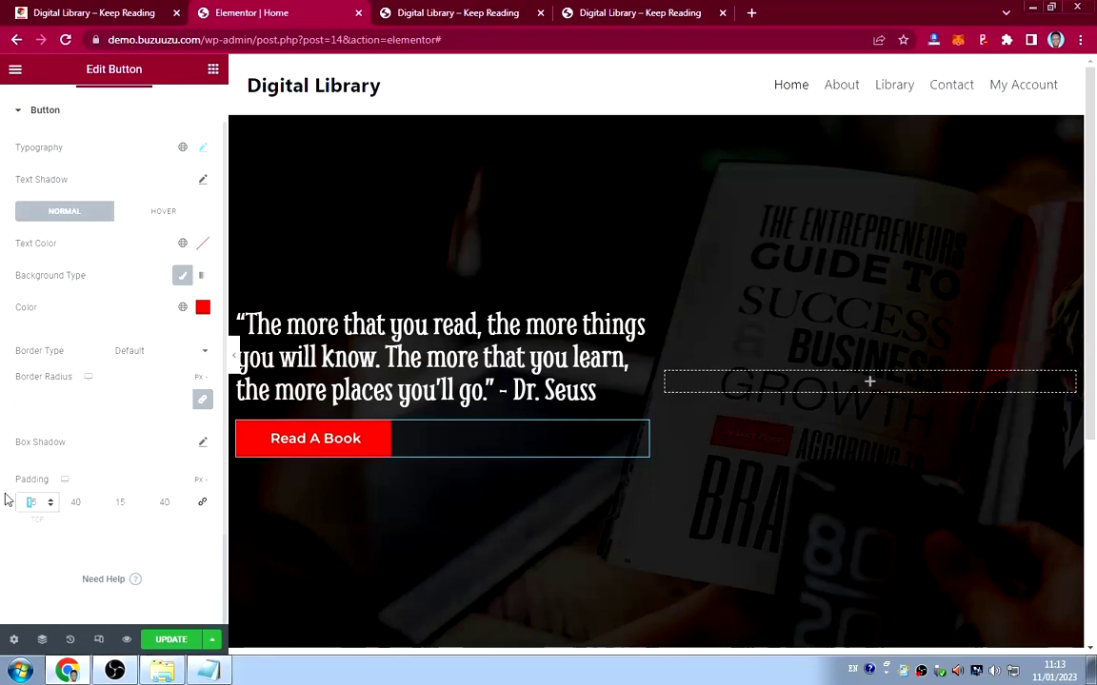
text(0)
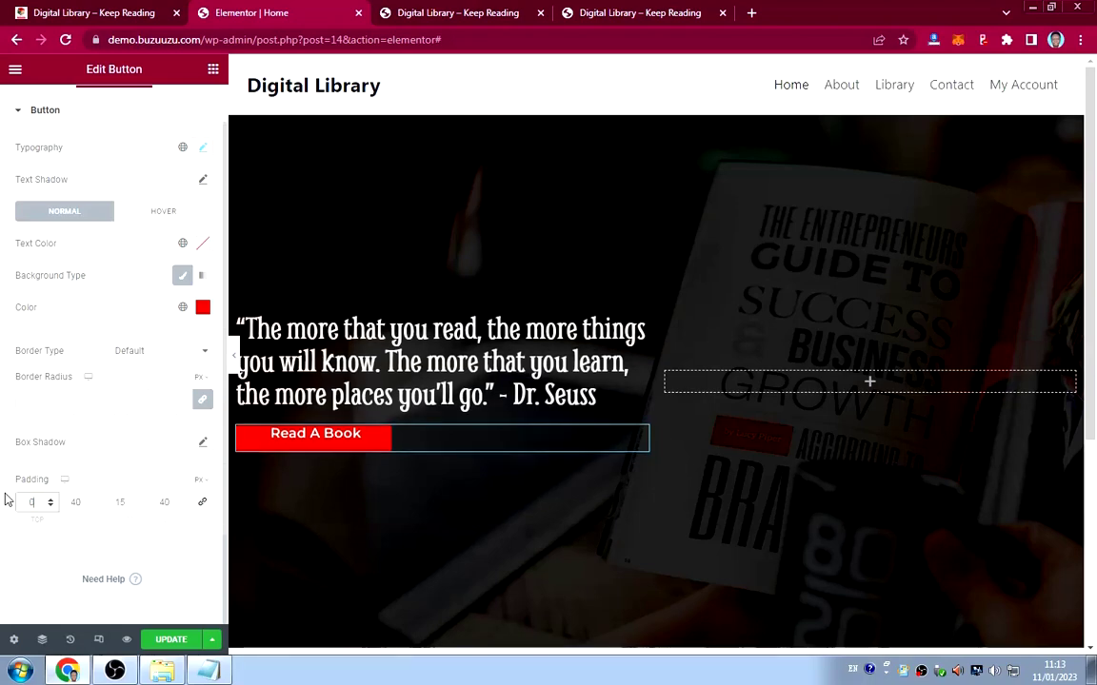
text(20)
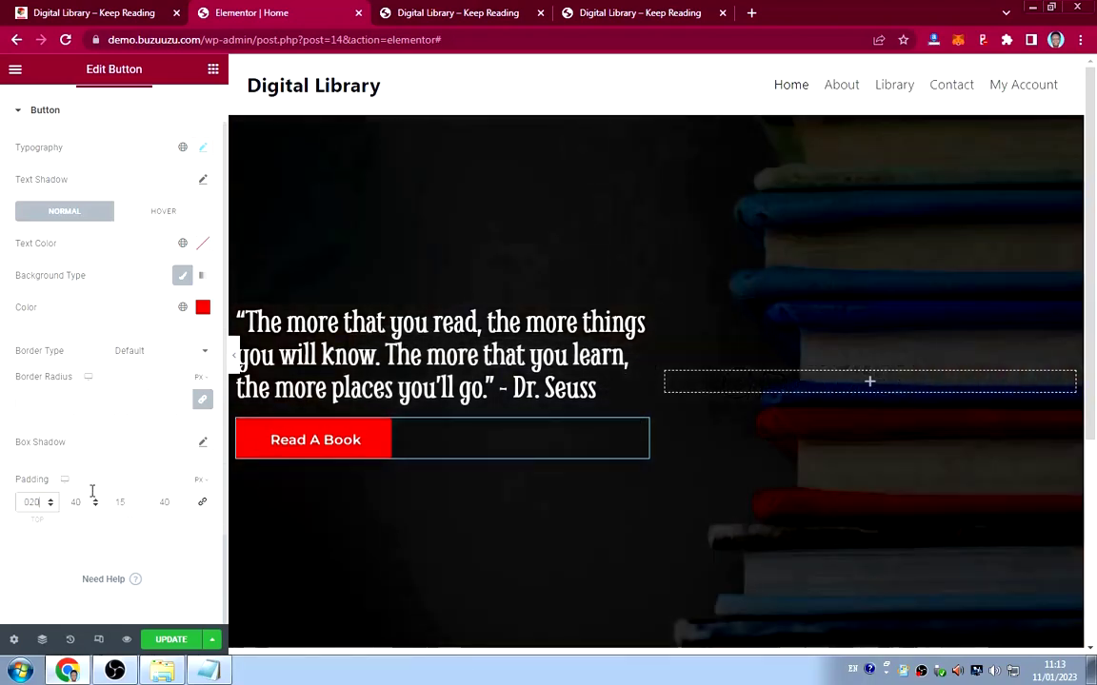
click(115, 506)
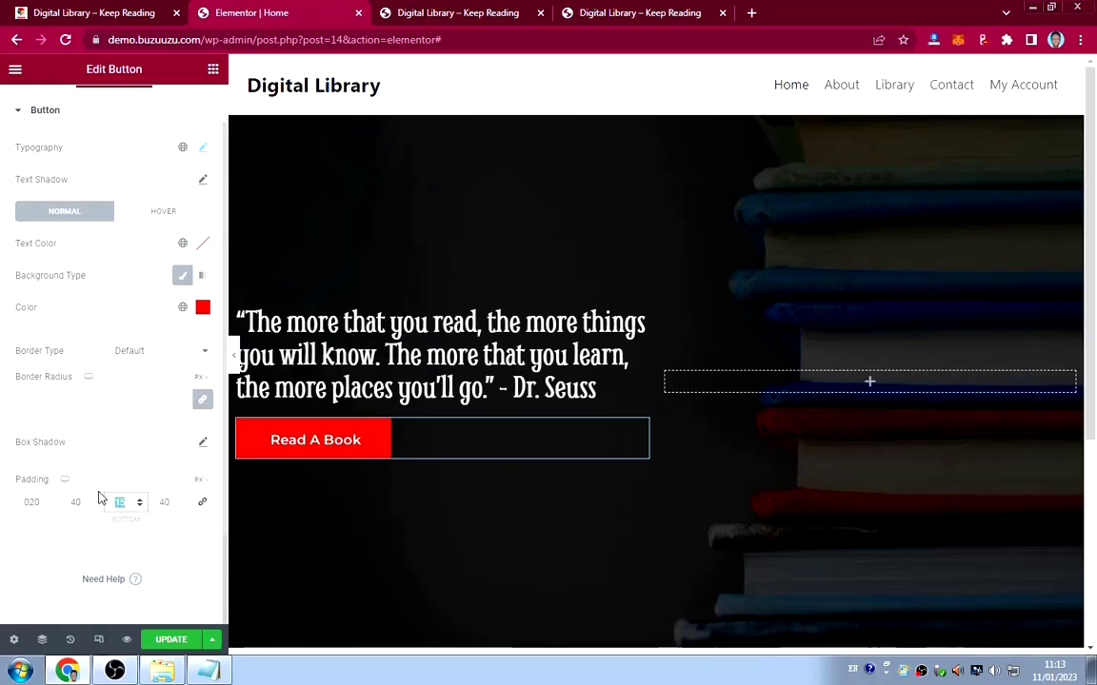
text(20)
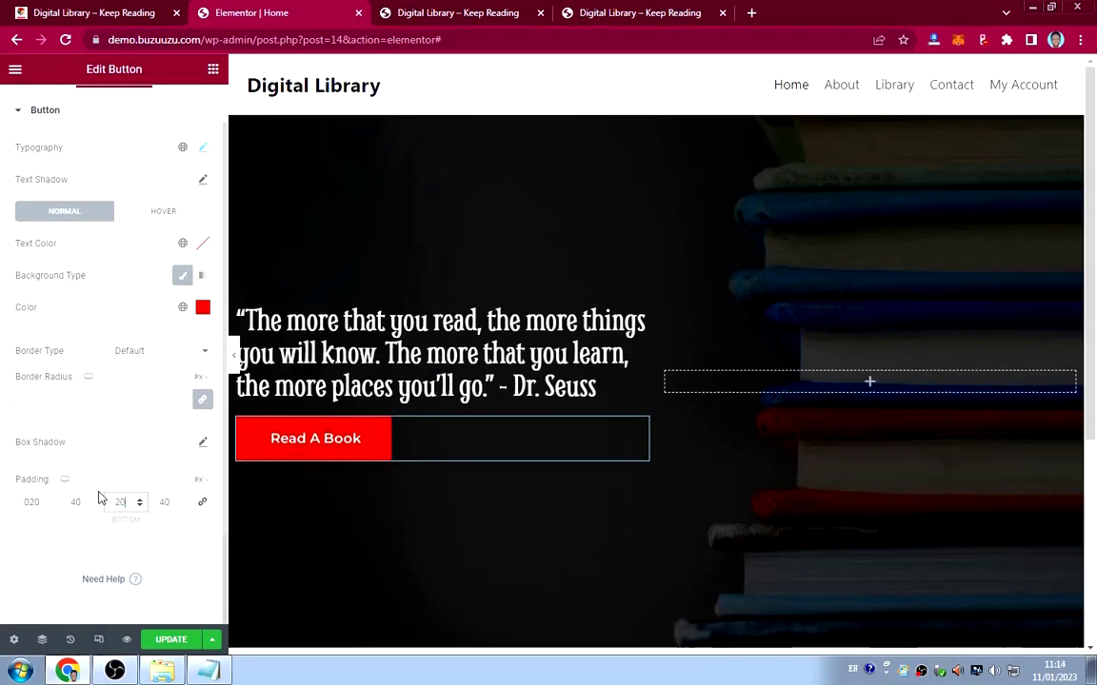
click(31, 504)
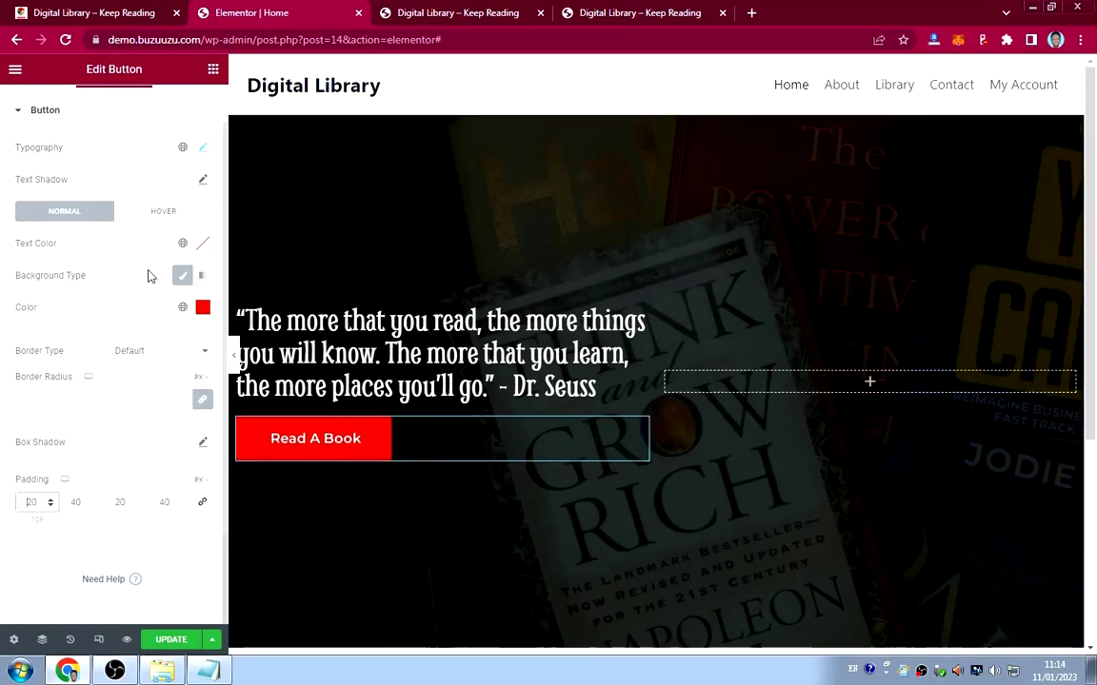
Set the Read A Book button's text size to 20 px and its font weight to 400 (Normal).
scroll(149, 306, up, 1)
click(209, 187)
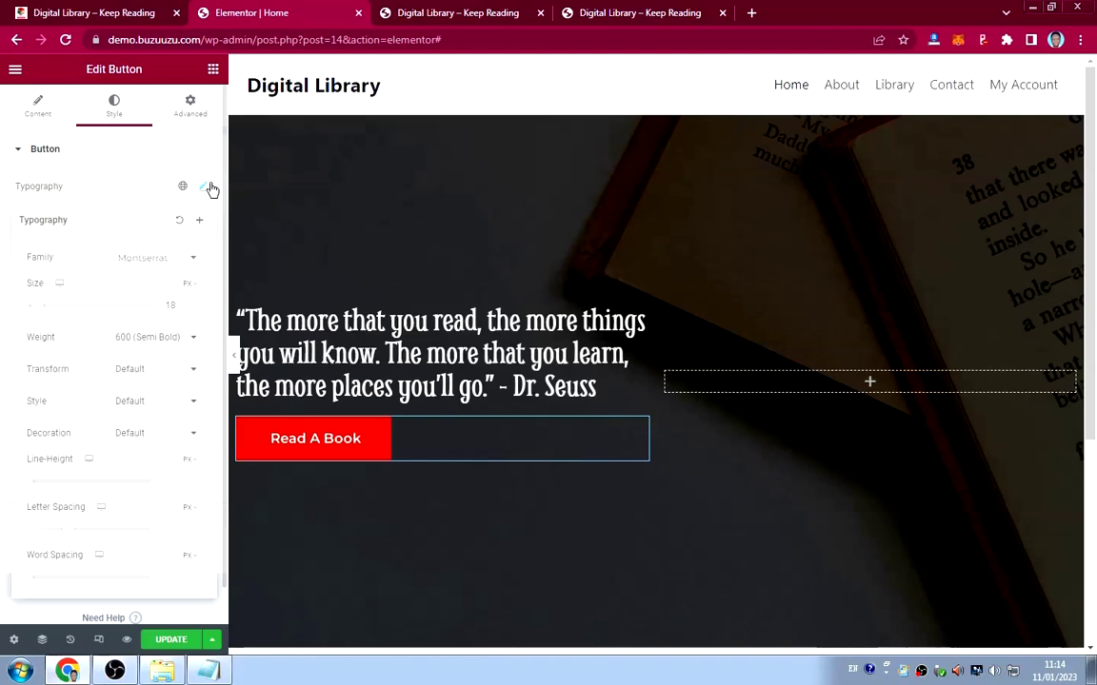
click(195, 306)
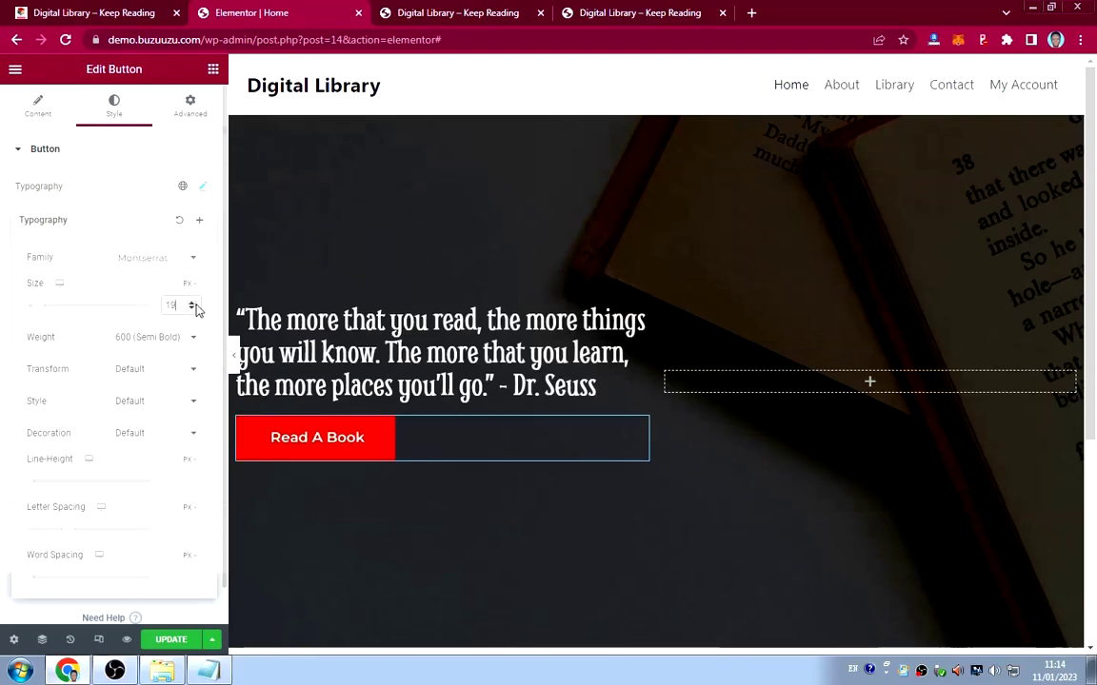
click(195, 305)
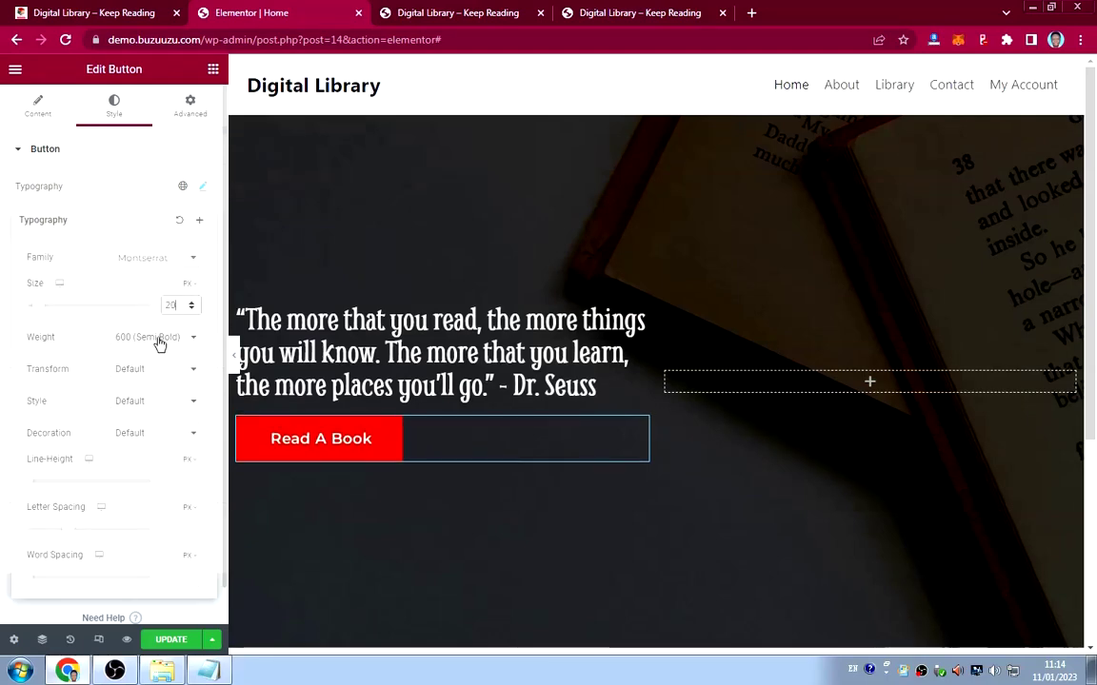
click(159, 339)
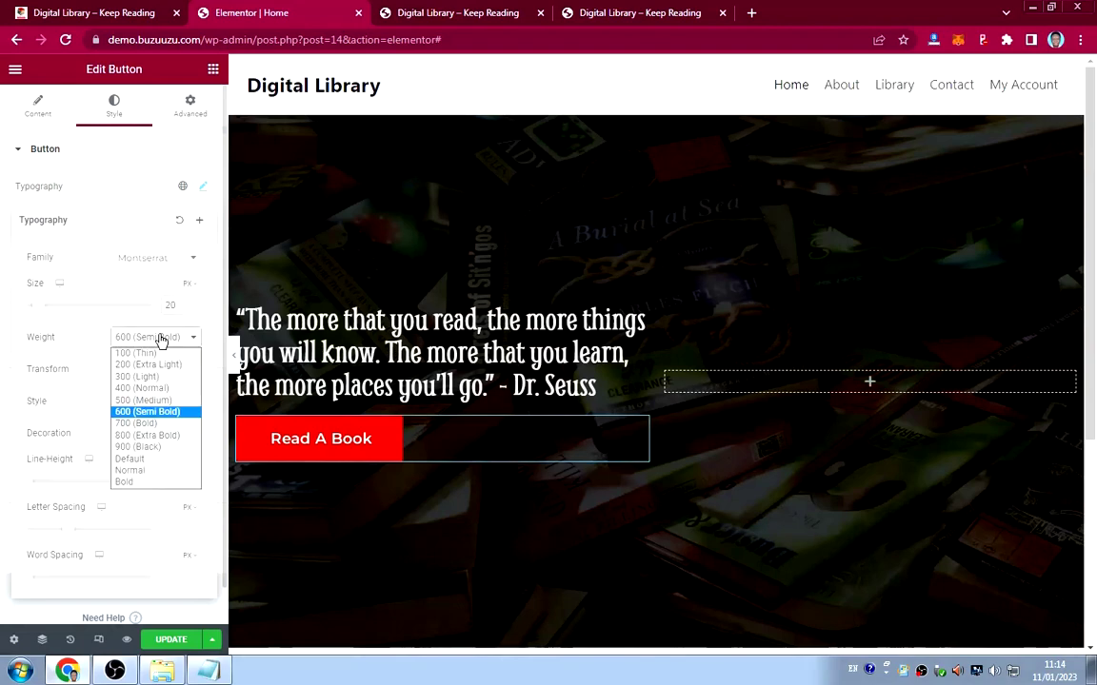
click(143, 388)
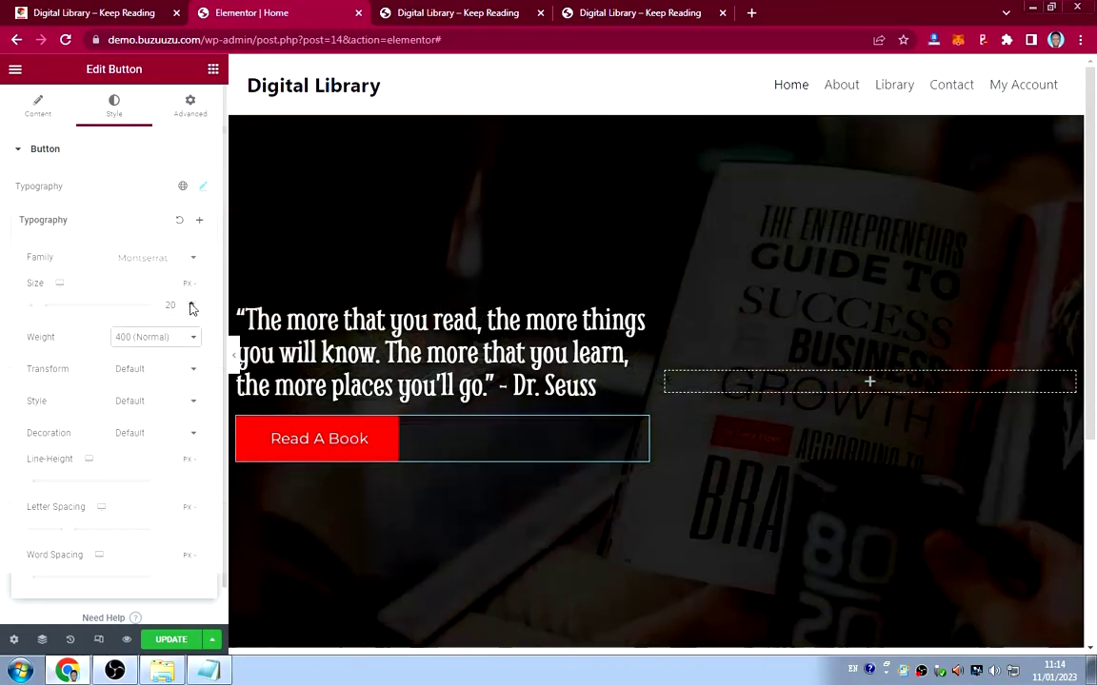
Increase the button's text size to 25 px.
click(191, 306)
click(191, 305)
click(192, 305)
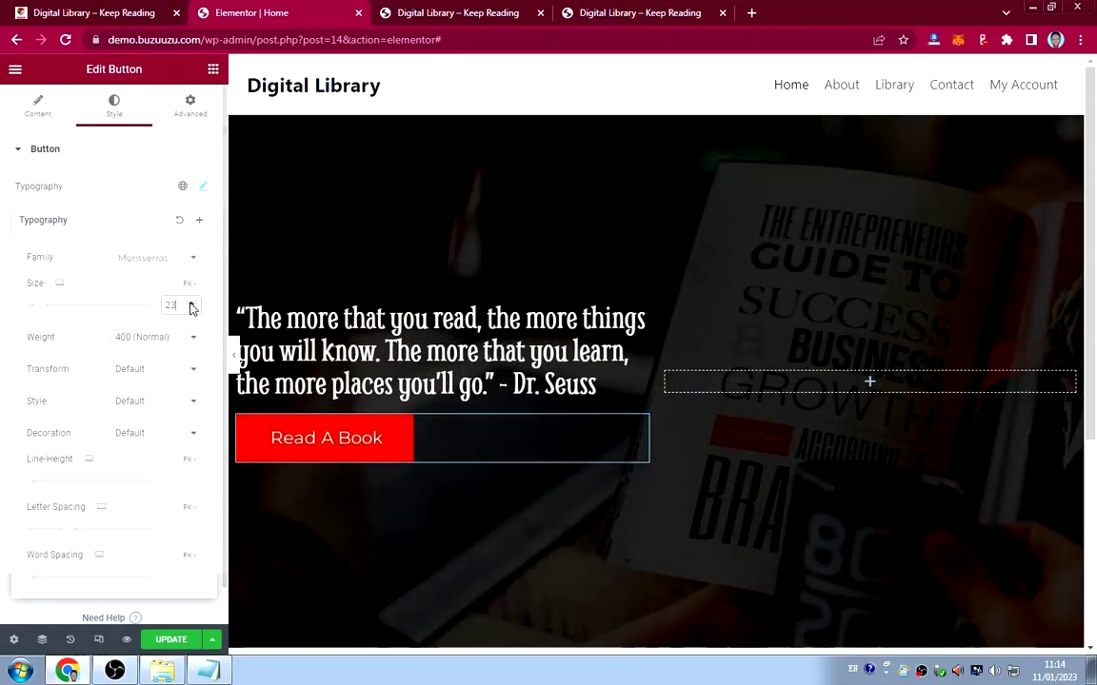
click(191, 305)
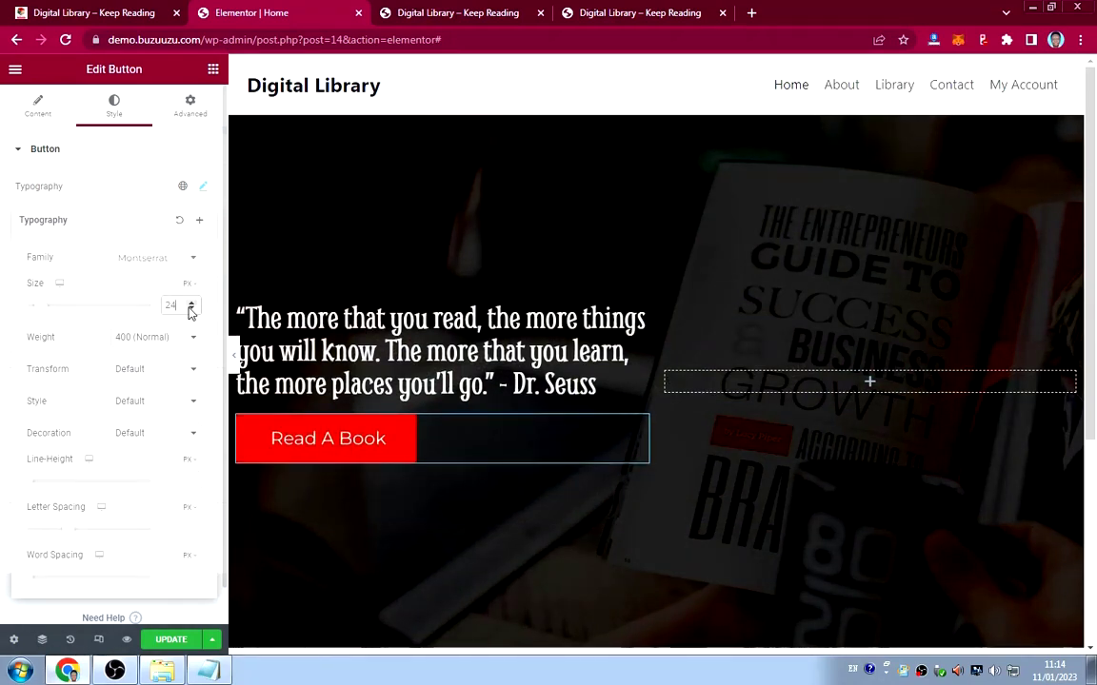
click(191, 306)
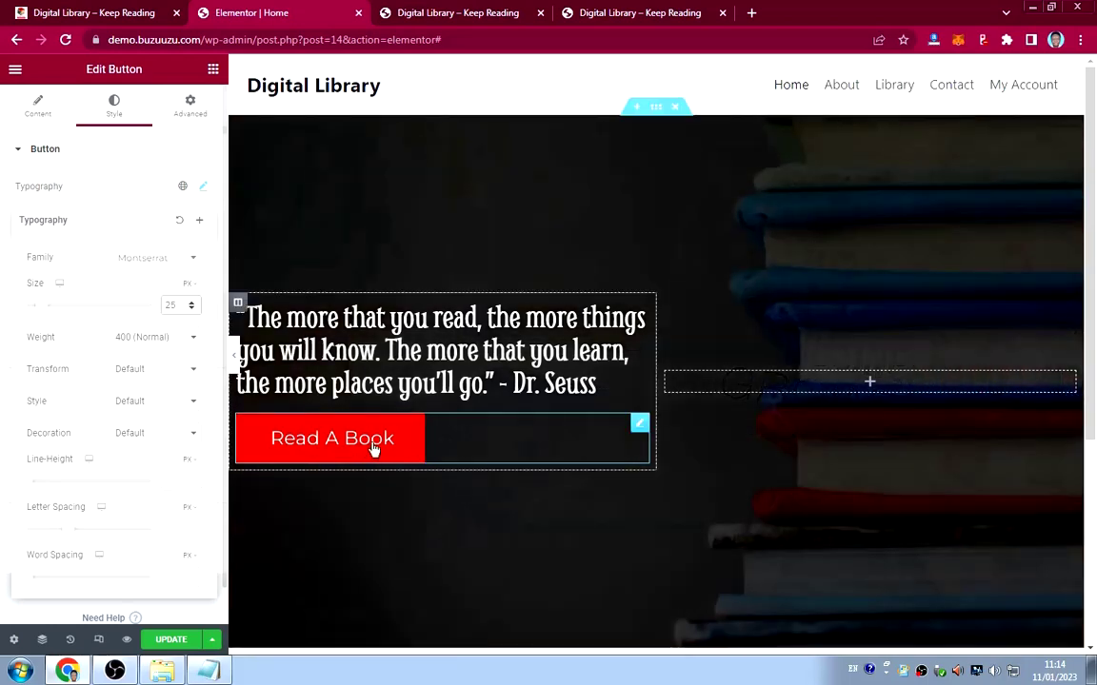
Compare the full-width preview of the button with the buzuuzu.com reference page, and save the home page changes.
click(234, 353)
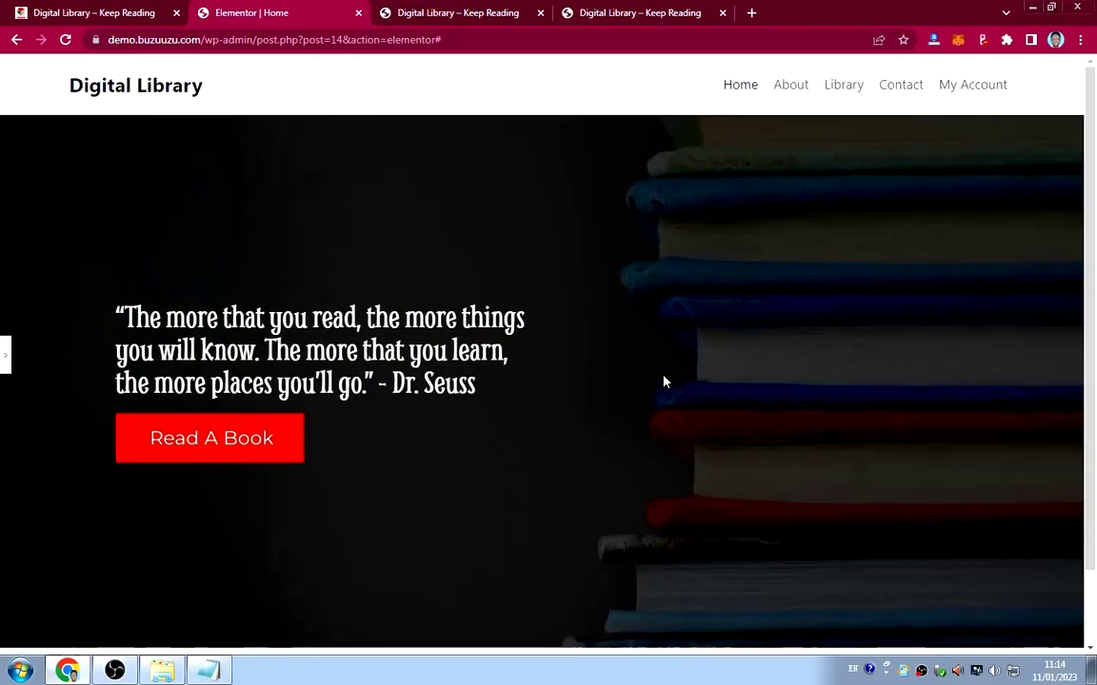
click(90, 16)
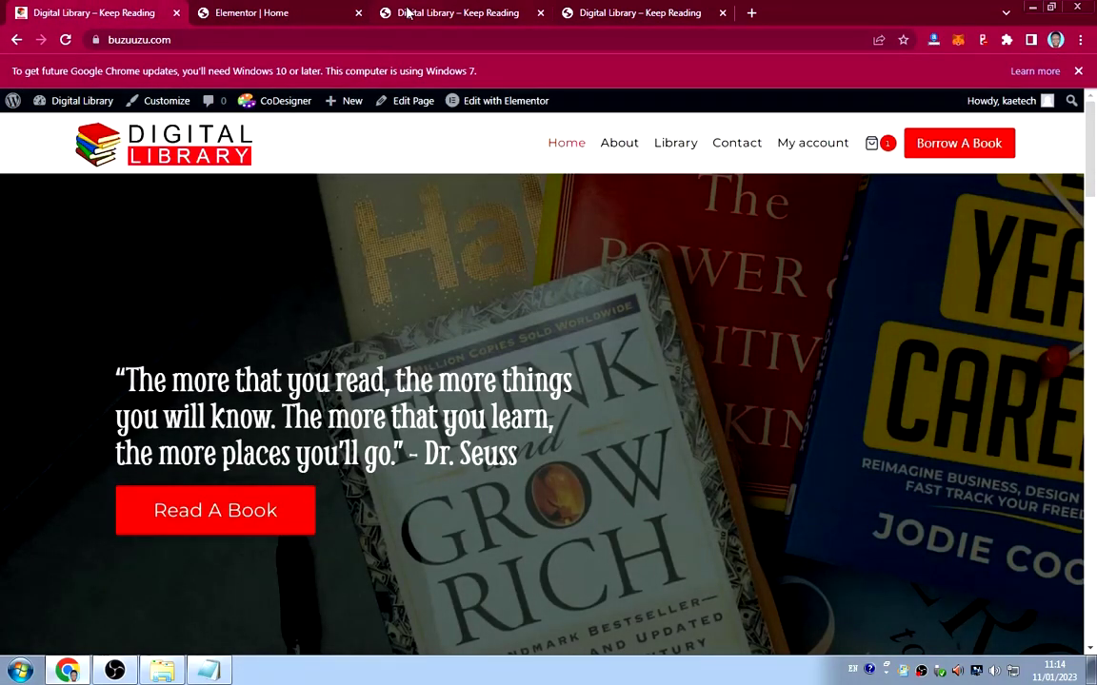
click(284, 12)
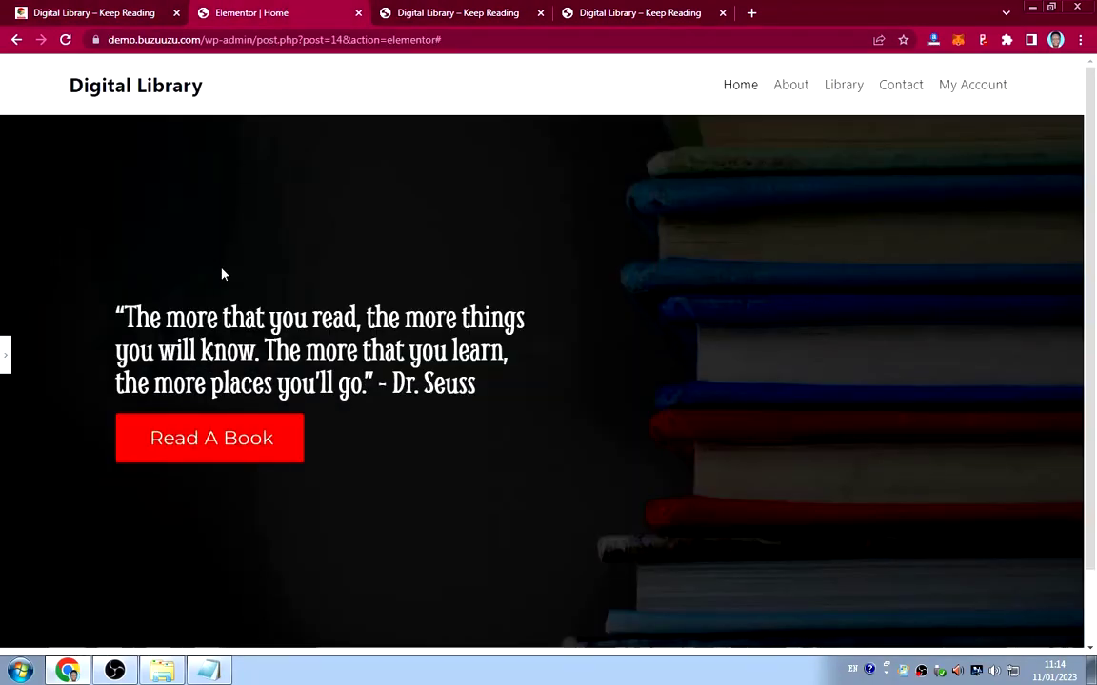
click(8, 350)
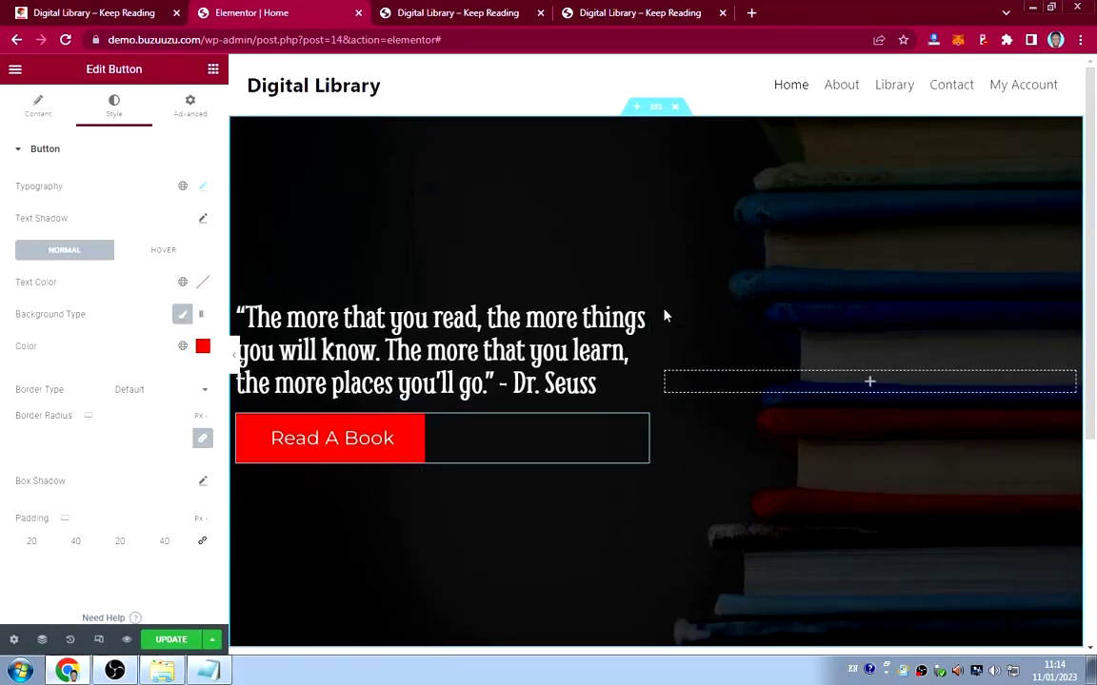
scroll(664, 312, down, 3)
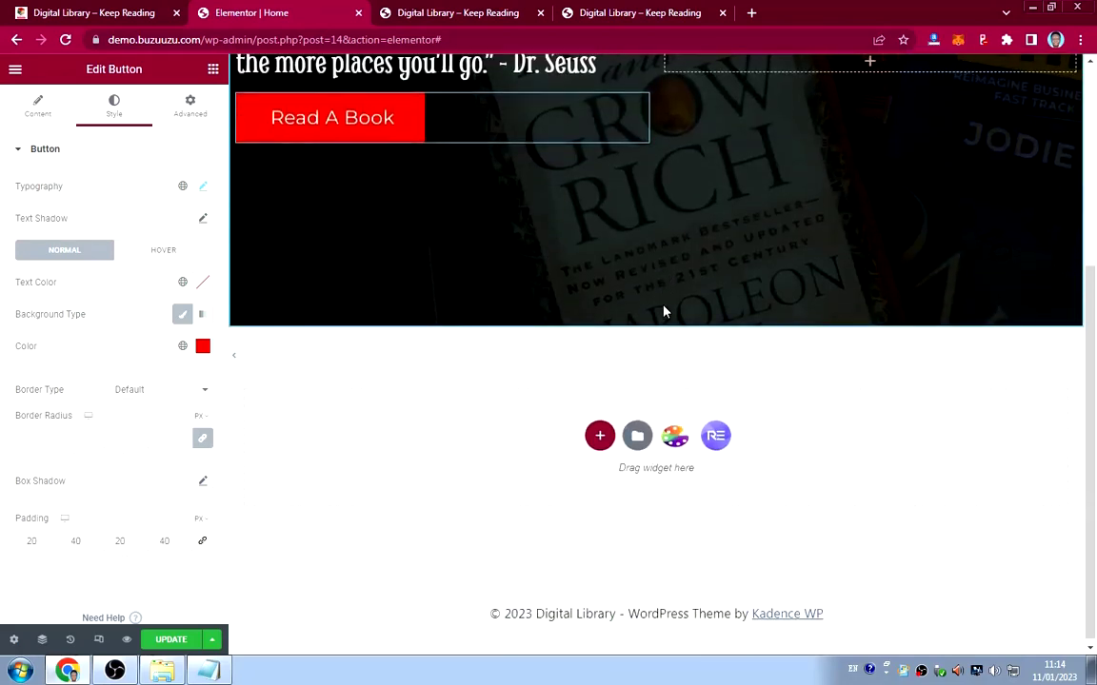
click(167, 639)
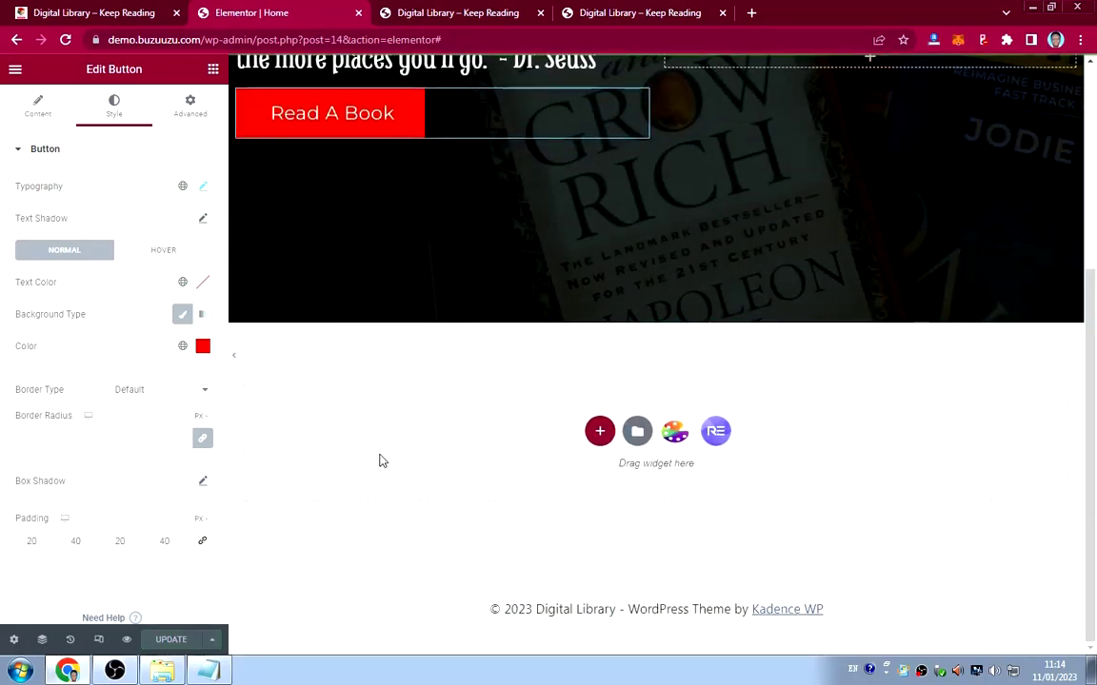
Examine the book carousel below the hero section on the buzuuzu.com reference page, advancing through its slides.
scroll(704, 366, up, 3)
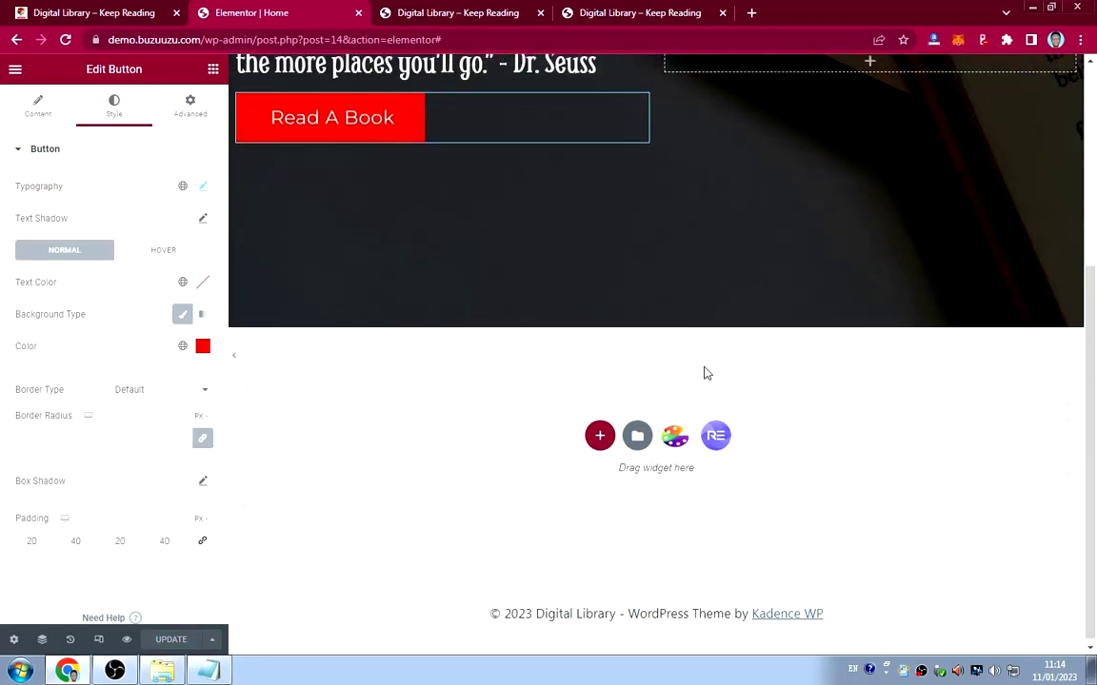
scroll(781, 386, down, 3)
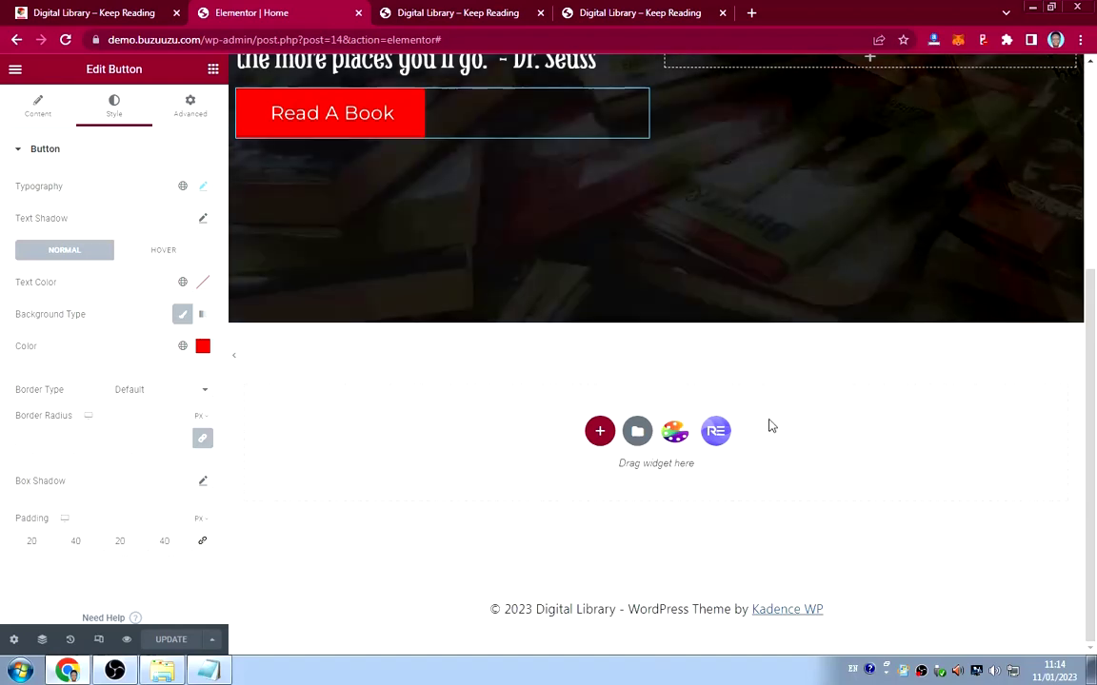
scroll(729, 294, up, 3)
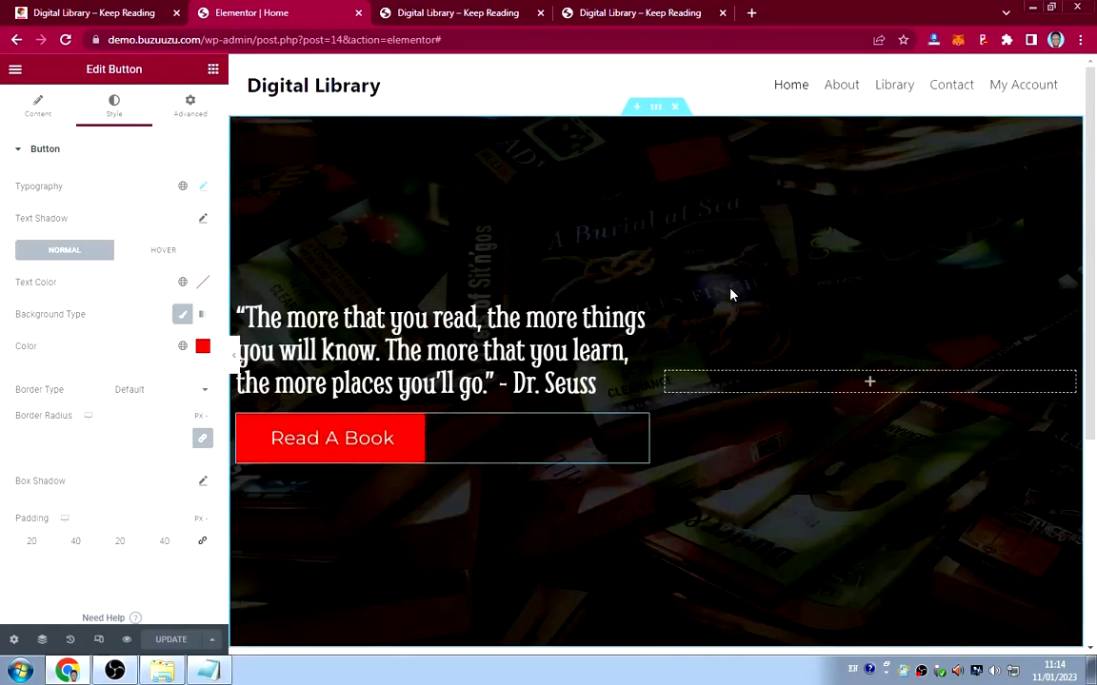
scroll(730, 295, down, 3)
click(108, 19)
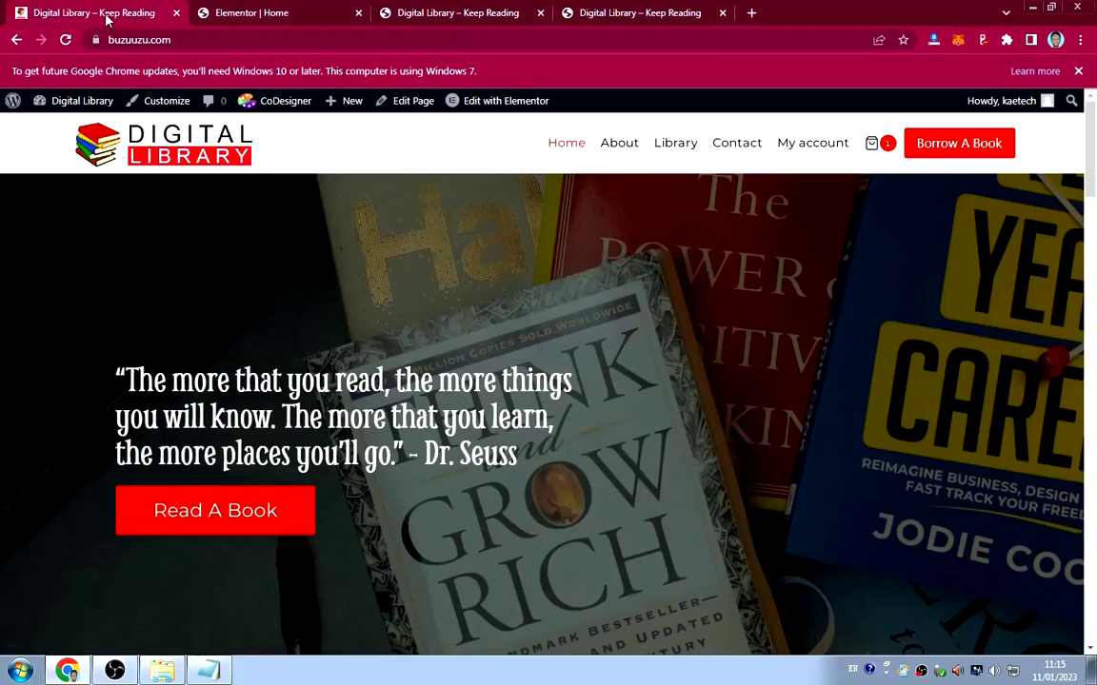
scroll(559, 387, down, 7)
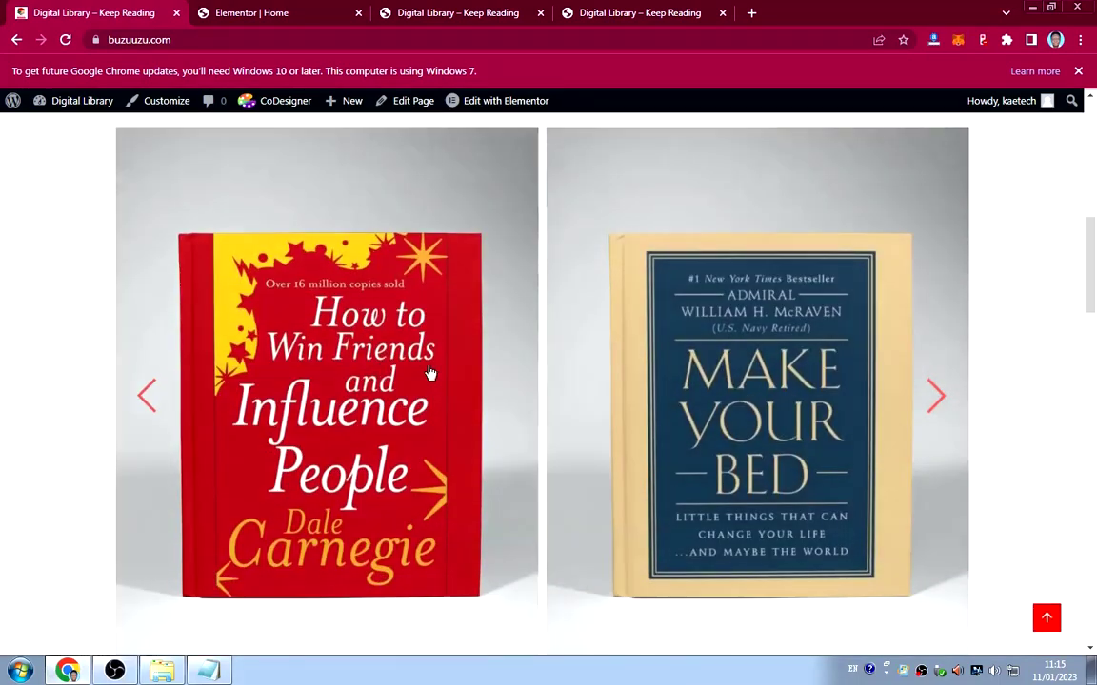
click(941, 394)
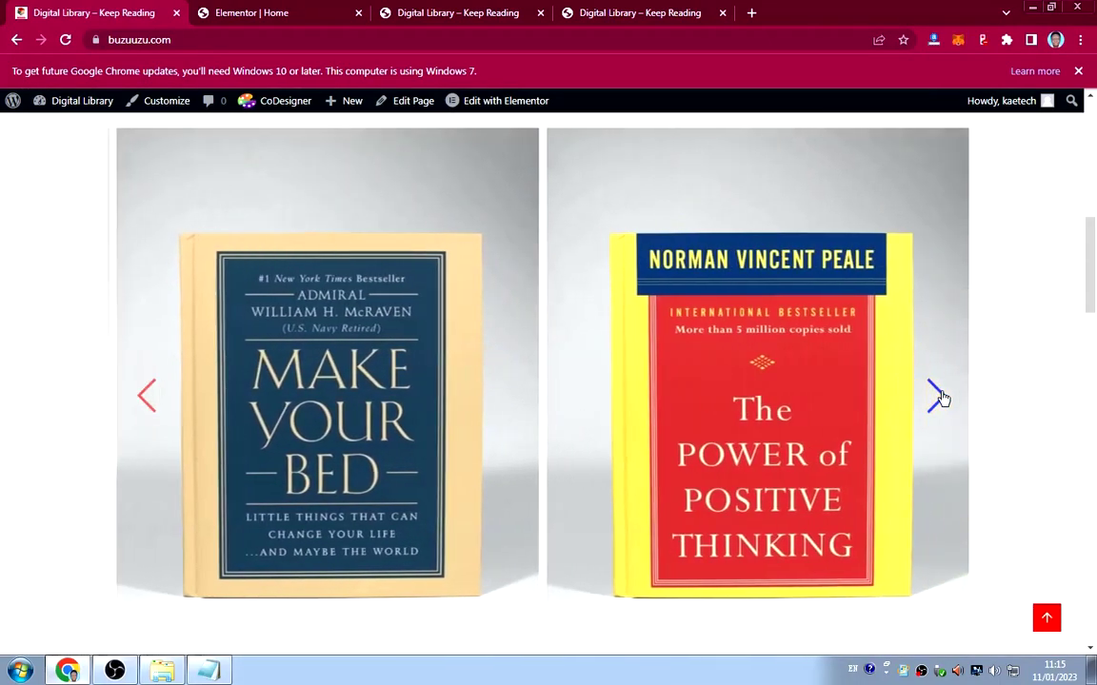
click(941, 395)
click(938, 391)
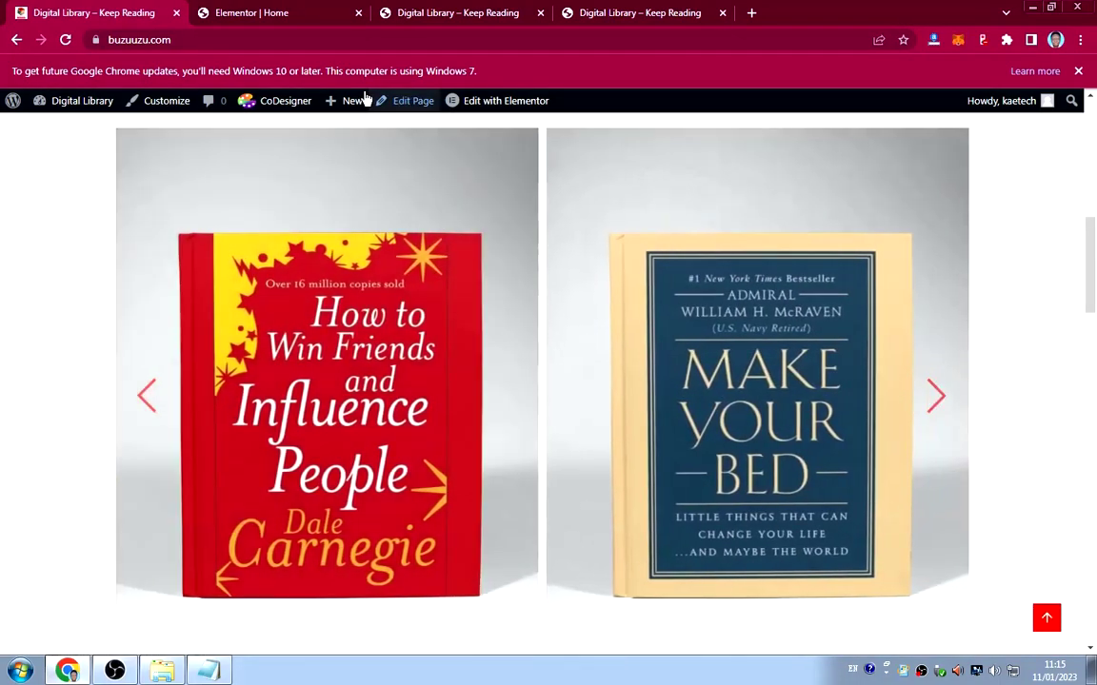
Add the Royal Addons Woo Grid/Slider/Carousel widget in a new section below the hero on the edited home page.
click(269, 10)
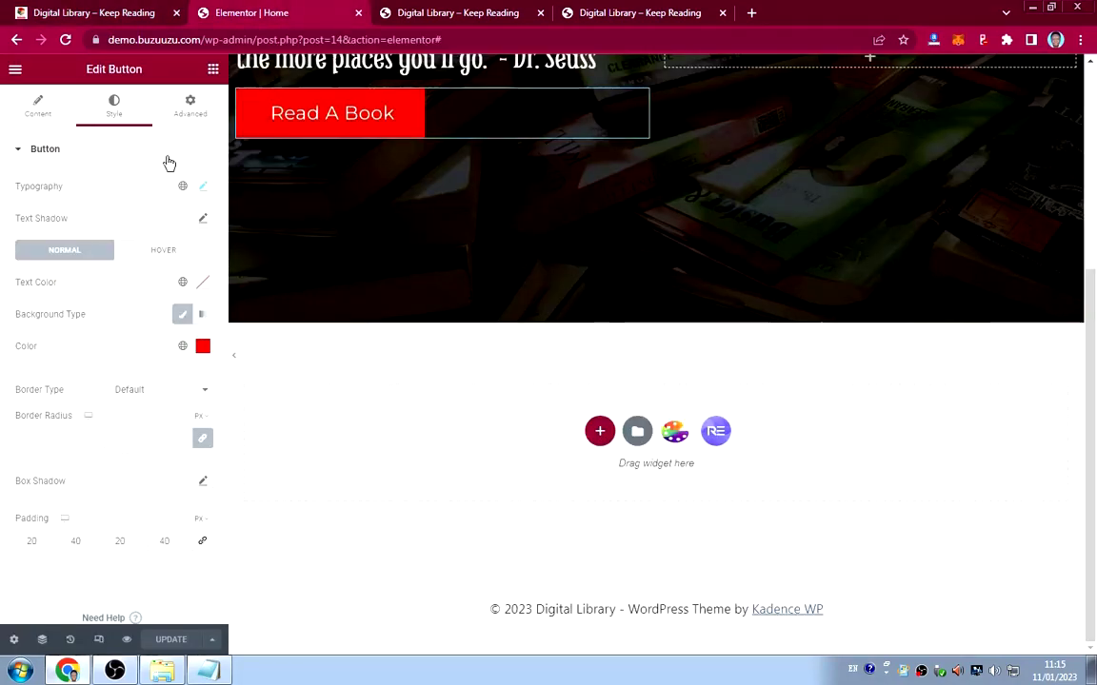
click(214, 72)
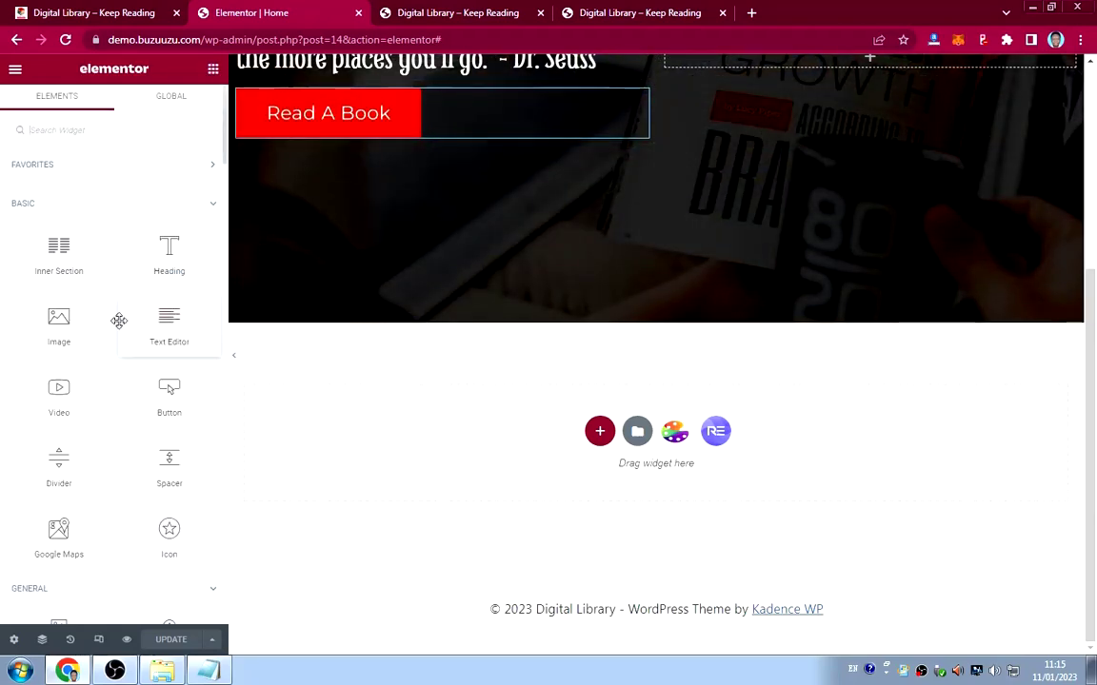
scroll(119, 318, down, 10)
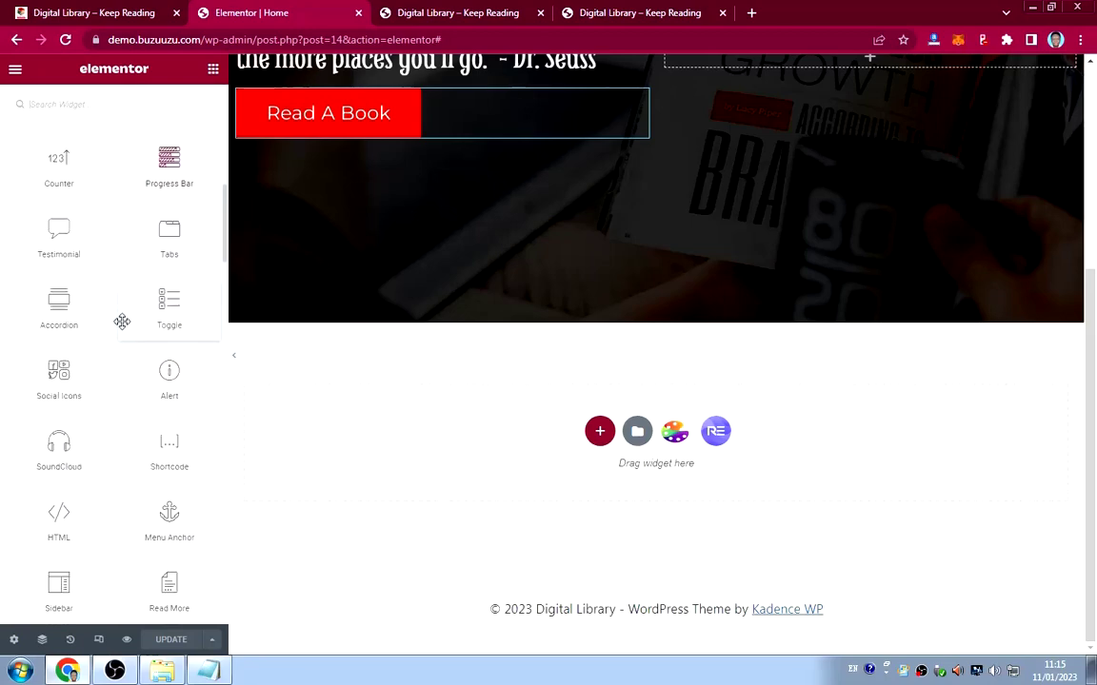
scroll(128, 329, down, 4)
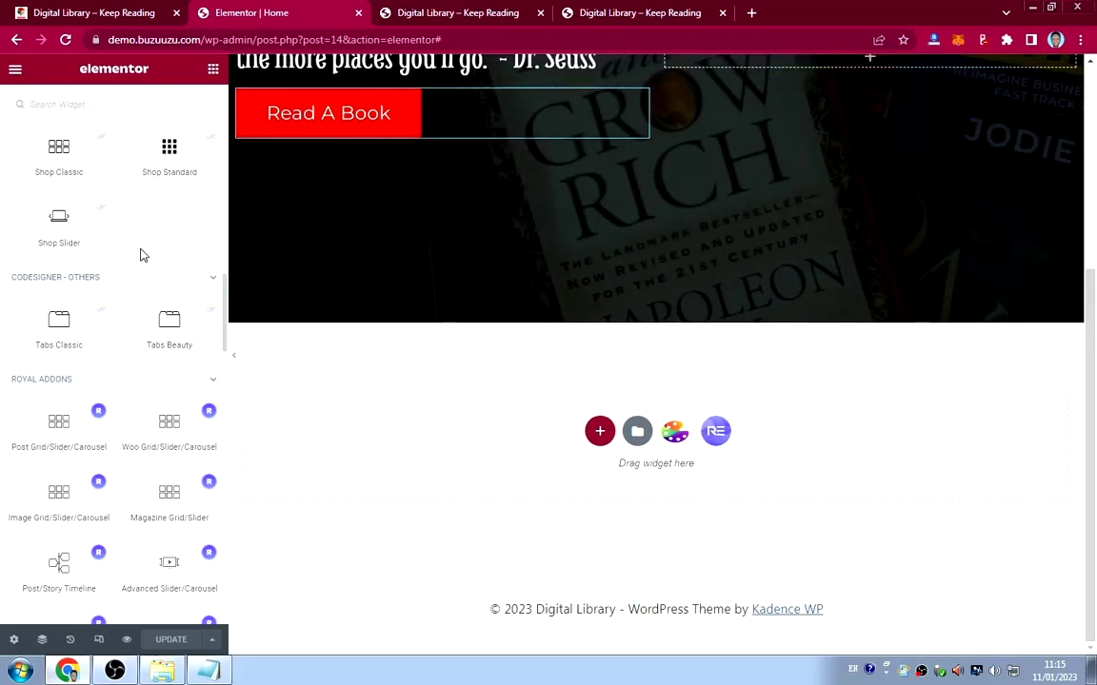
scroll(140, 255, down, 2)
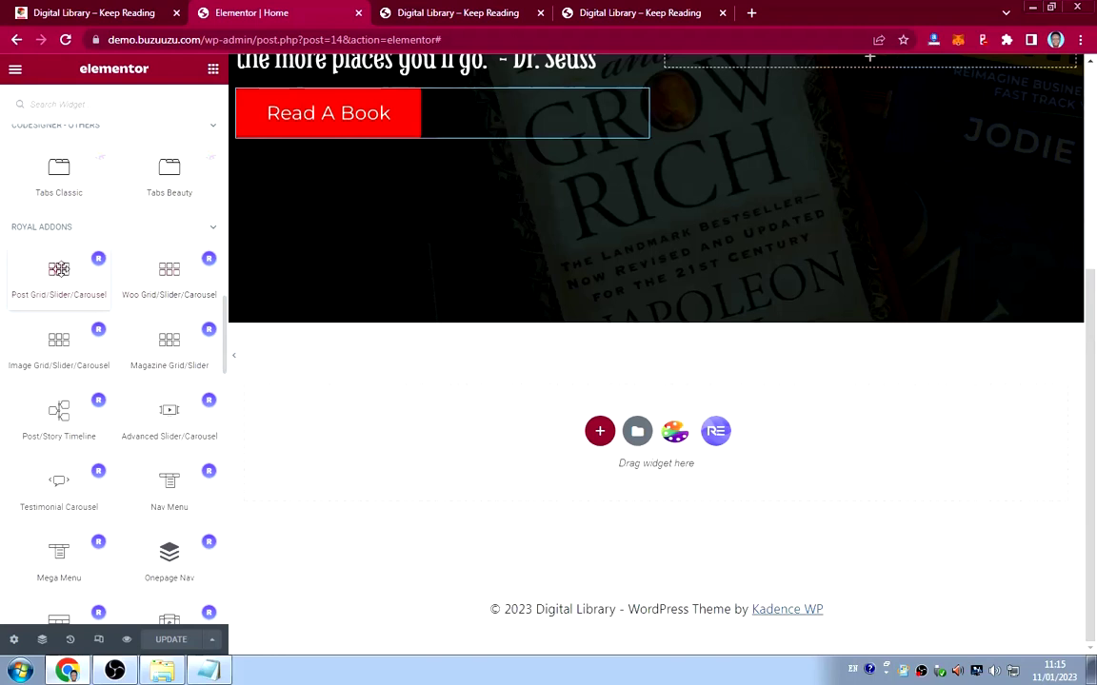
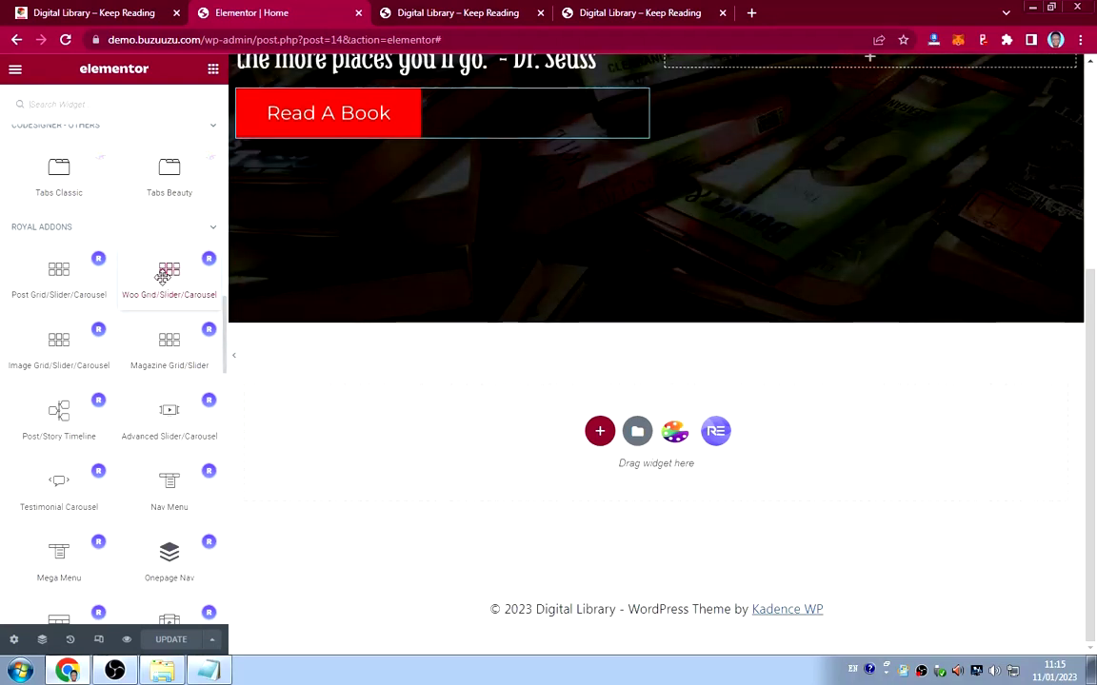
drag(158, 276, 565, 464)
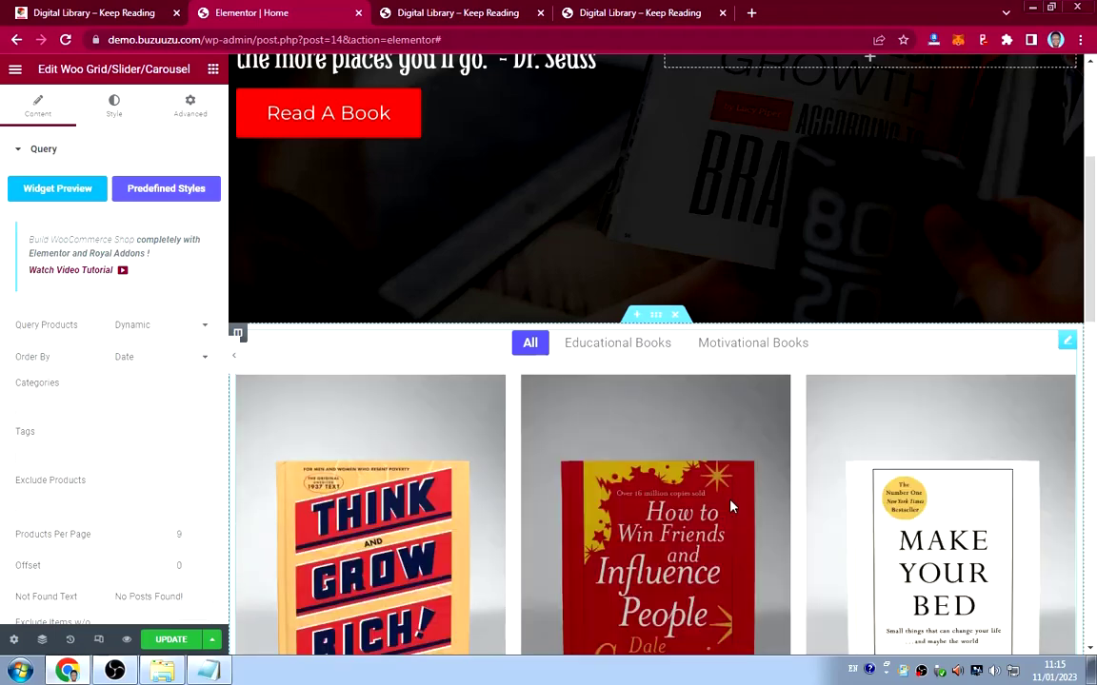
Review the added product grid and its query options, and open the widget's Layout settings.
scroll(790, 493, down, 6)
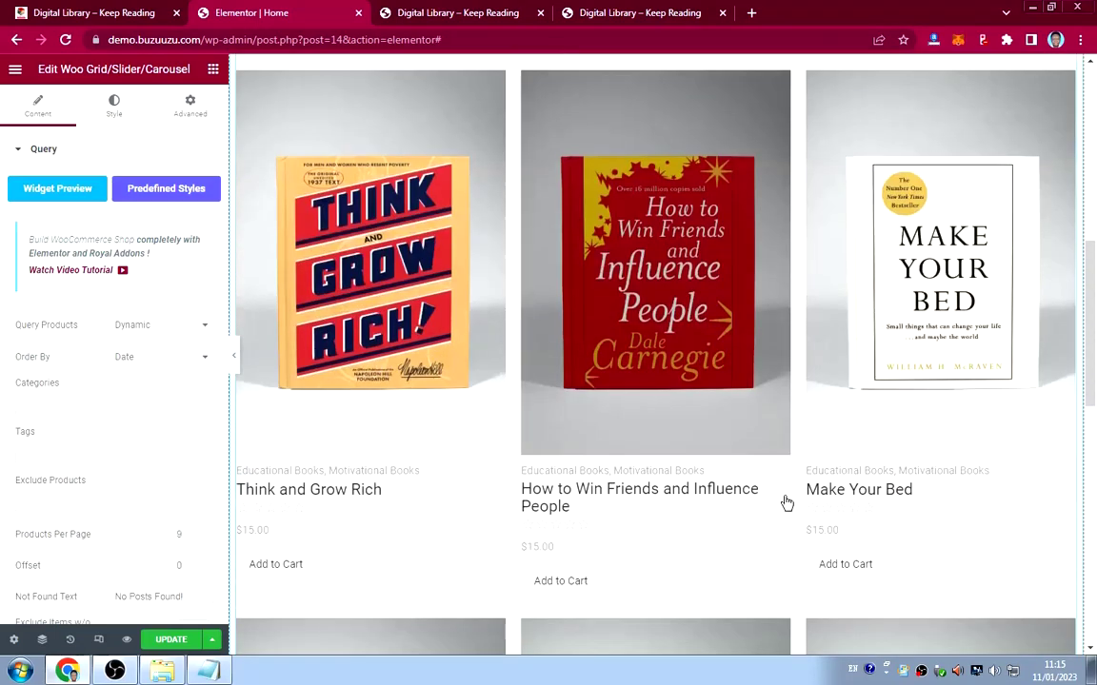
scroll(779, 505, down, 3)
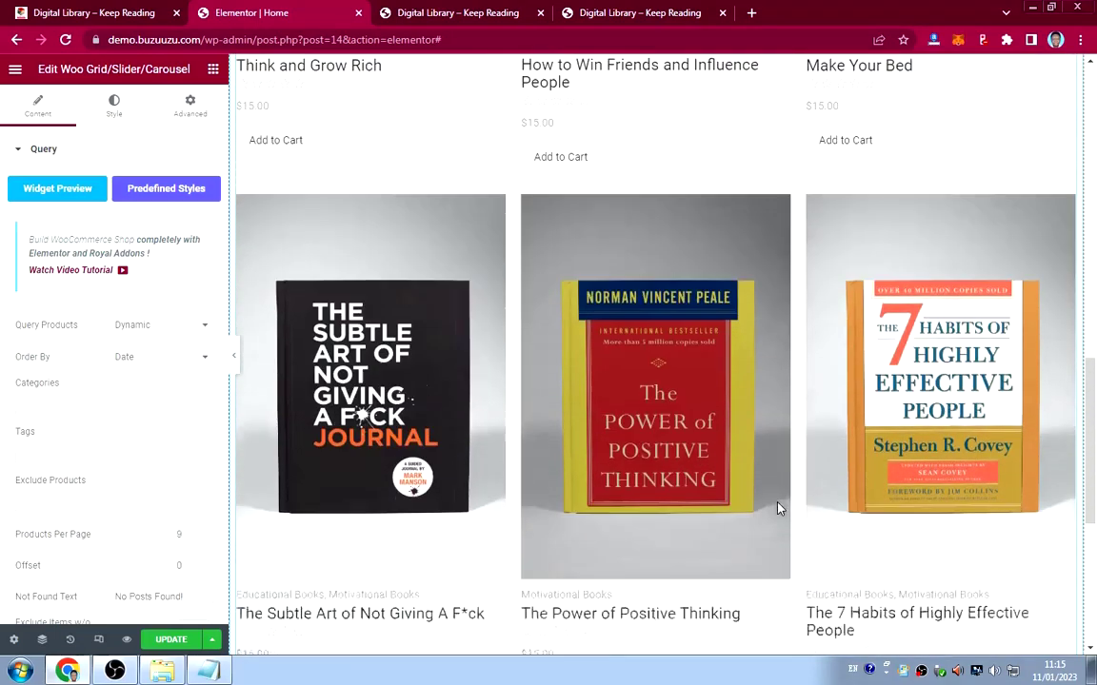
scroll(779, 506, up, 5)
scroll(776, 506, up, 3)
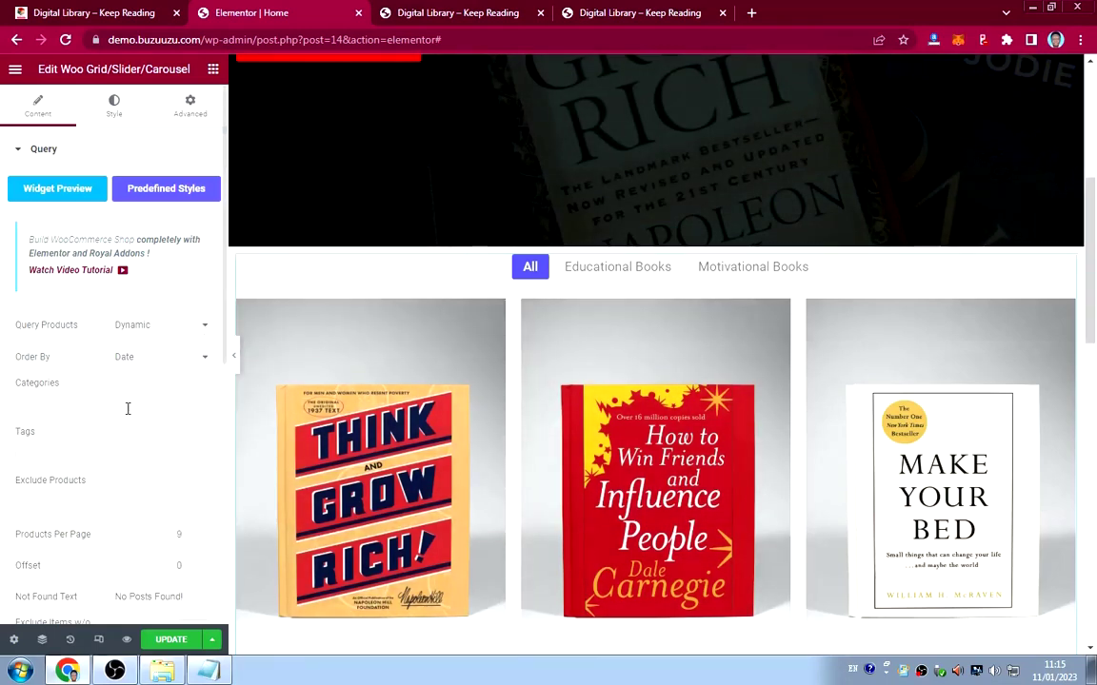
scroll(127, 409, down, 5)
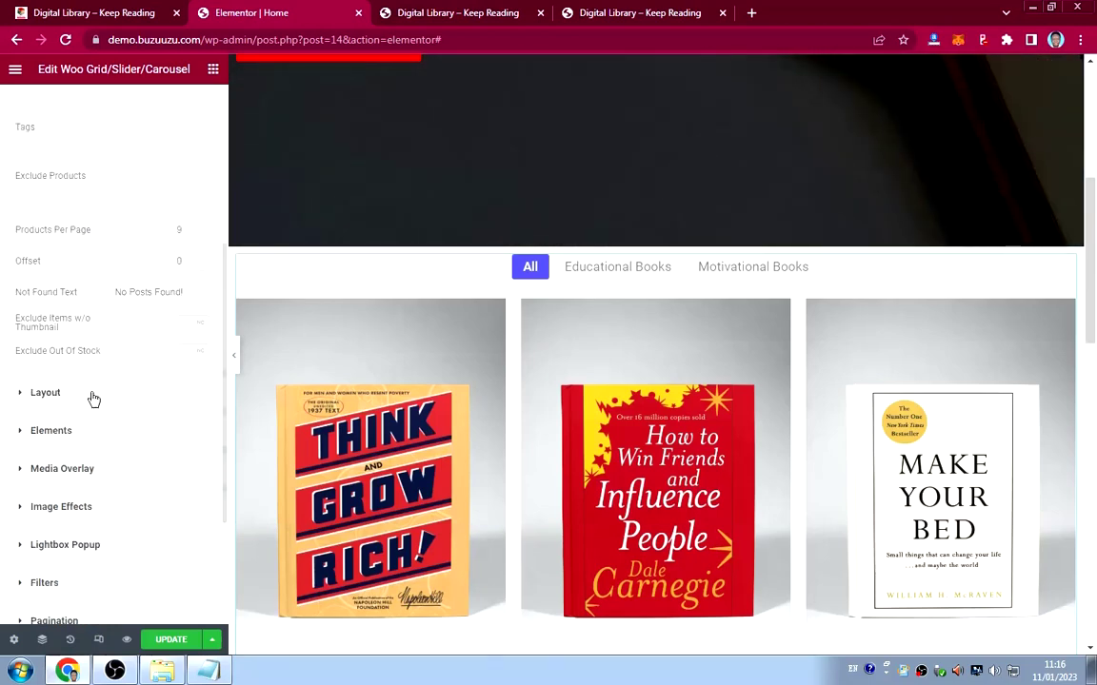
scroll(96, 385, up, 4)
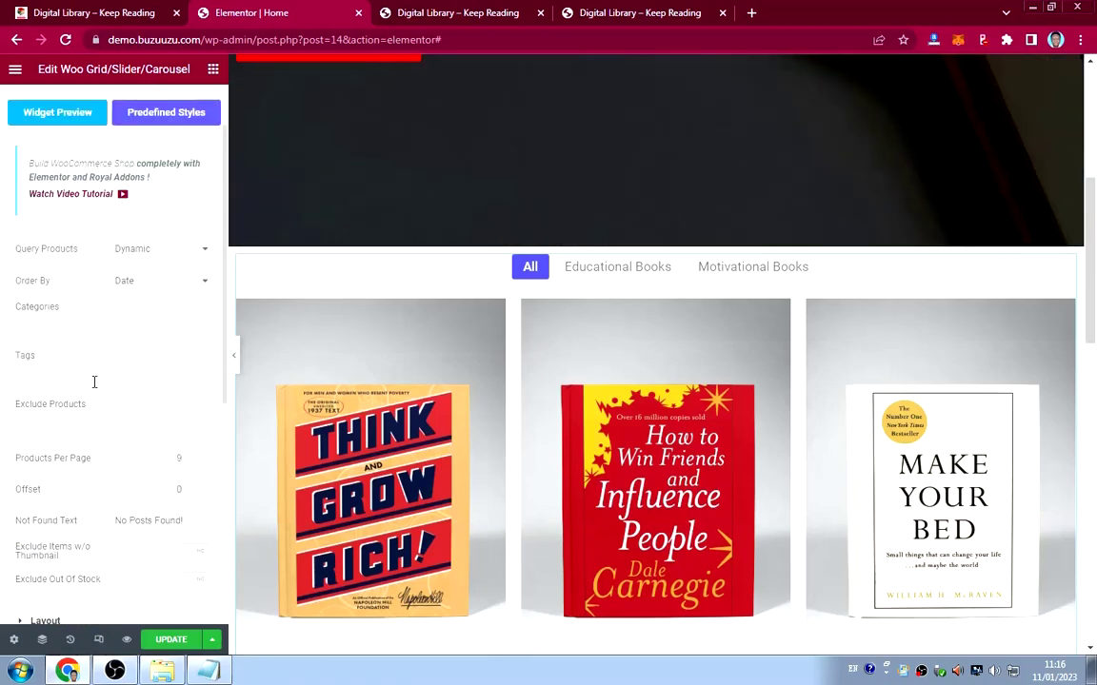
scroll(94, 382, down, 4)
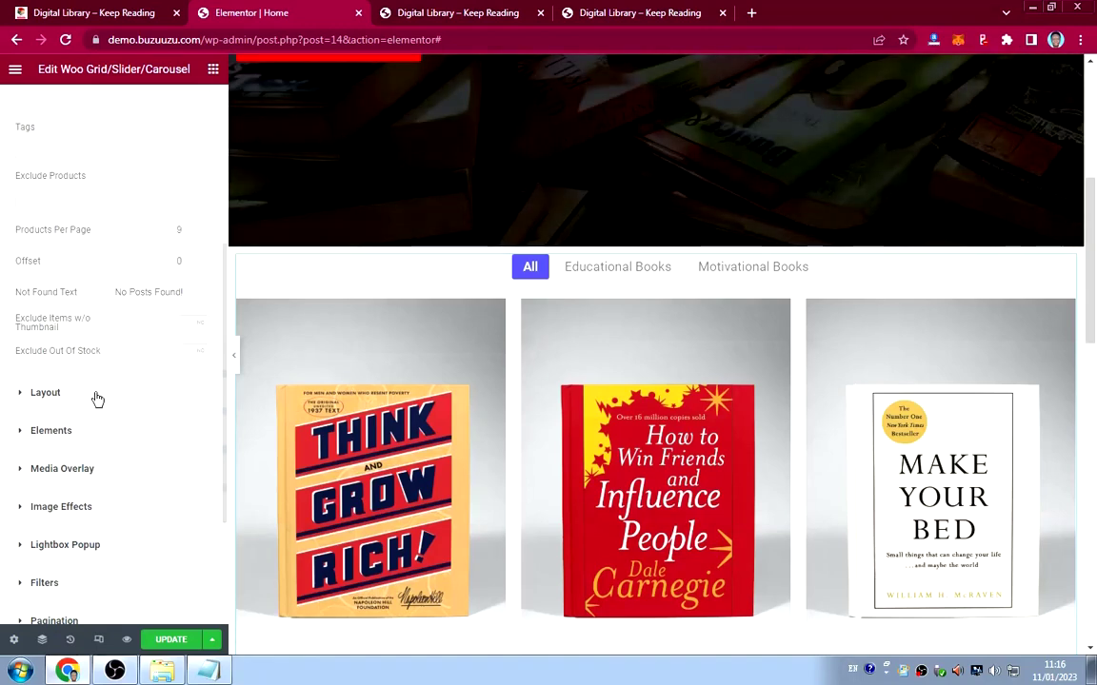
click(96, 394)
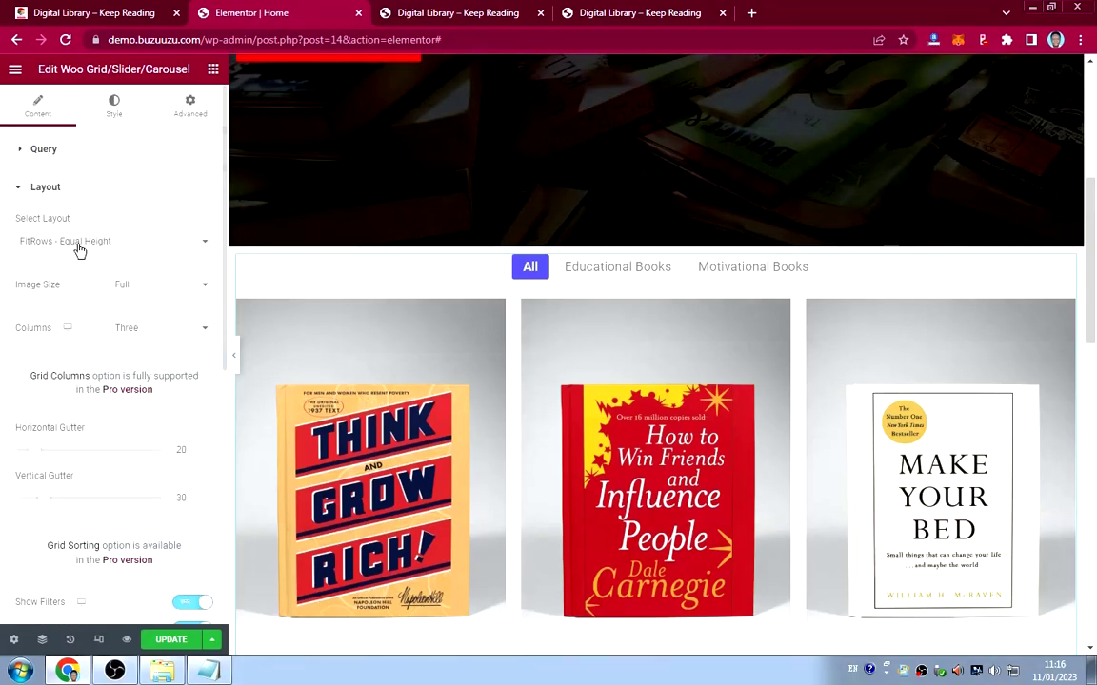
Review the product grid's Layout options and the remaining content sections of the widget.
scroll(140, 404, down, 5)
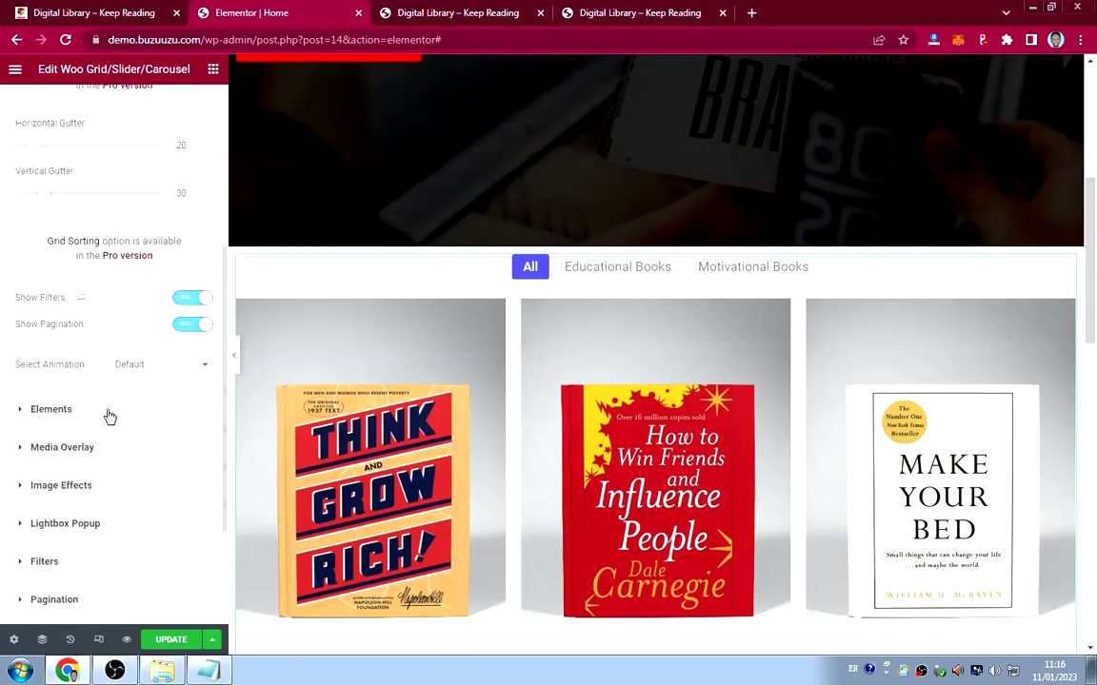
scroll(110, 416, down, 3)
scroll(98, 369, up, 7)
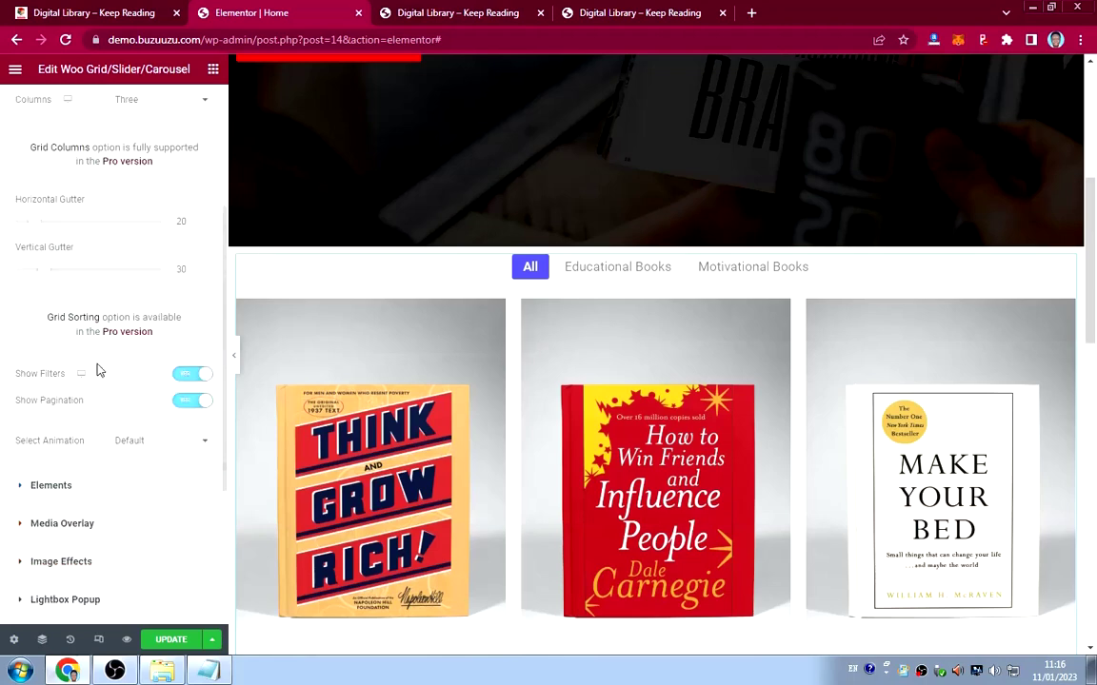
scroll(98, 369, up, 2)
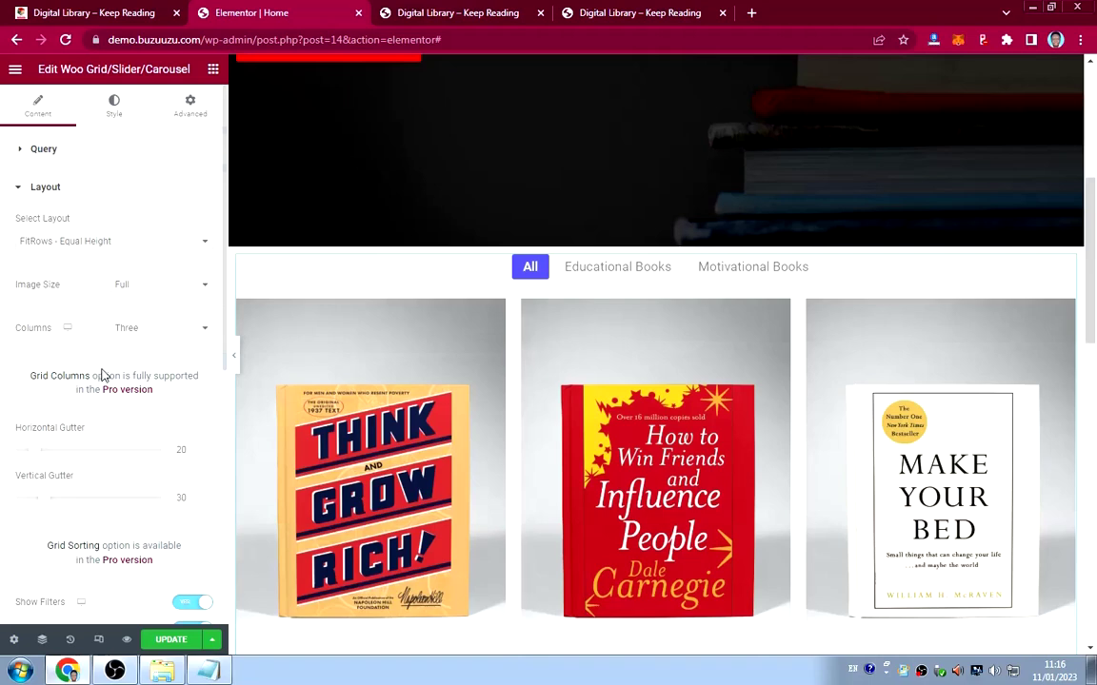
scroll(124, 358, down, 6)
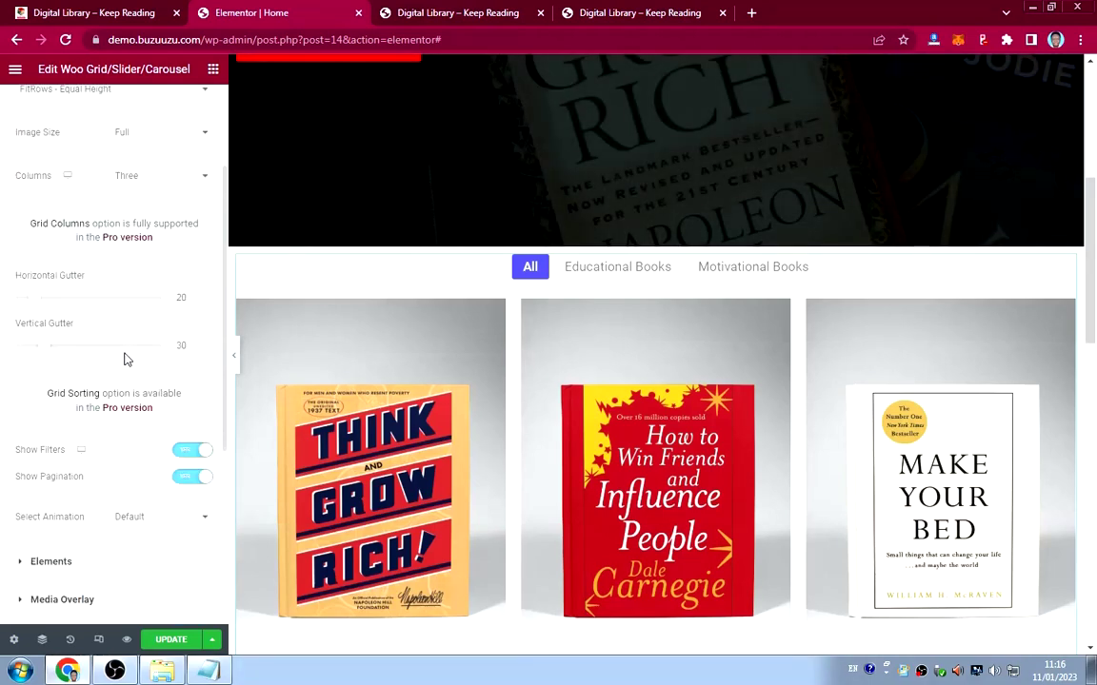
scroll(124, 357, down, 2)
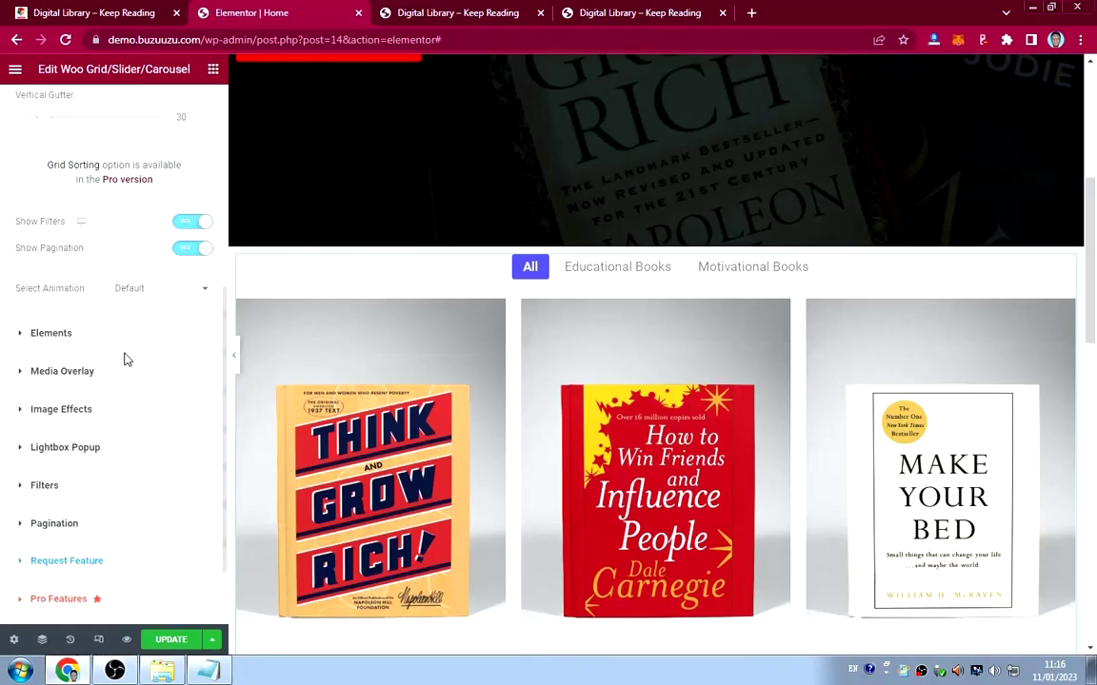
scroll(126, 358, down, 2)
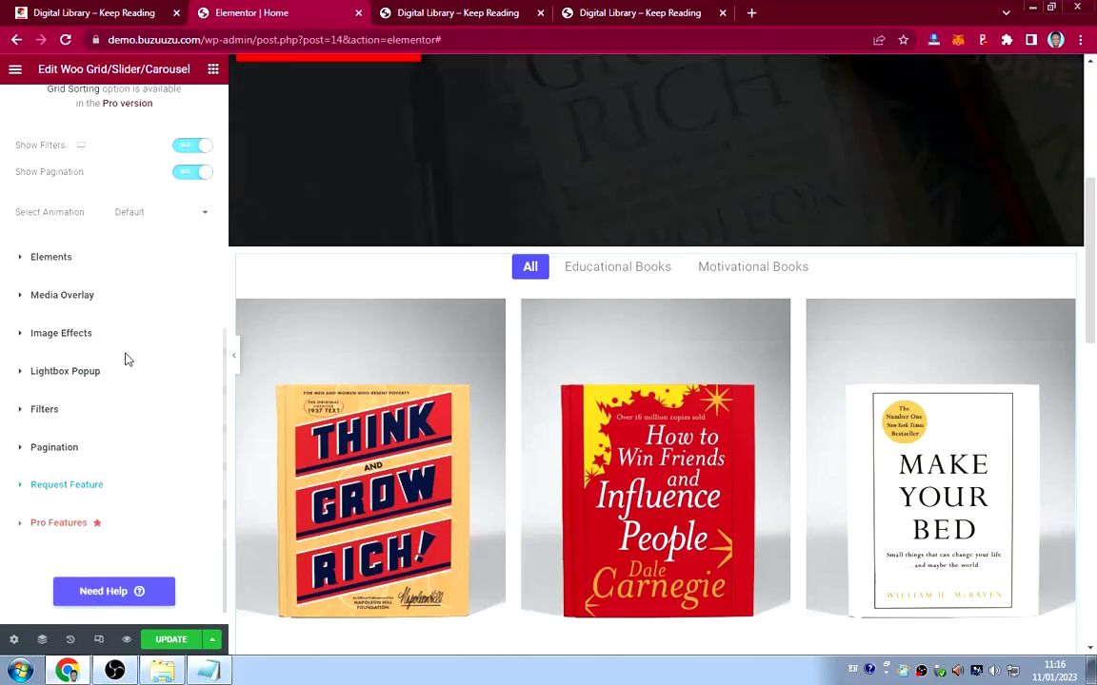
Remove the Add-to-cart, Price, Rating, Title and Product_cat elements from the product grid, keeping only Status.
click(103, 257)
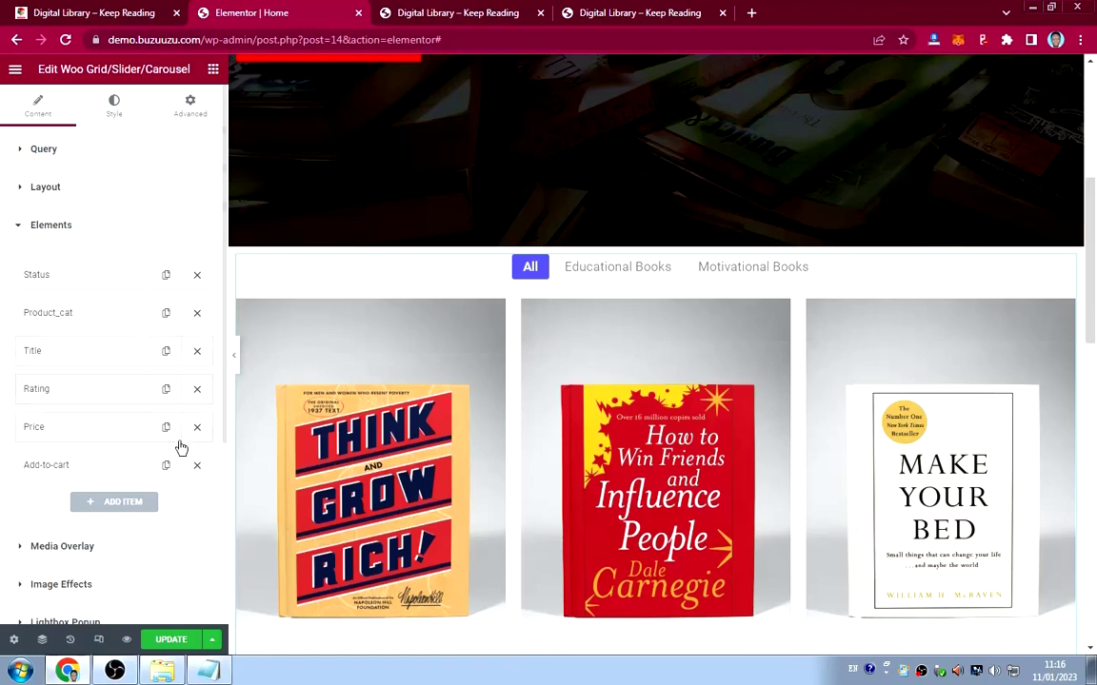
click(196, 468)
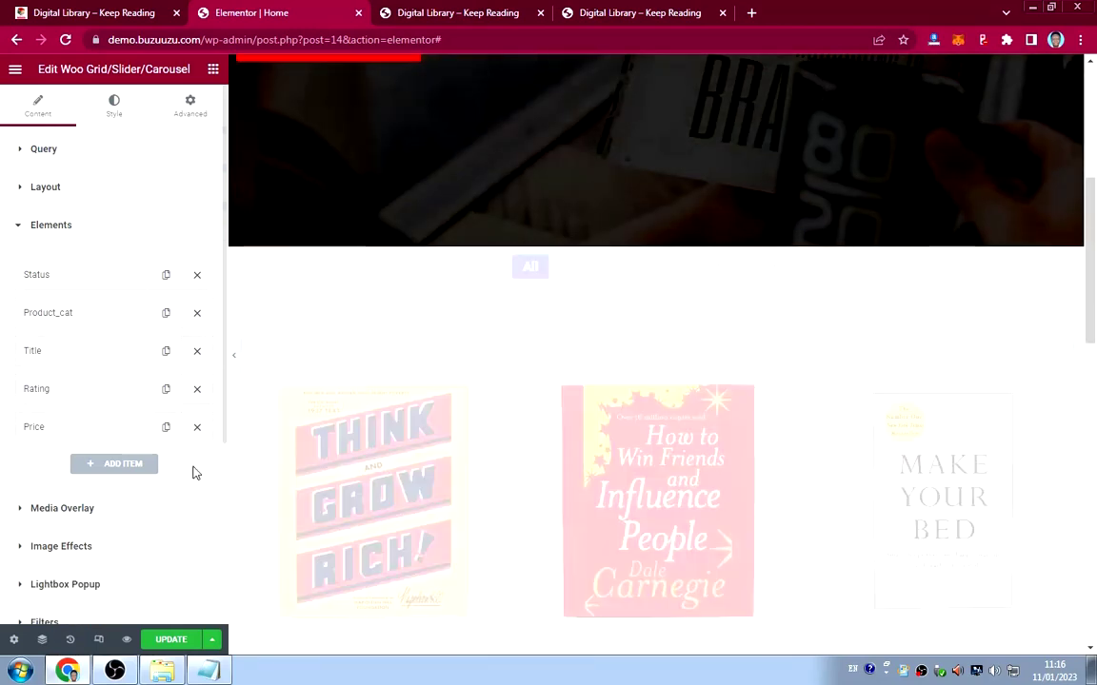
click(198, 430)
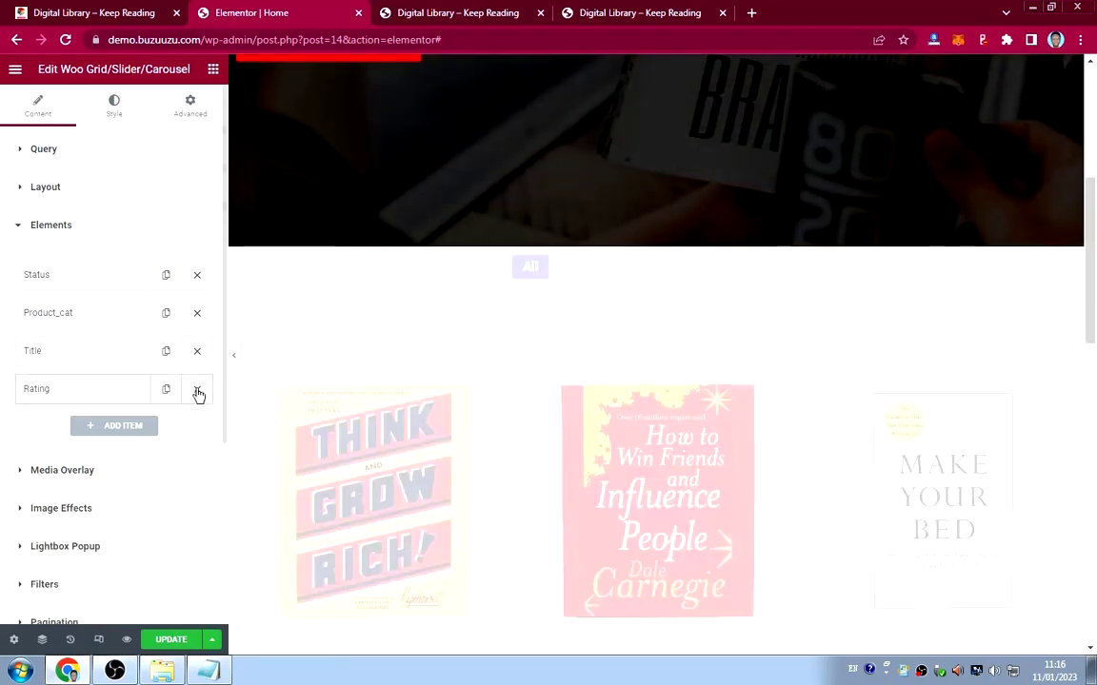
click(197, 391)
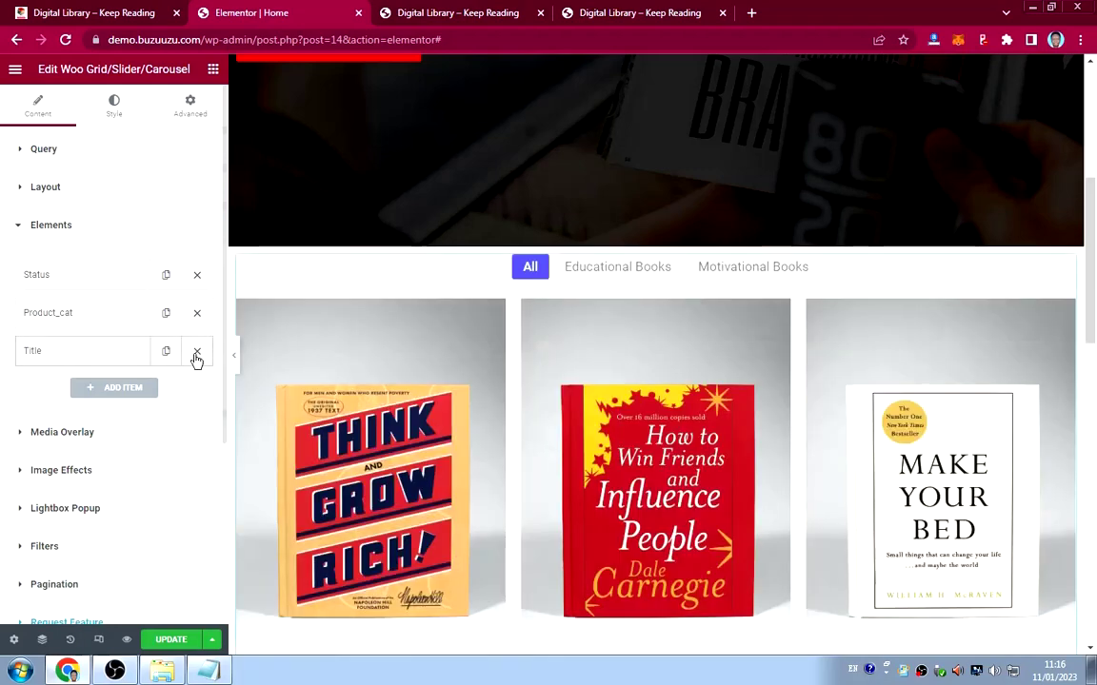
click(196, 355)
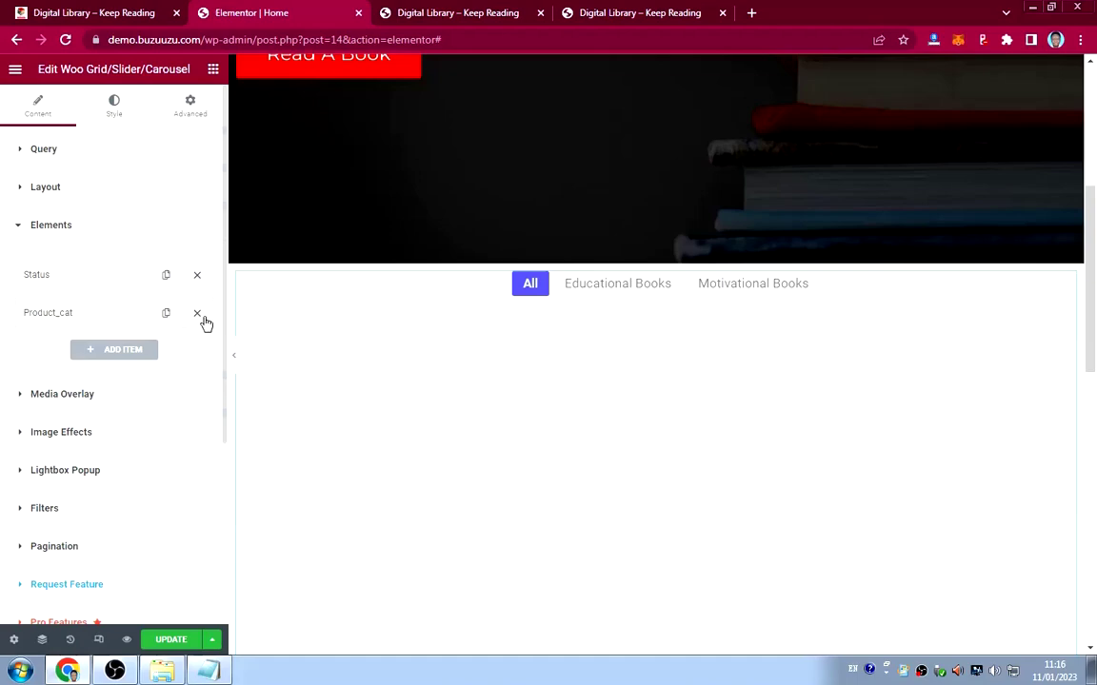
click(198, 312)
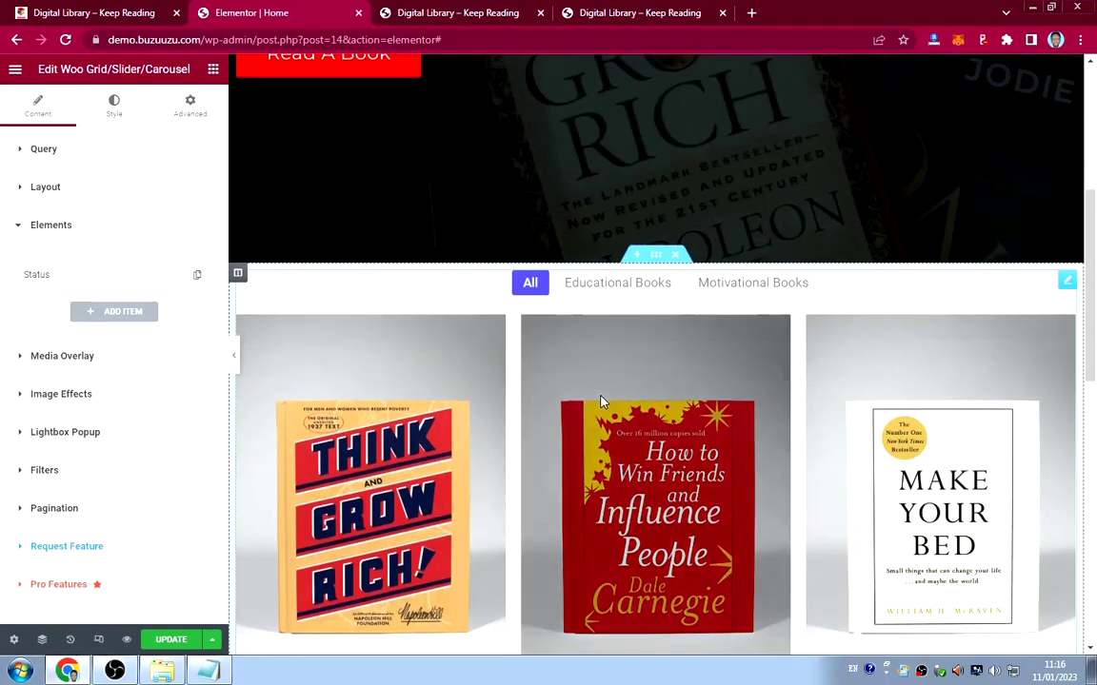
scroll(600, 396, down, 7)
scroll(600, 396, up, 5)
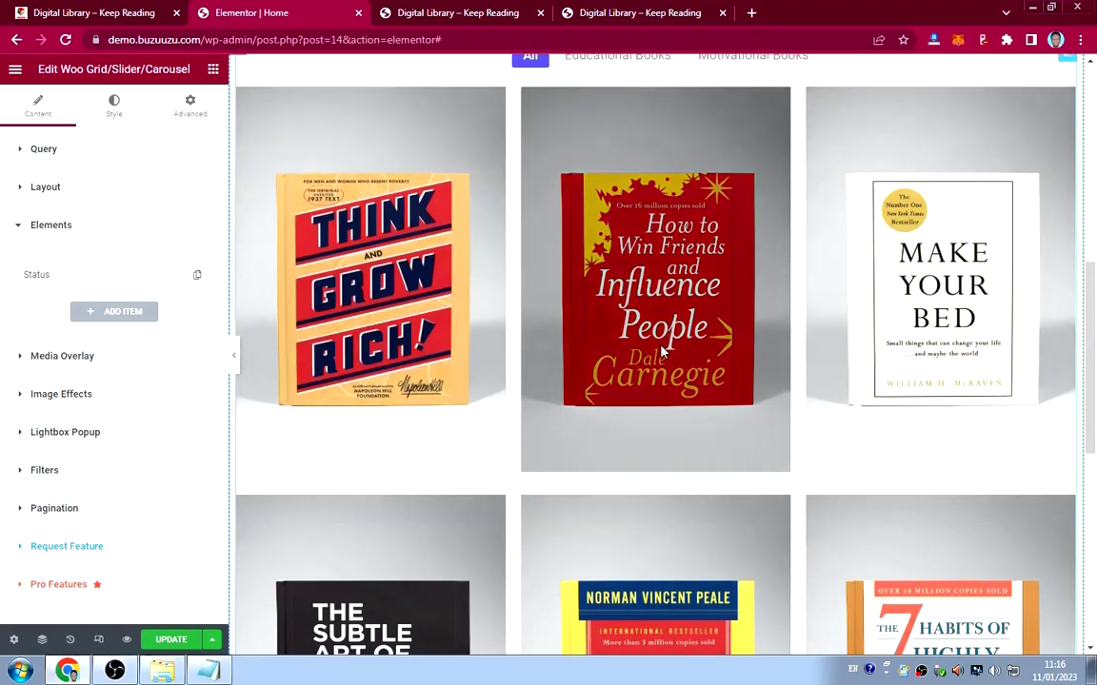
scroll(594, 310, down, 2)
scroll(664, 351, up, 3)
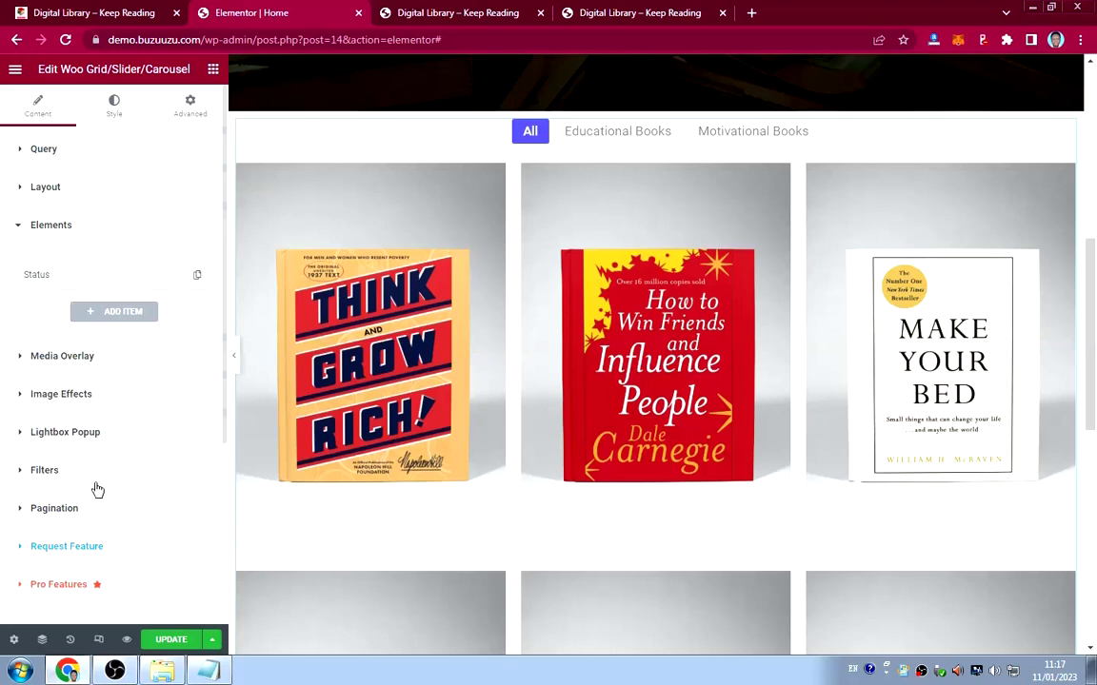
Turn off the "All" filter in the product grid's filter settings, keeping Categories as the taxonomy.
scroll(93, 461, down, 1)
click(82, 399)
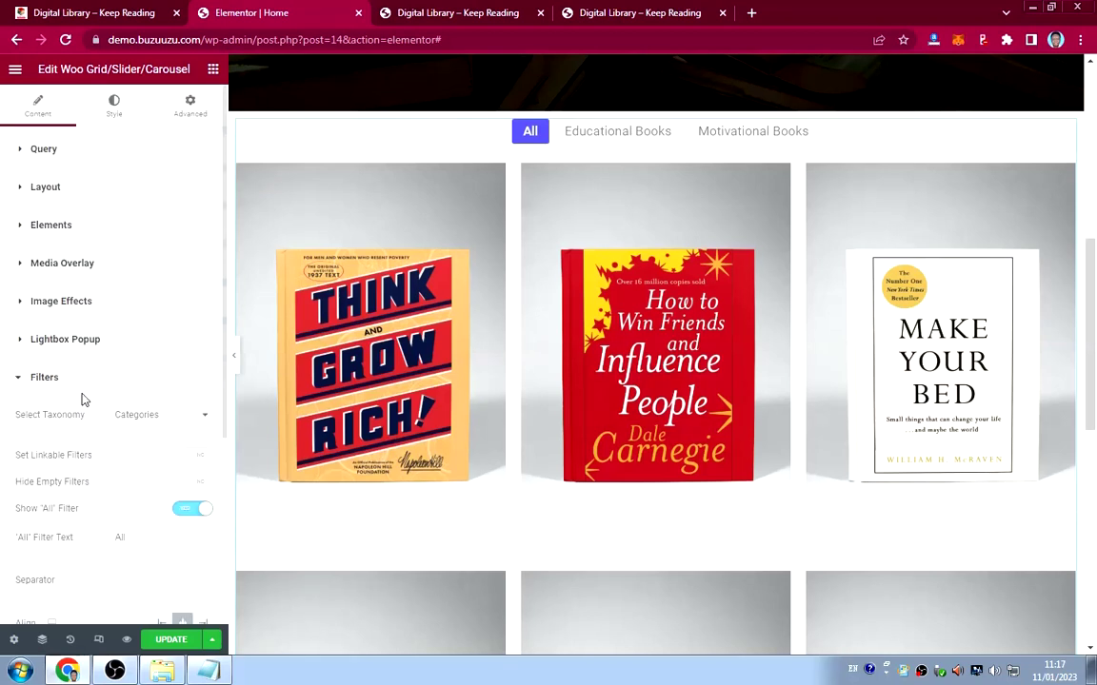
click(189, 511)
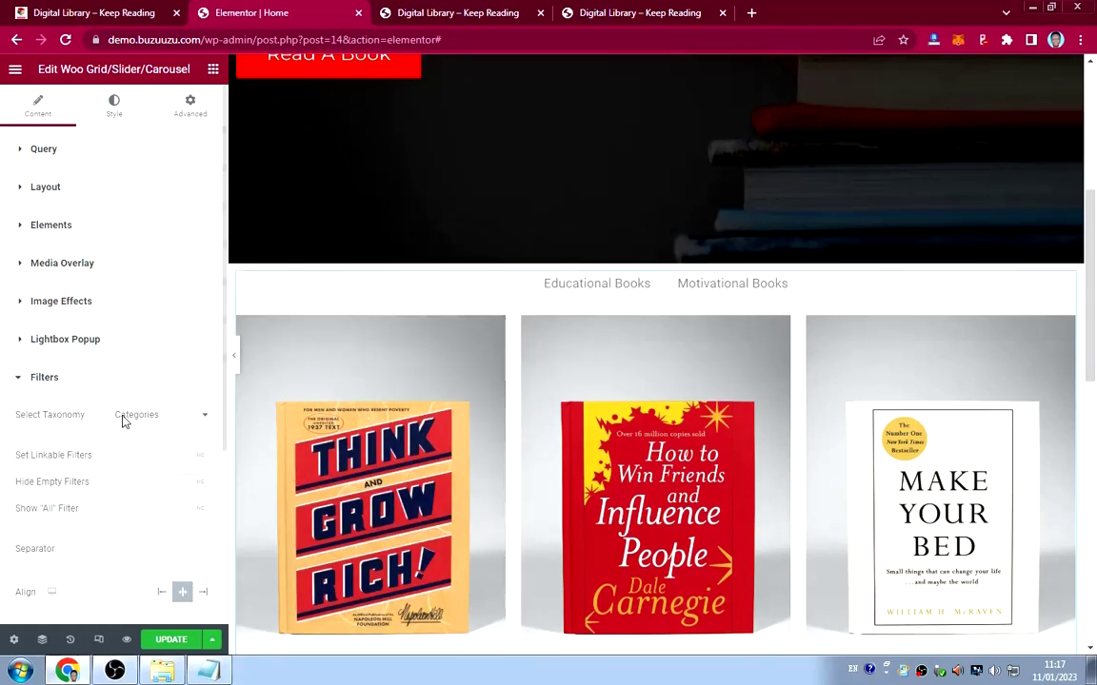
scroll(105, 409, down, 1)
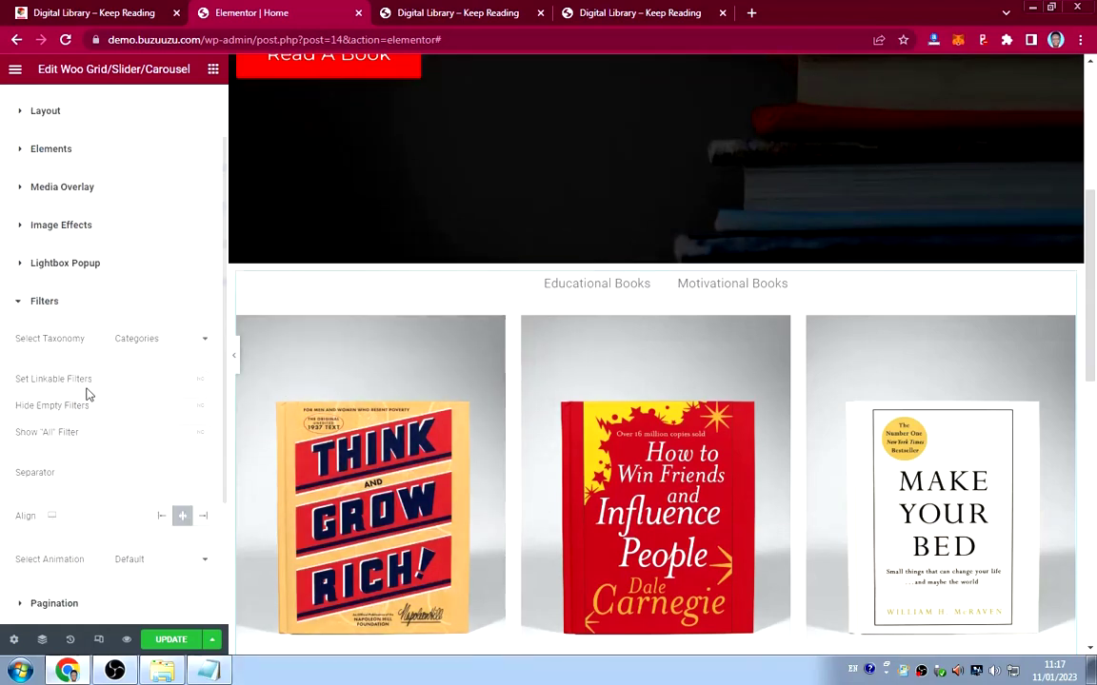
click(142, 341)
click(140, 341)
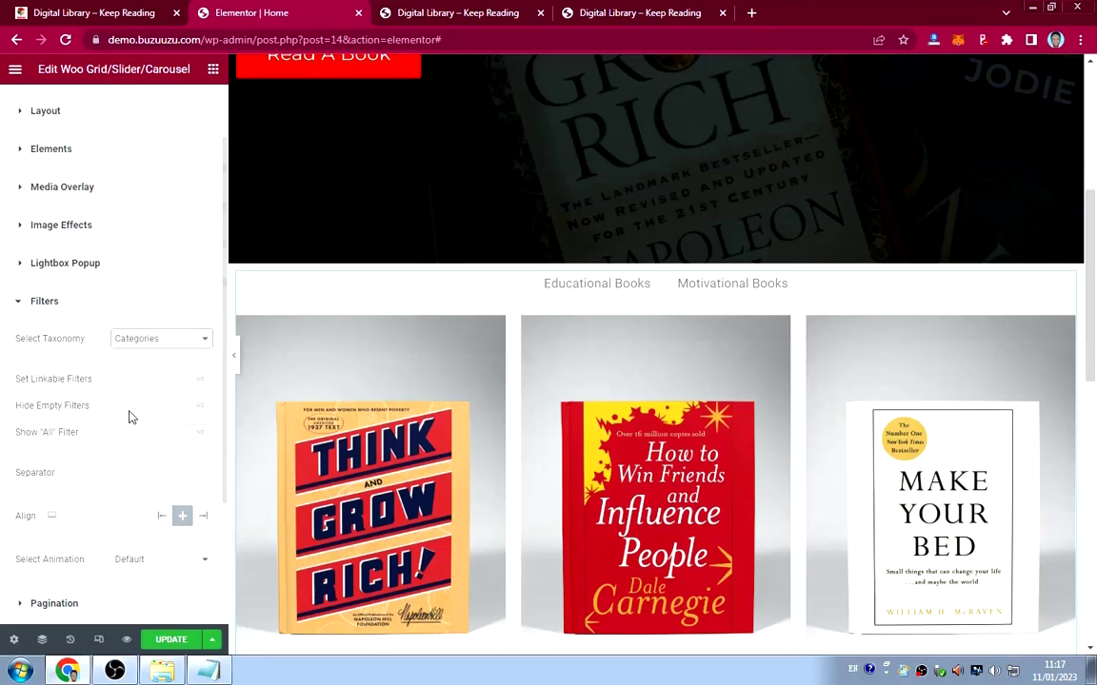
scroll(131, 417, down, 2)
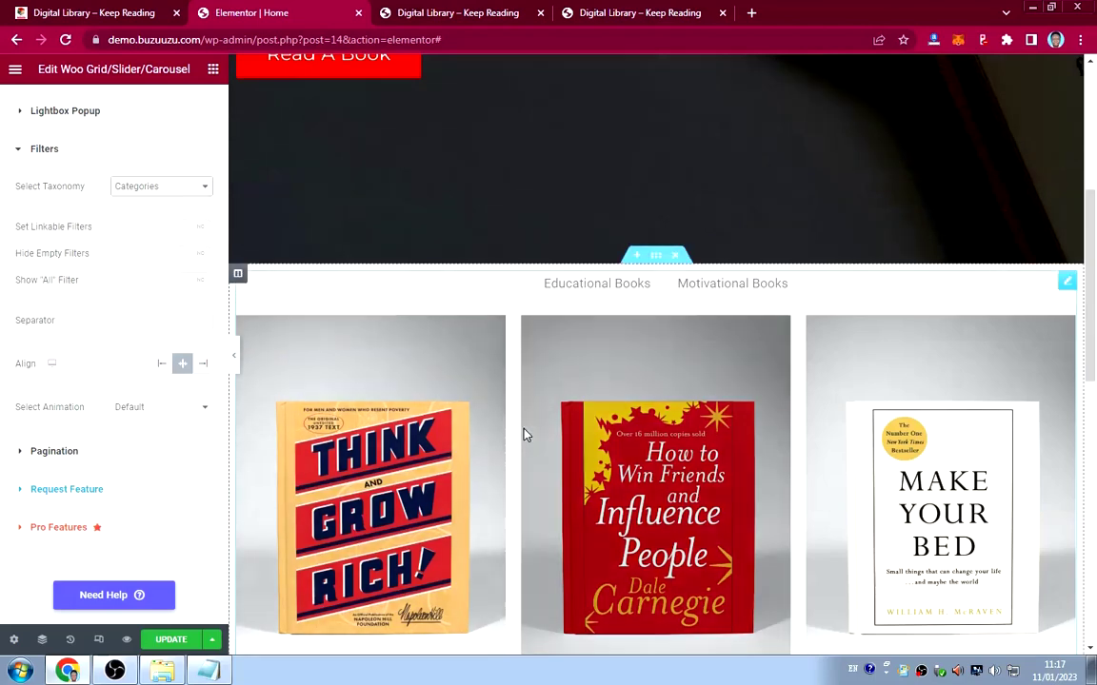
Examine the lower rows of the product grid and the widget's pagination settings.
scroll(523, 434, down, 3)
scroll(422, 423, down, 3)
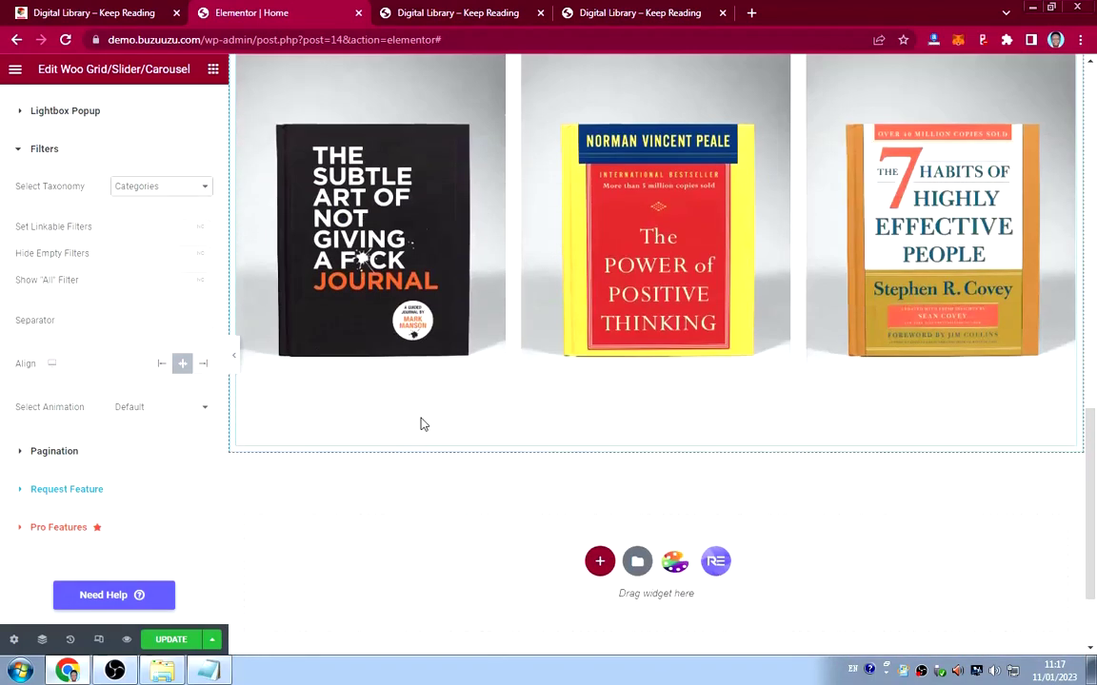
scroll(421, 424, up, 3)
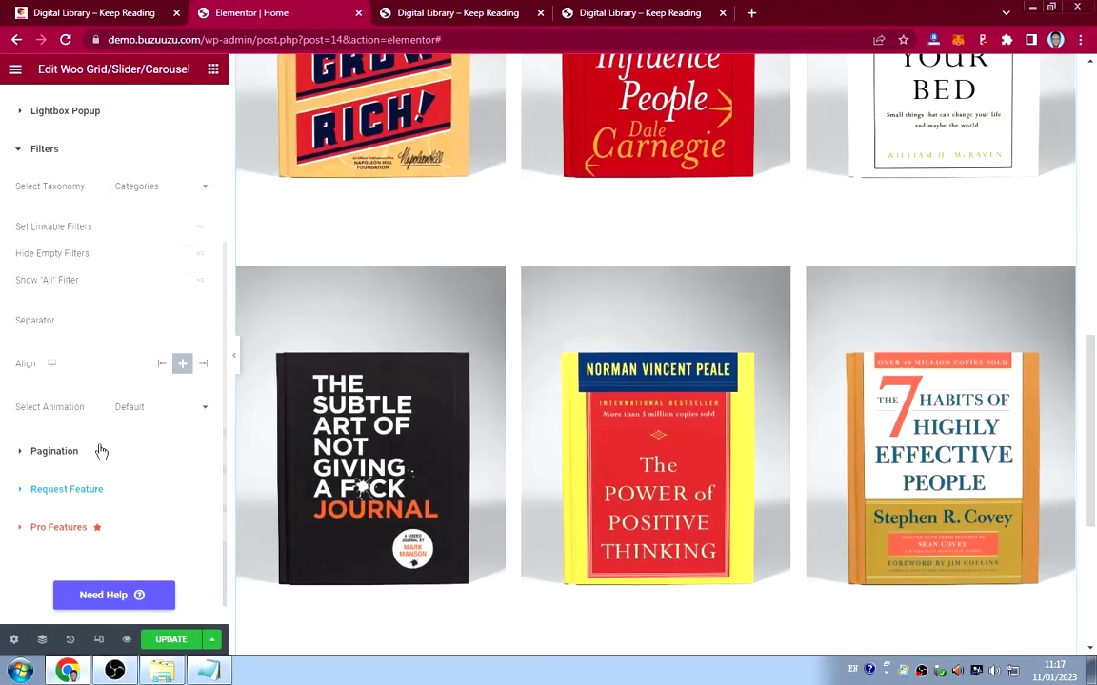
click(99, 451)
scroll(117, 431, down, 3)
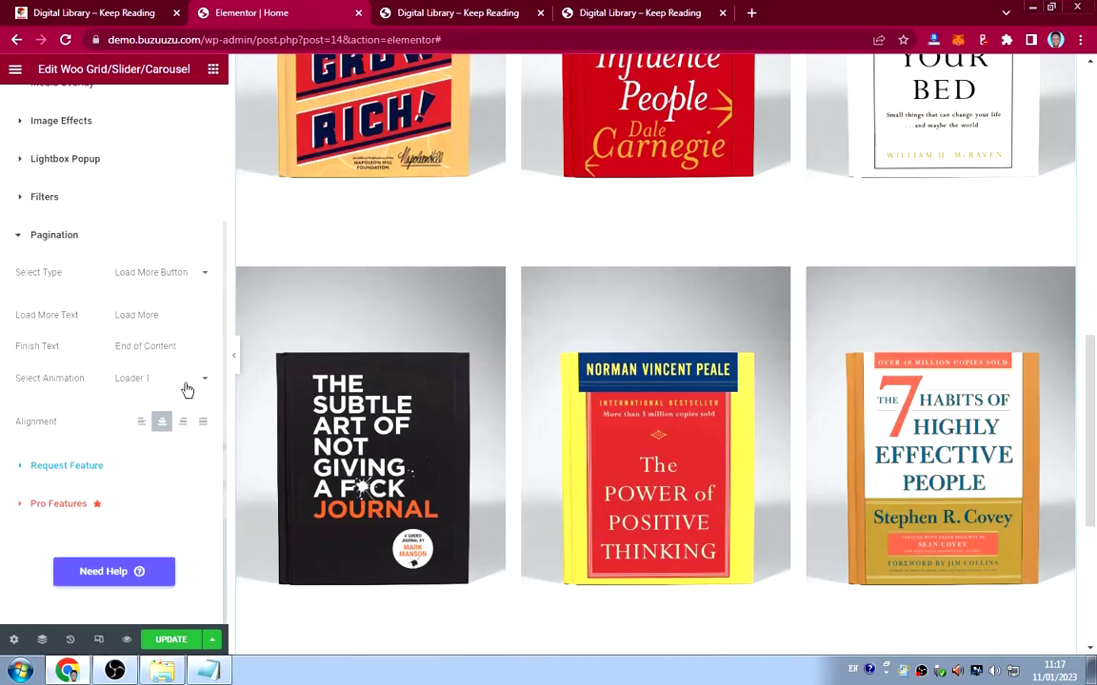
scroll(98, 291, up, 3)
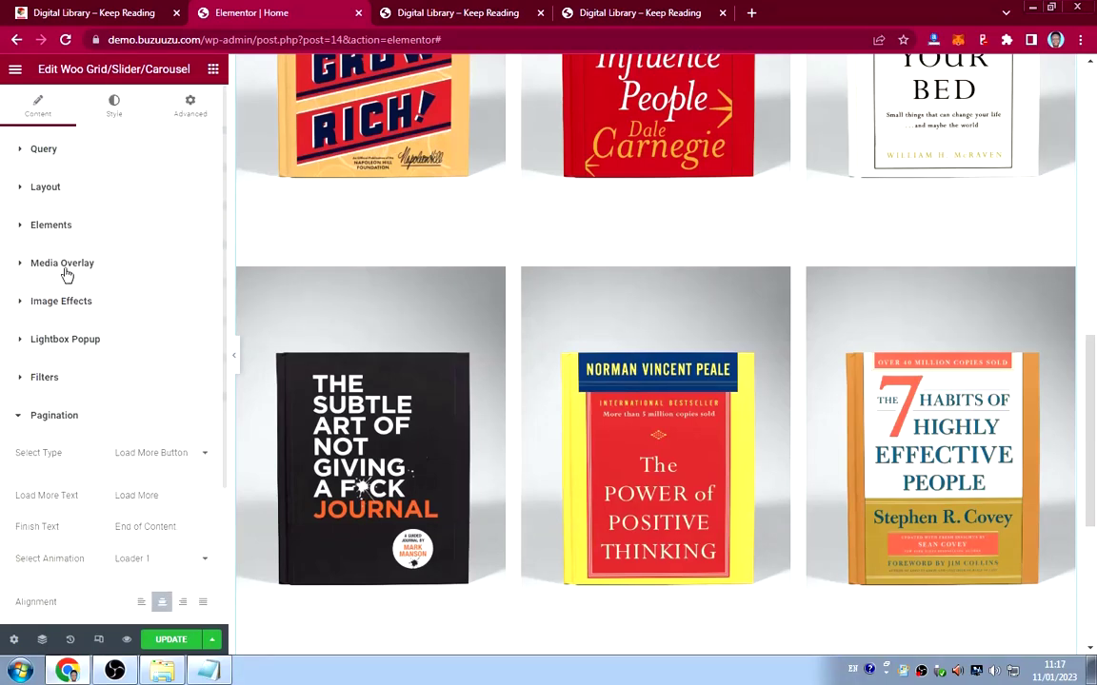
Switch the product widget's layout to Slider / Carousel and check the carousel on the page.
click(78, 196)
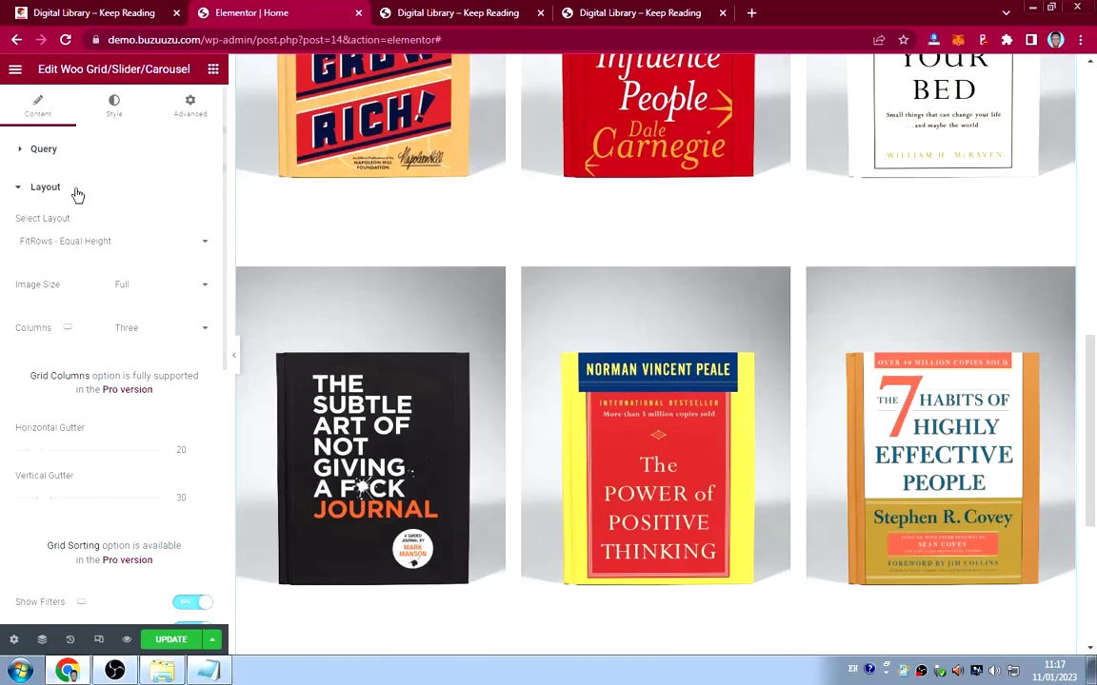
click(91, 242)
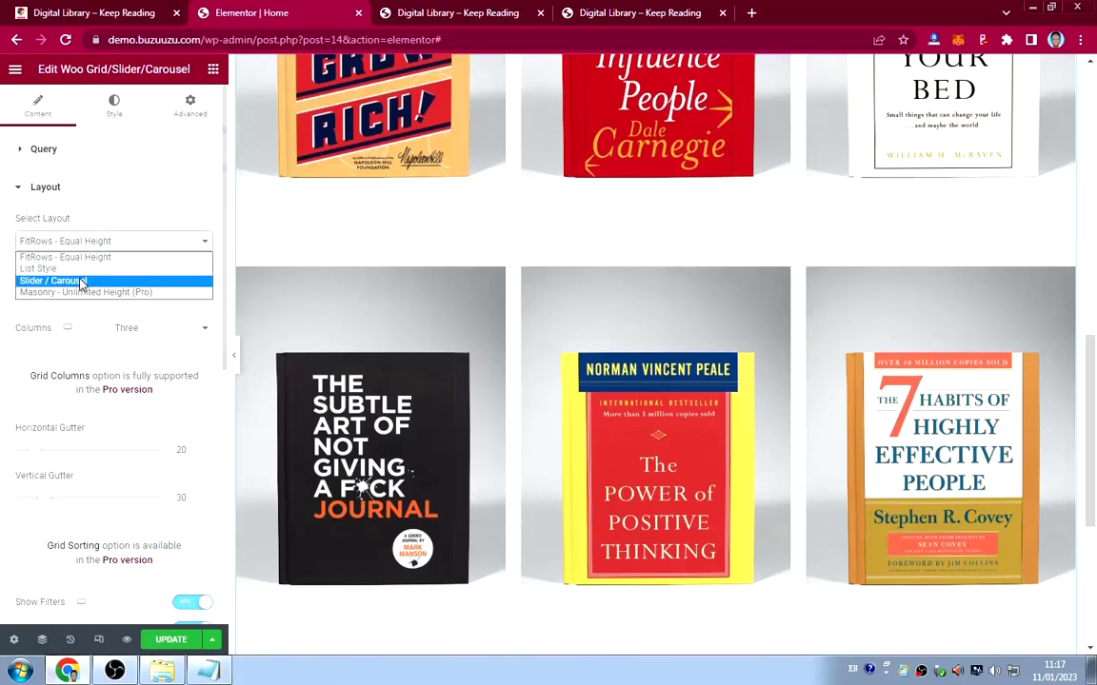
click(82, 282)
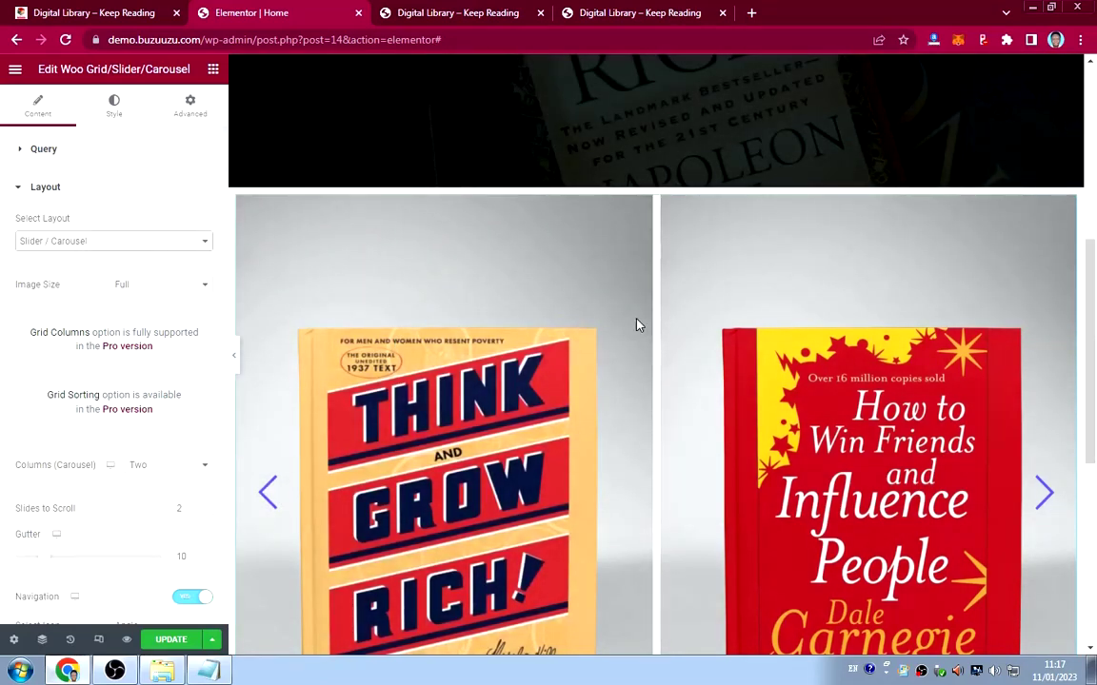
click(143, 244)
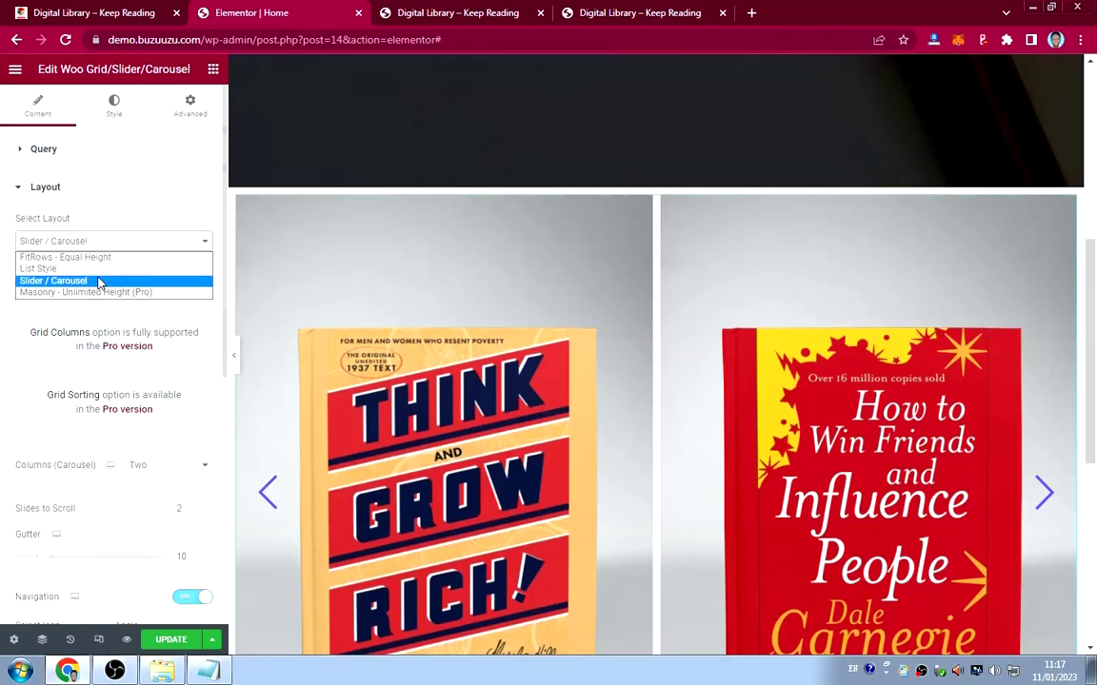
click(137, 224)
scroll(656, 354, down, 2)
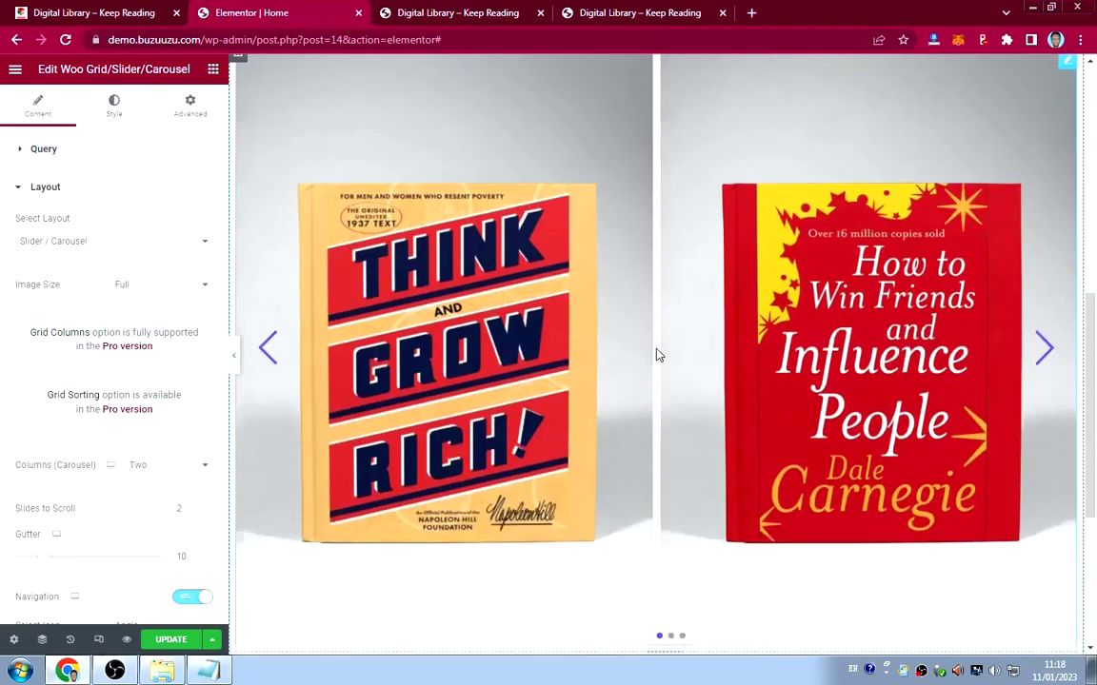
scroll(656, 354, down, 3)
scroll(656, 354, up, 5)
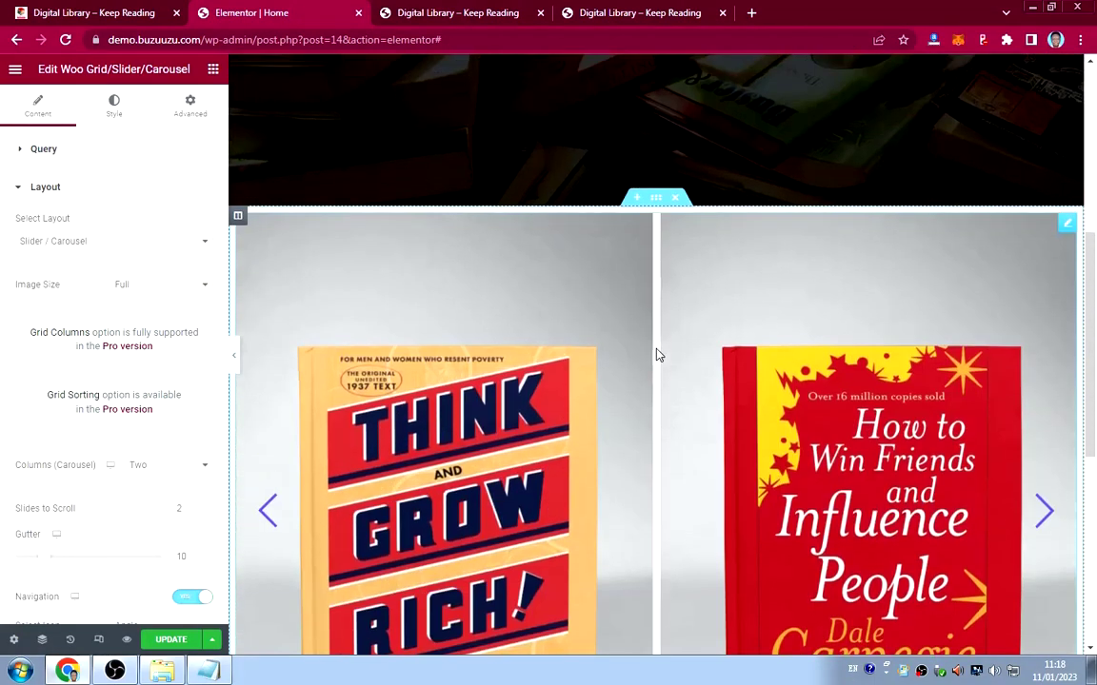
scroll(656, 354, down, 1)
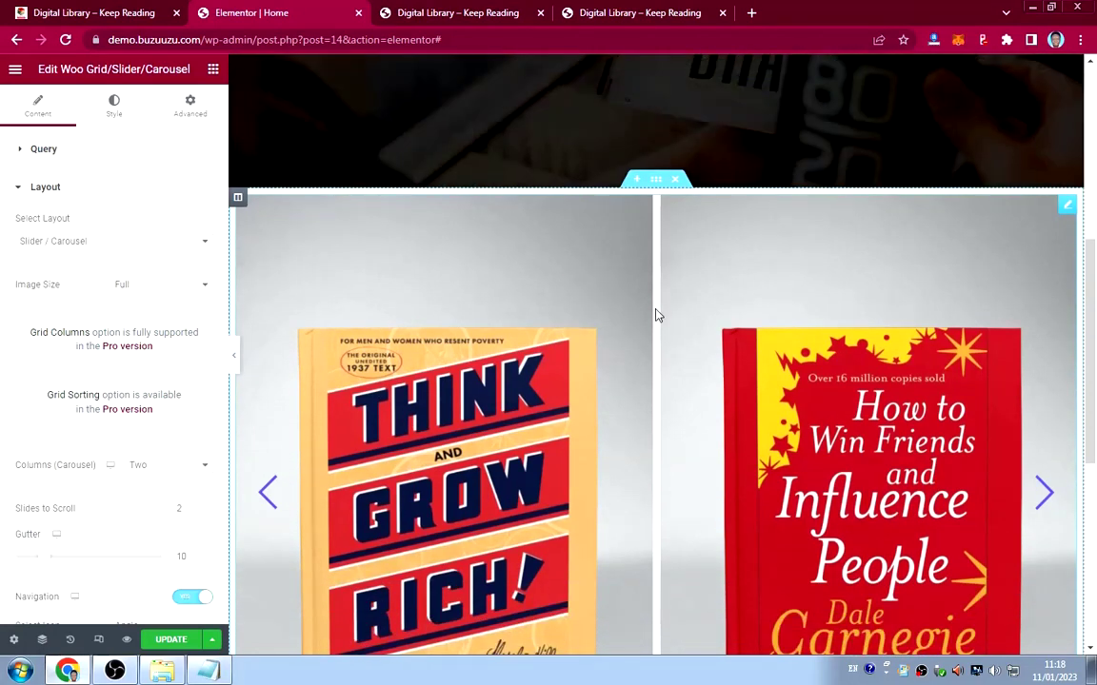
Compare the spacing and appearance of the new book carousel with the one on the buzuuzu.com reference page.
click(94, 14)
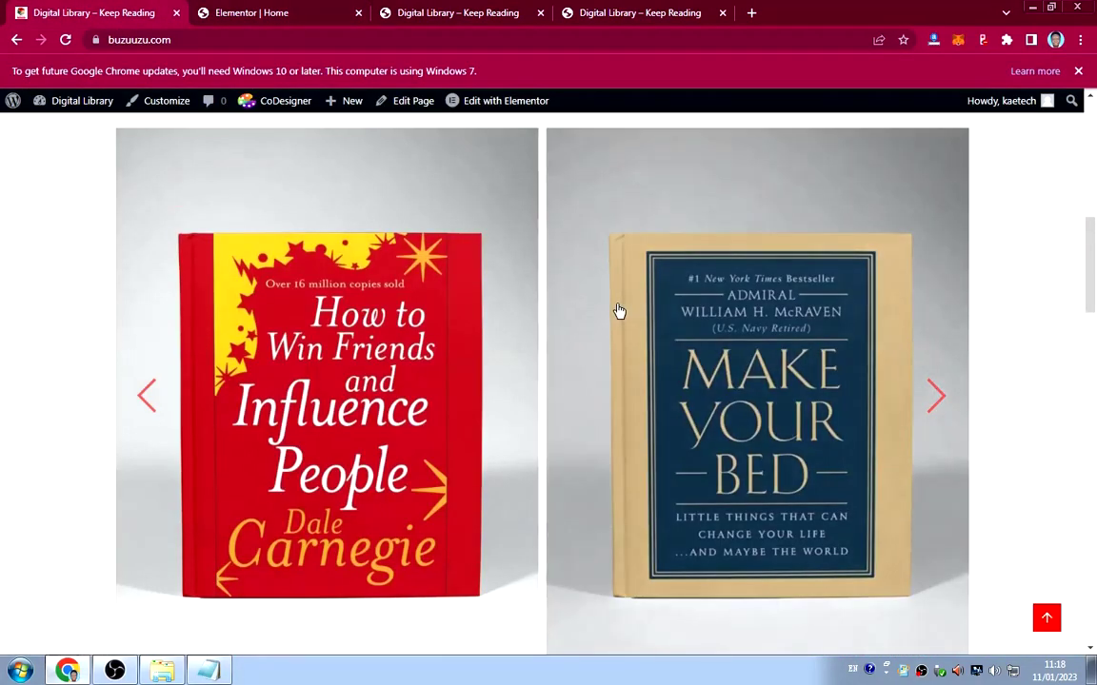
scroll(619, 311, down, 3)
scroll(619, 311, up, 4)
scroll(617, 311, up, 2)
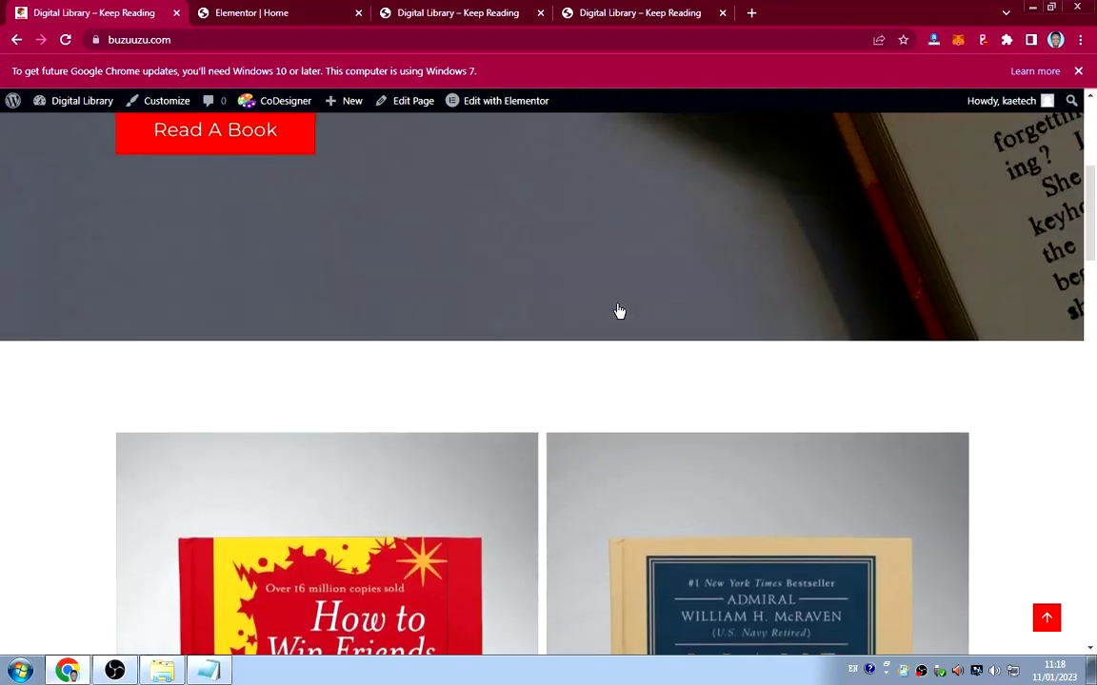
scroll(617, 312, down, 1)
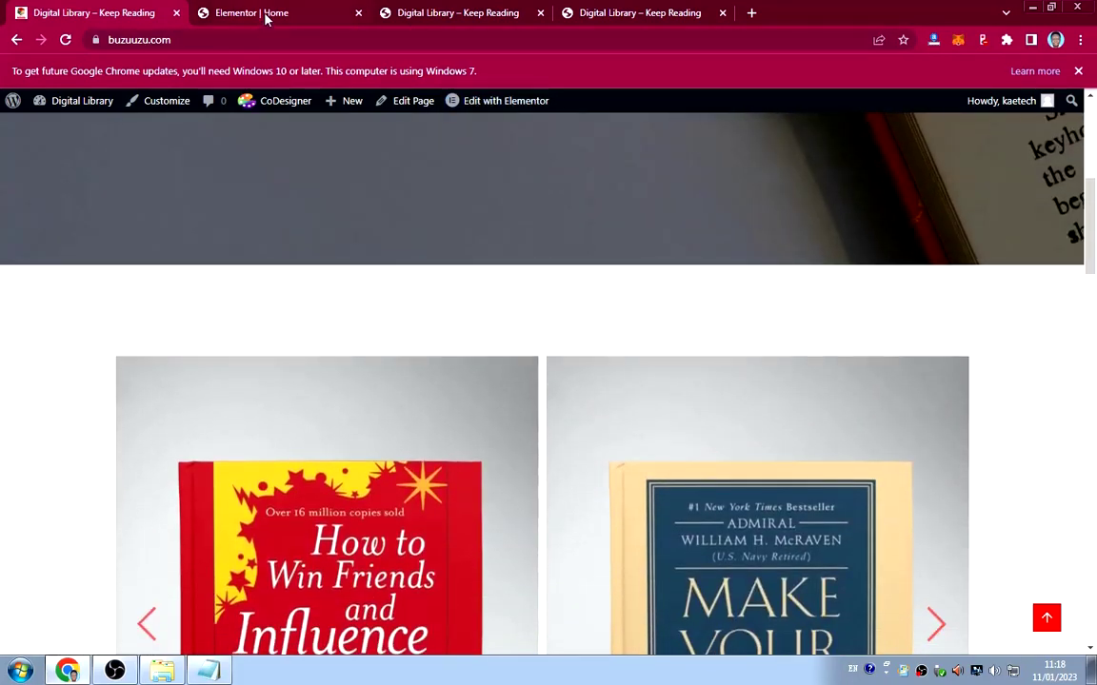
click(267, 15)
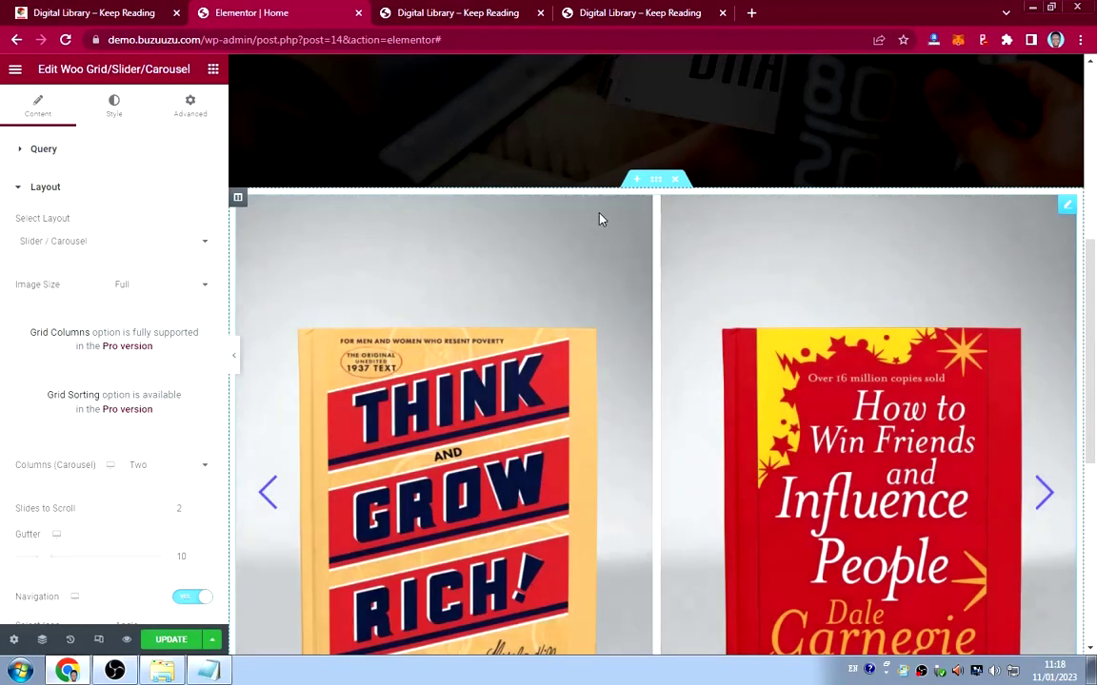
scroll(717, 491, down, 2)
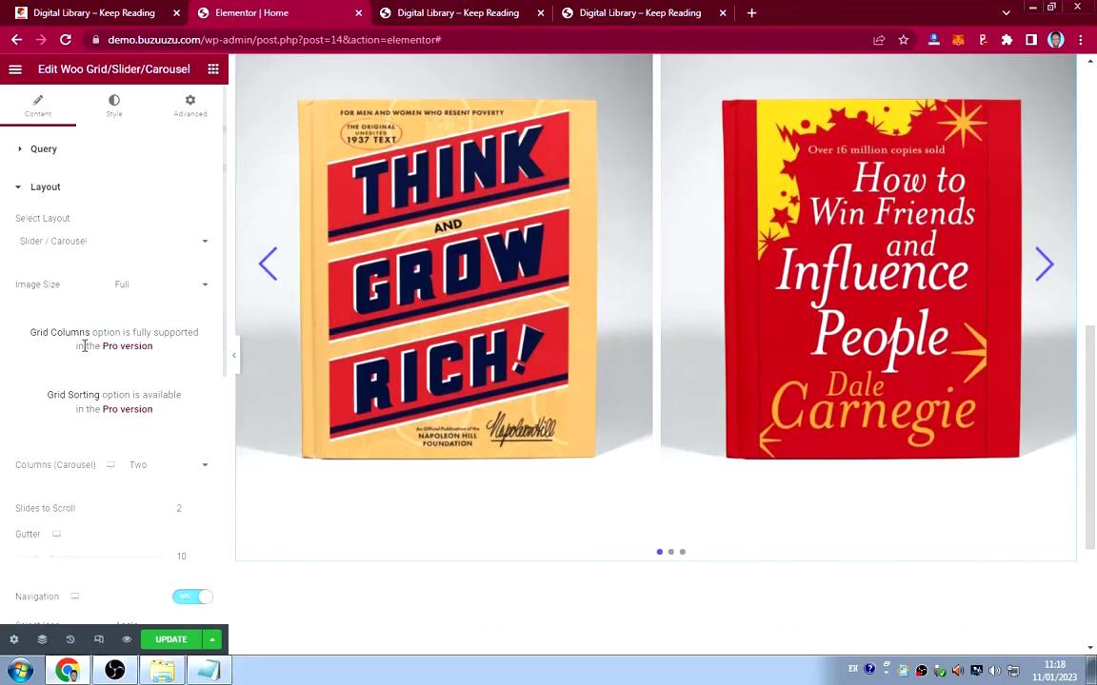
Turn off pagination in the product carousel's layout settings.
scroll(84, 349, down, 2)
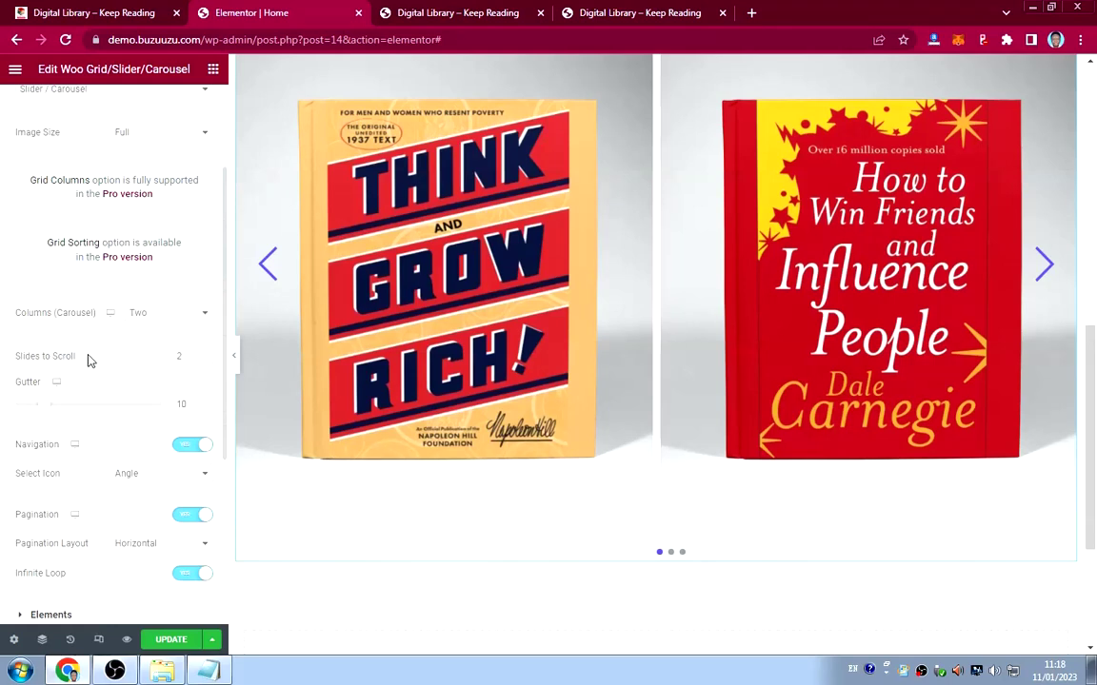
scroll(111, 447, down, 1)
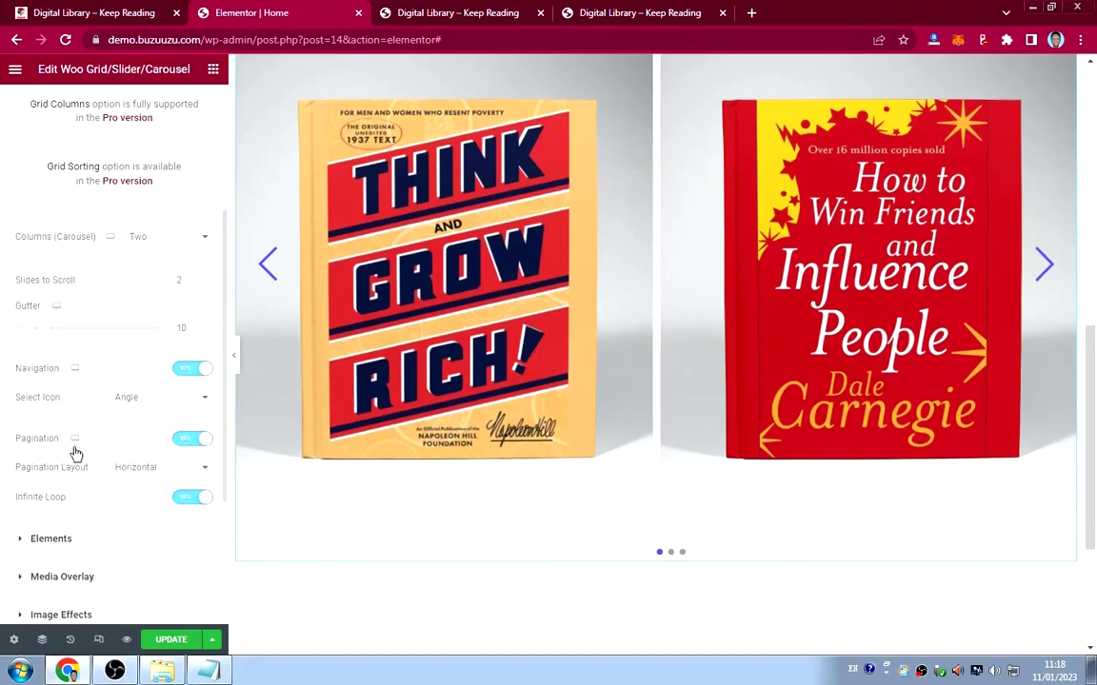
click(190, 440)
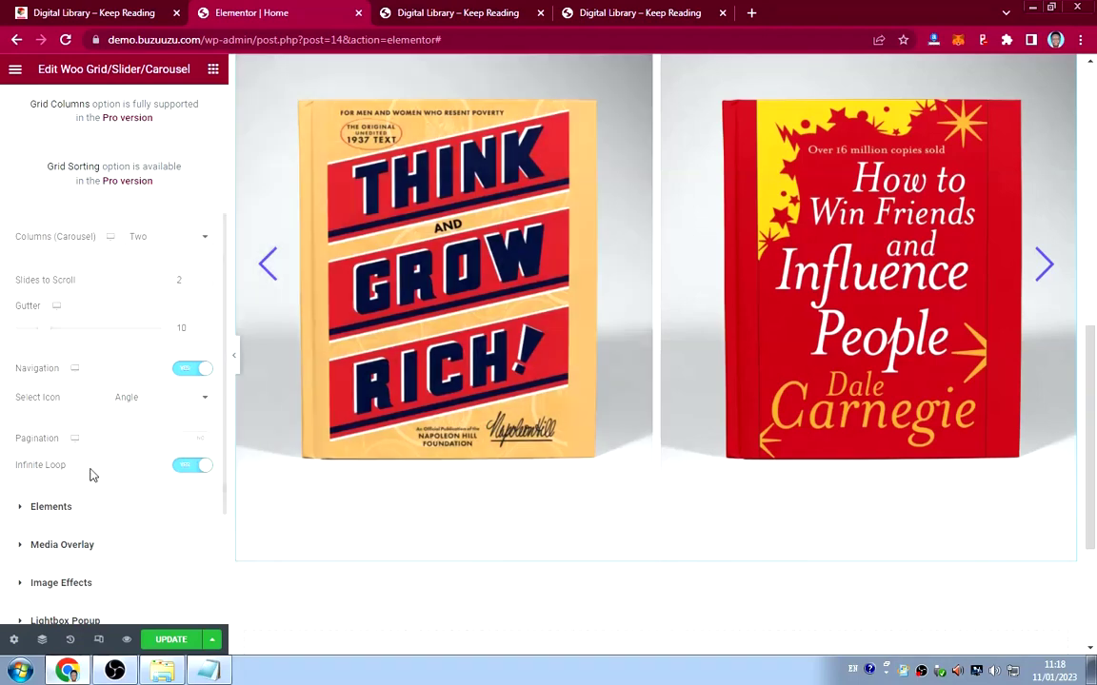
Review the carousel's column choices and remaining layout settings against the buzuuzu.com reference page, keeping two columns.
scroll(124, 437, up, 3)
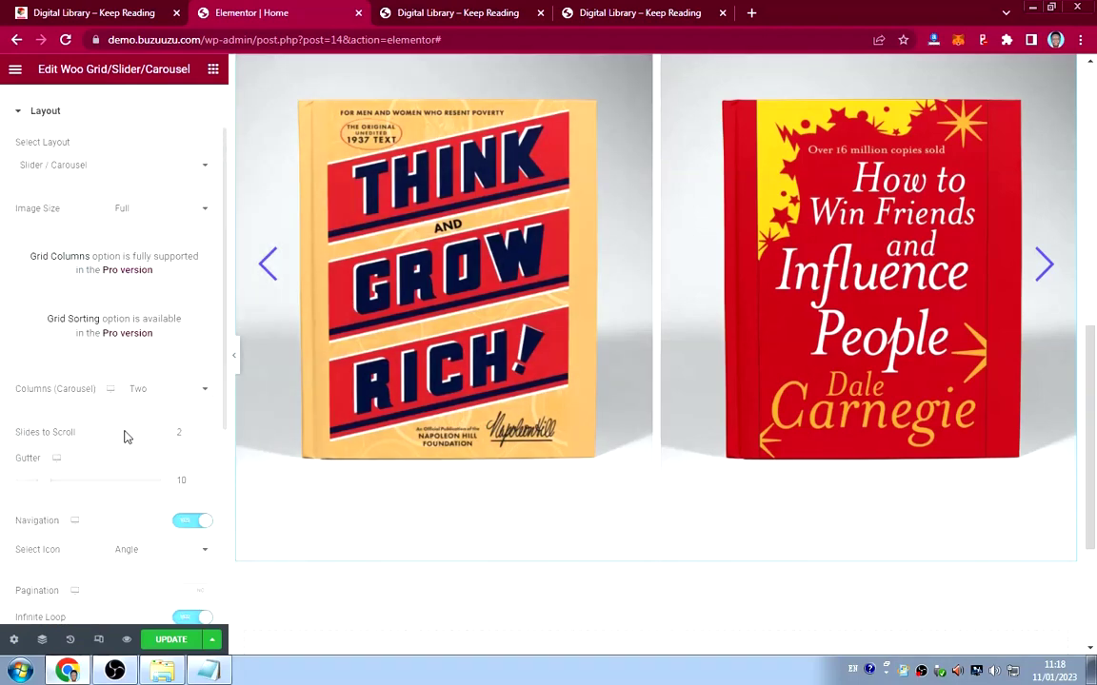
click(155, 394)
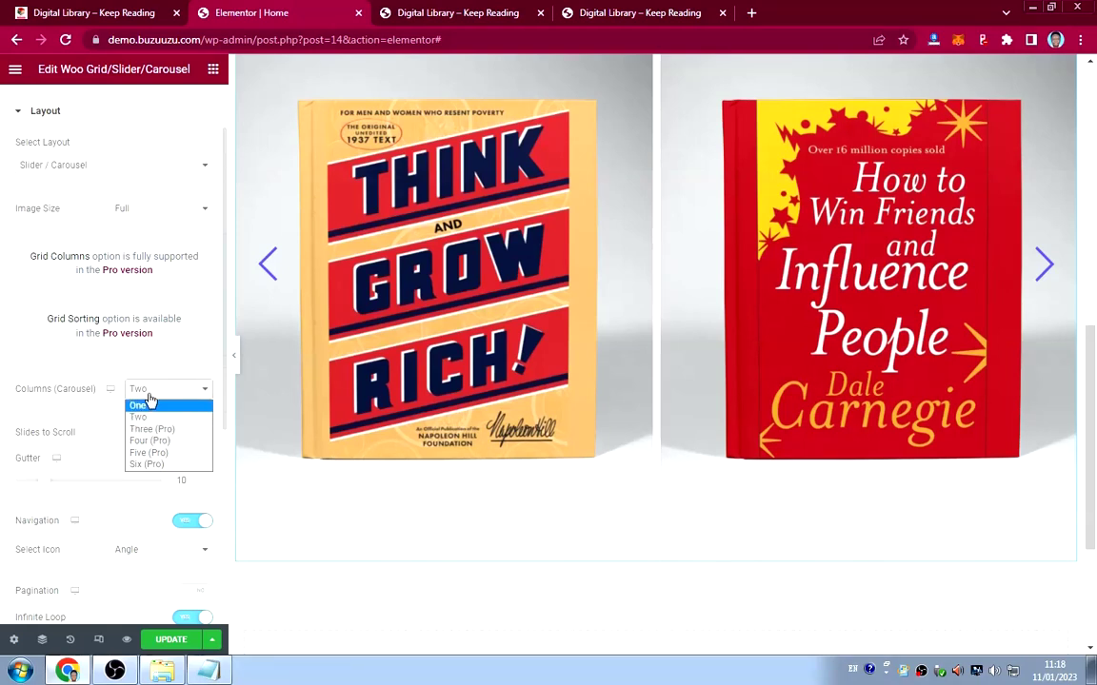
click(145, 390)
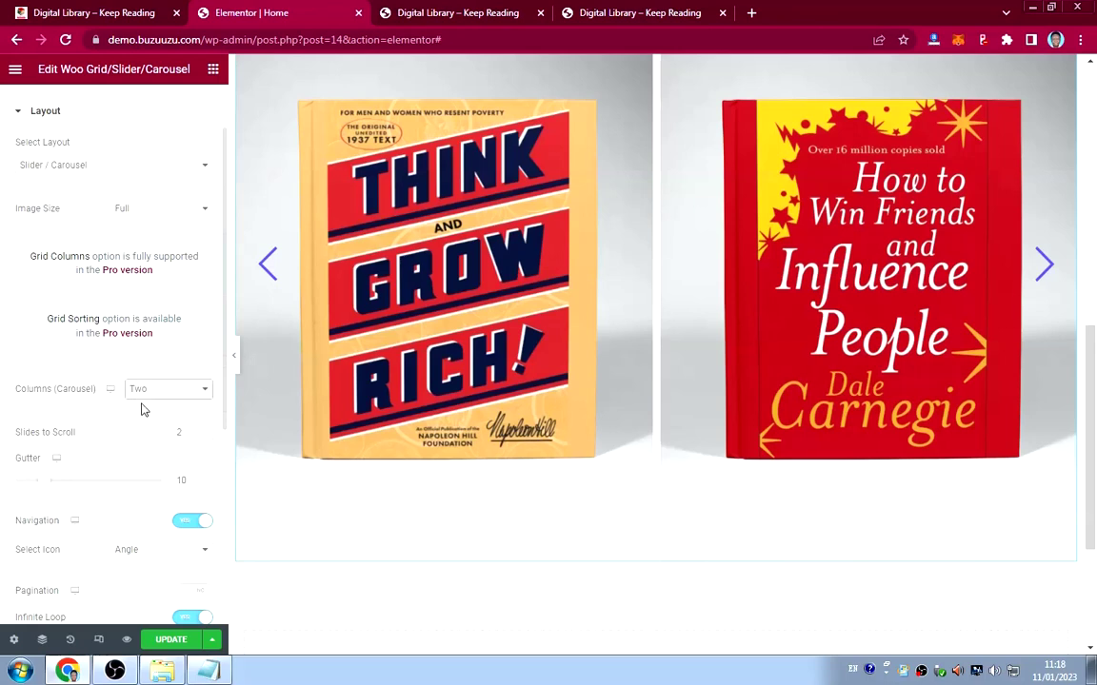
scroll(131, 443, down, 1)
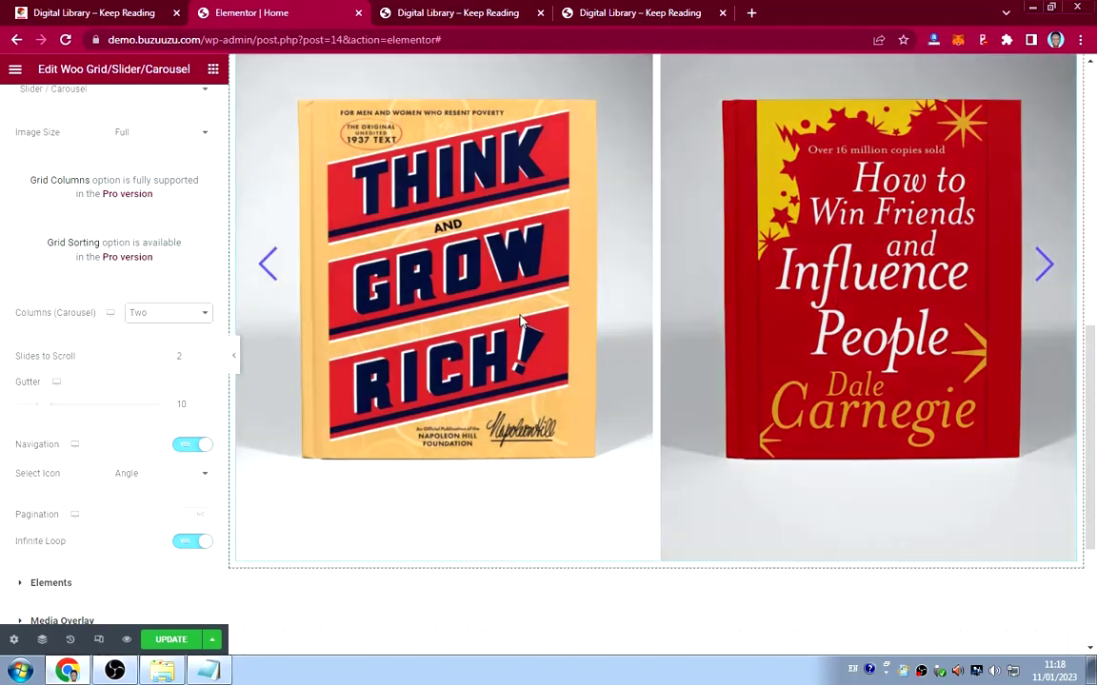
scroll(84, 467, down, 2)
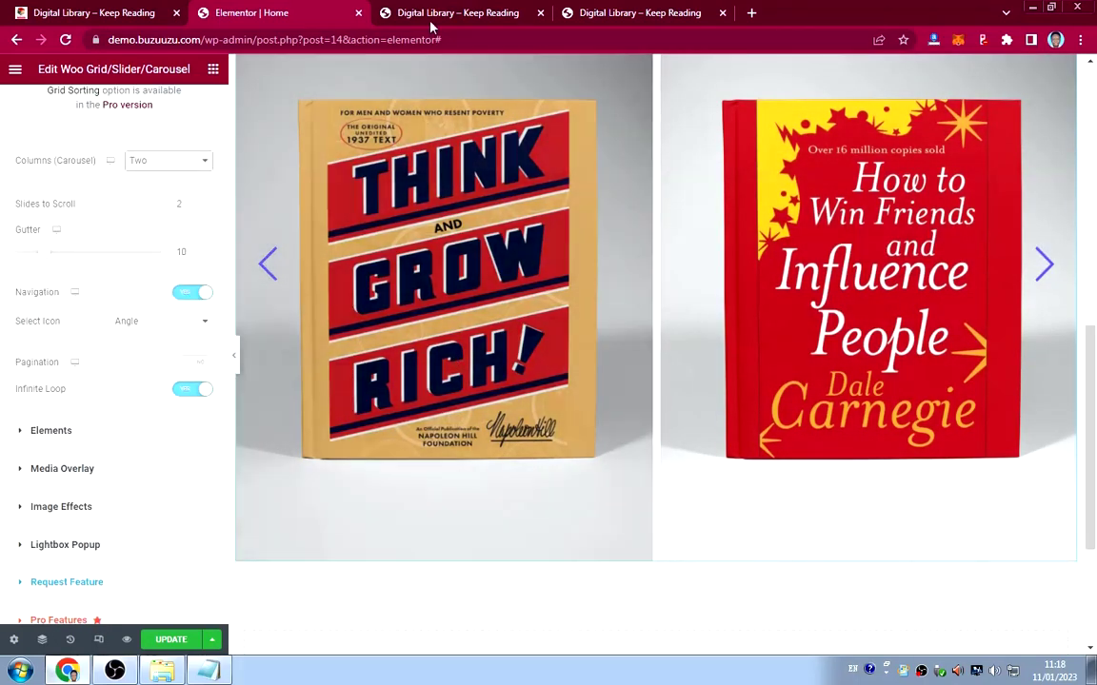
click(118, 11)
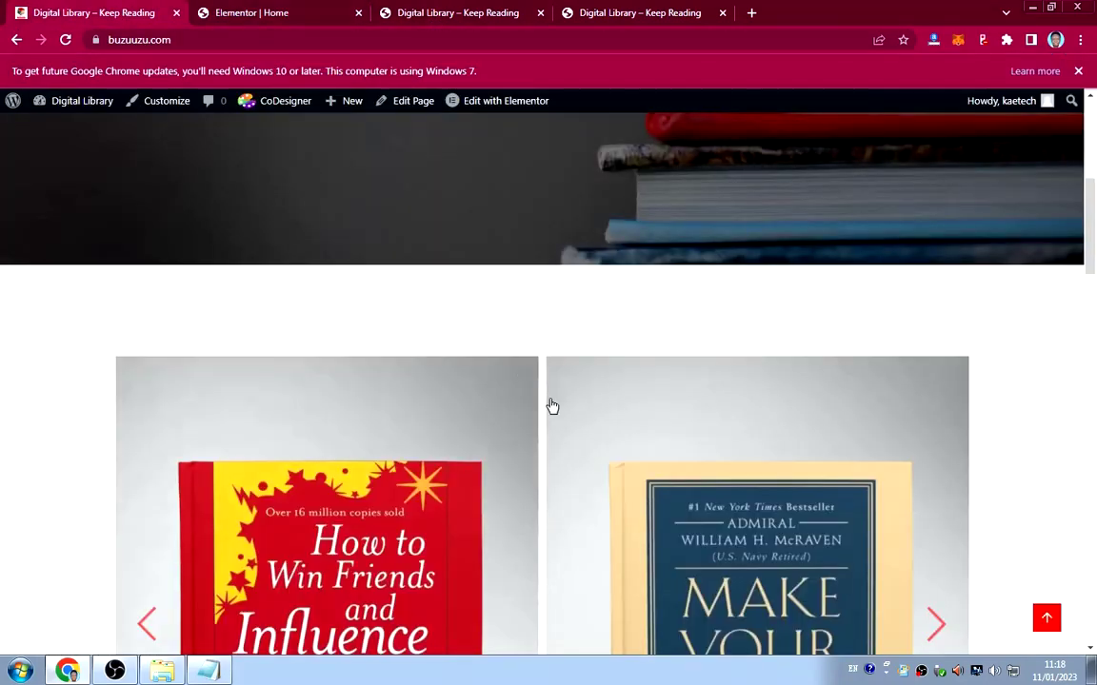
click(257, 13)
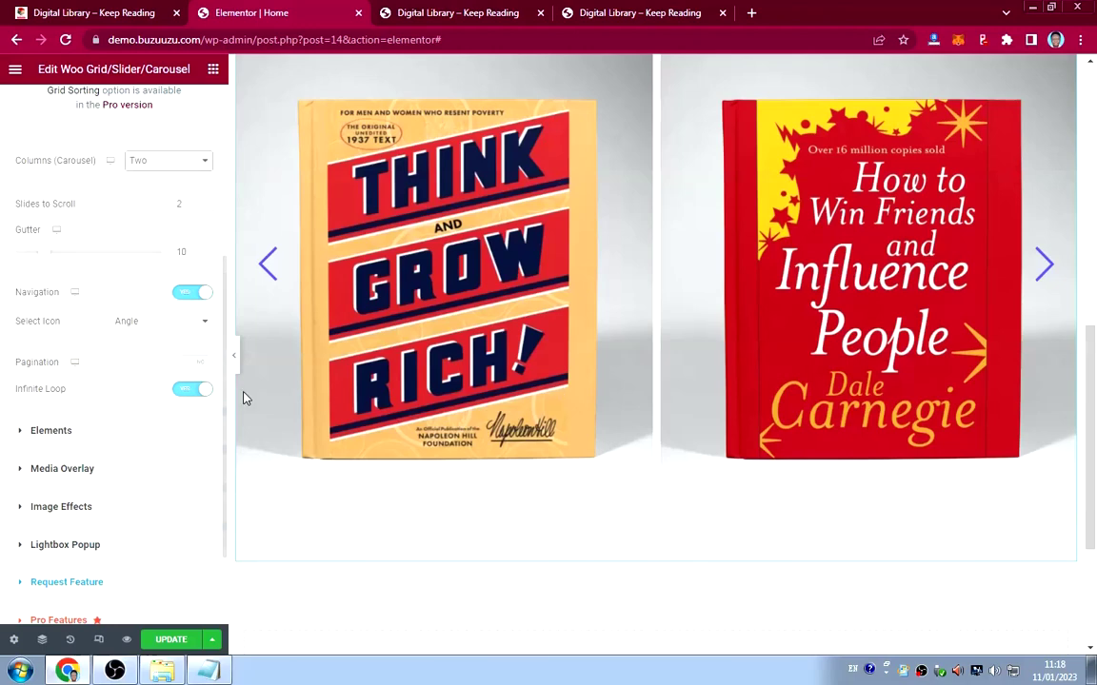
scroll(106, 437, down, 1)
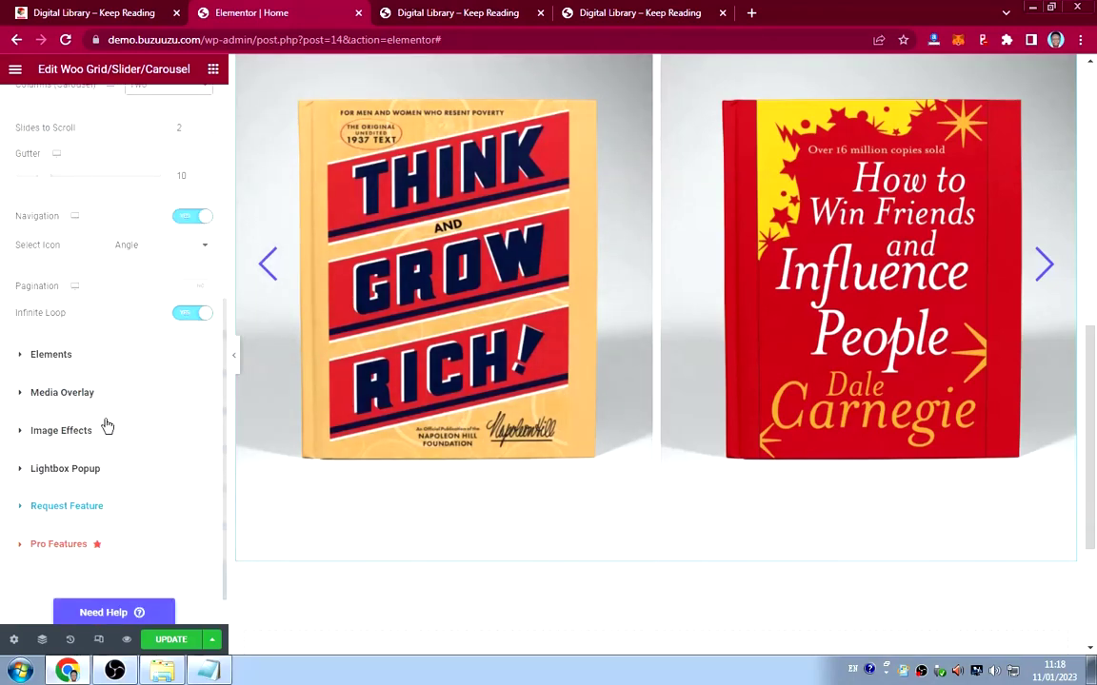
scroll(448, 343, up, 5)
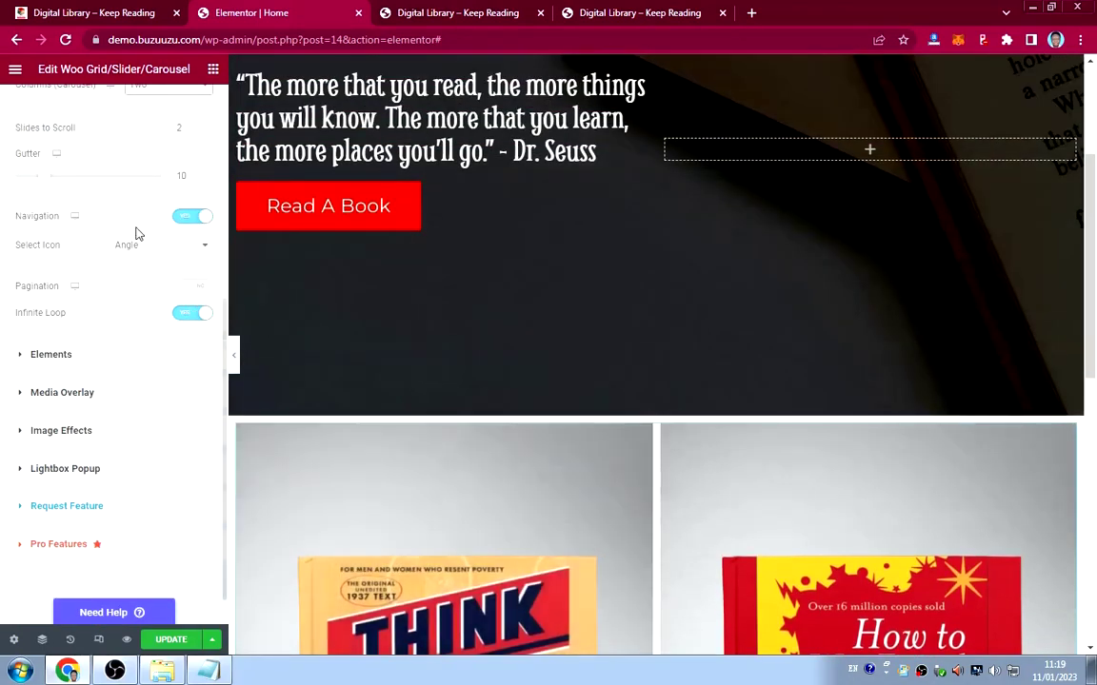
scroll(128, 224, up, 4)
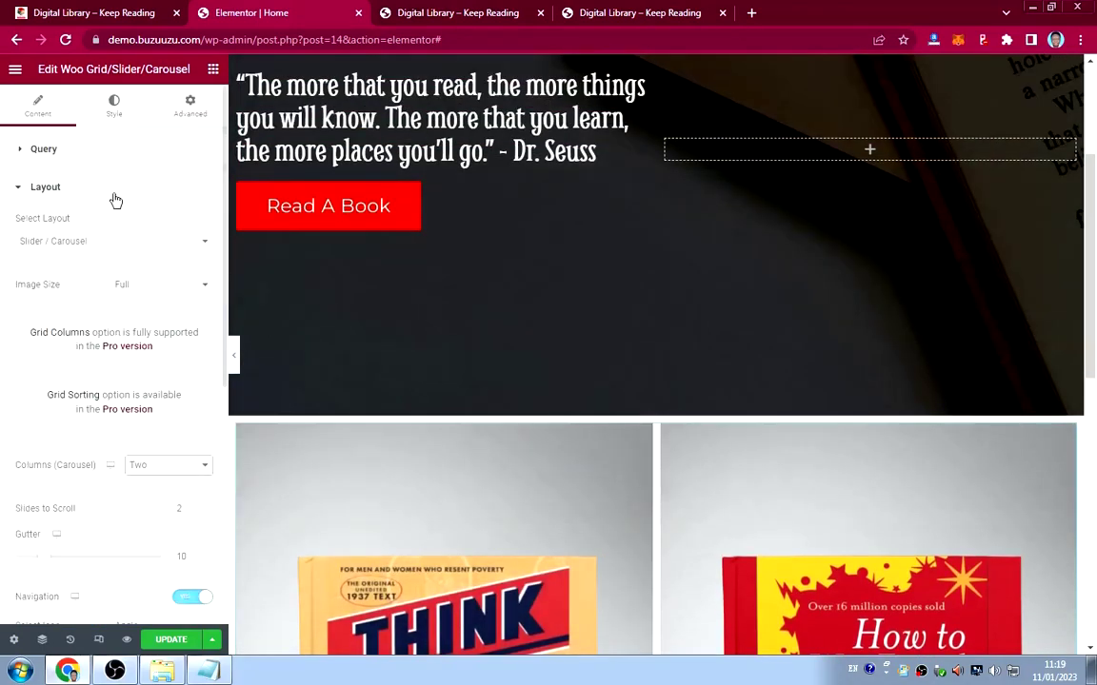
Set the normal colour of the carousel's slider navigation arrows to #E30D0D.
click(112, 105)
scroll(488, 291, down, 3)
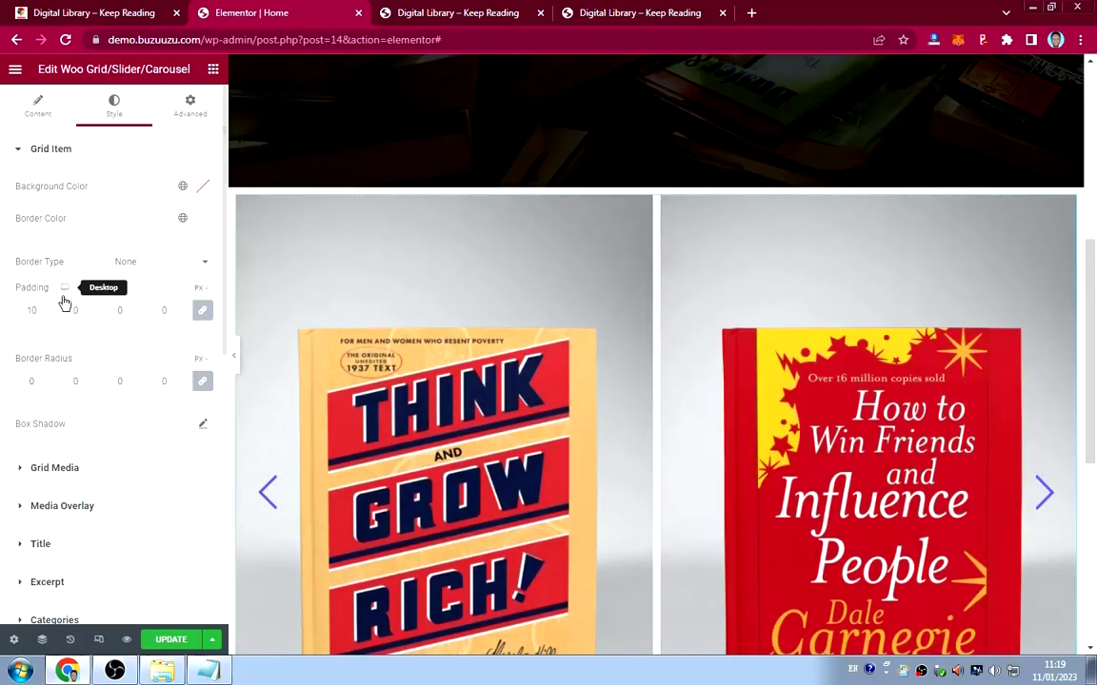
scroll(600, 316, down, 1)
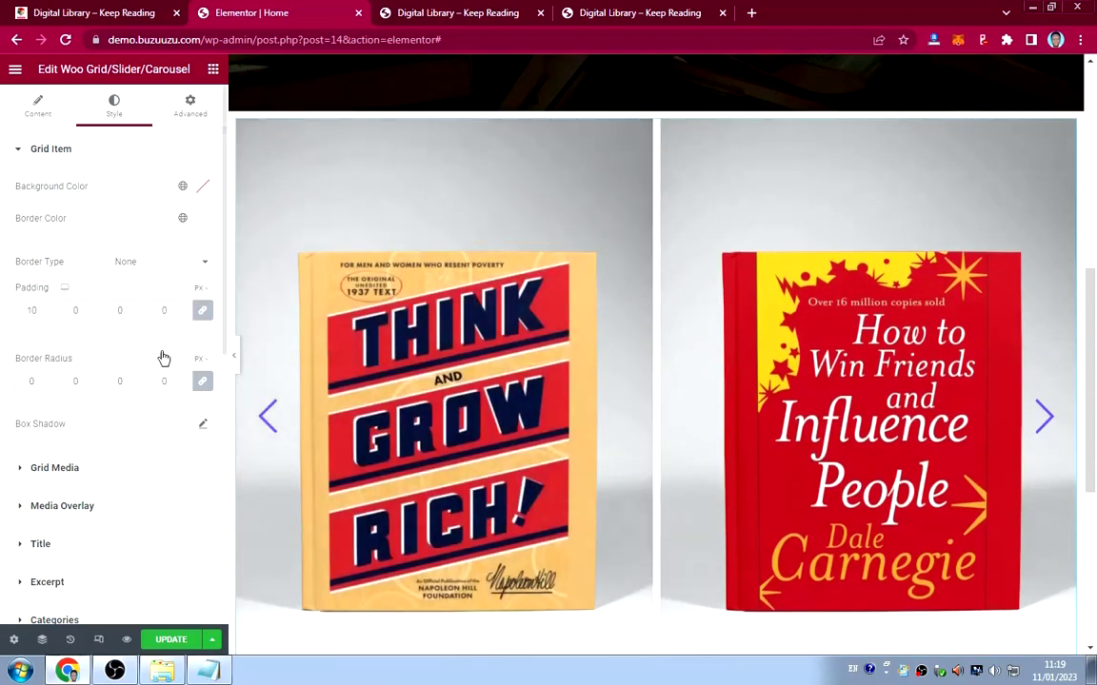
scroll(160, 356, down, 3)
scroll(159, 352, down, 1)
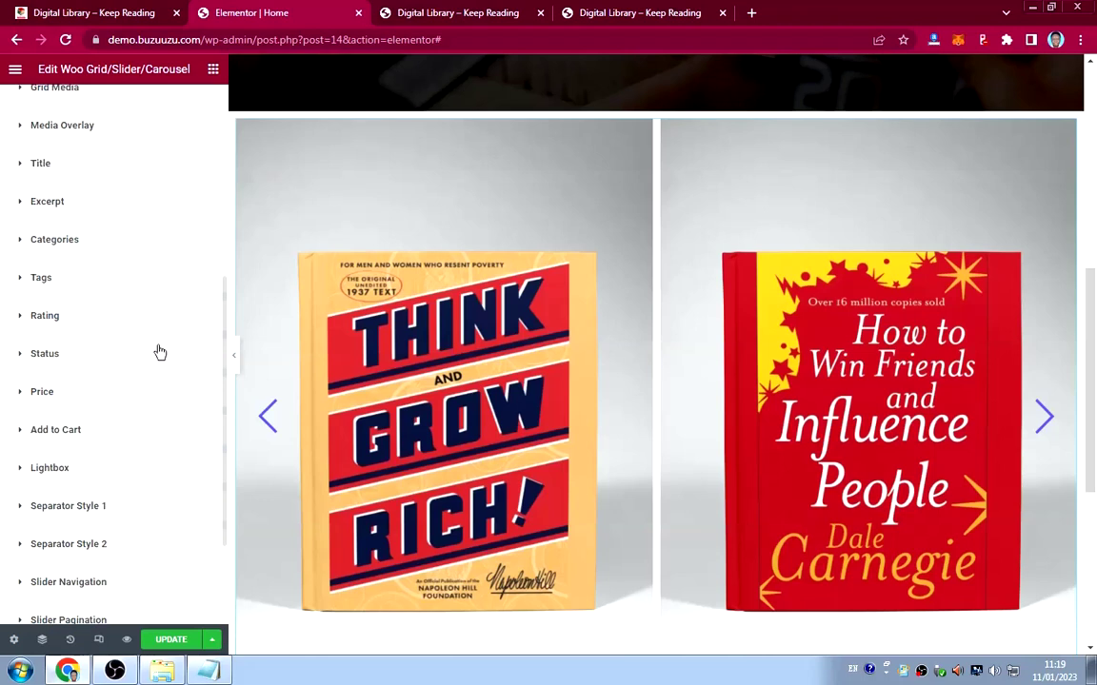
scroll(160, 353, down, 2)
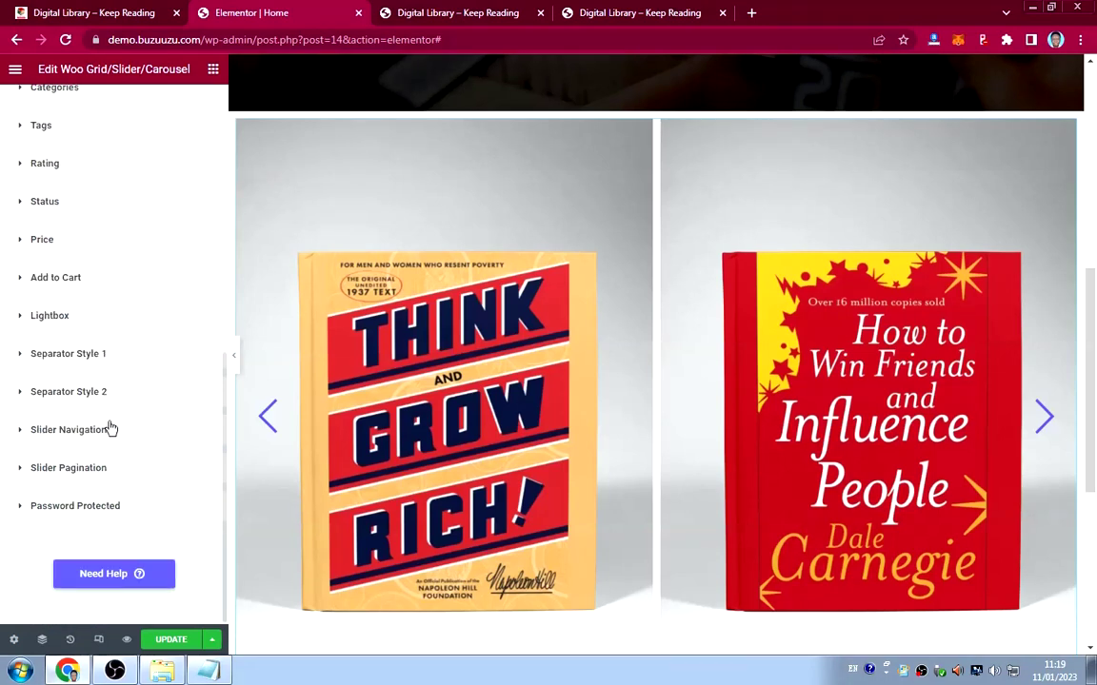
scroll(111, 430, up, 3)
scroll(111, 427, down, 4)
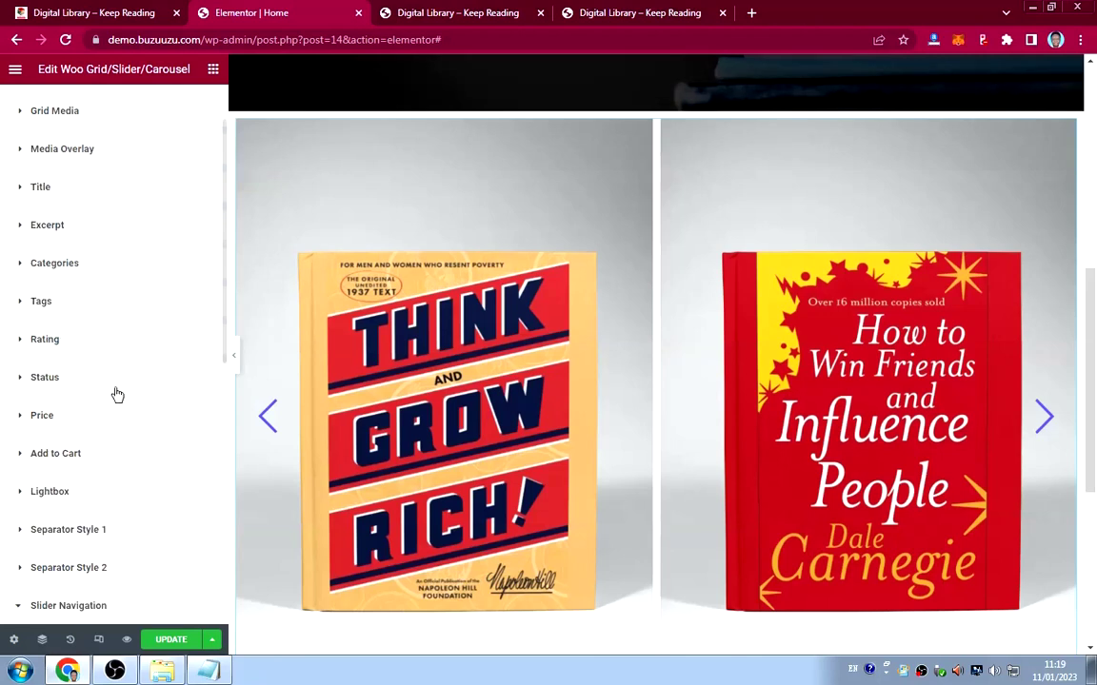
click(113, 384)
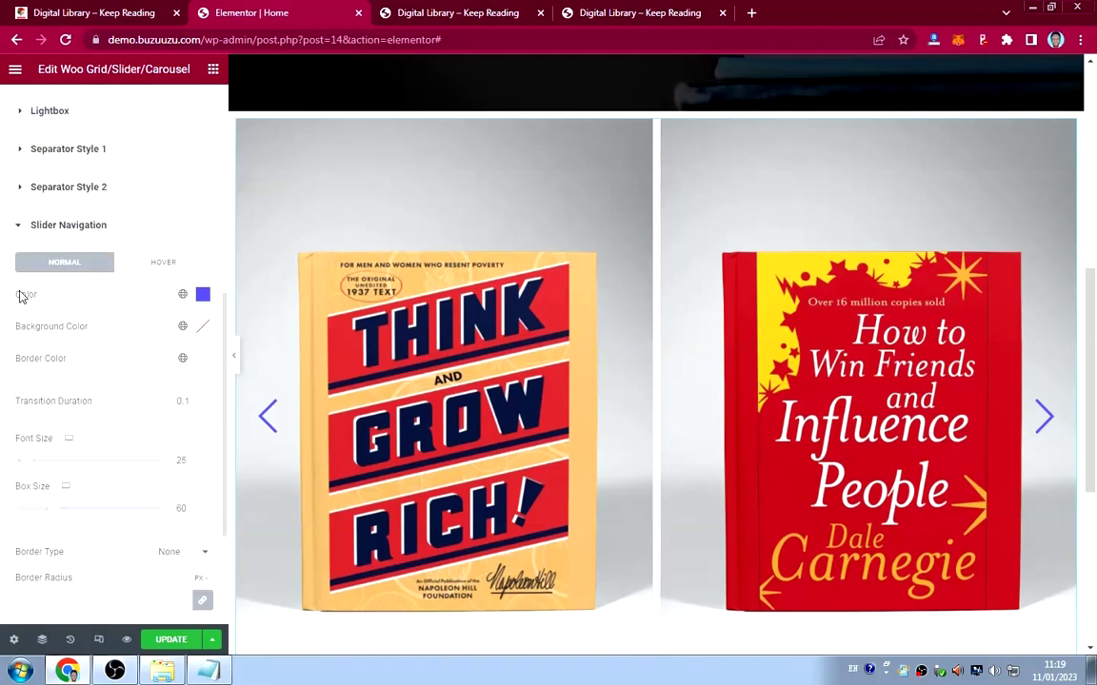
click(203, 294)
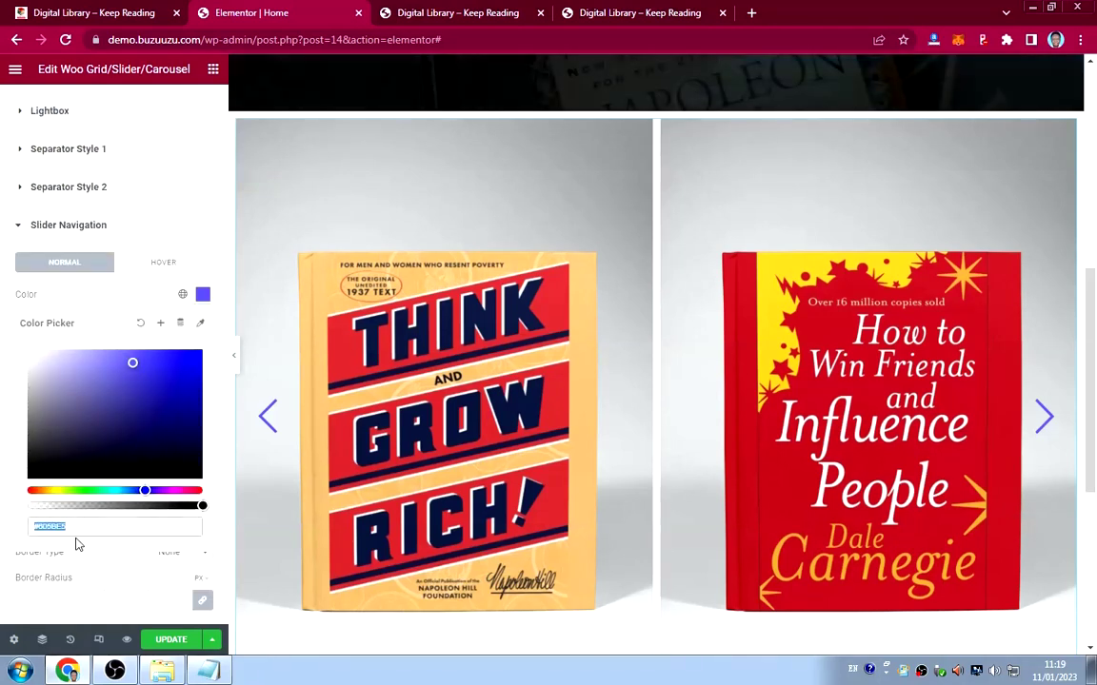
text(E30D0D)
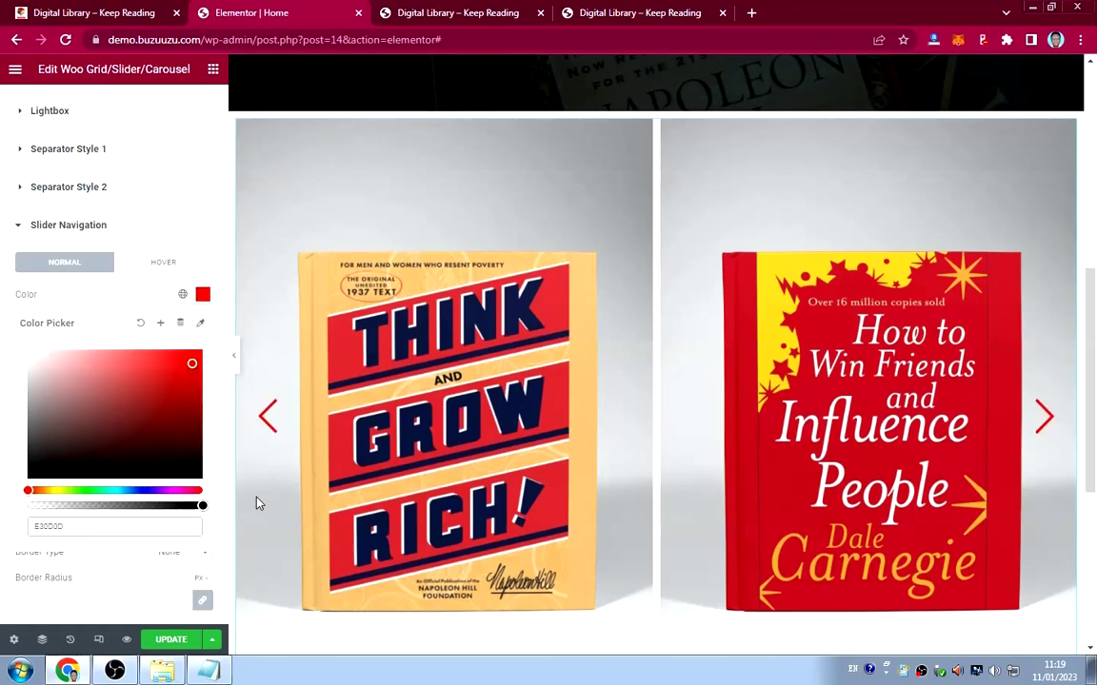
Compare the arrows with the reference page and lower their normal colour's opacity to make it #E30D0D8F.
key(ctrl+1)
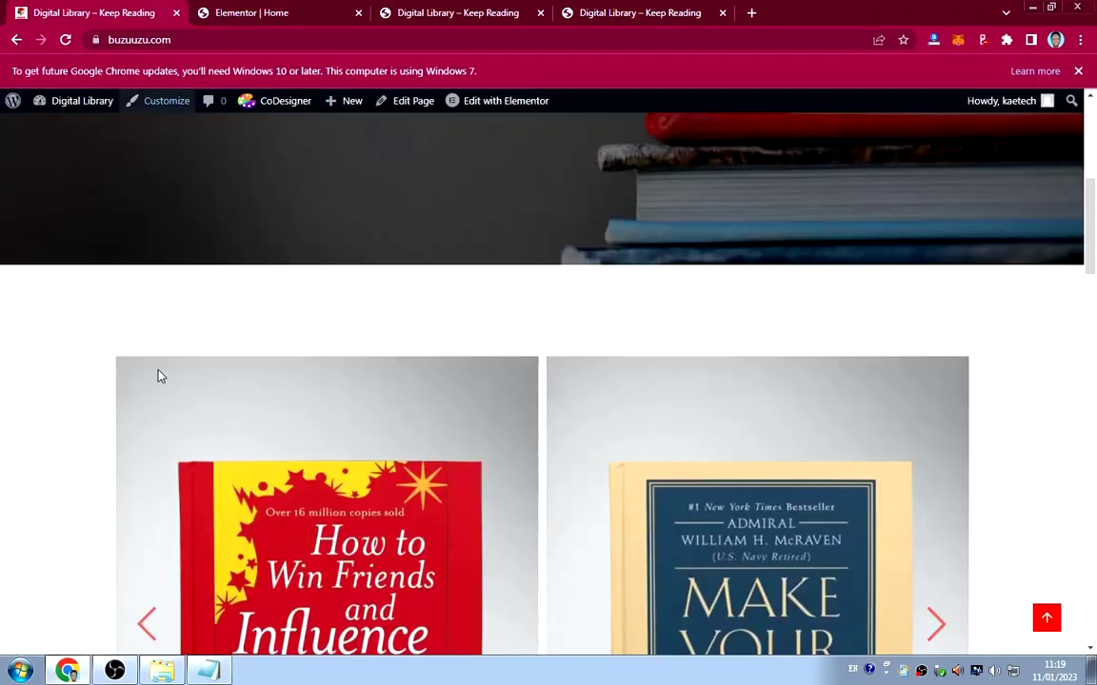
click(235, 11)
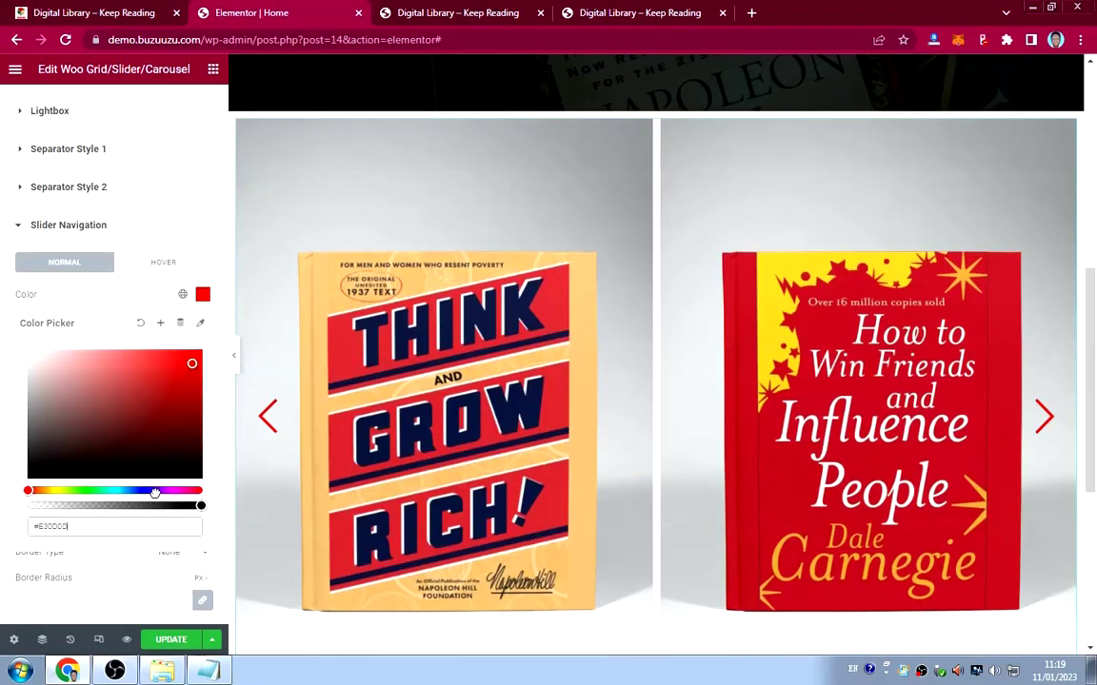
drag(146, 495, 116, 495)
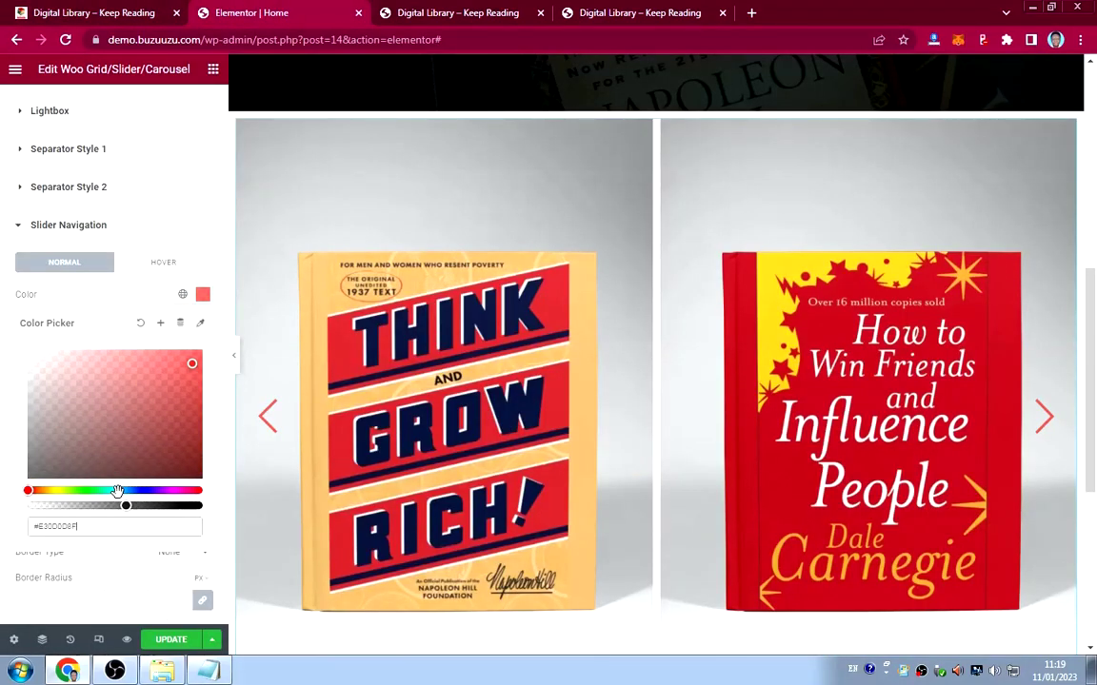
click(96, 290)
Set the slider navigation arrows' hover colour to #FF0000, check it on the carousel and update the page.
scroll(517, 409, down, 3)
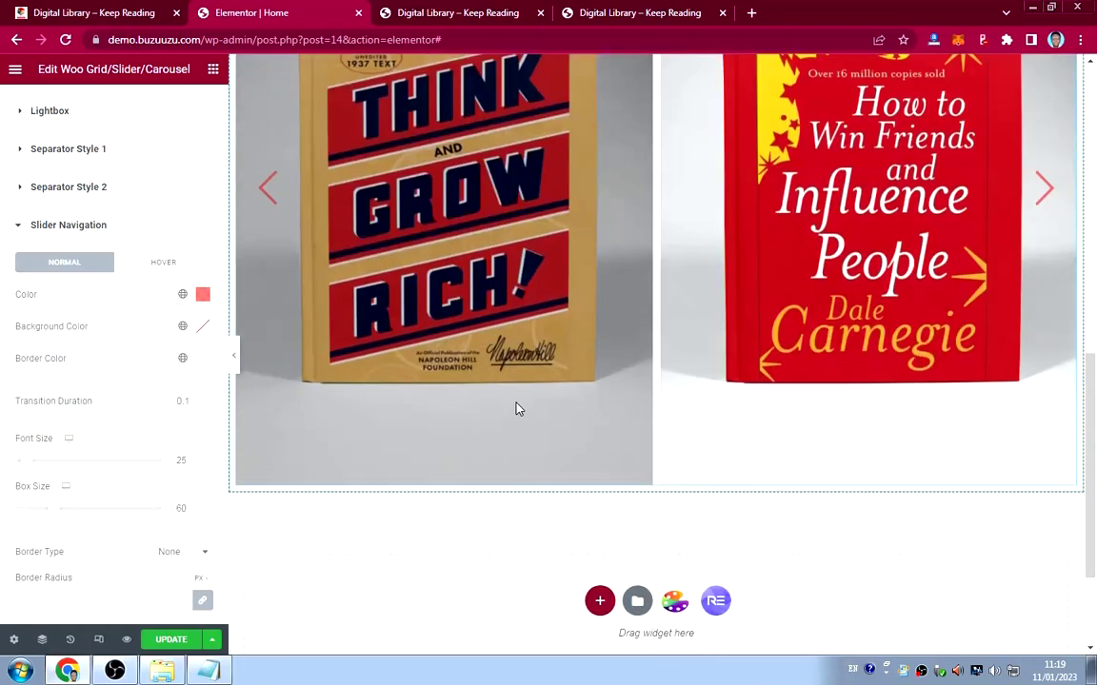
click(268, 187)
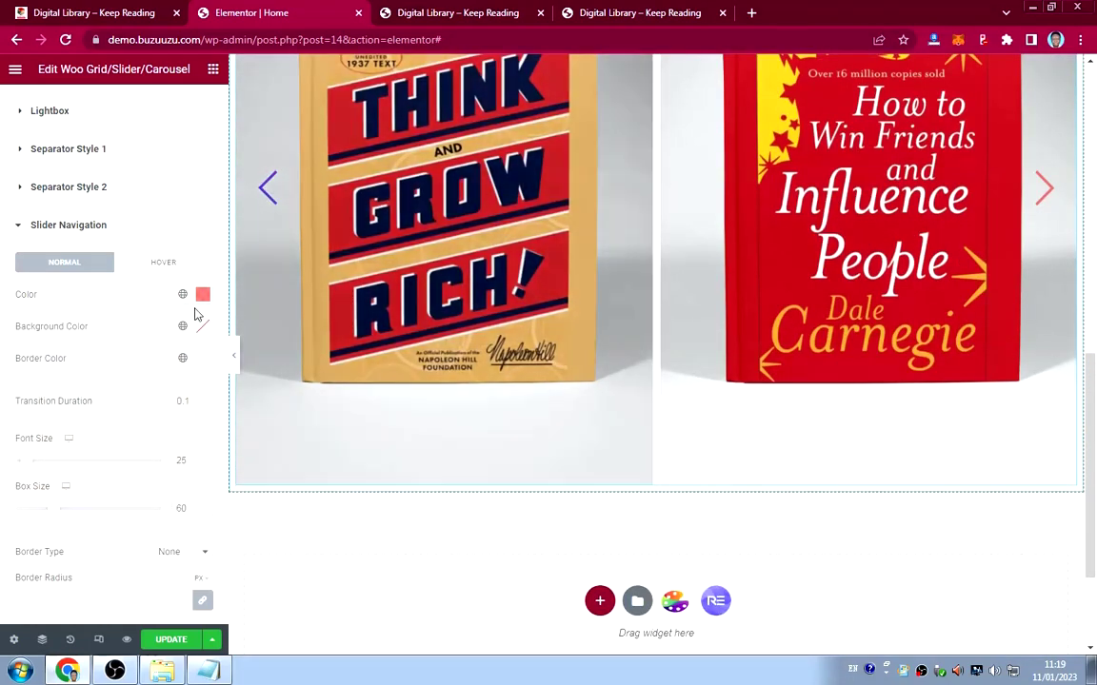
click(164, 263)
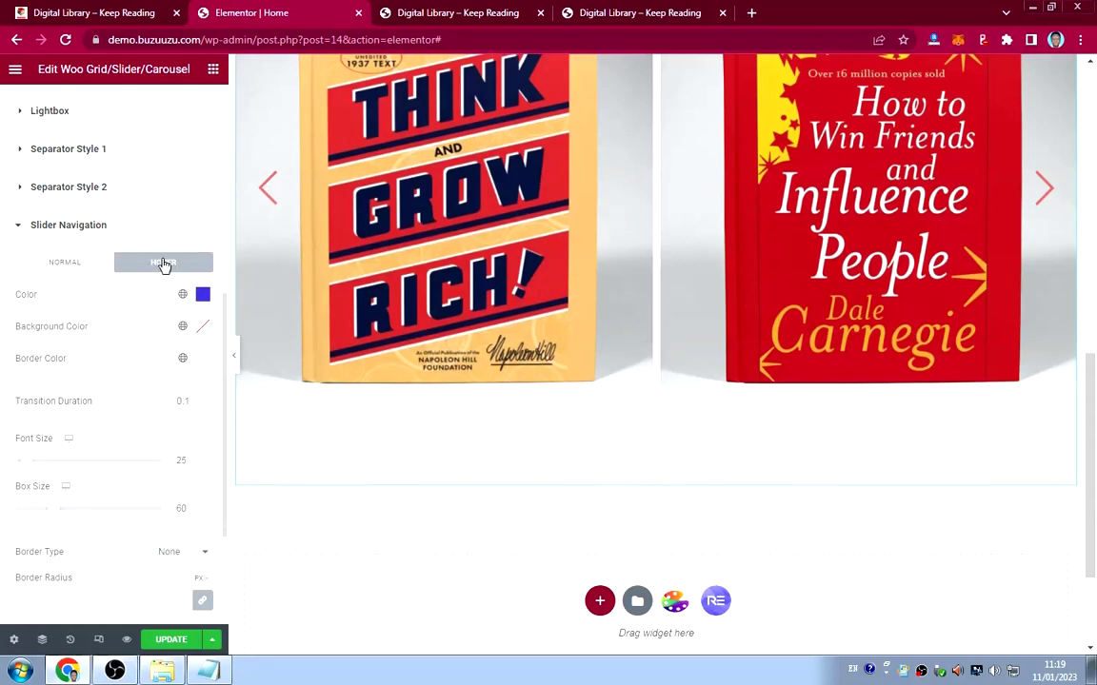
click(201, 294)
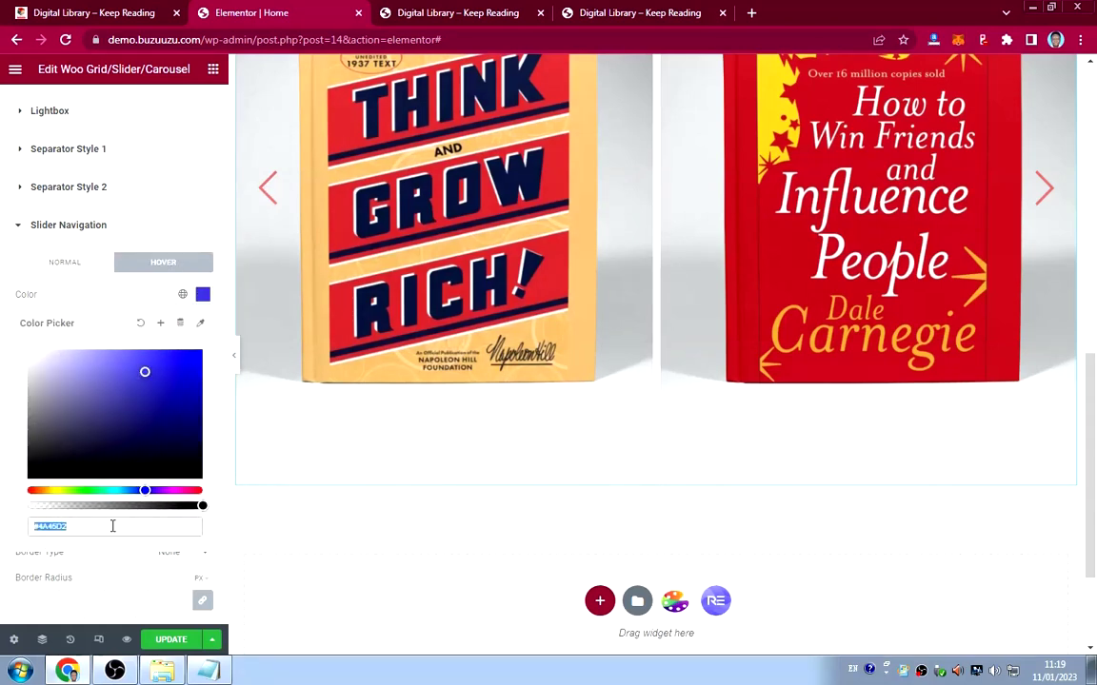
text(#FF0000)
click(93, 288)
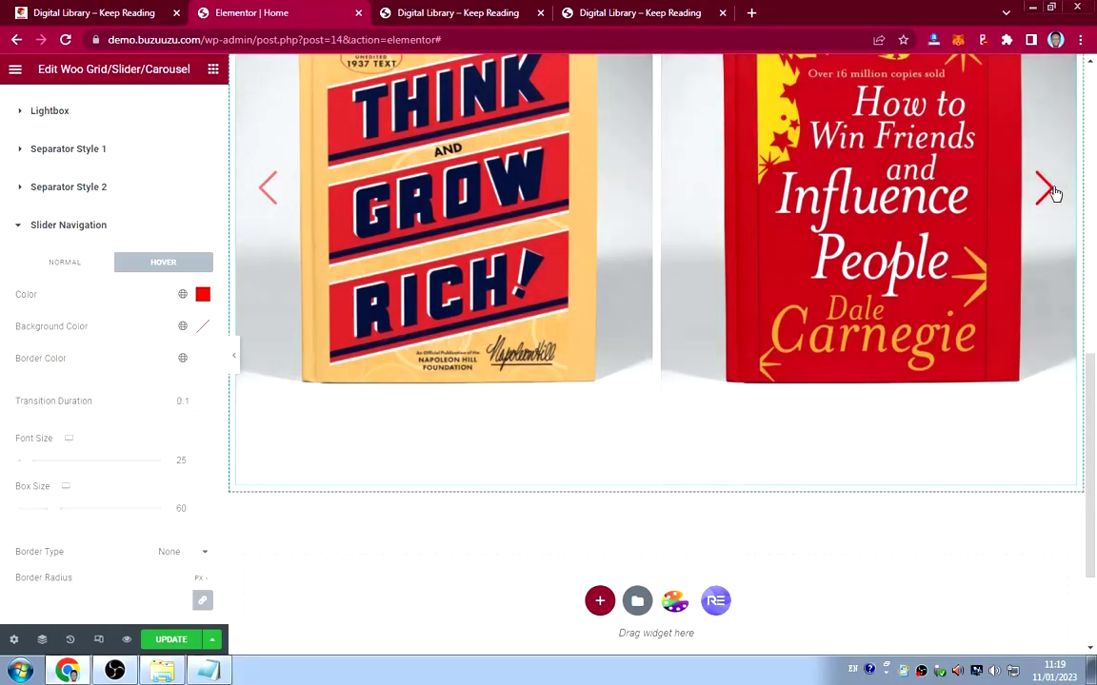
scroll(519, 360, up, 2)
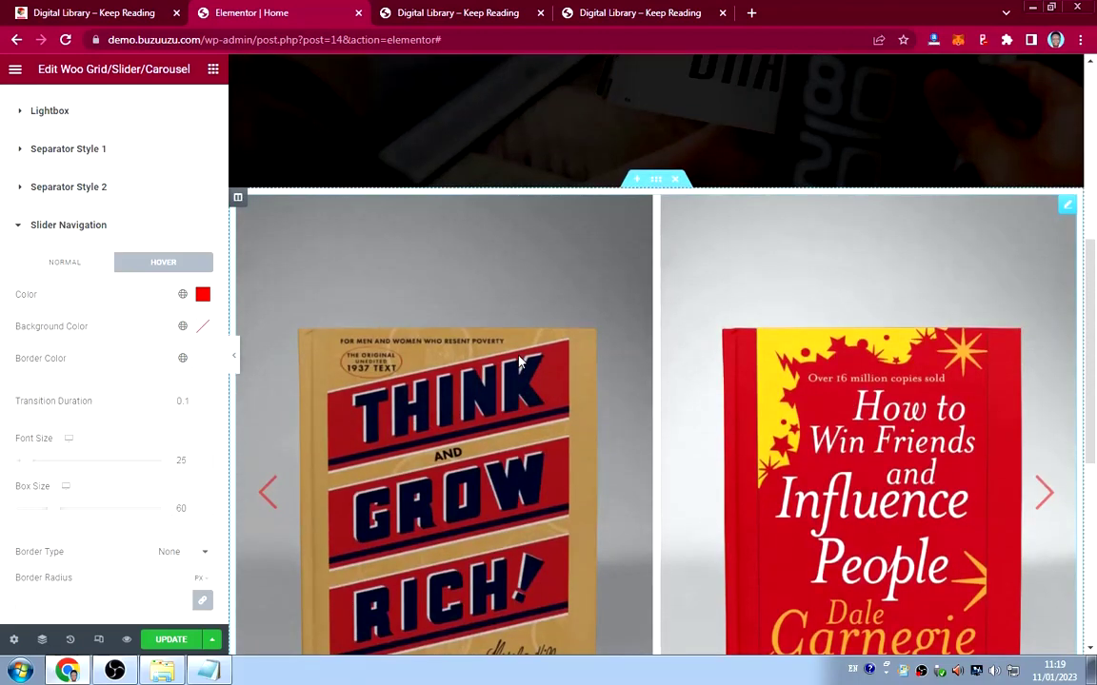
scroll(519, 360, down, 1)
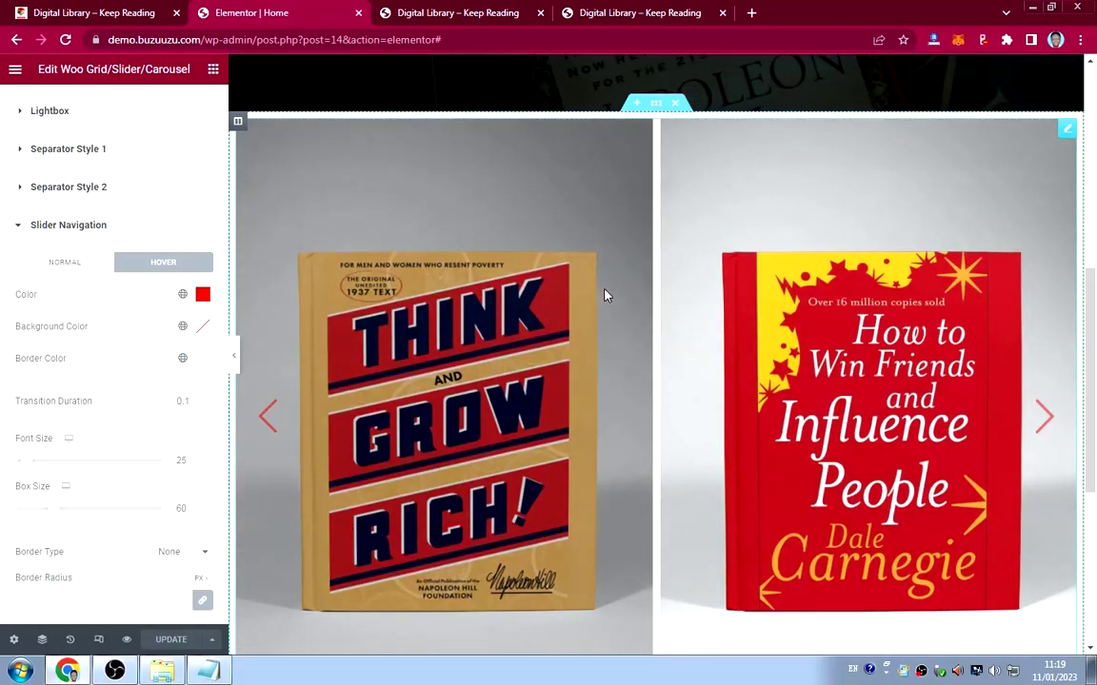
Set the top and bottom margins of the section containing the book carousel to 50 px.
click(656, 104)
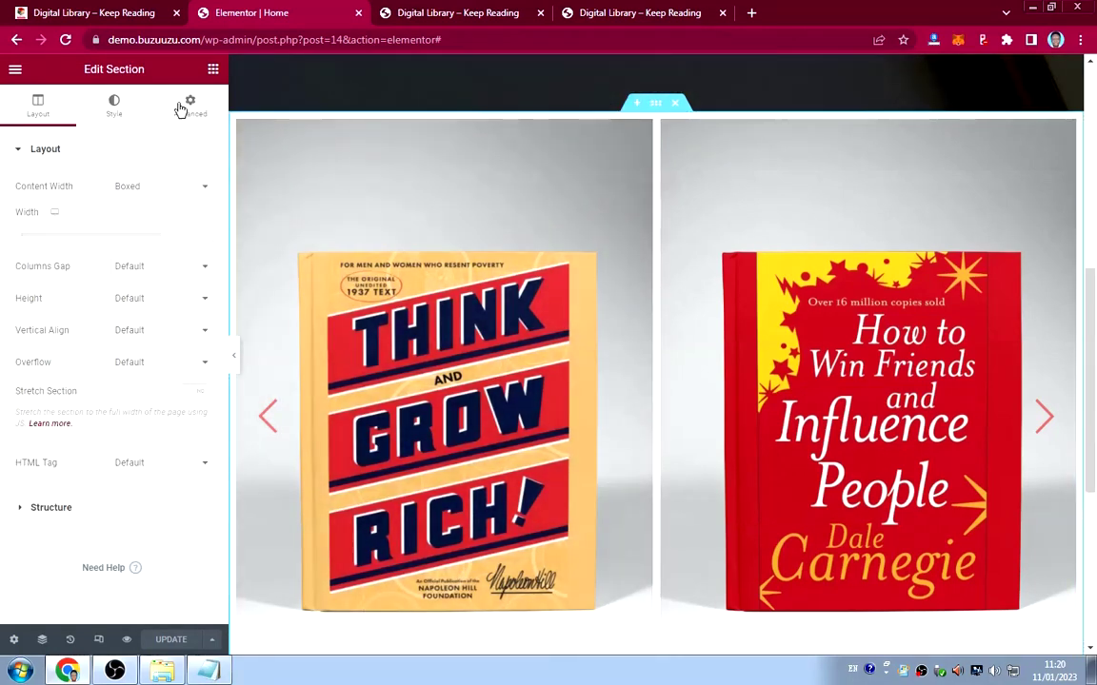
click(183, 118)
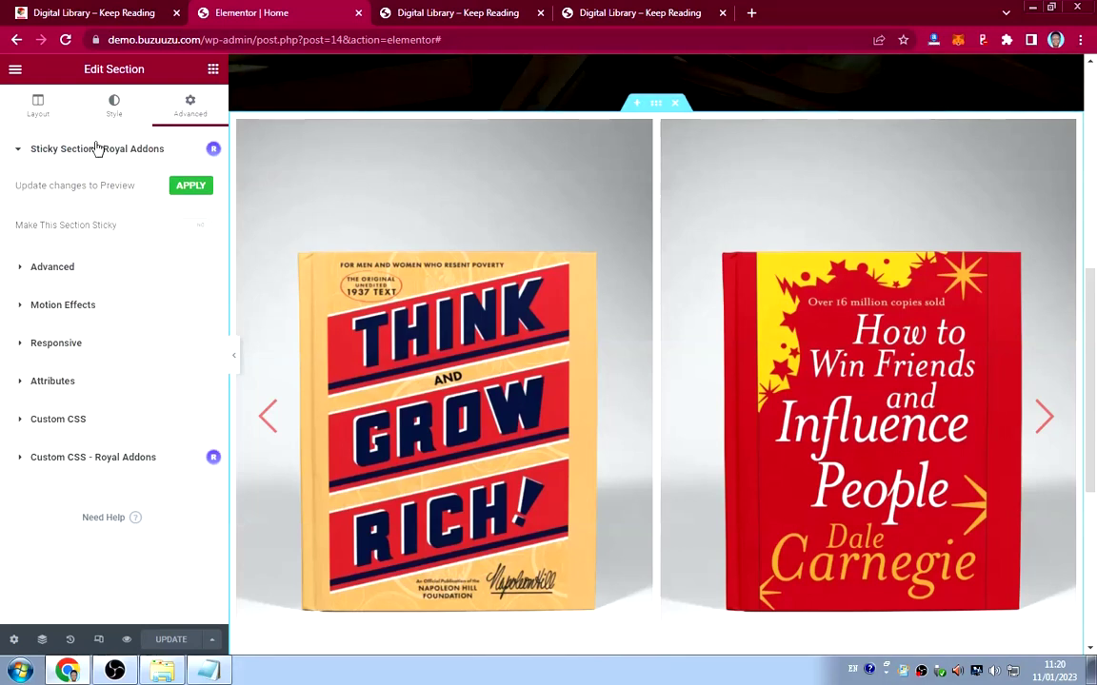
click(53, 271)
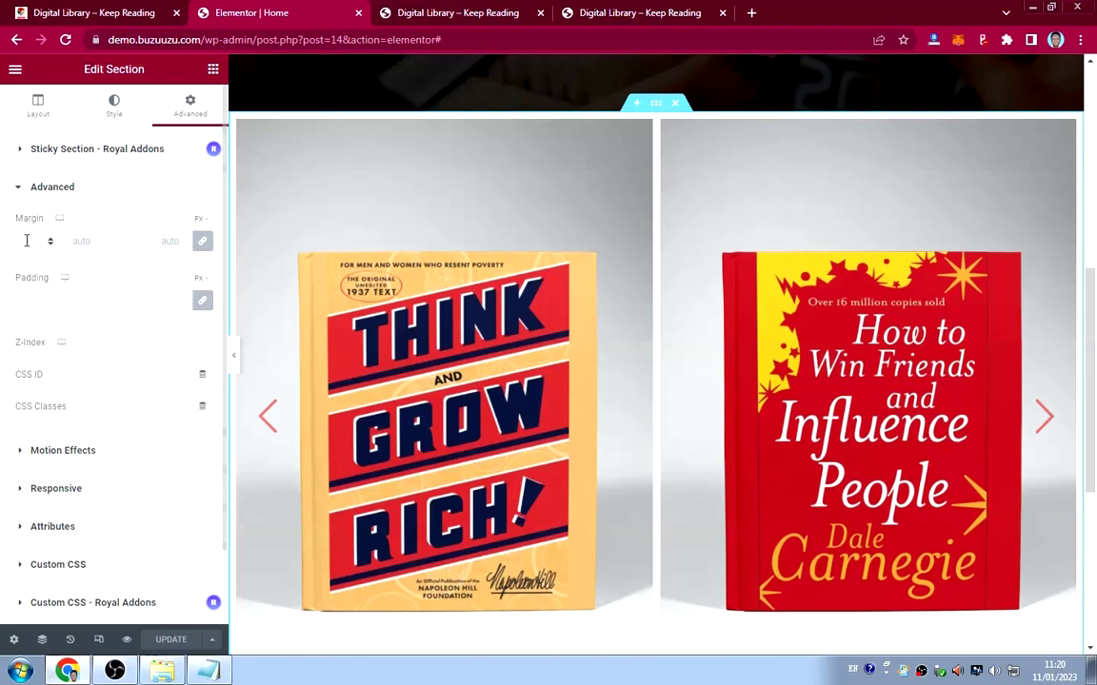
click(23, 238)
text(50)
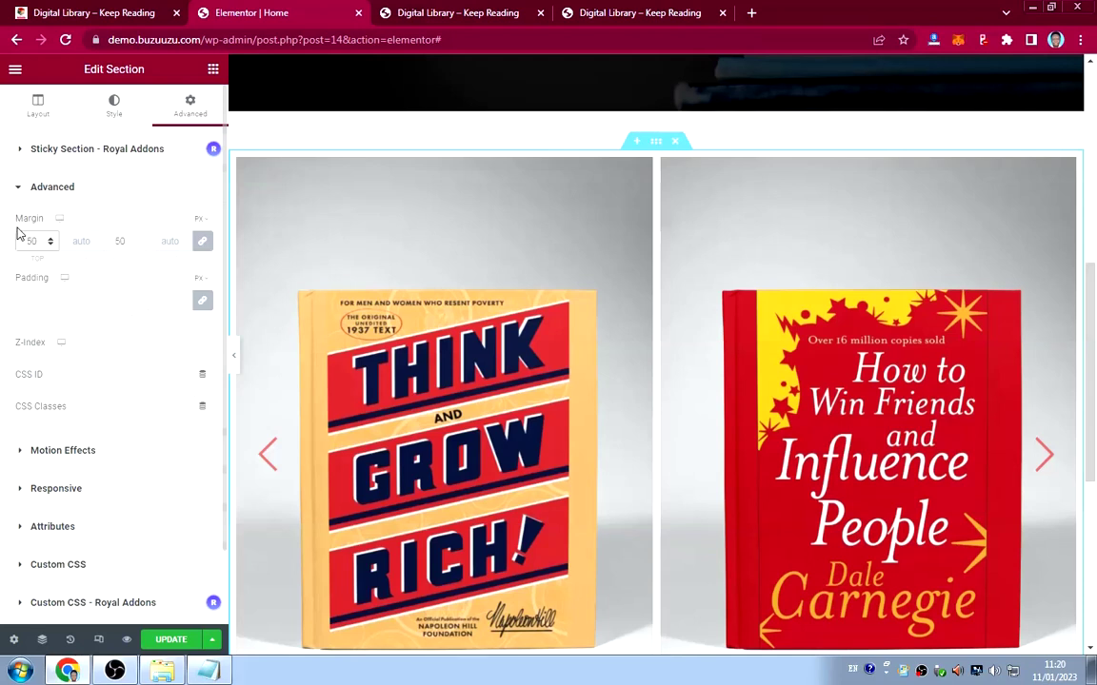
Set the carousel section's top and bottom margins to 90 px, preview the page at full width and update it.
key(BackSpace)
key(BackSpace)
text(0)
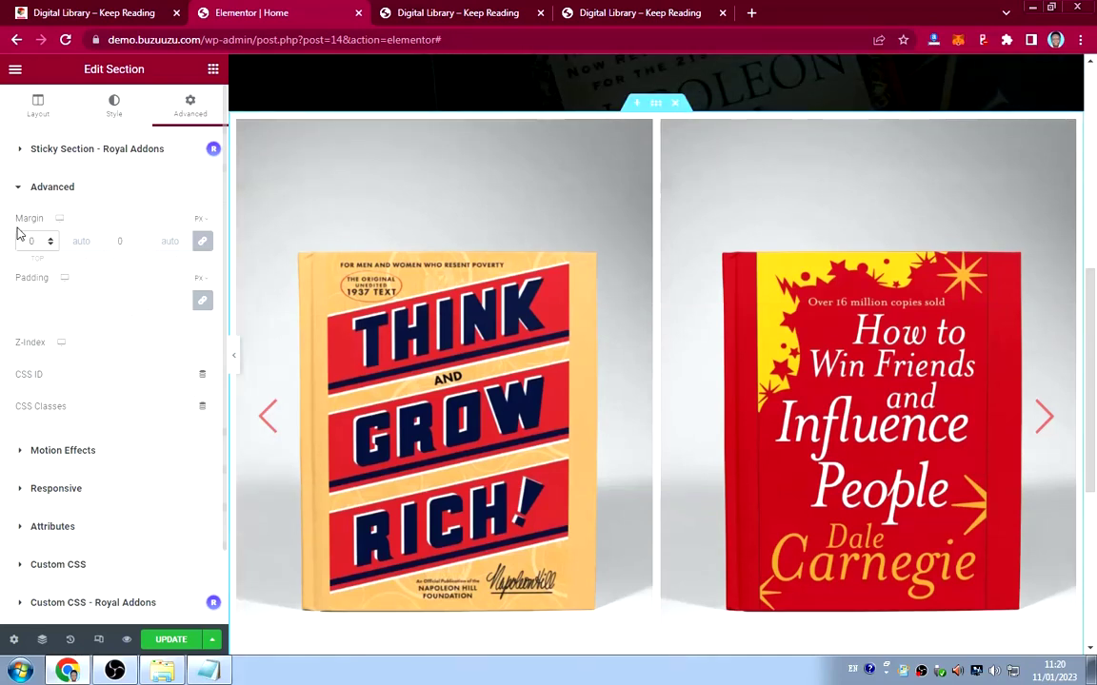
key(BackSpace)
text(90)
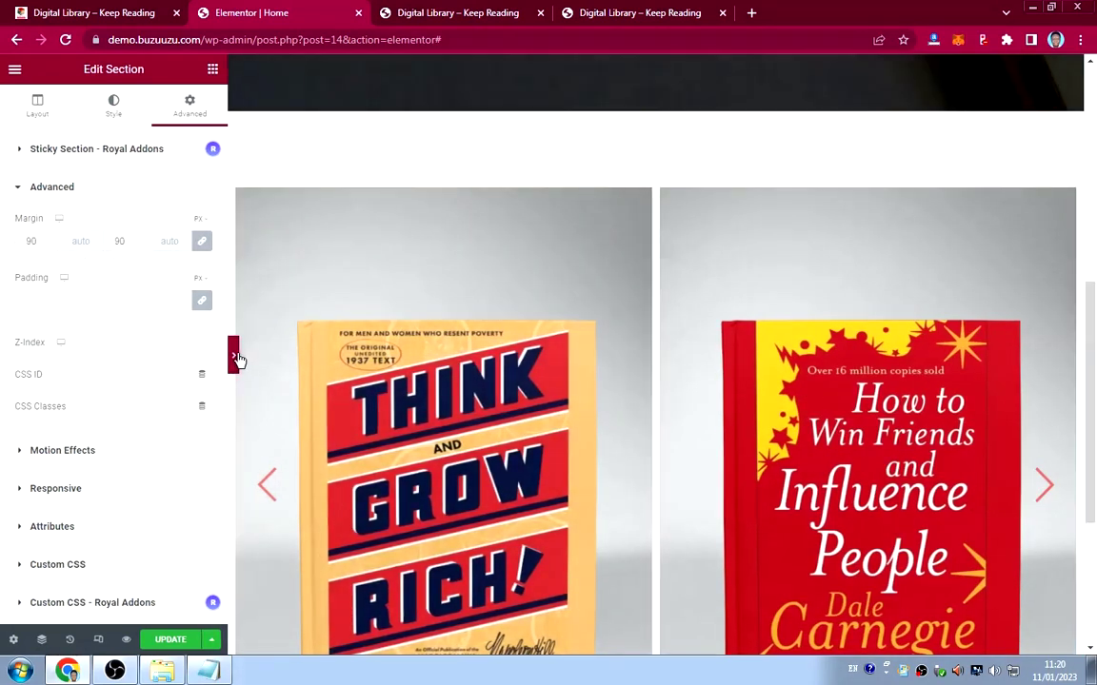
click(234, 356)
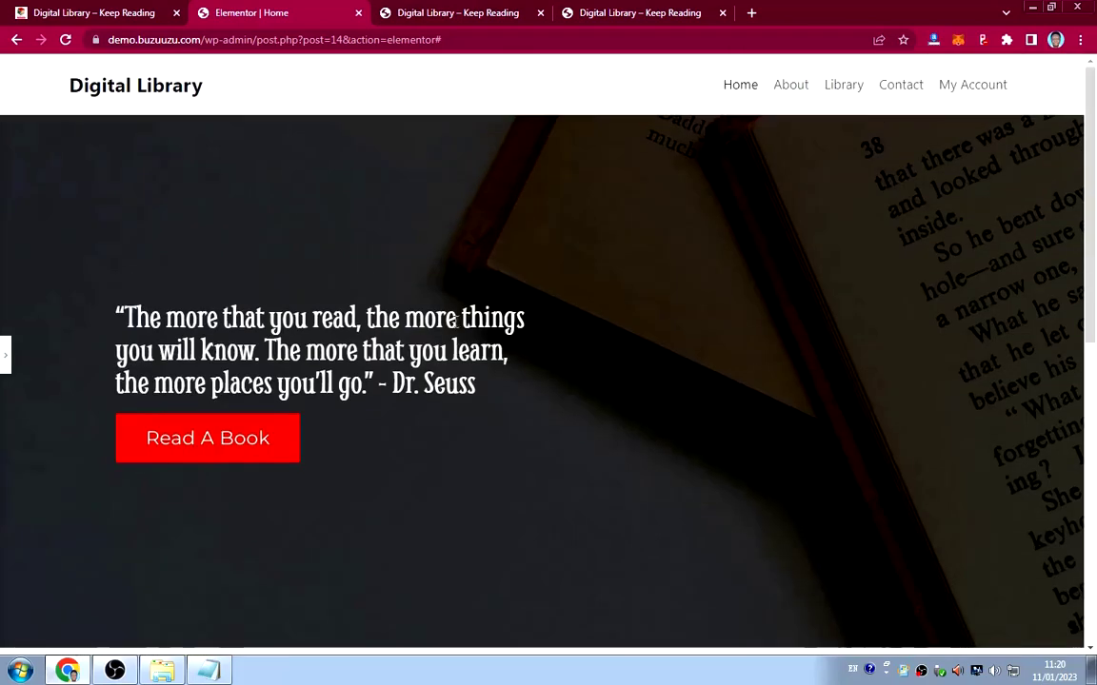
scroll(455, 327, down, 10)
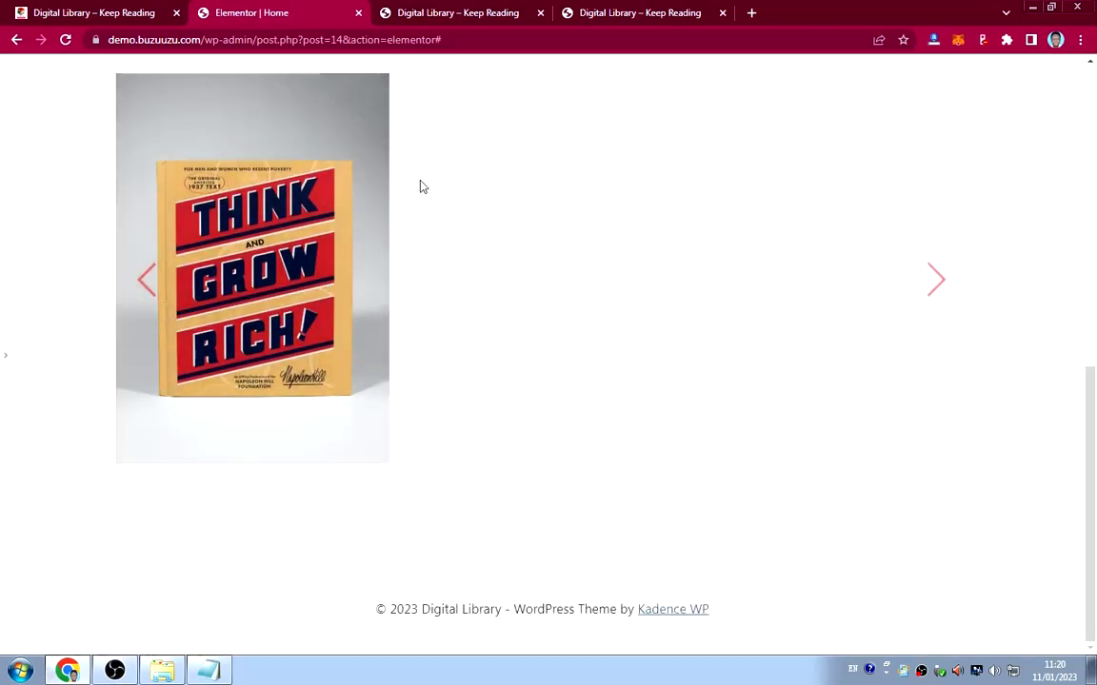
click(7, 360)
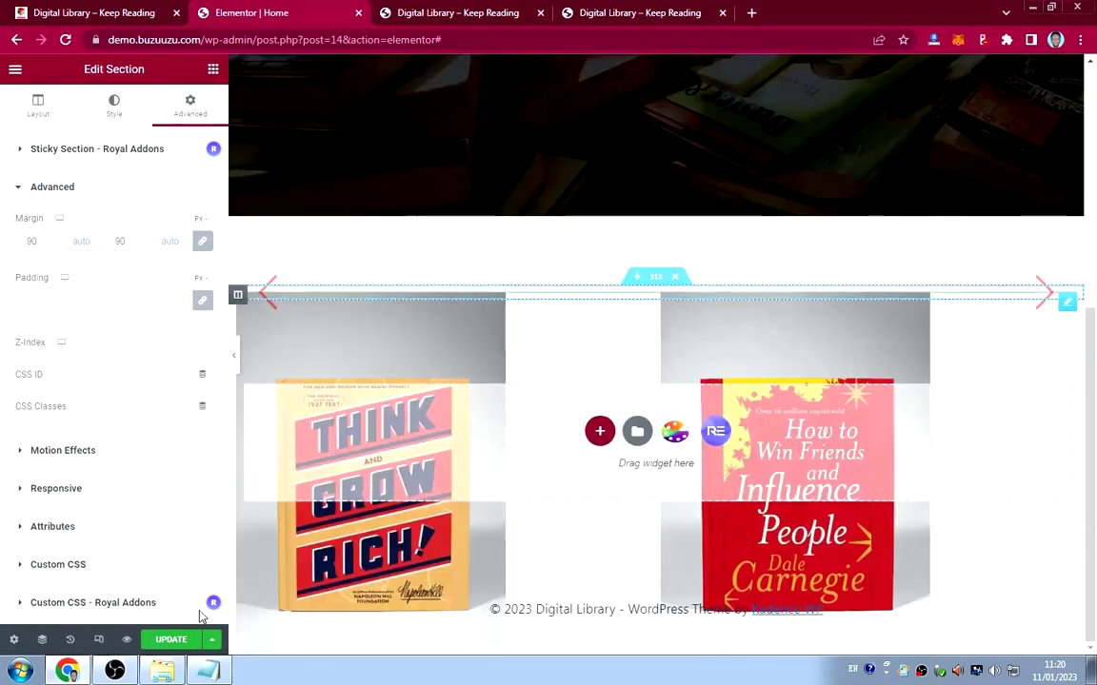
click(177, 640)
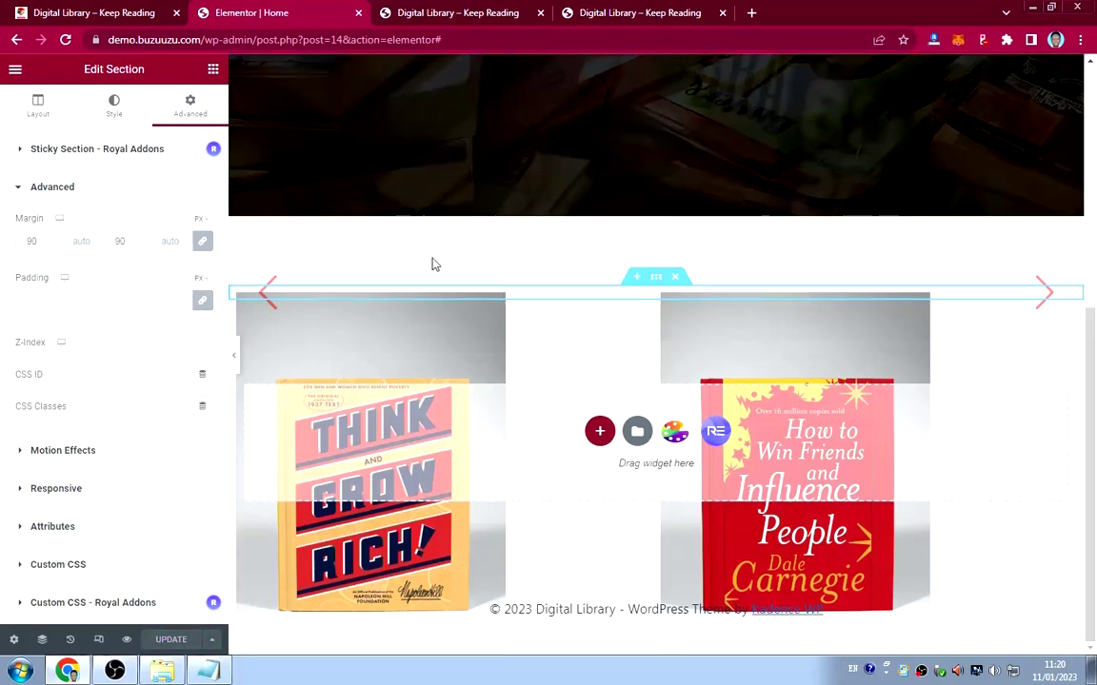
Reload the live demo home page and check the spacing around the book carousel below the hero.
click(448, 19)
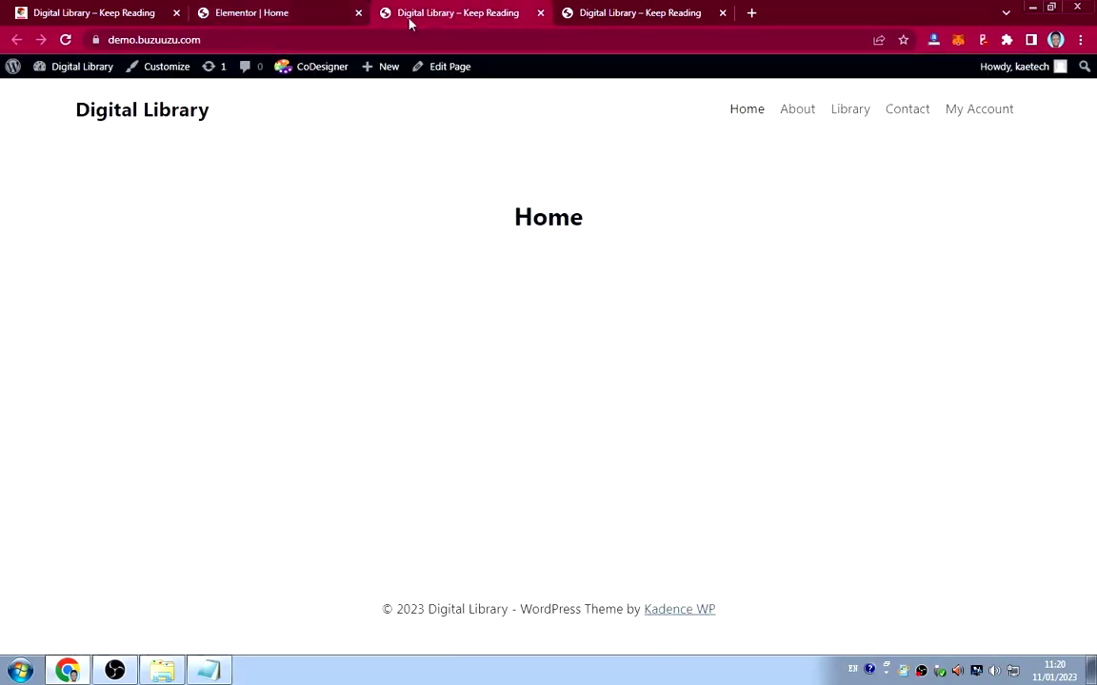
click(66, 39)
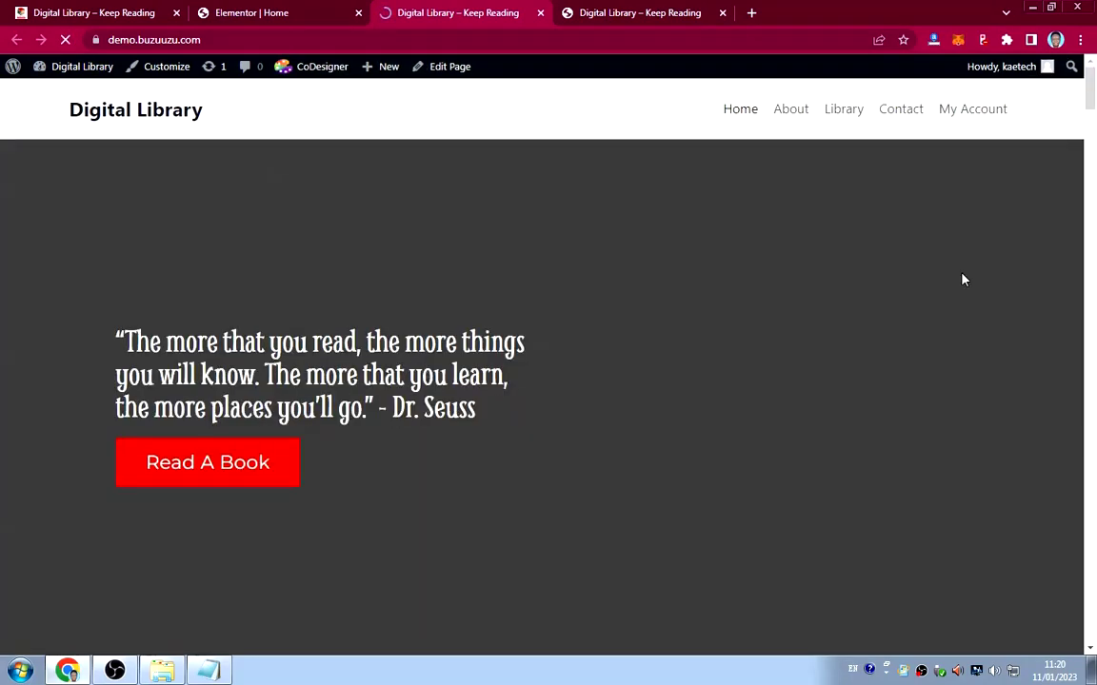
scroll(719, 344, down, 5)
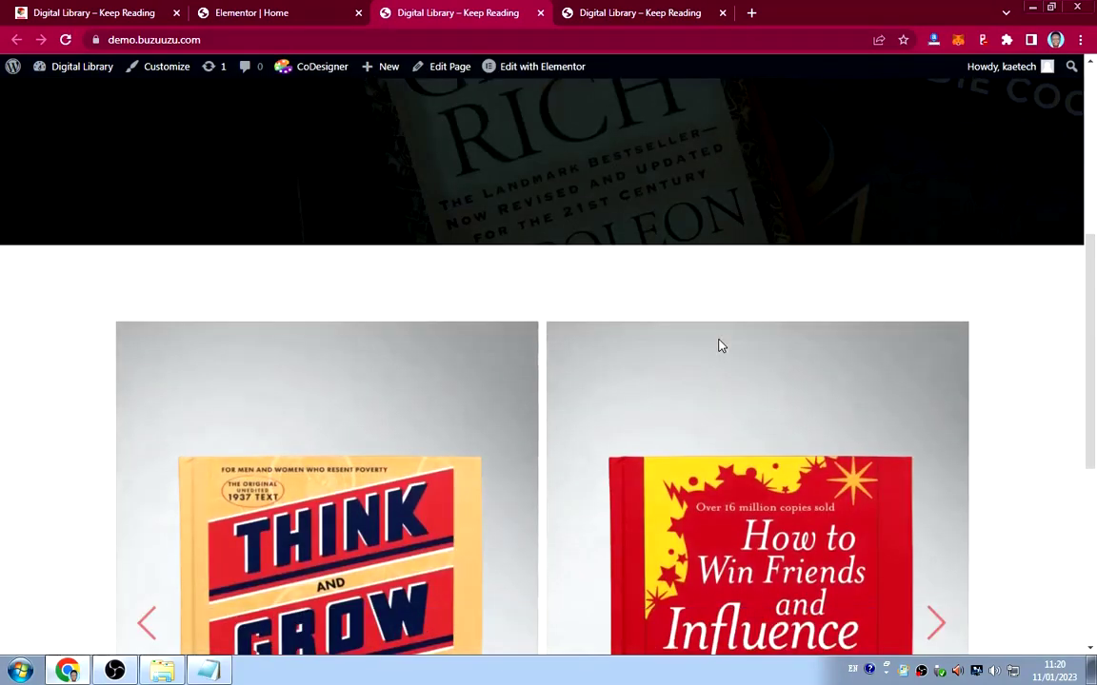
scroll(718, 344, down, 3)
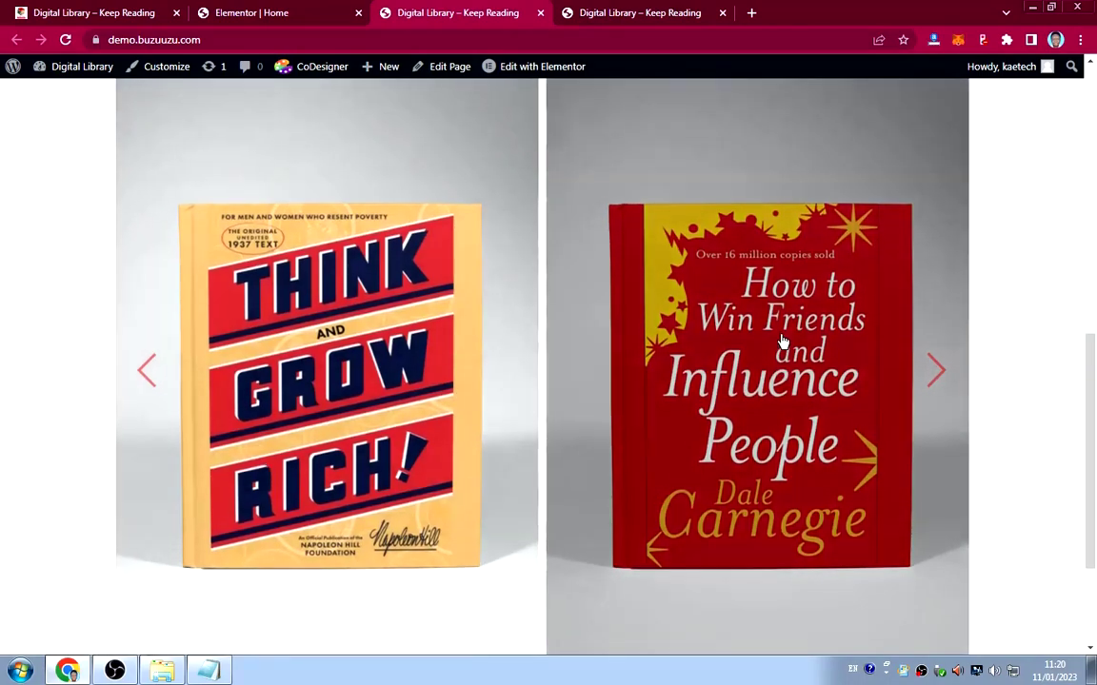
scroll(780, 341, up, 3)
scroll(780, 341, down, 5)
scroll(781, 341, up, 10)
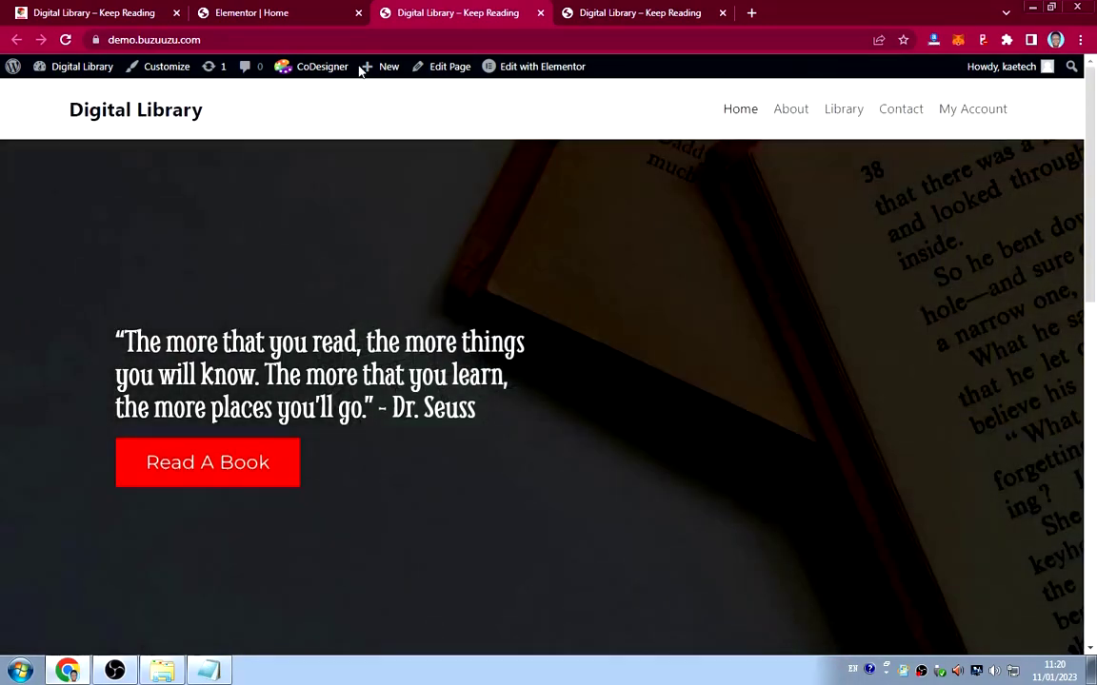
Reload the home page in the Elementor editor and check the carousel section and the empty area below it.
click(255, 12)
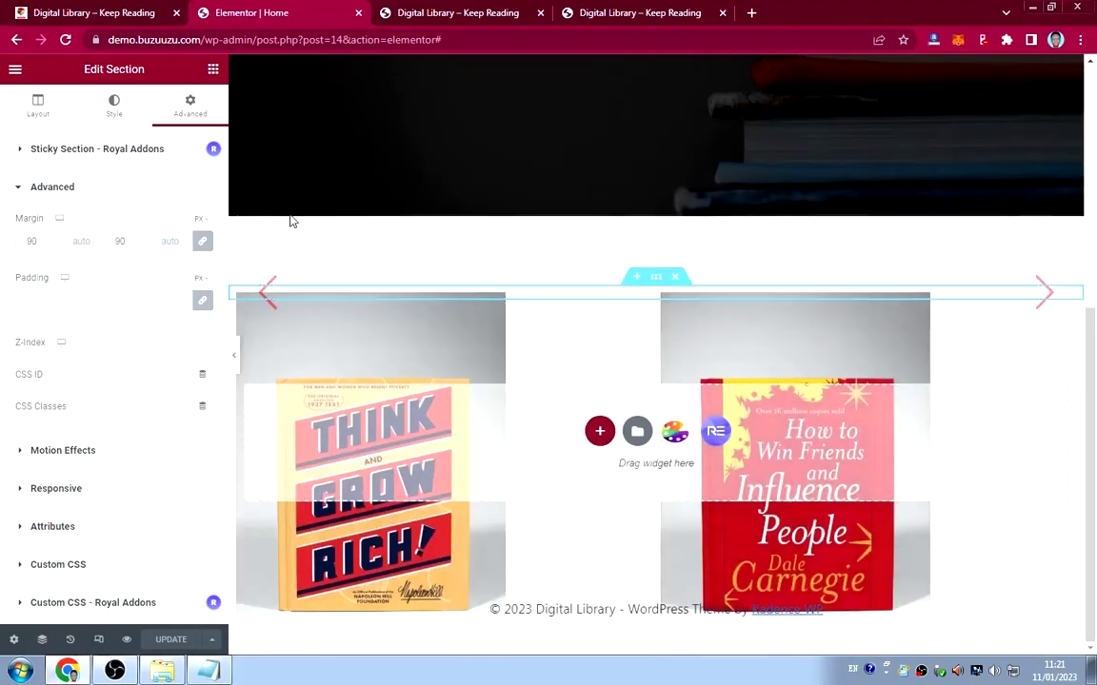
click(67, 39)
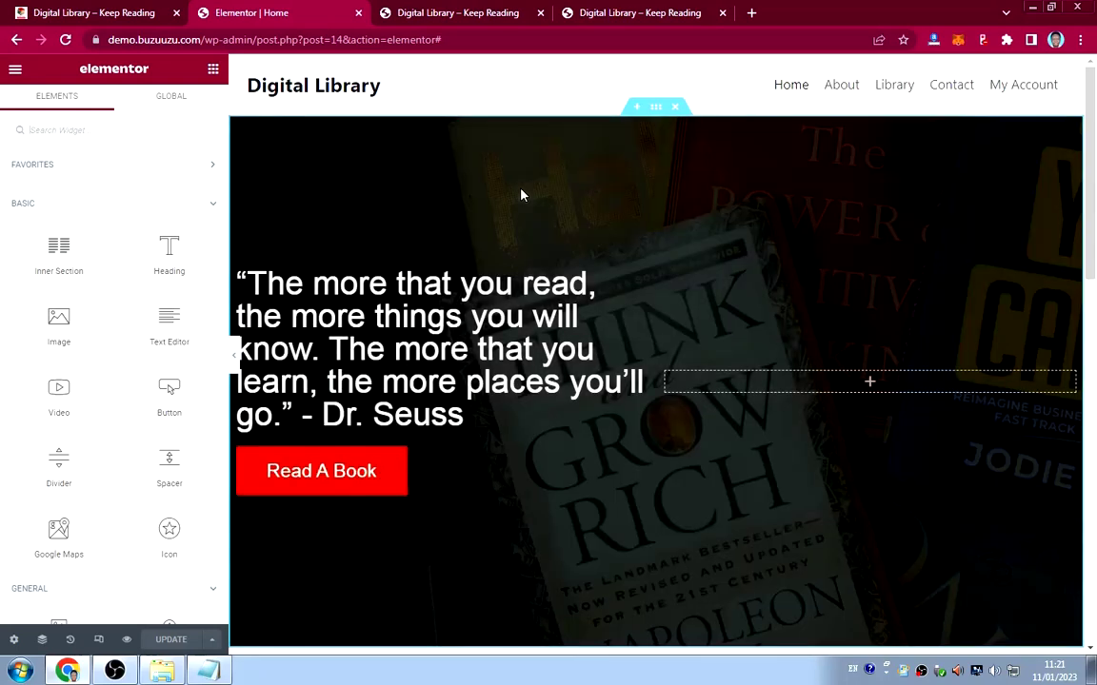
scroll(649, 305, down, 5)
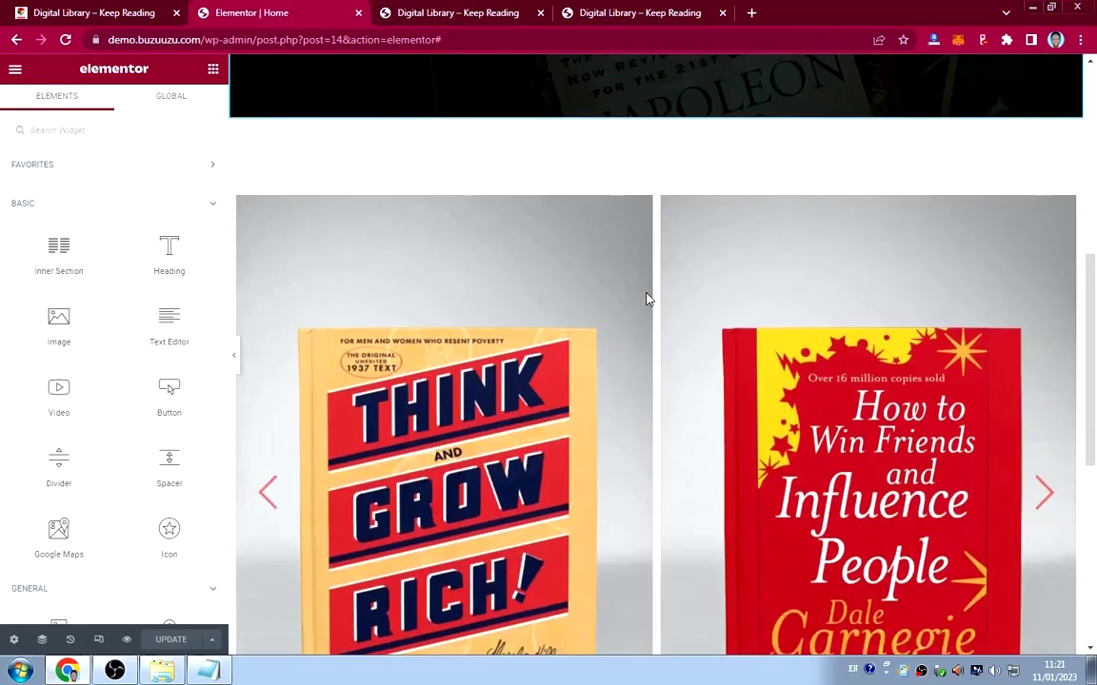
scroll(675, 337, down, 5)
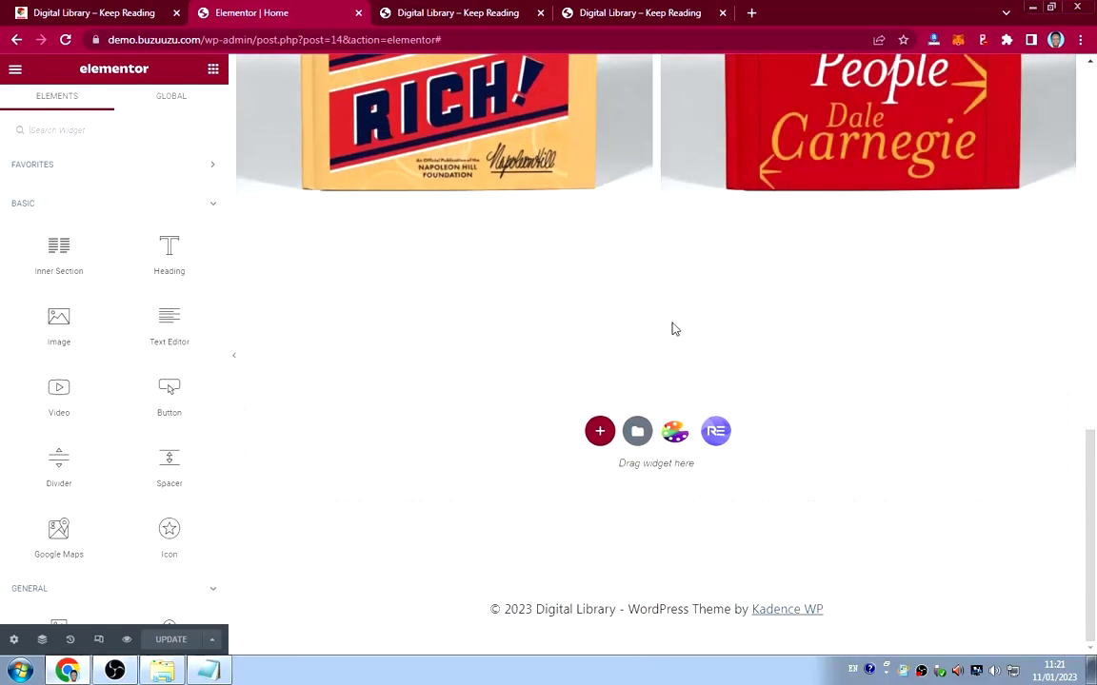
scroll(669, 321, up, 5)
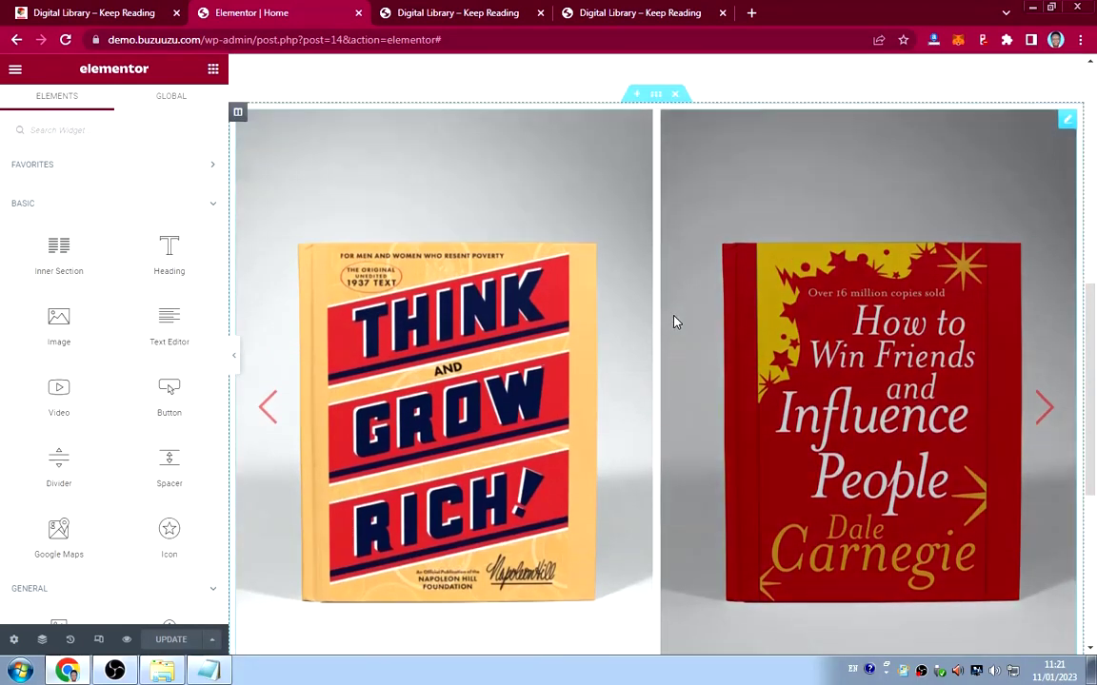
scroll(673, 322, up, 2)
Examine the Powerful Motivational Books banner on the reference site's home page.
click(105, 13)
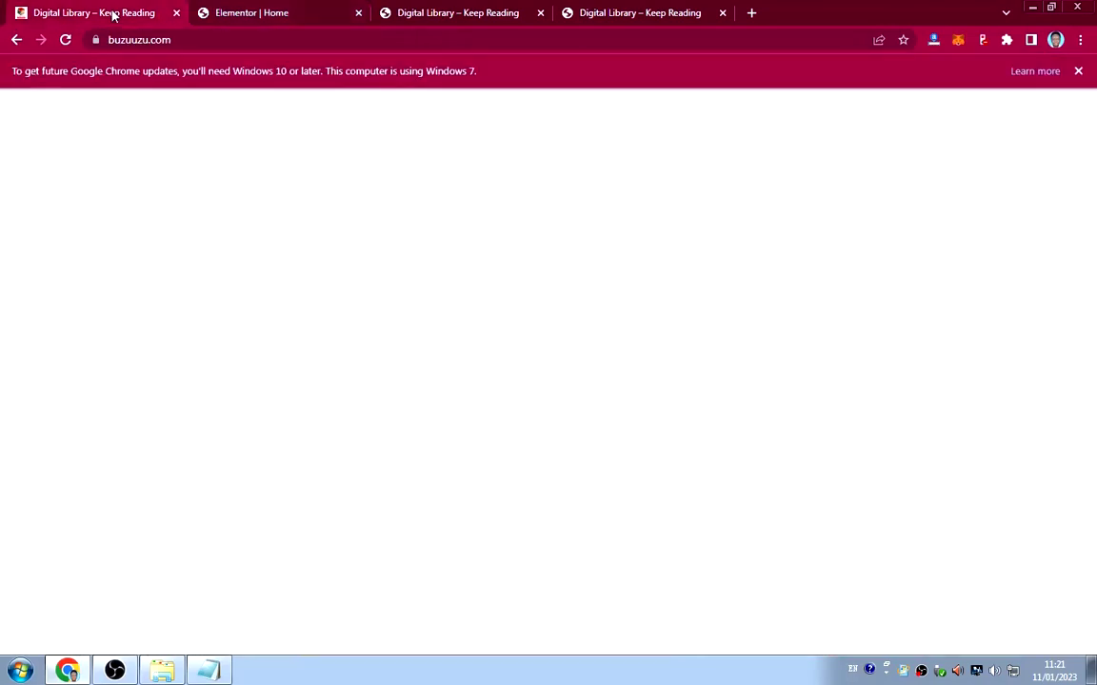
scroll(629, 329, down, 8)
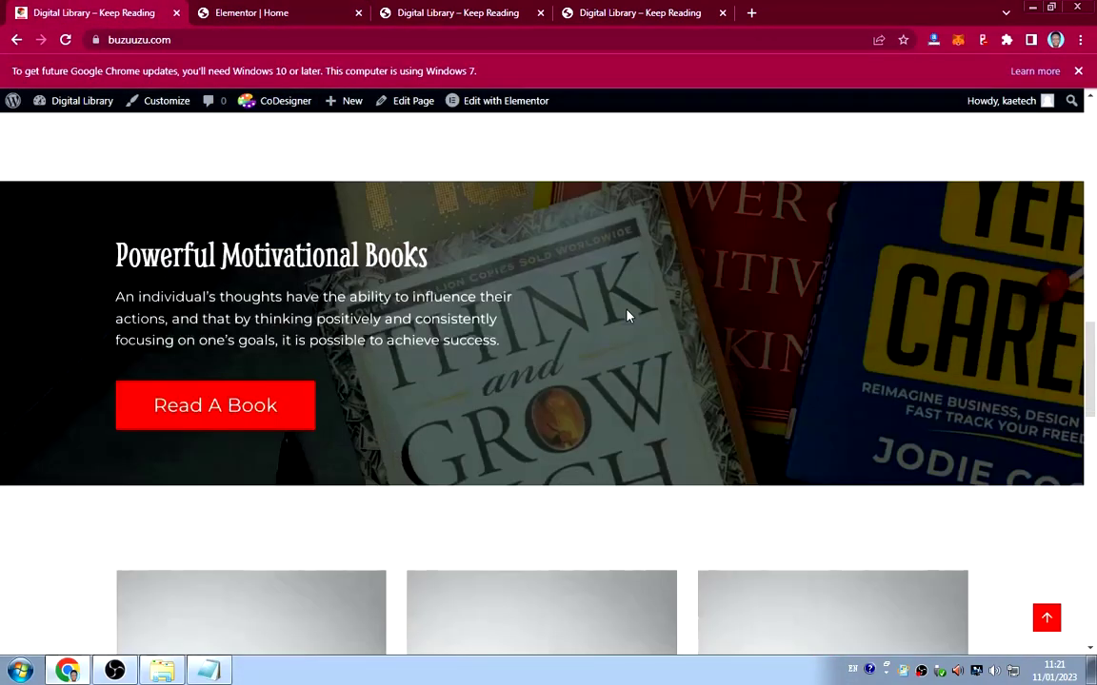
scroll(627, 312, up, 2)
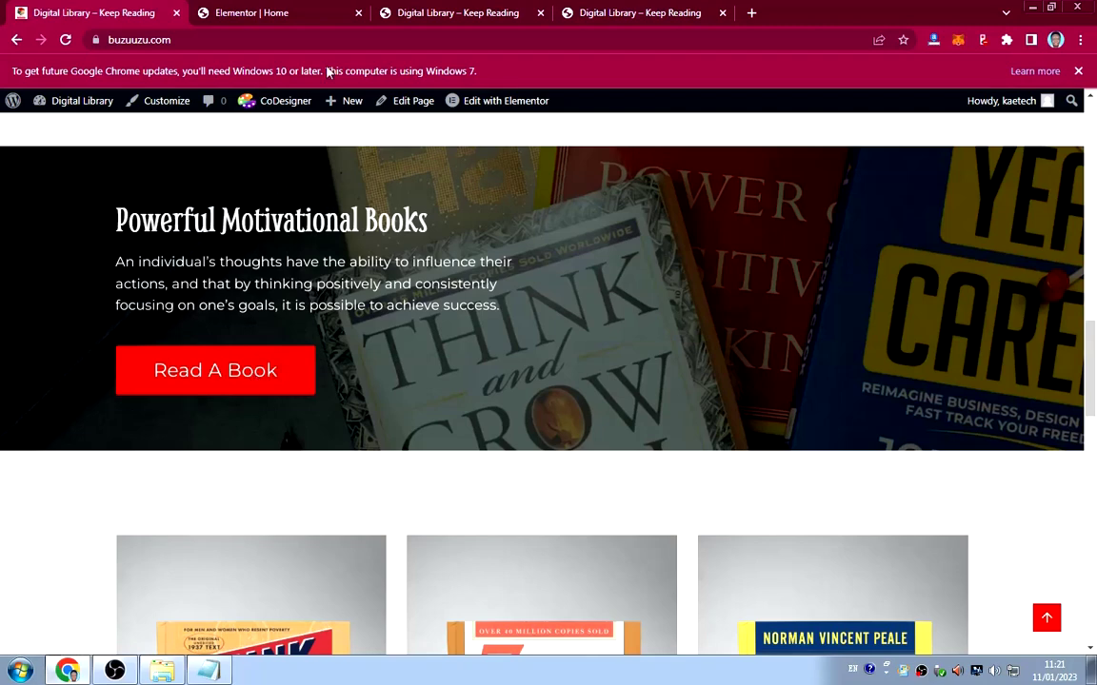
Copy the hero section in the editor and paste it into the empty area below the book carousel.
click(290, 14)
scroll(587, 283, up, 5)
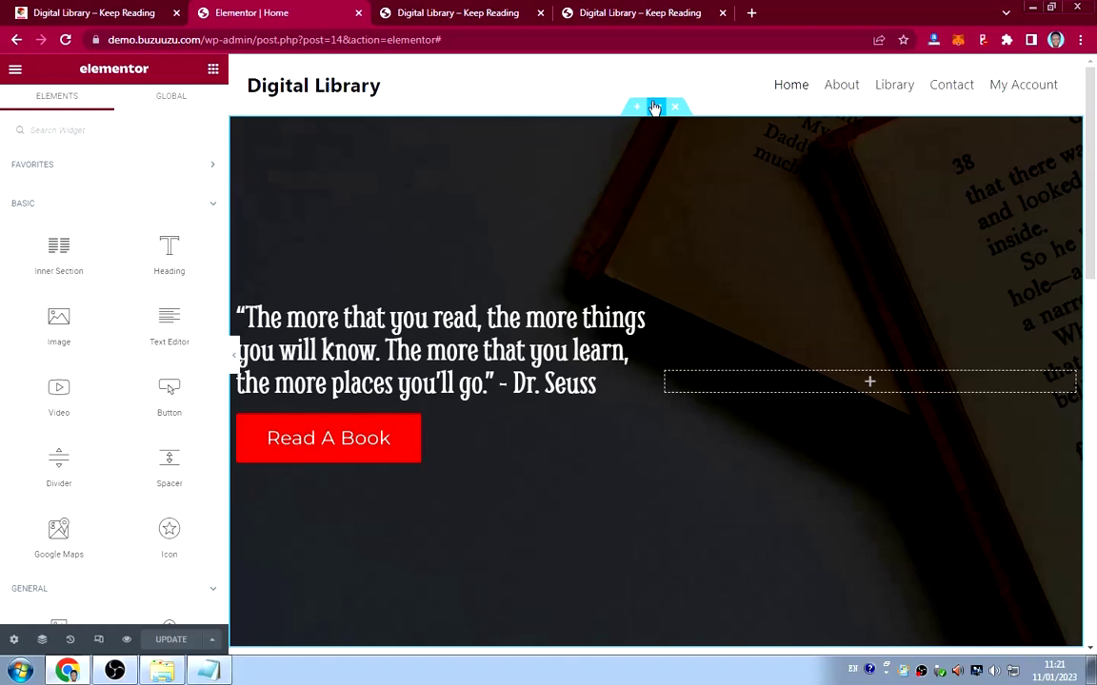
right_click(674, 169)
click(592, 247)
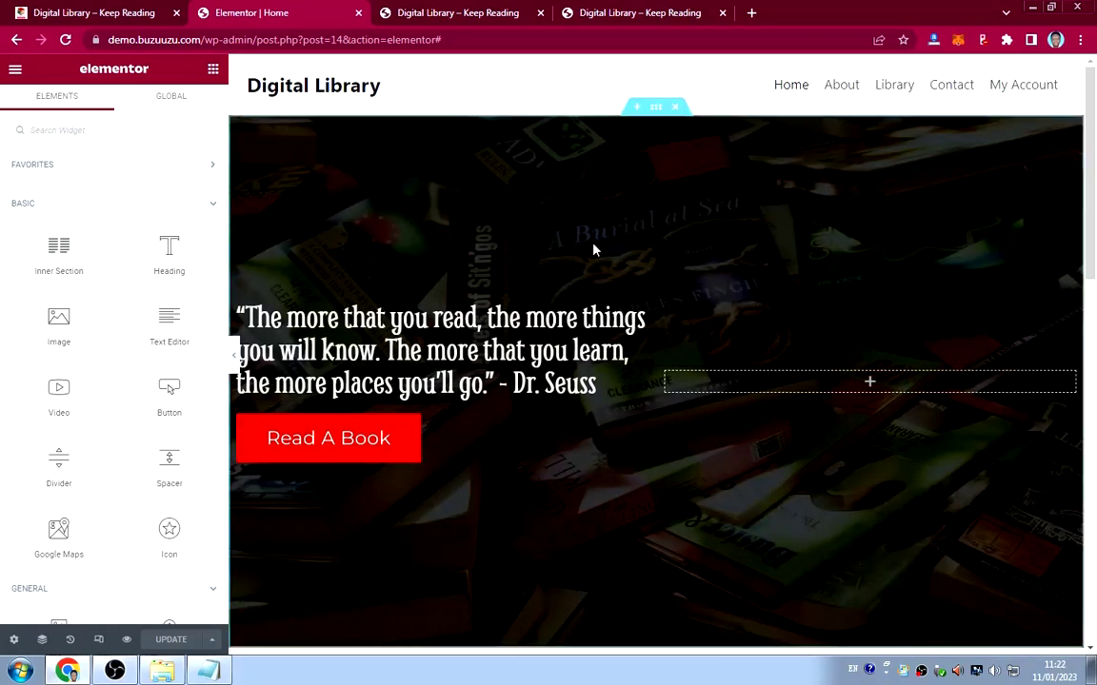
scroll(597, 242, down, 5)
scroll(600, 241, down, 3)
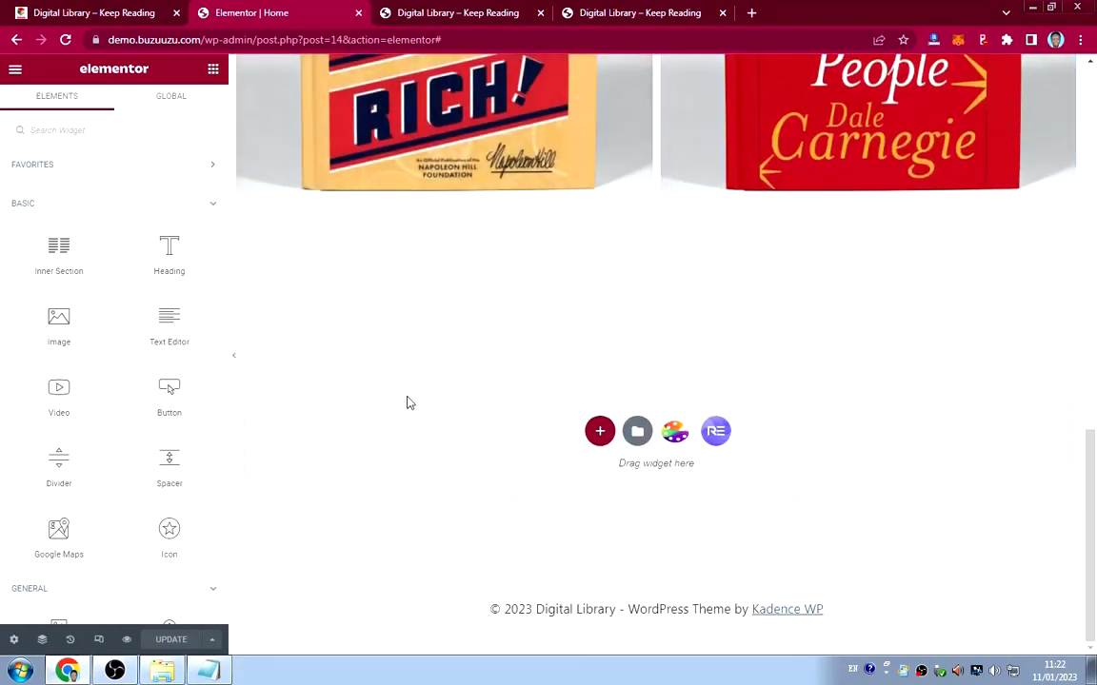
right_click(410, 400)
click(430, 410)
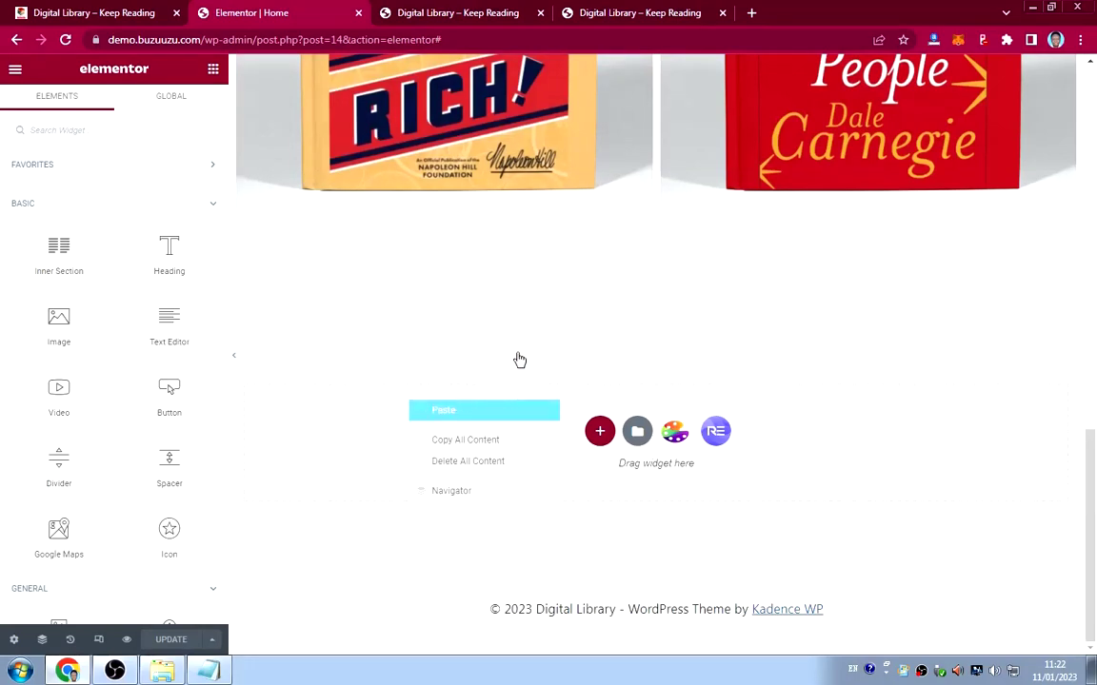
scroll(539, 362, down, 2)
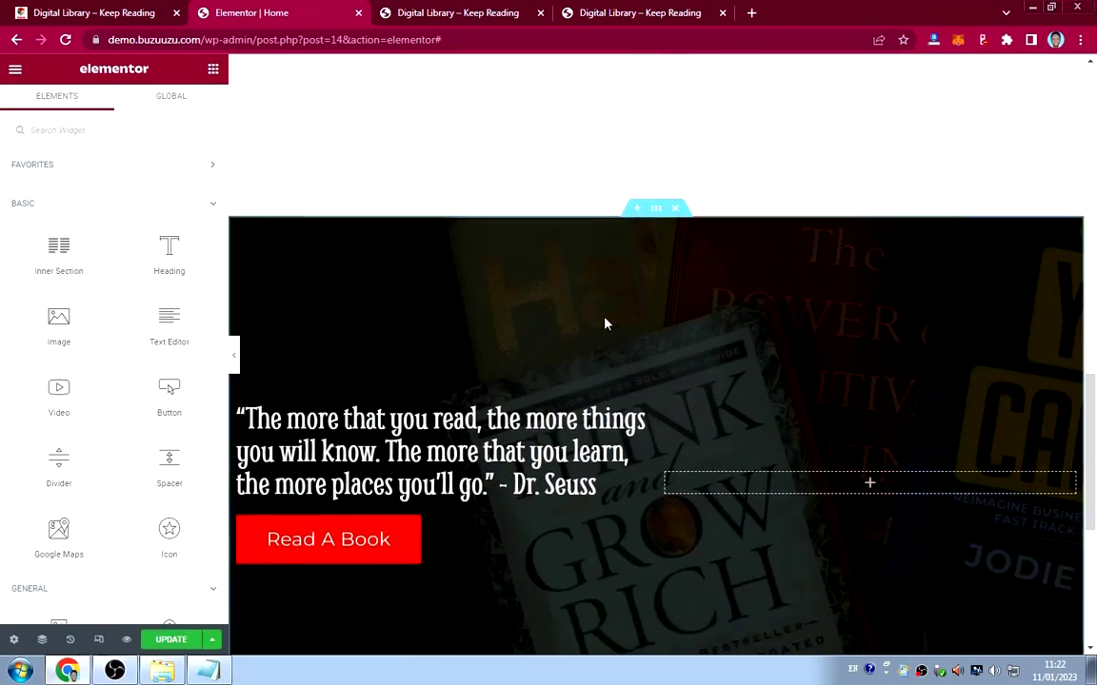
Change the pasted section's background from slideshow to Classic and use hero-4.jpg from the media library as its image.
mouse_move(653, 215)
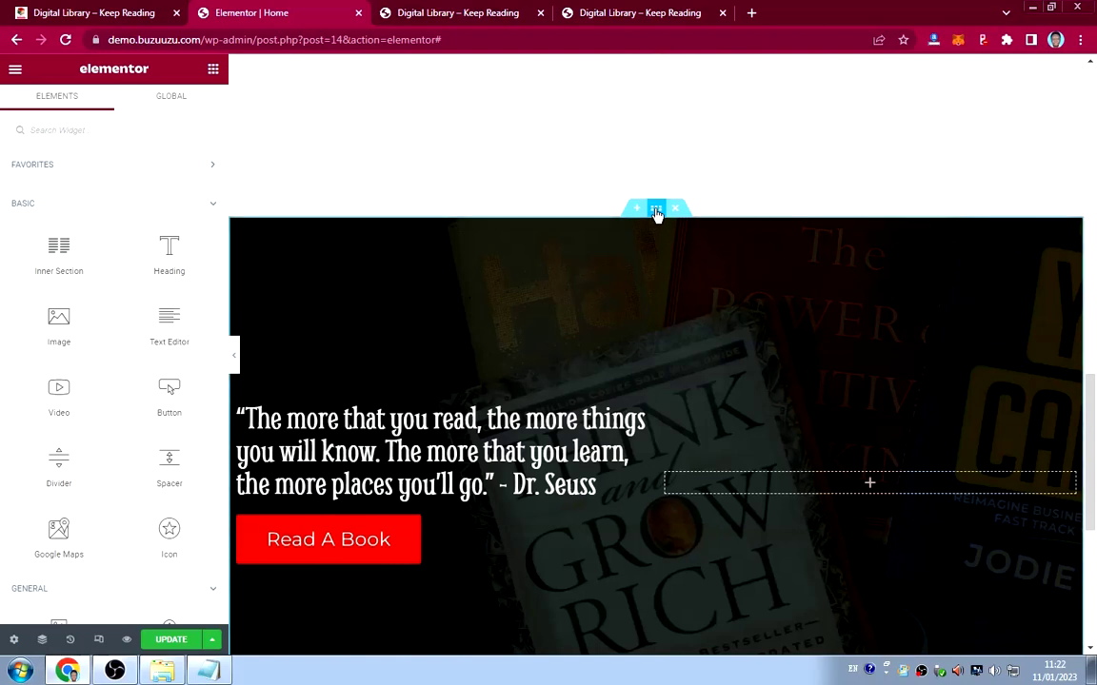
click(655, 211)
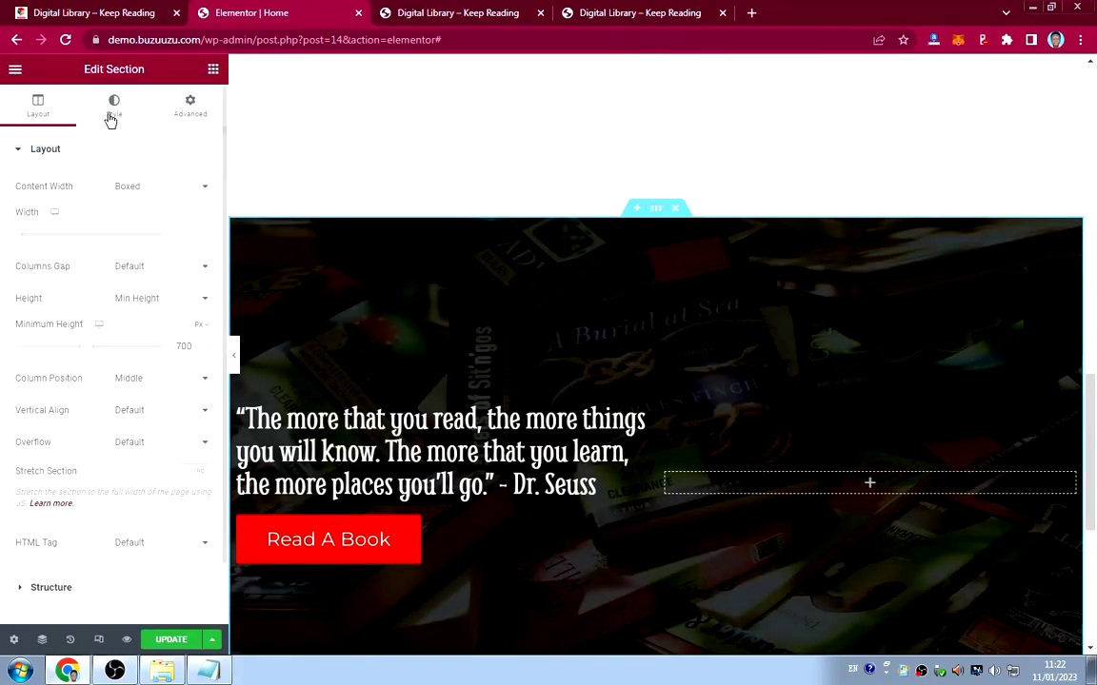
click(112, 116)
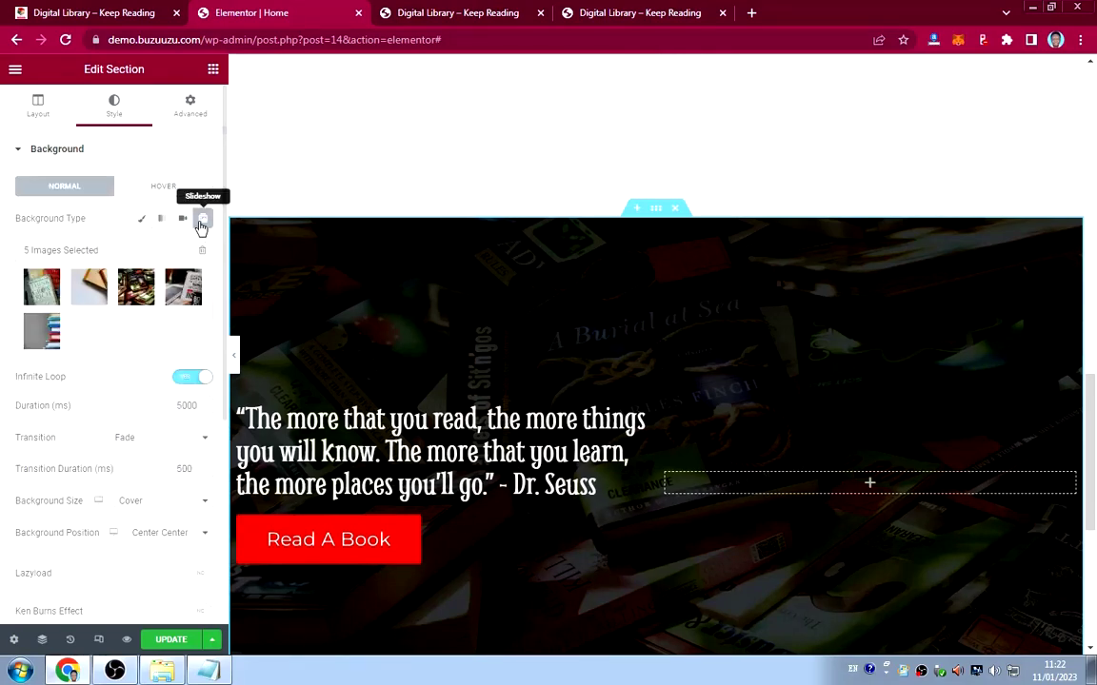
click(144, 222)
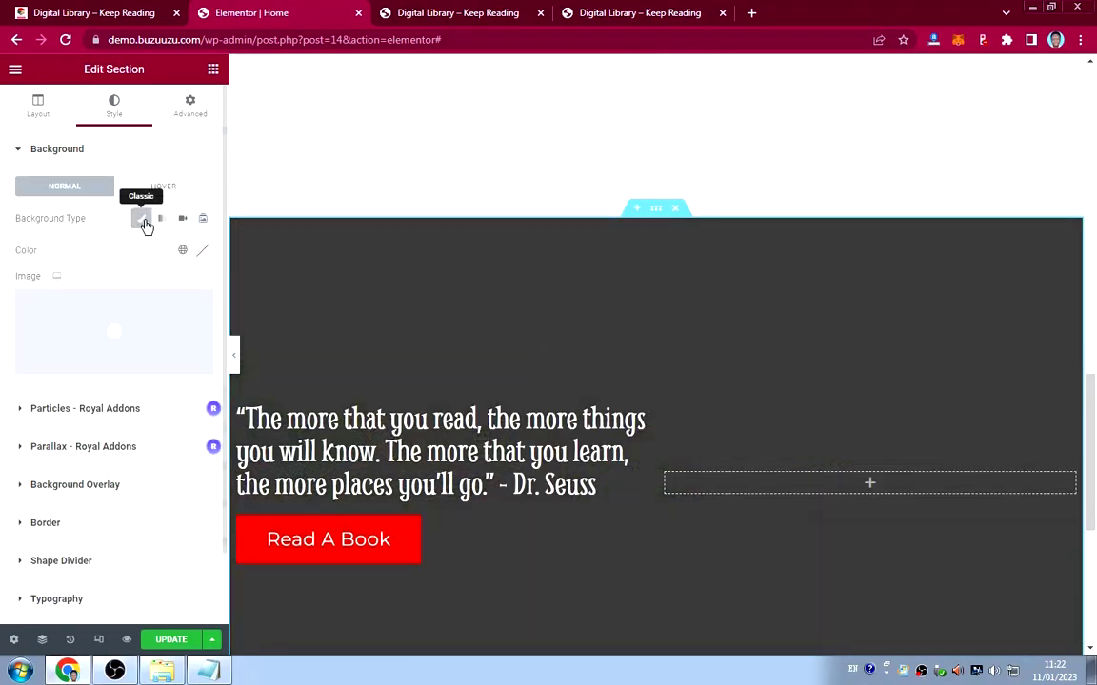
click(119, 329)
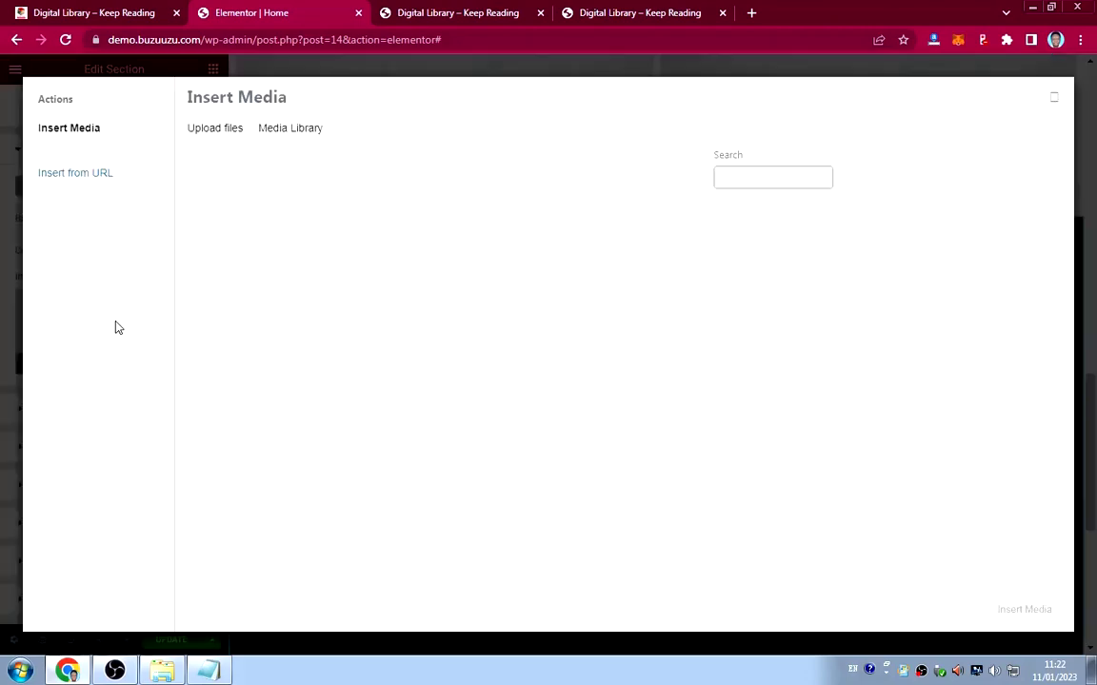
click(94, 14)
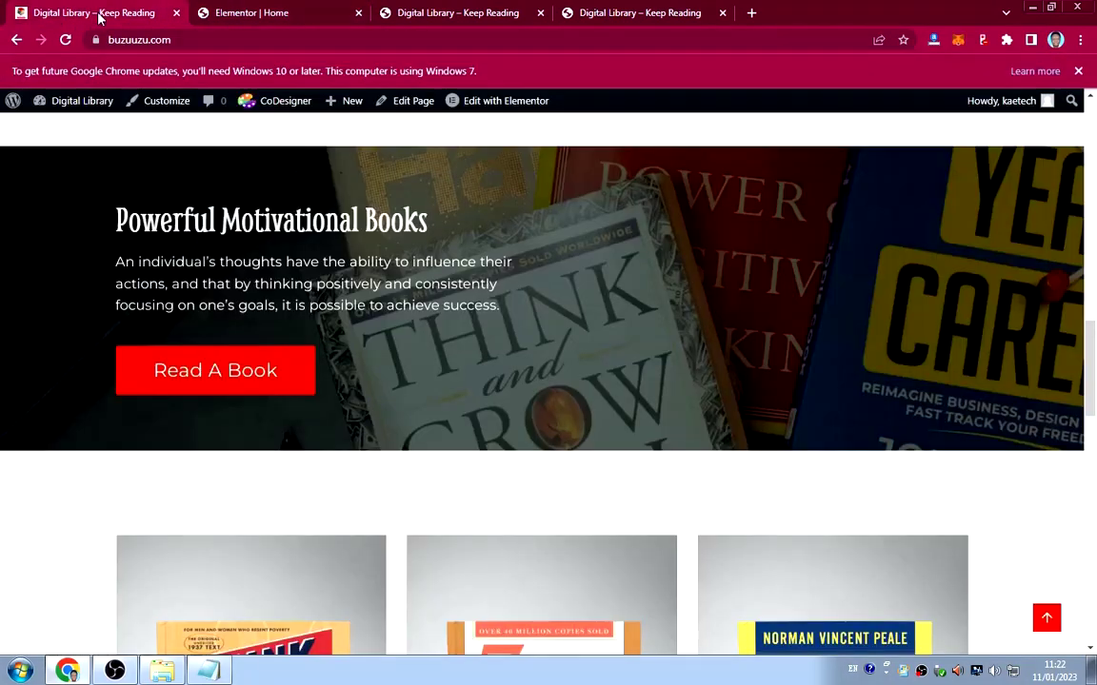
click(259, 16)
click(309, 238)
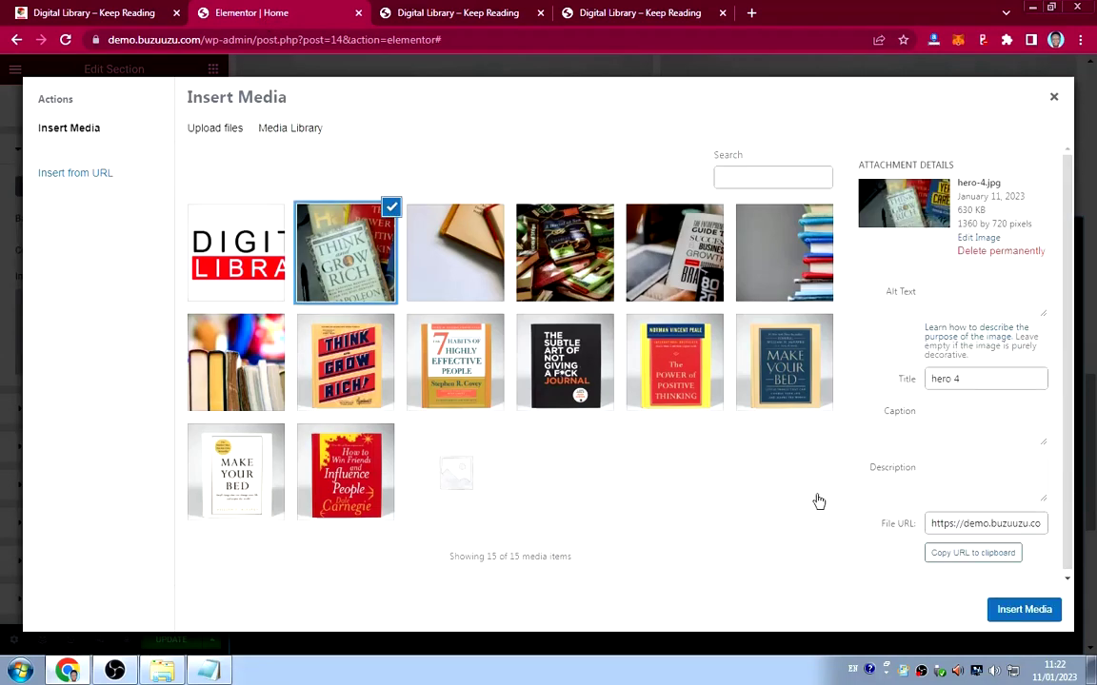
click(1009, 610)
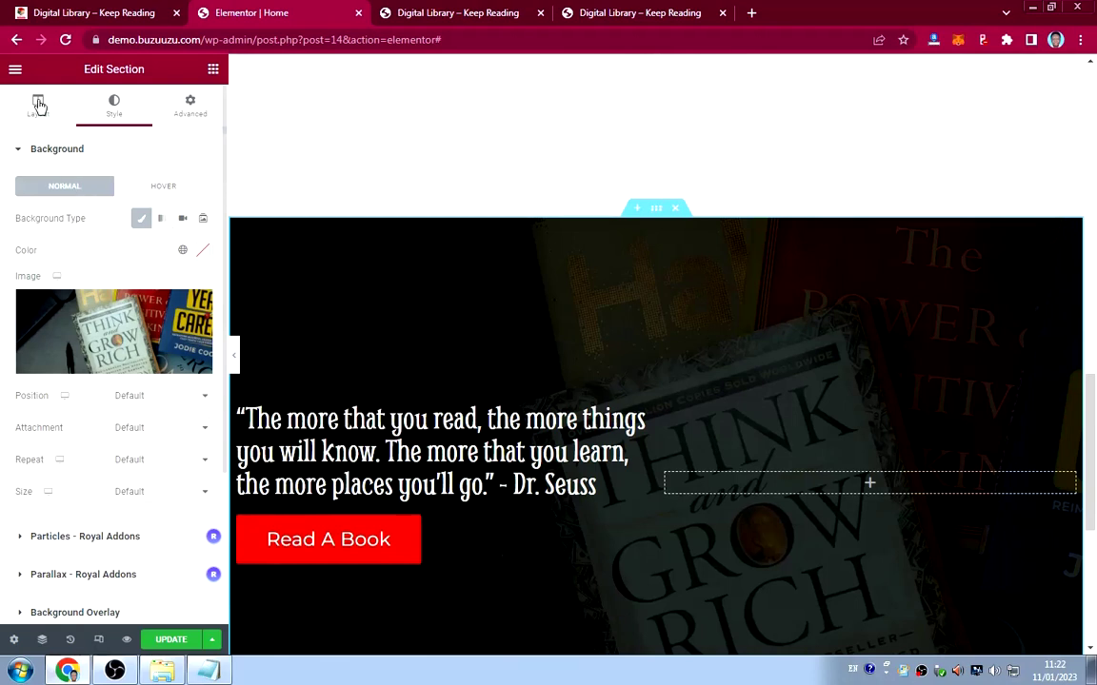
Set the background image's position to Center Center, leave the attachment at Default and compare with the reference page.
click(137, 399)
click(133, 410)
click(145, 432)
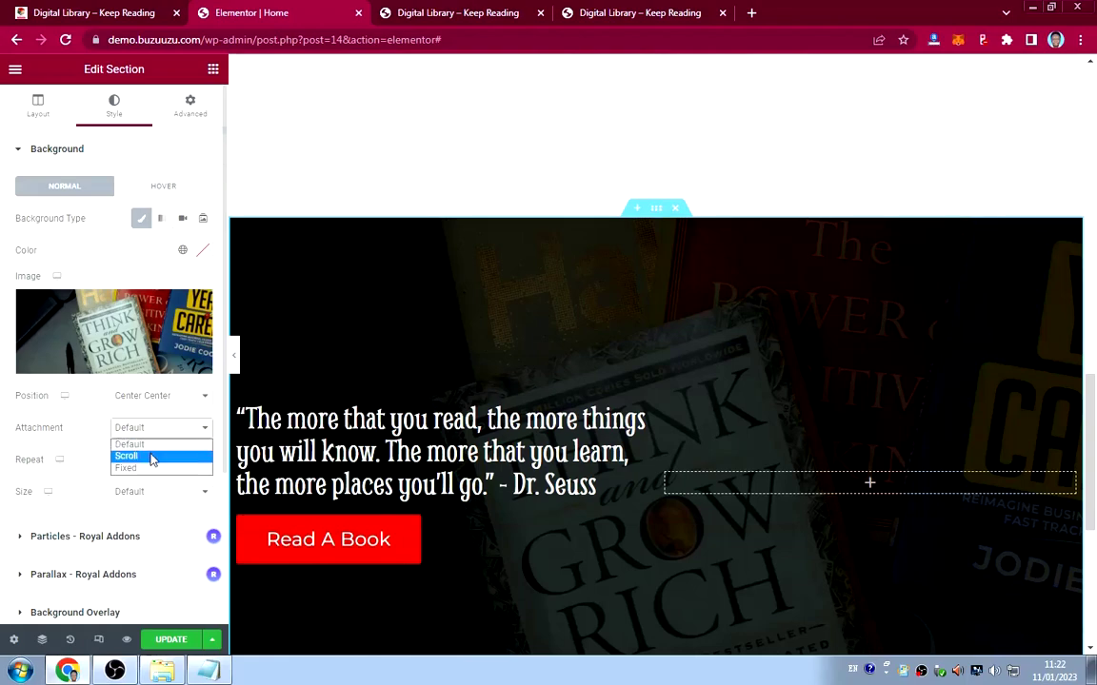
click(69, 439)
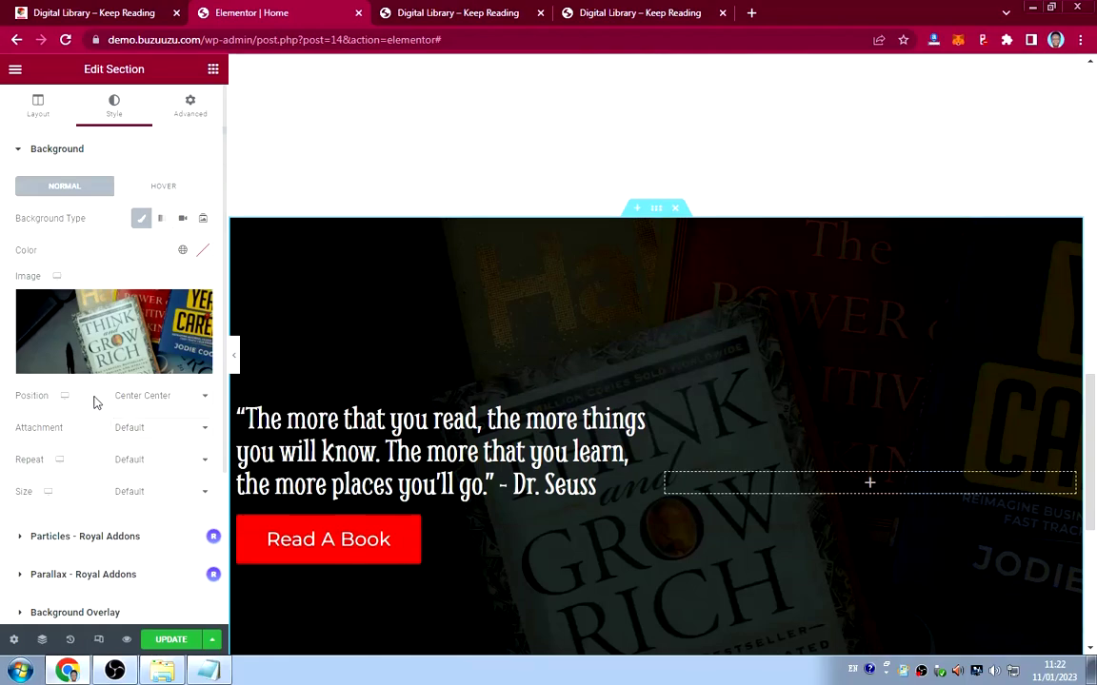
click(107, 17)
scroll(468, 374, down, 3)
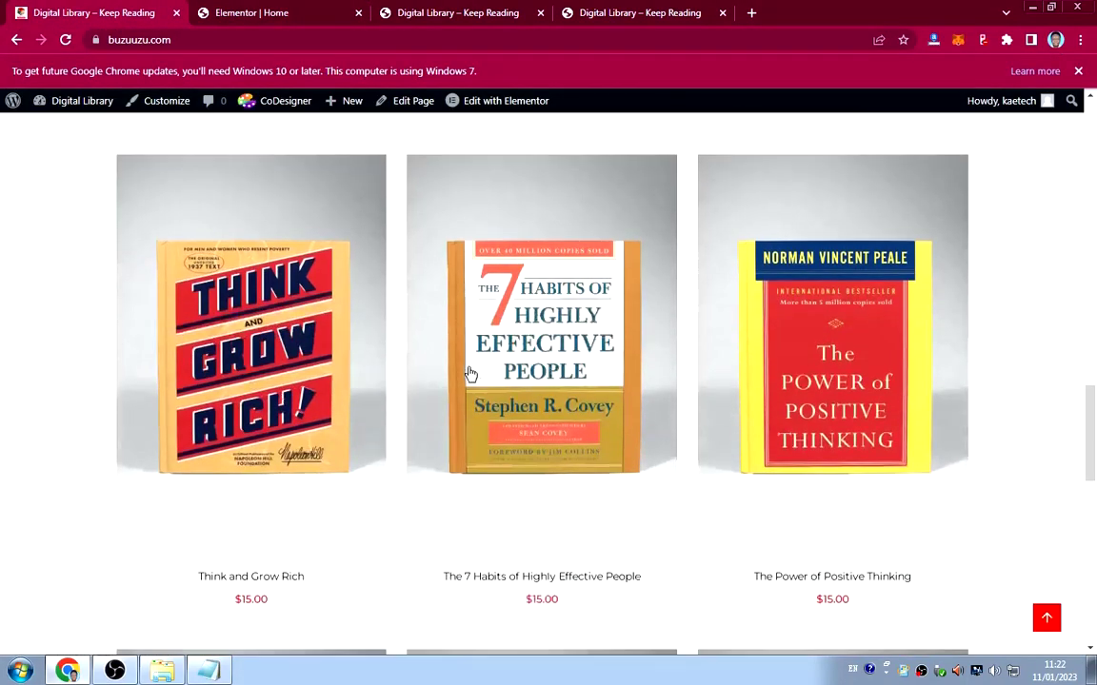
Check the reference banner's scrolling effect and set the pasted section's background attachment to Fixed.
scroll(467, 375, up, 6)
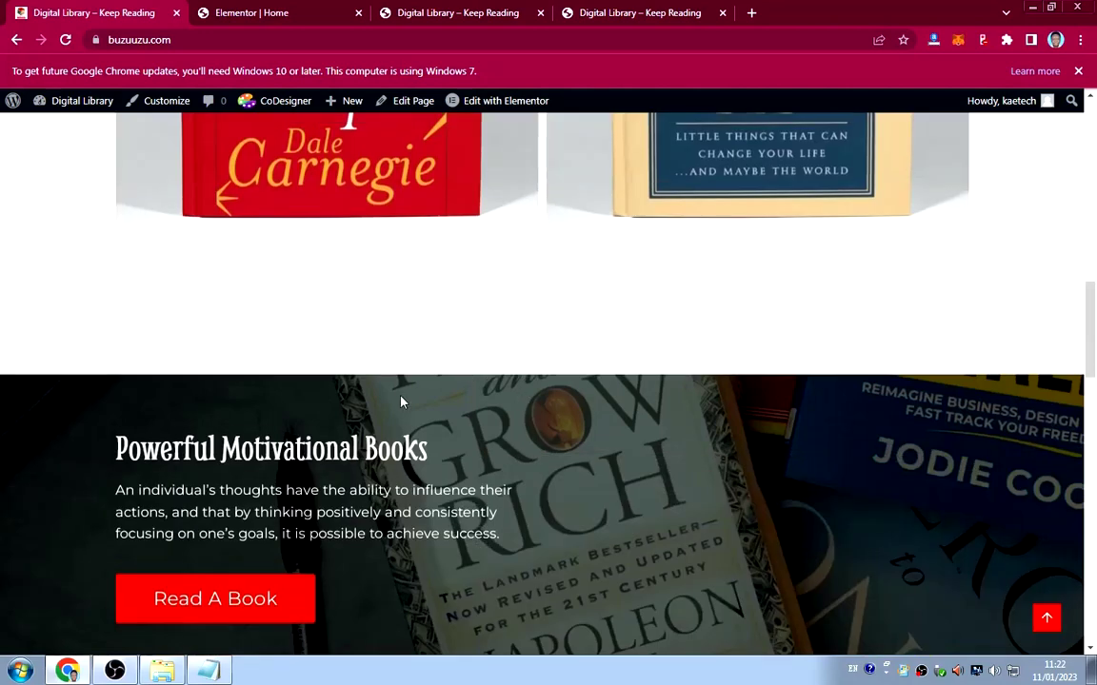
click(250, 15)
click(129, 430)
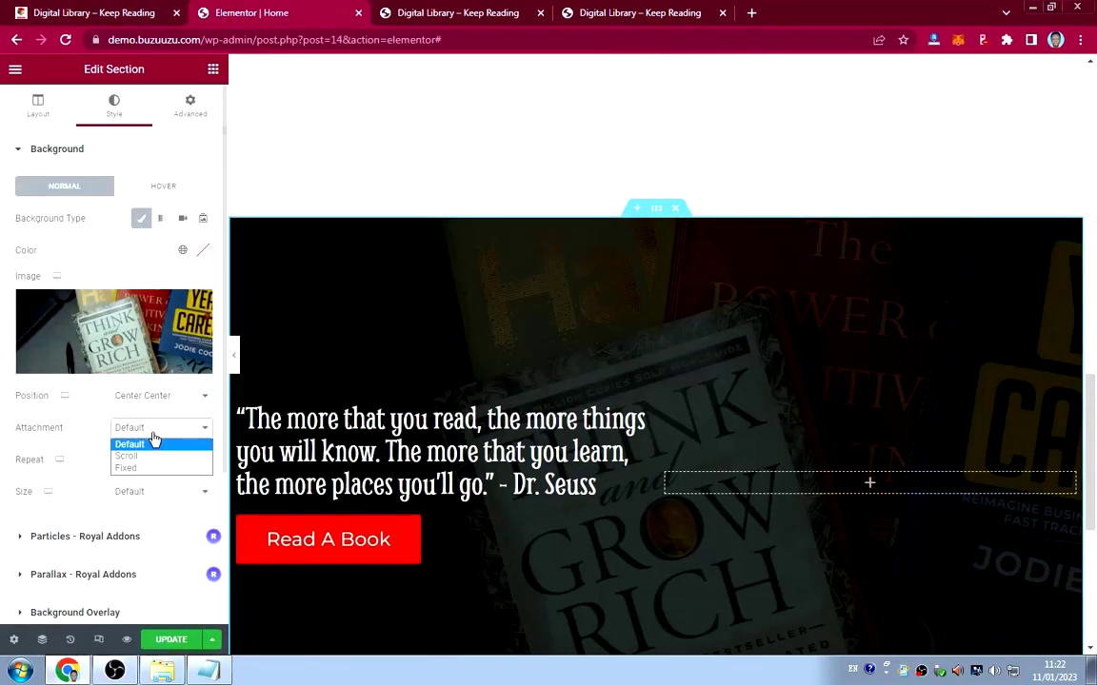
click(148, 470)
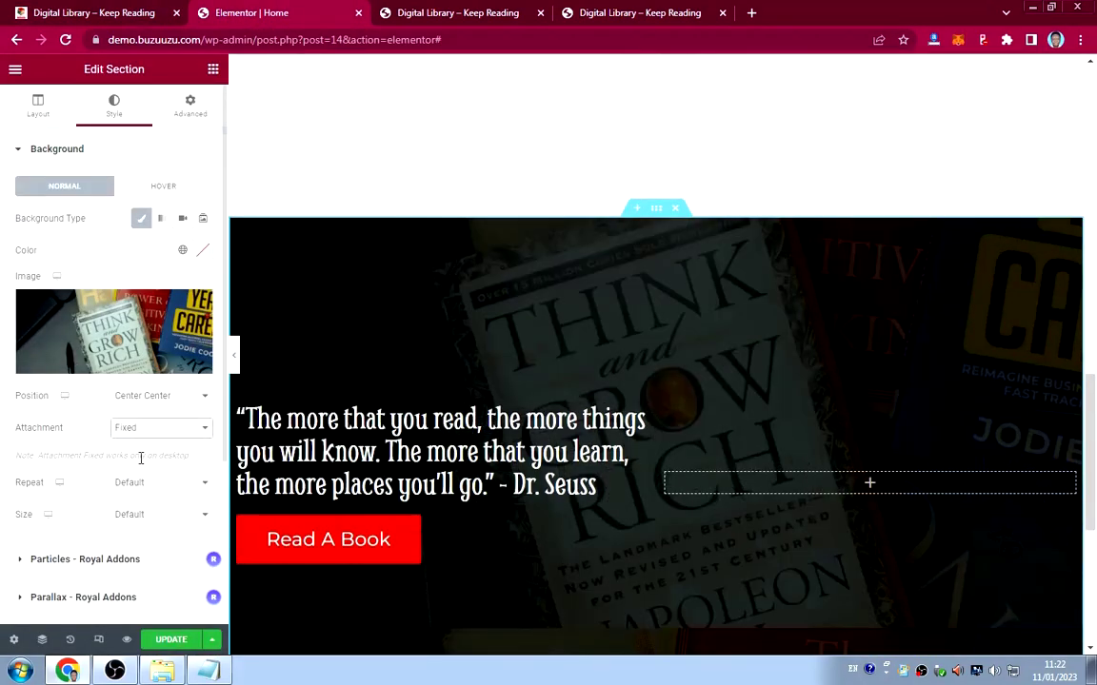
scroll(590, 431, down, 3)
scroll(591, 430, up, 3)
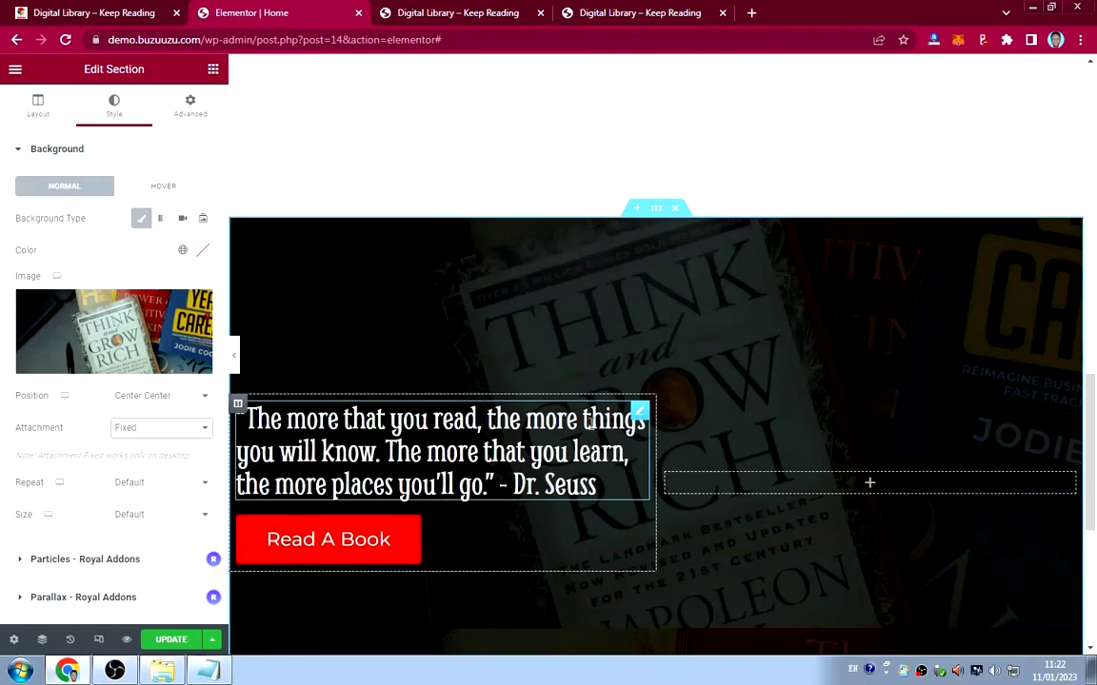
Set the section background image to No-repeat with the size set to Cover.
click(160, 484)
click(152, 521)
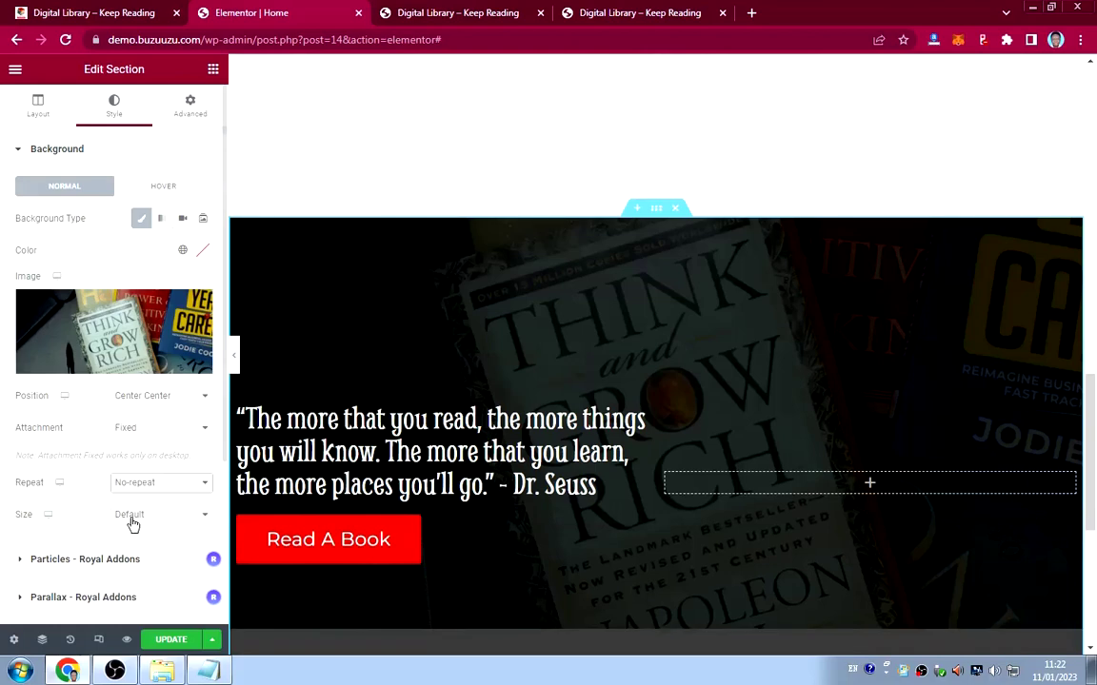
click(132, 515)
click(135, 559)
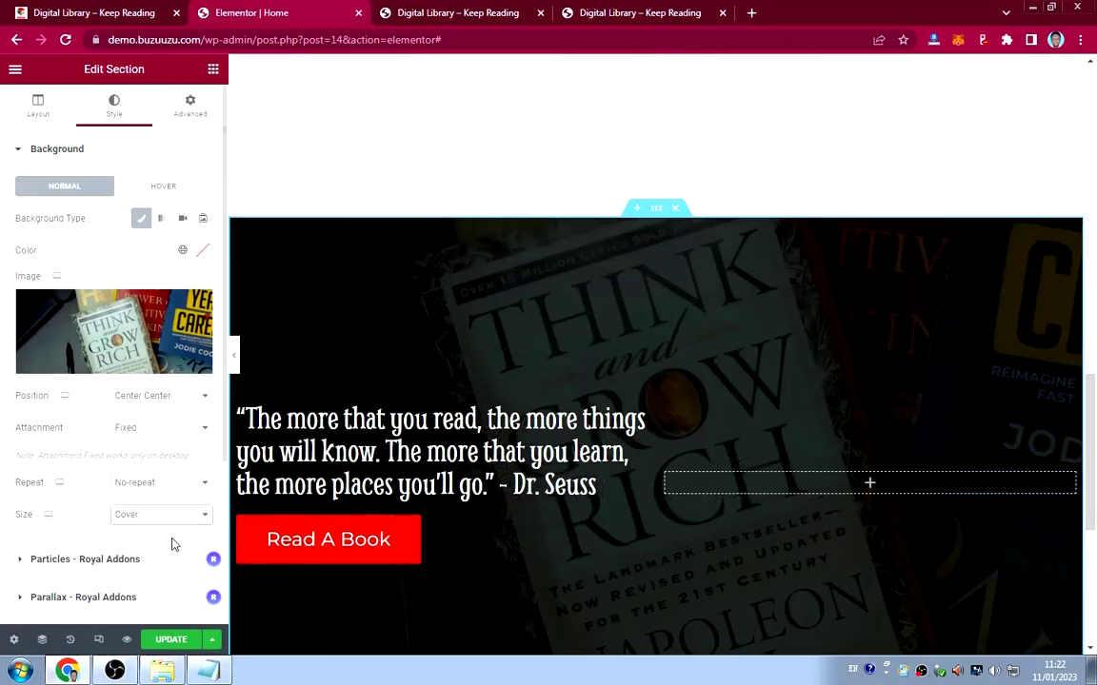
scroll(642, 500, down, 2)
scroll(642, 499, up, 2)
Reduce the banner section's minimum height to 400 px in its layout settings.
click(39, 119)
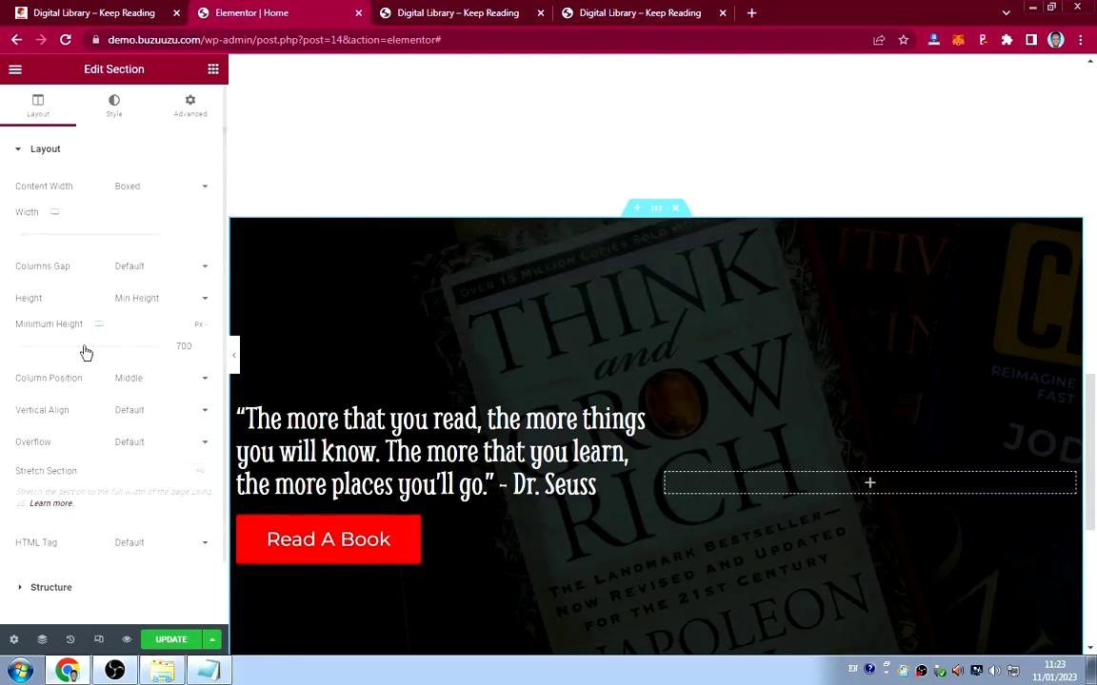
drag(85, 354, 65, 349)
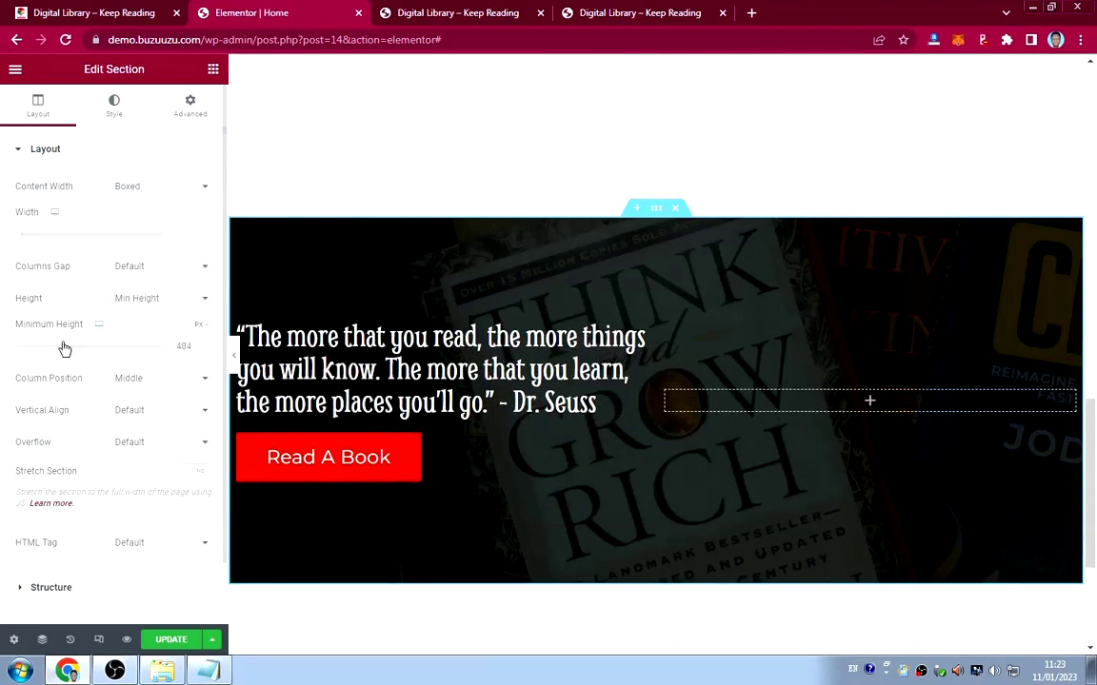
double_click(191, 346)
text(400)
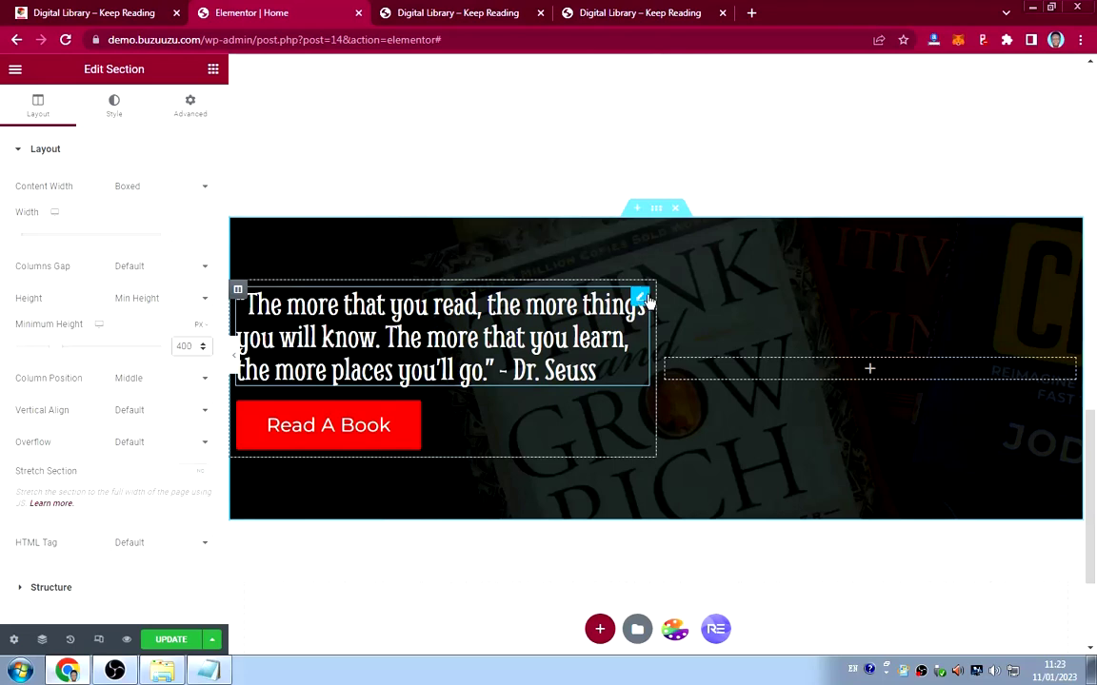
scroll(692, 290, down, 5)
scroll(692, 291, down, 5)
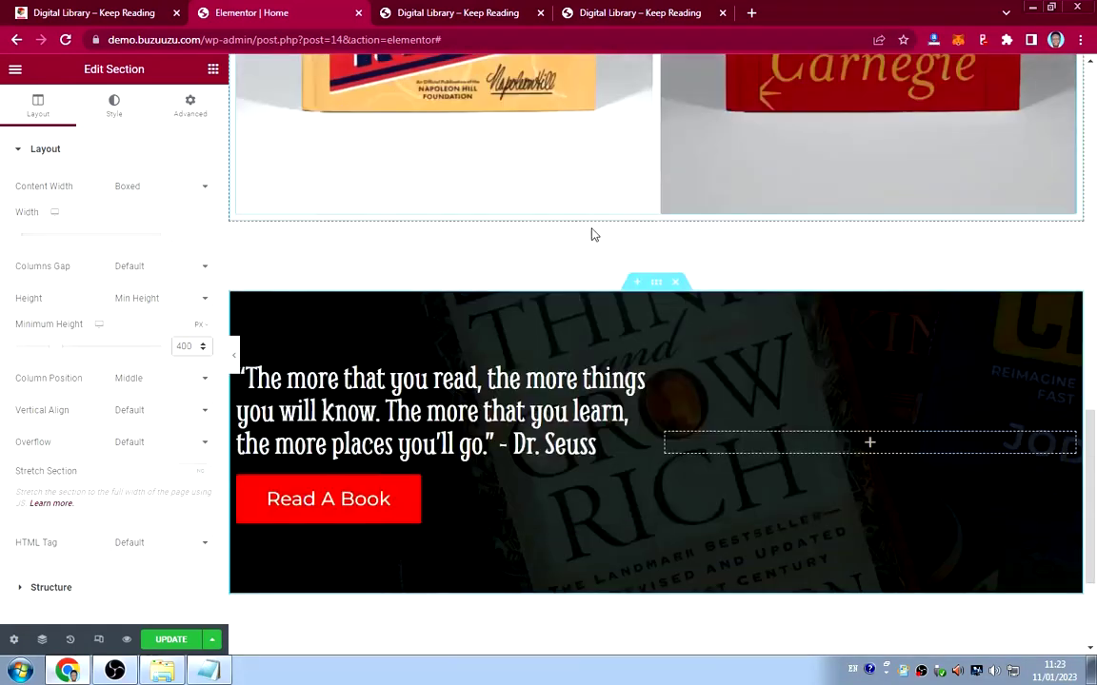
Copy the heading "Powerful Motivational Books" from the reference site and replace the pasted section's quote heading with it.
click(127, 11)
scroll(445, 245, up, 5)
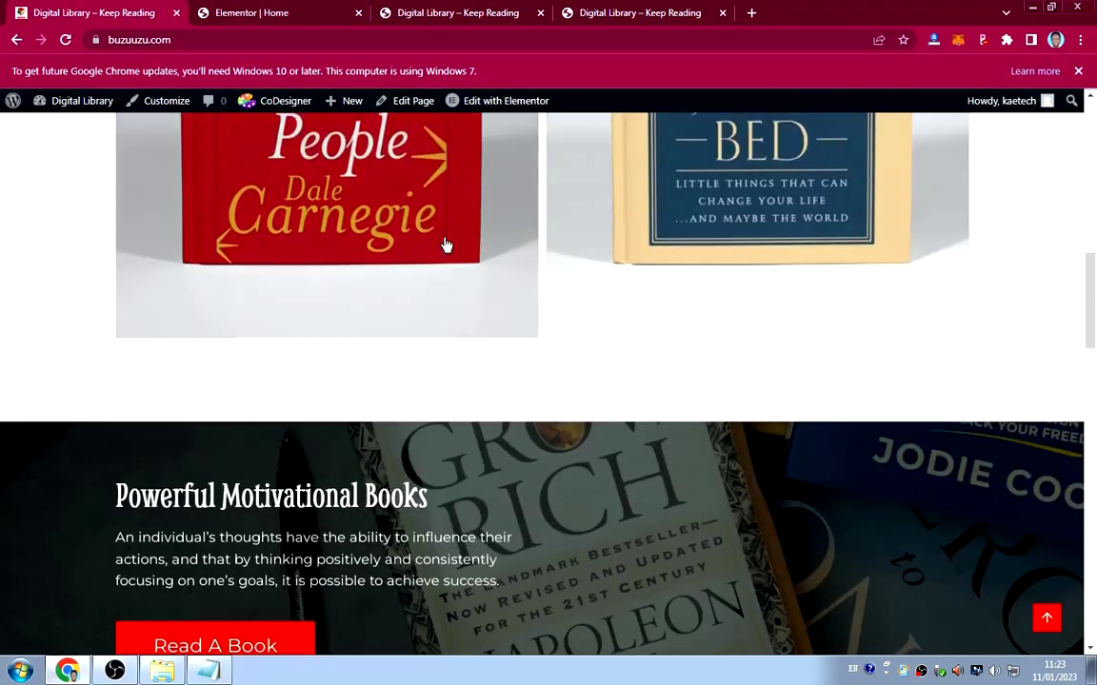
scroll(445, 245, down, 7)
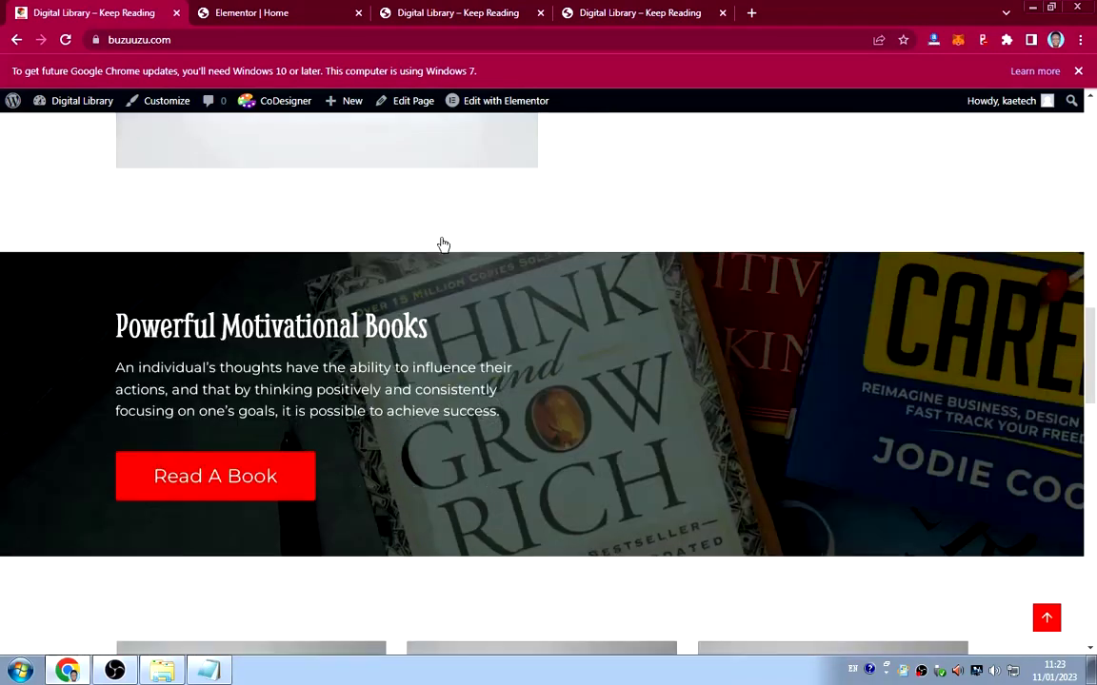
drag(447, 301, 117, 301)
key(ctrl+c)
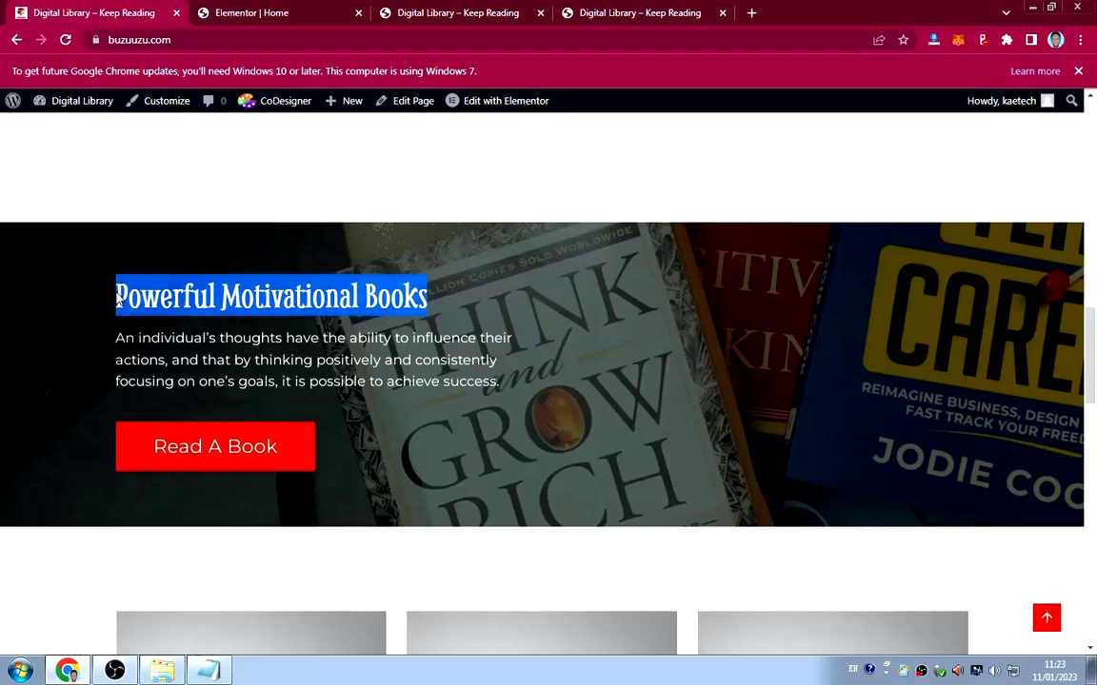
click(268, 14)
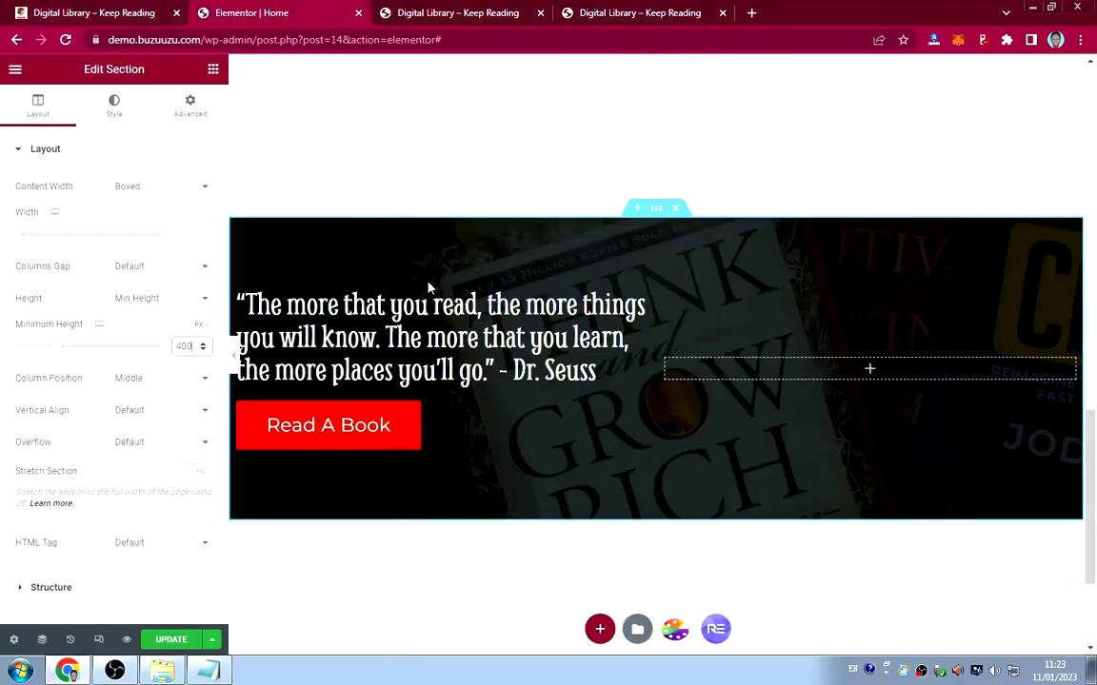
click(640, 299)
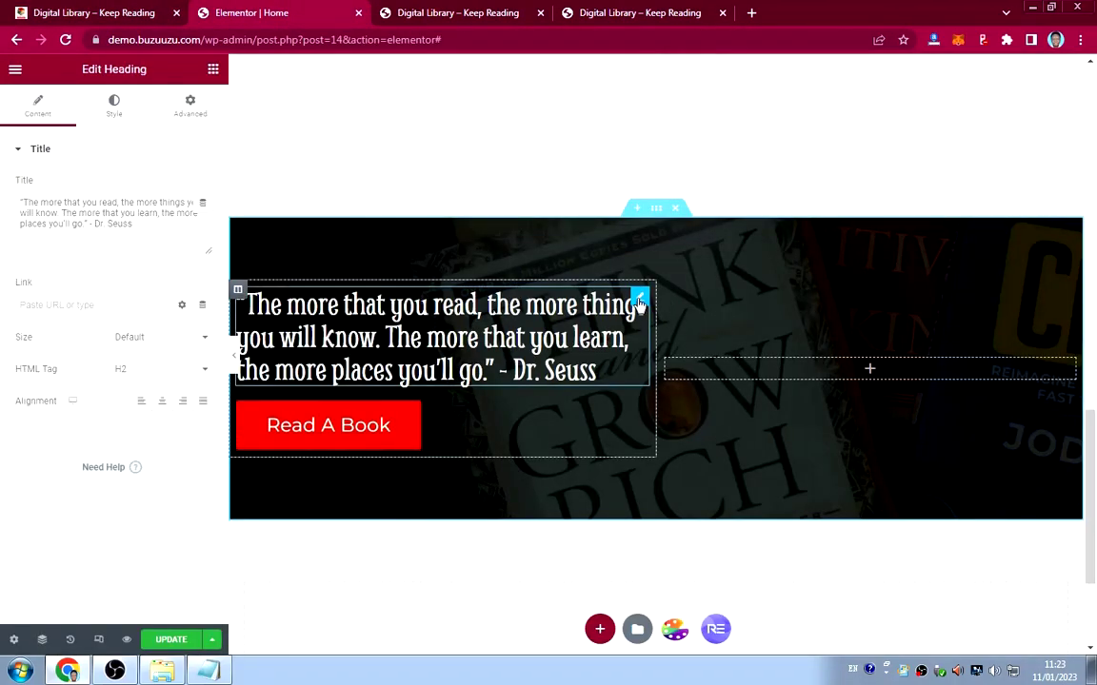
triple_click(14, 211)
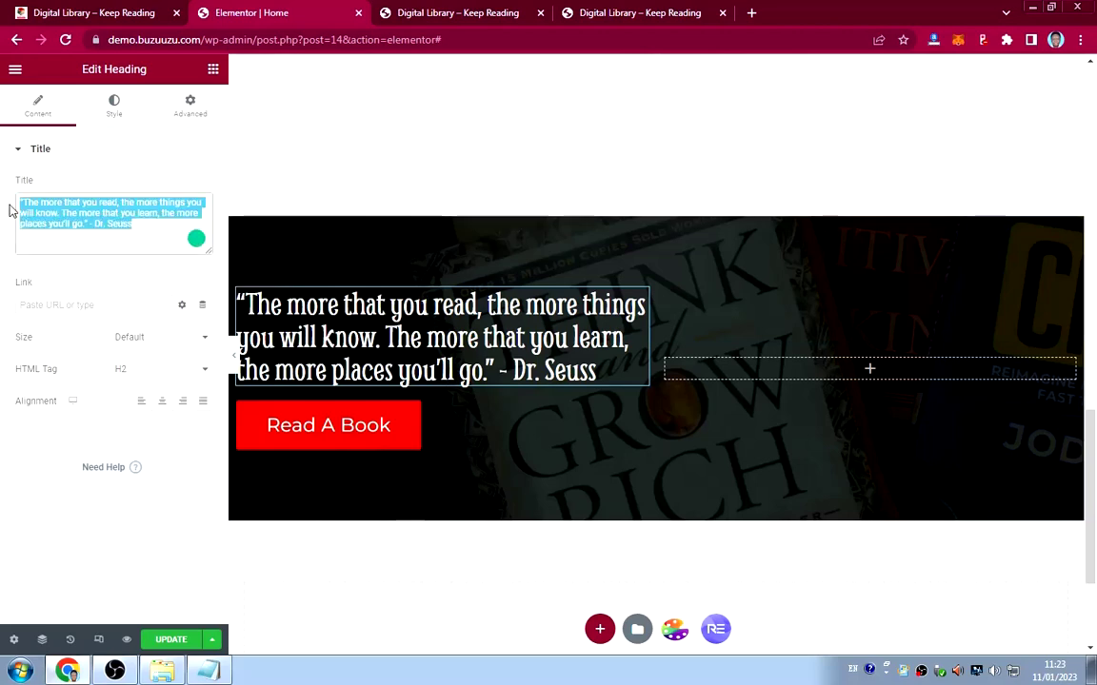
key(ctrl+v)
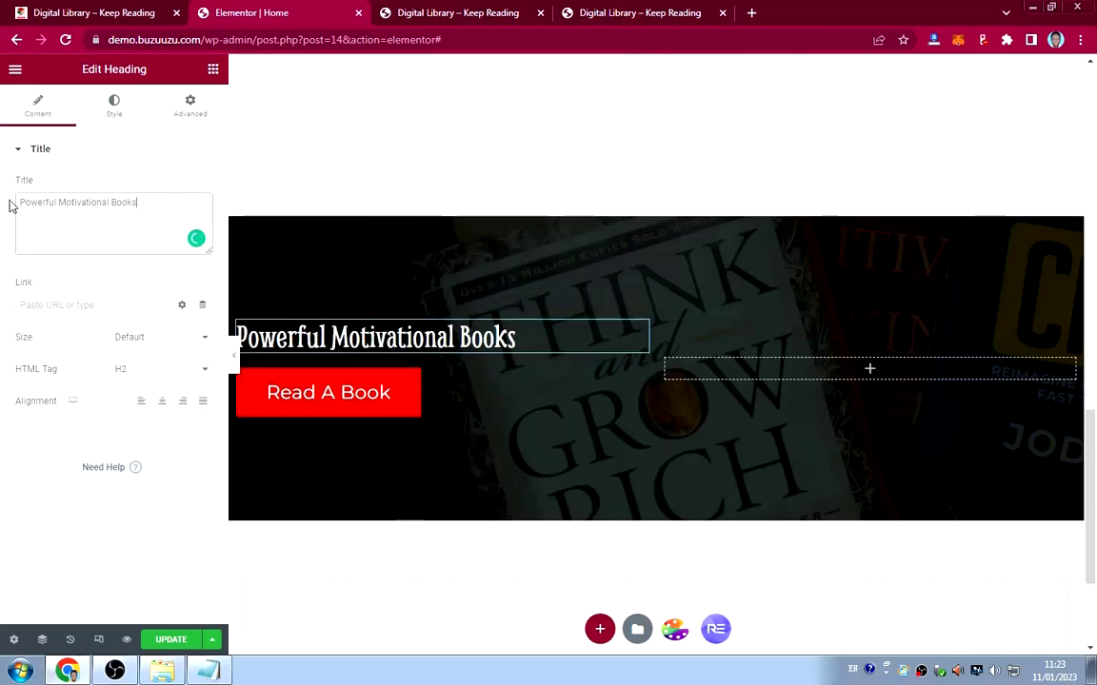
Copy the reference banner's paragraph starting "An individual's thoughts have the ability to influence their actions" and return to the page editor.
click(117, 24)
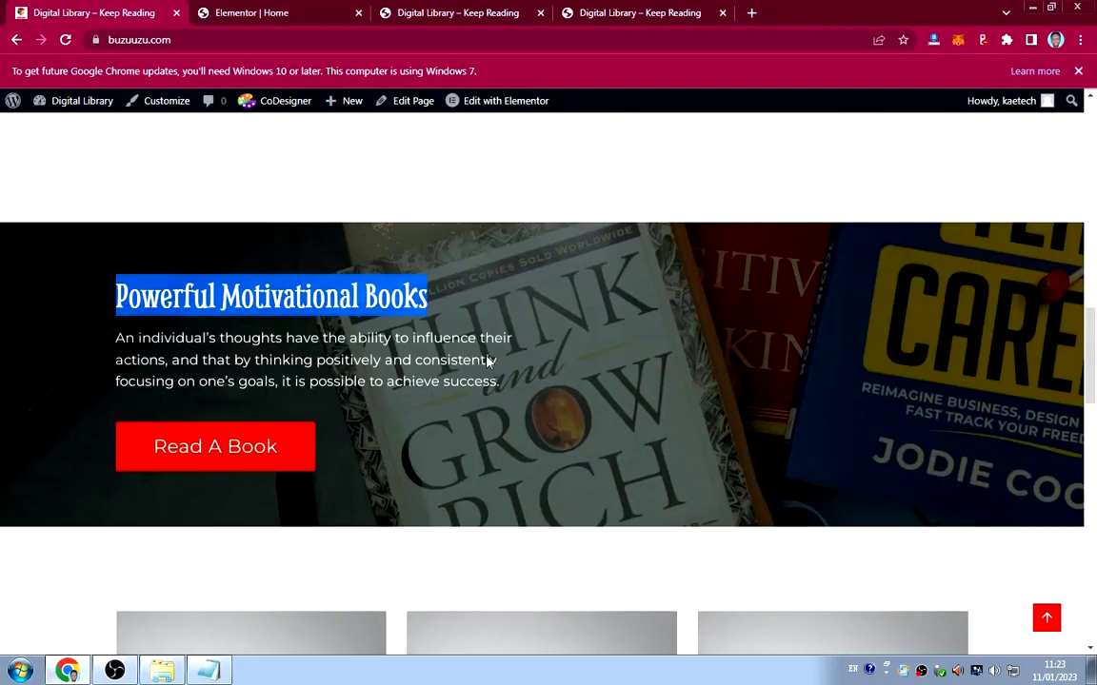
drag(510, 389, 115, 338)
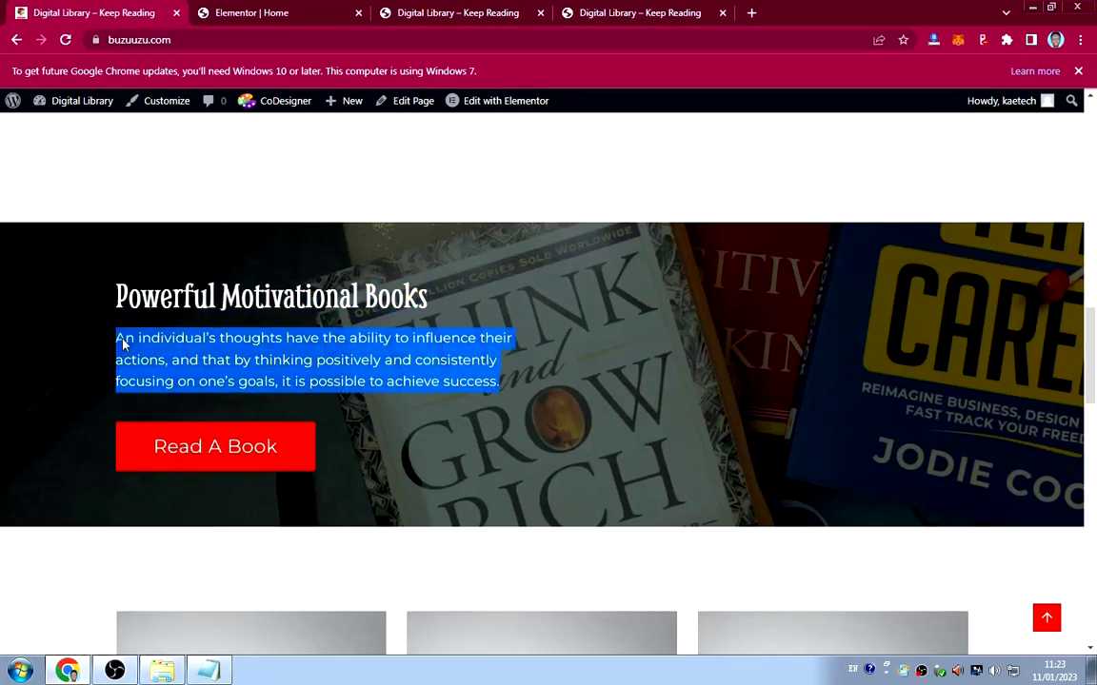
right_click(169, 339)
click(197, 350)
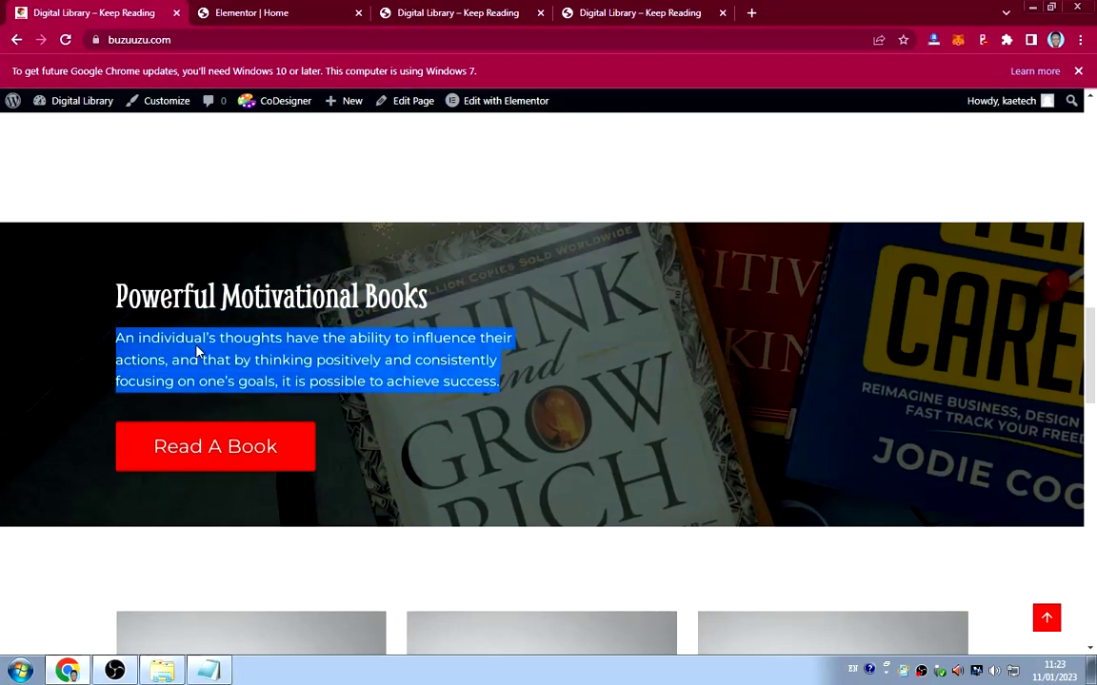
click(250, 14)
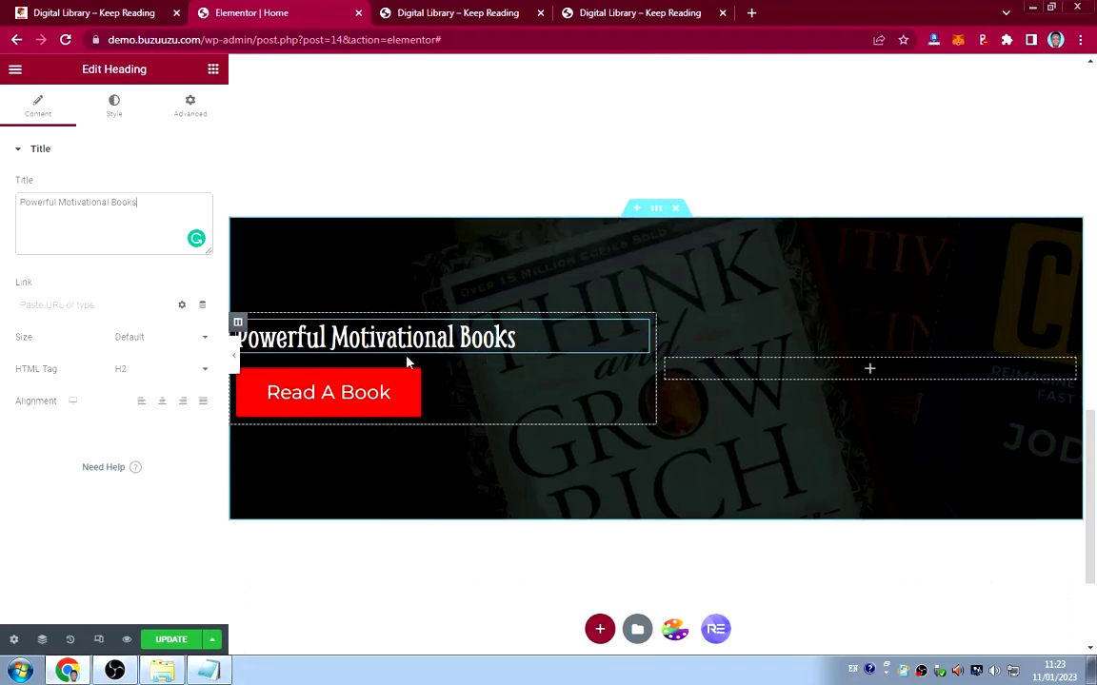
Add a Text Editor widget between the heading and the Read A Book button, replacing its placeholder text with the copied paragraph.
click(213, 72)
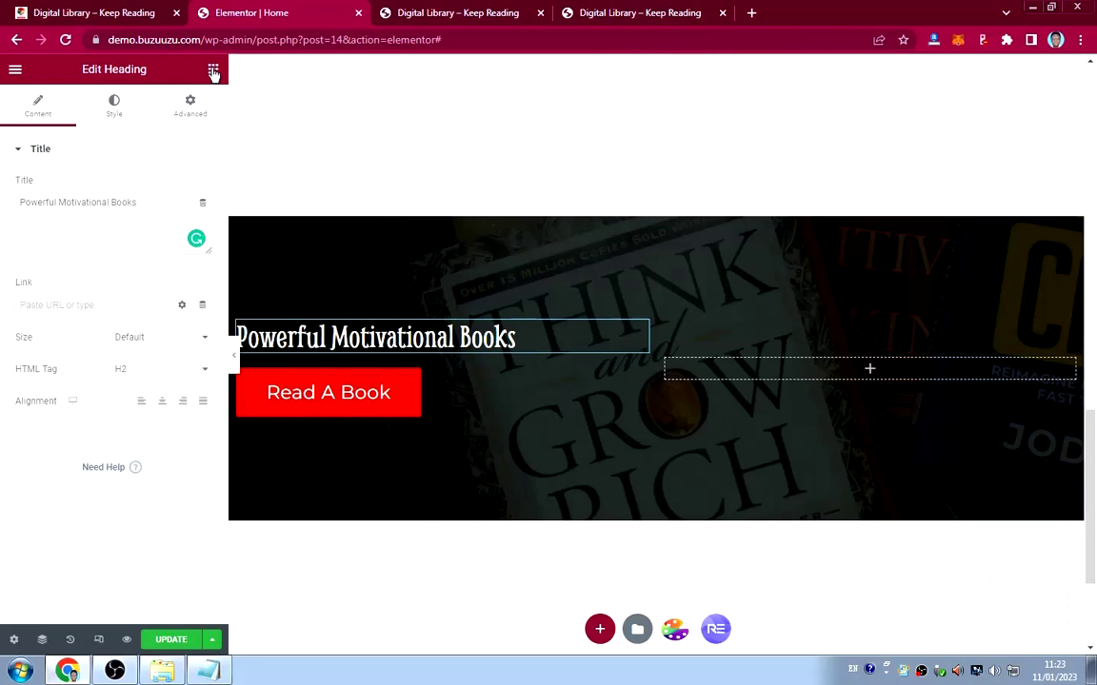
click(213, 72)
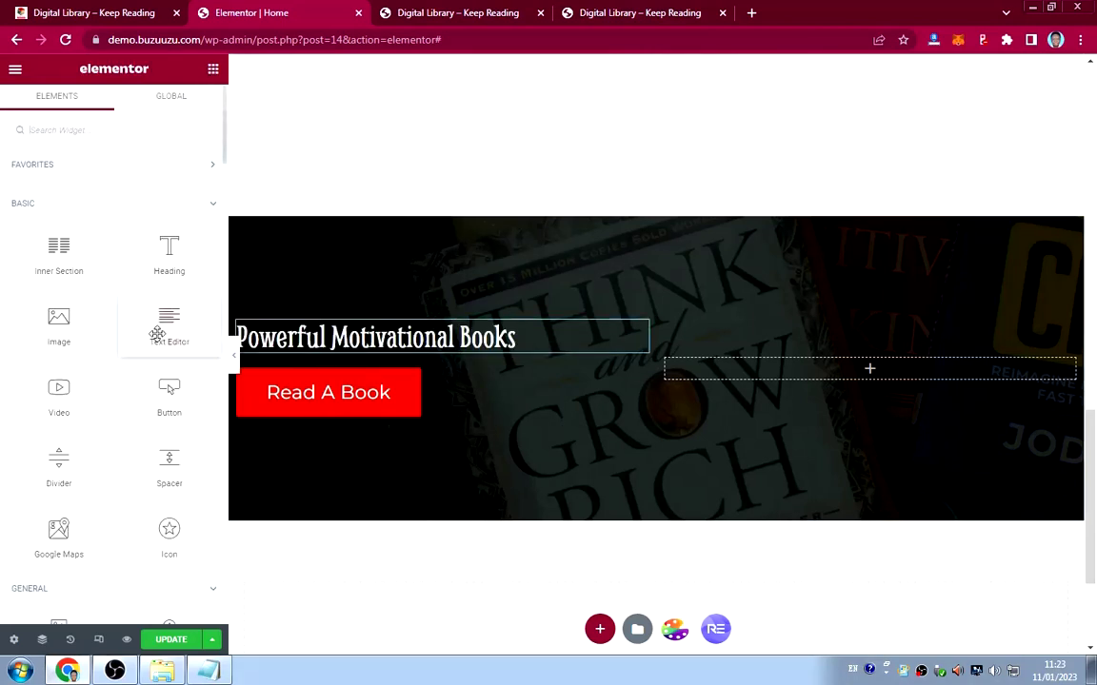
drag(157, 328, 310, 358)
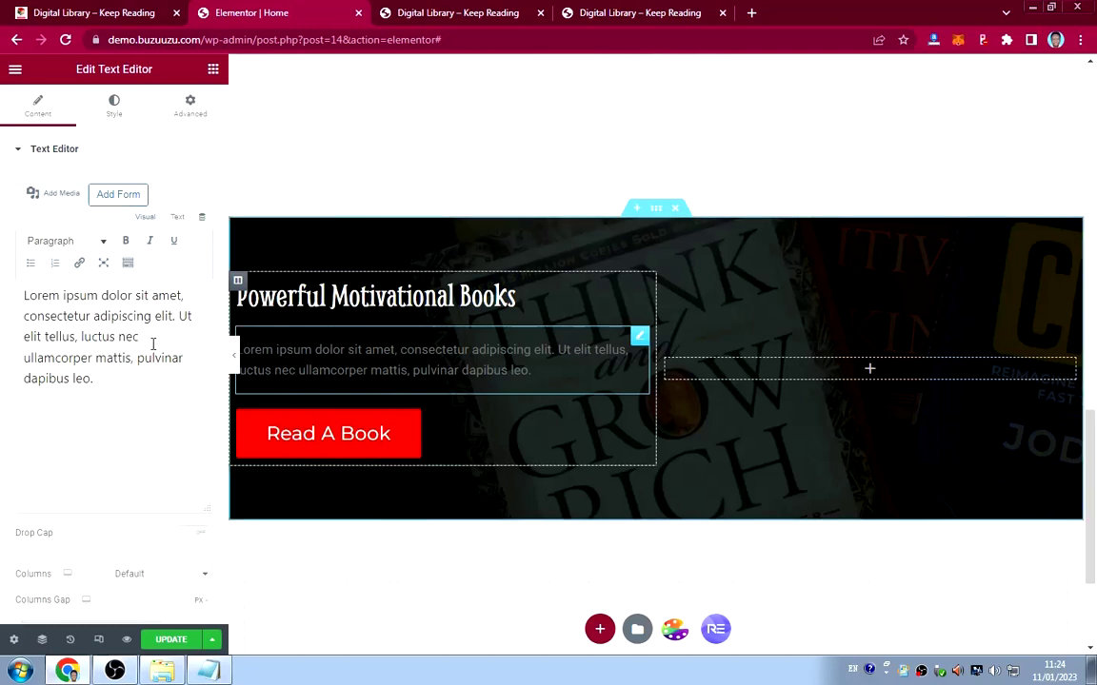
drag(122, 382, 22, 282)
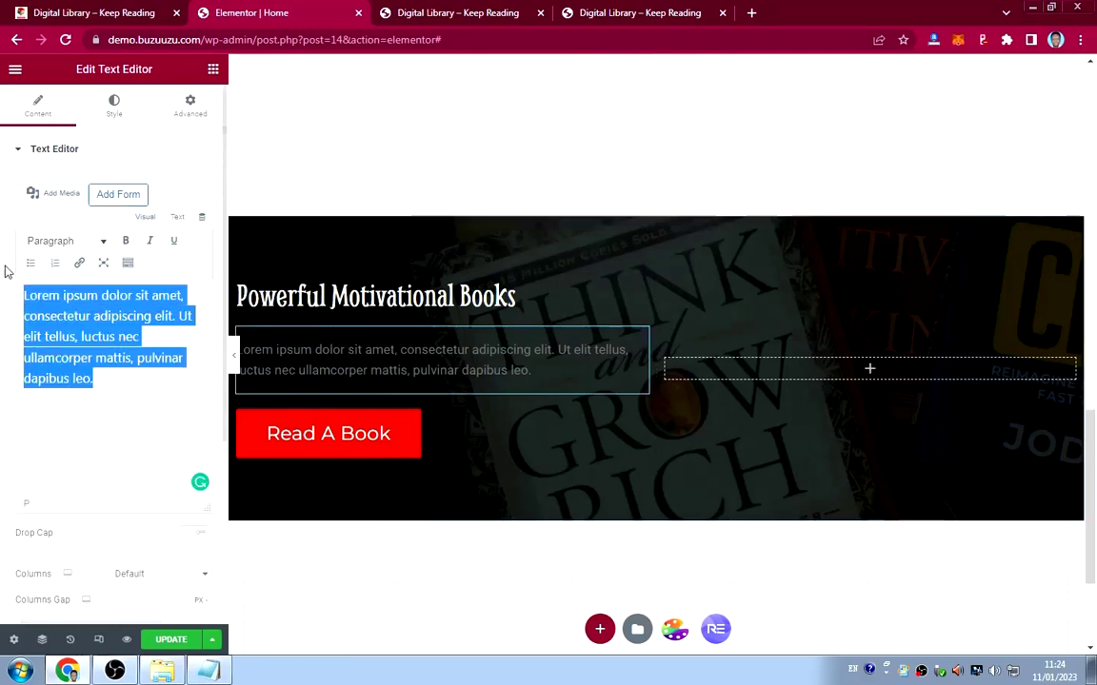
key(BackSpace)
key(ctrl+v)
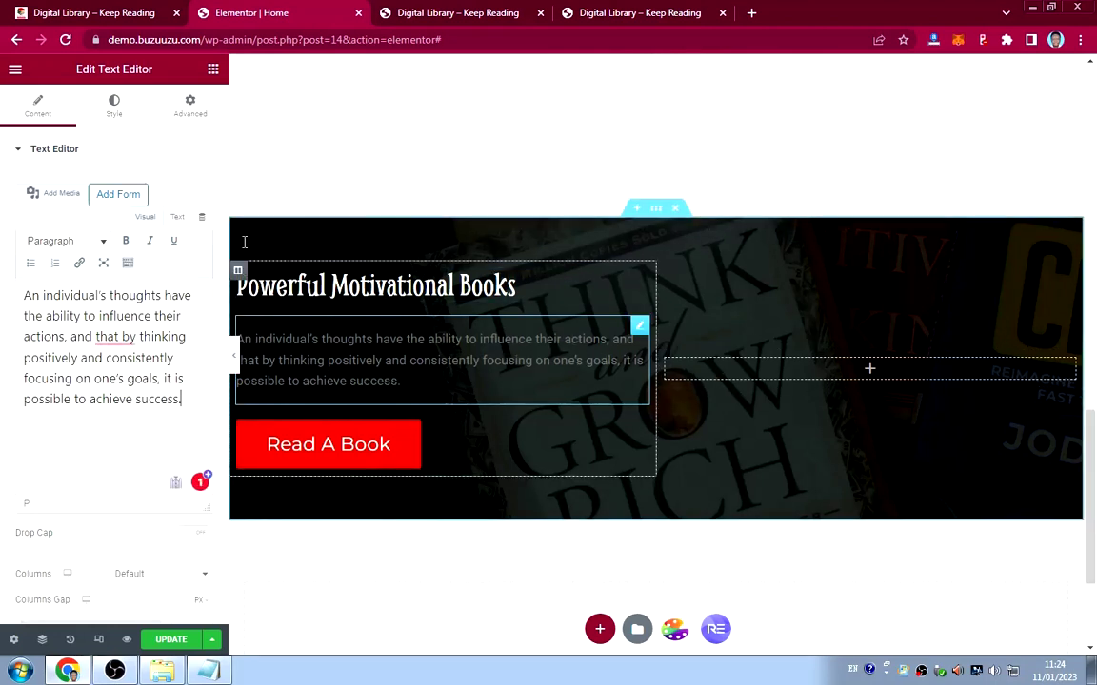
Change the banner paragraph's text color to a near-white shade, about #E7E7E7.
click(115, 105)
click(201, 219)
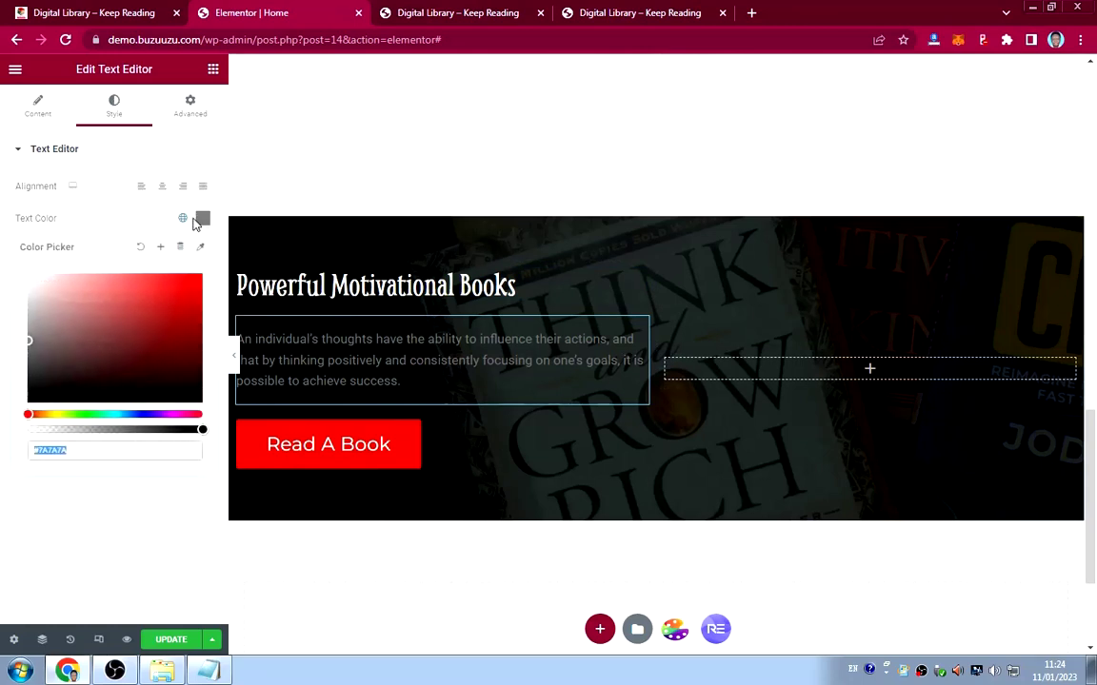
click(31, 291)
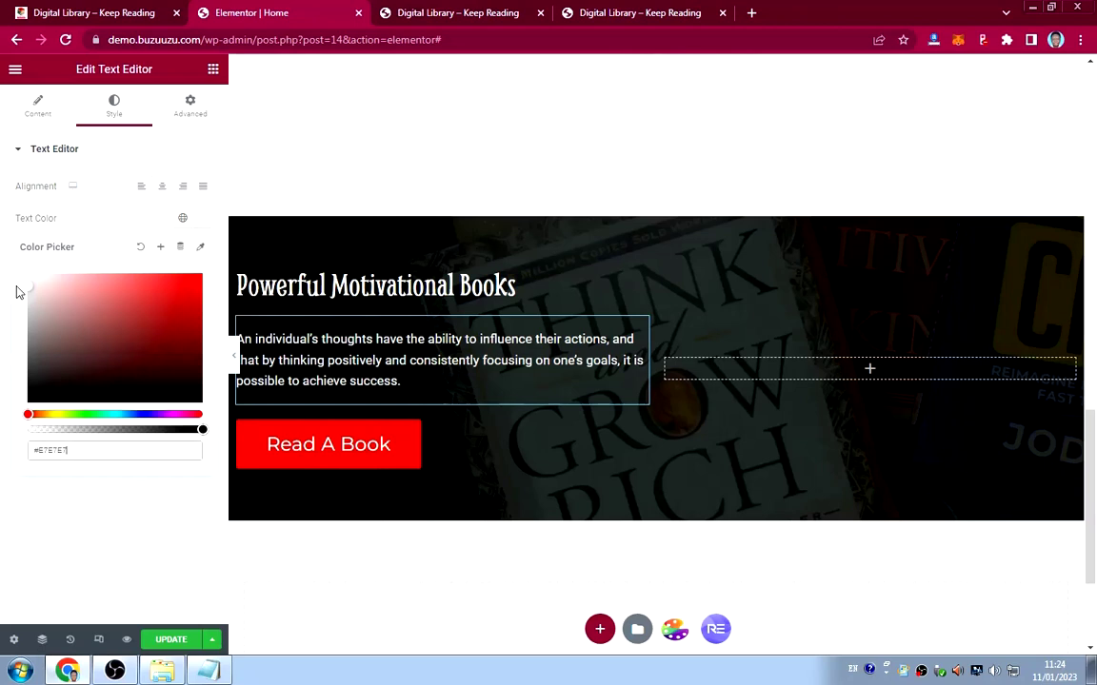
click(122, 216)
Set the banner paragraph's typography to Montserrat at 18 px and compare it with the reference banner.
click(201, 252)
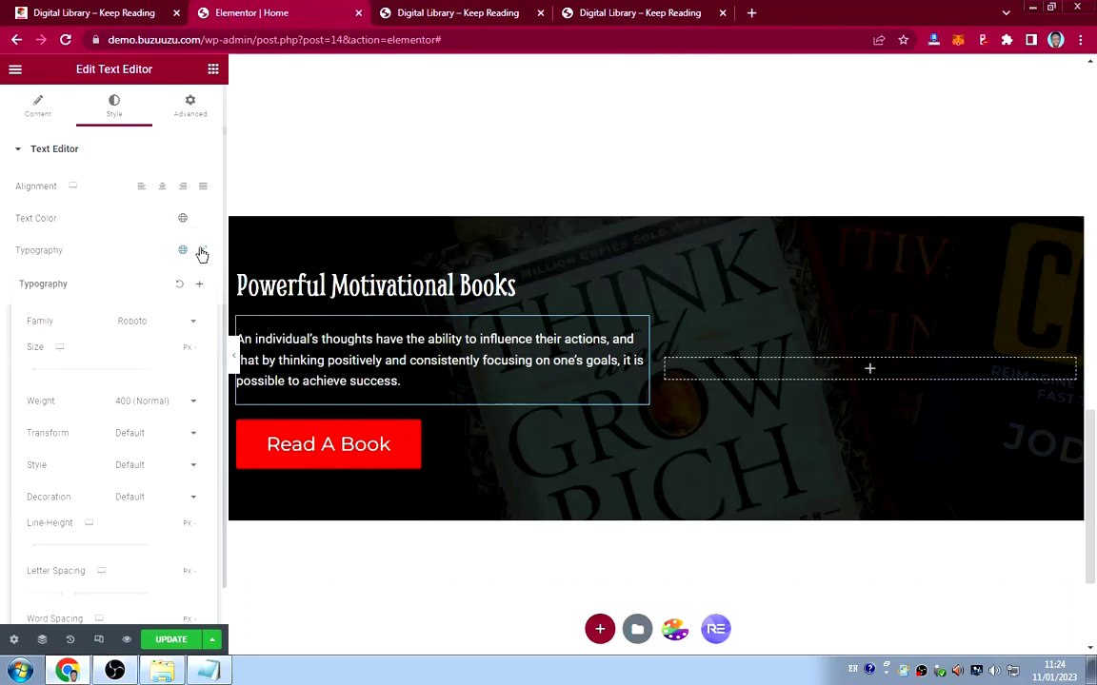
click(156, 325)
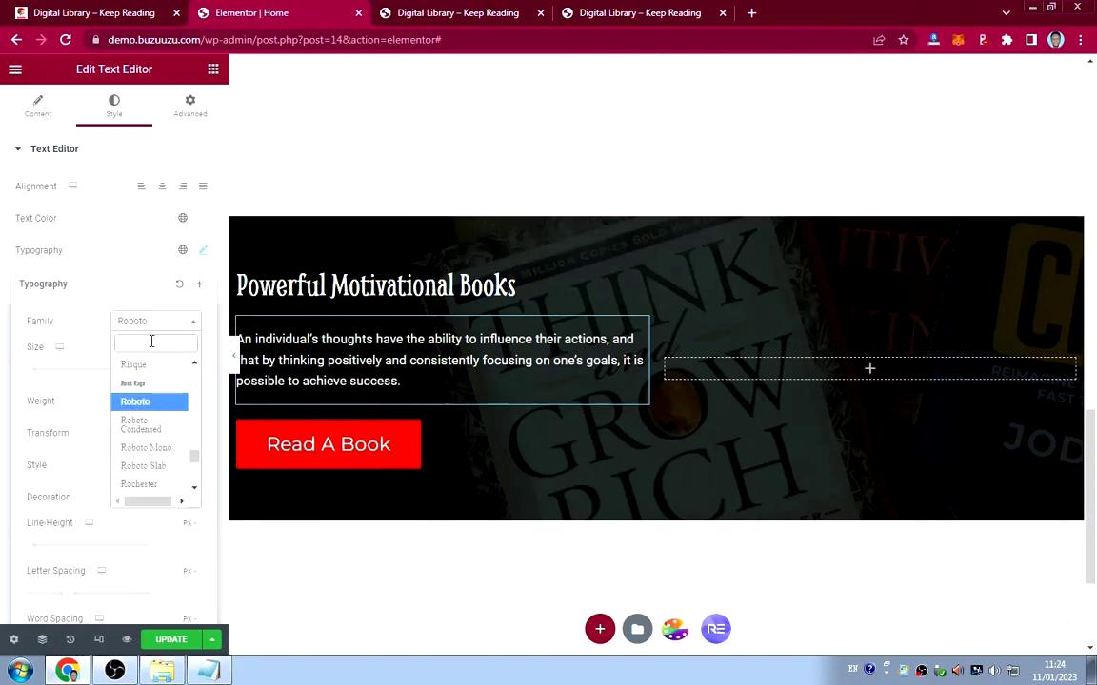
text(monts)
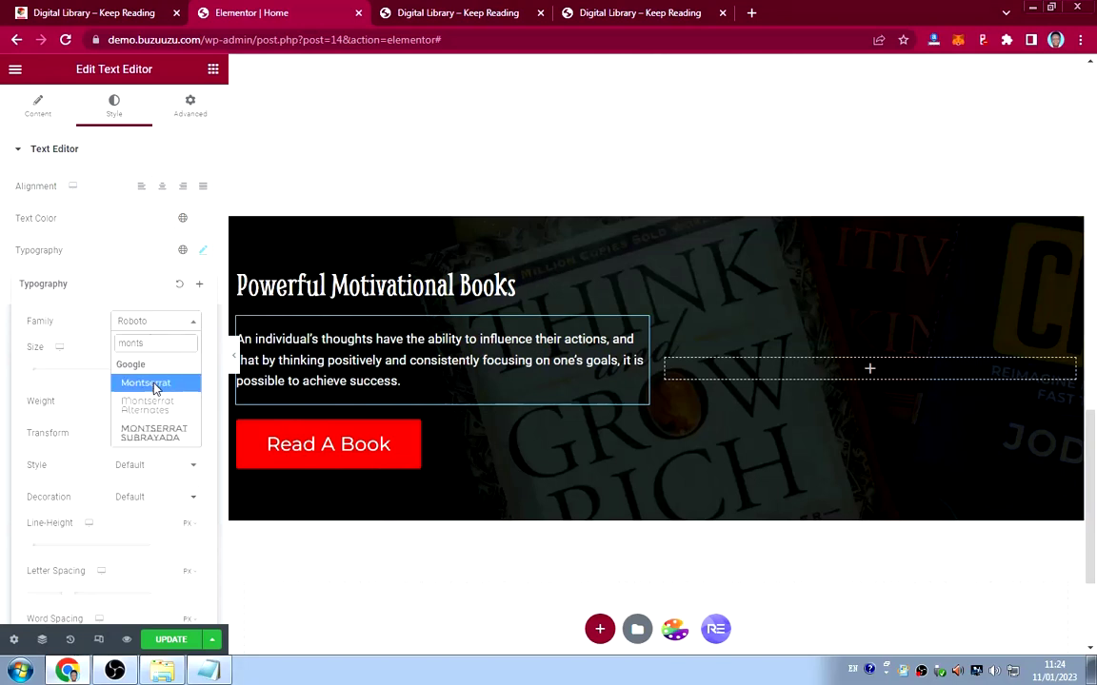
click(148, 383)
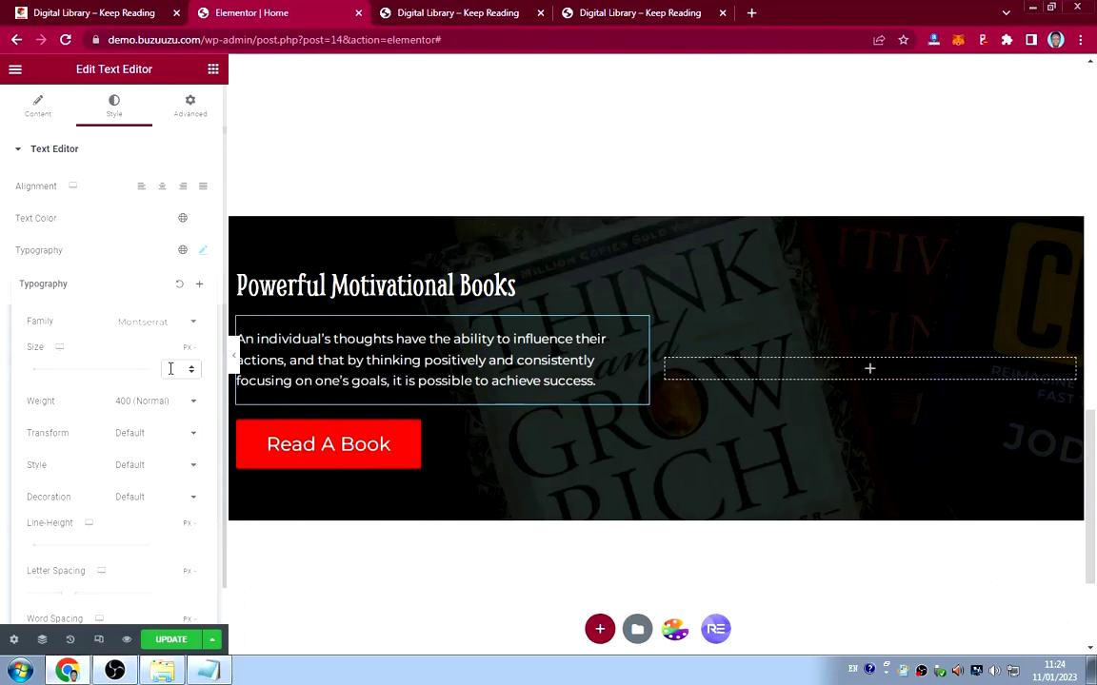
click(170, 368)
text(16)
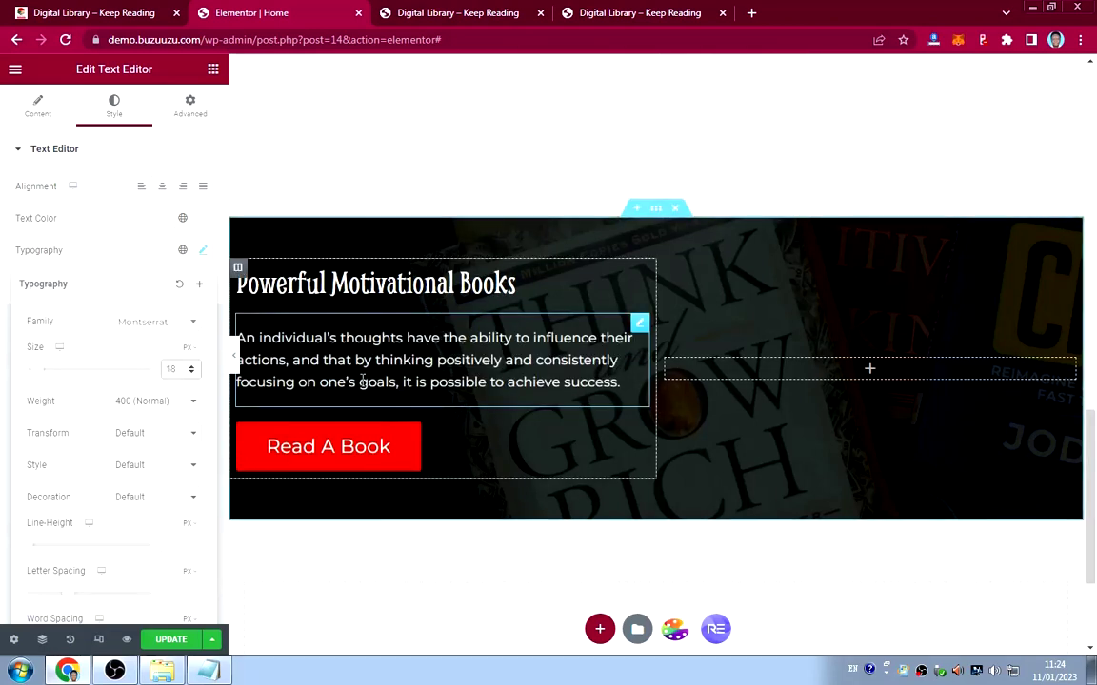
click(117, 252)
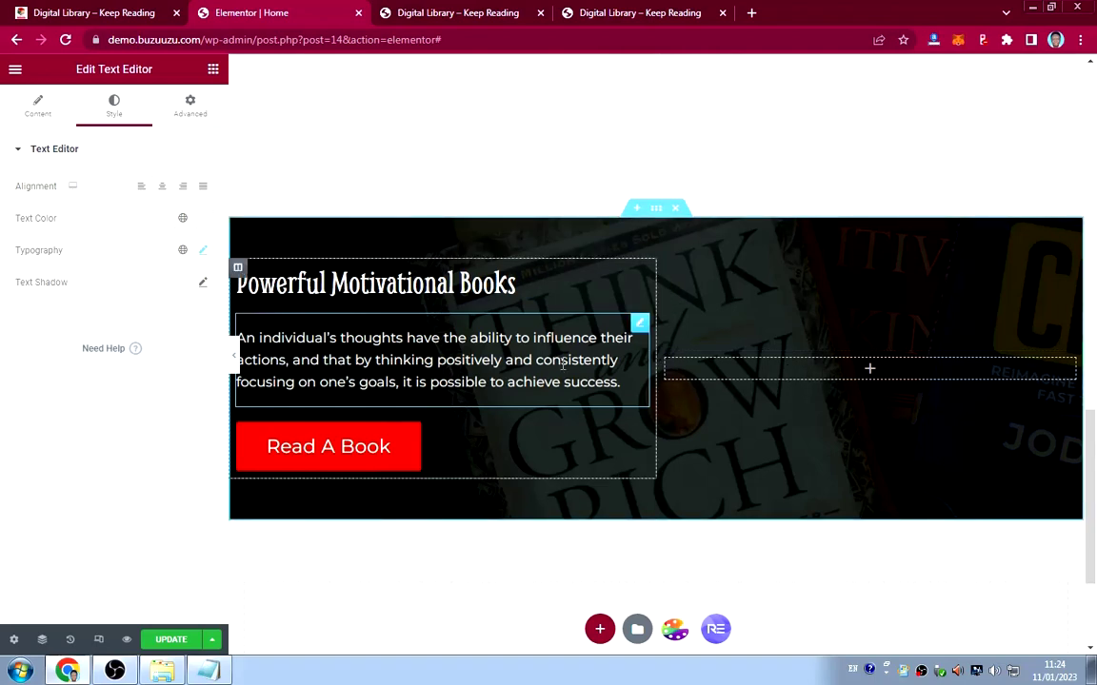
click(106, 14)
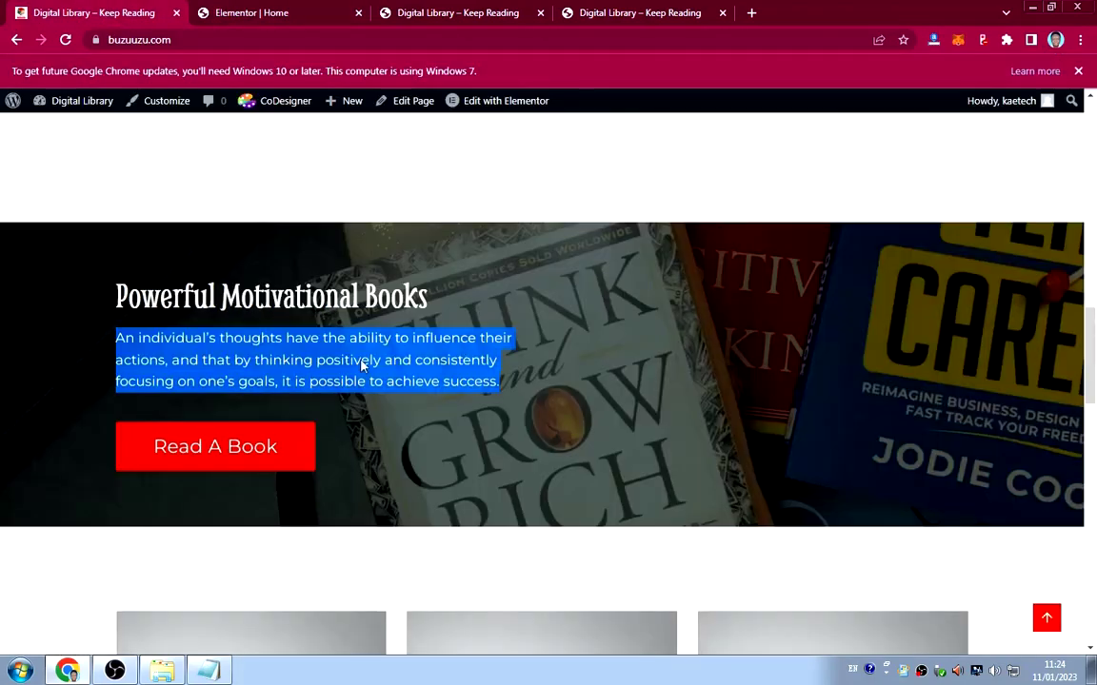
Unlink the banner paragraph's margin values, set only its top margin to -20 px, and update the page.
click(624, 350)
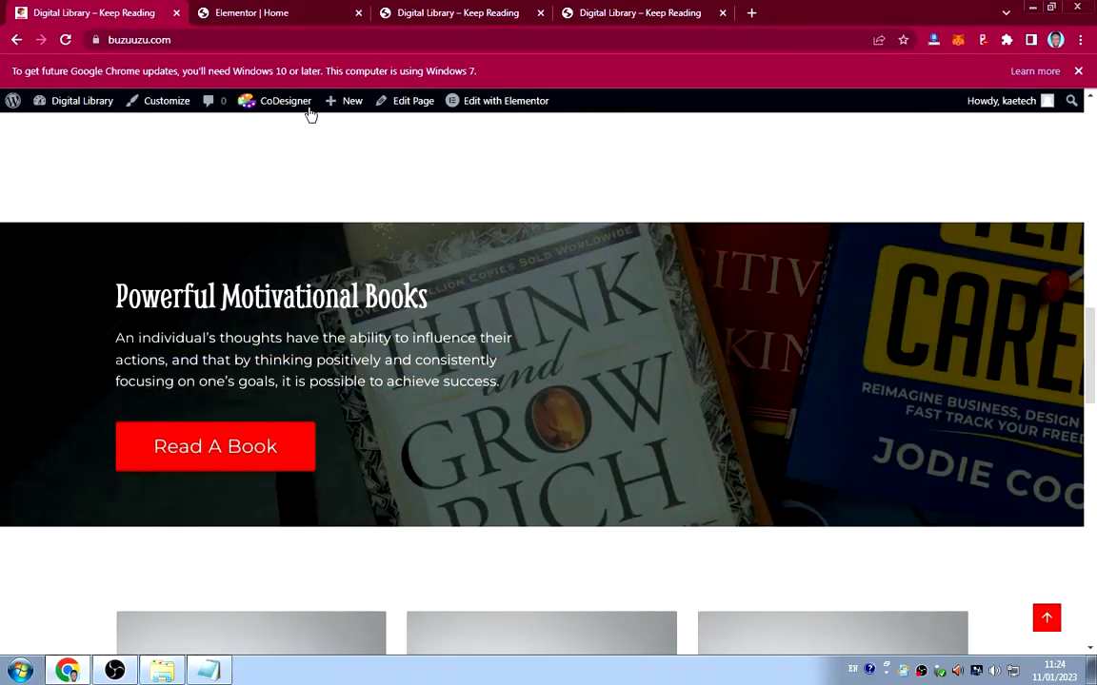
click(291, 12)
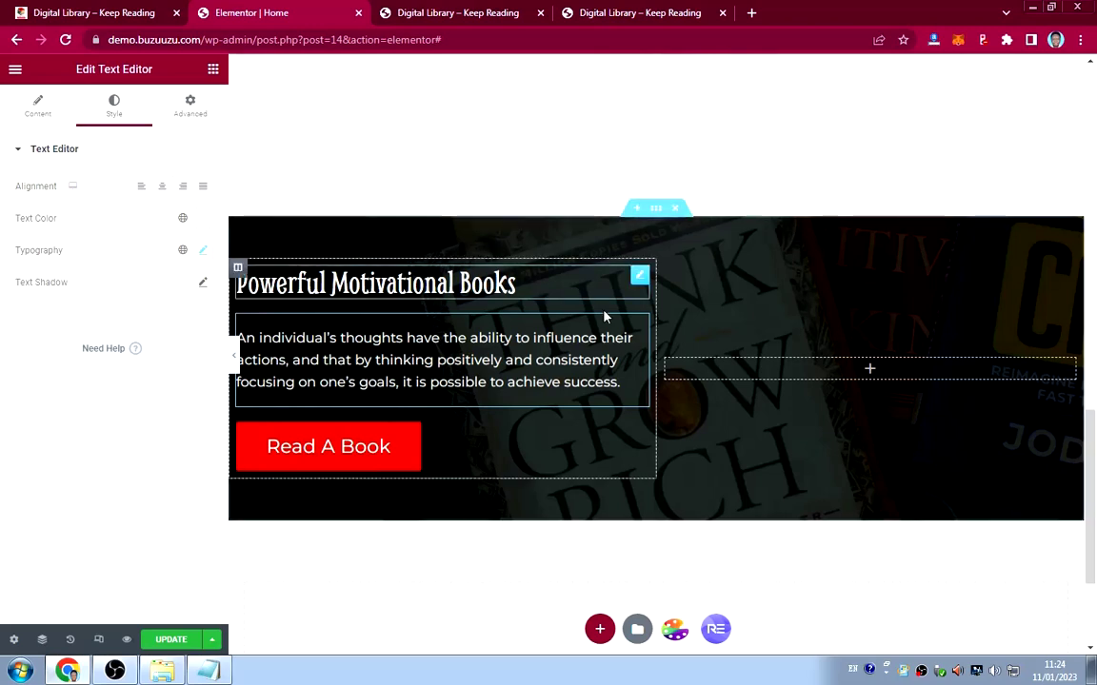
click(195, 109)
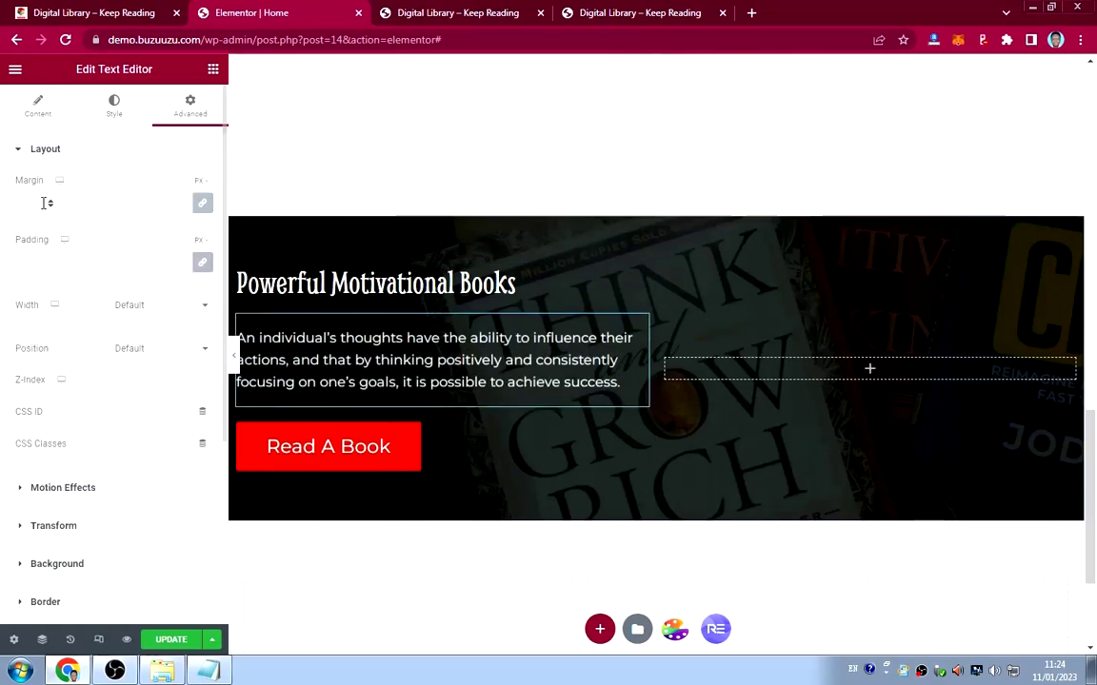
click(201, 264)
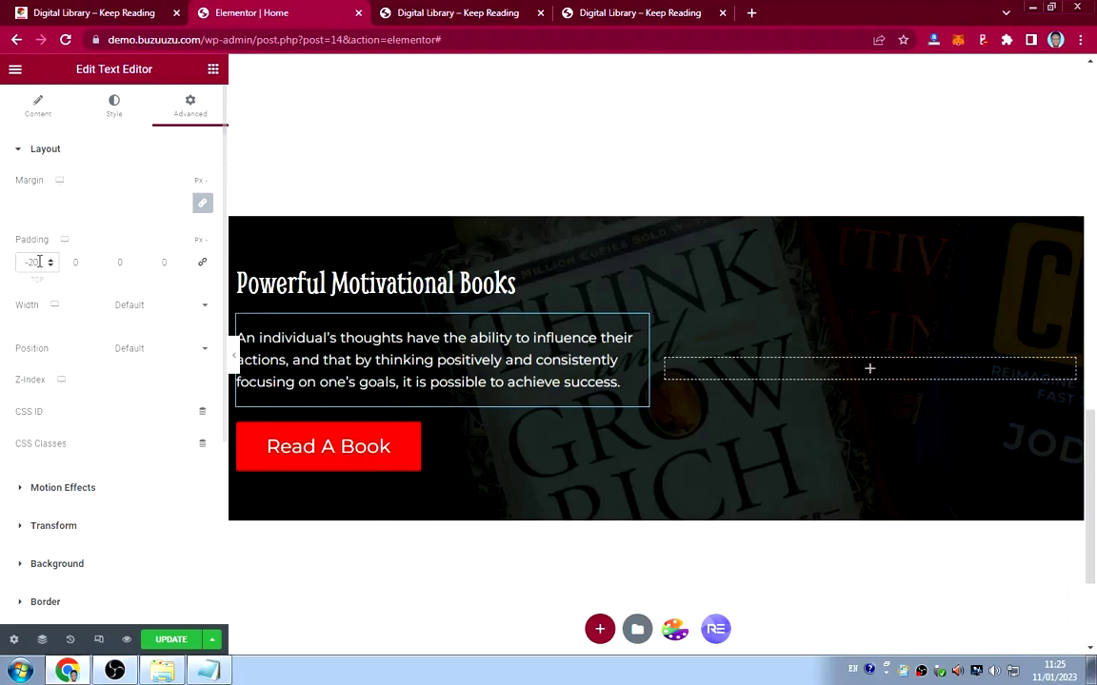
drag(39, 262, 5, 264)
click(202, 203)
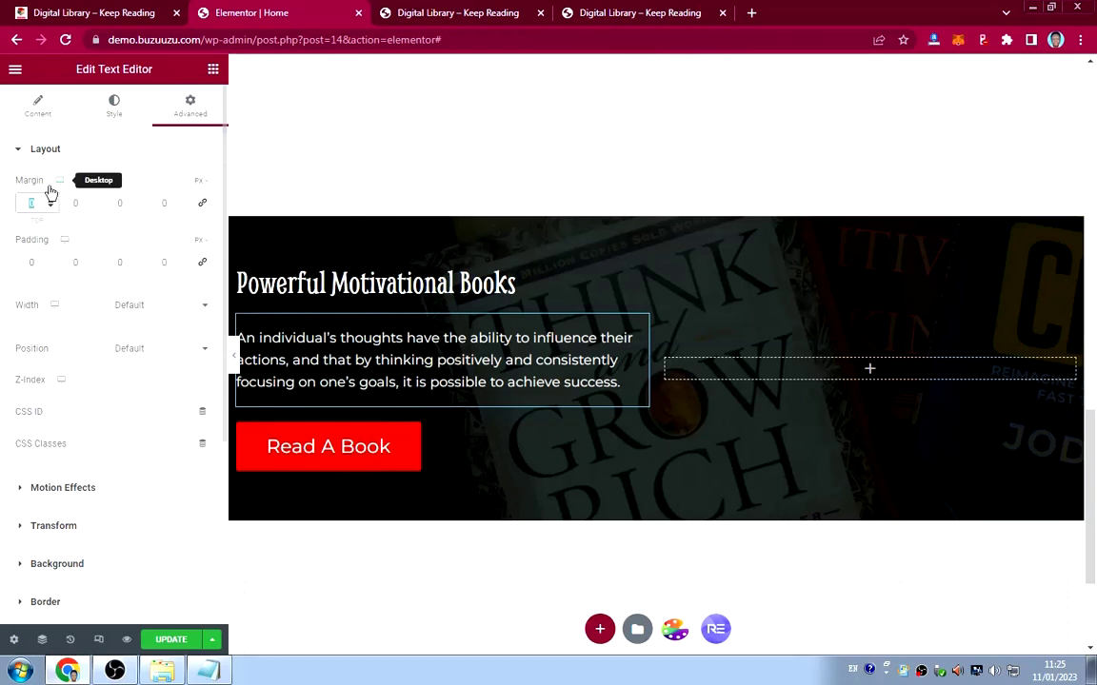
text(-20)
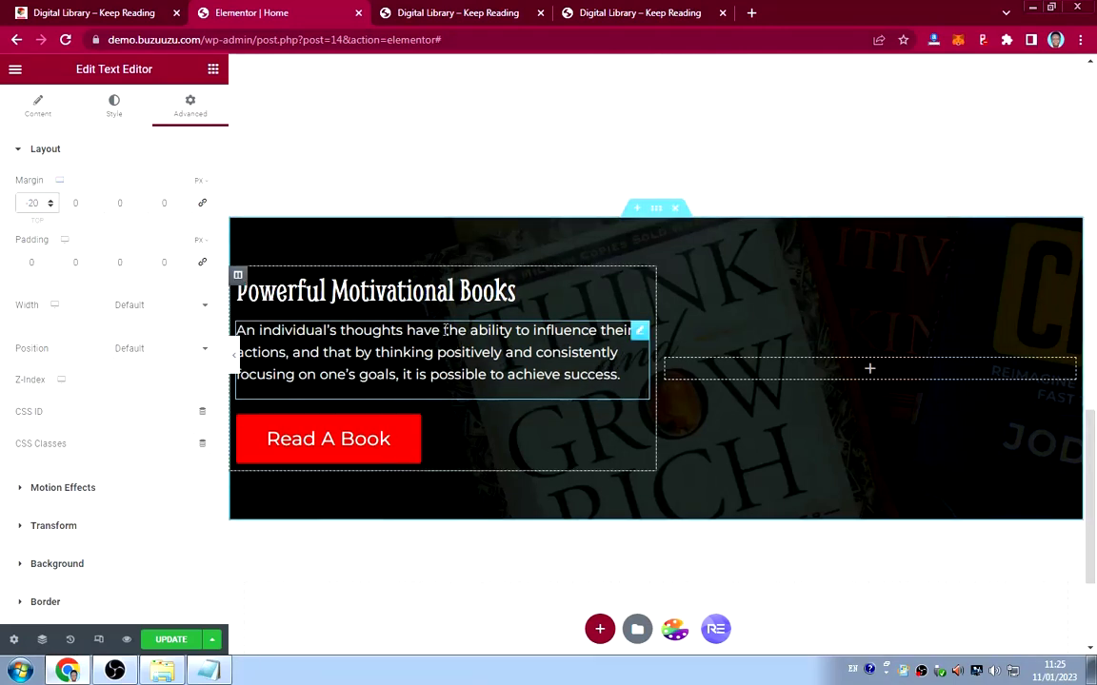
click(176, 641)
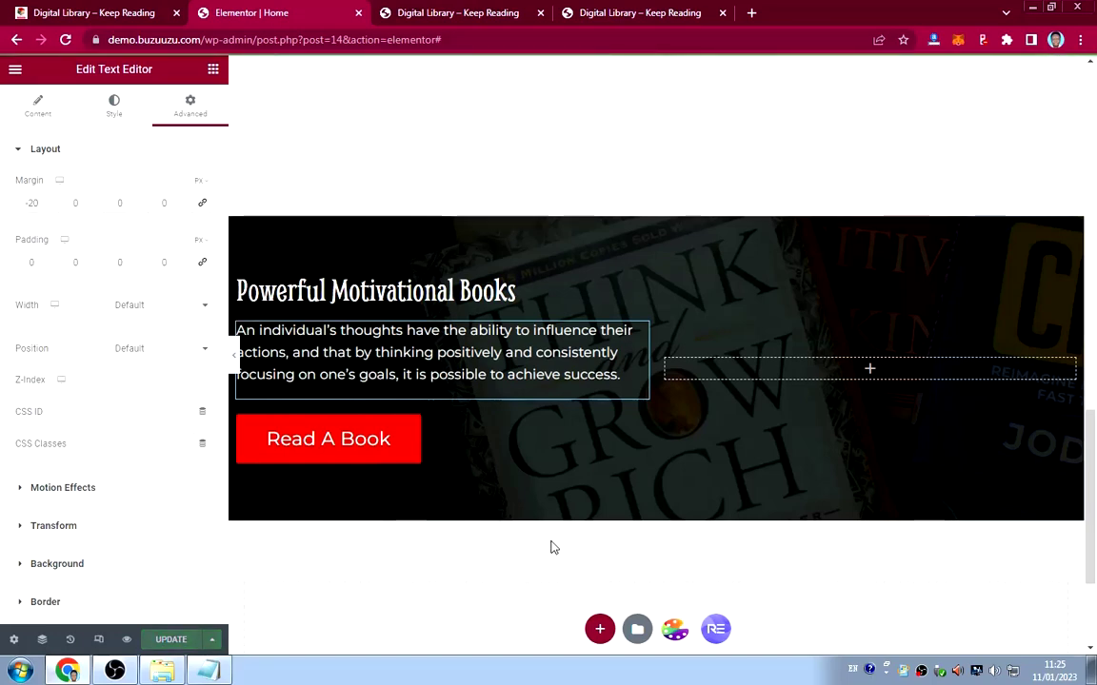
Examine the three-column book product grid below the Powerful Motivational Books banner on the reference page.
click(103, 13)
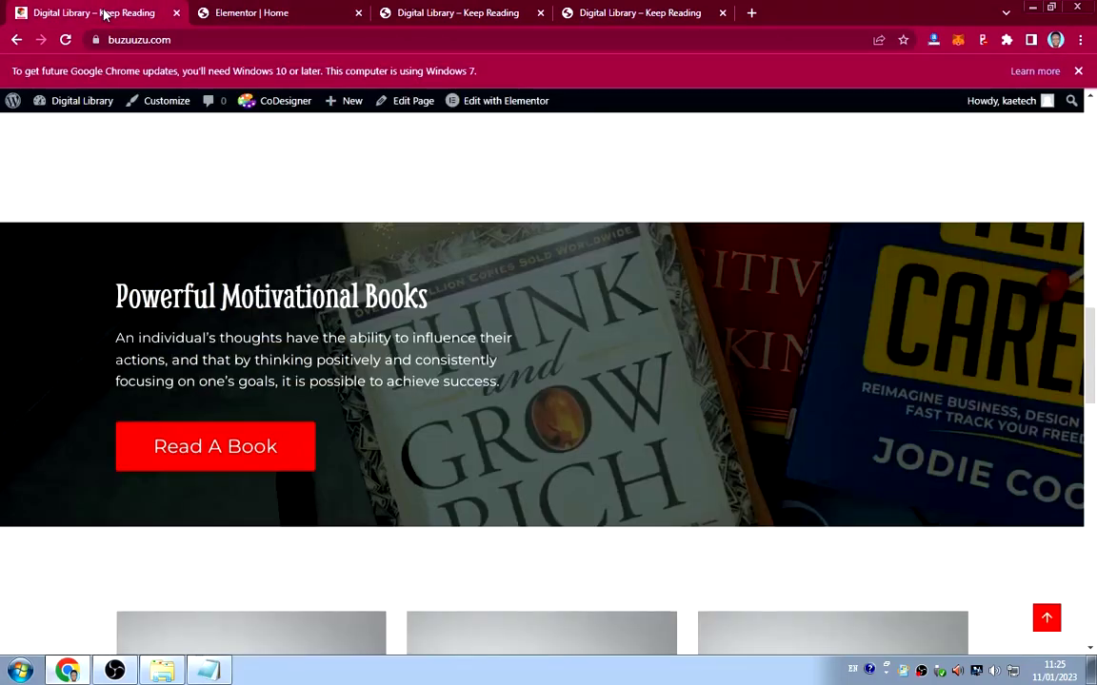
scroll(619, 371, down, 5)
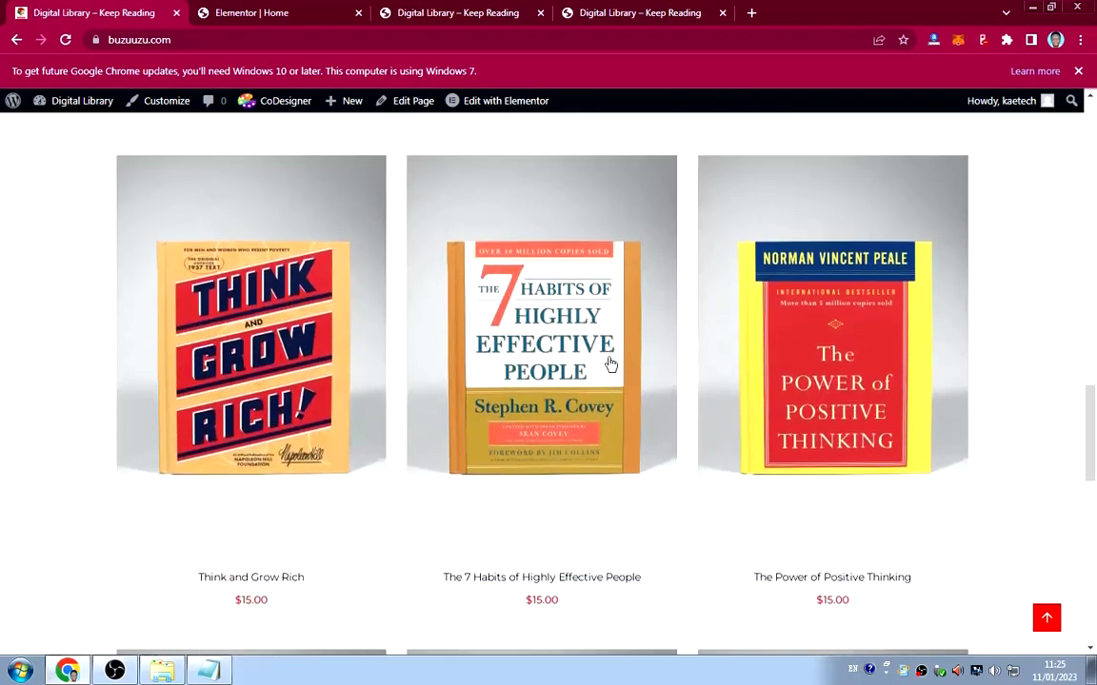
scroll(647, 362, down, 4)
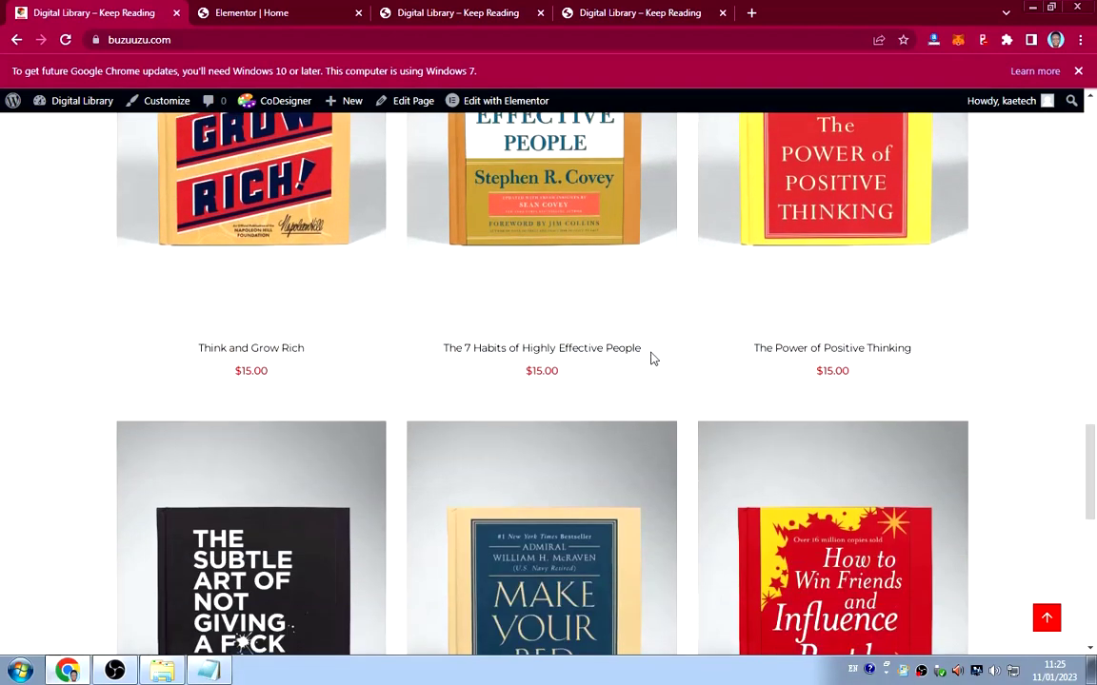
scroll(651, 356, up, 3)
scroll(652, 353, up, 1)
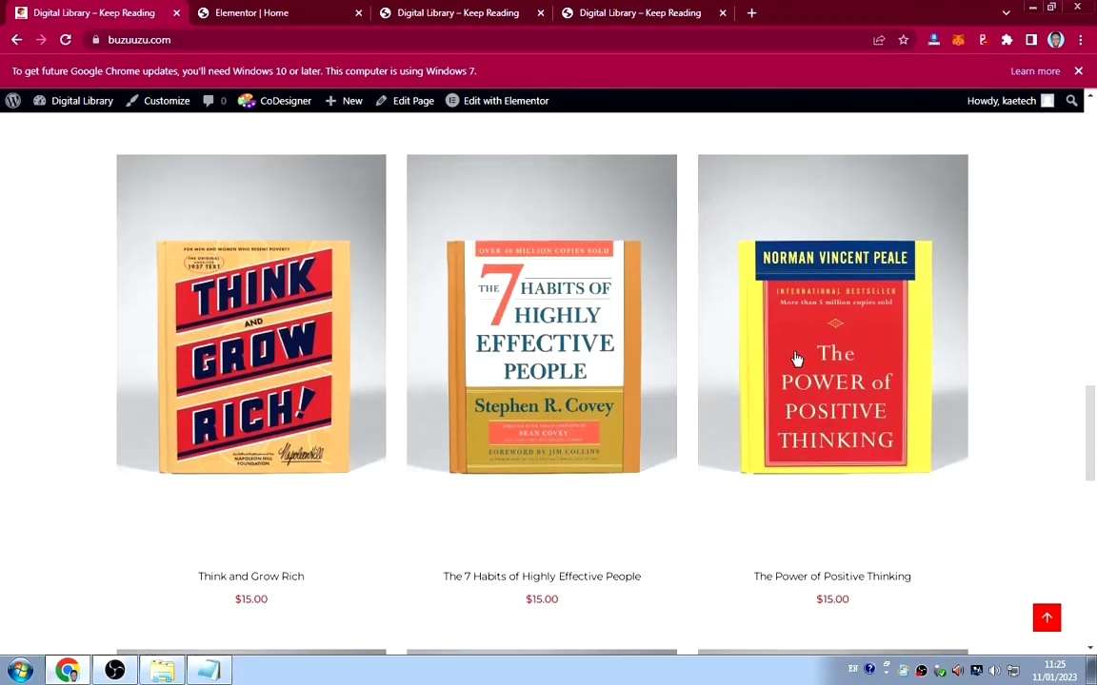
scroll(797, 358, down, 8)
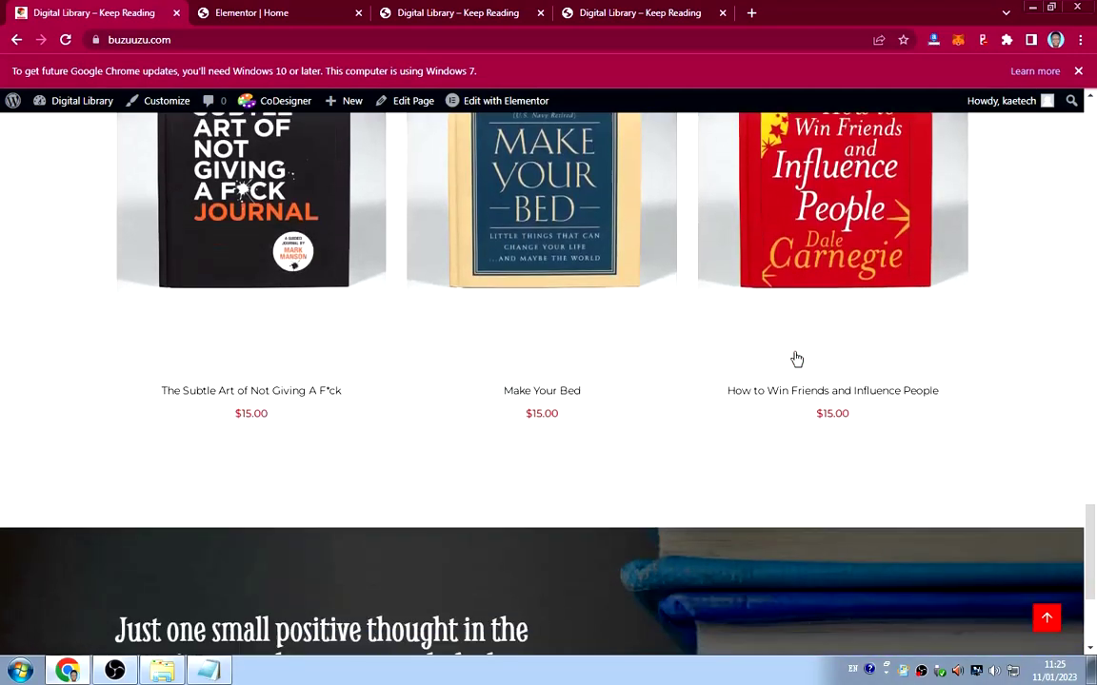
scroll(797, 358, up, 6)
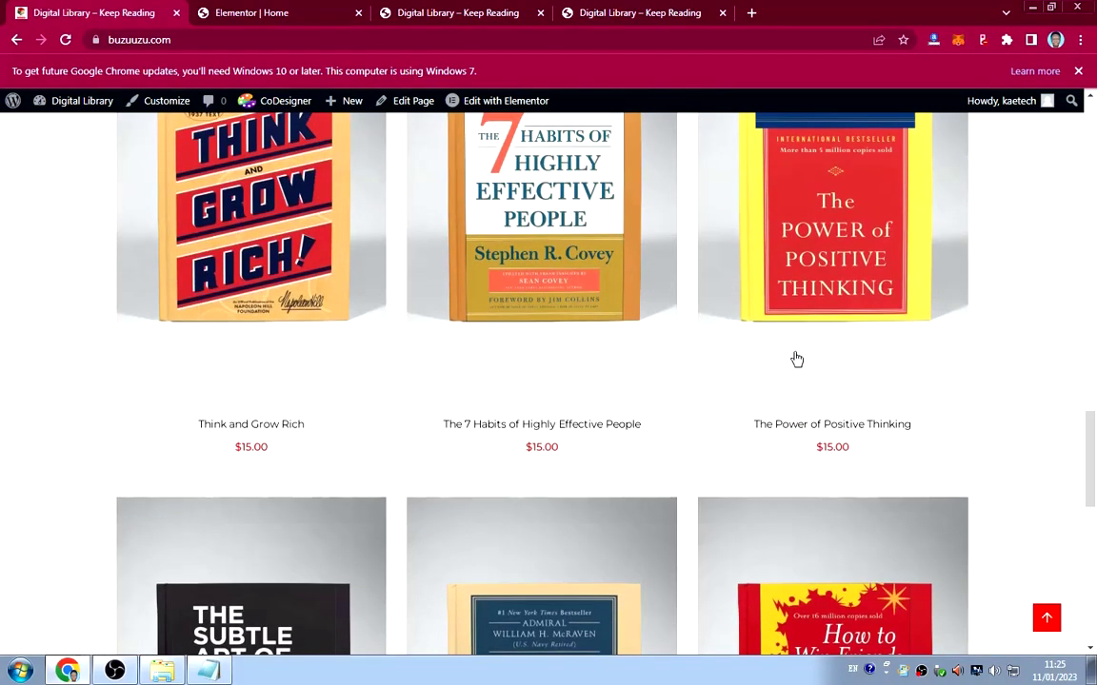
scroll(797, 359, up, 2)
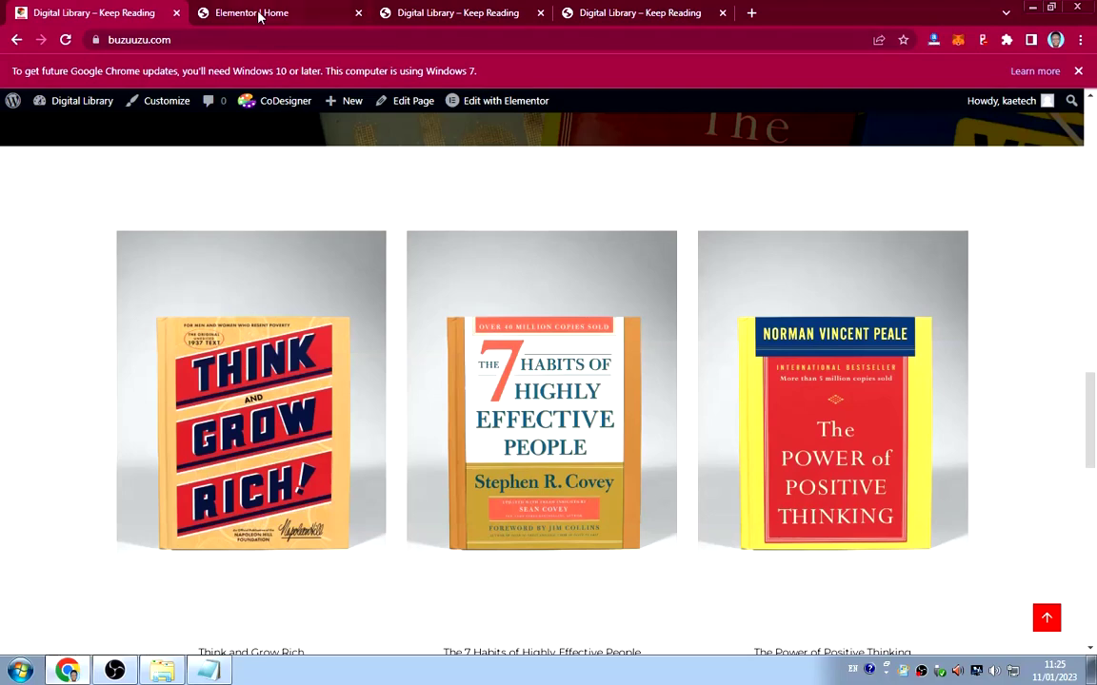
Add a single-column section below the Powerful Motivational Books banner and set its height to Min Height.
click(259, 13)
scroll(681, 318, down, 2)
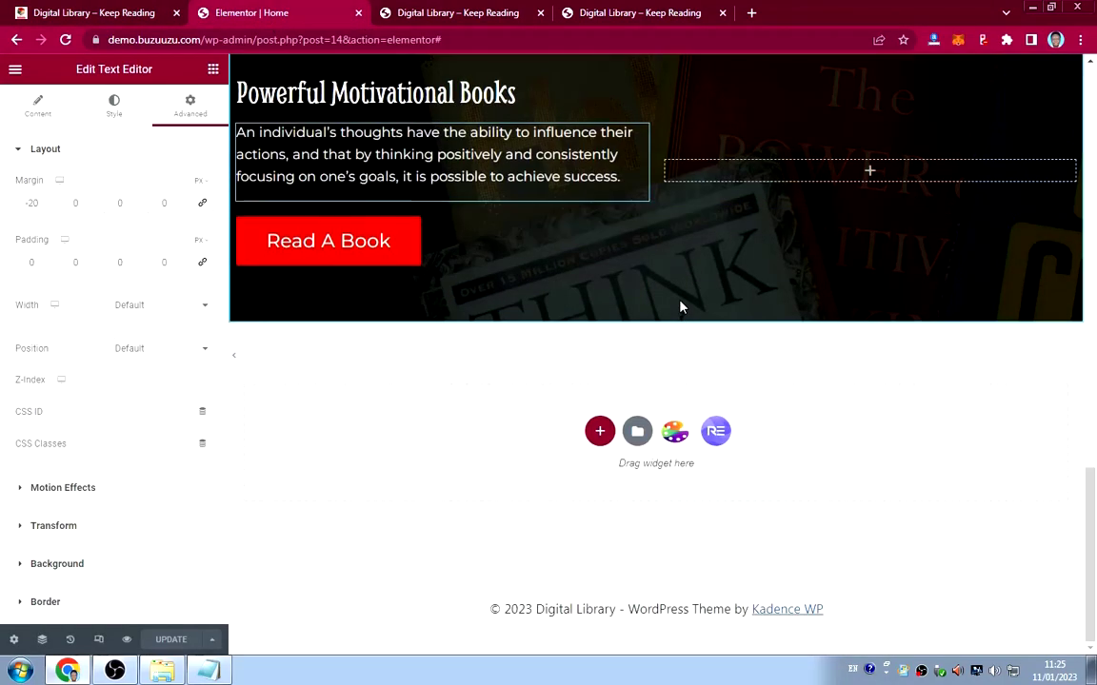
click(600, 433)
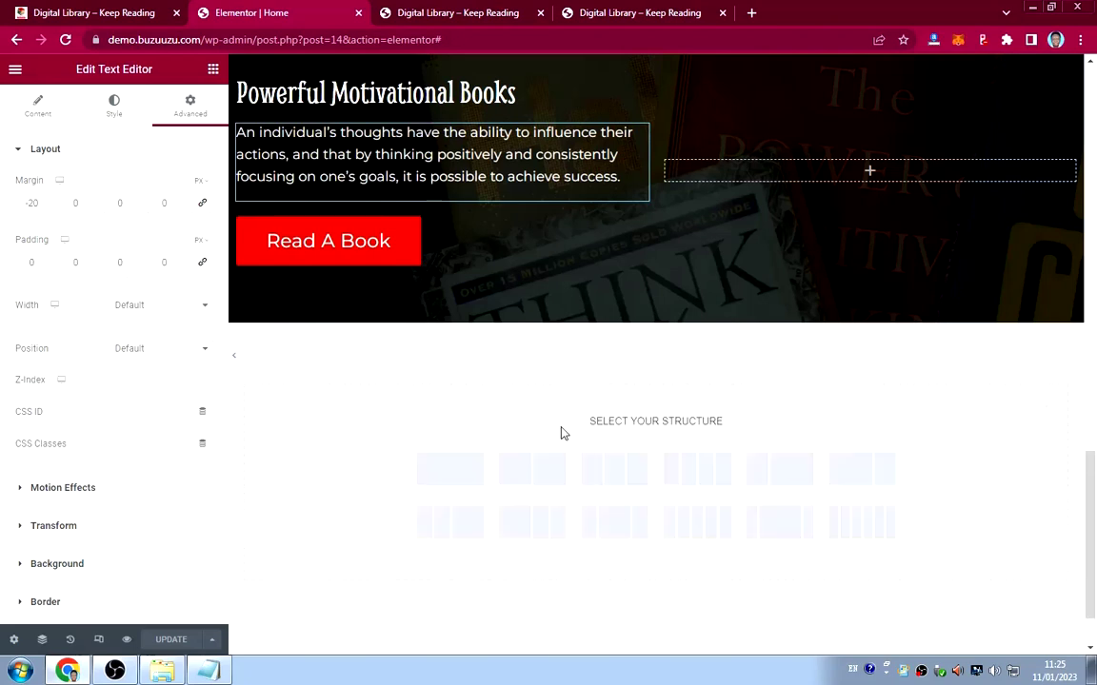
click(446, 480)
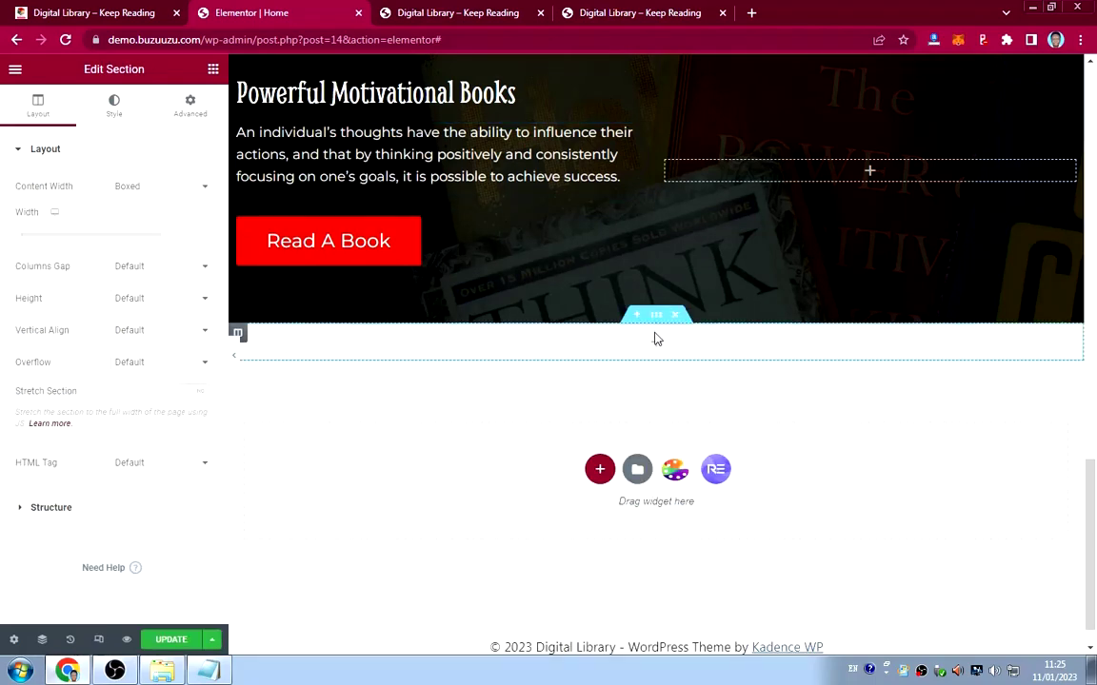
click(84, 13)
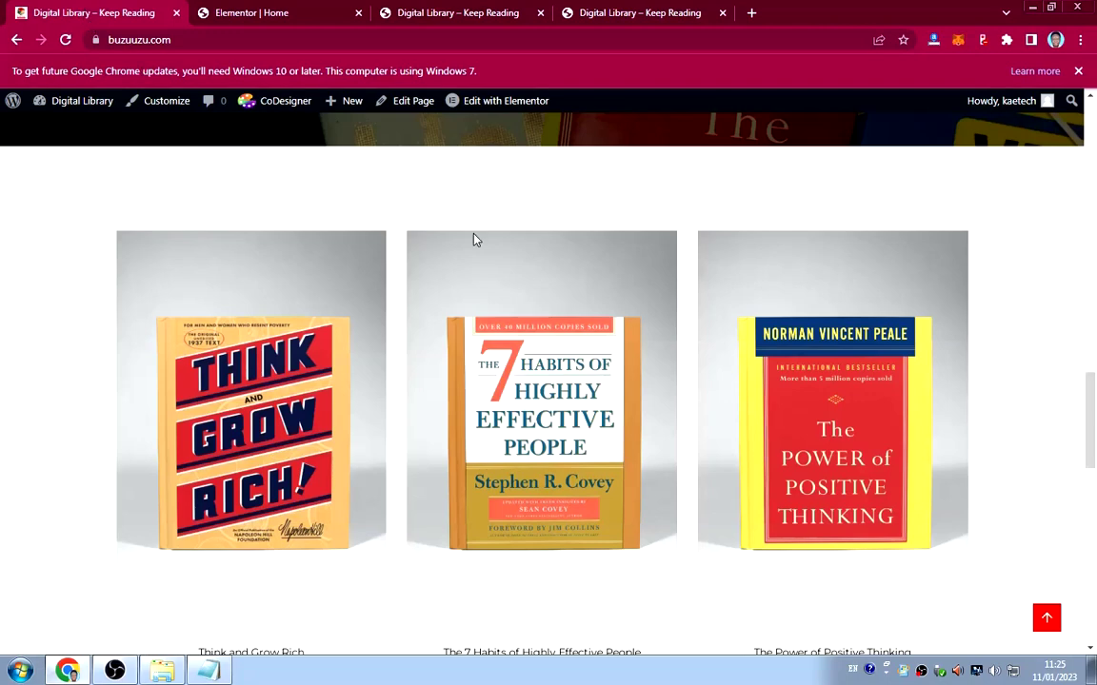
click(226, 14)
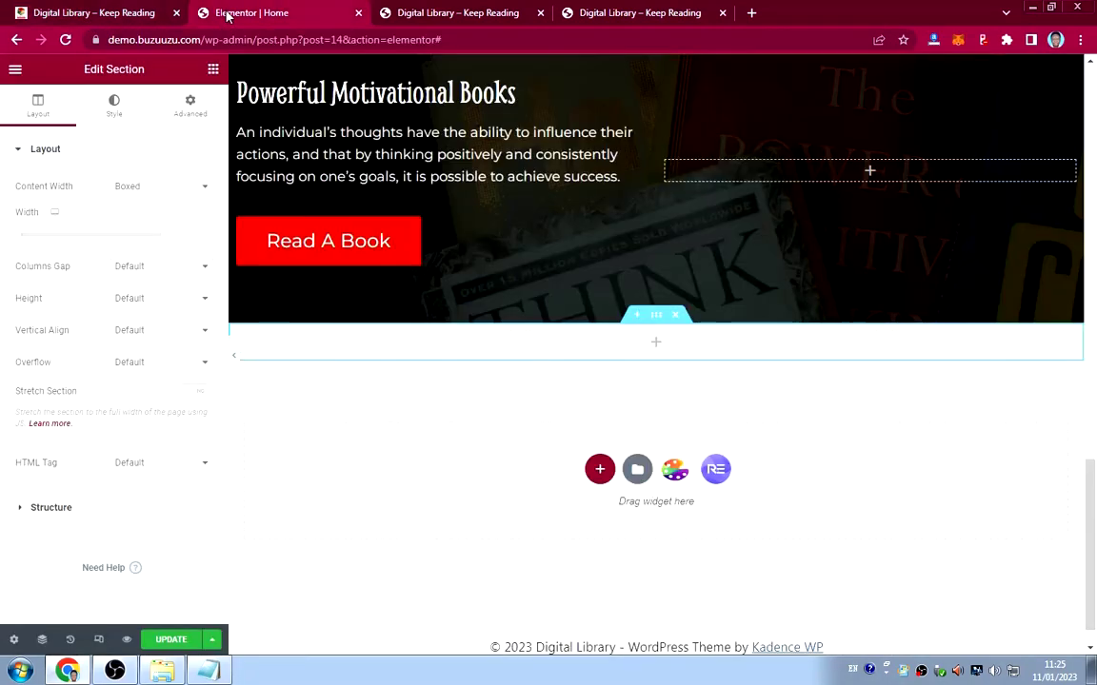
click(149, 299)
click(160, 339)
Add the CoDesigner Shop Classic widget to the empty section below the banner.
click(212, 72)
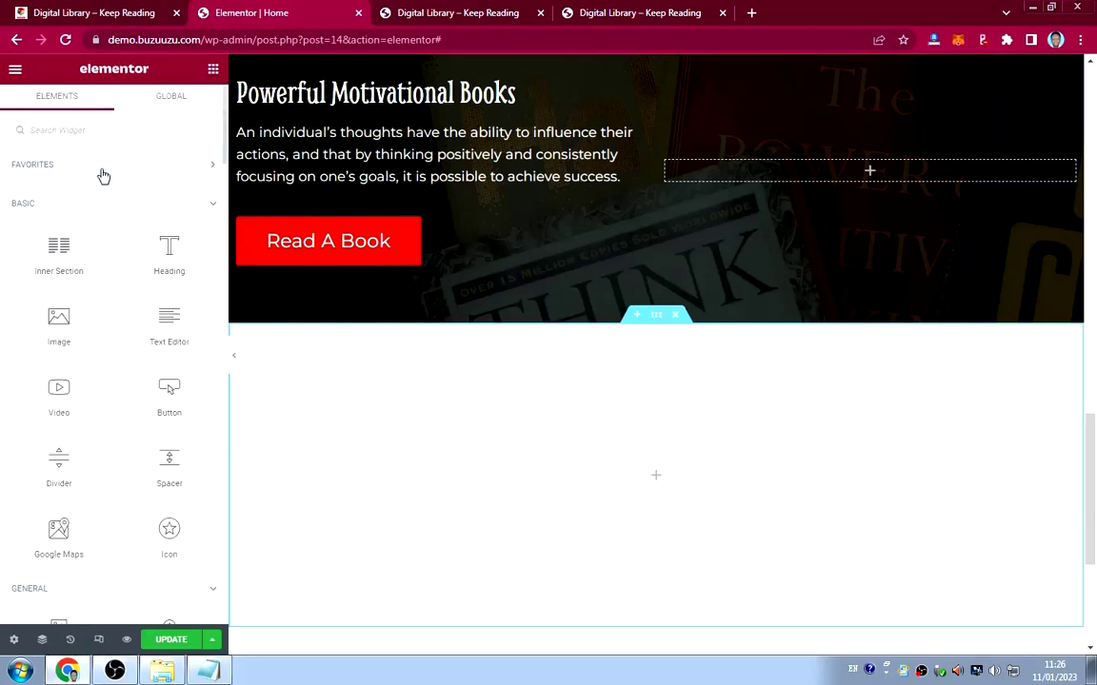
scroll(124, 294, down, 9)
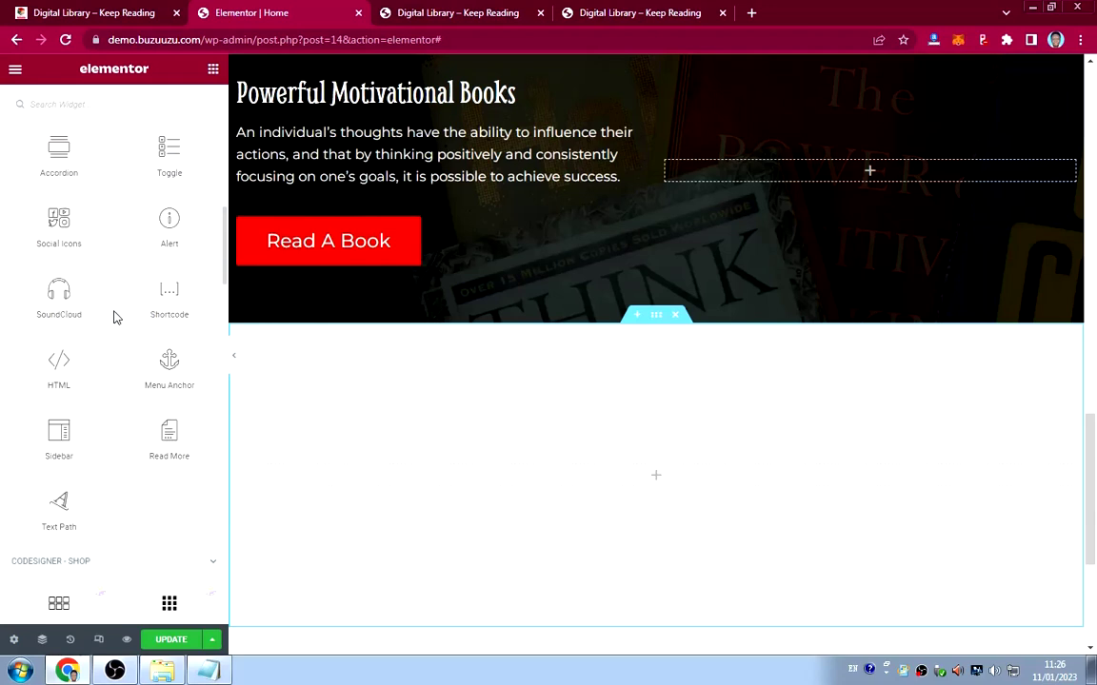
scroll(114, 317, down, 3)
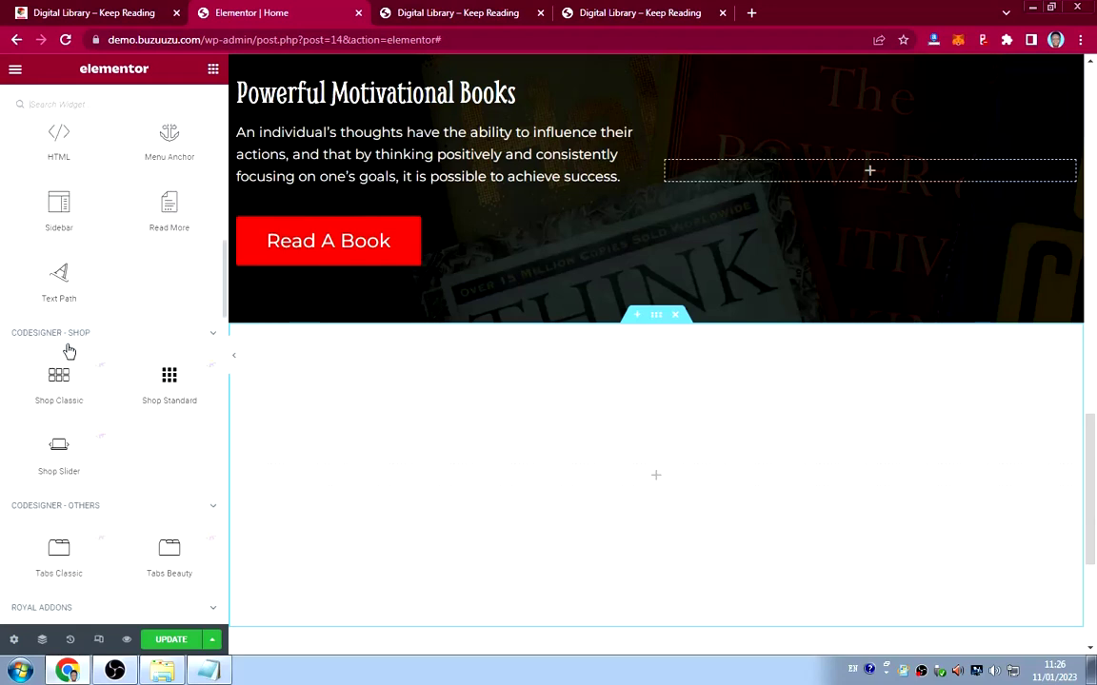
scroll(67, 348, down, 1)
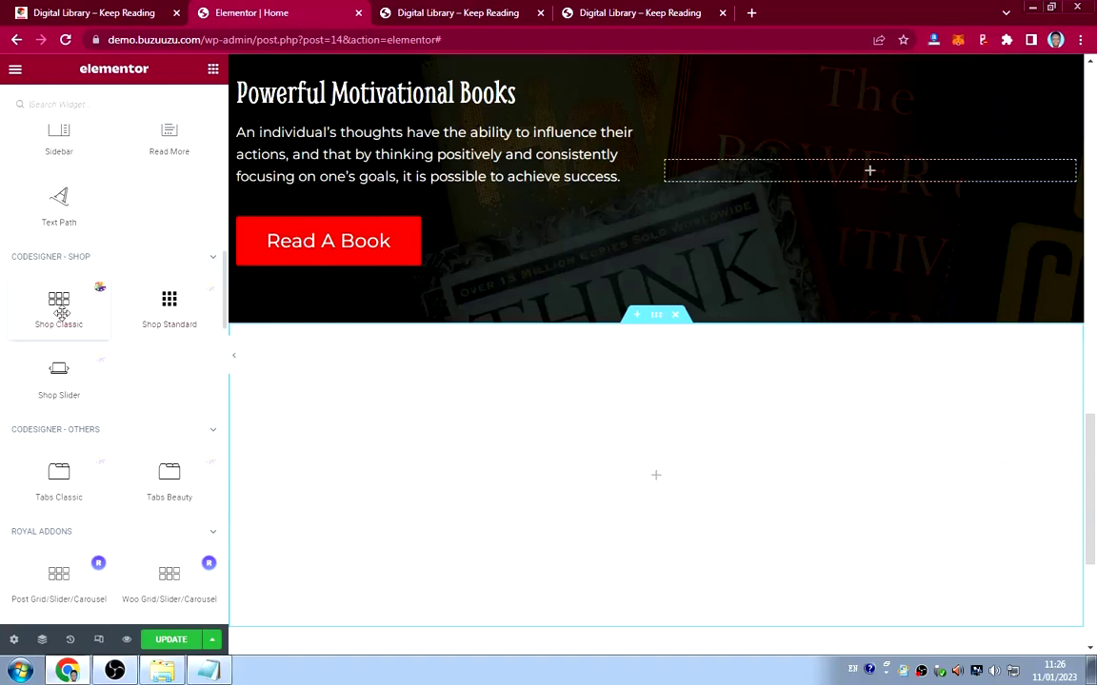
scroll(126, 299, down, 1)
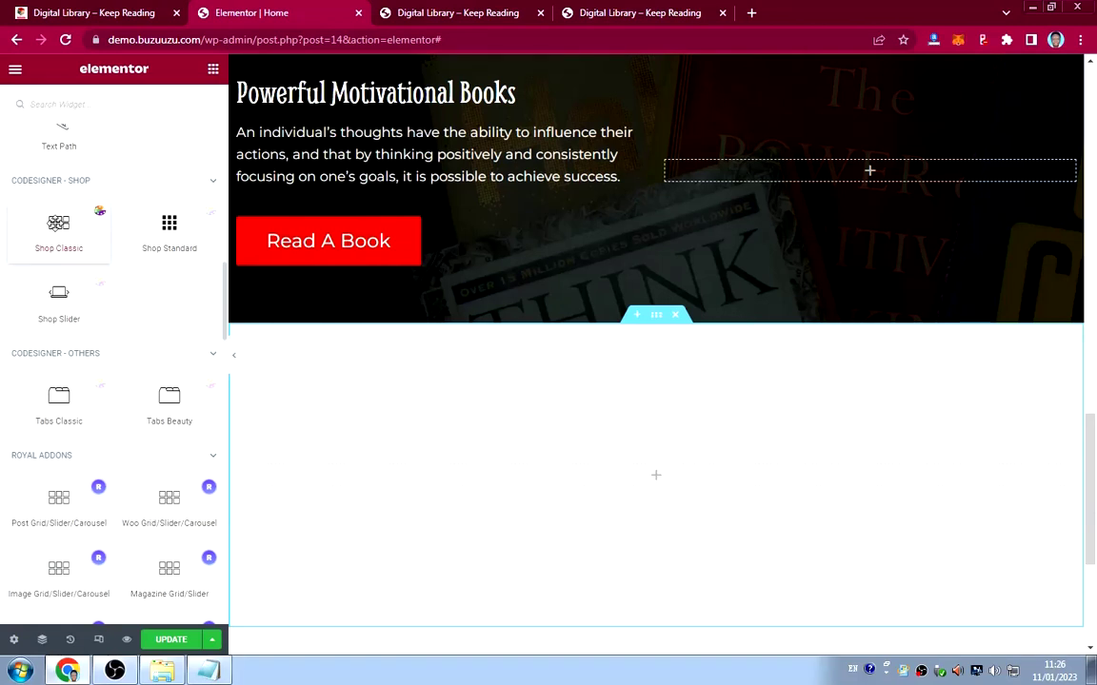
drag(58, 222, 444, 476)
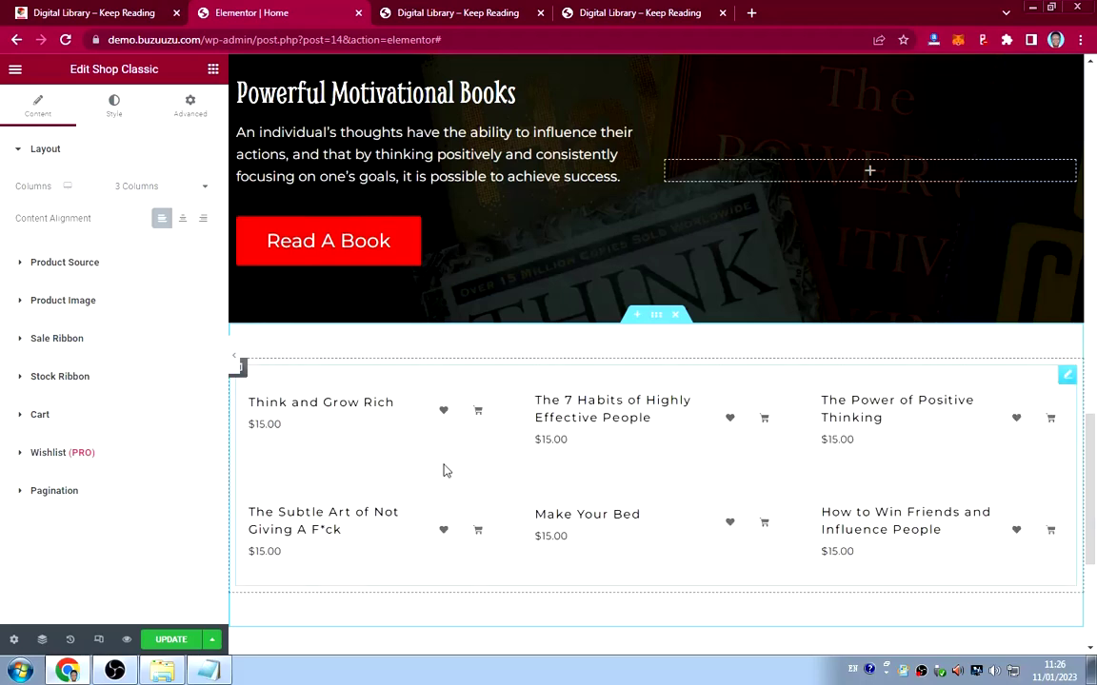
Review the Shop Classic product grid and compare its layout with the book grid on the reference page.
scroll(561, 449, down, 4)
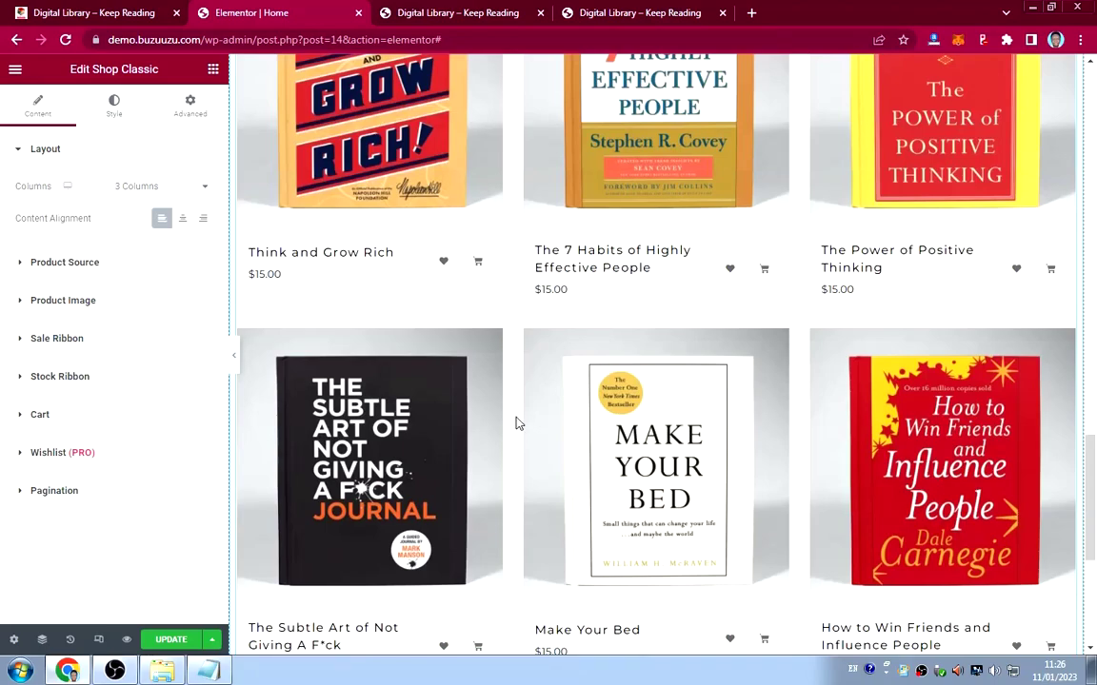
scroll(516, 424, down, 4)
scroll(516, 424, up, 4)
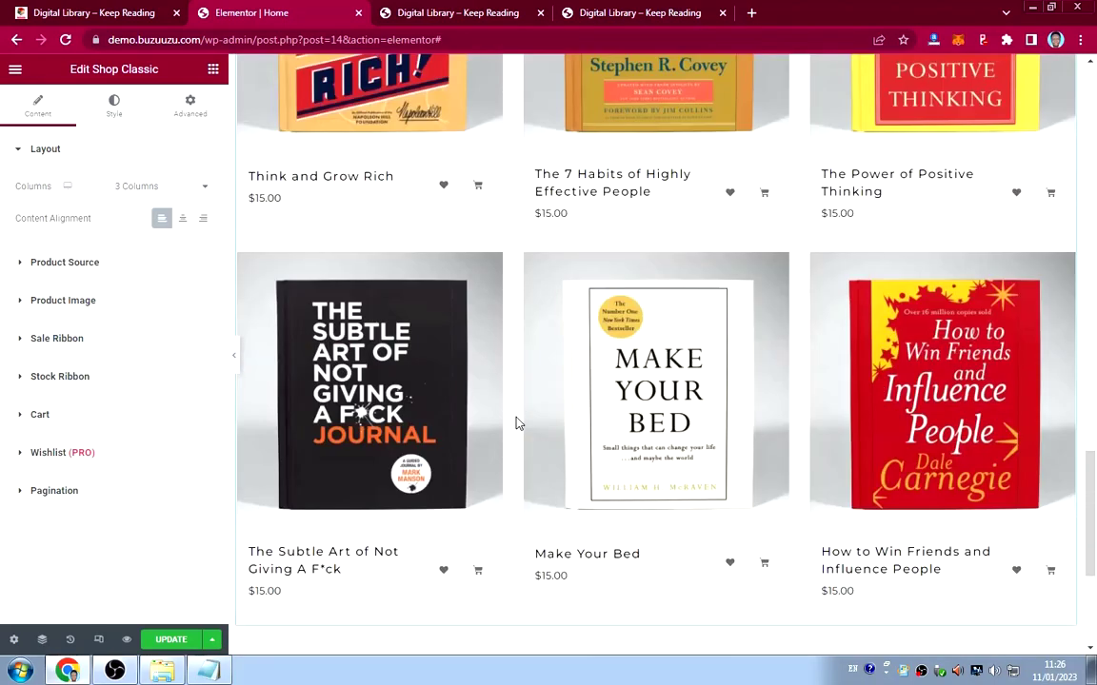
scroll(516, 423, up, 2)
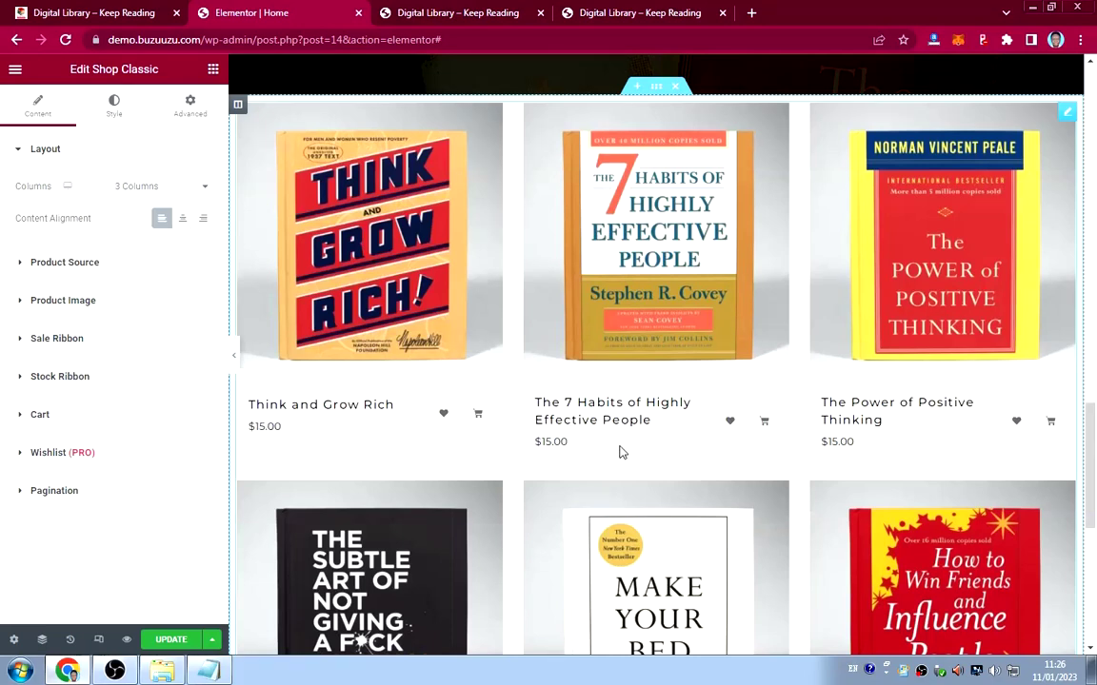
scroll(619, 448, down, 4)
scroll(619, 445, down, 2)
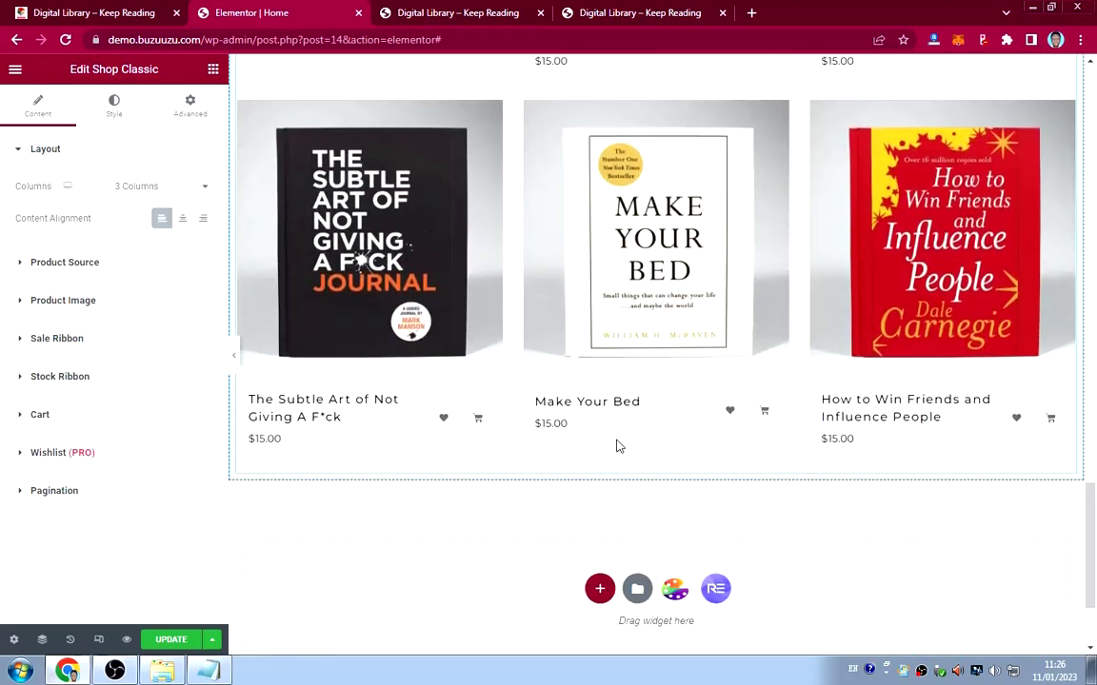
scroll(619, 445, up, 4)
scroll(652, 441, up, 1)
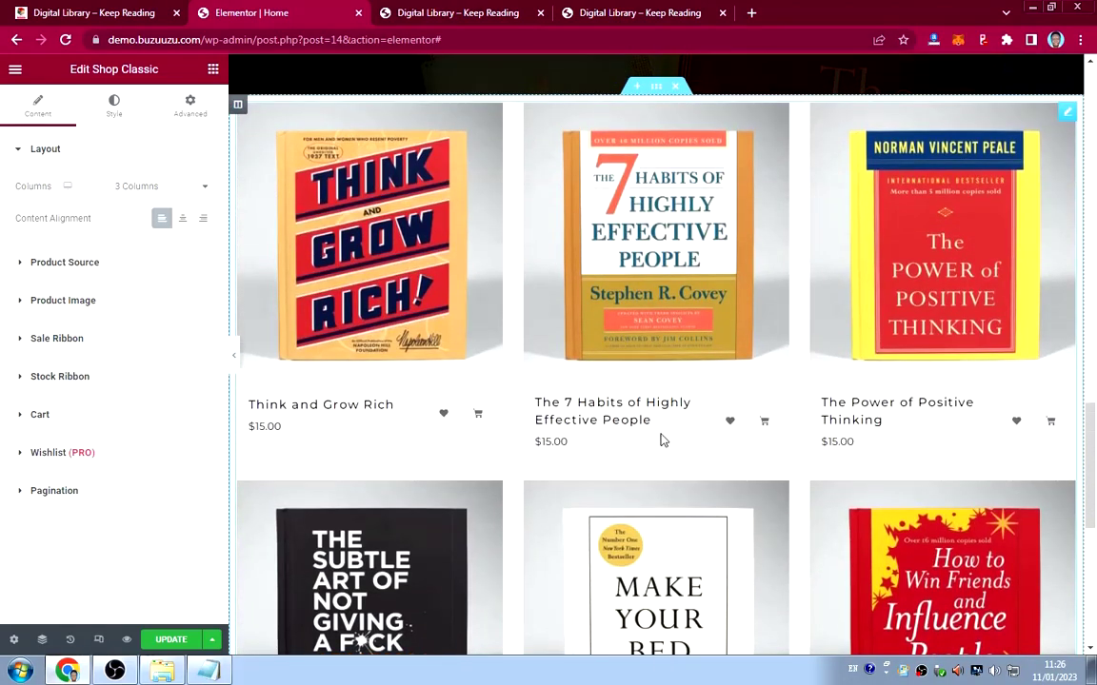
click(65, 18)
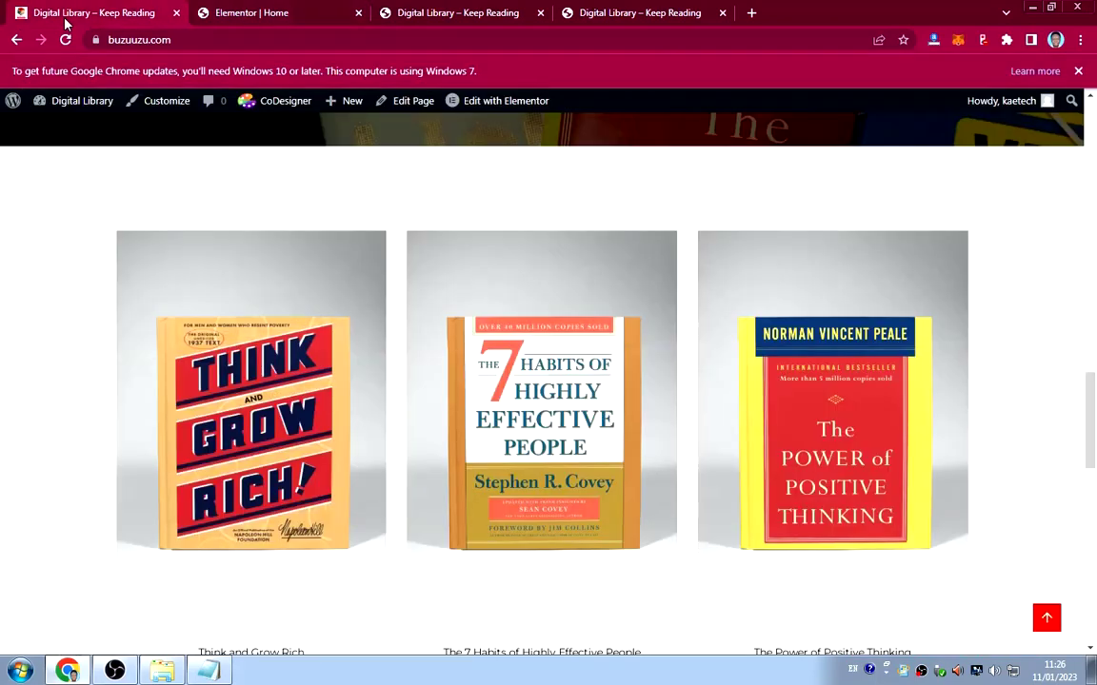
scroll(391, 410, down, 2)
scroll(387, 395, up, 2)
click(269, 26)
Delete the Shop Classic widget from the section below the banner.
scroll(661, 242, up, 3)
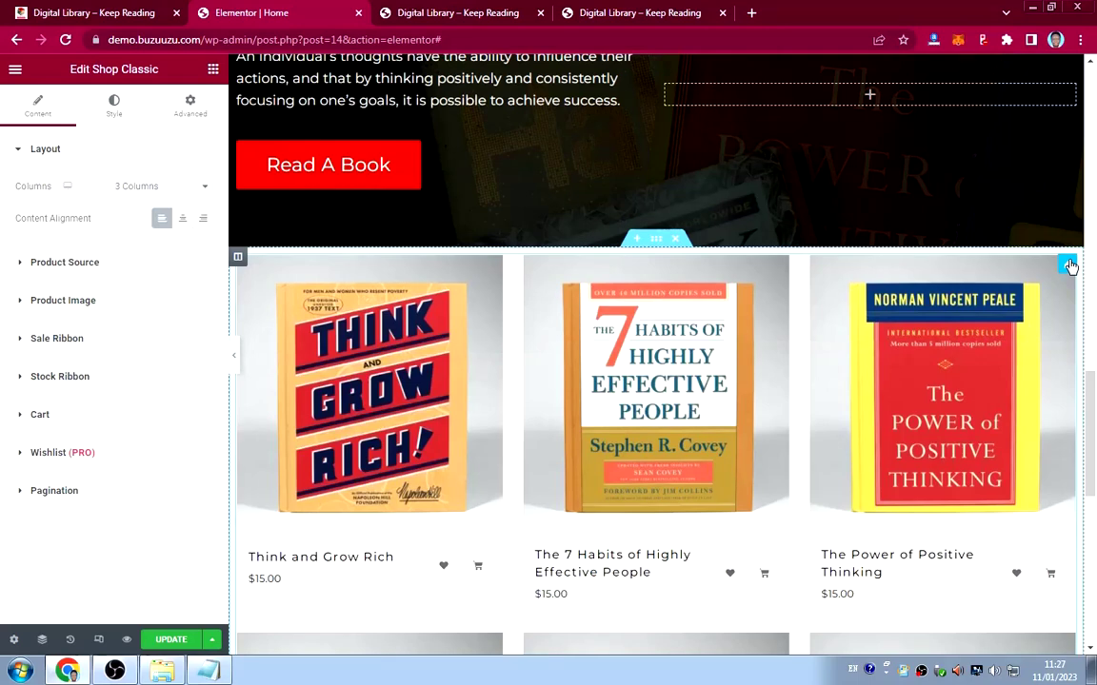
right_click(1070, 266)
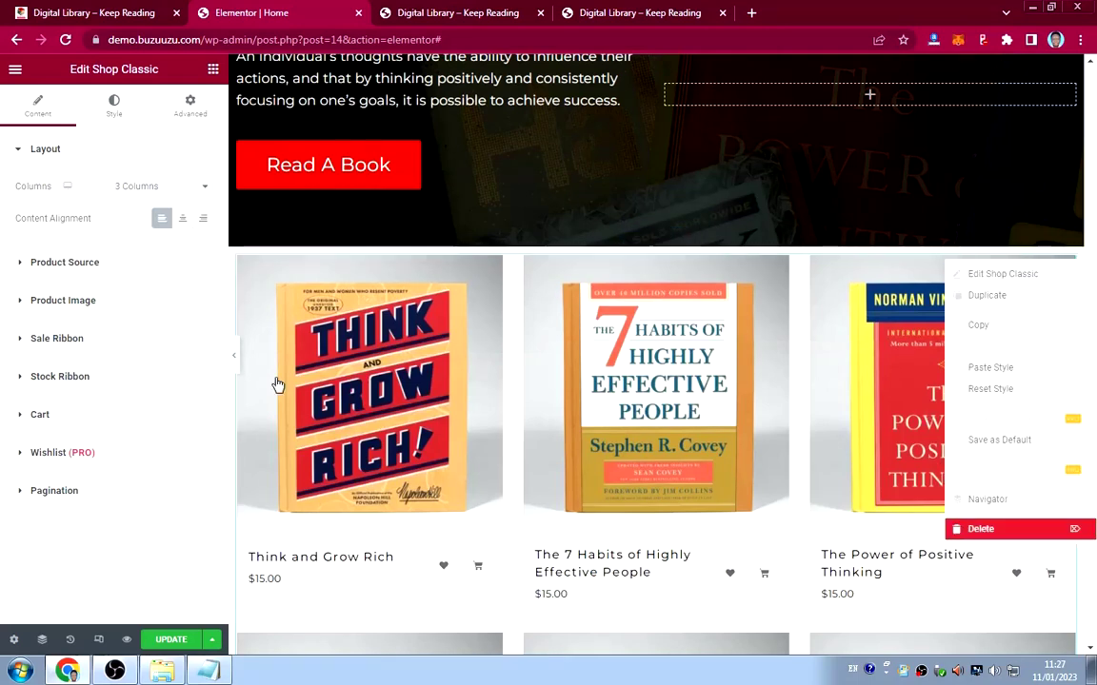
key(Delete)
Try the CoDesigner Shop Standard widget in the empty section below the banner, with its layout set to 3 Columns.
scroll(123, 327, down, 2)
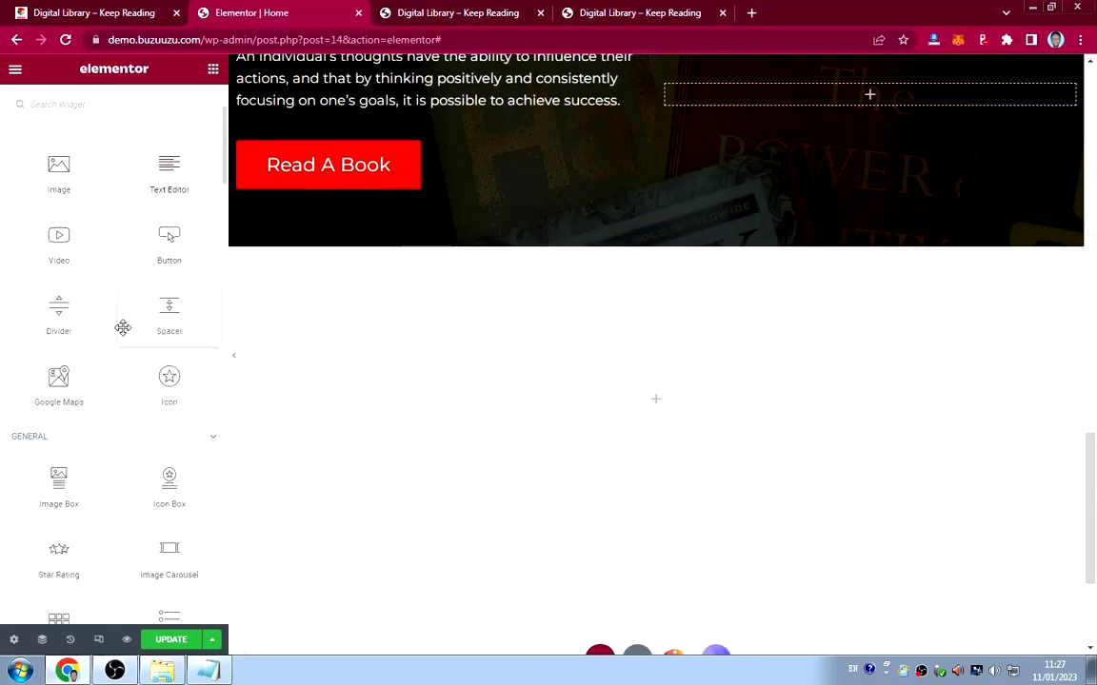
scroll(123, 327, down, 10)
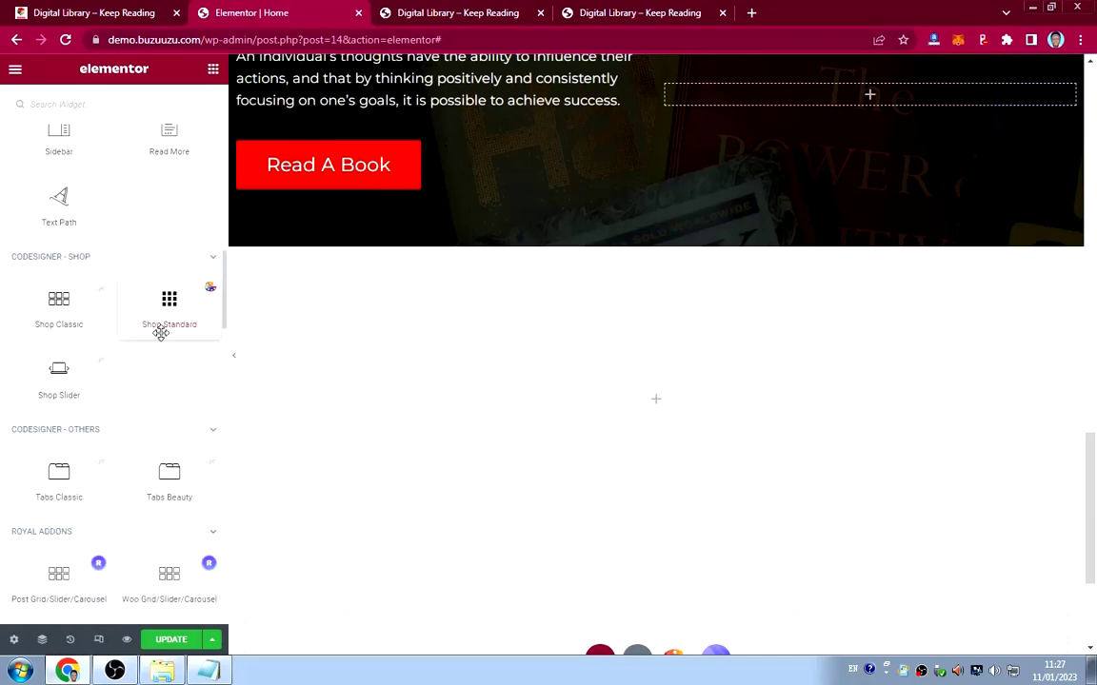
drag(160, 299, 423, 408)
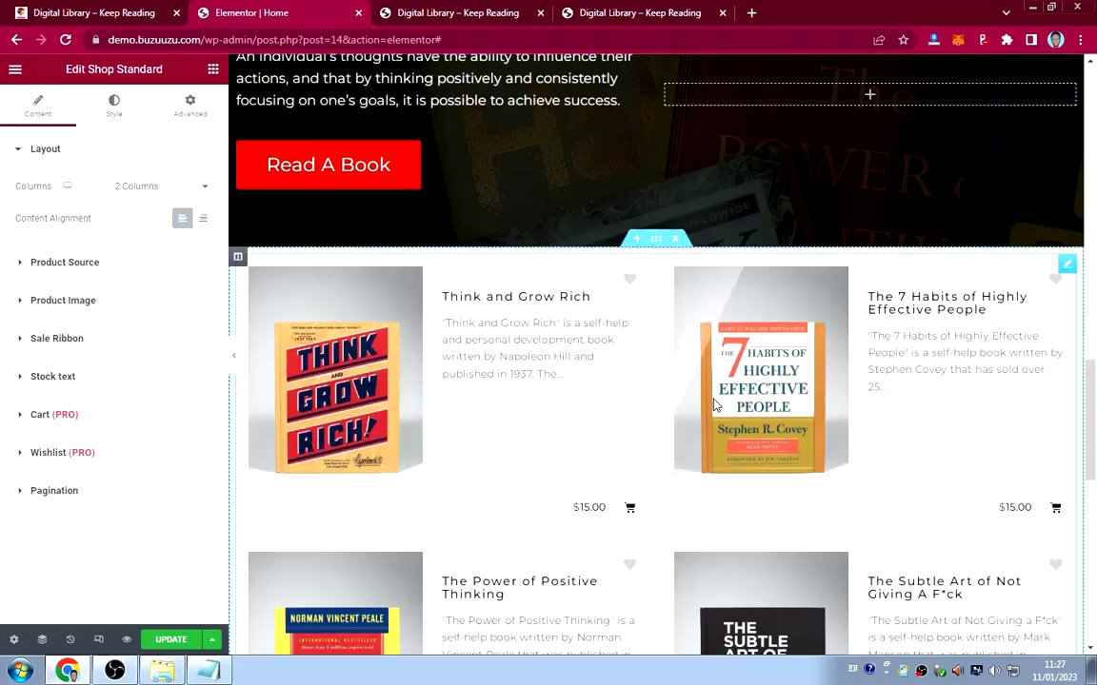
scroll(696, 415, down, 5)
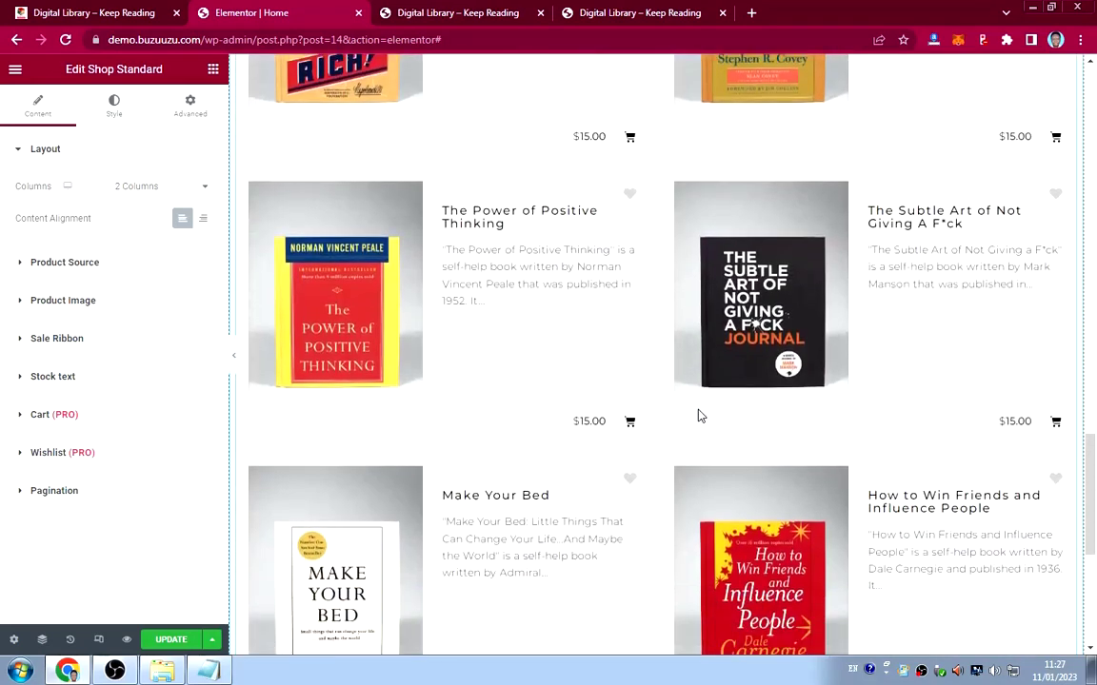
scroll(697, 413, up, 5)
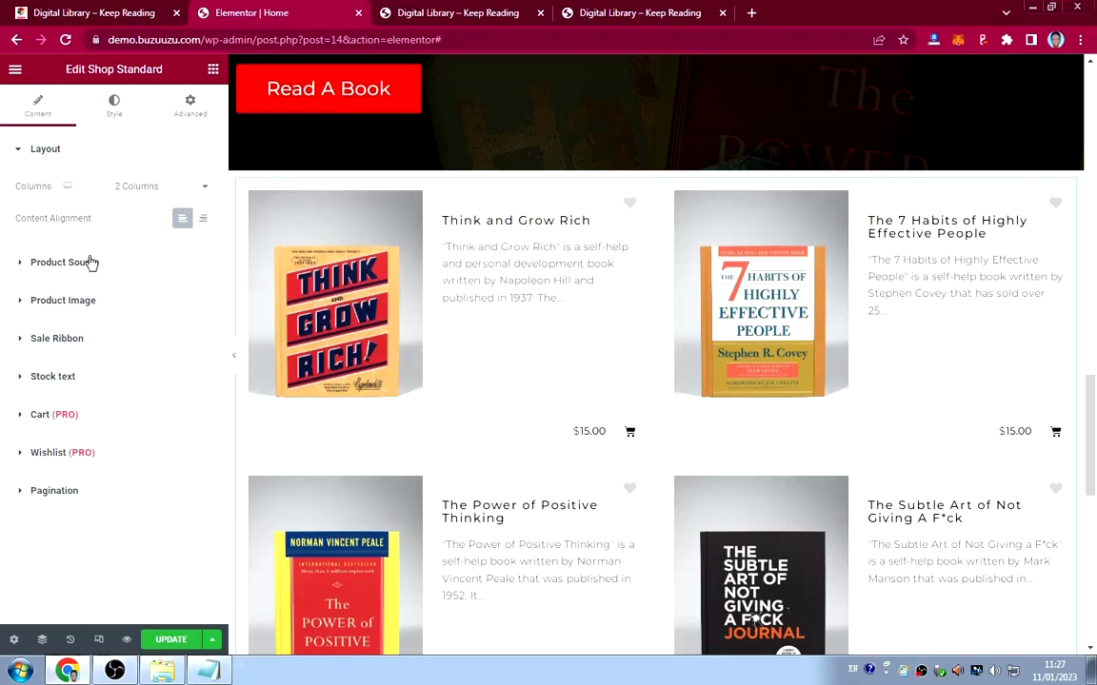
click(147, 189)
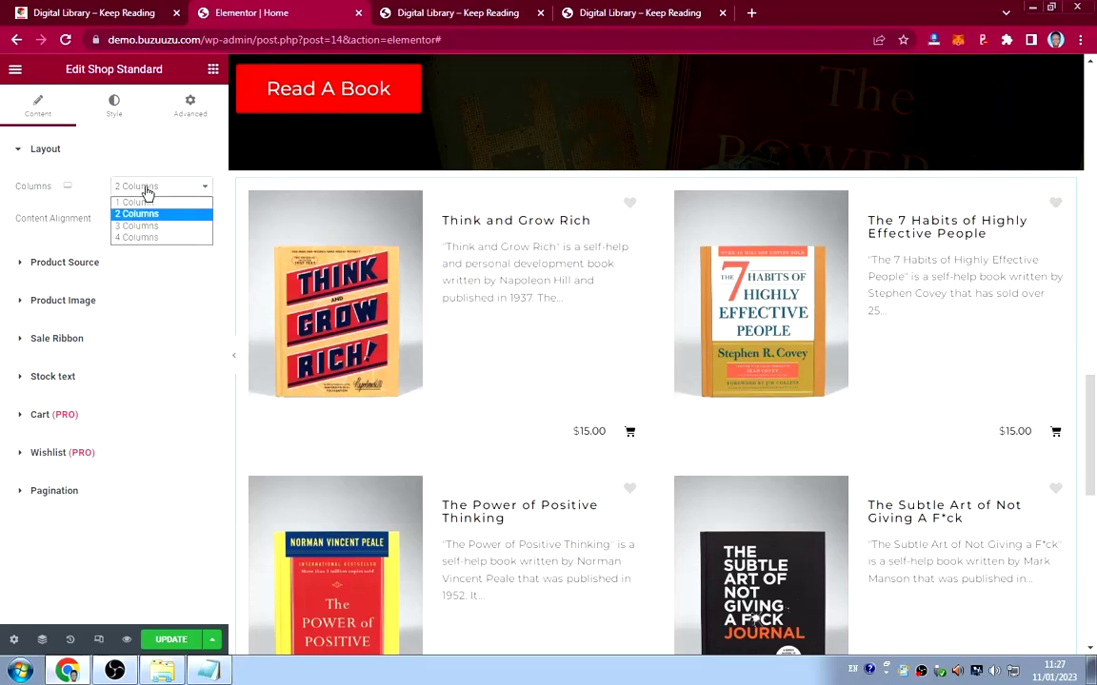
key(Down)
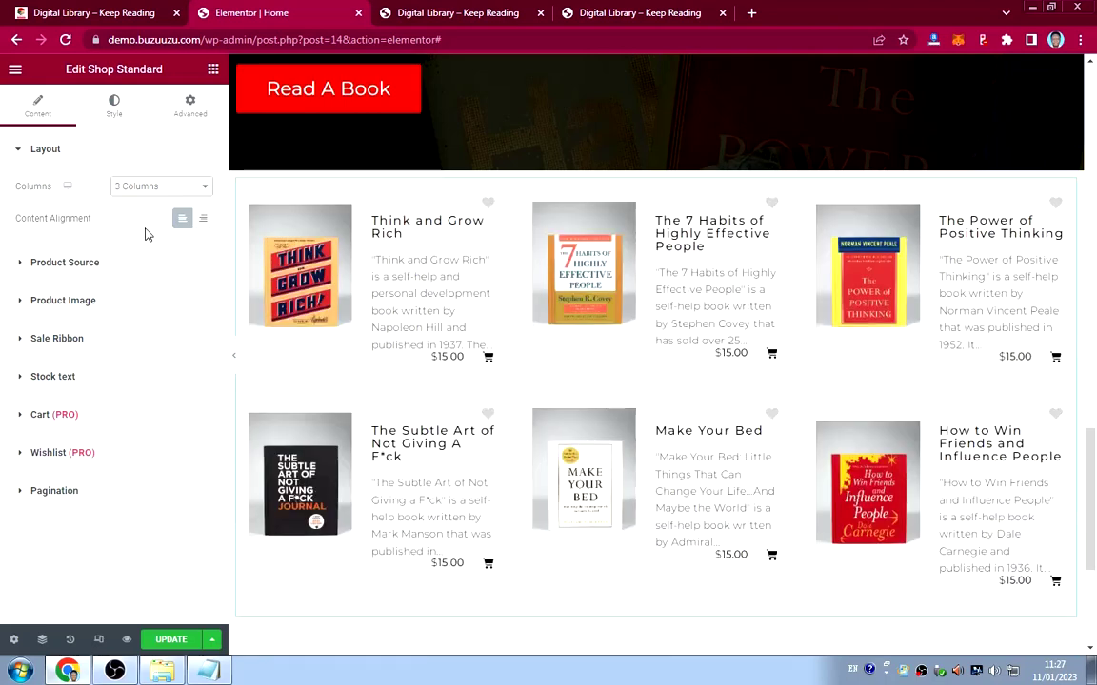
Check the Shop Standard widget's product source and card style options, and delete the widget from the section.
click(90, 266)
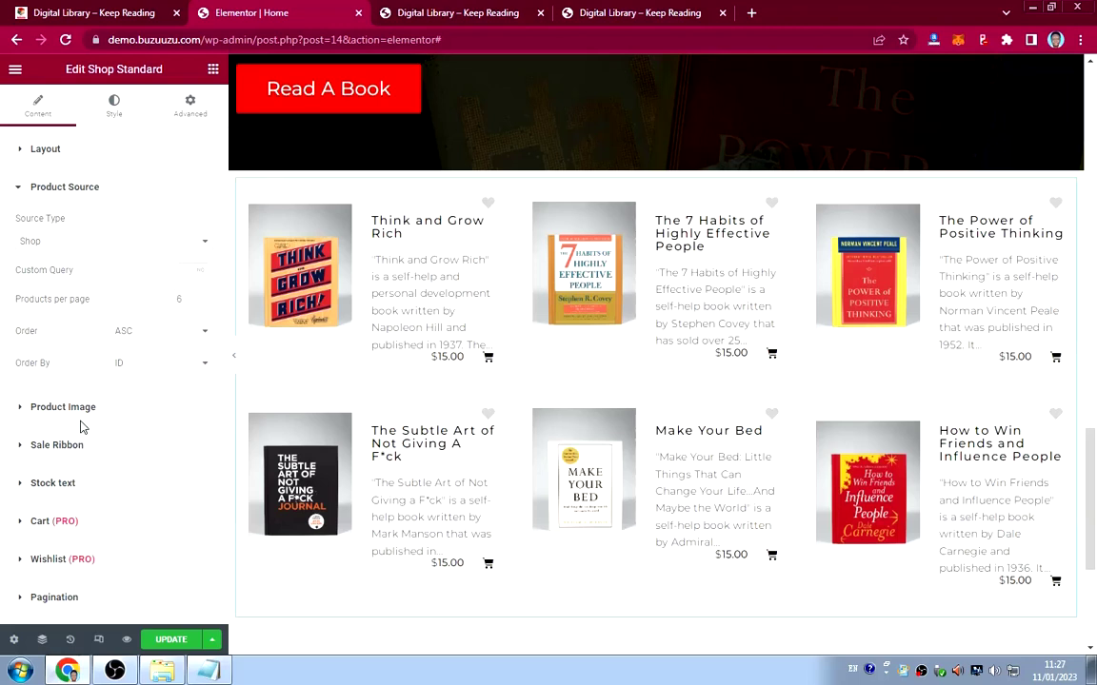
click(113, 108)
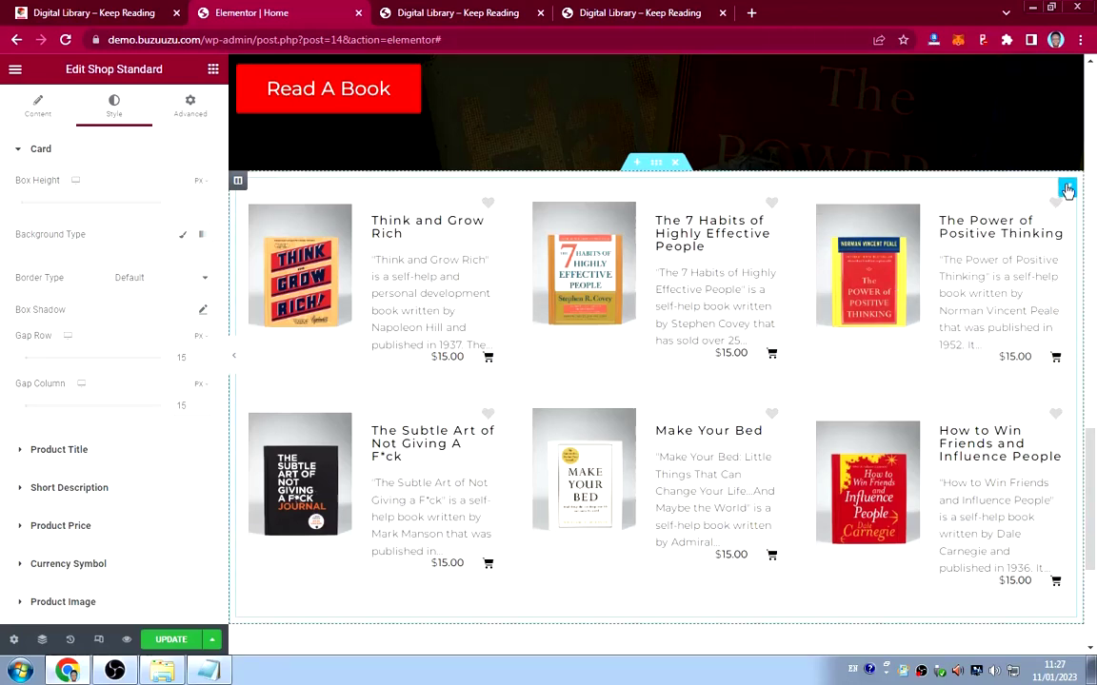
right_click(1067, 190)
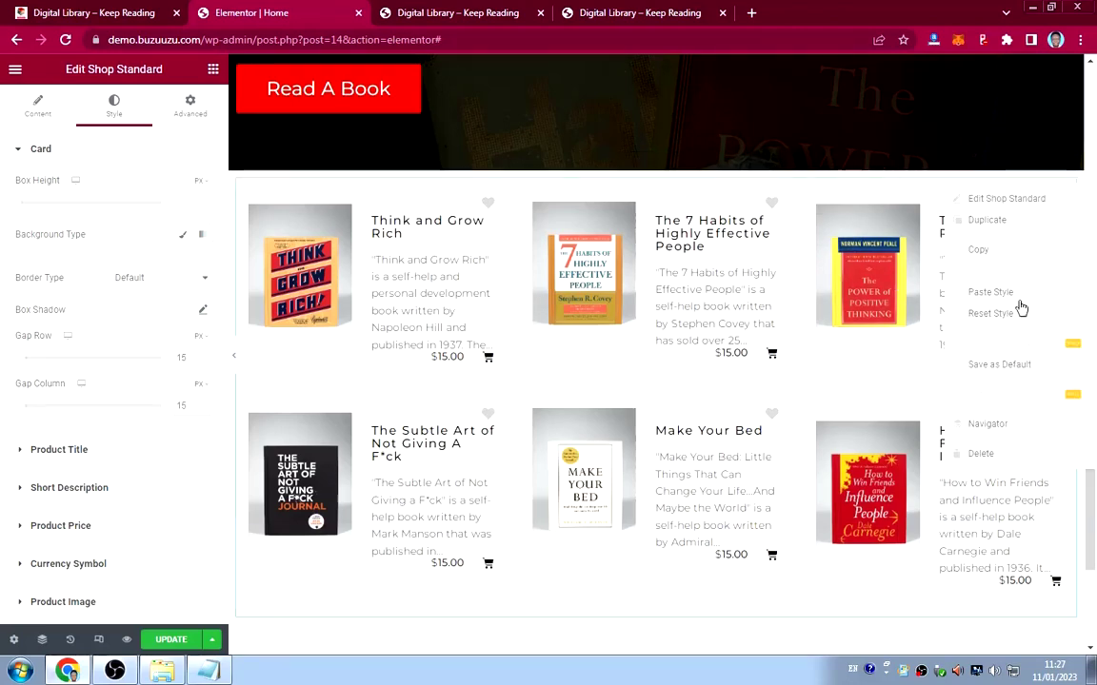
click(985, 457)
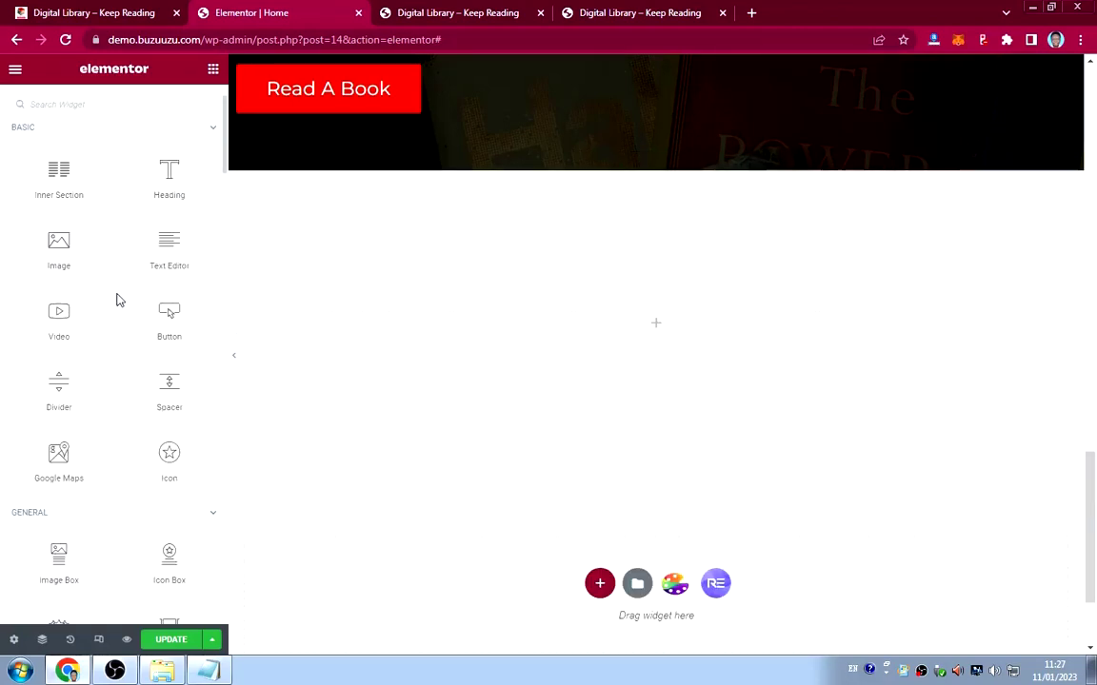
Add the CoDesigner Shop Classic widget to the empty section below the Read A Book banner.
scroll(116, 301, down, 9)
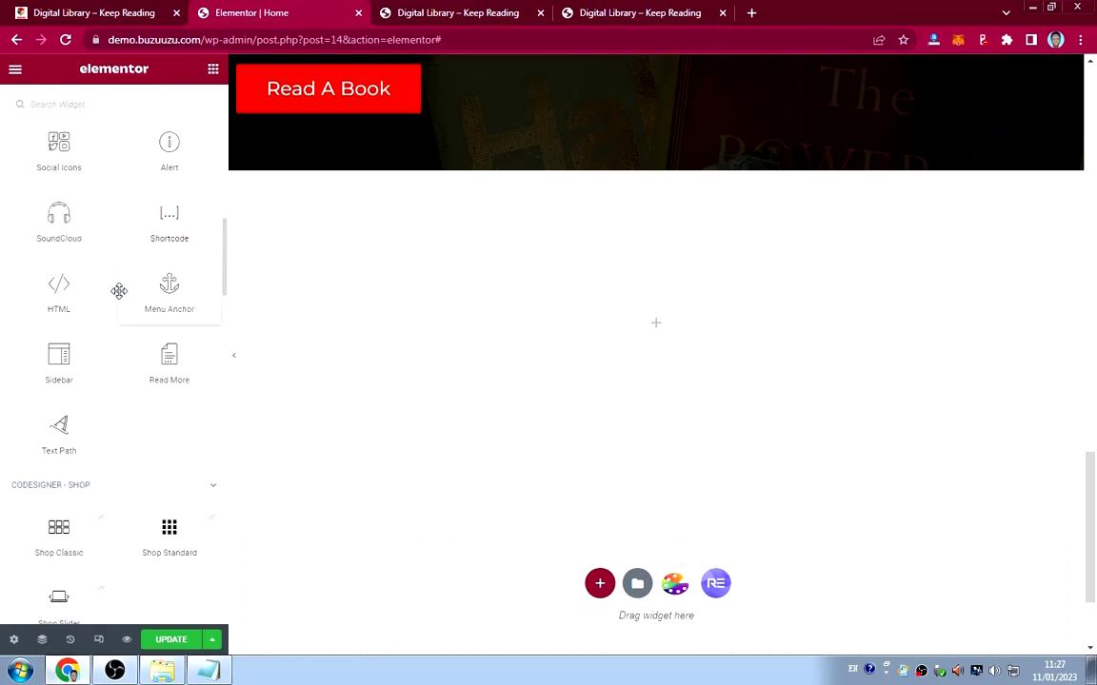
scroll(118, 290, down, 5)
drag(108, 314, 445, 325)
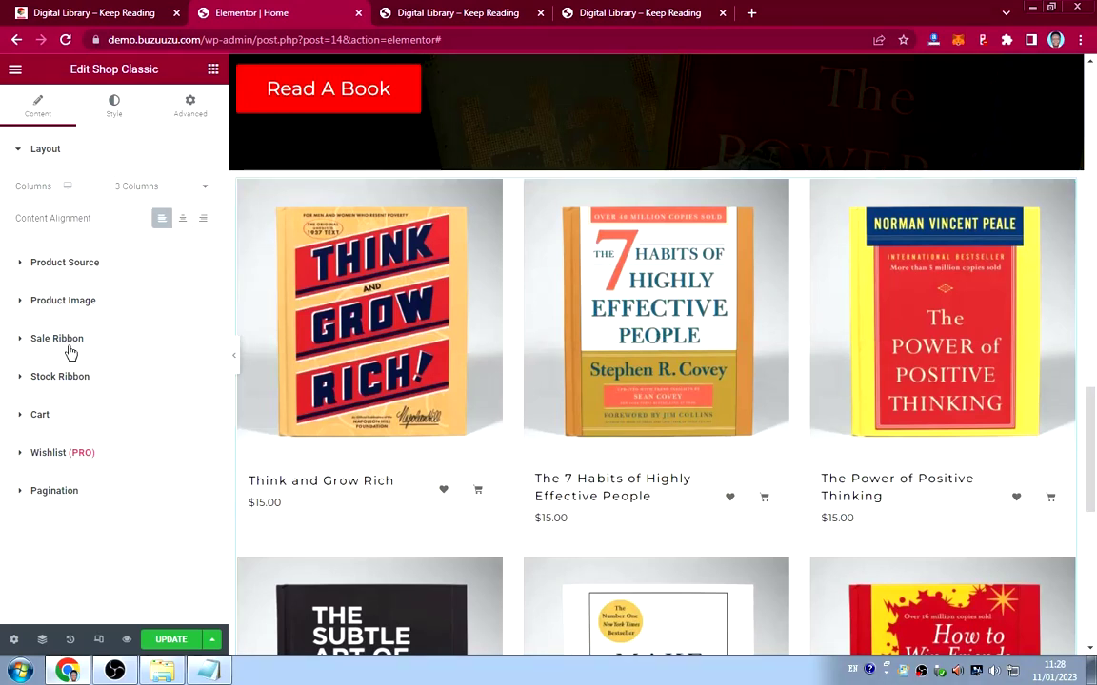
Hide the cart icons in the Shop Classic product grid and set its content alignment to center.
click(108, 415)
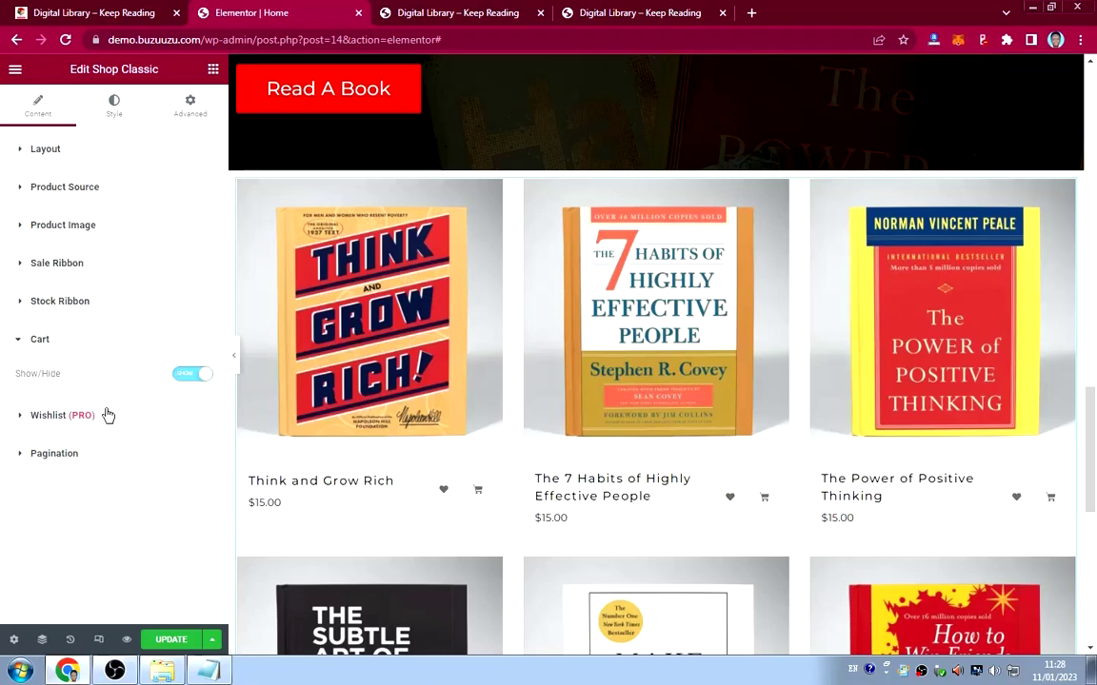
click(187, 375)
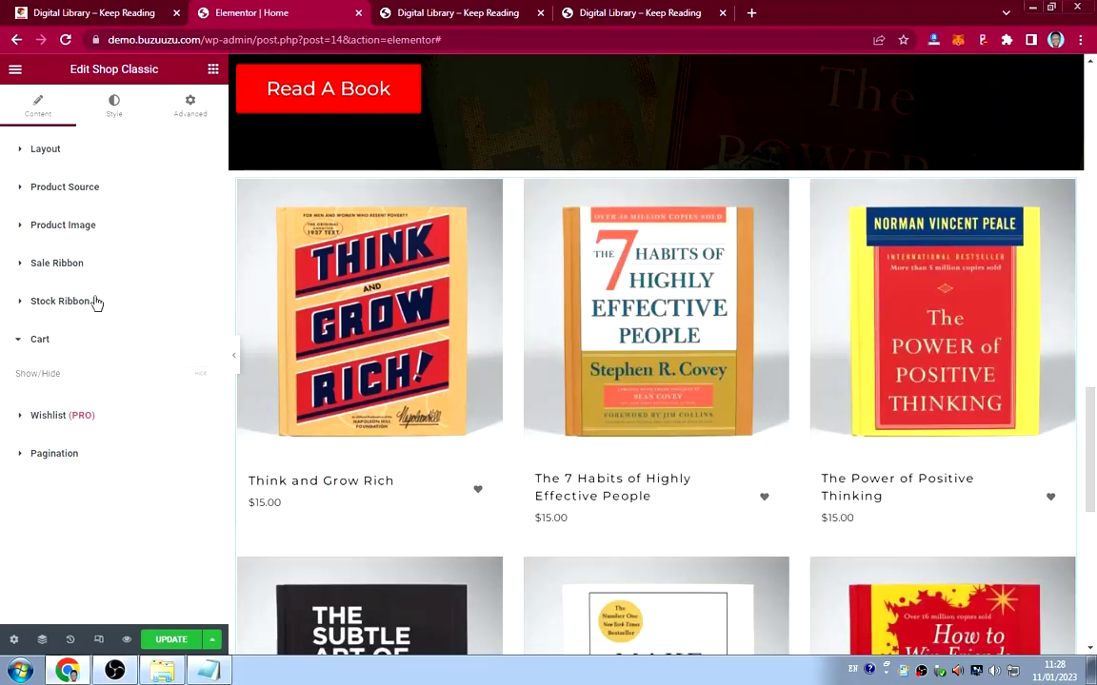
click(101, 148)
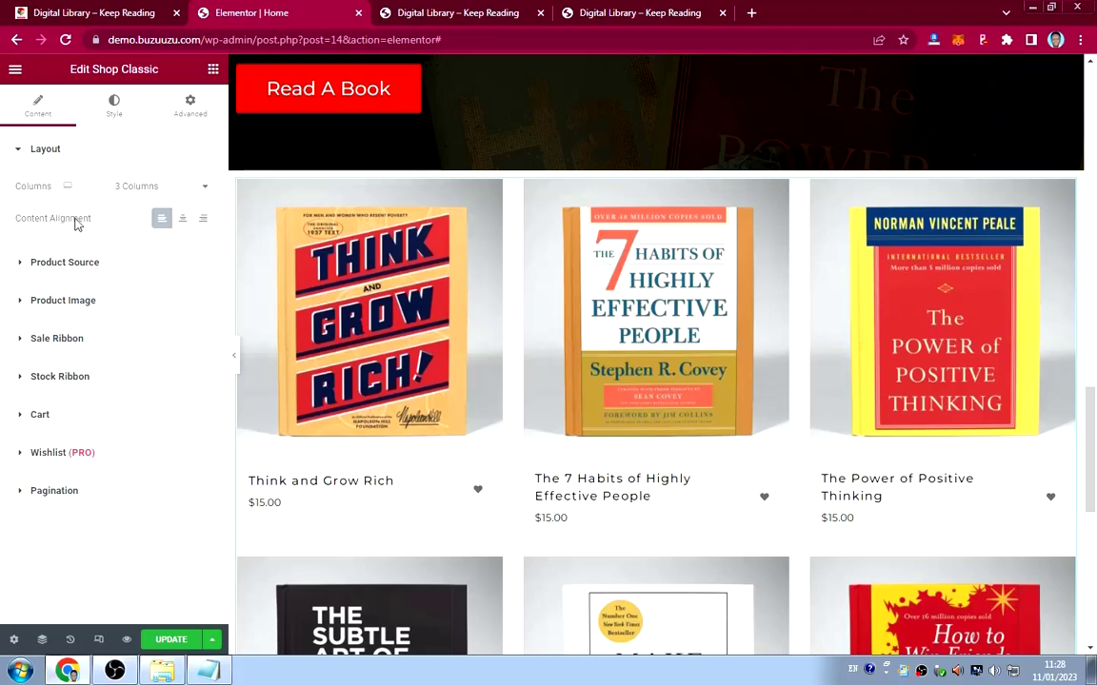
click(185, 221)
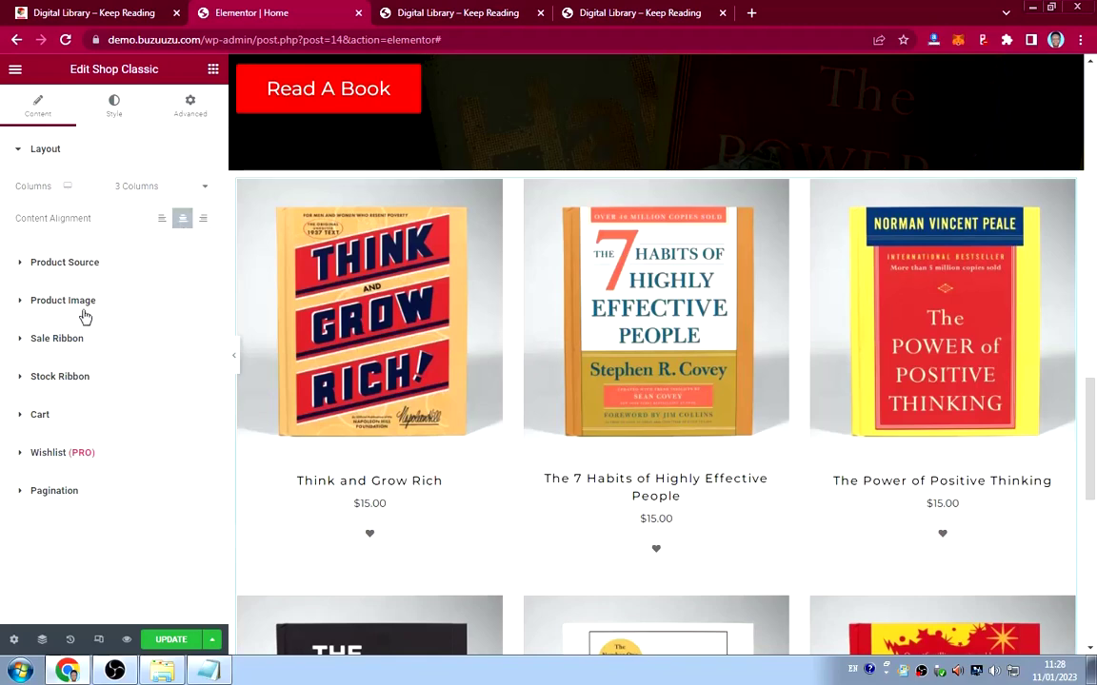
Hide the wishlist icons and the pagination of the Shop Classic product grid.
click(130, 452)
click(186, 412)
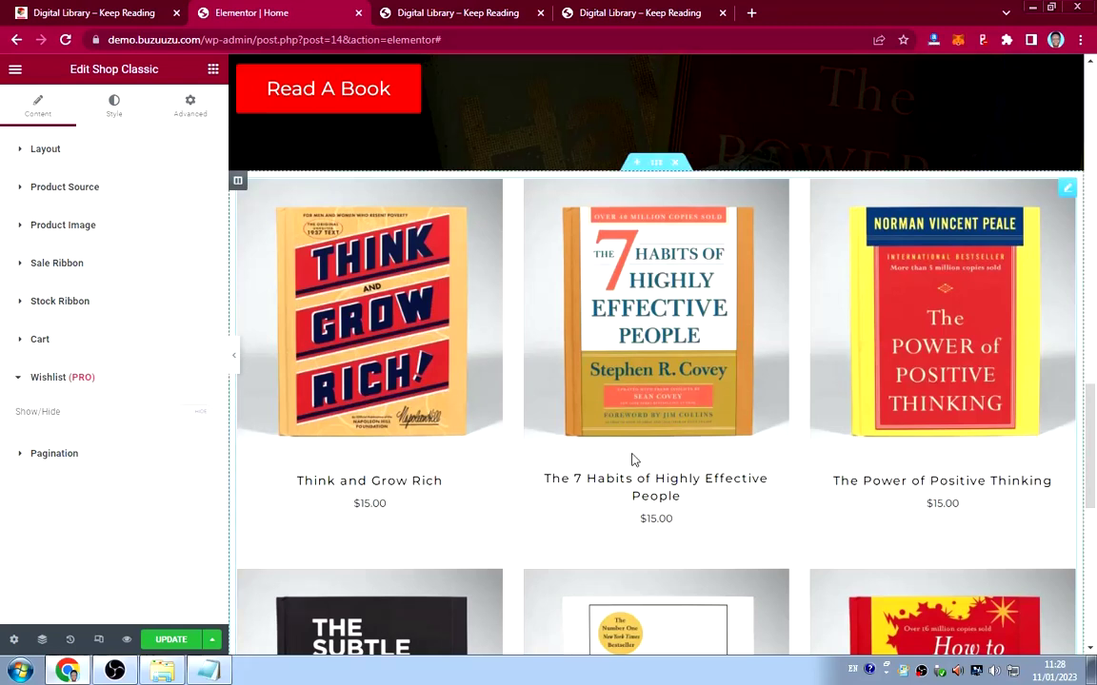
click(131, 378)
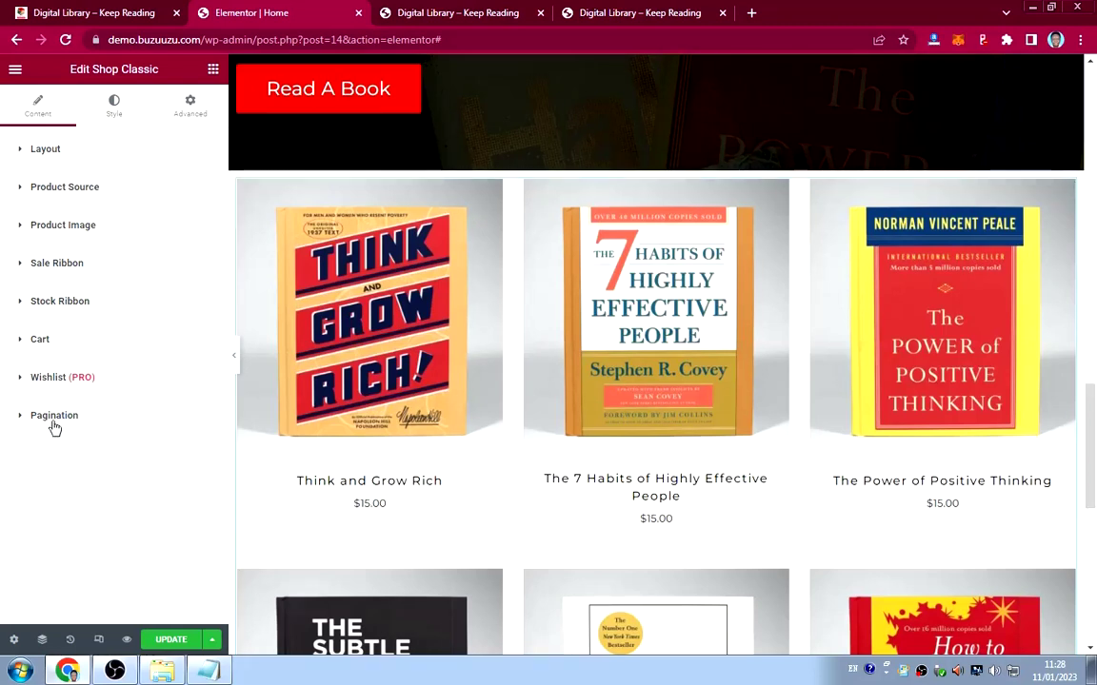
click(108, 421)
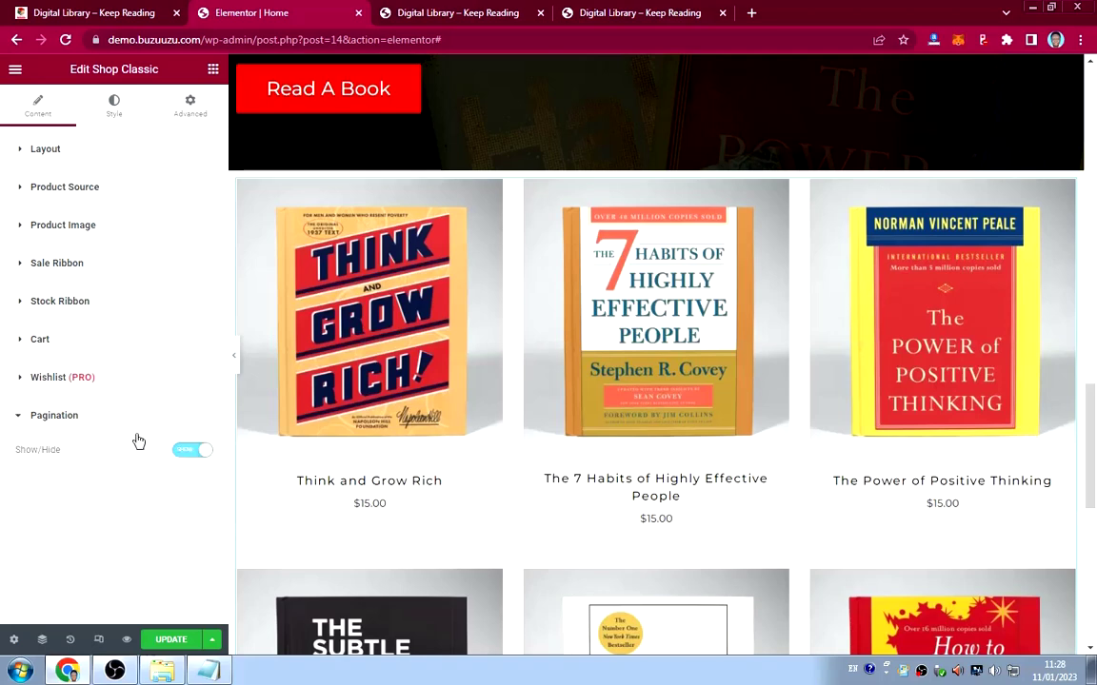
click(188, 454)
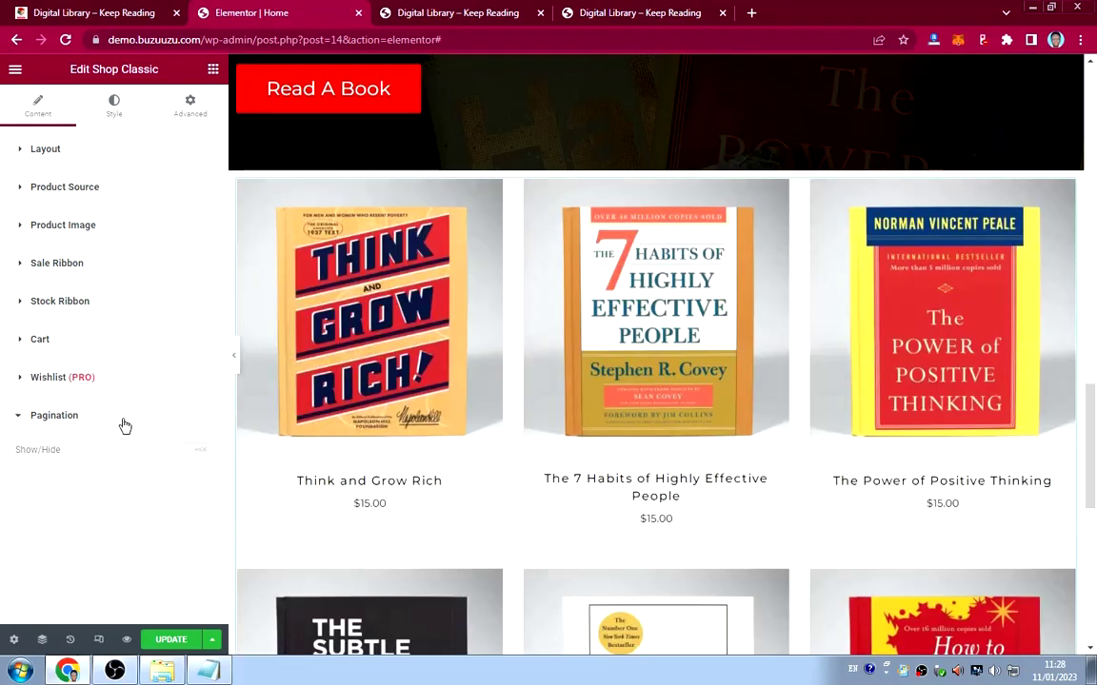
click(124, 425)
Review both rows of the Shop Classic book grid, checking the titles, prices and alignment under each cover.
scroll(545, 421, down, 5)
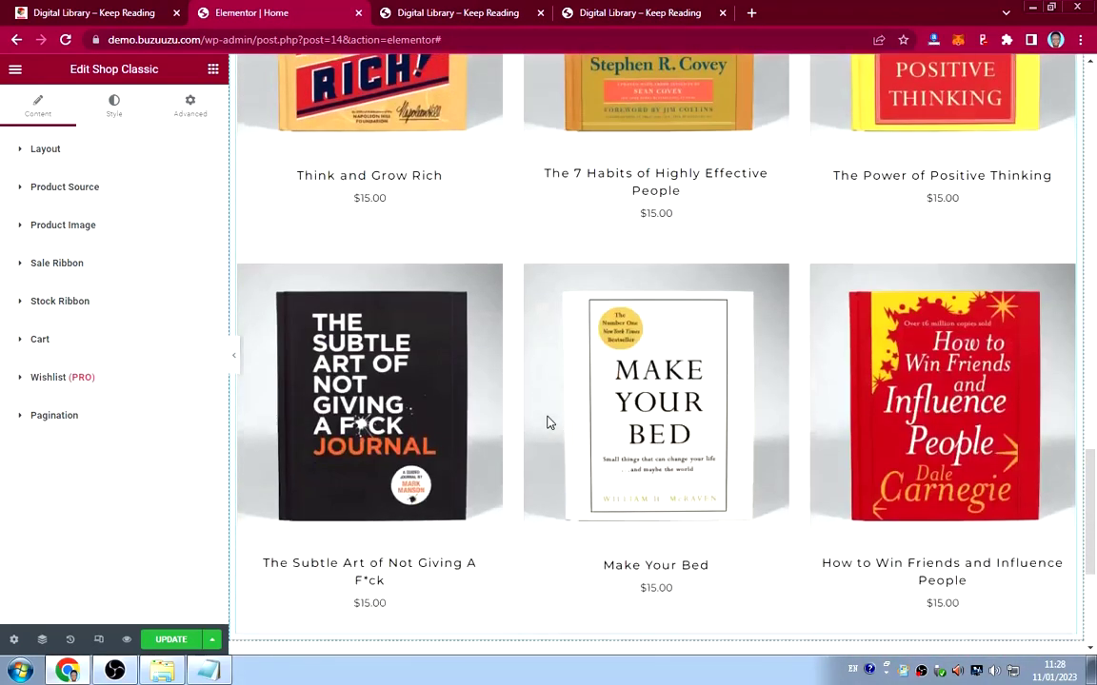
scroll(547, 422, up, 4)
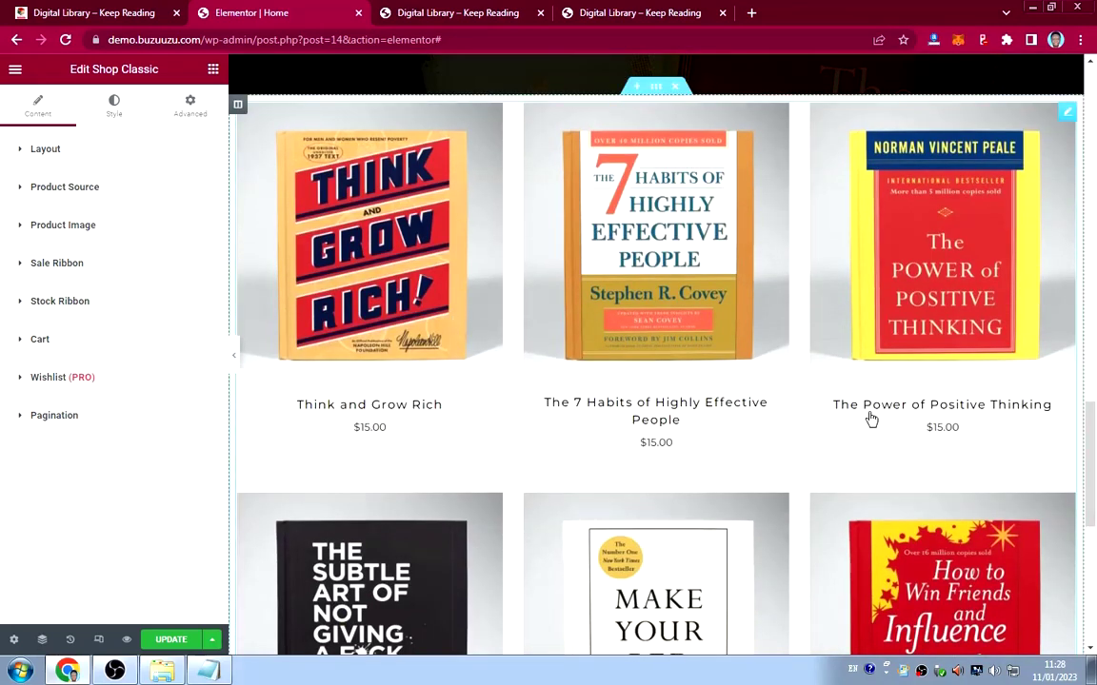
scroll(687, 405, down, 2)
scroll(686, 403, up, 1)
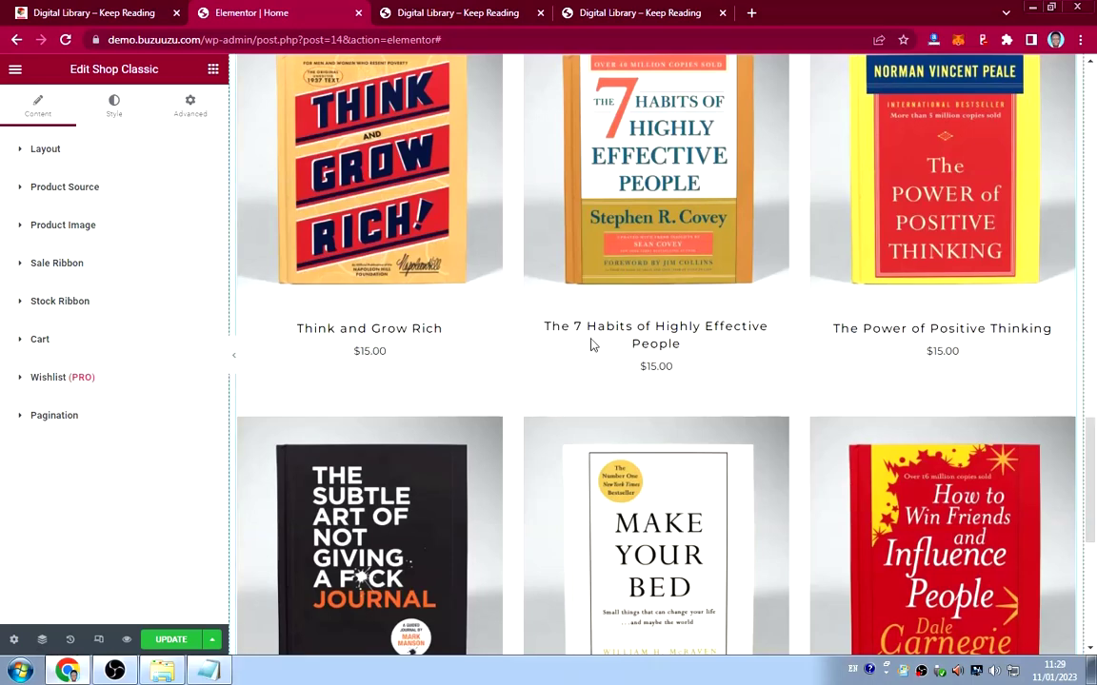
scroll(644, 352, down, 3)
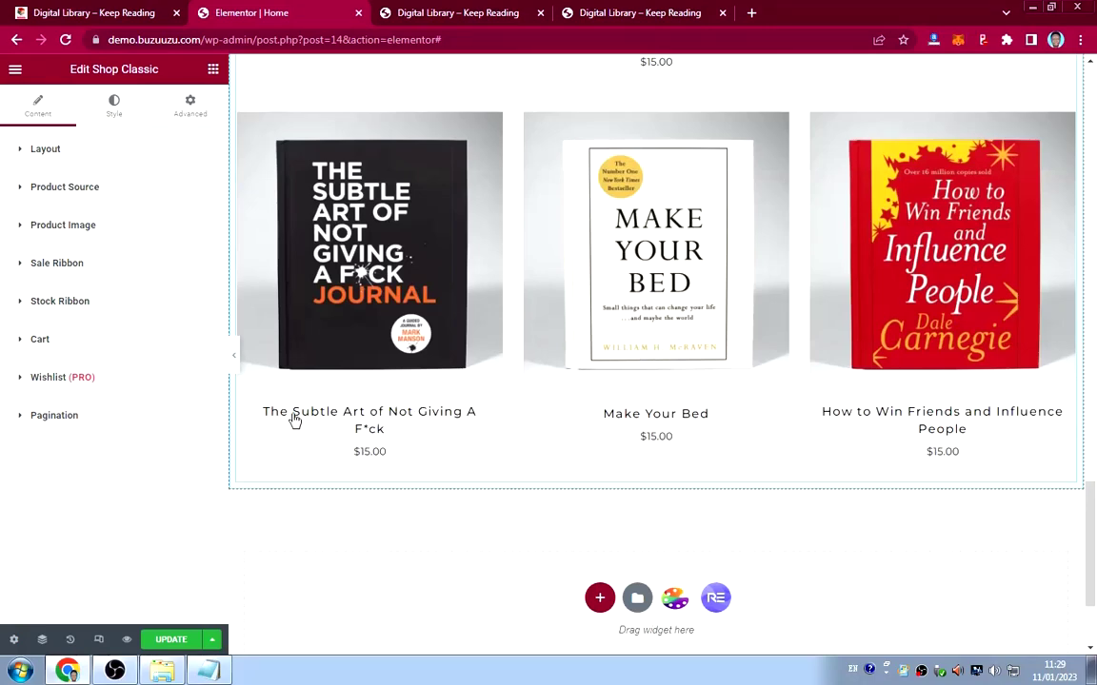
scroll(645, 404, up, 1)
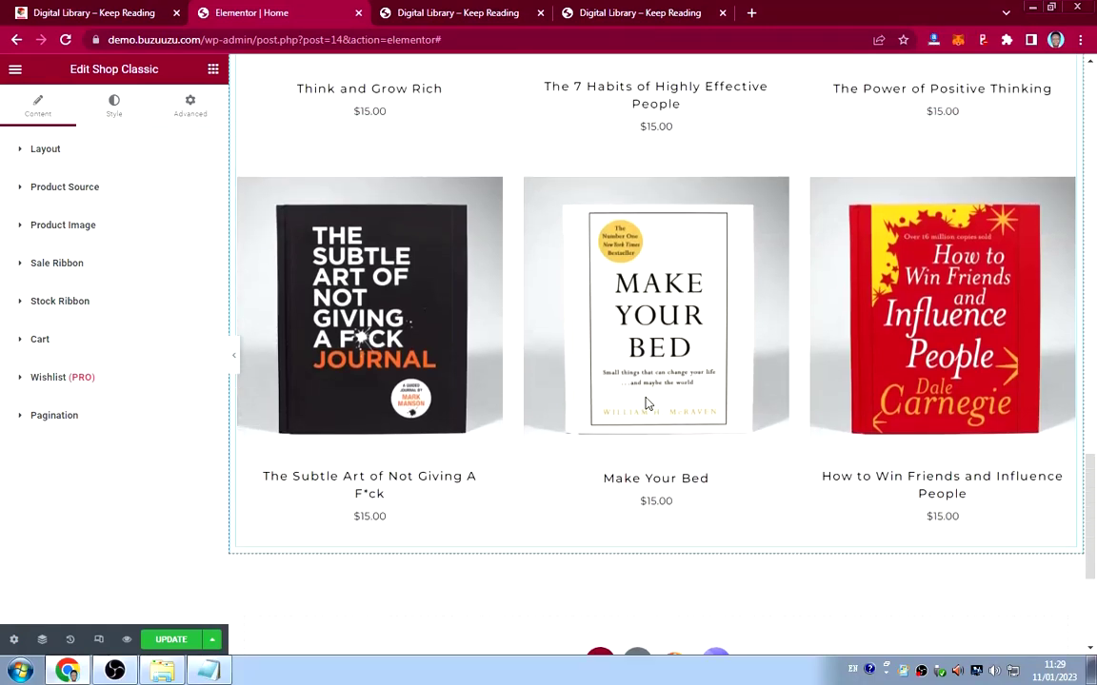
scroll(647, 404, up, 3)
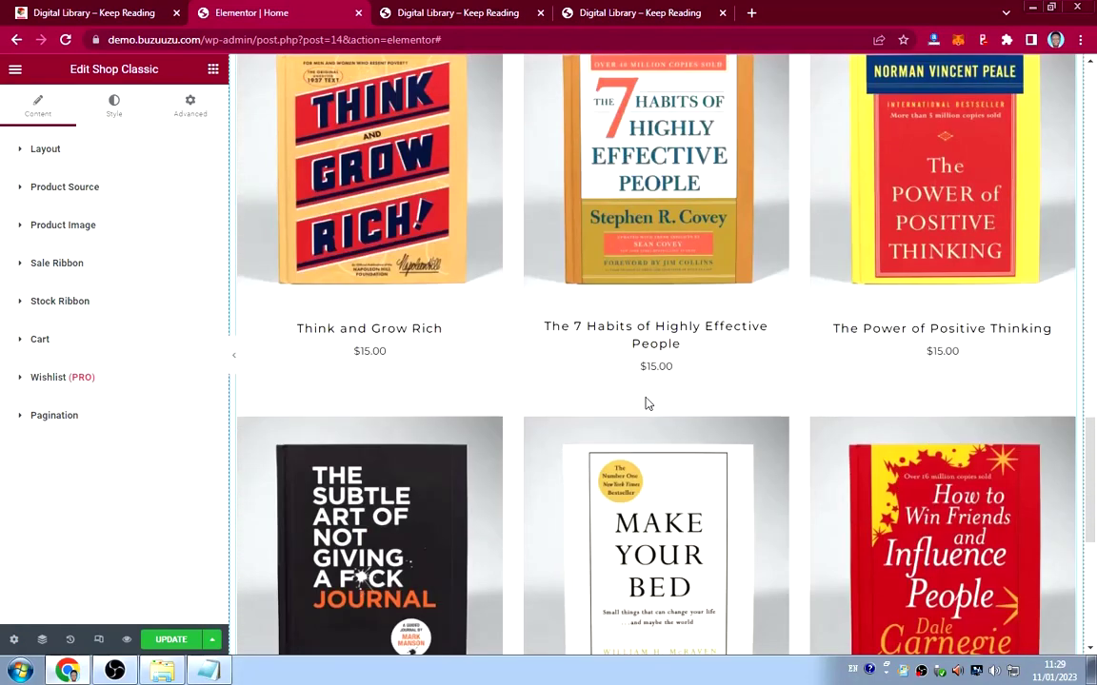
Set the Shop Classic product price color to E30D0D, copying the hex code from the Notepad notes.
click(115, 107)
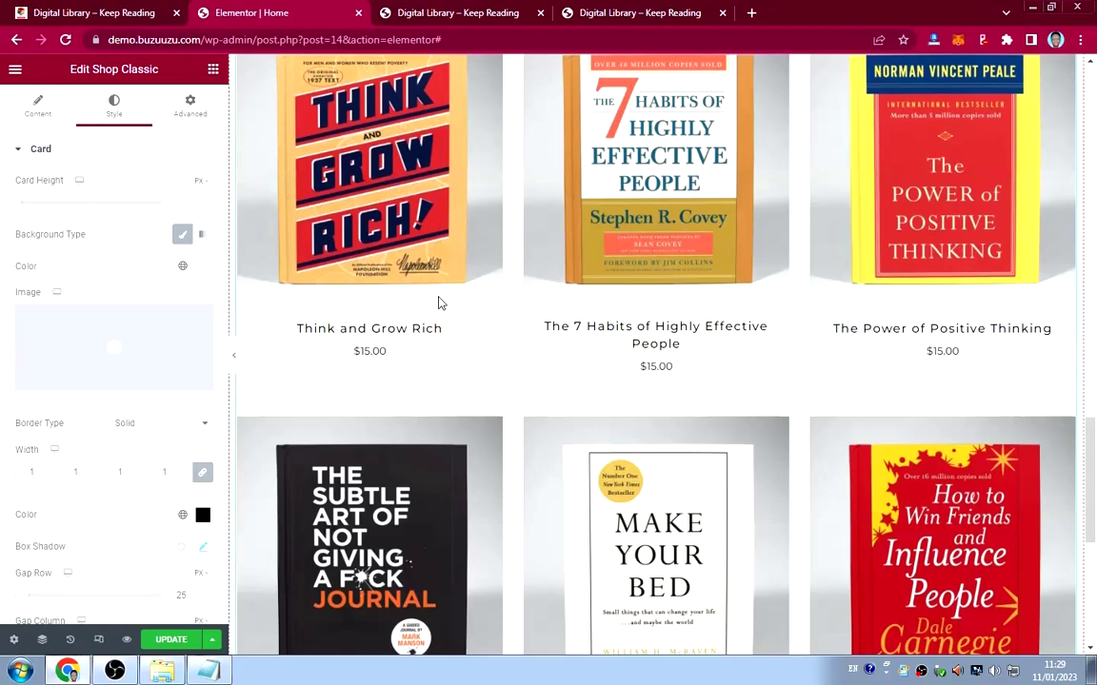
scroll(95, 276, down, 1)
scroll(95, 281, down, 3)
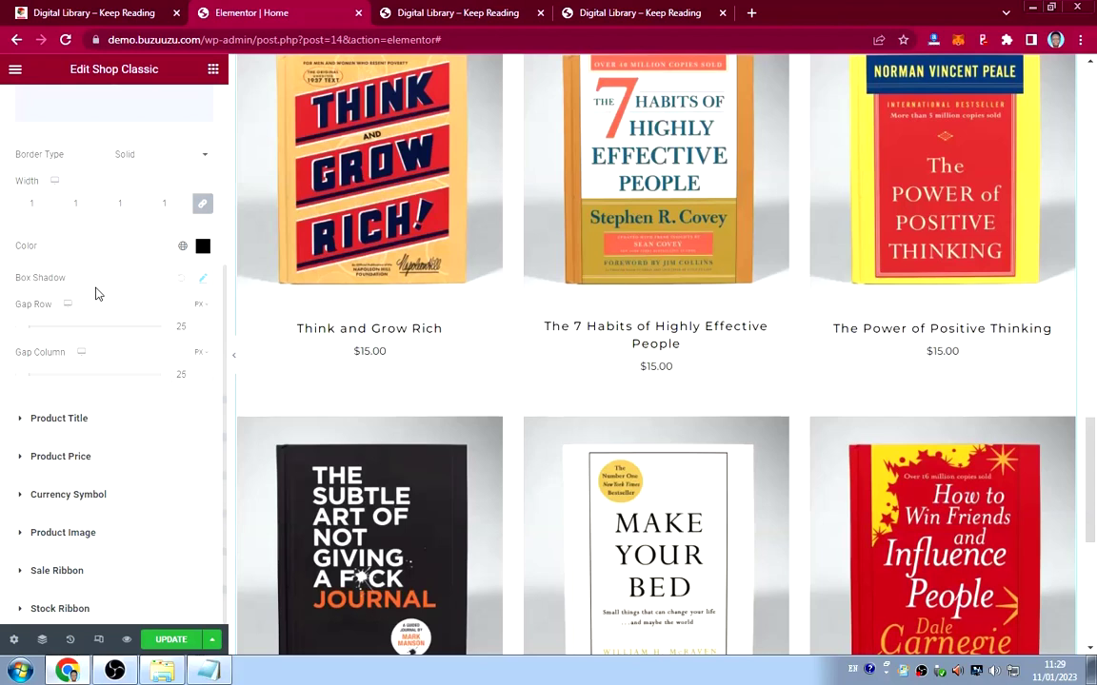
click(108, 461)
click(202, 263)
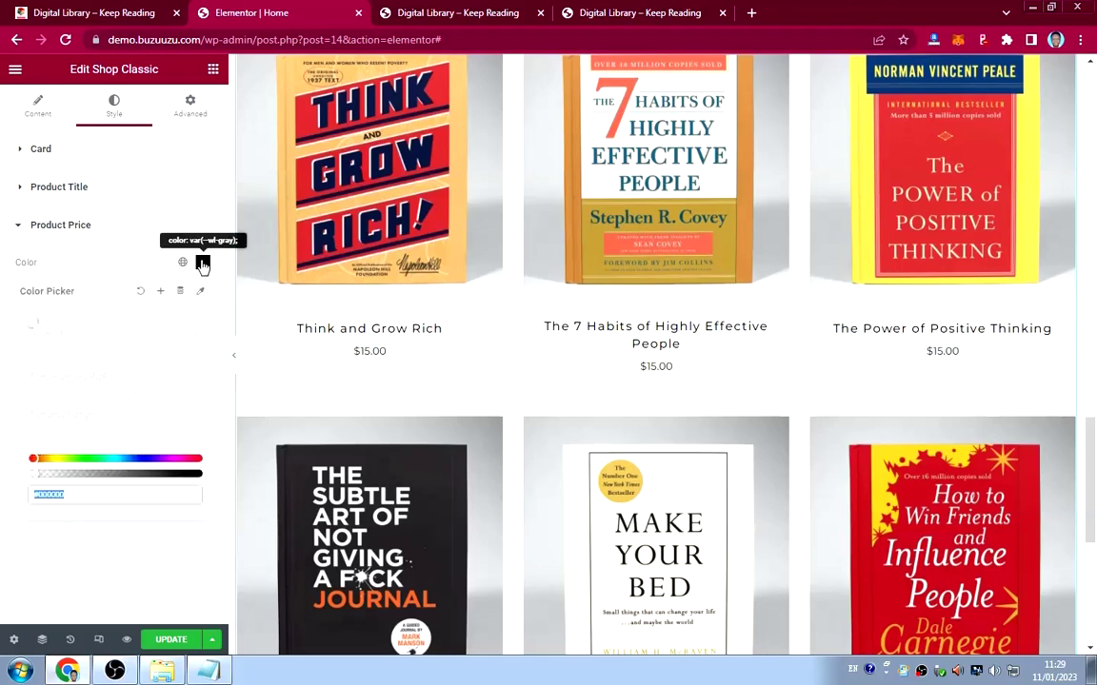
click(208, 672)
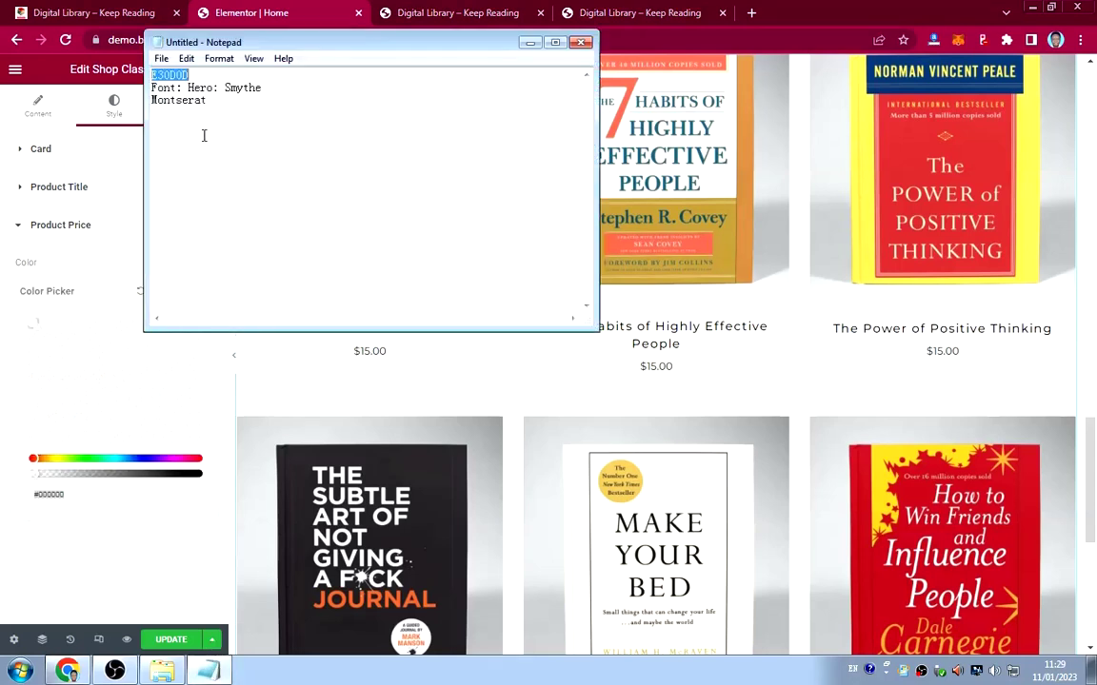
right_click(172, 75)
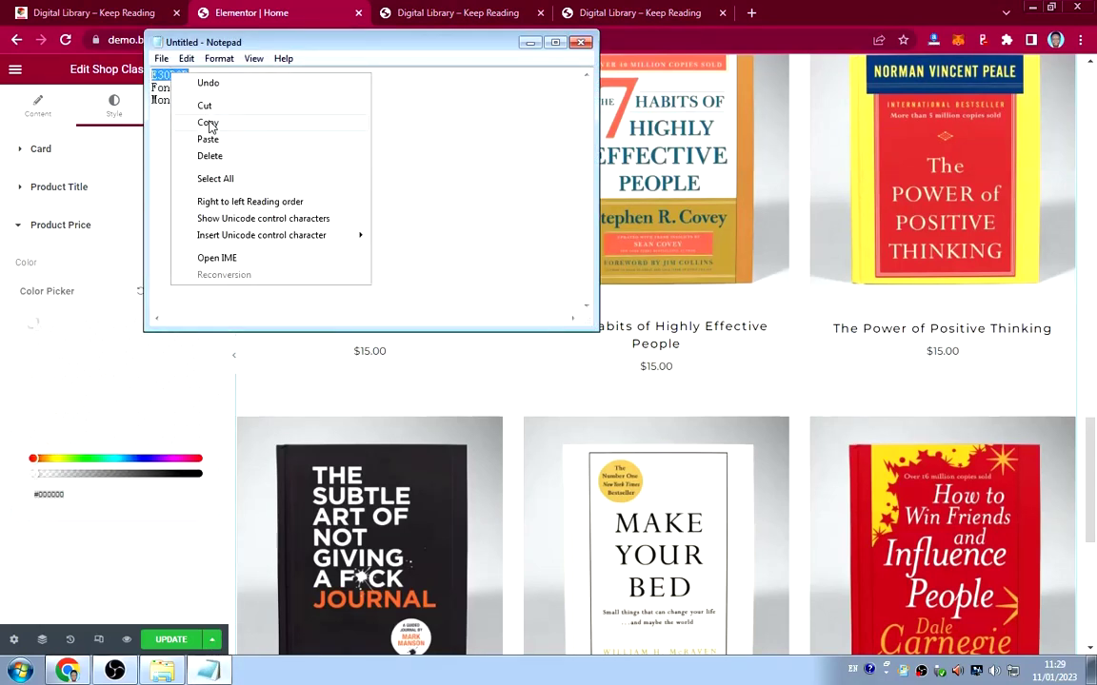
click(208, 123)
click(81, 495)
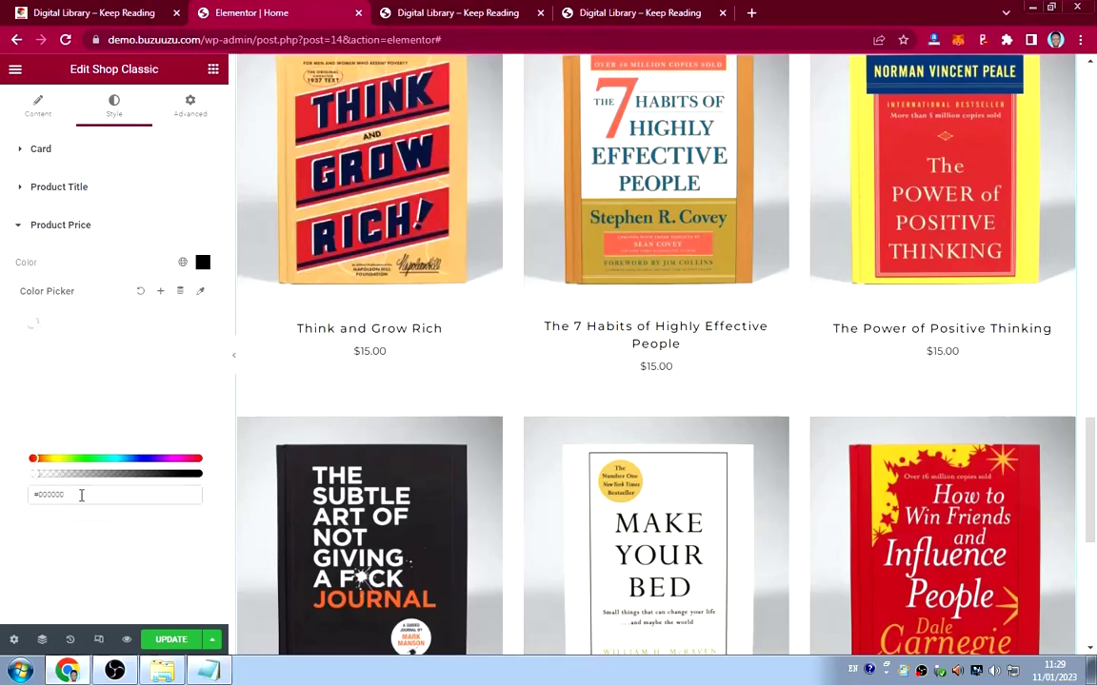
key(ctrl+a)
key(ctrl+v)
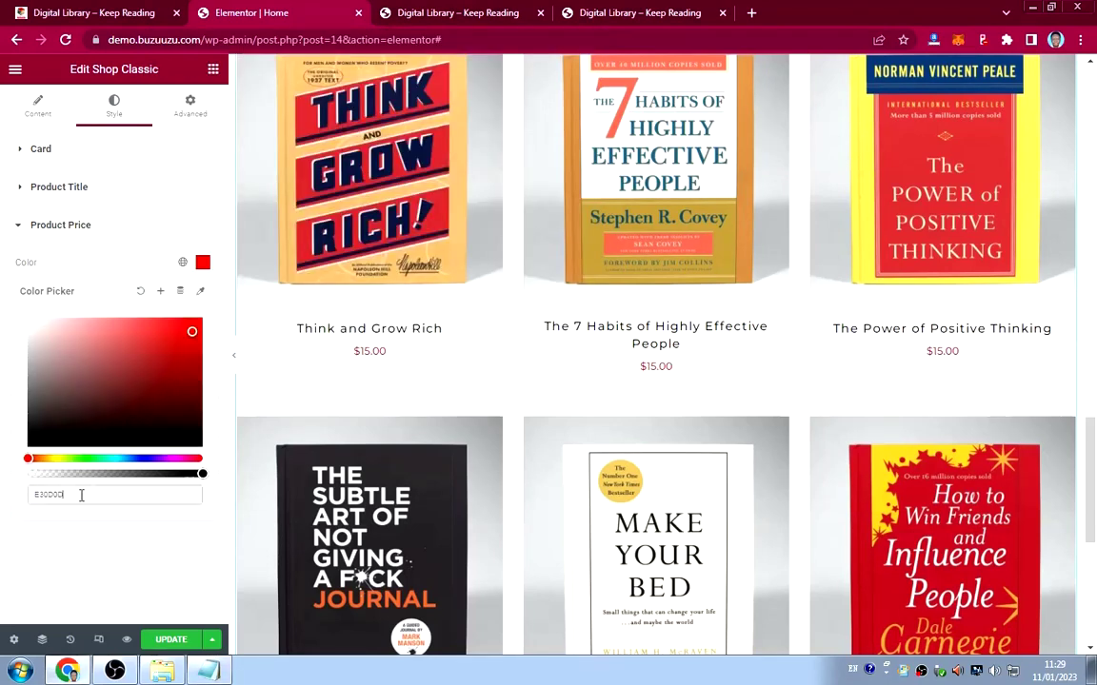
click(84, 250)
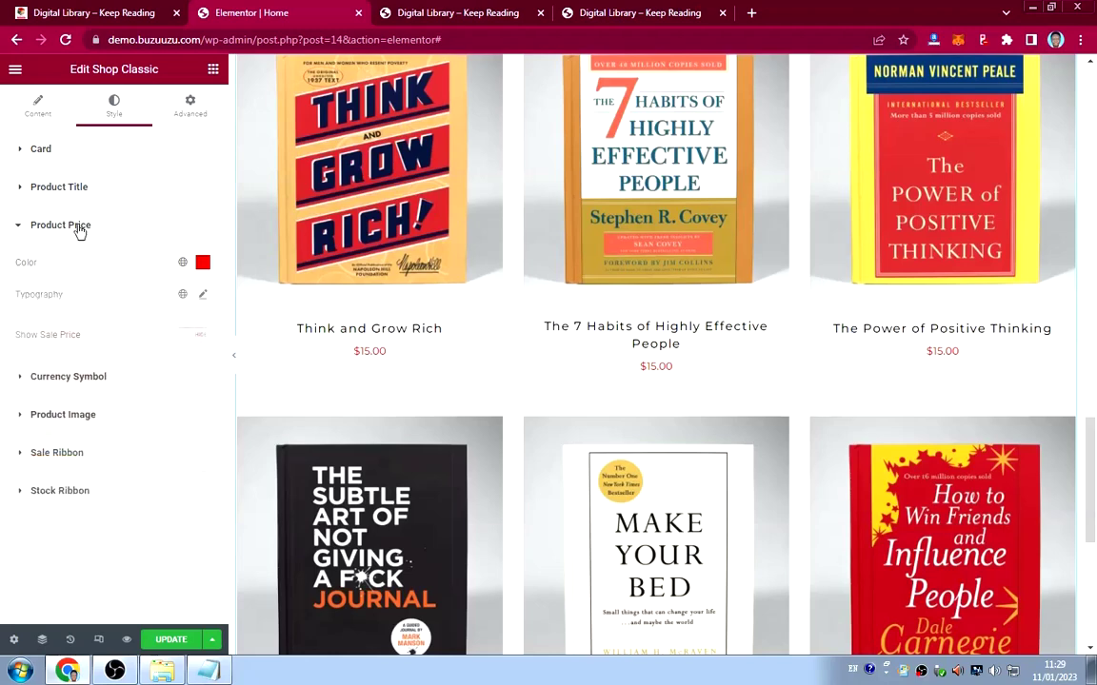
Compare the book titles with the reference site and set the Shop Classic product title size to 14 px.
click(95, 12)
scroll(237, 489, down, 2)
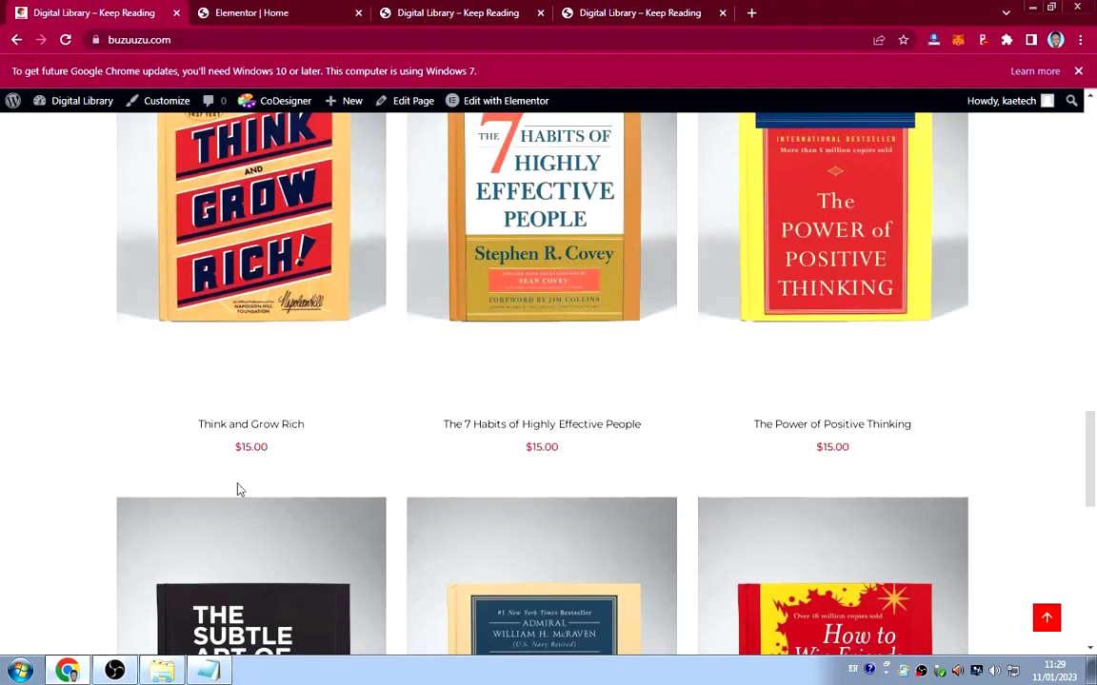
click(233, 15)
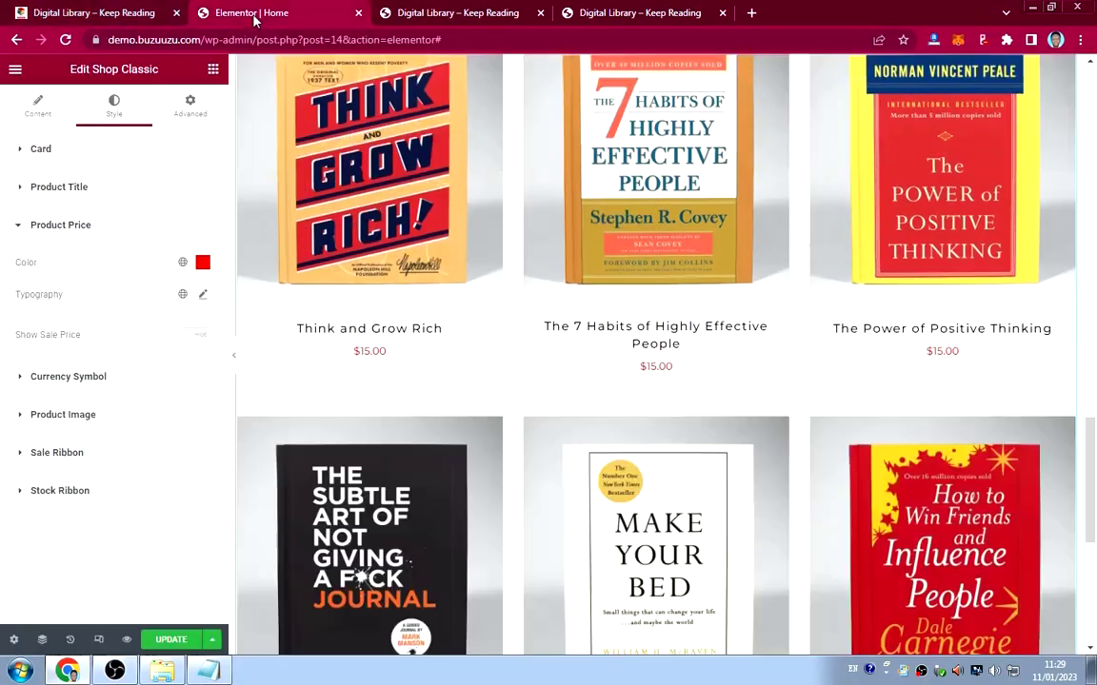
click(86, 188)
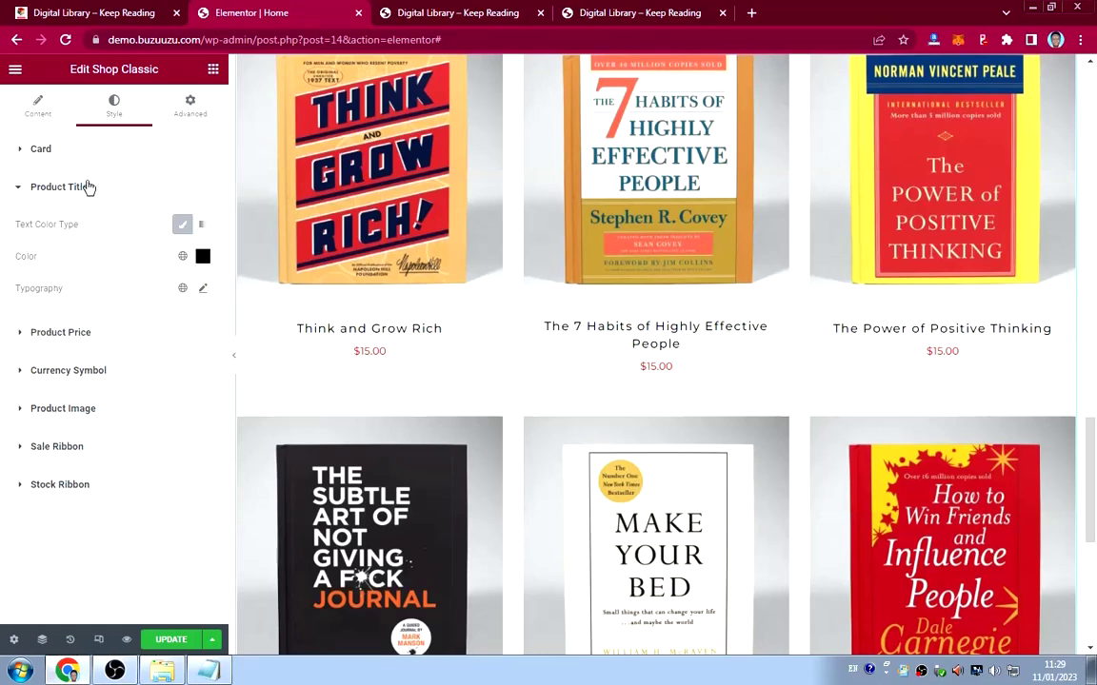
click(203, 290)
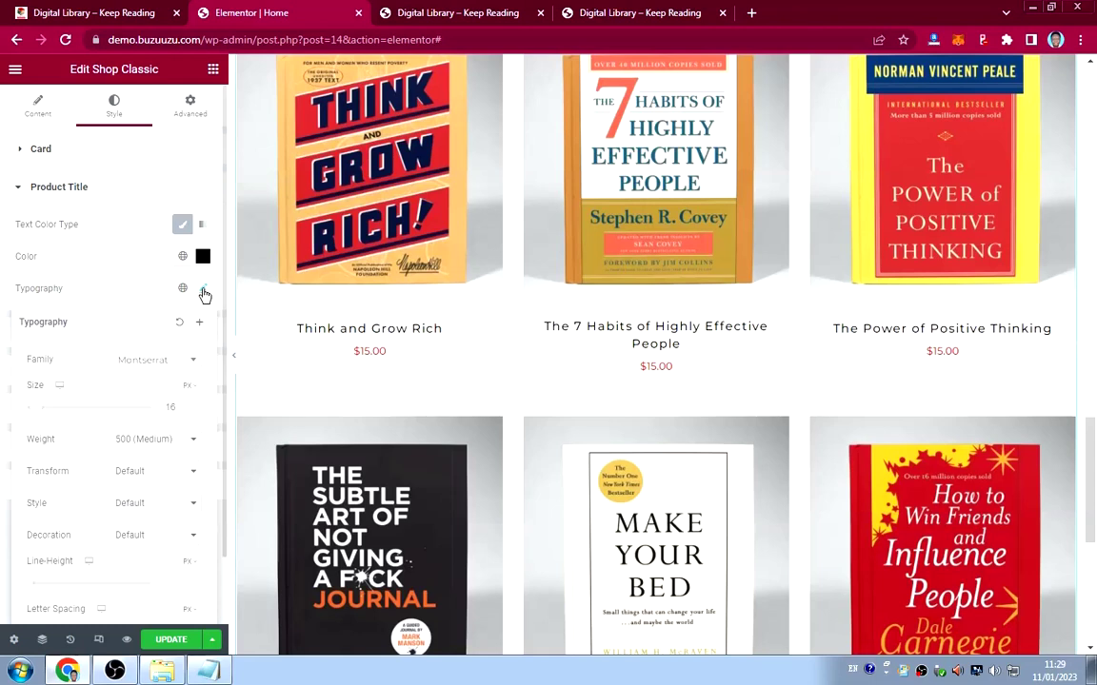
click(191, 412)
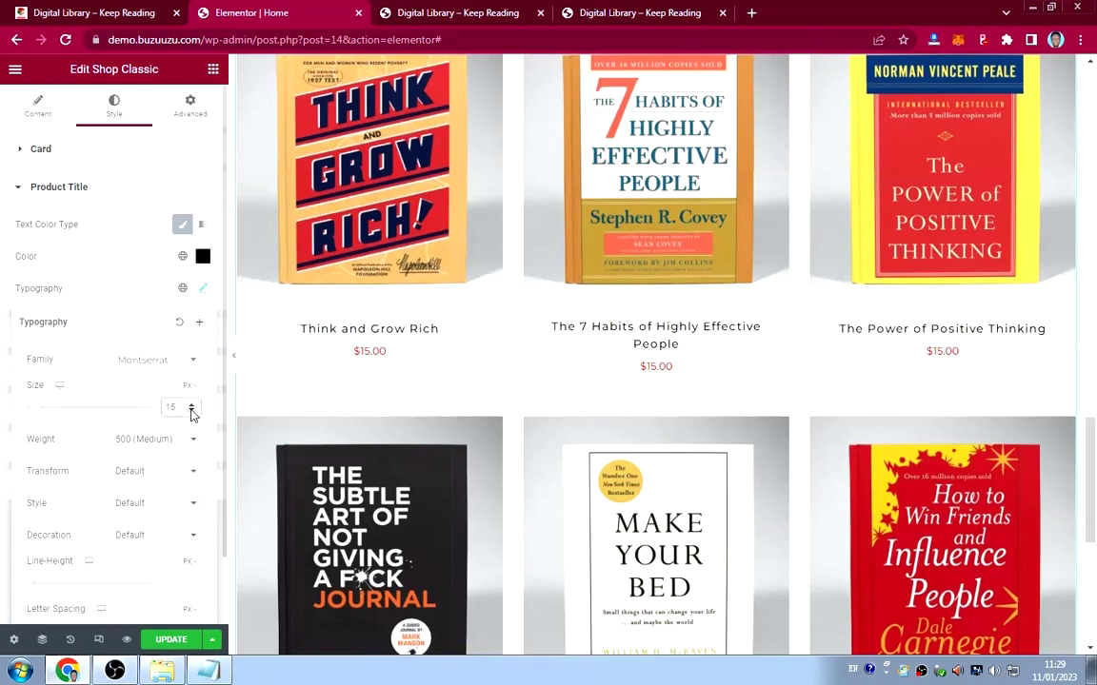
click(192, 411)
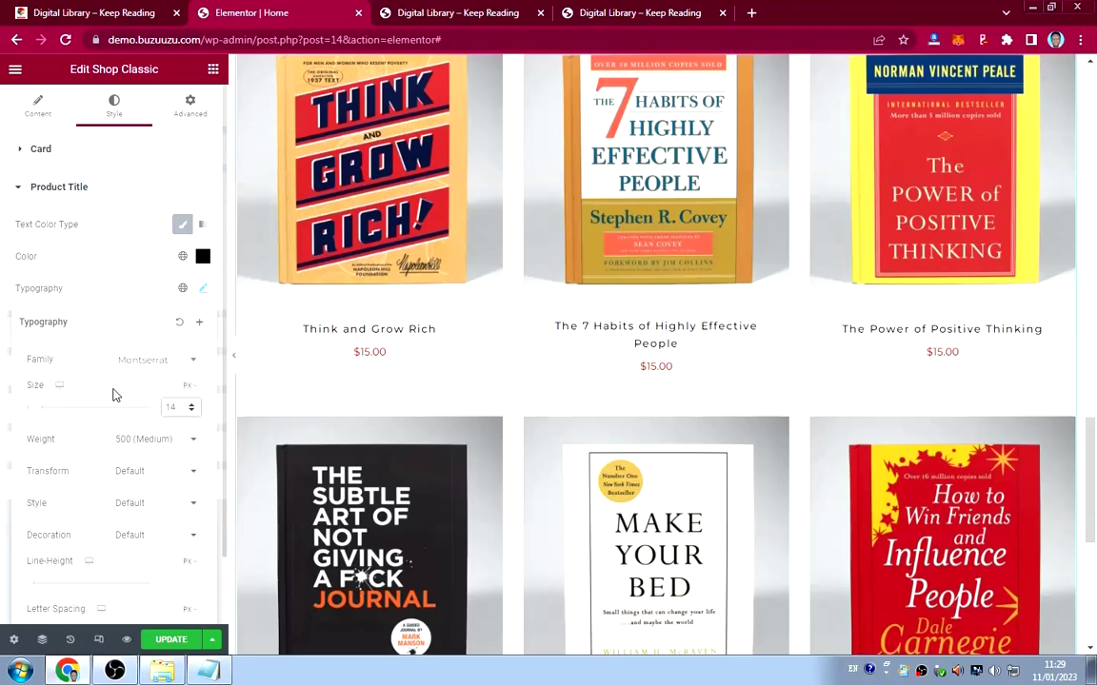
Preview both book rows at full page width and set the Shop Classic product title size to 15 px.
click(238, 360)
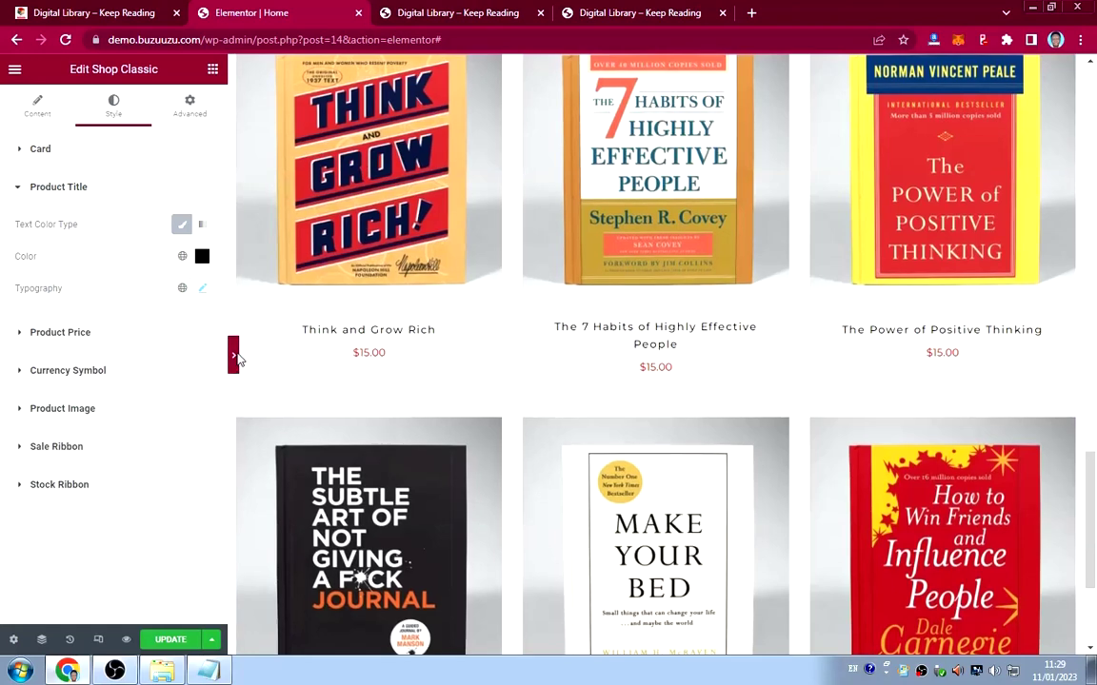
click(236, 357)
scroll(345, 362, down, 3)
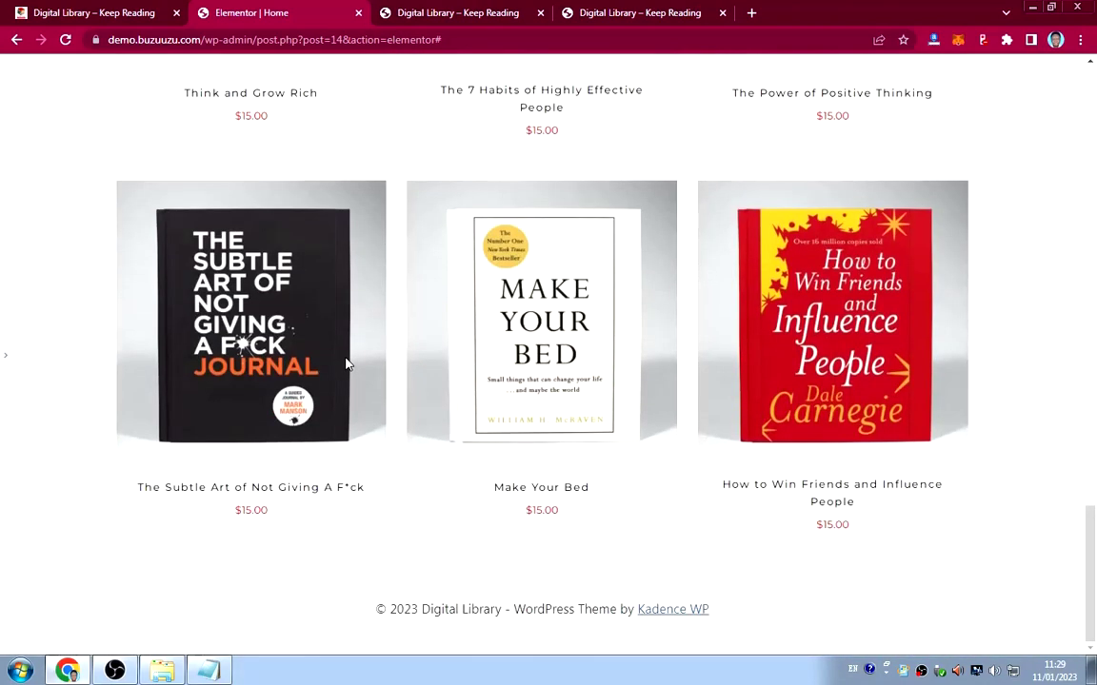
scroll(345, 359, up, 3)
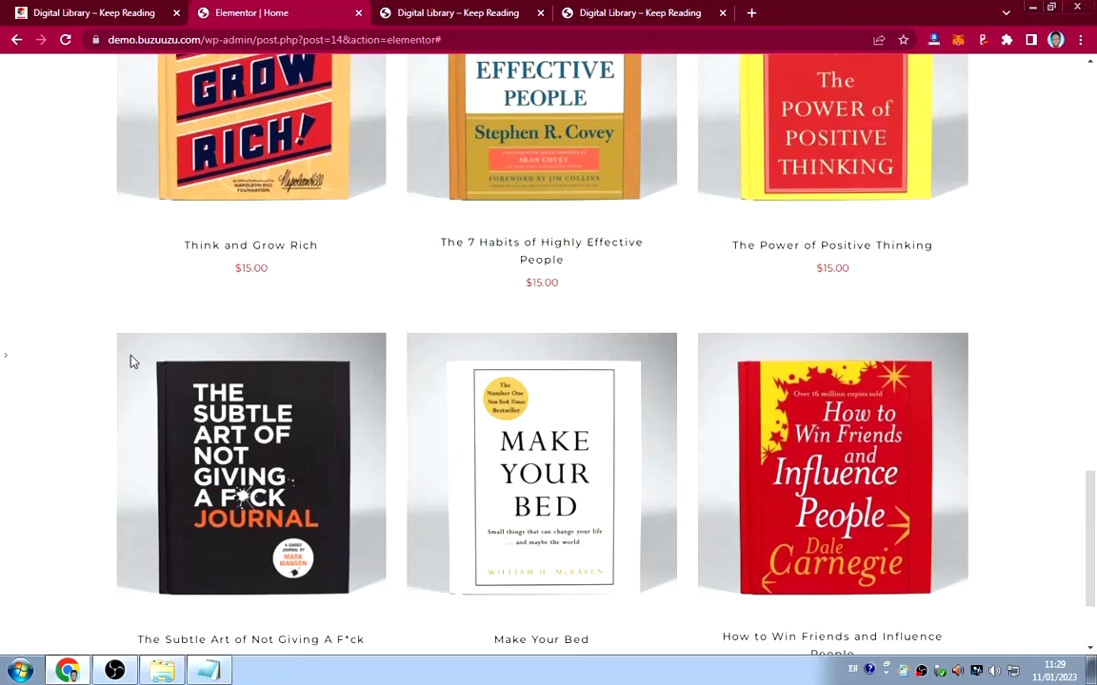
click(5, 360)
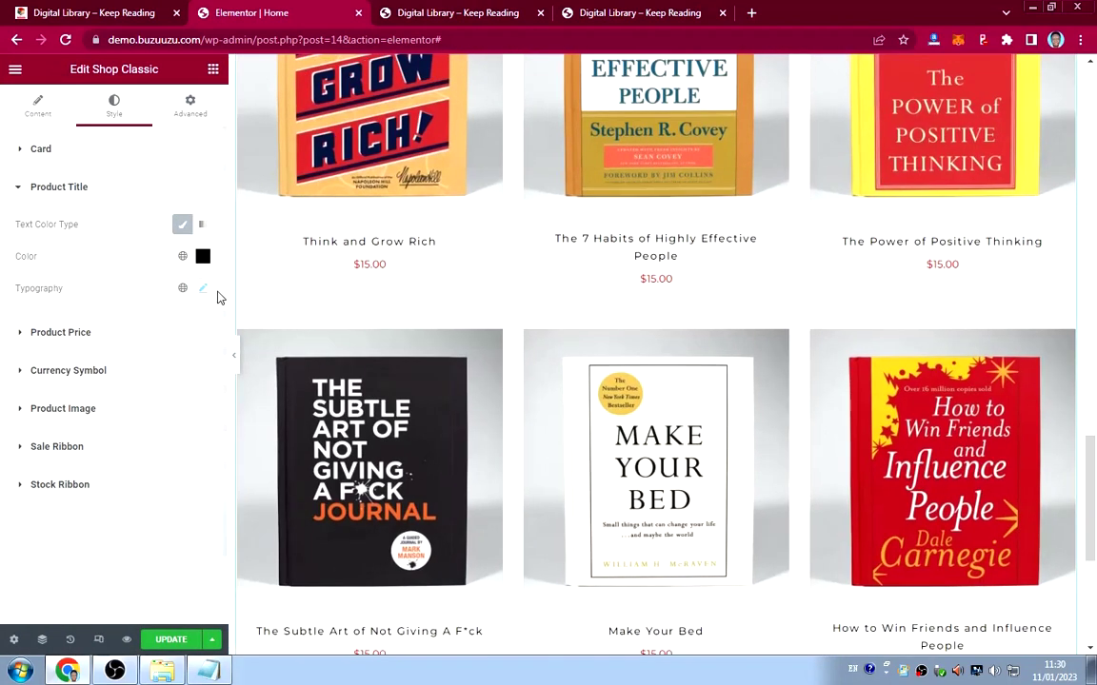
click(203, 288)
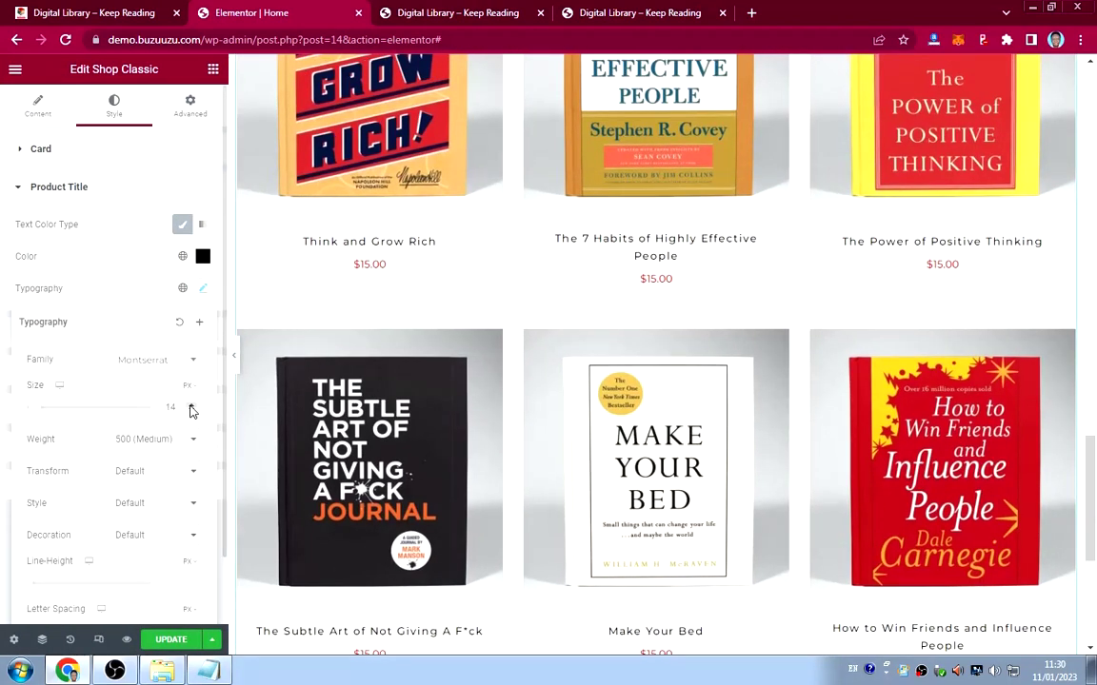
click(122, 299)
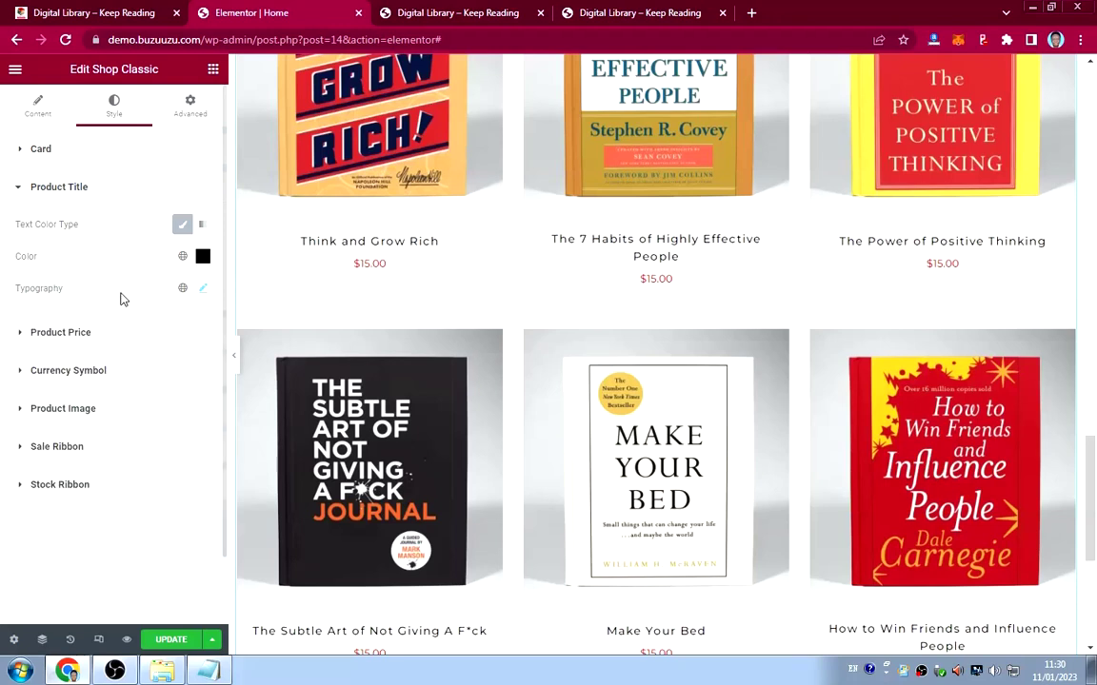
Set the letter spacing of the Shop Classic product titles to -0.3 px.
click(203, 288)
scroll(143, 439, down, 1)
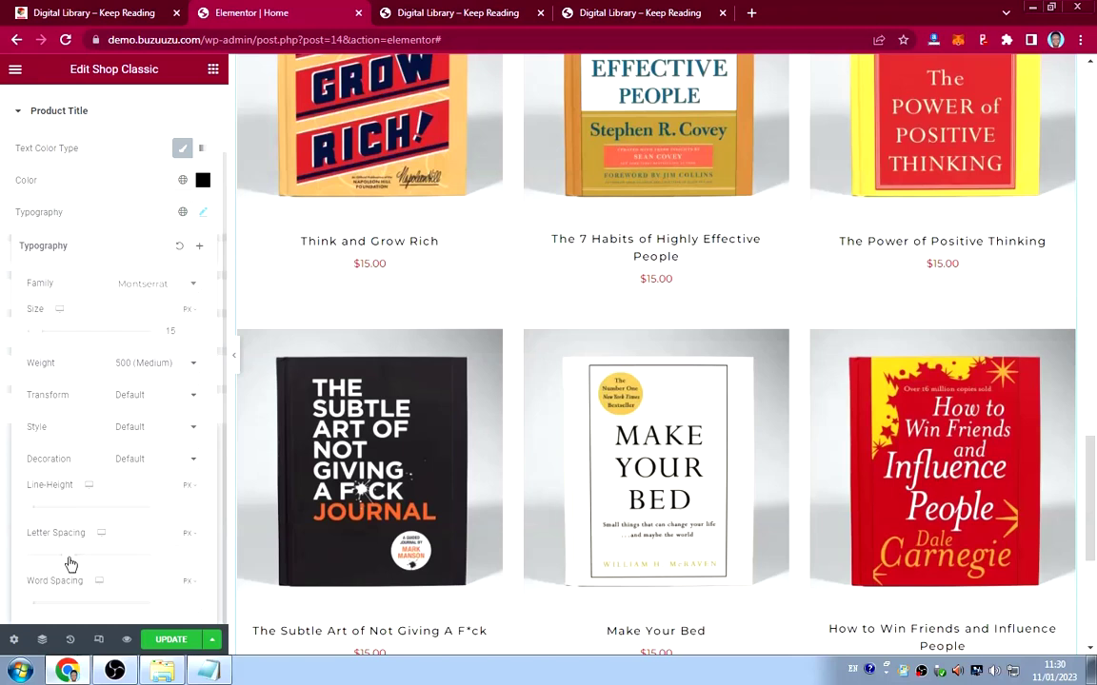
drag(68, 563, 67, 562)
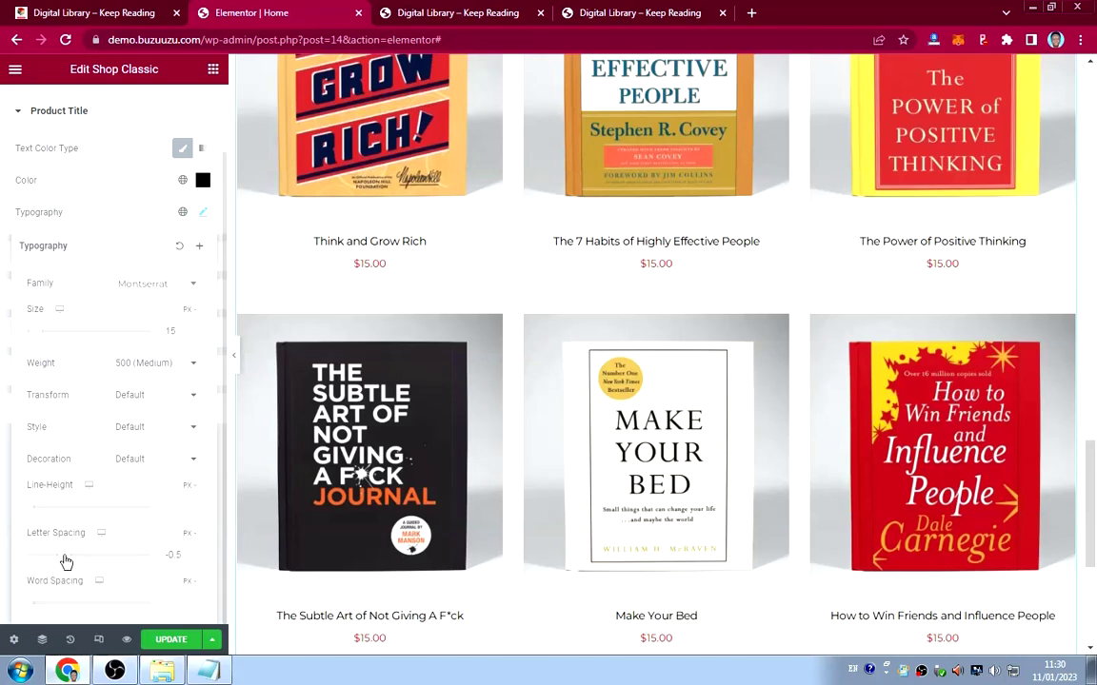
click(192, 555)
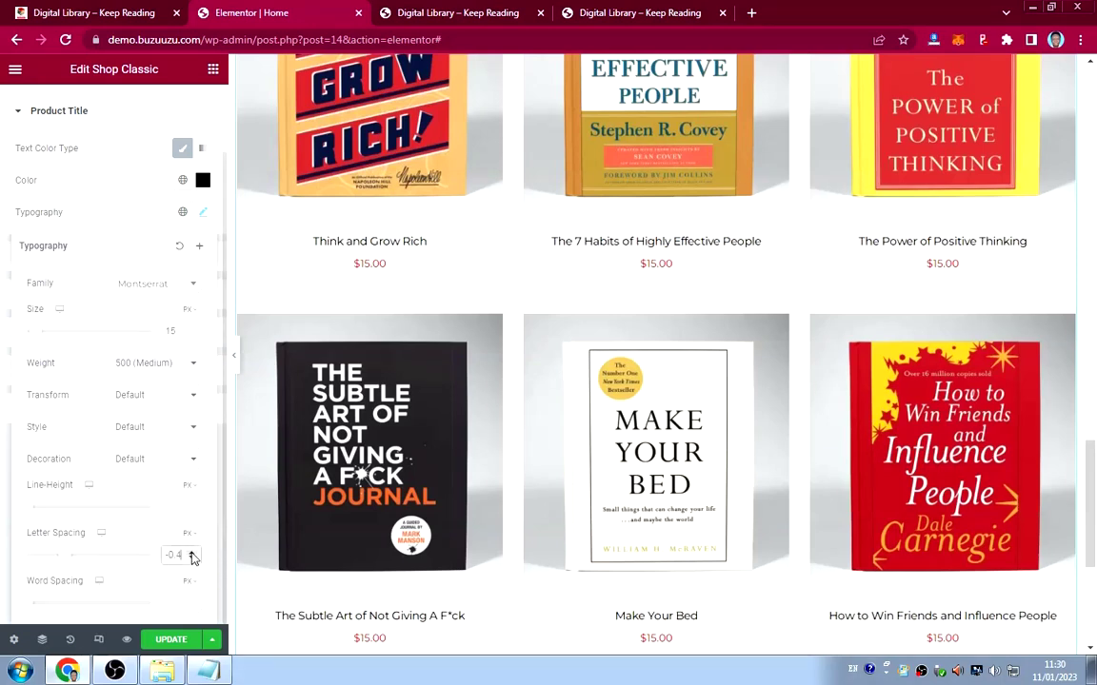
click(191, 554)
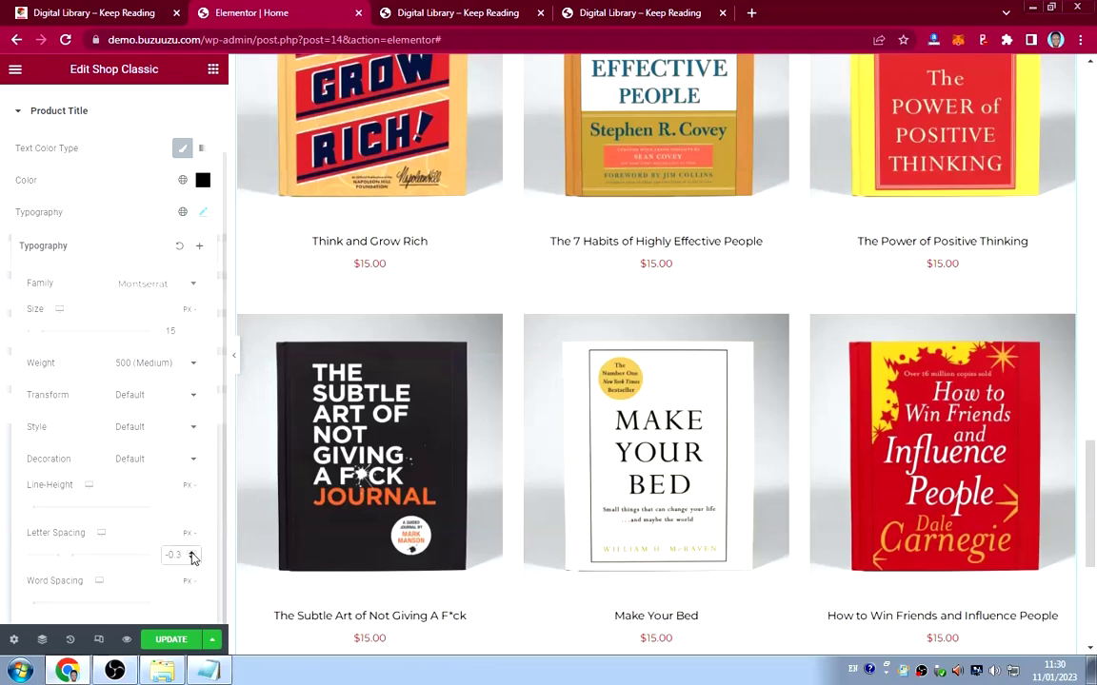
Review the book titles in both grid rows and the gap below the Powerful Motivational Books banner, including at full page width.
scroll(654, 428, down, 3)
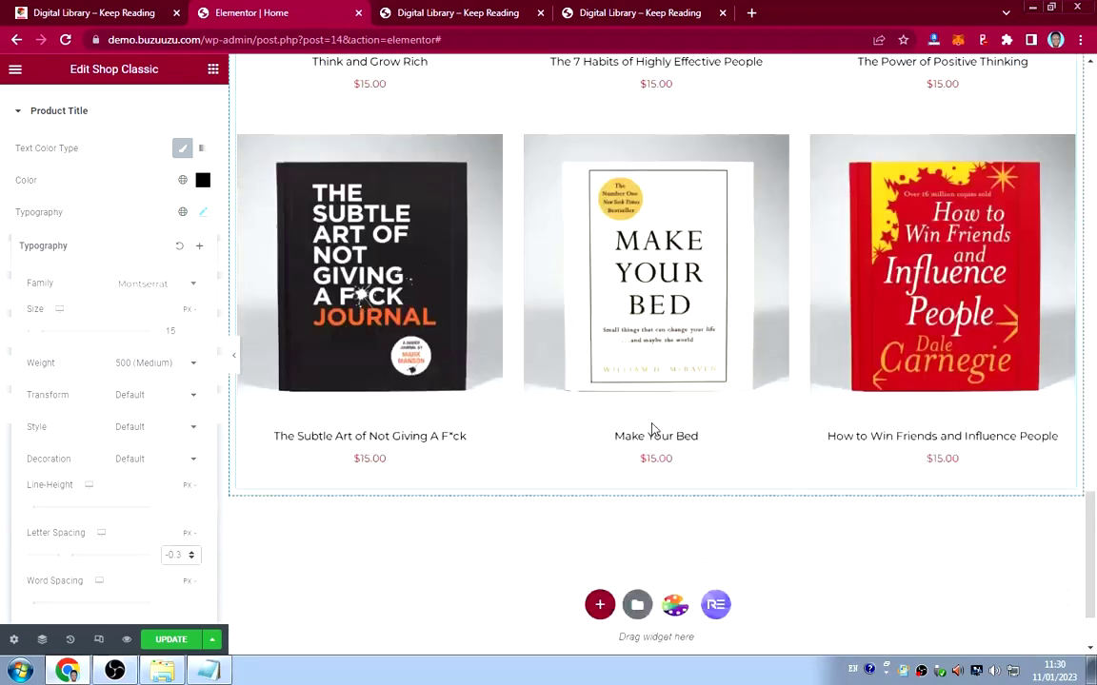
scroll(654, 428, up, 1)
scroll(654, 431, up, 3)
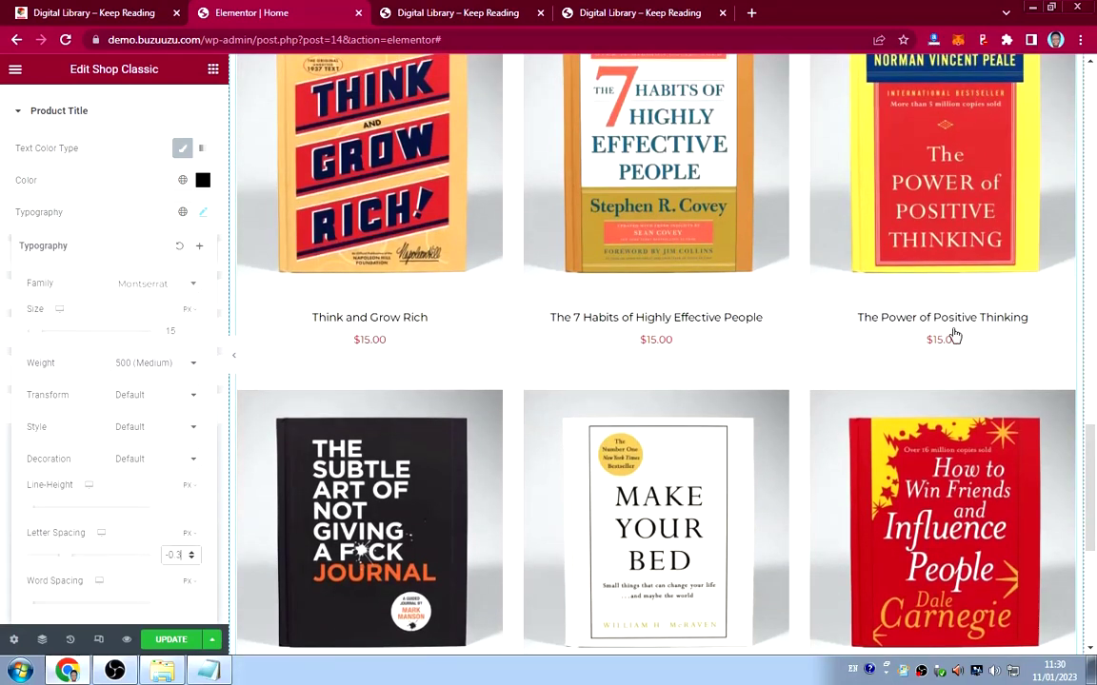
scroll(571, 419, down, 3)
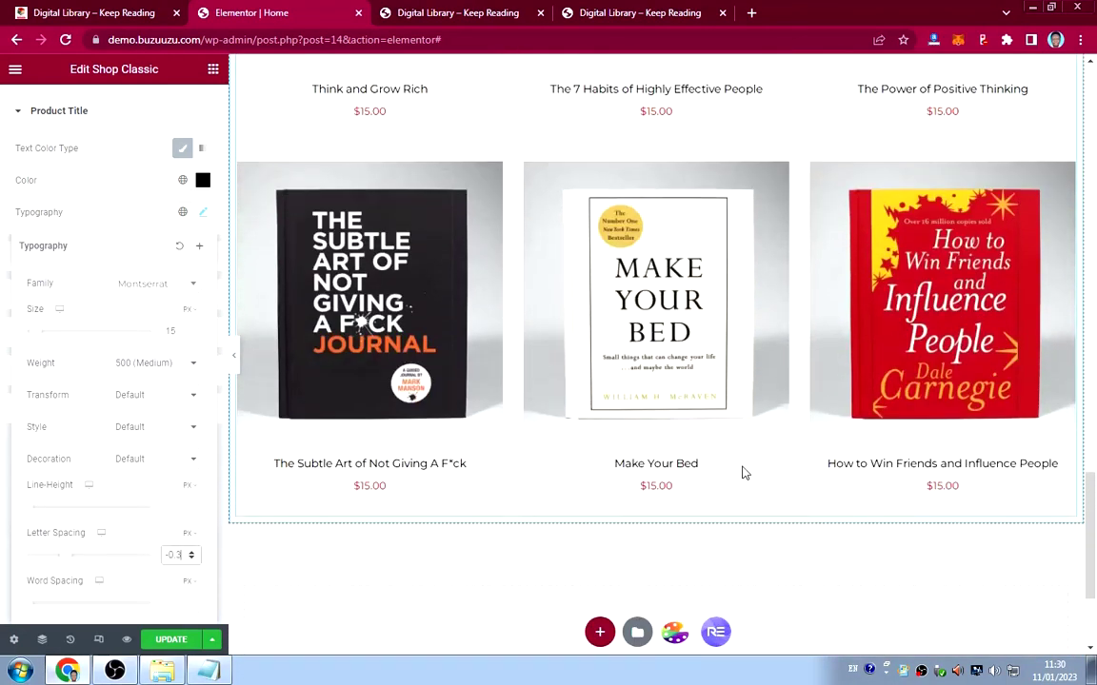
scroll(619, 419, up, 3)
scroll(650, 440, up, 2)
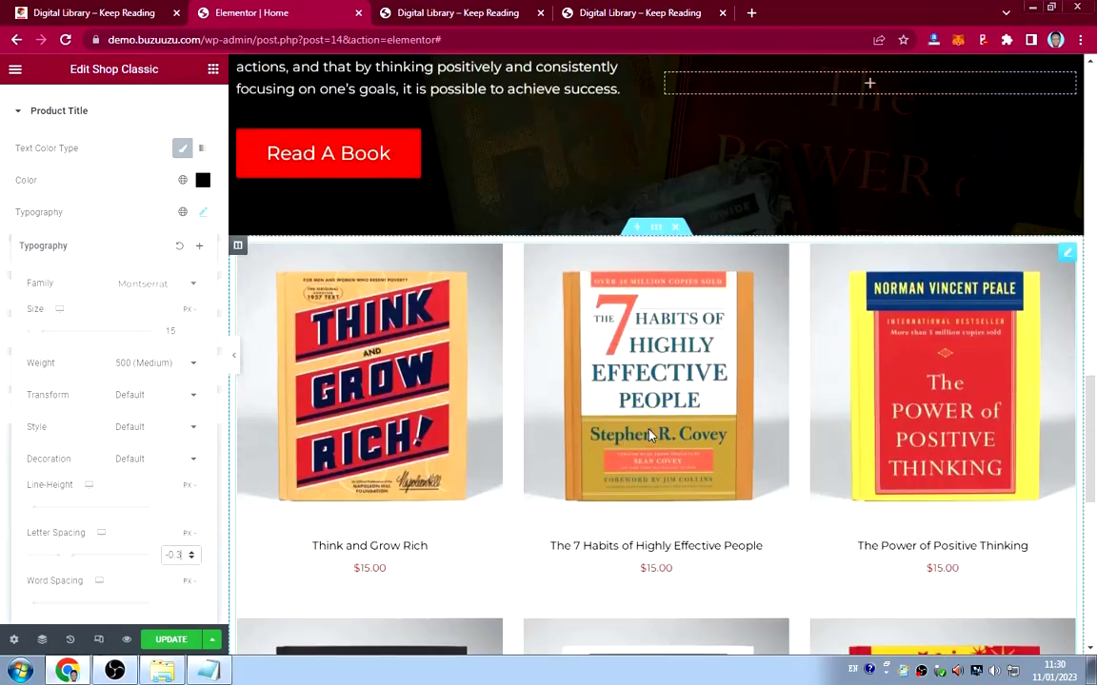
scroll(638, 424, up, 4)
scroll(638, 425, down, 5)
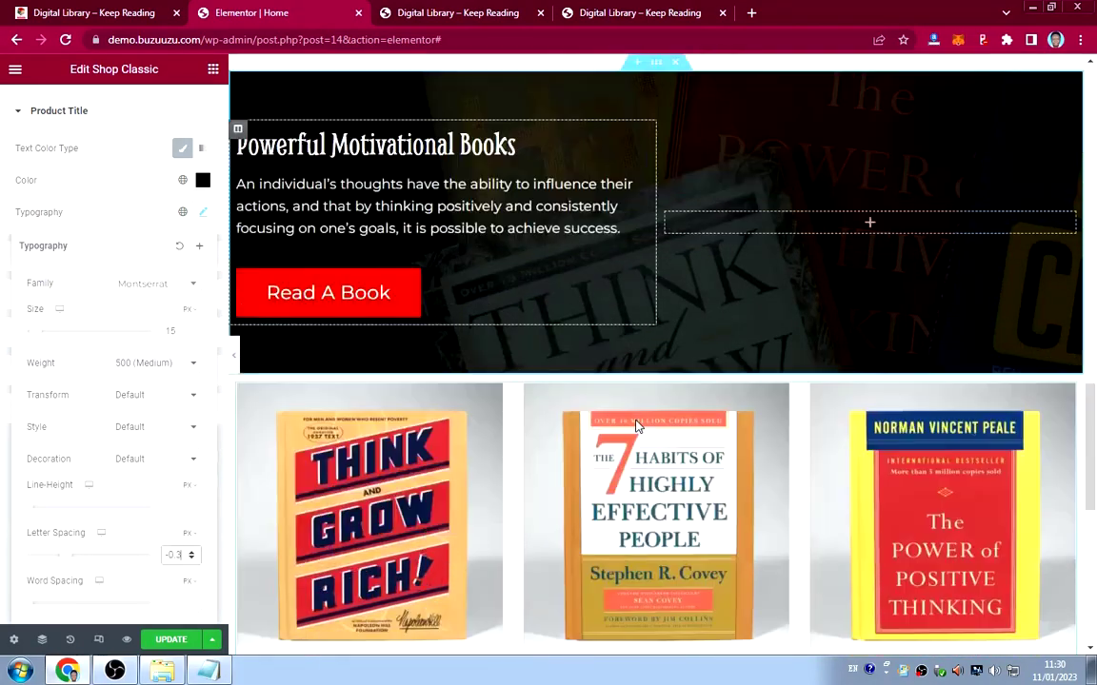
click(234, 355)
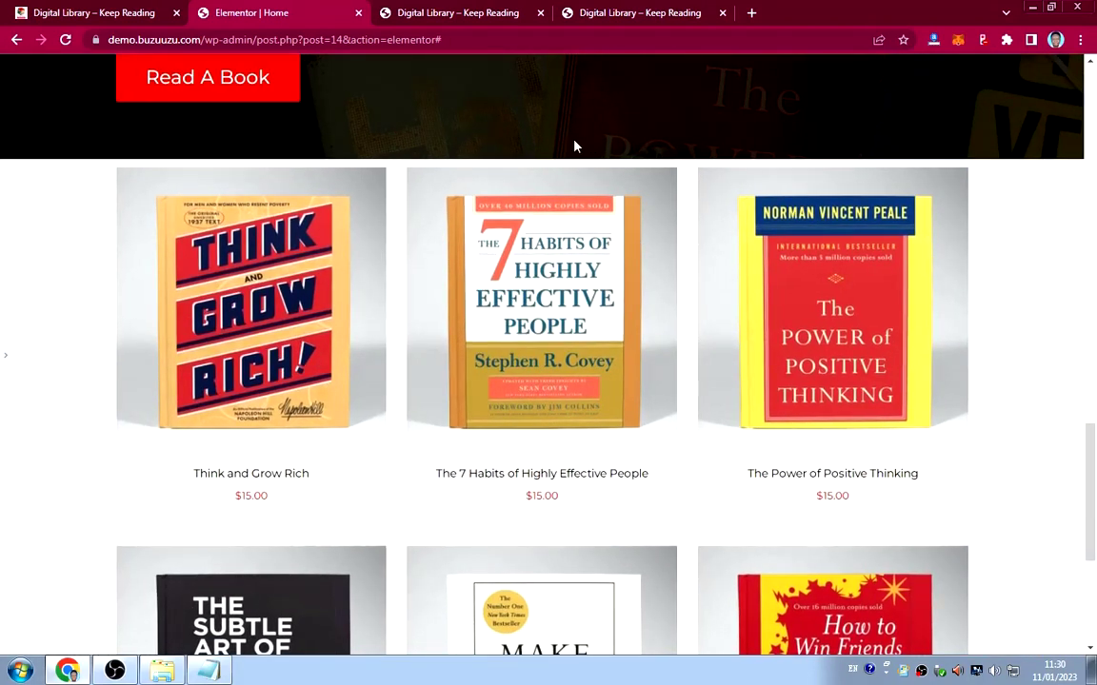
click(5, 357)
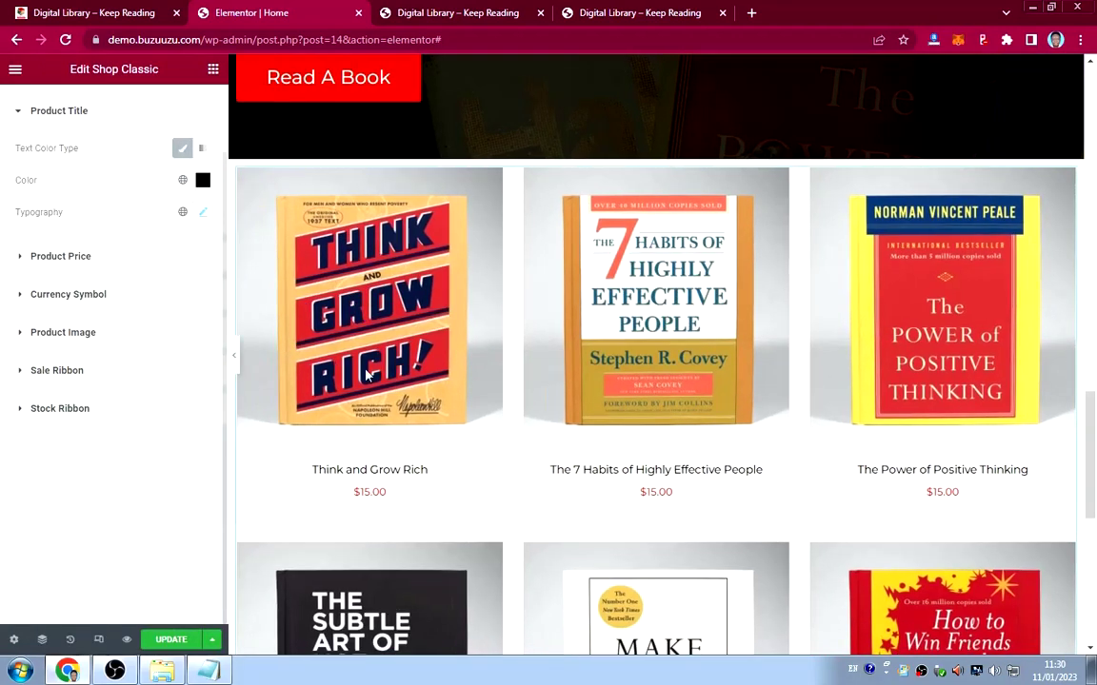
Set the top and bottom margin of the section holding the book grid to 90 px.
mouse_move(655, 157)
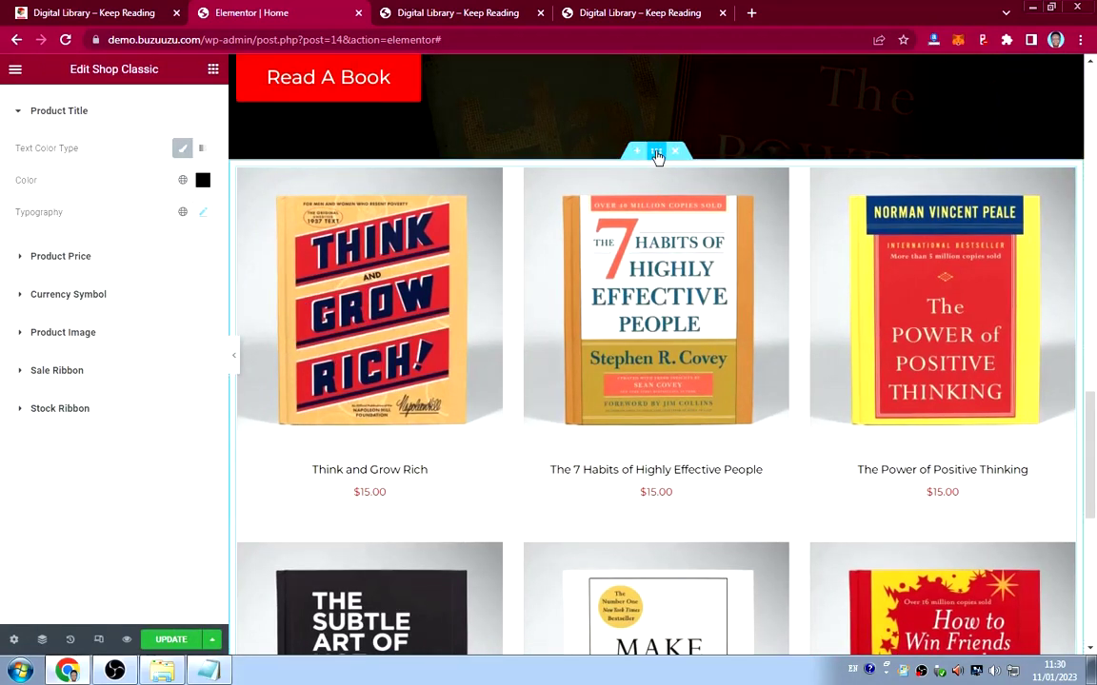
click(655, 154)
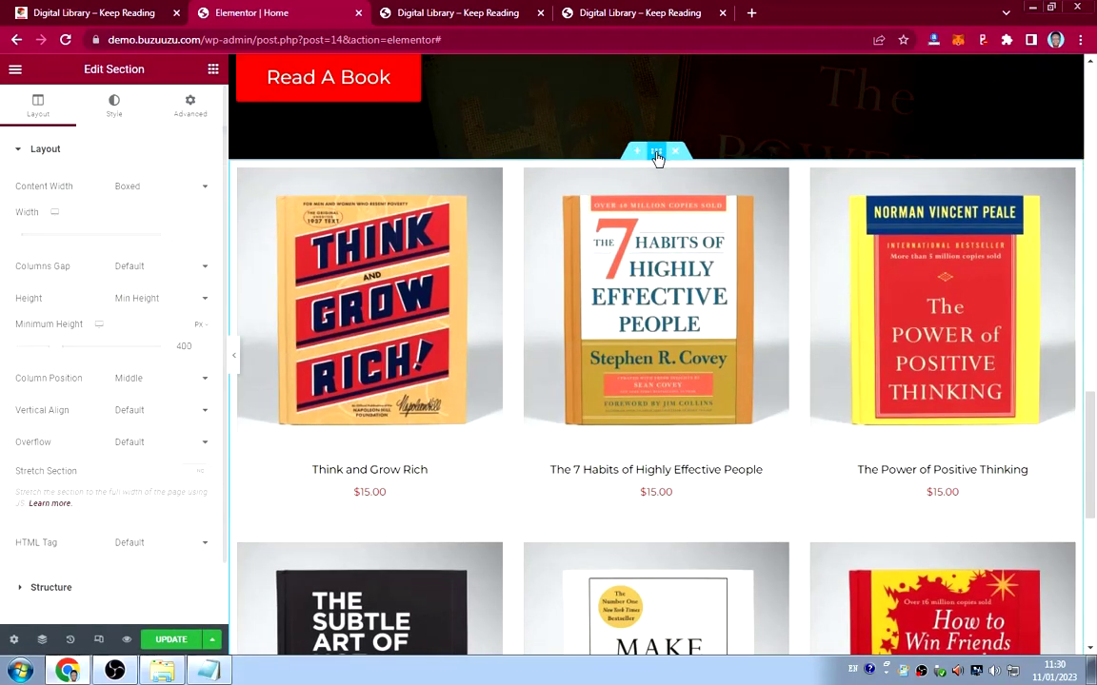
click(185, 116)
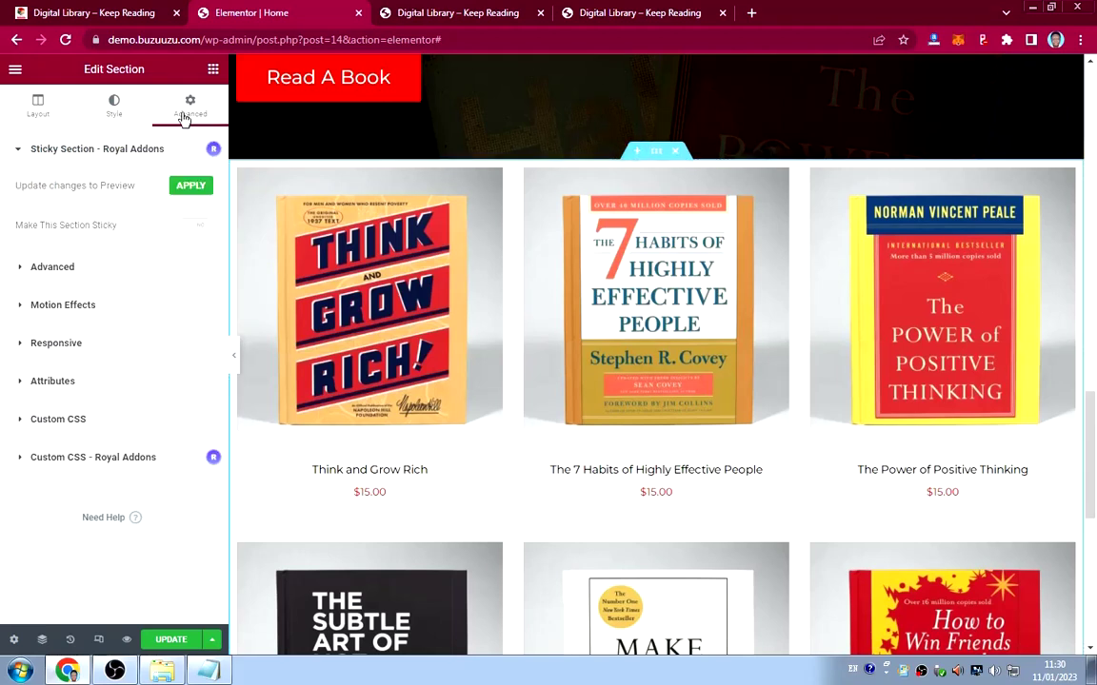
click(96, 274)
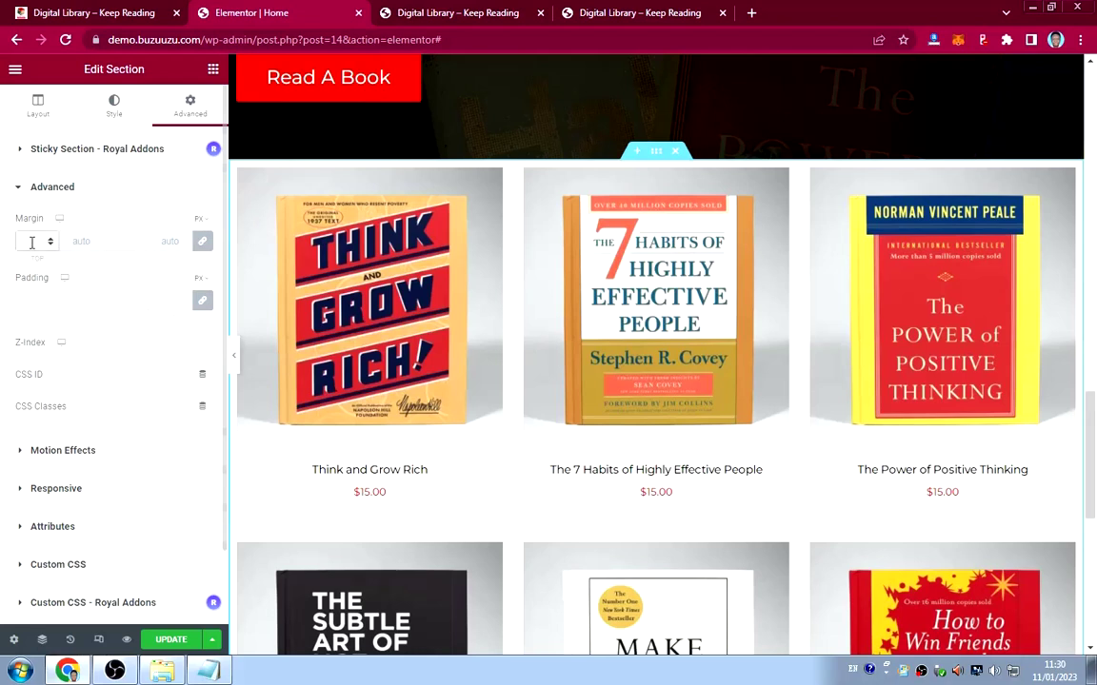
click(31, 243)
text(50)
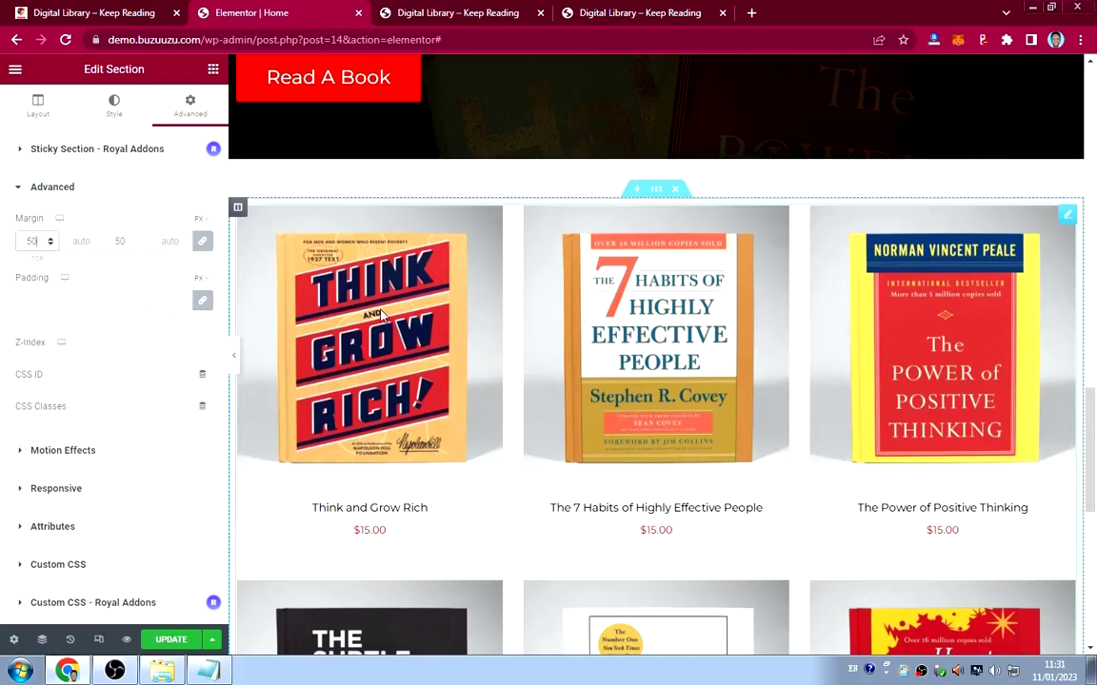
key(BackSpace)
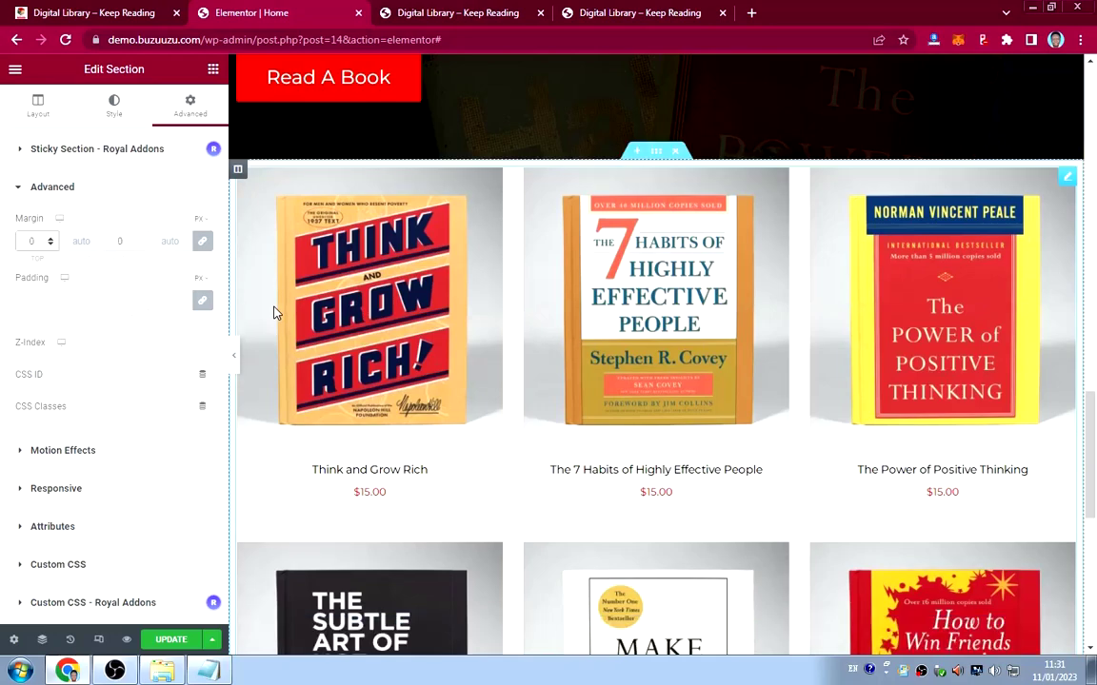
key(BackSpace)
text(80)
scroll(590, 218, up, 8)
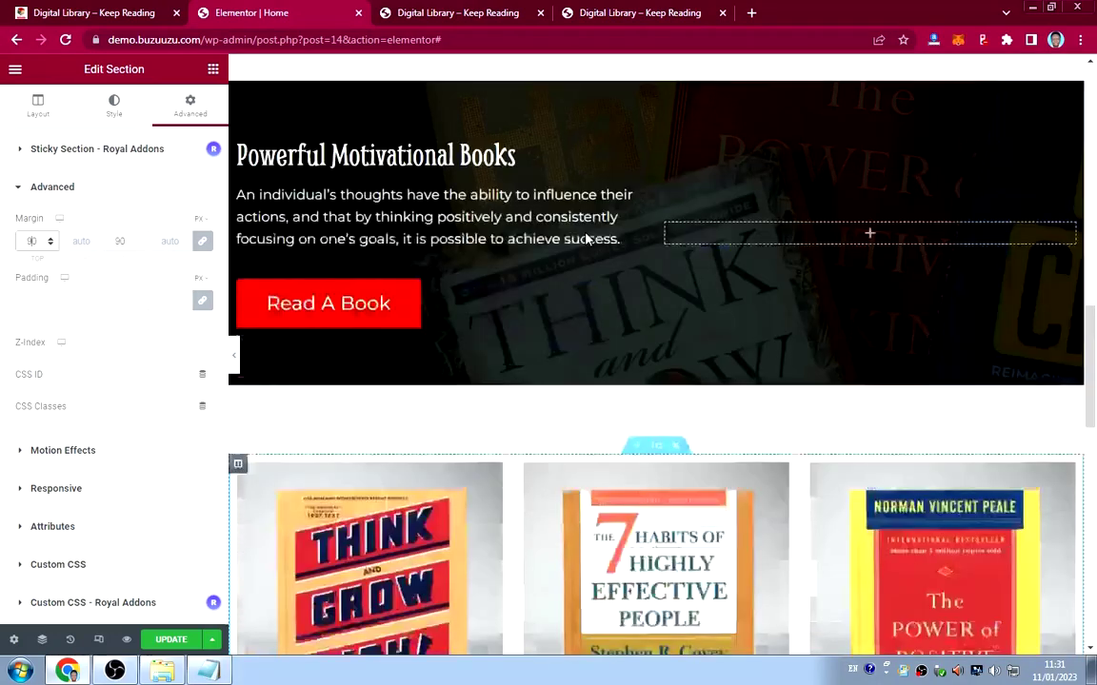
scroll(577, 486, down, 10)
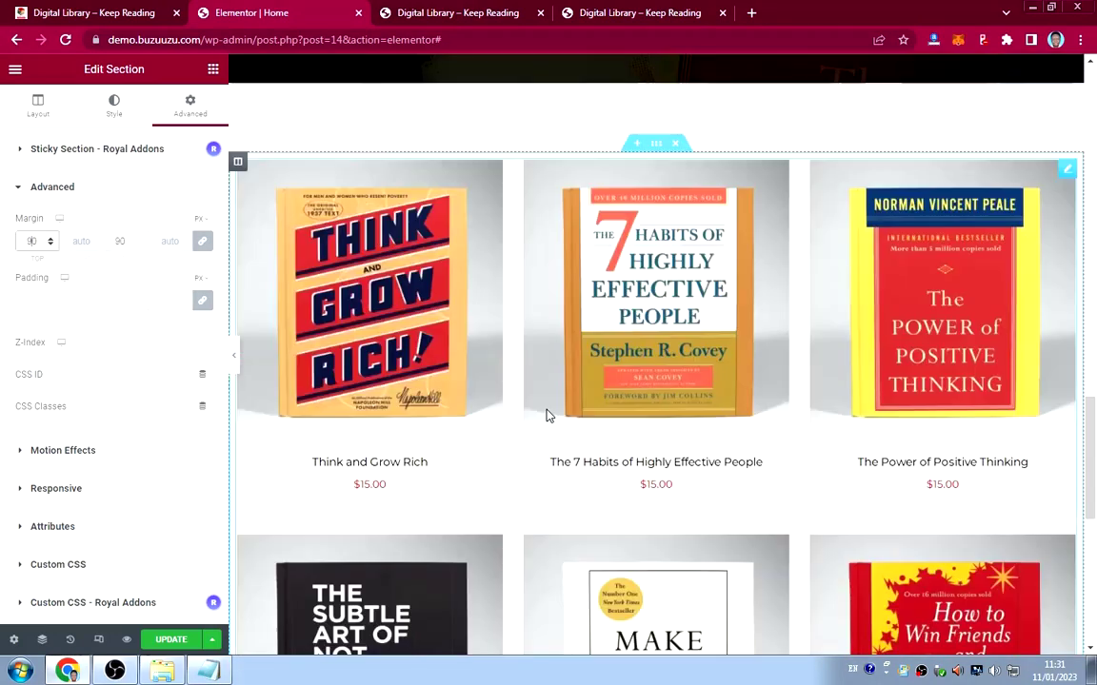
Check the end of the book grid and examine what follows it on the reference site.
scroll(526, 396, down, 1)
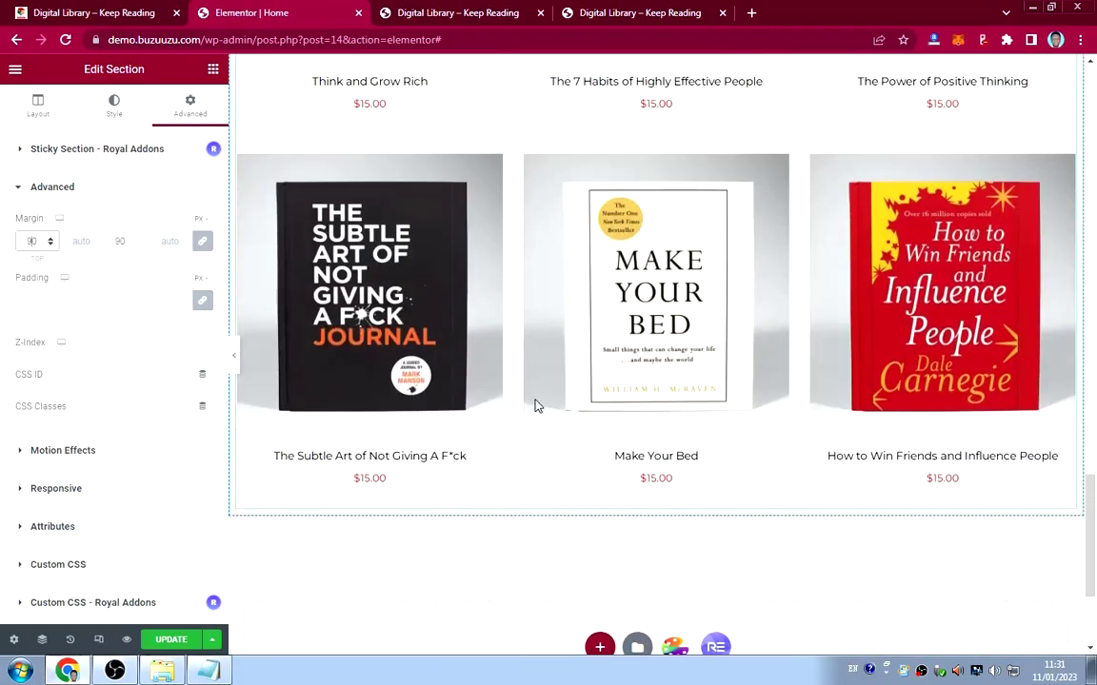
scroll(535, 406, down, 3)
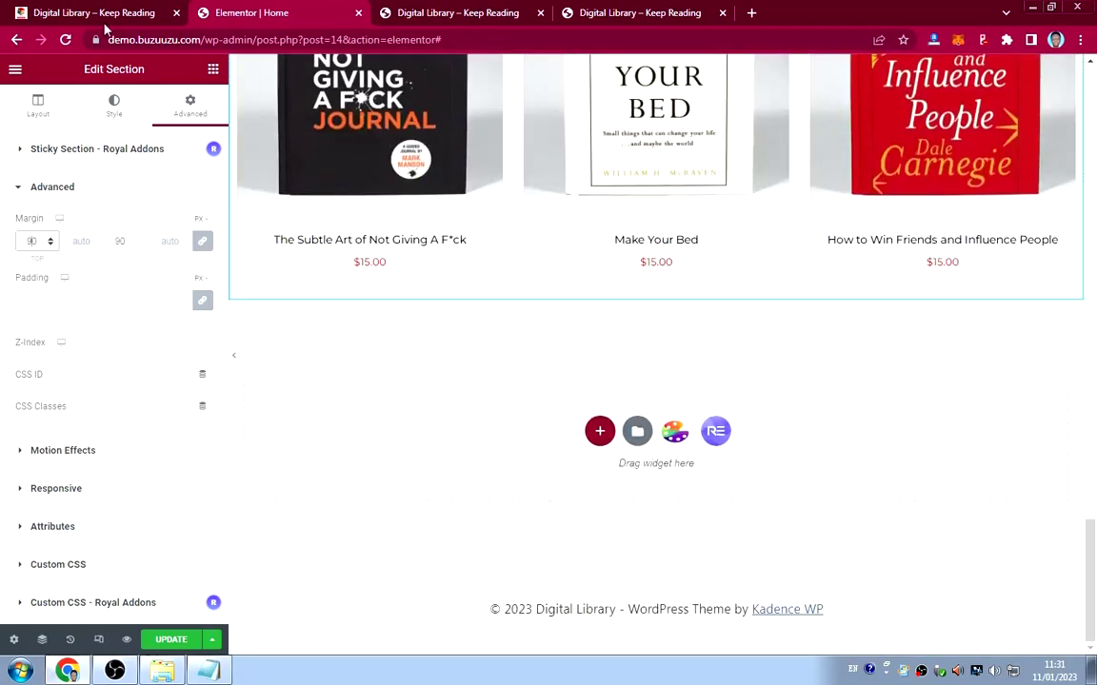
click(95, 13)
scroll(510, 335, down, 8)
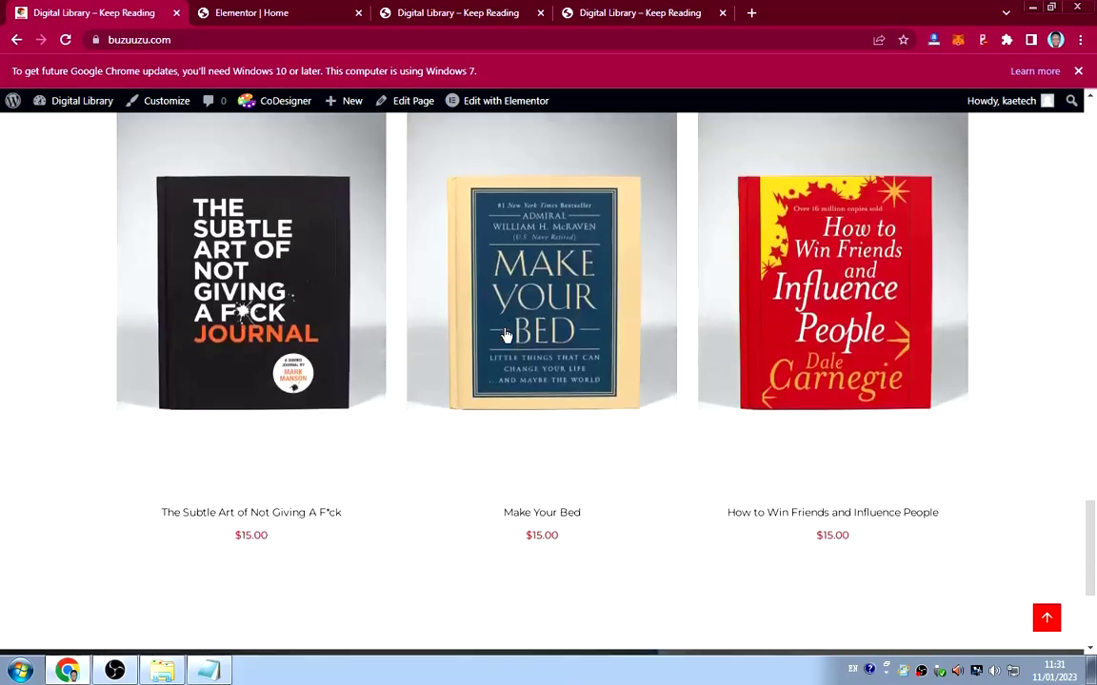
scroll(504, 334, down, 1)
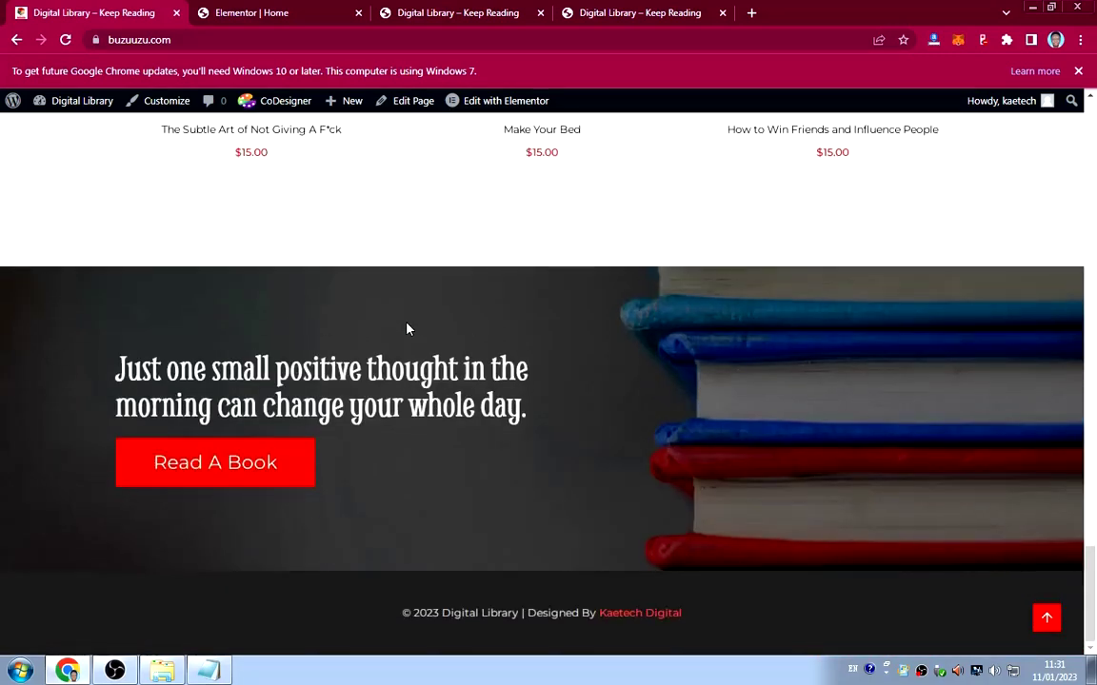
Copy the Powerful Motivational Books banner section and paste it into the empty area below the book grid.
click(281, 14)
scroll(640, 287, up, 3)
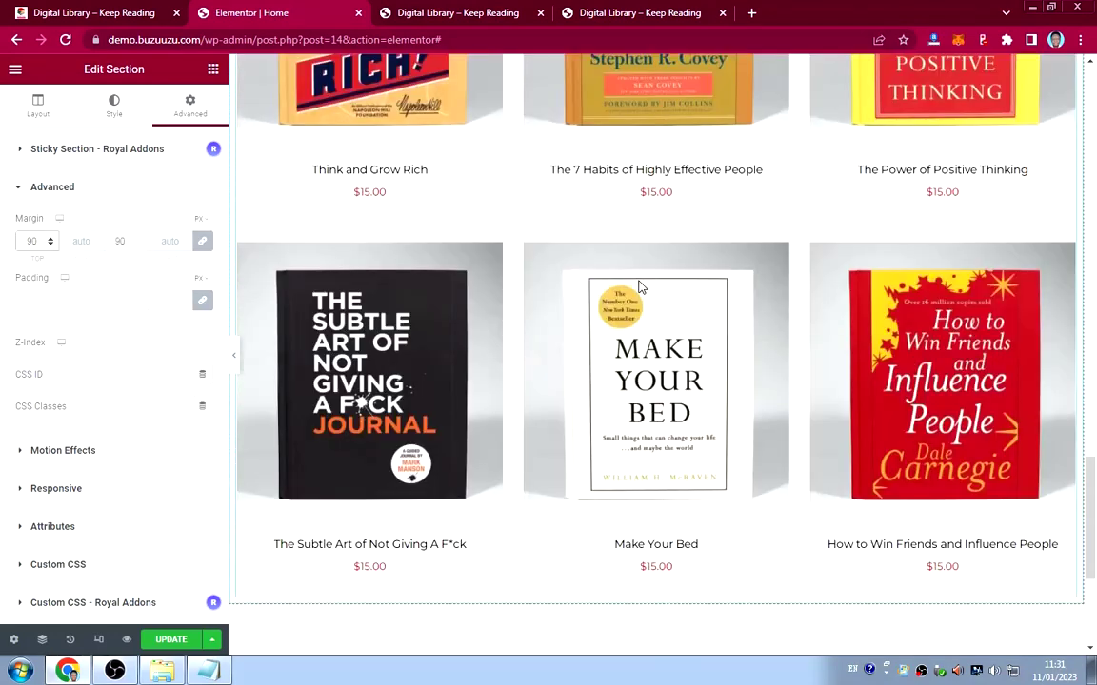
scroll(640, 286, down, 3)
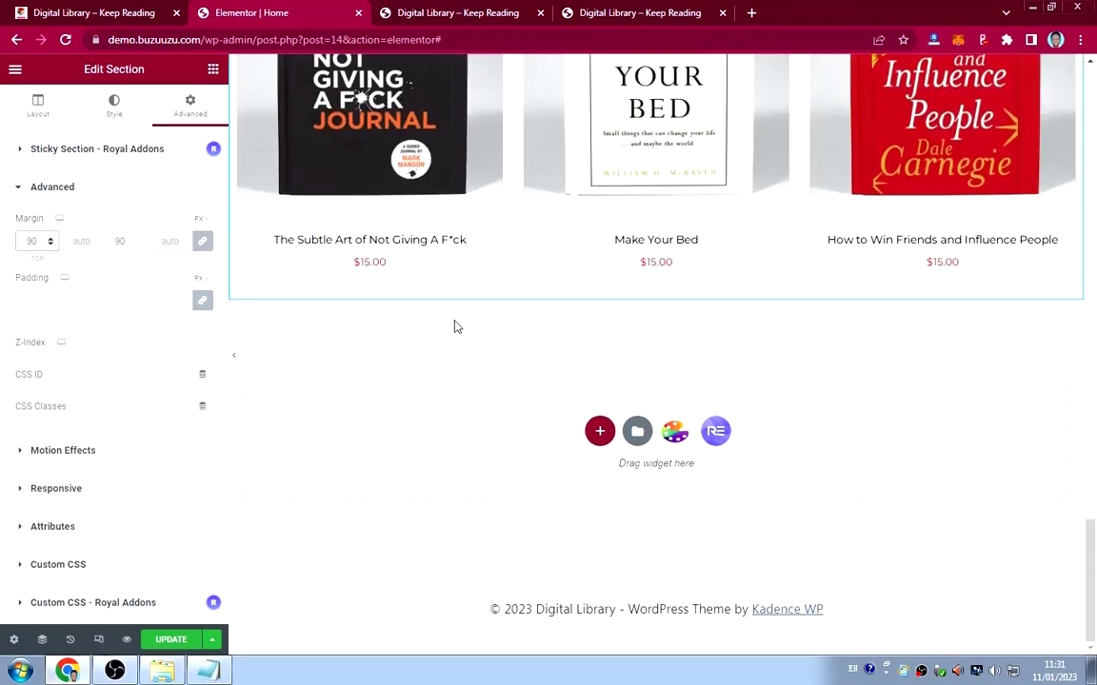
scroll(617, 414, up, 7)
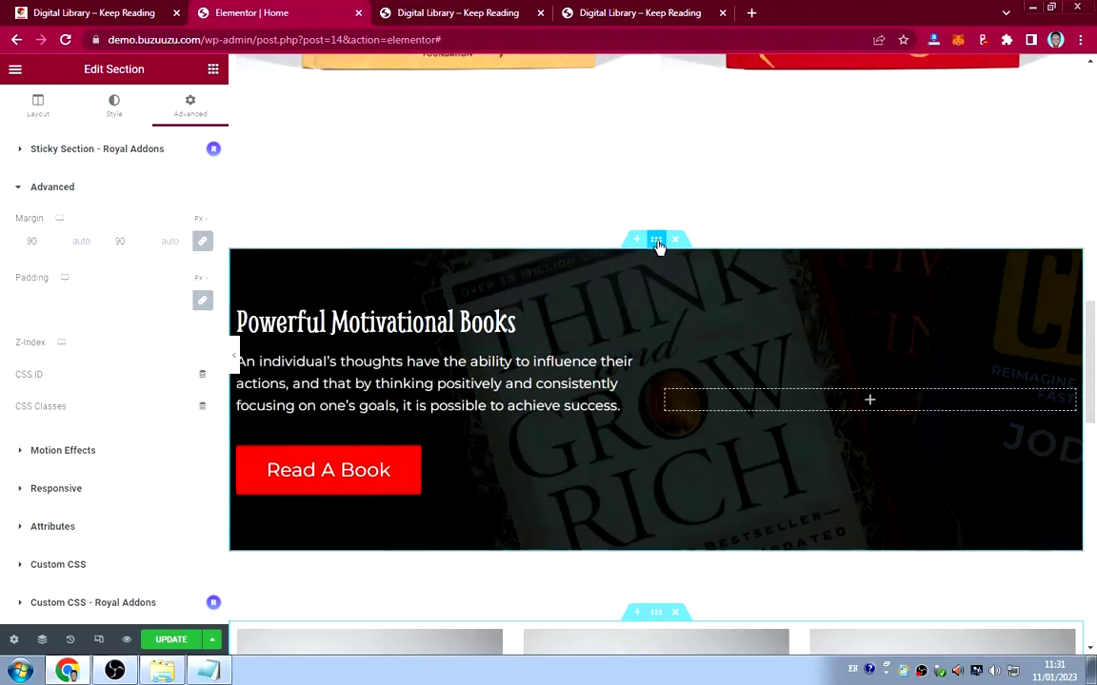
right_click(657, 248)
click(700, 306)
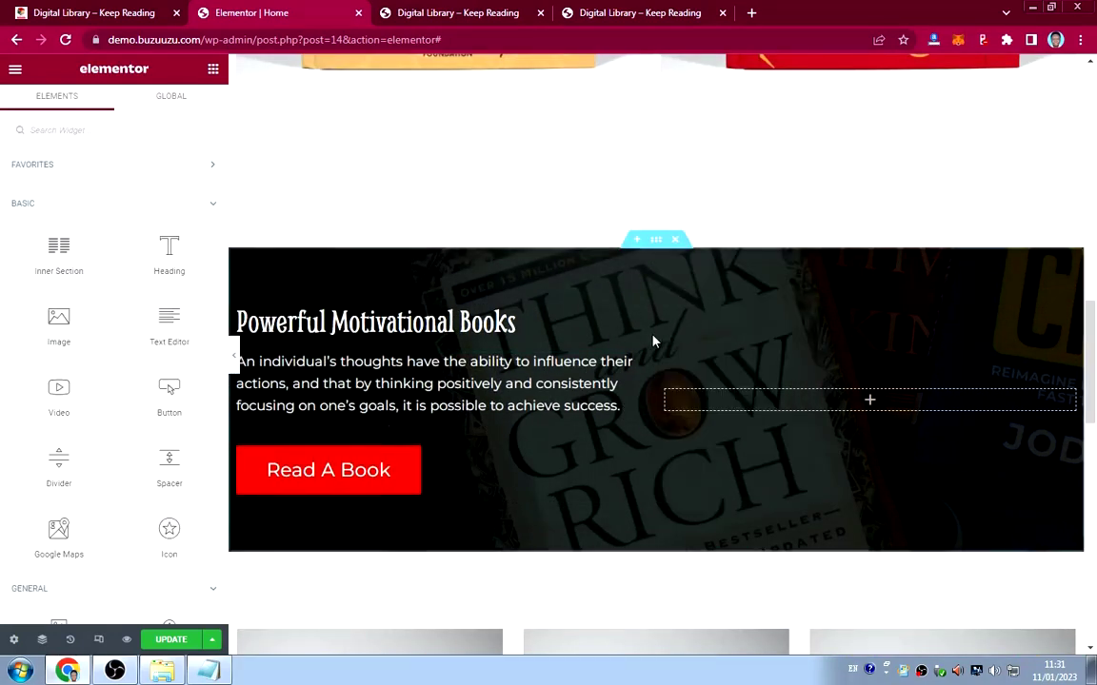
scroll(654, 341, down, 6)
scroll(650, 335, down, 2)
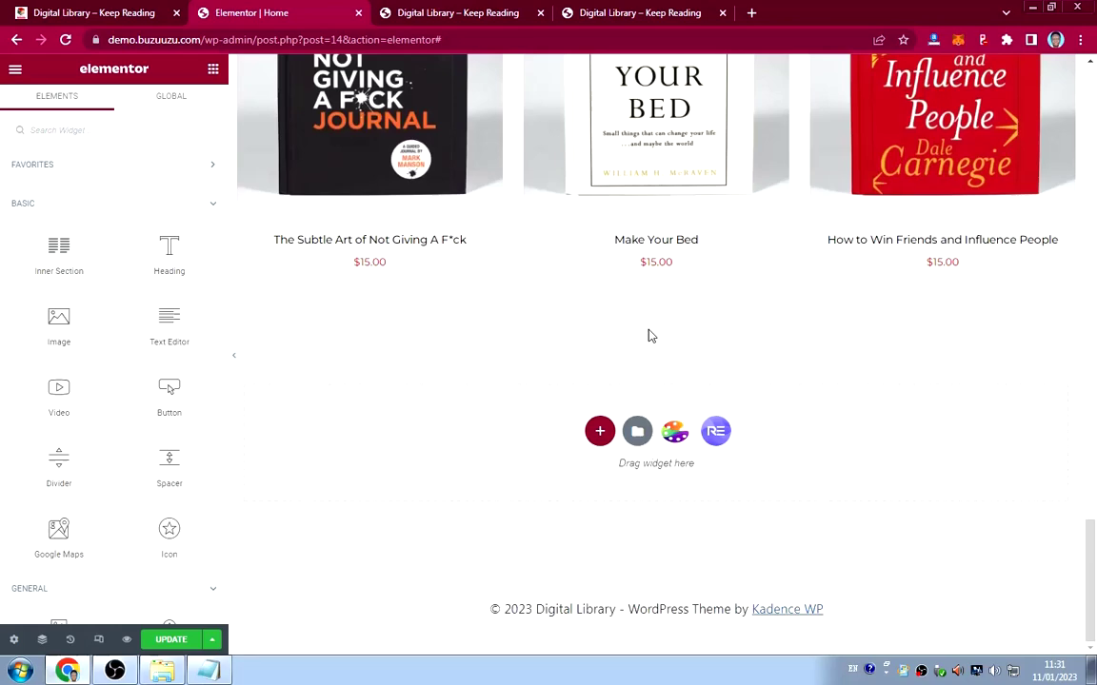
right_click(411, 437)
click(521, 445)
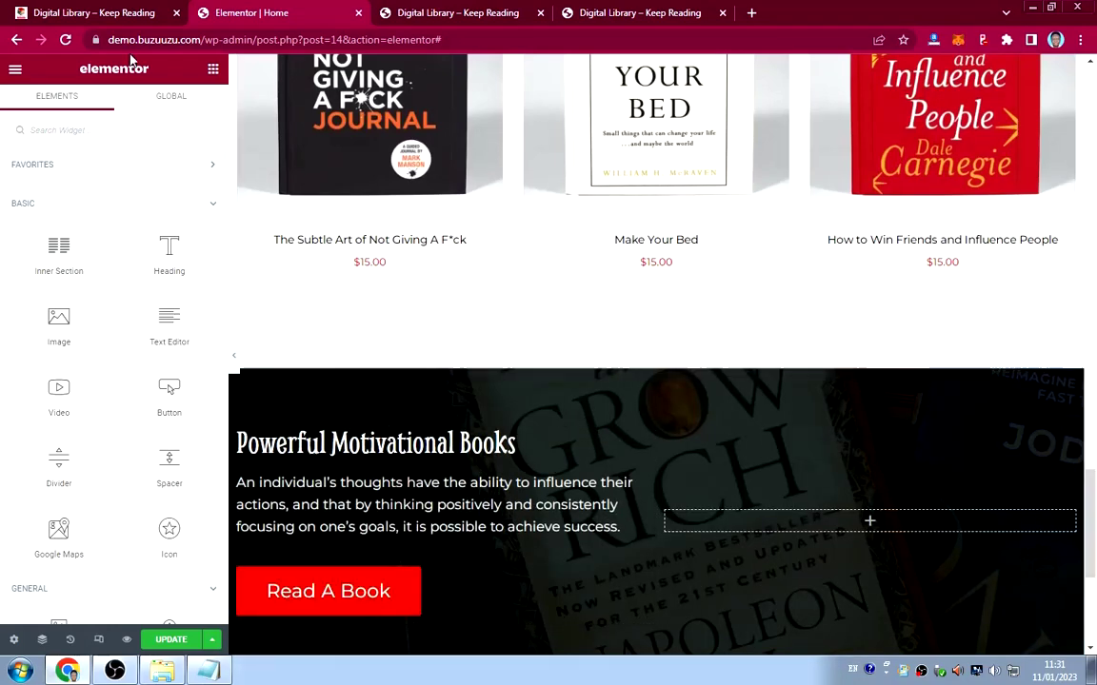
Set the pasted banner's heading to the reference text "Just one small positive thought in the morning can change your whole day." and delete the paragraph beneath it.
click(115, 12)
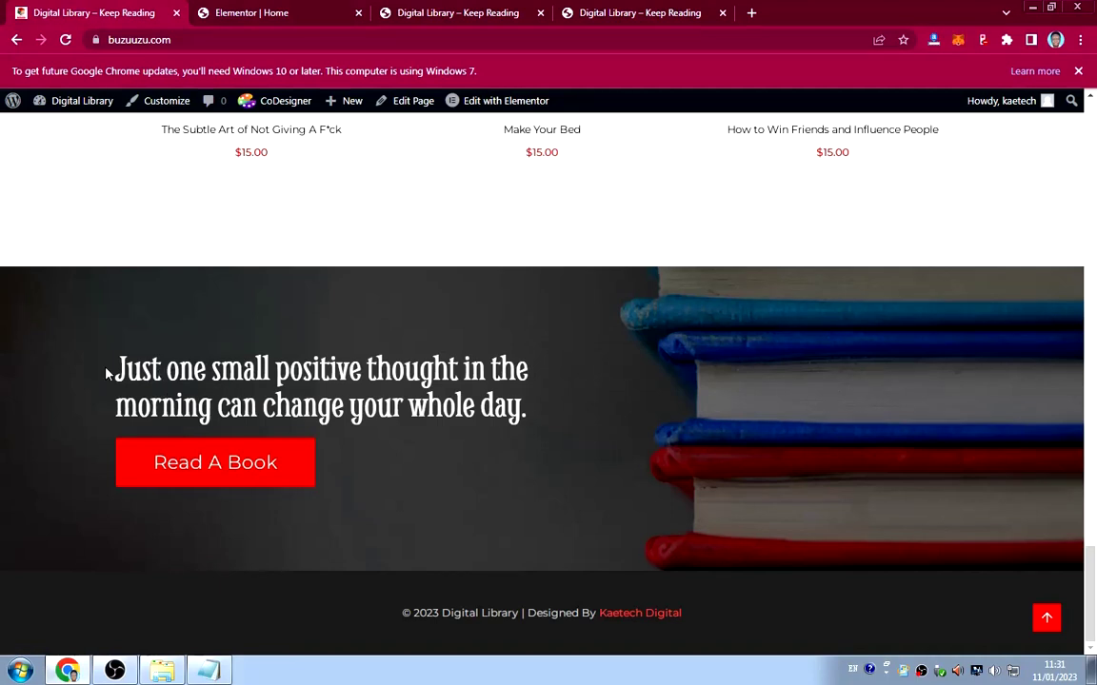
drag(107, 373, 538, 400)
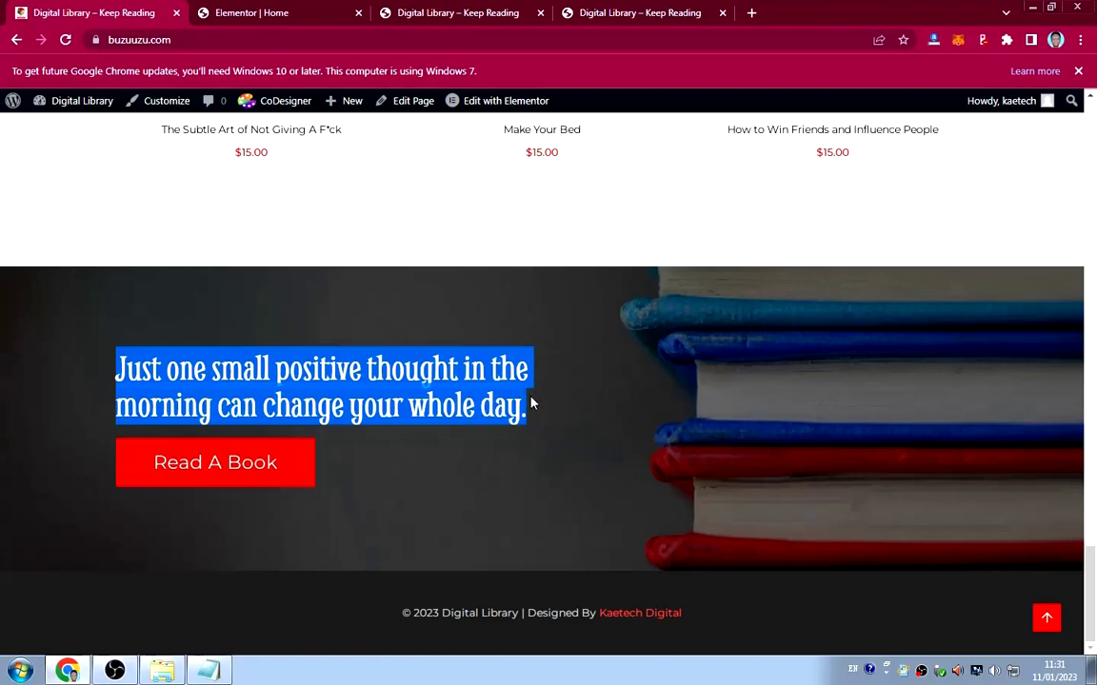
click(262, 16)
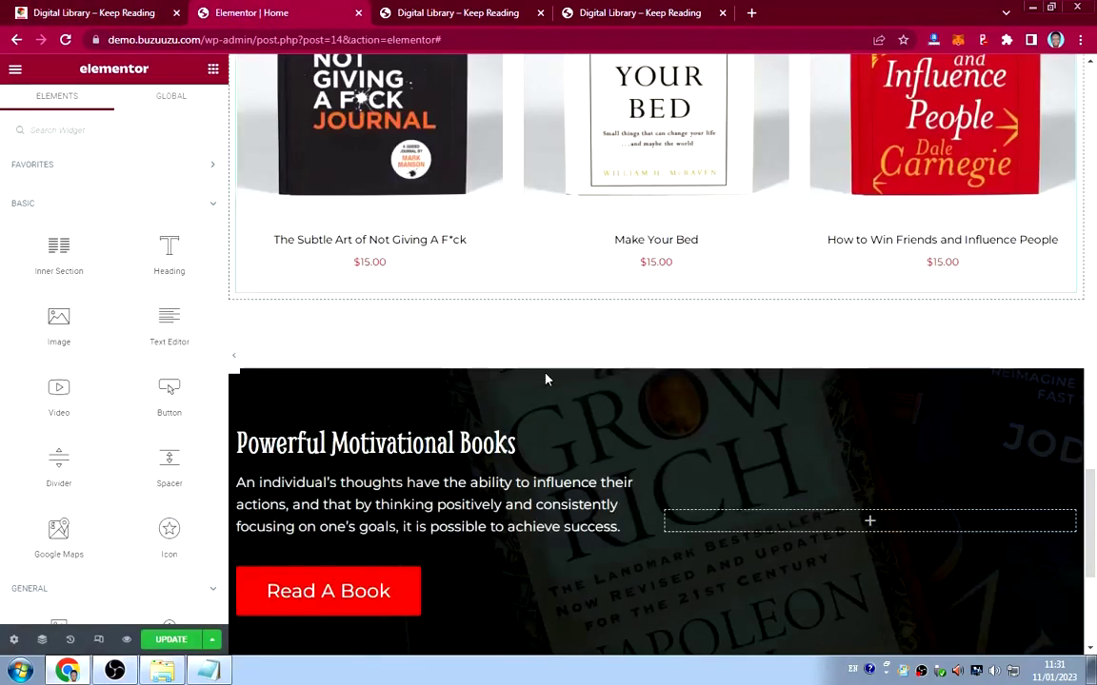
click(640, 436)
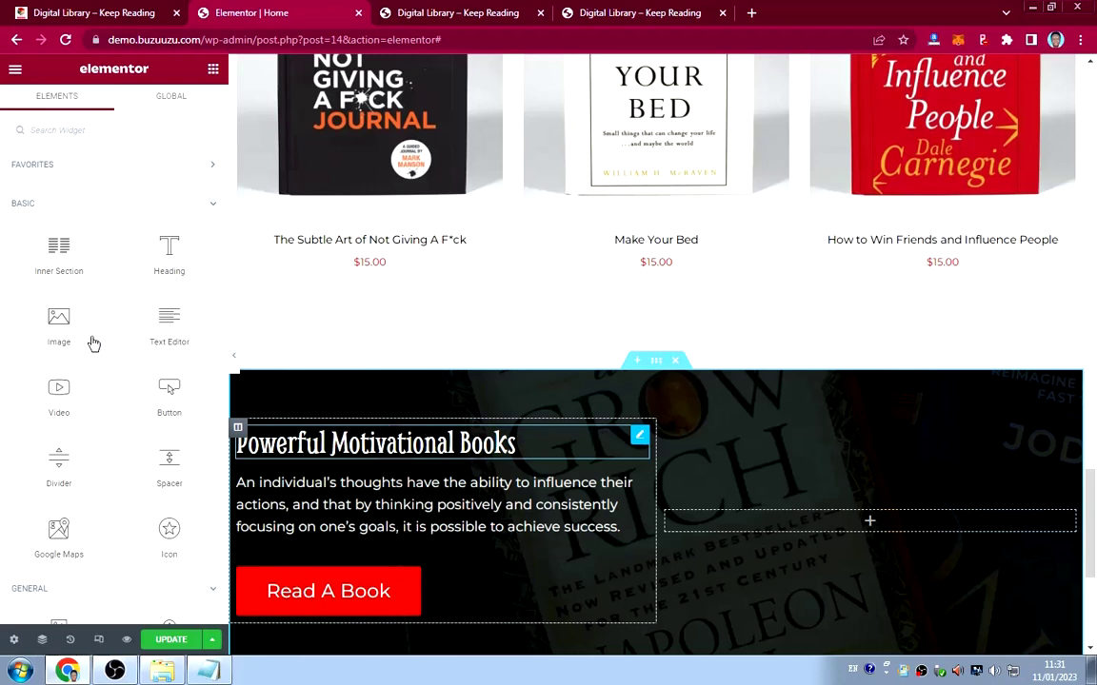
drag(151, 206, 3, 189)
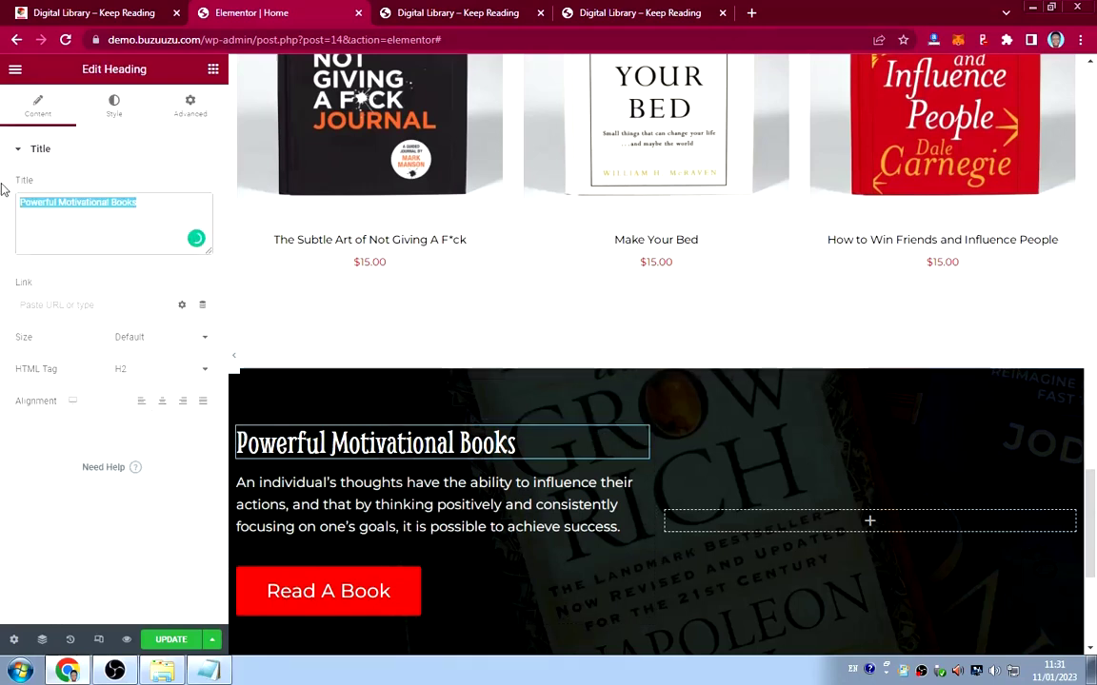
key(ctrl+v)
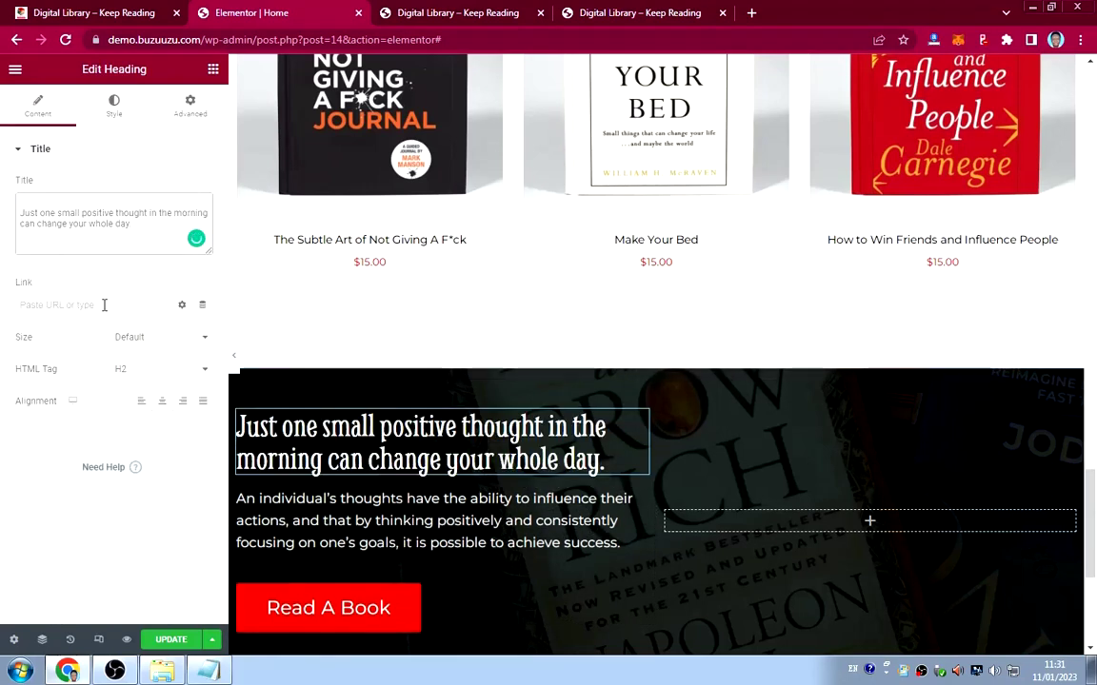
right_click(637, 520)
click(660, 643)
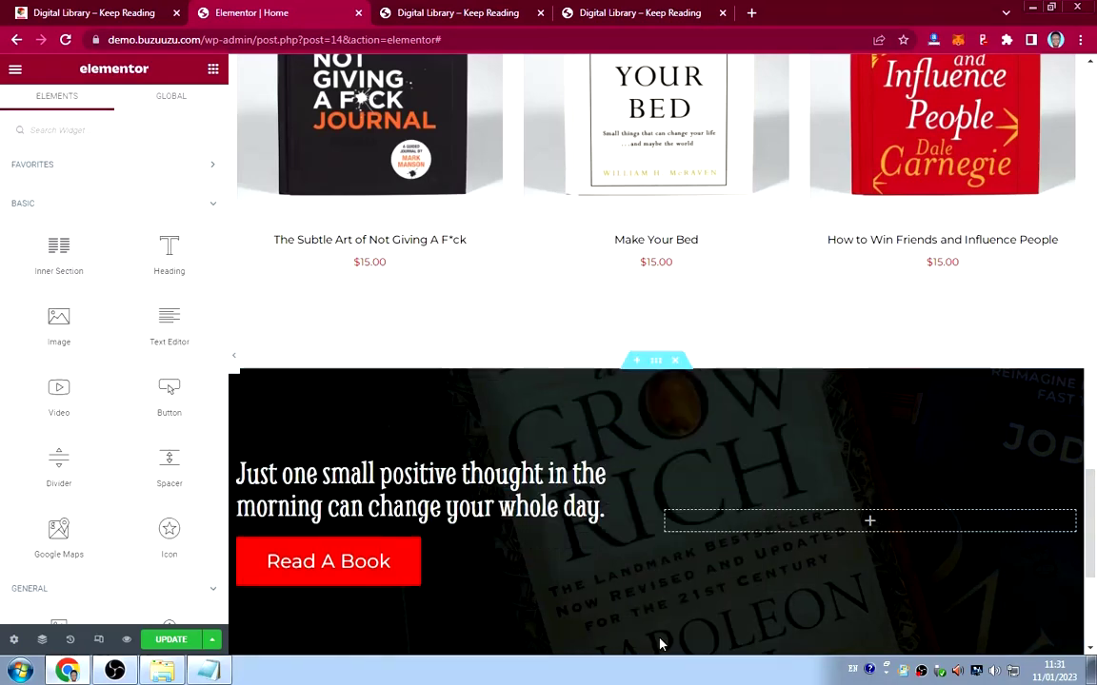
Replace the closing banner section's background image with banner-2.jpg, the stacked books picture used on the reference site.
click(100, 13)
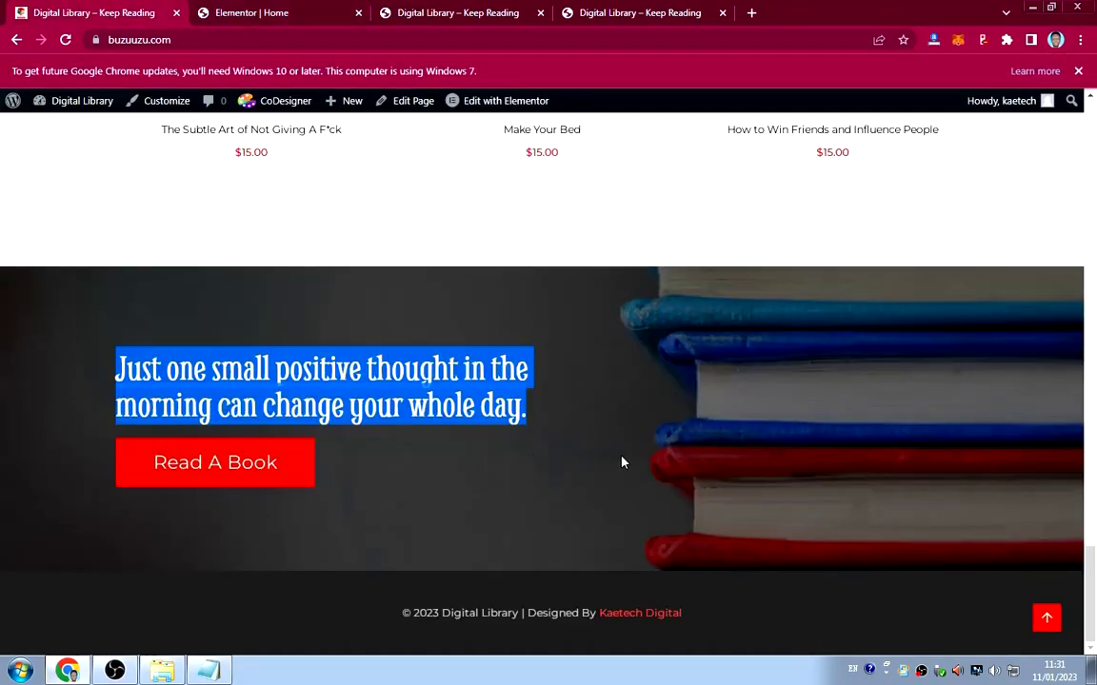
click(260, 12)
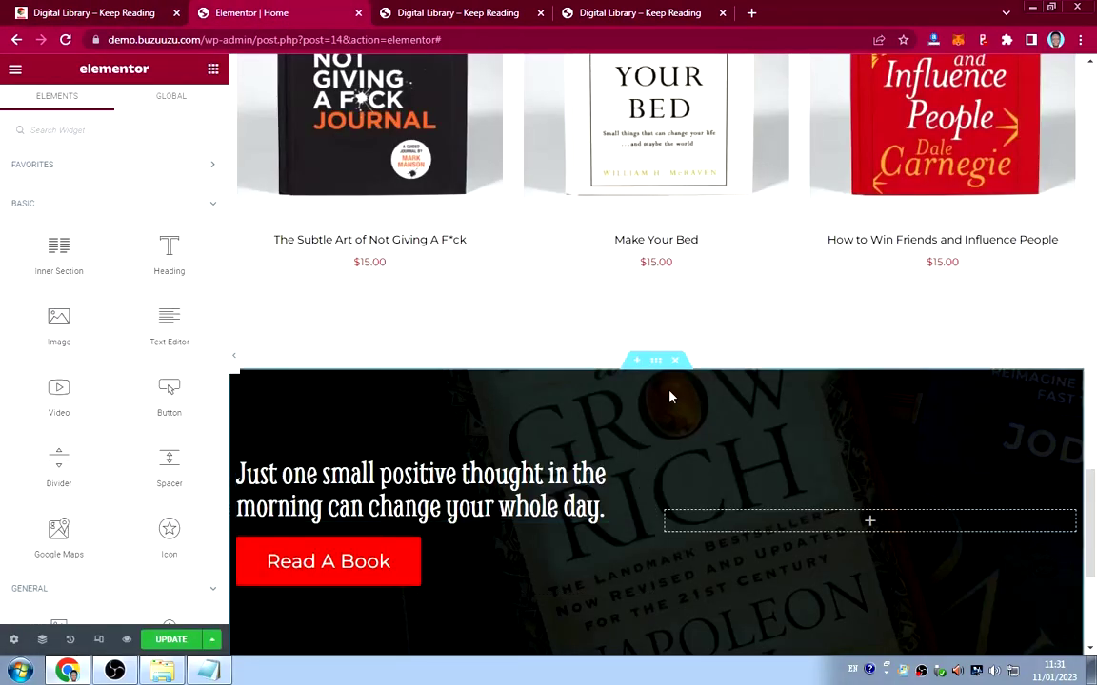
click(656, 362)
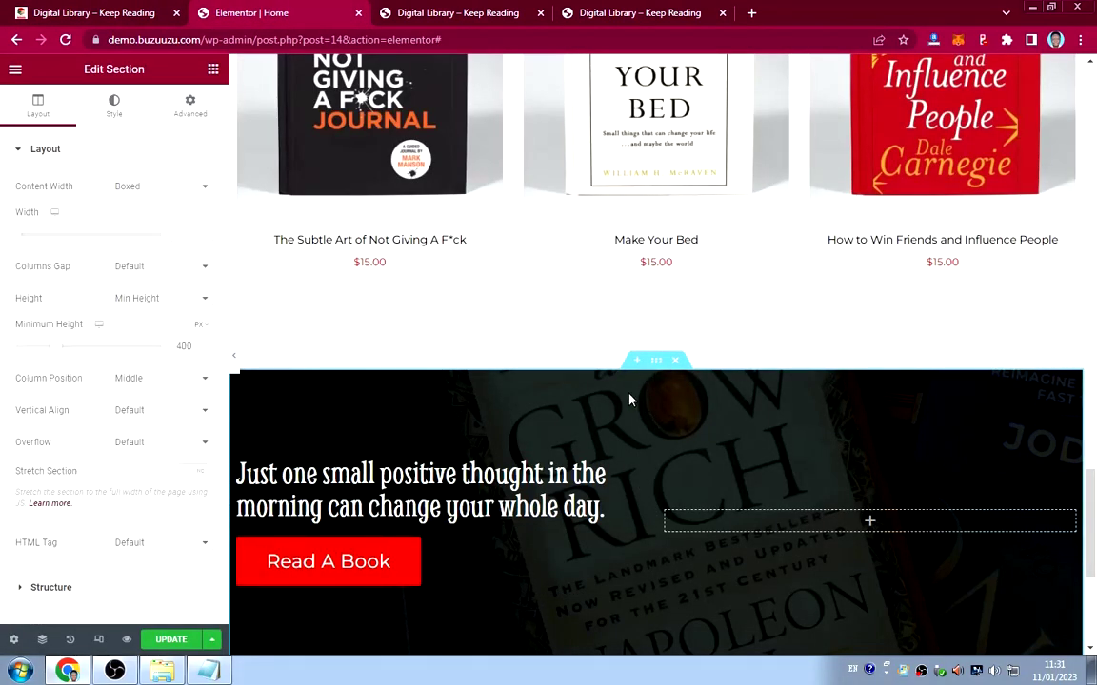
click(111, 110)
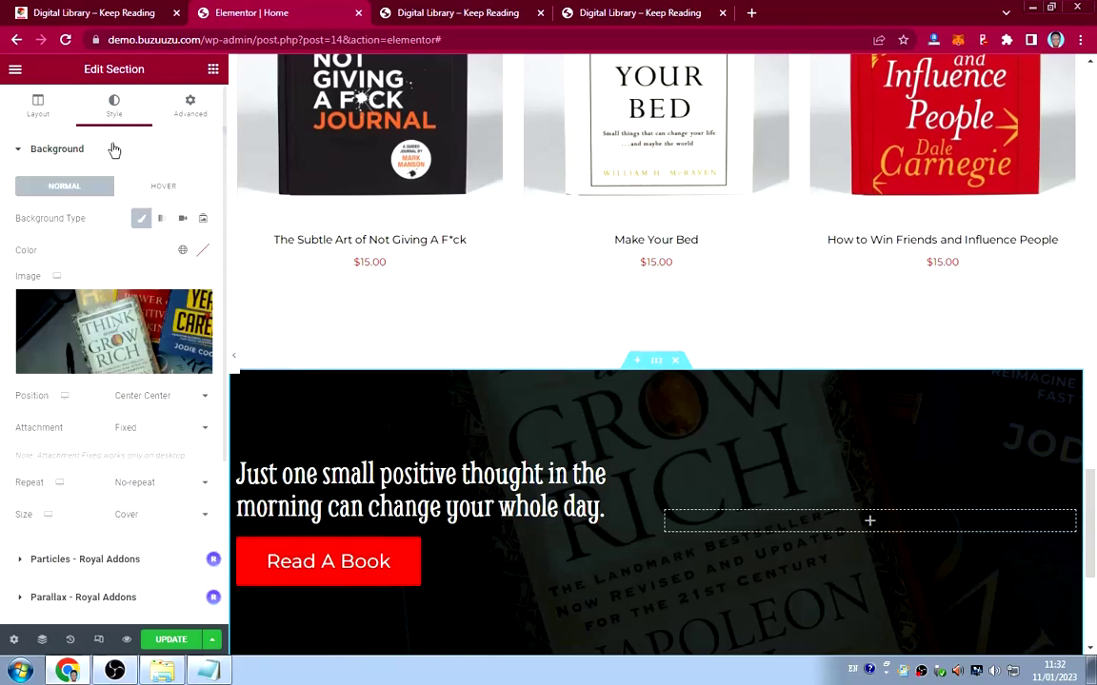
click(119, 317)
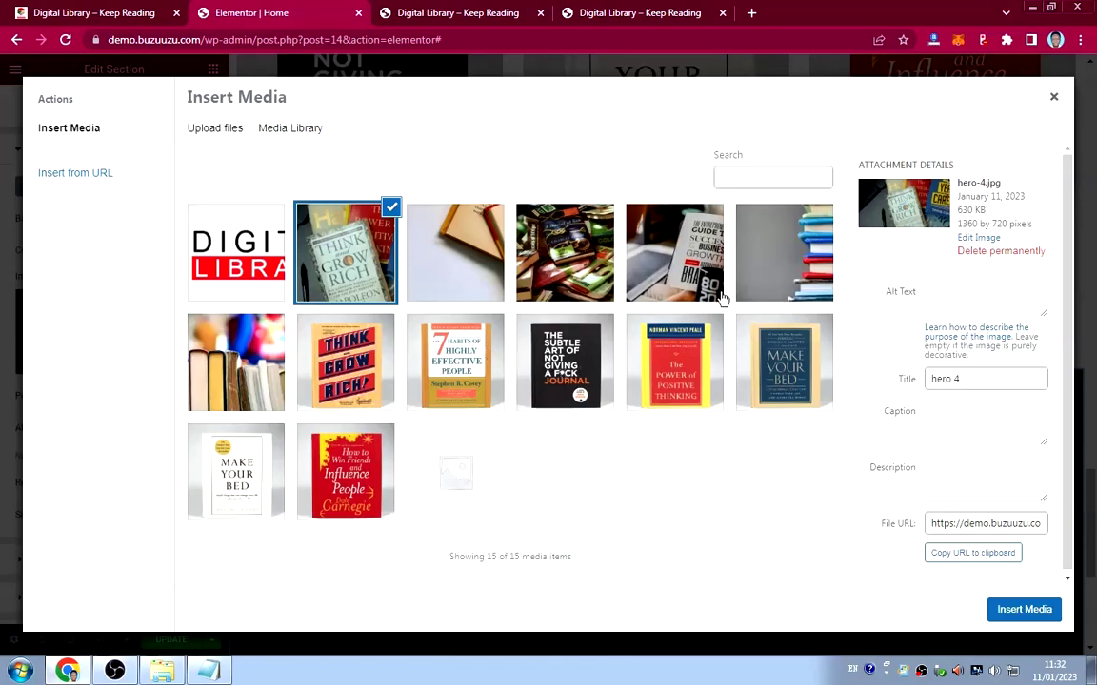
click(752, 253)
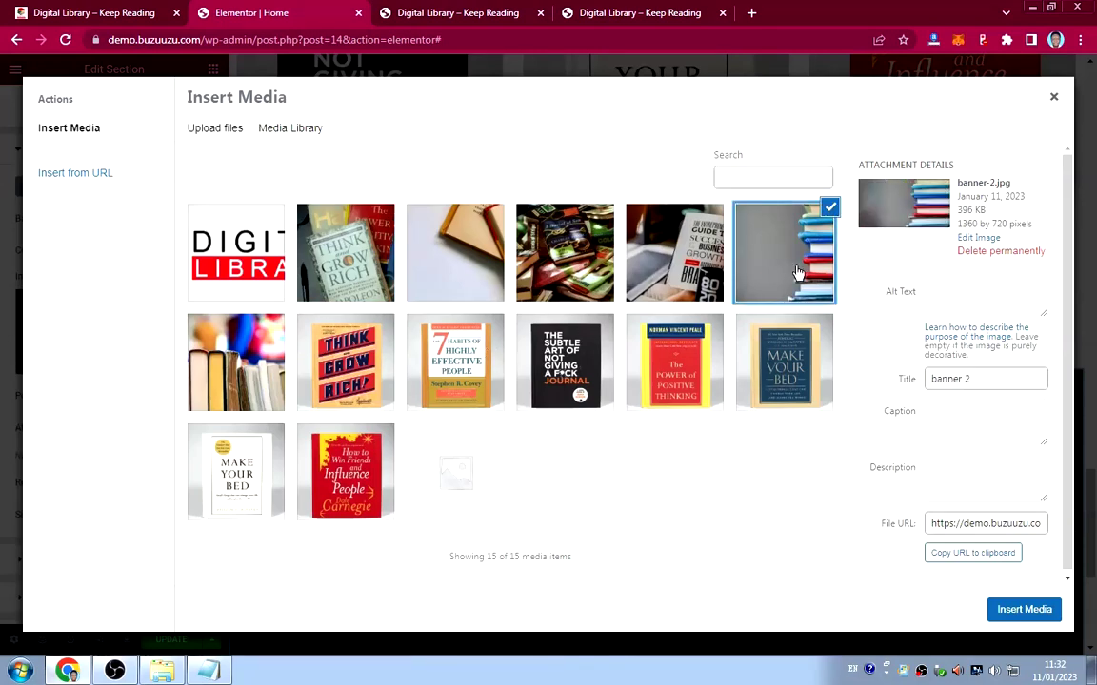
click(1024, 610)
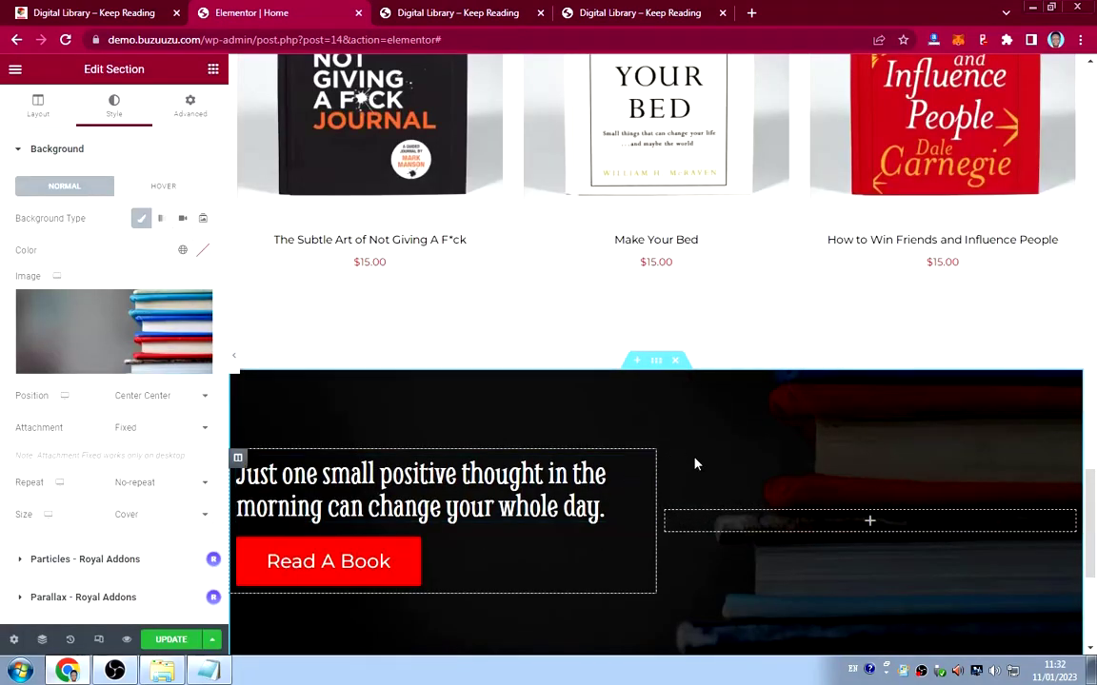
scroll(695, 464, down, 2)
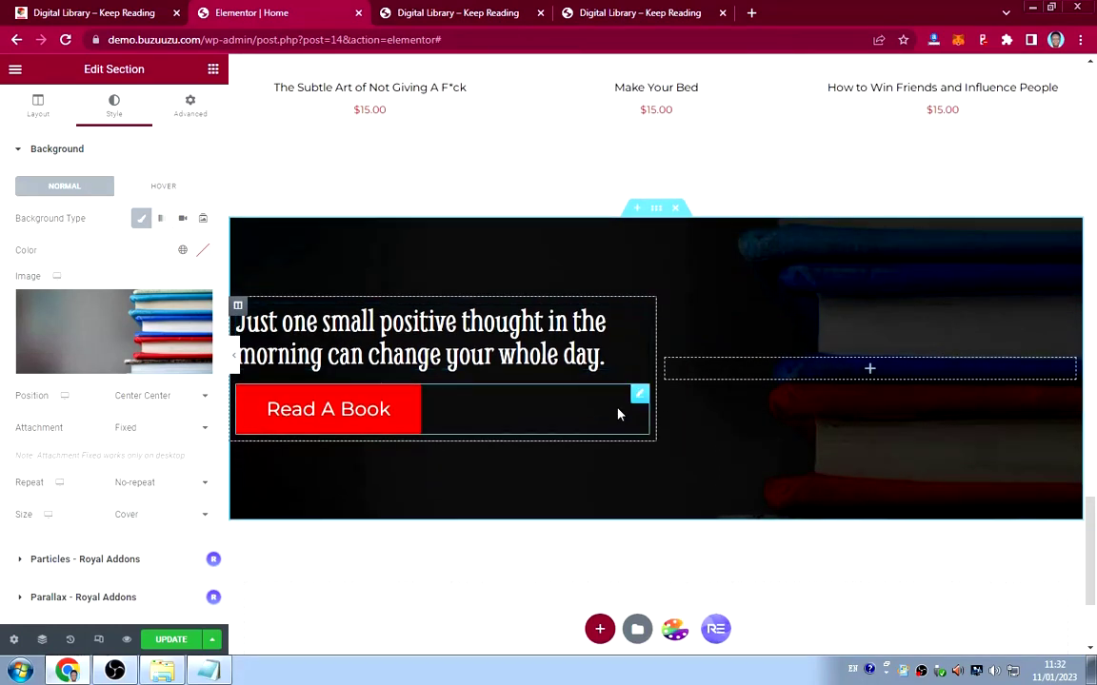
Compare the banner background's scrolling with the reference site and set the closing banner's background attachment to Default.
click(110, 9)
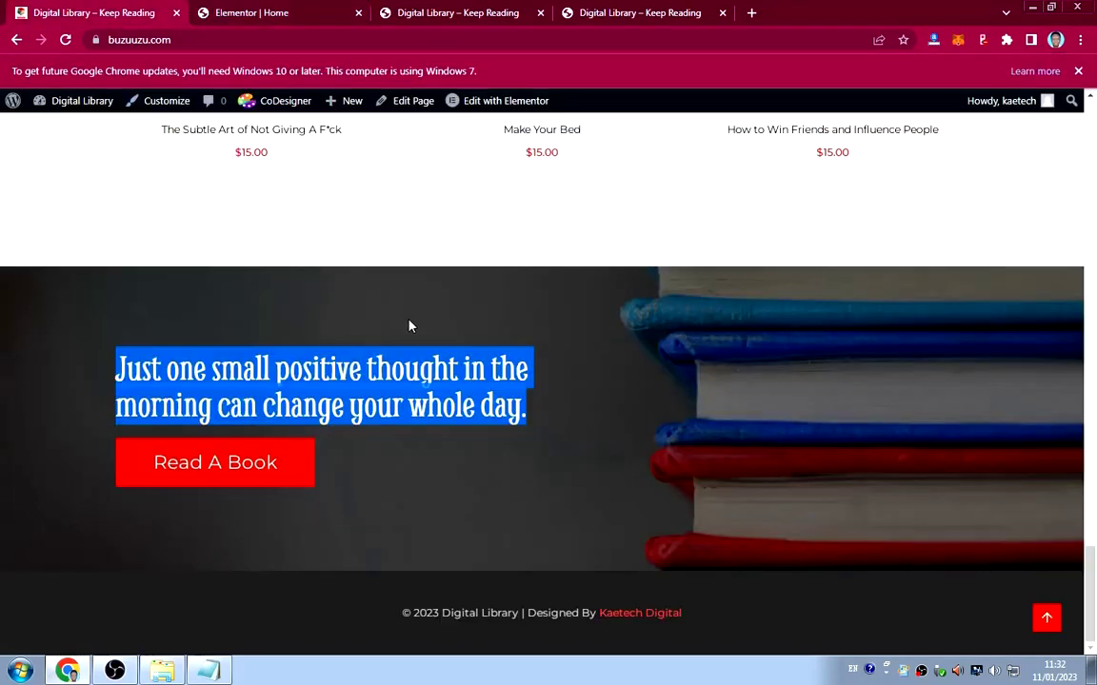
scroll(410, 326, up, 3)
scroll(409, 327, down, 3)
click(431, 128)
click(255, 13)
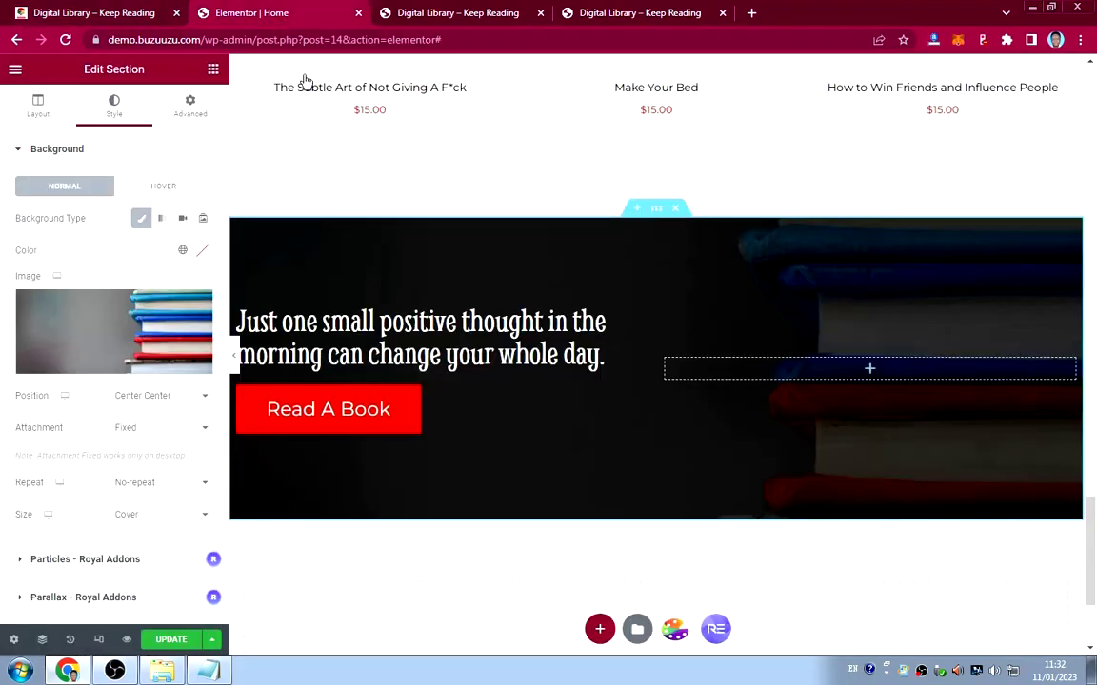
click(152, 430)
click(143, 445)
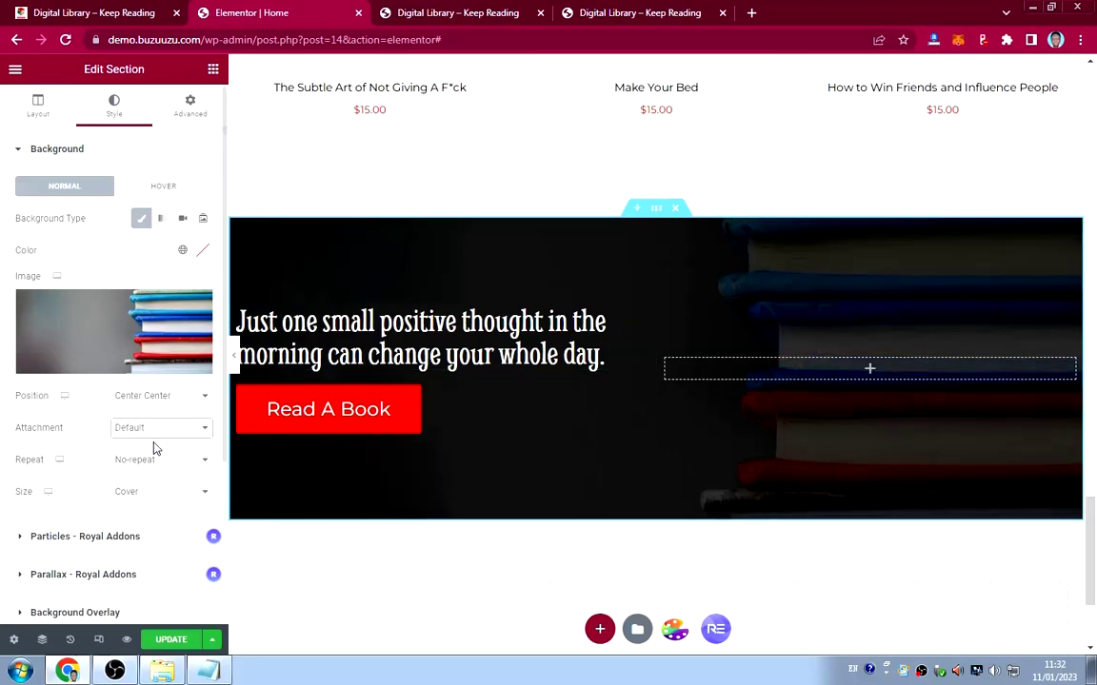
scroll(572, 445, up, 3)
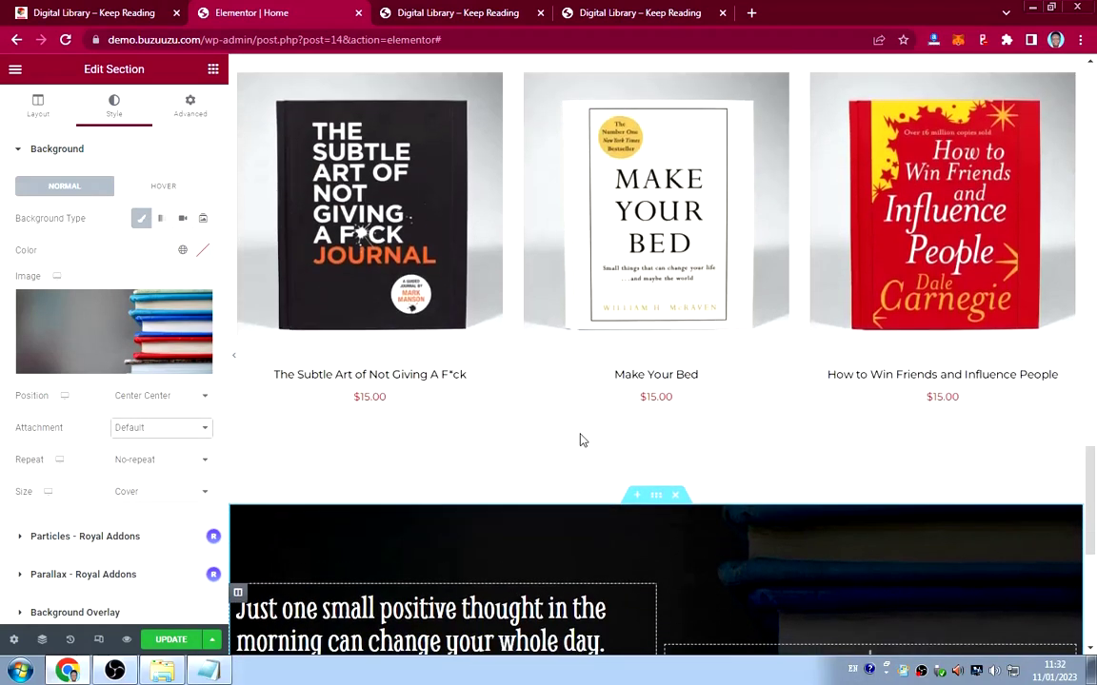
scroll(578, 441, down, 4)
scroll(578, 441, up, 1)
scroll(578, 441, up, 2)
scroll(577, 442, down, 2)
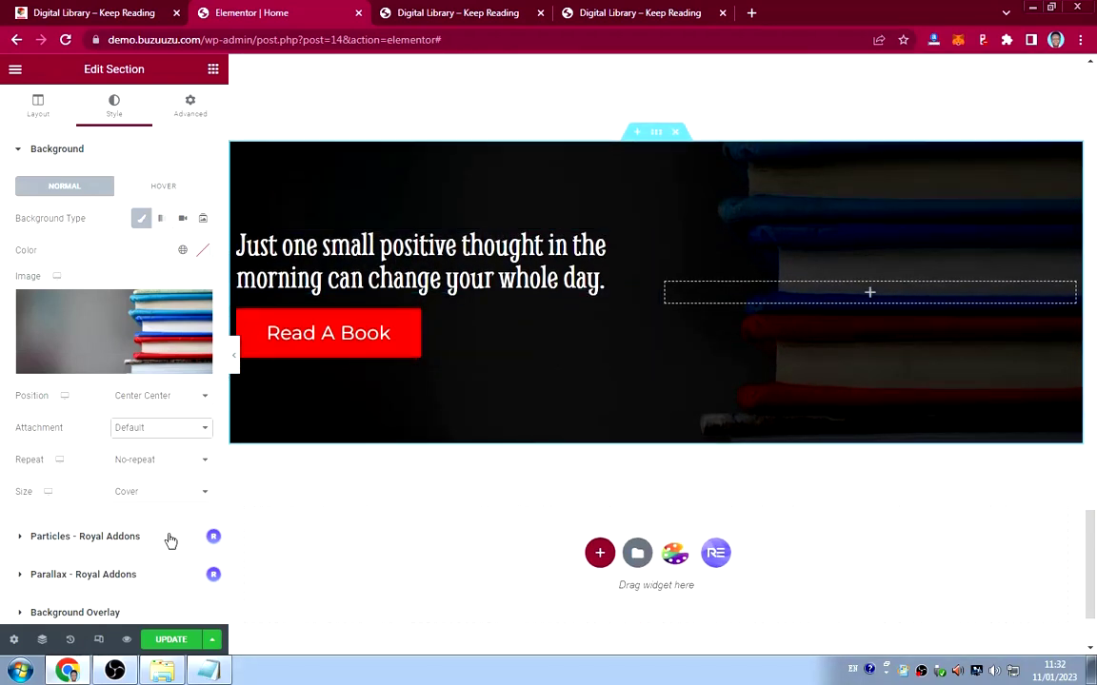
Update the home page and reload its live version on the demo site.
click(171, 639)
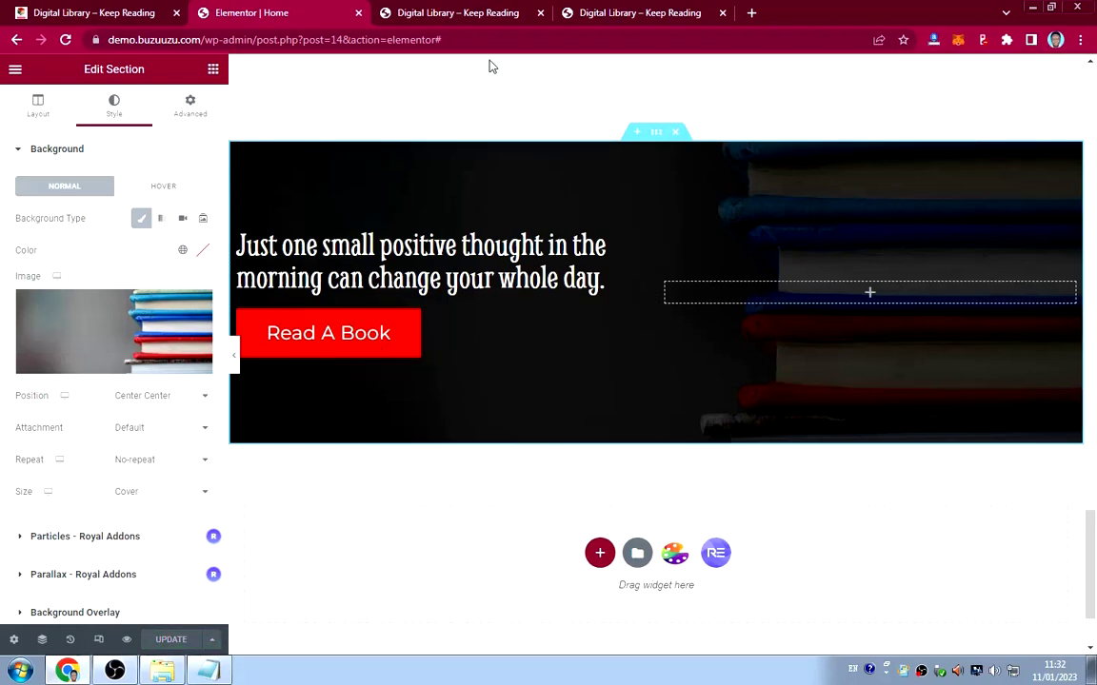
click(477, 12)
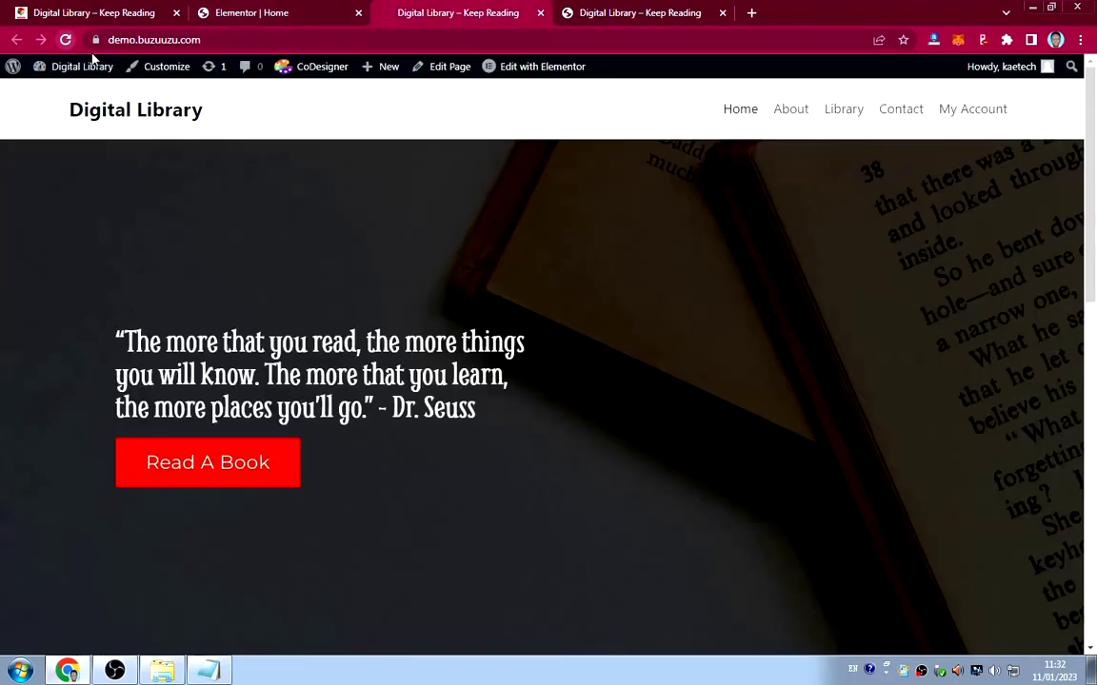
click(65, 39)
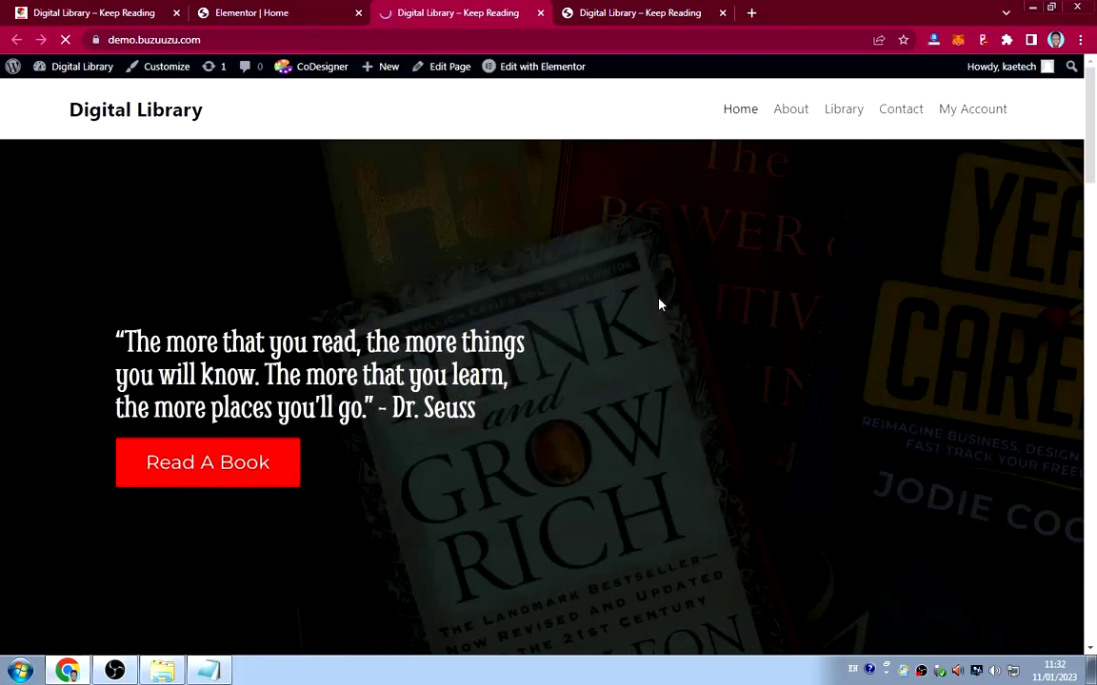
Examine the live home page from the hero through the carousel and book grid to the closing banner.
scroll(665, 309, down, 9)
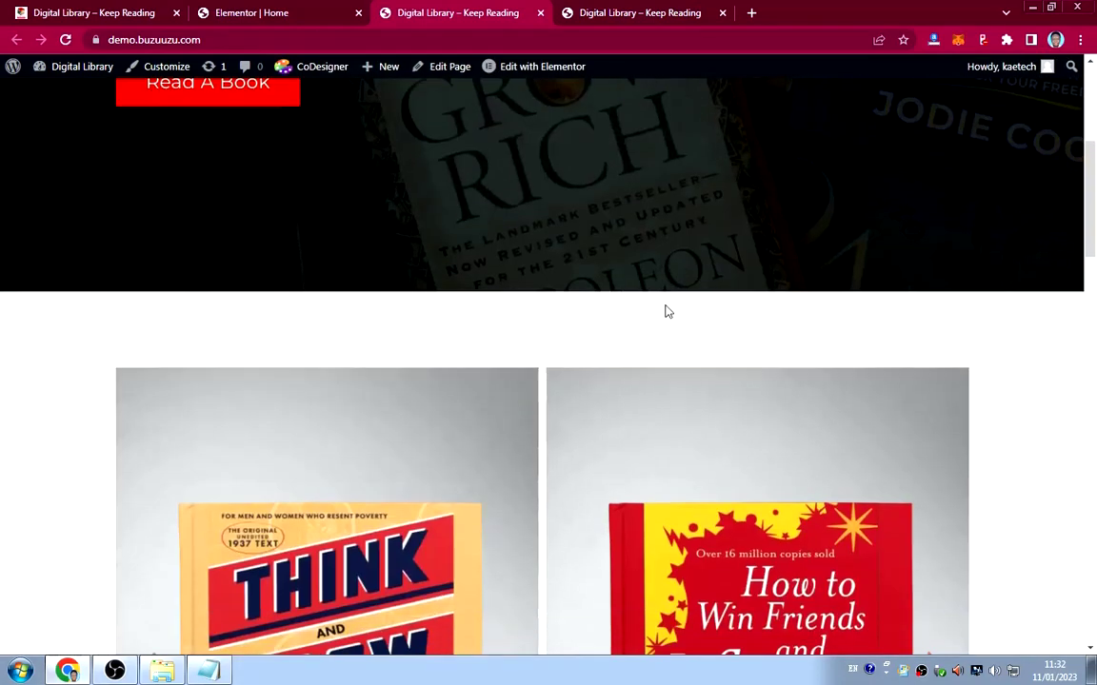
scroll(667, 309, down, 10)
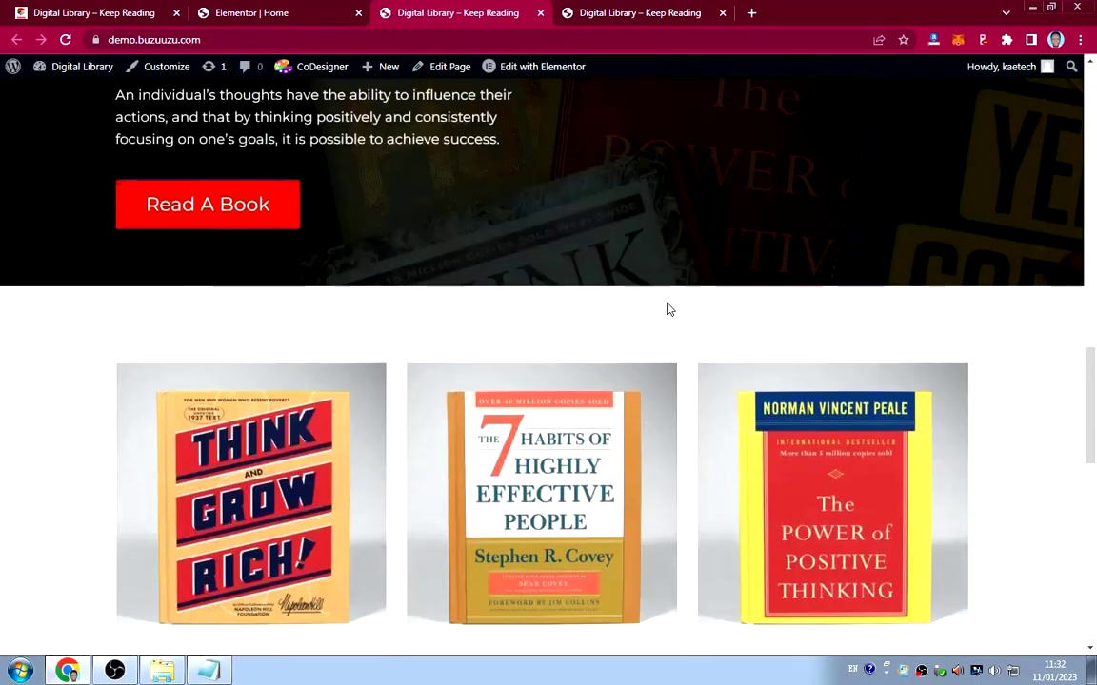
scroll(670, 306, down, 5)
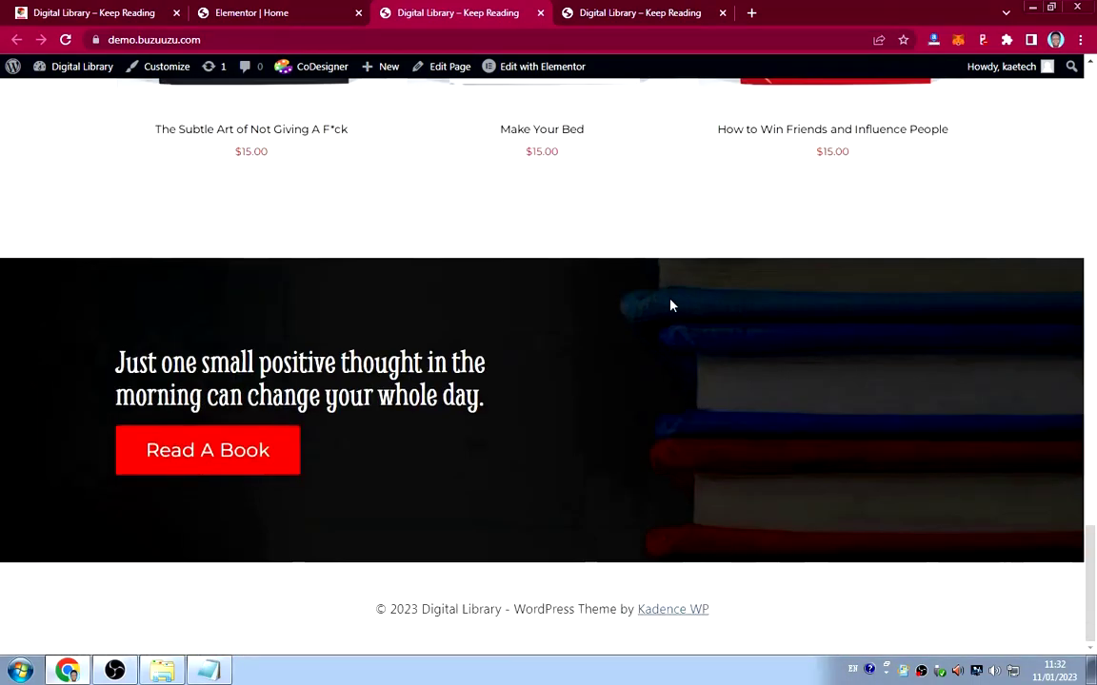
scroll(671, 305, up, 6)
scroll(671, 305, up, 20)
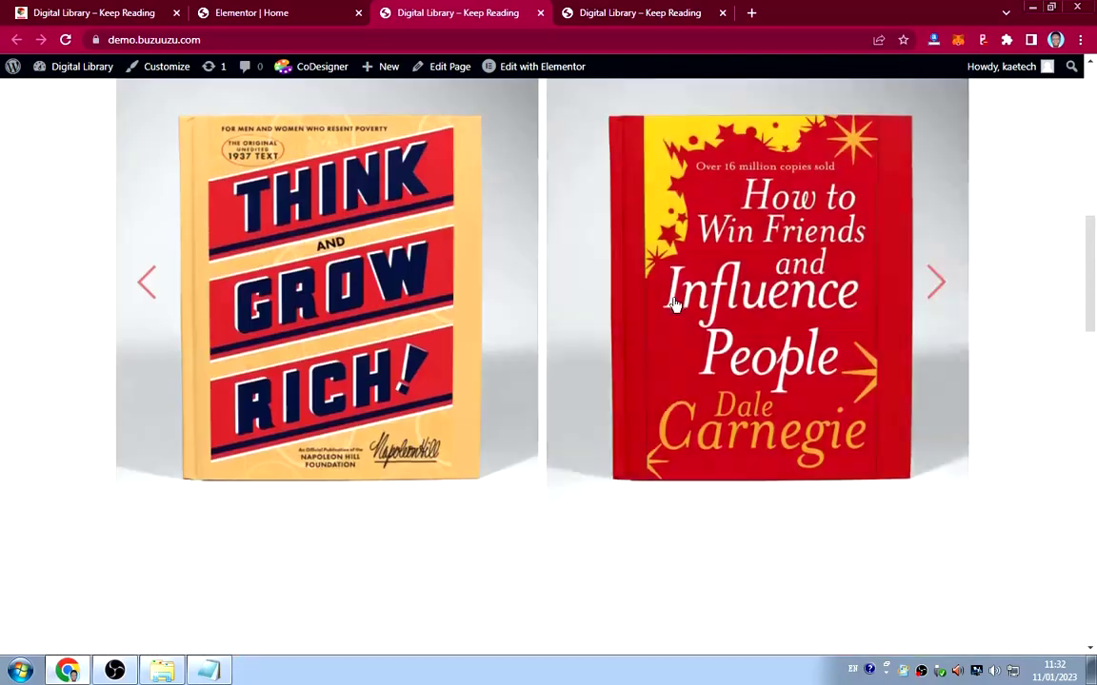
scroll(673, 304, down, 10)
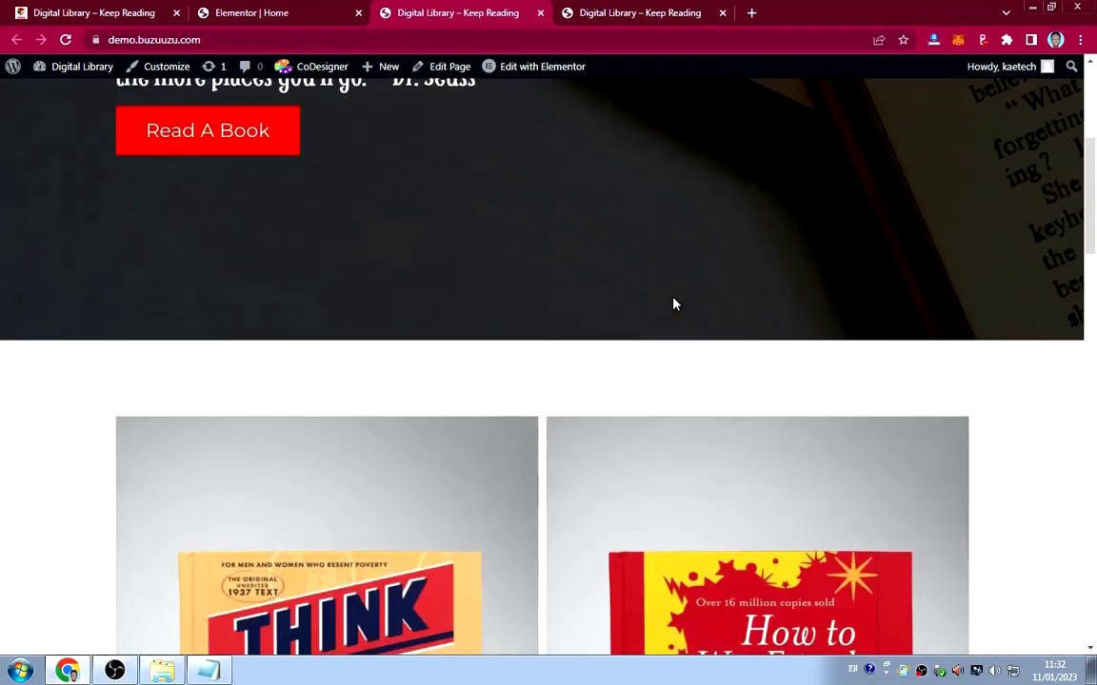
scroll(677, 302, down, 12)
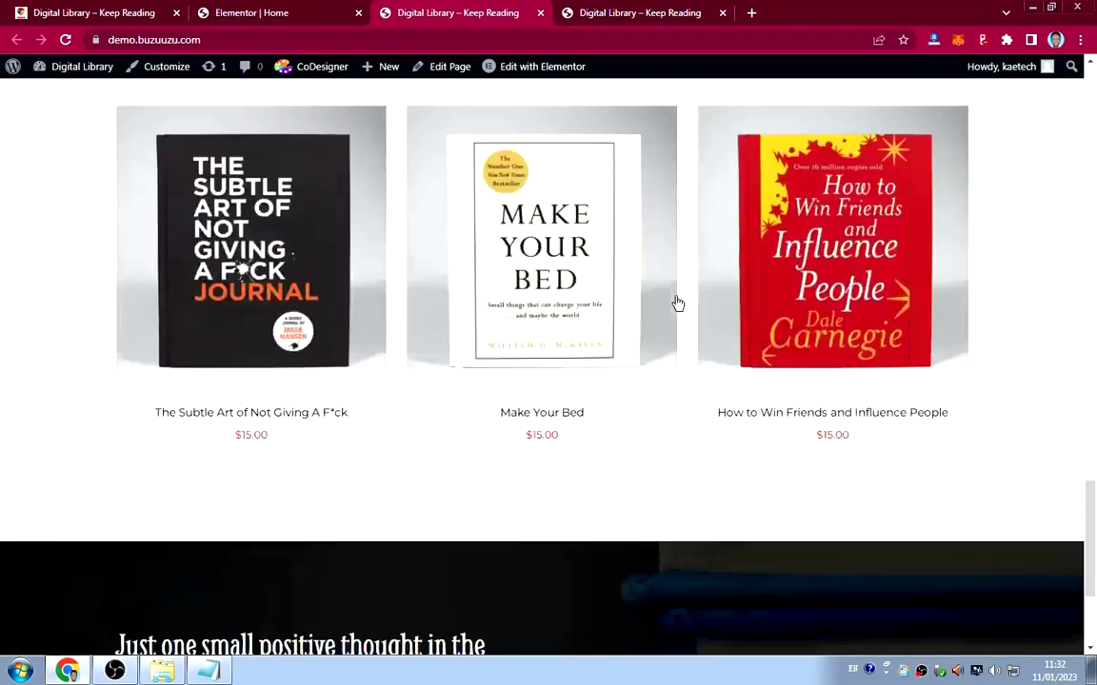
Review the live home page and open the browser's developer tools with the iPhone XR device preview.
scroll(676, 302, up, 18)
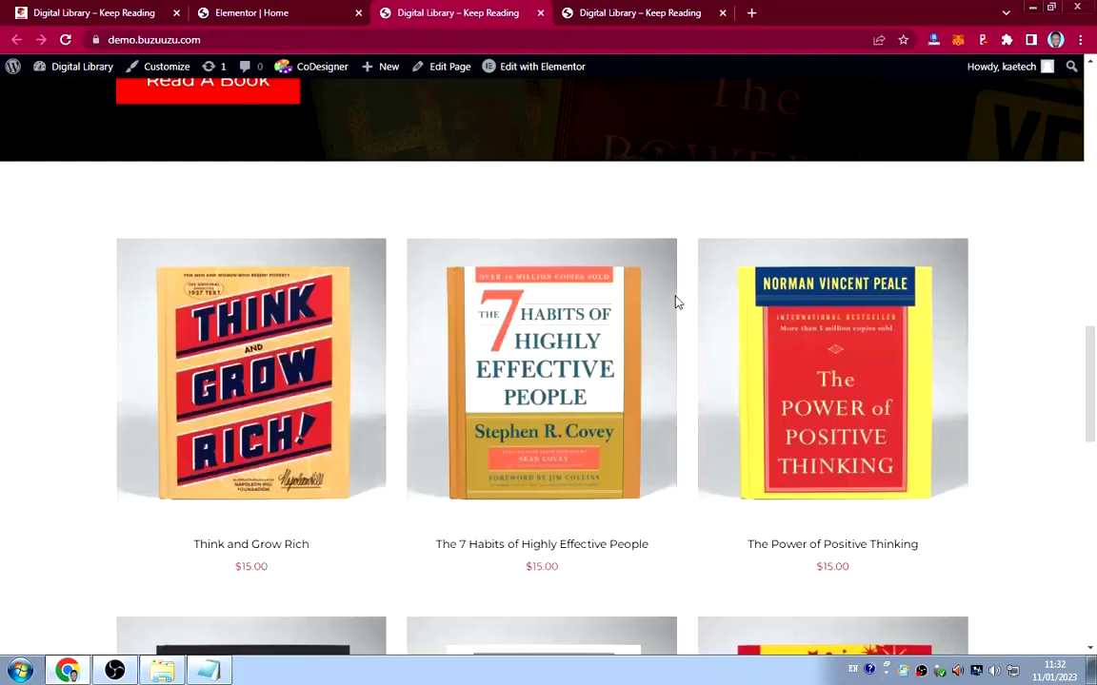
scroll(676, 295, up, 5)
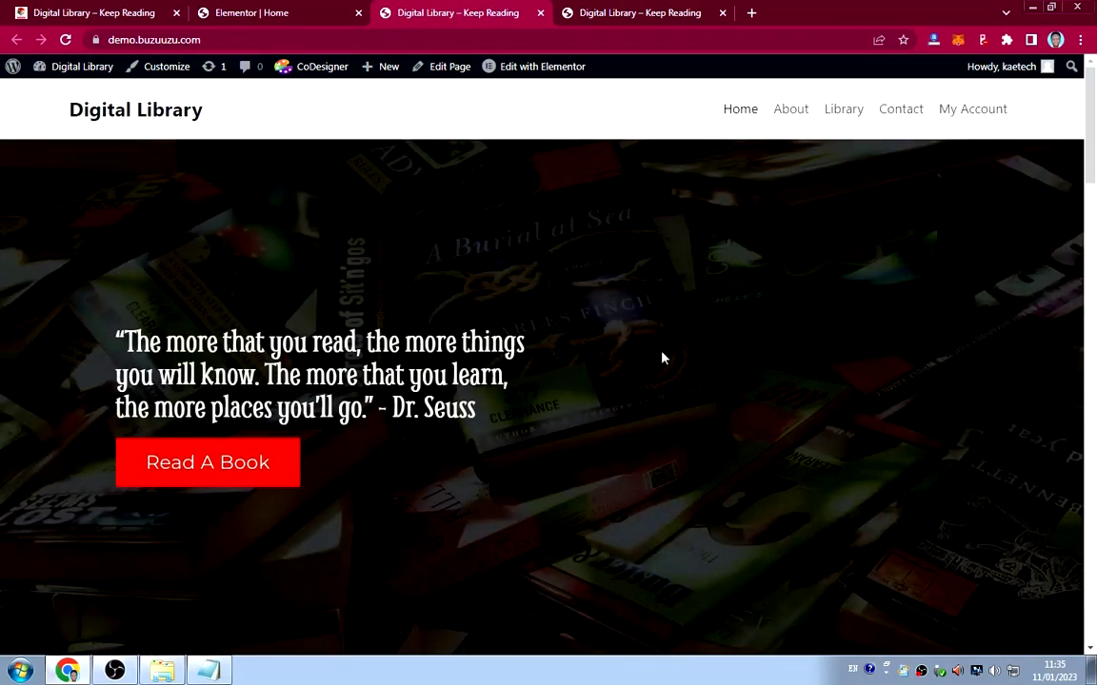
scroll(643, 345, down, 10)
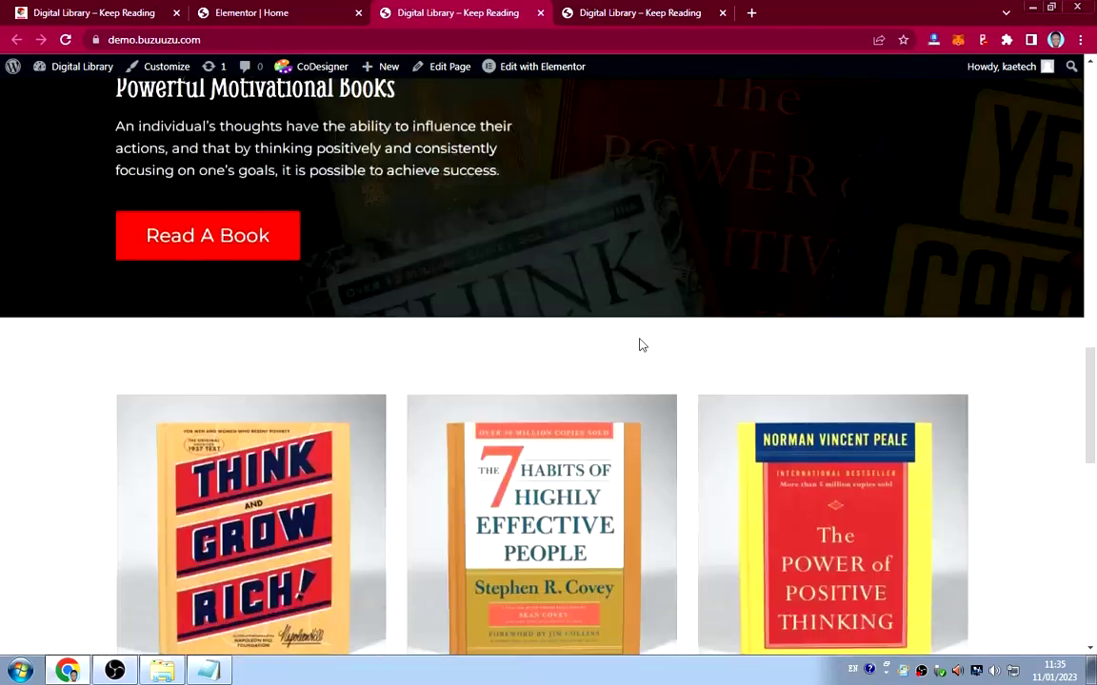
scroll(643, 345, down, 4)
right_click(991, 232)
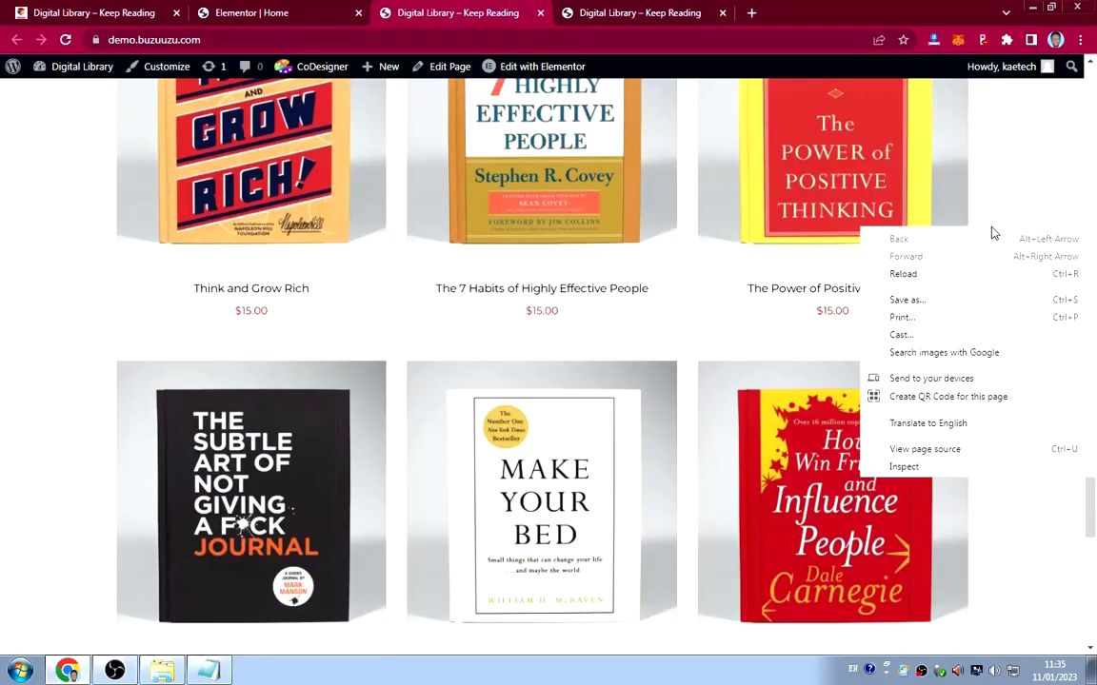
click(903, 466)
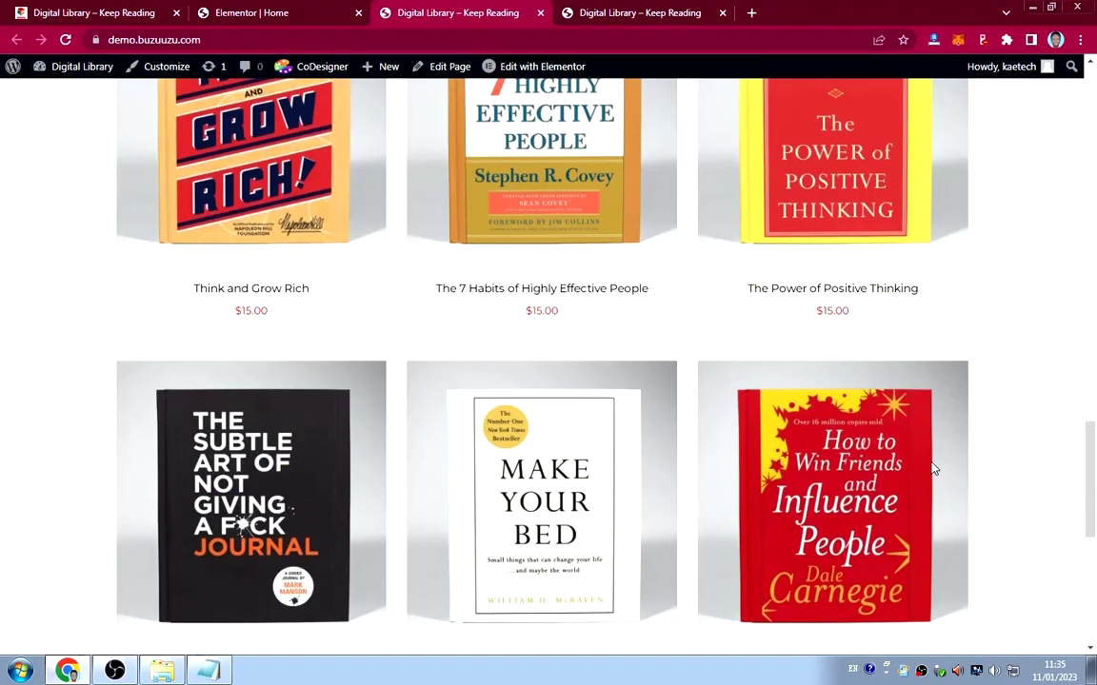
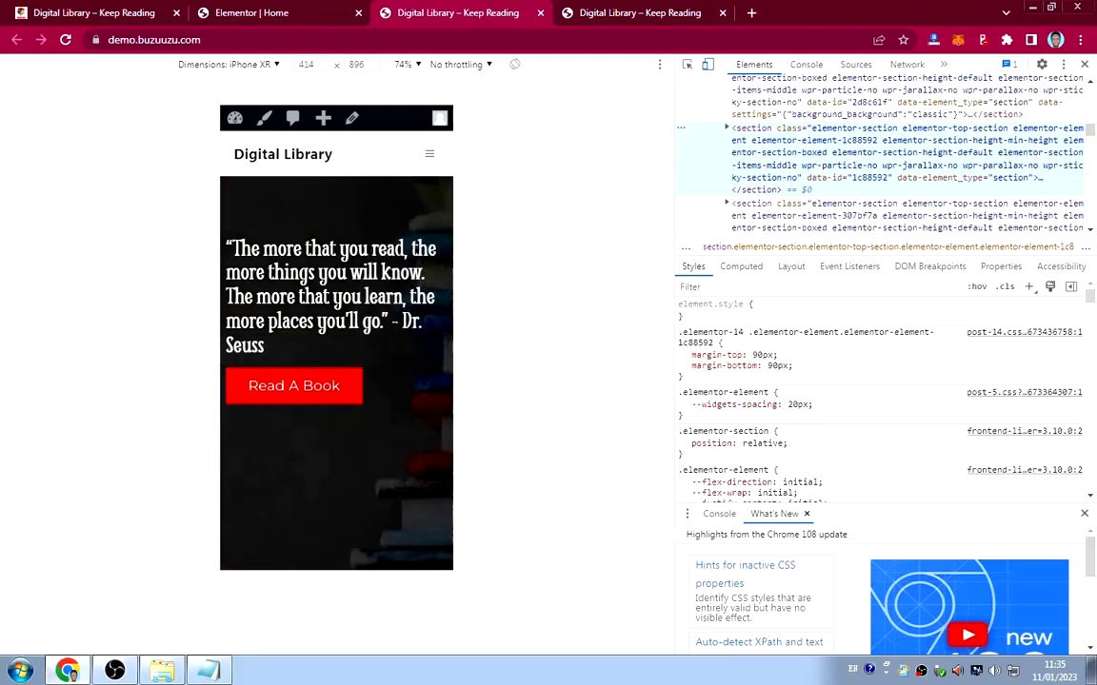
Examine the home page's phone layout from the hero to the footer, close the developer tools and return to the Elementor editor.
scroll(349, 460, down, 3)
scroll(349, 460, down, 4)
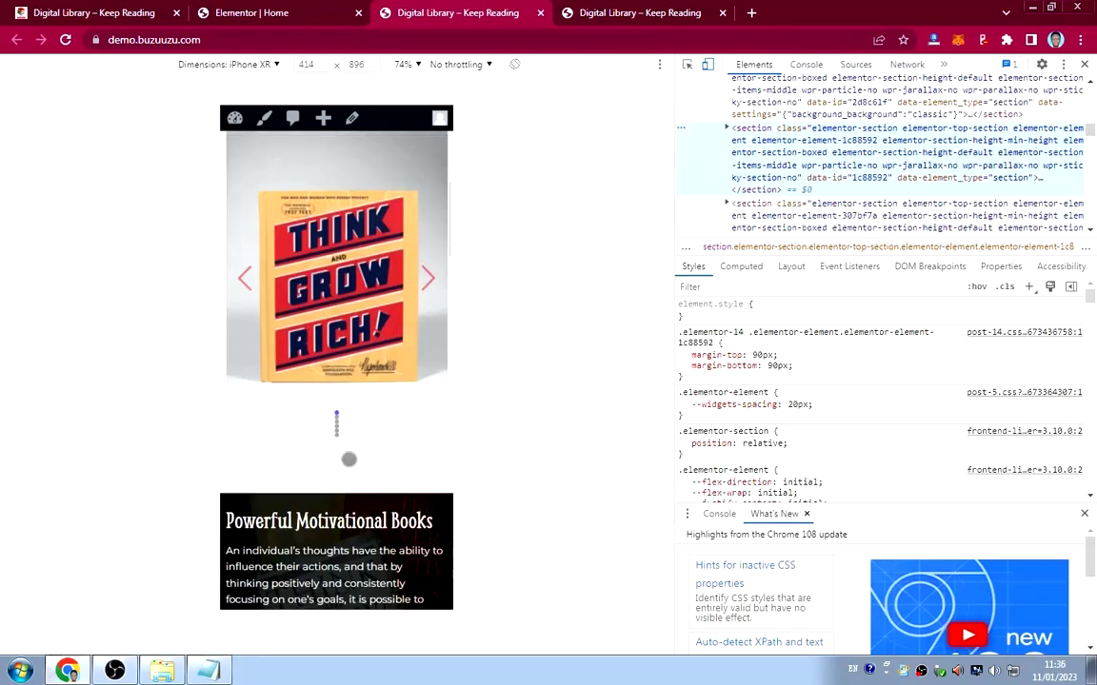
scroll(350, 454, down, 9)
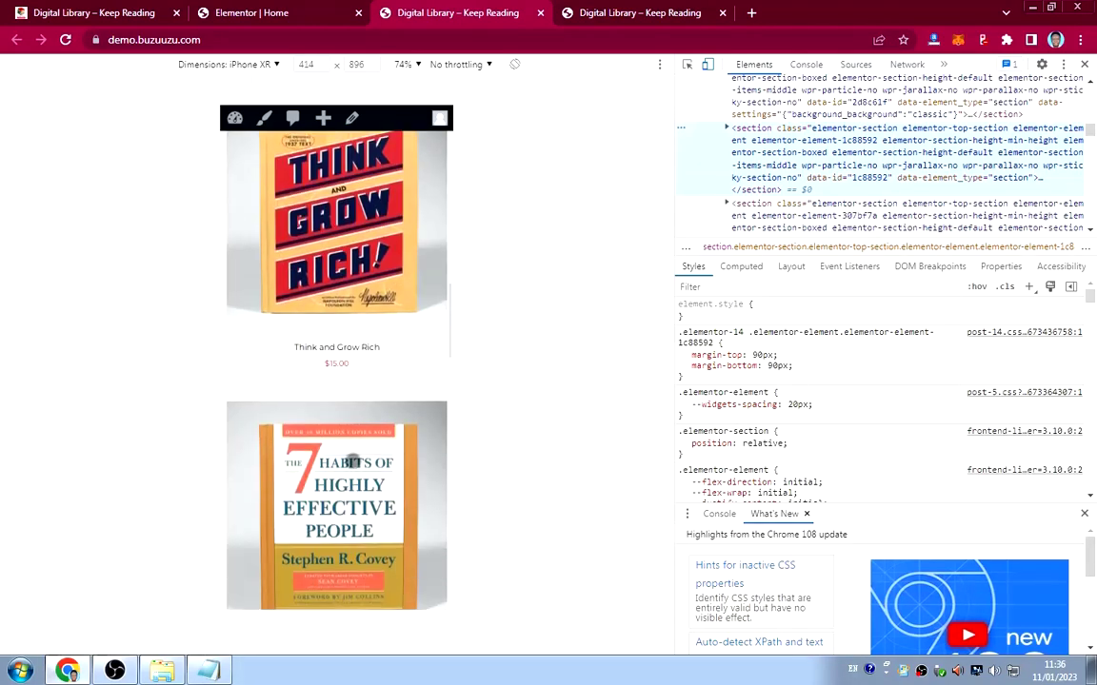
scroll(354, 458, down, 12)
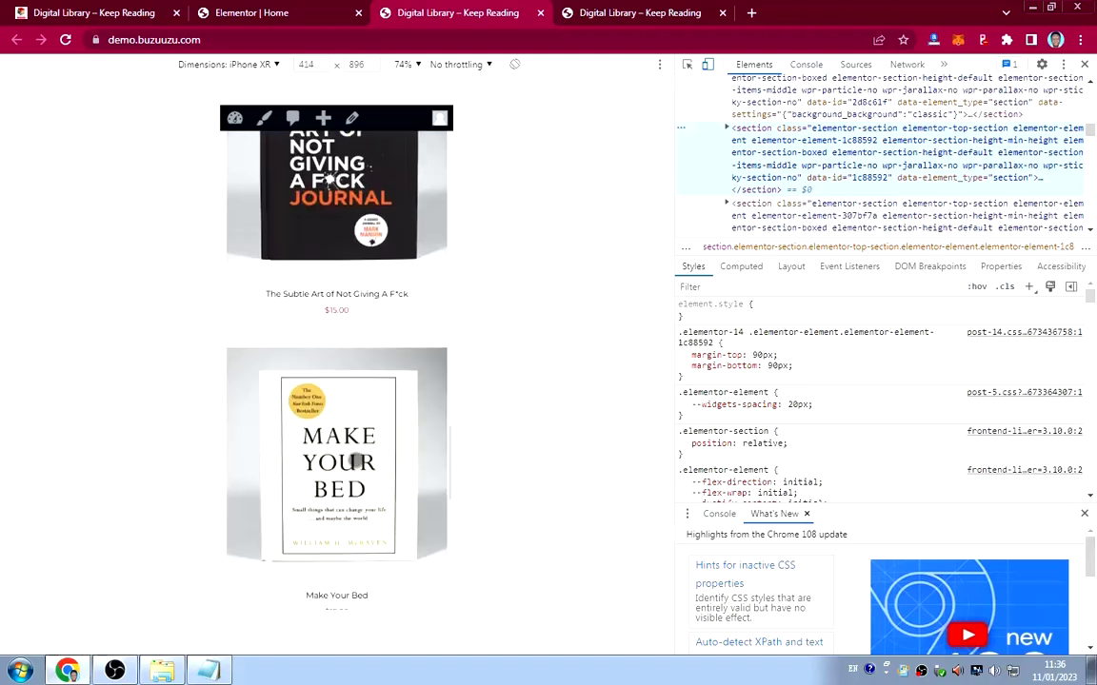
scroll(355, 460, down, 2)
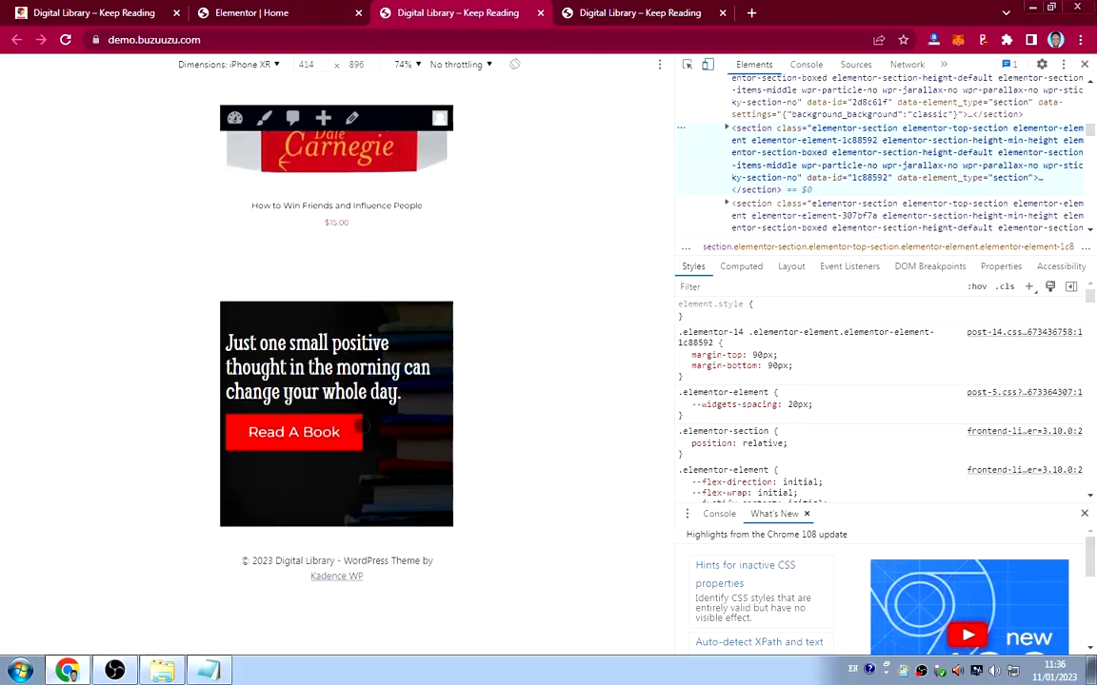
scroll(366, 430, up, 15)
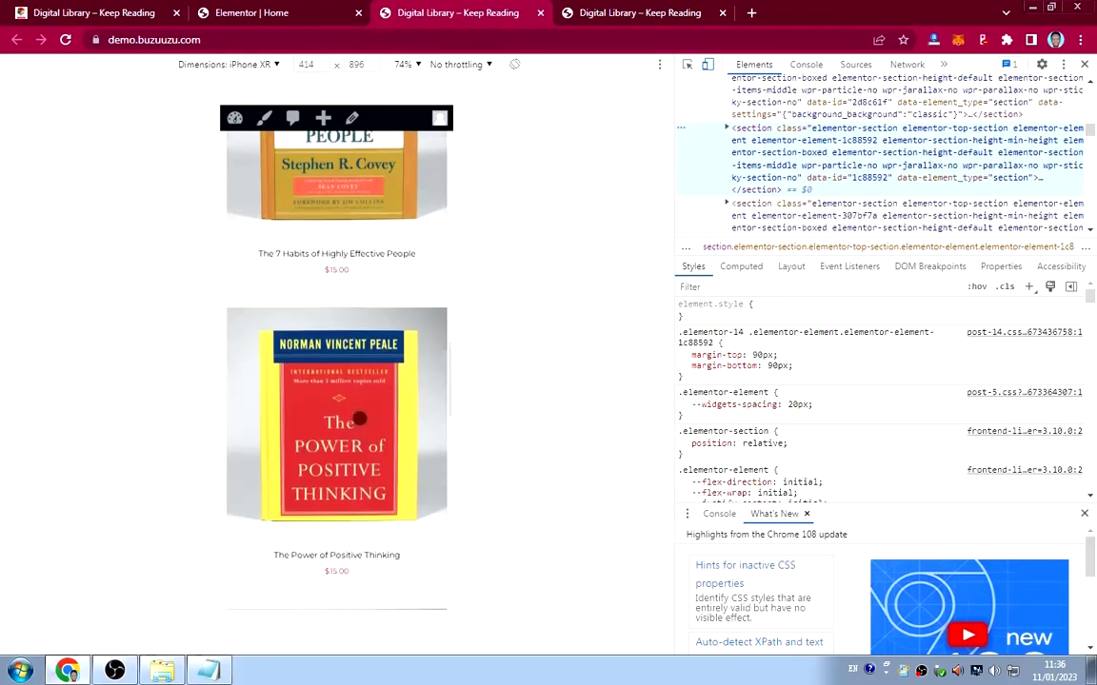
scroll(366, 424, up, 6)
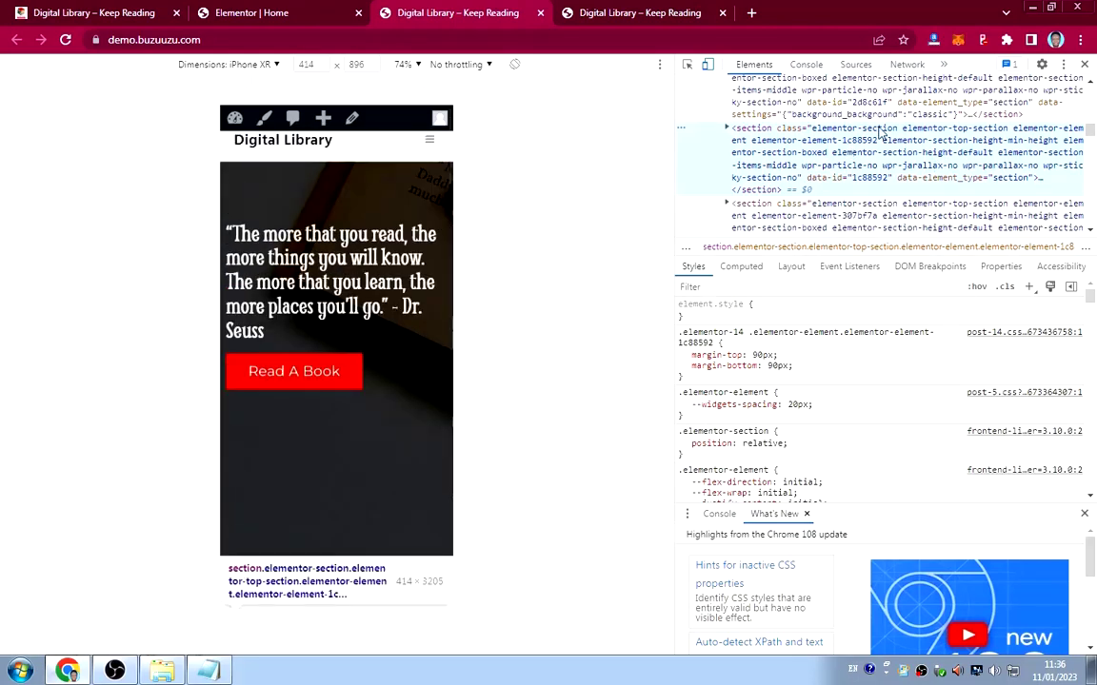
click(1084, 64)
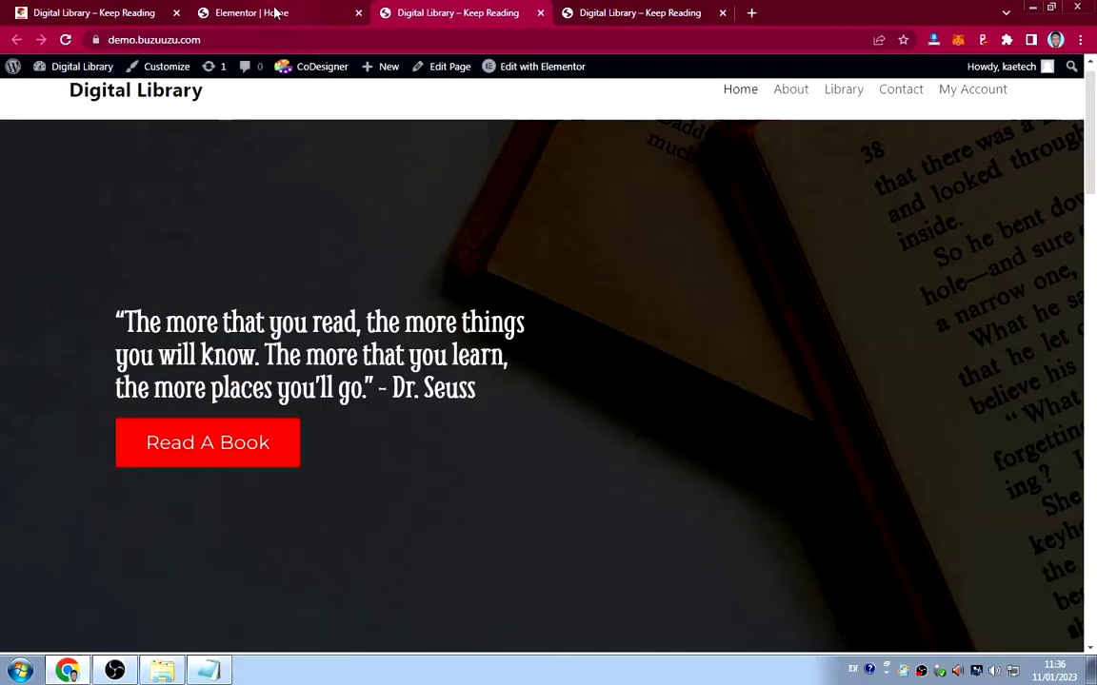
click(276, 13)
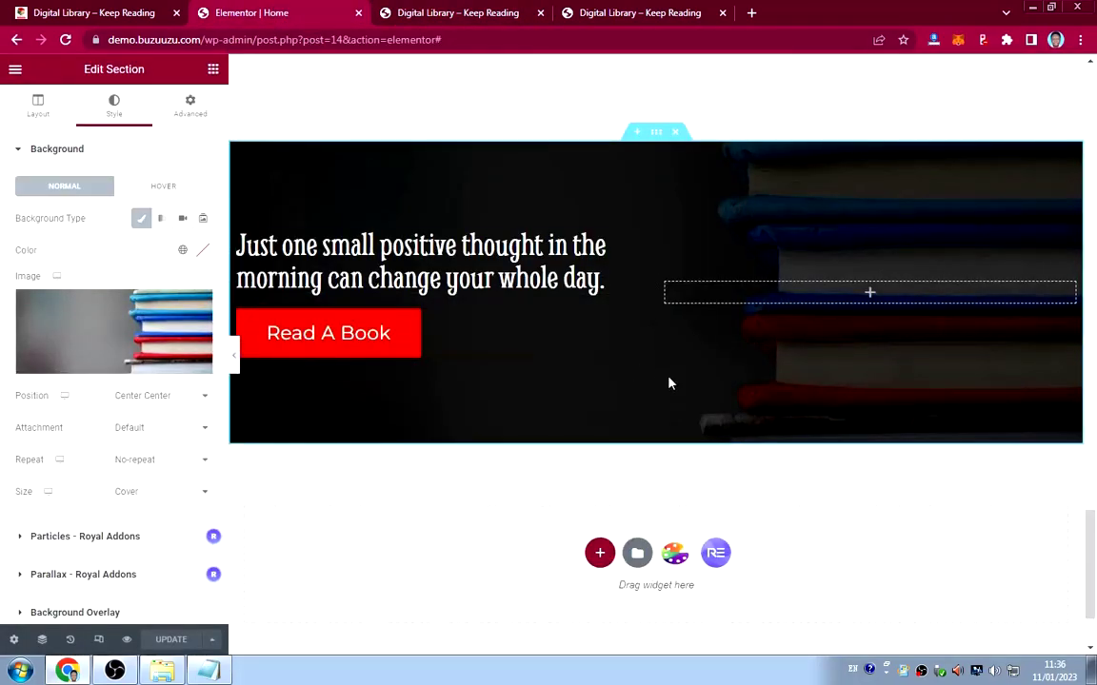
Turn on responsive editing and switch the page preview to the tablet layout.
scroll(701, 426, down, 5)
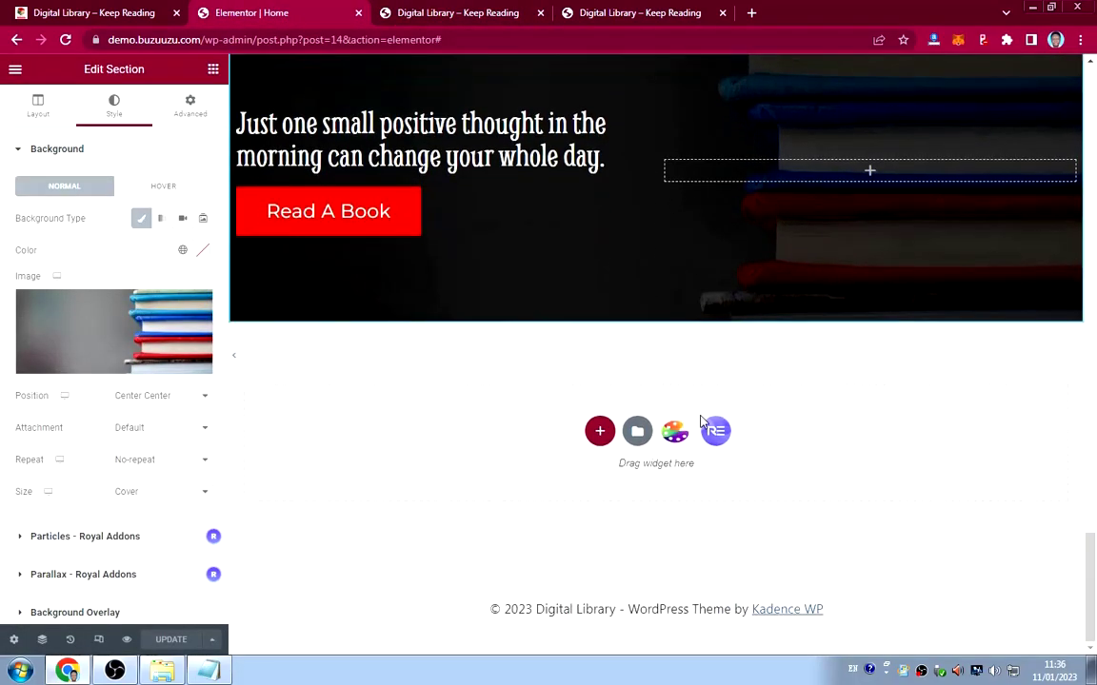
scroll(695, 394, down, 5)
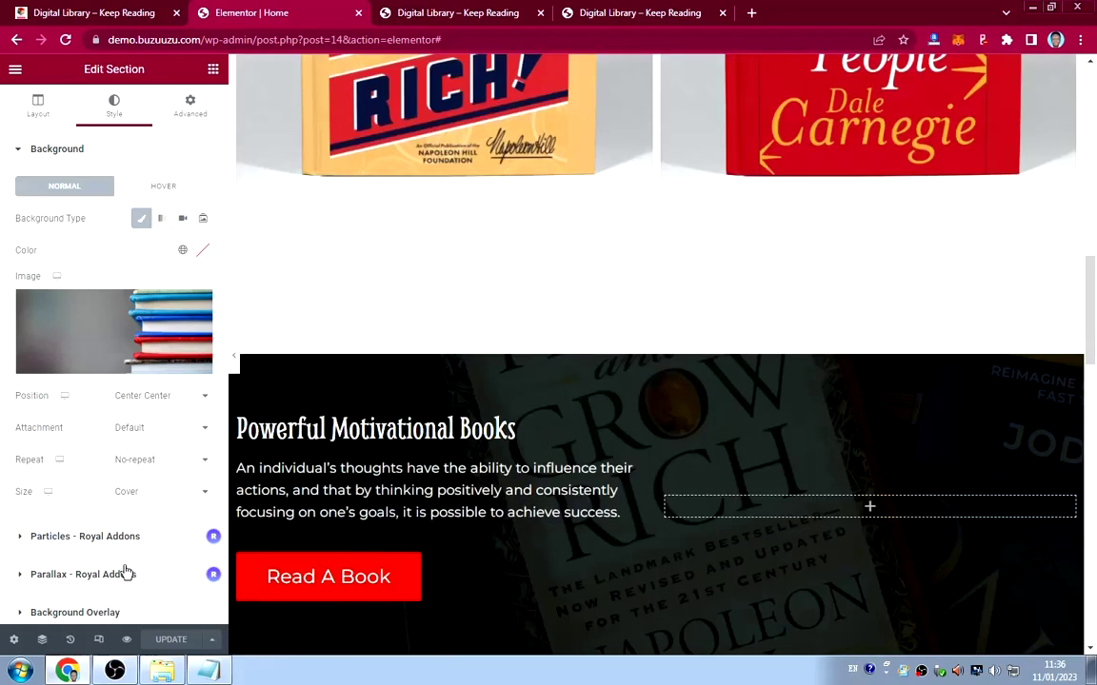
click(99, 643)
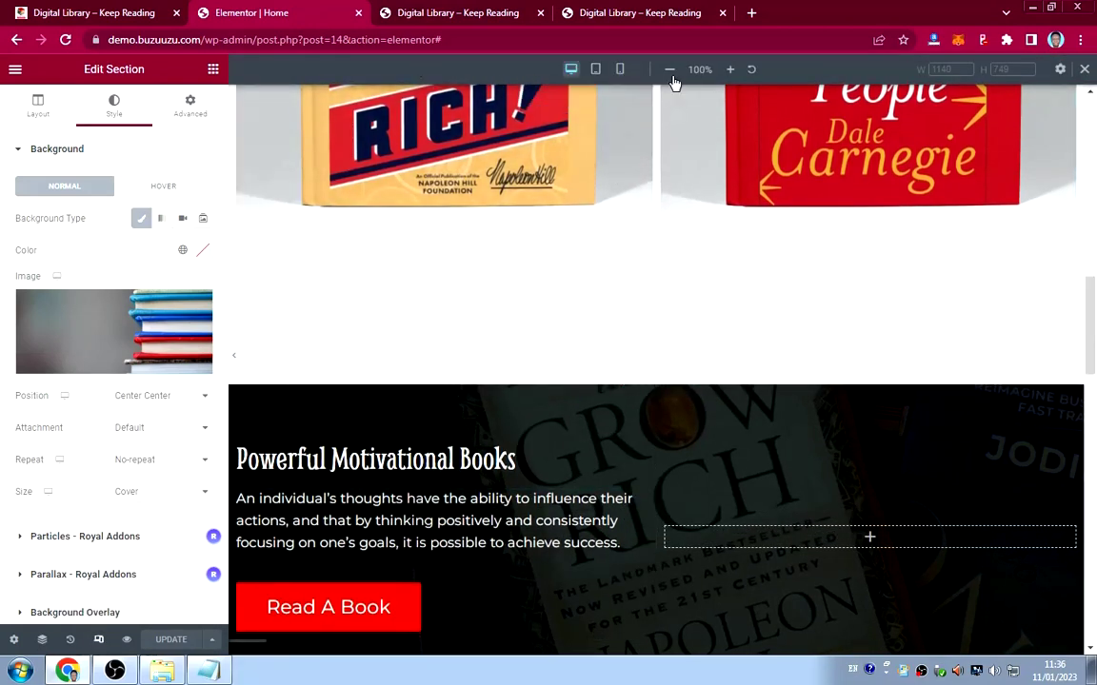
click(595, 71)
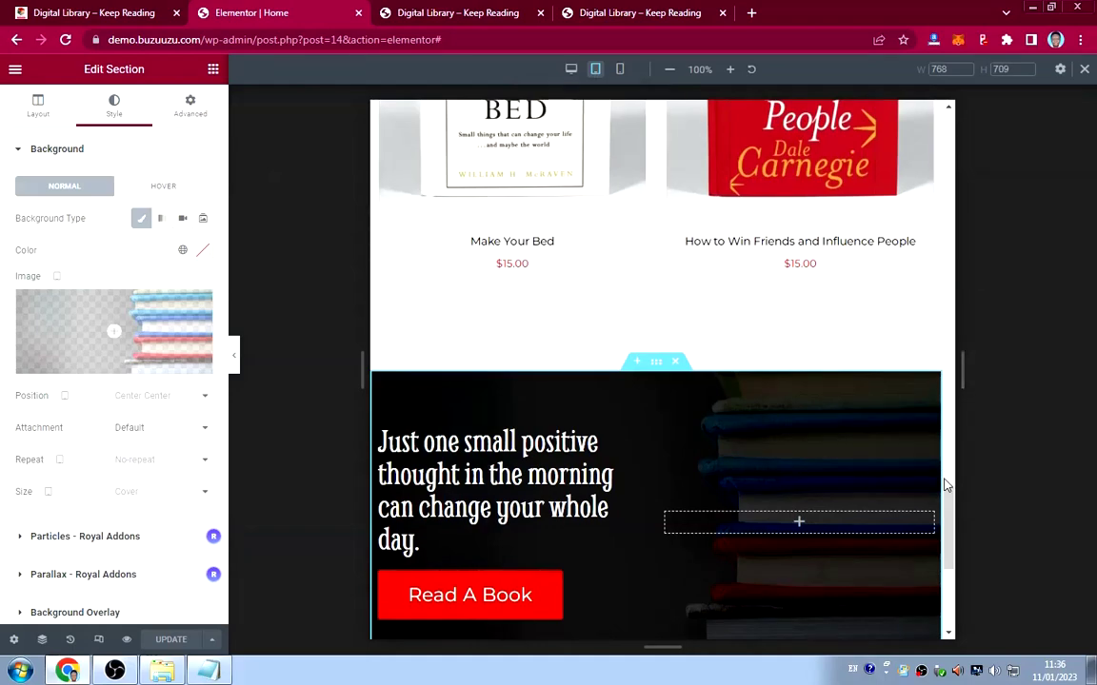
Set the boxed content width of the hero section with the reading quote to 695 for tablet.
drag(949, 505, 921, 122)
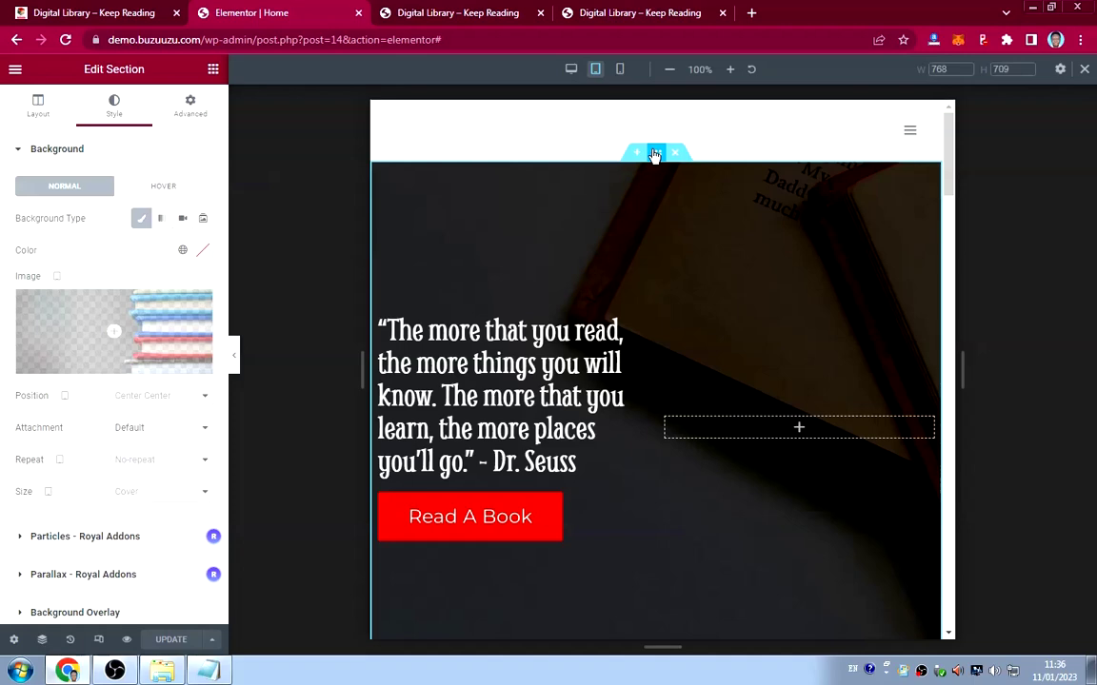
click(655, 155)
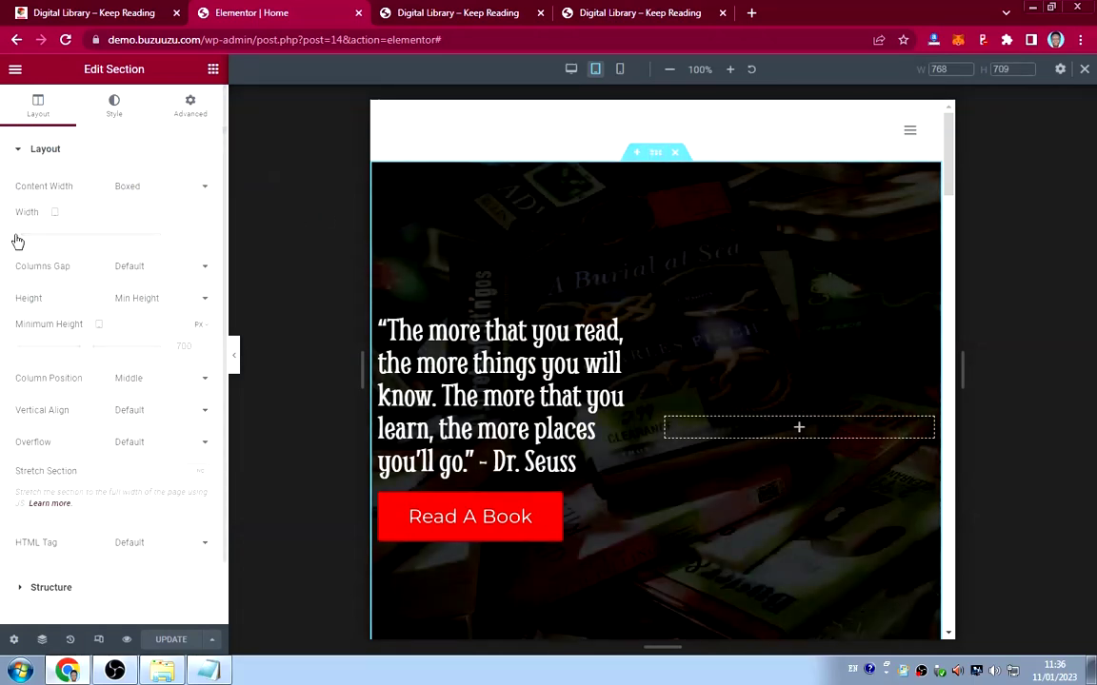
drag(20, 240, 44, 244)
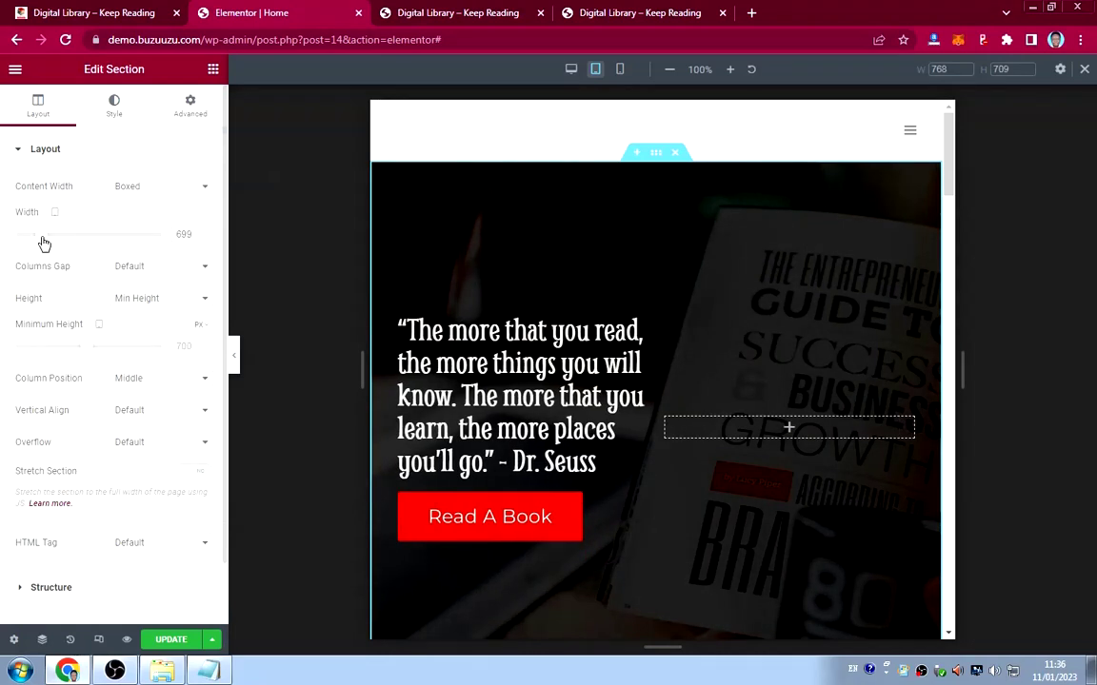
double_click(195, 234)
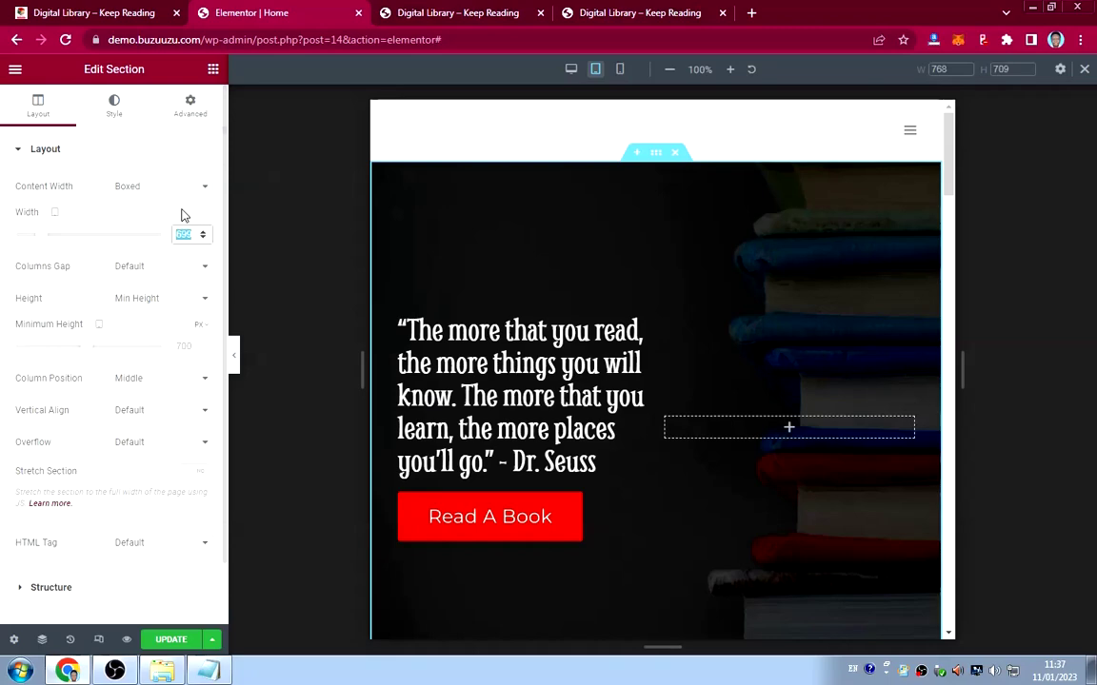
text(695)
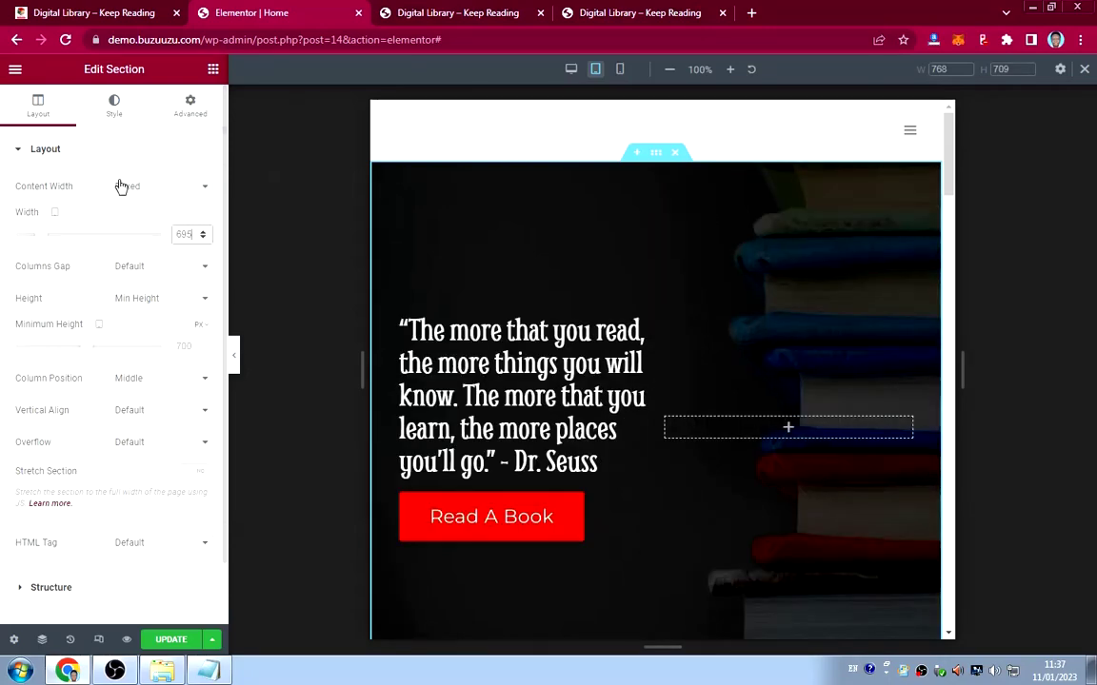
Set the font size of the hero section's quote heading to 35 px for tablet.
click(640, 327)
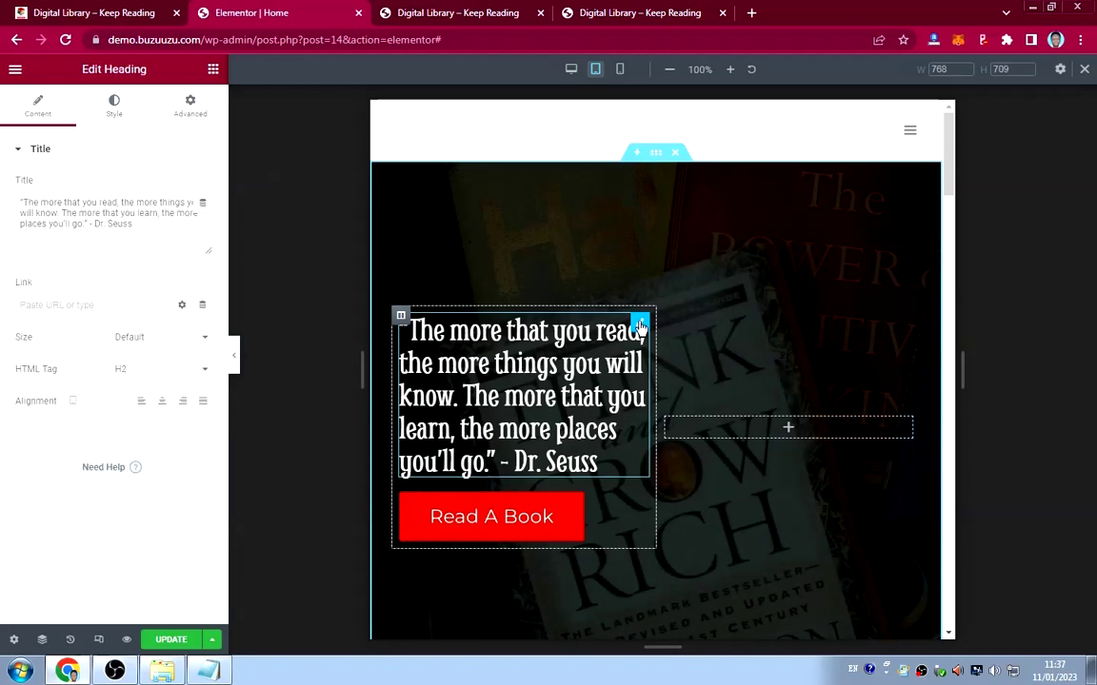
click(113, 112)
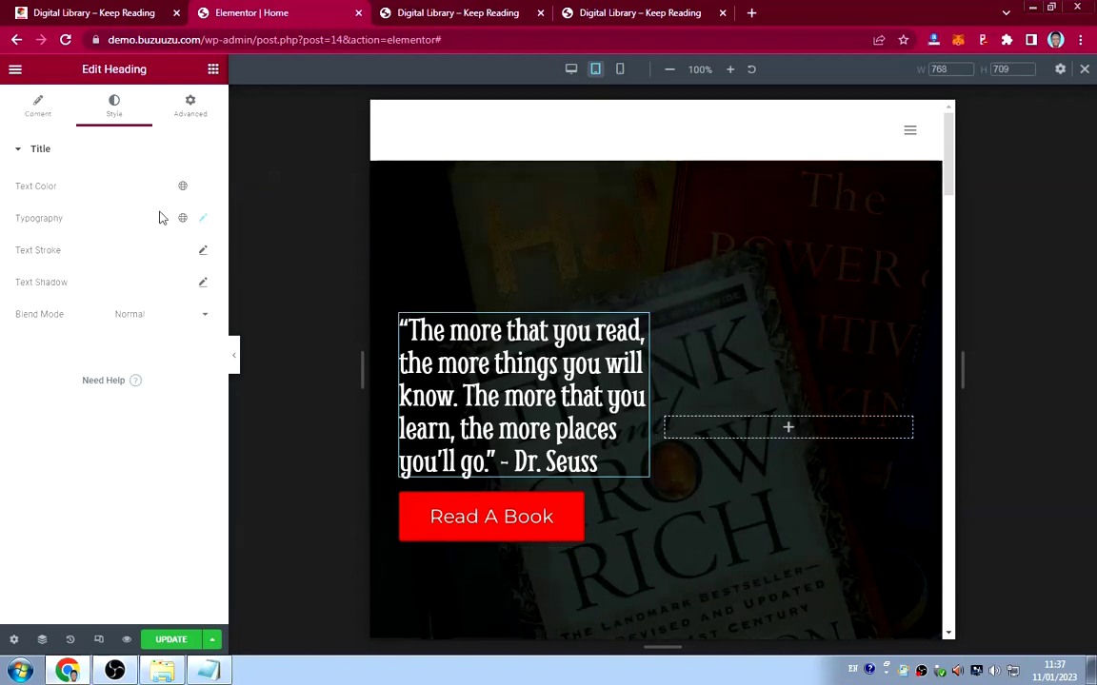
click(203, 220)
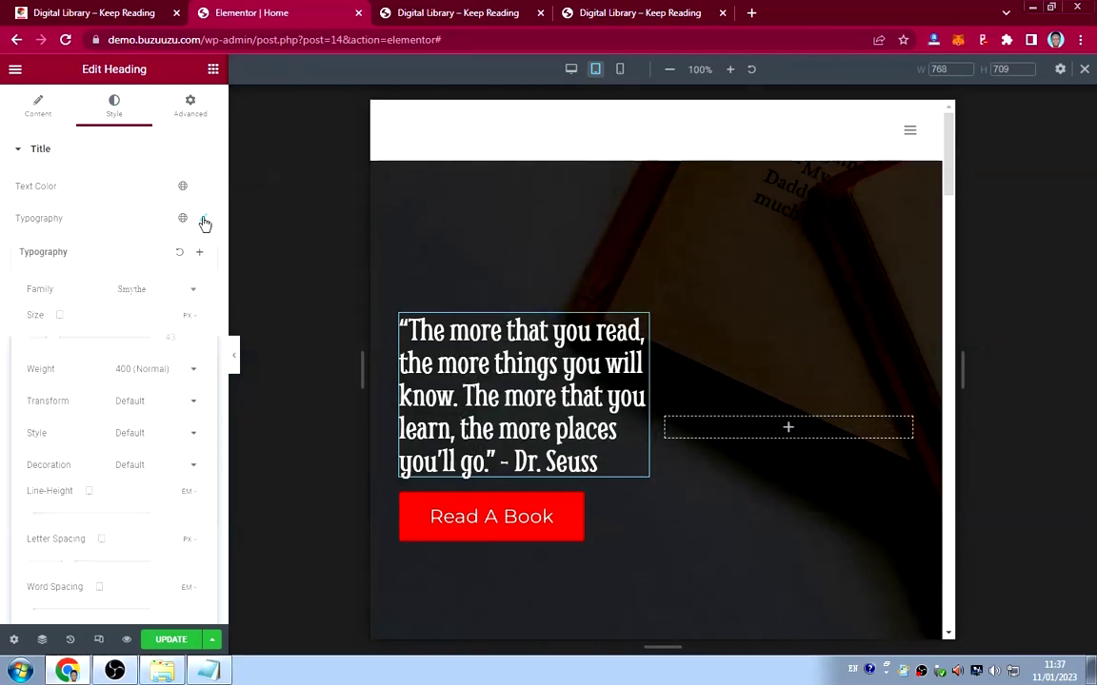
click(174, 336)
text(35)
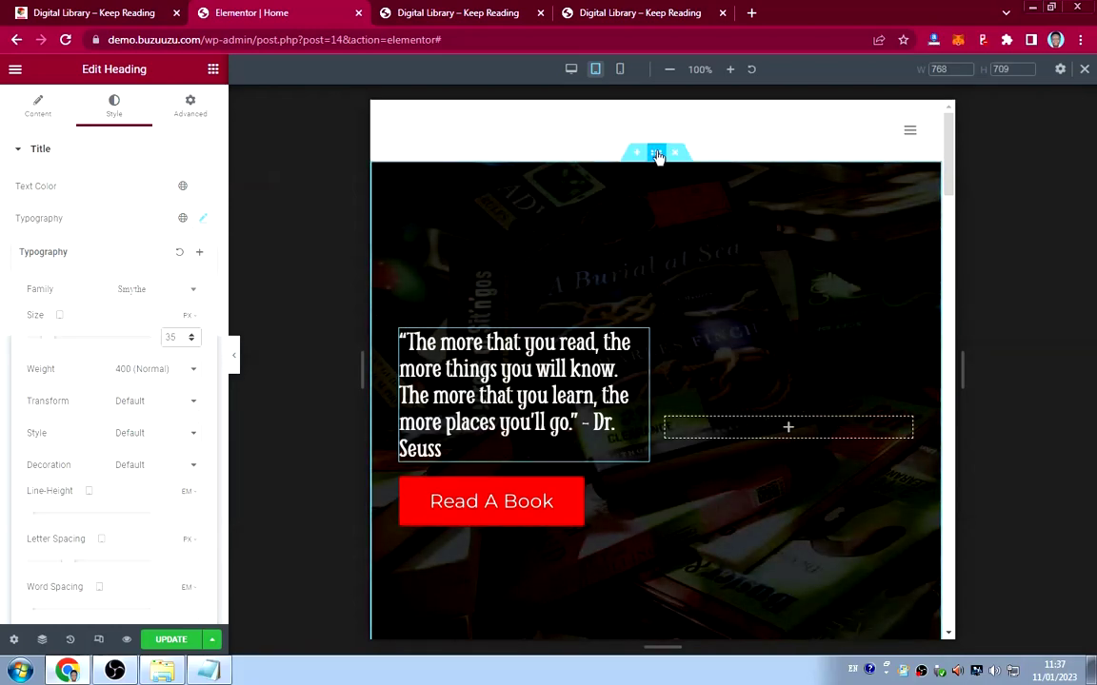
Set the hero section's minimum height to 450 px for tablet.
click(657, 154)
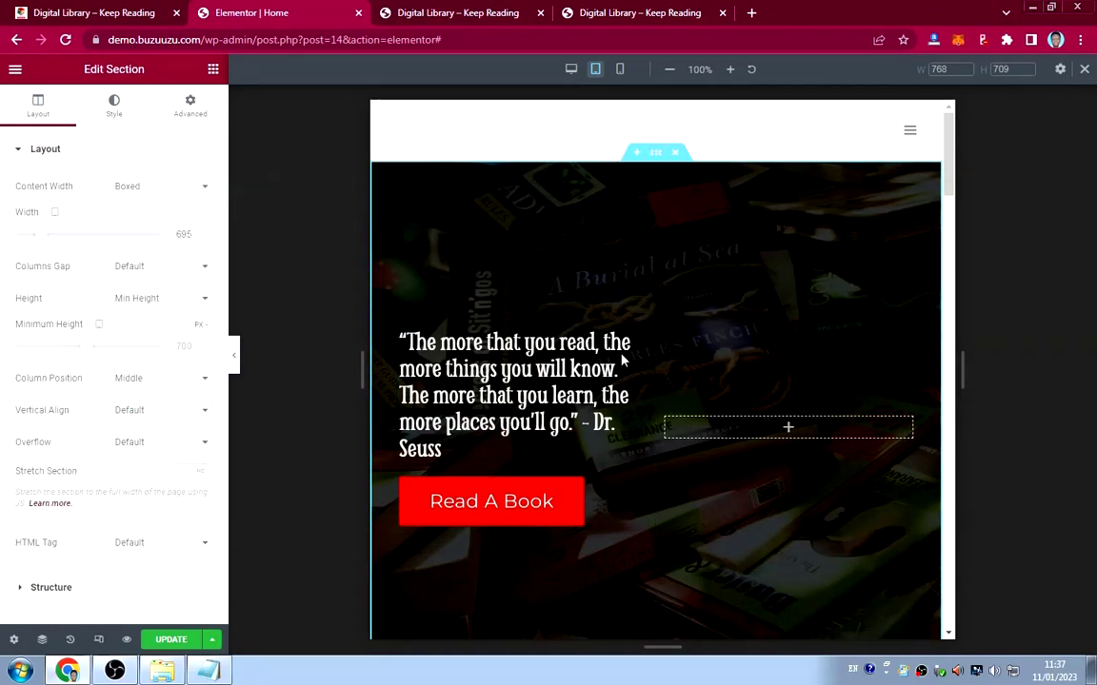
scroll(651, 374, down, 2)
scroll(651, 374, up, 2)
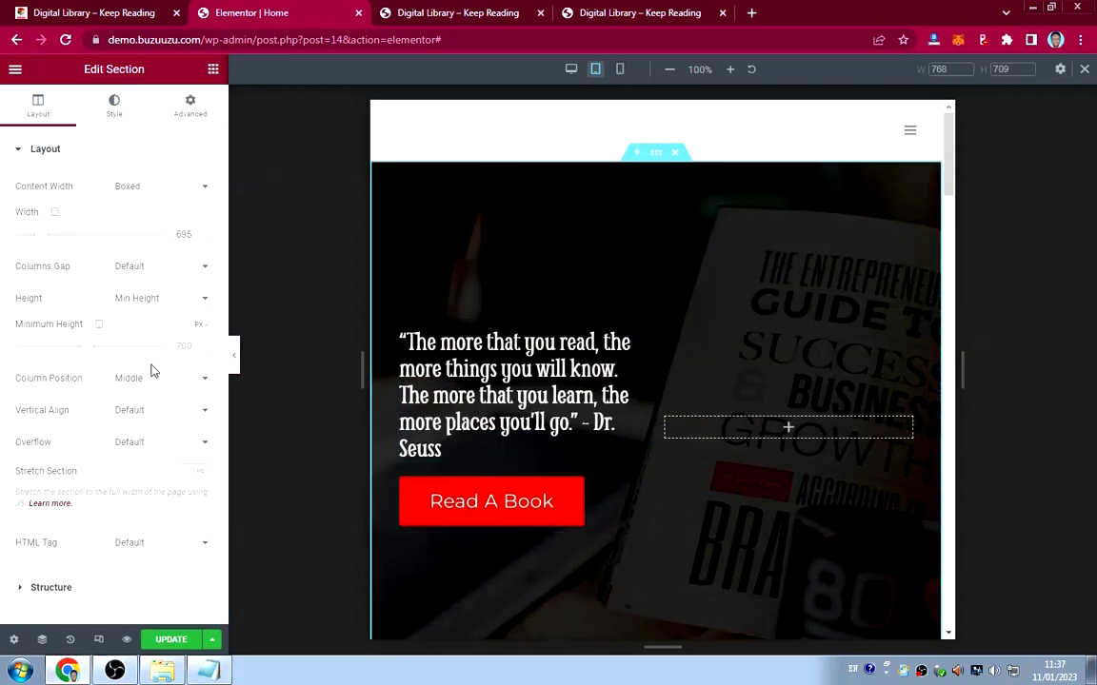
drag(89, 350, 65, 347)
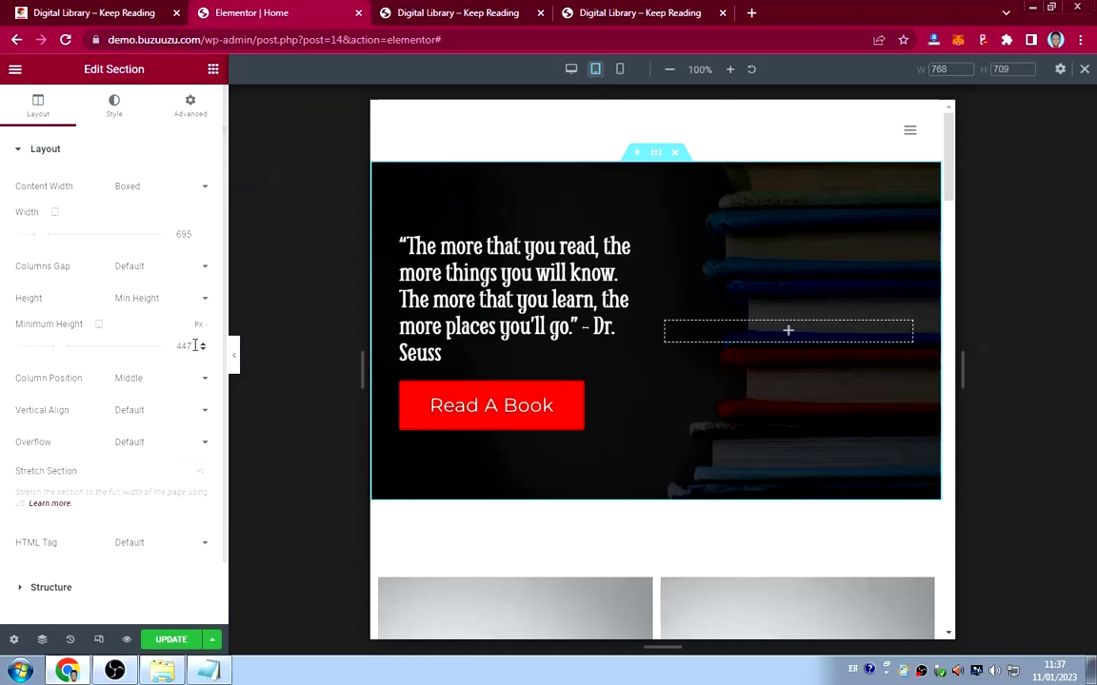
drag(195, 346, 163, 342)
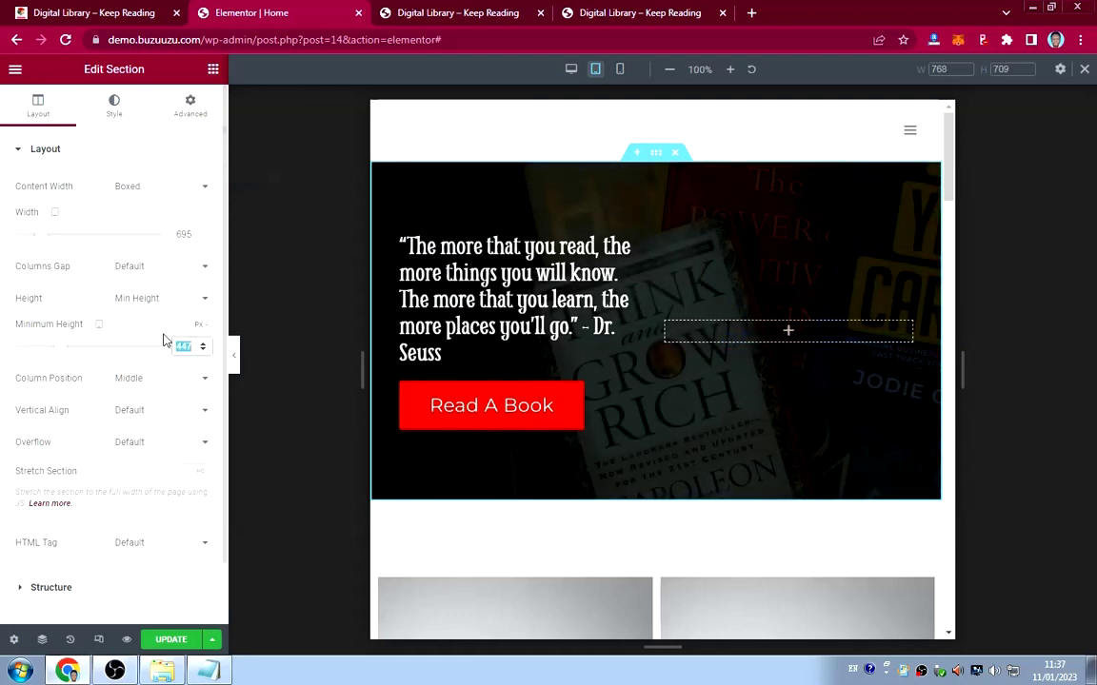
text(450)
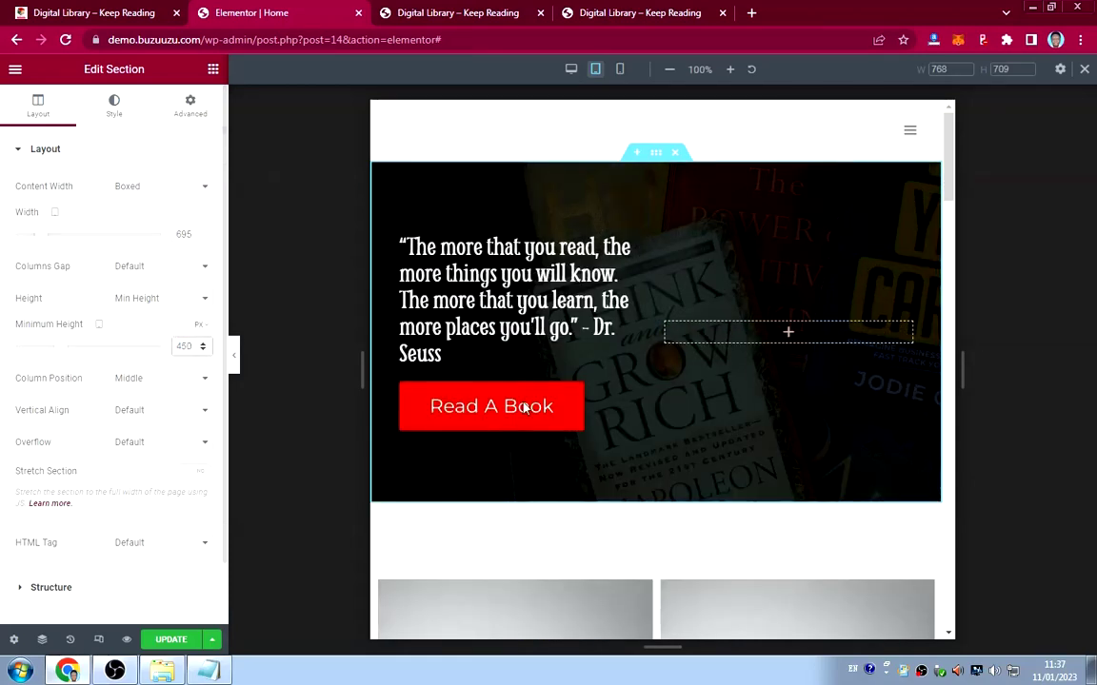
Turn off pagination for tablet in the layout settings of the book product carousel below the hero section.
scroll(692, 403, down, 4)
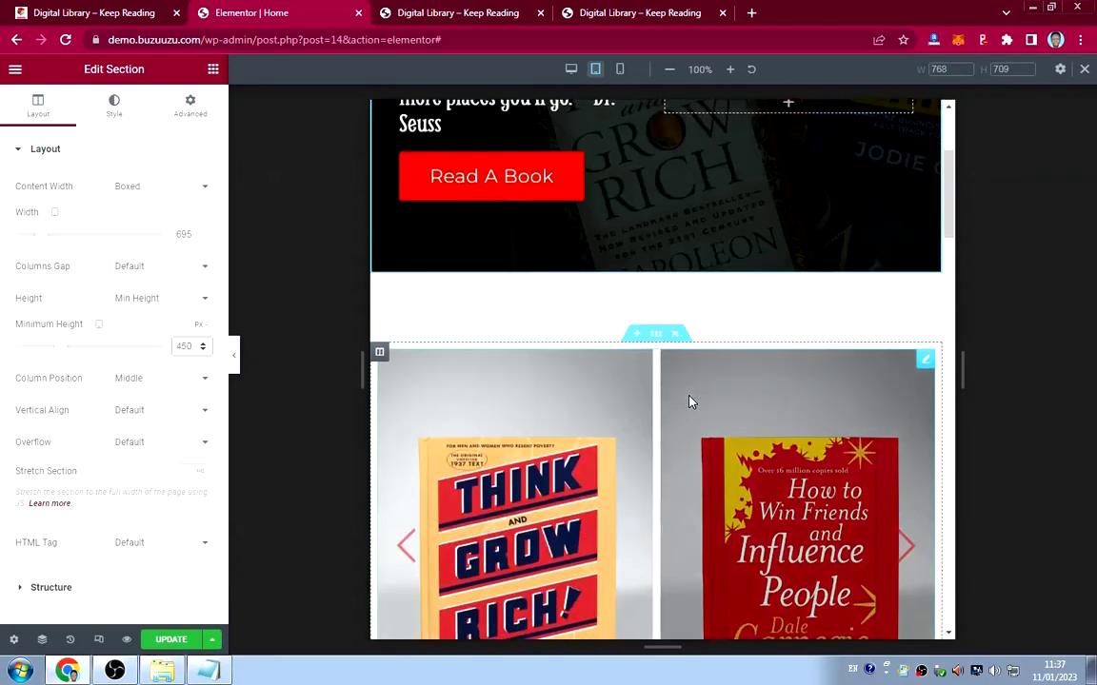
scroll(723, 391, down, 1)
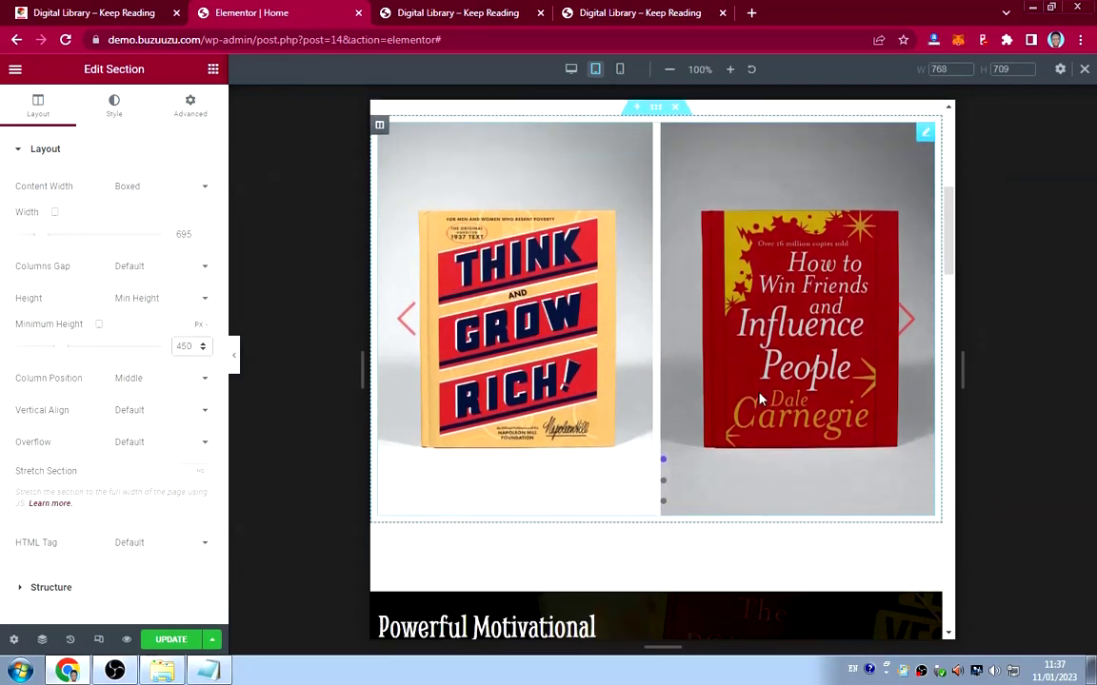
click(926, 133)
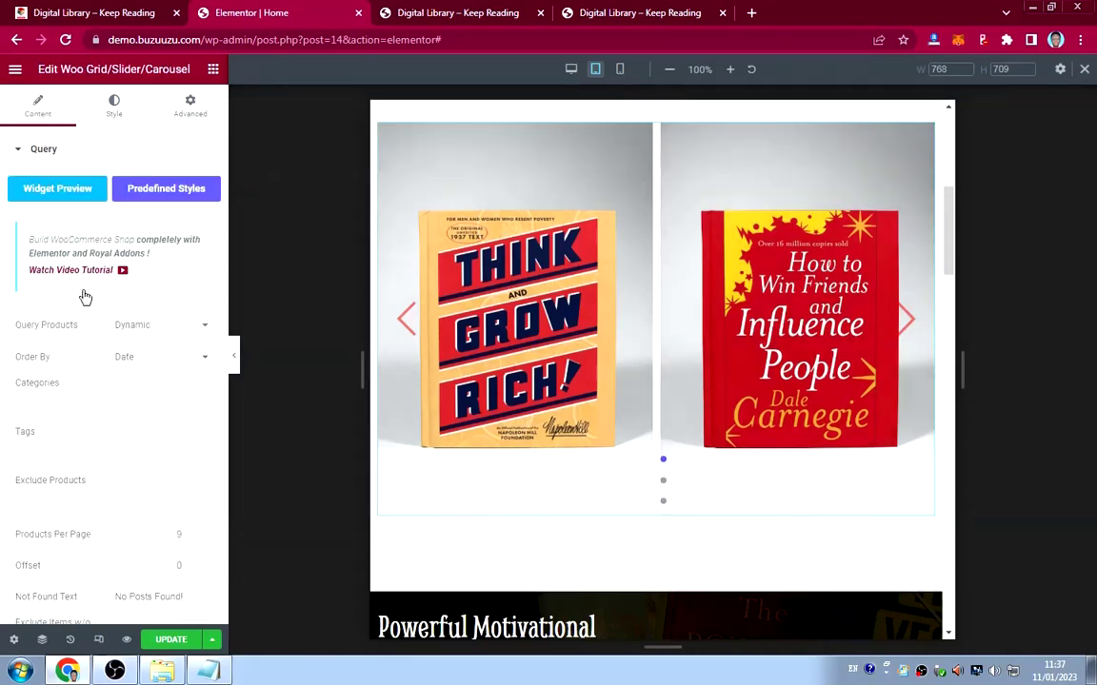
scroll(105, 333, down, 2)
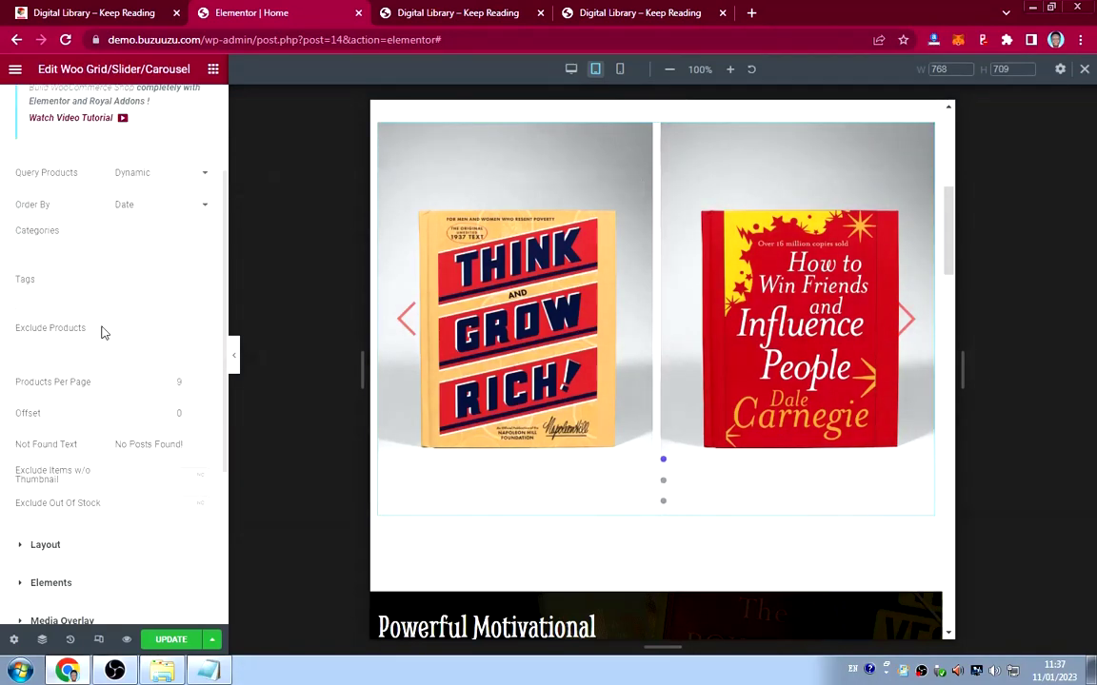
scroll(105, 333, down, 2)
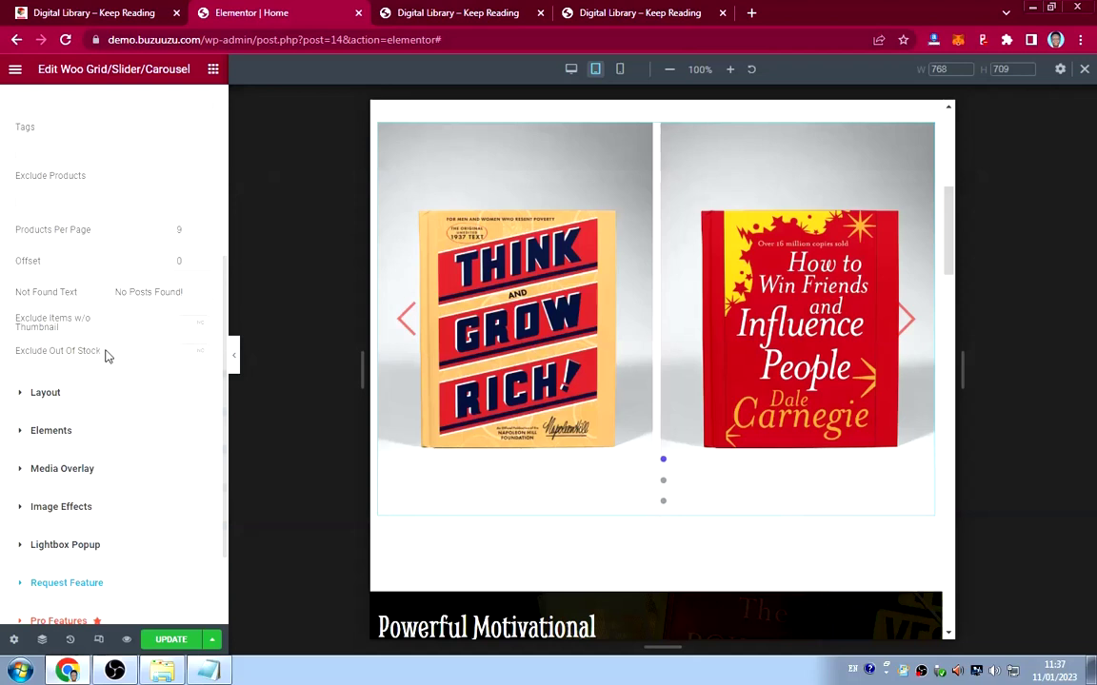
scroll(117, 543, down, 2)
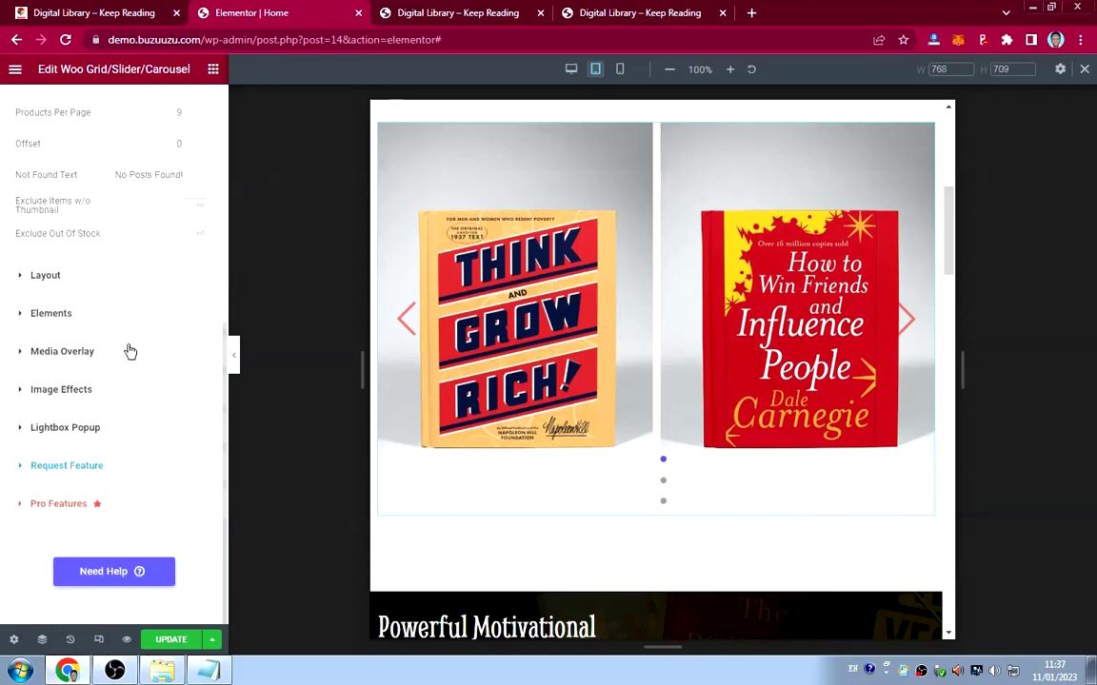
scroll(128, 344, up, 4)
scroll(129, 344, up, 1)
scroll(128, 348, down, 5)
click(108, 276)
scroll(99, 335, down, 3)
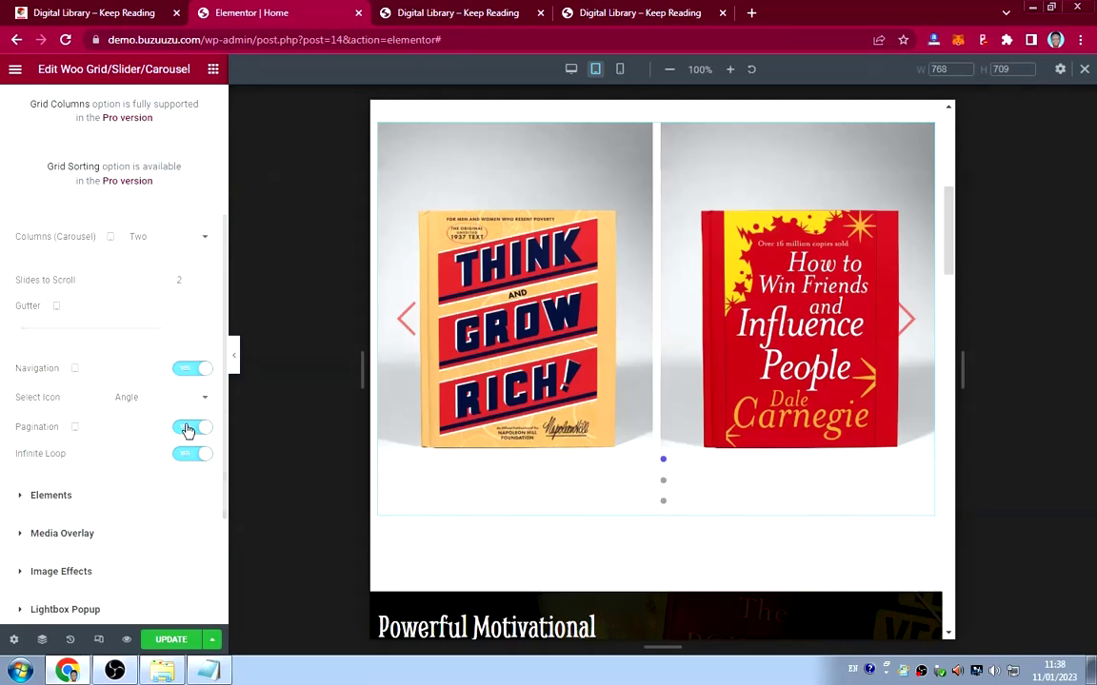
click(188, 429)
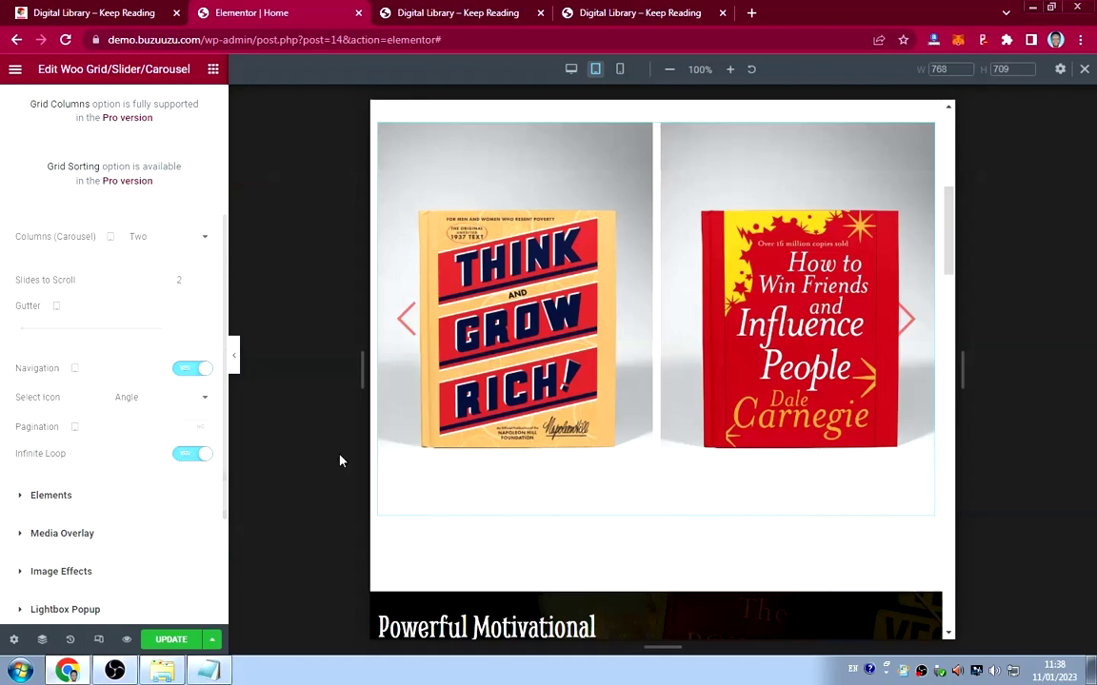
Set the boxed content width of the Powerful Motivational Books section to 695 for tablet.
scroll(726, 428, down, 3)
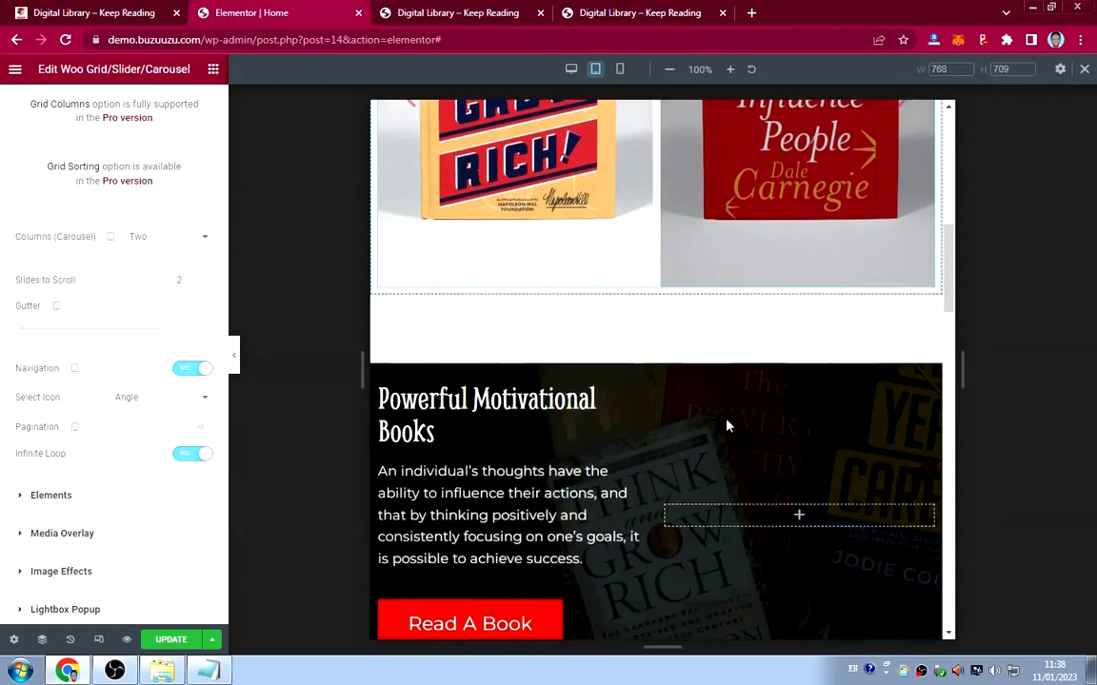
scroll(726, 425, down, 2)
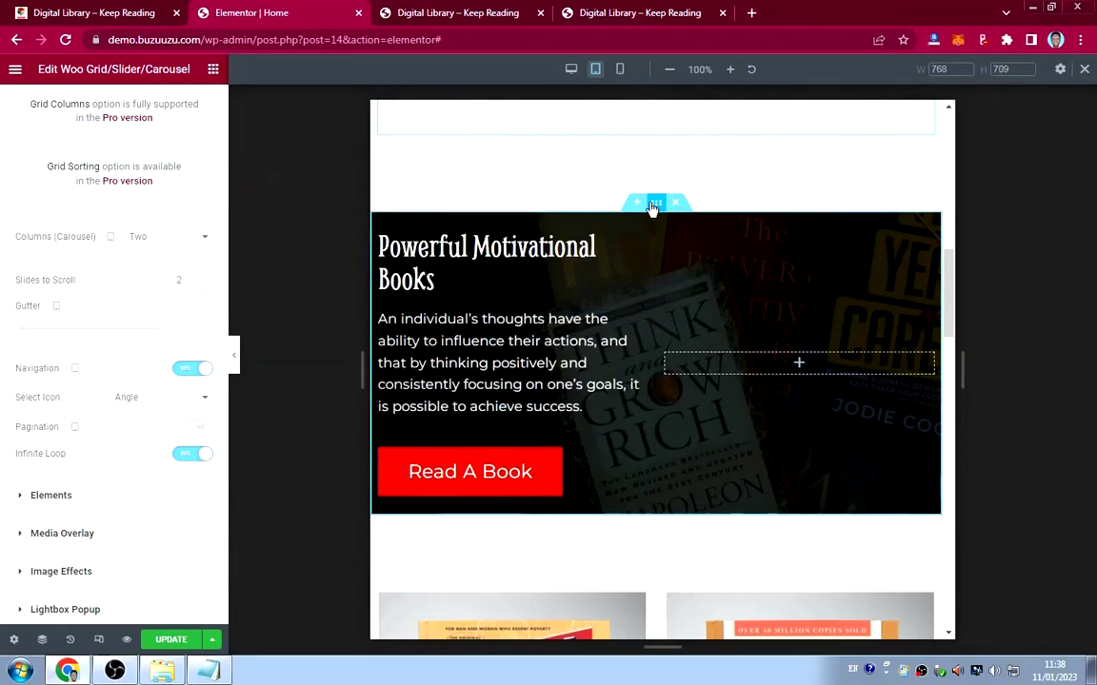
click(655, 203)
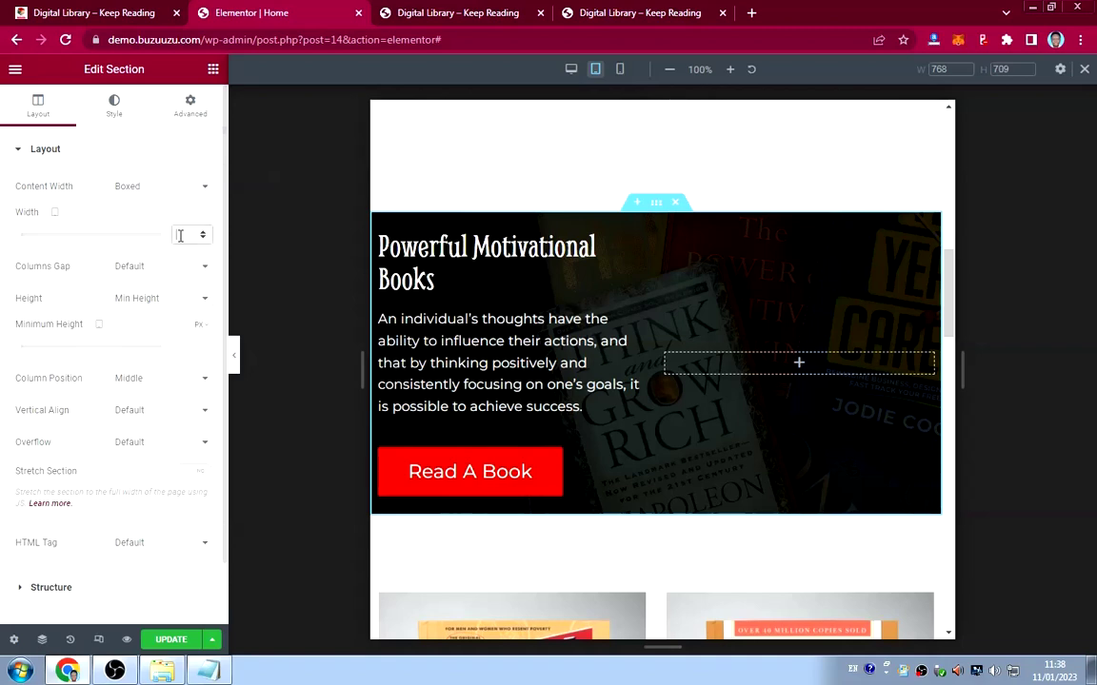
click(180, 235)
text(555)
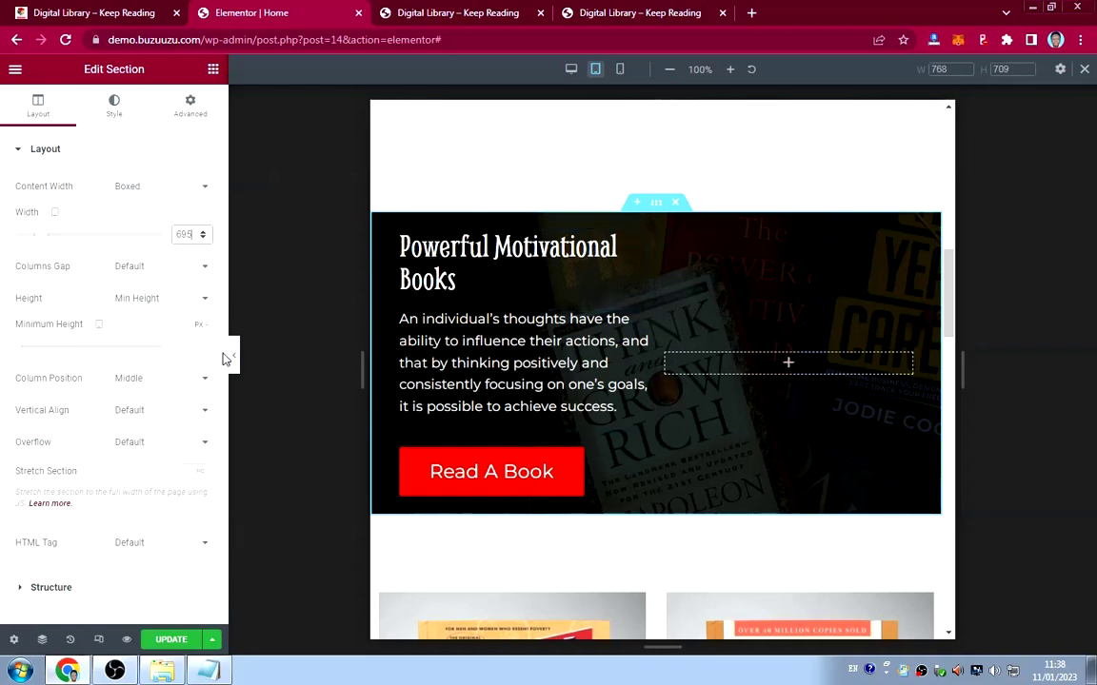
Set the font size of the "Powerful Motivational Books" heading to 35 px for tablet.
click(571, 245)
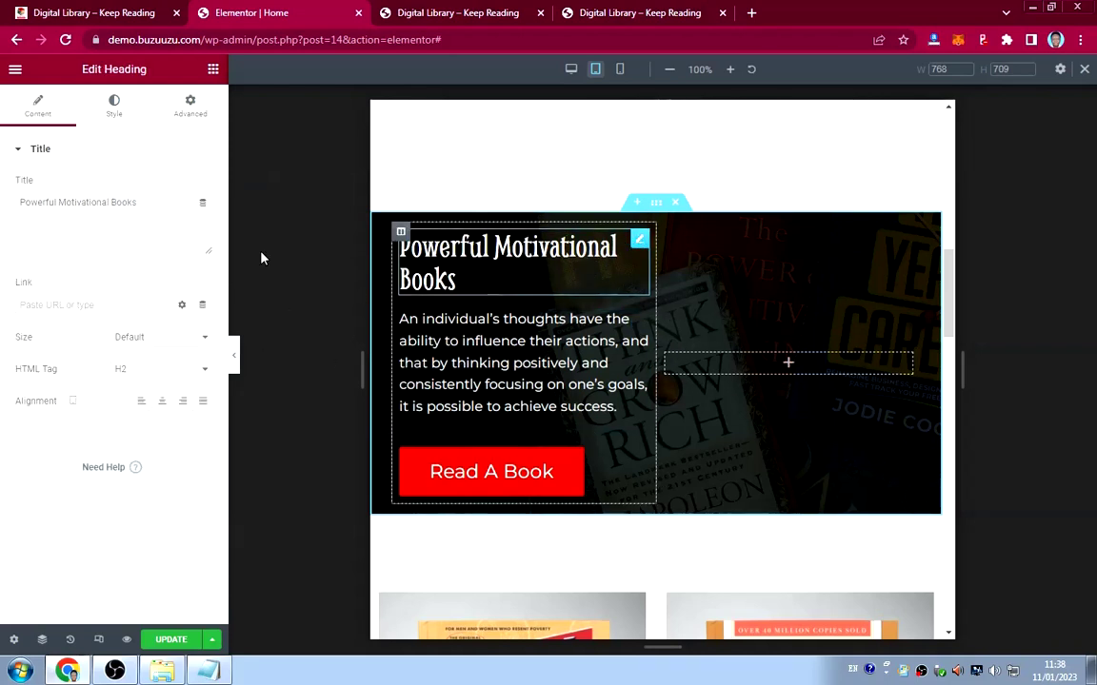
click(110, 107)
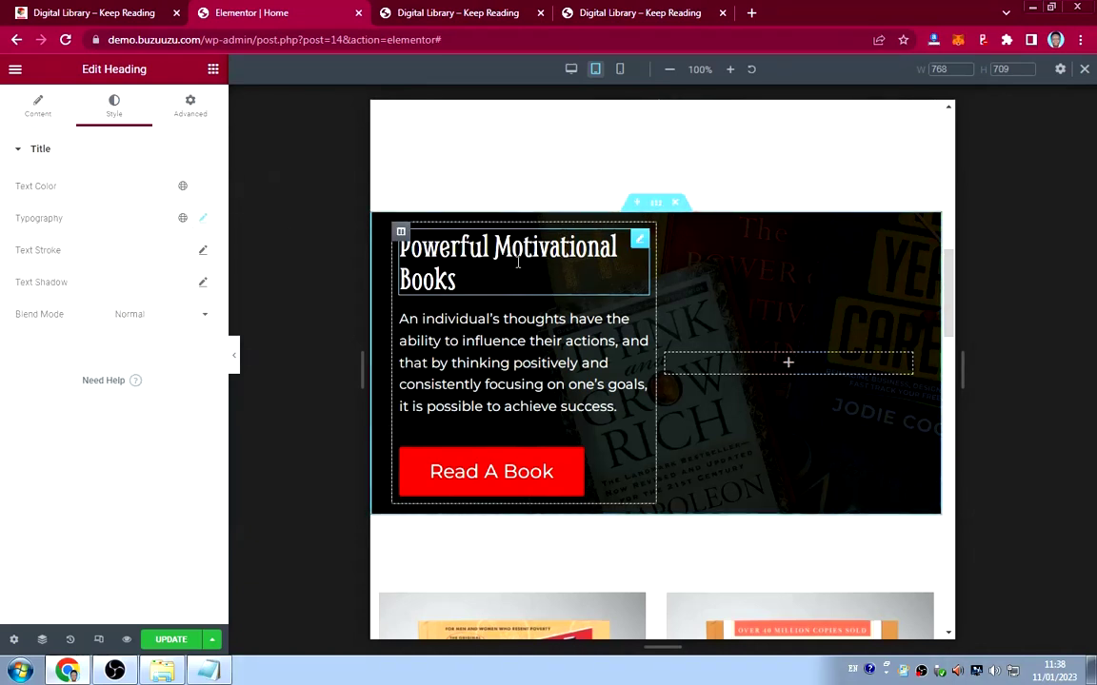
click(202, 218)
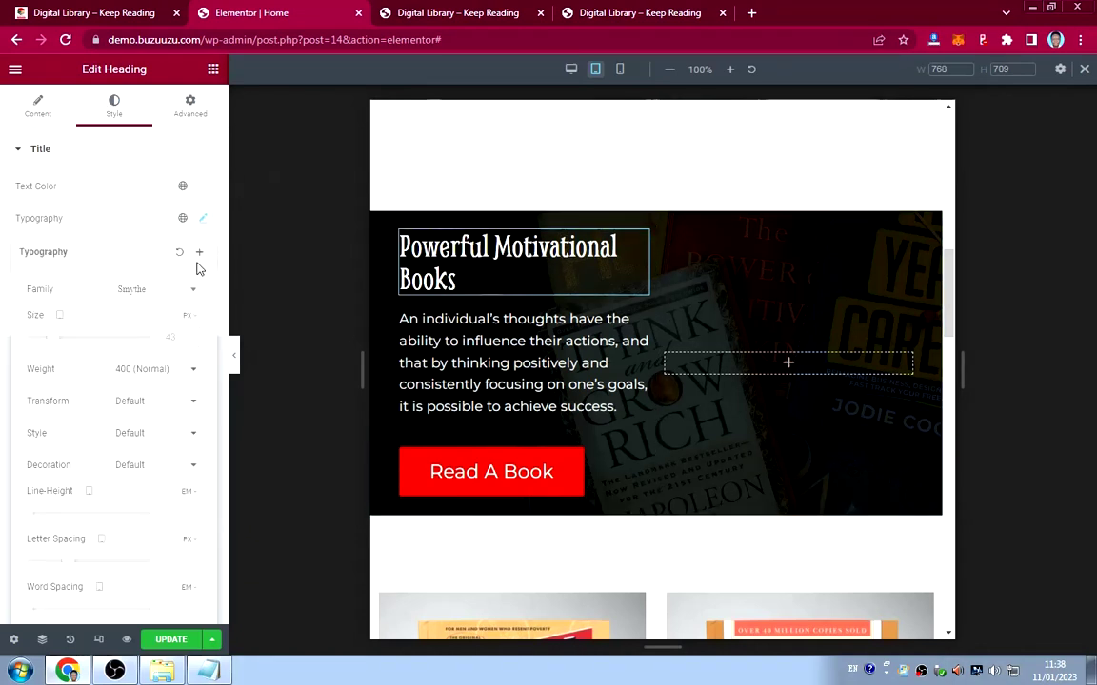
click(172, 336)
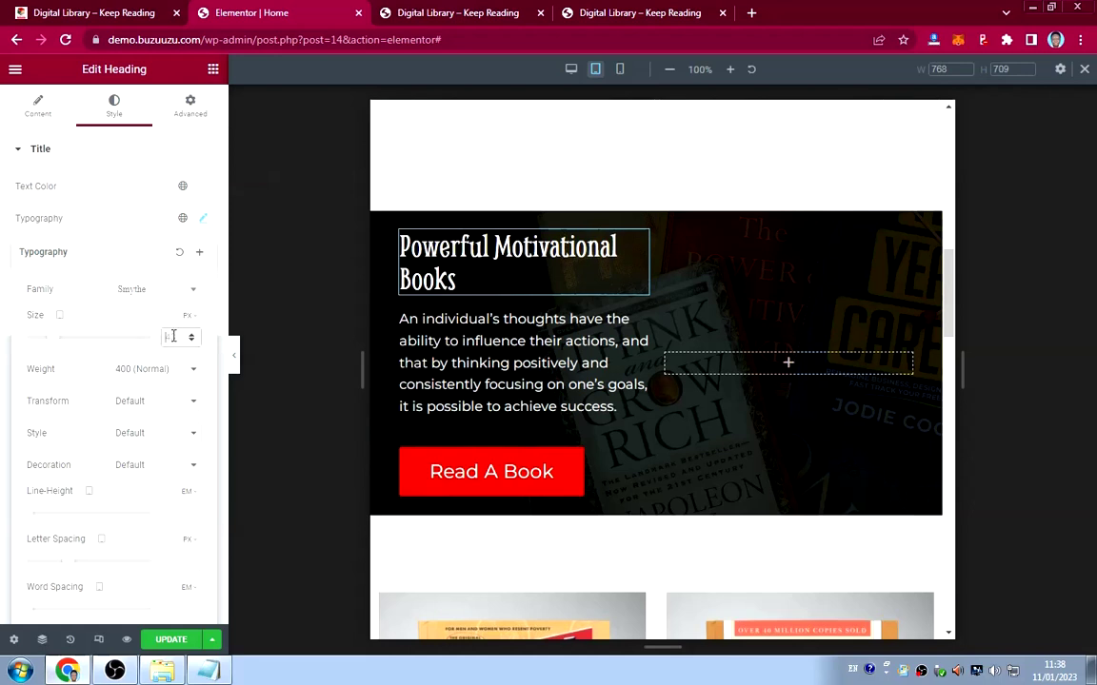
text(30)
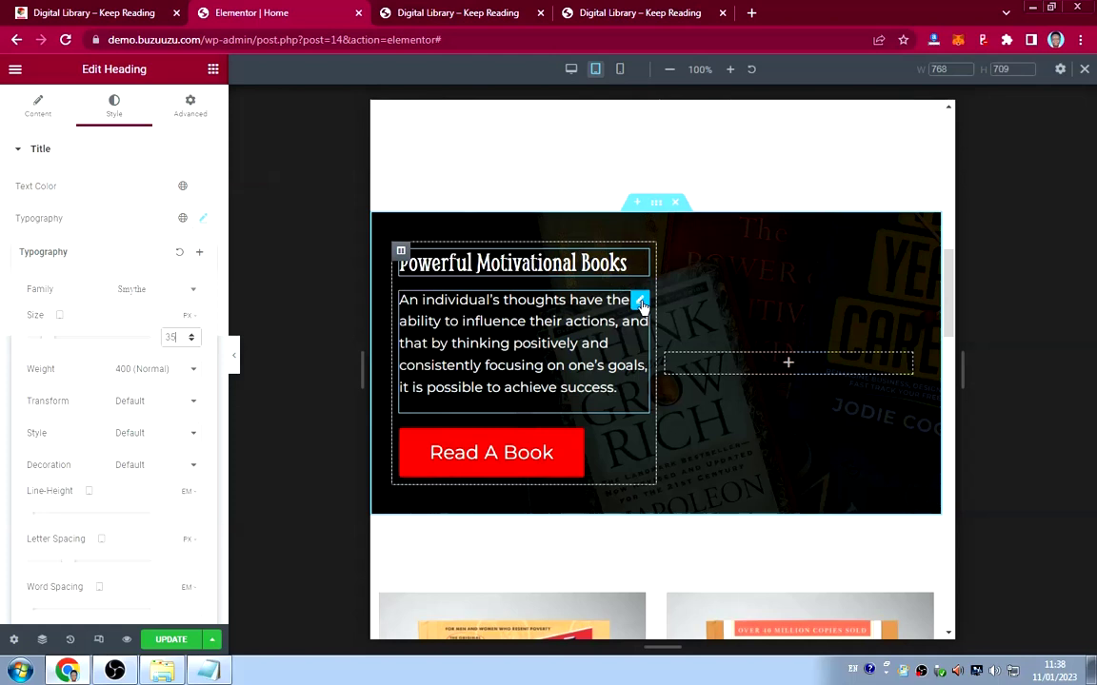
Set the font size of the paragraph under the "Powerful Motivational Books" heading to 16 px for tablet.
click(640, 302)
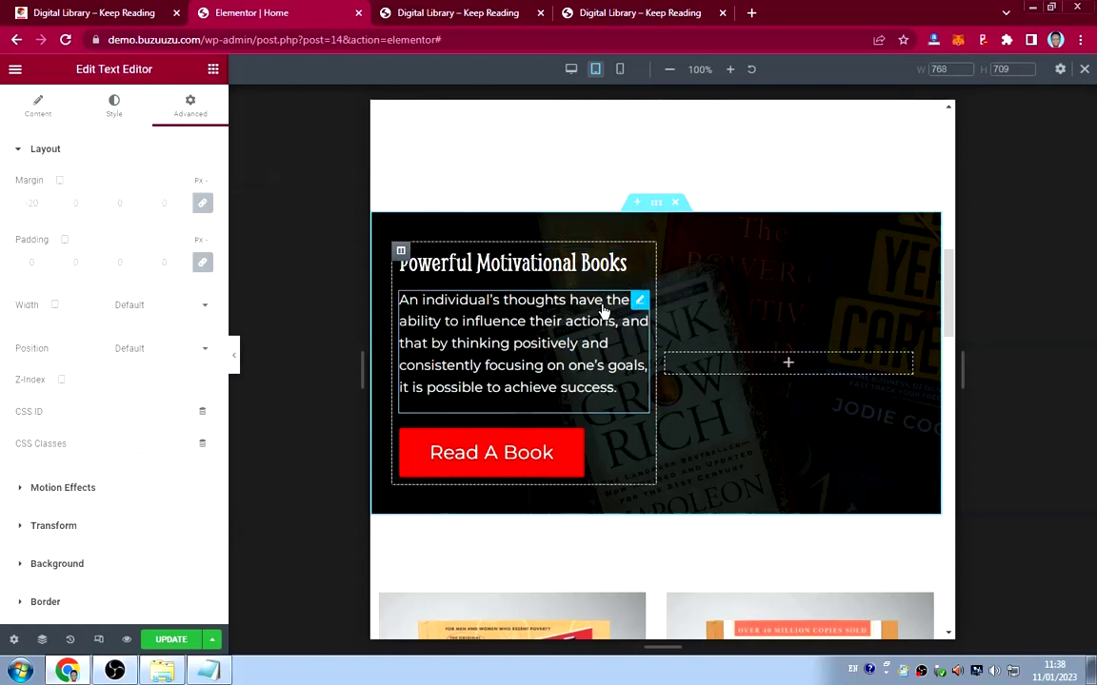
click(114, 106)
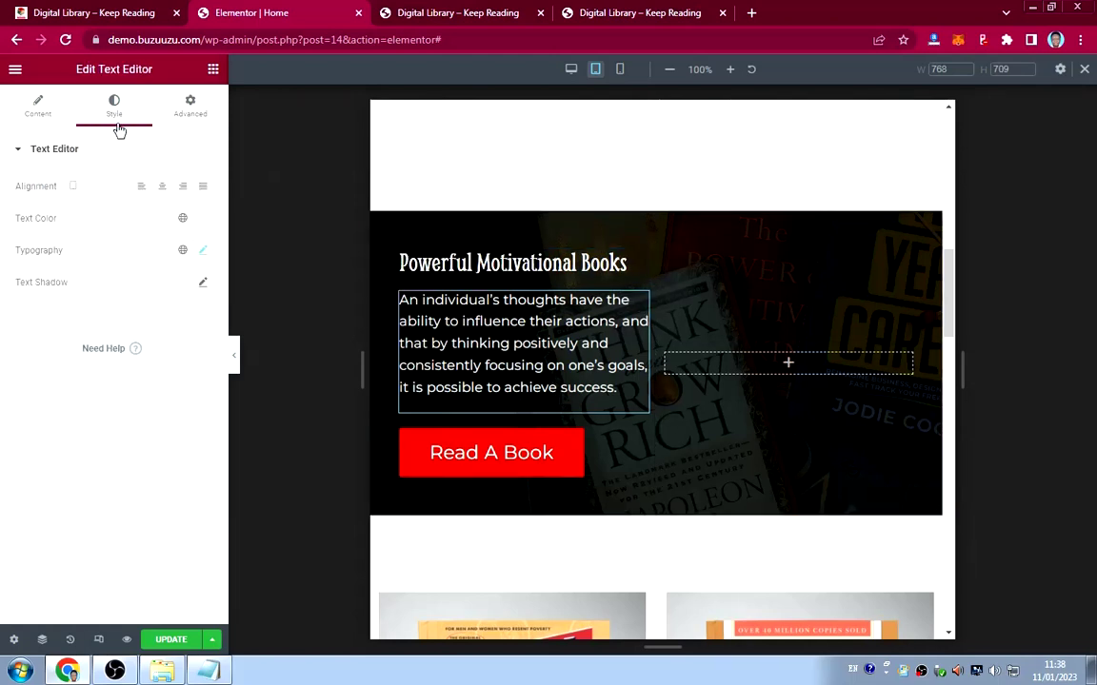
click(203, 251)
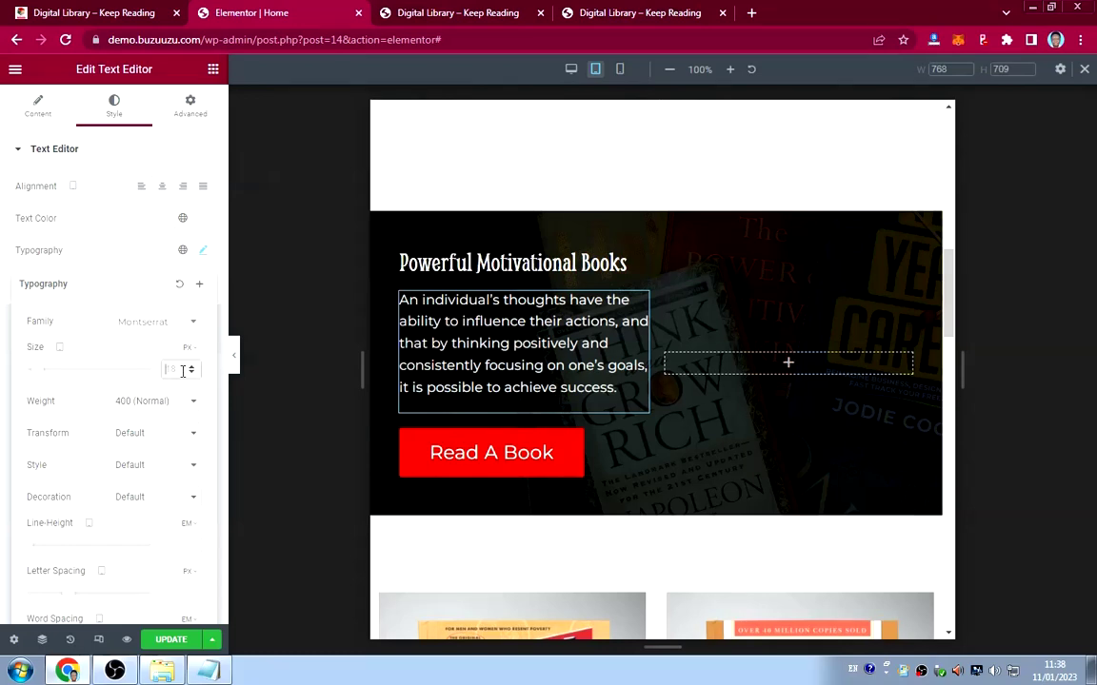
scroll(183, 372, down, 2)
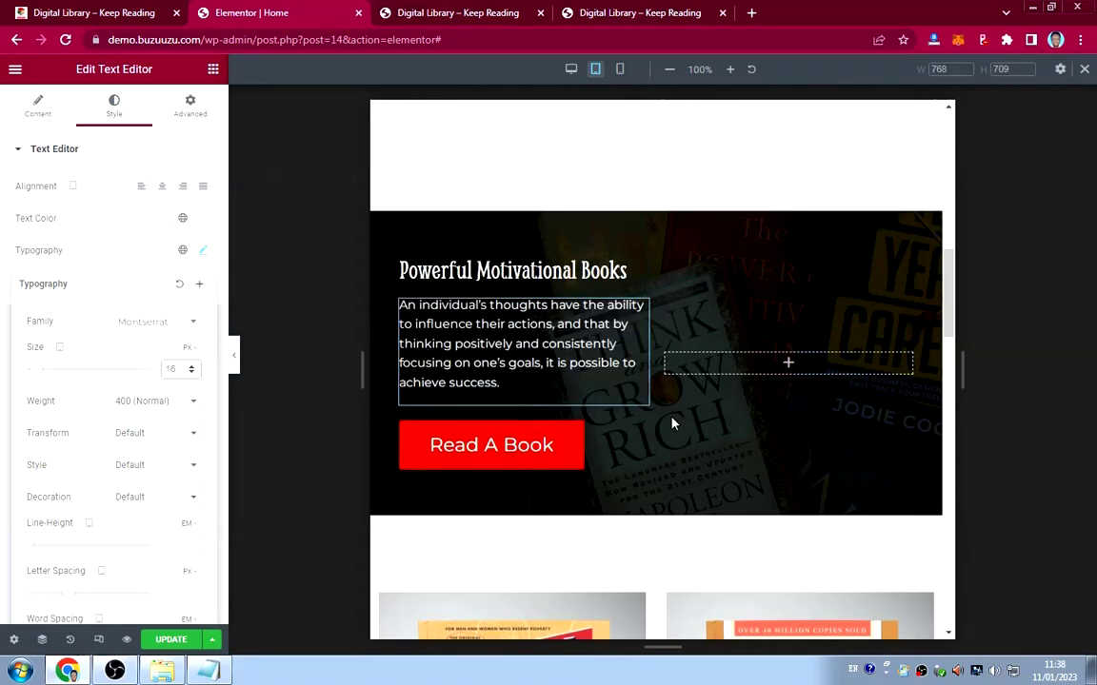
scroll(729, 411, up, 4)
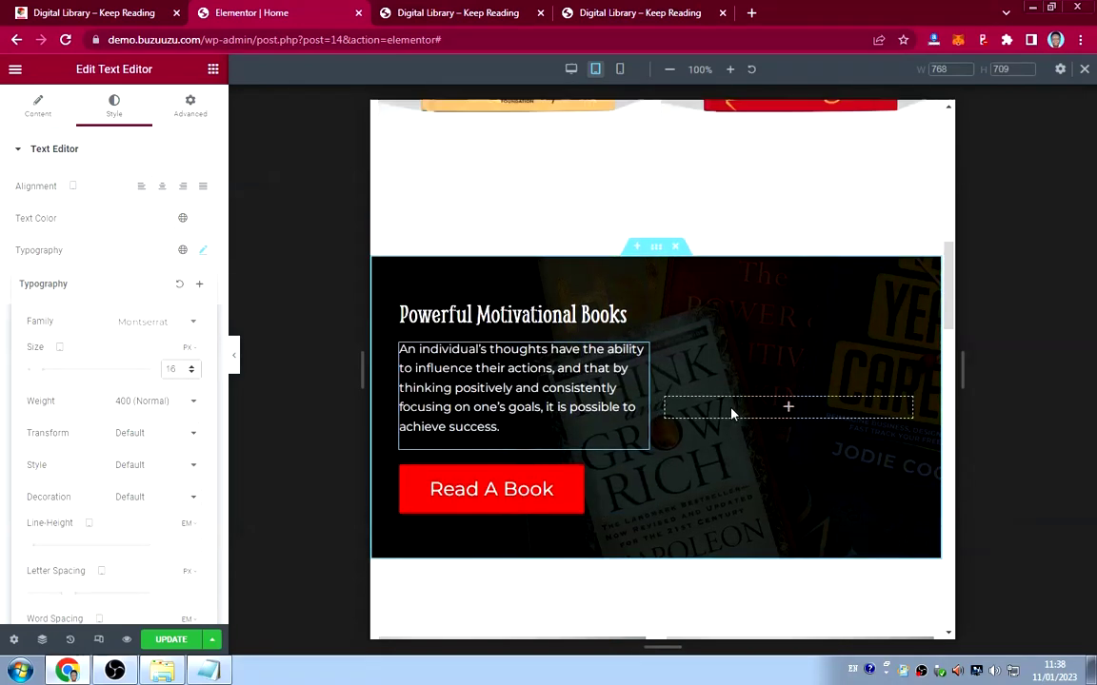
scroll(730, 416, down, 5)
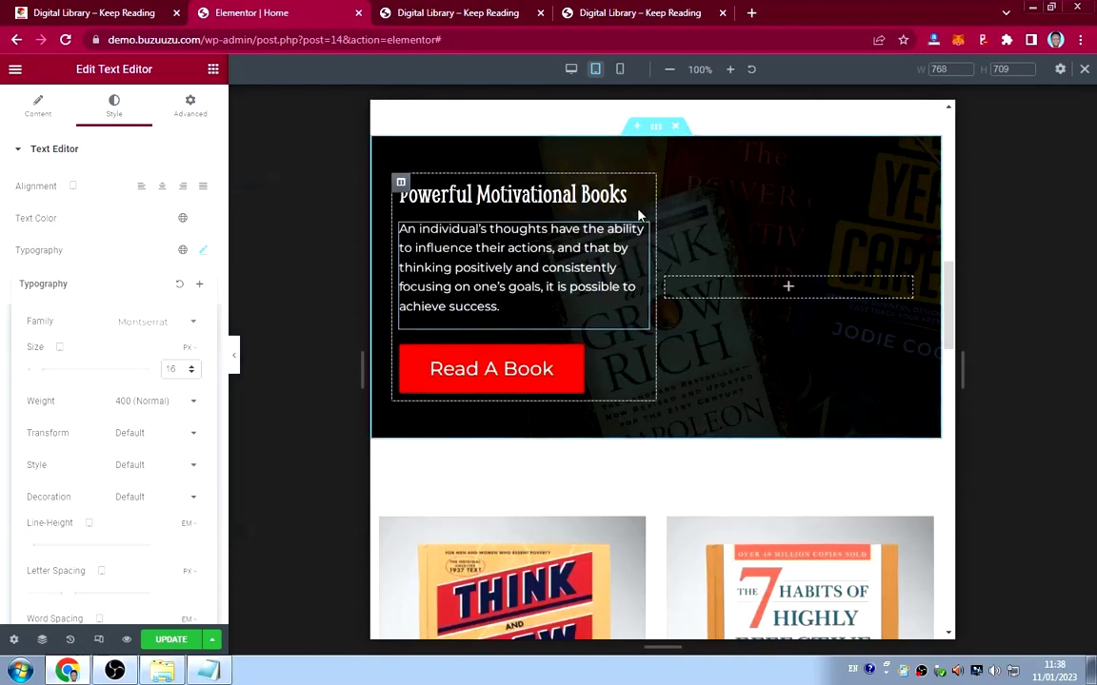
Copy the Powerful Motivational Books section and paste its style onto the "Just one small positive thought" section.
scroll(641, 310, up, 2)
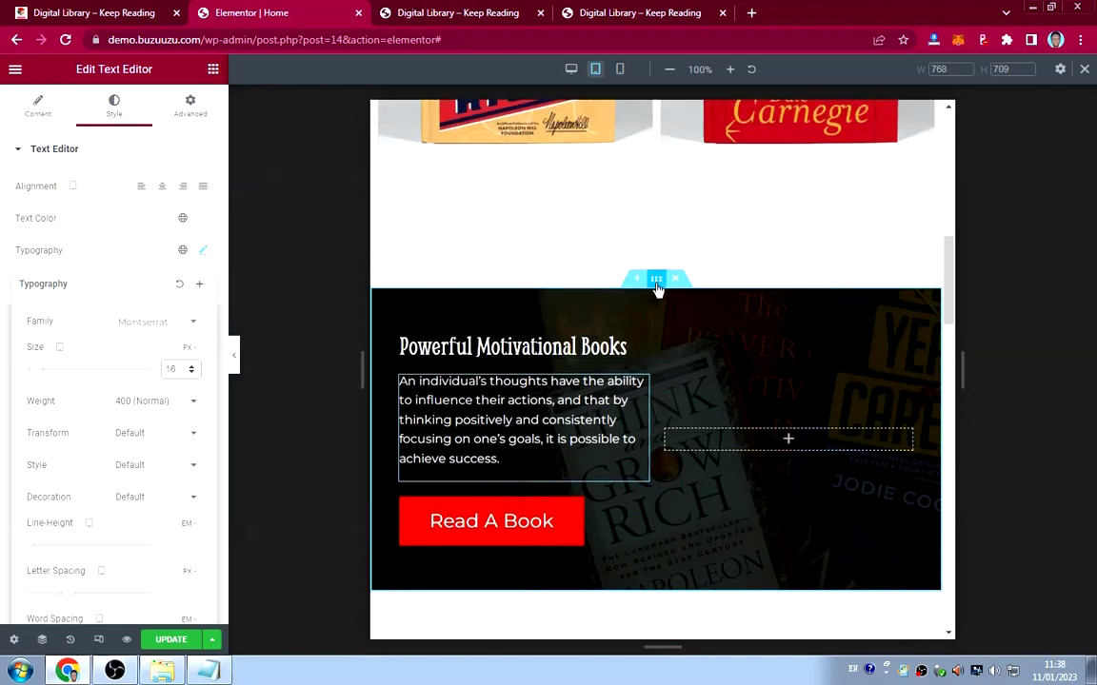
right_click(657, 280)
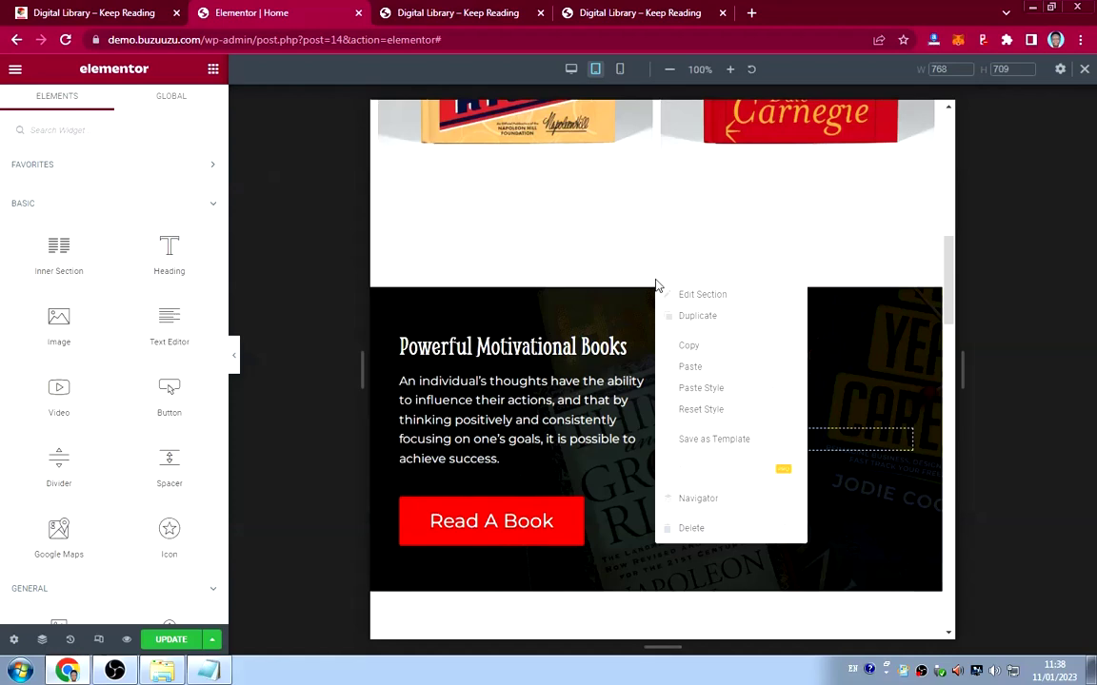
click(698, 346)
scroll(659, 403, down, 7)
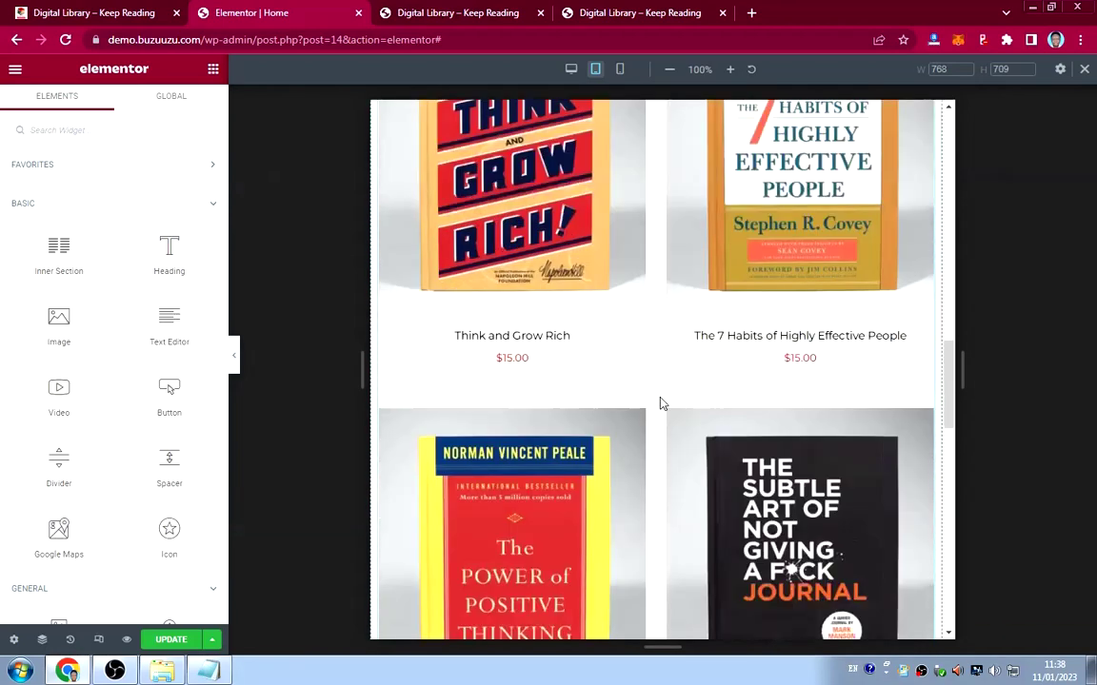
scroll(660, 404, down, 10)
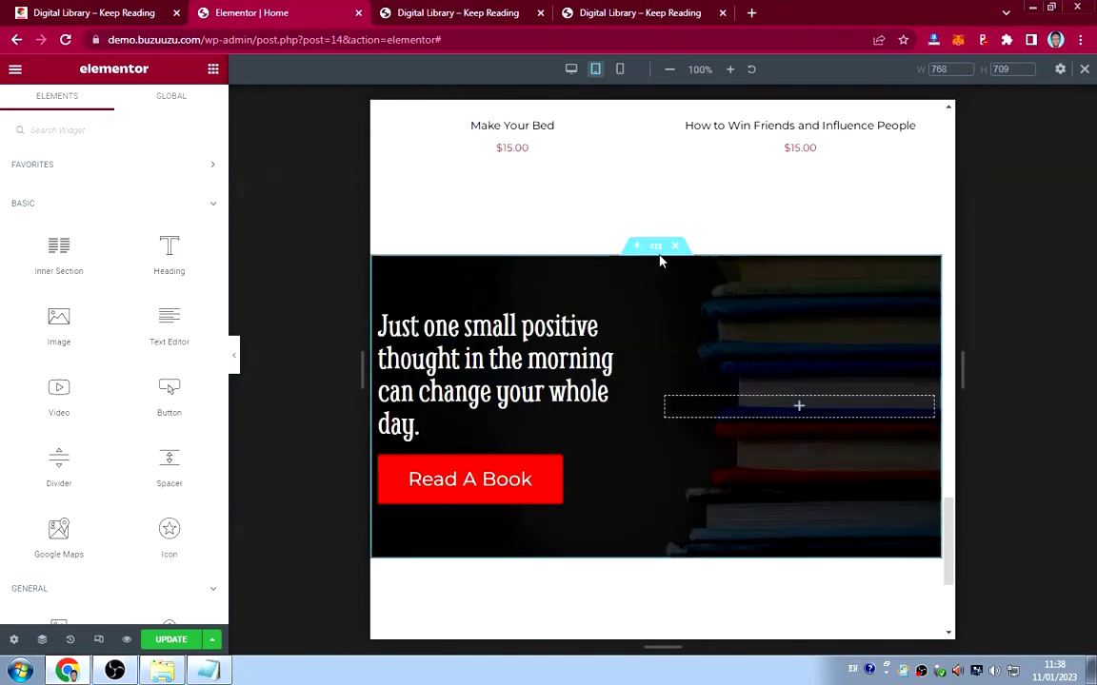
right_click(656, 250)
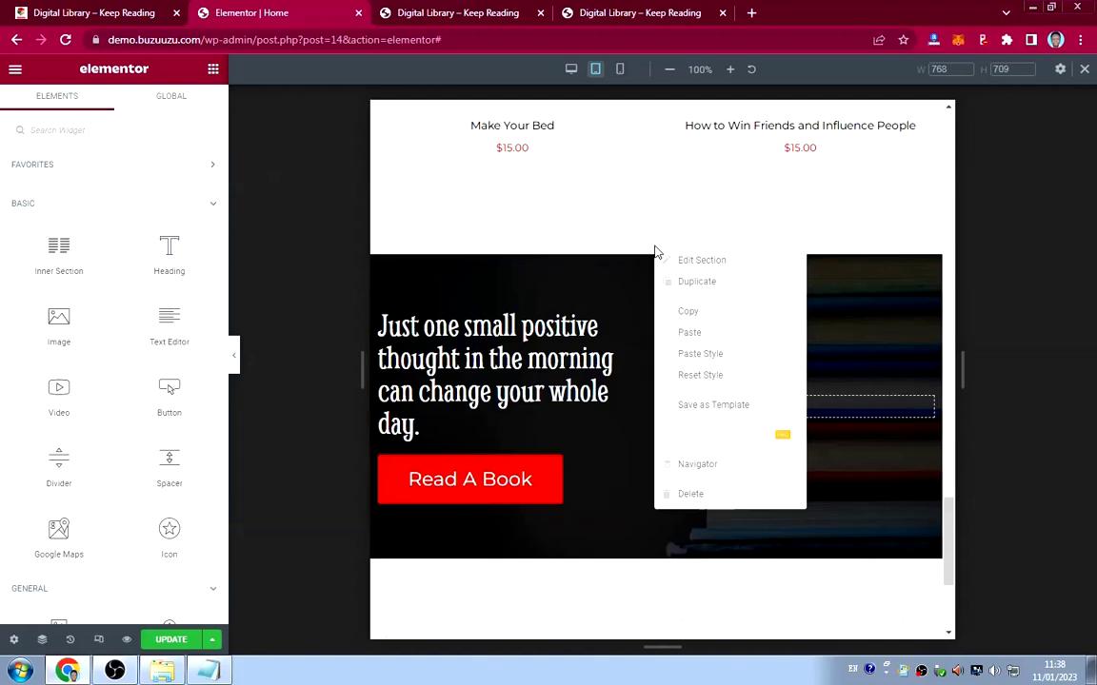
click(699, 355)
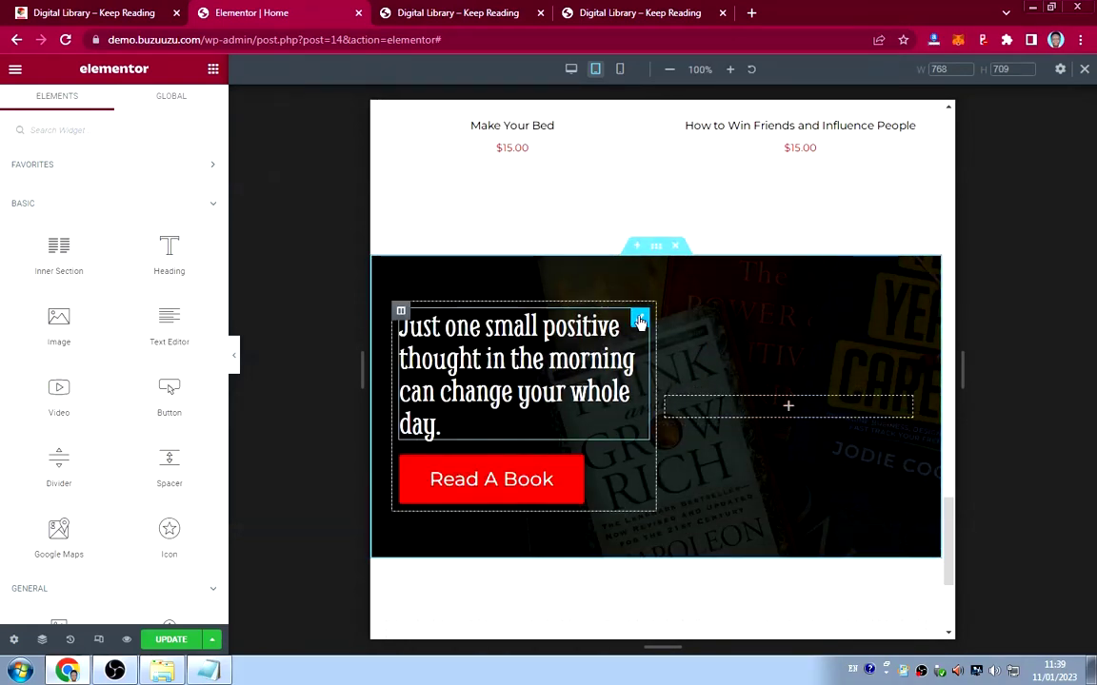
Set the font size of the "Just one small positive thought in the morning" heading to 35 px for tablet.
click(640, 322)
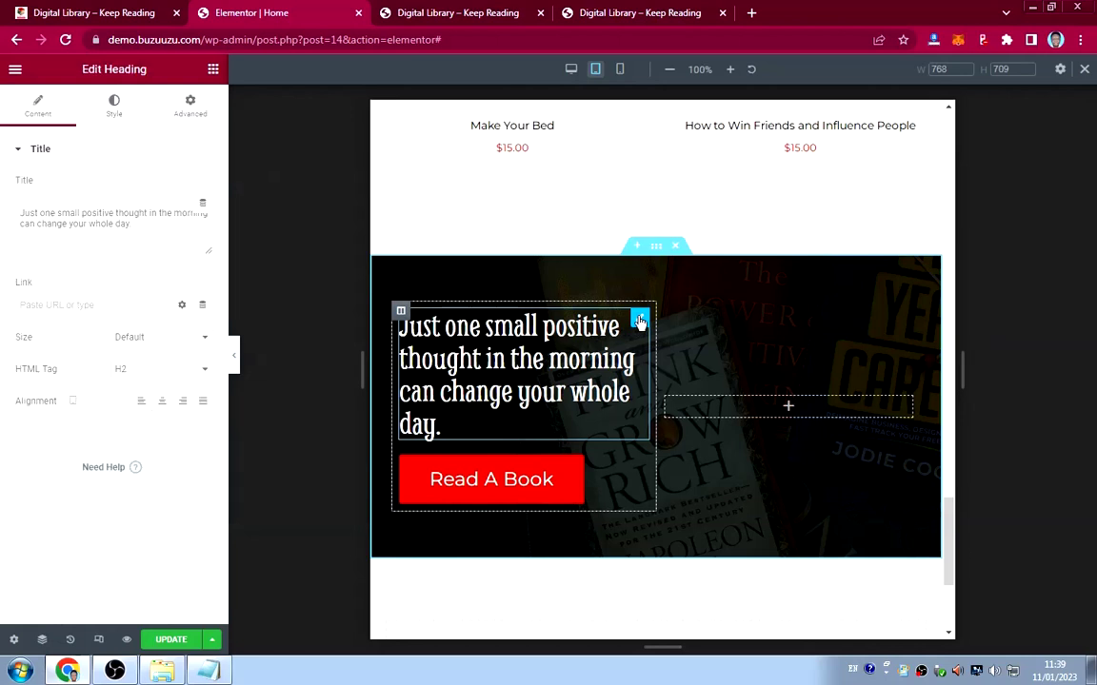
click(114, 107)
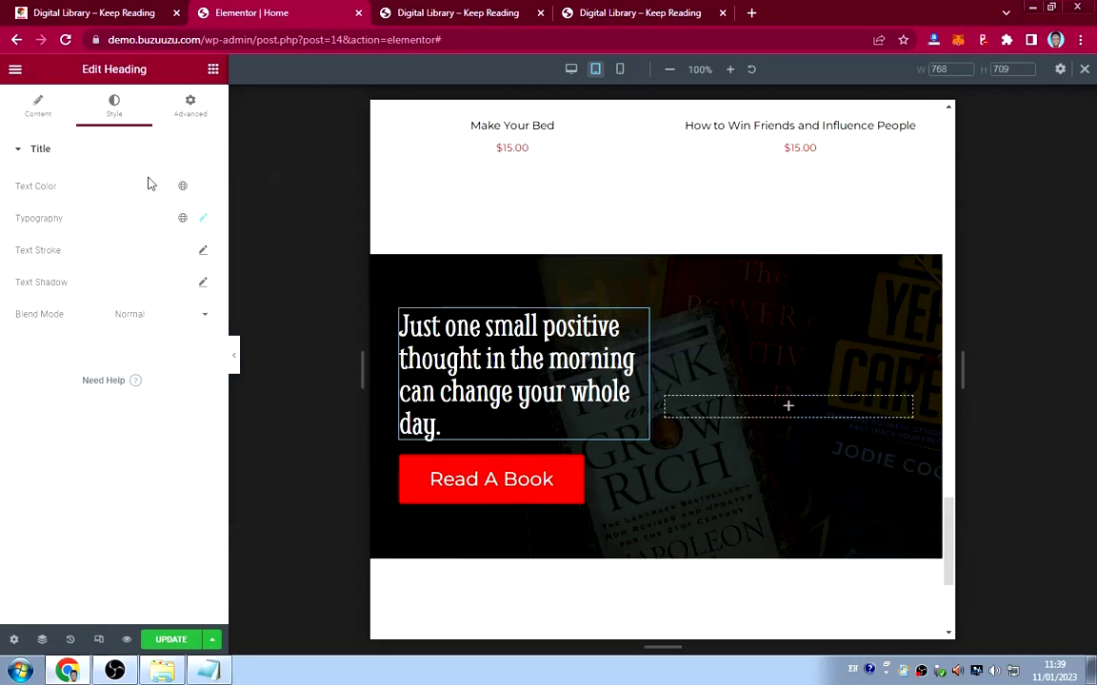
click(202, 219)
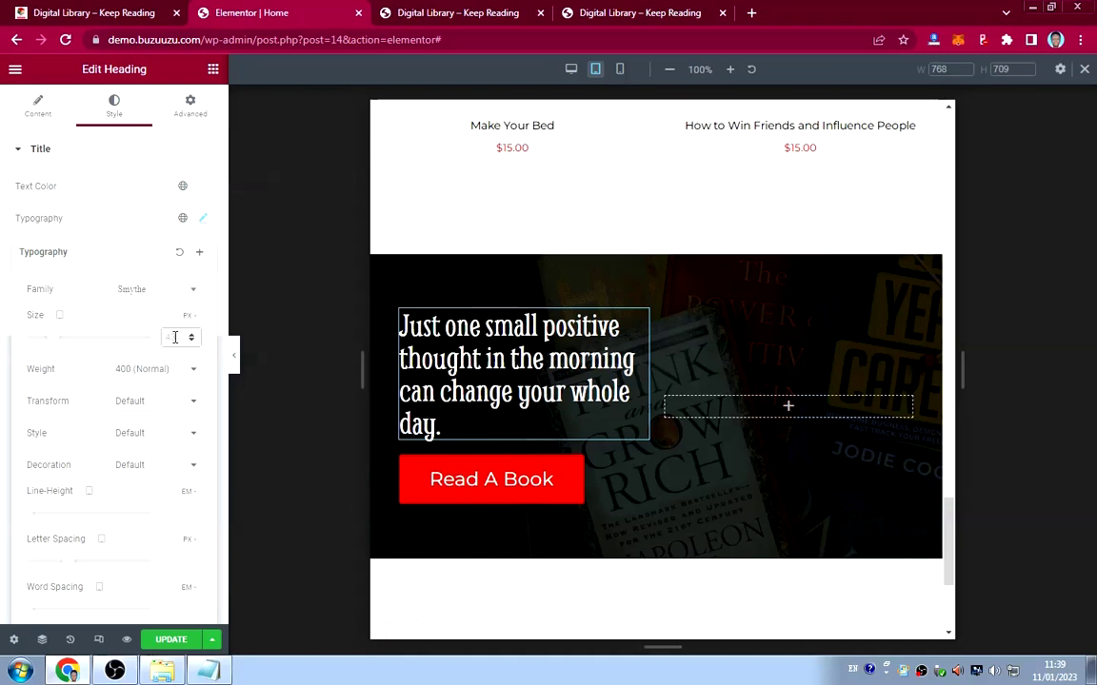
text(30)
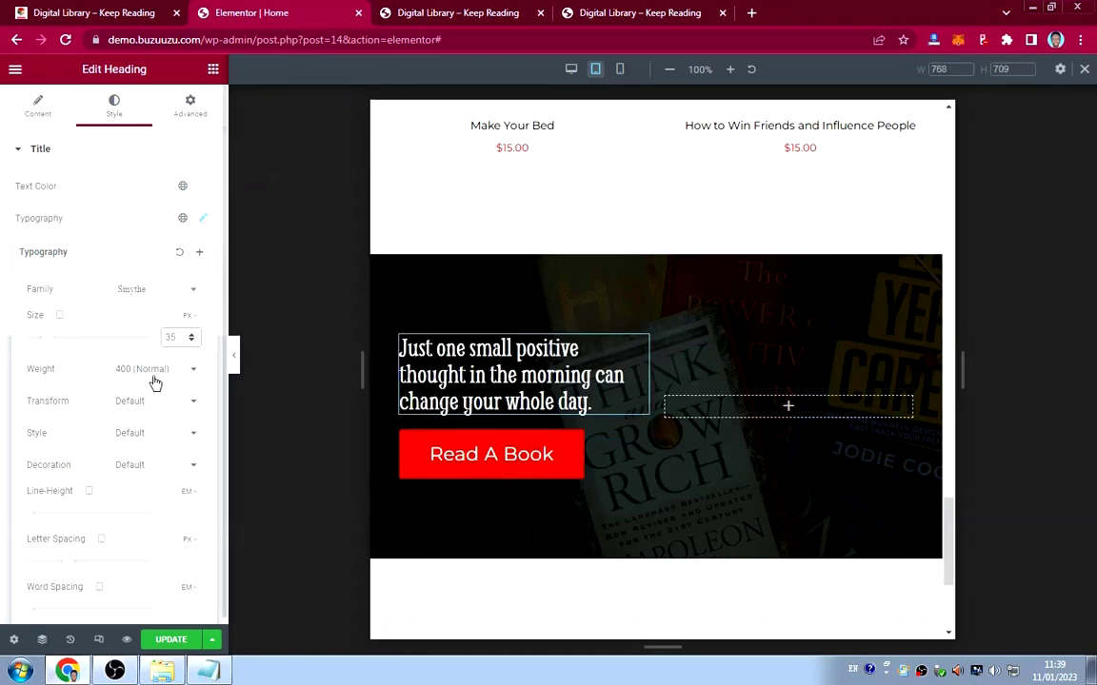
click(151, 235)
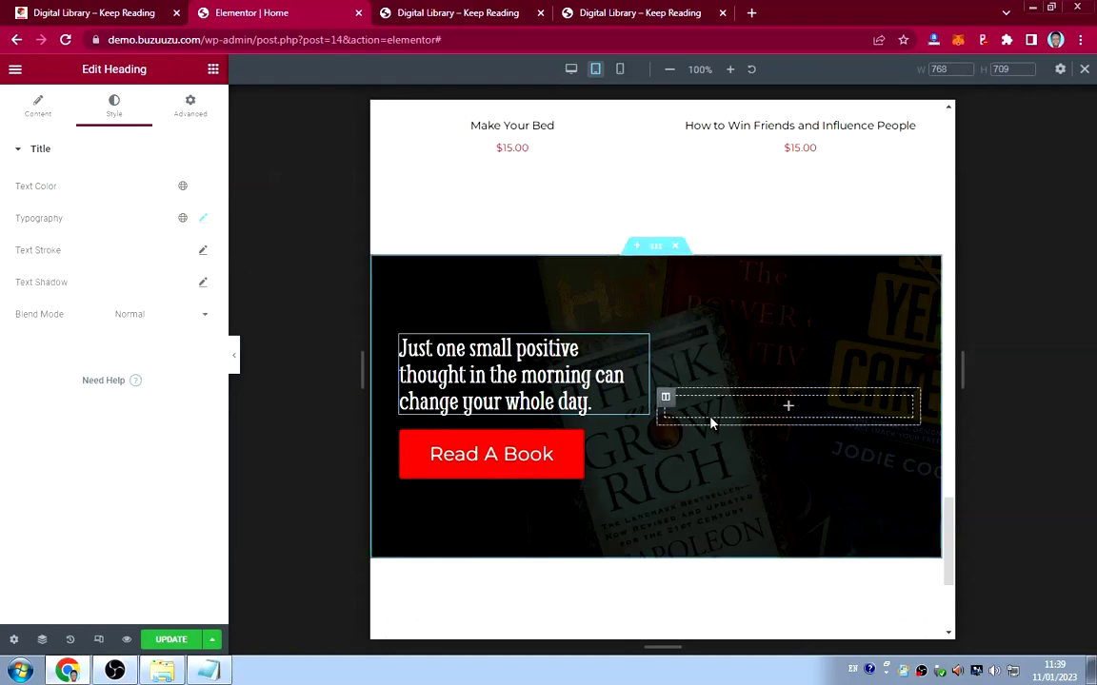
Switch the page preview from tablet to the mobile layout and look through the home page sections.
scroll(711, 420, up, 5)
scroll(714, 421, down, 8)
scroll(709, 417, up, 10)
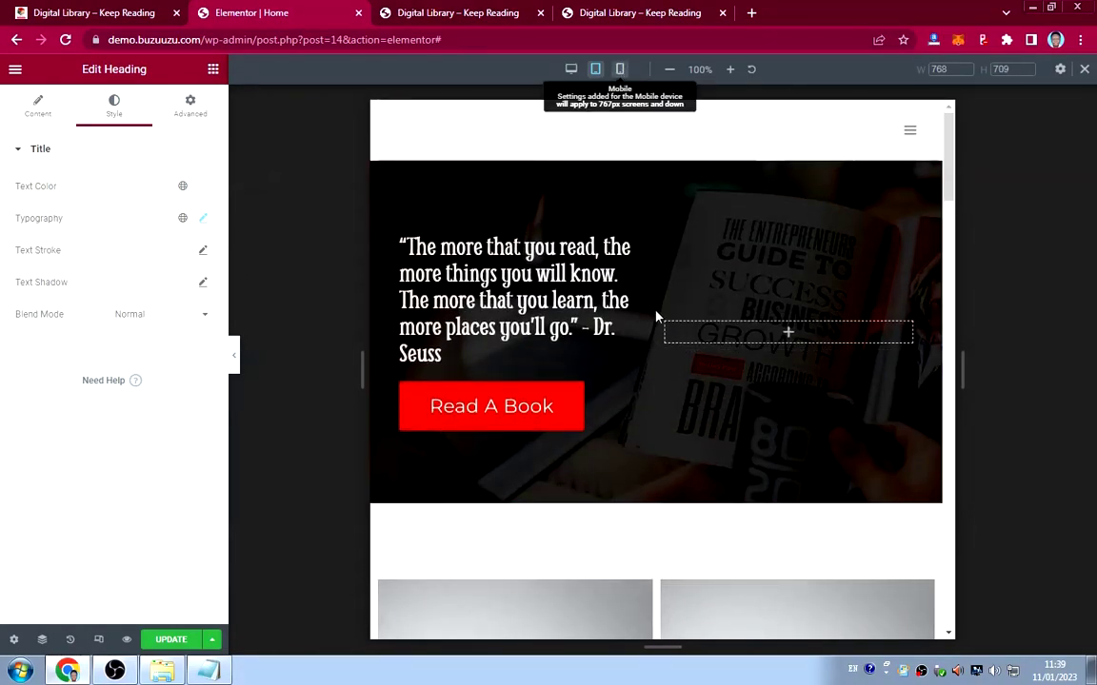
scroll(661, 326, down, 15)
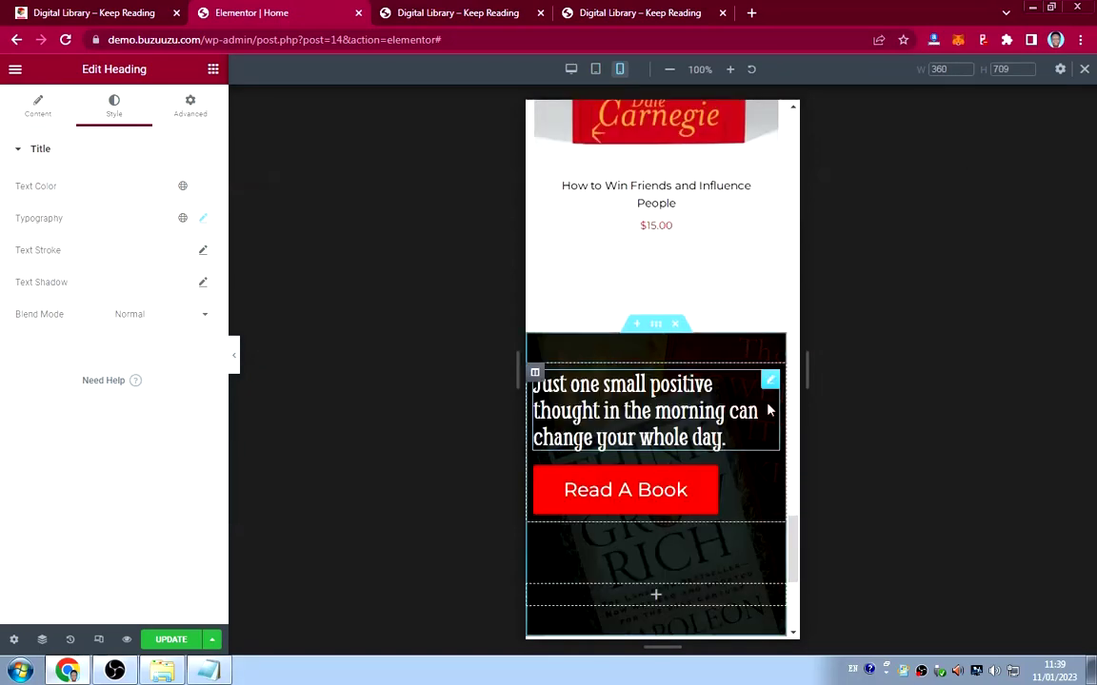
scroll(757, 315, up, 15)
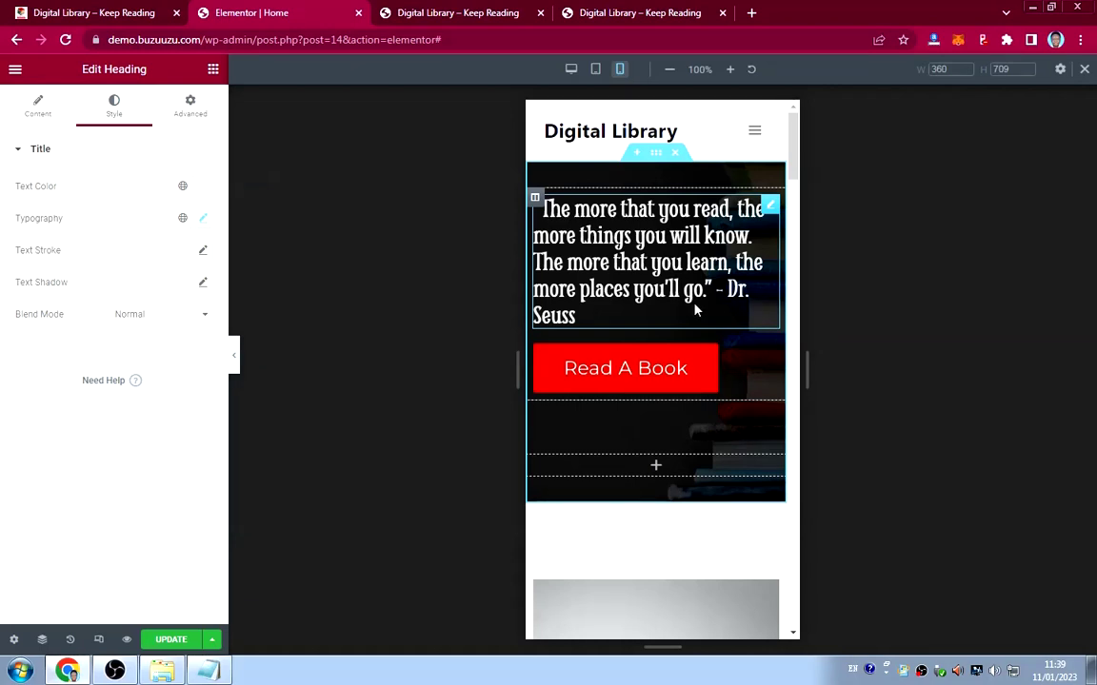
Unlink the hero section's padding values and set its top padding to 80 px for mobile.
click(657, 155)
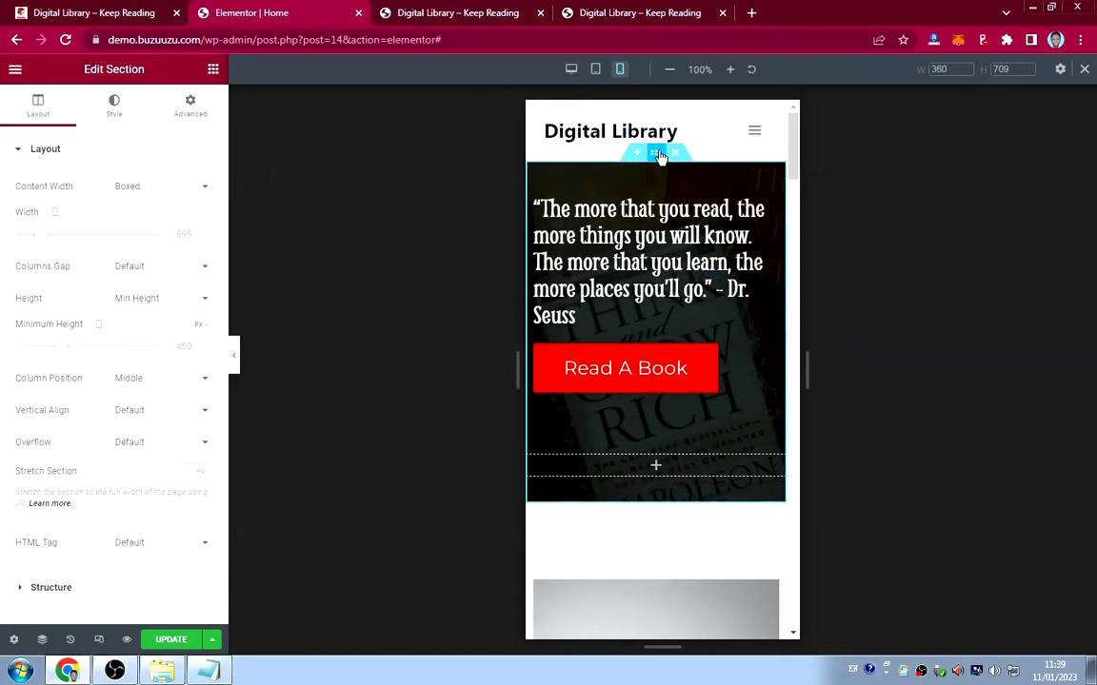
click(198, 113)
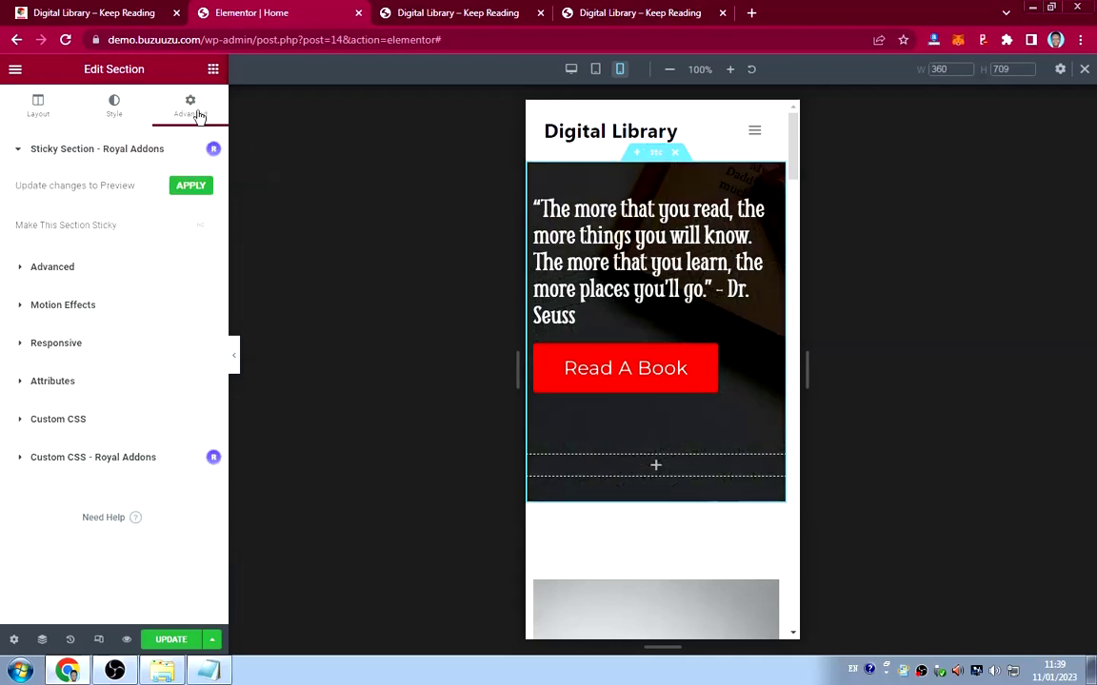
click(82, 266)
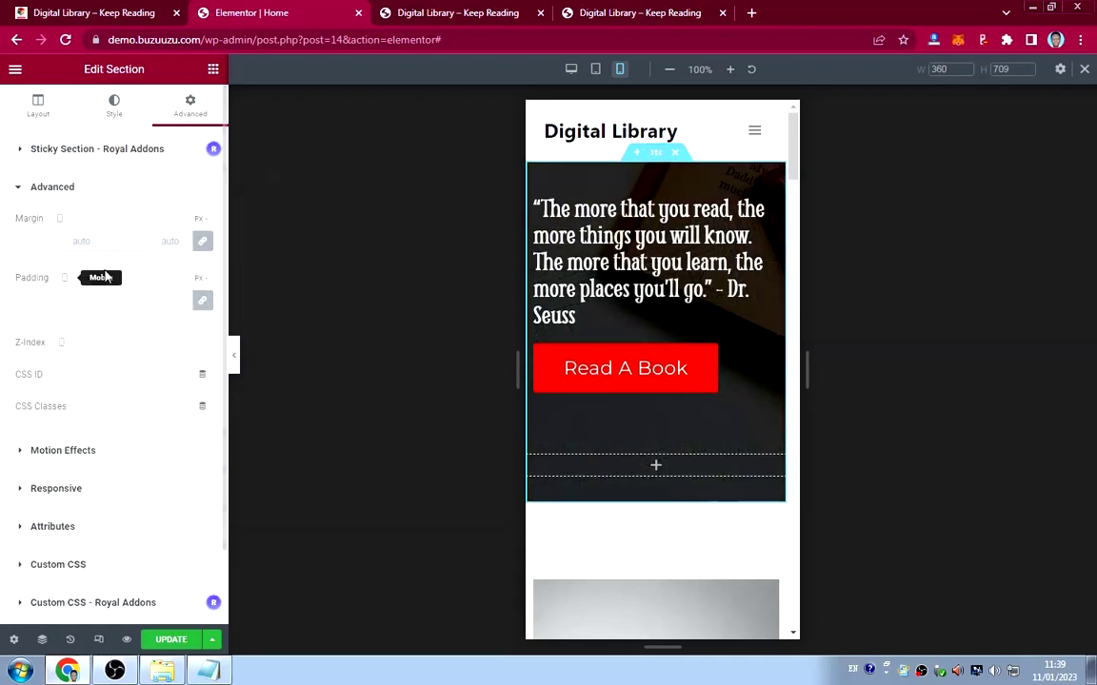
click(199, 302)
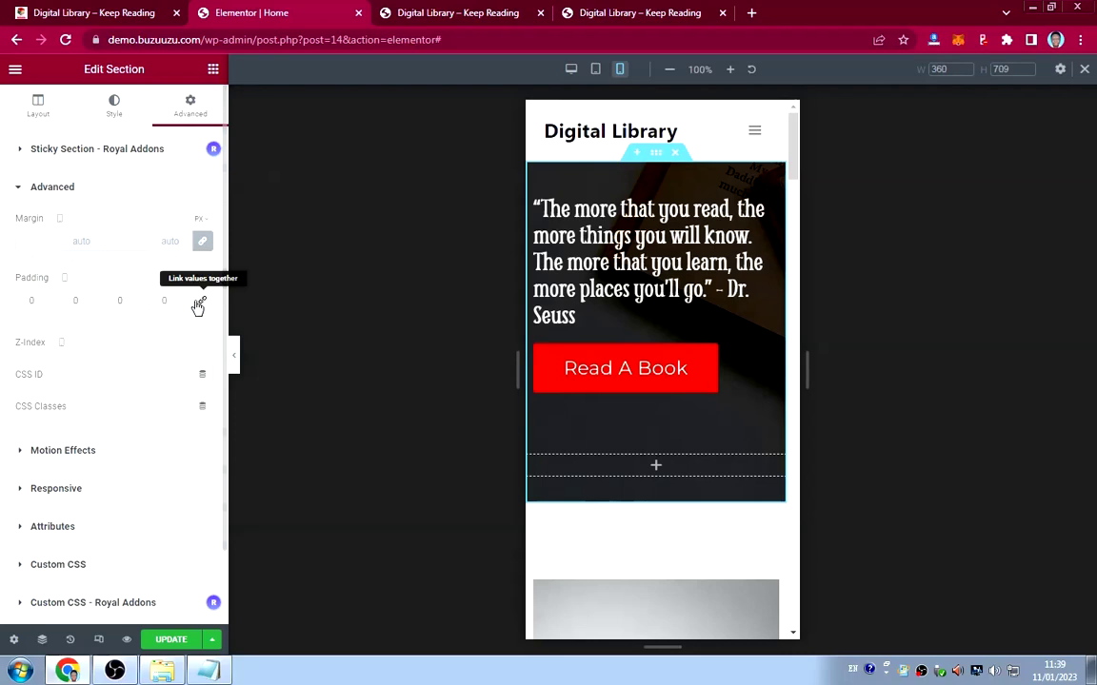
click(26, 301)
text(5)
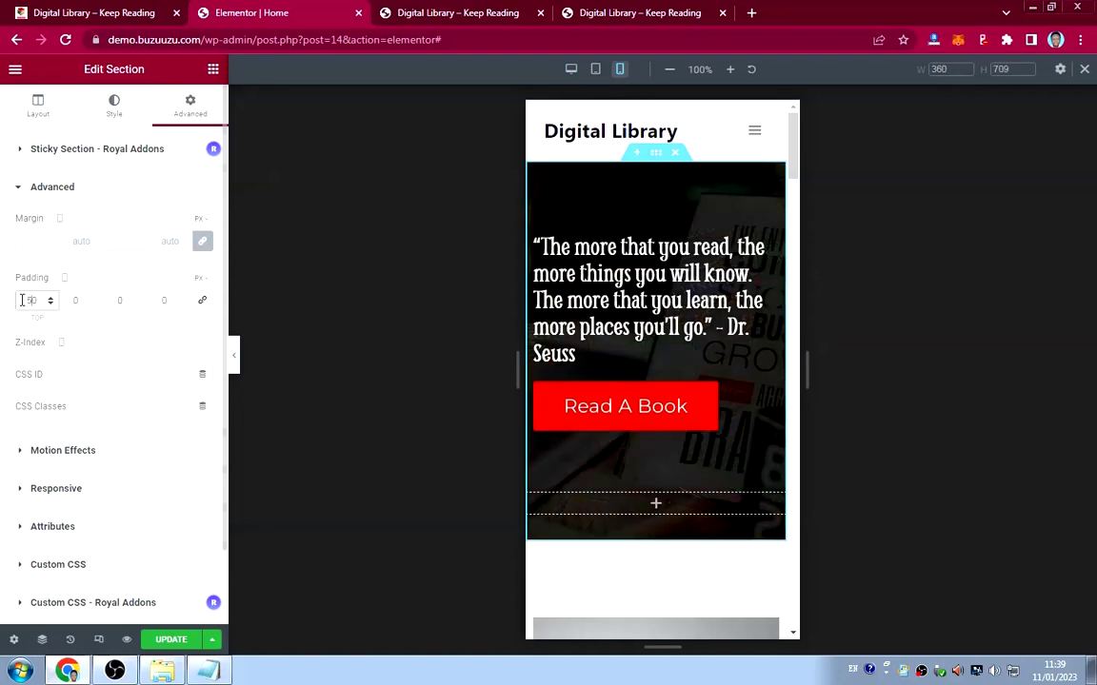
key(BackSpace)
text(8)
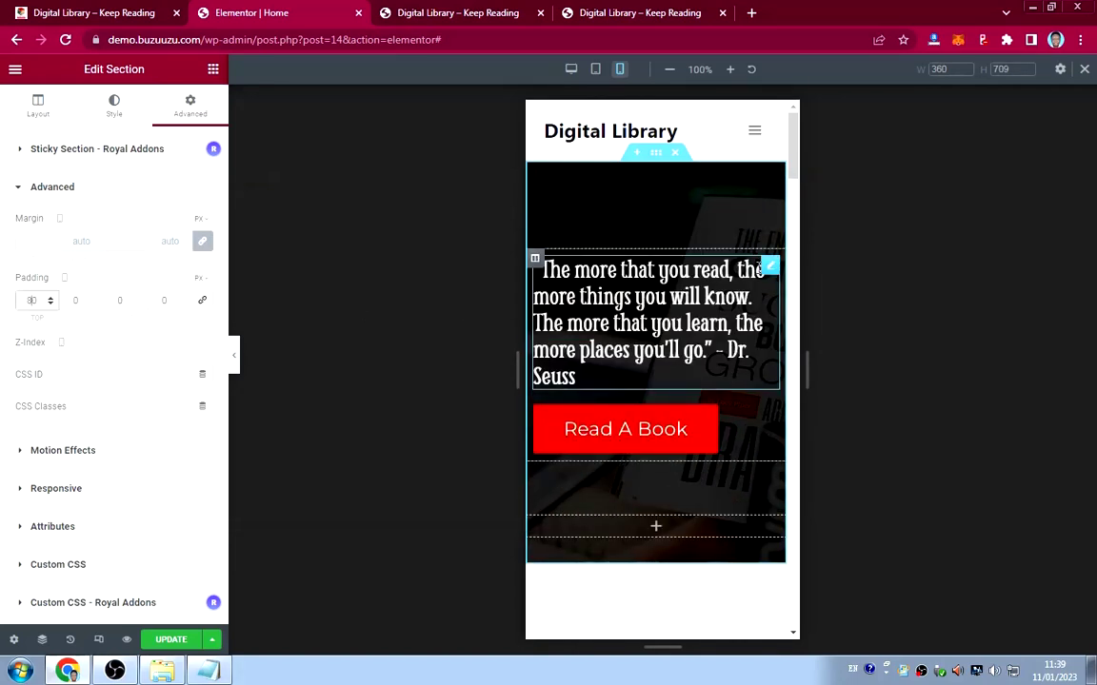
Center-align the hero quote heading for mobile.
click(763, 265)
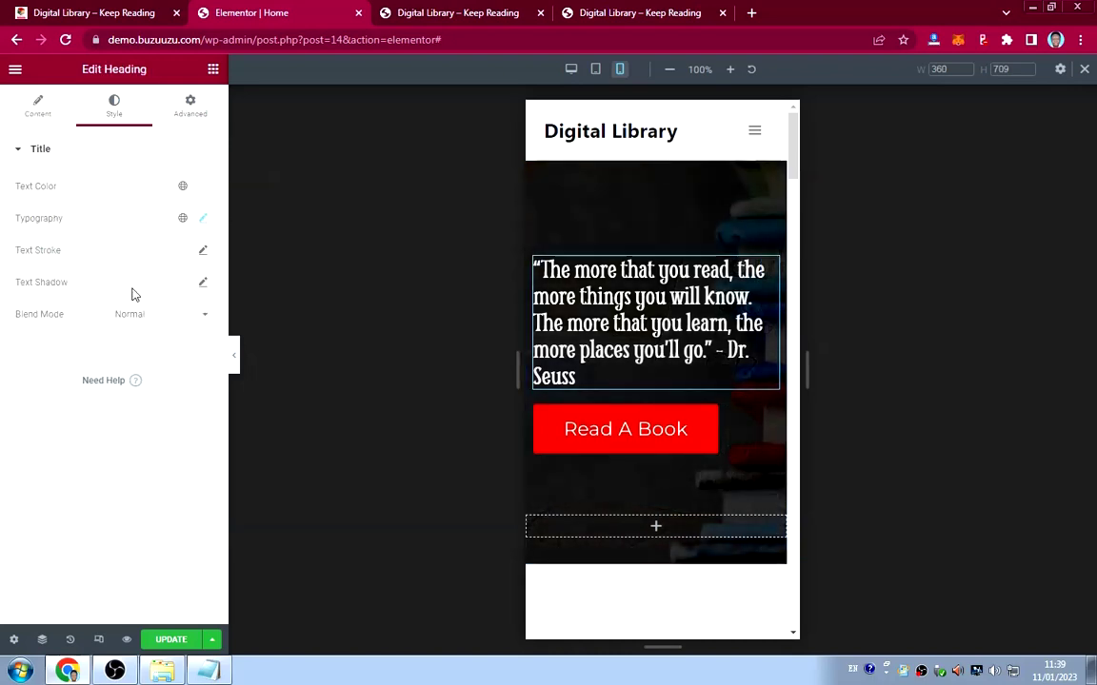
click(36, 107)
click(162, 402)
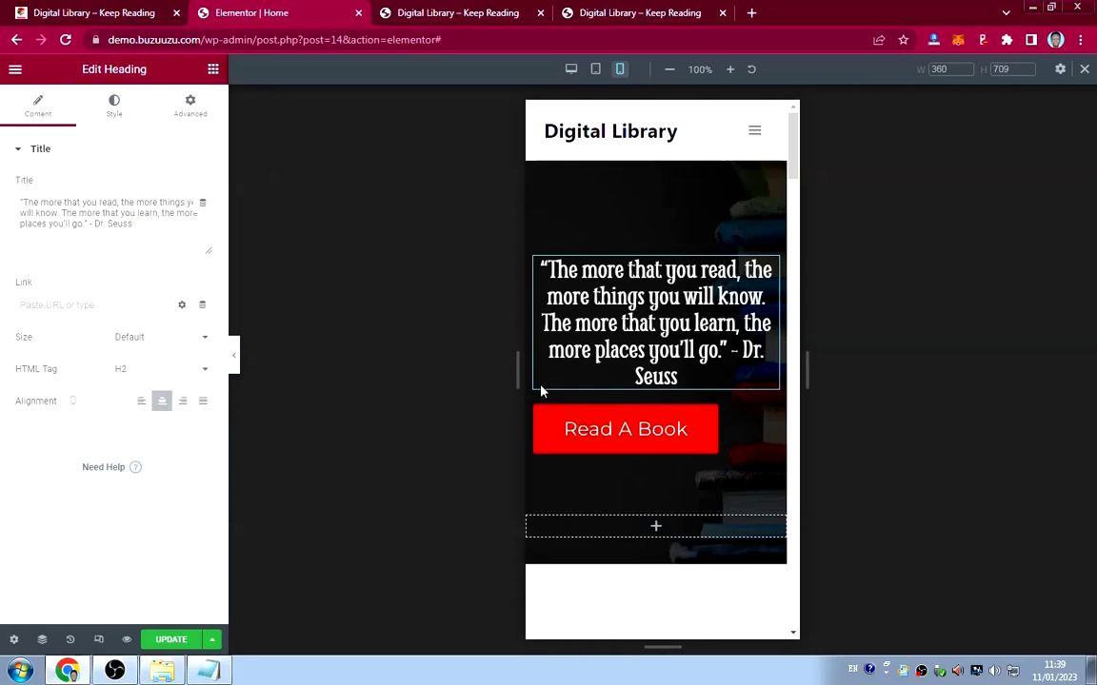
Set the font size of the hero quote heading to 25 px for mobile.
click(108, 108)
click(202, 219)
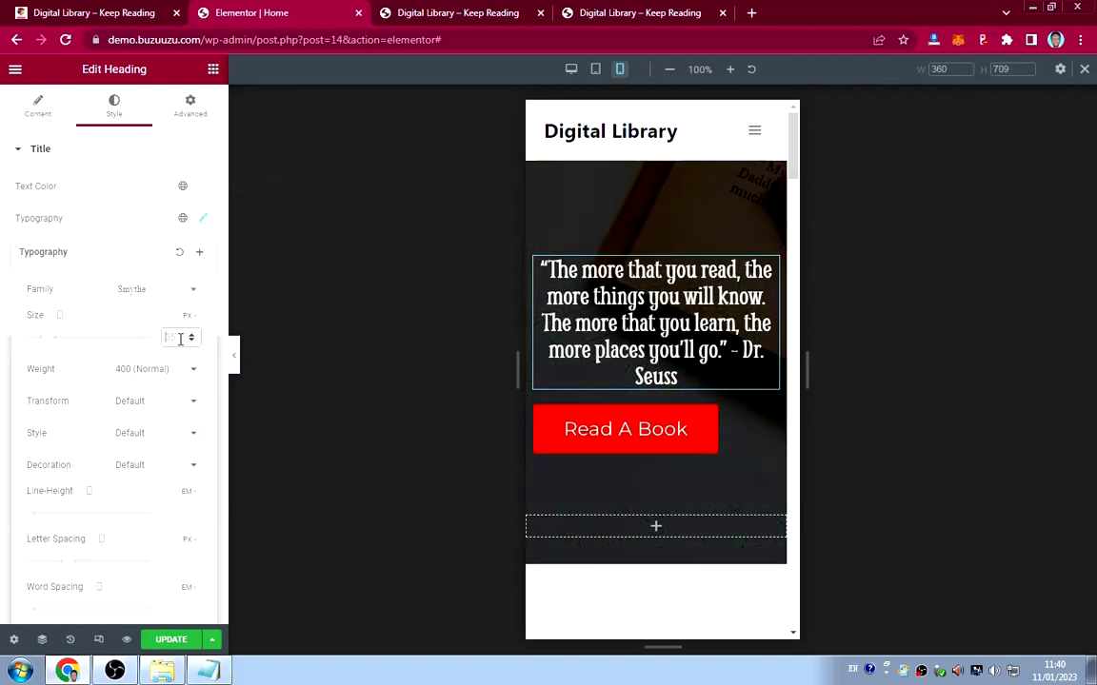
text(28)
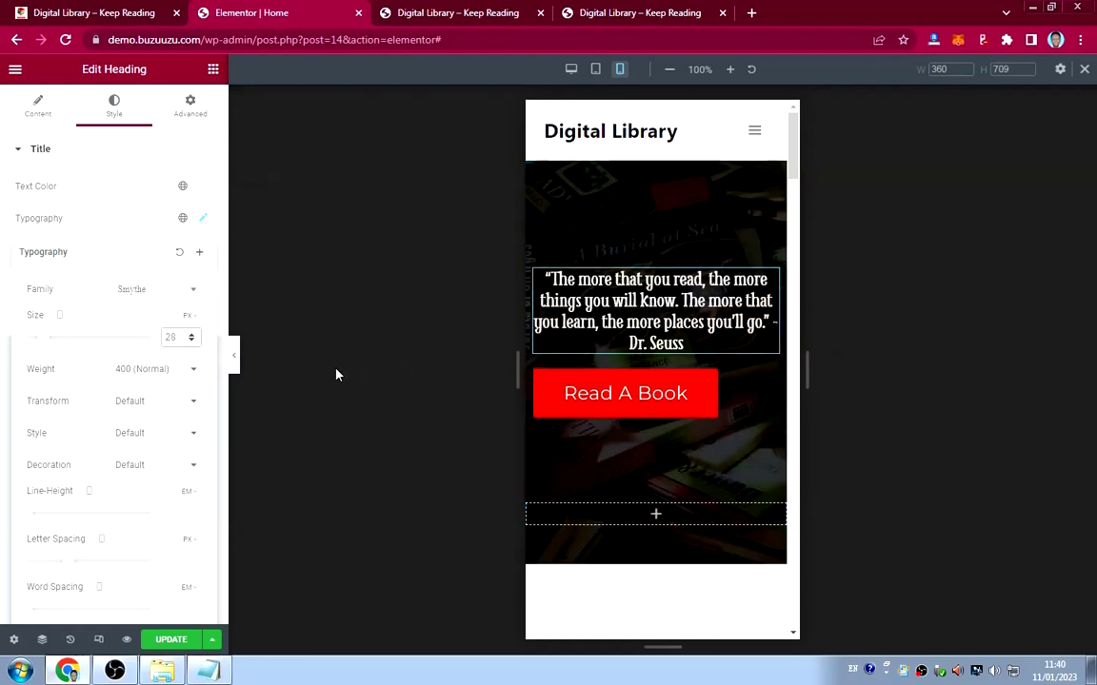
key(BackSpace)
text(5)
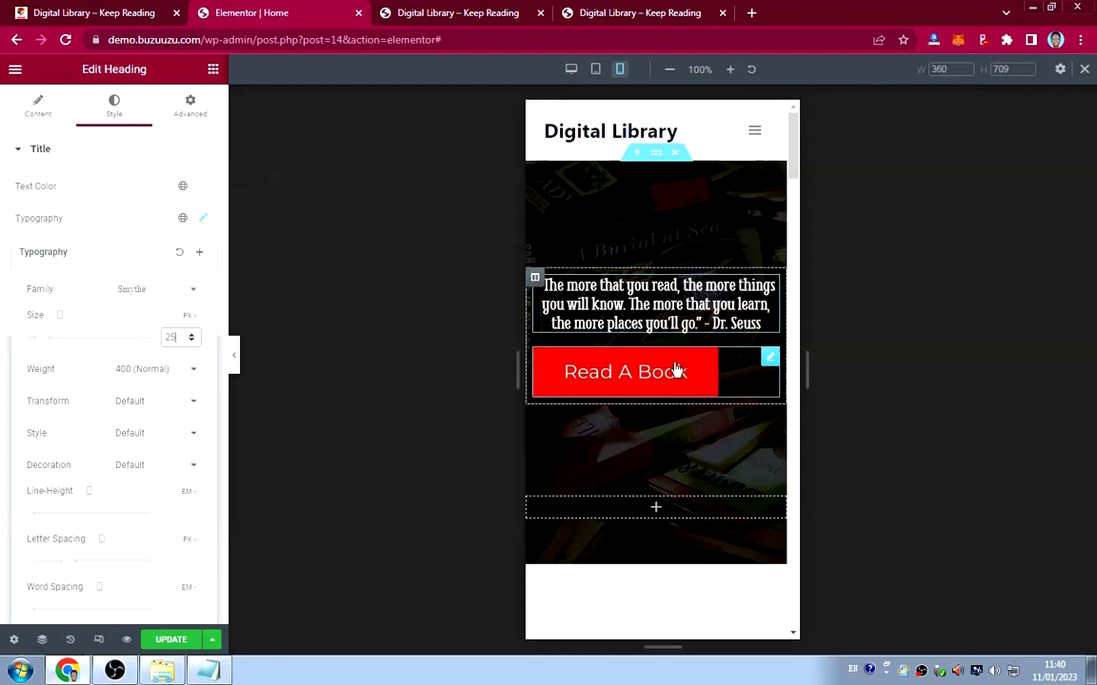
Center-align the hero section's Read A Book button for mobile.
click(768, 358)
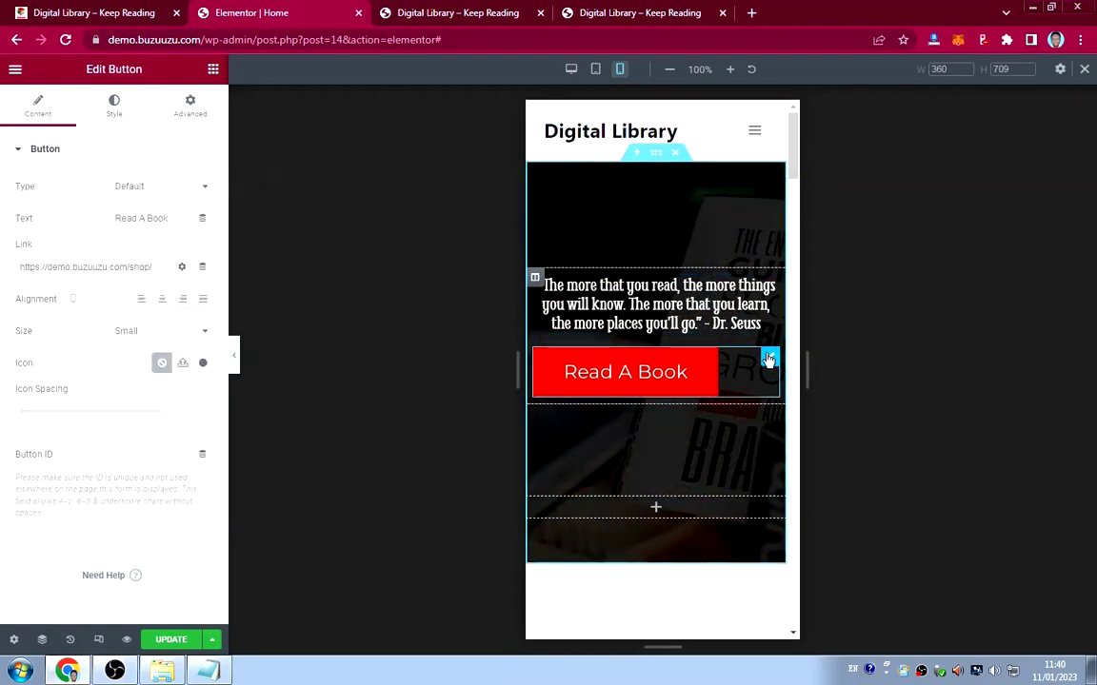
click(158, 299)
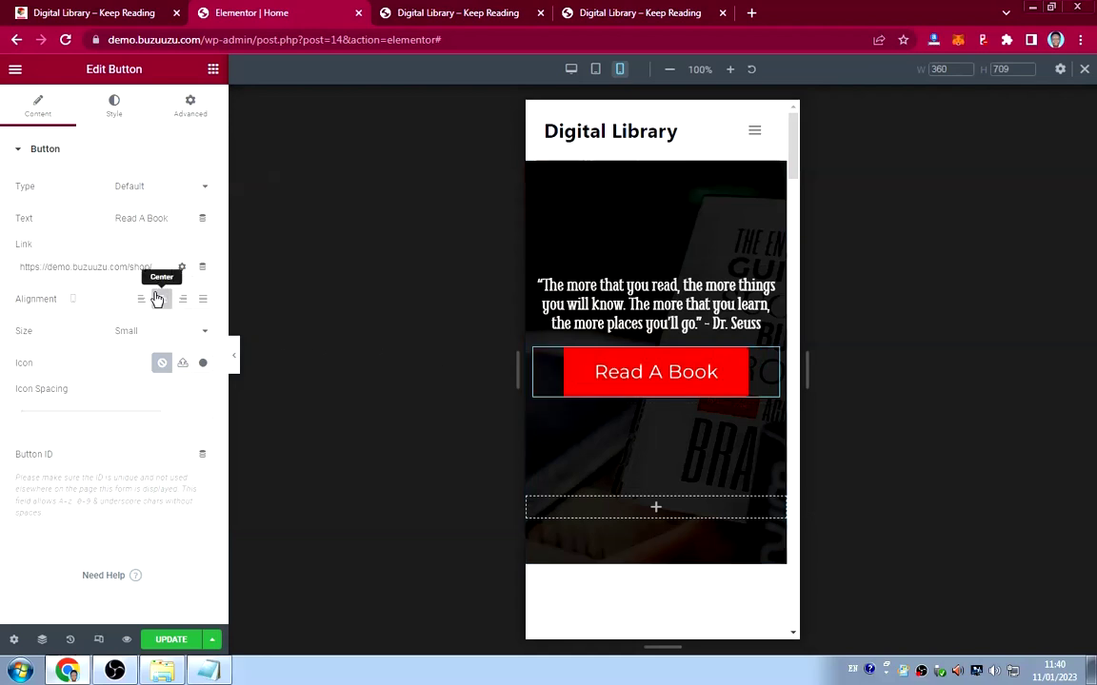
Unlink the hero button's padding, set 10 px top and bottom and 25 px left and right, and set its font size to 20 px.
click(114, 105)
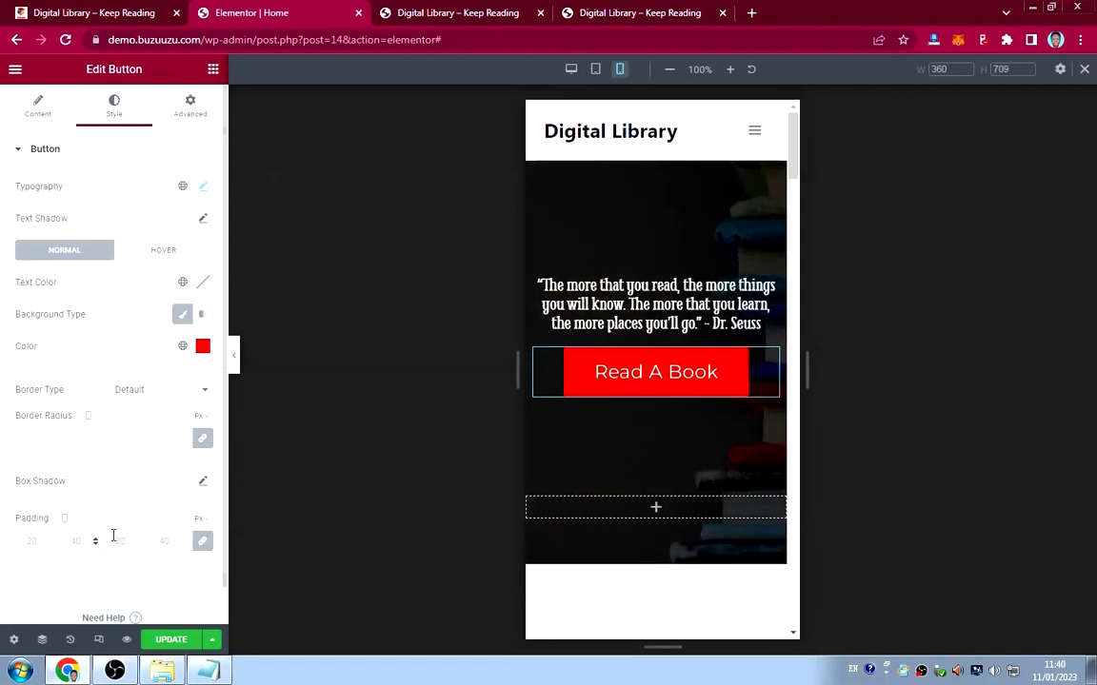
click(201, 544)
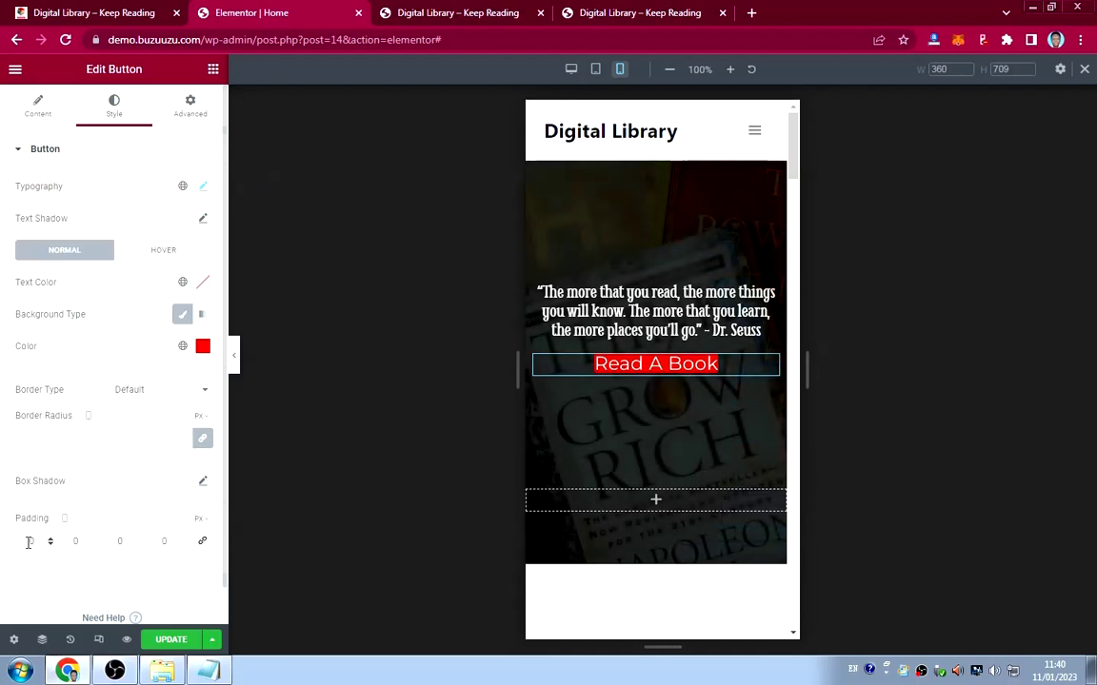
click(28, 542)
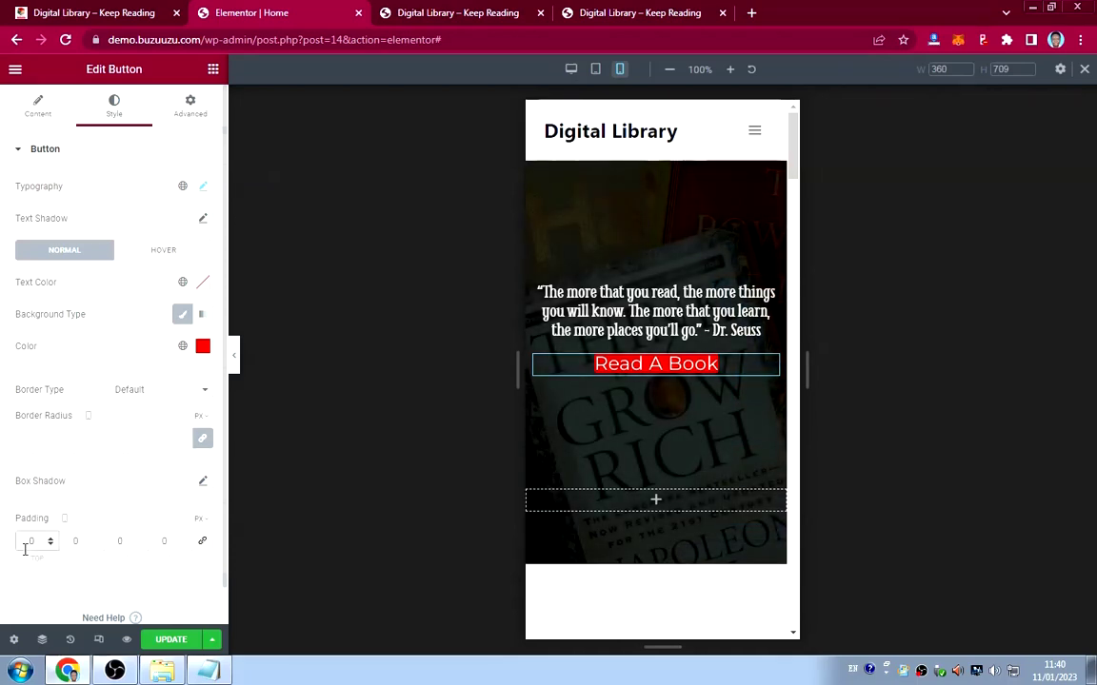
text(10)
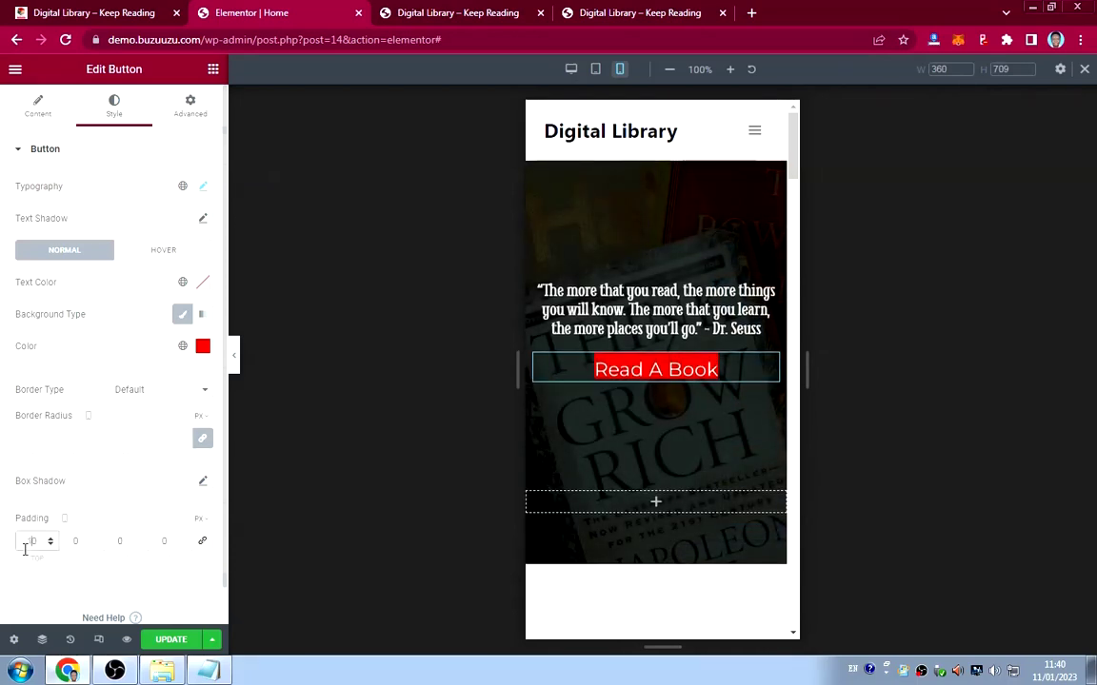
click(114, 541)
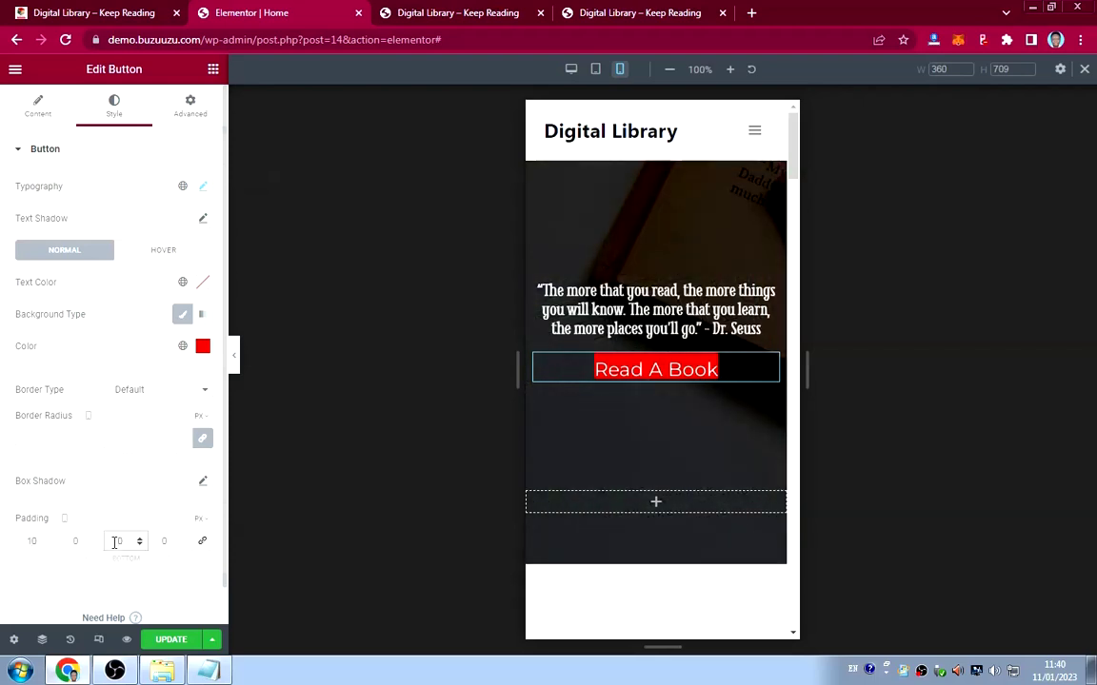
text(1)
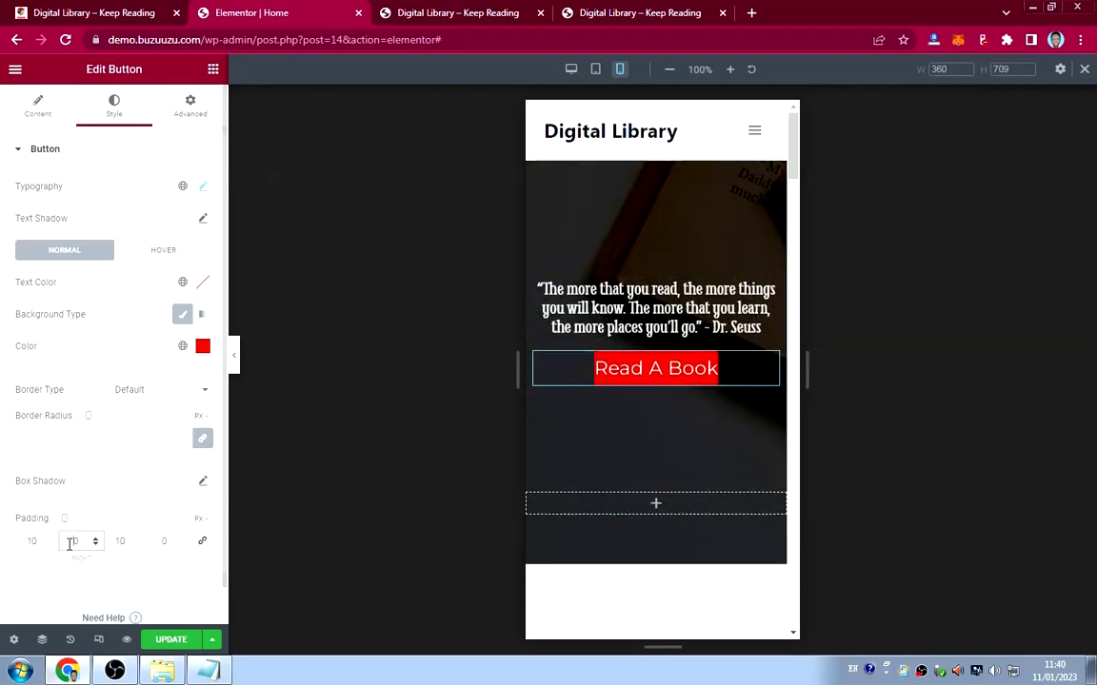
text(15)
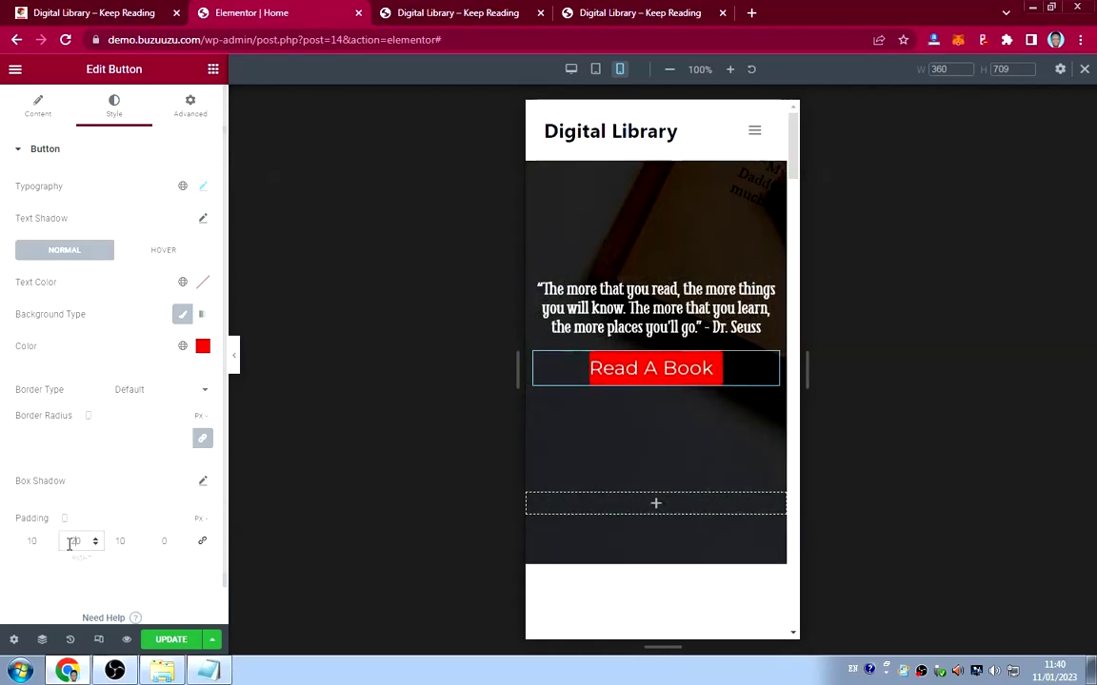
key(Delete)
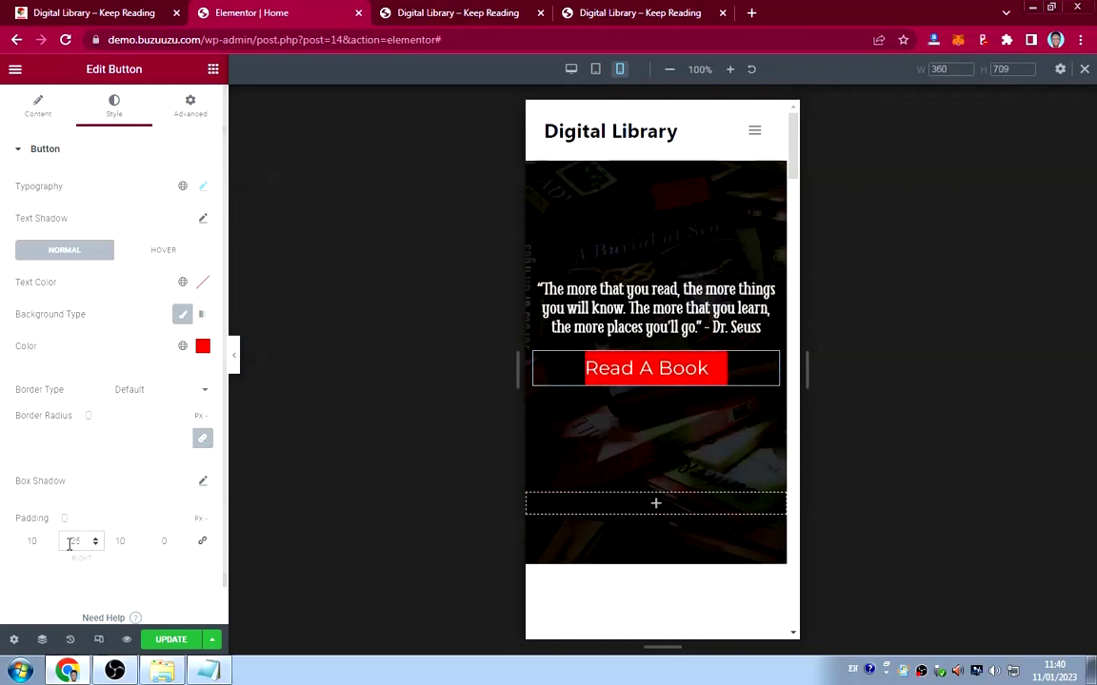
click(161, 540)
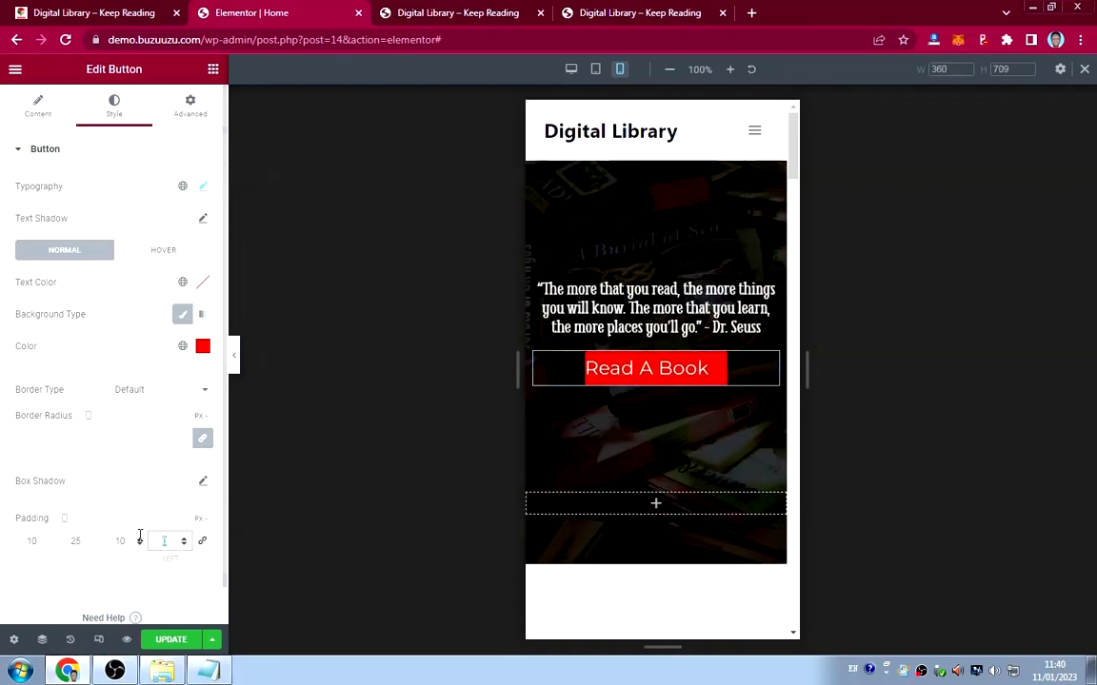
text(25)
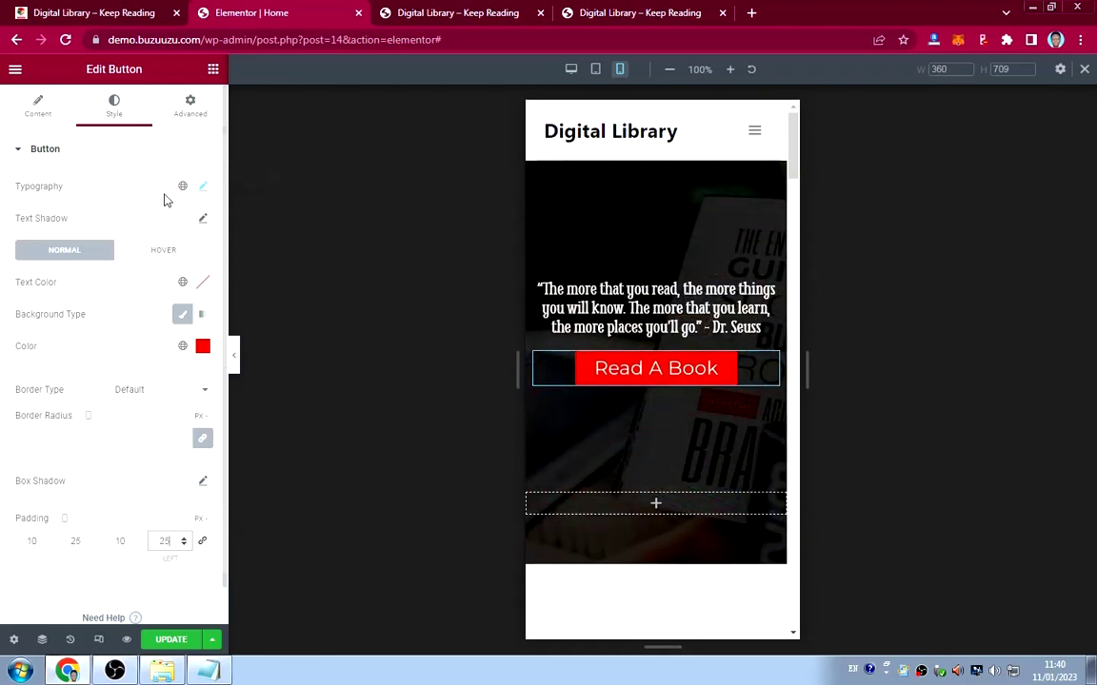
click(203, 188)
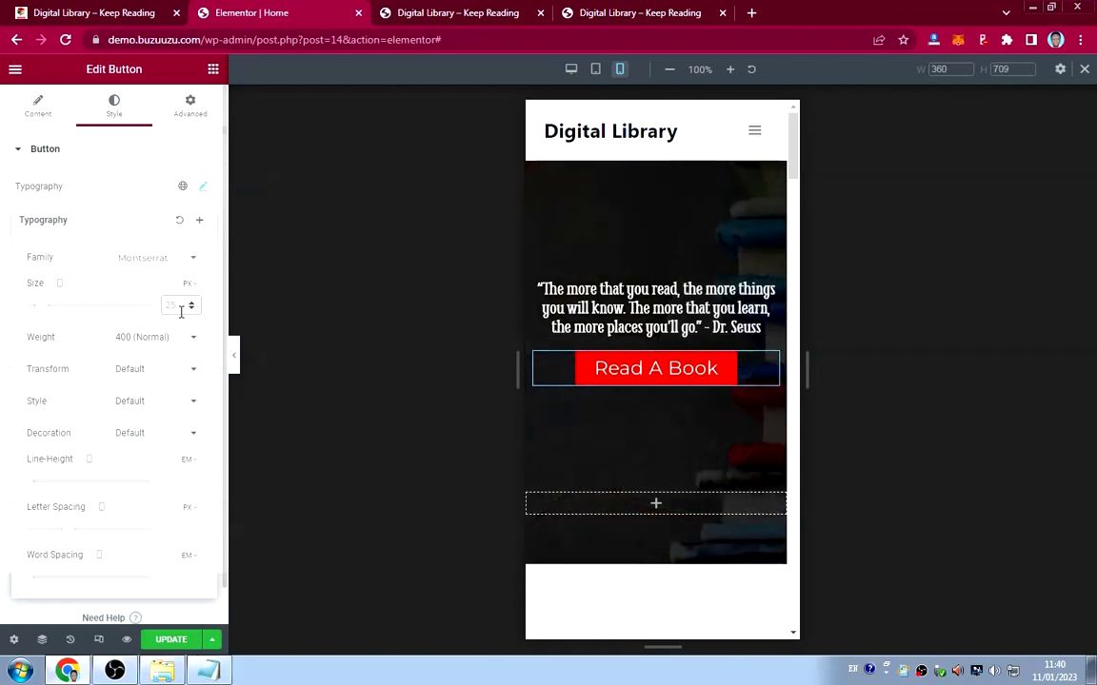
text(20)
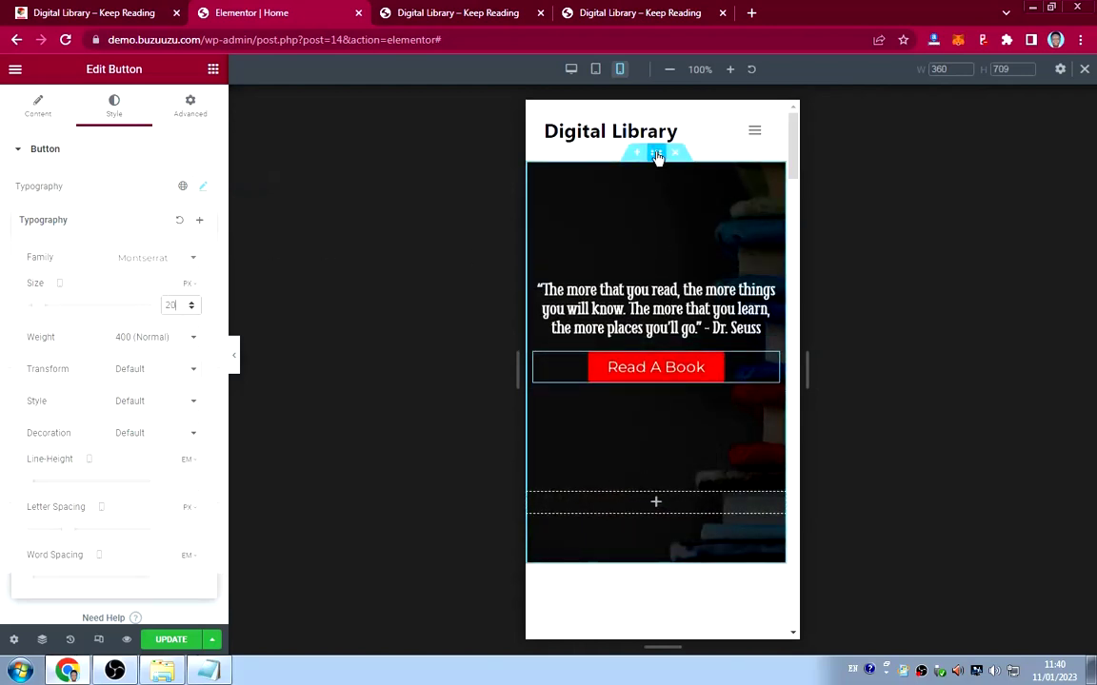
Set the hero section's minimum height to 250 px for mobile.
click(656, 154)
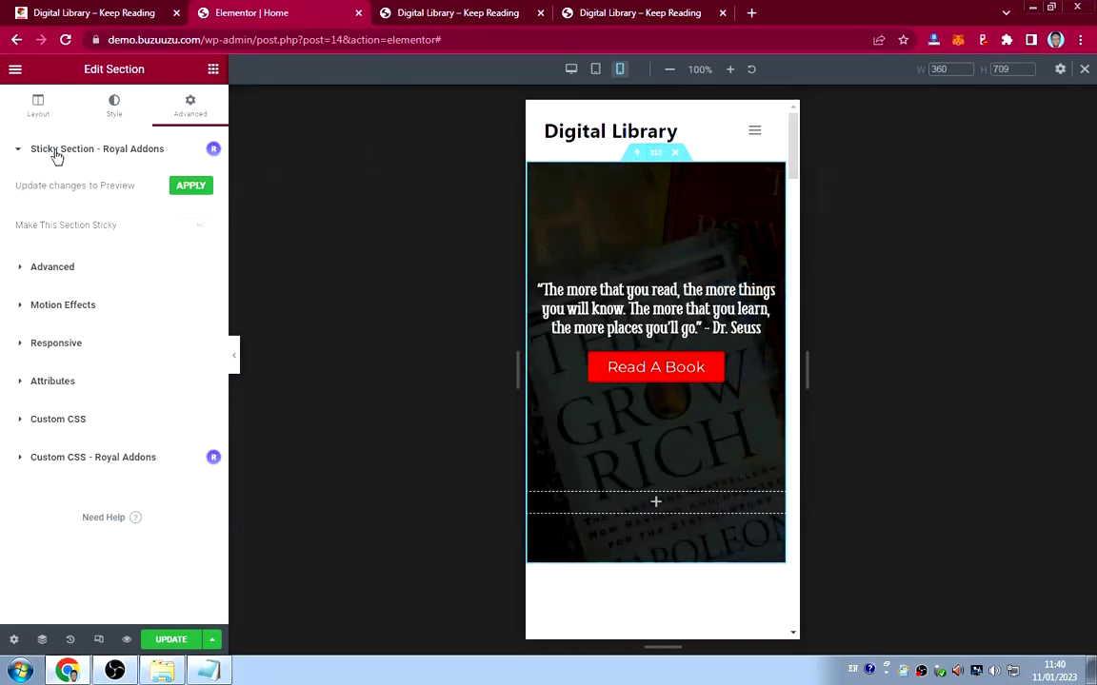
click(35, 104)
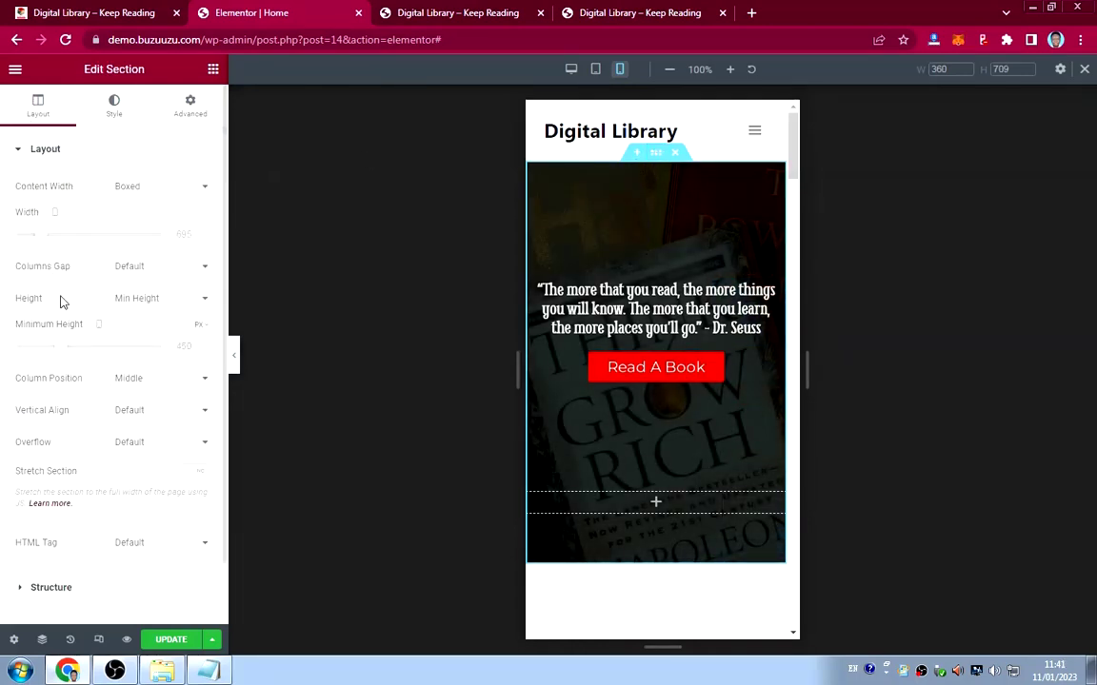
drag(57, 351, 43, 339)
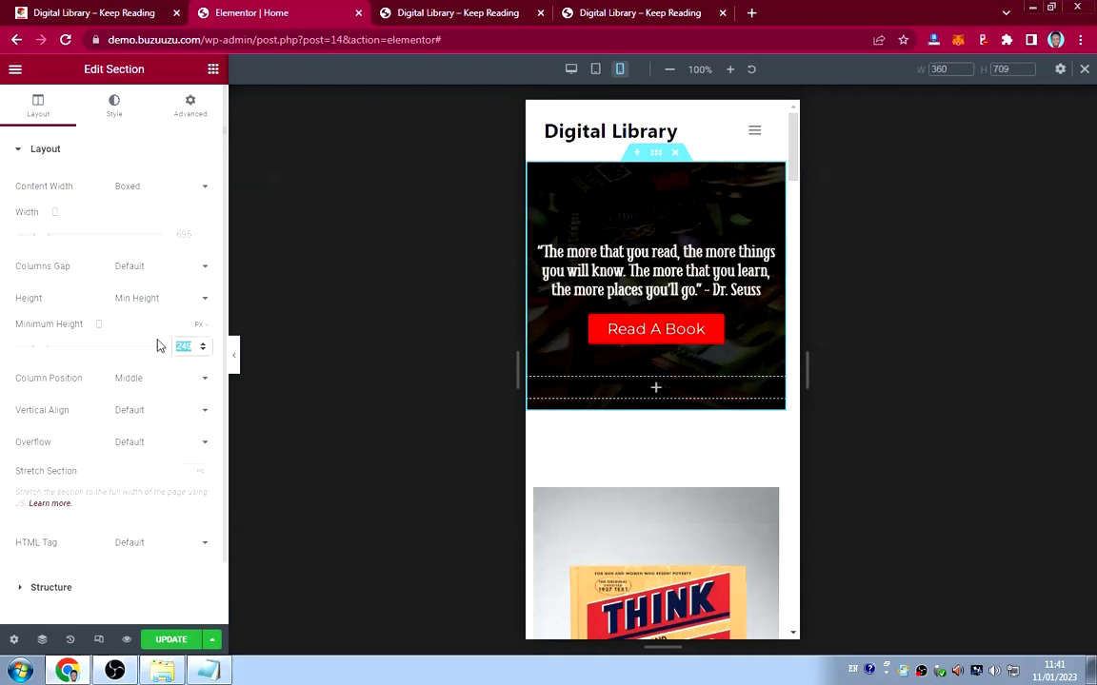
text(250)
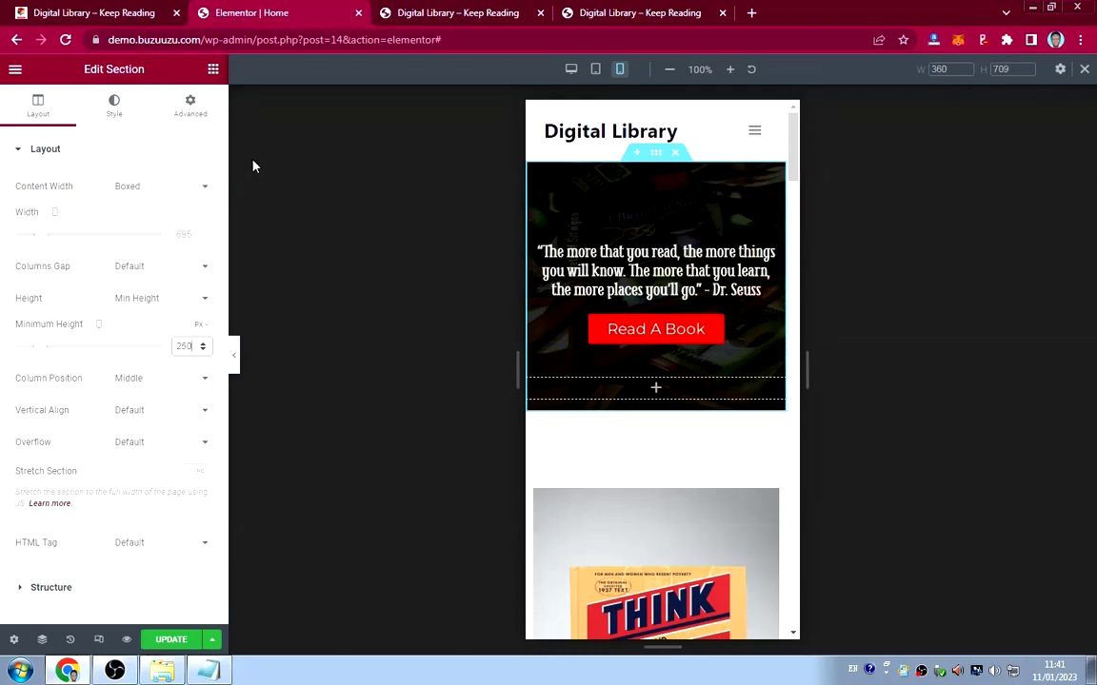
Set the hero section's top padding to 70 px for mobile.
click(194, 114)
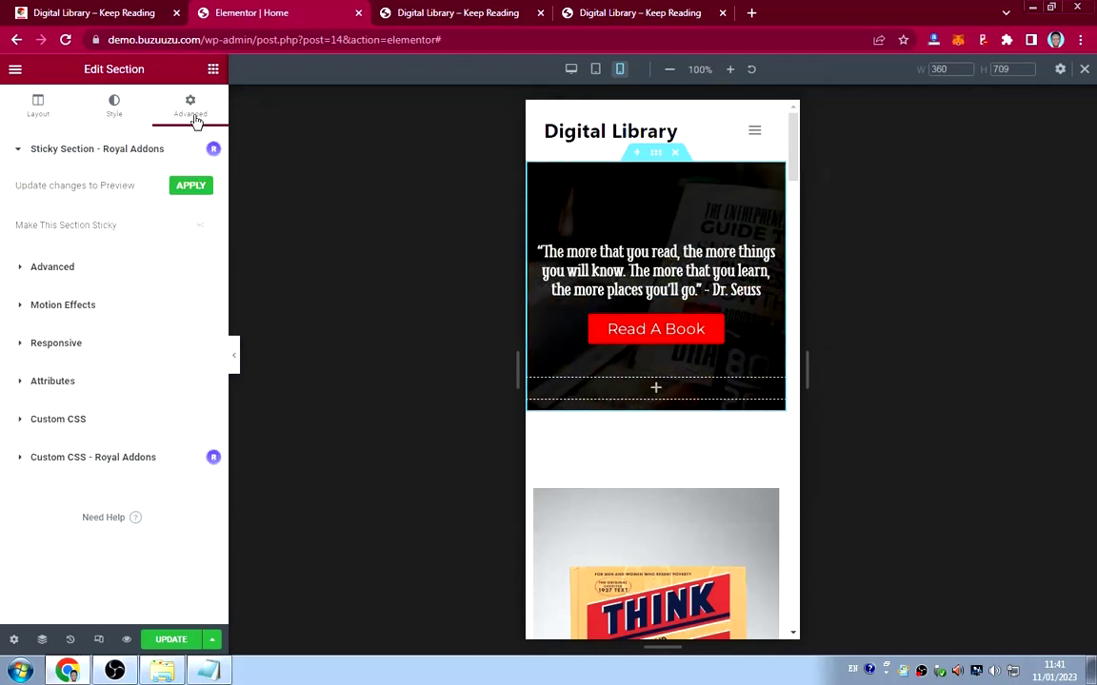
click(80, 275)
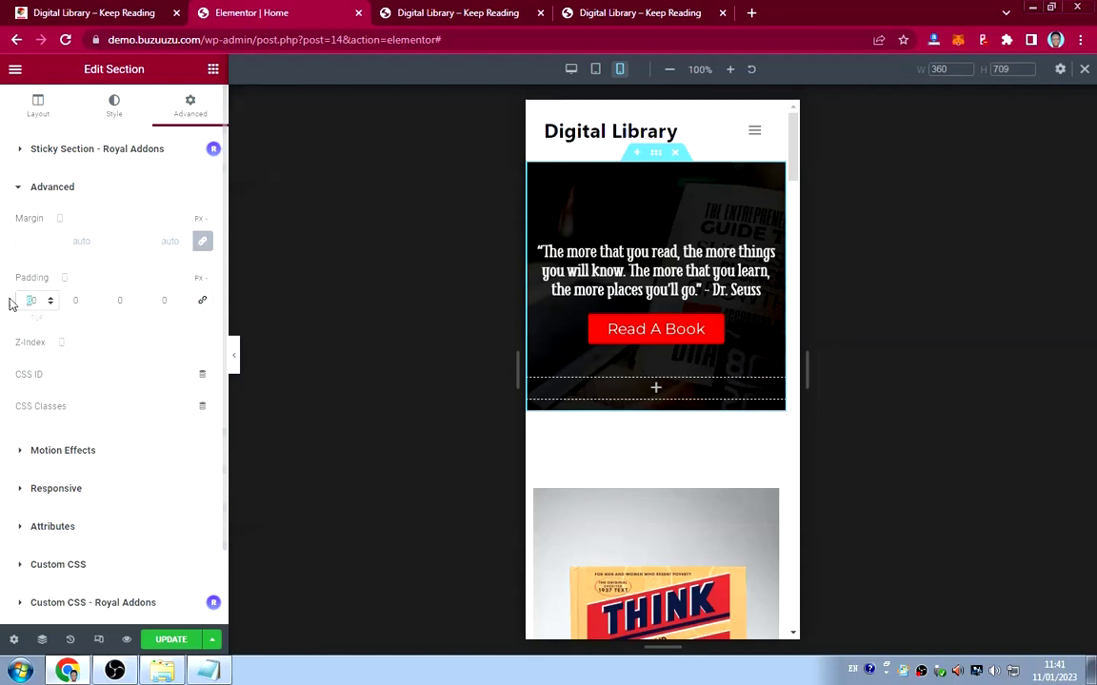
text(70)
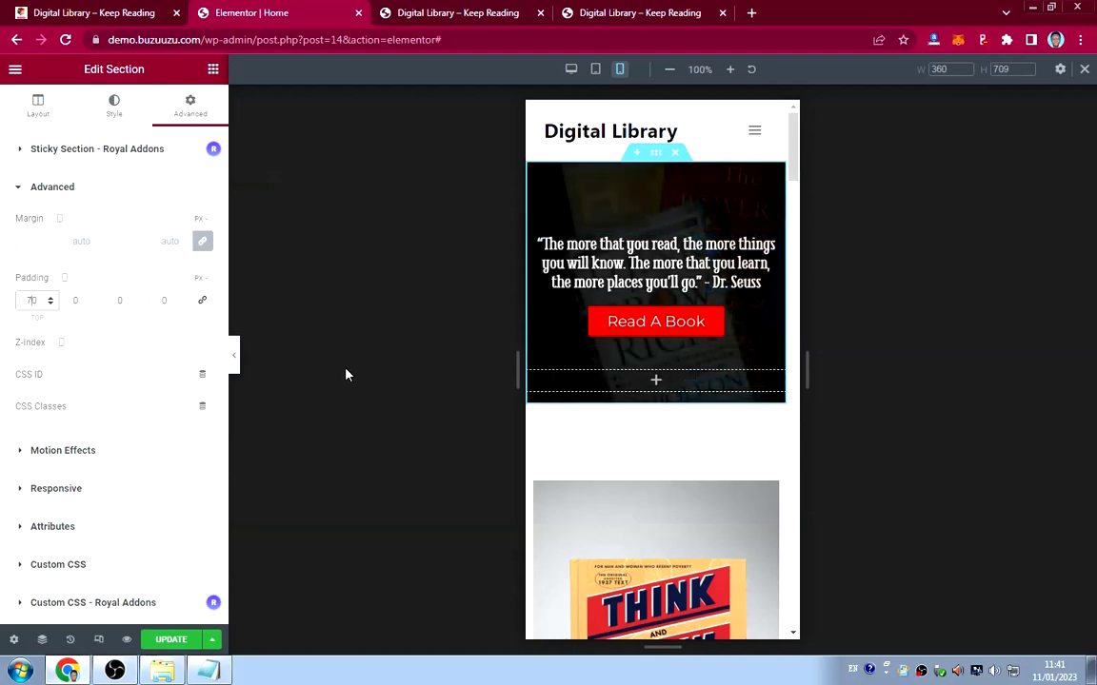
Turn off pagination for the product carousel below the hero section in the mobile layout.
scroll(649, 381, down, 5)
scroll(649, 386, up, 3)
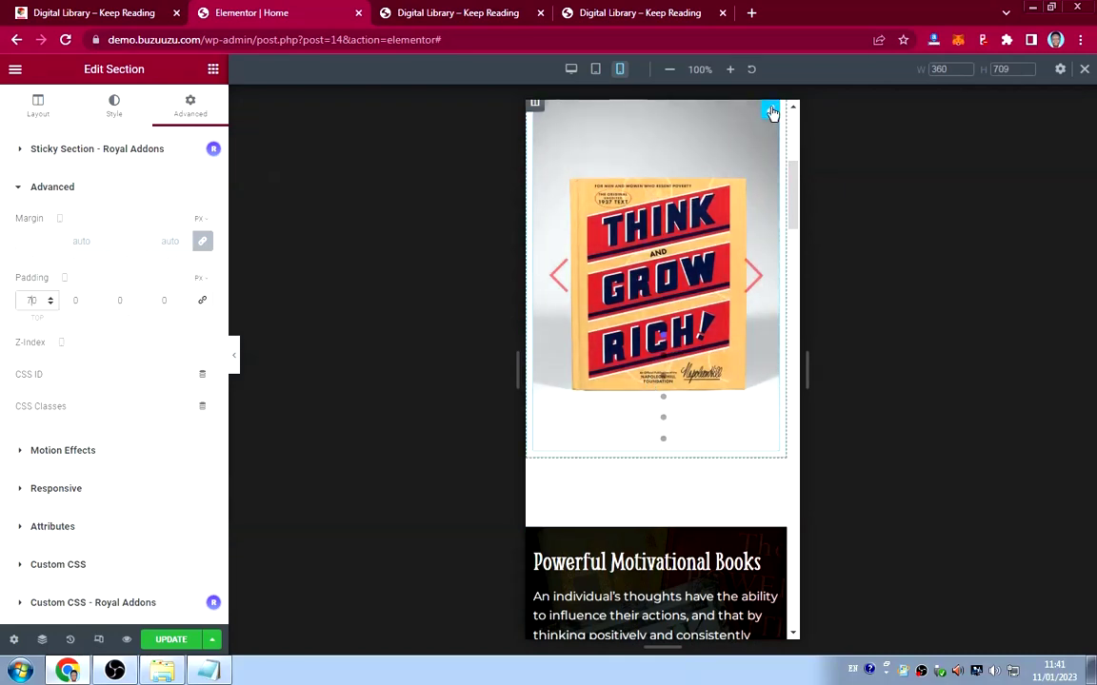
click(772, 112)
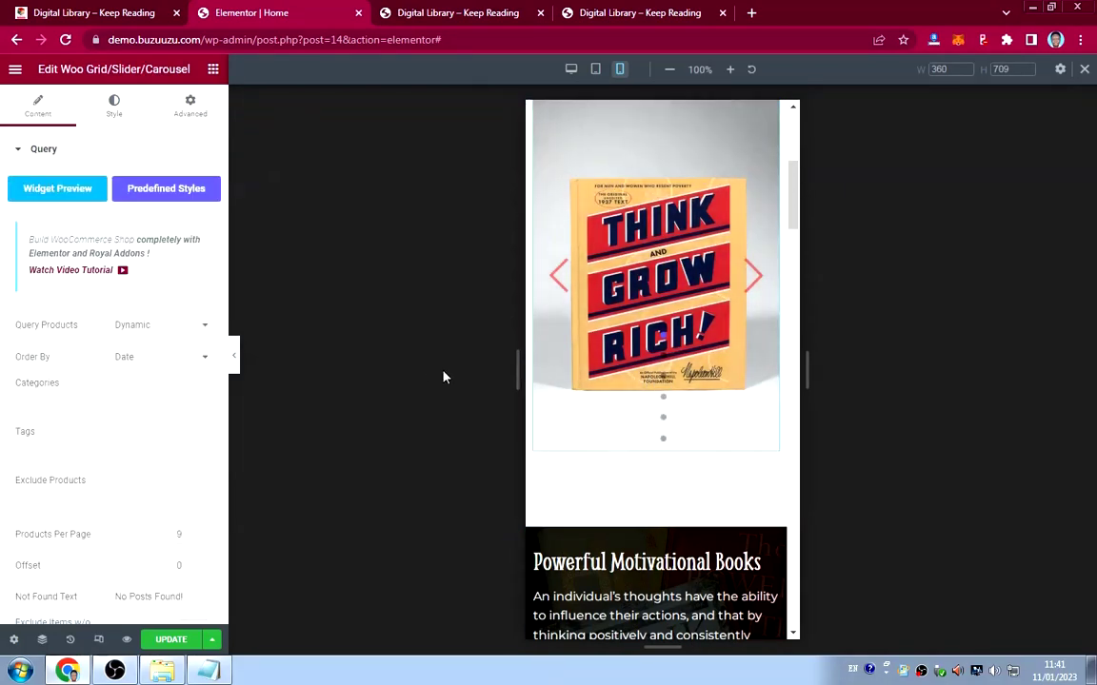
scroll(105, 377, down, 2)
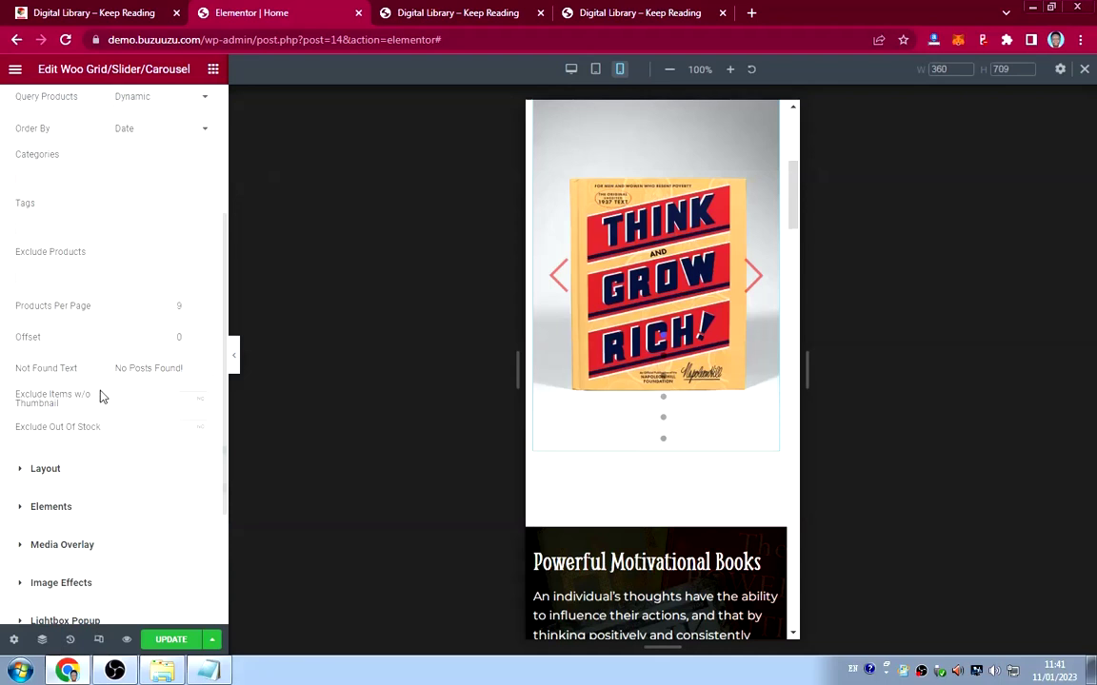
click(105, 469)
scroll(105, 378, down, 2)
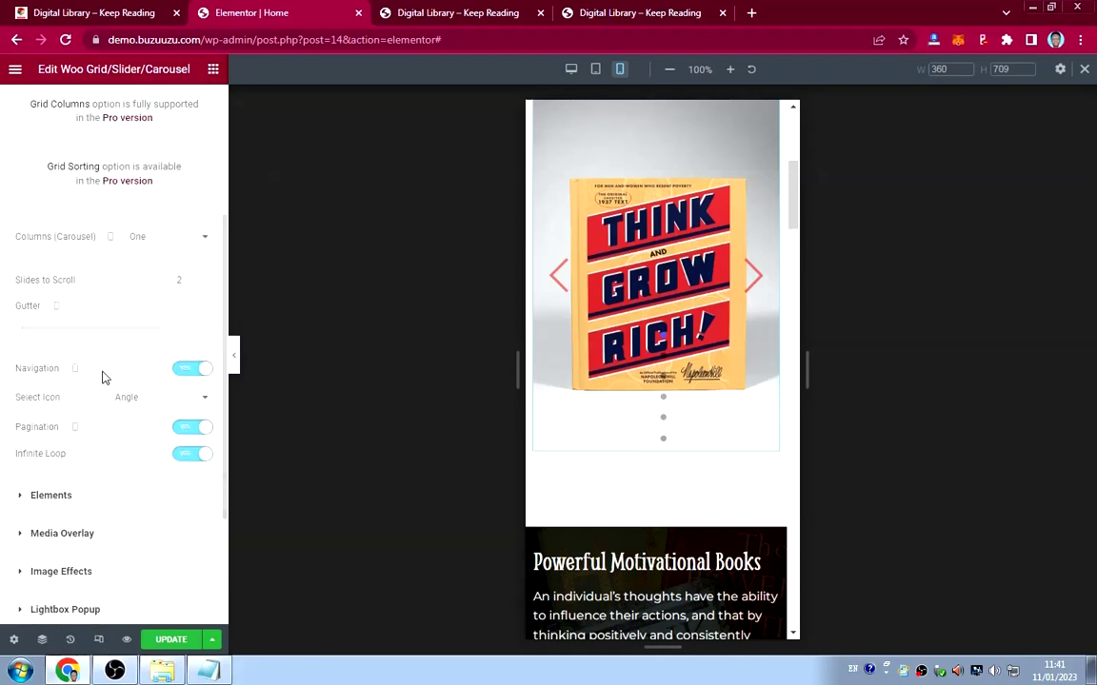
click(190, 433)
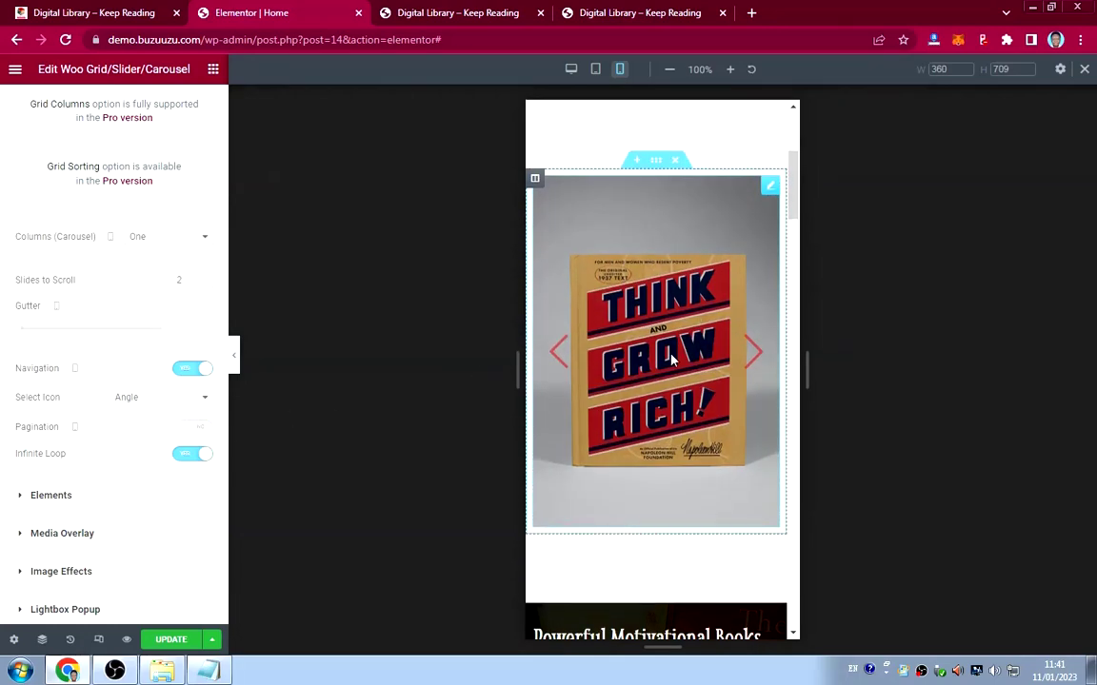
Center-align the Powerful Motivational Books heading for mobile.
scroll(672, 359, down, 4)
scroll(670, 360, up, 6)
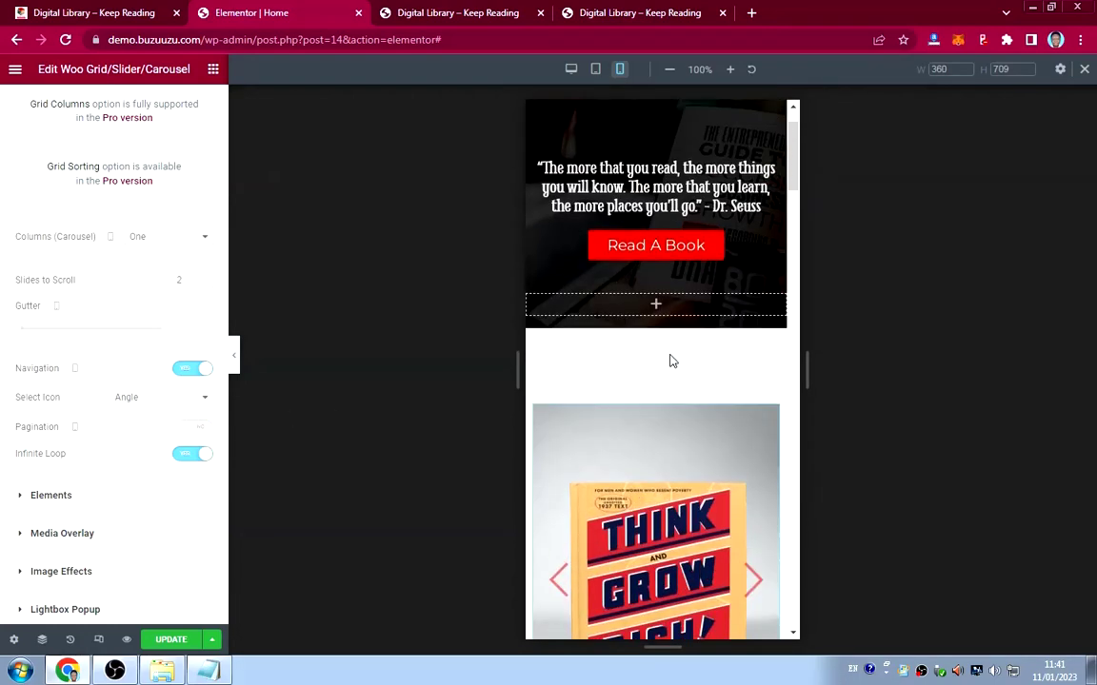
scroll(670, 360, down, 6)
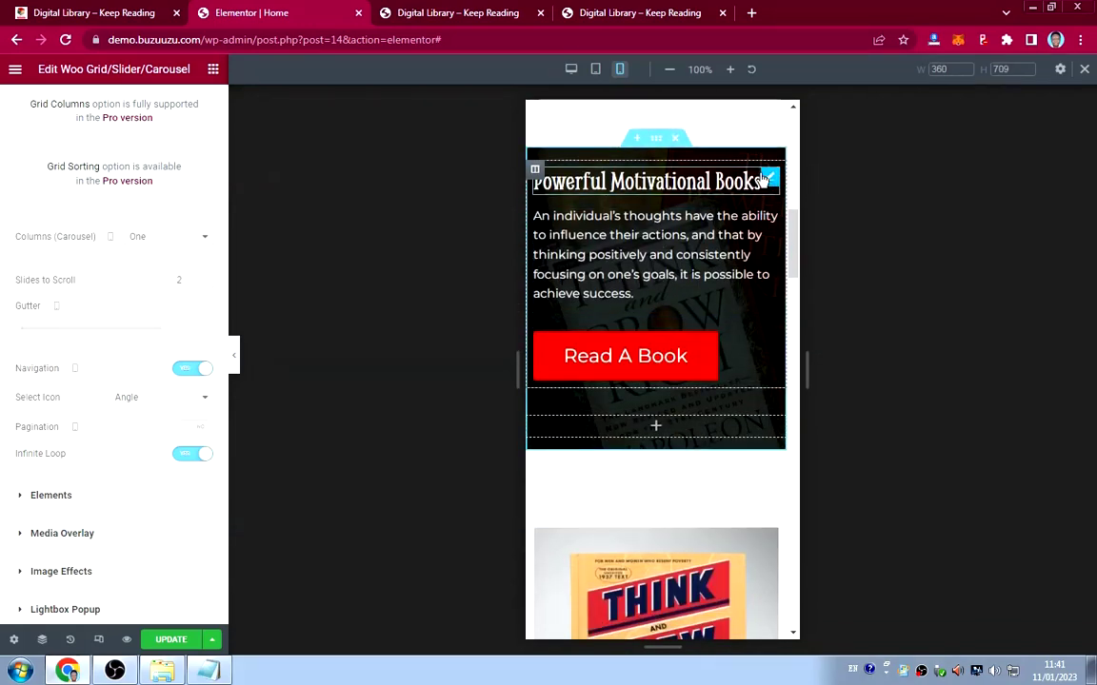
click(767, 178)
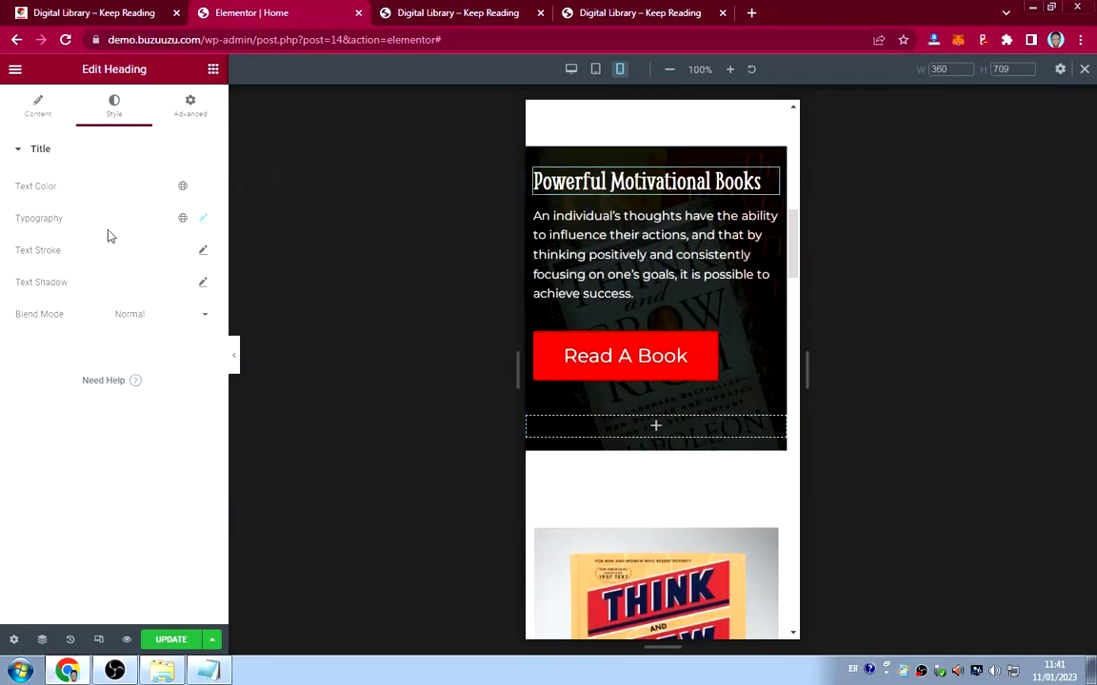
click(63, 116)
click(162, 400)
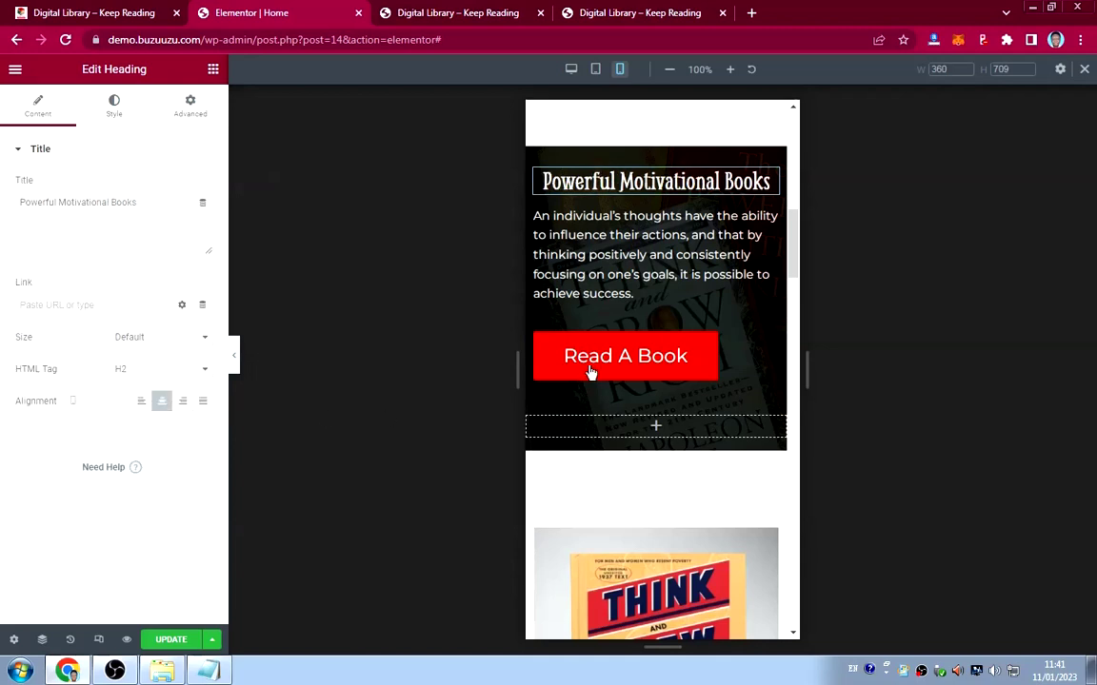
Center-align the paragraph and the Read A Book button under the Powerful Motivational Books heading for mobile.
click(766, 221)
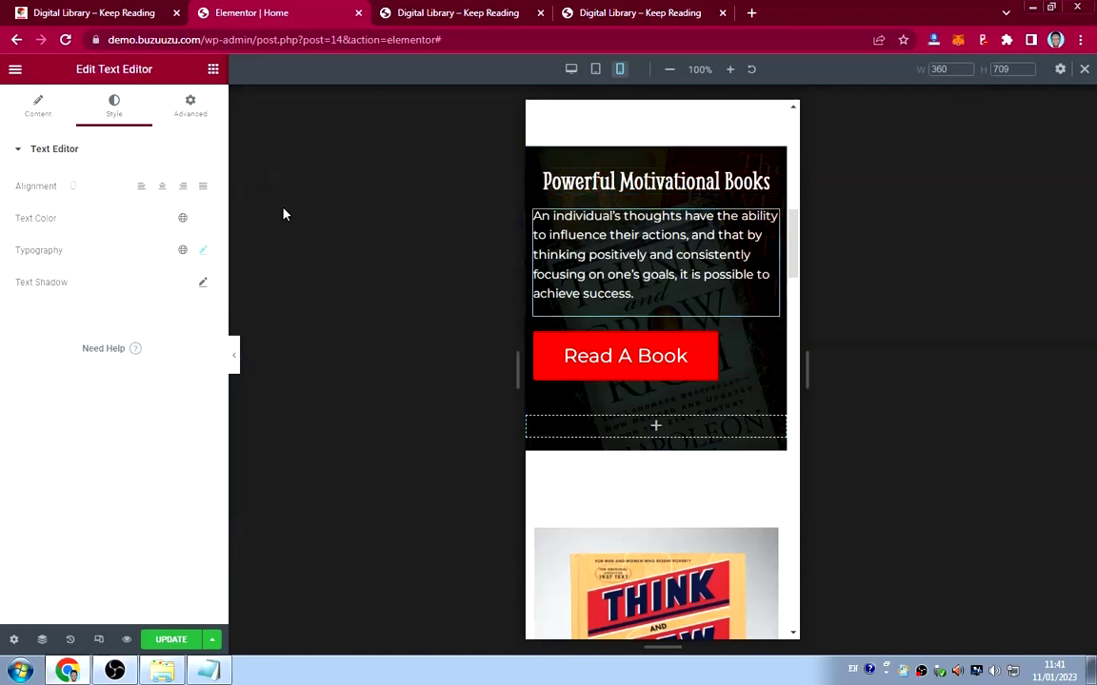
click(162, 188)
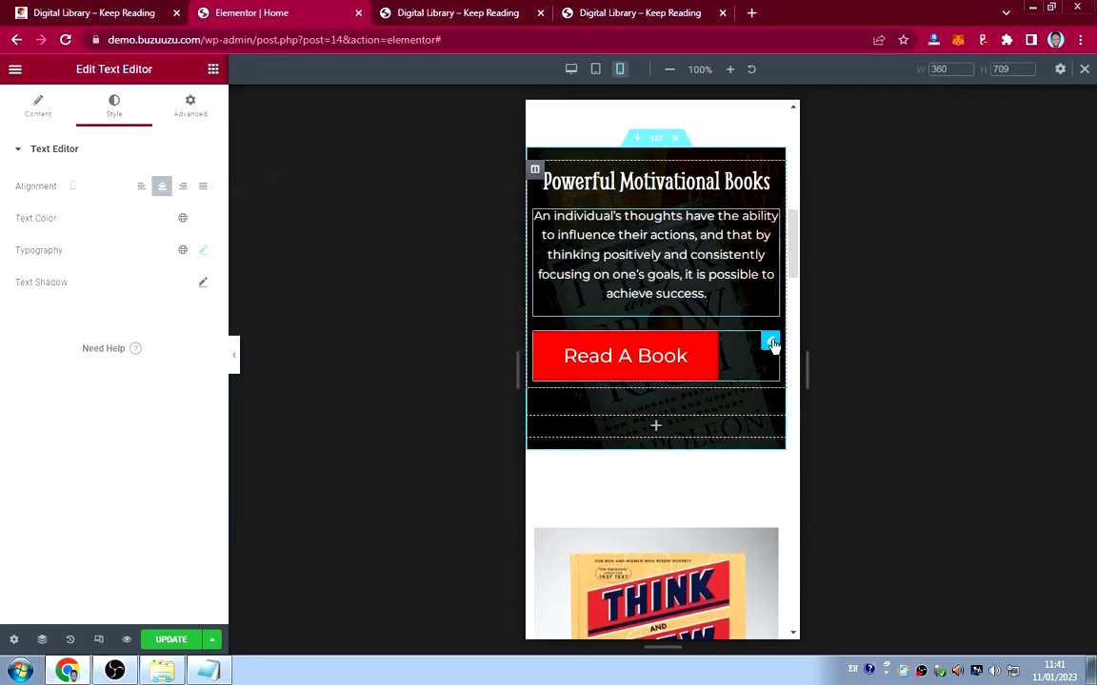
click(770, 343)
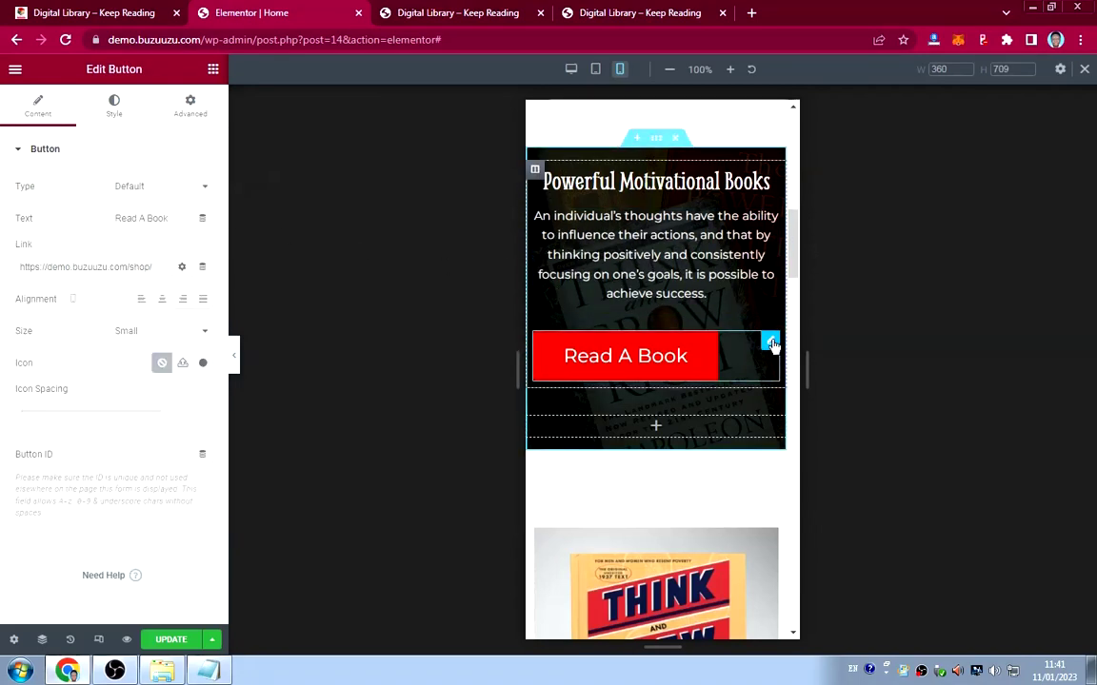
click(162, 299)
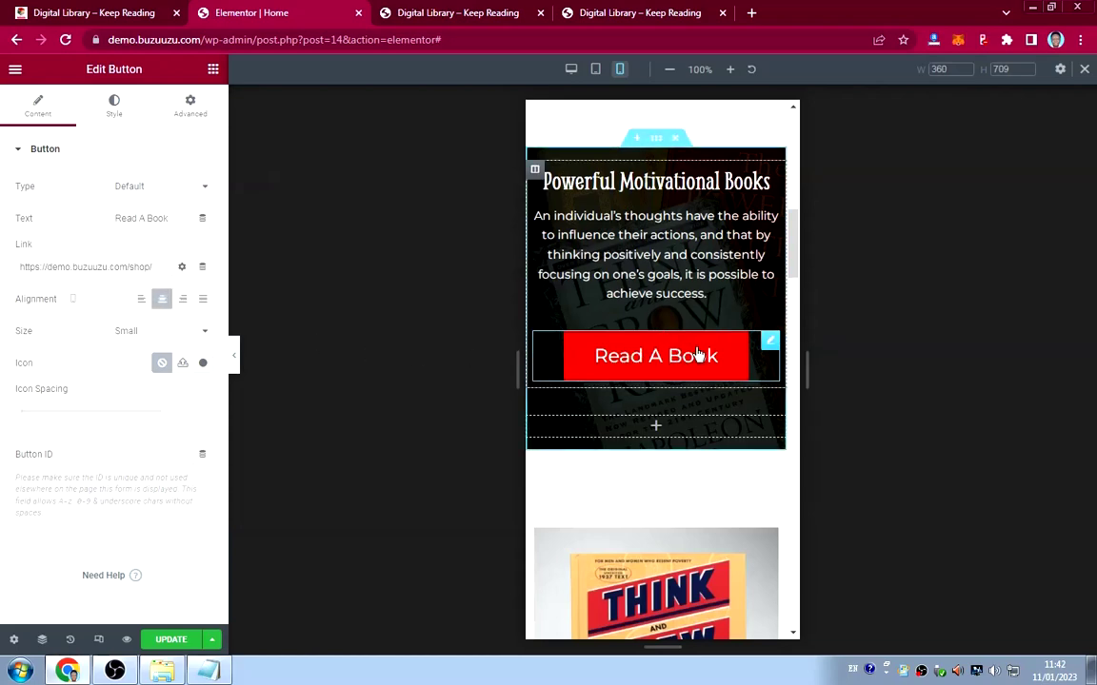
Copy the hero section's Read A Book button and paste its style onto the button in the Powerful Motivational Books section.
scroll(712, 359, up, 5)
scroll(712, 360, up, 2)
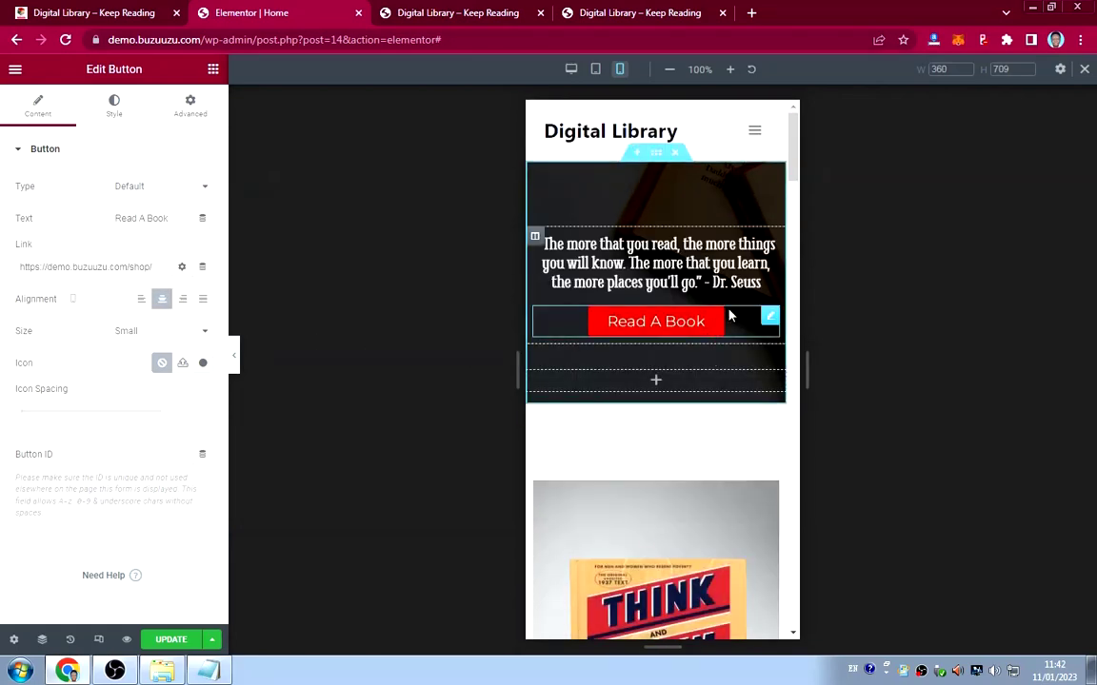
right_click(767, 320)
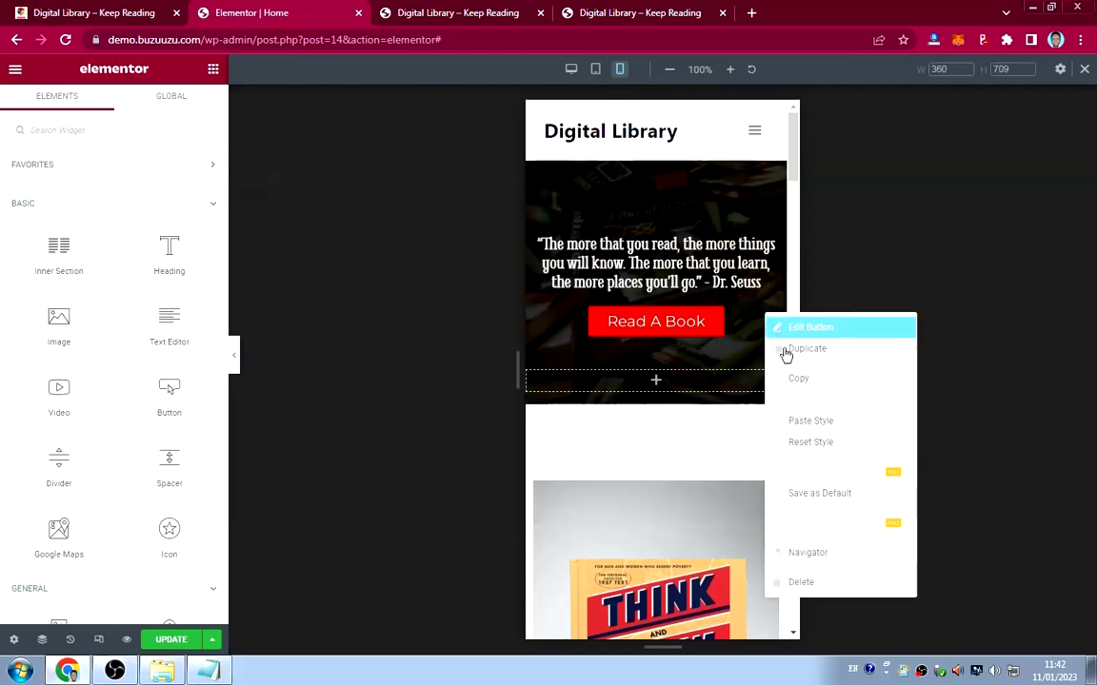
click(799, 382)
scroll(696, 398, down, 1)
scroll(696, 398, down, 8)
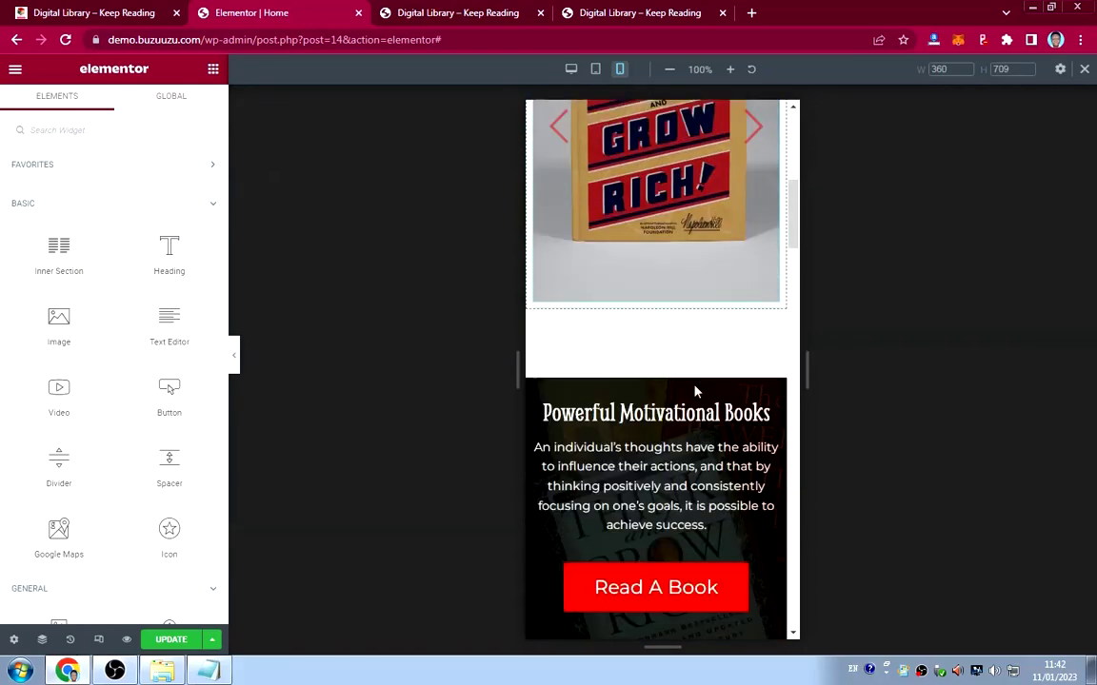
scroll(690, 377, up, 2)
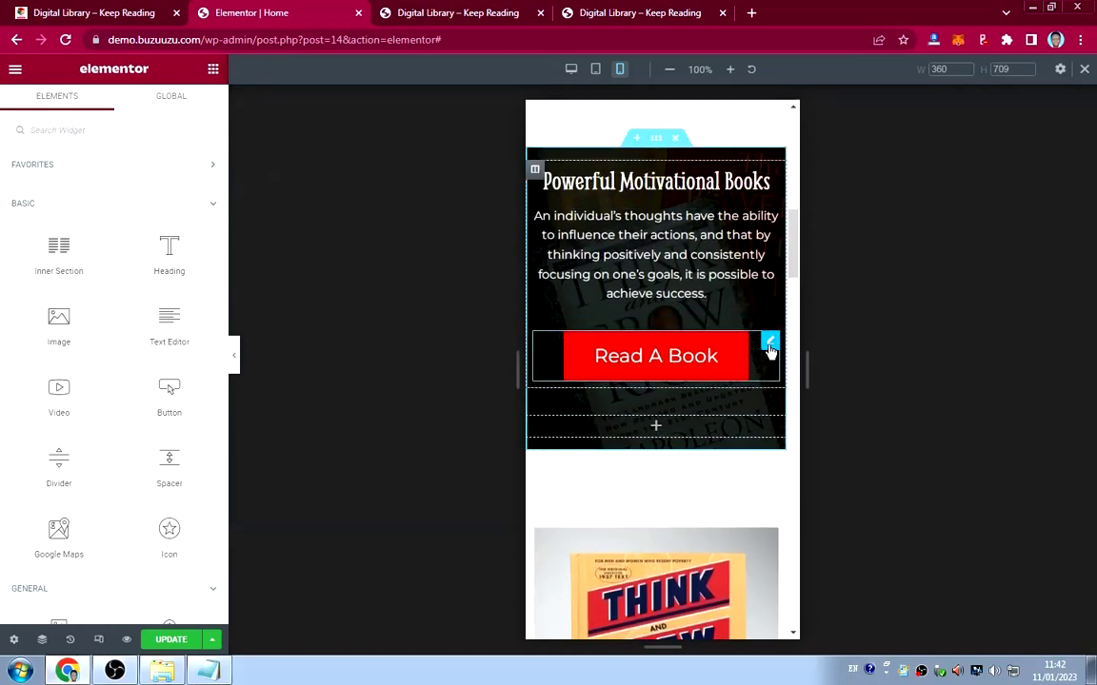
right_click(770, 354)
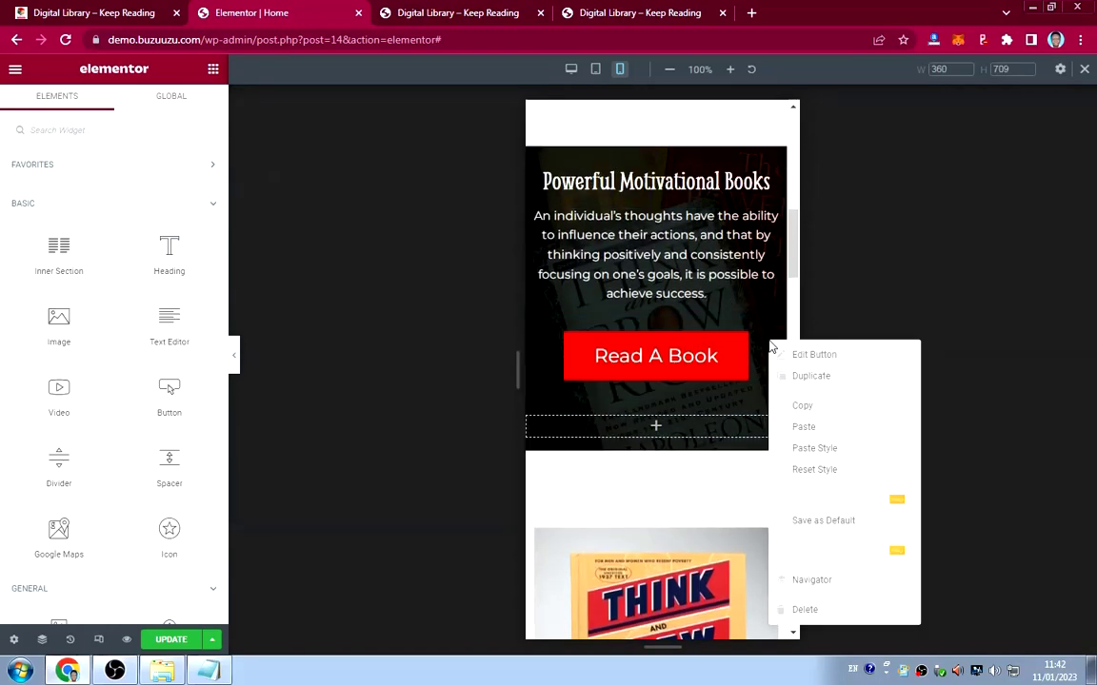
click(805, 448)
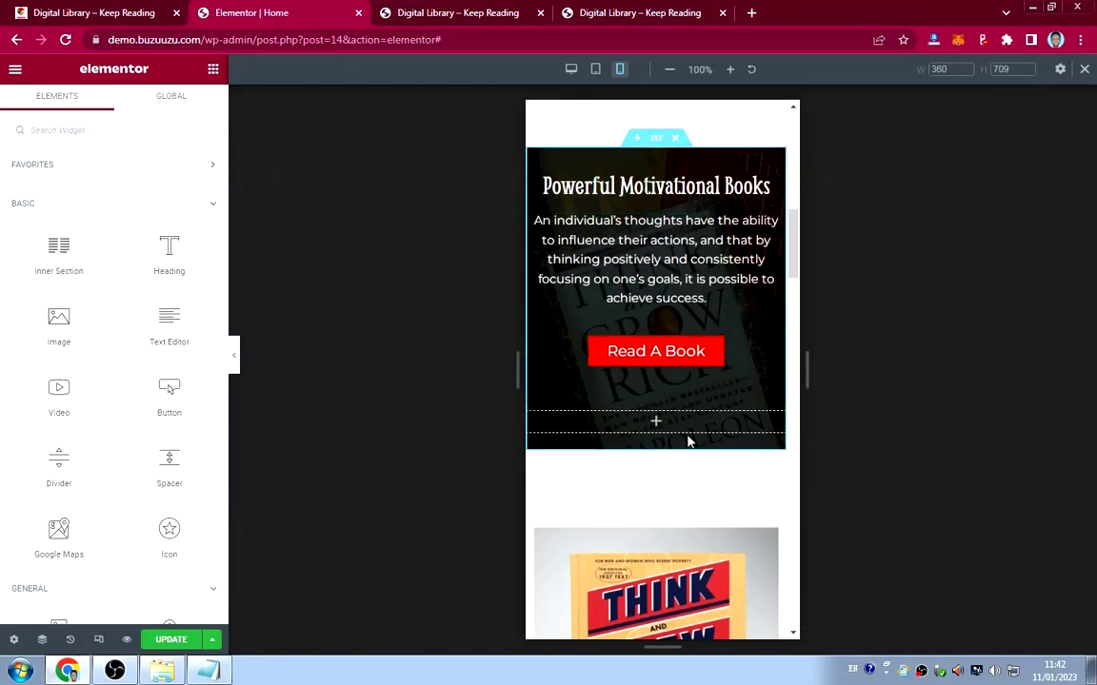
Copy the hero section with the Dr. Seuss quote.
scroll(687, 441, up, 10)
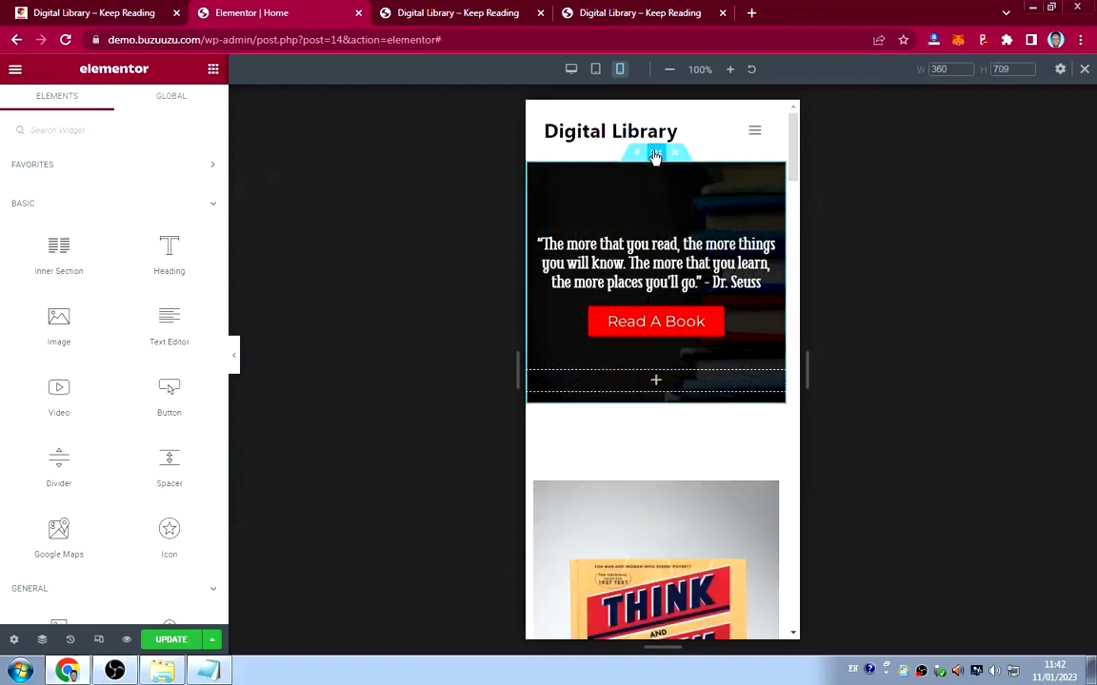
right_click(655, 154)
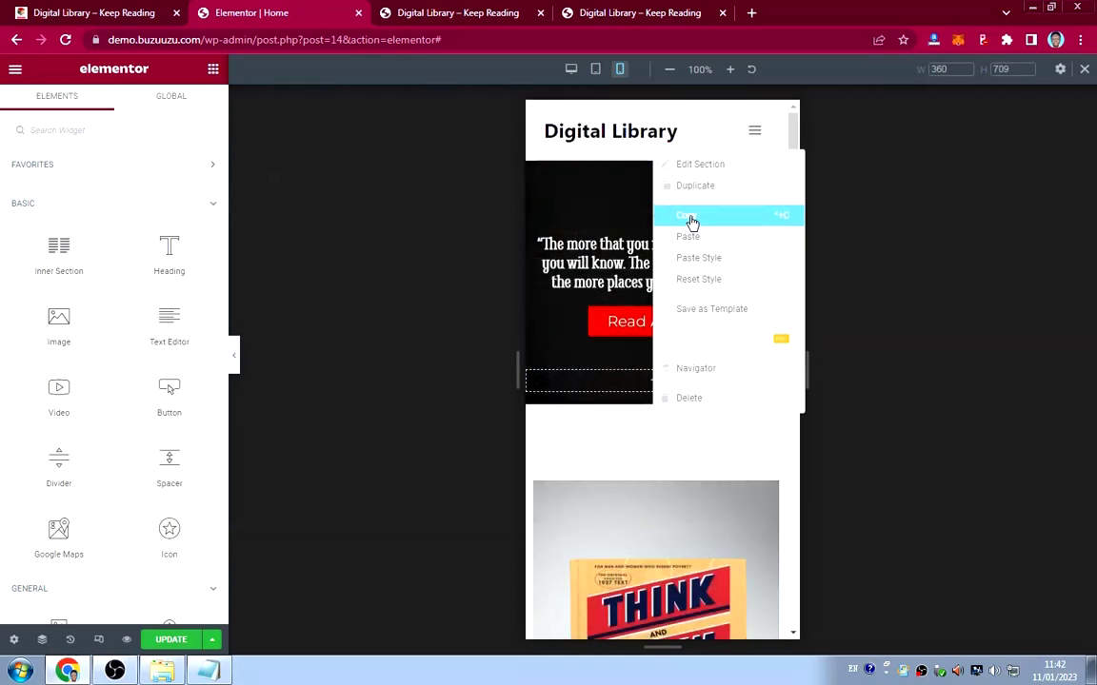
click(691, 221)
Paste the hero button's style onto the Read A Book button under the Just one small positive thought heading.
scroll(605, 446, down, 6)
scroll(606, 440, up, 4)
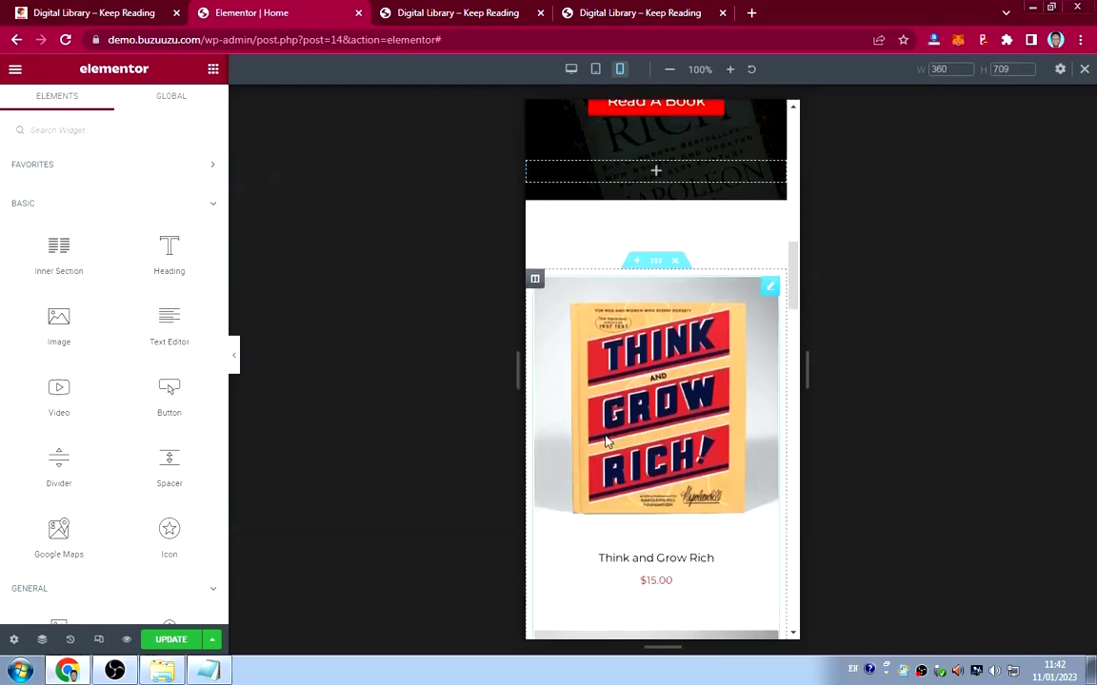
scroll(607, 441, down, 15)
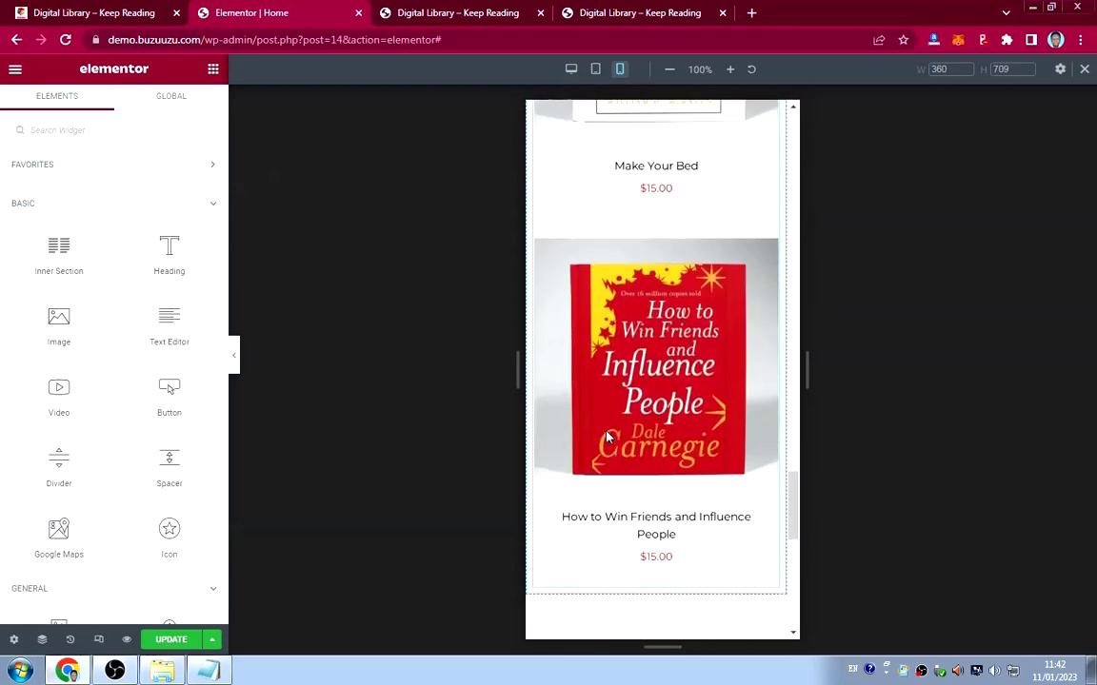
scroll(606, 438, down, 7)
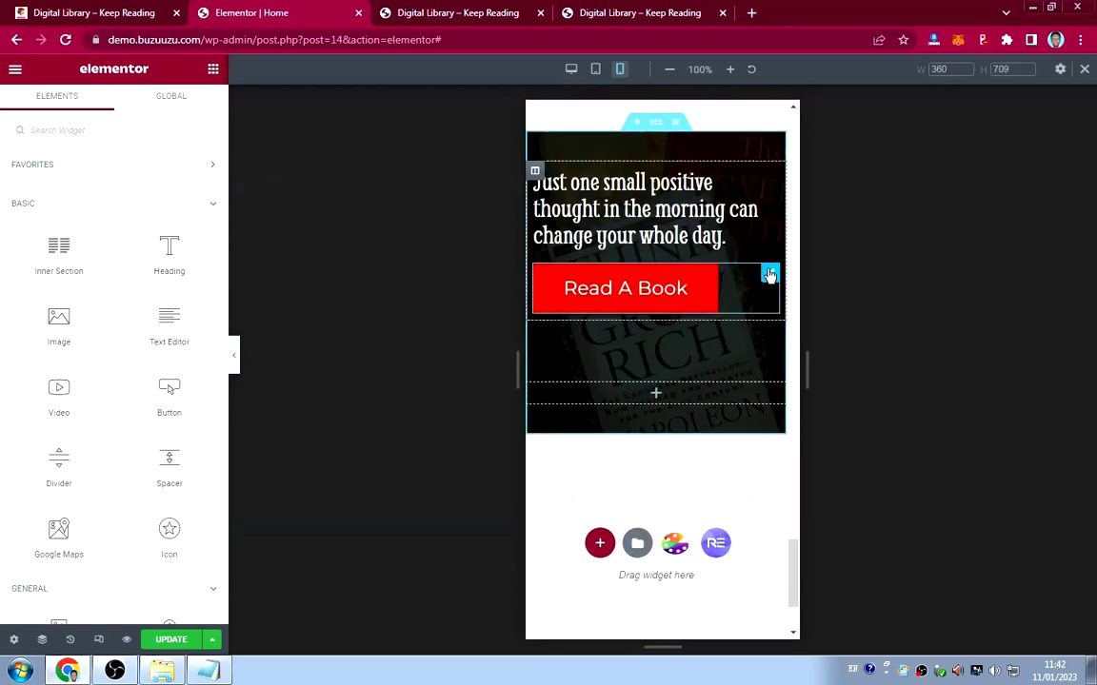
right_click(769, 275)
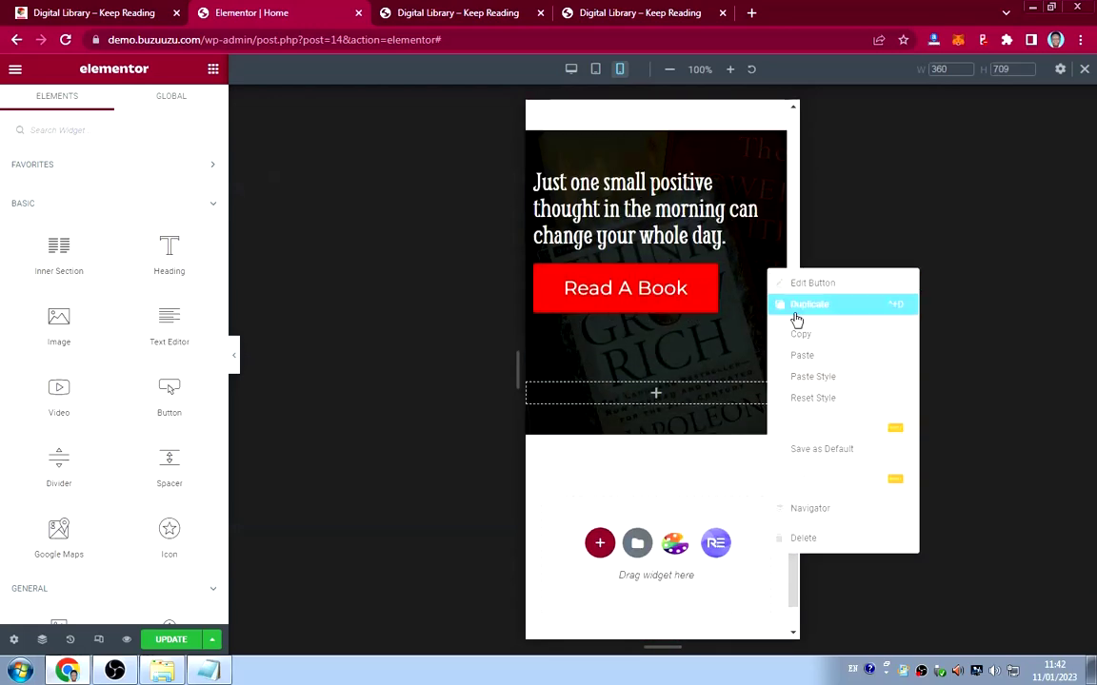
click(816, 379)
Copy the hero section and paste its style onto the Powerful Motivational Books section.
scroll(611, 302, up, 10)
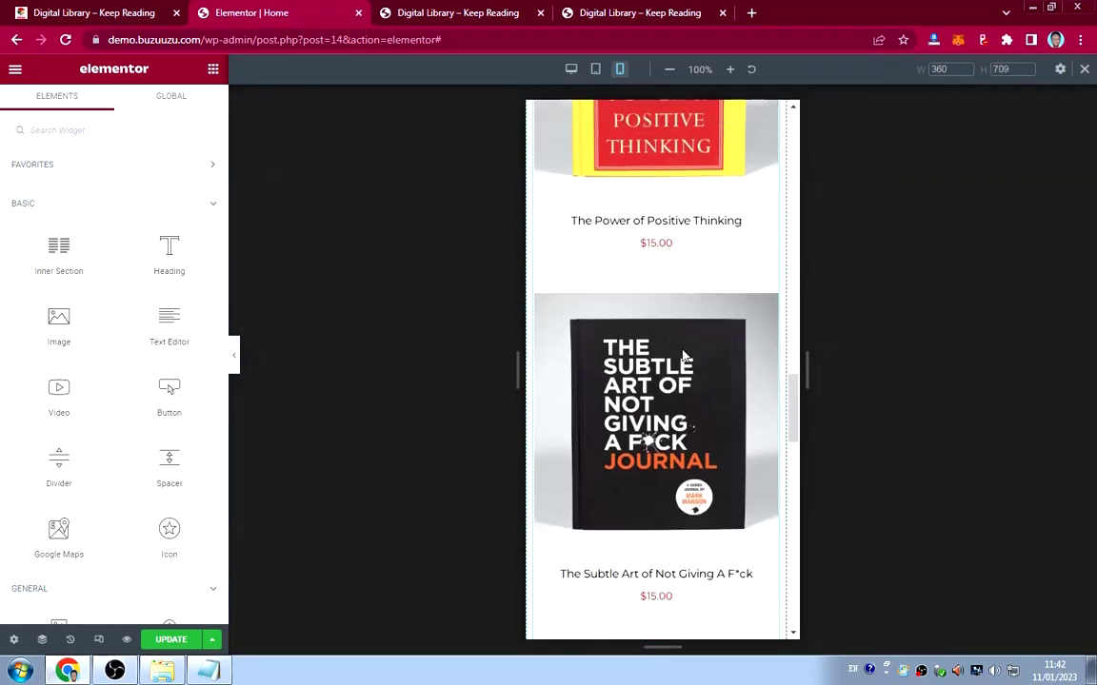
scroll(682, 356, up, 15)
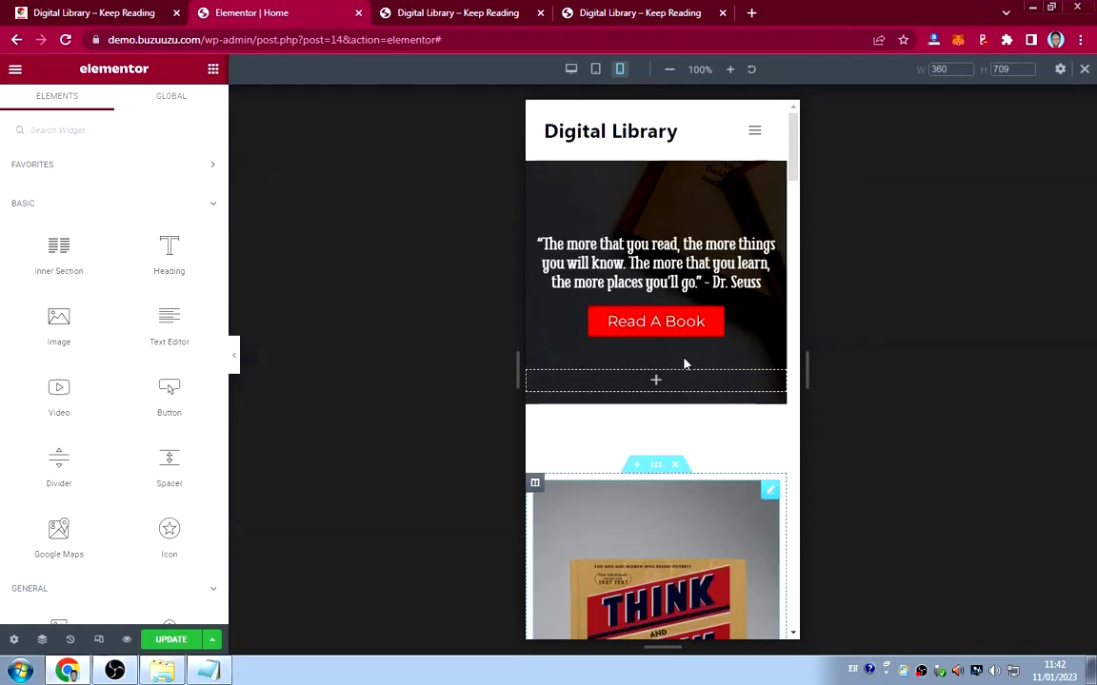
right_click(656, 156)
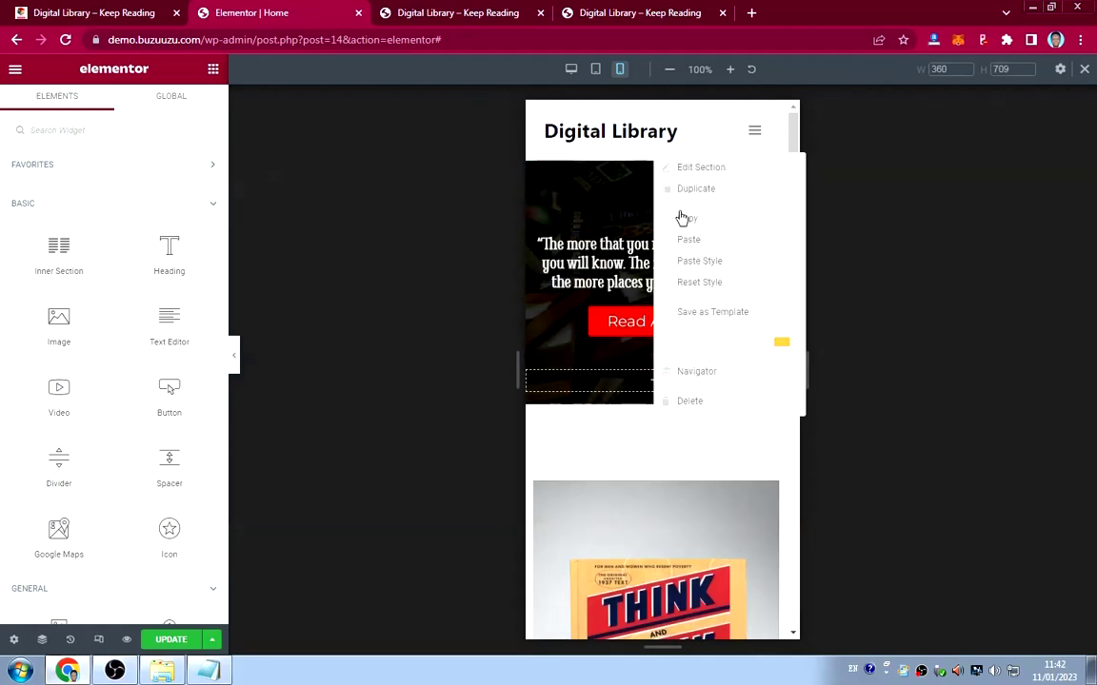
click(686, 220)
scroll(668, 326, down, 4)
scroll(668, 325, down, 6)
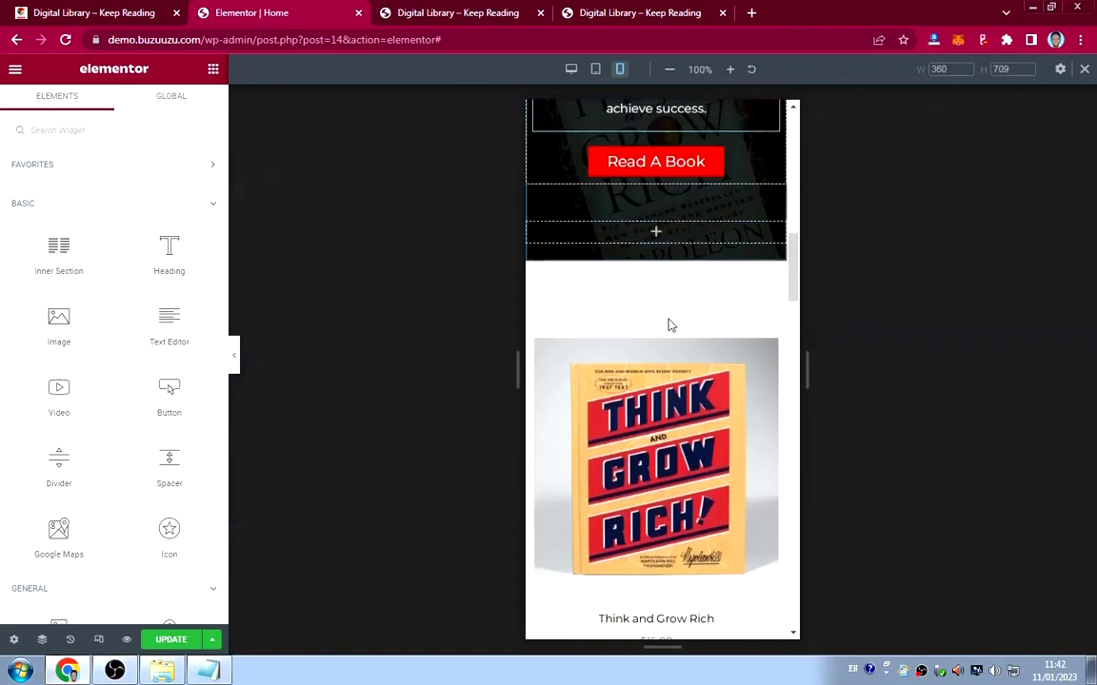
scroll(668, 323, up, 3)
right_click(660, 217)
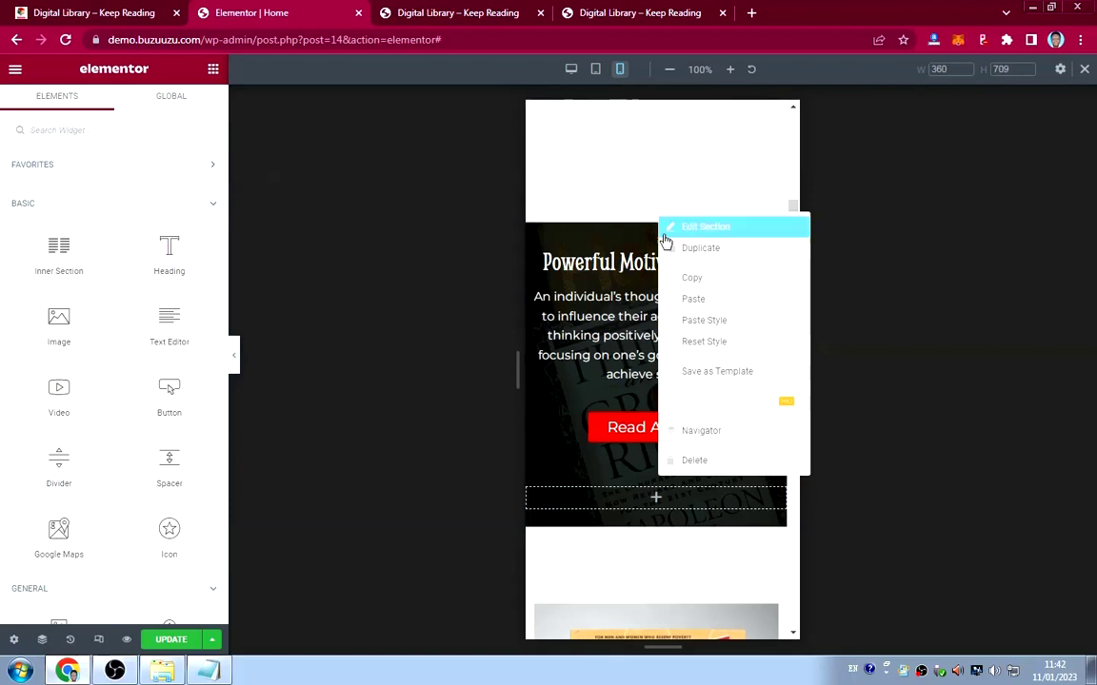
click(704, 326)
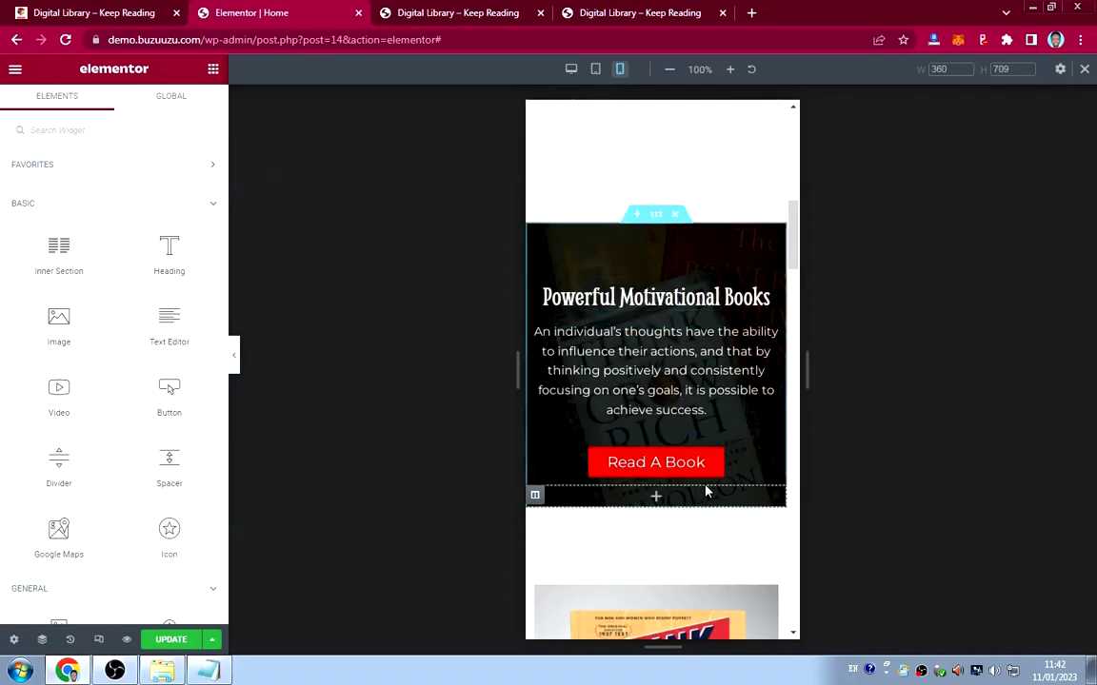
Paste the hero section's style onto the Just one small positive thought section near the page's end.
scroll(710, 489, down, 3)
scroll(712, 487, down, 18)
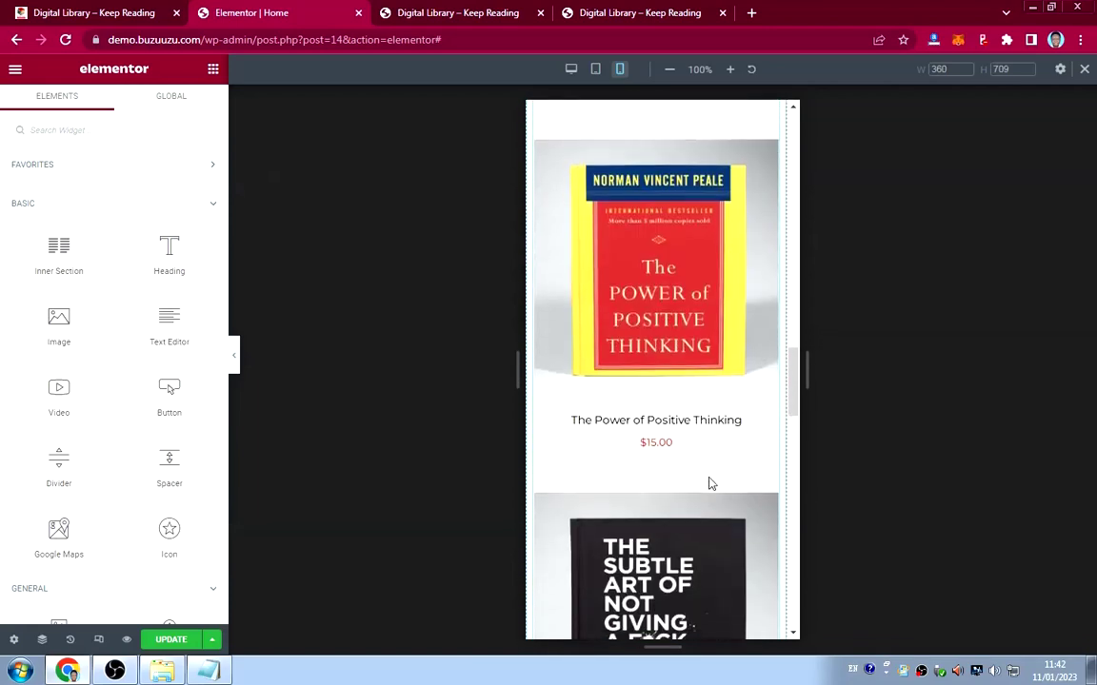
scroll(709, 482, down, 5)
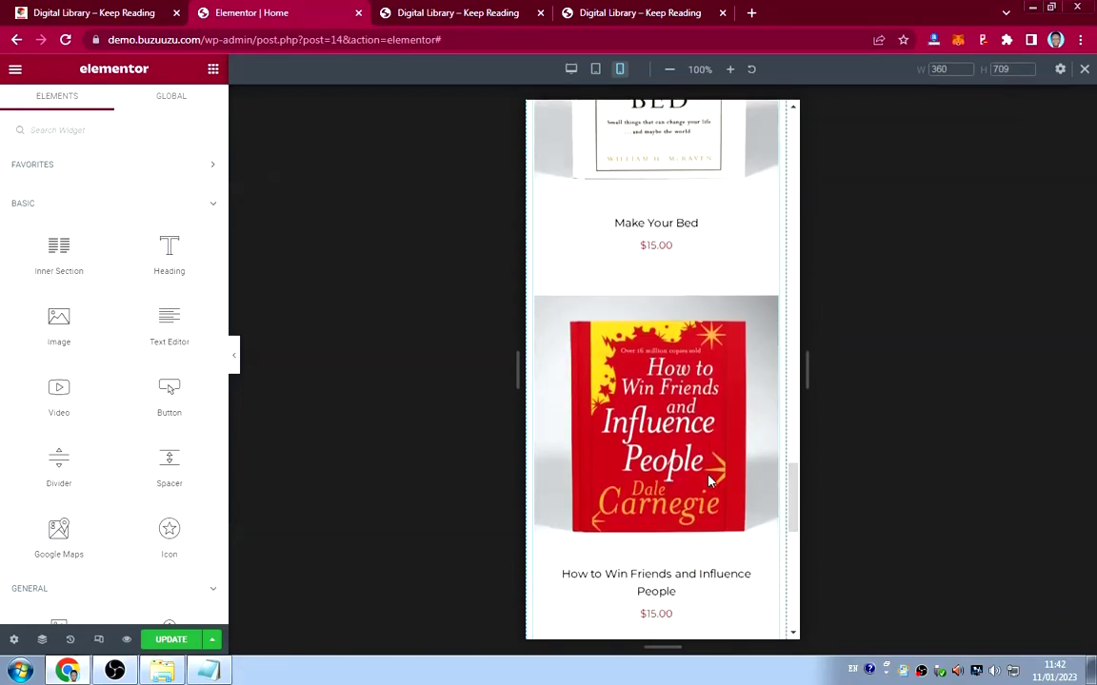
right_click(656, 334)
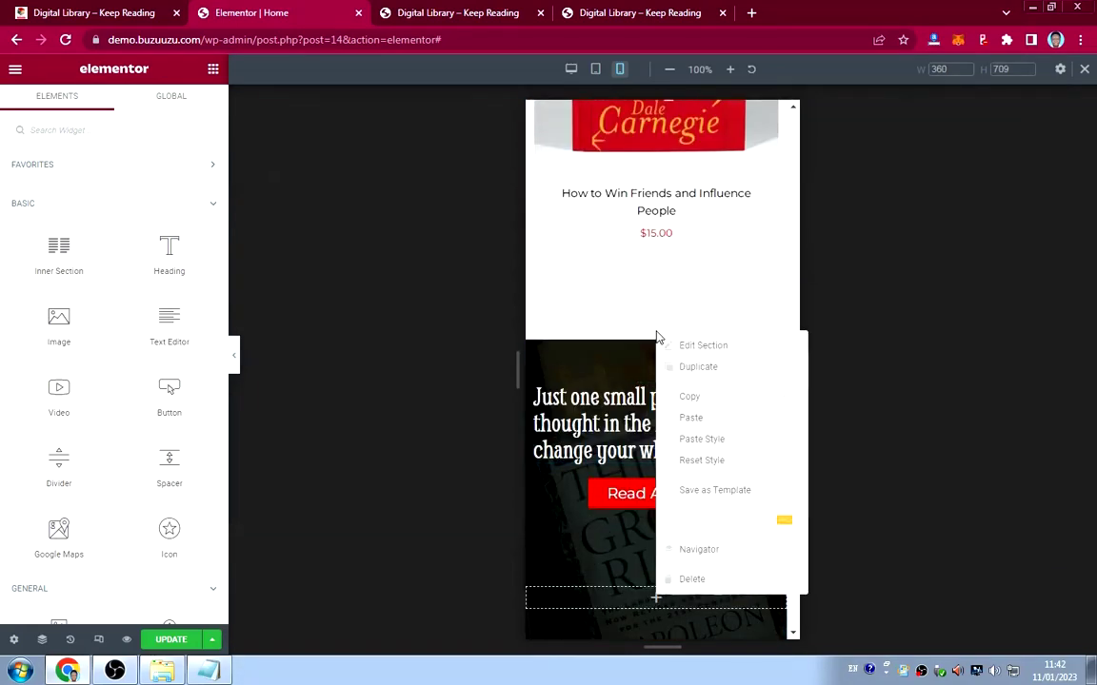
click(703, 443)
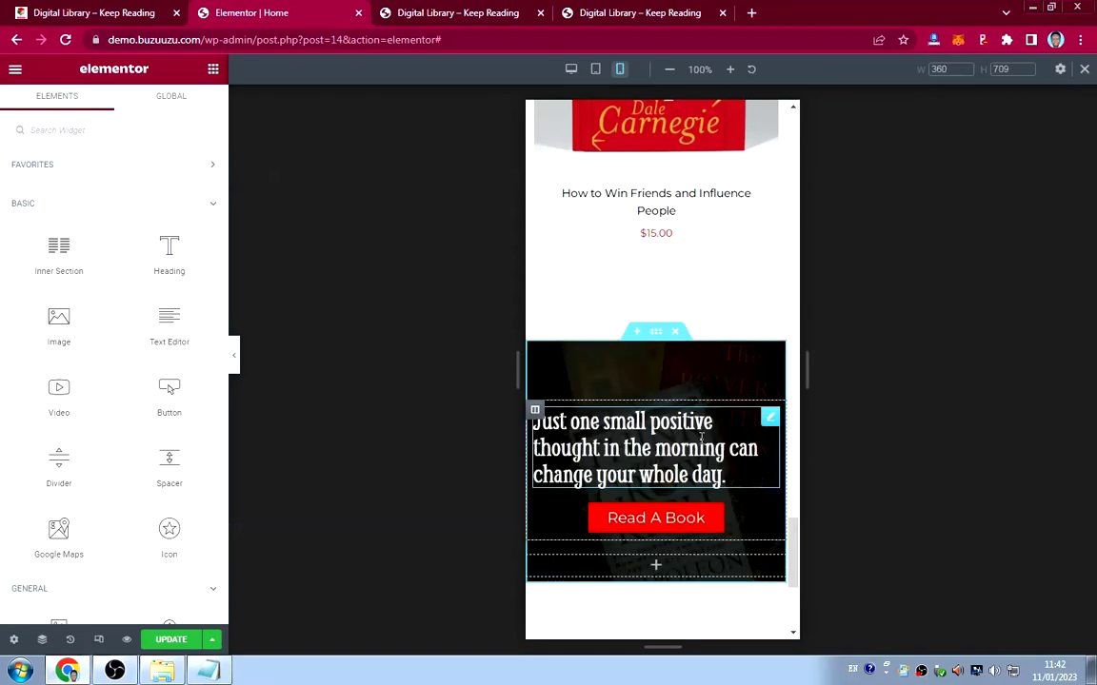
Center-align the Just one small positive thought heading for mobile.
click(770, 418)
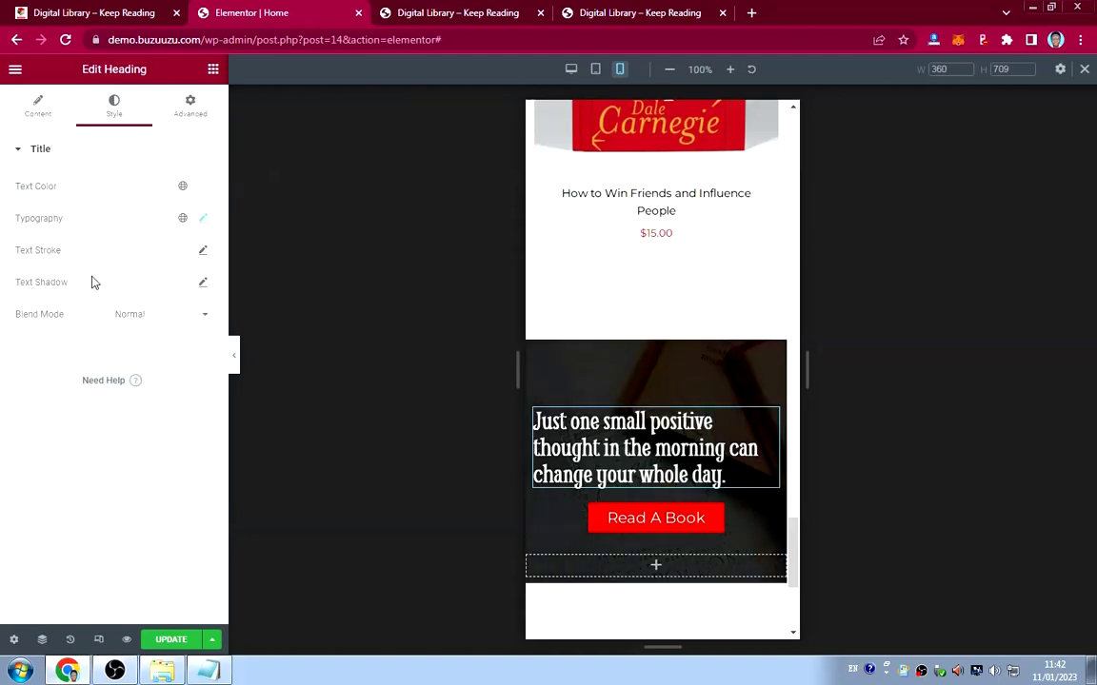
click(38, 106)
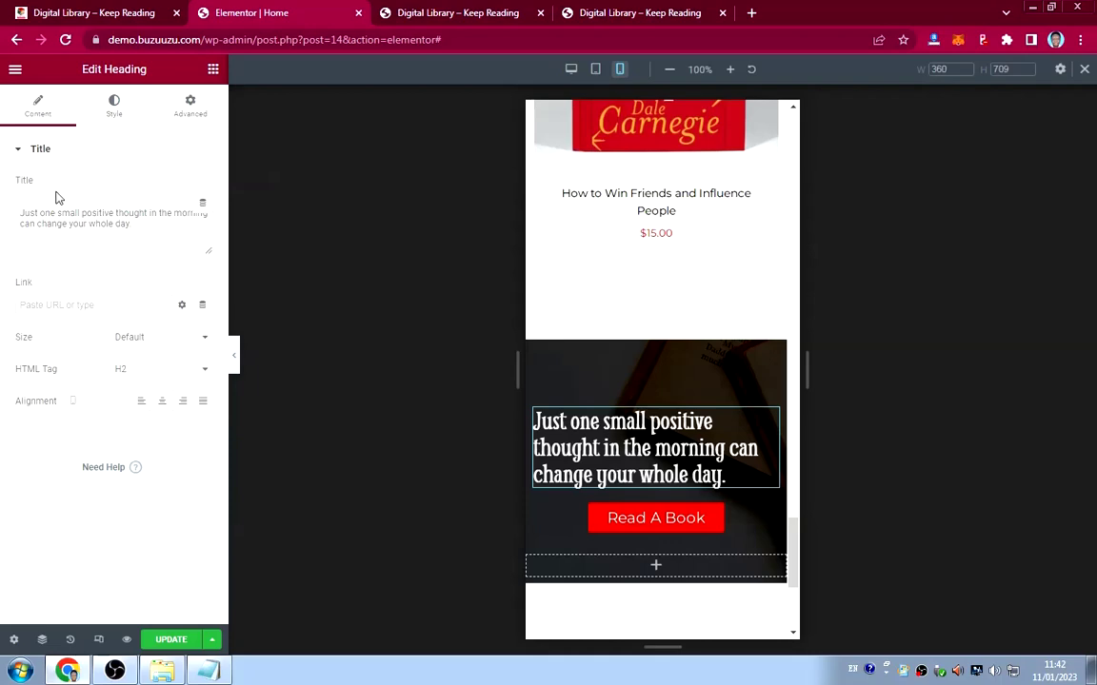
click(160, 400)
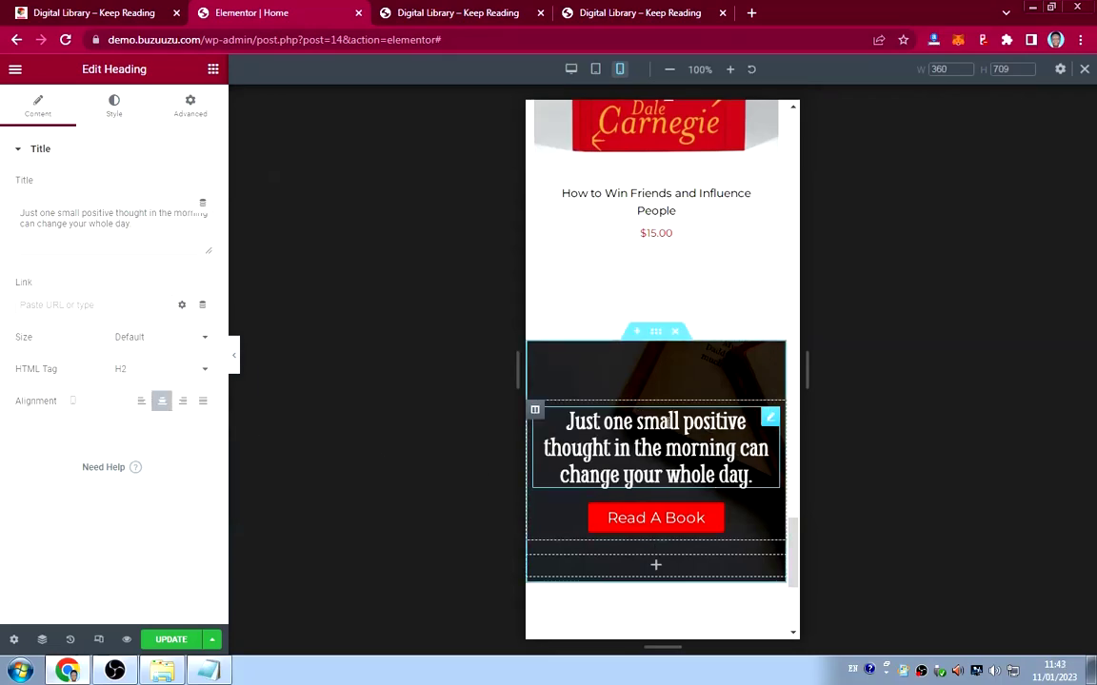
Review the restyled mobile sections and compare them with the section backgrounds on the published Digital Library home page.
scroll(686, 463, up, 12)
scroll(689, 421, up, 10)
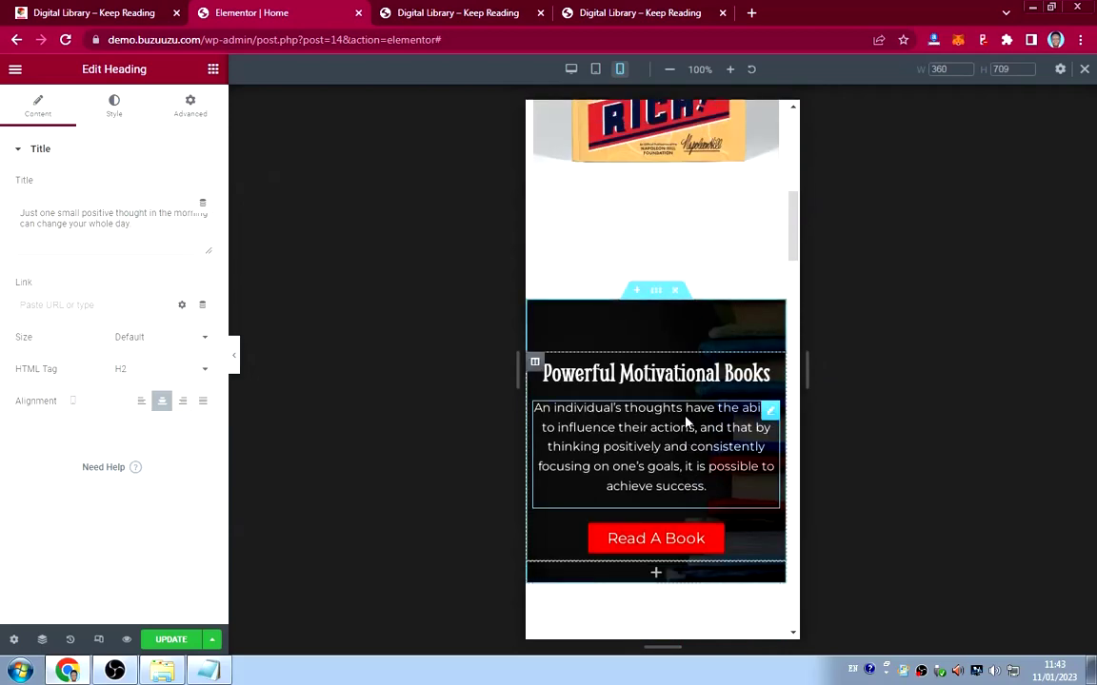
scroll(686, 421, up, 8)
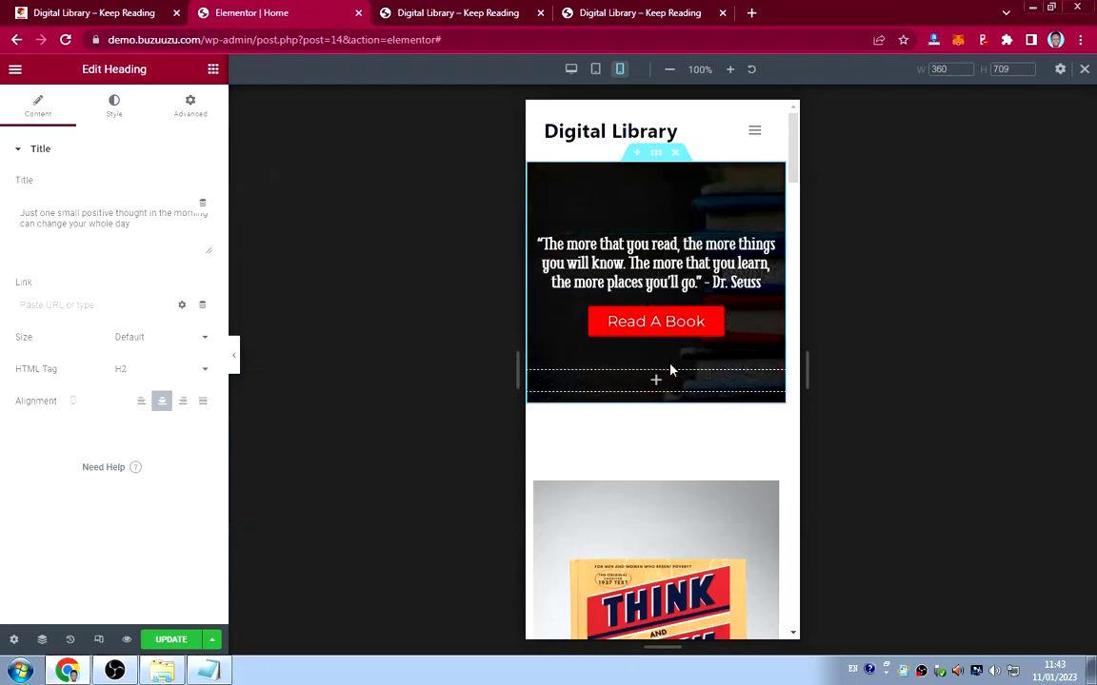
scroll(681, 371, down, 4)
scroll(681, 374, down, 4)
scroll(663, 379, up, 2)
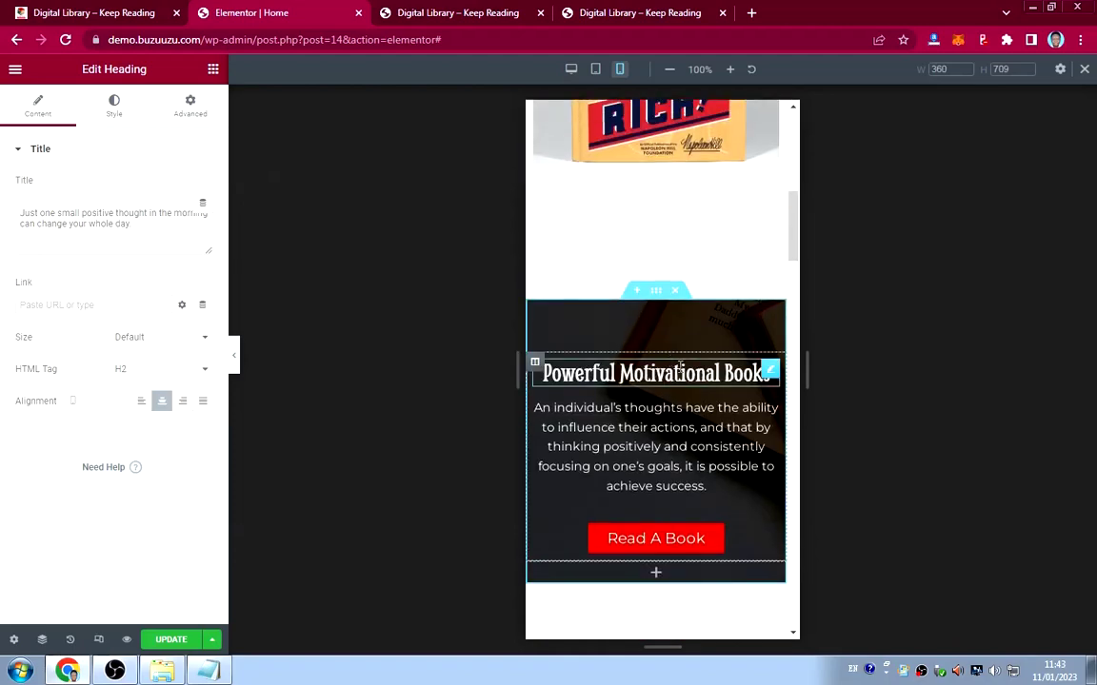
click(76, 17)
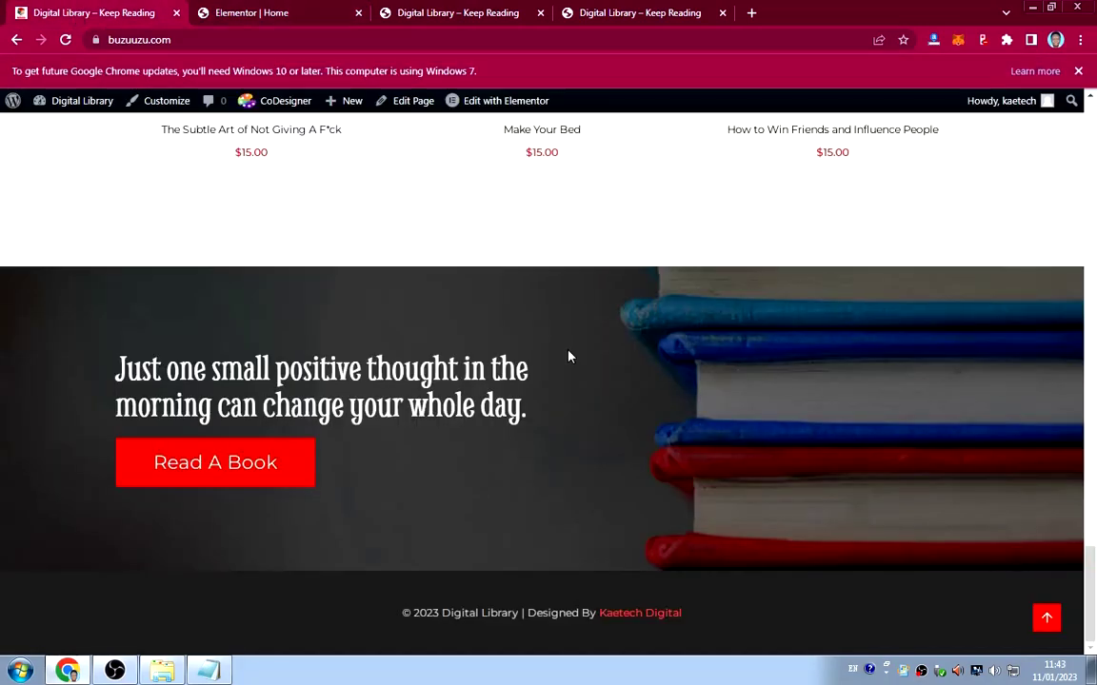
scroll(614, 362, up, 10)
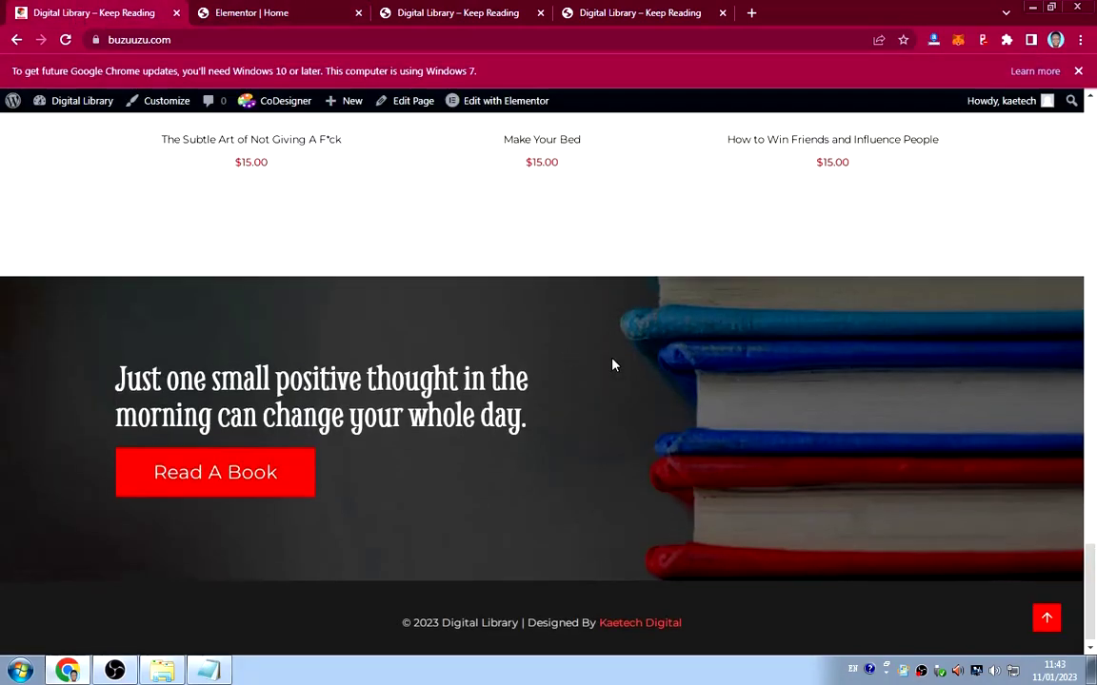
scroll(614, 363, up, 7)
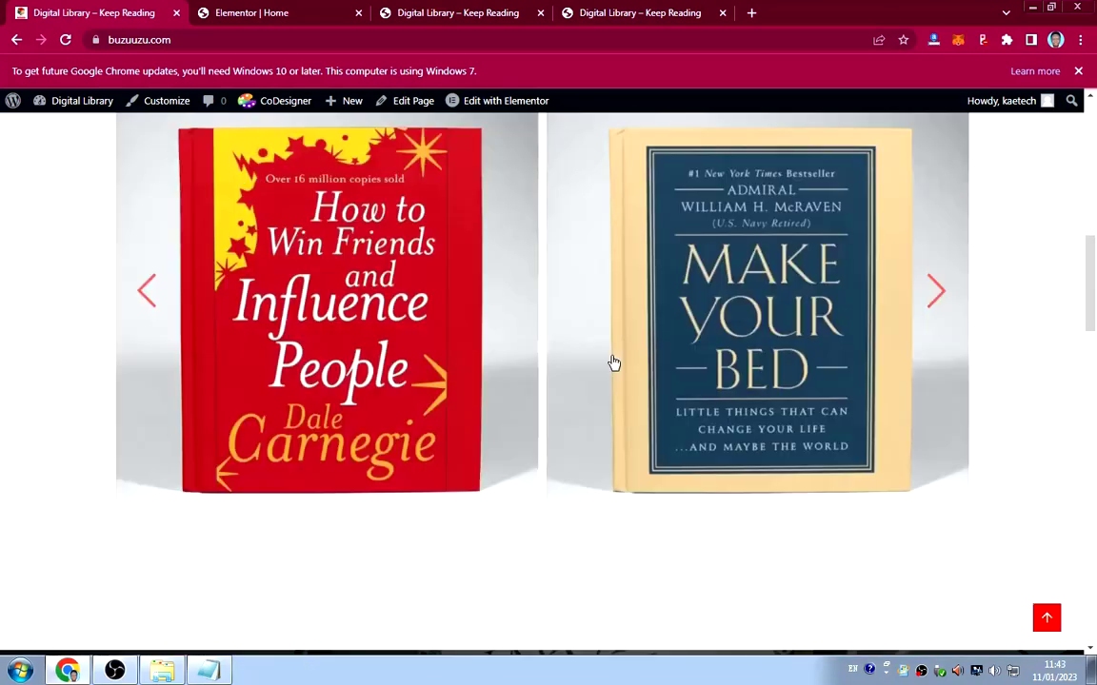
click(268, 15)
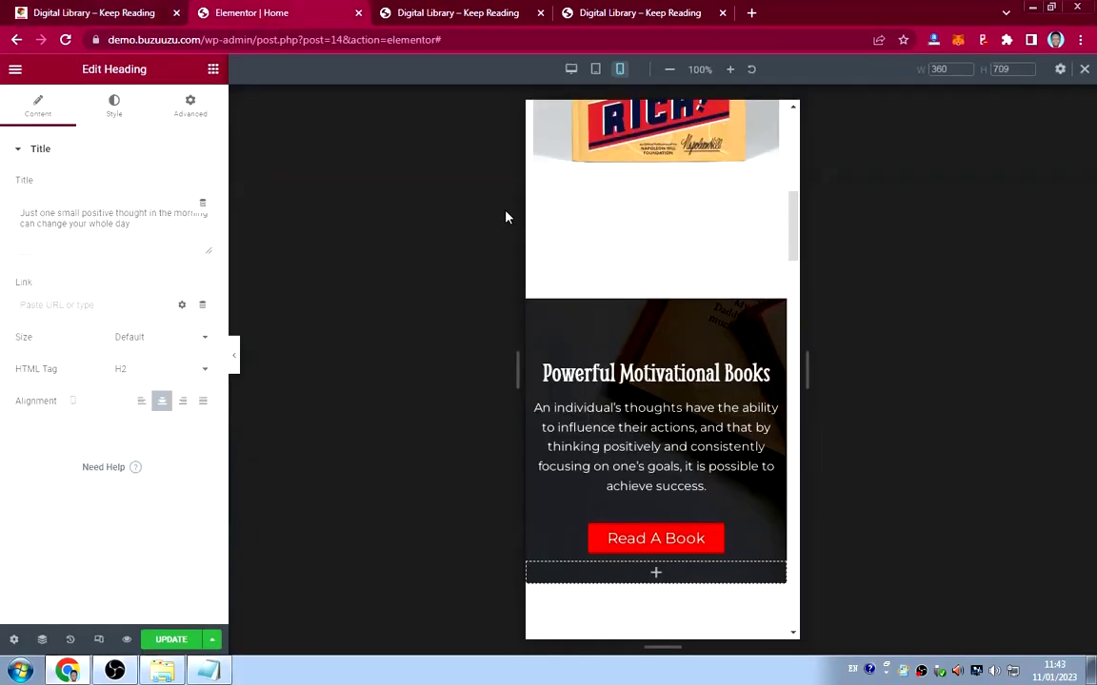
Give the Powerful Motivational Books section a classic background with the hero-4.jpg image from the media library.
click(657, 294)
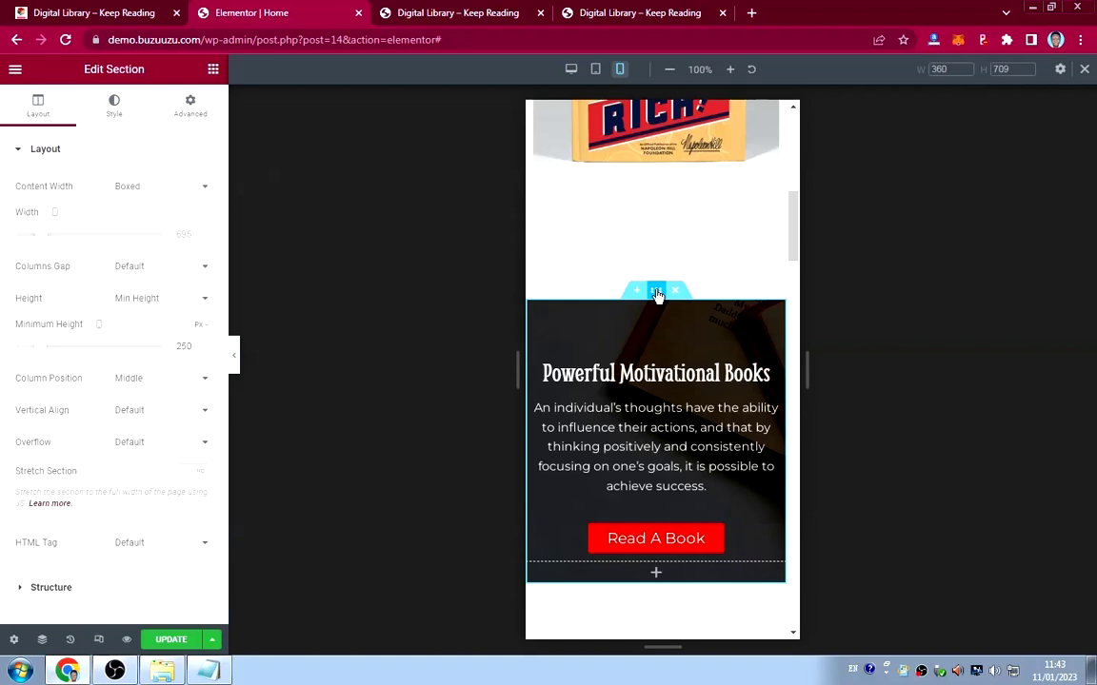
click(112, 104)
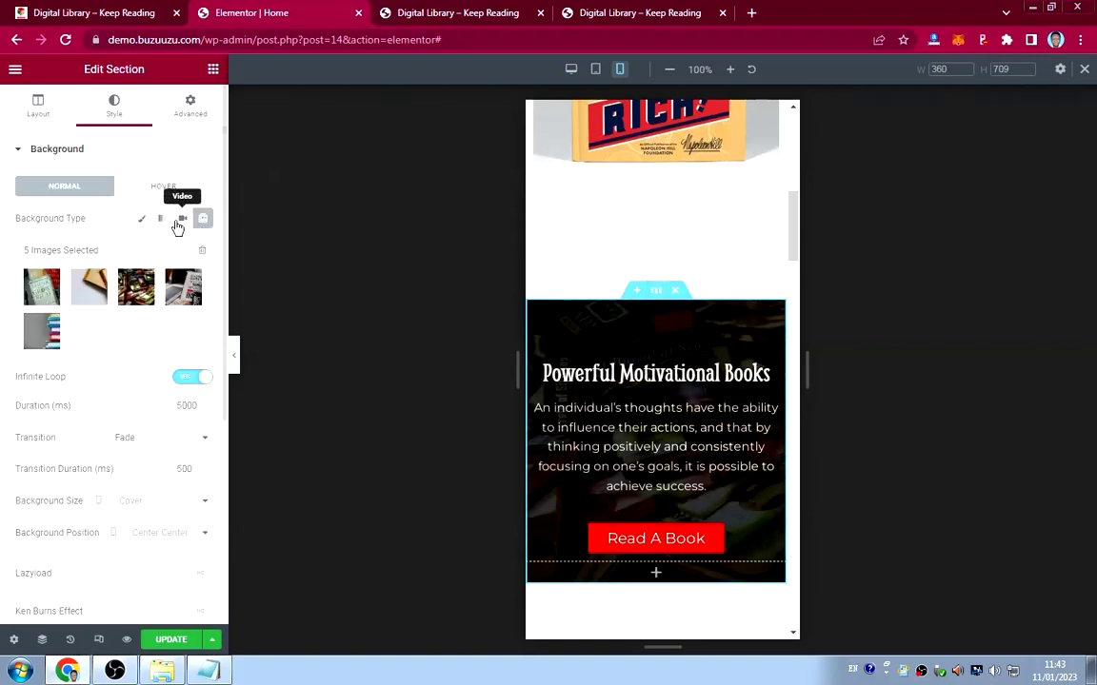
click(141, 221)
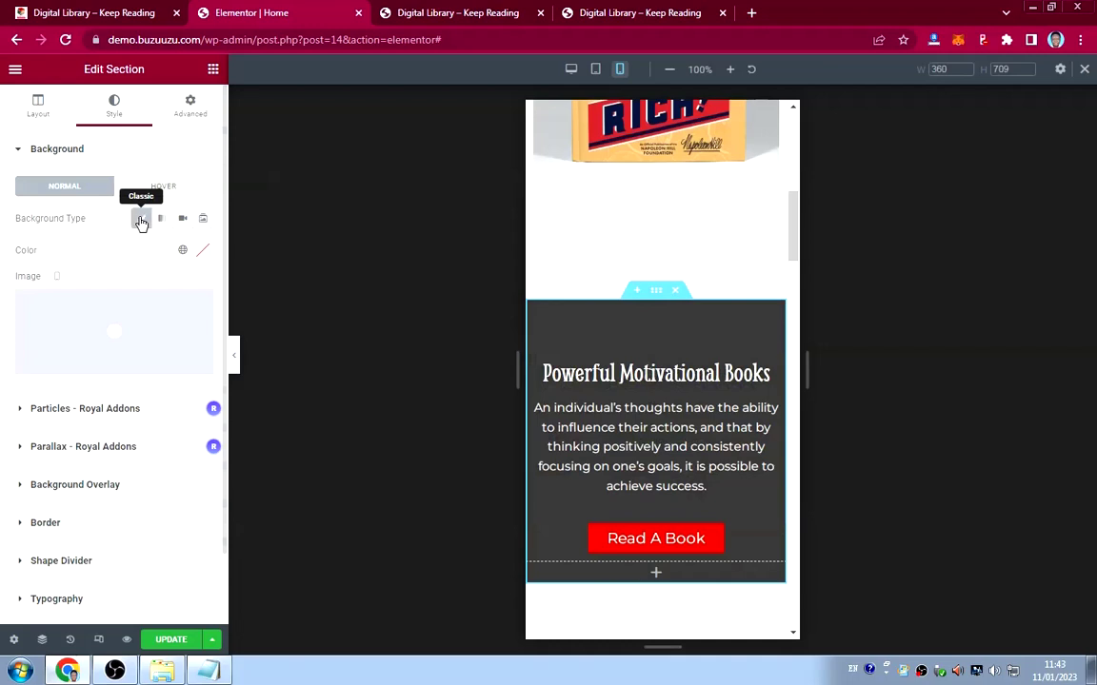
click(113, 322)
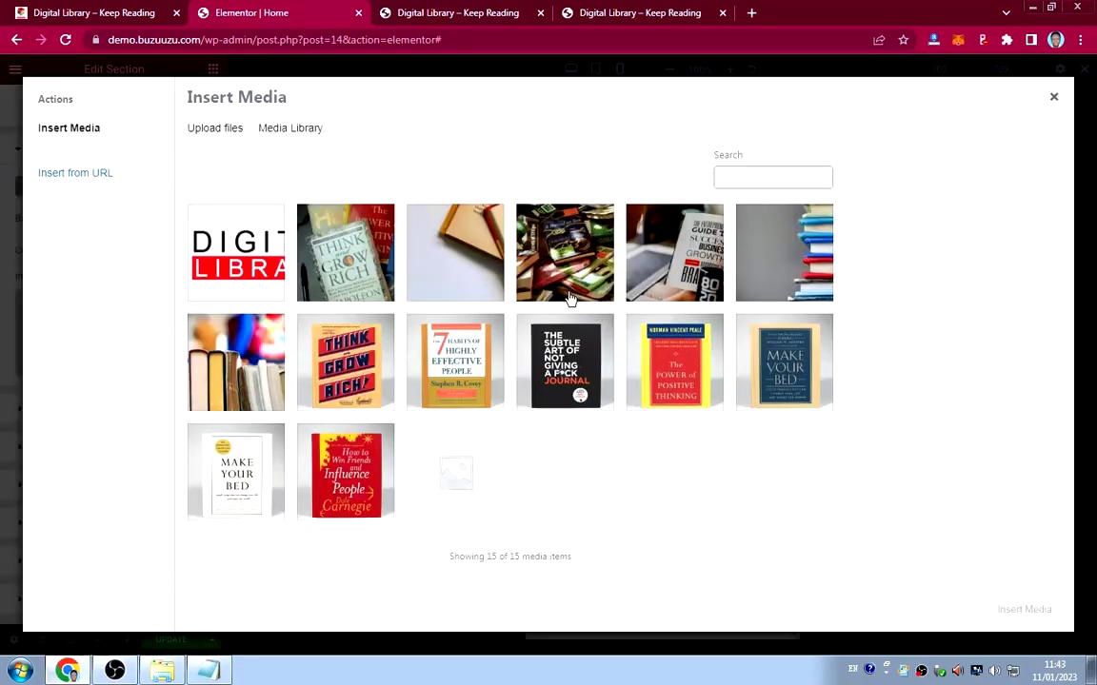
click(333, 242)
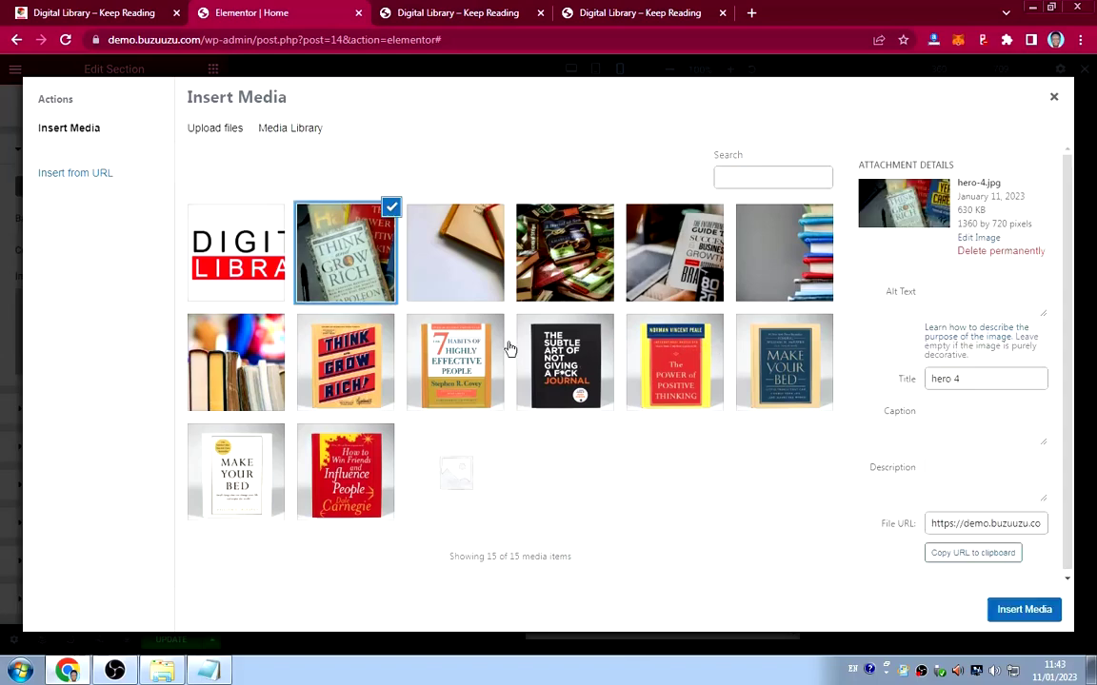
click(1017, 610)
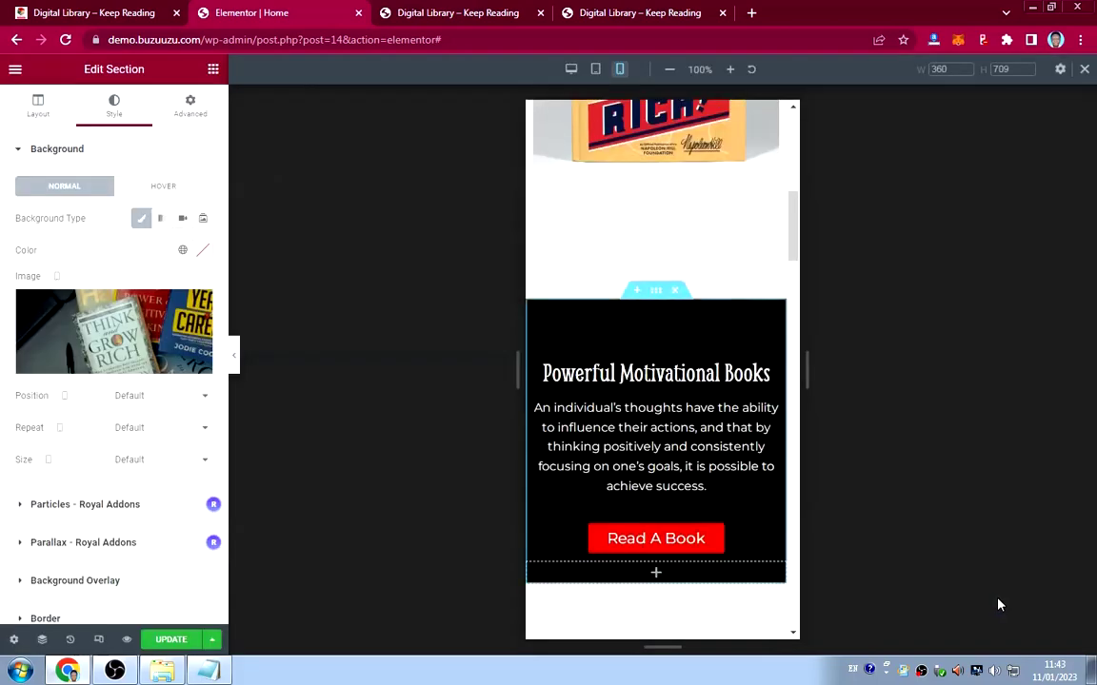
Set the Powerful Motivational Books background image to Center Center position, No-repeat and Cover size.
click(138, 398)
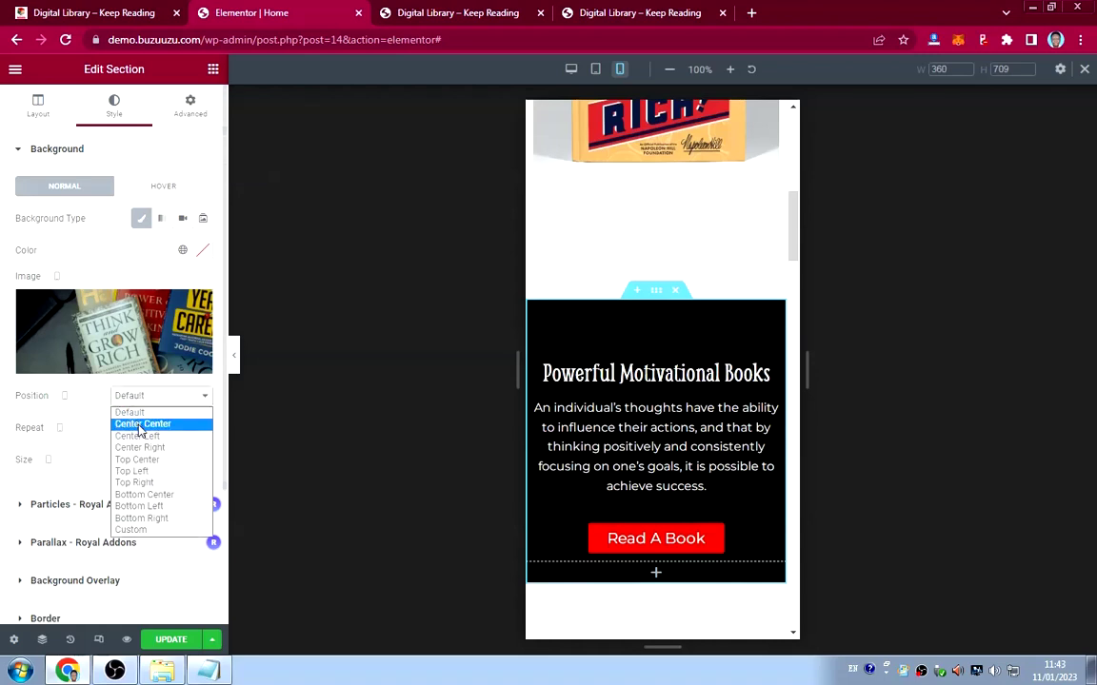
click(141, 425)
click(140, 428)
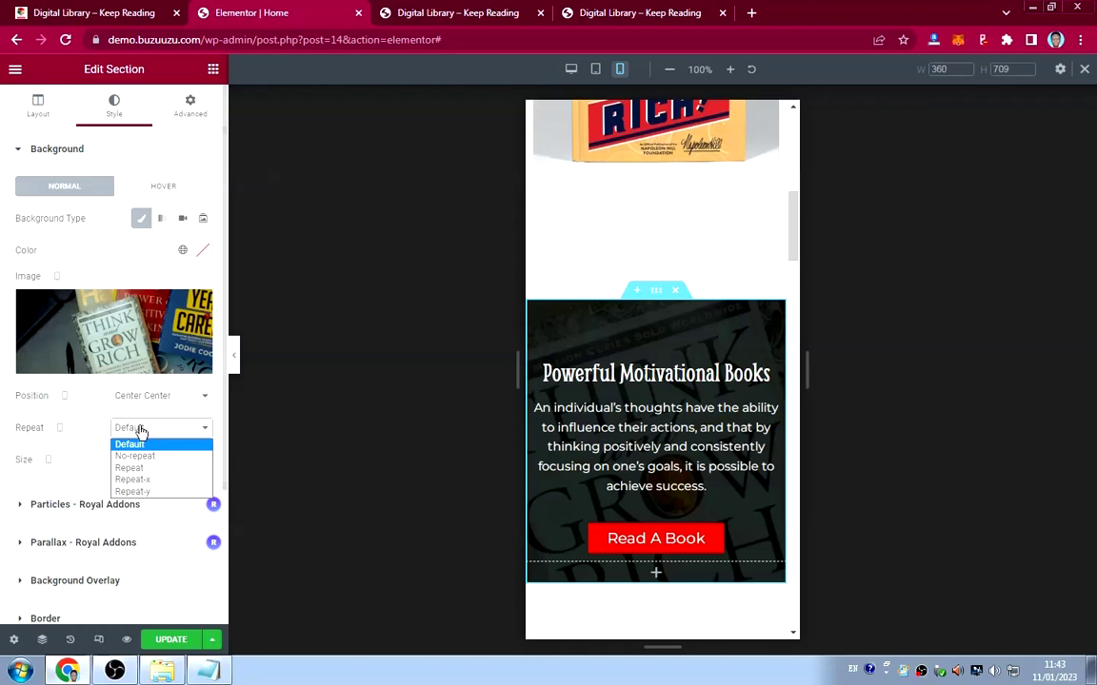
click(136, 456)
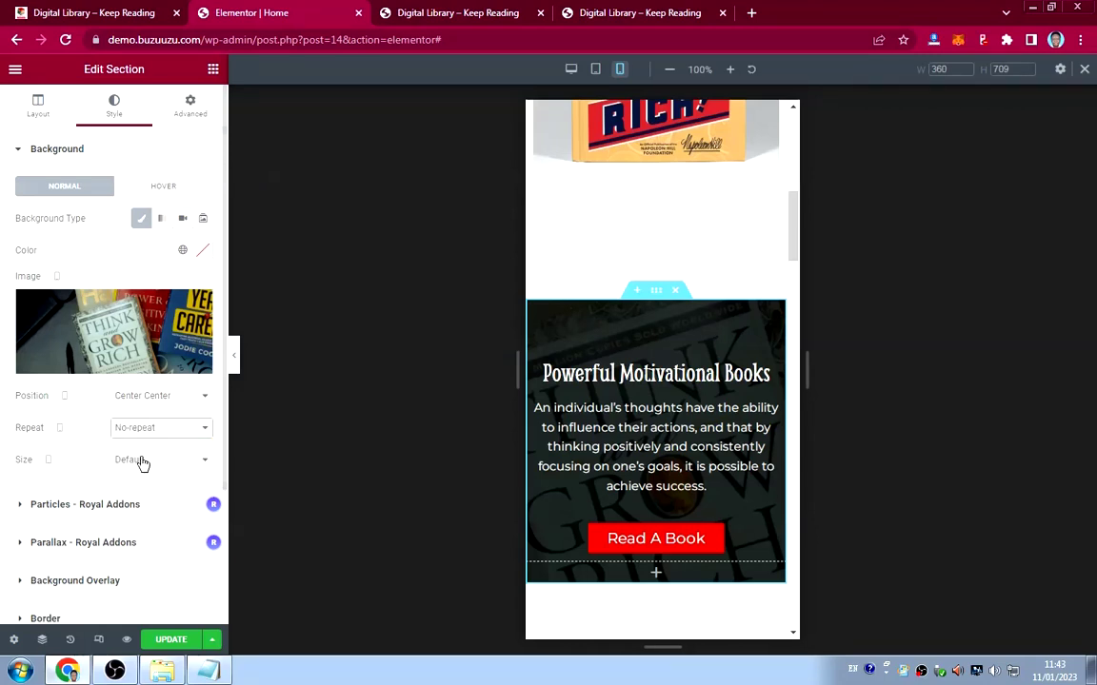
click(141, 461)
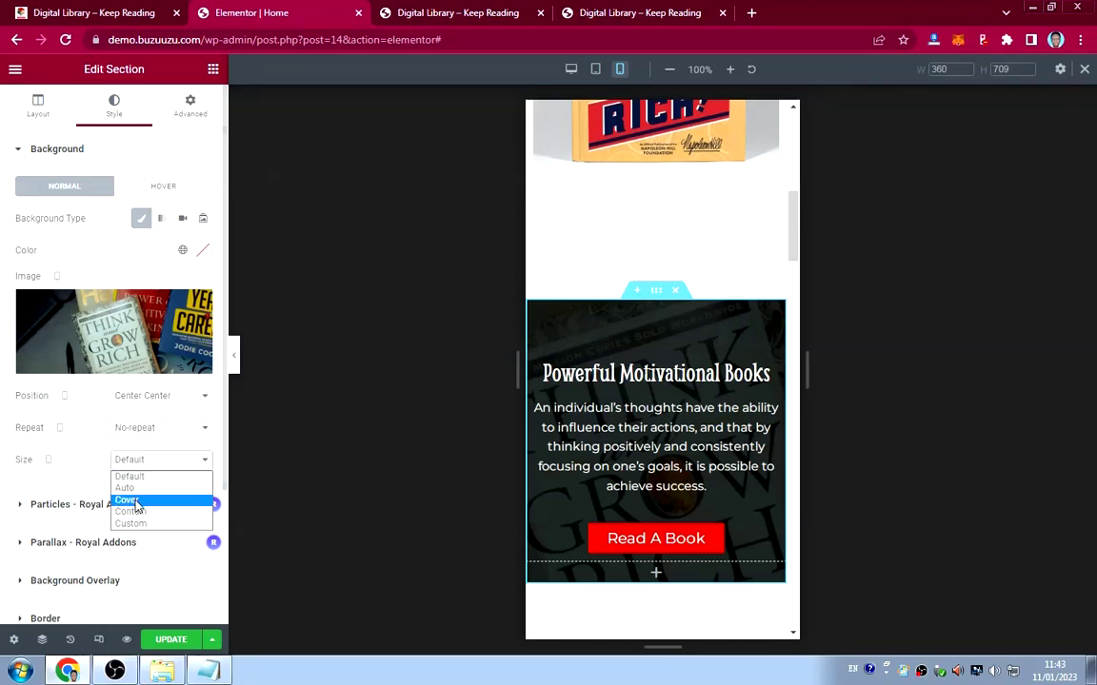
click(130, 500)
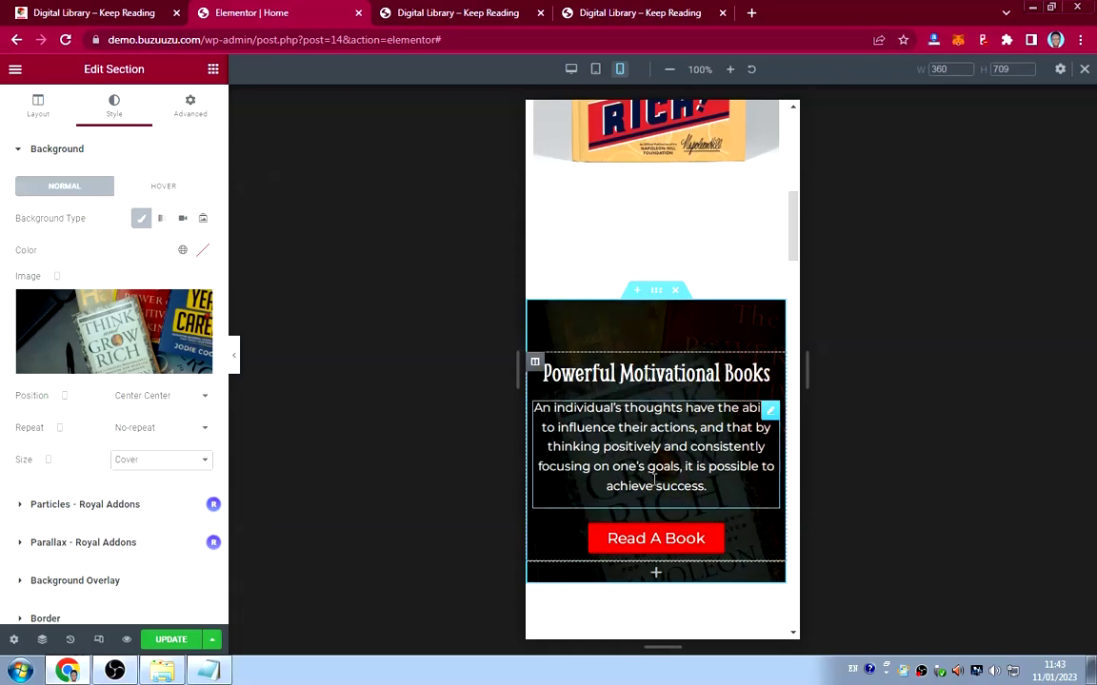
Give the Just one small positive thought section a classic background with the banner-2.jpg image from the media library.
scroll(654, 480, down, 10)
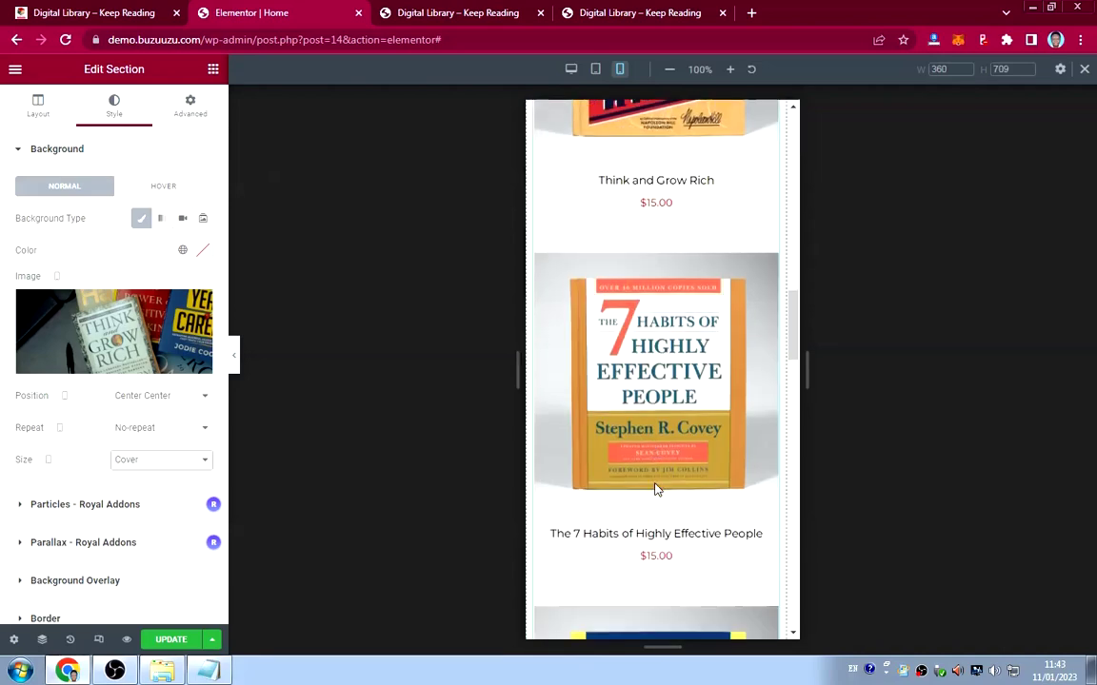
scroll(654, 490, down, 10)
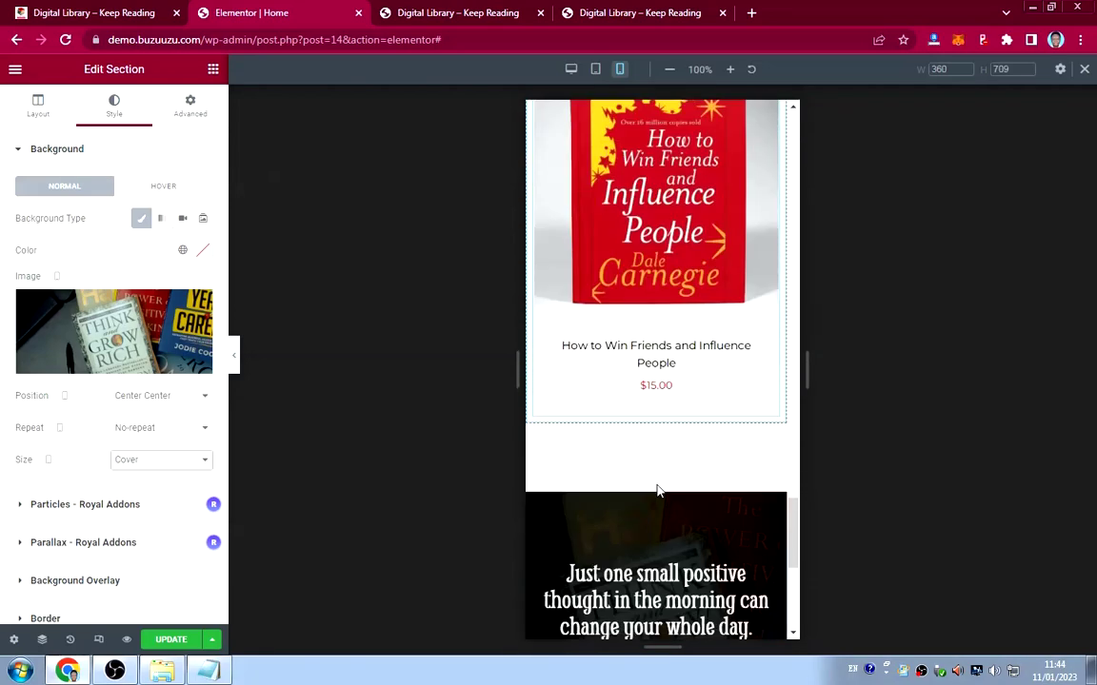
scroll(657, 490, up, 3)
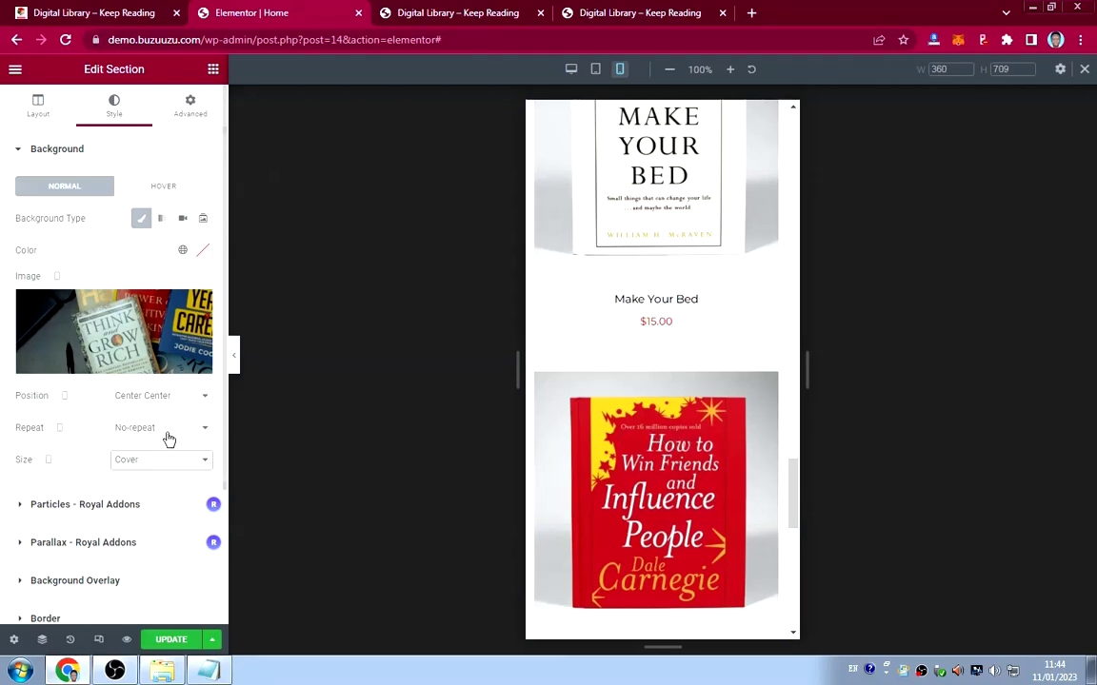
scroll(676, 514, down, 5)
scroll(676, 511, down, 3)
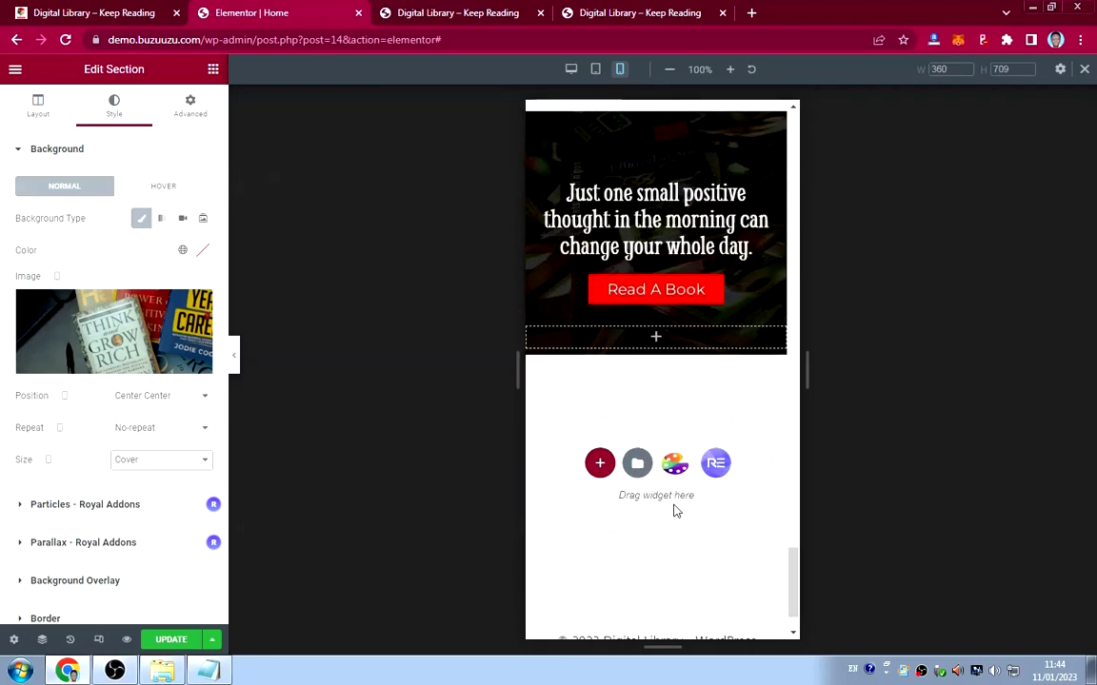
scroll(667, 428, up, 3)
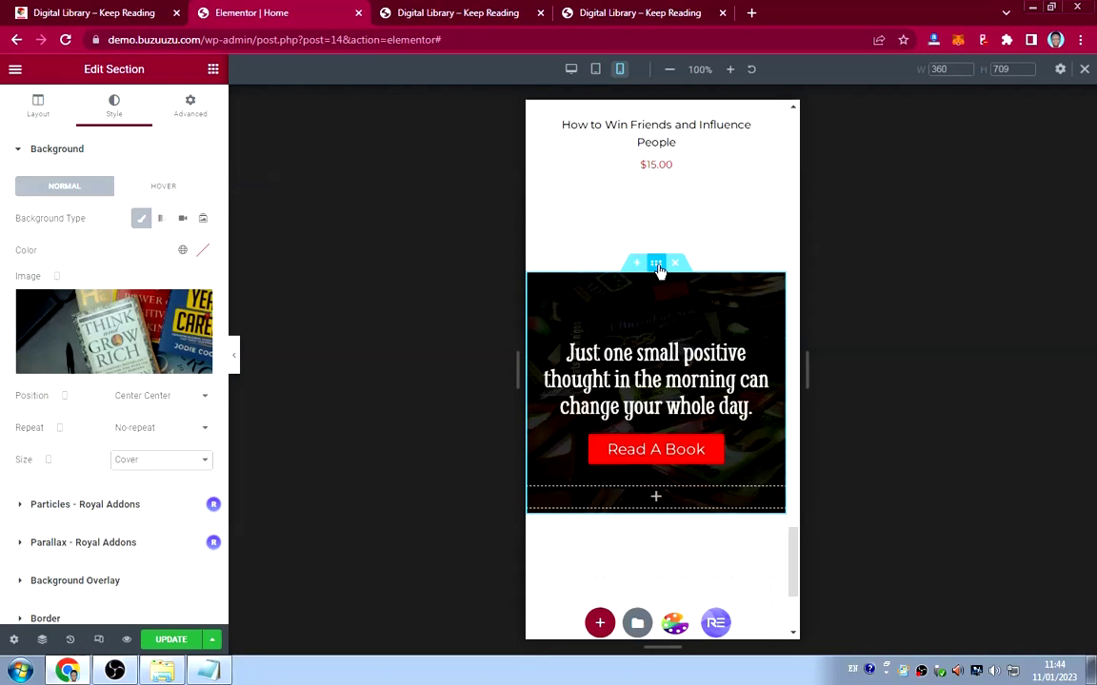
key(ctrl+z)
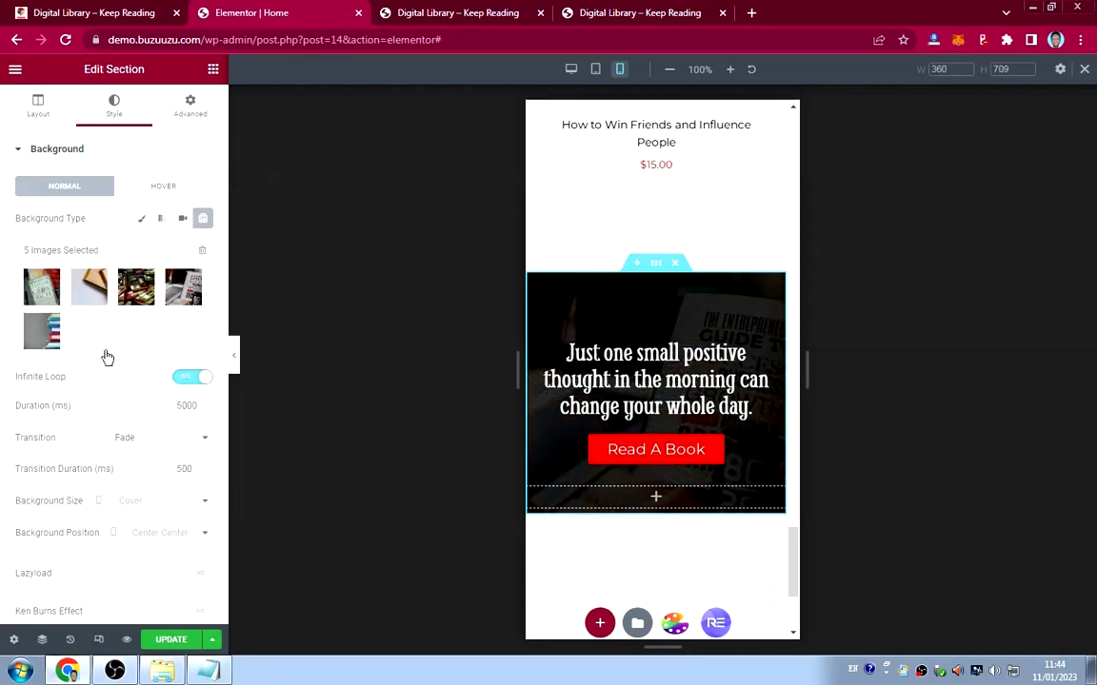
click(139, 221)
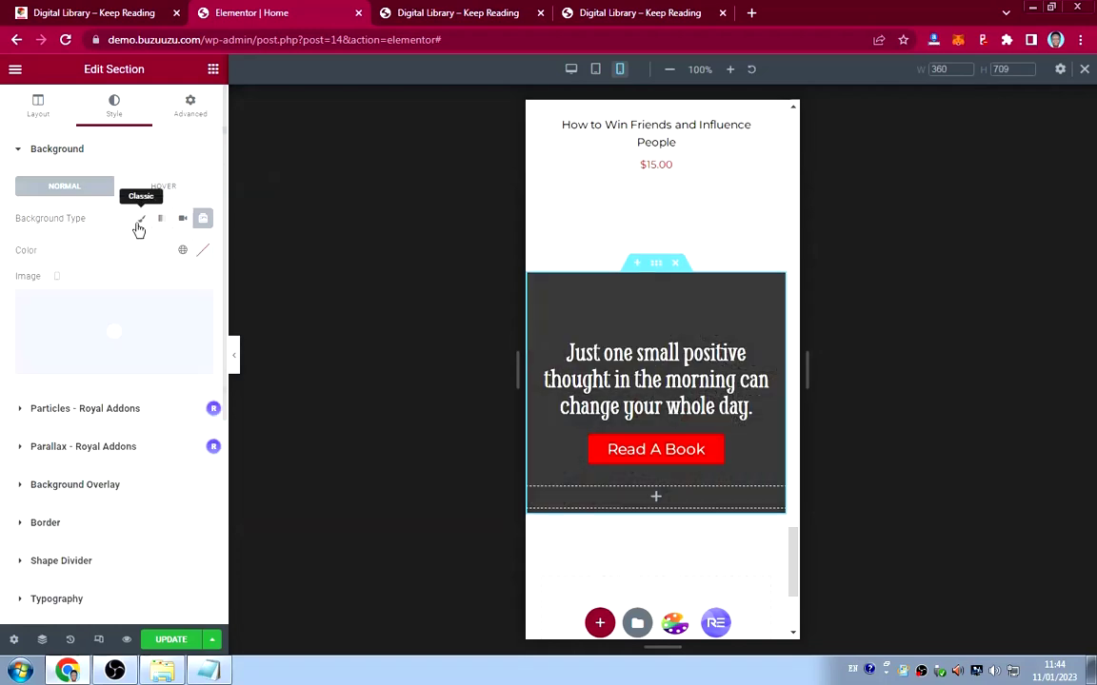
click(133, 332)
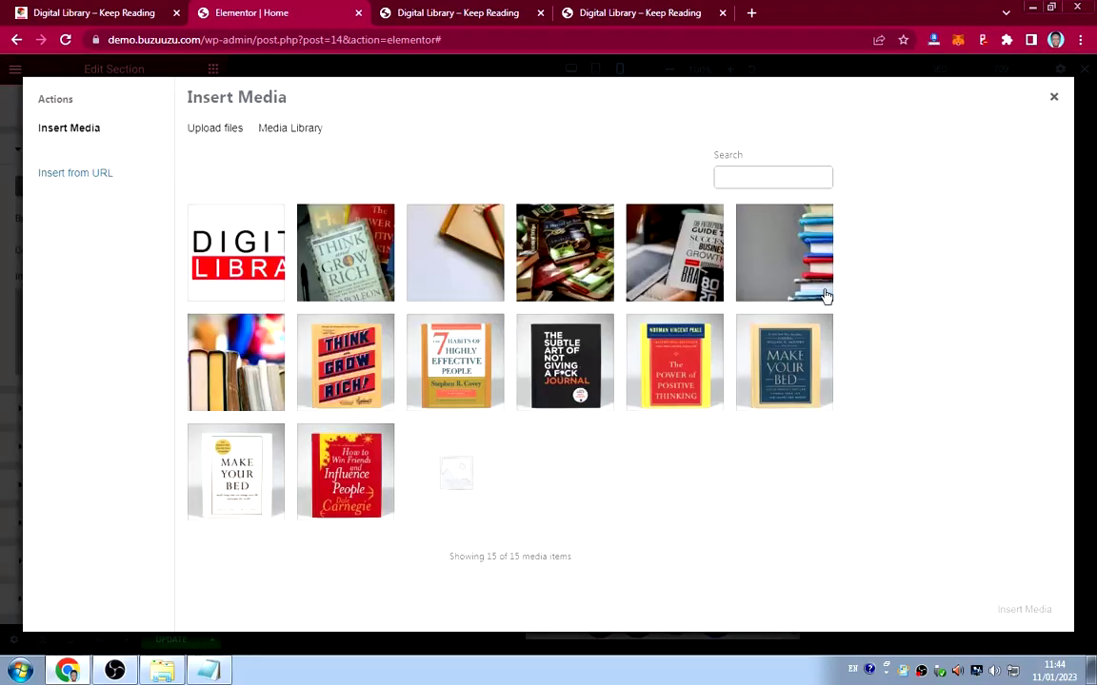
click(826, 297)
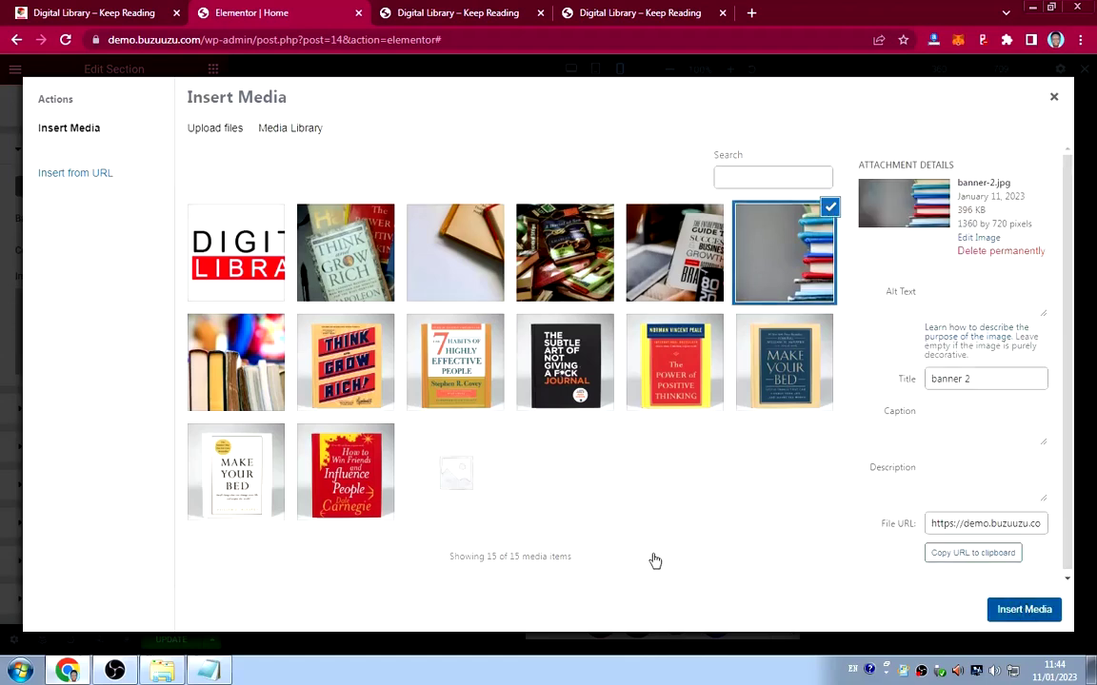
key(Return)
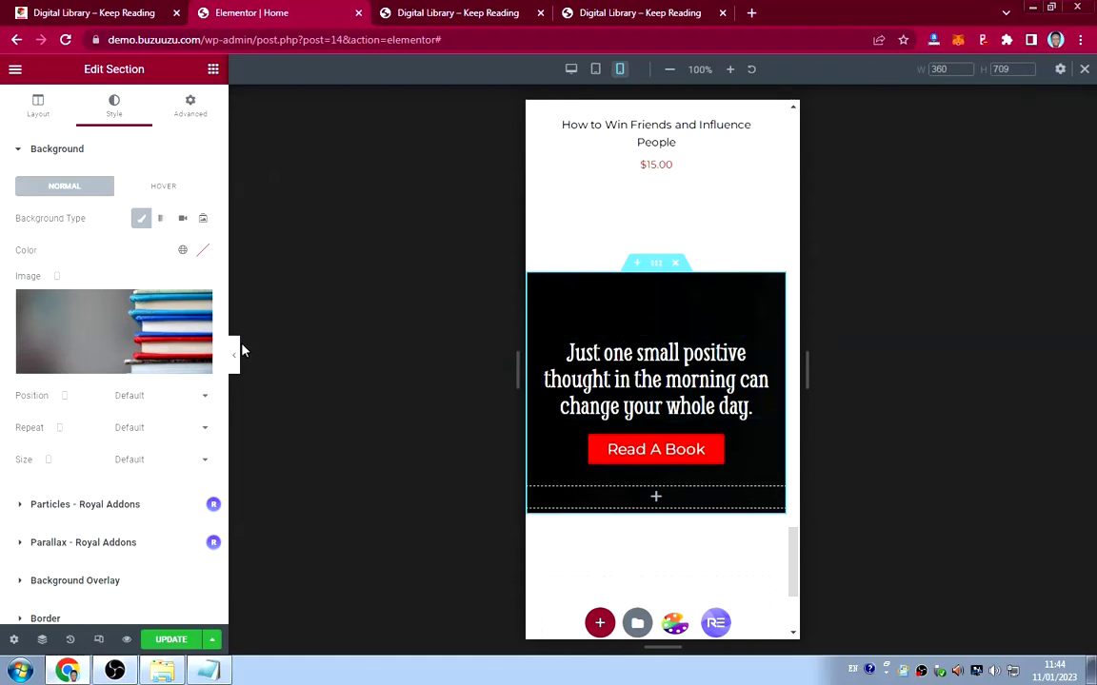
Try the Center Left and Center Center positions for the banner-2.jpg background image.
click(158, 404)
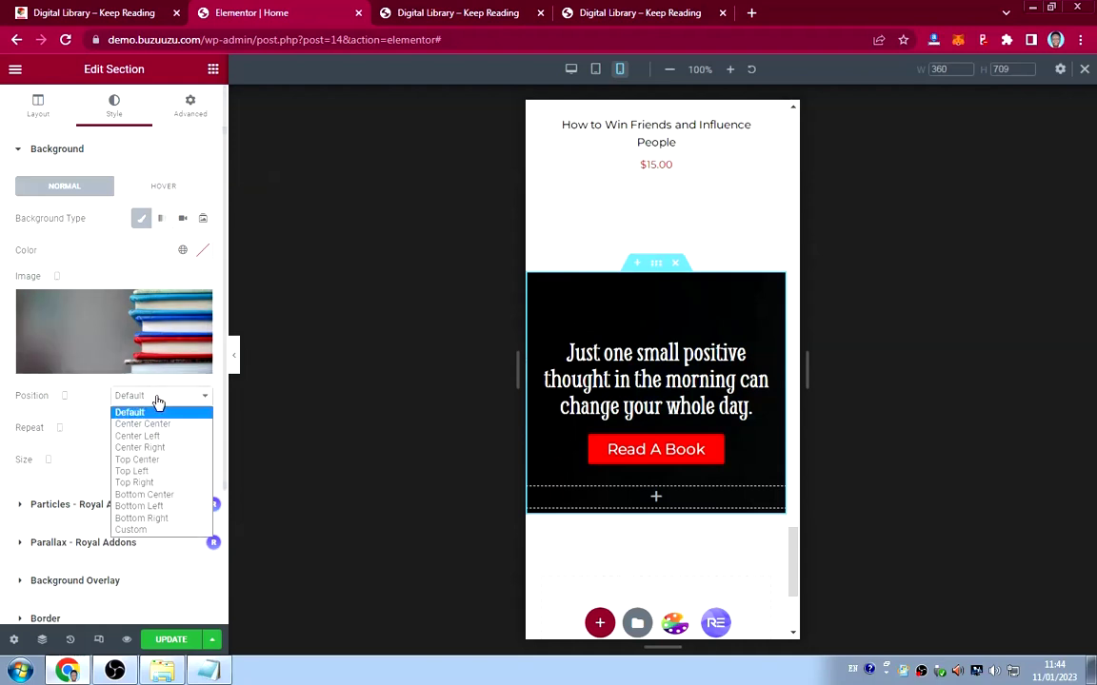
click(169, 441)
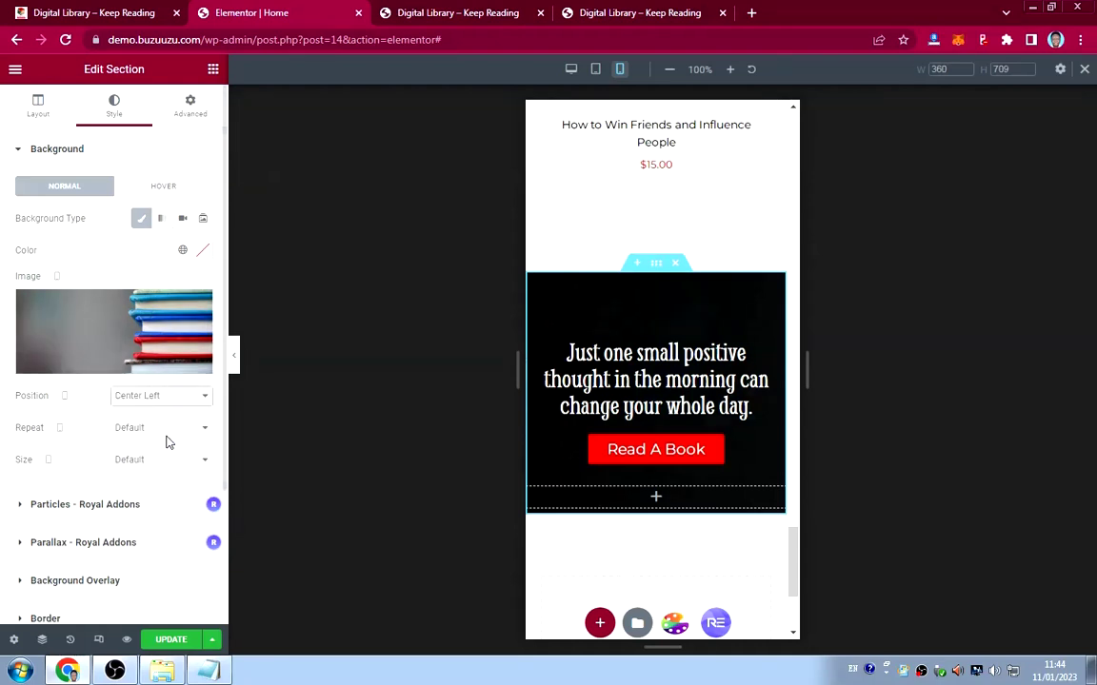
click(169, 396)
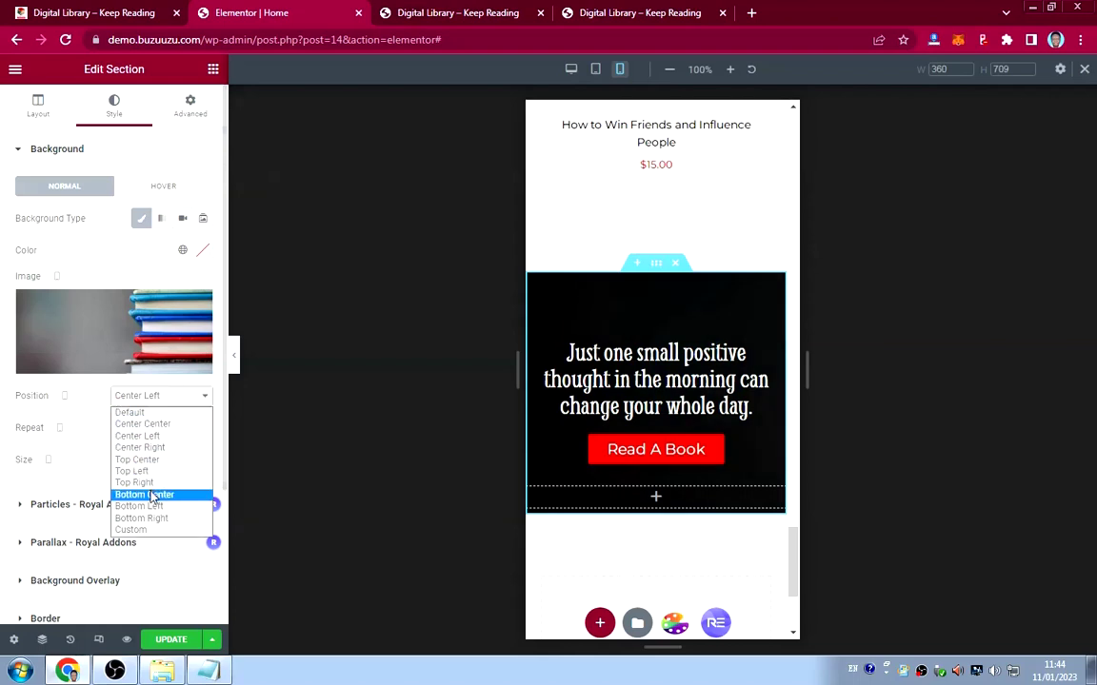
click(144, 423)
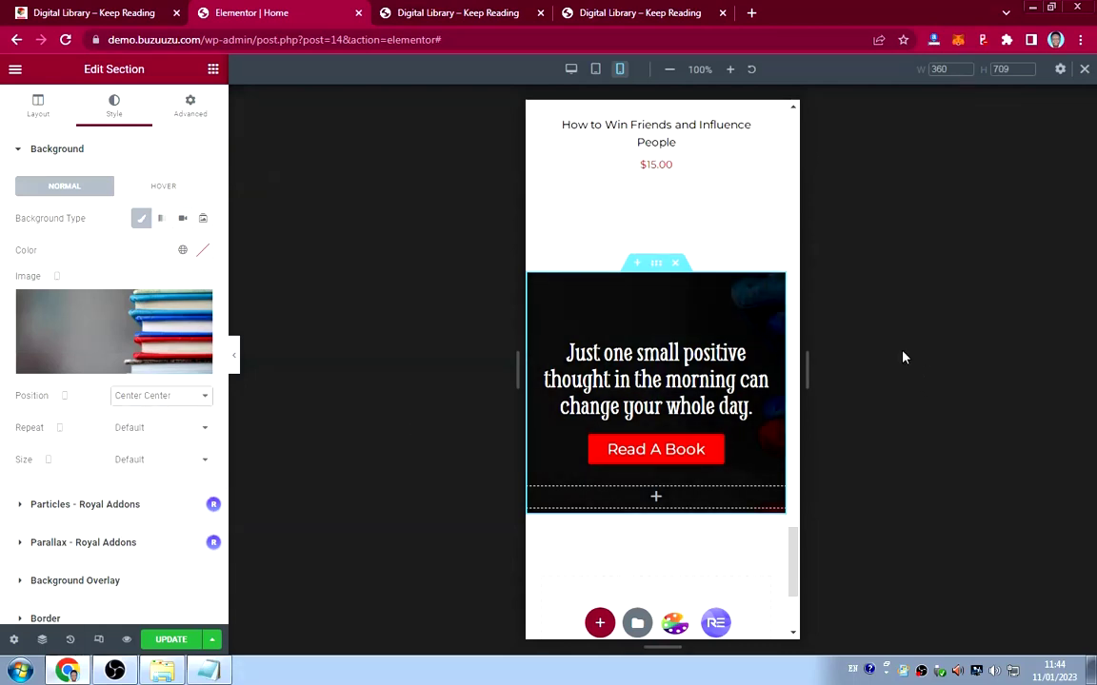
Switch the banner-2.jpg background to a Custom position and shift its X position to about -612 px.
click(134, 393)
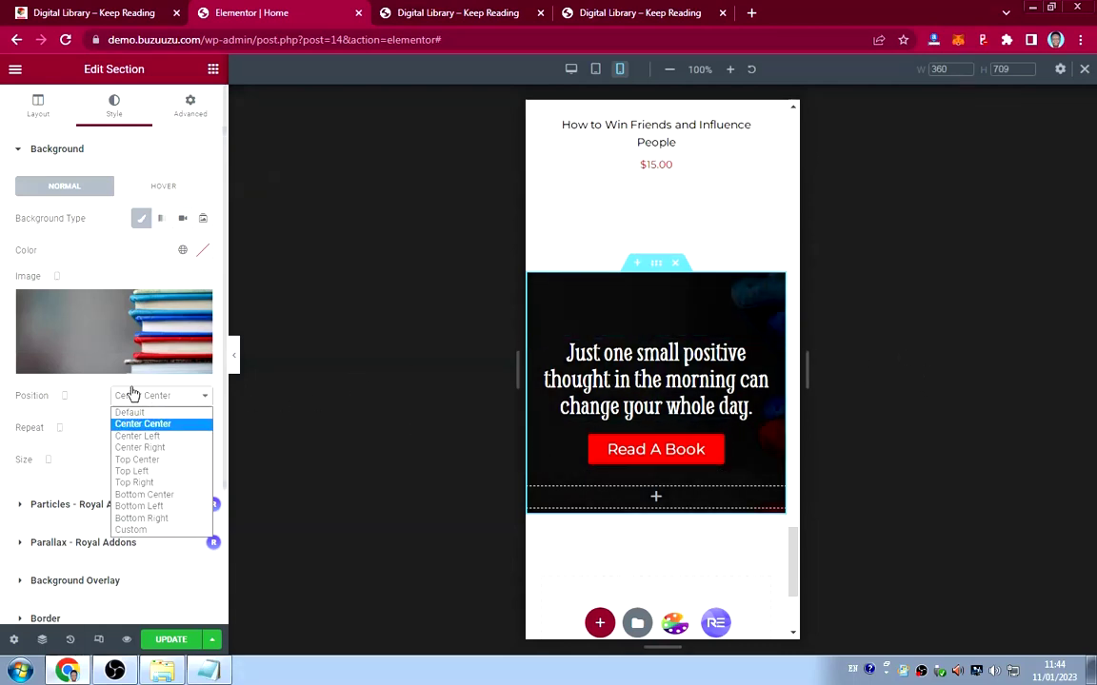
click(131, 529)
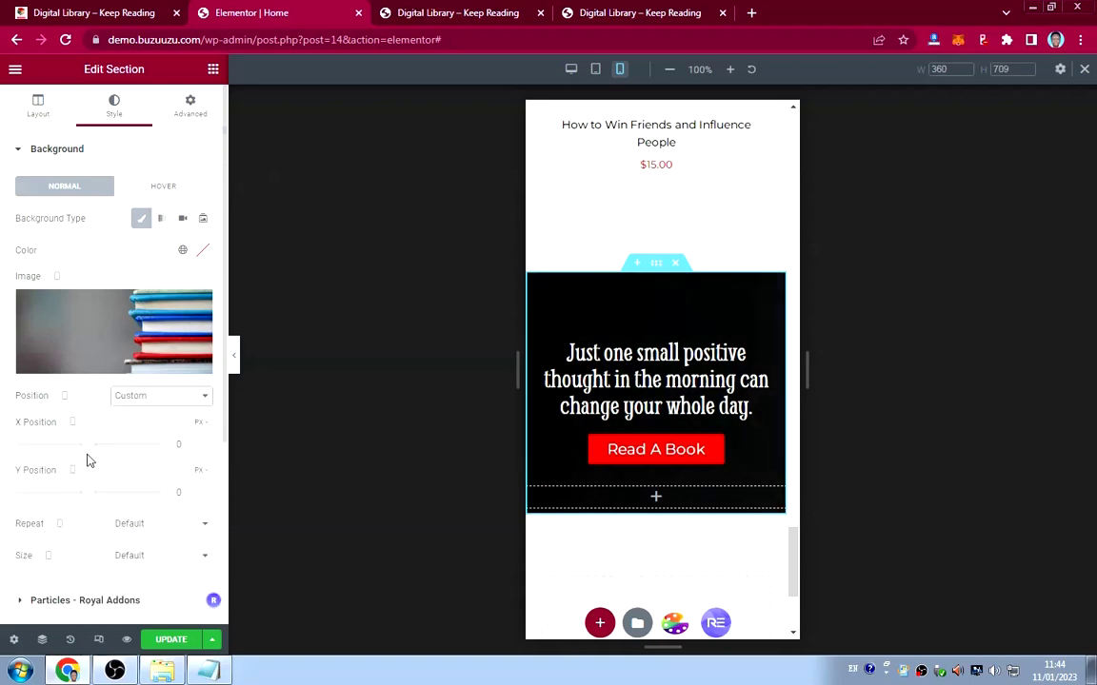
mouse_move(92, 455)
mouse_down()
mouse_move(78, 450)
mouse_move(91, 449)
mouse_up()
mouse_move(92, 496)
mouse_down()
mouse_move(116, 496)
mouse_move(93, 494)
mouse_up()
drag(86, 450, 32, 448)
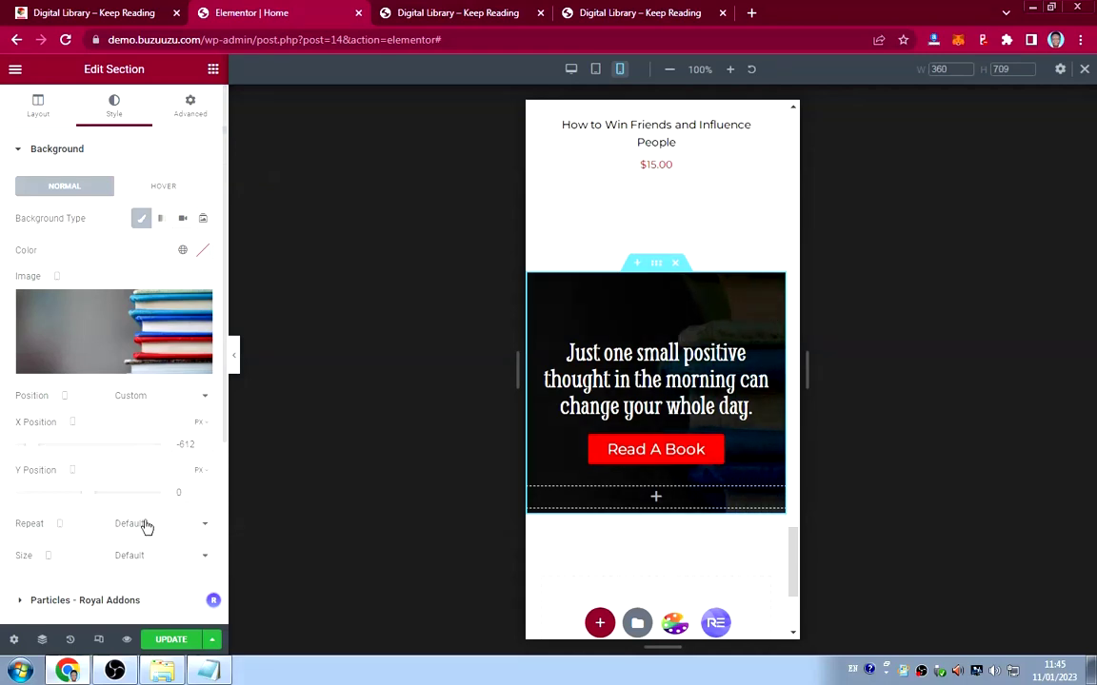
Set the banner-2.jpg background's size to Cover and readjust its X position to about -703 px.
scroll(137, 528, down, 1)
click(152, 480)
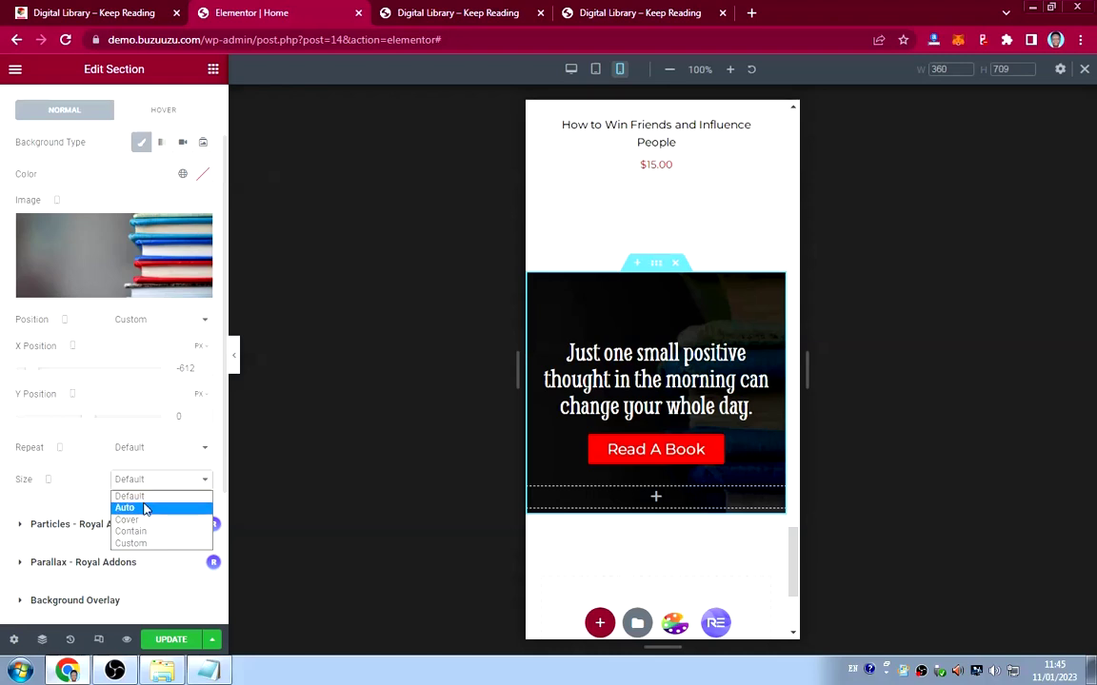
click(139, 521)
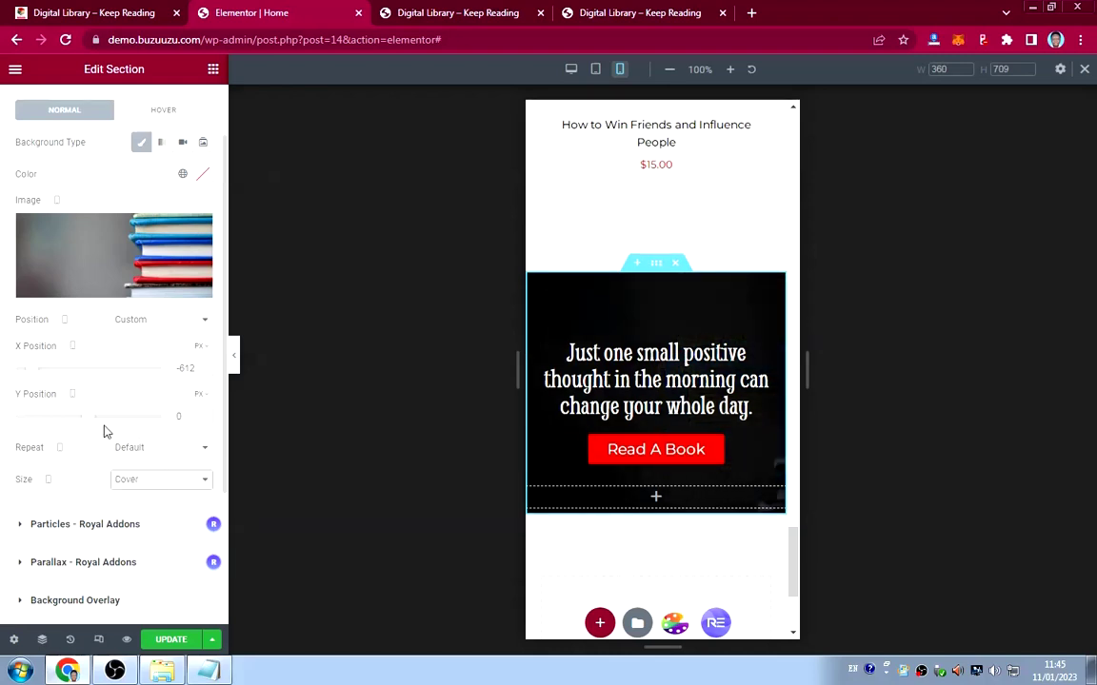
mouse_move(93, 422)
mouse_down()
mouse_move(81, 423)
mouse_move(93, 427)
mouse_up()
drag(32, 378, 27, 376)
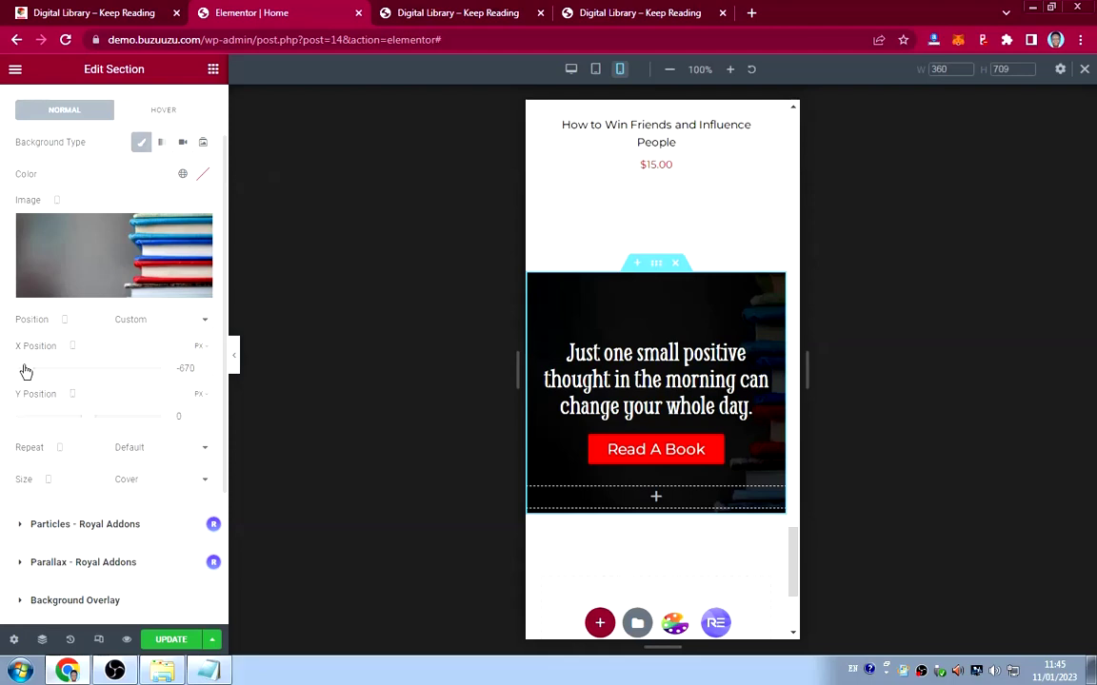
drag(26, 372, 33, 371)
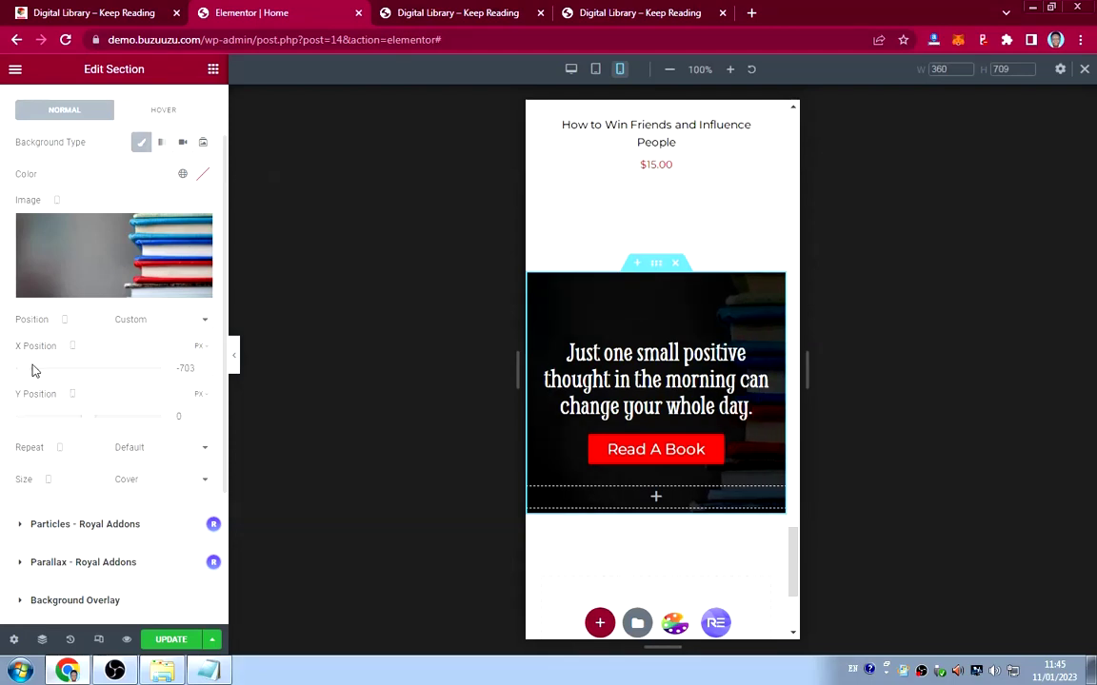
Set the mobile typography size of the Just one small positive thought heading to 28 px.
scroll(709, 385, down, 3)
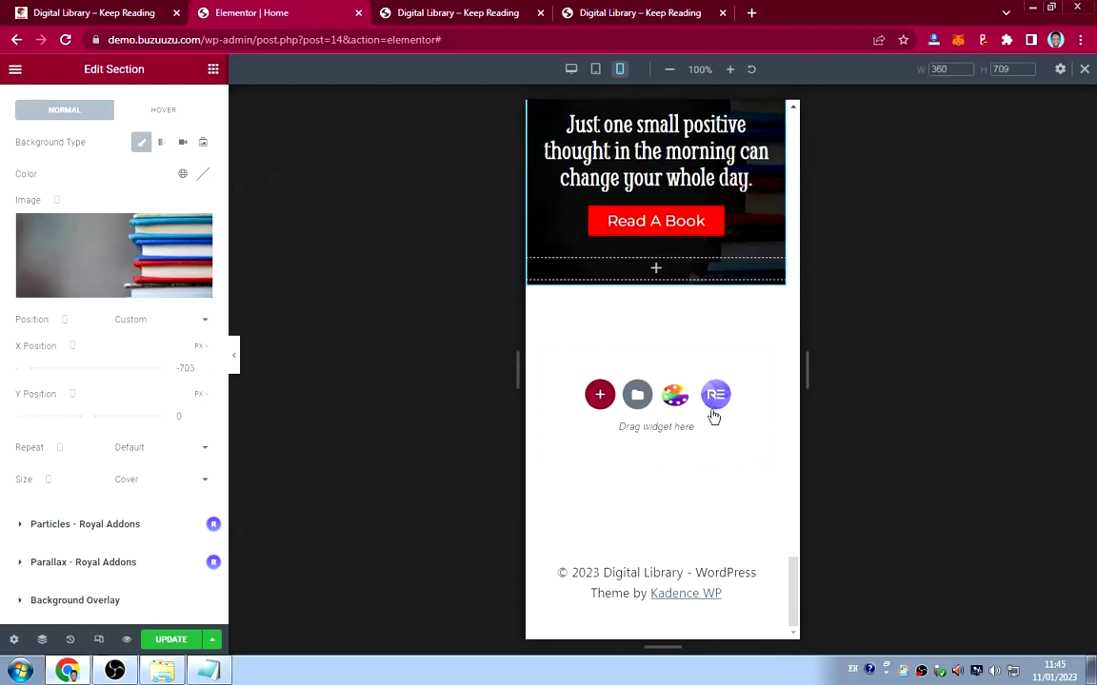
scroll(712, 416, up, 4)
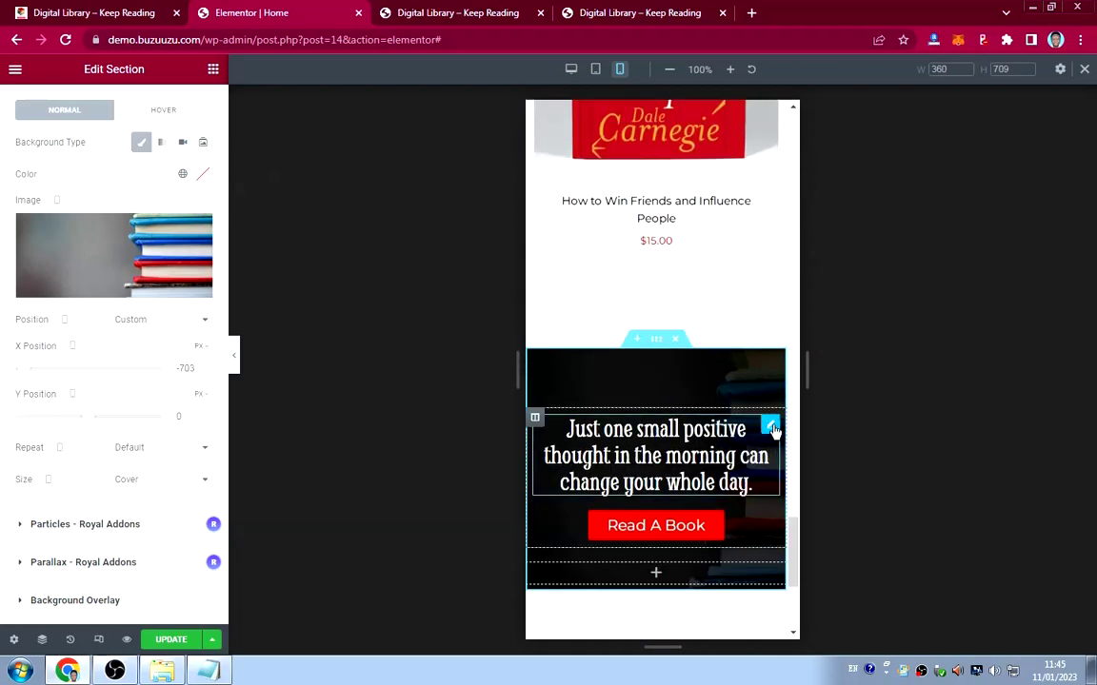
click(771, 426)
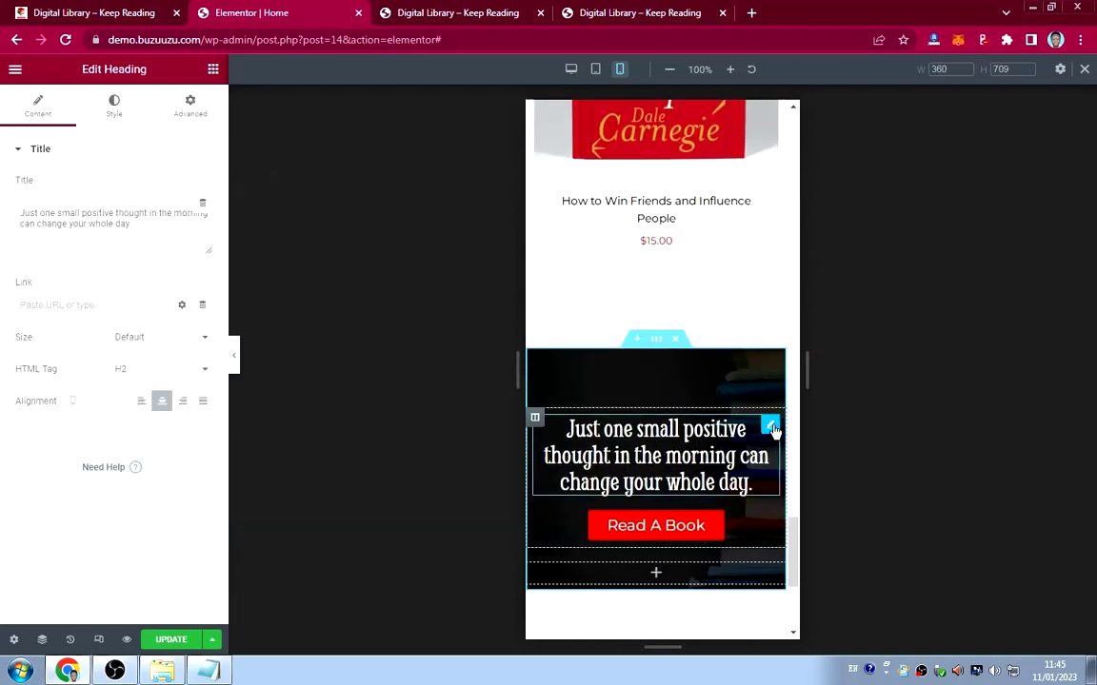
click(116, 106)
click(202, 219)
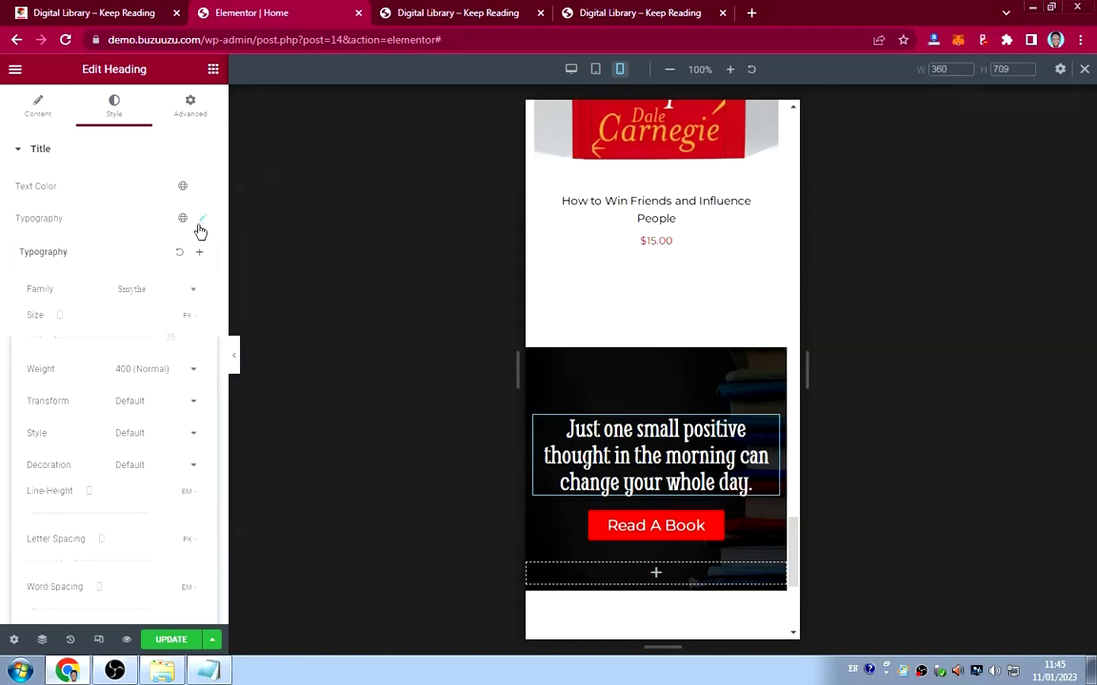
click(172, 337)
text(20)
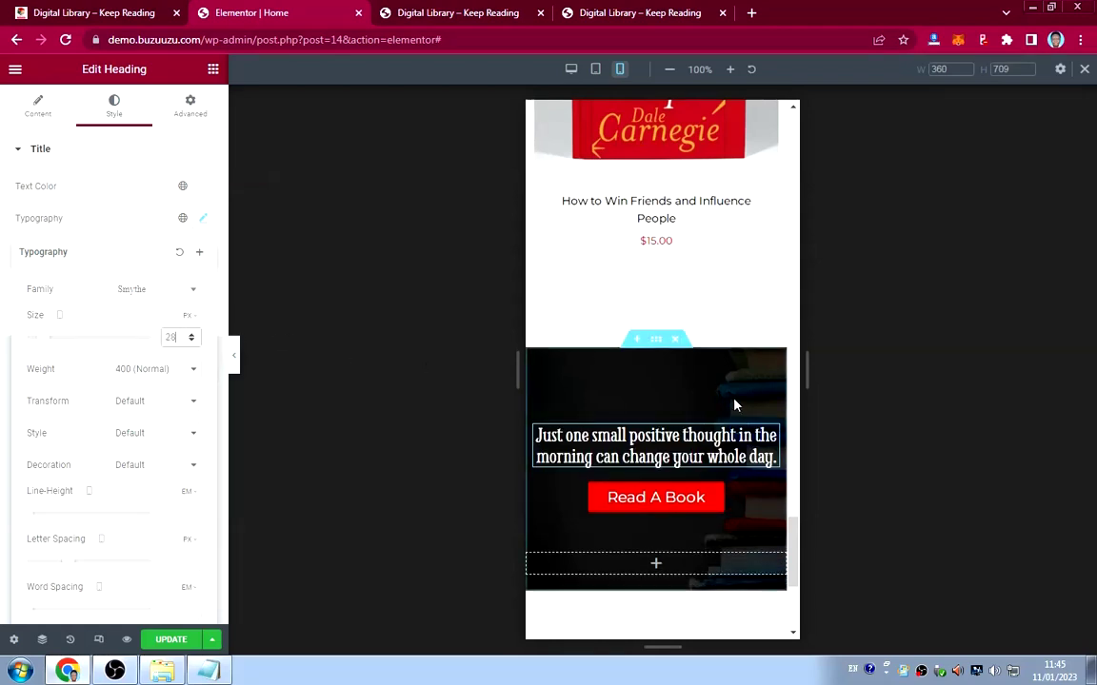
Review the mobile layout up to the hero section and save the page changes.
scroll(707, 416, up, 8)
scroll(707, 416, up, 10)
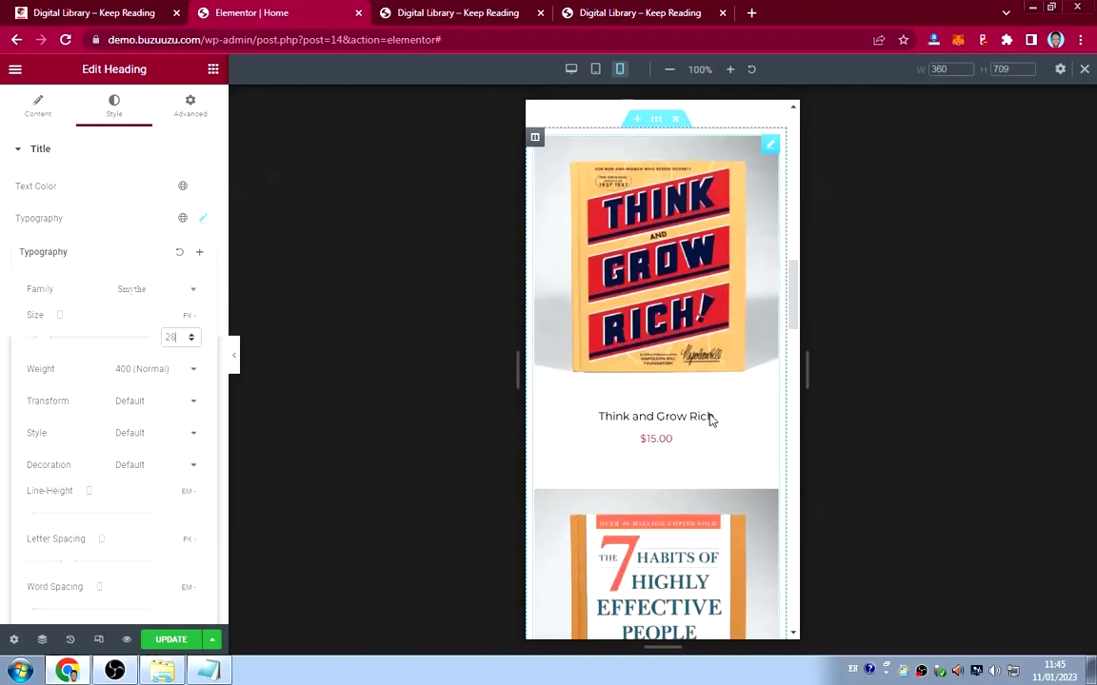
scroll(709, 420, up, 3)
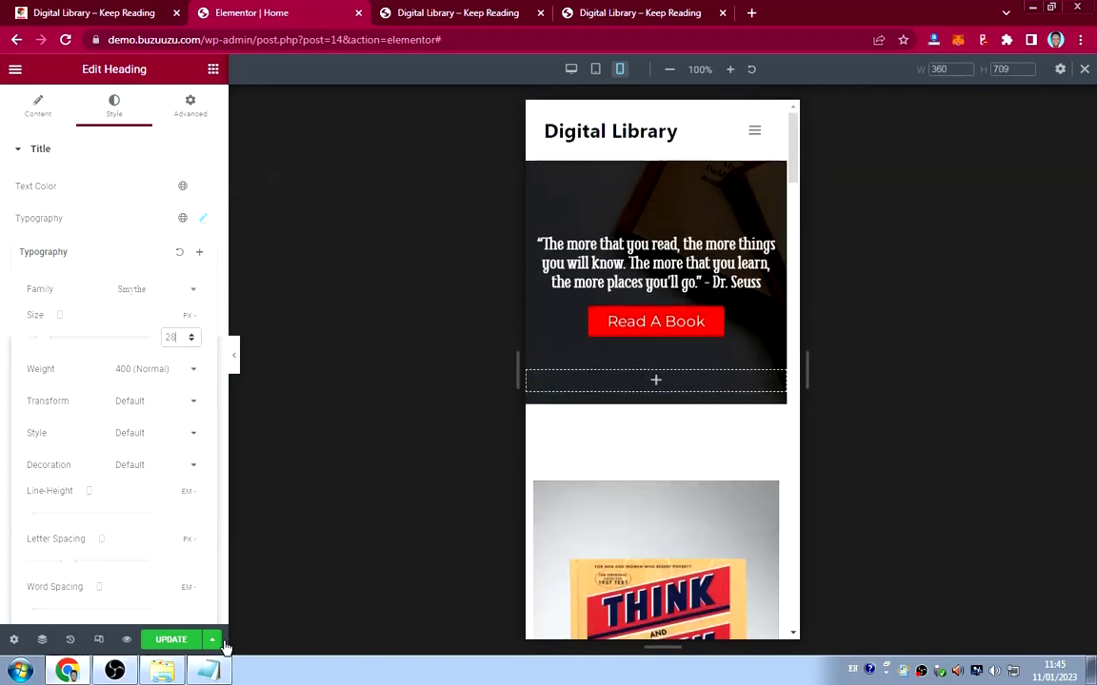
click(180, 639)
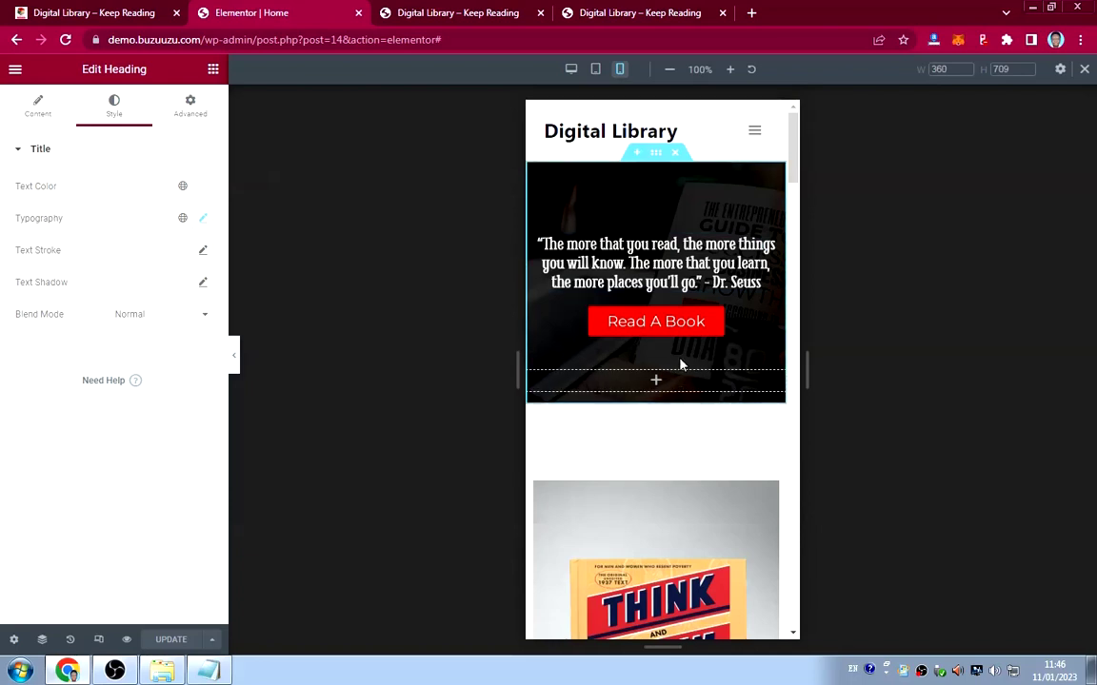
Return to the desktop layout and insert hero-4.jpg as the background image of the Powerful Motivational Books section.
click(15, 69)
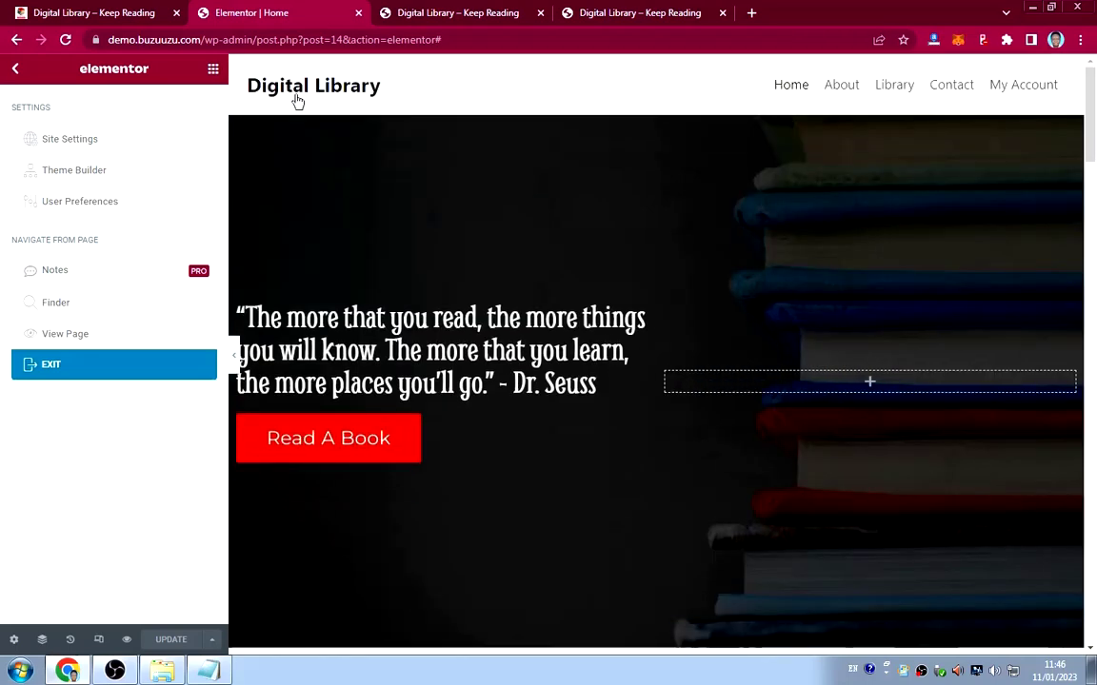
scroll(412, 271, down, 12)
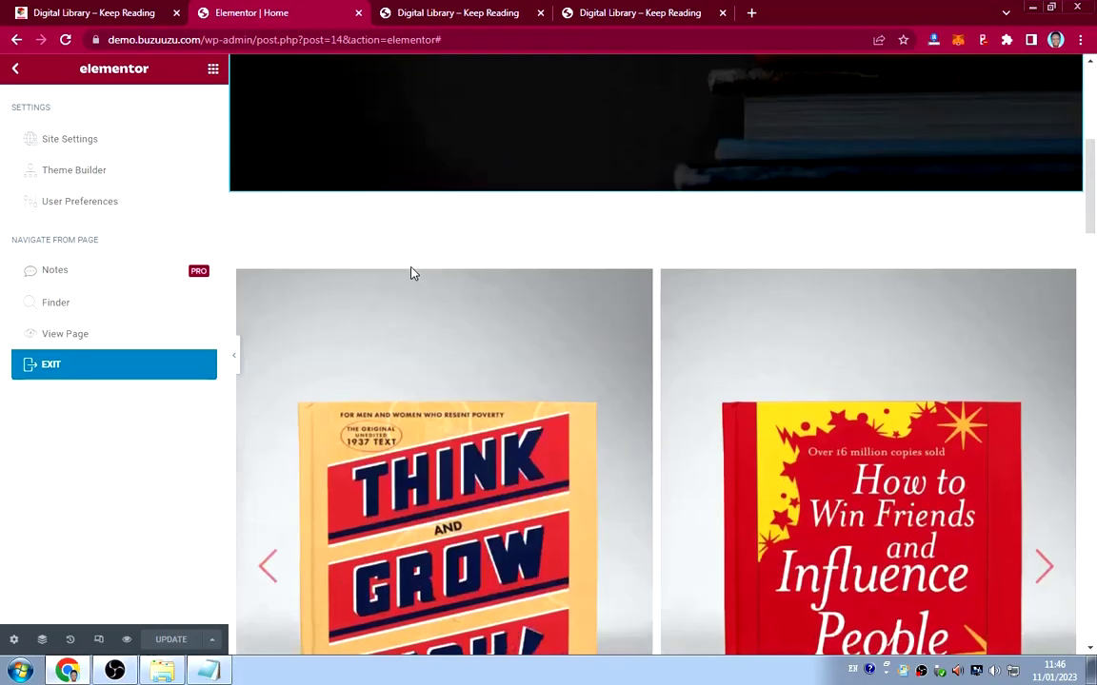
scroll(414, 276, down, 1)
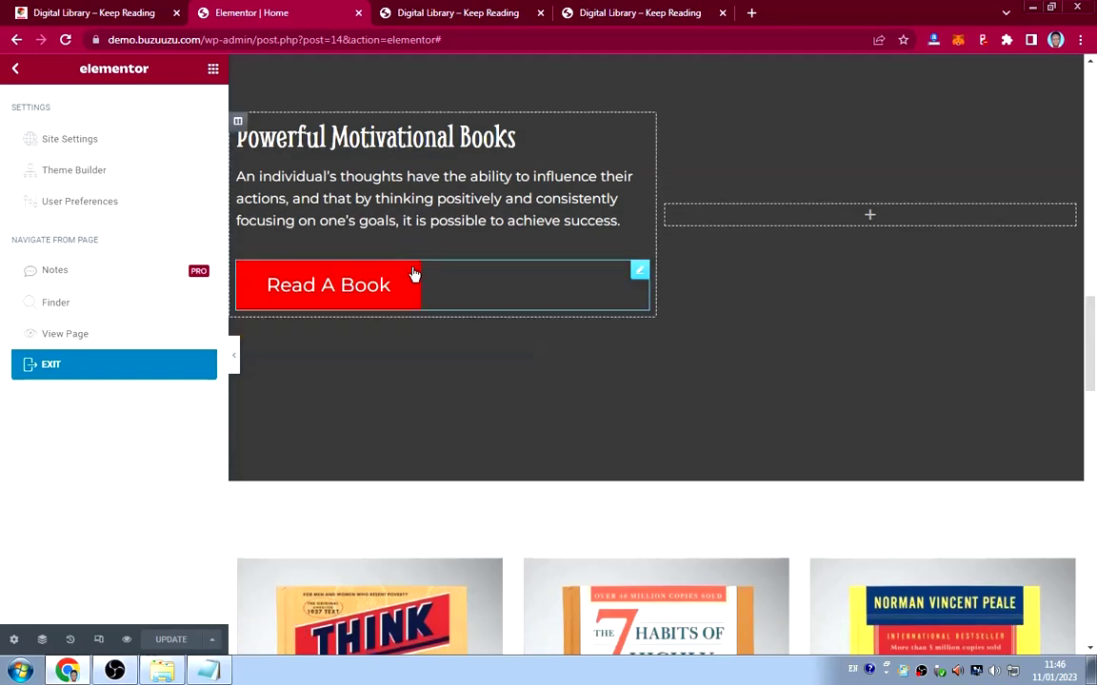
scroll(414, 276, up, 2)
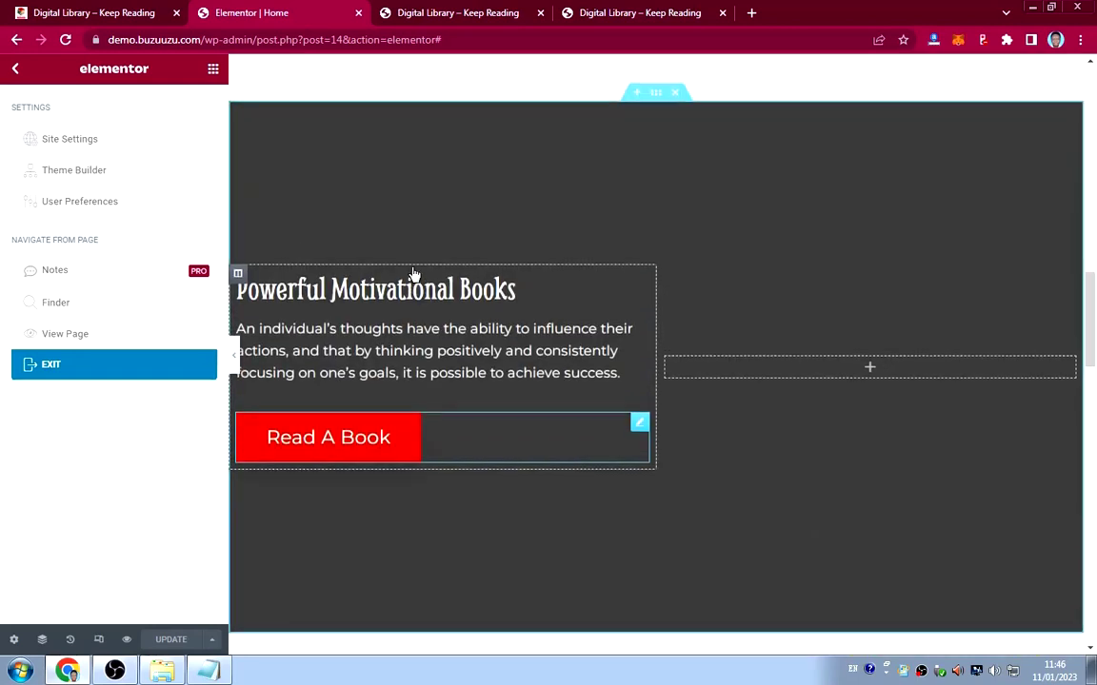
click(655, 93)
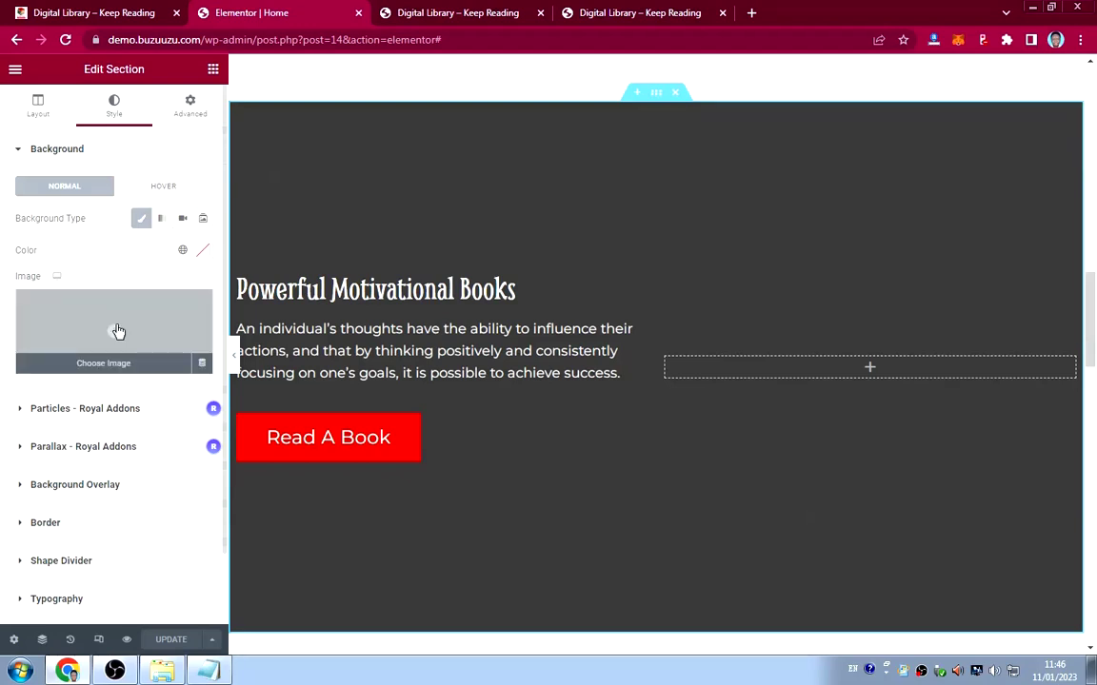
click(118, 332)
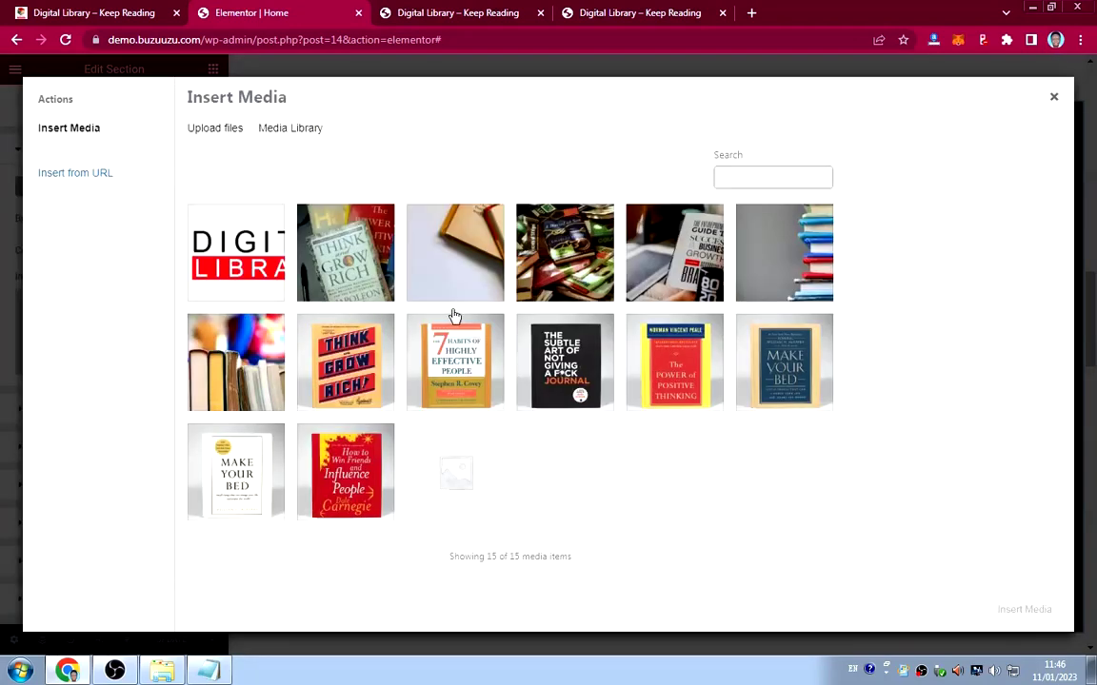
click(304, 238)
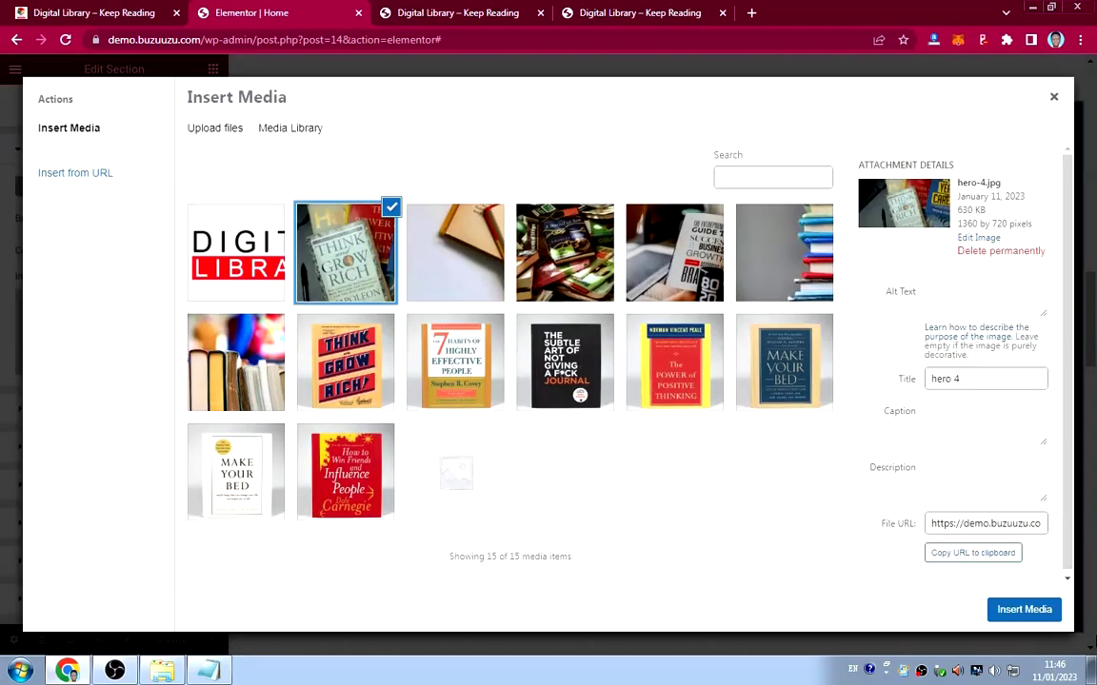
click(1025, 609)
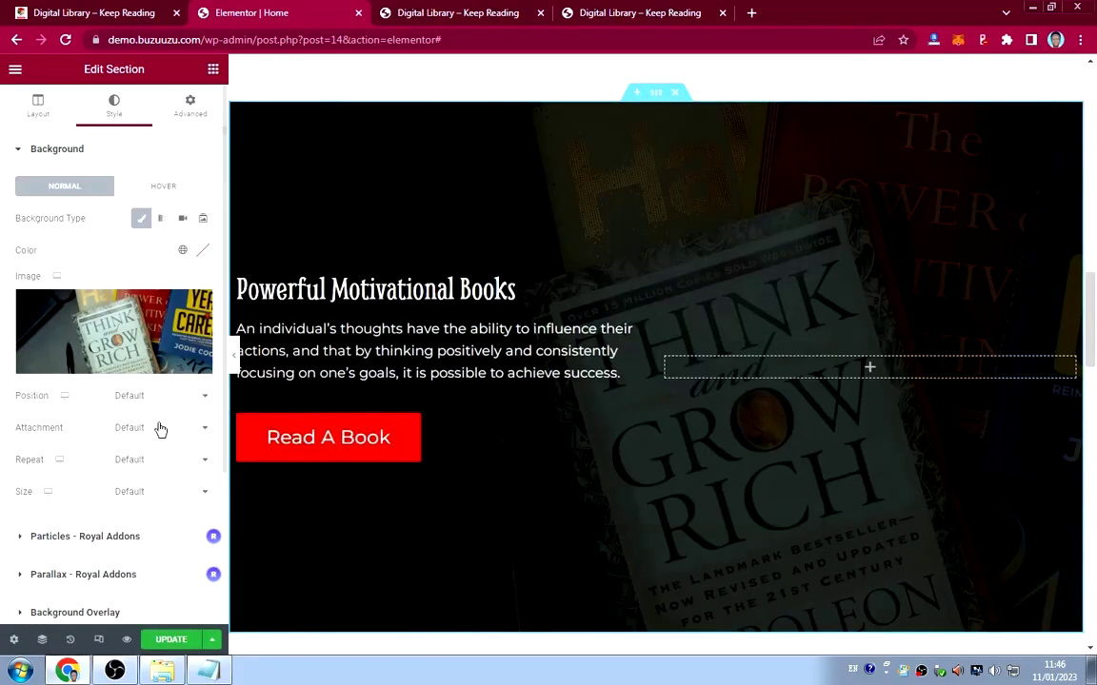
Set the hero-4.jpg background to Center Center position, Fixed attachment, No-repeat and Cover size.
click(148, 400)
click(135, 424)
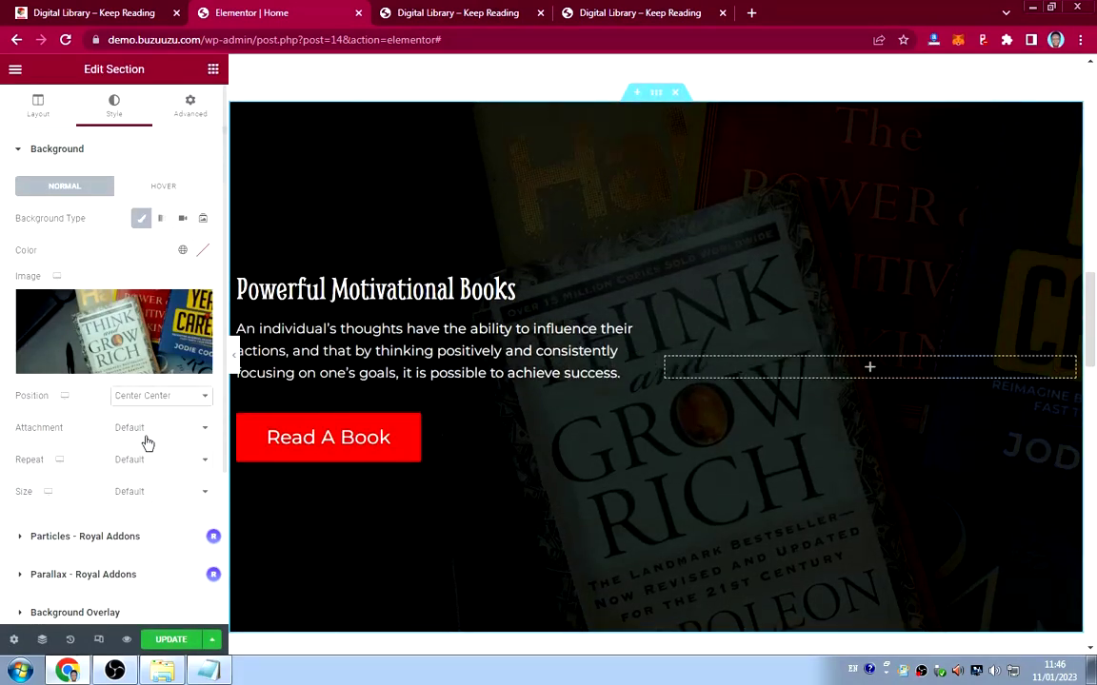
click(152, 430)
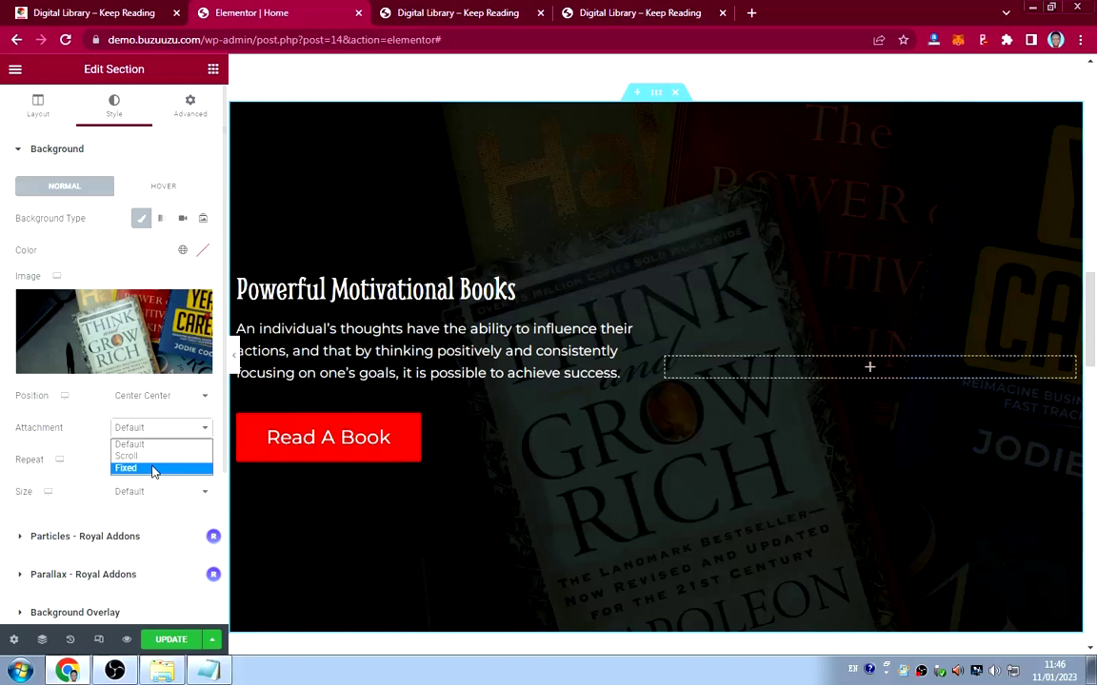
click(153, 469)
click(161, 485)
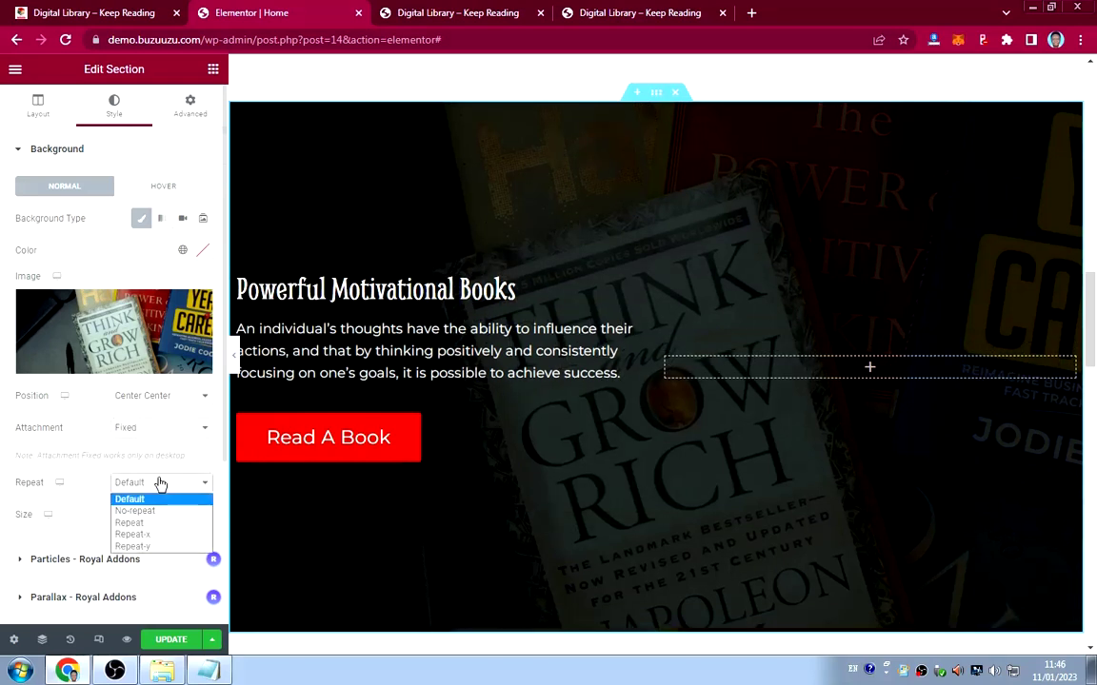
click(157, 511)
click(159, 514)
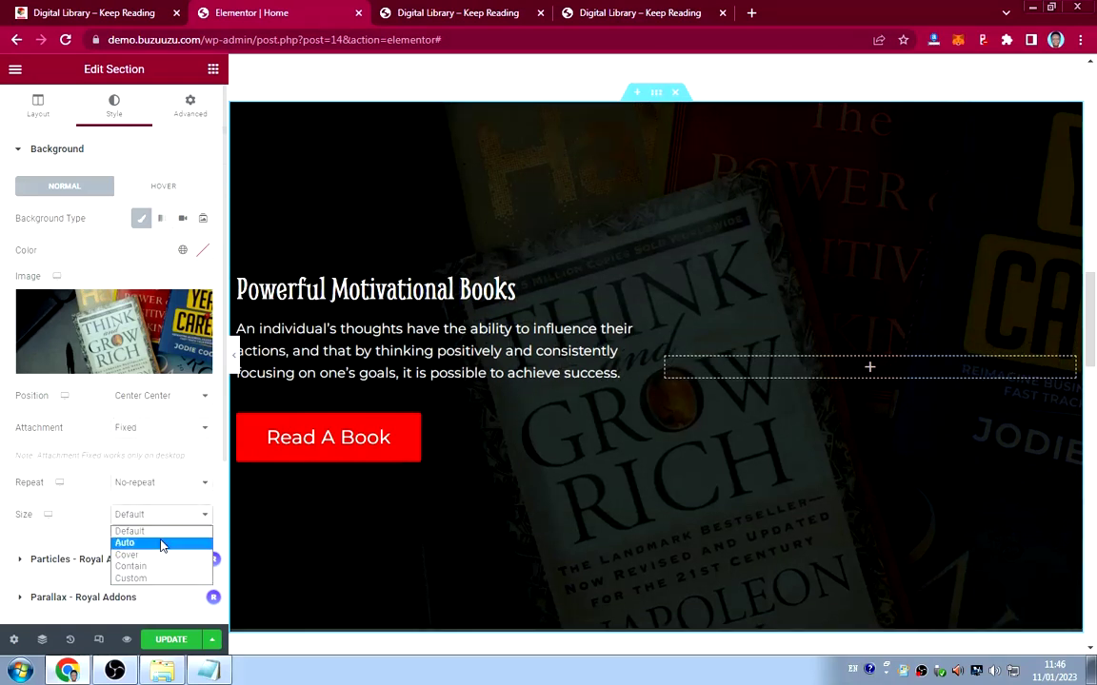
click(156, 555)
scroll(714, 555, up, 3)
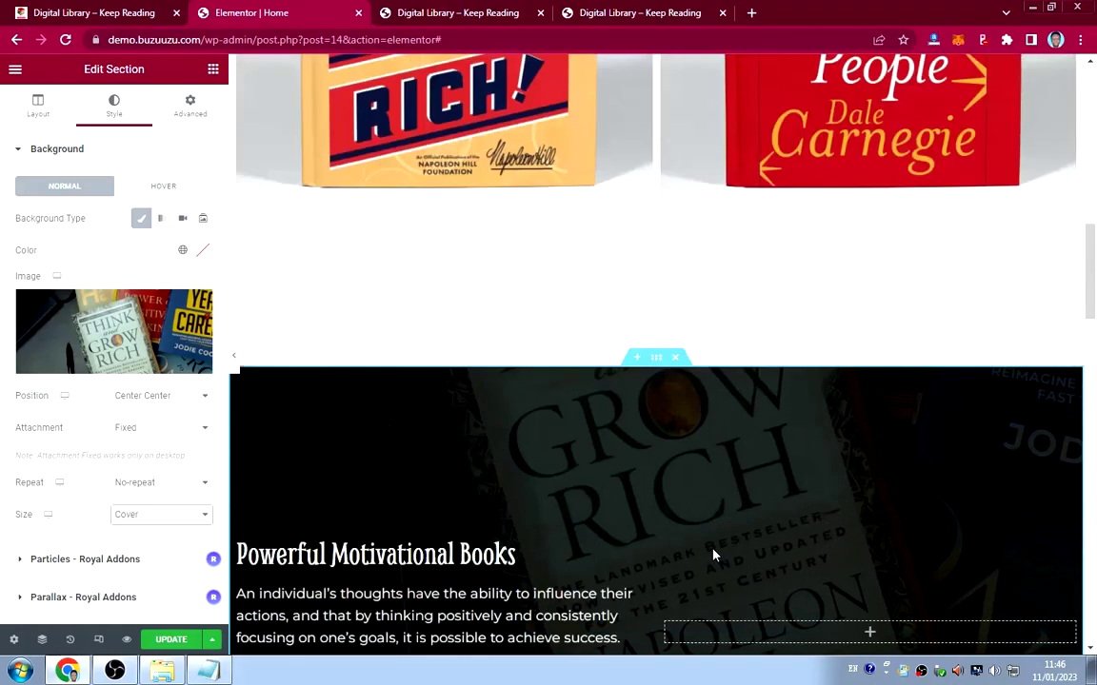
Insert banner-2.jpg as the desktop background image of the Just one small positive thought section.
scroll(714, 555, down, 5)
scroll(704, 543, down, 8)
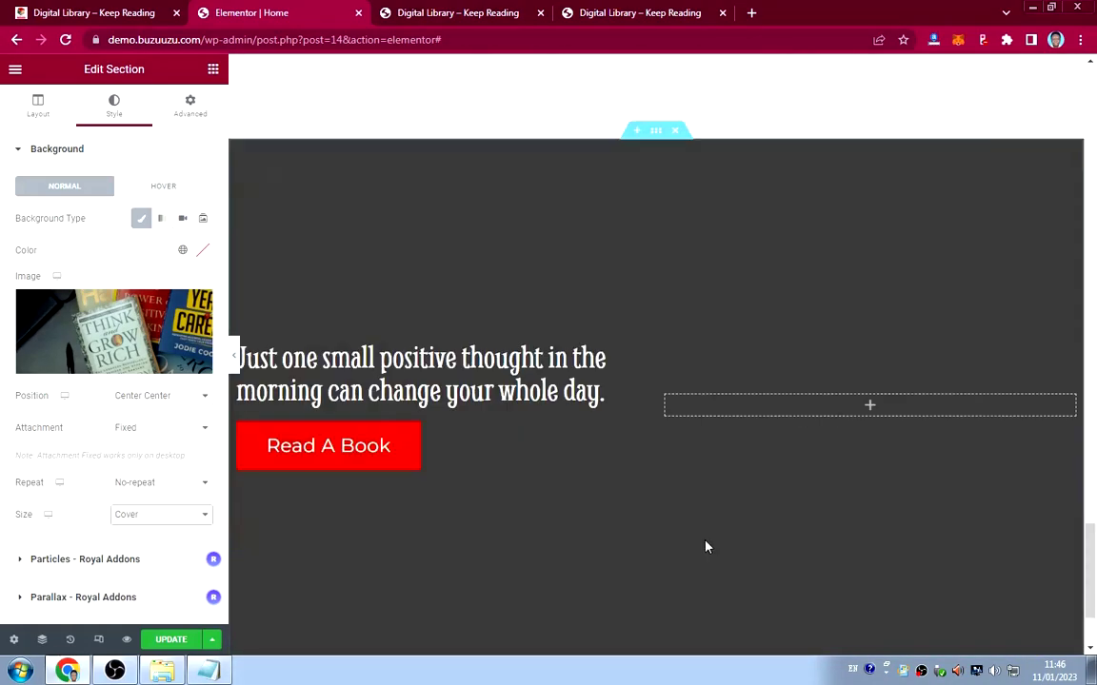
scroll(704, 529, up, 3)
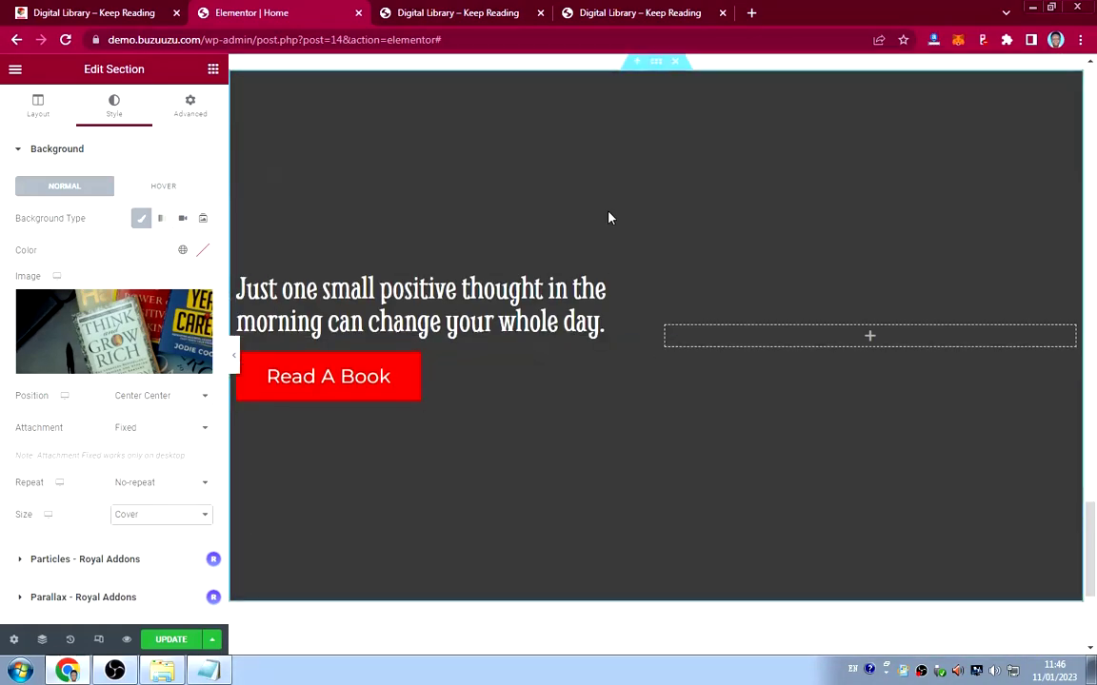
scroll(609, 215, up, 2)
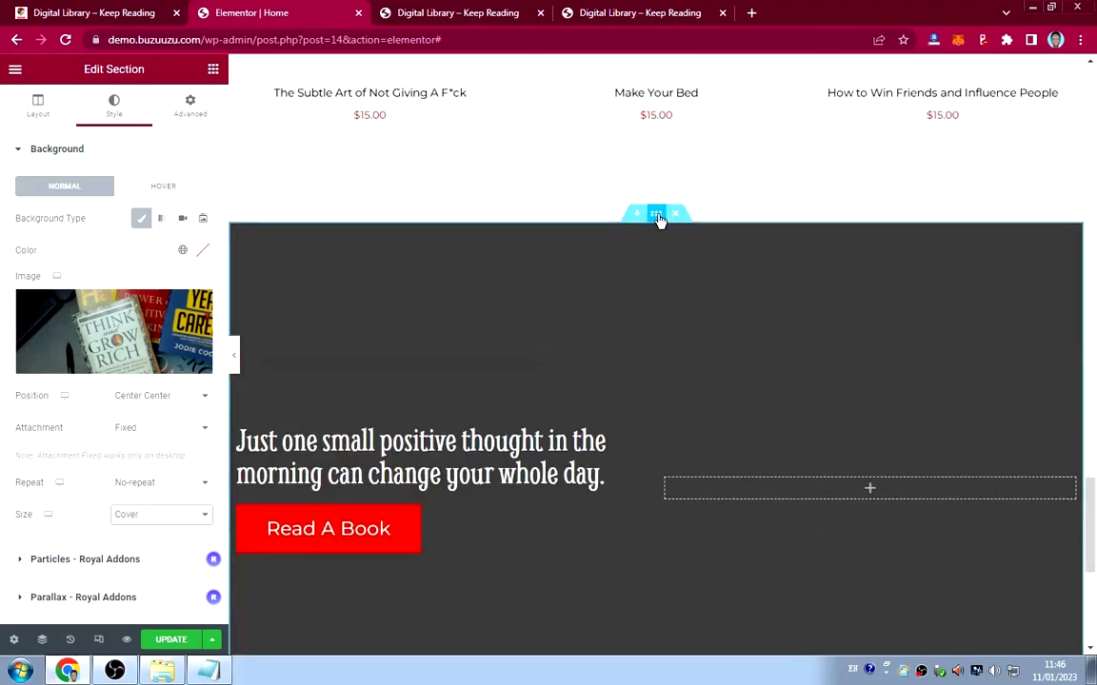
click(202, 364)
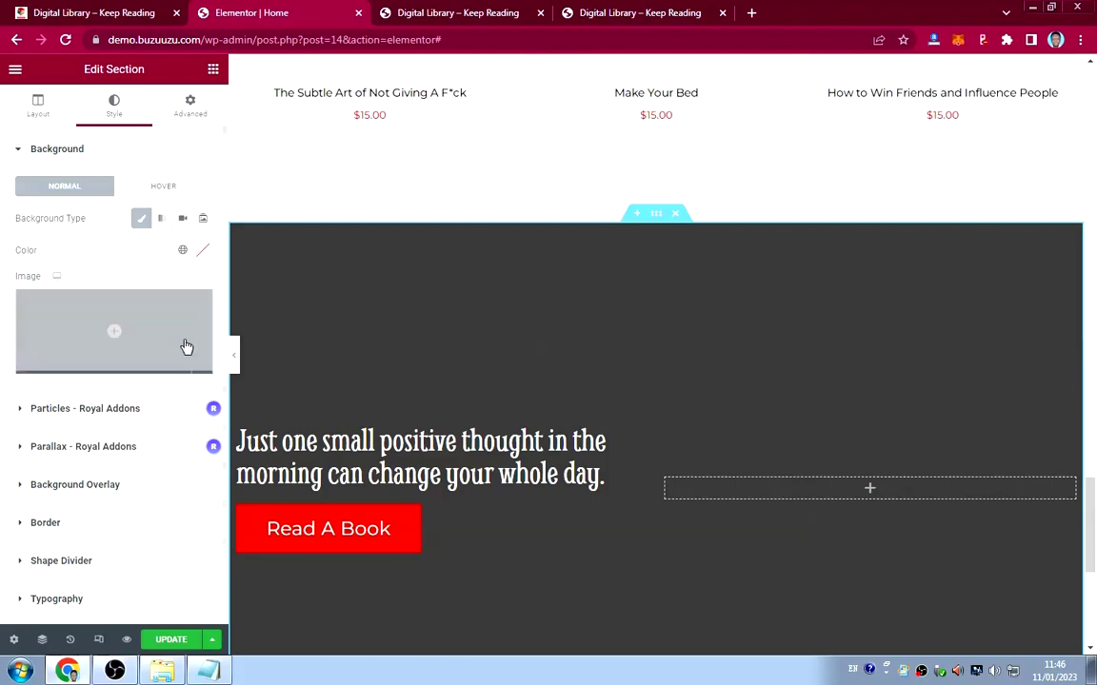
click(112, 326)
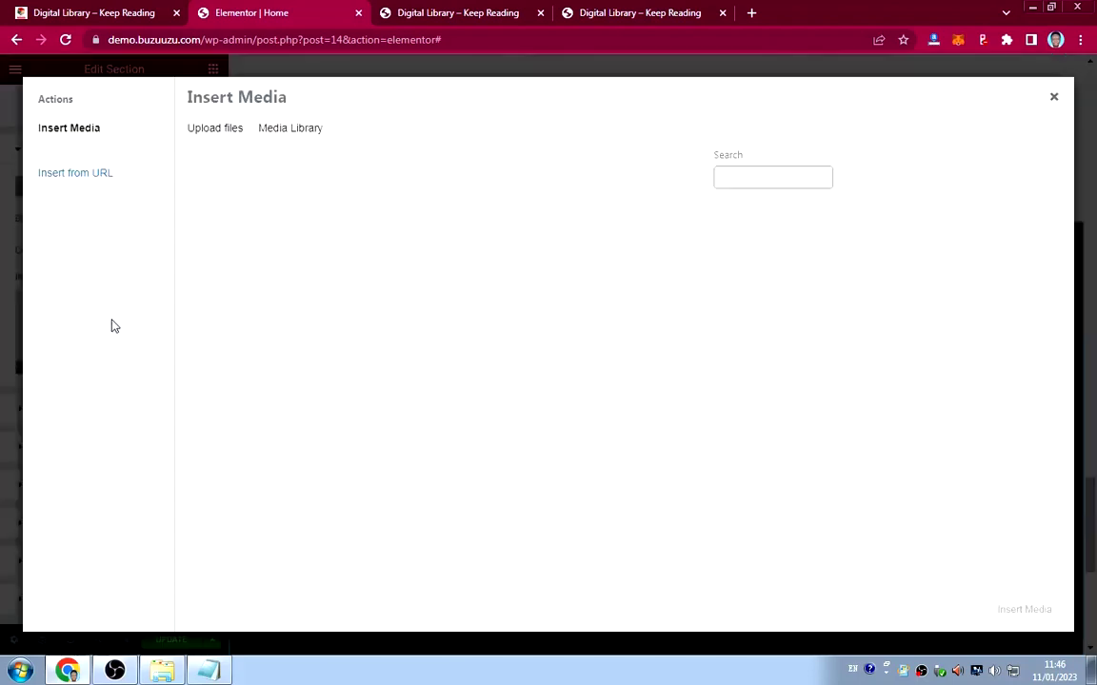
click(737, 249)
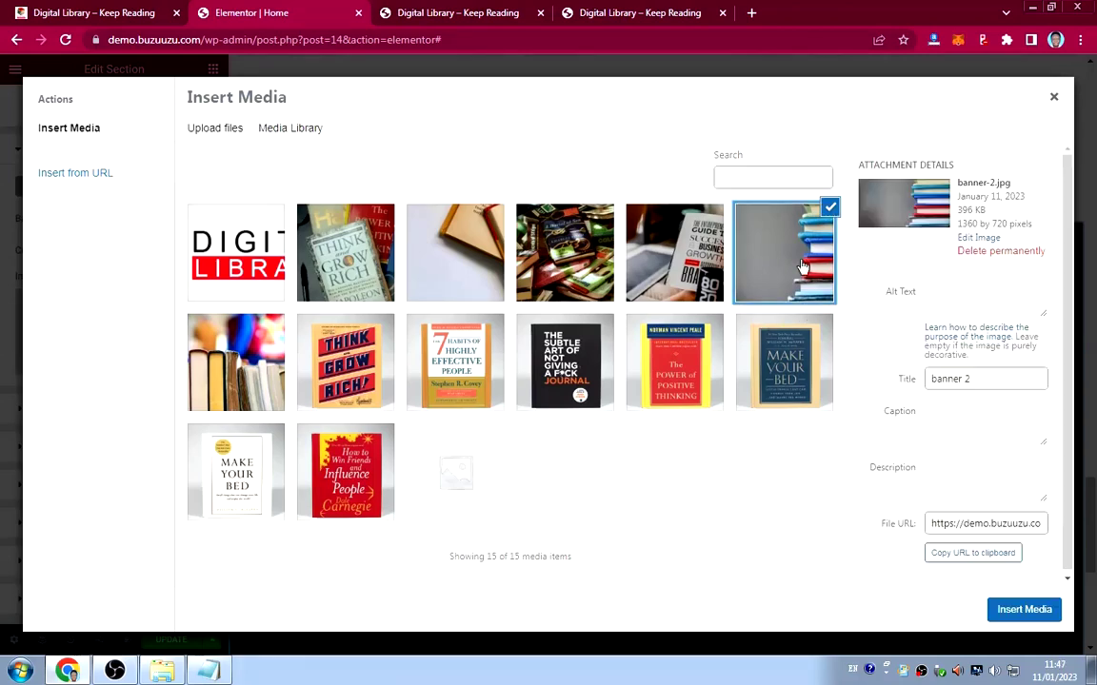
click(1007, 608)
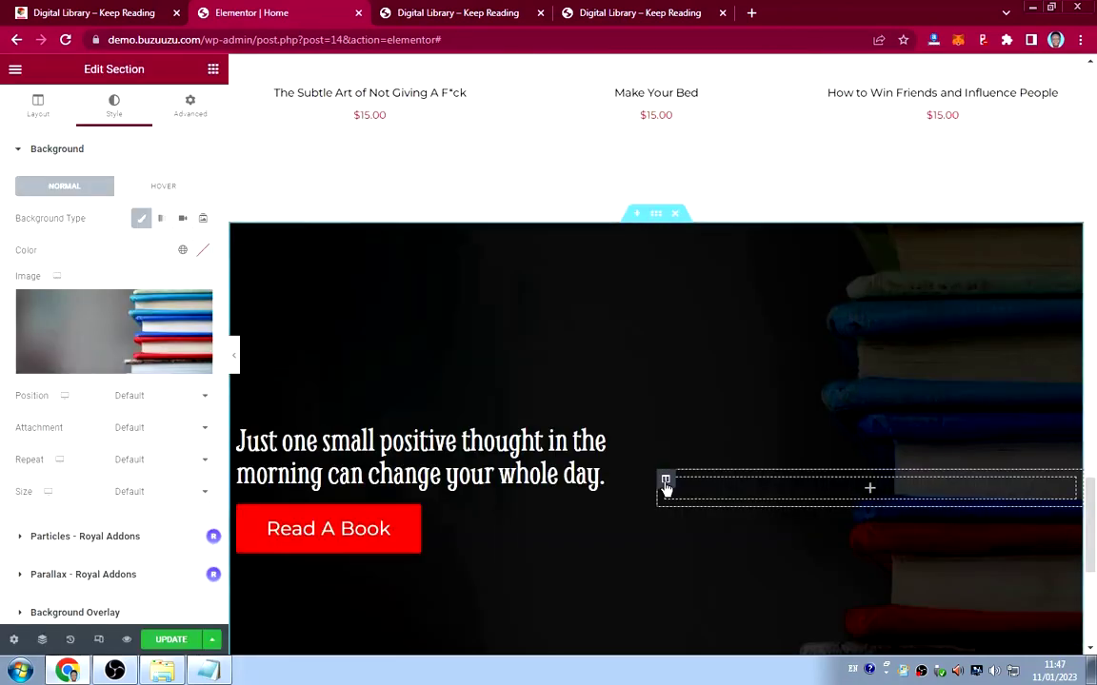
scroll(472, 434, down, 2)
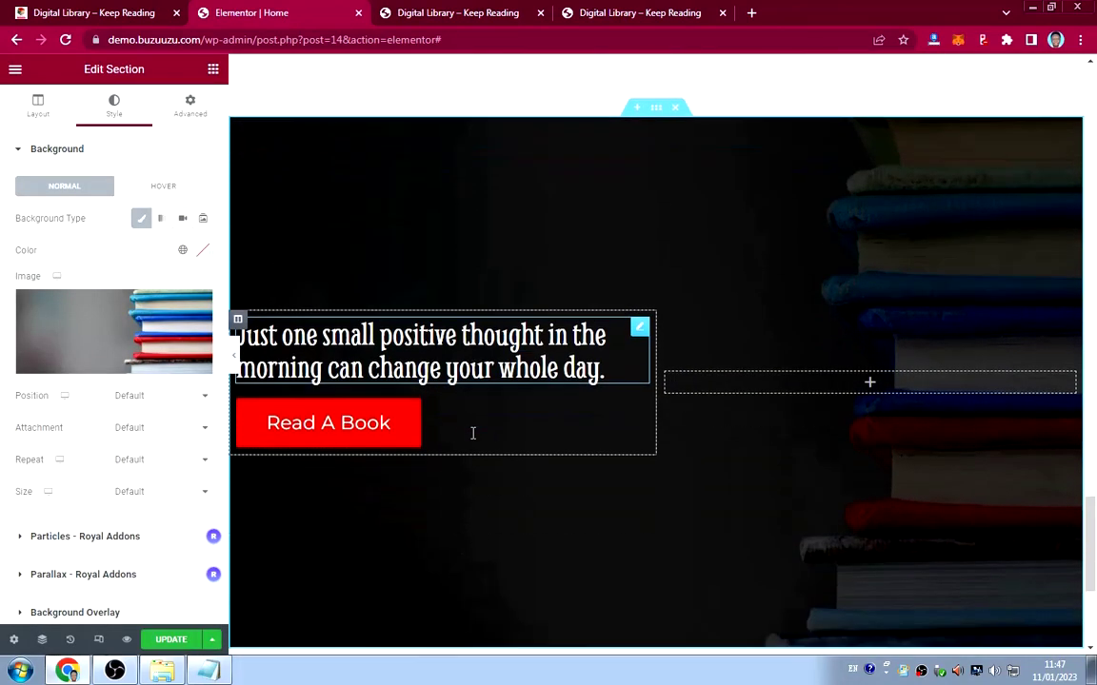
Save the desktop background changes and review the page's sections in the editor.
click(171, 639)
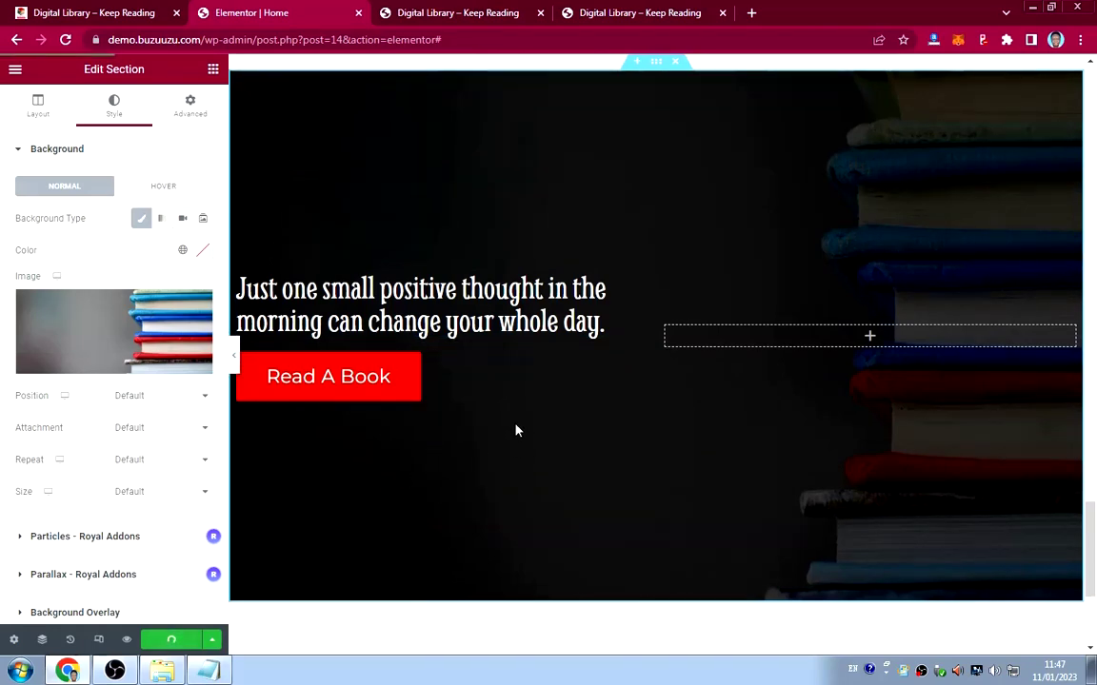
scroll(536, 431, down, 15)
scroll(540, 431, up, 10)
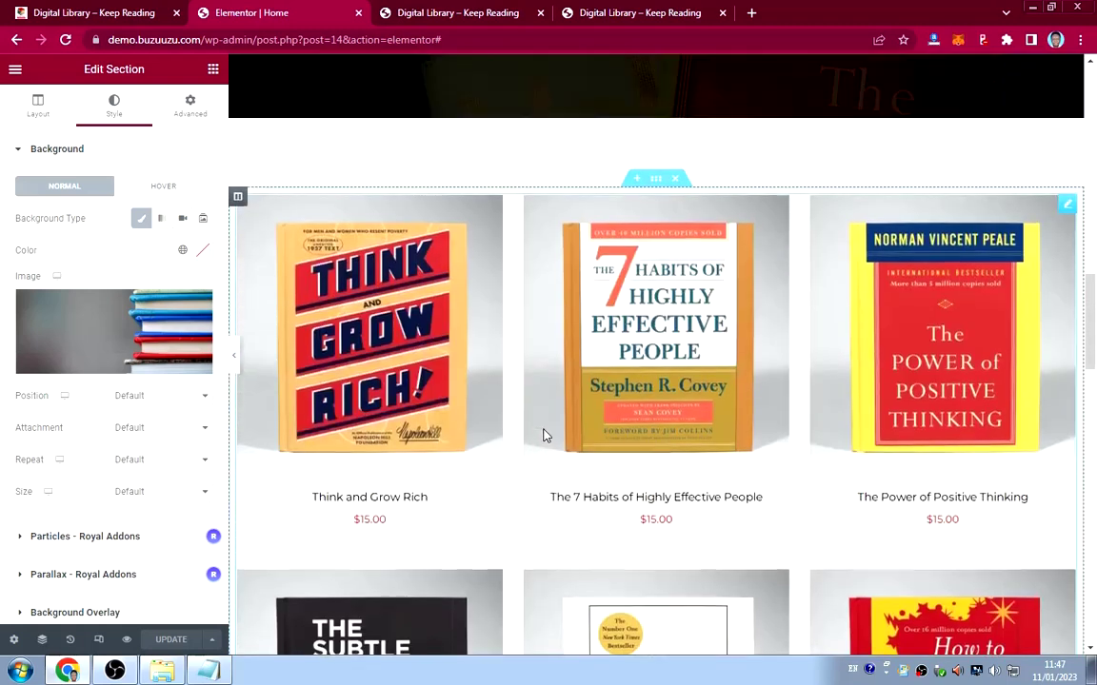
scroll(539, 420, down, 5)
scroll(539, 420, up, 10)
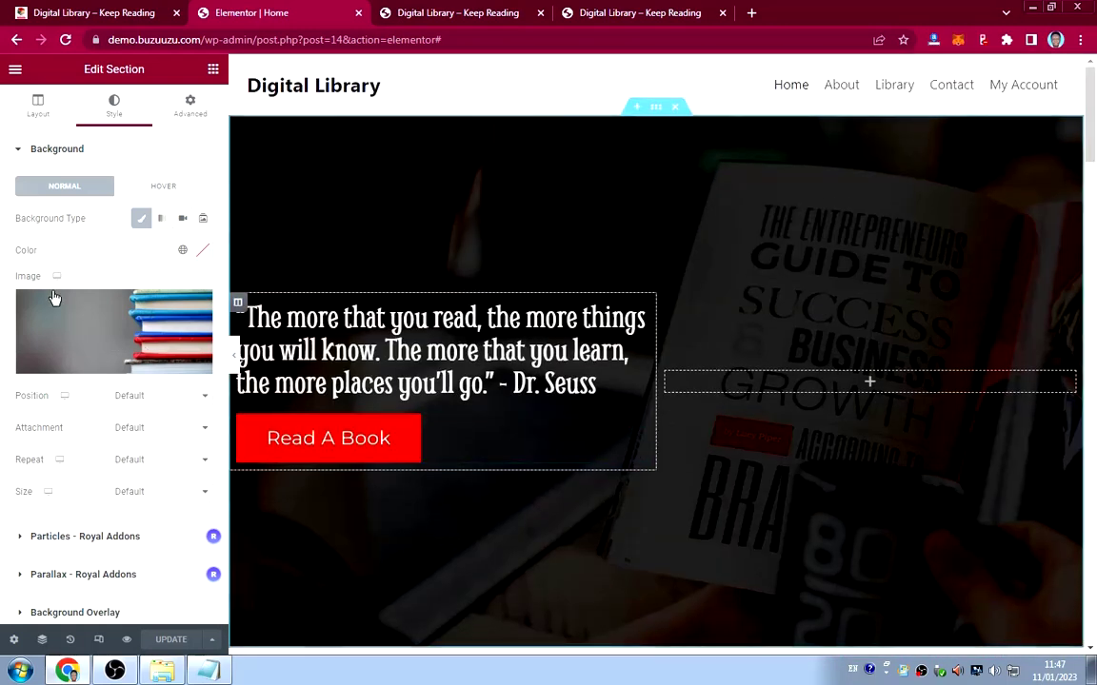
View the published home page and examine its section backgrounds and book carousel.
click(17, 71)
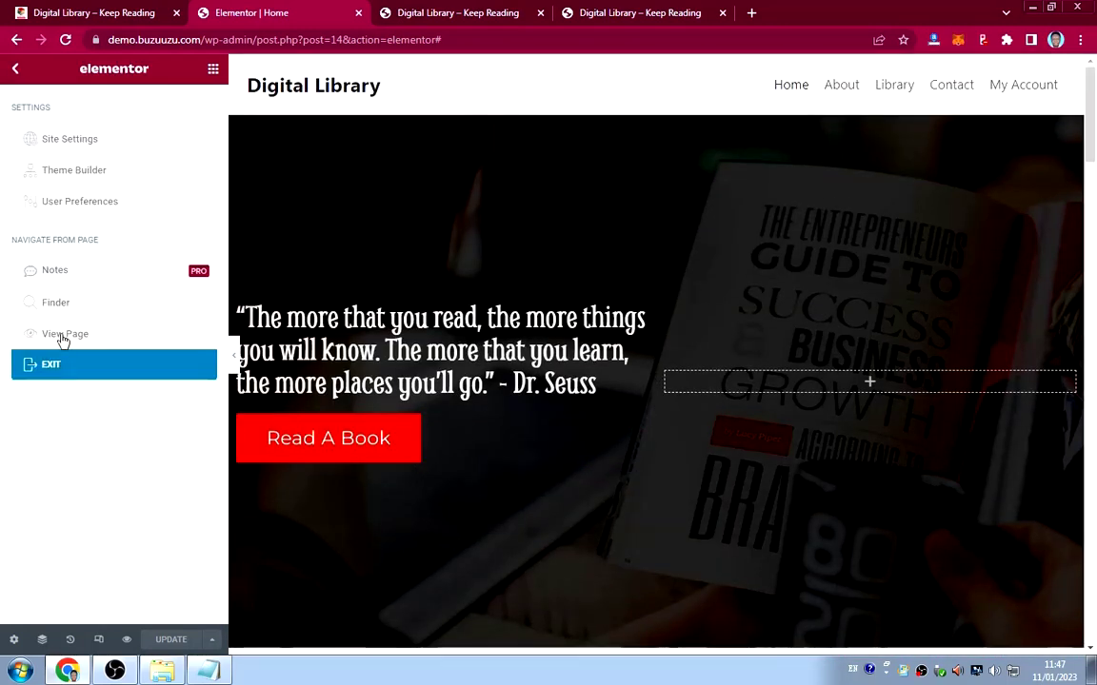
click(59, 335)
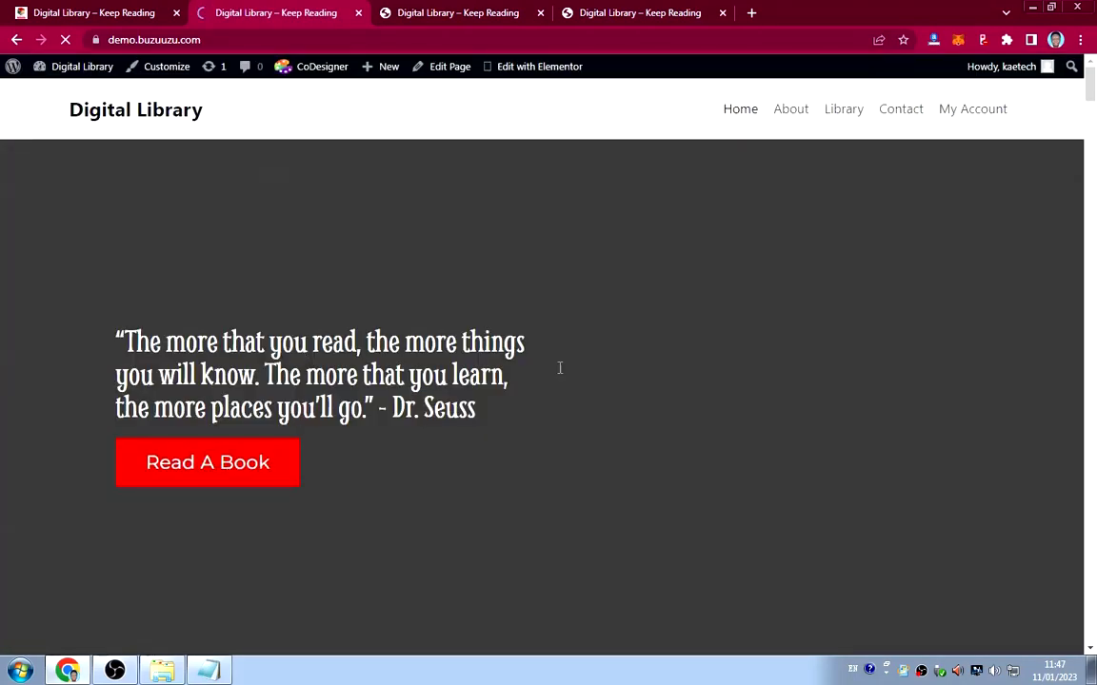
scroll(654, 381, down, 10)
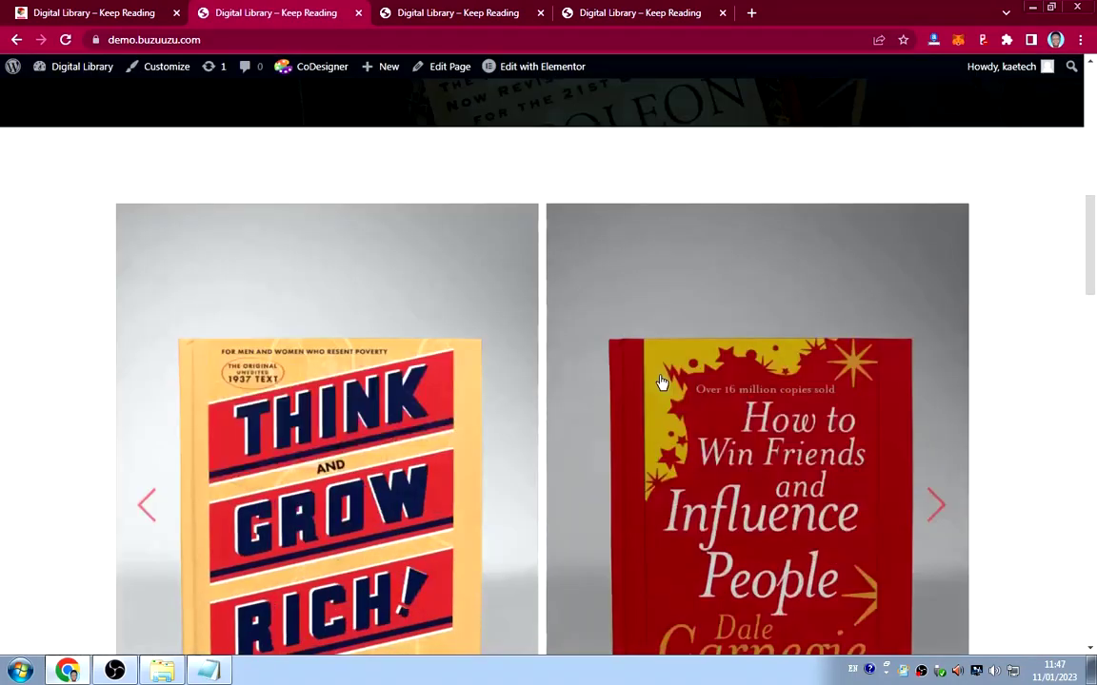
Examine the product grid and the Just one small positive thought section near the end of the published home page.
scroll(662, 380, down, 10)
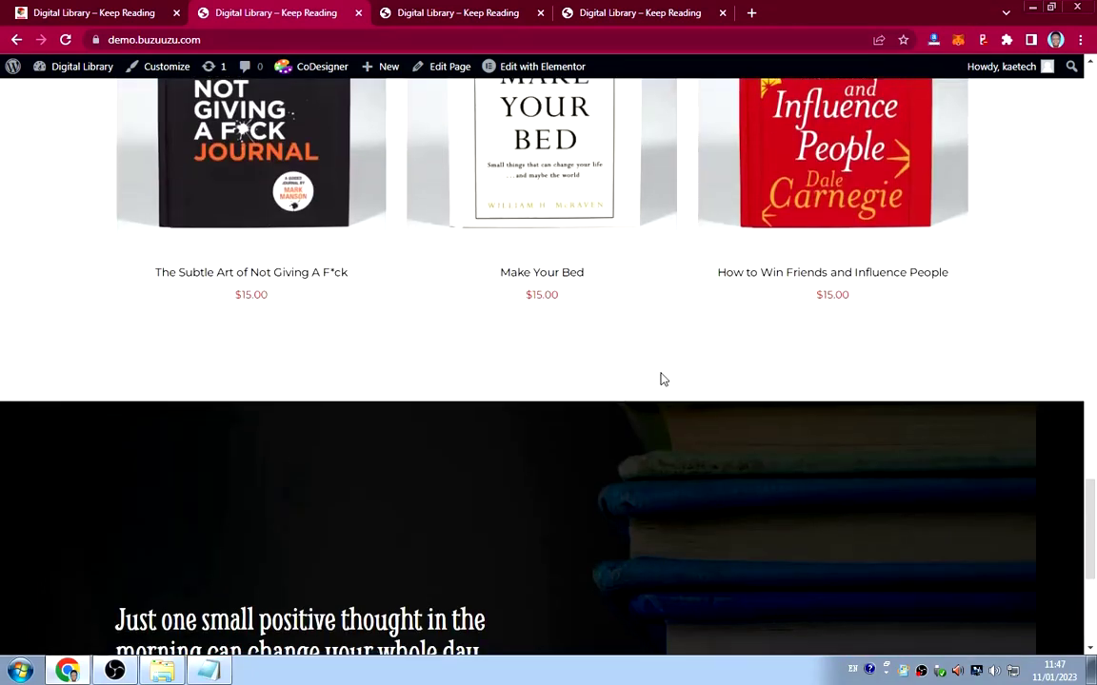
scroll(663, 378, up, 1)
scroll(661, 378, down, 5)
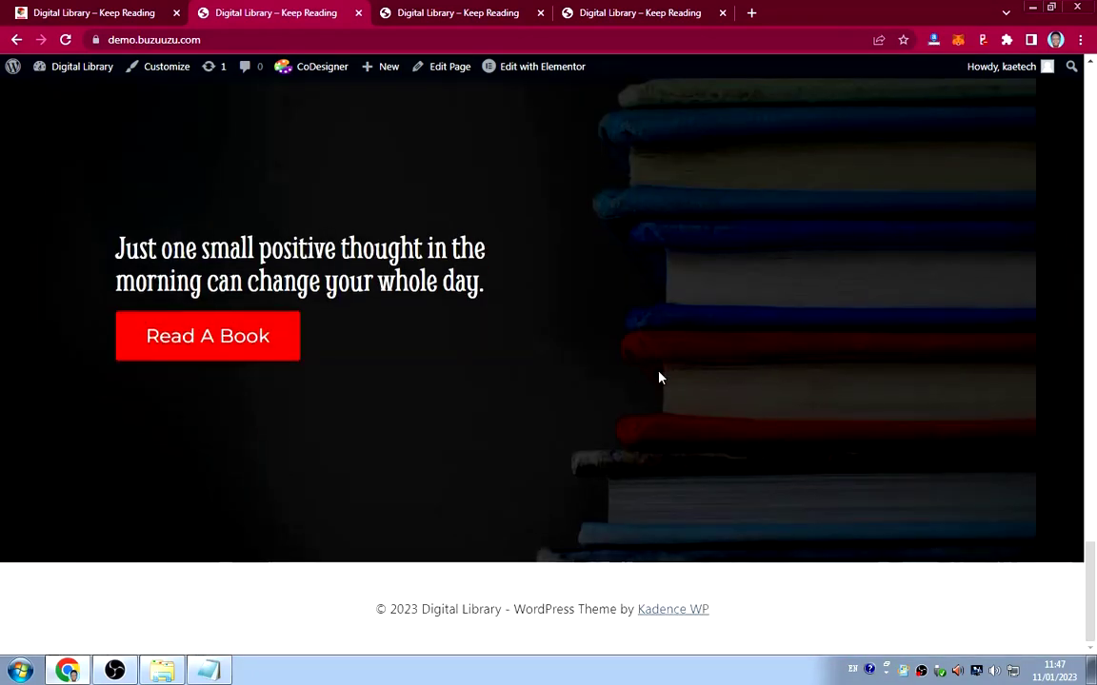
scroll(659, 377, up, 2)
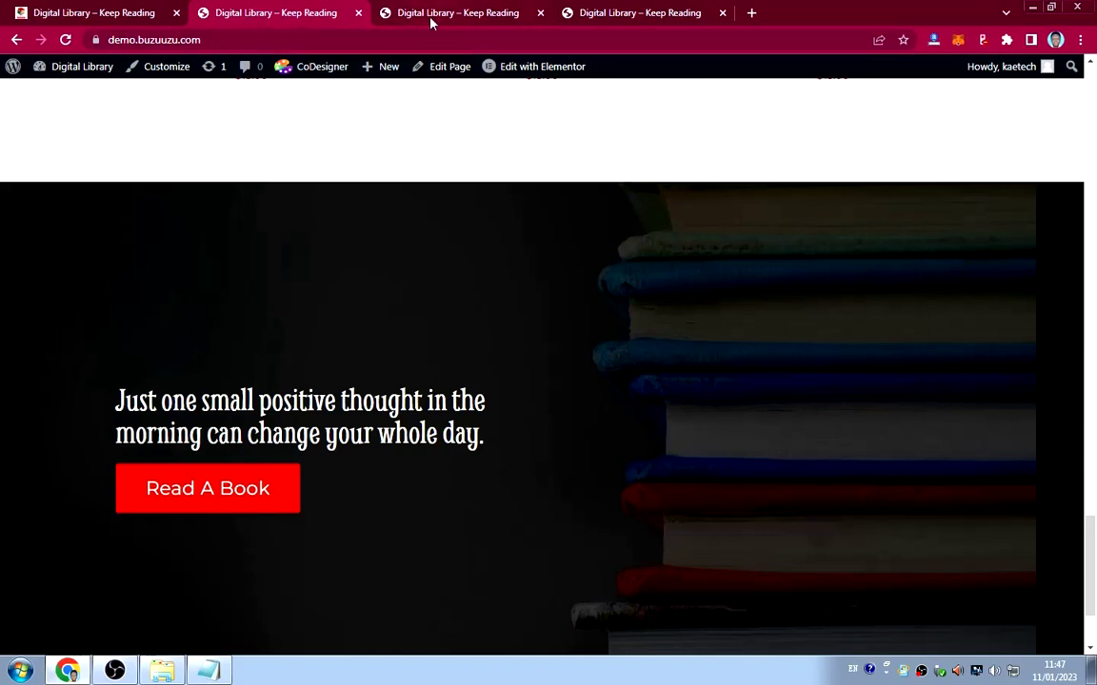
Reopen the home page in Elementor and preview the Just one small positive thought section at full width.
click(523, 70)
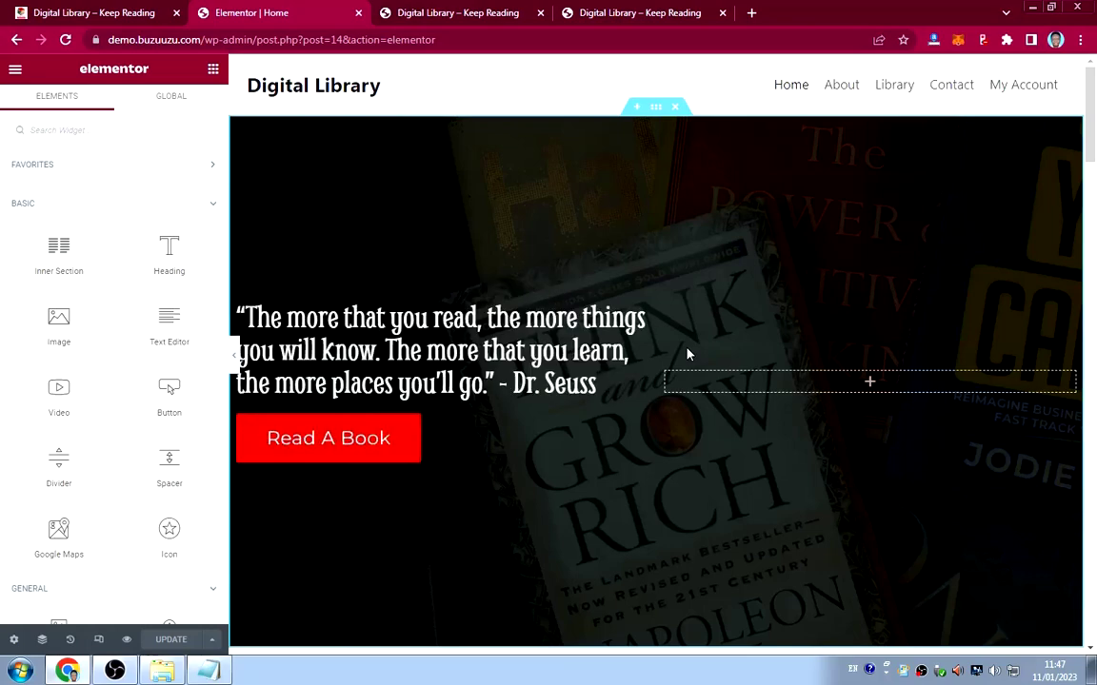
scroll(687, 354, down, 6)
scroll(687, 354, down, 15)
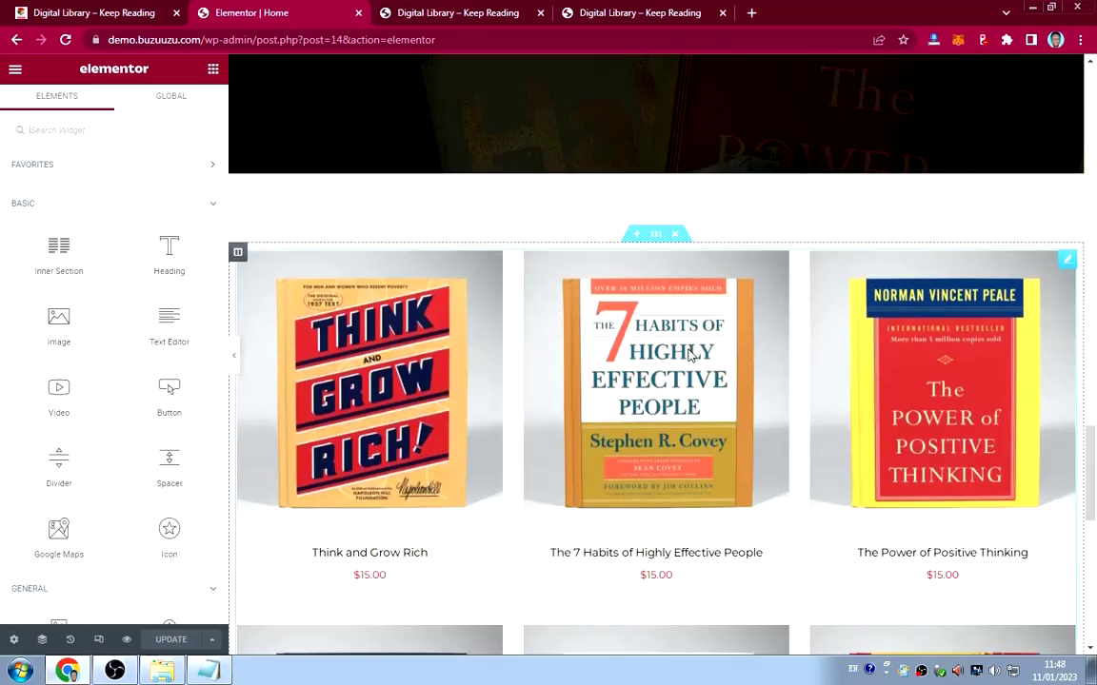
scroll(687, 354, up, 2)
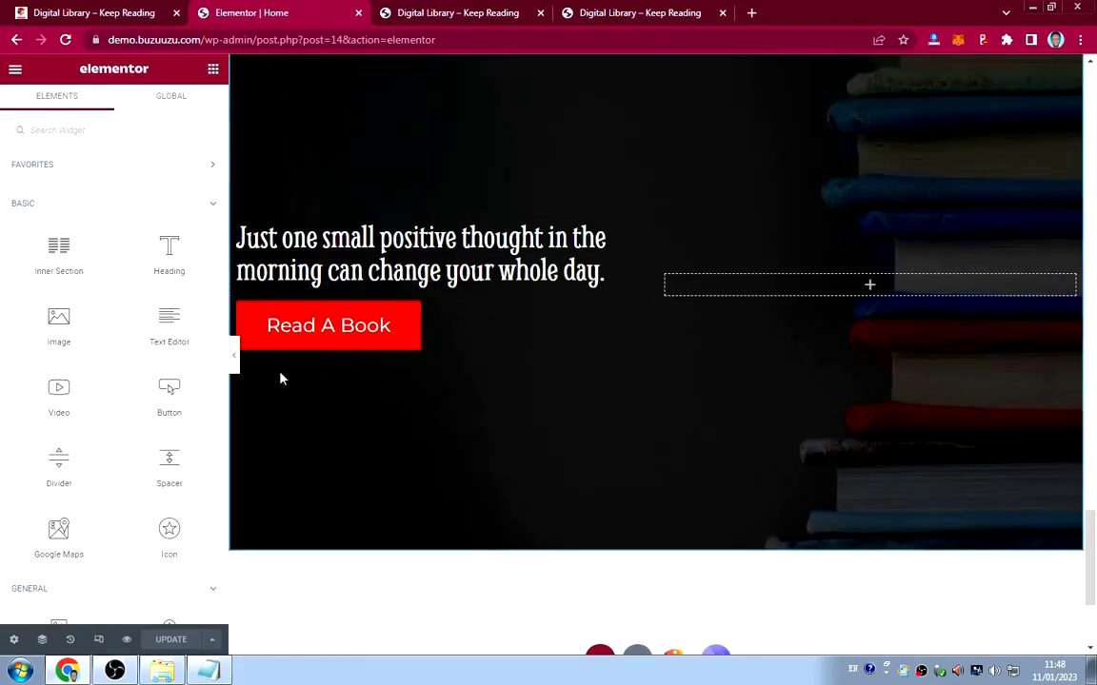
click(235, 359)
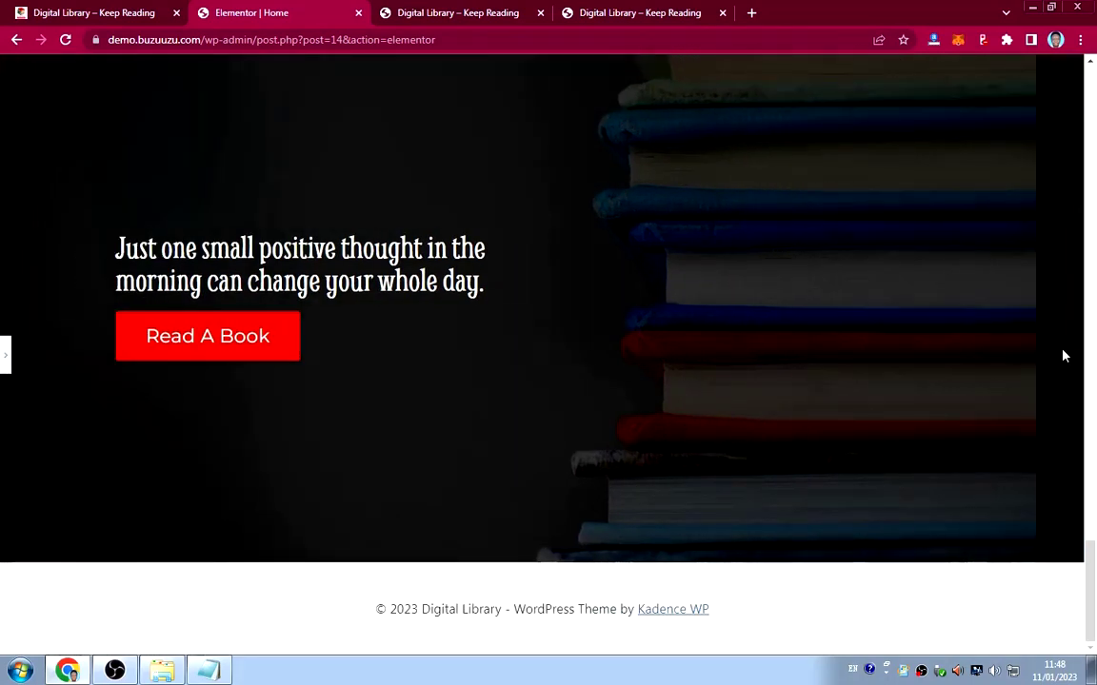
click(8, 365)
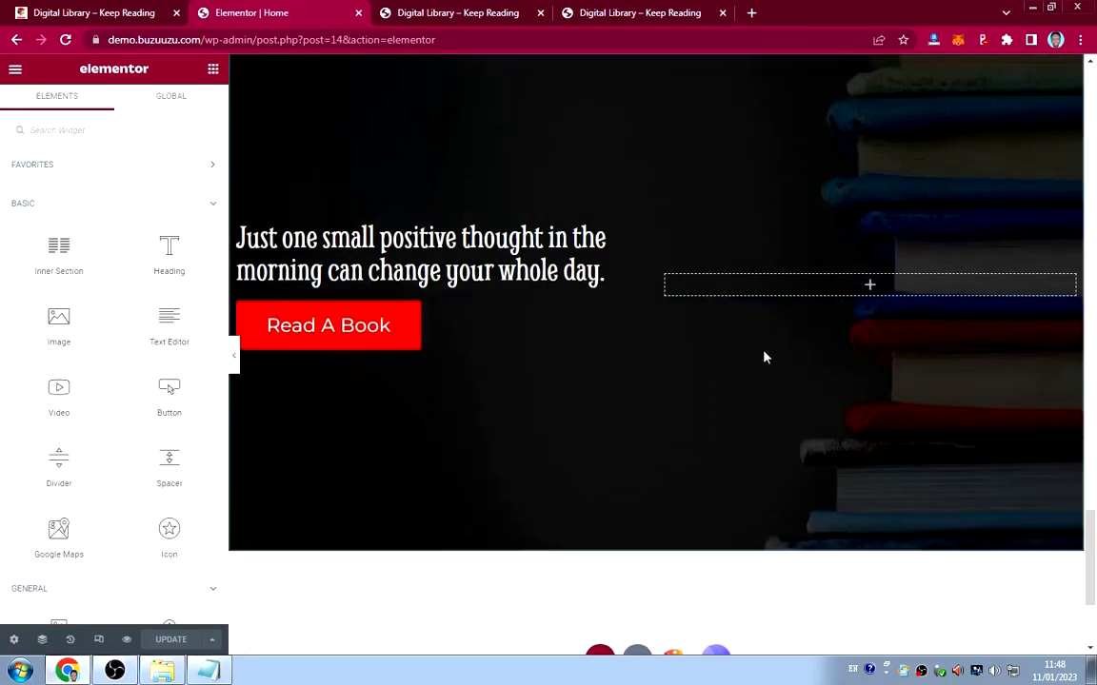
Set the Just one small positive thought section's background to Cover size and No-repeat, and preview it at full width.
scroll(743, 342, up, 3)
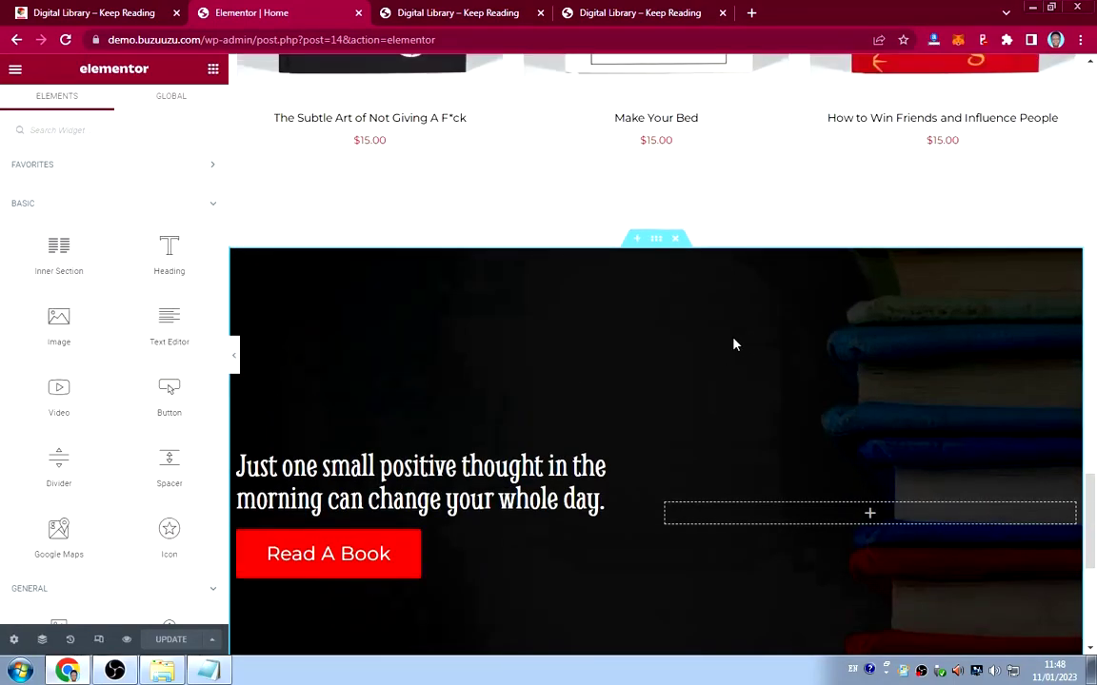
click(656, 240)
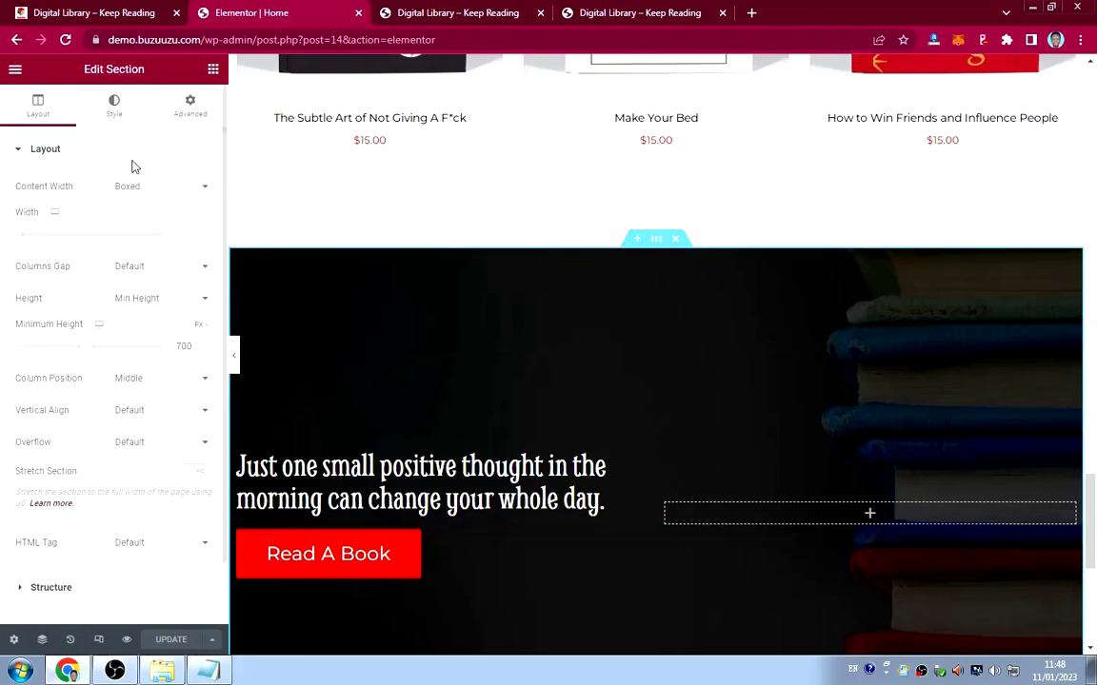
click(115, 105)
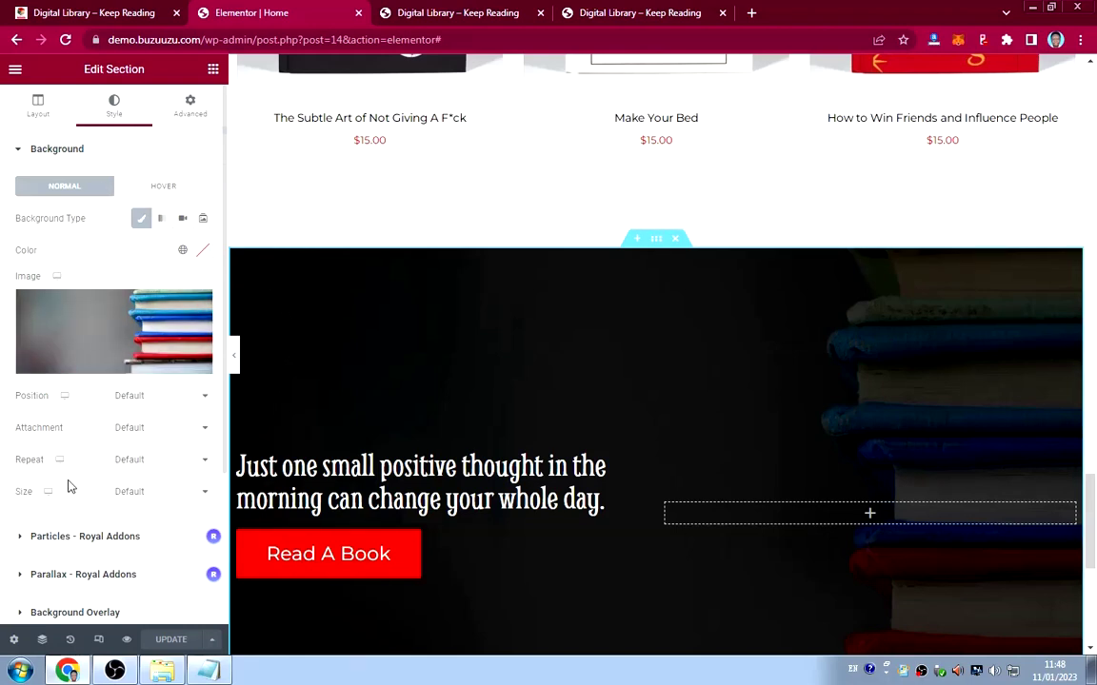
click(153, 493)
click(145, 530)
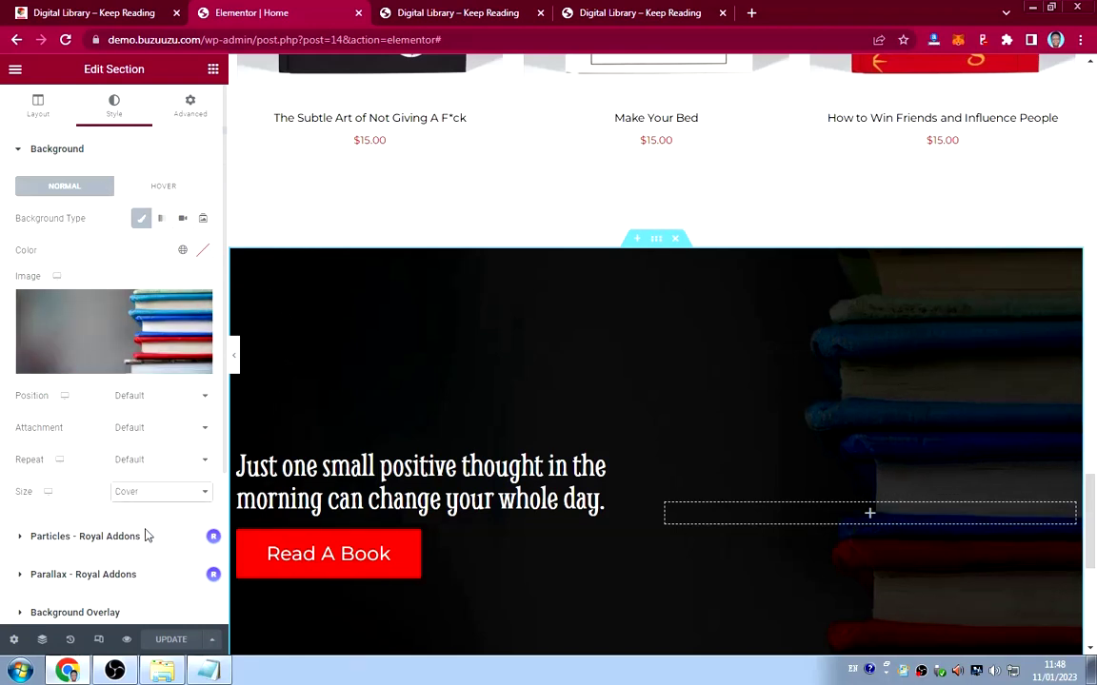
click(158, 461)
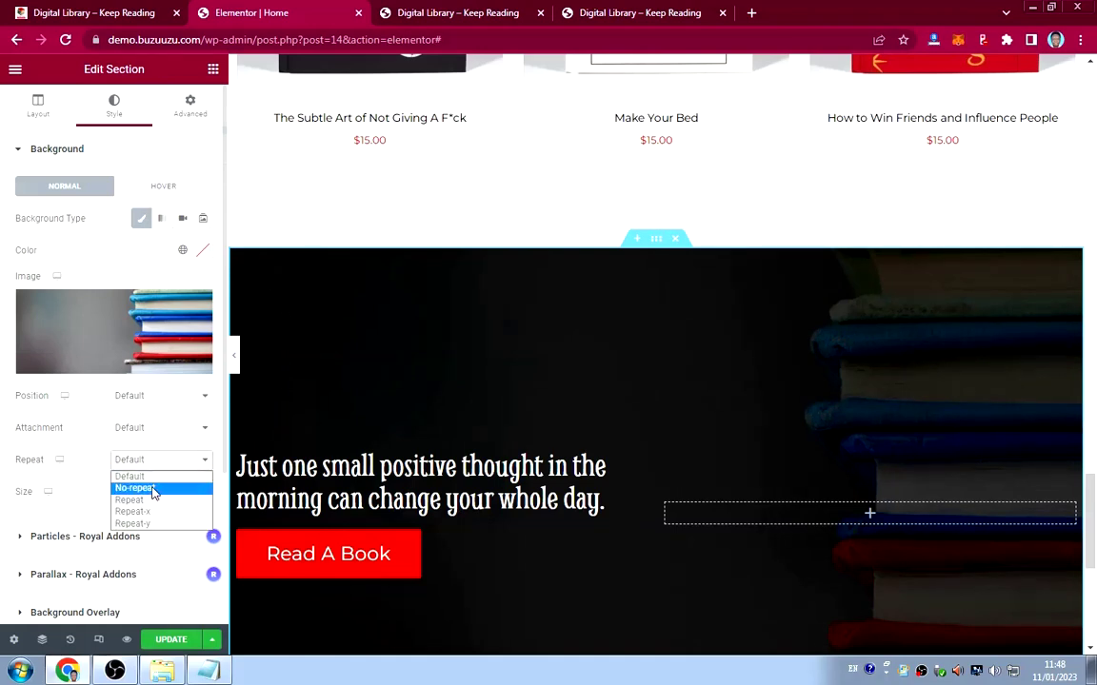
click(153, 489)
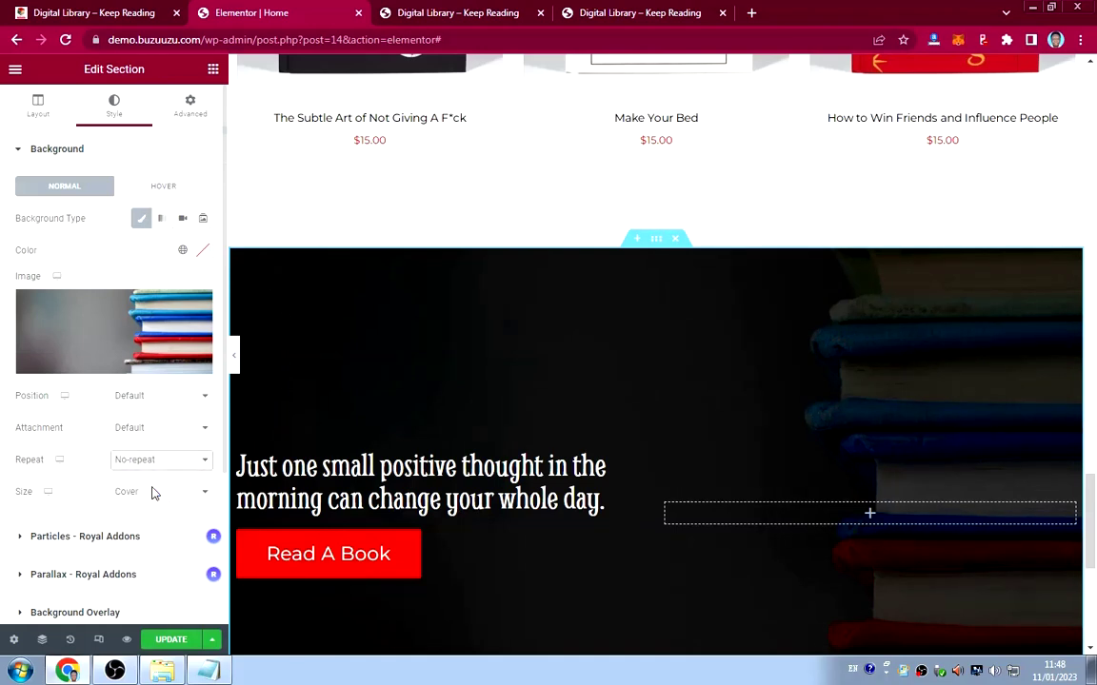
click(236, 366)
scroll(504, 379, down, 3)
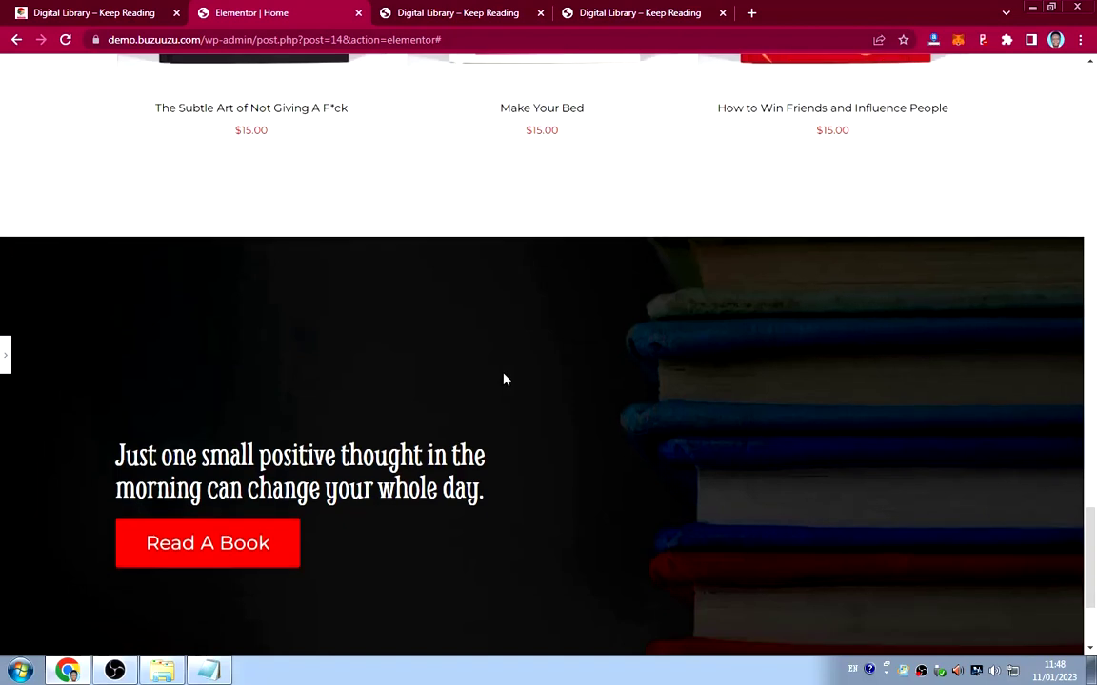
scroll(504, 379, up, 1)
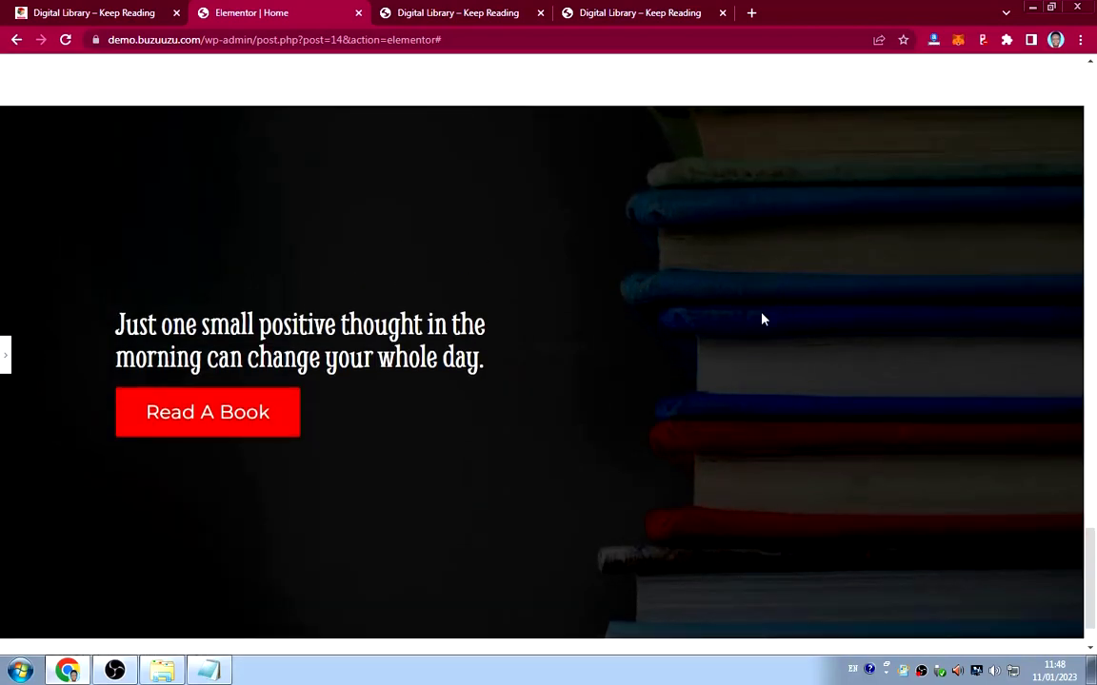
click(4, 344)
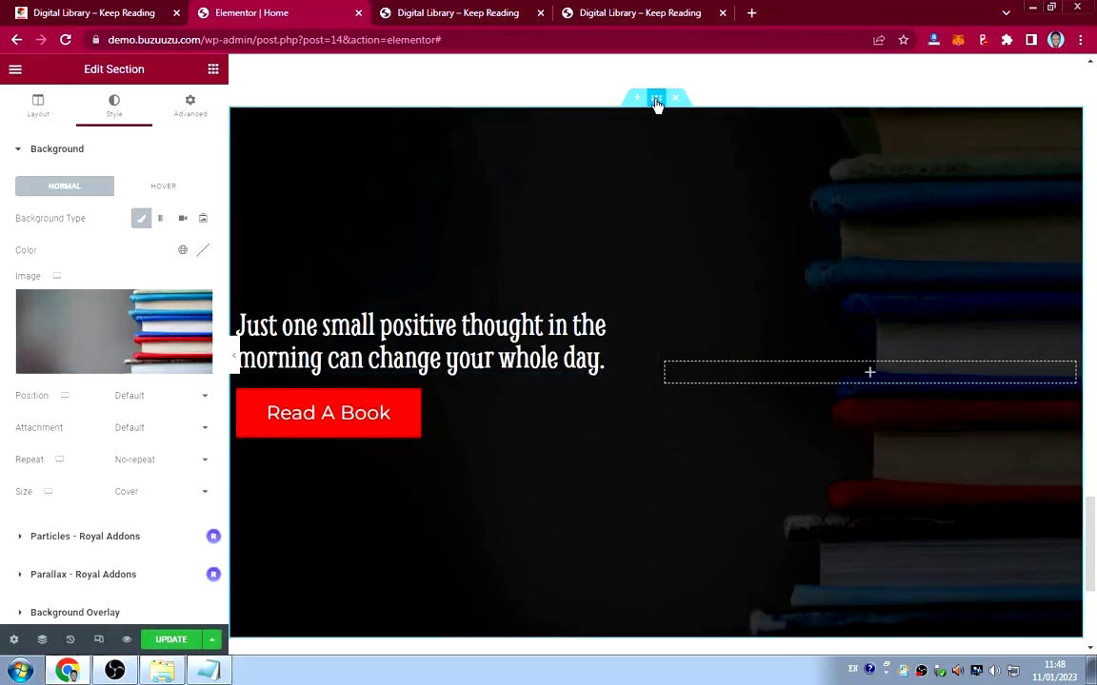
Set the minimum height of the Just one small positive thought section to 400 px.
click(36, 112)
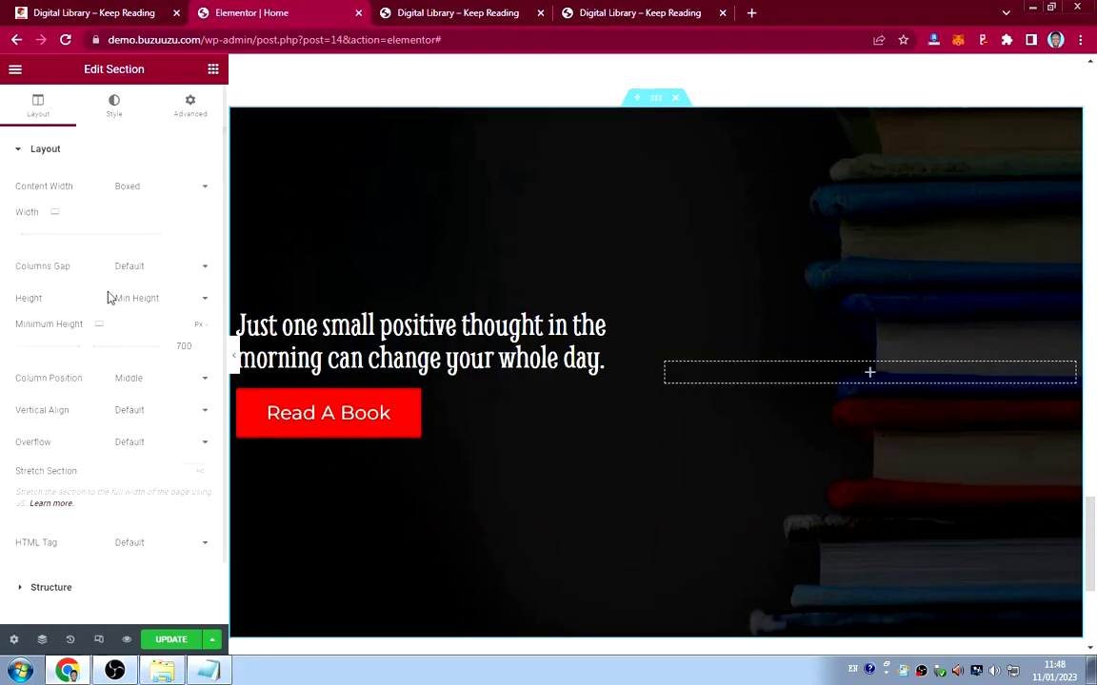
drag(184, 346, 158, 345)
text(400)
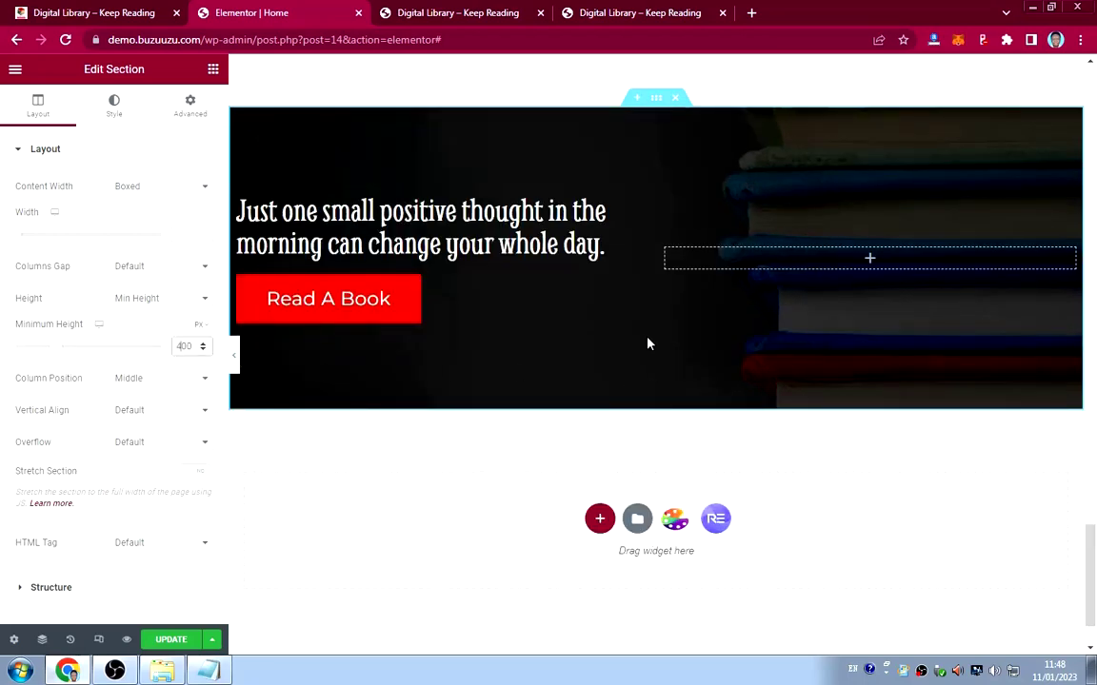
Set the minimum height of the Powerful Motivational Books section to 400 px.
scroll(648, 343, up, 15)
scroll(643, 346, up, 3)
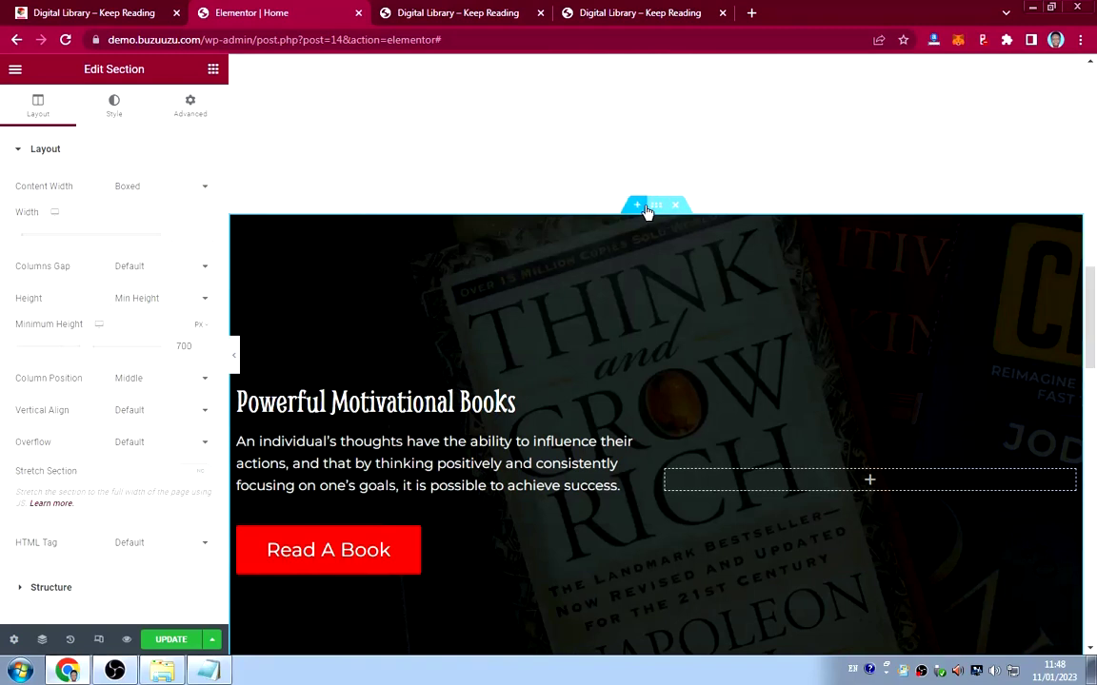
key(ctrl+z)
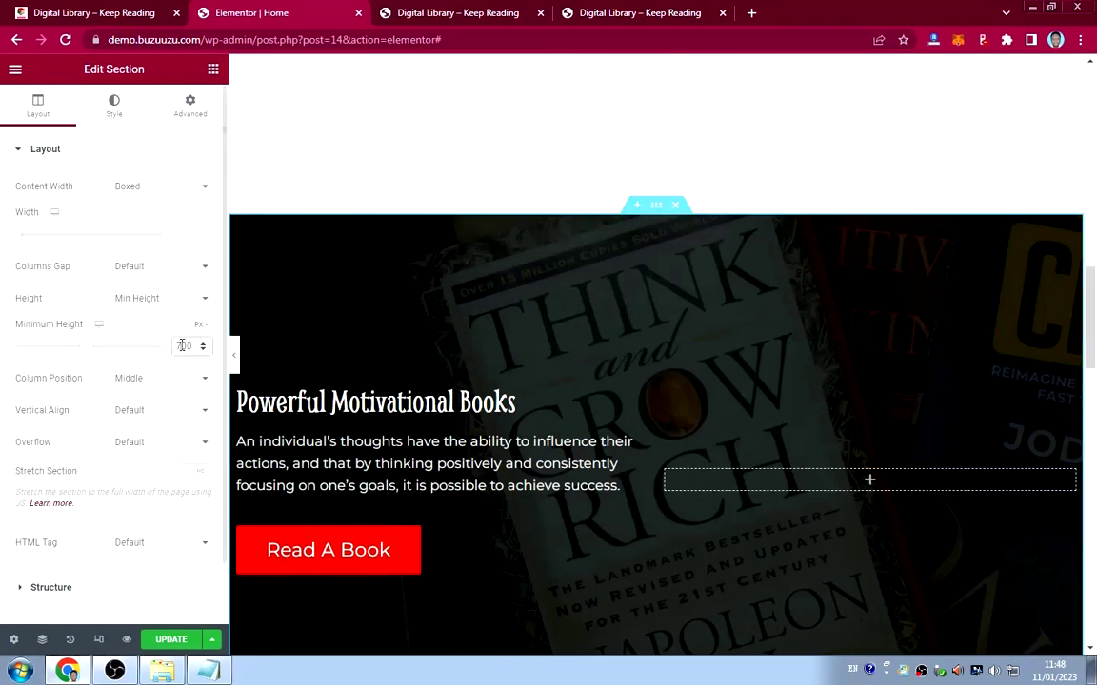
drag(181, 345, 169, 348)
text(4)
scroll(707, 377, up, 5)
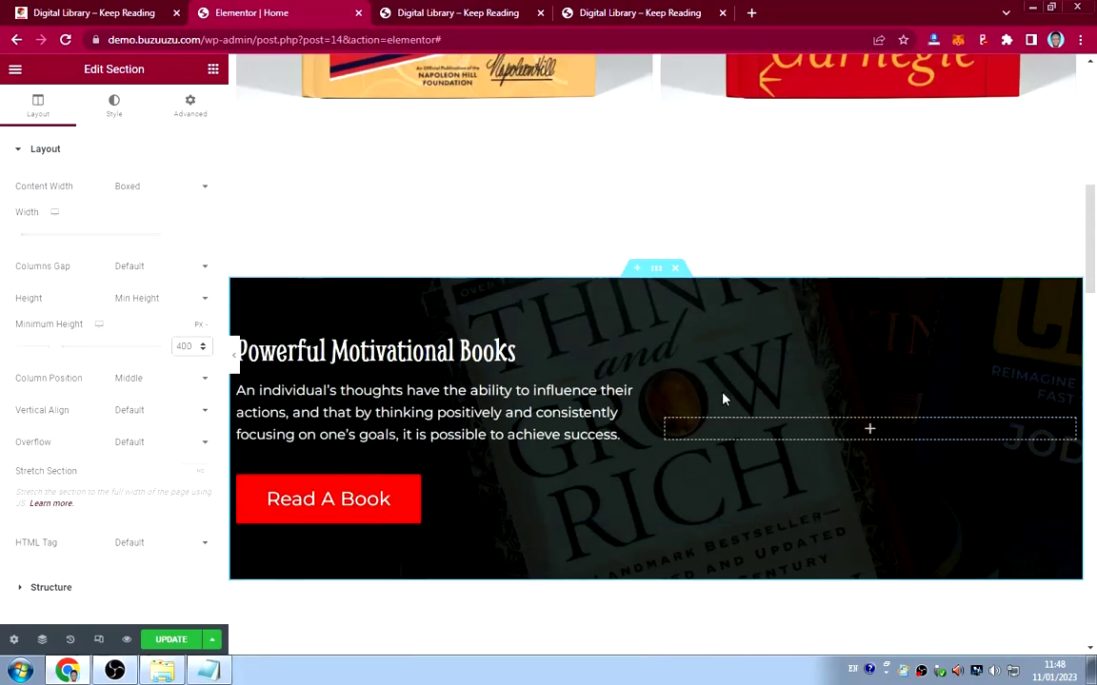
Save the background and section height changes and open the published home page.
scroll(721, 393, down, 5)
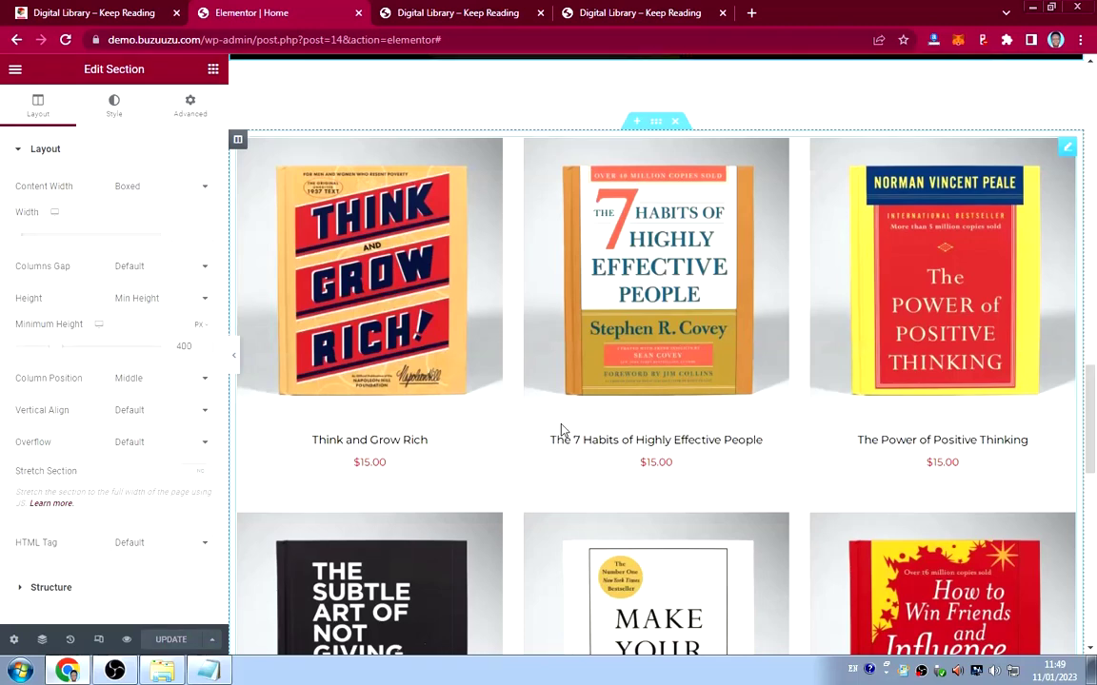
scroll(562, 419, up, 5)
click(15, 69)
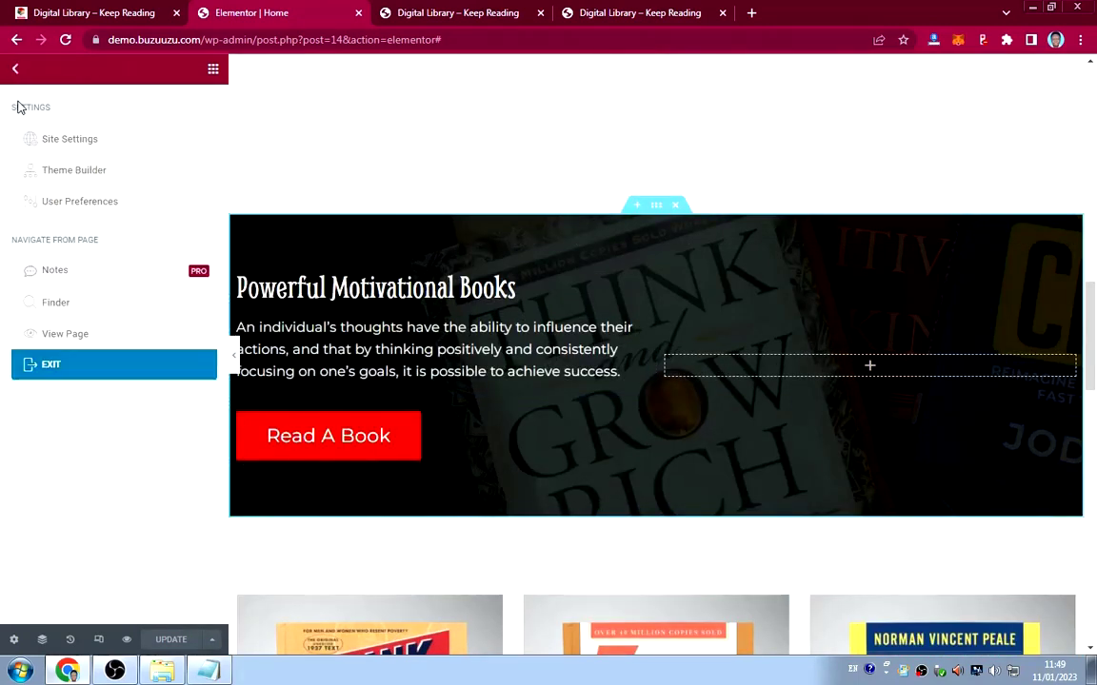
click(76, 333)
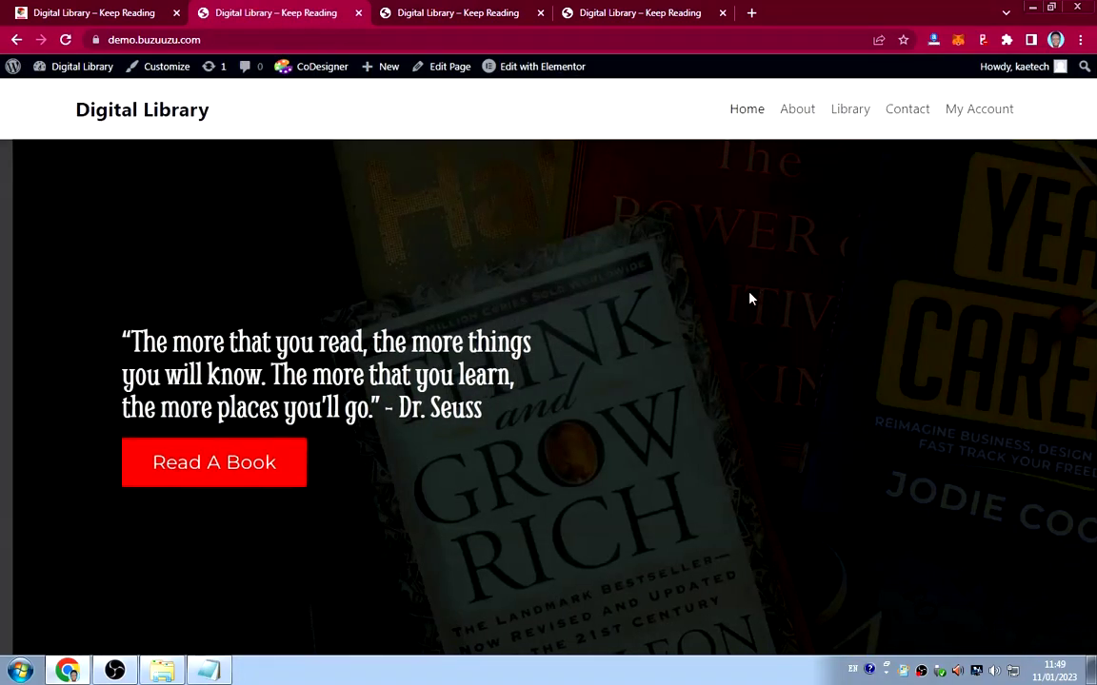
Examine the hero slideshow and the two shortened banner sections on the published home page.
scroll(749, 299, down, 3)
scroll(750, 299, up, 3)
scroll(750, 299, down, 10)
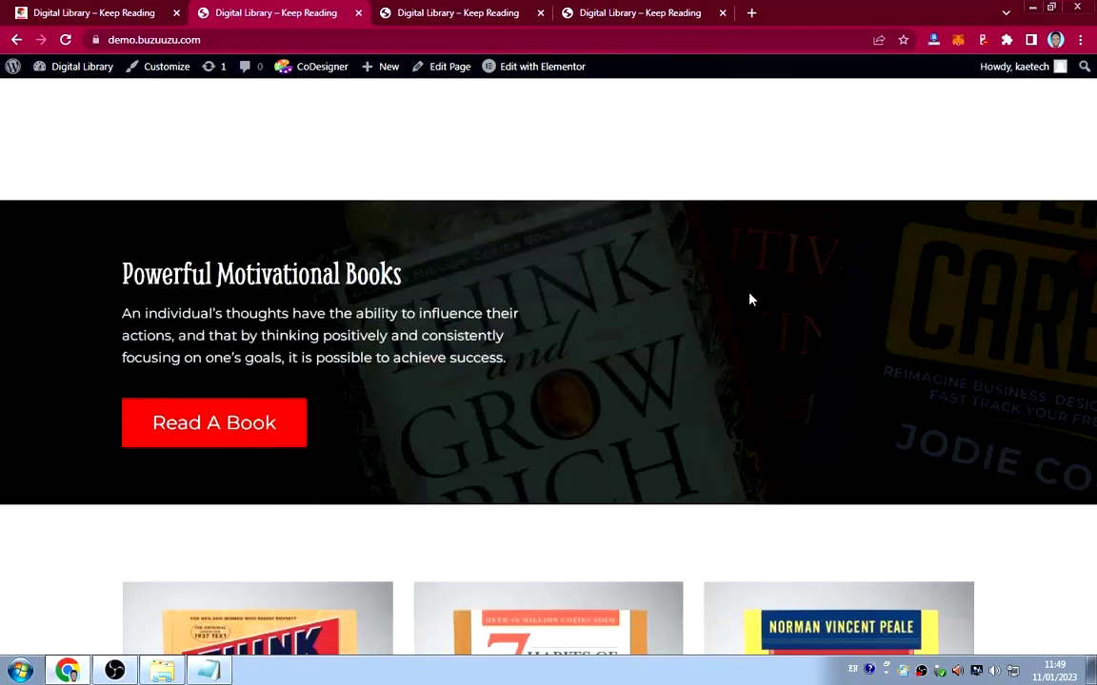
scroll(750, 299, down, 12)
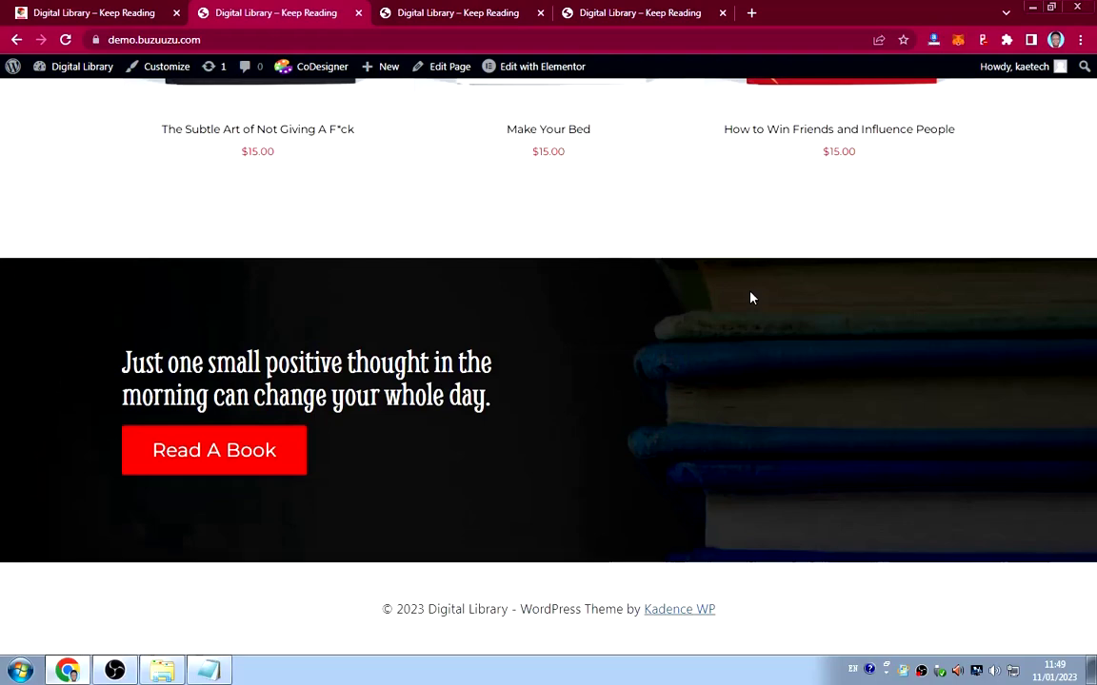
scroll(749, 299, up, 15)
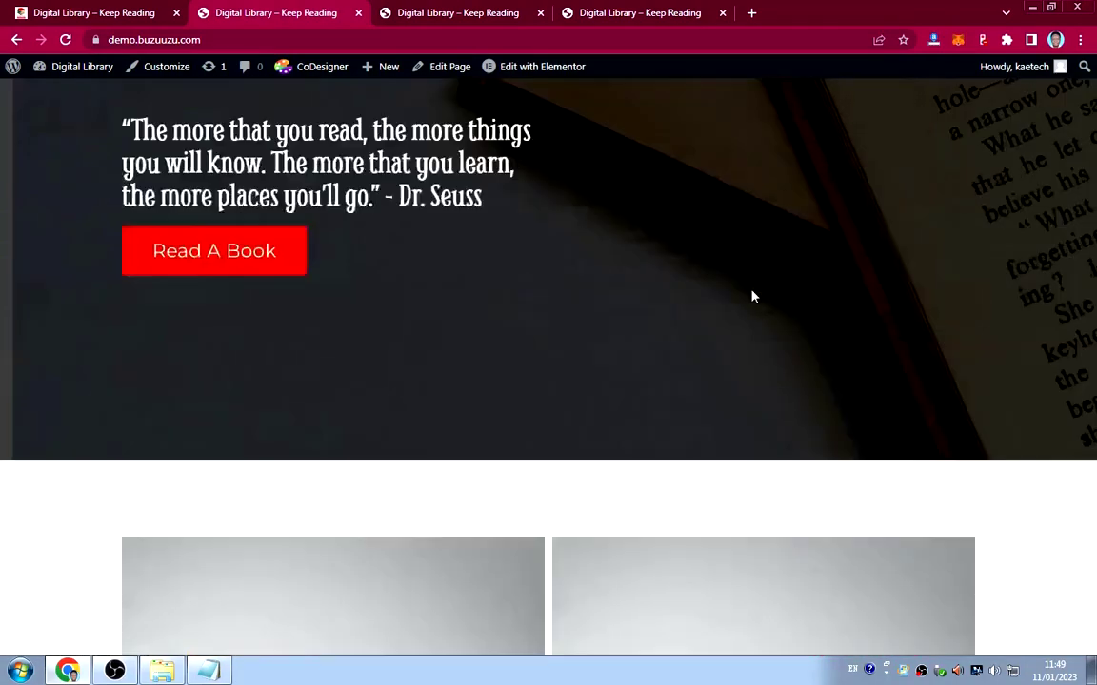
scroll(751, 297, up, 3)
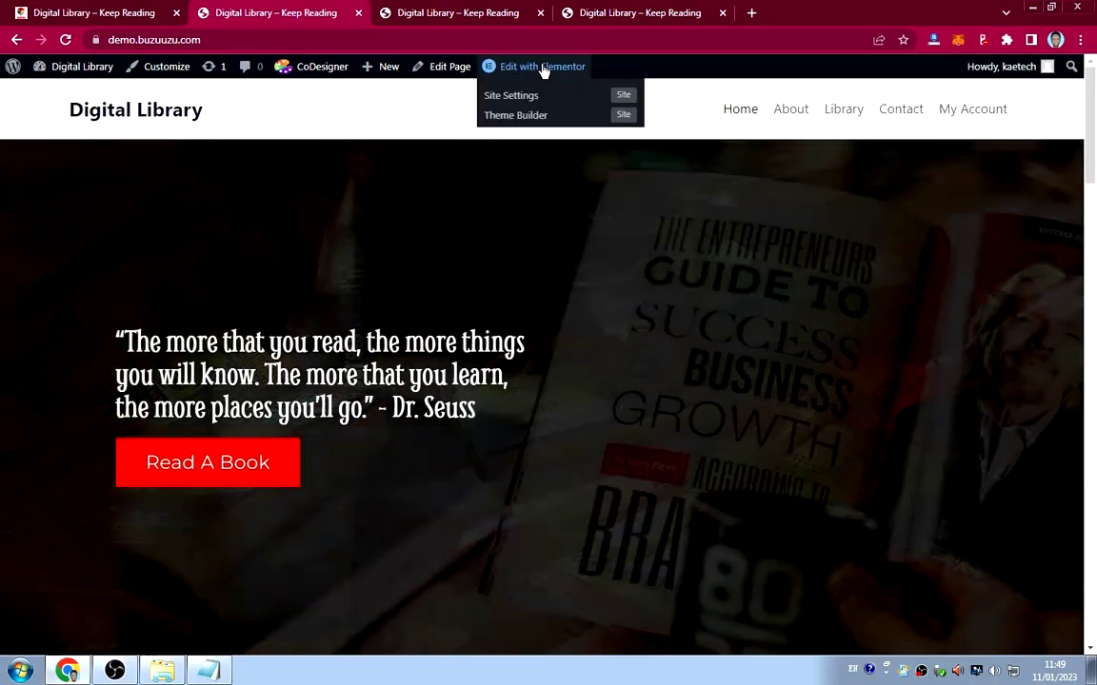
Reopen the home page in Elementor and examine the hero section's background slideshow settings and full-width preview.
click(543, 69)
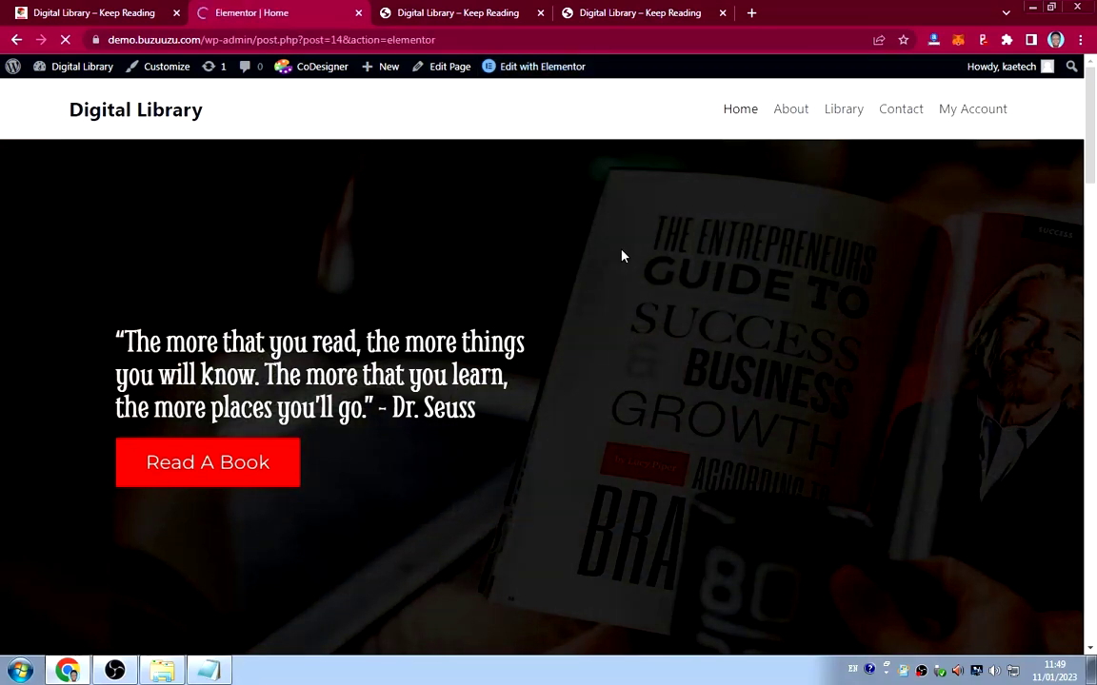
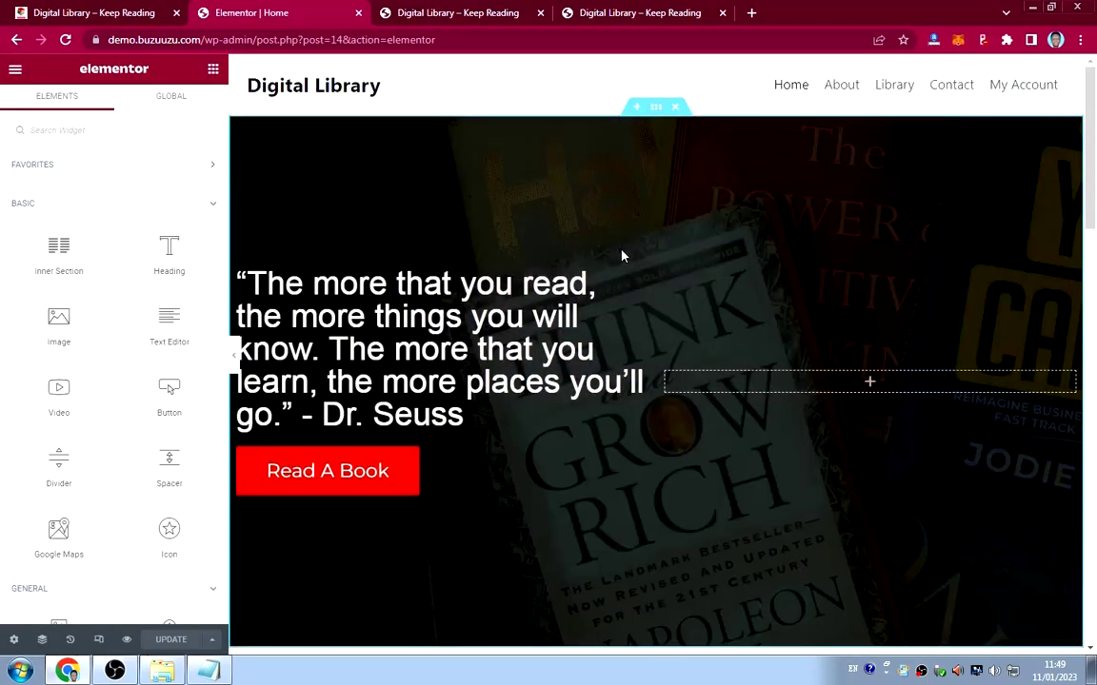
click(656, 111)
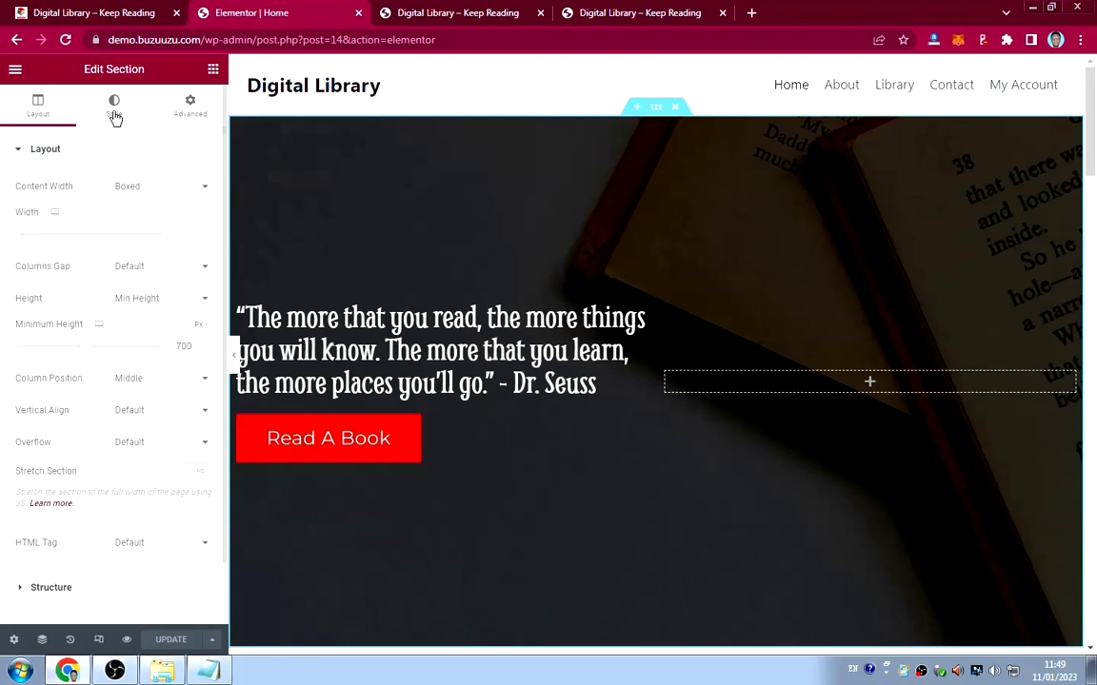
click(115, 115)
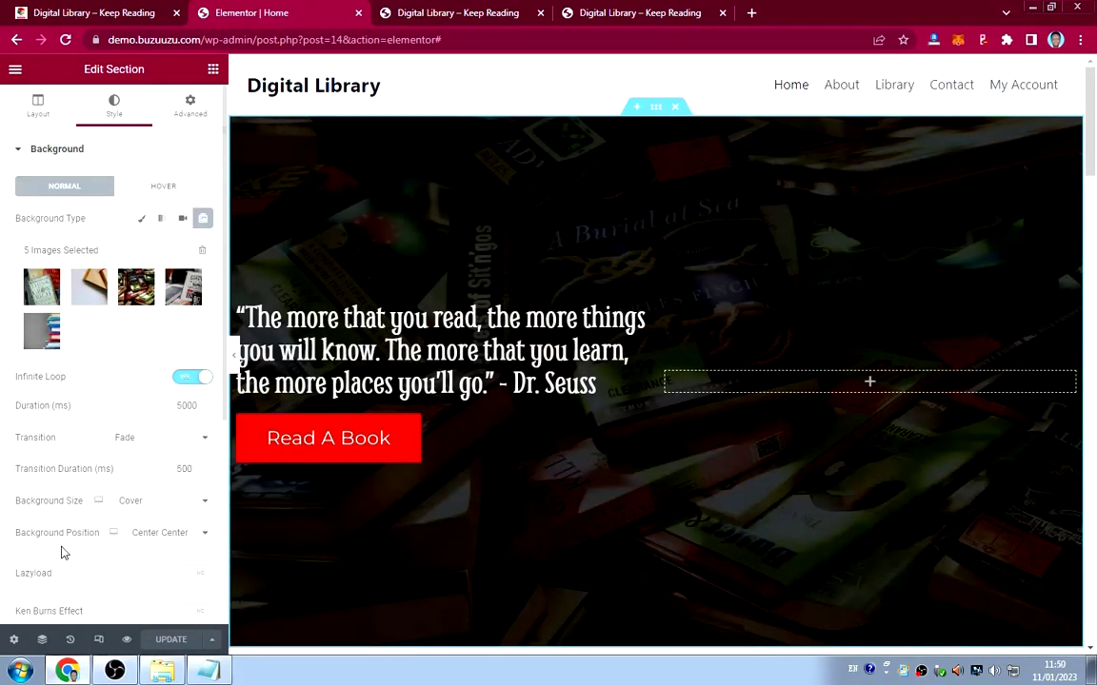
scroll(62, 552, down, 2)
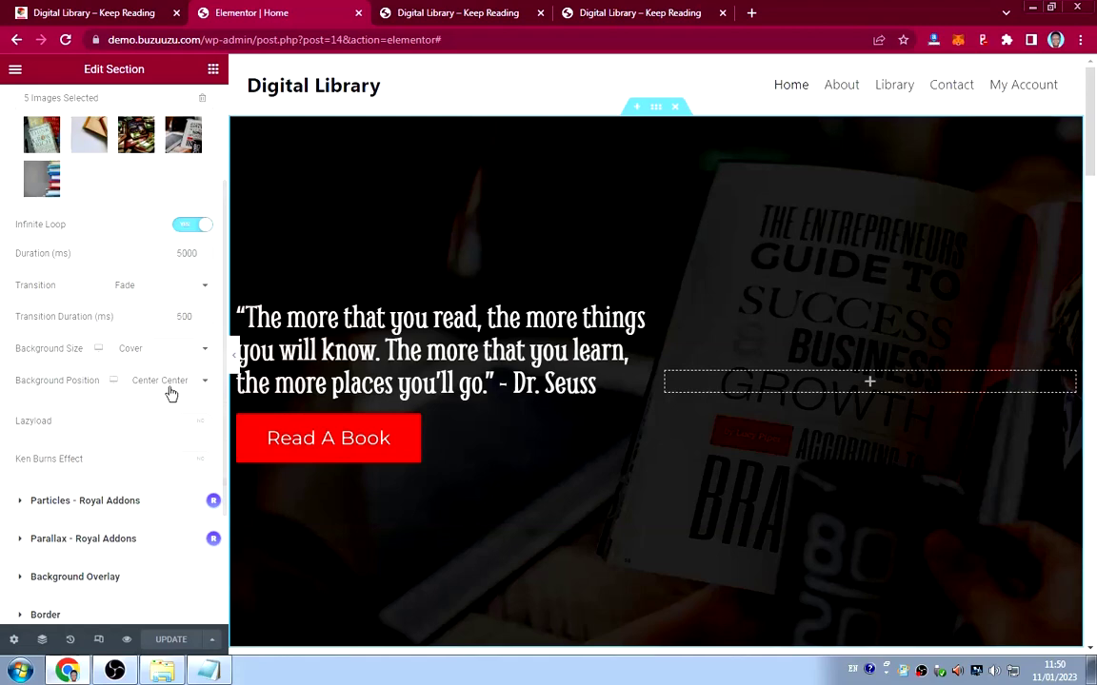
scroll(116, 371, up, 1)
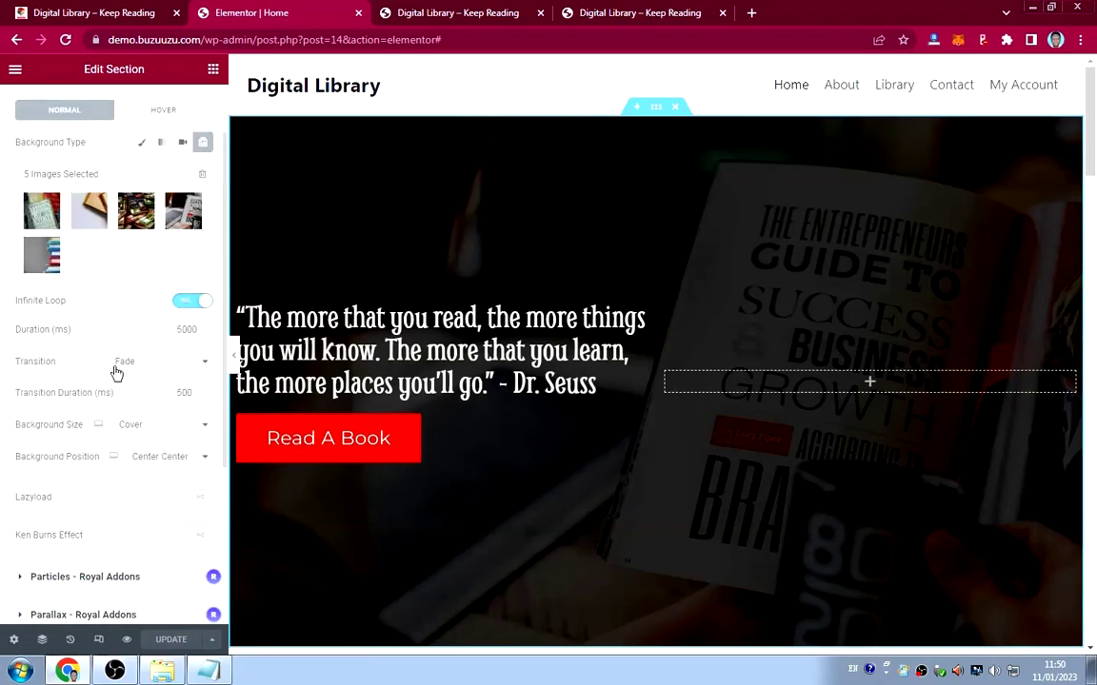
scroll(116, 371, up, 1)
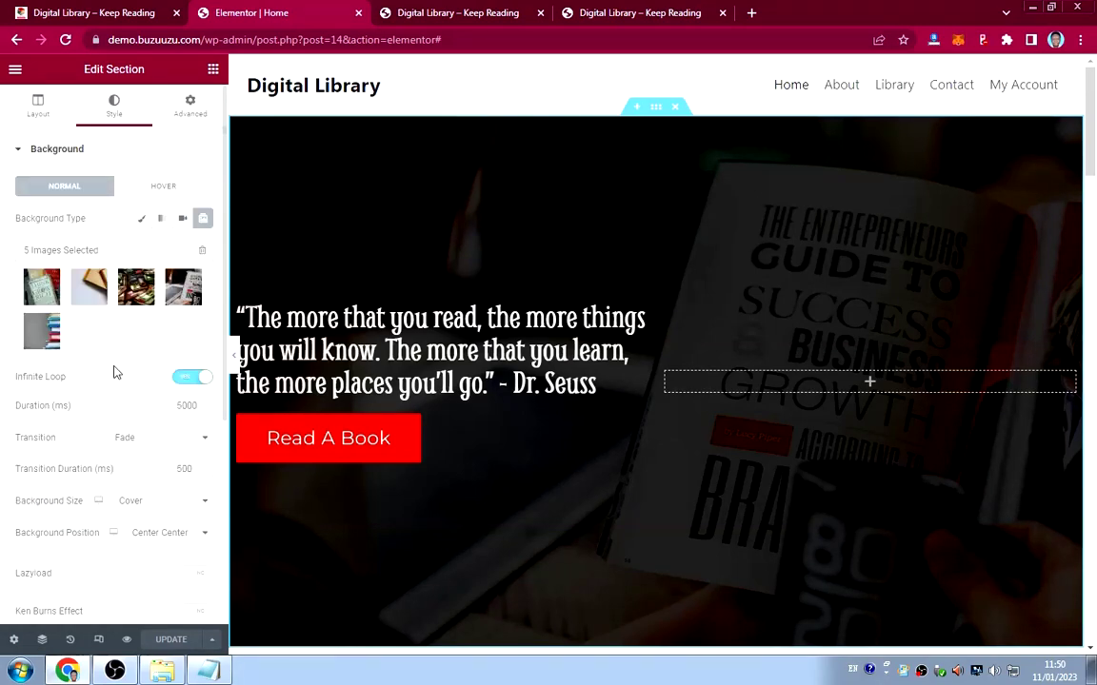
scroll(113, 372, down, 1)
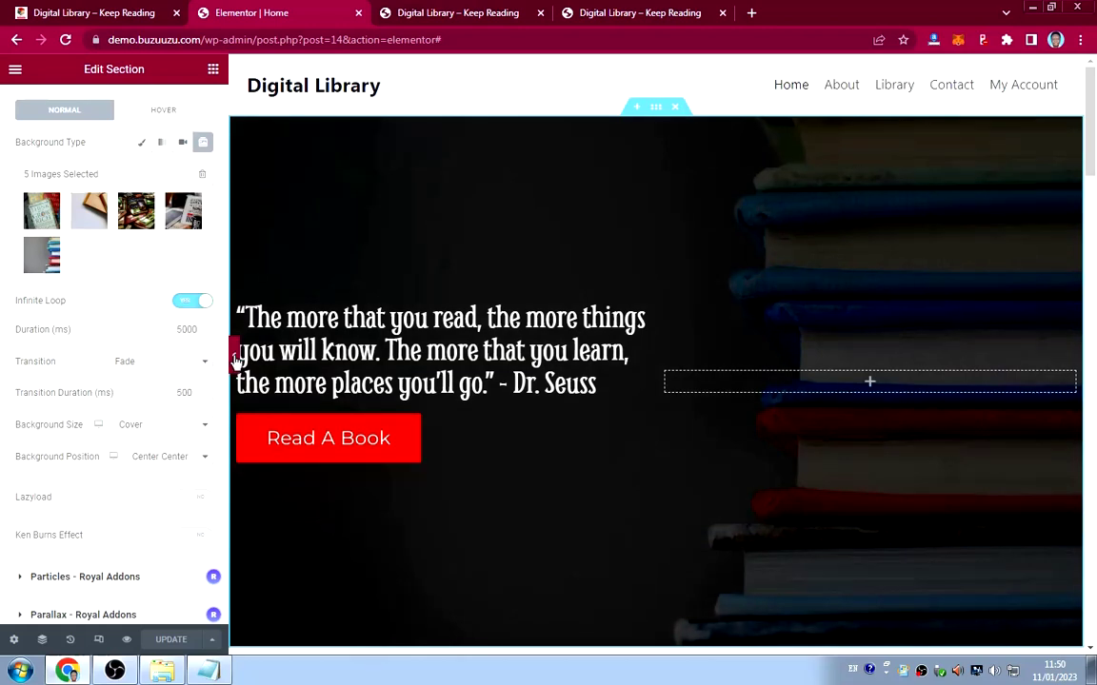
click(234, 357)
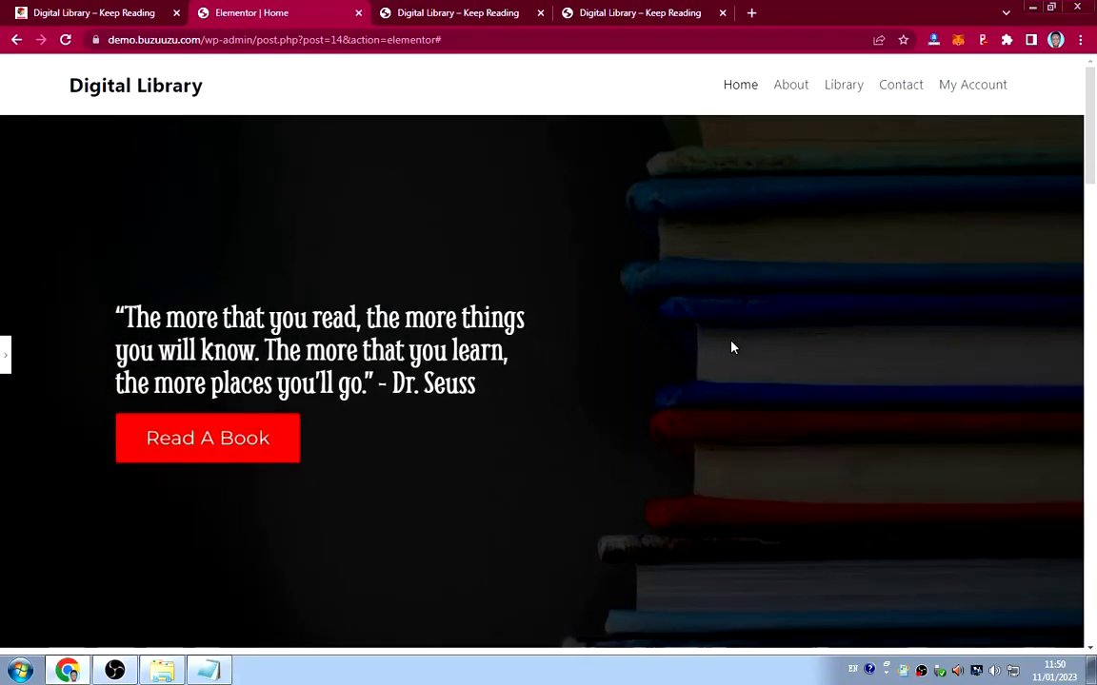
click(3, 357)
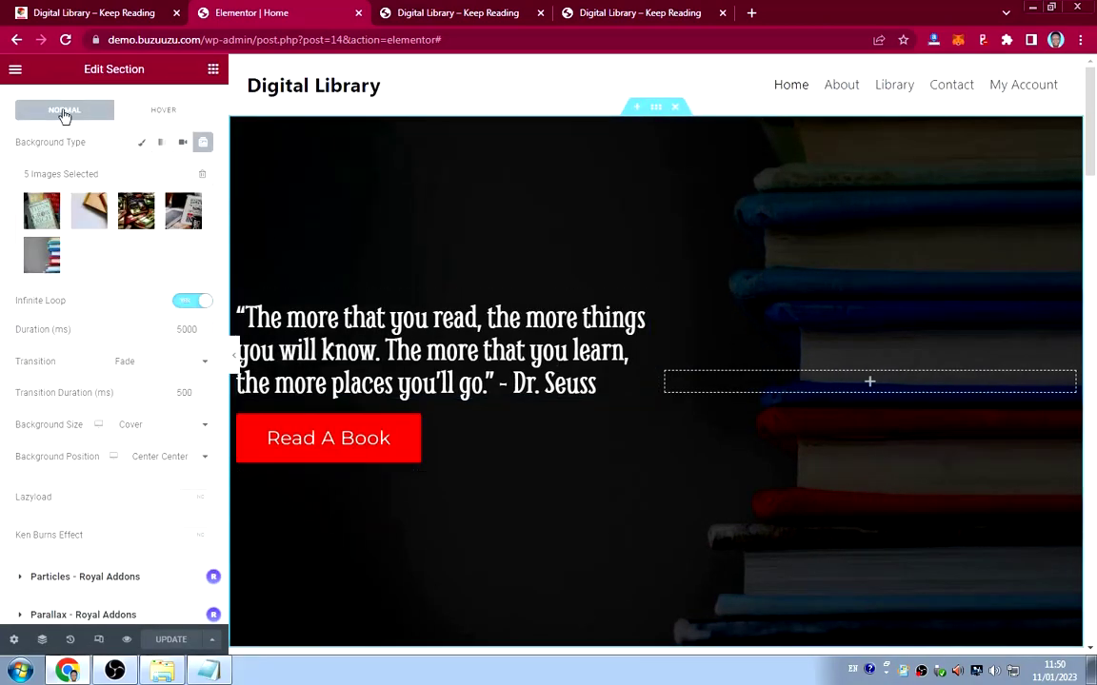
Return to the published home page and examine the hero slideshow, book listings and both banner sections down to the footer.
click(15, 69)
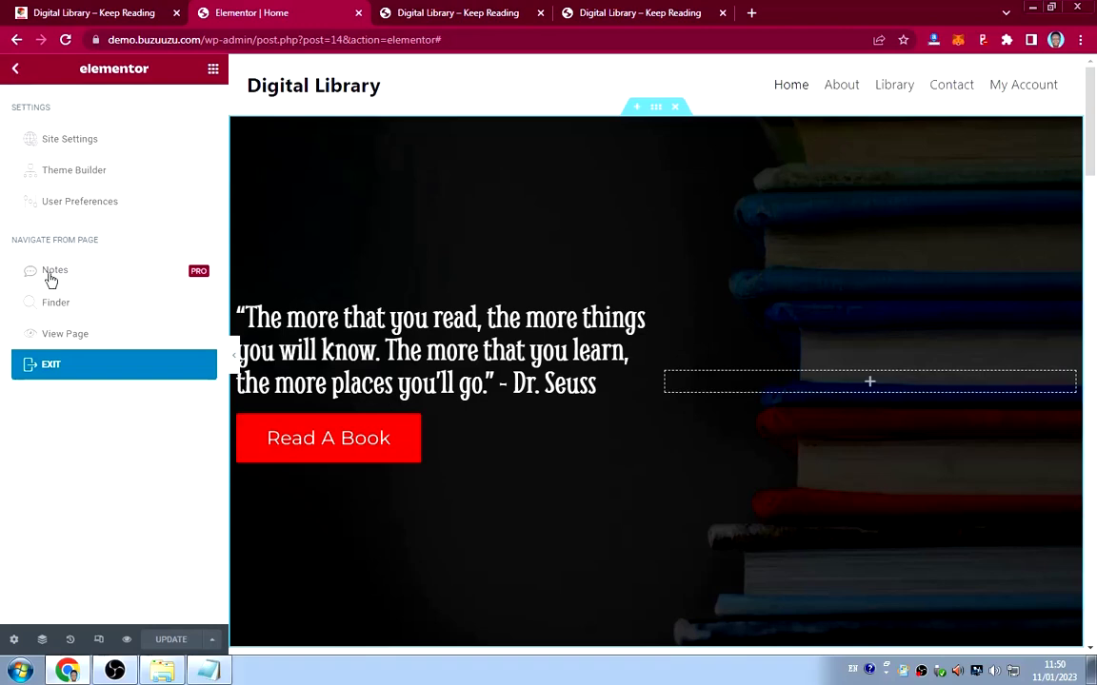
click(61, 334)
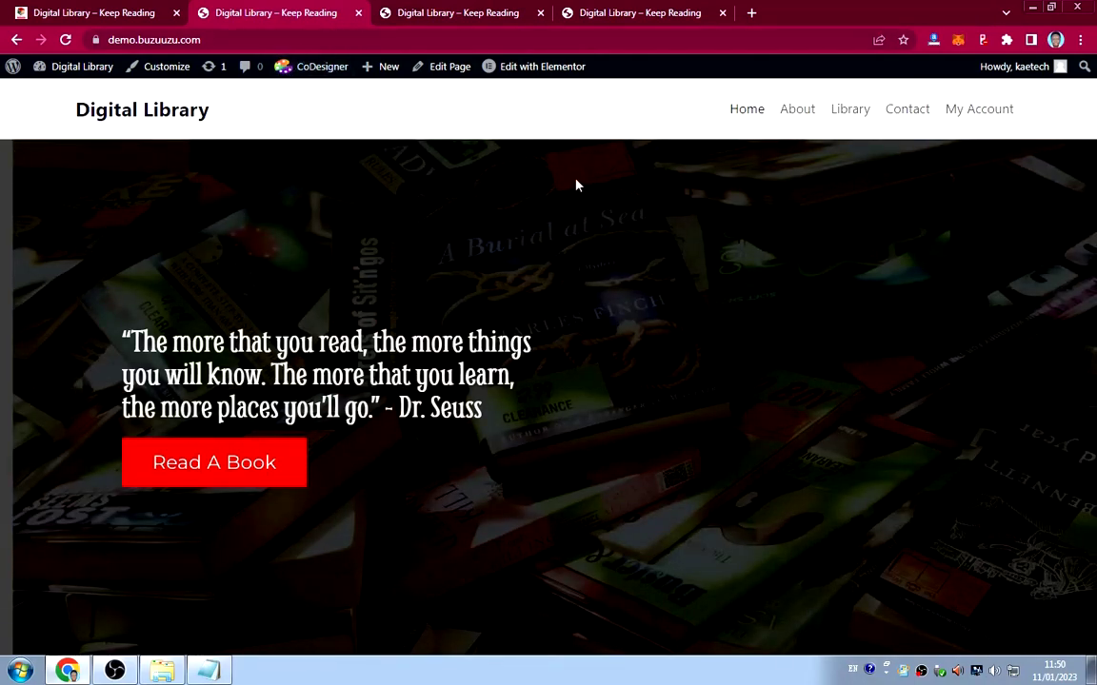
scroll(585, 188, down, 3)
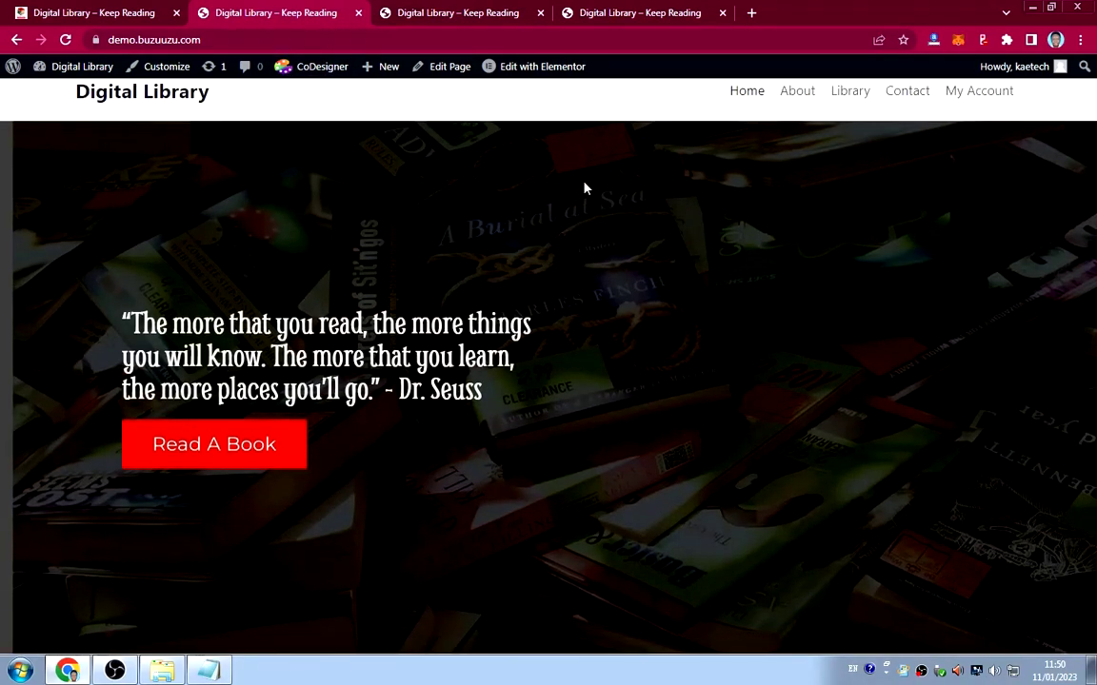
scroll(584, 187, up, 3)
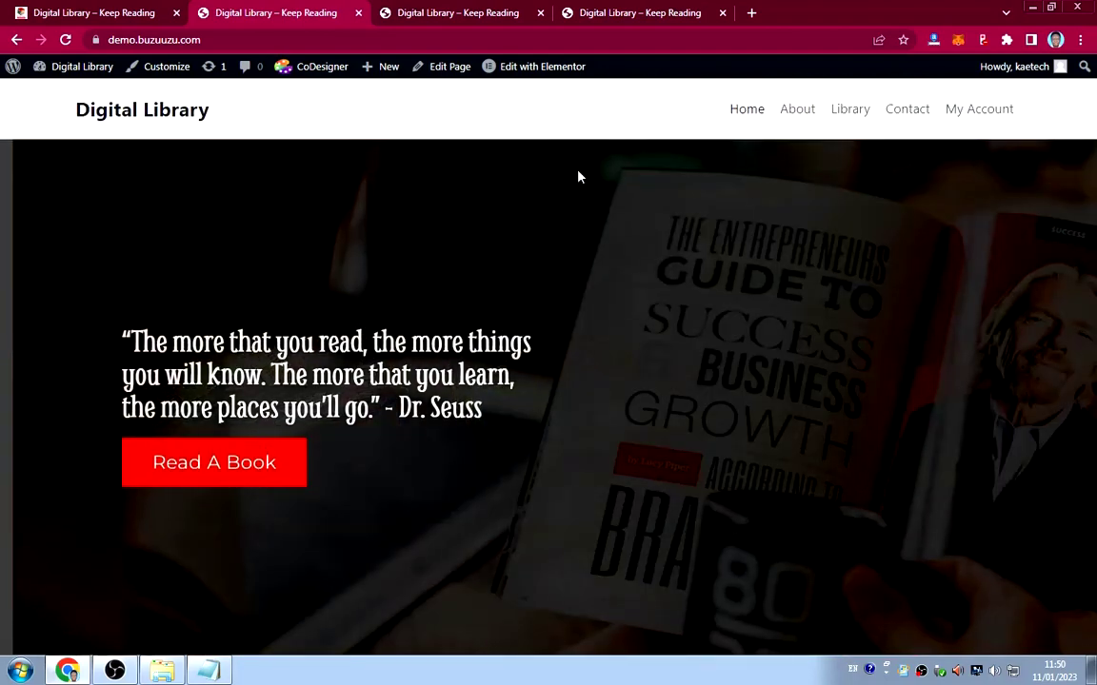
mouse_move(536, 76)
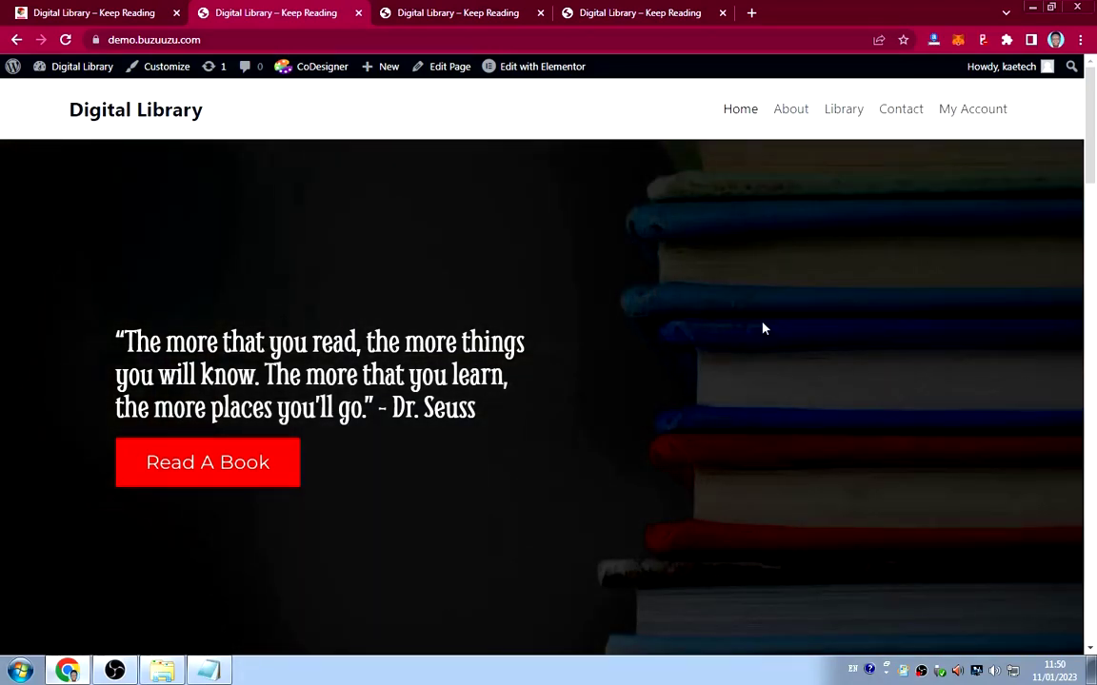
scroll(691, 278, down, 15)
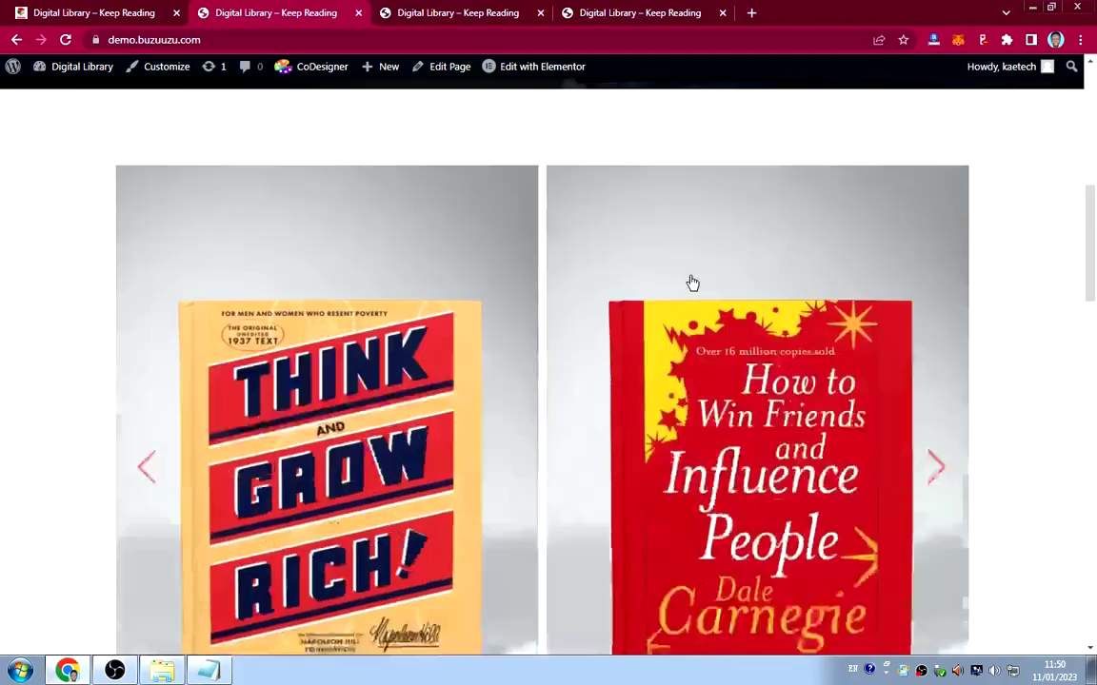
scroll(697, 299, down, 4)
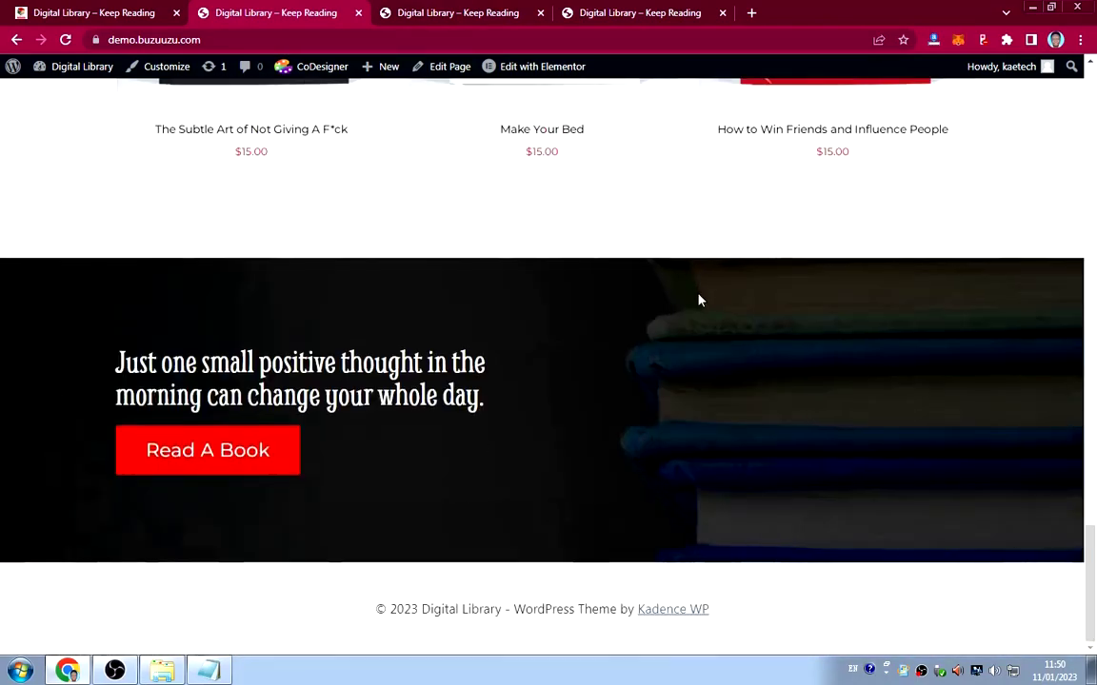
scroll(700, 289, up, 5)
scroll(699, 287, up, 7)
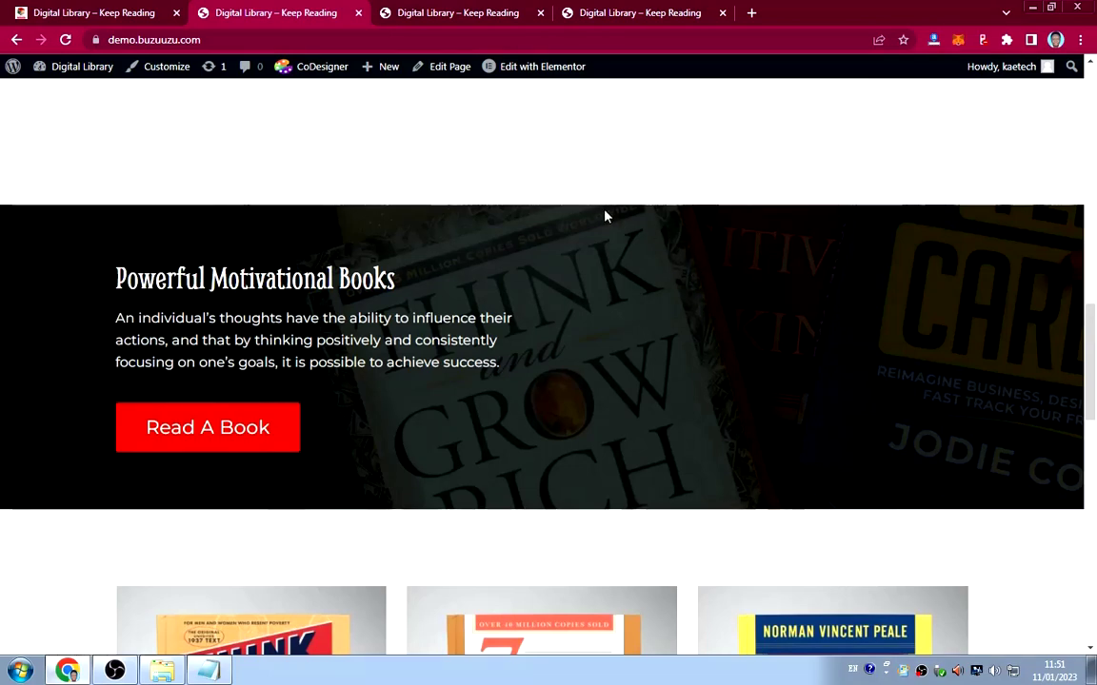
scroll(460, 291, up, 10)
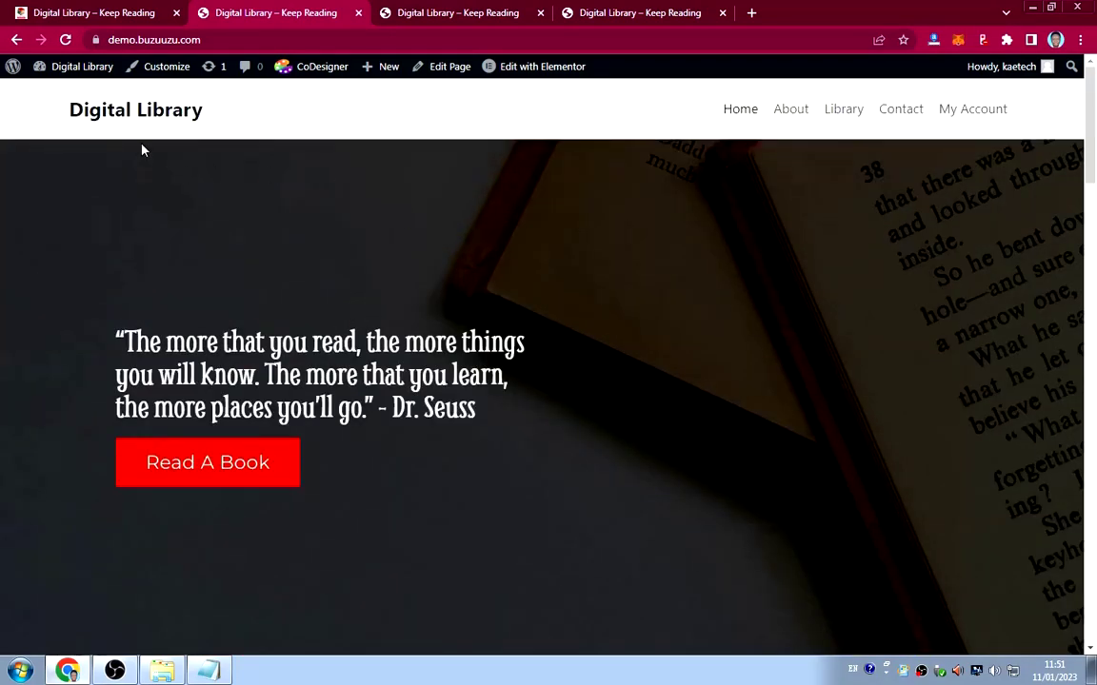
scroll(752, 315, down, 20)
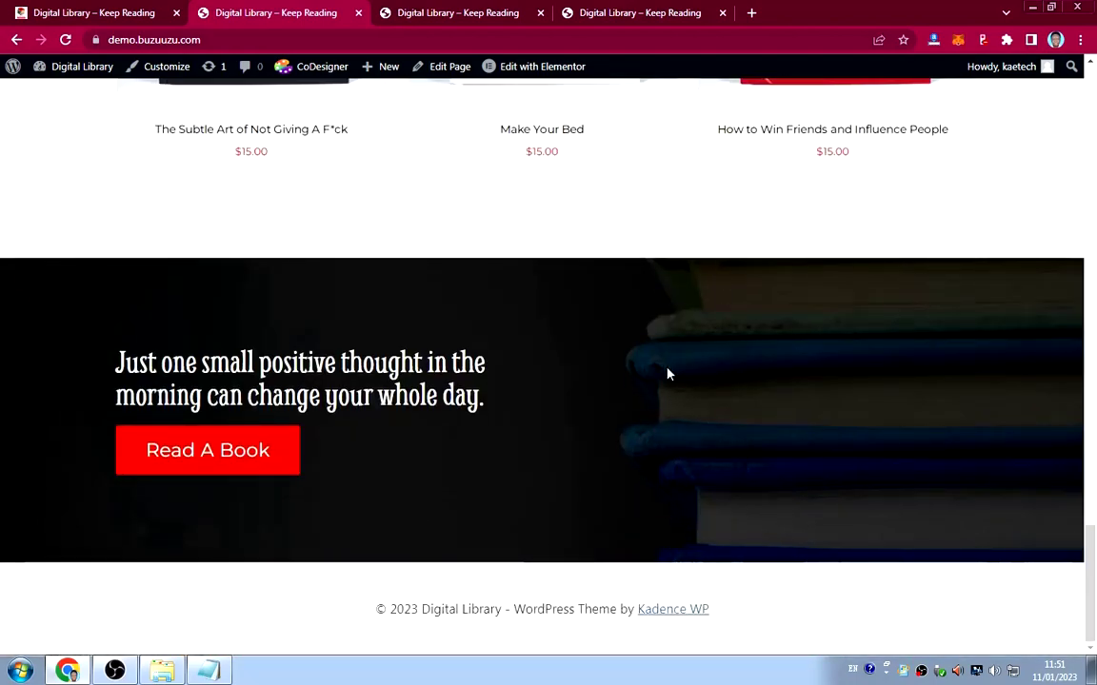
scroll(665, 373, up, 10)
scroll(664, 362, up, 10)
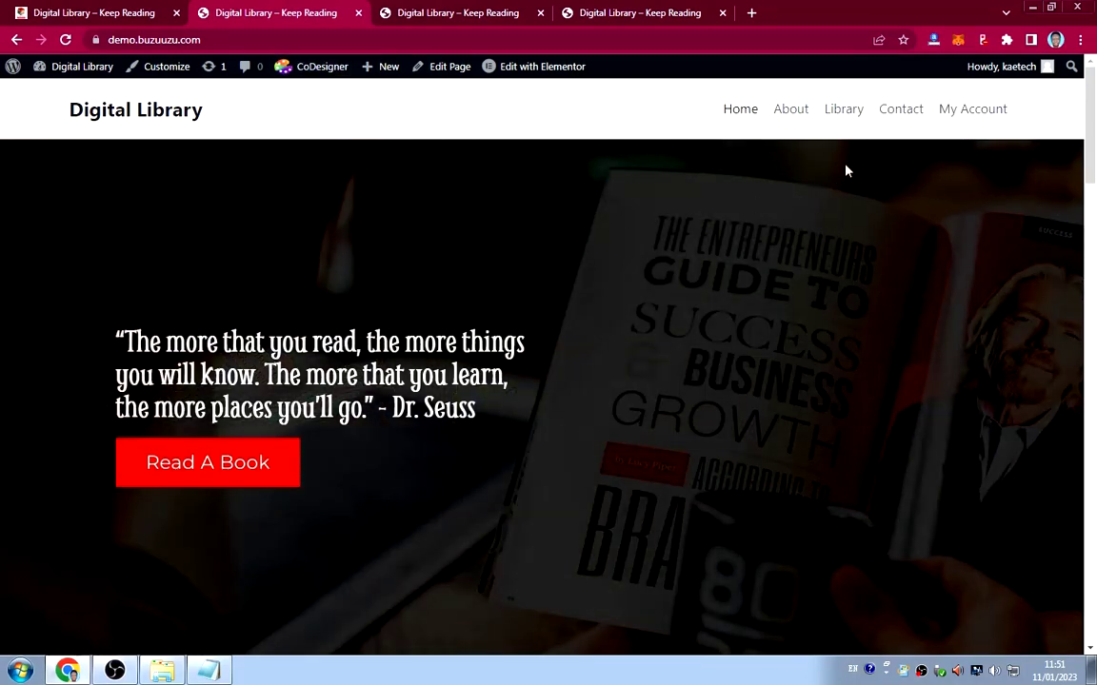
Compare the Library page on demo.buzuuzu.com with the styled Library page on the buzuuzu.com reference site.
click(828, 123)
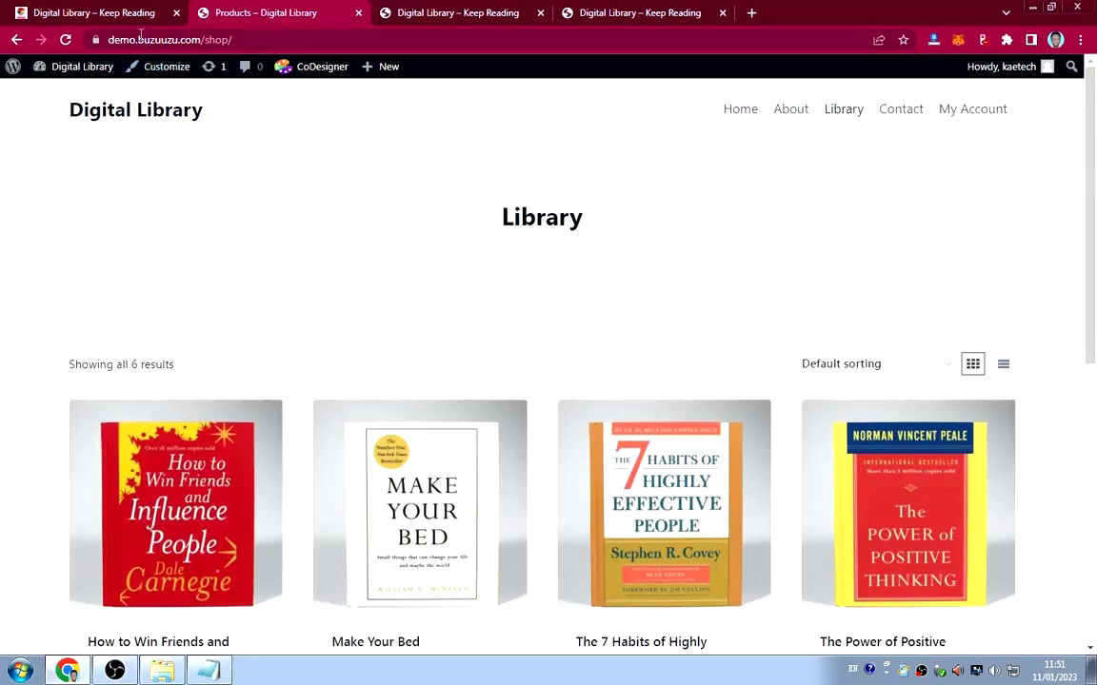
click(109, 13)
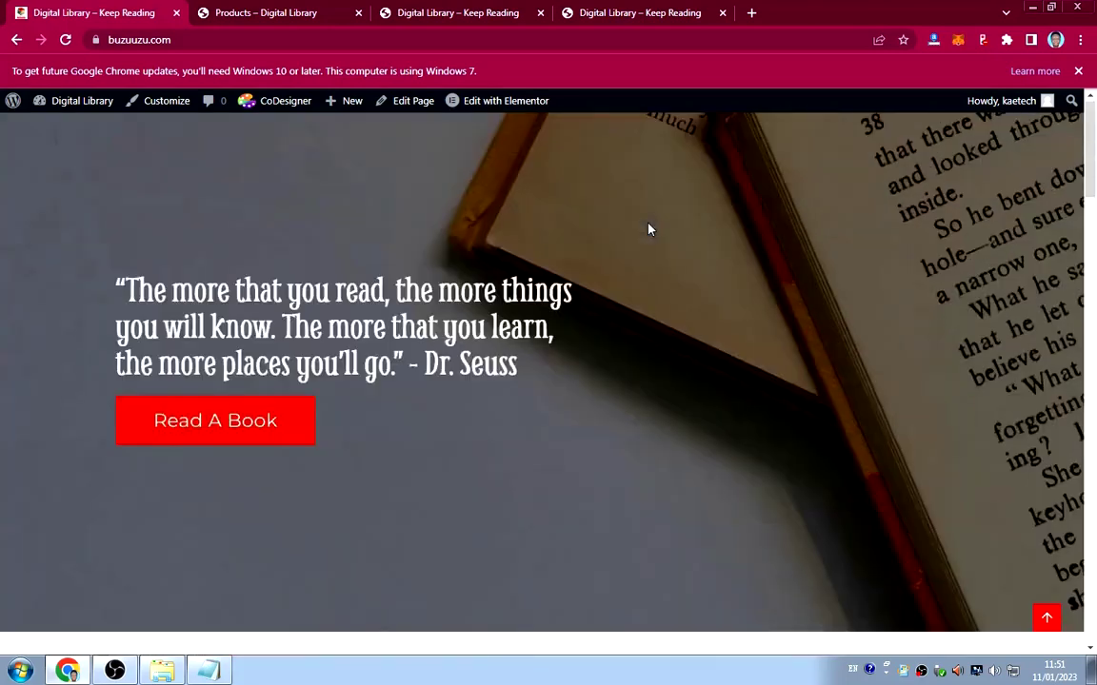
scroll(648, 228, up, 1)
click(673, 141)
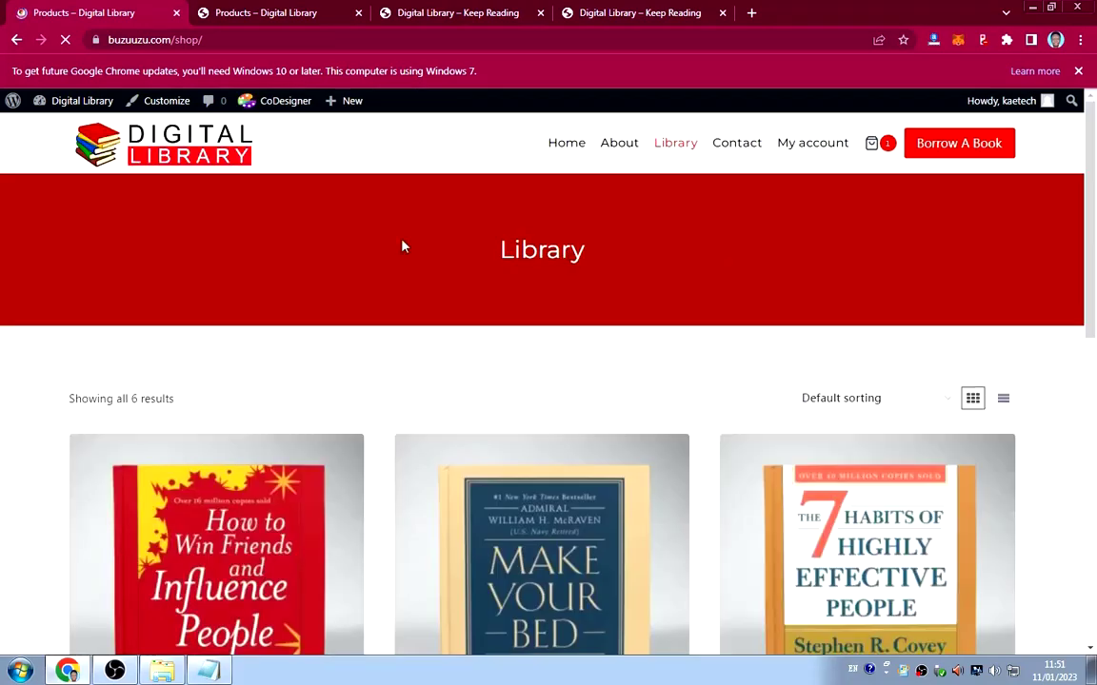
scroll(757, 281, down, 10)
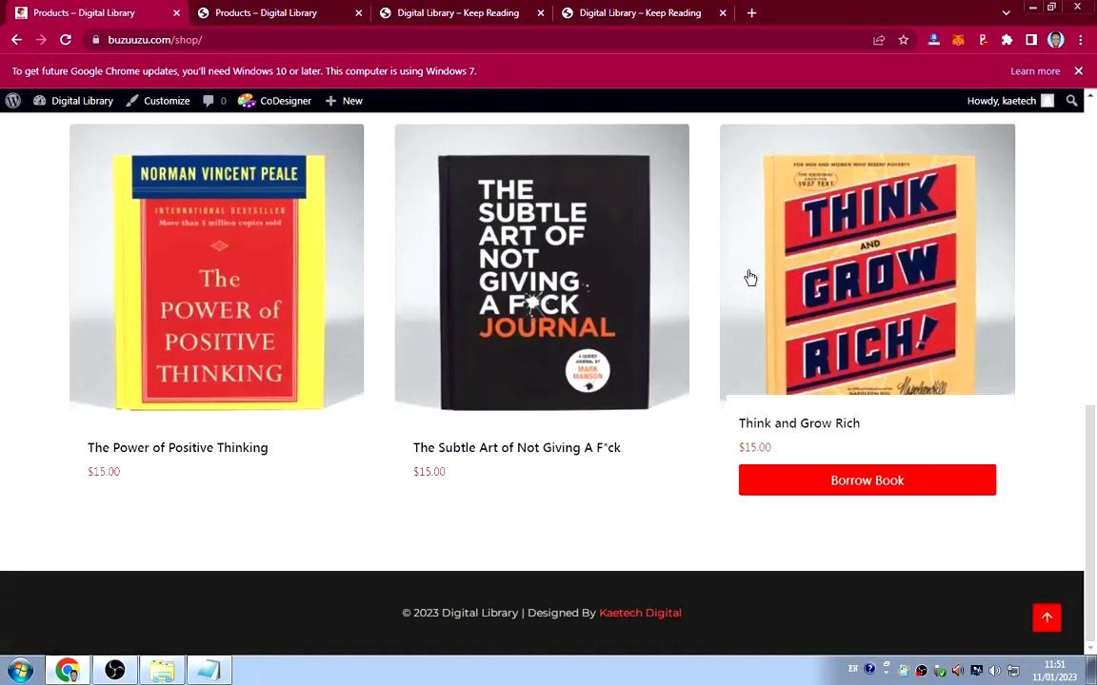
scroll(752, 278, up, 10)
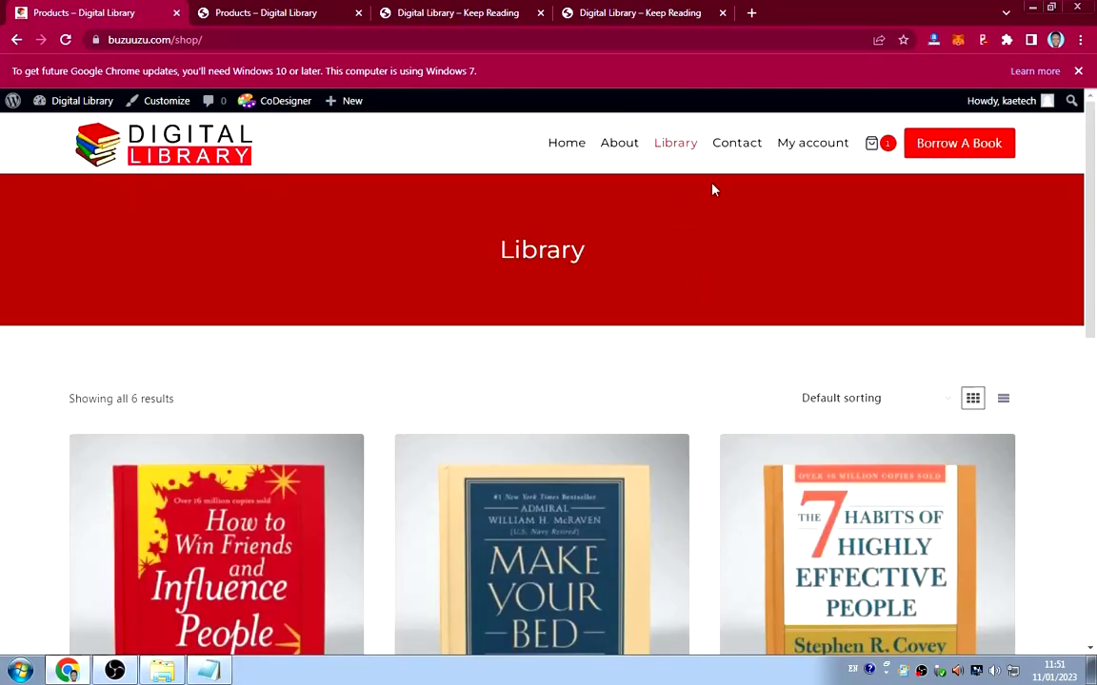
click(297, 16)
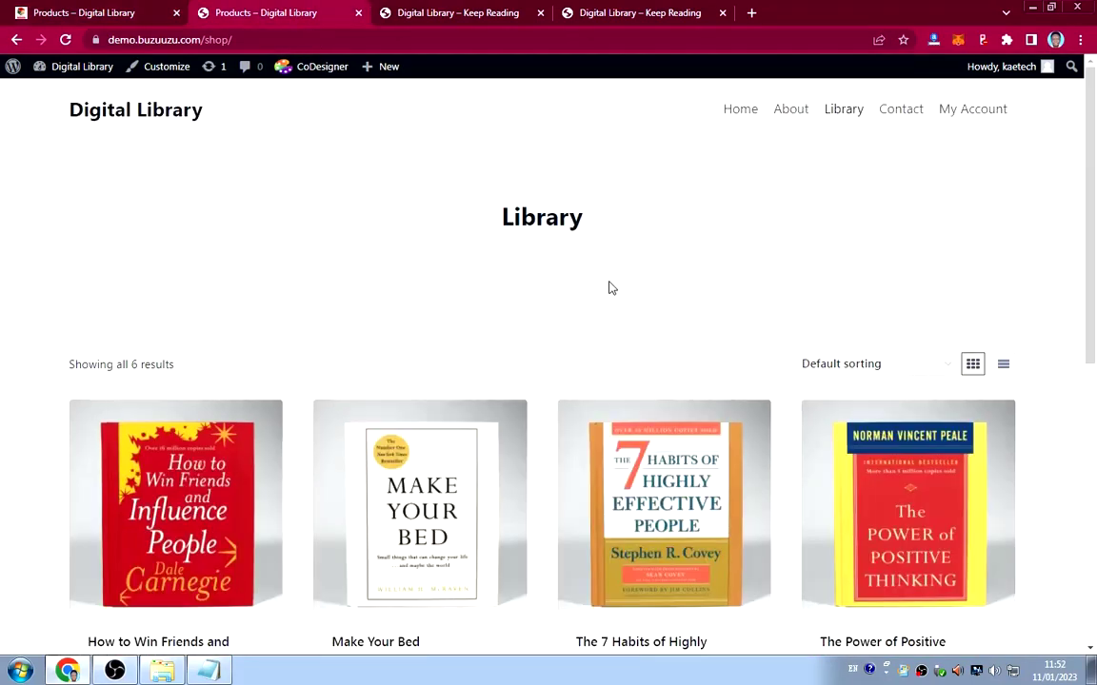
scroll(737, 311, down, 10)
scroll(740, 314, up, 9)
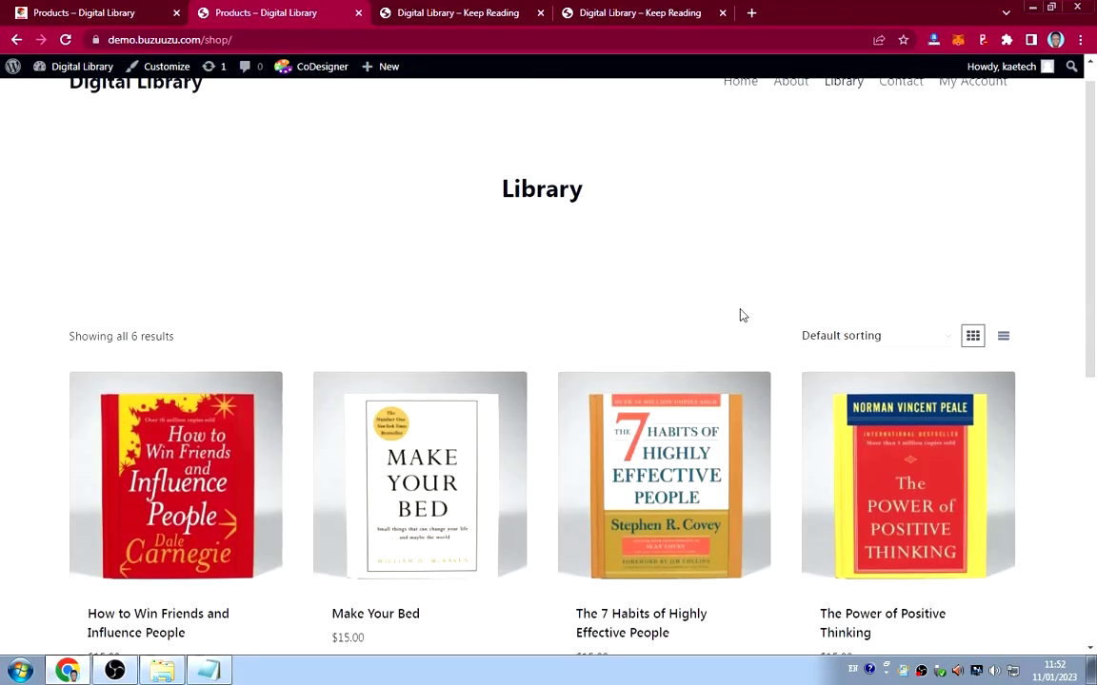
scroll(743, 315, up, 1)
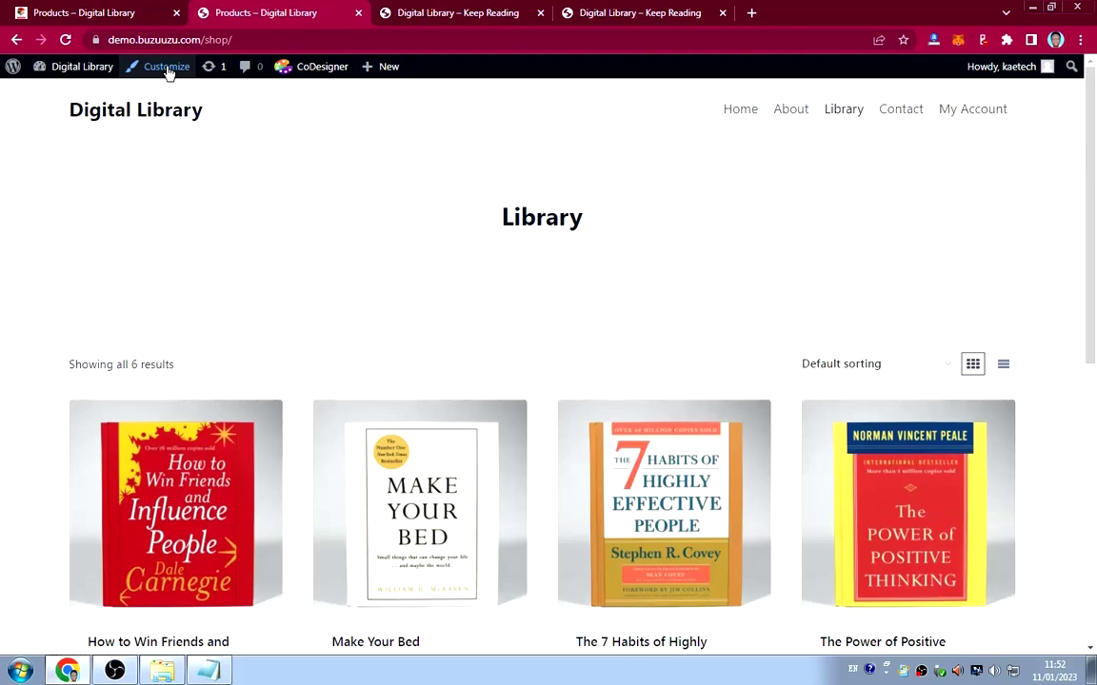
Open the demo site's WordPress dashboard in a new tab and launch the theme Customizer from it.
mouse_move(50, 69)
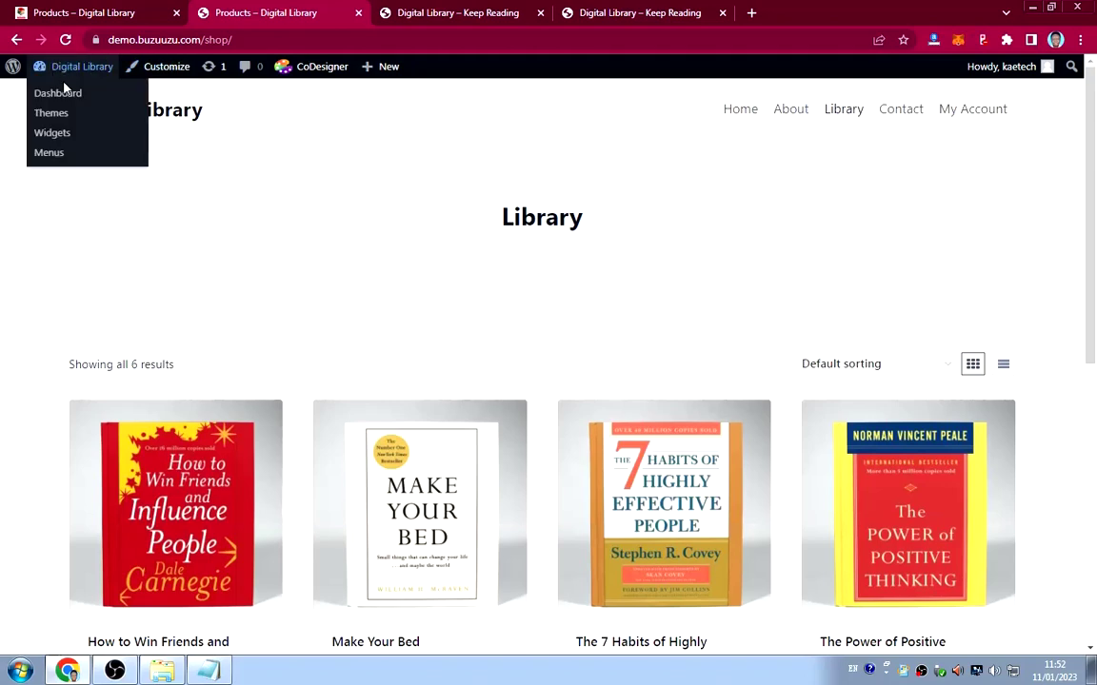
right_click(57, 100)
click(105, 108)
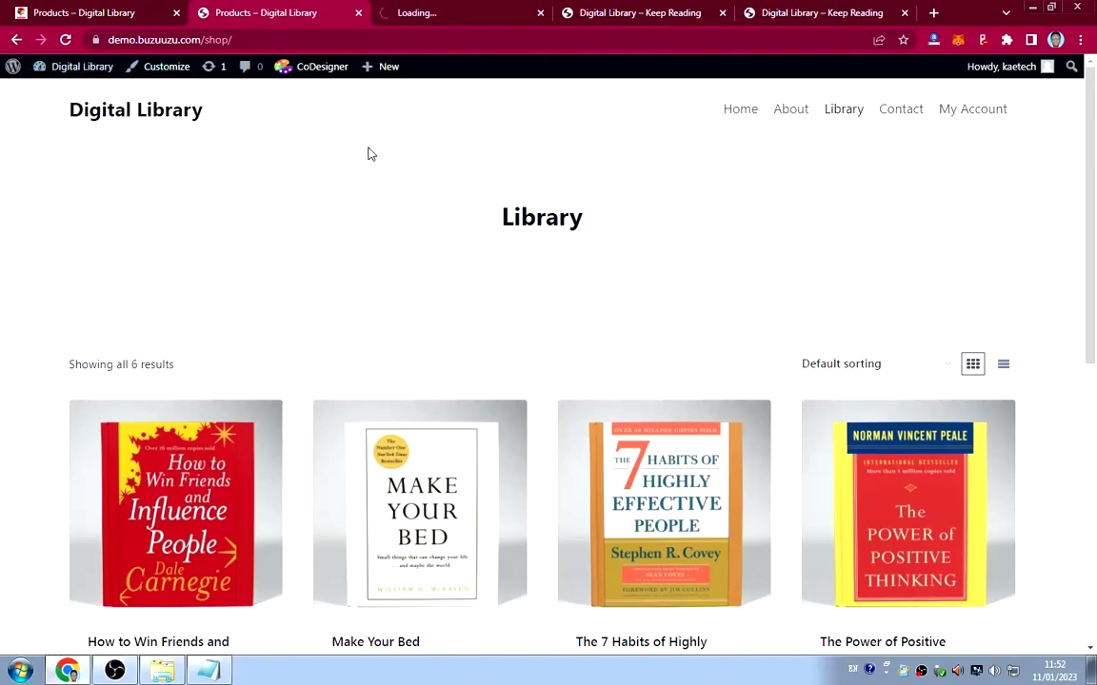
click(466, 13)
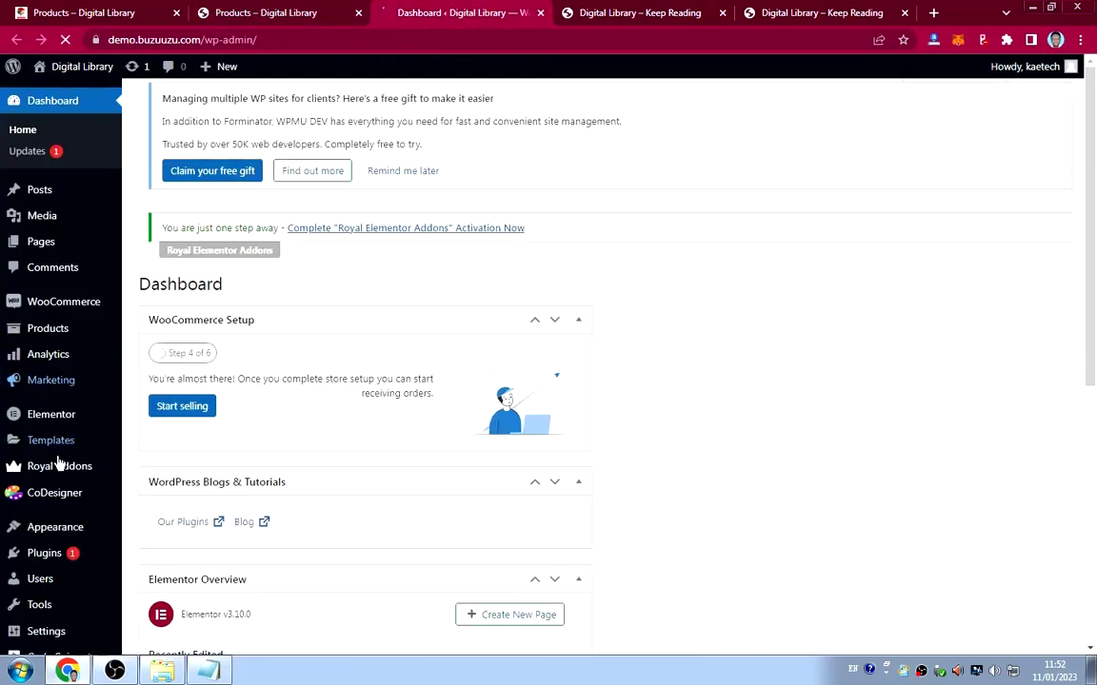
scroll(63, 459, down, 1)
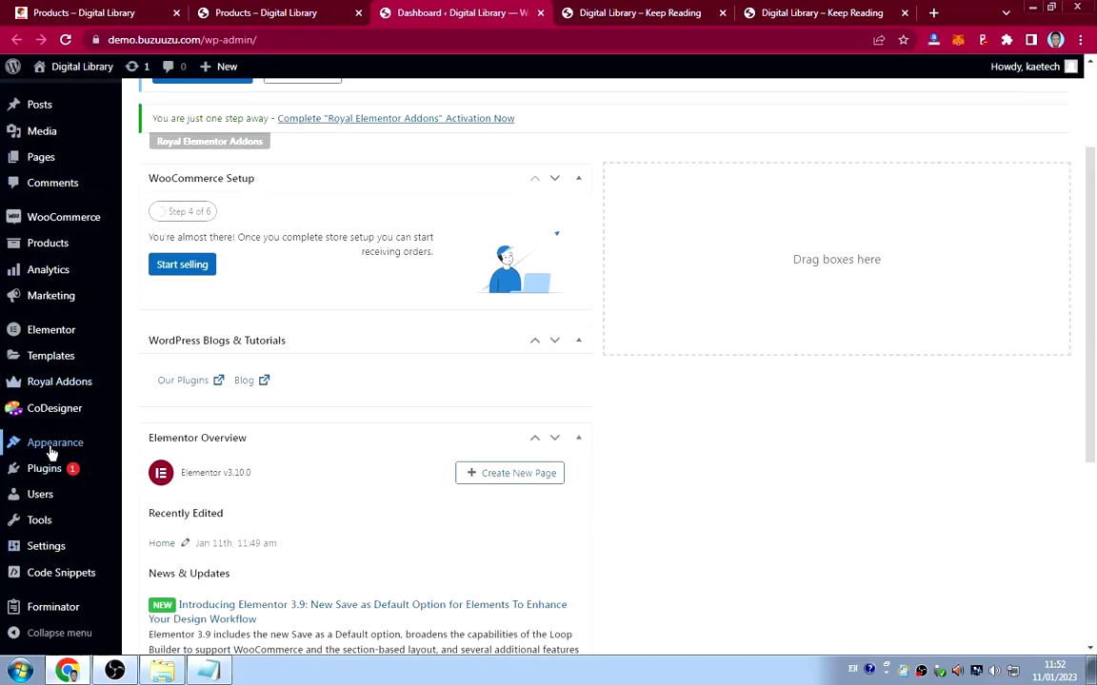
mouse_move(59, 447)
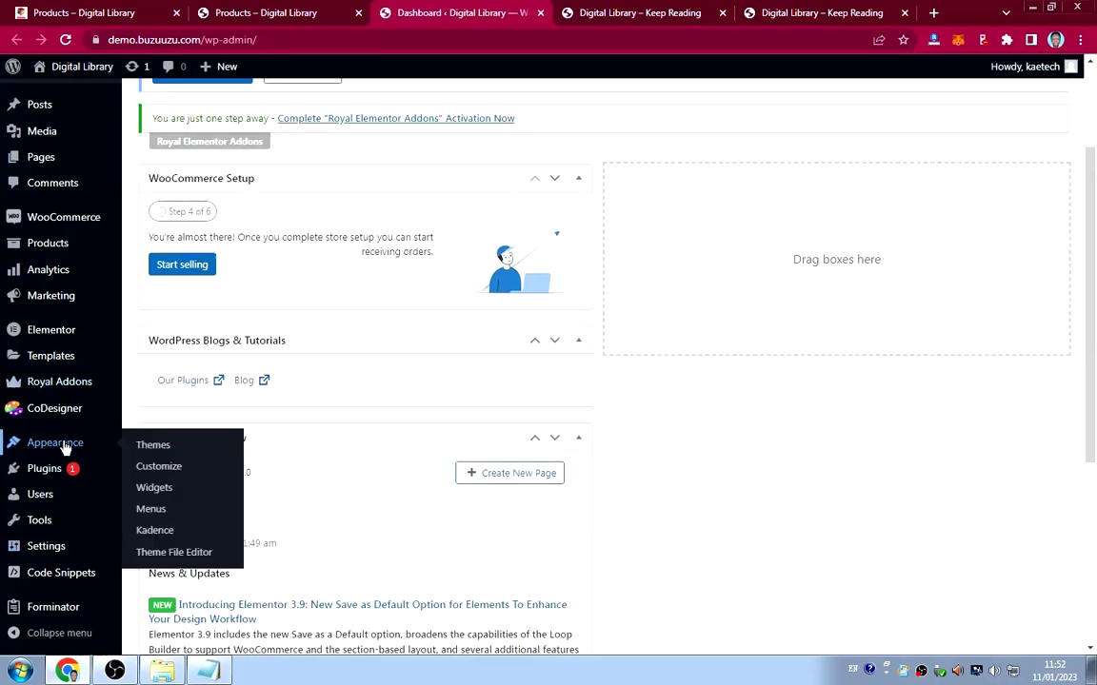
click(155, 468)
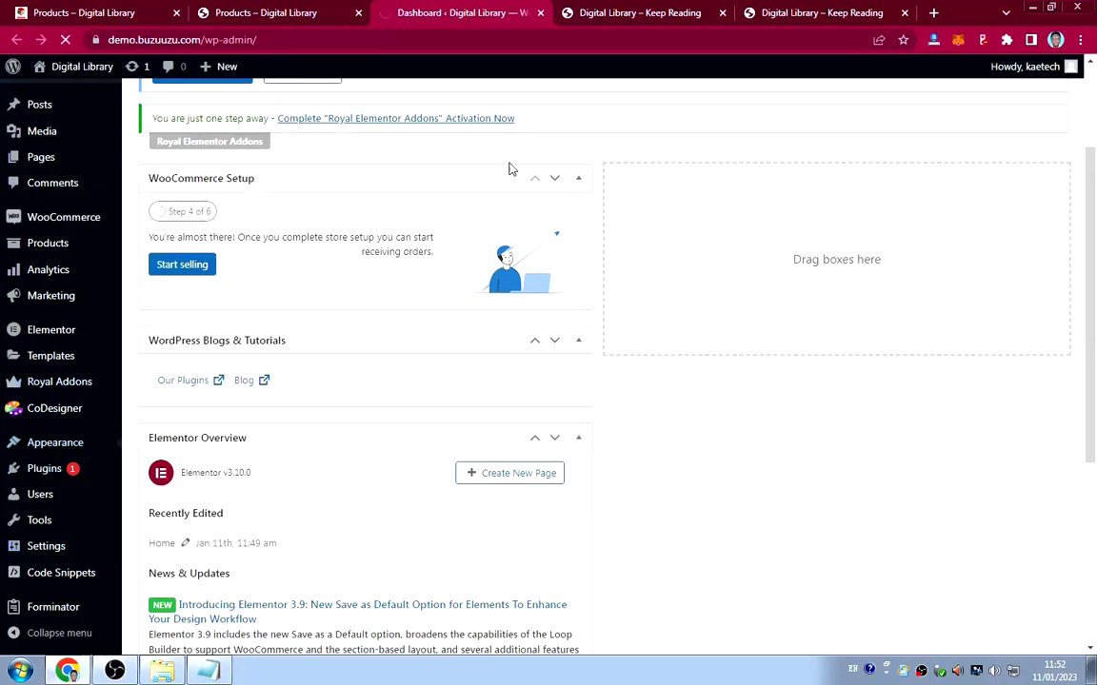
Check the published Library page, and examine the home page in the Customizer preview down to the footer.
click(281, 12)
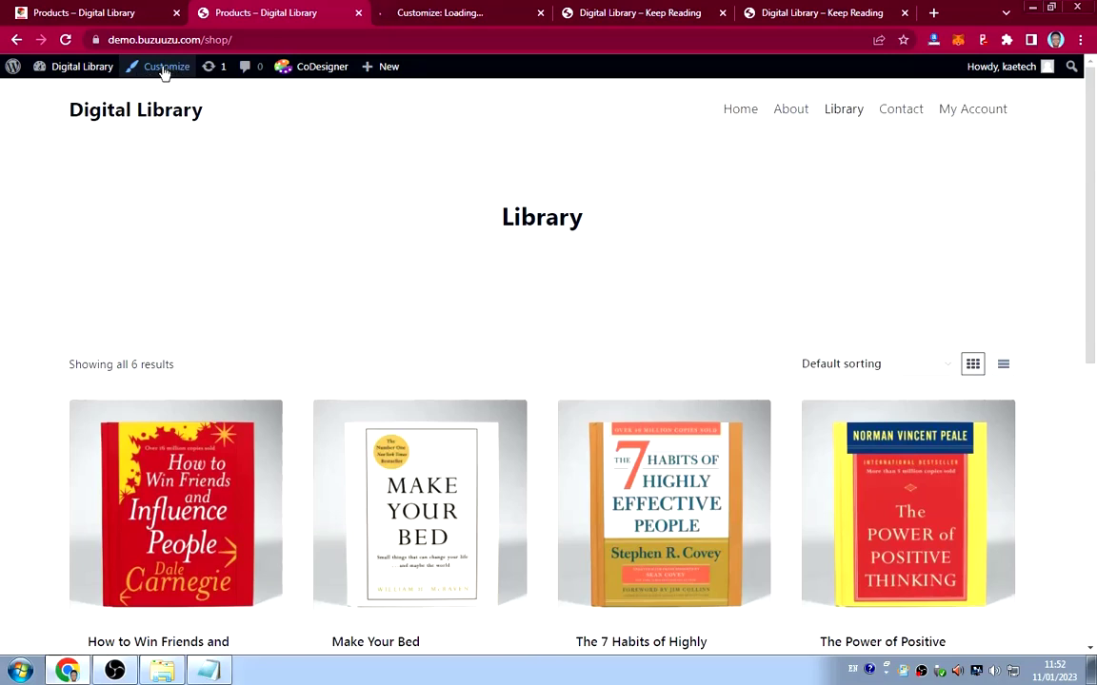
click(447, 12)
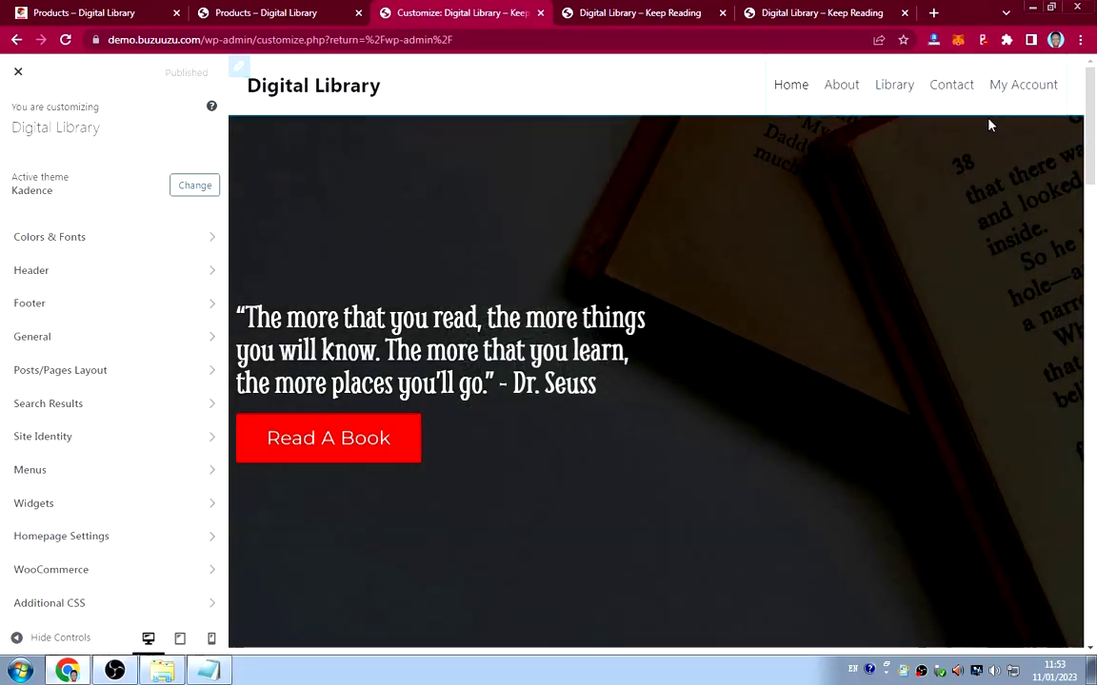
scroll(629, 354, down, 20)
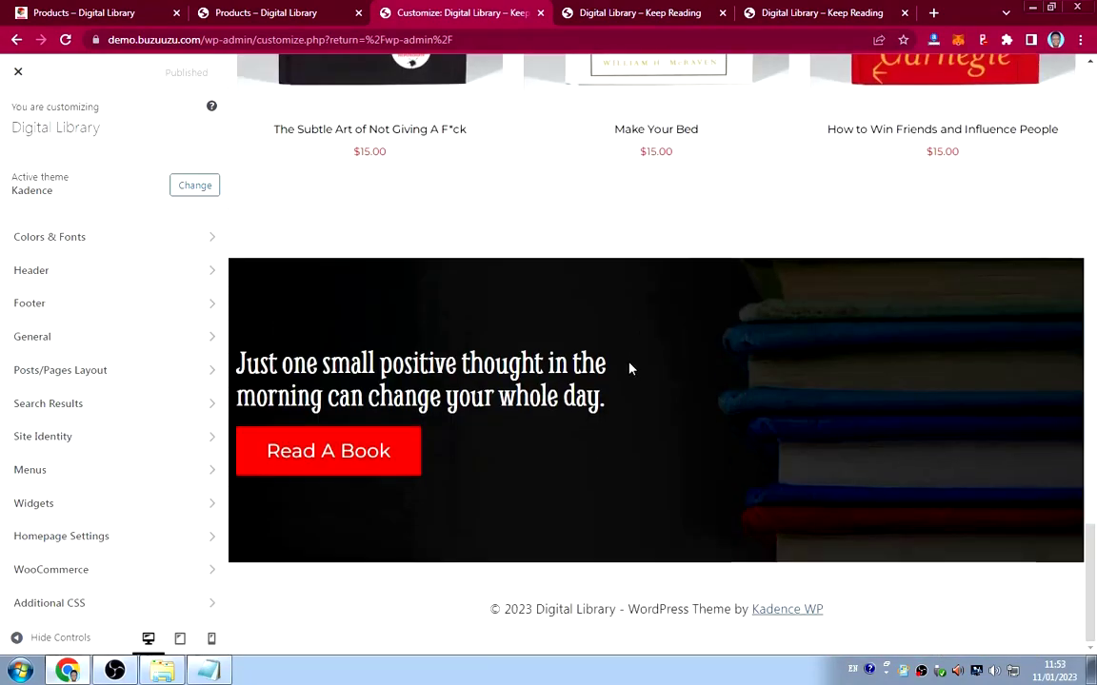
scroll(583, 316, up, 8)
scroll(590, 313, up, 12)
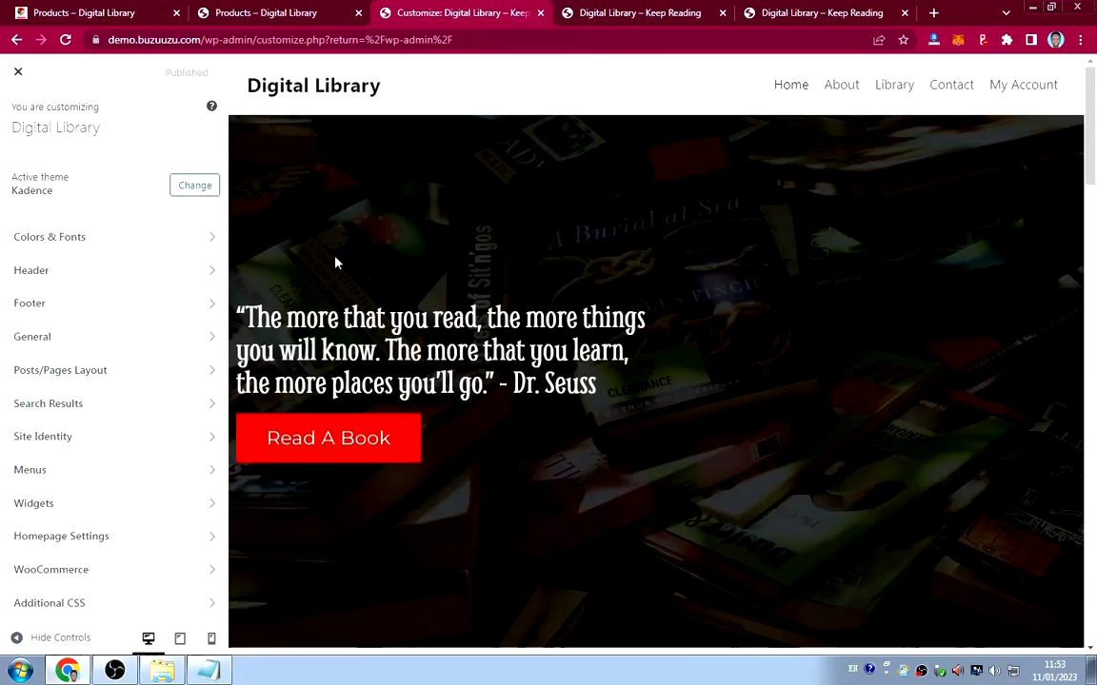
Set the first colour of the global Palette 1 to E30D0D, copied from the Notepad notes.
click(115, 237)
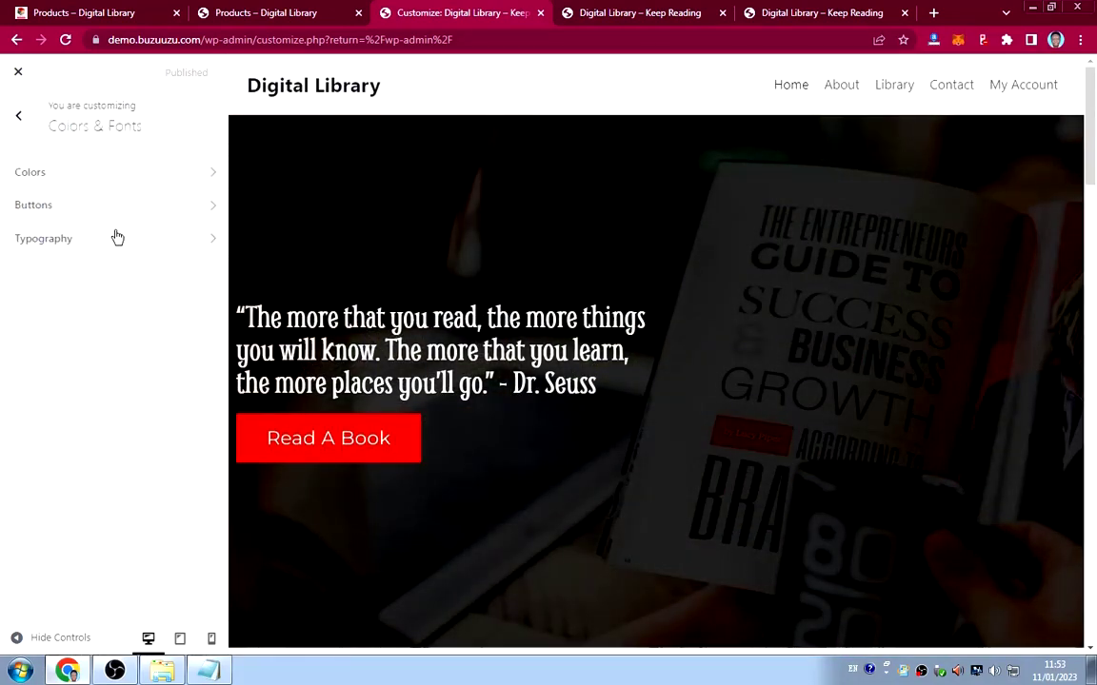
click(126, 181)
click(27, 212)
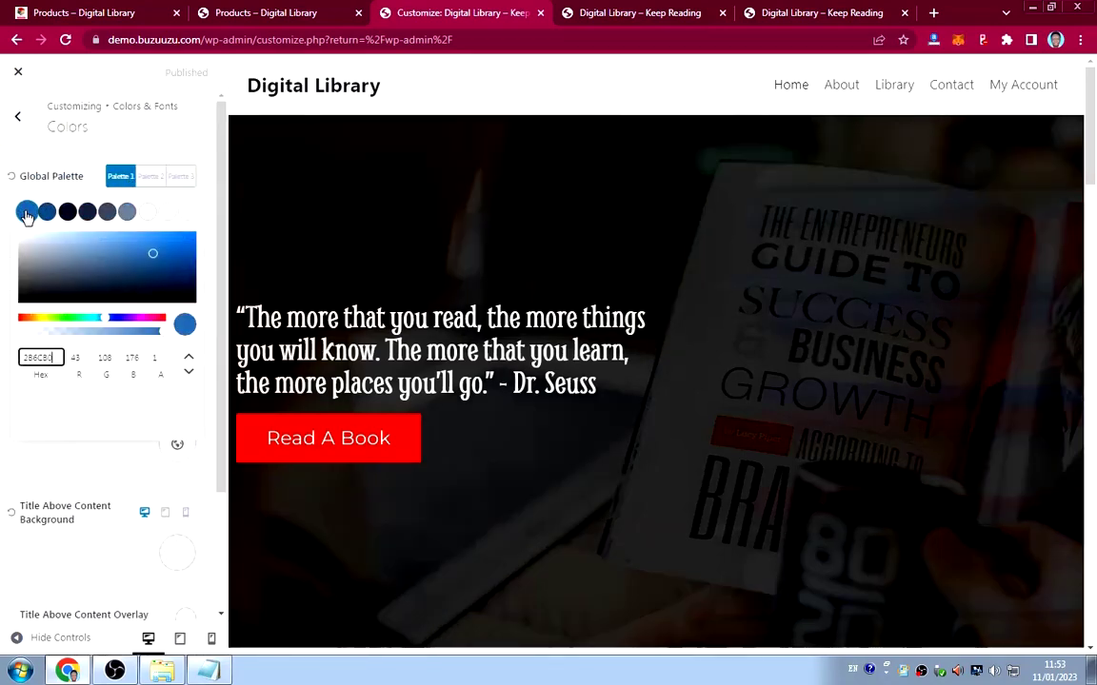
click(225, 672)
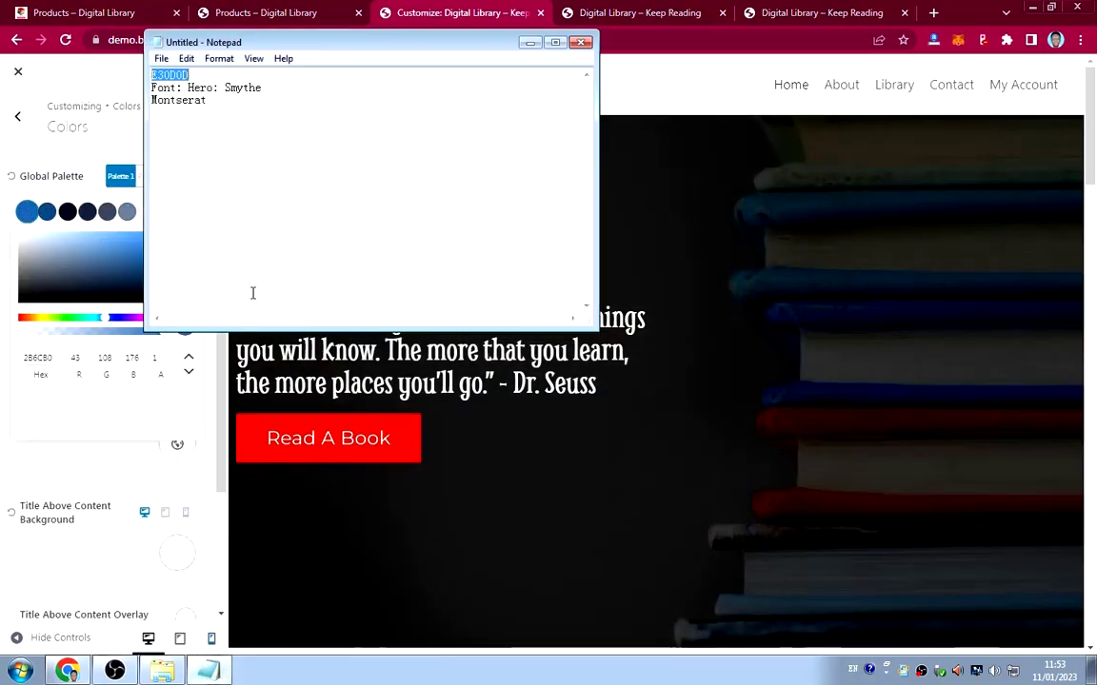
right_click(177, 78)
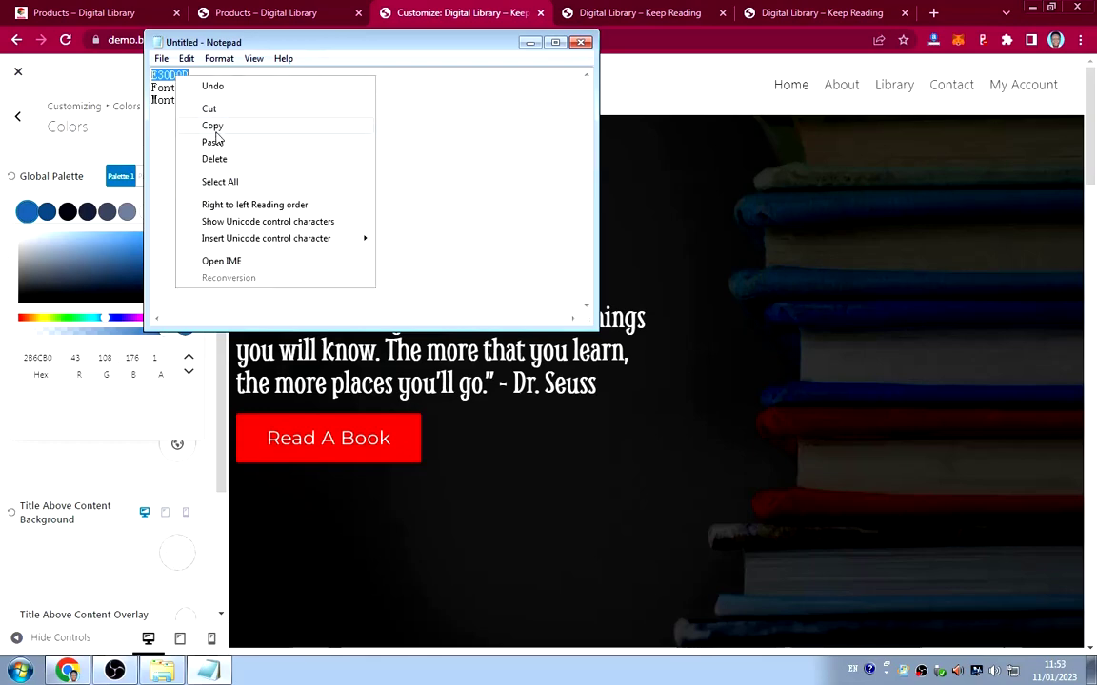
click(215, 127)
click(54, 361)
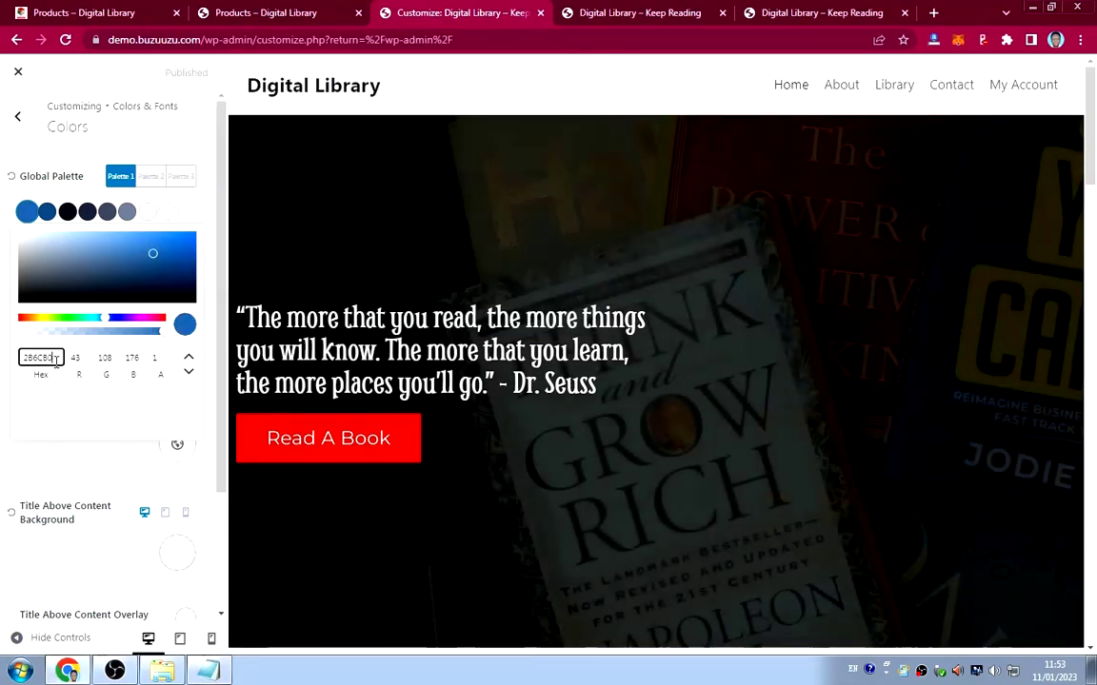
drag(55, 359, 9, 342)
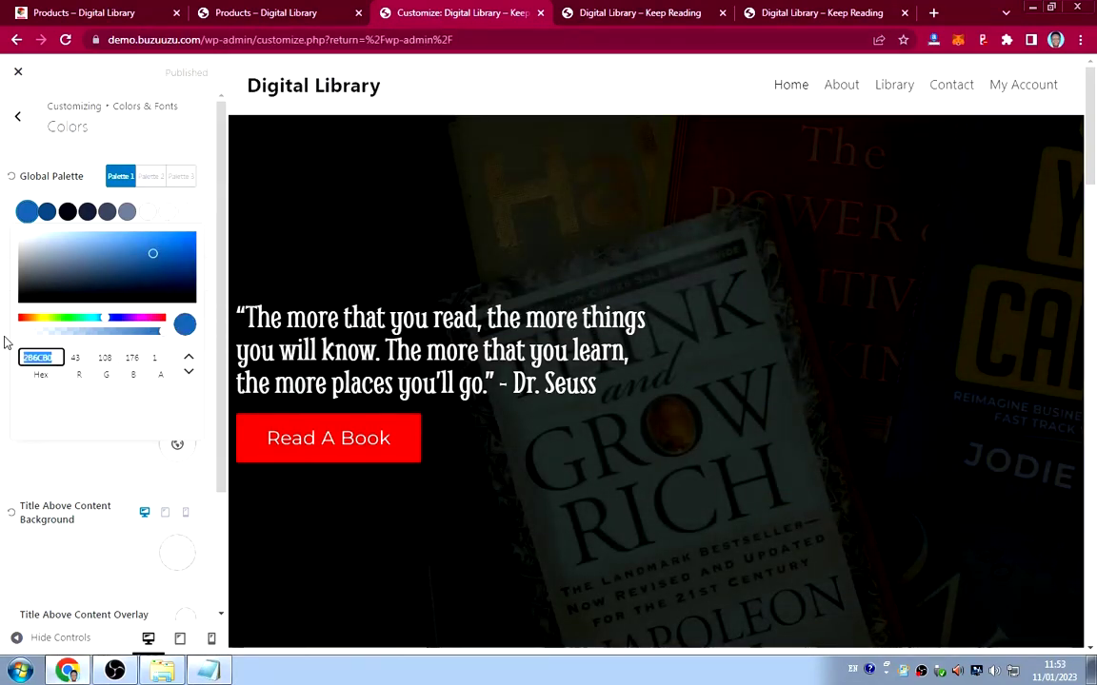
text(E30D0D)
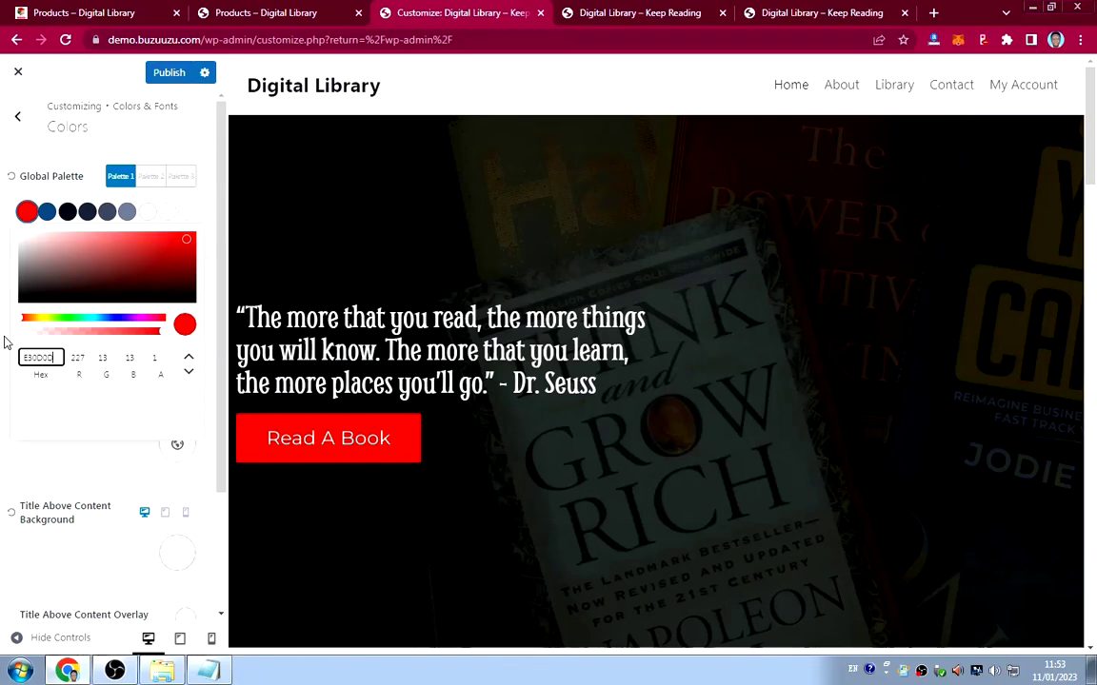
click(8, 184)
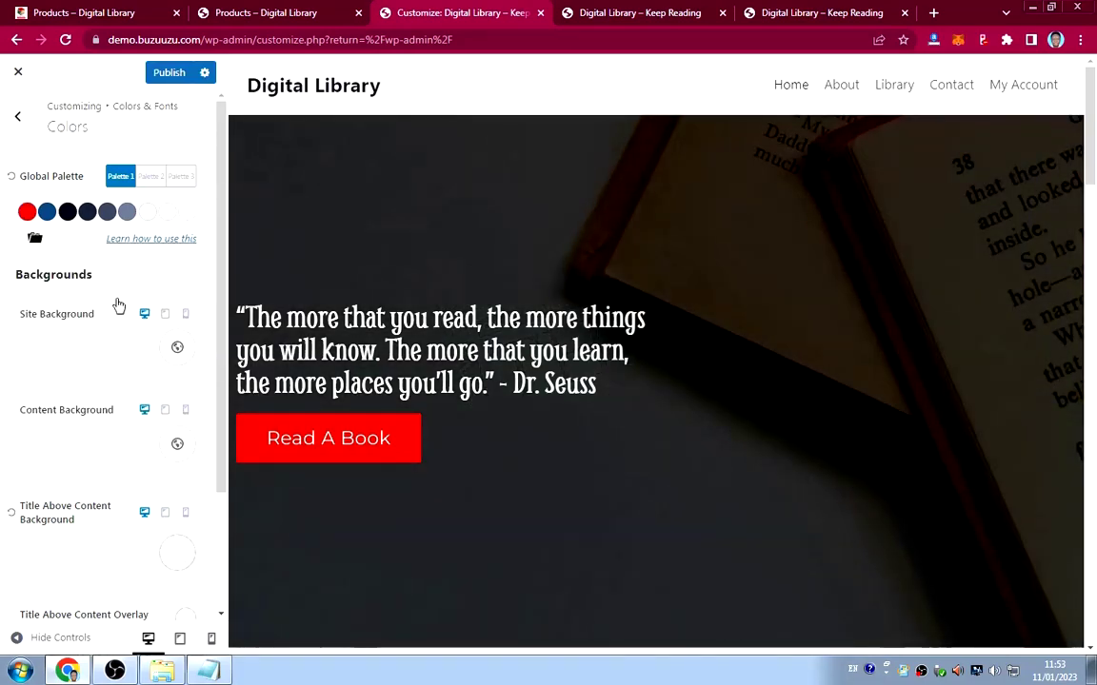
Set the second colour of Palette 1 to E30D0D copied from Notepad, and darken it to B60202.
click(46, 212)
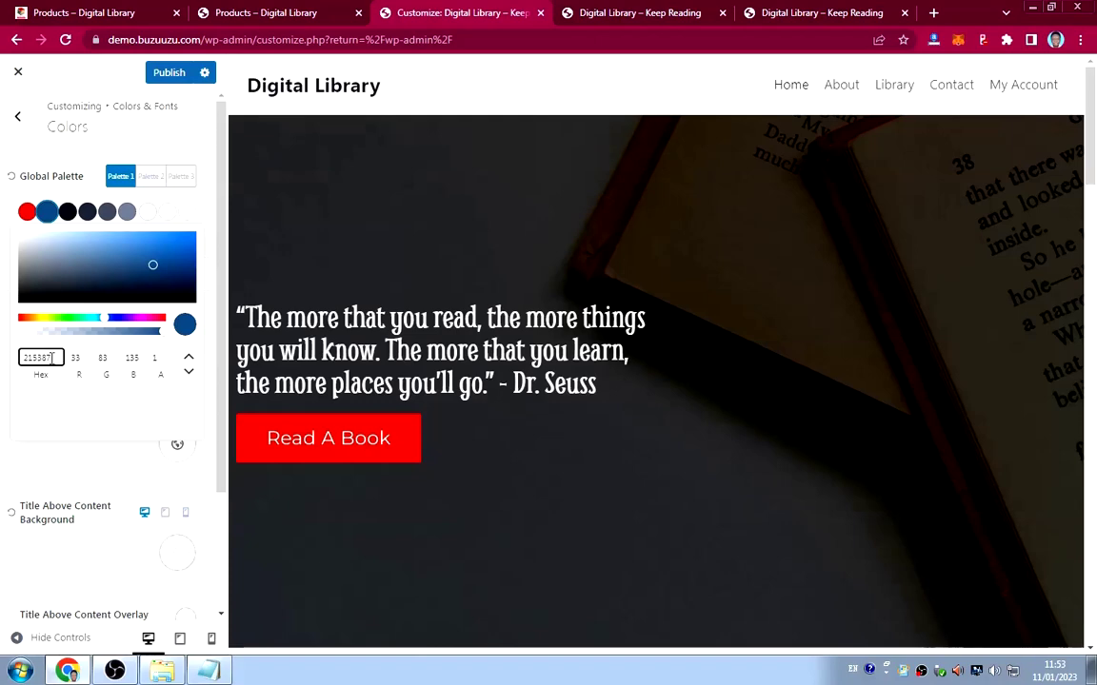
drag(53, 357, 25, 357)
key(Right)
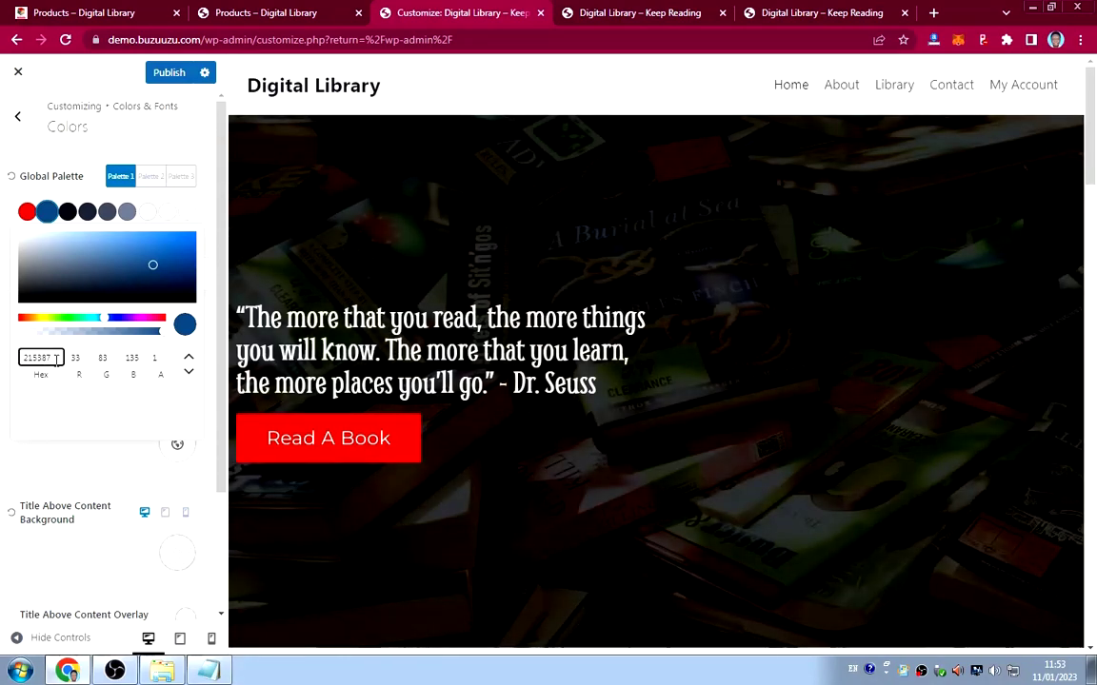
drag(50, 357, 4, 348)
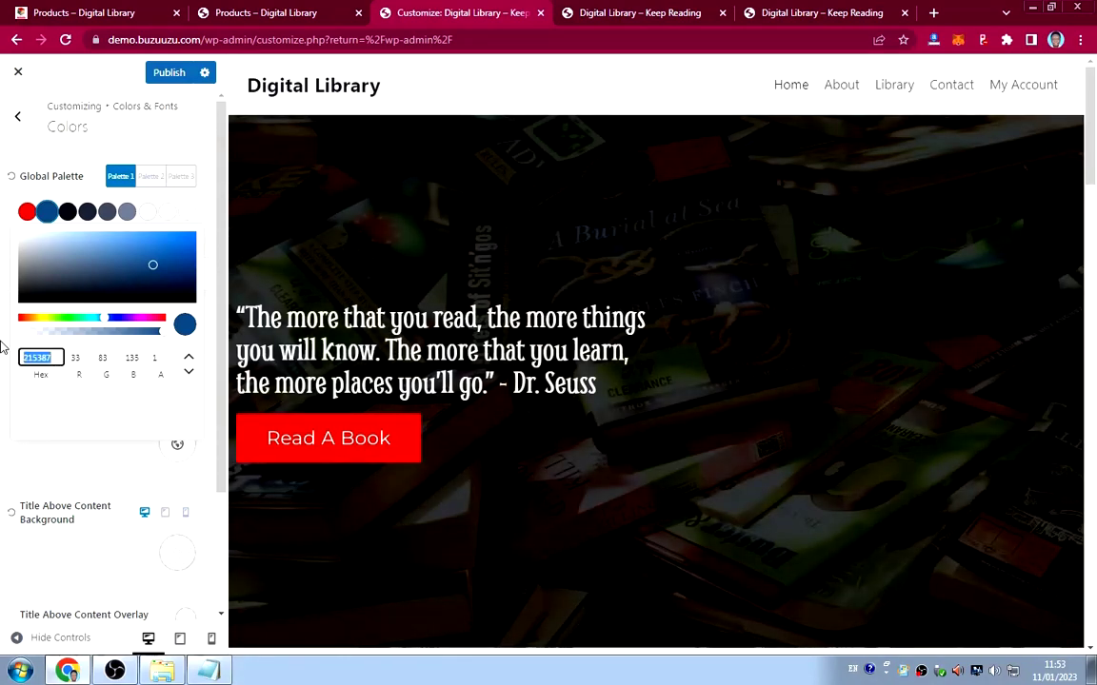
click(4, 349)
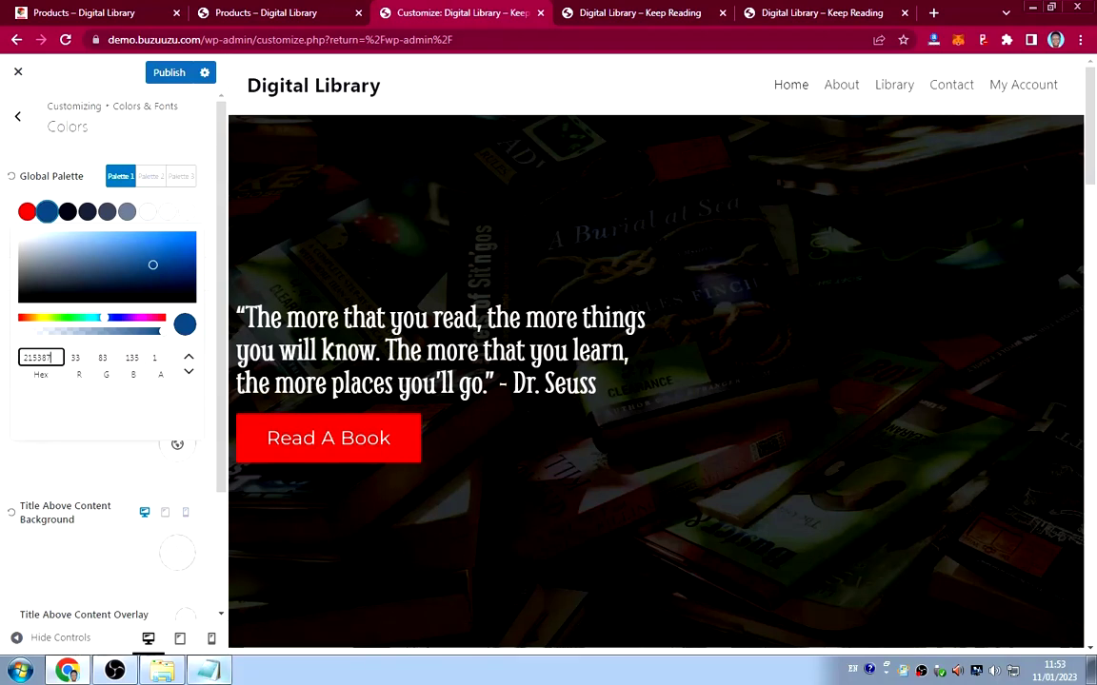
click(206, 673)
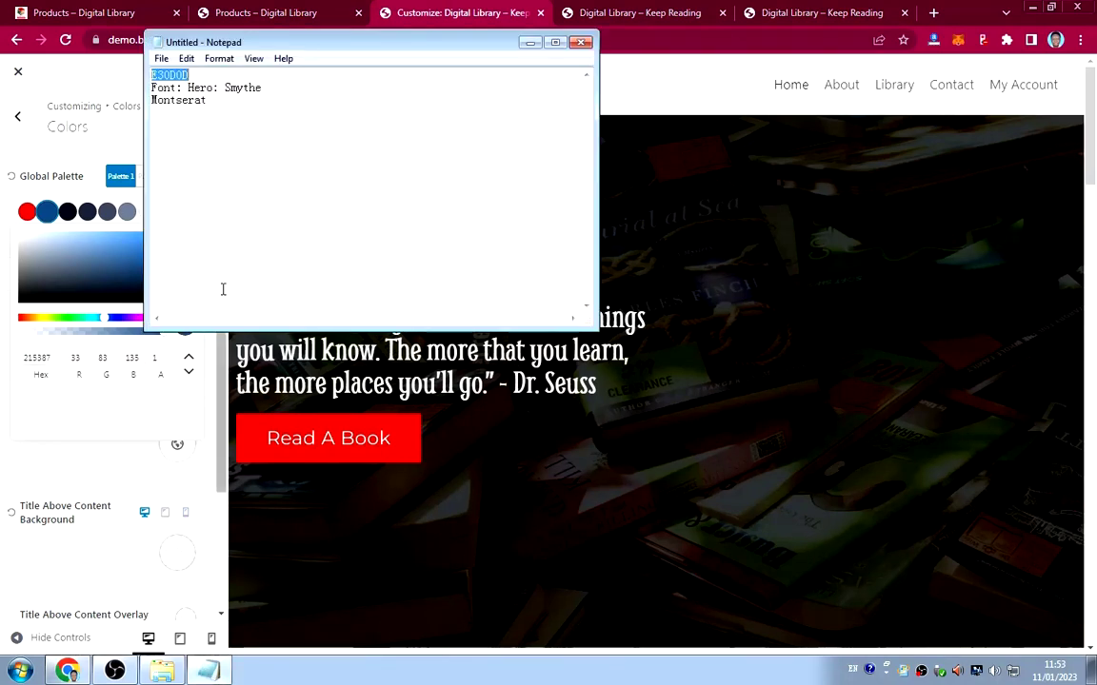
right_click(158, 76)
click(213, 124)
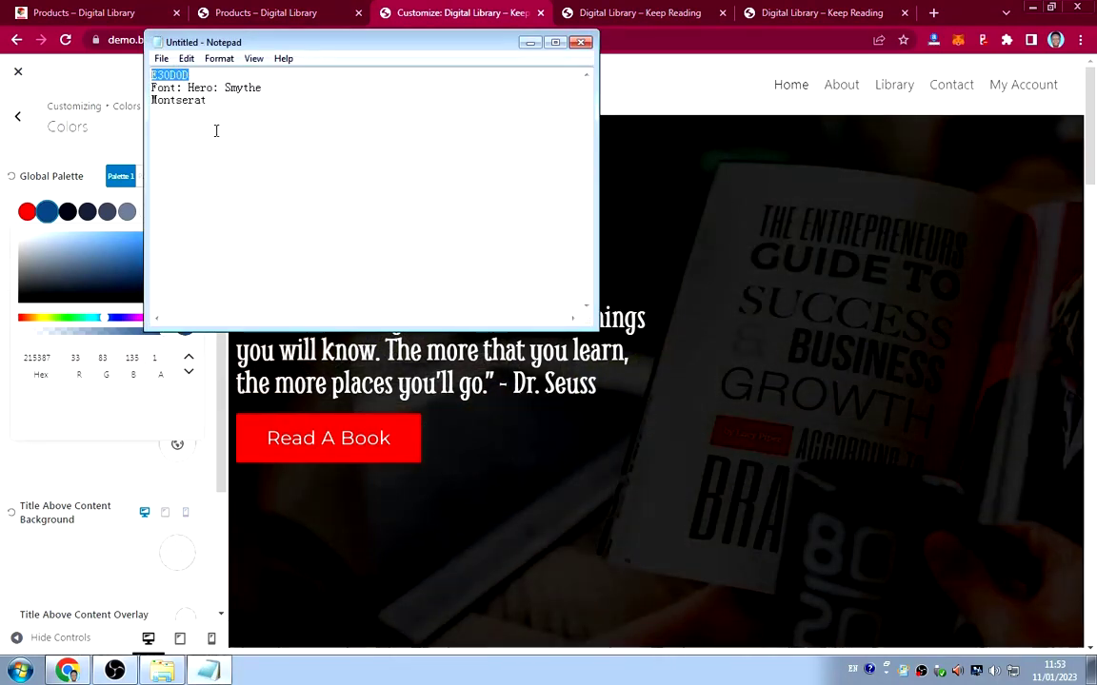
click(54, 360)
drag(54, 360, 19, 357)
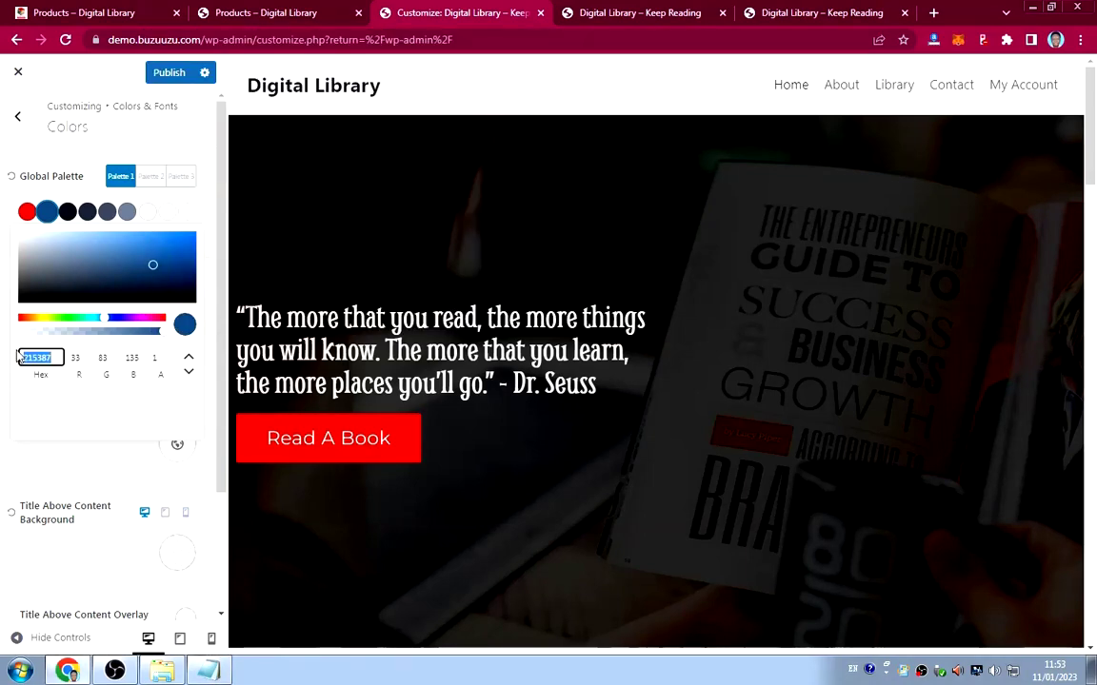
key(ctrl+v)
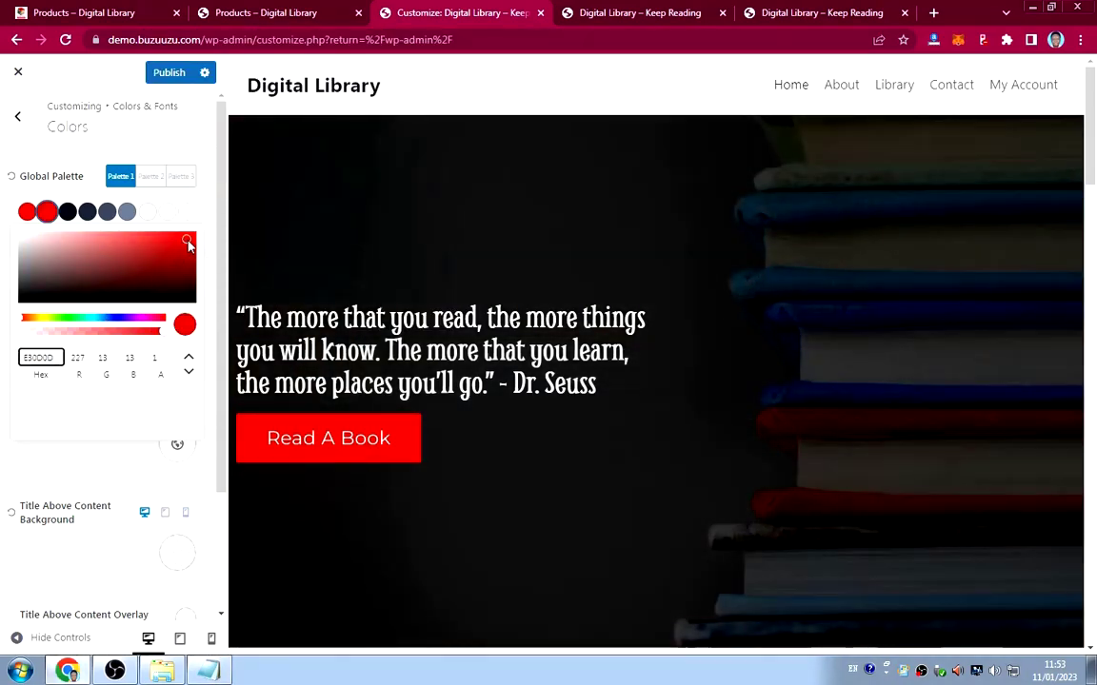
drag(189, 244, 197, 258)
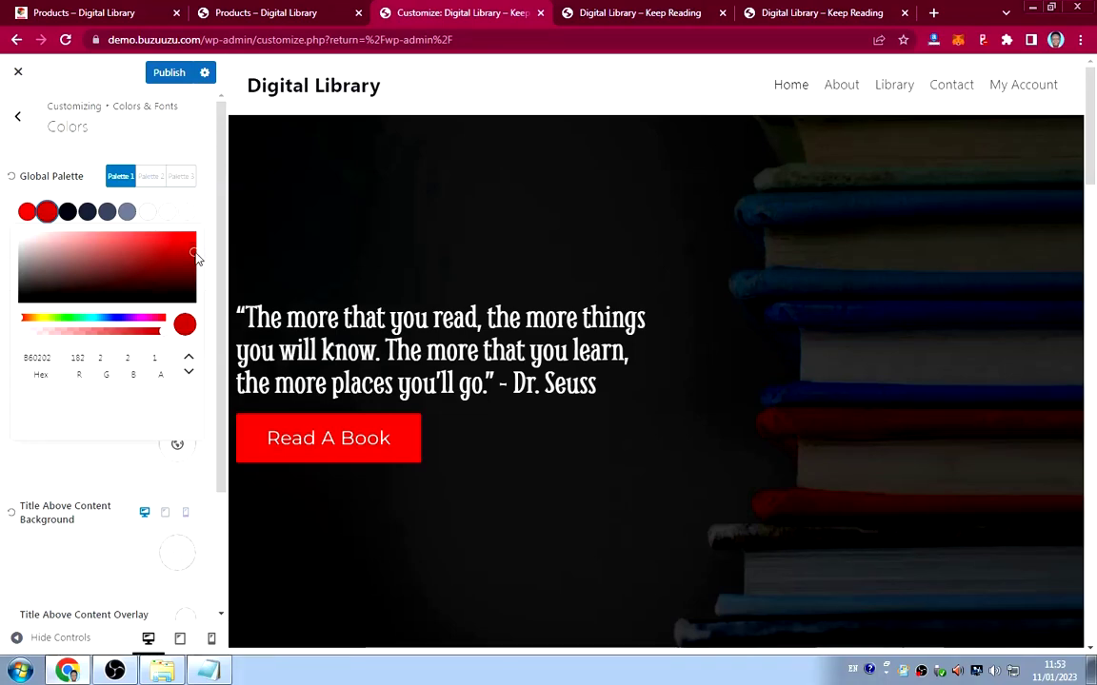
click(26, 191)
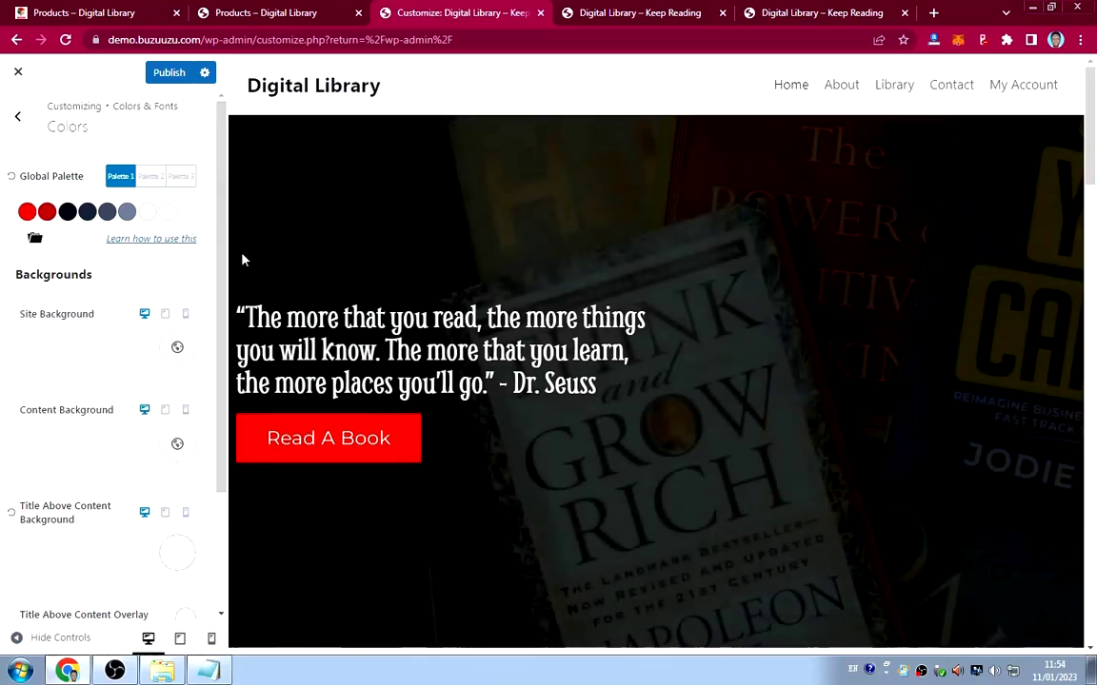
Set the content link style to No Underline and publish the colour changes.
scroll(128, 457, down, 1)
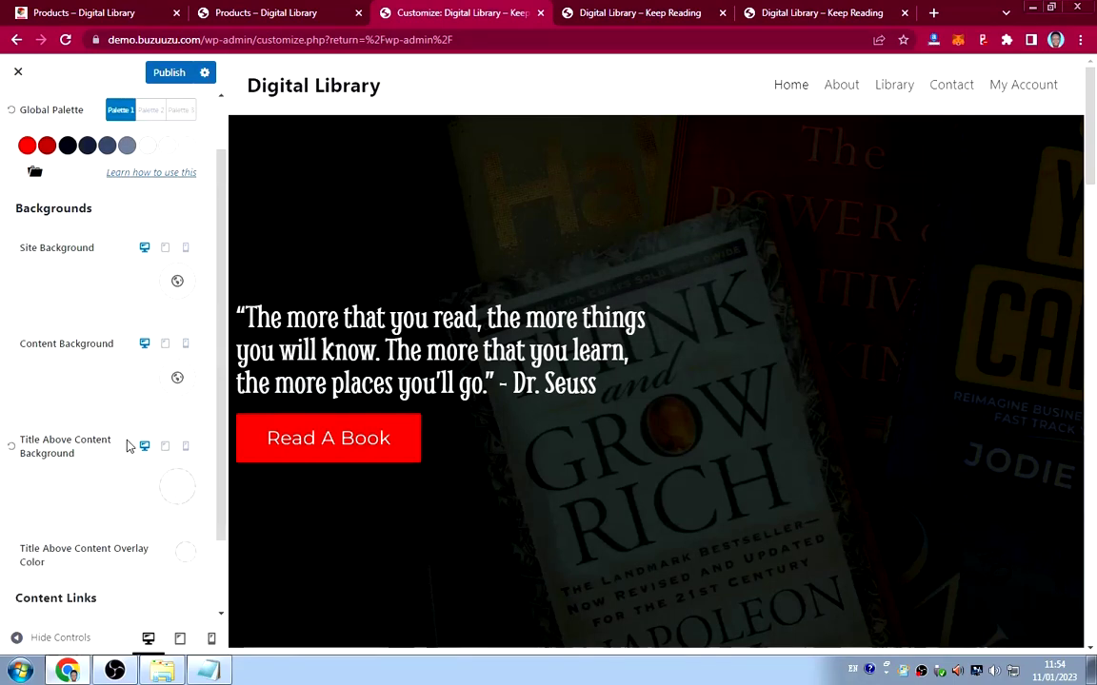
scroll(128, 445, down, 1)
scroll(128, 443, up, 2)
scroll(128, 438, down, 2)
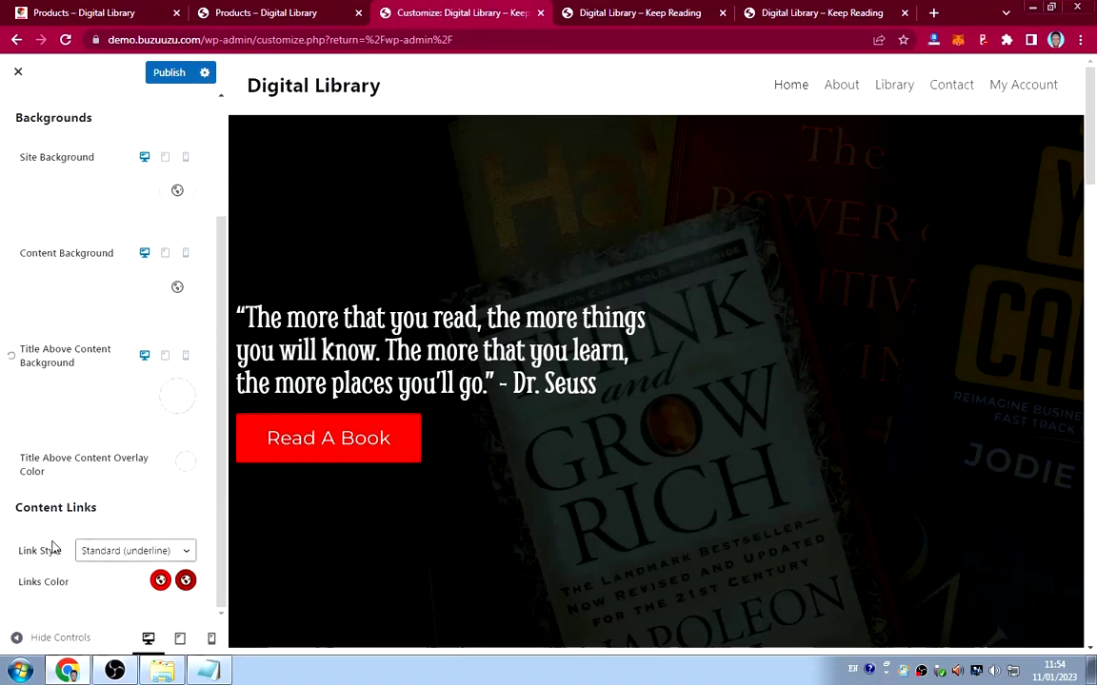
click(118, 550)
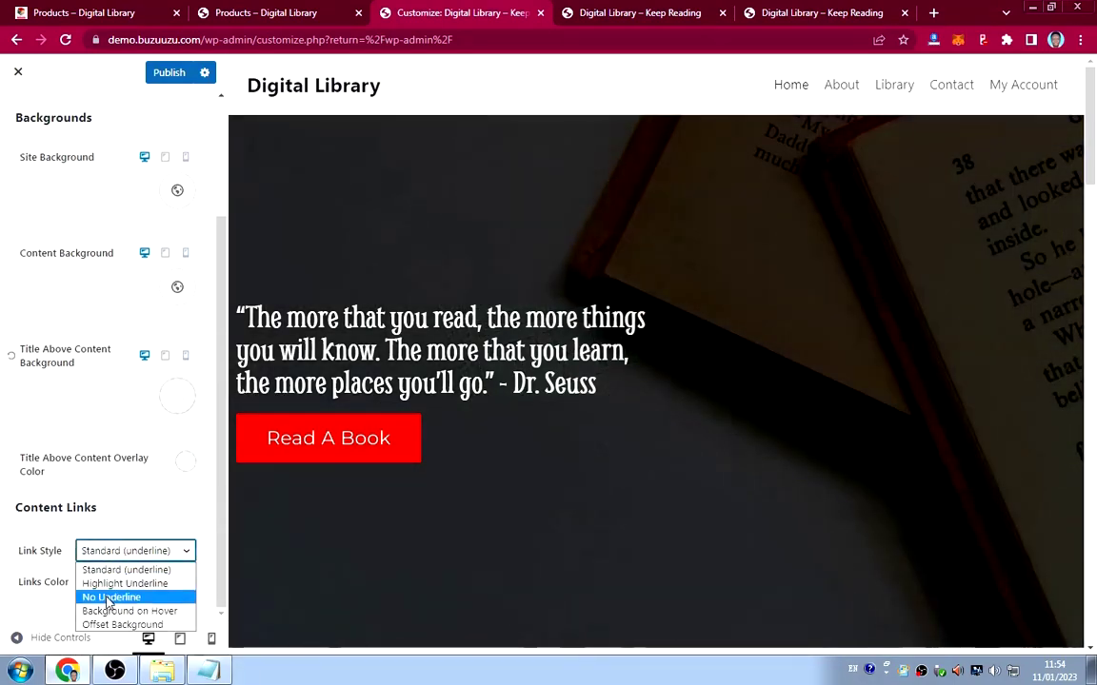
click(108, 598)
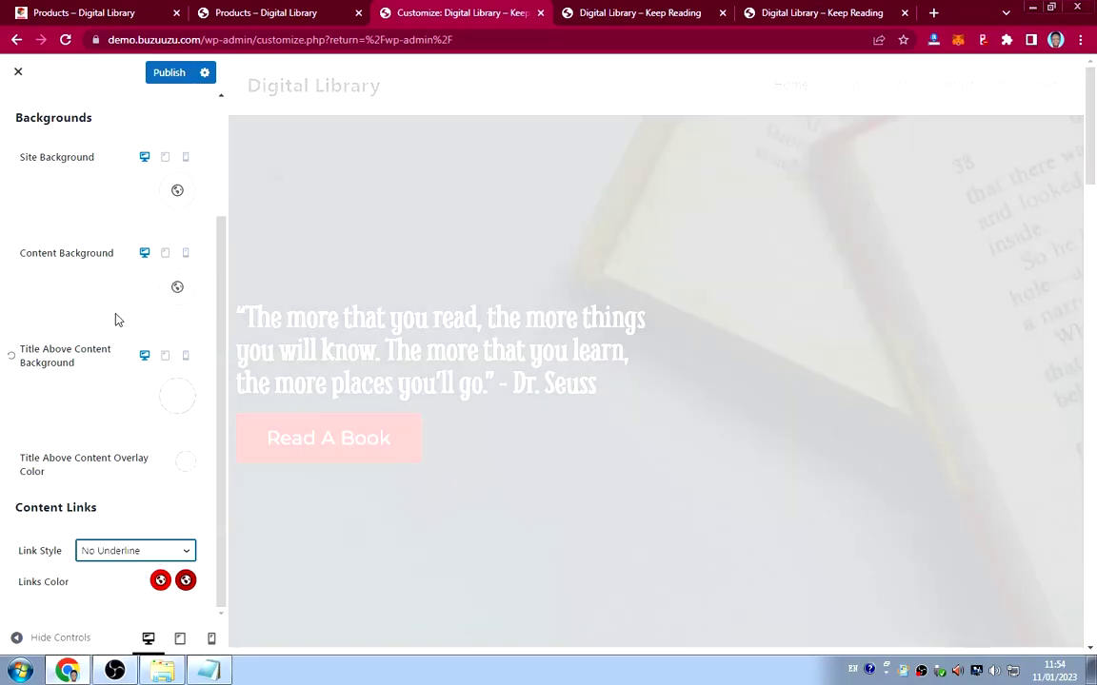
click(167, 74)
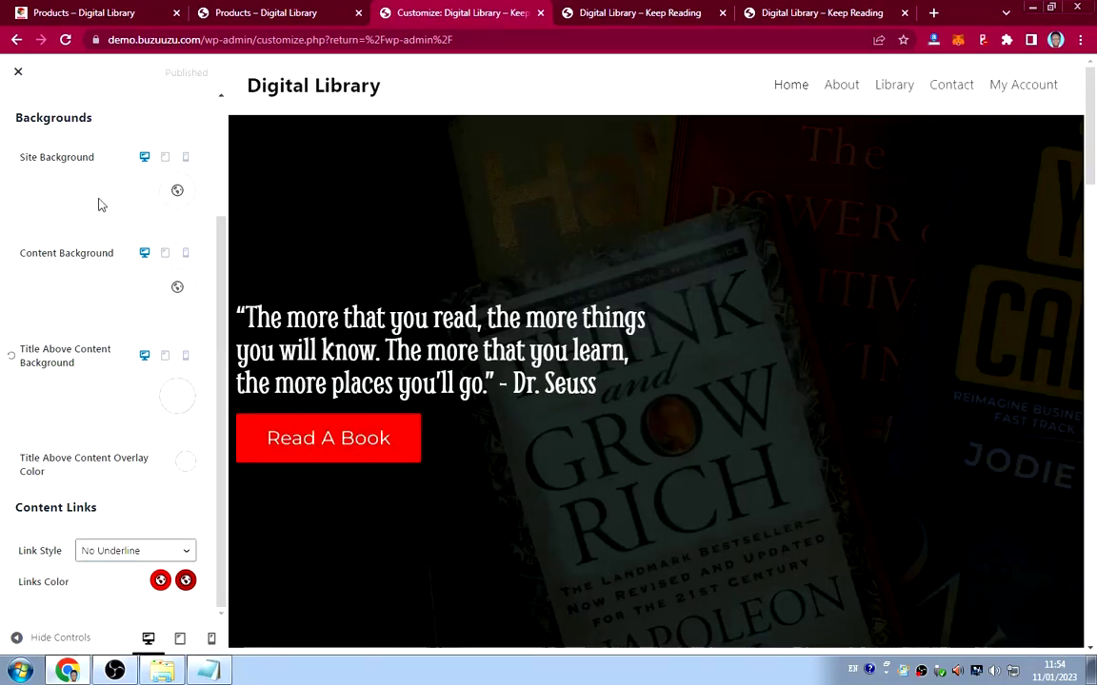
Check the global button settings under Colors & Fonts for text, background and border styling.
scroll(98, 203, up, 3)
click(19, 116)
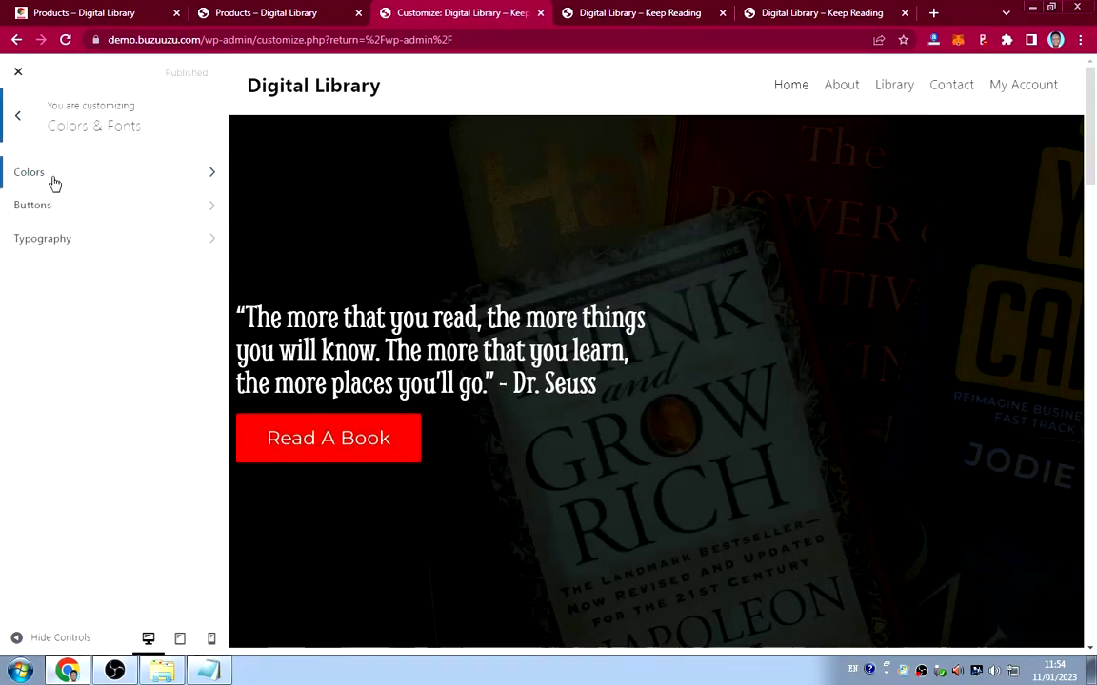
click(81, 211)
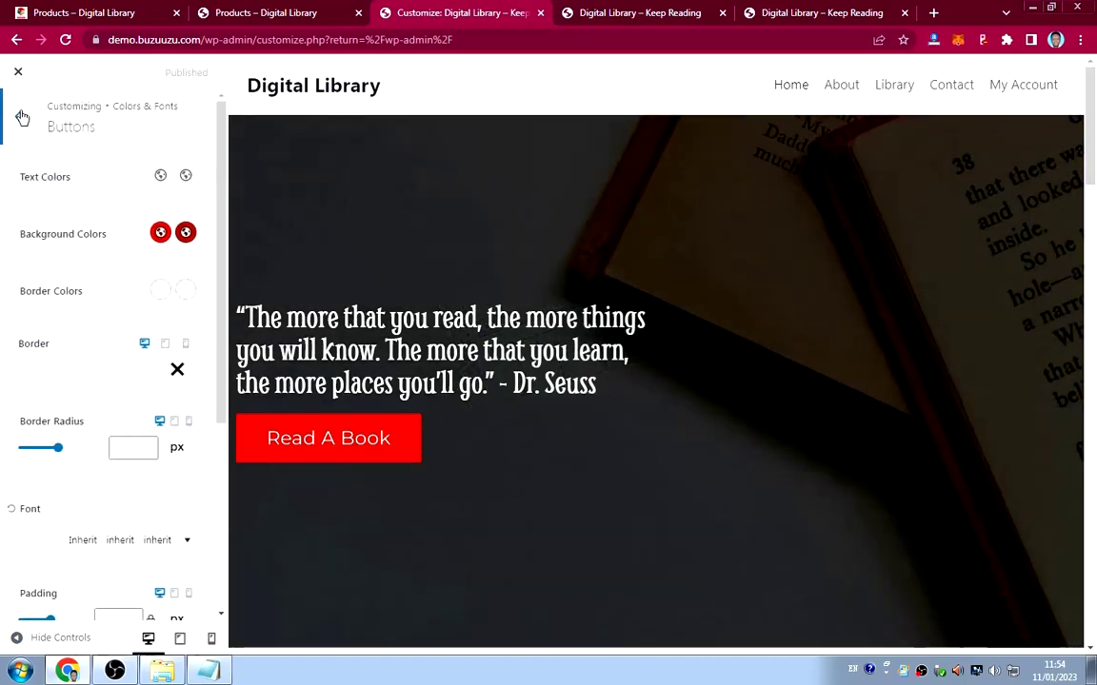
click(19, 115)
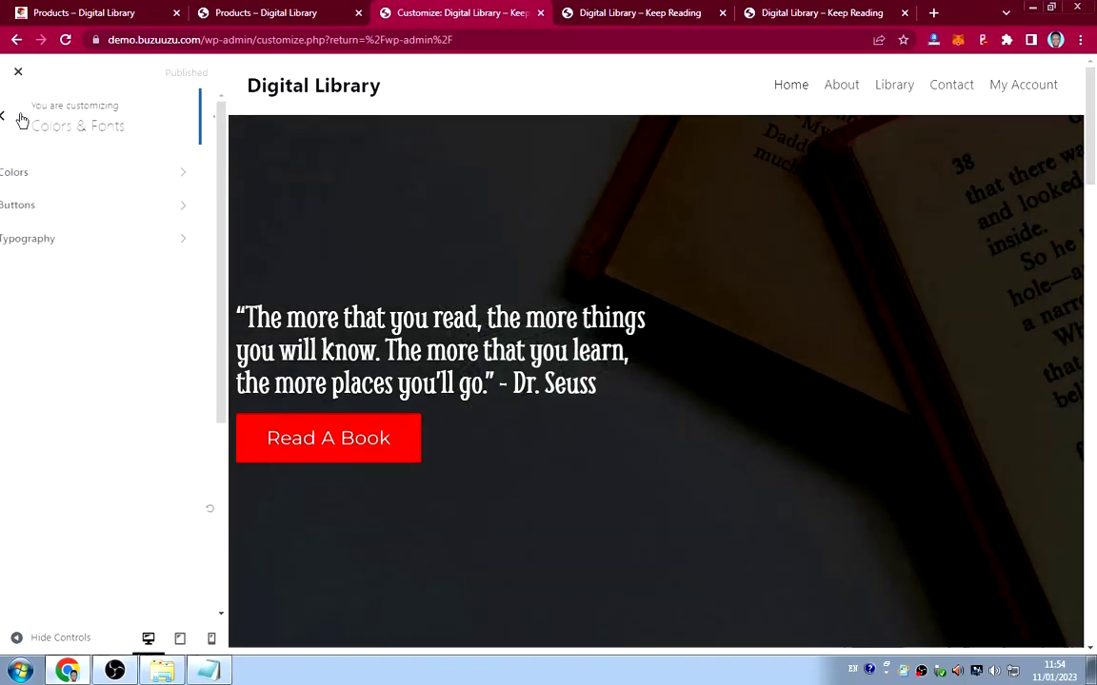
Set the base font family in the global Typography settings to Montserrat.
click(82, 242)
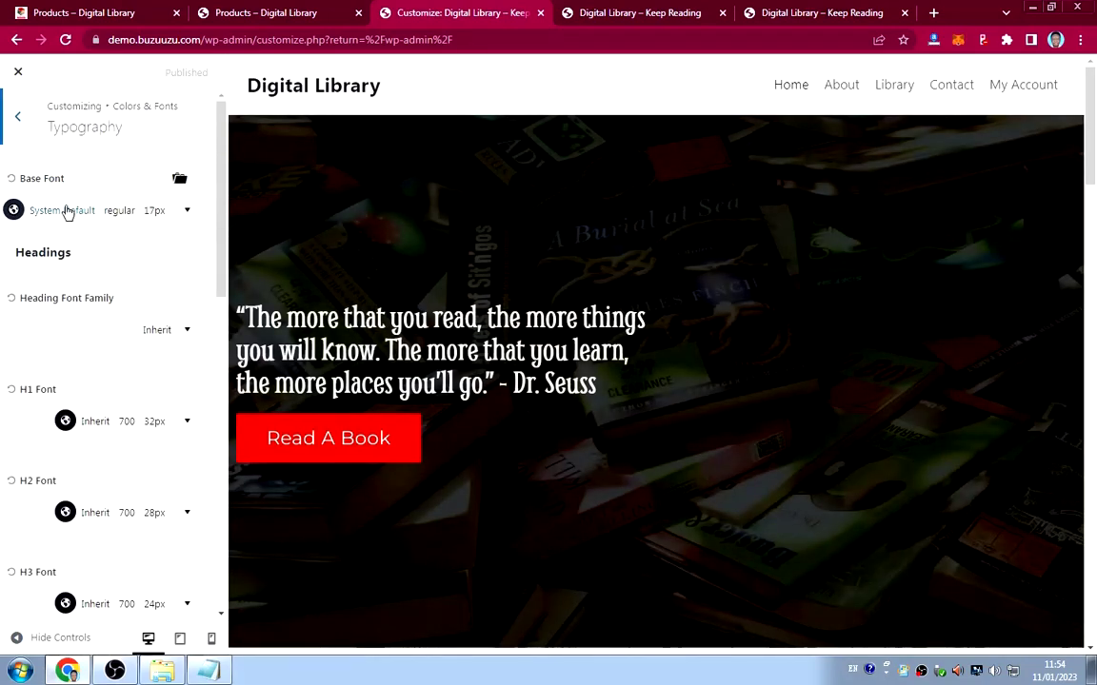
click(65, 211)
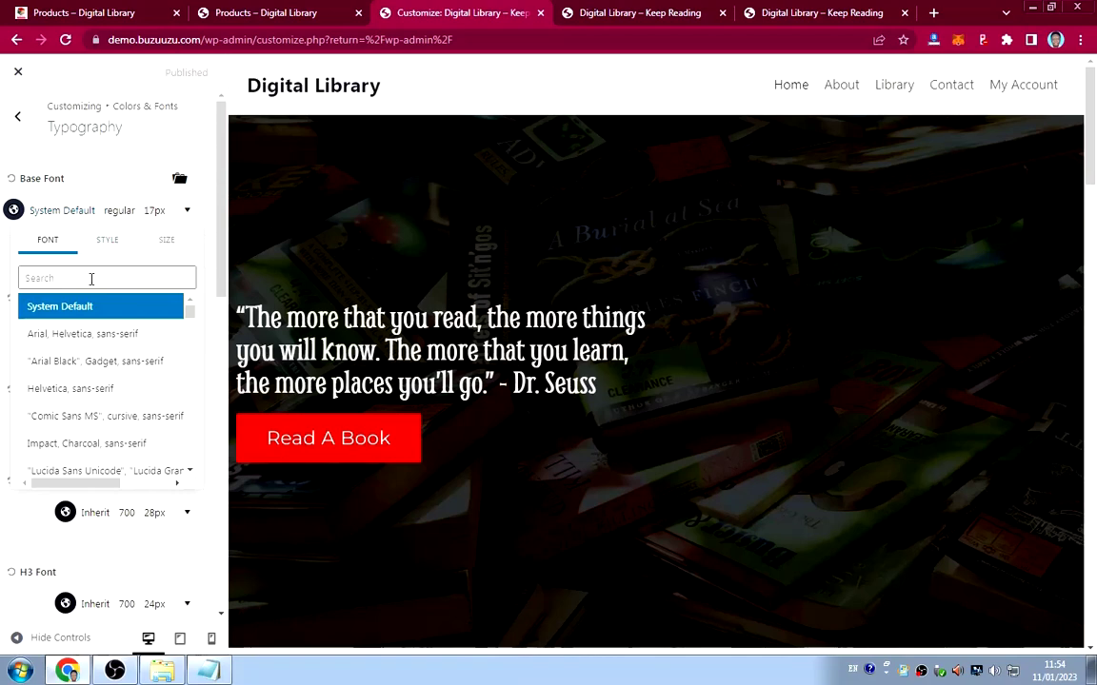
click(92, 275)
text(monts)
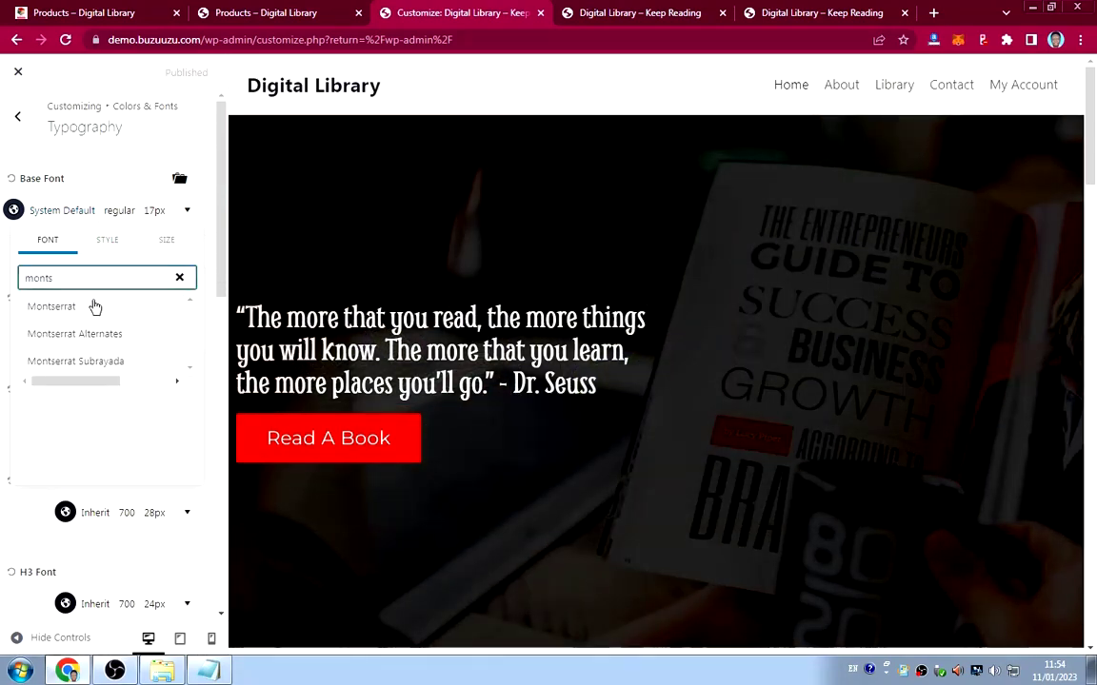
click(92, 308)
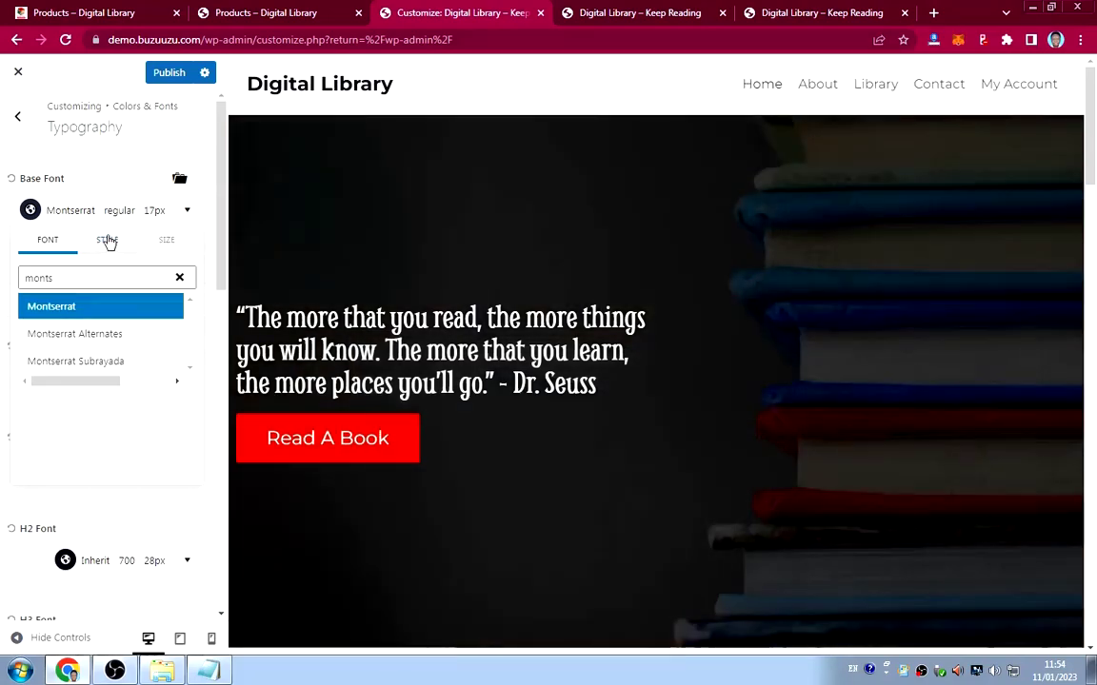
Set the base font size to 16 px and publish the typography changes.
click(108, 241)
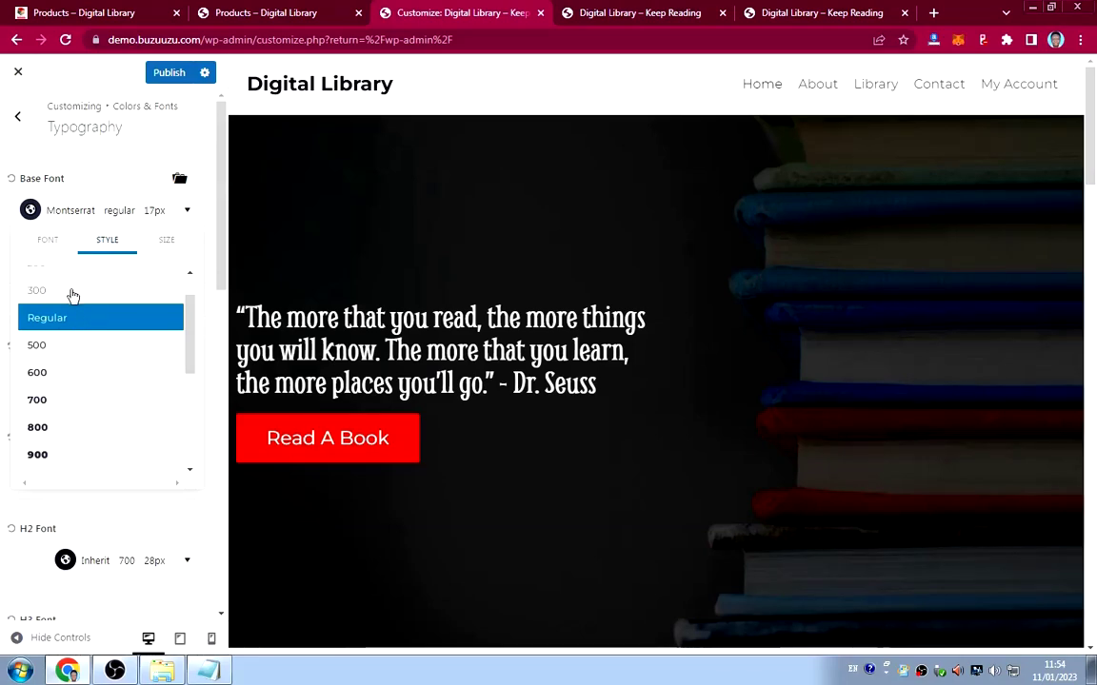
click(162, 246)
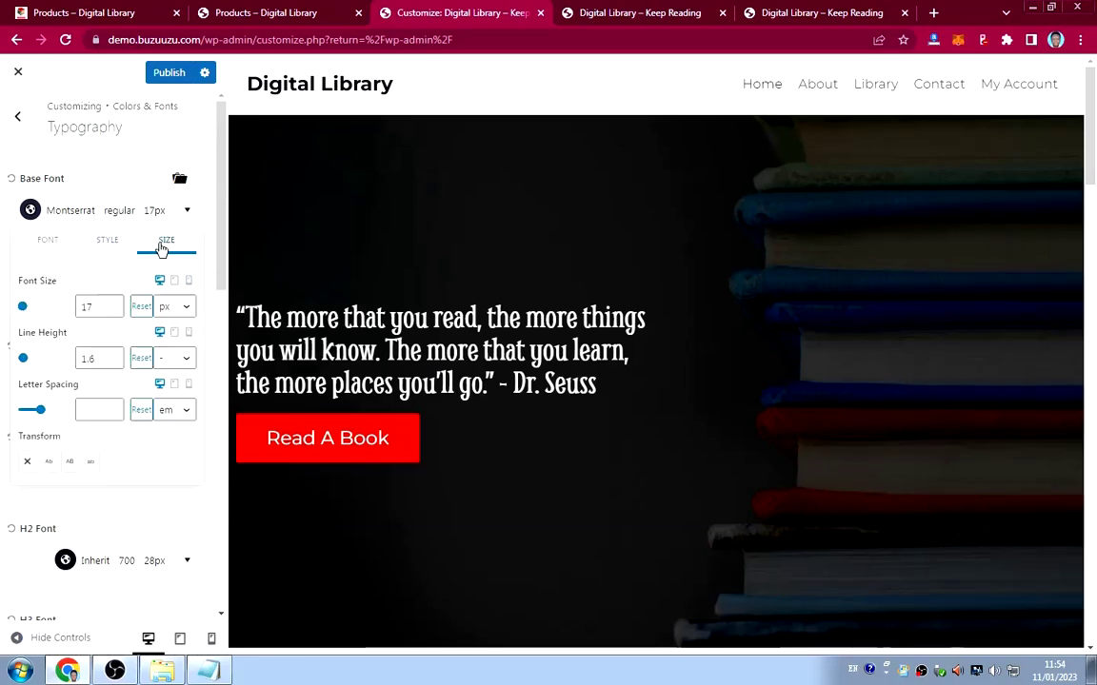
click(112, 312)
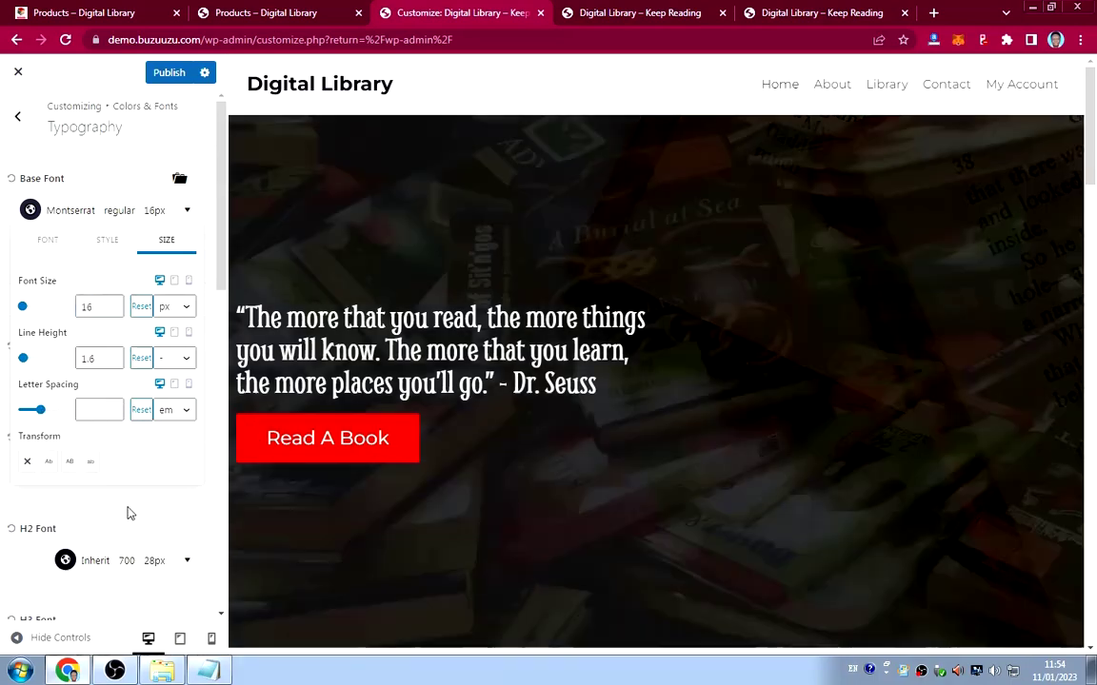
click(162, 111)
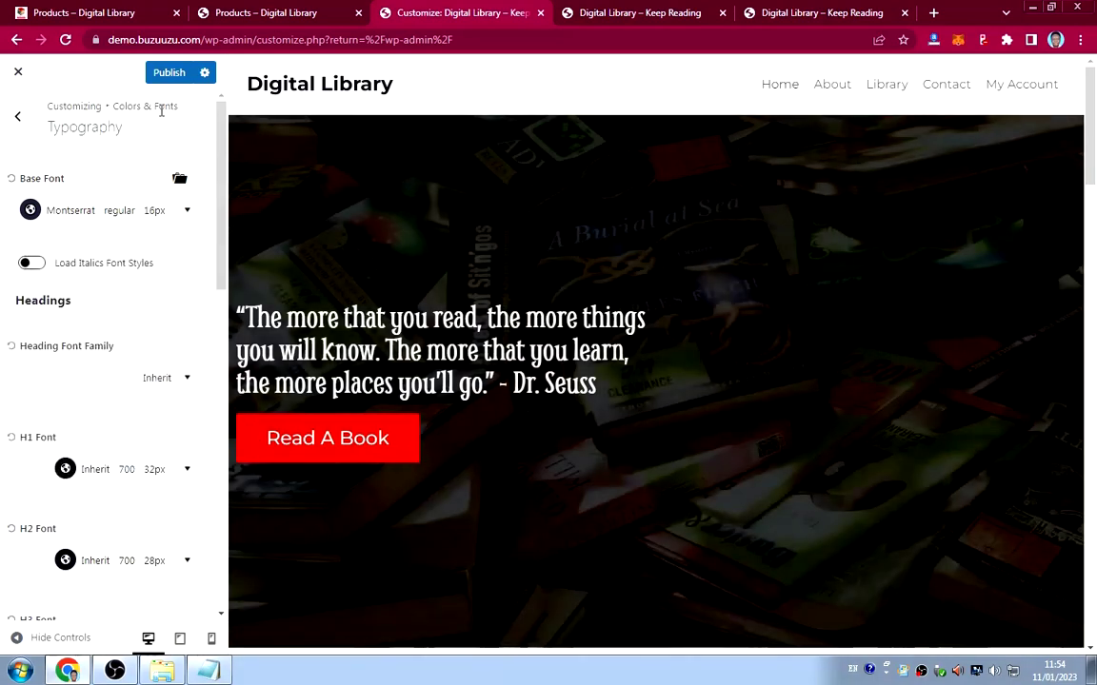
click(164, 75)
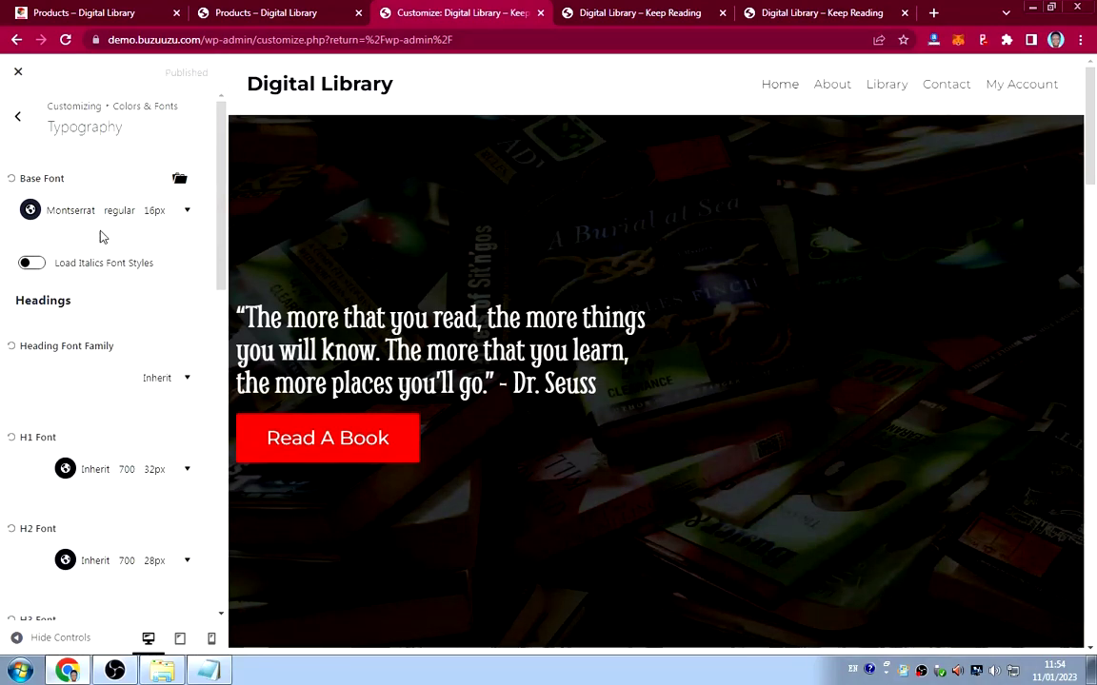
In the header's Site Identity settings, set the desktop logo layout to show only the logo.
click(18, 117)
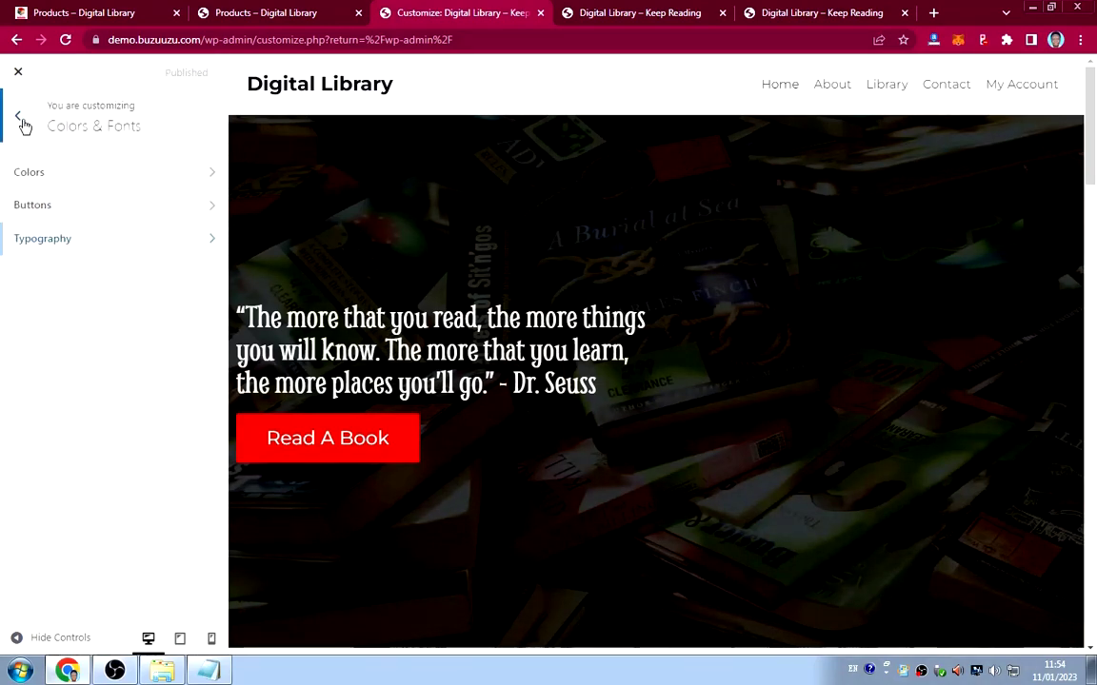
click(20, 121)
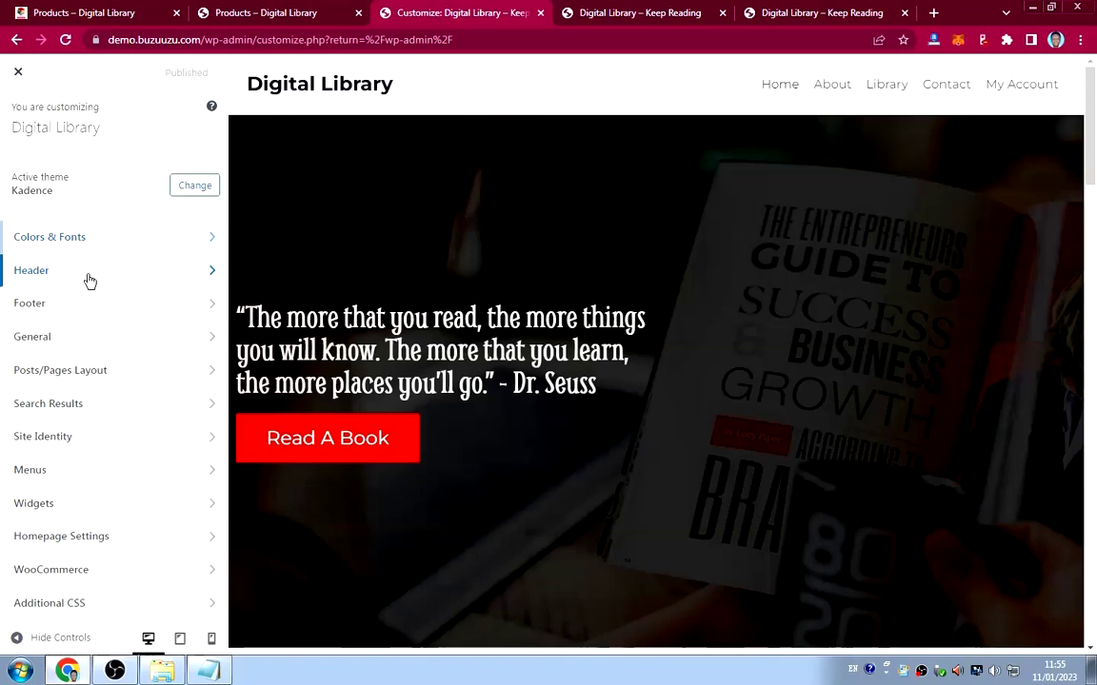
click(89, 281)
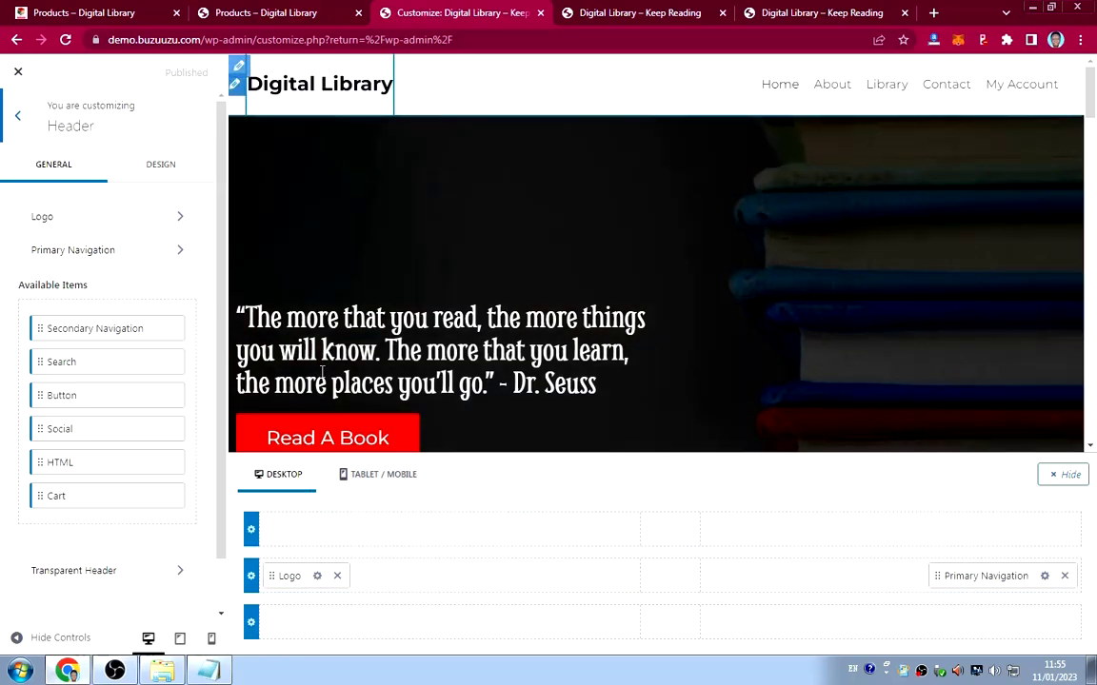
click(319, 578)
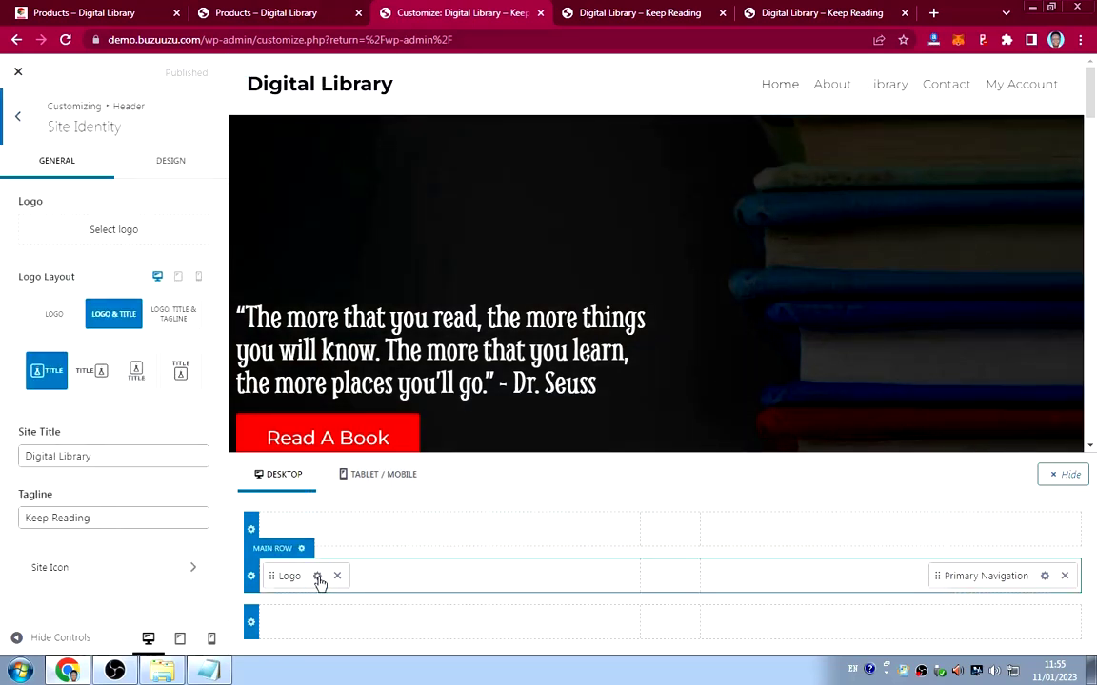
click(53, 315)
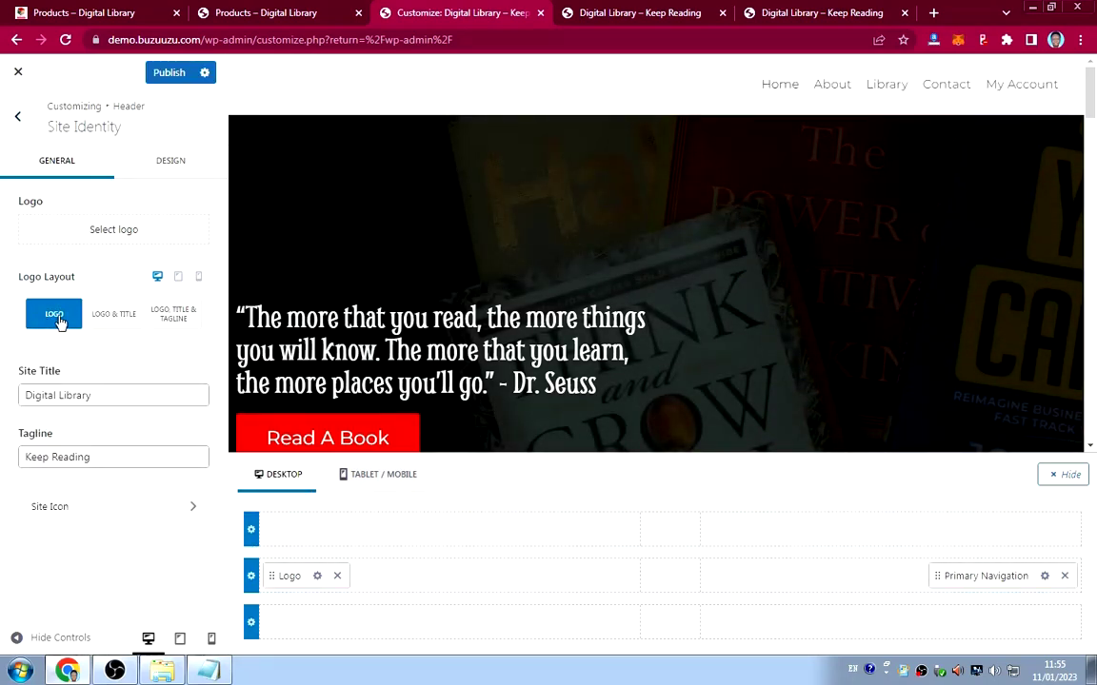
Choose LOGO-1.png from the media library as the site logo and skip cropping.
click(105, 231)
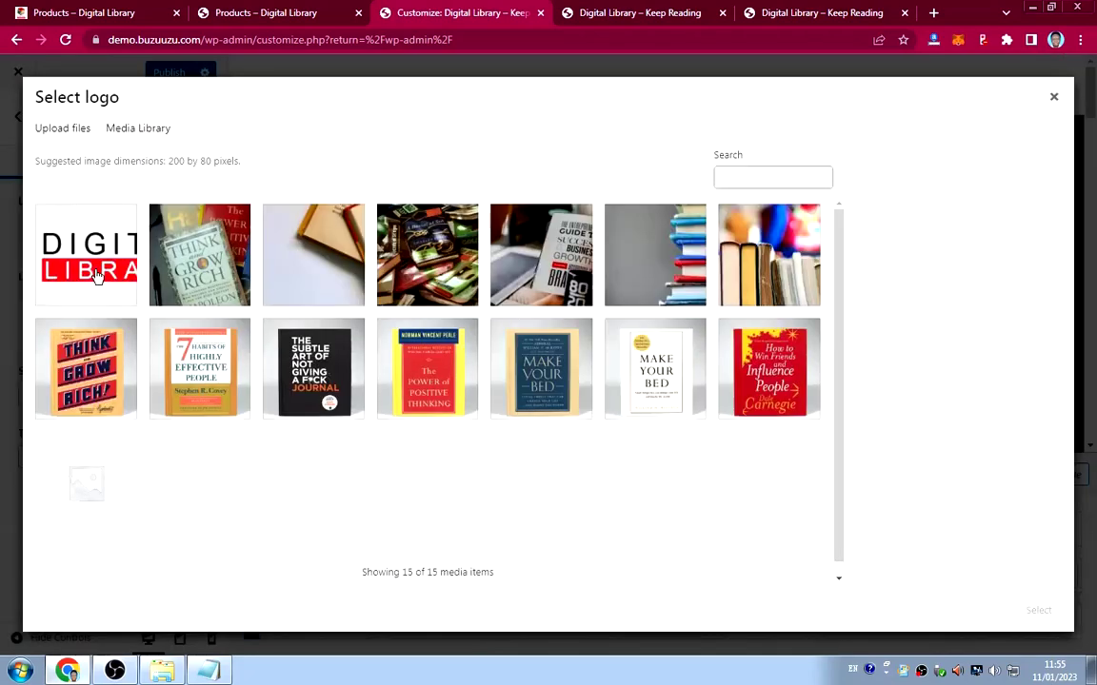
click(82, 233)
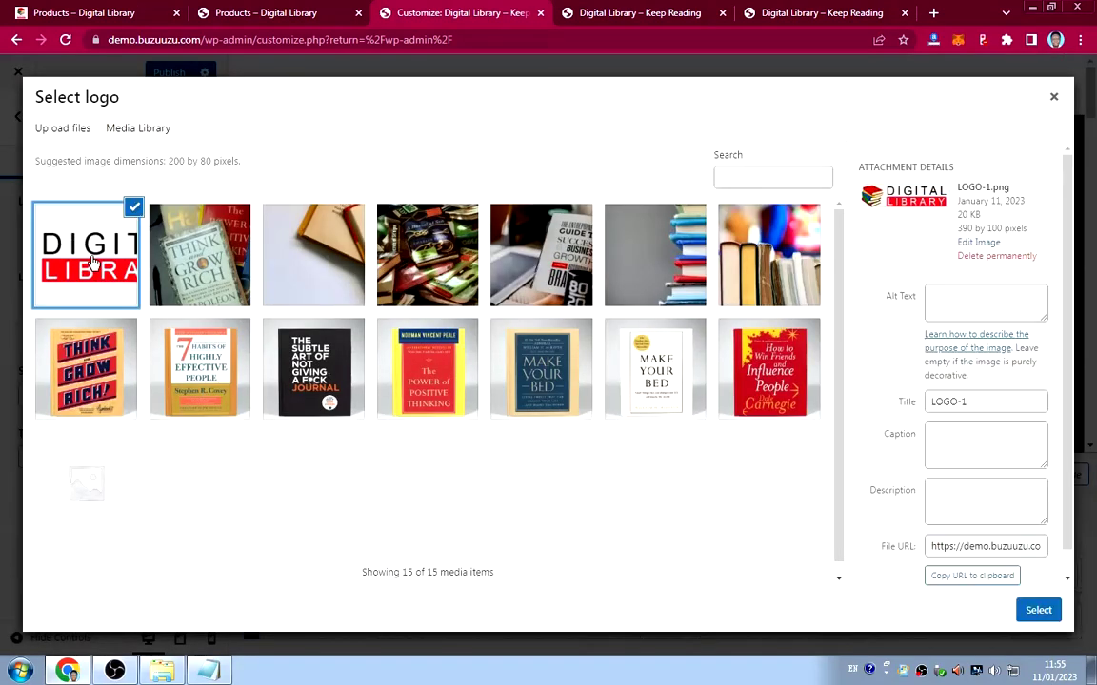
click(1038, 609)
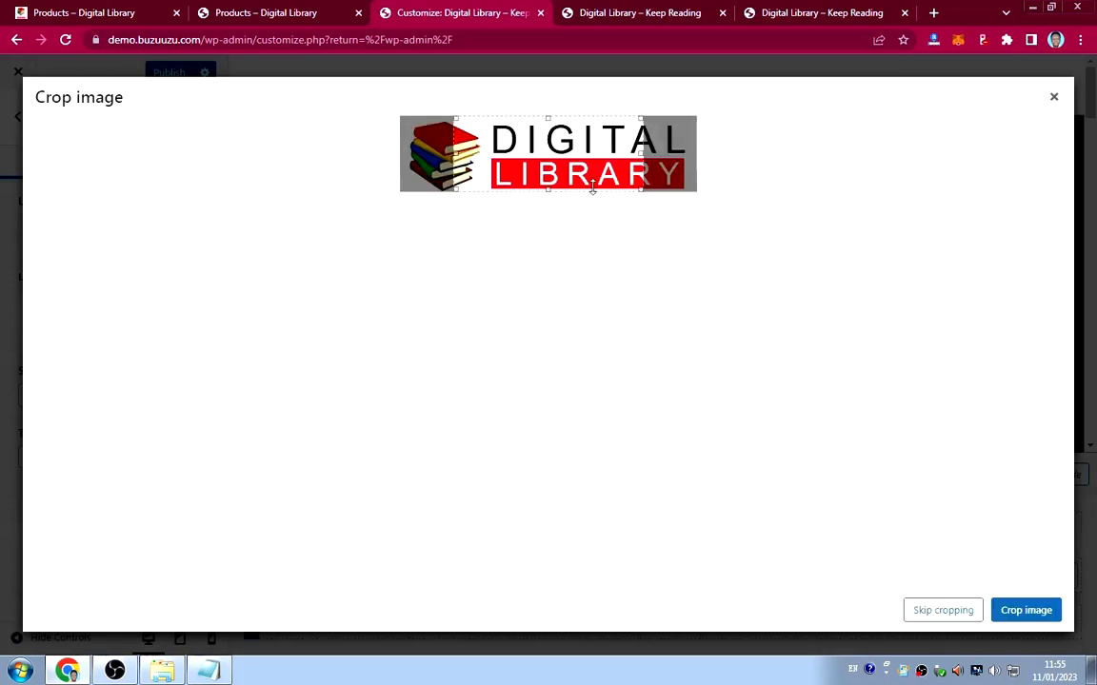
click(955, 612)
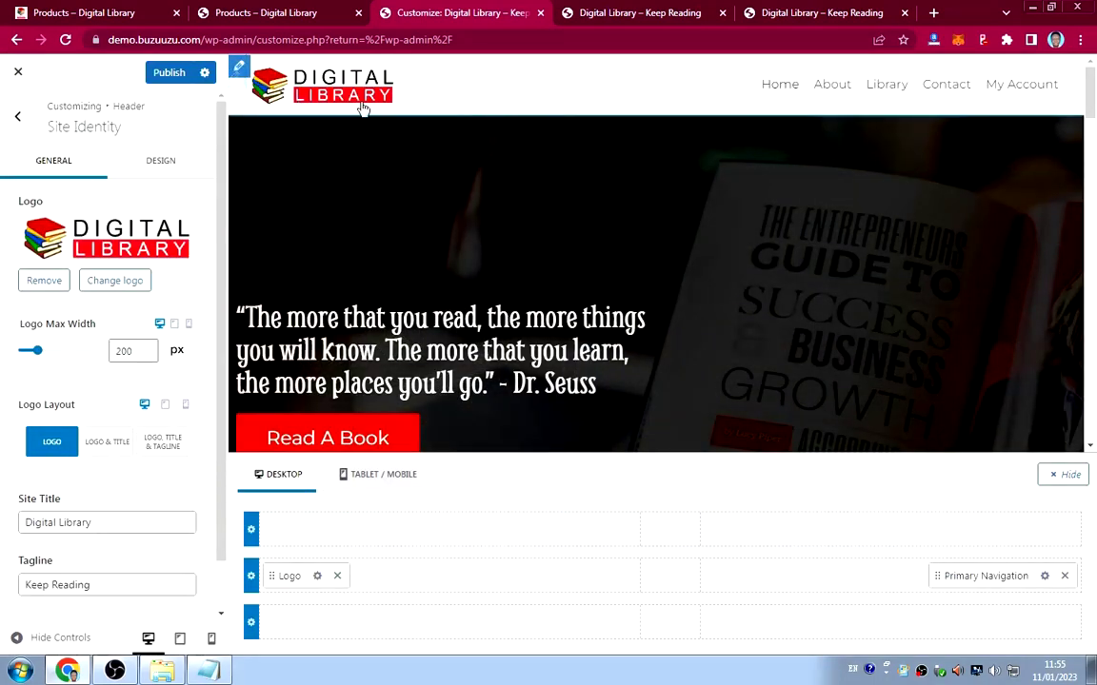
Compare the logo with the reference site and the demo shop page, and set the logo's maximum width to 250 px.
click(115, 13)
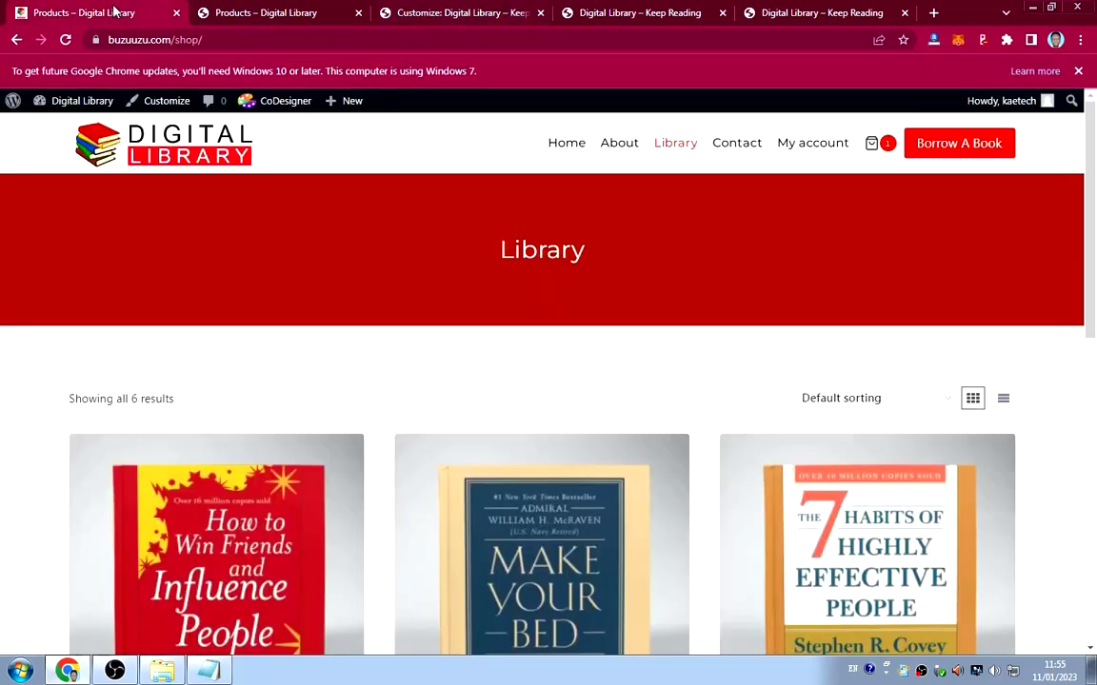
click(264, 12)
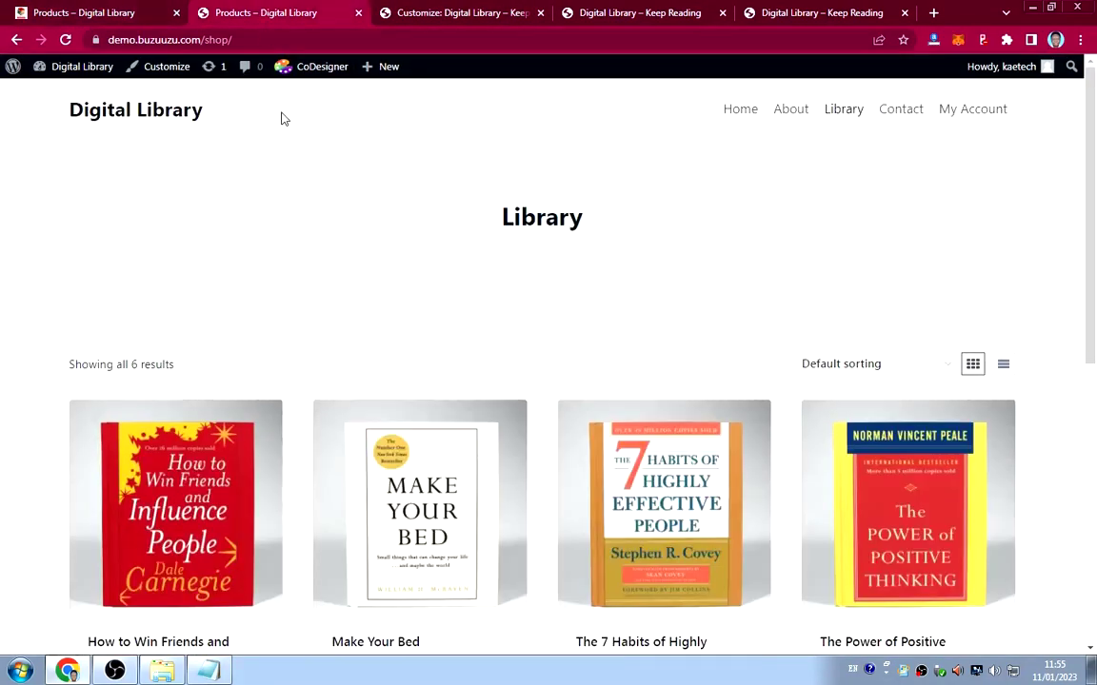
click(407, 16)
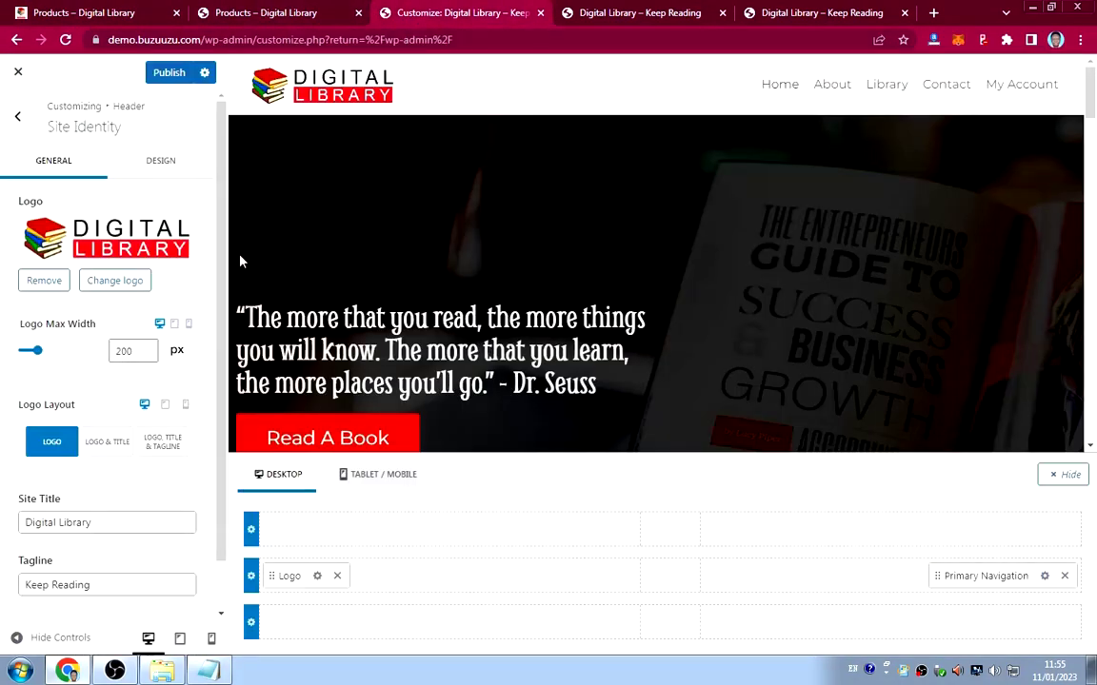
click(125, 350)
key(BackSpace)
text(5)
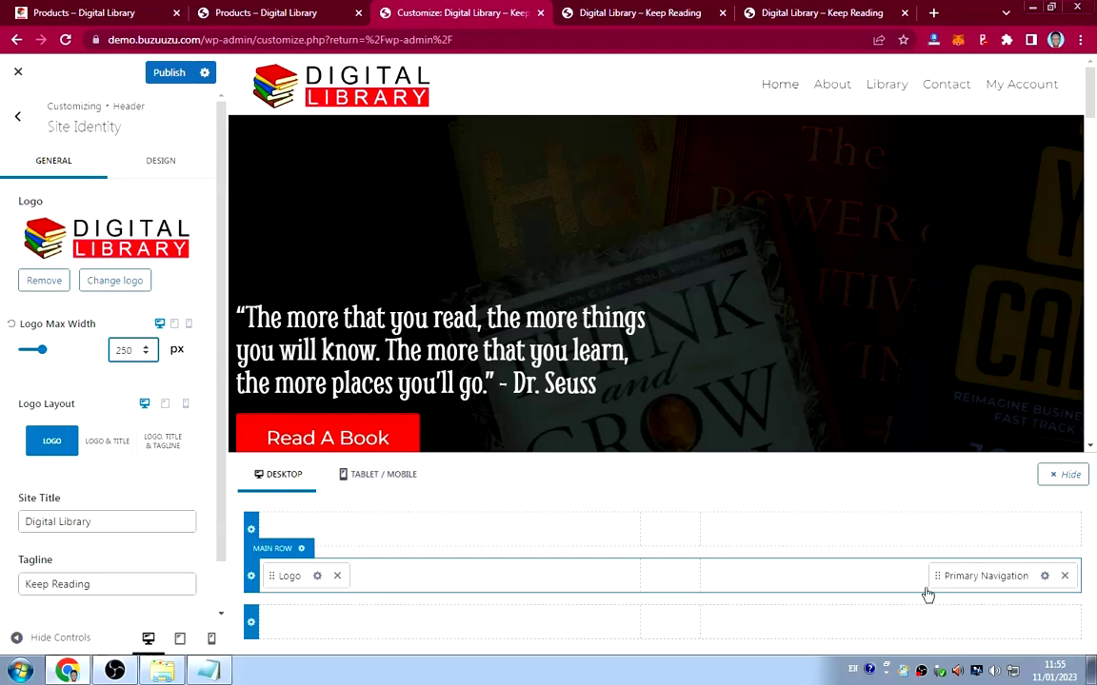
Add a Button and a Cart to the header's main row, placing the Cart between Primary Navigation and the Button as on the reference site.
click(893, 578)
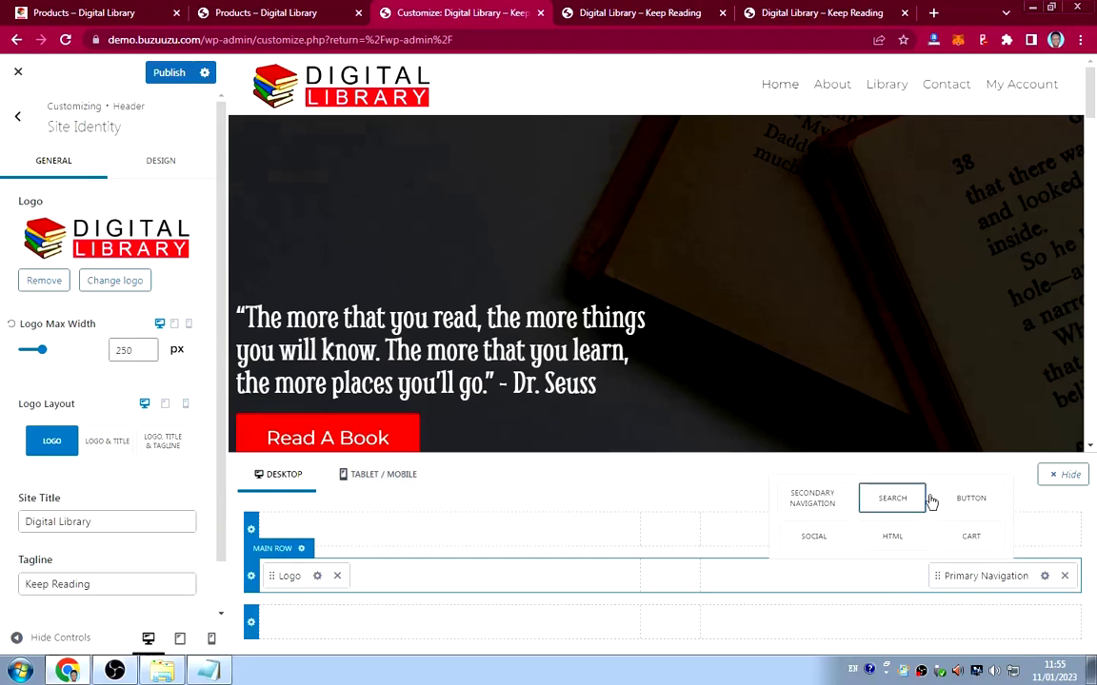
click(976, 501)
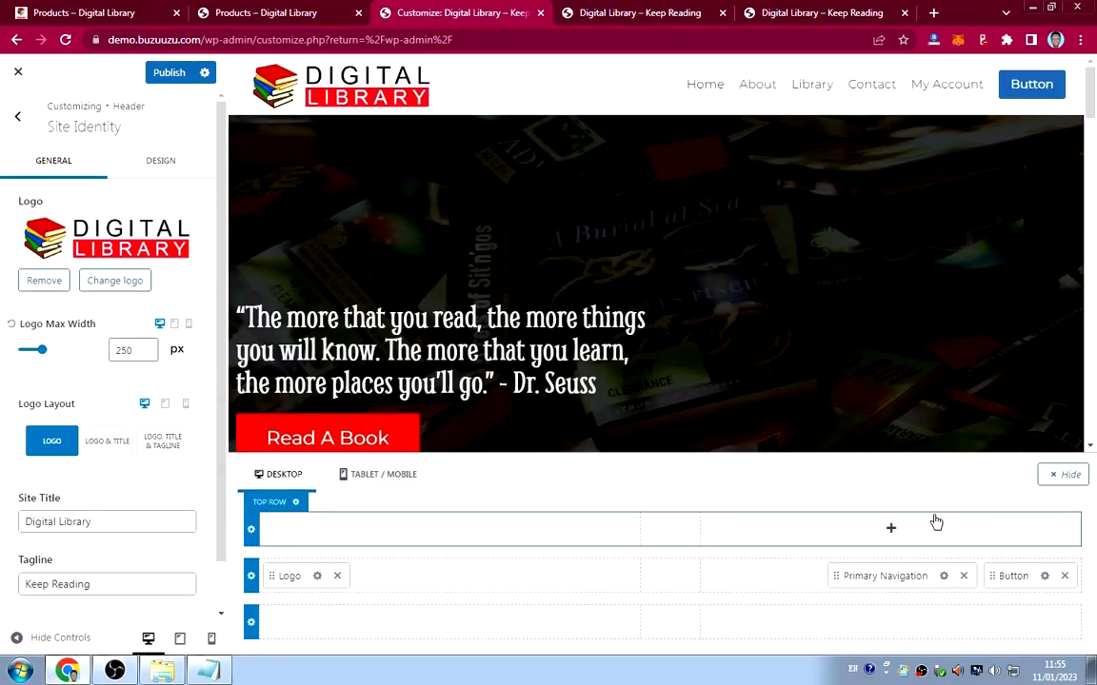
click(95, 11)
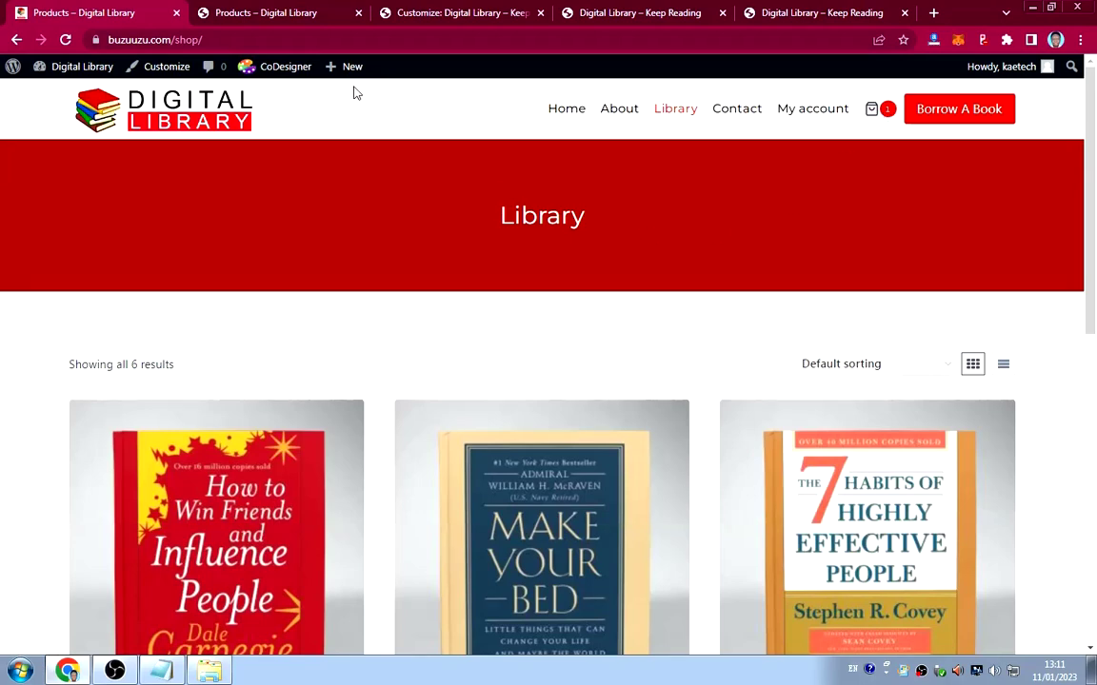
click(435, 18)
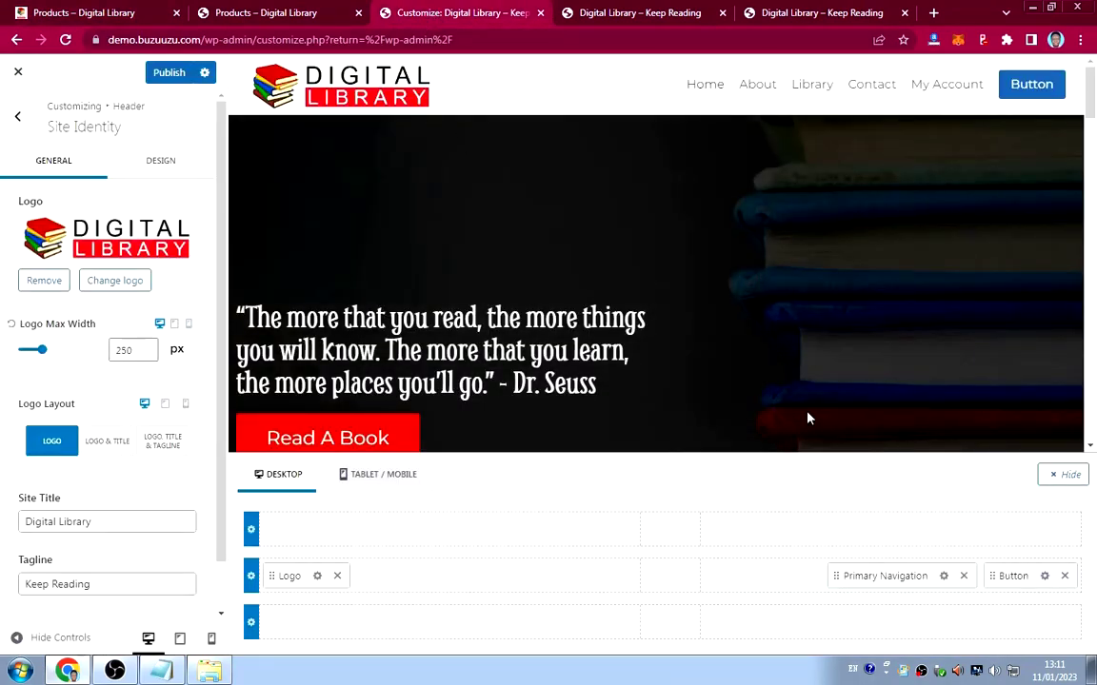
click(772, 580)
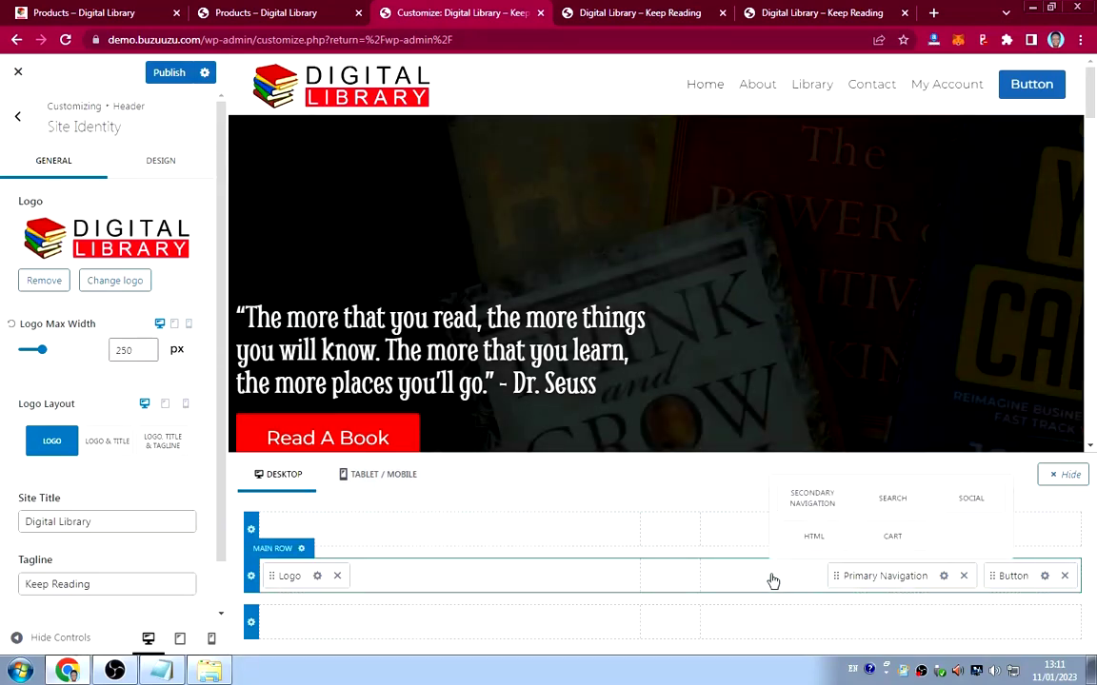
click(892, 548)
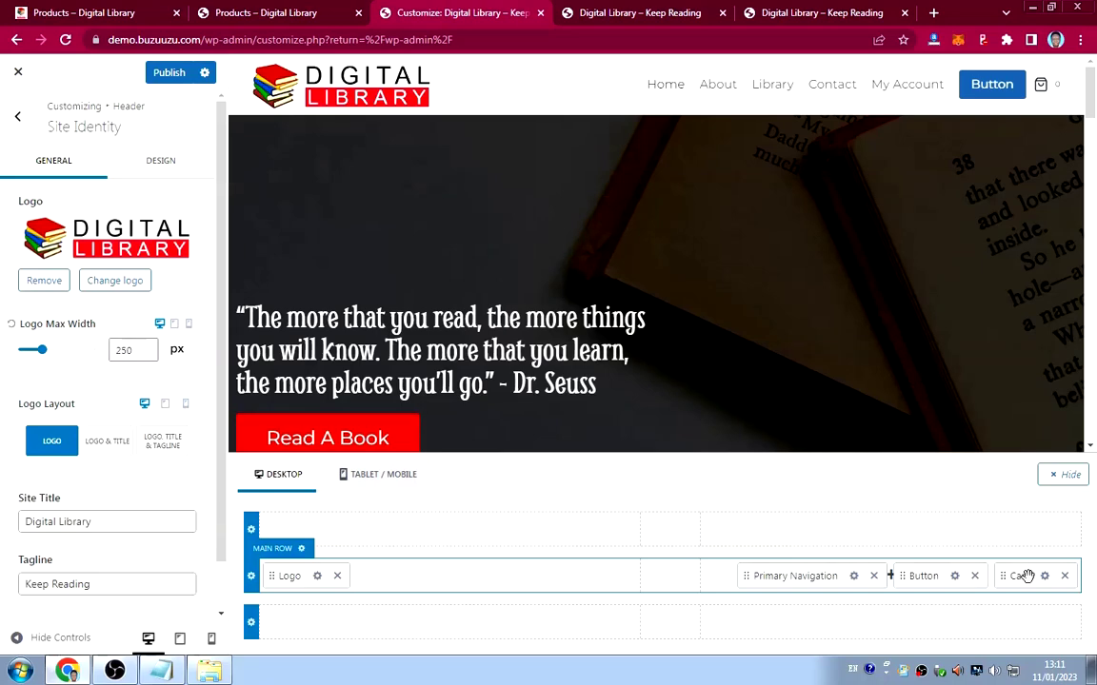
drag(1026, 576, 952, 575)
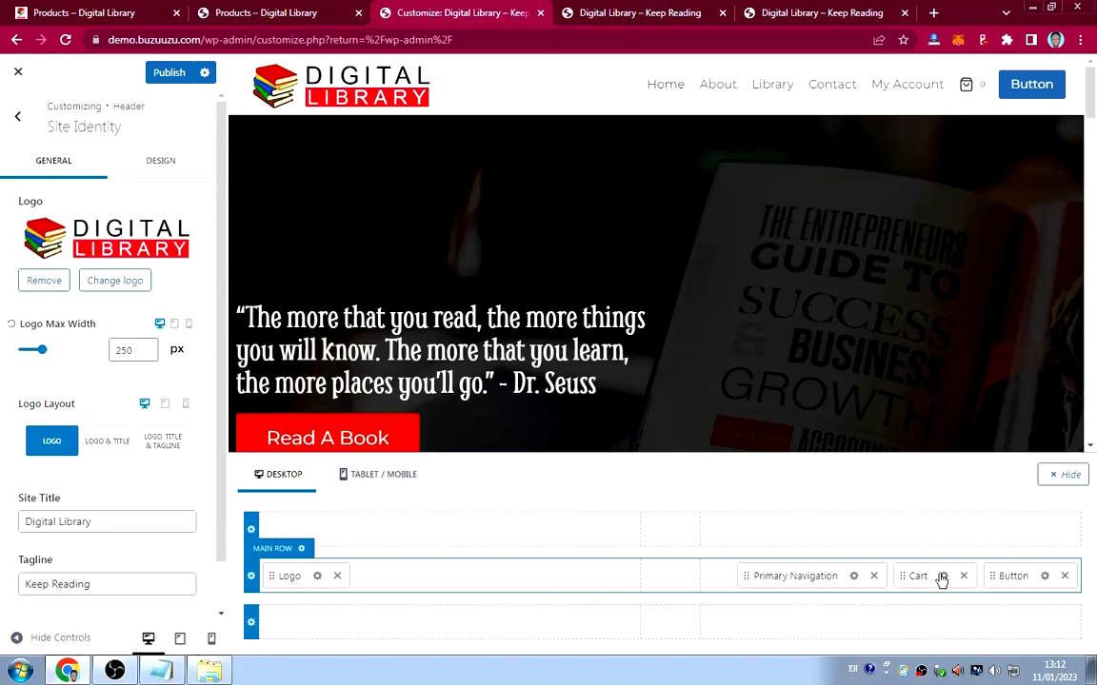
Change the header button's label to "Borrow A Book", matching the button on the reference site.
click(1045, 576)
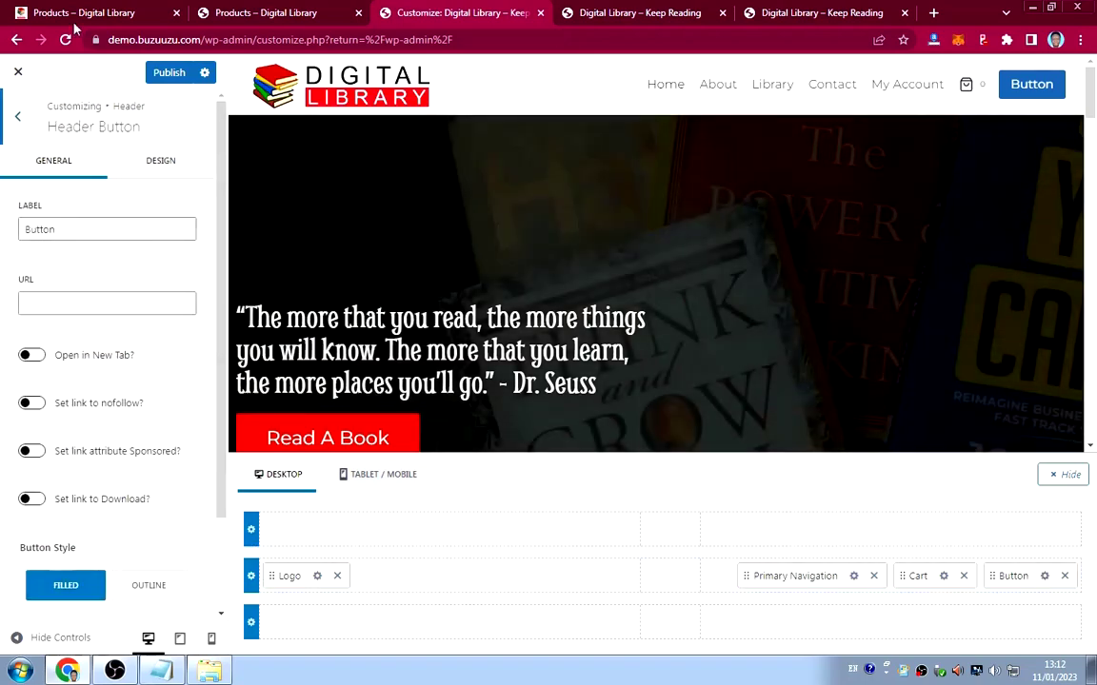
click(83, 11)
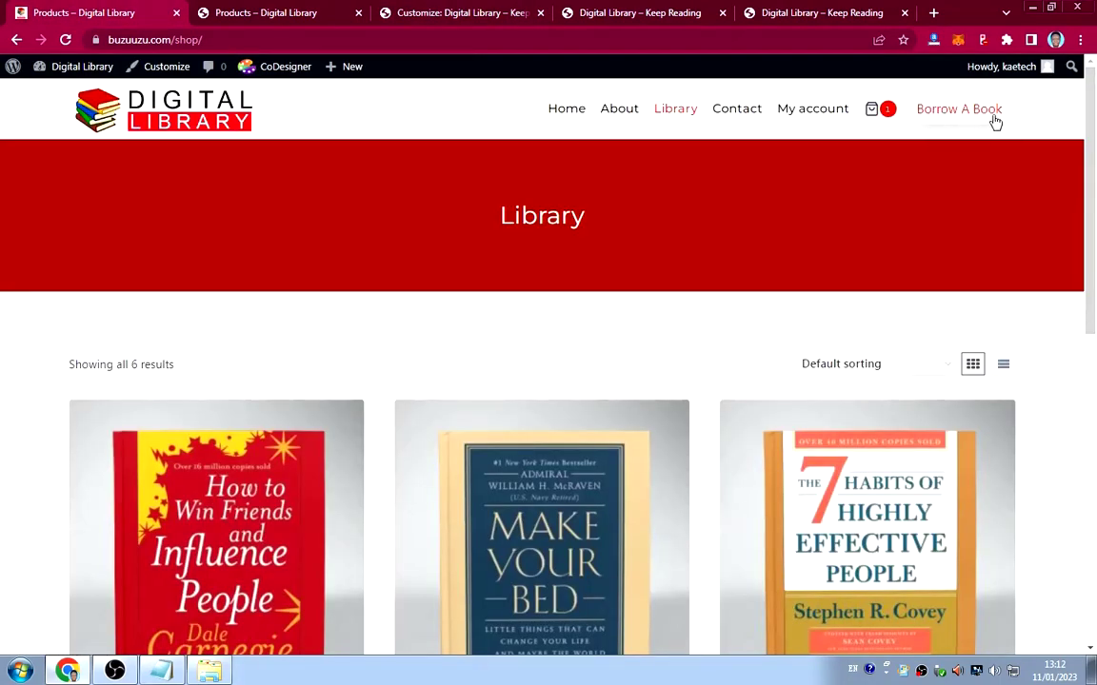
click(437, 13)
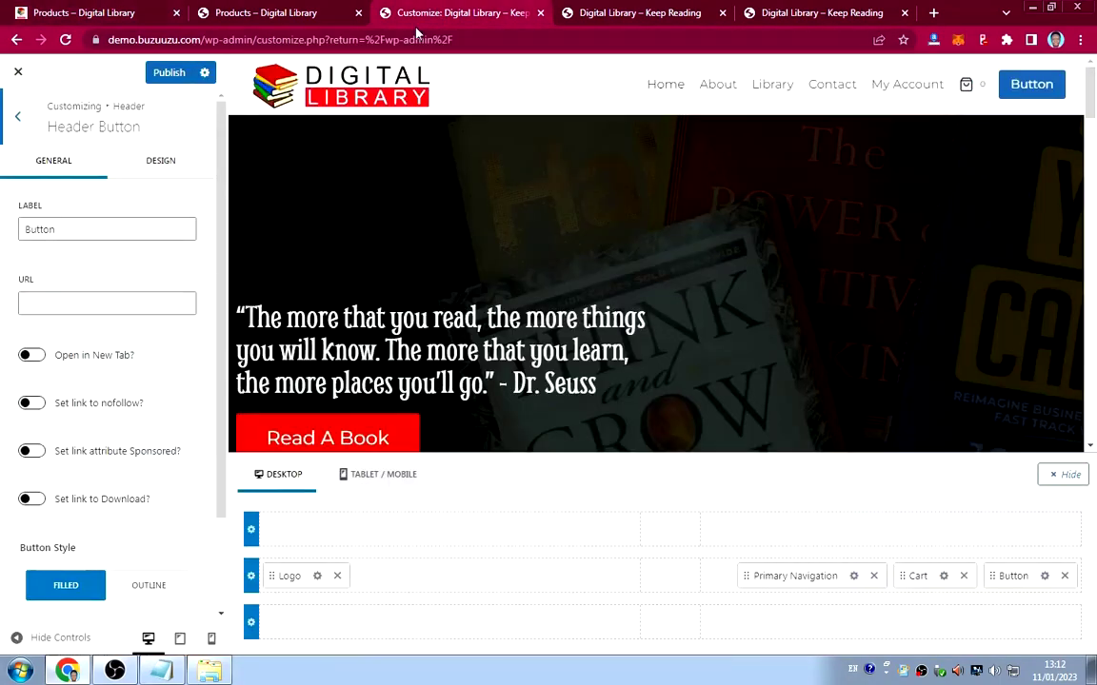
drag(114, 219, 2, 219)
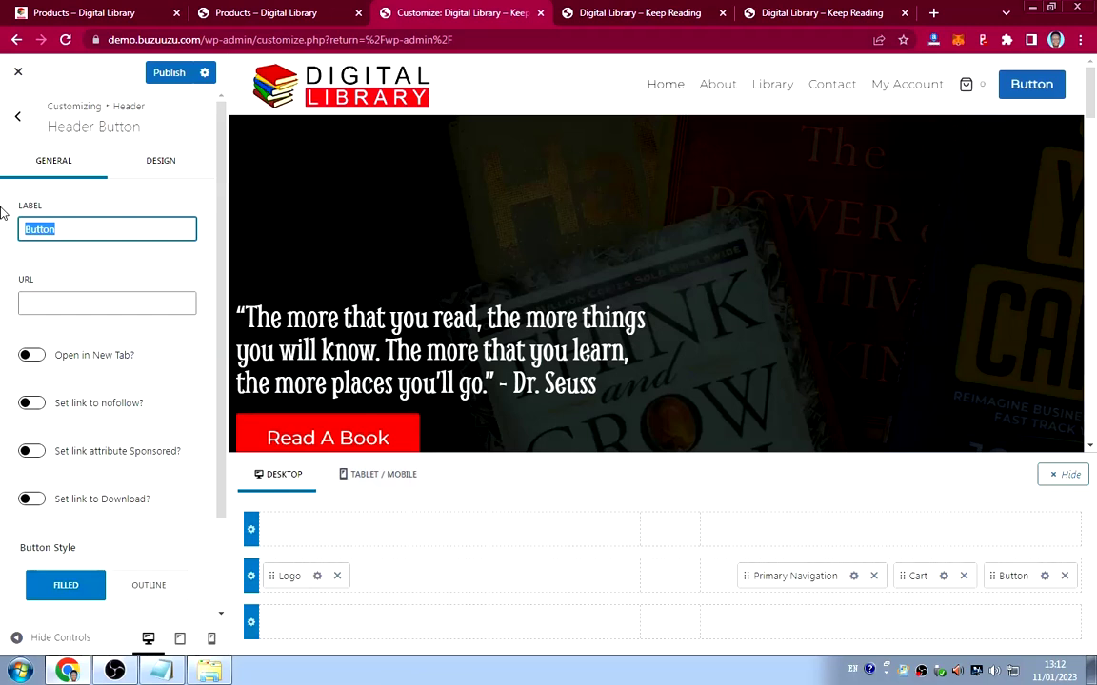
text(Borrow A Book)
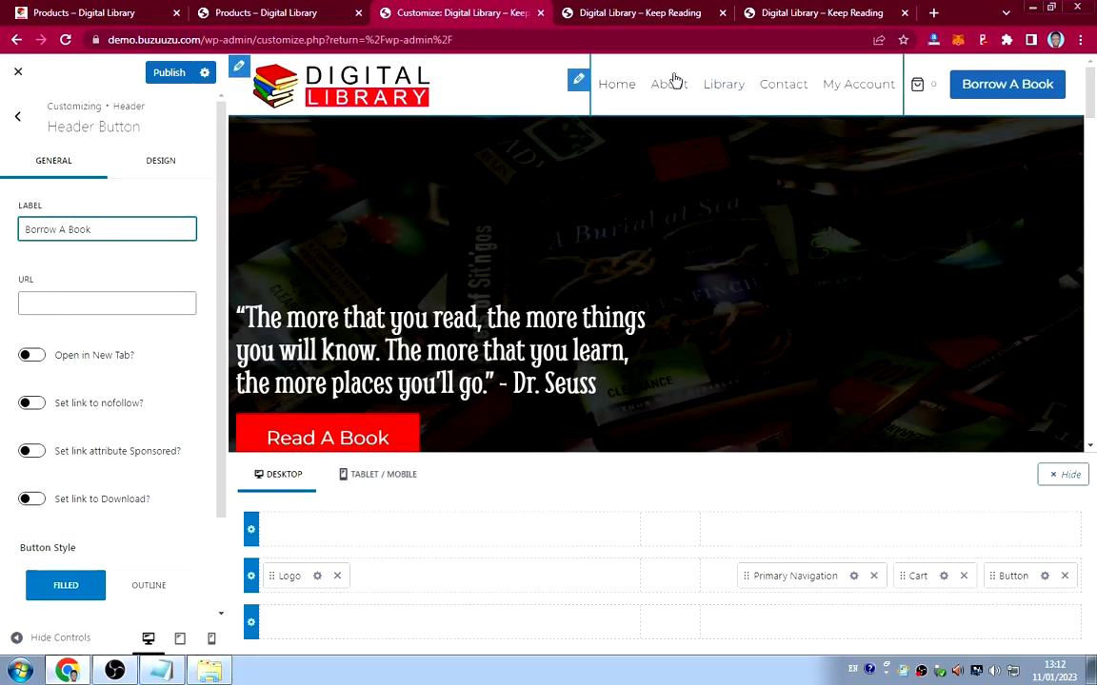
click(279, 19)
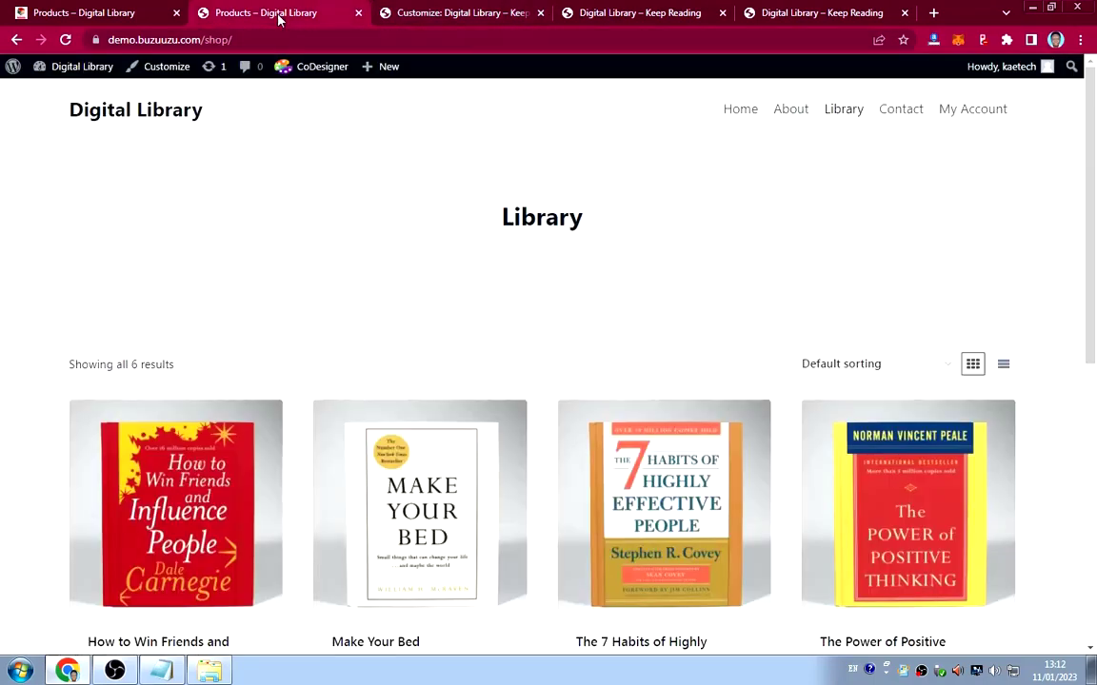
right_click(840, 110)
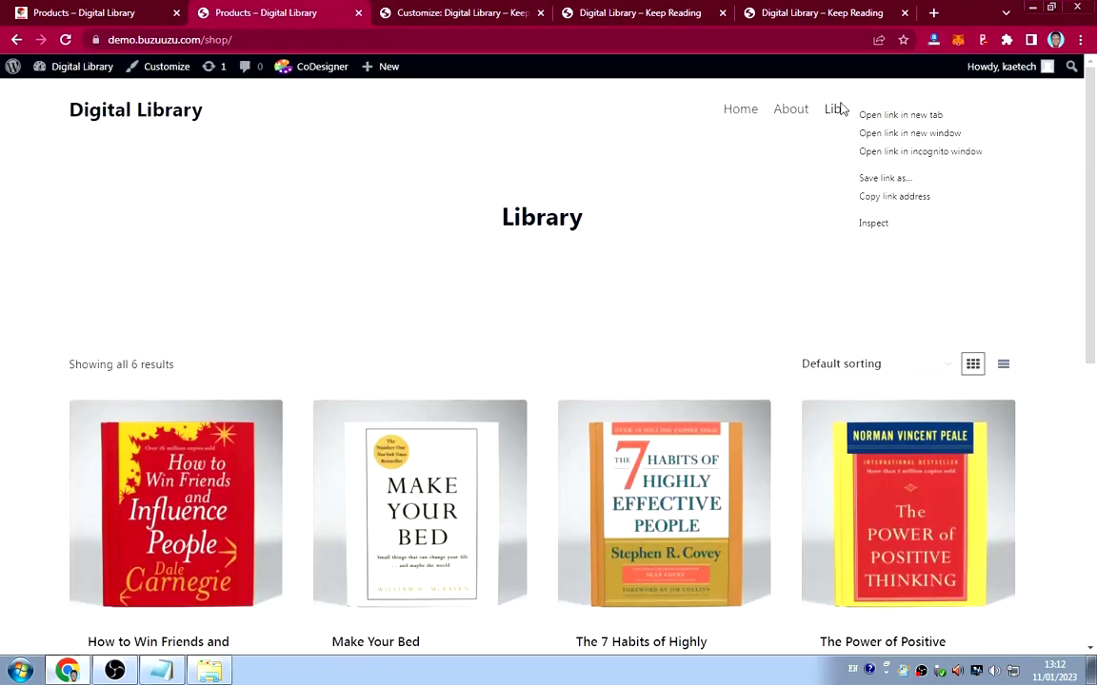
click(879, 198)
click(470, 12)
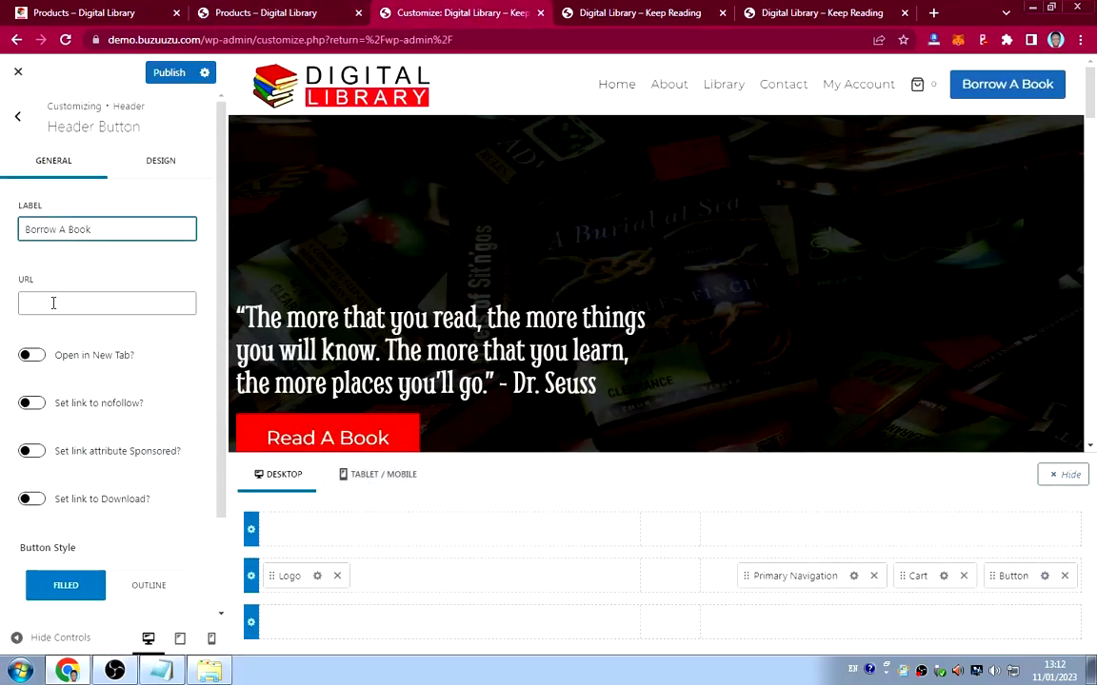
click(52, 303)
key(ctrl+v)
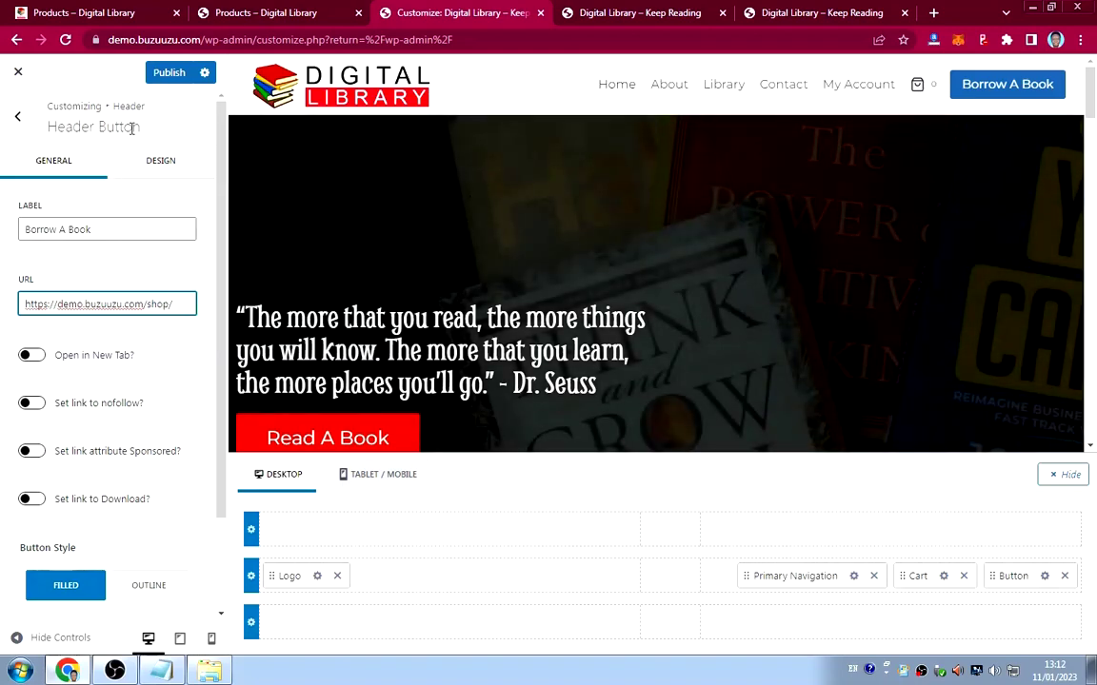
Copy the colour code E30D0D from the Notepad notes and set the header button's normal text colour to white (FFFFFF).
click(164, 167)
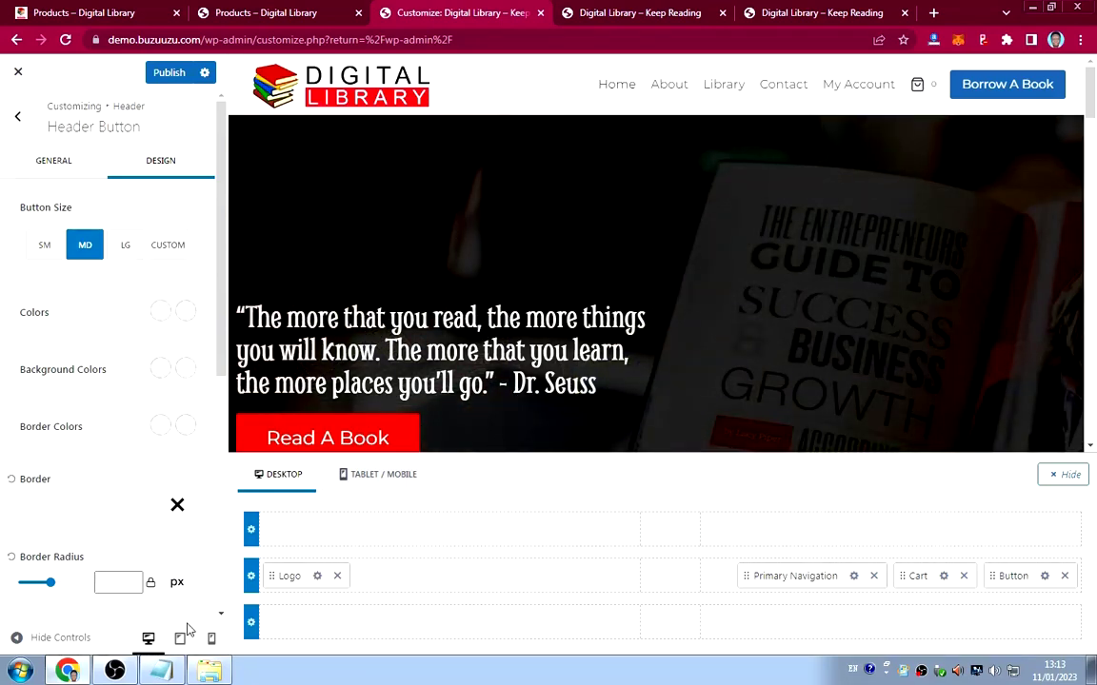
click(161, 671)
right_click(158, 76)
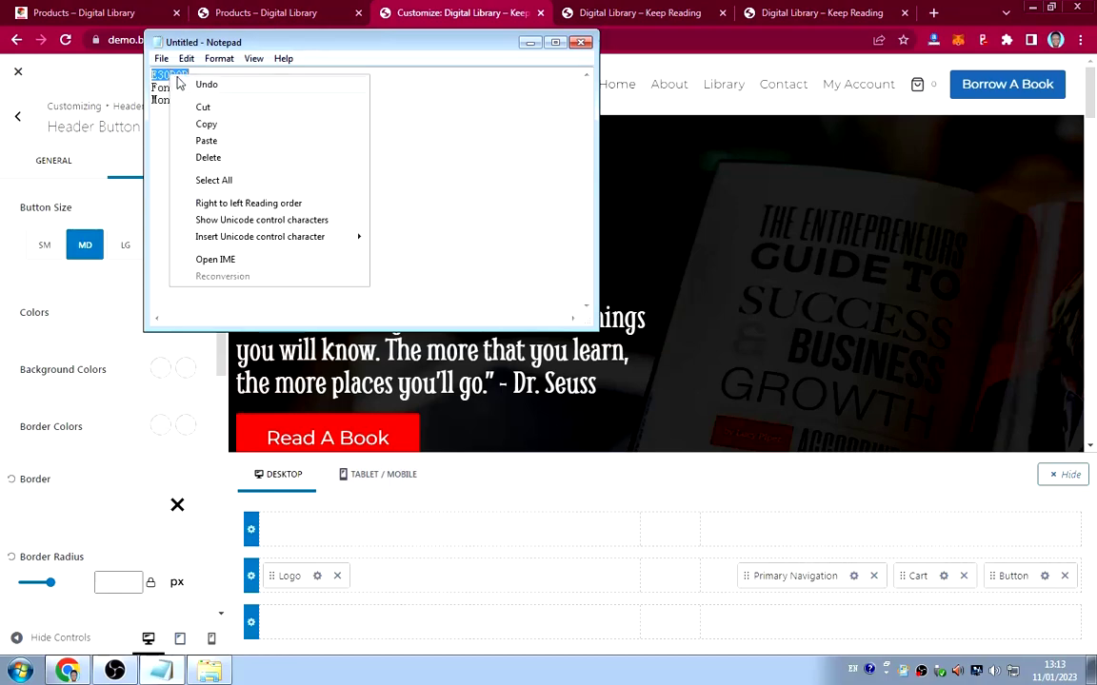
click(181, 118)
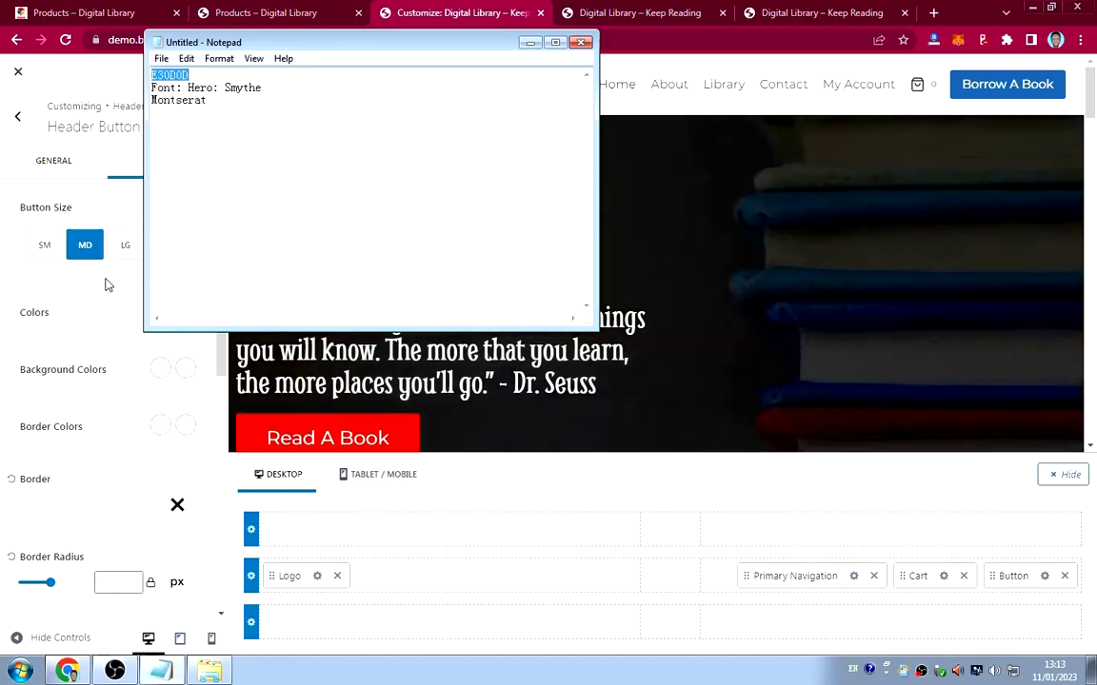
click(124, 325)
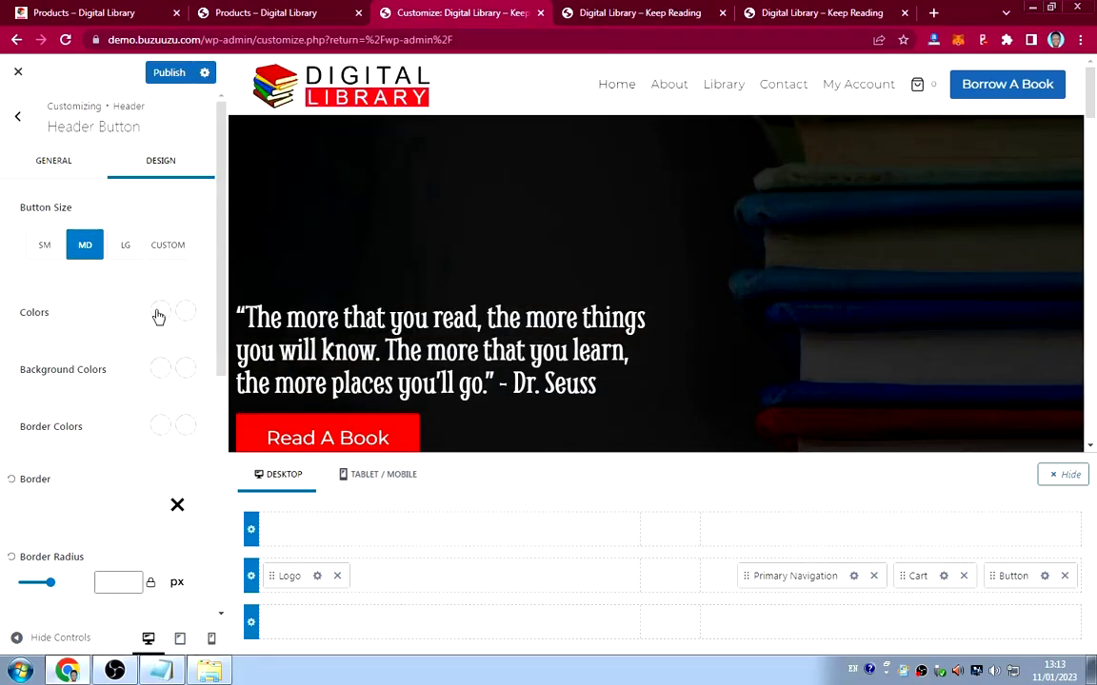
click(160, 312)
drag(23, 337, 2, 324)
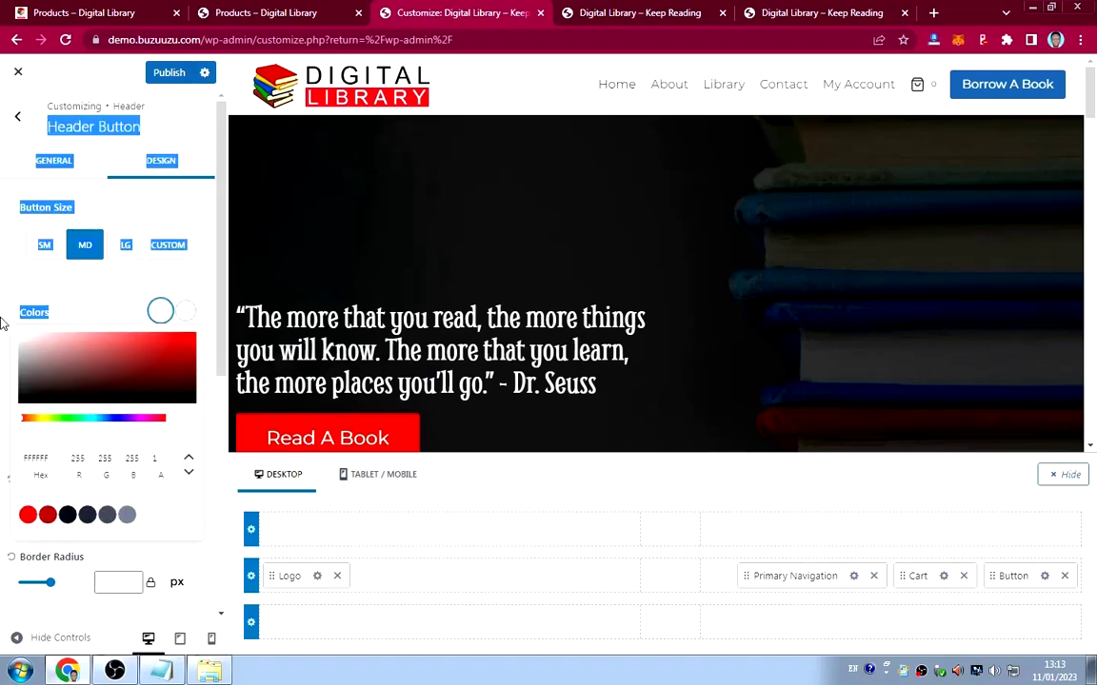
click(109, 310)
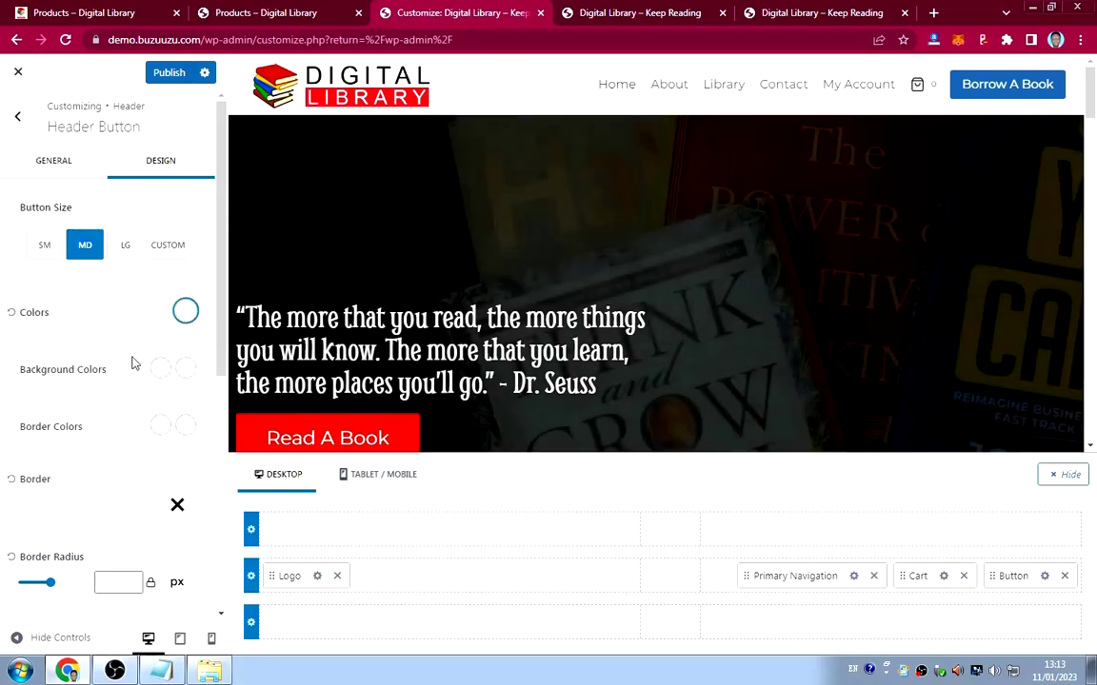
Set the header button's hover text colour to E30D0D.
click(186, 311)
drag(49, 458, 12, 460)
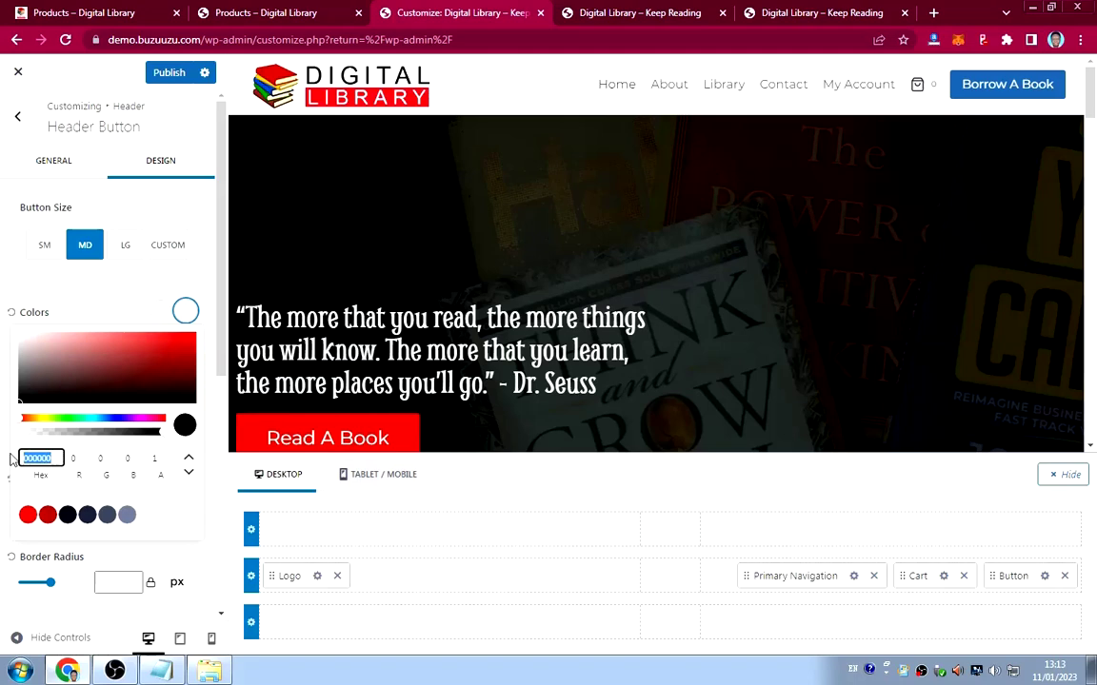
text(ff0000)
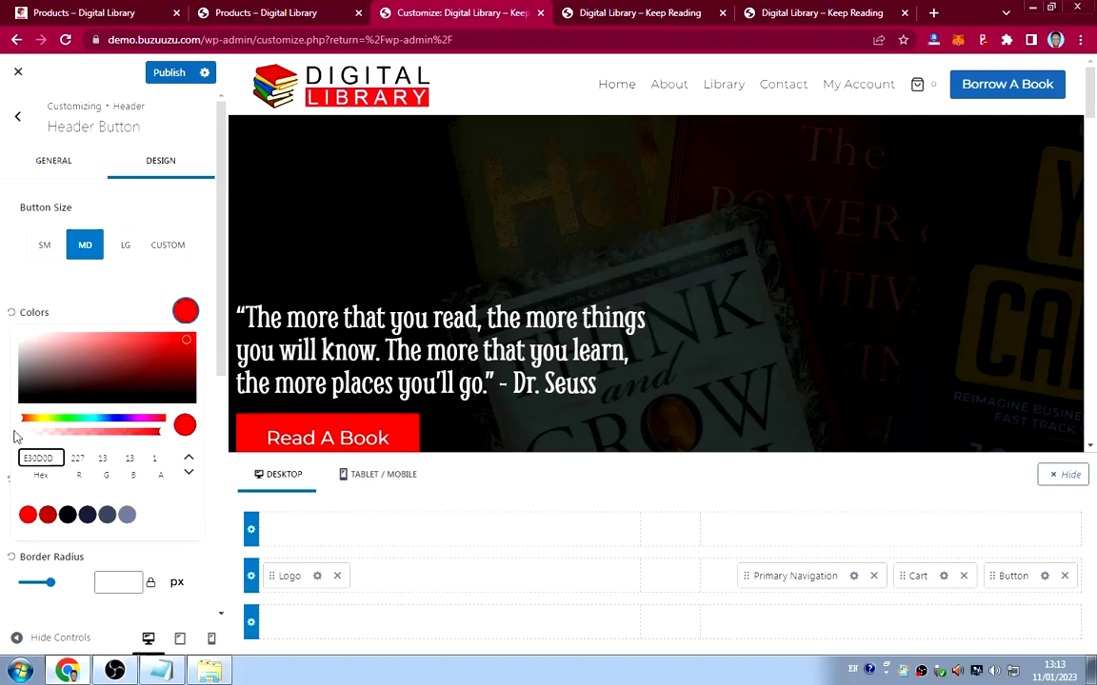
click(100, 311)
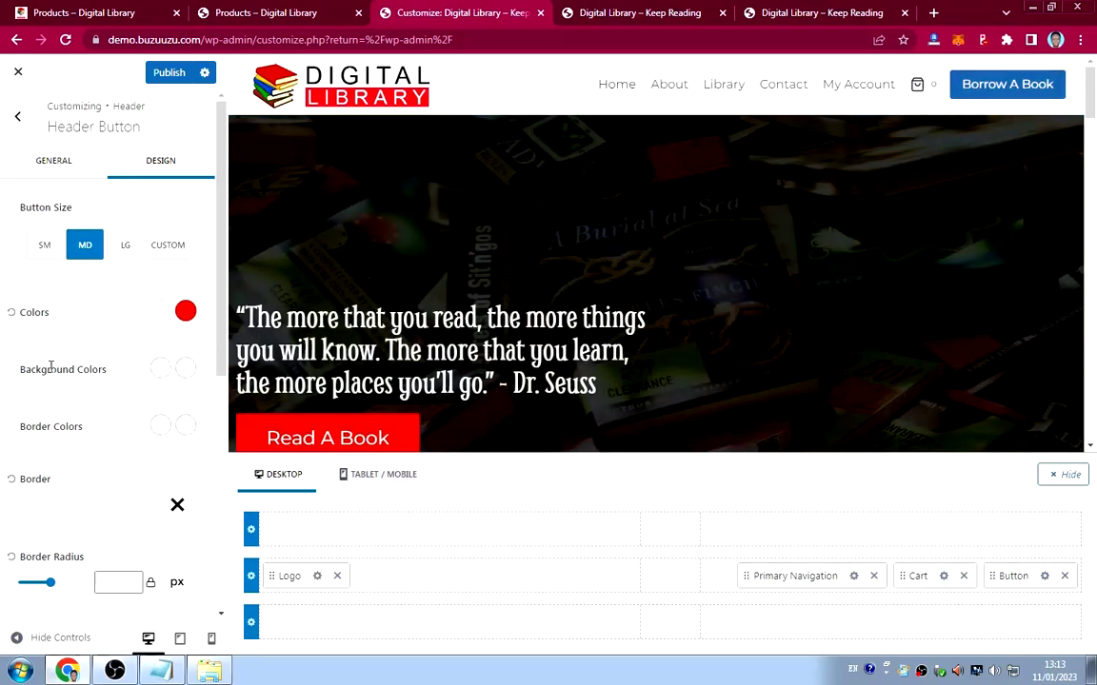
Set the header button's background colour to E30D0D and its hover background colour to white (FFFFFF).
click(160, 367)
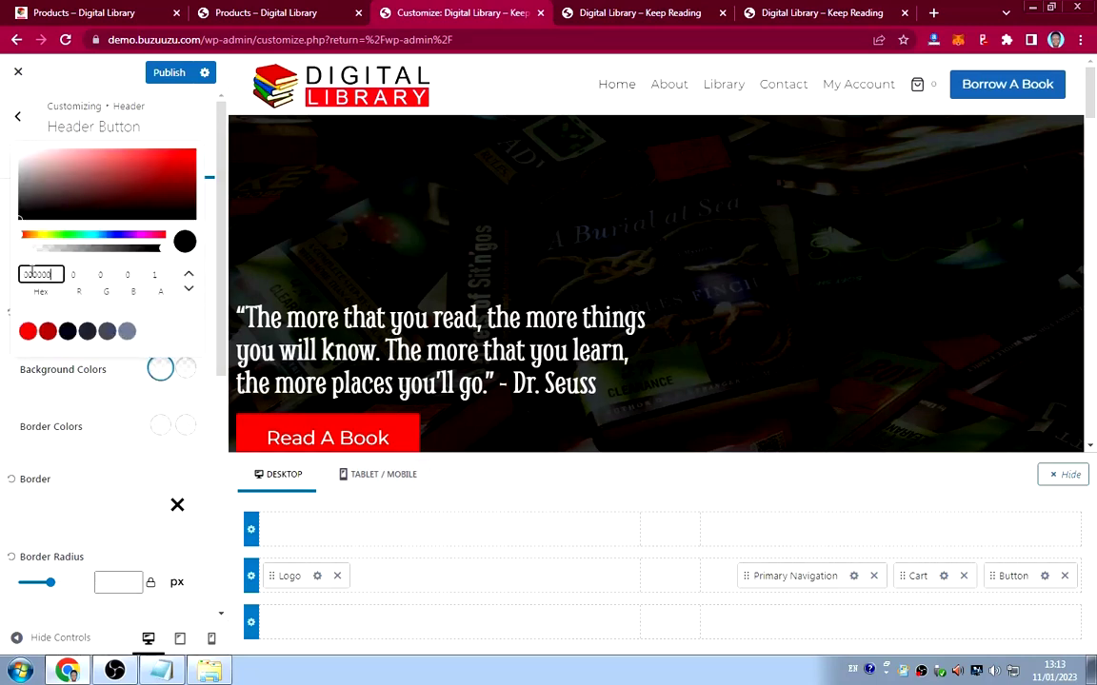
drag(50, 273, 15, 274)
key(ctrl+v)
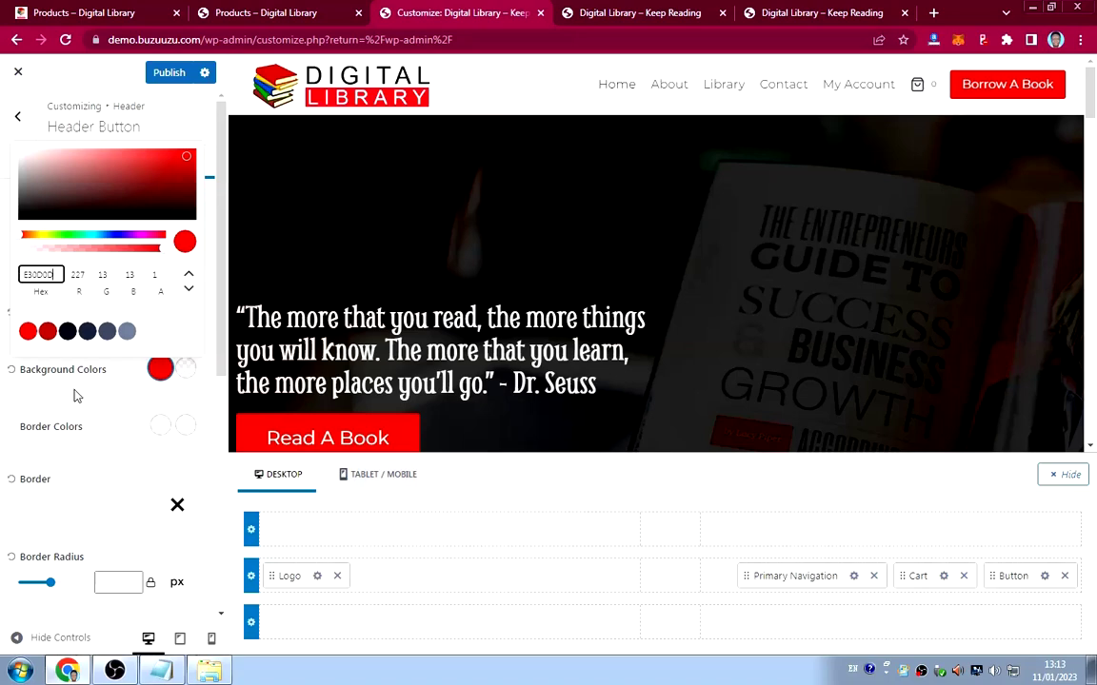
click(77, 396)
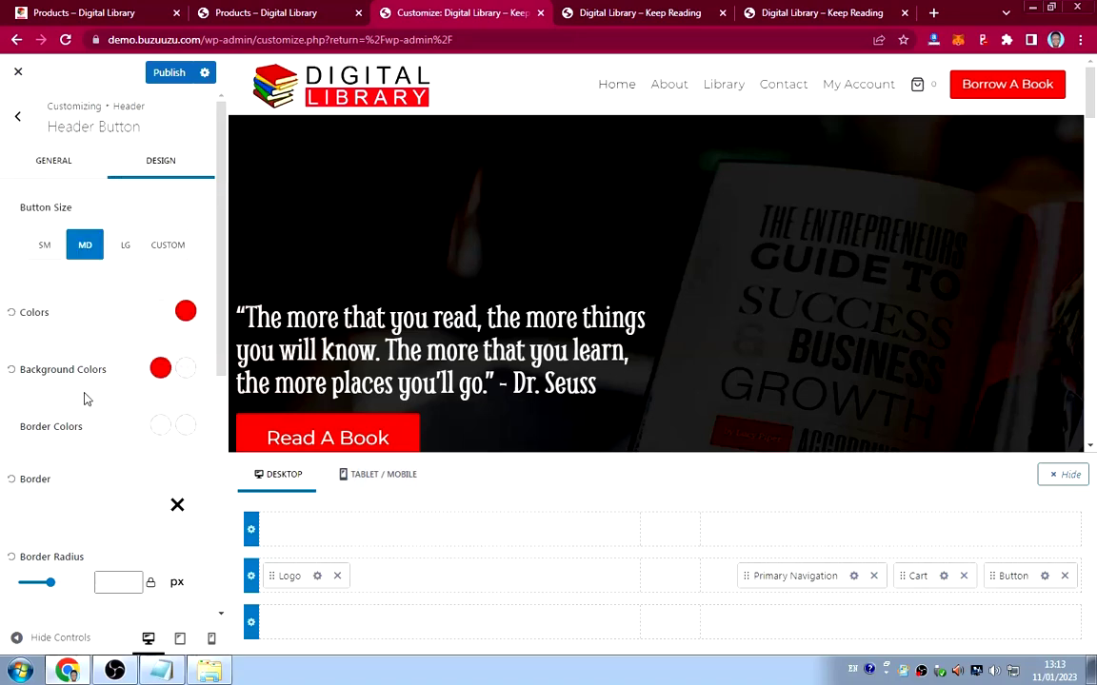
click(186, 369)
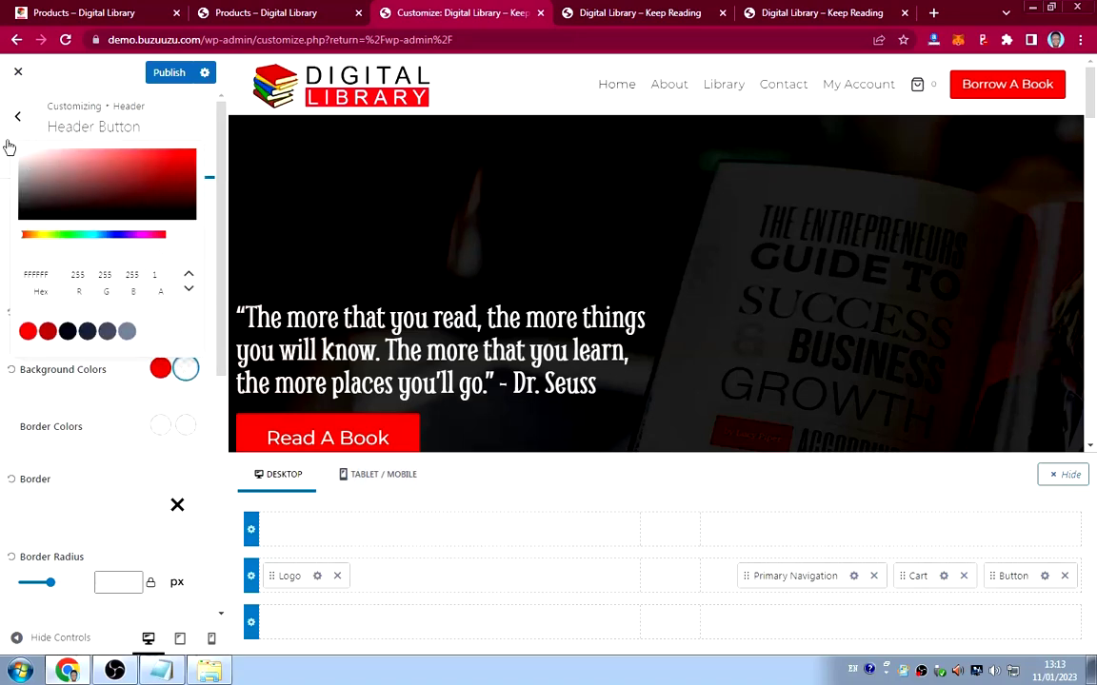
drag(5, 142, 160, 412)
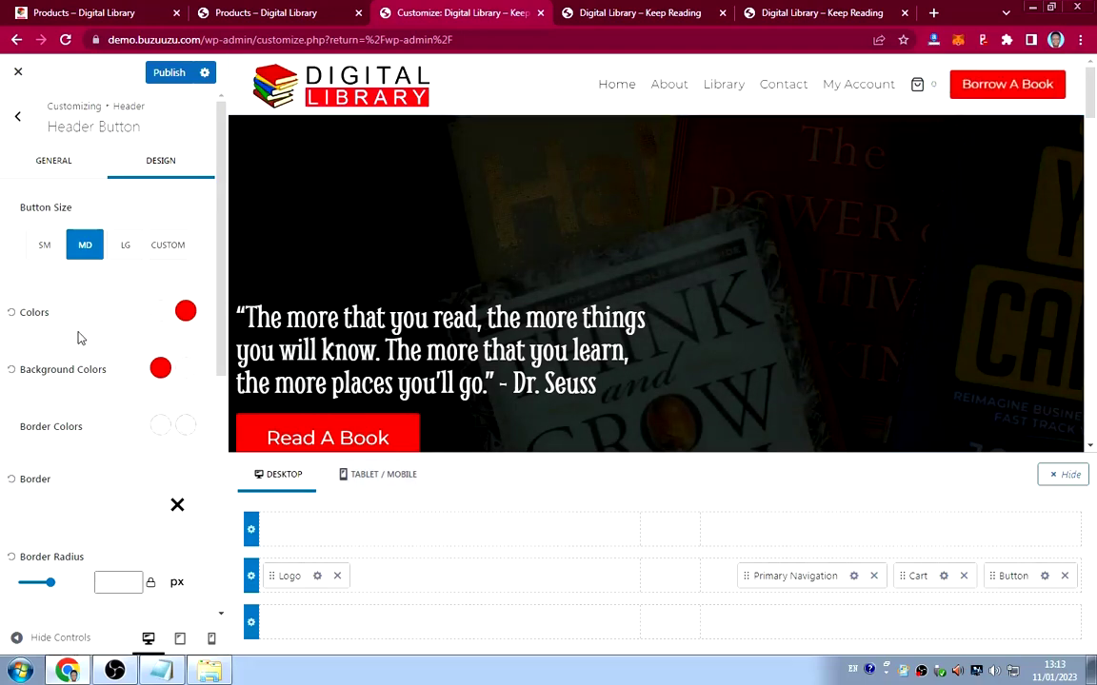
Review the header button's remaining design settings, including its font options, and publish the customizer changes.
scroll(103, 398, down, 3)
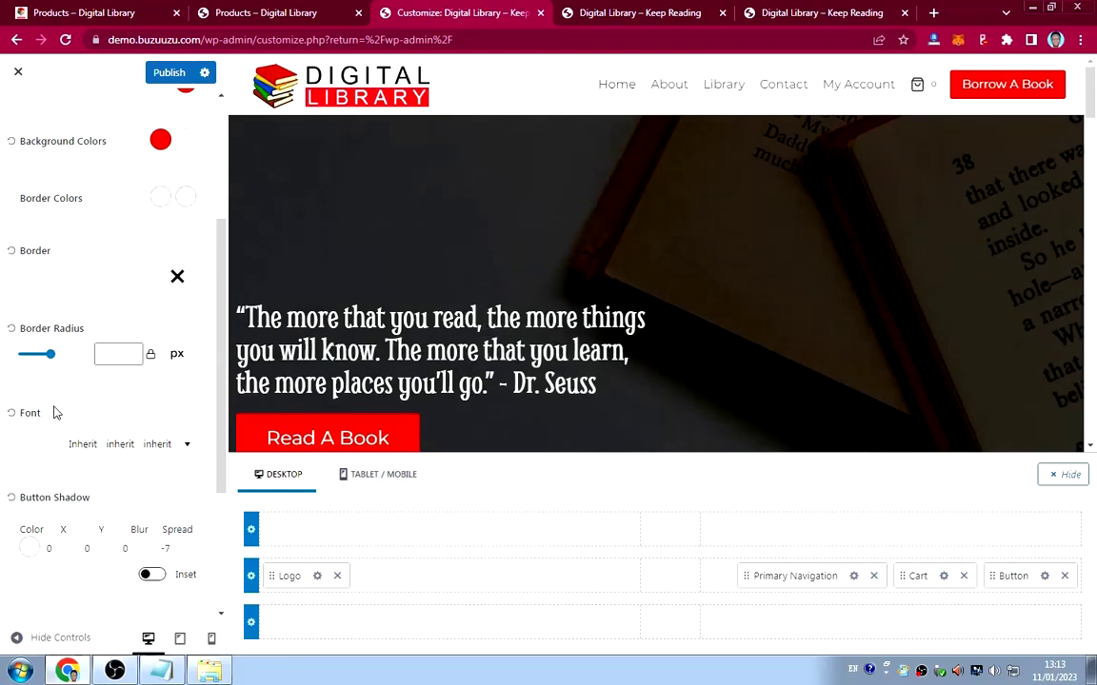
scroll(54, 412, down, 1)
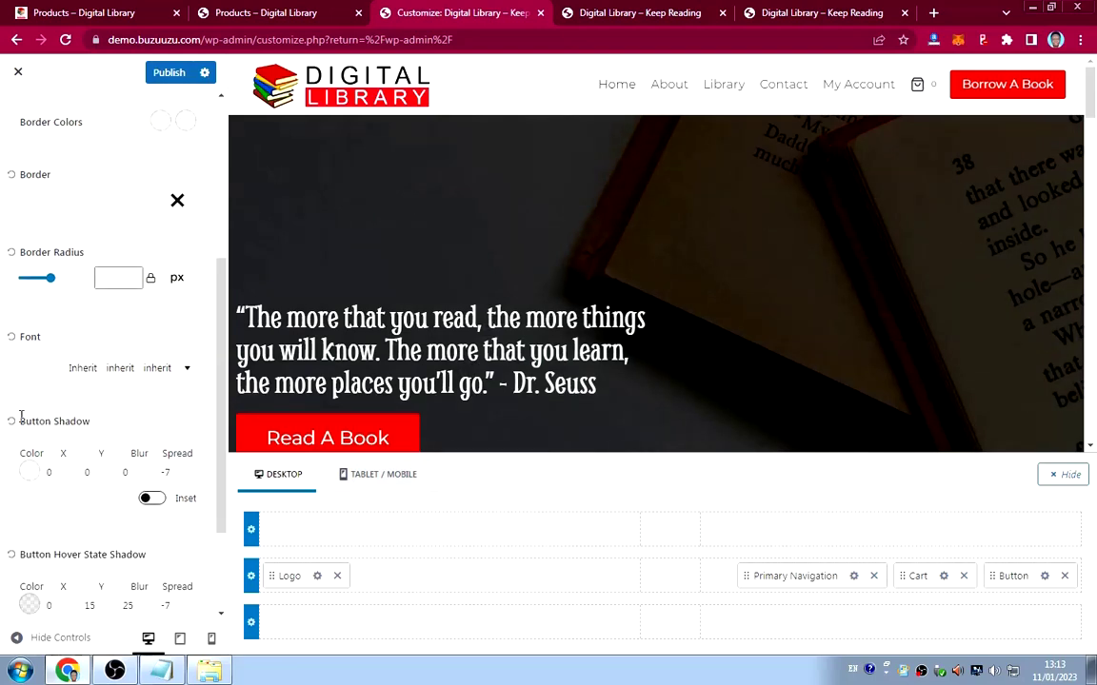
click(81, 371)
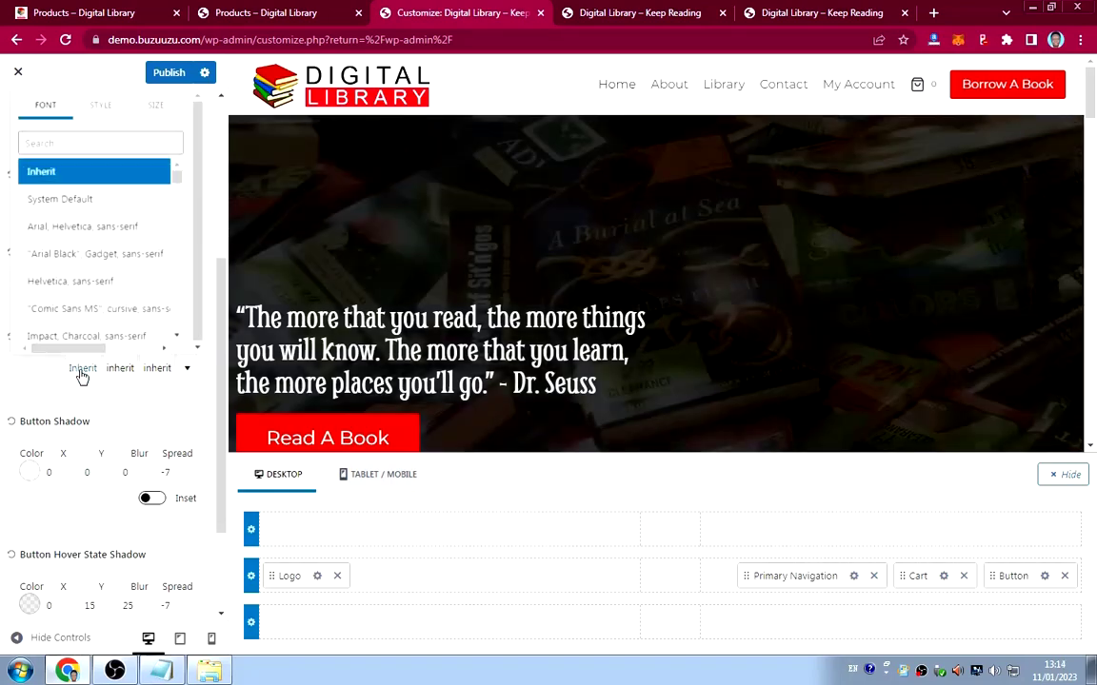
click(34, 378)
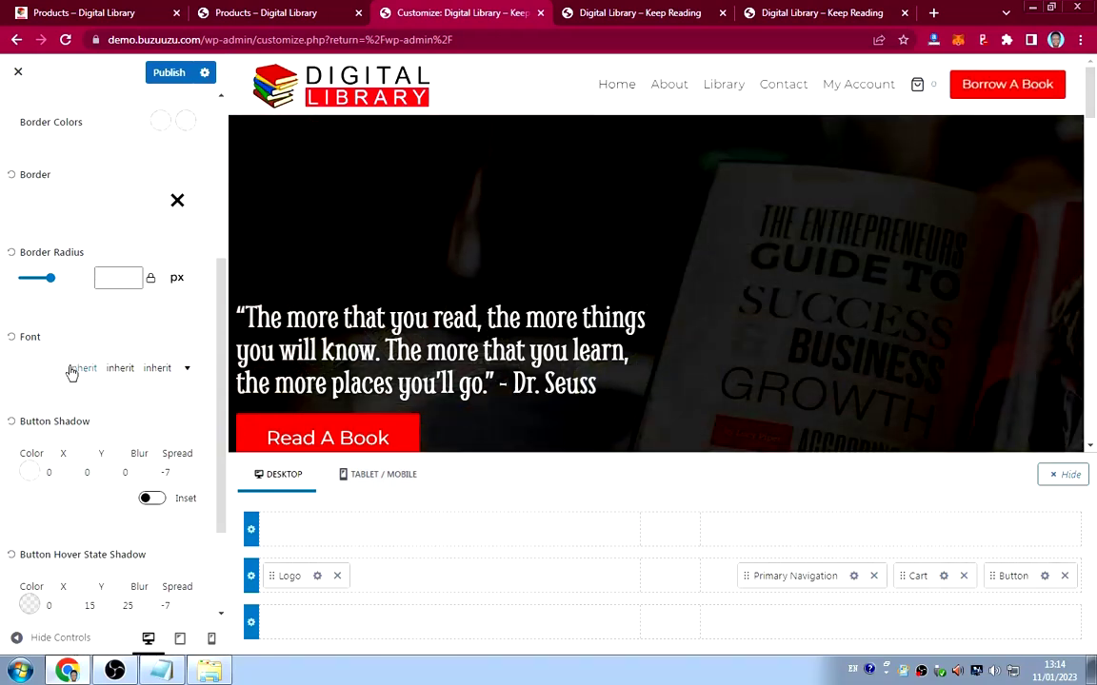
scroll(73, 409, down, 1)
scroll(74, 445, down, 1)
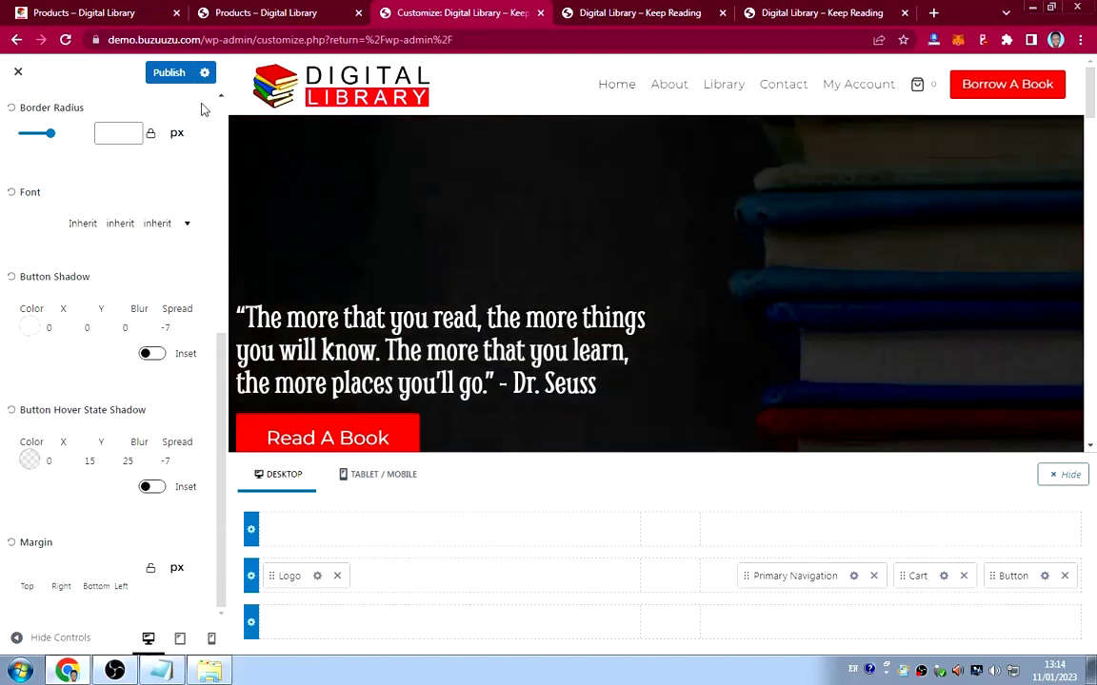
click(166, 73)
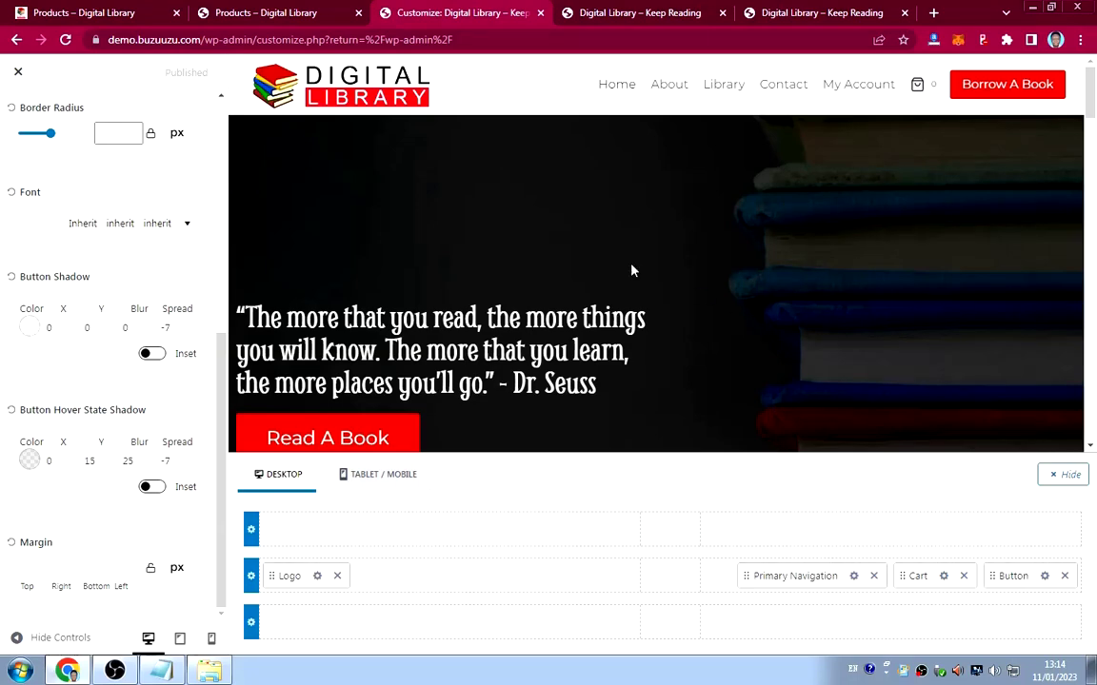
Refresh the demo site's home page and compare its published header with the reference site's header.
click(297, 11)
key(F5)
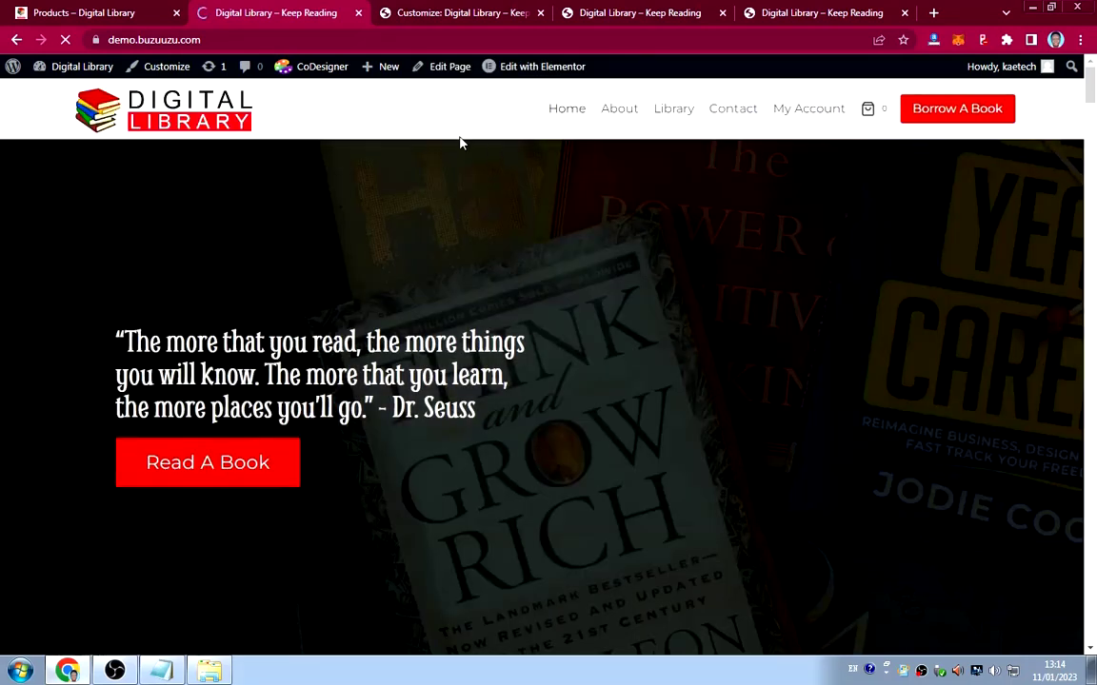
click(124, 13)
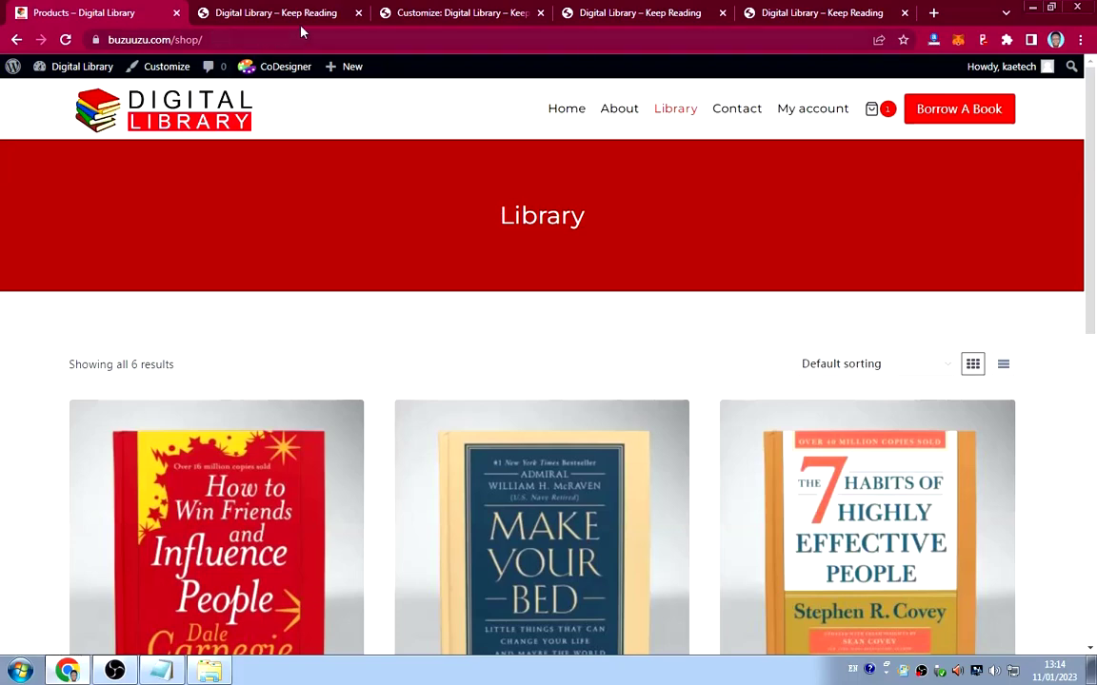
click(294, 14)
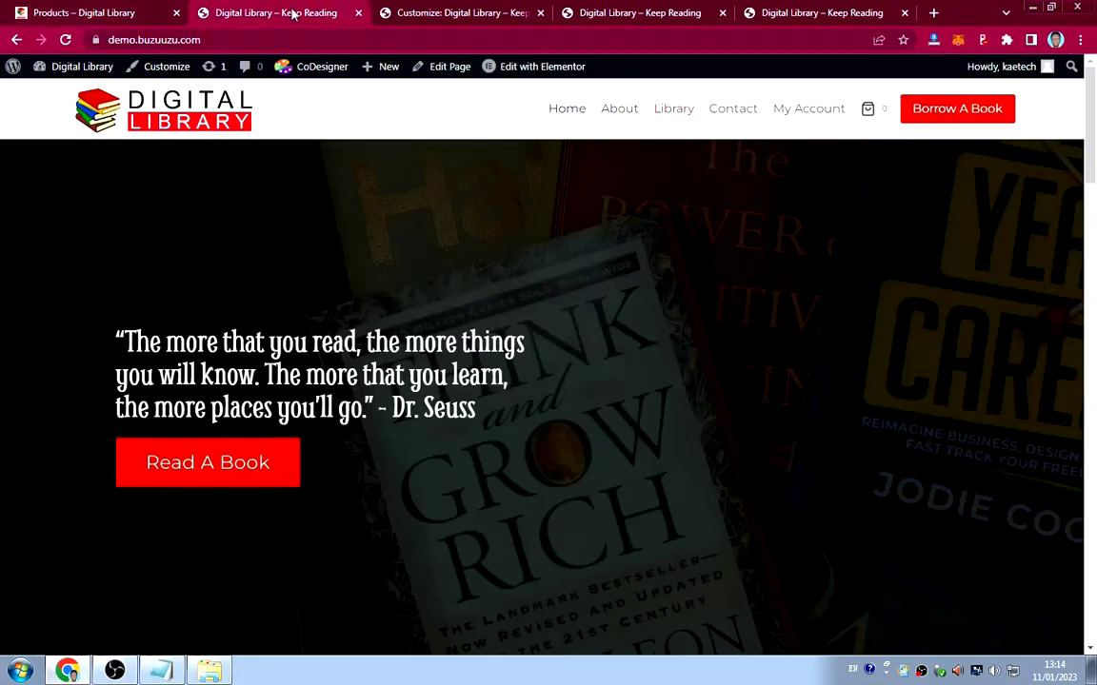
click(462, 12)
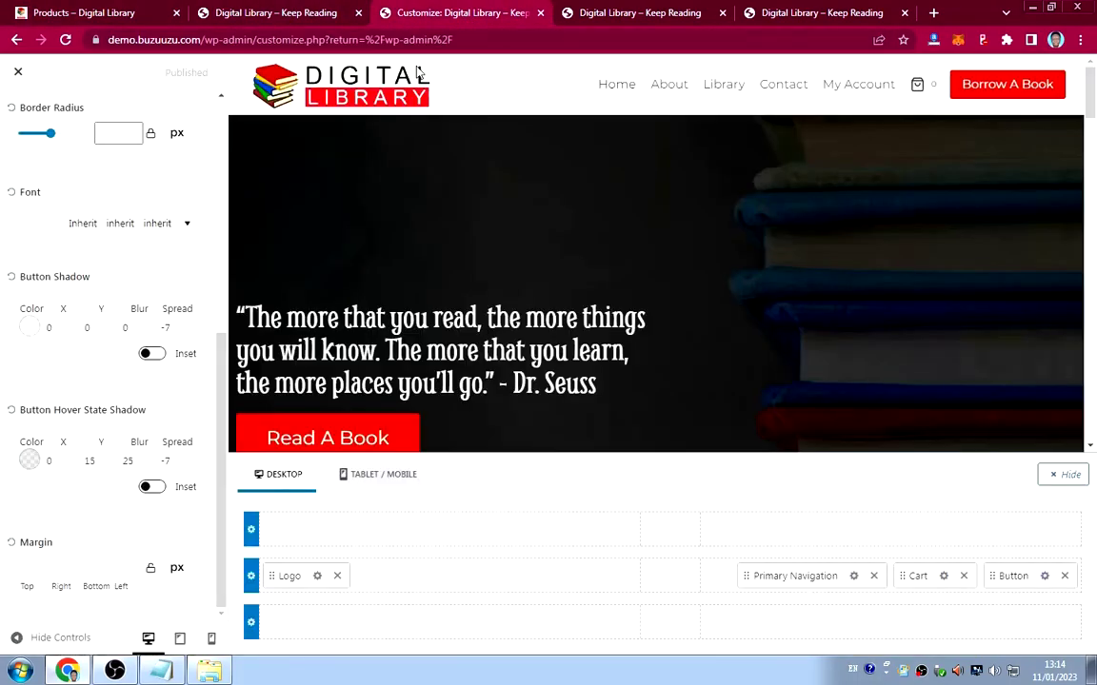
Open the Header Cart settings, test the cart icon on the demo site, and compare it with the reference site's cart.
click(943, 577)
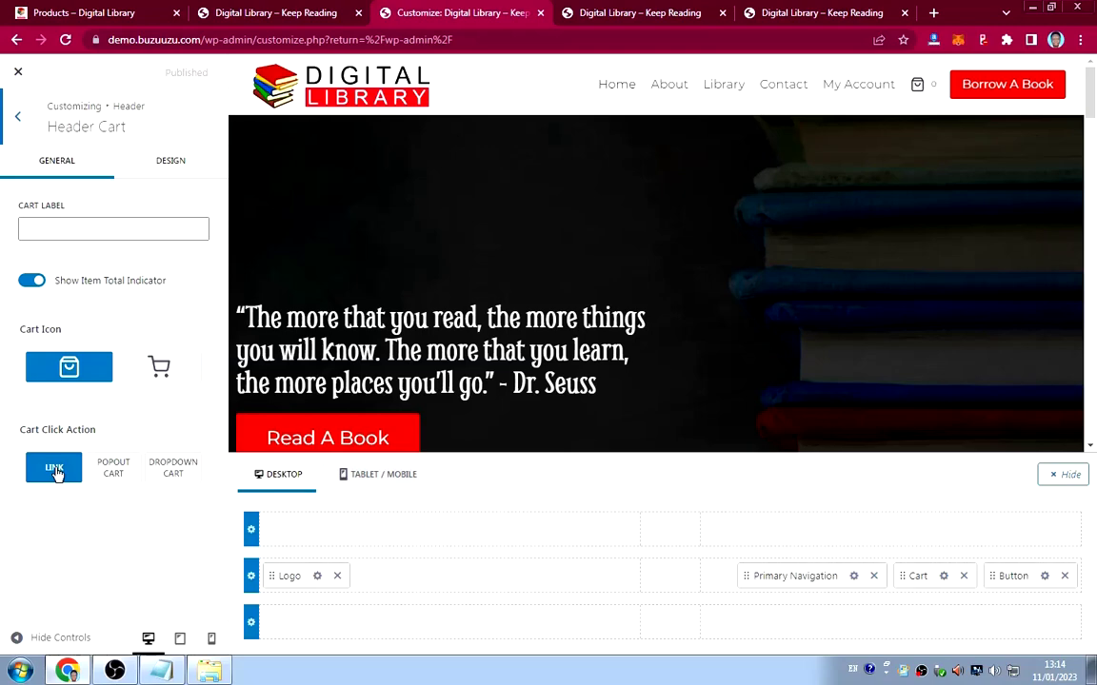
click(203, 13)
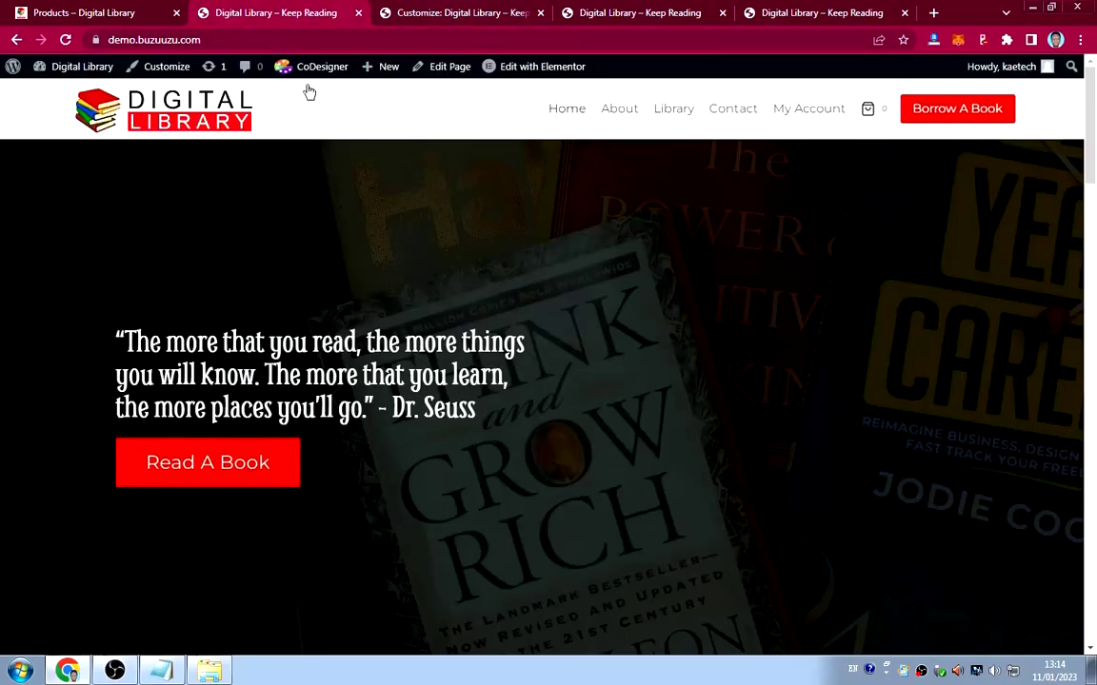
click(869, 110)
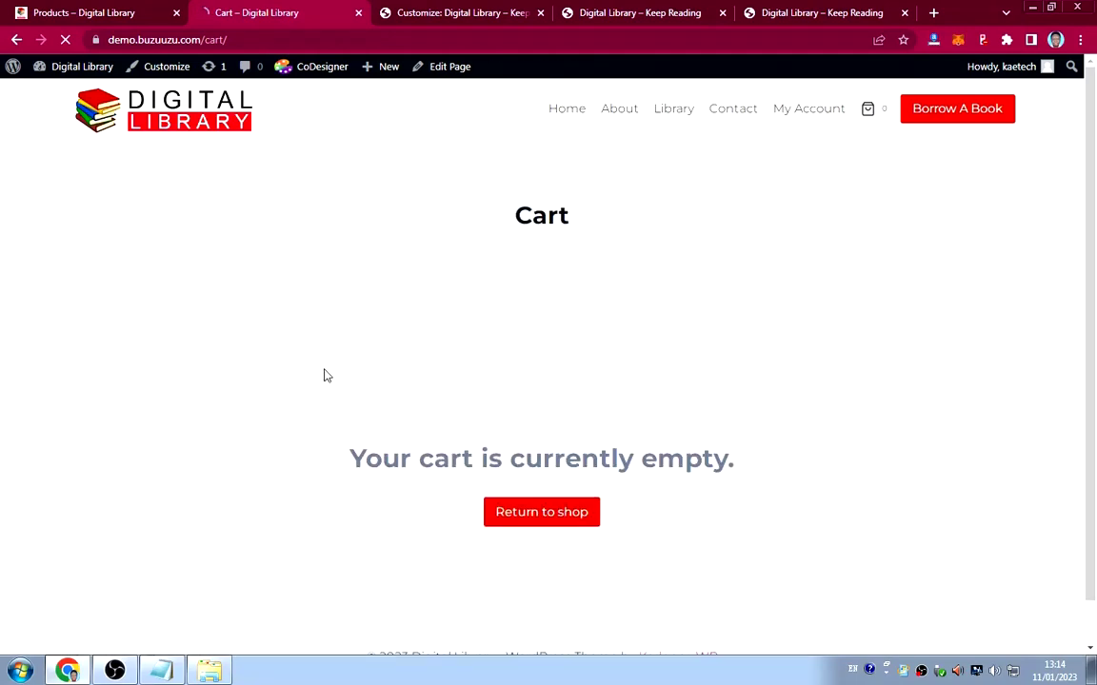
click(19, 40)
click(66, 17)
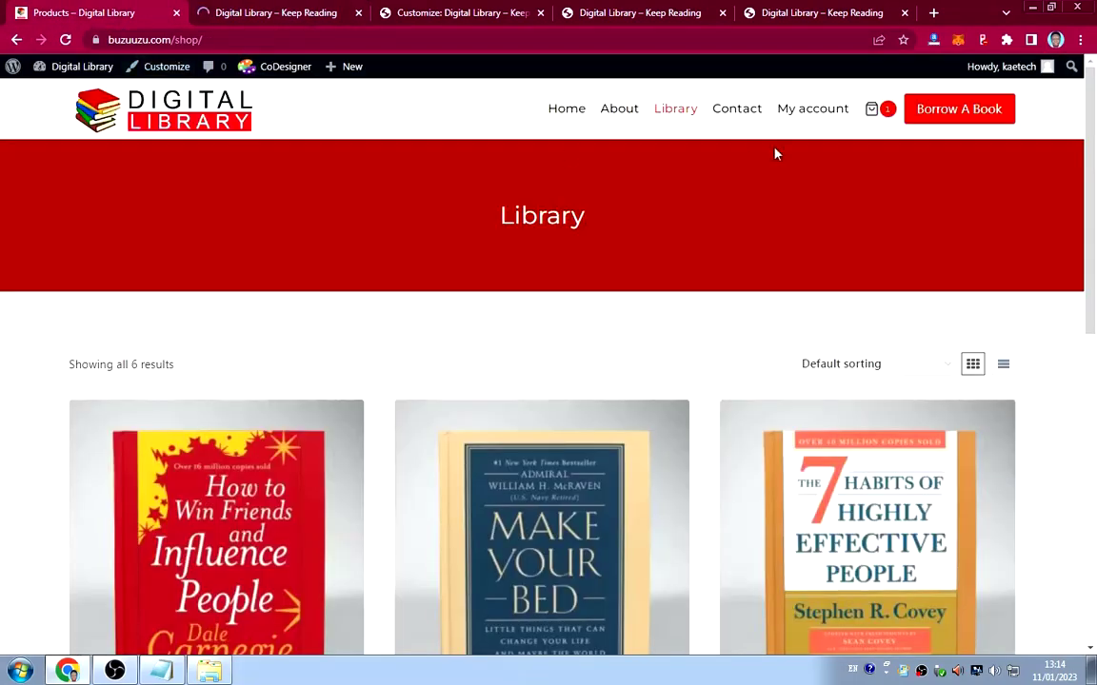
Examine the cart pop-out on the reference shop's Library page and return to the demo site's home page.
click(887, 110)
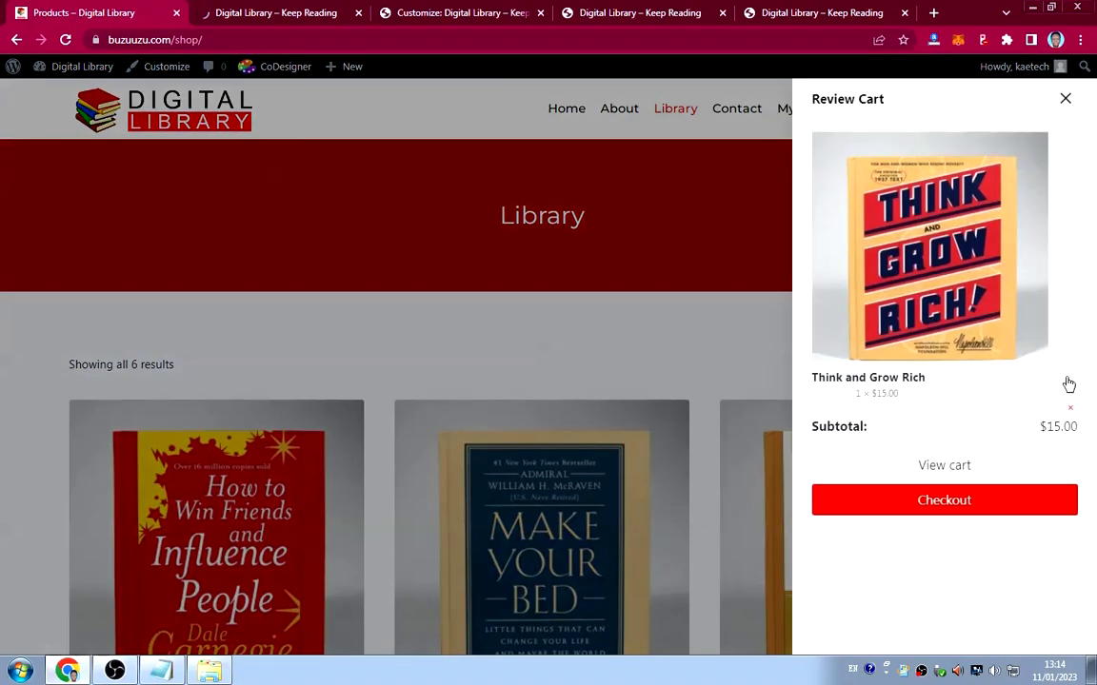
click(1064, 99)
click(265, 13)
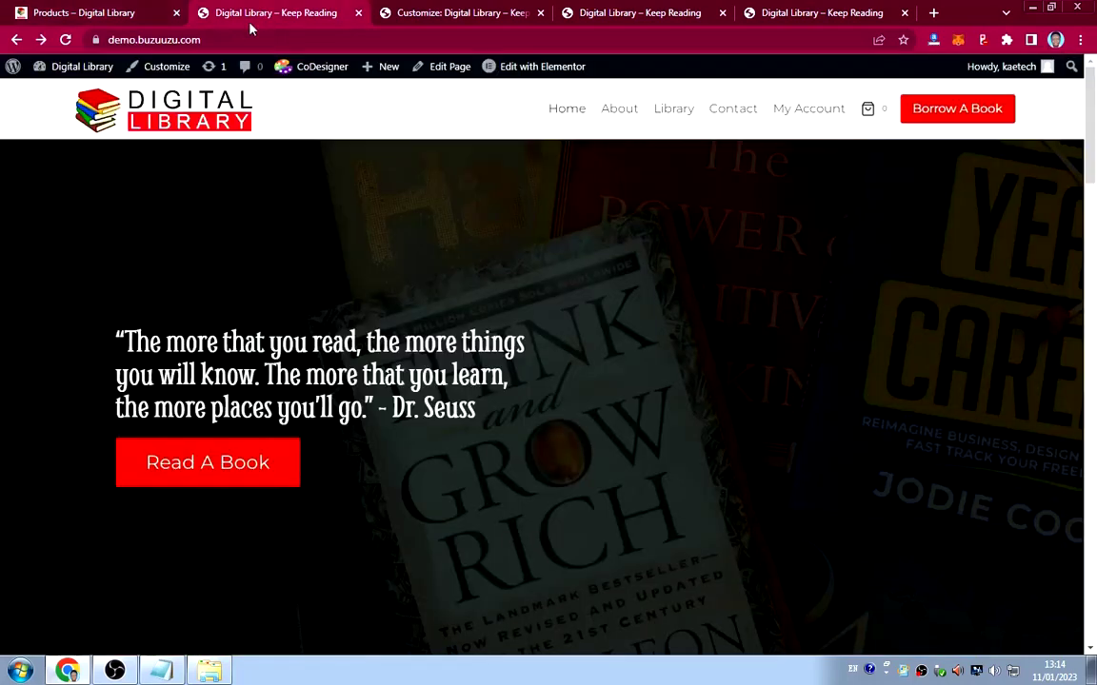
Set the header cart's click action to Popout Cart in the demo site's customizer and publish the change.
click(447, 13)
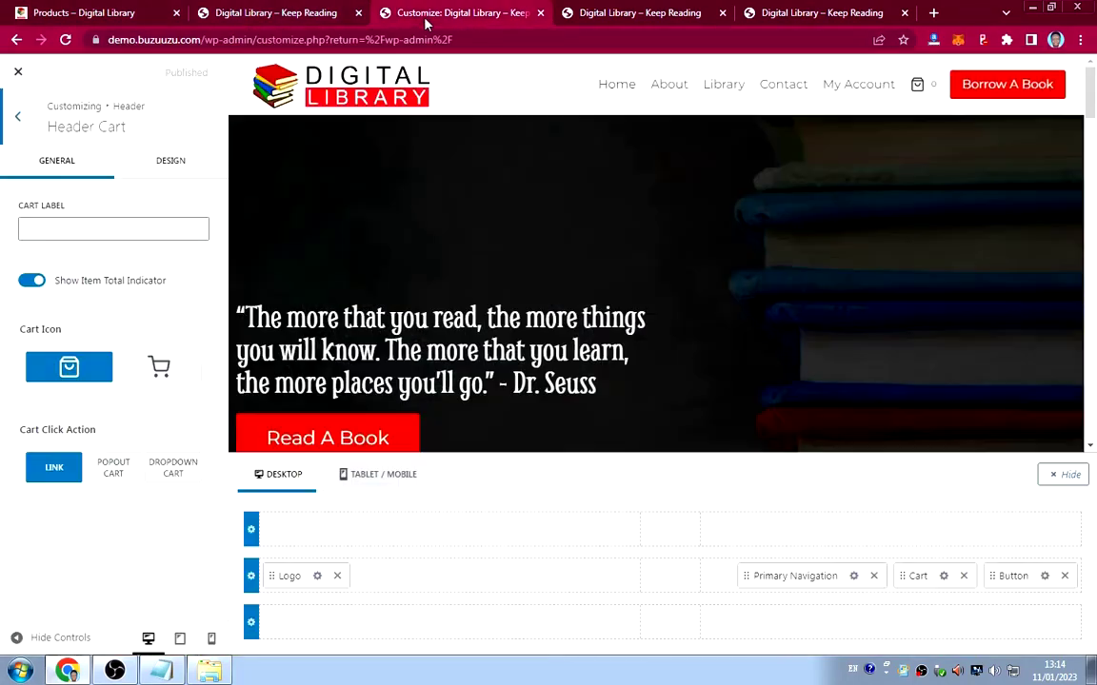
click(113, 473)
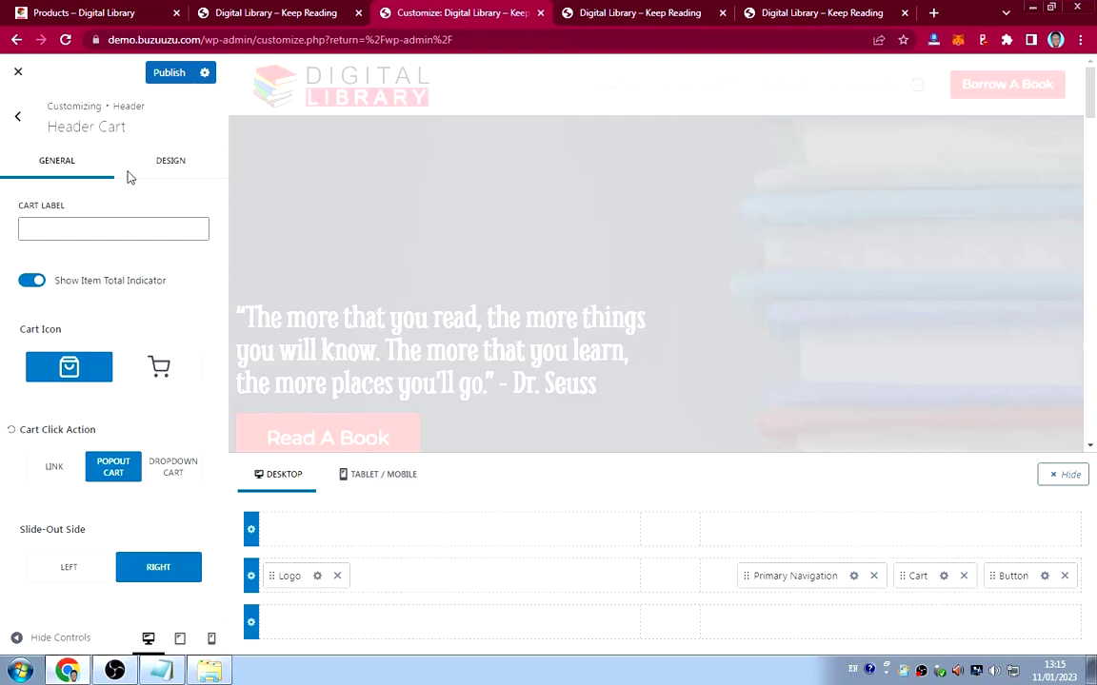
click(170, 84)
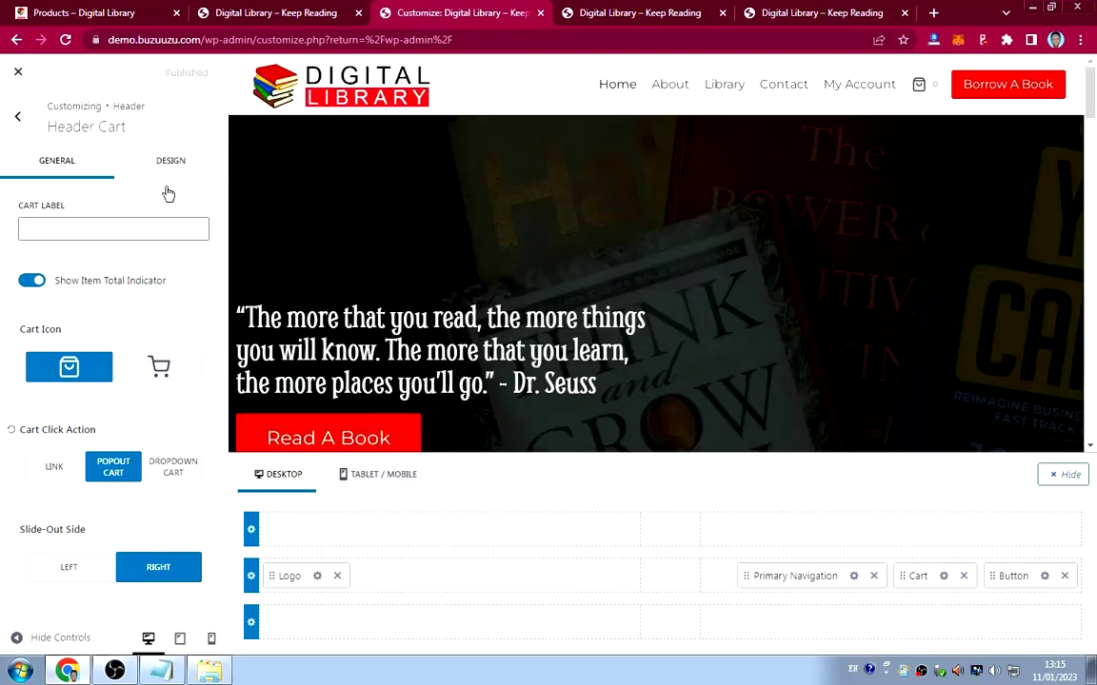
Reload the demo home page and test the cart pop-out by opening and closing it.
click(236, 15)
click(67, 40)
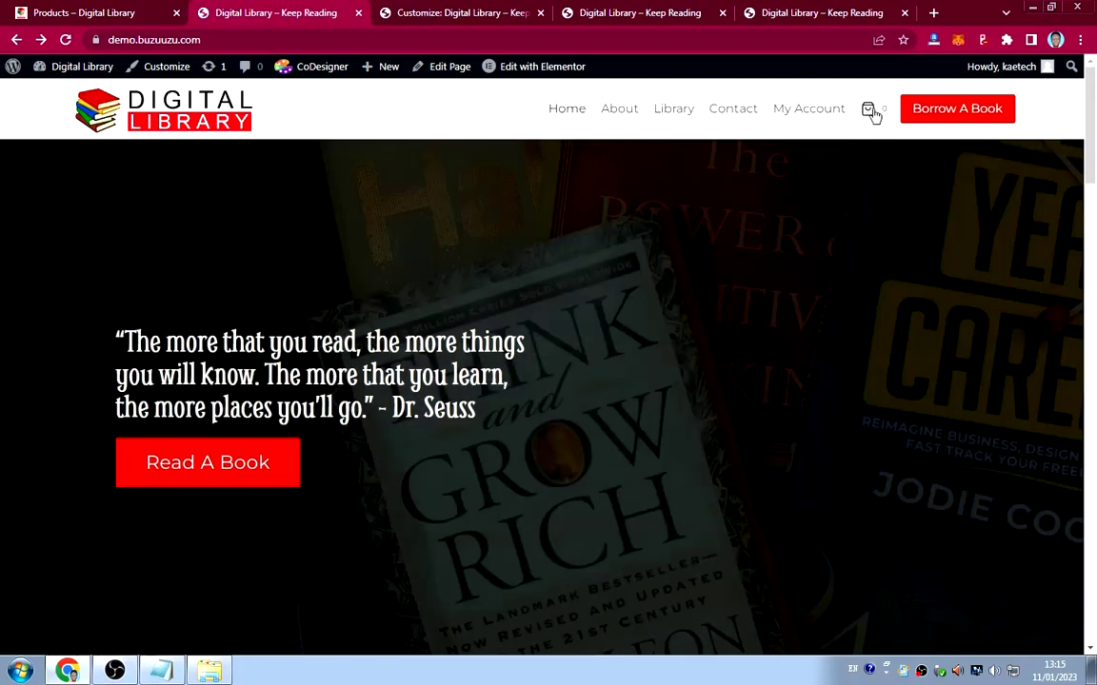
click(867, 109)
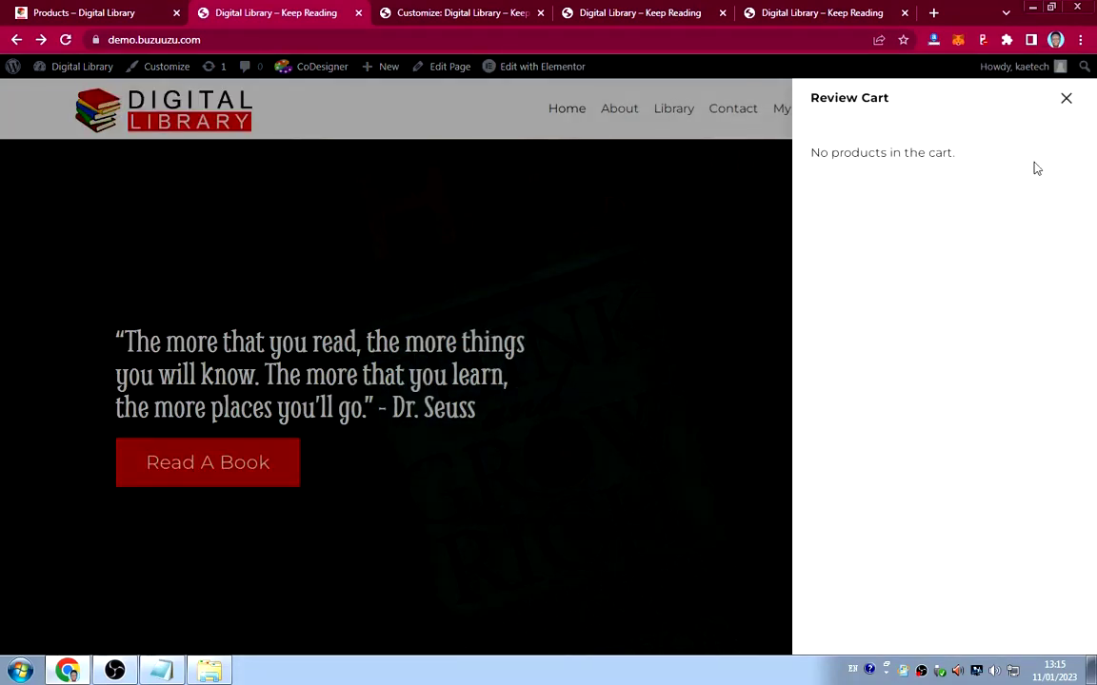
click(1066, 99)
Set both Cart Total Colors of the header cart, initial and hover, to white (FFFFFF), checking the reference shop's cart badge.
click(466, 13)
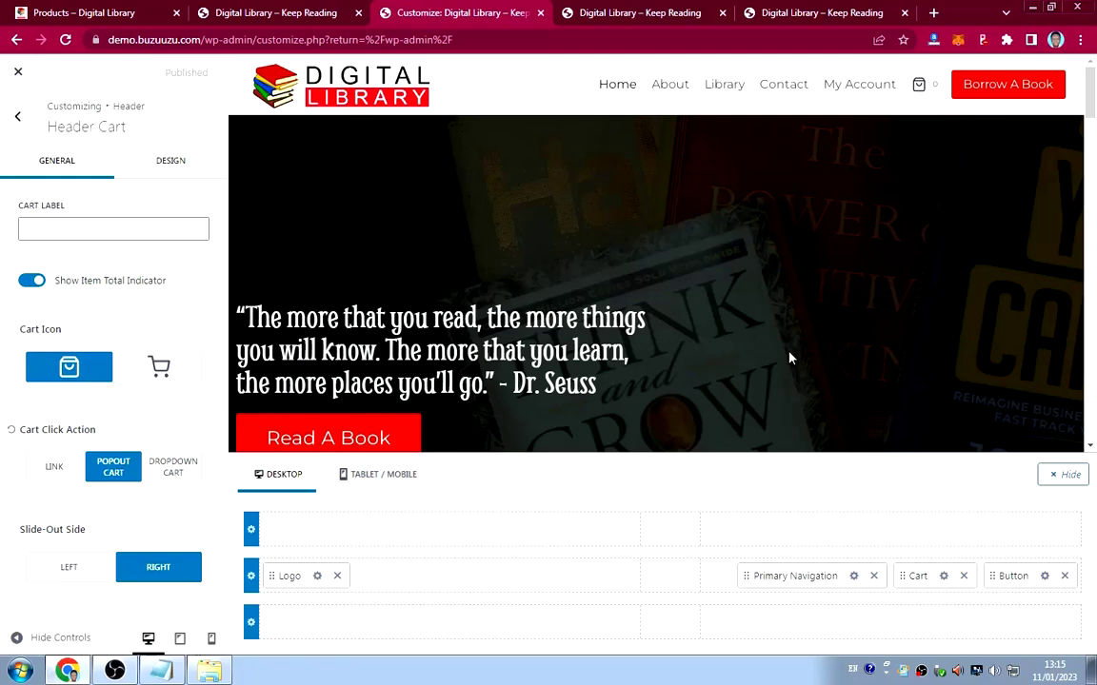
click(175, 166)
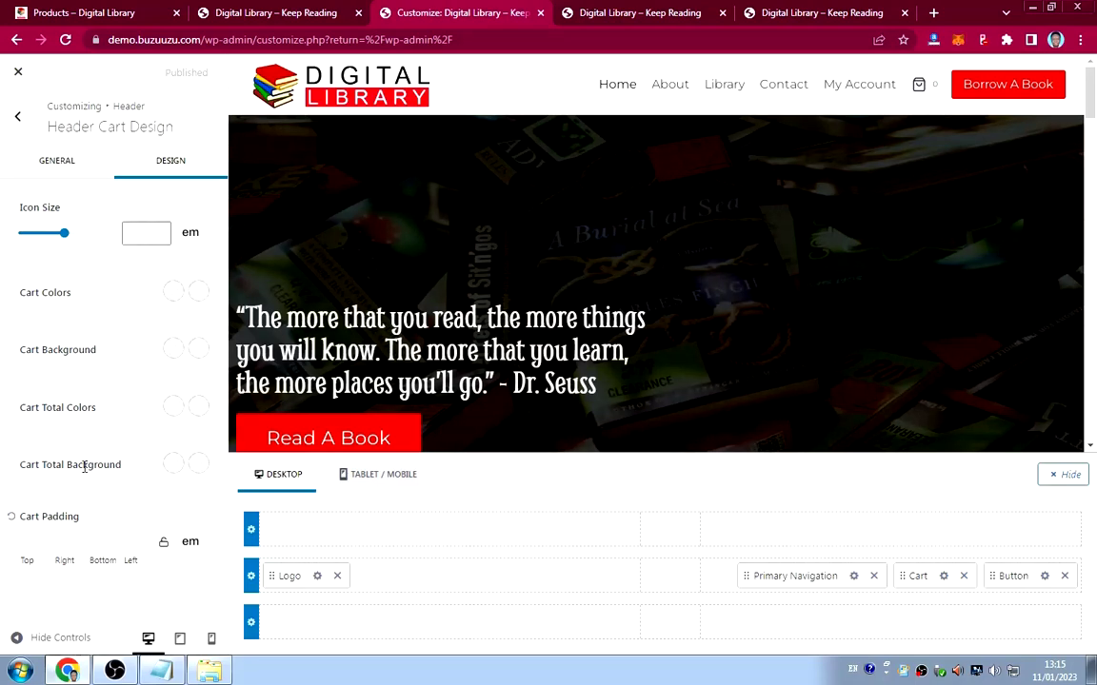
click(119, 13)
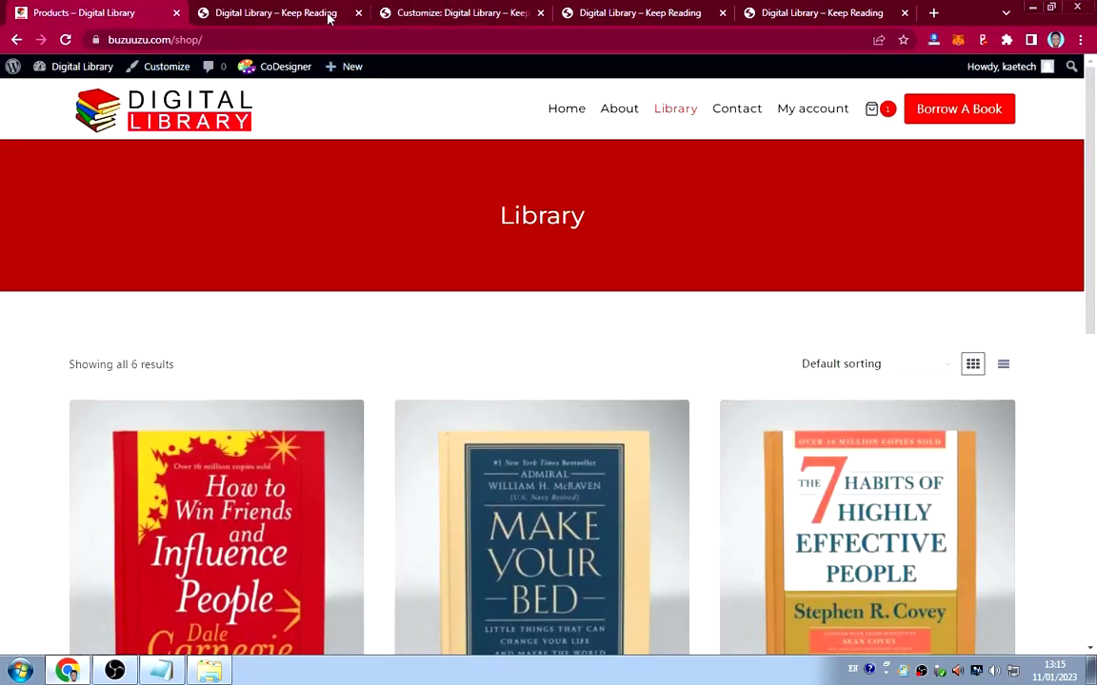
click(441, 12)
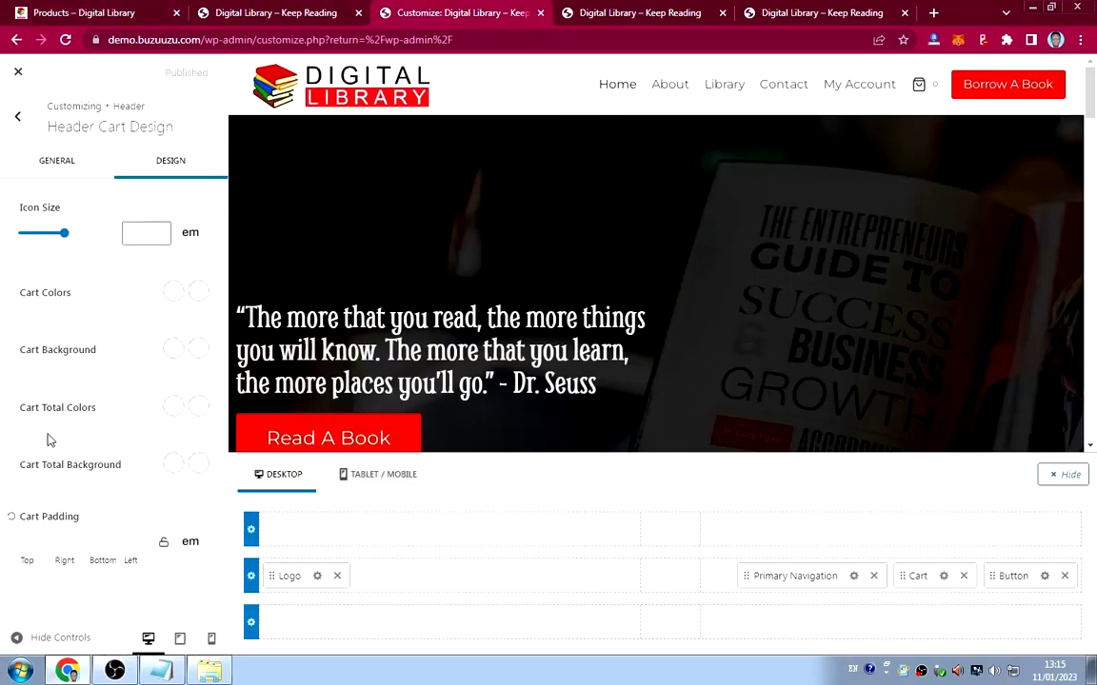
click(172, 406)
drag(29, 200, 4, 183)
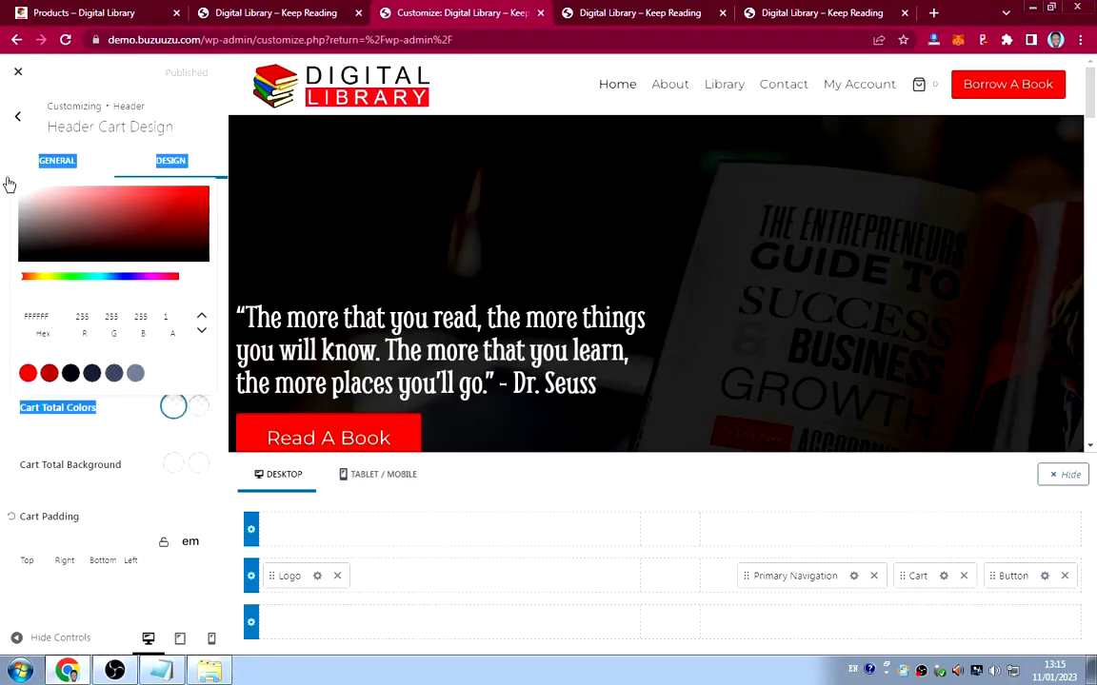
click(116, 416)
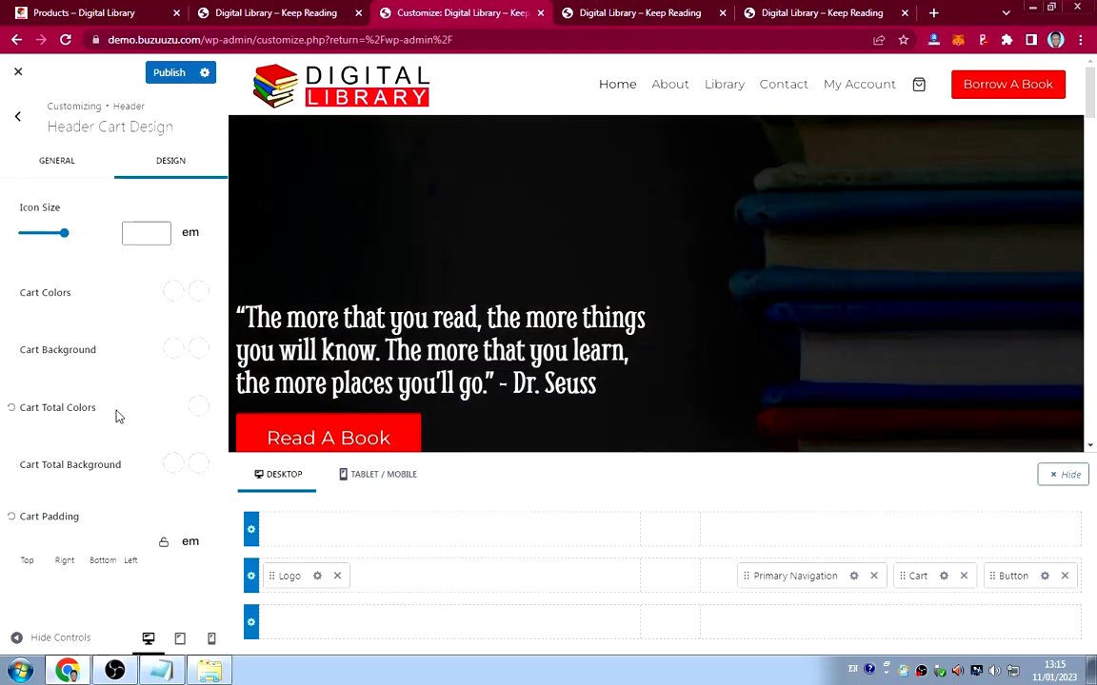
click(197, 408)
drag(27, 196, 3, 179)
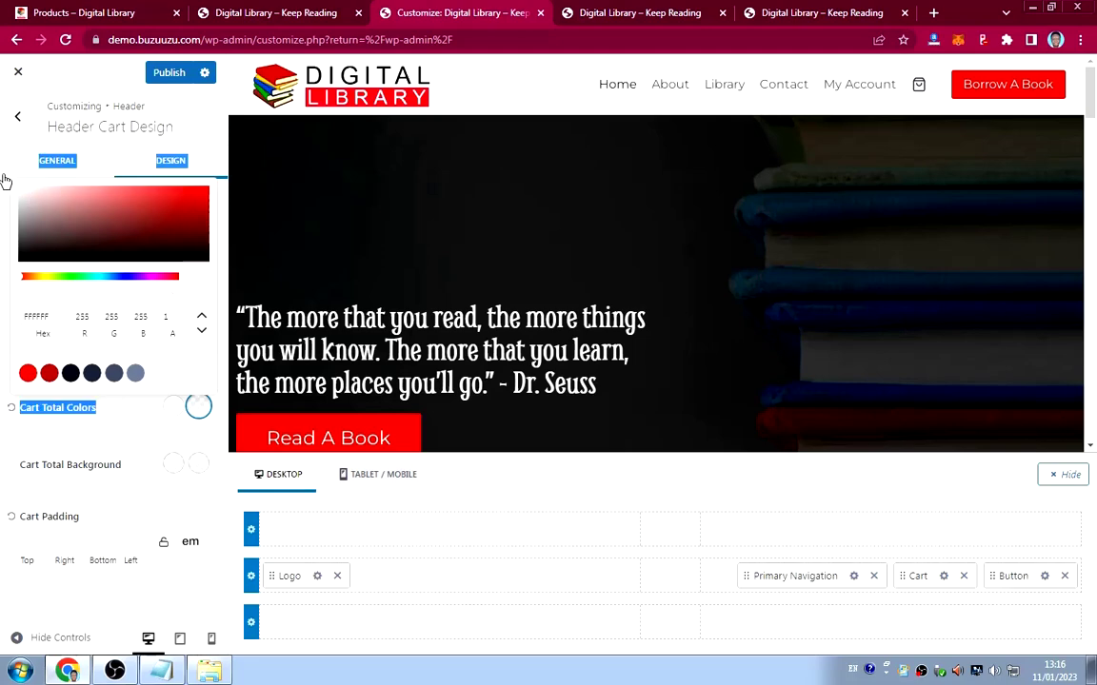
click(98, 416)
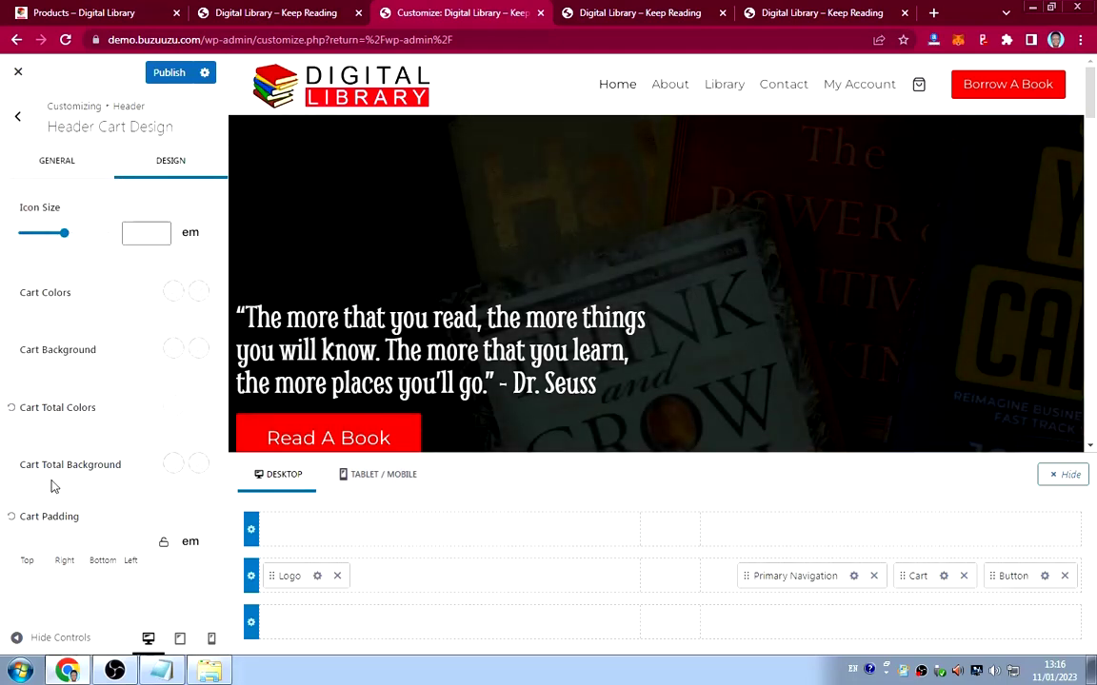
Set both Cart Total Background colors, initial and hover, to E30D0D and publish the header cart design.
click(172, 463)
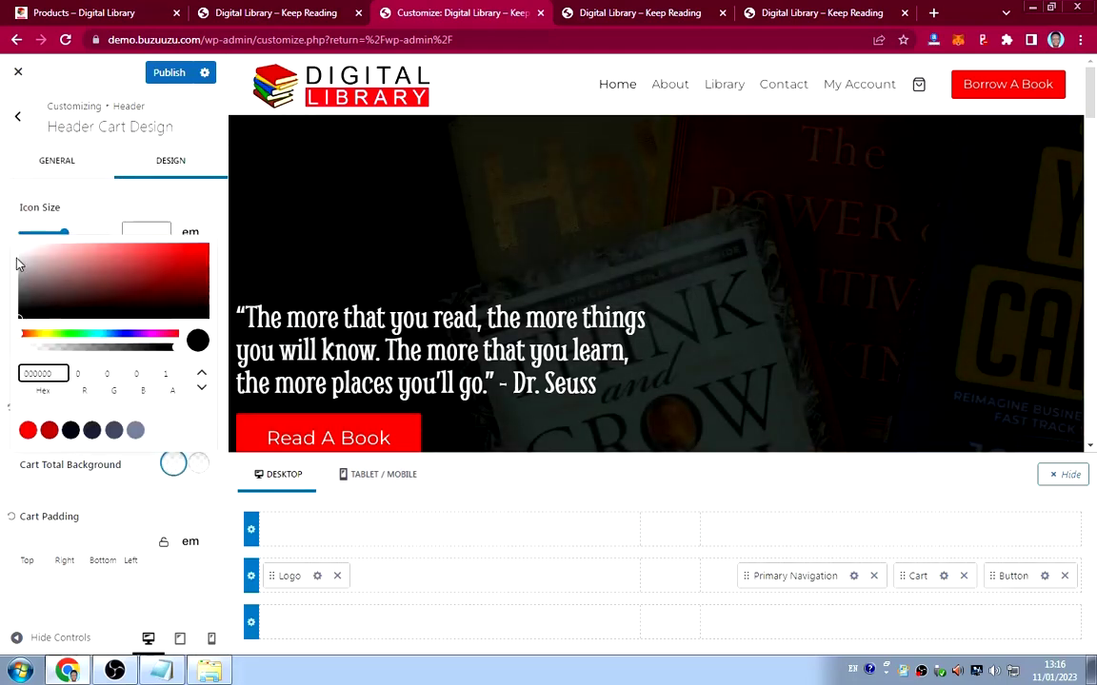
drag(65, 373, 3, 374)
text(E30D0D)
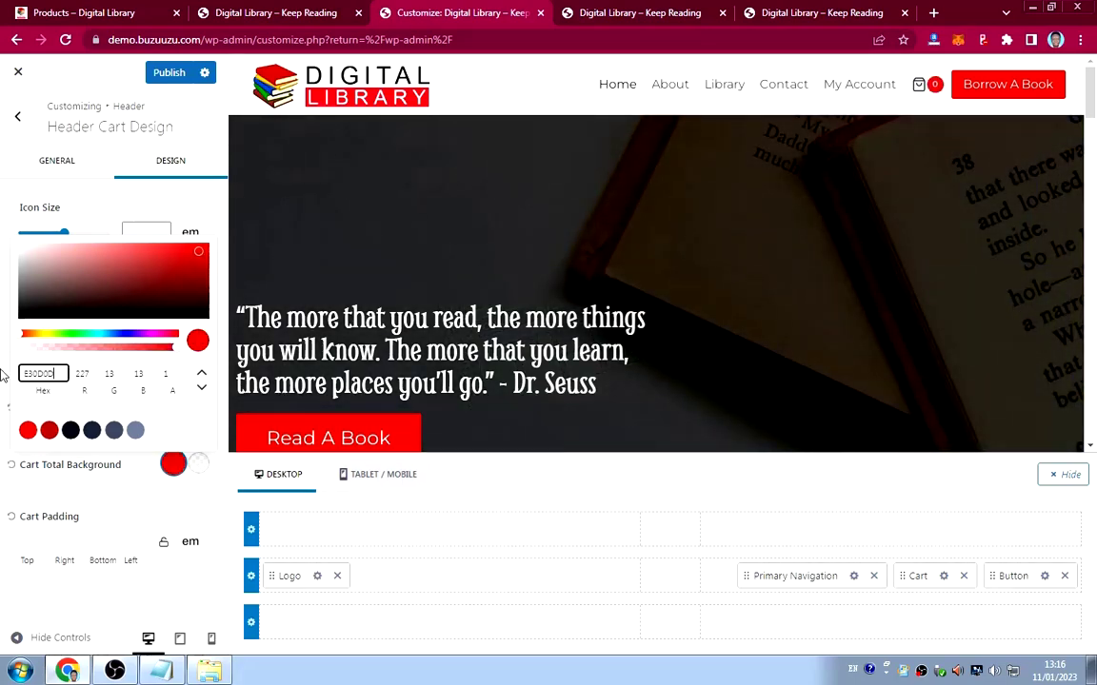
click(198, 462)
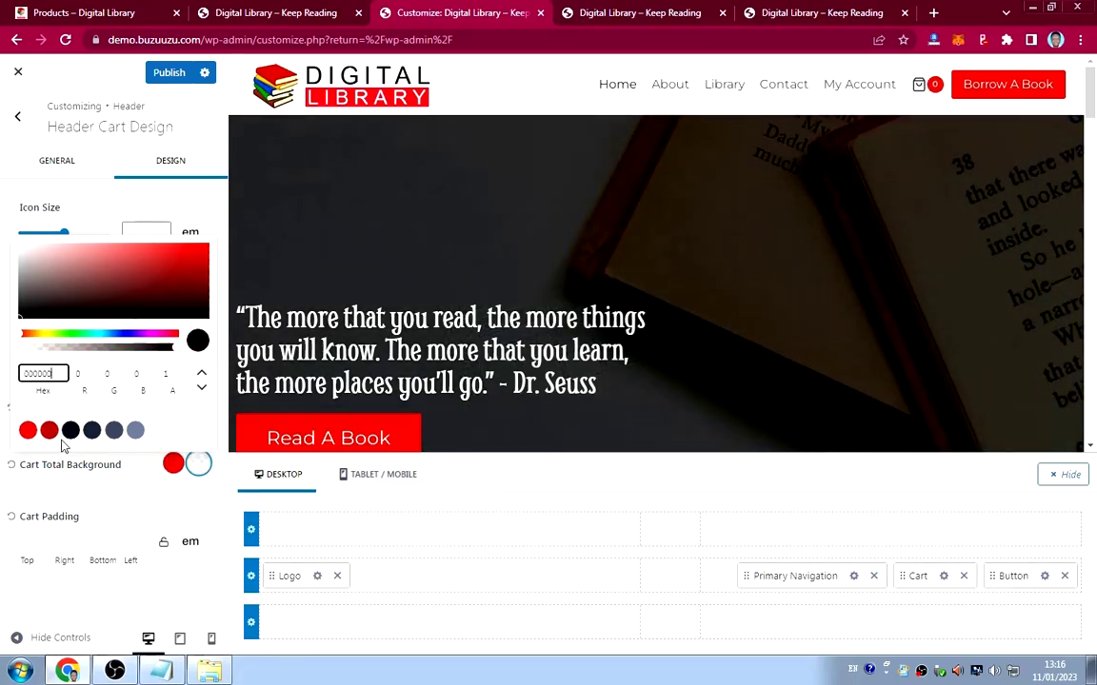
drag(55, 372, 17, 374)
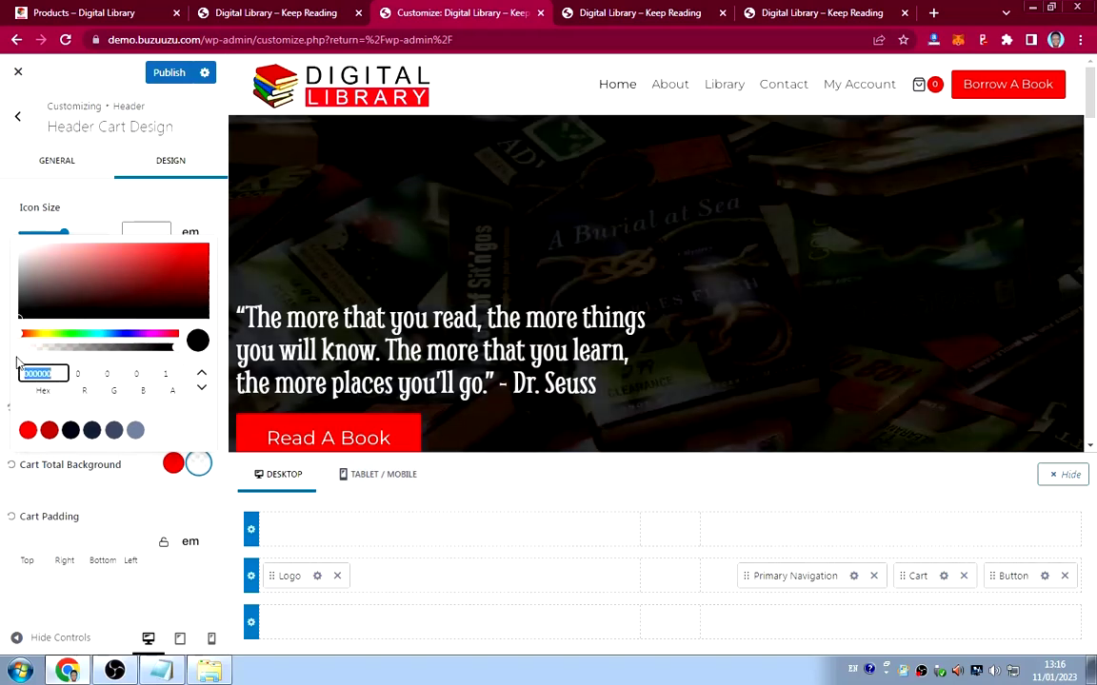
text(E30D0D)
click(100, 476)
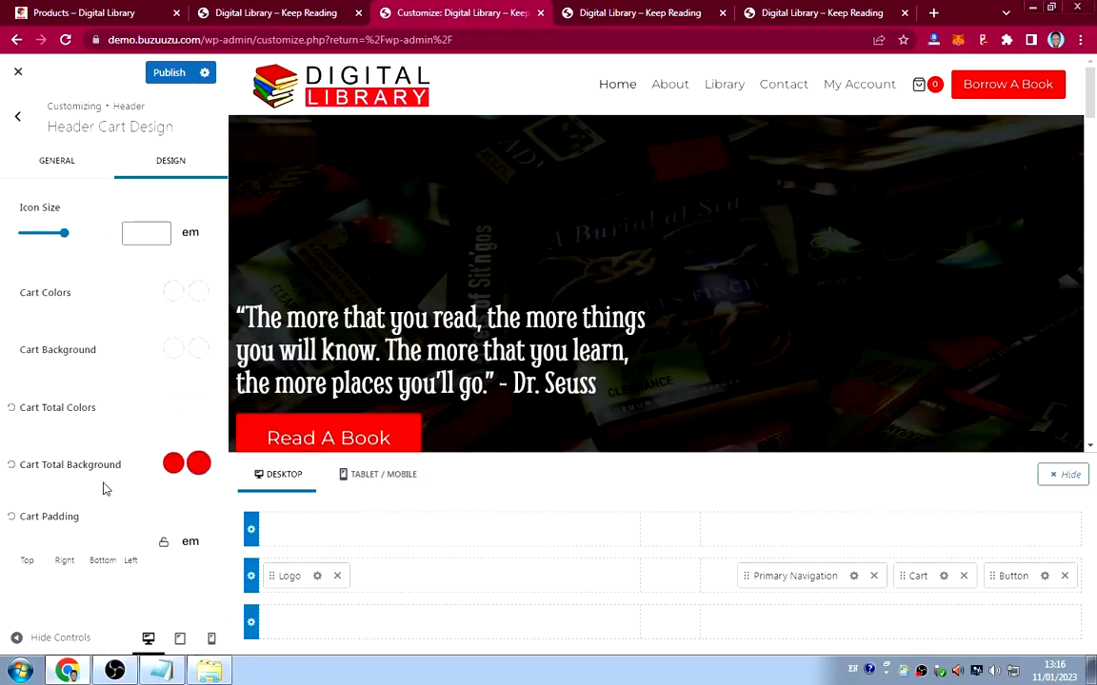
click(161, 78)
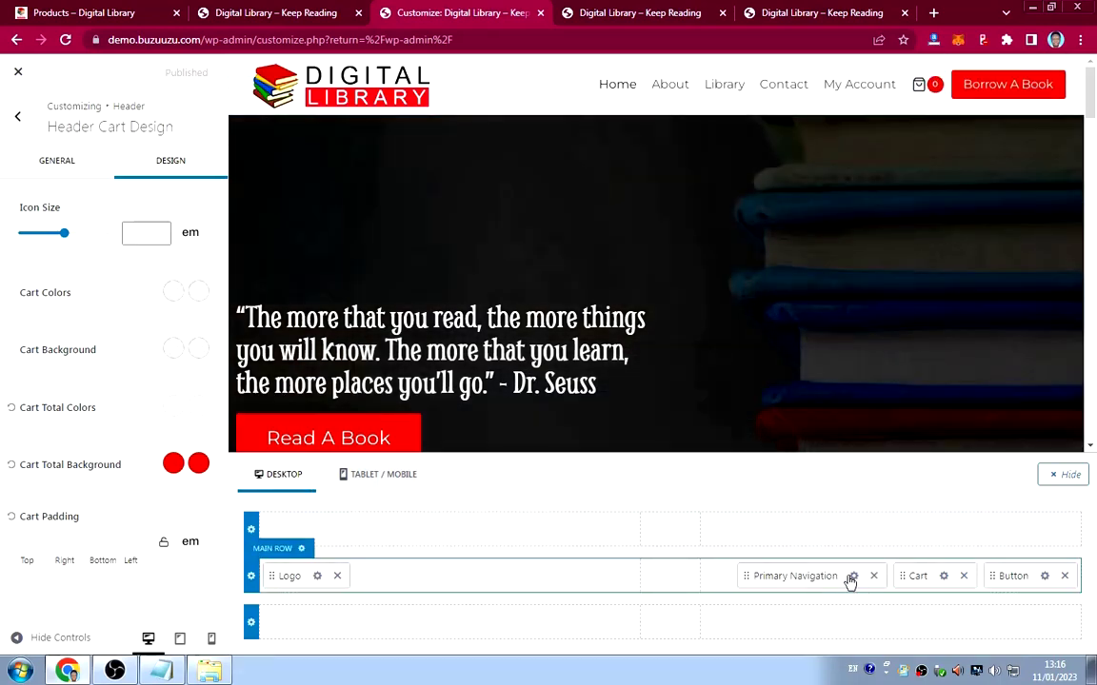
Set the Primary Navigation's initial color to black (000000) in its design settings.
click(854, 576)
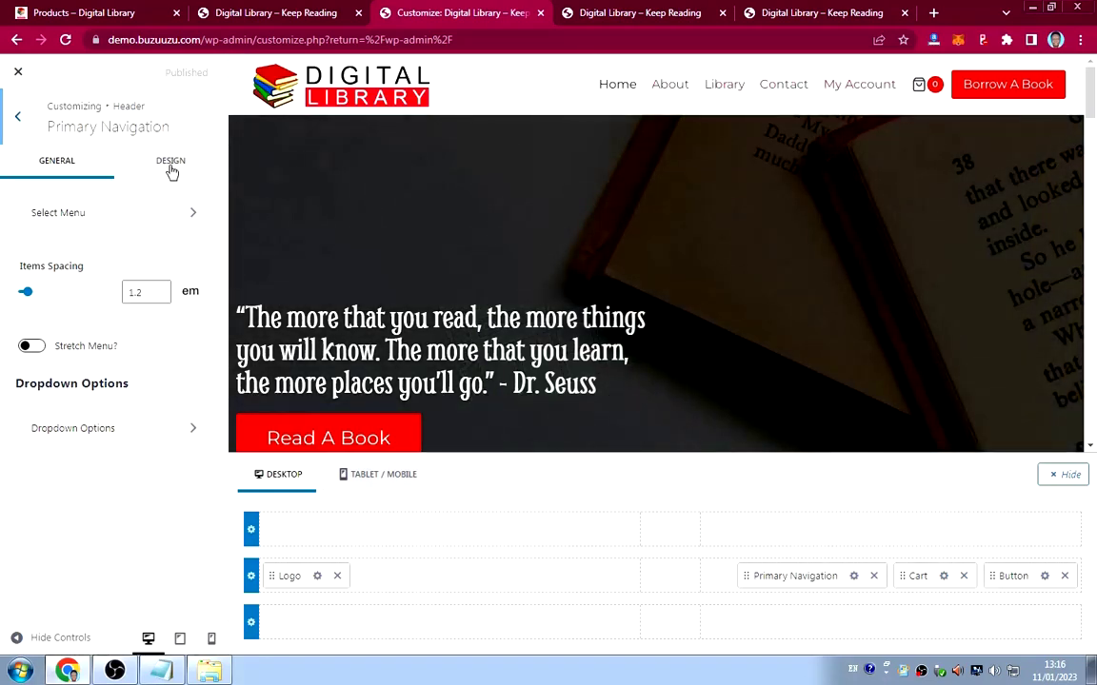
click(171, 169)
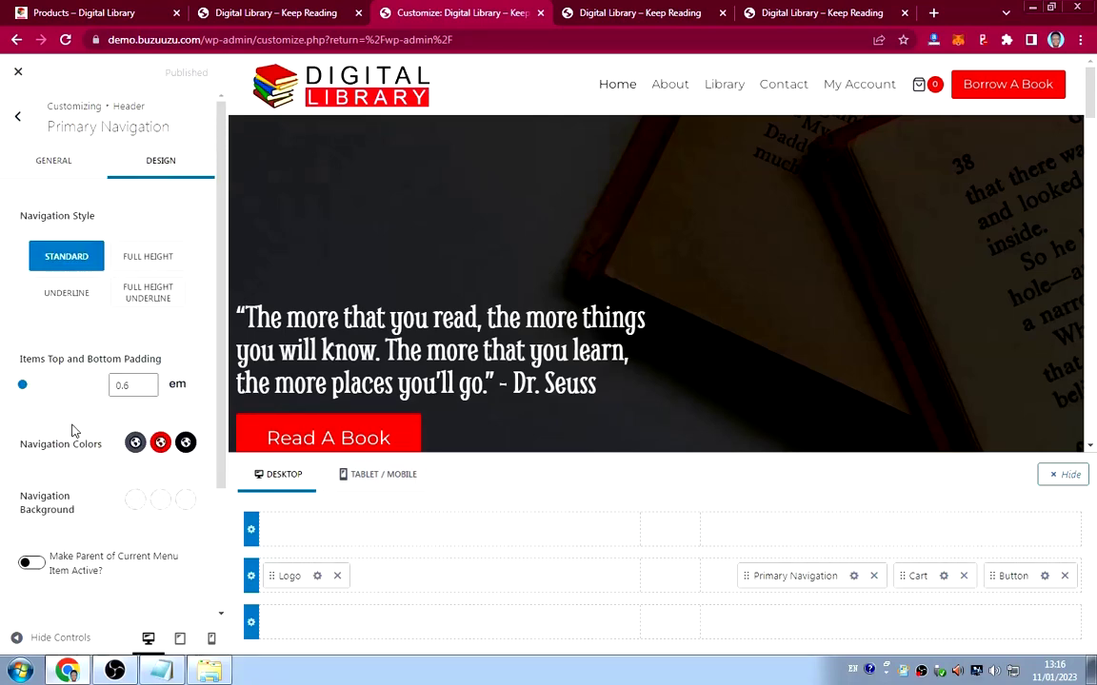
scroll(69, 425, down, 3)
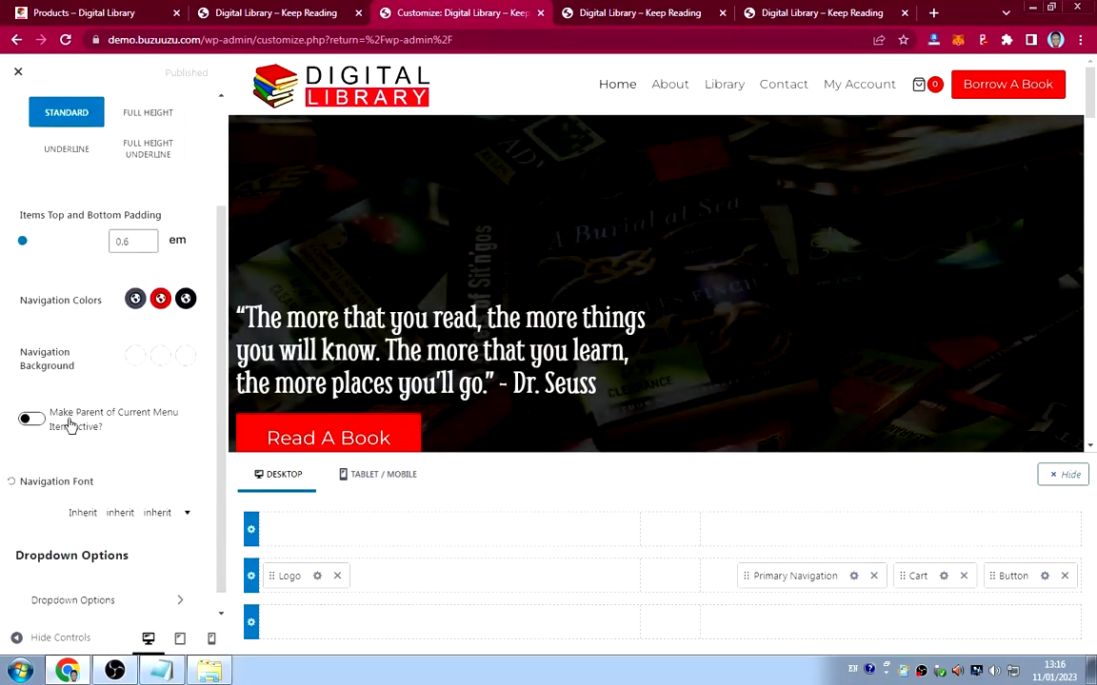
click(134, 290)
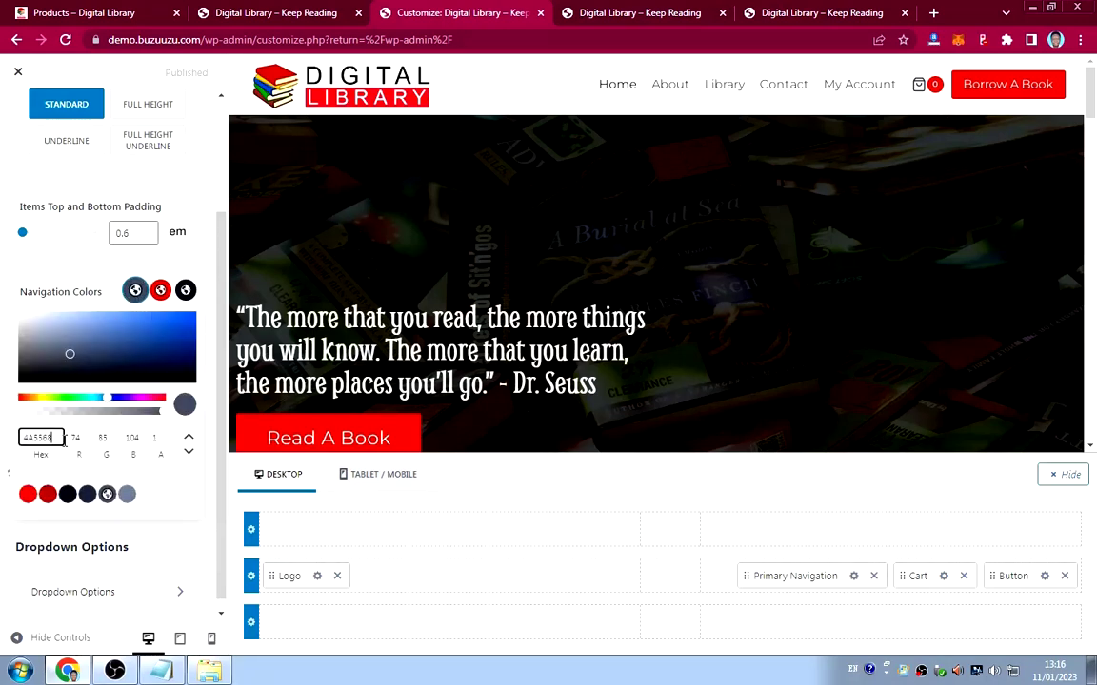
drag(53, 437, 3, 438)
text(E30D0D)
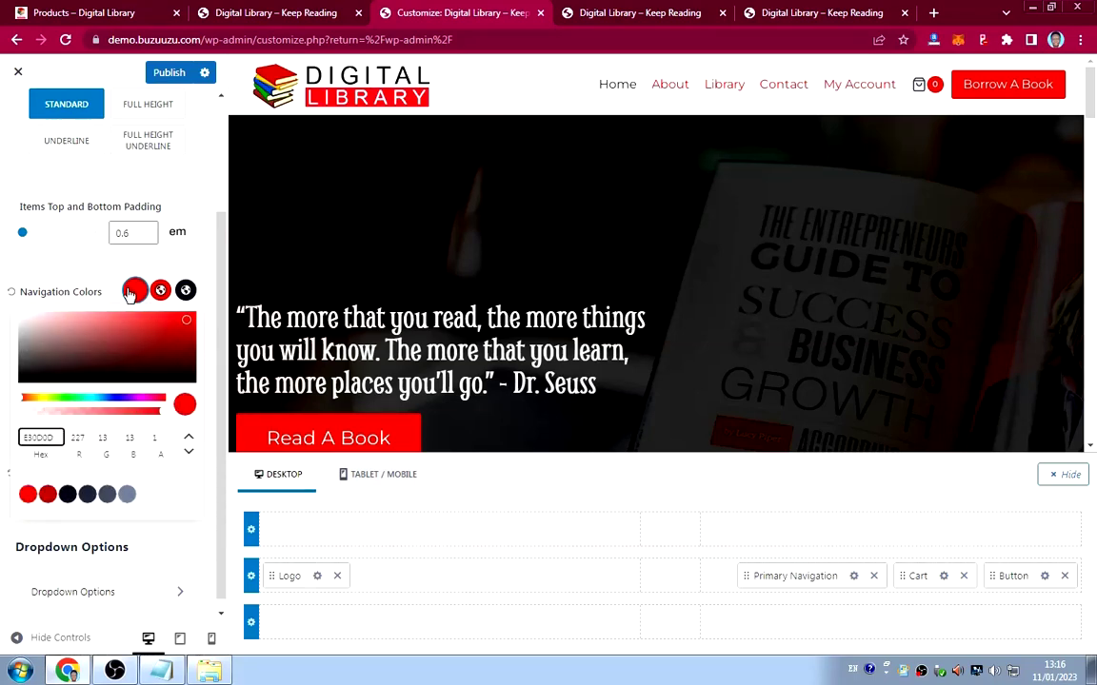
drag(189, 322, 3, 396)
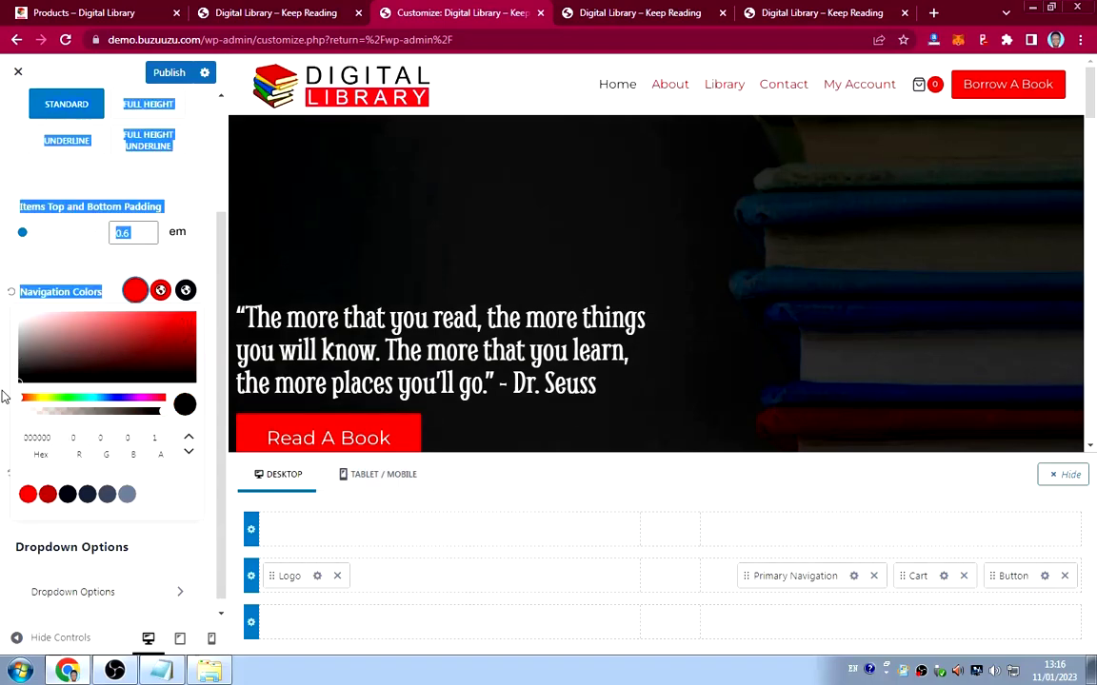
click(76, 233)
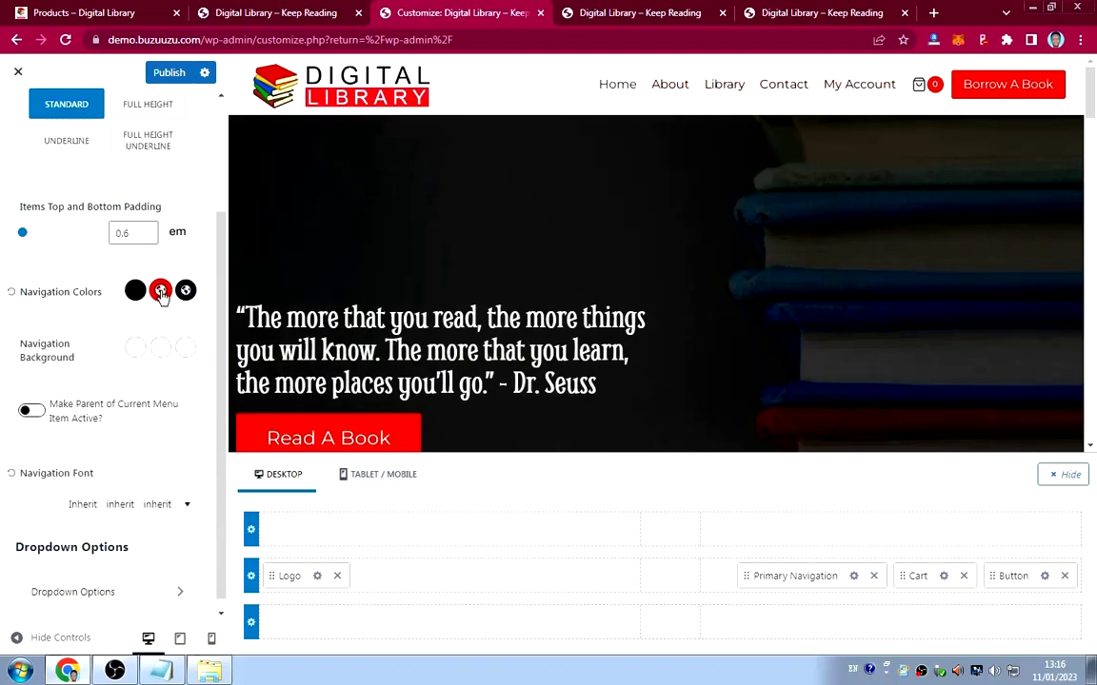
Set the Primary Navigation's active color to E30D0D.
click(186, 290)
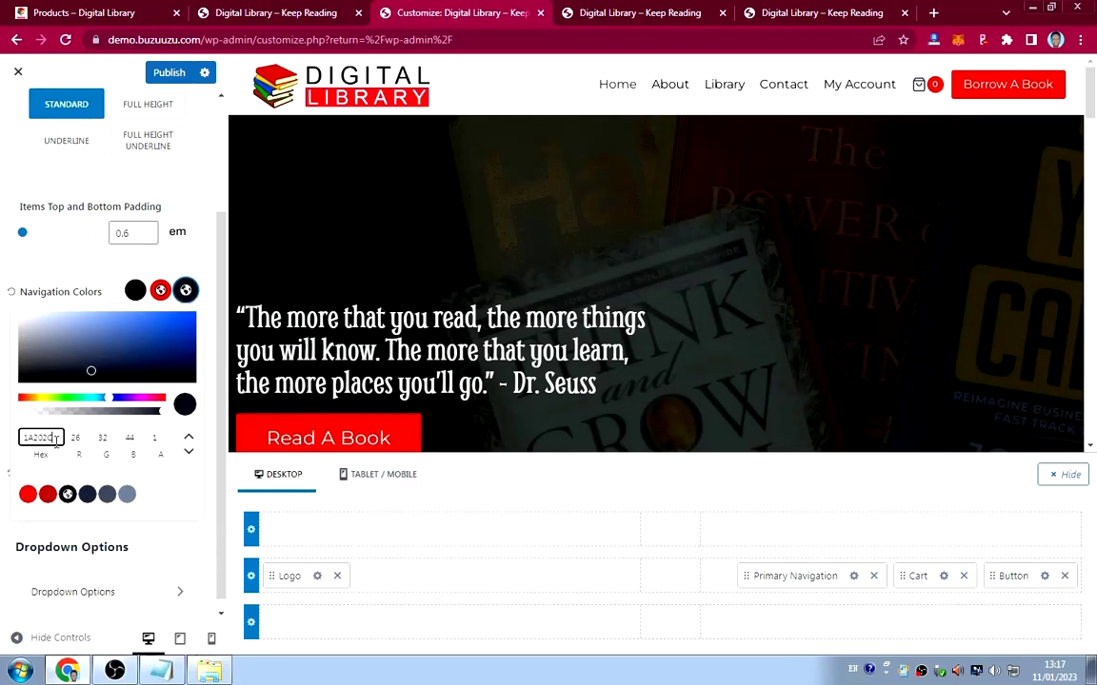
drag(55, 437, 5, 440)
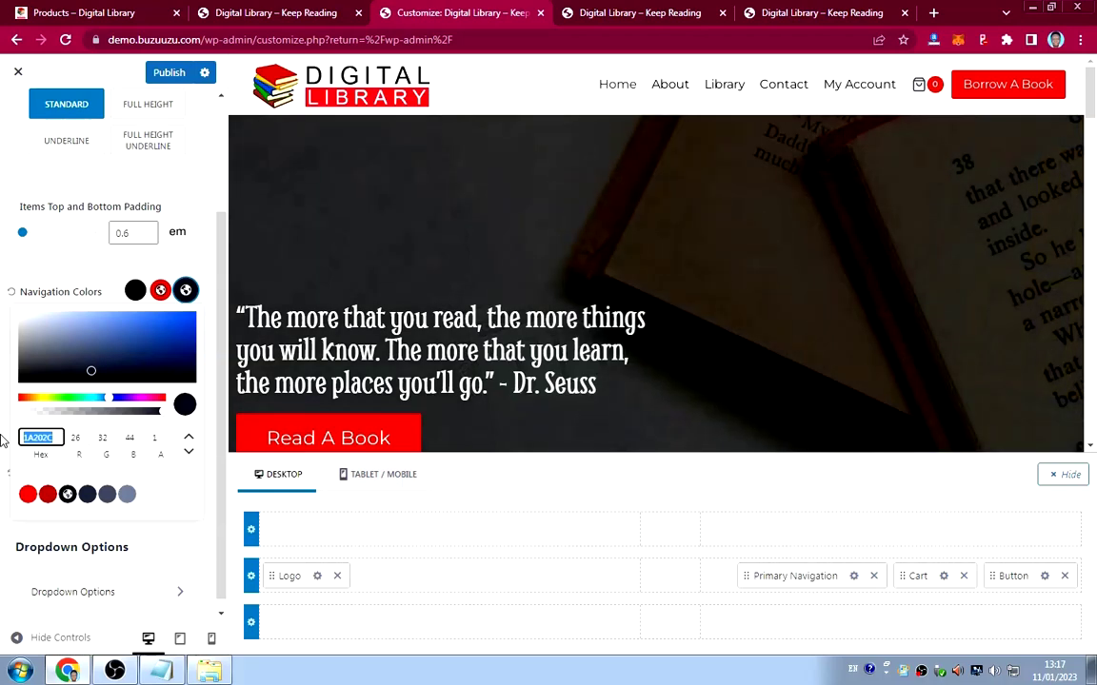
text(E30D0D)
click(86, 284)
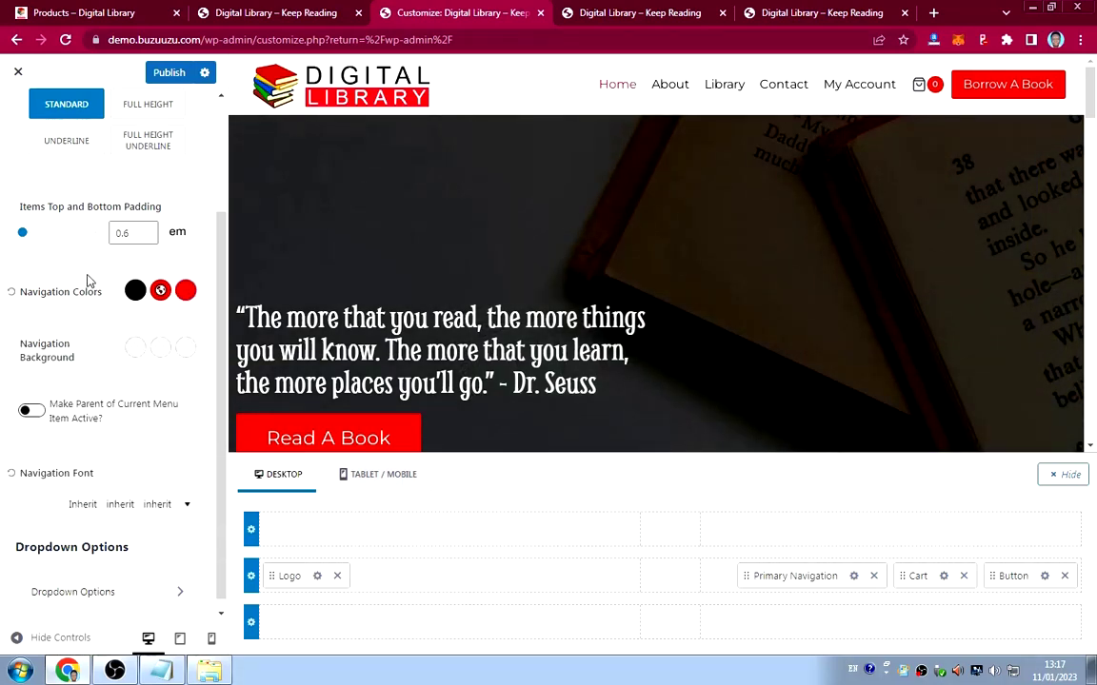
scroll(102, 324, up, 2)
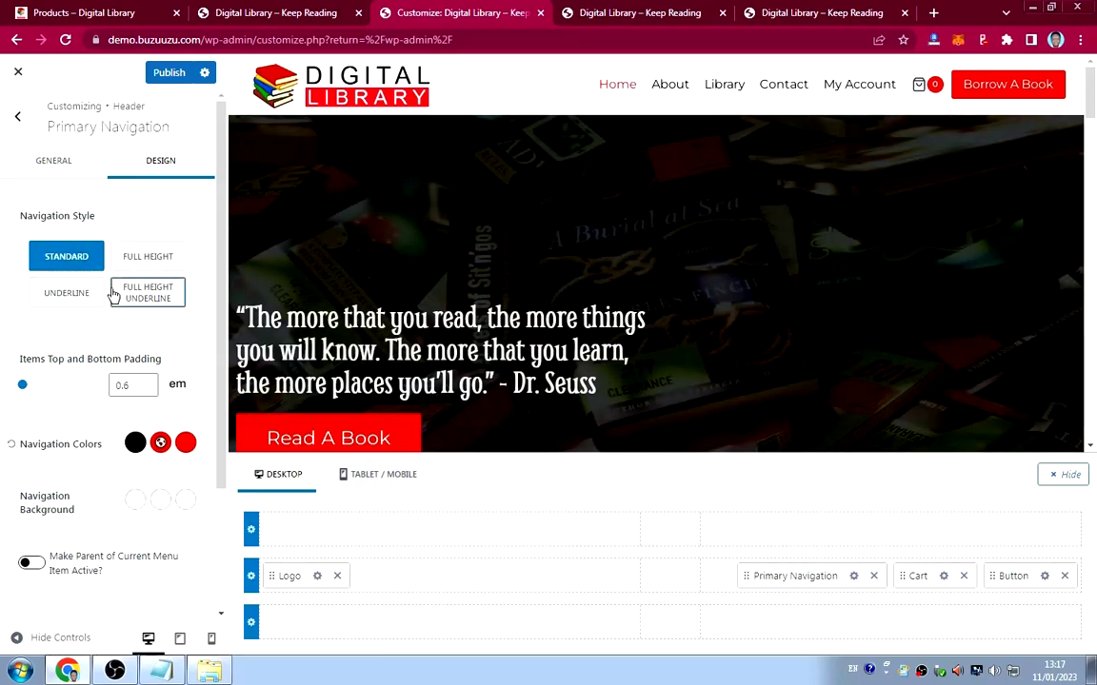
Compare the reference shop's menu, set the Primary Navigation font style to weight 500, and publish the change.
click(274, 15)
click(112, 15)
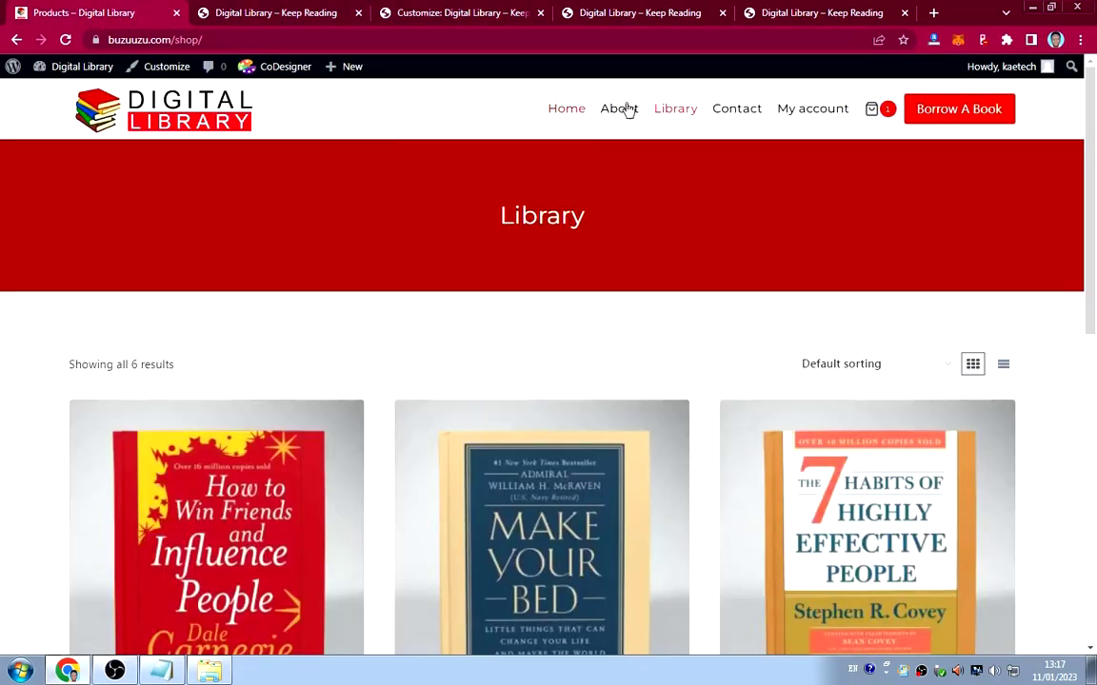
click(416, 12)
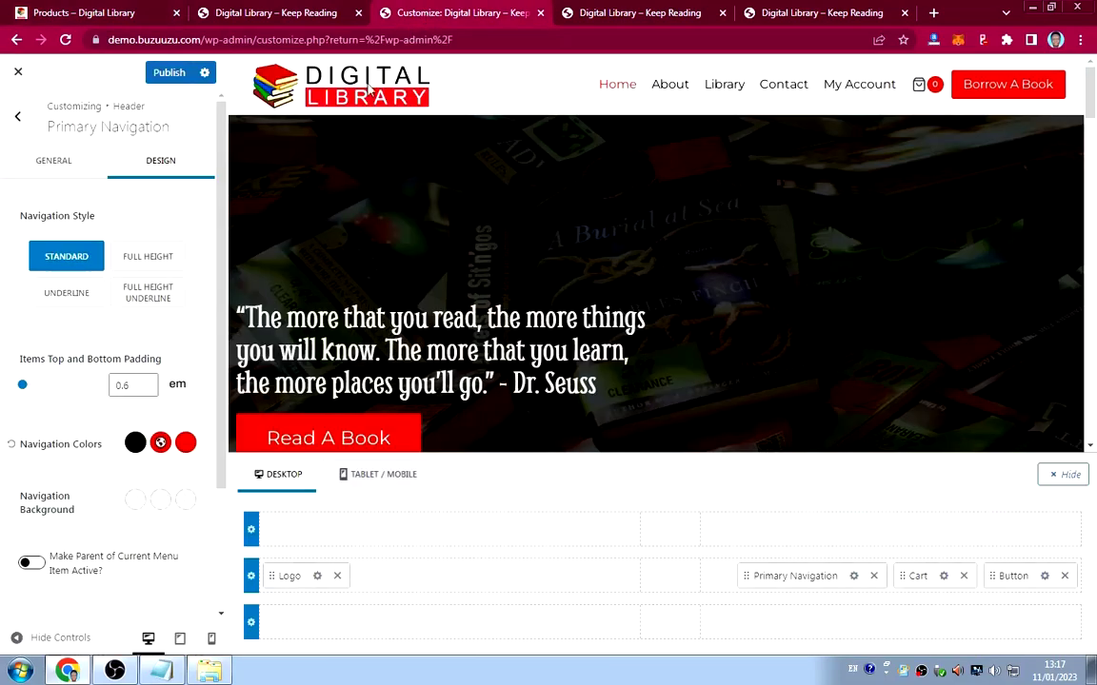
scroll(71, 354, down, 2)
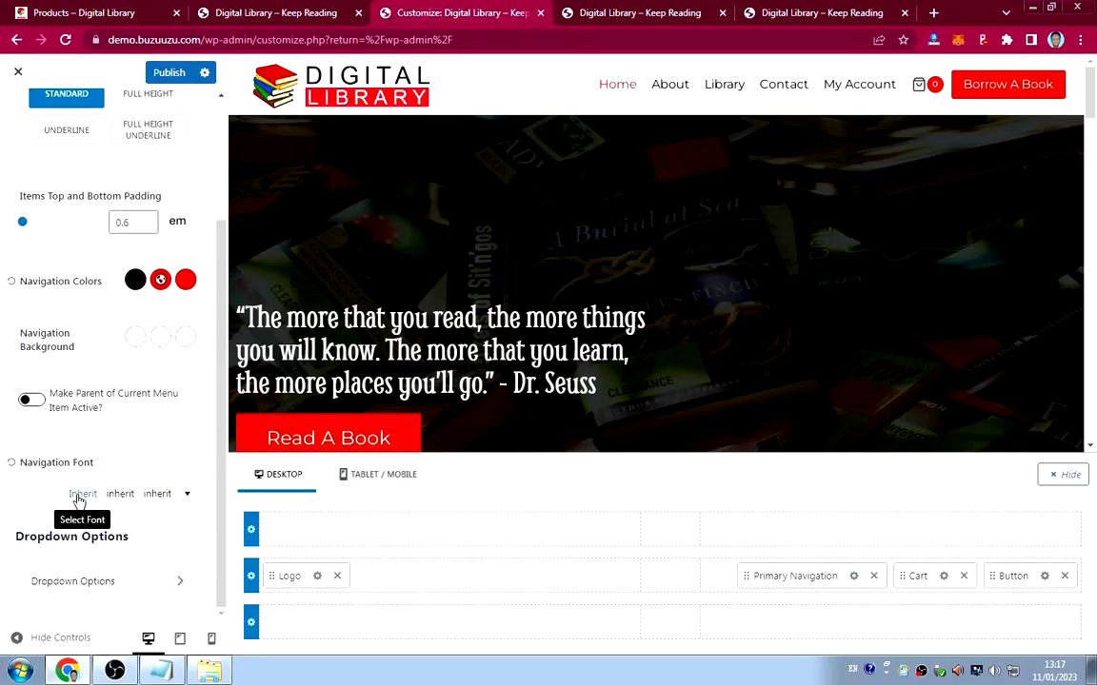
click(81, 495)
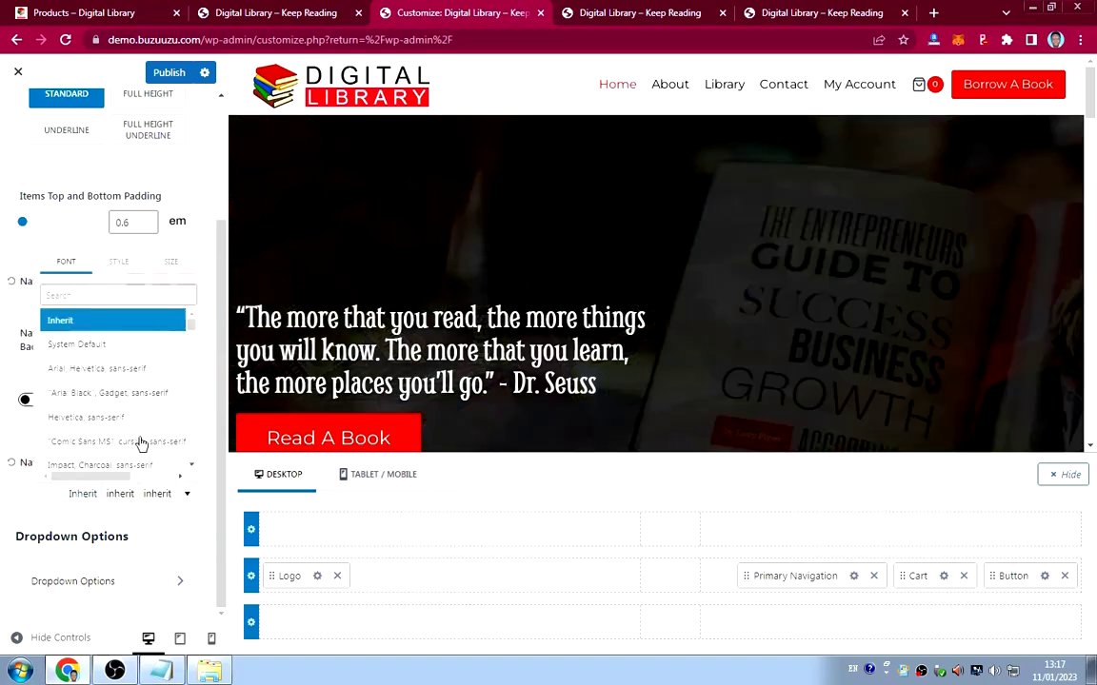
scroll(140, 444, down, 3)
click(116, 237)
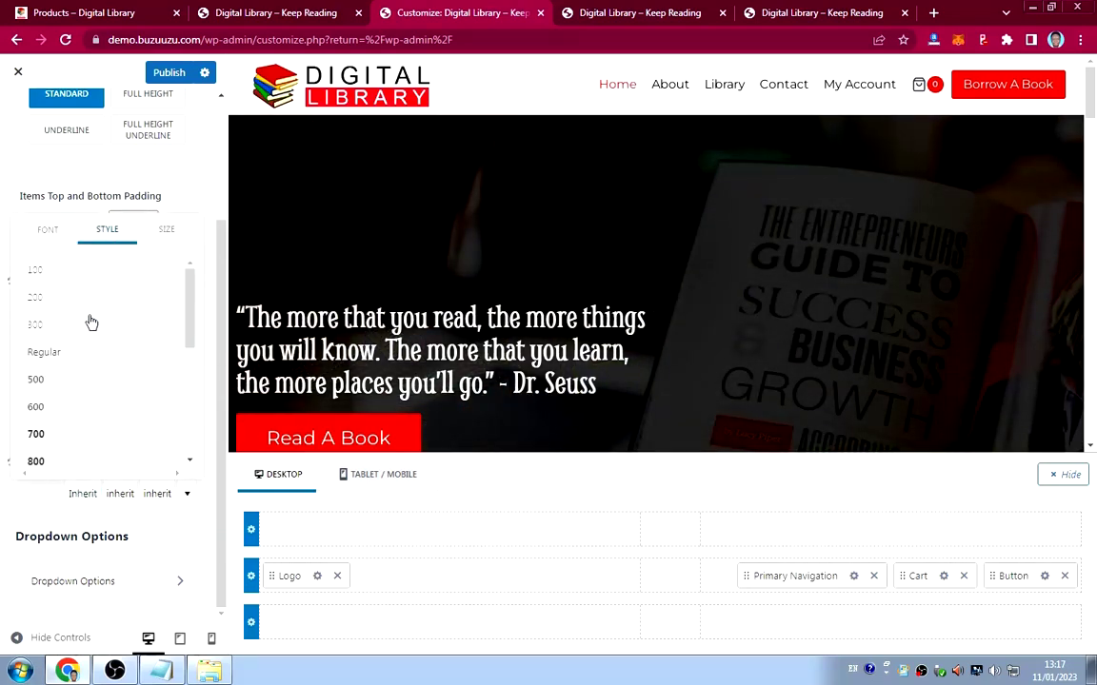
click(67, 385)
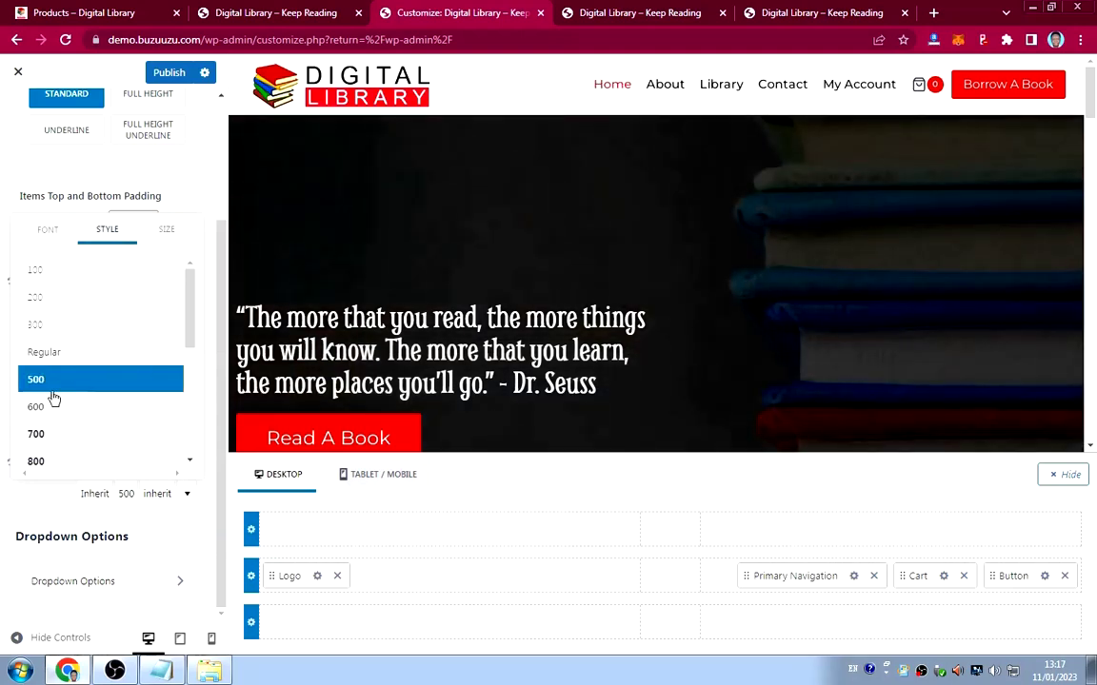
click(45, 500)
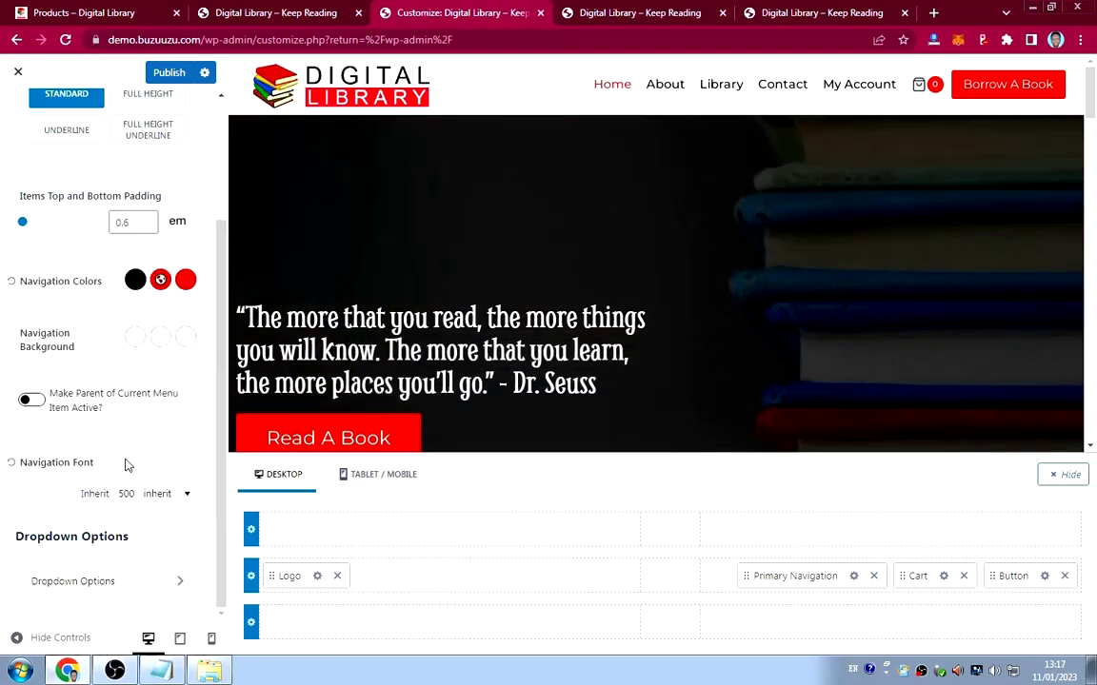
click(165, 74)
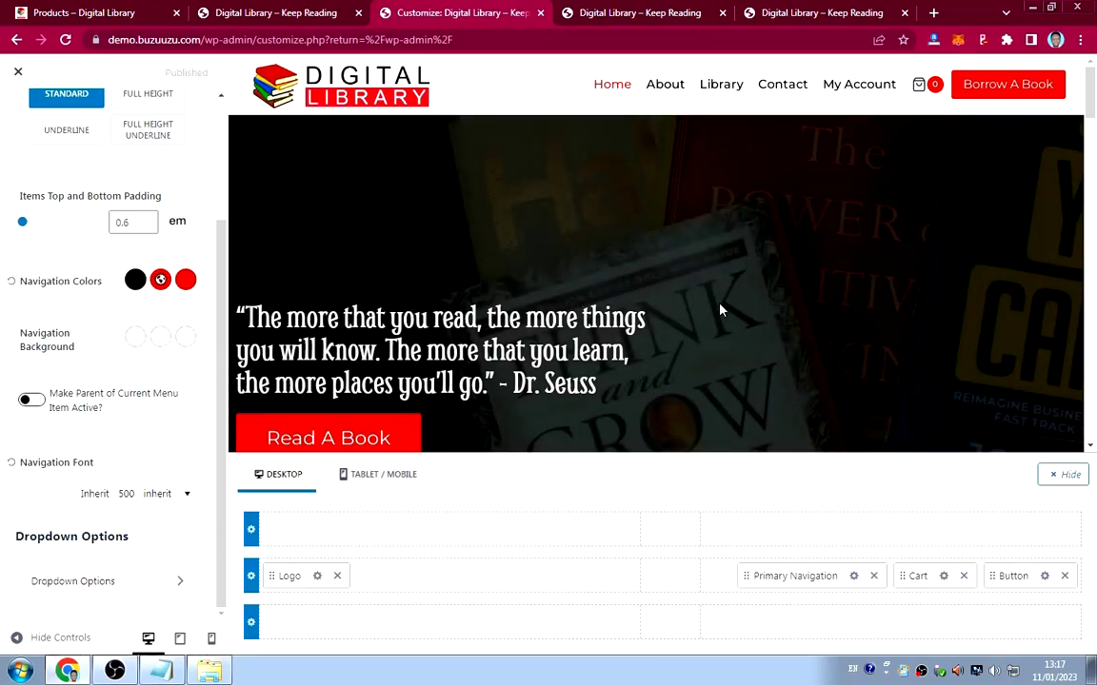
Leave the header settings and open the Footer section, bringing the page's footer into the preview.
scroll(681, 325, down, 3)
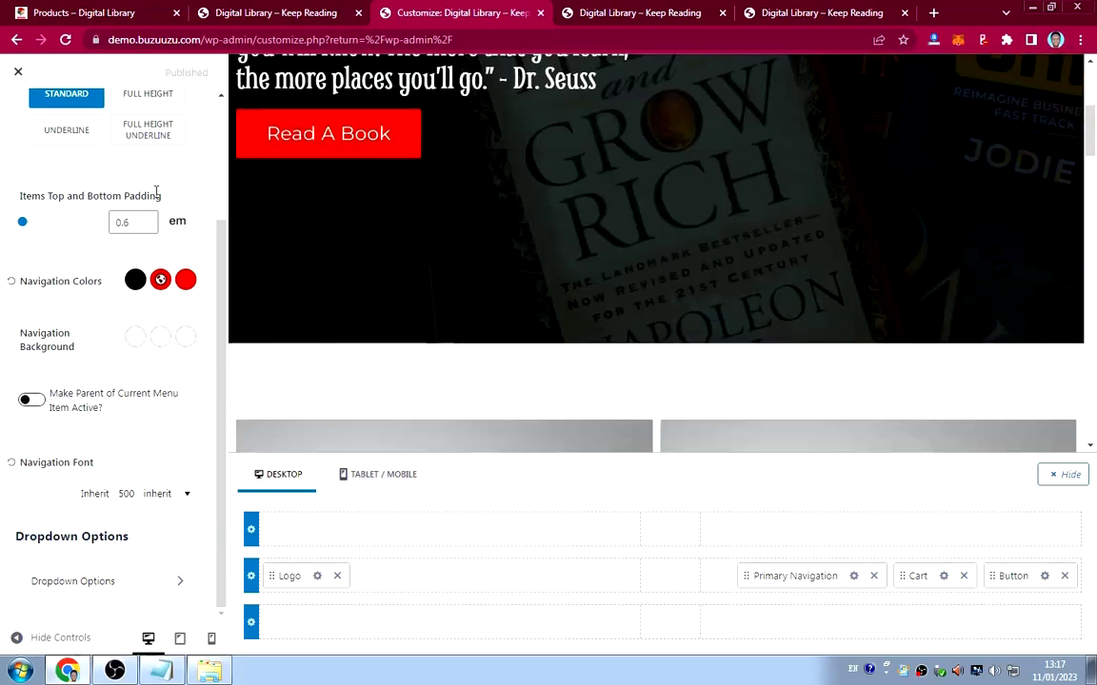
scroll(146, 200, up, 1)
scroll(146, 200, up, 1)
click(19, 112)
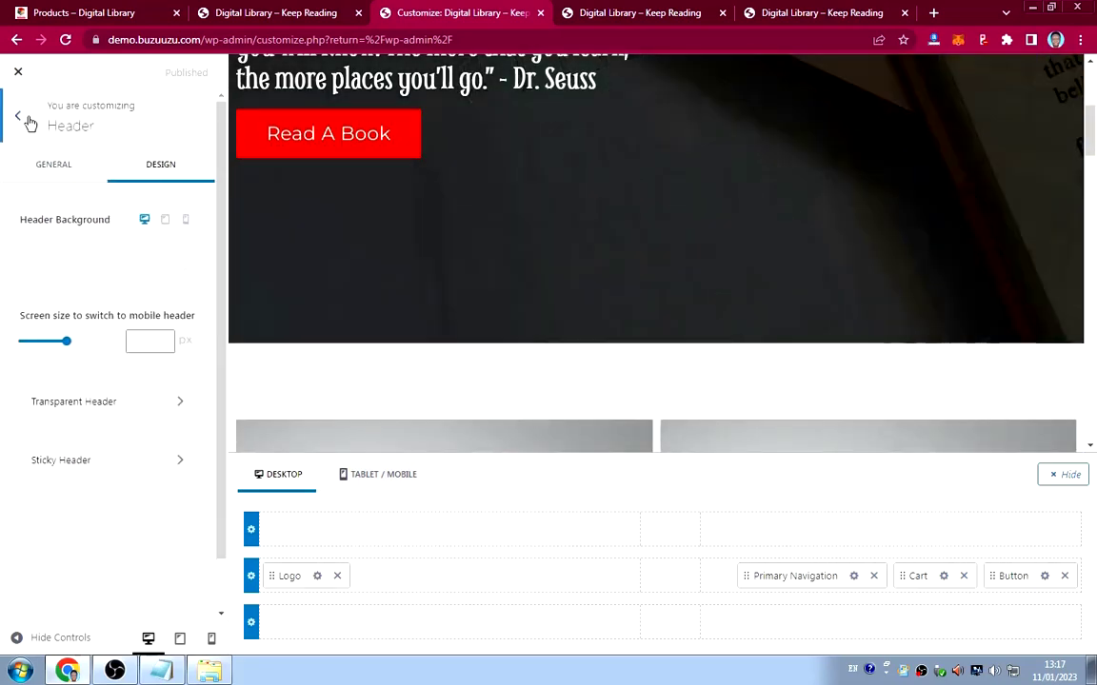
scroll(636, 333, down, 15)
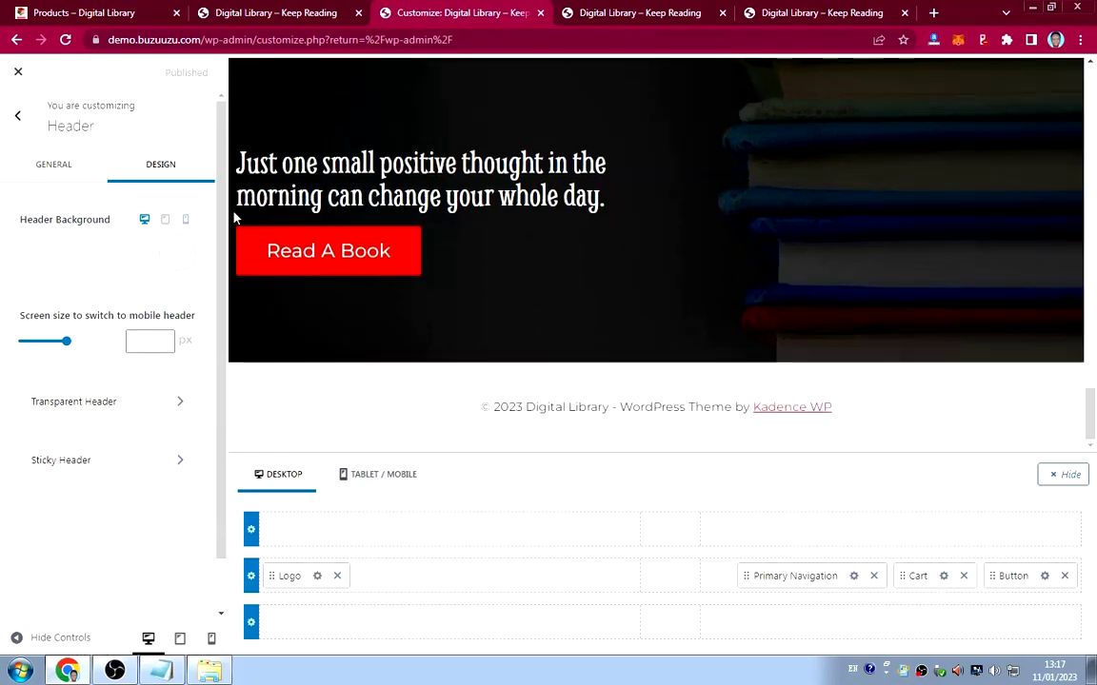
click(19, 122)
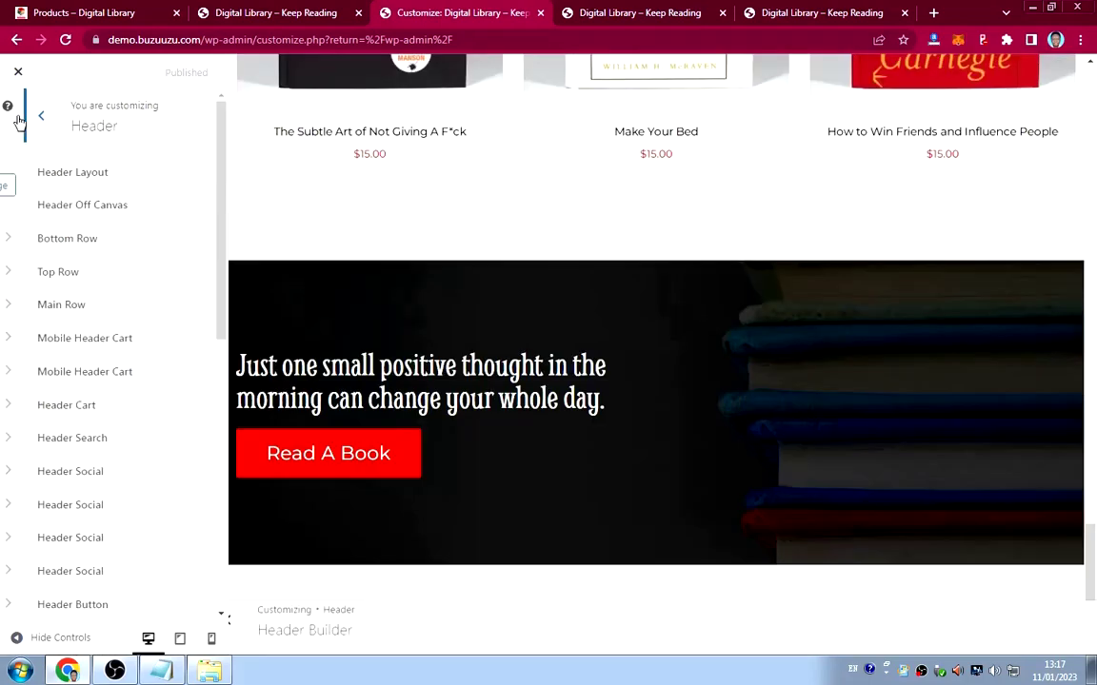
click(20, 120)
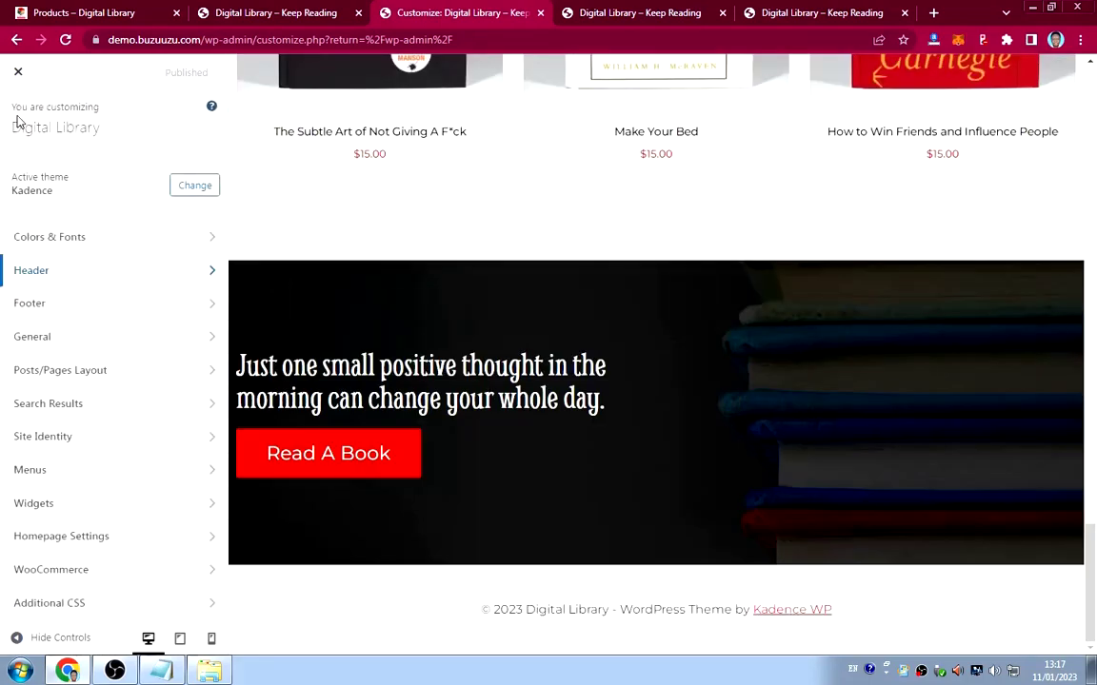
click(72, 304)
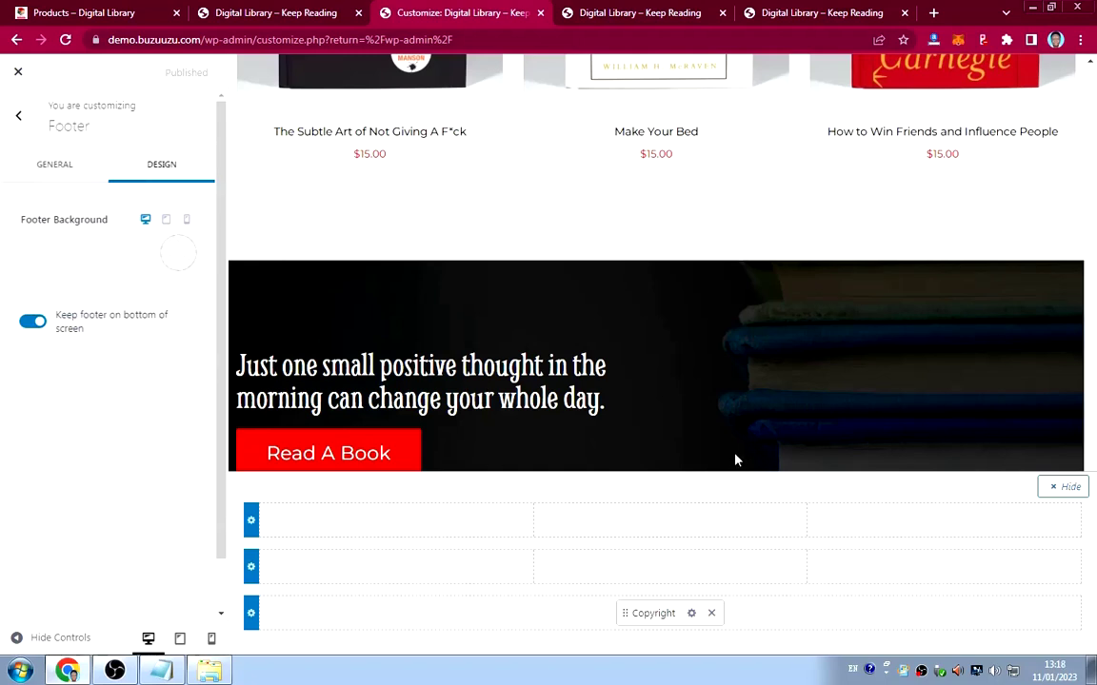
scroll(735, 461, down, 3)
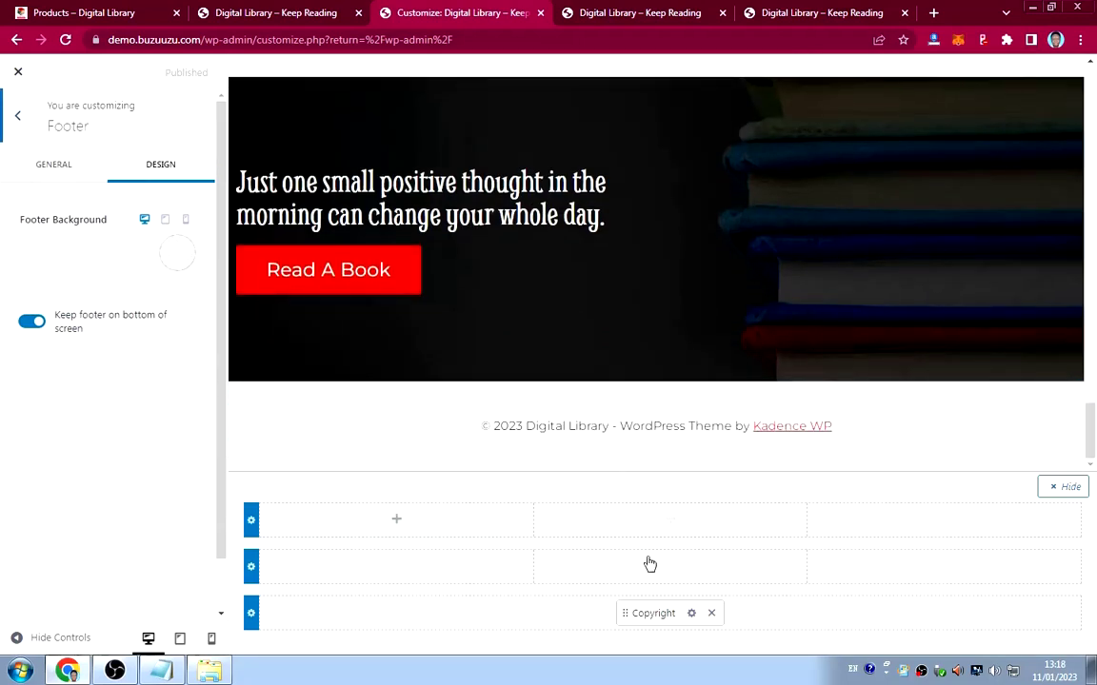
Open the Copyright item from the footer's general settings.
mouse_move(661, 580)
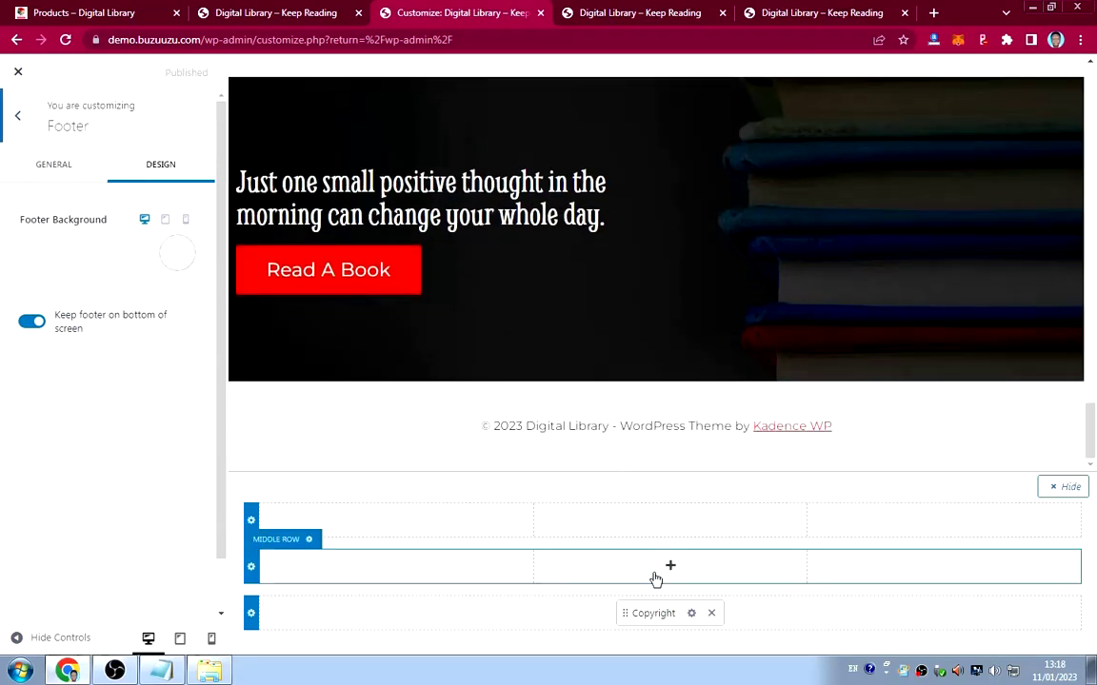
mouse_move(308, 620)
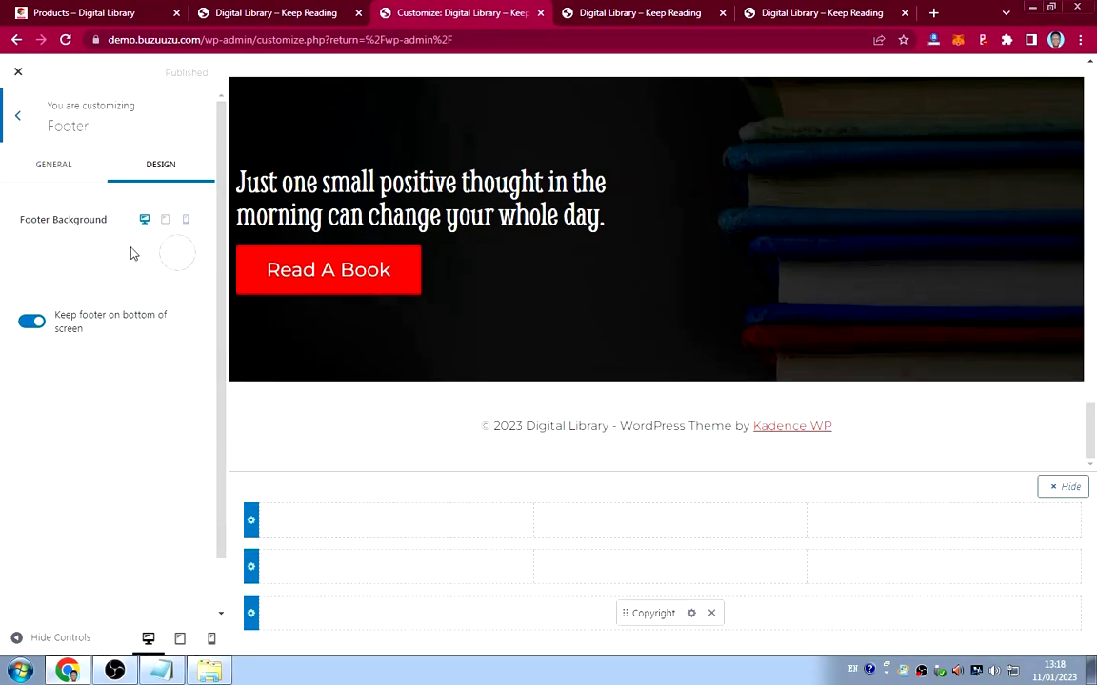
click(63, 171)
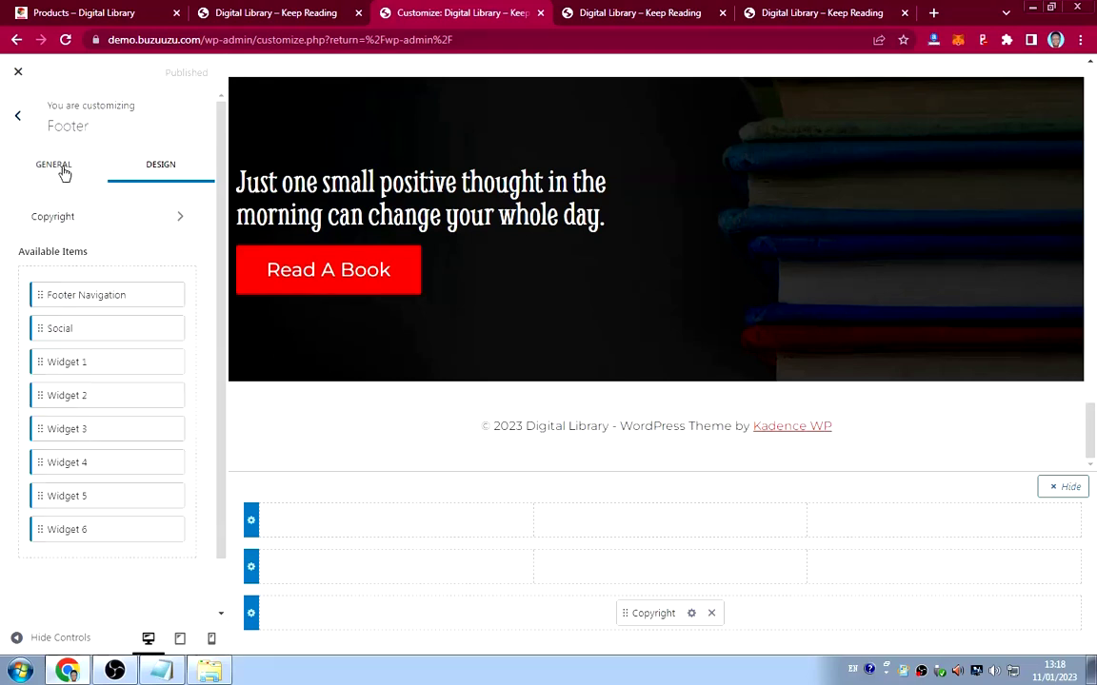
click(132, 220)
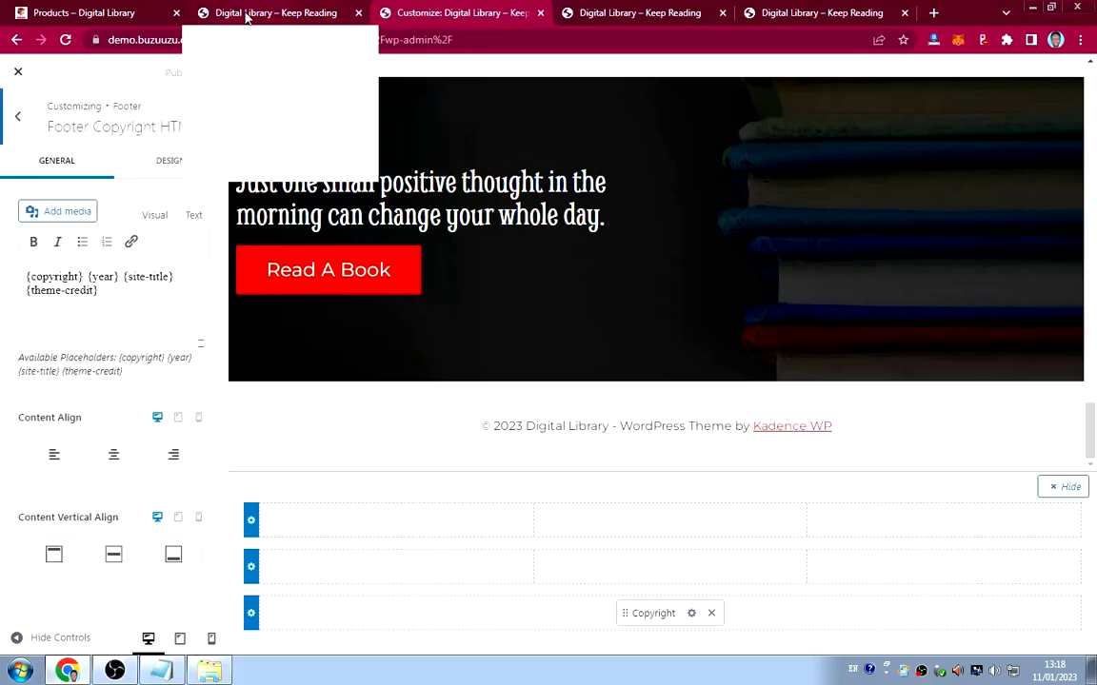
Copy the credit "Designed By Kaetech Digital" from the reference shop page's footer.
click(142, 15)
scroll(488, 362, down, 10)
scroll(488, 362, down, 1)
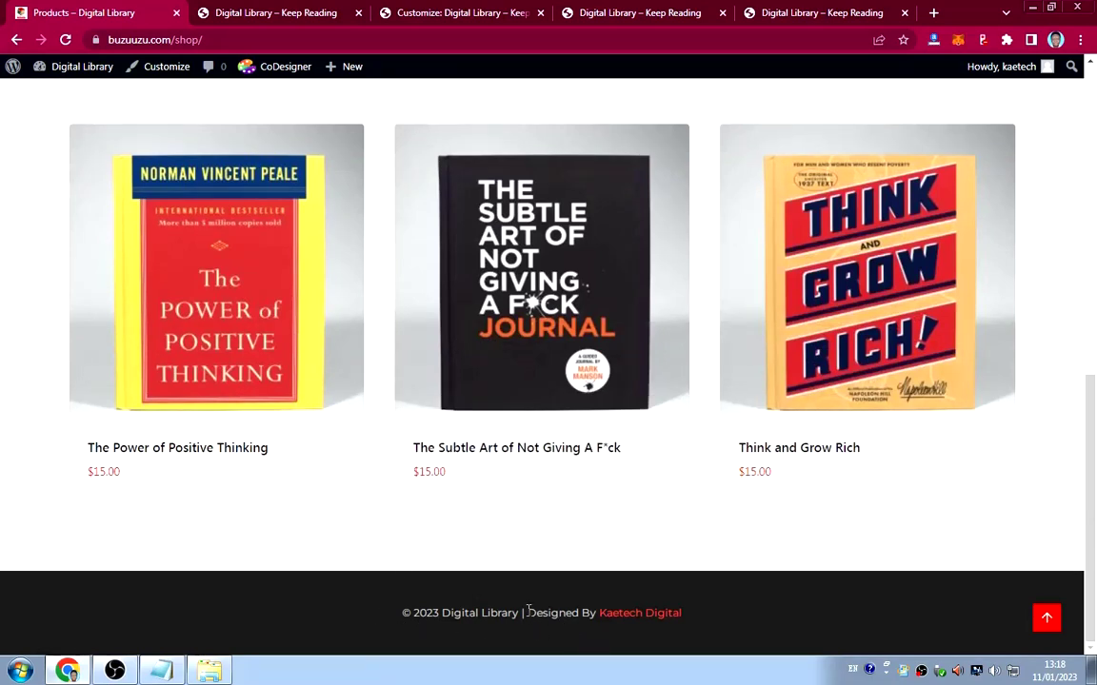
drag(528, 612, 712, 617)
key(ctrl+c)
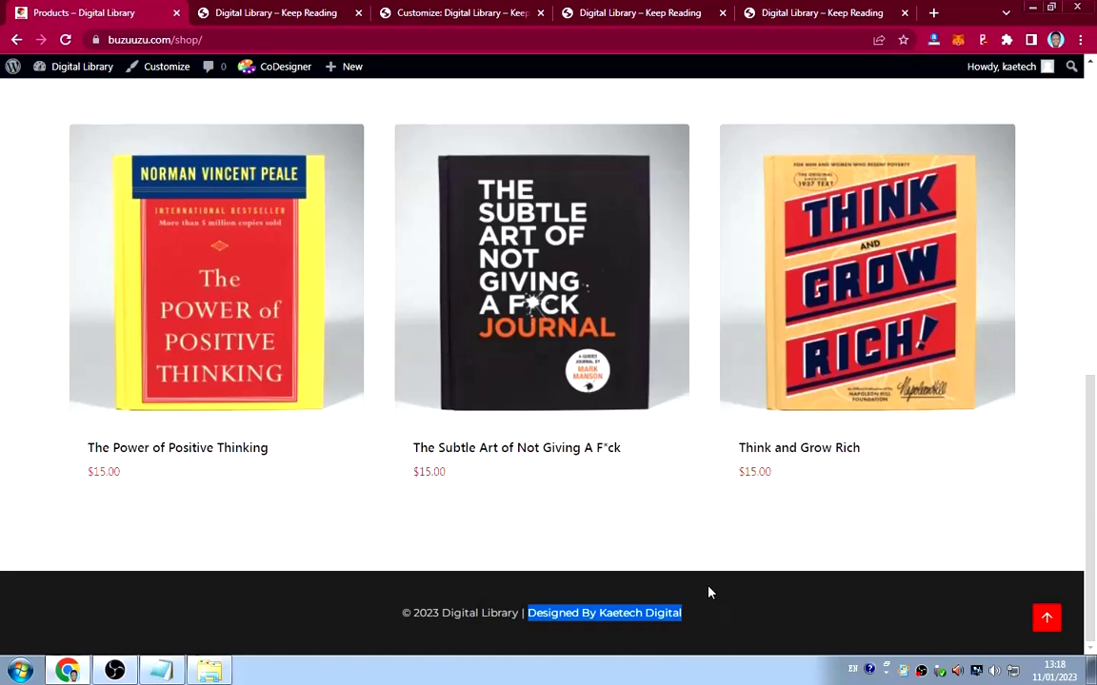
Enlarge the demo site's footer copyright text editor and delete the {theme-credit} placeholder.
click(443, 10)
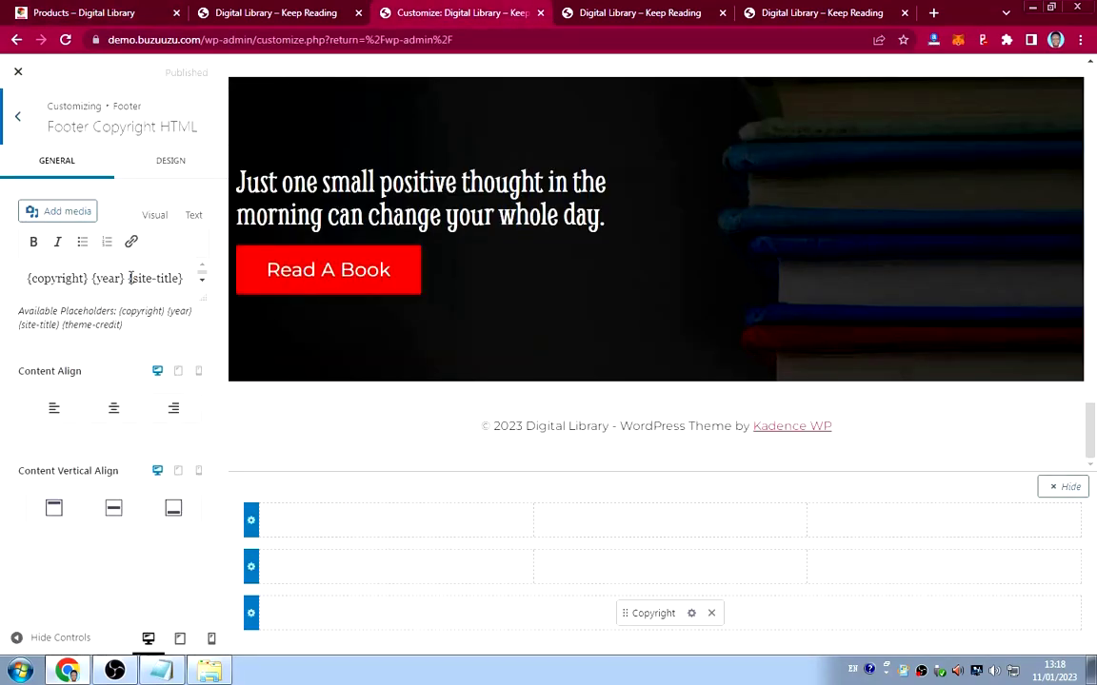
click(201, 280)
drag(203, 295, 196, 358)
drag(106, 297, 26, 297)
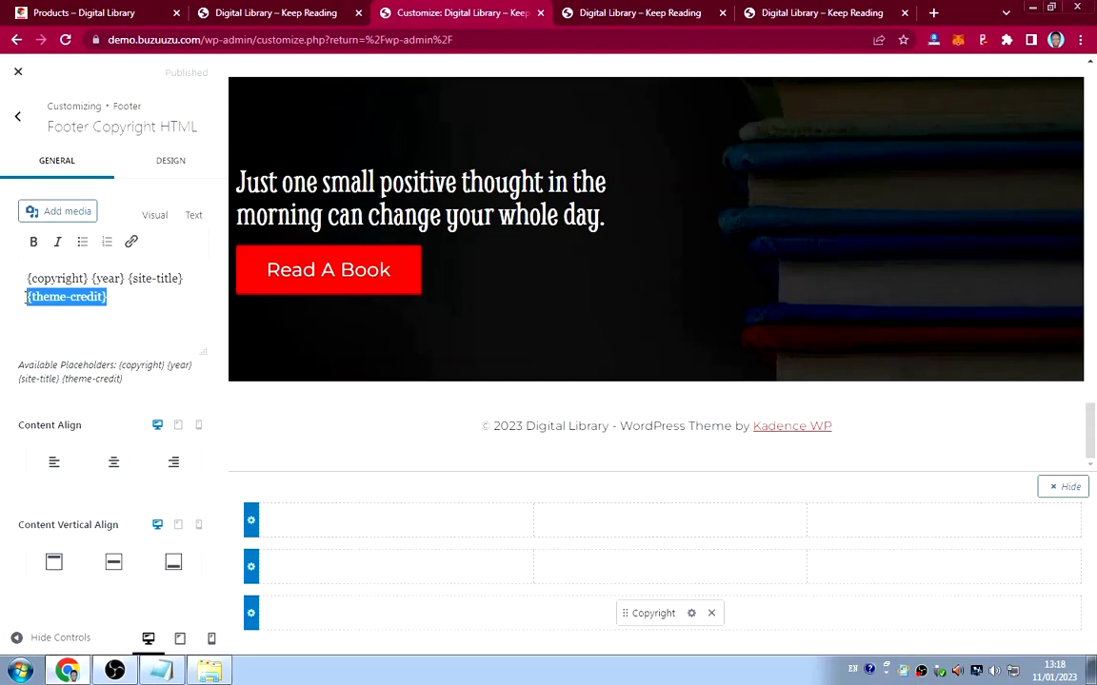
key(BackSpace)
key(BackSpace)
text(-)
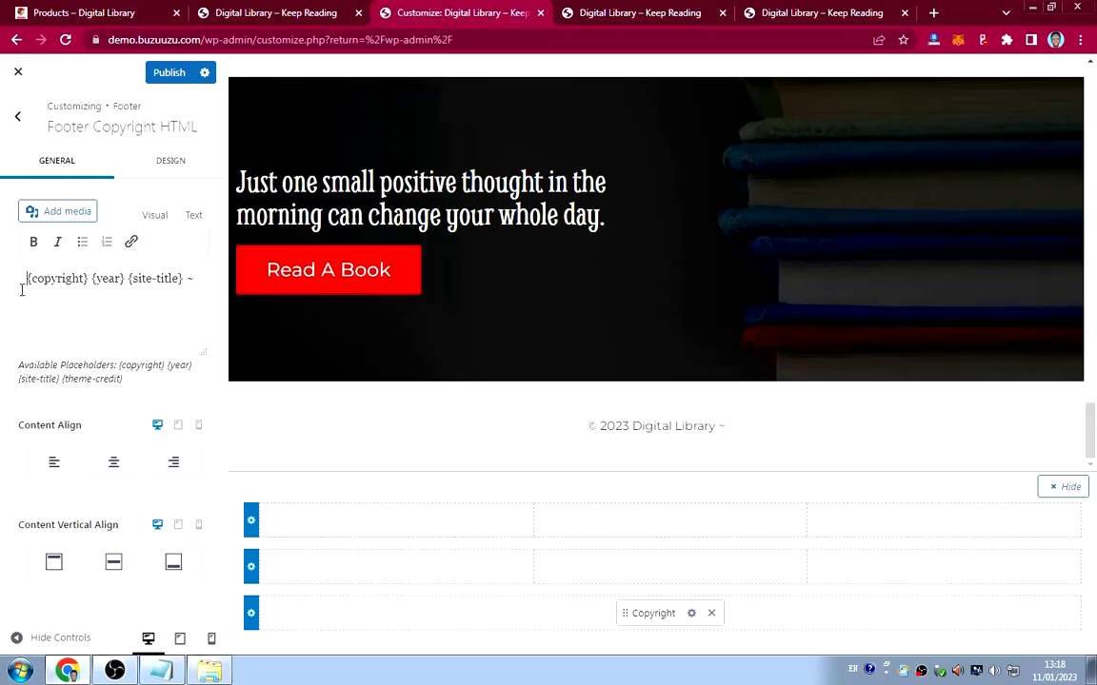
click(194, 296)
key(BackSpace)
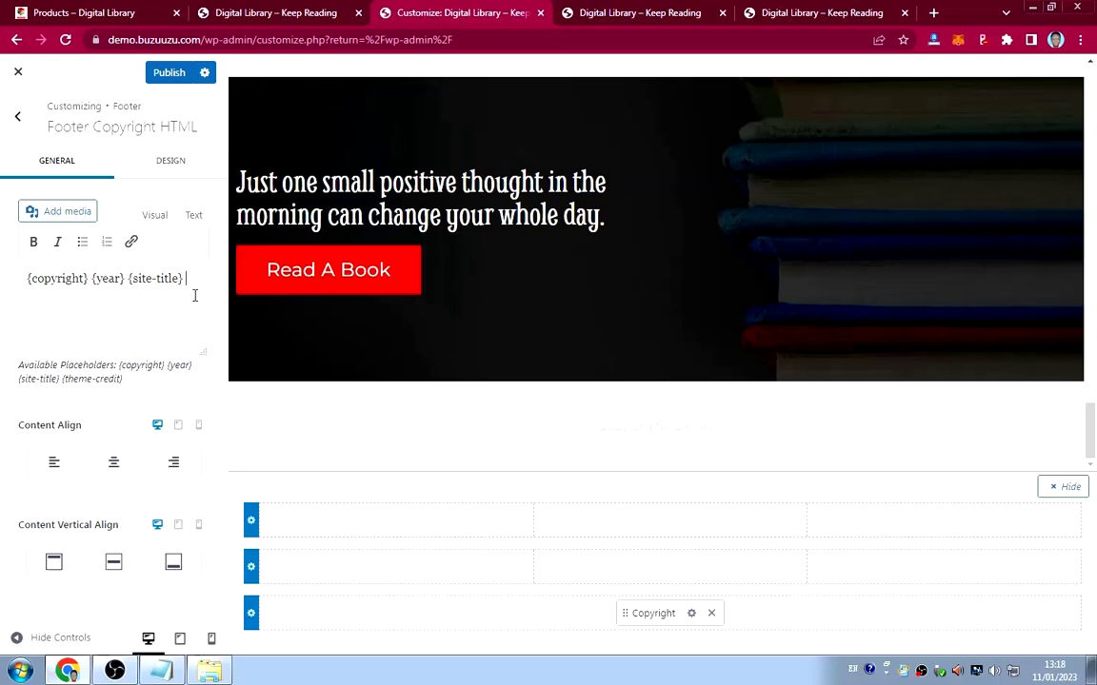
text(/)
key(BackSpace)
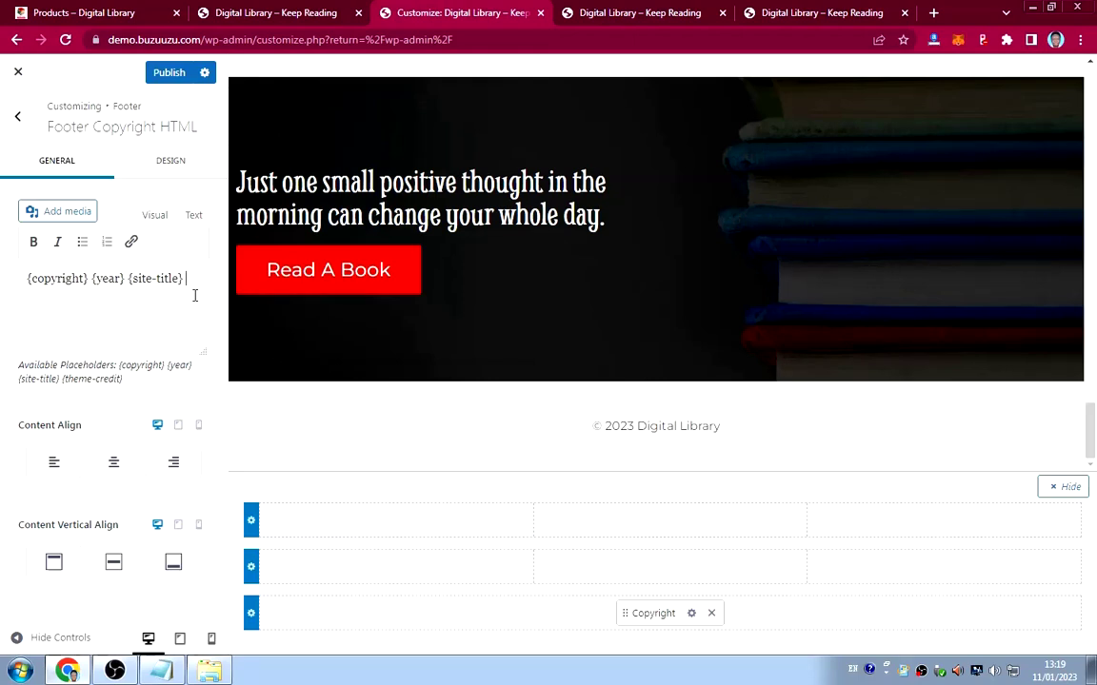
text(|)
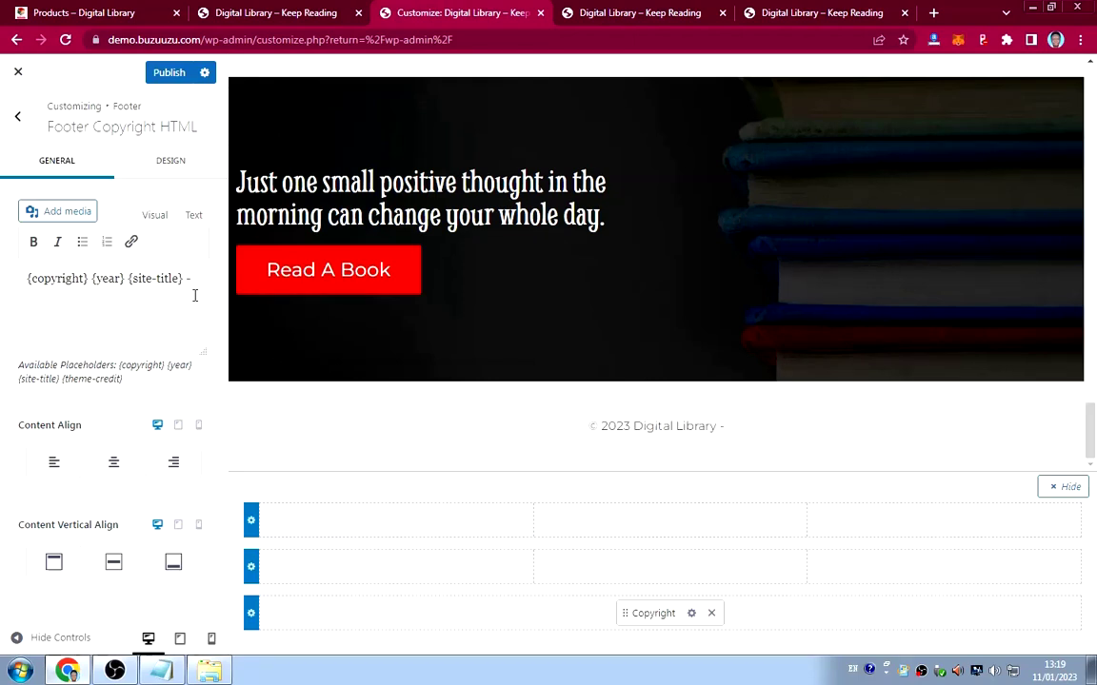
key(ctrl+v)
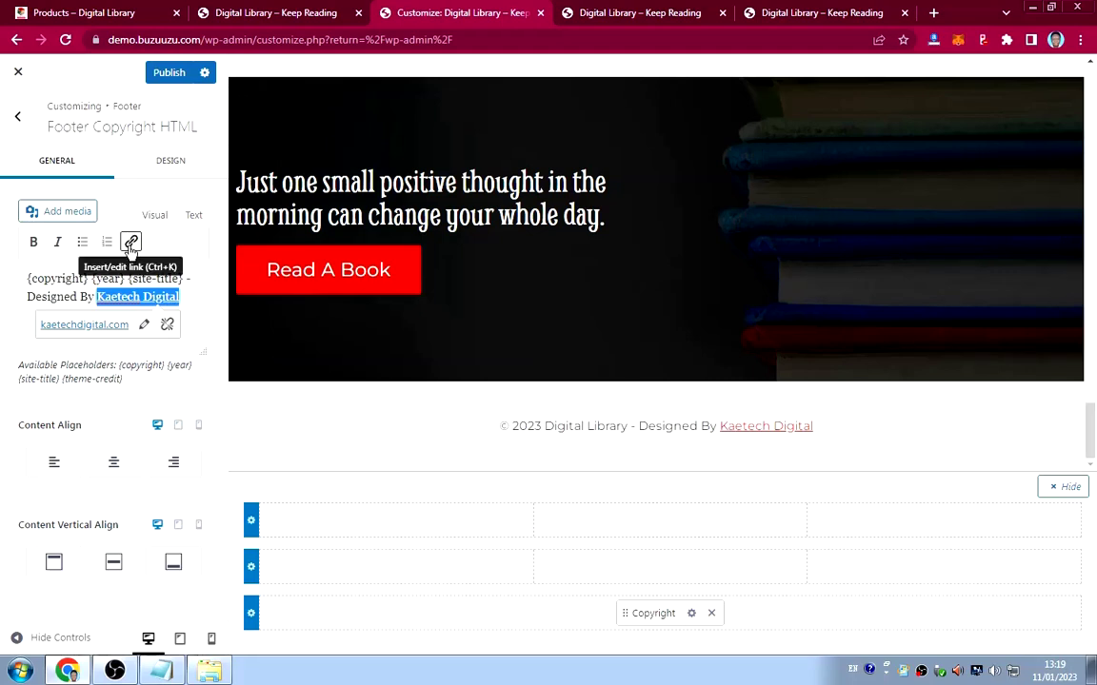
click(131, 244)
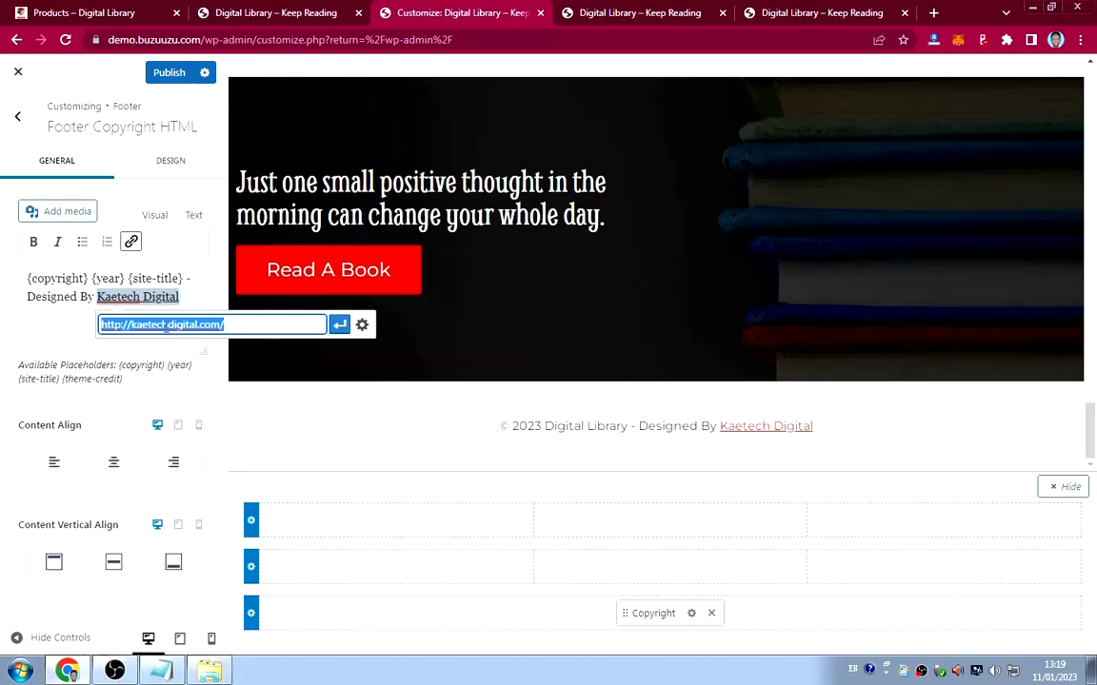
click(339, 327)
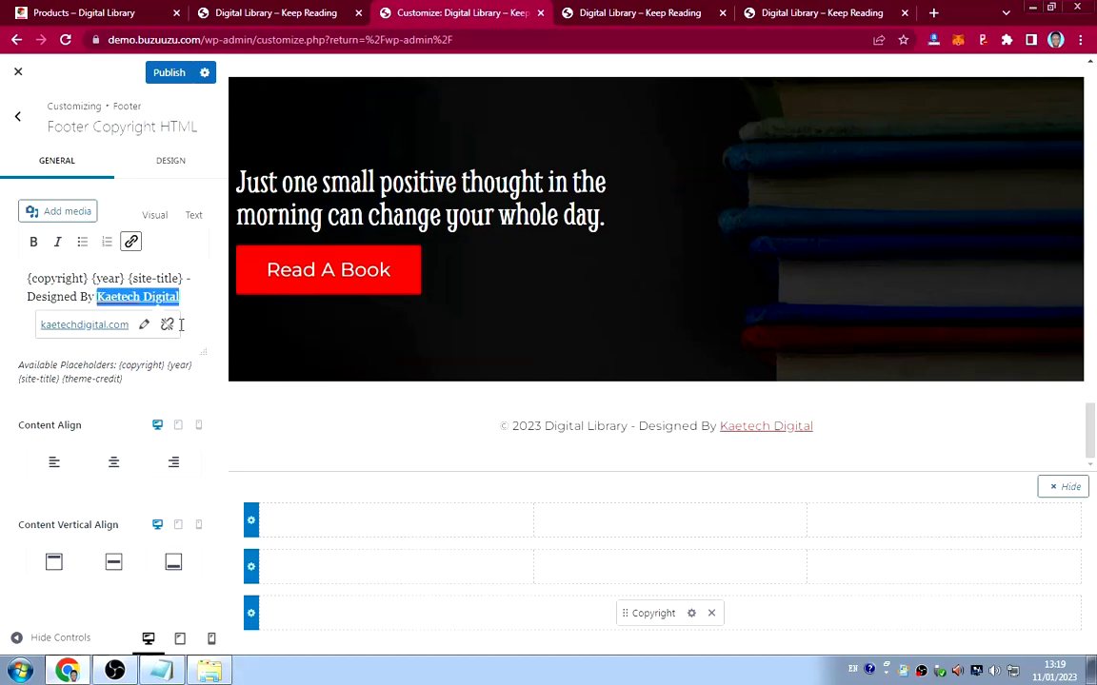
click(83, 290)
click(169, 74)
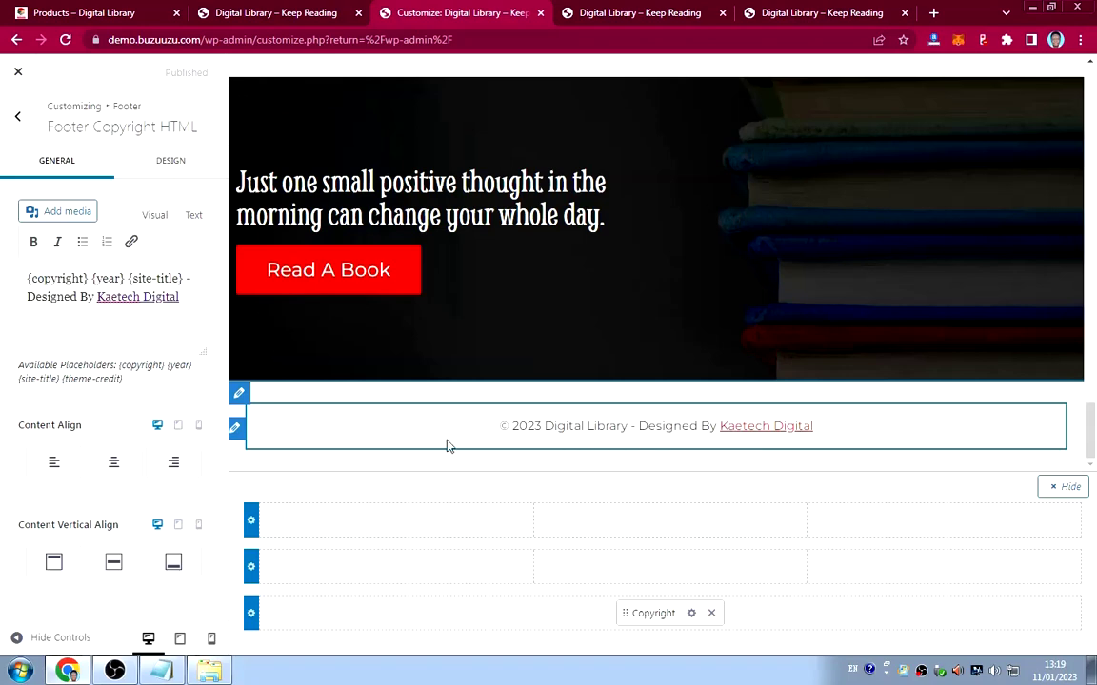
Check the reference shop's footer styling and review the demo site's Footer Copyright design and general settings.
click(109, 12)
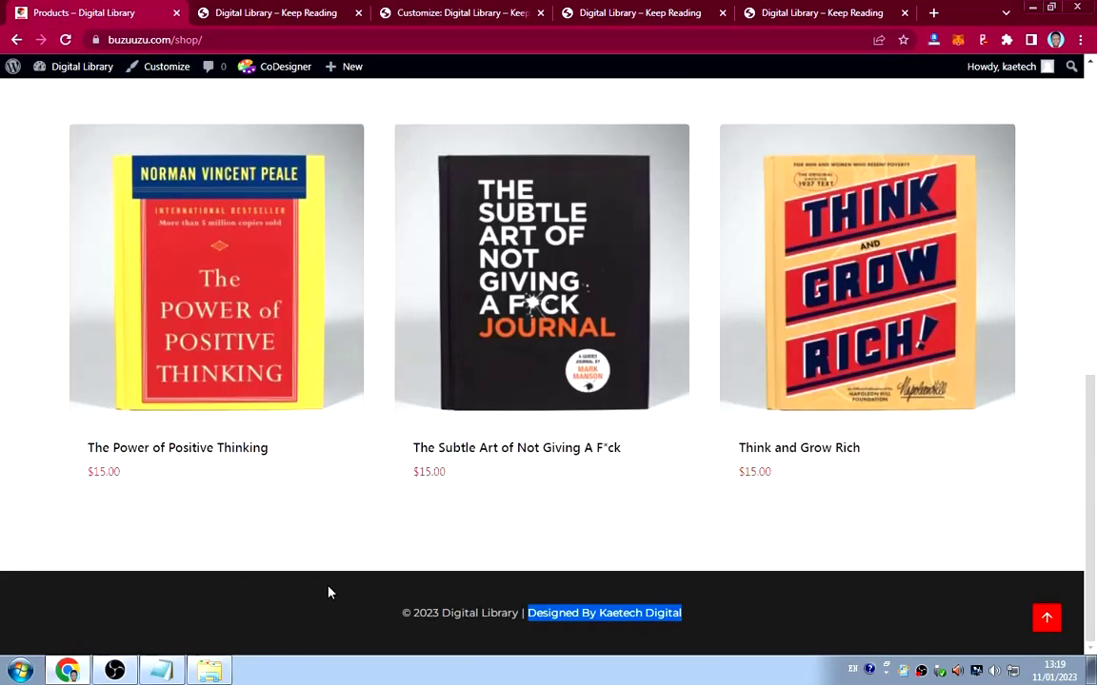
click(438, 12)
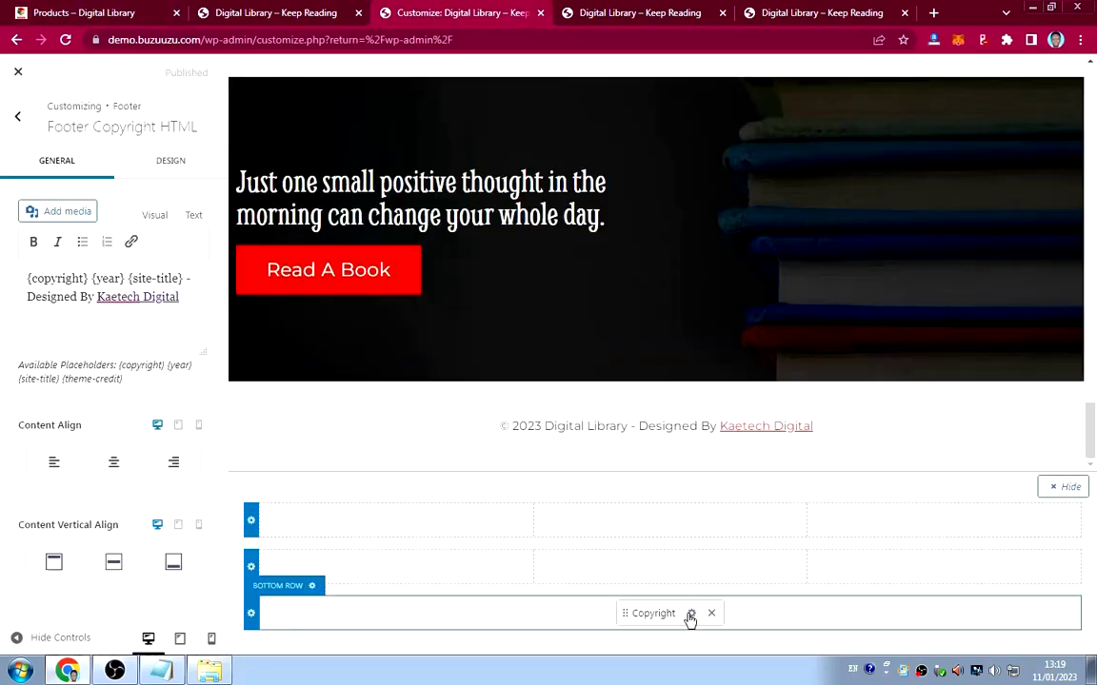
click(171, 161)
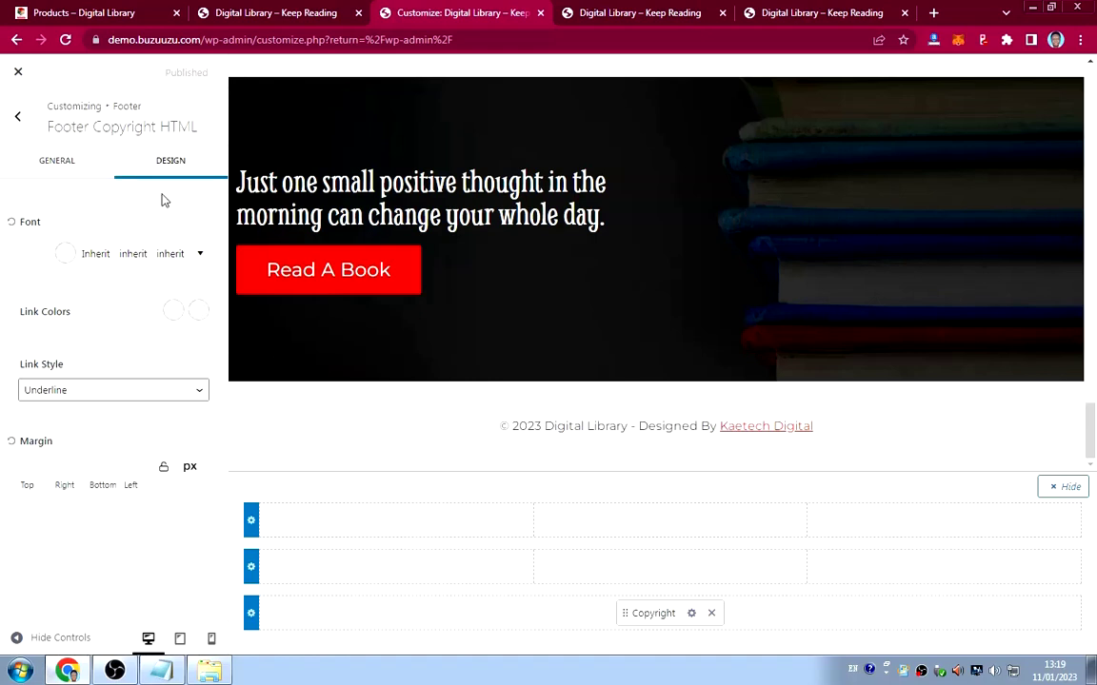
click(61, 158)
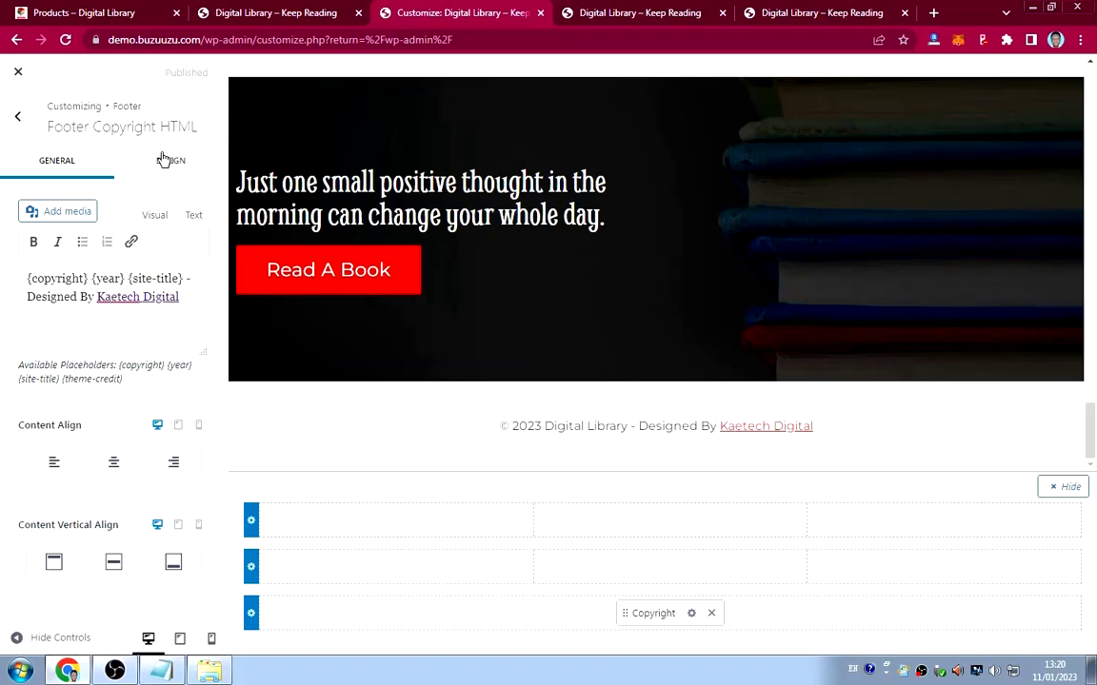
Set the footer copyright's link style to No Underline.
click(164, 159)
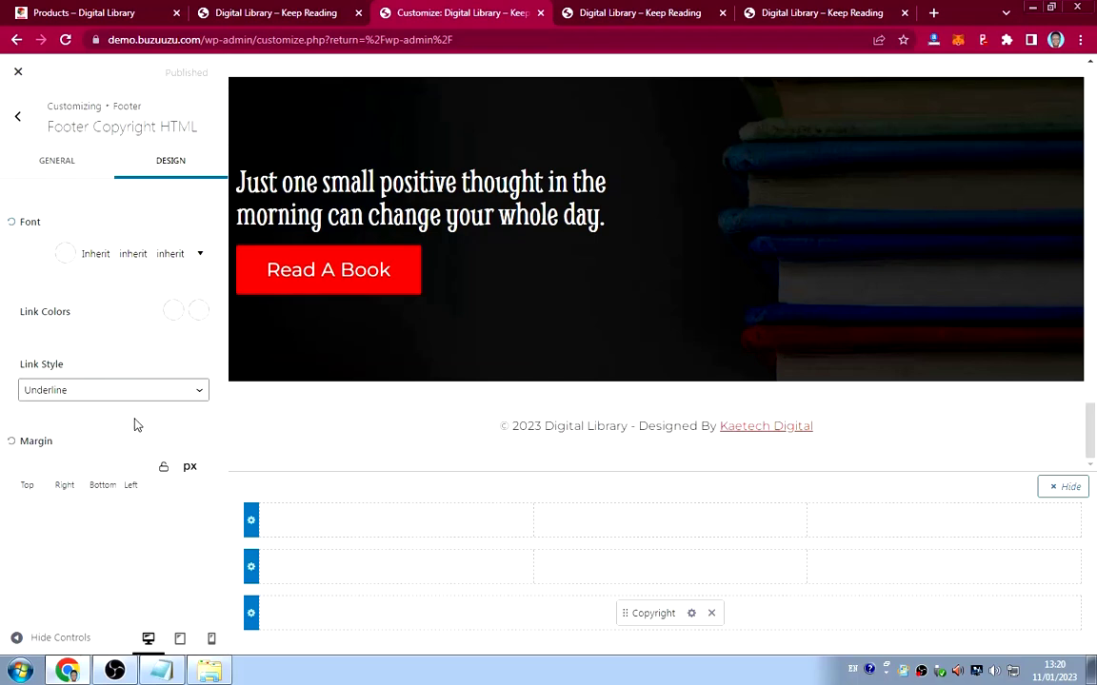
click(108, 390)
click(86, 421)
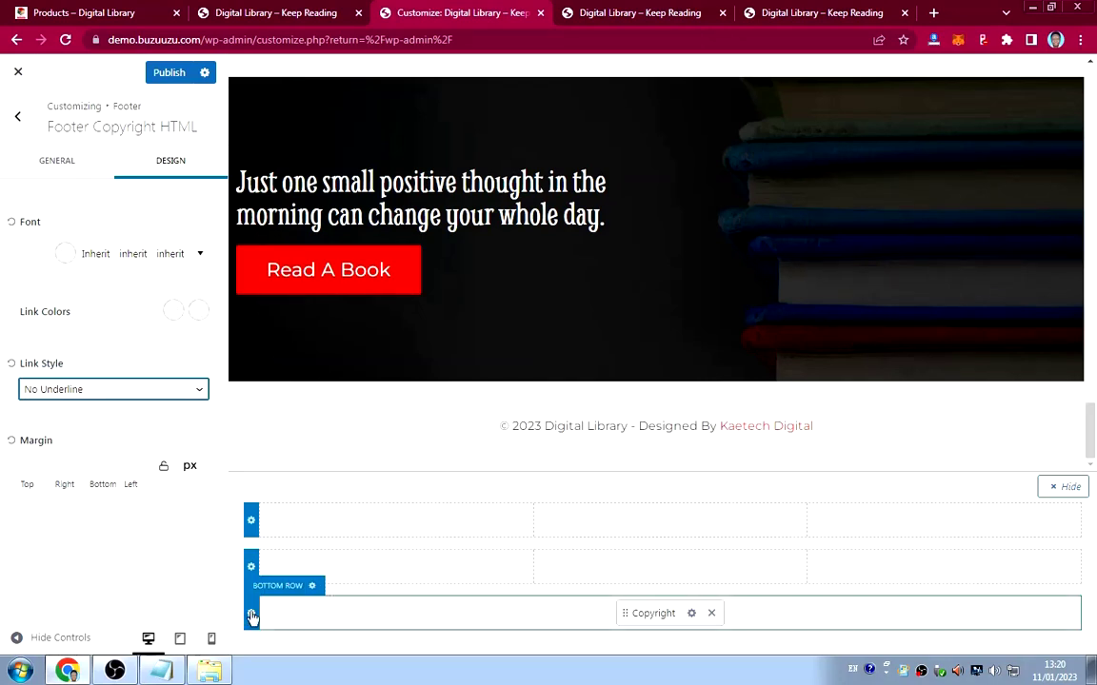
Set the desktop footer background to a near-black shade.
click(18, 117)
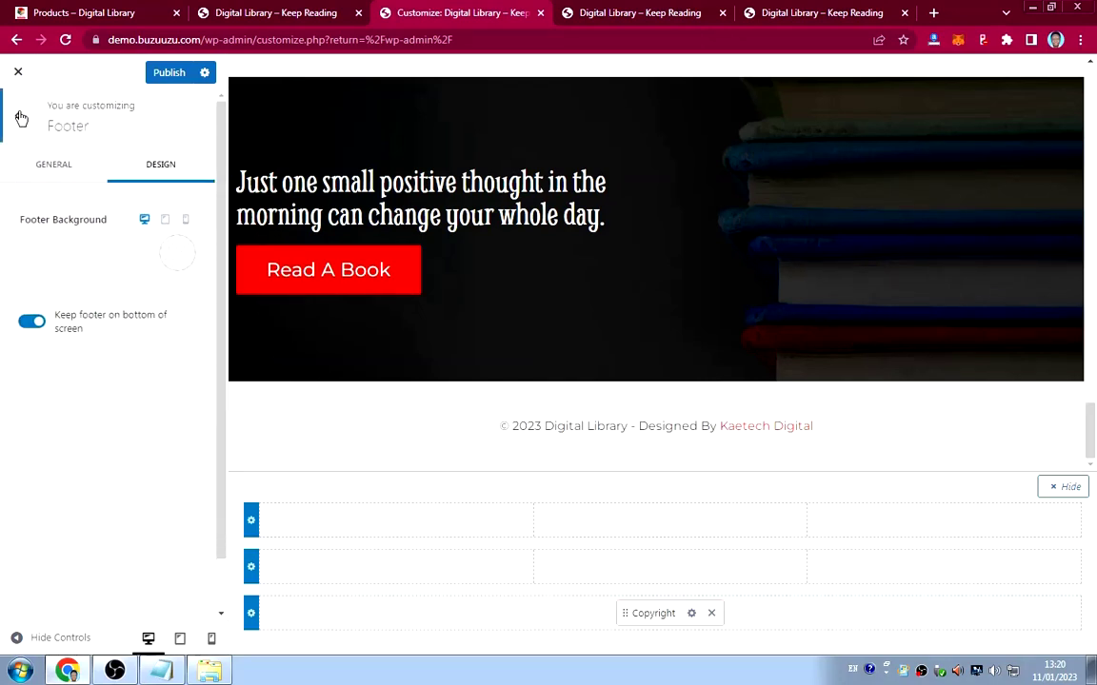
click(173, 255)
click(58, 226)
click(176, 259)
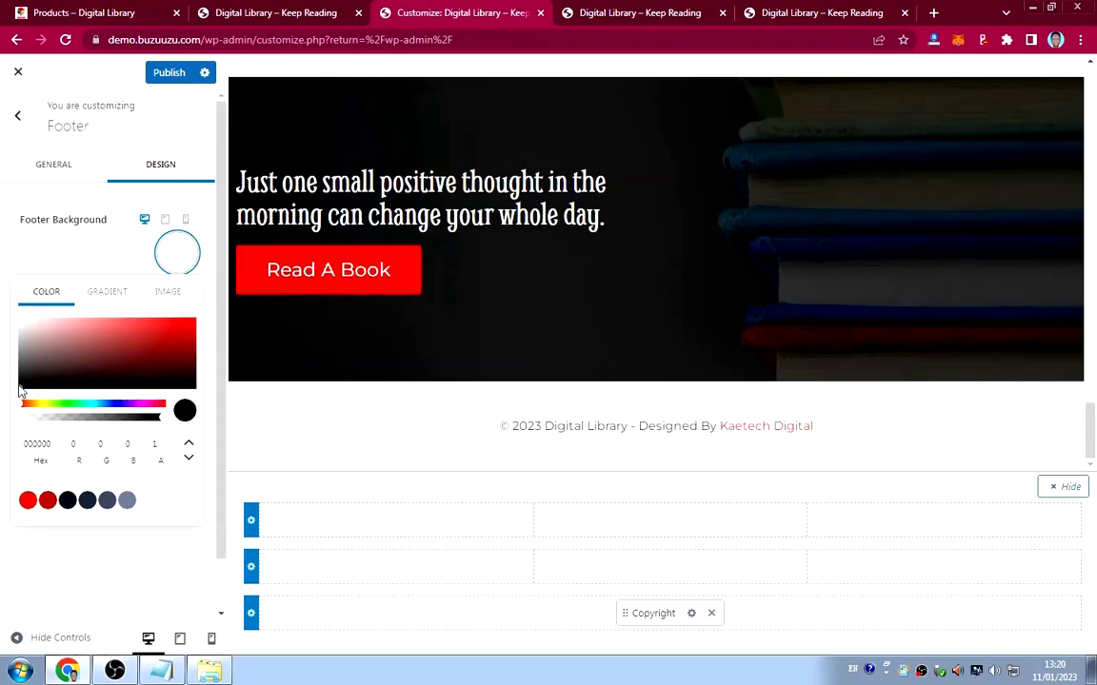
click(19, 386)
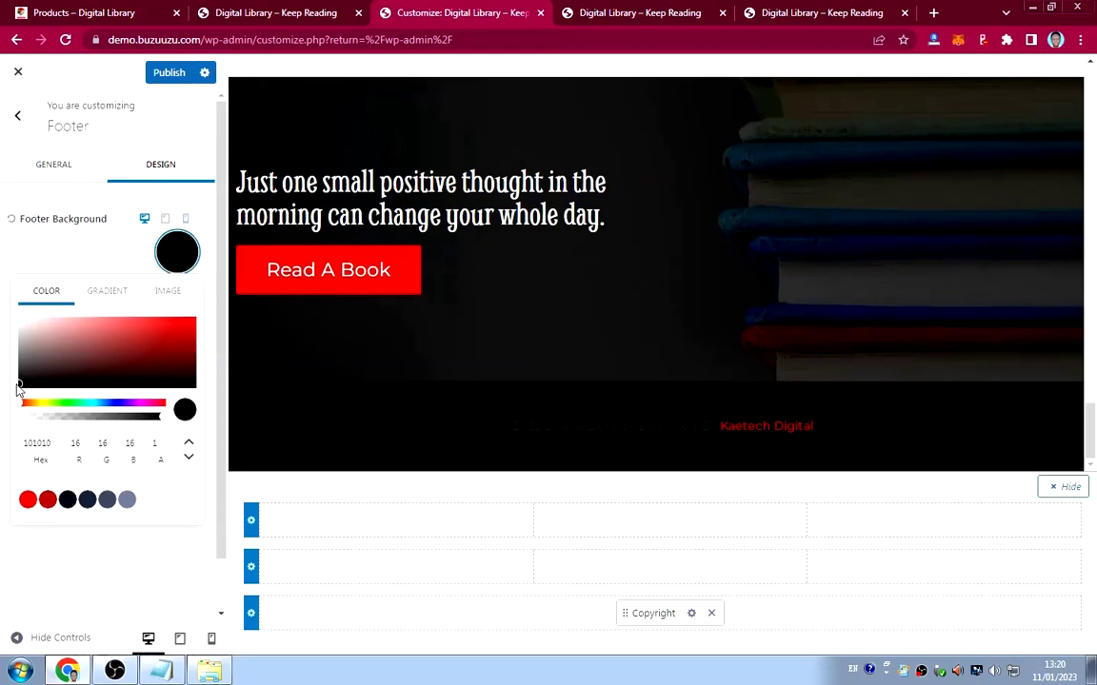
click(23, 380)
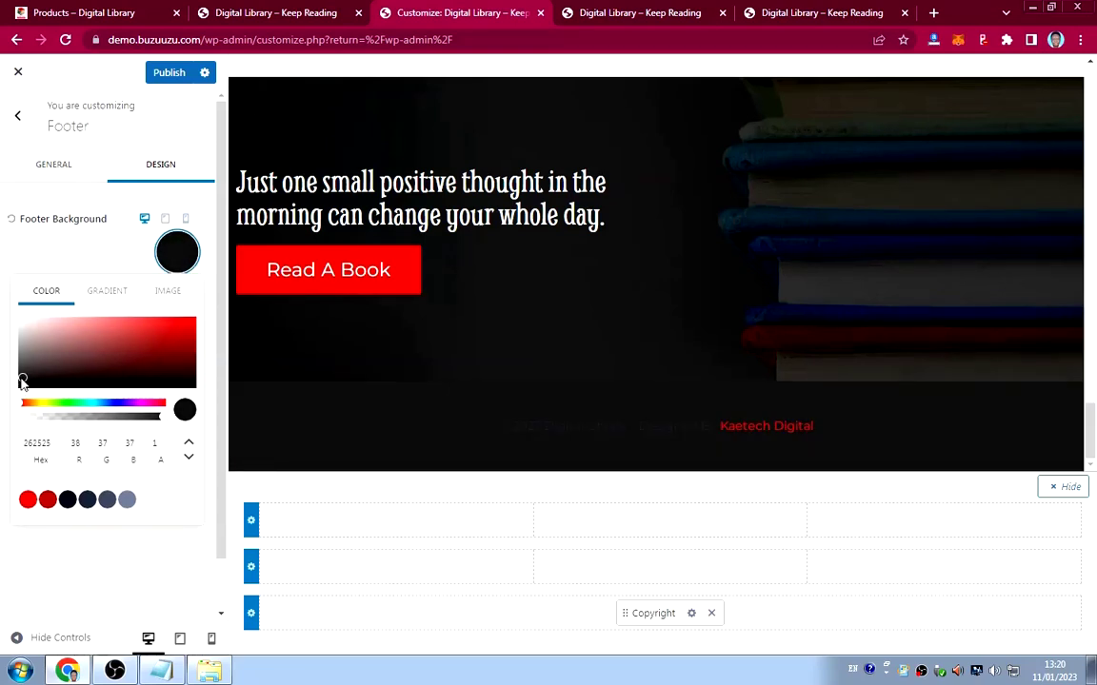
click(20, 378)
click(23, 380)
click(28, 378)
click(80, 255)
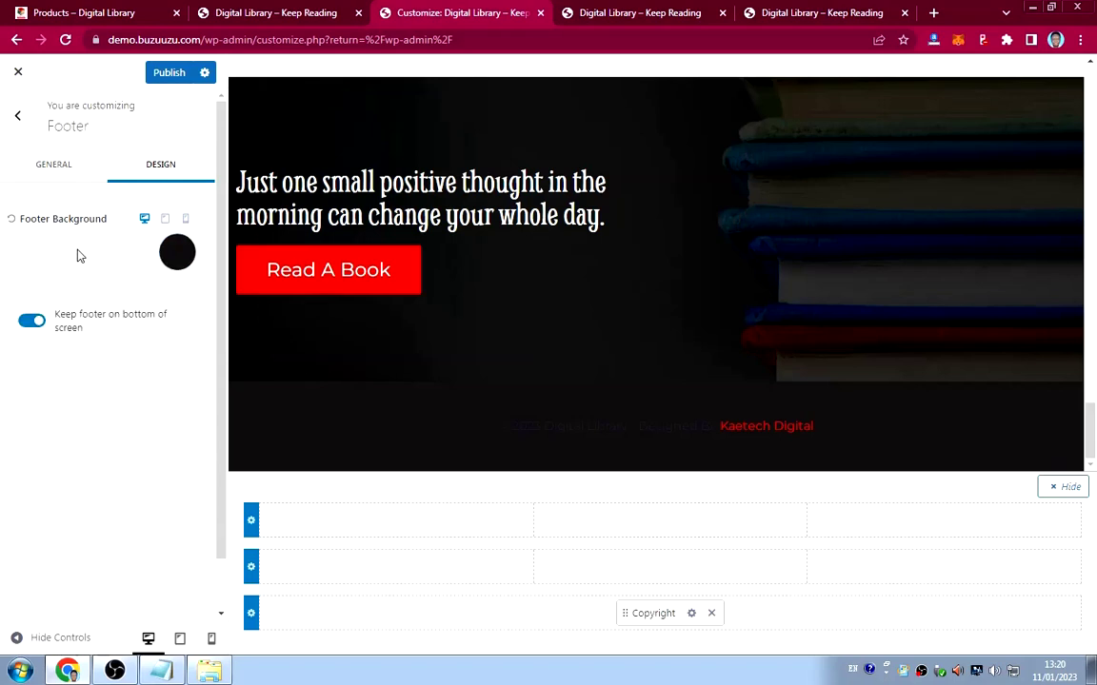
Set the footer copyright's font color to the light grey E8E8E8.
click(57, 167)
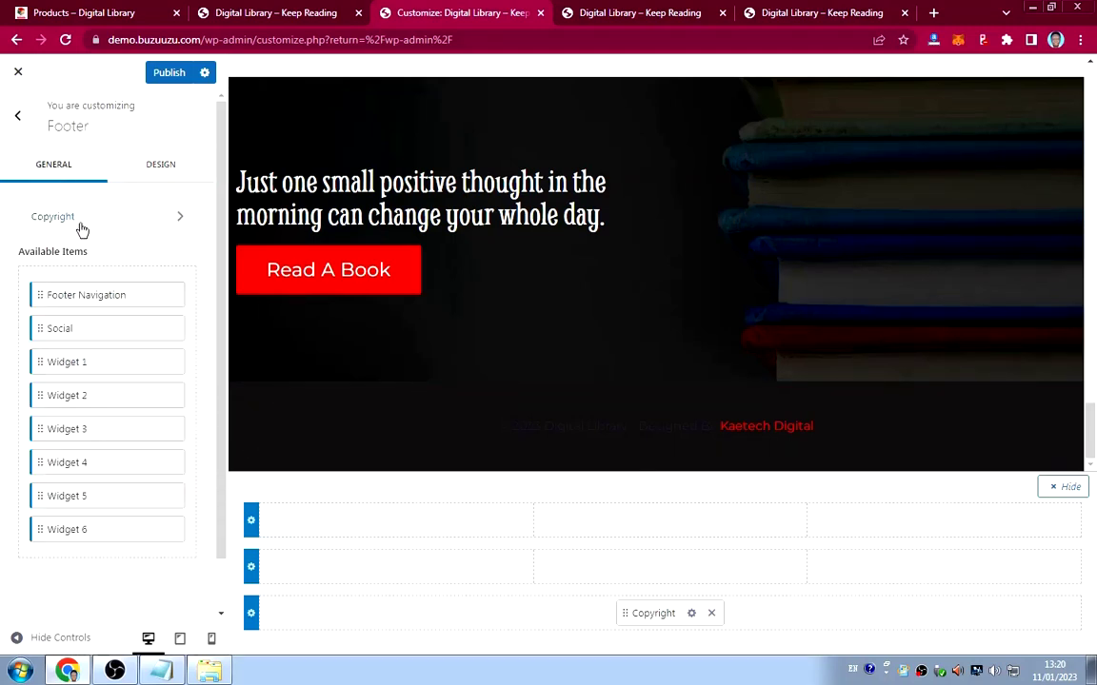
click(127, 214)
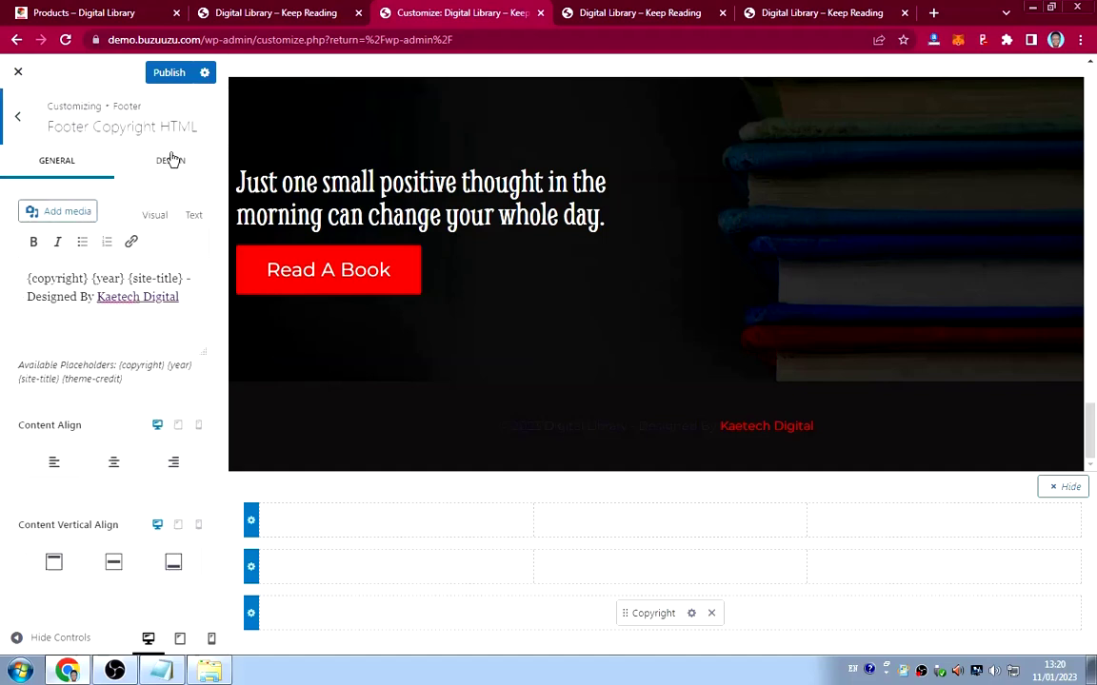
click(171, 163)
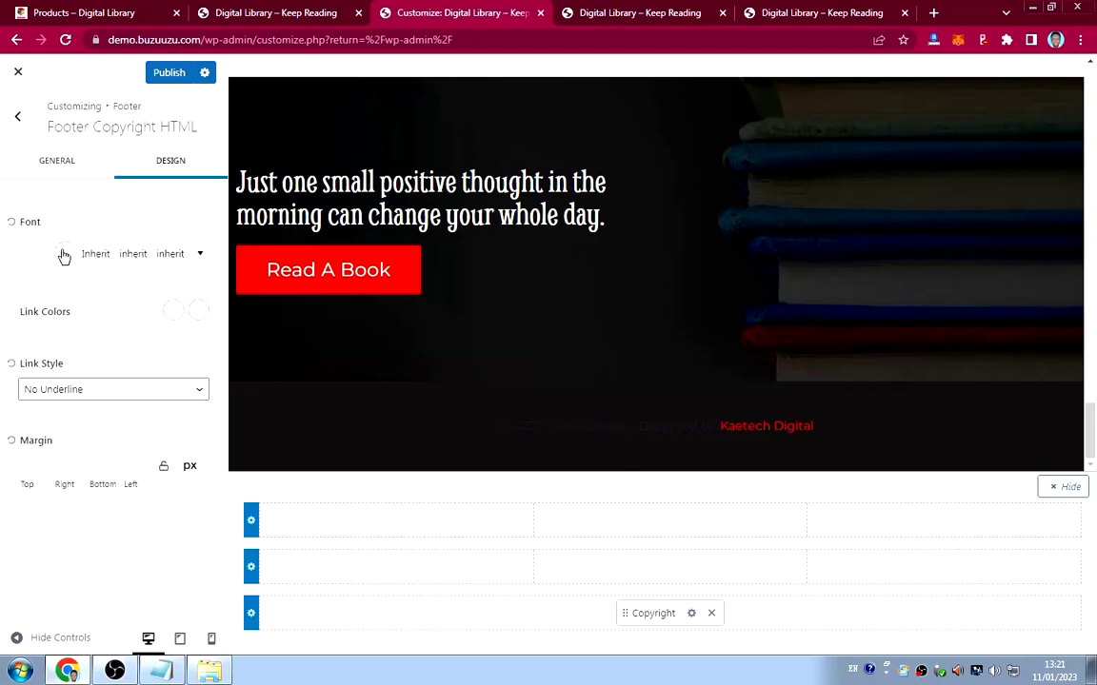
click(65, 253)
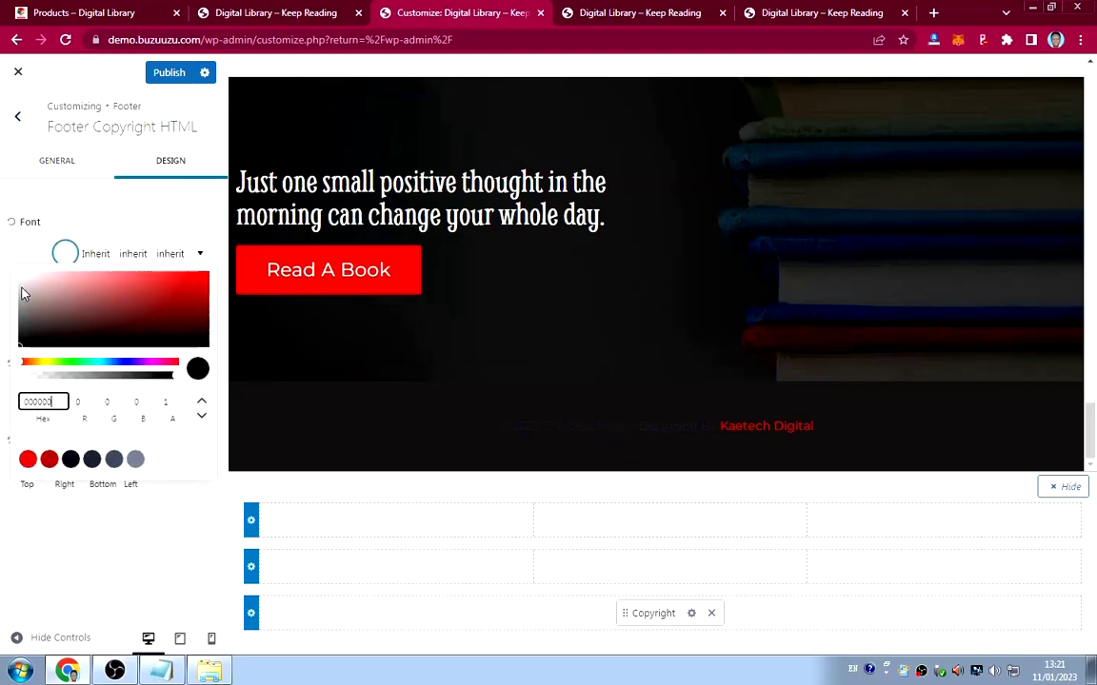
click(21, 290)
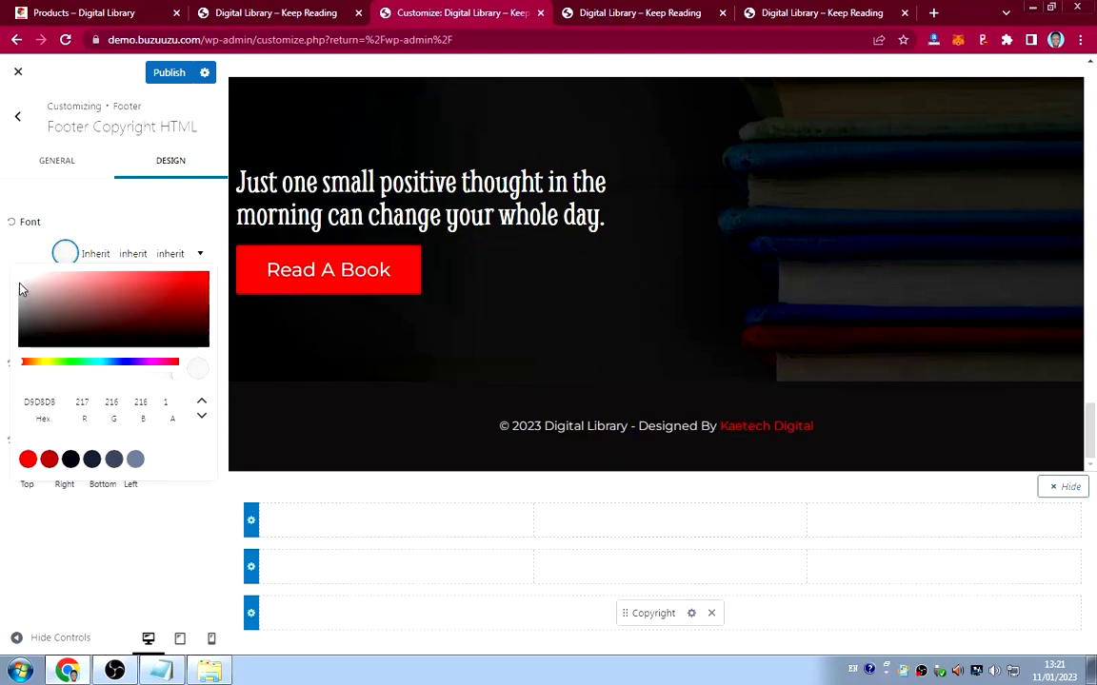
drag(23, 291, 19, 286)
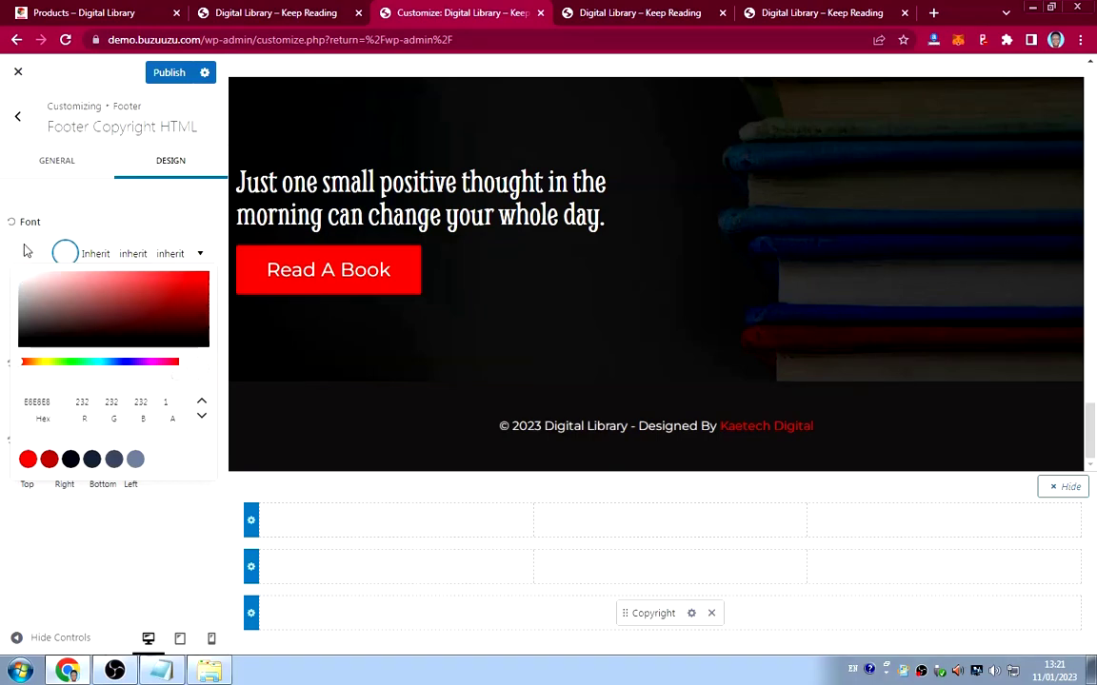
click(26, 251)
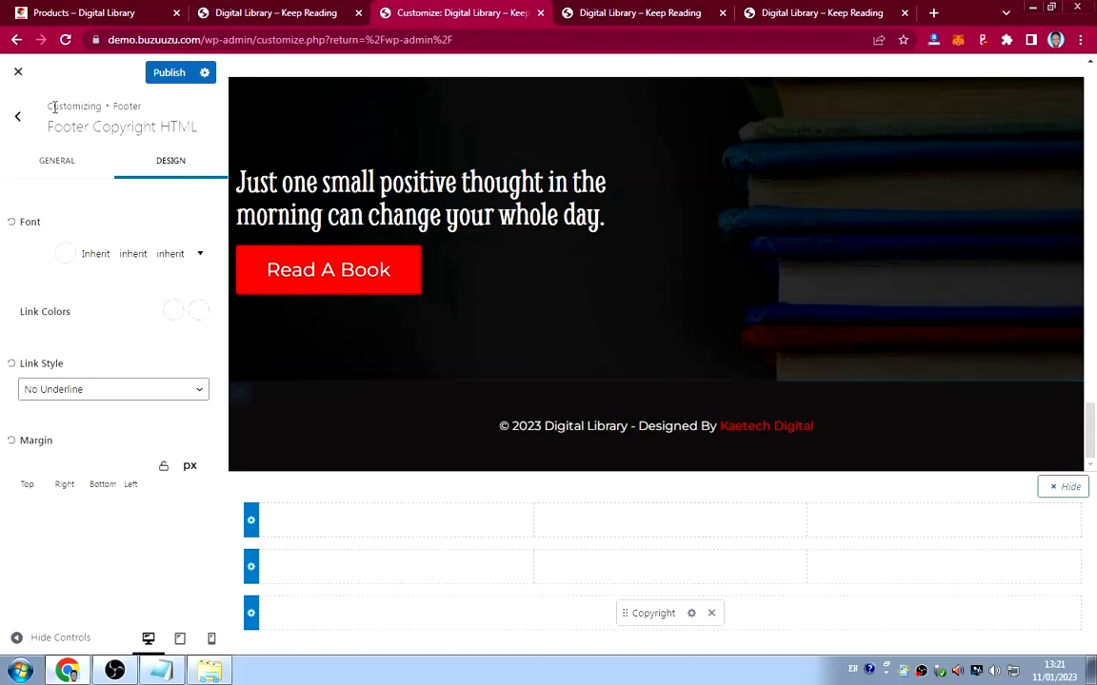
Reduce the footer copyright's desktop font size to 14 px.
click(95, 255)
click(113, 284)
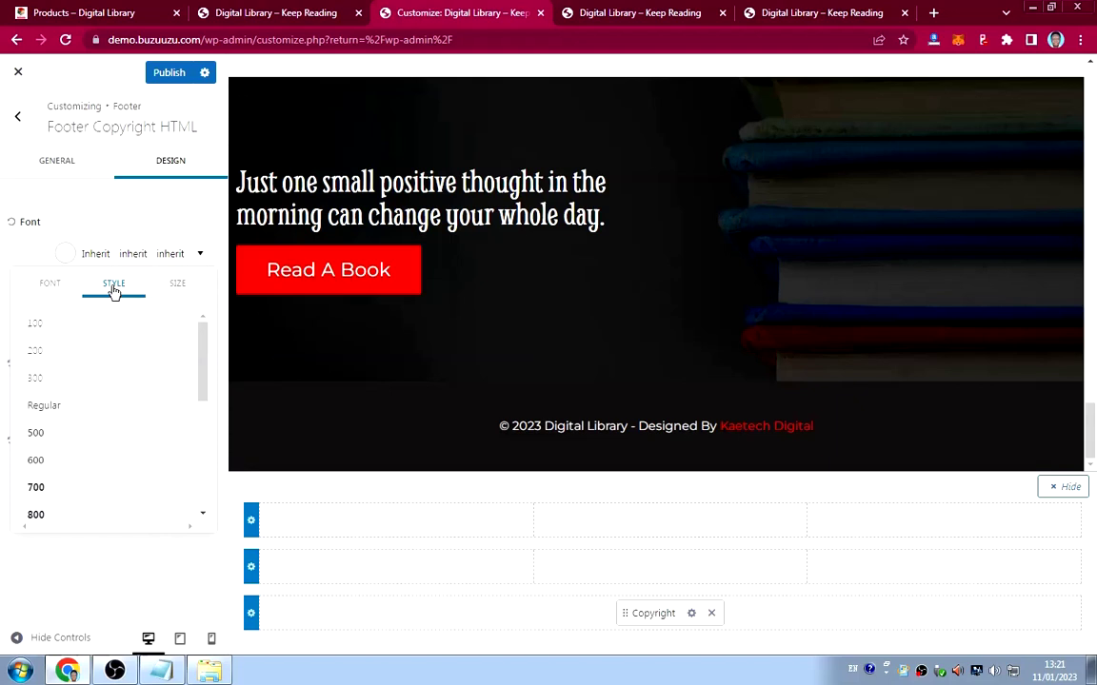
click(173, 287)
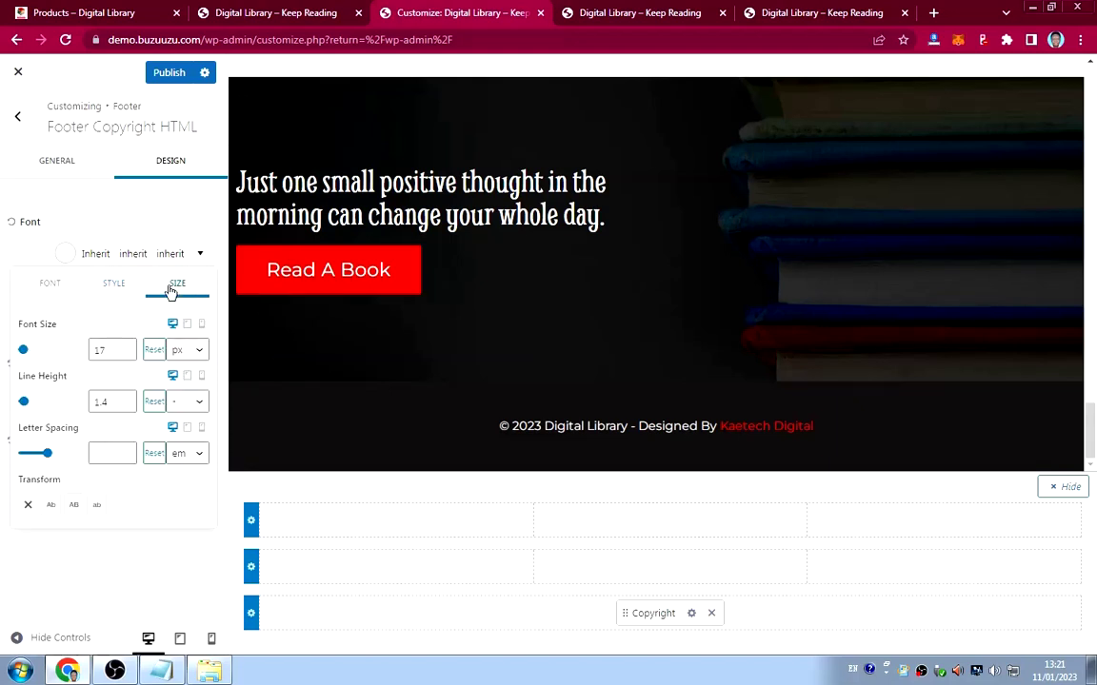
click(126, 355)
click(126, 355)
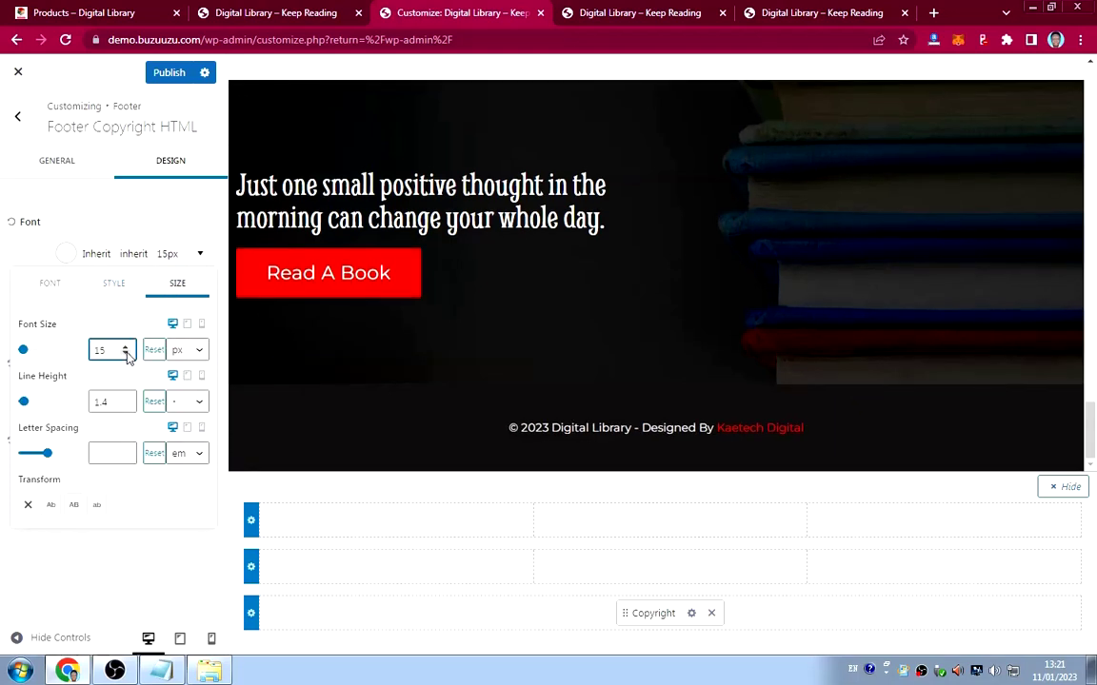
click(126, 354)
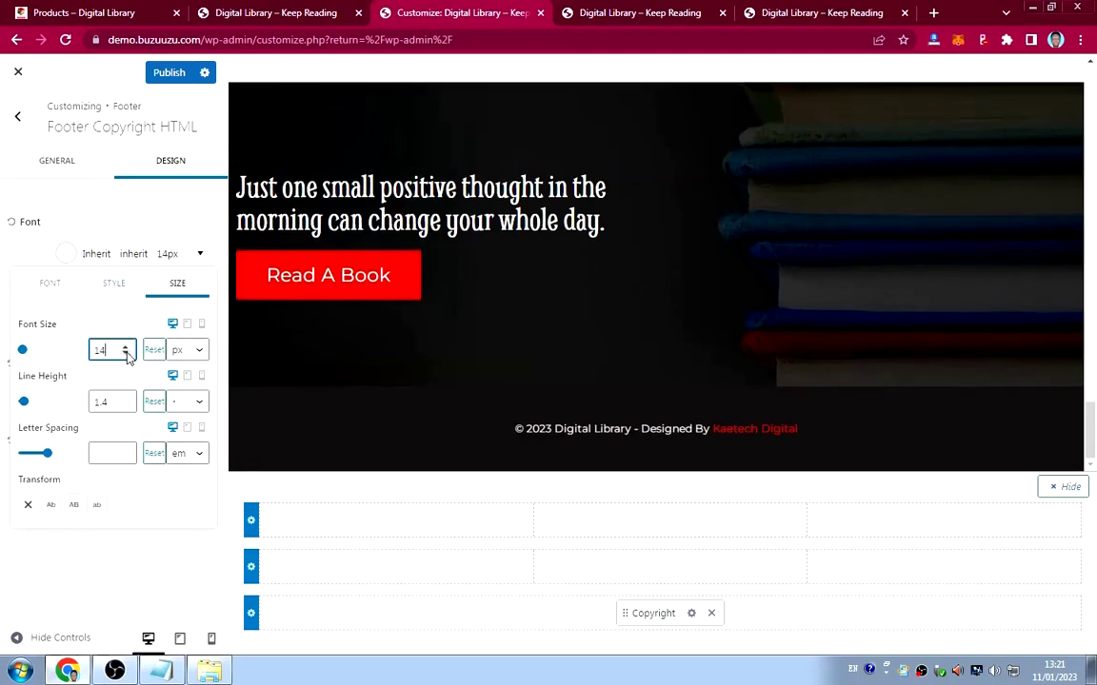
click(109, 217)
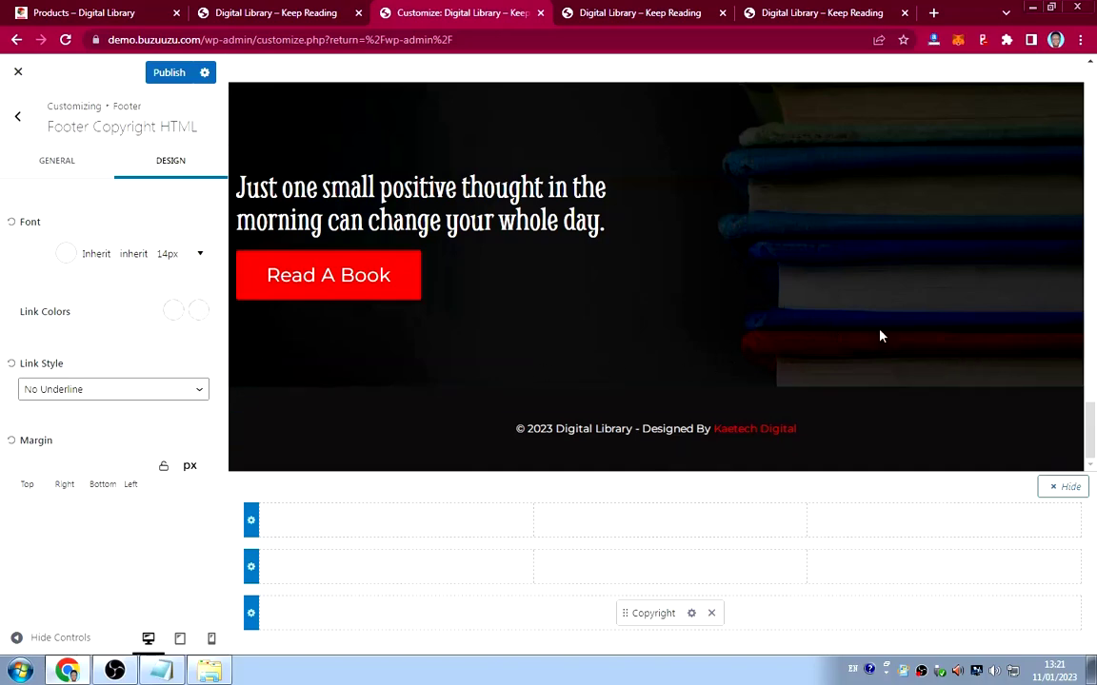
Publish the footer styling changes and look over the page preview.
scroll(805, 316, up, 5)
scroll(809, 322, down, 5)
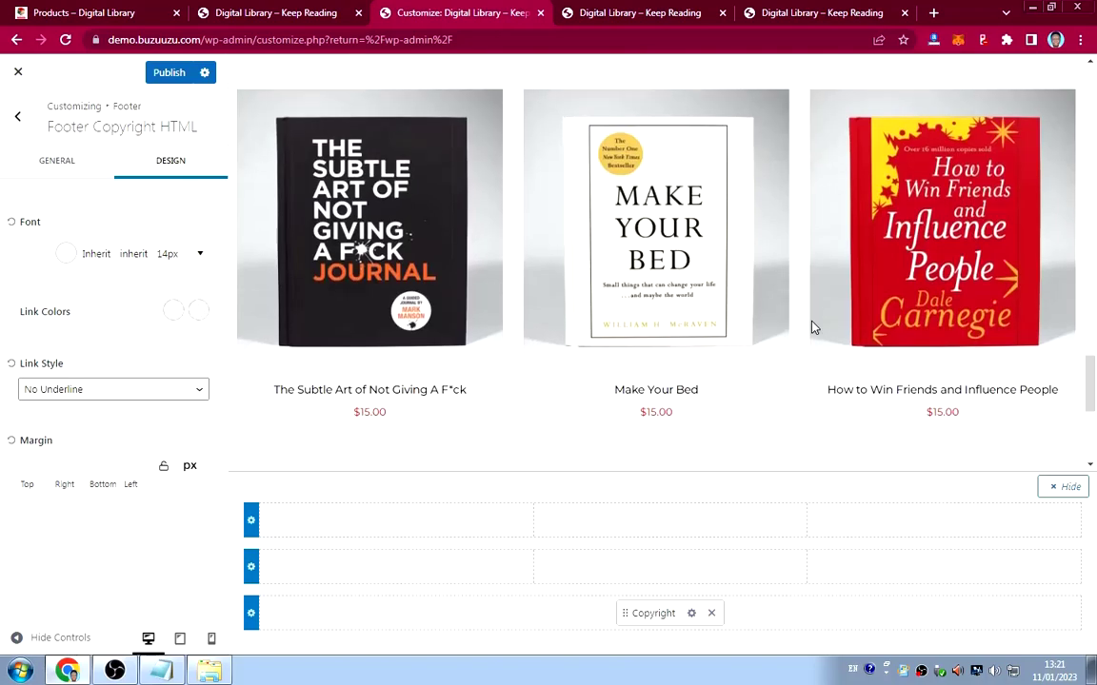
click(176, 73)
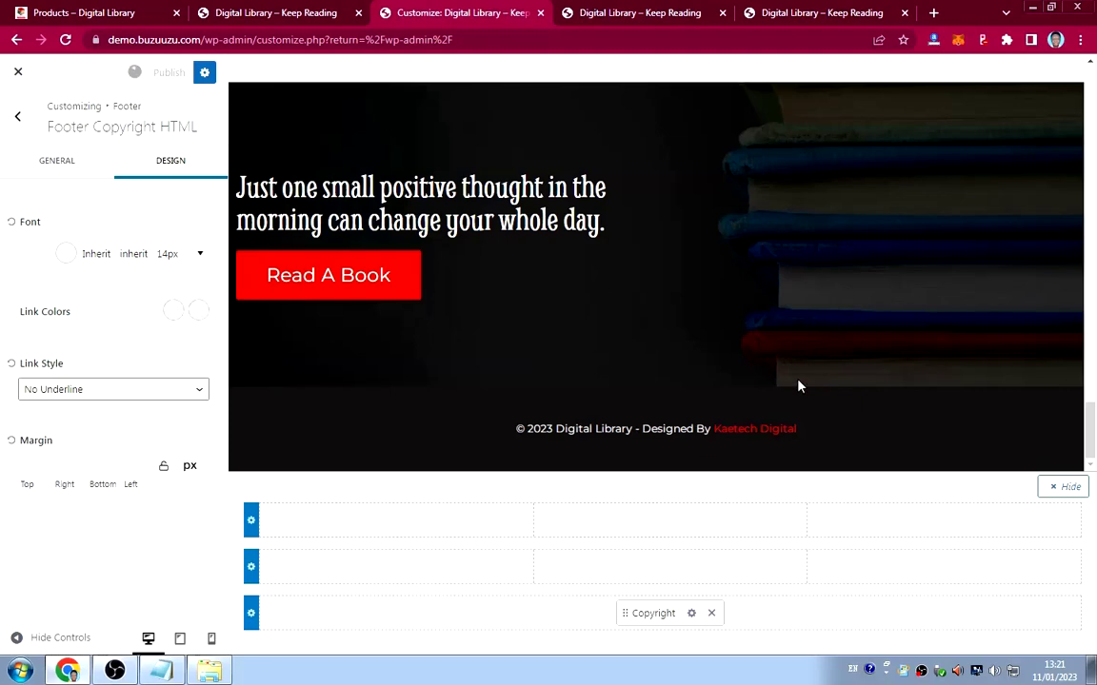
scroll(746, 402, up, 10)
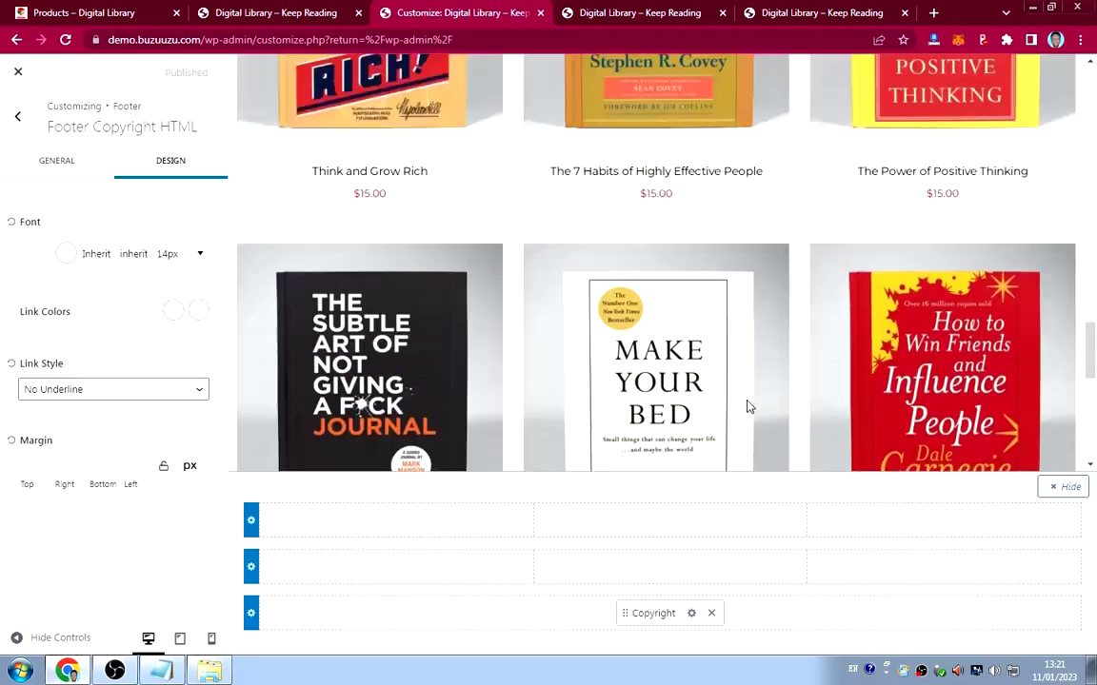
scroll(750, 405, up, 5)
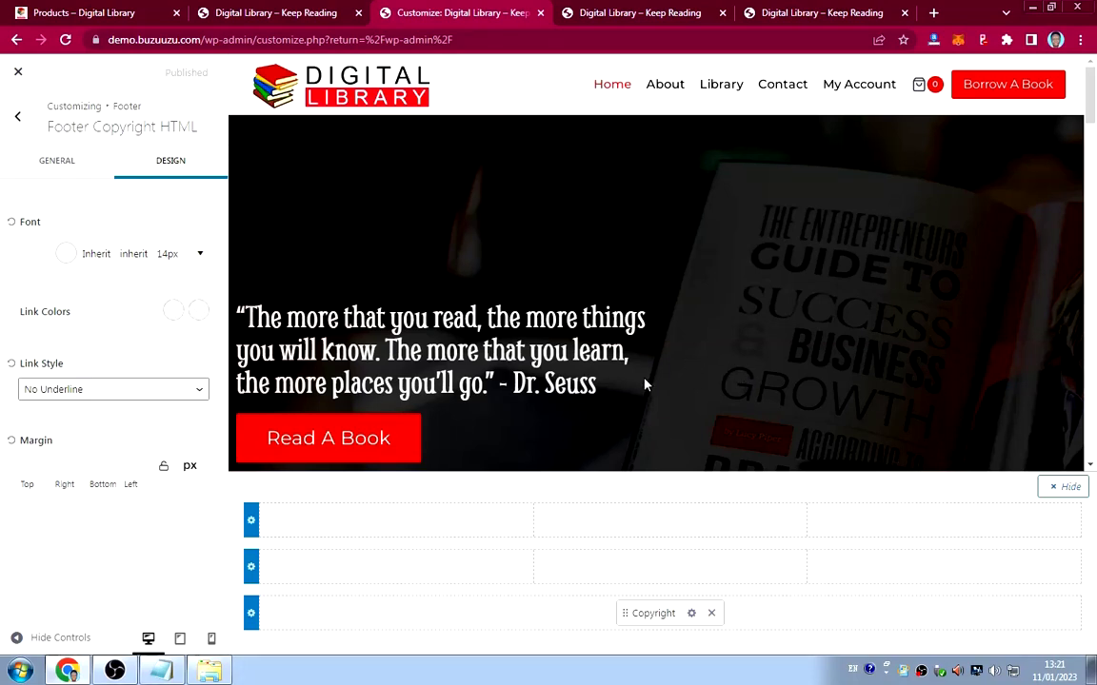
Add a Cart item to the main row of the tablet/mobile header and place it just before the Trigger.
click(19, 119)
click(16, 118)
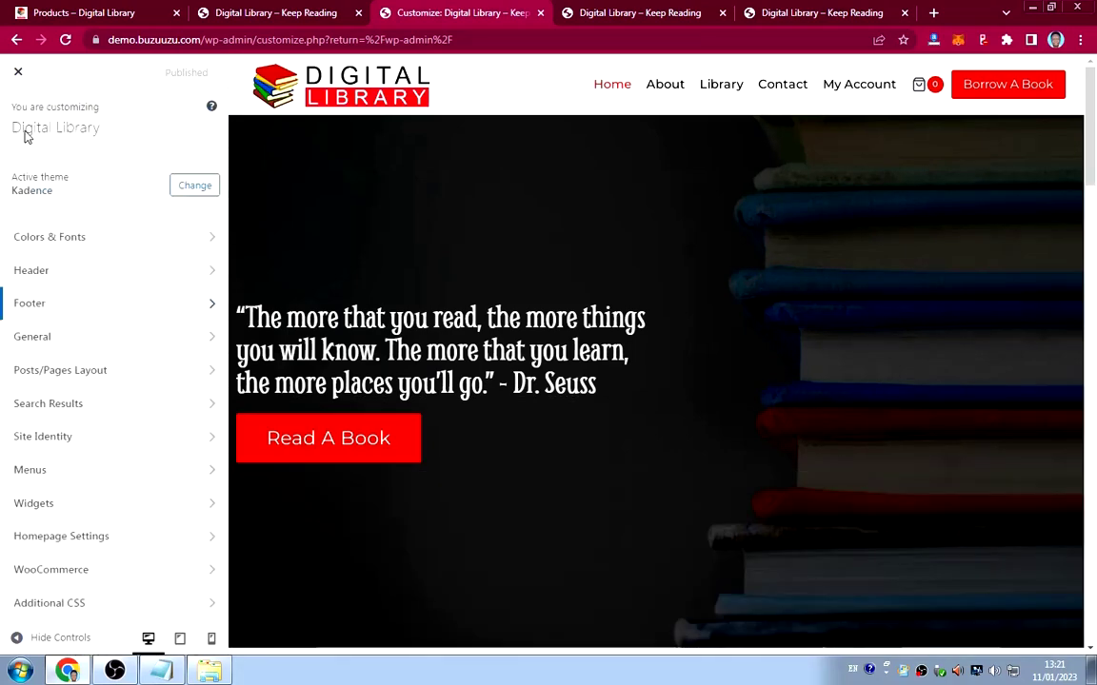
click(100, 271)
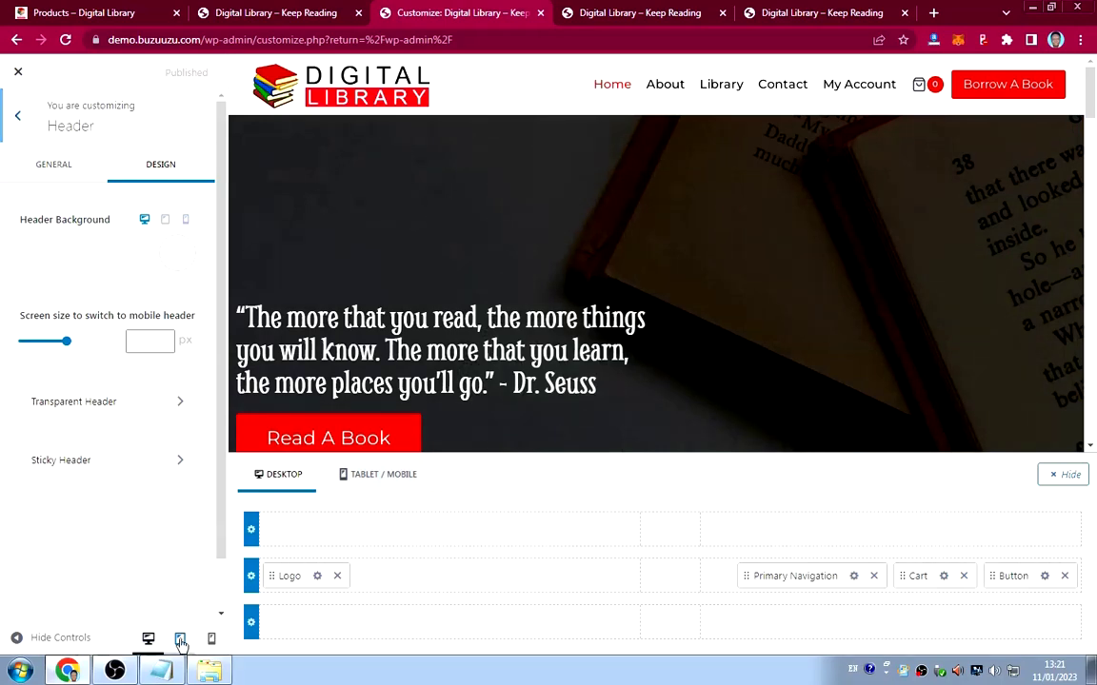
click(180, 640)
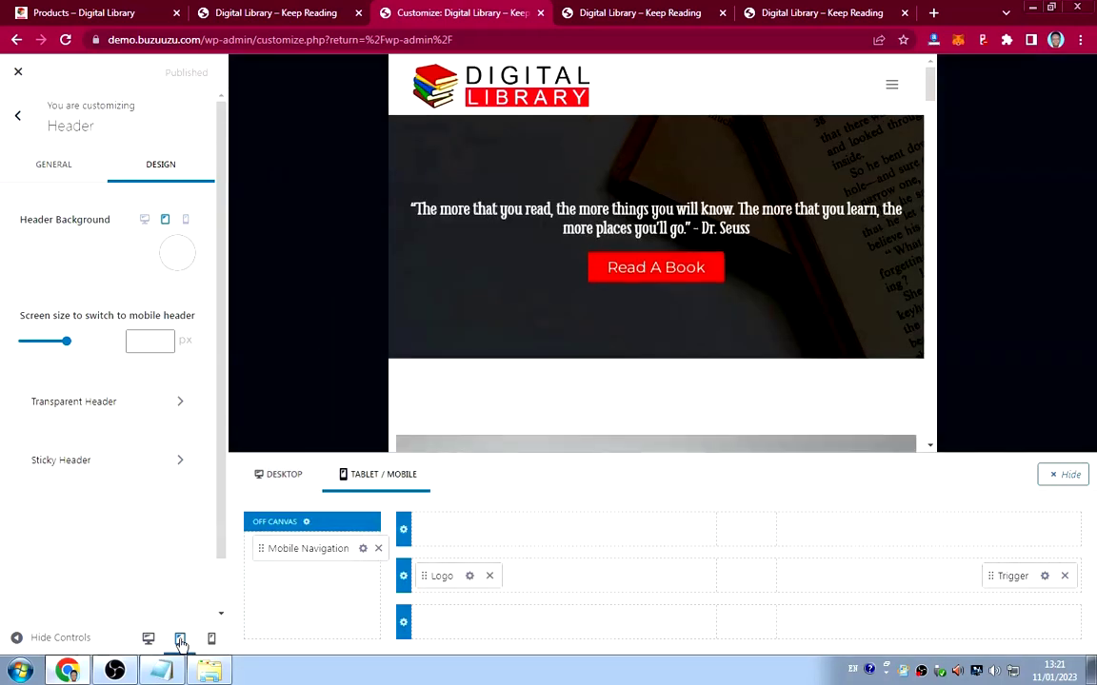
scroll(758, 308, down, 1)
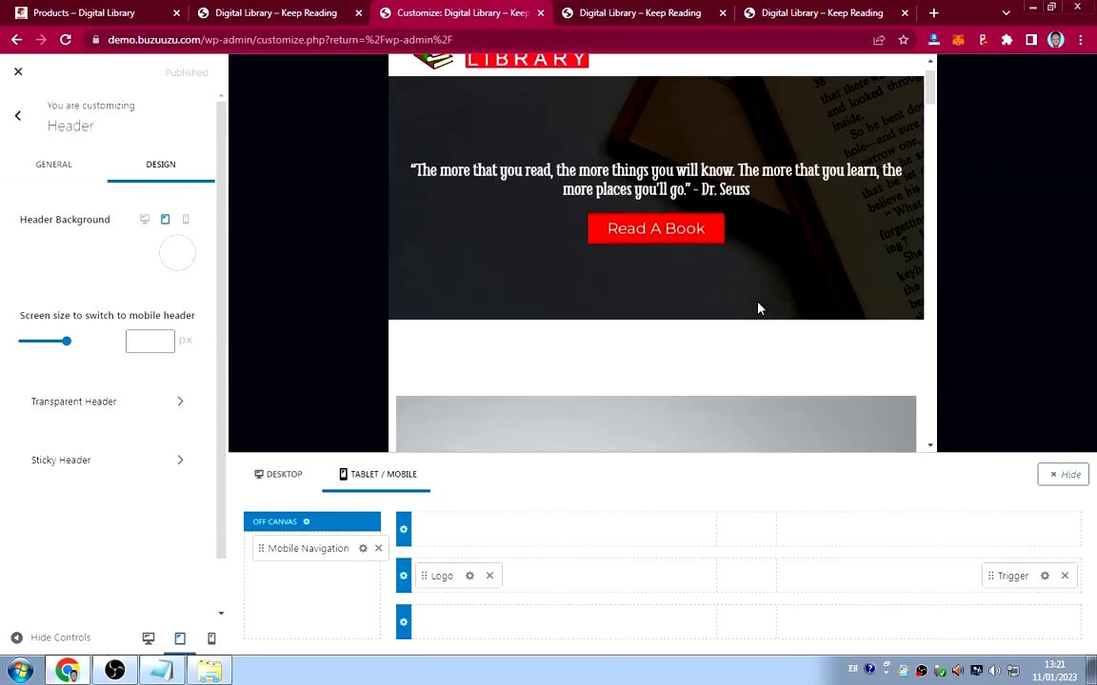
scroll(759, 308, up, 1)
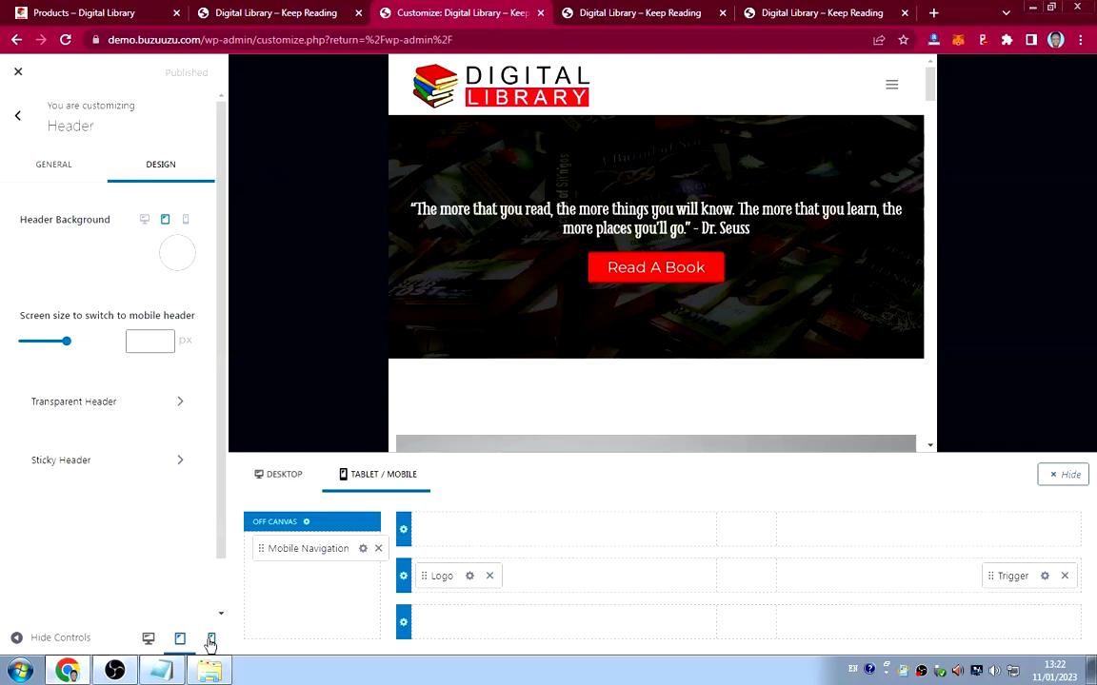
click(928, 577)
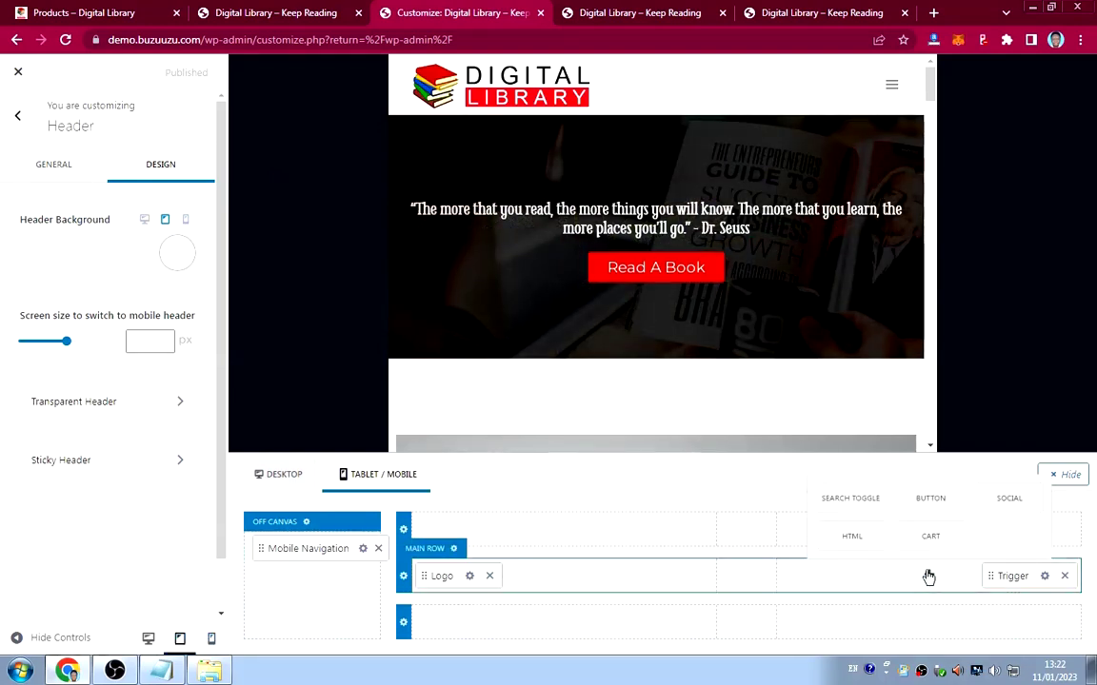
click(930, 537)
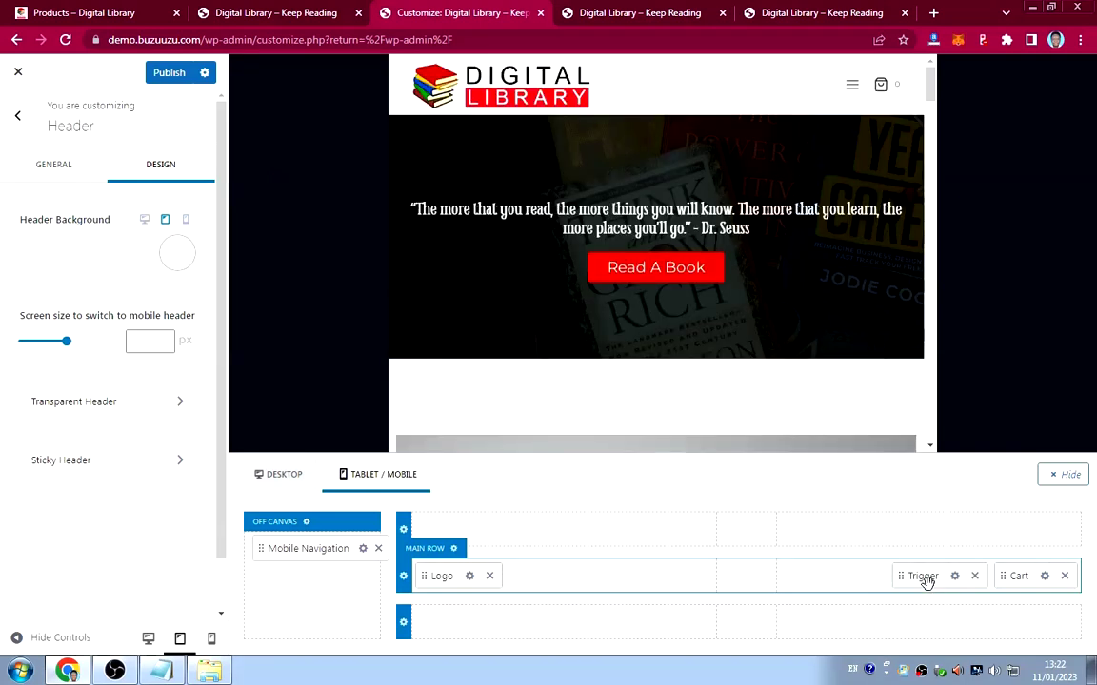
drag(1021, 580, 903, 588)
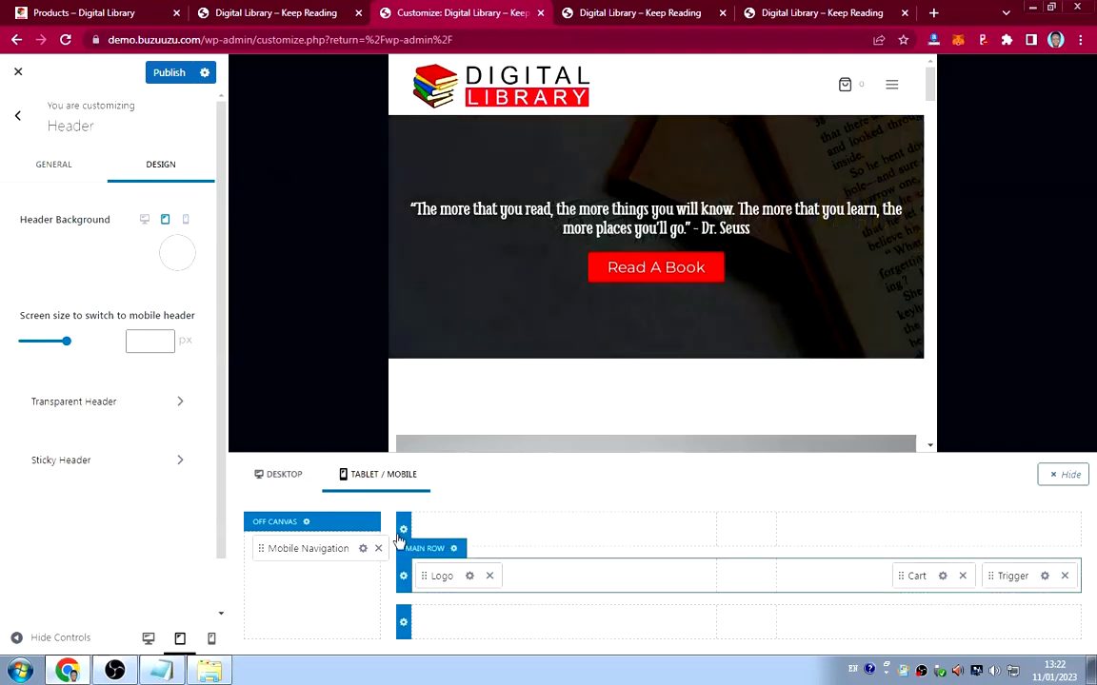
Set both Cart Total Colors of the mobile header cart, normal and hover, to white.
click(942, 576)
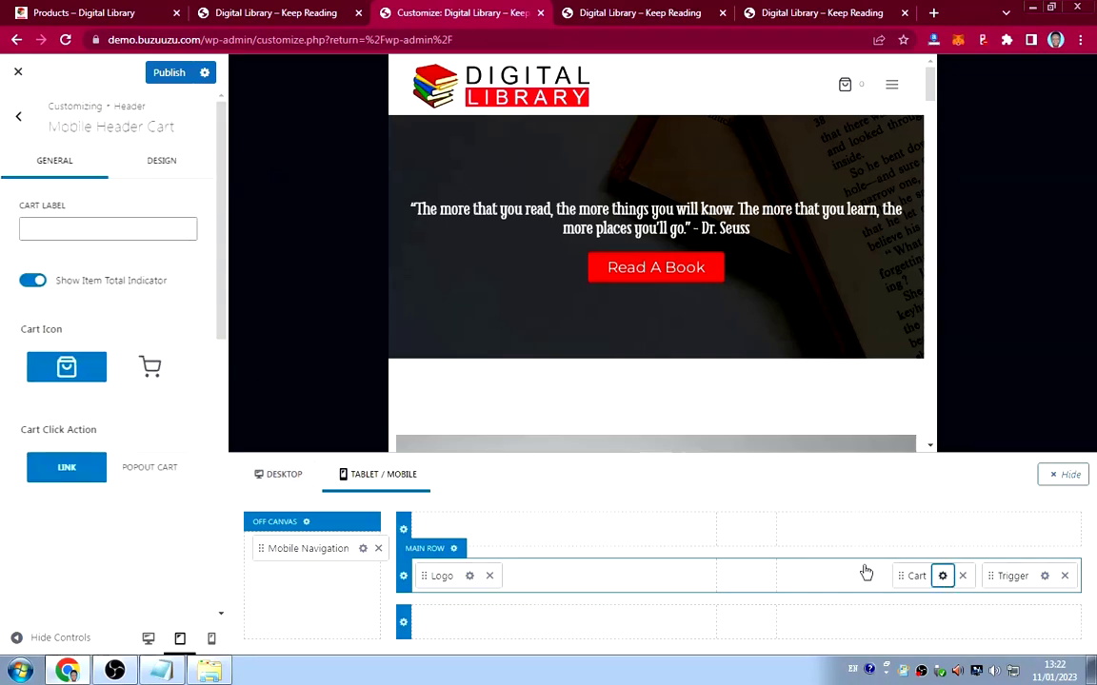
click(163, 164)
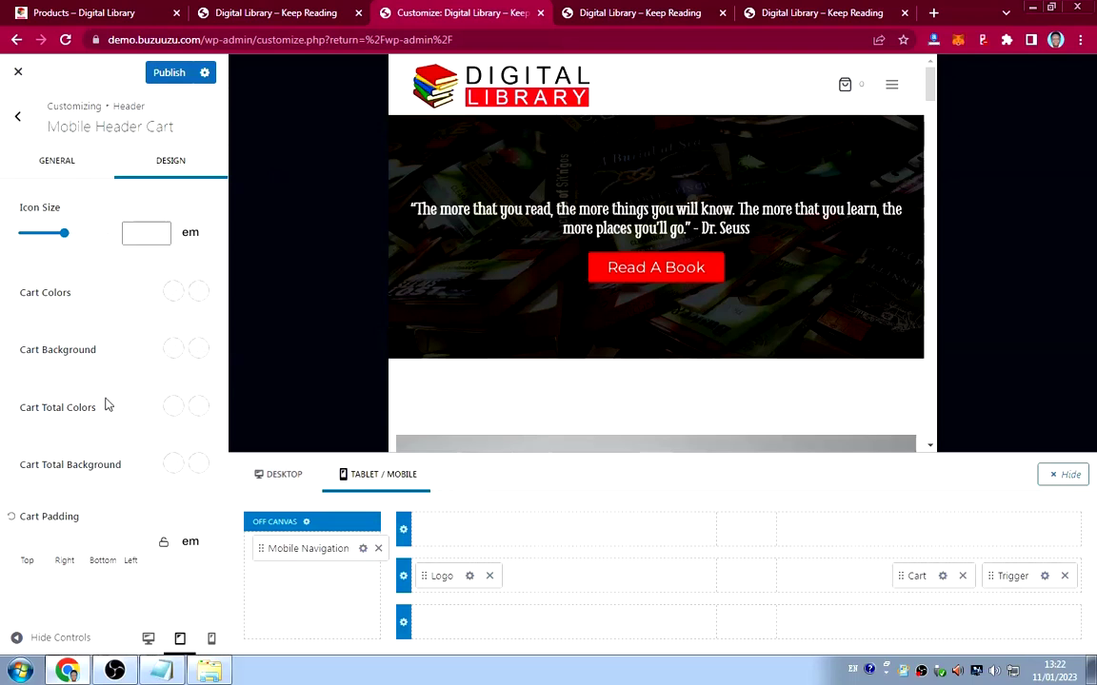
click(172, 407)
mouse_move(22, 198)
mouse_down()
mouse_move(10, 187)
mouse_move(25, 208)
mouse_move(7, 186)
mouse_up()
click(172, 408)
click(198, 406)
click(110, 442)
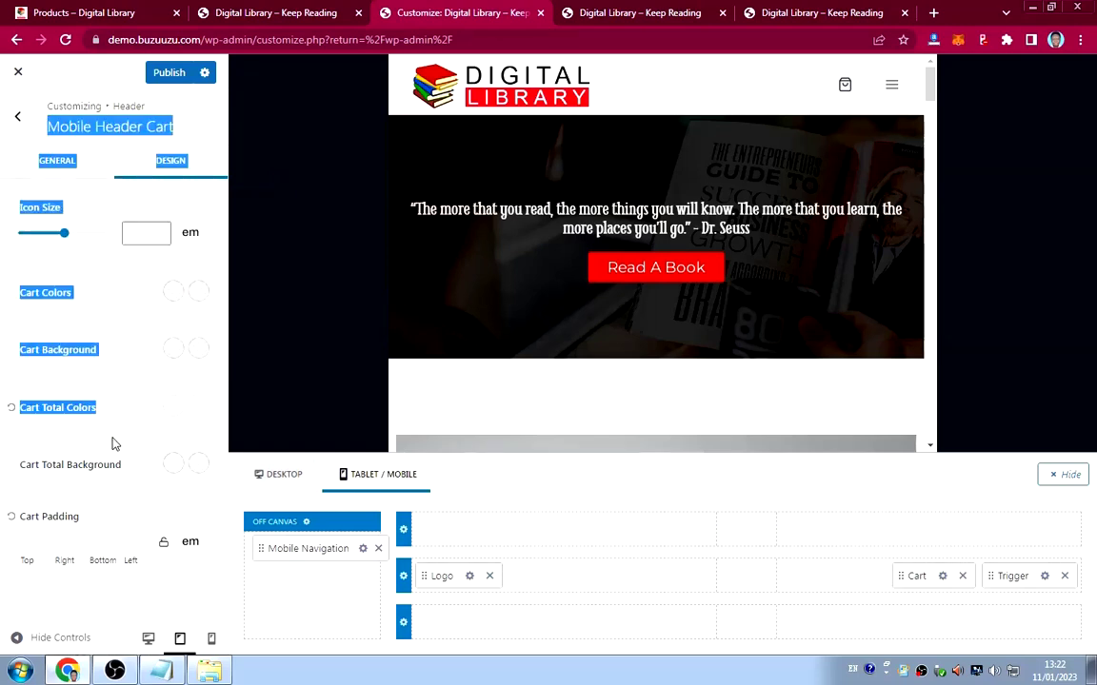
Set both Cart Total Background colors of the mobile header cart, normal and hover, to the palette's bright red.
click(172, 464)
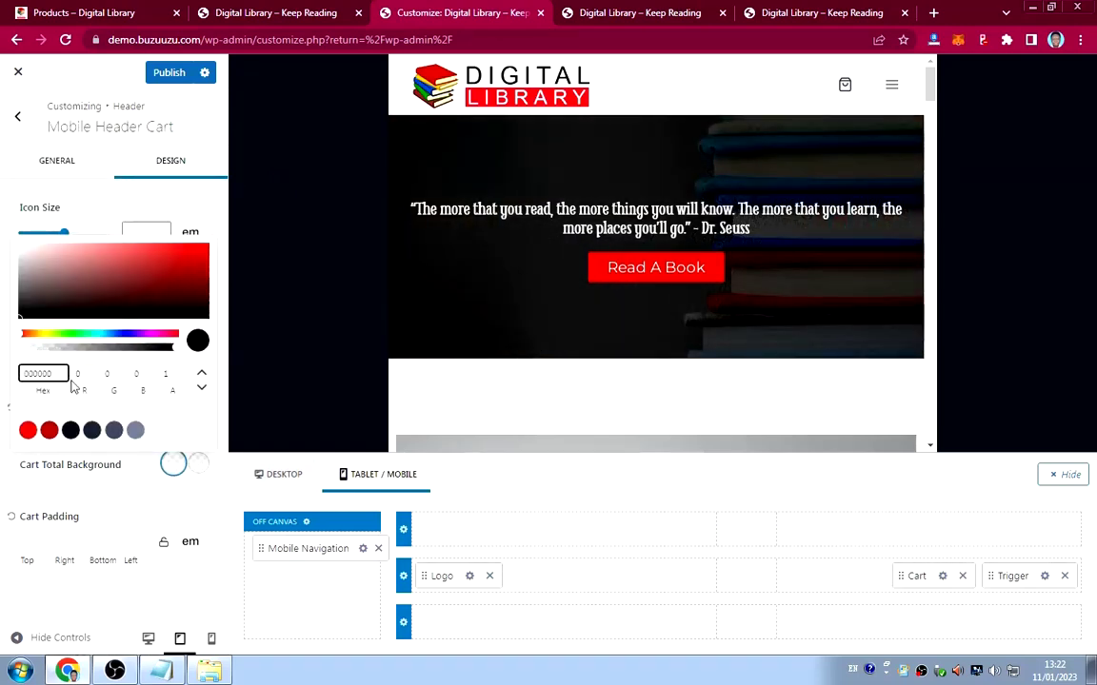
drag(57, 375, 4, 369)
key(ctrl+v)
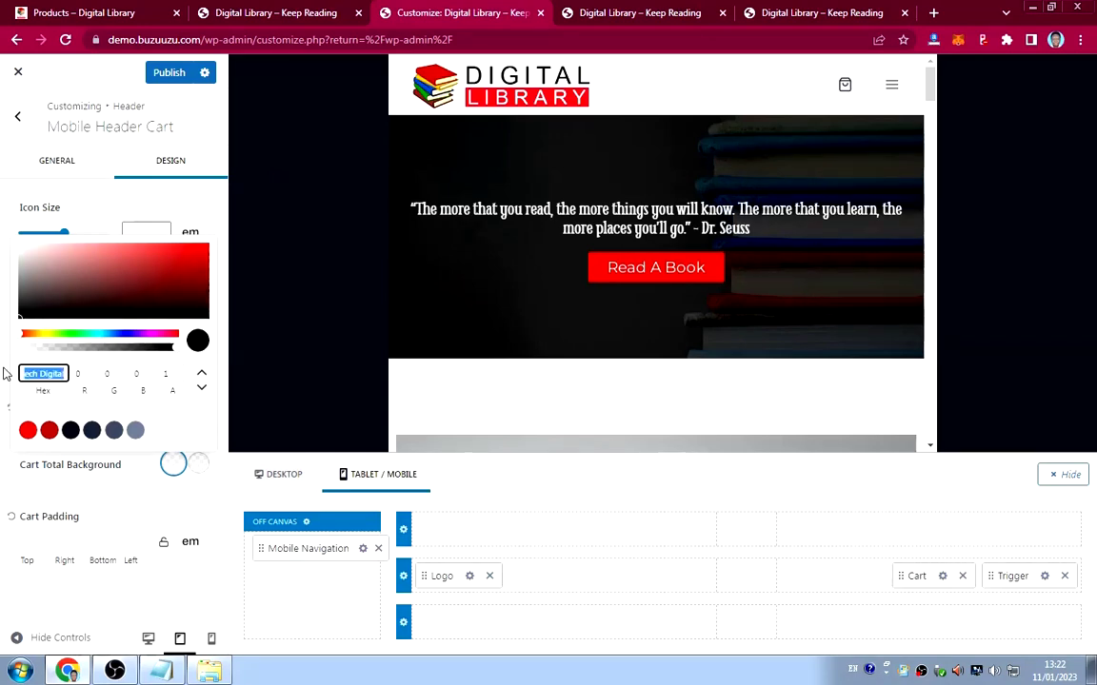
click(28, 432)
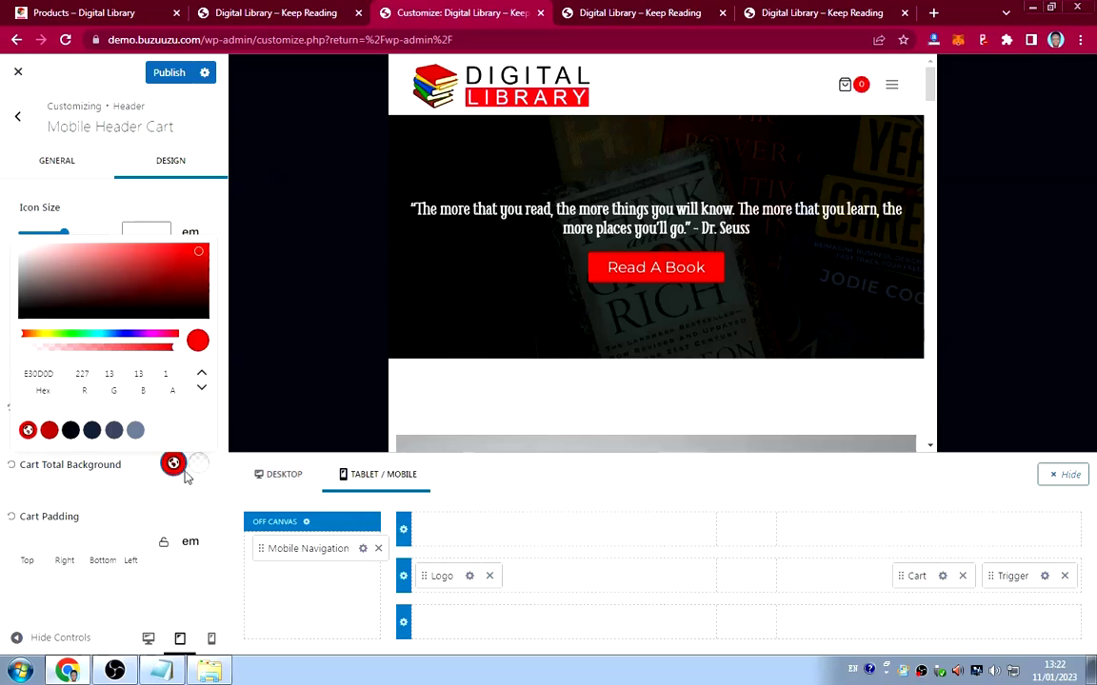
click(29, 430)
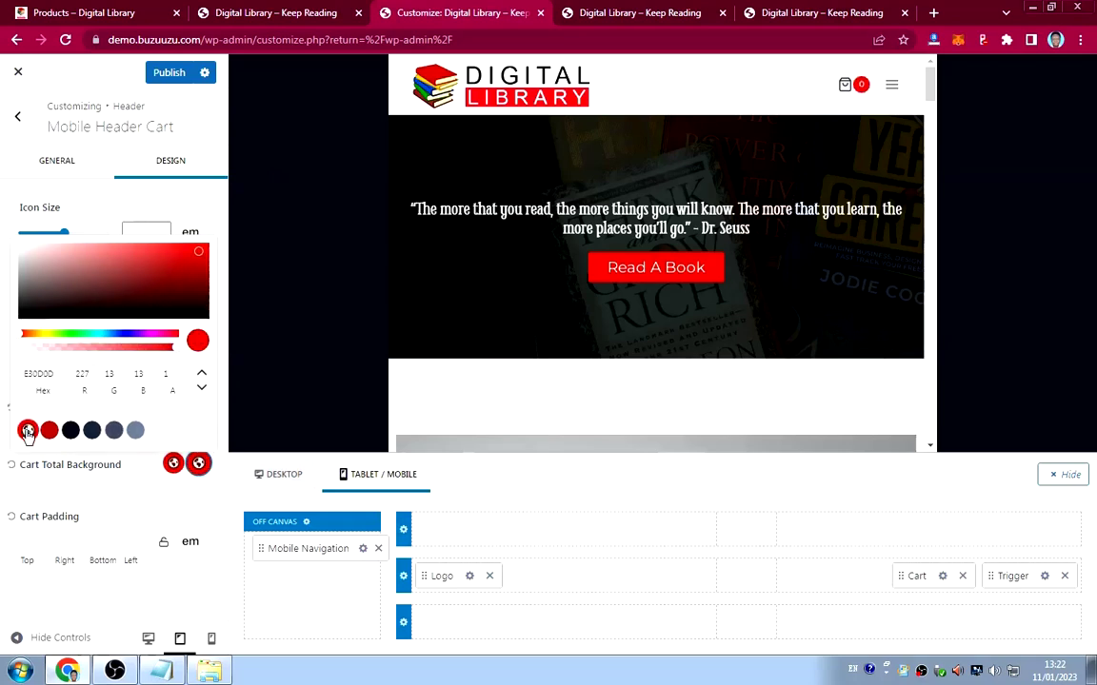
click(128, 473)
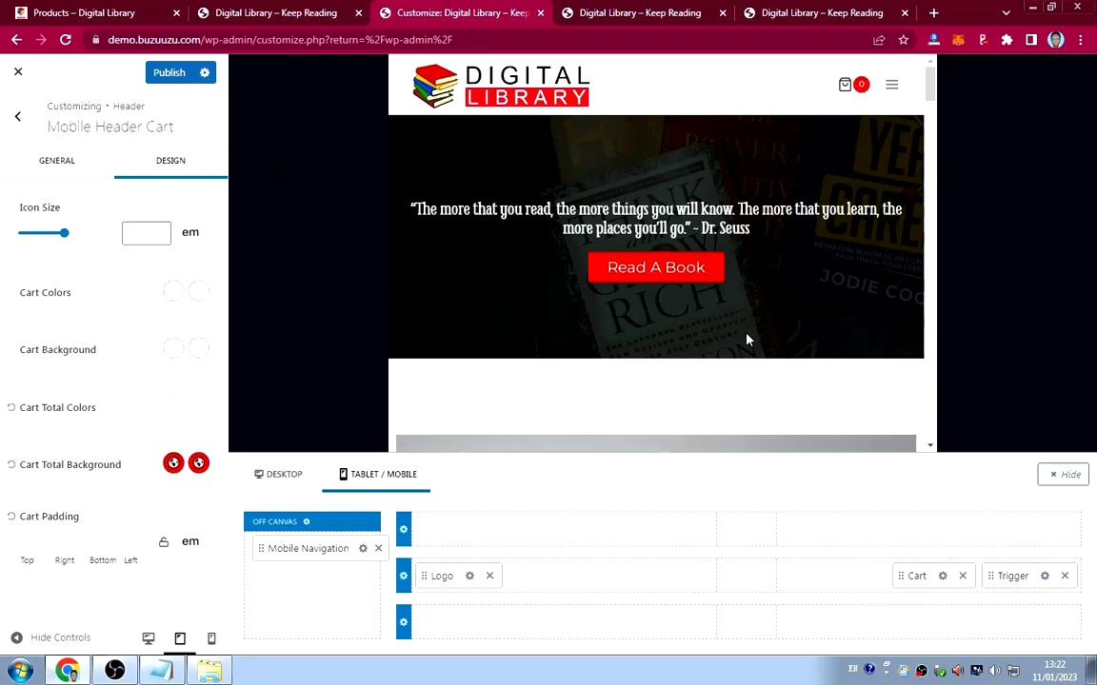
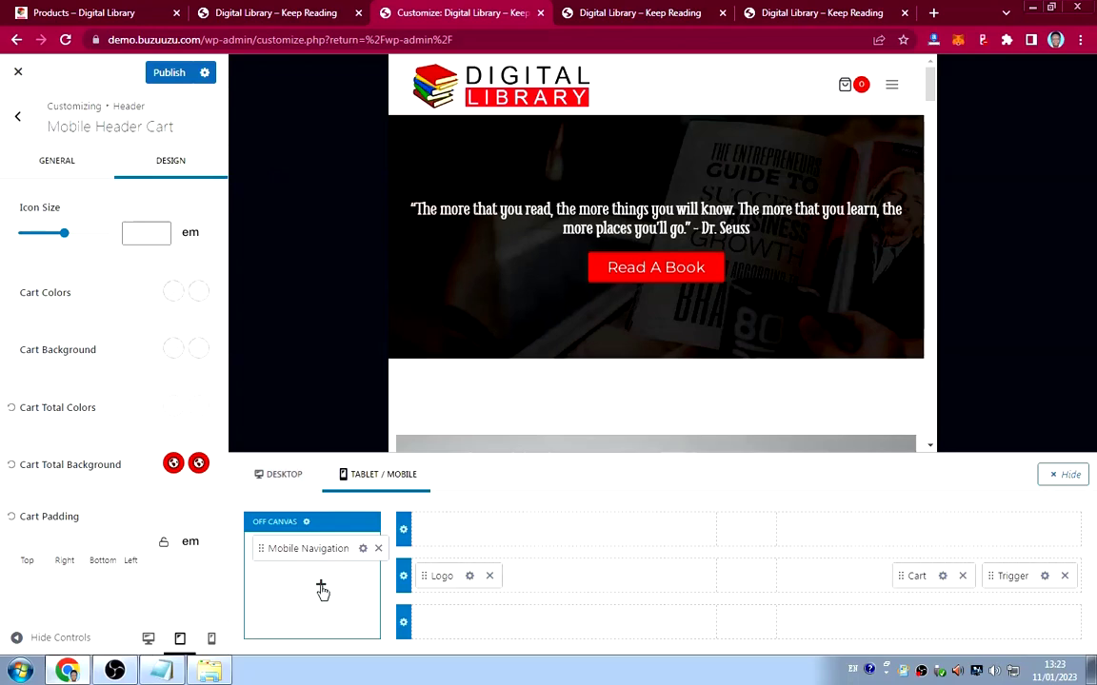
Add a Button item to the mobile header's Off Canvas area and label it "Borrow A Book".
click(321, 587)
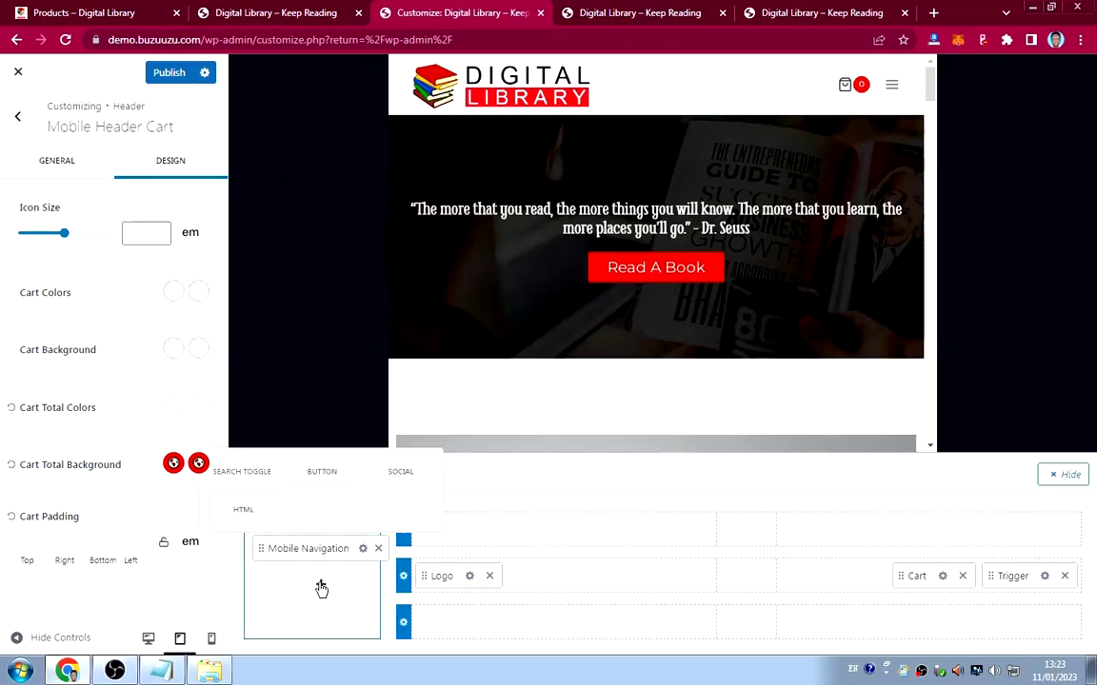
click(320, 476)
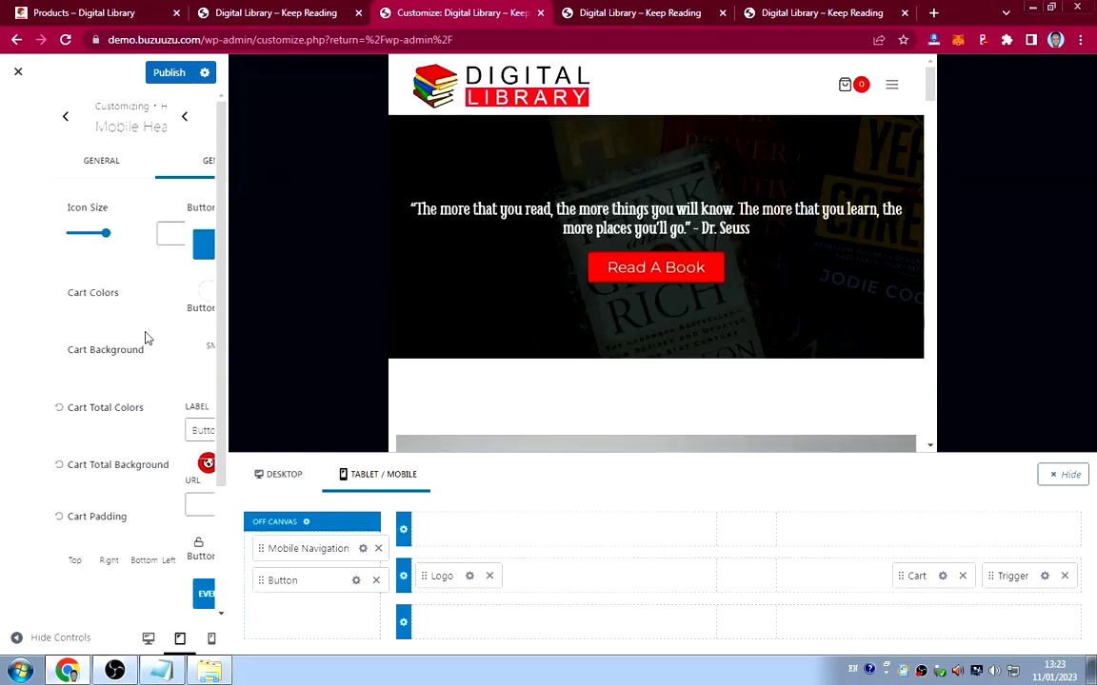
drag(77, 429, 3, 419)
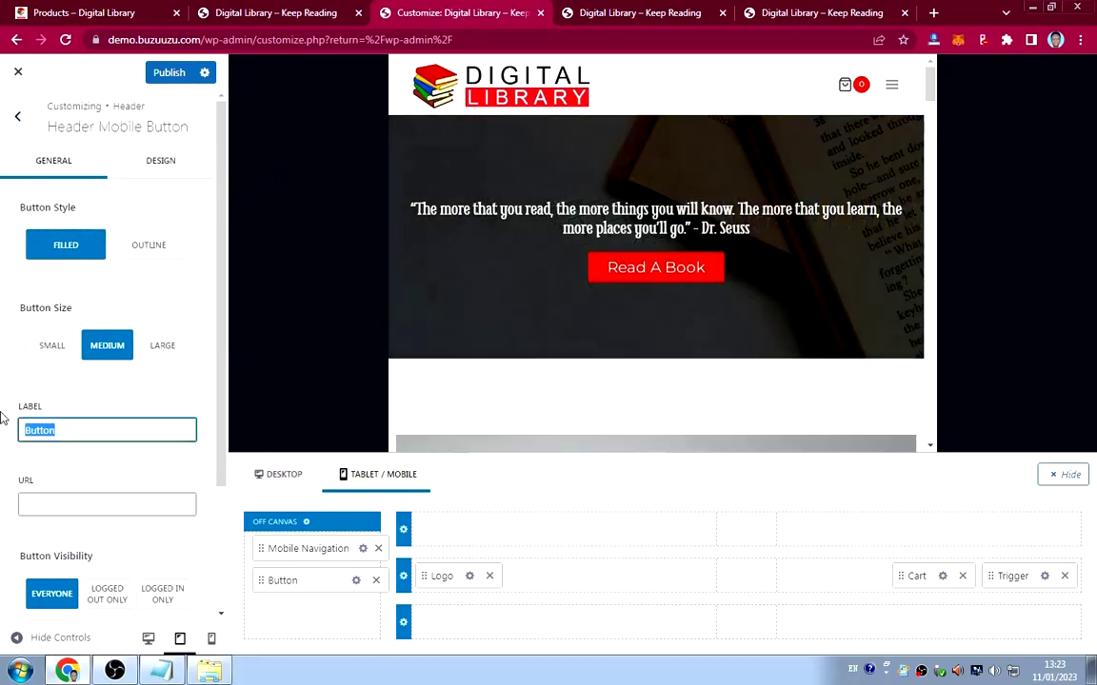
text(Borrow A Book)
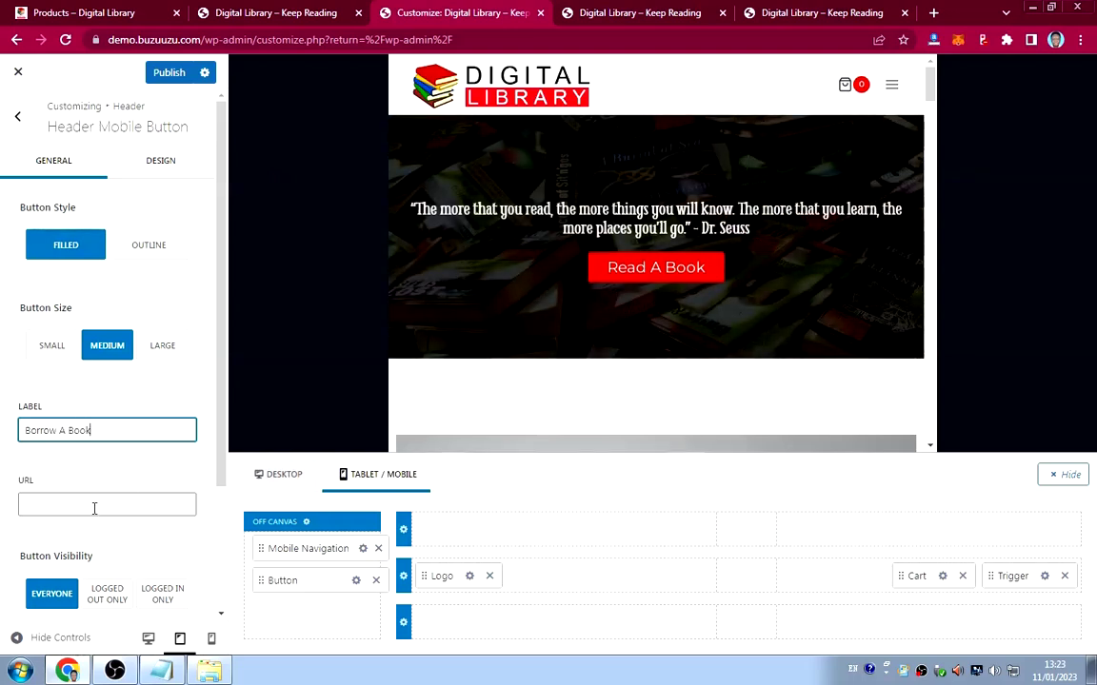
click(576, 15)
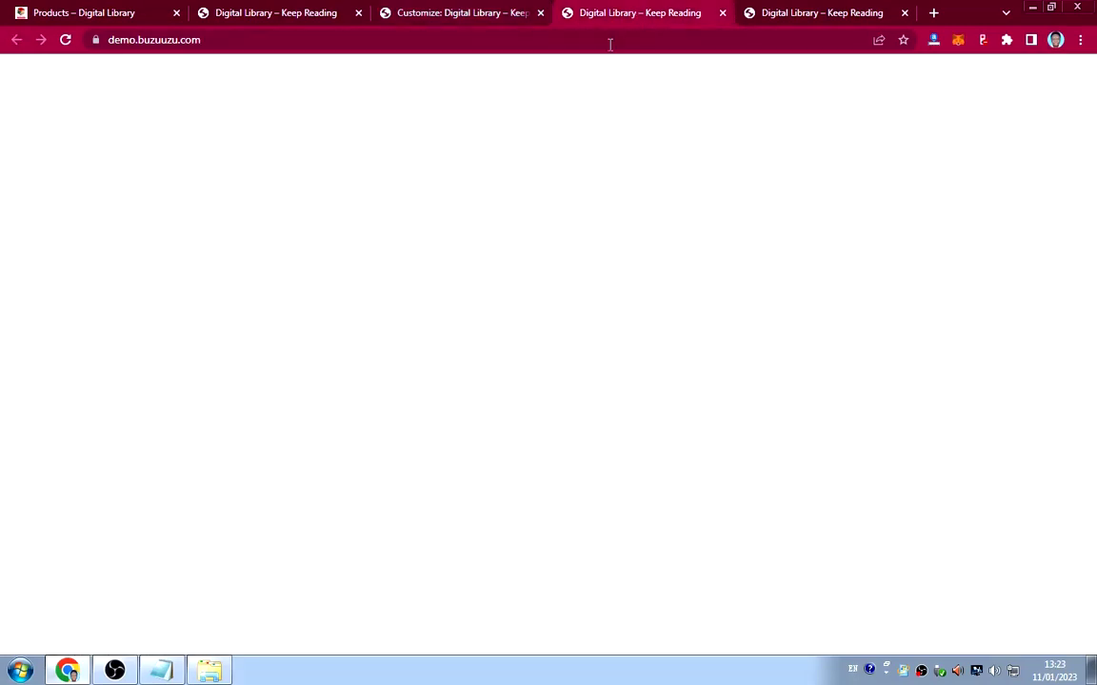
right_click(846, 111)
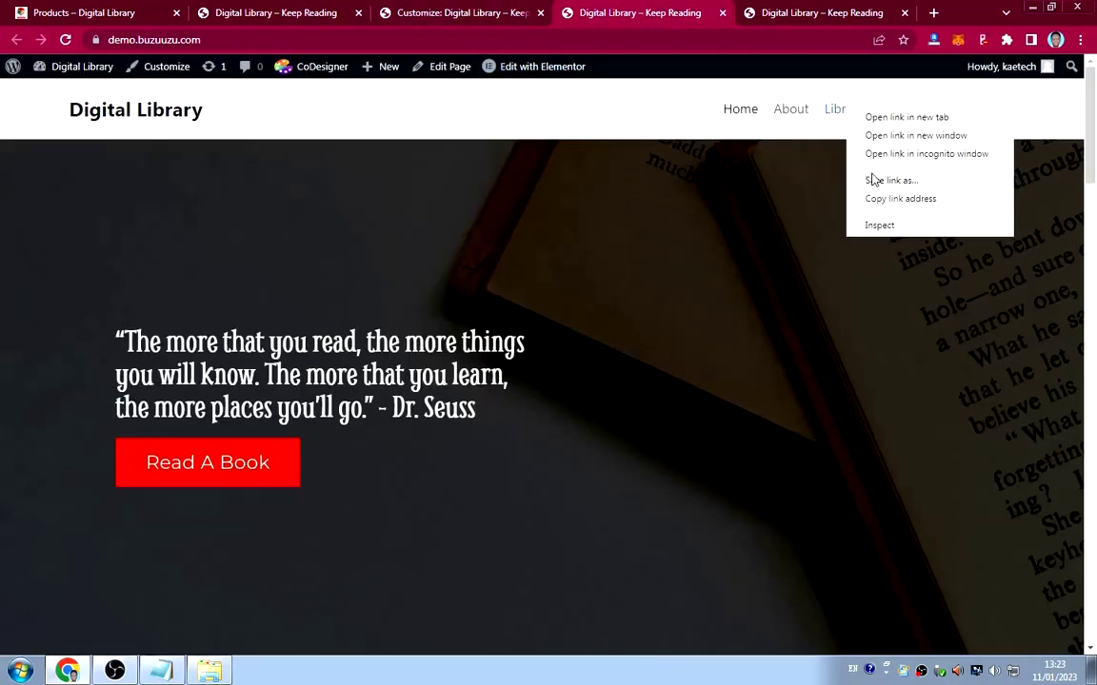
click(890, 202)
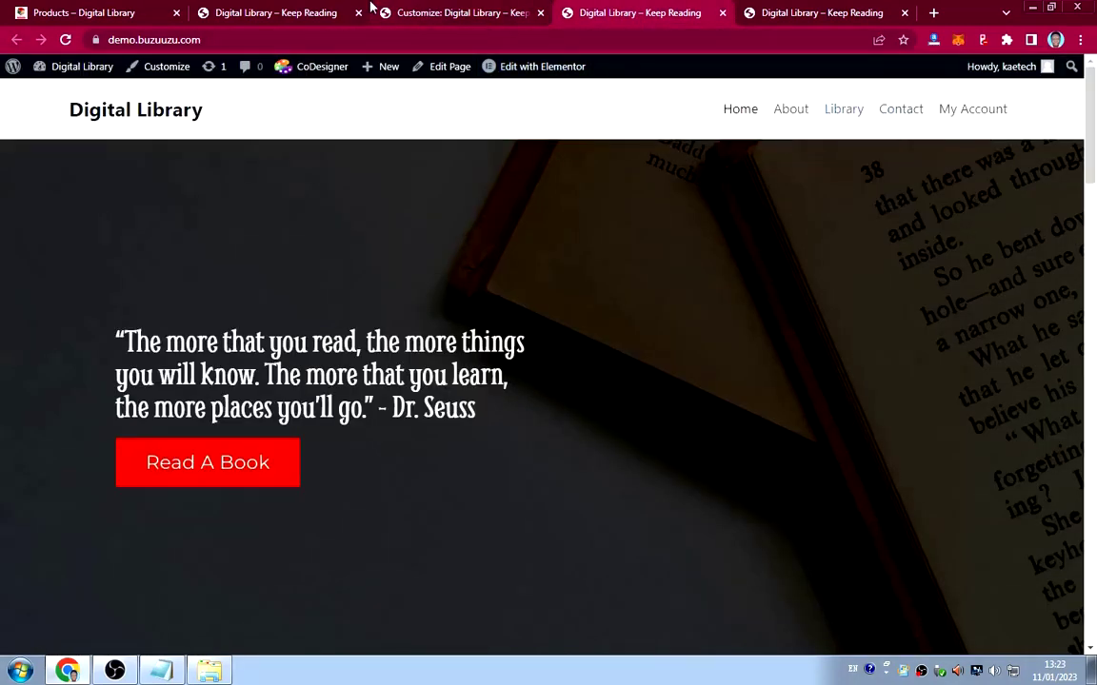
click(299, 13)
click(395, 12)
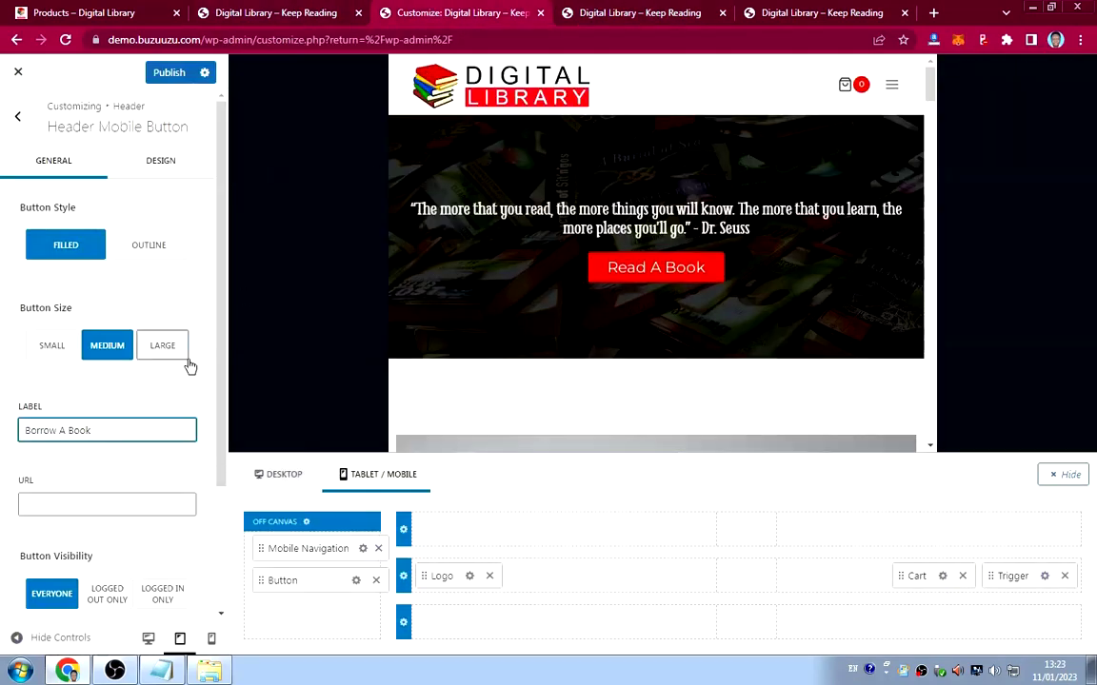
click(84, 499)
text(https://demo.buzuuzu.com/shop/)
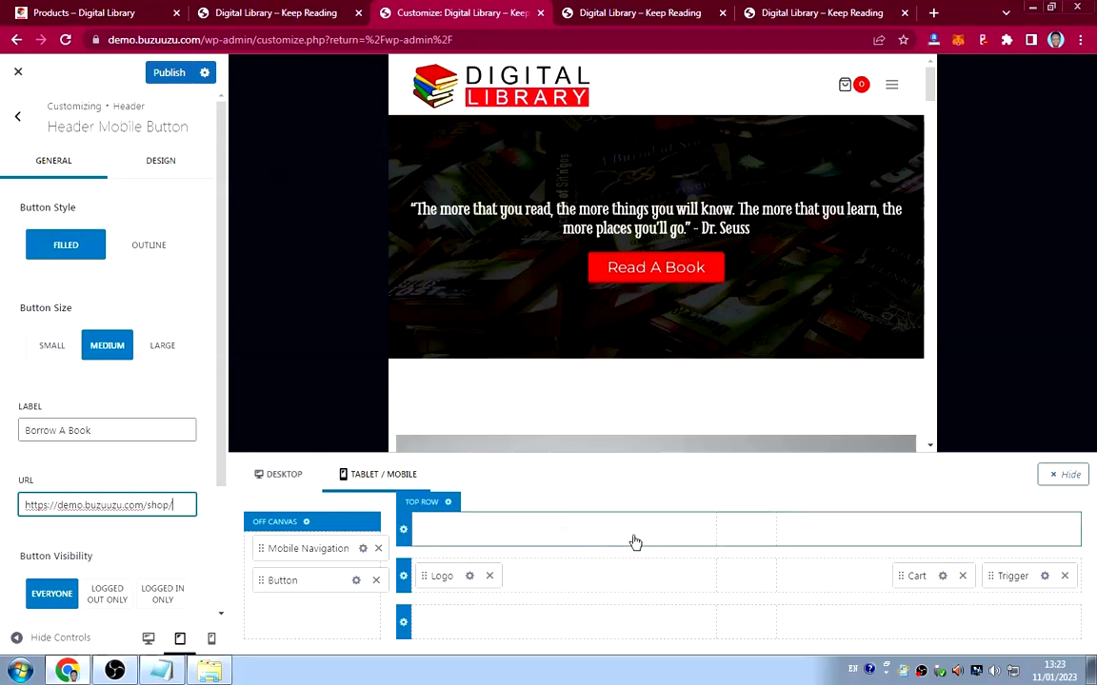
Set the mobile button's Text Colors to white for normal and the palette's bright red for hover.
click(164, 162)
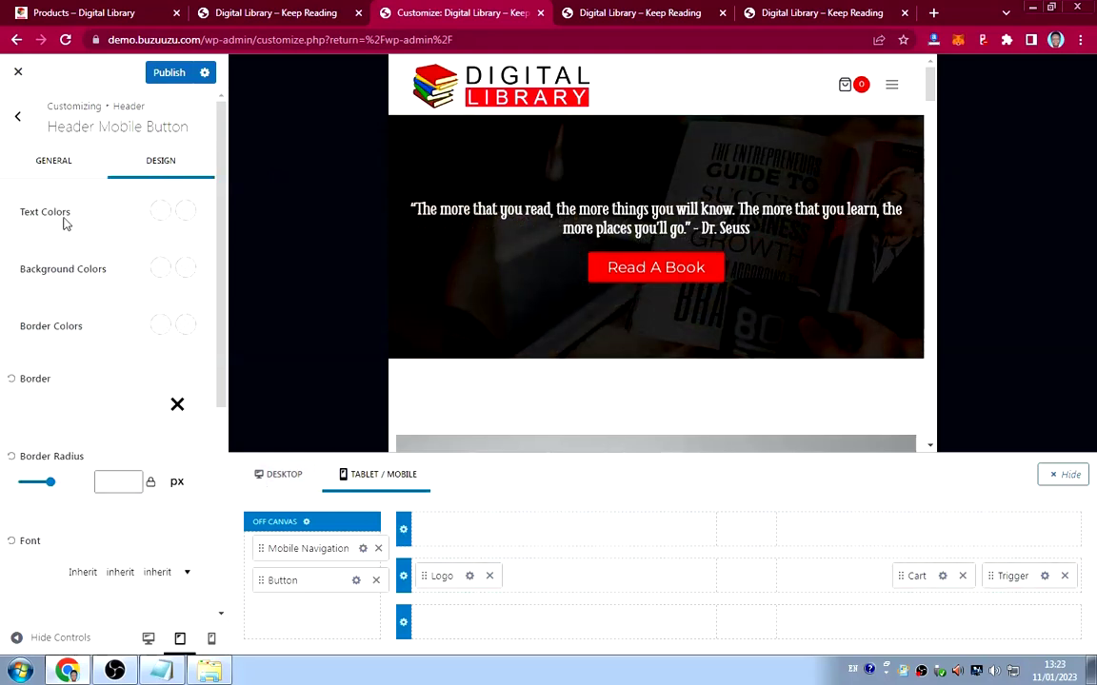
click(161, 213)
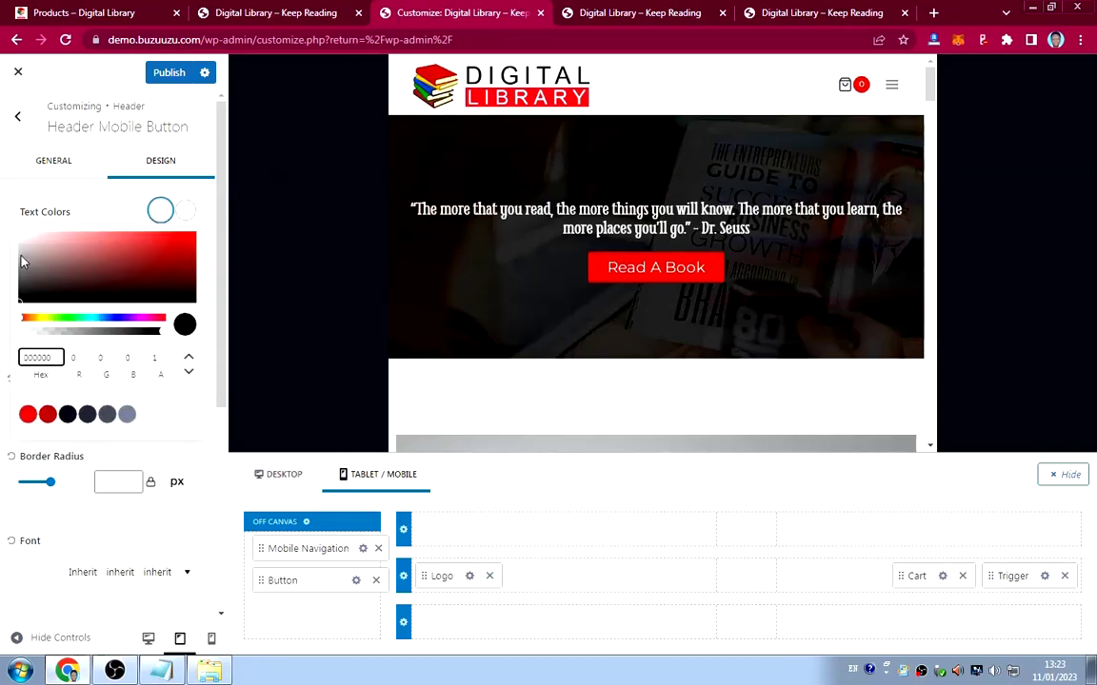
drag(26, 222, 12, 229)
click(160, 212)
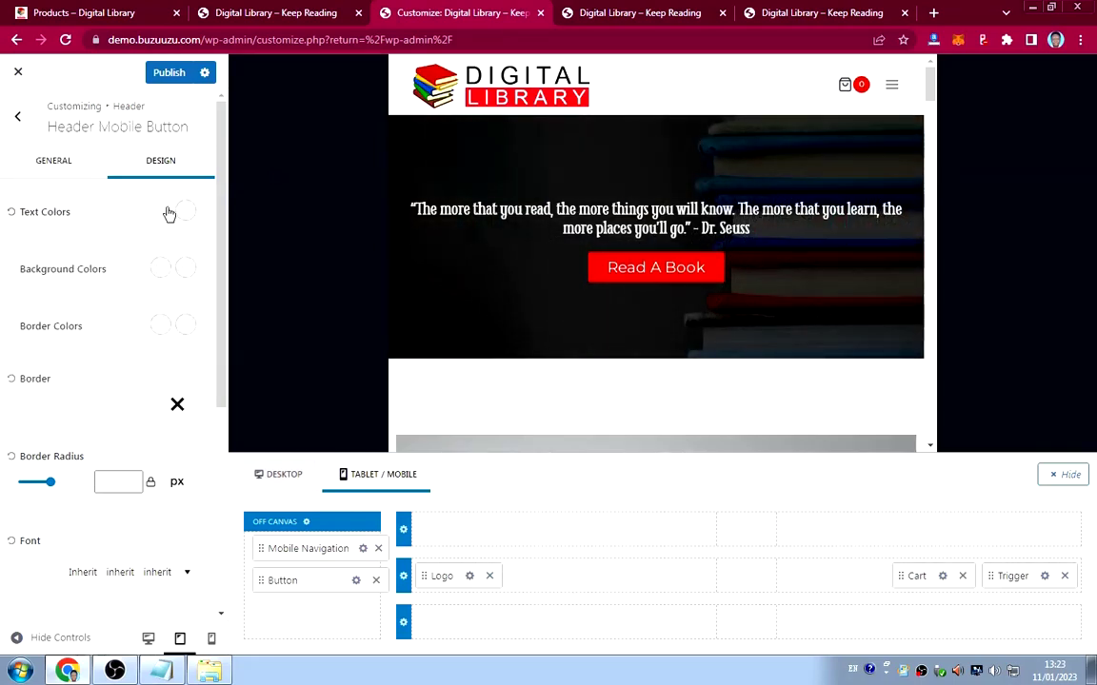
click(186, 212)
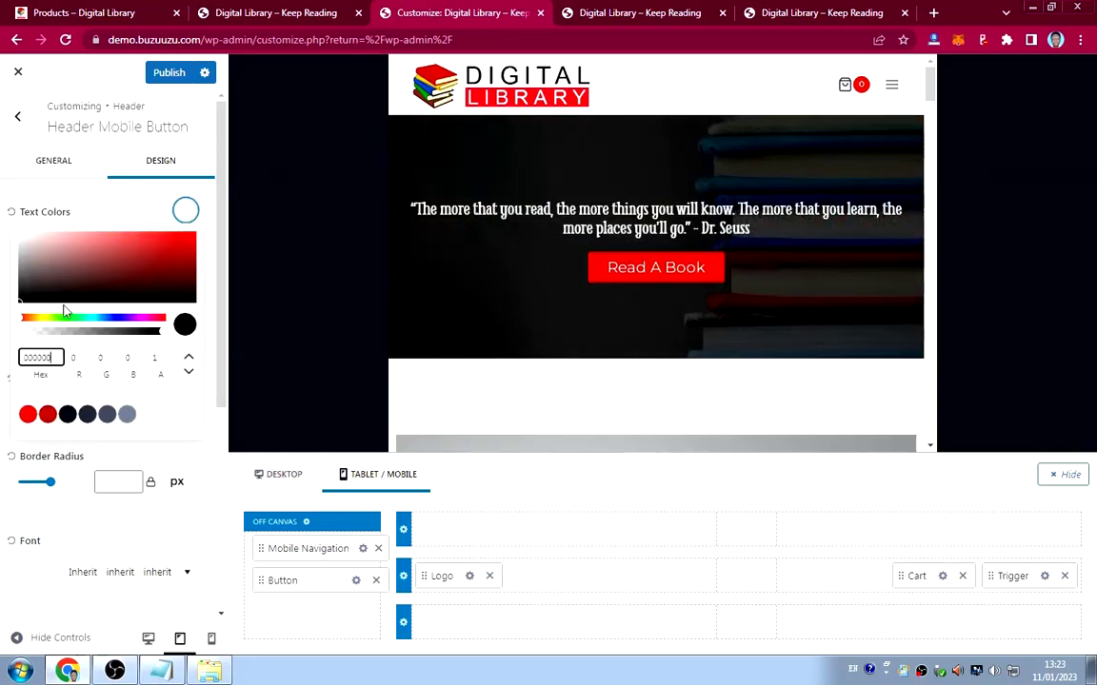
click(27, 414)
click(85, 197)
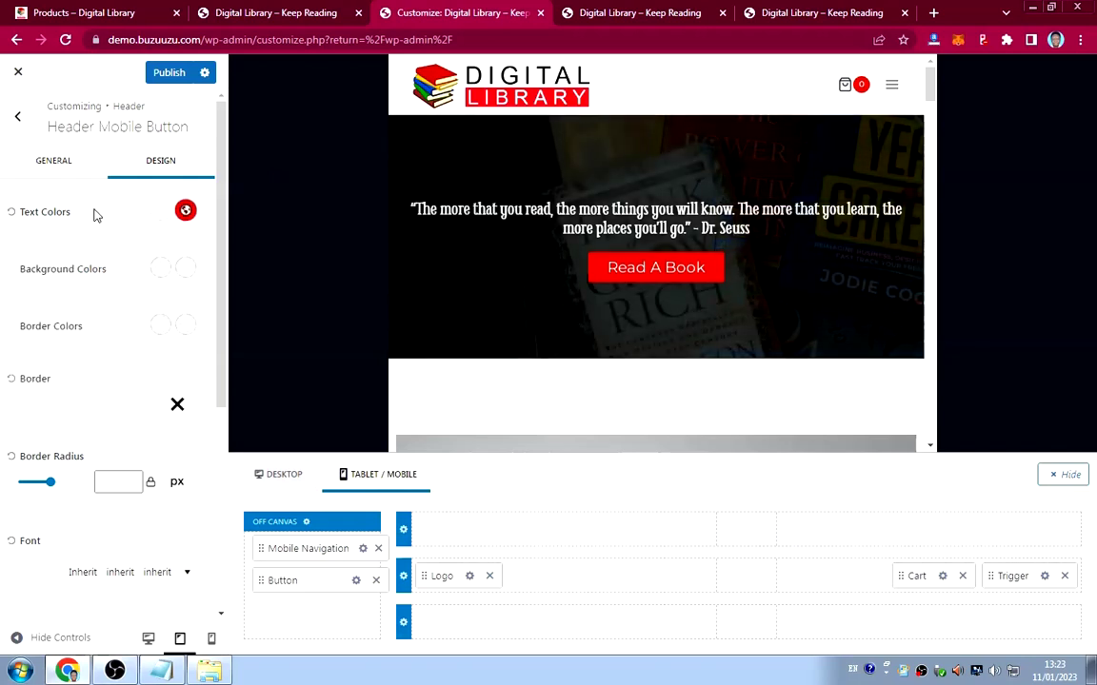
Set the mobile button's Background Colors to bright red for normal and white for hover, and check the button in the preview's mobile menu.
click(159, 269)
click(28, 472)
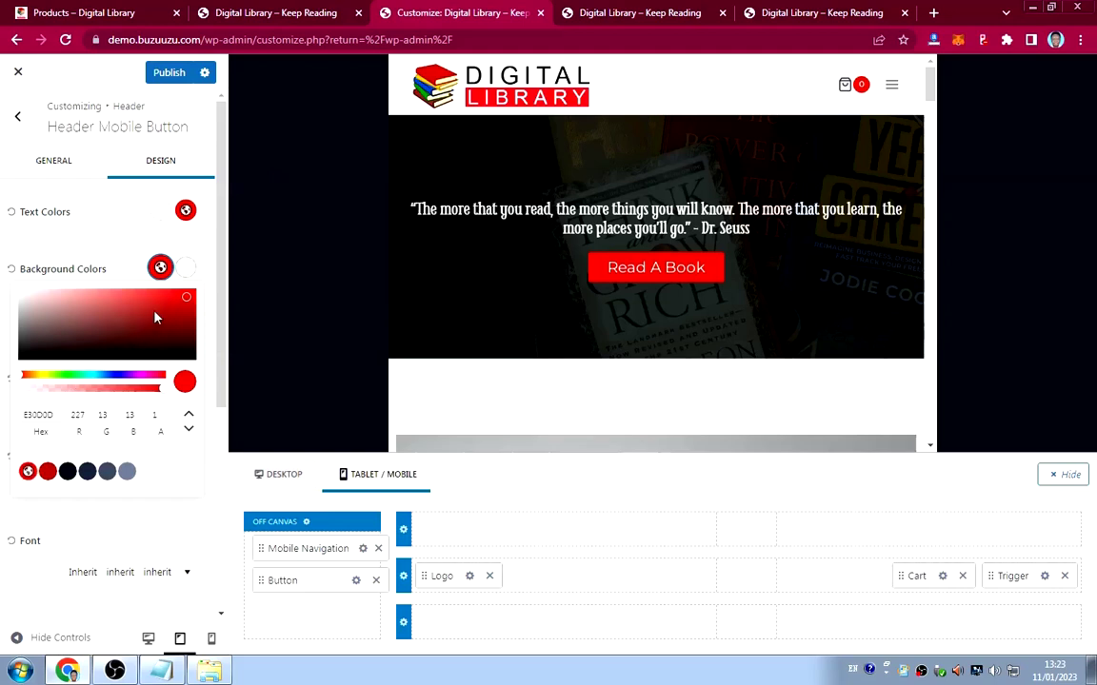
click(185, 268)
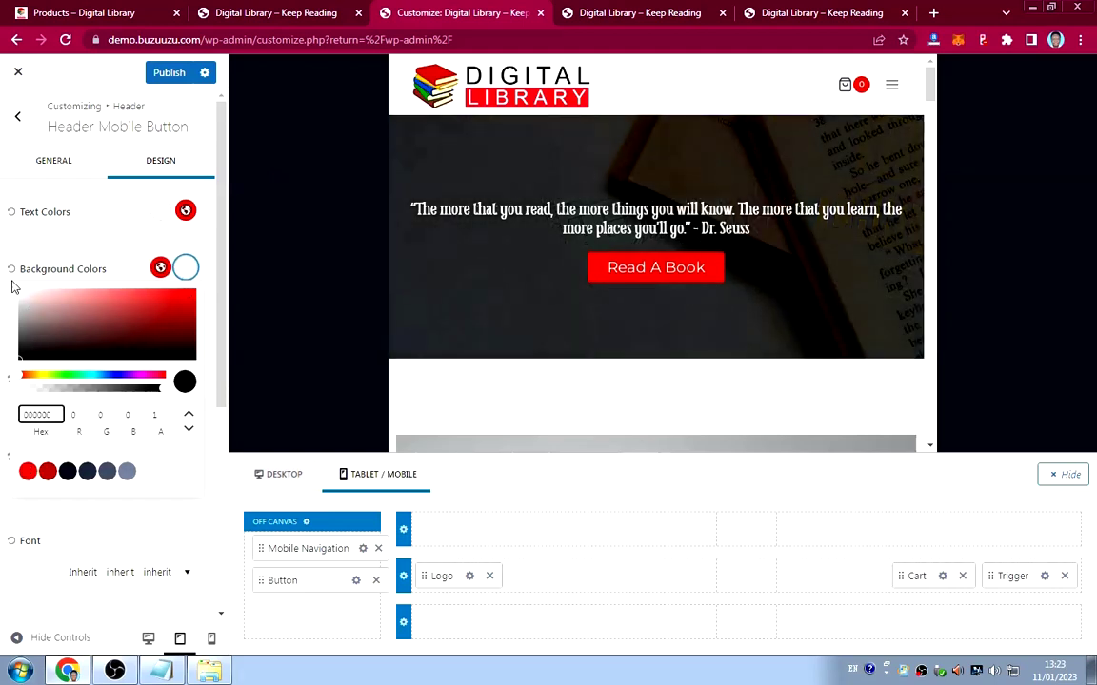
click(91, 270)
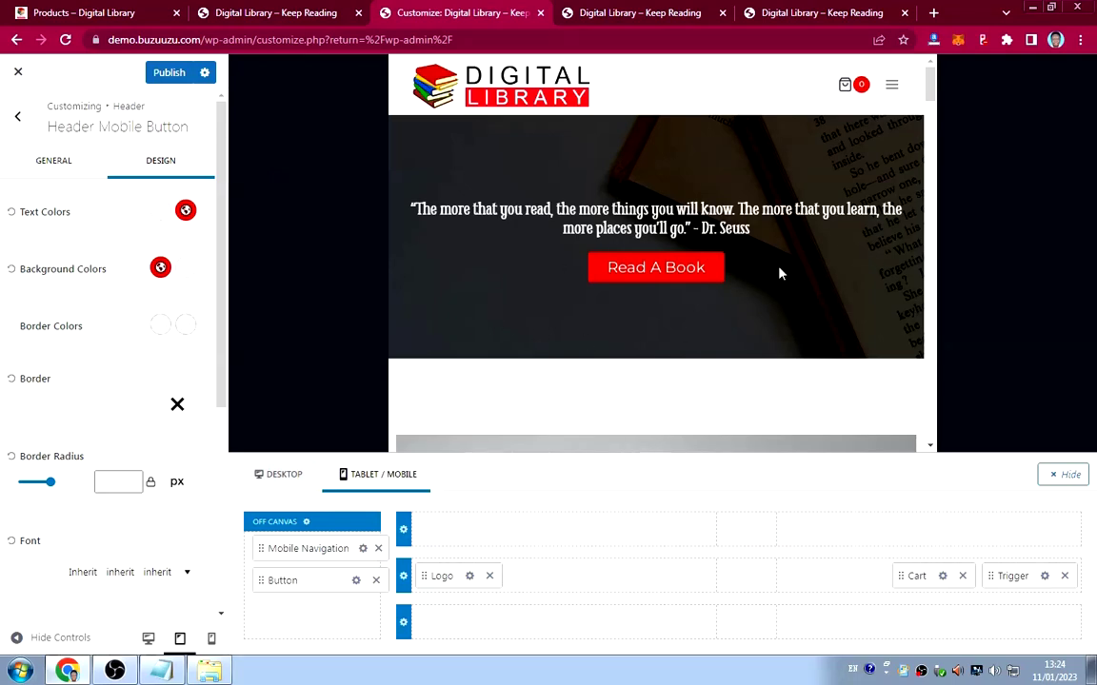
click(891, 88)
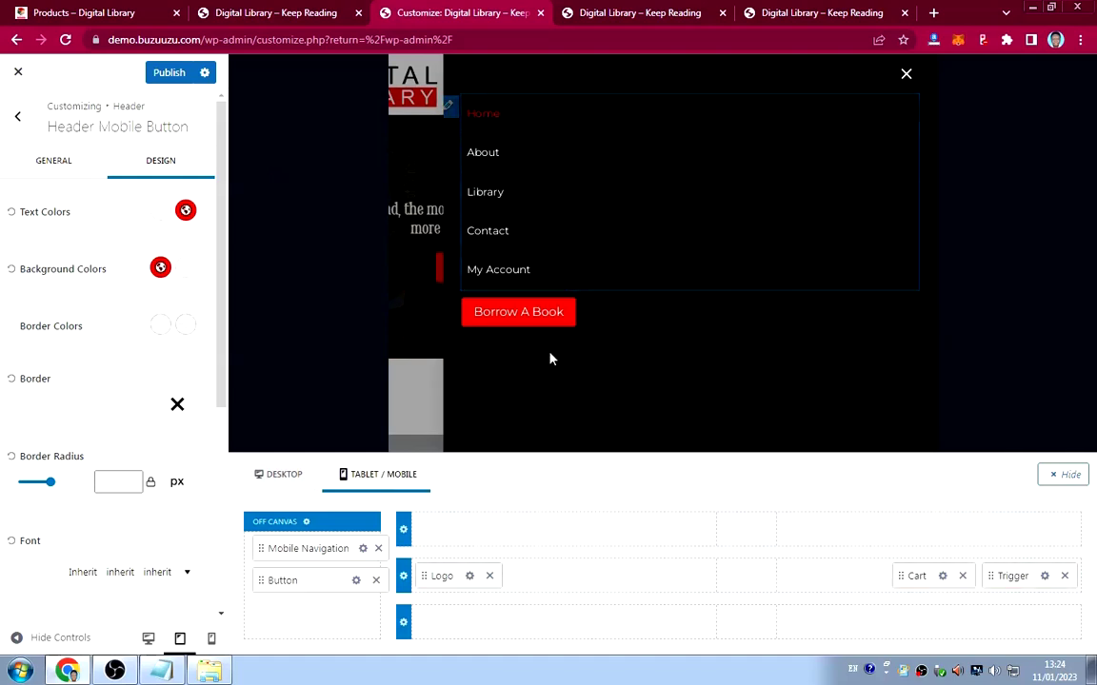
click(905, 76)
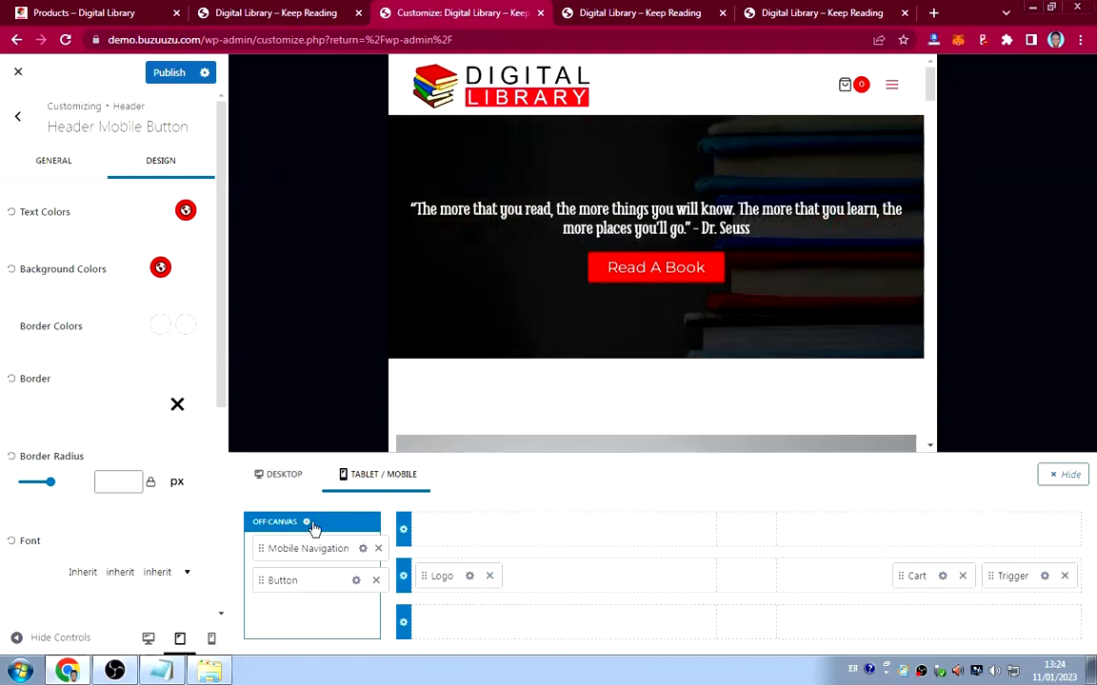
Set the Header Off Canvas layout to Fullwidth, with its content centered both horizontally and vertically.
click(306, 522)
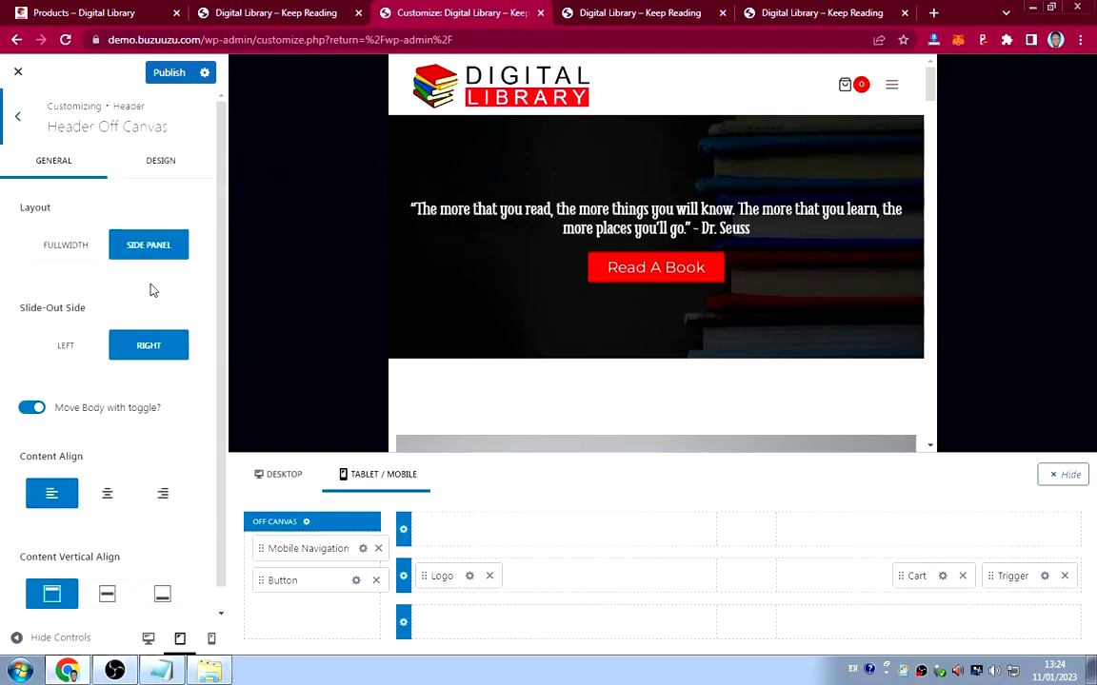
click(75, 245)
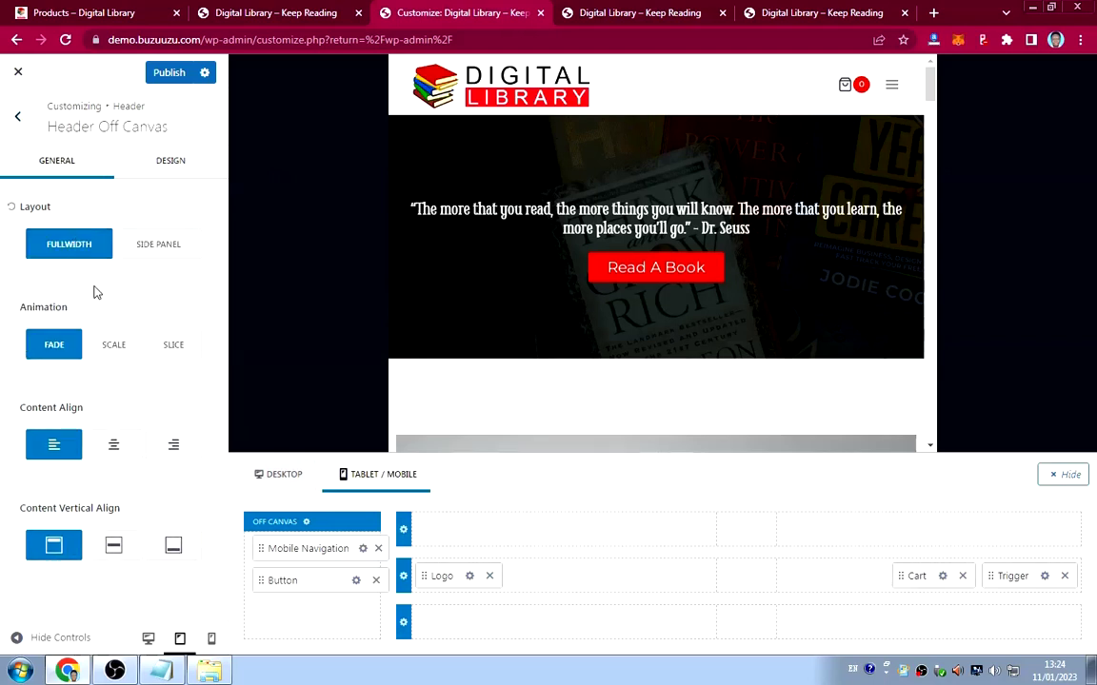
click(113, 447)
click(113, 546)
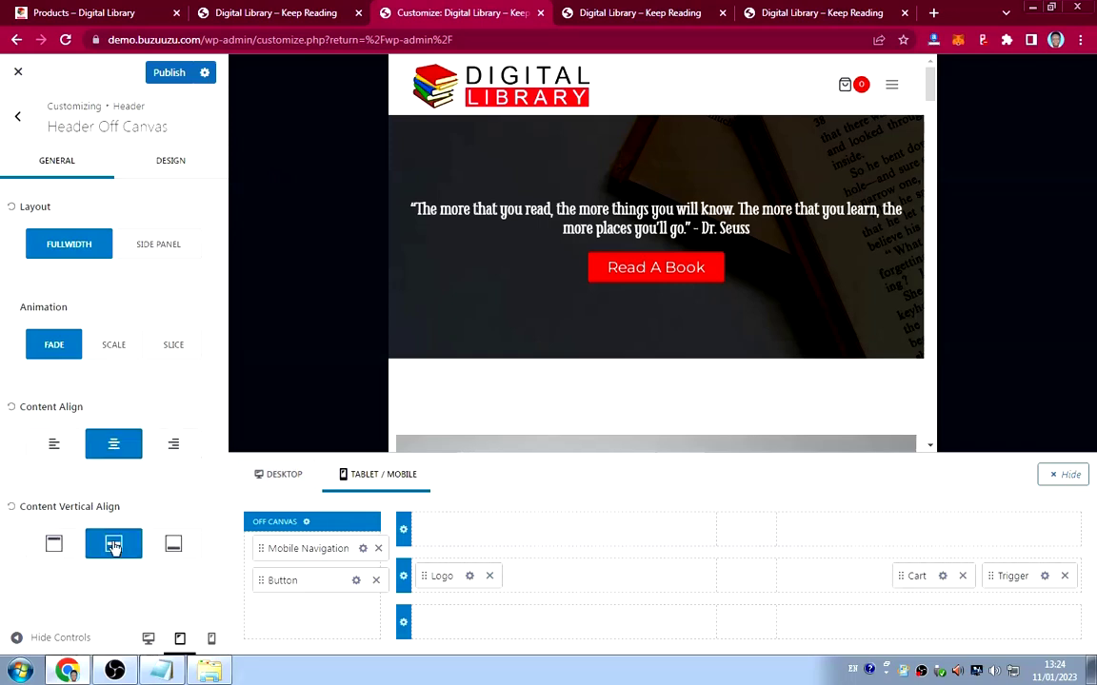
Publish the mobile header changes and check the off-canvas menu in the preview.
click(169, 73)
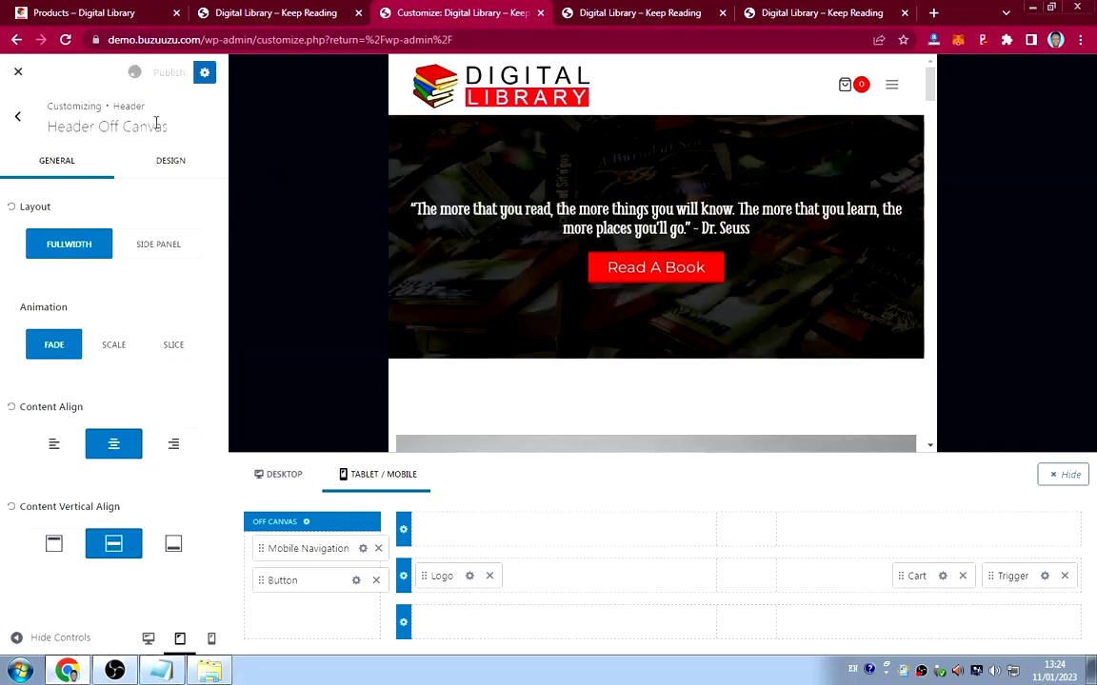
click(891, 86)
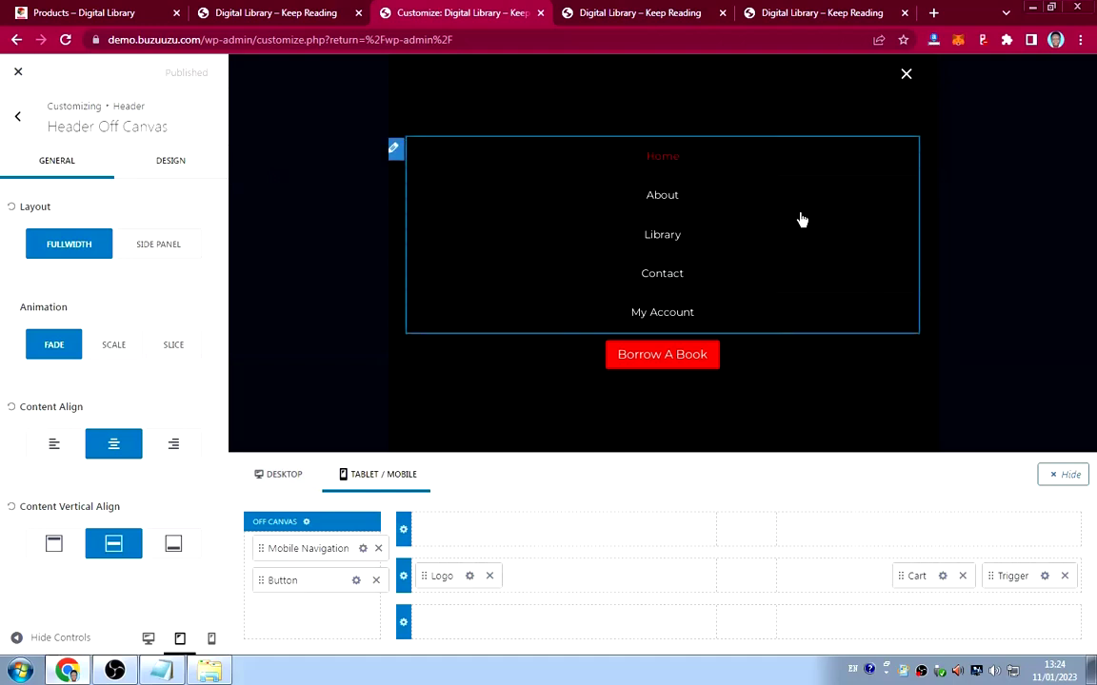
click(906, 75)
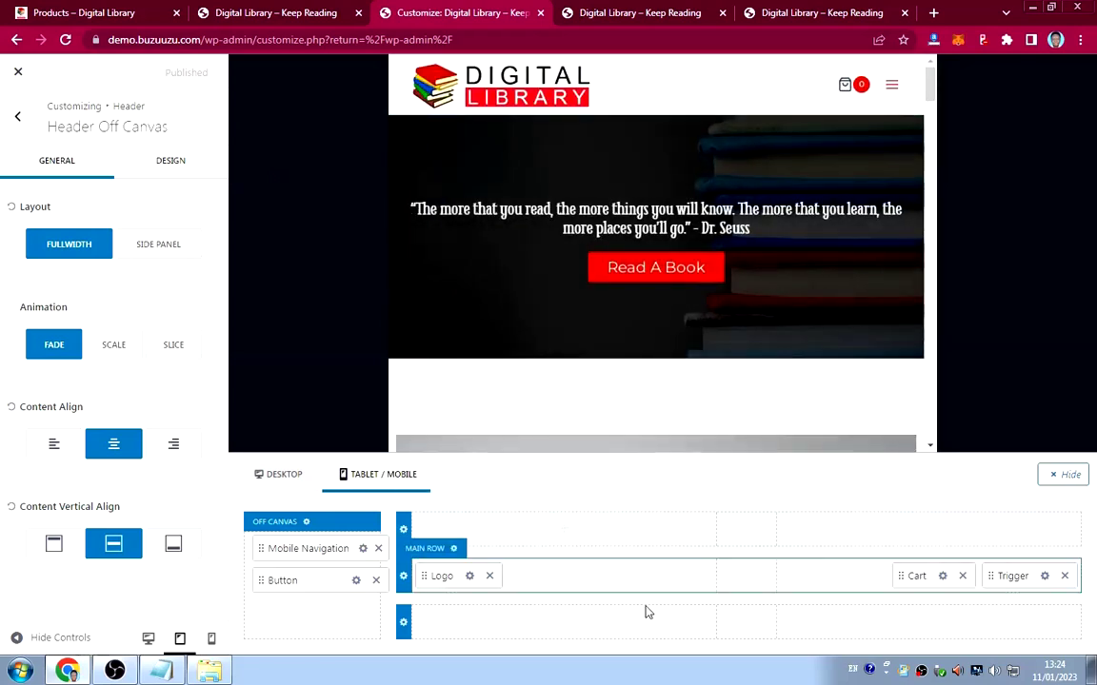
Give the mobile Trigger the bolder three-line icon, set its normal Trigger Color to black (000000), and publish.
click(1045, 577)
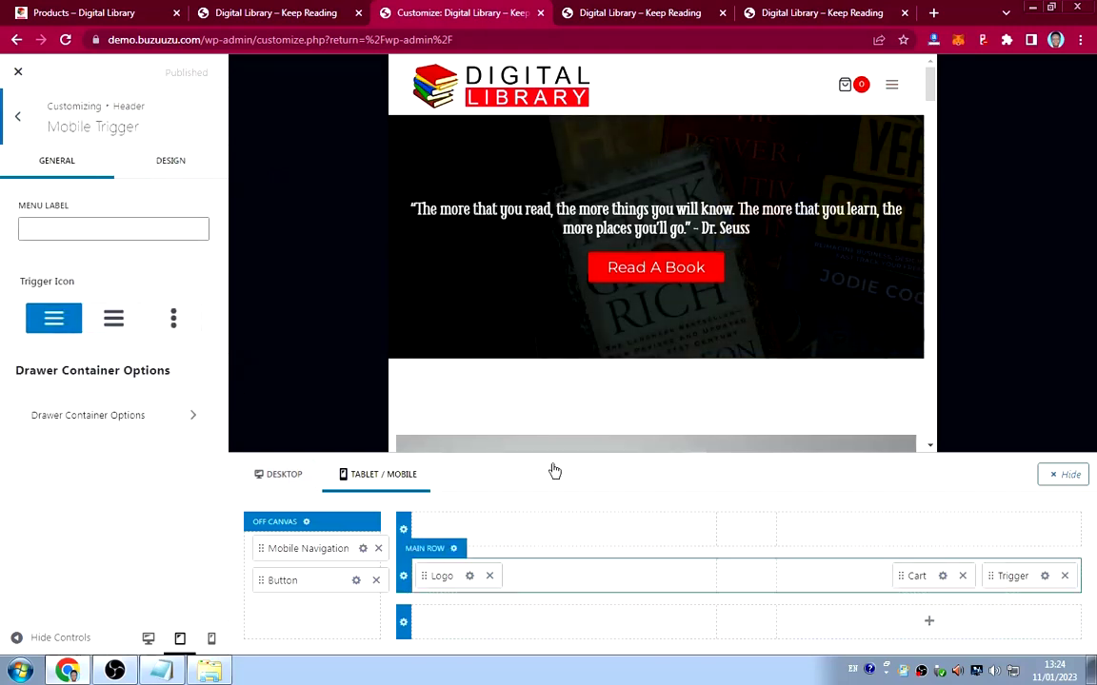
click(113, 321)
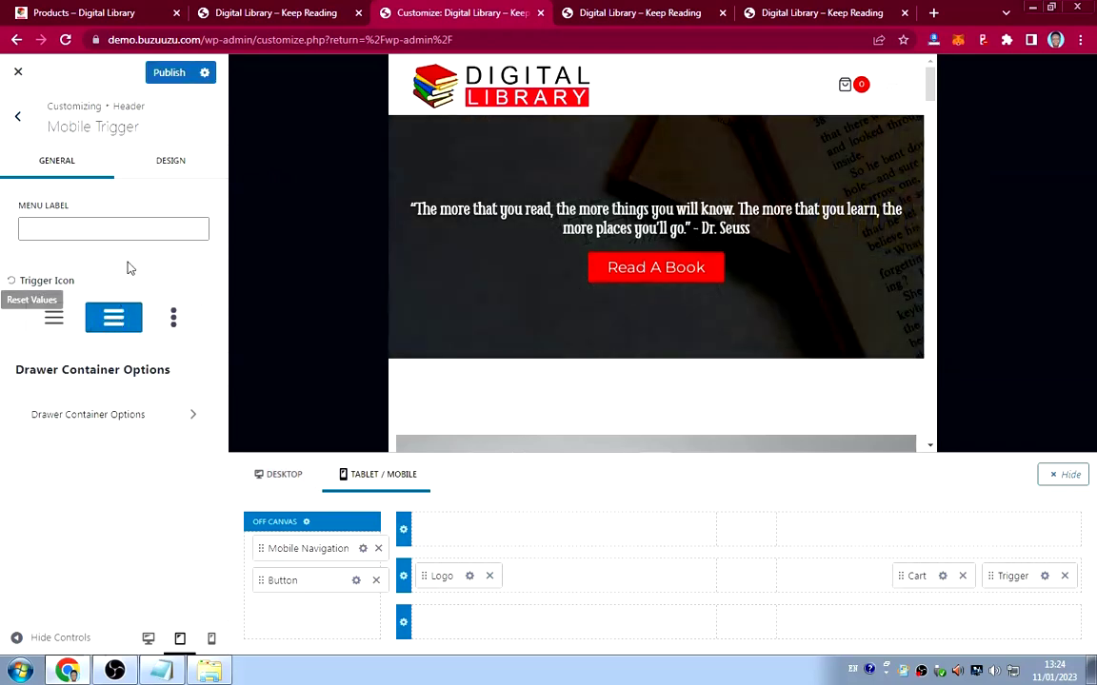
click(168, 174)
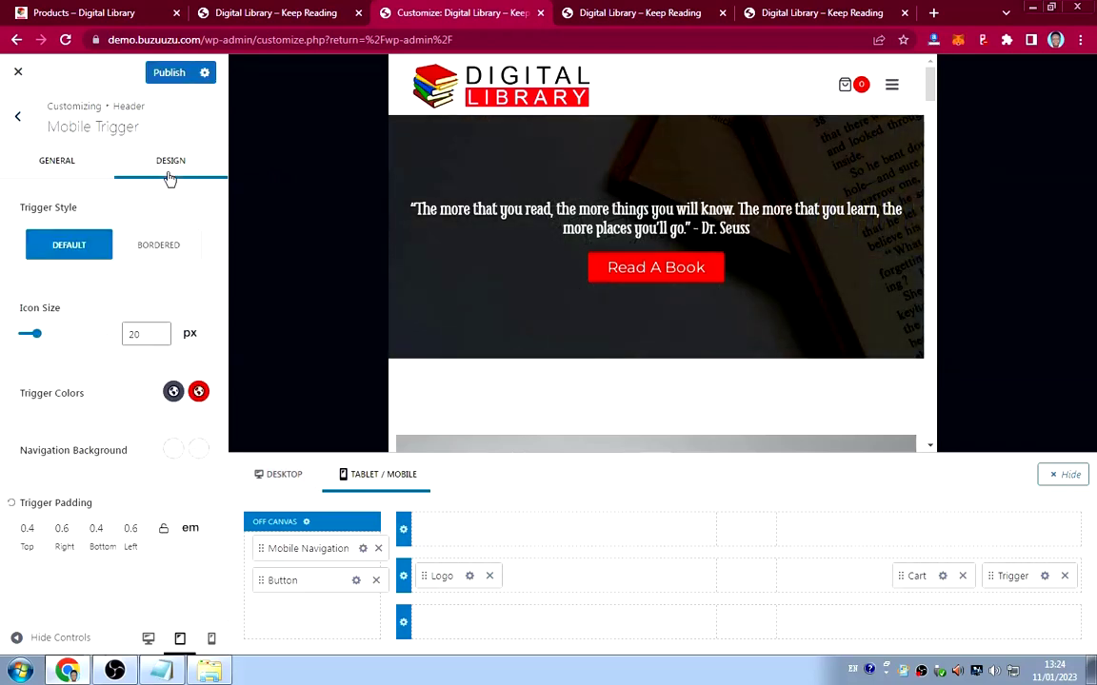
click(173, 392)
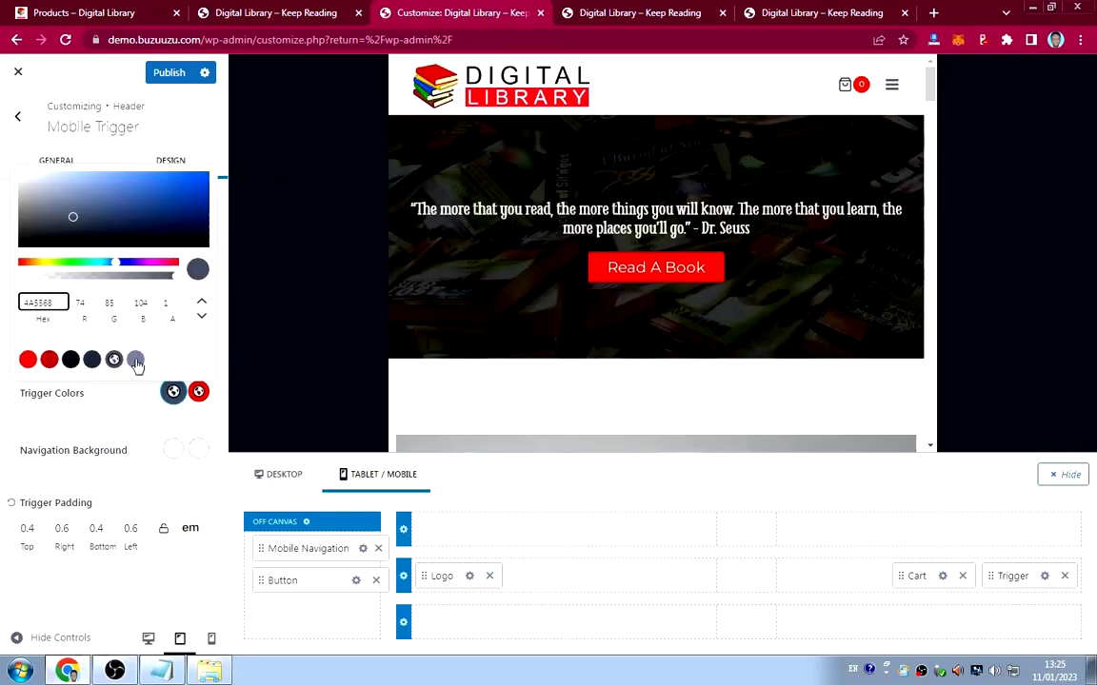
drag(41, 245, 11, 245)
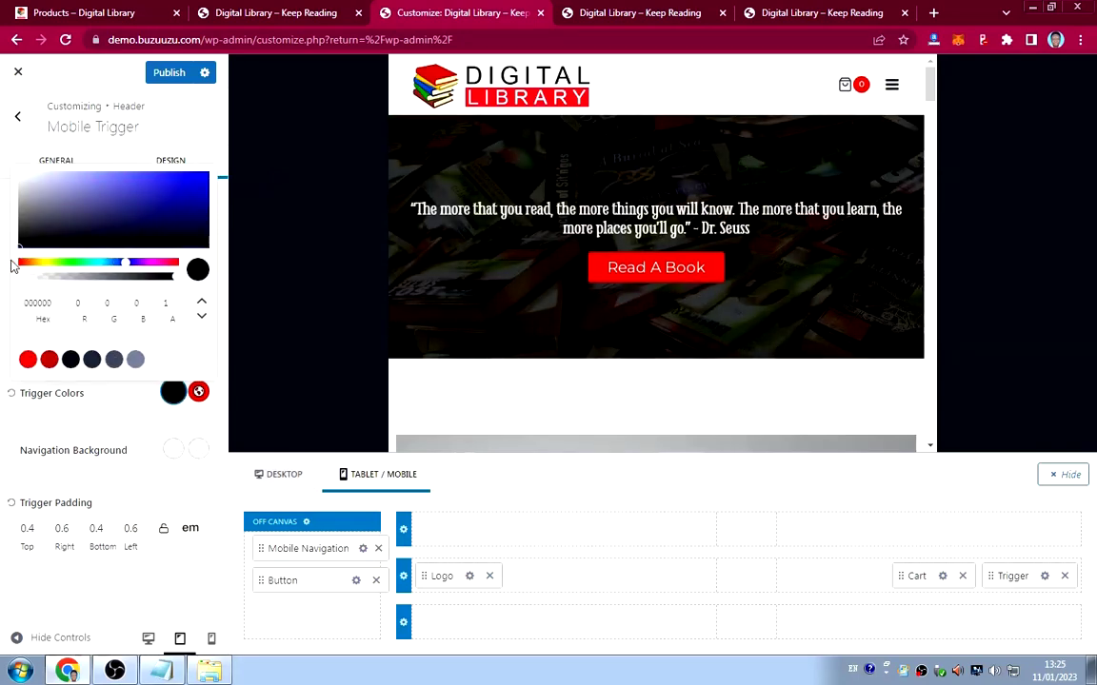
click(81, 421)
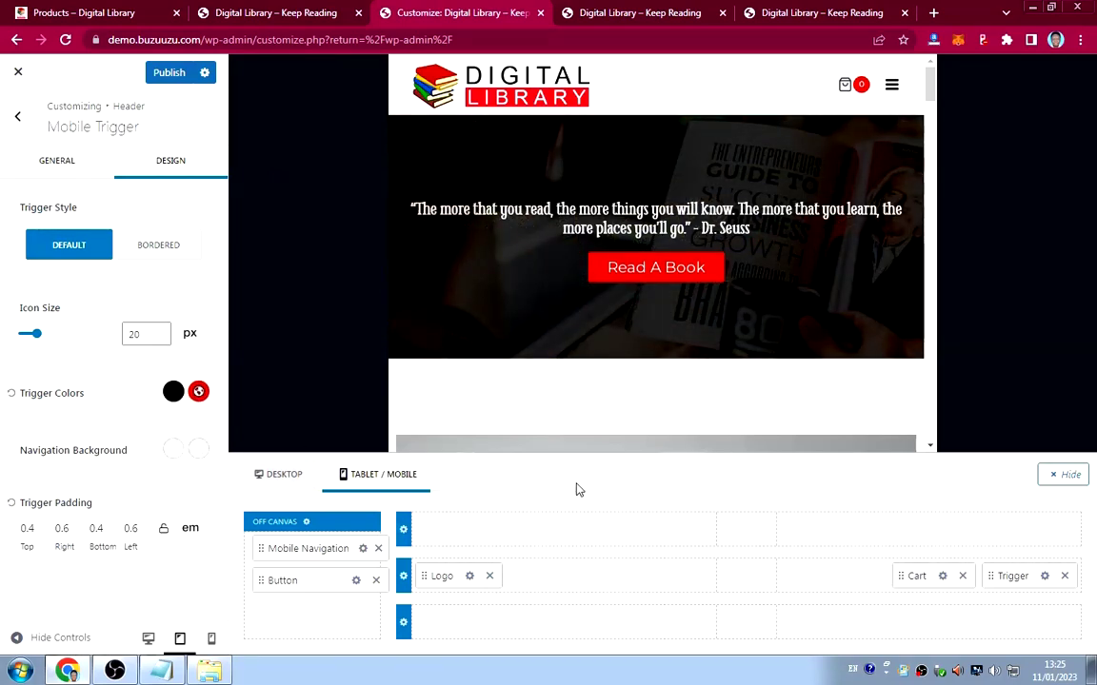
click(181, 72)
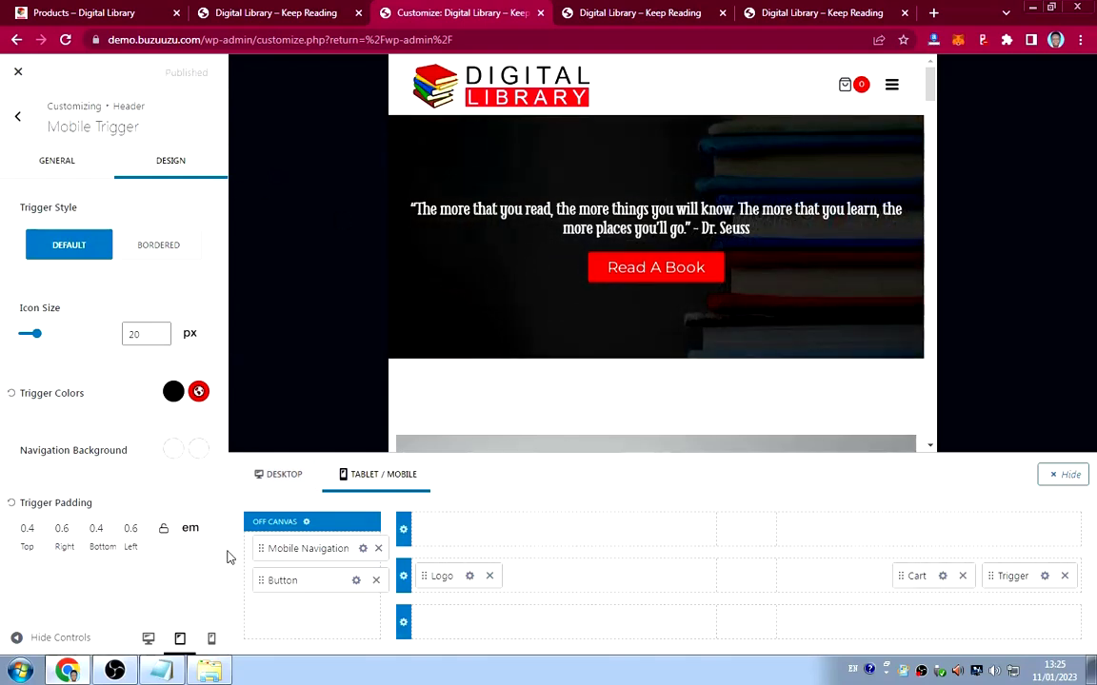
Switch the preview to phone size and set the logo's Max Width for mobile to 130 px.
click(213, 639)
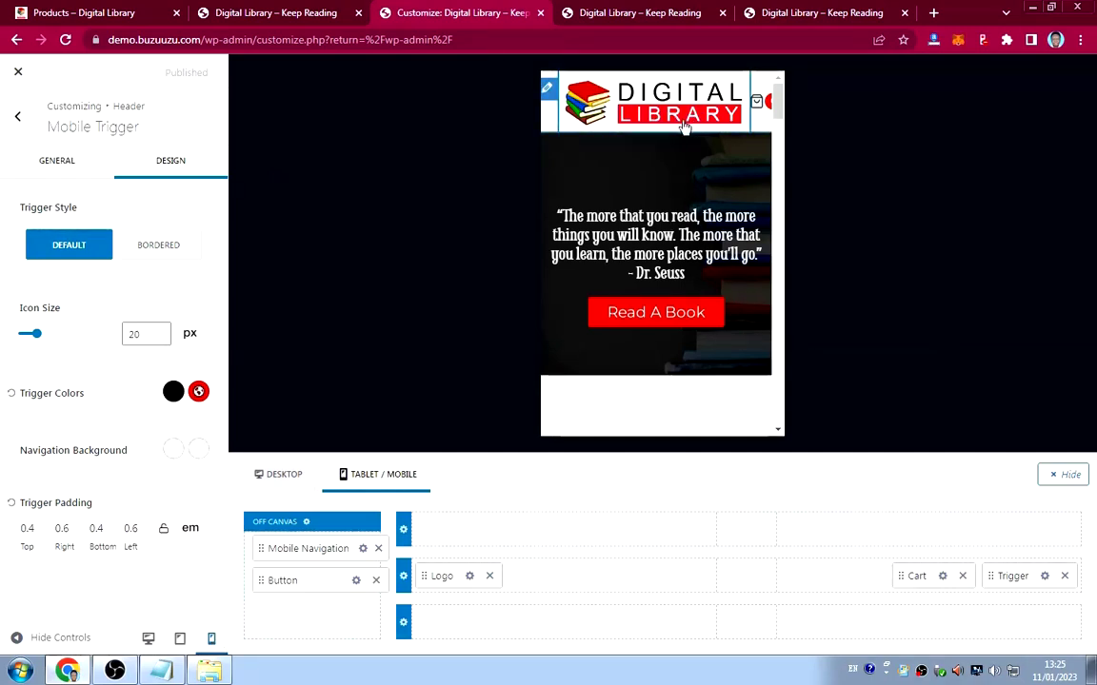
click(469, 576)
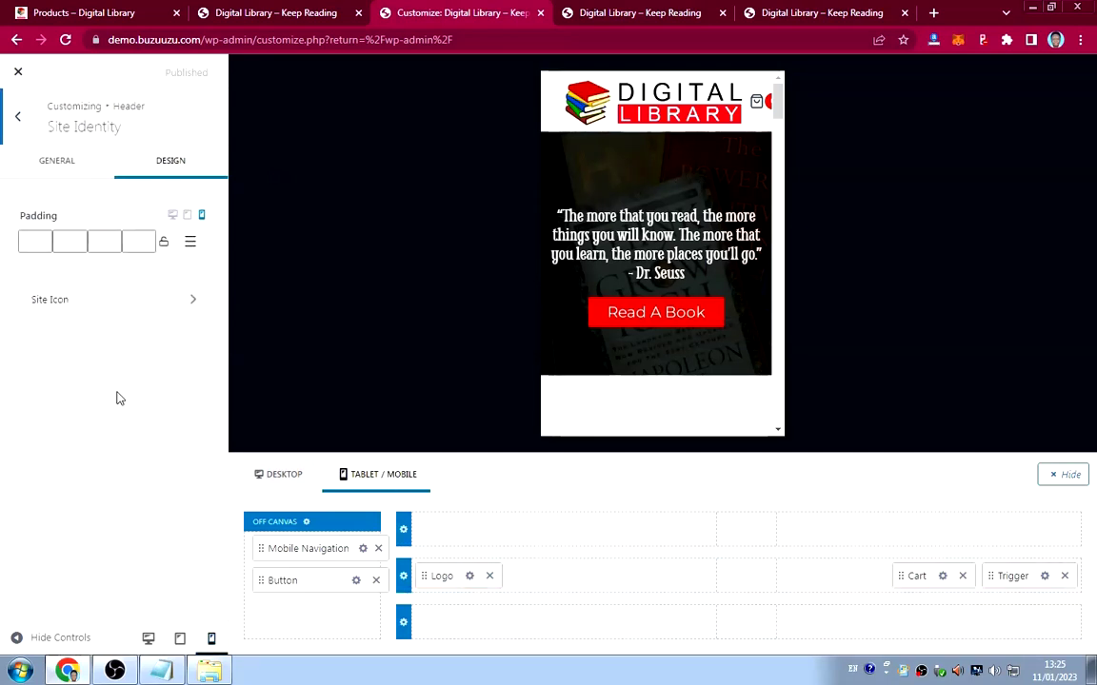
click(71, 180)
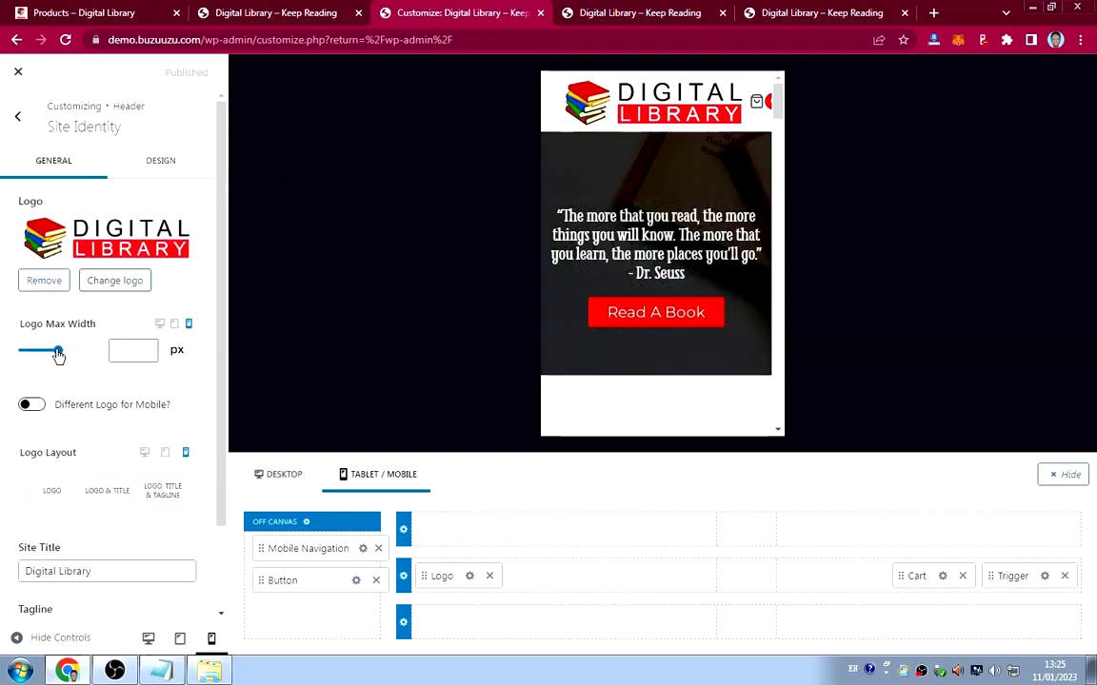
drag(58, 354, 43, 351)
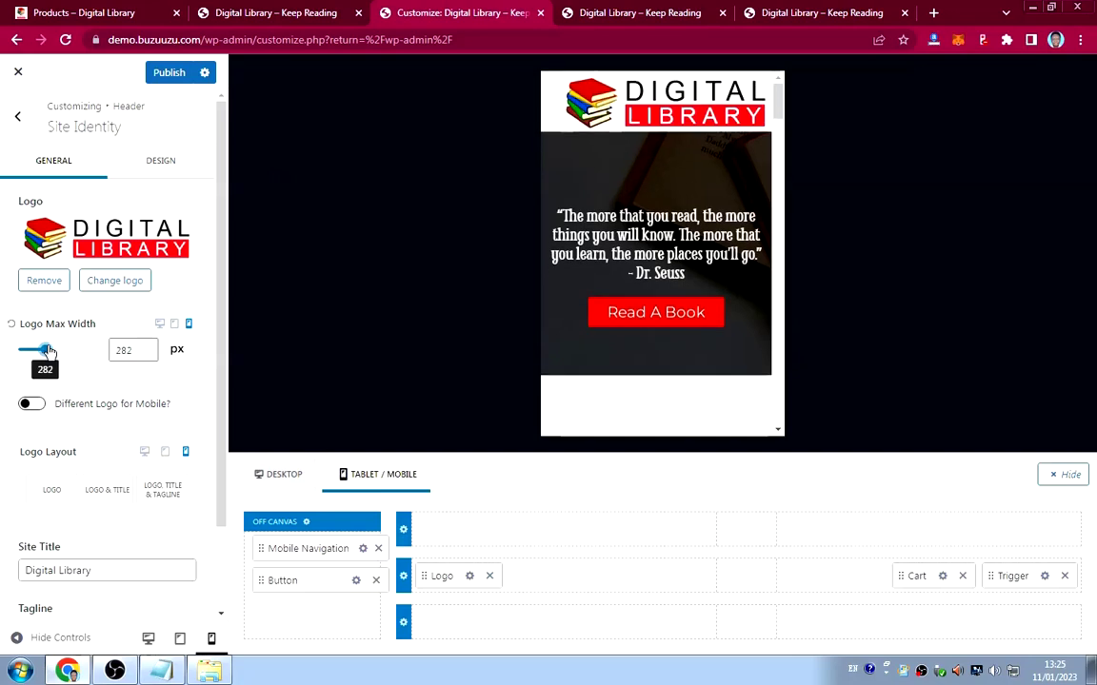
drag(133, 350, 97, 353)
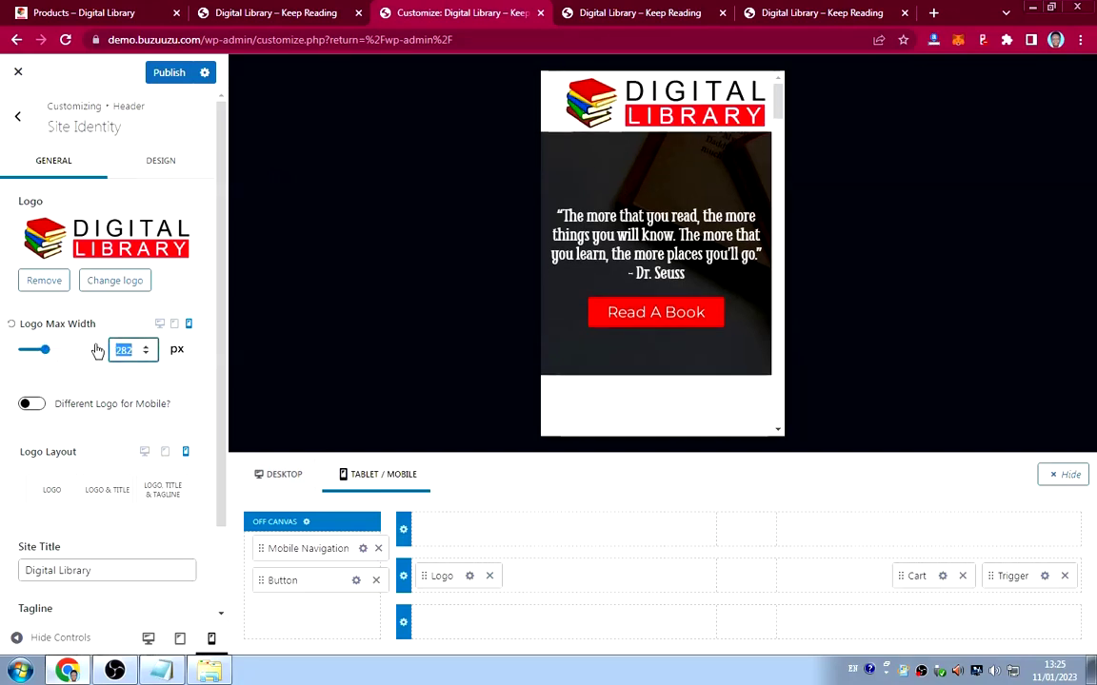
text(180)
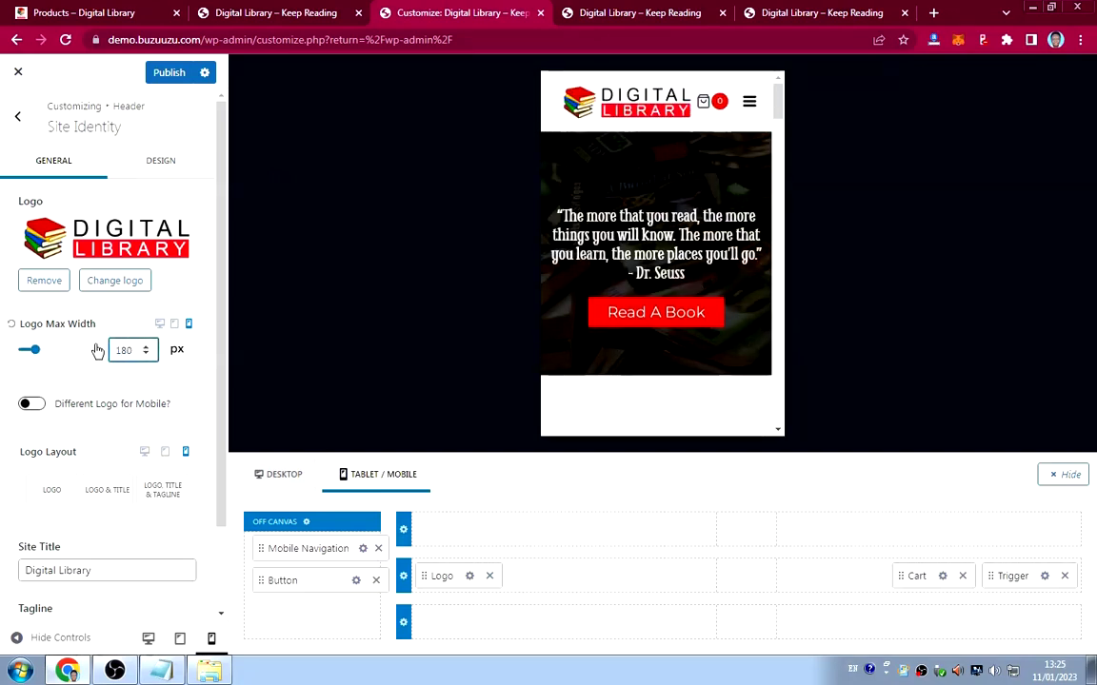
double_click(120, 349)
text(150)
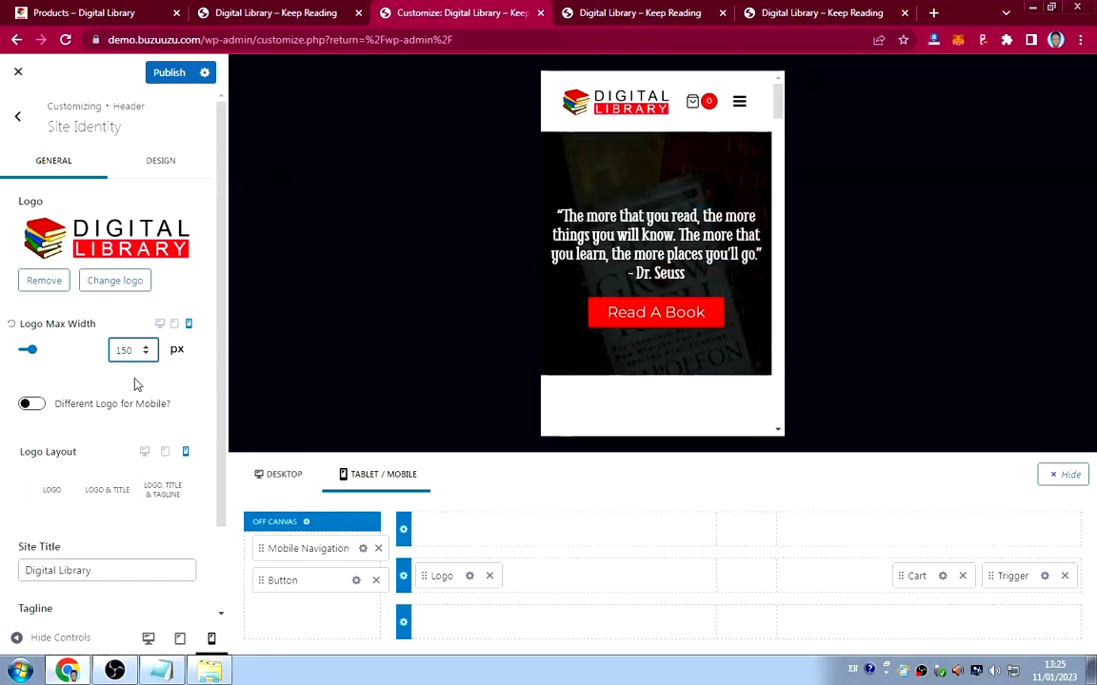
key(BackSpace)
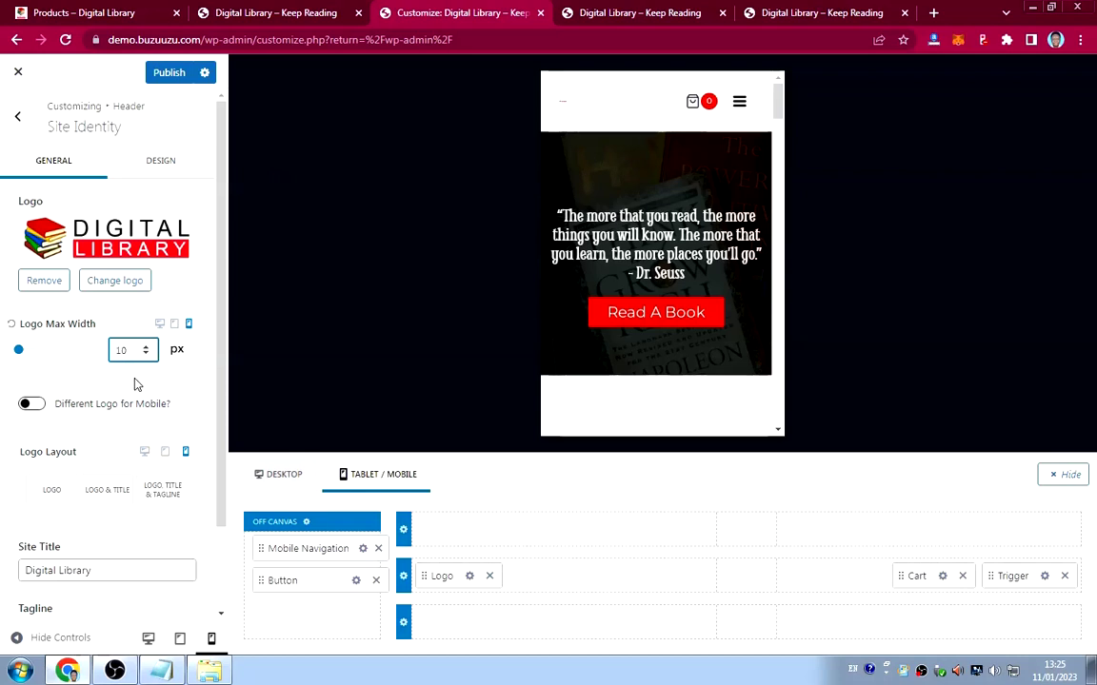
text(3)
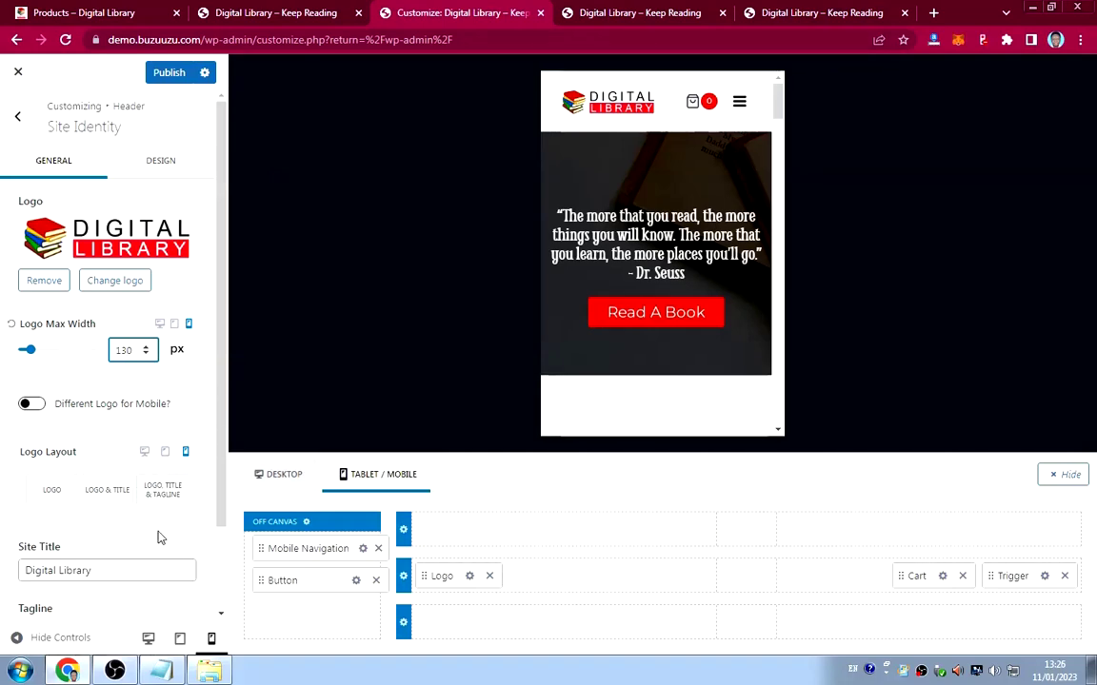
Check the phone preview of the home page down to the footer, and publish the mobile logo width.
scroll(639, 288, down, 2)
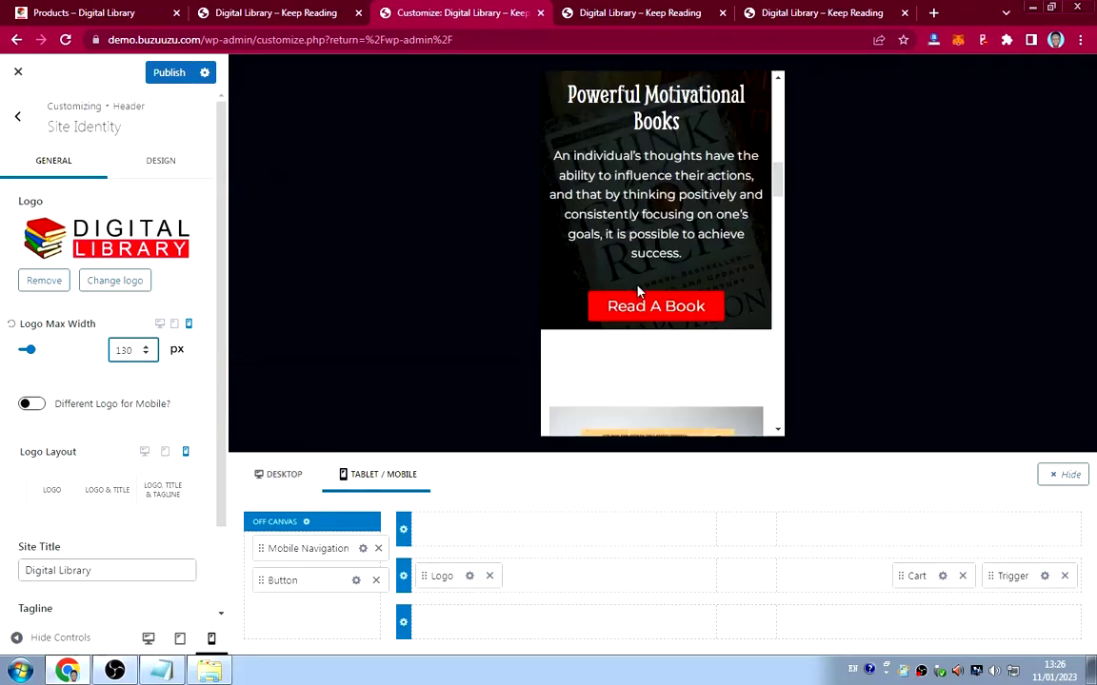
scroll(638, 290, down, 5)
scroll(642, 296, down, 3)
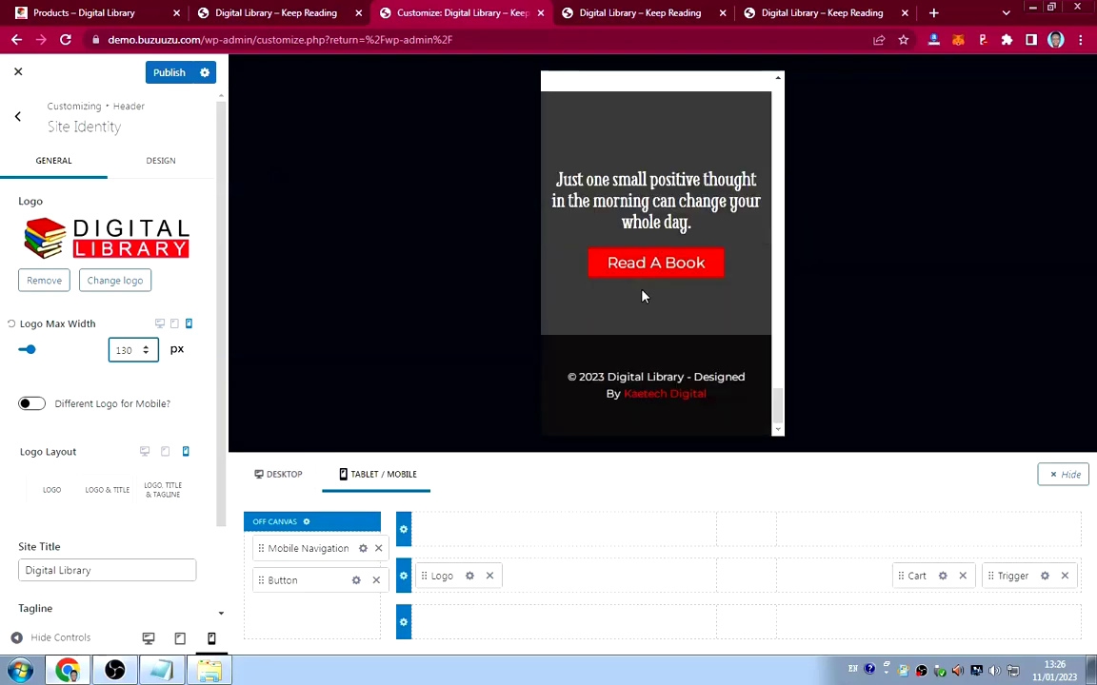
scroll(642, 294, up, 6)
scroll(666, 286, up, 10)
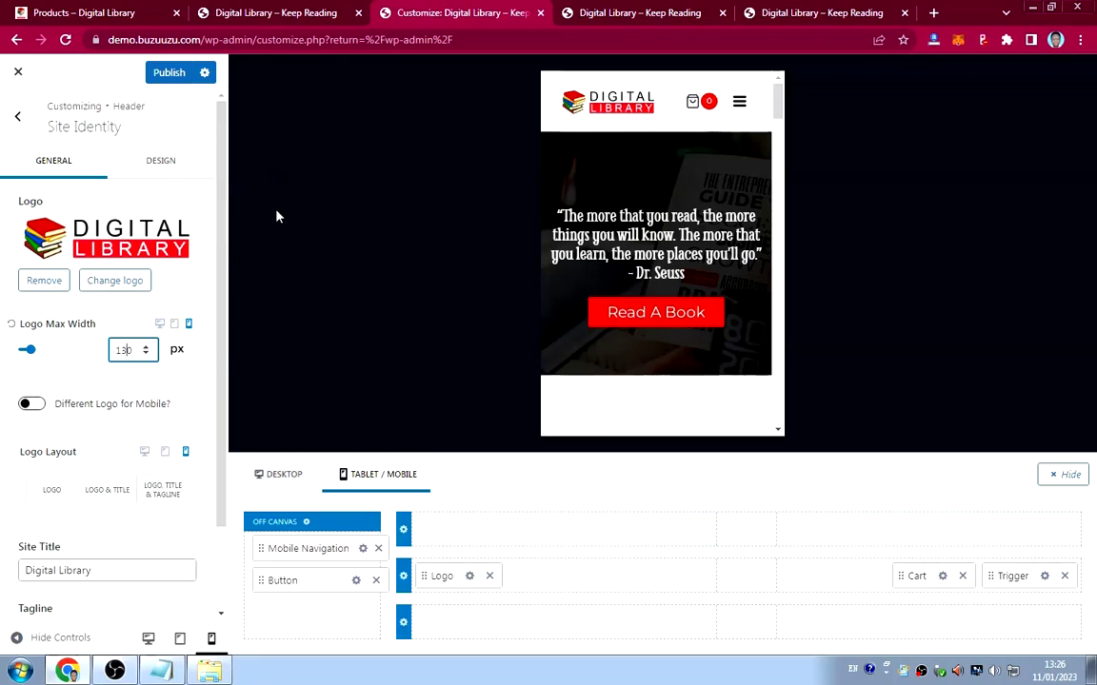
click(168, 75)
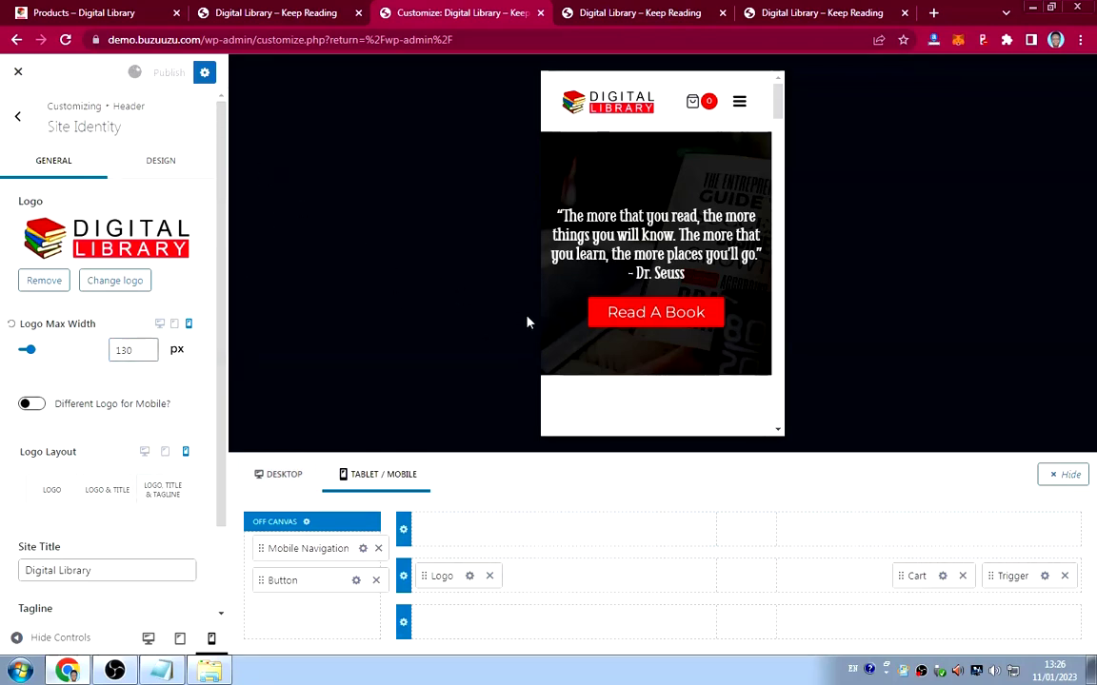
Return the preview to desktop size and set the Page Title Font color to white (FFFFFF) in the Page Layout design settings.
click(18, 119)
click(18, 119)
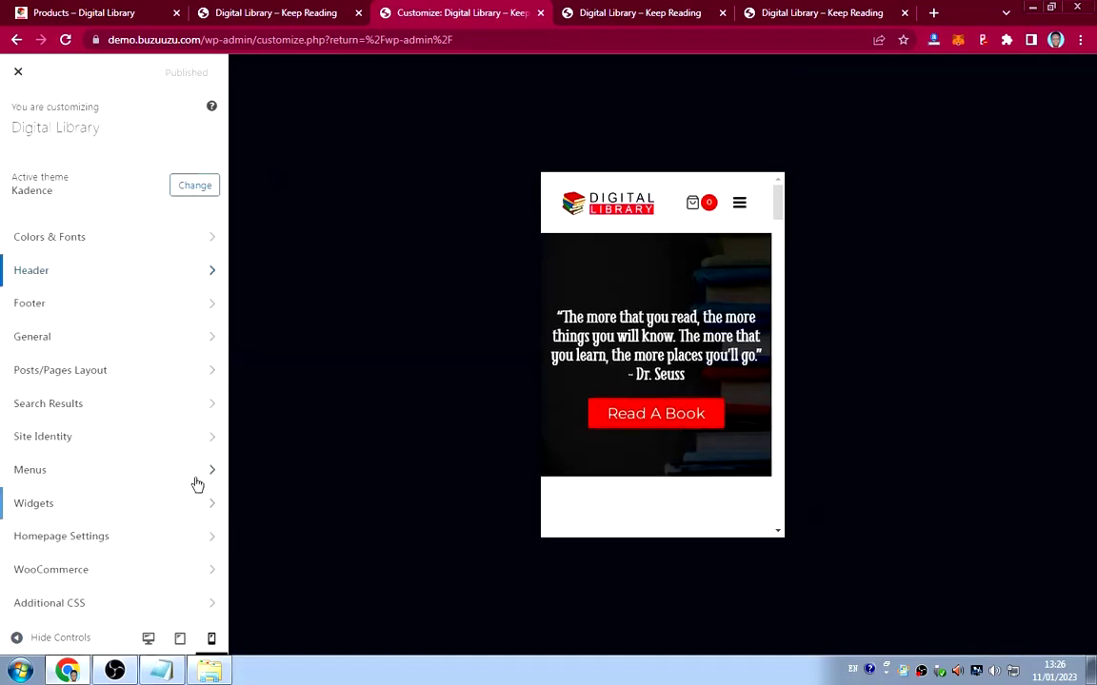
click(149, 637)
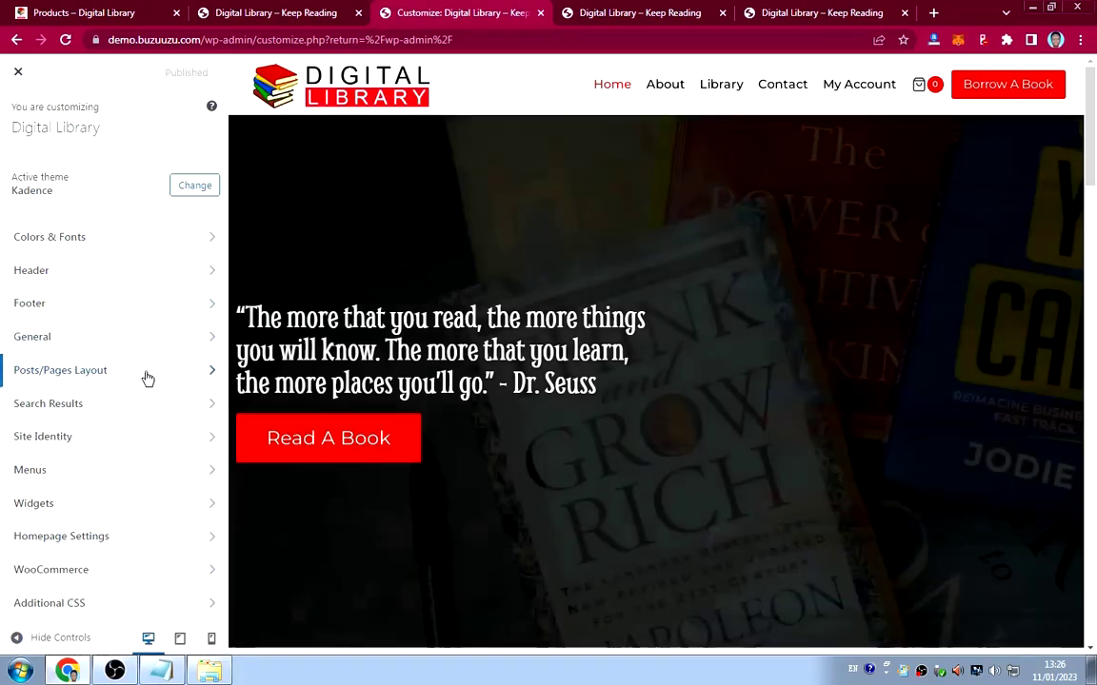
click(147, 379)
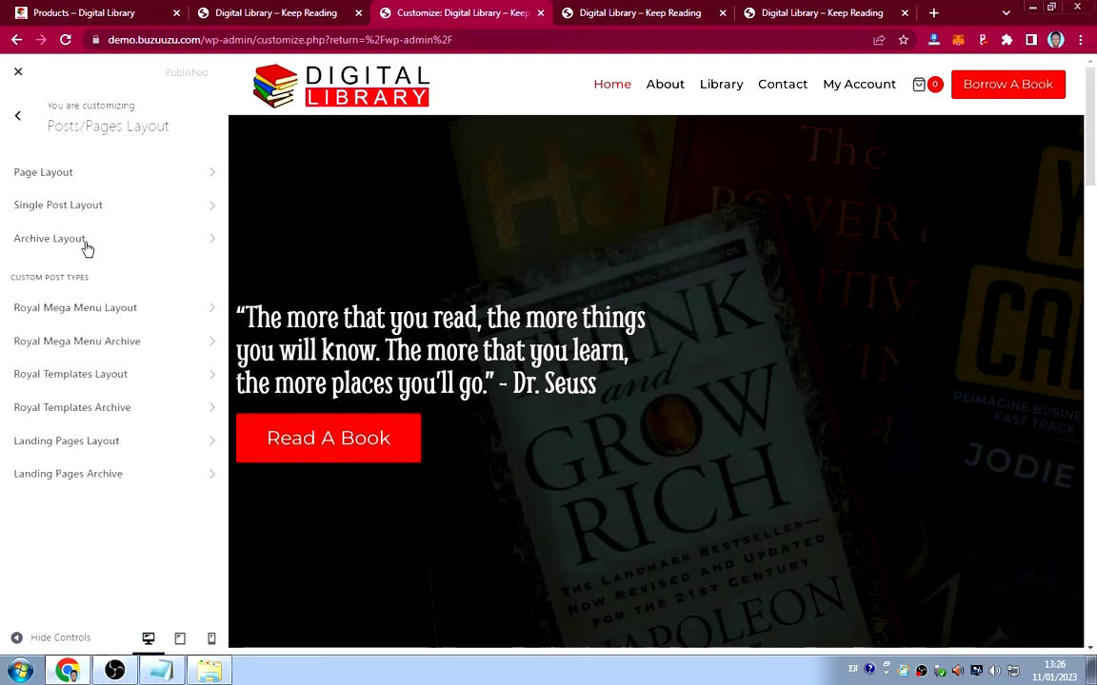
click(151, 184)
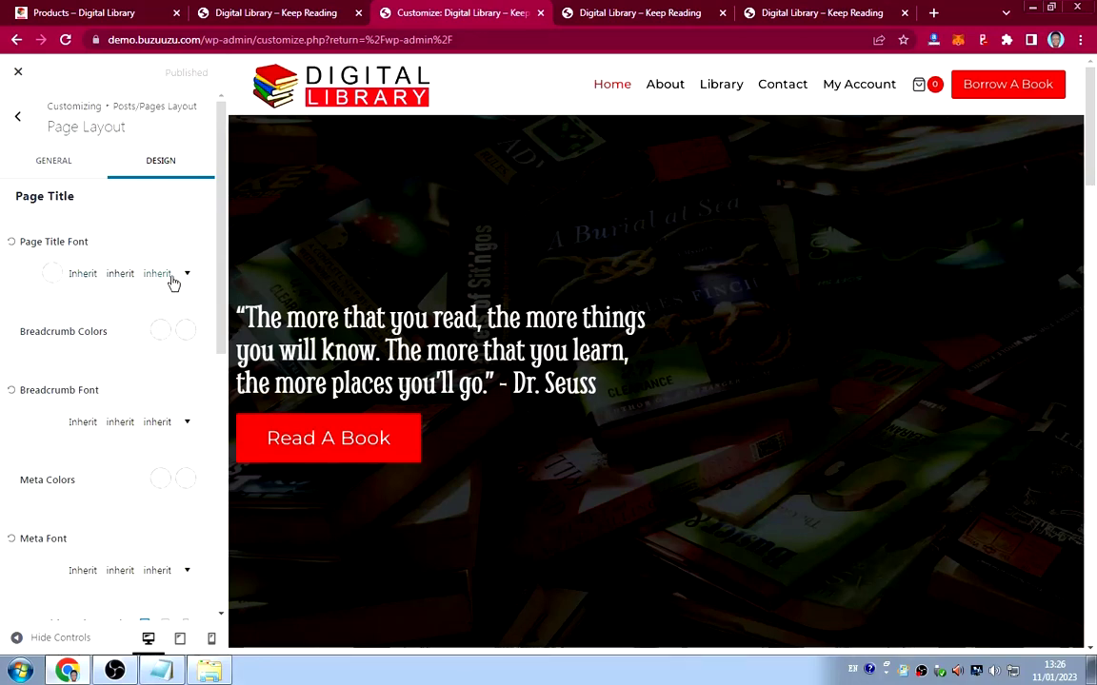
click(52, 274)
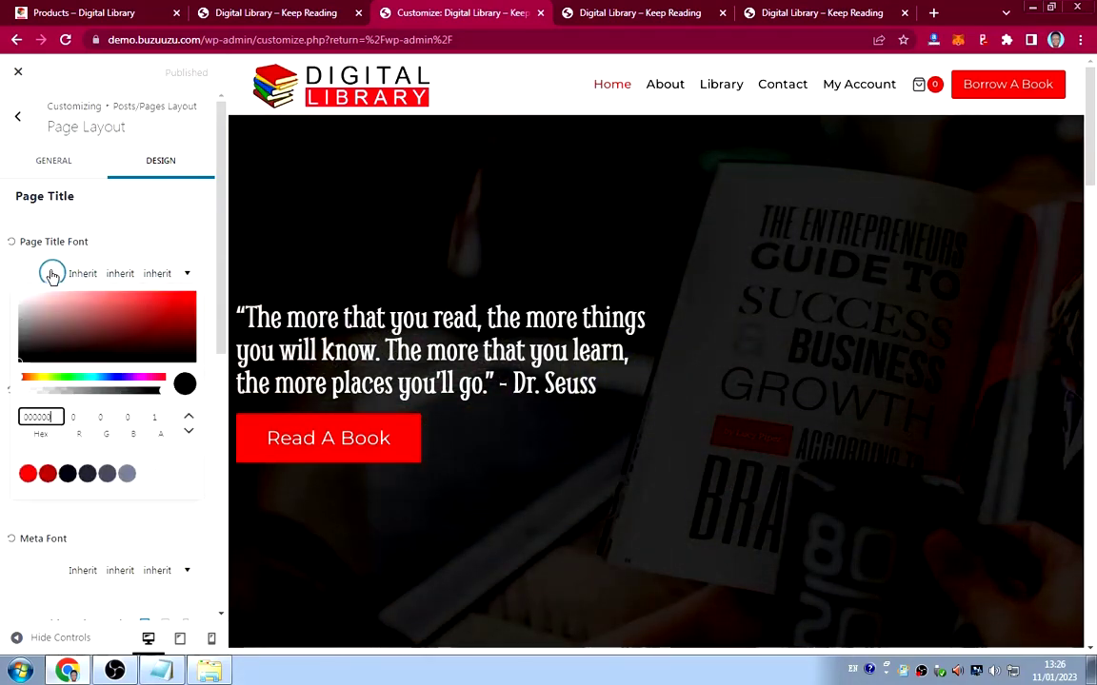
drag(25, 299, 8, 269)
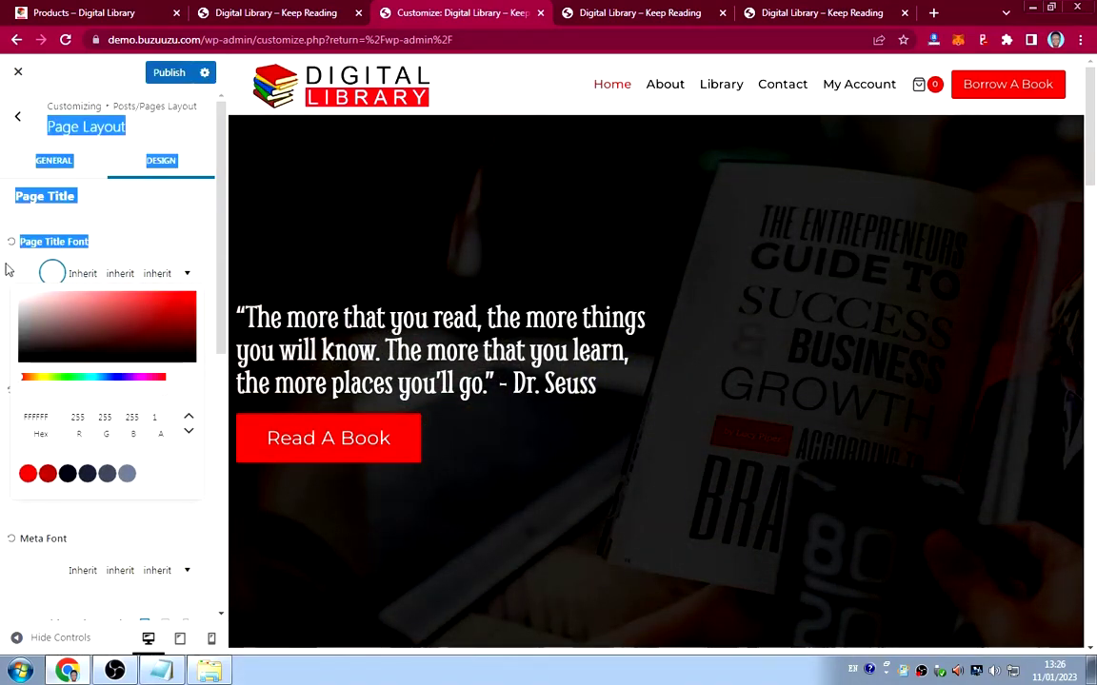
click(8, 269)
Set the Page Title Background for desktop to a solid red, D40707.
scroll(88, 313, down, 1)
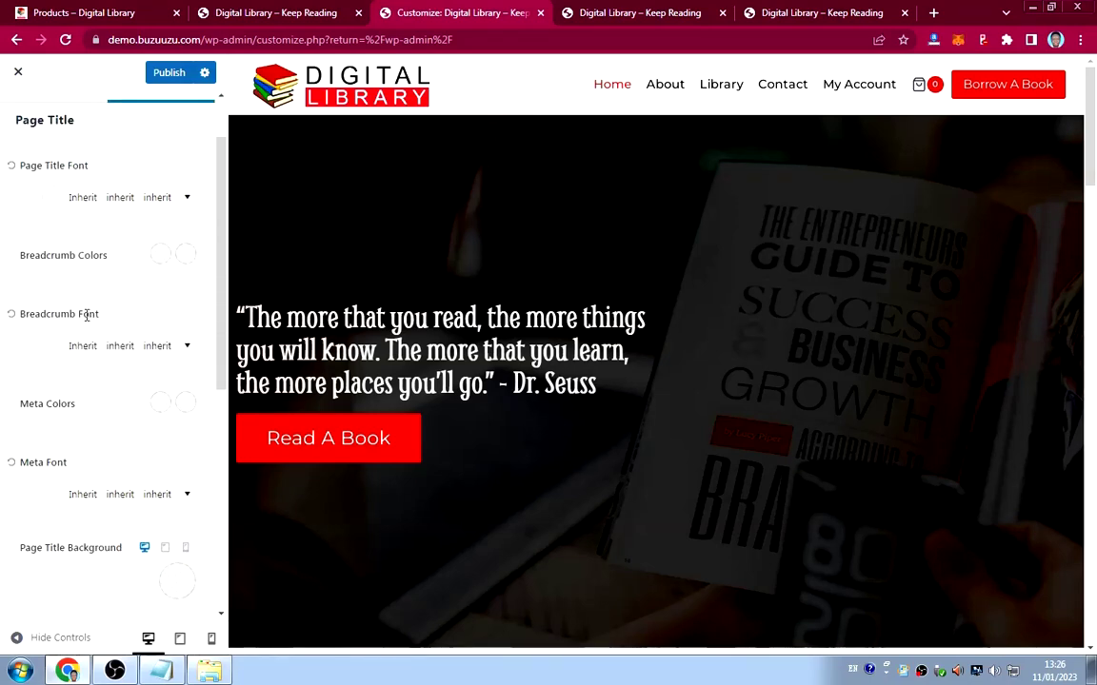
scroll(78, 382, down, 2)
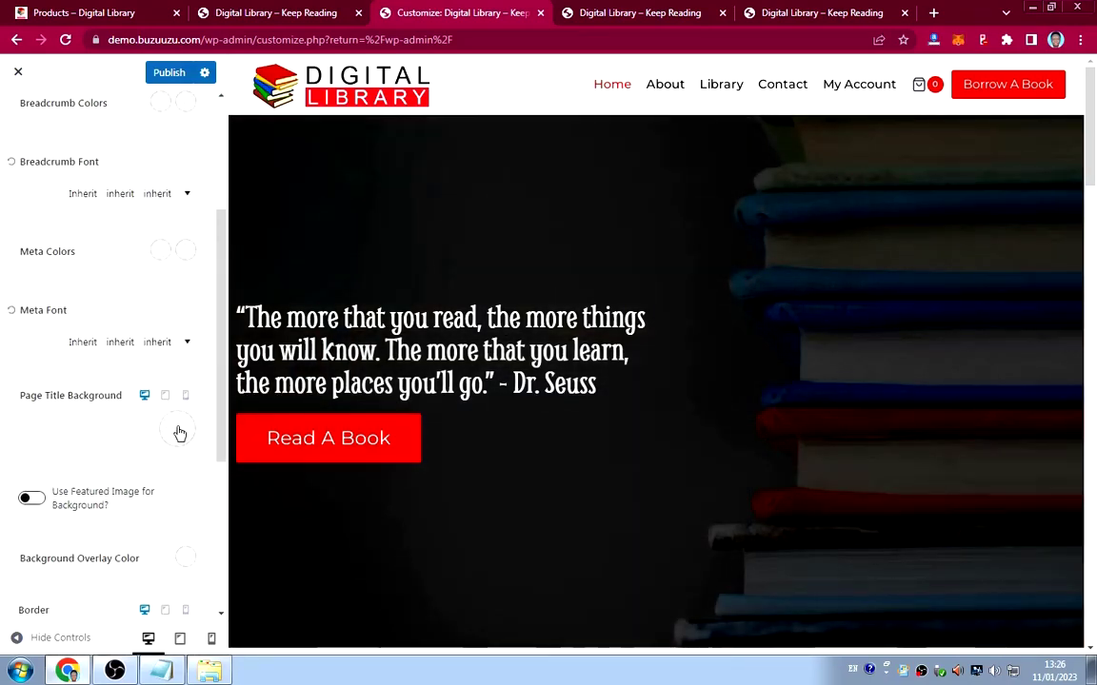
click(181, 434)
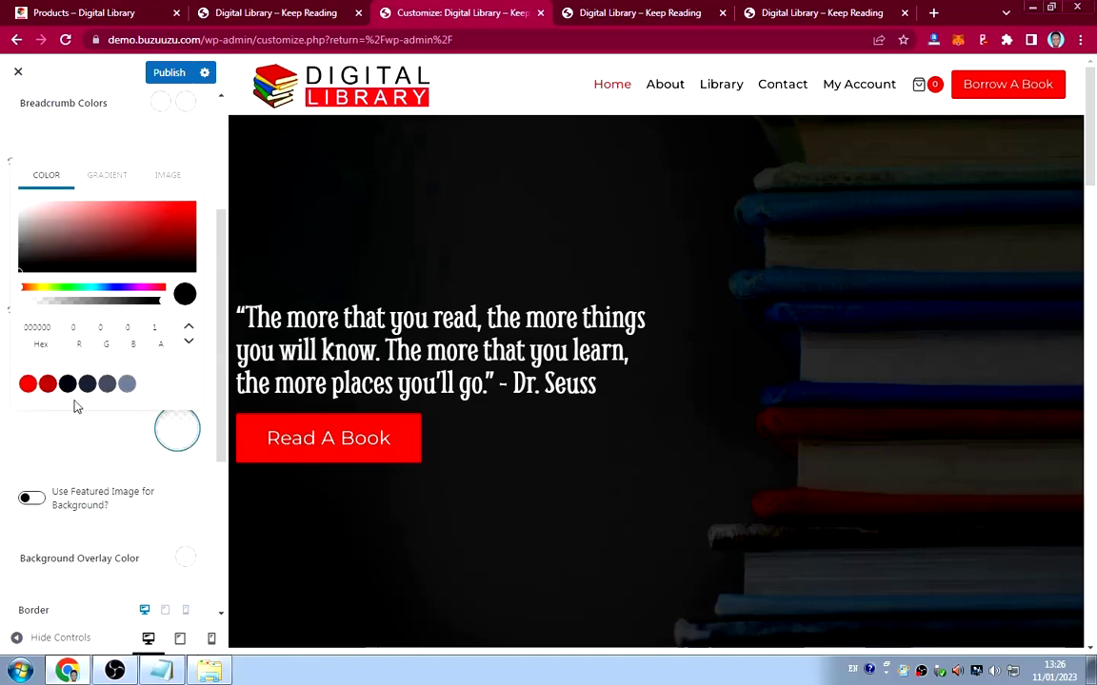
click(27, 389)
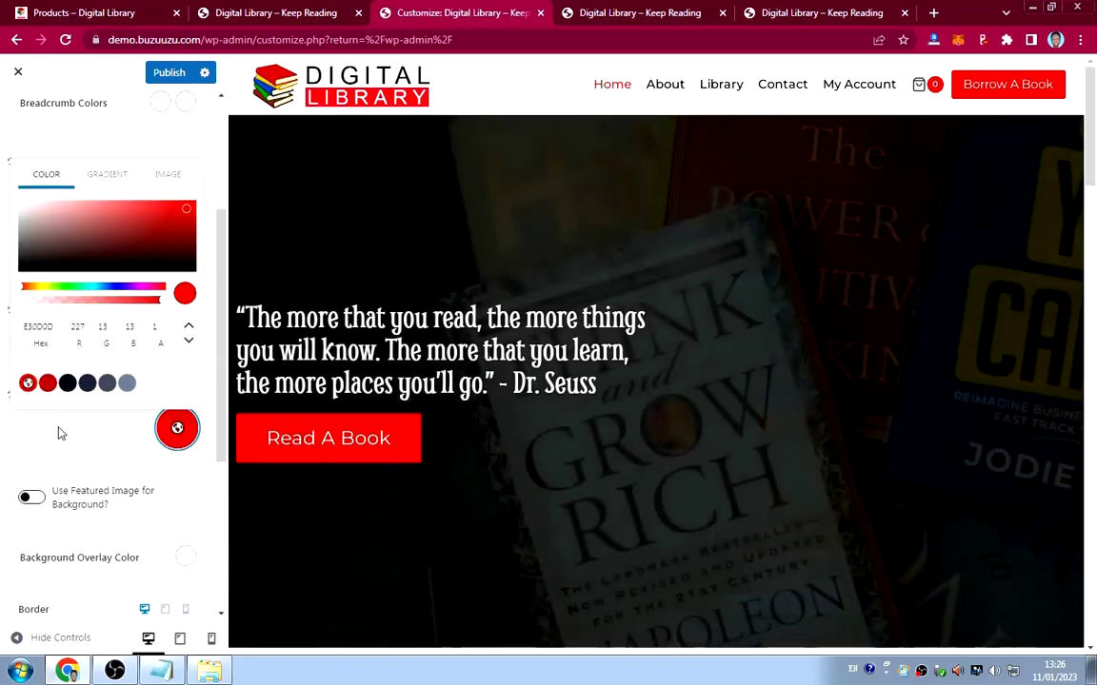
click(59, 436)
click(175, 429)
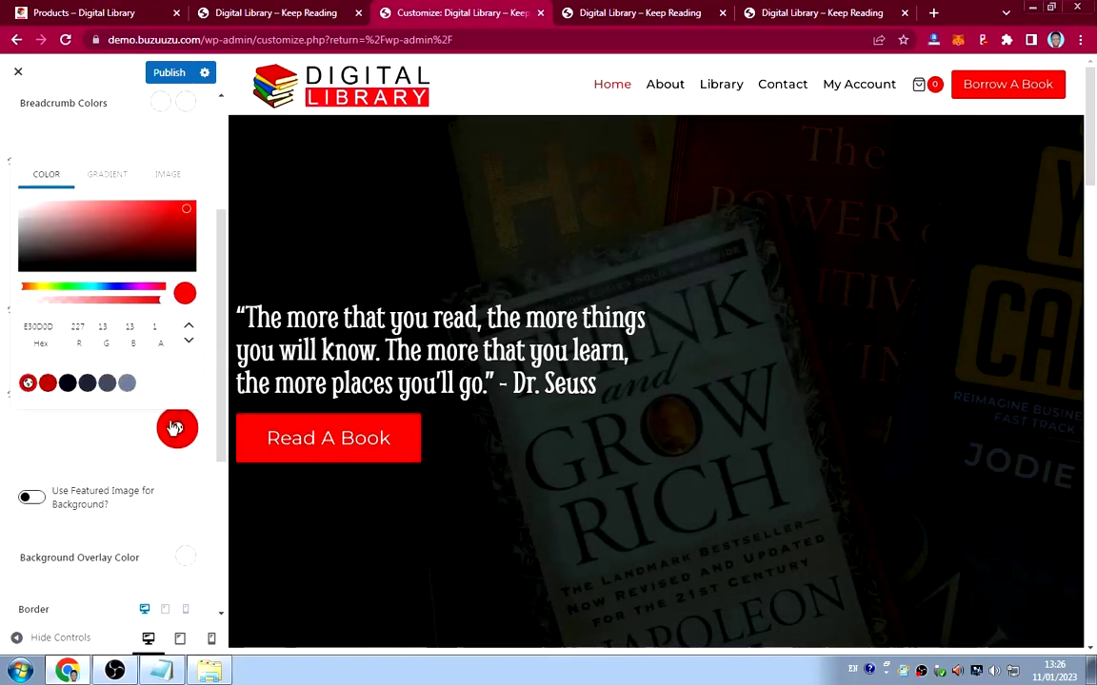
click(188, 211)
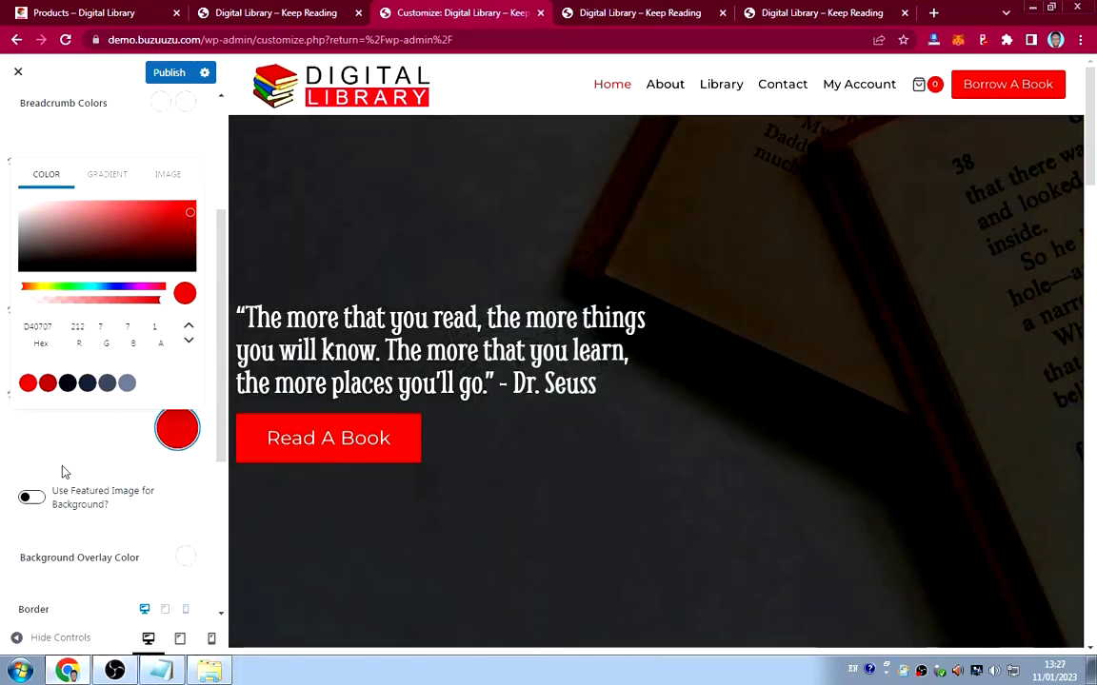
click(61, 438)
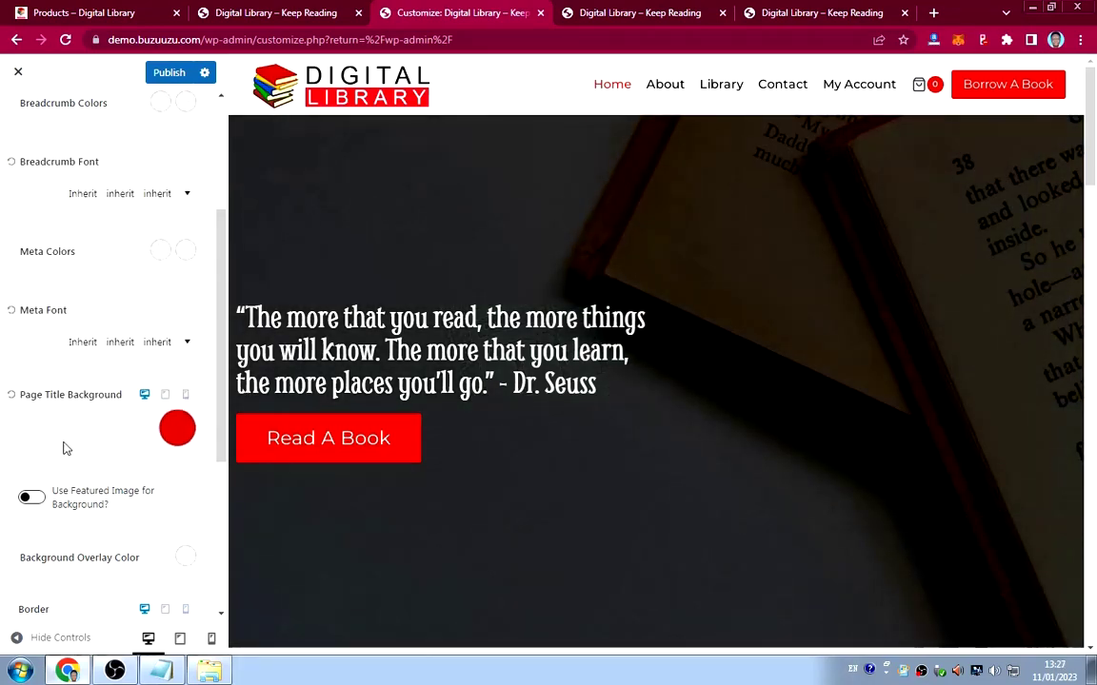
Publish the page title changes and open the live site's Library page to check its title area.
click(166, 73)
click(267, 16)
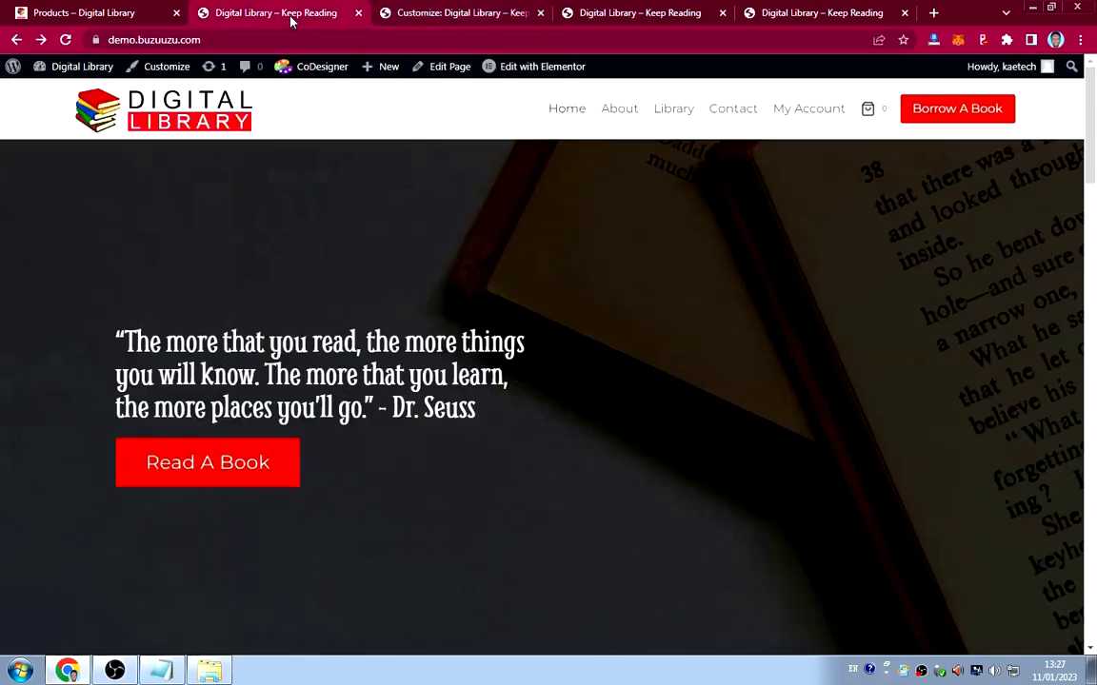
click(676, 110)
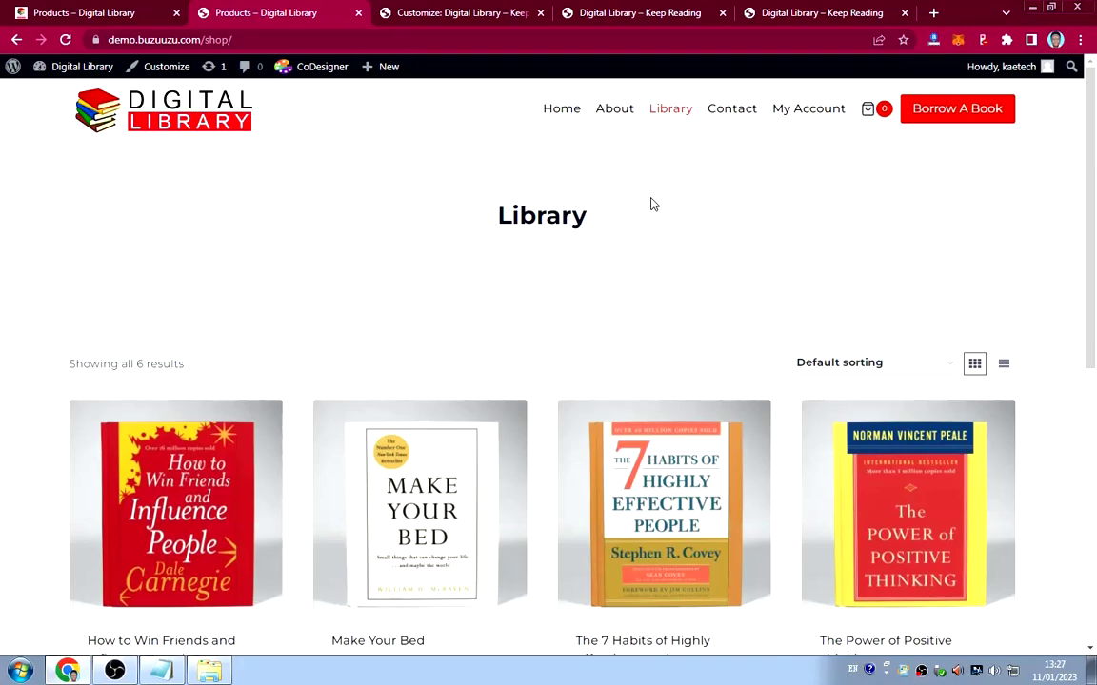
Review the Page Title design options in the customizer's Page Layout settings, from the title font down to the border.
click(442, 14)
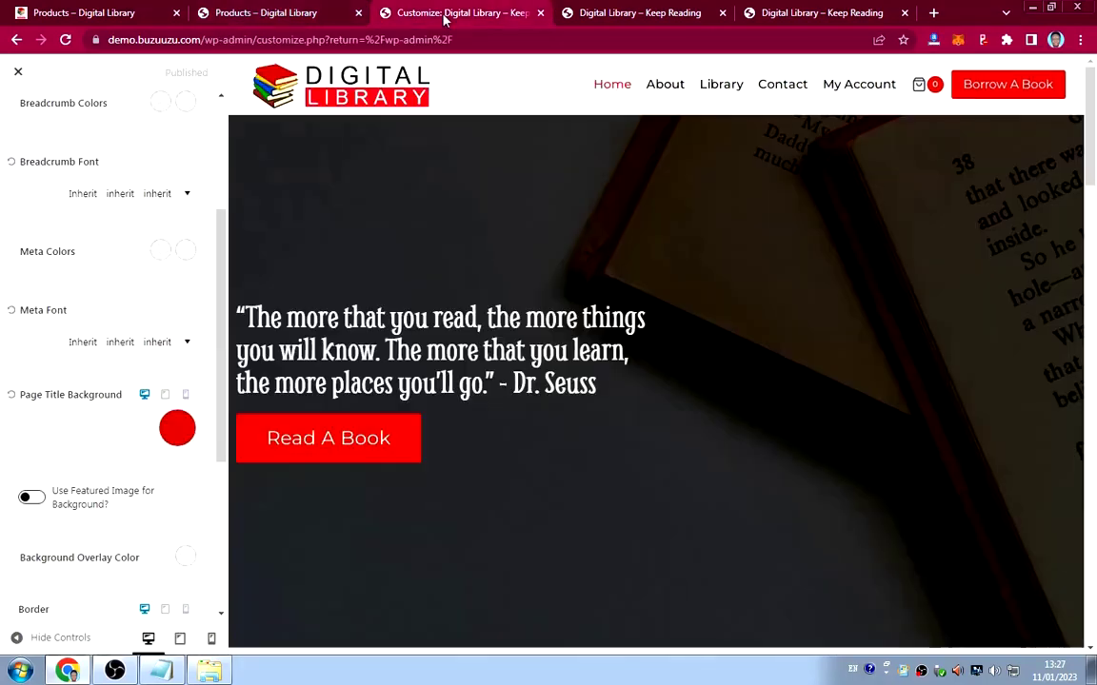
scroll(88, 318, down, 3)
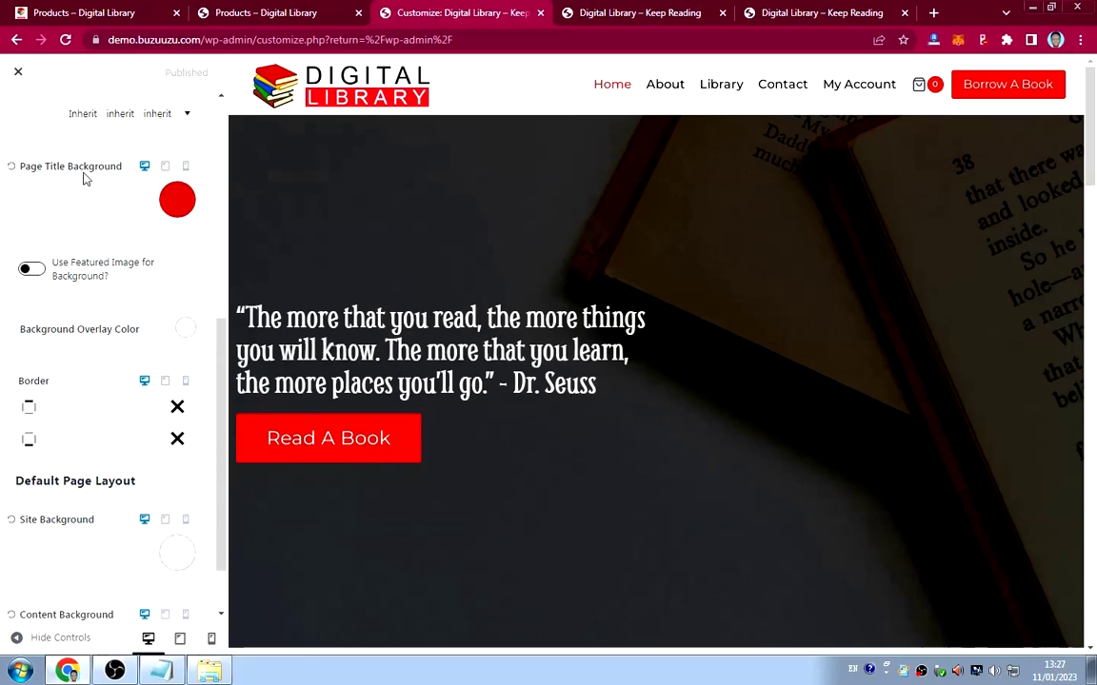
scroll(107, 232, up, 5)
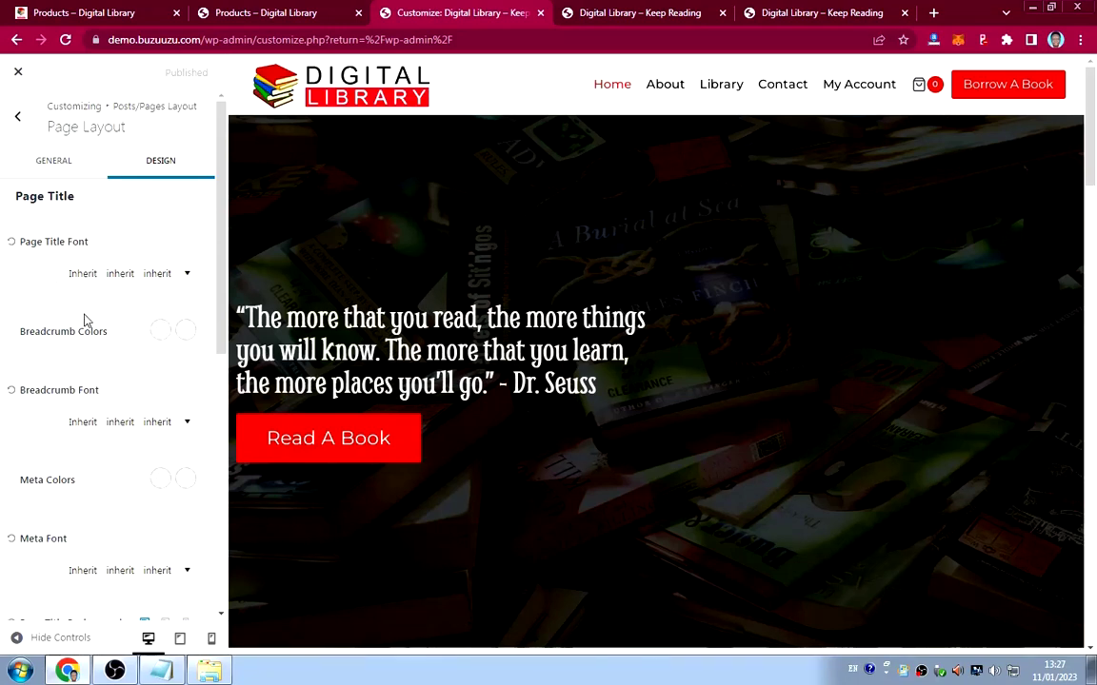
scroll(100, 379, down, 2)
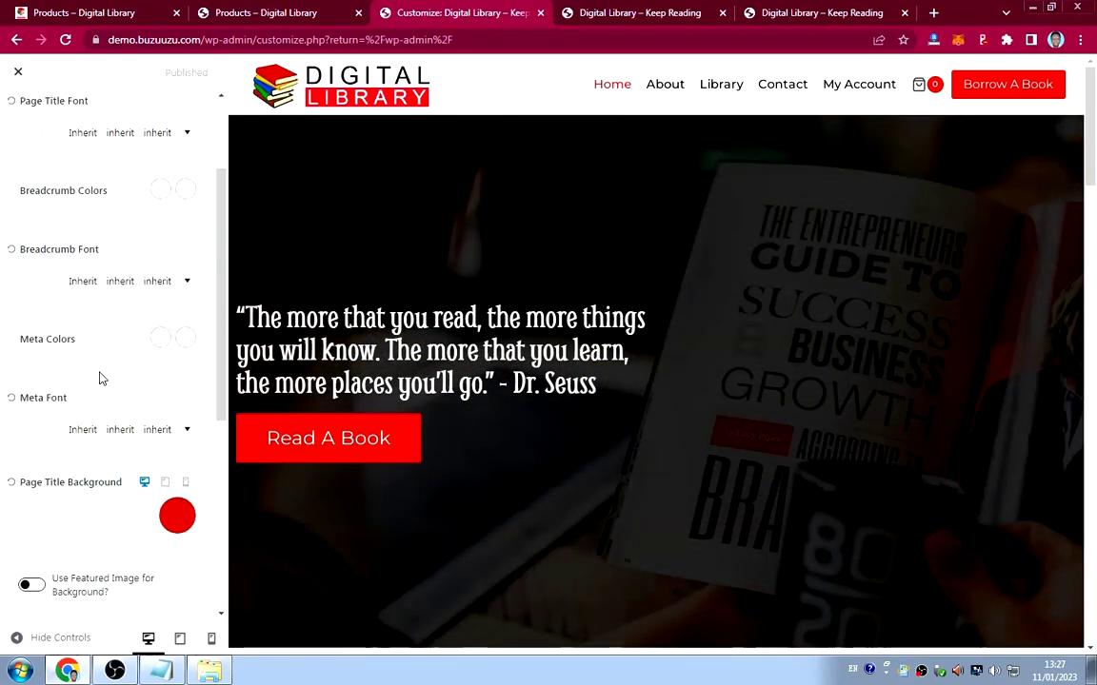
scroll(100, 379, down, 4)
scroll(100, 372, up, 5)
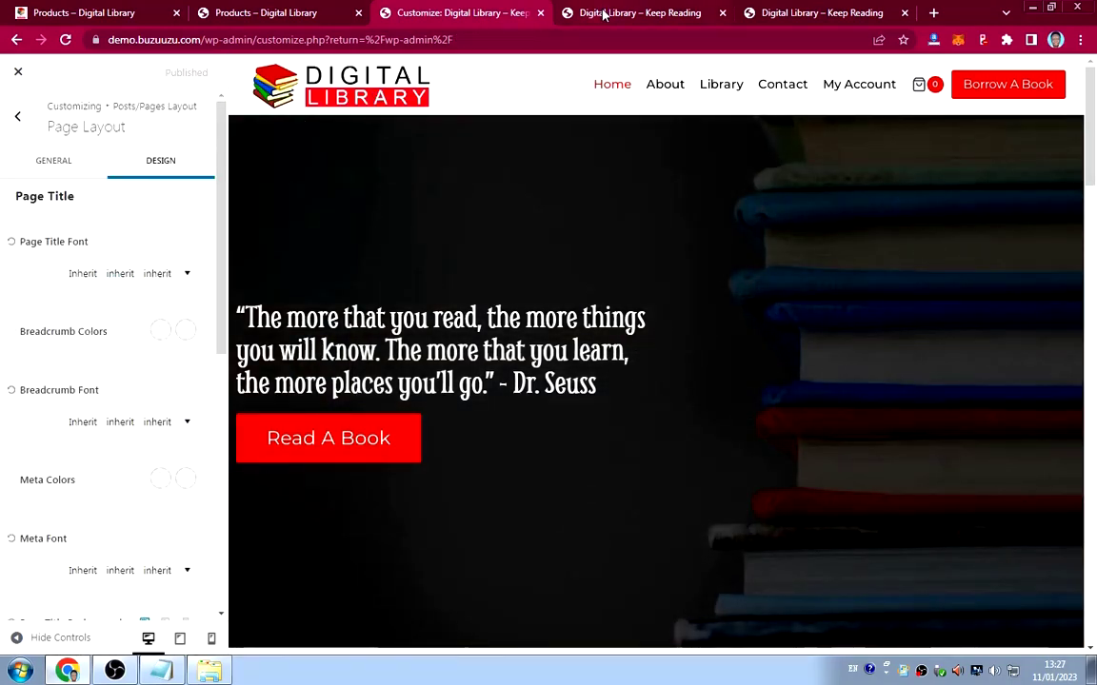
Reload the live Library page and check its title area and product grid.
click(604, 14)
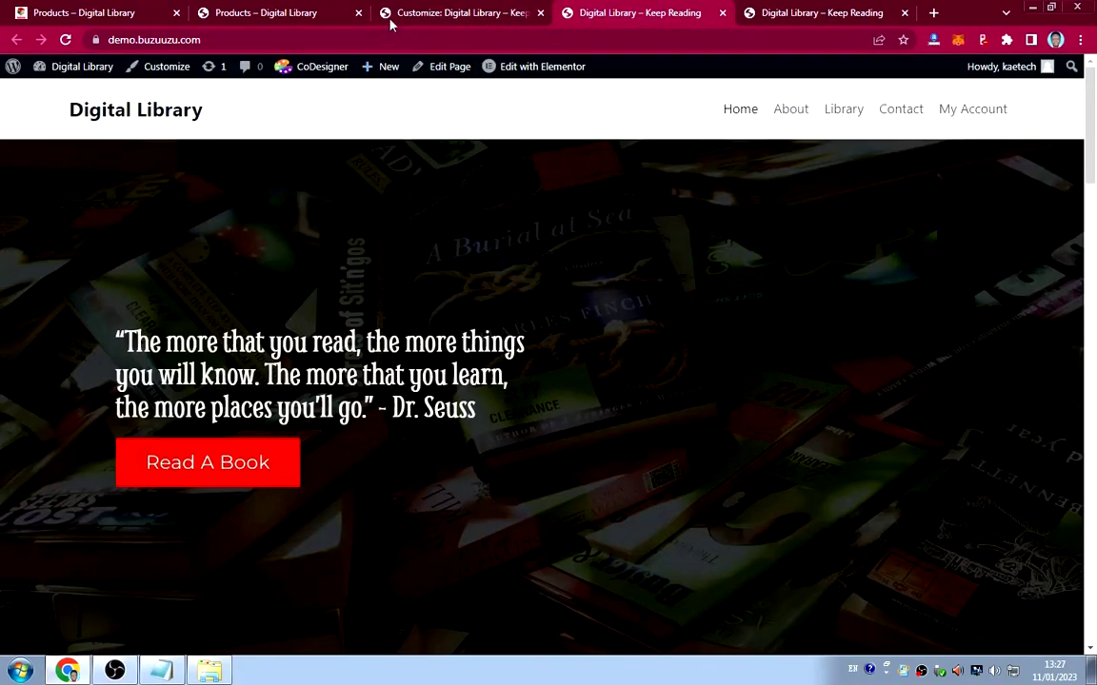
click(271, 13)
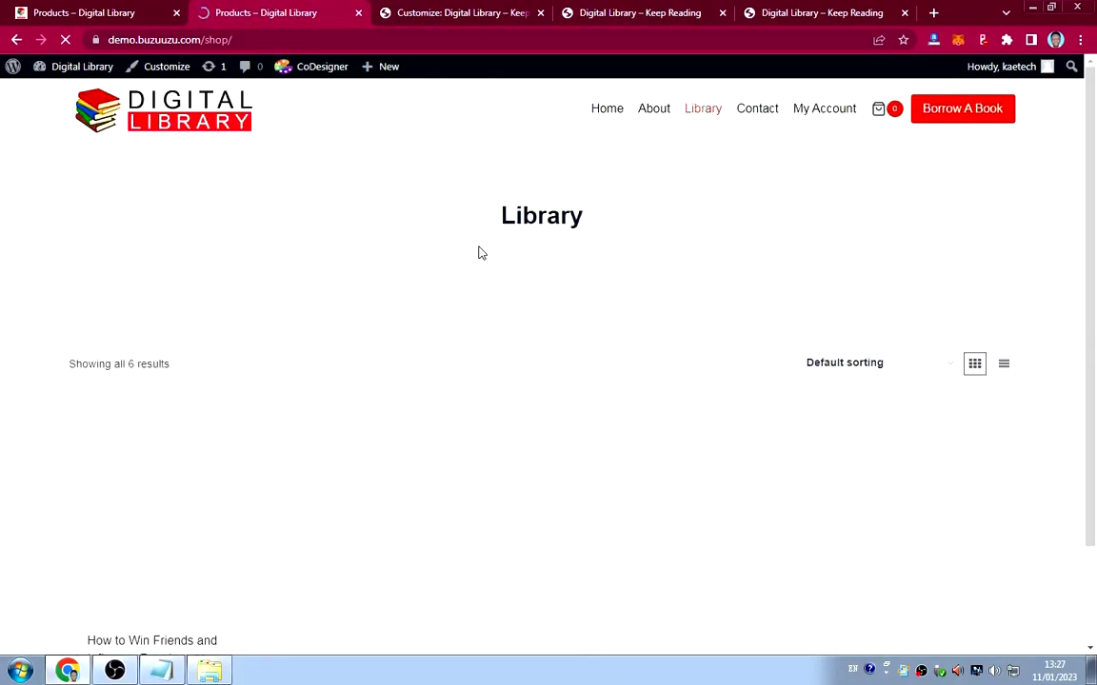
scroll(514, 293, down, 5)
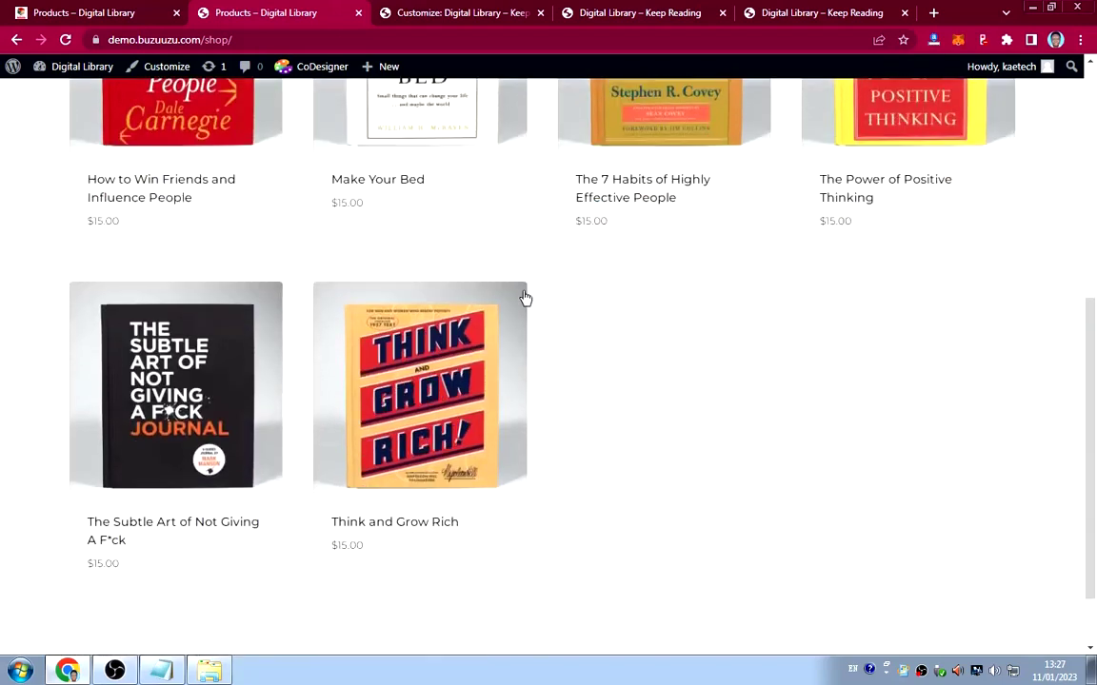
scroll(522, 294, up, 5)
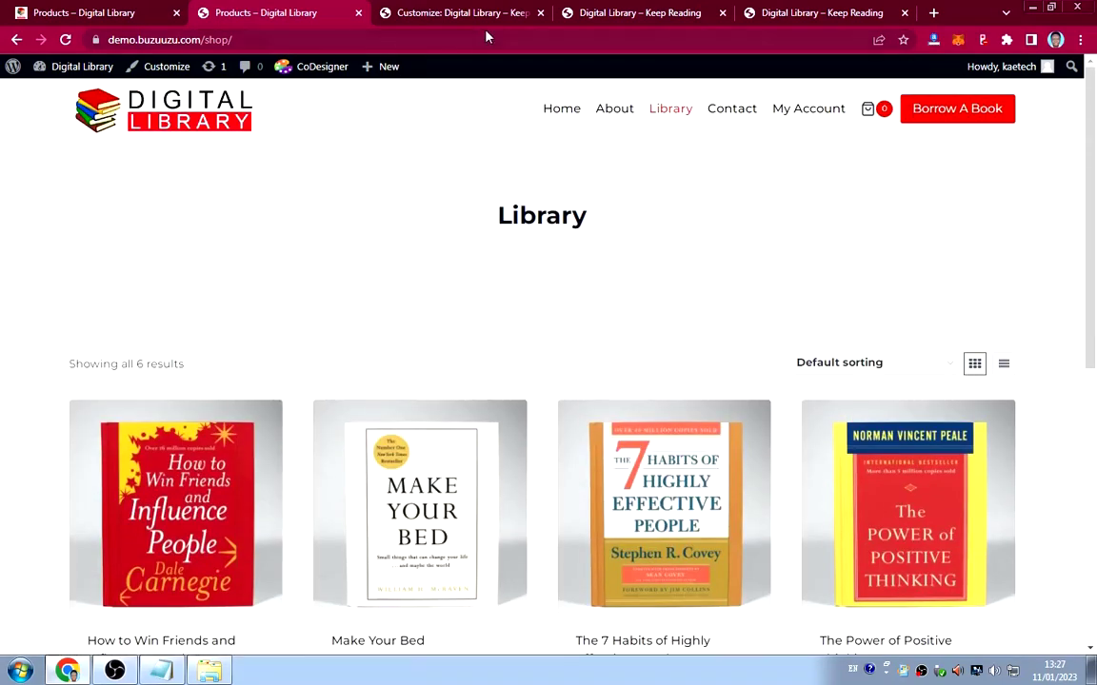
Compare the title areas of the About and Library pages in the customizer preview.
click(459, 13)
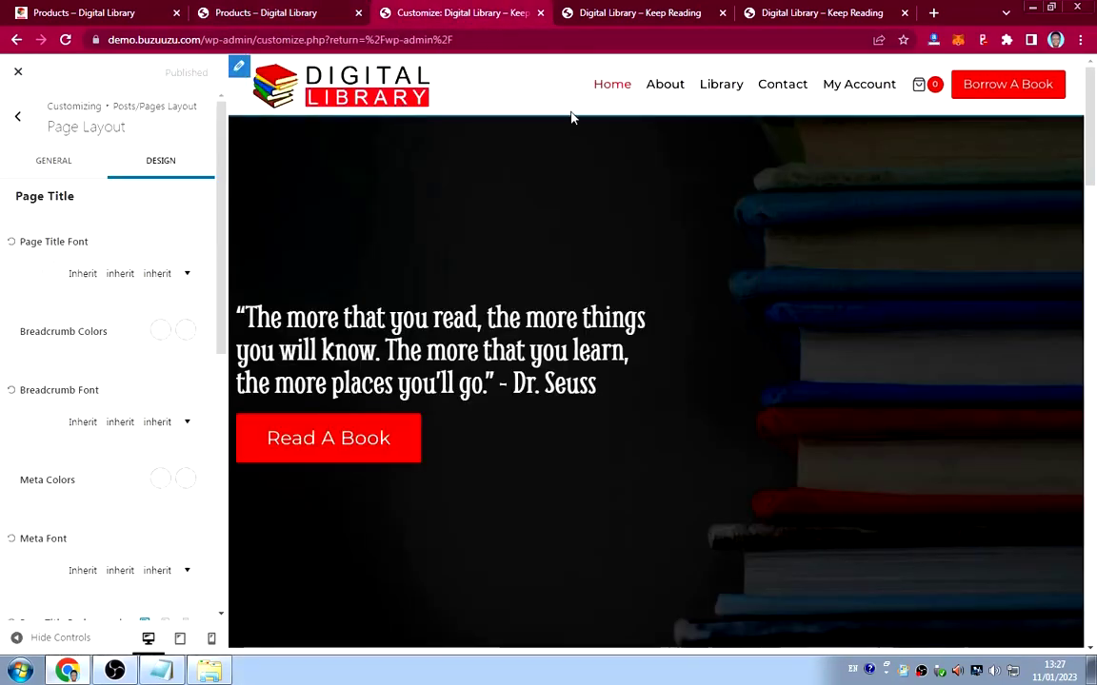
click(665, 89)
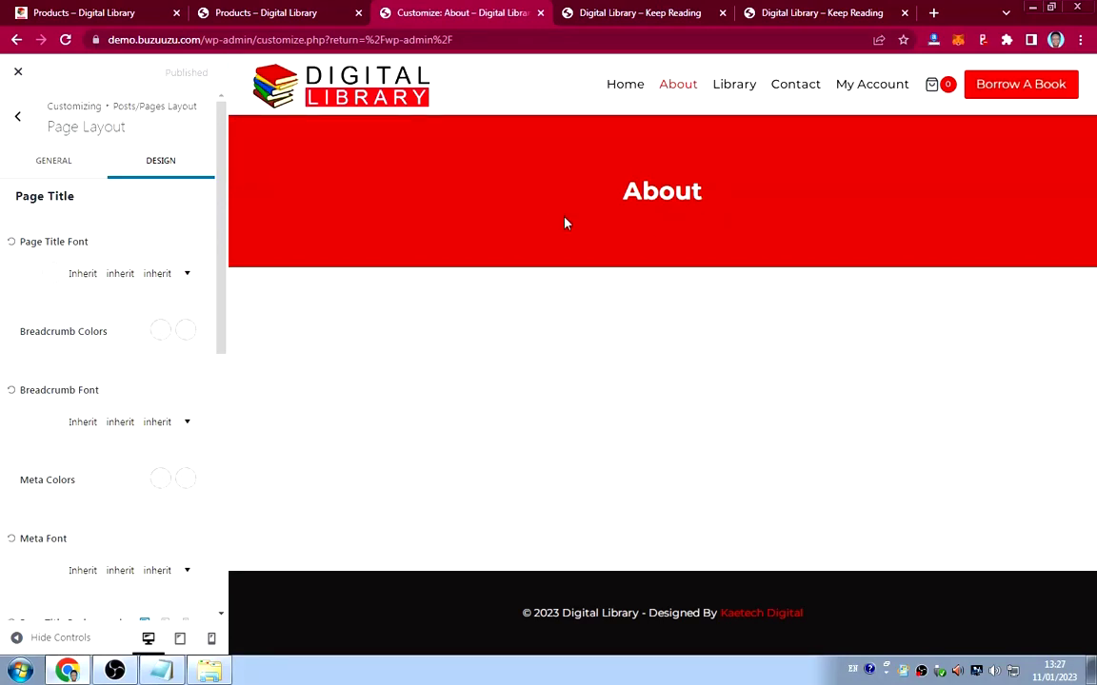
click(737, 85)
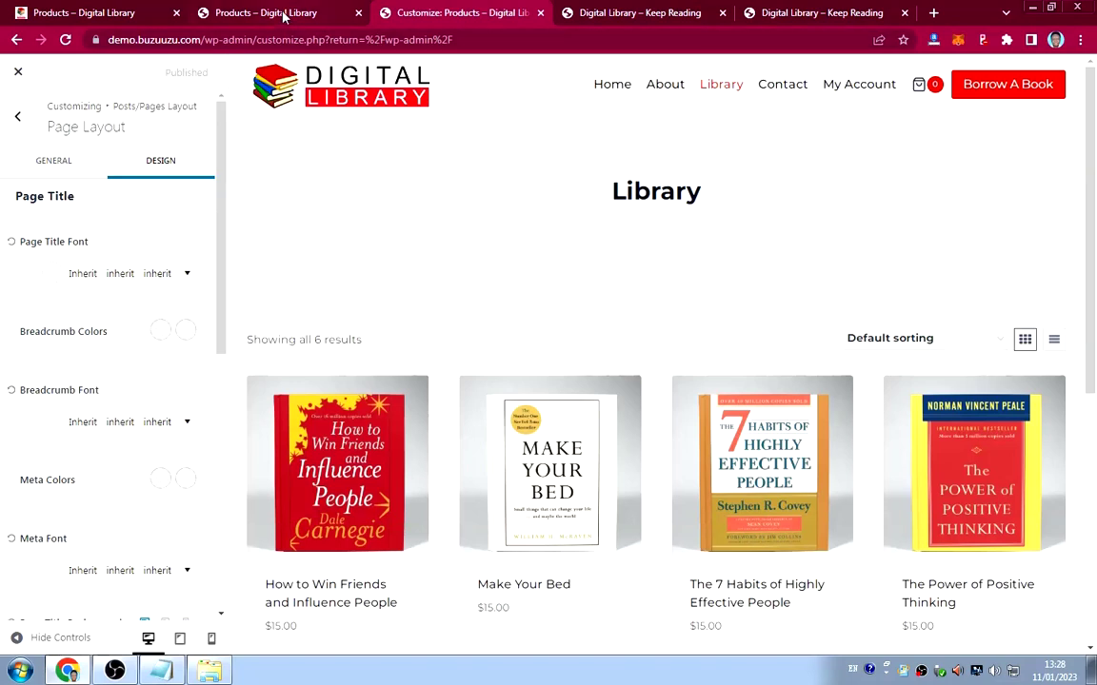
Set the archive Title Color to white (FFFFFF) in the WooCommerce Product Catalog design settings.
click(20, 117)
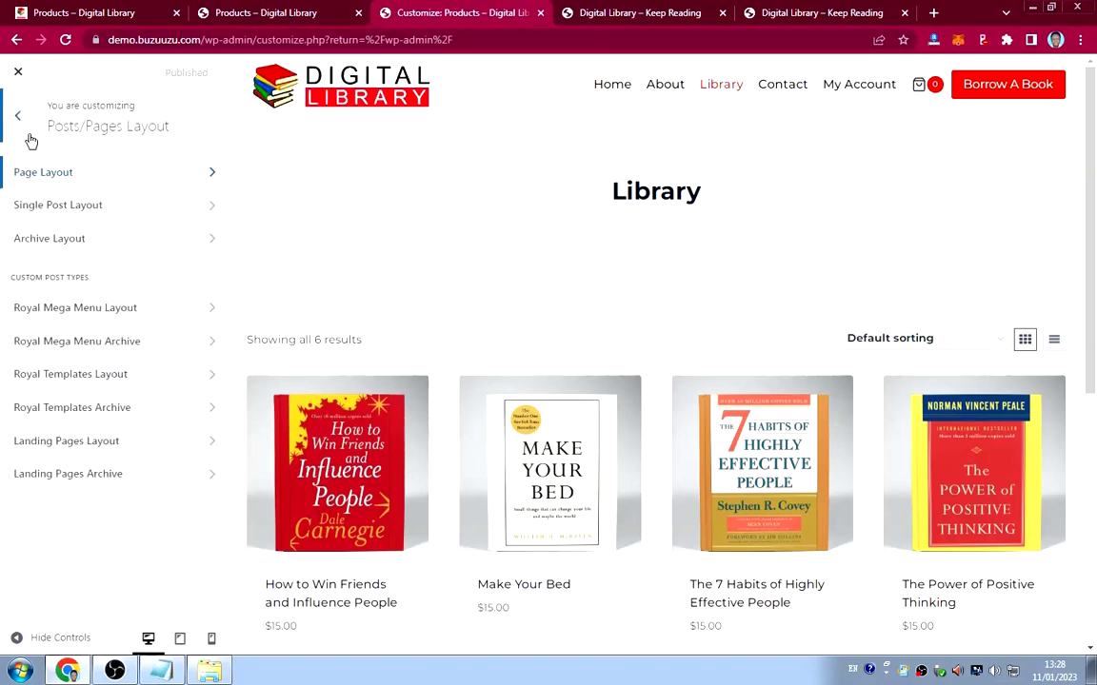
click(21, 119)
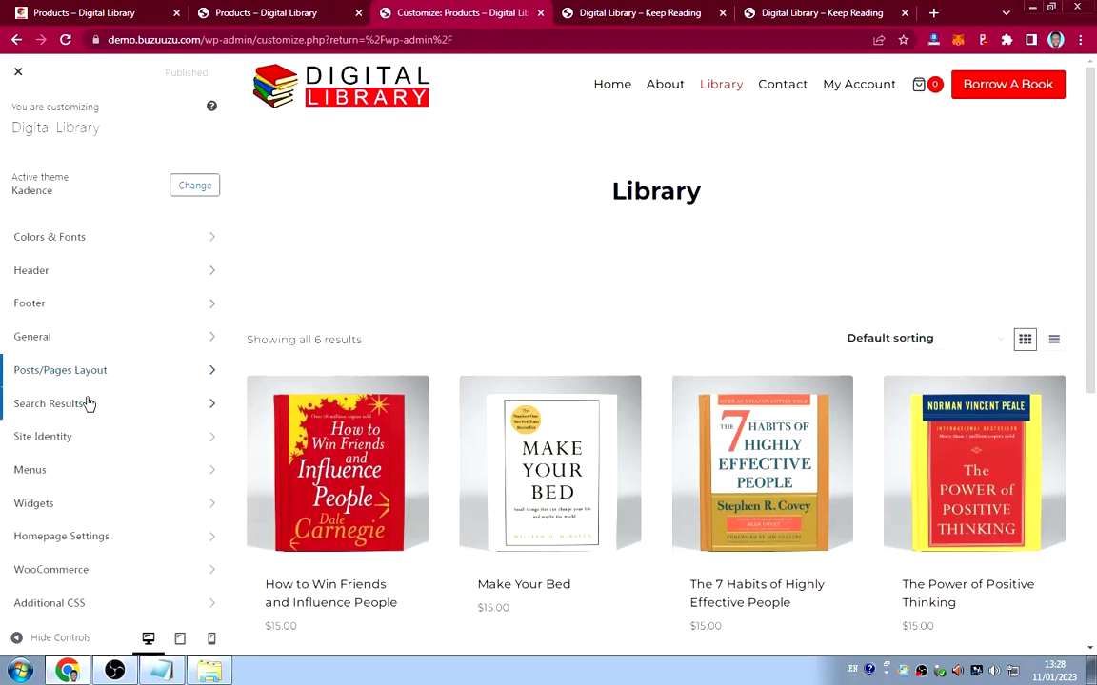
click(72, 571)
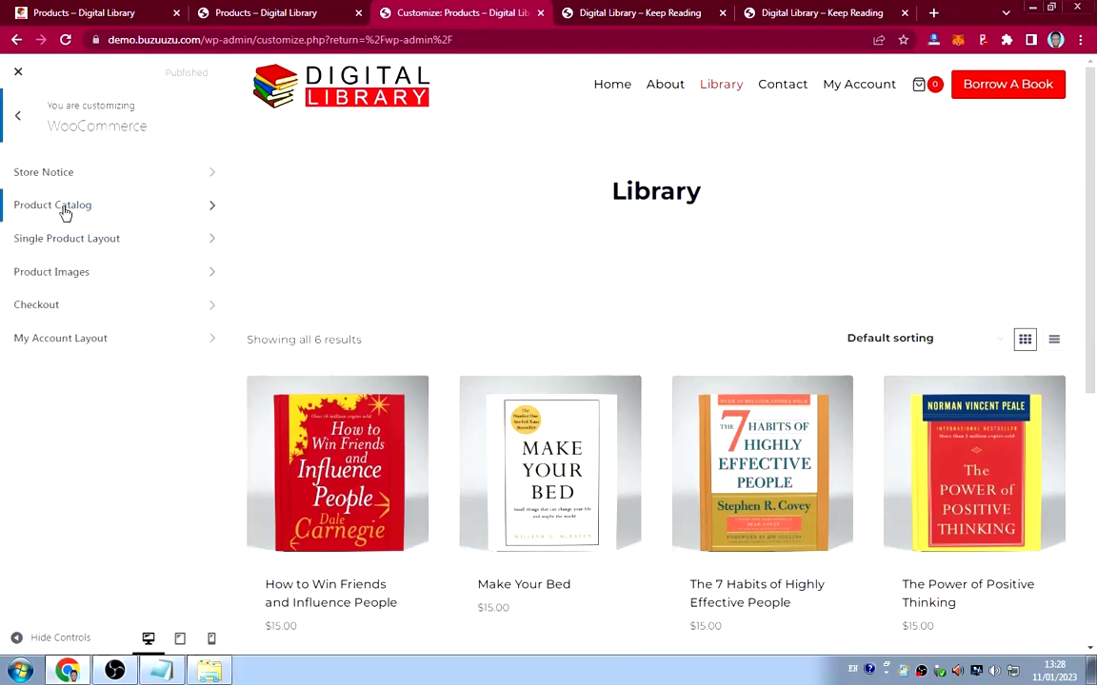
click(131, 210)
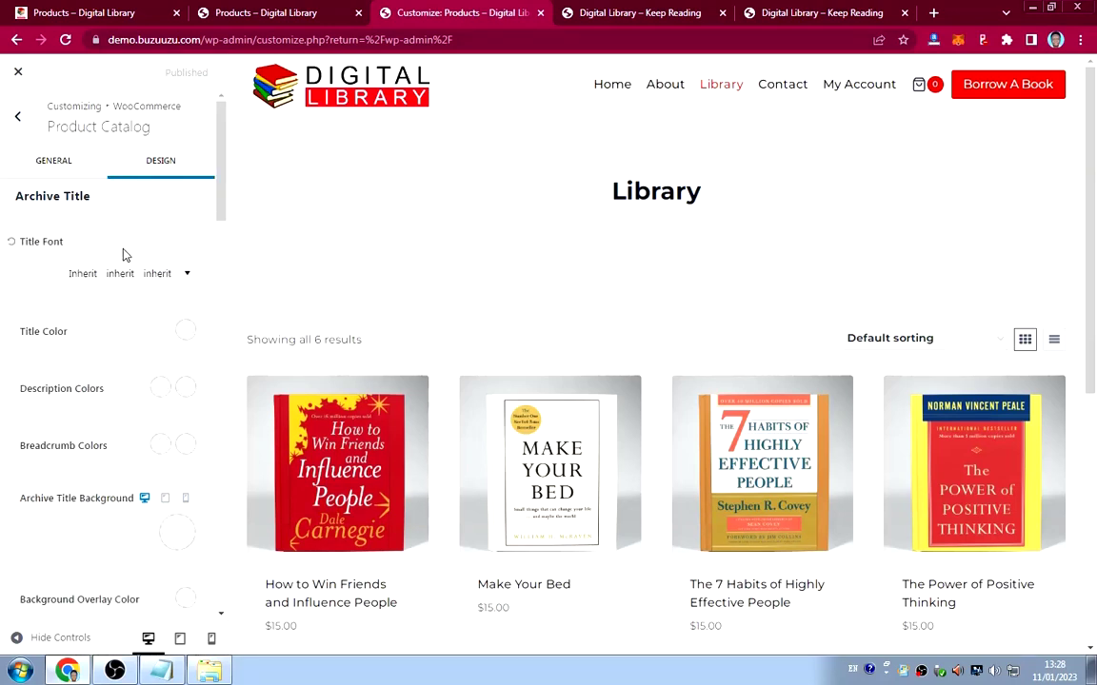
click(185, 331)
drag(33, 133, 5, 100)
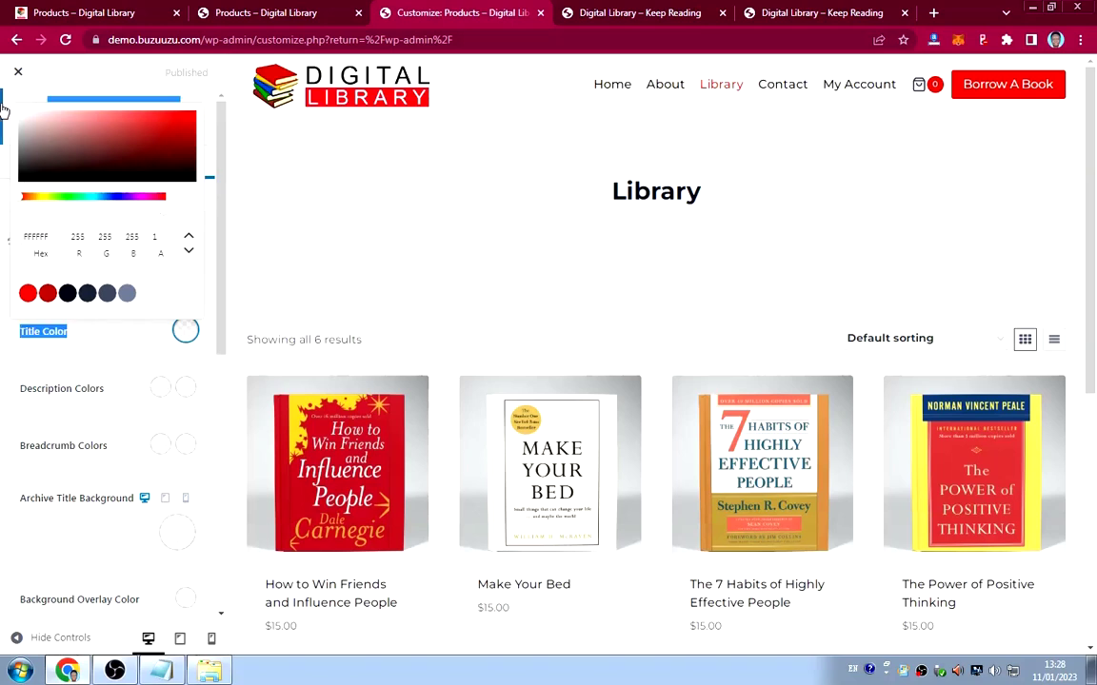
click(578, 289)
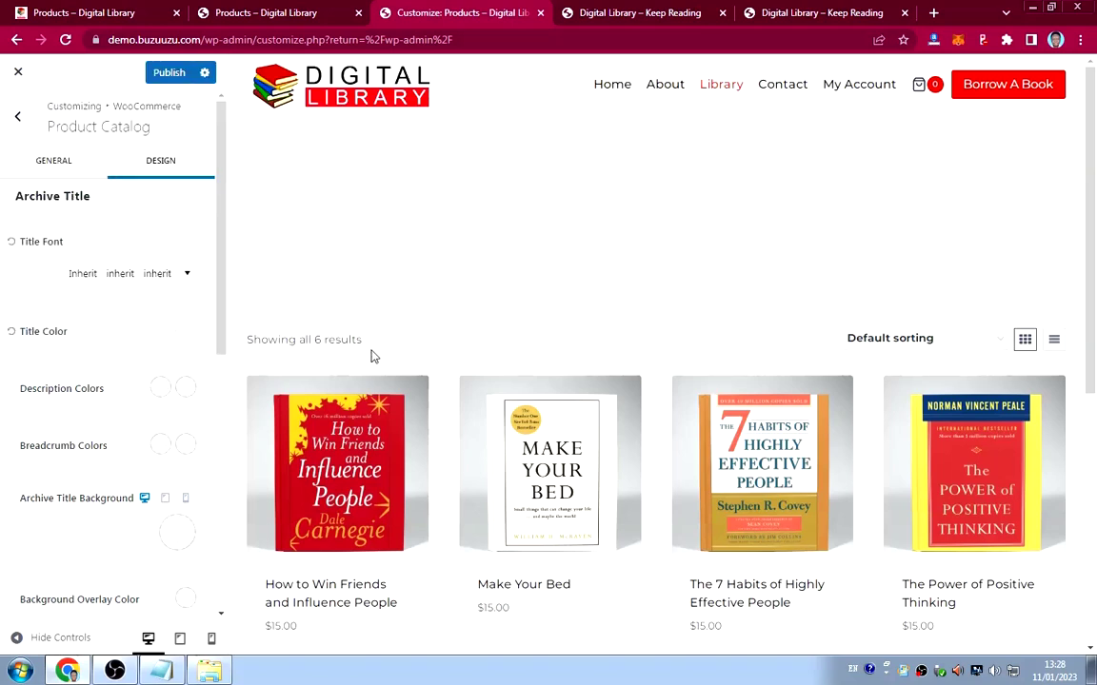
Set the Archive Title Background for desktop to a solid red, D20909.
scroll(137, 411, down, 1)
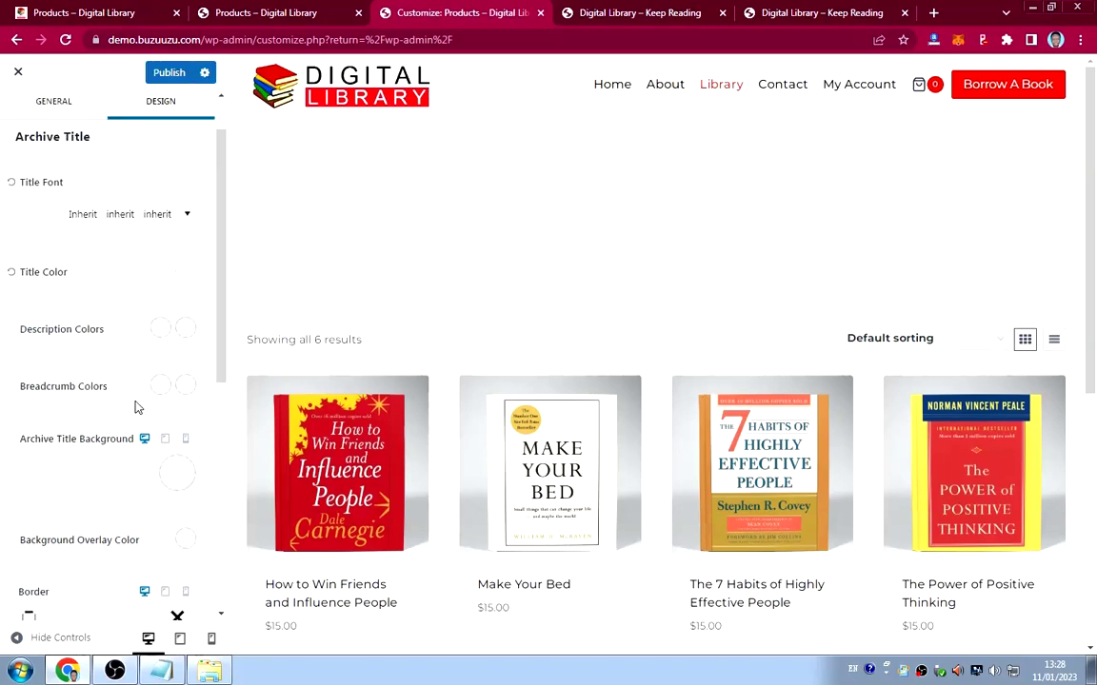
click(170, 460)
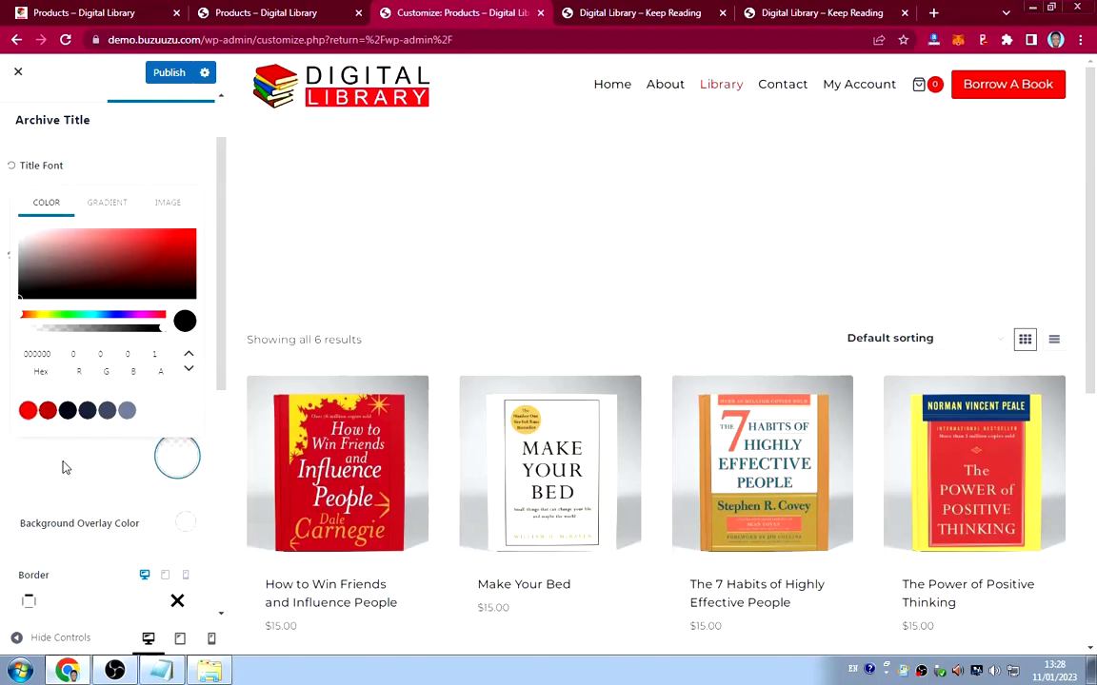
click(30, 440)
click(182, 464)
click(28, 409)
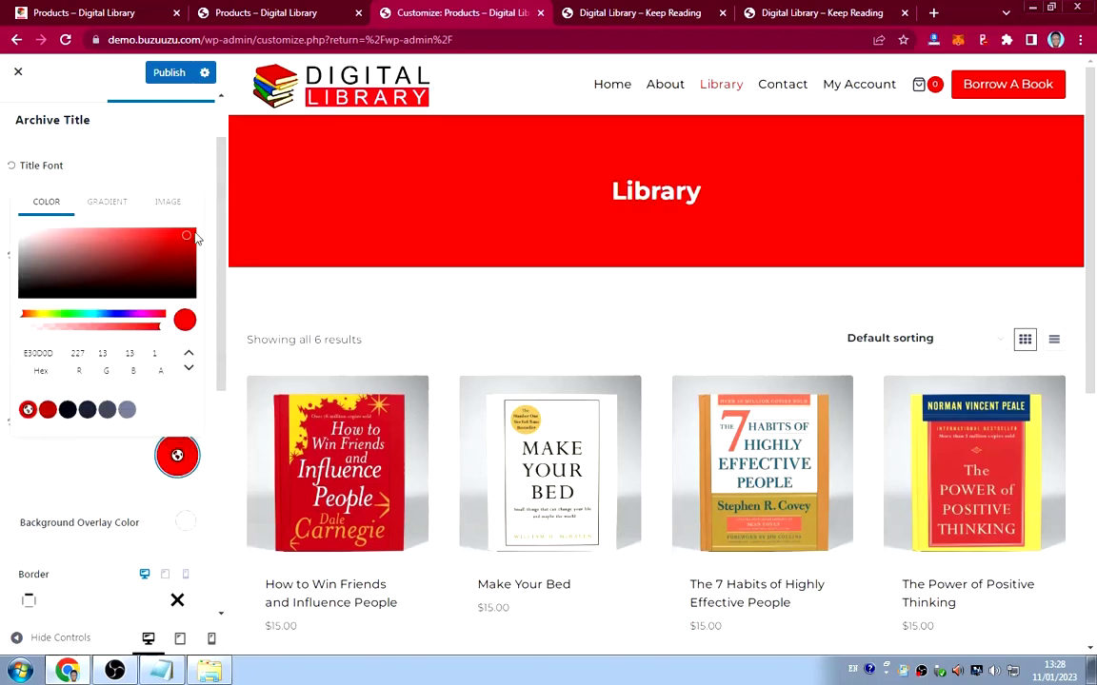
click(189, 241)
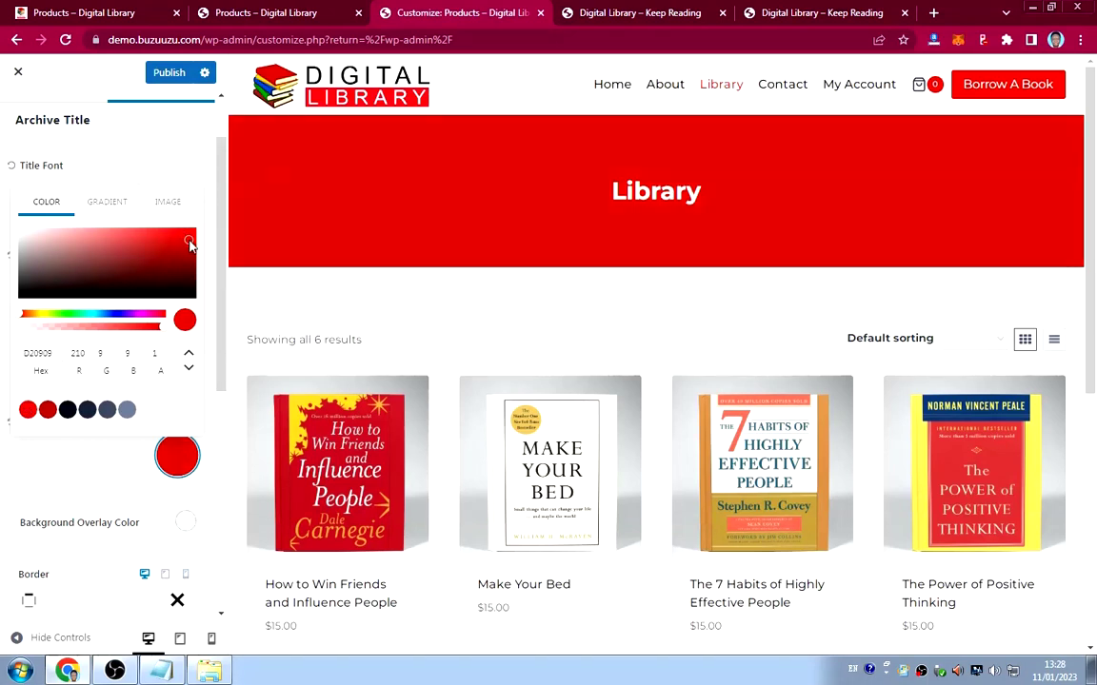
click(14, 468)
Look over the remaining Product Catalog design options and publish the archive title changes.
scroll(68, 487, down, 3)
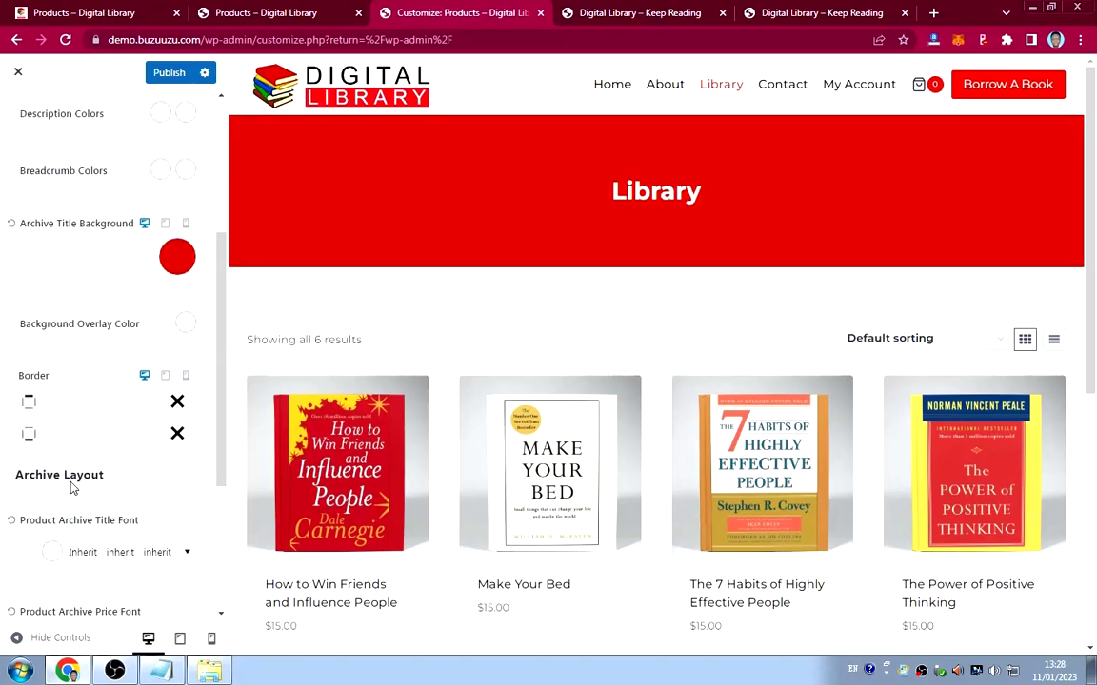
scroll(69, 490, down, 2)
scroll(64, 487, up, 6)
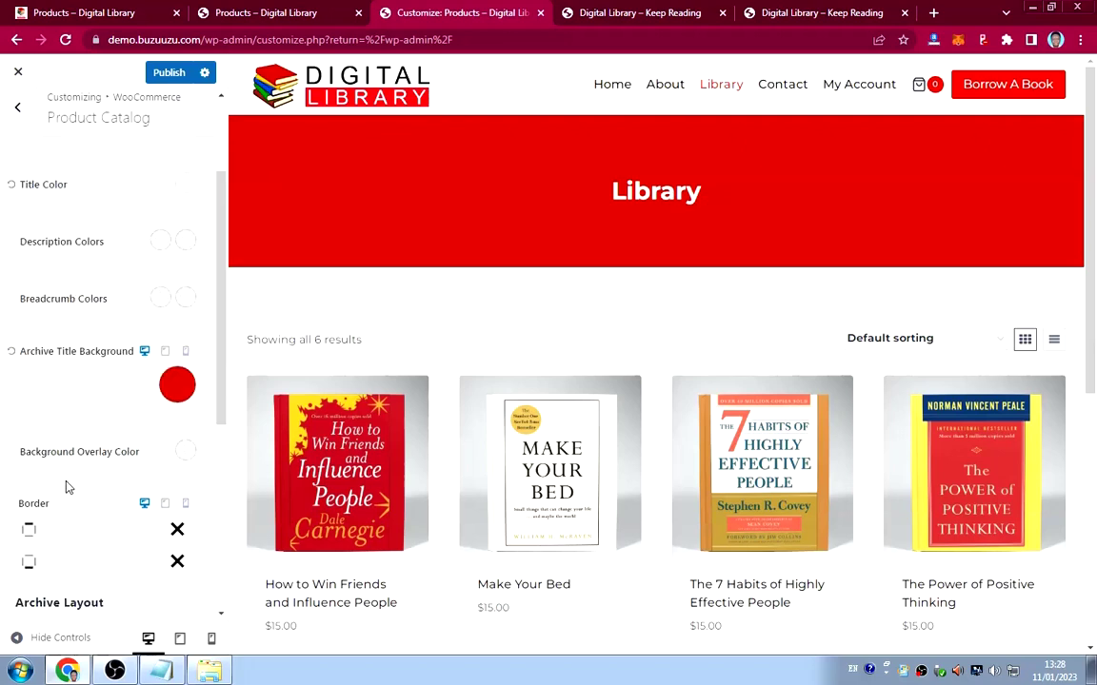
click(170, 75)
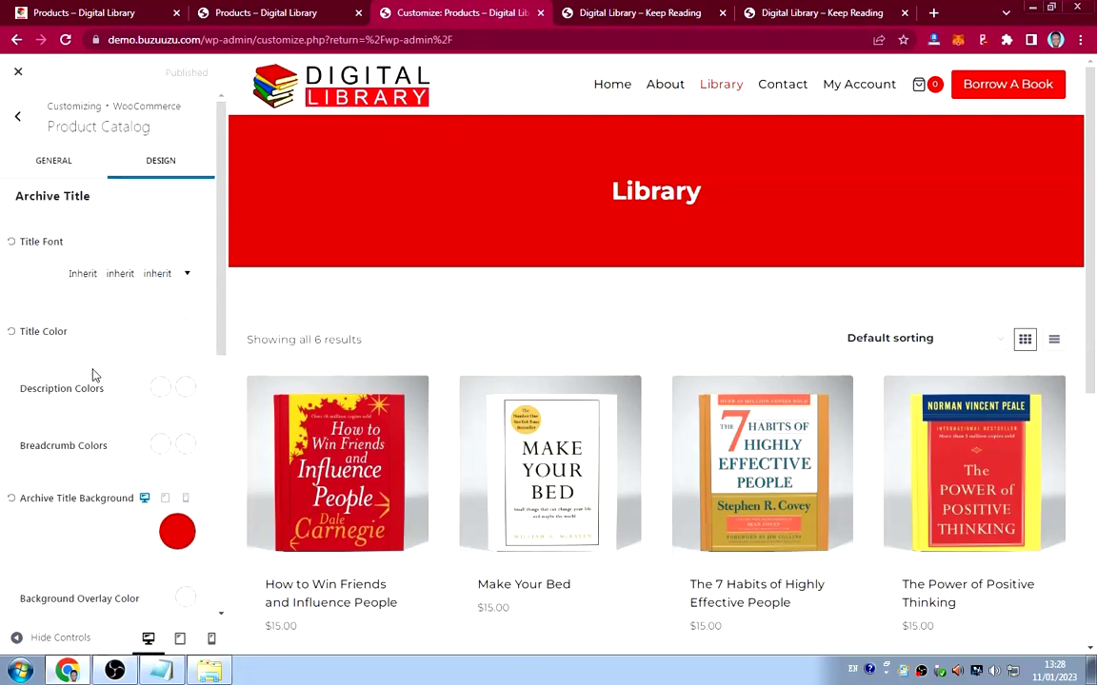
Look through the WooCommerce Checkout settings and return to the WooCommerce section.
click(17, 116)
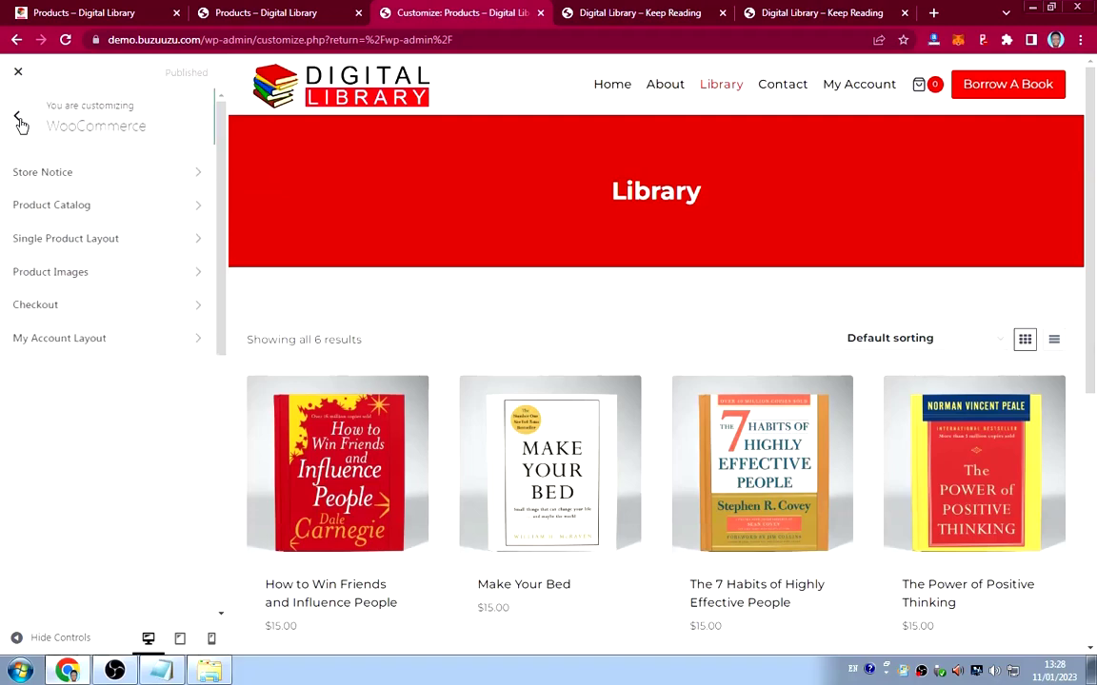
click(78, 311)
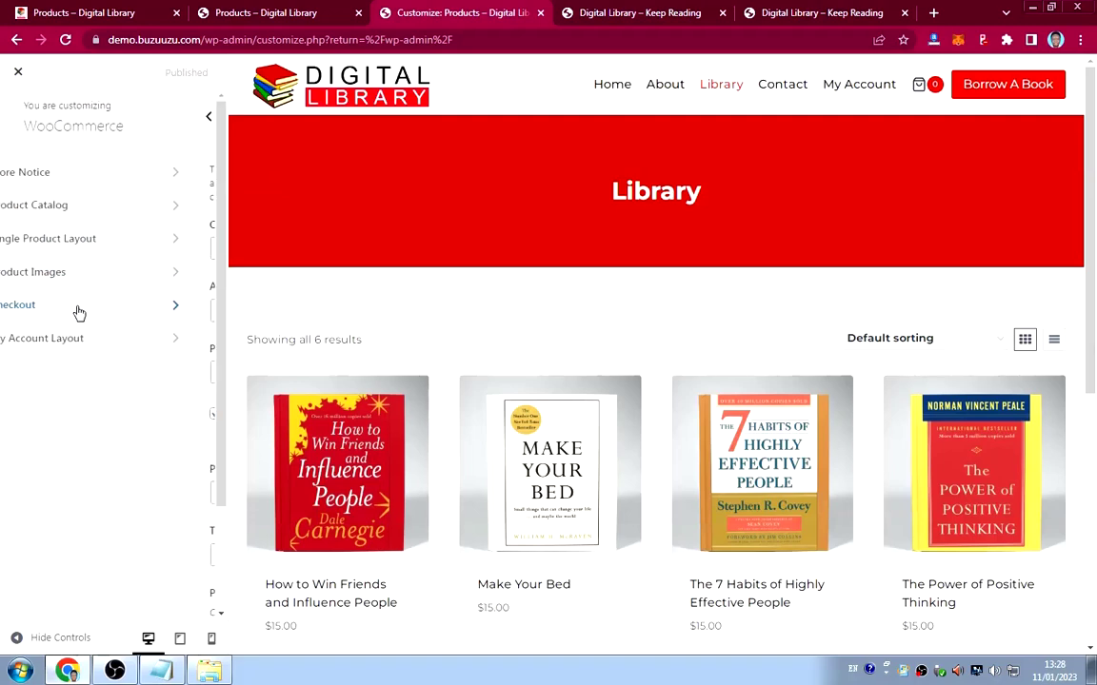
scroll(122, 262, down, 2)
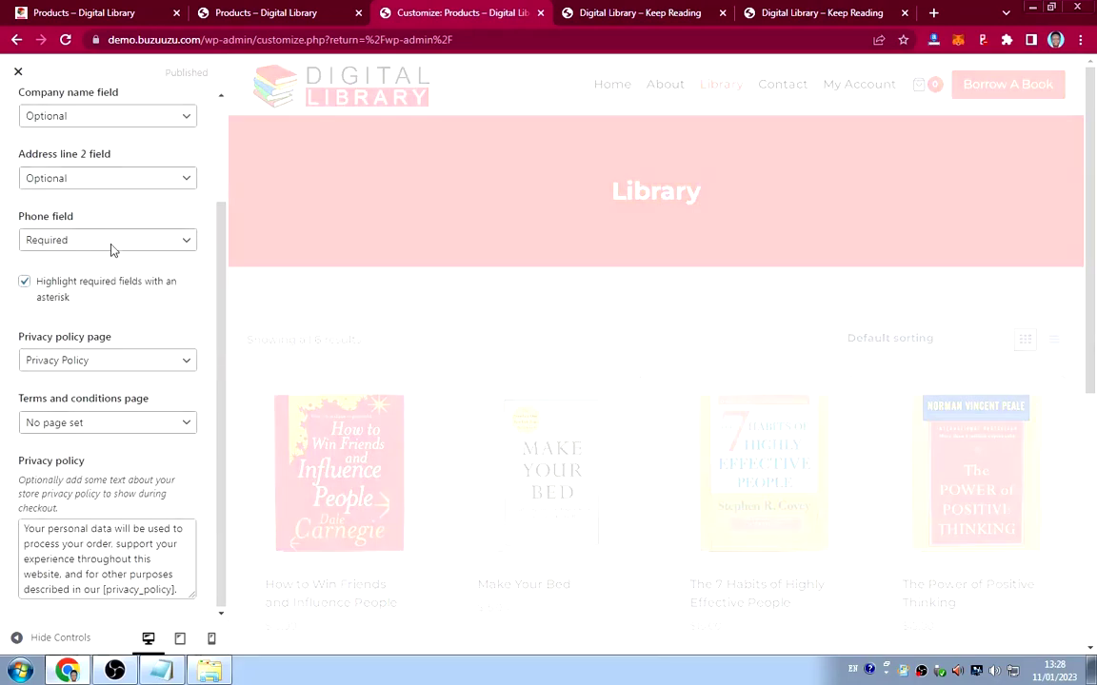
scroll(47, 153, up, 3)
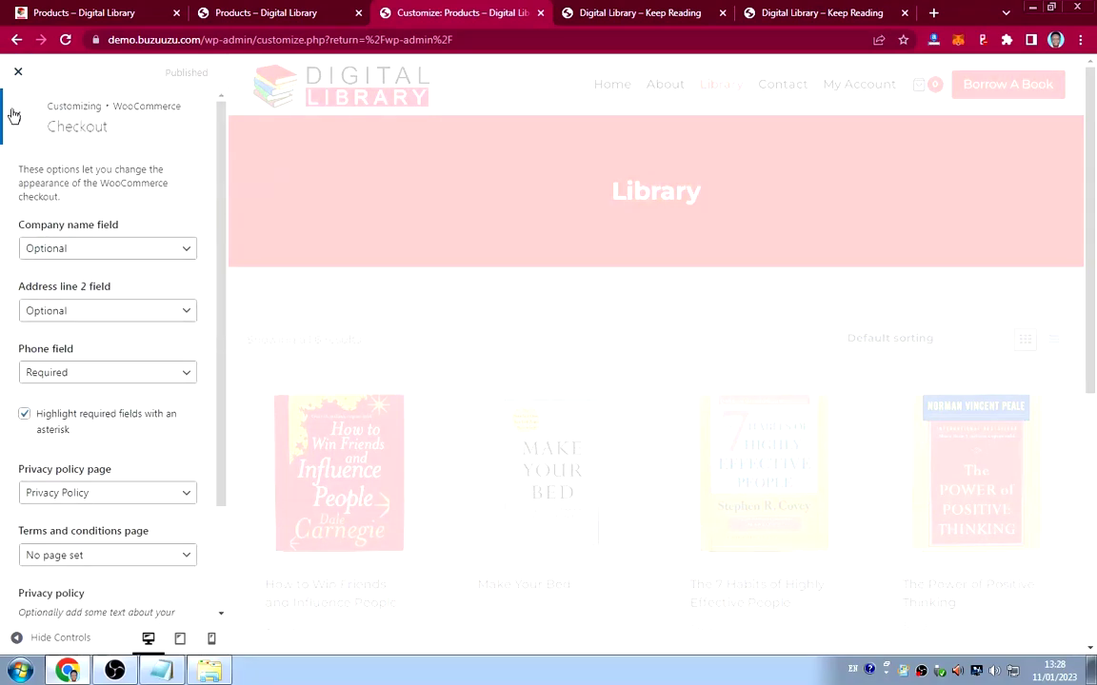
click(17, 115)
Open the live site's Library page and check the published title banner and product grid.
click(613, 26)
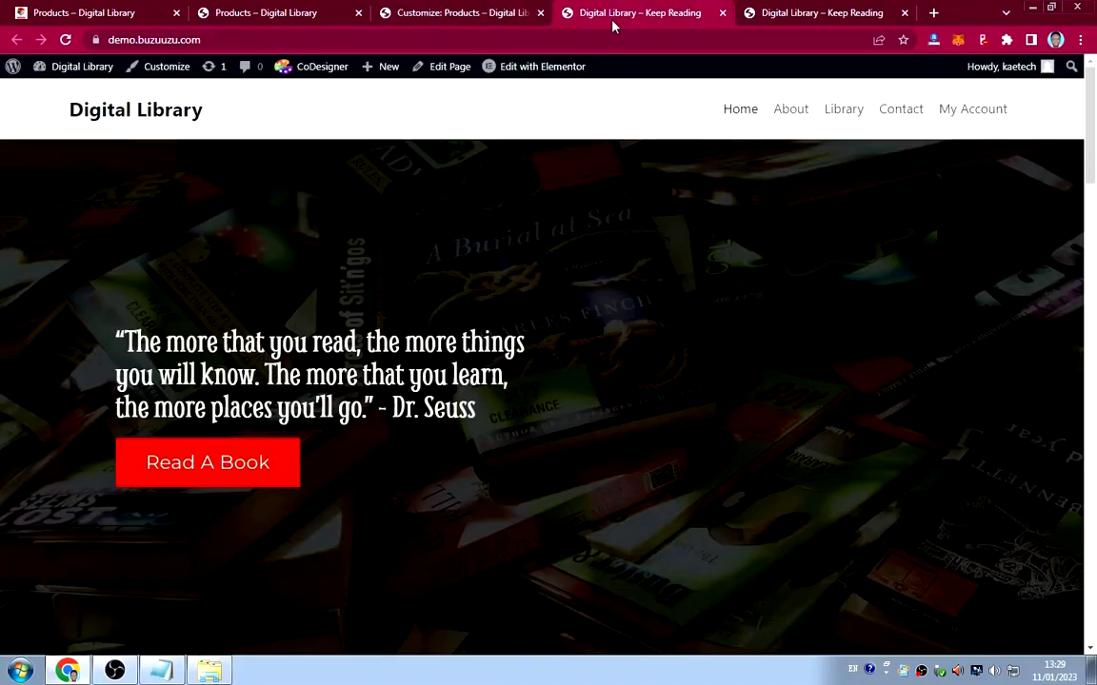
click(967, 112)
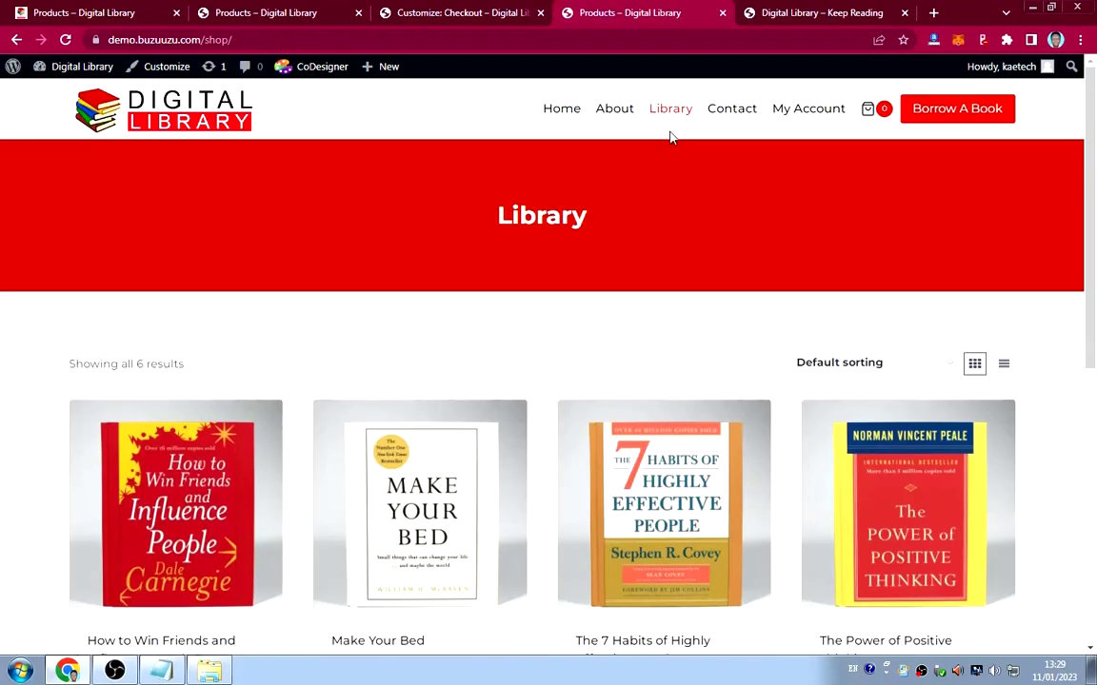
scroll(605, 228, down, 4)
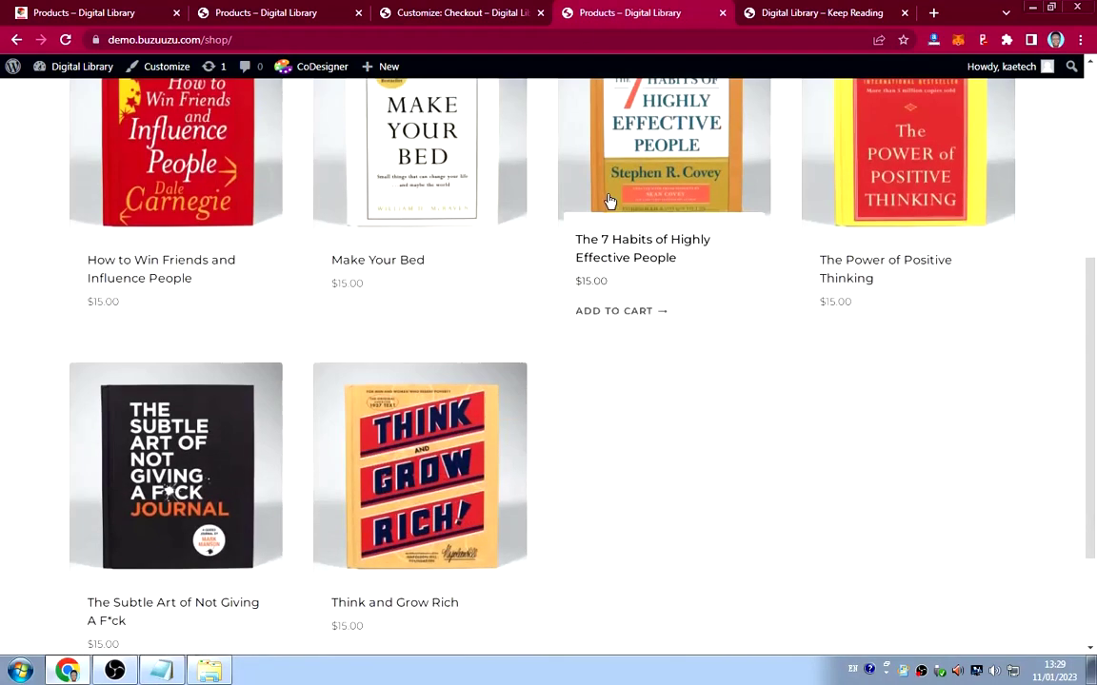
scroll(622, 216, up, 4)
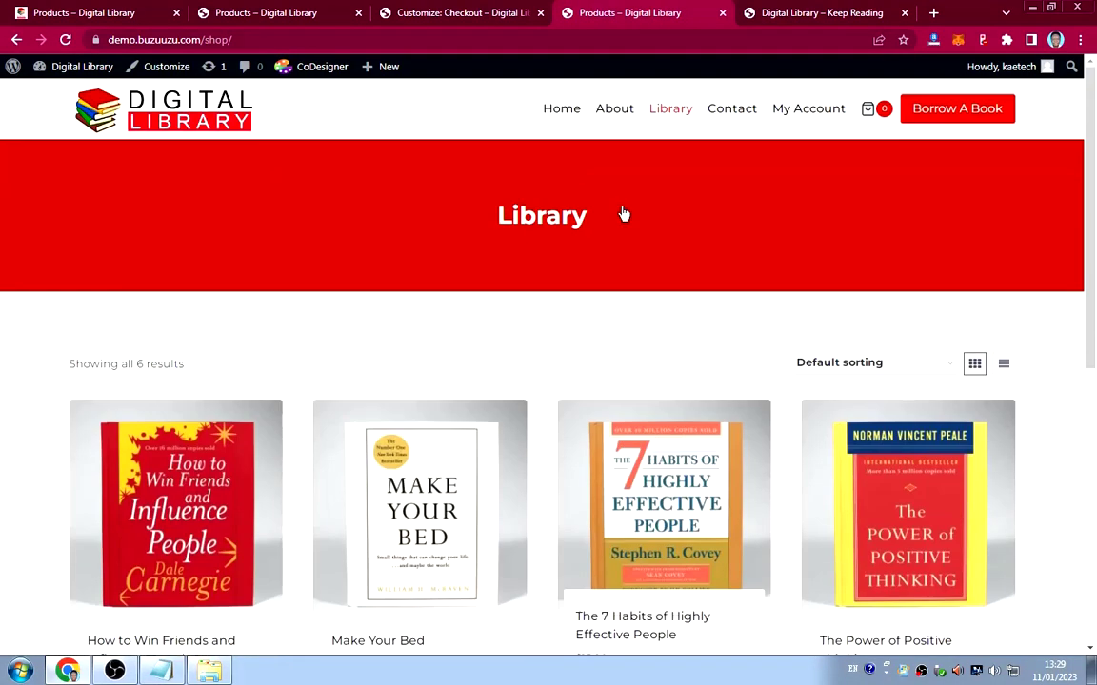
Open the My Account Layout settings in the customizer and check the current navigation on the live My Account page.
click(458, 13)
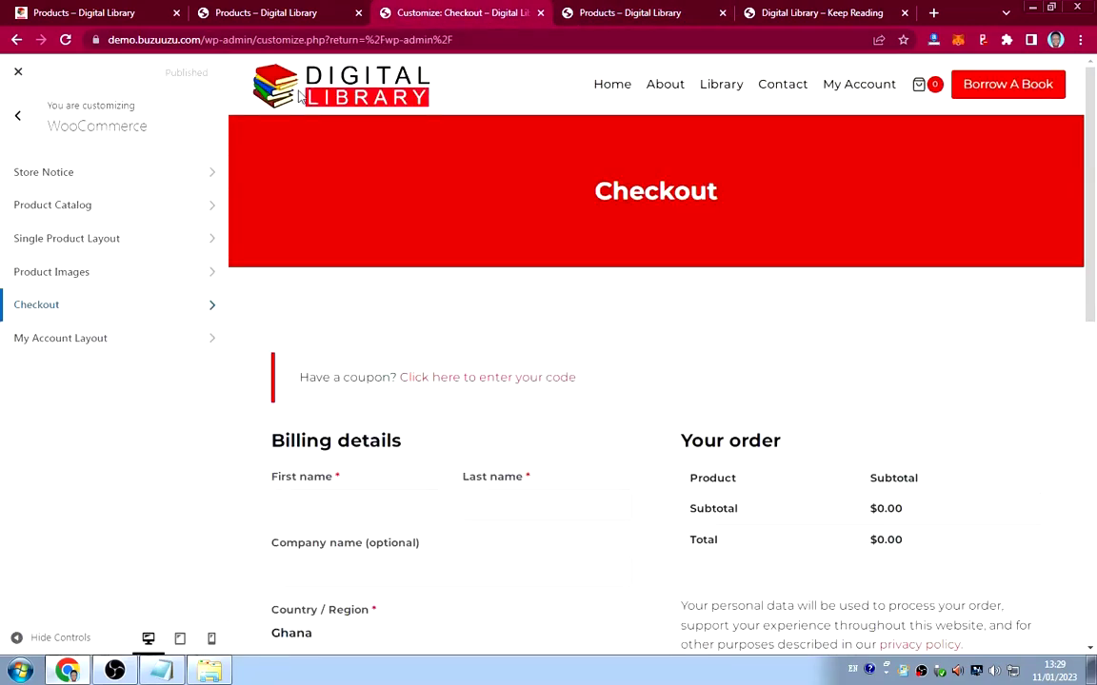
click(76, 339)
click(791, 15)
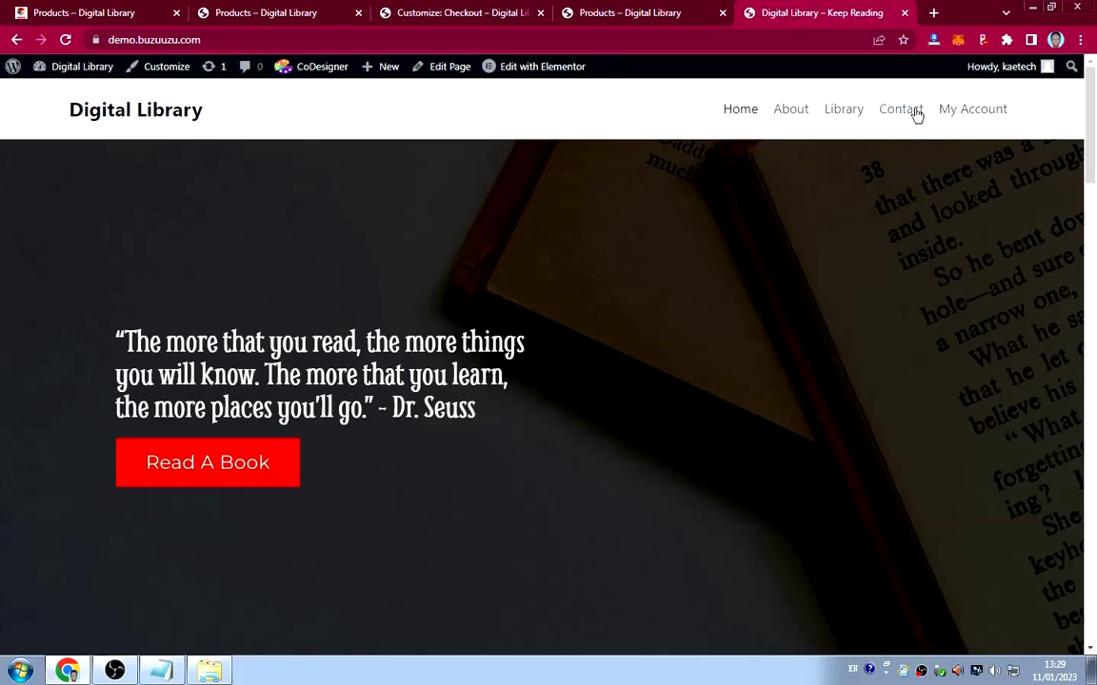
click(967, 115)
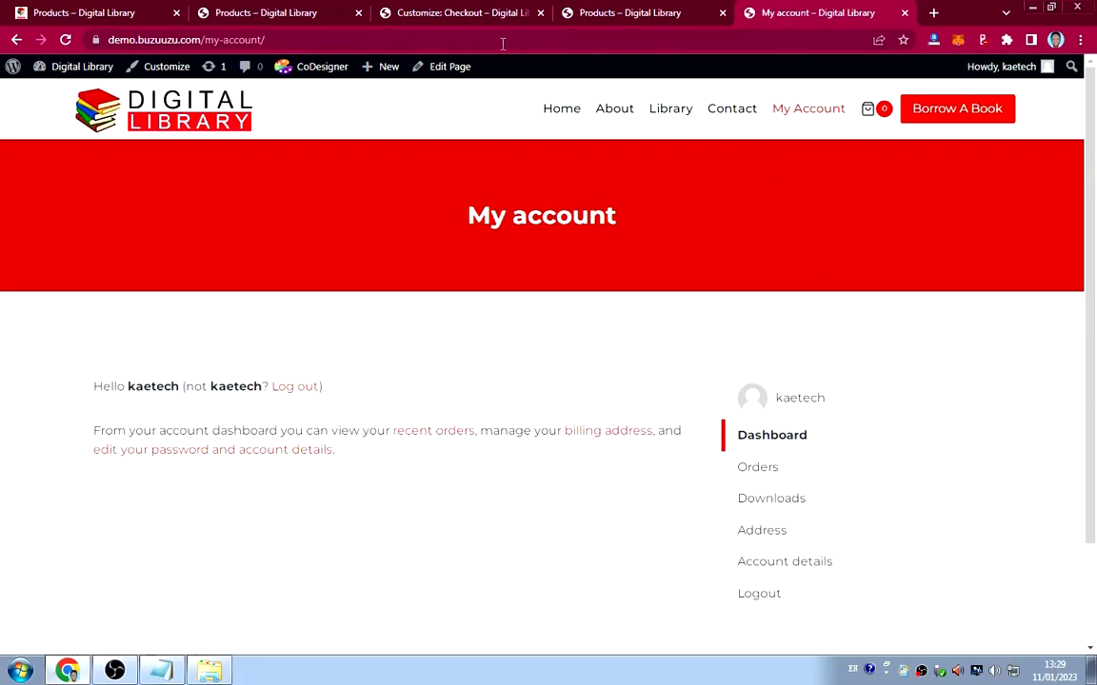
click(416, 13)
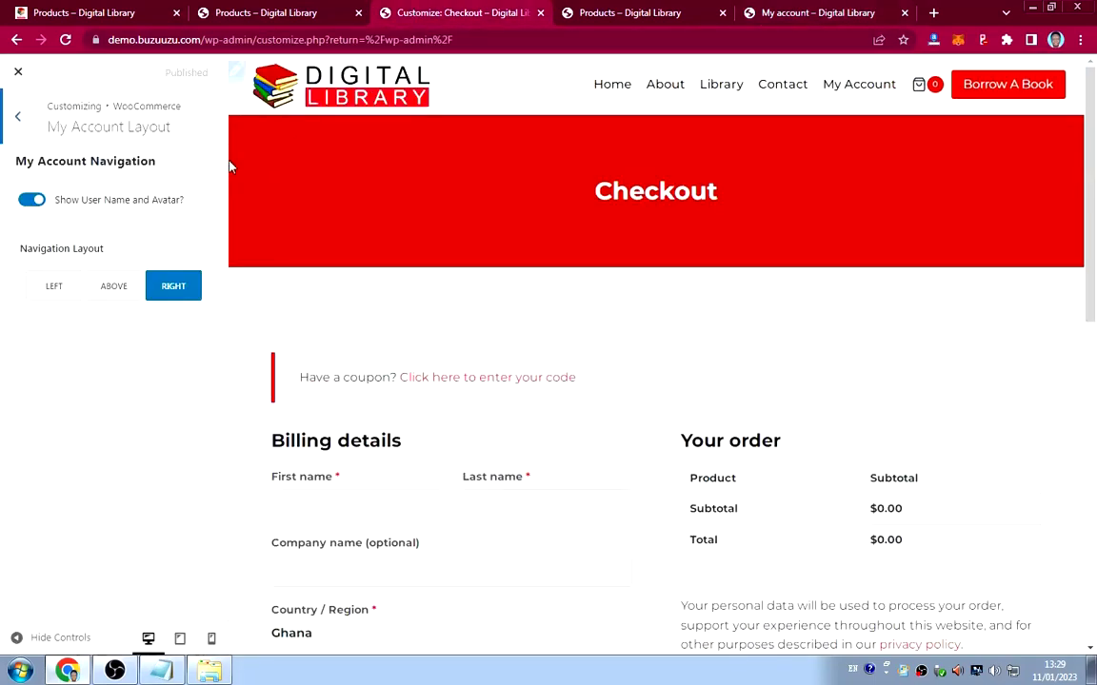
Set the My Account Navigation Layout to Left and publish the change.
click(52, 292)
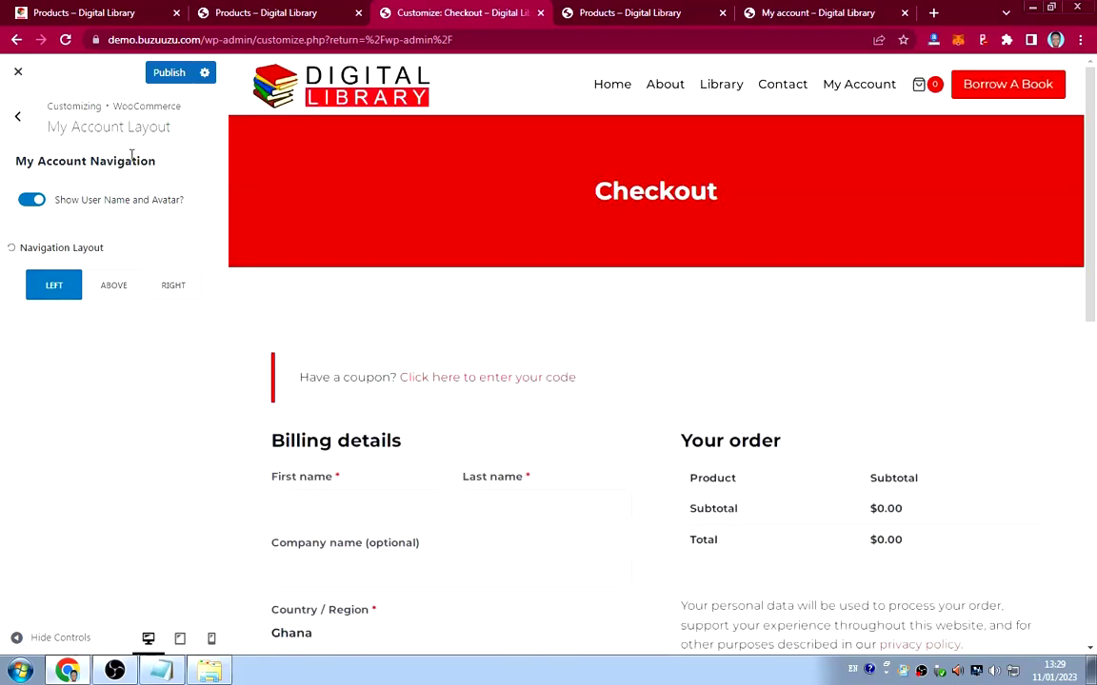
scroll(461, 283, down, 4)
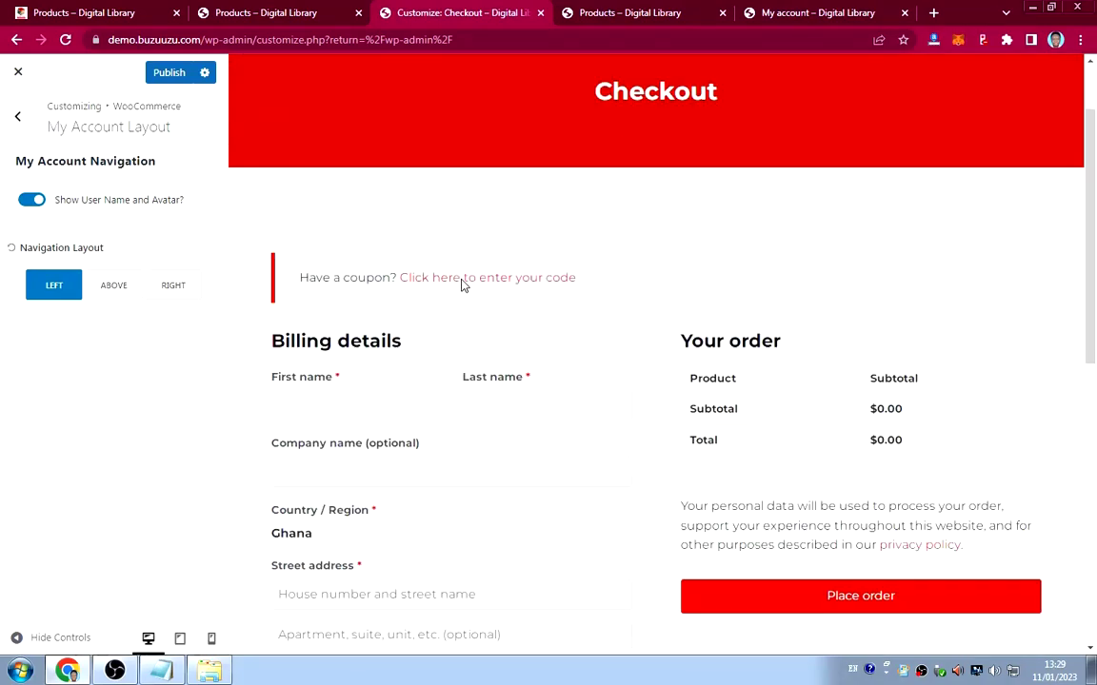
scroll(461, 284, up, 3)
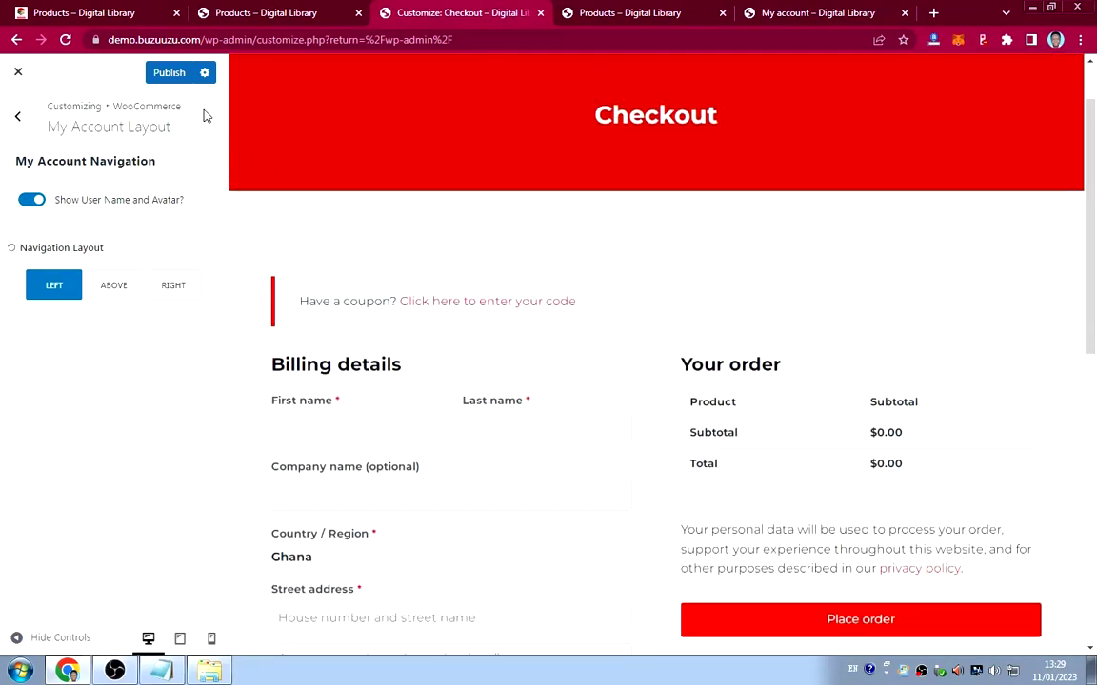
click(169, 73)
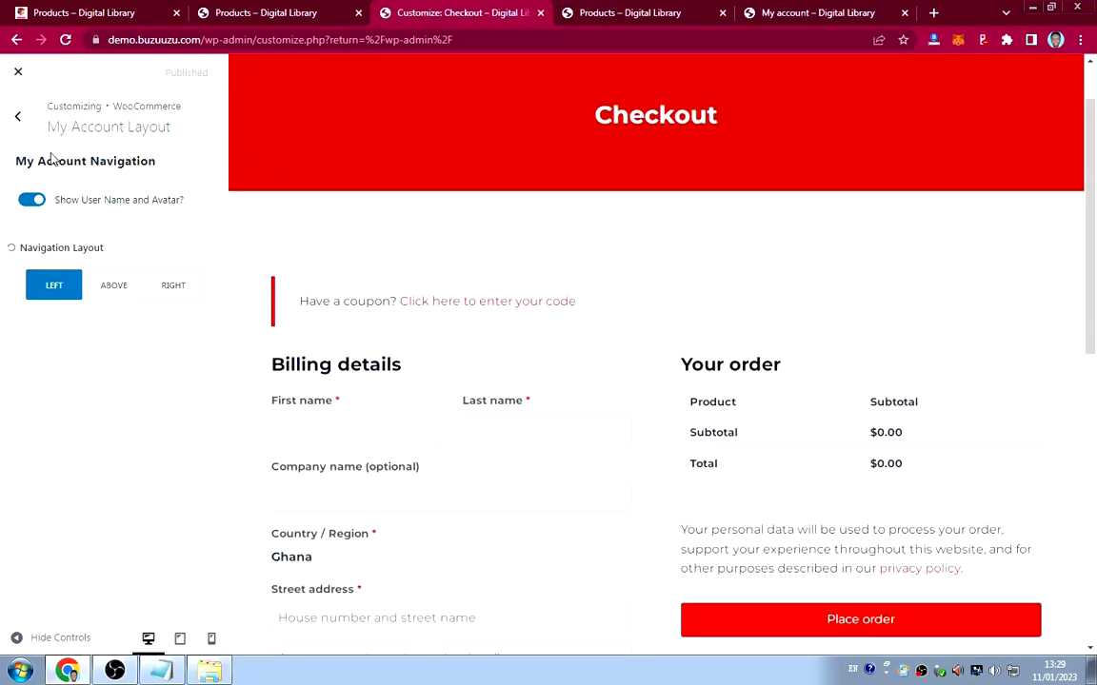
Set Products per row to 3 in the WooCommerce Product Catalog settings and check the product grid in the preview.
click(24, 119)
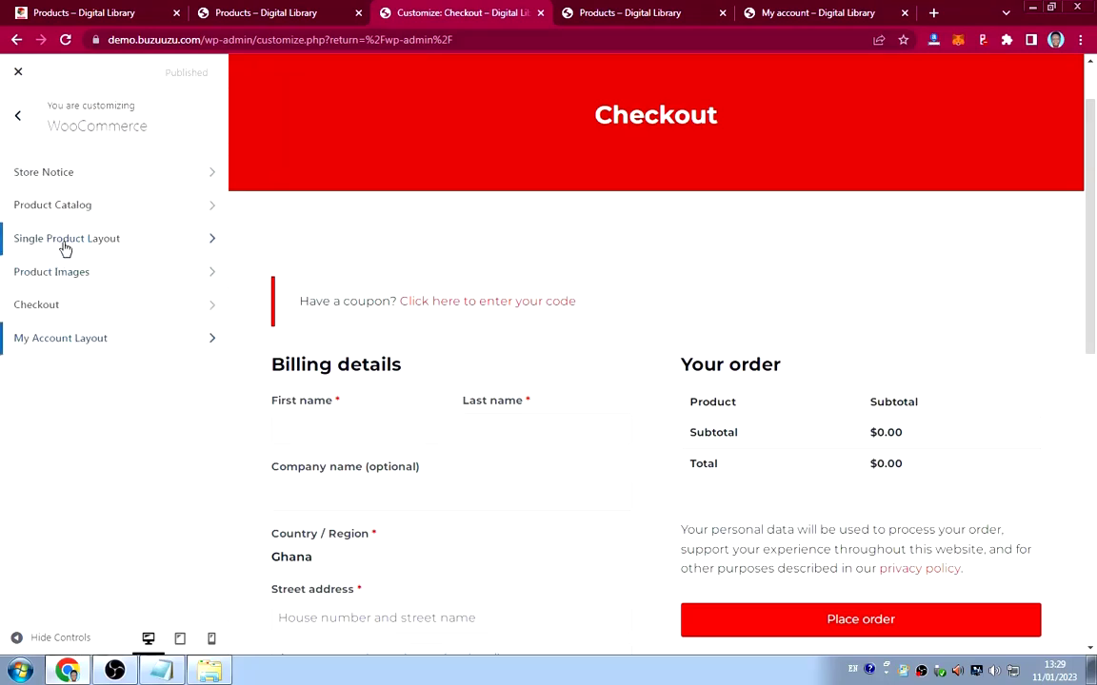
click(78, 213)
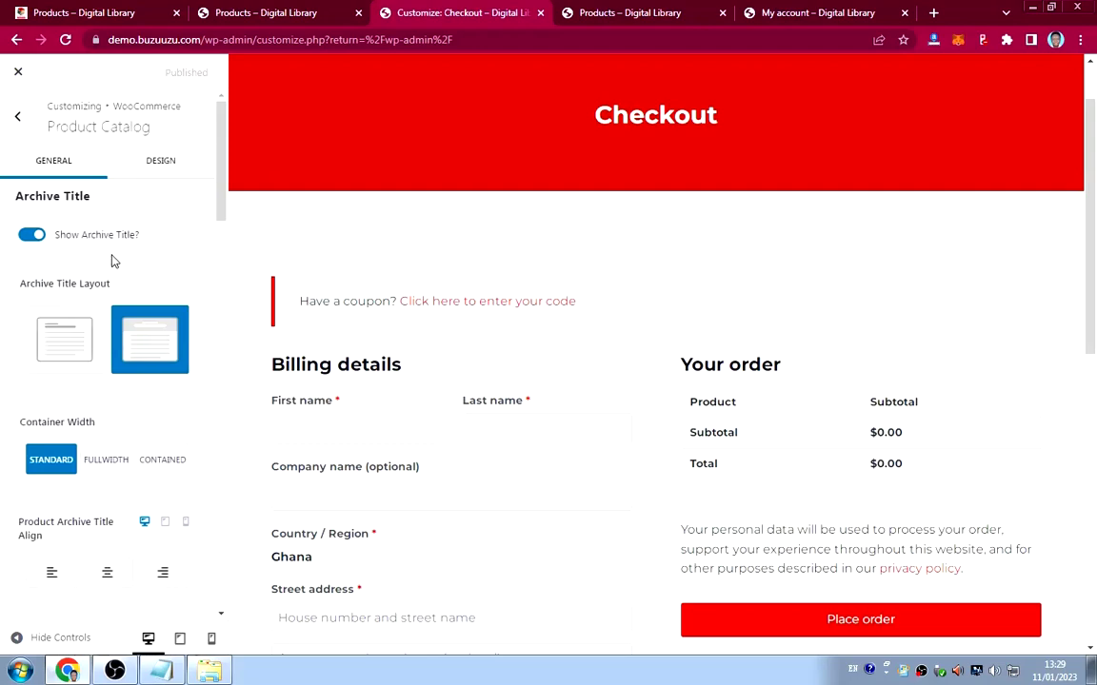
scroll(113, 259, down, 2)
scroll(112, 259, down, 4)
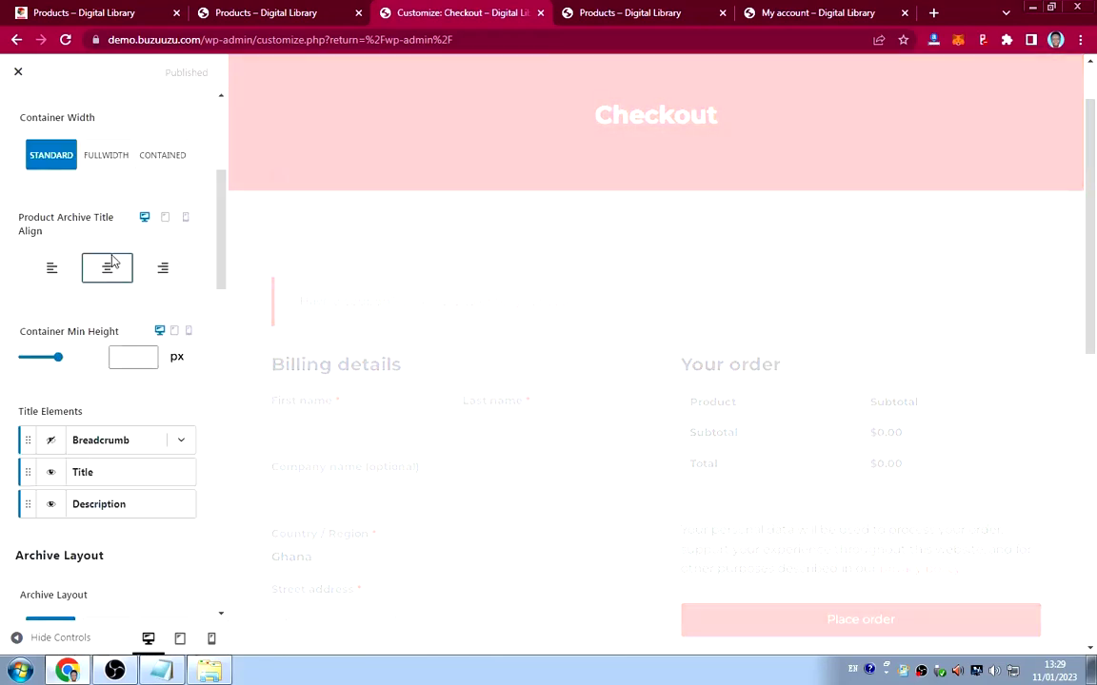
scroll(113, 255, down, 4)
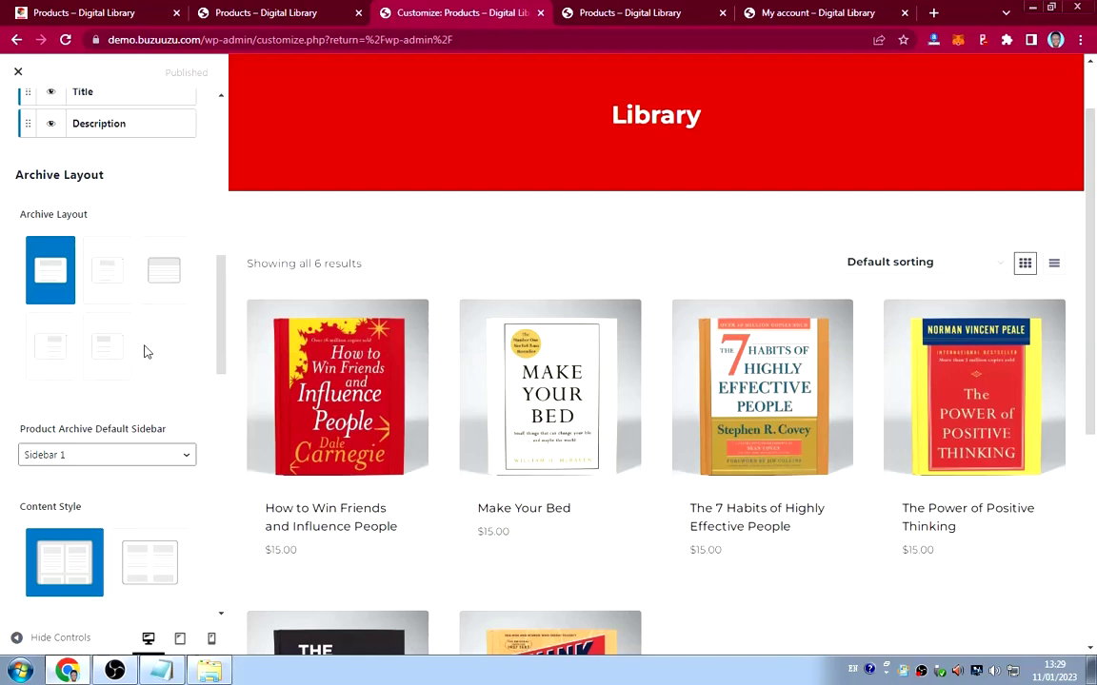
scroll(143, 351, down, 1)
scroll(142, 348, down, 5)
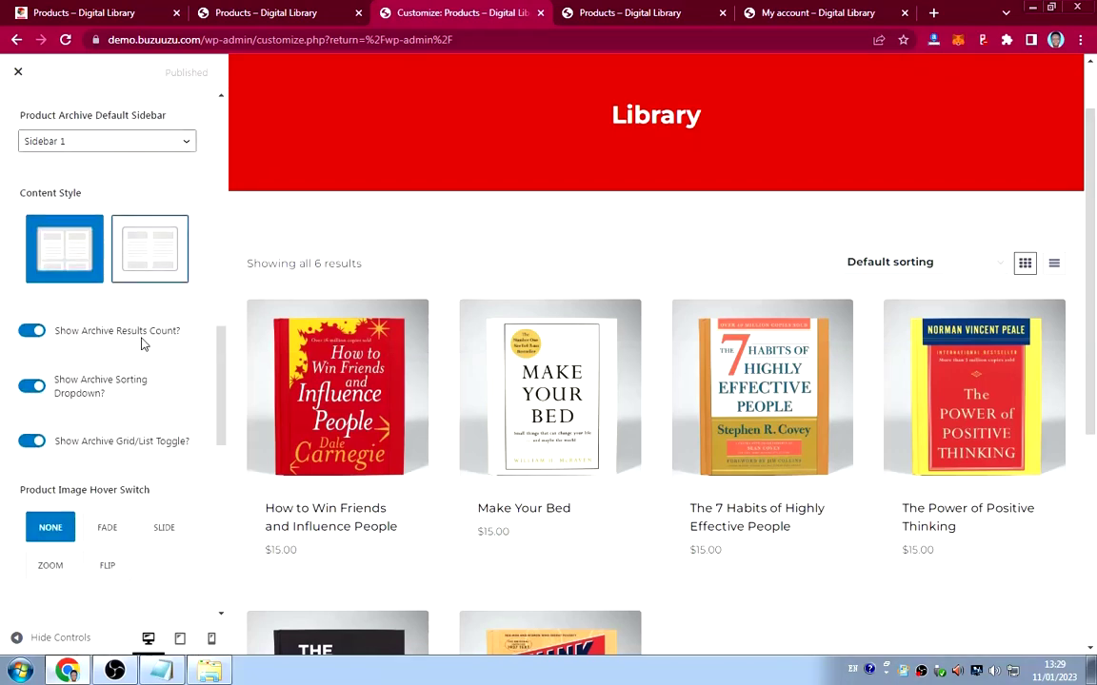
scroll(143, 344, down, 6)
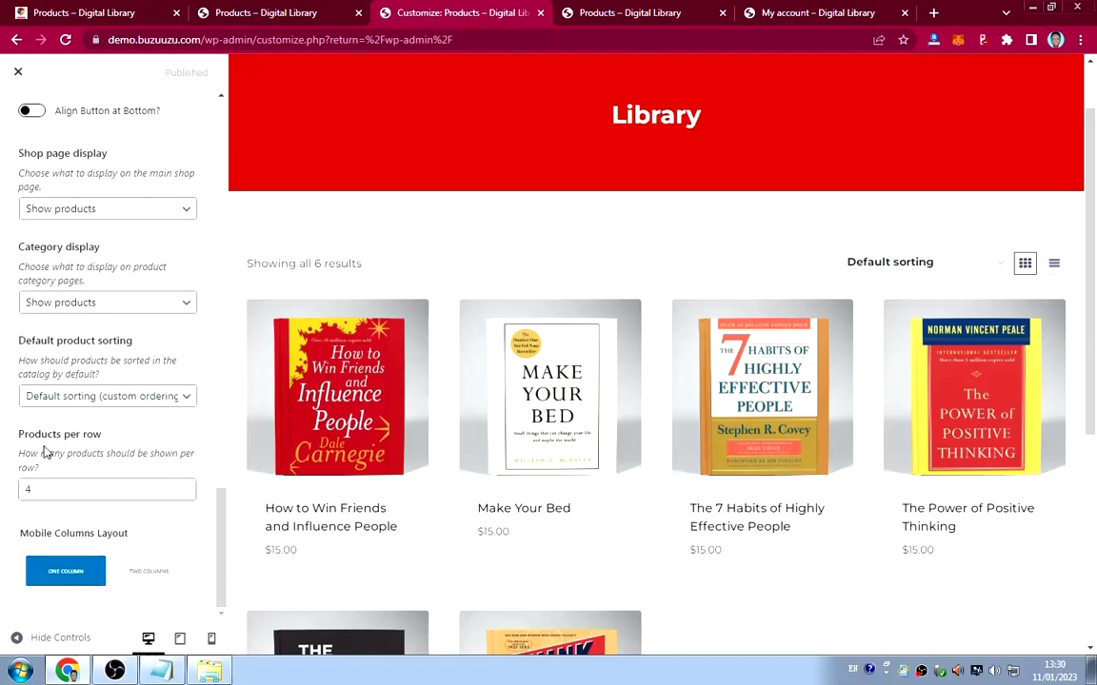
click(183, 495)
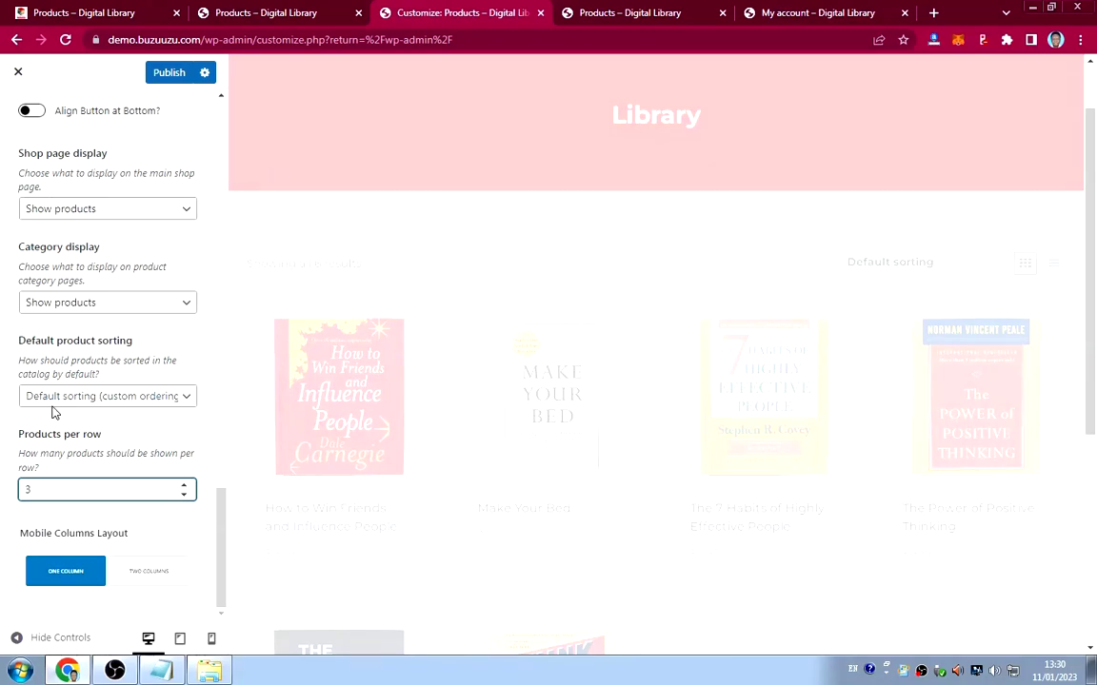
scroll(553, 407, down, 5)
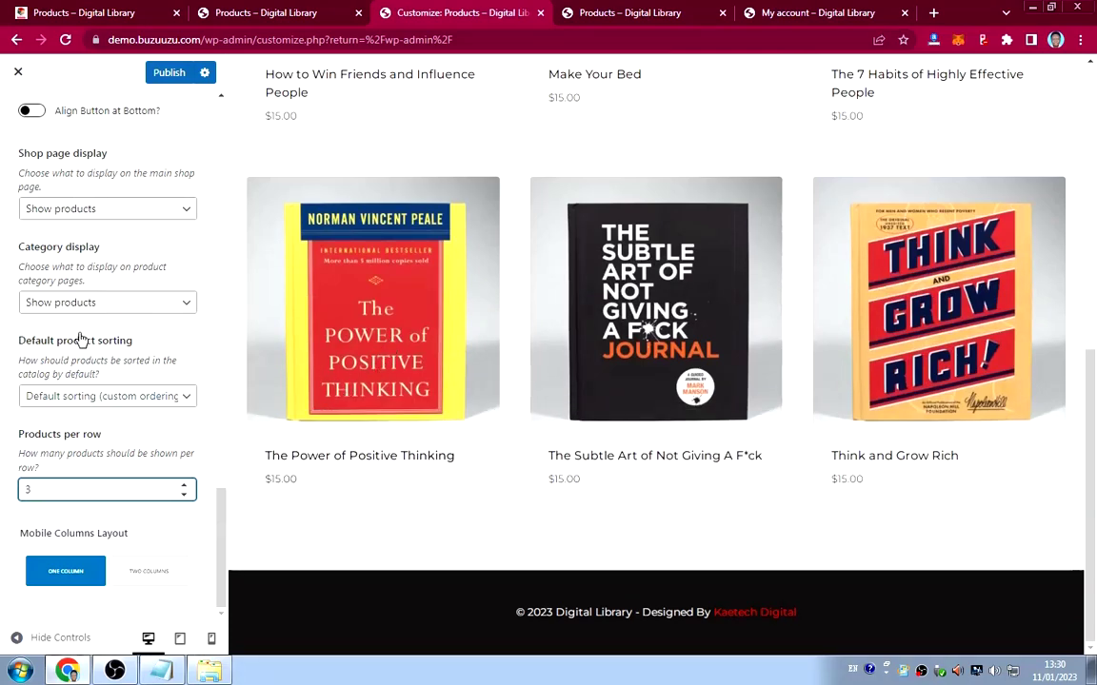
Look over the Product Catalog general options, from the button and hover settings back to the Archive Title settings.
scroll(82, 339, up, 3)
scroll(82, 339, up, 4)
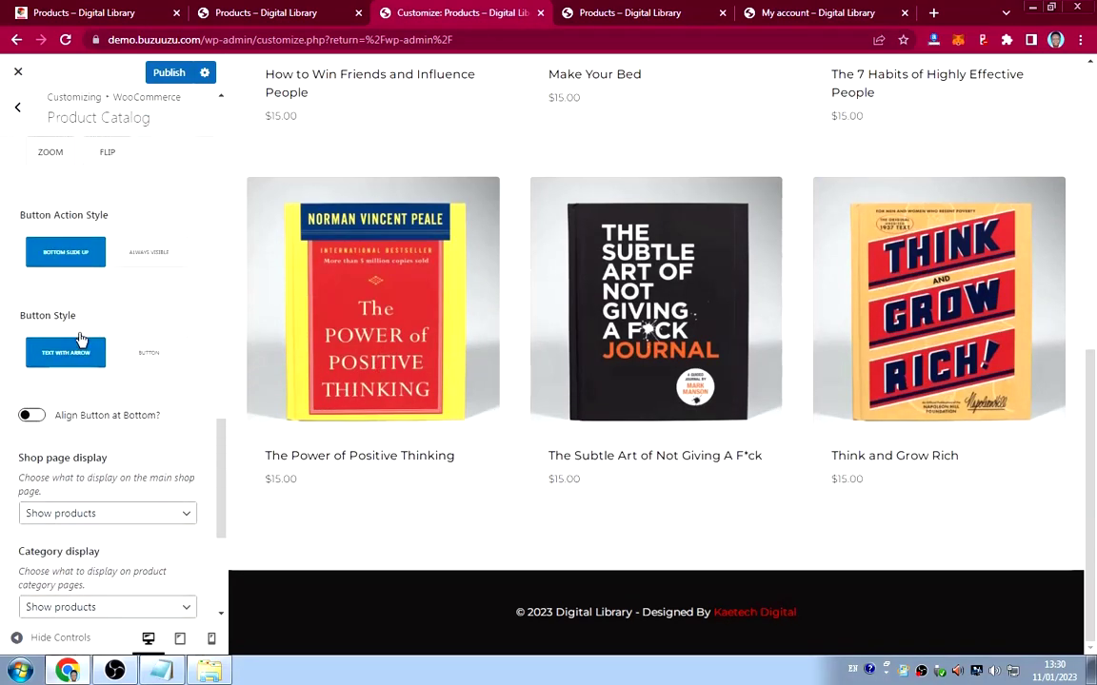
scroll(82, 340, up, 3)
scroll(81, 340, down, 2)
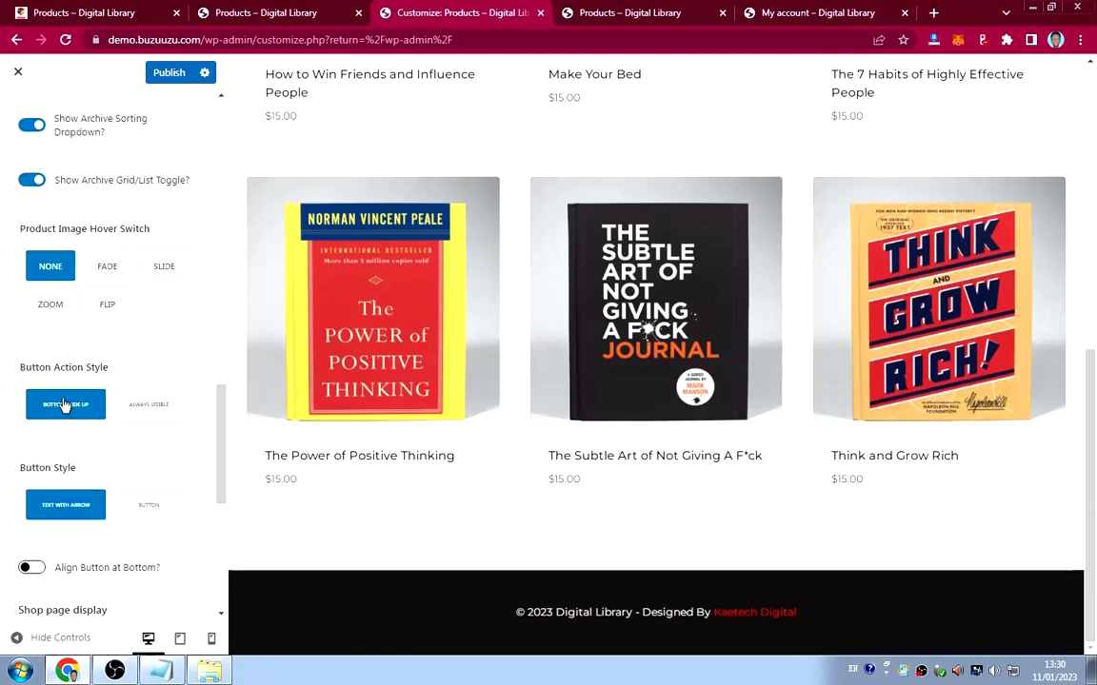
scroll(83, 372, up, 2)
scroll(84, 371, up, 6)
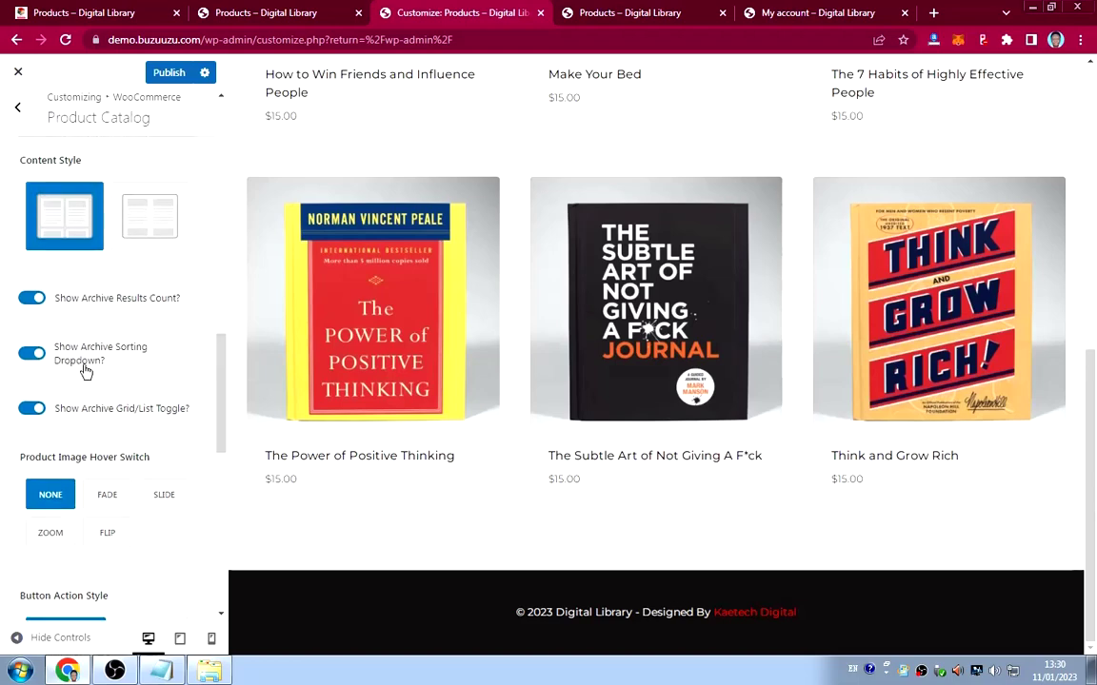
scroll(84, 372, up, 6)
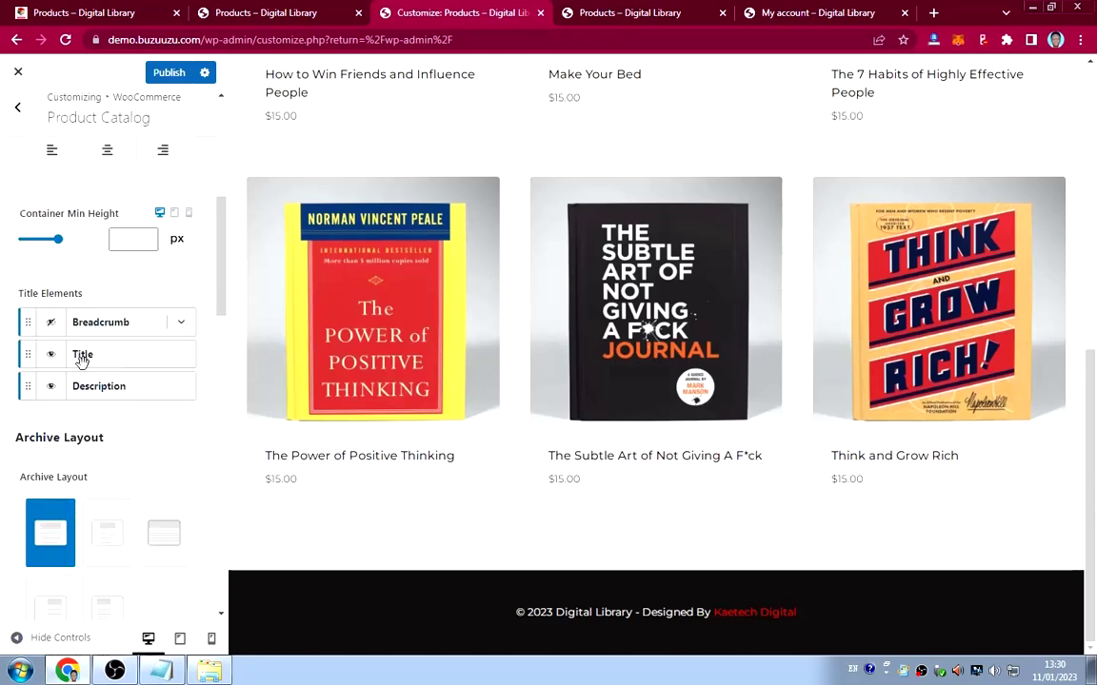
scroll(84, 371, up, 2)
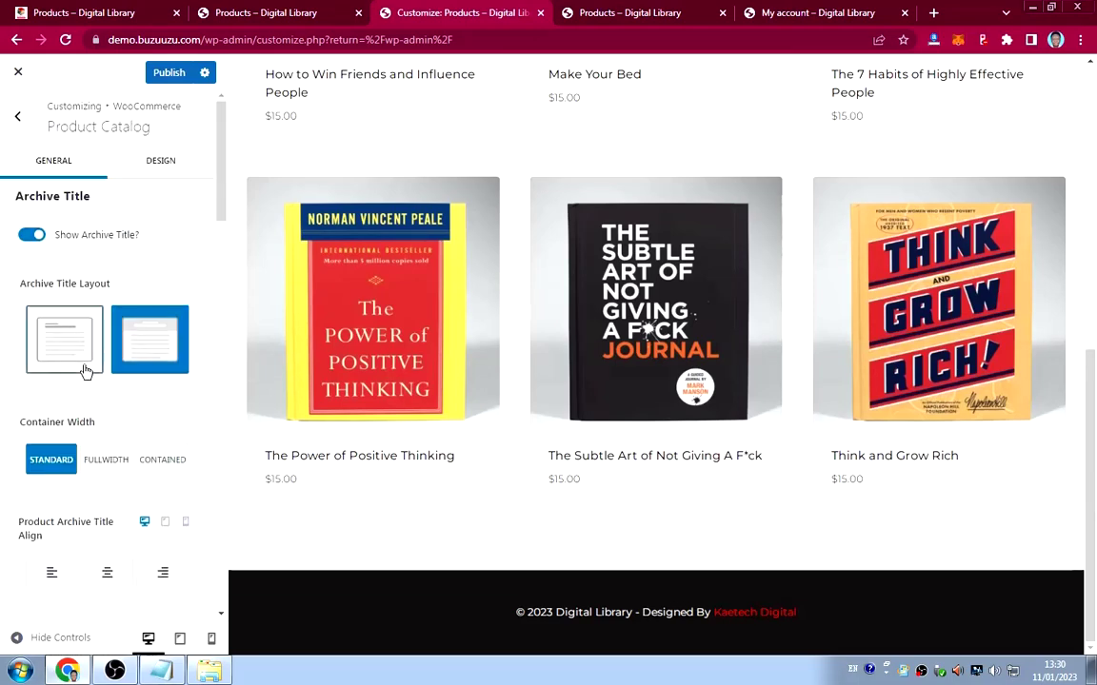
Try the narrower Archive Layout for the product catalog and switch back to the standard-width layout.
scroll(86, 372, down, 4)
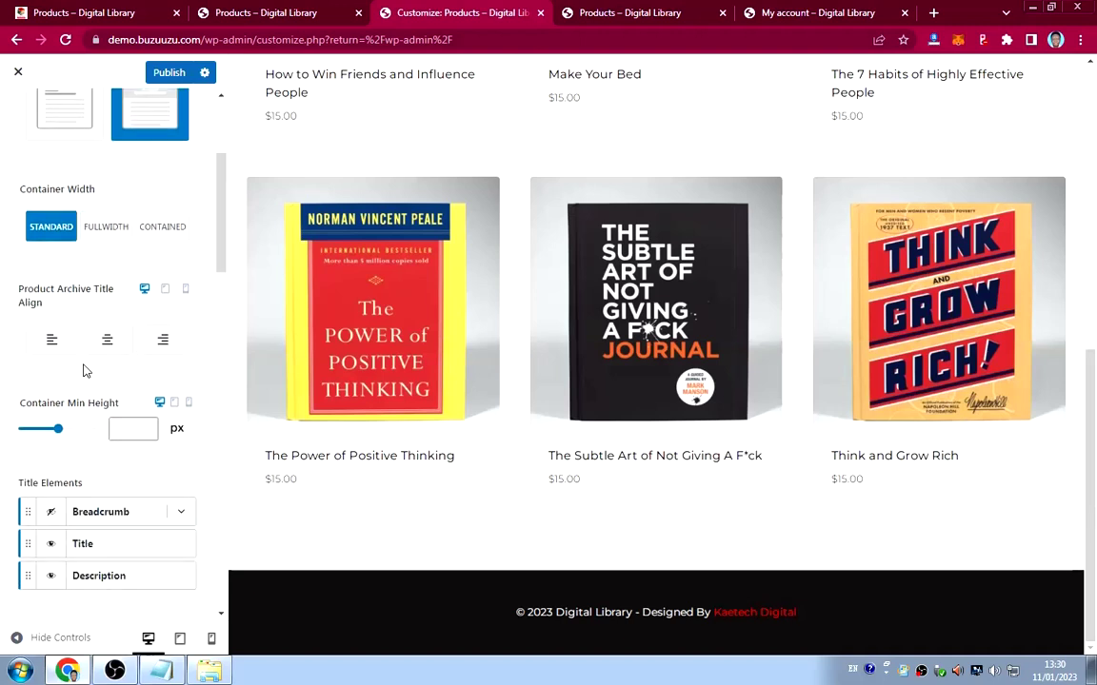
scroll(85, 372, down, 5)
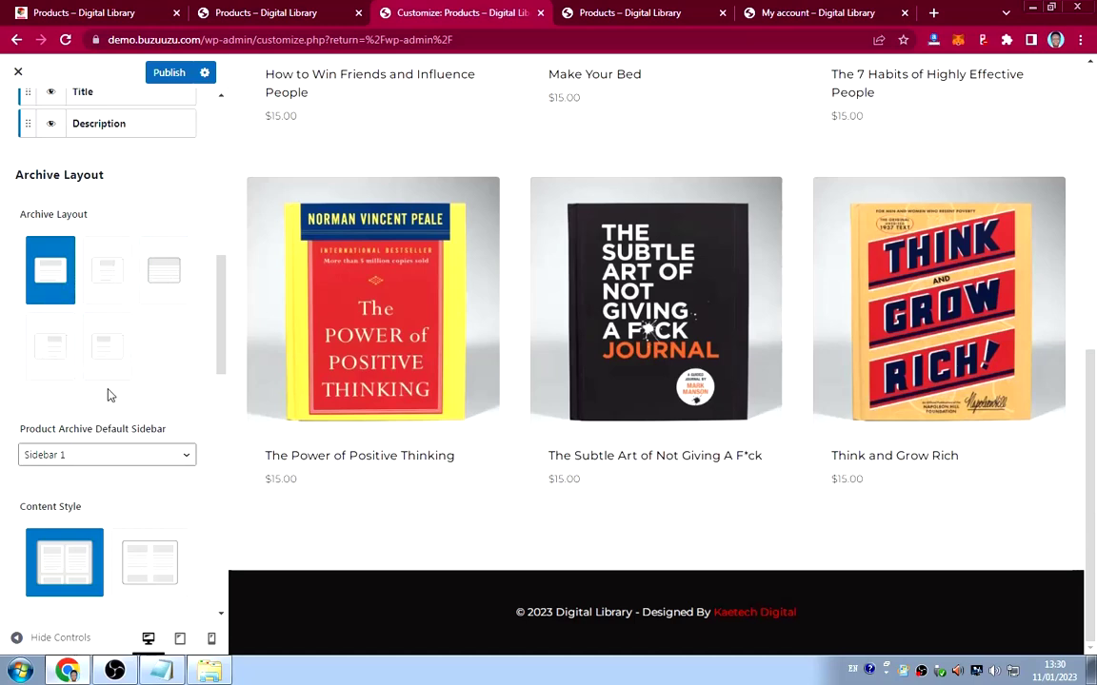
click(111, 276)
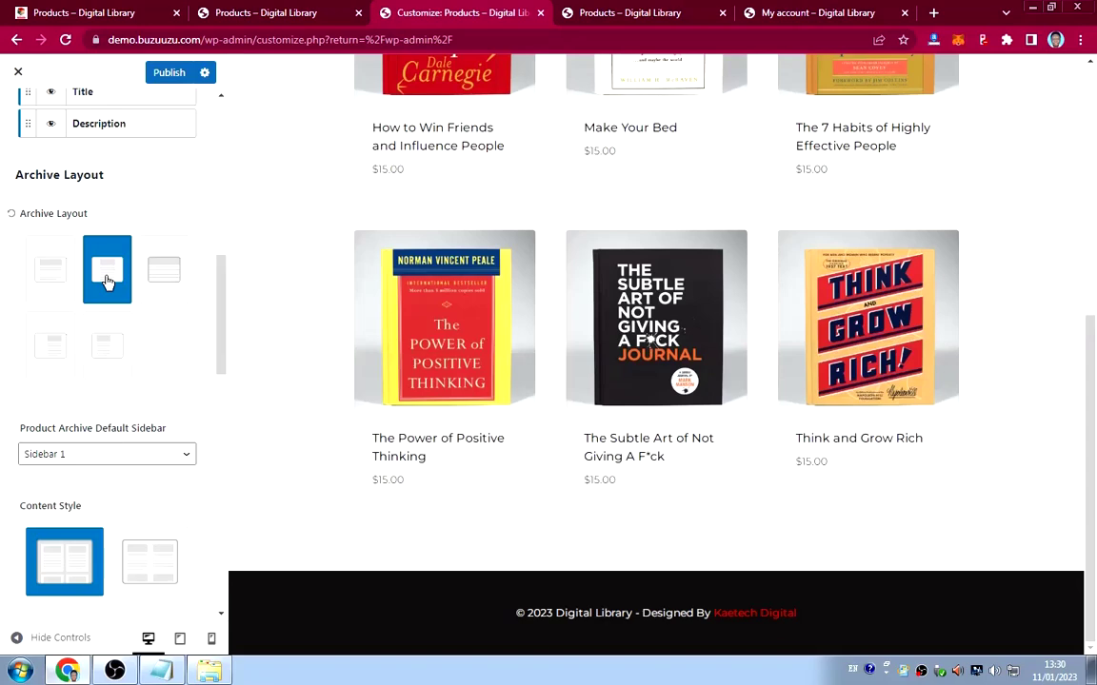
click(49, 271)
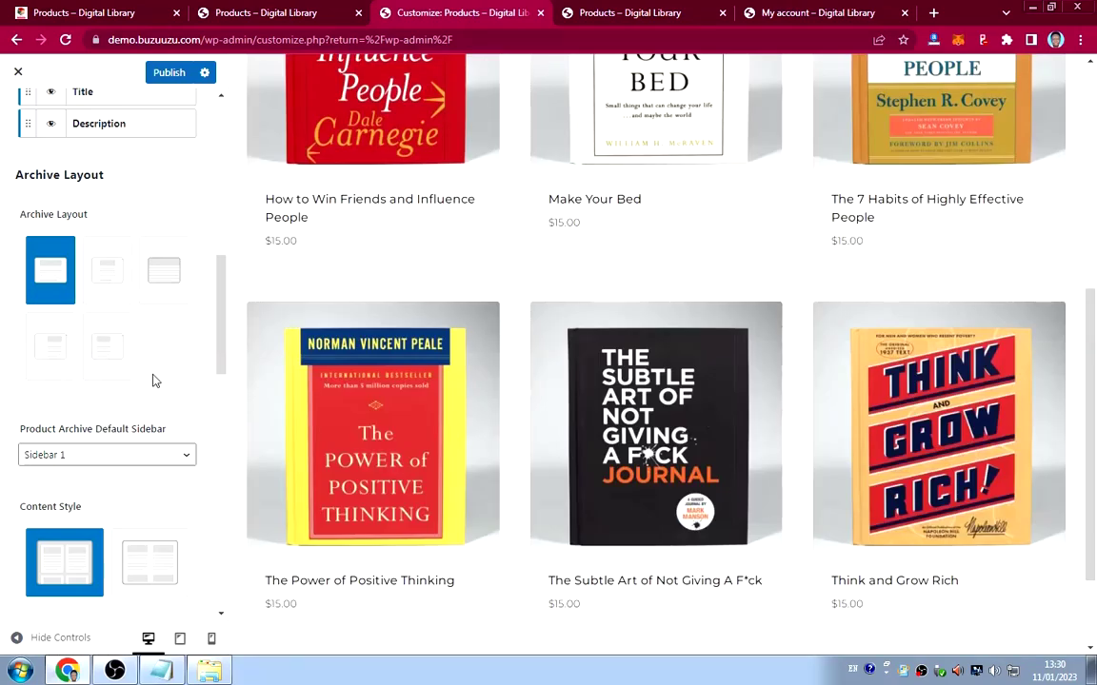
Change the catalog's product Button Style to Button and check the Add to cart button on the product cards in the preview.
scroll(157, 380, down, 5)
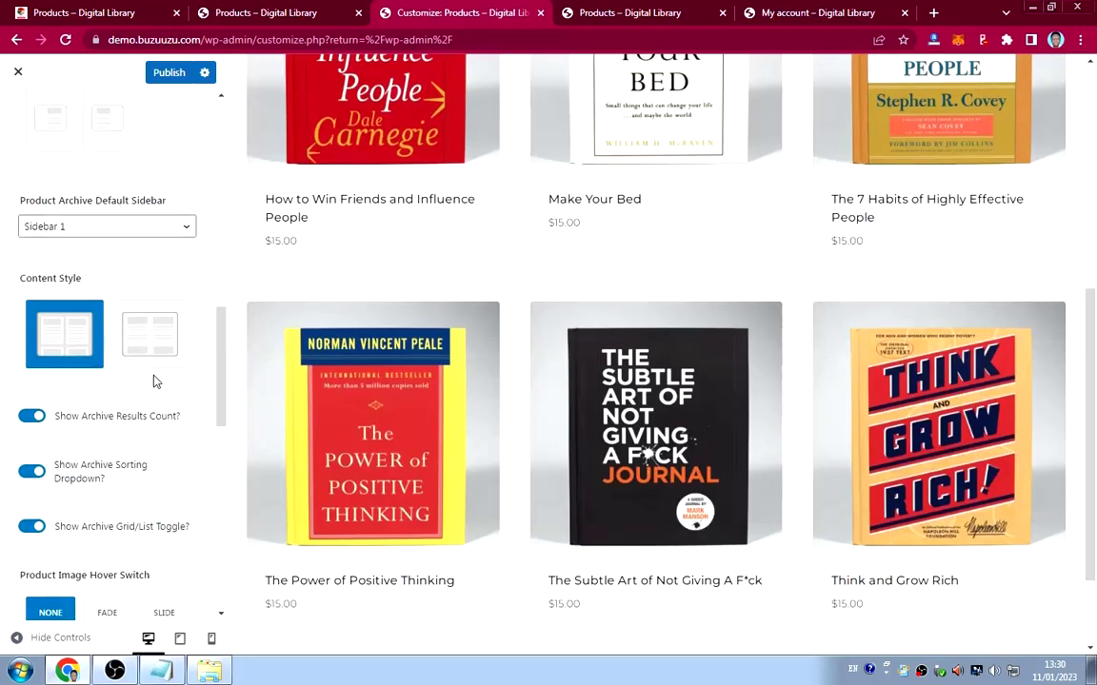
scroll(141, 391, up, 3)
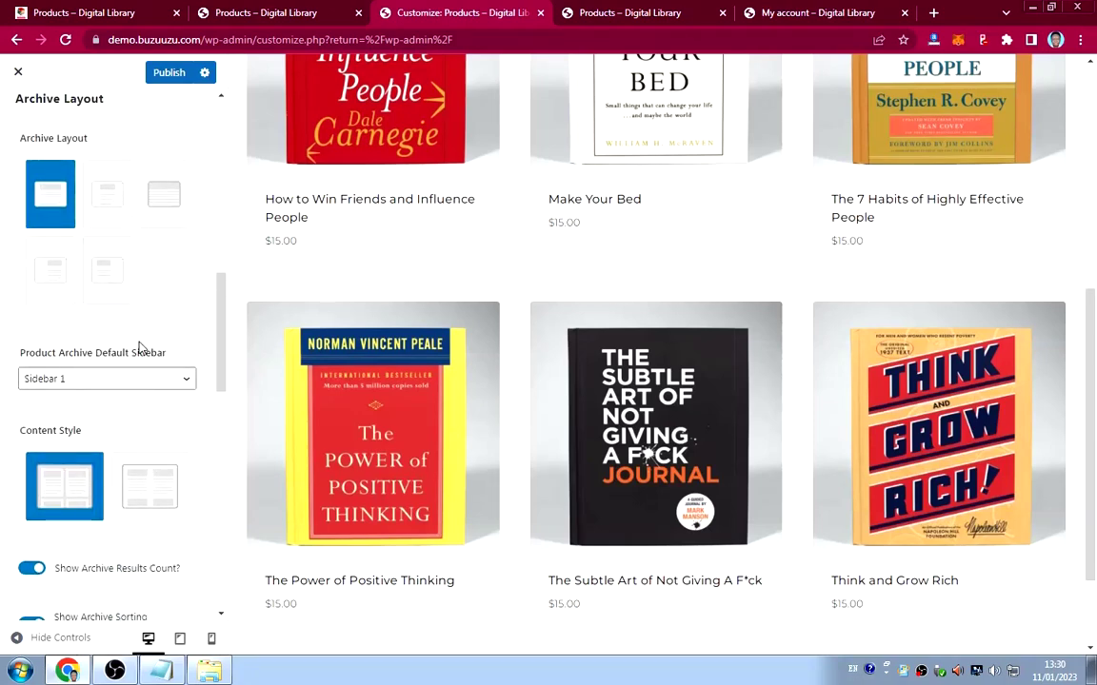
scroll(124, 310, down, 3)
scroll(117, 369, down, 5)
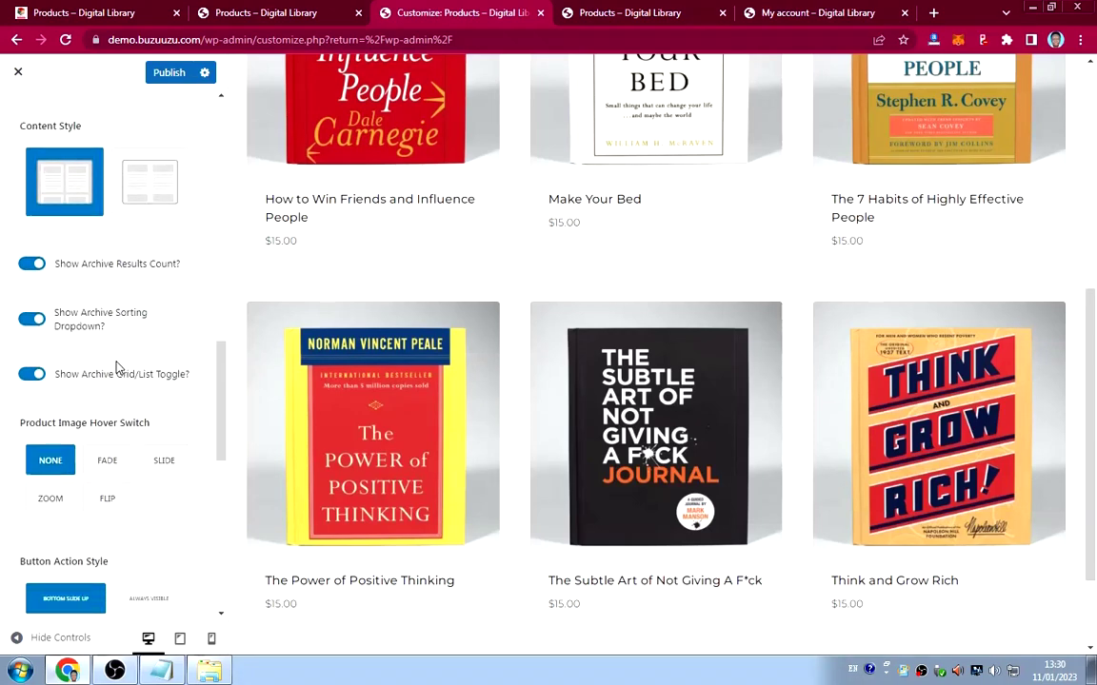
scroll(116, 368, down, 1)
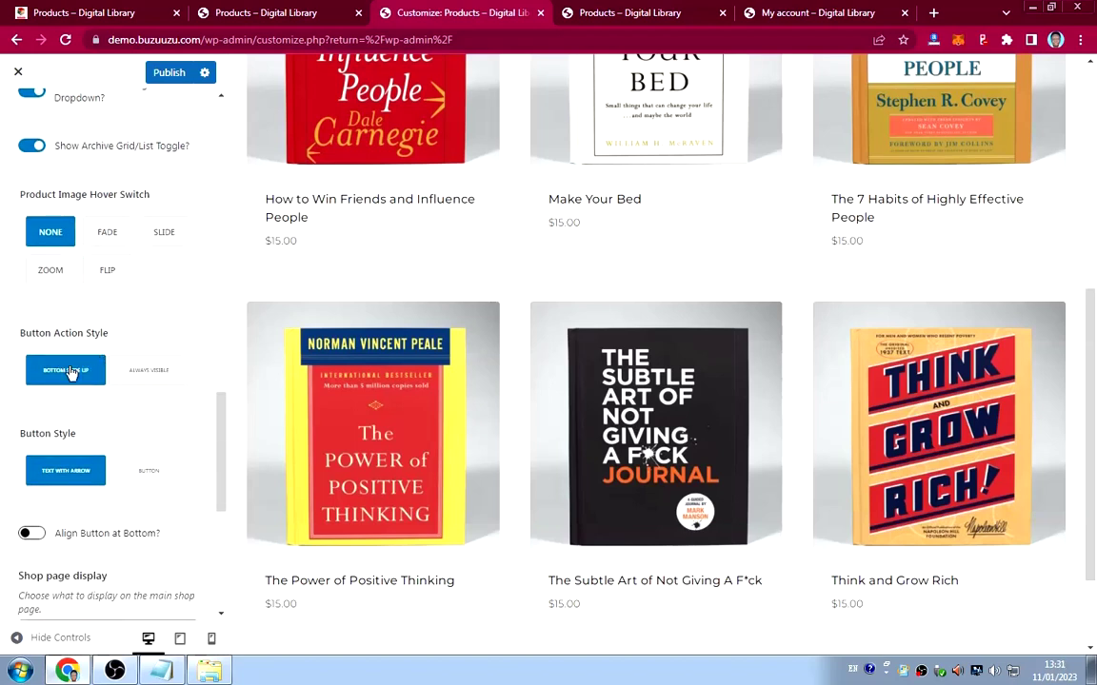
scroll(78, 386, down, 1)
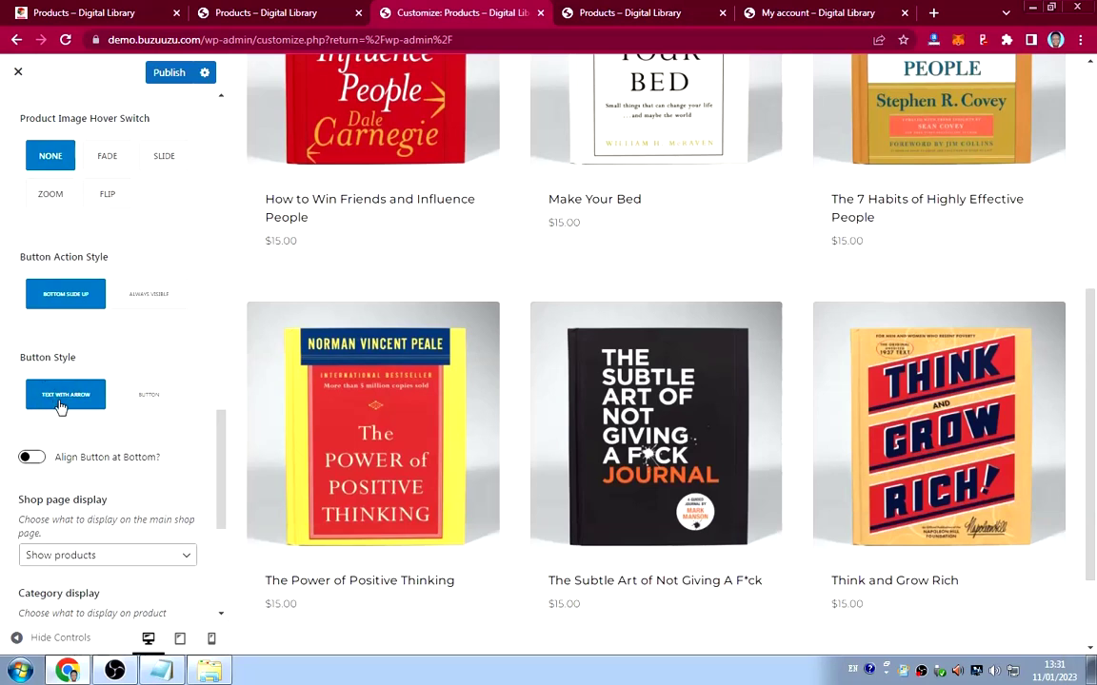
click(142, 394)
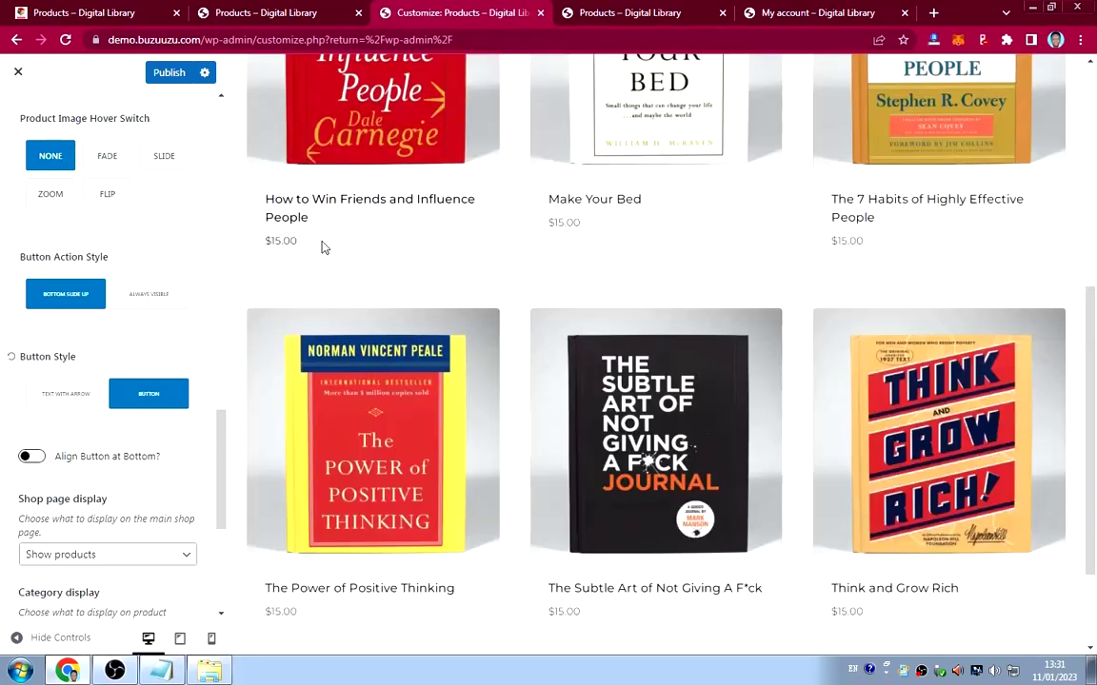
mouse_move(322, 249)
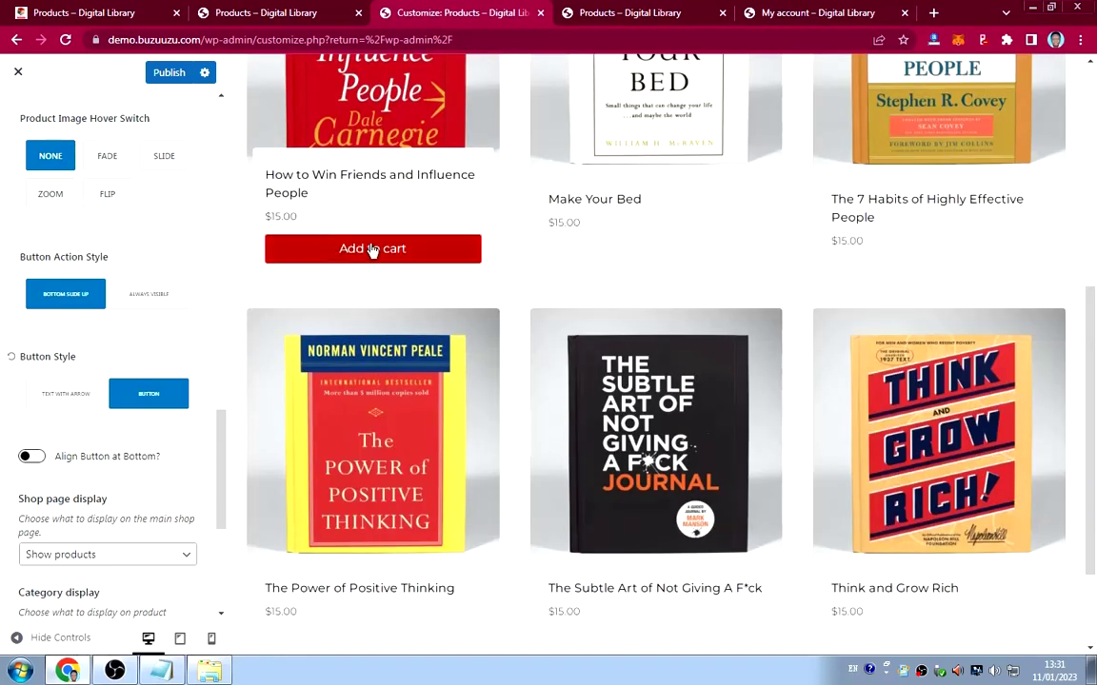
mouse_move(423, 508)
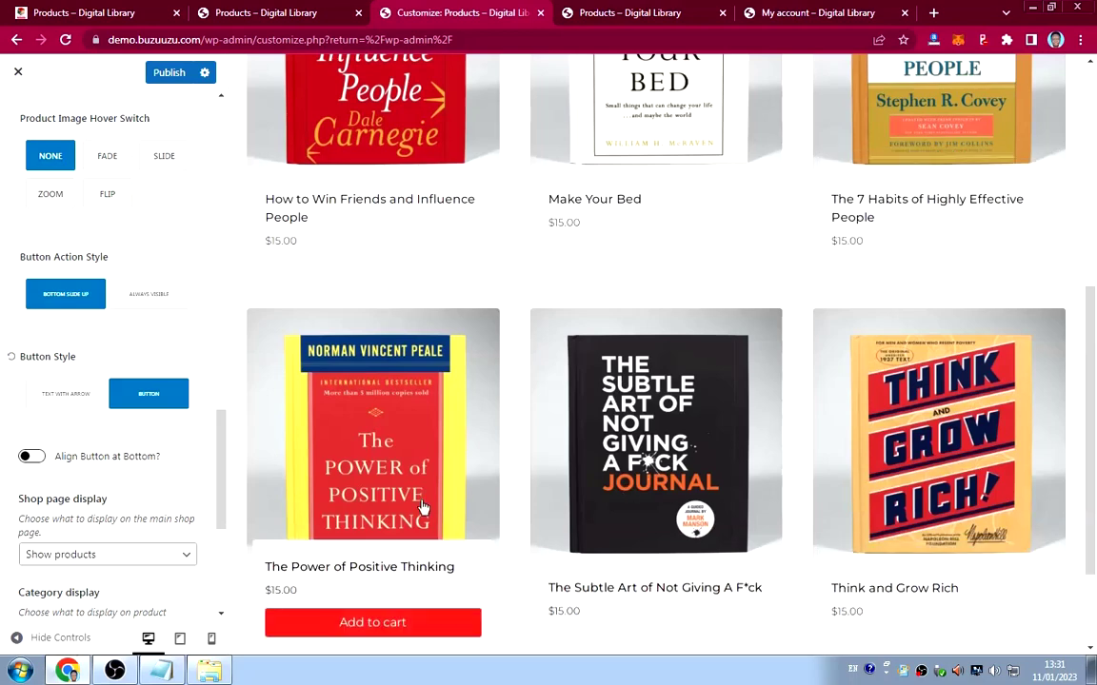
scroll(96, 455, down, 3)
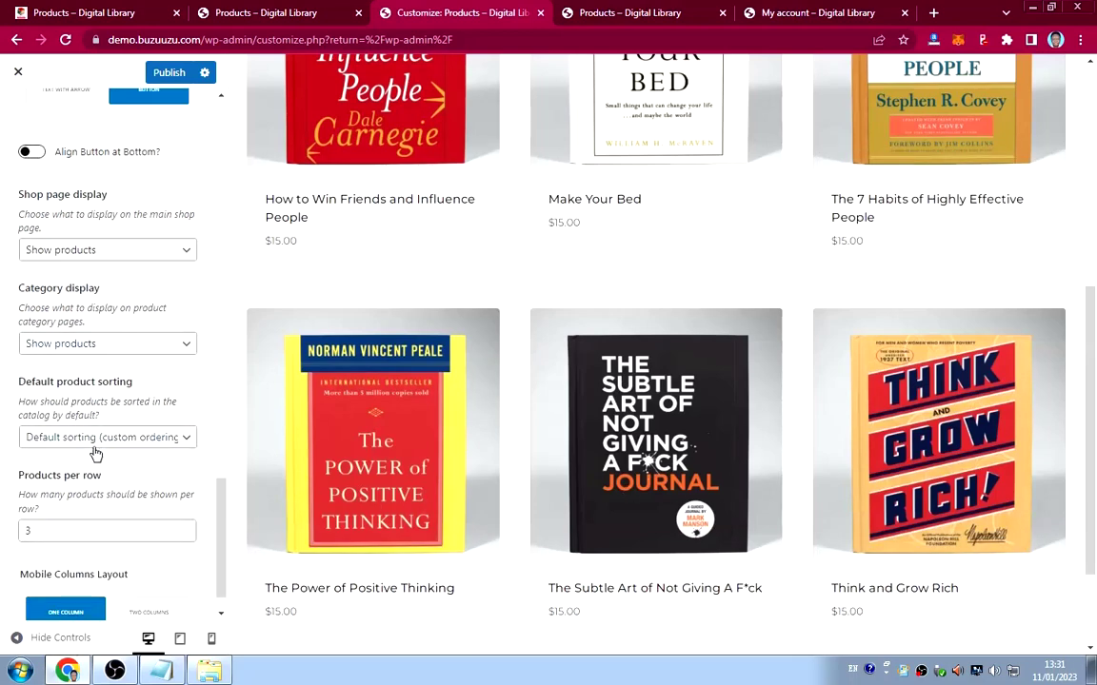
scroll(97, 454, down, 1)
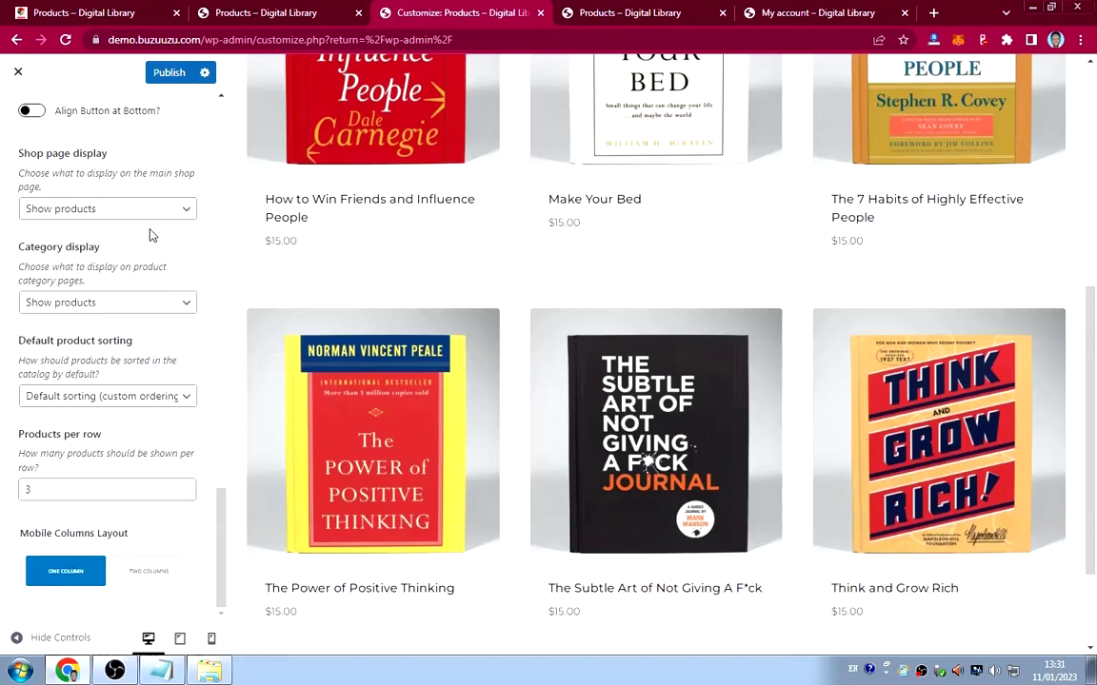
Publish the Product Catalog changes, reload the demo site's Library page and check its product grid.
click(173, 73)
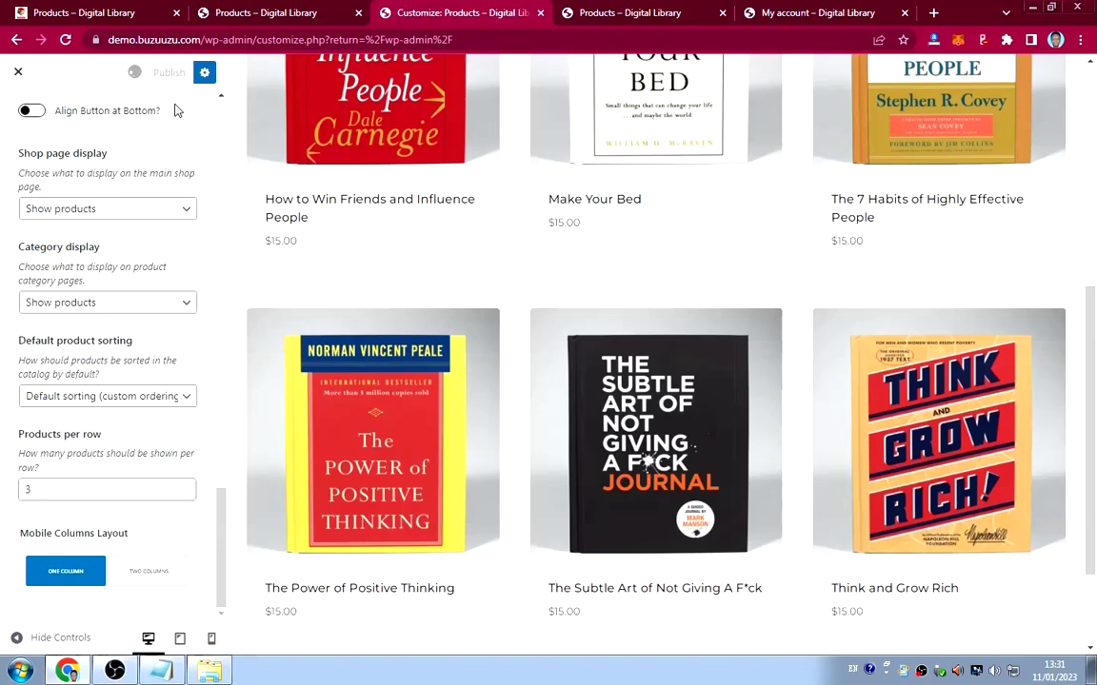
scroll(130, 216, up, 5)
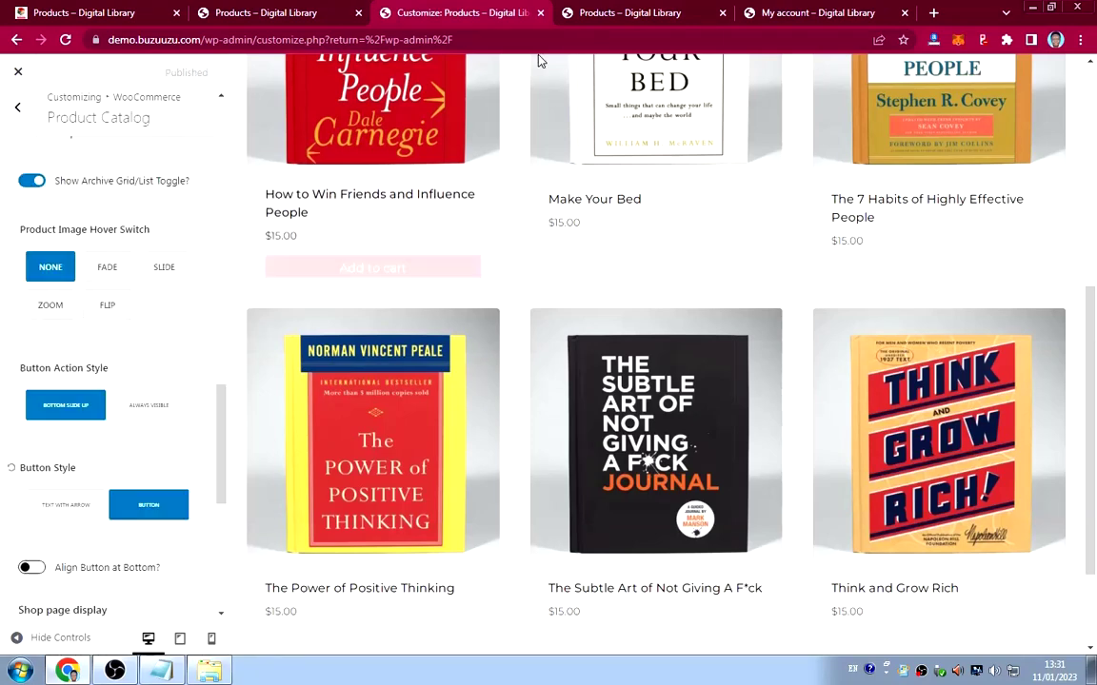
click(665, 19)
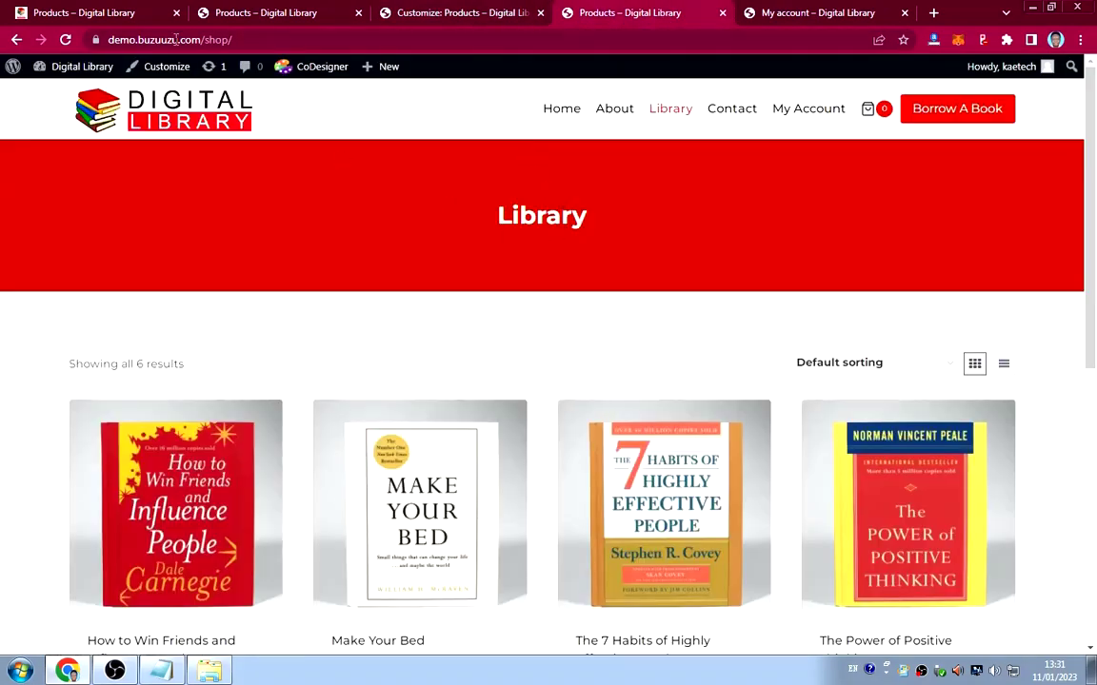
click(66, 40)
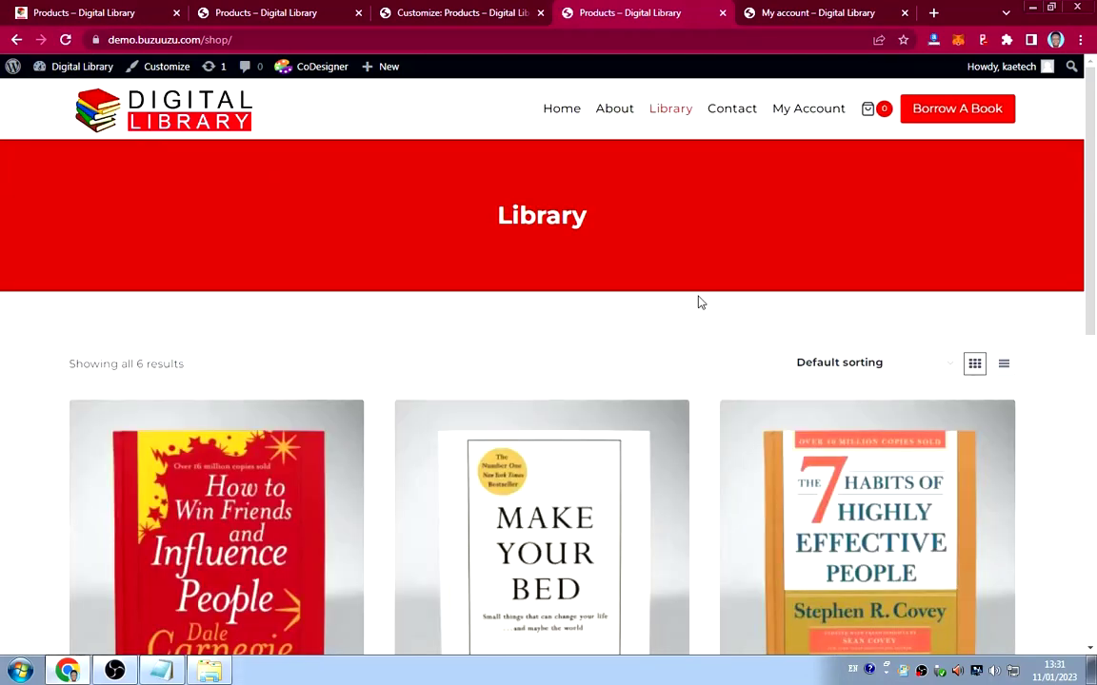
scroll(699, 302, down, 7)
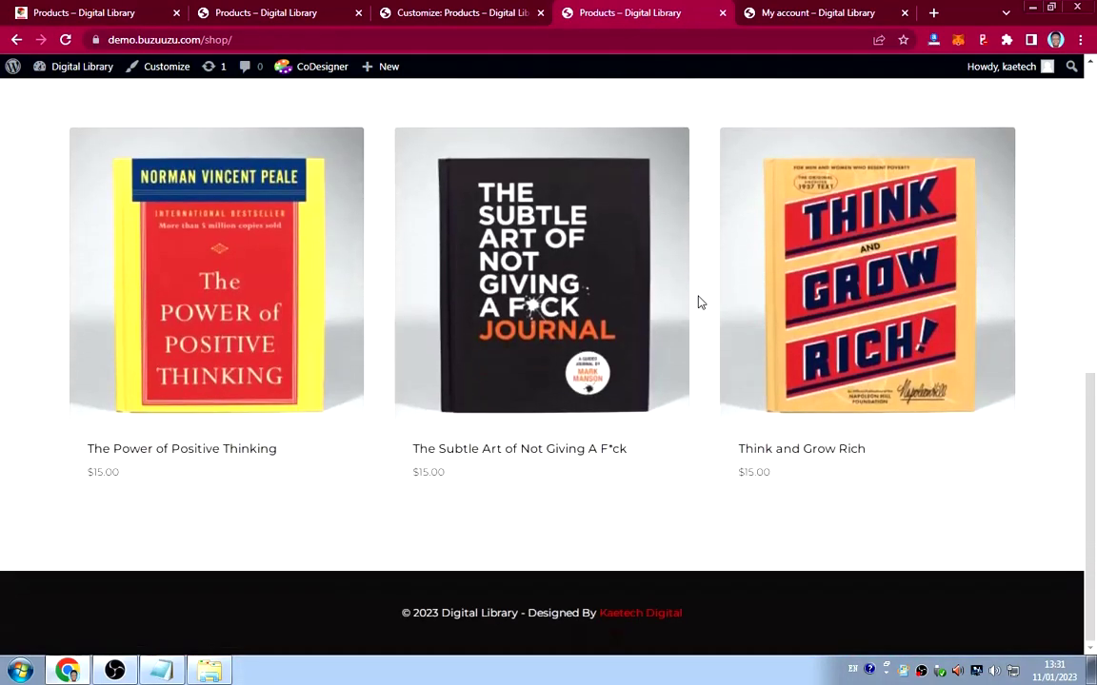
scroll(700, 301, up, 3)
scroll(699, 301, up, 5)
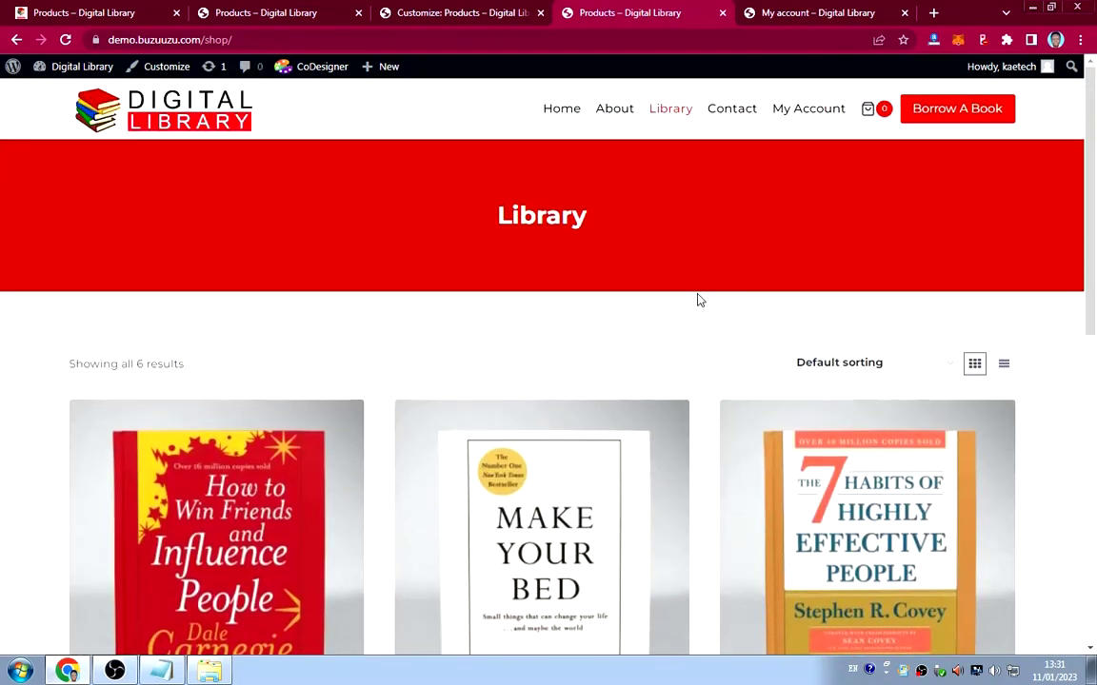
Compare with the reference site's Library page, checking its product grid and the Borrow Book button on the product cards.
scroll(699, 301, down, 7)
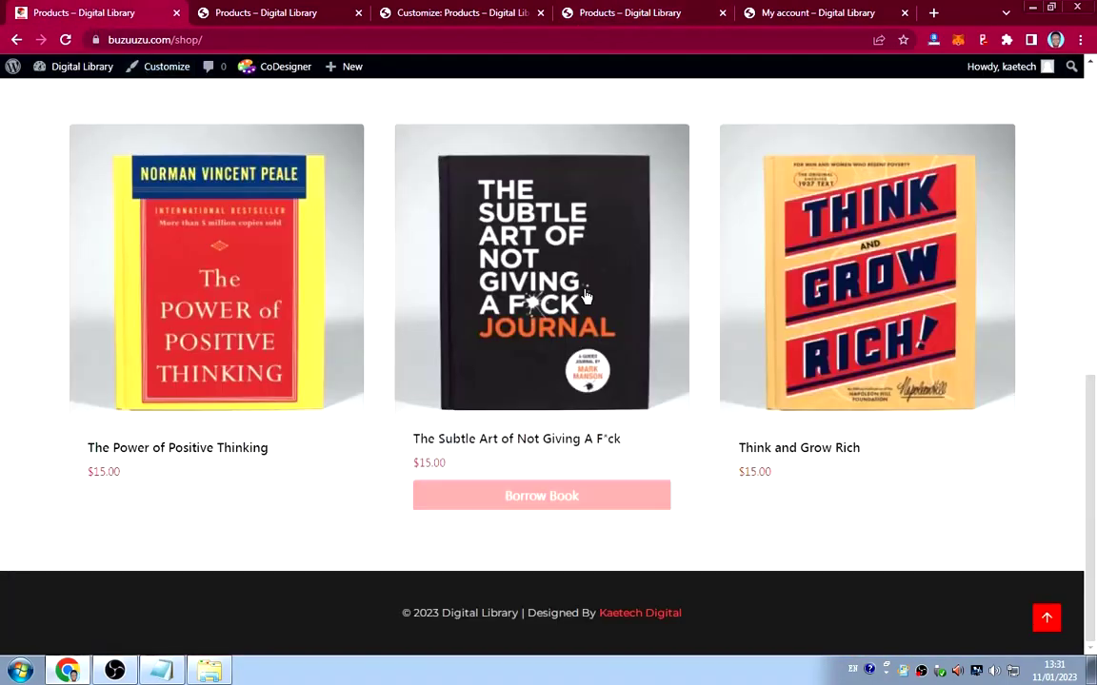
scroll(618, 299, up, 7)
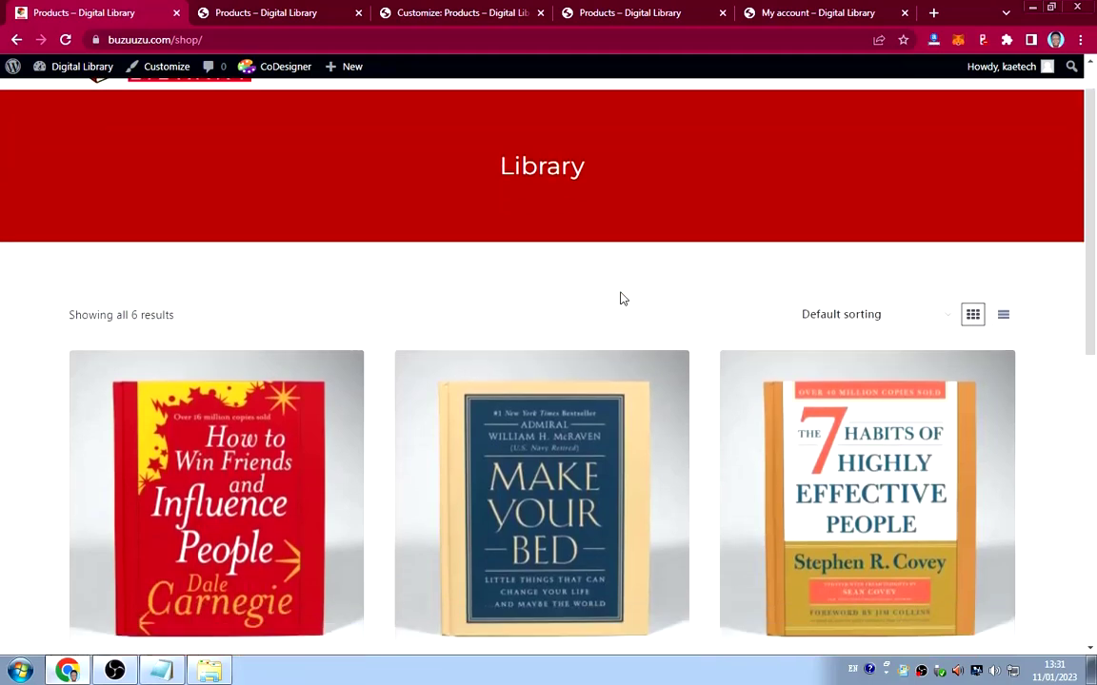
scroll(619, 298, down, 3)
mouse_move(549, 404)
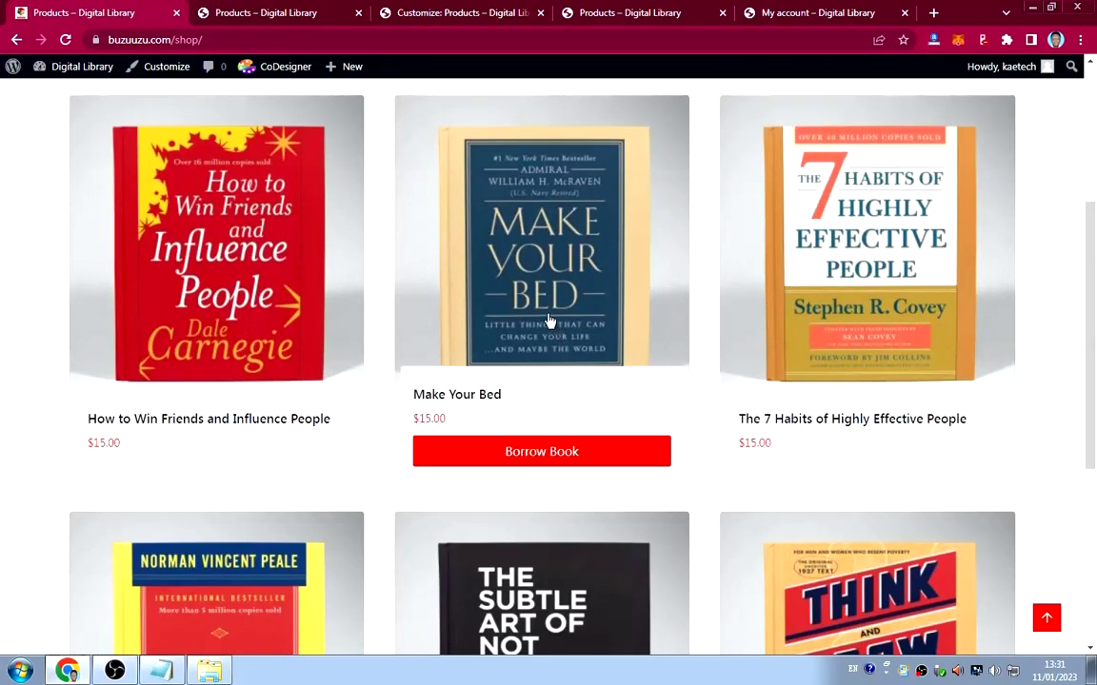
scroll(712, 232, up, 3)
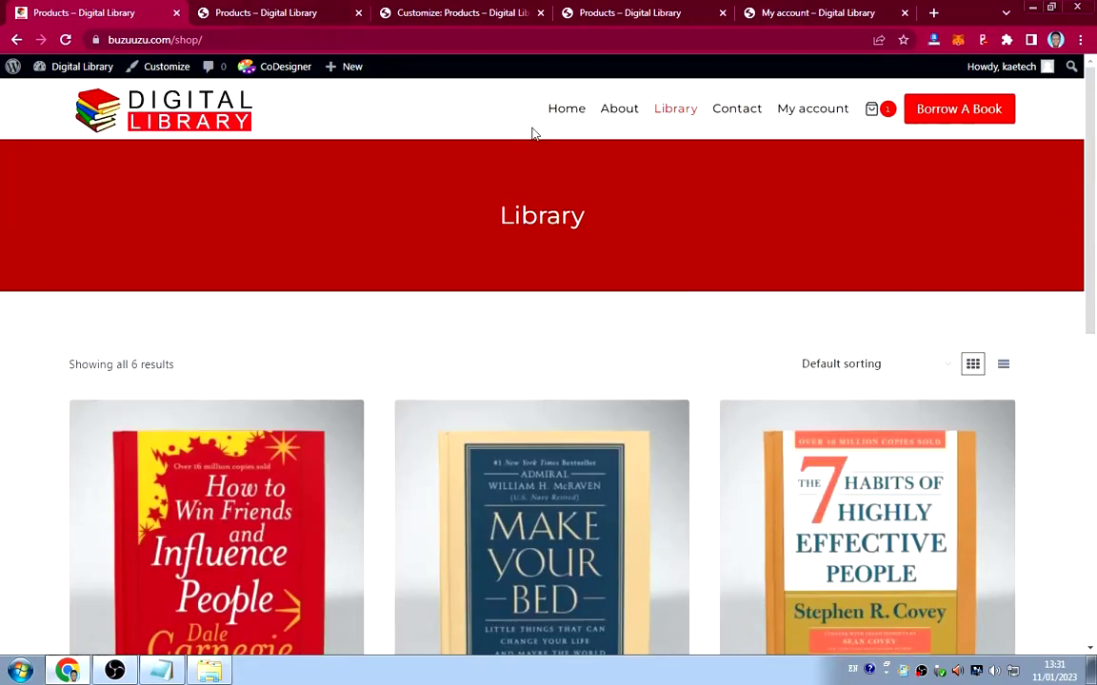
Return to the demo site's customizer and leave the Product Catalog and WooCommerce settings.
click(439, 16)
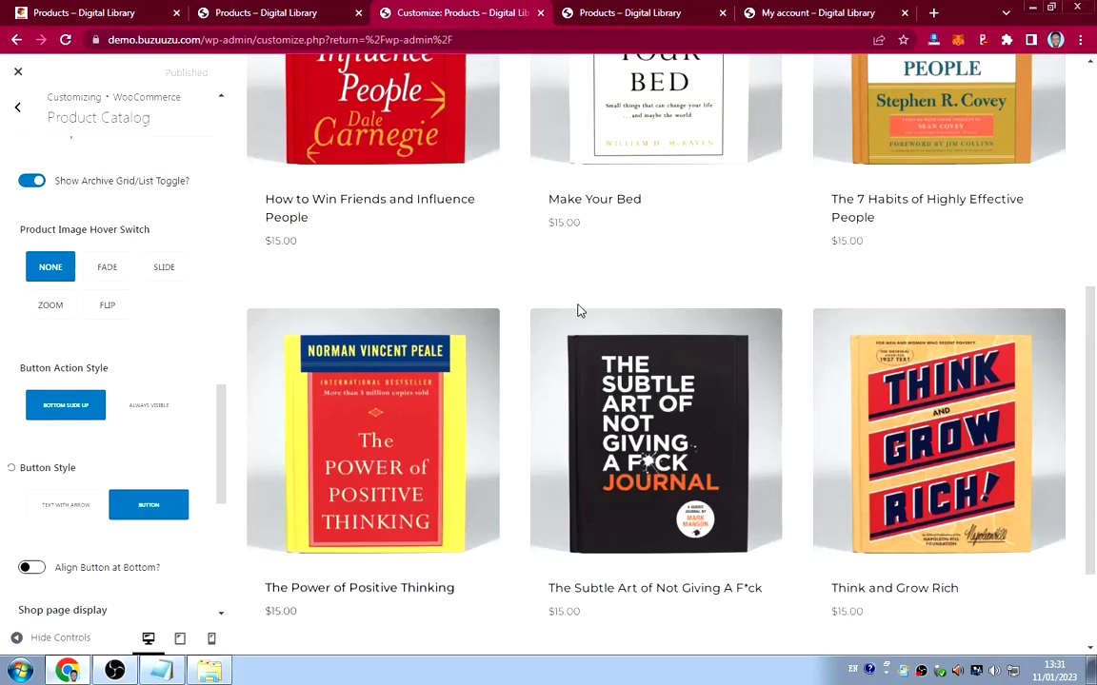
scroll(578, 309, up, 4)
scroll(581, 312, up, 1)
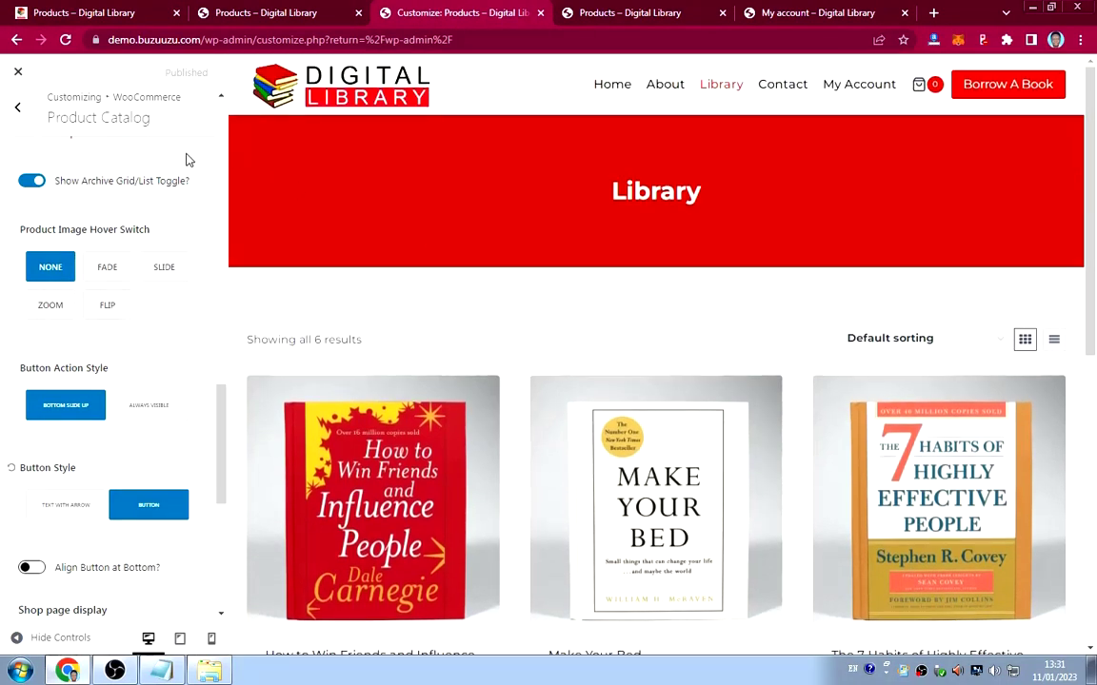
click(17, 107)
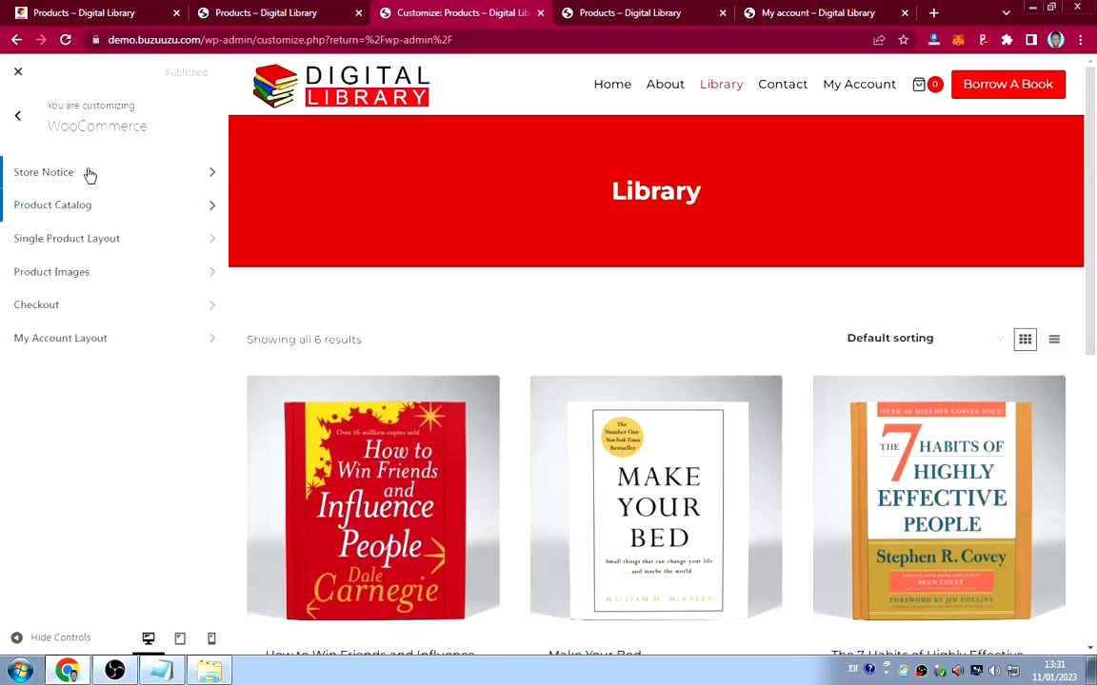
click(24, 118)
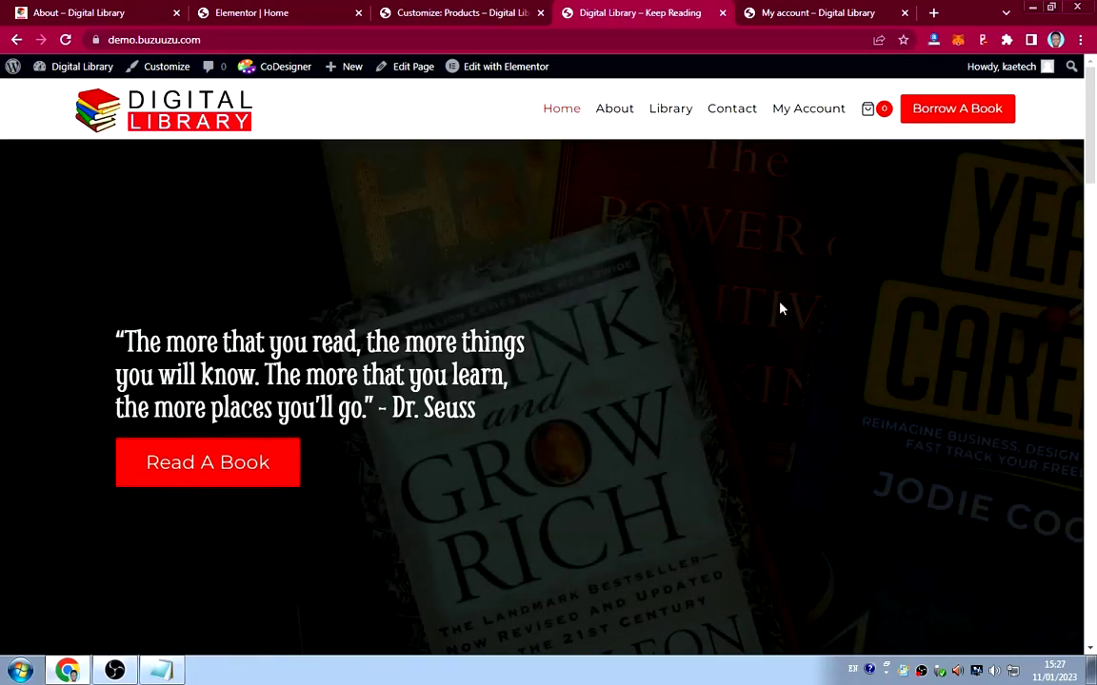
Look over the demo site's finished home page from the hero section to the footer.
scroll(739, 318, down, 10)
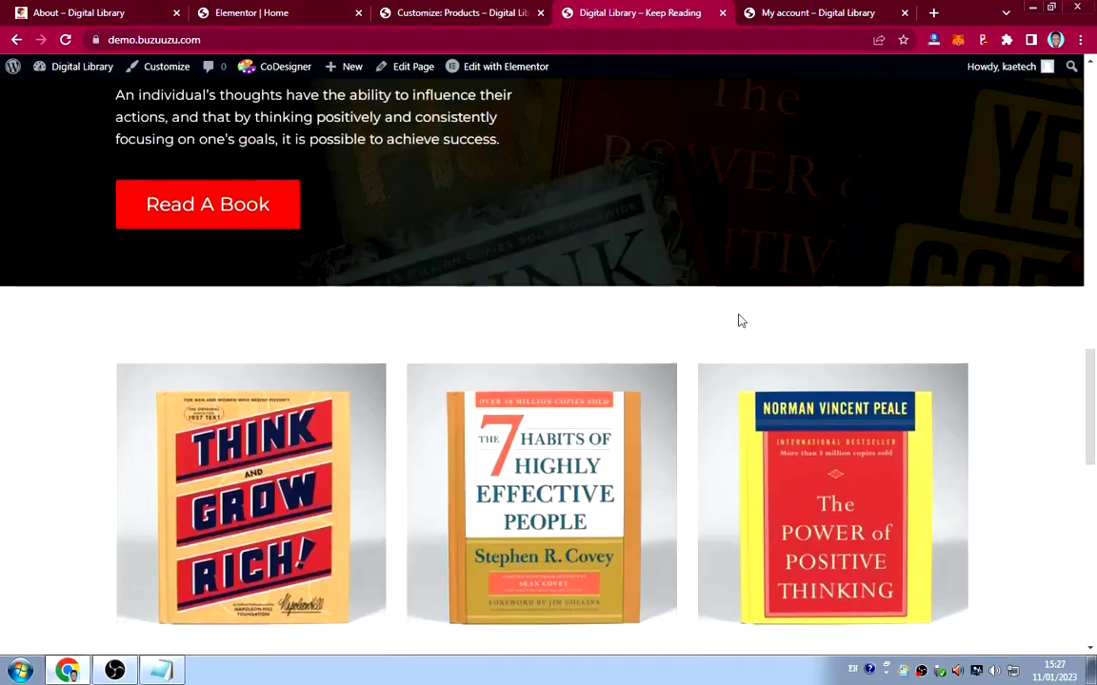
scroll(739, 321, down, 10)
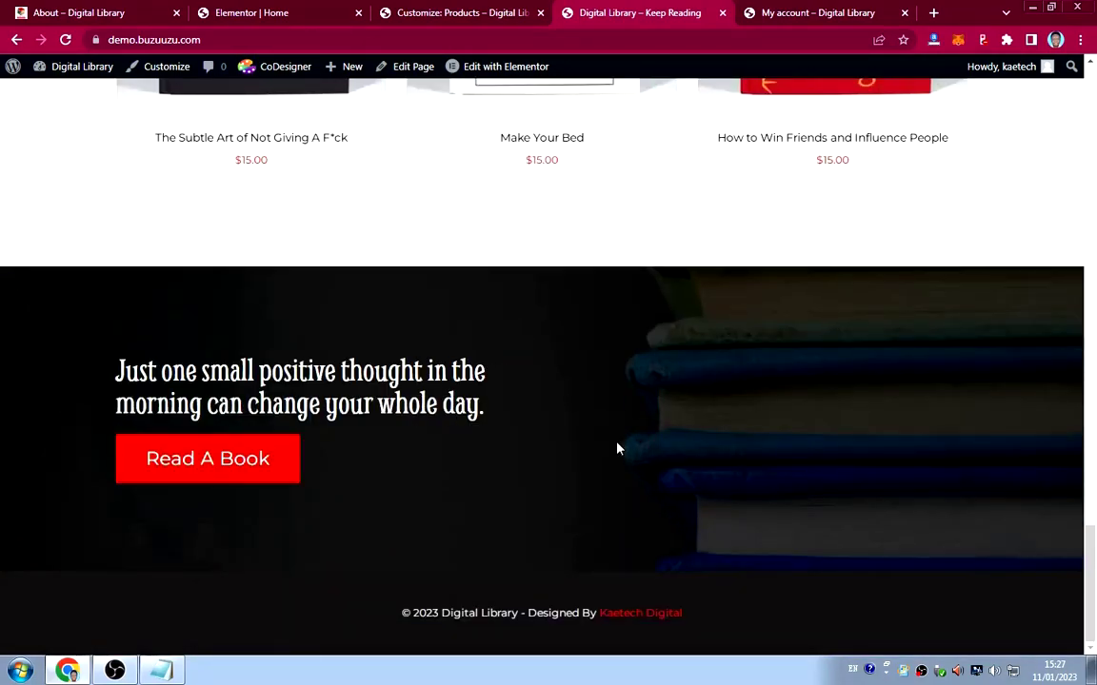
scroll(678, 400, up, 15)
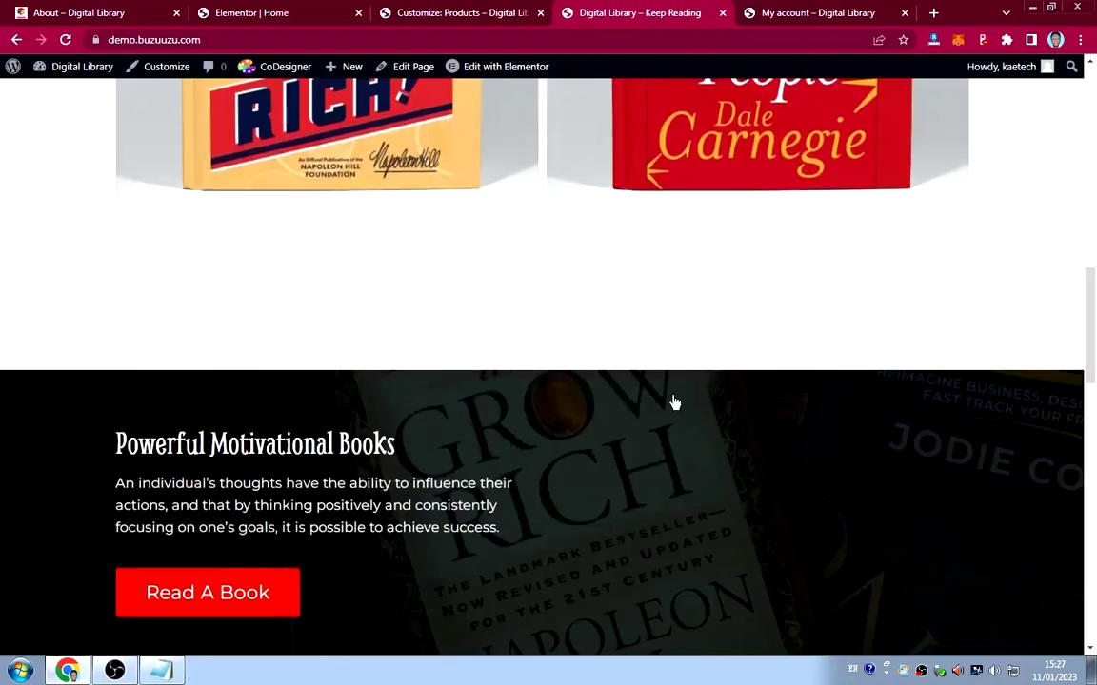
scroll(671, 408, up, 4)
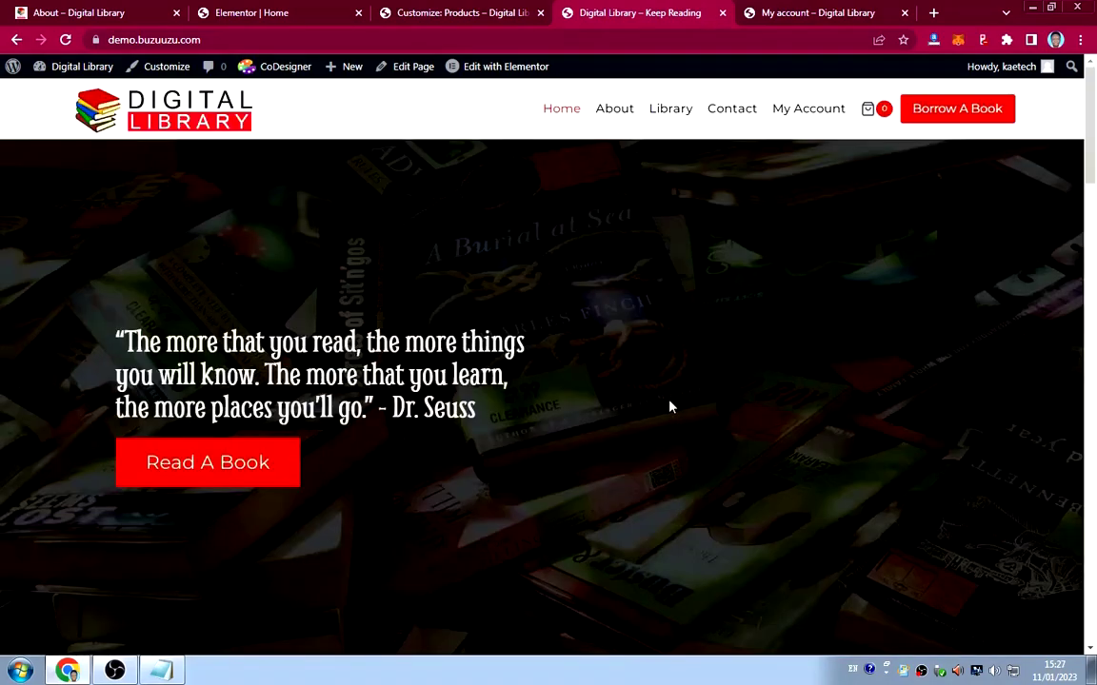
Visit the demo site's inner pages, checking the Library product cards and ending on the About page.
click(609, 113)
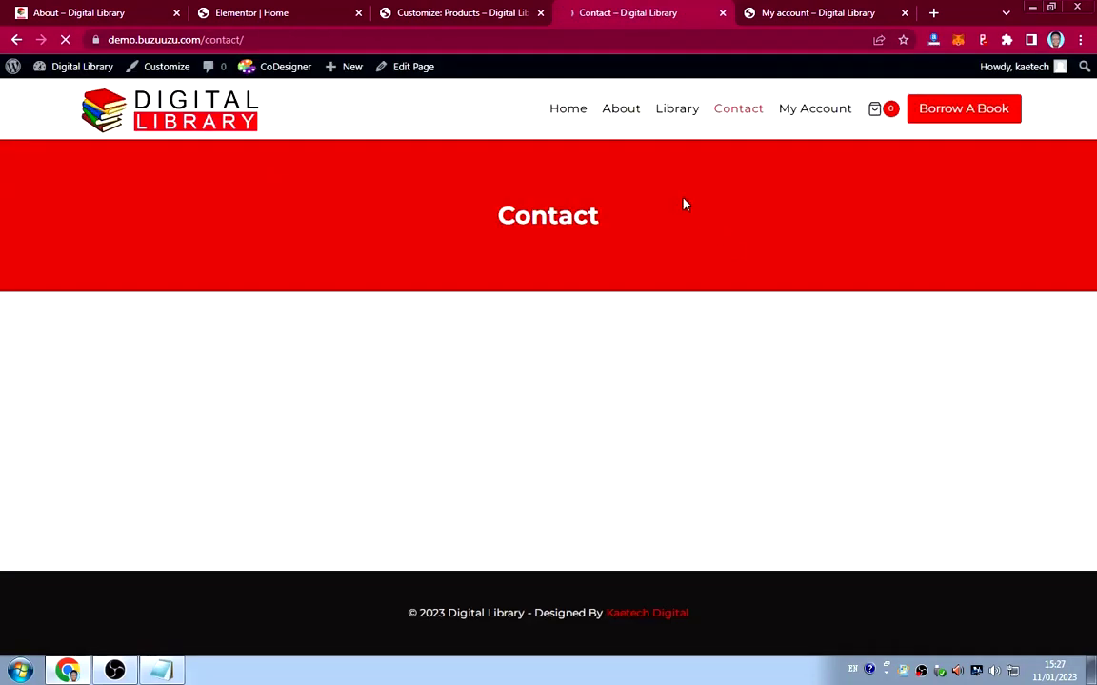
click(676, 111)
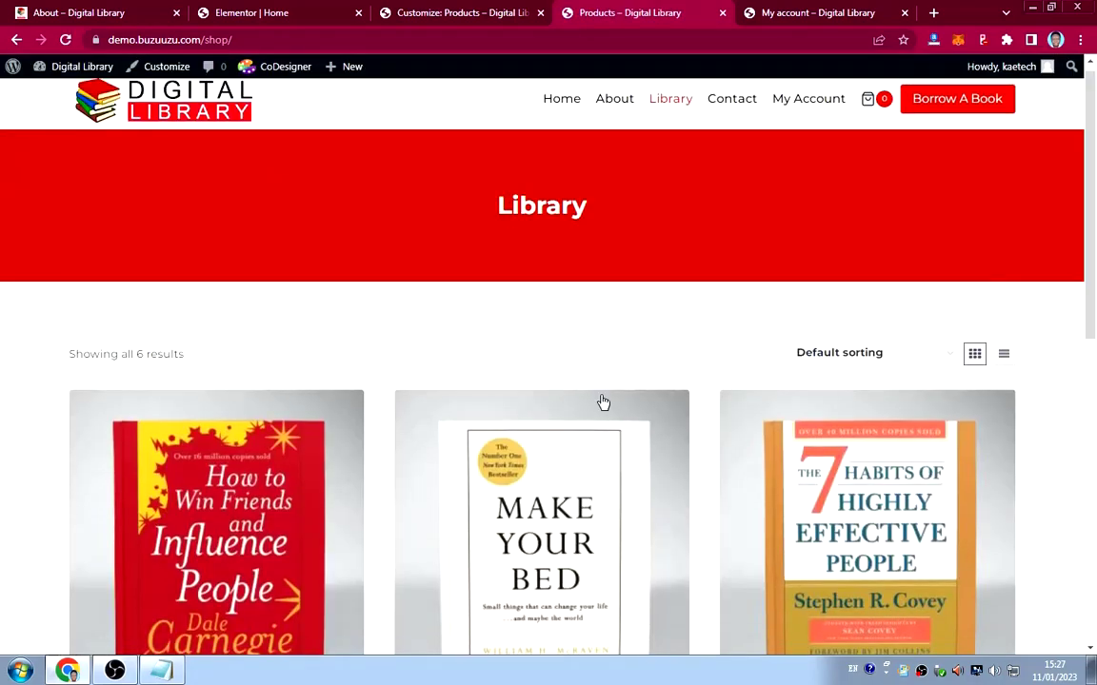
scroll(602, 402, down, 4)
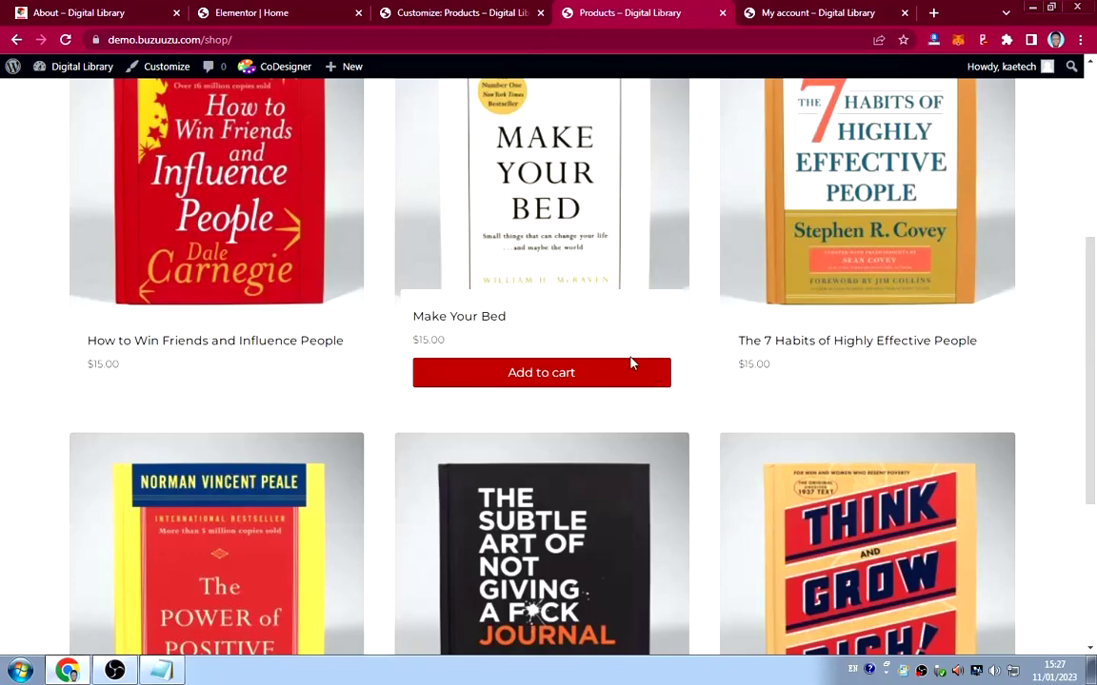
scroll(631, 361, up, 4)
click(613, 113)
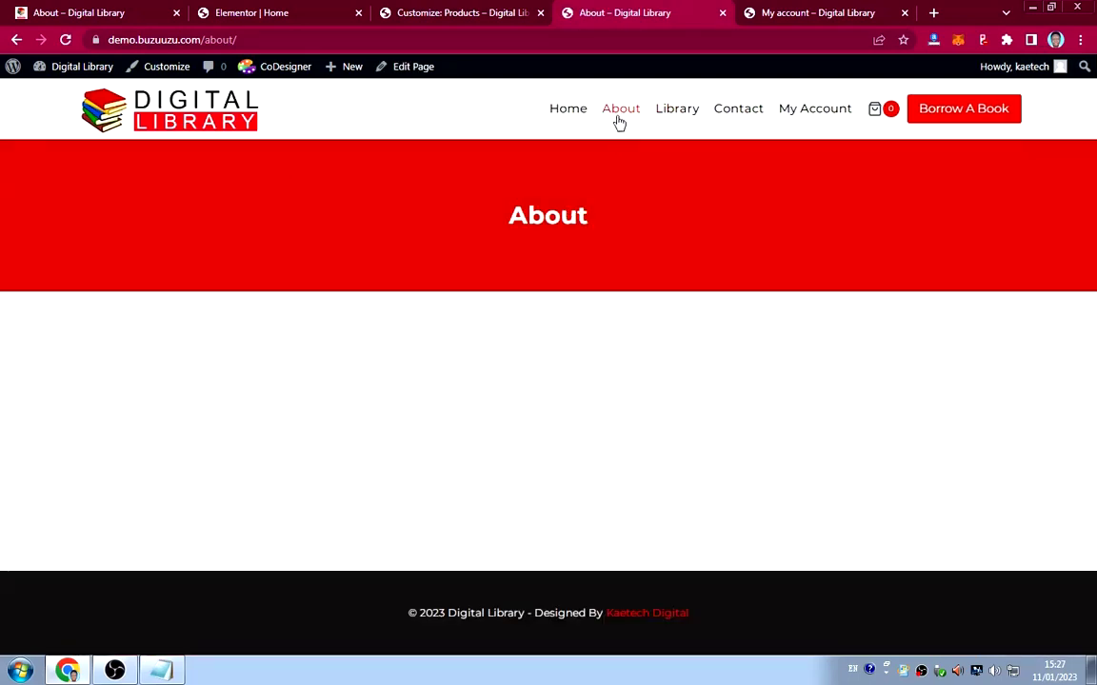
Examine the reference site's About page, including its hero banner, the logo image with text, and the closing section.
click(95, 13)
scroll(547, 266, up, 10)
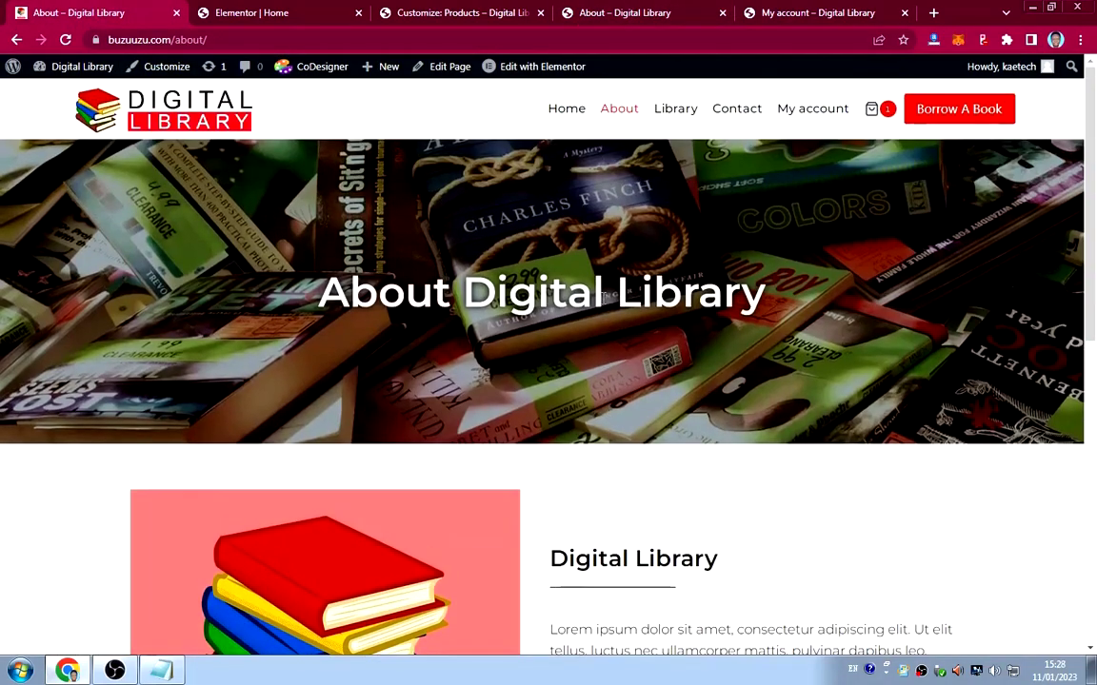
scroll(602, 303, down, 7)
scroll(602, 302, up, 5)
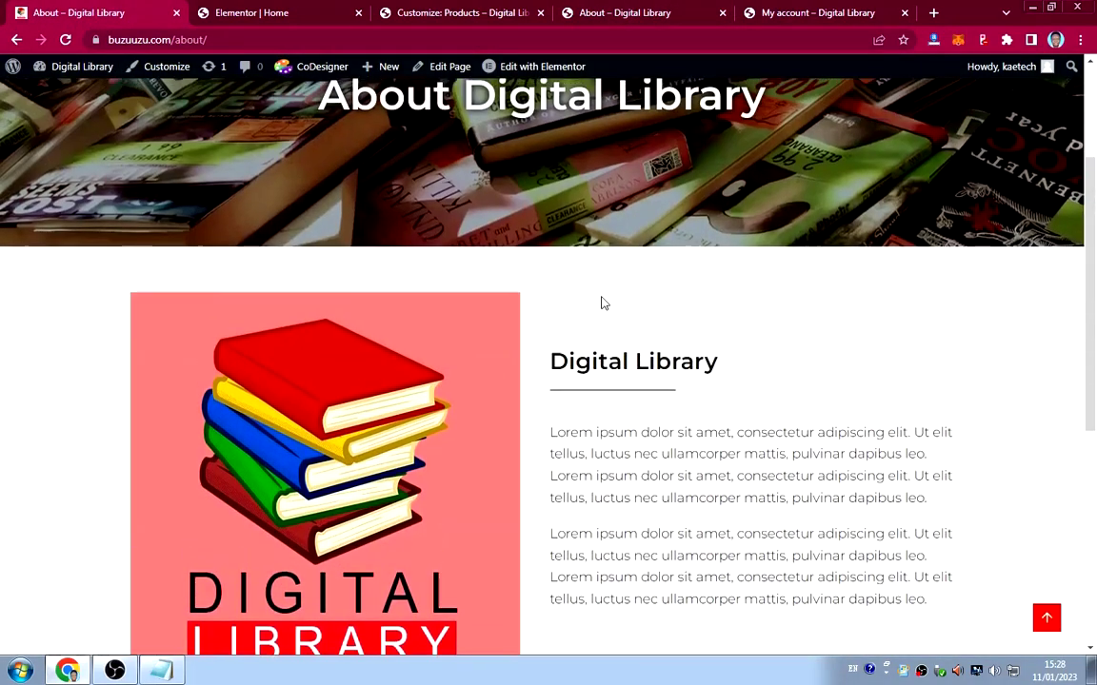
scroll(602, 303, up, 2)
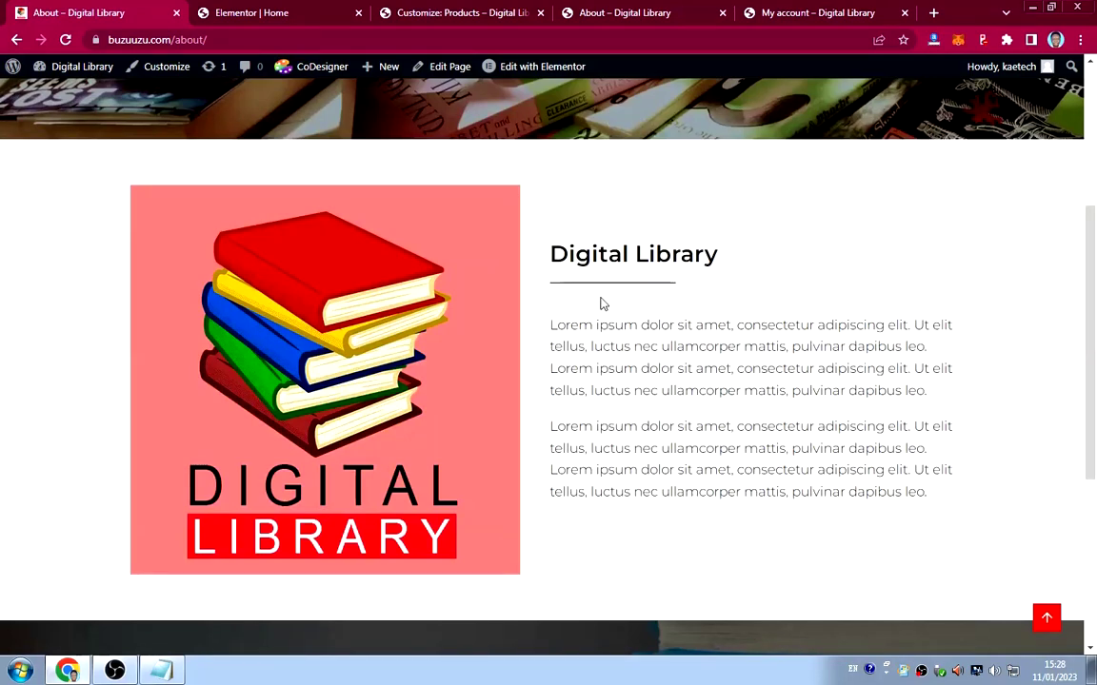
scroll(601, 302, up, 3)
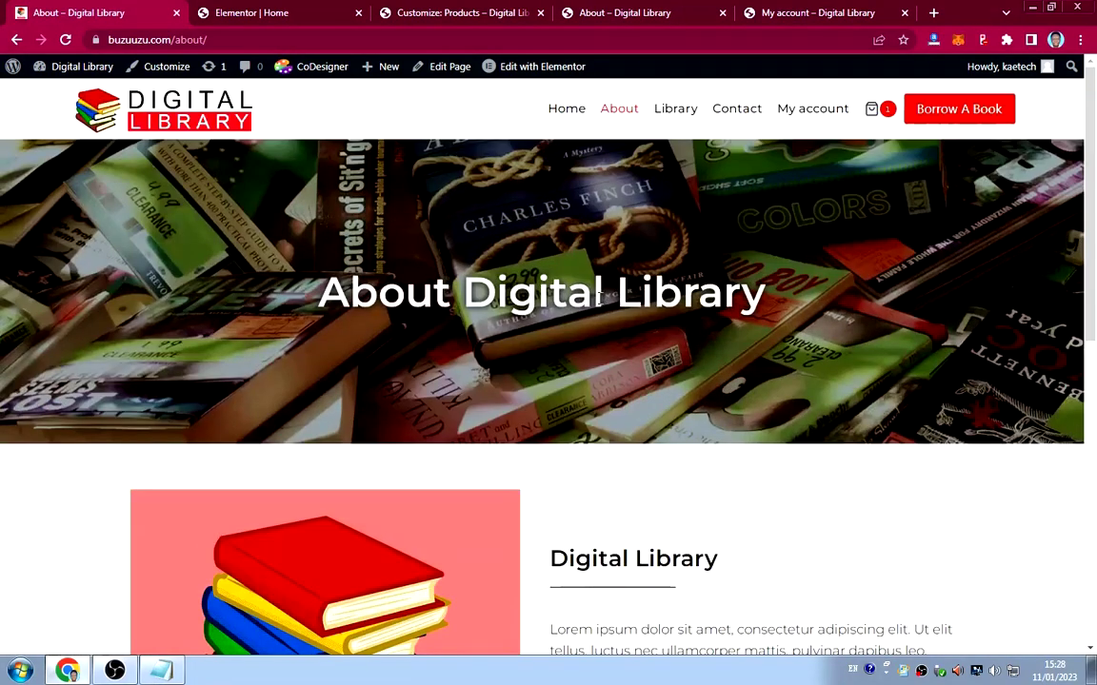
scroll(601, 298, down, 2)
Open the demo site's About page for editing in Elementor.
click(595, 13)
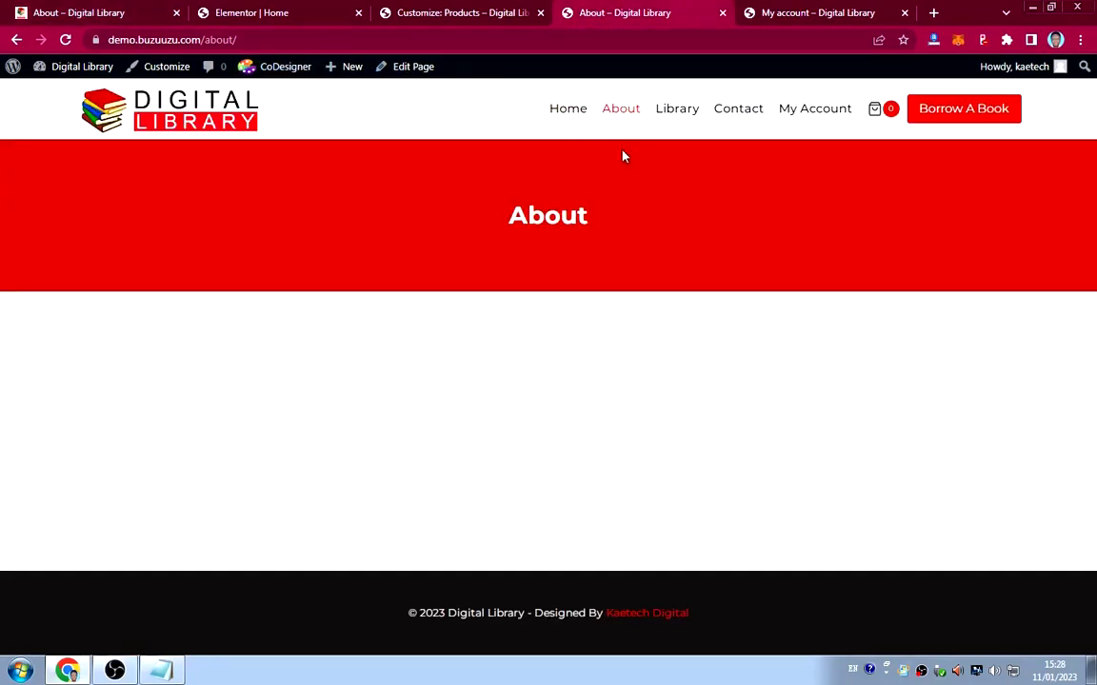
click(407, 70)
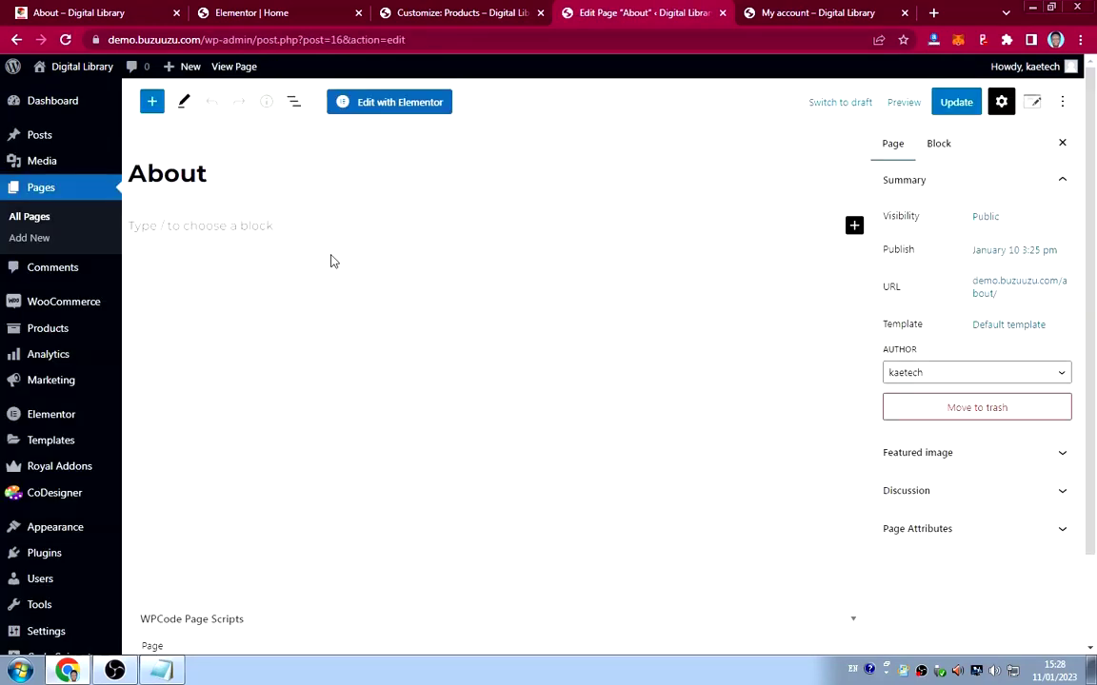
click(416, 110)
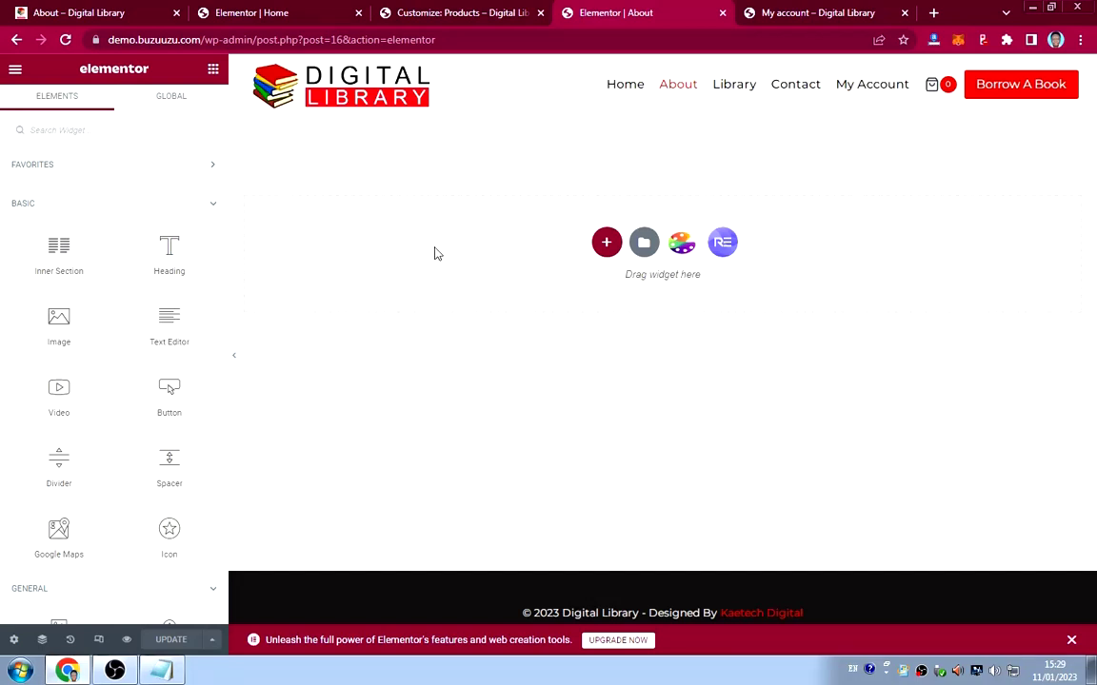
View the Home page in Elementor and review the reference About page's sections down to the footer.
click(252, 12)
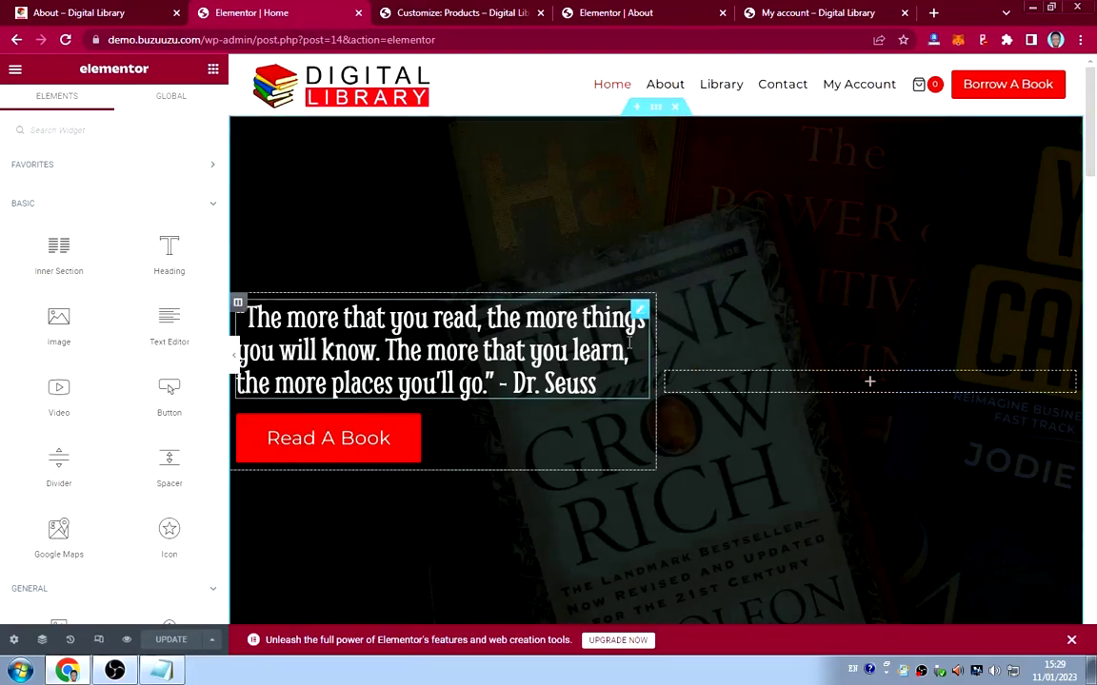
click(30, 19)
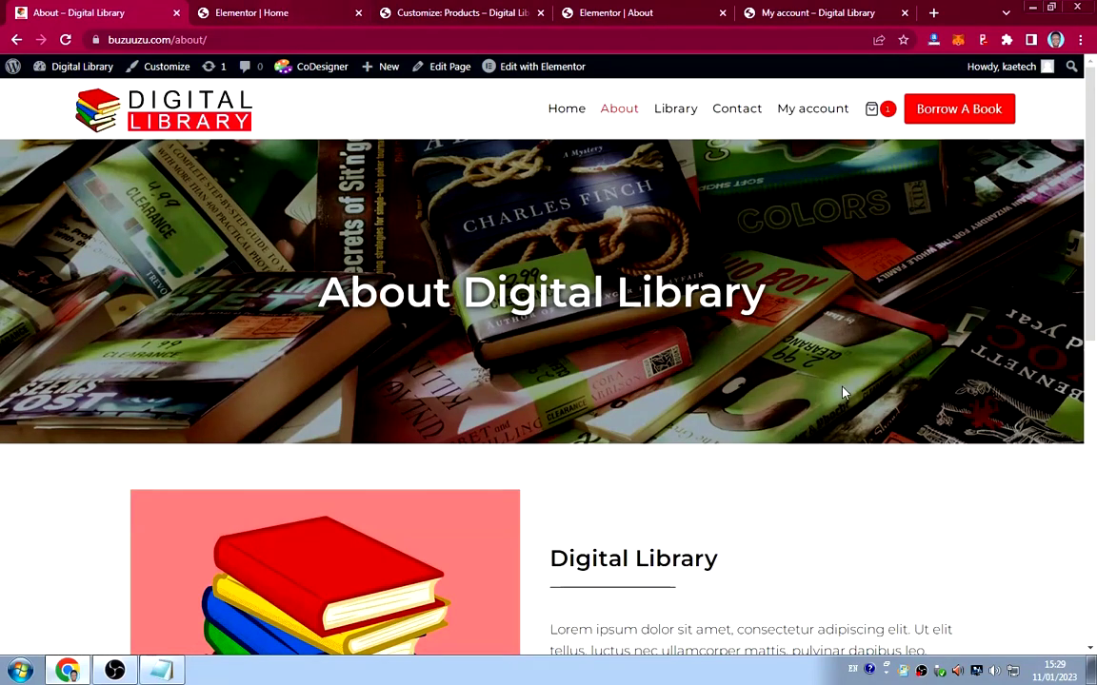
scroll(822, 391, down, 7)
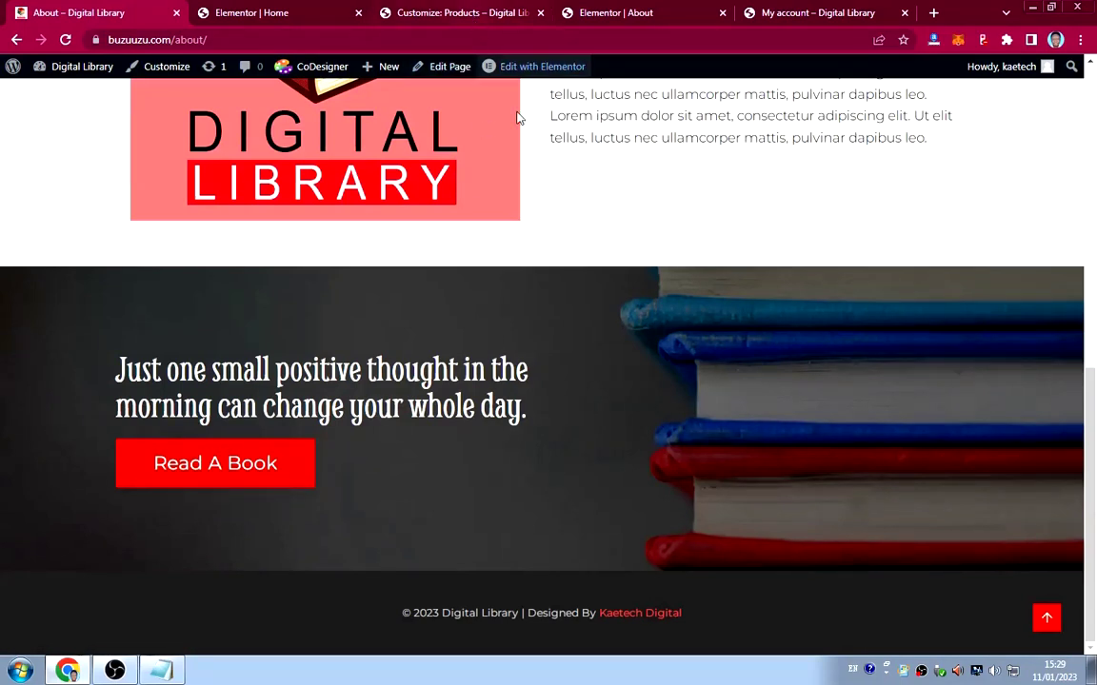
Add a new single-column section to the demo site's About page in Elementor.
click(614, 12)
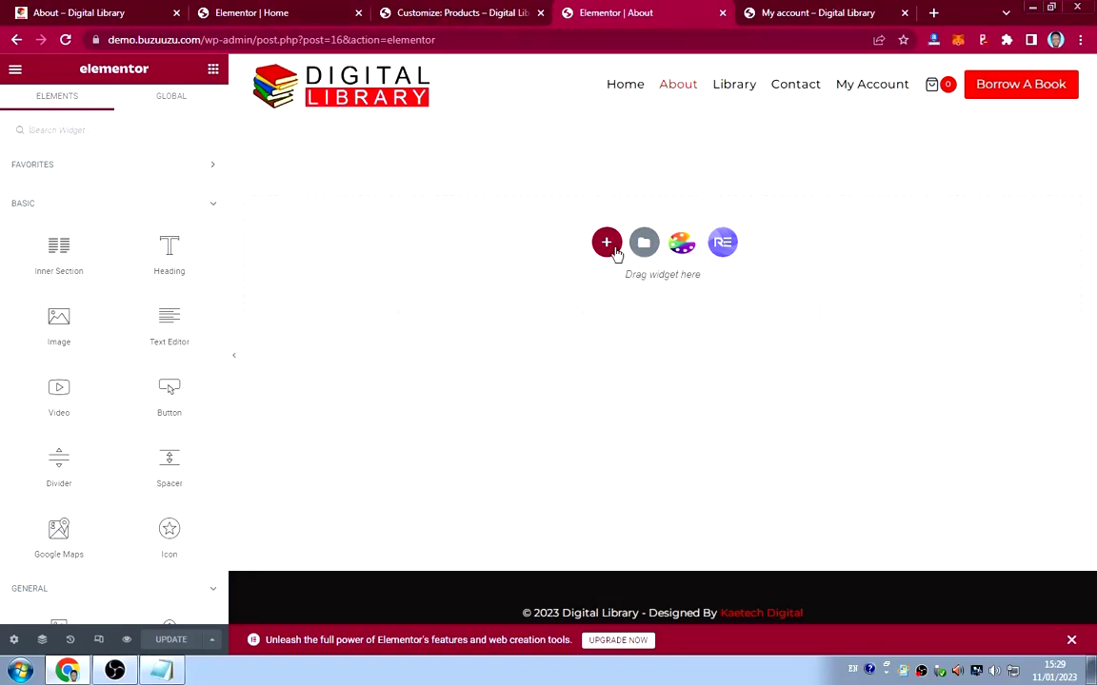
click(607, 244)
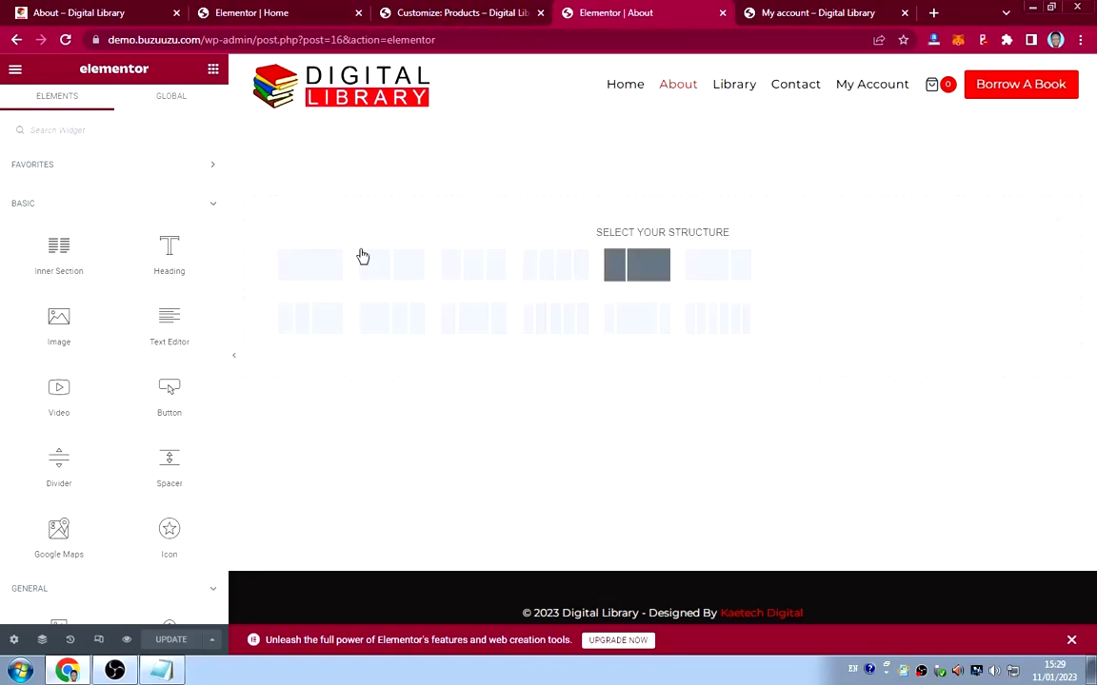
click(308, 268)
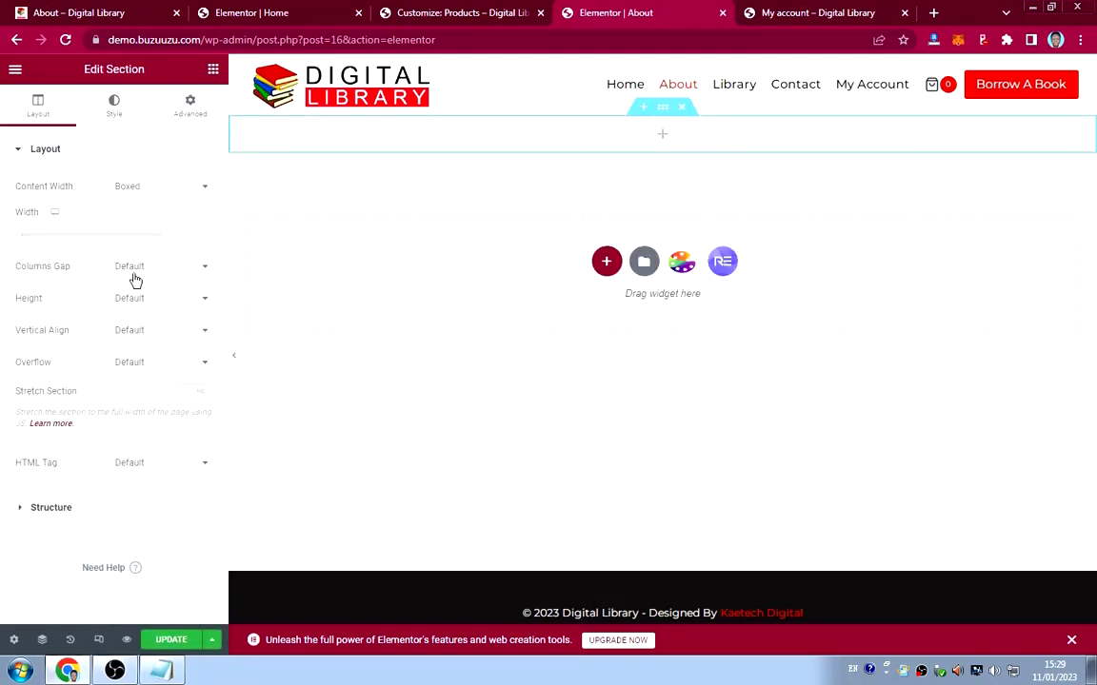
Give the new section on the About page a minimum height of 500 px.
click(146, 300)
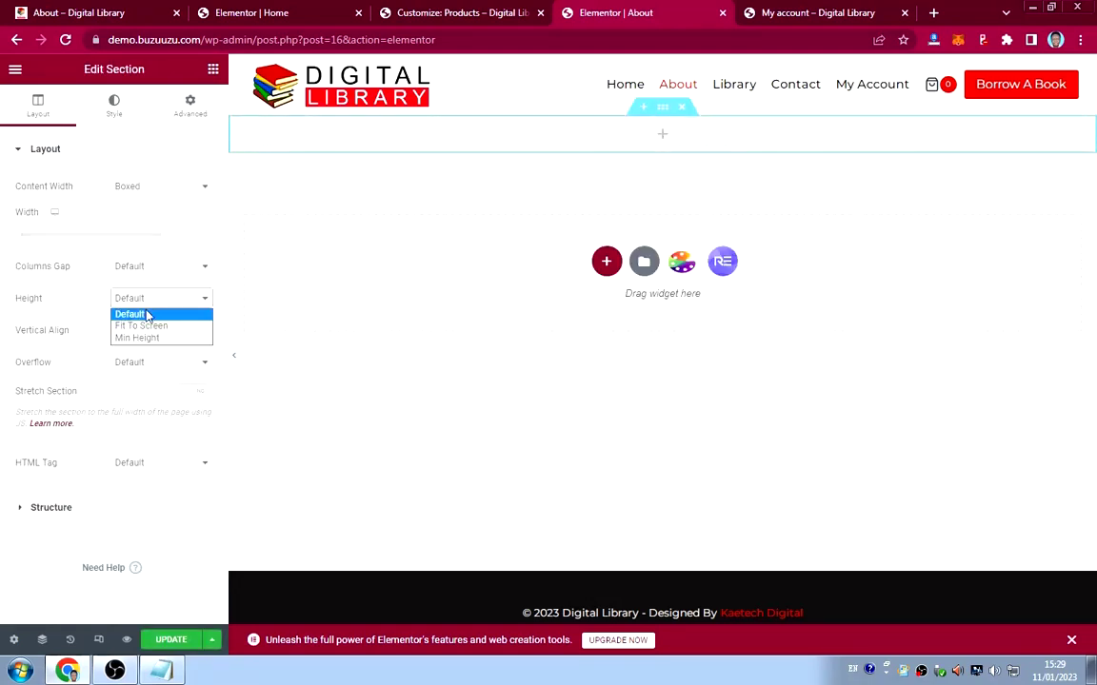
click(137, 338)
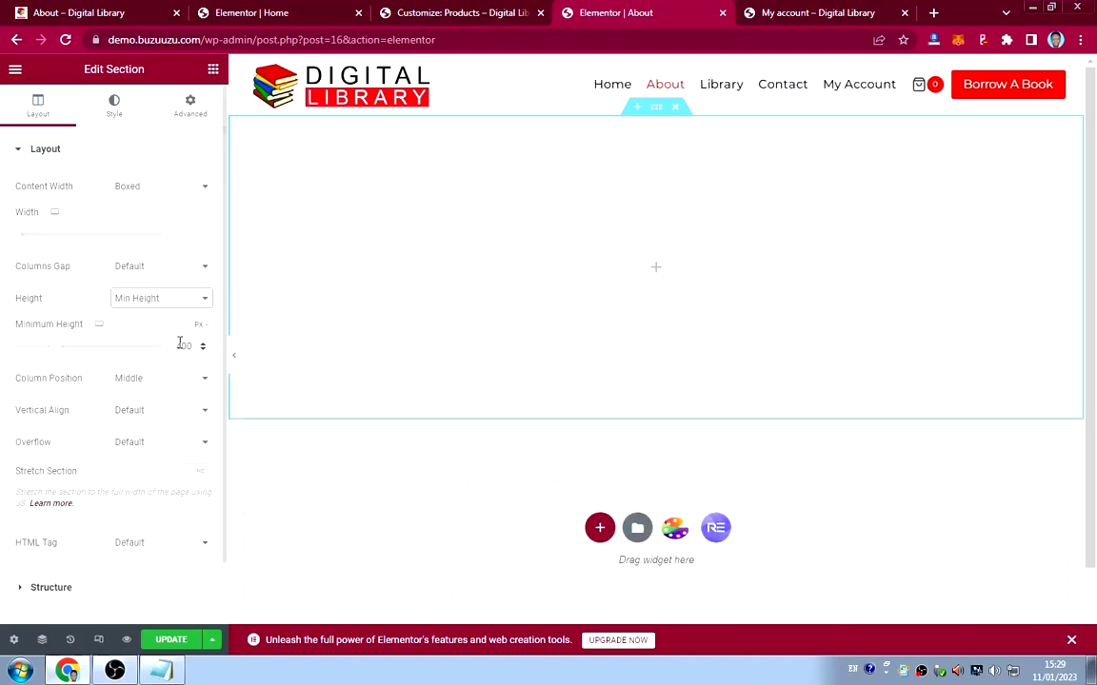
drag(183, 346, 163, 344)
text(500)
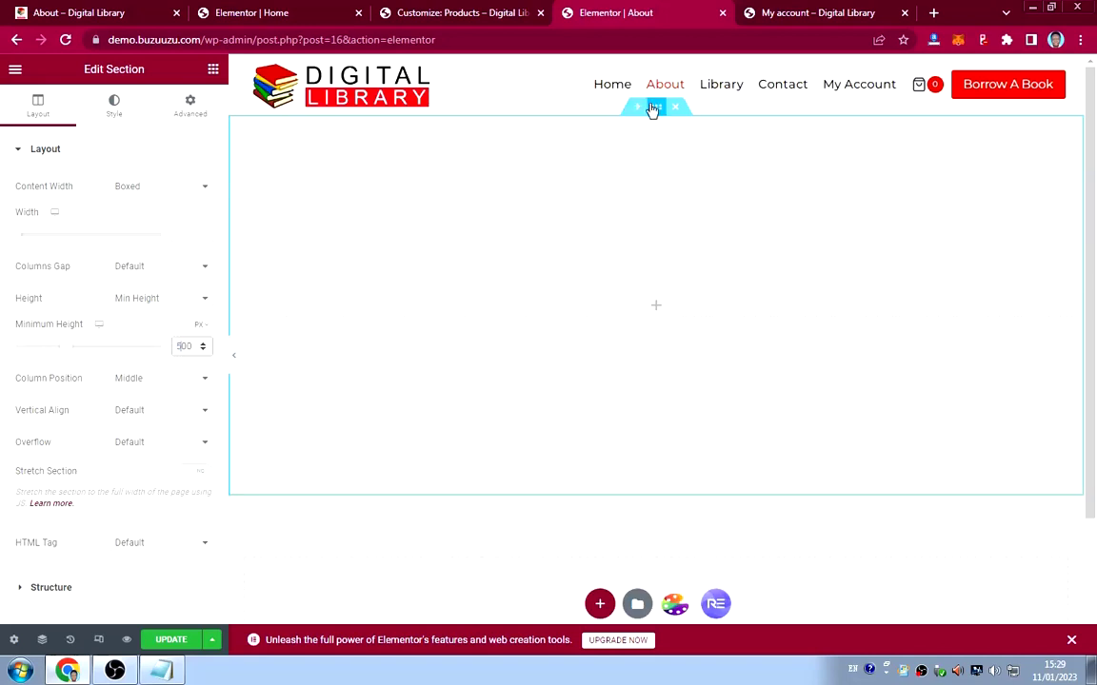
Give the section a classic background using the hero-2.jpg image from the media library.
click(113, 105)
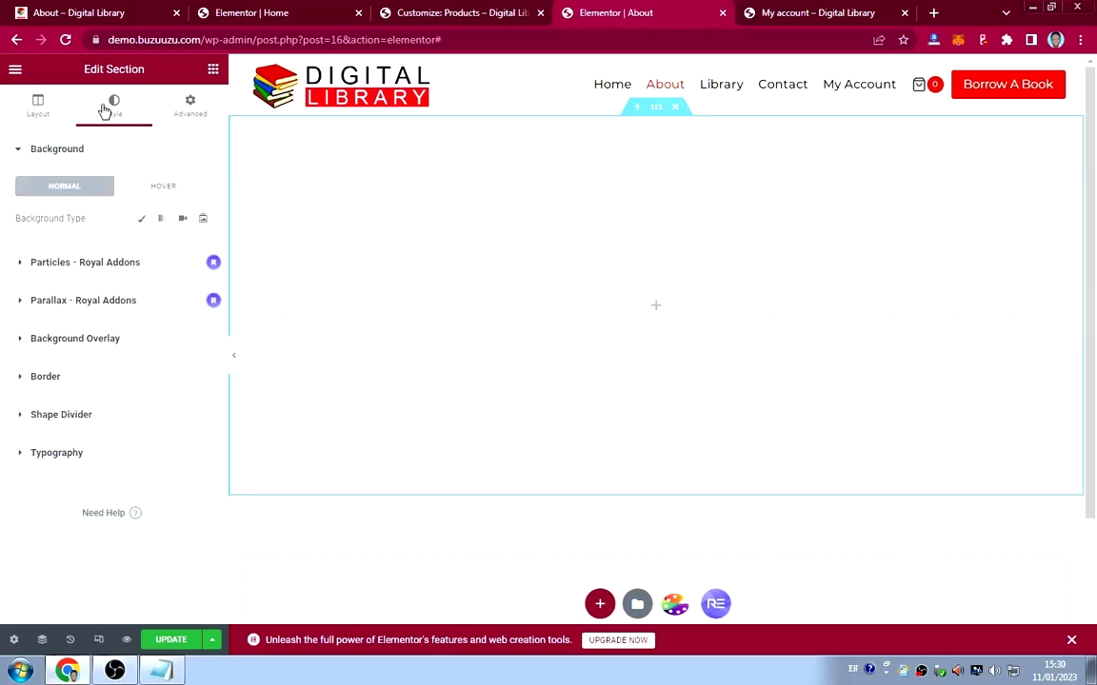
click(141, 220)
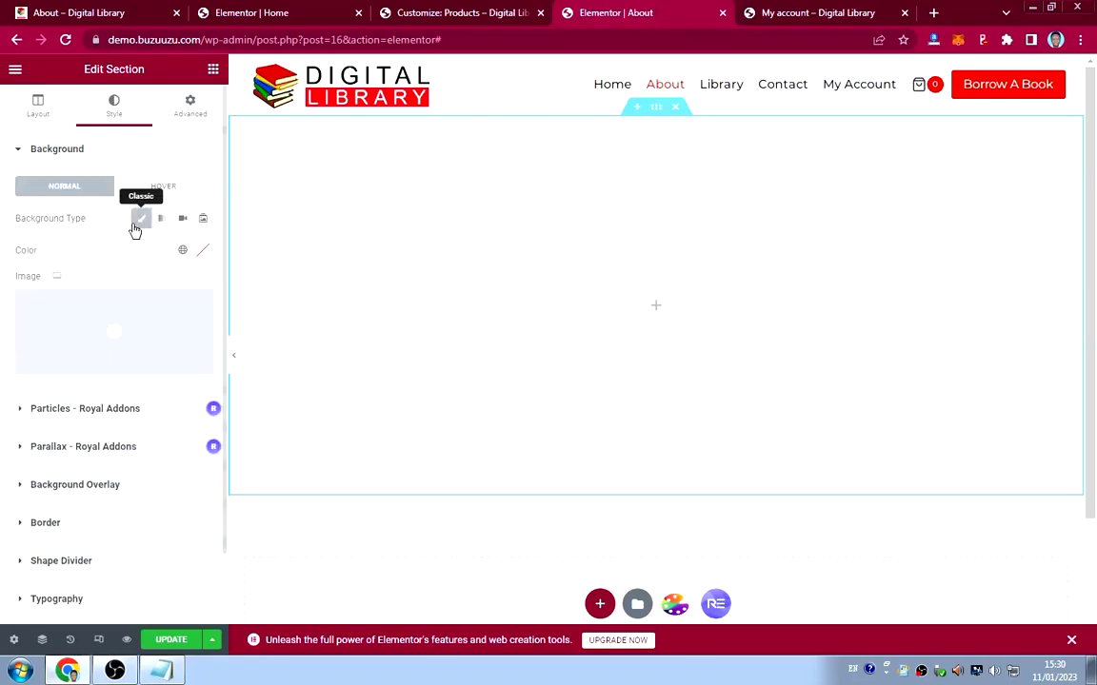
click(115, 332)
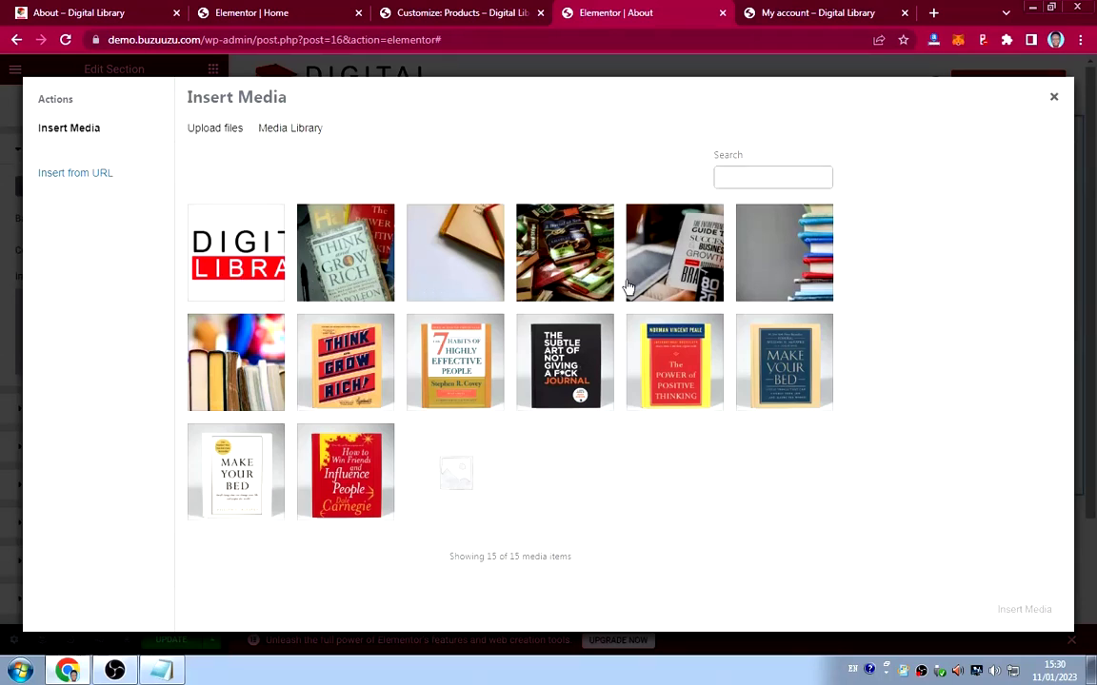
click(557, 246)
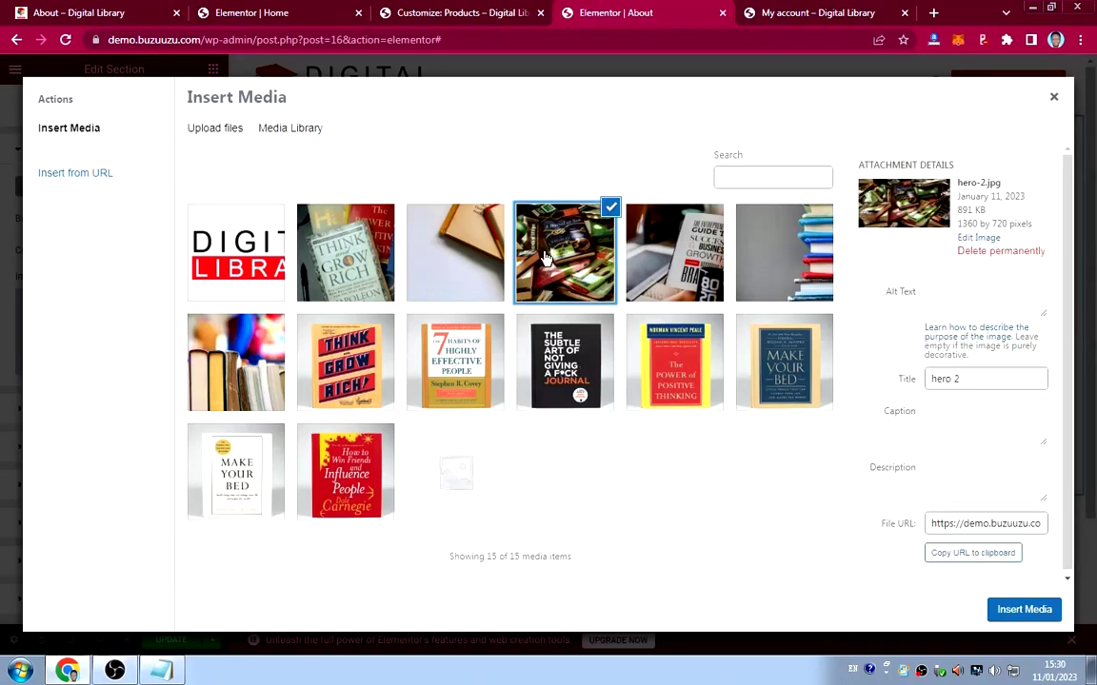
click(1019, 611)
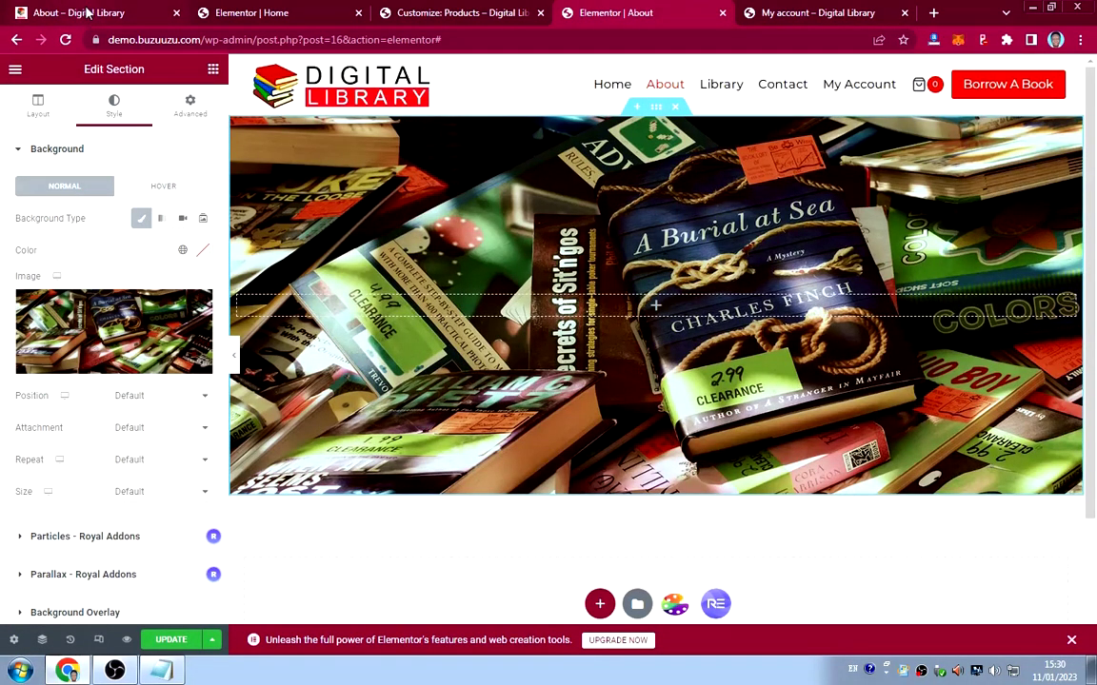
Copy the hero title "About Digital Library" from the reference site's About page.
click(86, 12)
scroll(534, 276, up, 15)
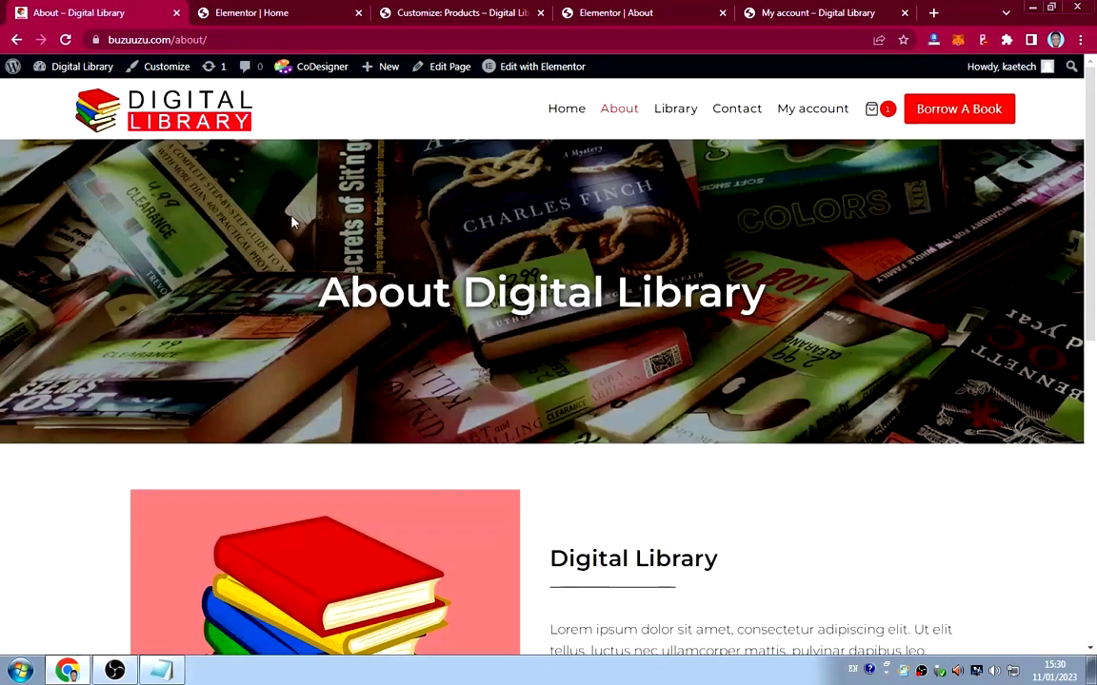
drag(294, 263, 866, 290)
key(ctrl+c)
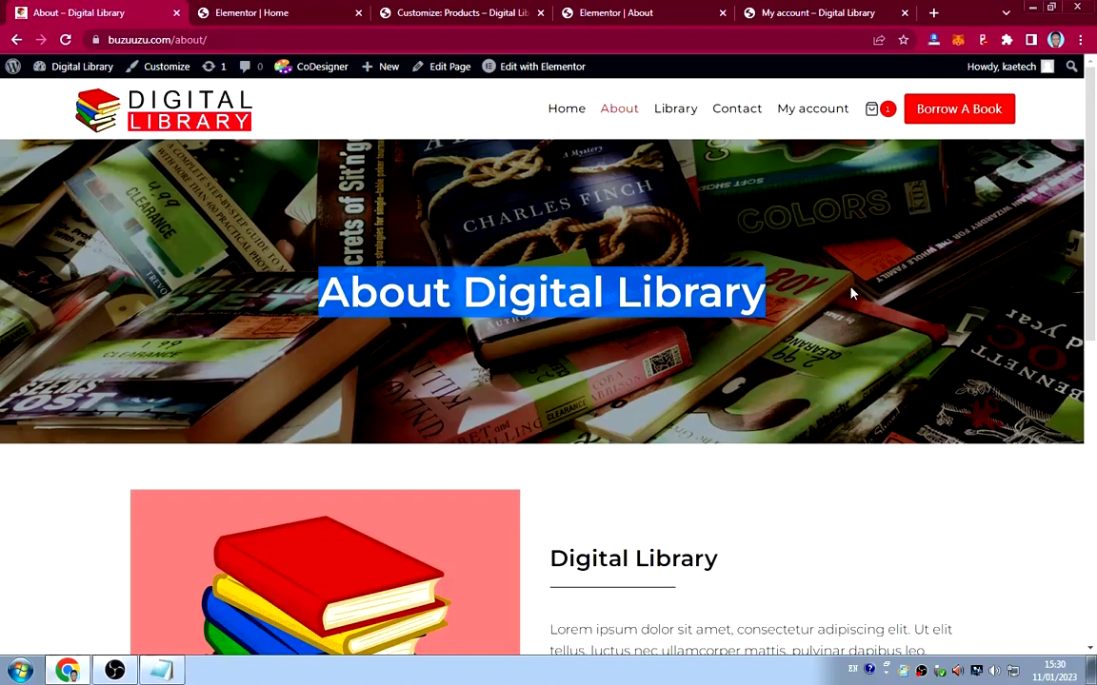
Add a Heading widget to the demo About page's hero section with the copied title "About Digital Library" and center it.
click(590, 14)
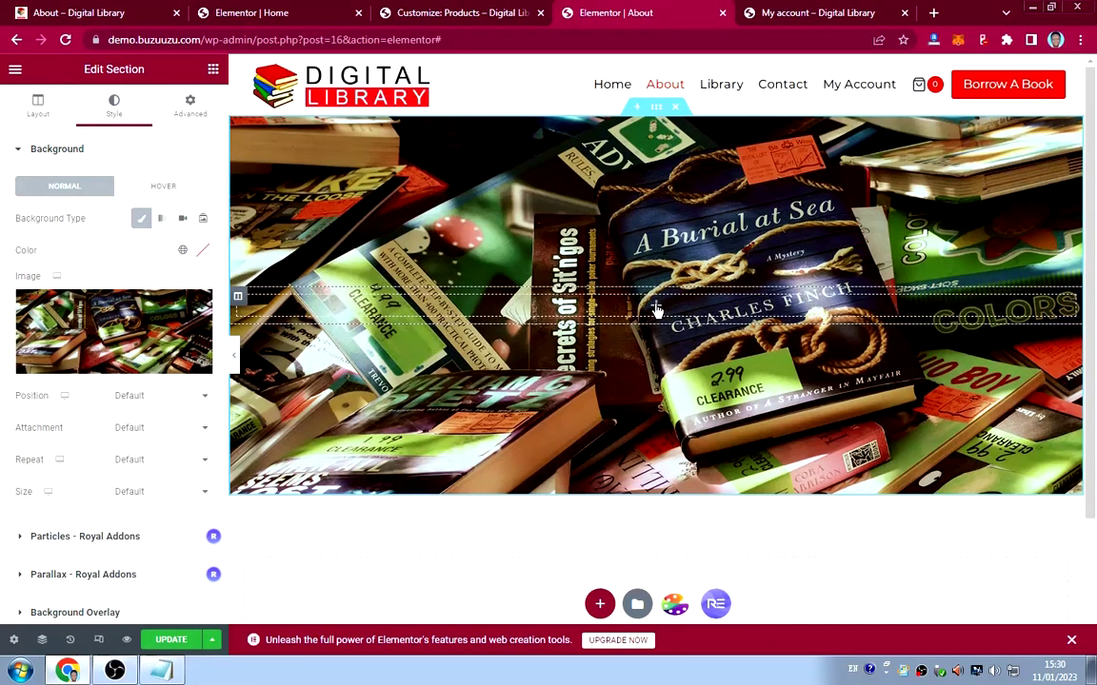
click(655, 306)
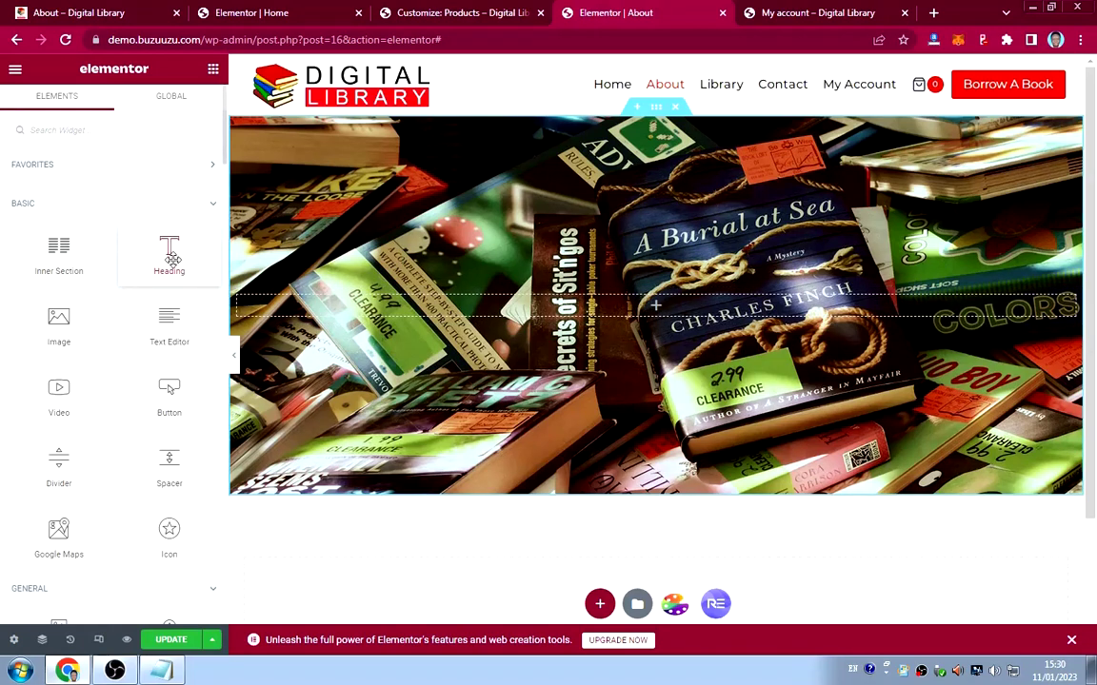
drag(171, 257, 628, 309)
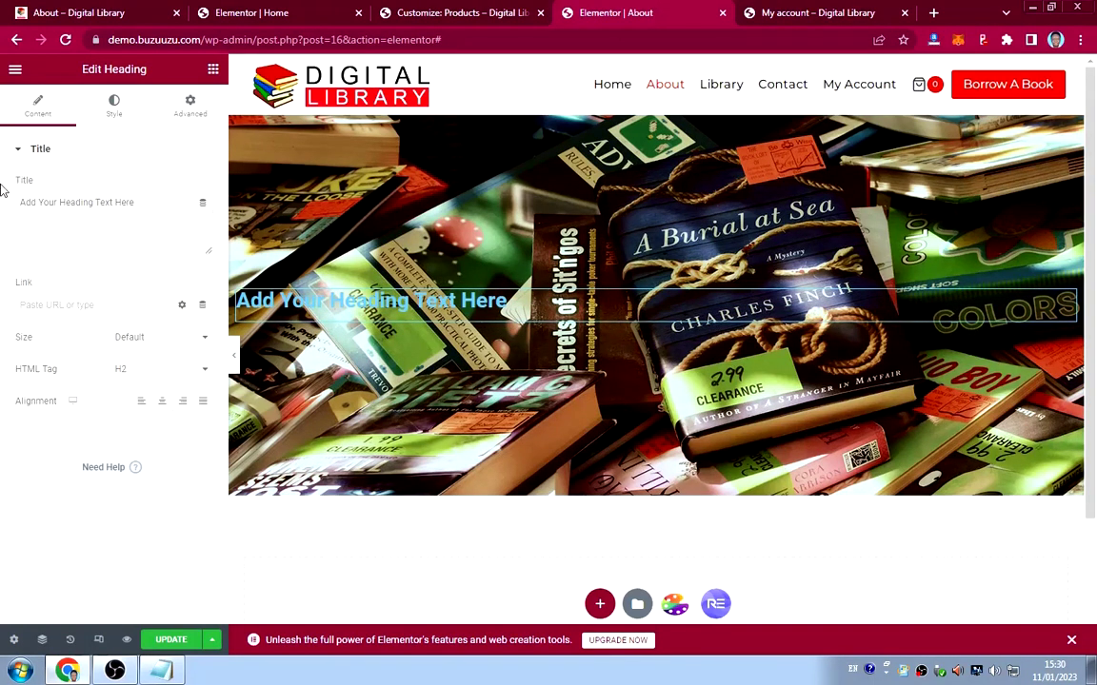
key(ctrl+v)
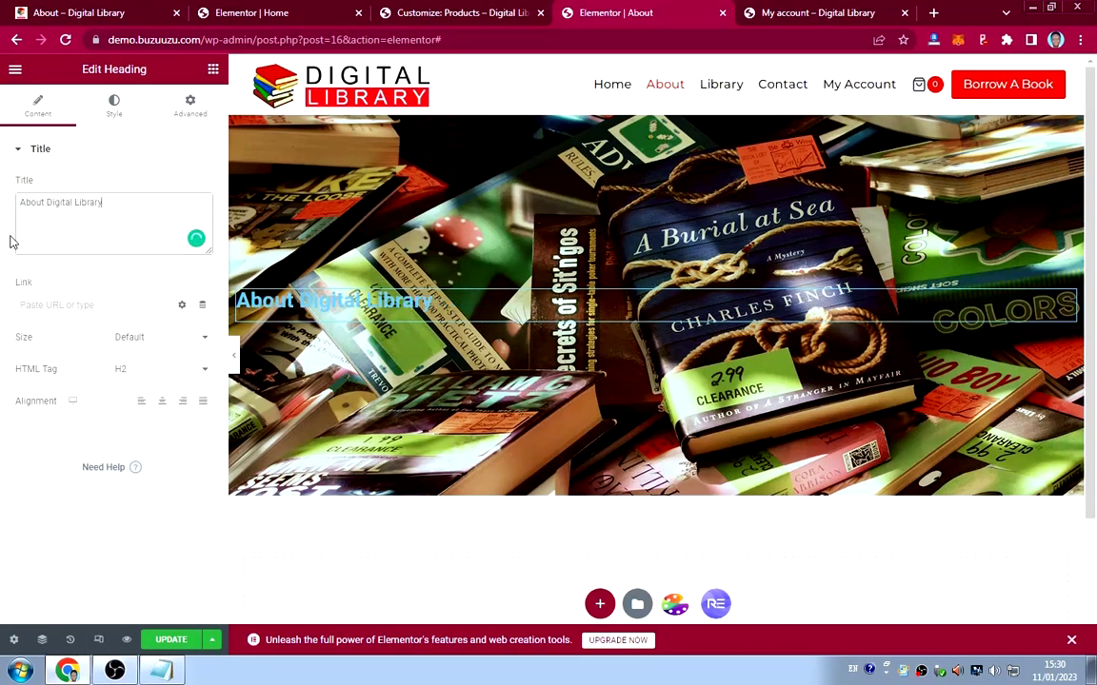
click(161, 401)
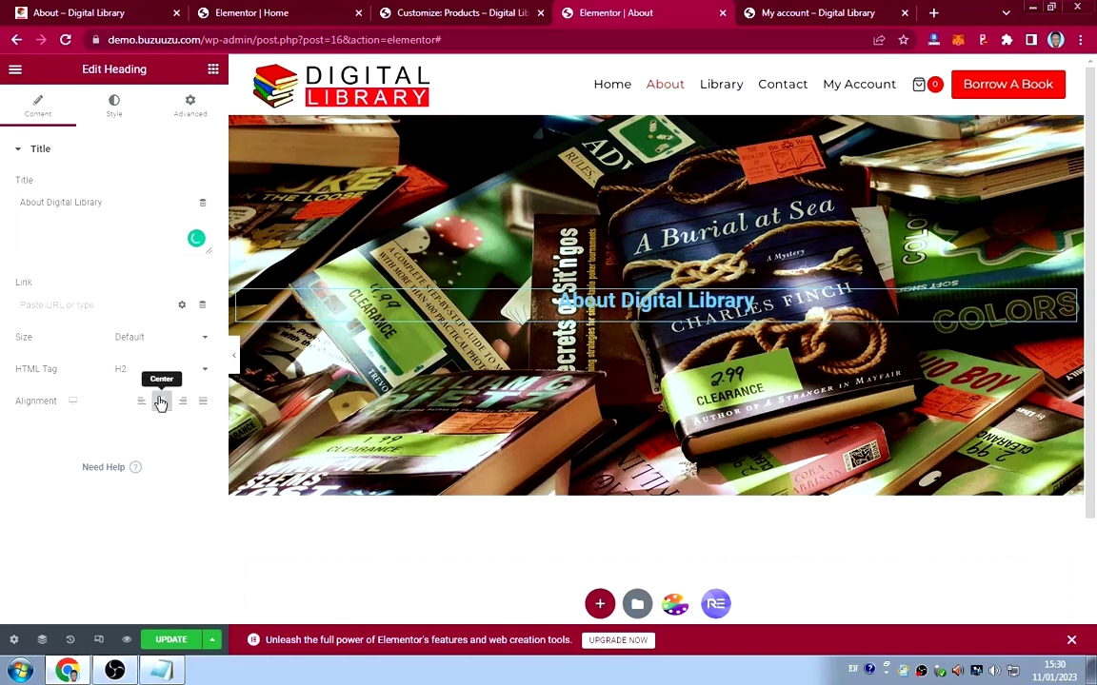
Set the hero heading's text color to white (#FFFFFF).
click(113, 103)
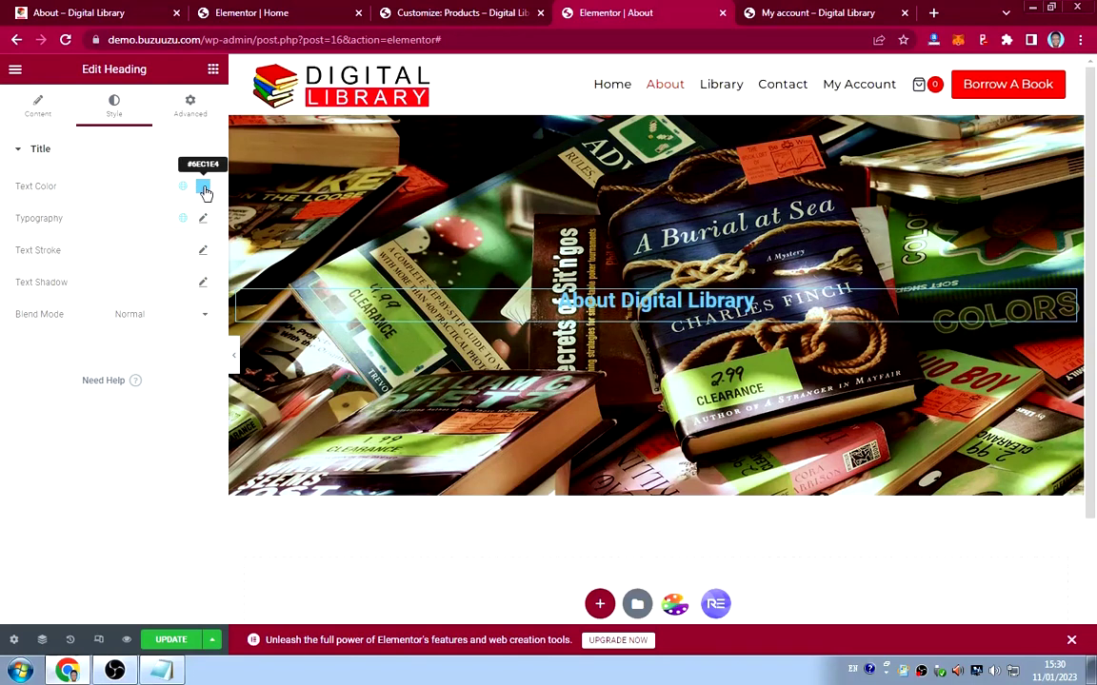
click(202, 188)
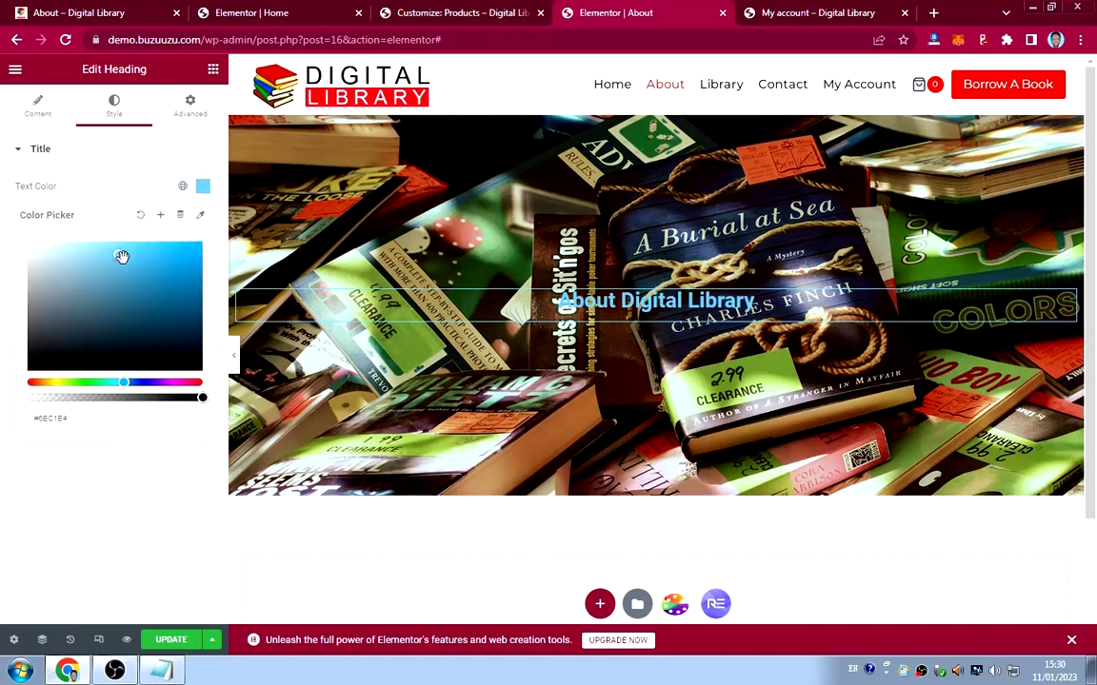
drag(116, 257, 15, 237)
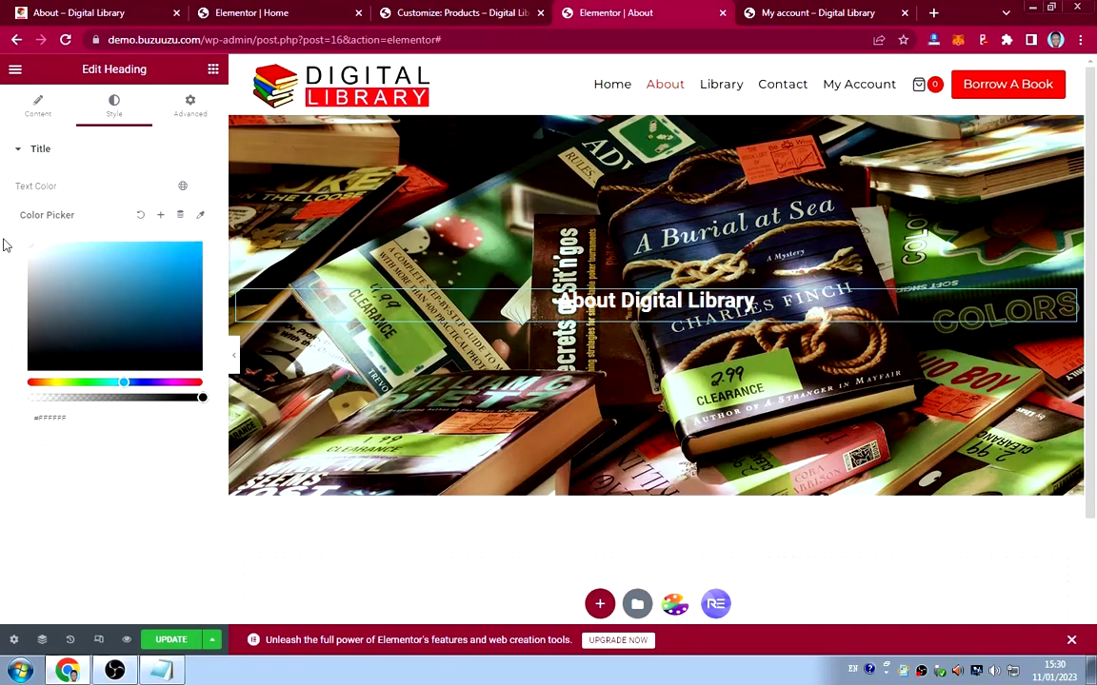
click(90, 176)
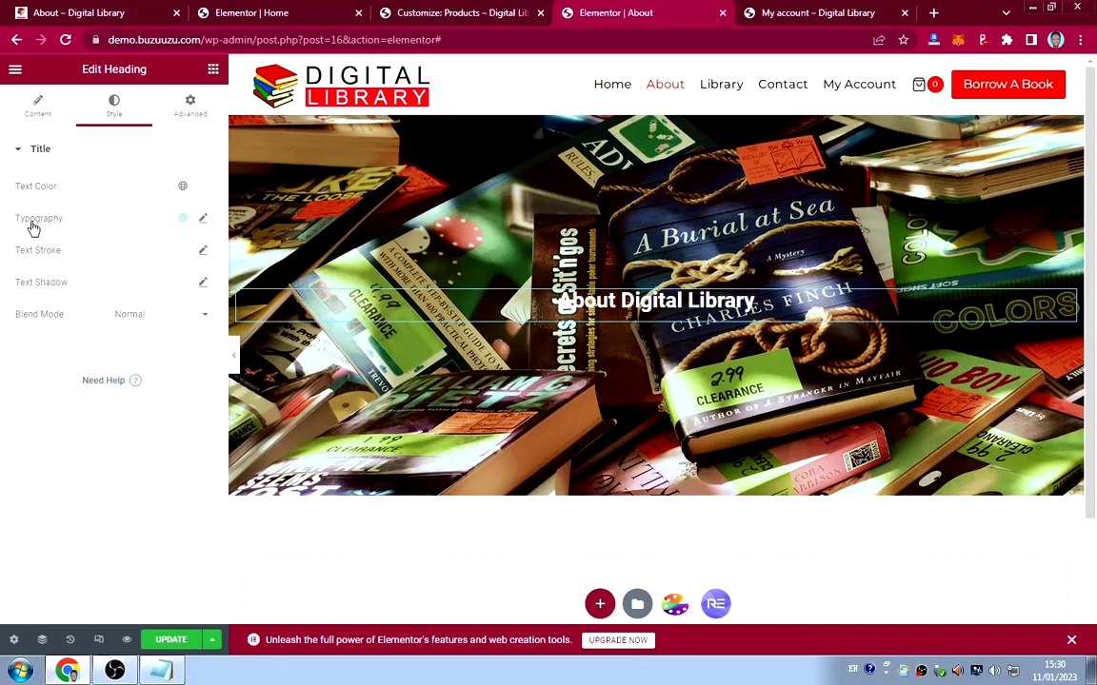
Set the hero heading's typography to Montserrat, size 45 px, weight 800 (Extra Bold).
click(201, 222)
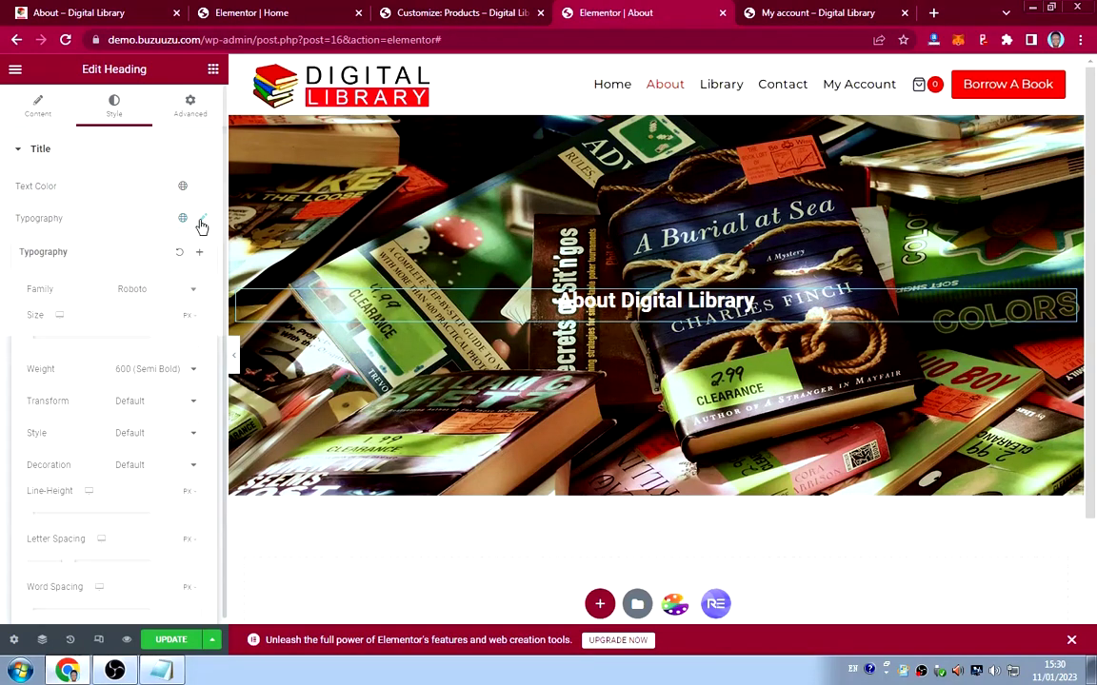
click(161, 293)
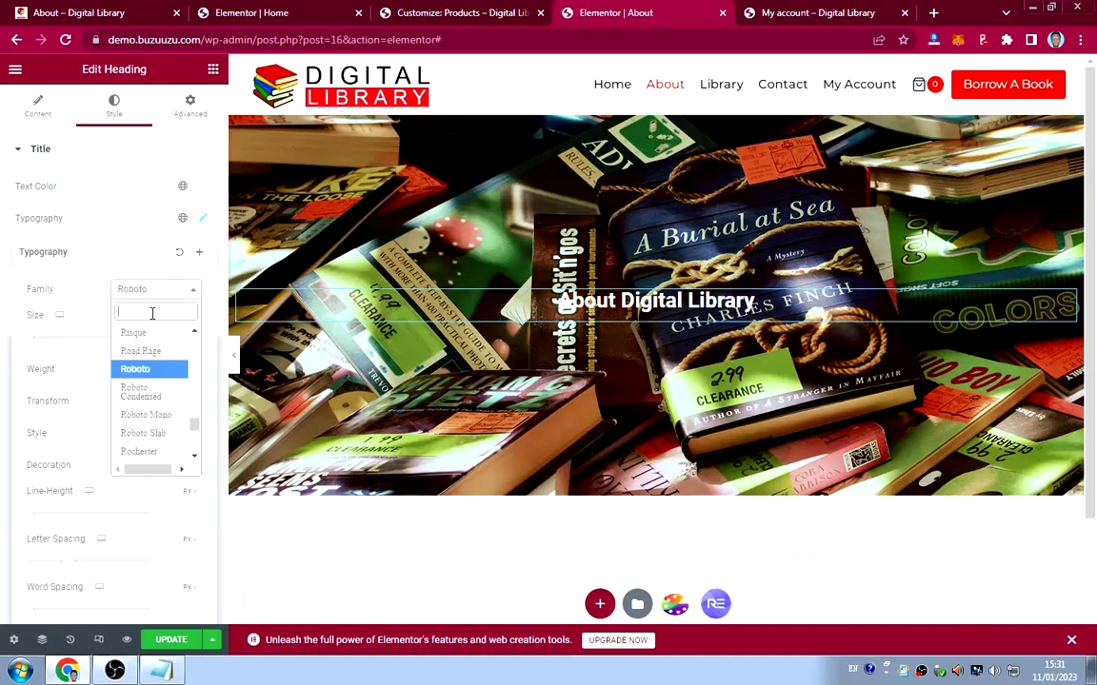
text(monts)
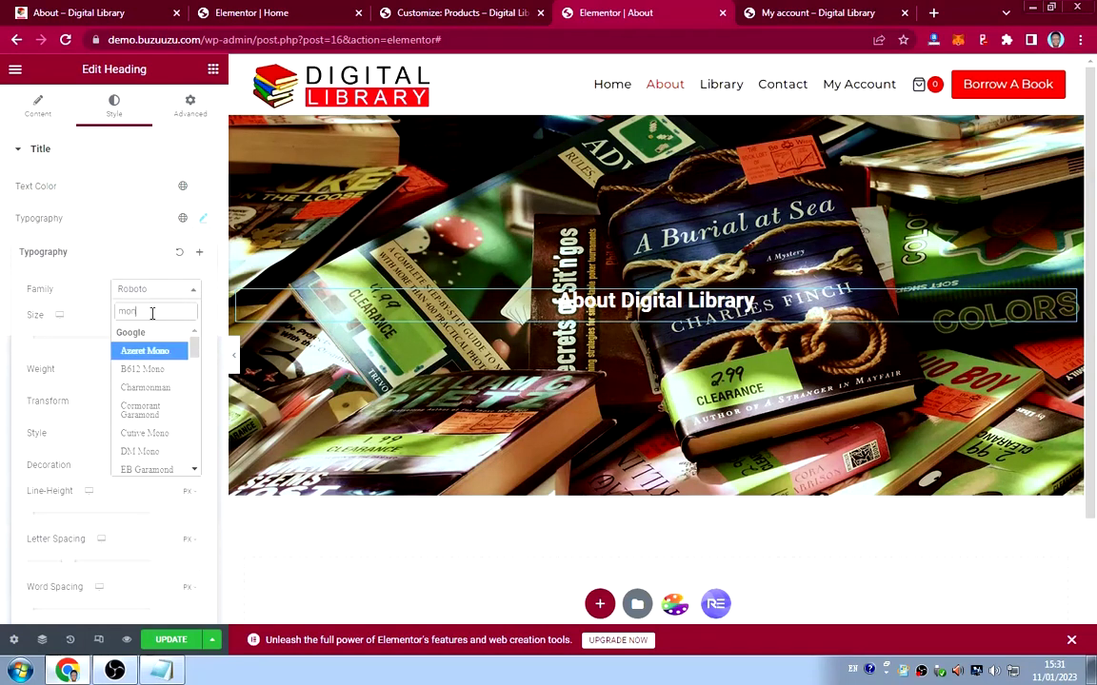
click(143, 351)
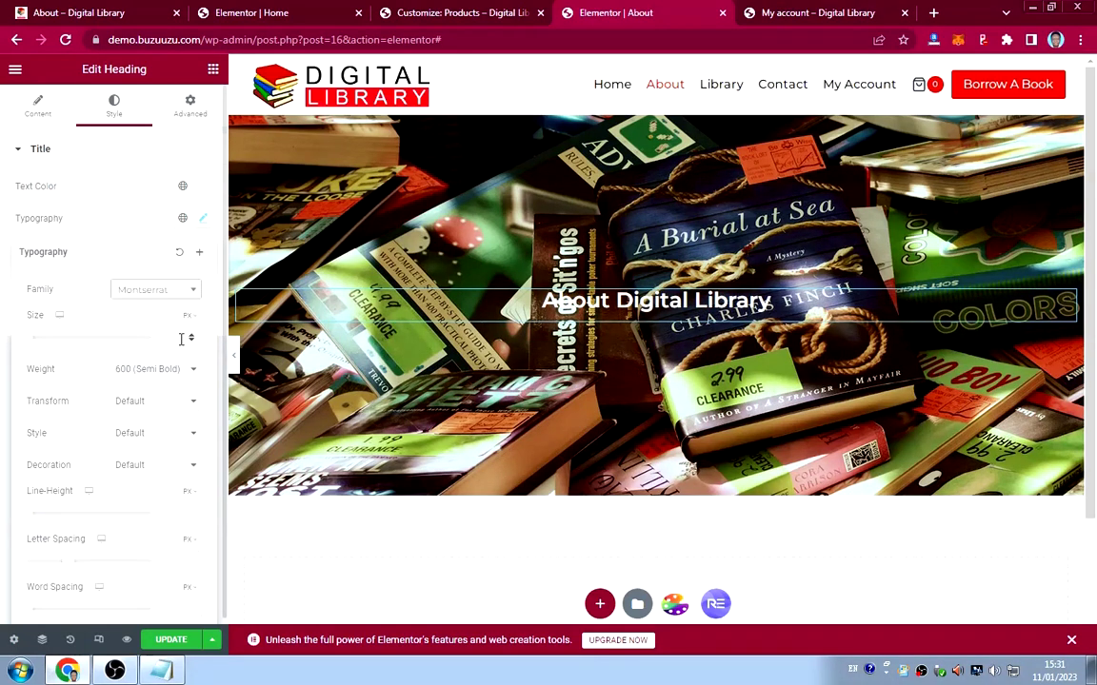
click(179, 338)
text(45)
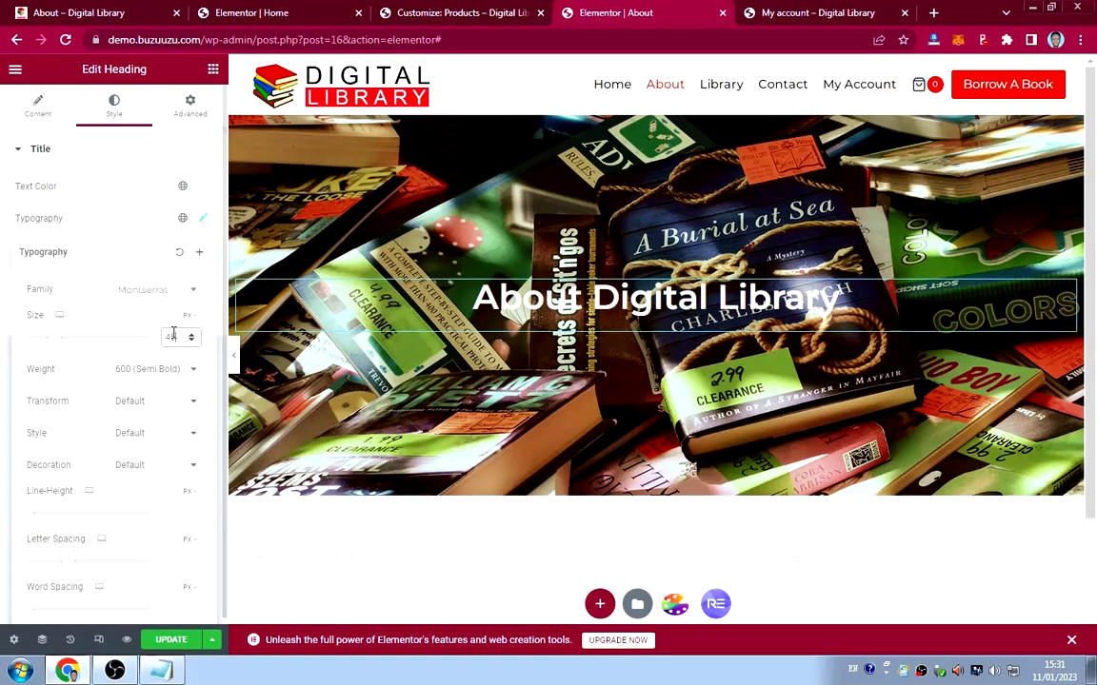
click(145, 370)
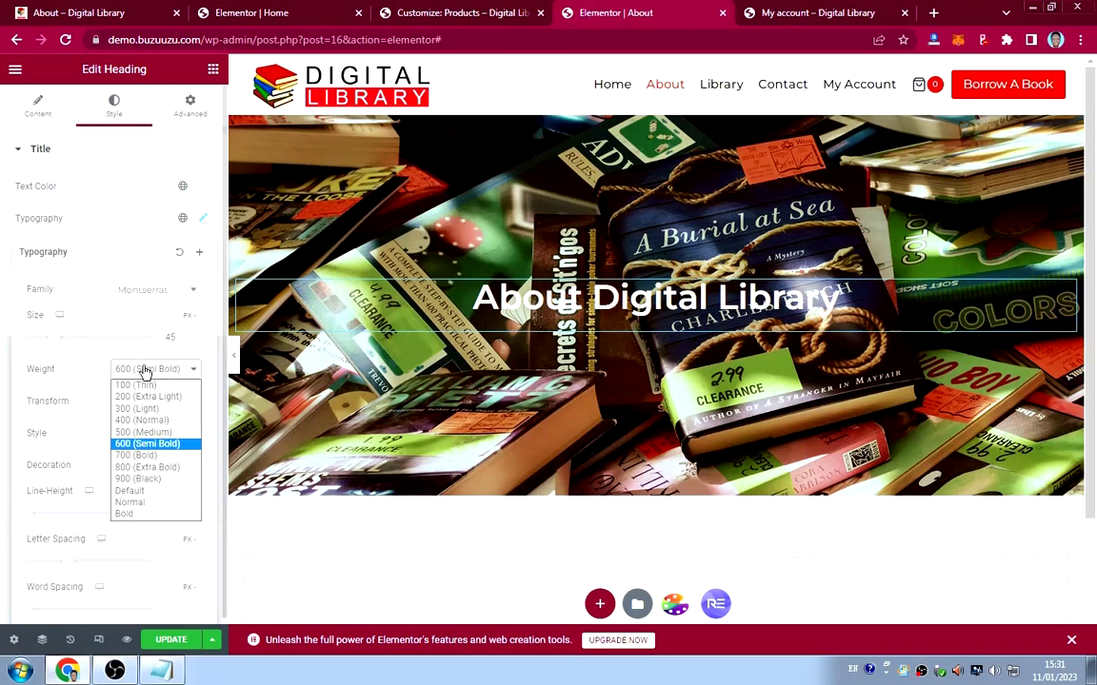
click(141, 444)
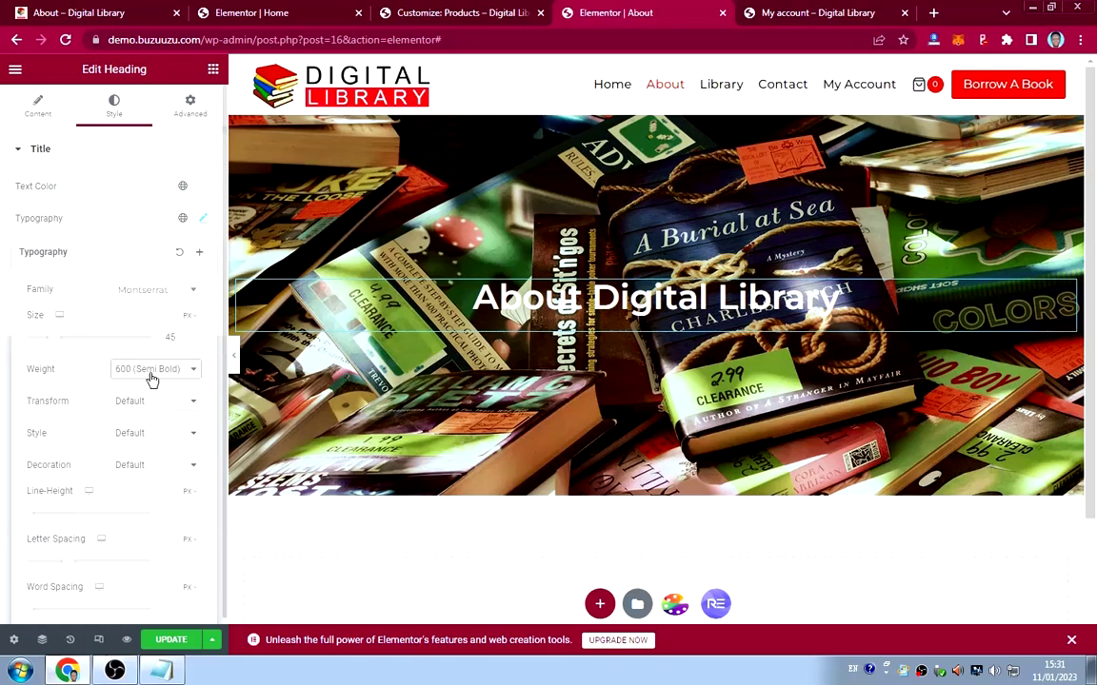
click(150, 377)
click(143, 464)
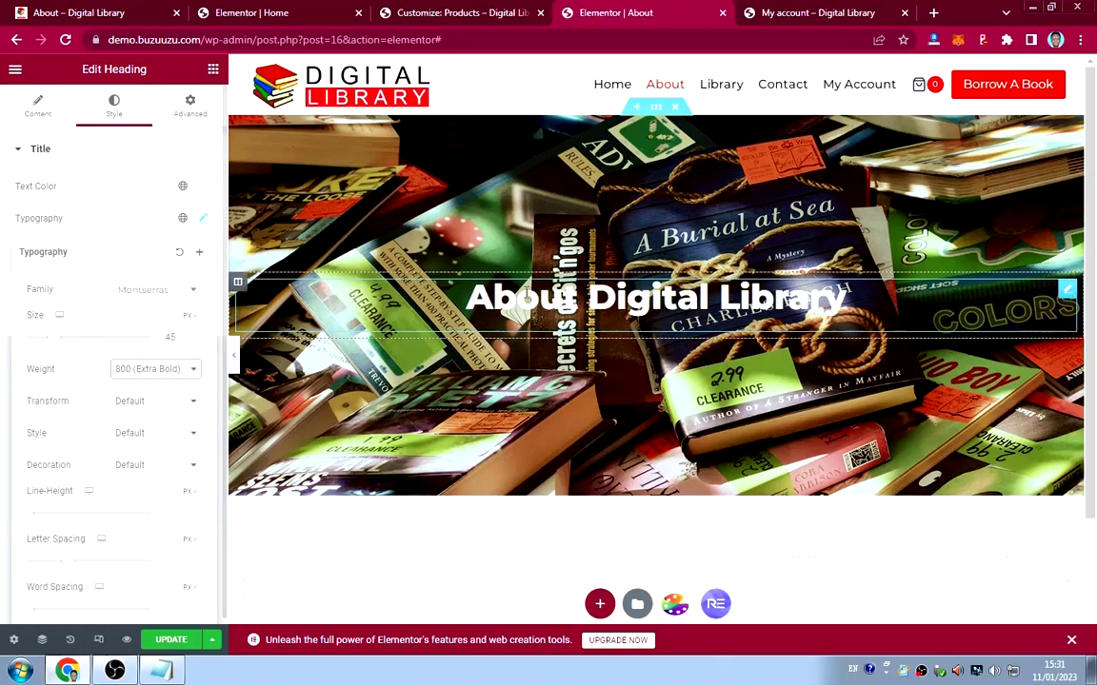
click(103, 232)
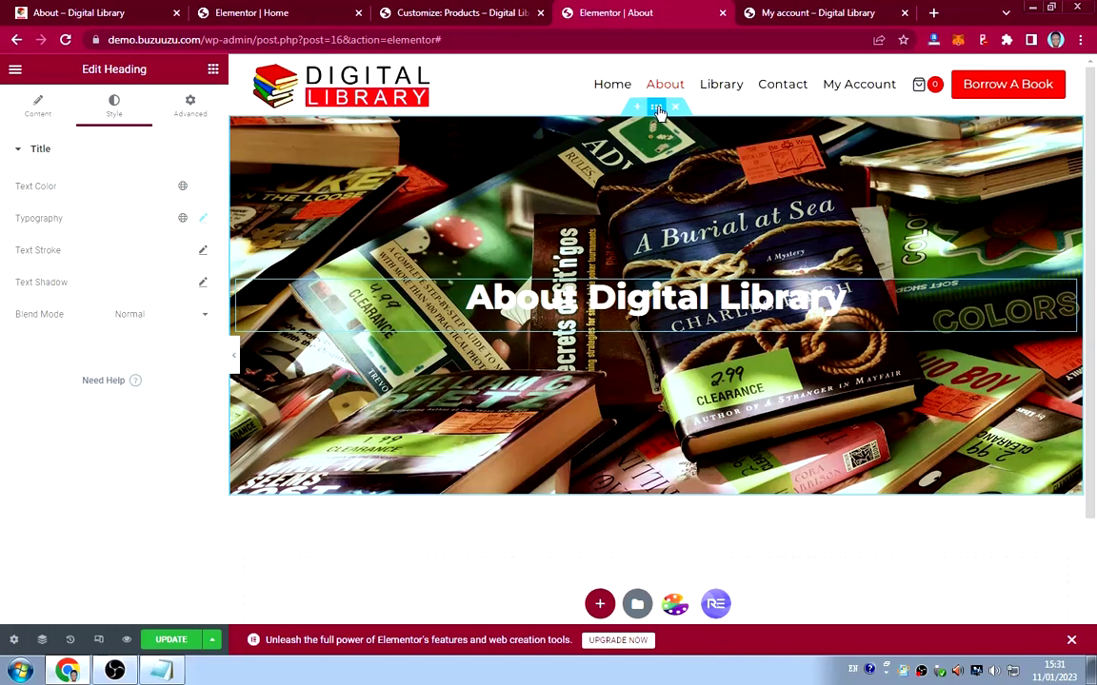
Add a classic background overlay in black (#000000) to the hero section.
click(658, 112)
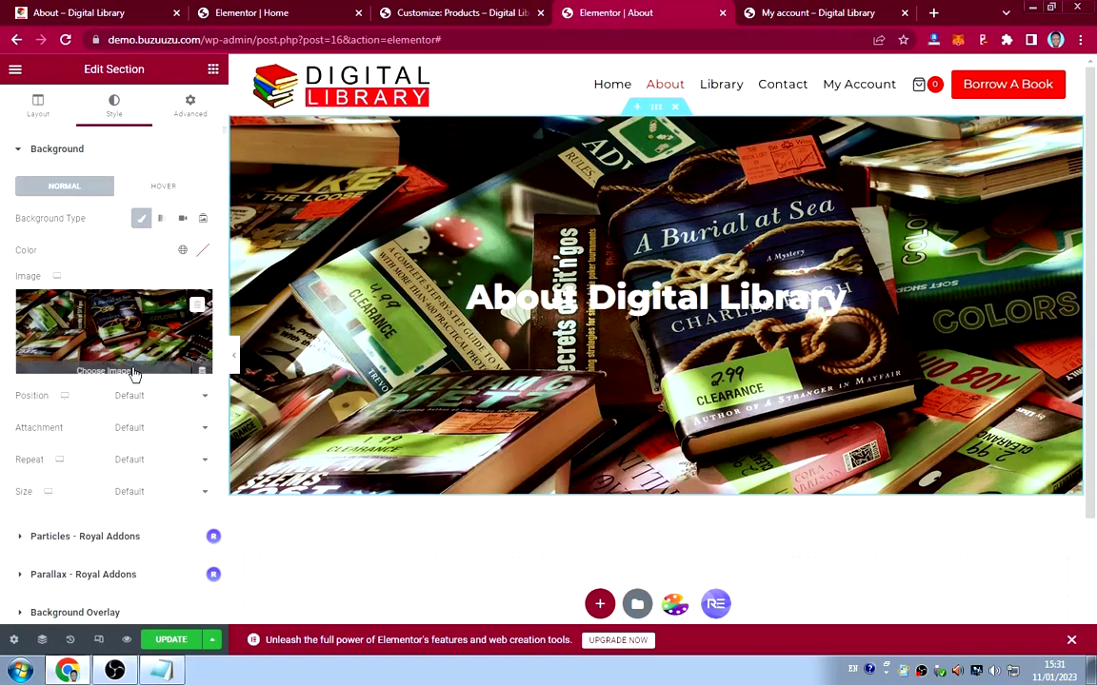
scroll(134, 372, down, 3)
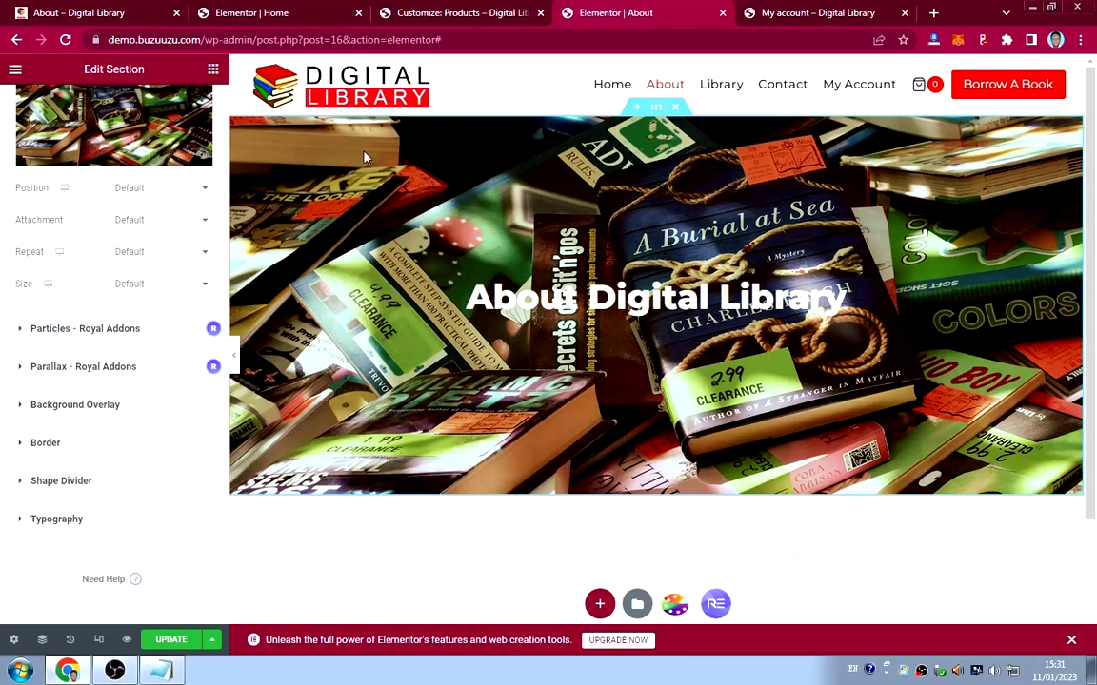
scroll(73, 300, up, 2)
scroll(74, 303, down, 2)
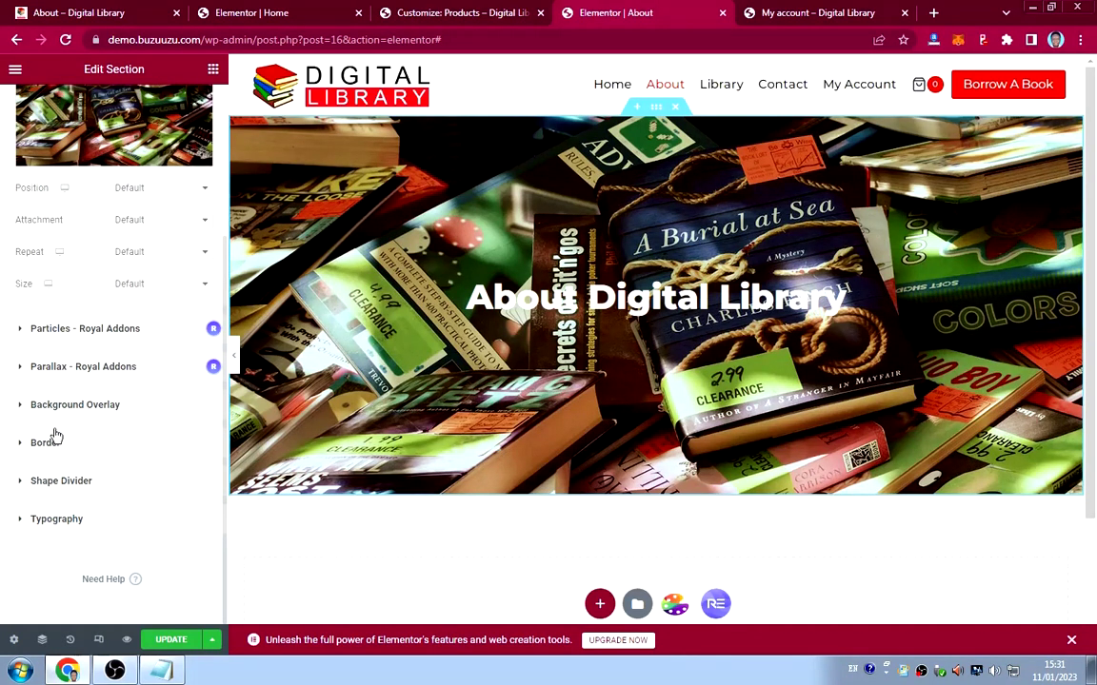
click(98, 407)
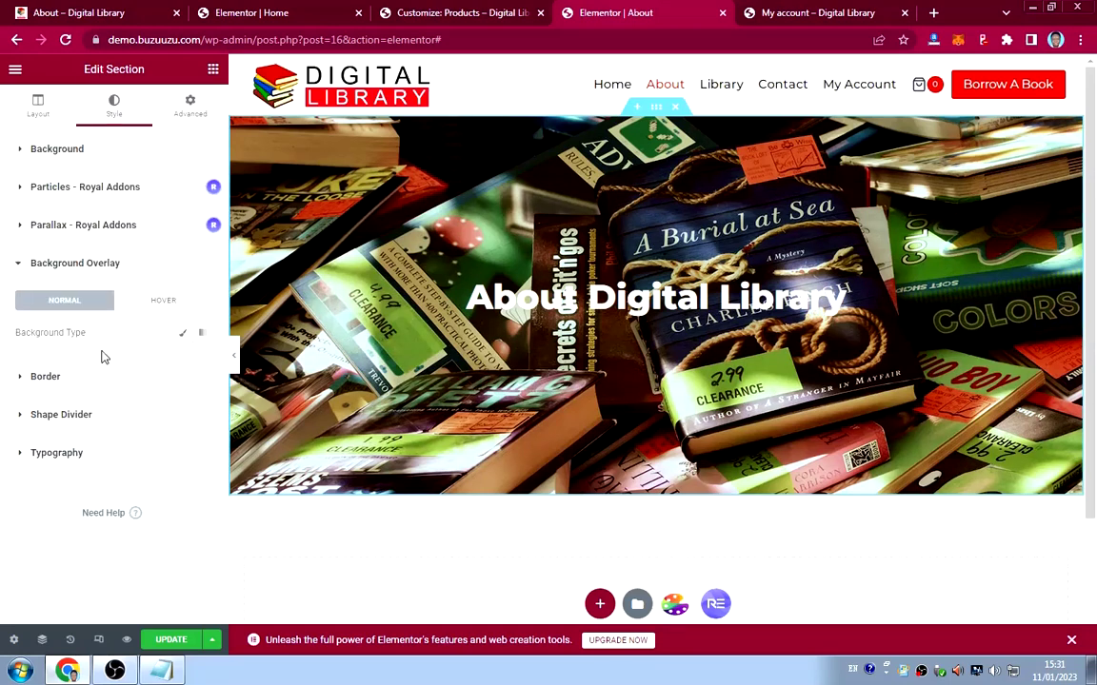
click(183, 333)
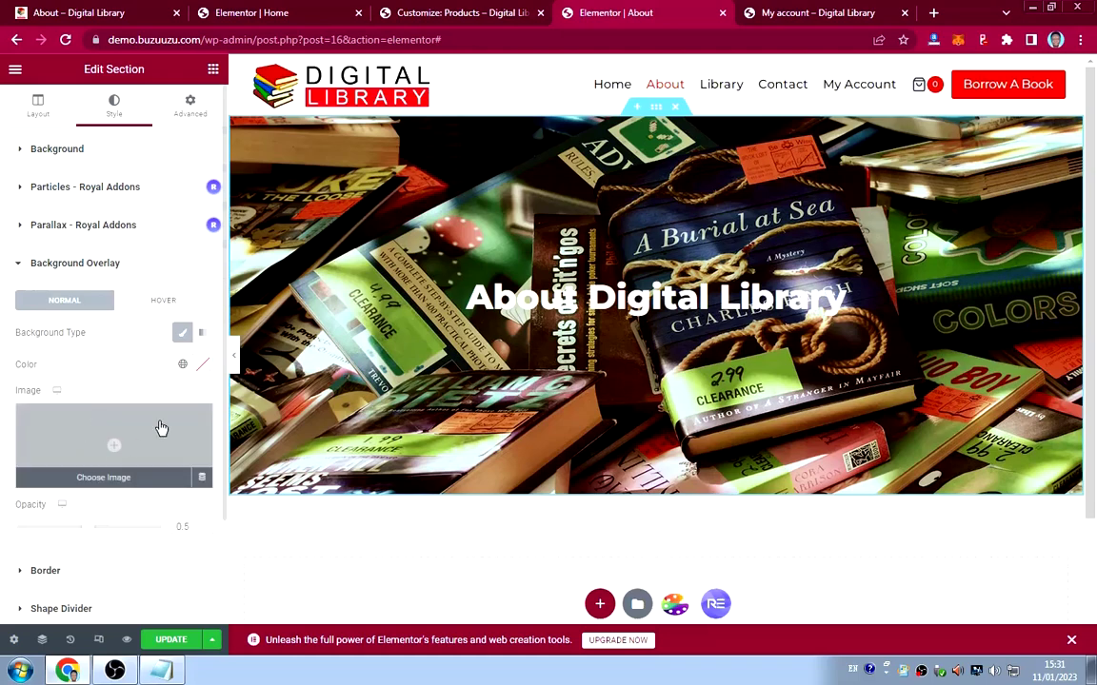
click(202, 365)
drag(39, 529, 13, 571)
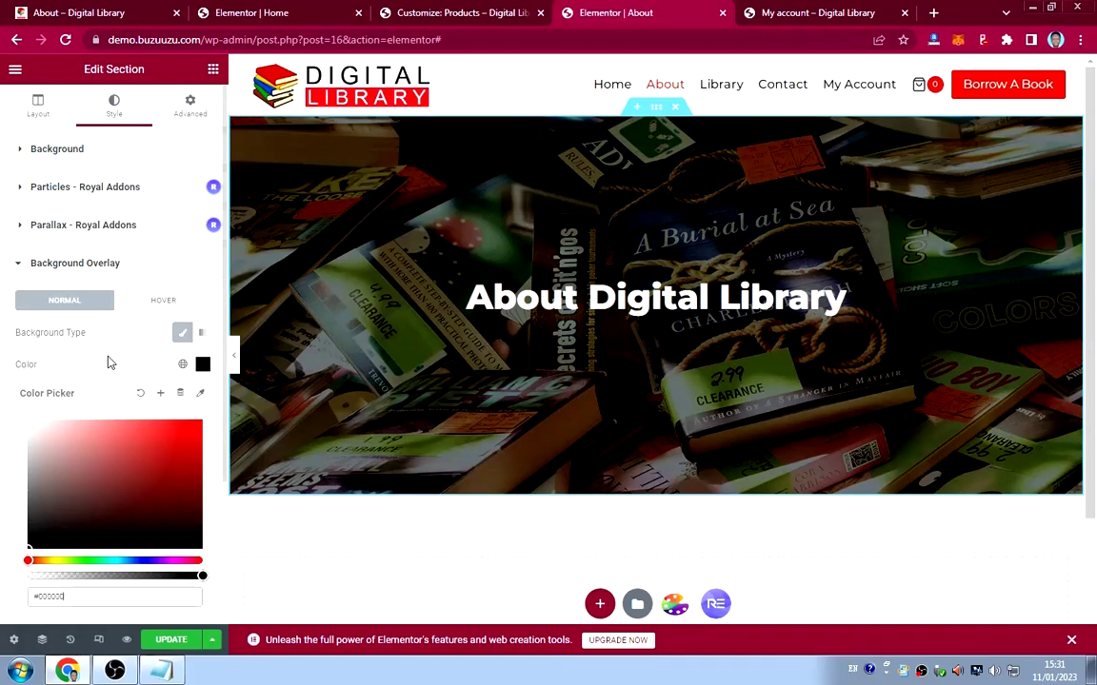
click(202, 365)
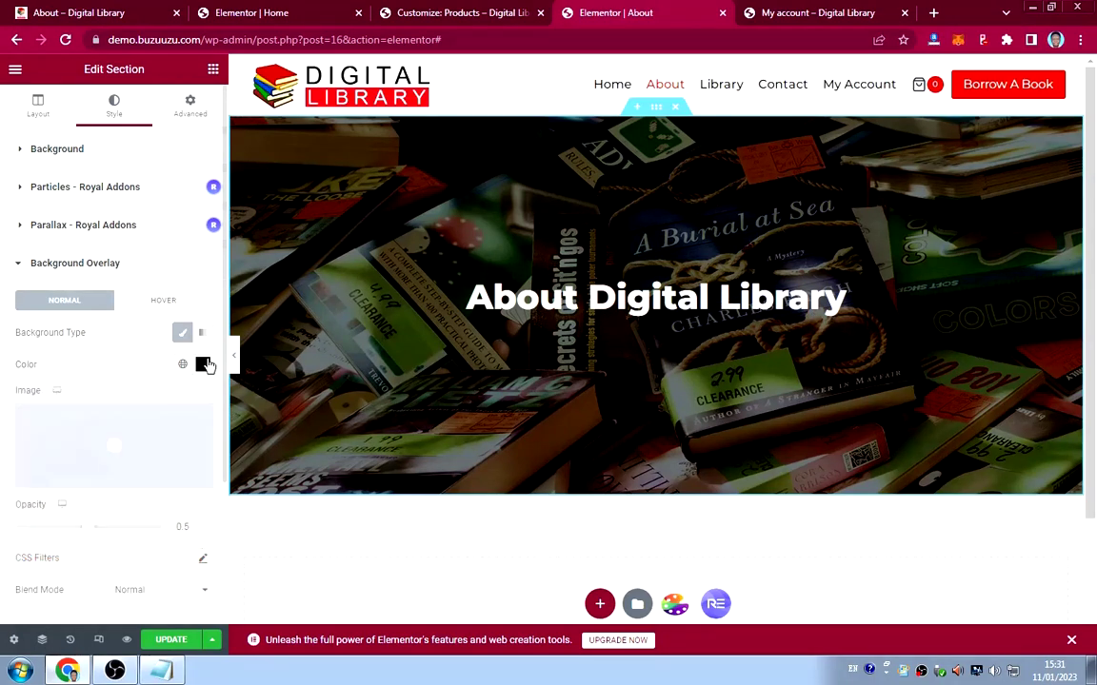
Give the hero heading a black text shadow at 0.91 opacity, rgba(0, 0, 0, 0.91).
click(1066, 292)
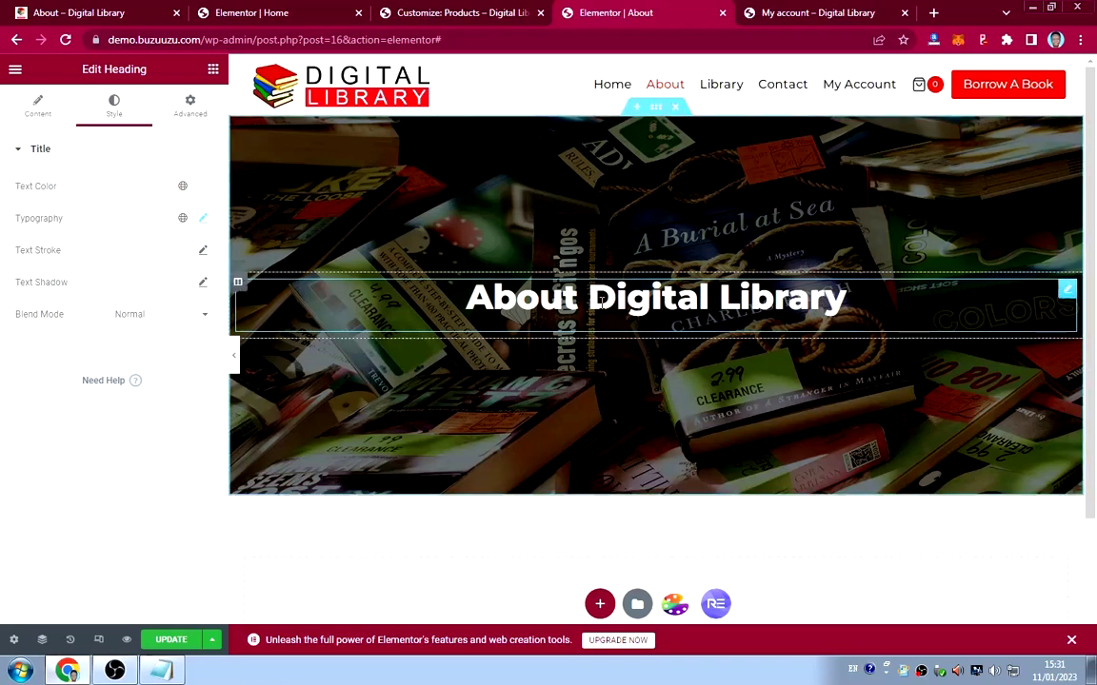
click(203, 285)
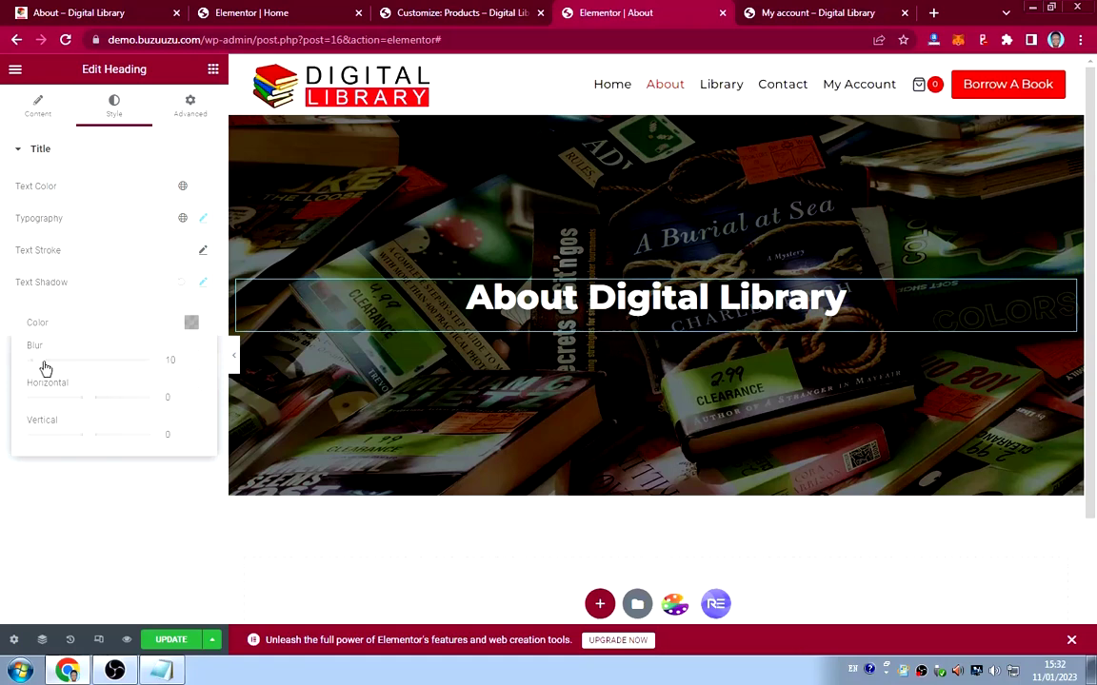
click(192, 325)
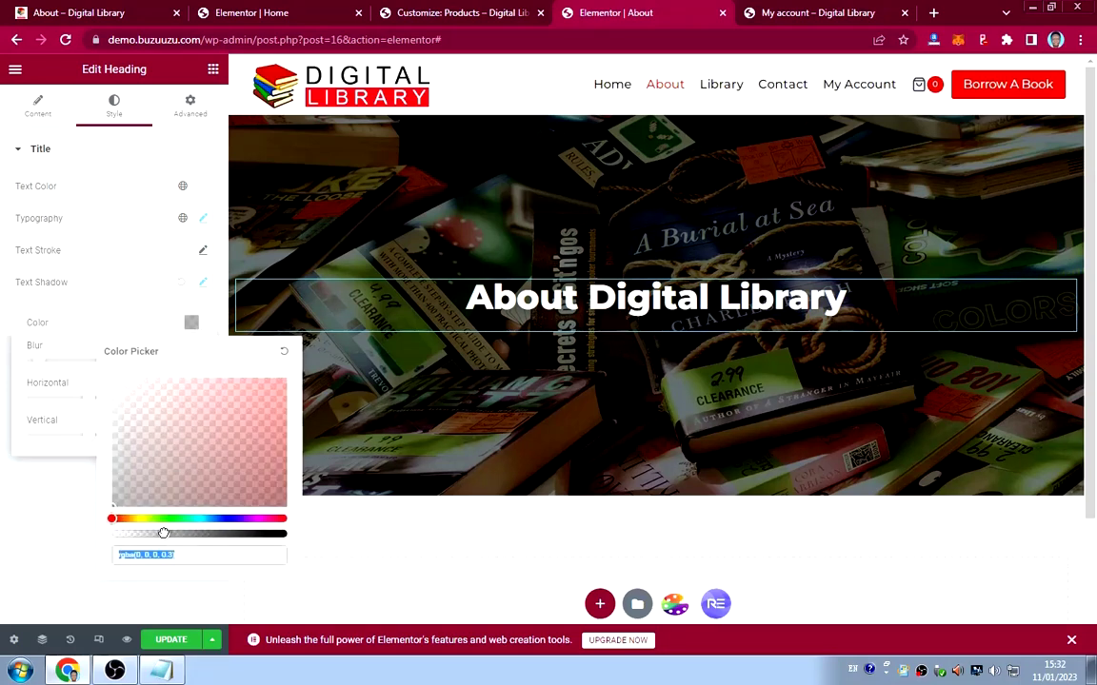
drag(163, 534, 272, 536)
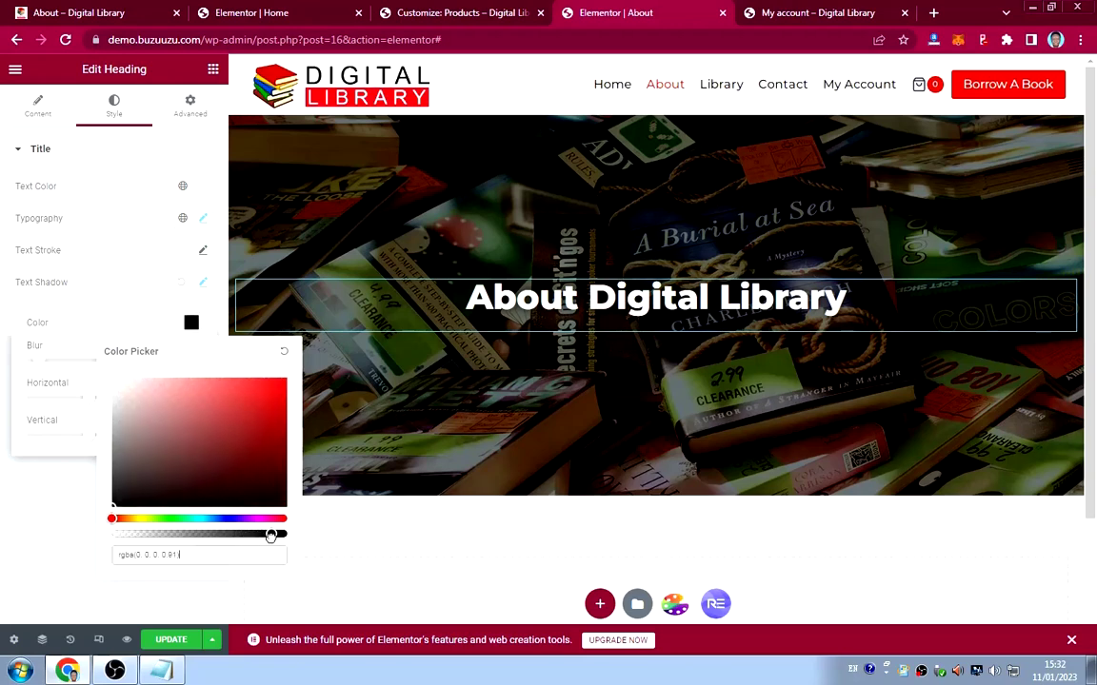
click(125, 321)
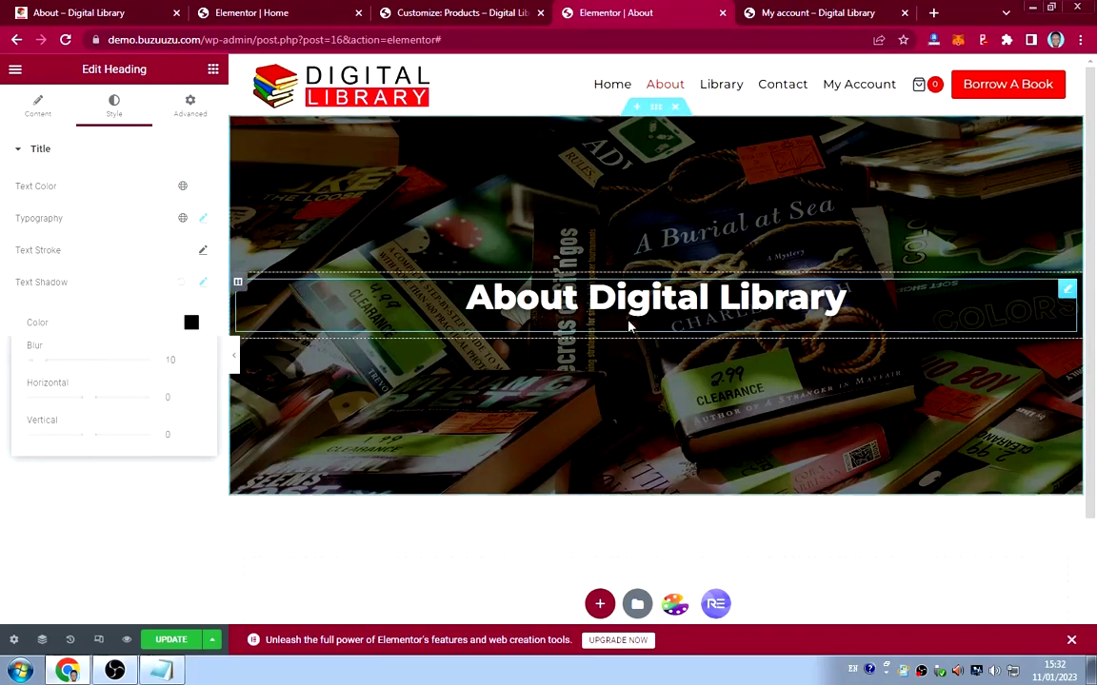
Compare the hero with the reference About page and lower its background overlay opacity to 0.39.
click(128, 17)
triple_click(539, 244)
click(605, 229)
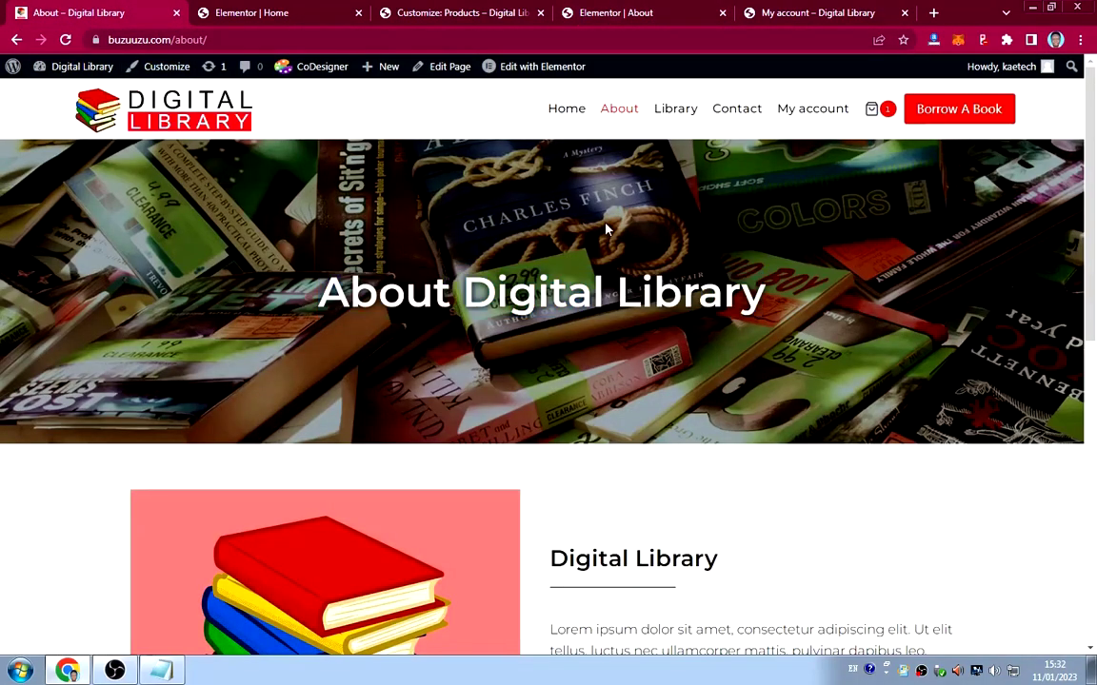
click(452, 13)
click(623, 12)
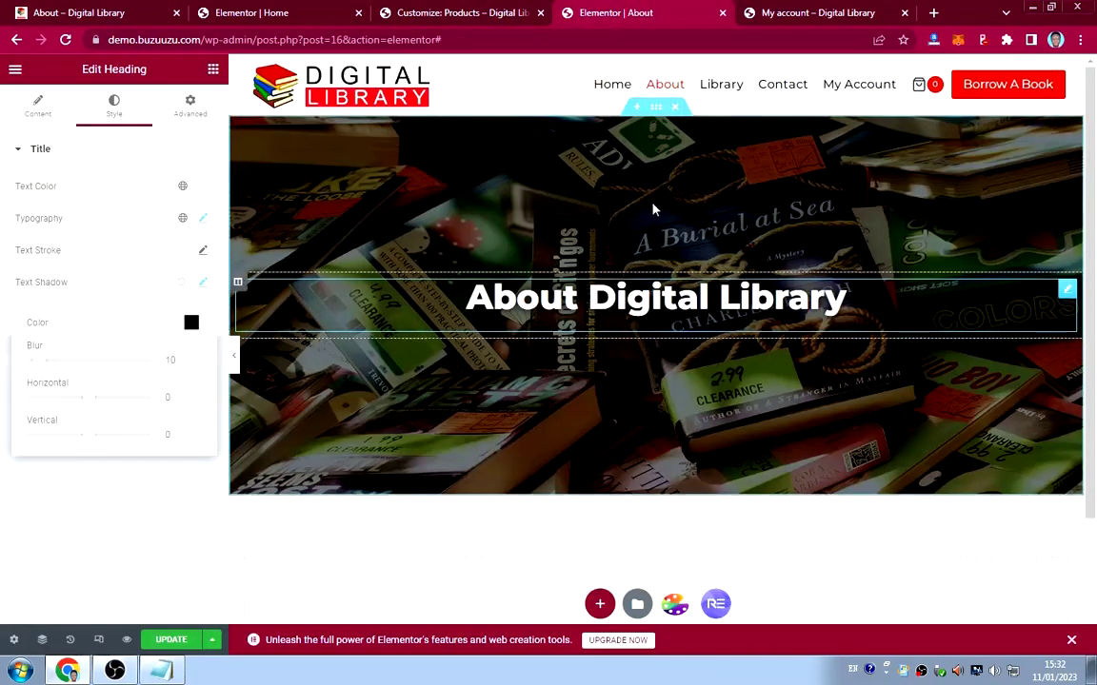
click(655, 108)
scroll(121, 429, down, 2)
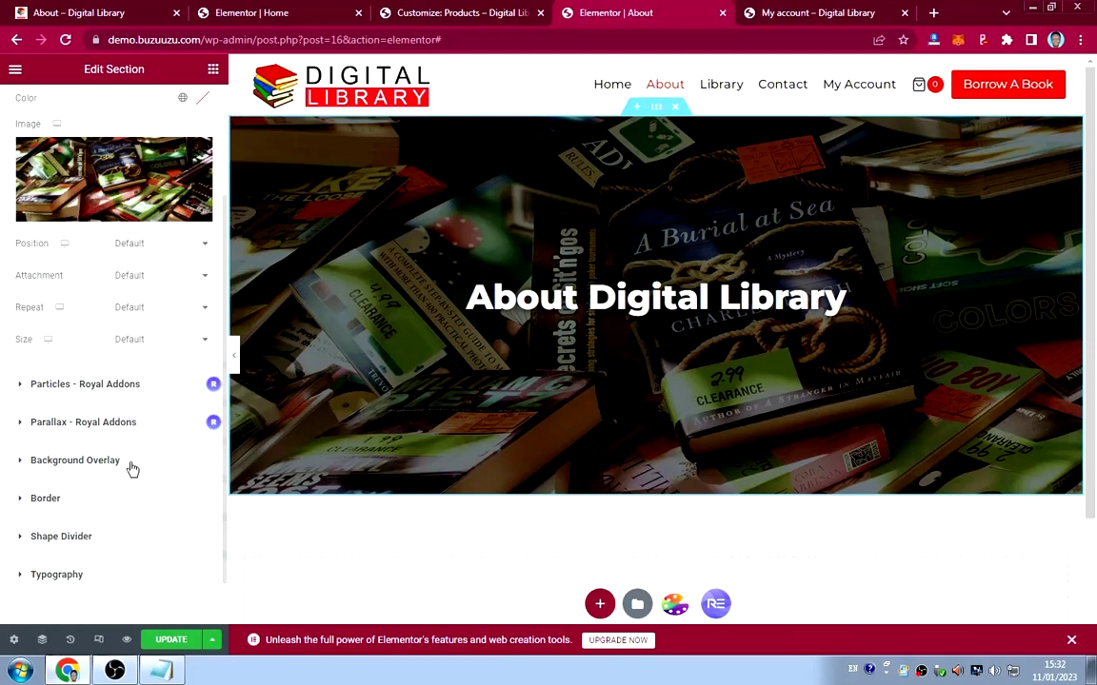
click(132, 462)
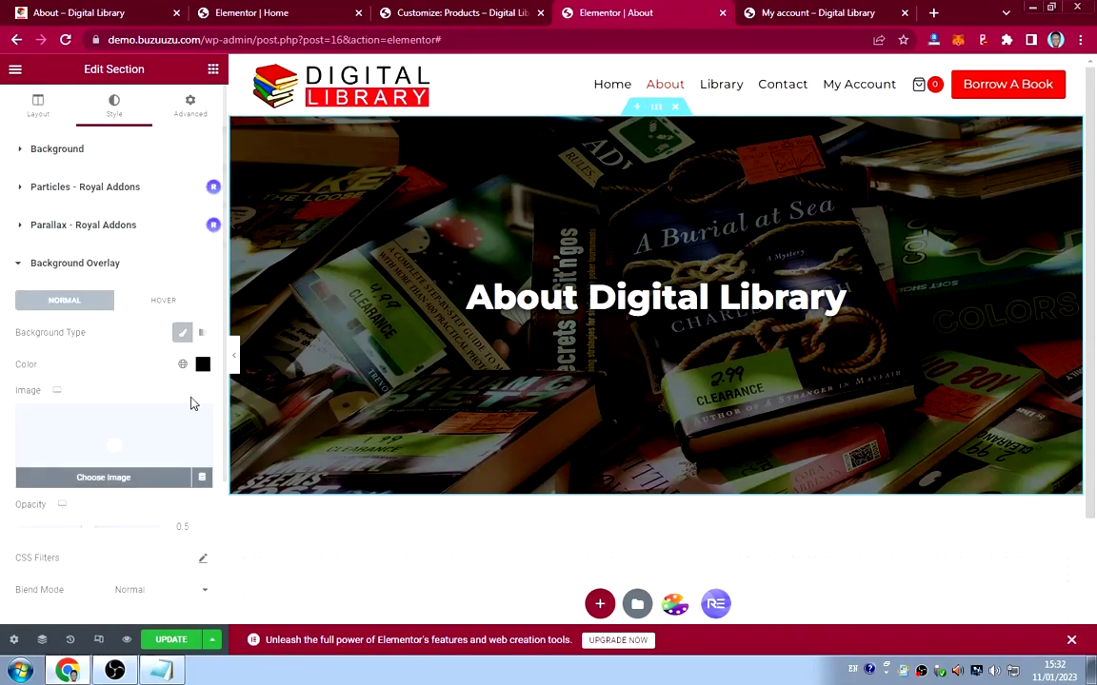
click(202, 368)
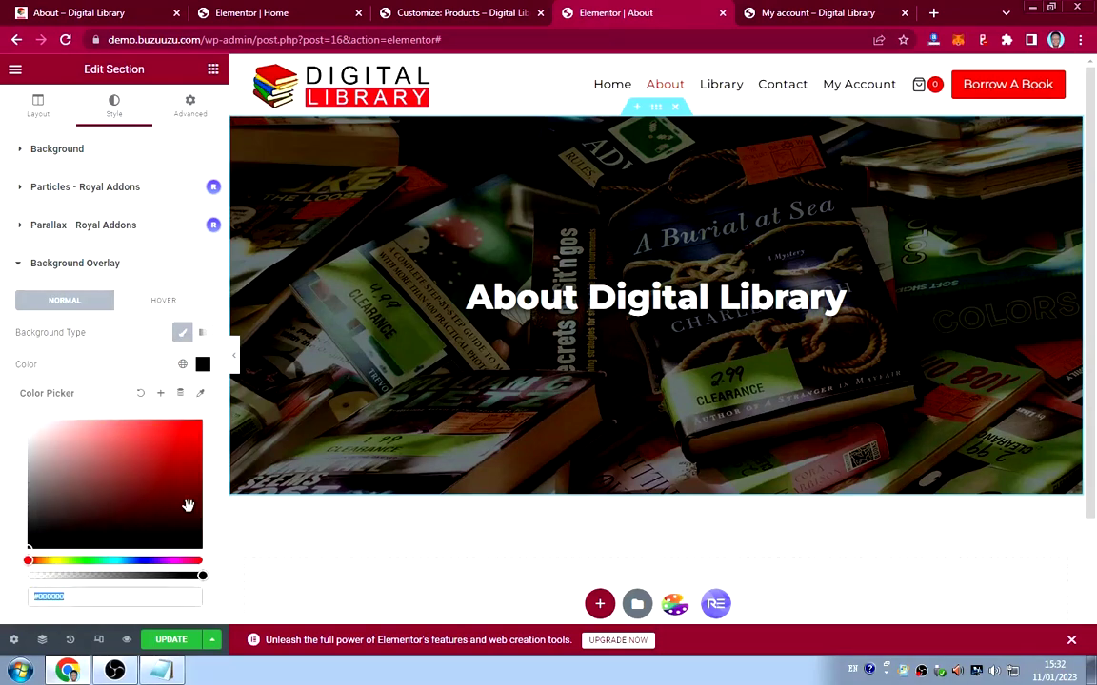
click(201, 366)
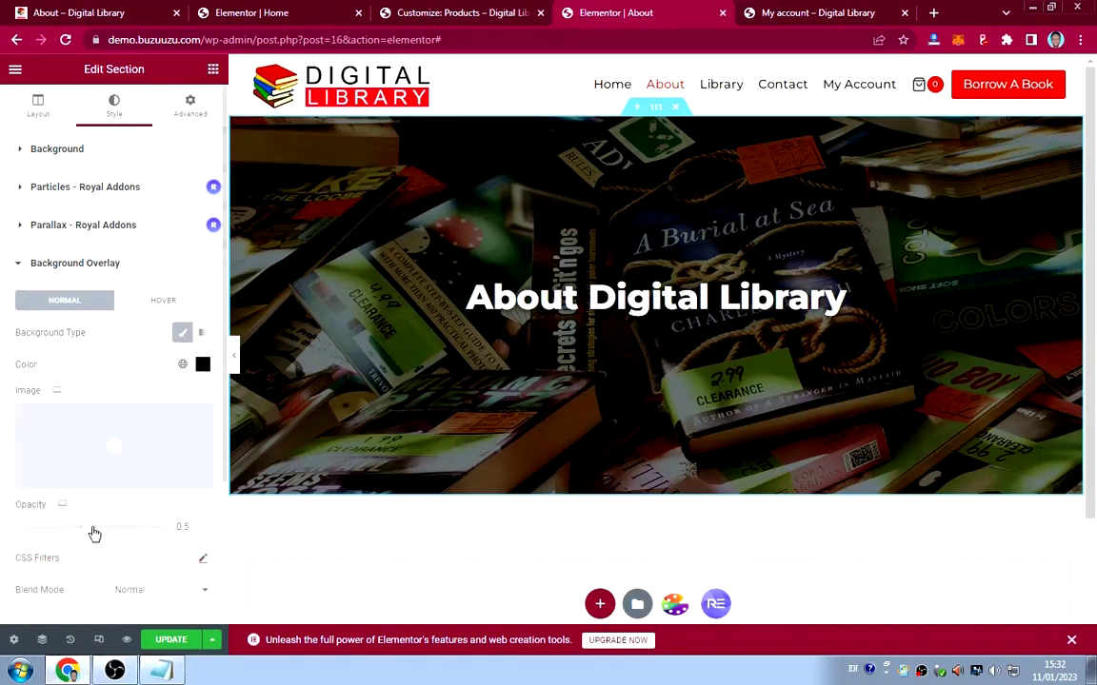
drag(87, 530, 66, 519)
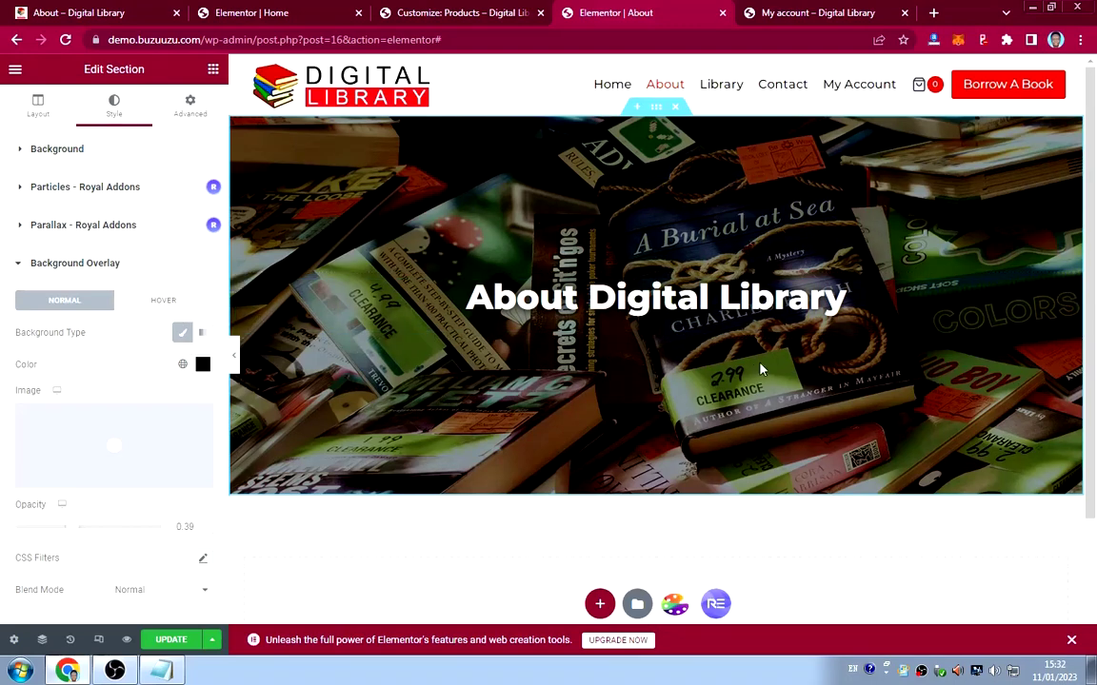
Check the reference page's section under the hero and add a new section with two equal columns below the demo hero.
scroll(761, 370, down, 3)
click(114, 14)
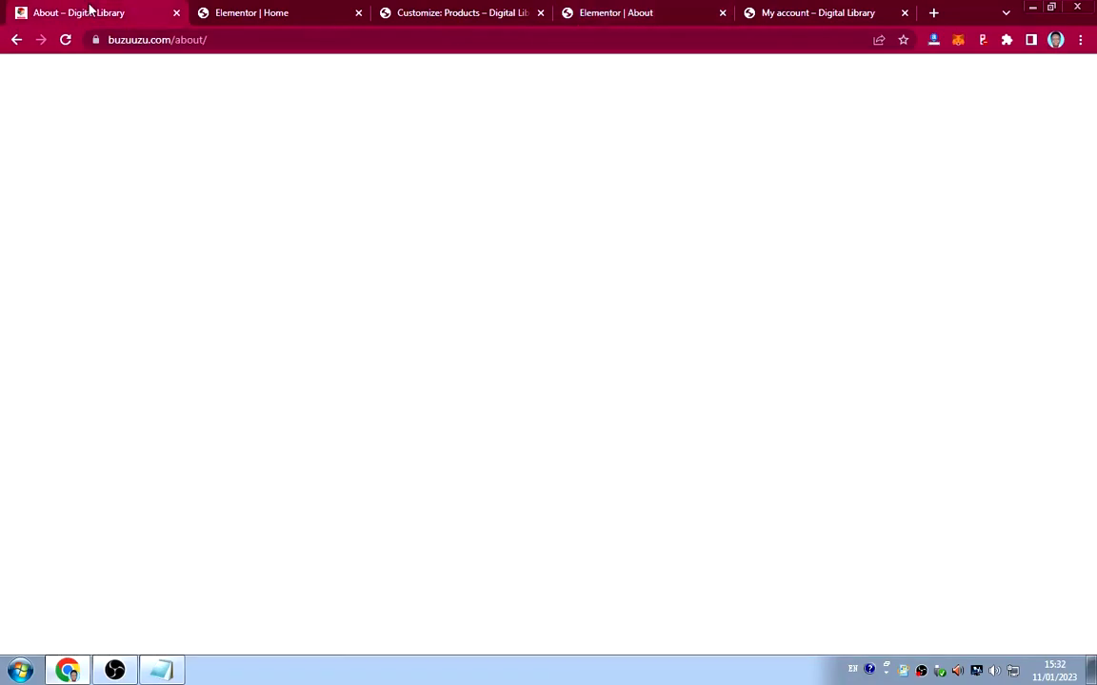
scroll(283, 219, down, 3)
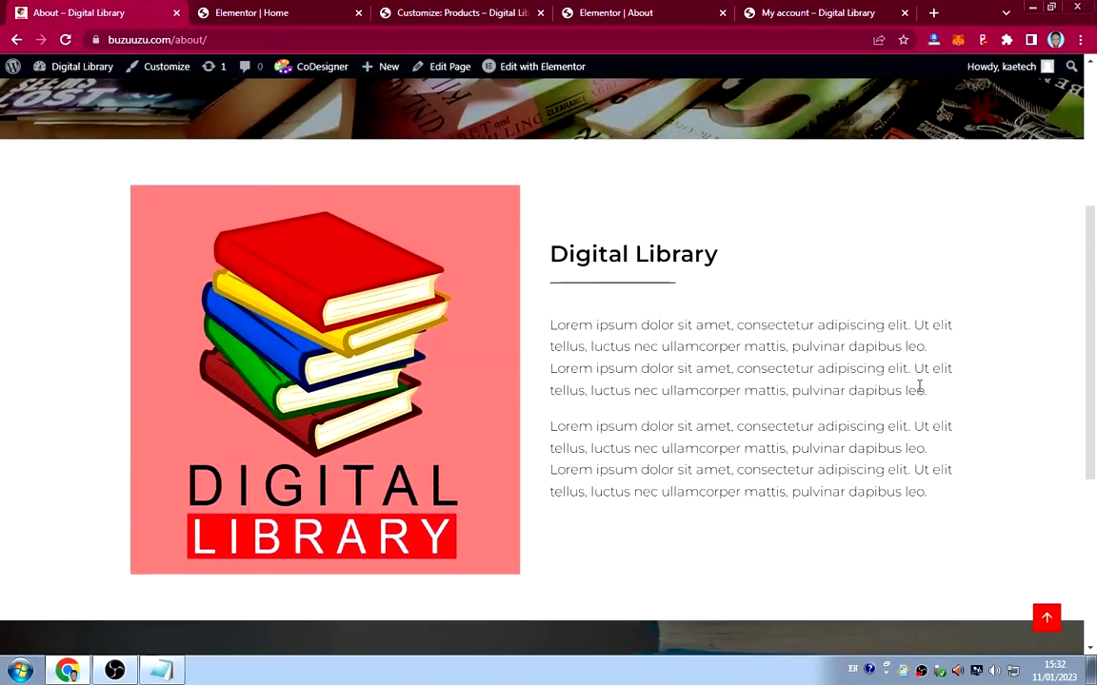
click(611, 15)
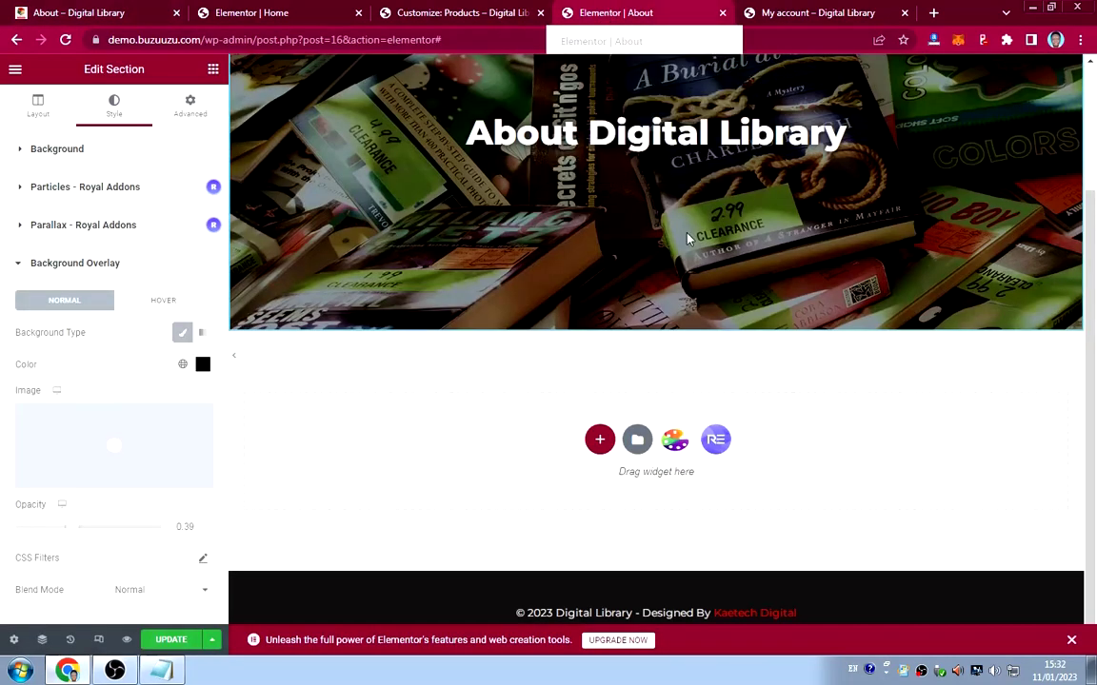
click(600, 439)
scroll(762, 388, down, 1)
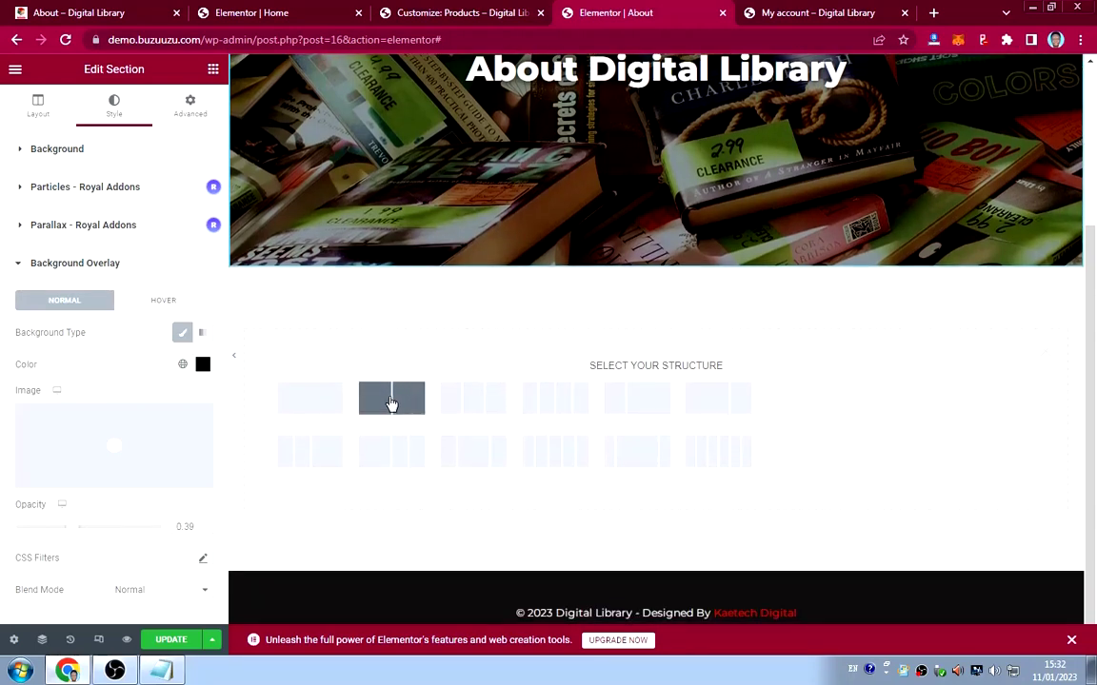
click(395, 408)
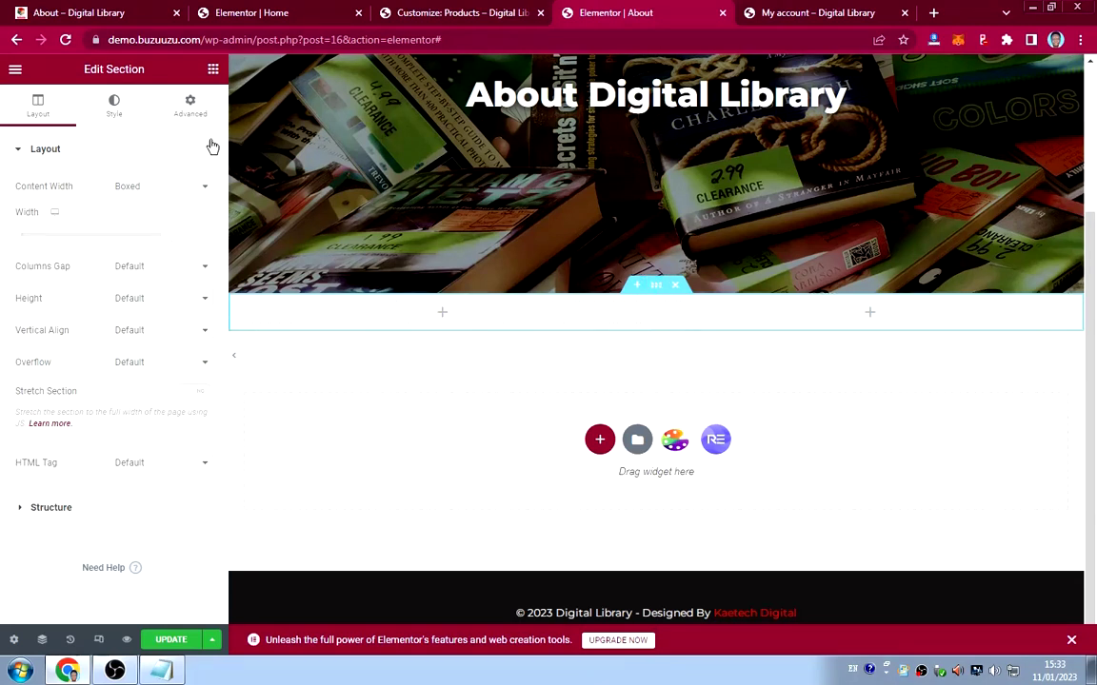
Set the new two-column section's height option to Min Height.
click(116, 106)
click(36, 110)
click(128, 298)
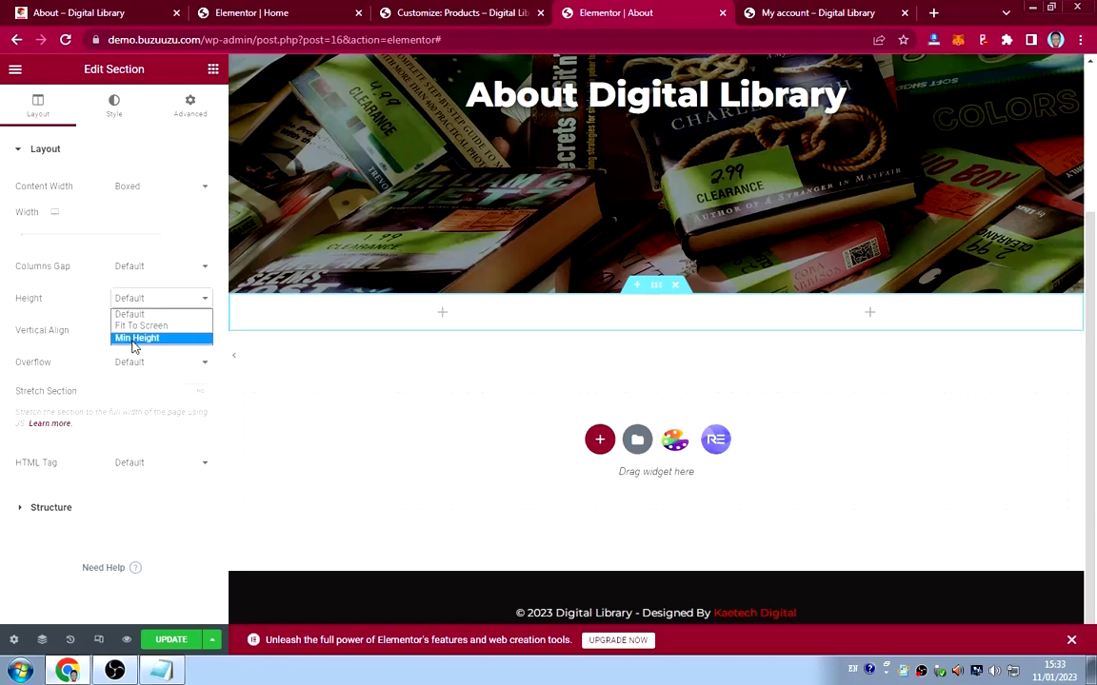
click(133, 340)
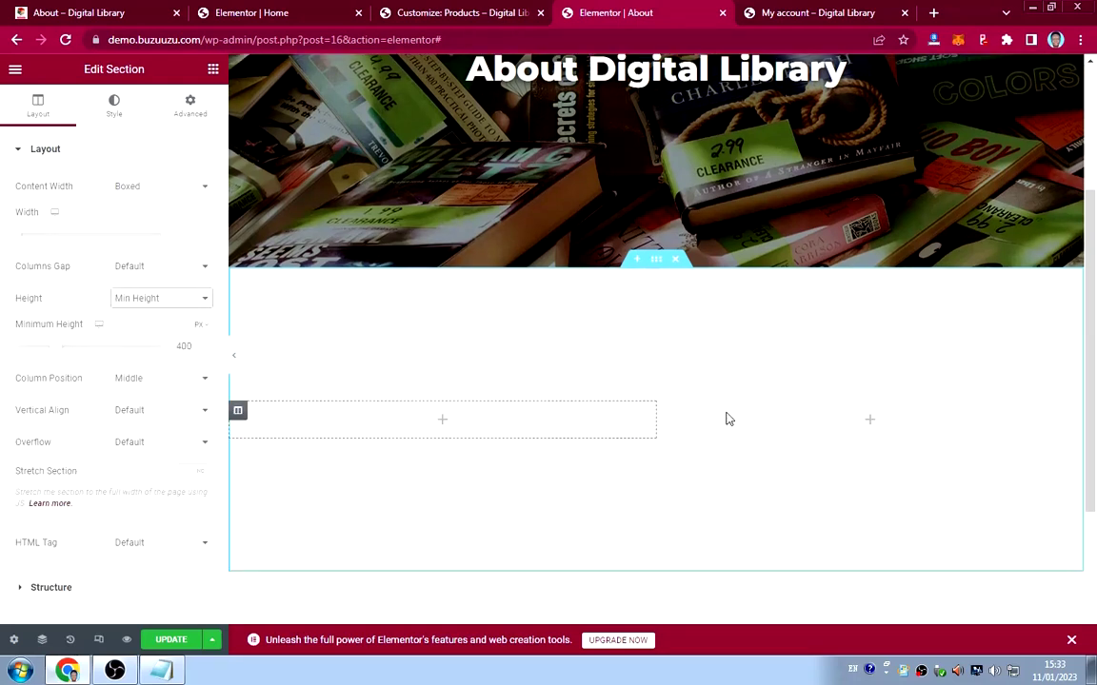
Add an Image widget to the left column of the two-column section.
click(442, 419)
click(442, 419)
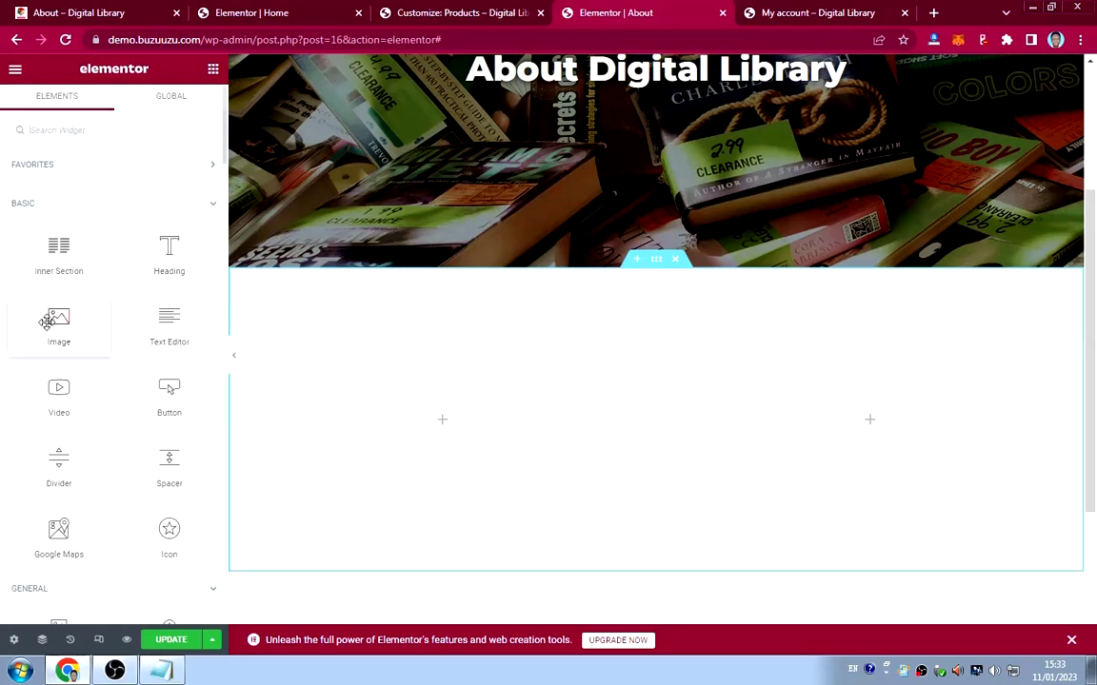
drag(54, 318, 424, 423)
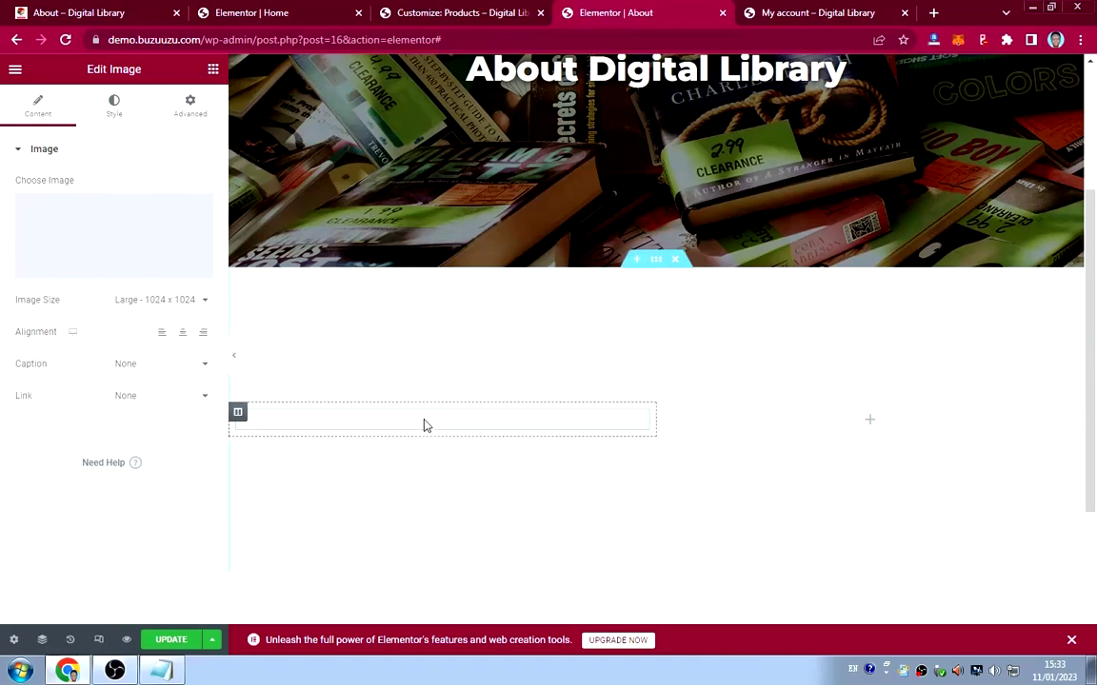
Upload the Logo 2 image from Downloads > Websites > Library > image web and insert it into the Image widget.
click(113, 228)
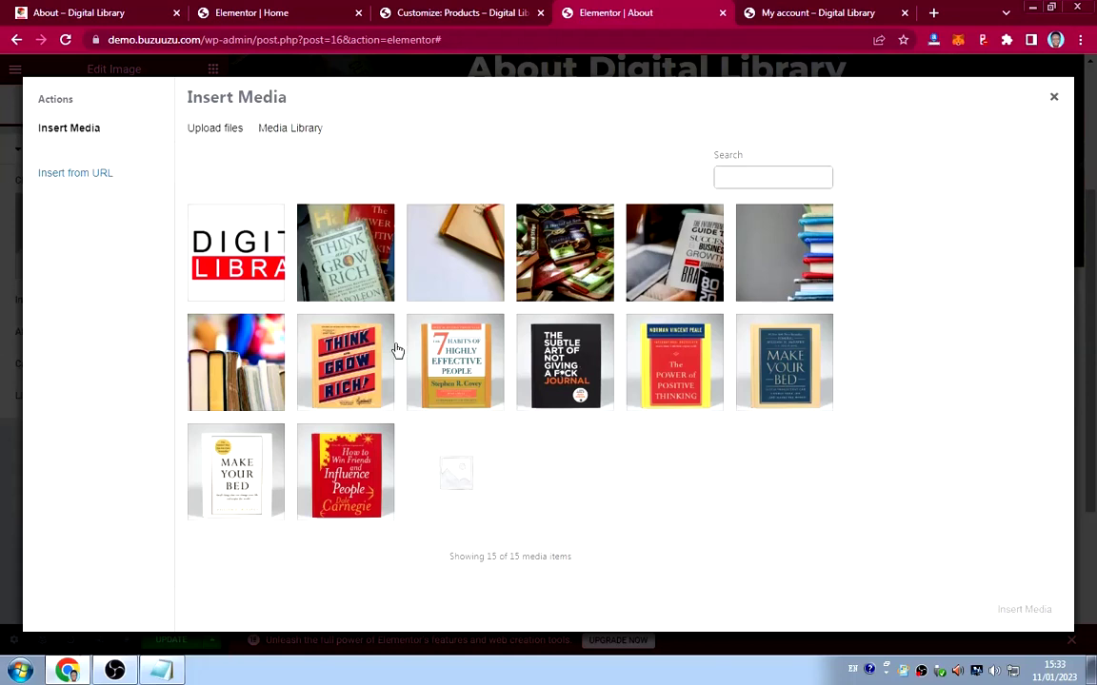
click(216, 126)
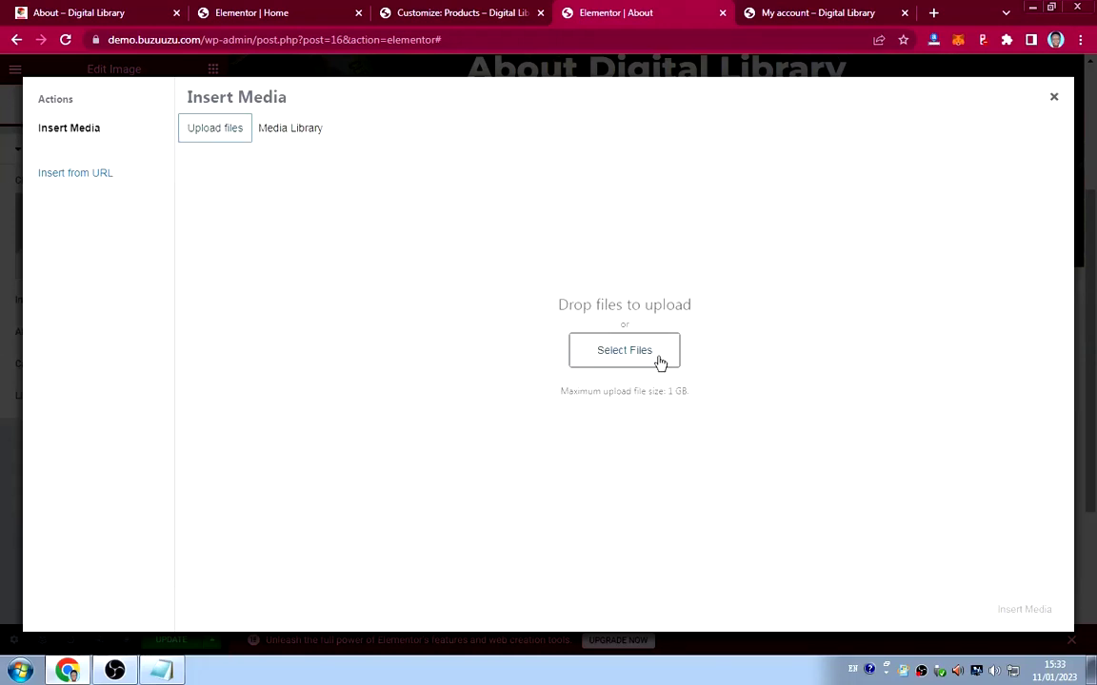
click(620, 351)
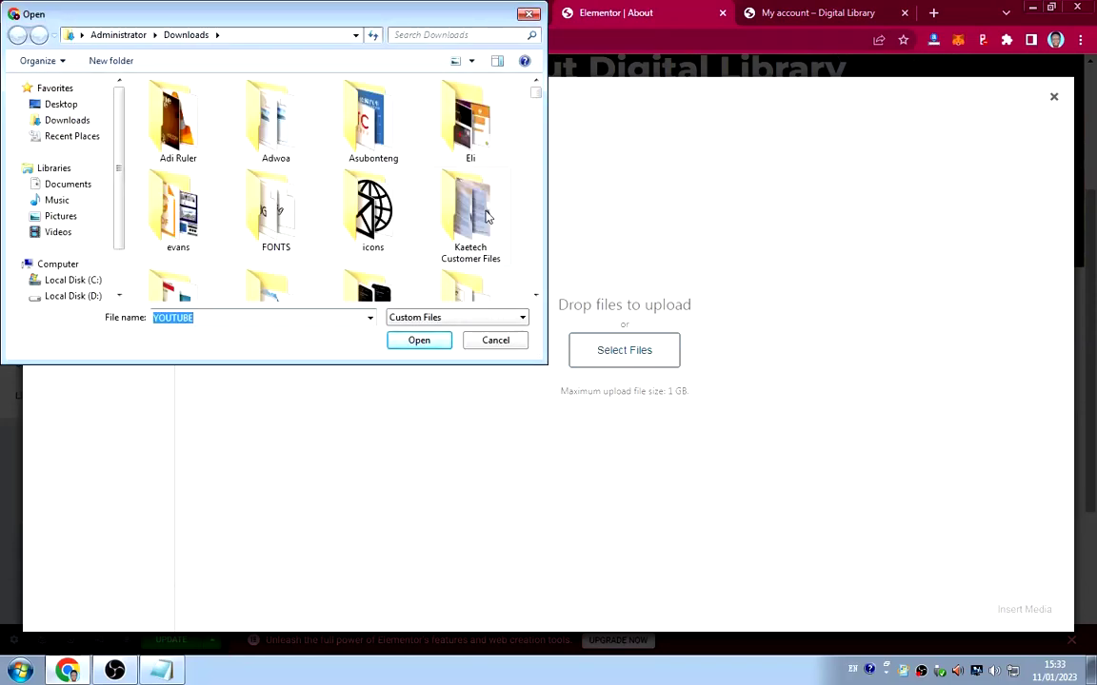
scroll(528, 286, down, 5)
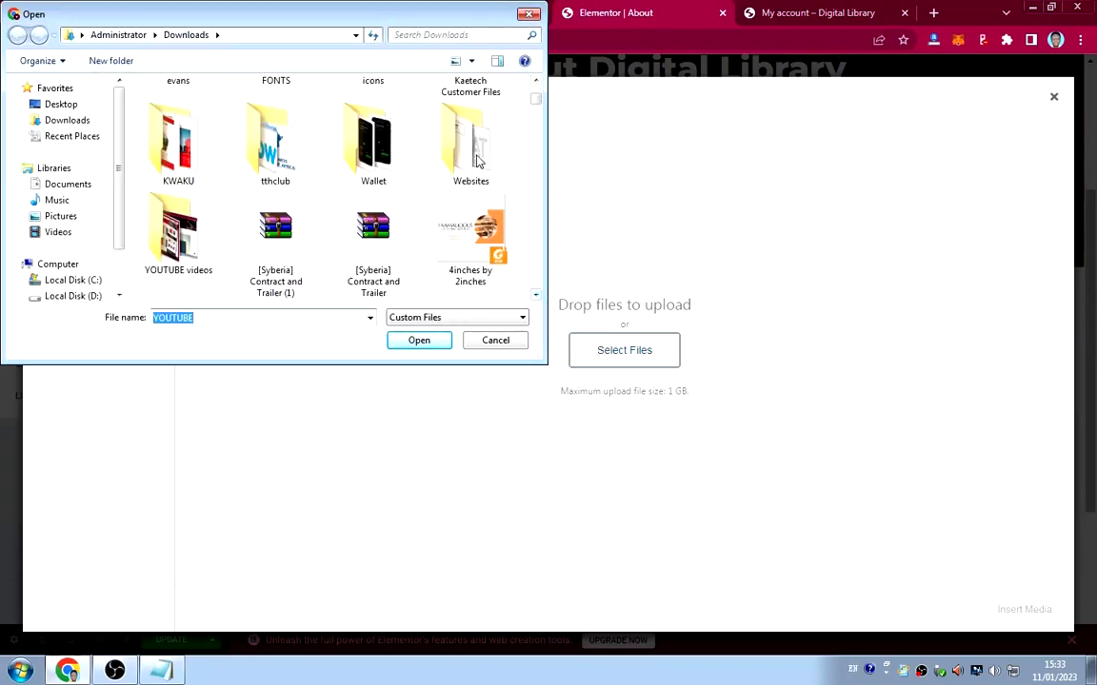
double_click(476, 157)
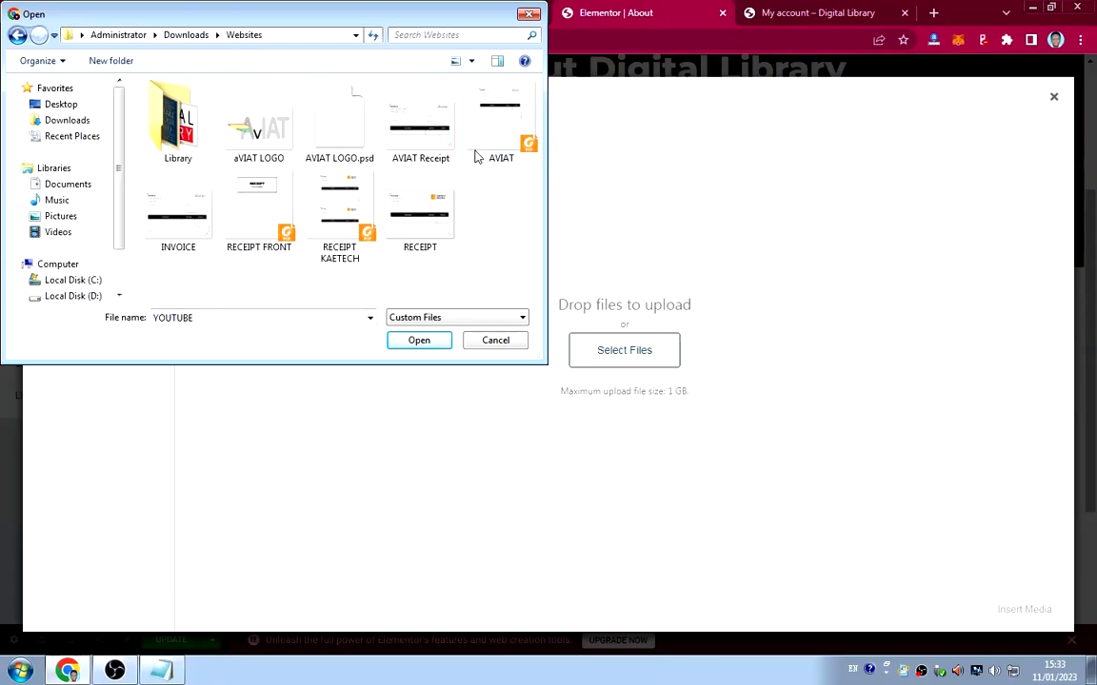
double_click(171, 123)
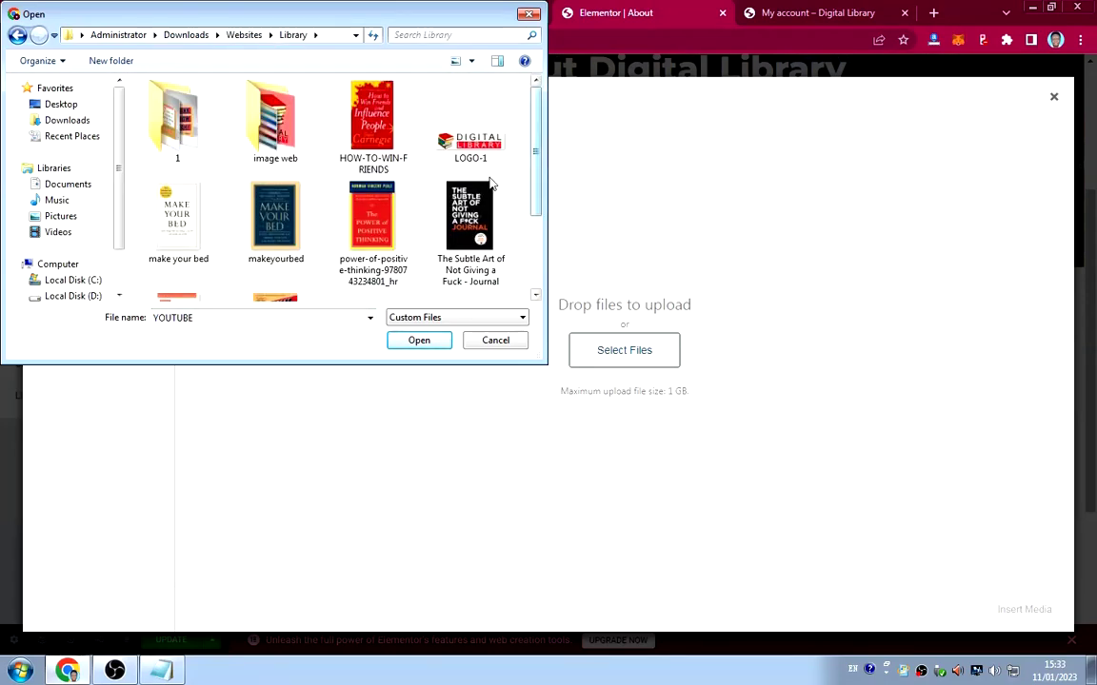
double_click(260, 121)
click(248, 170)
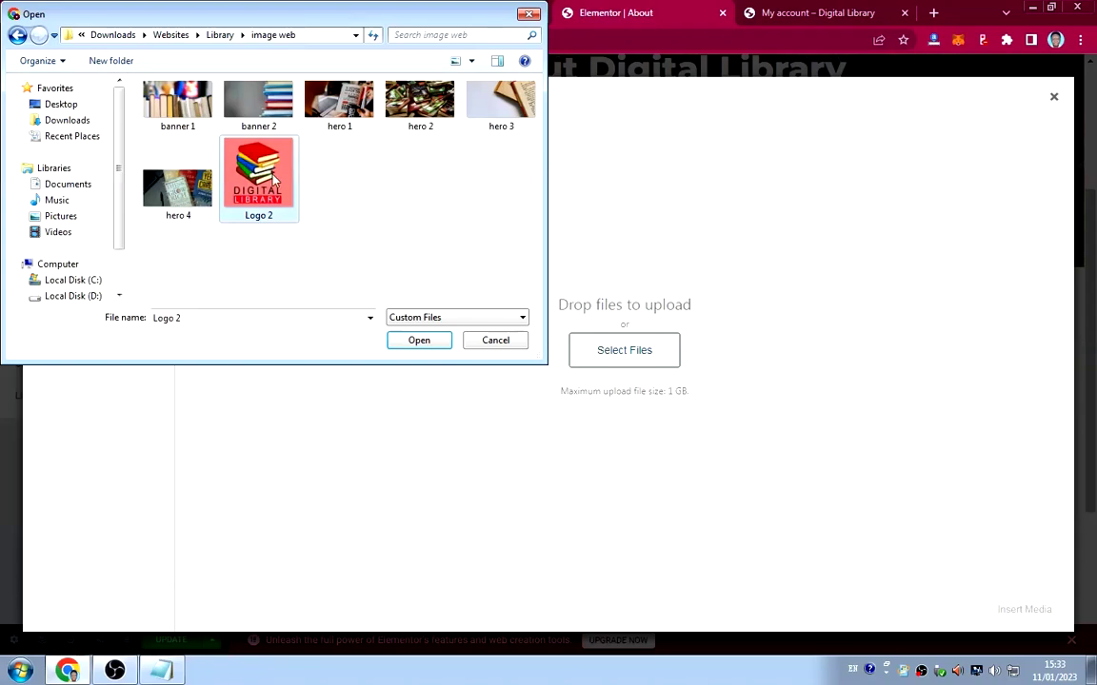
click(415, 343)
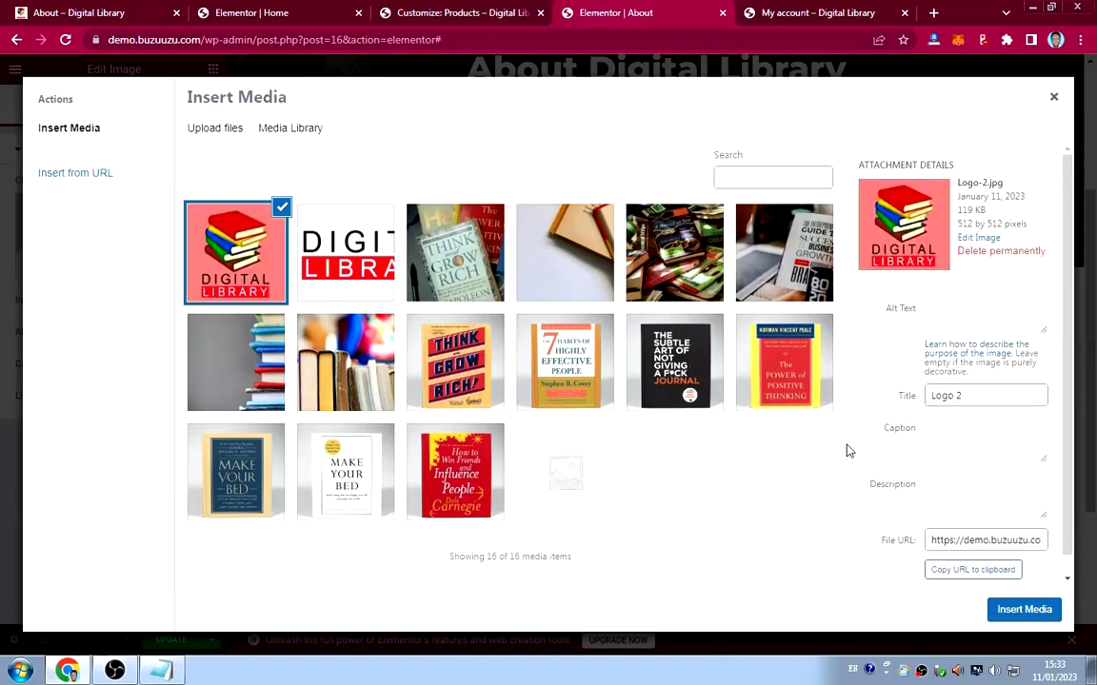
click(1026, 611)
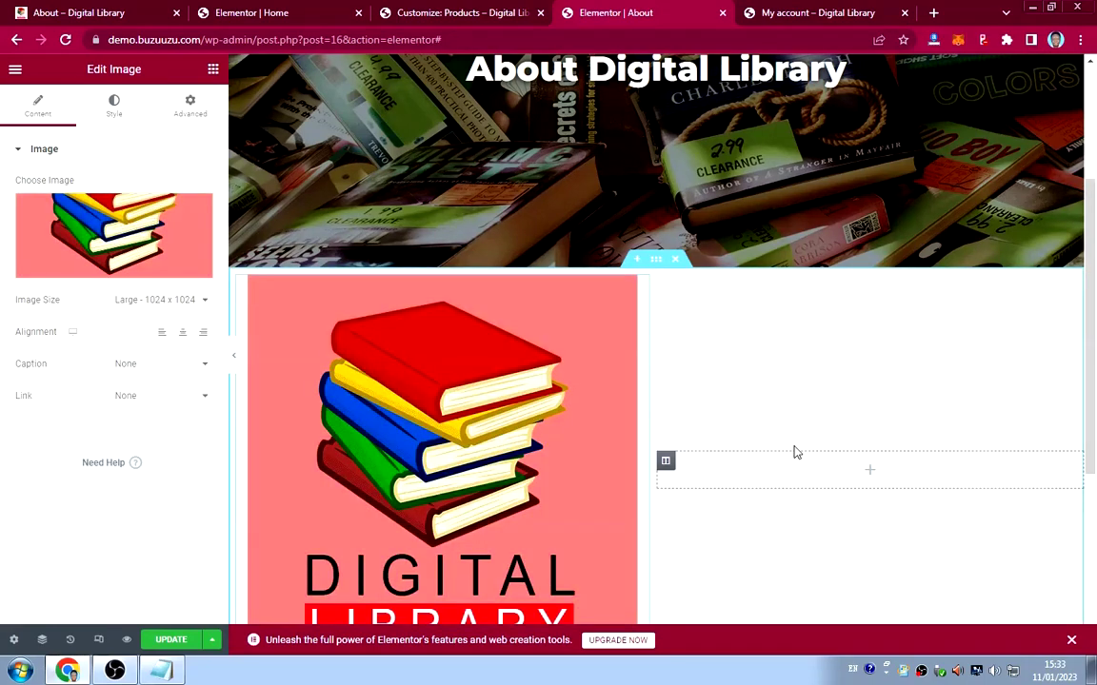
Set the two-column section's top and bottom margins to 50 px.
click(655, 260)
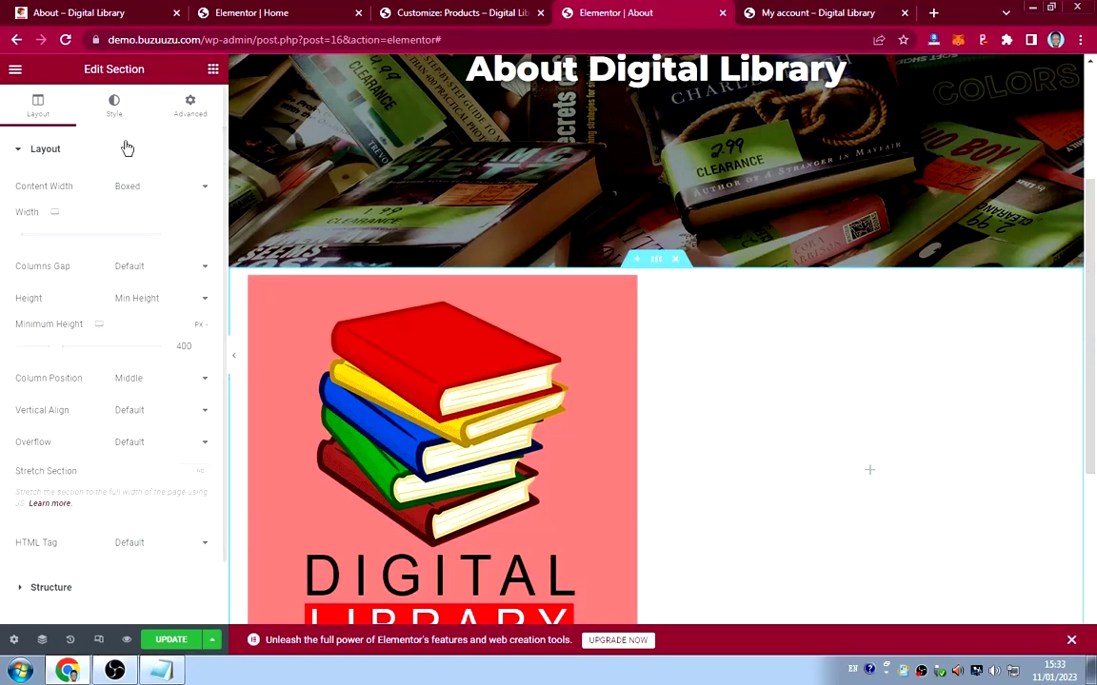
click(192, 112)
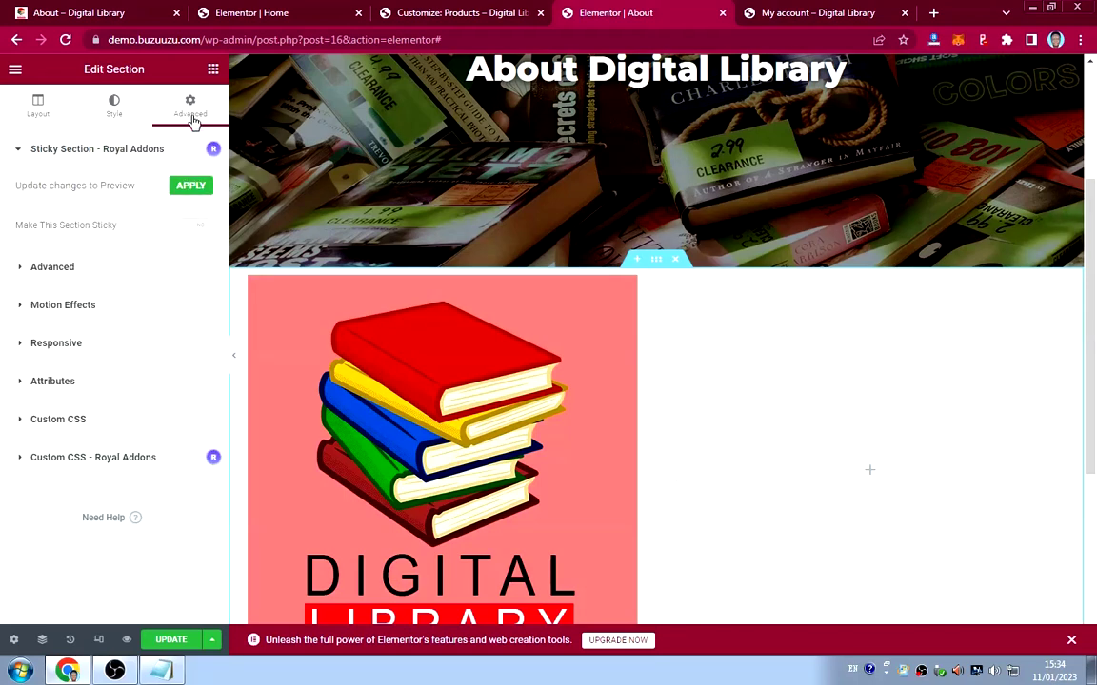
click(66, 266)
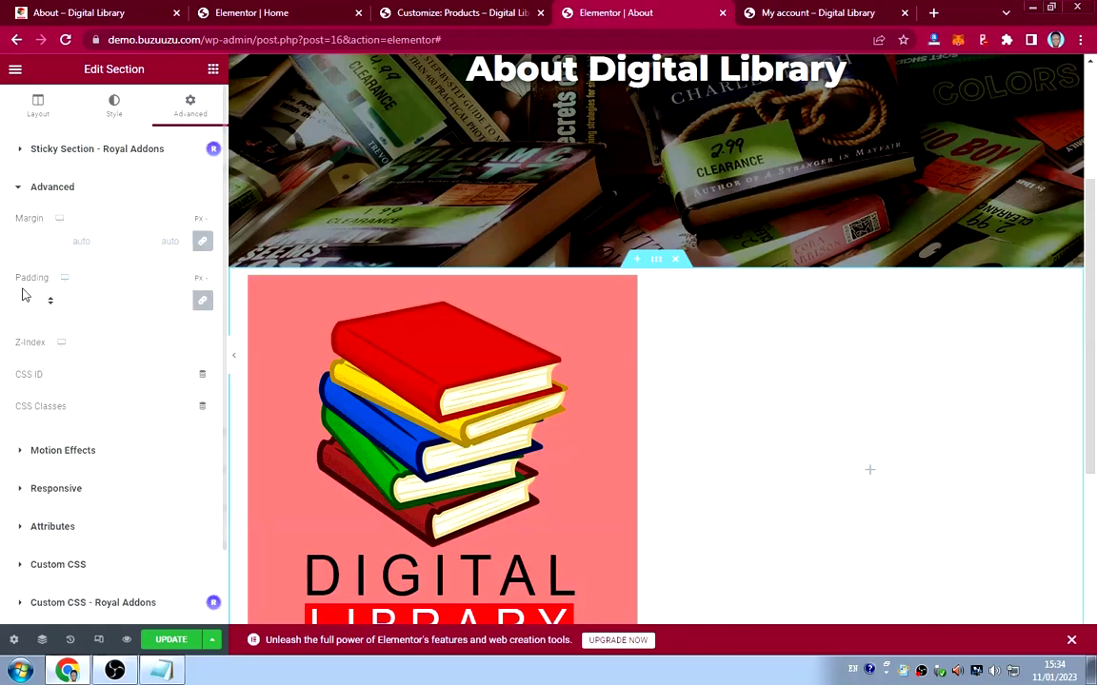
click(28, 240)
text(50)
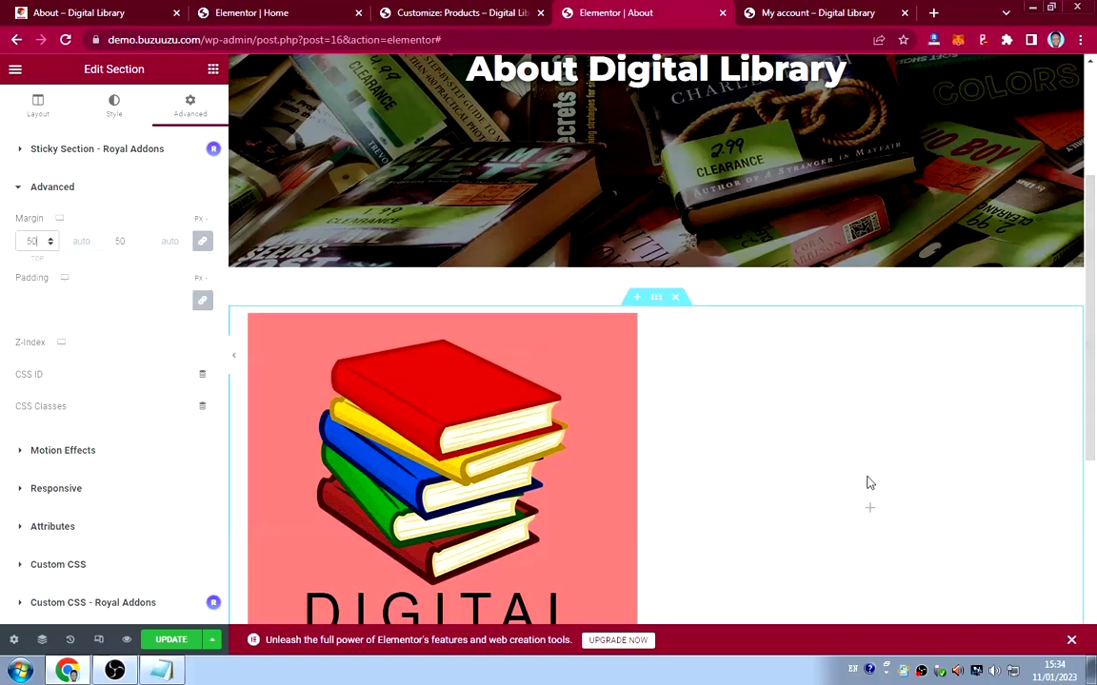
scroll(849, 477, down, 2)
scroll(850, 477, up, 2)
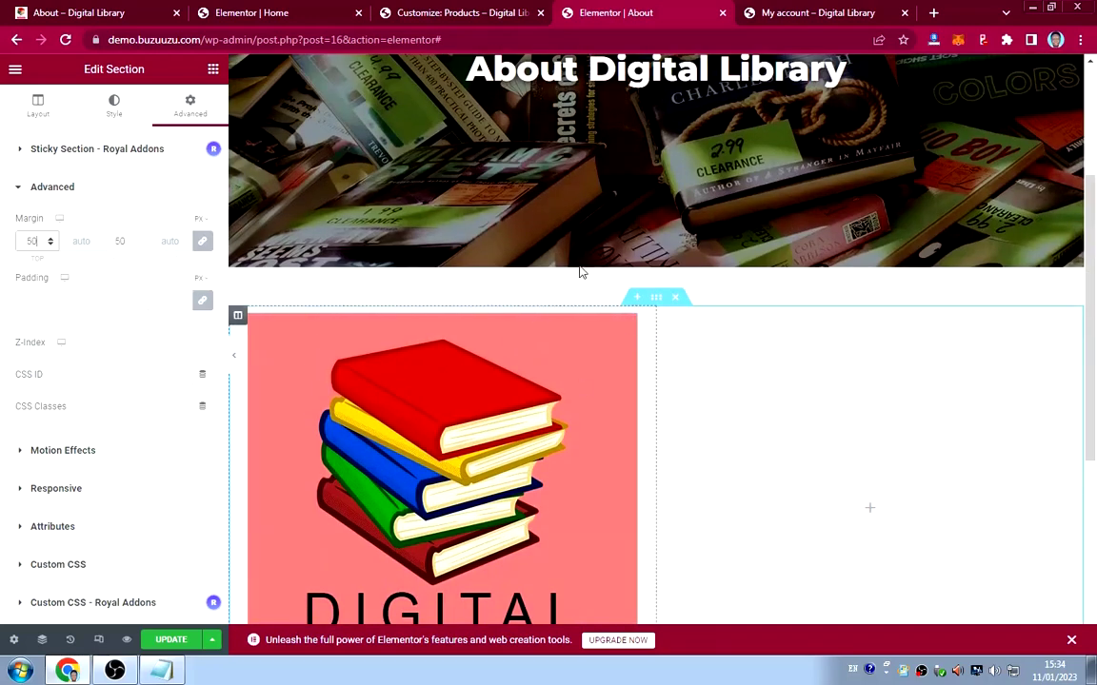
Preview the spacing around the two-column section on the full-width page without the editing panel.
click(235, 362)
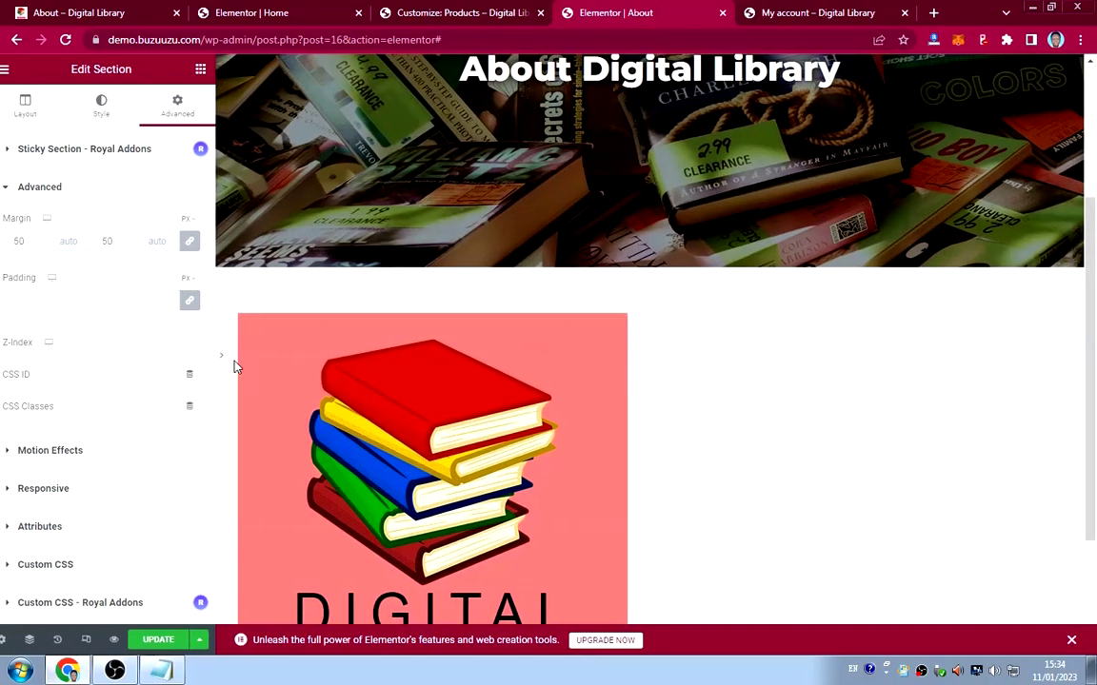
scroll(634, 374, up, 2)
scroll(644, 386, down, 2)
scroll(644, 386, down, 2)
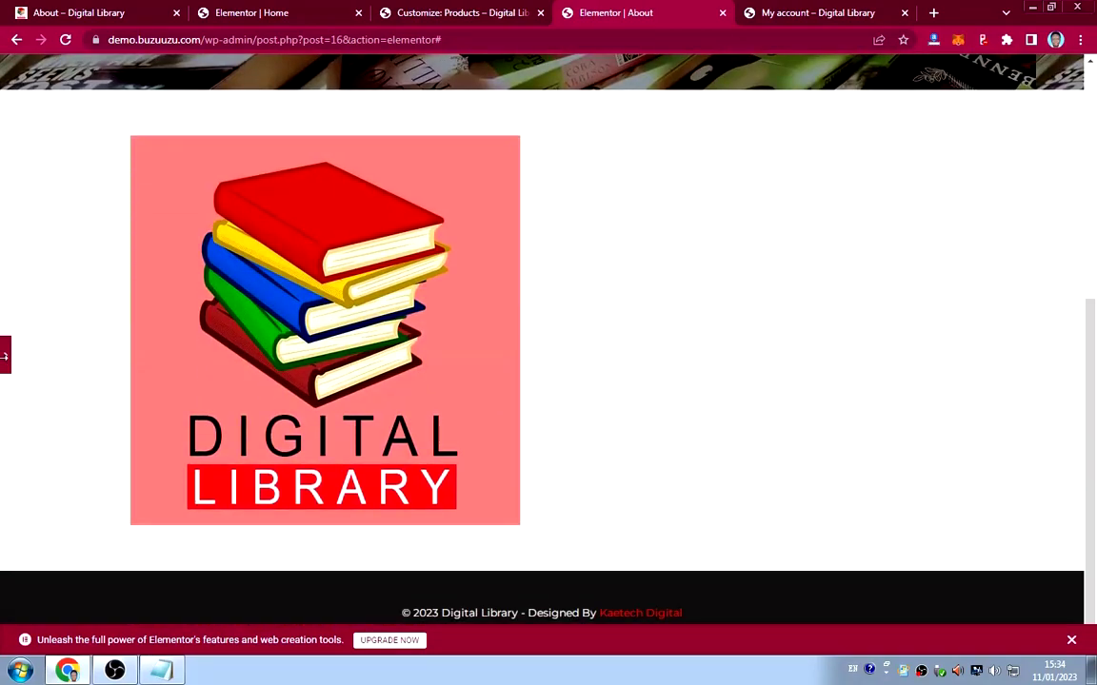
click(4, 355)
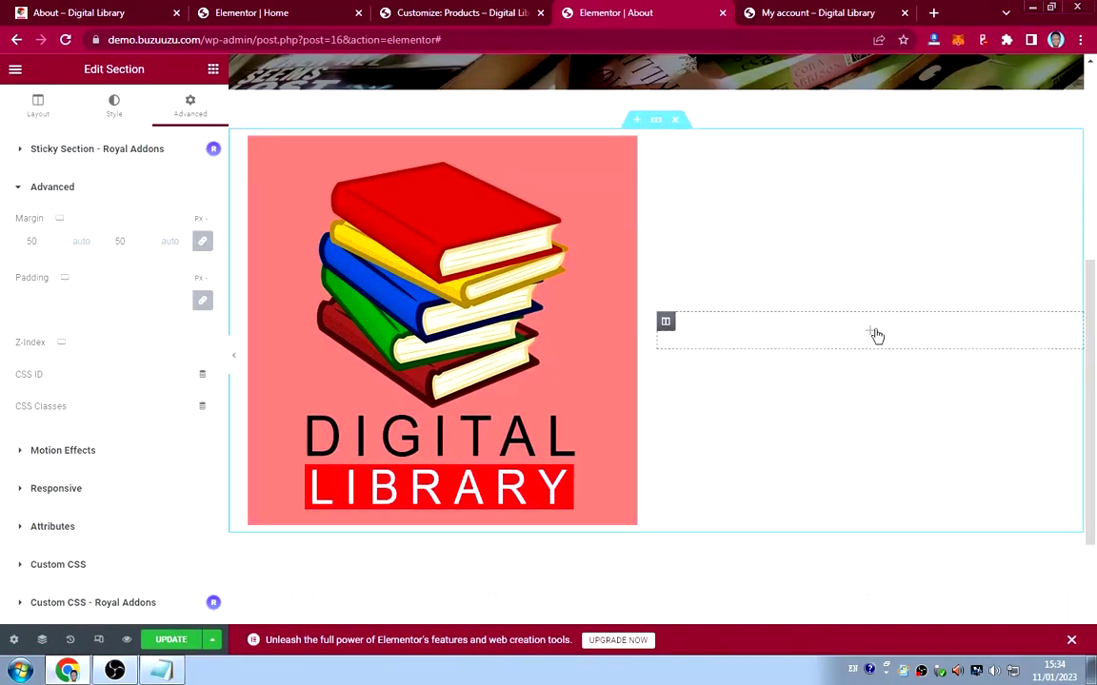
Copy the "Digital Library" heading text beside the logo image on the reference site's About page.
click(121, 16)
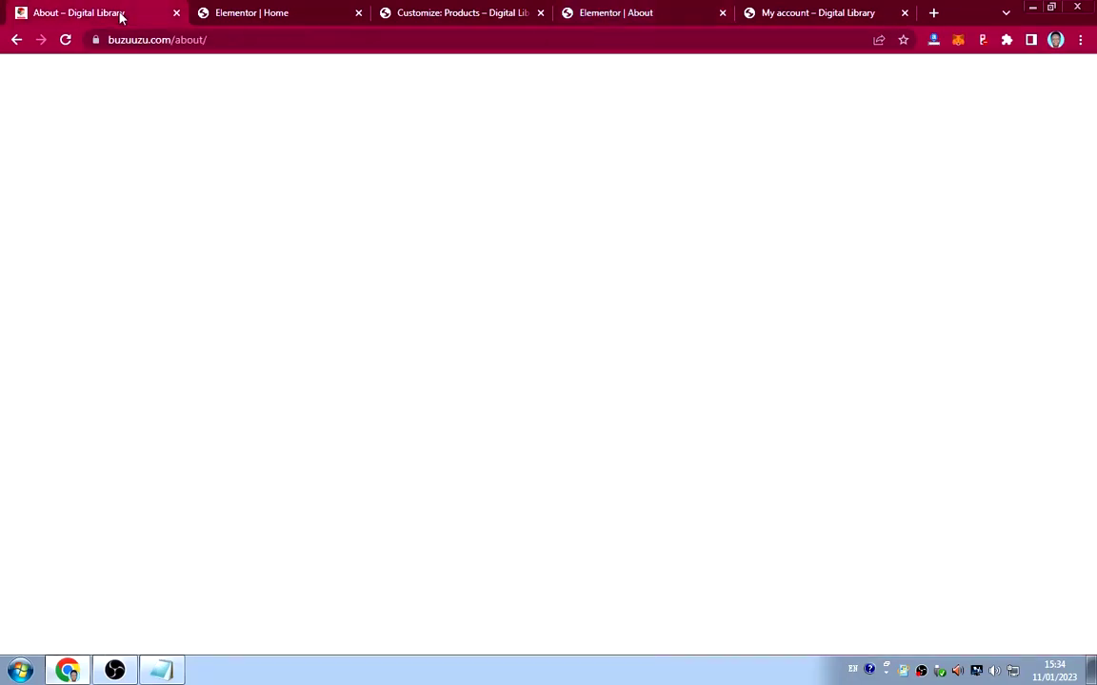
drag(734, 259, 558, 245)
key(ctrl+c)
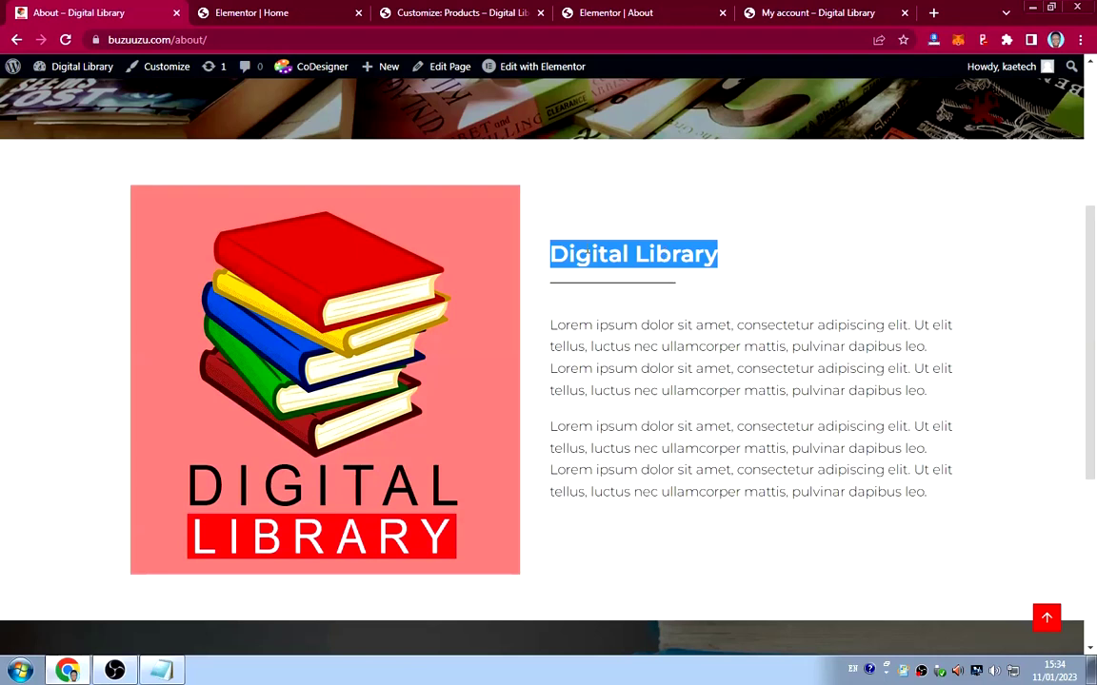
click(695, 297)
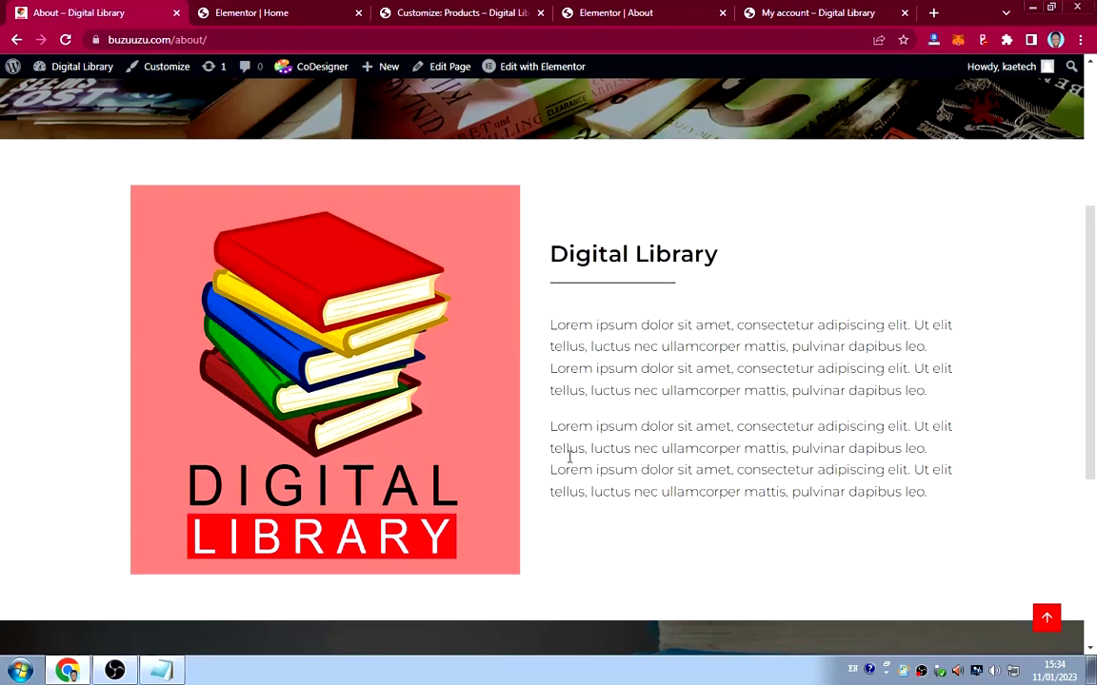
Add a Heading widget to the empty right column of the demo About page, with the copied title "Digital Library".
click(577, 21)
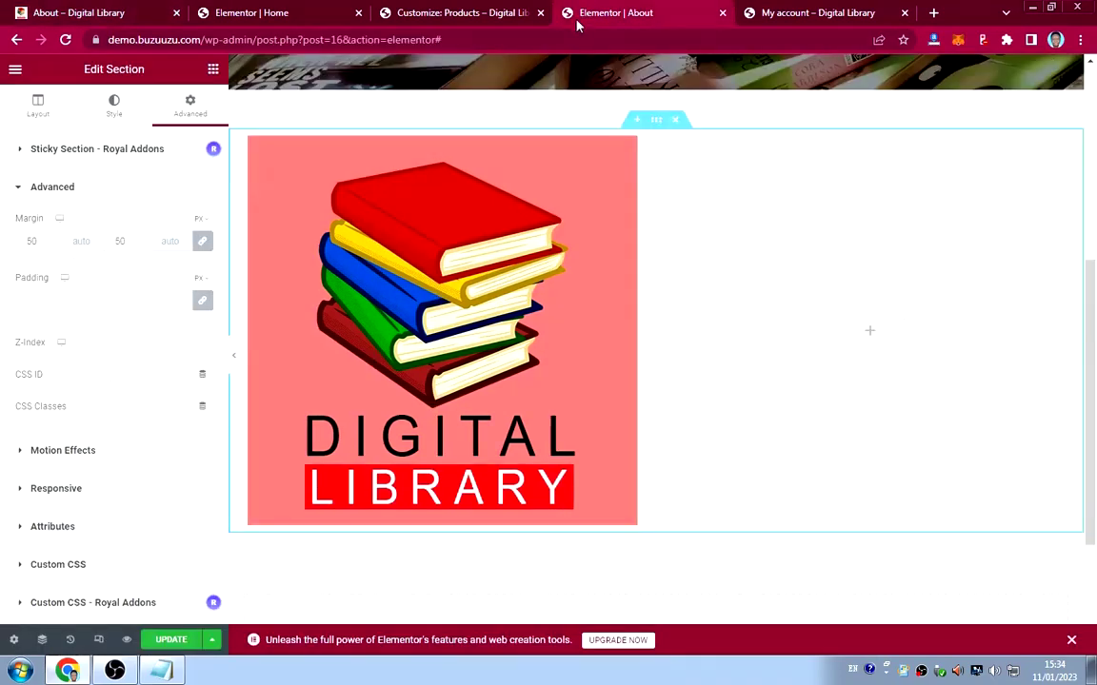
click(870, 330)
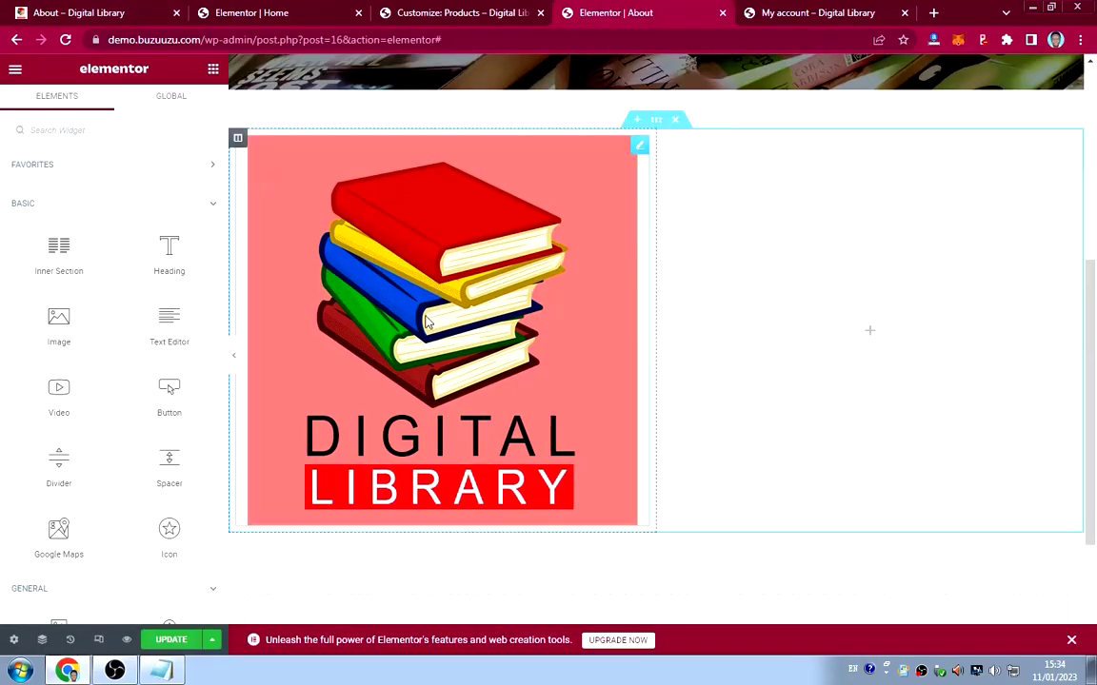
drag(168, 249, 813, 324)
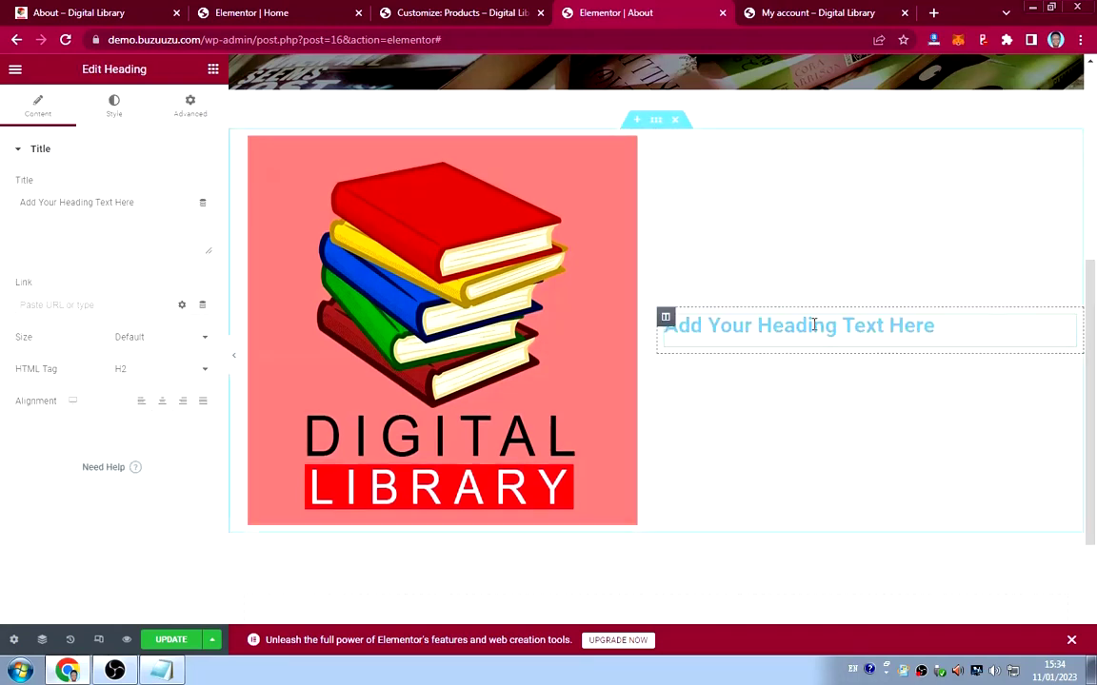
drag(153, 205, 14, 195)
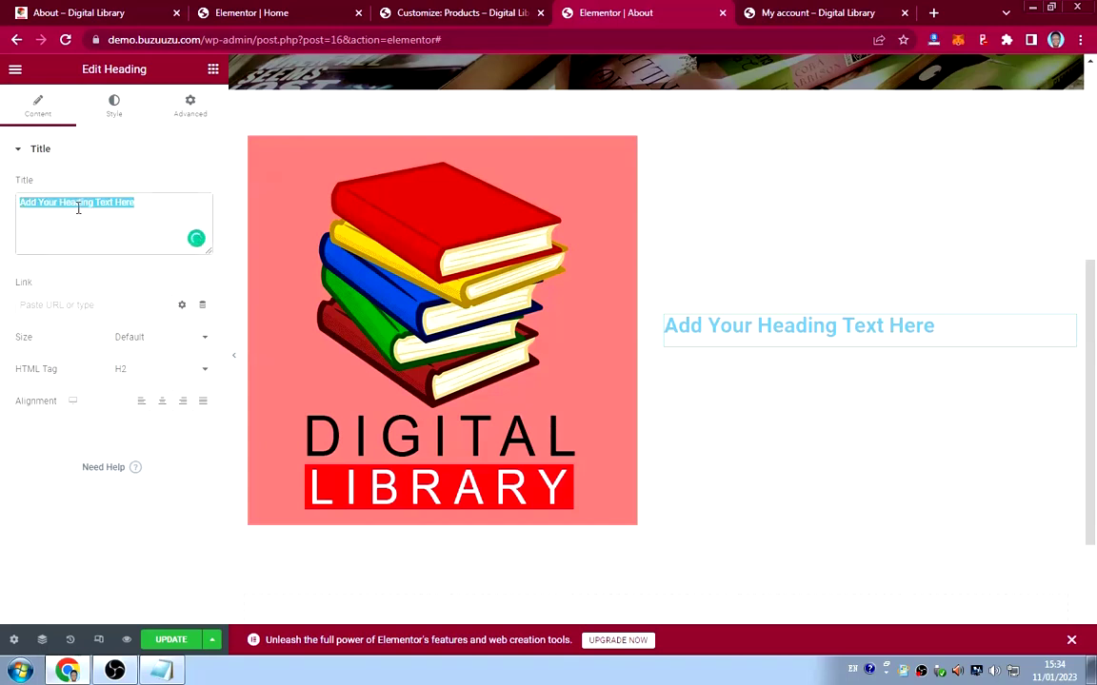
key(ctrl+v)
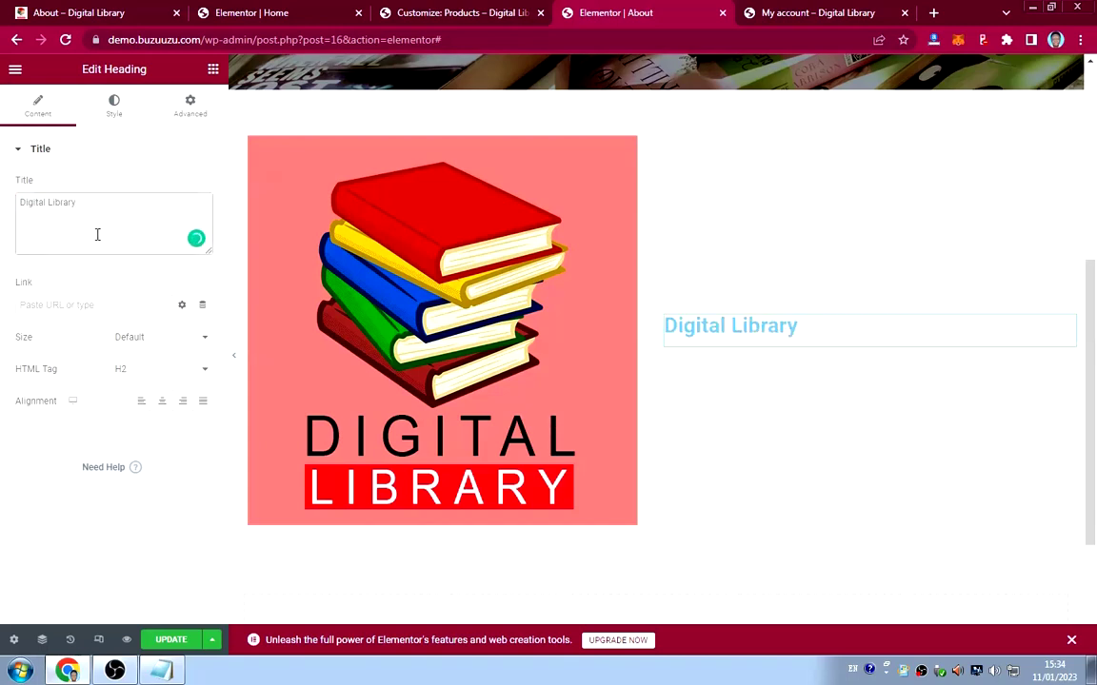
Set the Digital Library heading's text color to black (#000000).
click(114, 107)
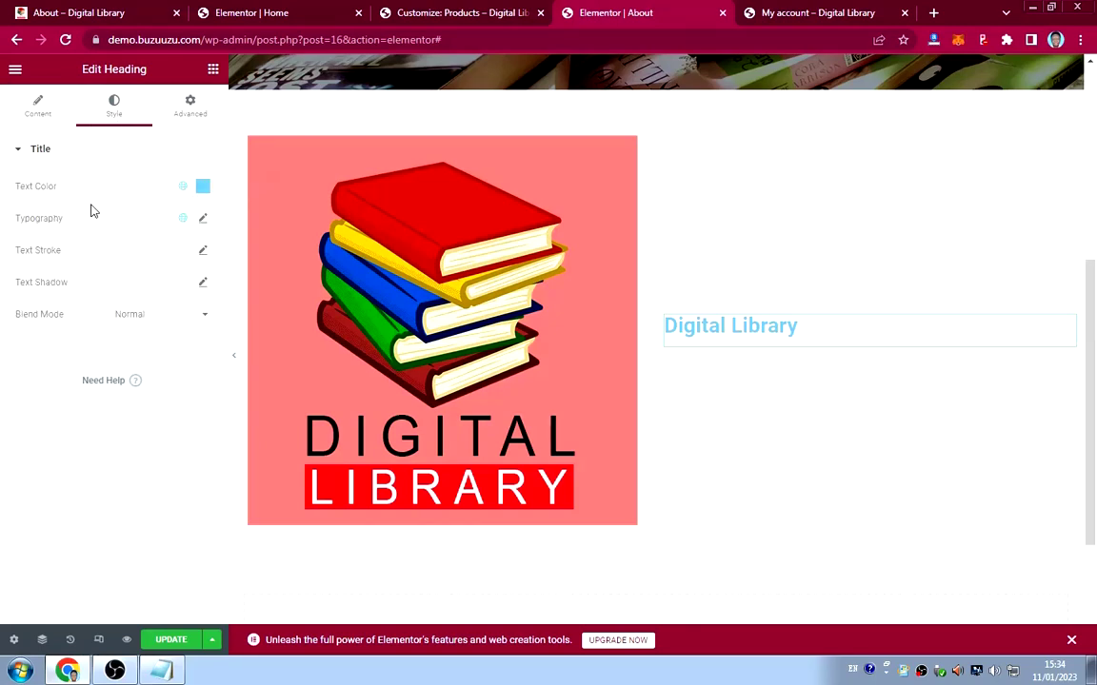
click(203, 186)
drag(43, 352, 3, 416)
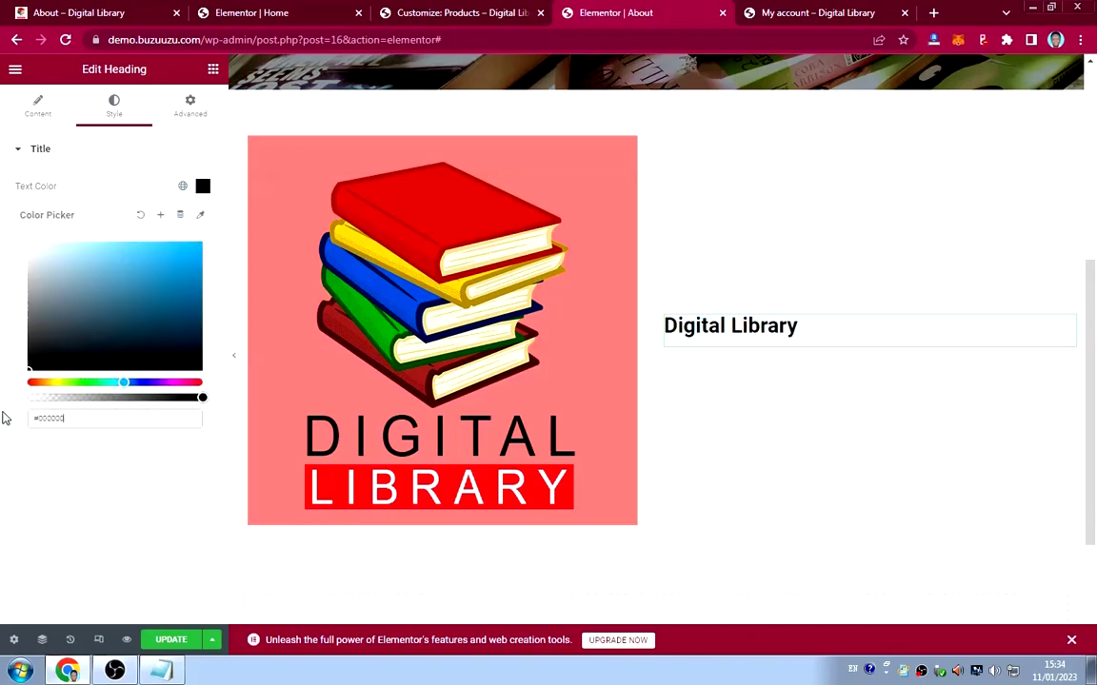
click(29, 481)
Set the Digital Library heading's typography to the Montserrat font family at a size of 35 px.
click(204, 220)
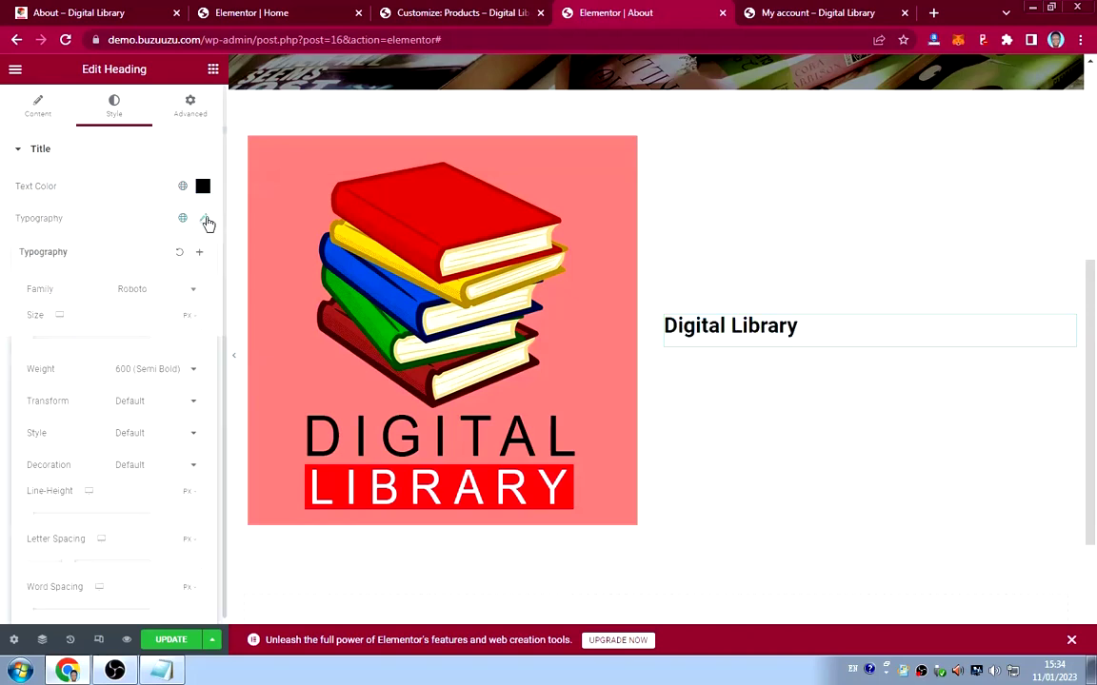
click(158, 289)
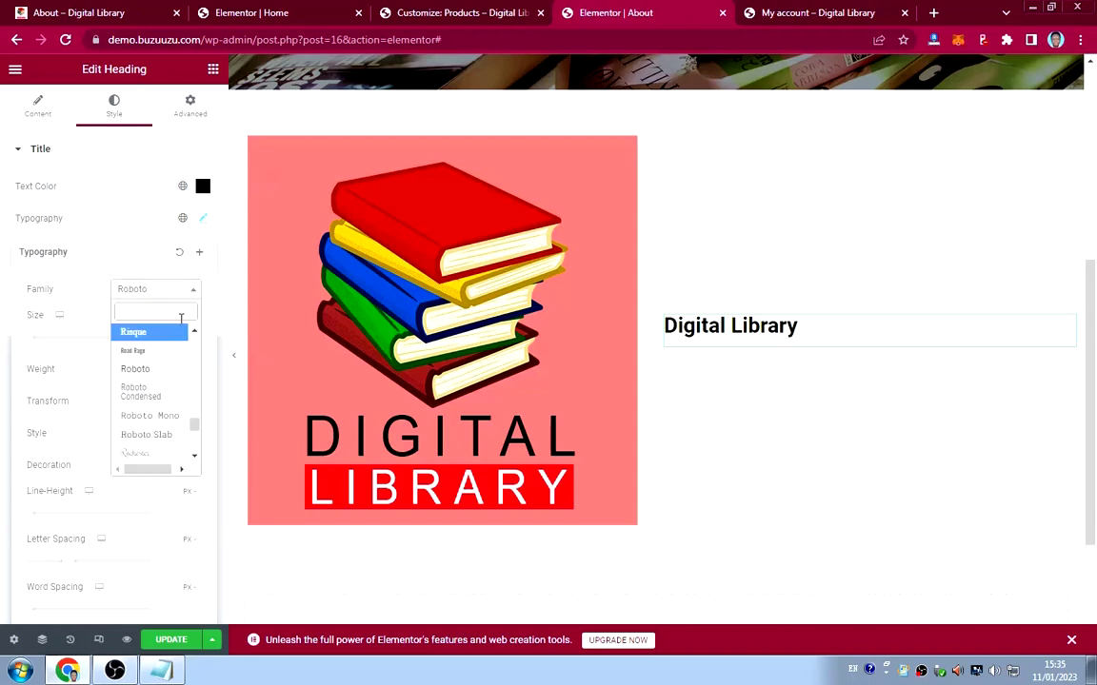
text(mont)
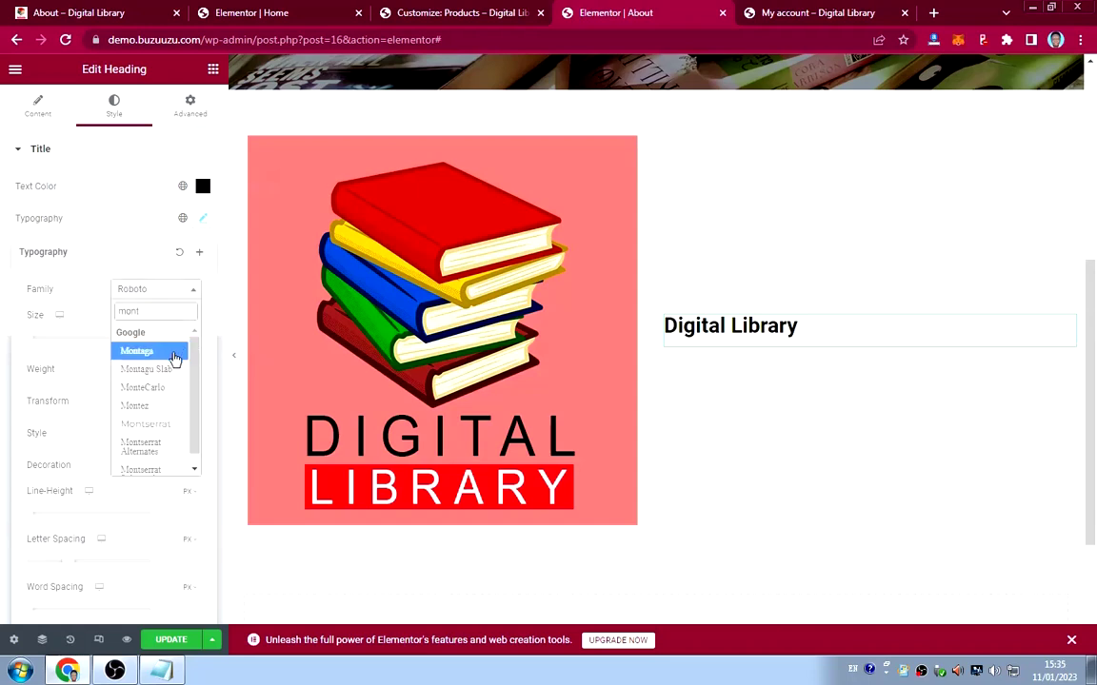
text(s)
click(163, 352)
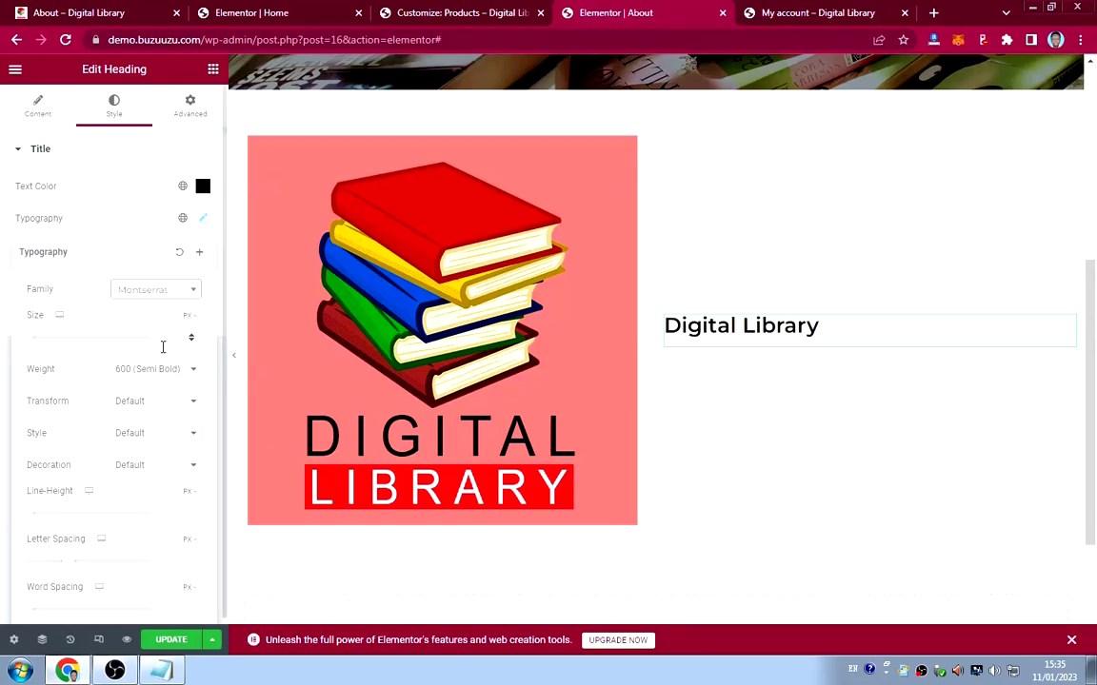
click(169, 336)
text(35)
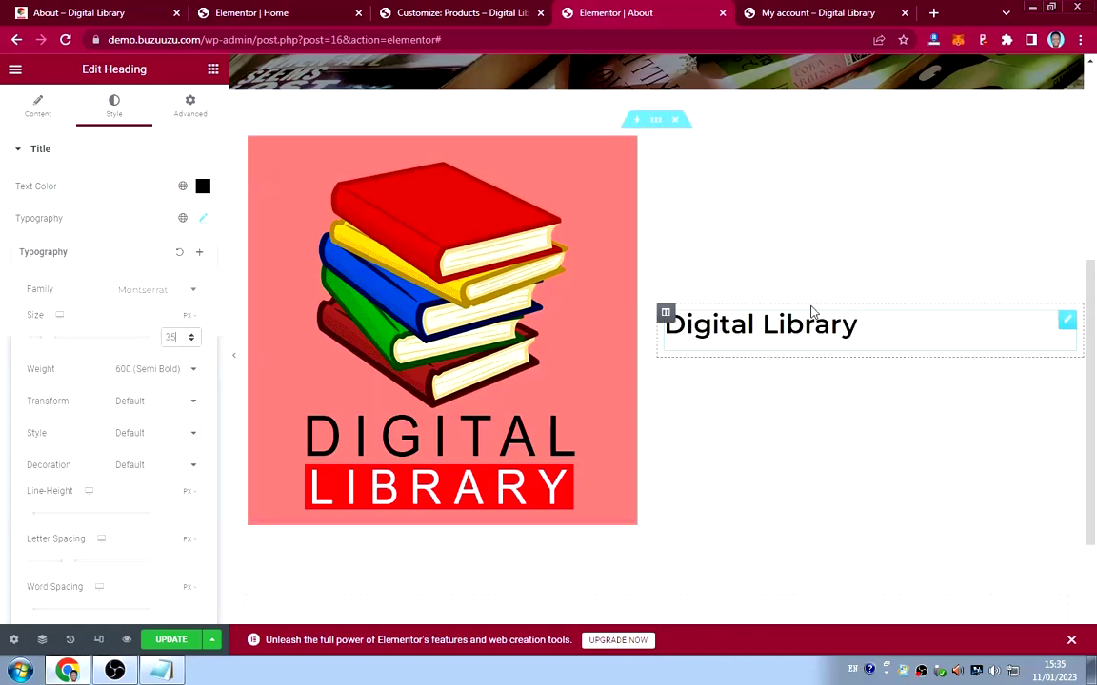
Add a divider below the Digital Library heading and set its width to 30.
click(125, 198)
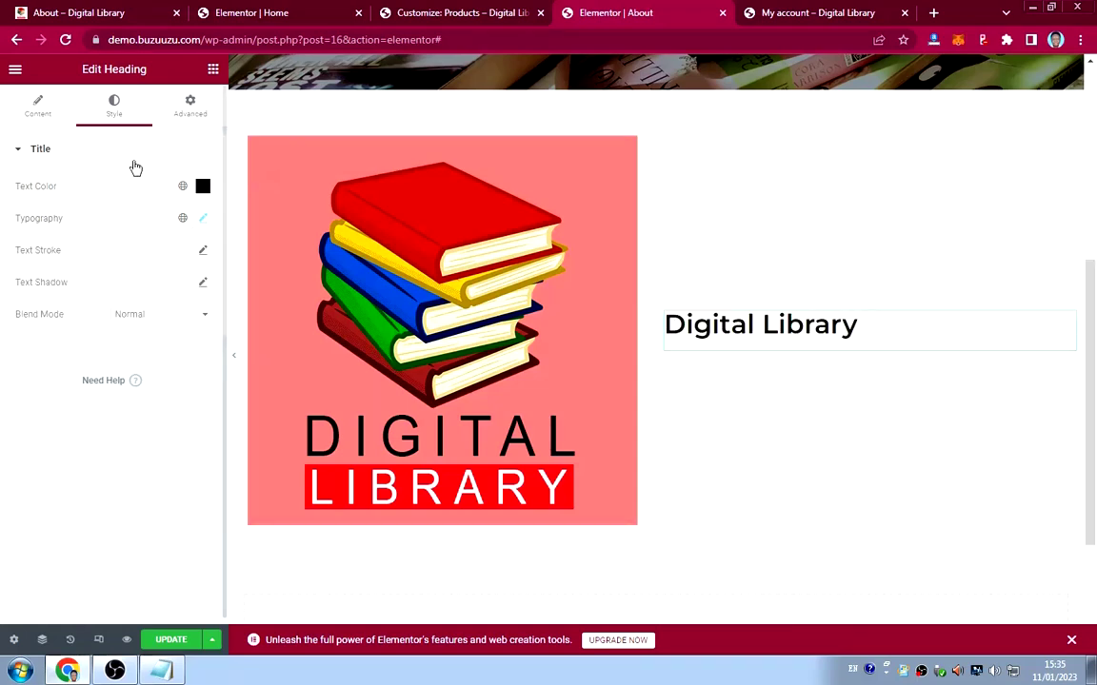
click(213, 72)
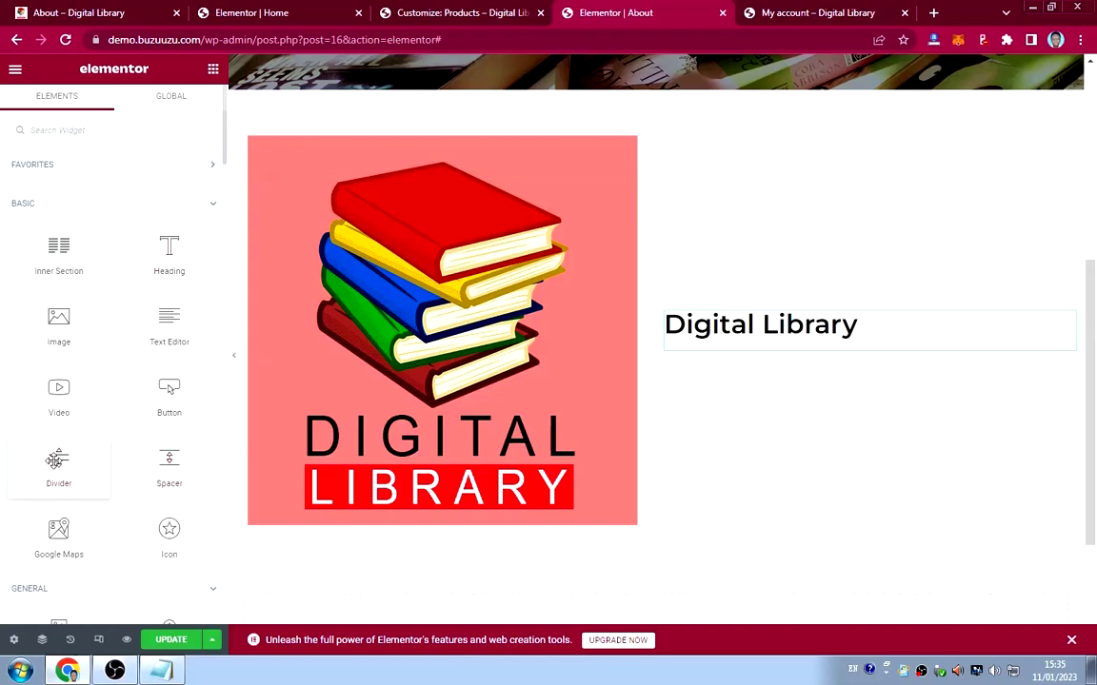
drag(55, 460, 768, 349)
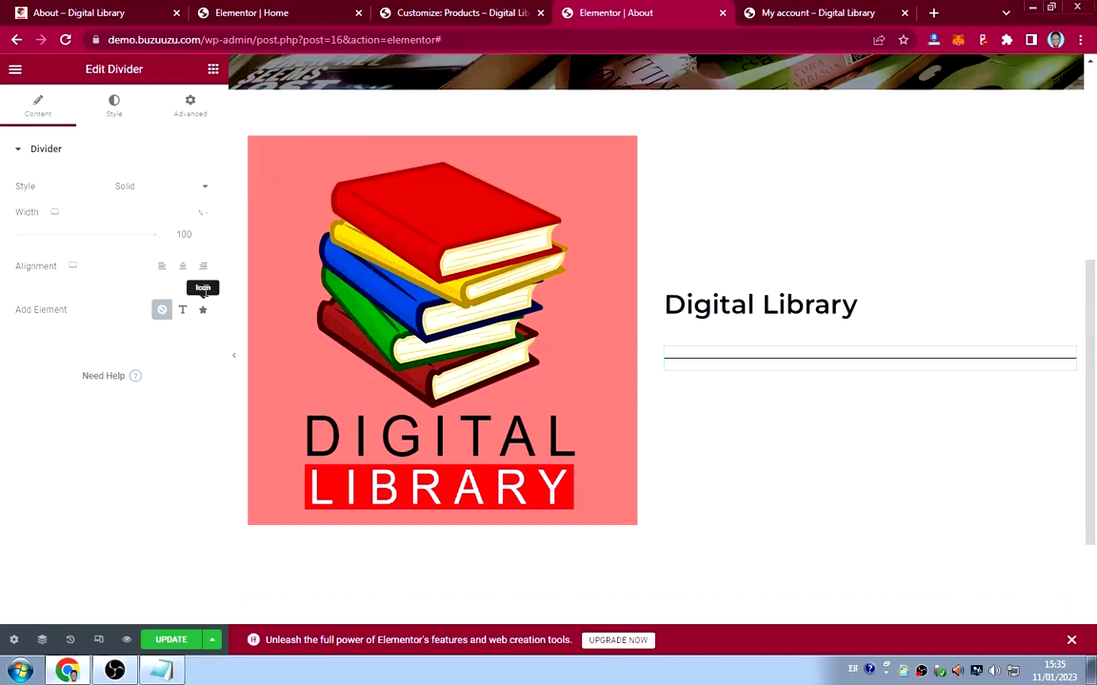
drag(186, 234, 176, 235)
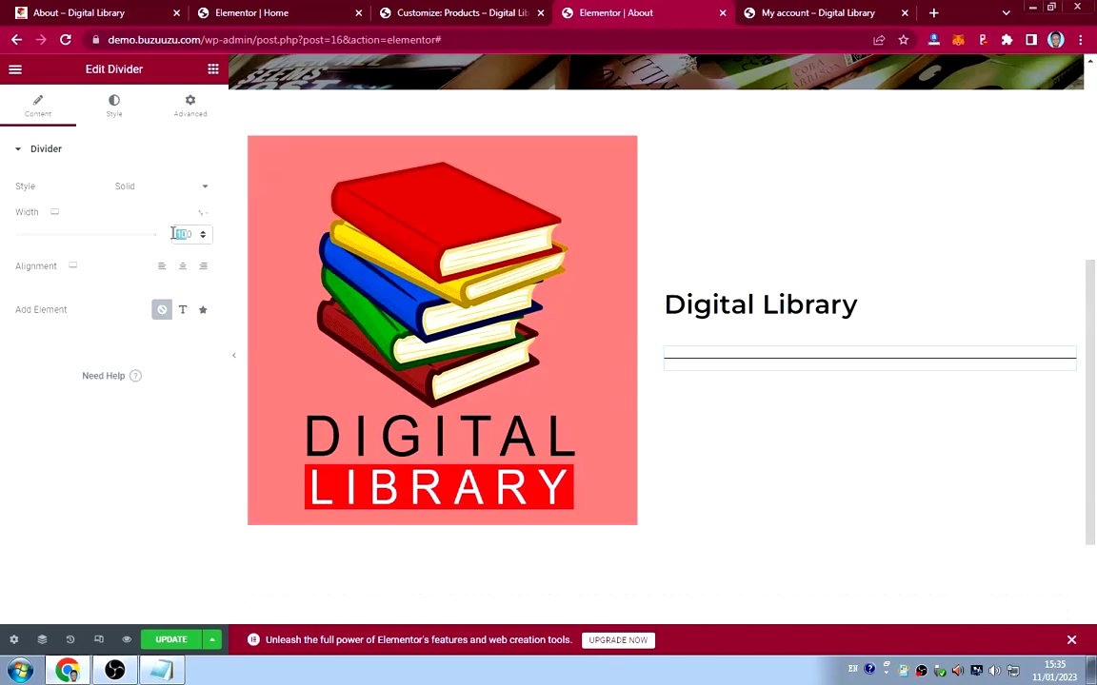
text(50)
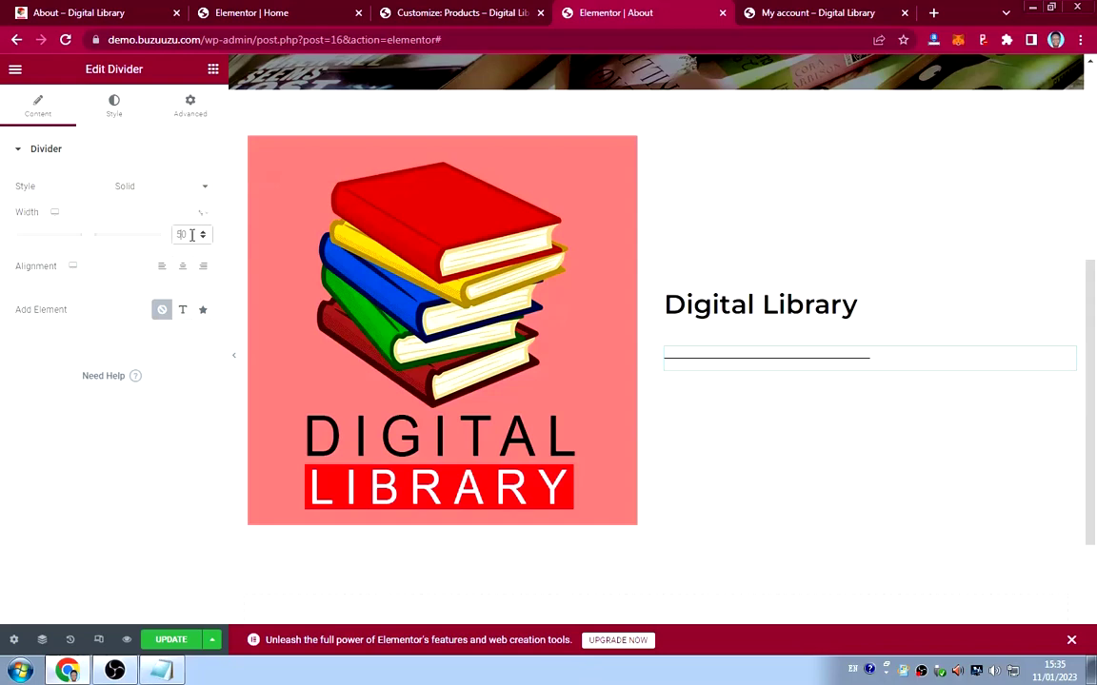
click(203, 237)
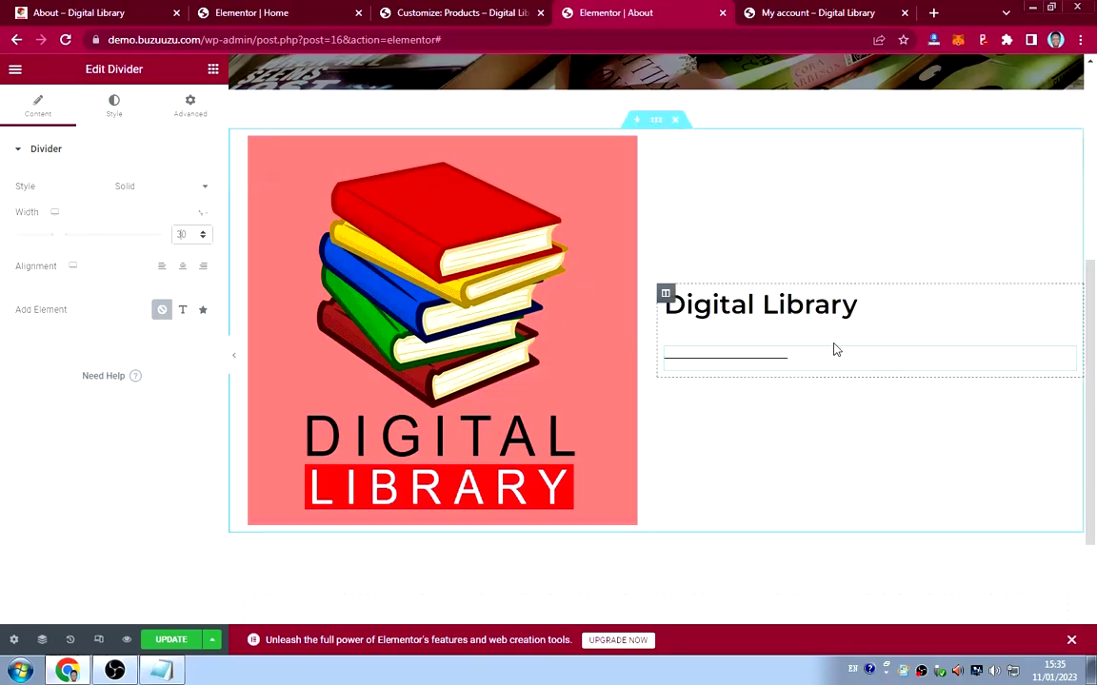
Unlink the divider's margin values and set both the top and bottom margins to -20 px.
click(181, 113)
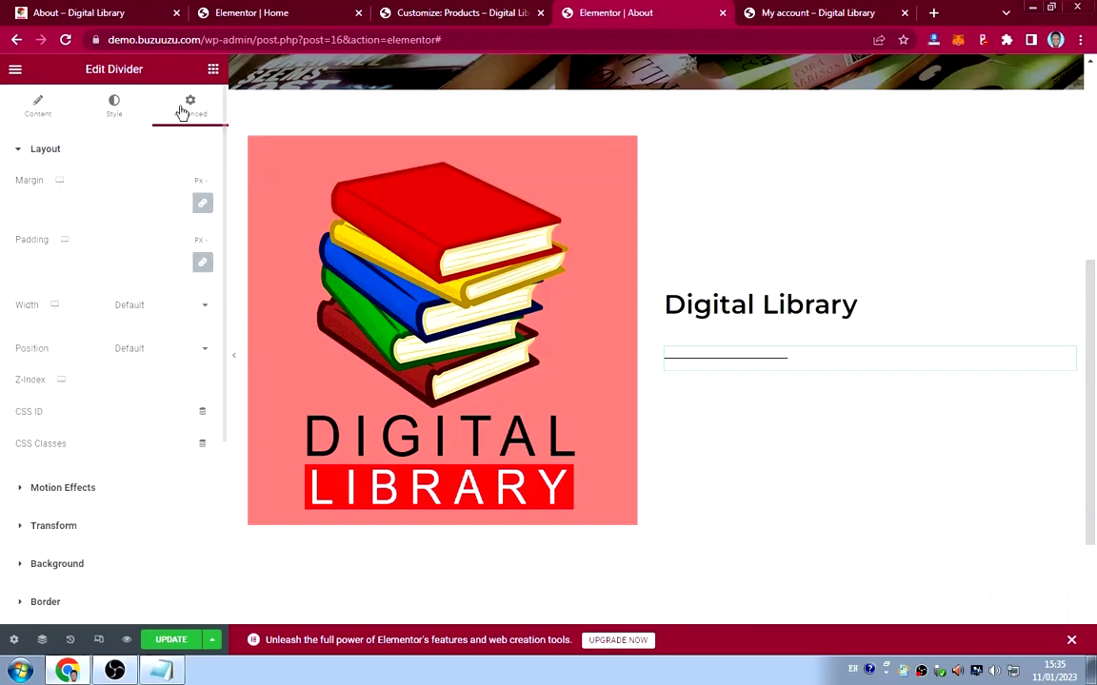
click(201, 204)
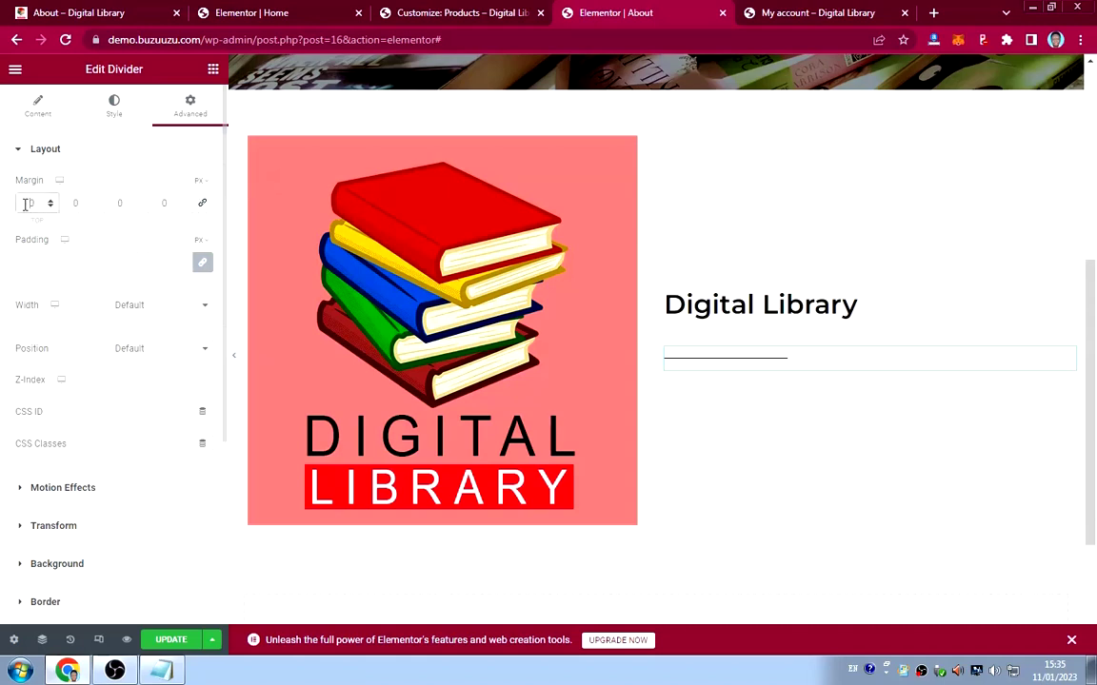
text(20)
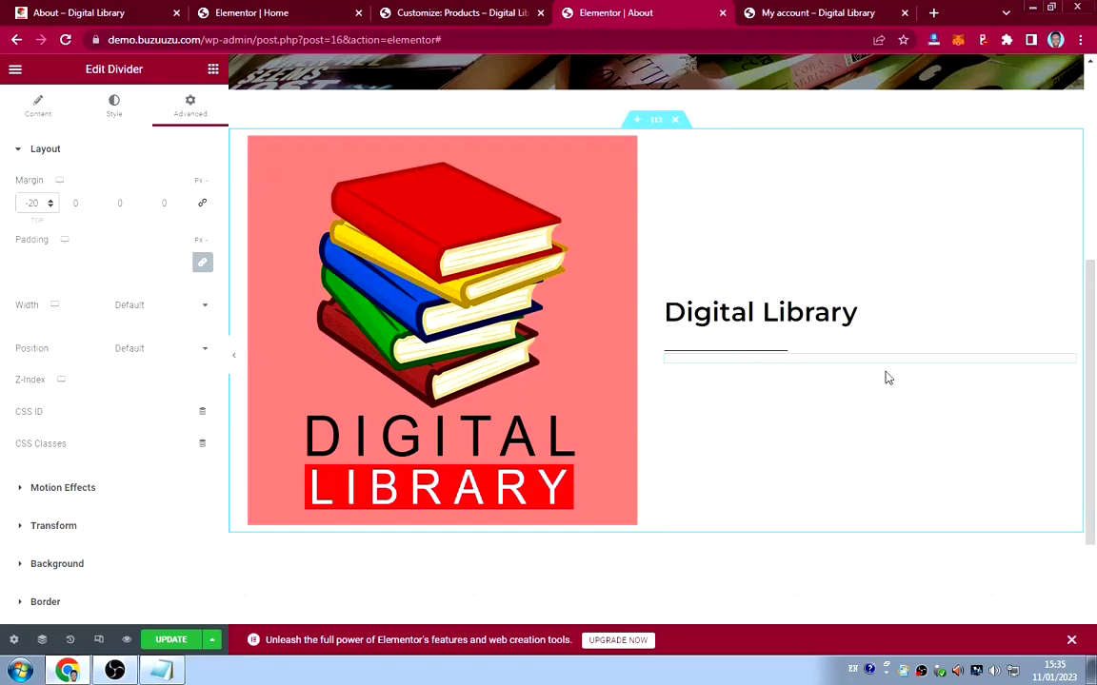
click(116, 204)
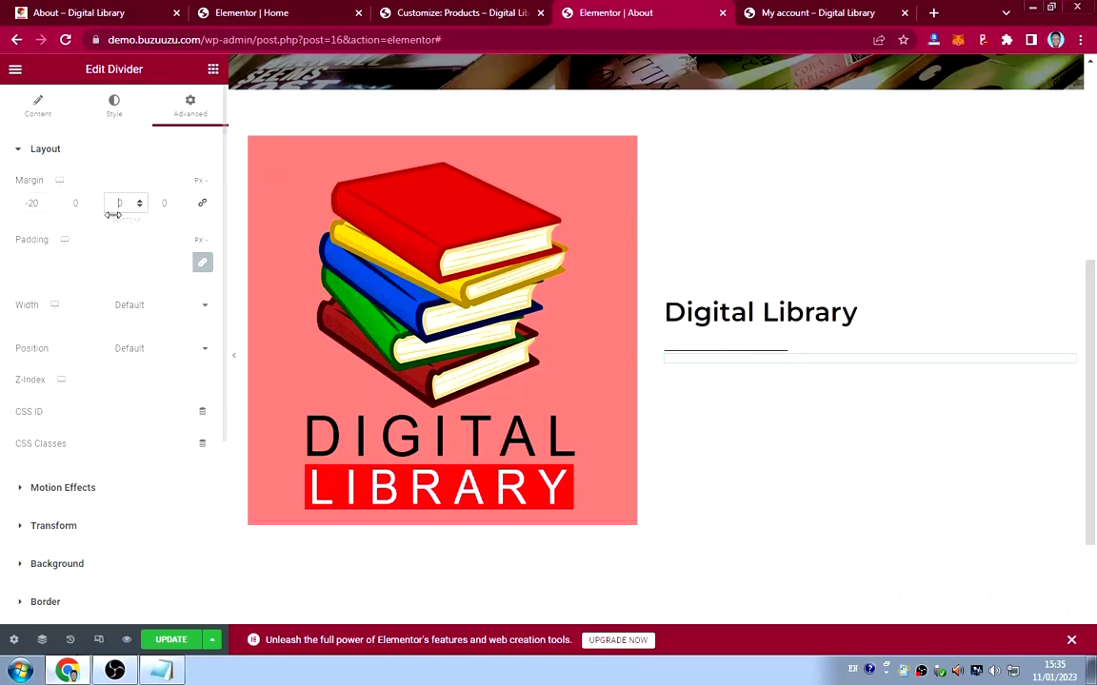
text(-20)
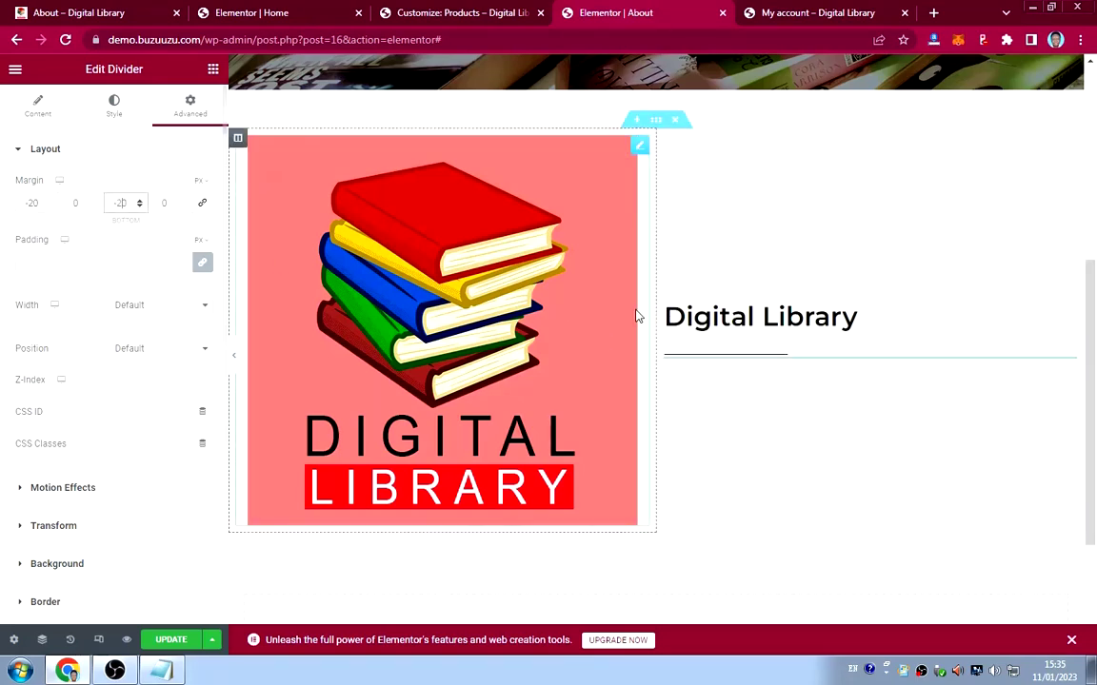
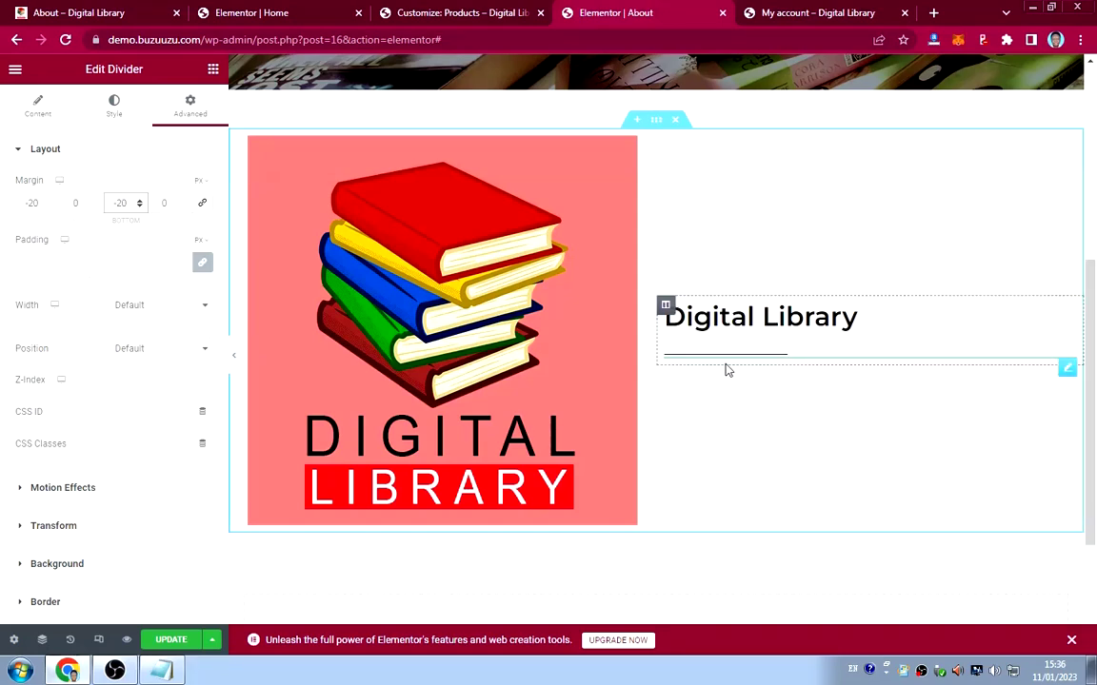
Add a text editor below the divider and replace its text with the two lorem ipsum paragraphs copied from the buzuuzu.com About page.
click(211, 76)
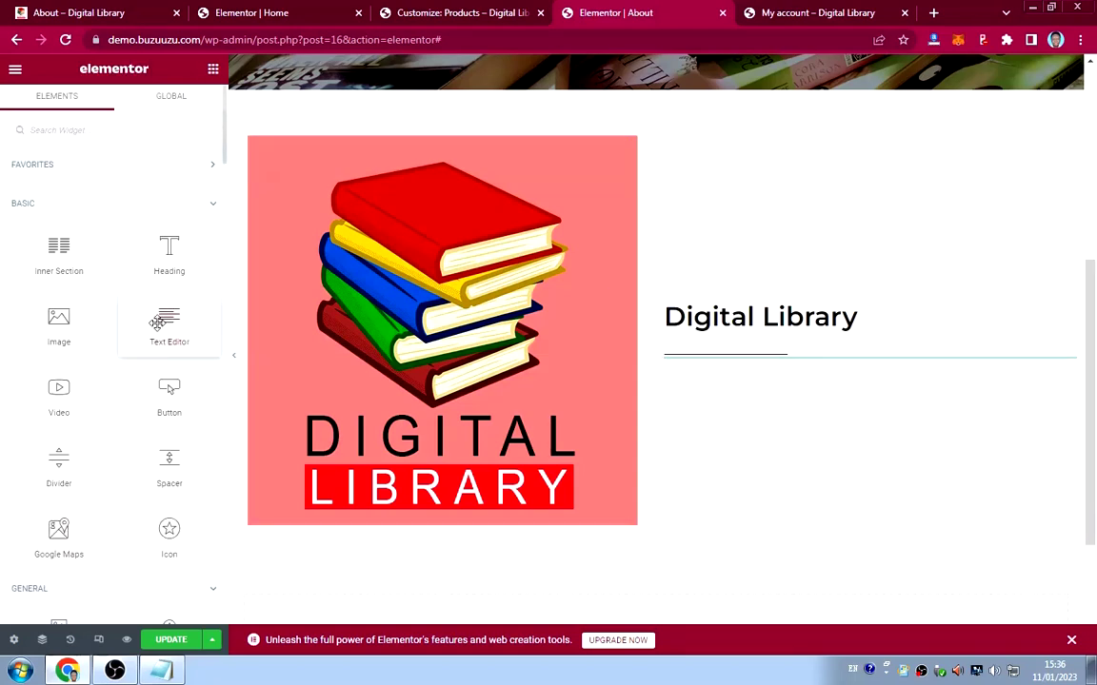
drag(567, 404, 778, 358)
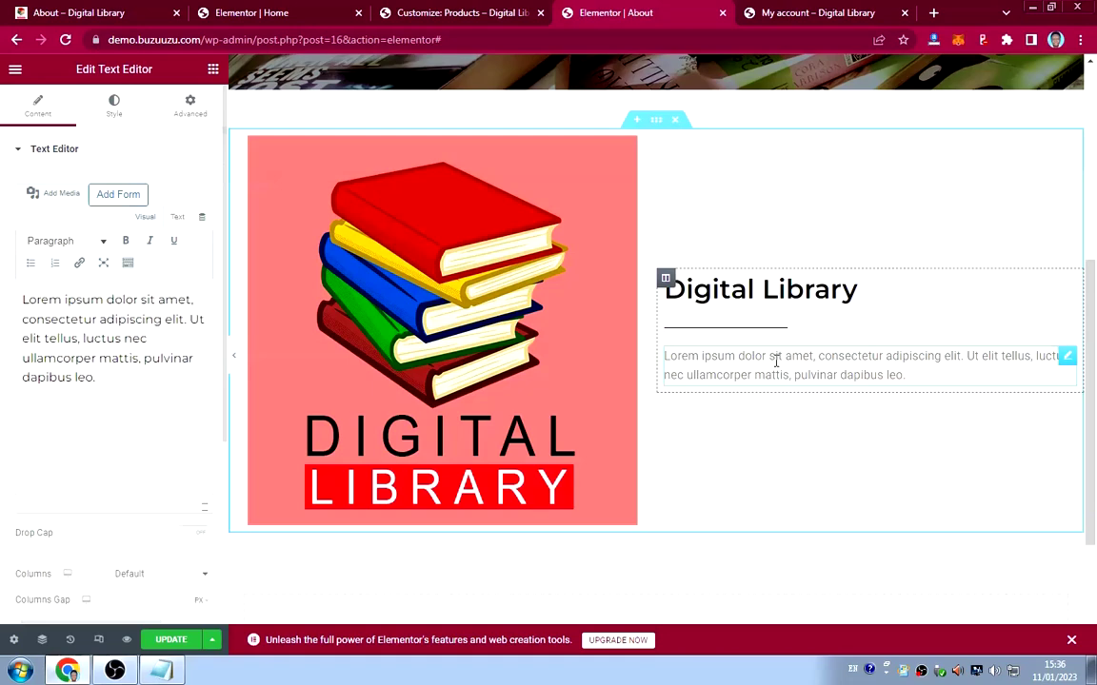
click(132, 18)
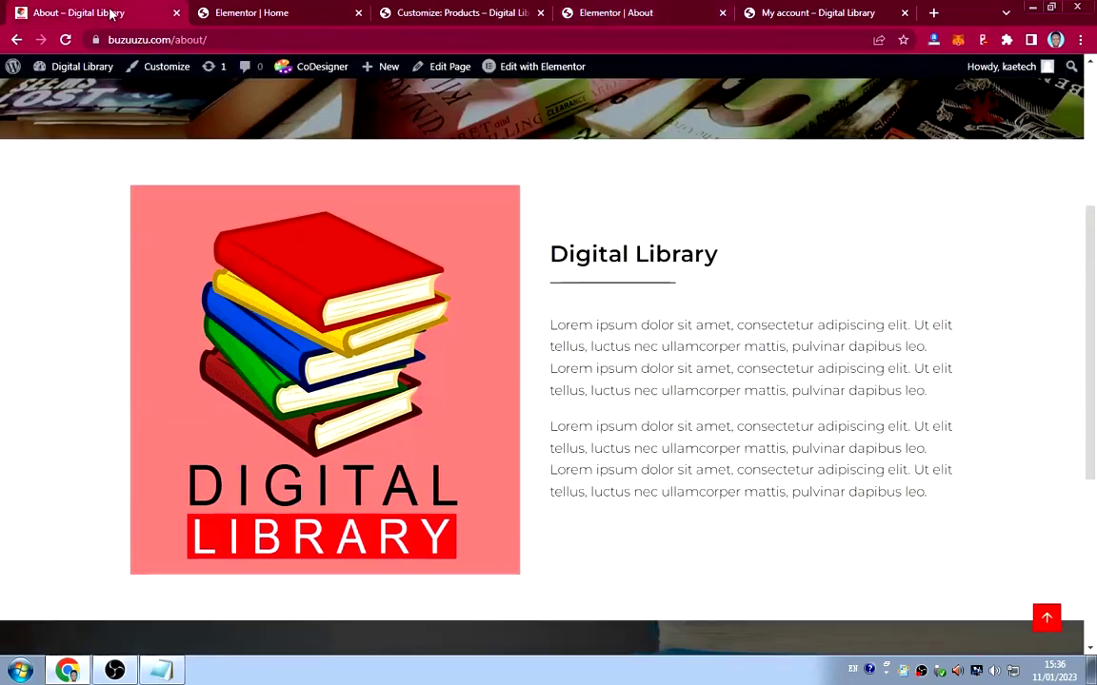
drag(550, 331, 933, 500)
key(ctrl+c)
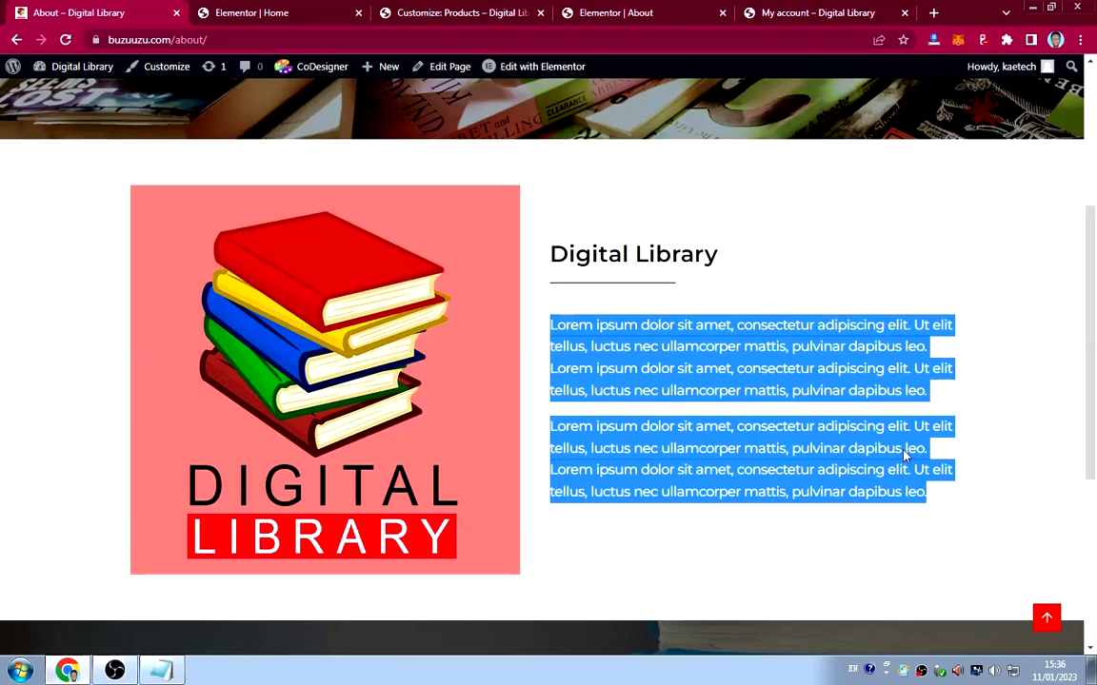
click(605, 13)
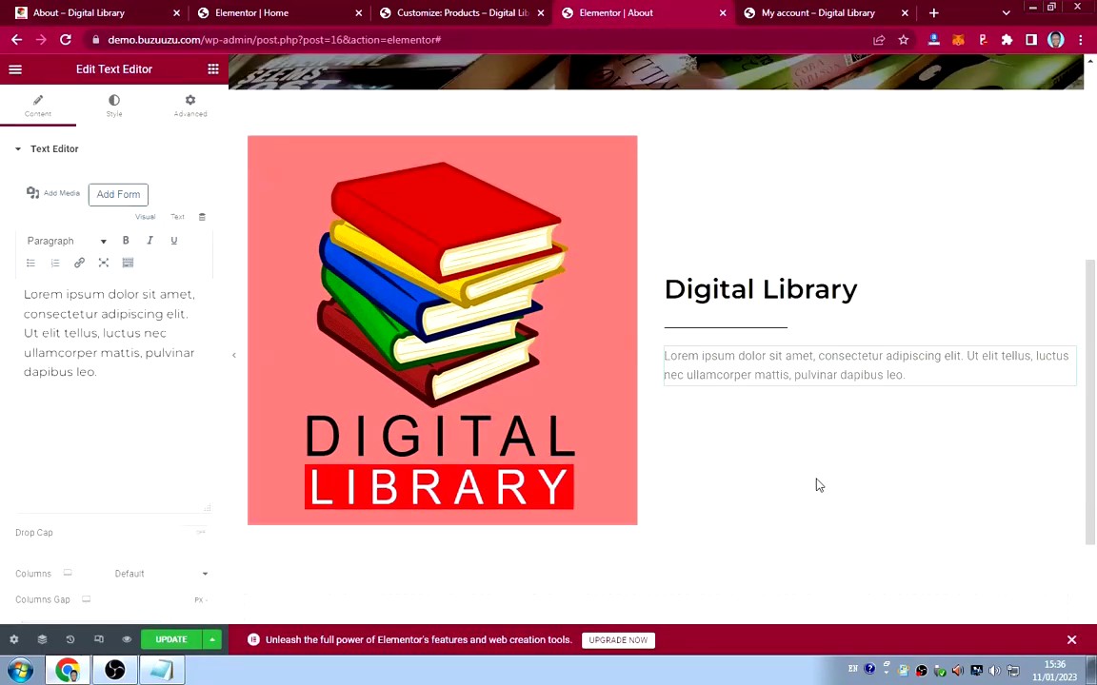
key(ctrl+a)
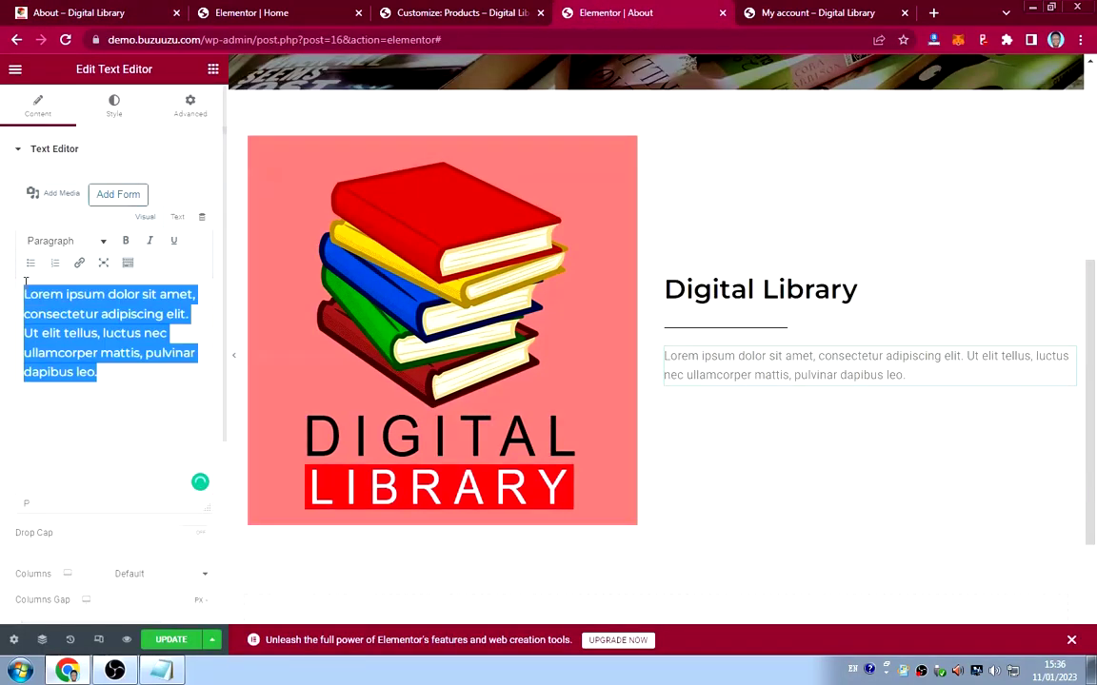
key(ctrl+v)
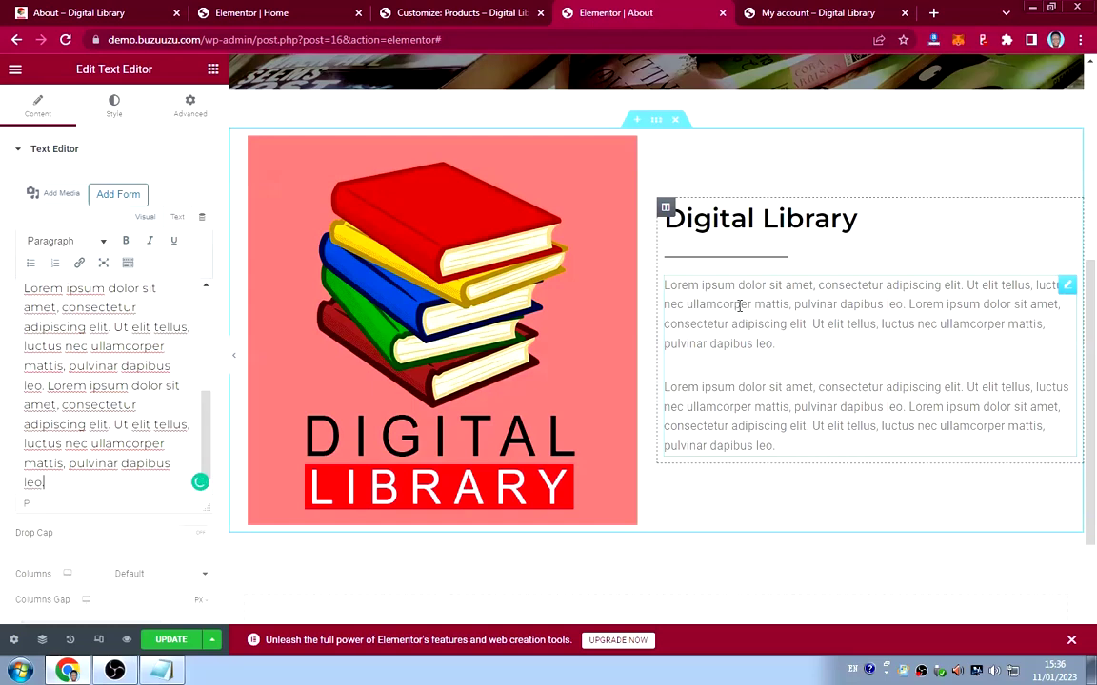
Set the text editor's text color to dark grey #252525.
click(103, 120)
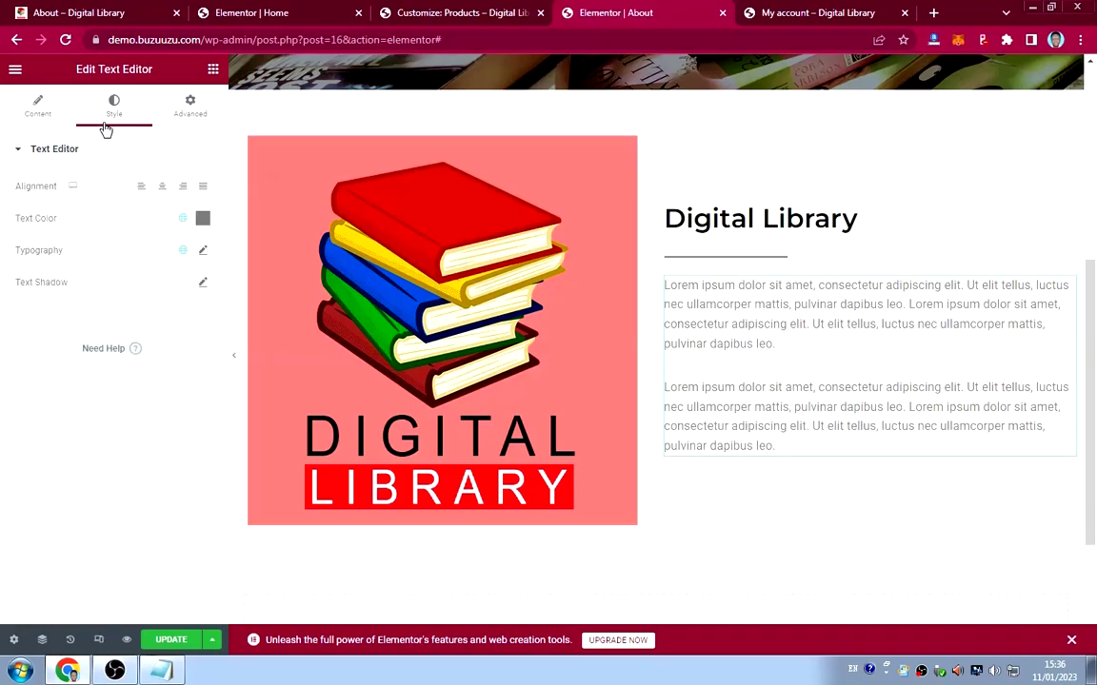
click(203, 219)
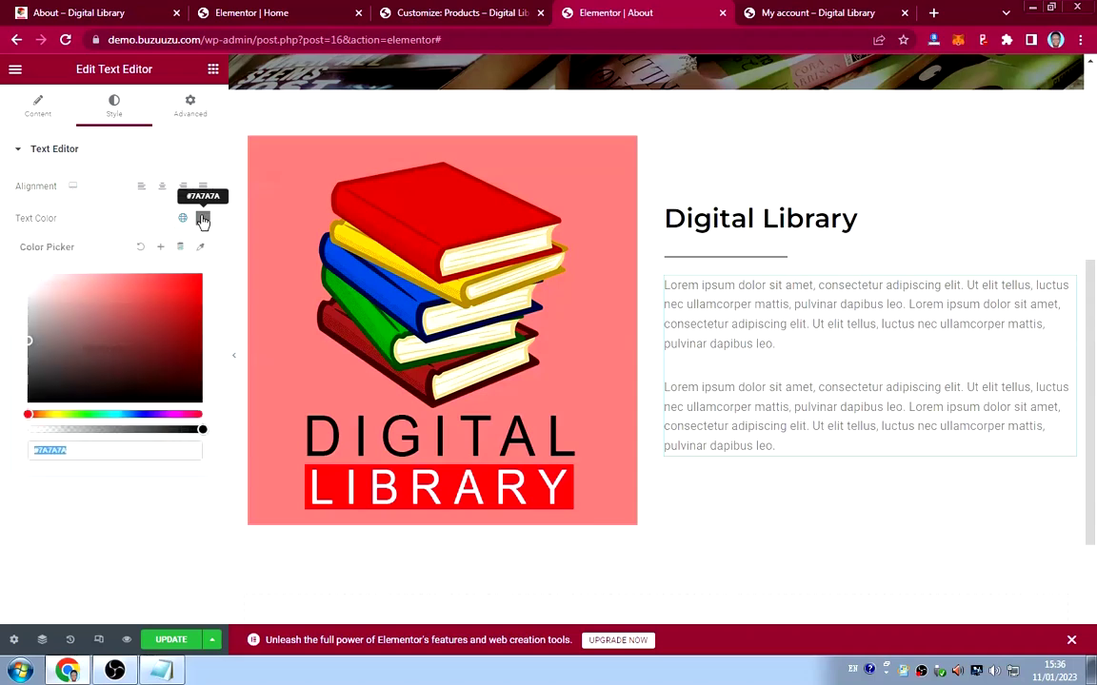
click(29, 382)
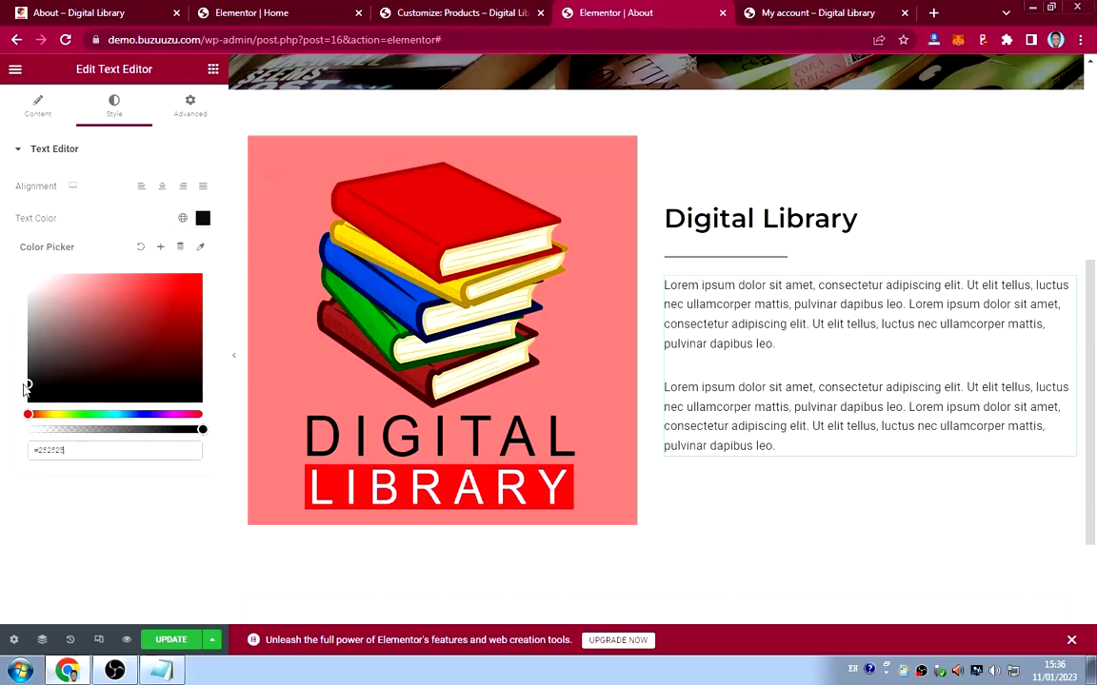
click(110, 196)
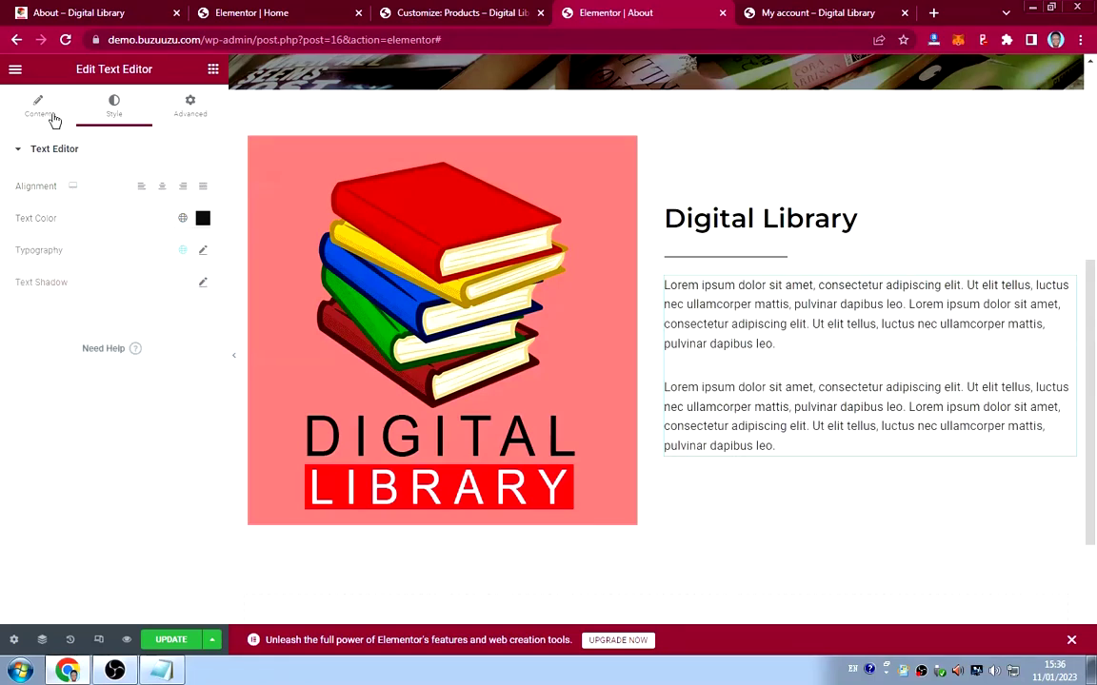
Set the text editor's typography to the Montserrat family with a size of 18 px.
click(202, 250)
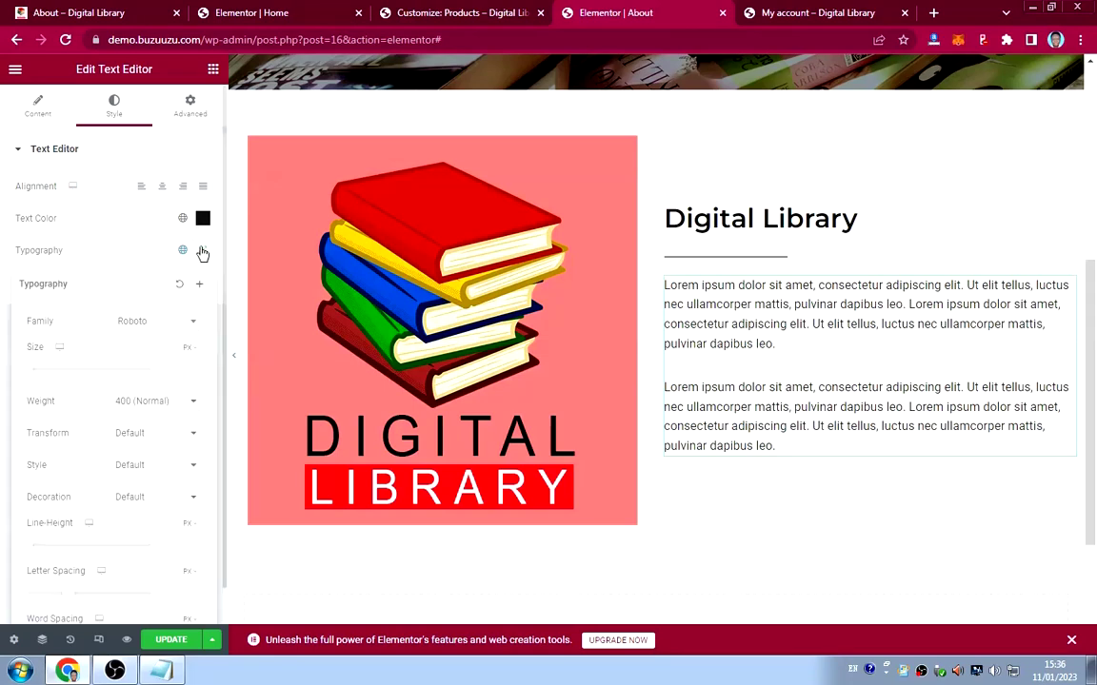
click(148, 324)
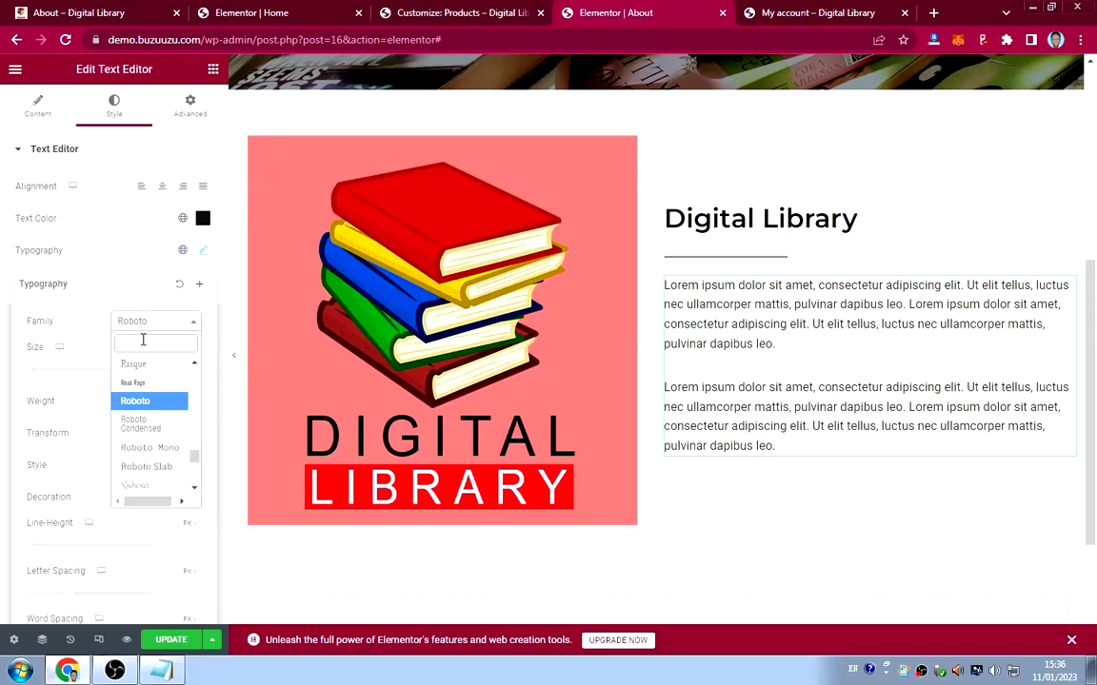
text(monts)
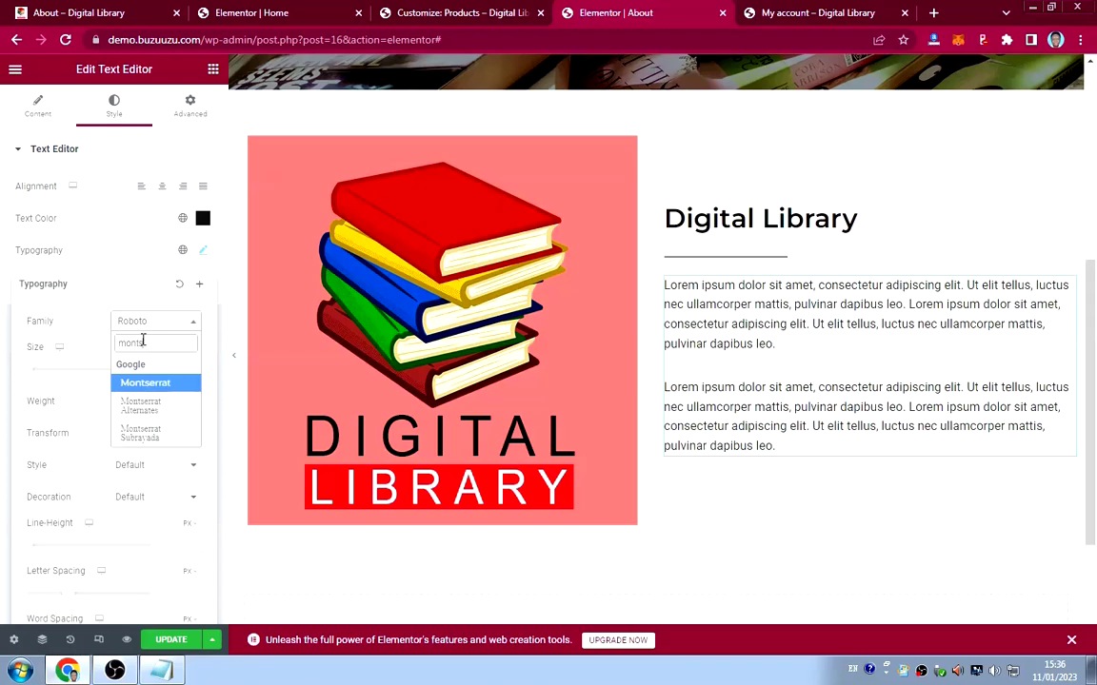
click(136, 385)
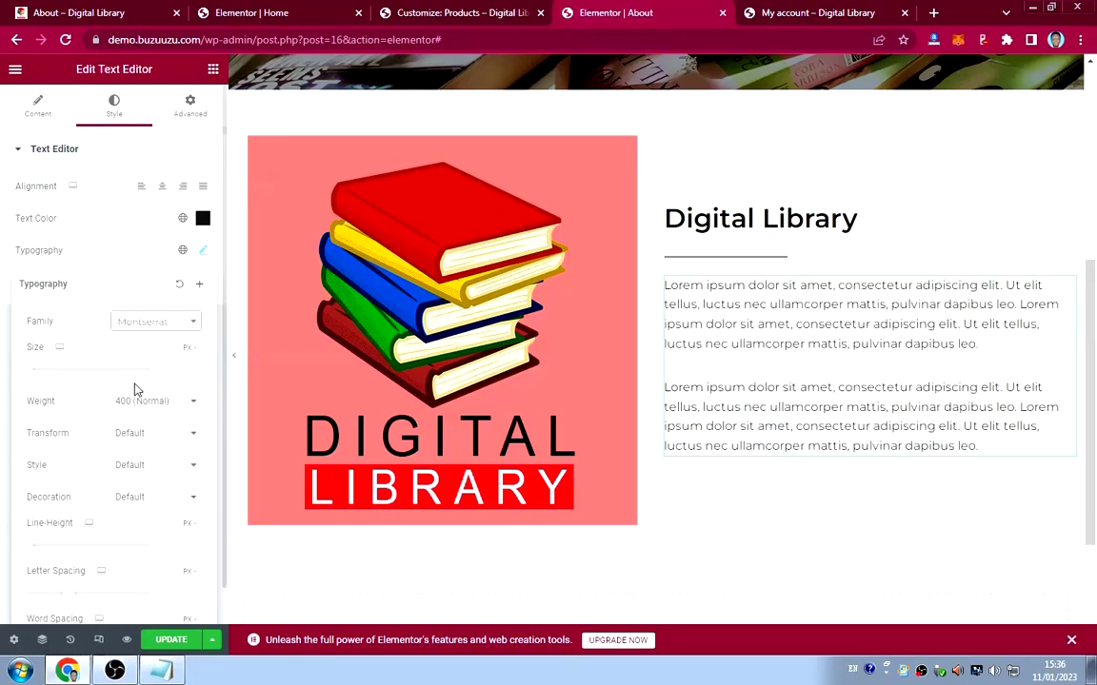
click(172, 367)
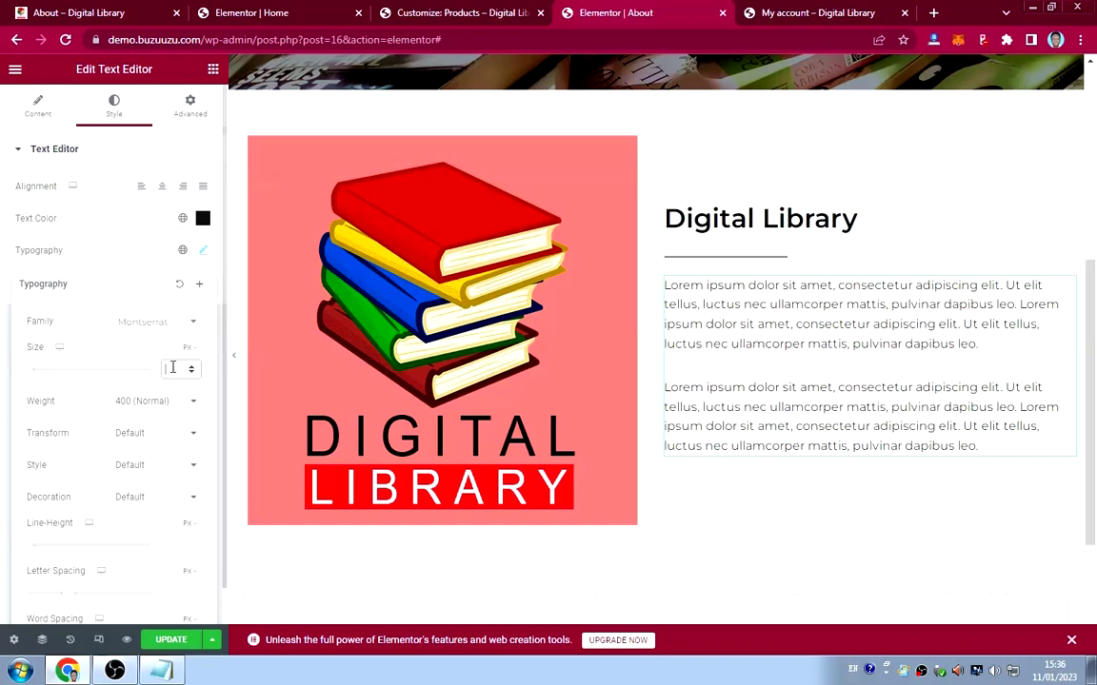
text(16)
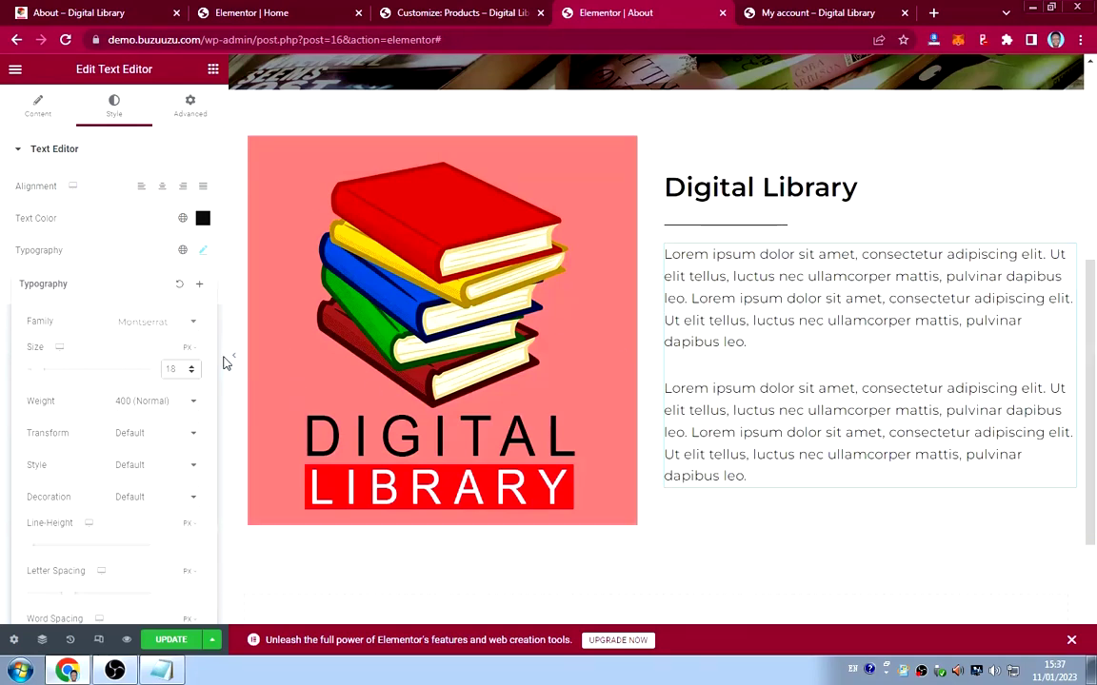
click(104, 257)
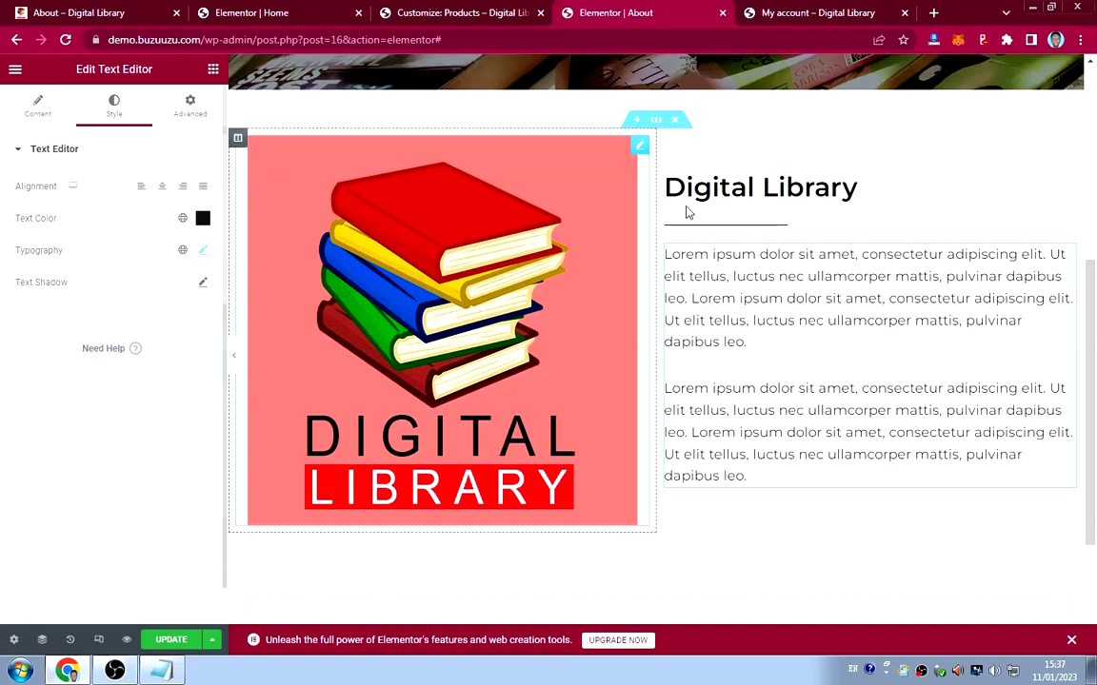
Set the columns gap of the section holding the logo image and Digital Library text to Wider.
click(657, 122)
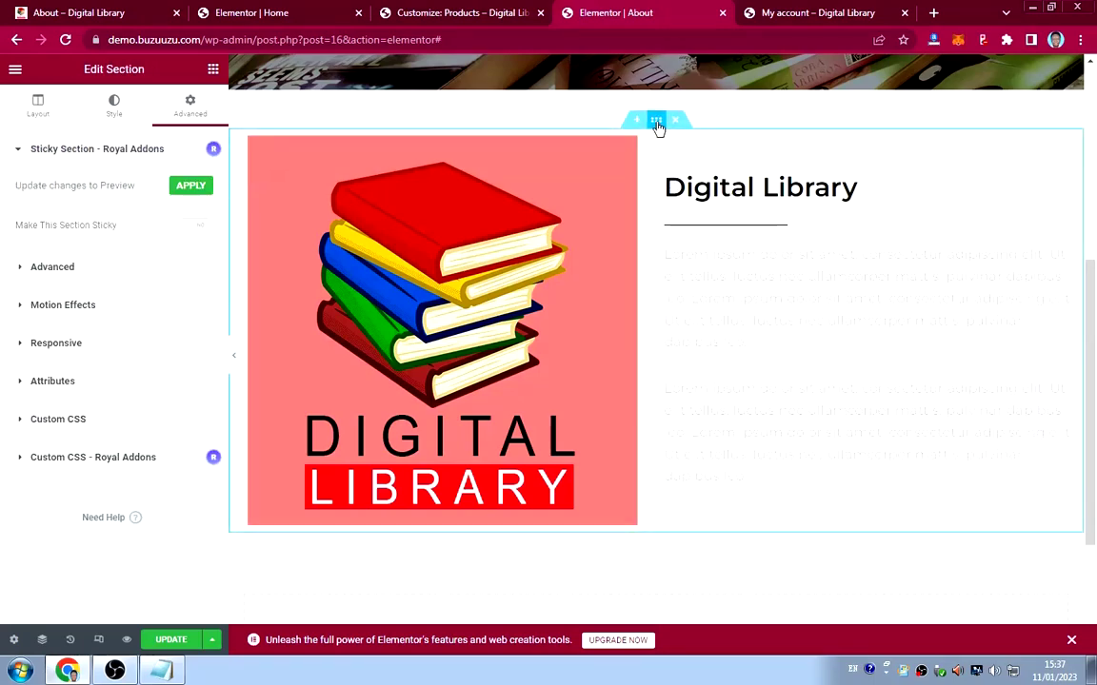
click(36, 115)
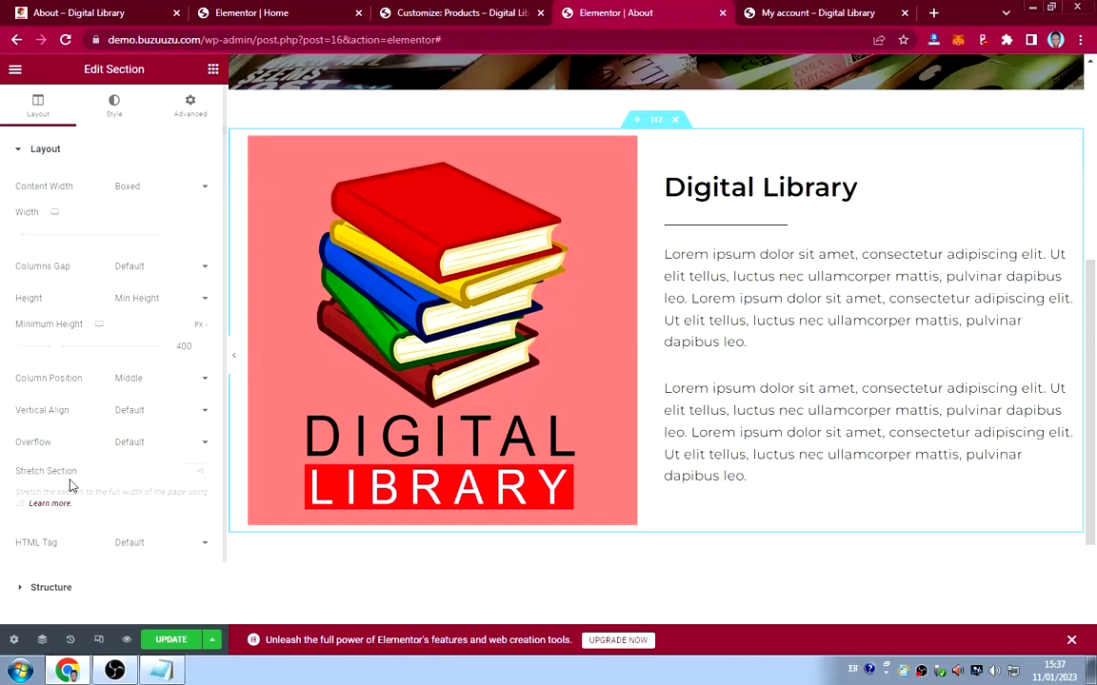
scroll(68, 481, down, 1)
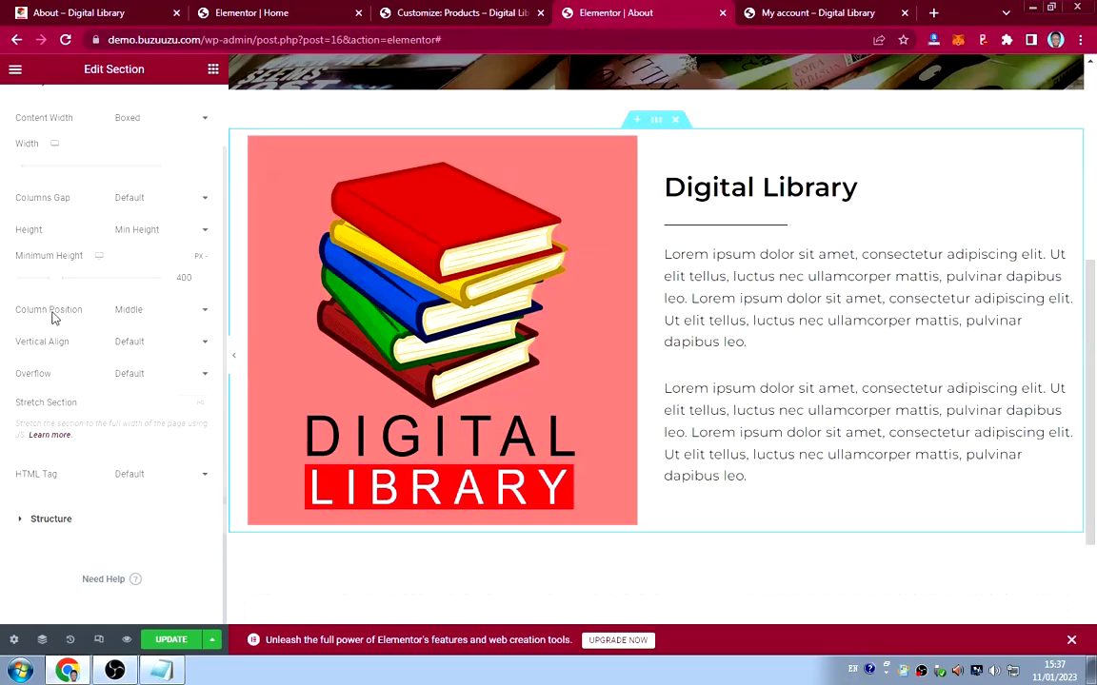
click(135, 345)
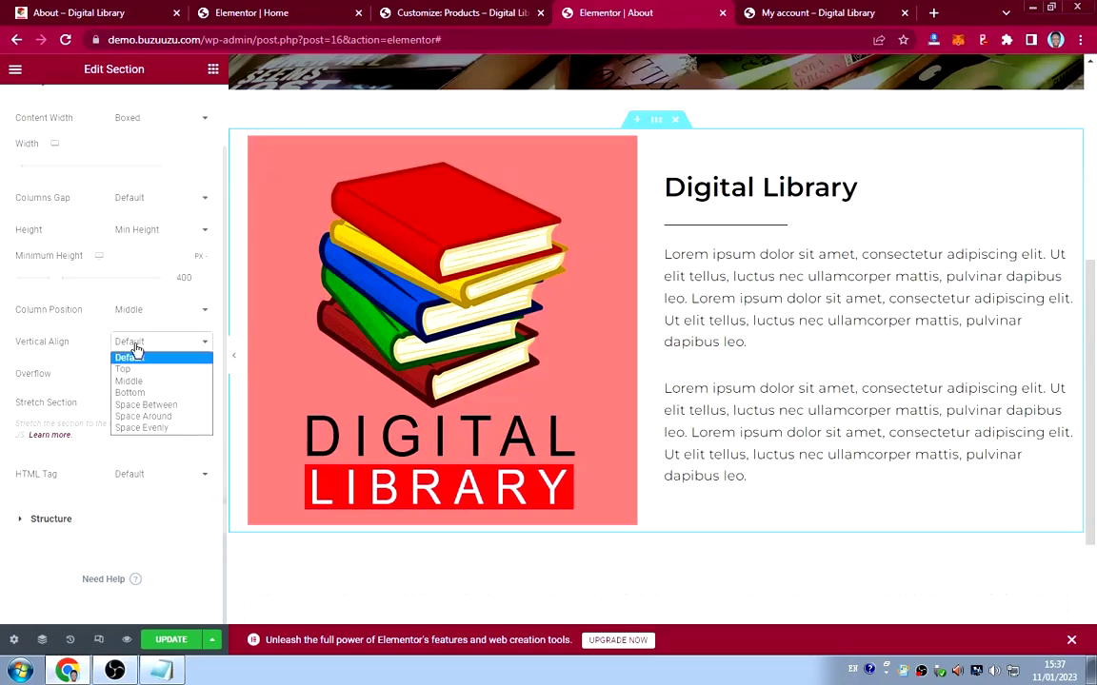
click(136, 354)
click(151, 199)
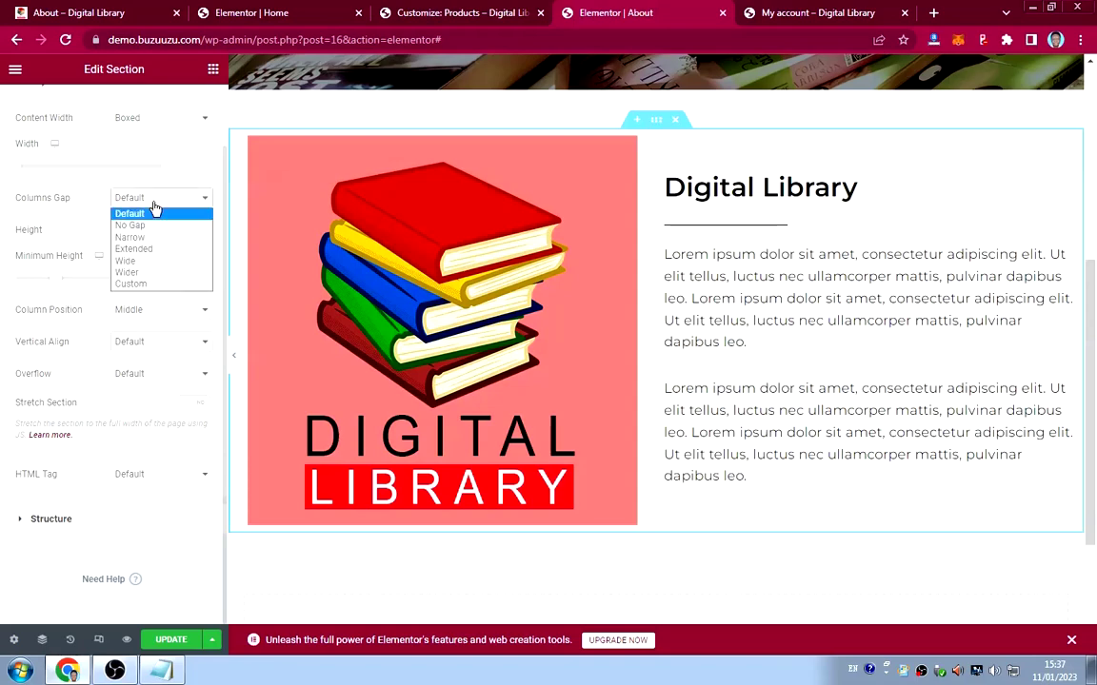
click(135, 278)
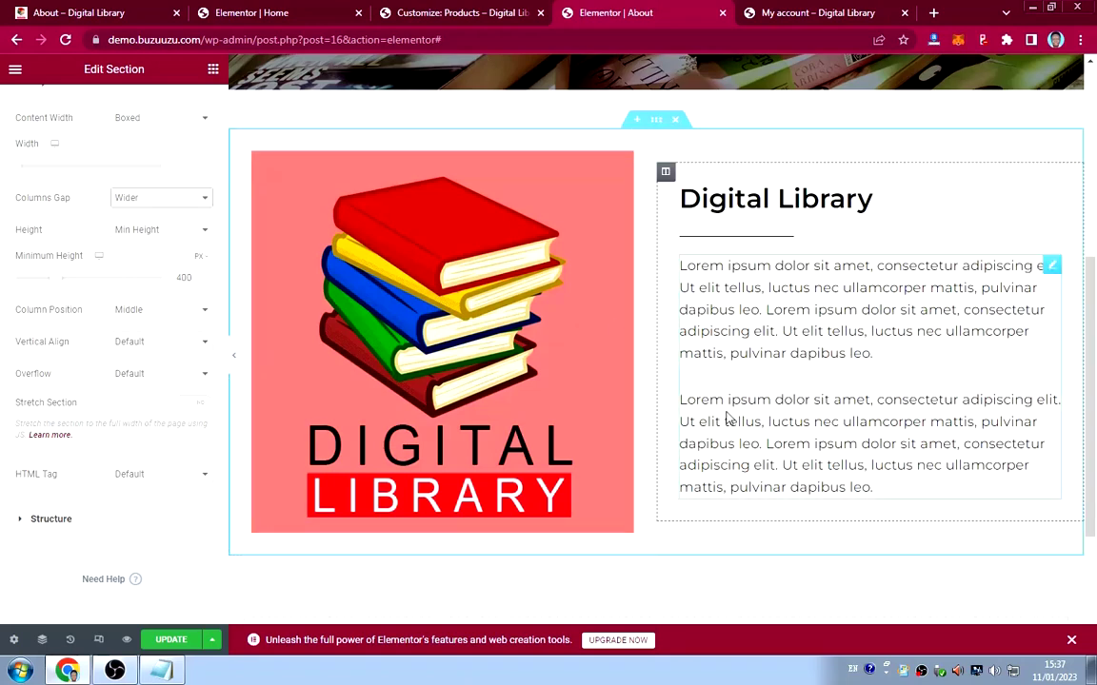
scroll(766, 446, up, 2)
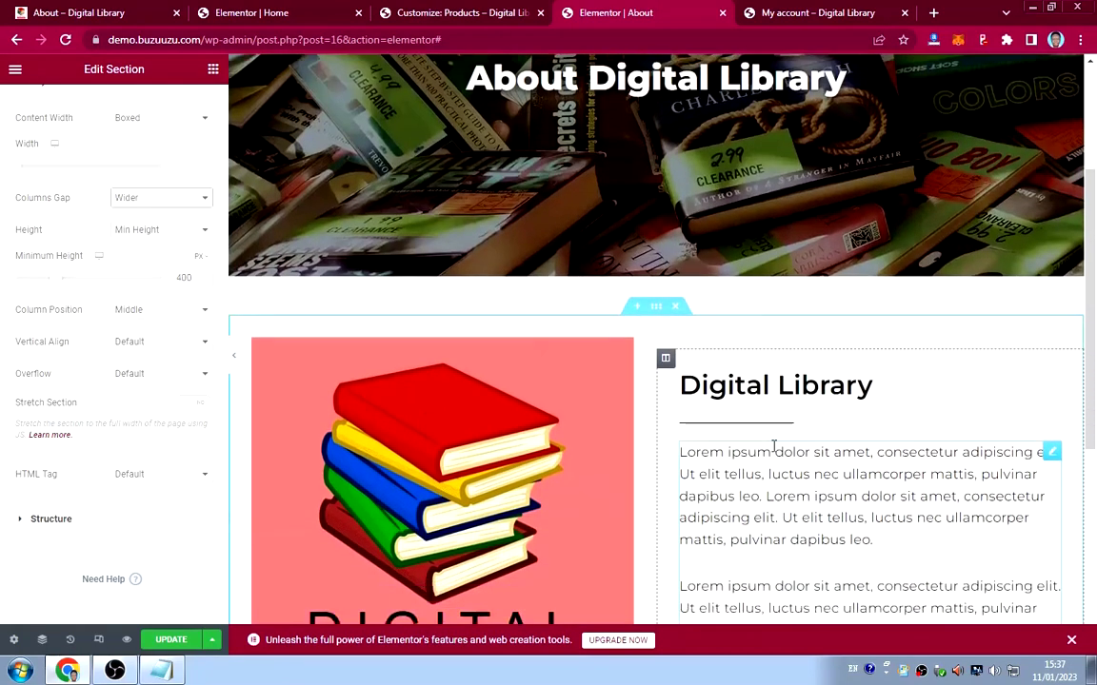
scroll(774, 452, down, 5)
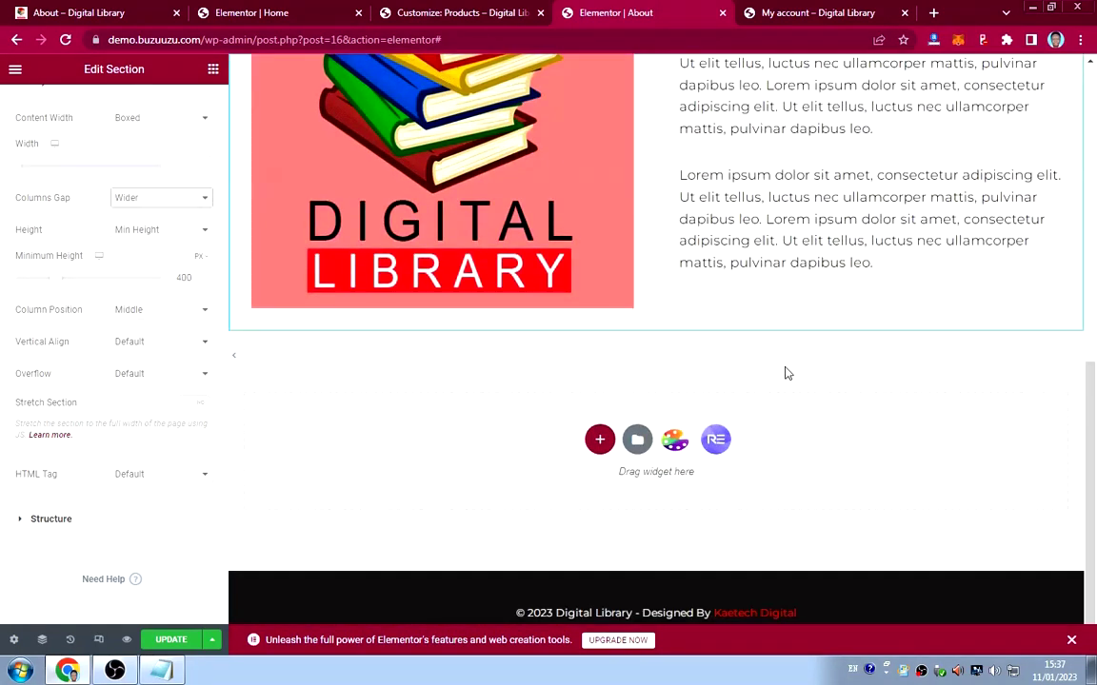
Check the closing banner on the finished About page and copy the matching "Just one small positive thought" section from the Home page editor.
click(131, 13)
scroll(316, 396, down, 3)
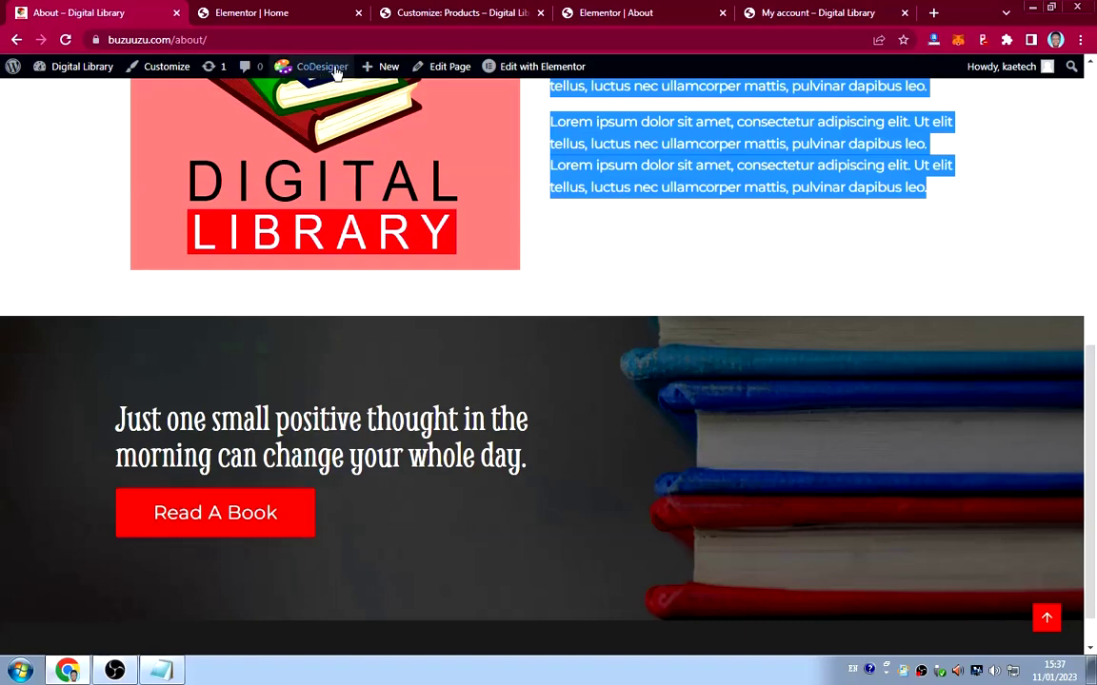
click(617, 12)
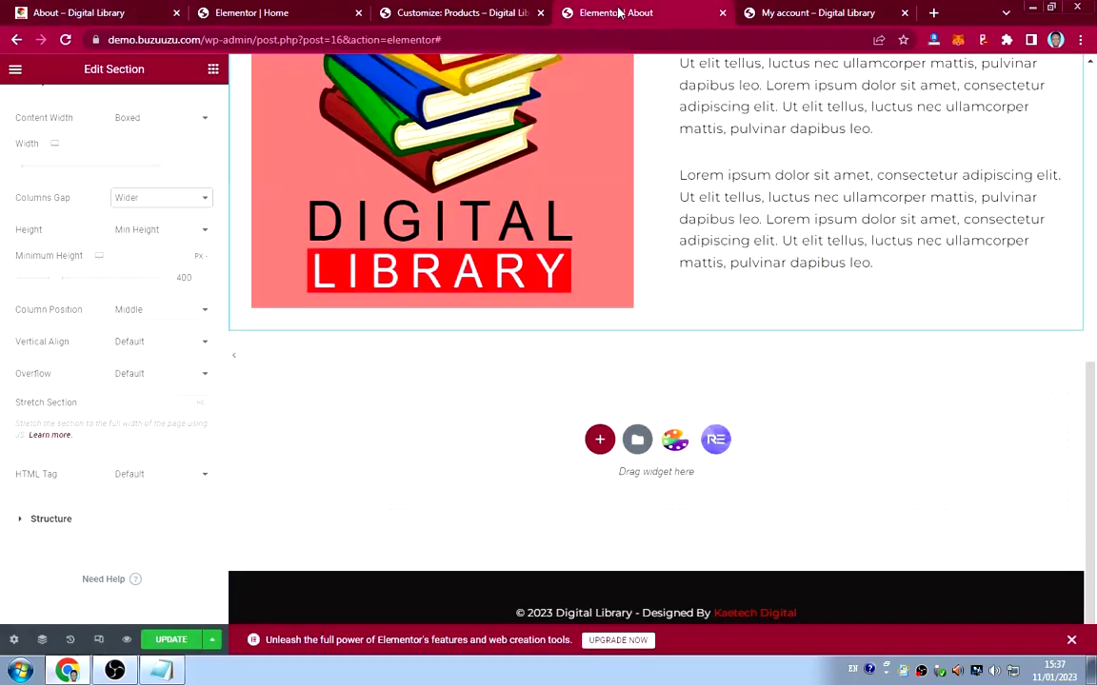
click(254, 12)
scroll(502, 371, down, 15)
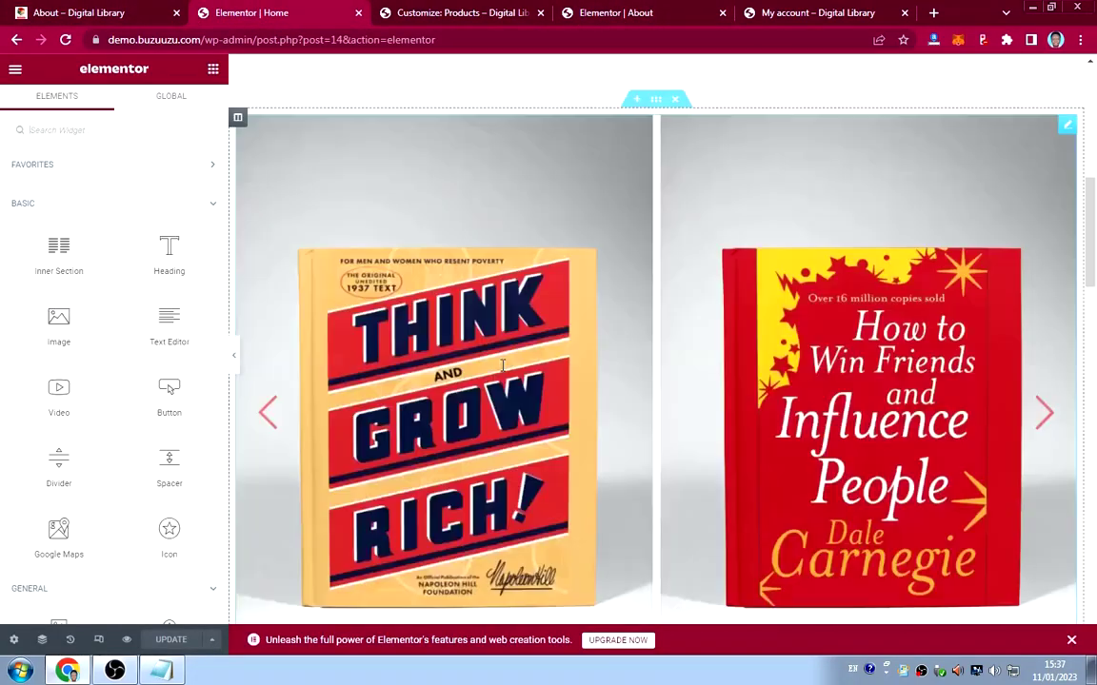
scroll(502, 359, down, 4)
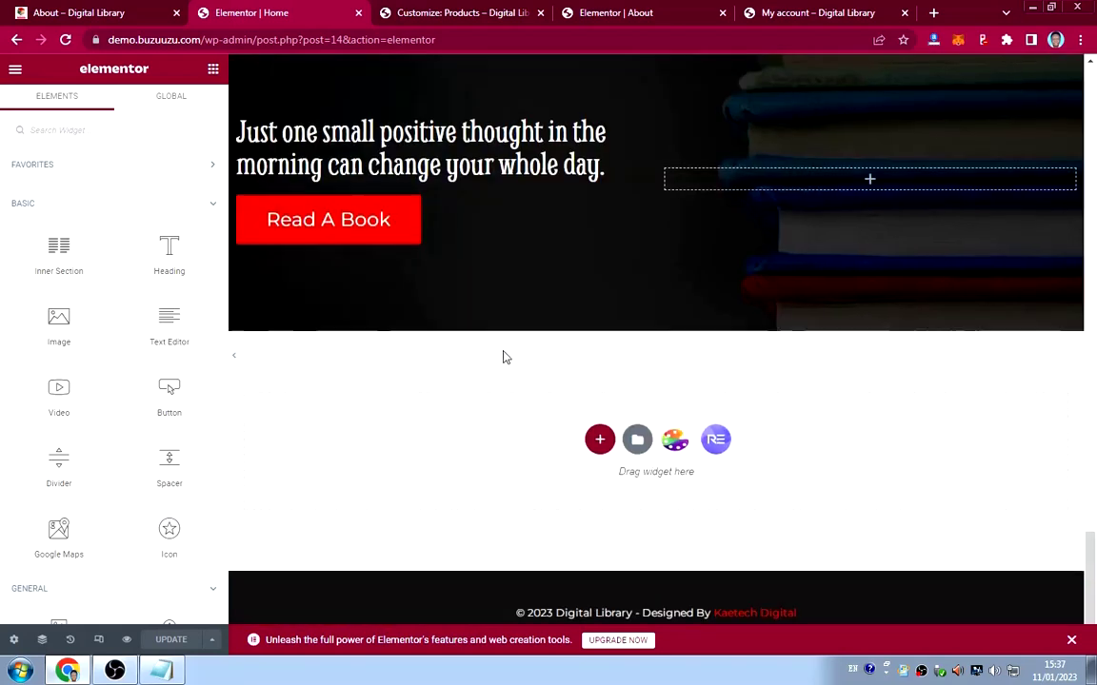
scroll(502, 357, up, 2)
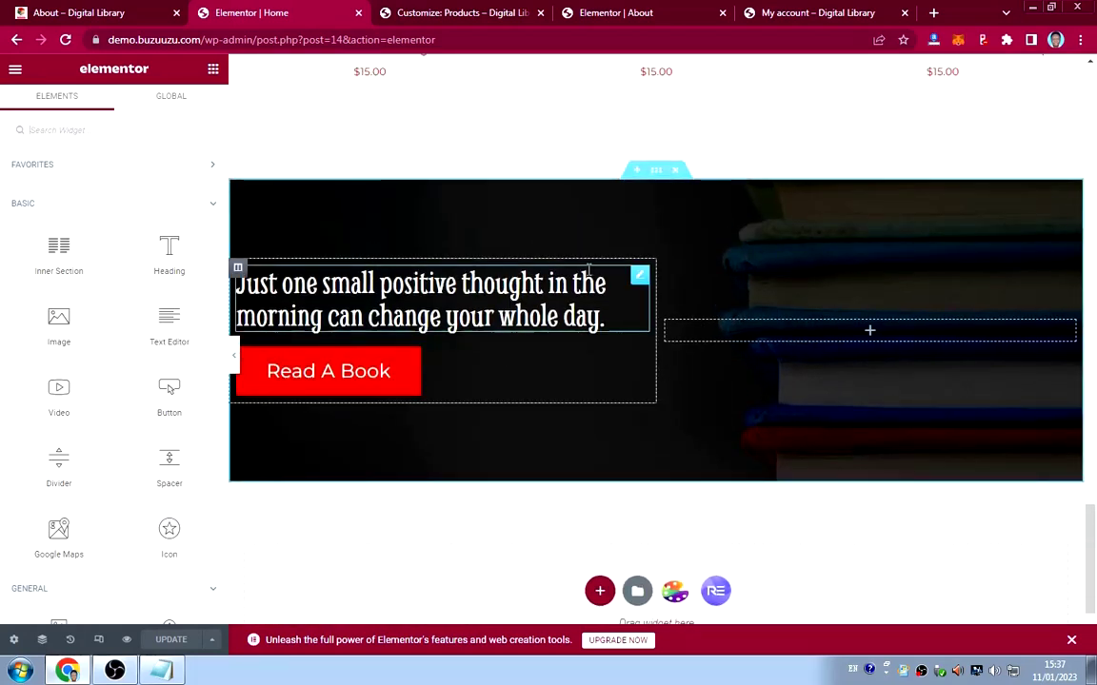
right_click(657, 170)
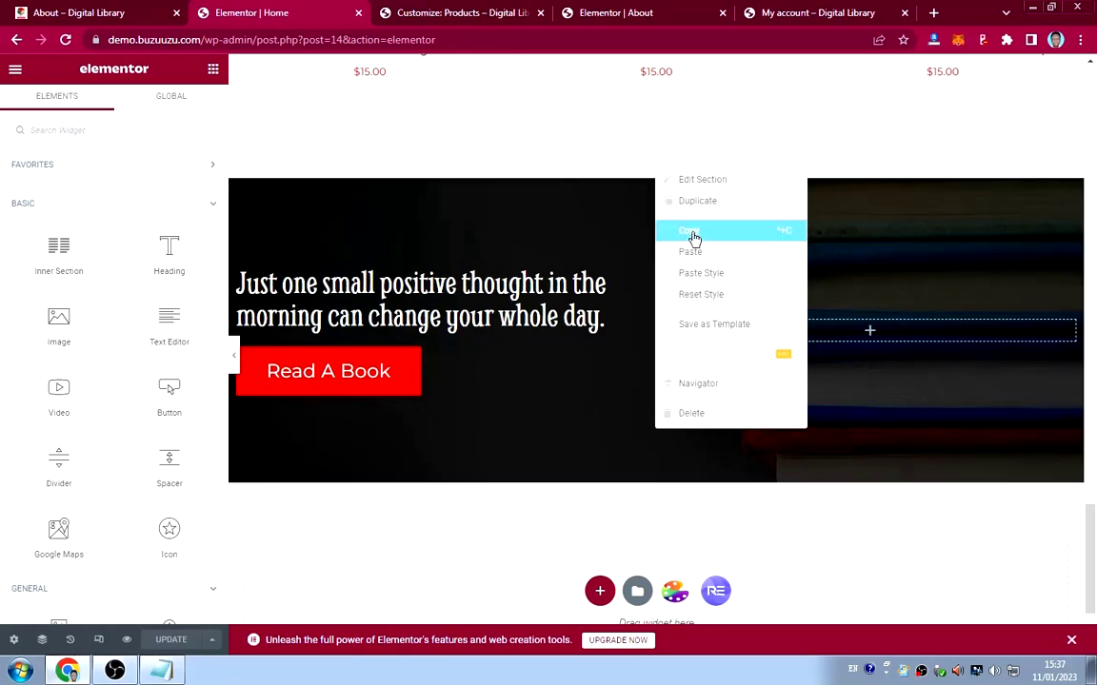
click(692, 234)
Paste the copied banner section below the logo and text section on the About page.
click(656, 14)
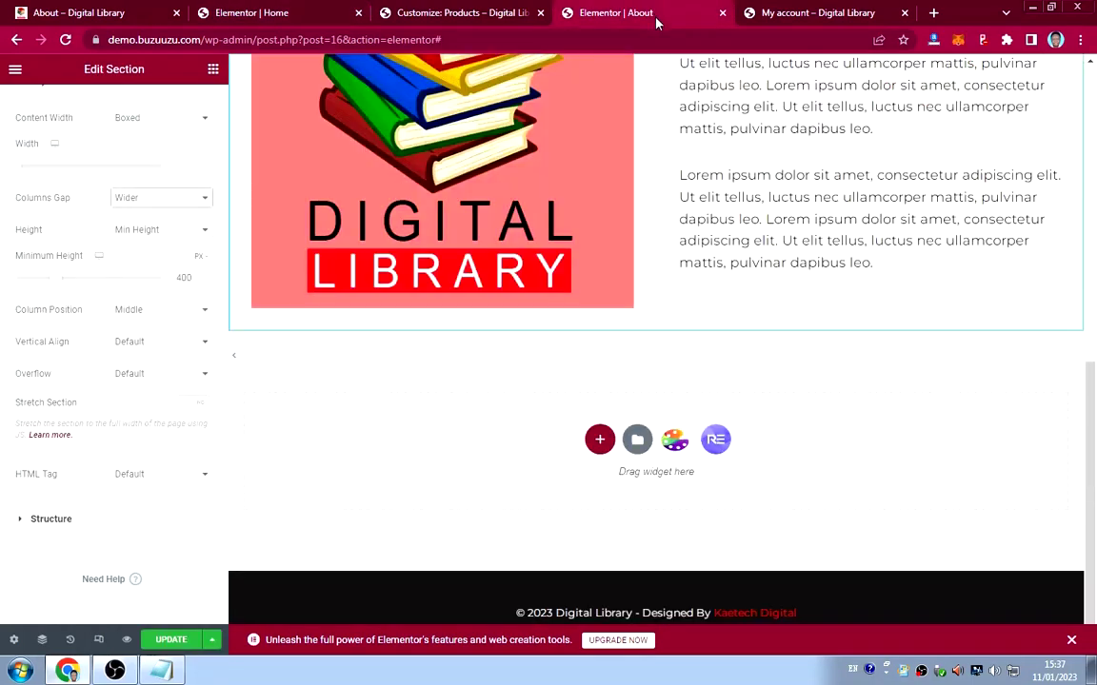
right_click(452, 434)
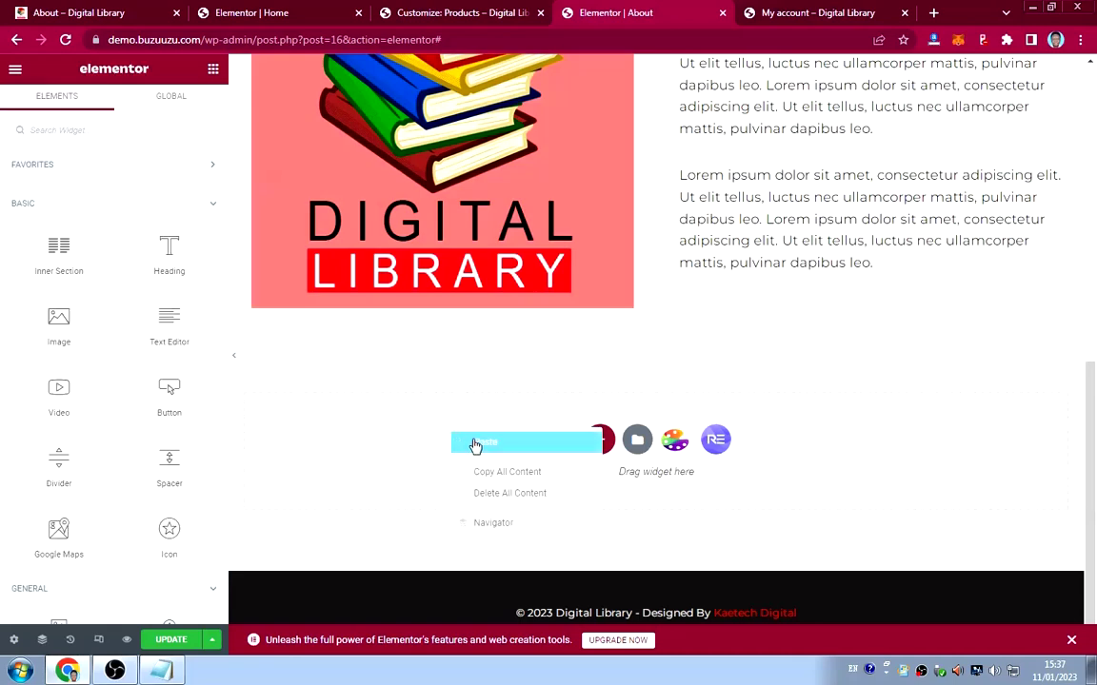
click(474, 444)
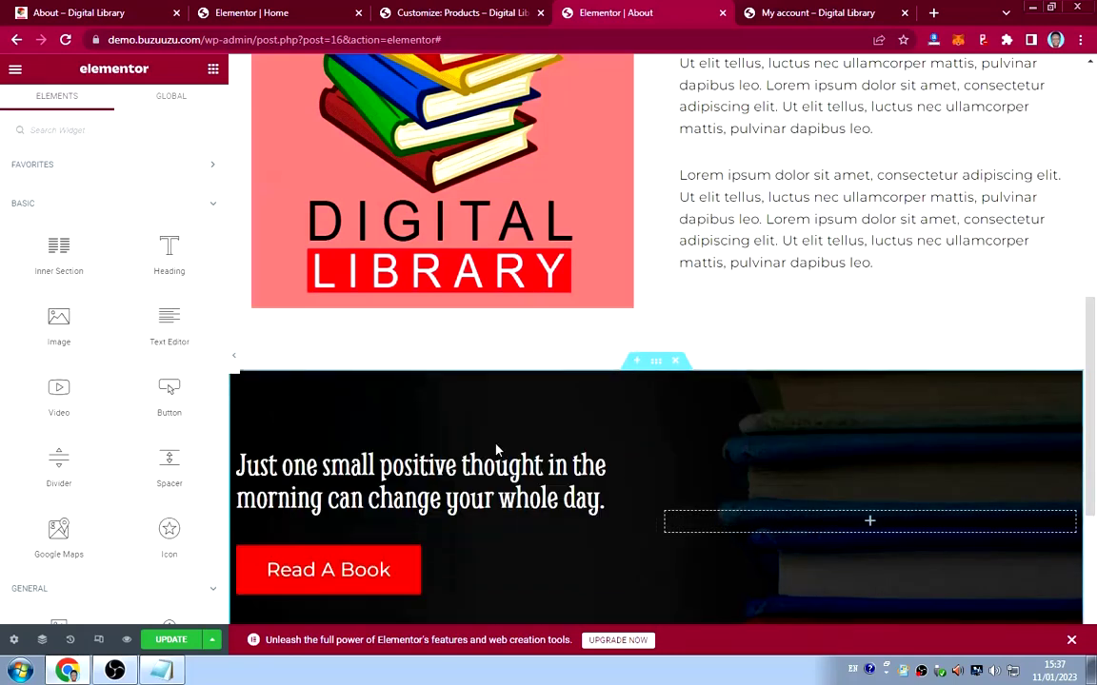
Review the whole About page layout and update the page to save it.
scroll(705, 416, up, 4)
scroll(704, 416, down, 7)
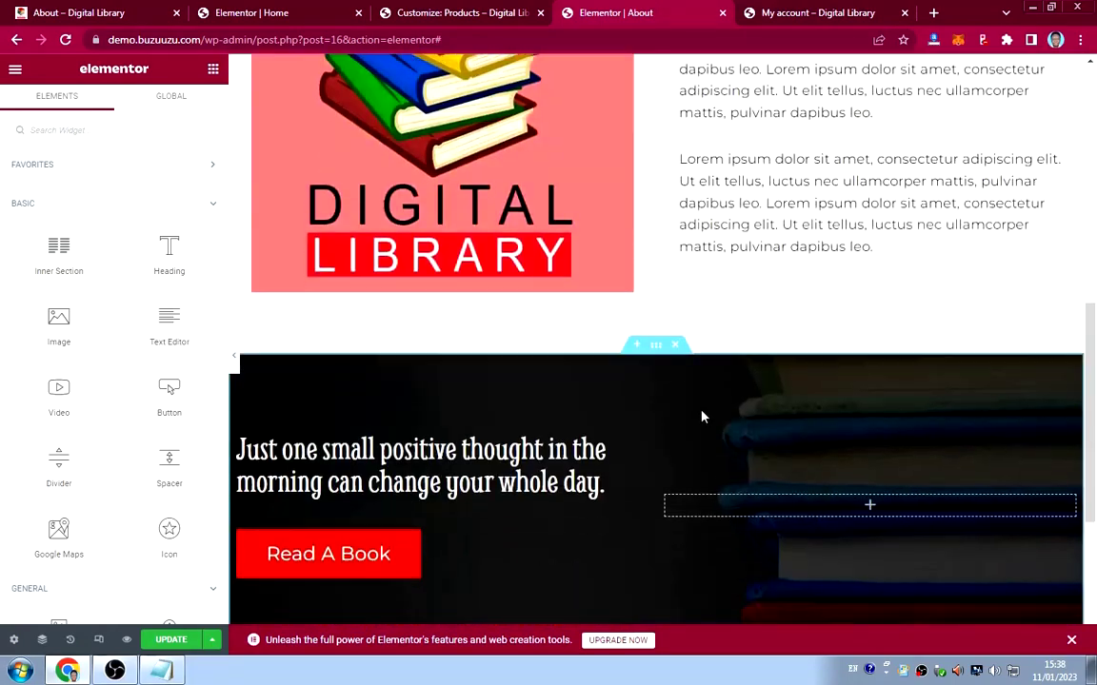
scroll(680, 403, up, 5)
scroll(677, 403, up, 4)
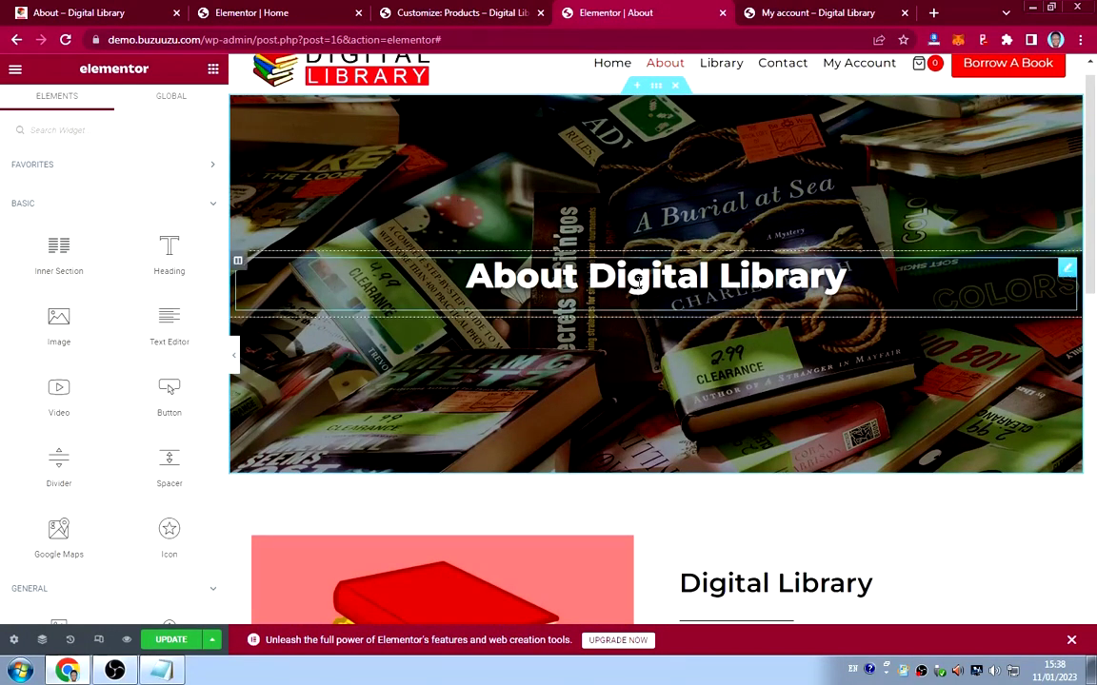
scroll(642, 311, down, 5)
scroll(640, 306, down, 3)
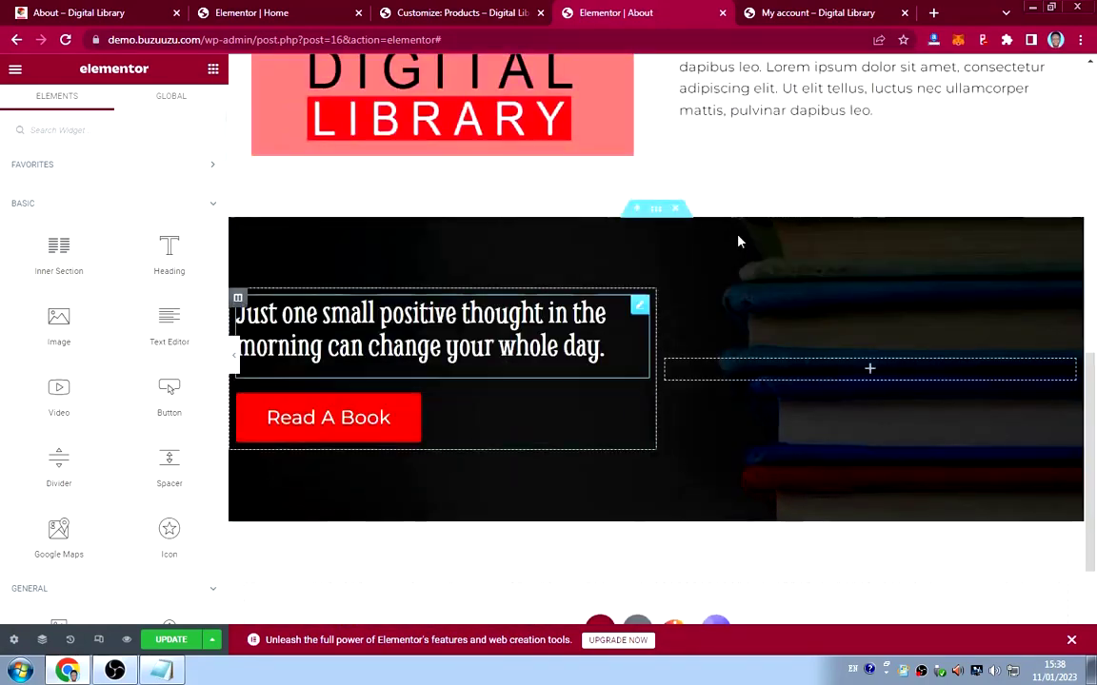
click(172, 640)
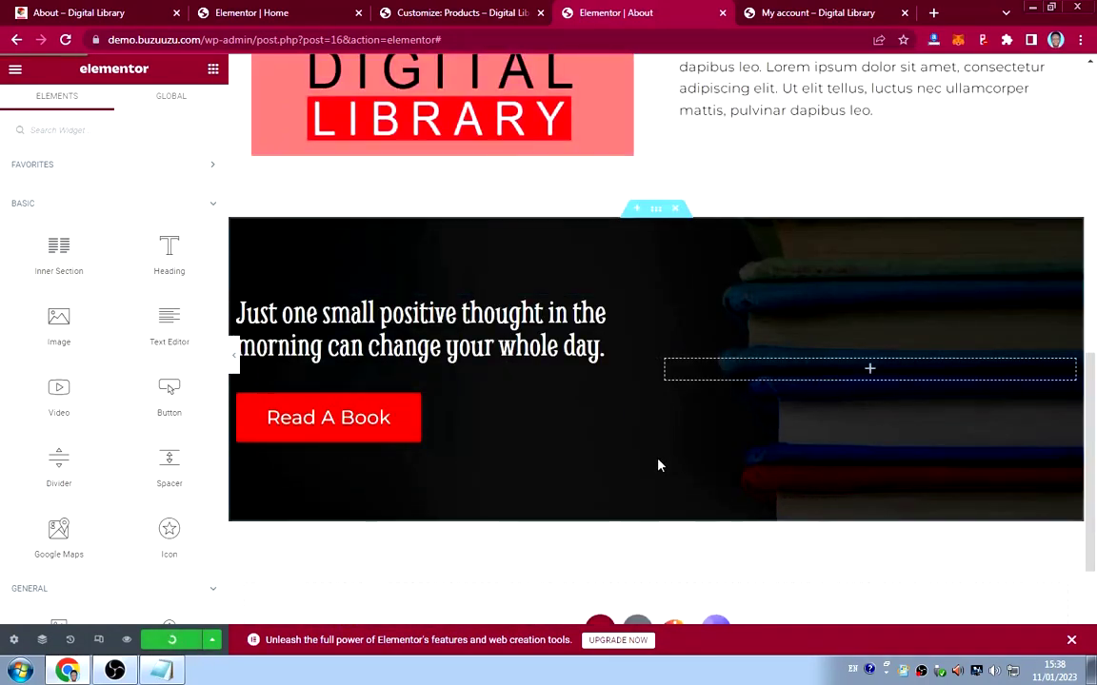
scroll(721, 474, up, 8)
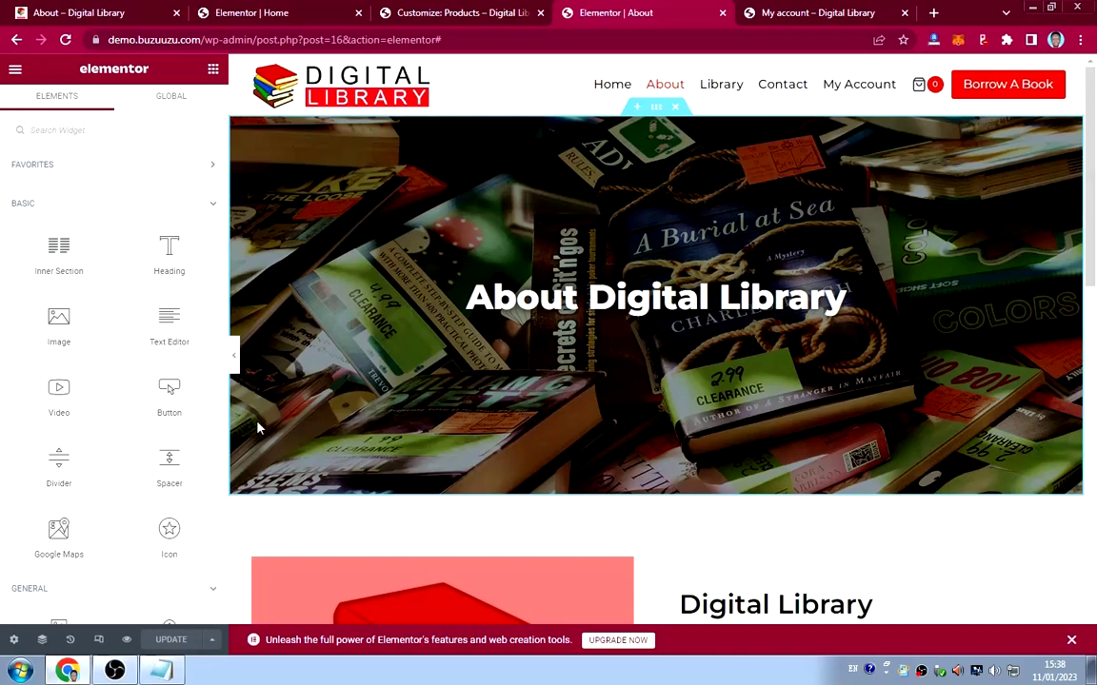
Turn on responsive mode and examine the About page's layout from header to closing banner at tablet size.
click(99, 642)
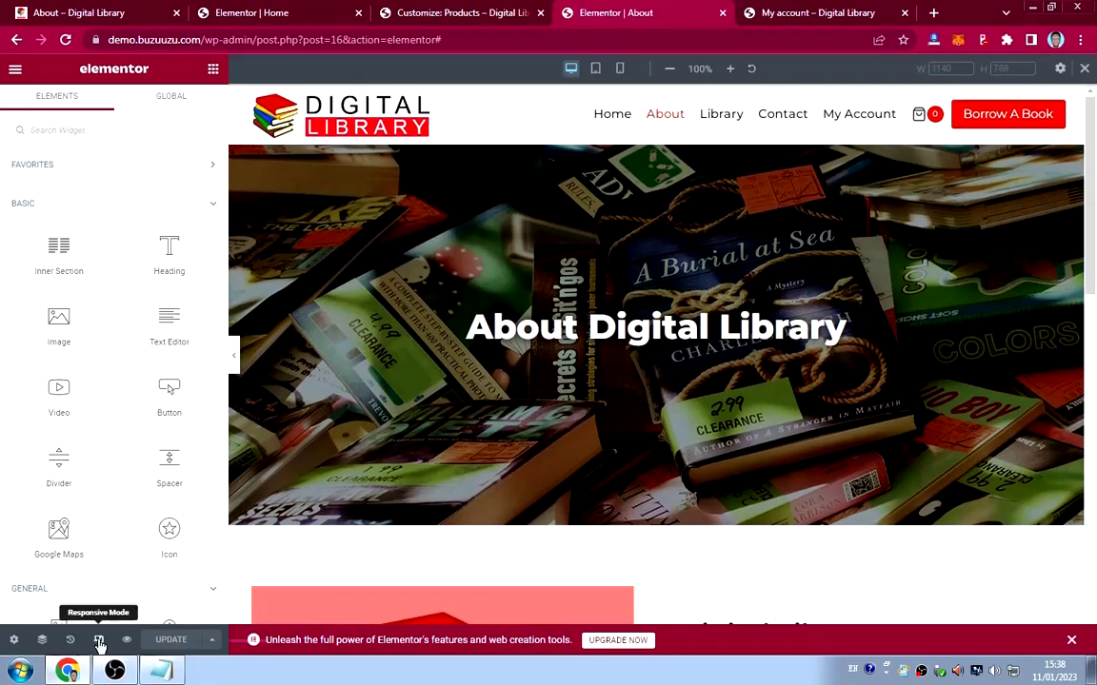
click(596, 70)
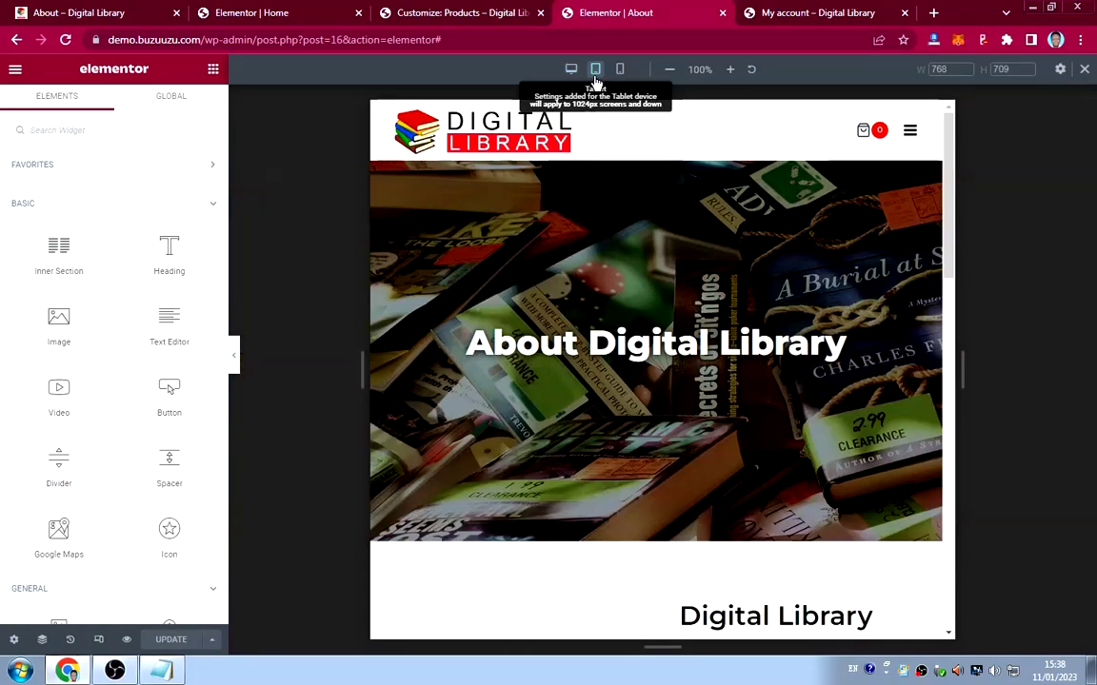
scroll(677, 406, down, 5)
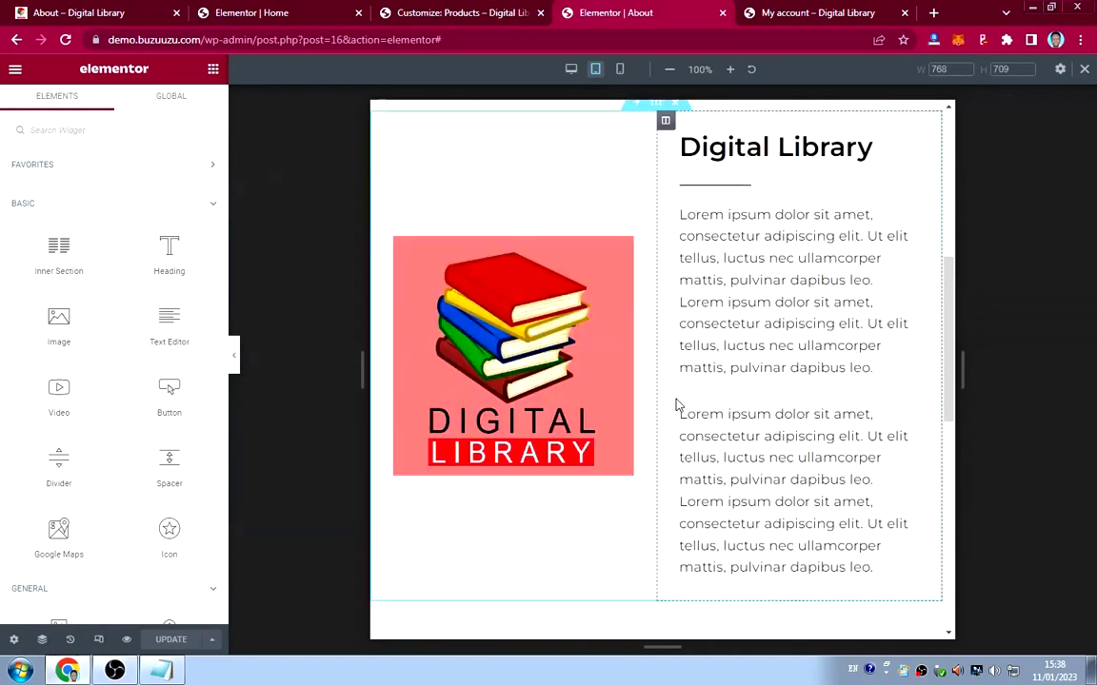
scroll(678, 404, down, 1)
scroll(677, 403, up, 2)
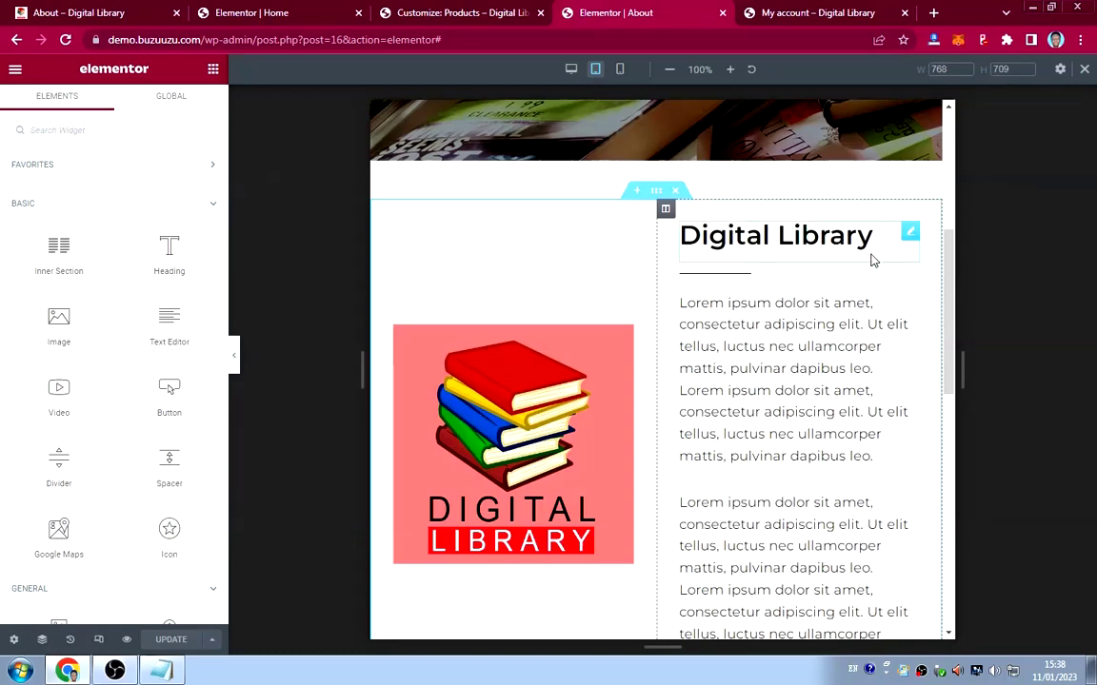
scroll(755, 376, down, 3)
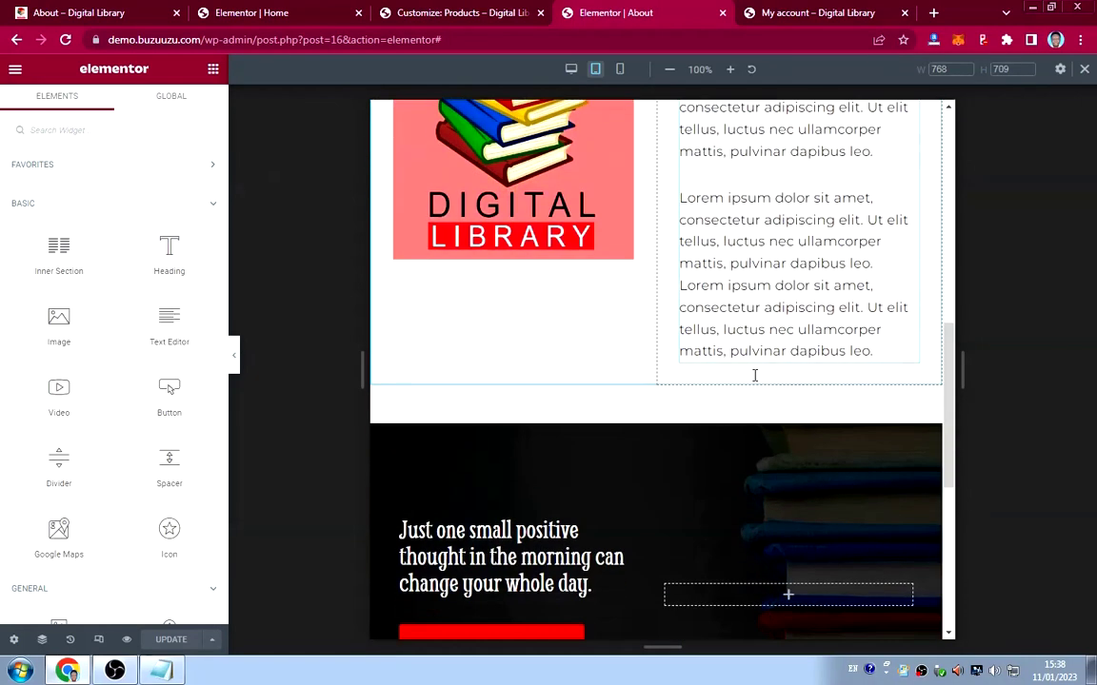
scroll(755, 376, up, 3)
scroll(755, 377, down, 4)
scroll(755, 379, up, 6)
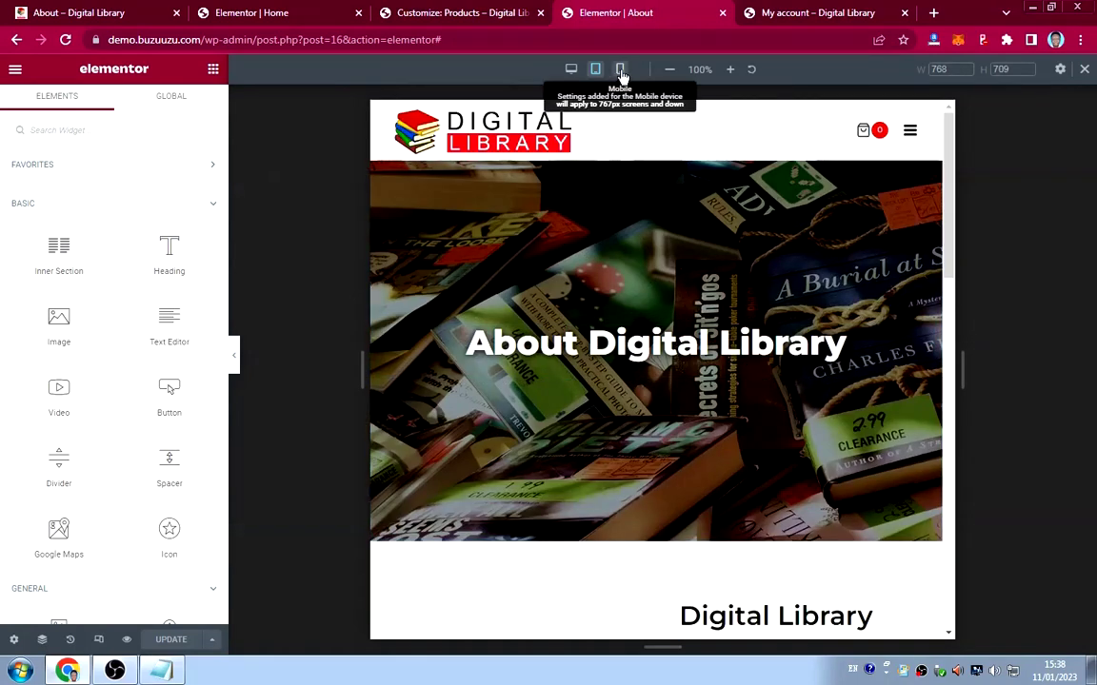
Switch to the mobile view and reduce the hero section's minimum height to 292 px.
click(620, 71)
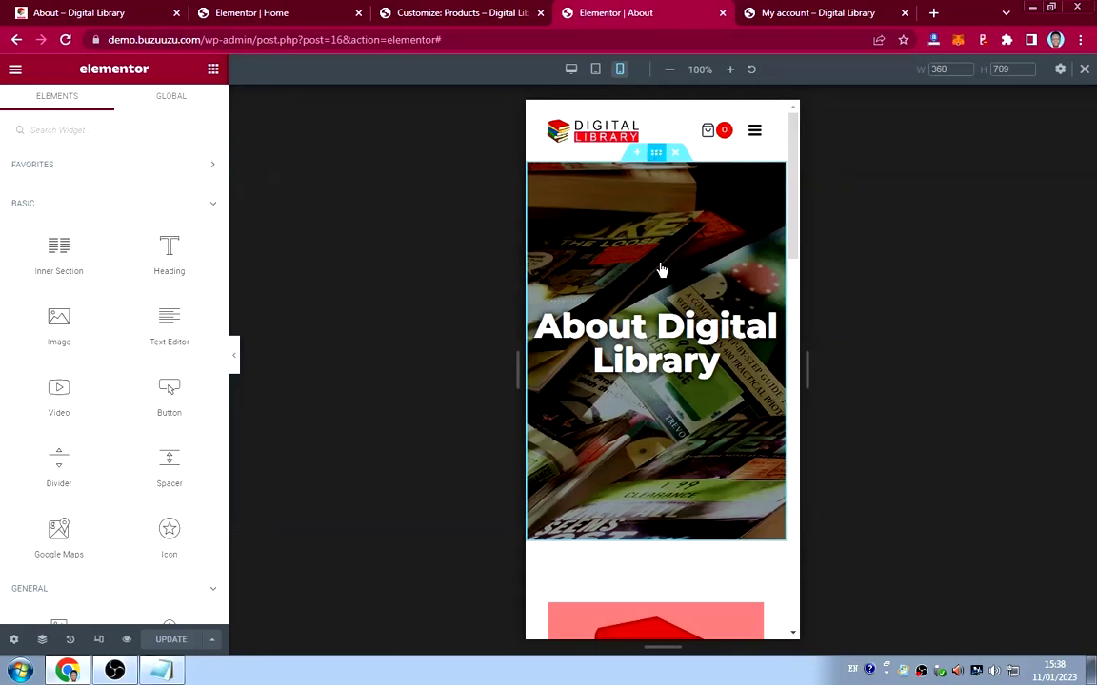
click(656, 153)
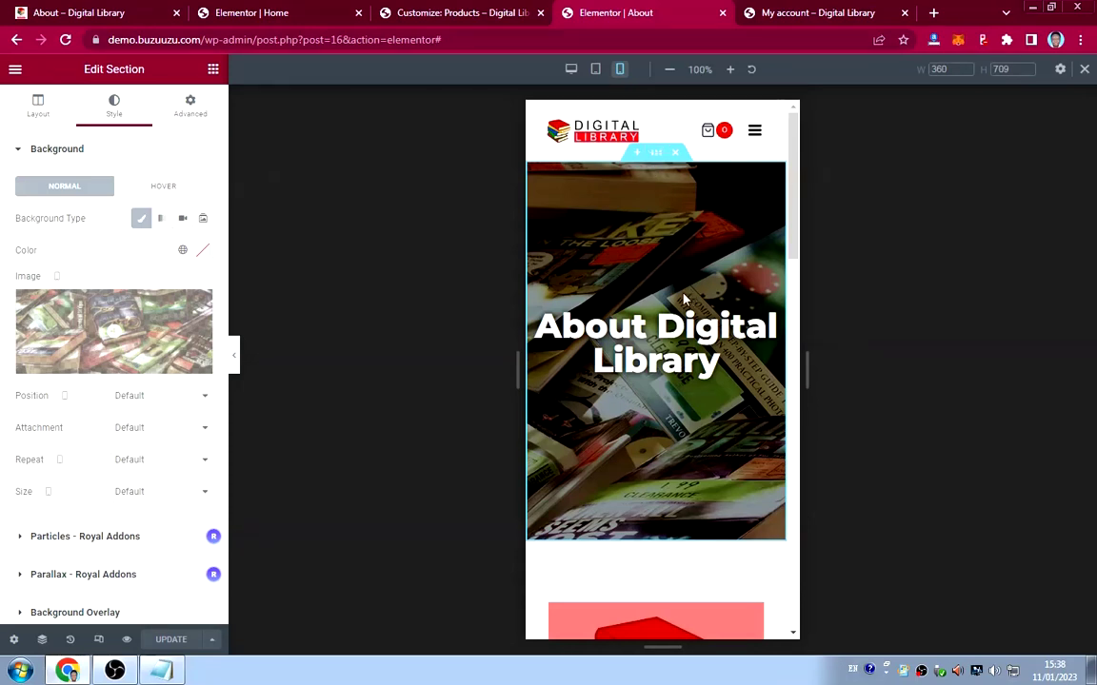
click(38, 107)
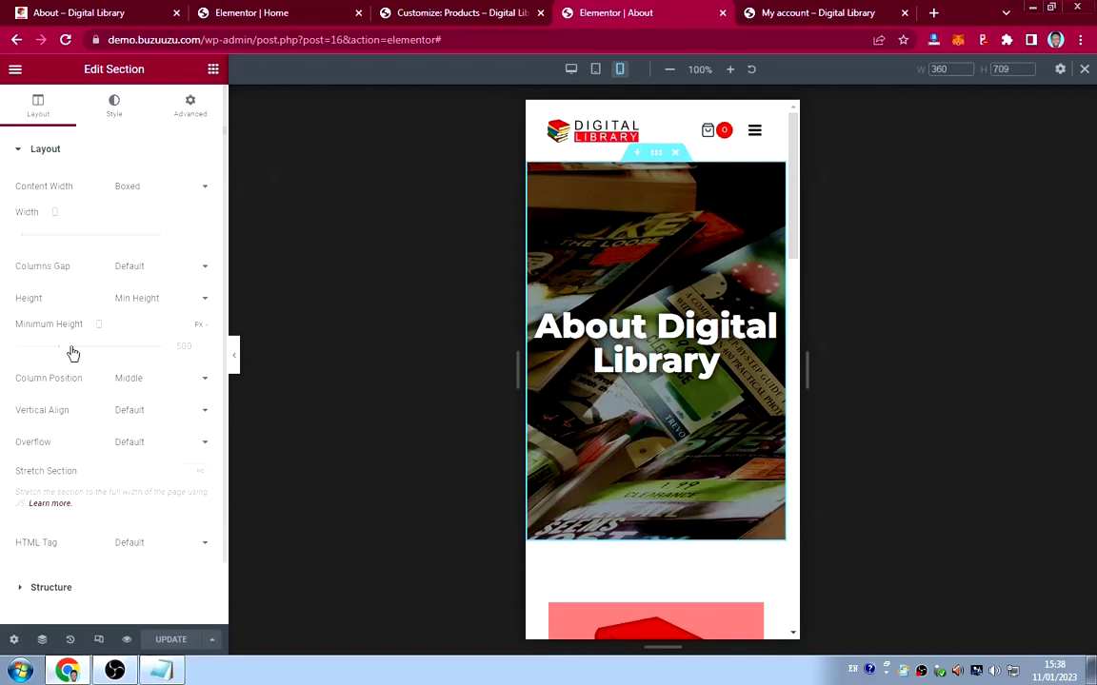
drag(68, 351, 44, 335)
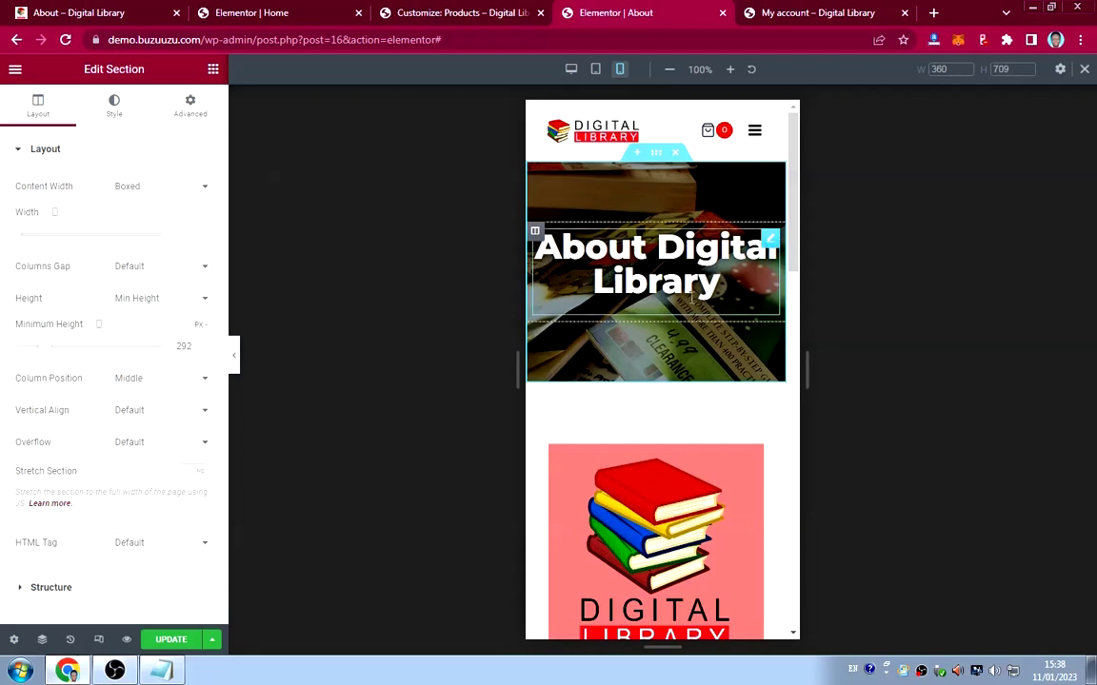
Set the mobile font size of the "About Digital Library" heading to 28 px.
click(770, 241)
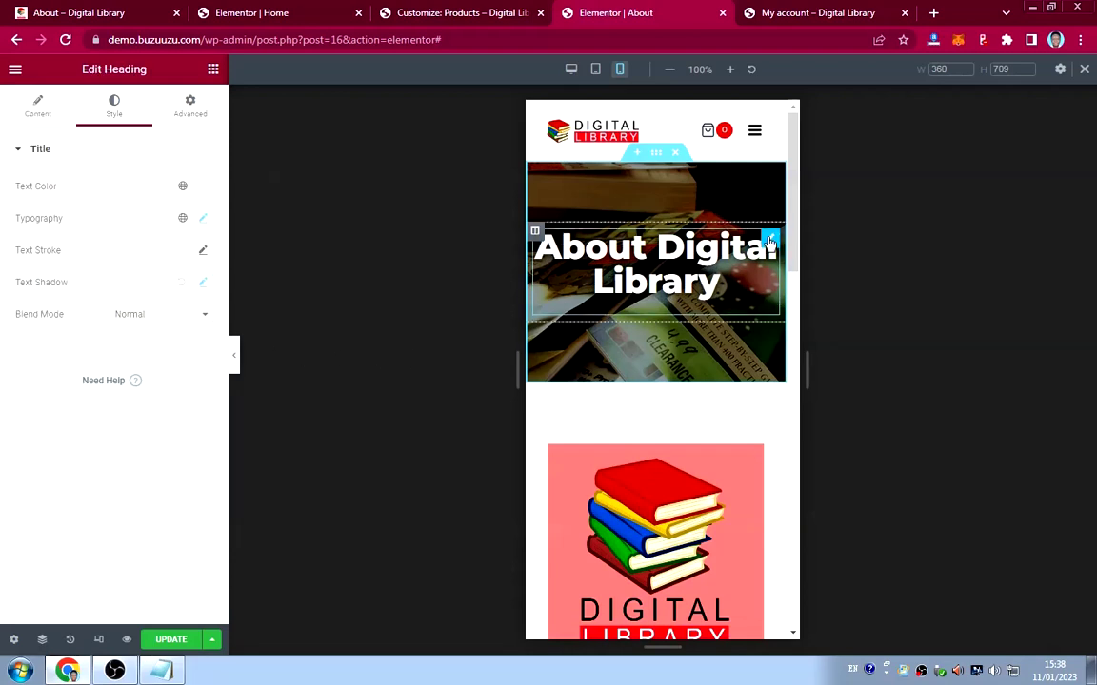
click(199, 221)
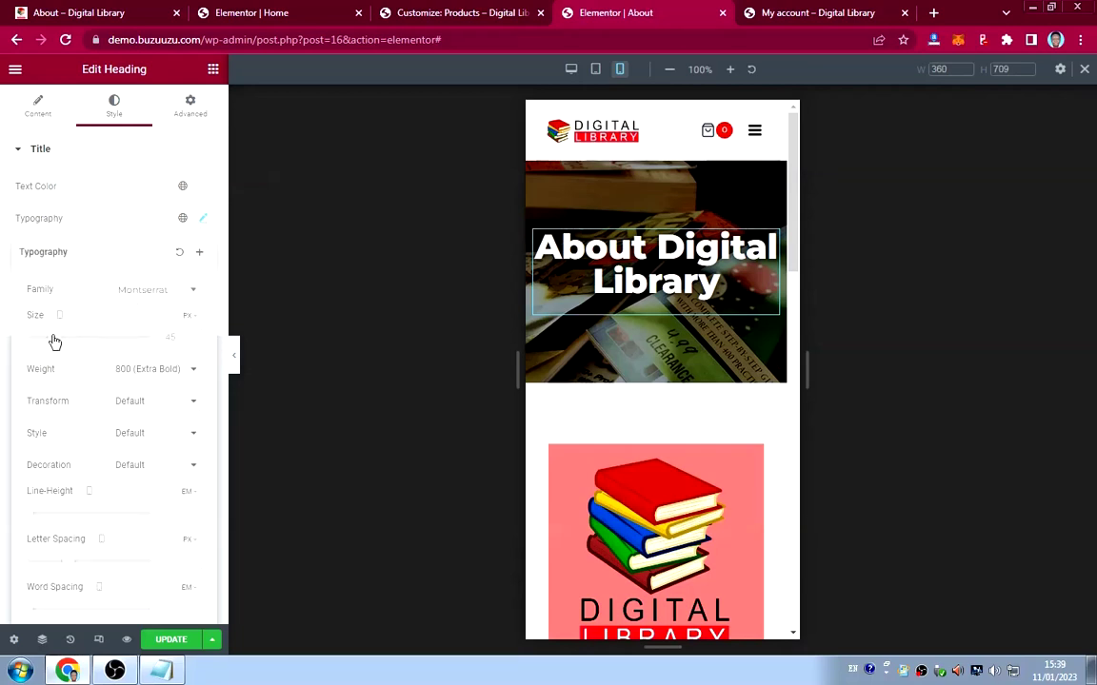
drag(54, 343, 44, 342)
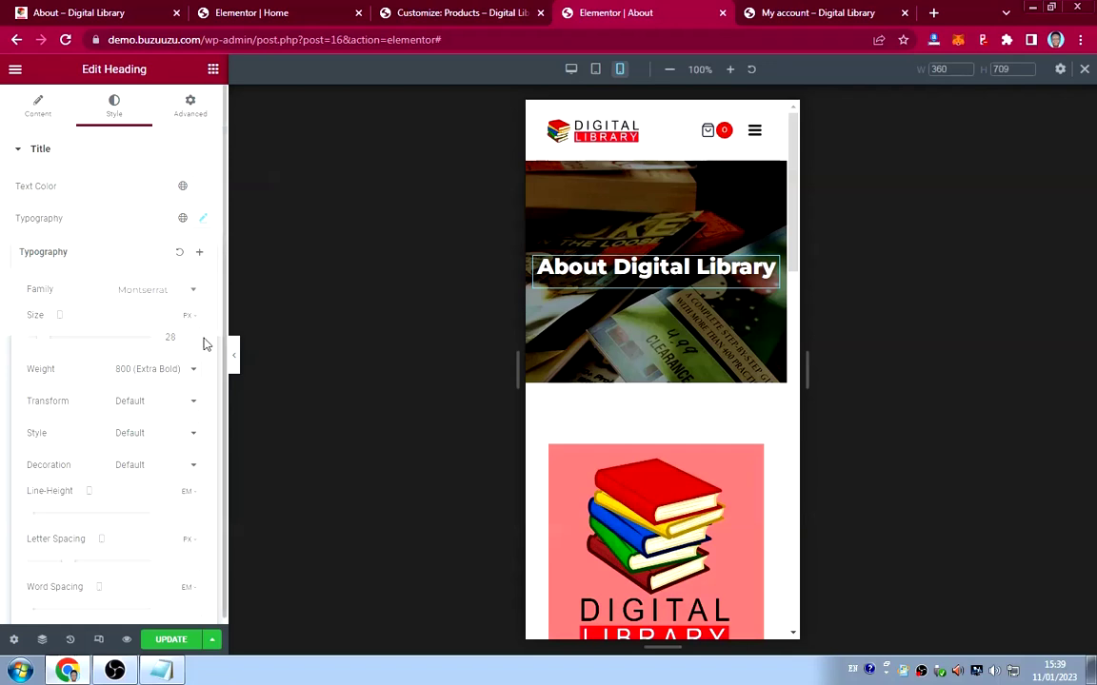
Set the mobile font size of the "About Digital Library" hero heading to 25 px.
double_click(172, 337)
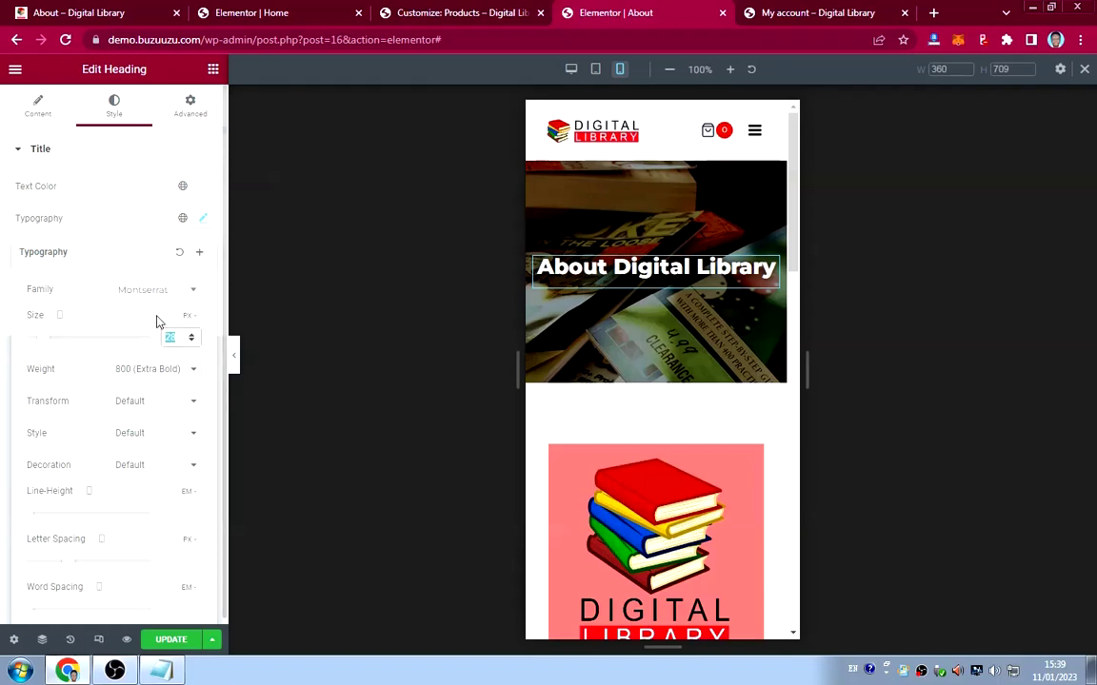
text(25)
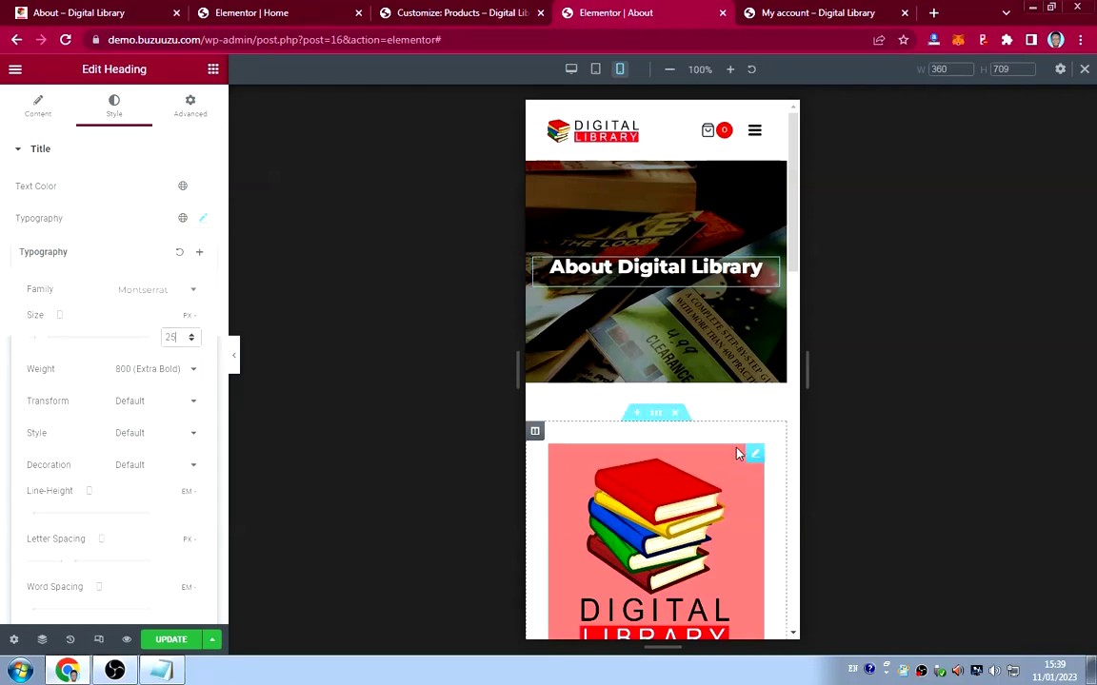
Set the mobile font size of the "Digital Library" heading below the logo image to 25 px.
scroll(700, 416, down, 5)
scroll(693, 414, down, 8)
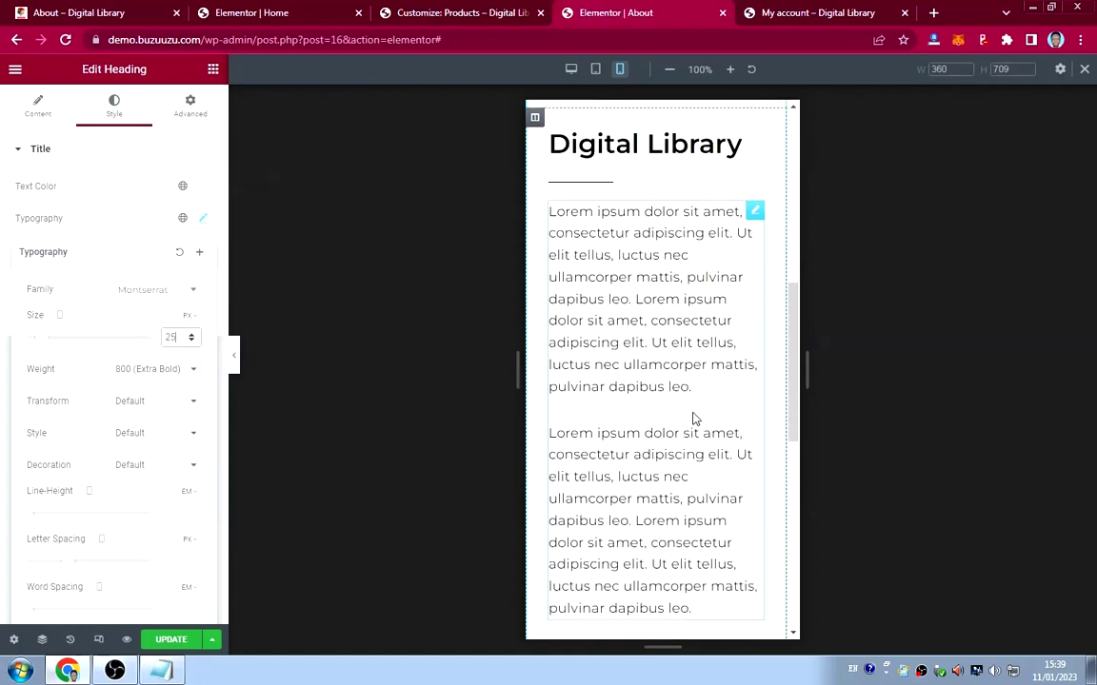
scroll(693, 416, up, 5)
scroll(693, 416, up, 5)
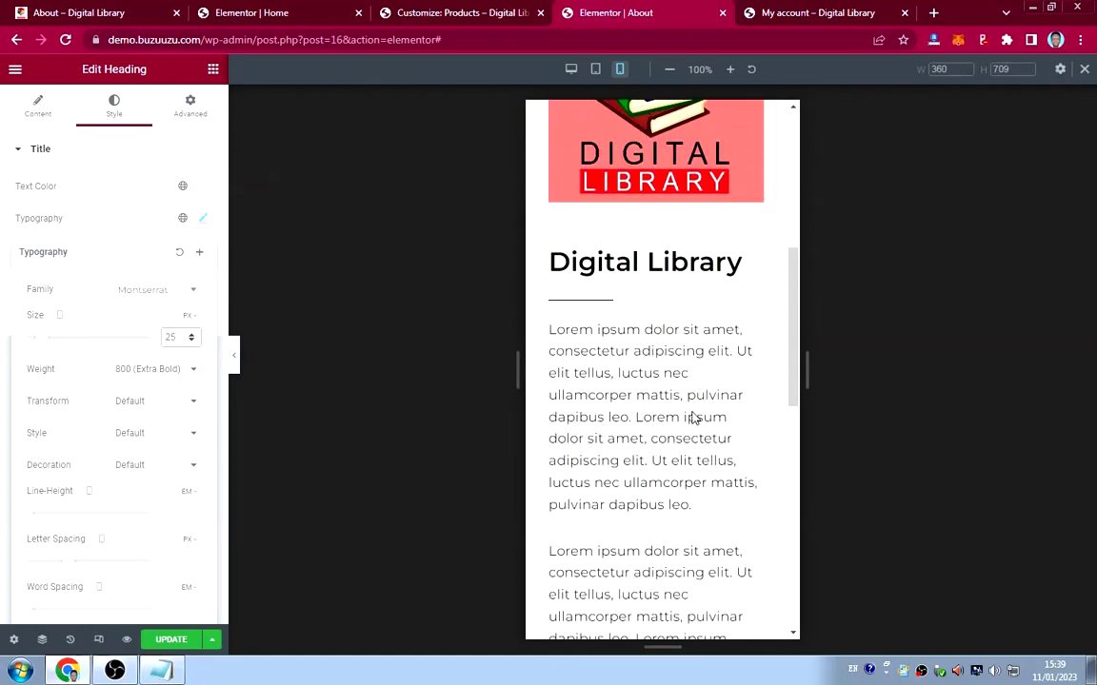
scroll(679, 385, down, 3)
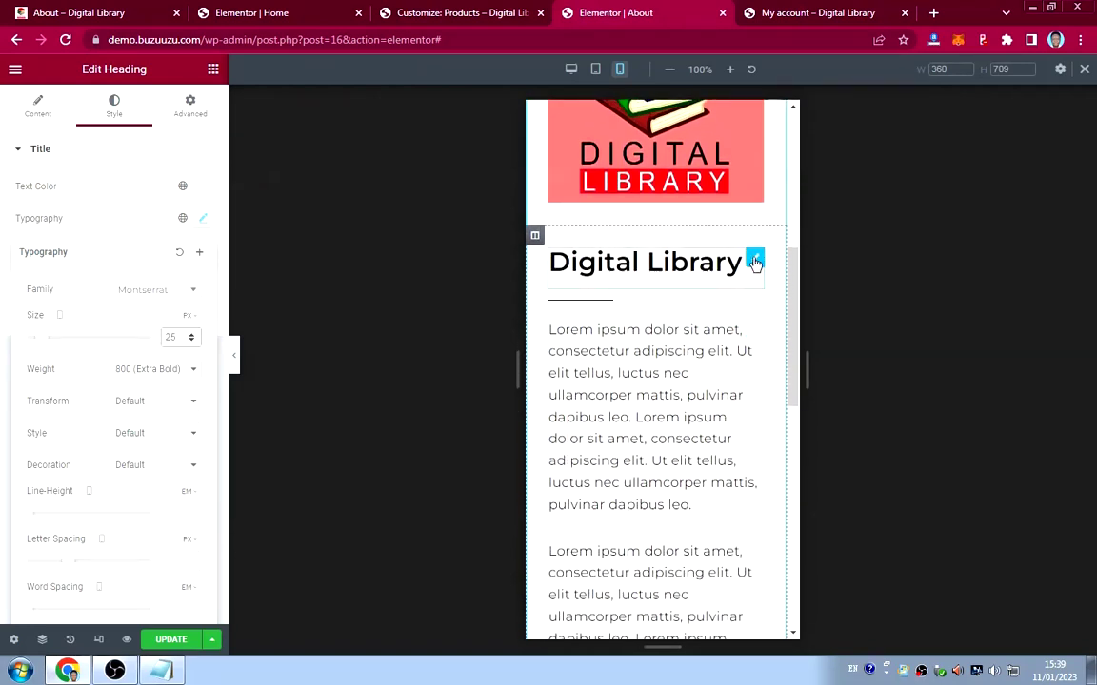
click(260, 274)
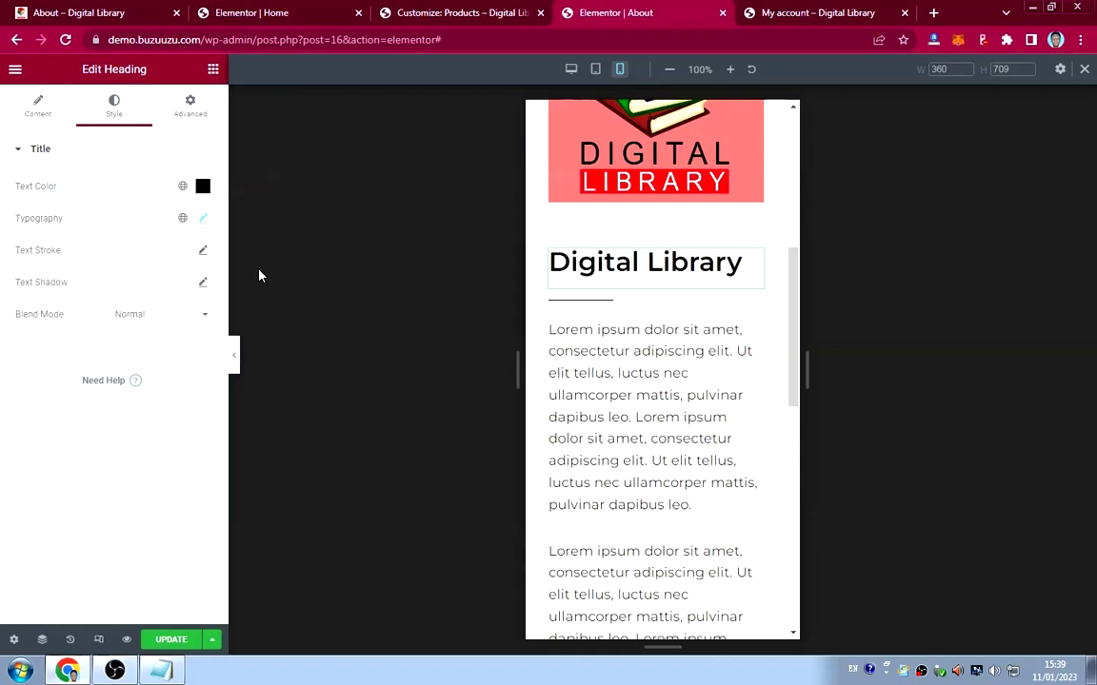
click(204, 220)
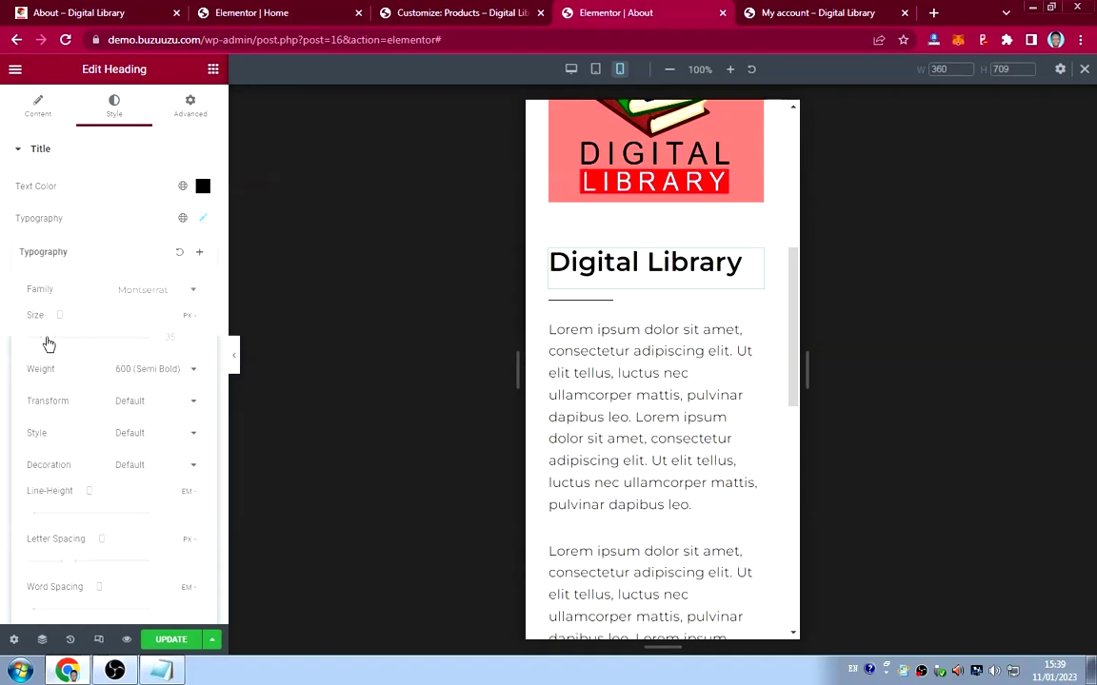
drag(49, 345, 42, 342)
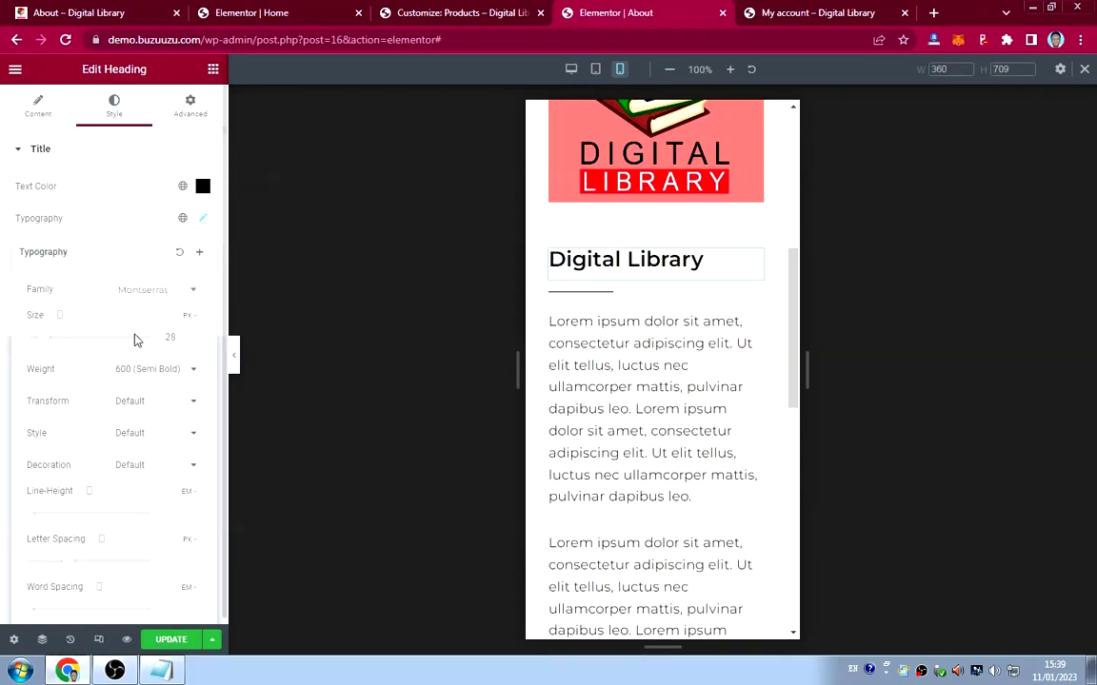
double_click(178, 336)
text(25)
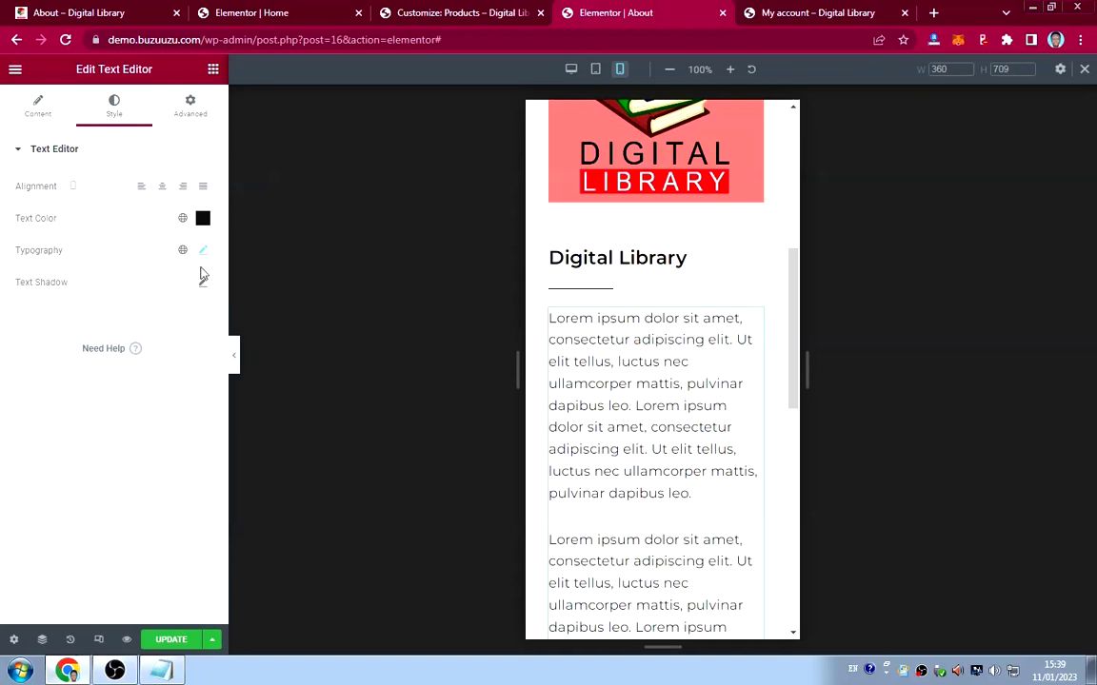
Set the mobile font size of the Lorem ipsum text under the "Digital Library" heading to 15 px.
click(202, 252)
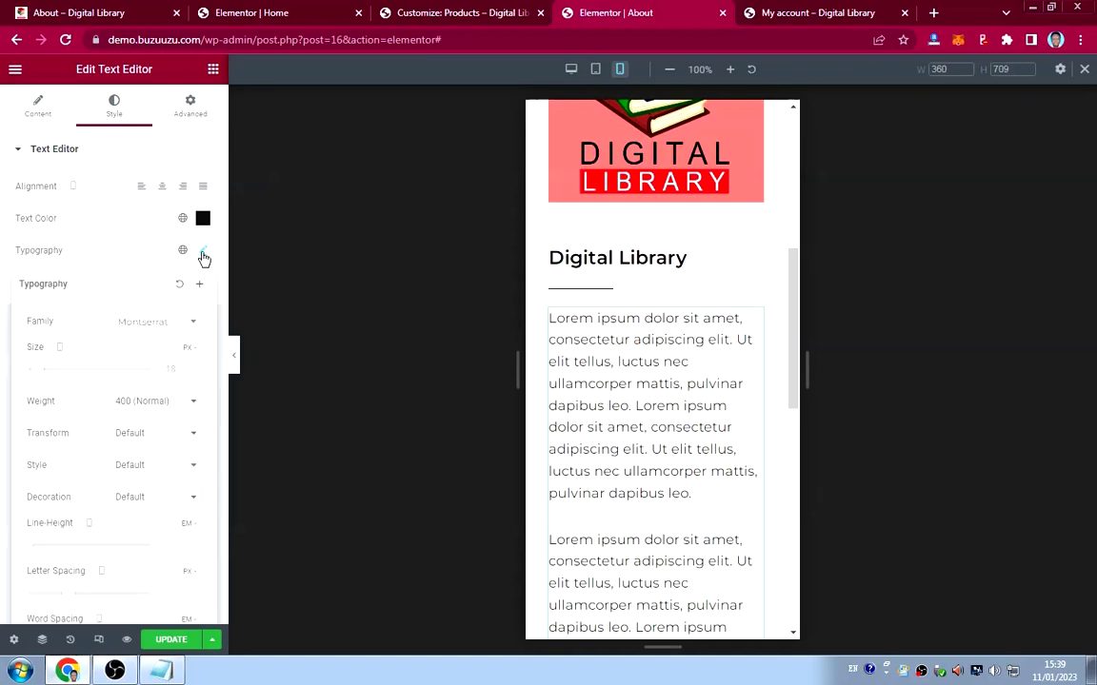
click(175, 371)
text(15)
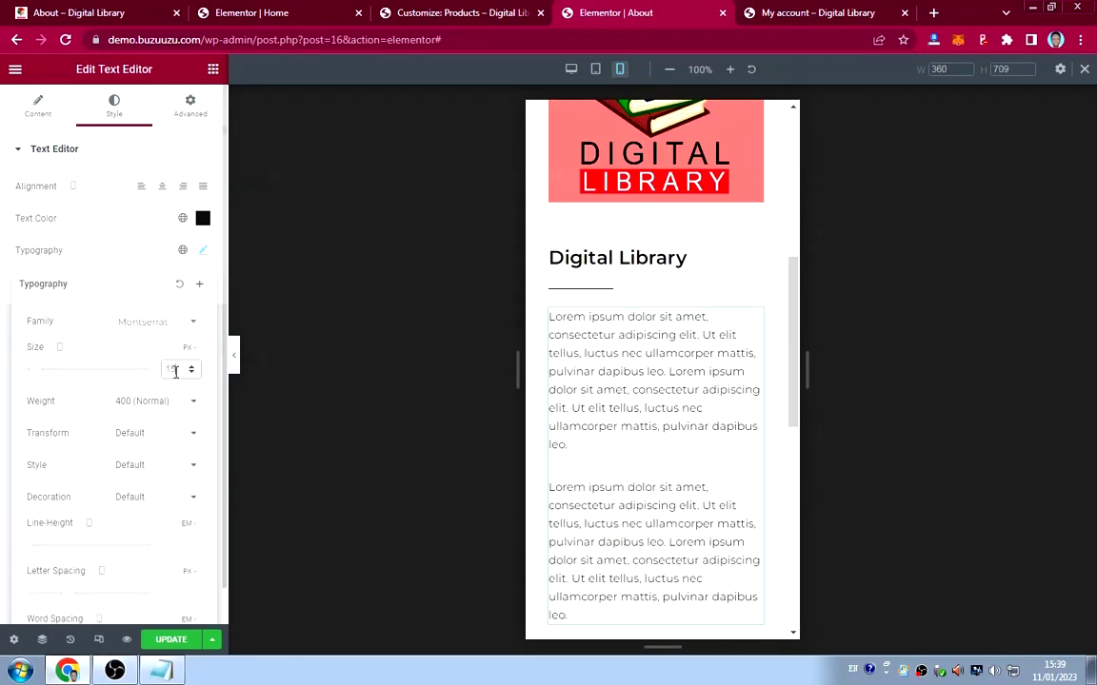
Review the About page's mobile layout from the hero to the footer and update the page to save it.
scroll(635, 430, down, 5)
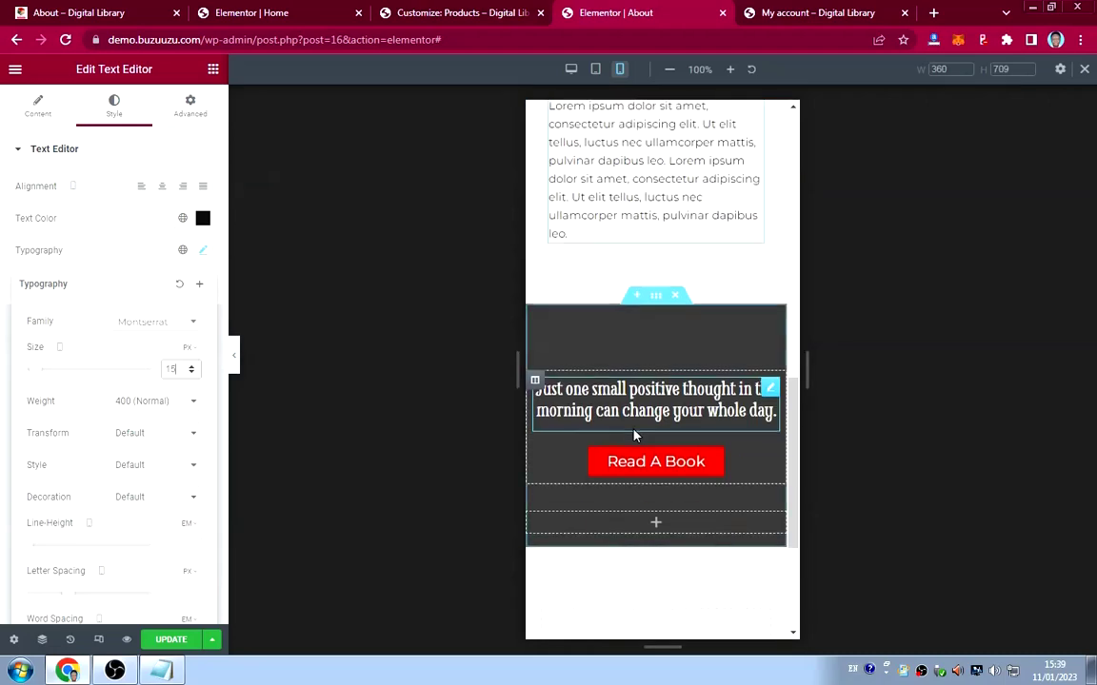
scroll(630, 439, up, 10)
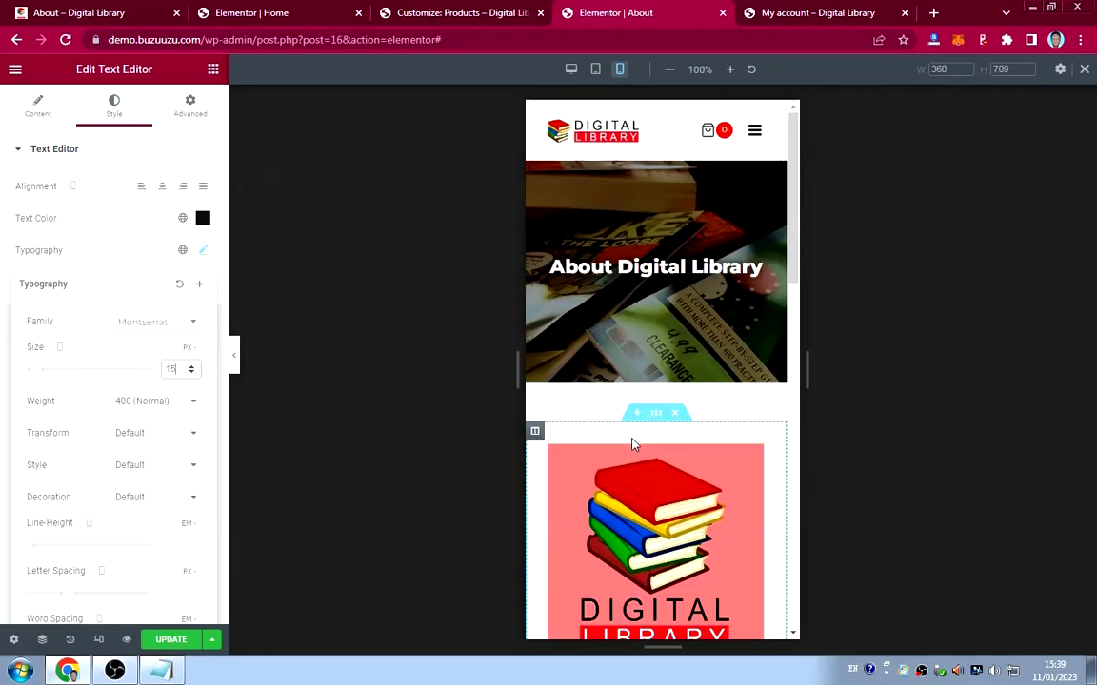
scroll(632, 443, down, 10)
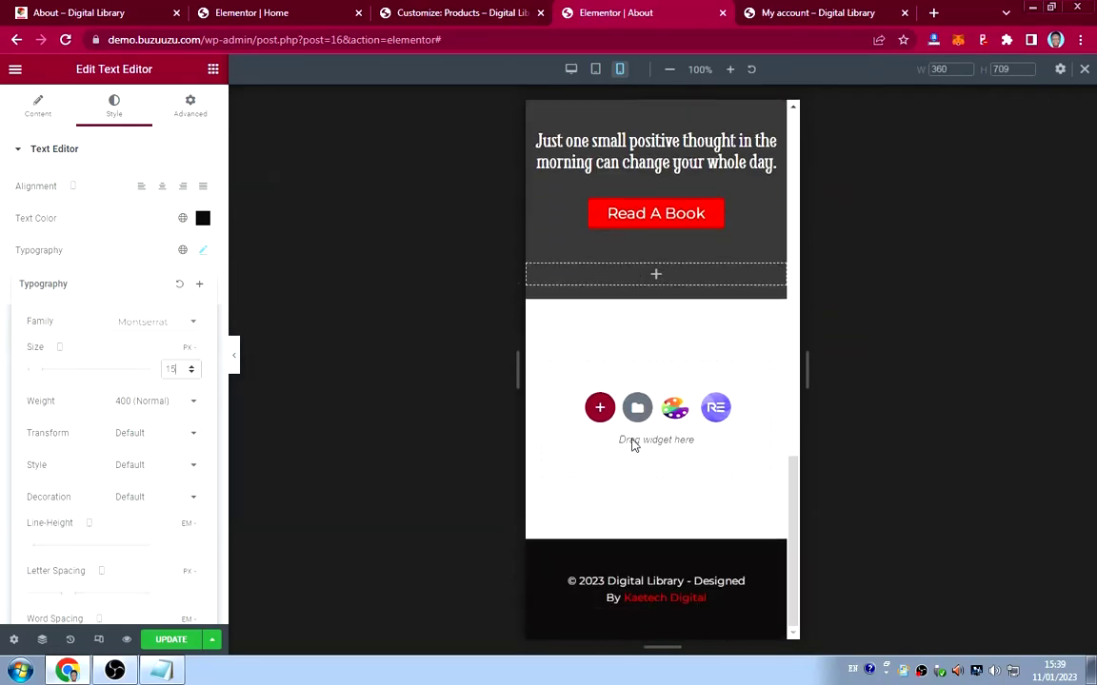
scroll(632, 445, up, 6)
scroll(633, 446, up, 5)
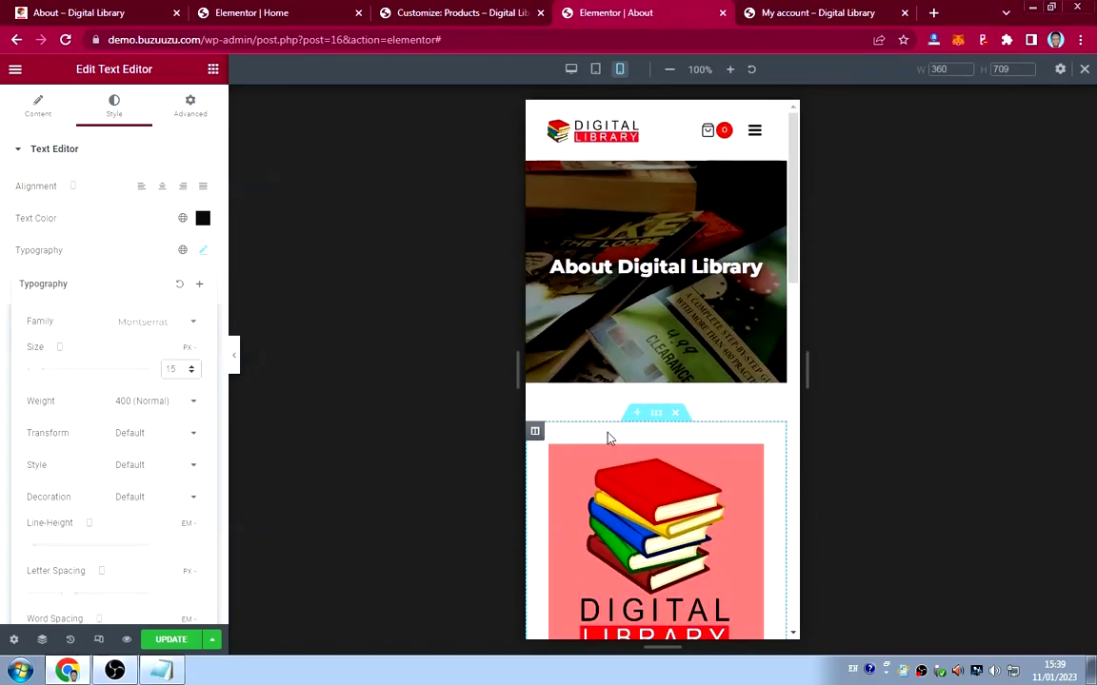
click(686, 489)
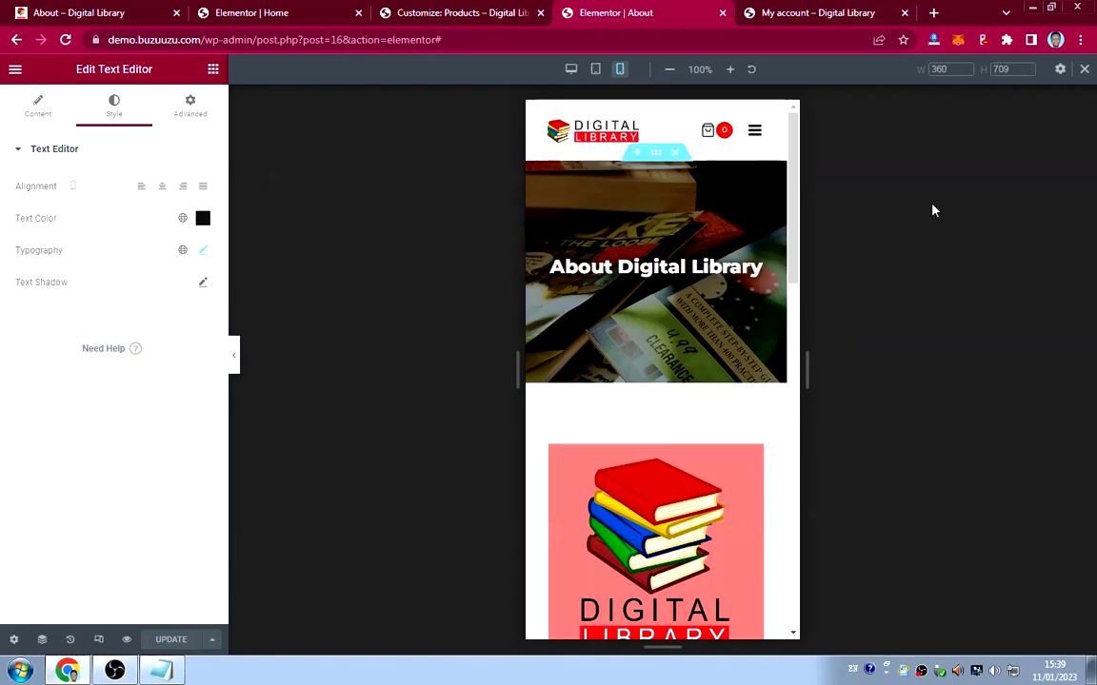
Leave the Elementor editor for the published About page and examine it from the hero section to the closing banner.
click(15, 72)
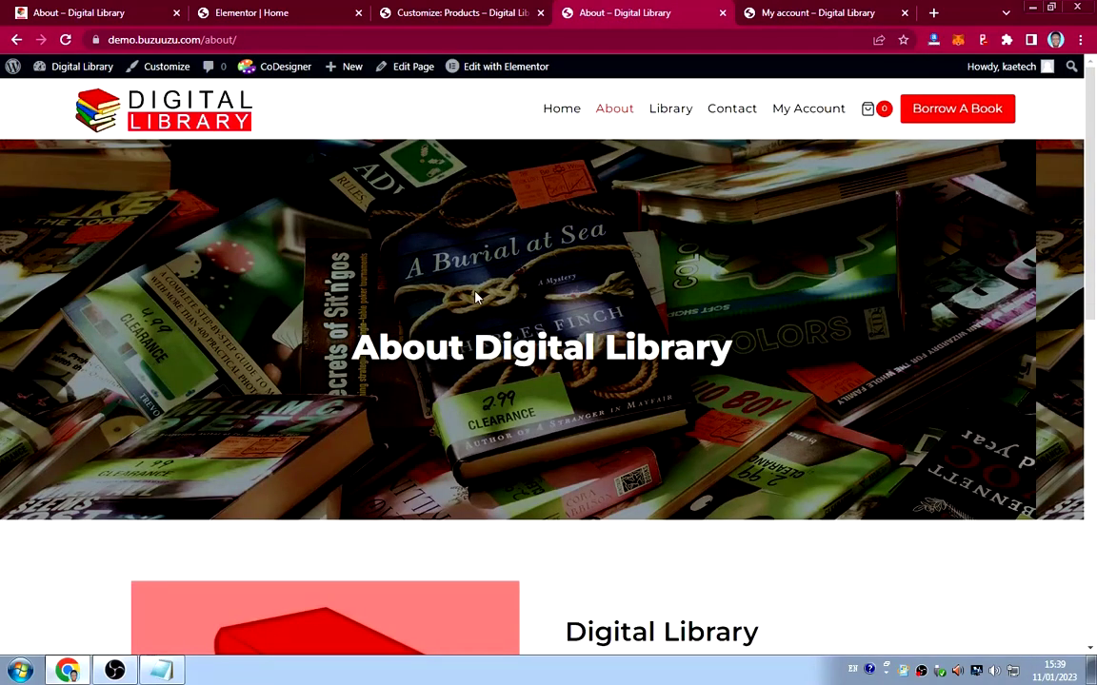
scroll(476, 298, down, 8)
scroll(476, 345, up, 8)
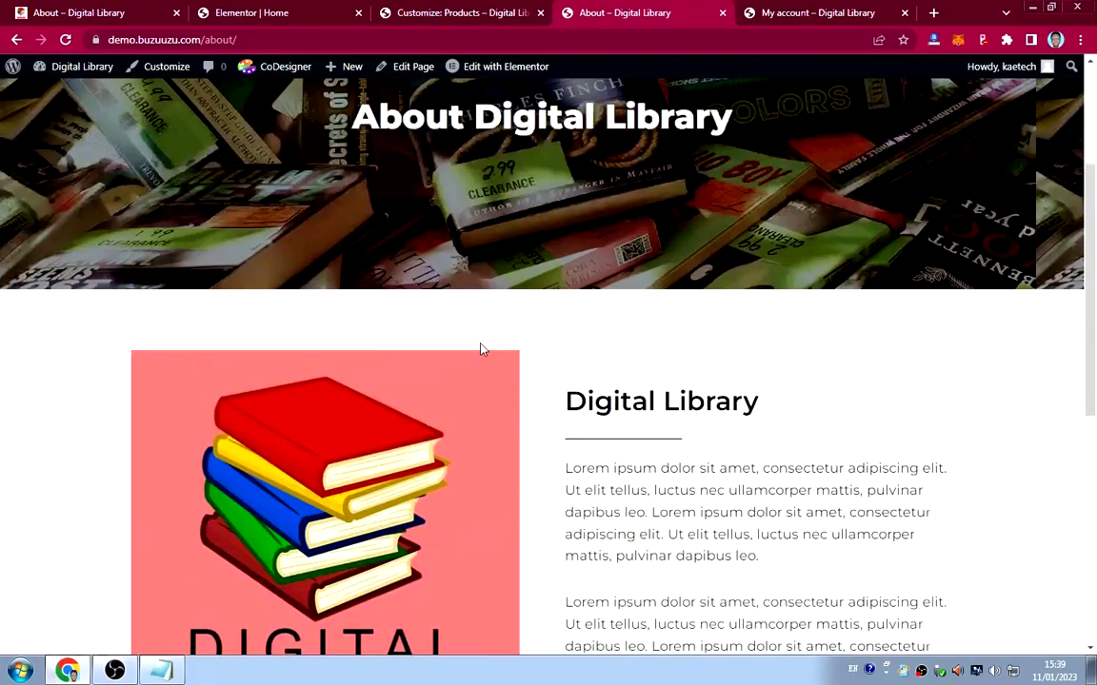
scroll(480, 344, down, 8)
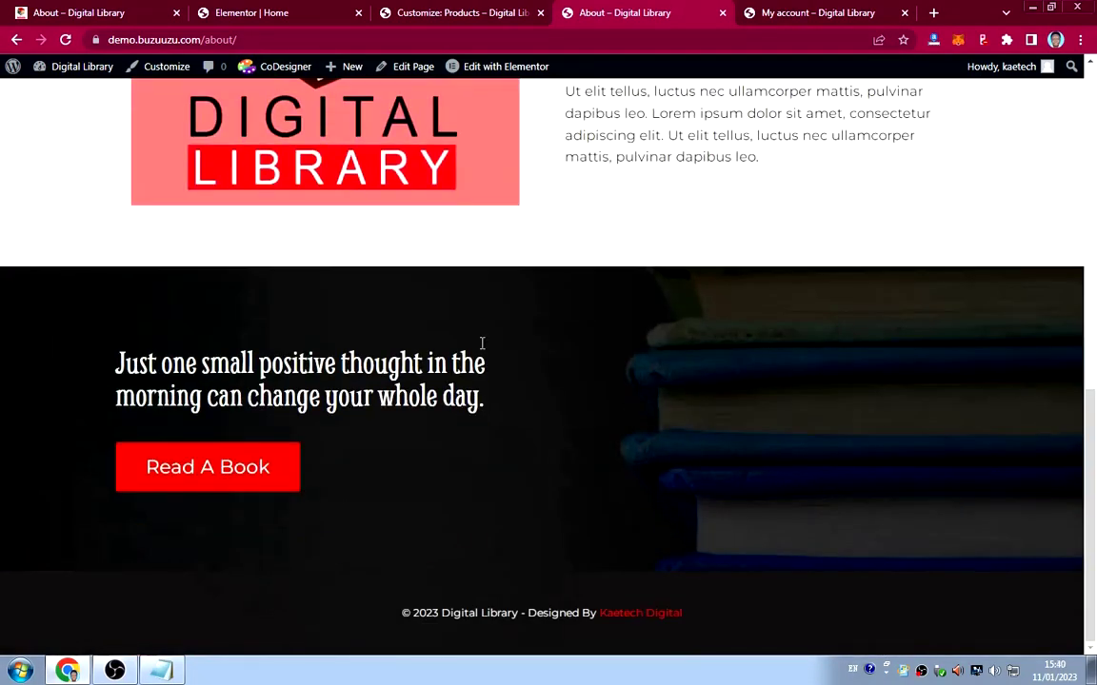
scroll(481, 343, up, 8)
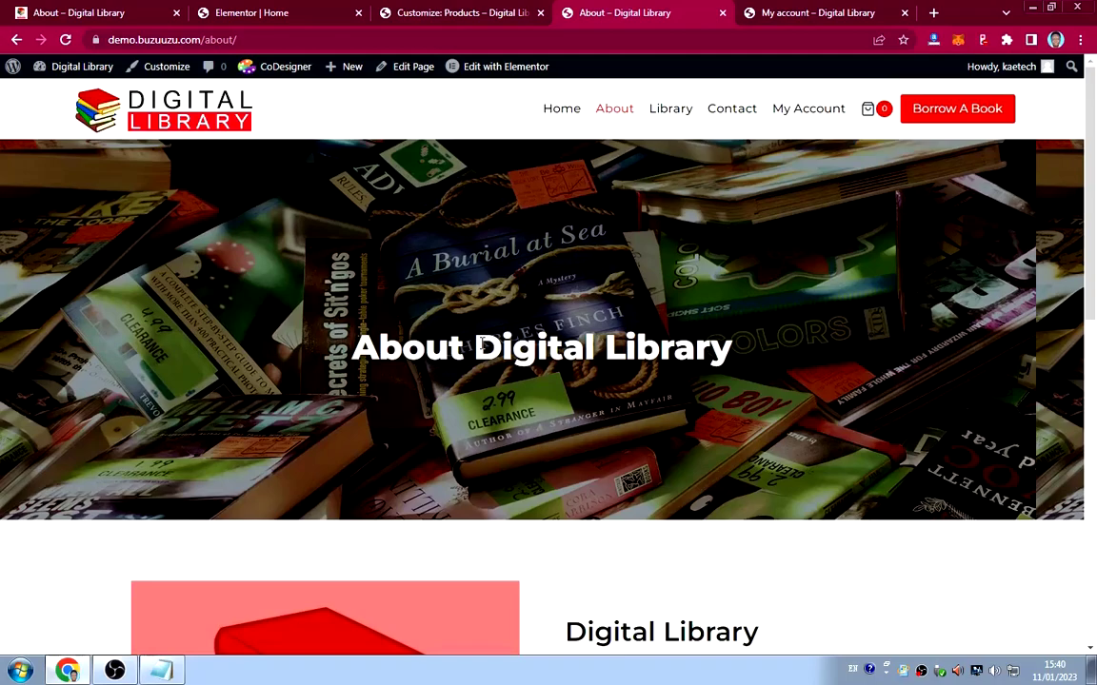
scroll(481, 342, down, 5)
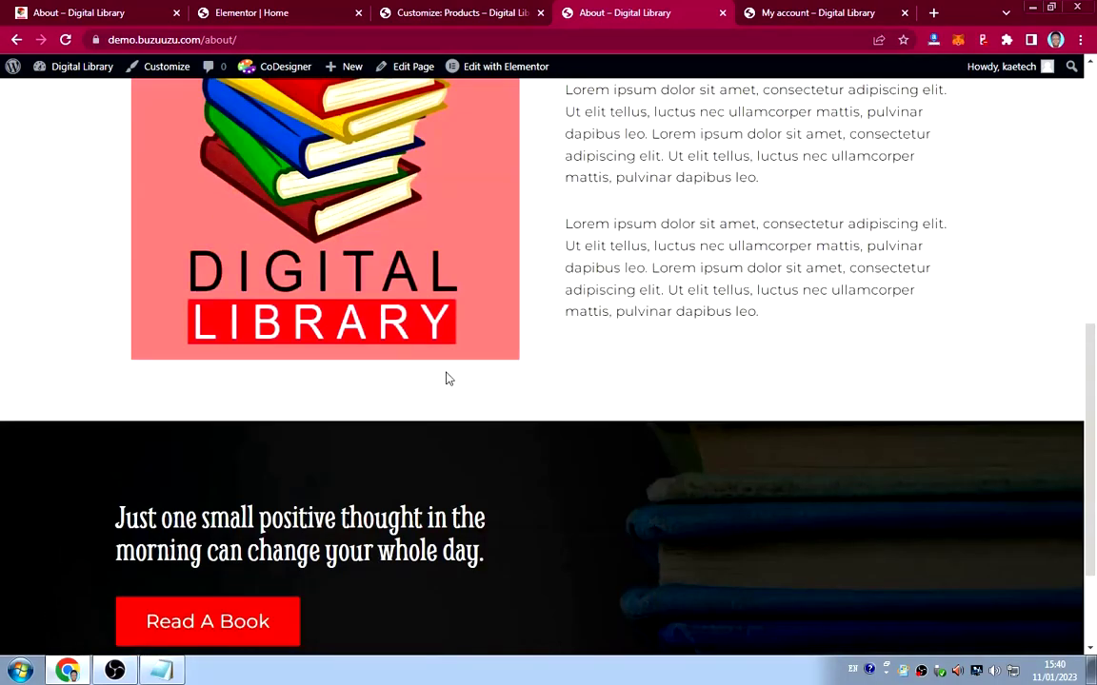
scroll(592, 355, up, 5)
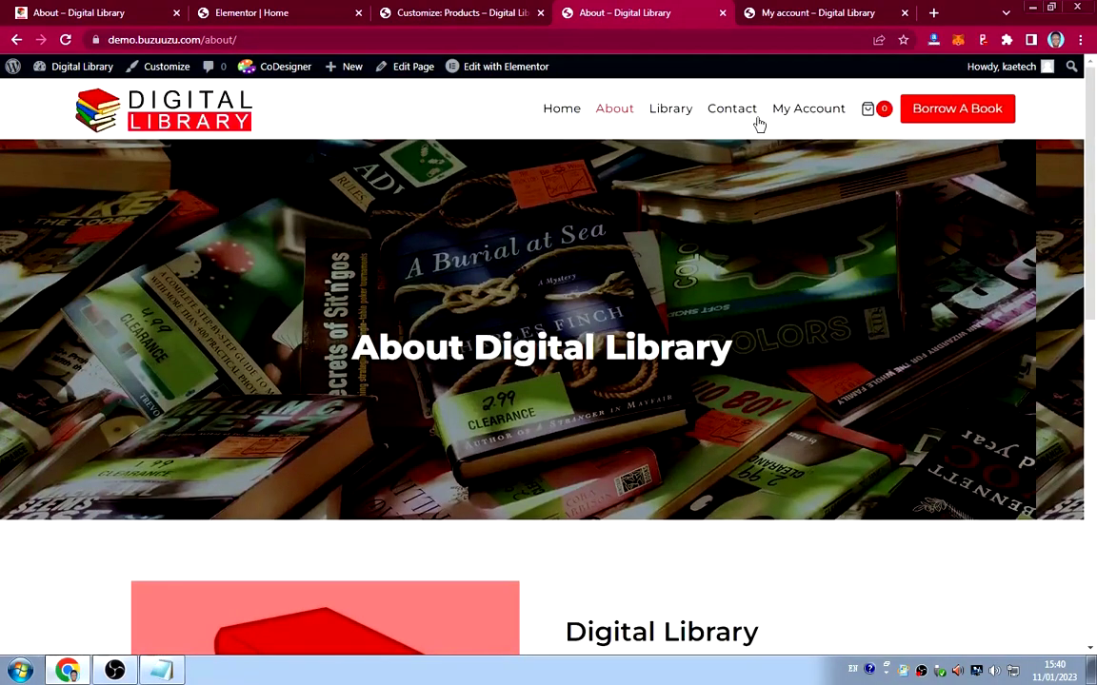
Open the Contact page on the demo site and on the finished reference site, and examine the reference's hero and contact form.
click(740, 111)
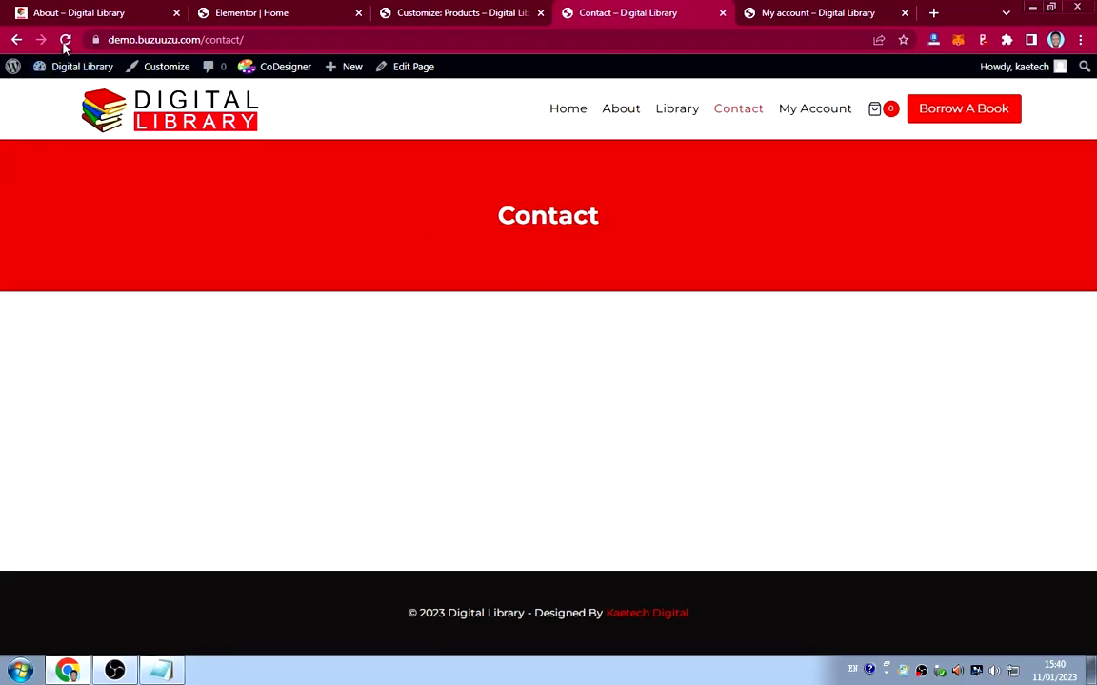
click(66, 12)
scroll(771, 117, up, 10)
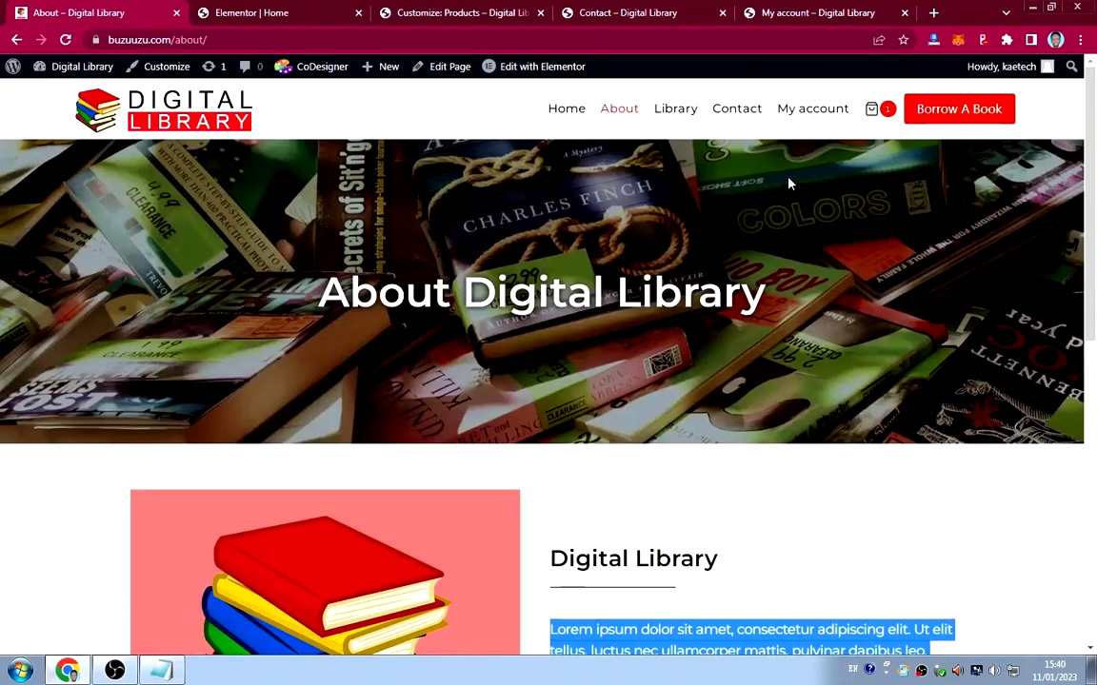
click(736, 108)
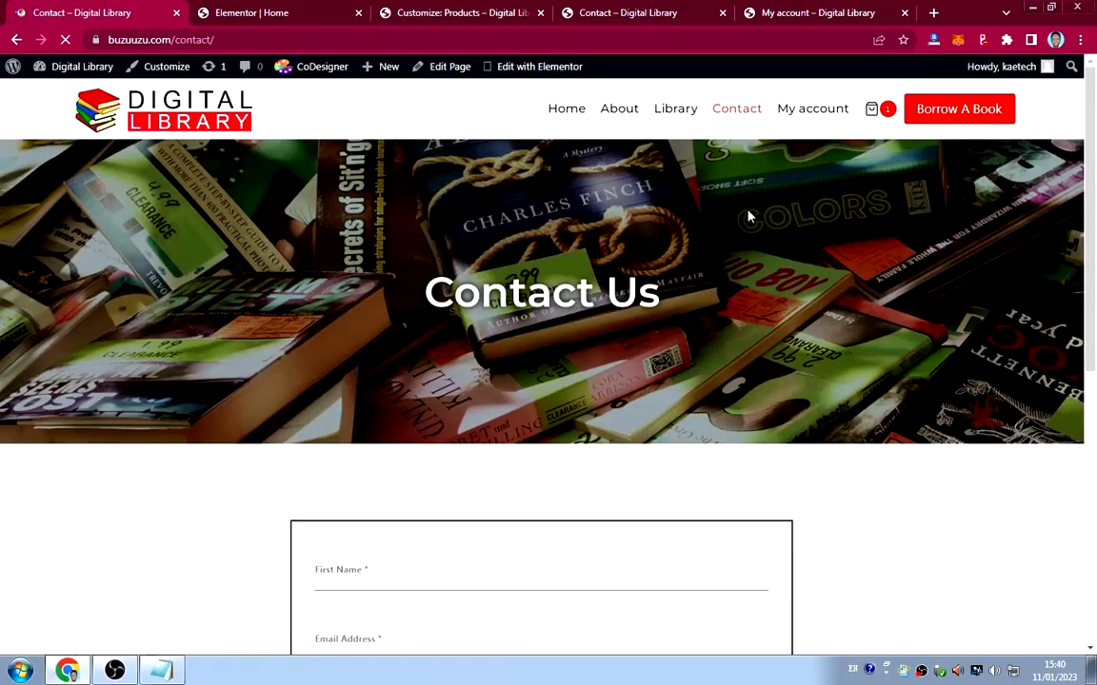
scroll(762, 228, down, 5)
scroll(780, 241, up, 6)
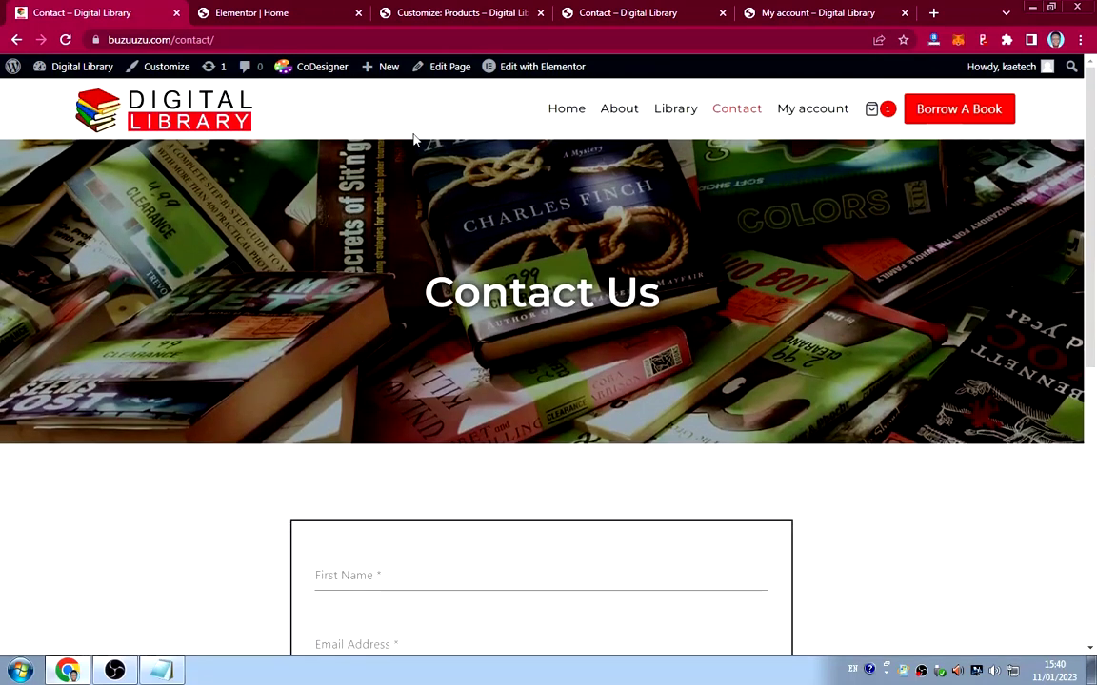
scroll(747, 329, down, 5)
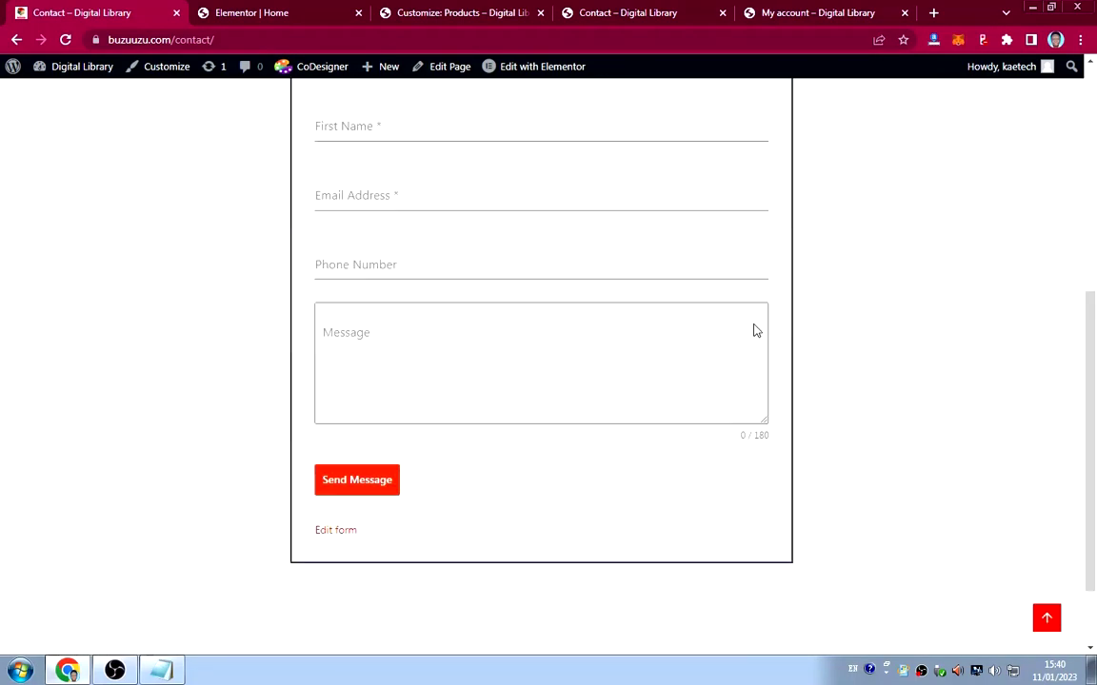
scroll(673, 291, up, 1)
scroll(673, 286, down, 2)
scroll(673, 282, up, 6)
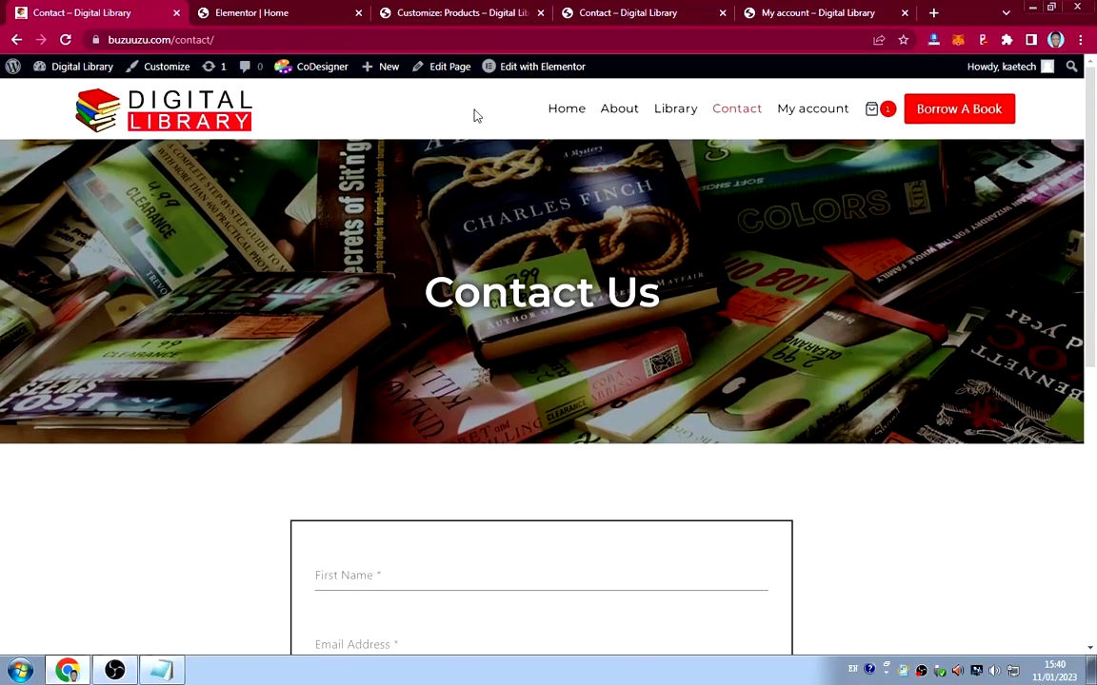
Return to the demo site's About page and open it for editing with Elementor.
click(604, 12)
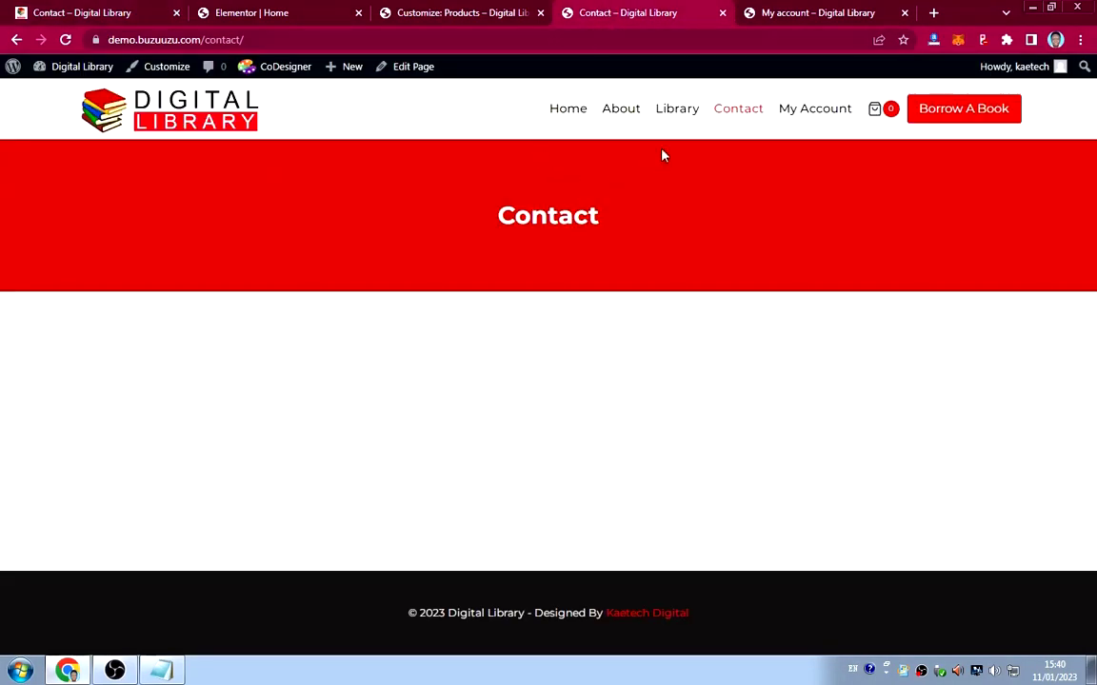
click(623, 112)
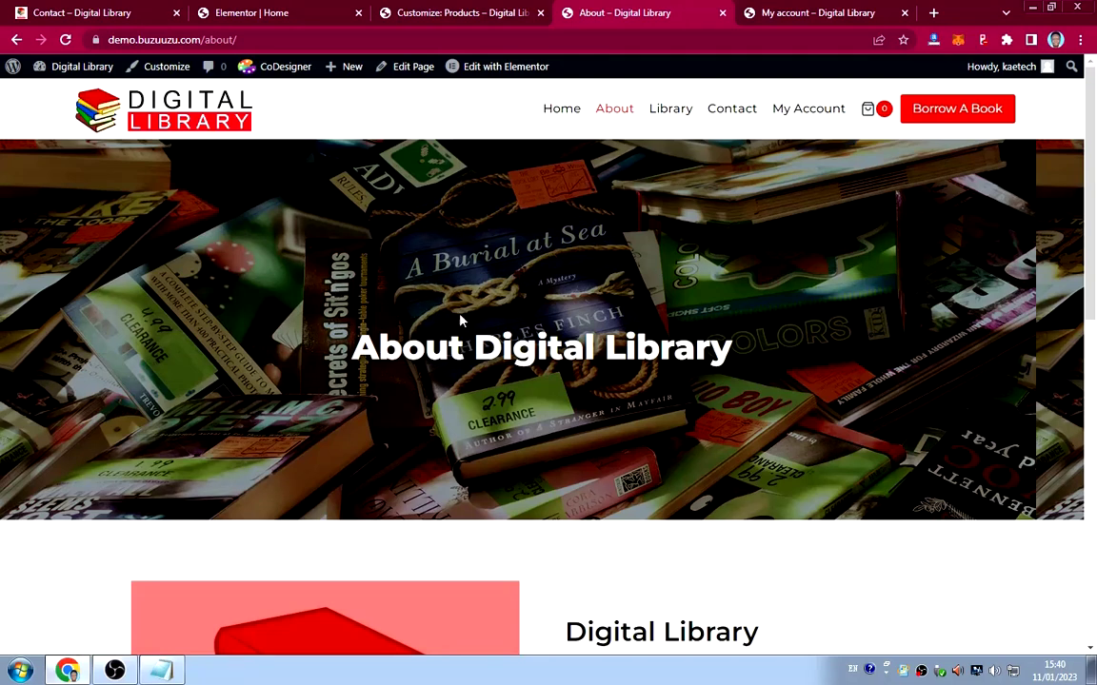
click(529, 67)
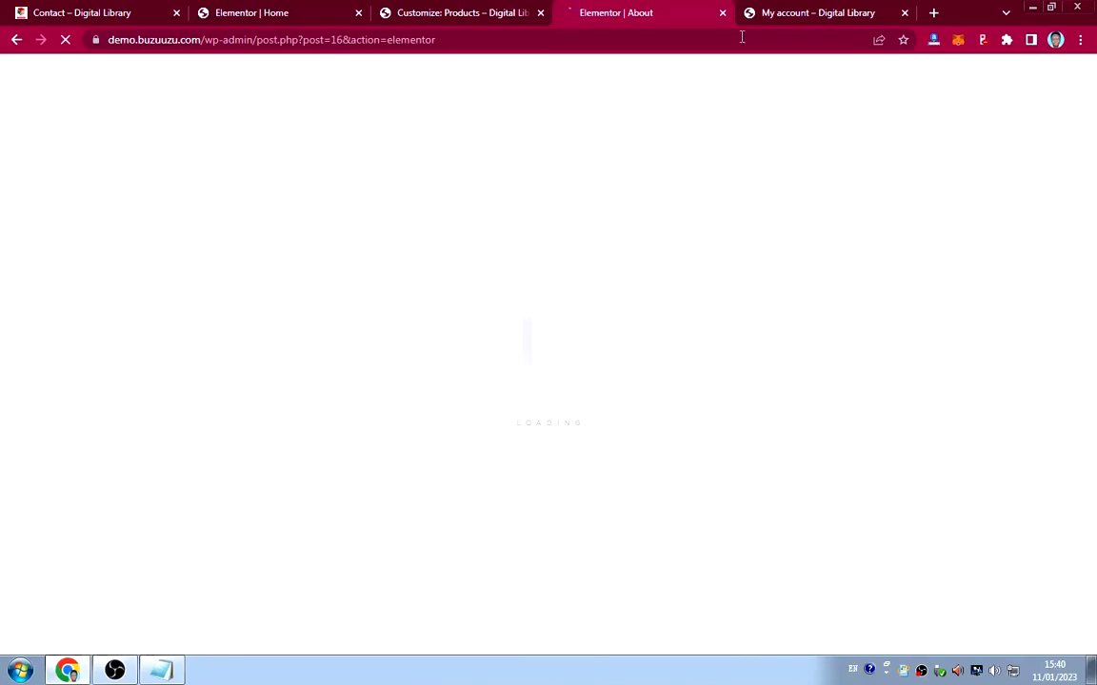
Open the demo site's Contact page from the My account browser tab and load it in the WordPress page editor.
click(776, 14)
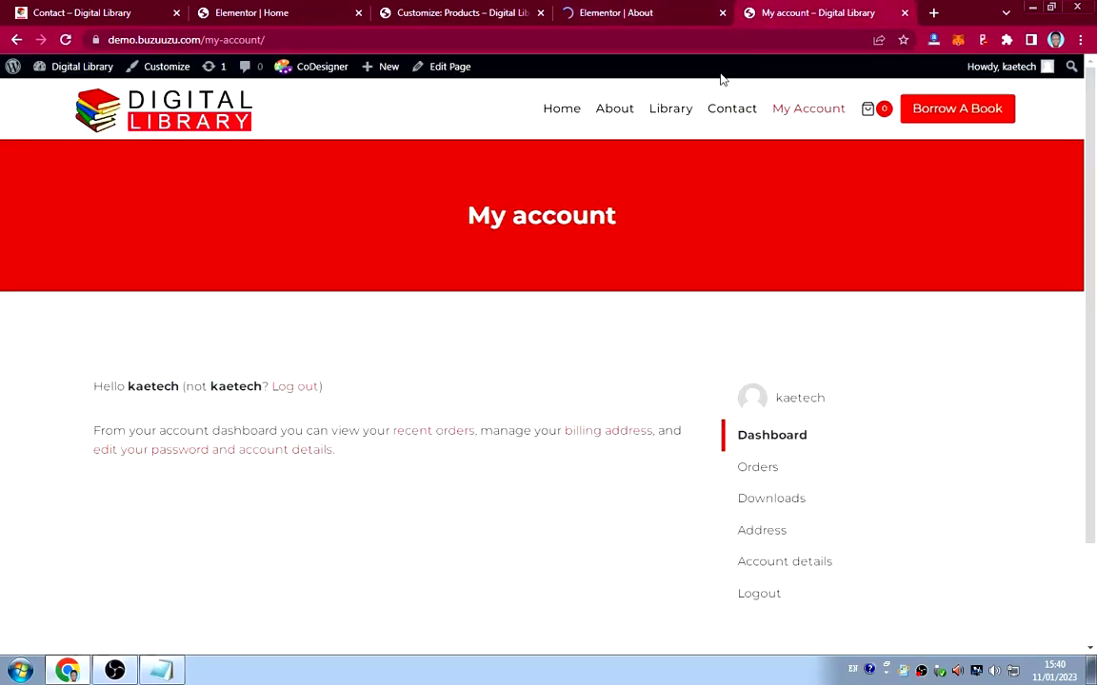
click(709, 110)
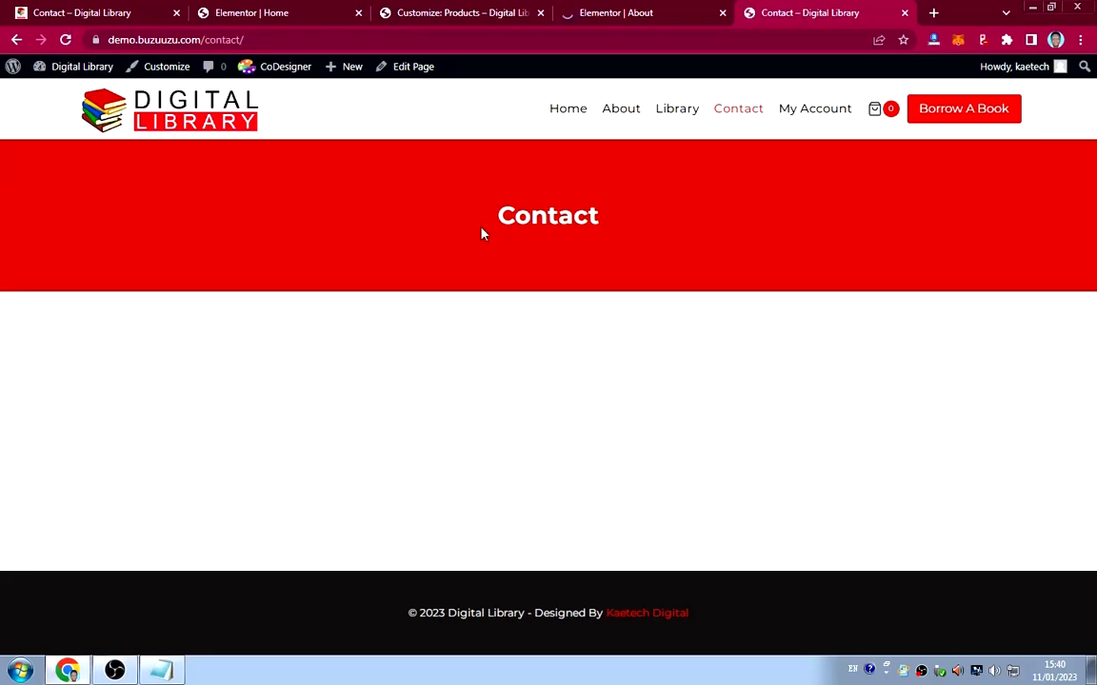
click(412, 69)
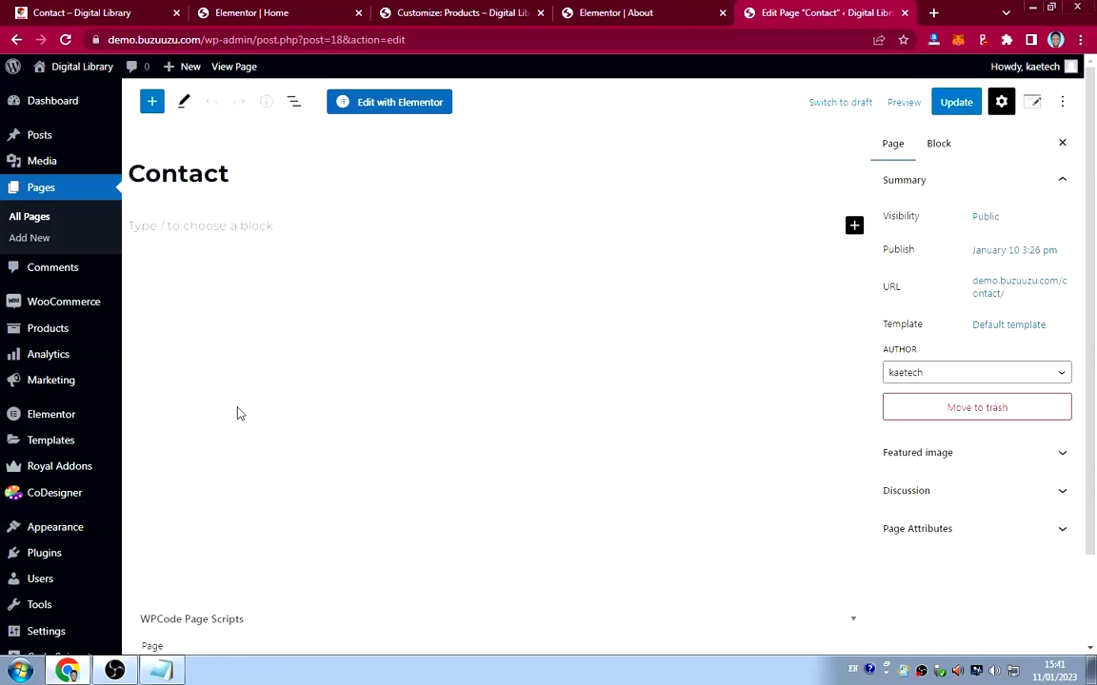
scroll(116, 436, down, 2)
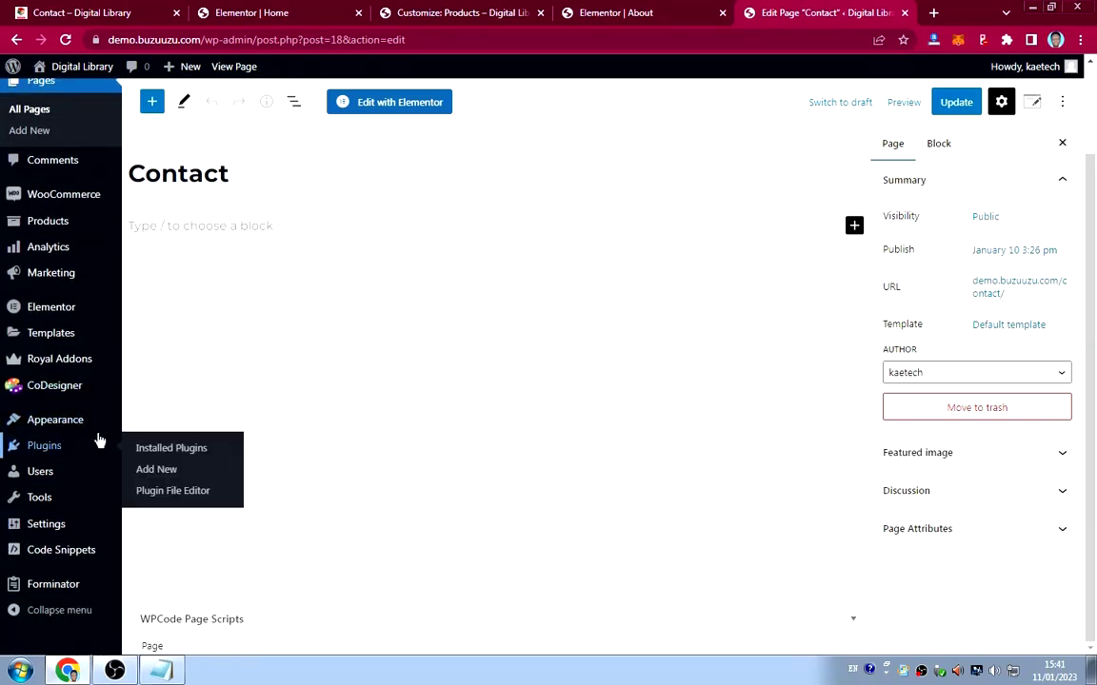
Open the Forminator dashboard on the demo site and go to its Forms page.
mouse_move(36, 589)
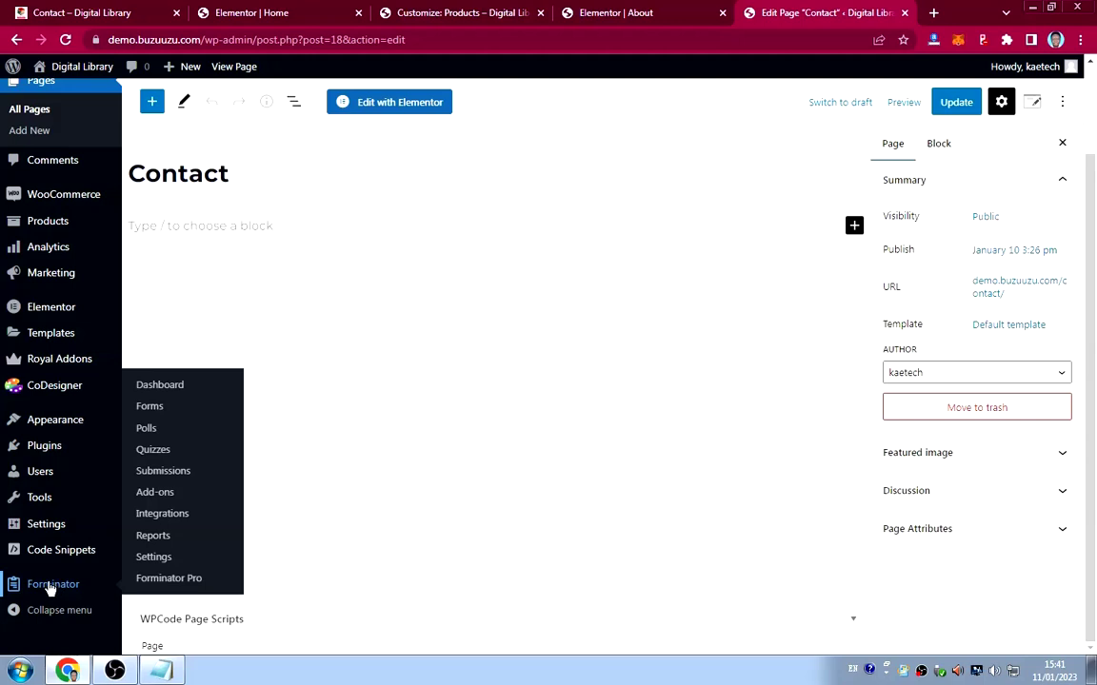
click(50, 586)
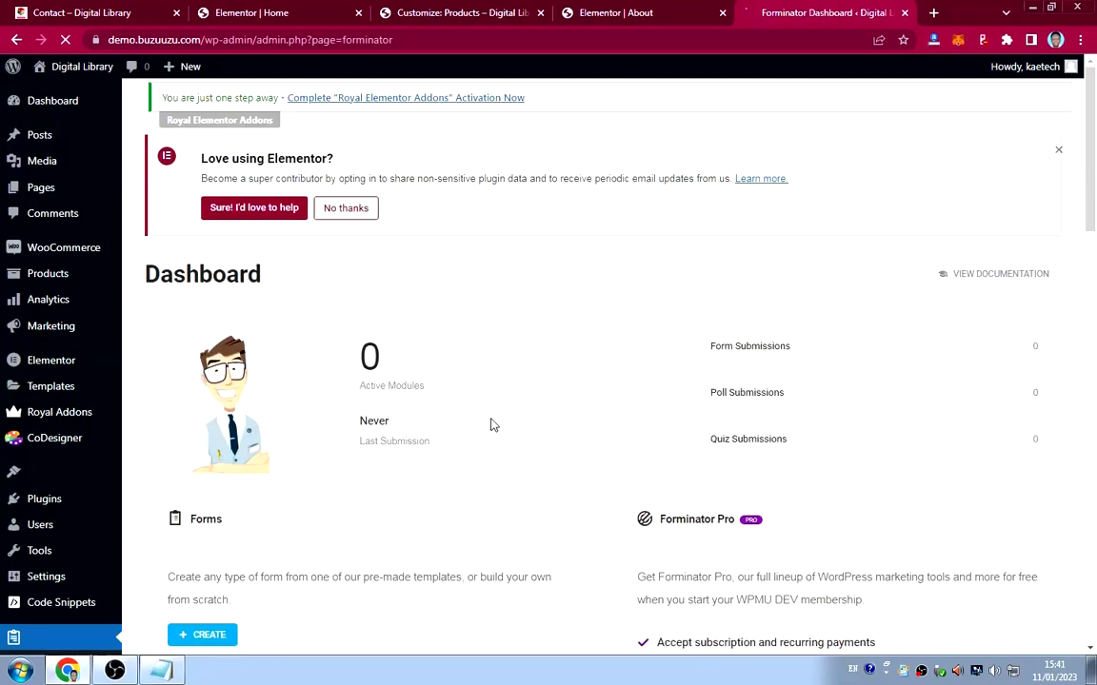
scroll(519, 455, down, 2)
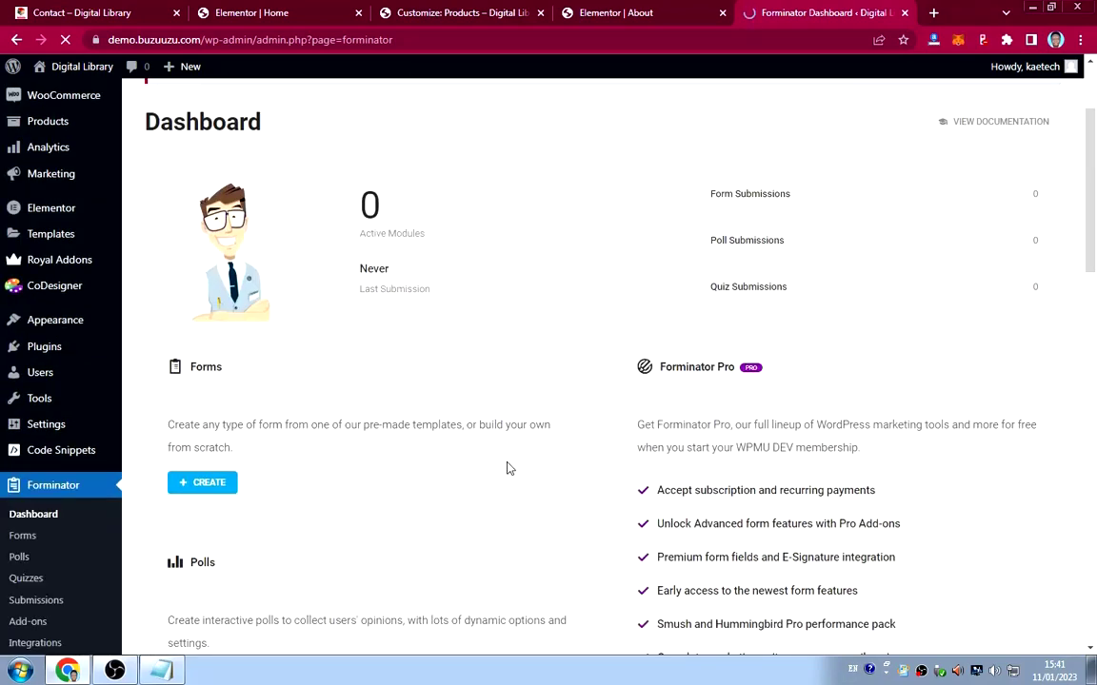
scroll(508, 468, down, 3)
scroll(506, 466, up, 2)
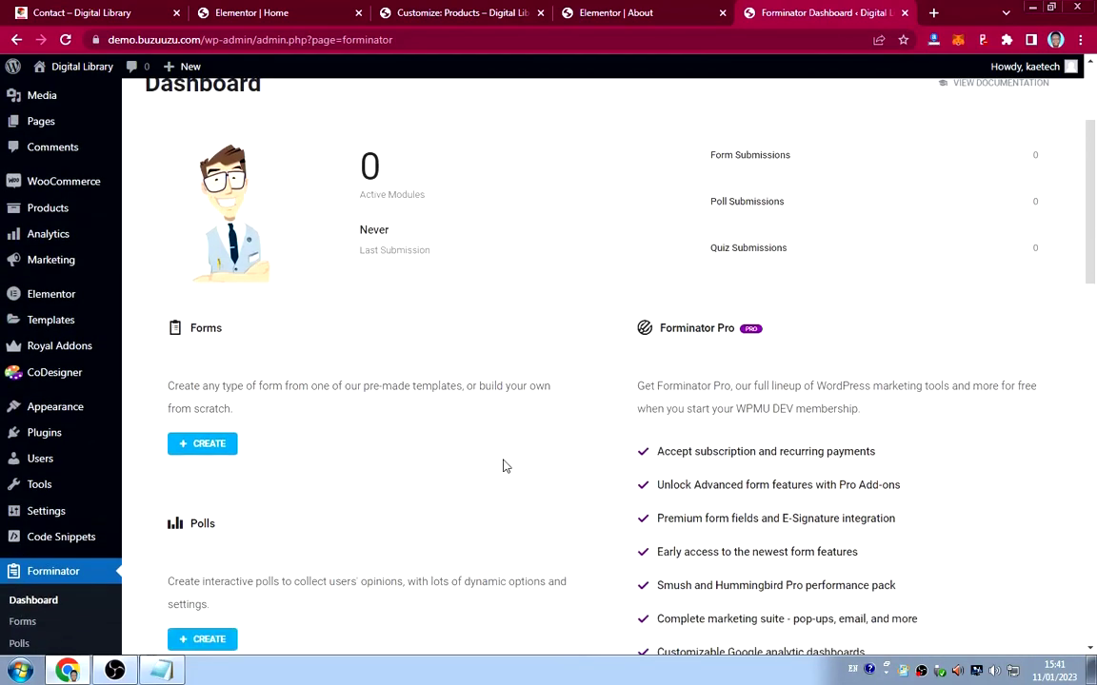
scroll(504, 465, down, 1)
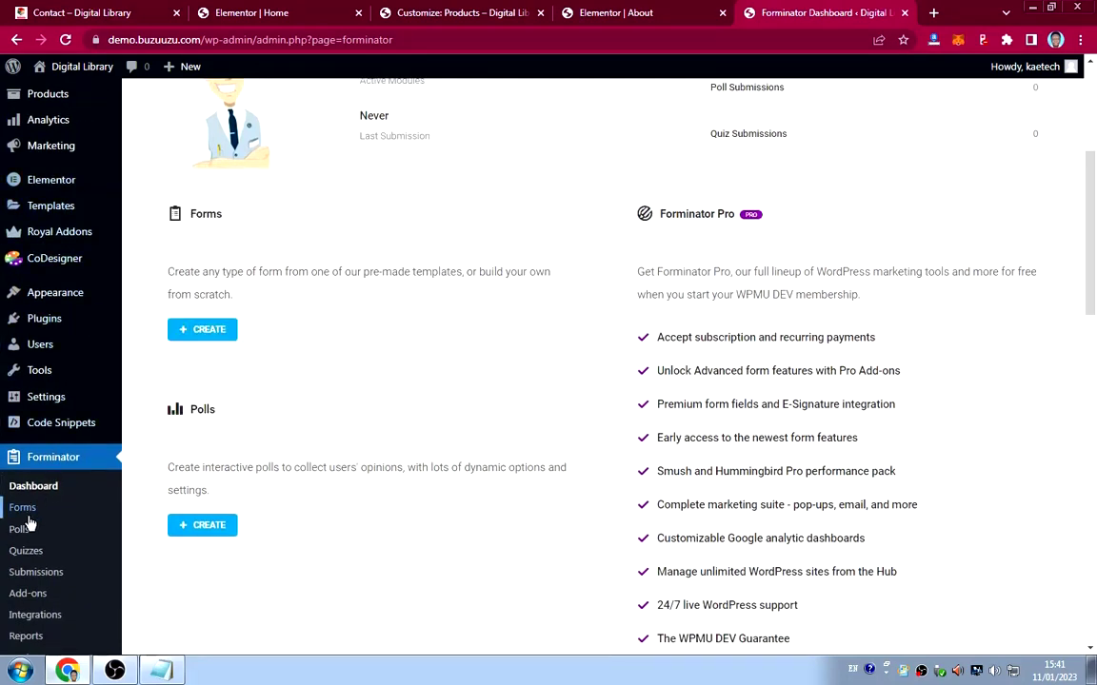
click(76, 507)
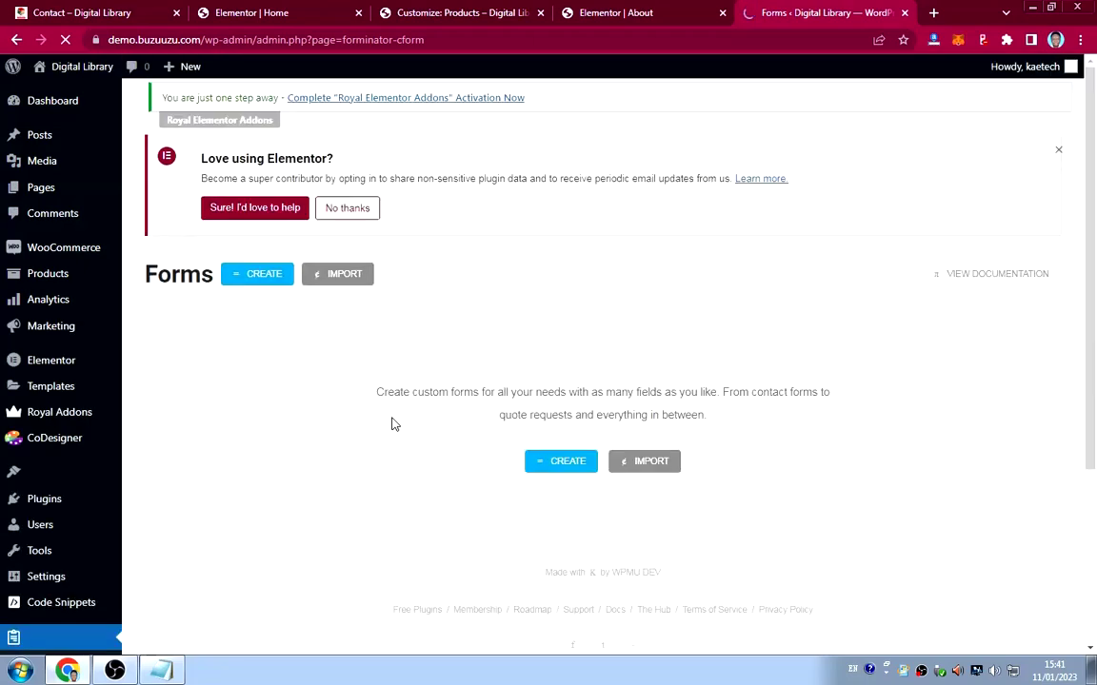
Create a new form from the Contact Us template and name it contact.
scroll(428, 424, down, 3)
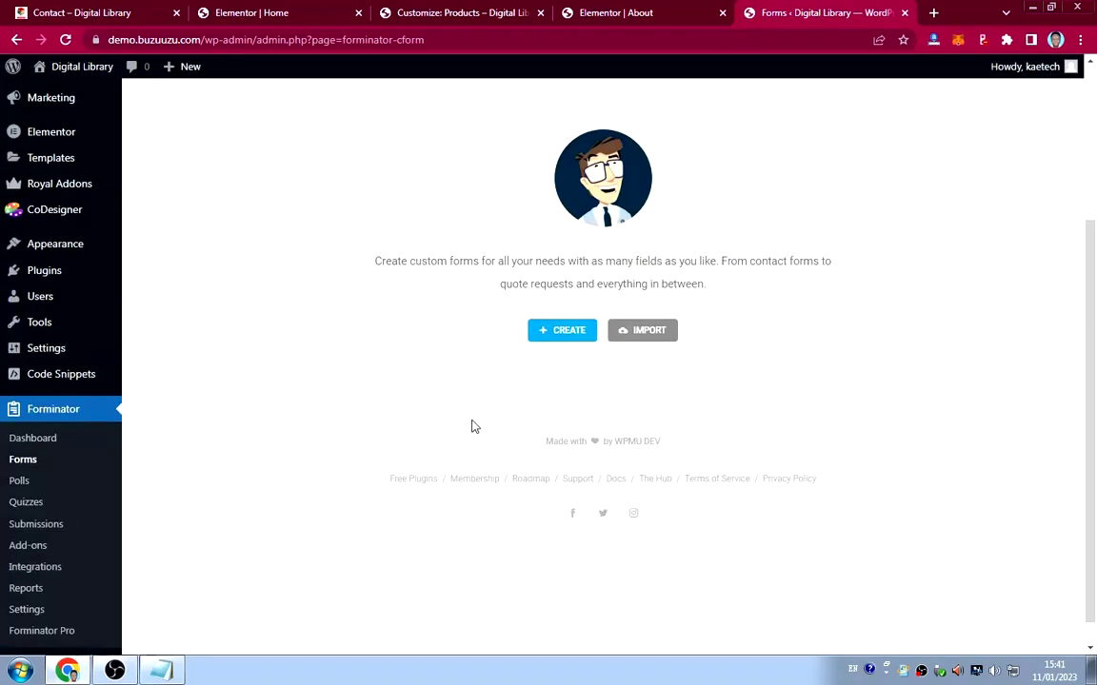
click(548, 330)
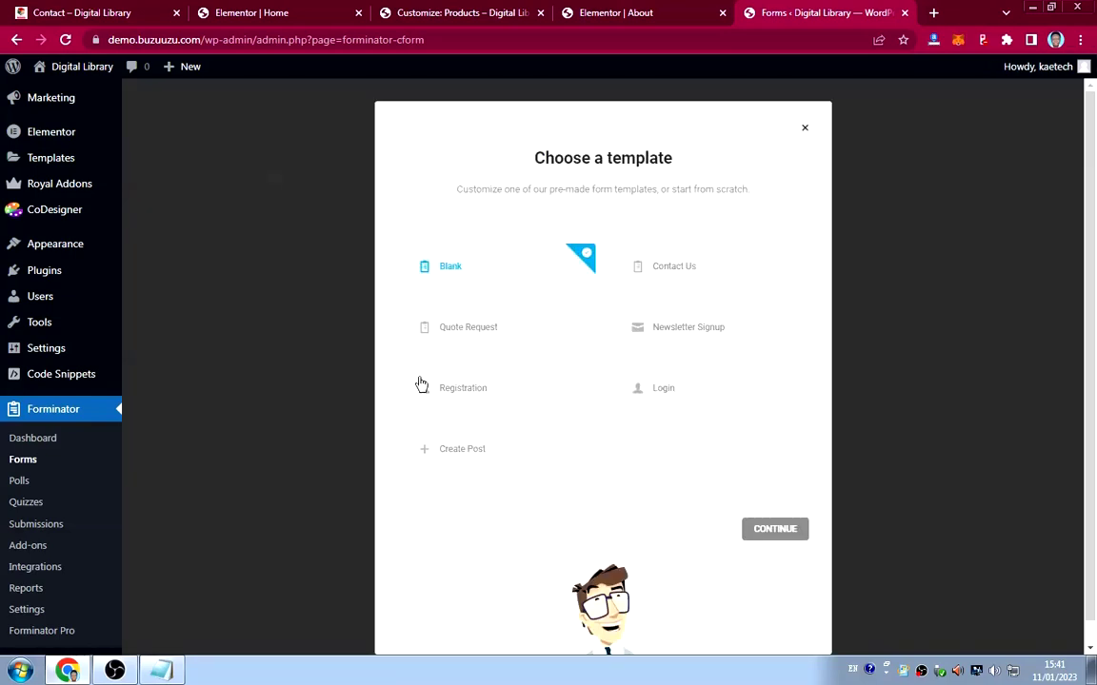
click(674, 278)
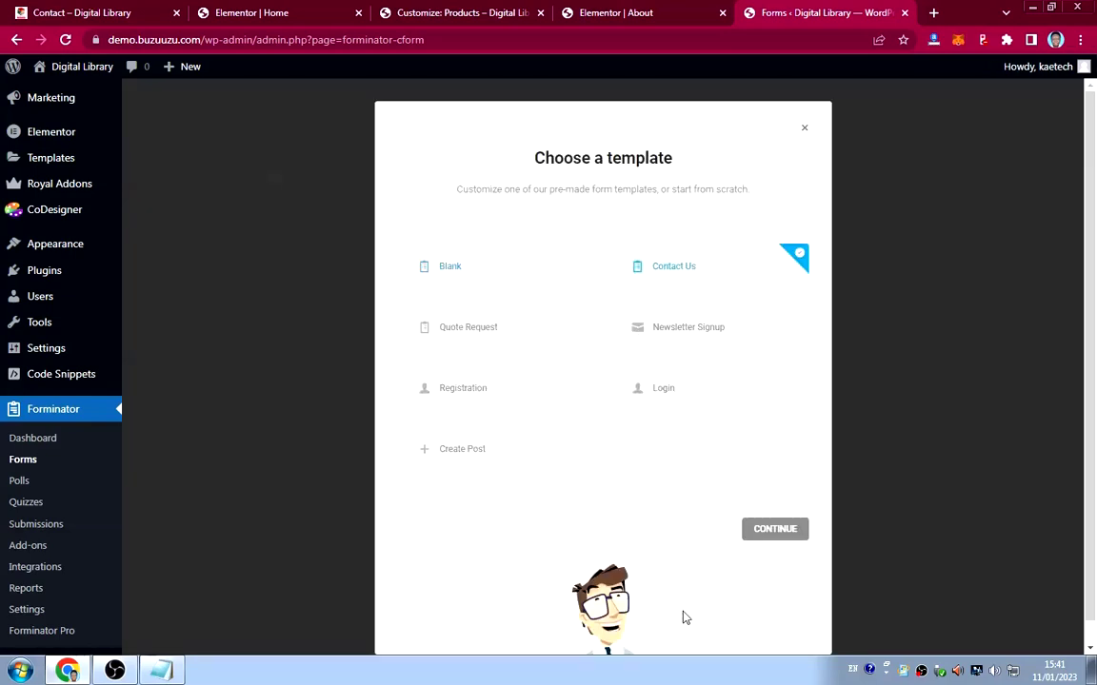
click(776, 530)
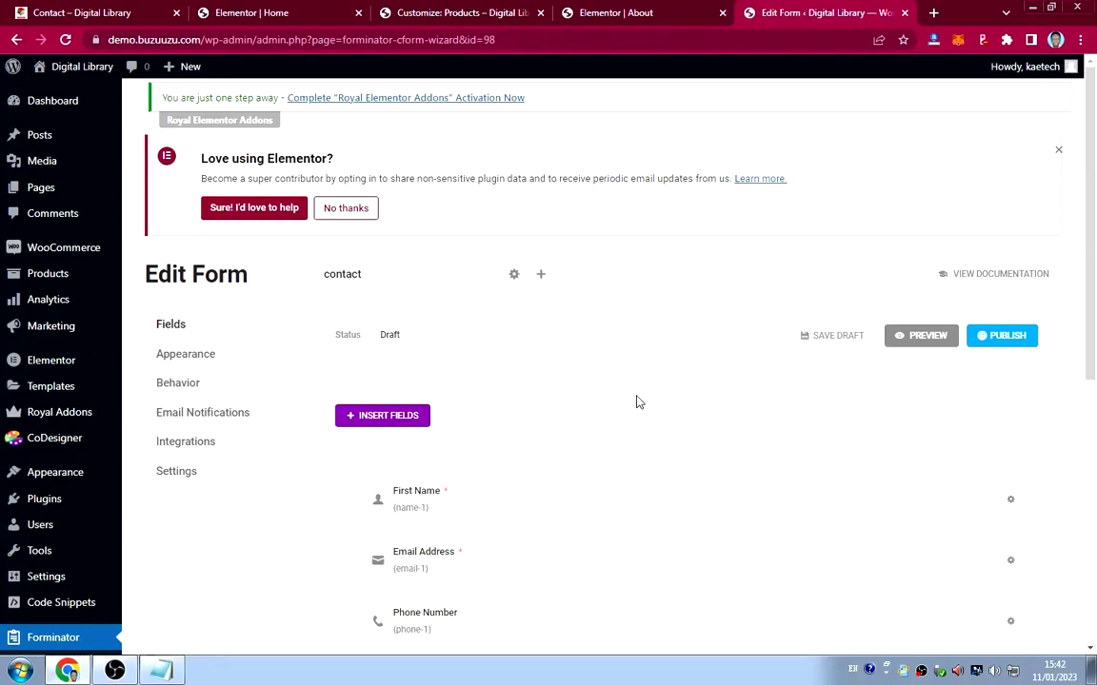
Compare the new form's fields and Send Message button with the contact form on the finished reference site.
scroll(637, 402, down, 2)
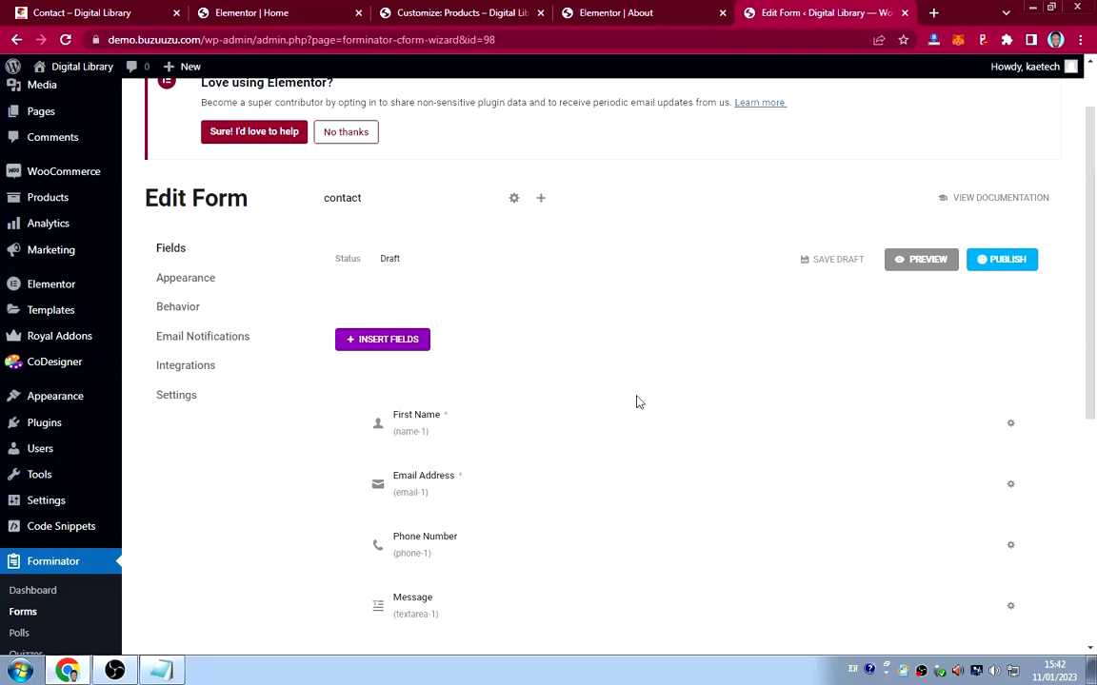
scroll(635, 394, down, 5)
scroll(636, 395, up, 3)
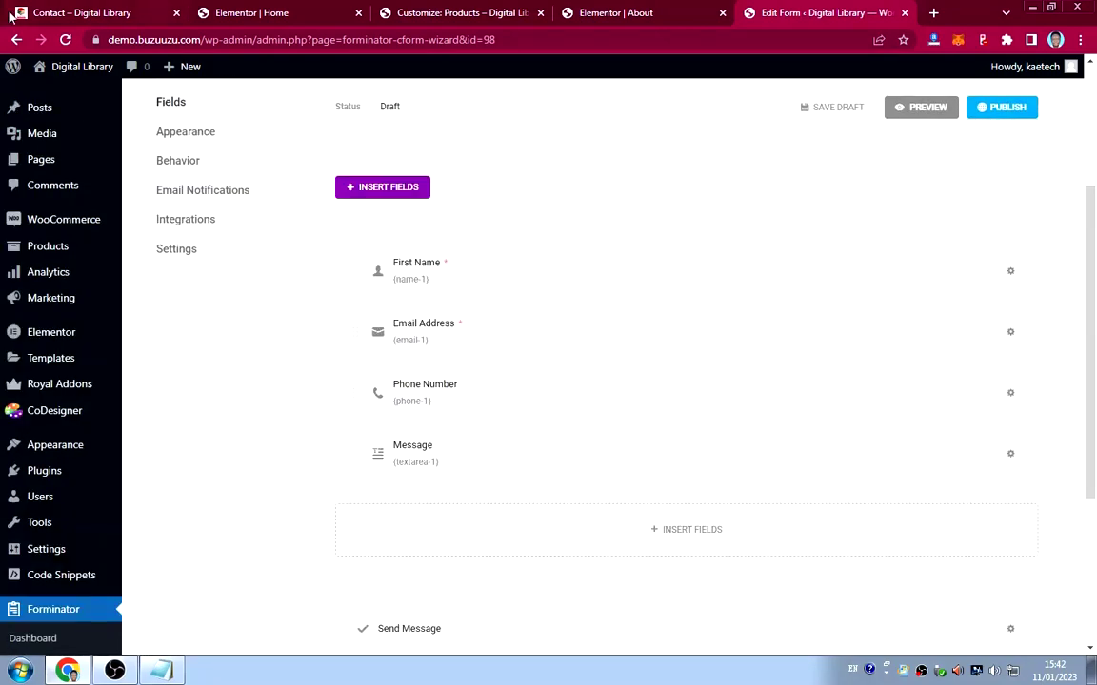
click(59, 13)
scroll(893, 406, down, 5)
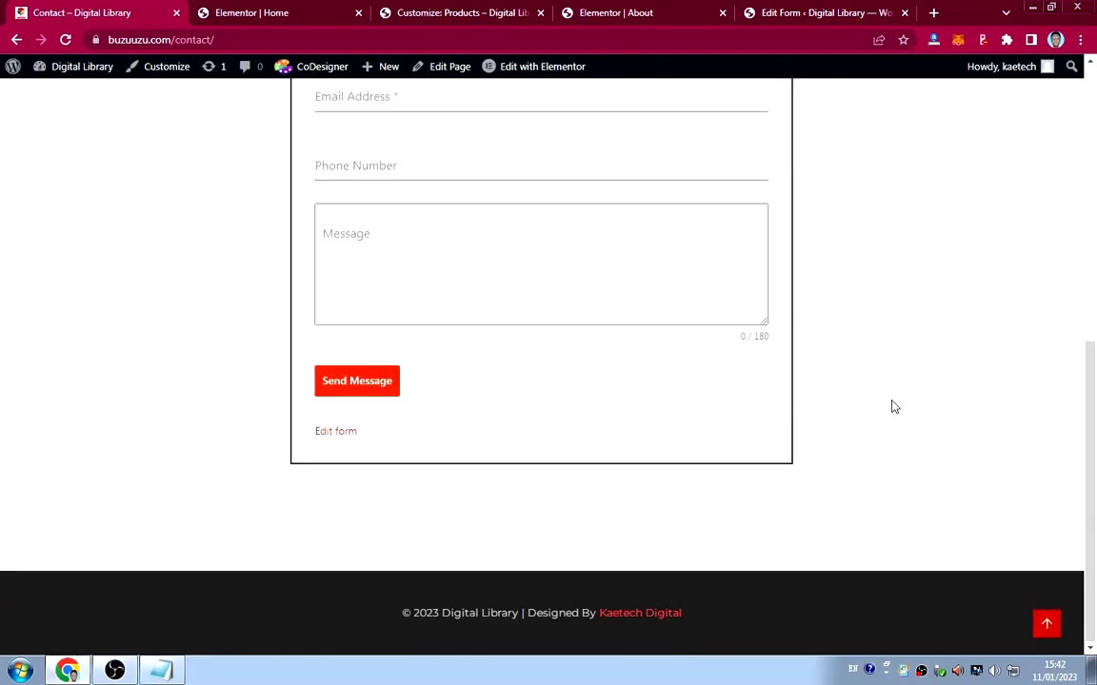
scroll(892, 406, up, 2)
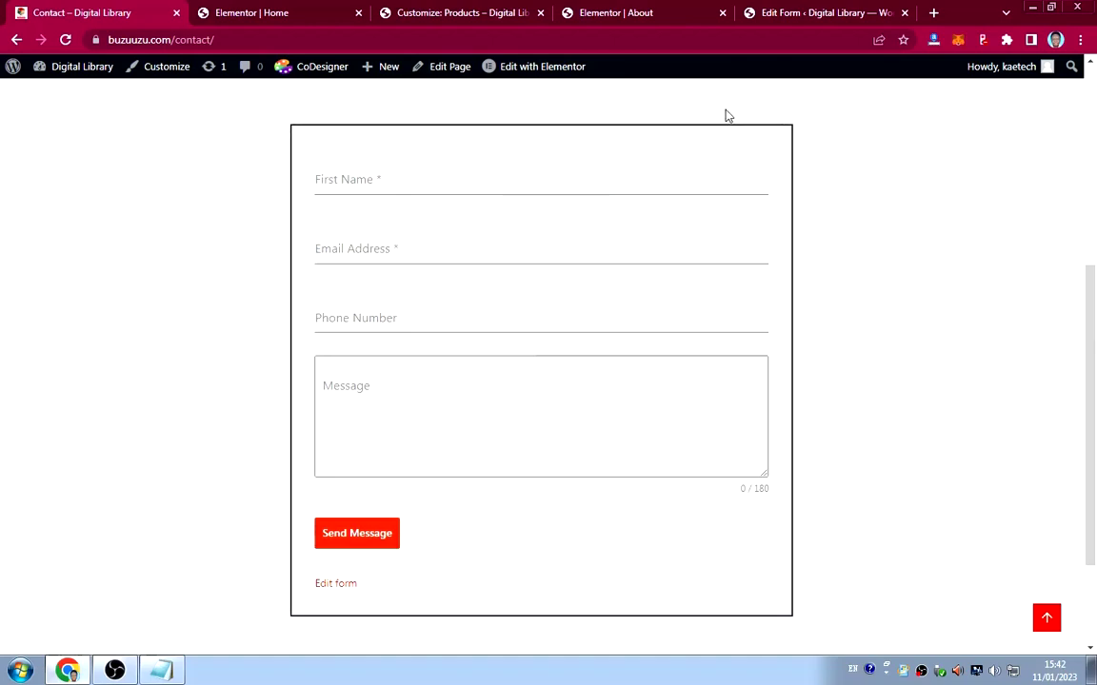
click(779, 12)
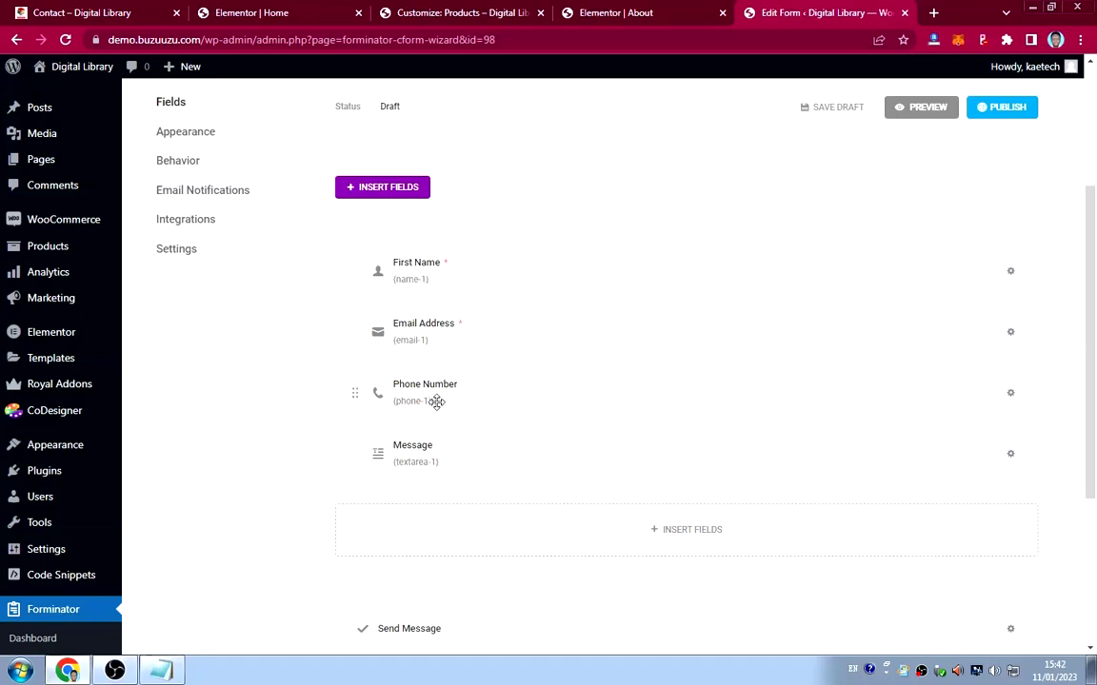
click(89, 14)
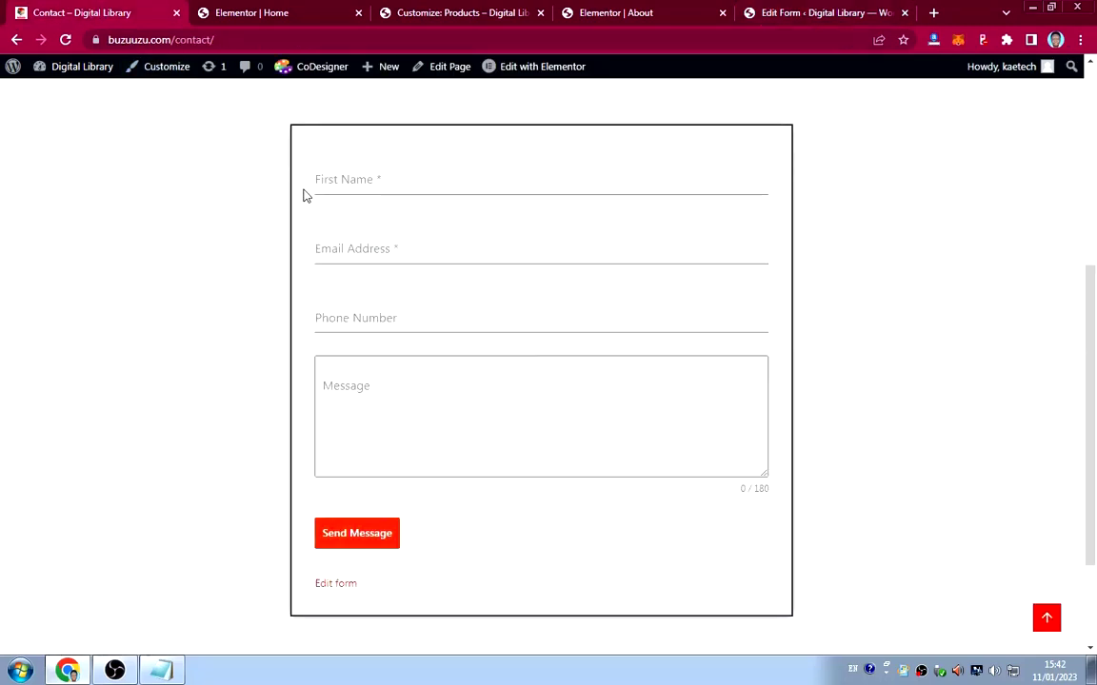
click(386, 258)
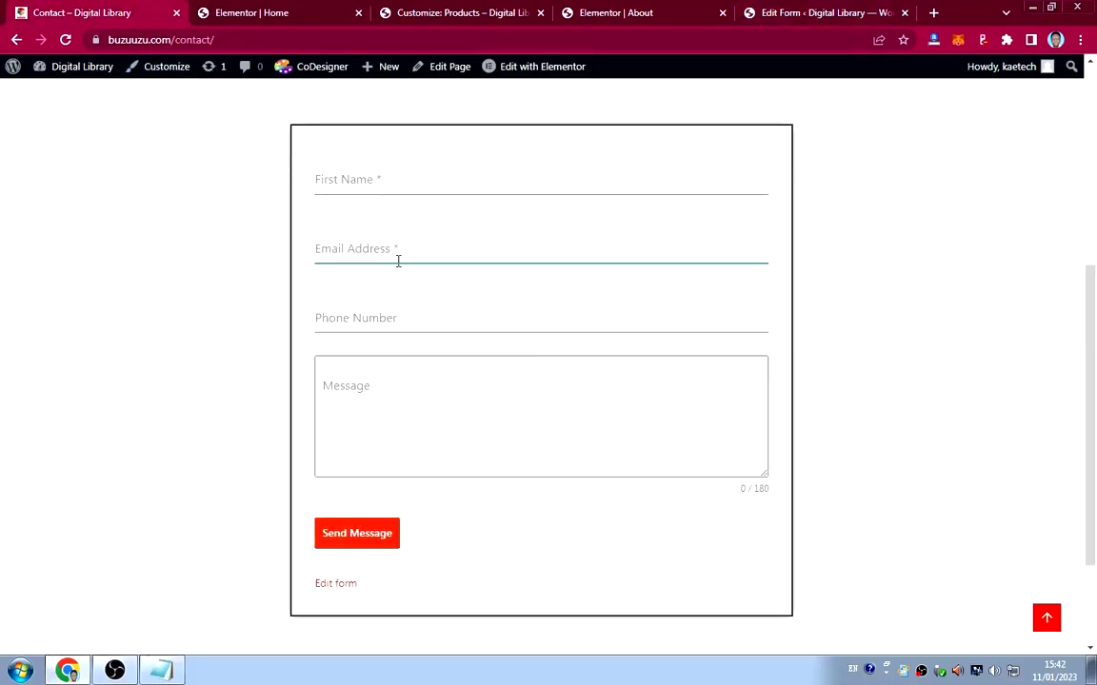
click(321, 315)
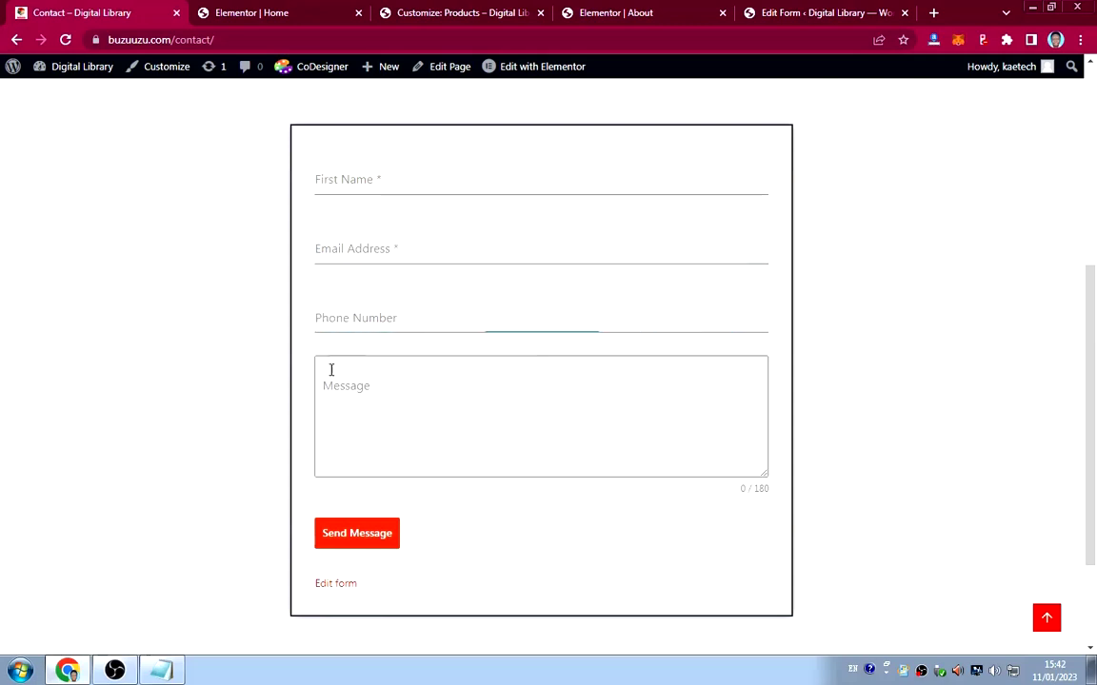
click(377, 423)
click(815, 12)
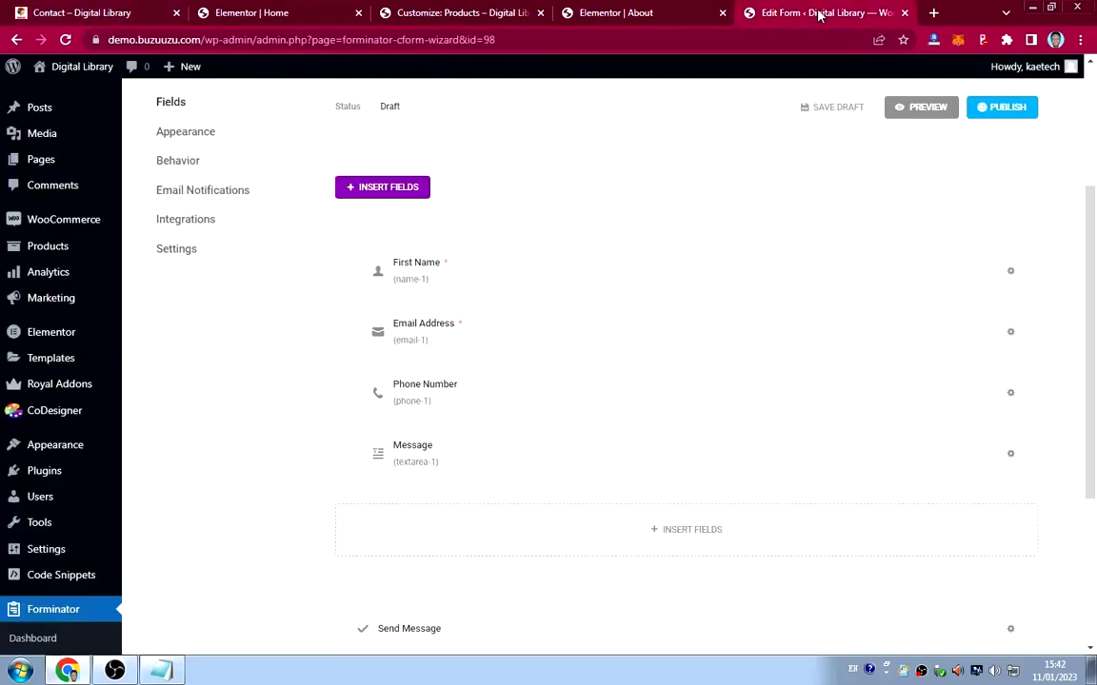
scroll(501, 400, down, 2)
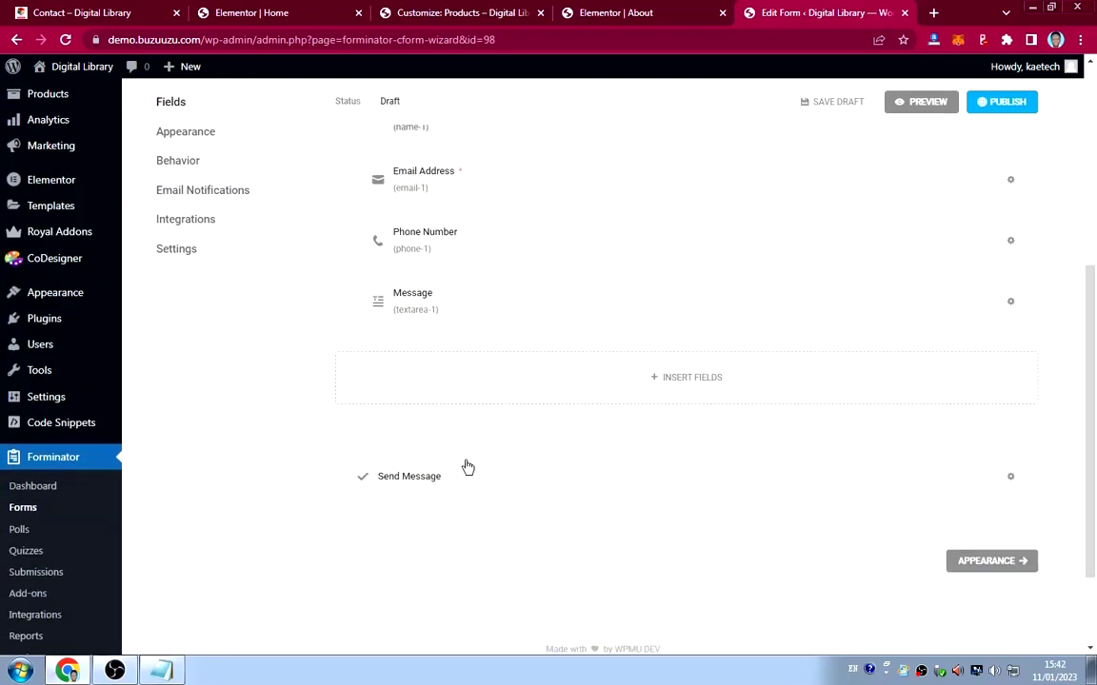
scroll(488, 362, up, 4)
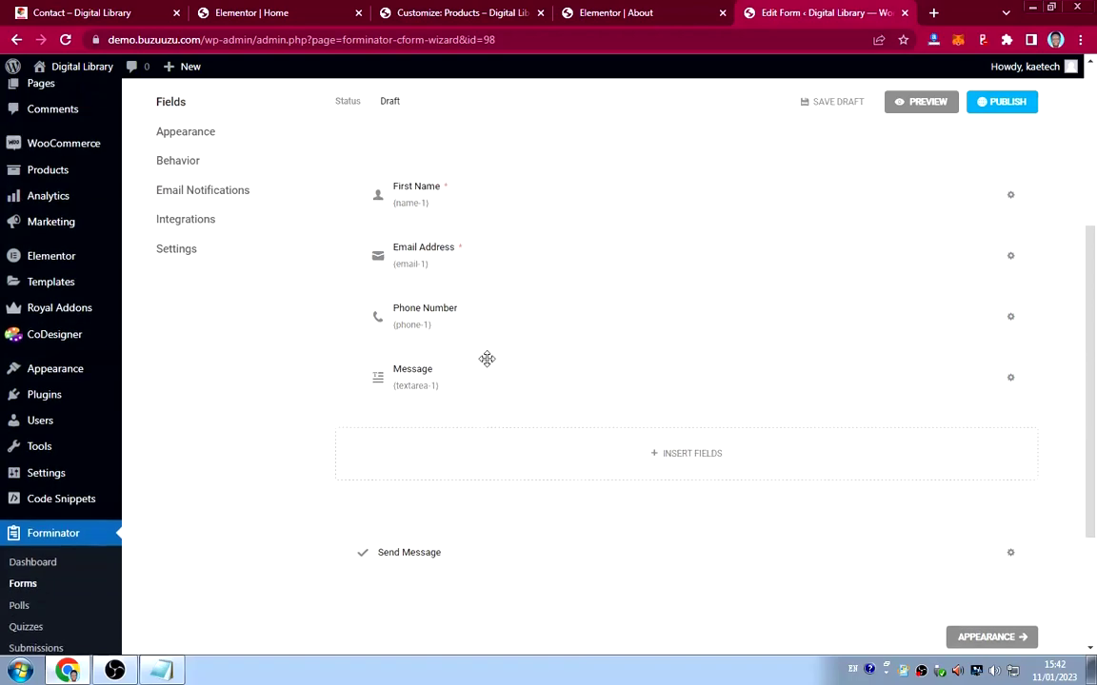
scroll(487, 365, down, 2)
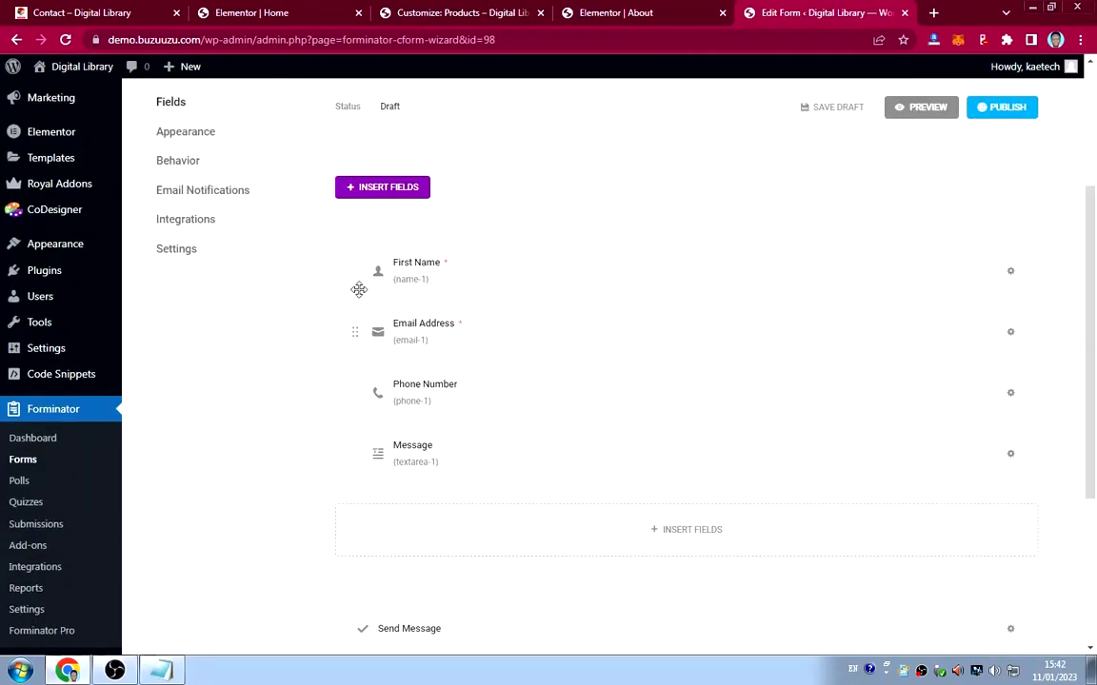
Check the reference form's look, try the Flat and Bold design styles, and set the contact form's design style to Material.
click(194, 137)
scroll(739, 411, down, 1)
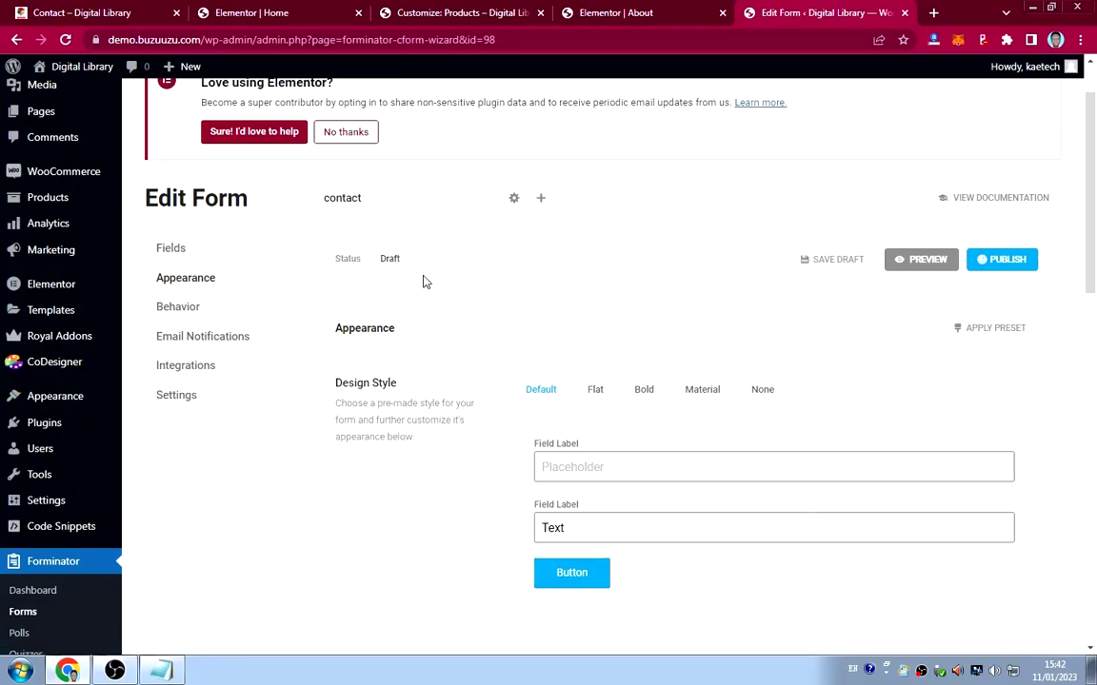
click(60, 12)
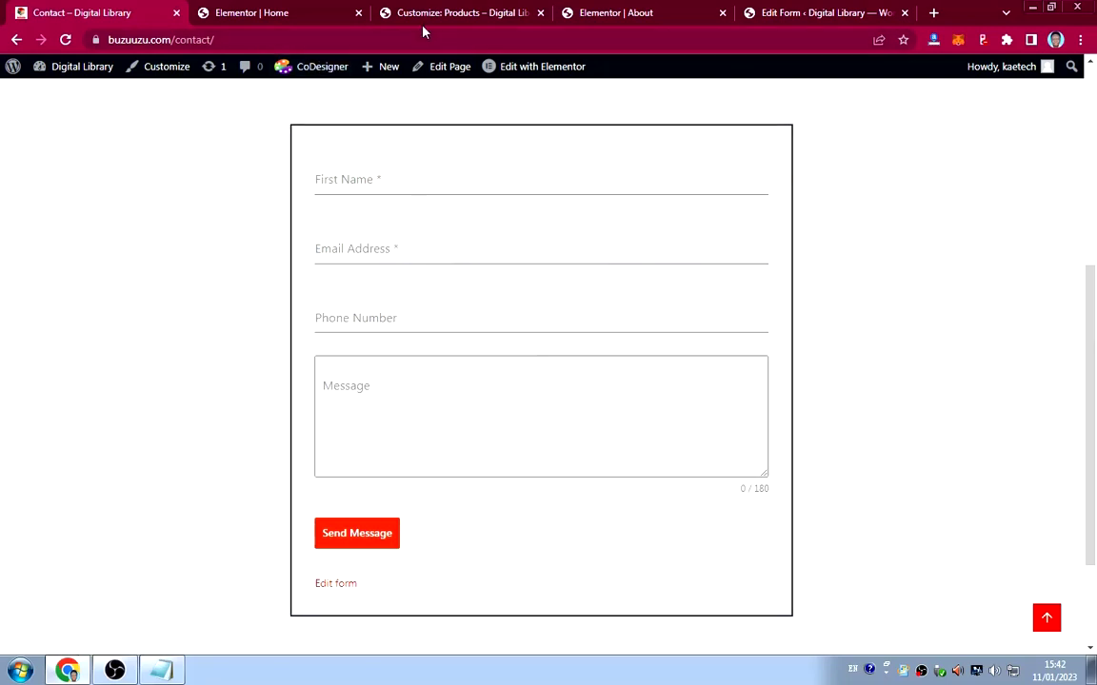
click(808, 14)
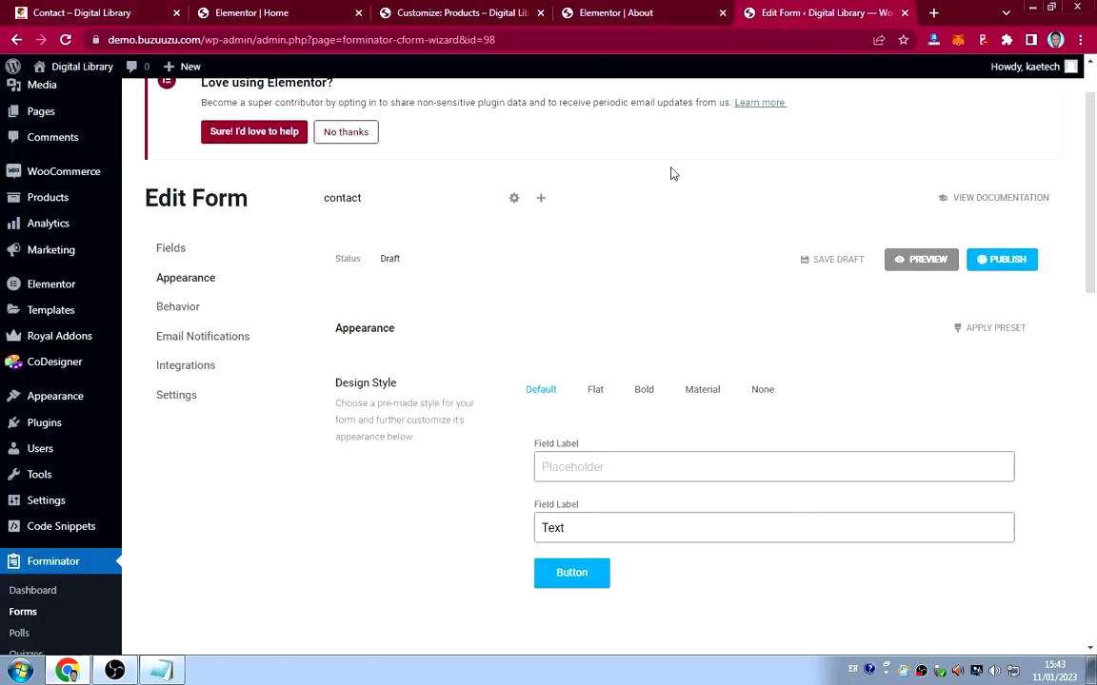
scroll(637, 314, down, 3)
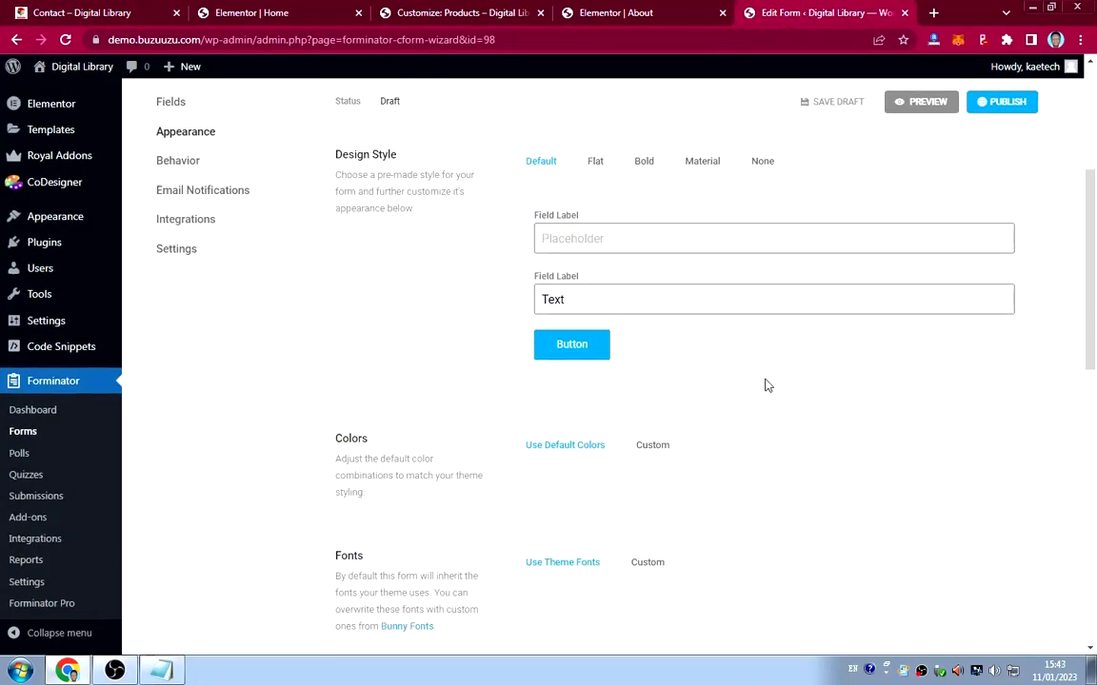
click(596, 161)
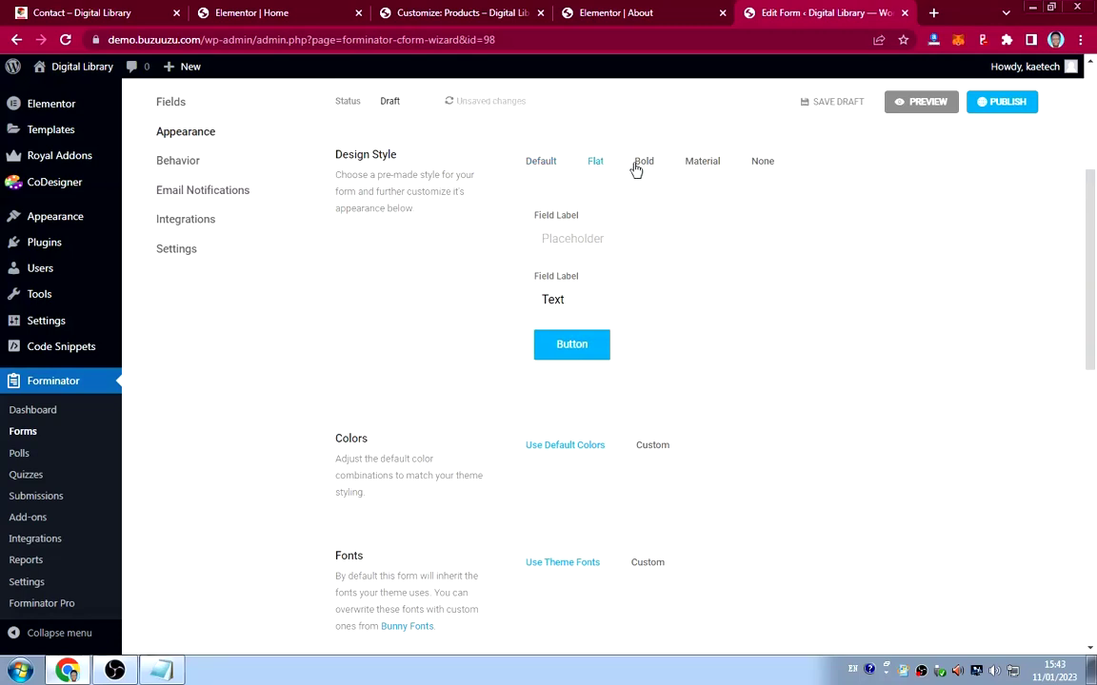
click(640, 164)
click(691, 163)
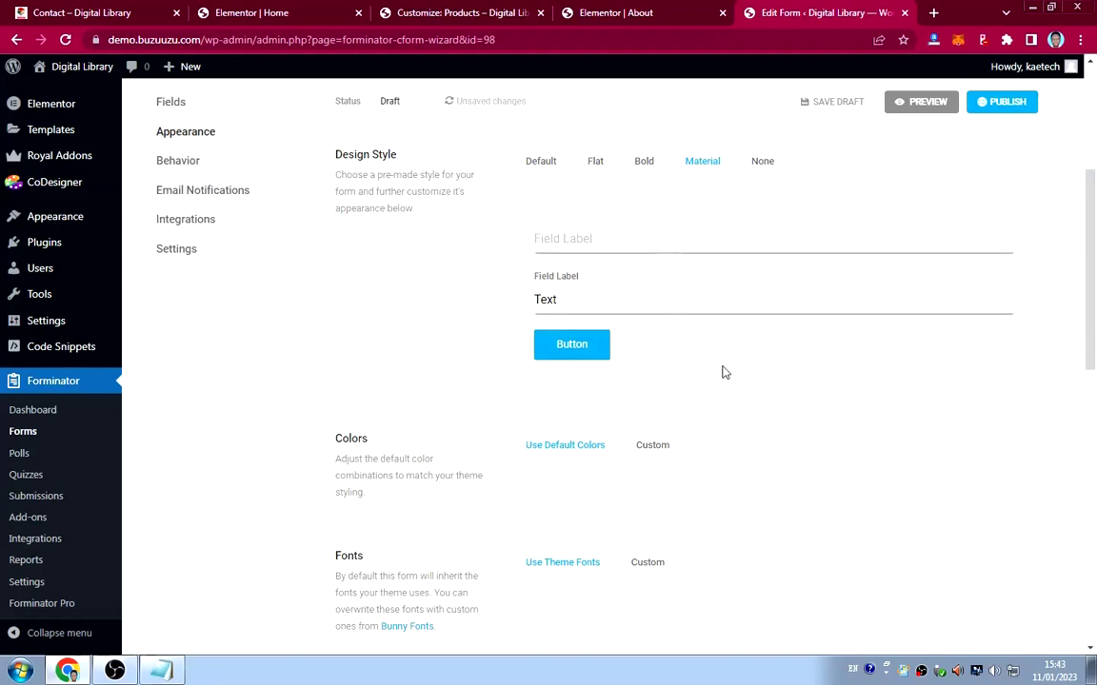
Switch the form's colors to Custom and expand the Submit Button color settings.
scroll(724, 372, down, 1)
scroll(676, 381, down, 2)
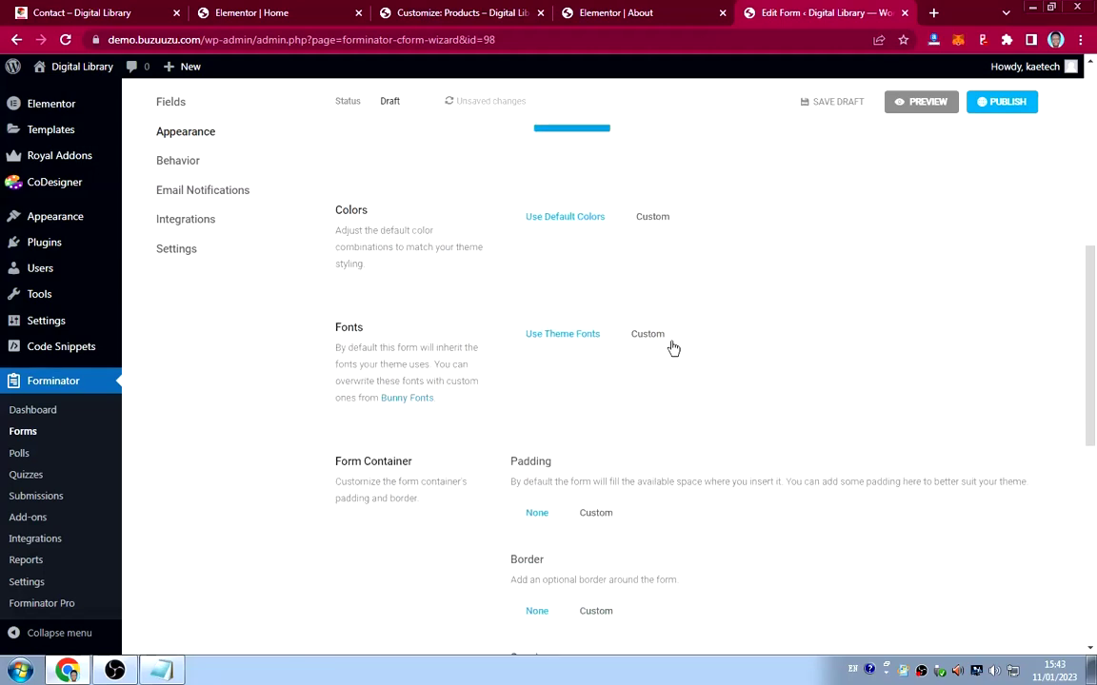
click(652, 217)
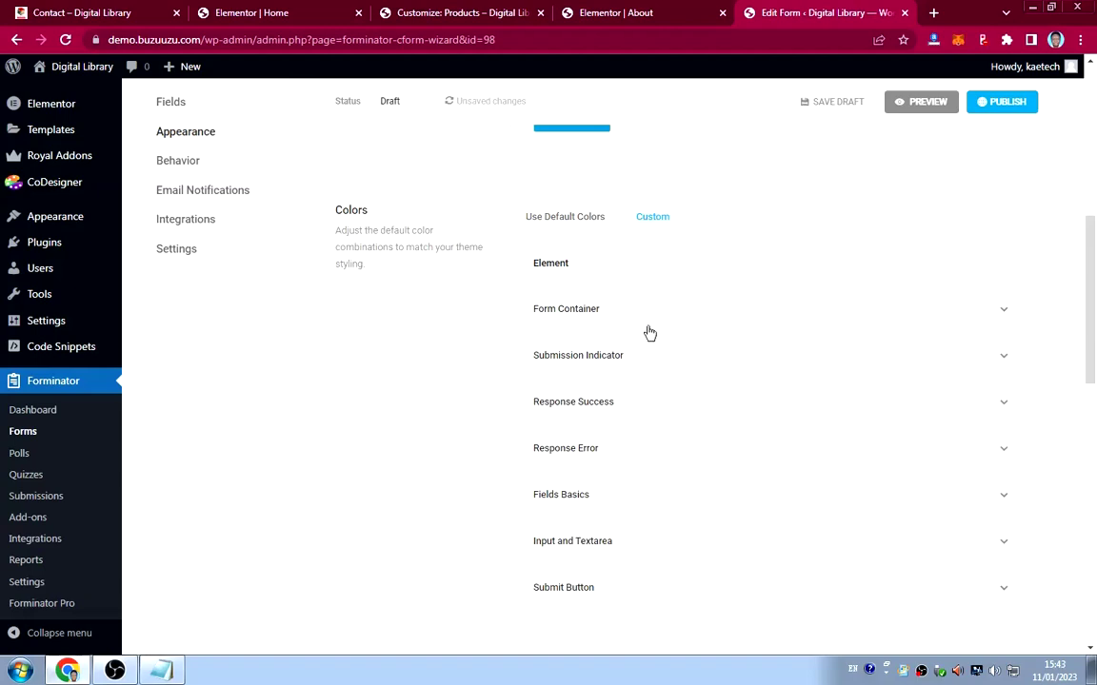
scroll(650, 285, down, 4)
scroll(638, 269, up, 1)
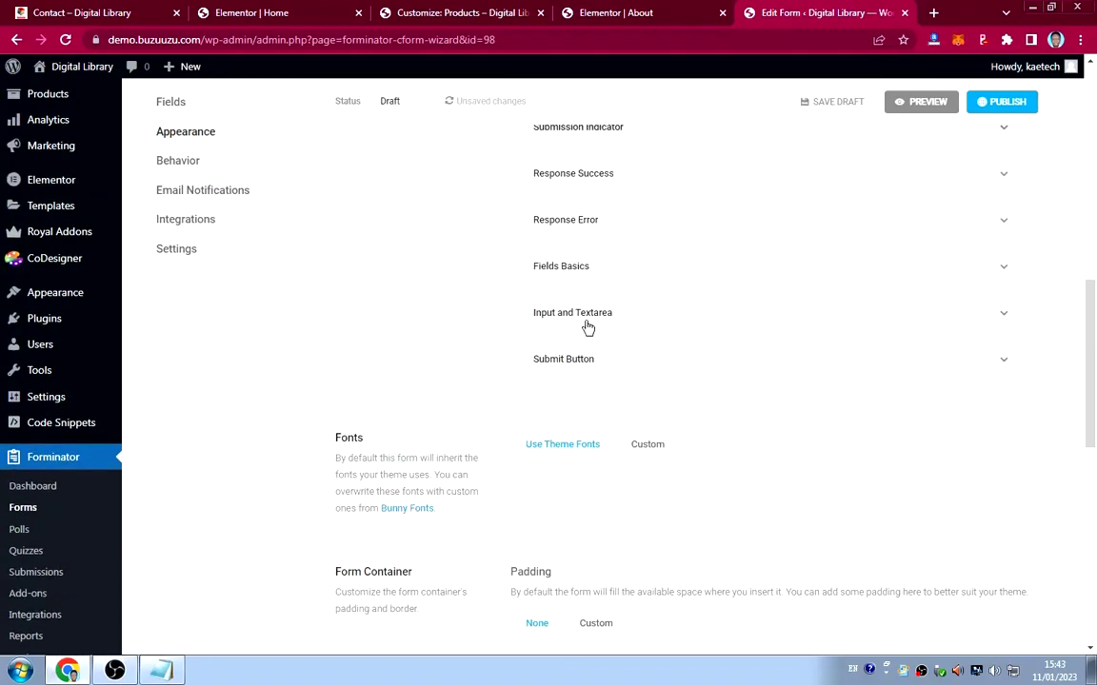
click(628, 377)
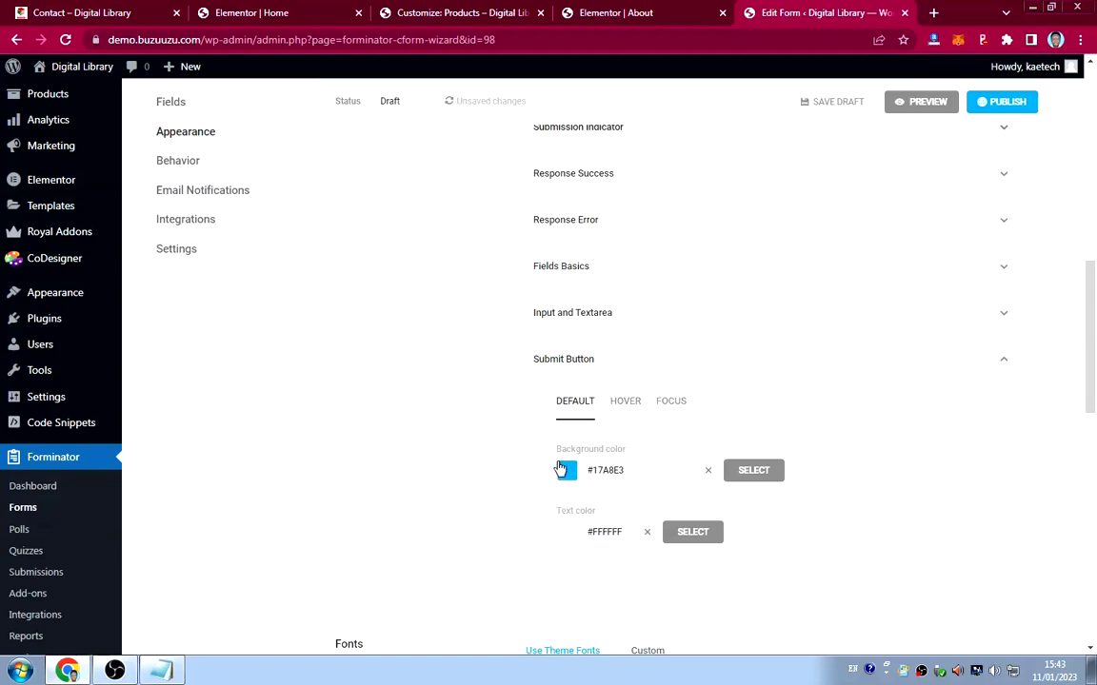
Copy the brand hex code from the Notepad notes and set the Submit Button's default background color to #e30d0d.
click(161, 671)
right_click(153, 77)
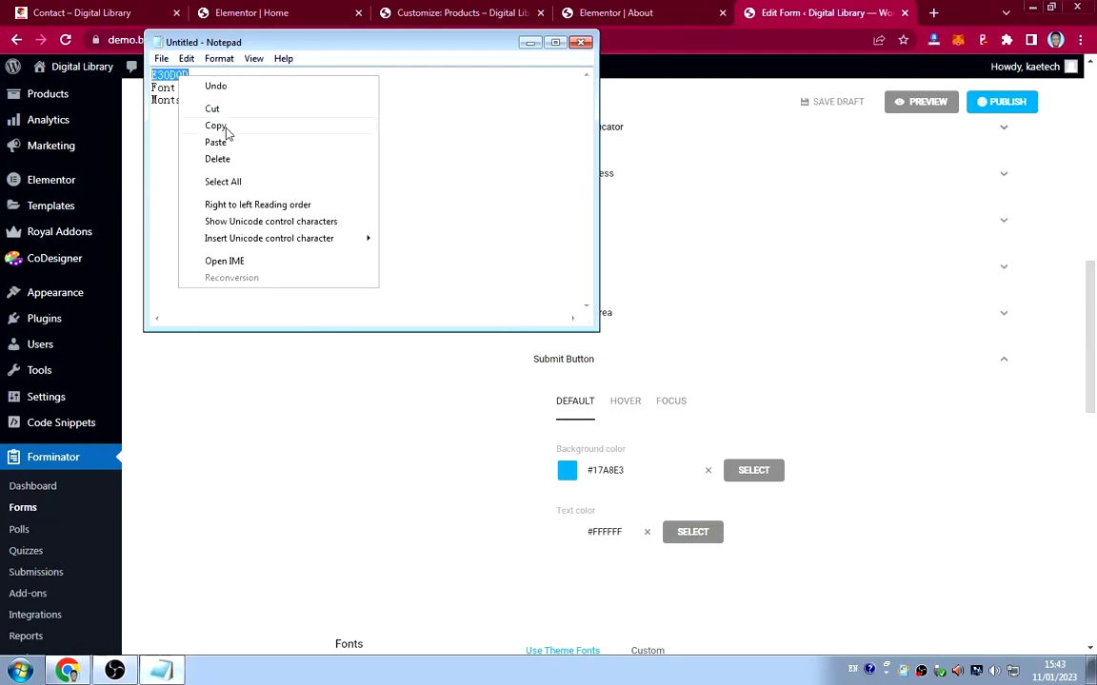
click(211, 122)
click(354, 355)
double_click(644, 473)
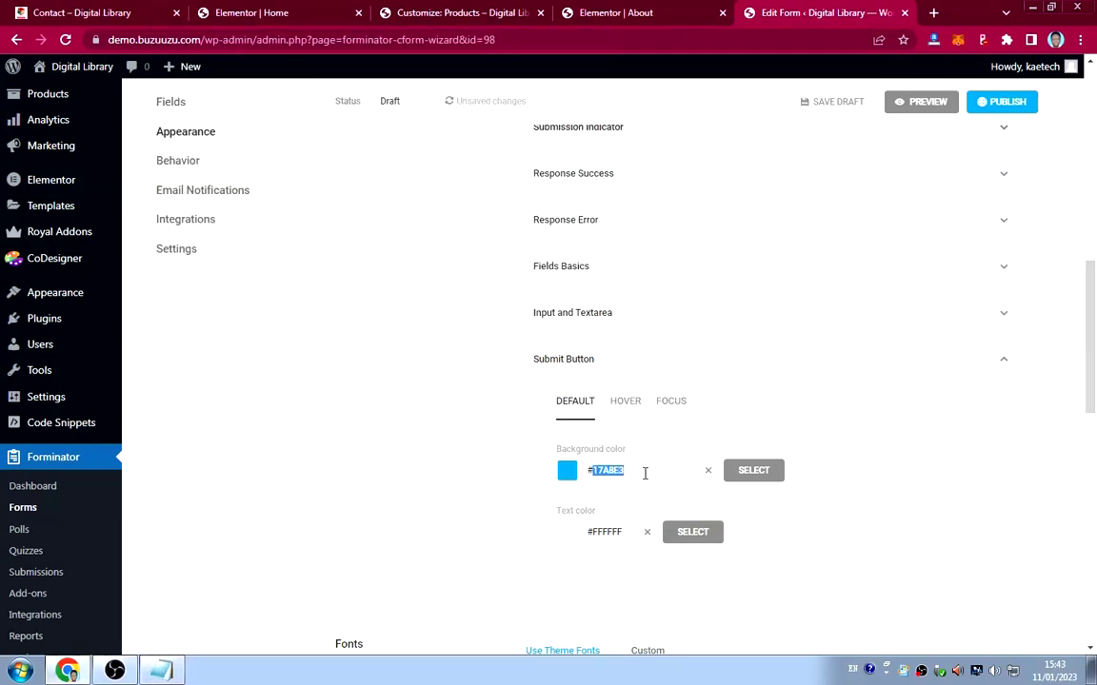
click(753, 470)
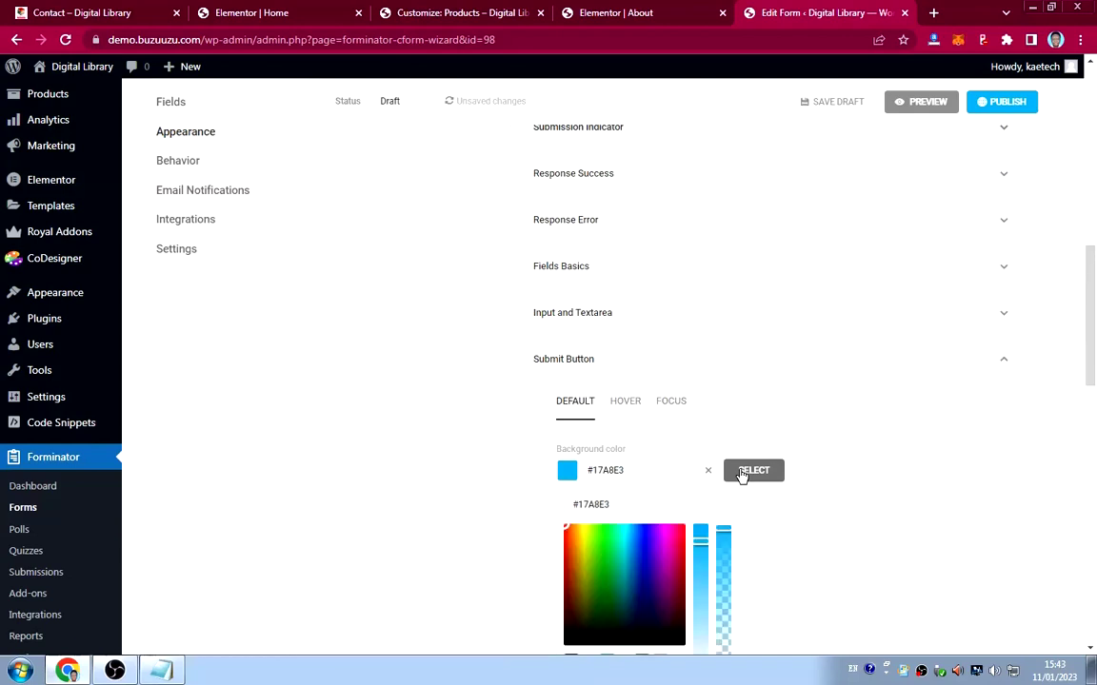
scroll(666, 447, down, 2)
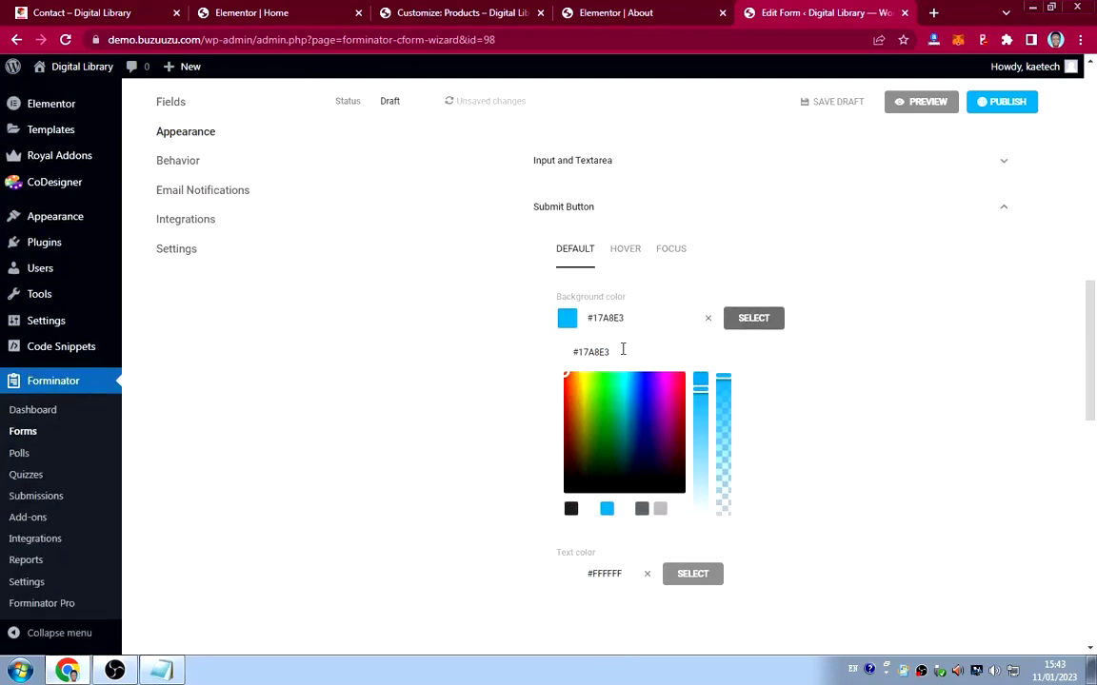
drag(620, 352, 575, 344)
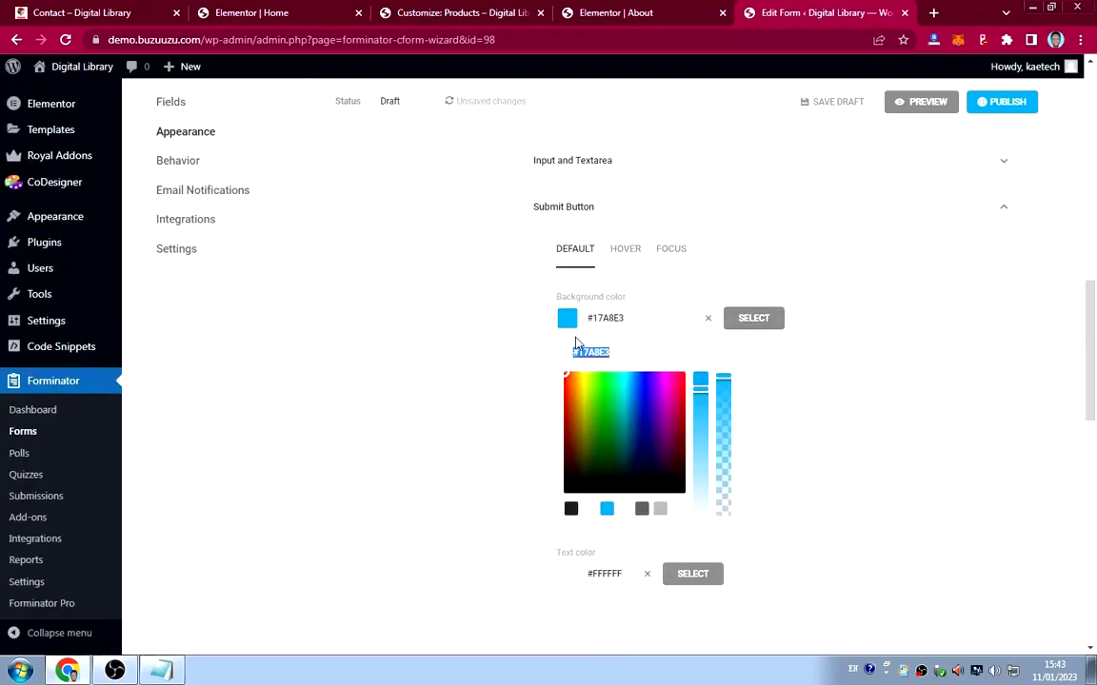
key(ctrl+v)
click(748, 324)
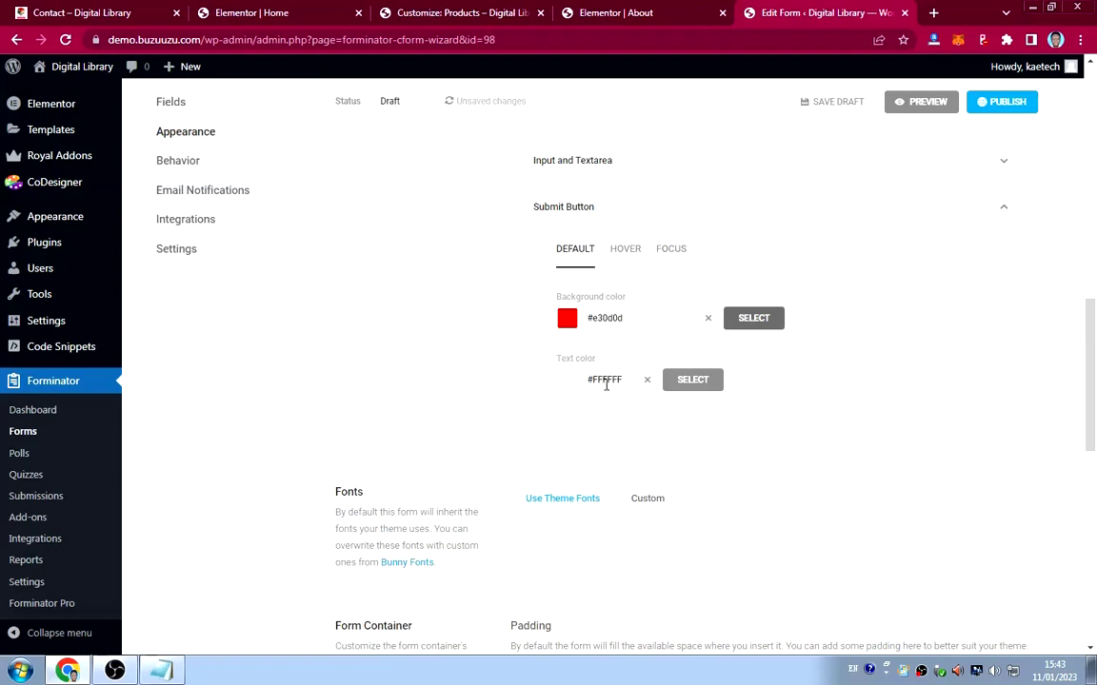
Set the Submit Button's hover background color to #e30d0d.
click(626, 250)
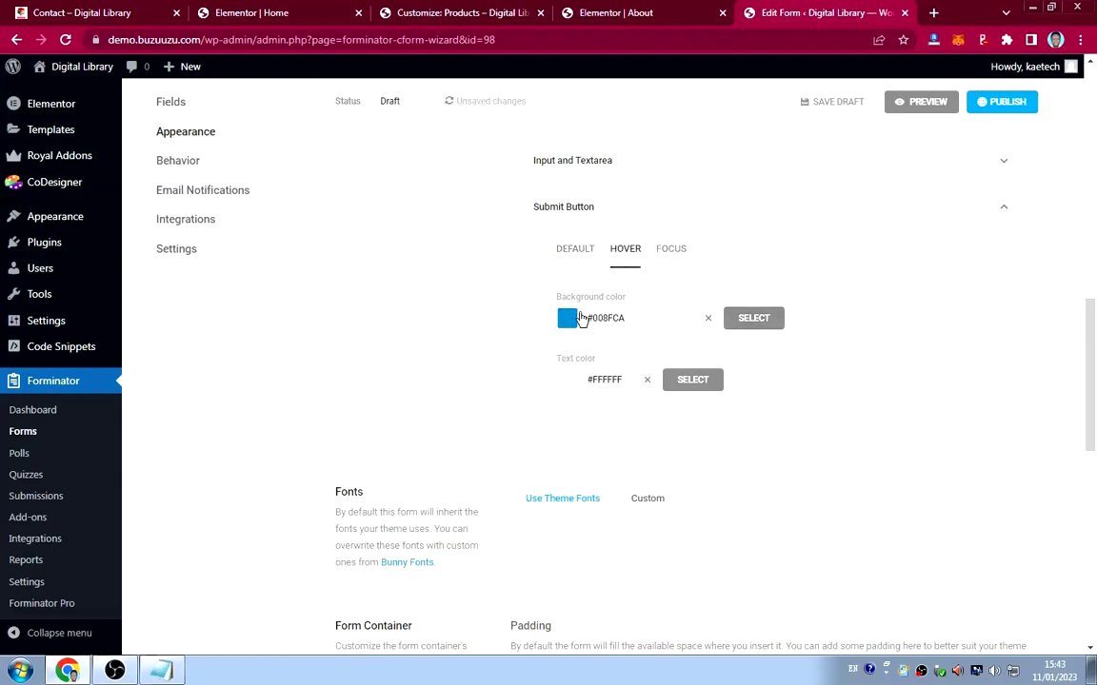
click(758, 318)
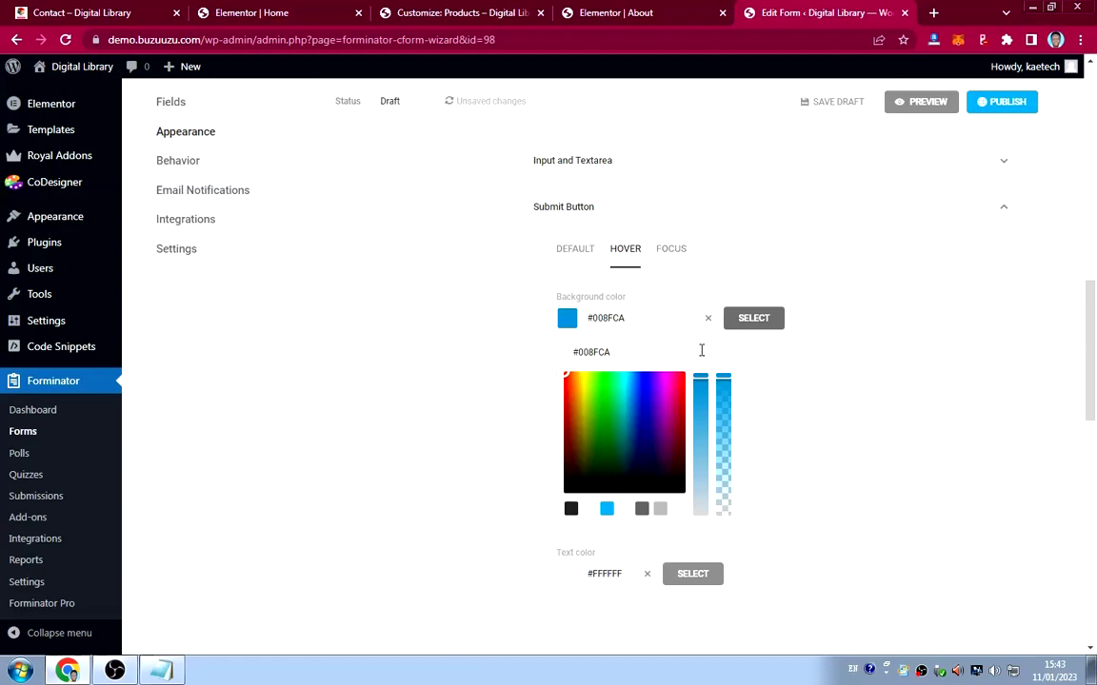
click(650, 353)
key(ctrl+a)
text(e30d0d)
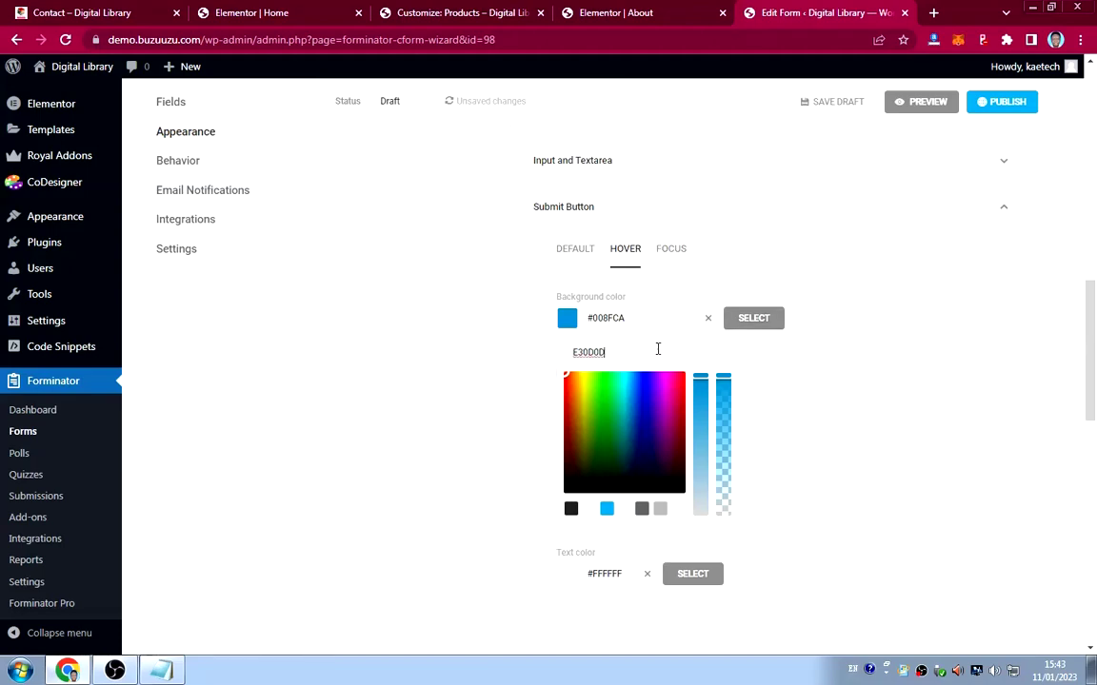
click(674, 288)
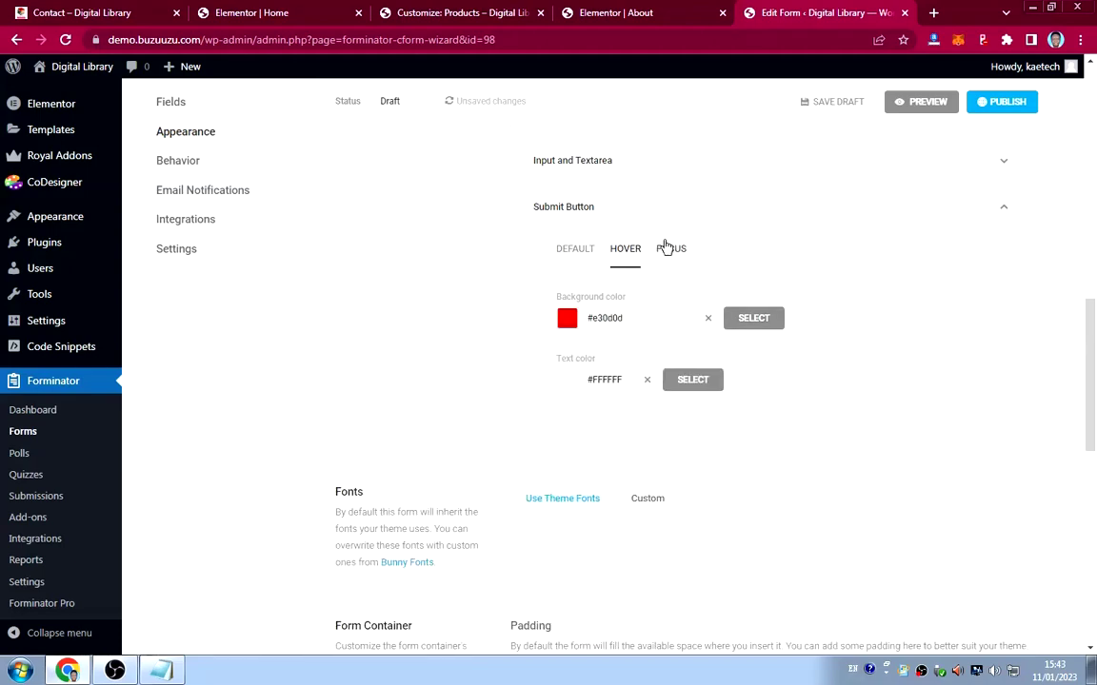
Set the Submit Button's focus background color to #e30d0d.
click(670, 248)
click(753, 318)
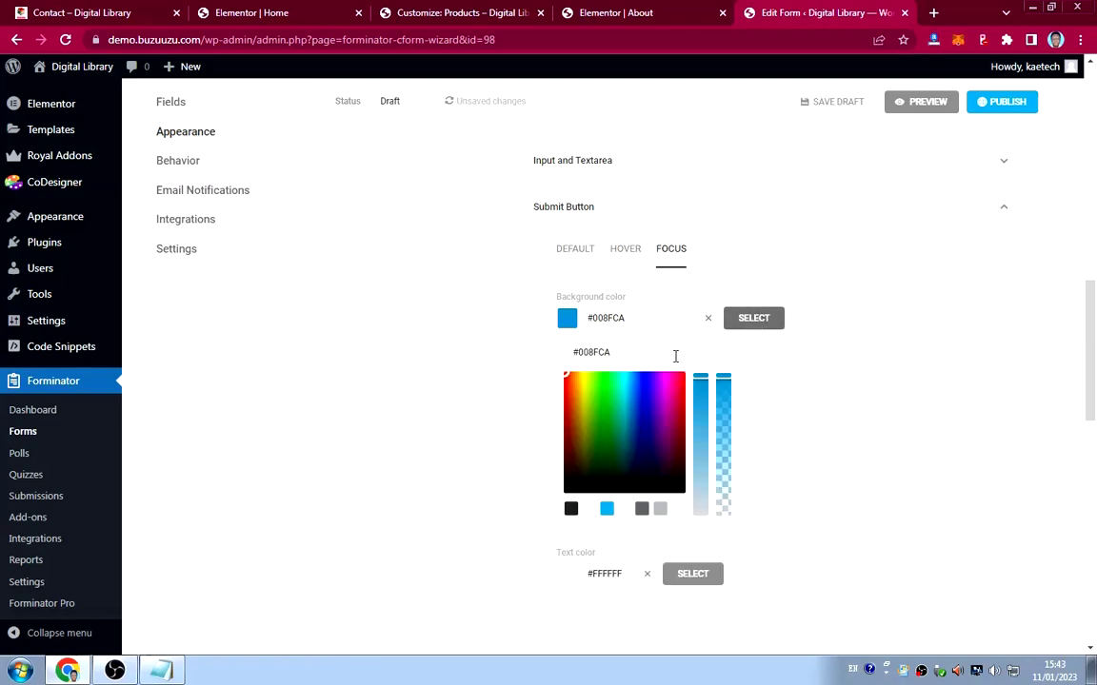
key(ctrl+a)
text(e30d0d)
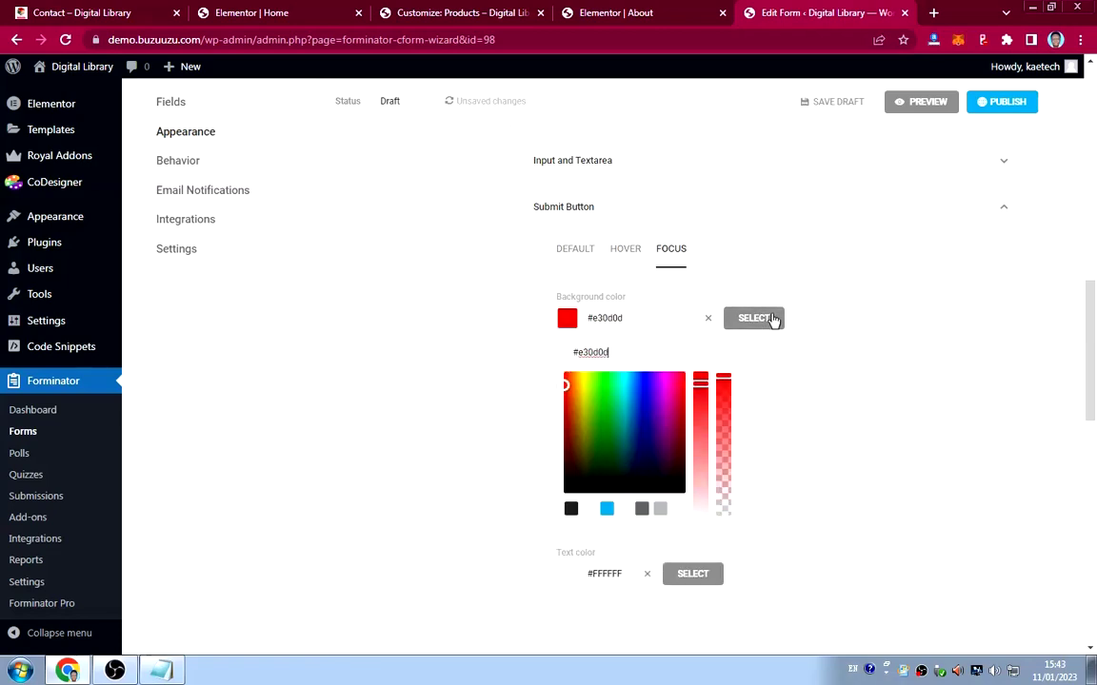
click(771, 317)
Go to the form's Behavior settings and examine the after-submission choices, Redirect user to a URL and Hide form, without adding a behavior.
scroll(763, 312, down, 8)
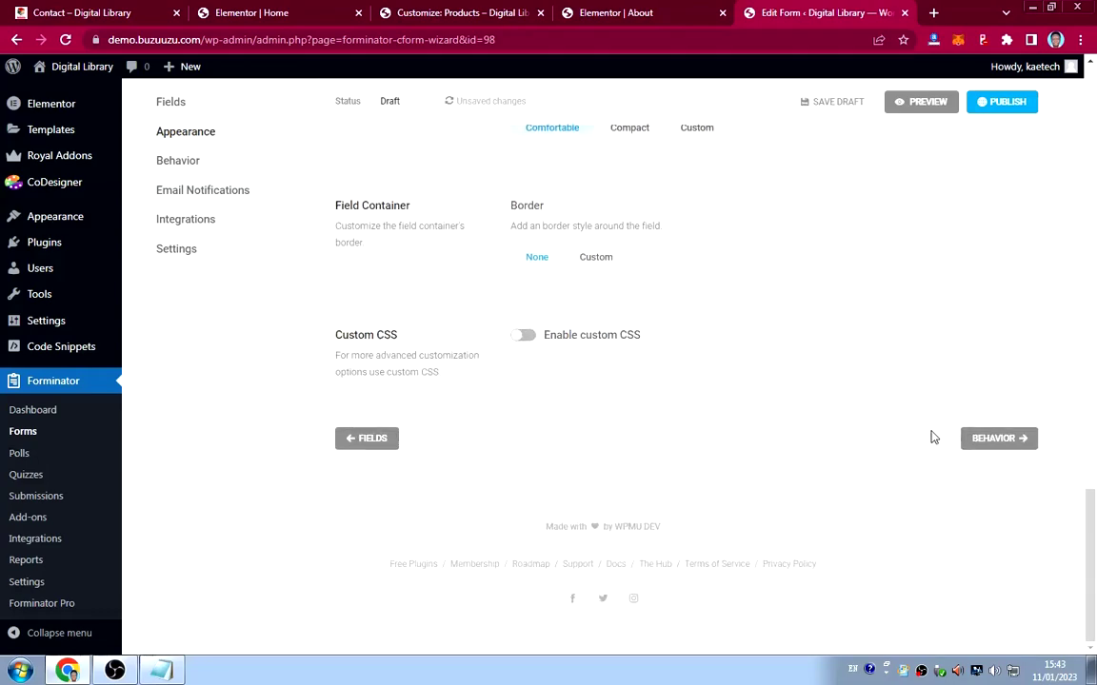
click(986, 439)
scroll(759, 418, down, 2)
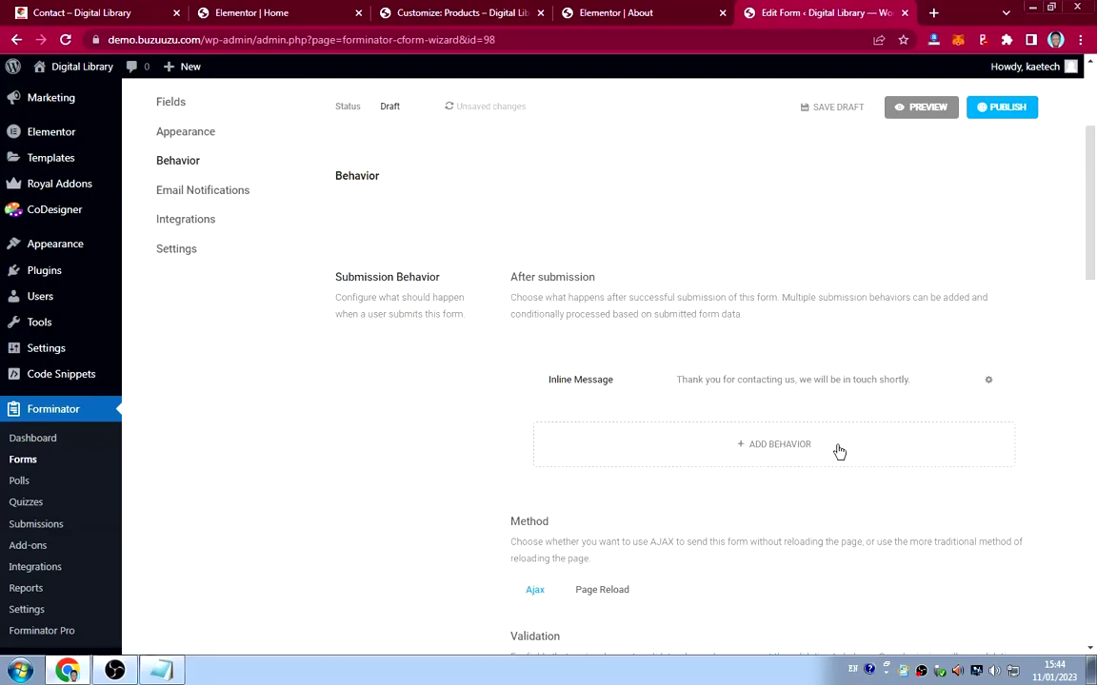
click(803, 445)
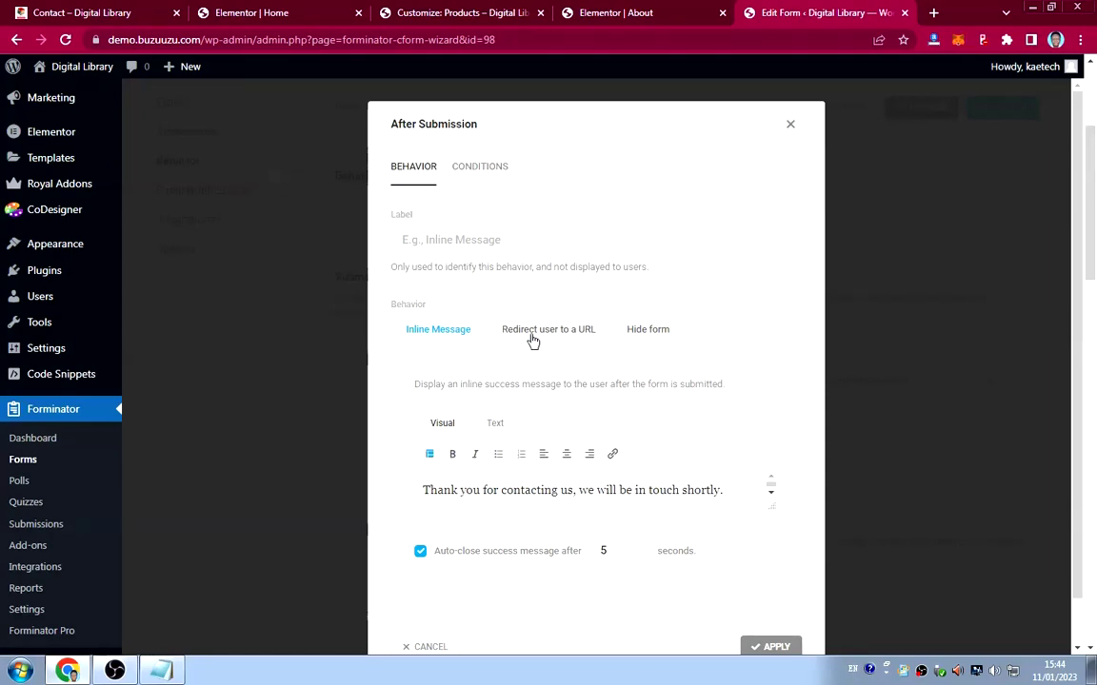
click(533, 335)
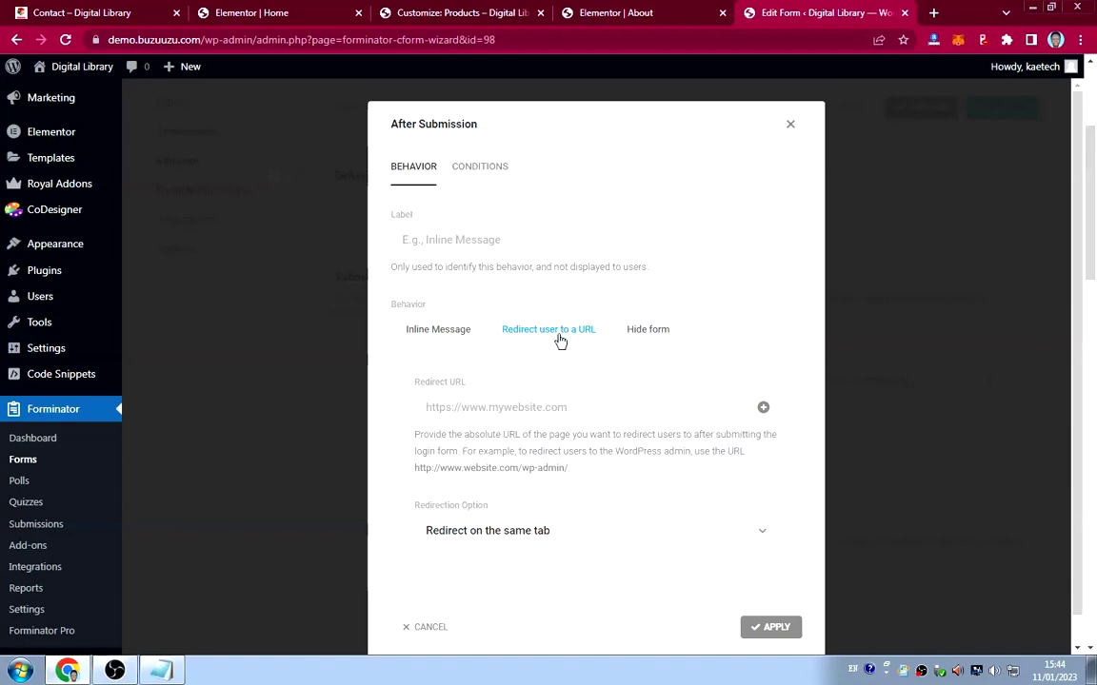
click(661, 331)
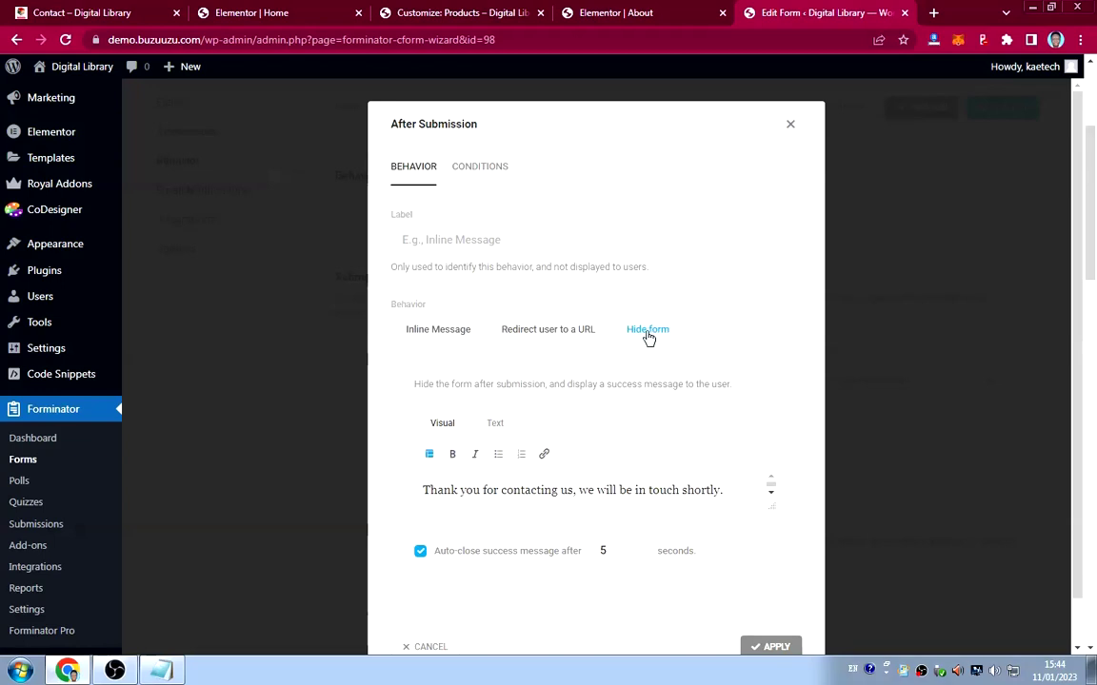
click(574, 330)
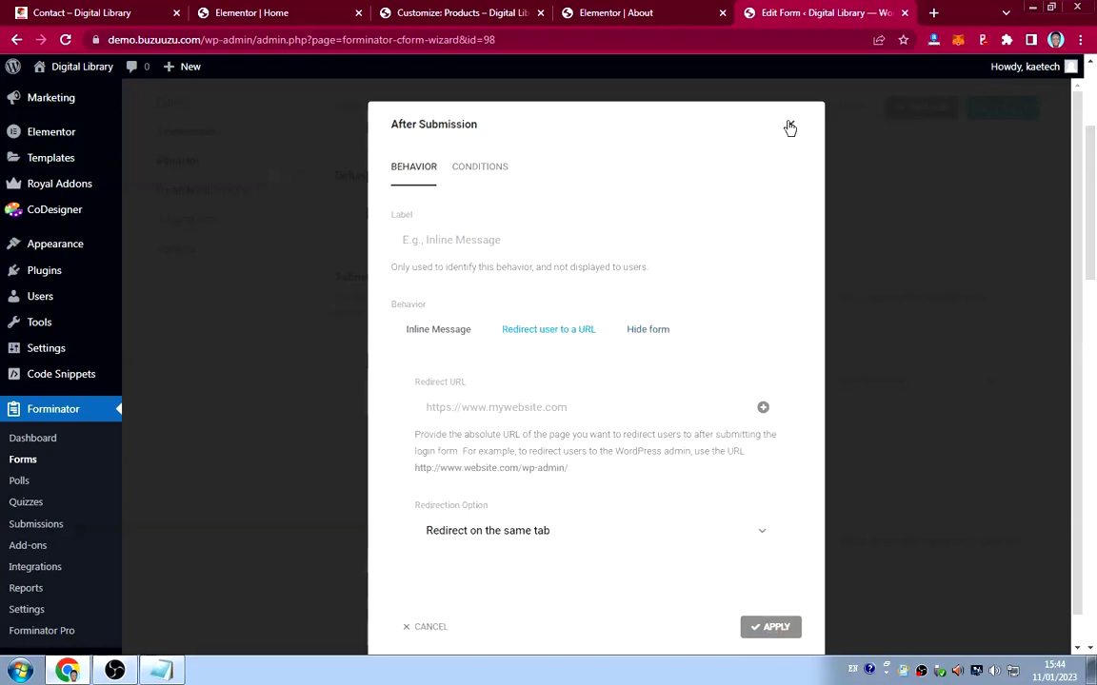
click(790, 125)
Review the remaining Behavior settings, then check which admin notification is configured in the form's Email Notifications.
scroll(803, 443, down, 3)
scroll(802, 444, down, 14)
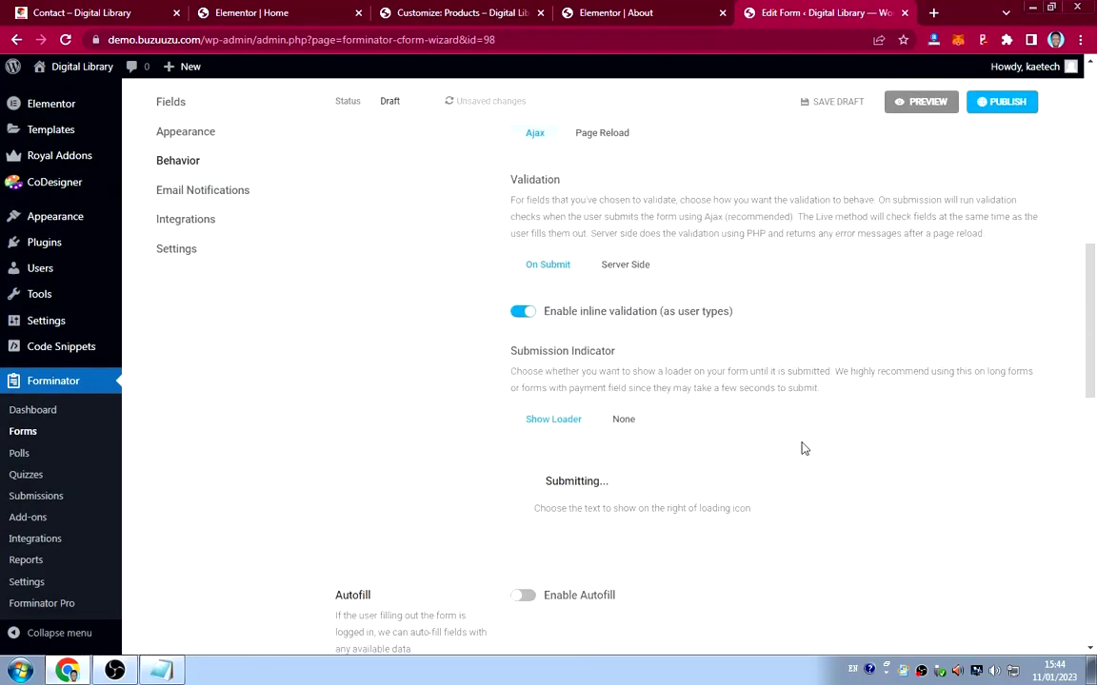
scroll(802, 448, down, 2)
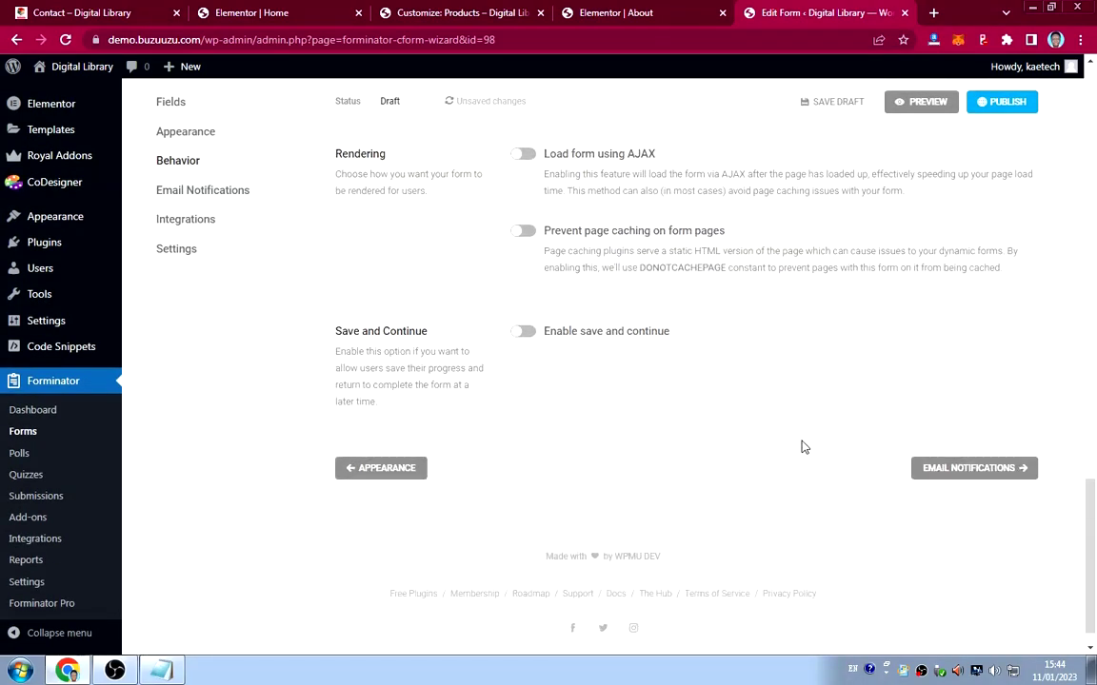
click(971, 467)
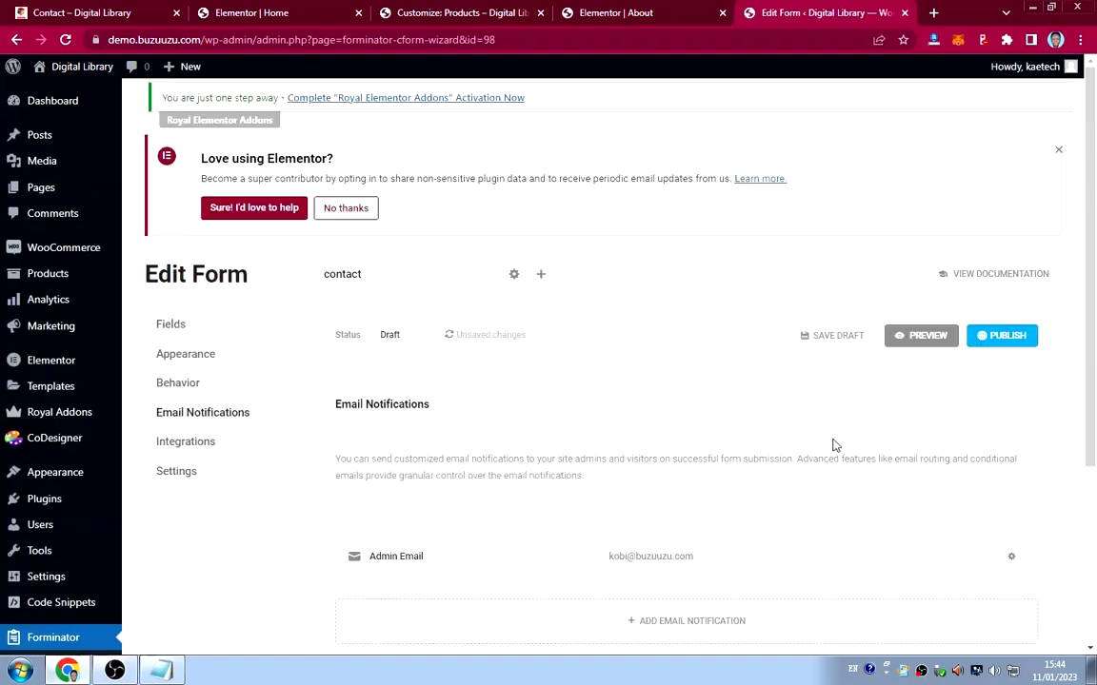
scroll(772, 433, down, 2)
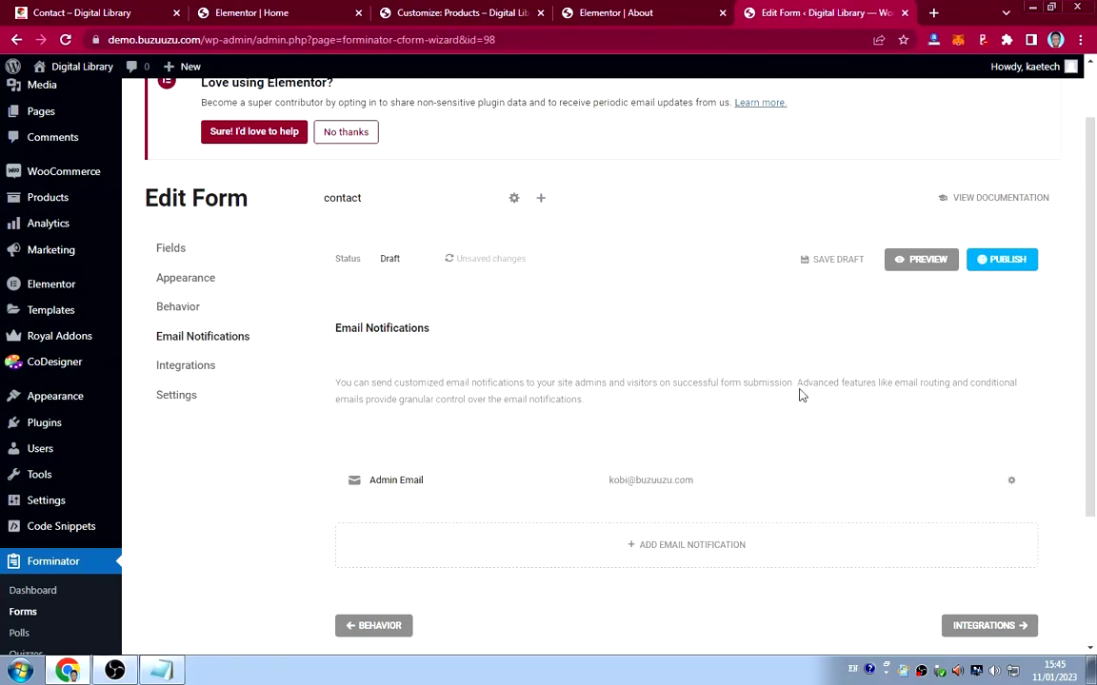
scroll(786, 429, down, 2)
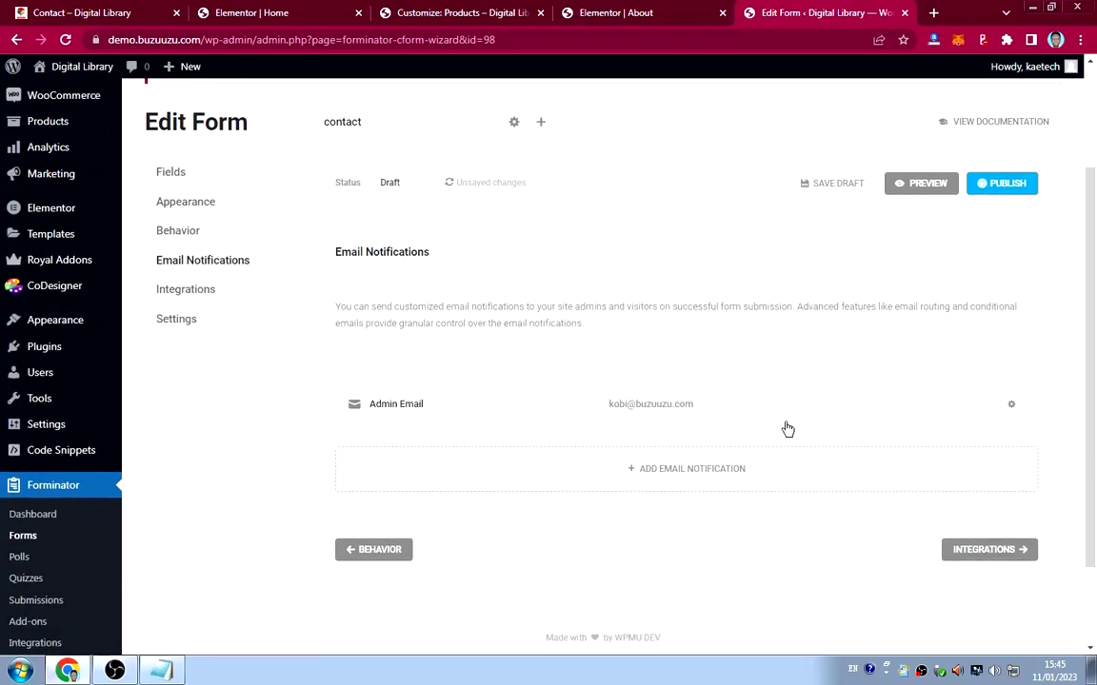
scroll(786, 425, up, 1)
scroll(788, 422, up, 1)
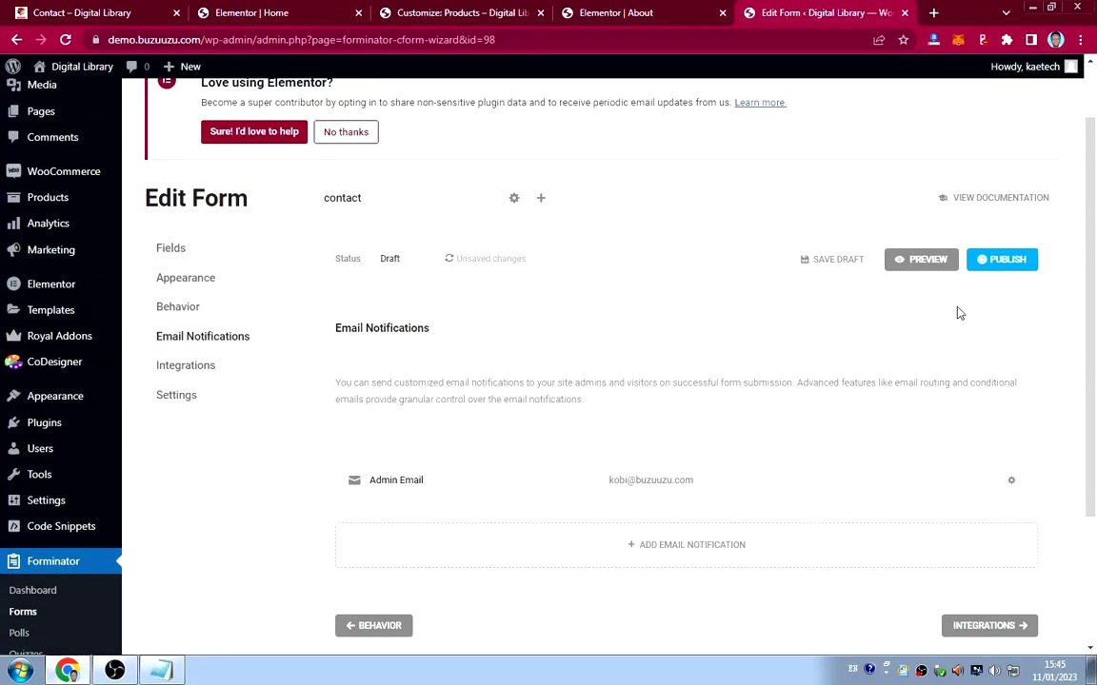
Publish the contact form and copy its shortcode.
click(995, 260)
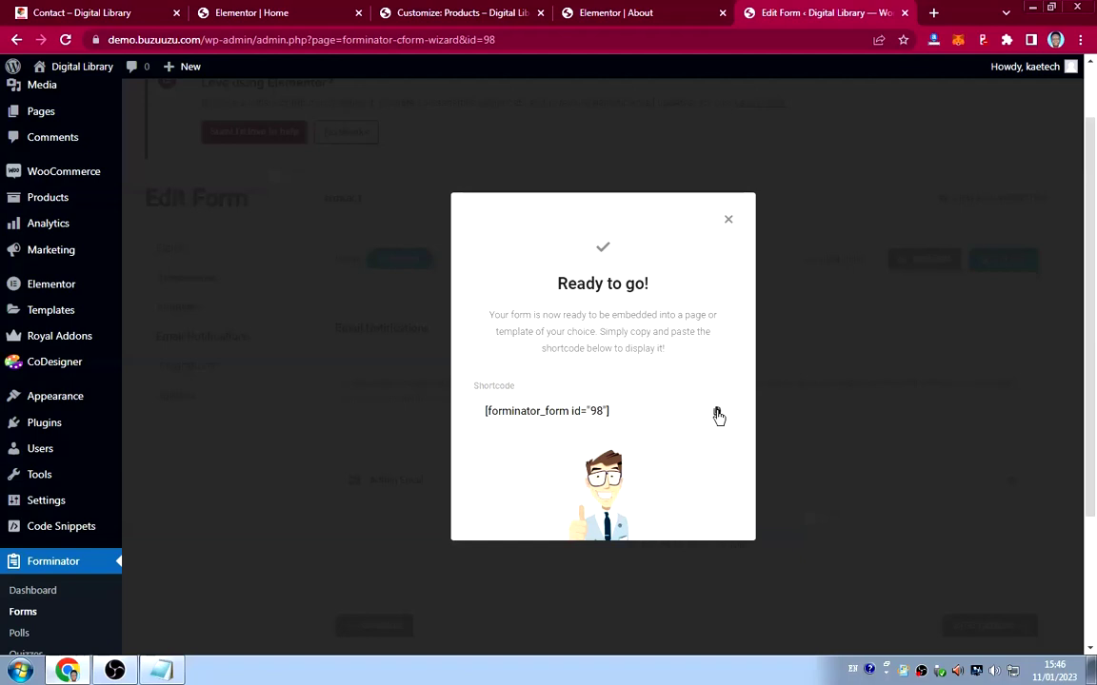
click(717, 412)
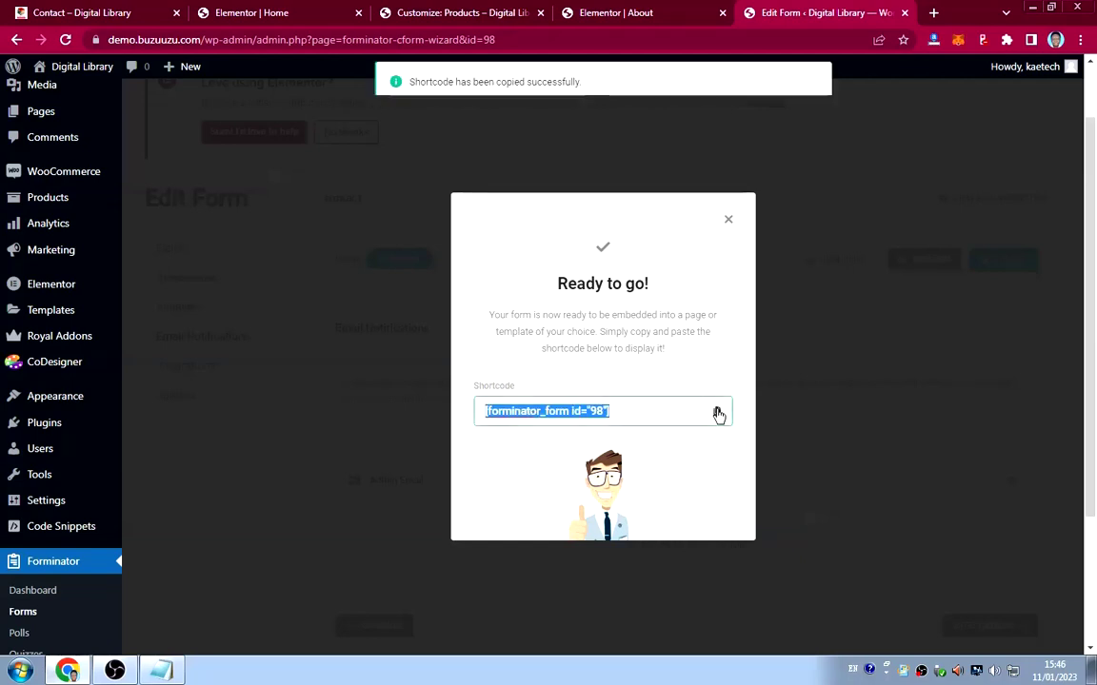
click(727, 224)
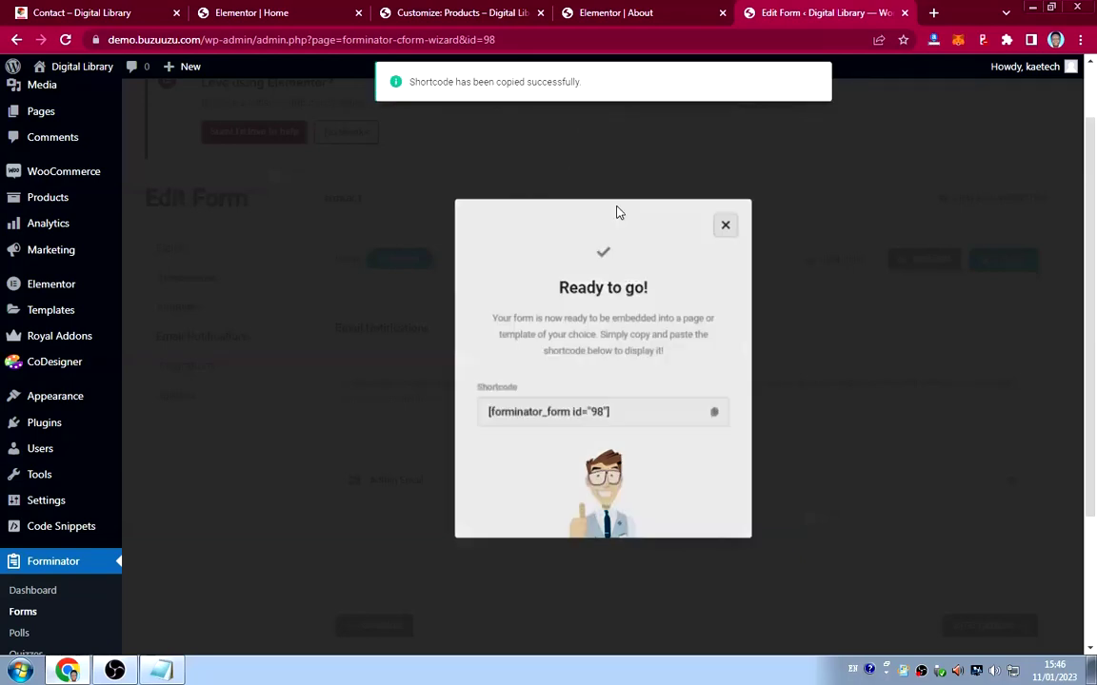
Open the site's Contact page for editing with Elementor.
scroll(95, 214, up, 1)
mouse_move(38, 193)
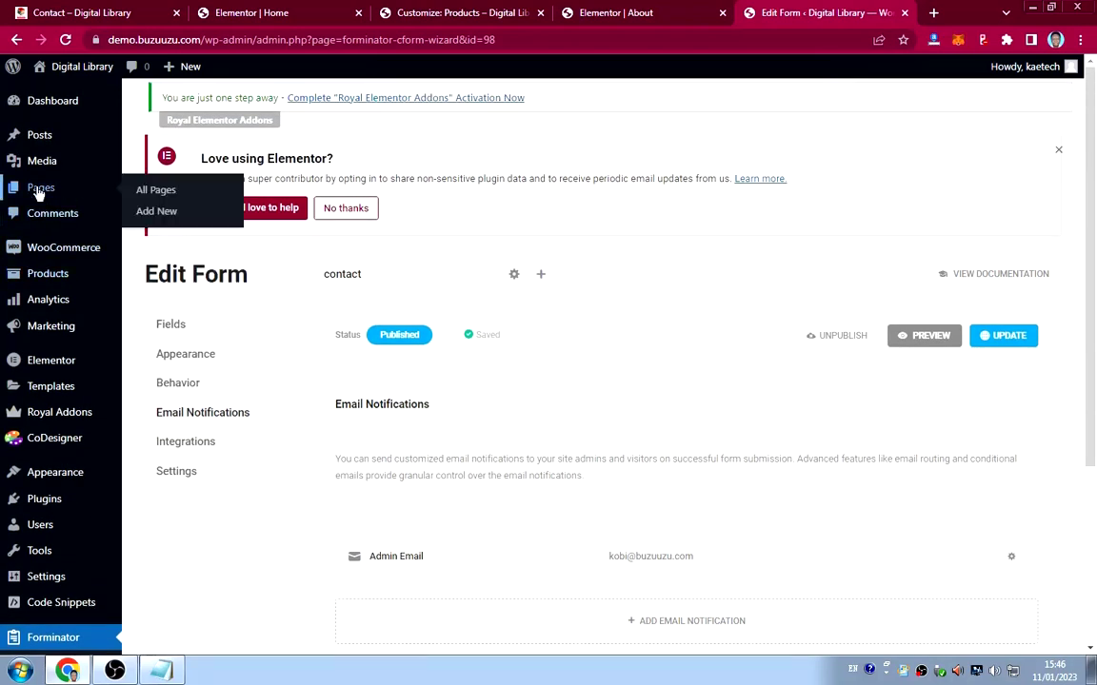
click(155, 192)
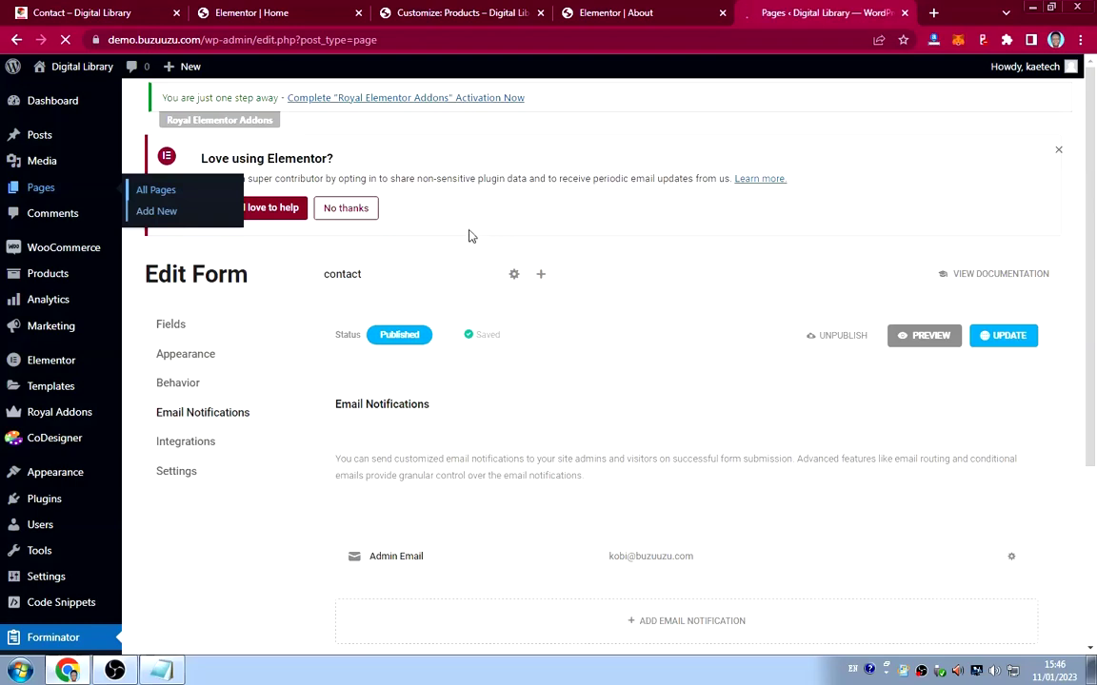
scroll(308, 288, down, 3)
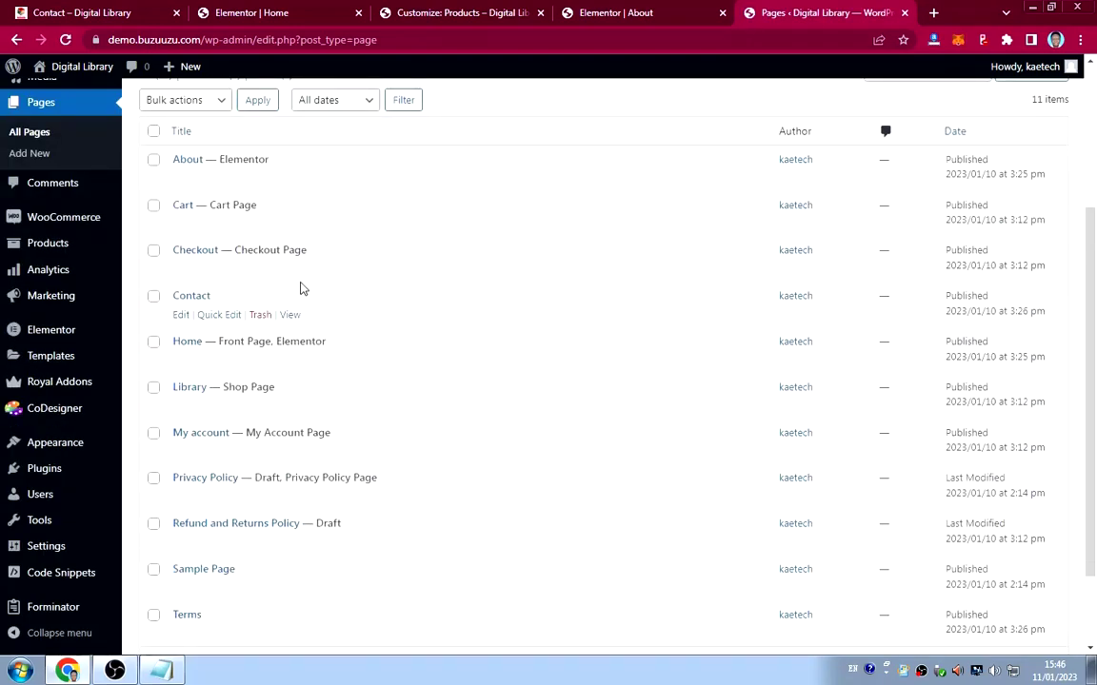
click(180, 315)
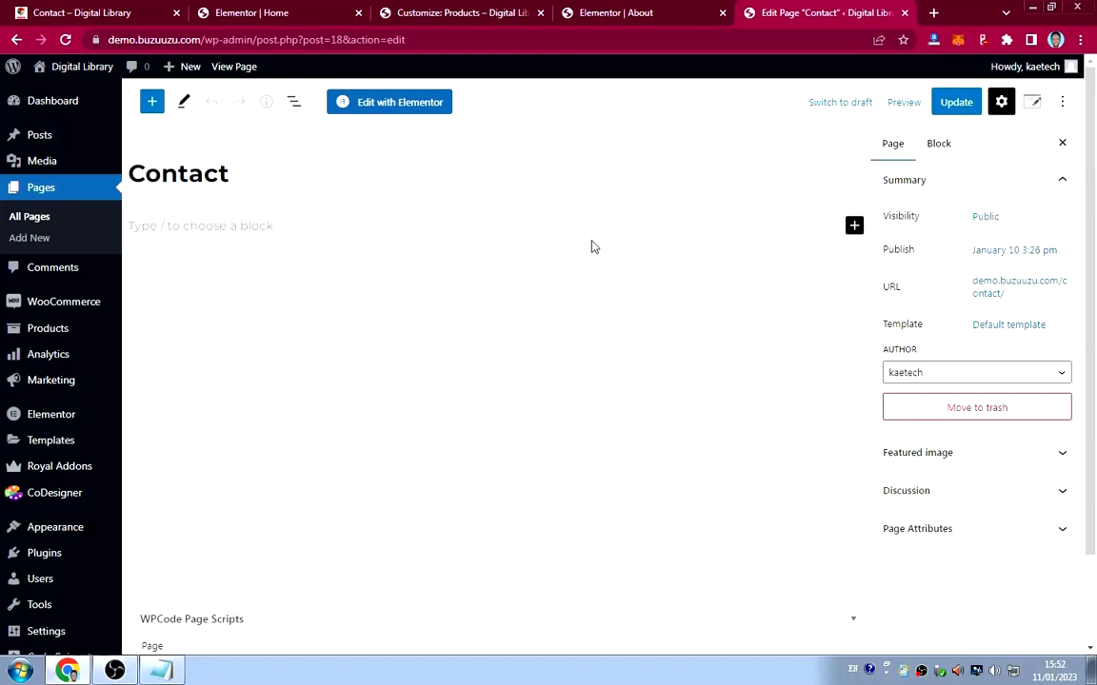
click(391, 106)
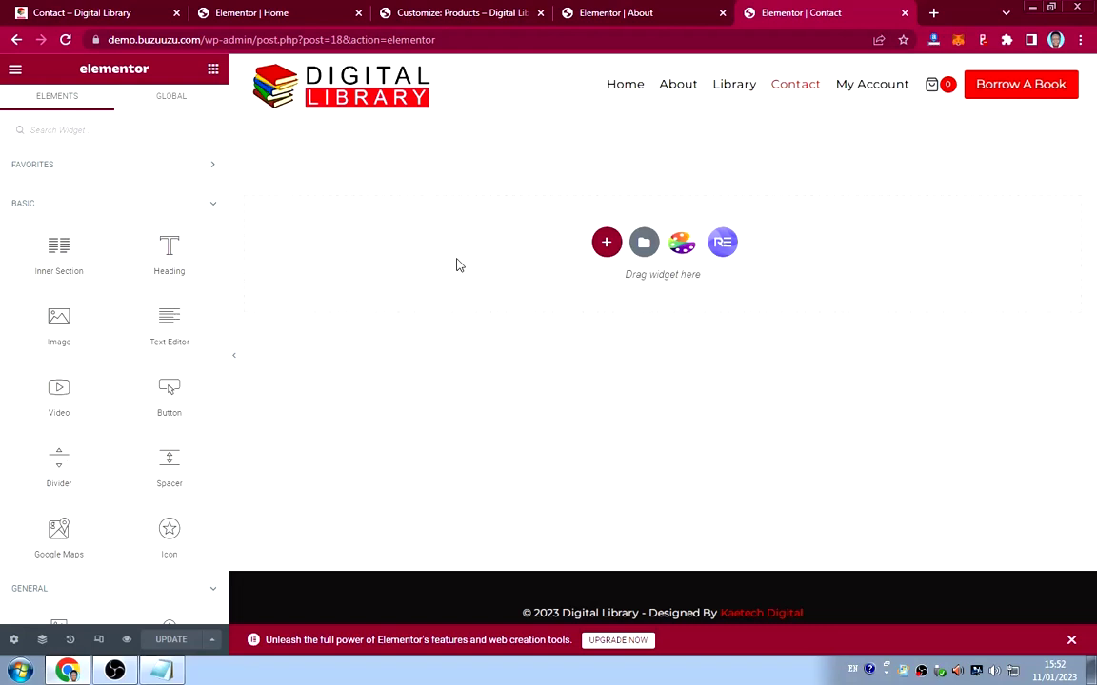
Add a three-column section with a half-width middle column to the Contact page and bring up the widgets for that middle column.
click(608, 243)
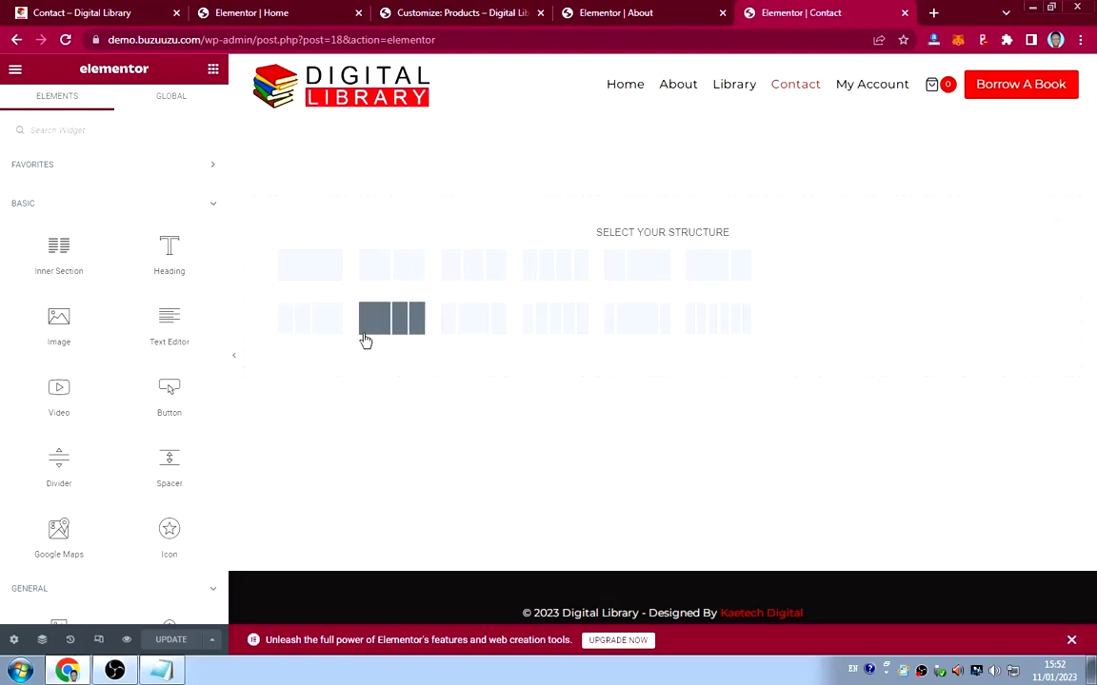
click(476, 321)
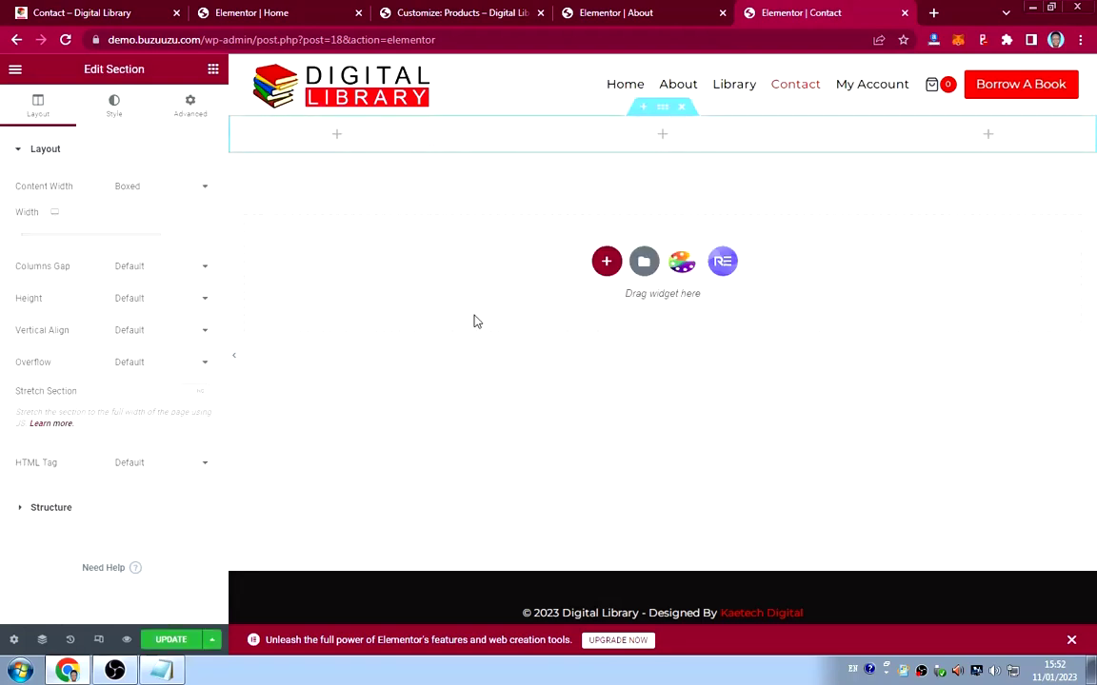
click(666, 138)
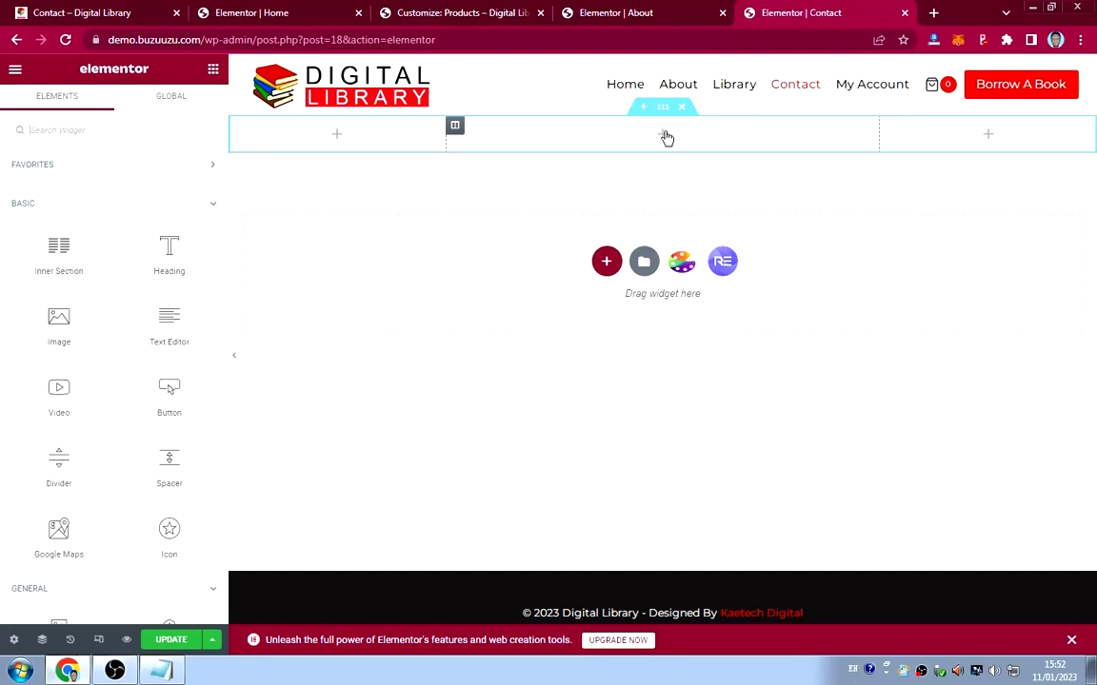
Add a Shortcode widget to the middle column and paste in the contact form's shortcode, [forminator_form id="98"].
click(142, 130)
text(short)
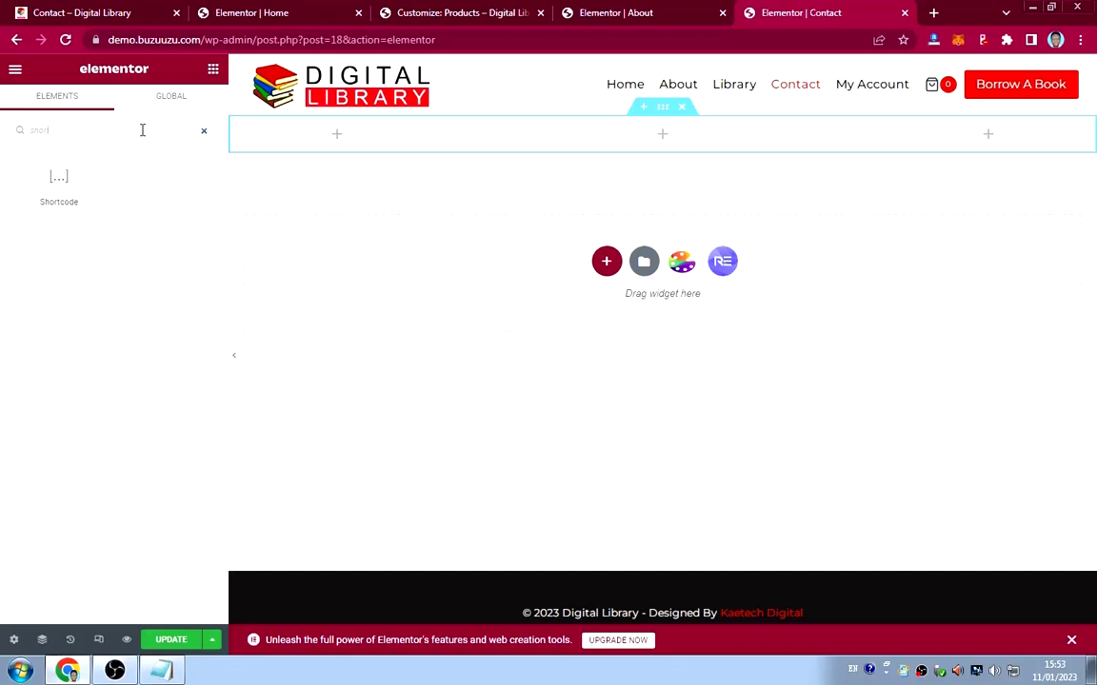
drag(52, 158, 614, 147)
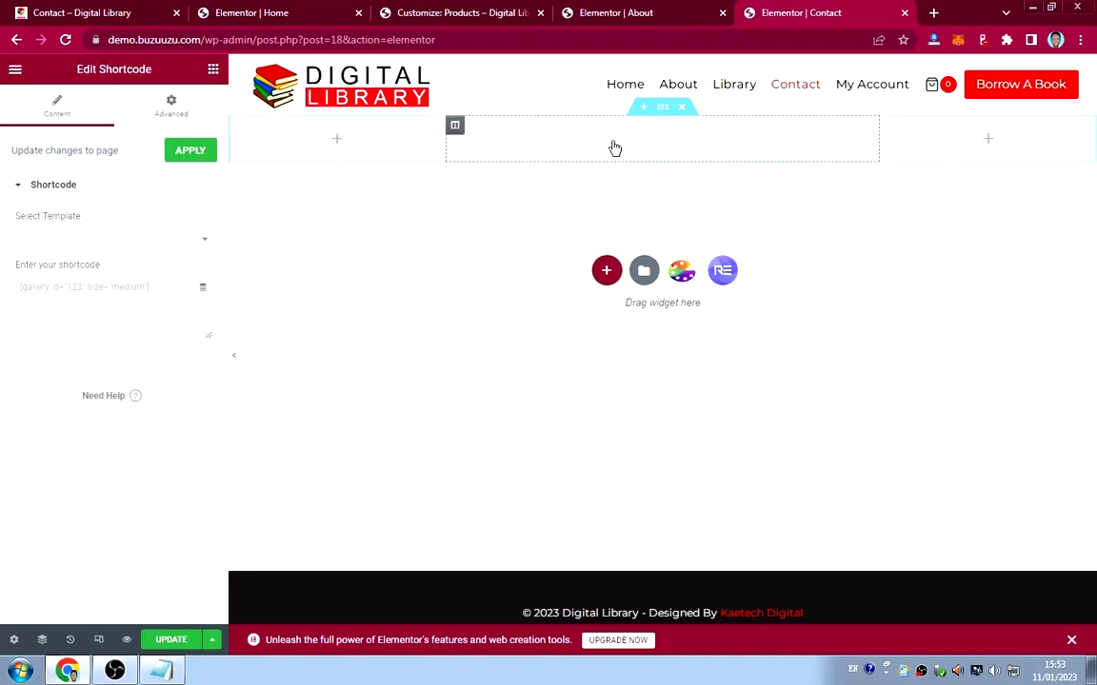
click(123, 288)
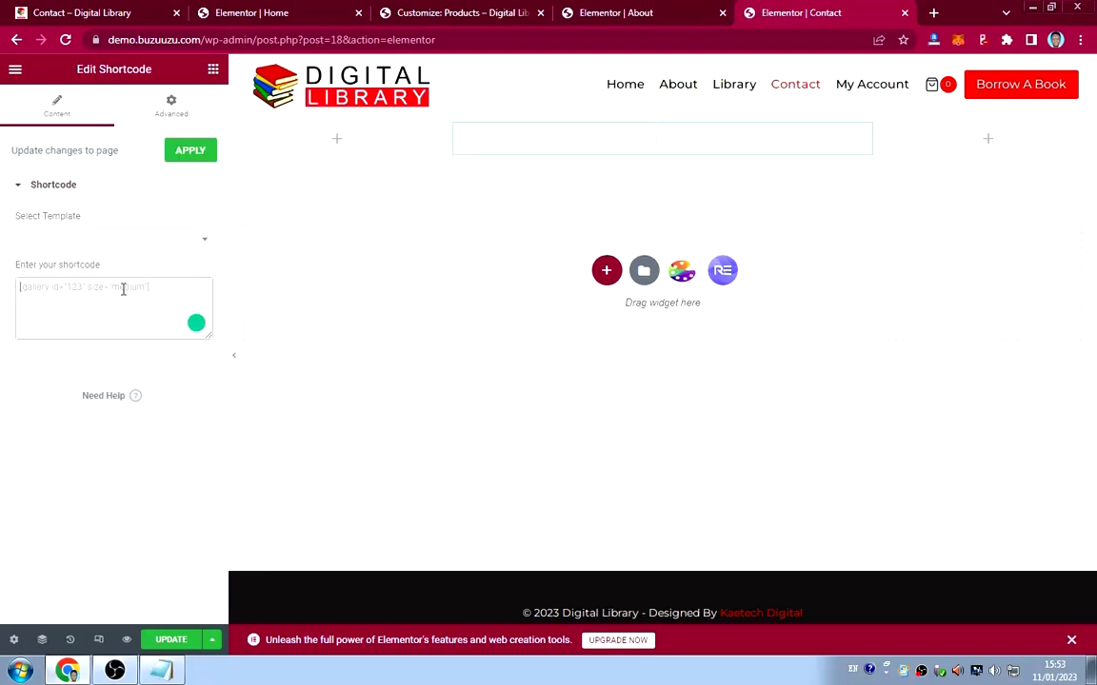
key(ctrl+v)
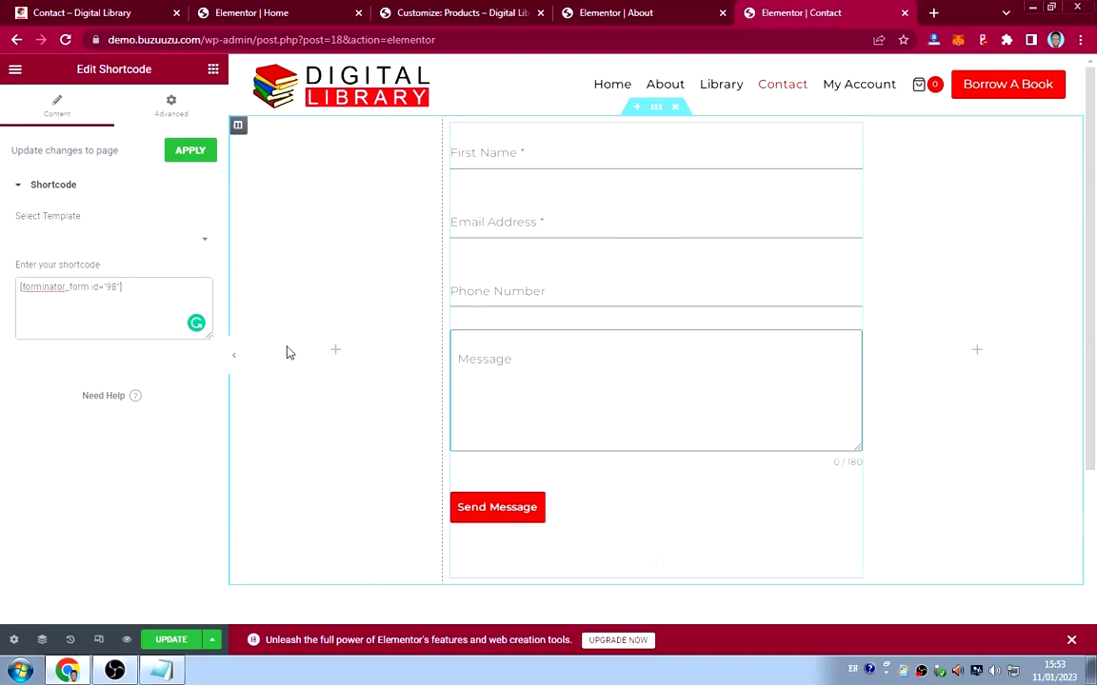
click(185, 246)
click(186, 247)
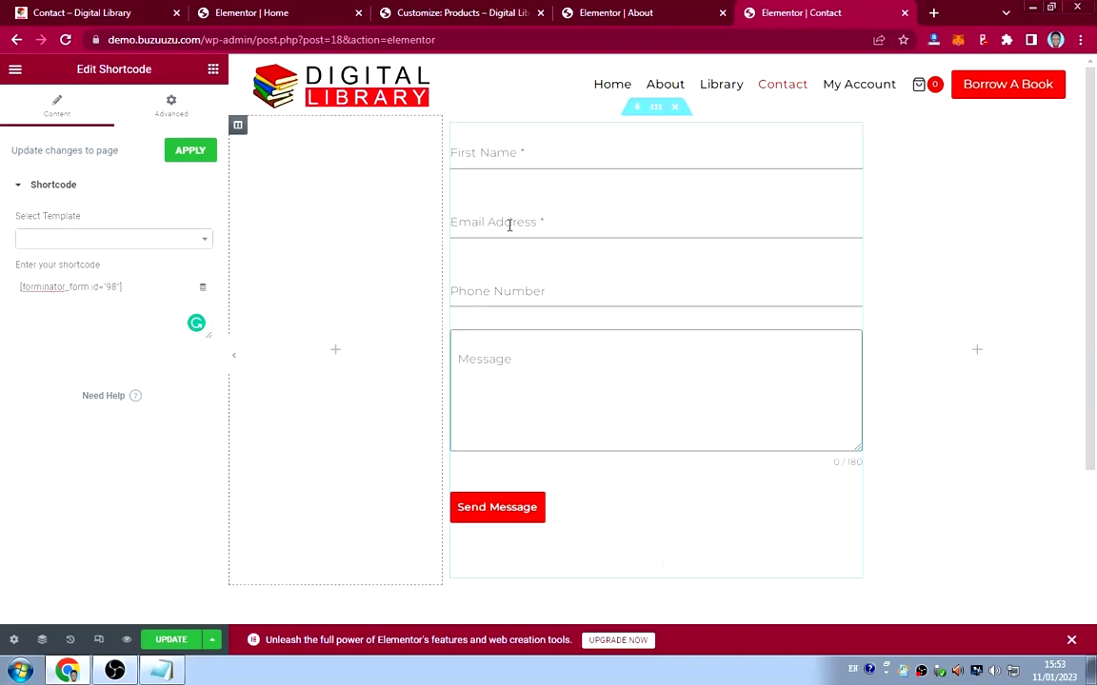
Copy the hero banner section from the About page and paste it above the form section on the Contact page.
click(635, 109)
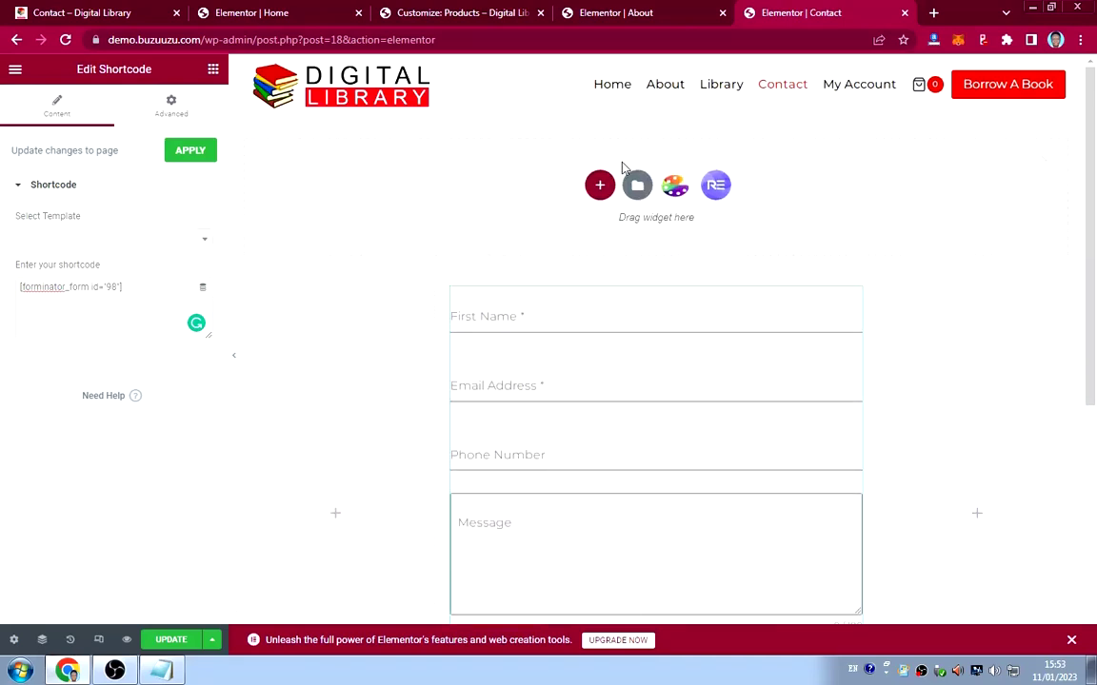
click(640, 14)
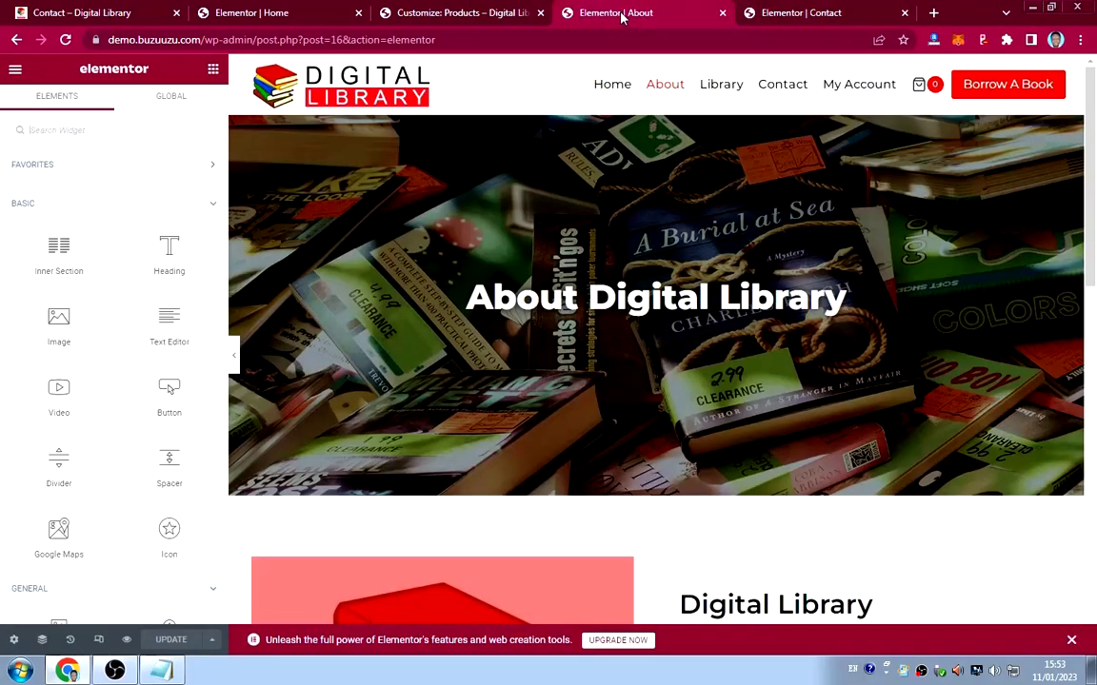
mouse_move(614, 218)
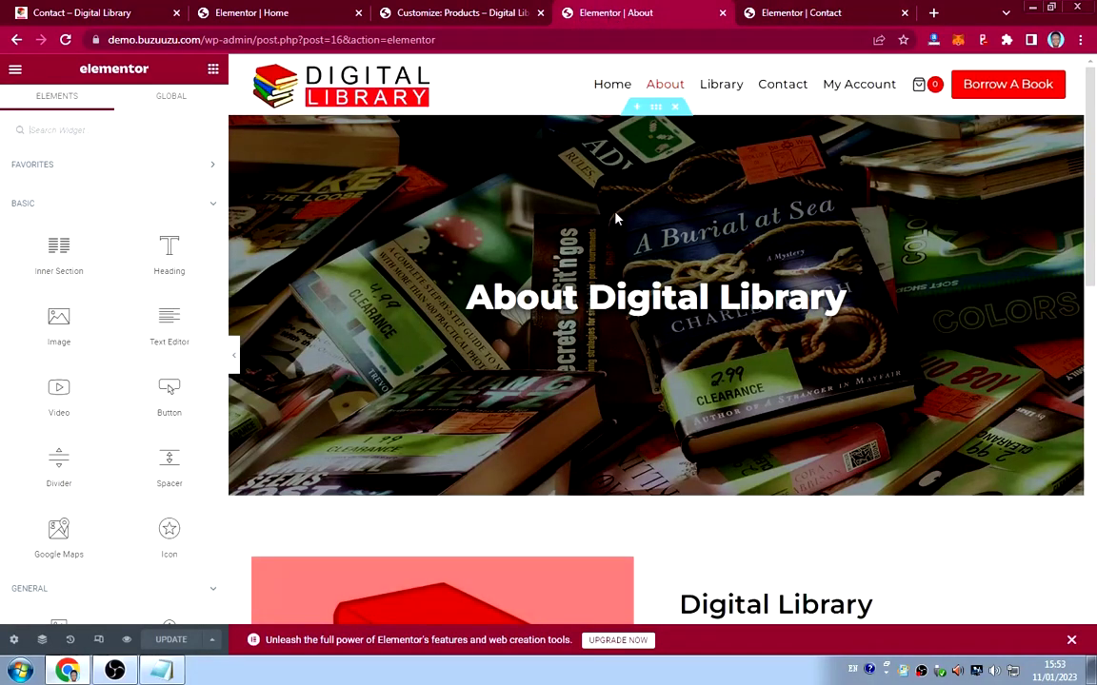
right_click(655, 110)
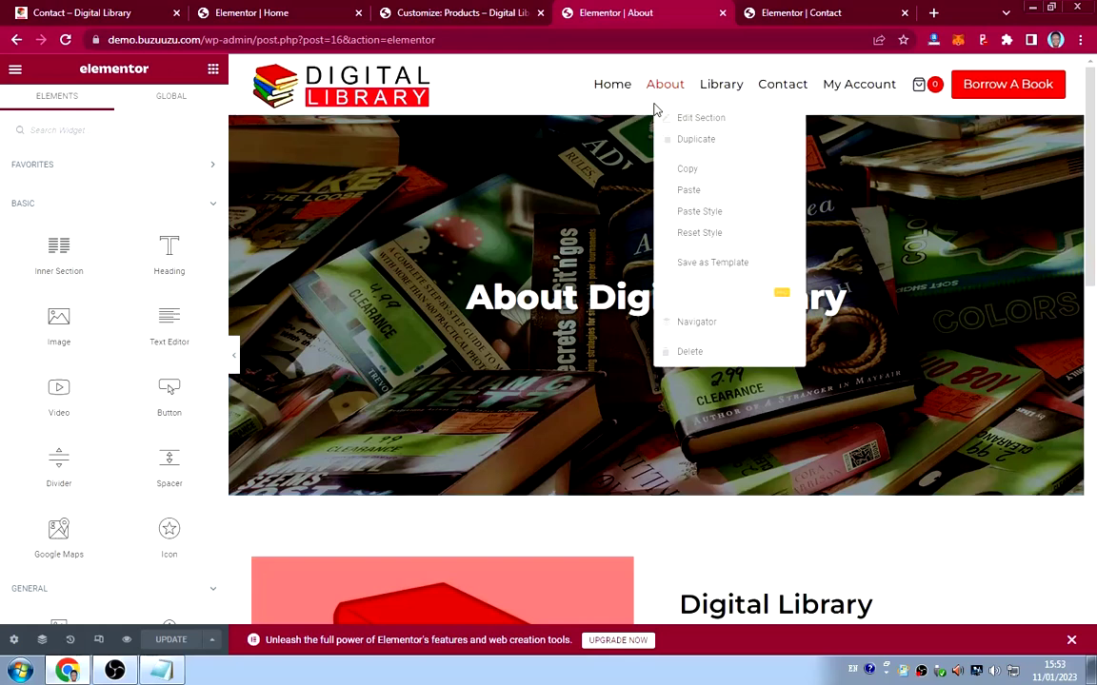
click(687, 176)
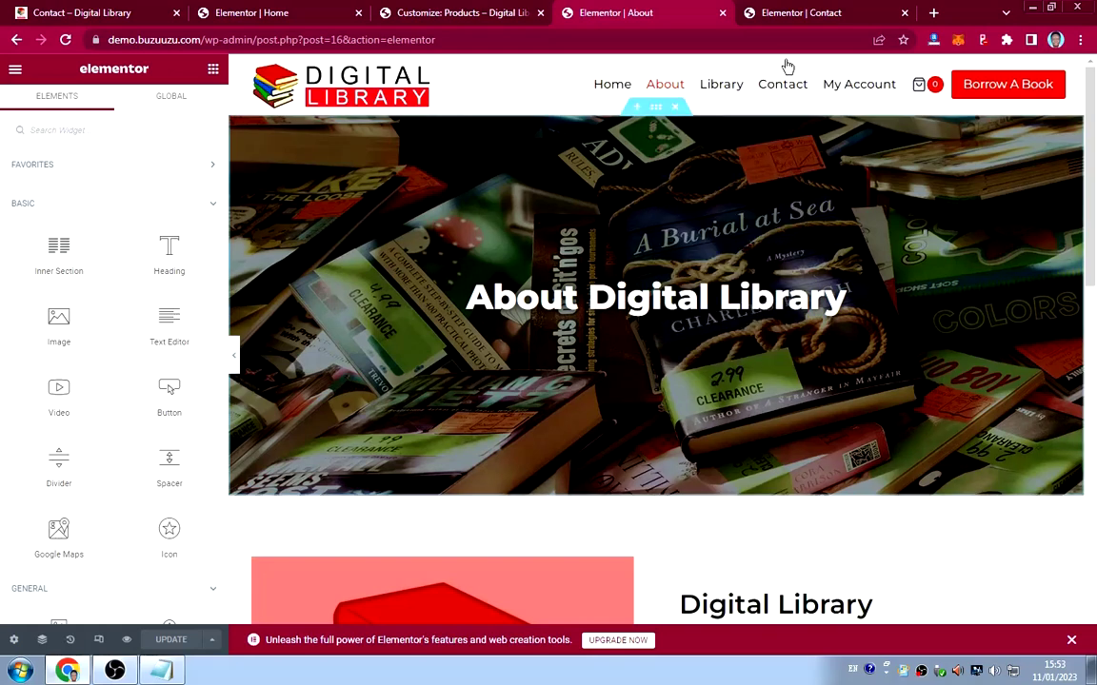
click(804, 12)
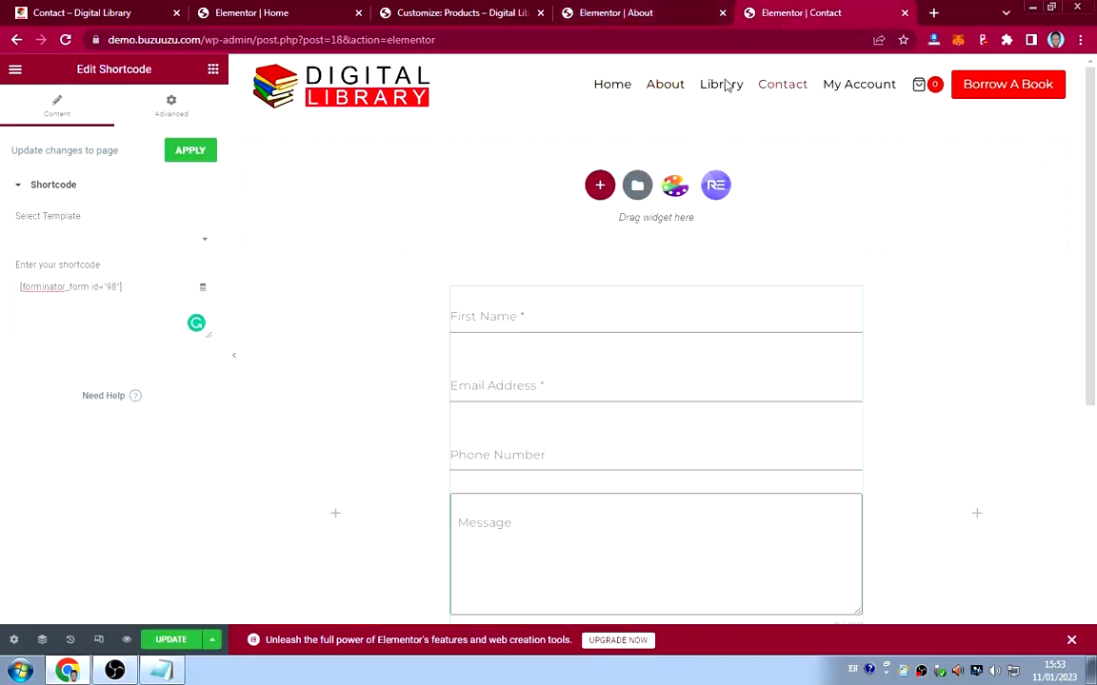
right_click(439, 189)
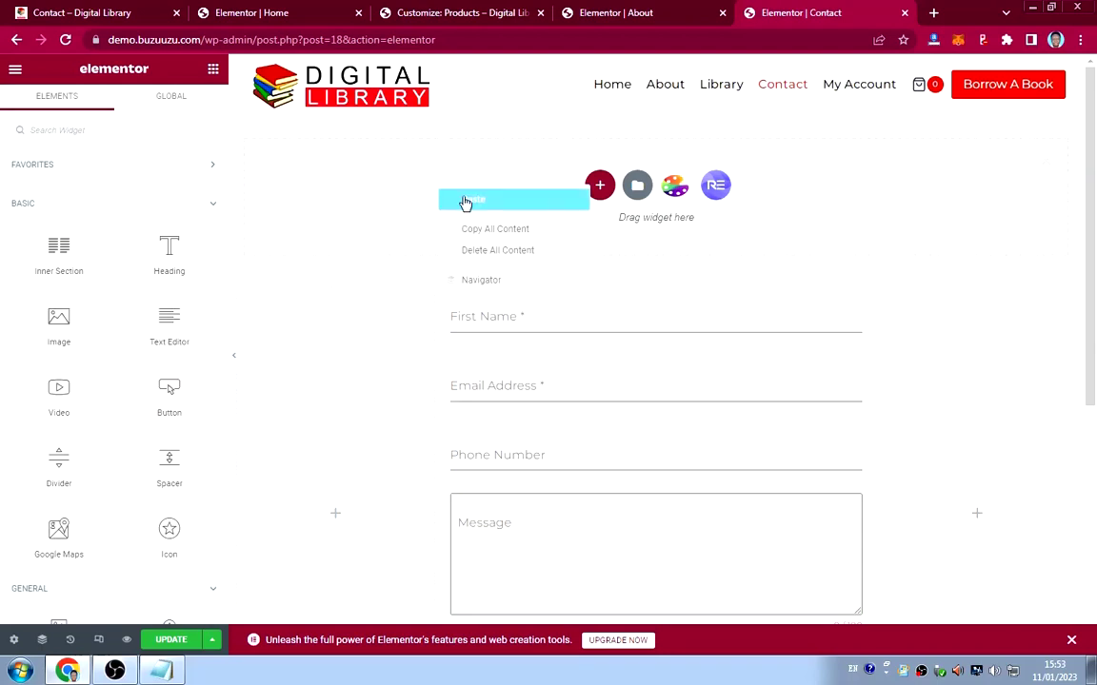
click(466, 201)
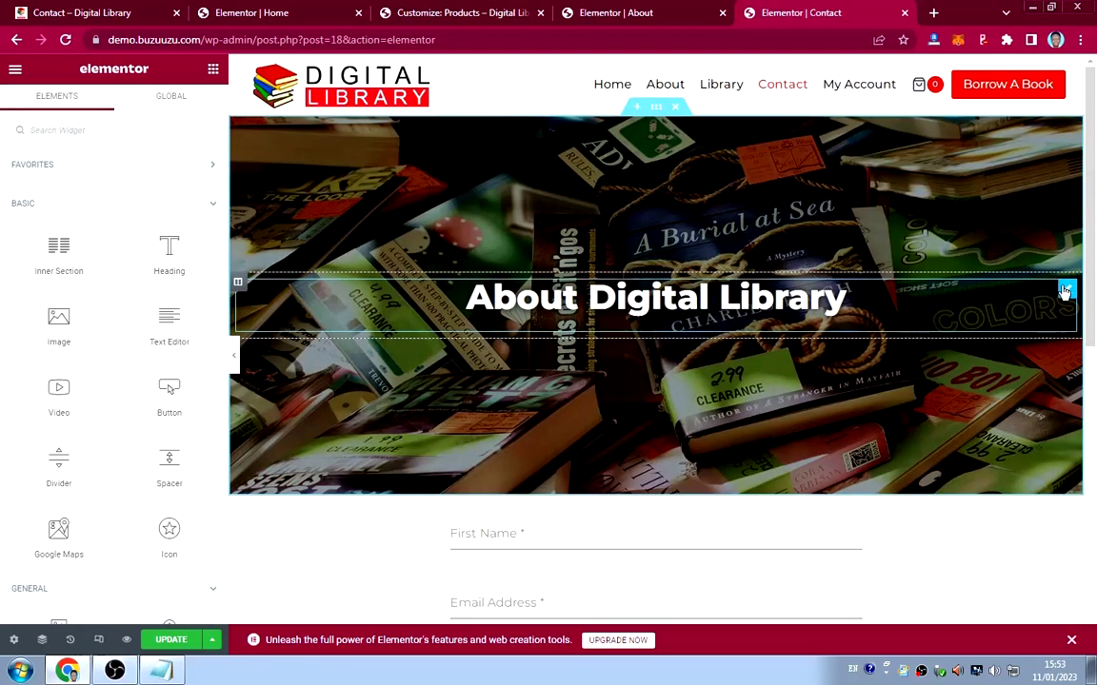
Change the pasted banner's heading to "Contact Us".
click(610, 296)
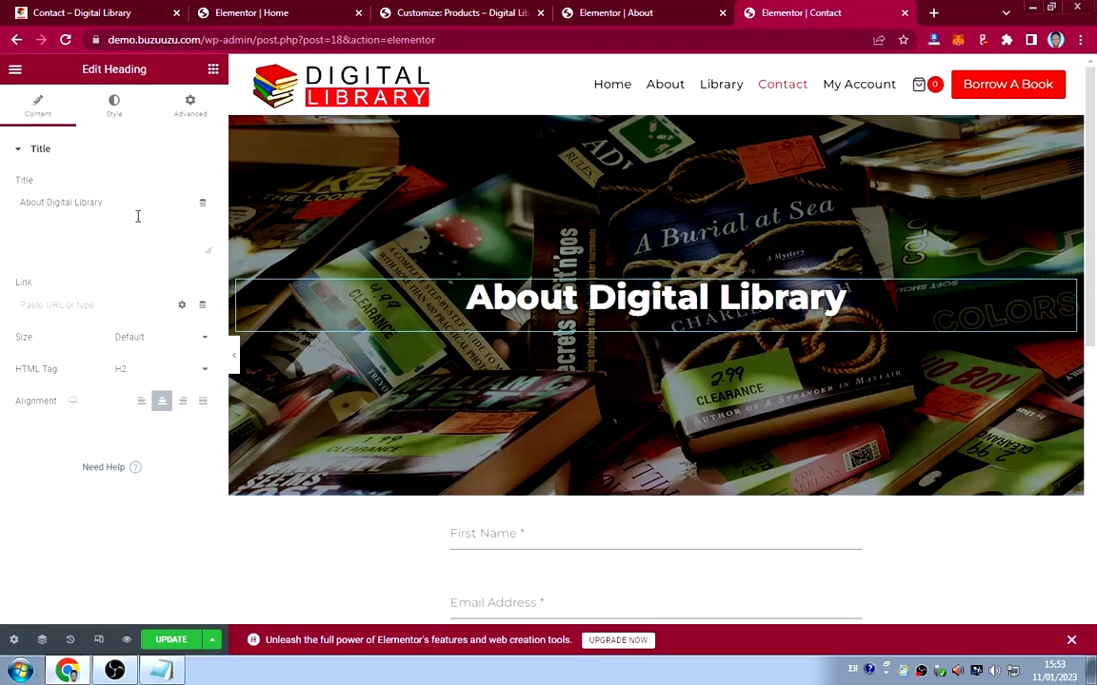
drag(103, 202, 2, 205)
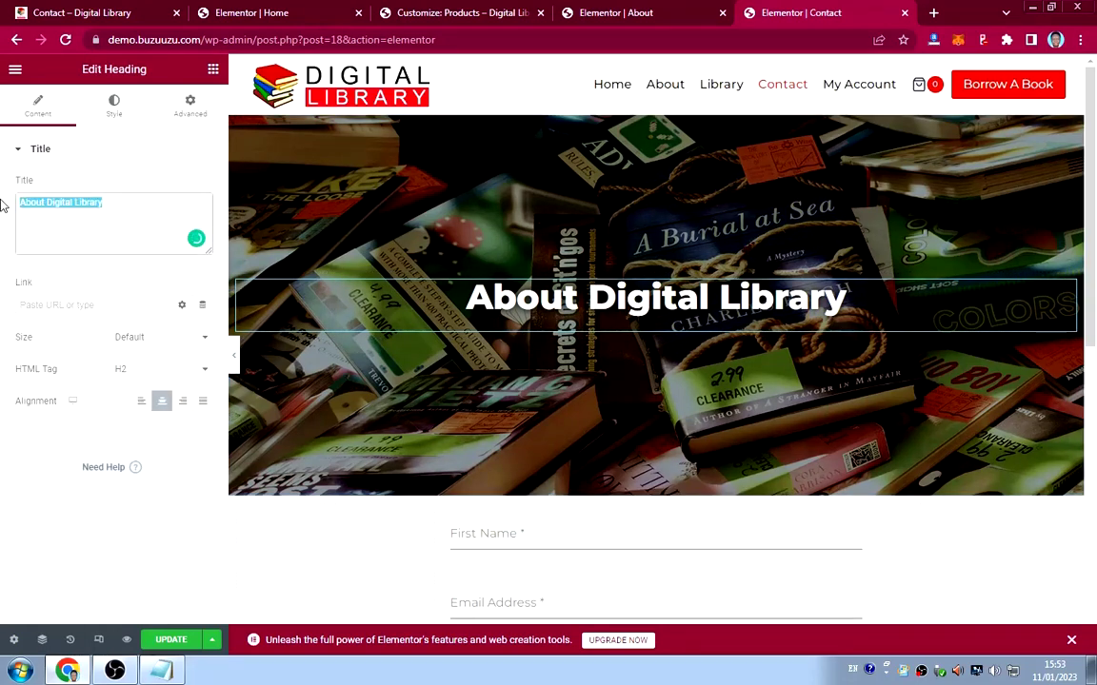
text(Contact Us)
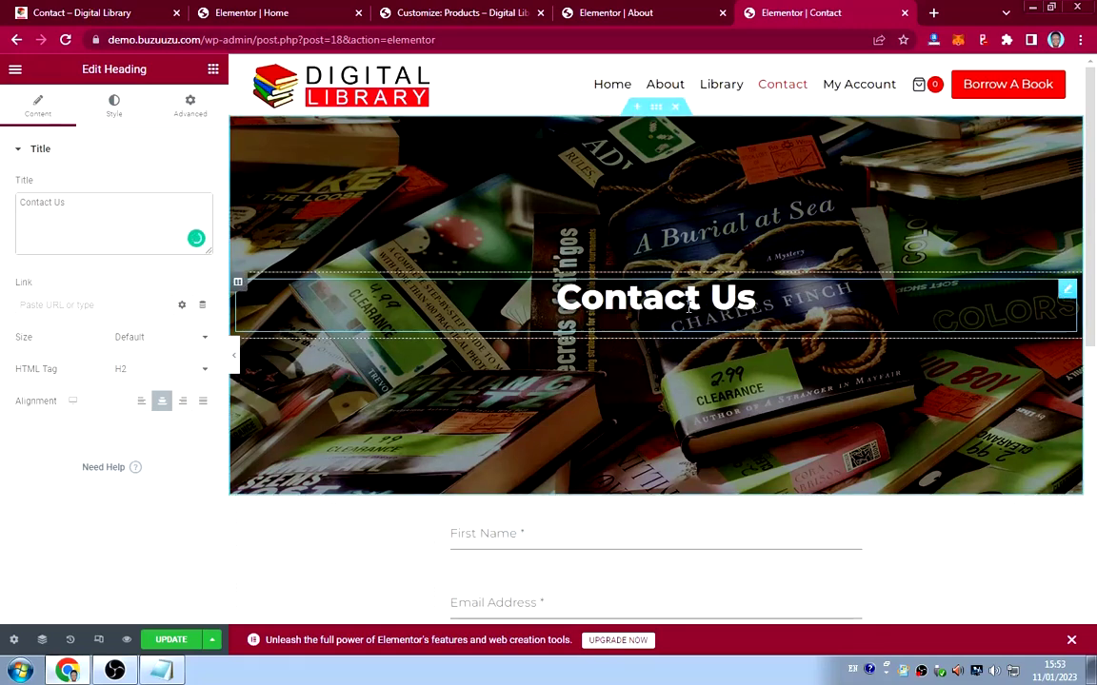
Set the form section's top and bottom margins to 90 px.
scroll(688, 305, down, 3)
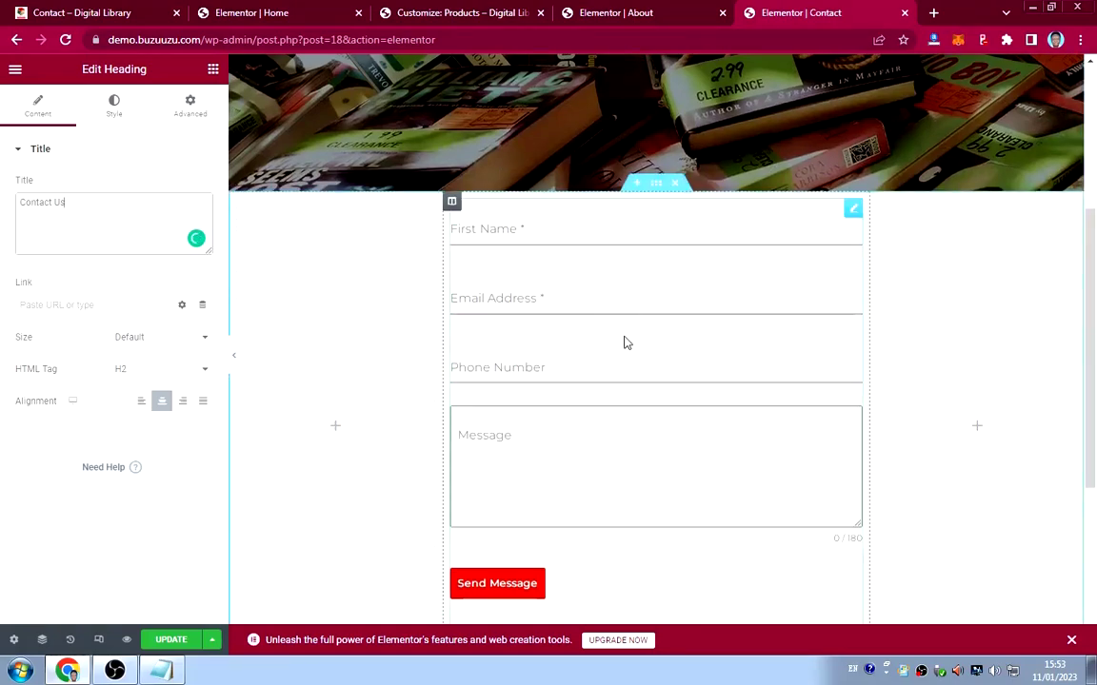
scroll(622, 329, down, 3)
scroll(561, 281, up, 3)
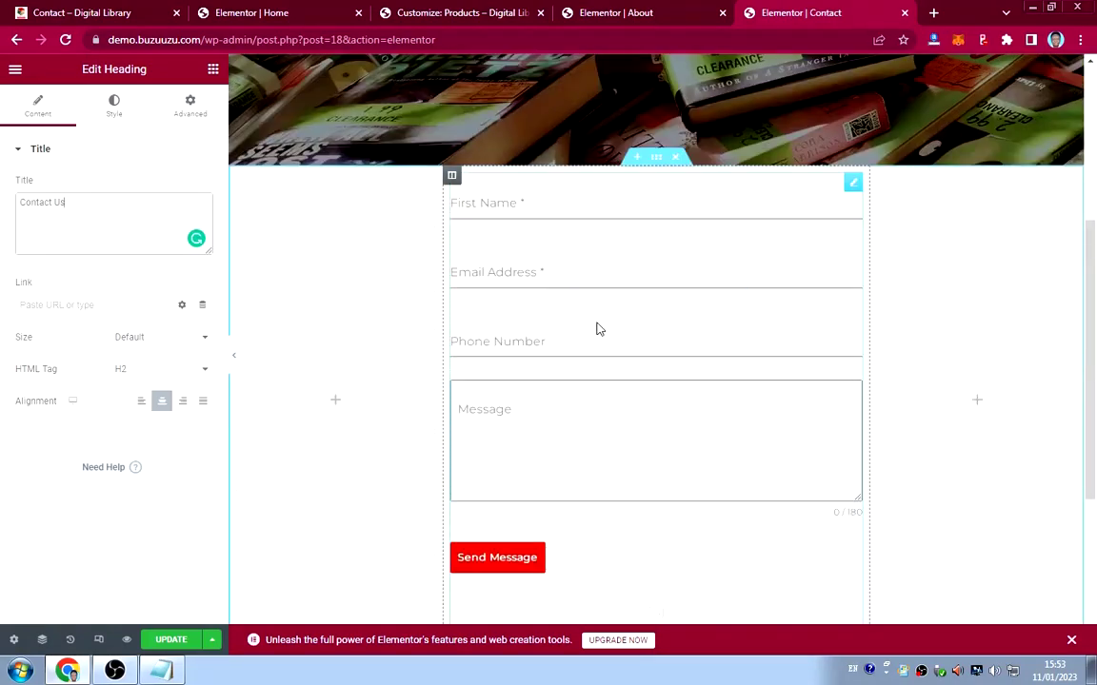
click(655, 159)
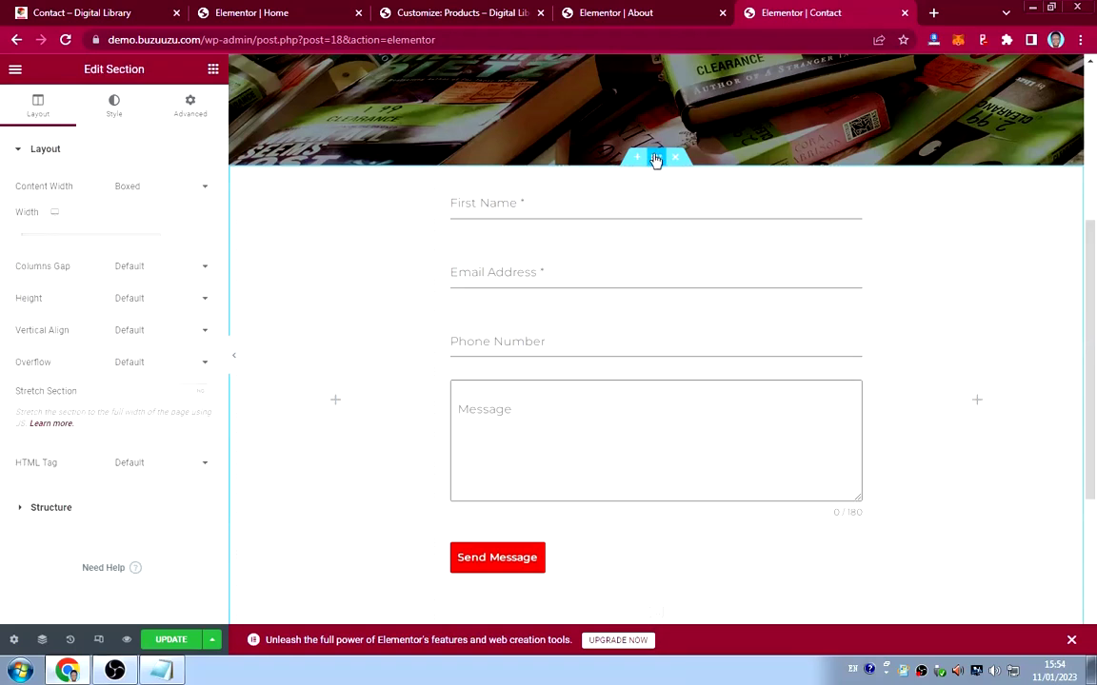
click(191, 106)
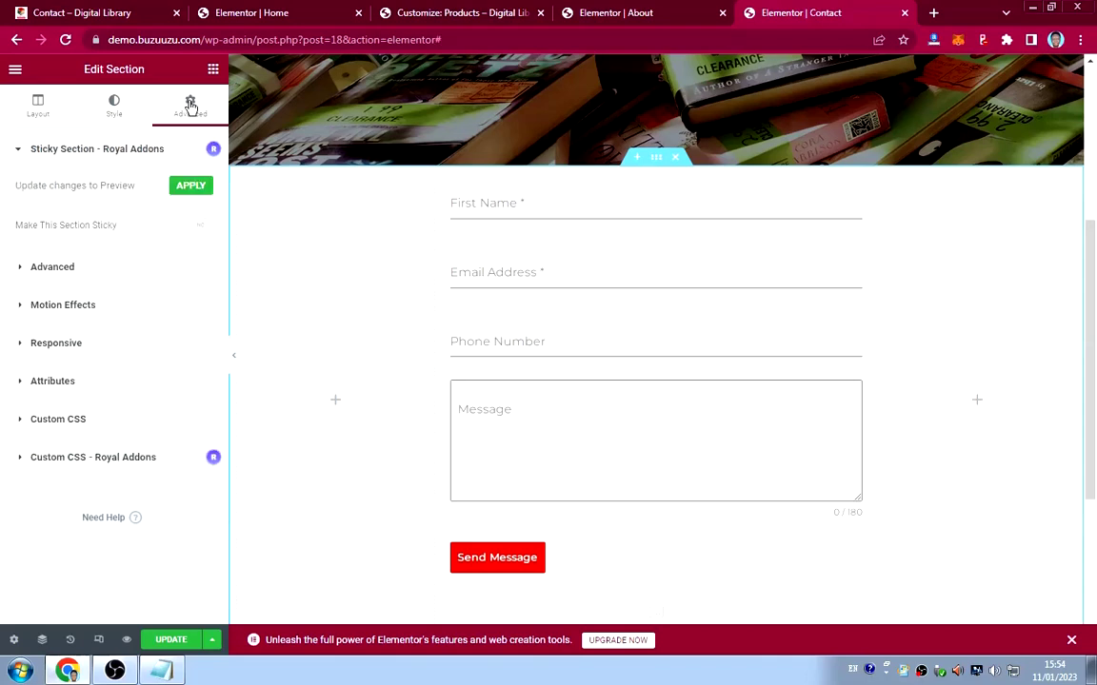
click(133, 266)
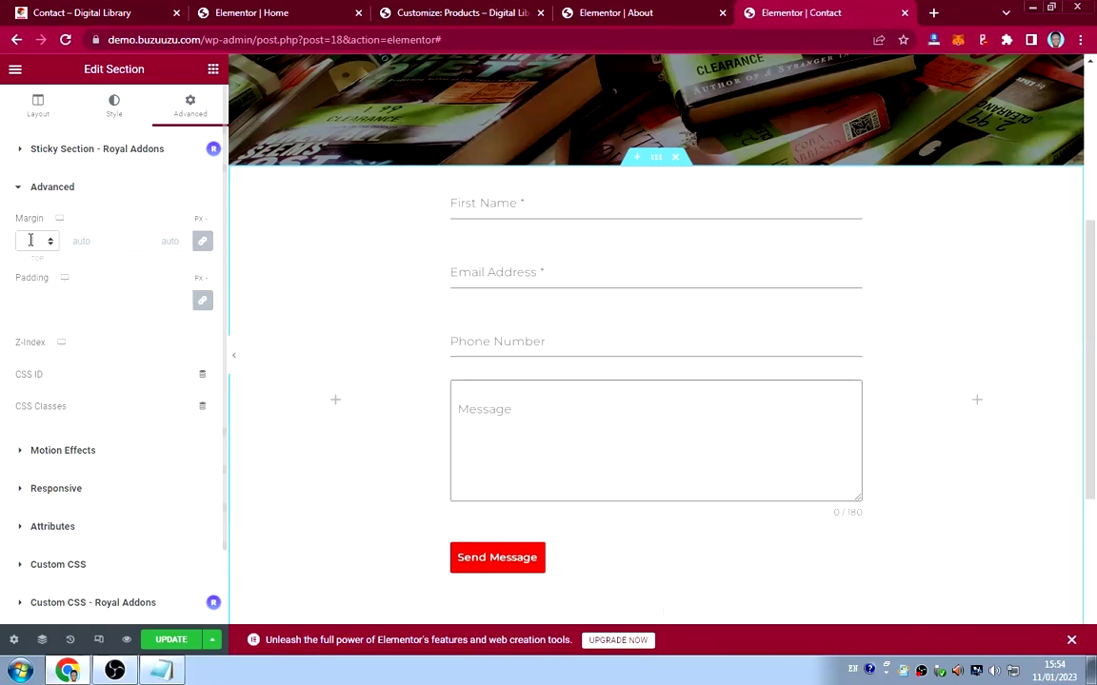
click(30, 240)
text(90)
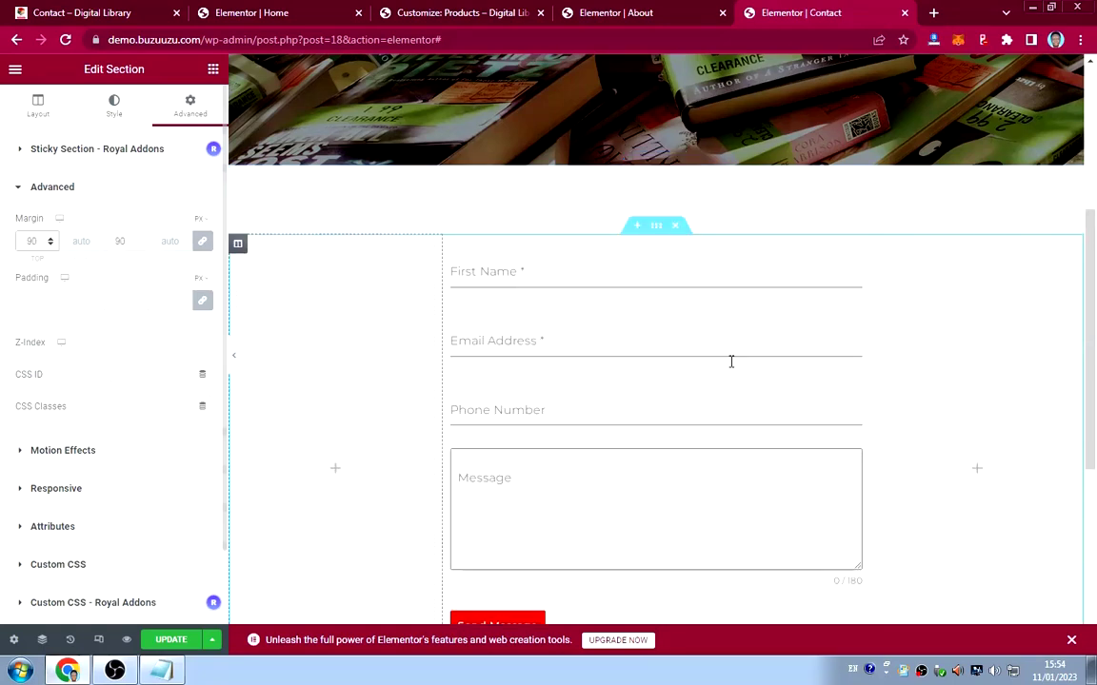
Give the column holding the contact form a solid border with a width of 2 on all sides.
scroll(687, 347, down, 4)
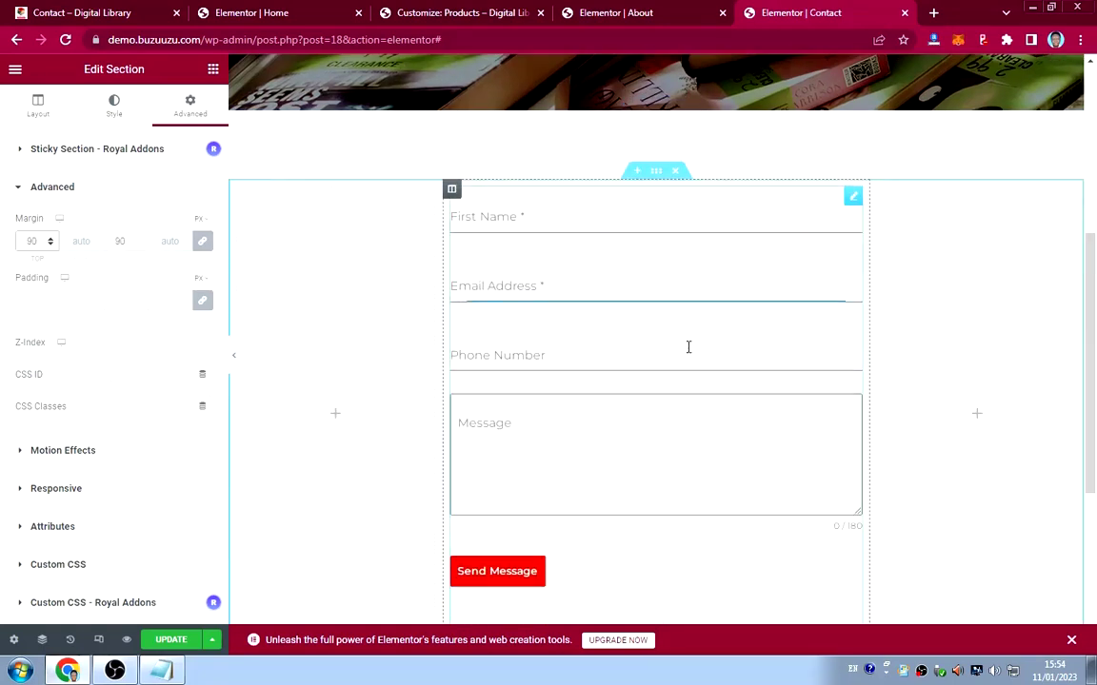
scroll(705, 380, up, 3)
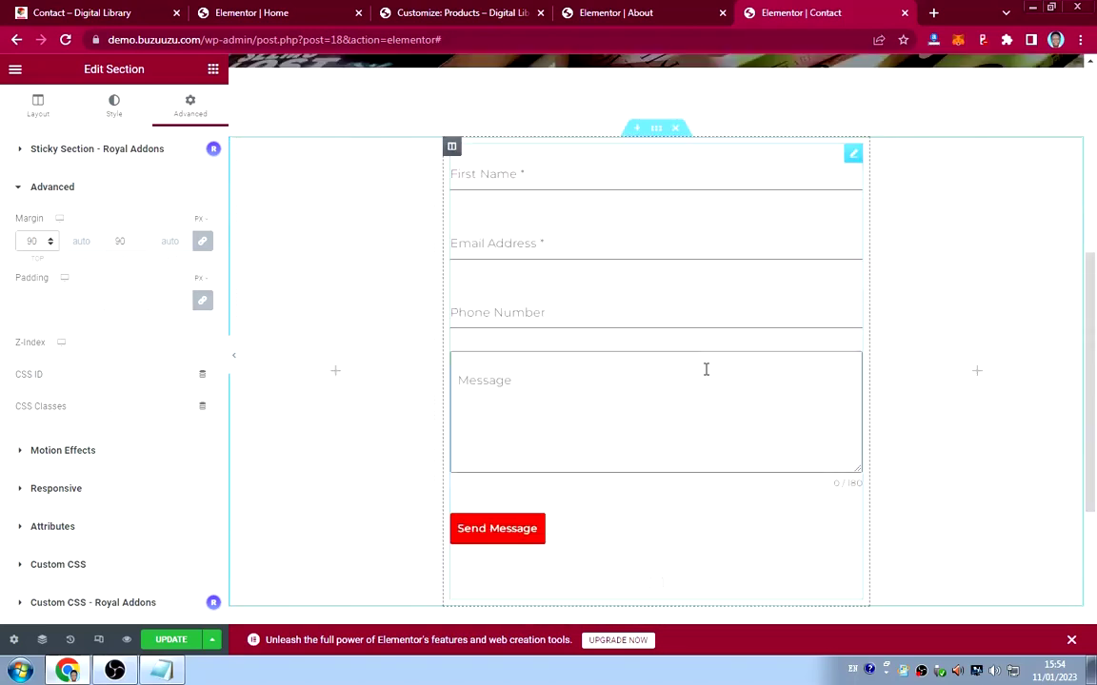
click(452, 154)
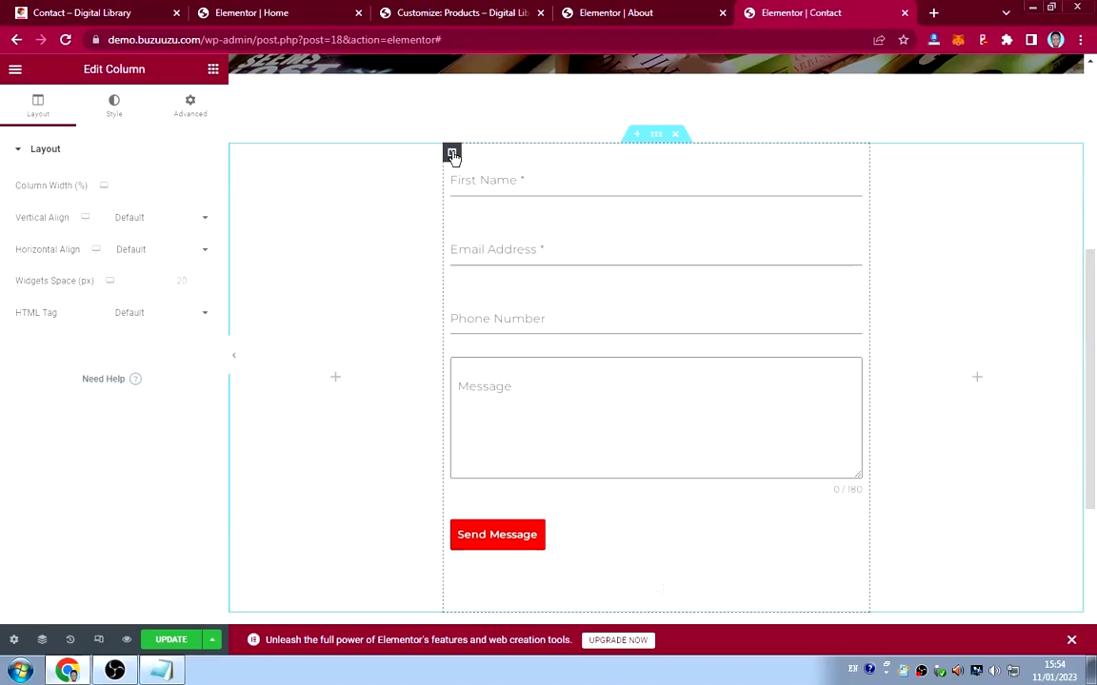
click(114, 103)
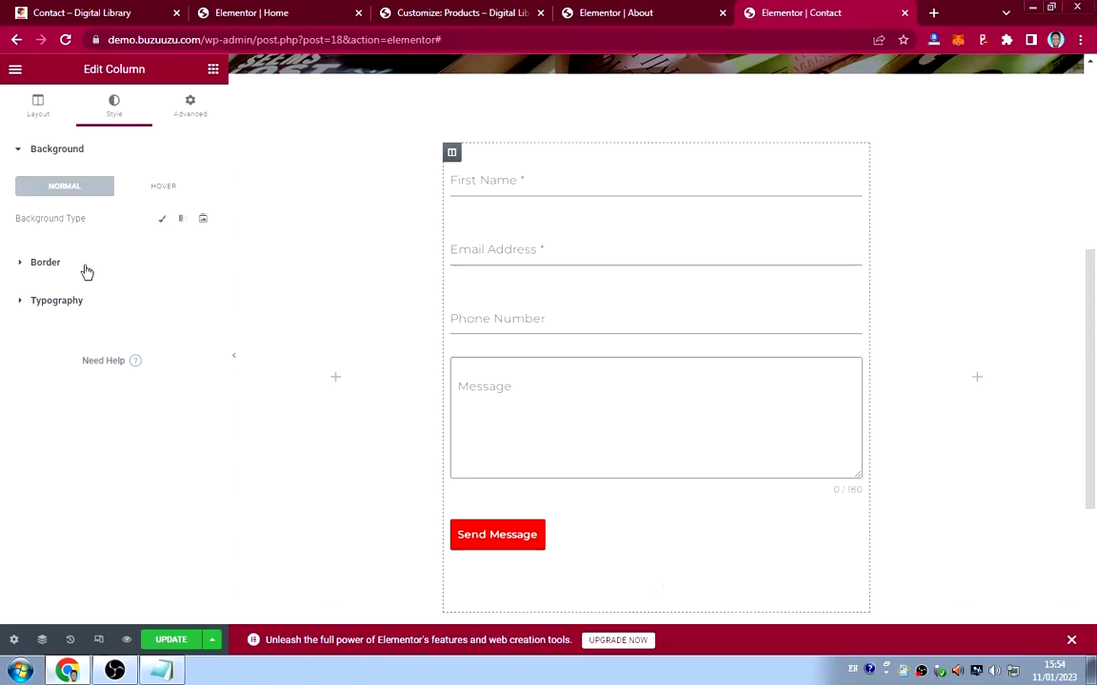
click(45, 263)
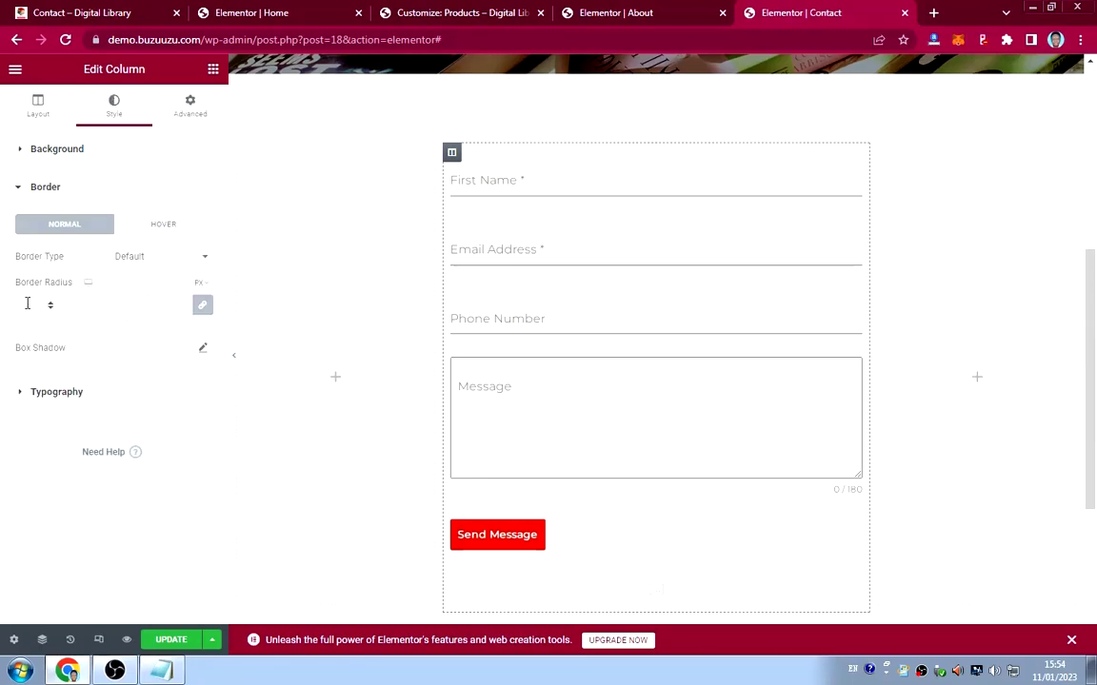
click(136, 261)
click(133, 284)
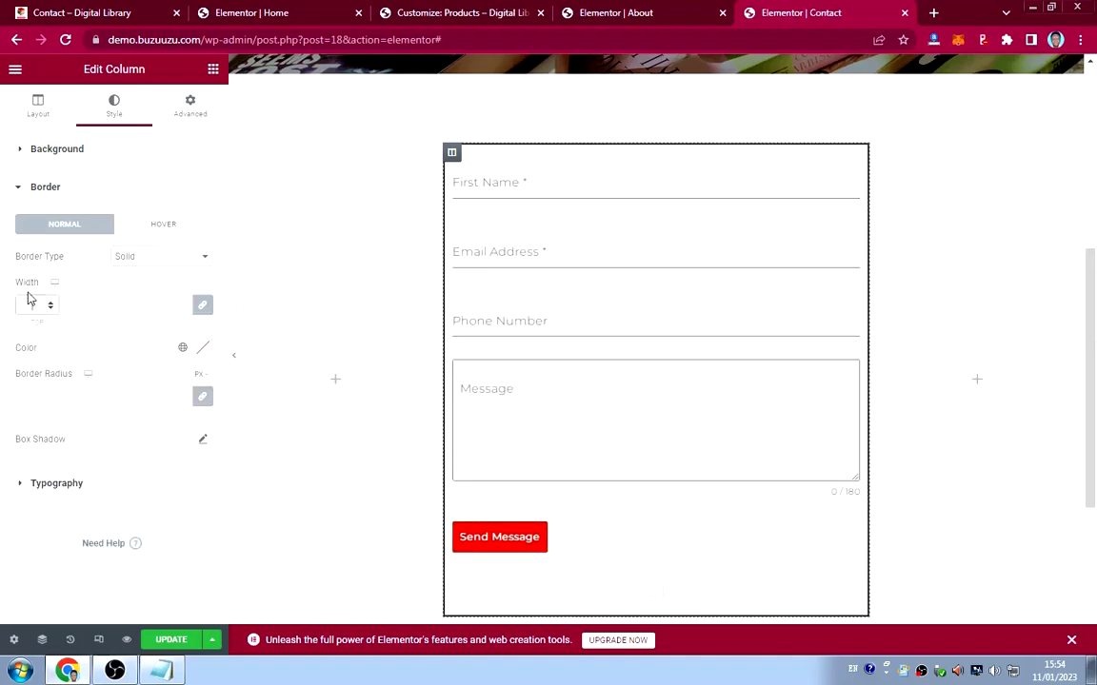
click(28, 302)
text(2)
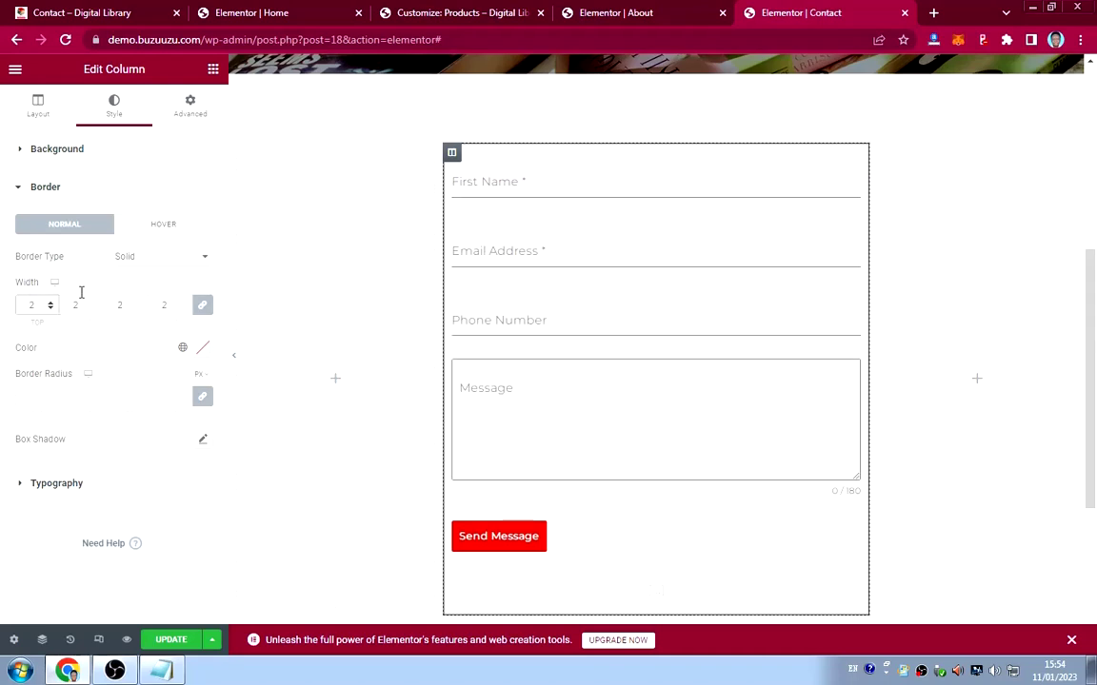
Set the padding of the column holding the contact form to 50 px on all sides.
click(177, 115)
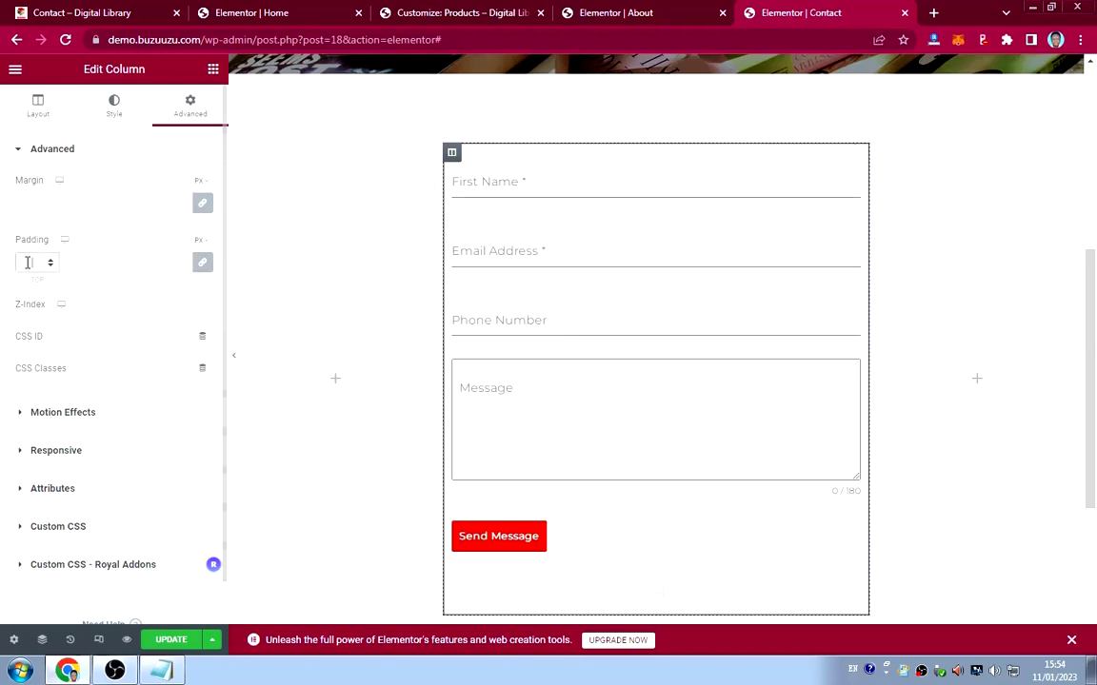
click(29, 263)
text(50)
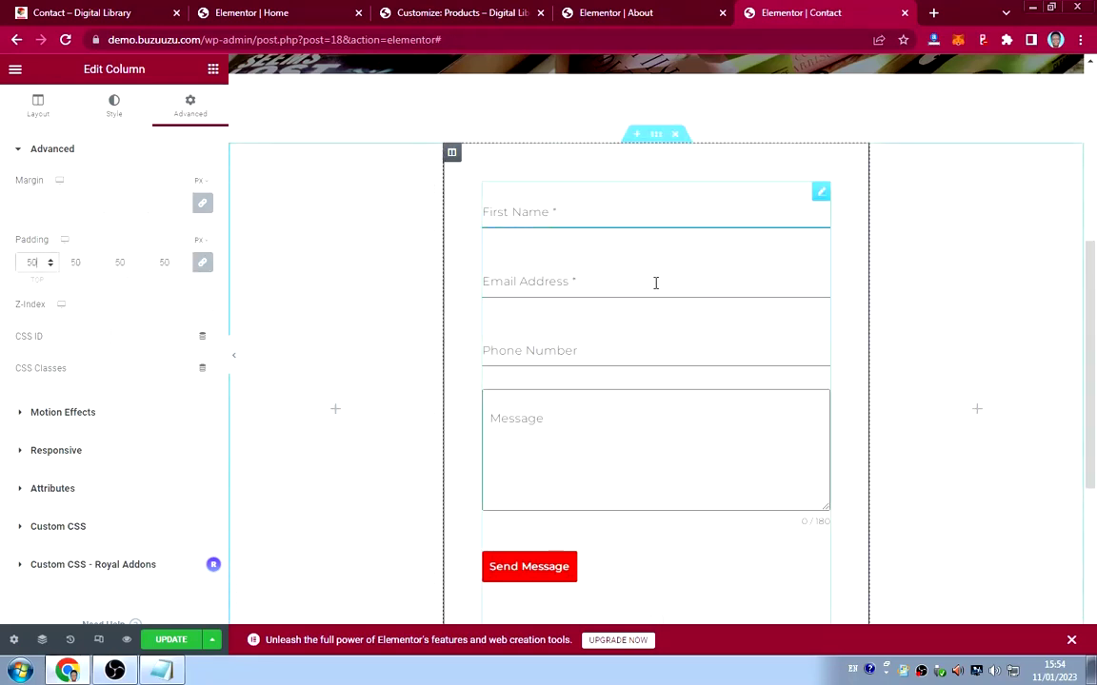
scroll(656, 282, down, 2)
scroll(656, 283, up, 1)
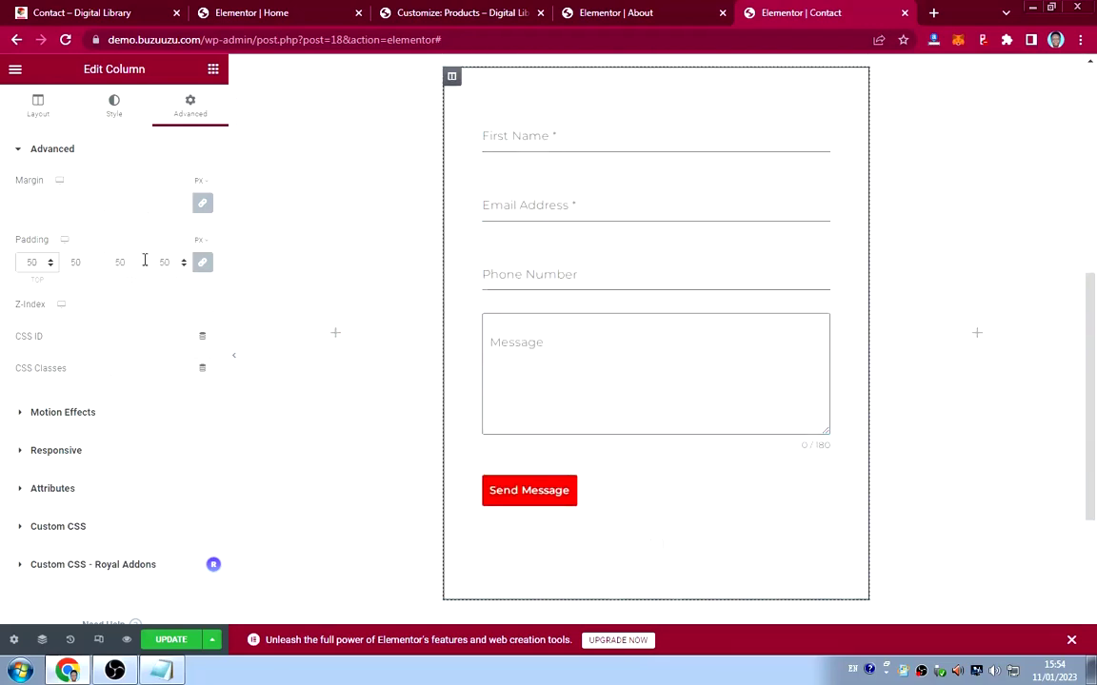
Reduce the contact form column's padding to 30 px on all sides.
key(BackSpace)
key(BackSpace)
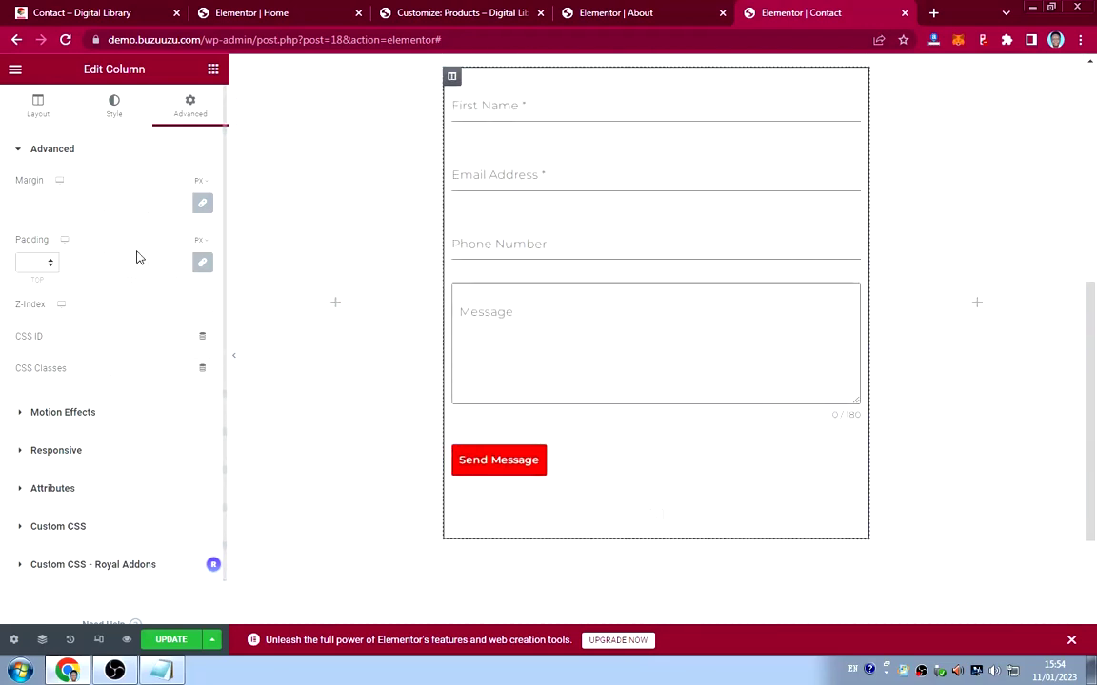
text(30)
scroll(634, 281, up, 2)
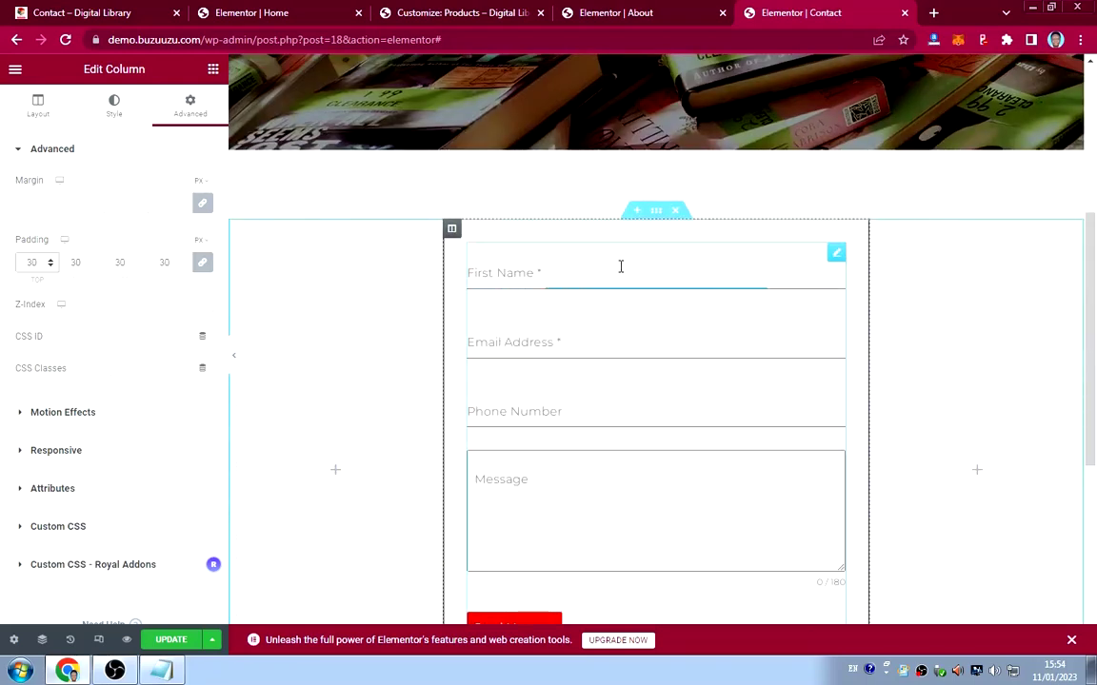
scroll(620, 267, down, 1)
Set the contact form column's padding to 35 px on all sides.
key(BackSpace)
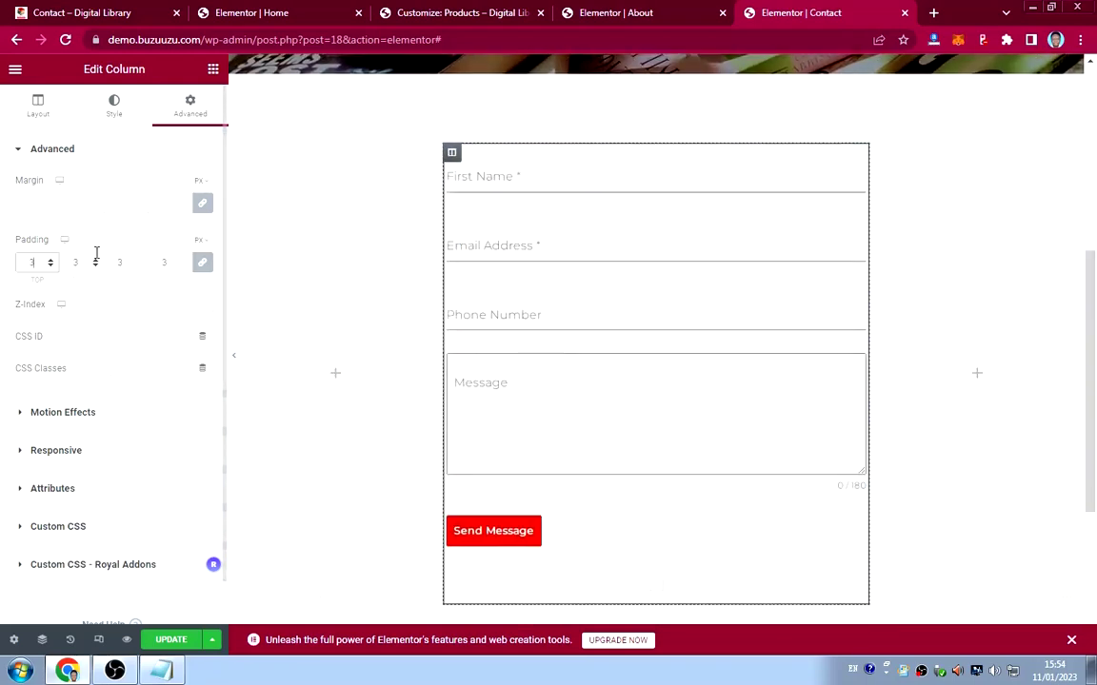
text(5)
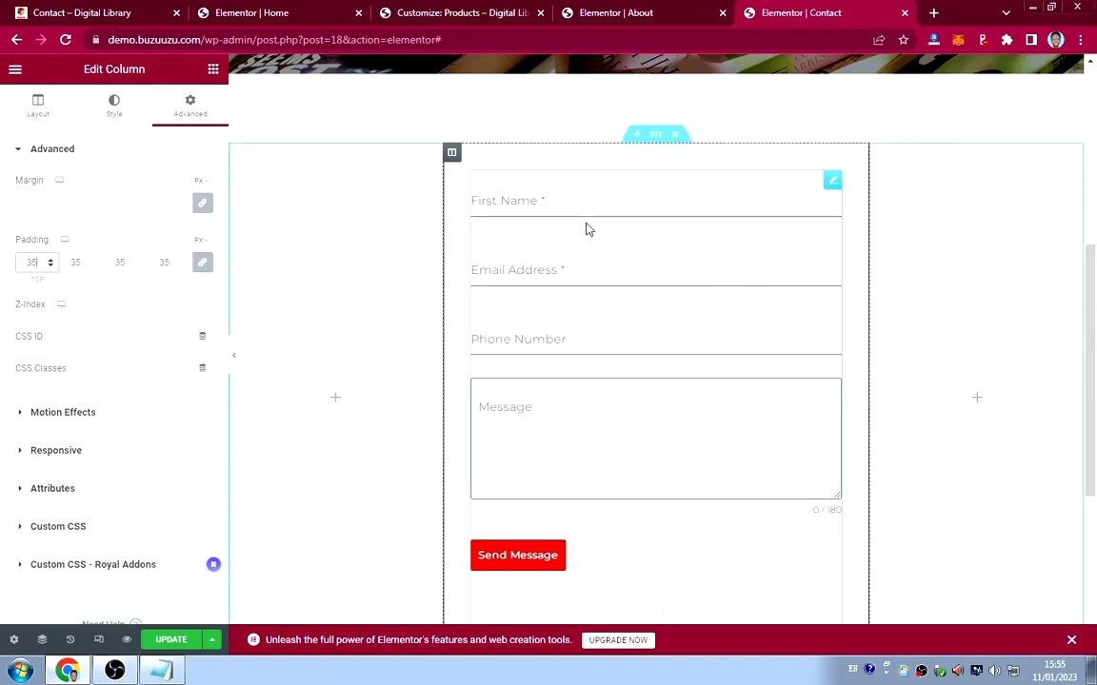
scroll(587, 227, down, 3)
scroll(584, 225, up, 2)
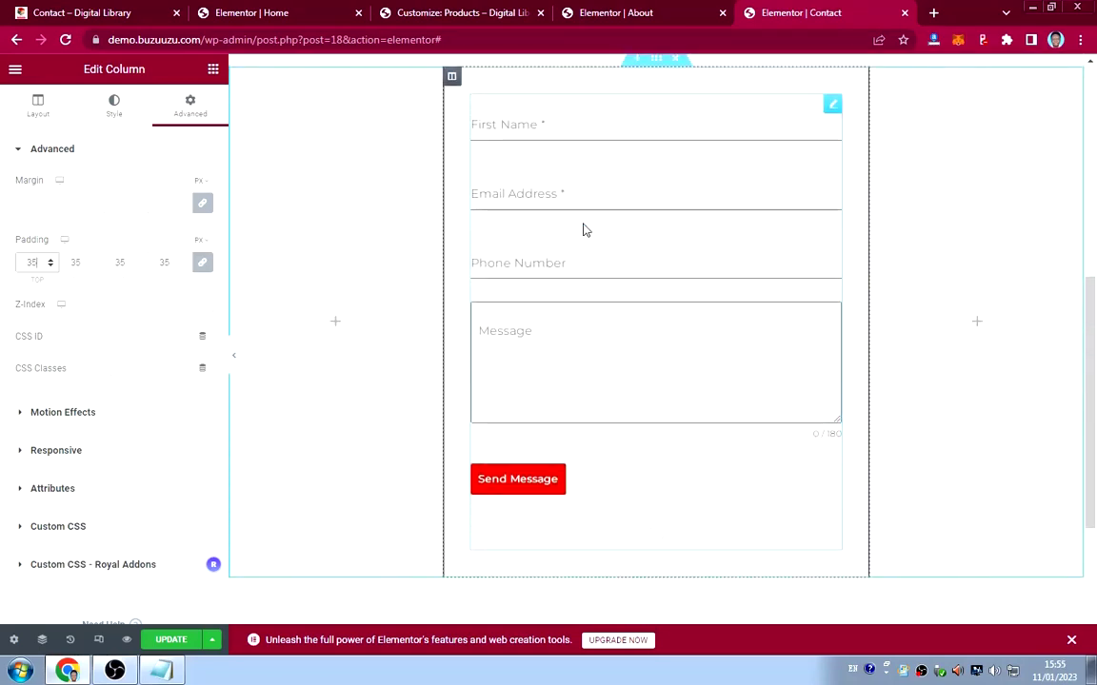
click(563, 192)
scroll(556, 193, up, 1)
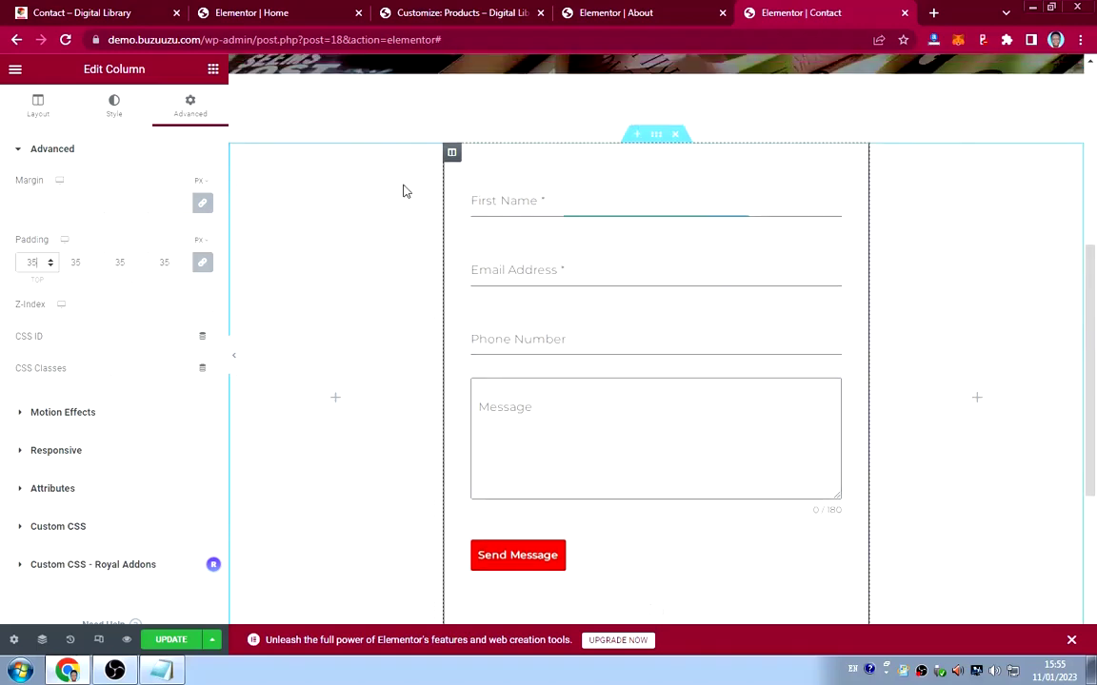
Enable the default box shadow for the form column's hover state, with a blur of 10 and the Outline position.
click(117, 115)
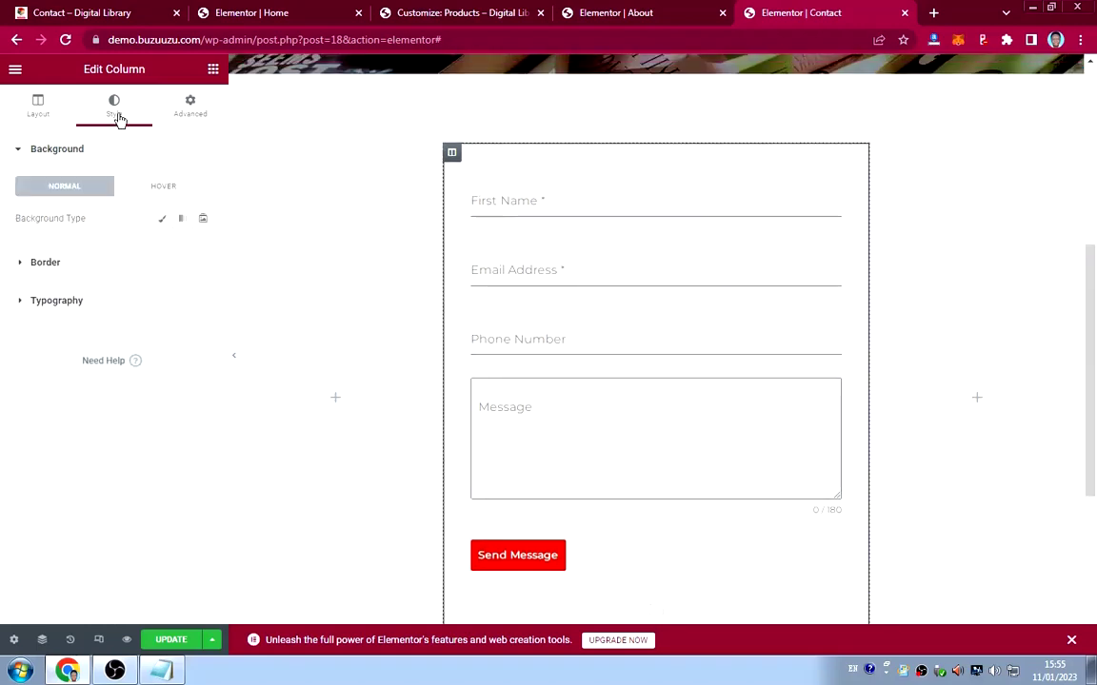
click(88, 265)
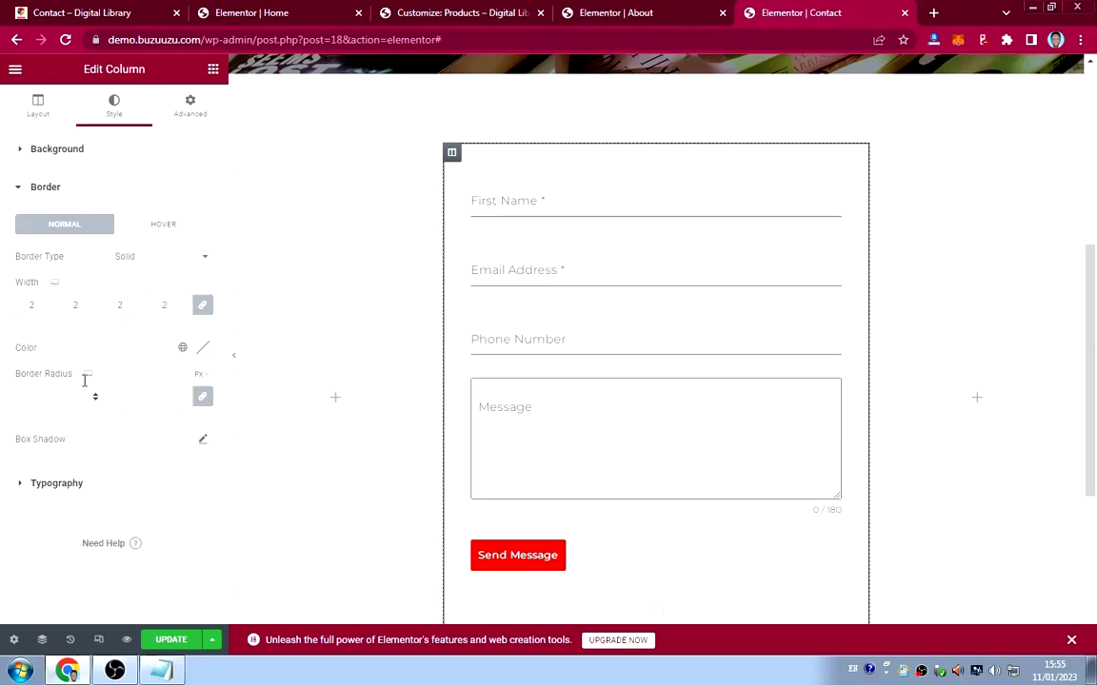
click(167, 225)
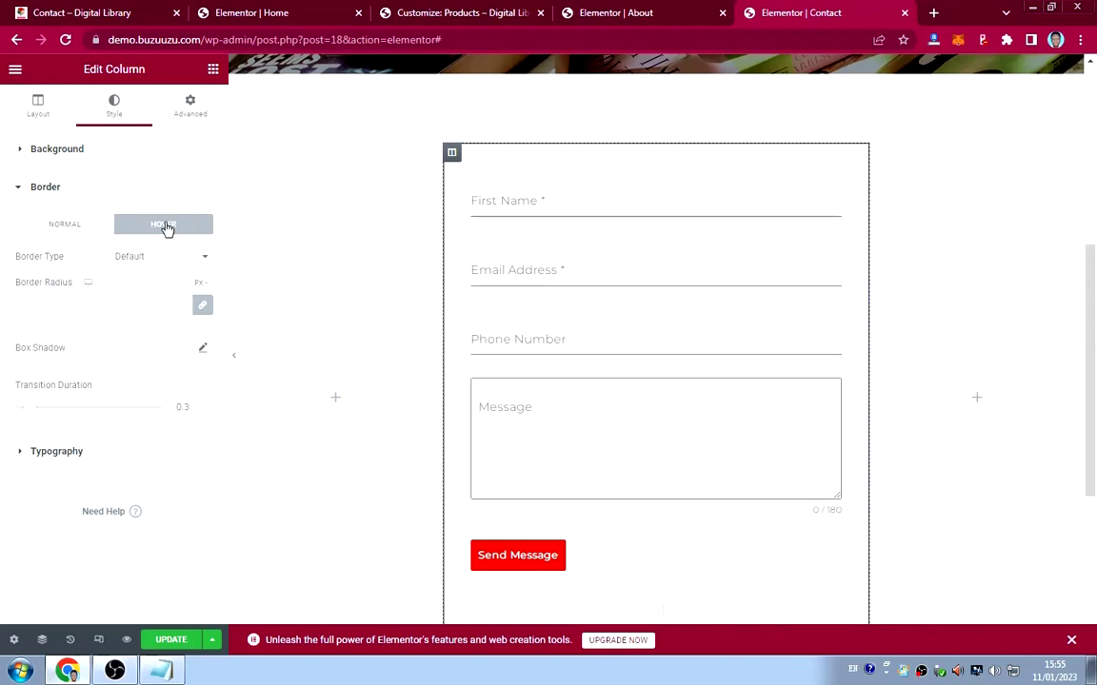
click(204, 350)
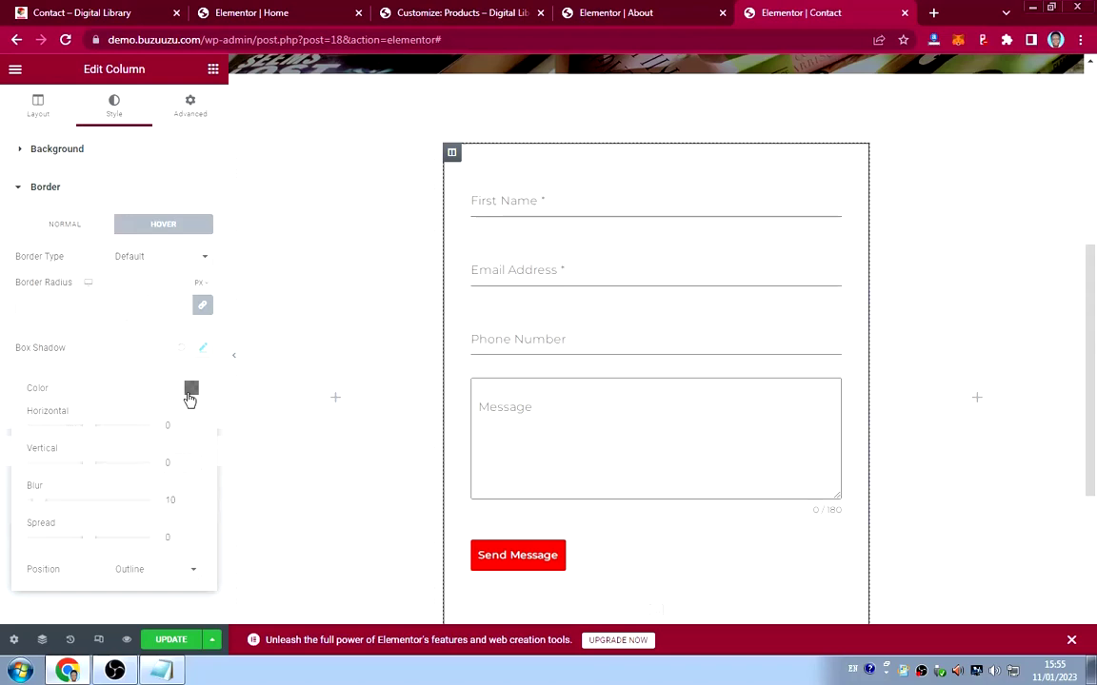
click(116, 355)
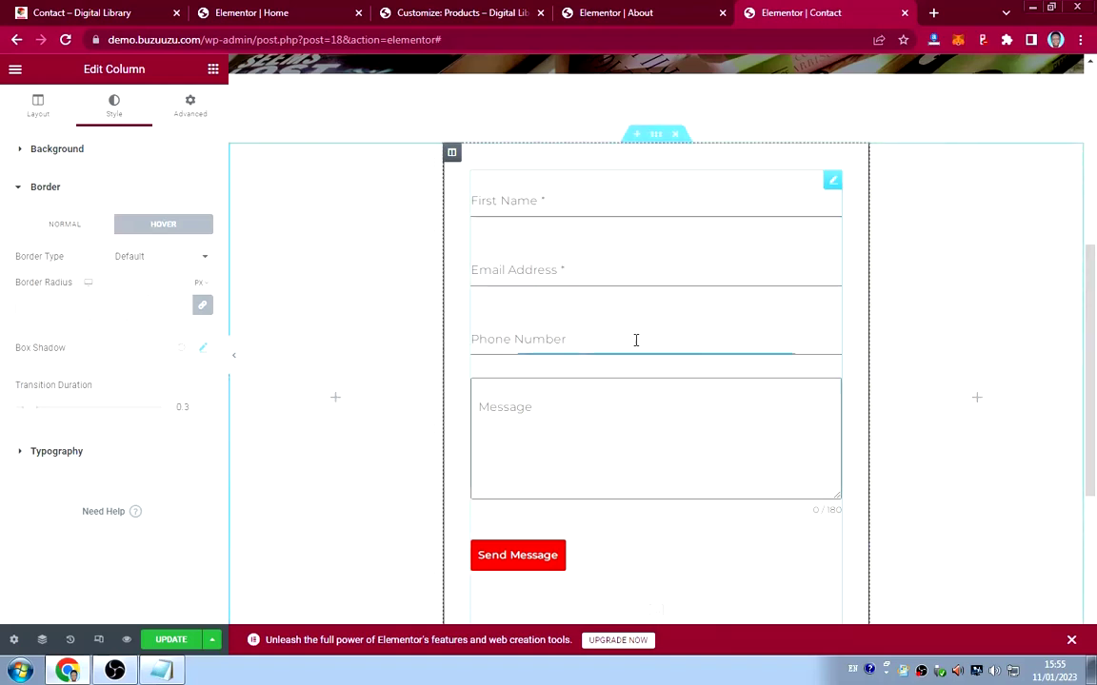
click(203, 350)
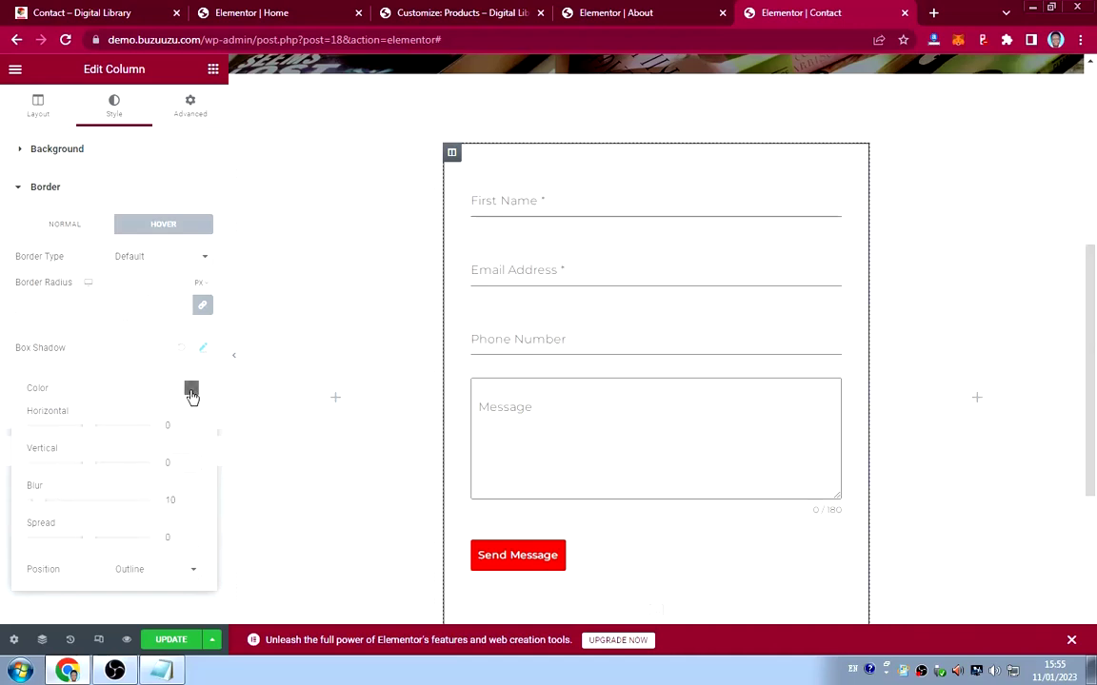
click(123, 359)
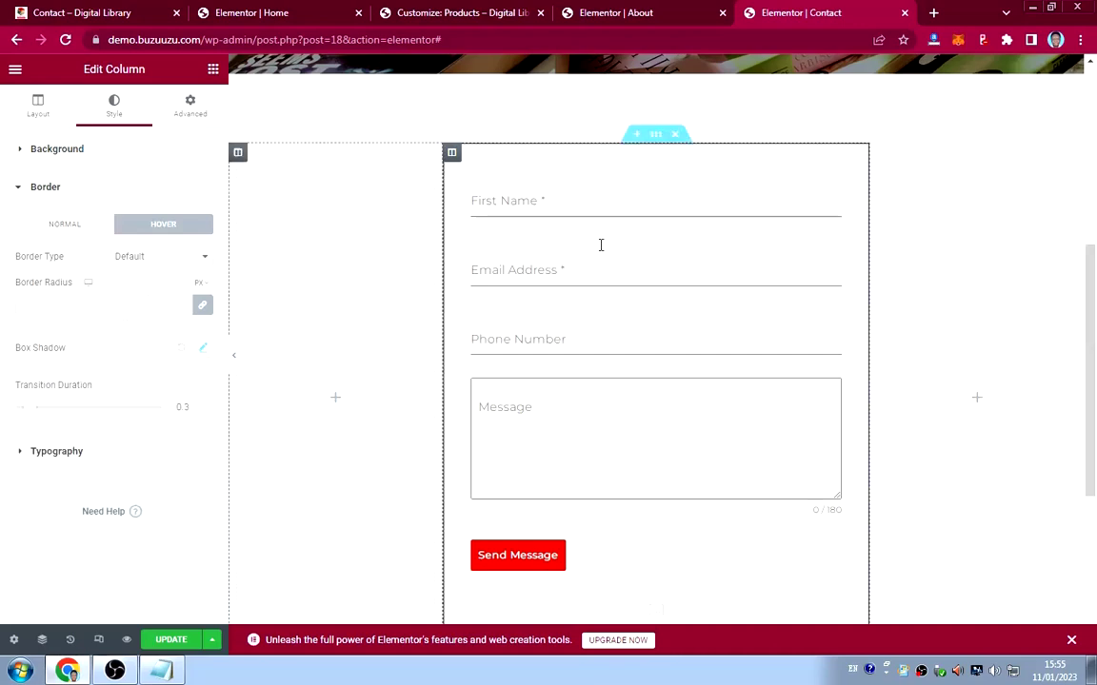
click(203, 349)
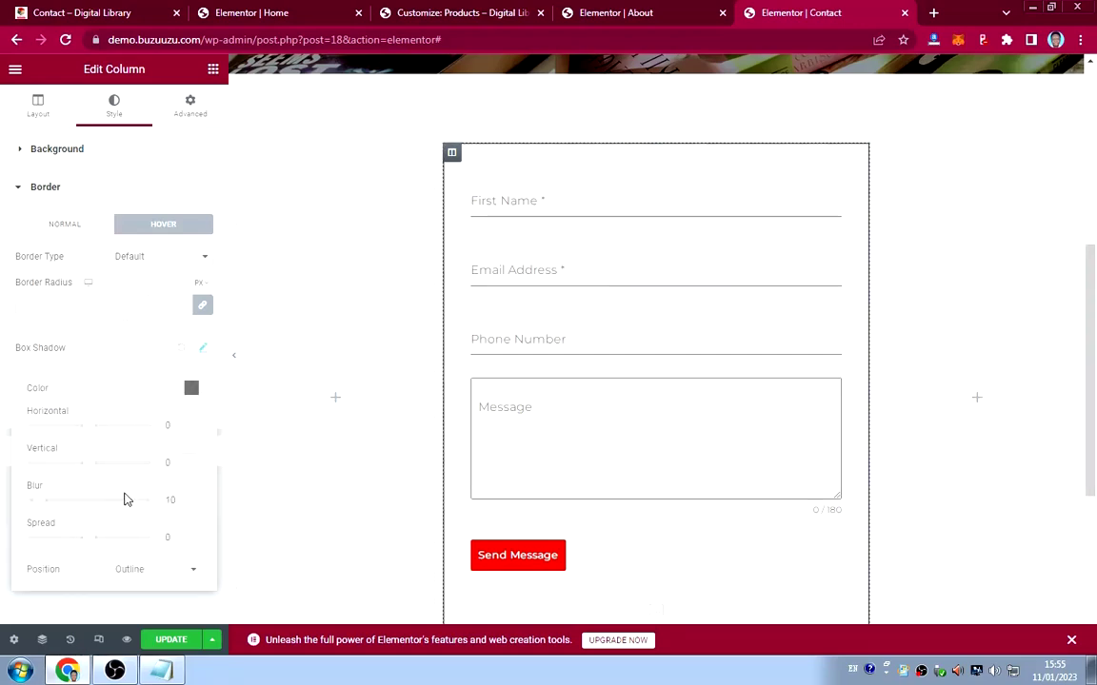
click(89, 360)
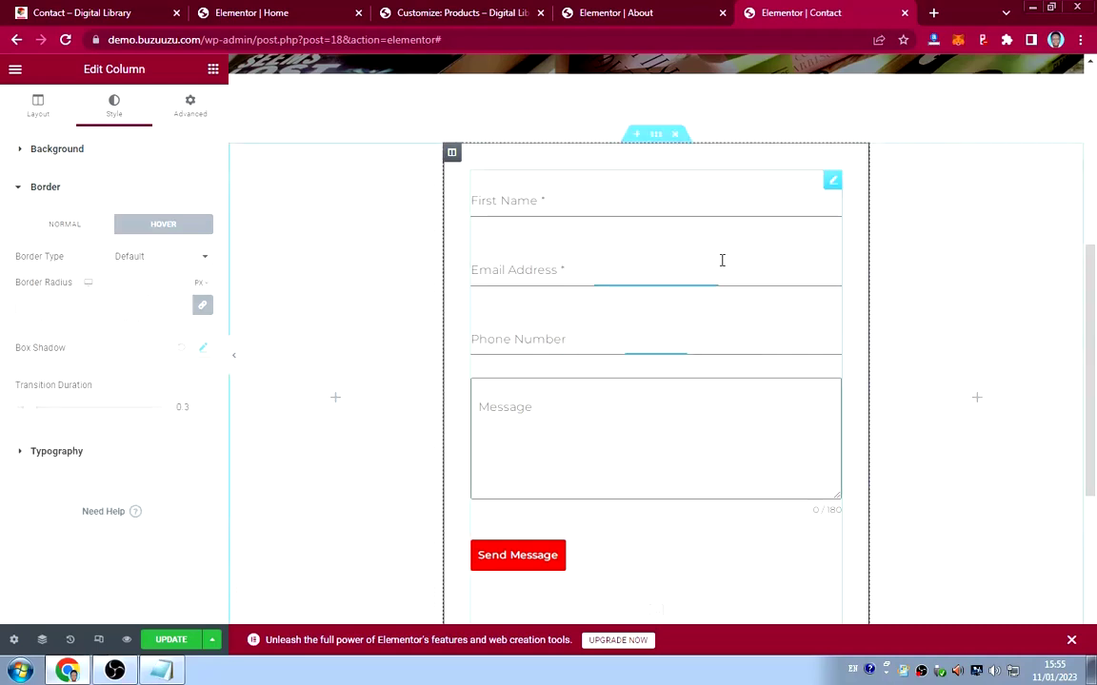
Save the Contact page with the updated form column styling.
scroll(631, 325, down, 3)
scroll(630, 322, up, 2)
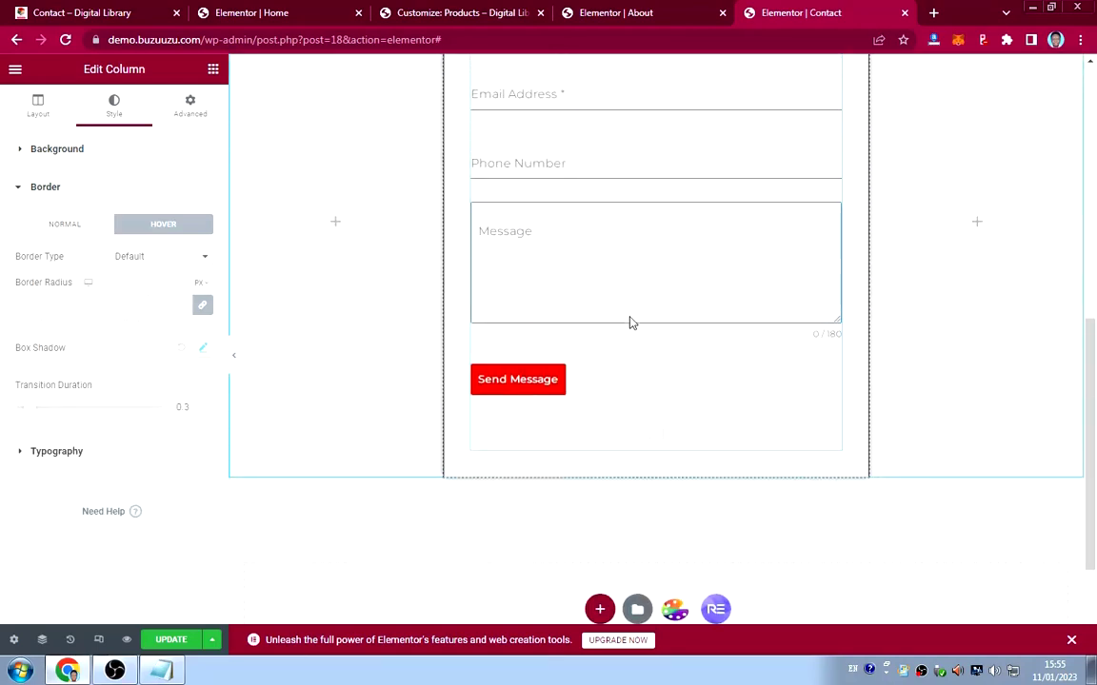
click(171, 640)
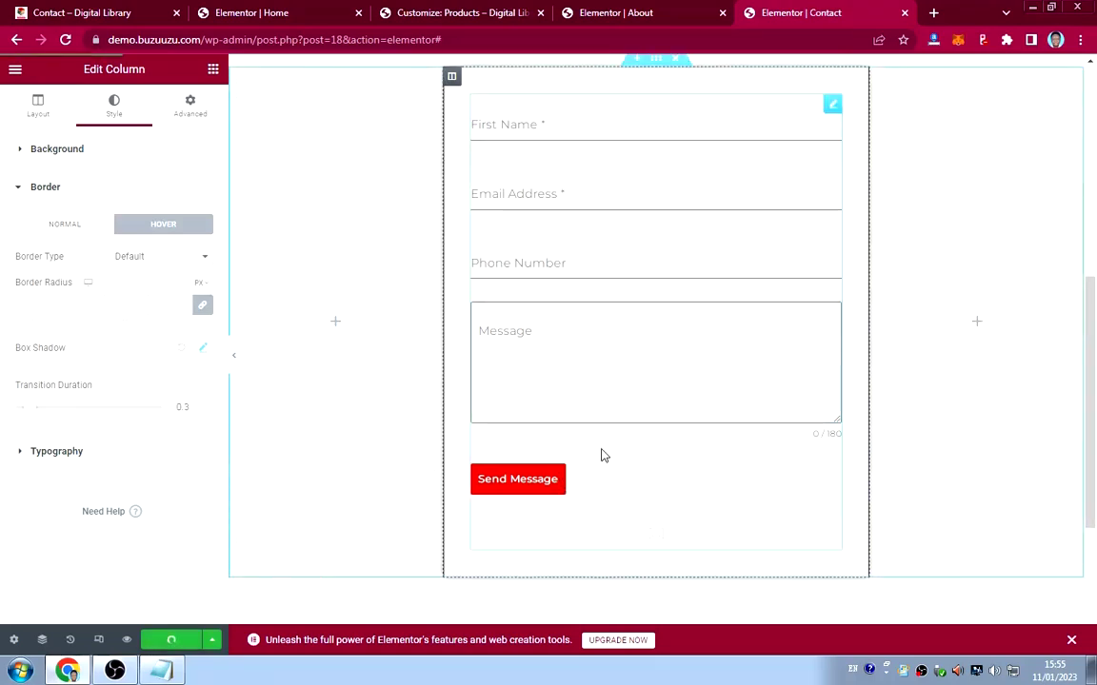
Switch to responsive mode and check the Contact page's banner and form in the tablet layout.
scroll(614, 448, up, 3)
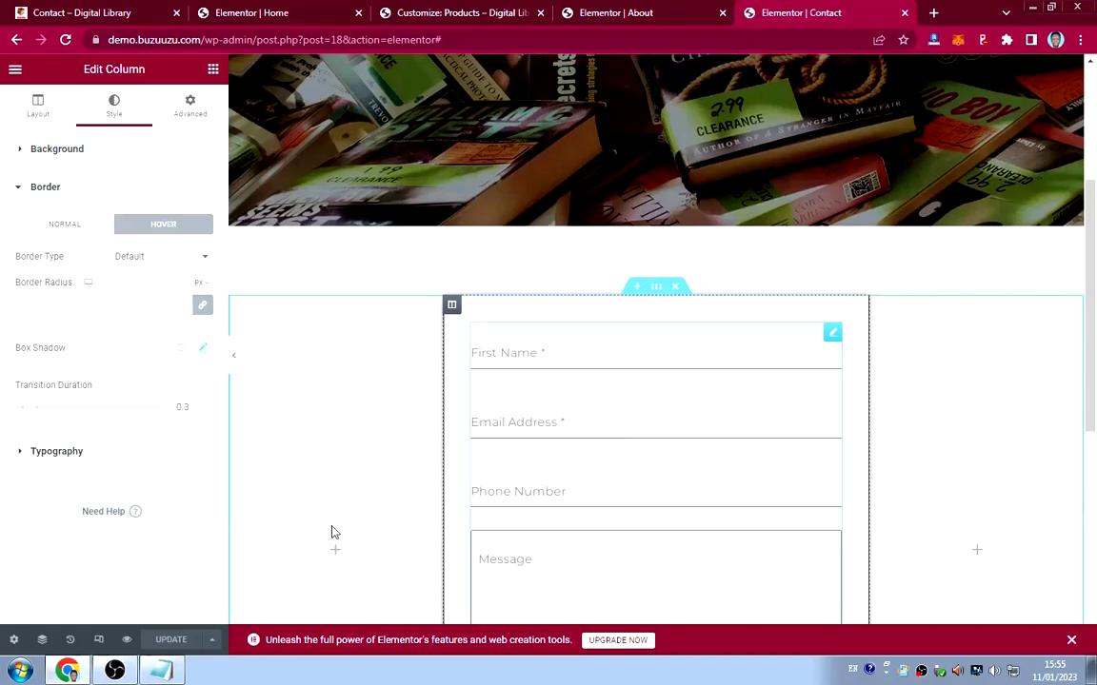
click(99, 640)
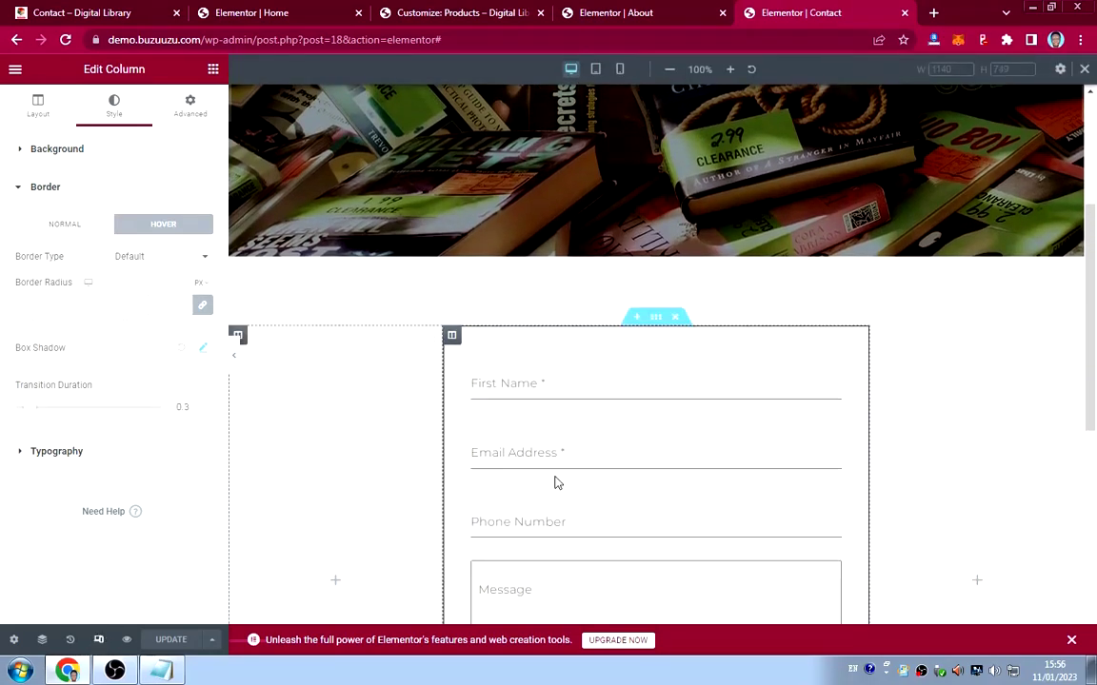
scroll(565, 479, up, 3)
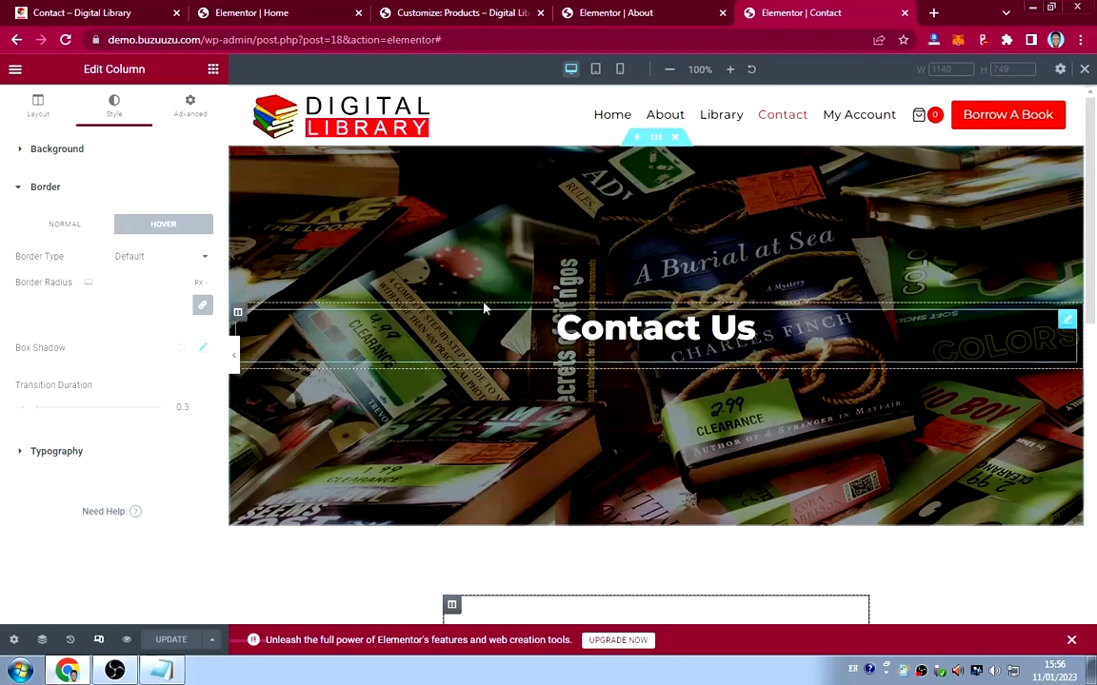
click(596, 70)
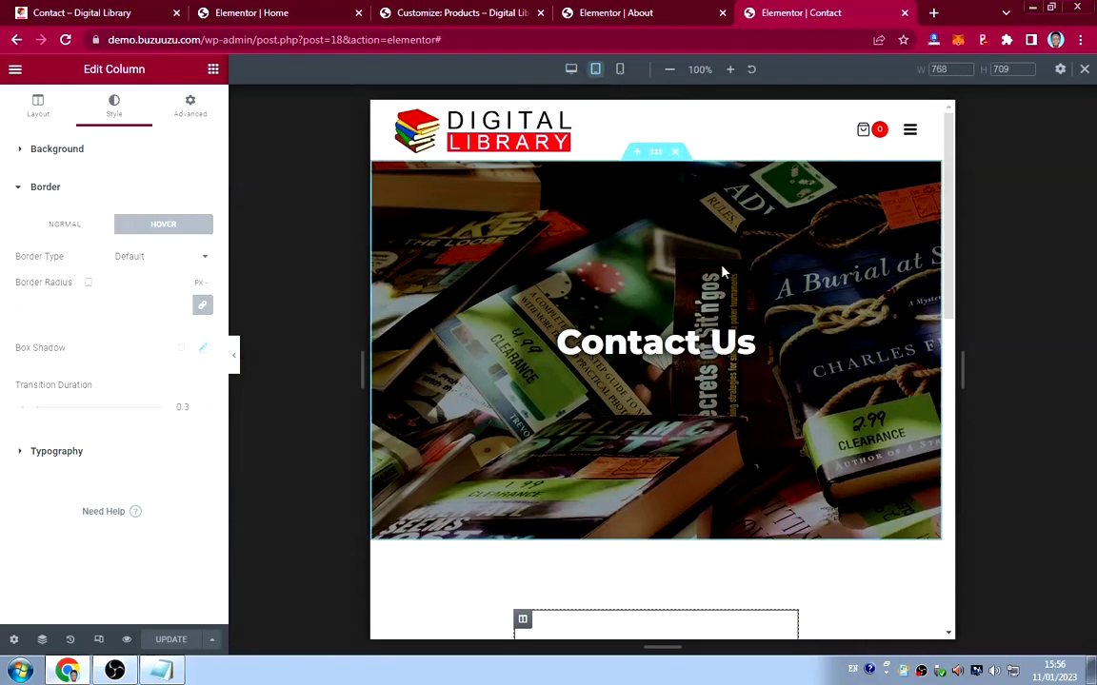
scroll(722, 270, down, 6)
scroll(722, 271, up, 2)
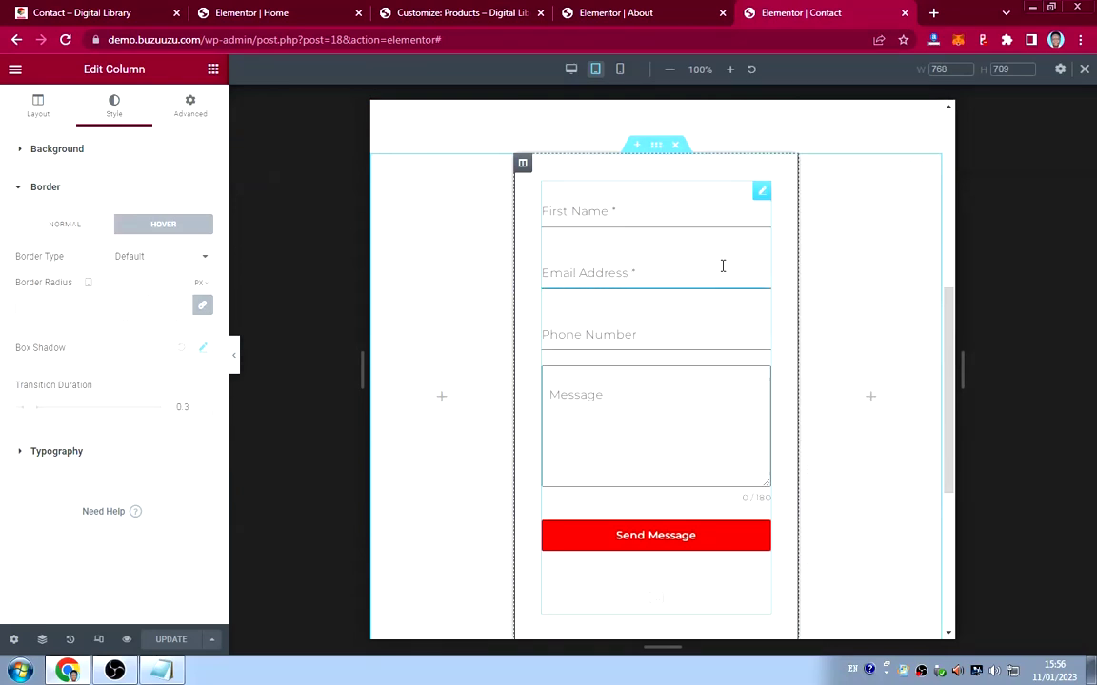
scroll(721, 268, up, 2)
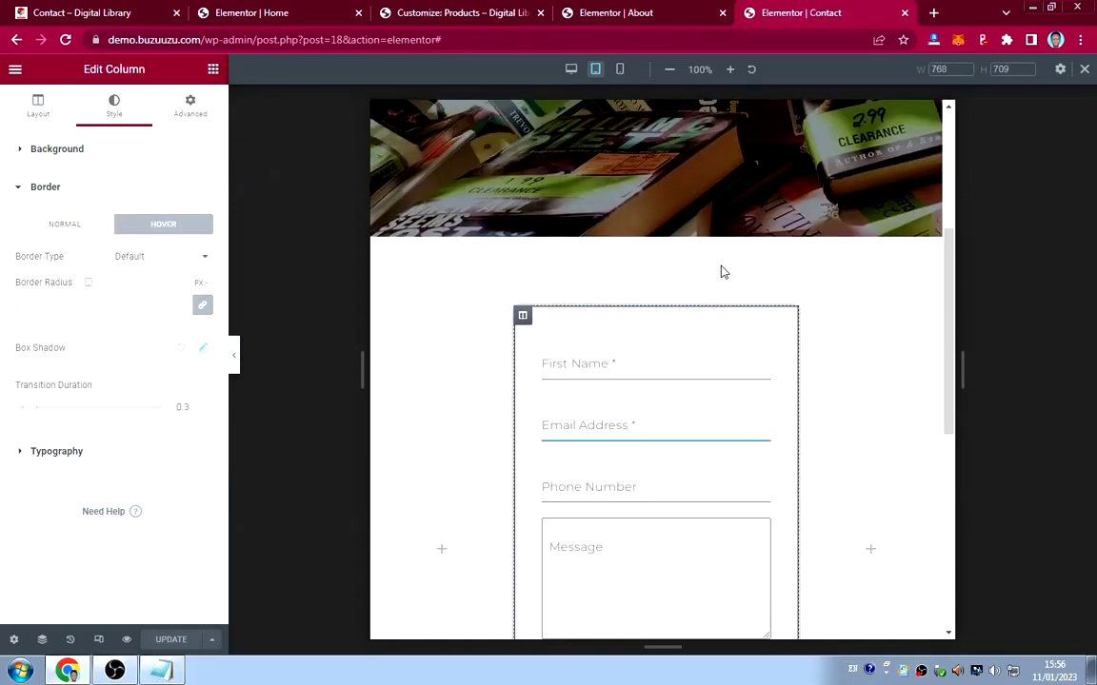
In the mobile layout, set the contact form column's margin to 20 px on all sides and check the page.
click(620, 70)
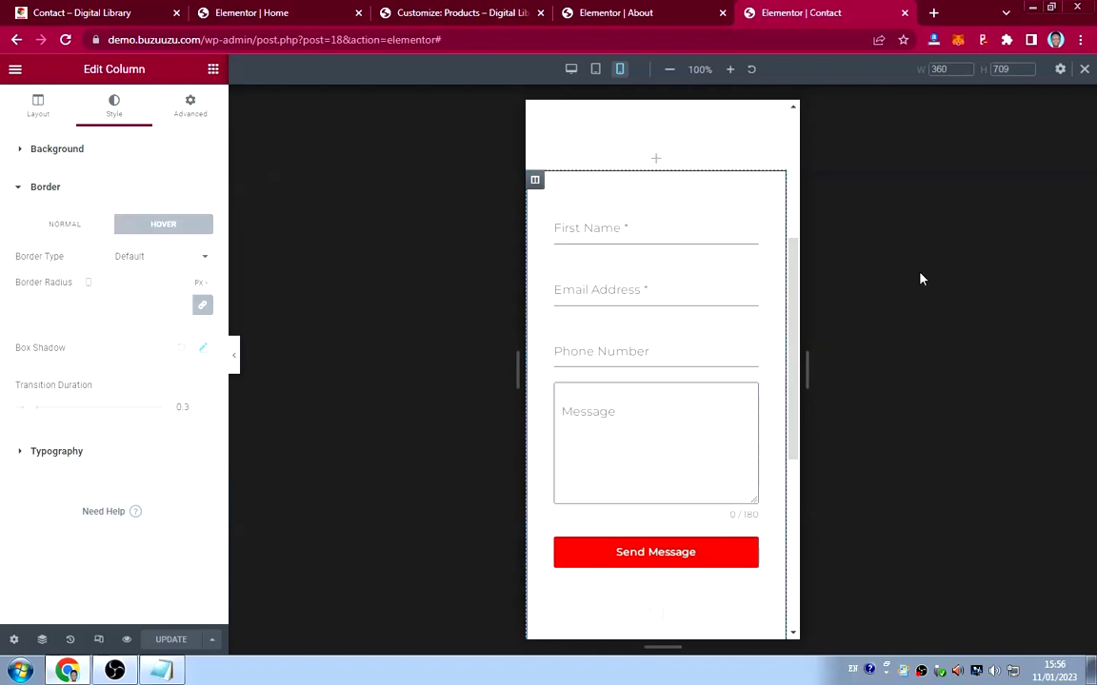
scroll(707, 314, up, 2)
scroll(705, 308, down, 1)
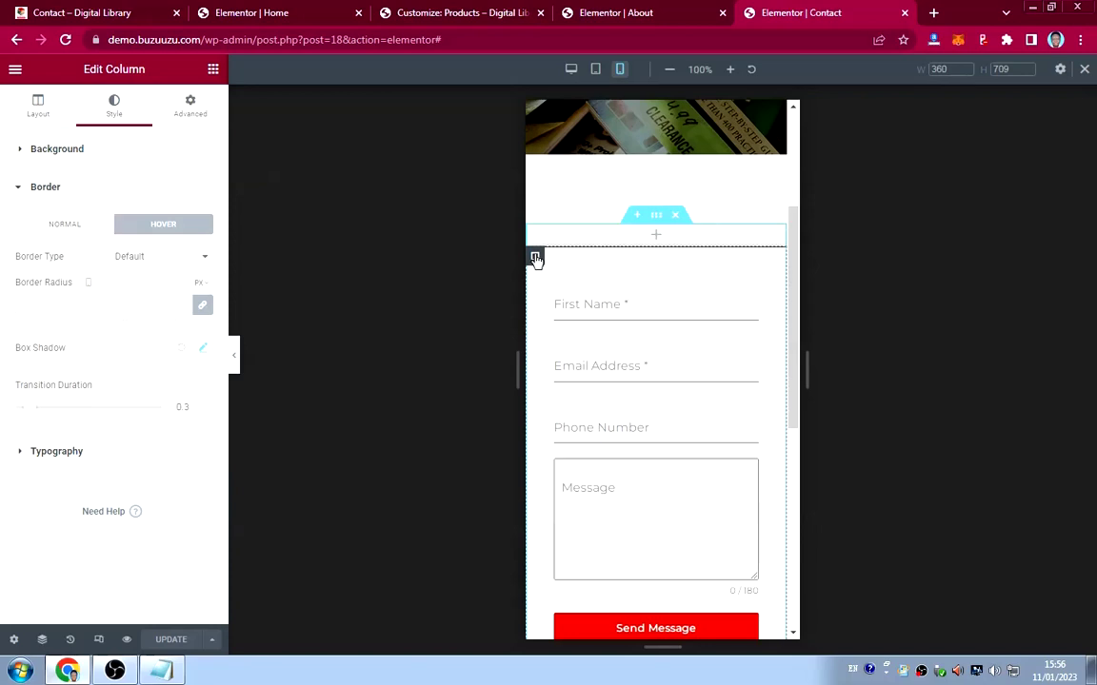
click(195, 109)
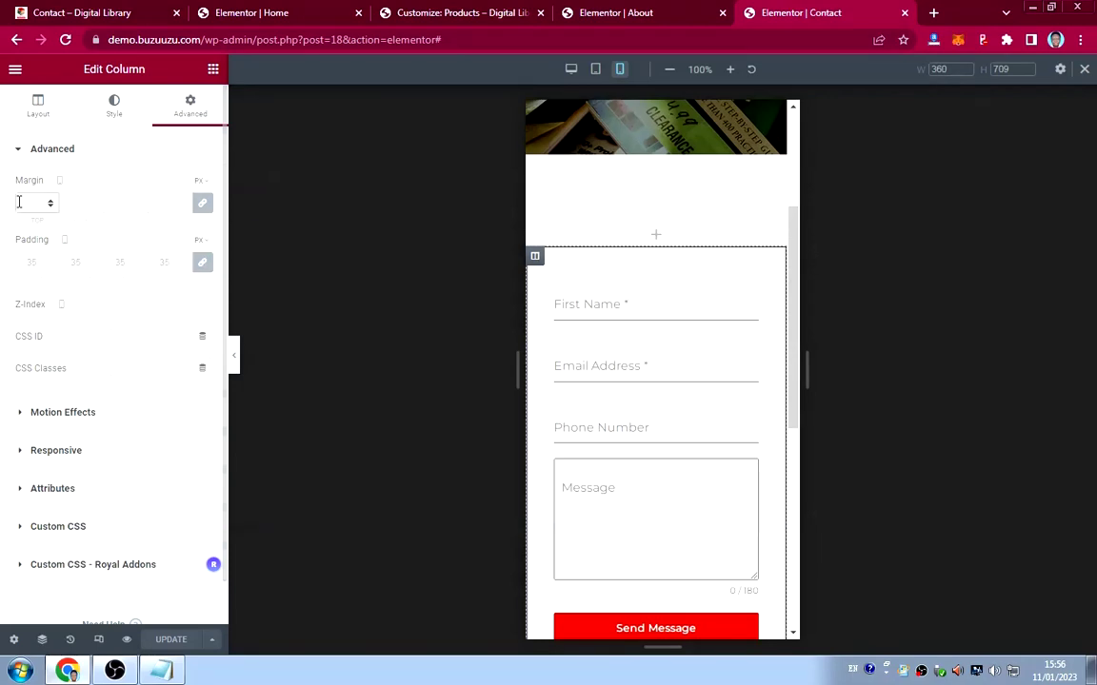
text(20)
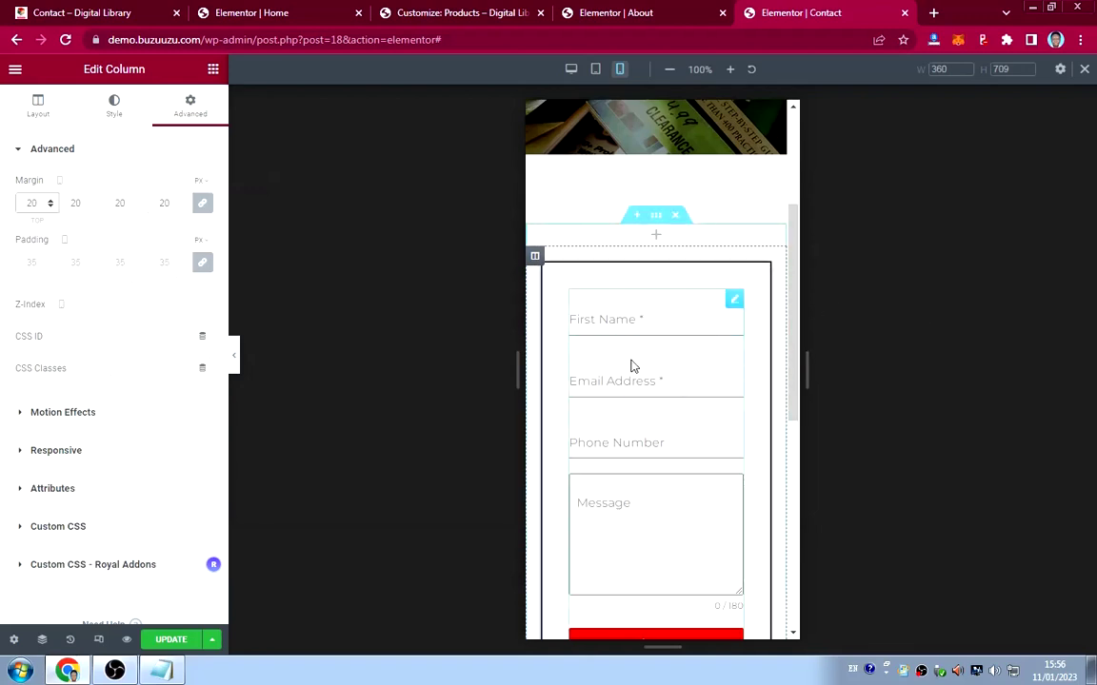
scroll(631, 362, down, 2)
scroll(634, 352, up, 1)
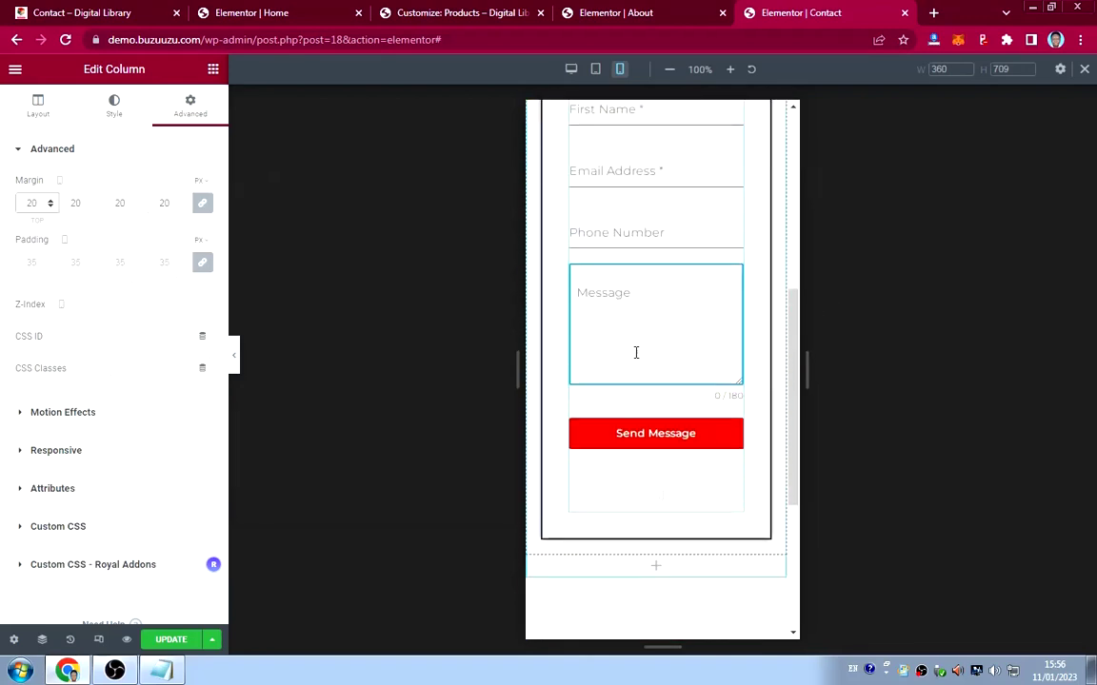
scroll(636, 338, up, 4)
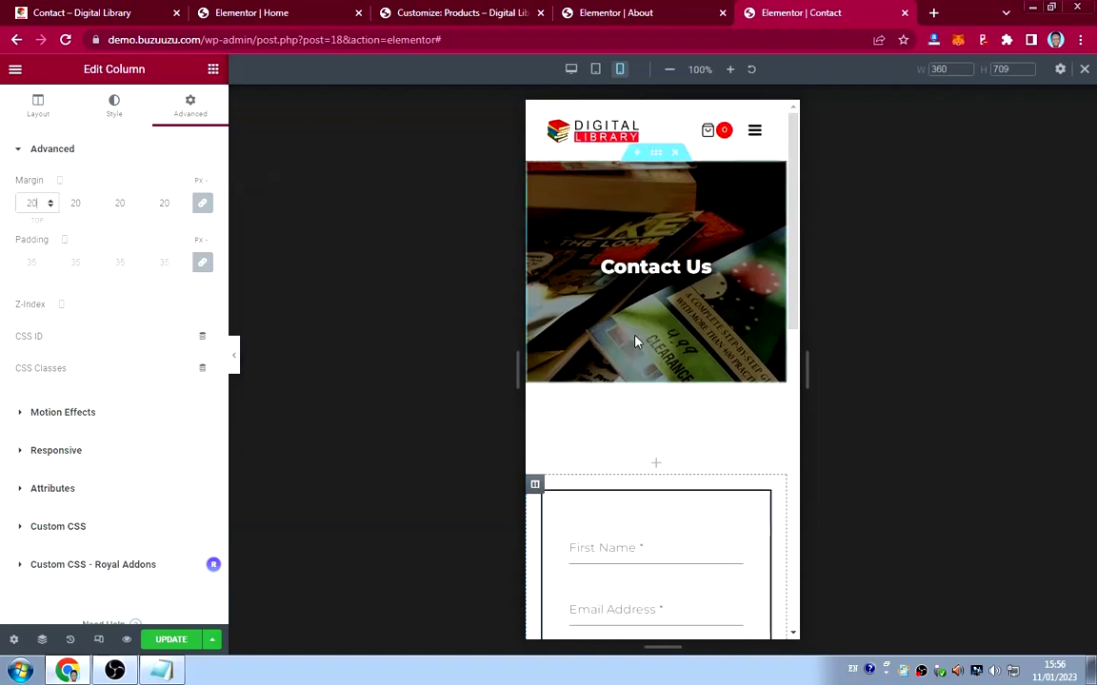
scroll(635, 338, down, 3)
scroll(635, 340, down, 3)
scroll(636, 340, up, 6)
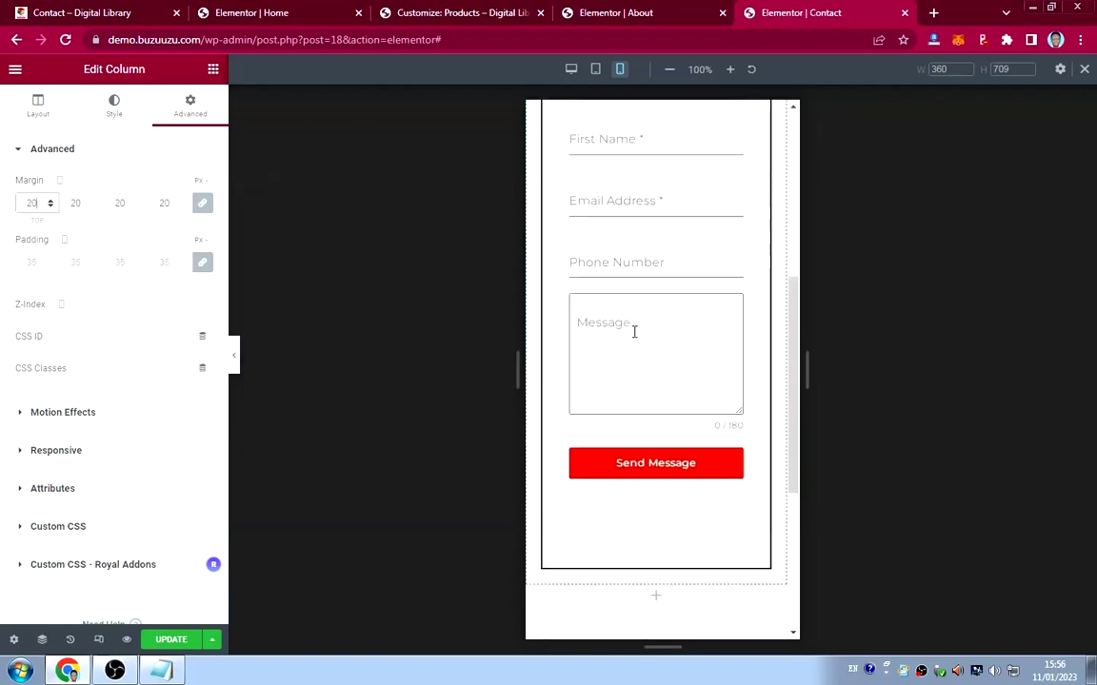
Save the Contact page and leave the editor to view the live page.
click(172, 640)
click(172, 639)
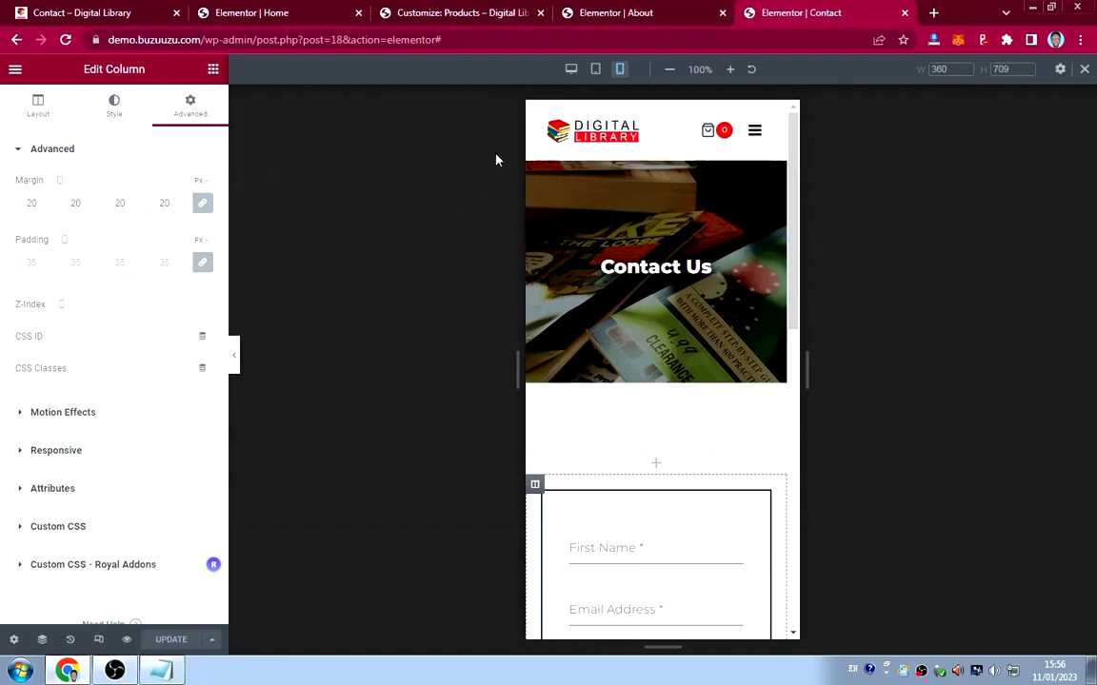
click(15, 73)
click(61, 358)
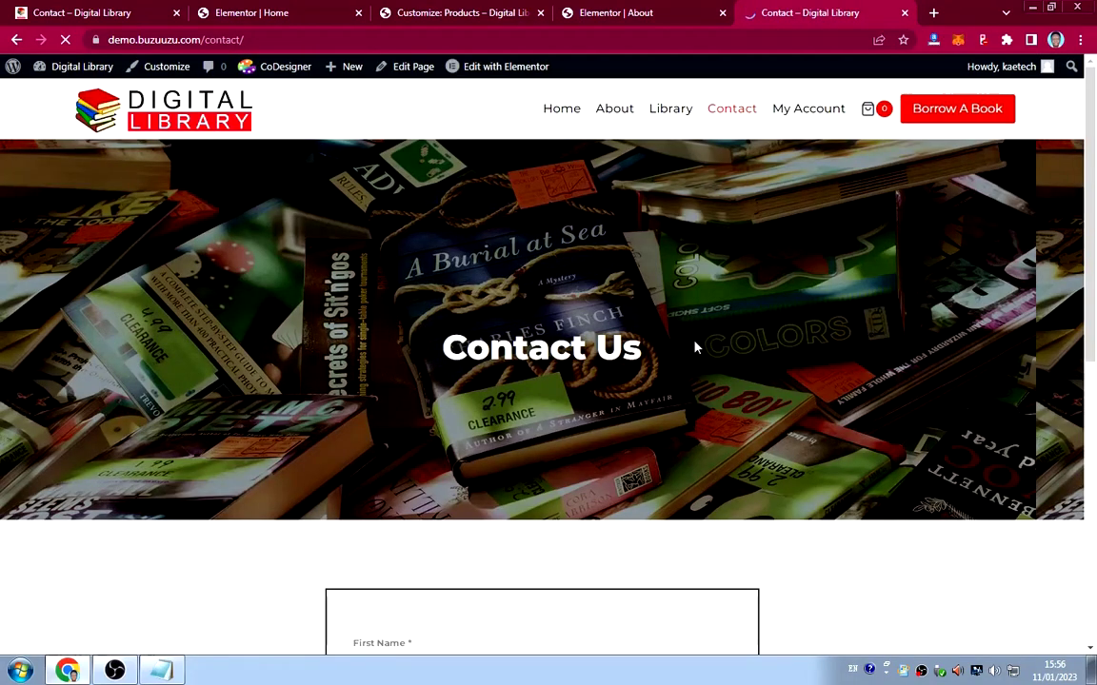
Review the live Contact page, and check the demo site's Home and About pages.
scroll(695, 345, down, 5)
scroll(704, 355, up, 5)
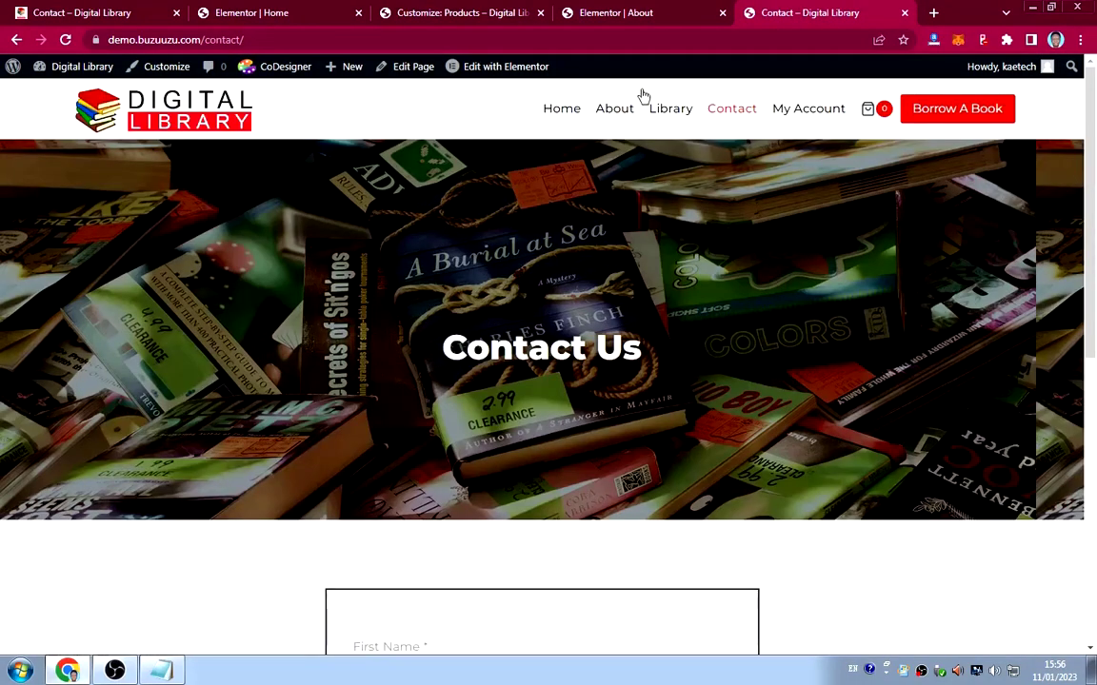
click(564, 109)
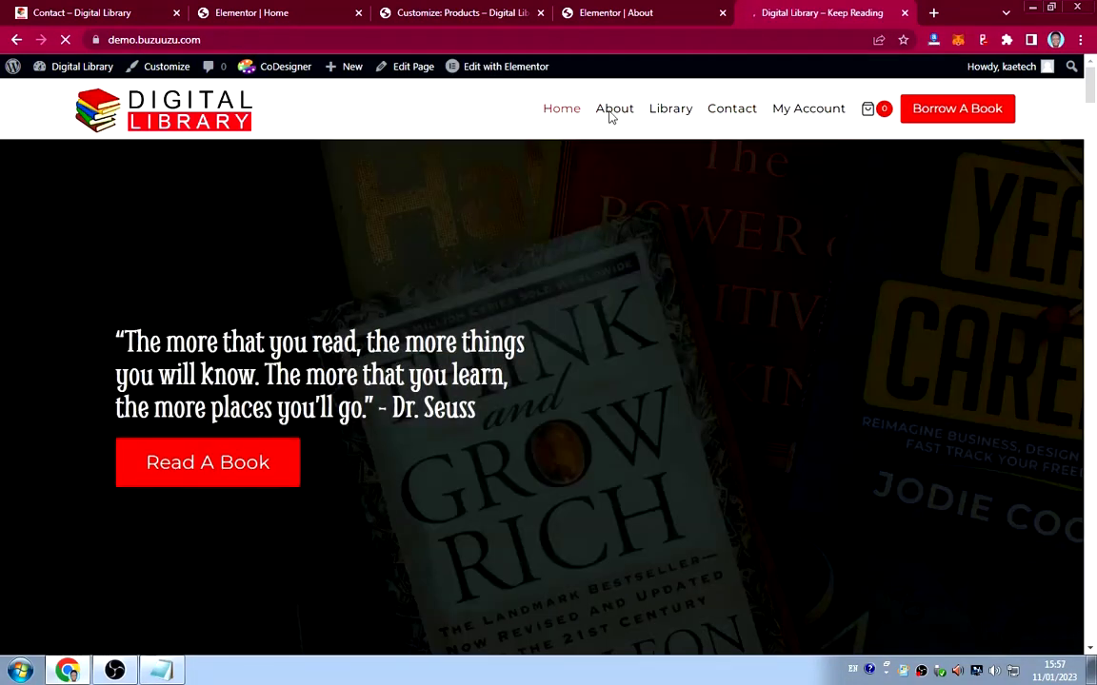
click(614, 109)
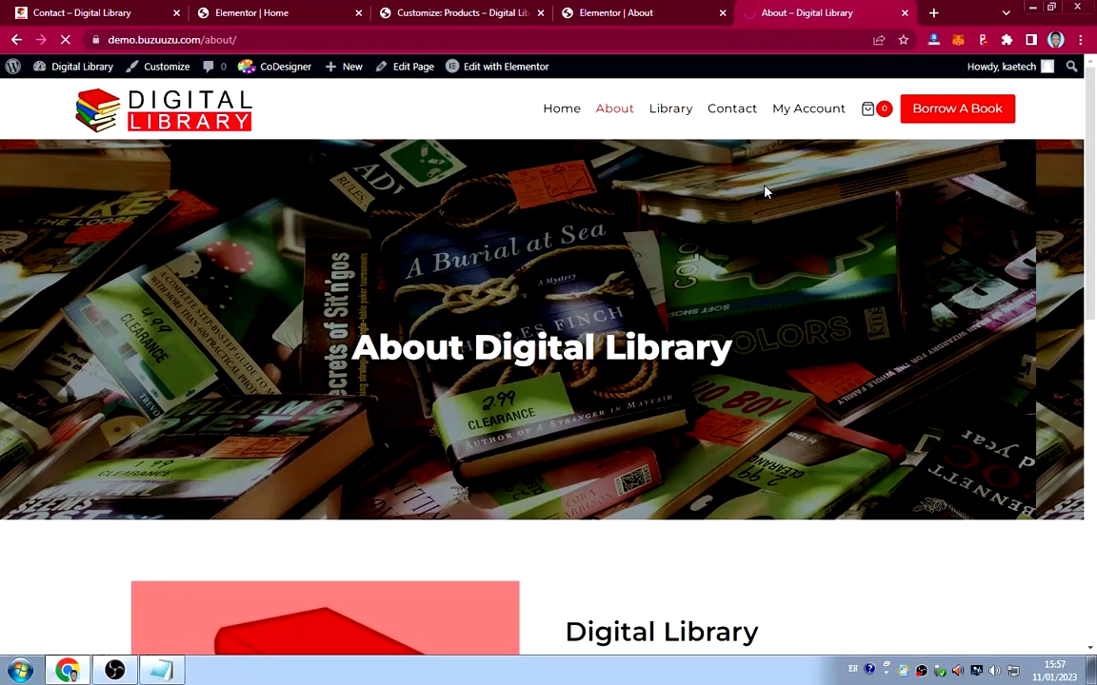
Open the demo's Library page and examine its book products and the available sorting options.
scroll(766, 196, down, 7)
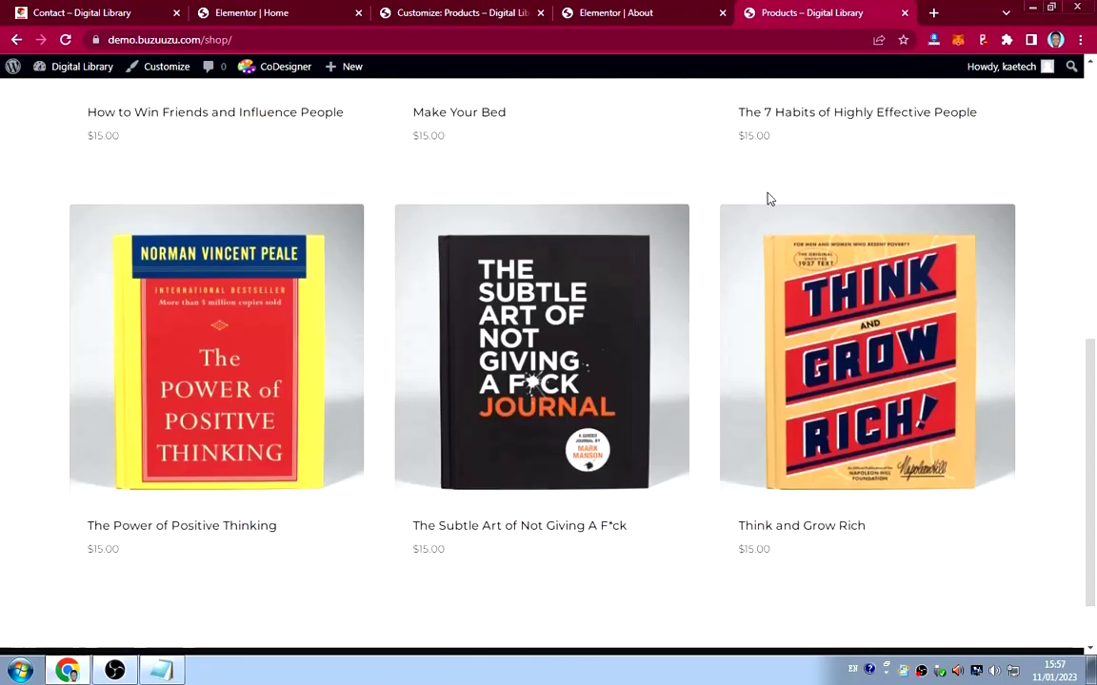
scroll(766, 200, up, 7)
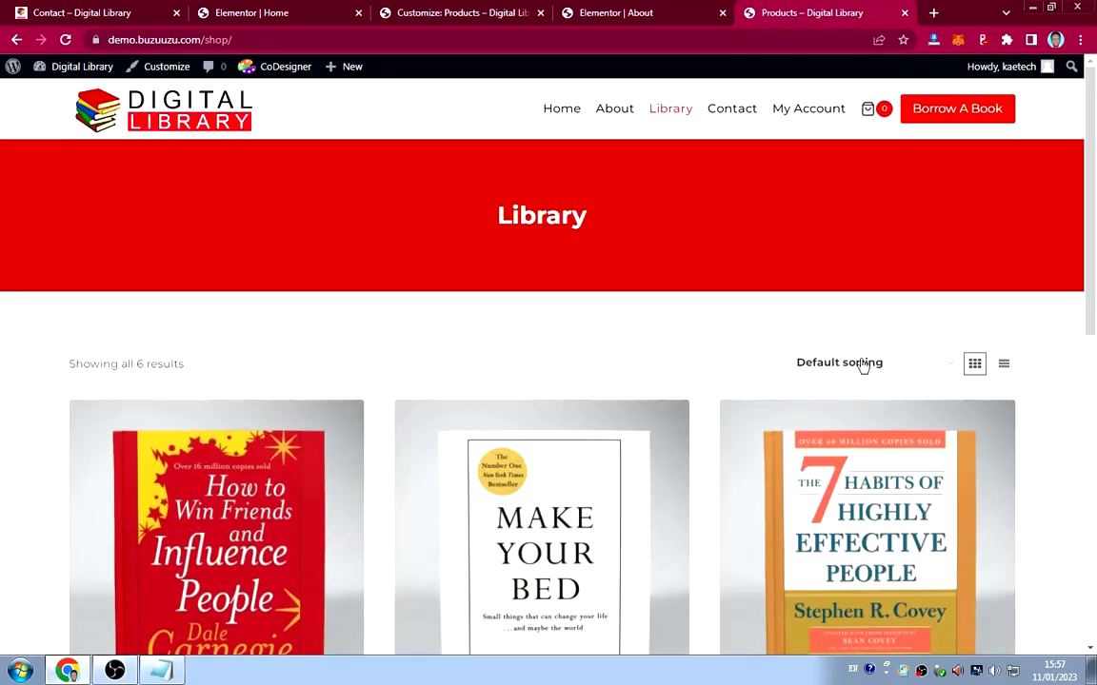
click(860, 362)
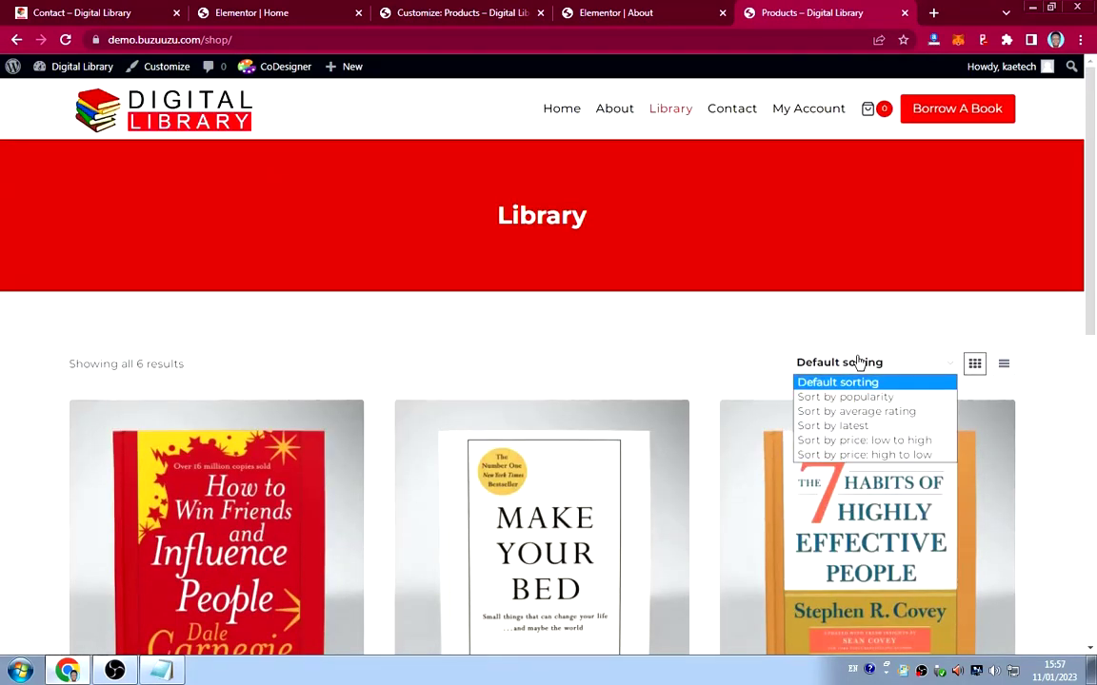
click(860, 363)
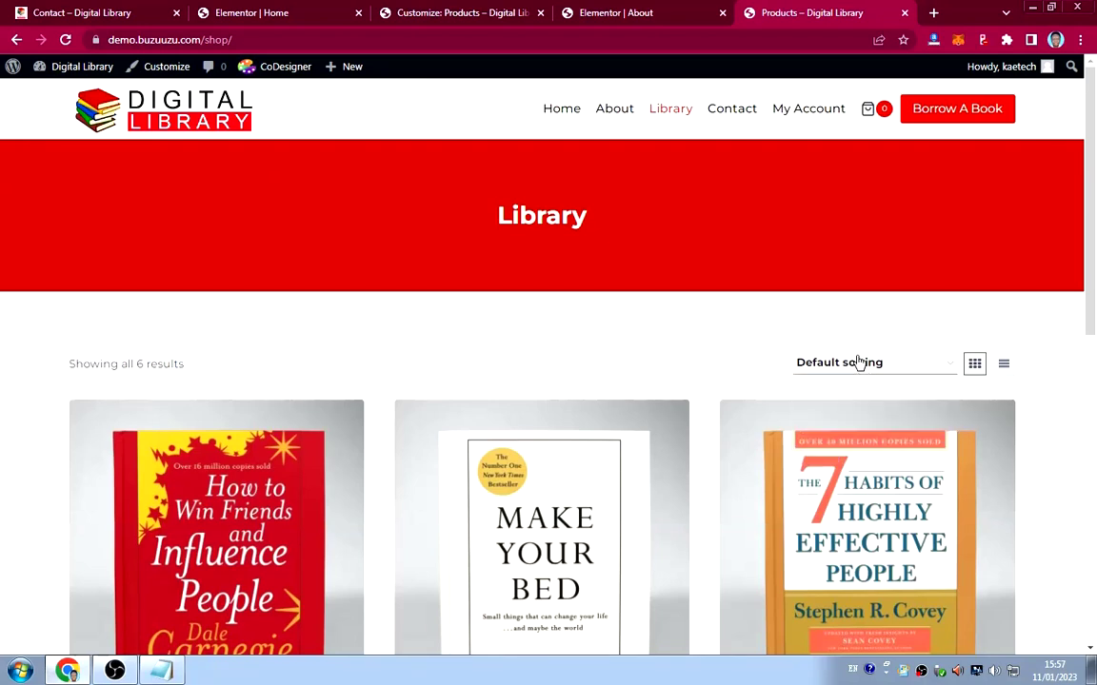
Show the Library products in list view to check their descriptions, and return to grid view.
click(1003, 365)
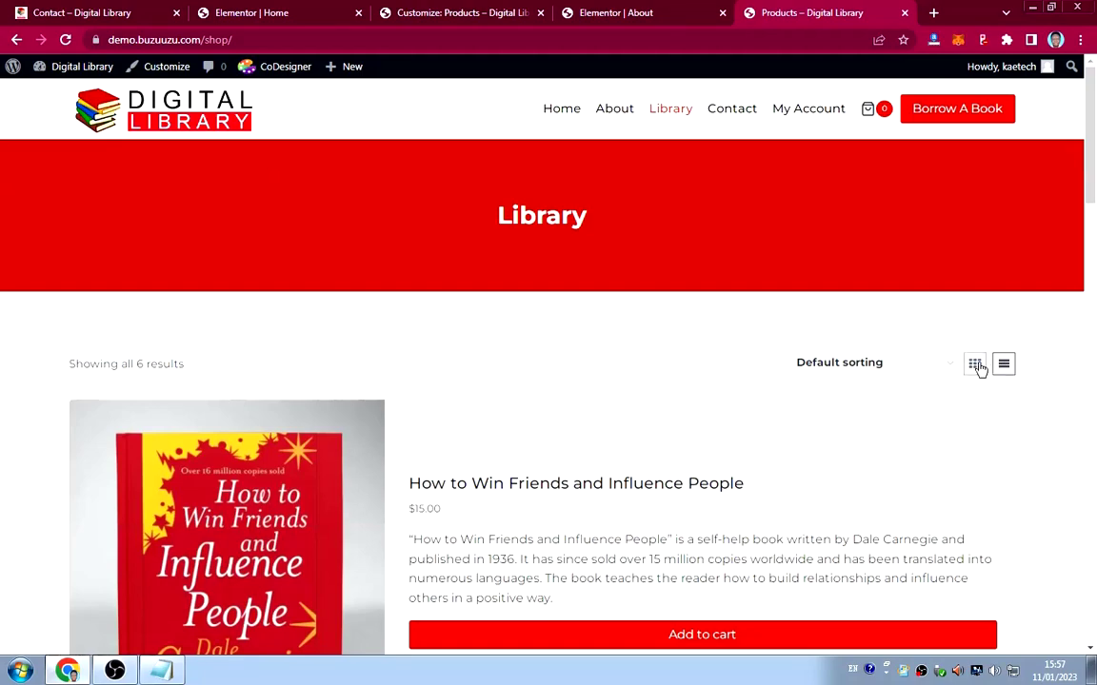
scroll(616, 360, down, 2)
scroll(616, 359, down, 15)
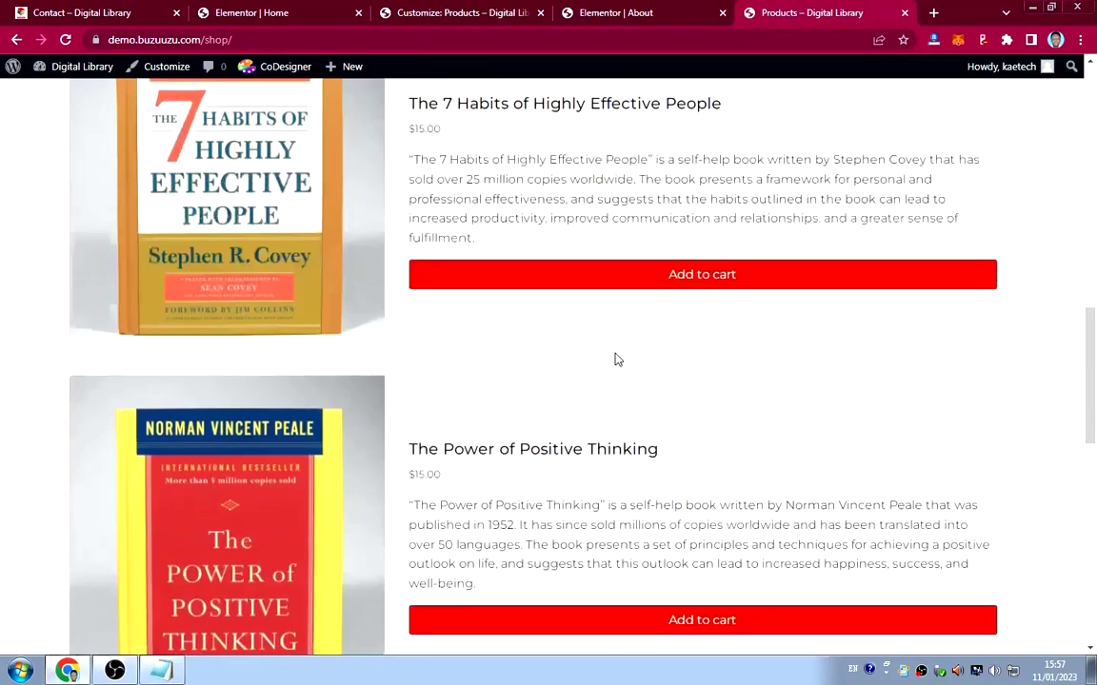
scroll(616, 360, up, 17)
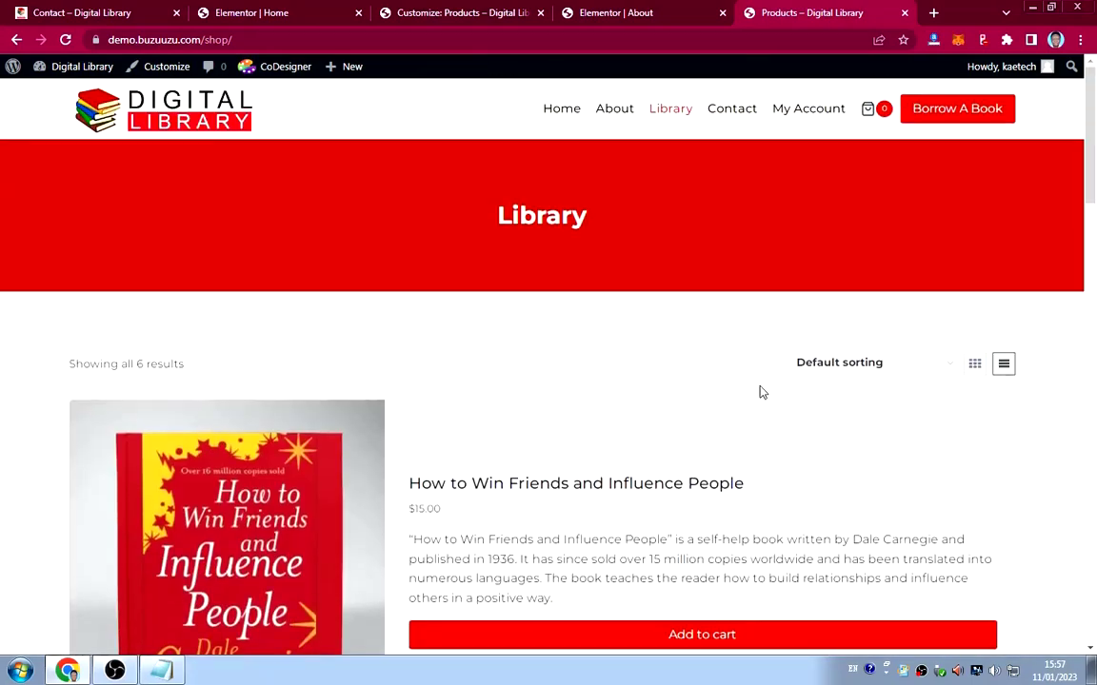
click(974, 363)
scroll(536, 359, down, 1)
scroll(536, 359, up, 1)
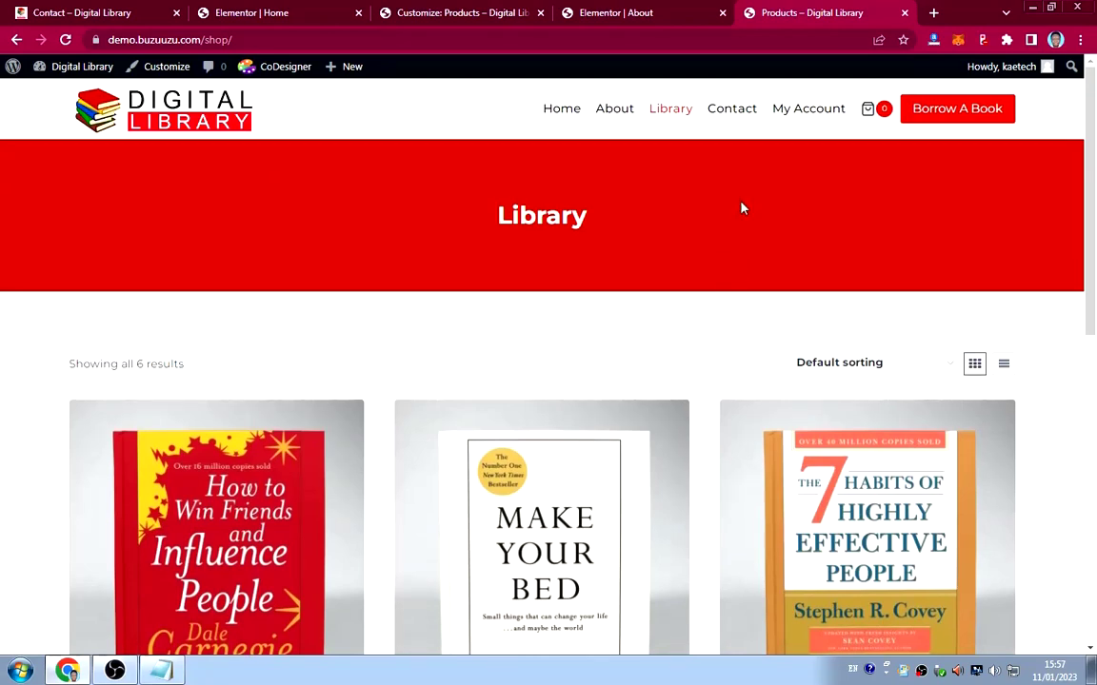
Check the demo site's Contact page from banner to form, and look over the My Account page.
click(729, 109)
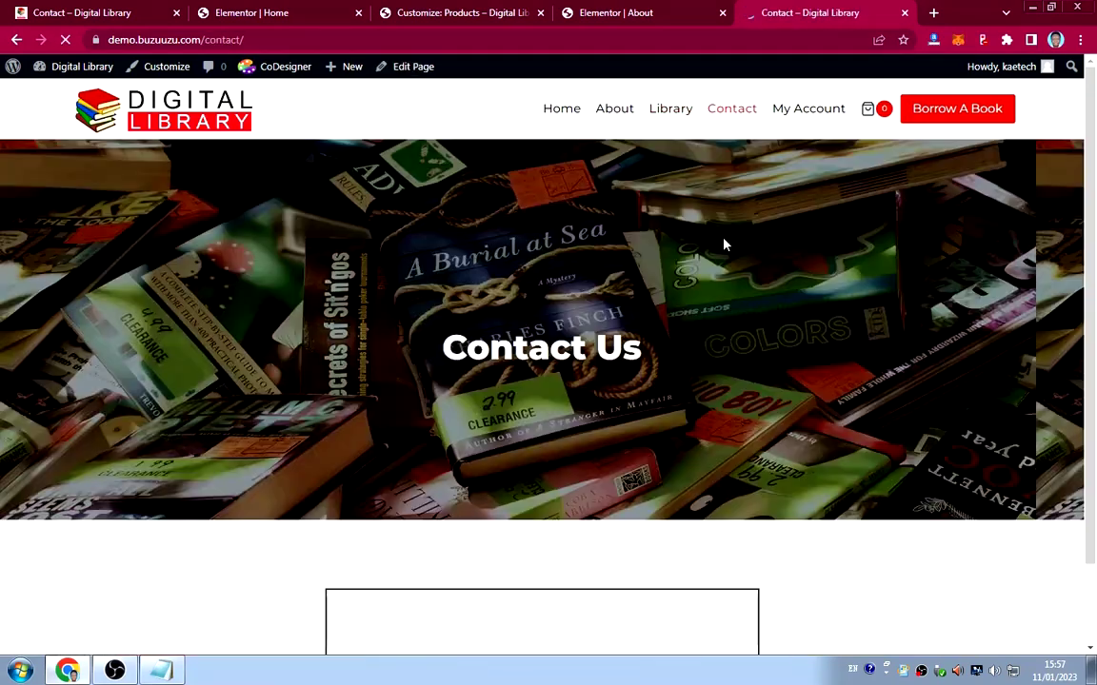
scroll(724, 244, down, 1)
scroll(723, 245, down, 5)
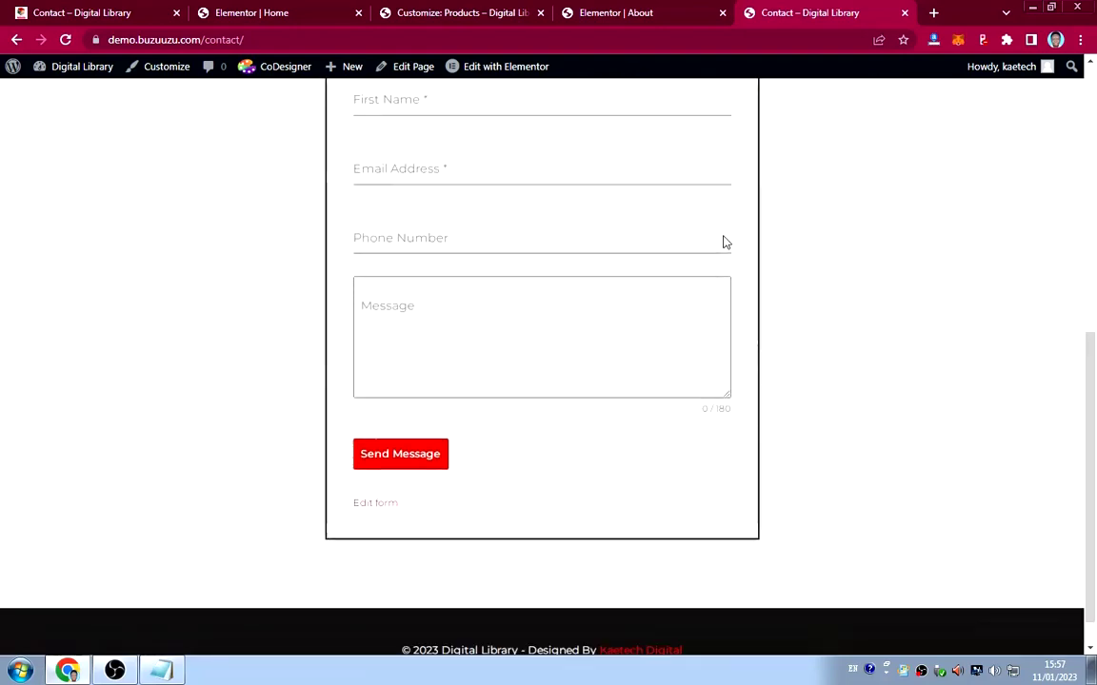
scroll(724, 242, up, 6)
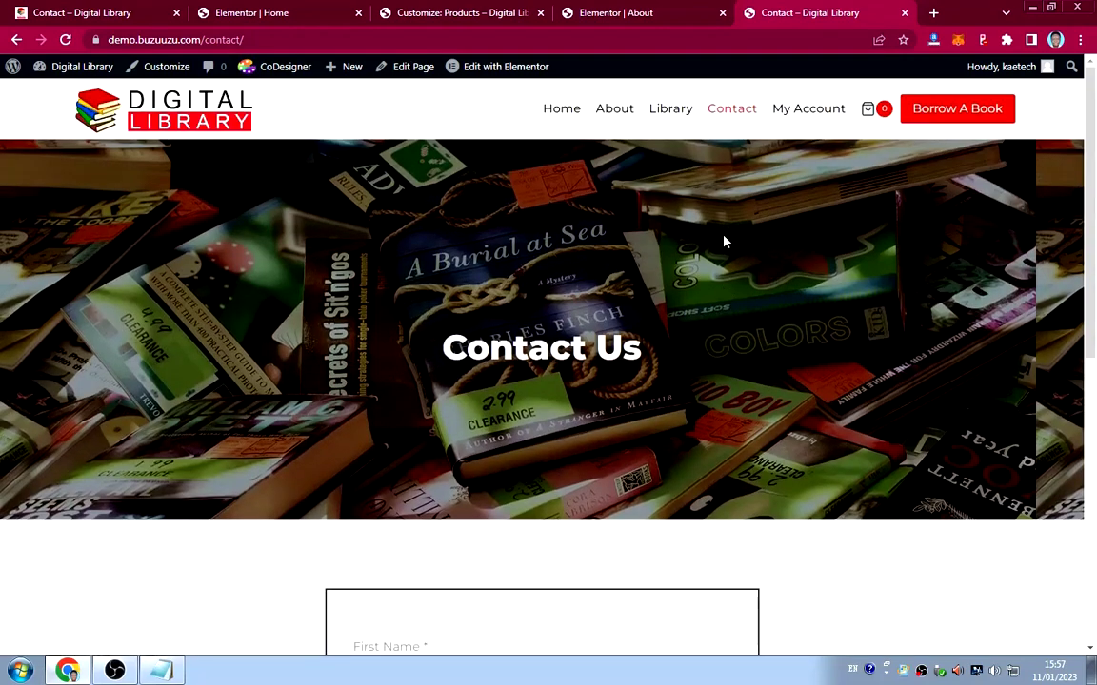
click(815, 112)
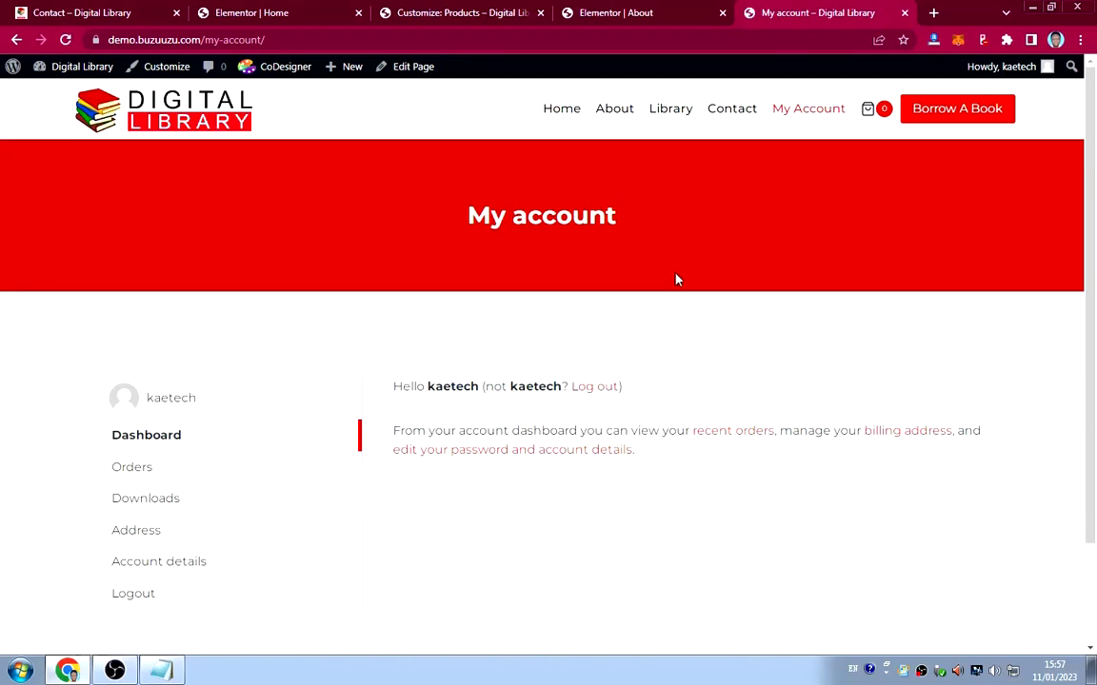
scroll(676, 279, down, 2)
scroll(638, 280, up, 2)
Compare the demo's Library page with the Library page of the reference site at buzuuzu.com.
click(668, 115)
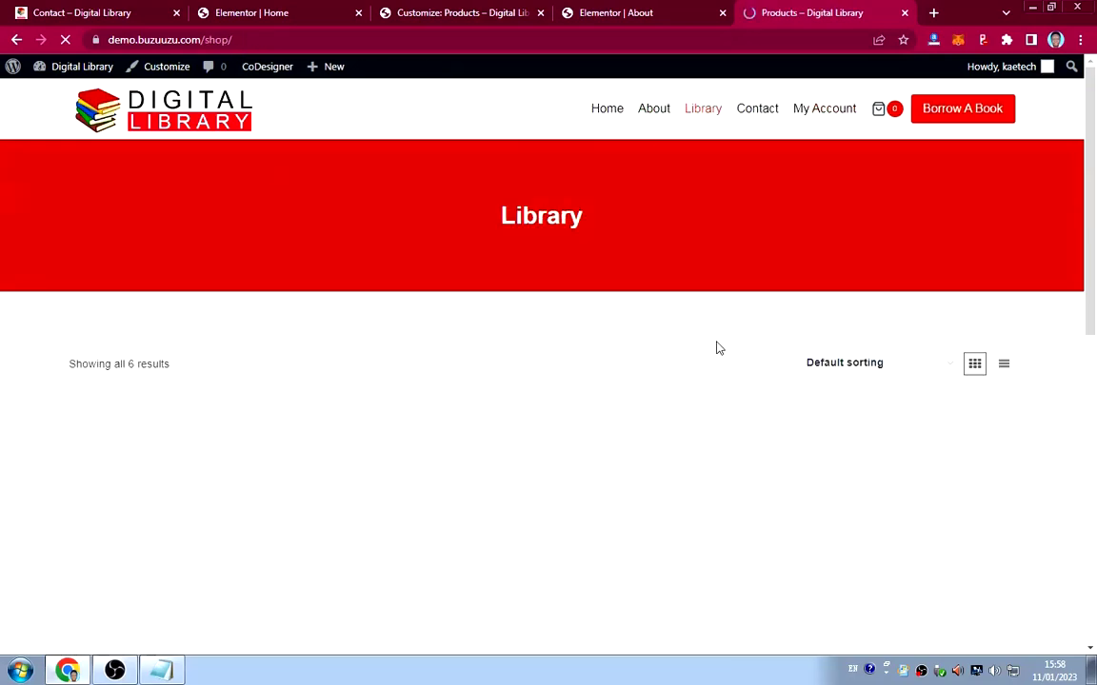
scroll(717, 345, down, 5)
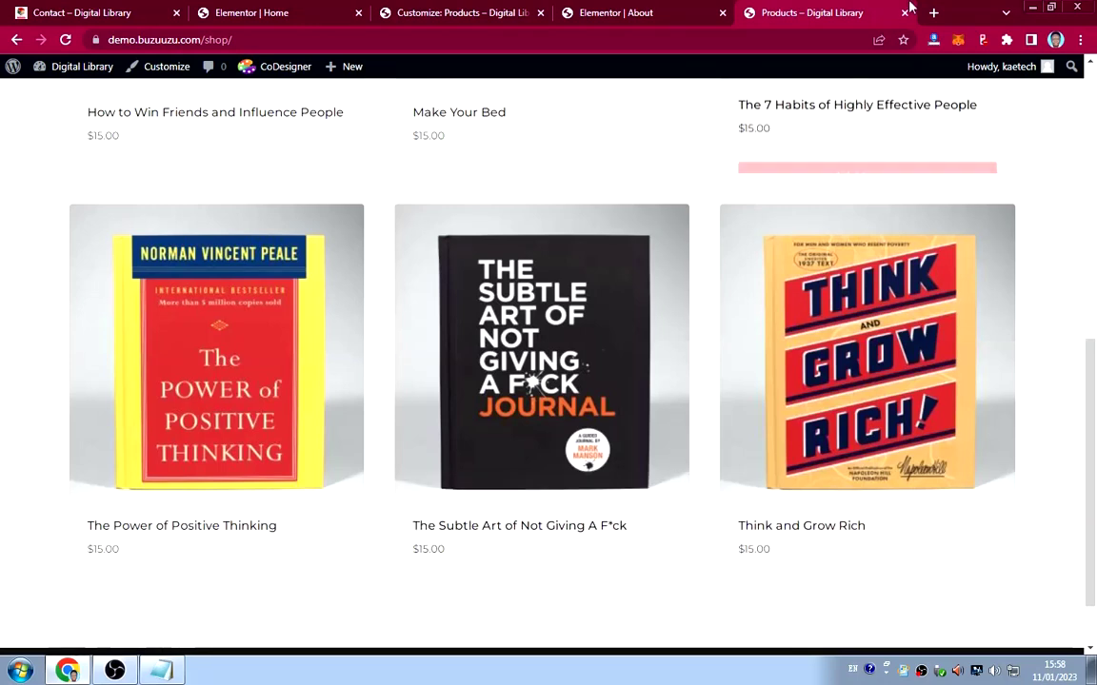
click(83, 14)
scroll(630, 211, up, 3)
scroll(634, 208, up, 2)
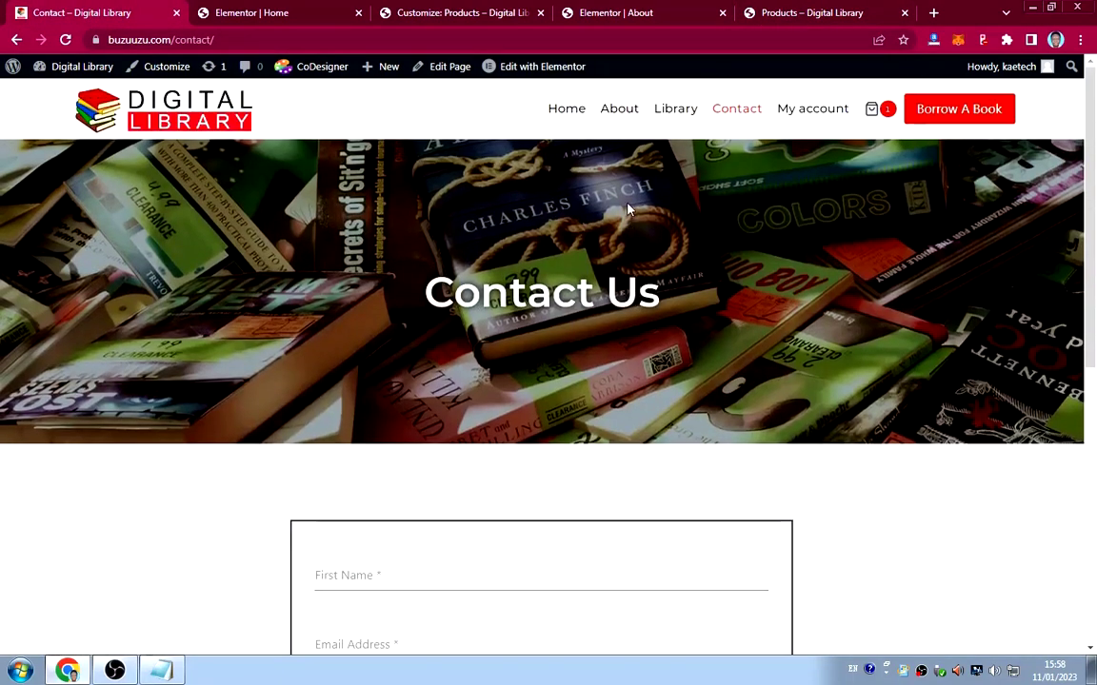
click(663, 108)
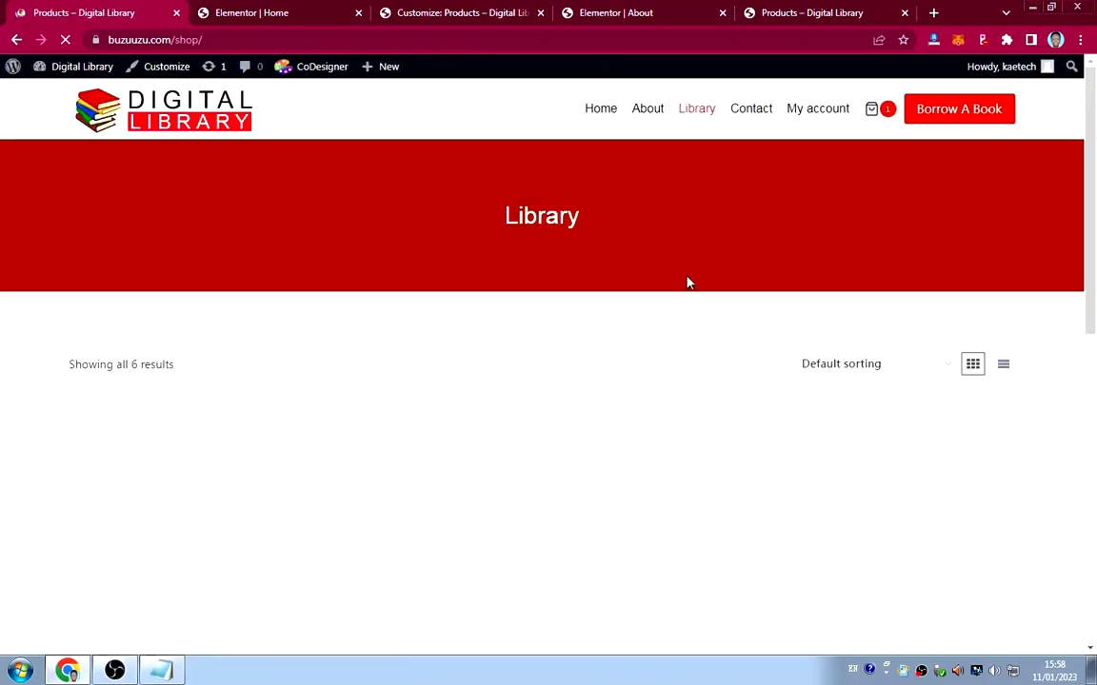
scroll(689, 283, down, 5)
scroll(690, 283, up, 2)
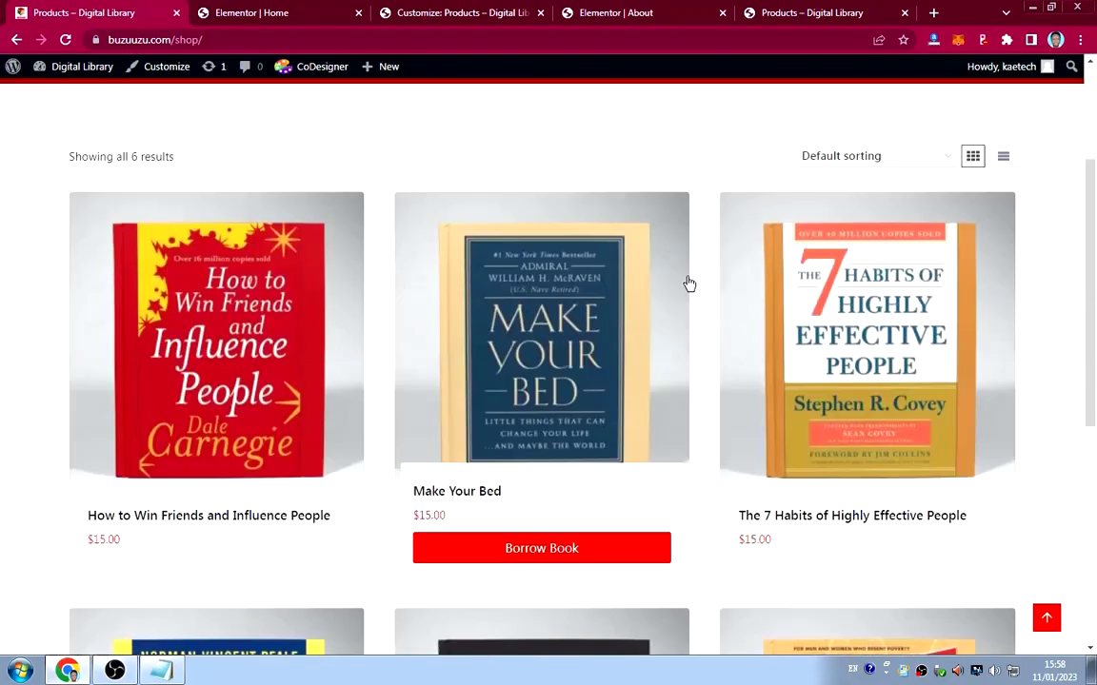
scroll(689, 282, up, 3)
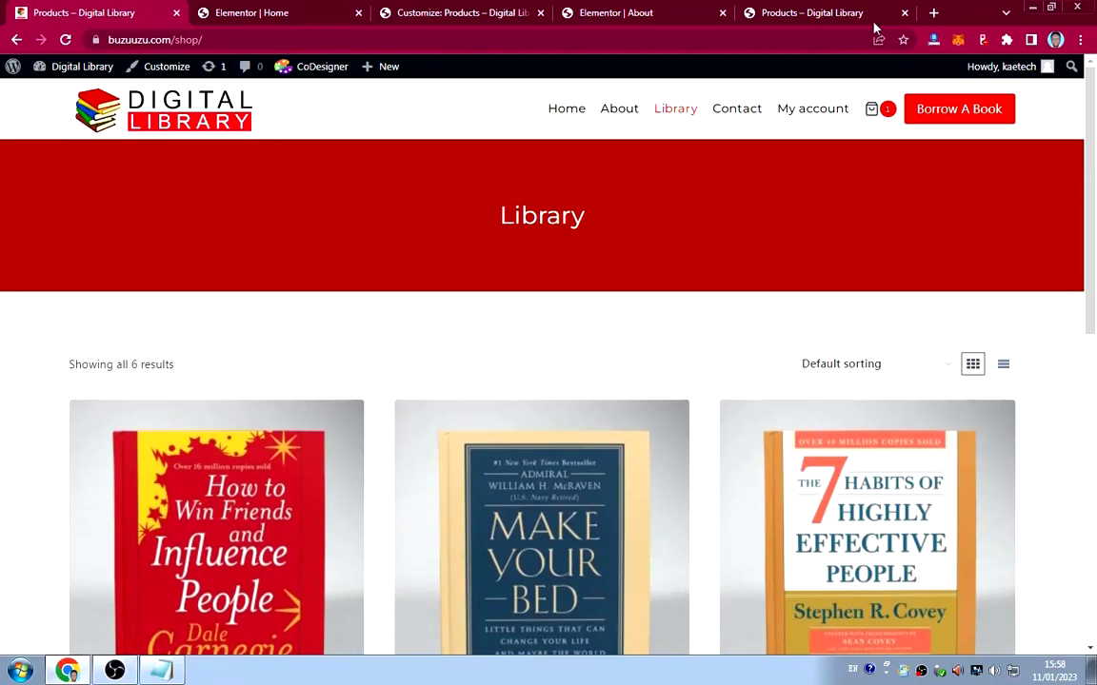
Open ChatGPT at chat.openai.com/chat in a new browser tab.
click(933, 12)
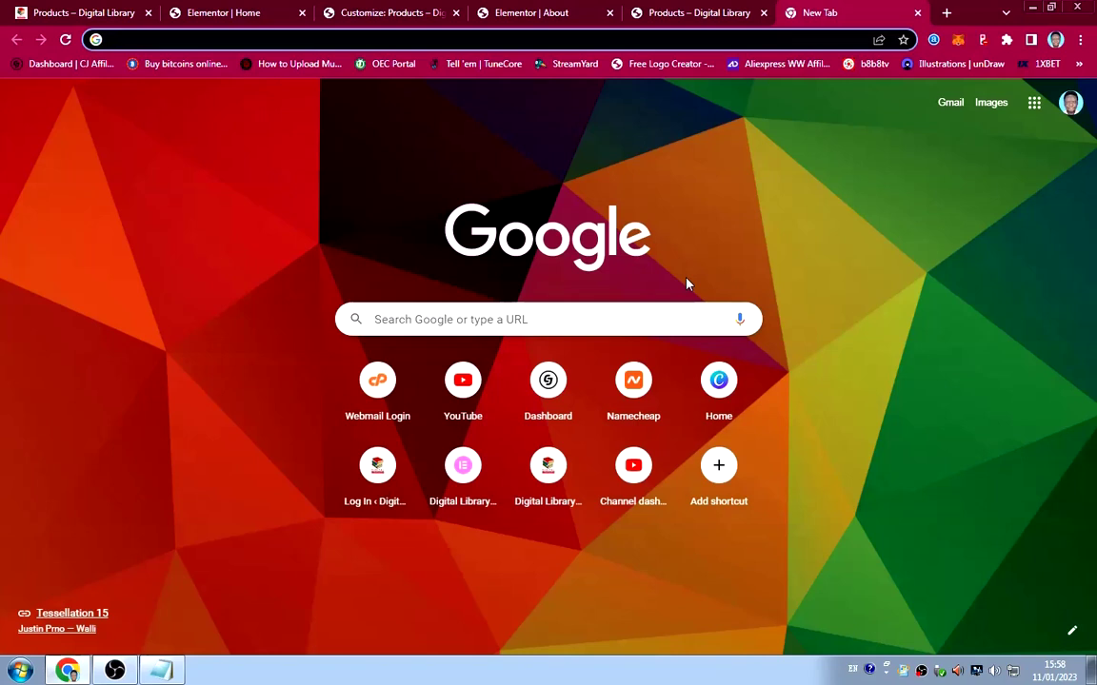
text(open)
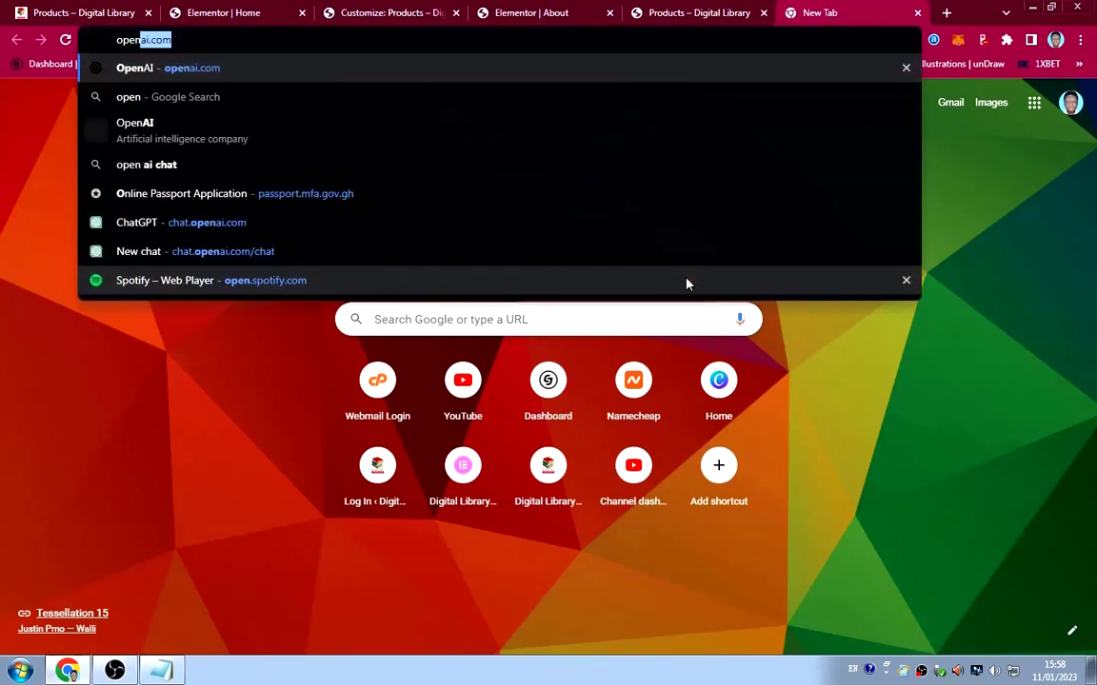
text(ai)
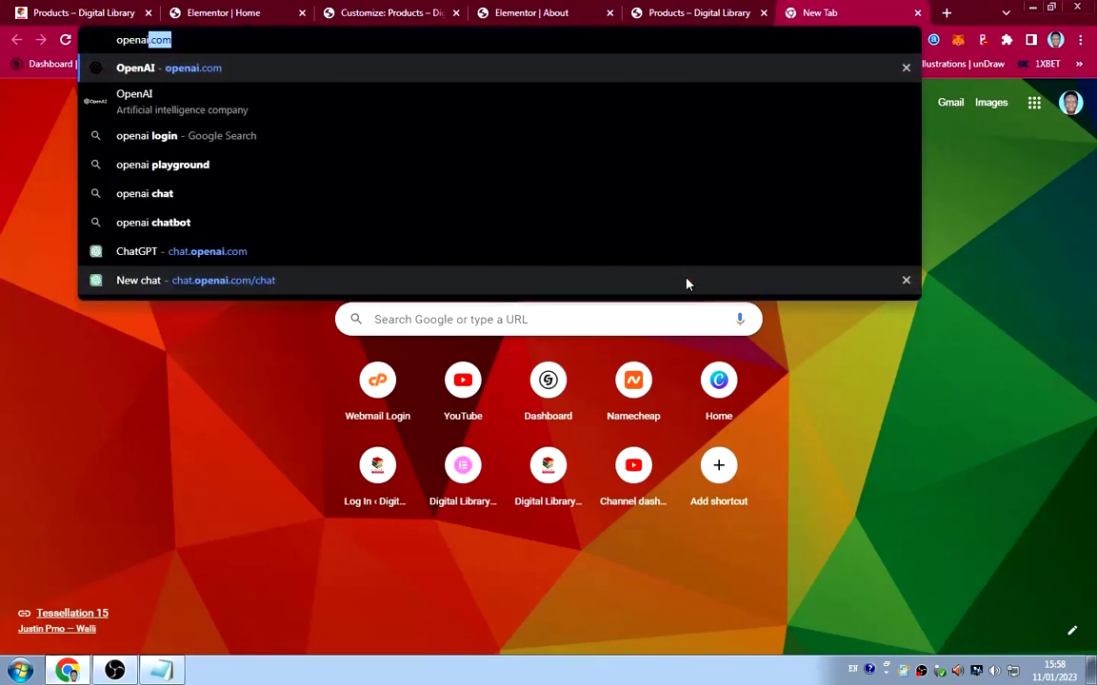
text(.com)
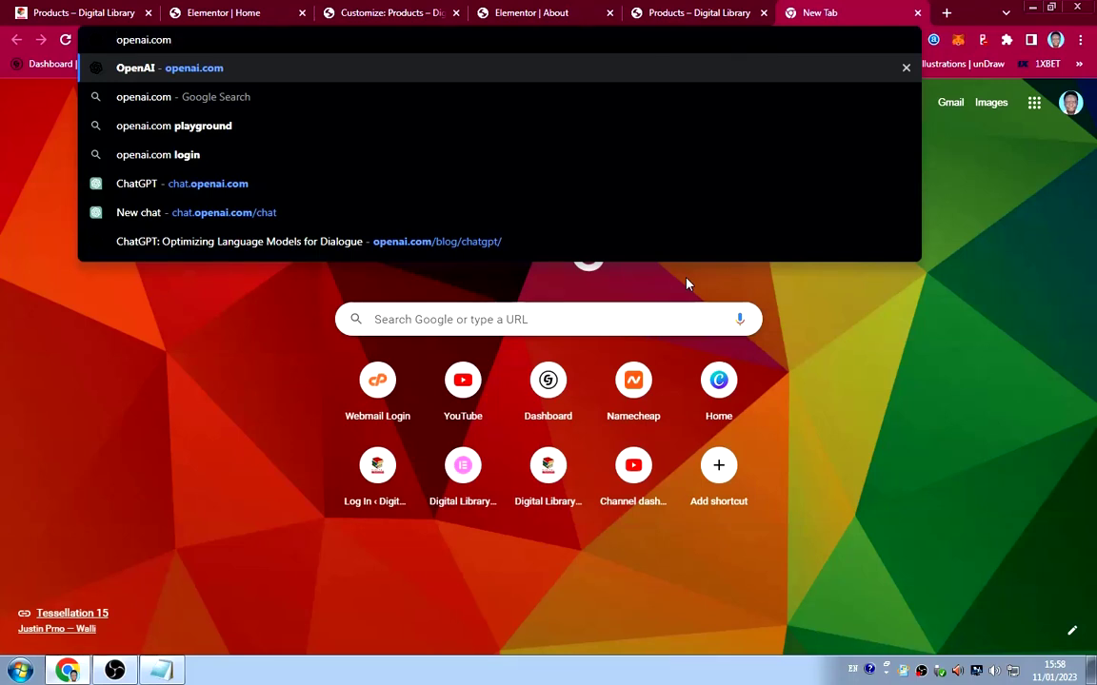
key(Home)
text(cha)
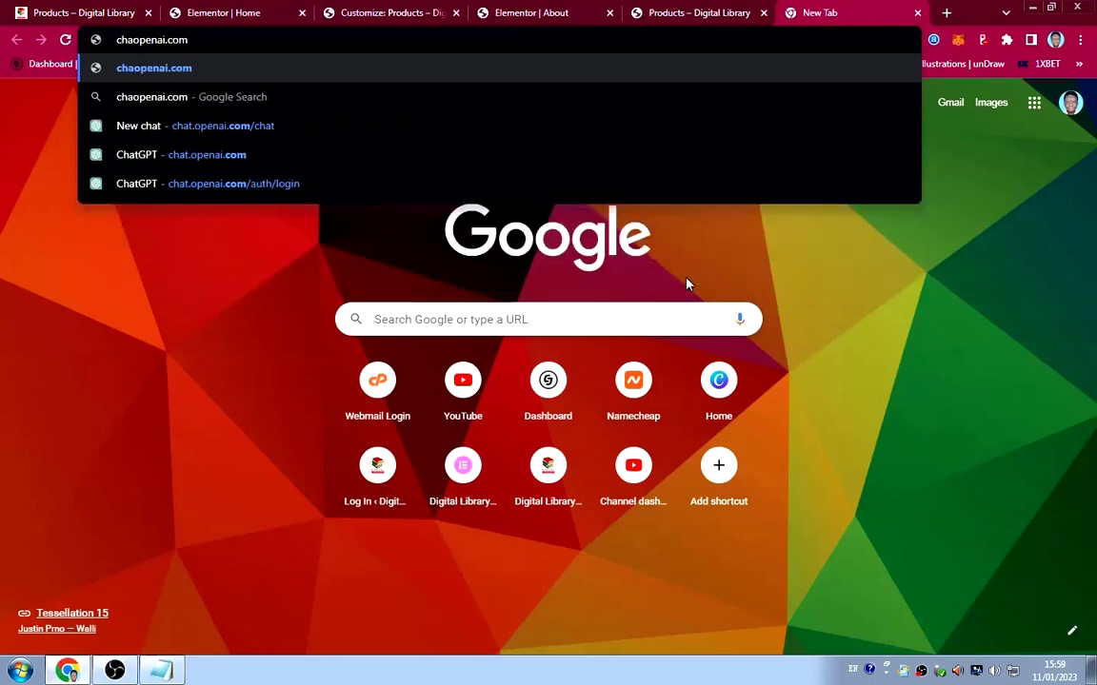
text(t.openai.com)
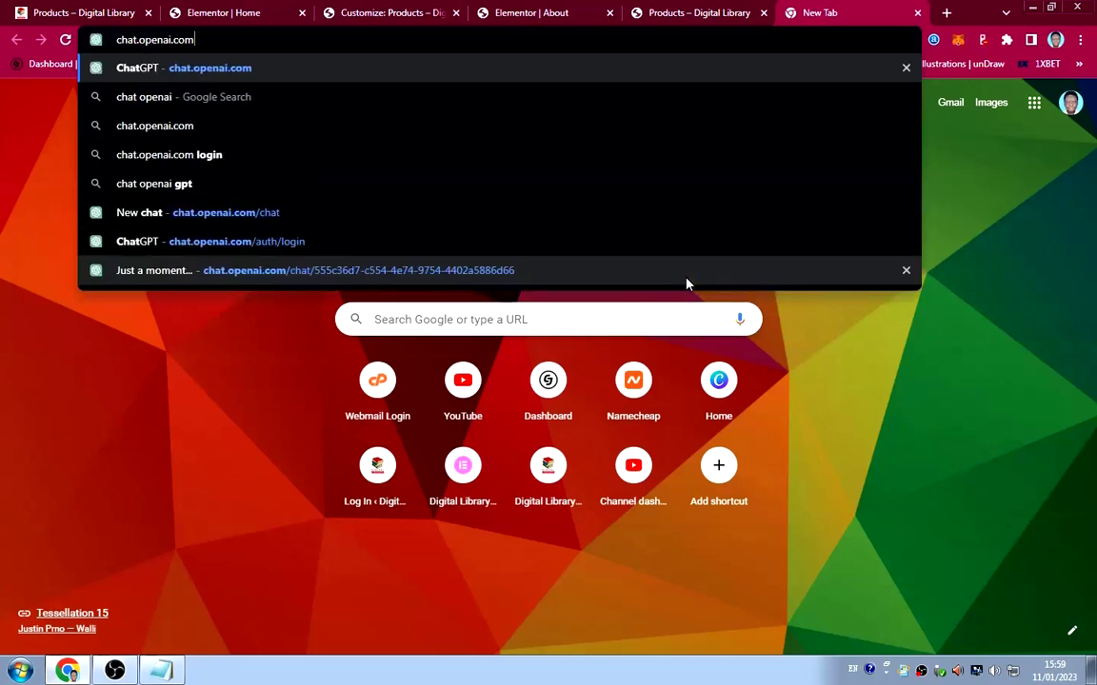
text(/chat)
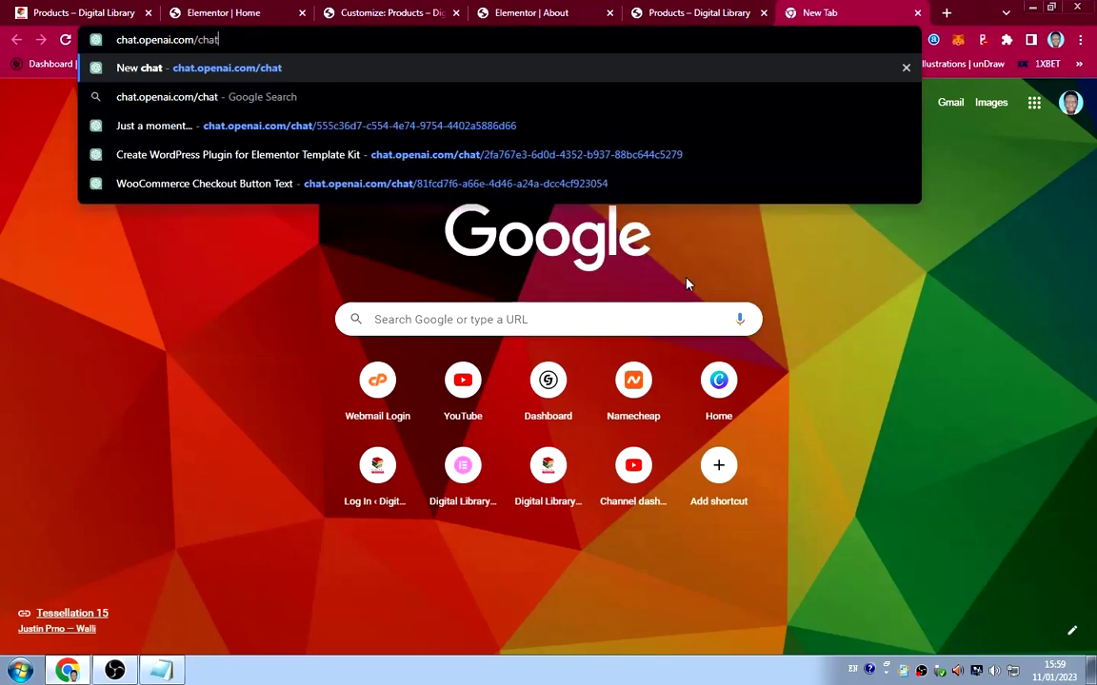
key(Return)
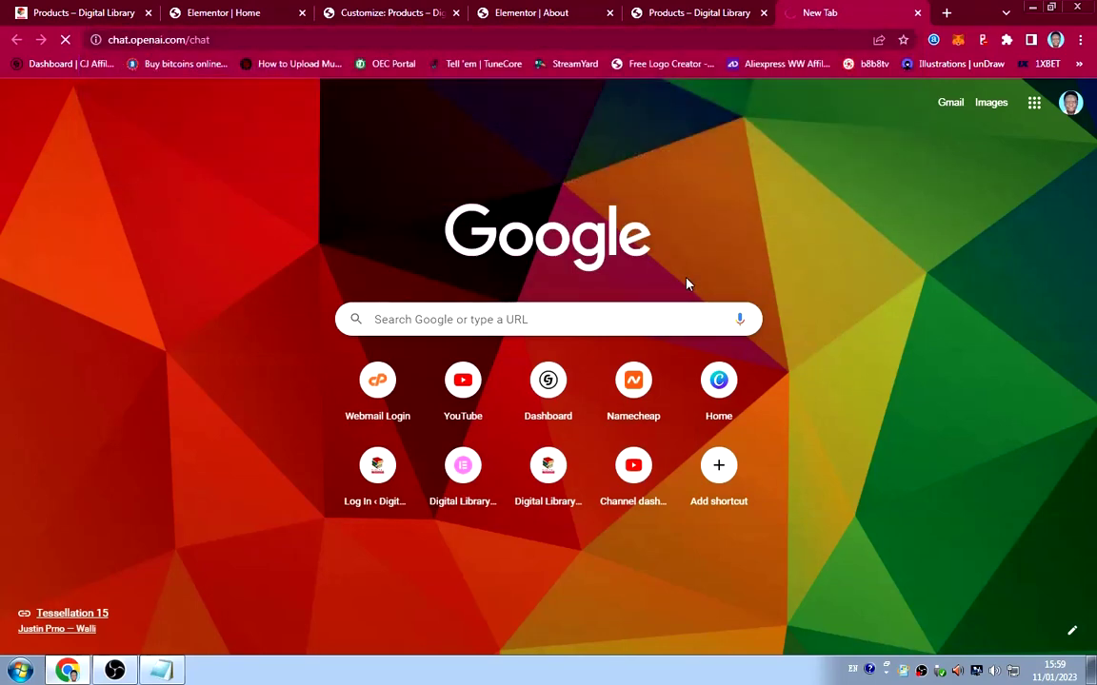
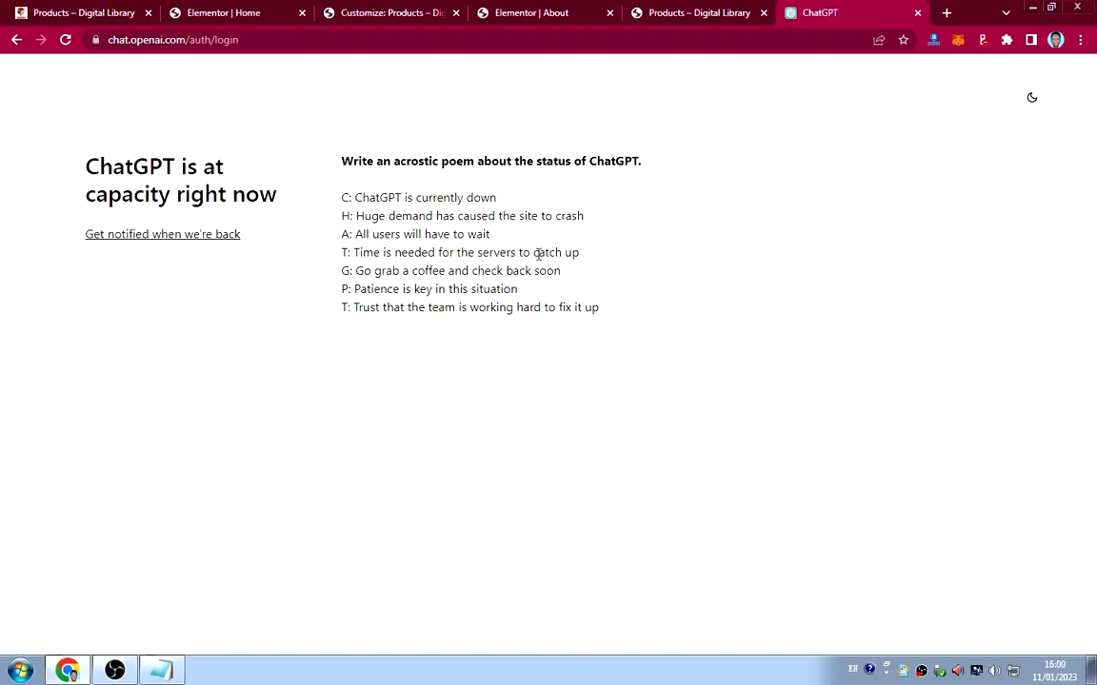
Return to the demo site's Library page and review its product grid.
click(700, 17)
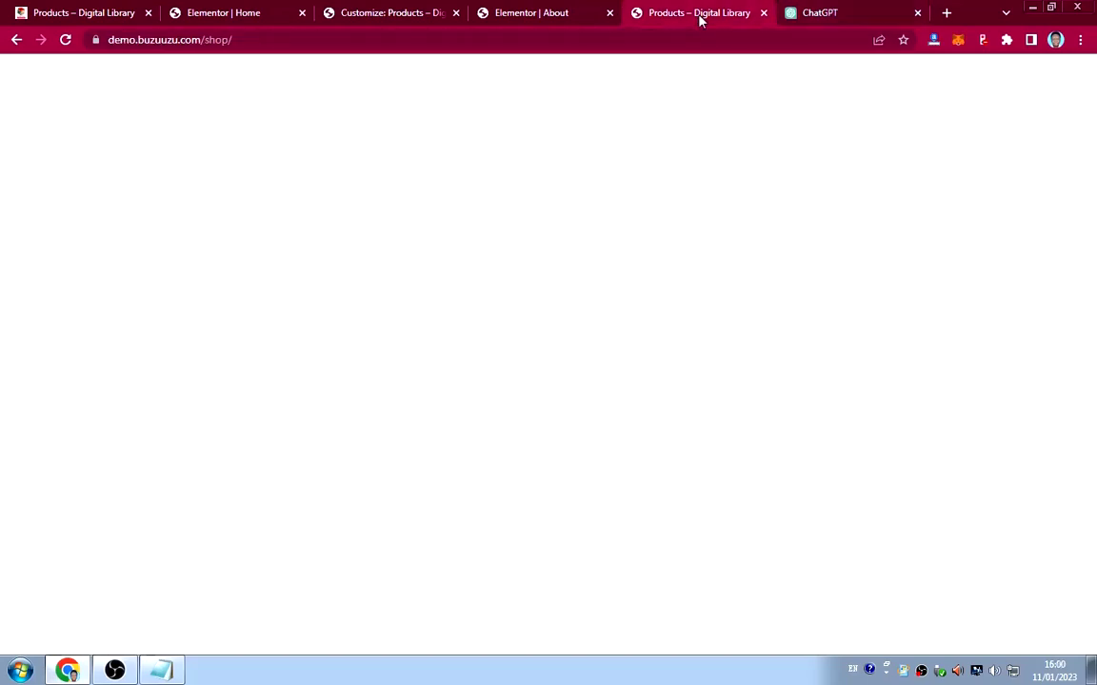
mouse_move(522, 448)
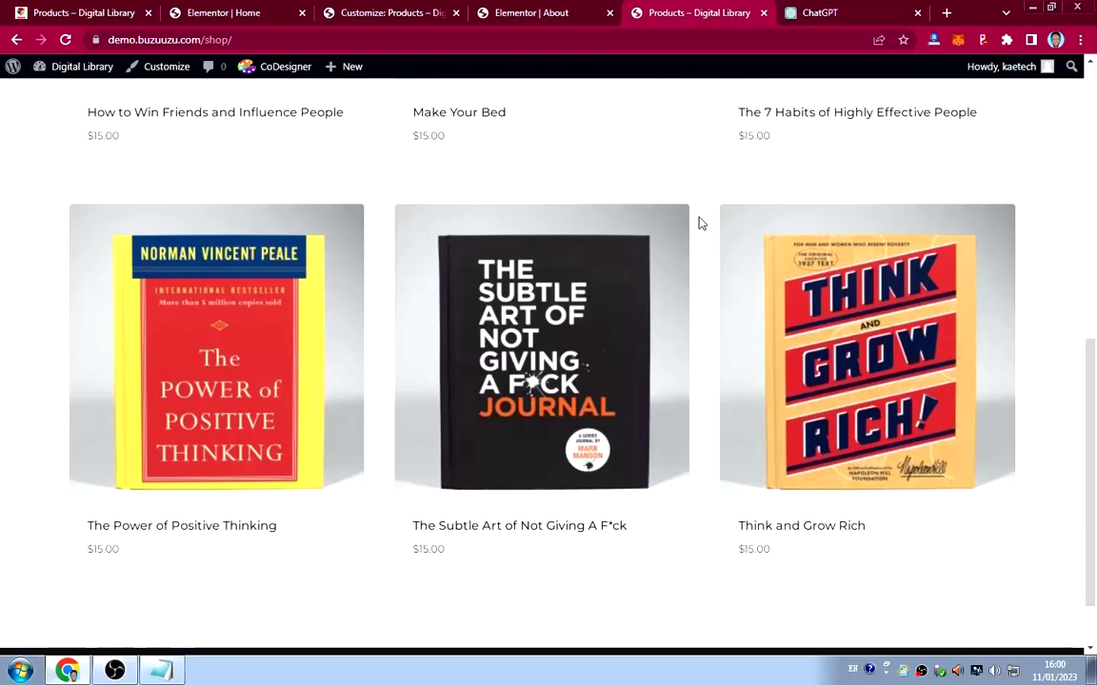
scroll(705, 224, up, 6)
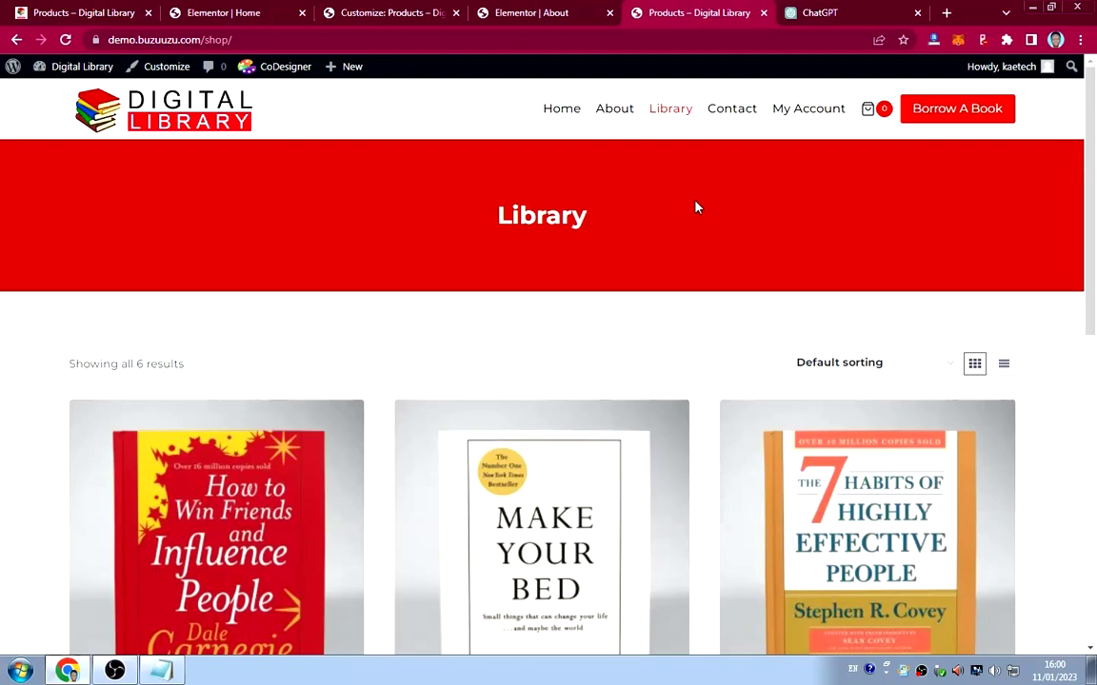
scroll(696, 207, down, 4)
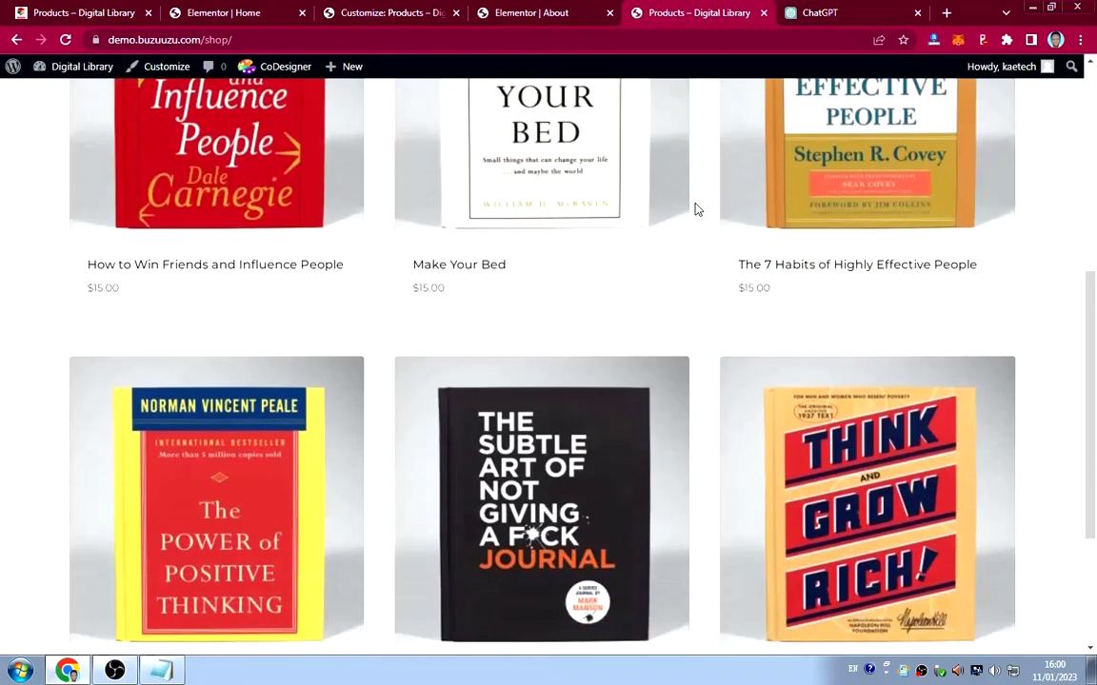
scroll(696, 208, up, 1)
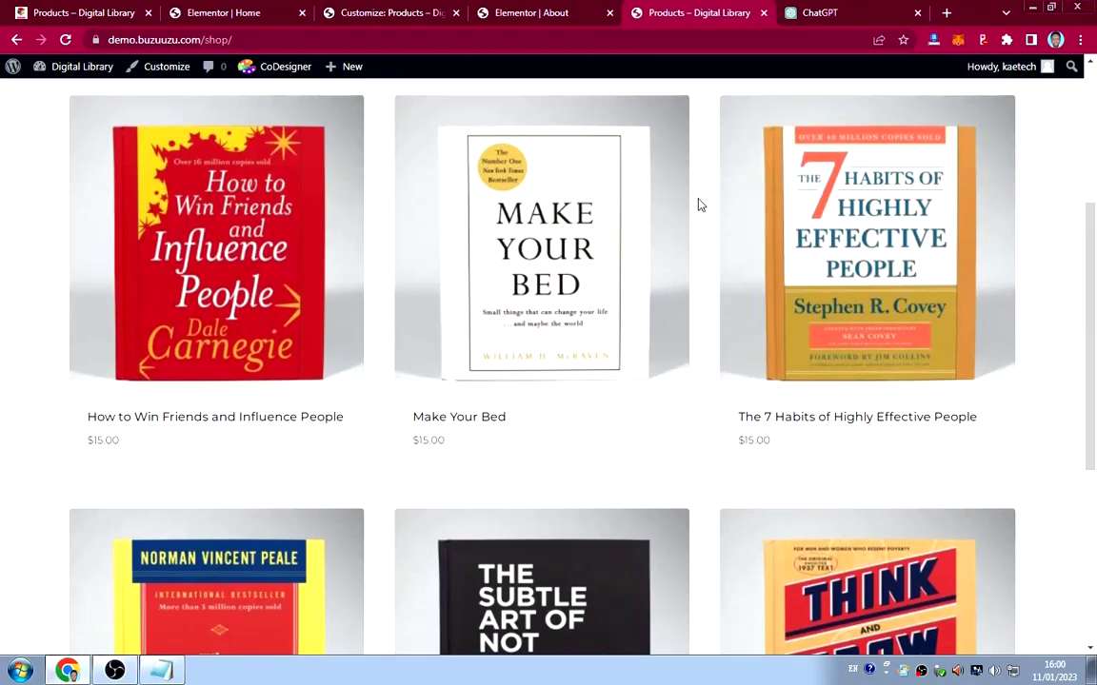
Switch to the reference site at buzuuzu.com and open the Code Snippets list in its WordPress dashboard.
scroll(697, 205, up, 3)
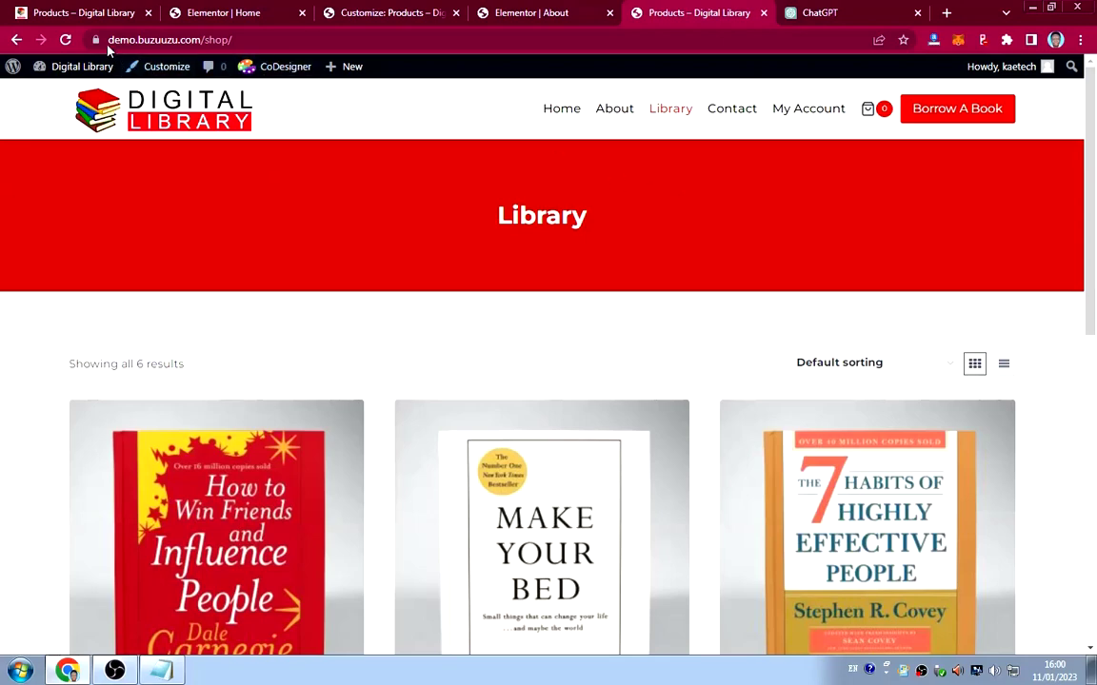
click(86, 12)
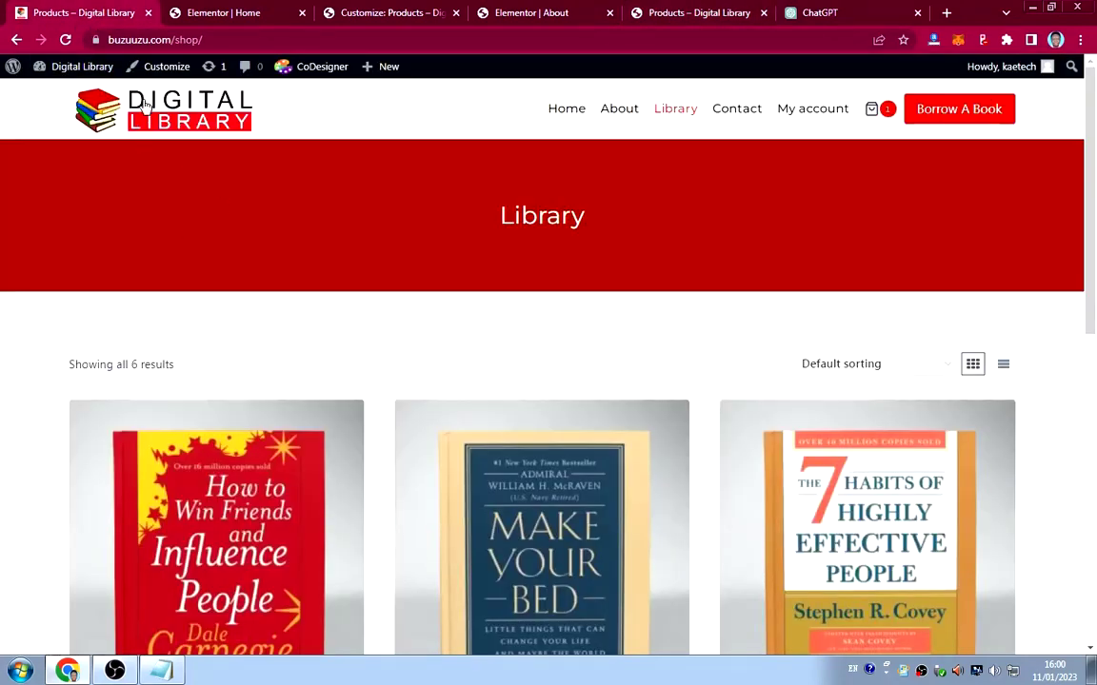
mouse_move(81, 68)
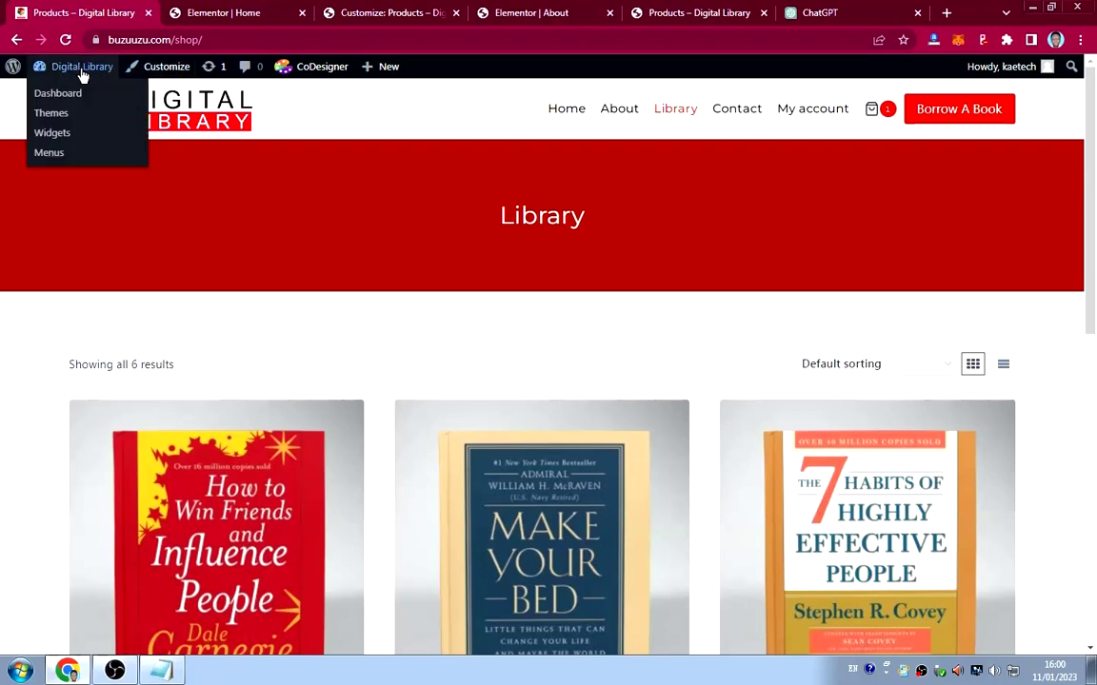
click(61, 94)
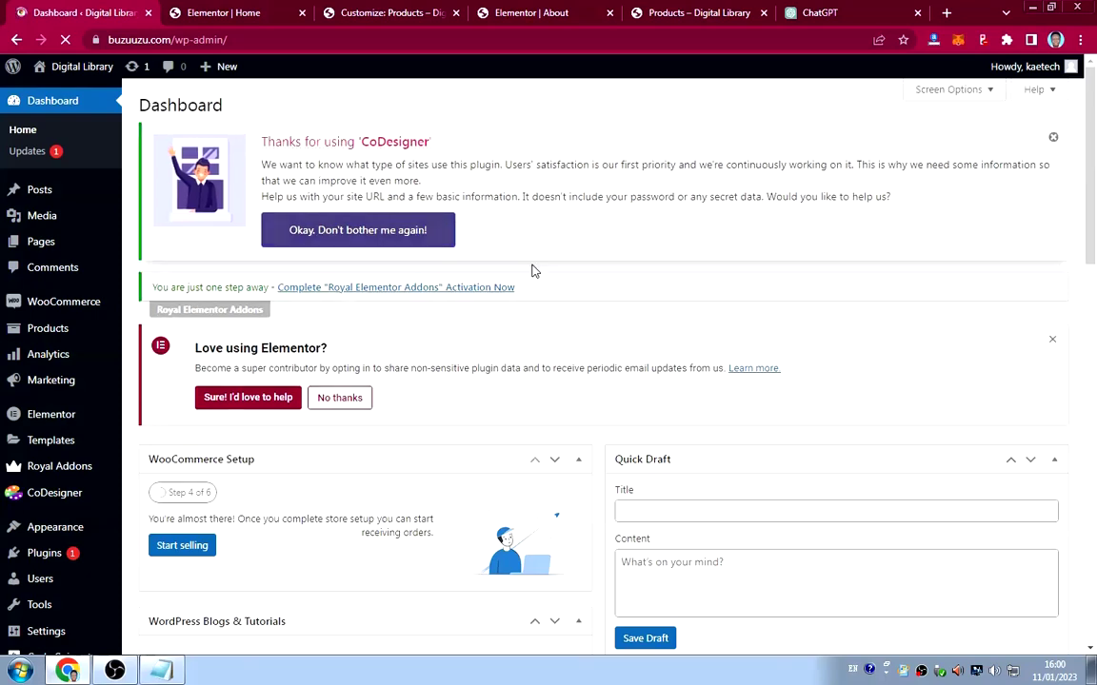
scroll(572, 333, down, 5)
scroll(583, 343, down, 2)
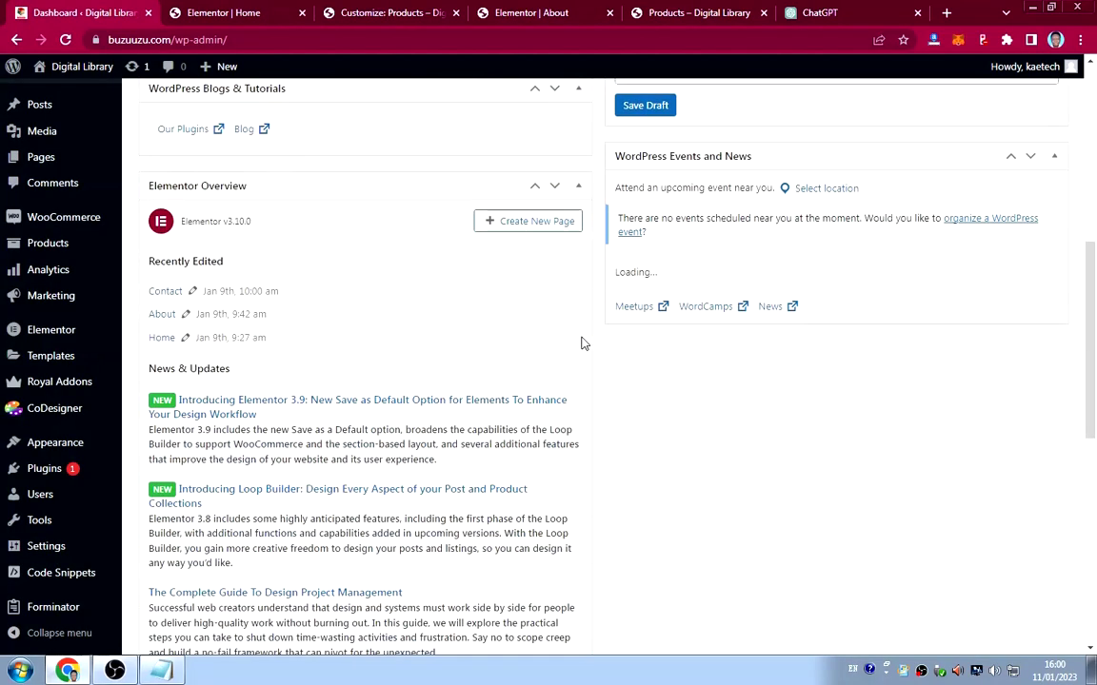
mouse_move(58, 501)
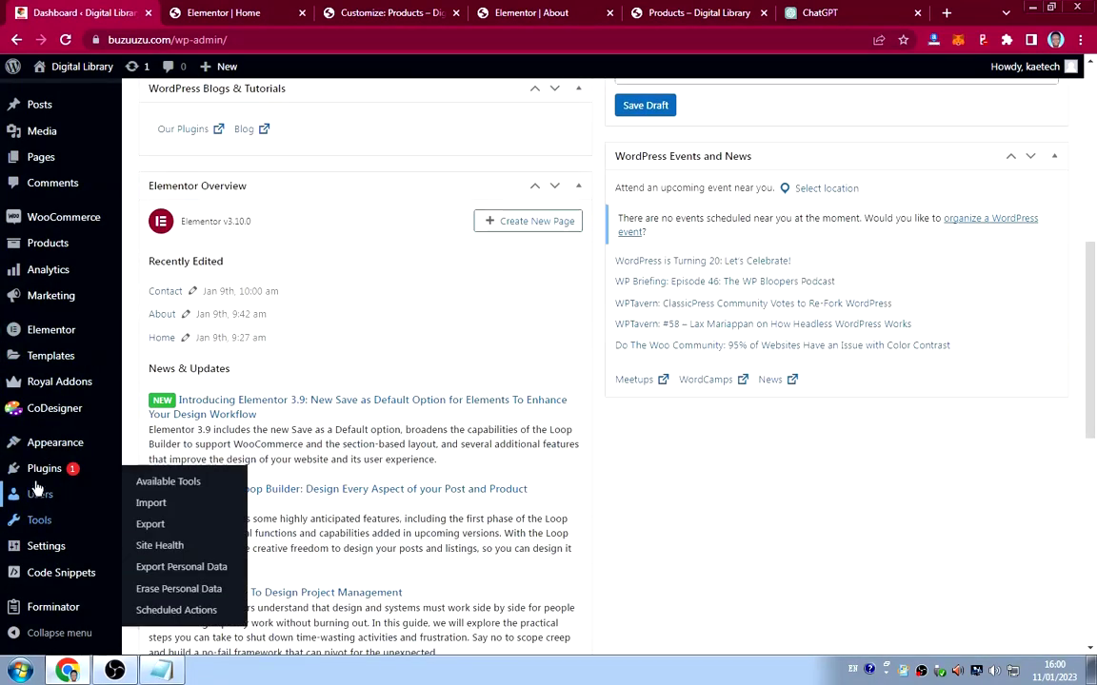
scroll(39, 495, down, 3)
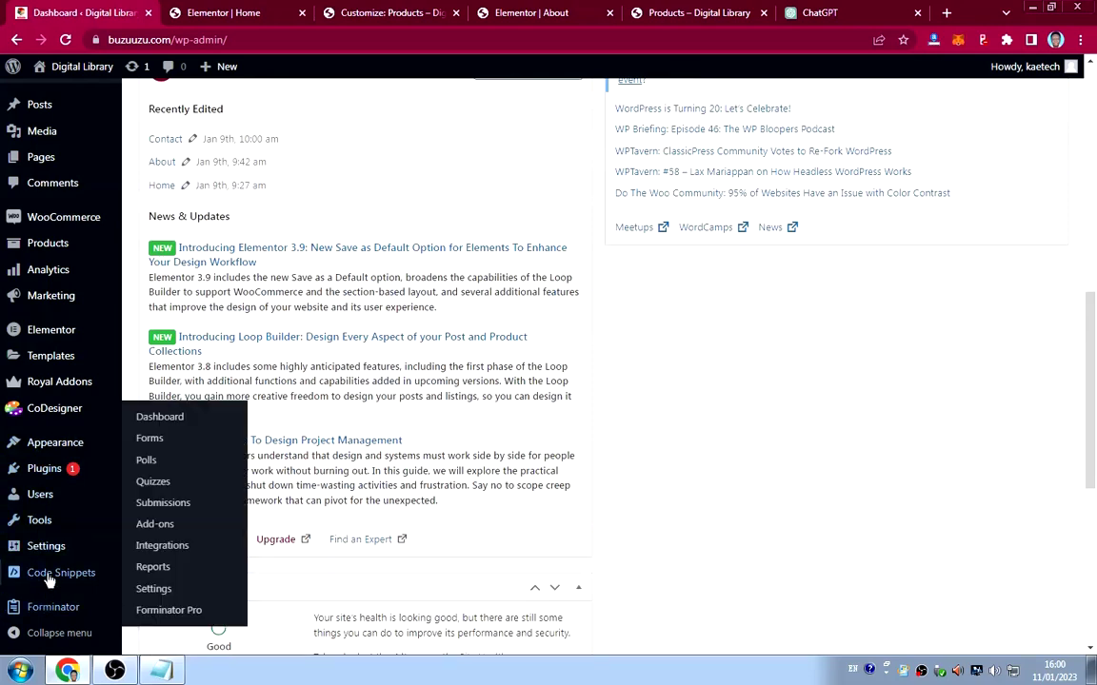
click(52, 573)
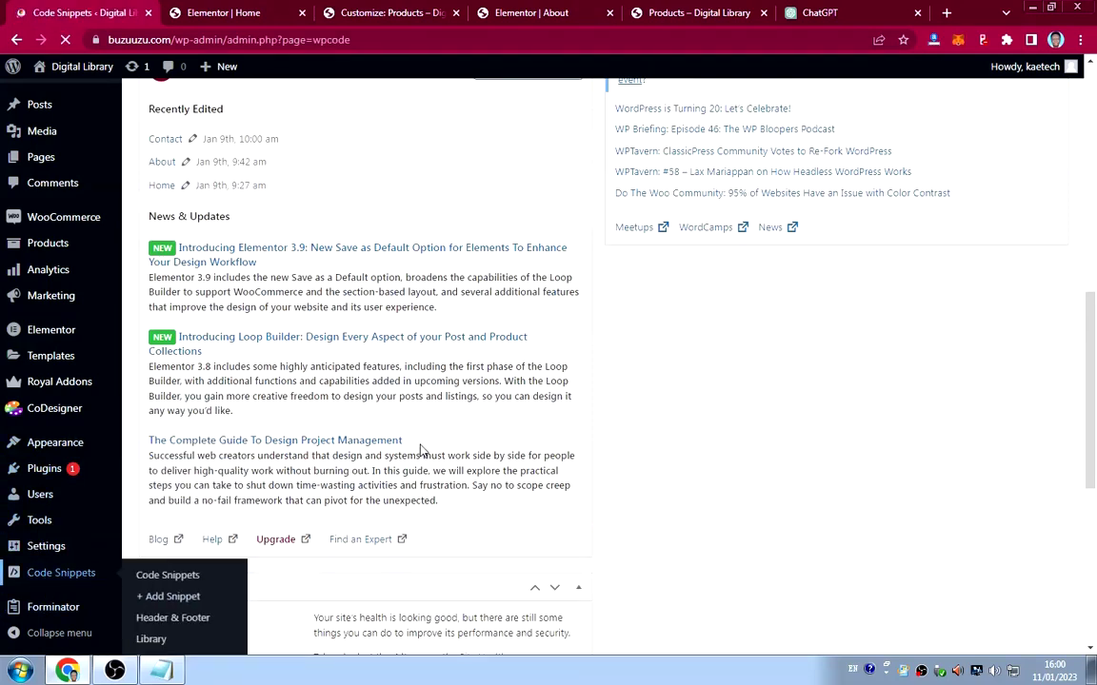
Open the reference site's Borrow Book snippet for editing and copy its entire PHP code.
scroll(414, 442, down, 2)
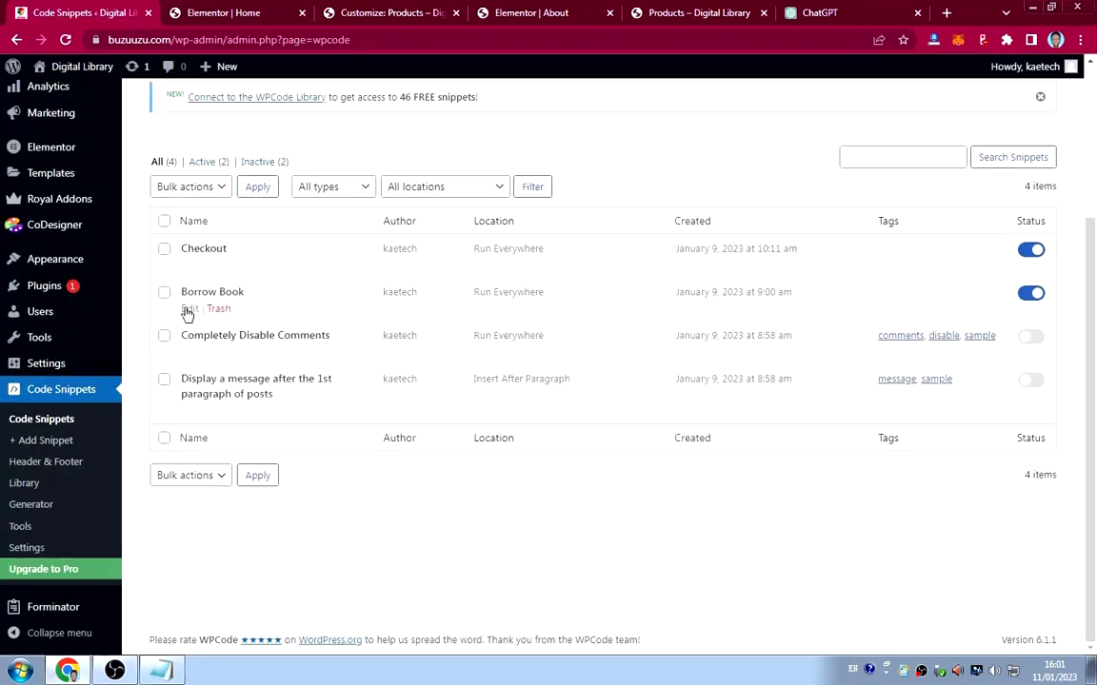
click(188, 309)
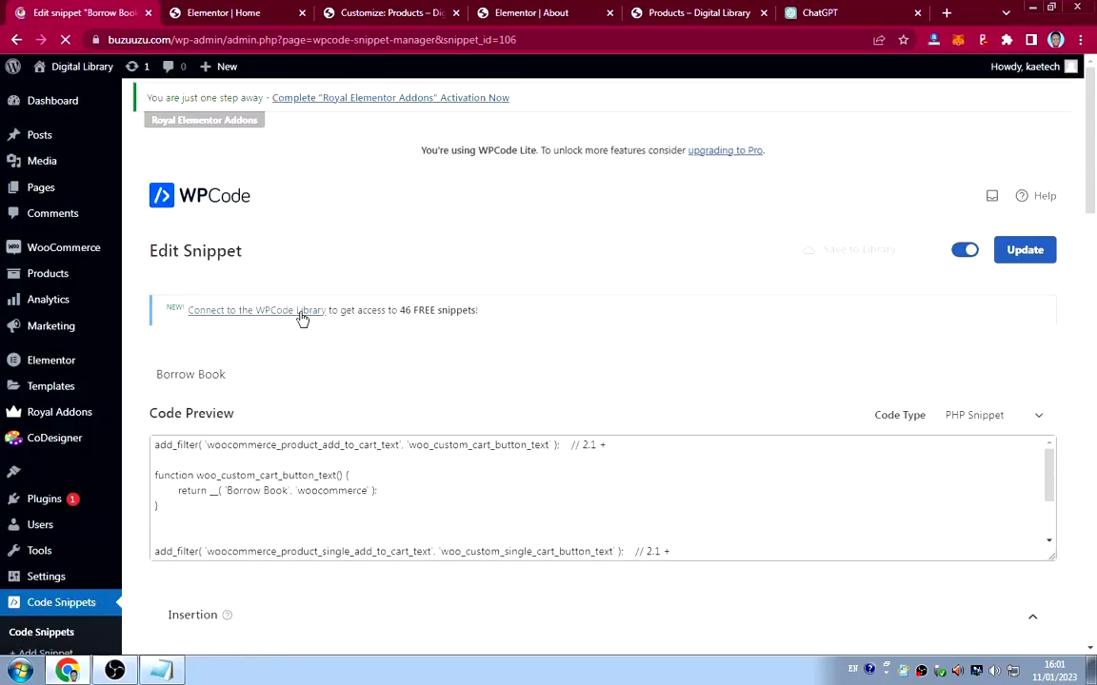
scroll(356, 352, down, 3)
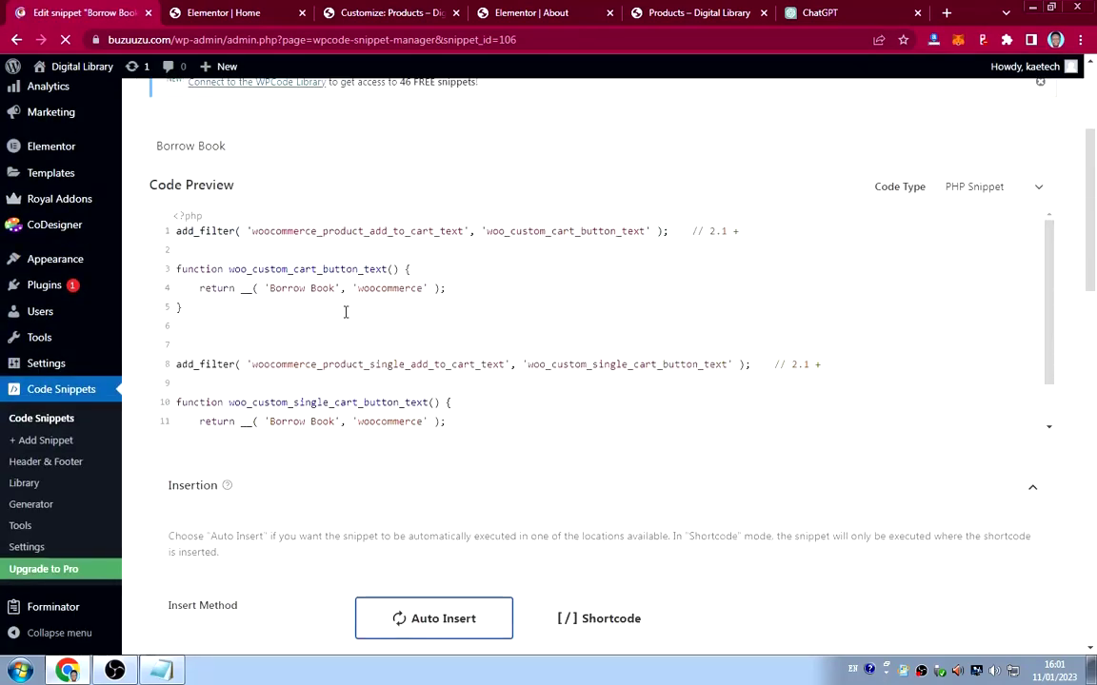
scroll(343, 319, down, 1)
scroll(343, 325, up, 3)
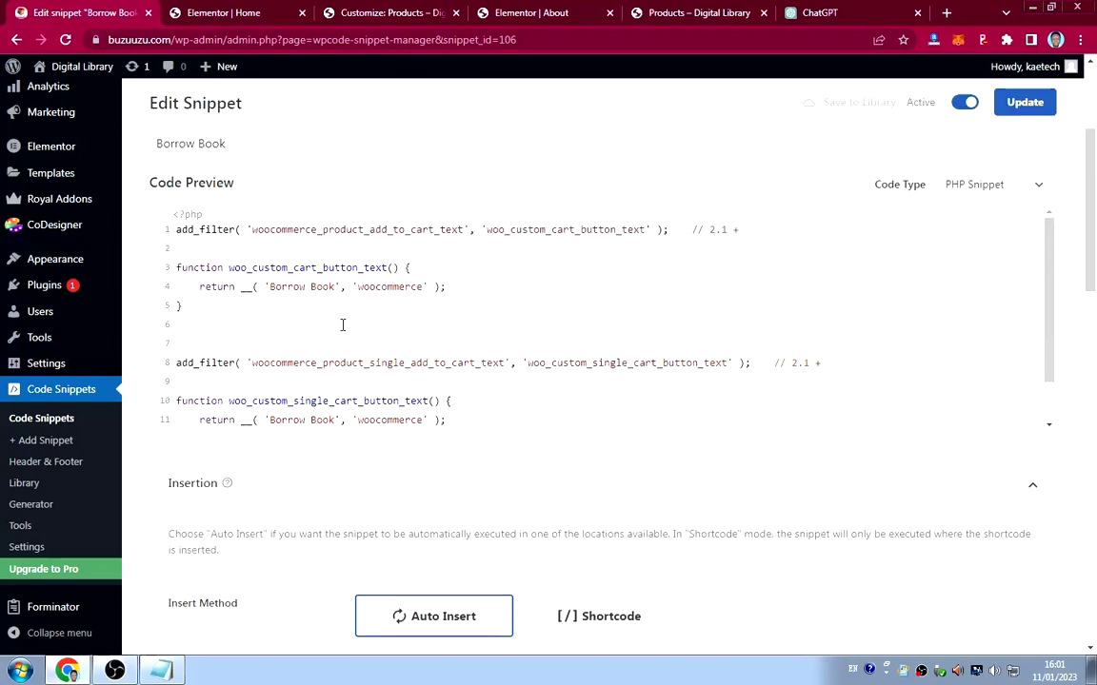
scroll(342, 325, down, 1)
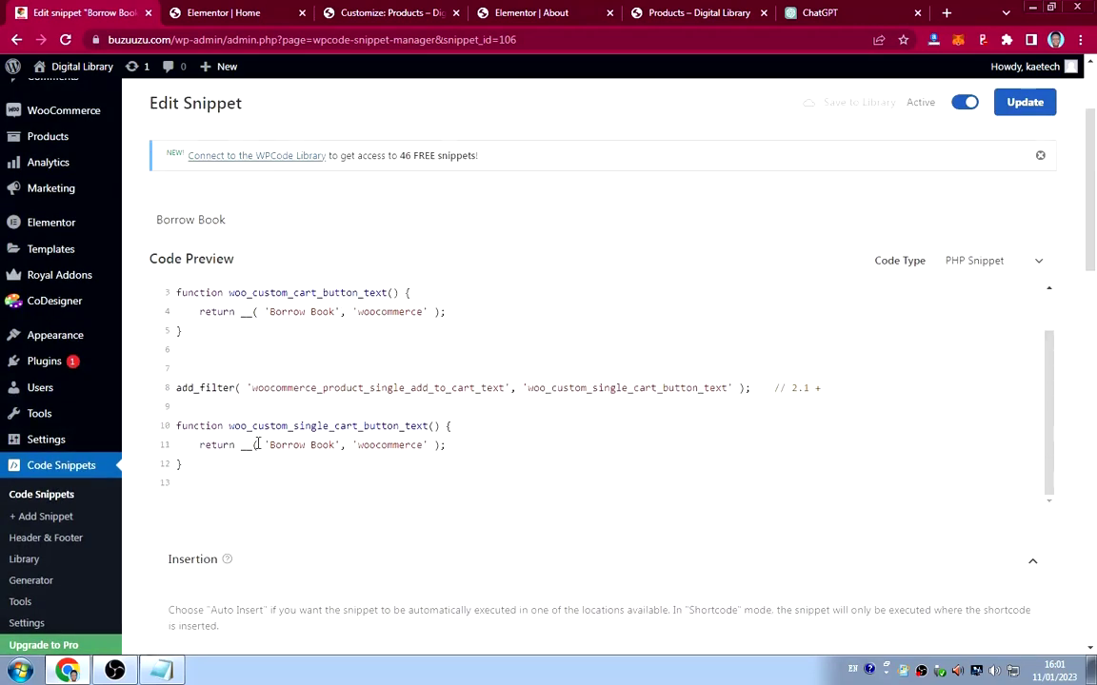
scroll(176, 290, up, 1)
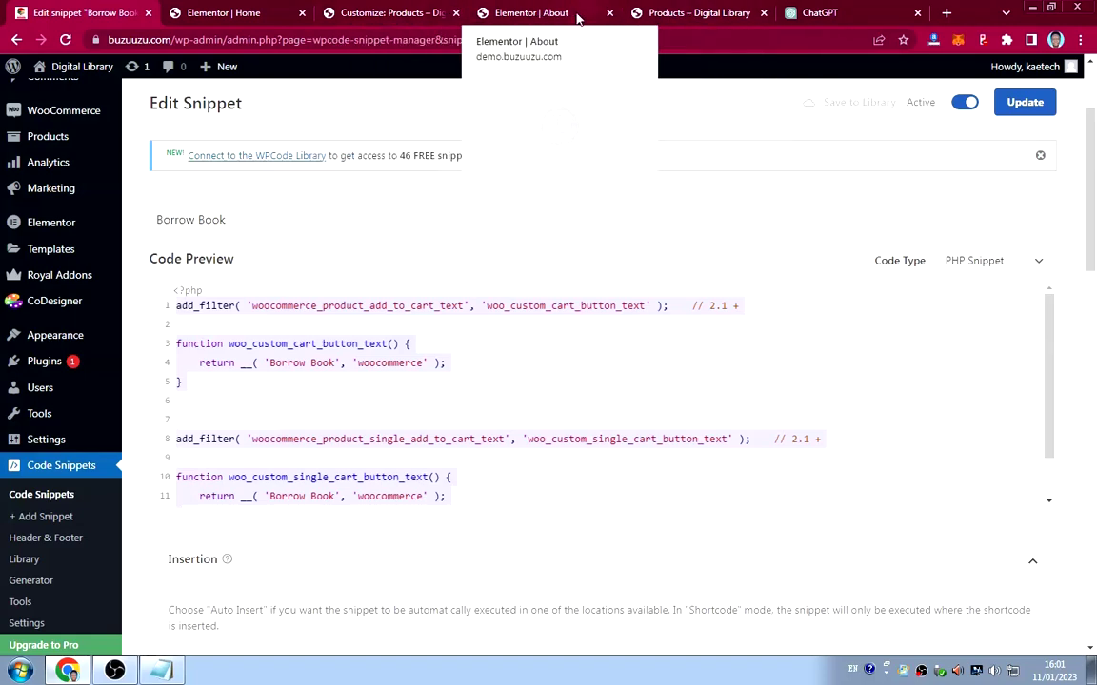
Return to the demo site at demo.buzuuzu.com and open the Code Snippets list in its WordPress dashboard.
click(700, 13)
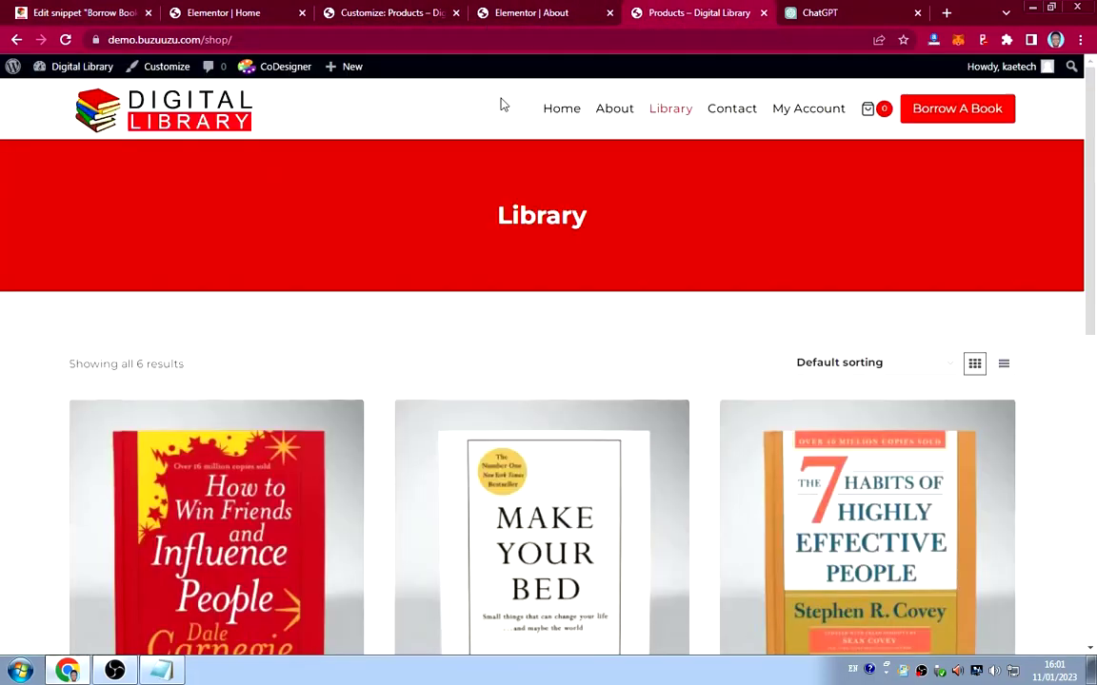
mouse_move(81, 67)
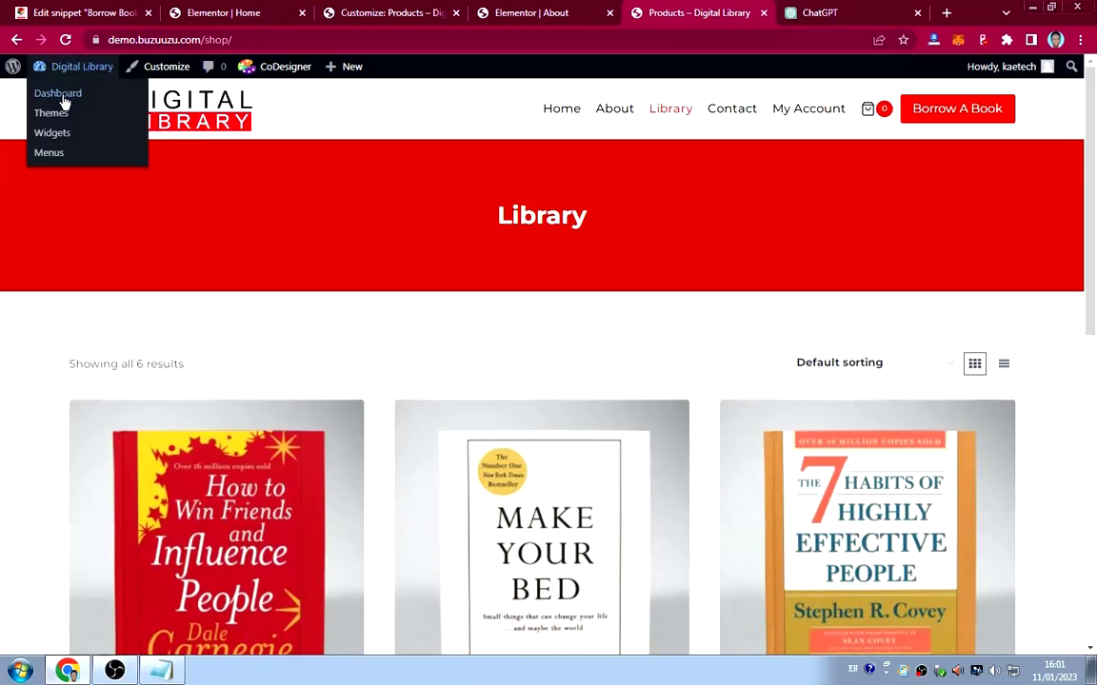
click(59, 93)
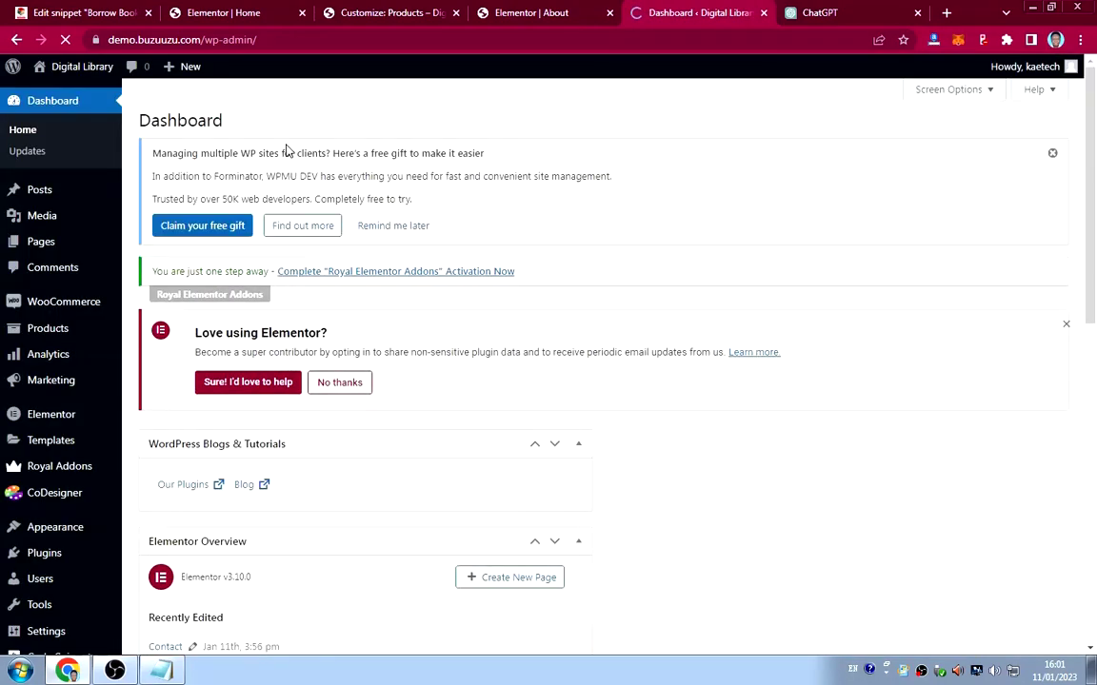
scroll(76, 380, down, 3)
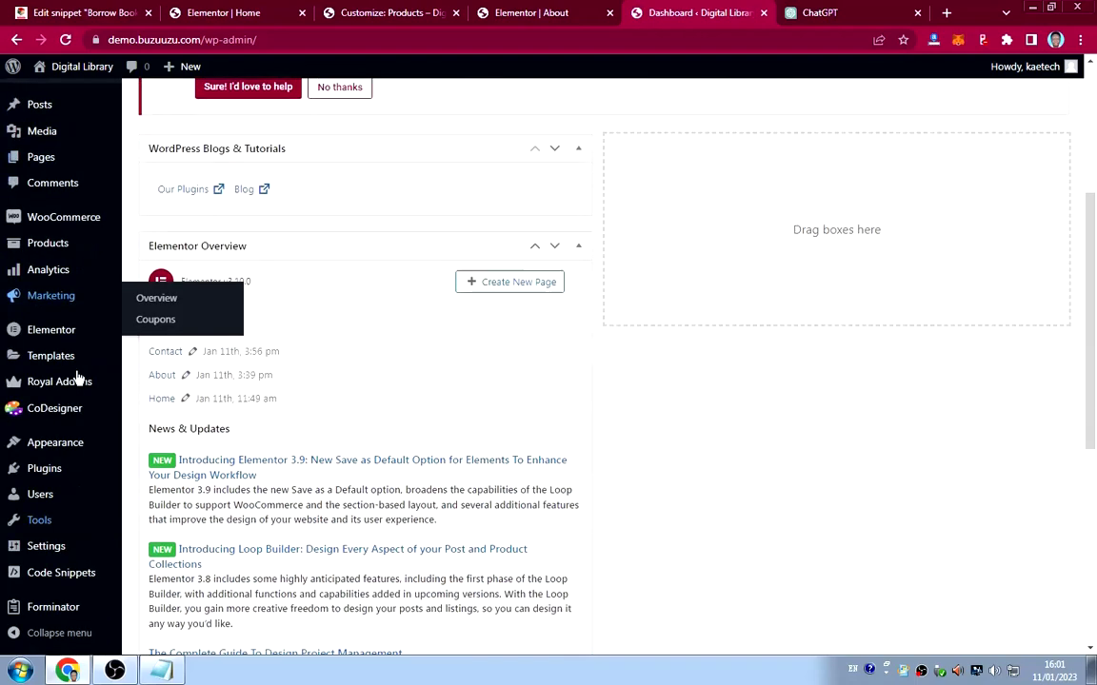
mouse_move(61, 575)
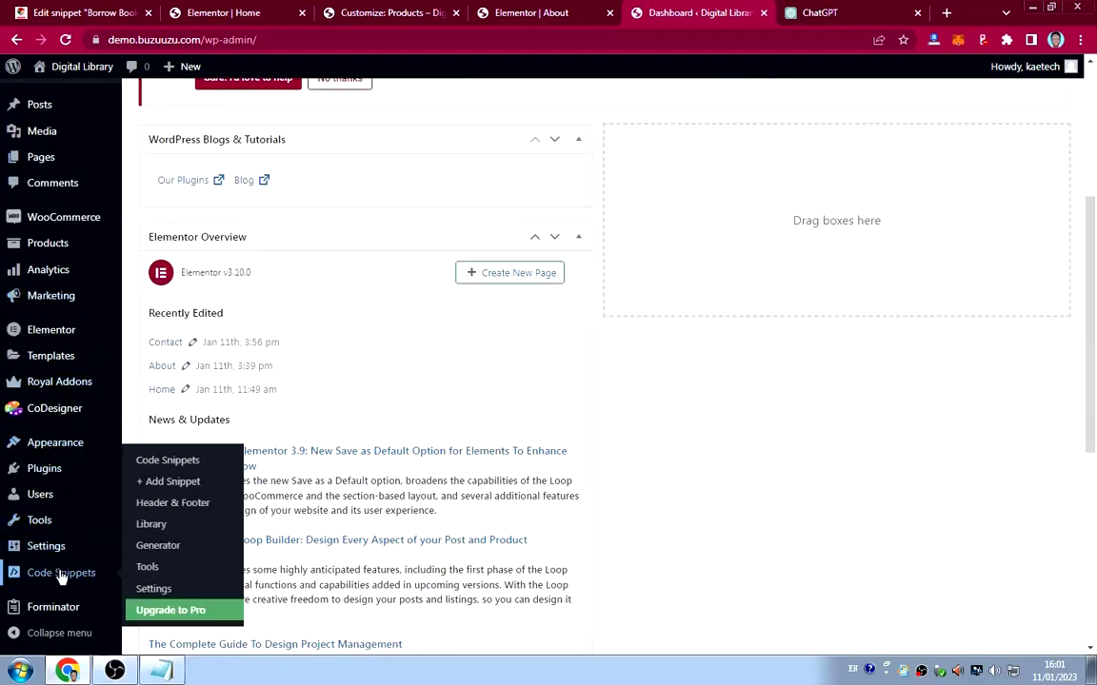
click(158, 460)
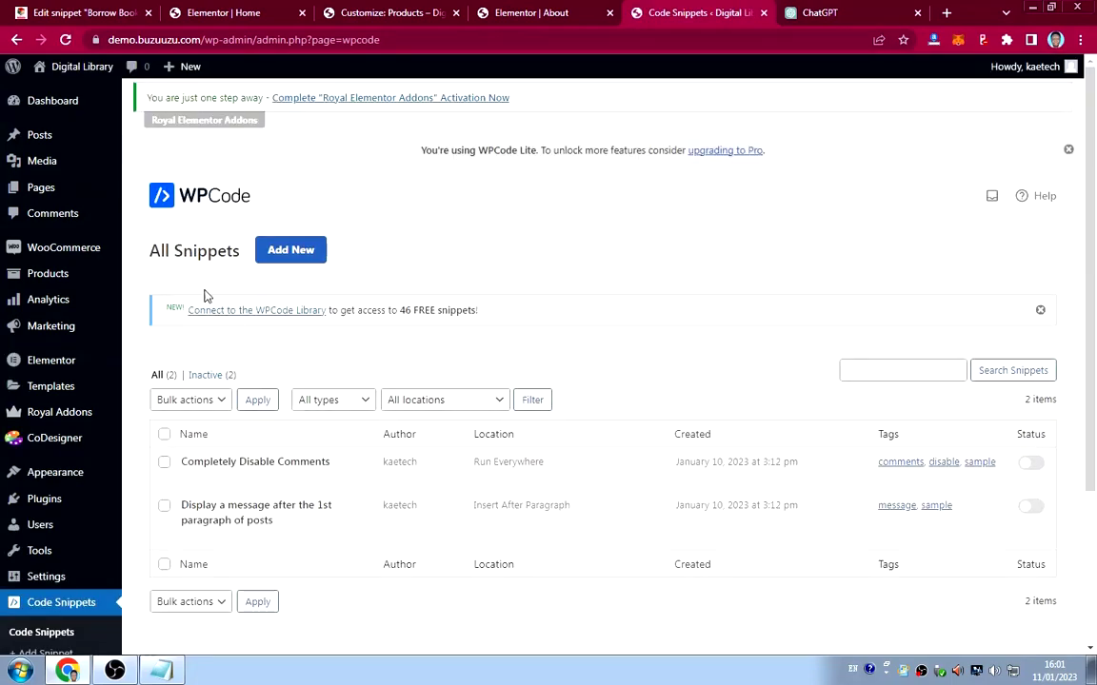
Add a new snippet on the demo site using the blank Add Your Custom Code option.
click(298, 259)
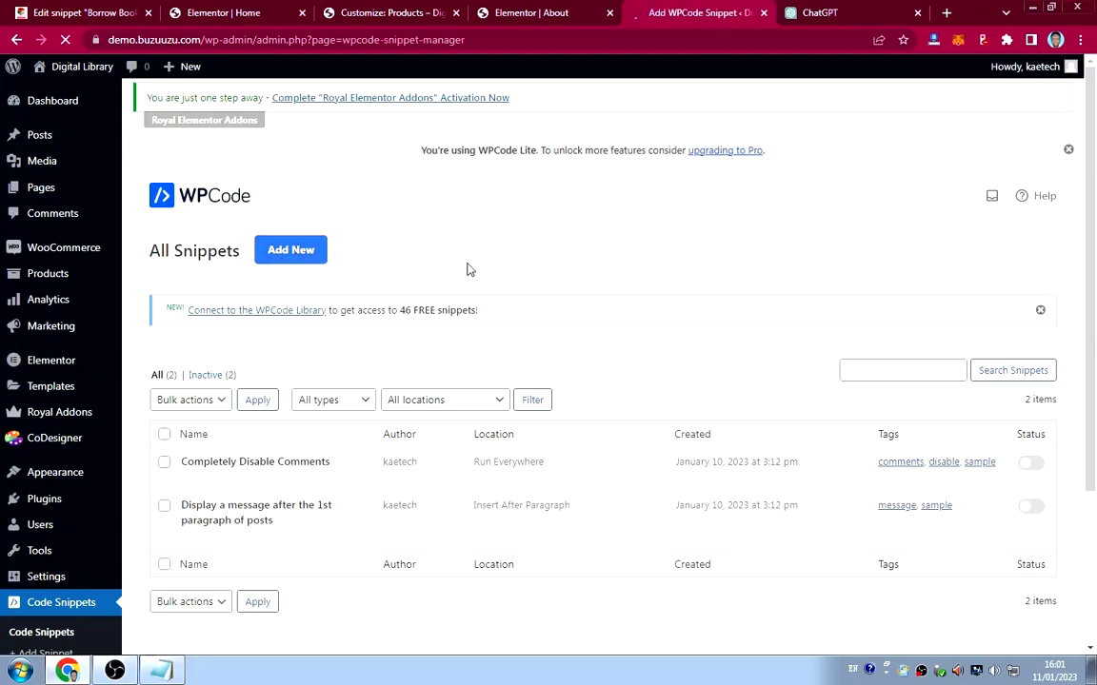
scroll(467, 270, down, 1)
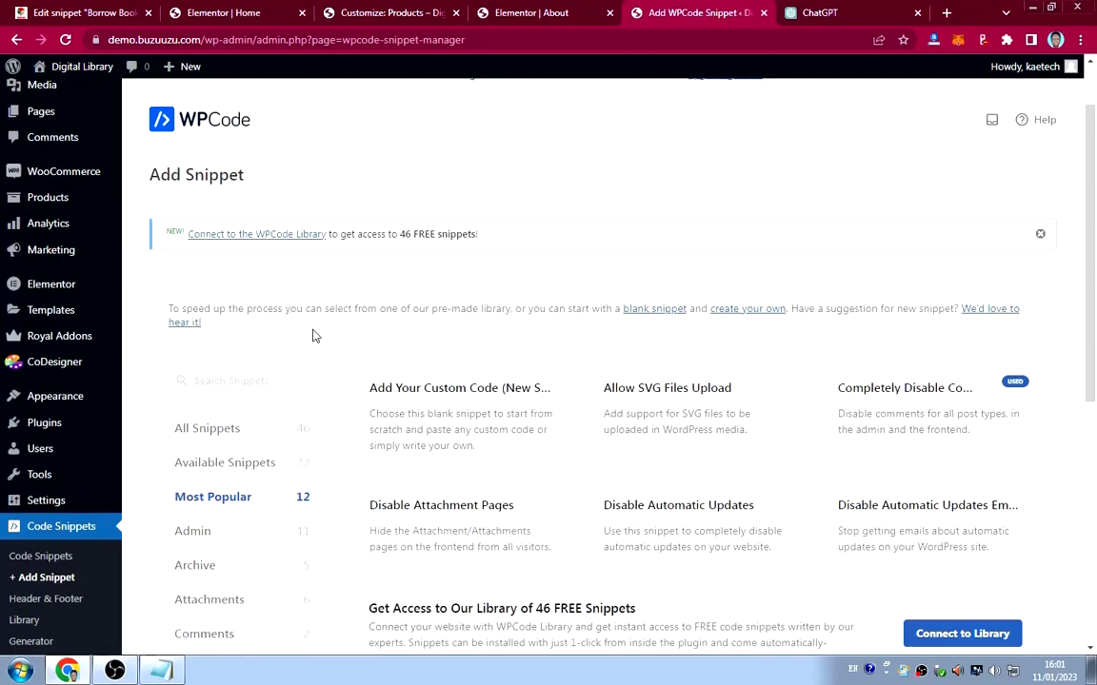
mouse_move(546, 453)
scroll(334, 393, down, 2)
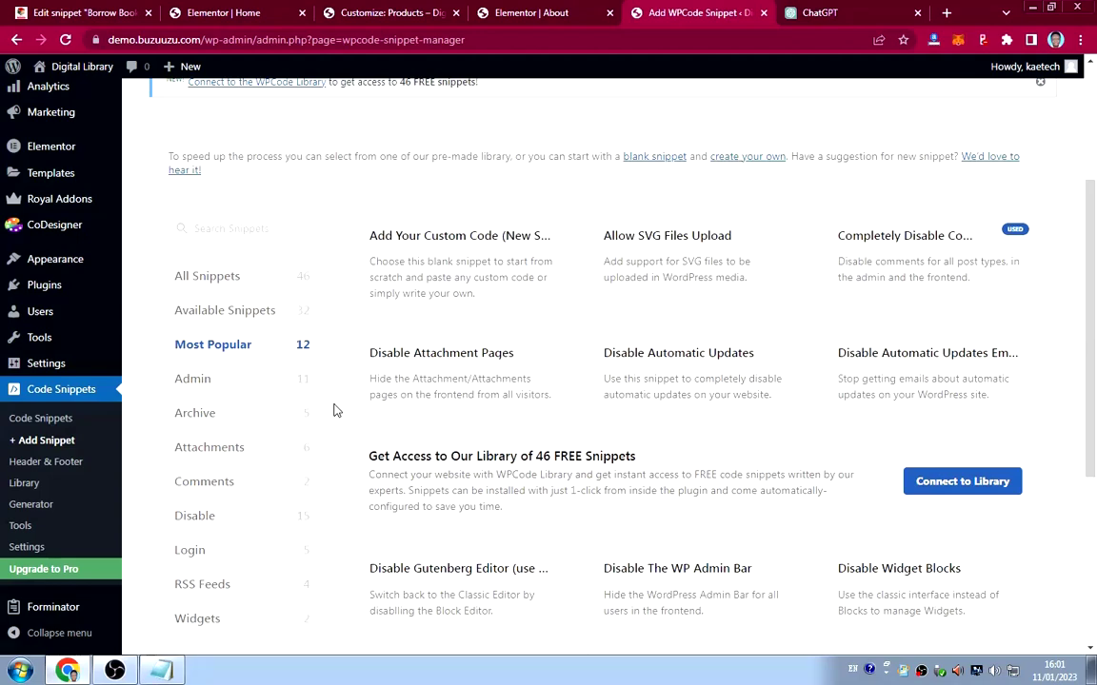
scroll(338, 412, down, 1)
scroll(340, 413, up, 2)
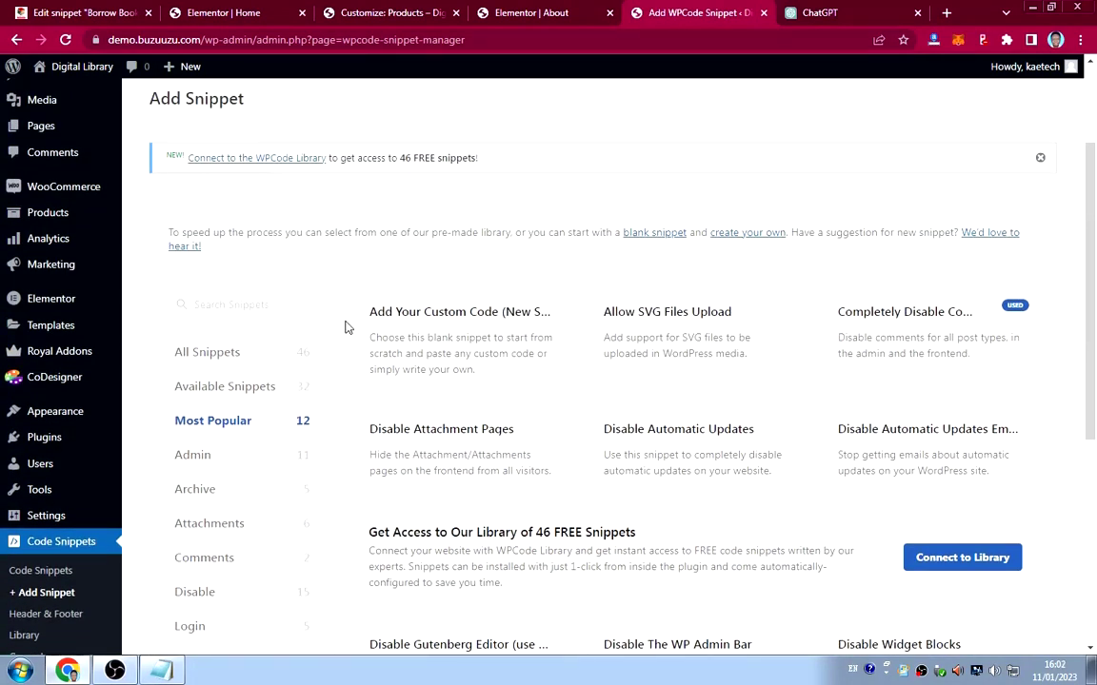
mouse_move(418, 324)
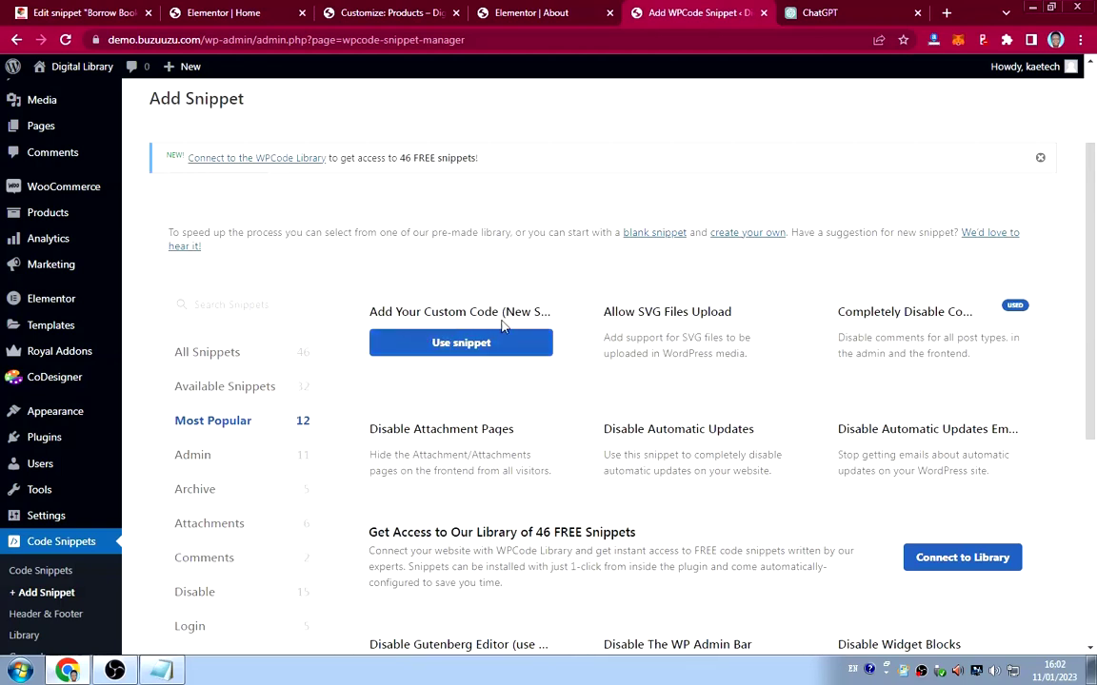
click(452, 346)
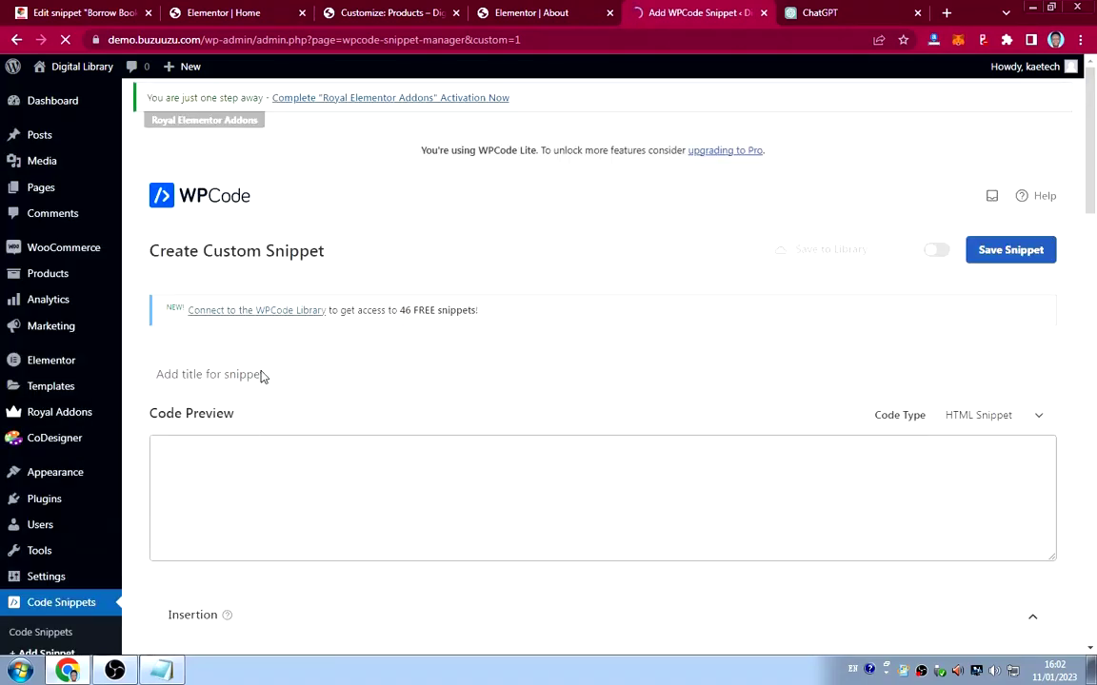
Title the custom snippet Borrow Book and set its code type to PHP Snippet.
click(266, 375)
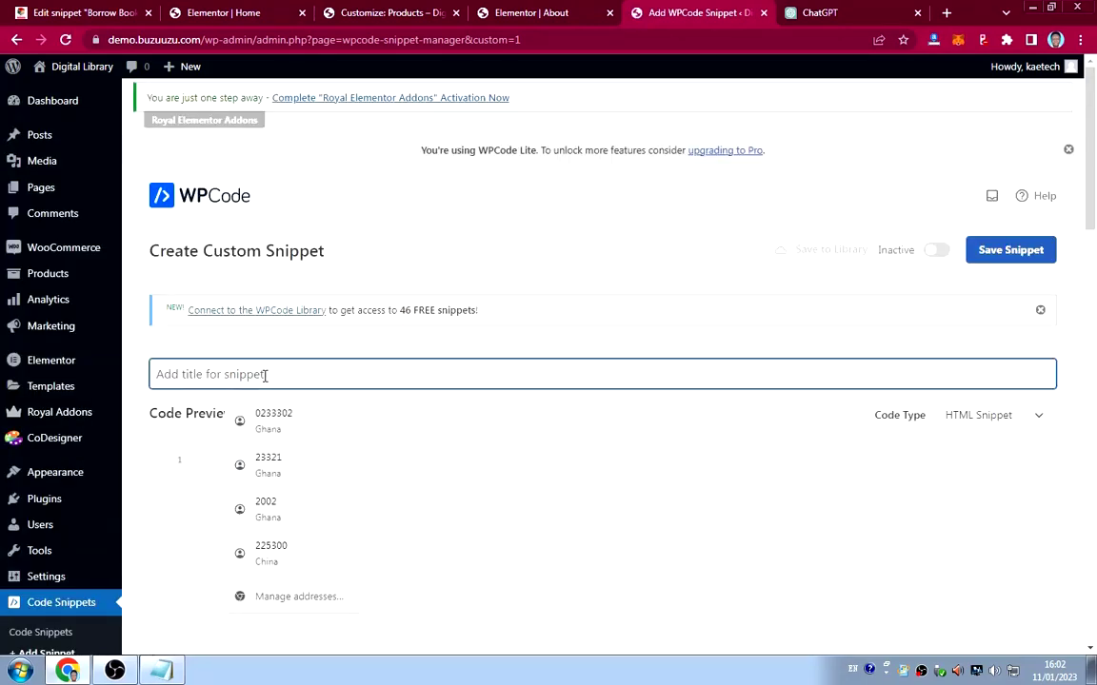
text(borrow Boo)
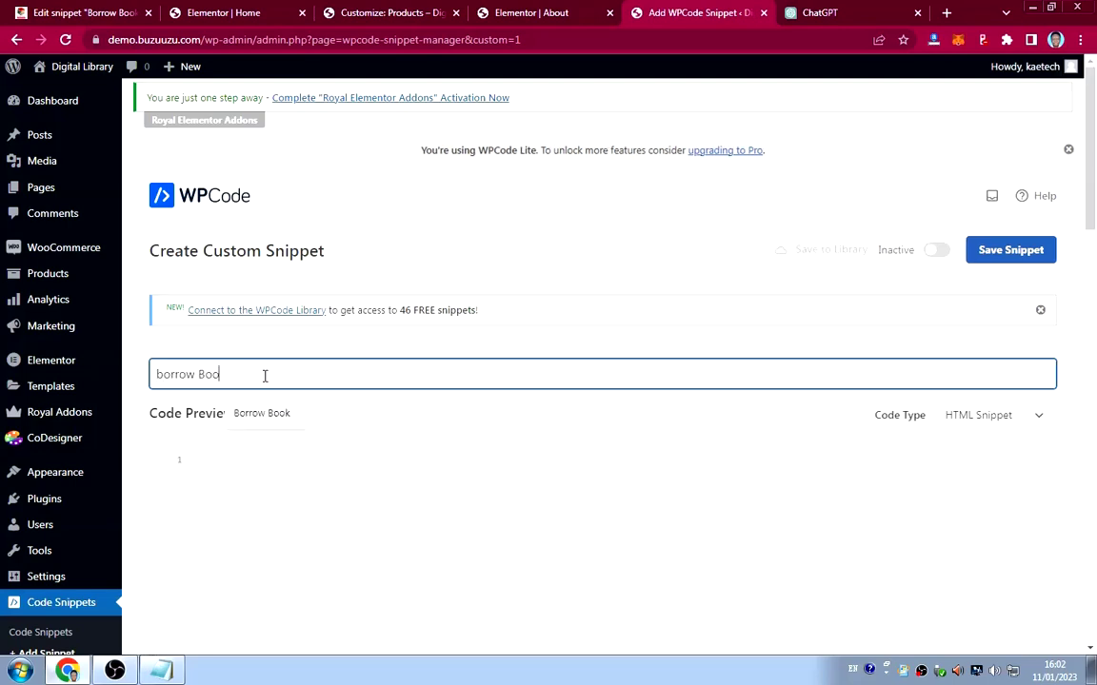
text(k)
click(245, 411)
click(554, 423)
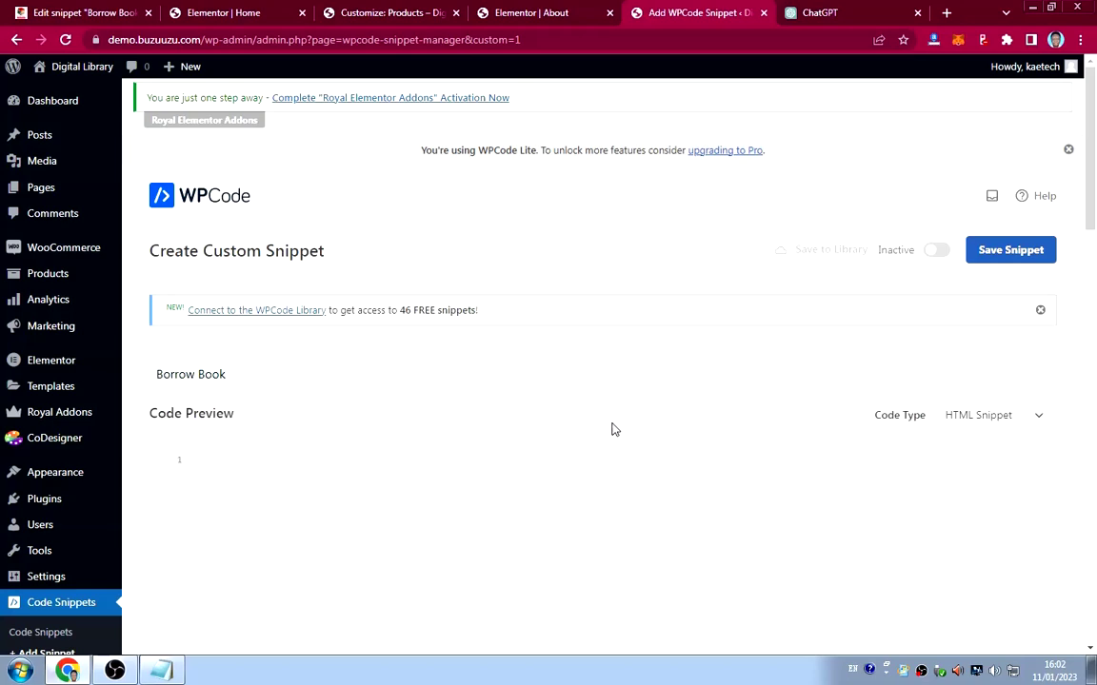
click(980, 416)
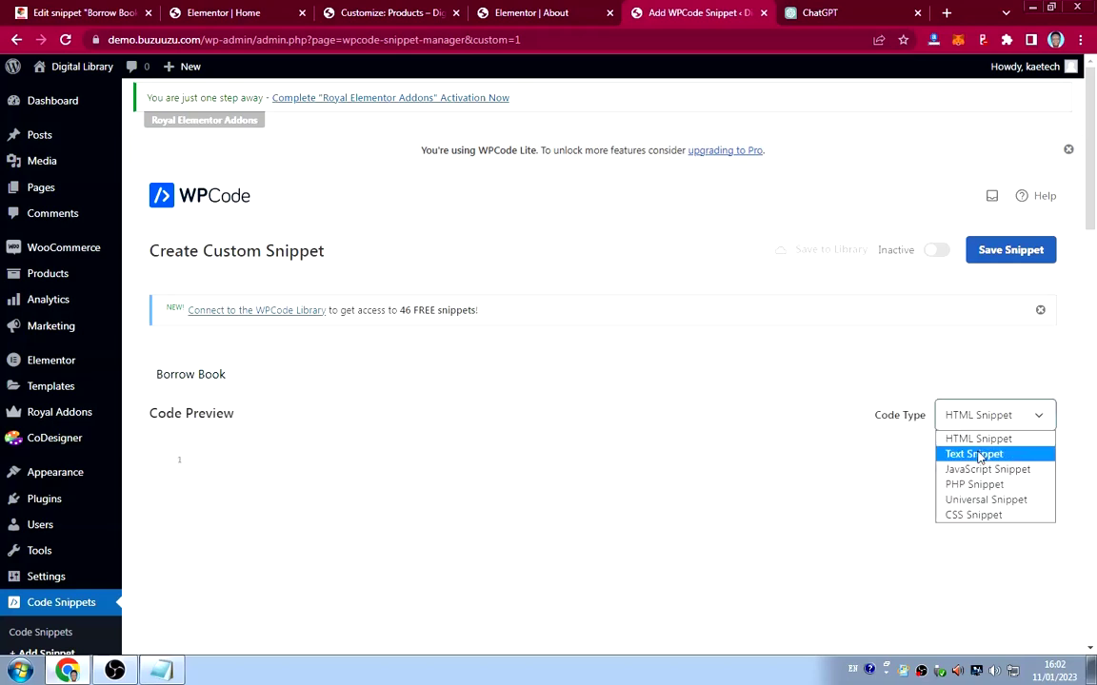
click(972, 485)
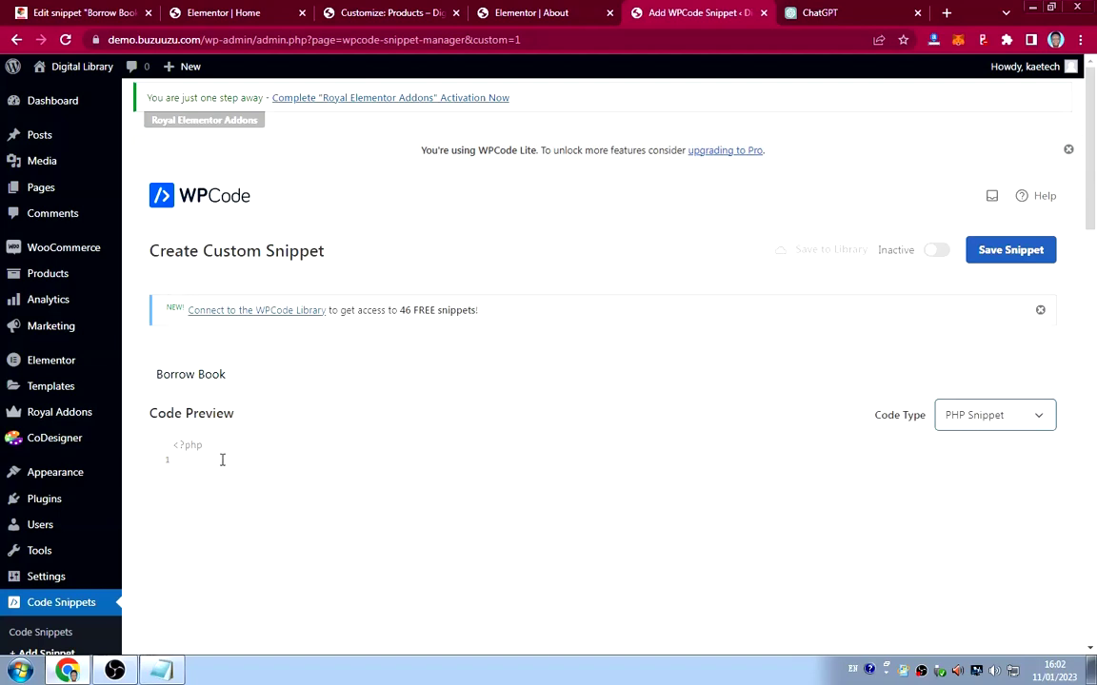
Paste the copied WooCommerce code that relabels the add-to-cart buttons as Borrow Book, activate the snippet and save it.
click(211, 463)
text(function woo_custom_cart_button_text() {     return __( 'Borrow Book', 'woocommerce' ); }   add_filter( 'woocommerce_product_single_add_to_cart_text', 'woo_custom_single_cart_button_text' );    // 2.1 +  function woo_custom_single_cart_button_text() {     return __( 'Borrow Book', 'woocommerce' ); })
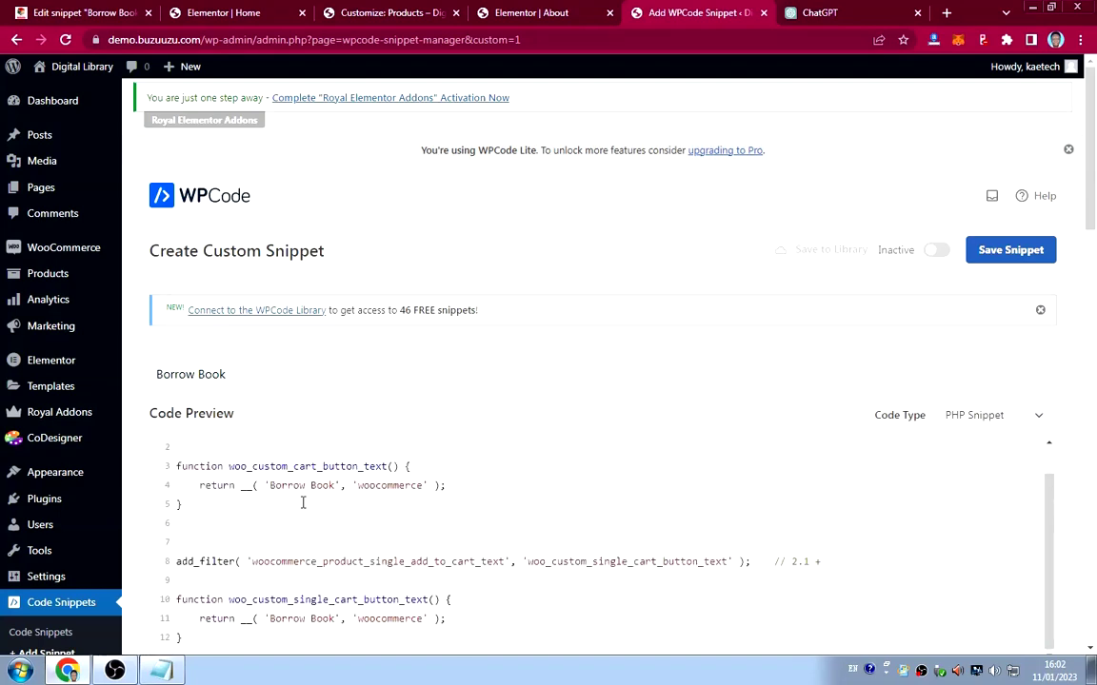
scroll(312, 506, up, 1)
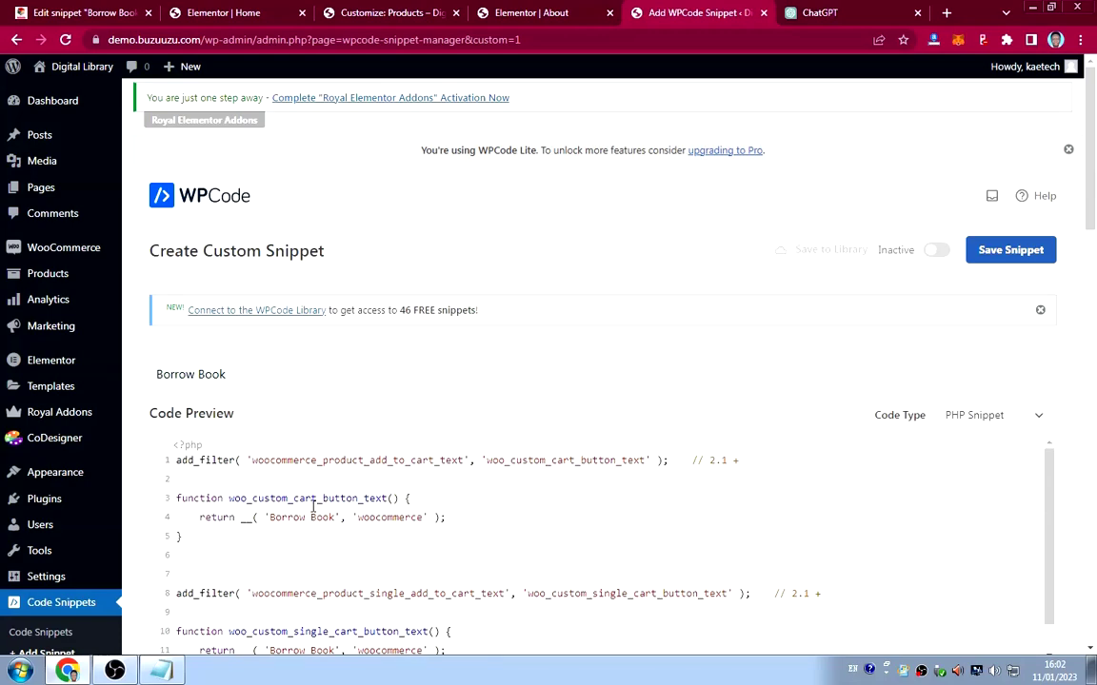
scroll(314, 507, down, 3)
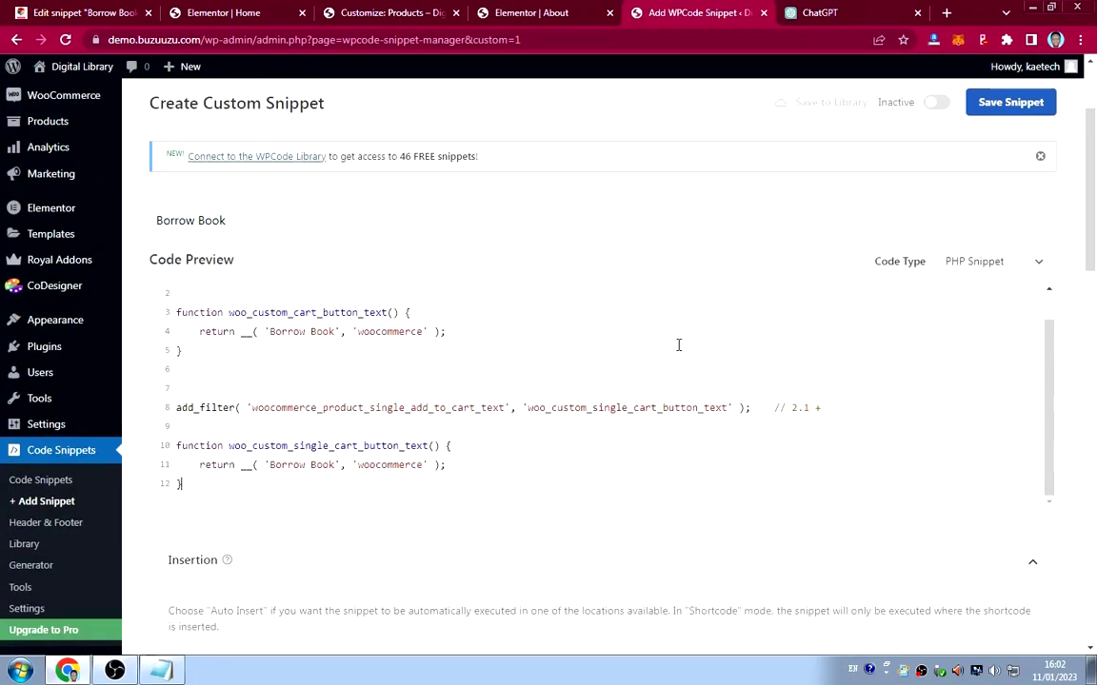
click(936, 102)
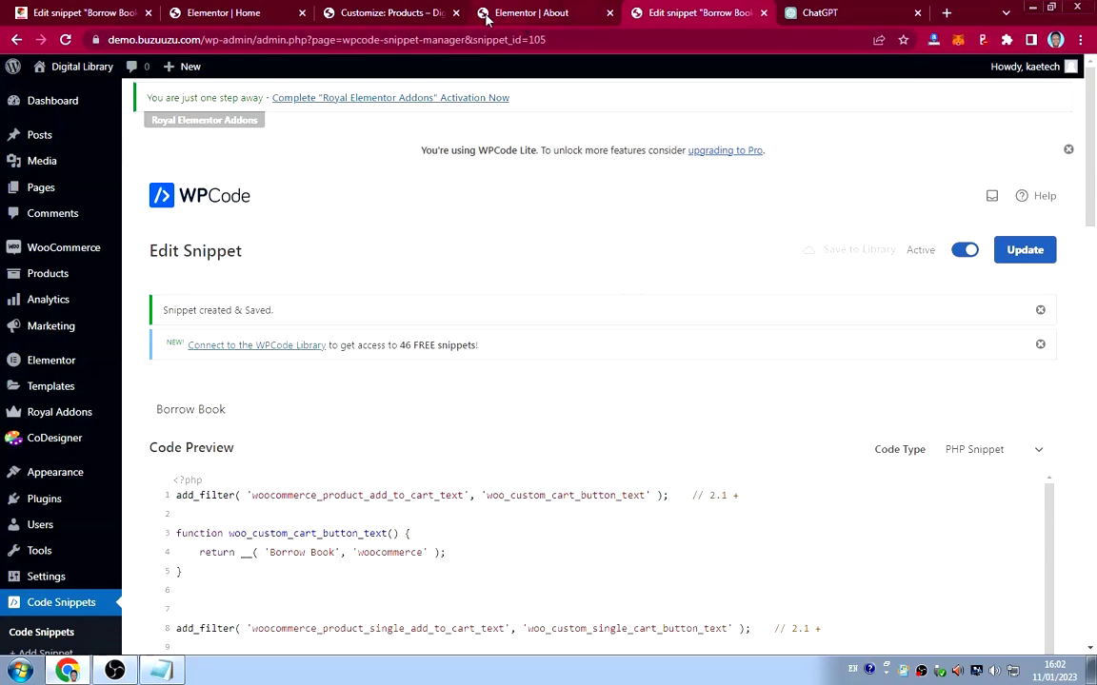
Open the demo site's store in a new tab and look through the Library product listing.
mouse_move(76, 69)
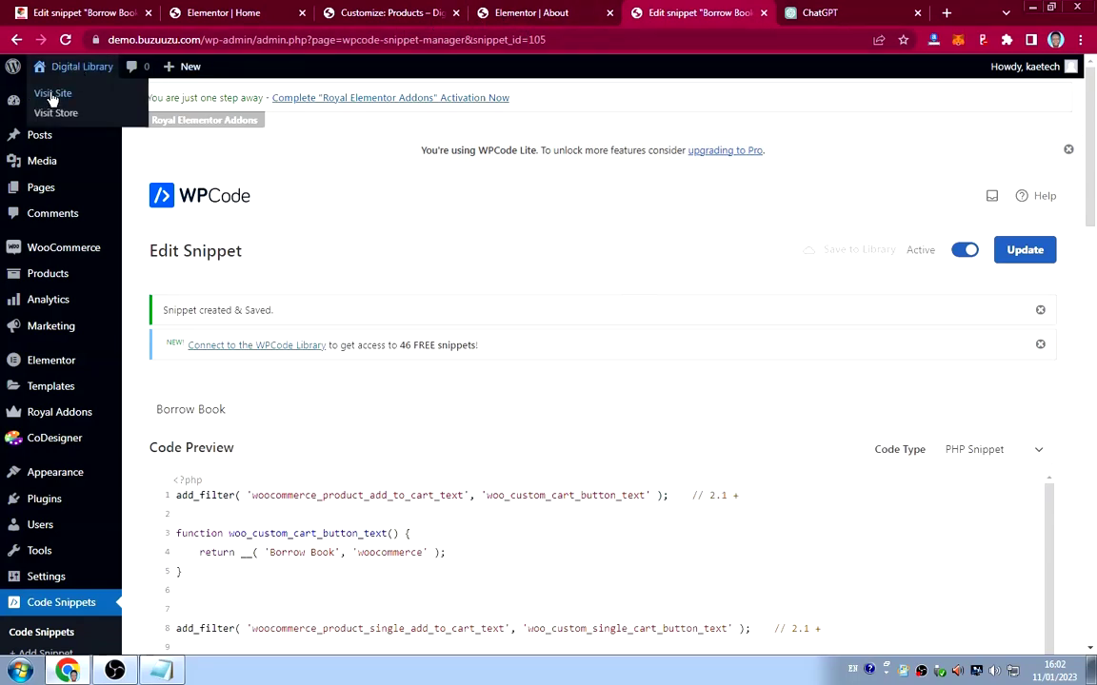
right_click(52, 98)
click(84, 111)
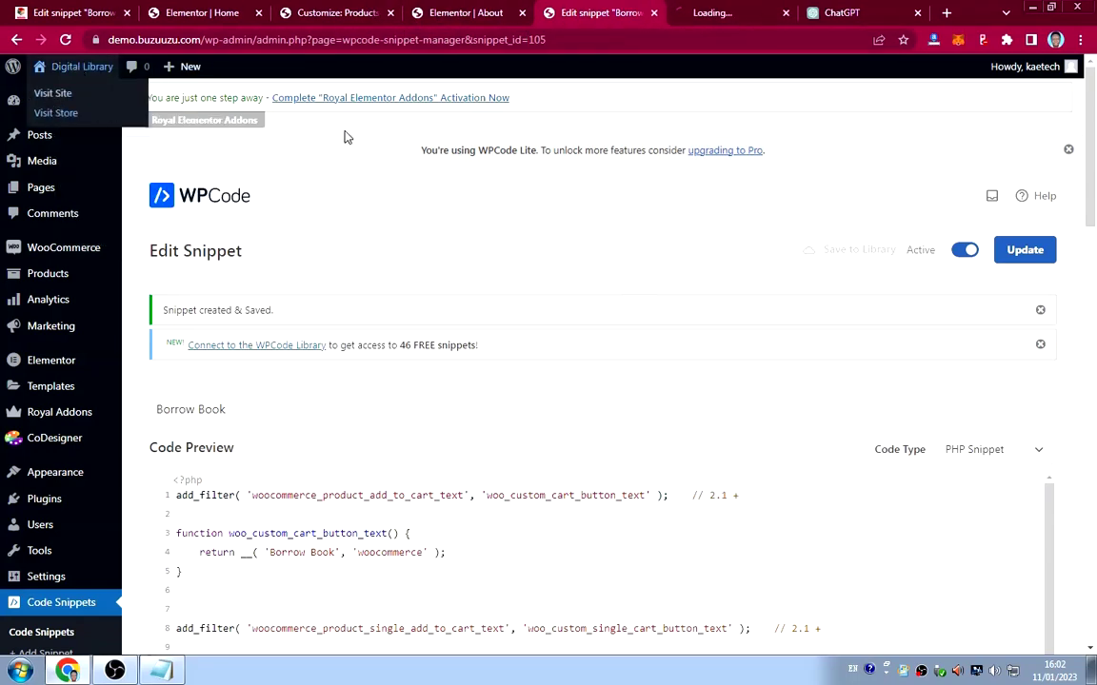
click(723, 14)
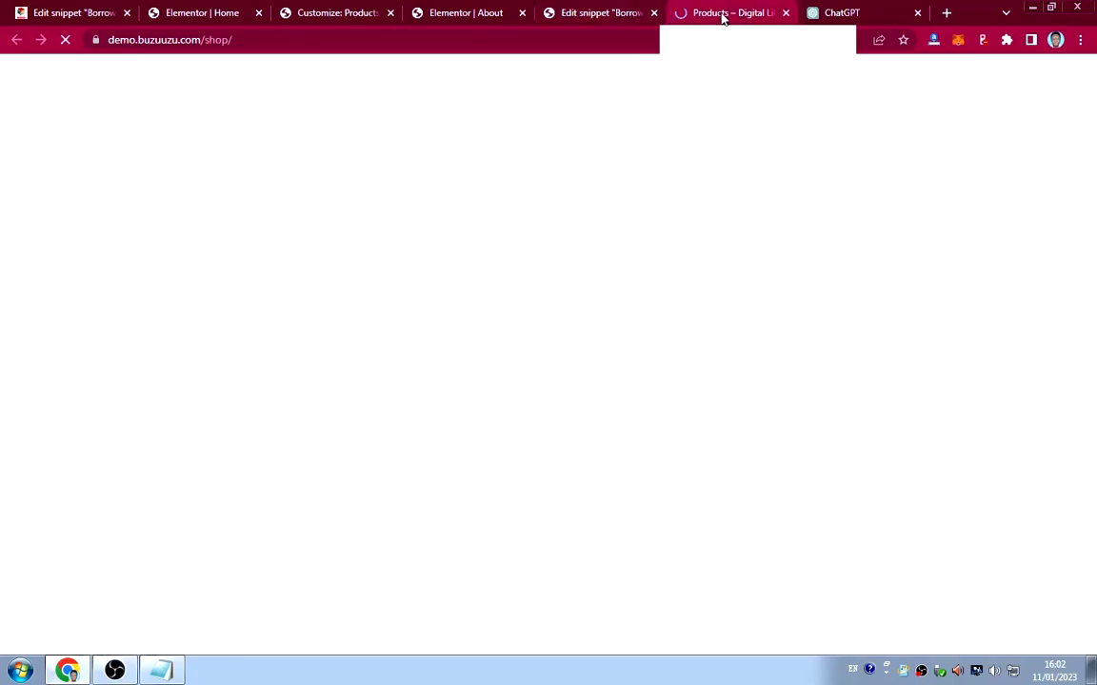
scroll(729, 265, down, 3)
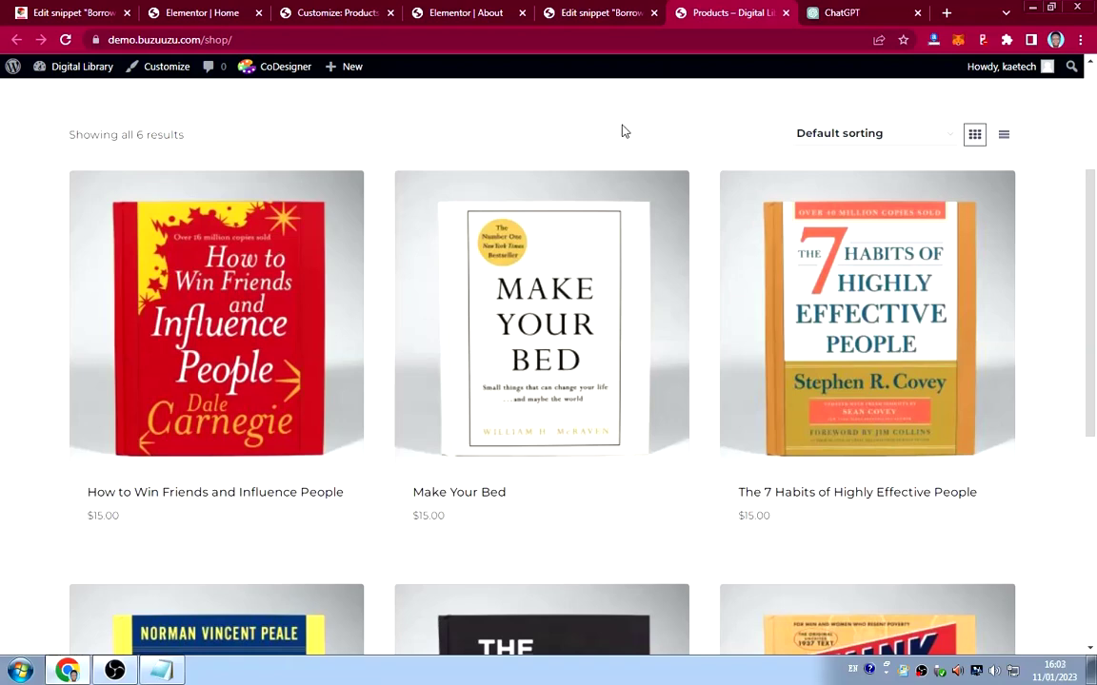
scroll(626, 133, up, 3)
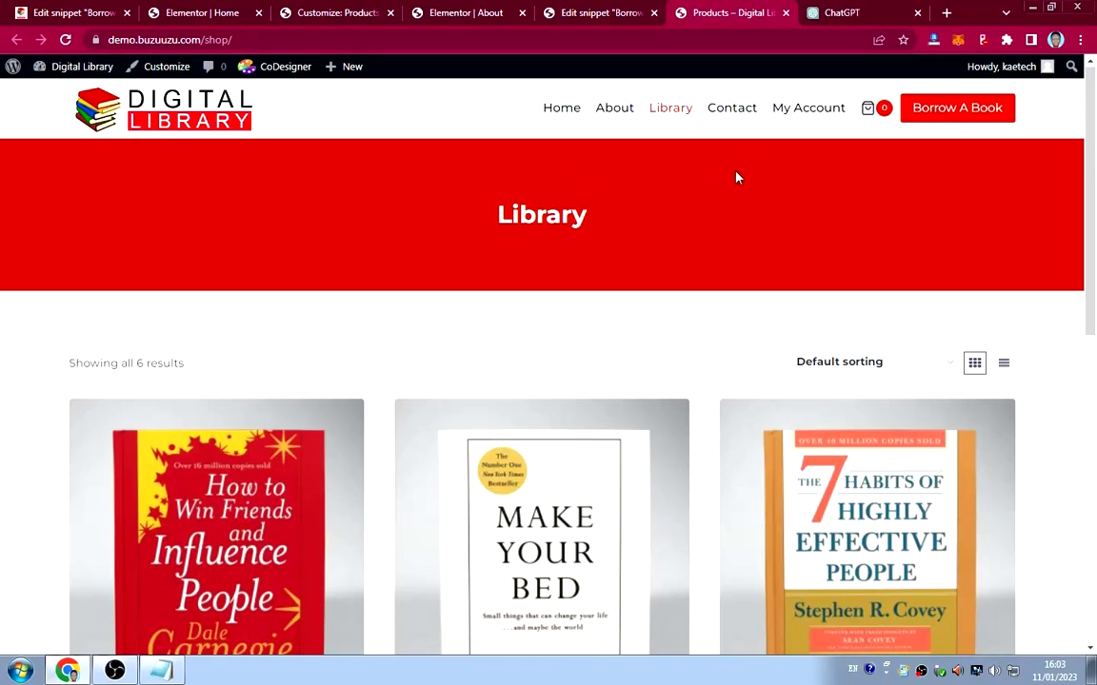
scroll(663, 203, down, 2)
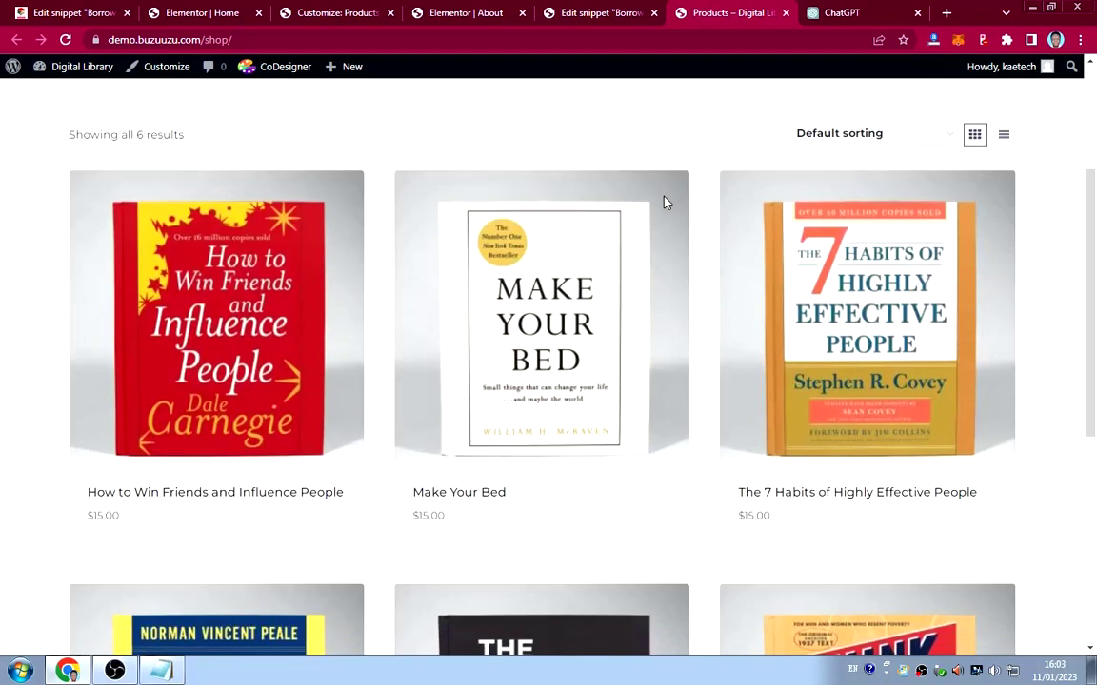
Add the book Make Your Bed to the cart, proceed to checkout and examine the order button.
click(536, 523)
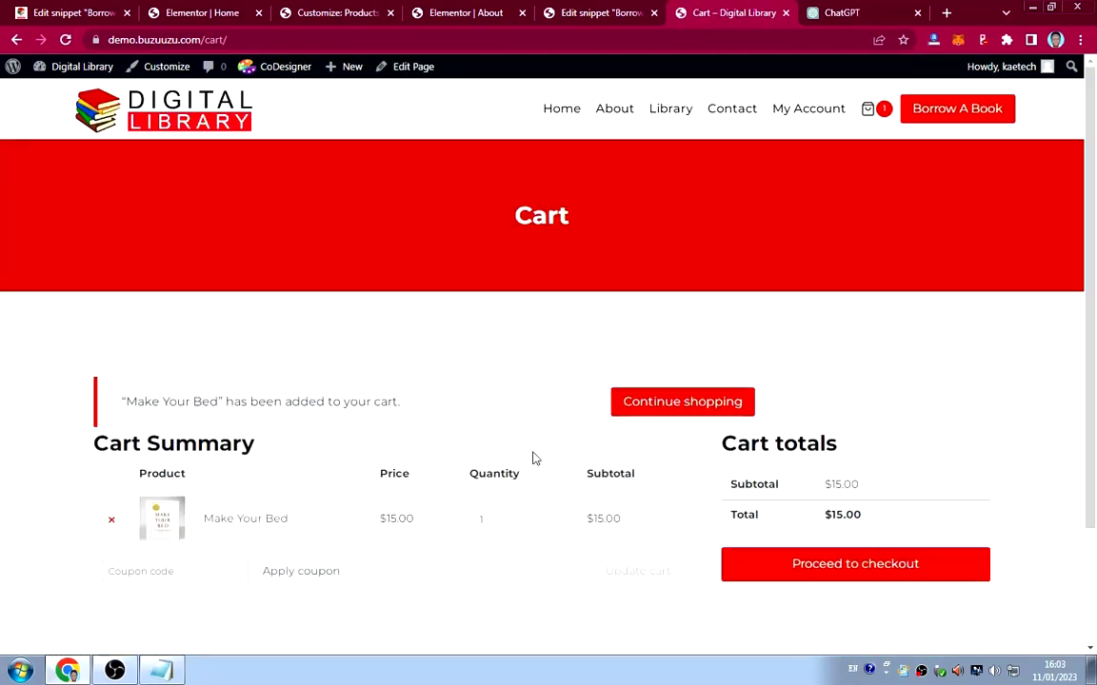
scroll(562, 452, down, 2)
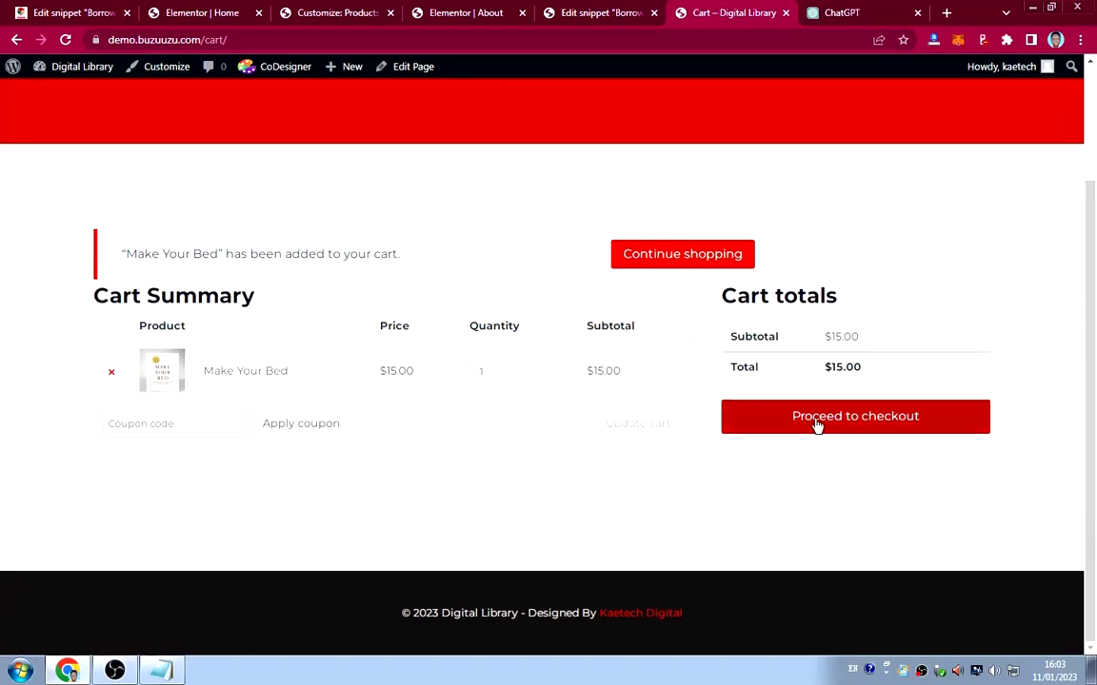
click(818, 423)
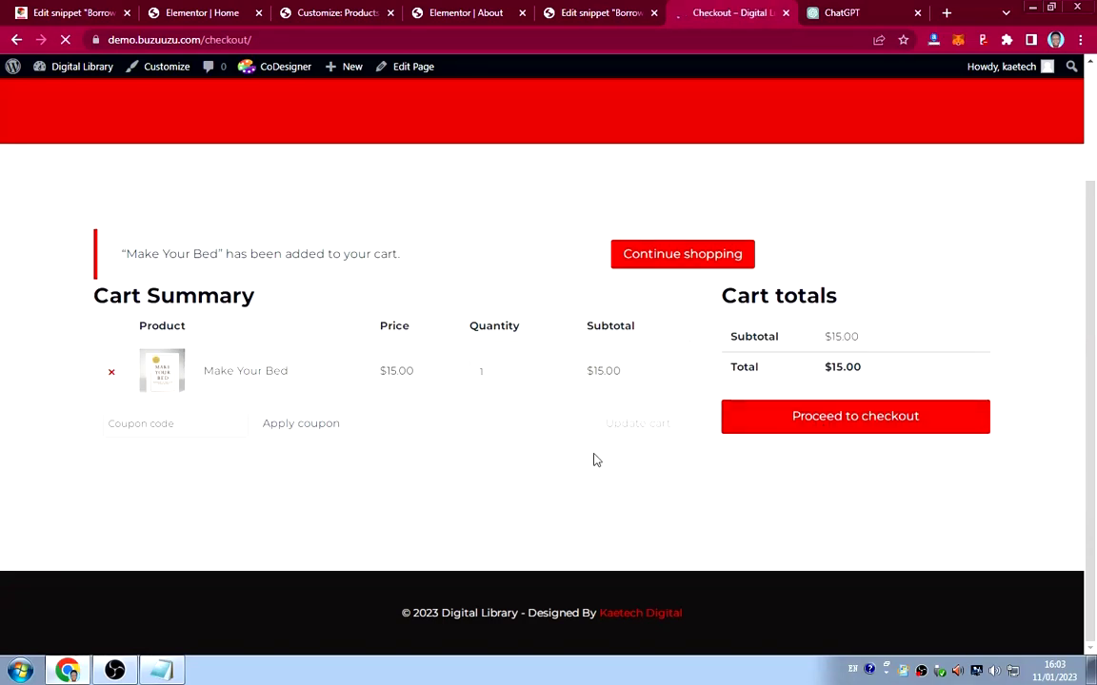
scroll(626, 421, down, 5)
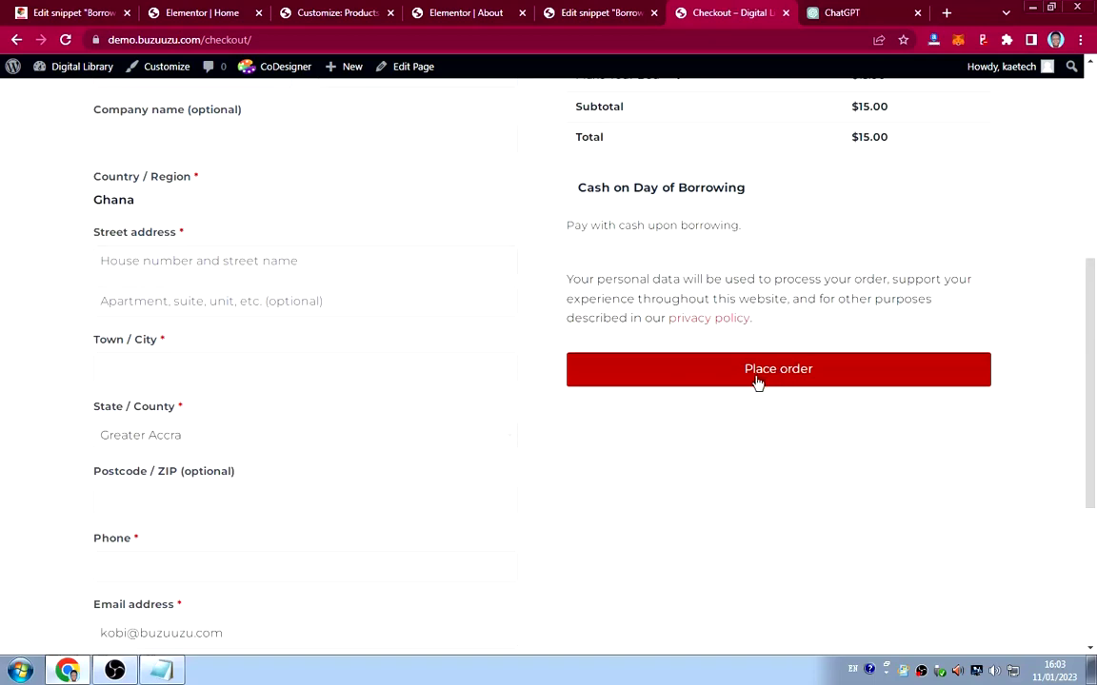
Open the Checkout snippet from the reference site's Code Snippets list and copy its code.
click(85, 17)
mouse_move(68, 341)
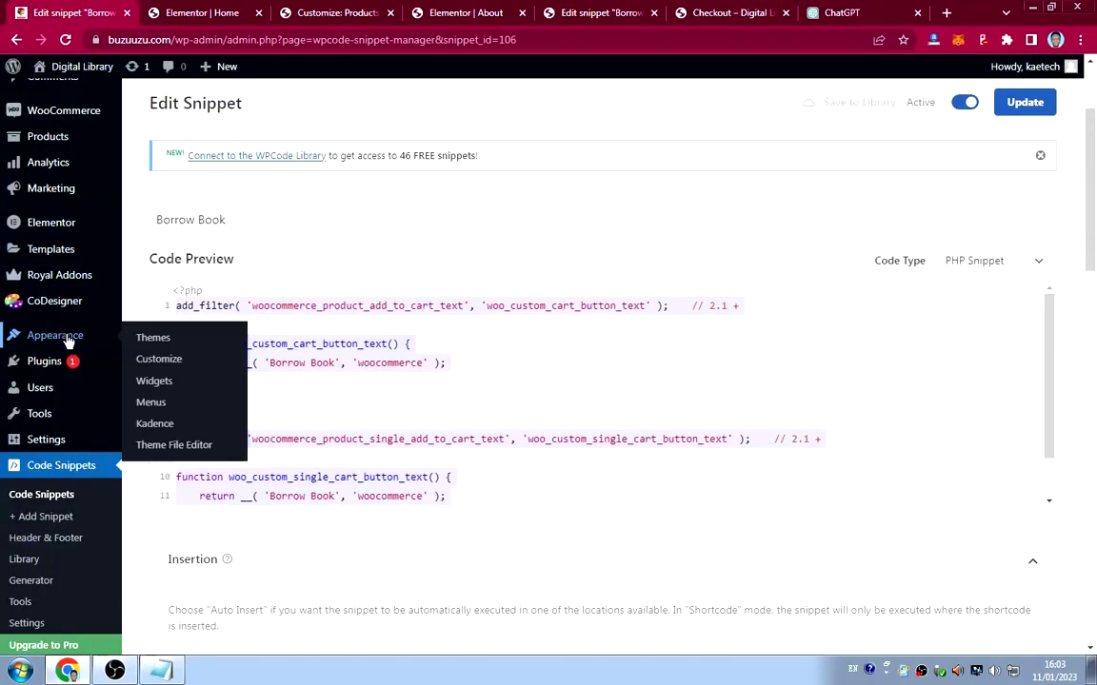
click(41, 499)
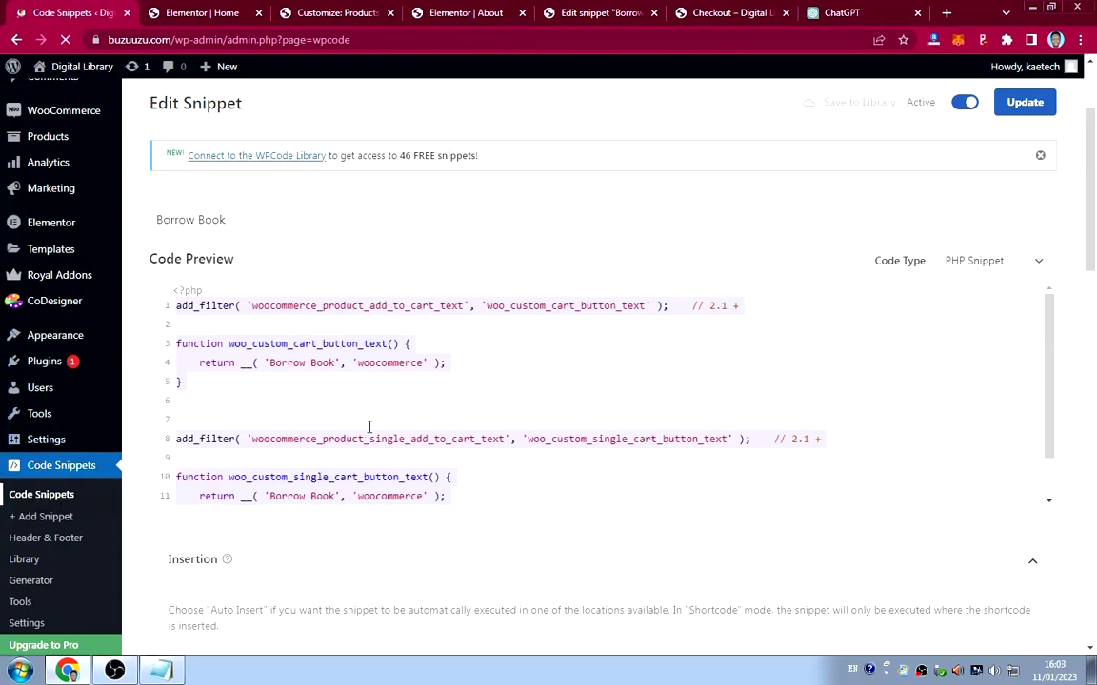
mouse_move(201, 473)
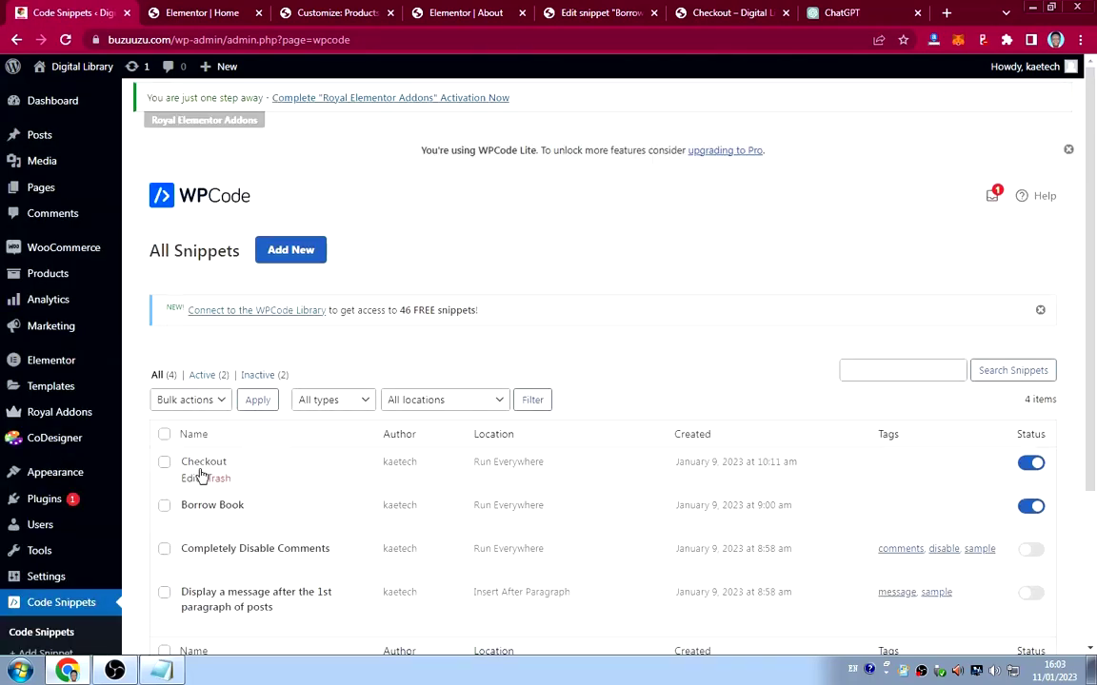
click(191, 479)
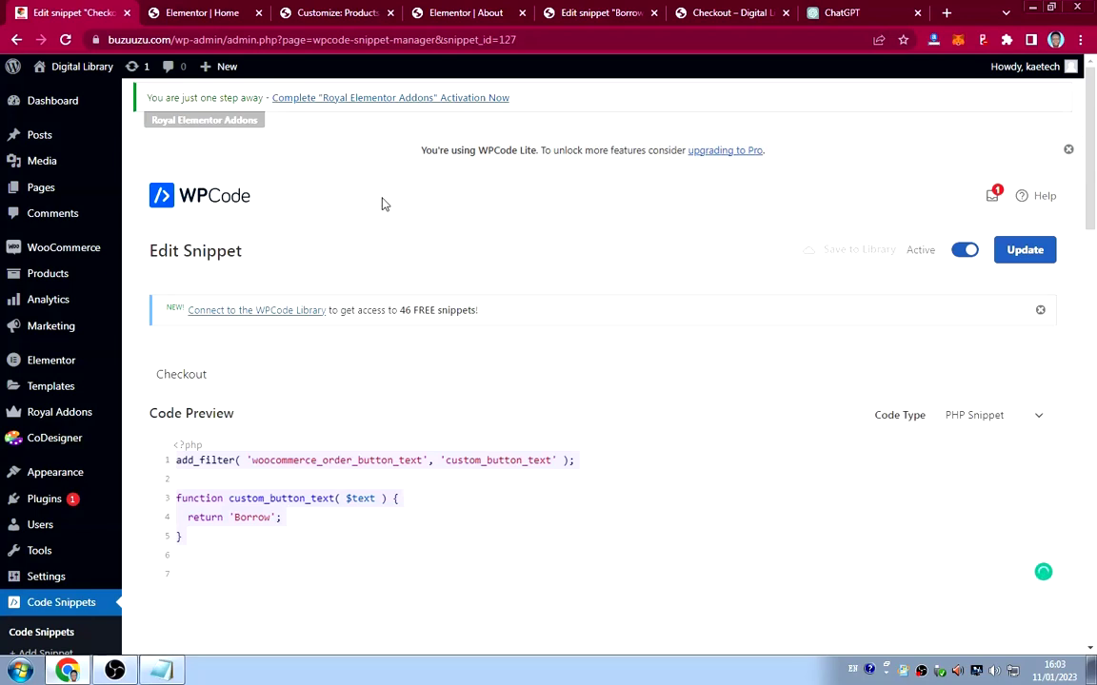
Return to the demo site's WPCode dashboard and add another blank custom snippet.
click(720, 19)
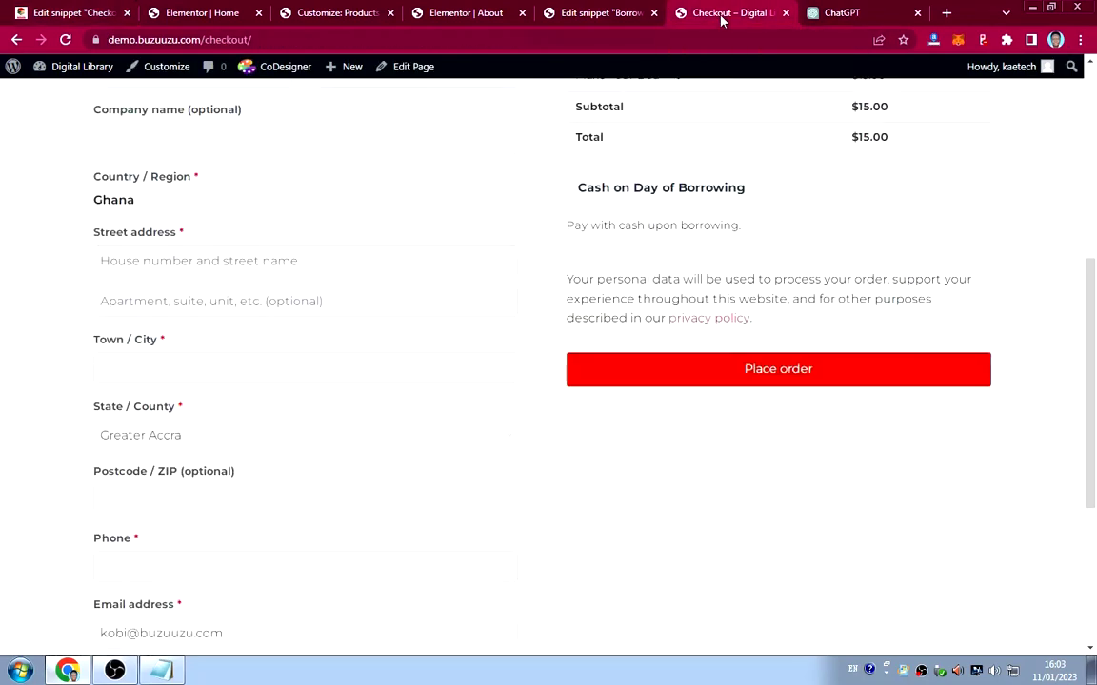
click(610, 15)
scroll(205, 309, down, 3)
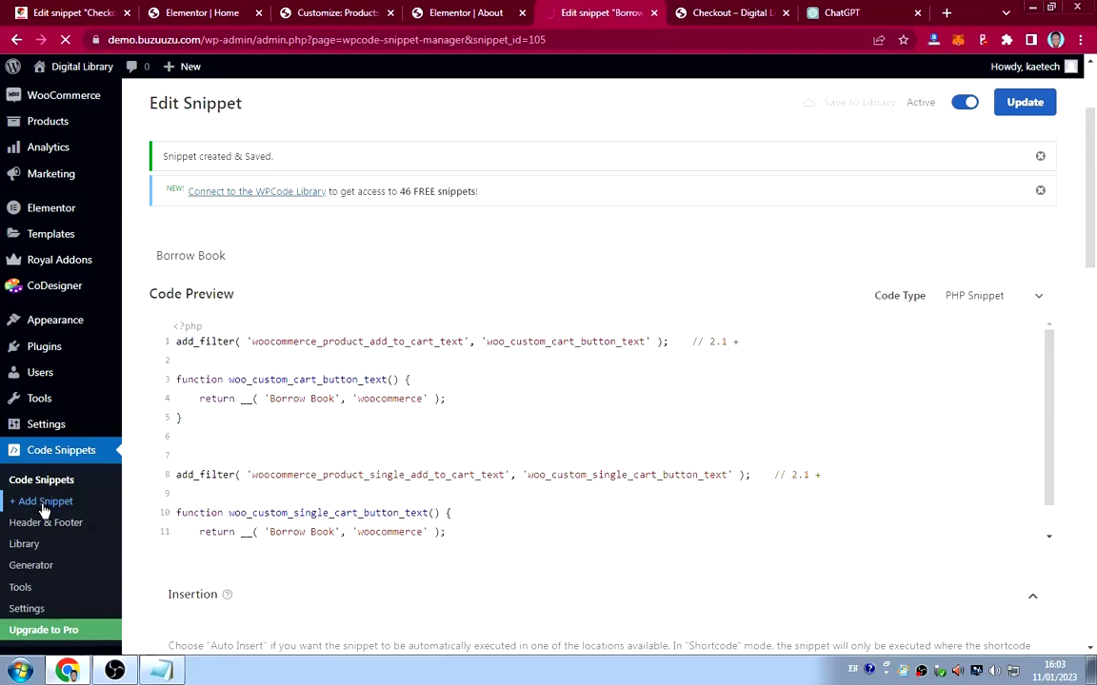
click(44, 510)
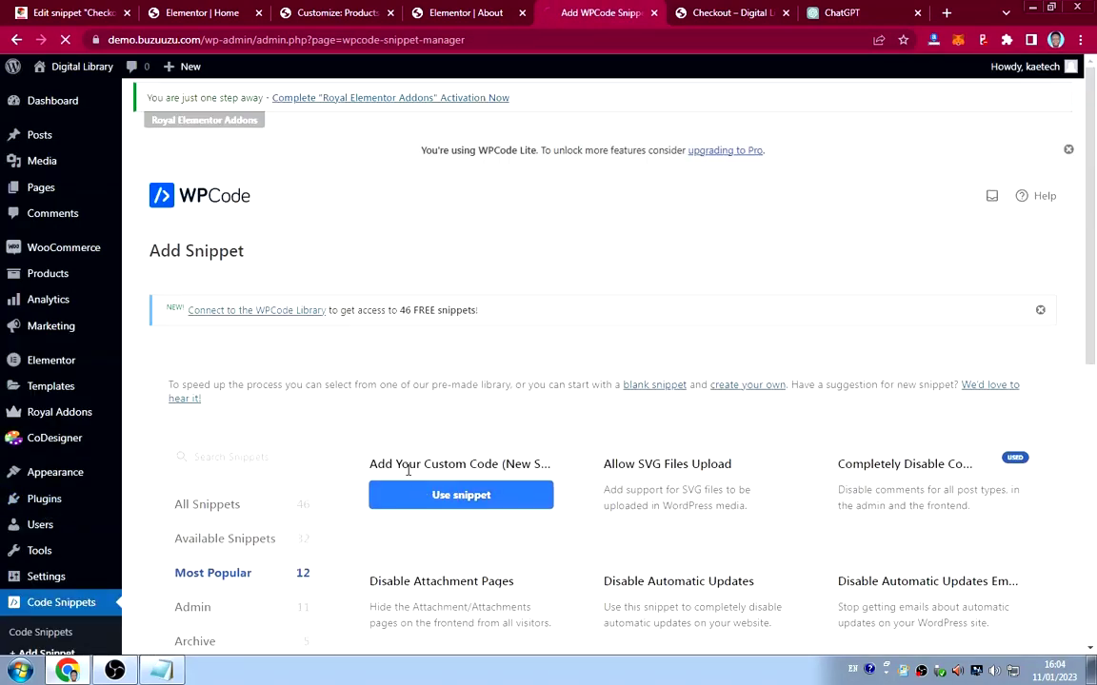
click(455, 438)
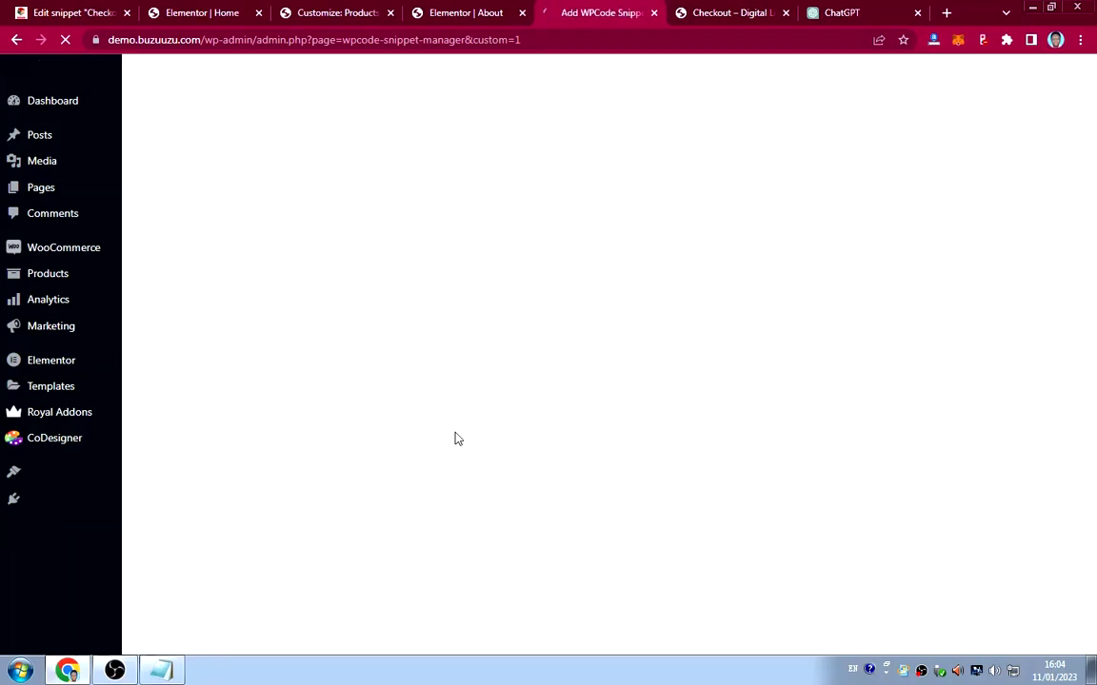
Title the new snippet Checkout and set its code type to PHP Snippet.
click(264, 379)
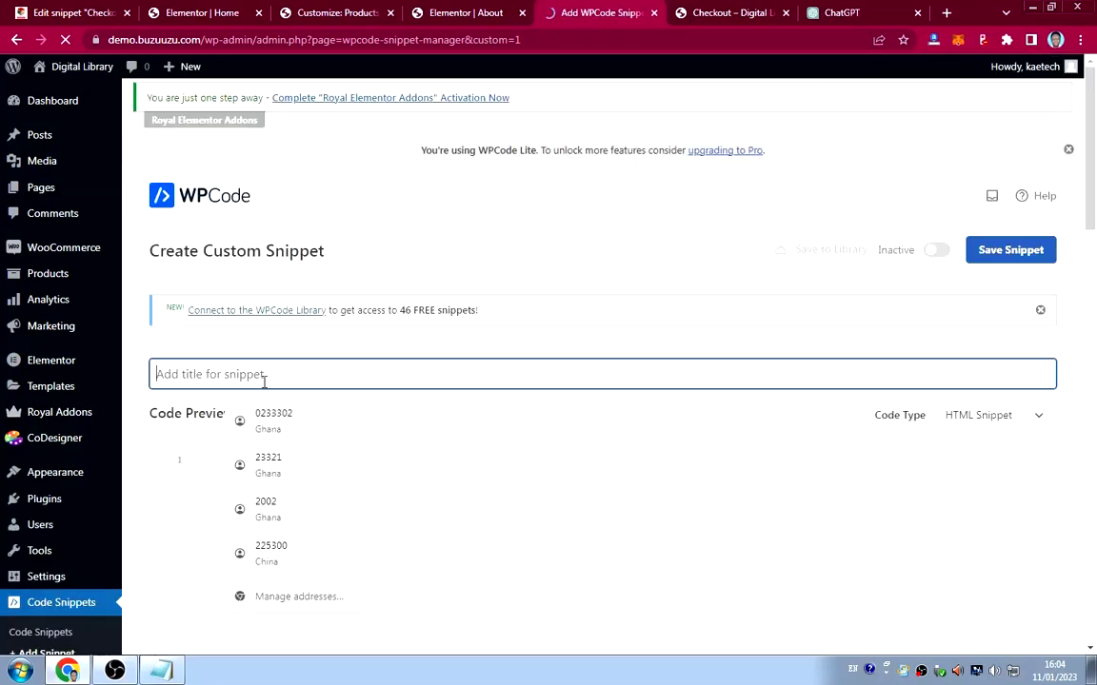
text(Cgex)
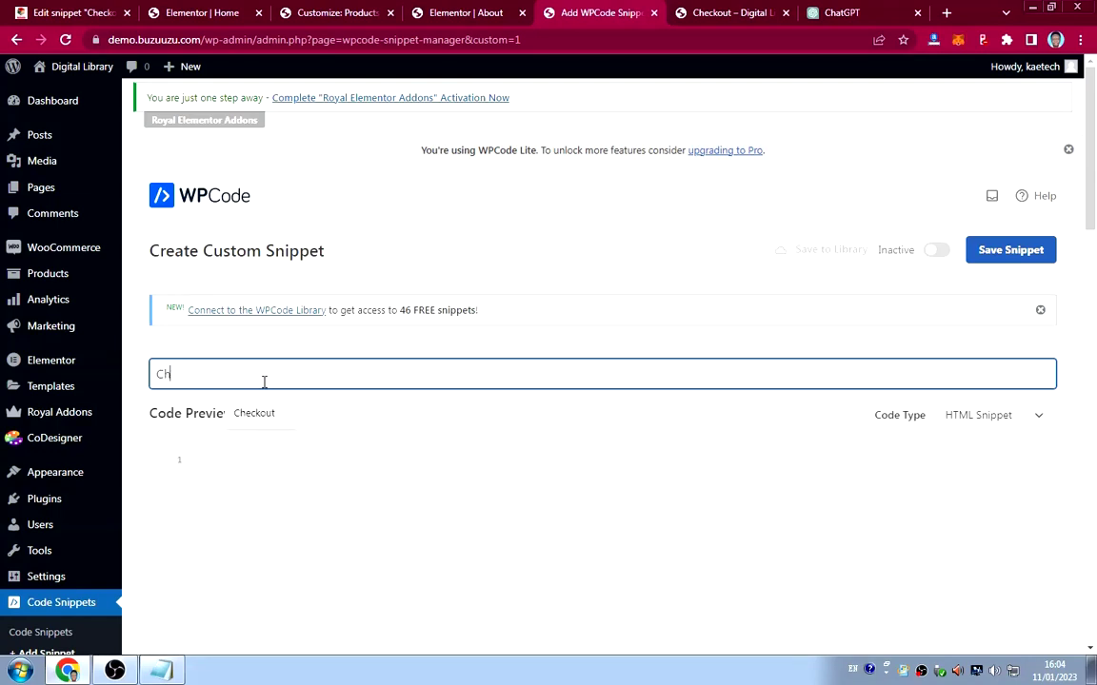
text(heckout)
click(253, 465)
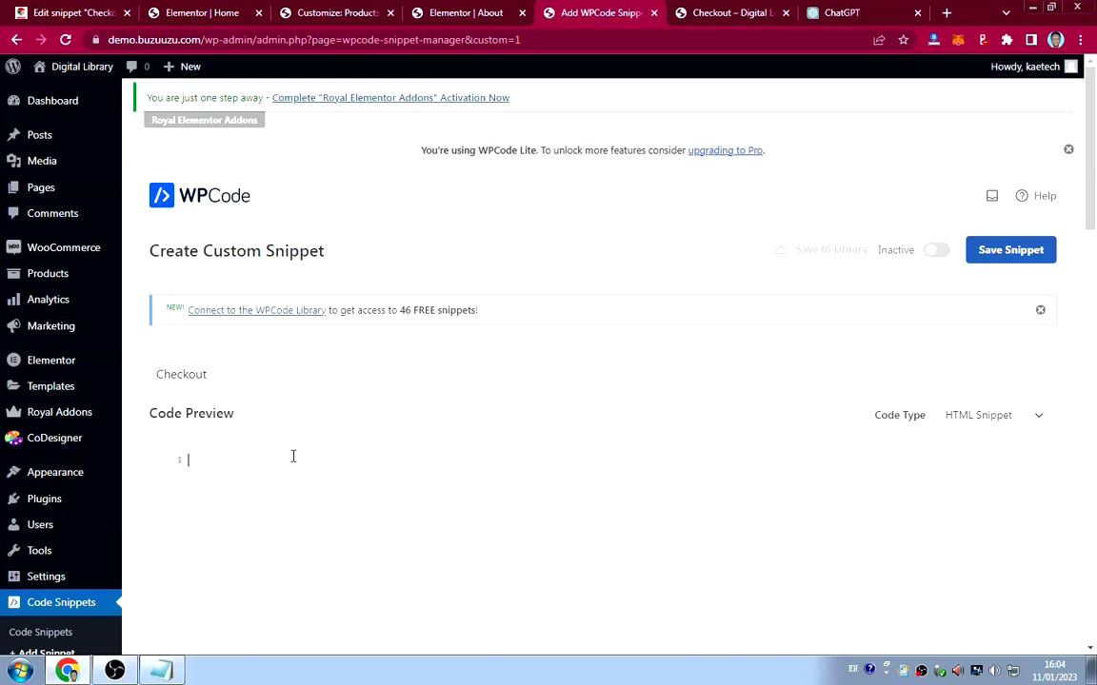
click(989, 417)
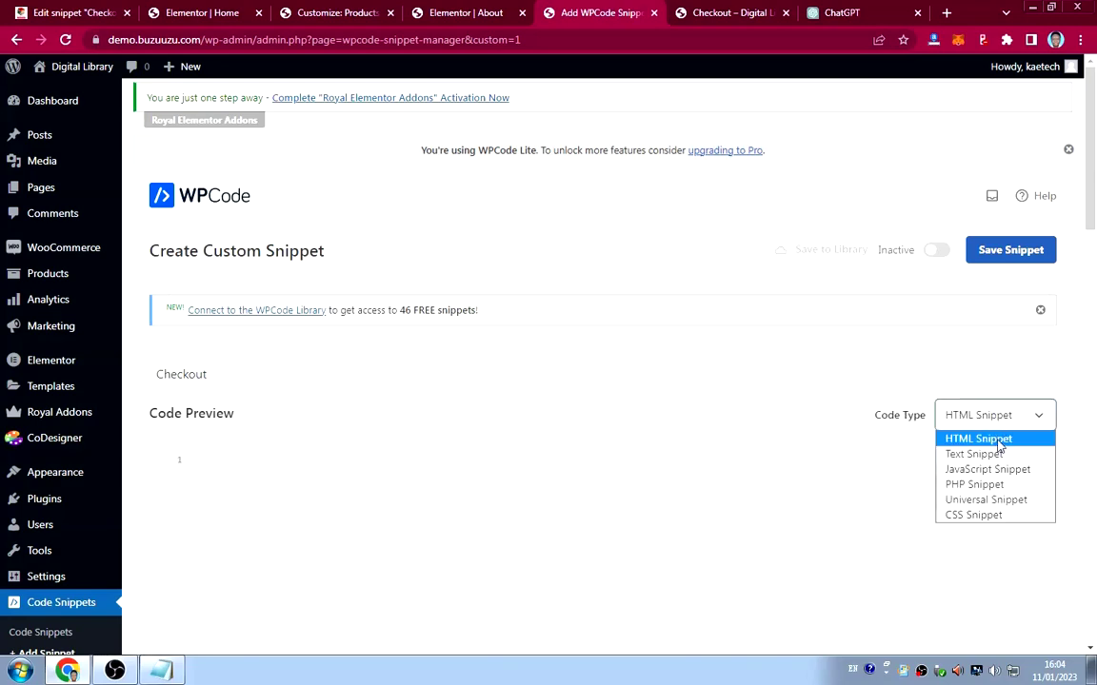
click(996, 486)
Paste the copied woocommerce_order_button_text filter code that returns 'Borrow', activate the snippet and save it.
click(468, 466)
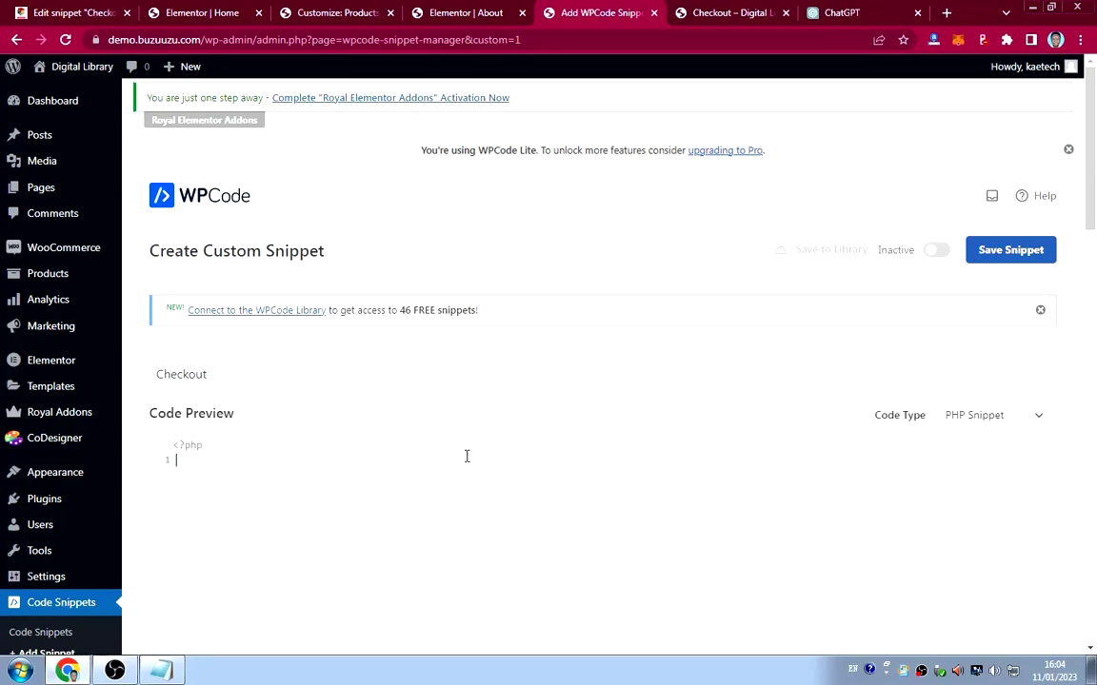
text(add_filter( 'woocommerce_order_button_text', 'custom_button_text' );  function custom_button_text( $text ) {   return 'Borrow'; })
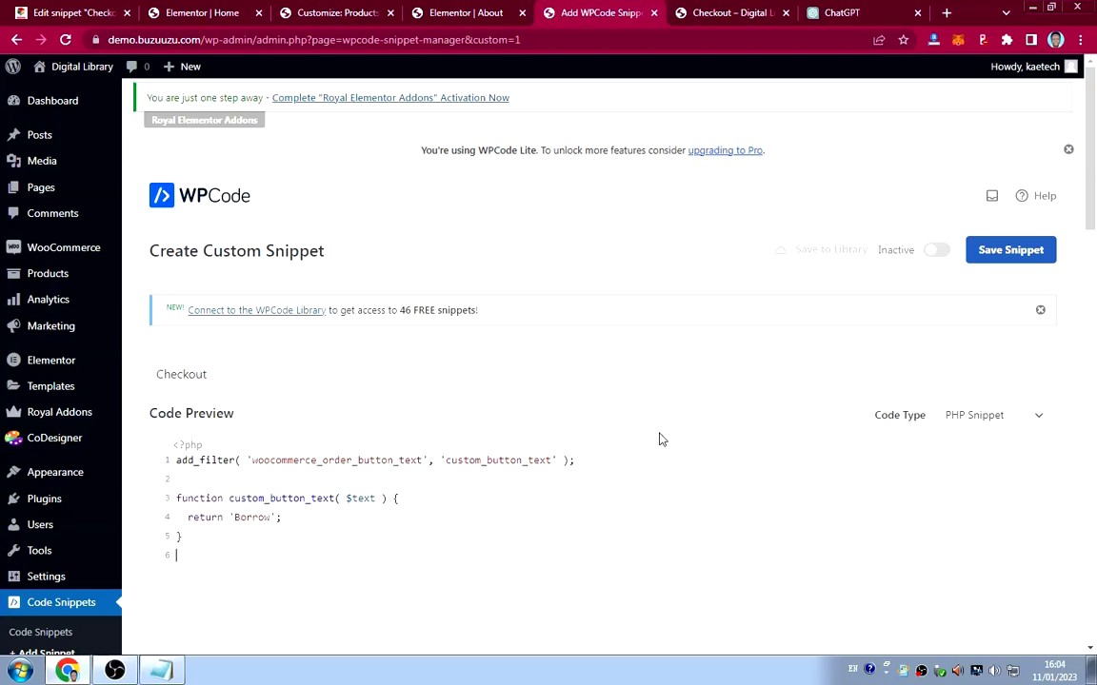
click(936, 250)
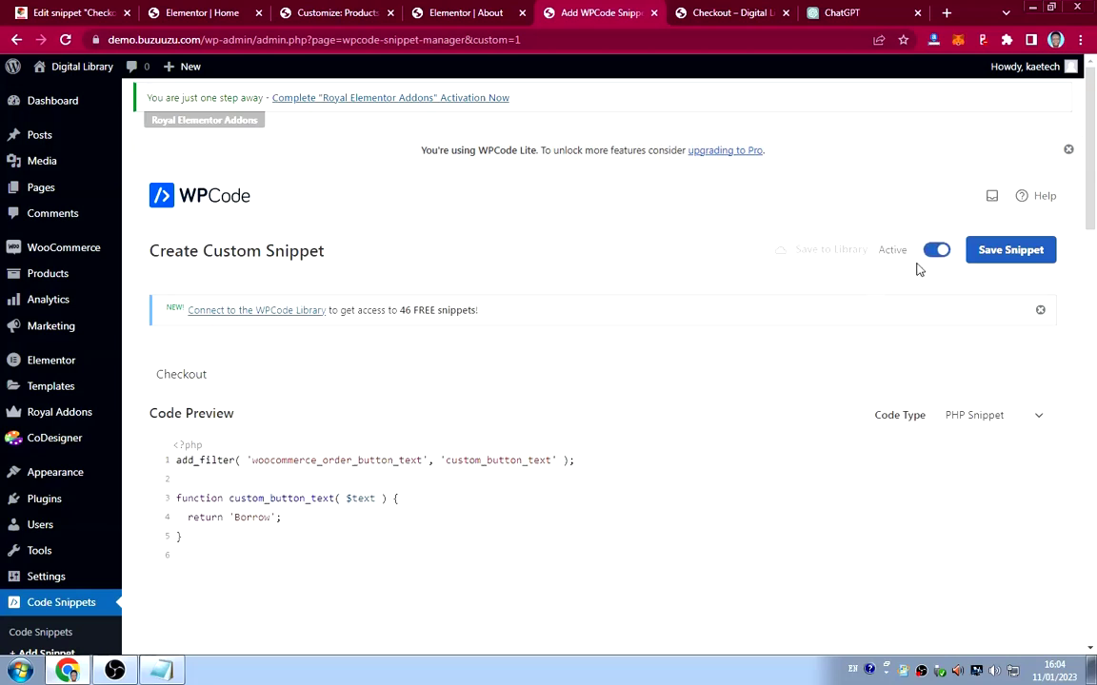
click(1009, 250)
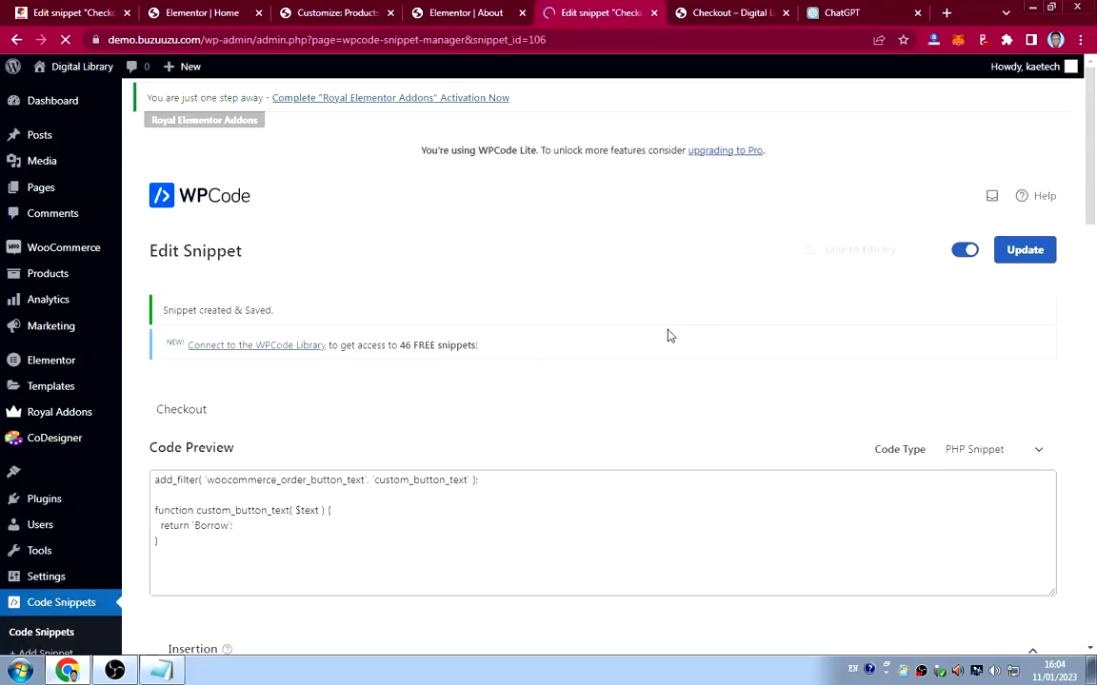
Reload the demo site's checkout page and review the order button's label and the billing details form.
click(732, 15)
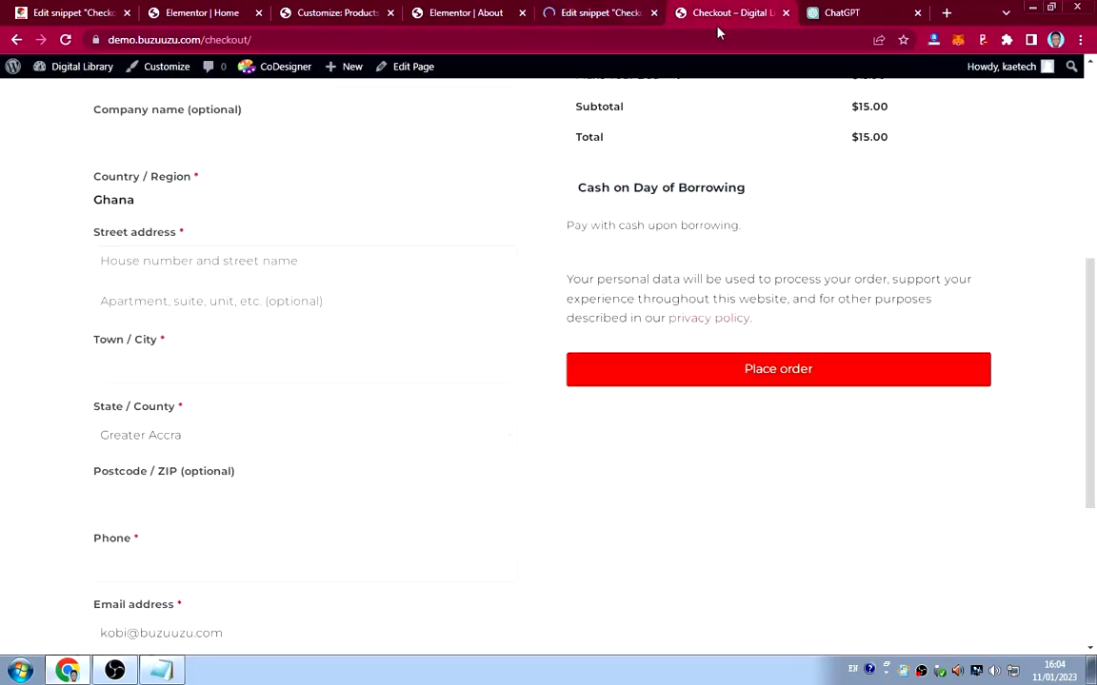
click(64, 40)
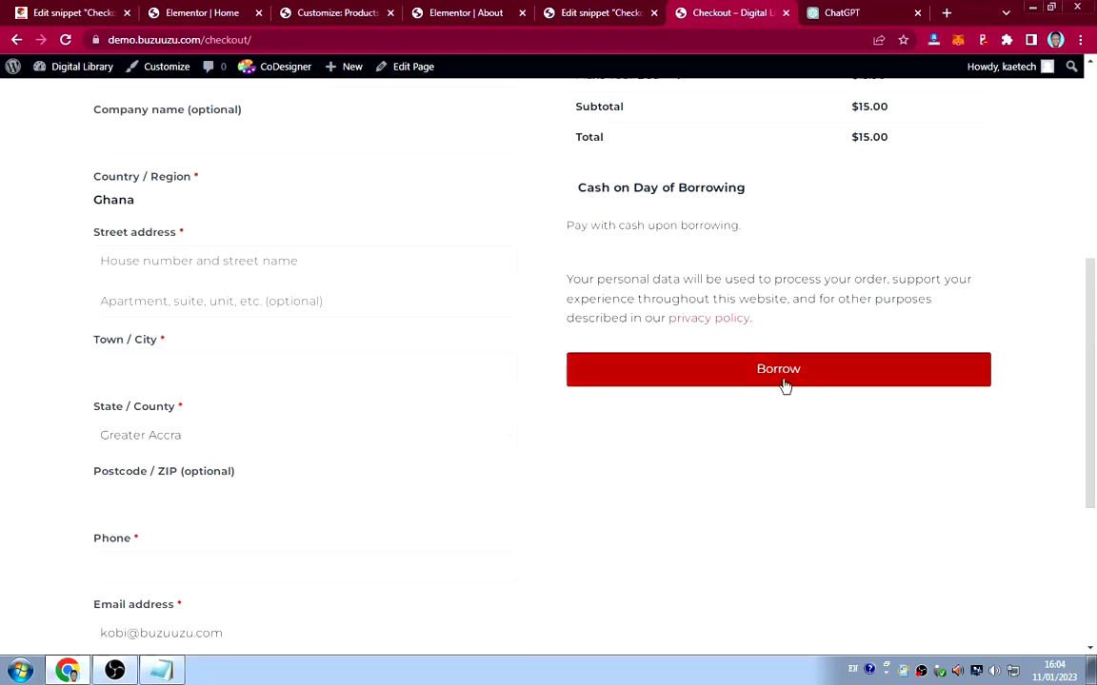
scroll(568, 305, up, 3)
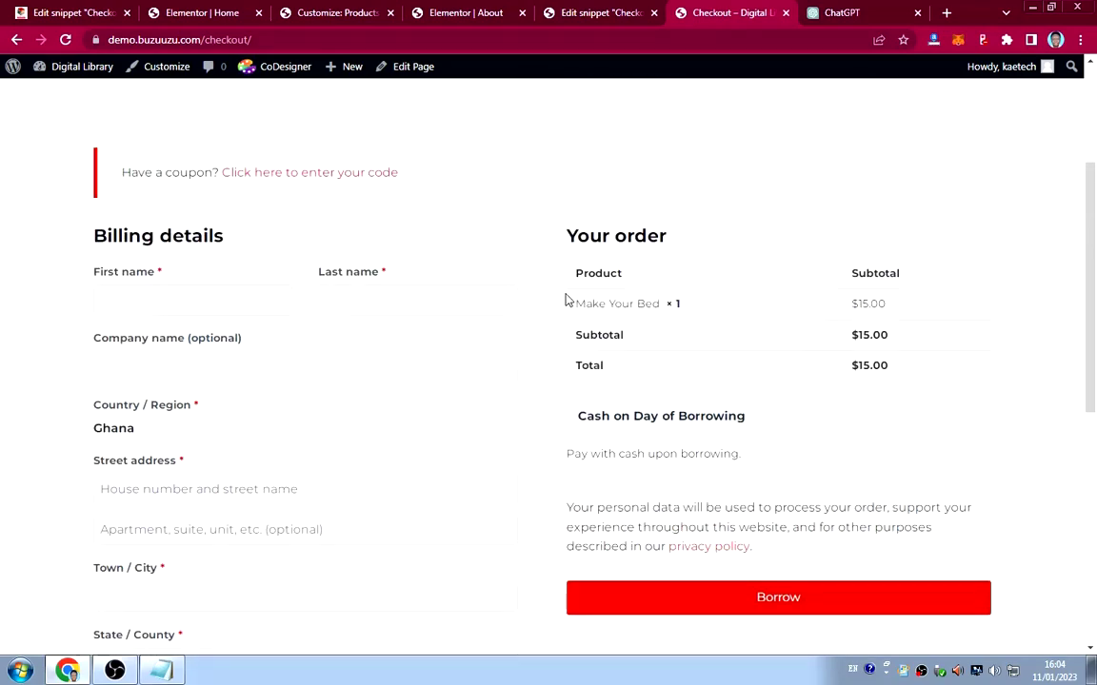
scroll(568, 300, down, 7)
scroll(568, 301, up, 4)
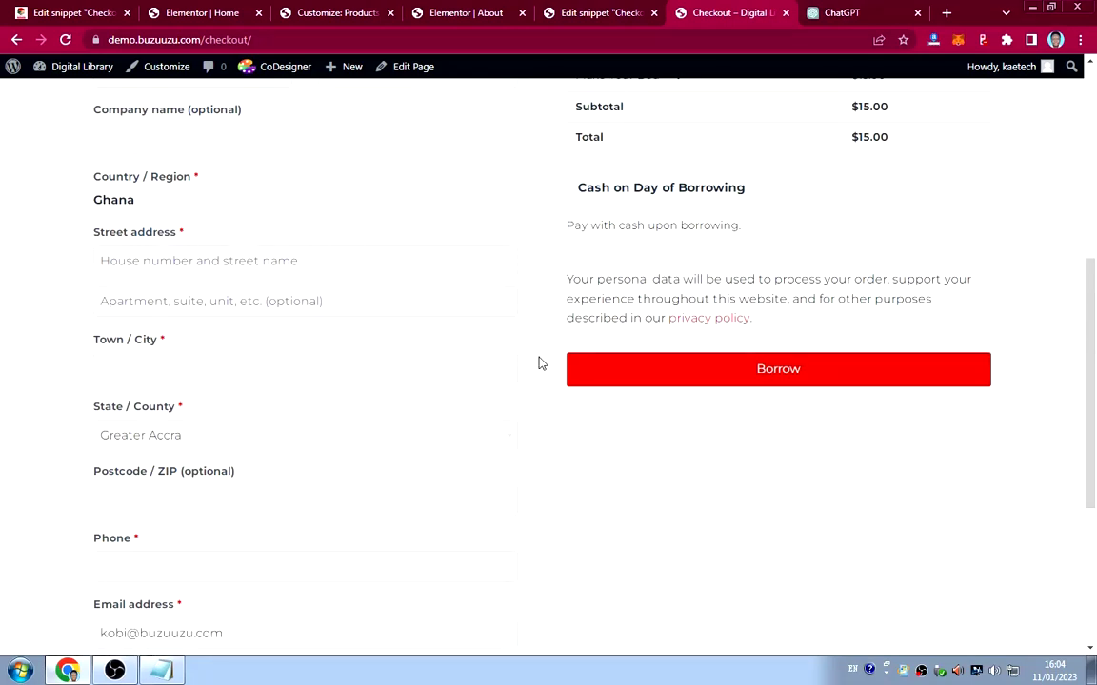
scroll(540, 363, up, 2)
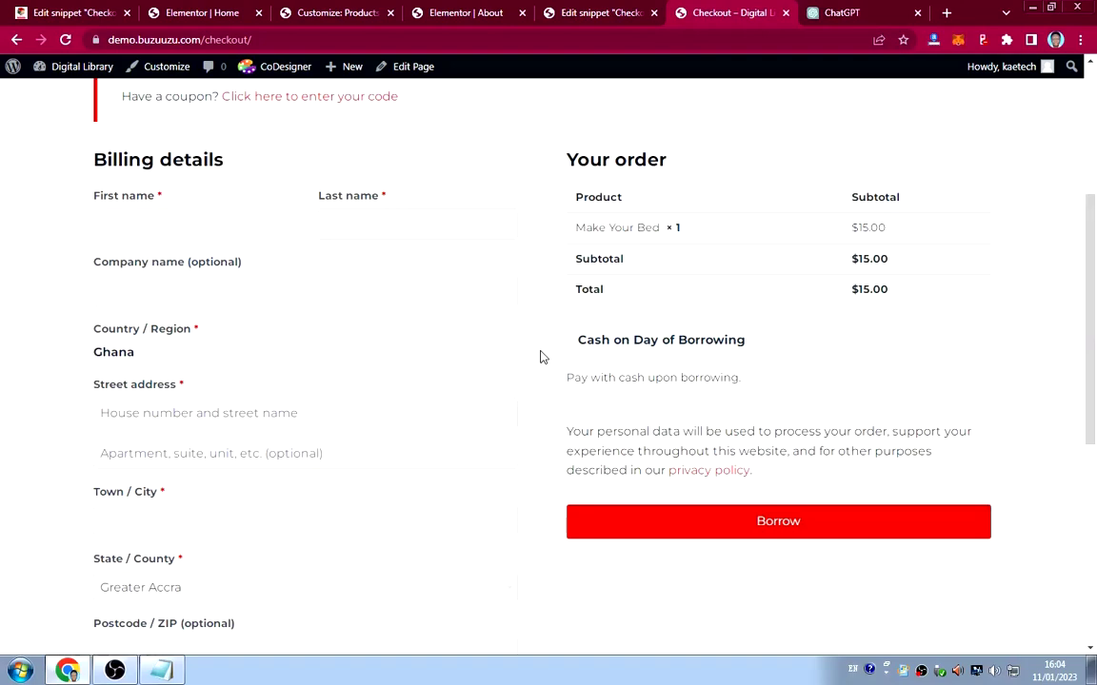
scroll(384, 351, down, 4)
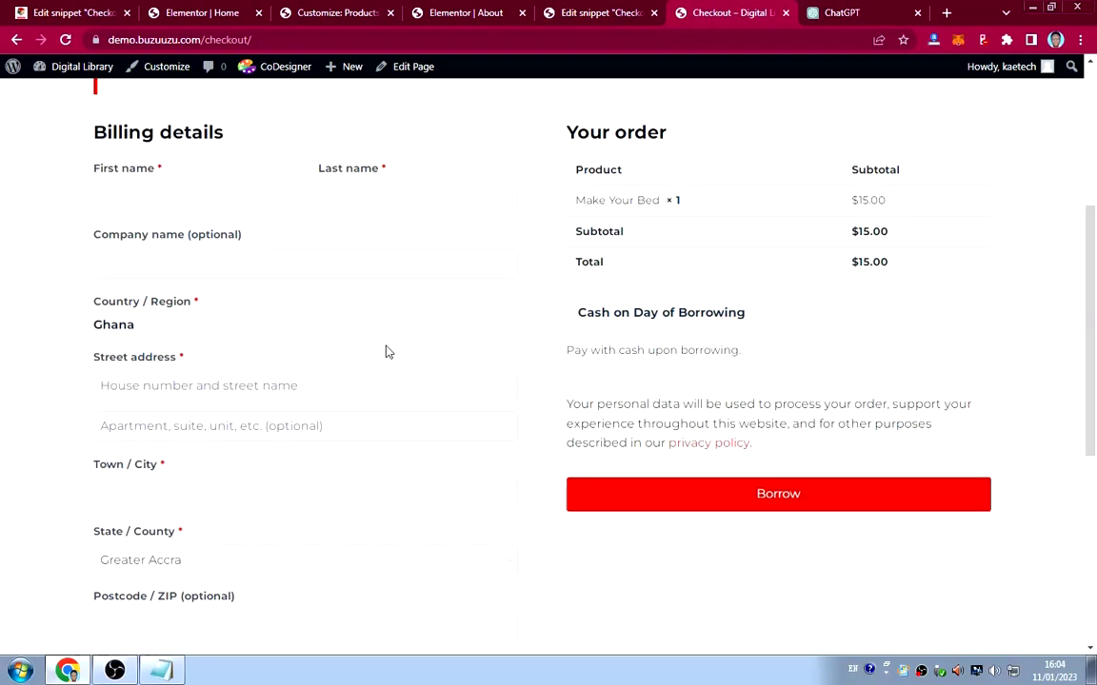
scroll(273, 371, up, 2)
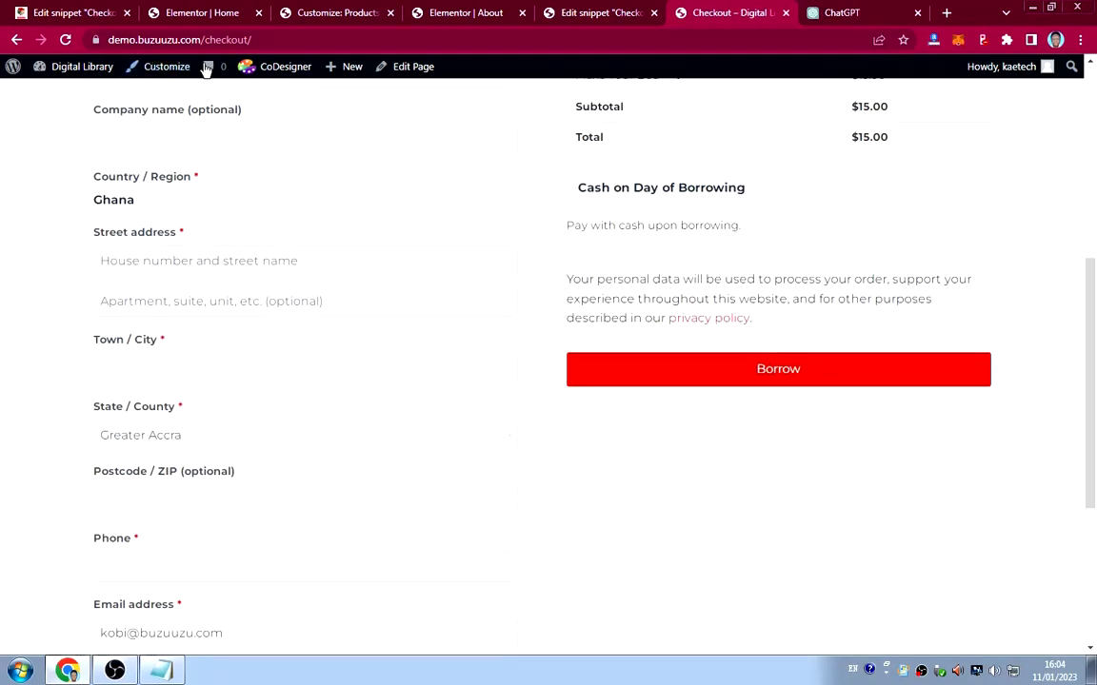
Open WooCommerce's Checkout Form editor in the demo site's admin and look through the list of billing fields.
click(587, 15)
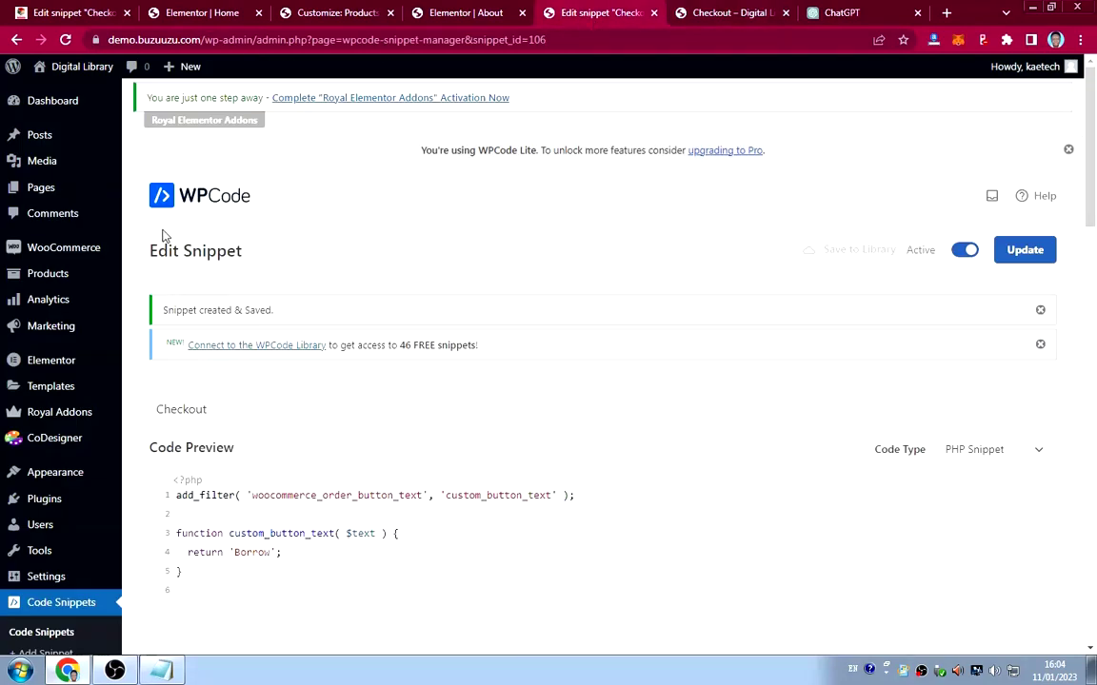
mouse_move(73, 256)
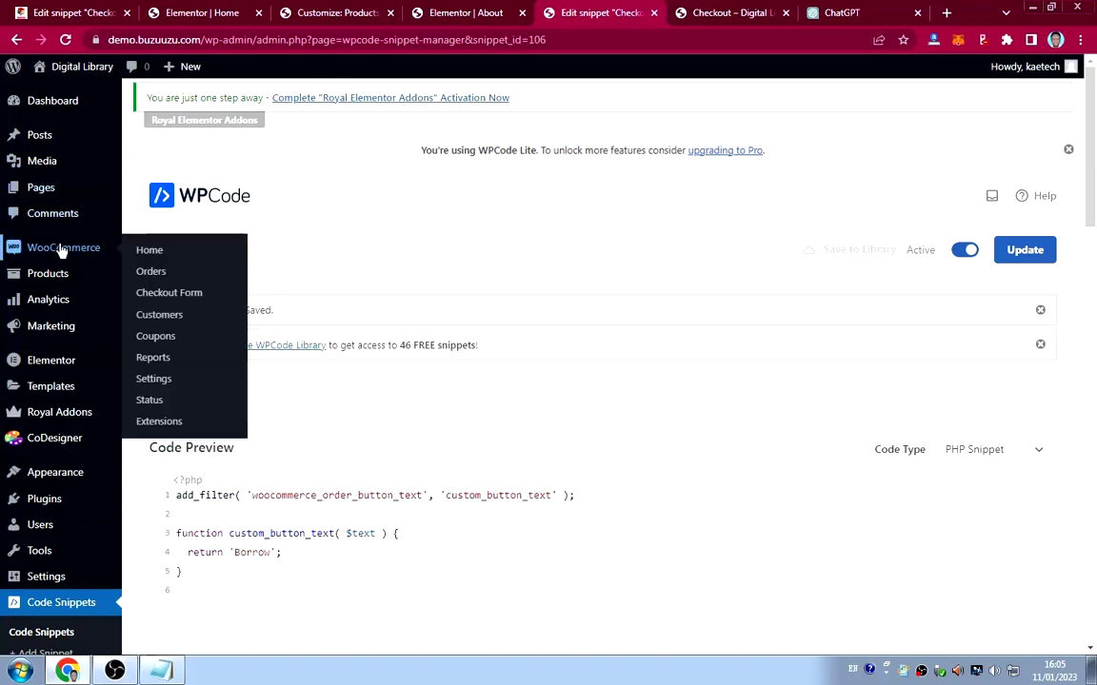
click(166, 293)
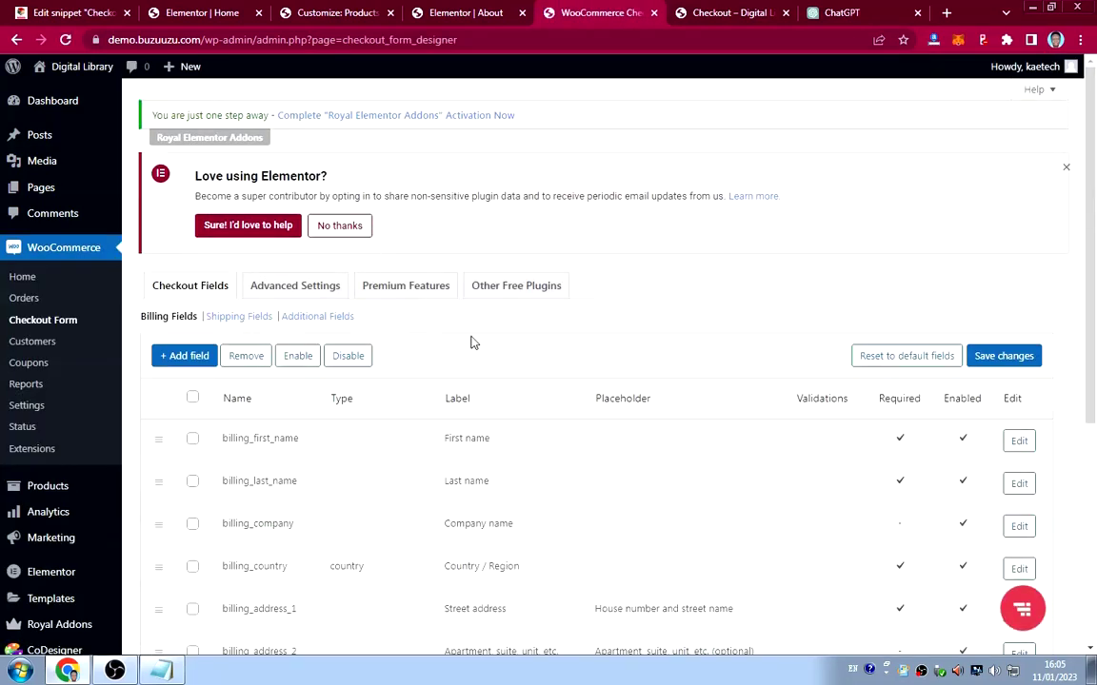
scroll(469, 339, down, 1)
scroll(466, 333, down, 2)
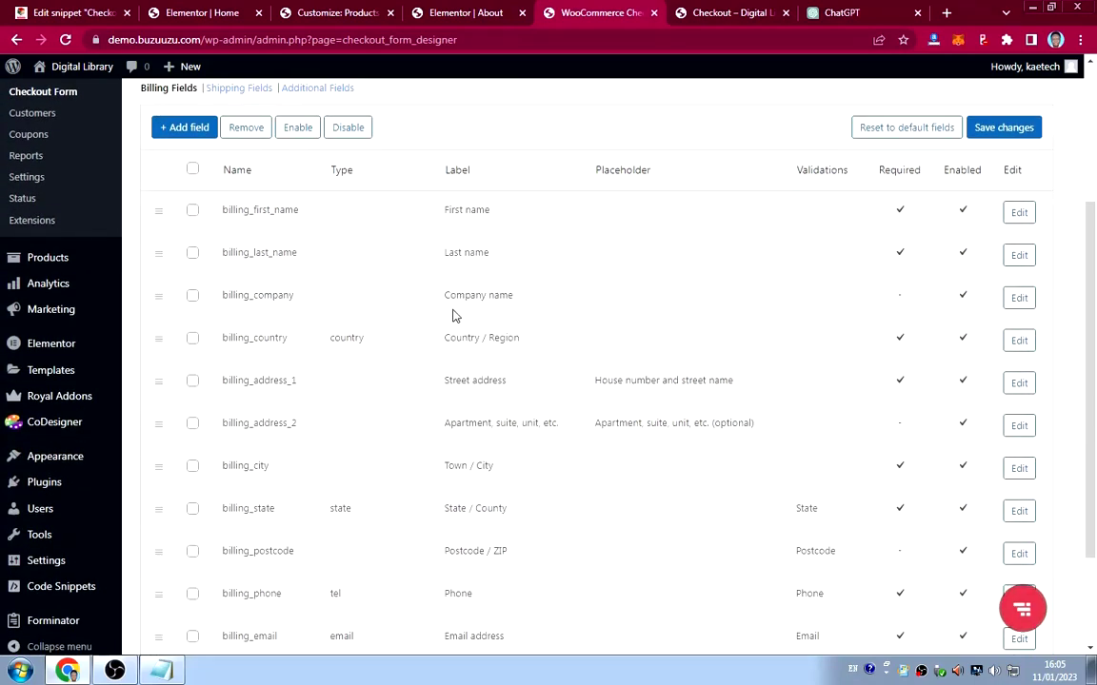
scroll(453, 316, down, 2)
scroll(453, 318, up, 4)
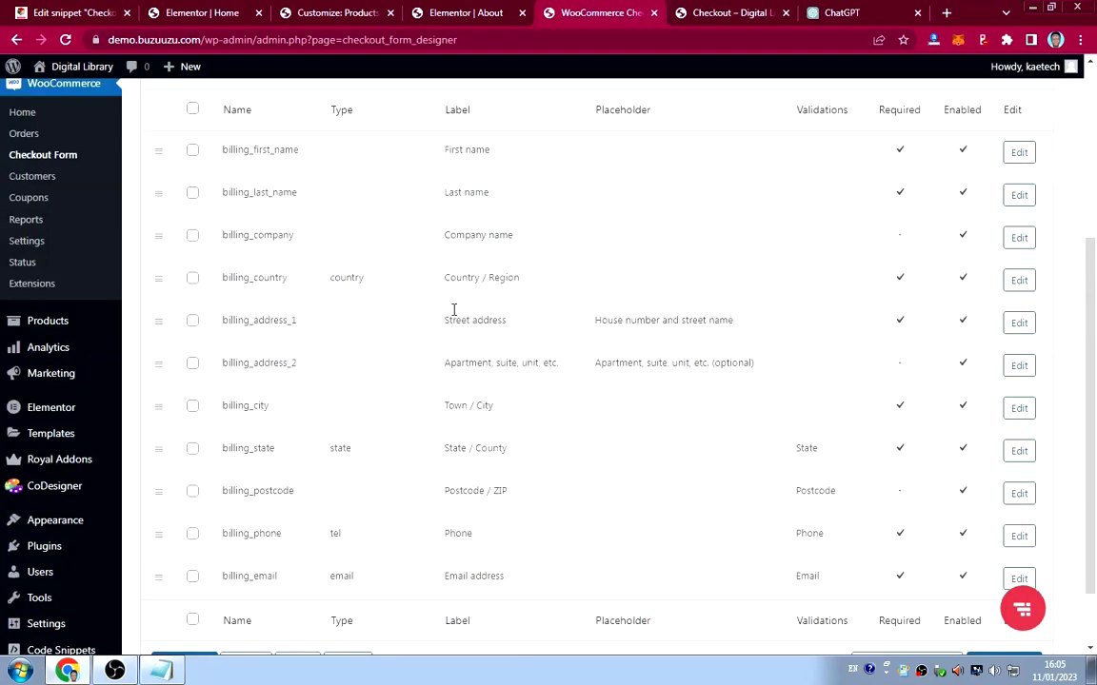
scroll(453, 309, down, 2)
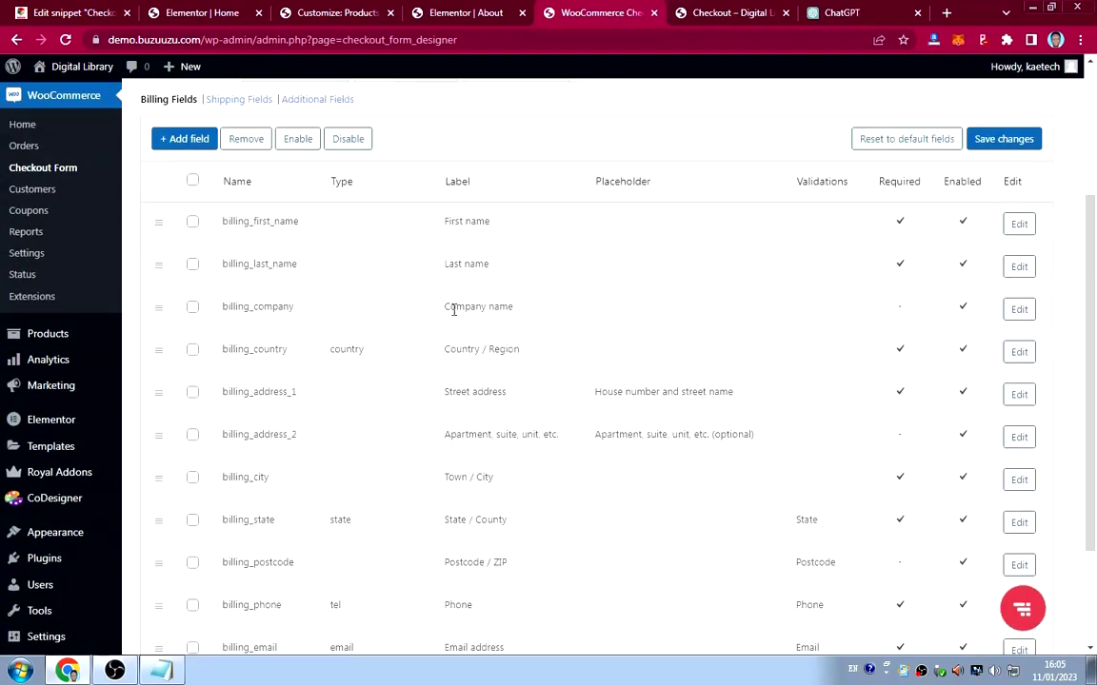
Compare the fields on the live checkout page with the checkout form editor's billing fields.
click(714, 13)
scroll(505, 257, down, 3)
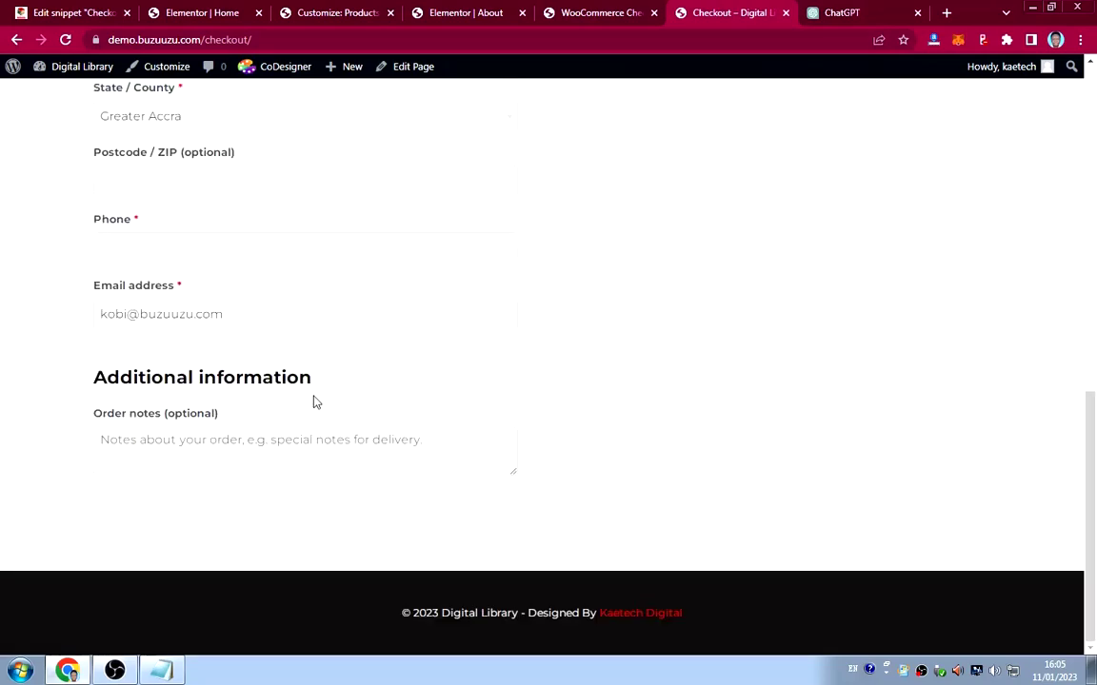
scroll(385, 341, up, 3)
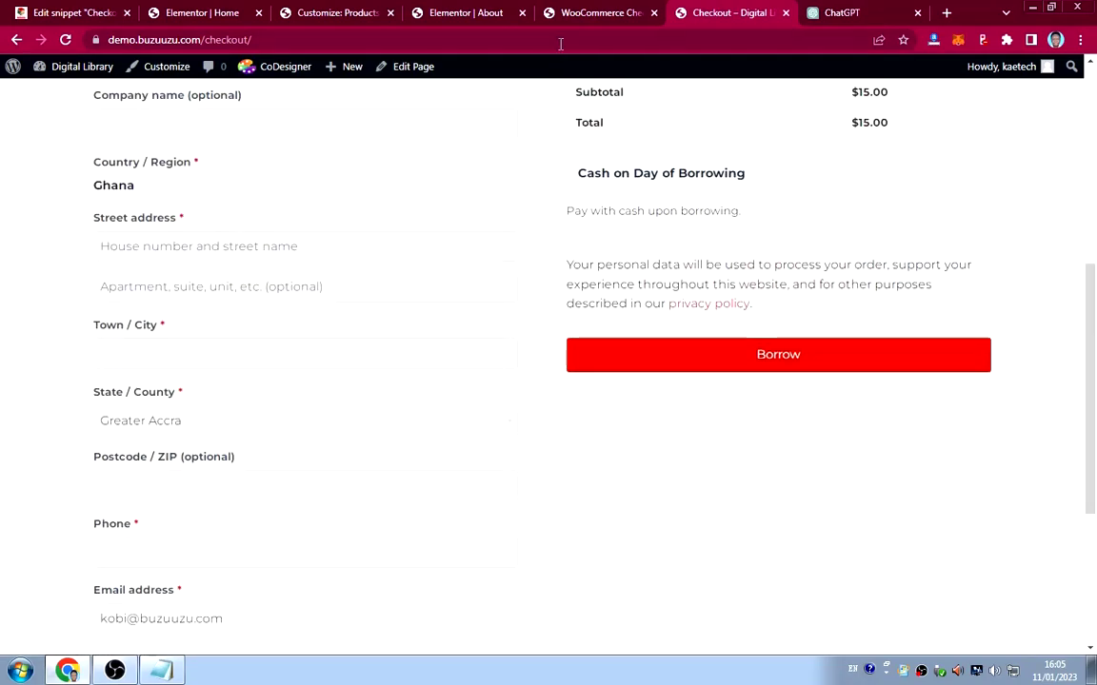
click(591, 14)
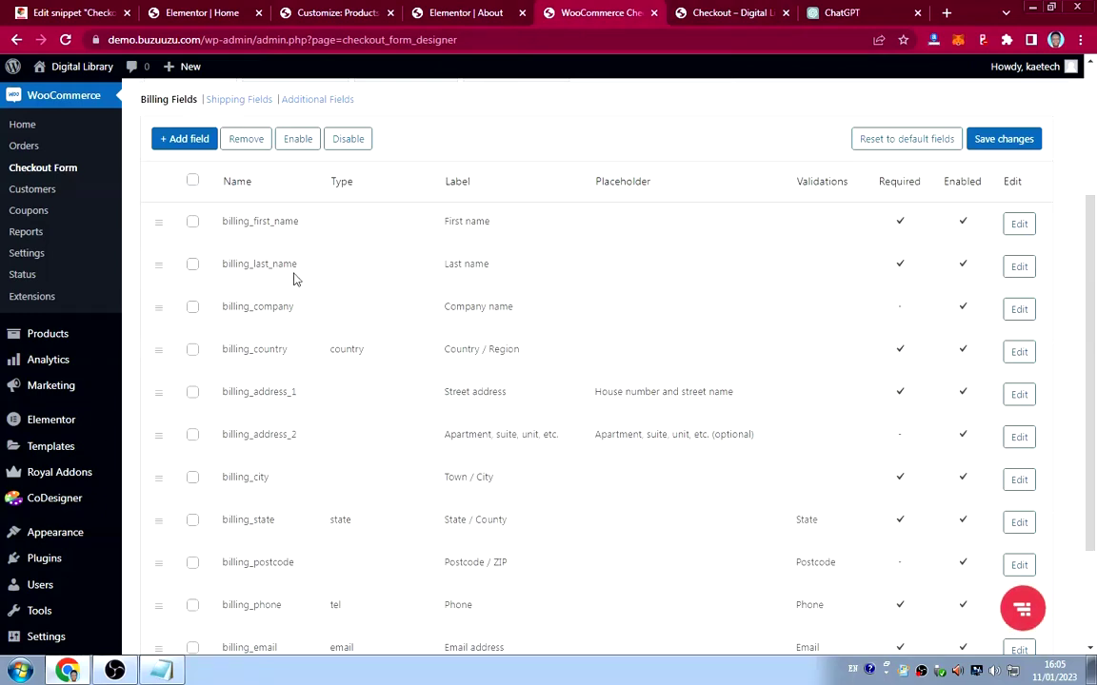
Disable the billing_company, billing_address_1, billing_address_2, billing_state and billing_postcode fields and save the checkout form.
click(192, 308)
scroll(298, 351, down, 2)
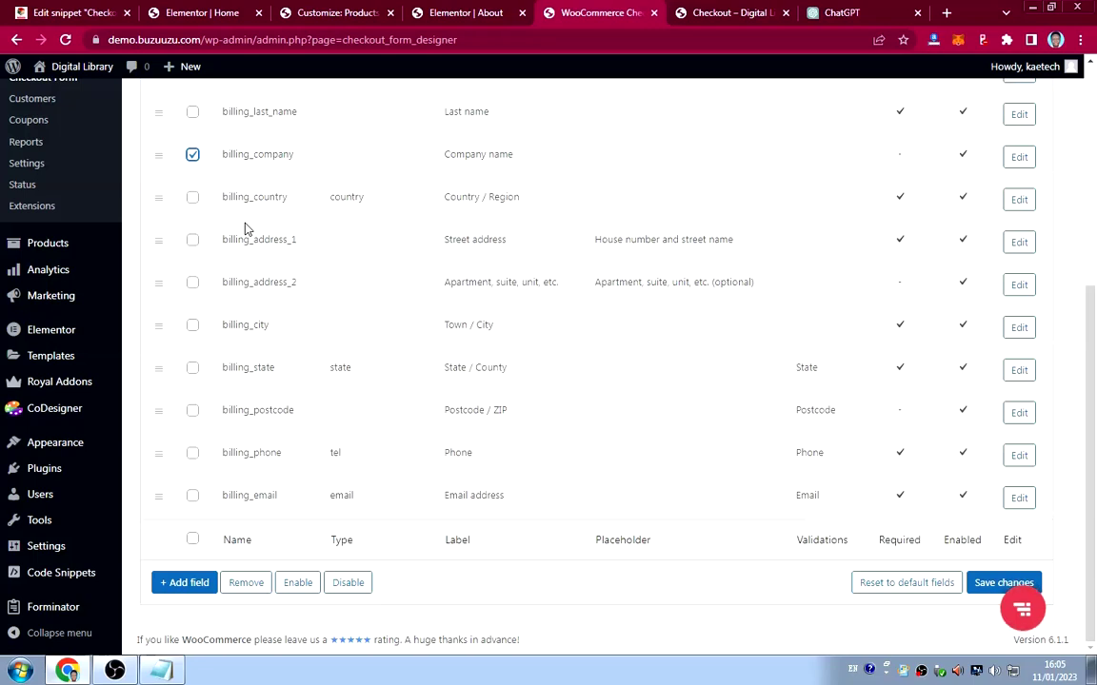
click(193, 244)
click(192, 284)
click(193, 368)
click(193, 411)
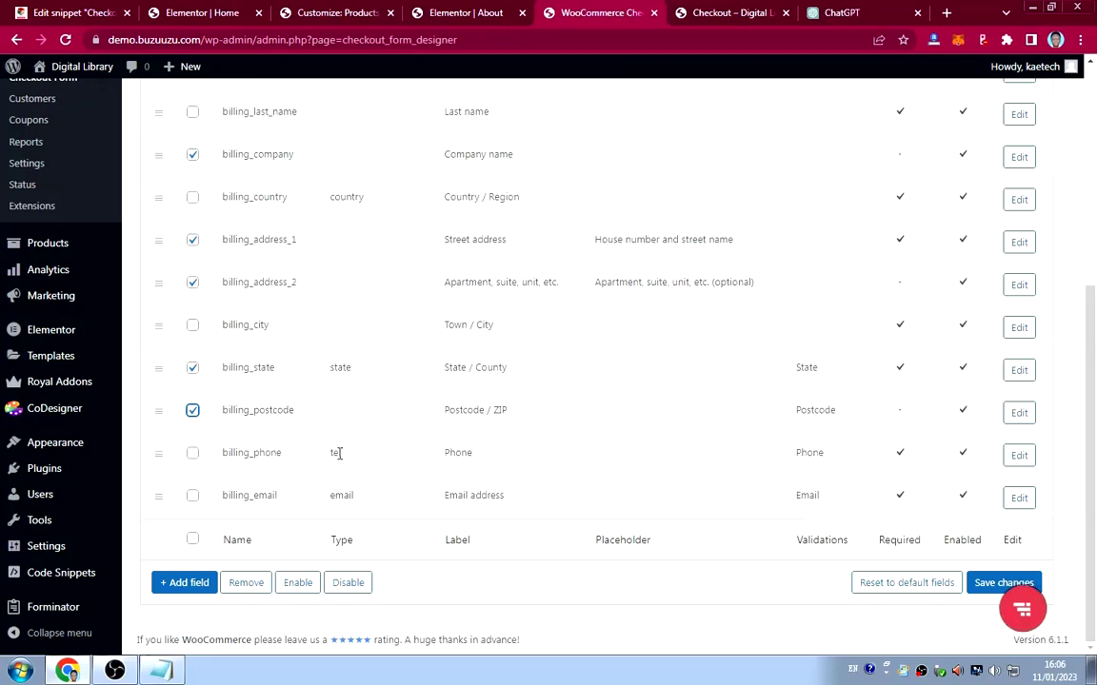
click(349, 584)
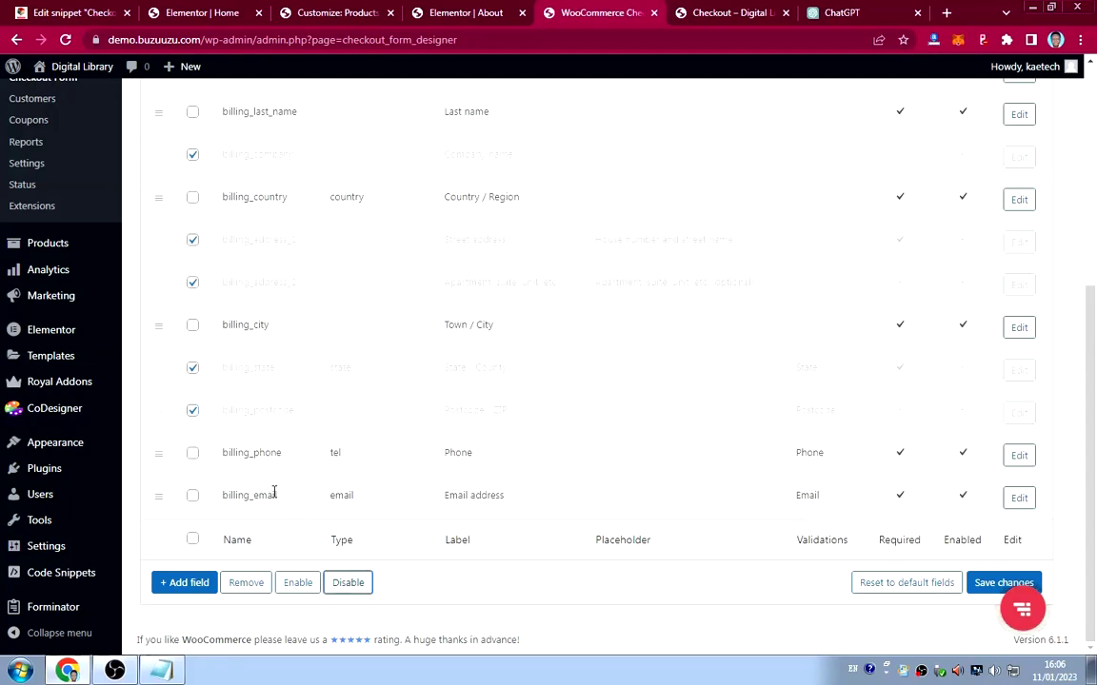
scroll(303, 451, up, 2)
scroll(303, 451, down, 2)
scroll(340, 424, up, 1)
click(1007, 148)
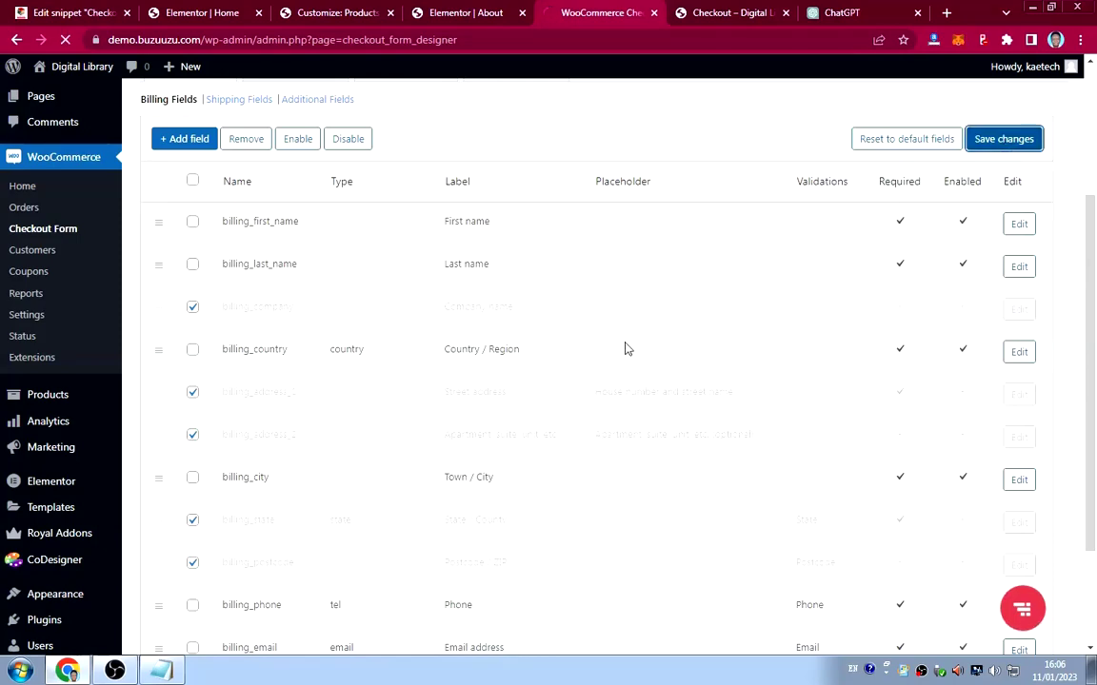
Reload the live checkout page and review its billing details, additional information and order sections.
click(718, 12)
scroll(131, 130, up, 5)
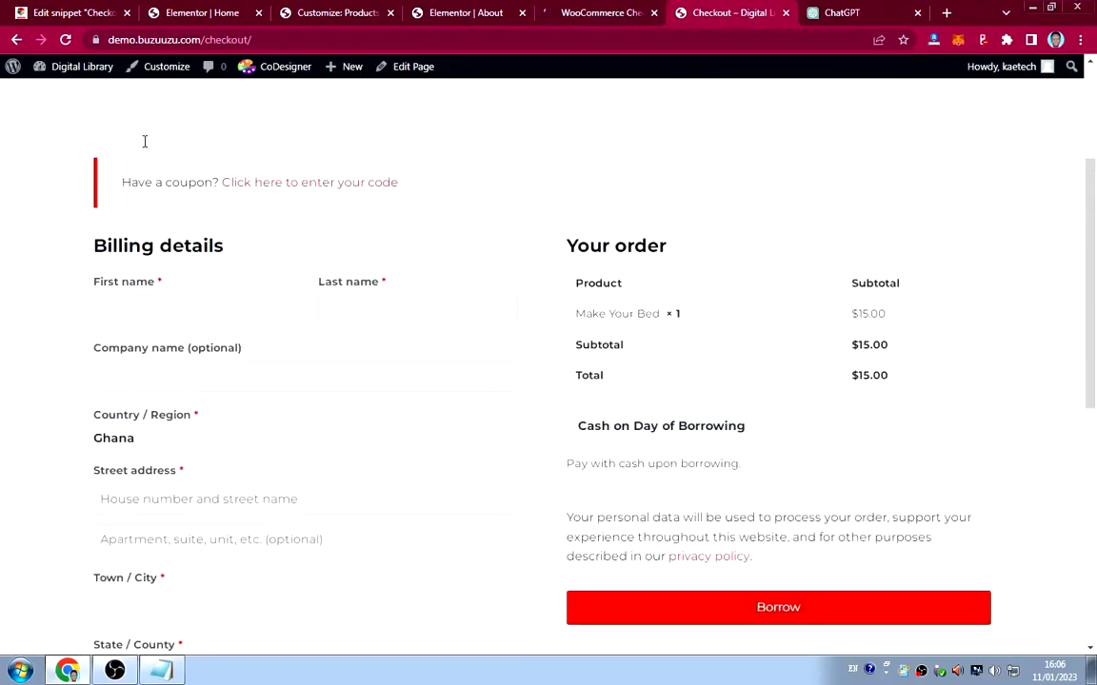
click(65, 41)
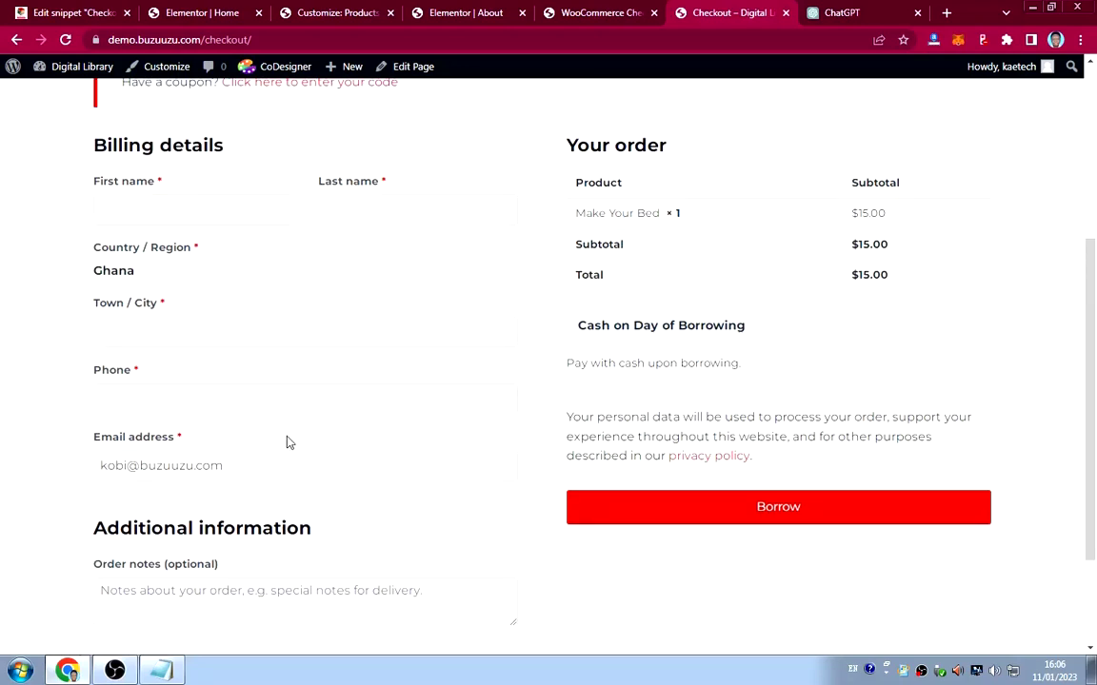
scroll(285, 438, down, 1)
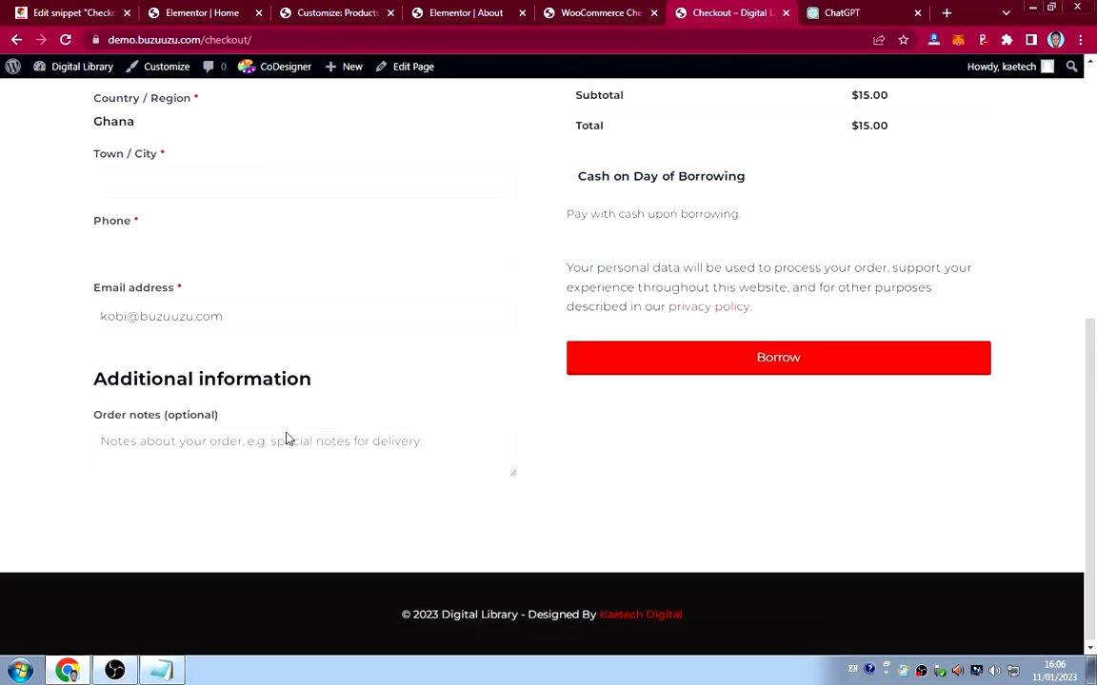
scroll(286, 438, up, 4)
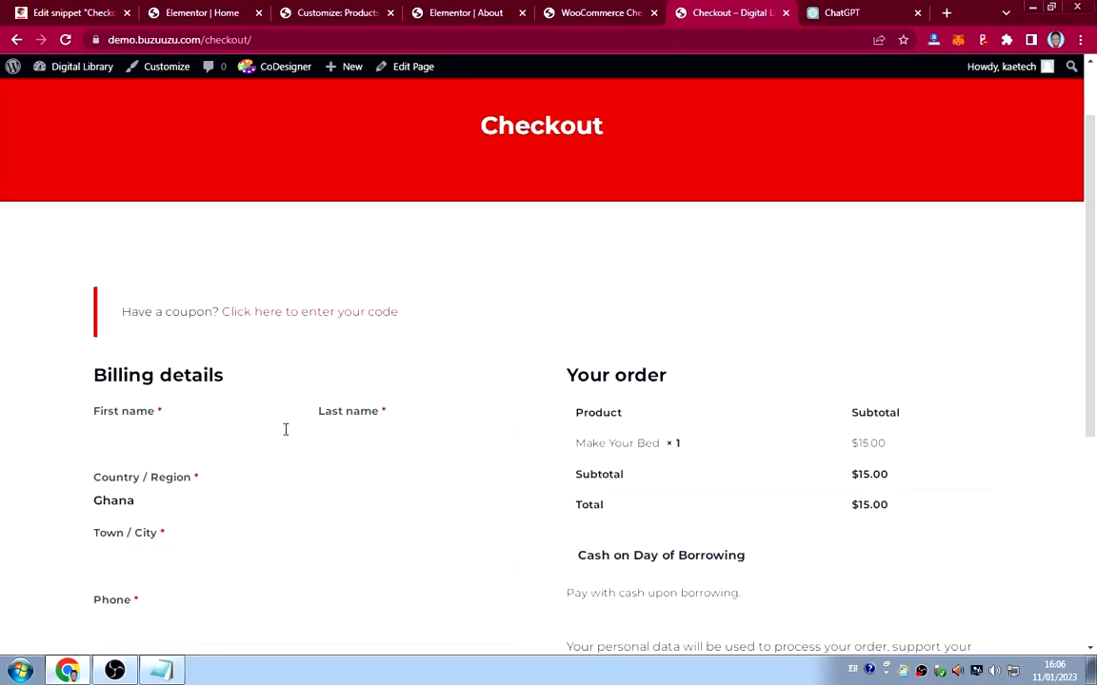
scroll(519, 462, down, 2)
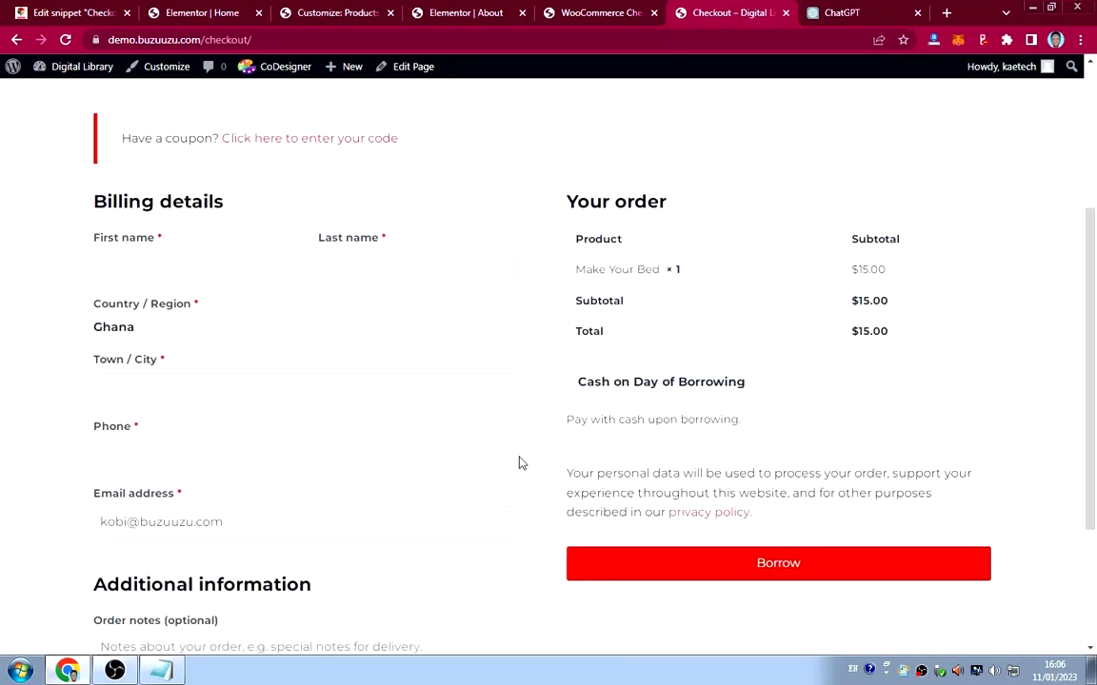
scroll(519, 463, down, 1)
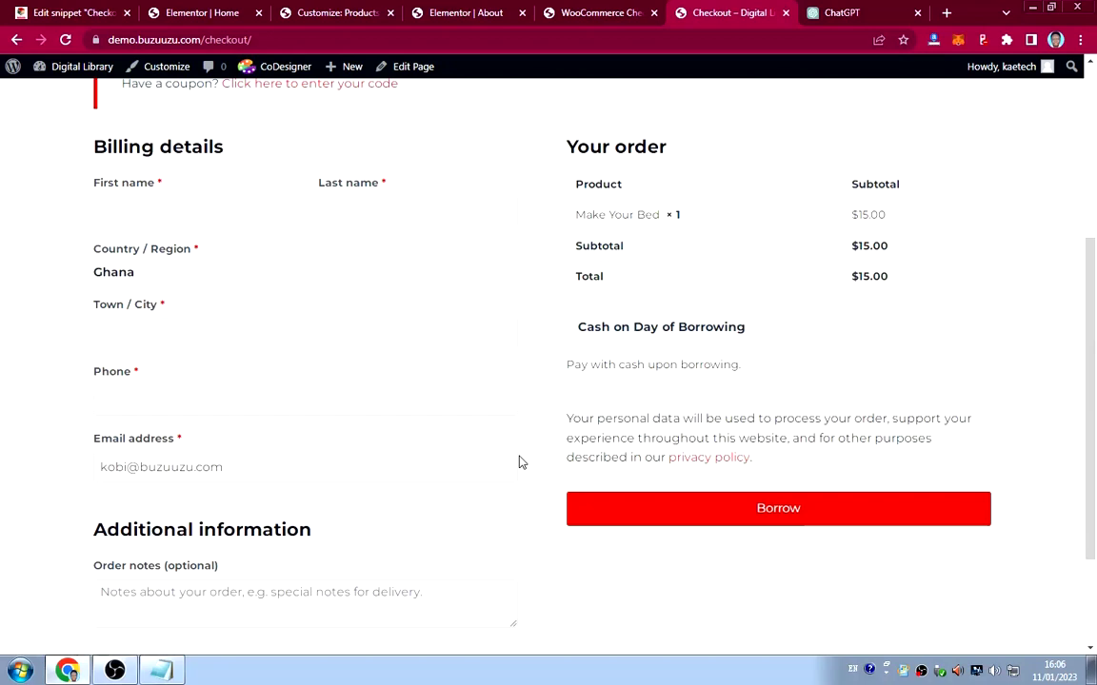
scroll(519, 457, down, 3)
scroll(519, 455, up, 4)
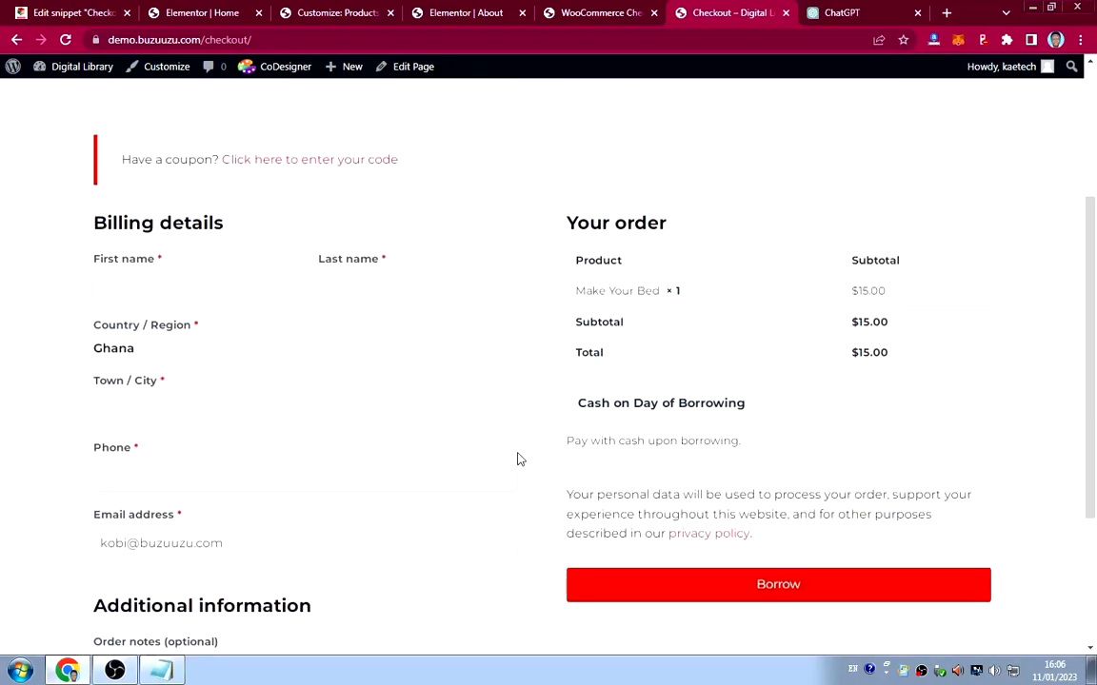
scroll(519, 459, up, 3)
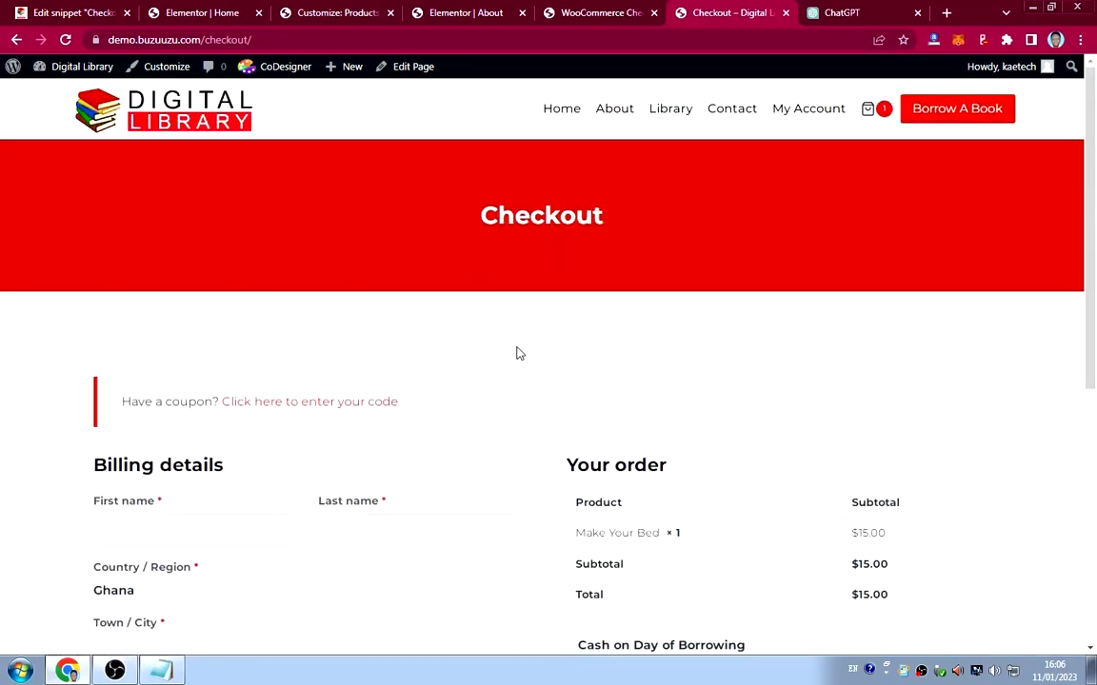
scroll(516, 353, down, 4)
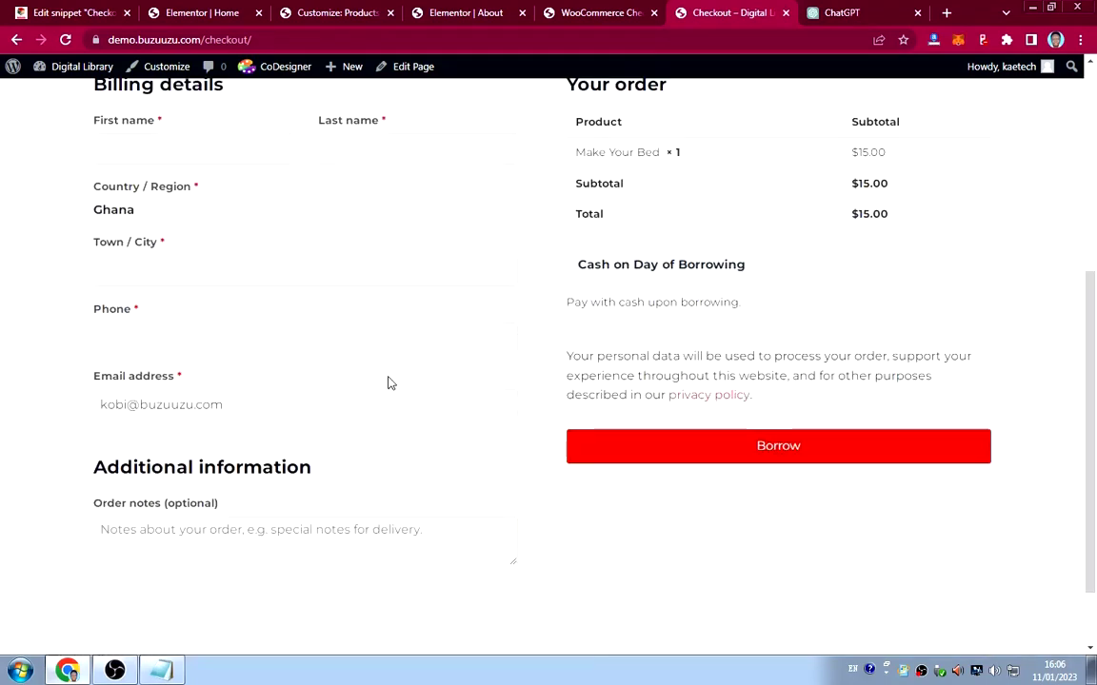
scroll(477, 362, up, 1)
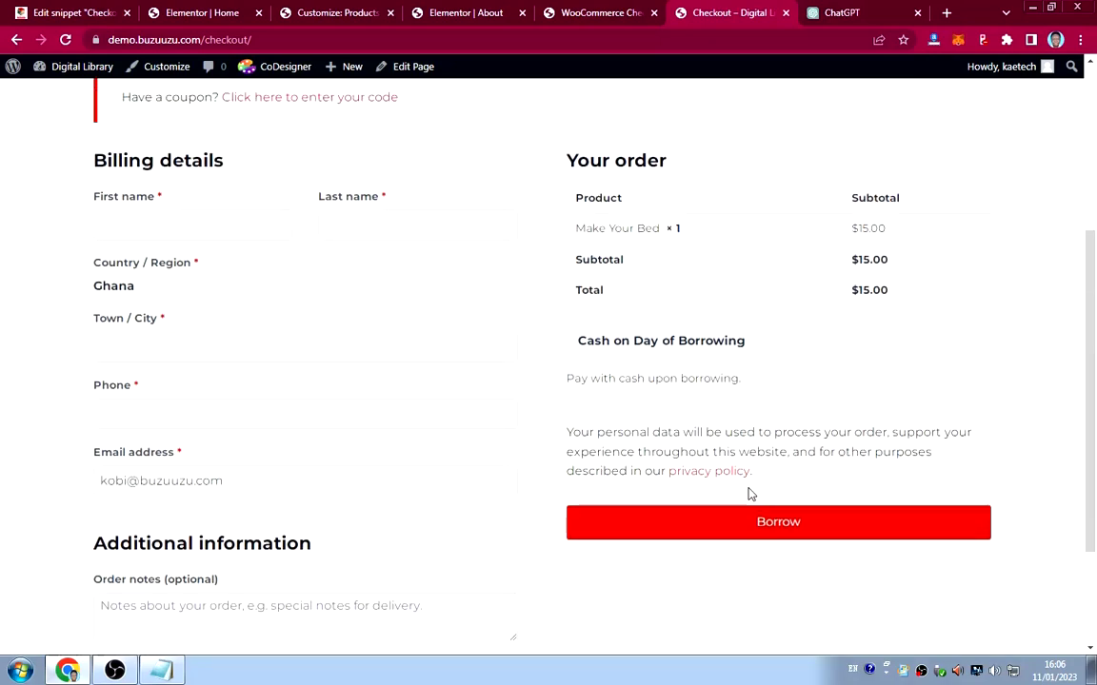
scroll(644, 348, up, 4)
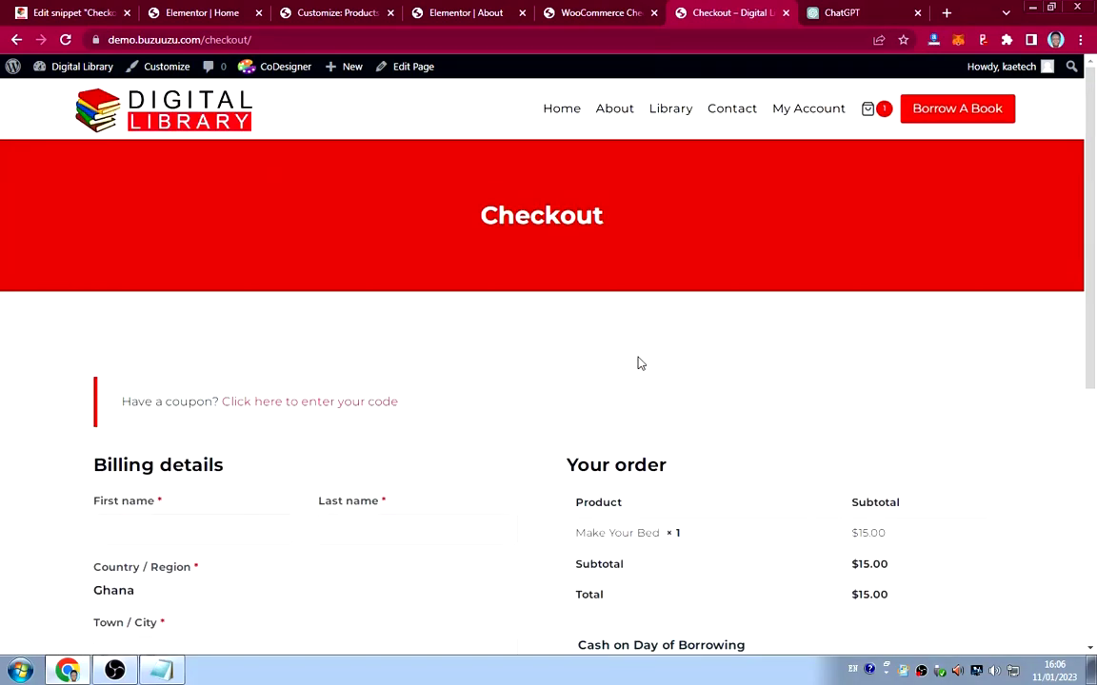